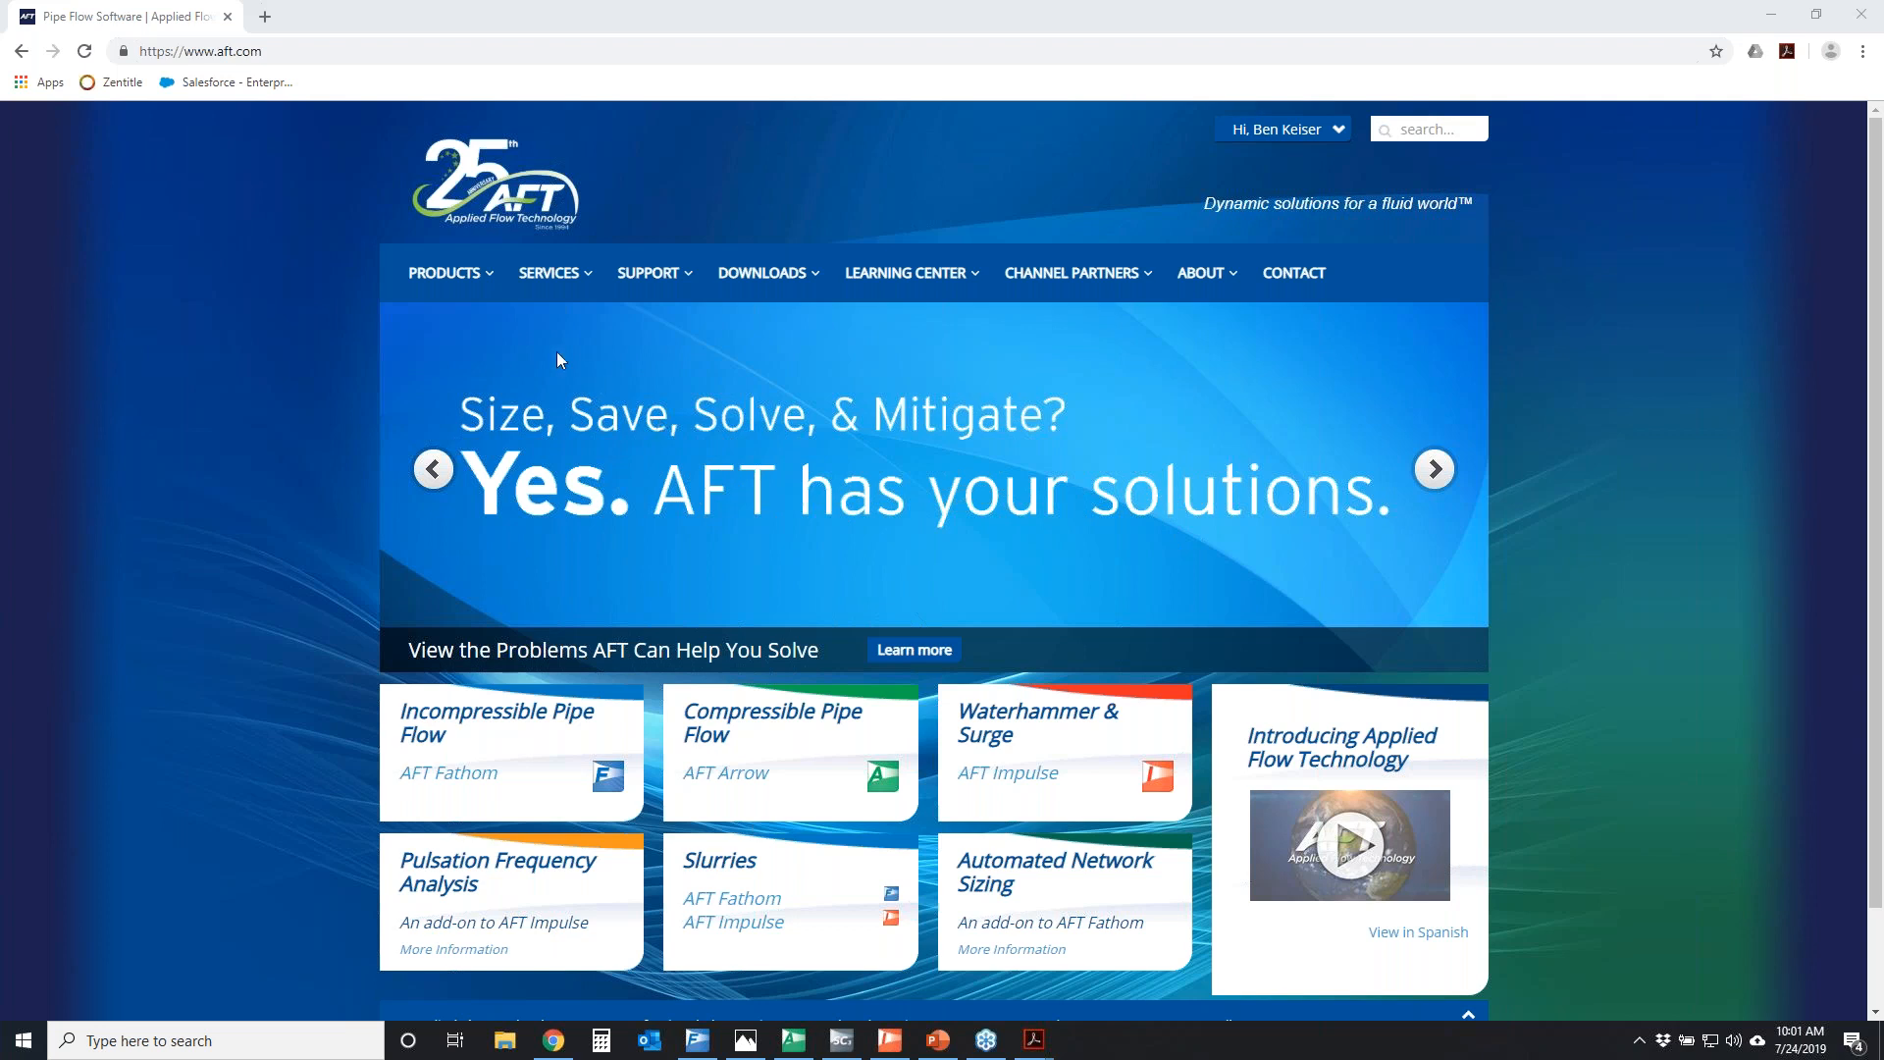
Open the AFT Software Overview page and look through the listed software products
{"action": "mouse_move", "coordinate": [450, 288]}
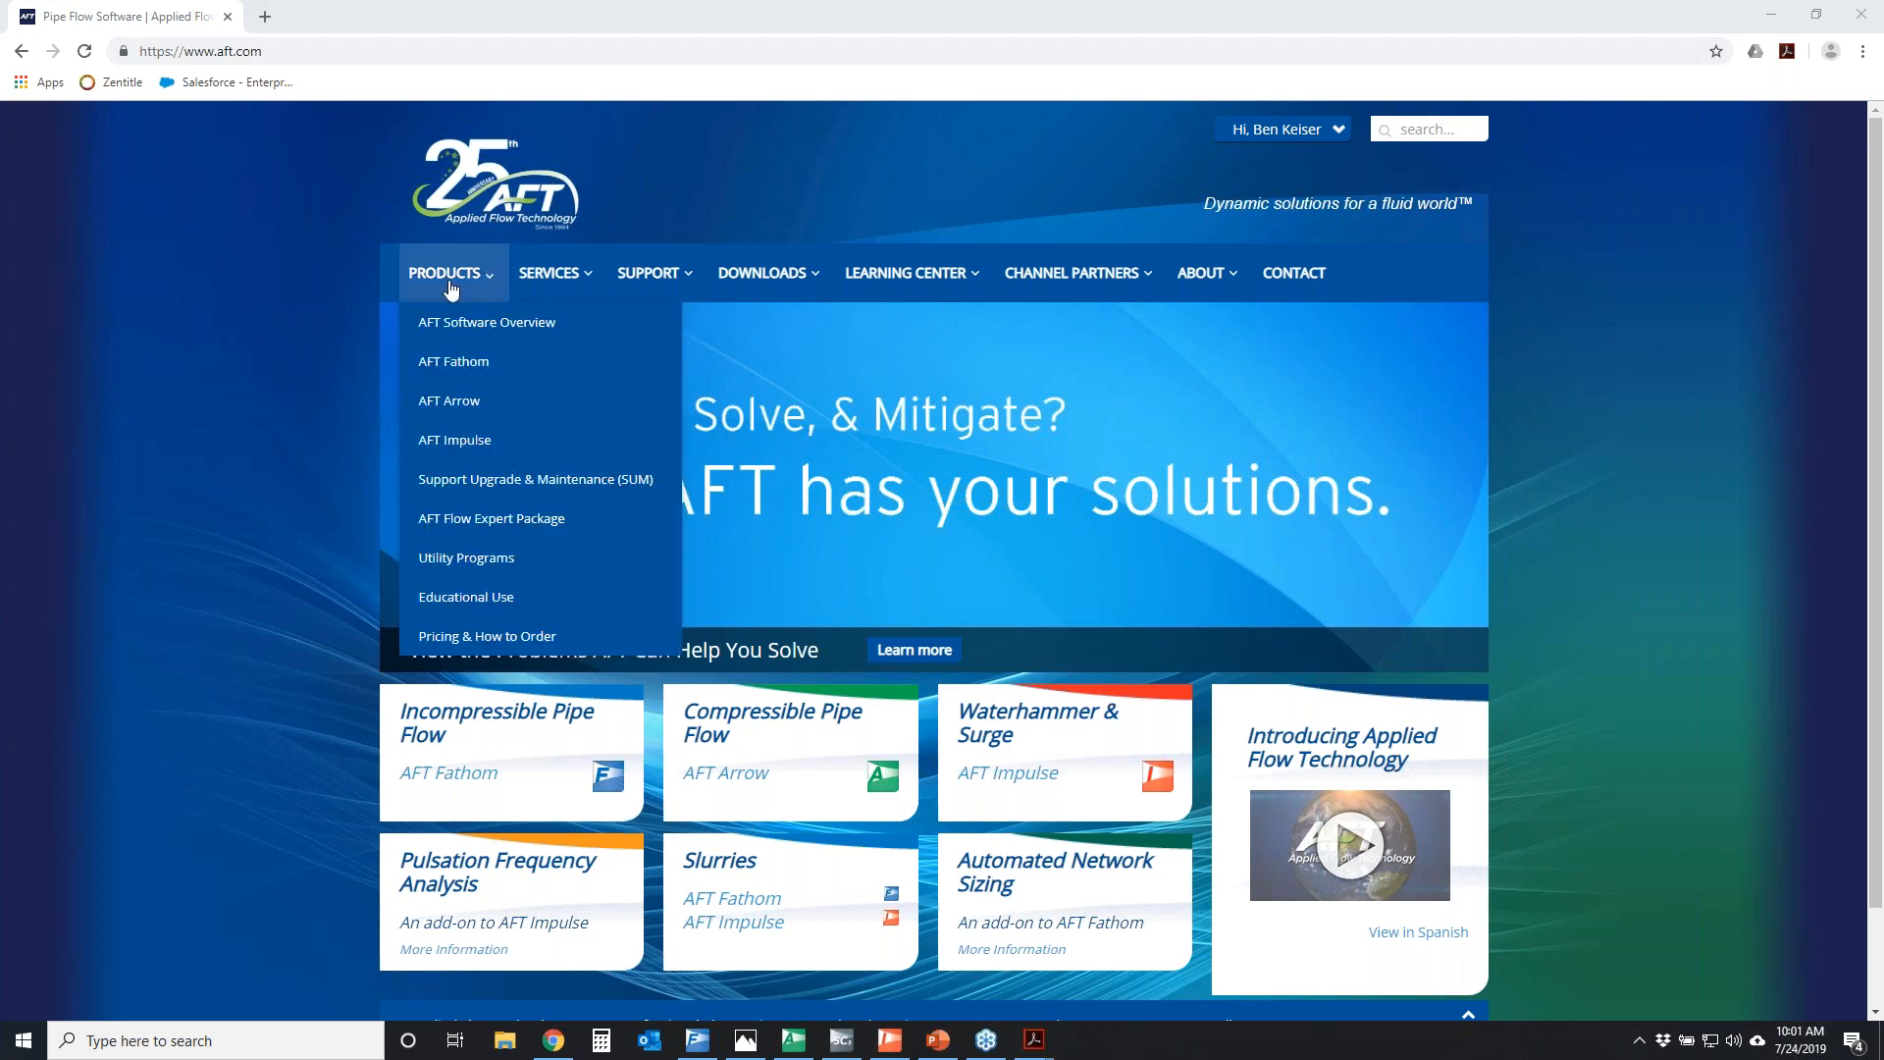
{"action": "left_click", "coordinate": [419, 325]}
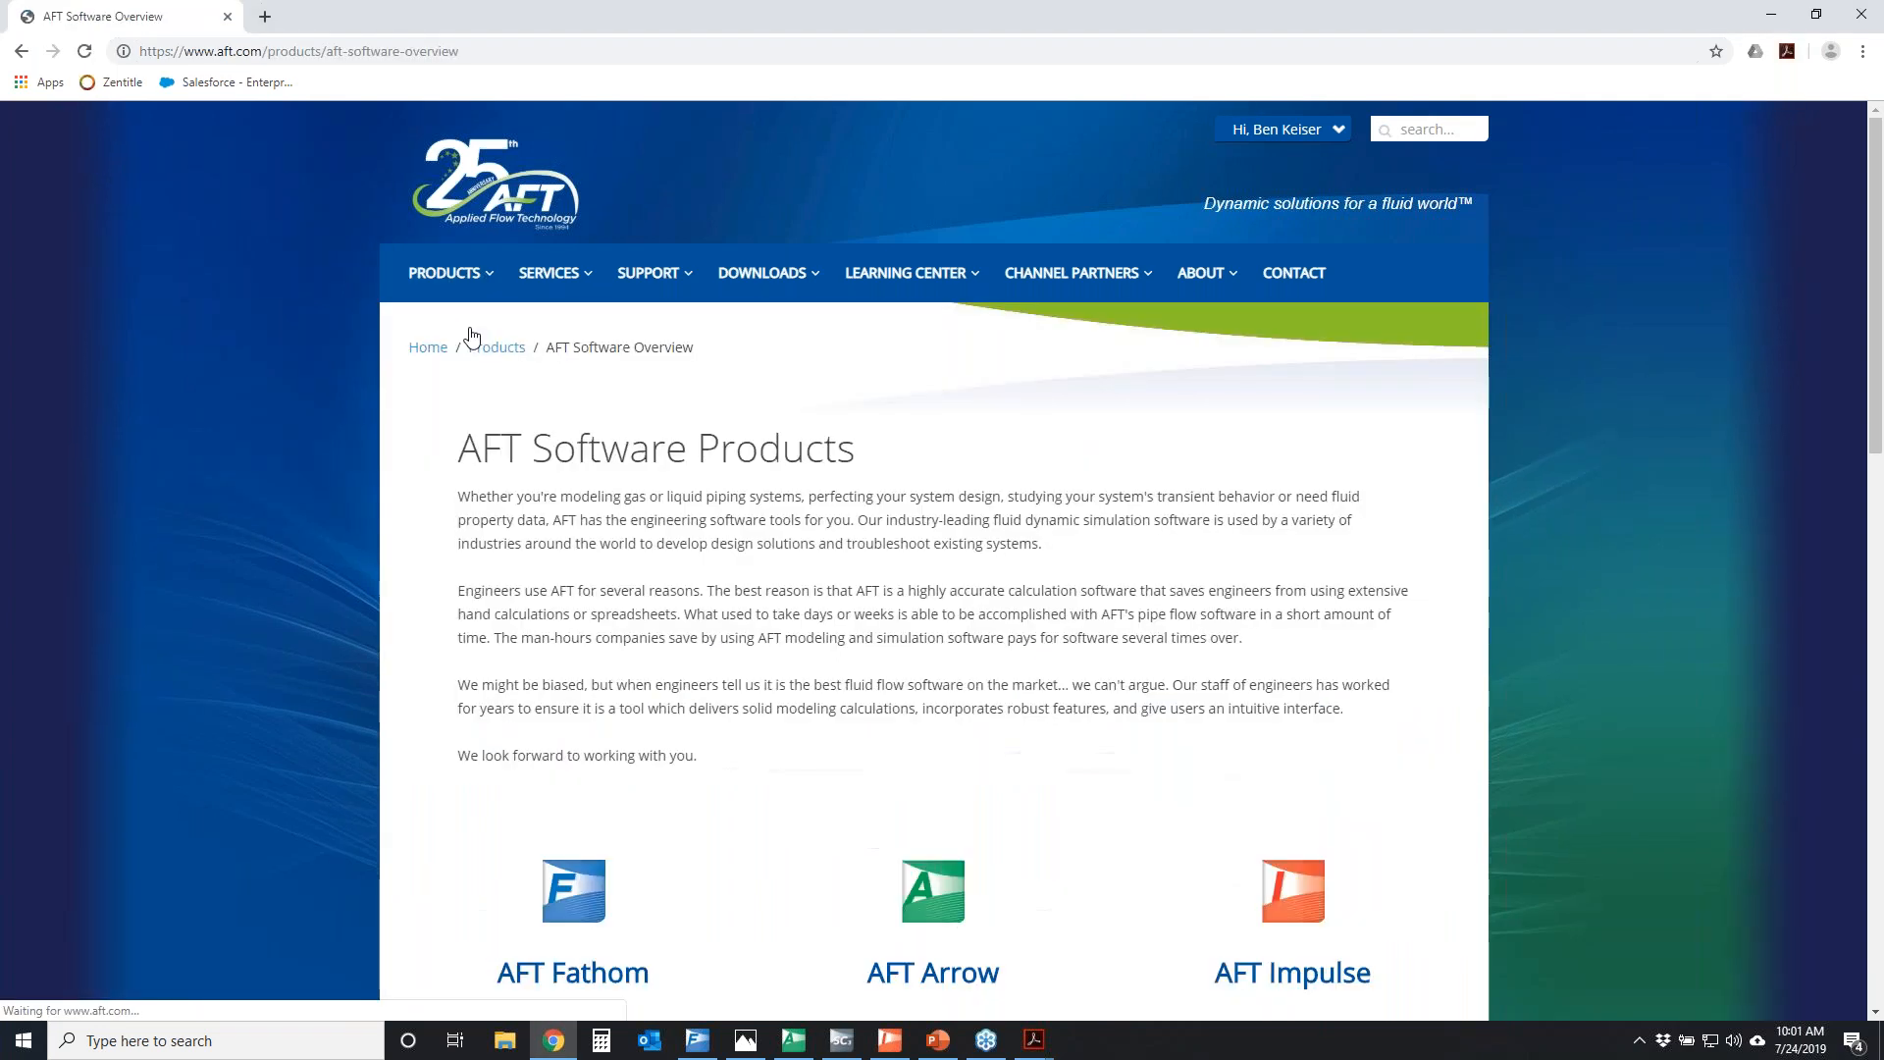
{"action": "scroll", "coordinate": [706, 628], "scroll_direction": "down", "scroll_amount": 3}
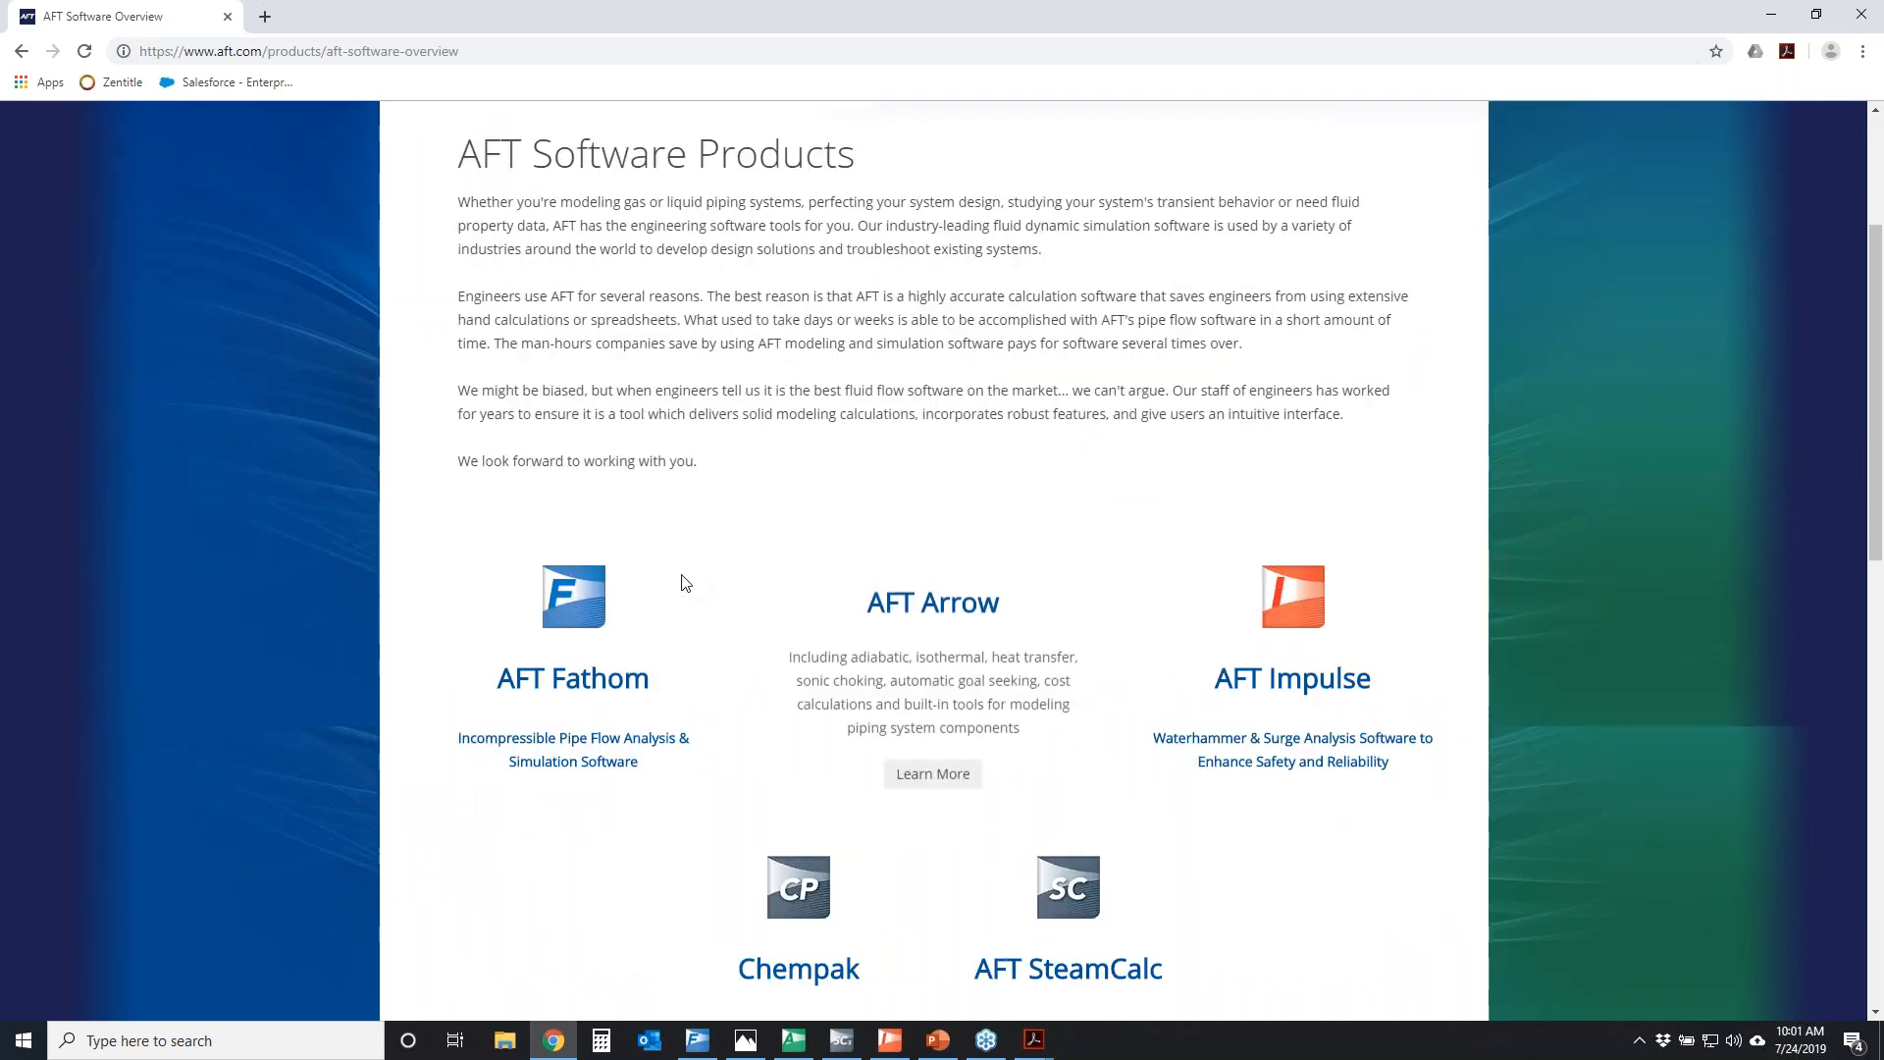
{"action": "scroll", "coordinate": [432, 537], "scroll_direction": "down", "scroll_amount": 1}
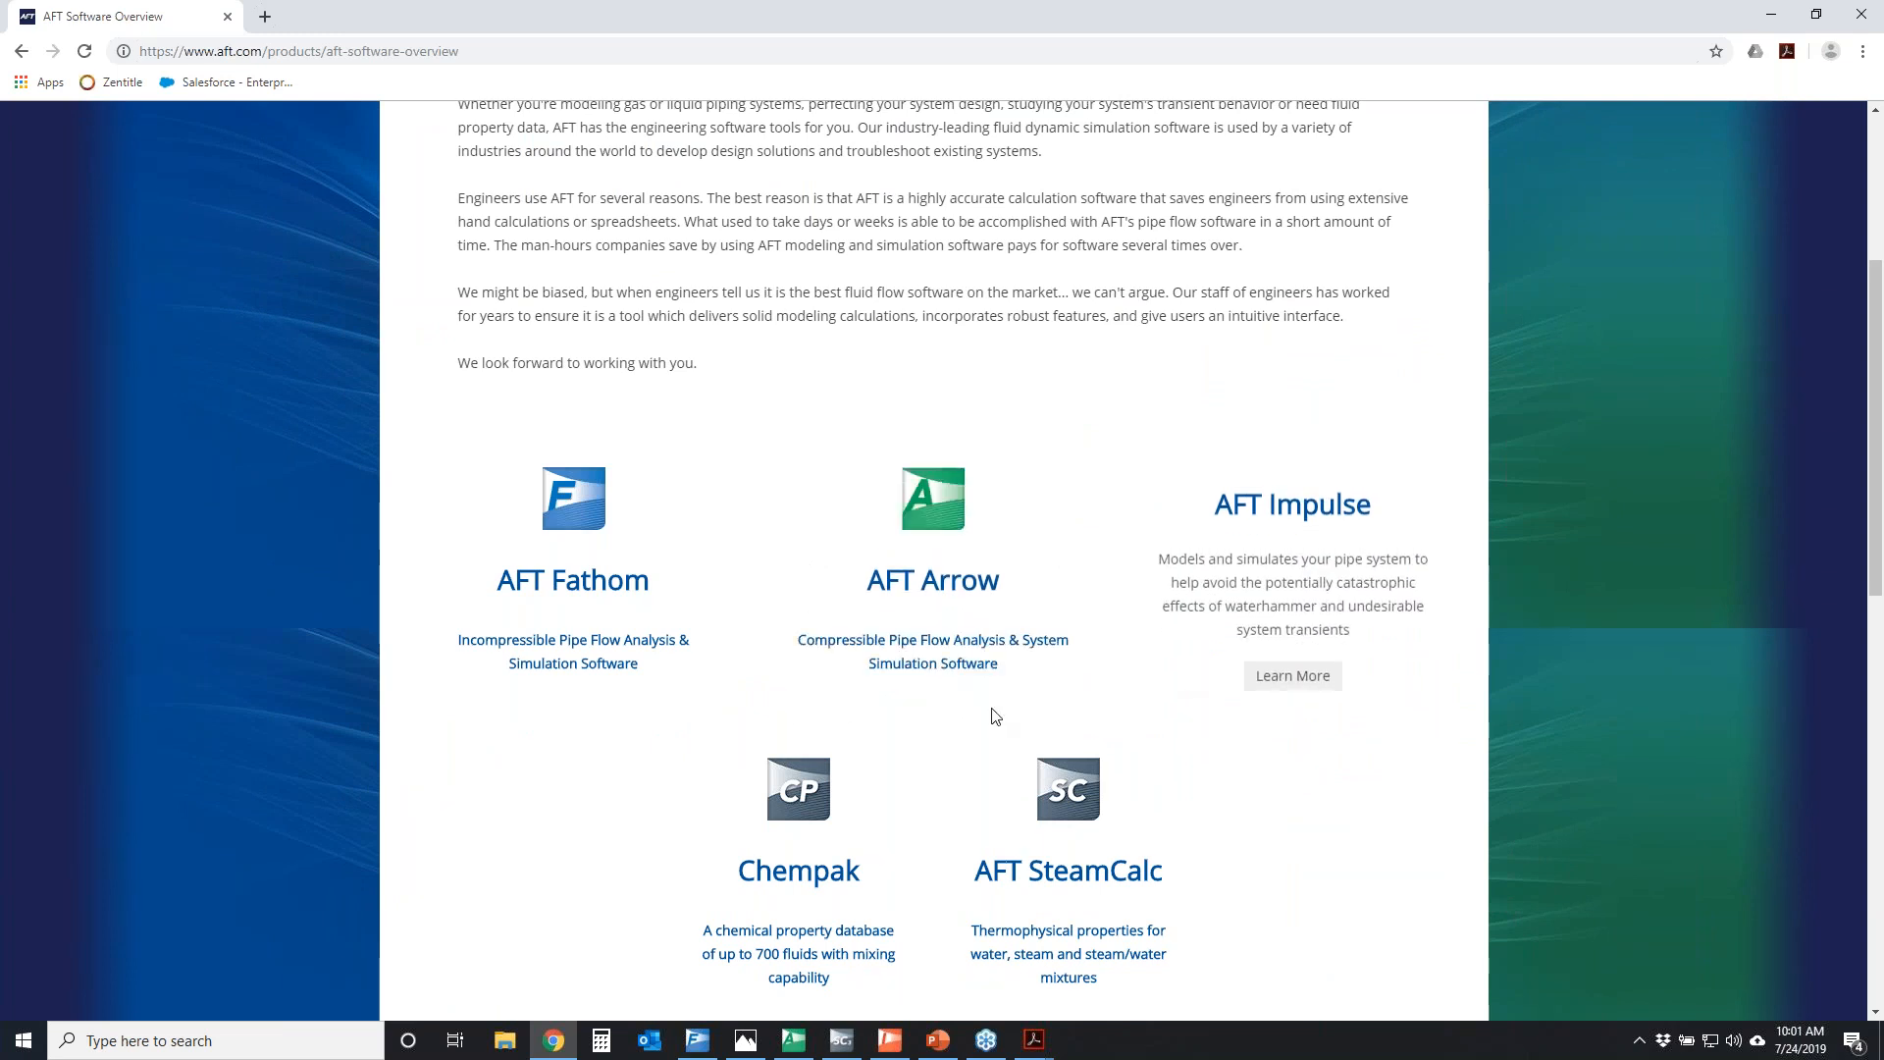
{"action": "scroll", "coordinate": [1110, 608], "scroll_direction": "up", "scroll_amount": 4}
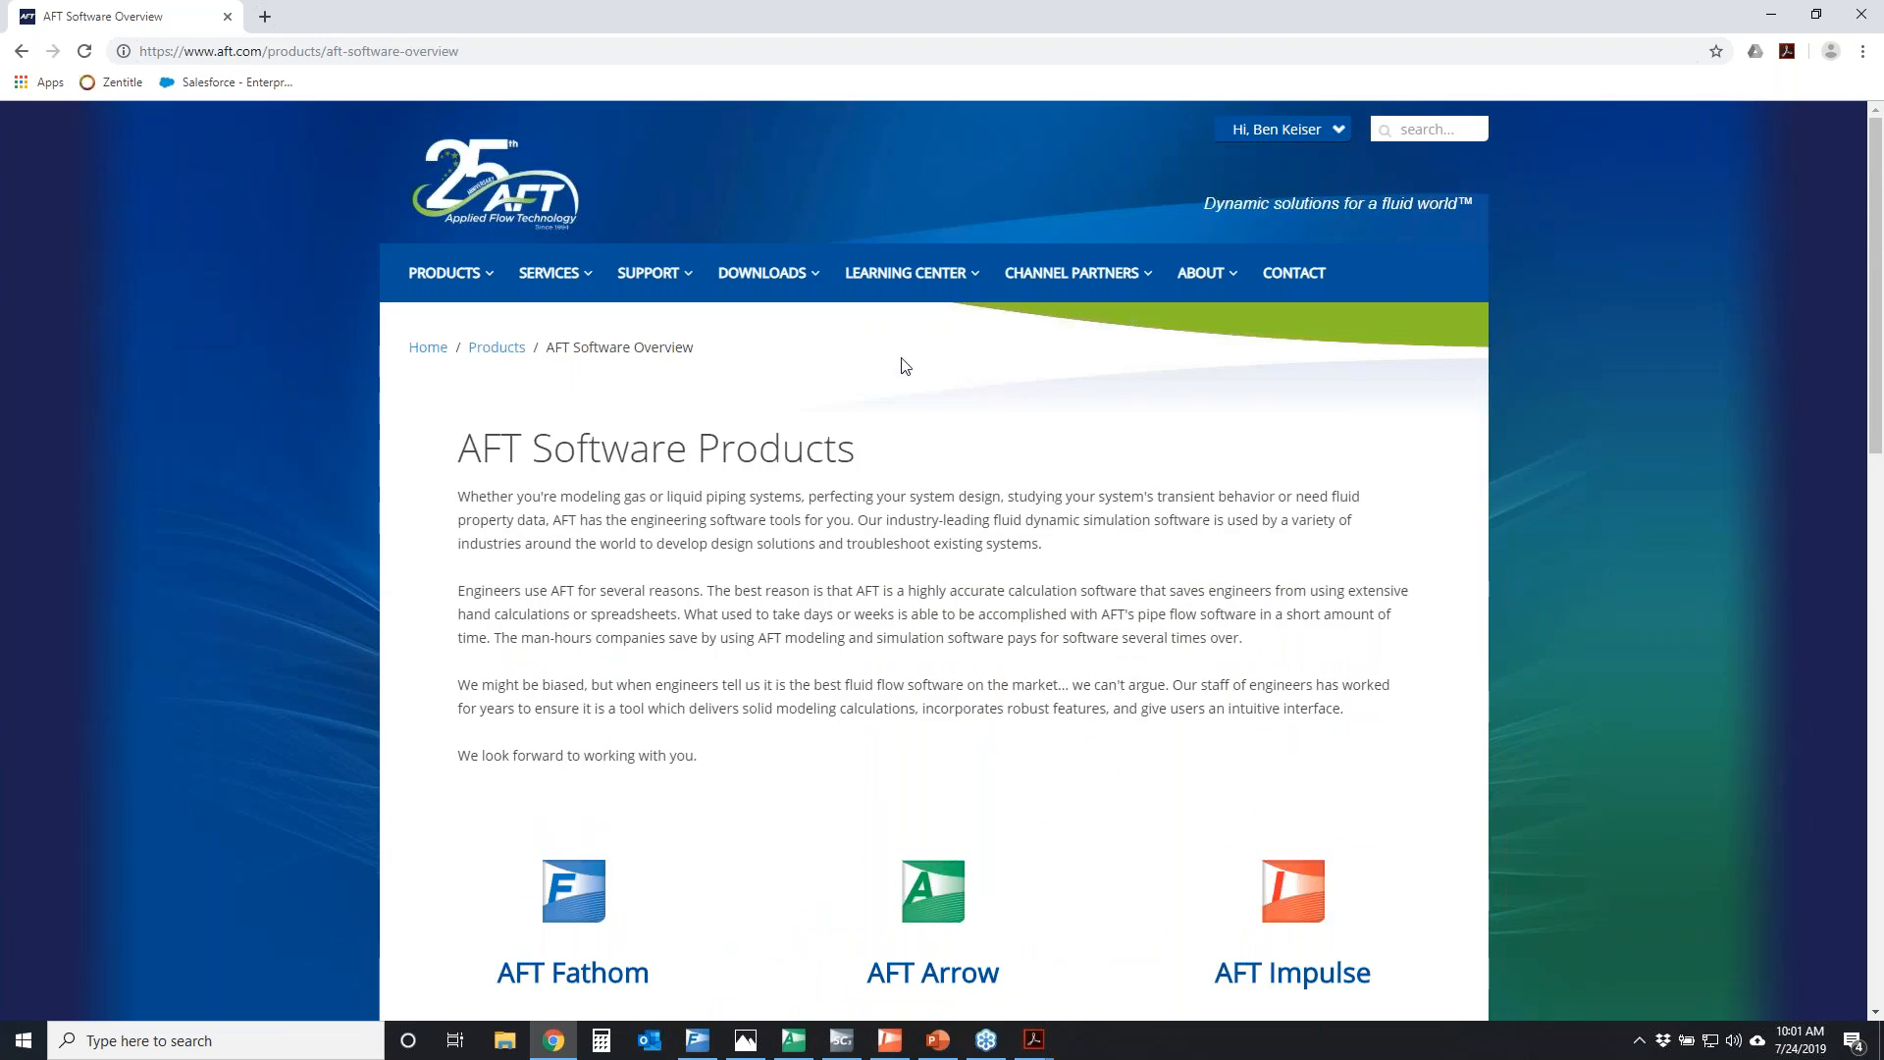
Open the Technical Papers page of the Learning Center and skim the paper summaries
{"action": "mouse_move", "coordinate": [903, 287]}
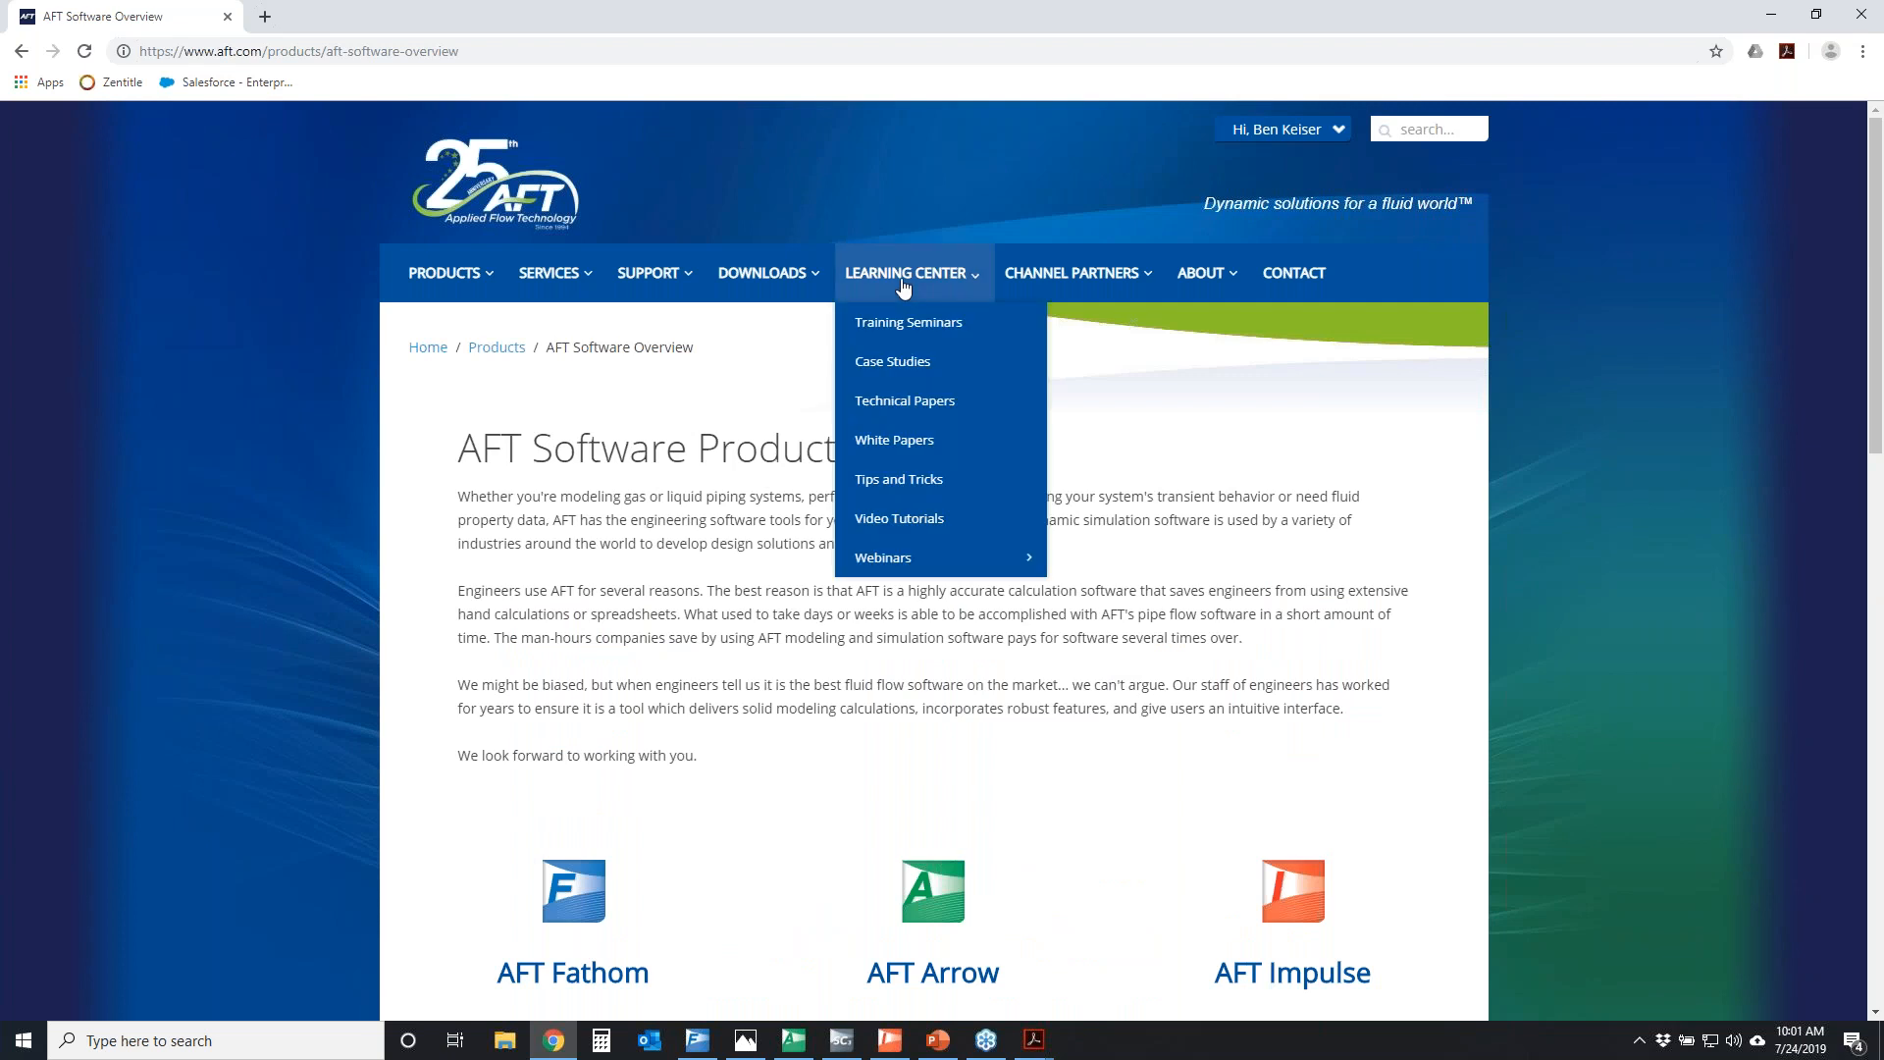
{"action": "left_click", "coordinate": [934, 405]}
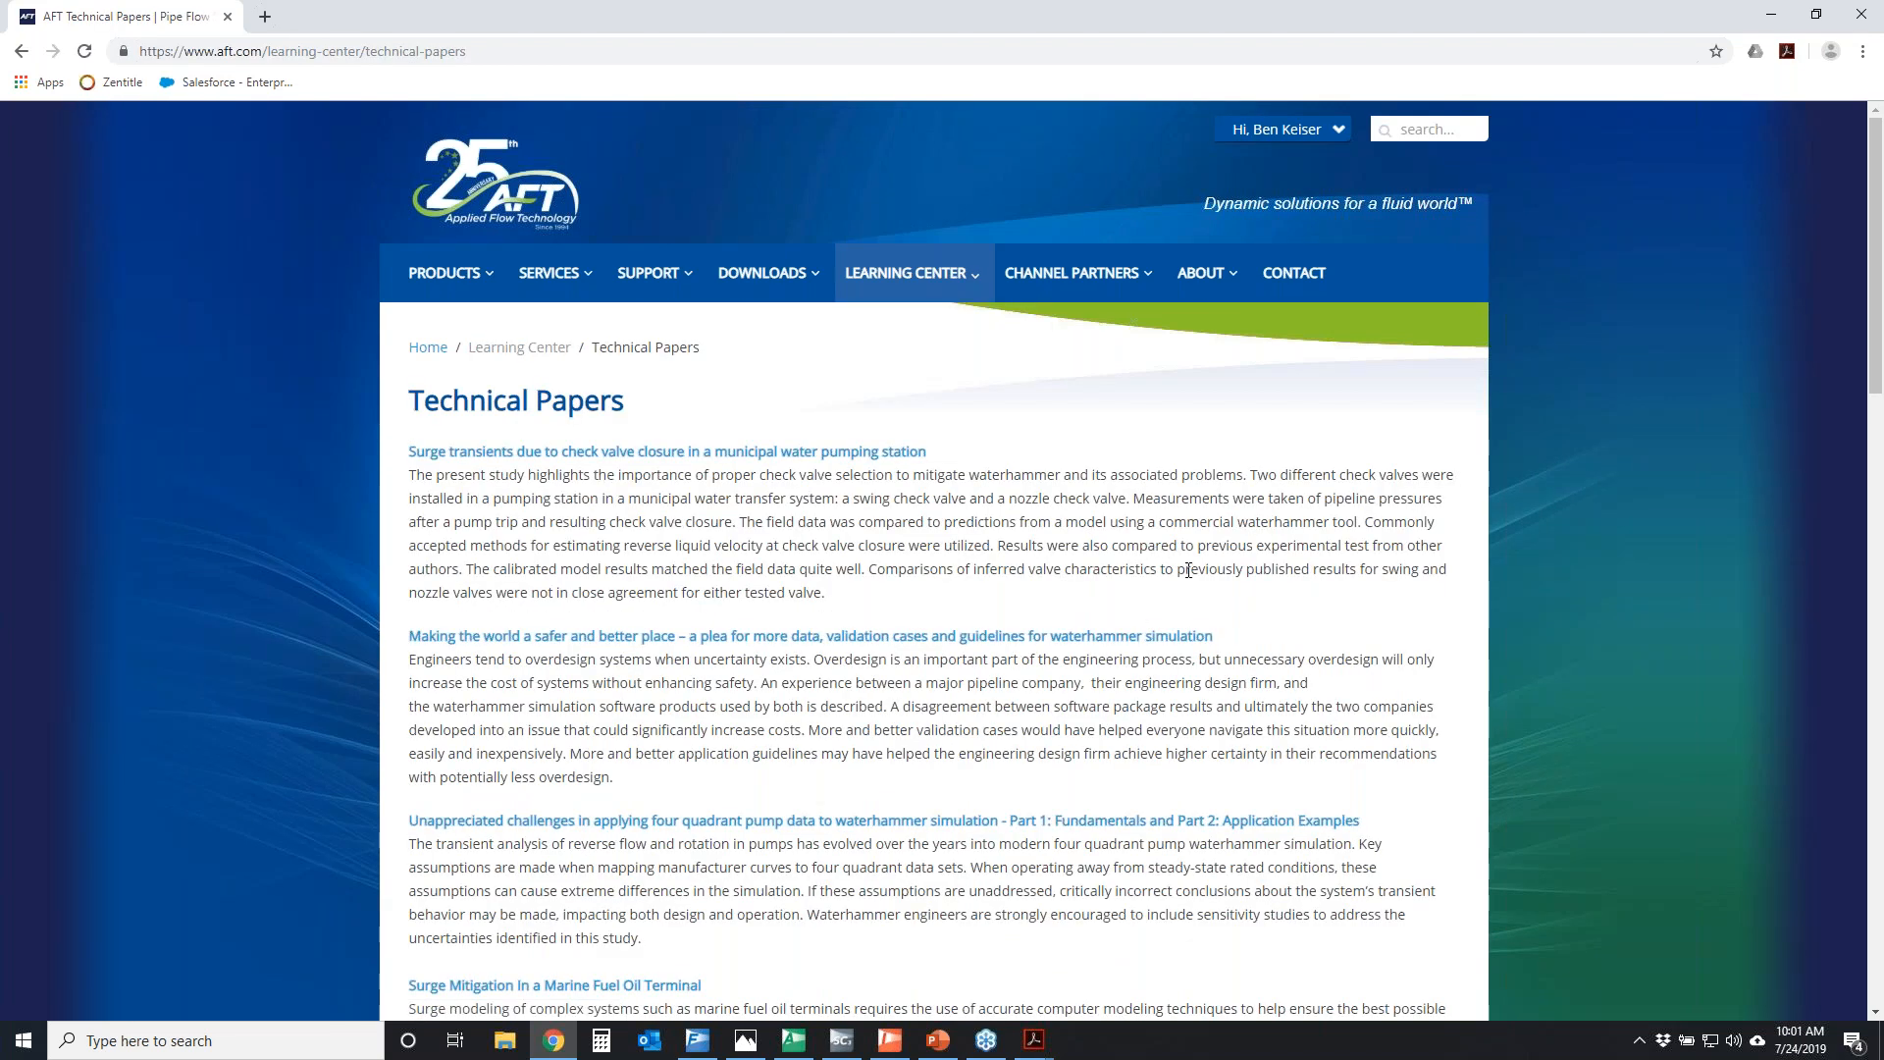
{"action": "scroll", "coordinate": [1187, 570], "scroll_direction": "down", "scroll_amount": 8}
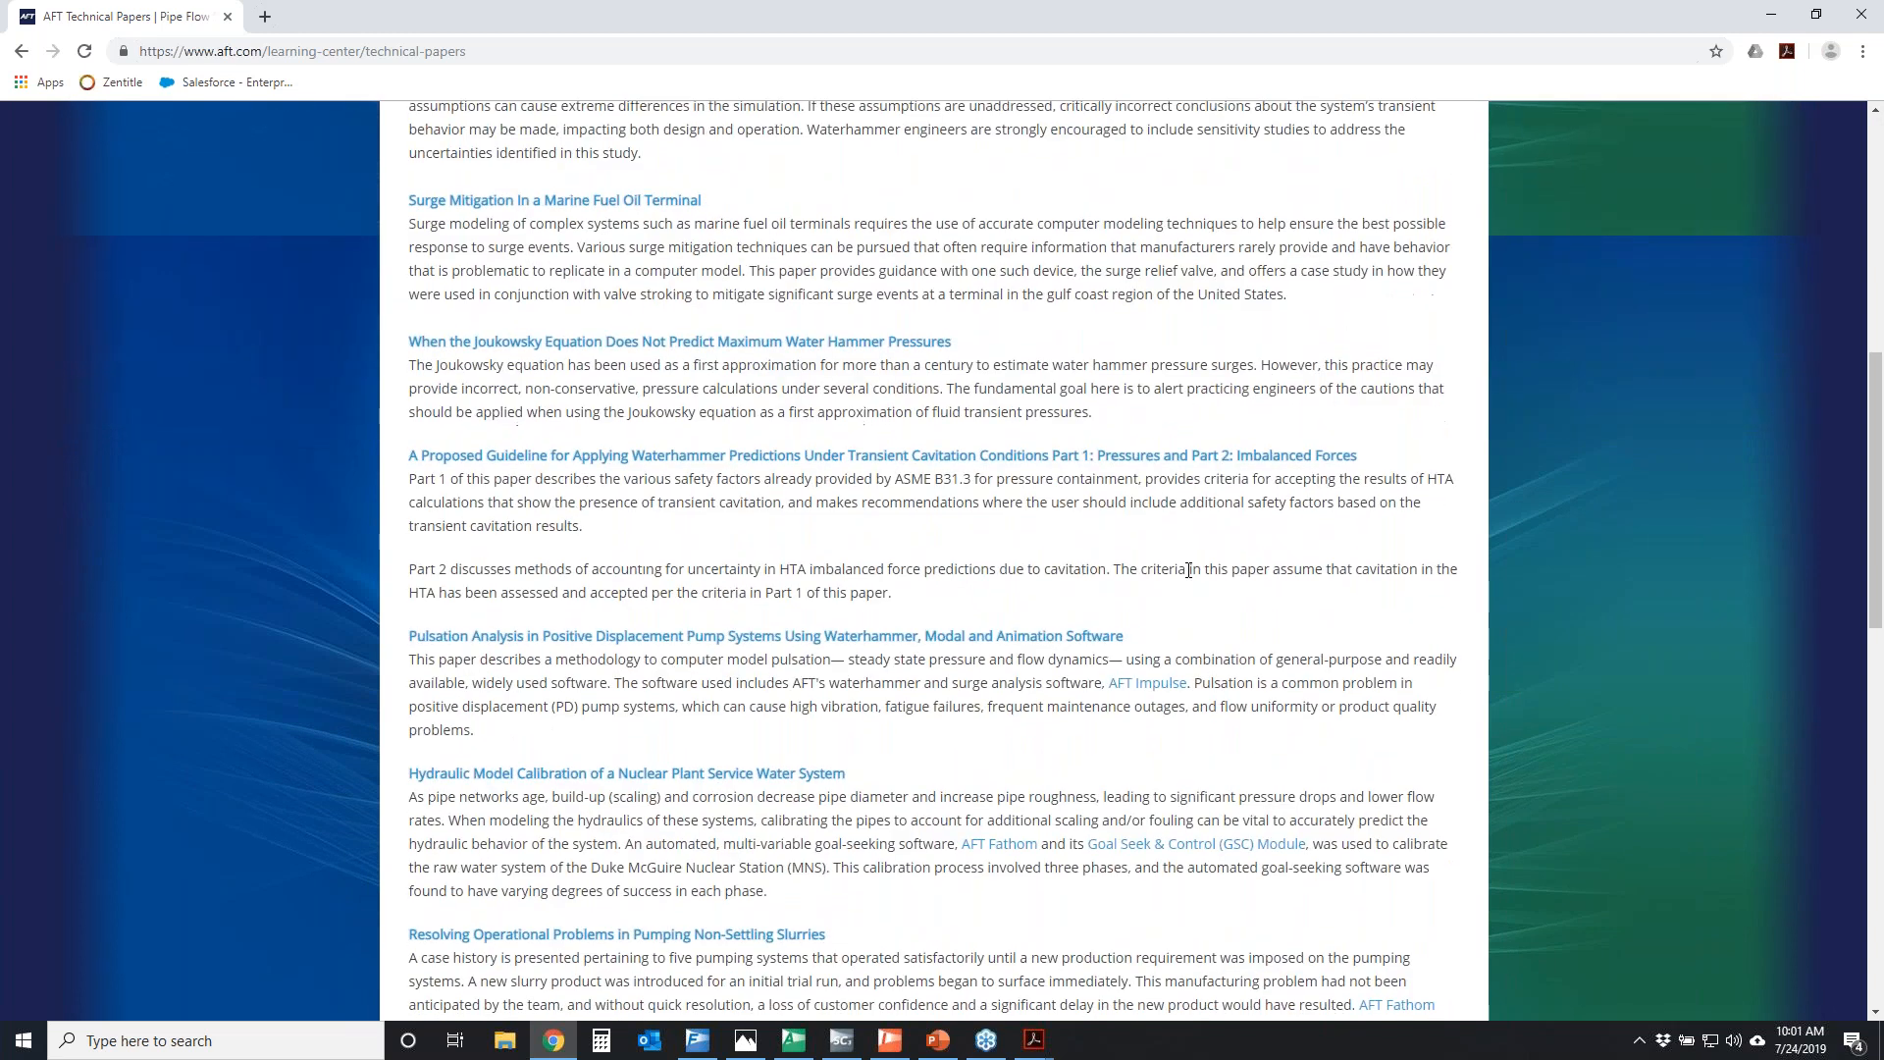
{"action": "scroll", "coordinate": [1195, 564], "scroll_direction": "up", "scroll_amount": 7}
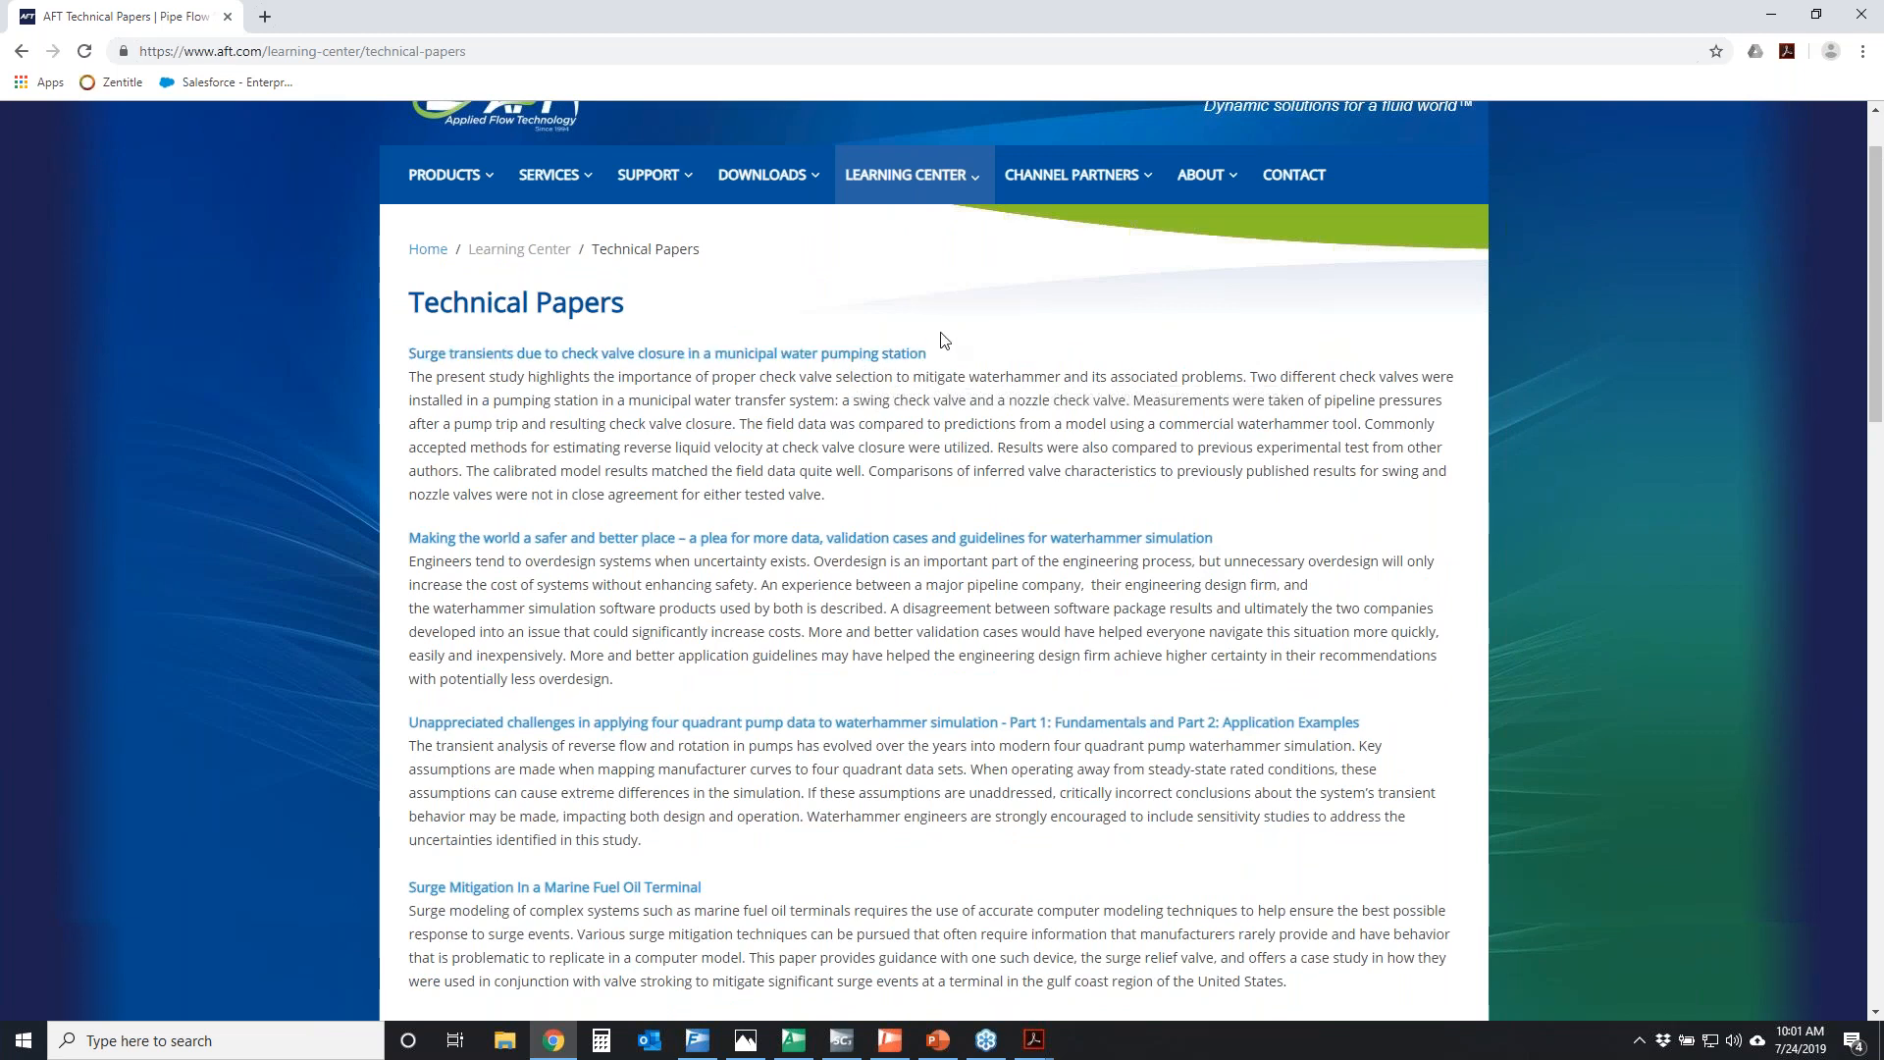
Open the Learning Center's Tips and Tricks blog and browse its posts before returning to the start of the page
{"action": "mouse_move", "coordinate": [919, 174]}
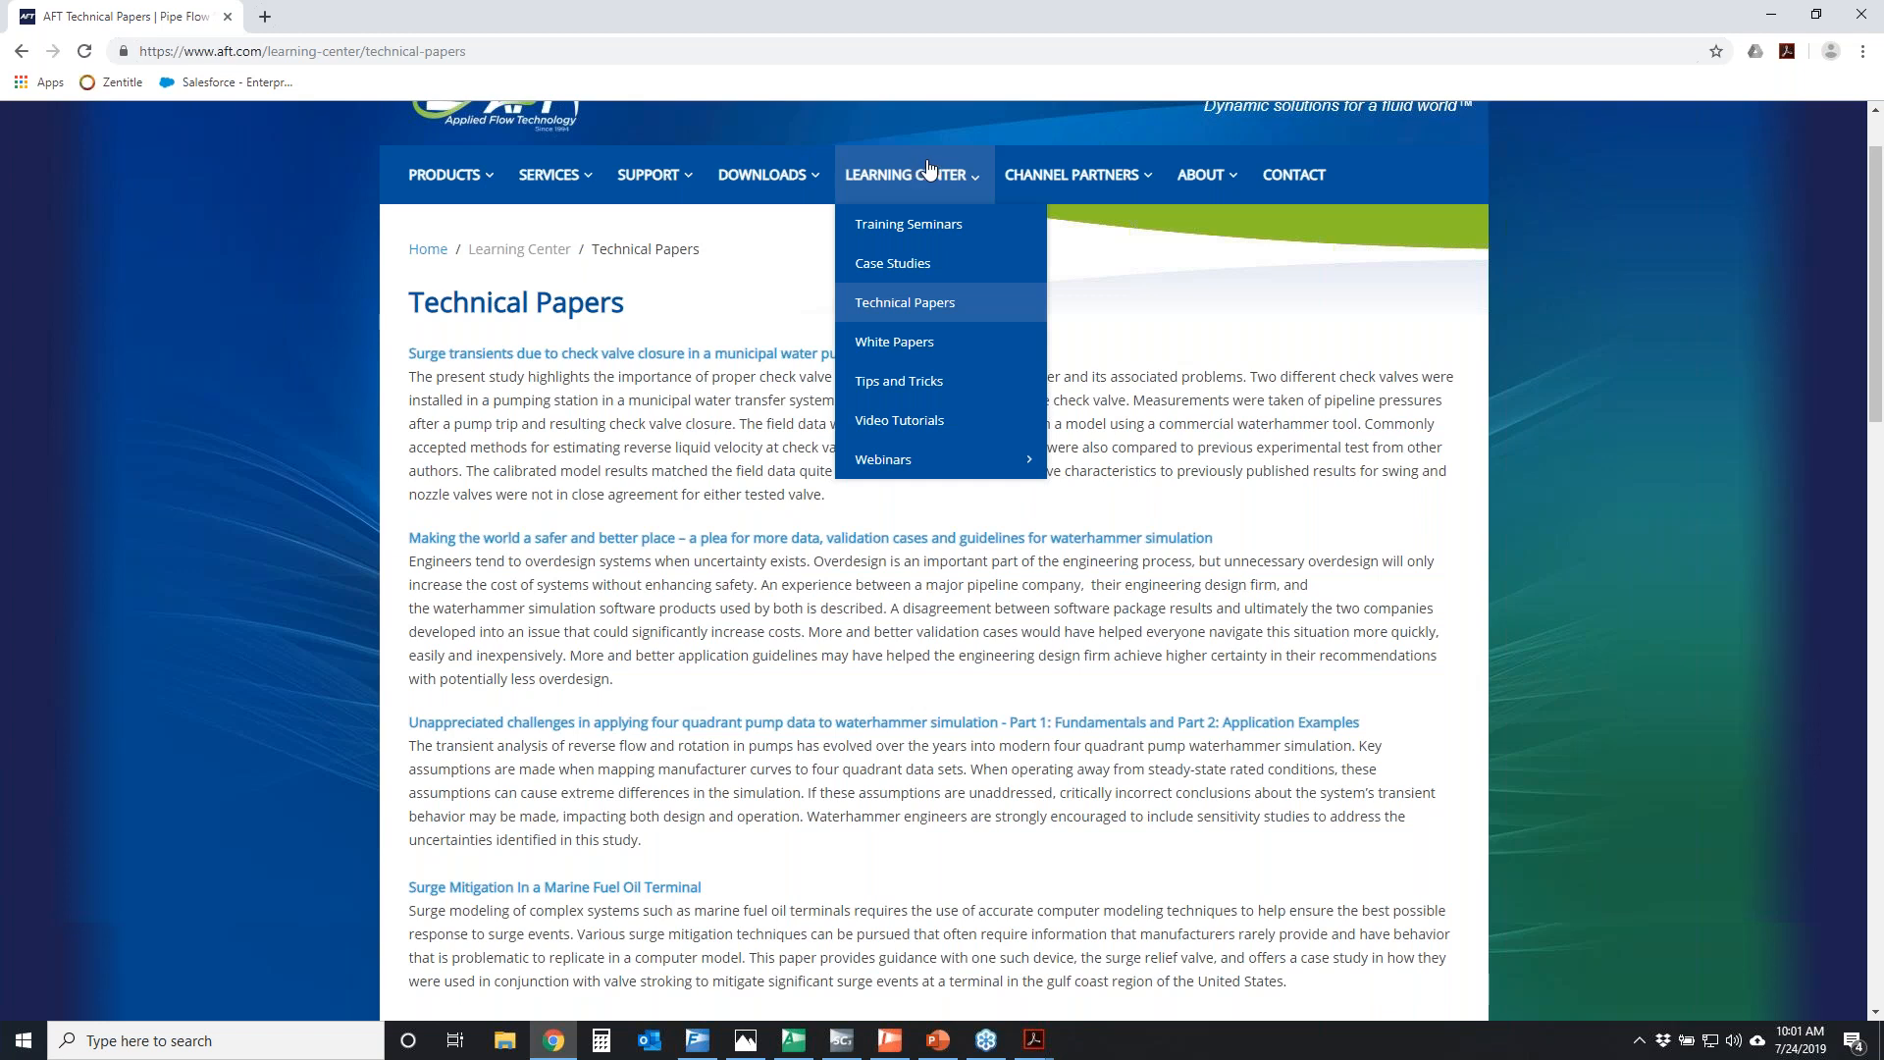
{"action": "left_click", "coordinate": [934, 395]}
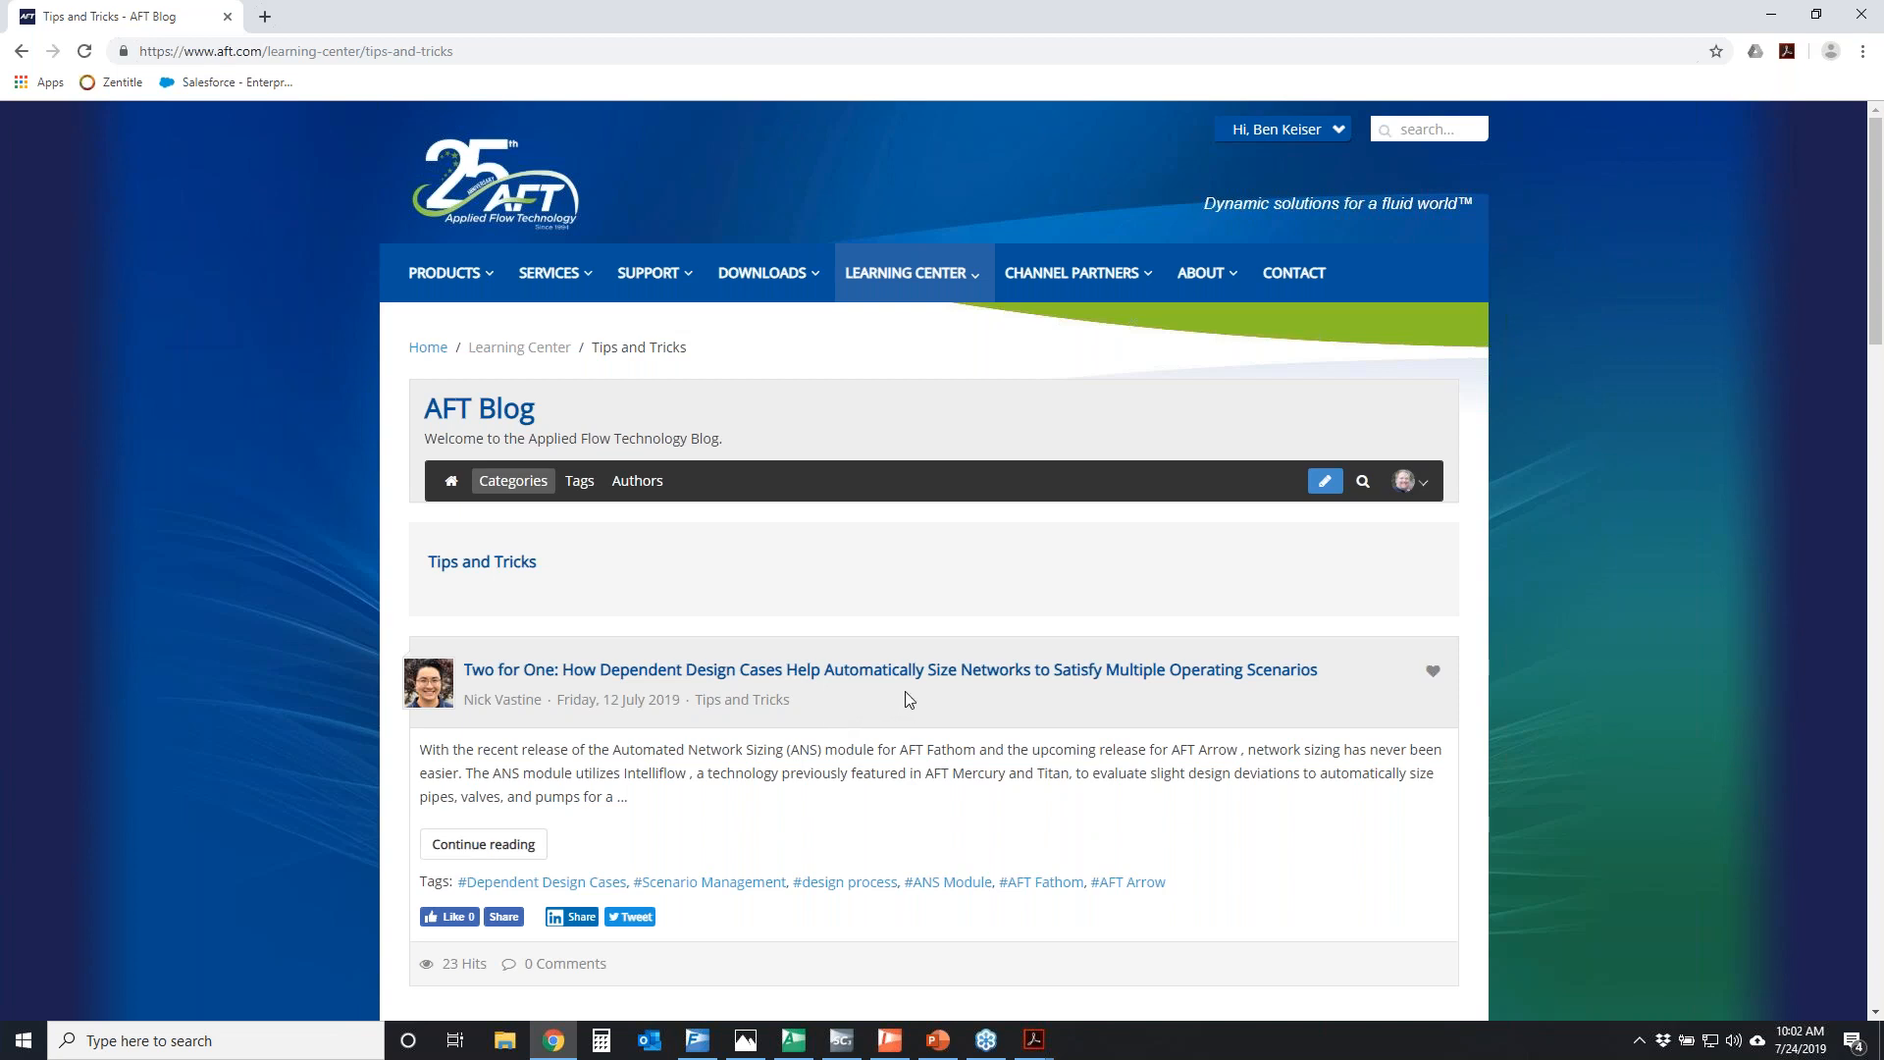
{"action": "scroll", "coordinate": [807, 740], "scroll_direction": "down", "scroll_amount": 4}
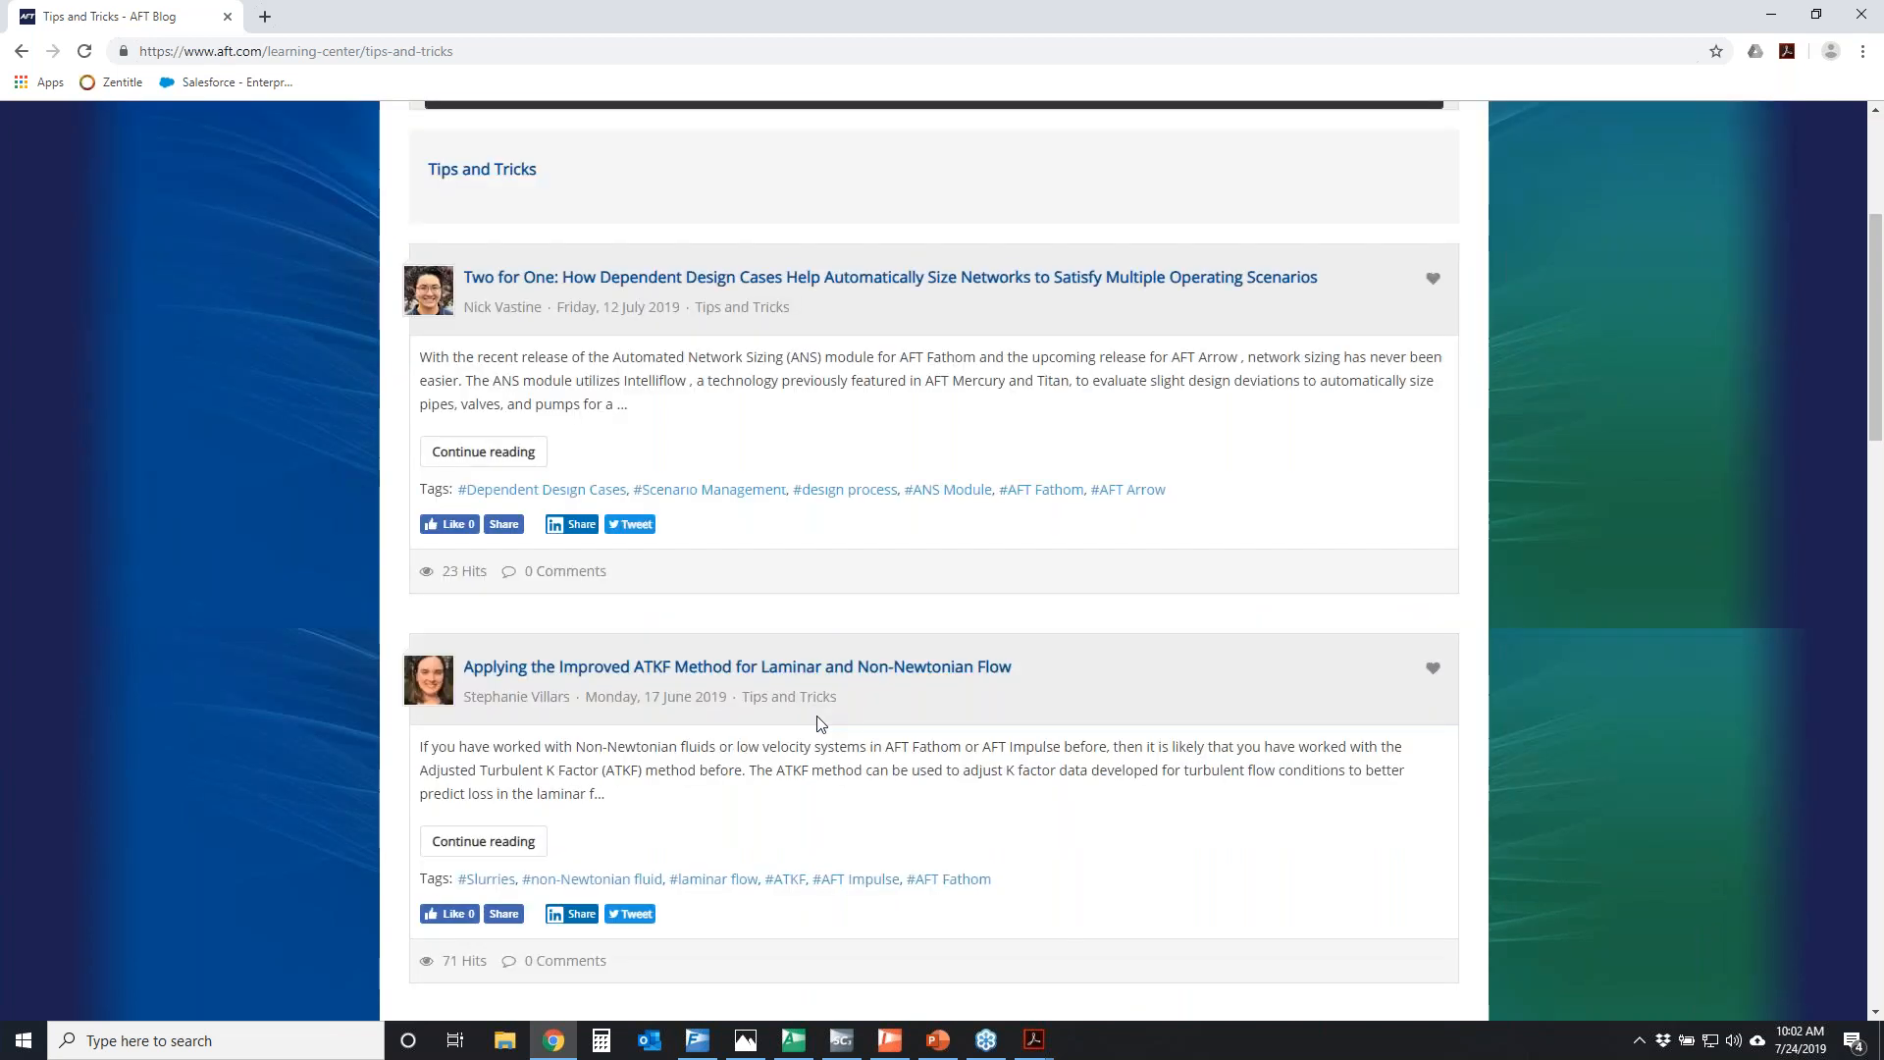
{"action": "scroll", "coordinate": [820, 723], "scroll_direction": "down", "scroll_amount": 2}
{"action": "scroll", "coordinate": [820, 723], "scroll_direction": "down", "scroll_amount": 6}
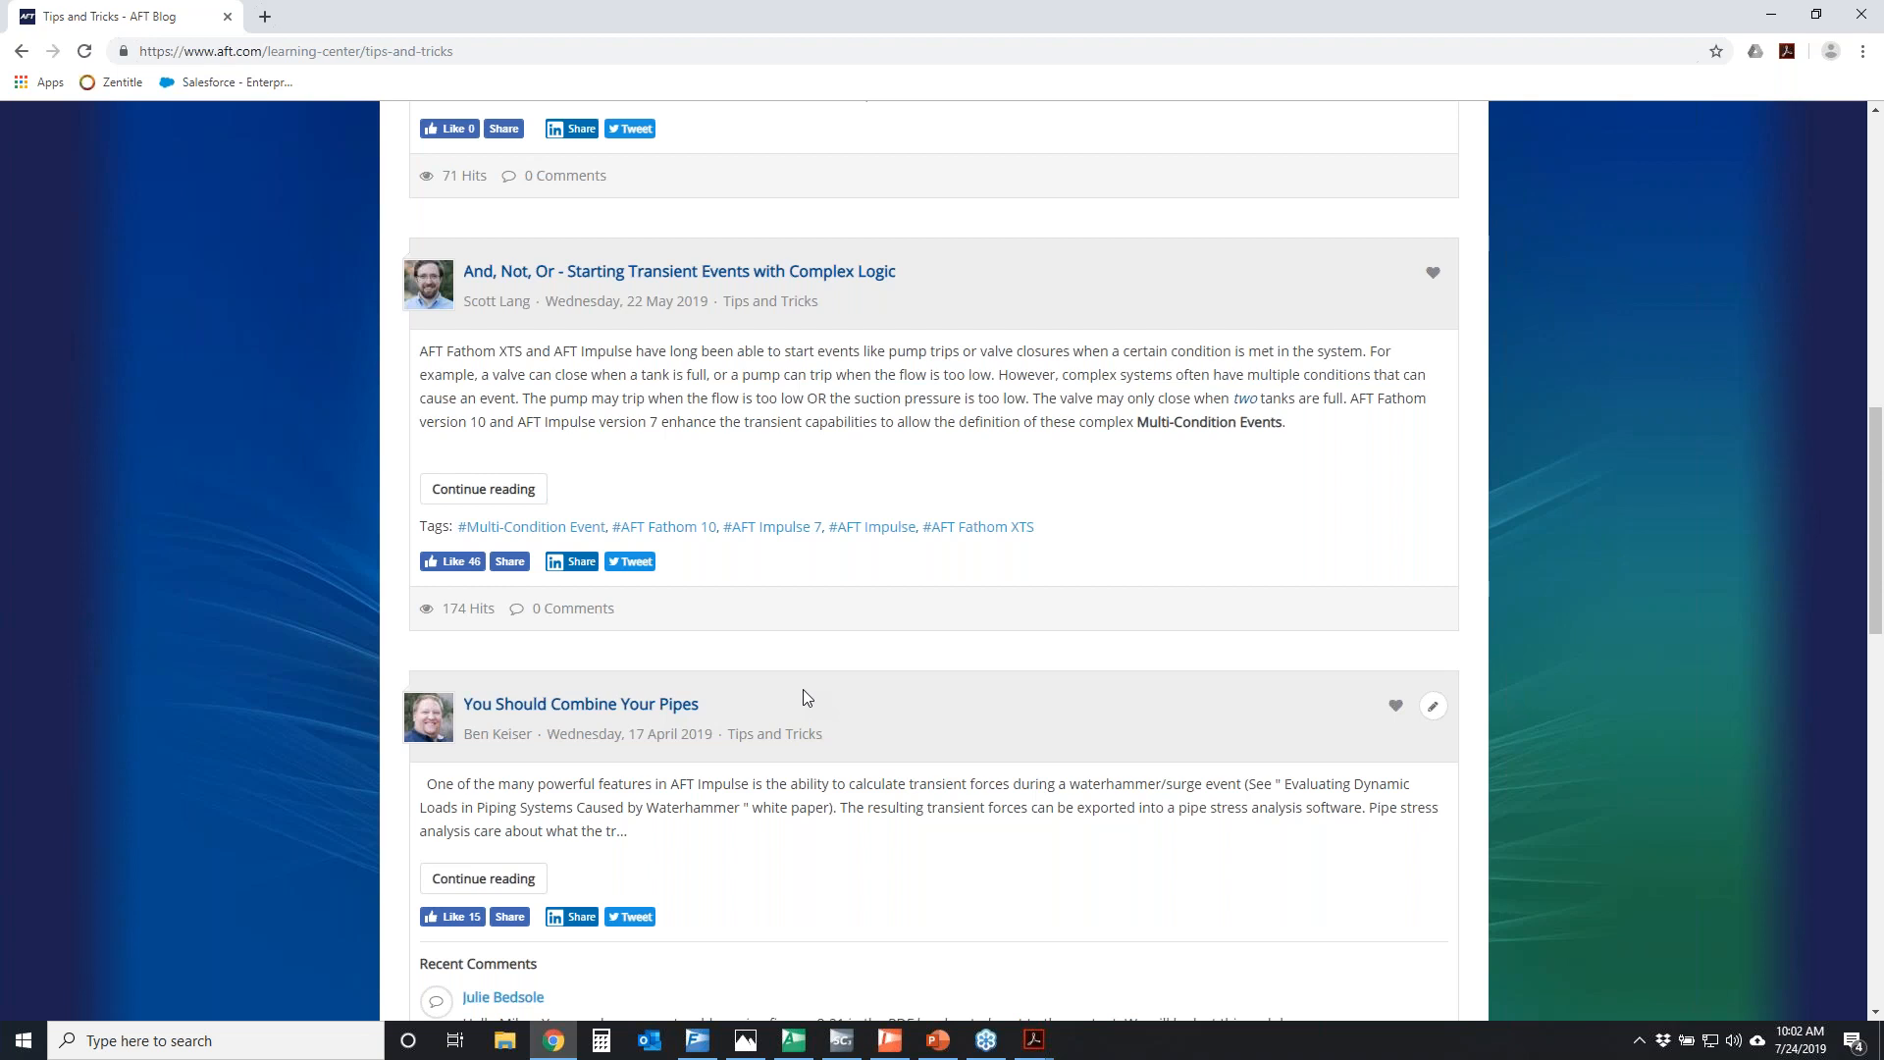
{"action": "scroll", "coordinate": [1050, 715], "scroll_direction": "down", "scroll_amount": 3}
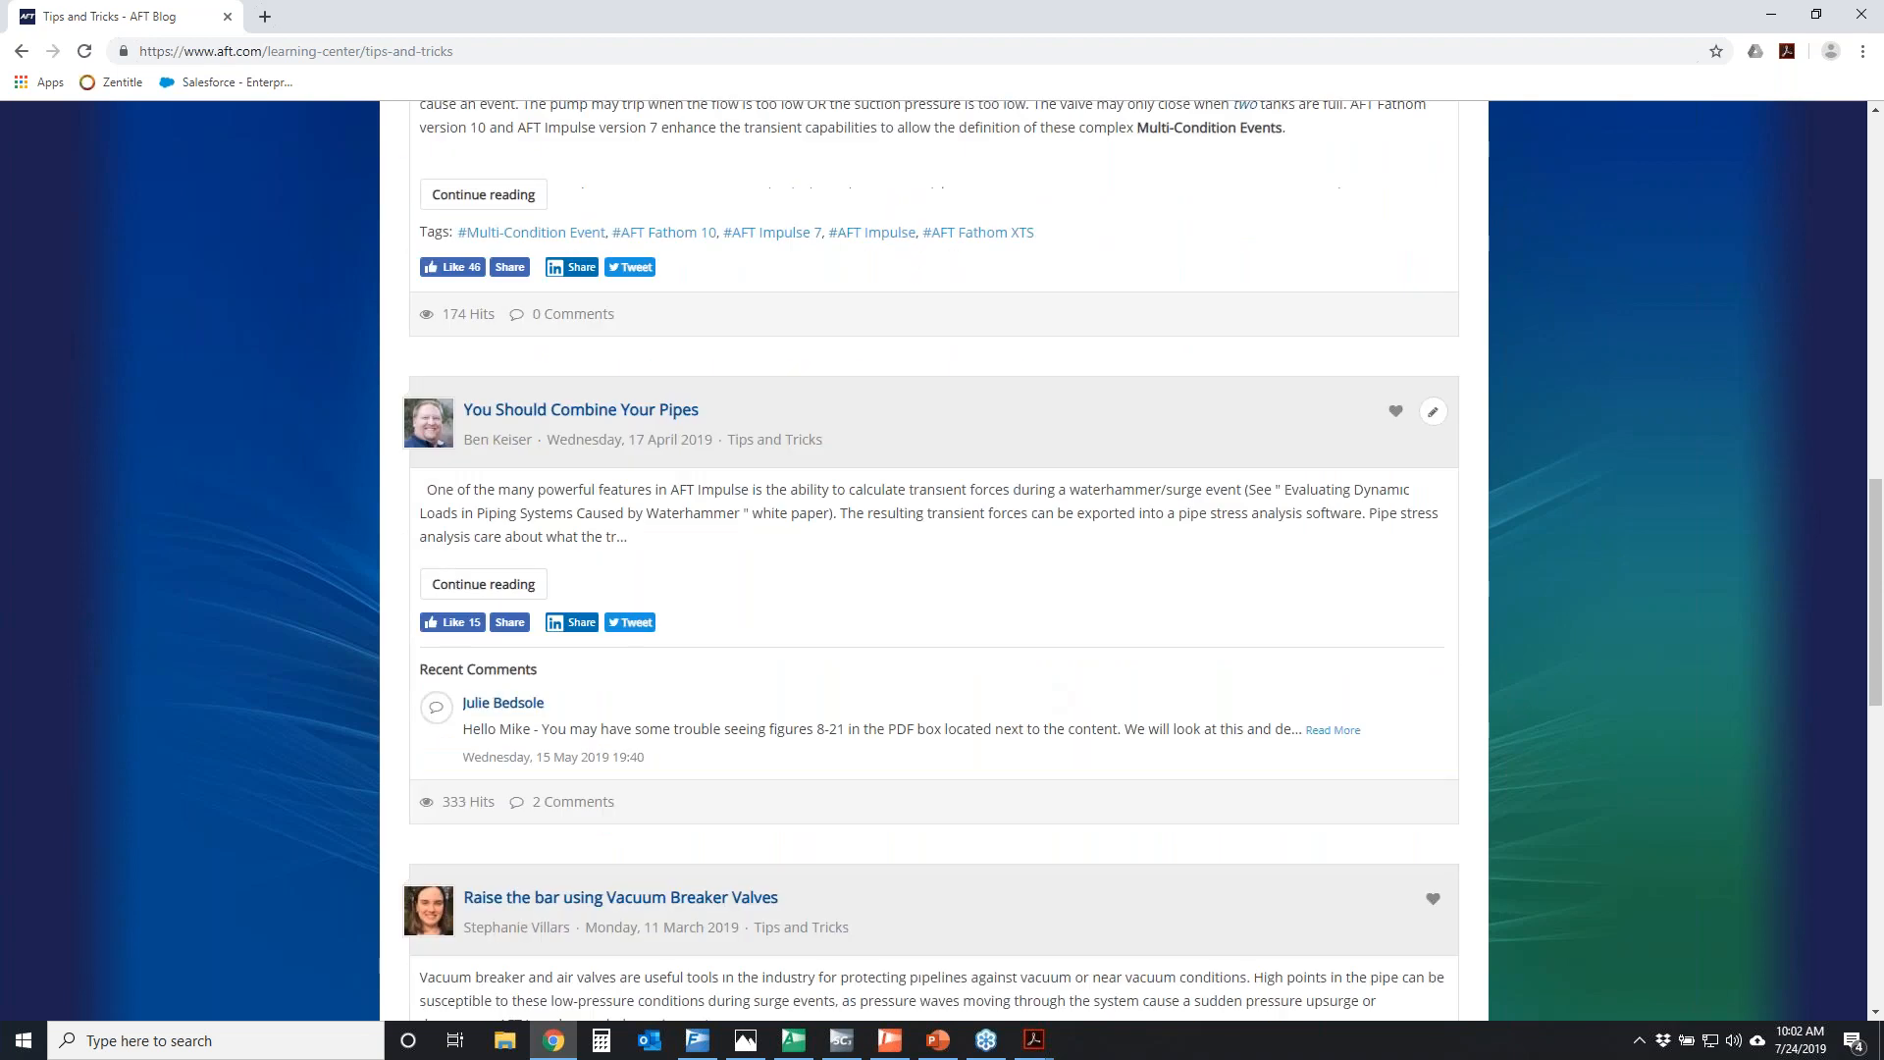
{"action": "scroll", "coordinate": [882, 624], "scroll_direction": "down", "scroll_amount": 2}
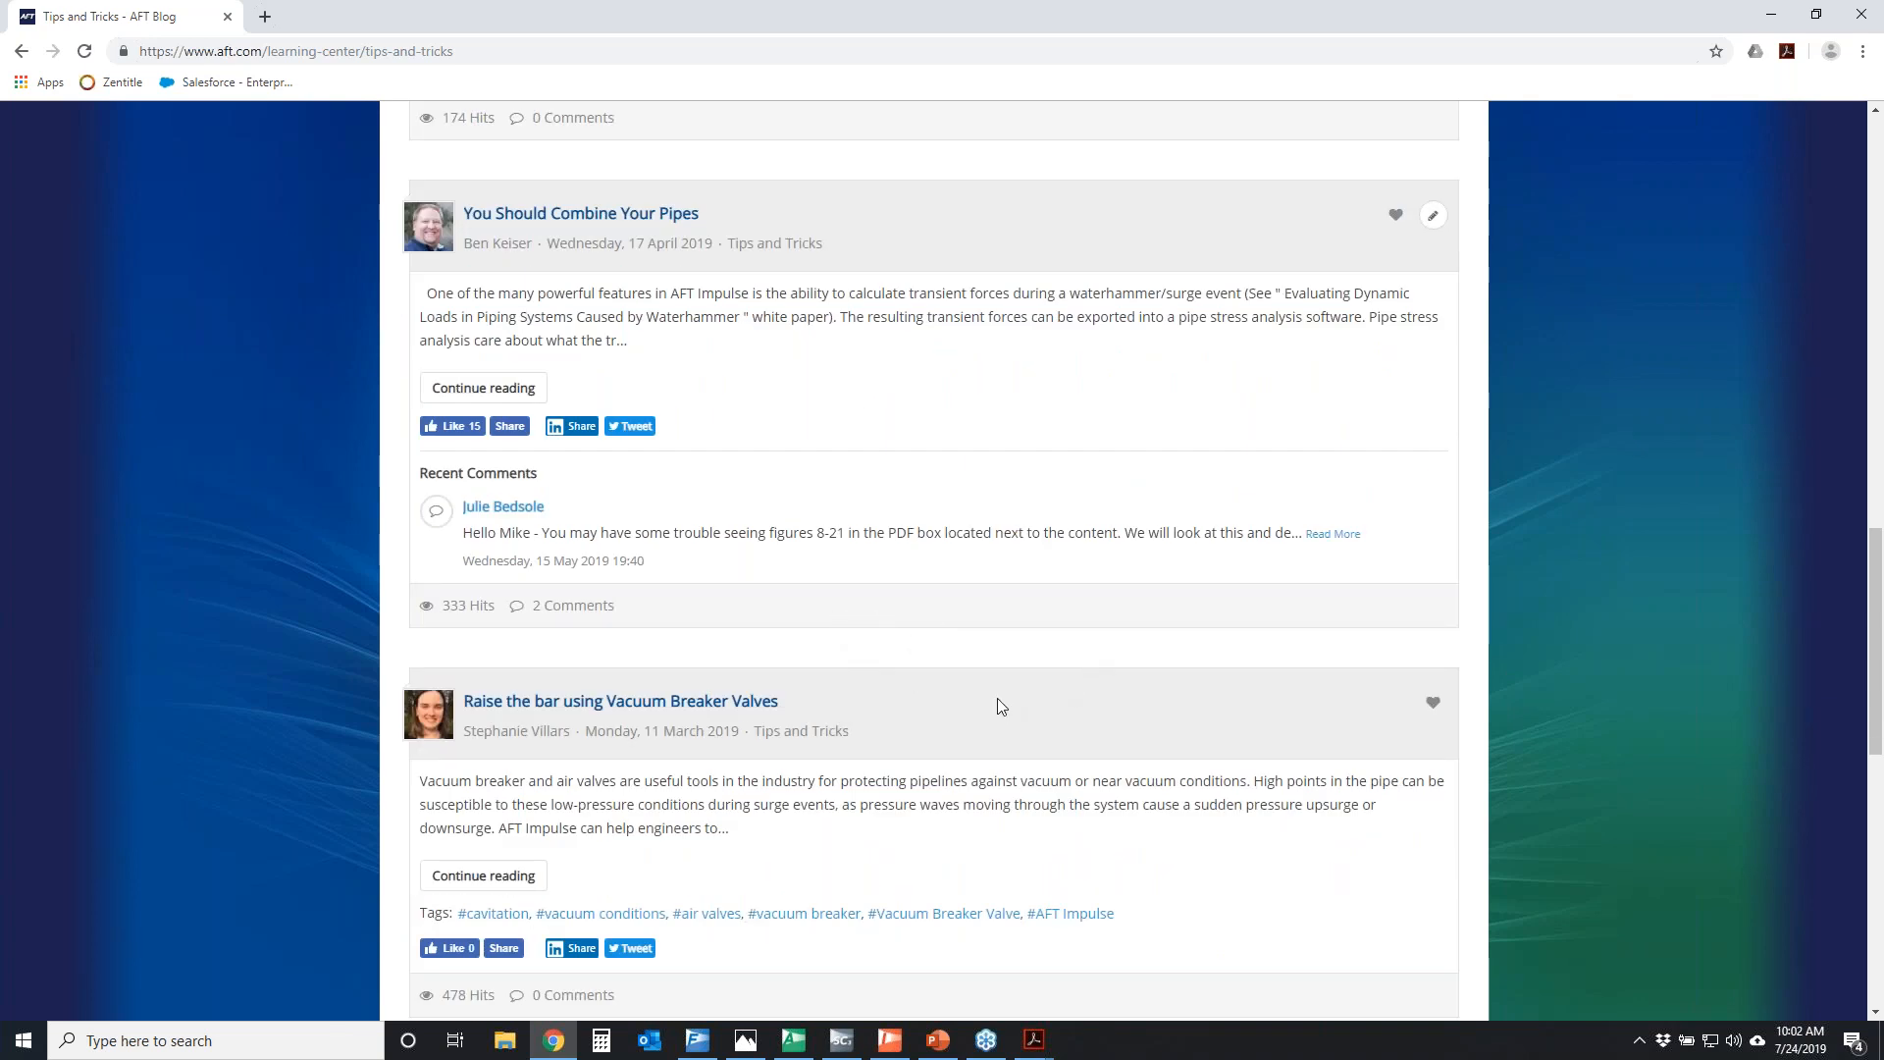
{"action": "scroll", "coordinate": [1003, 698], "scroll_direction": "down", "scroll_amount": 3}
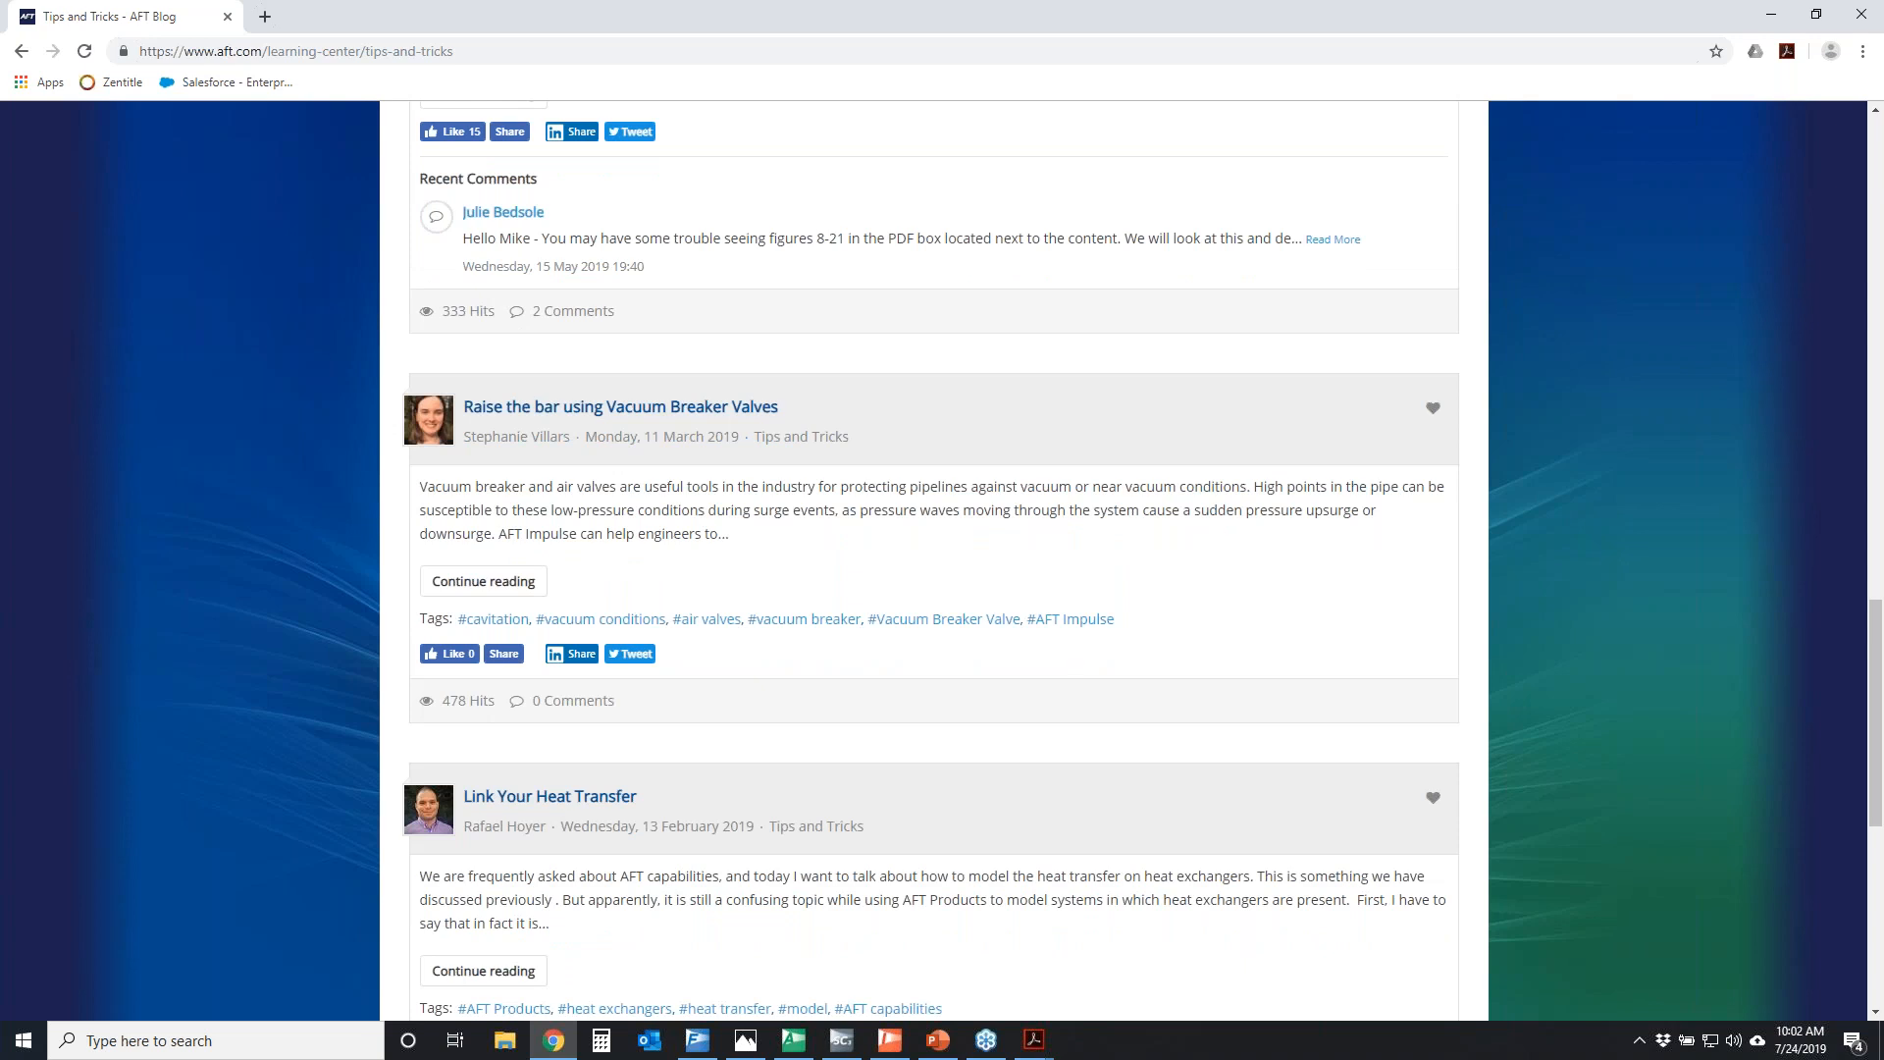
{"action": "scroll", "coordinate": [1015, 691], "scroll_direction": "down", "scroll_amount": 4}
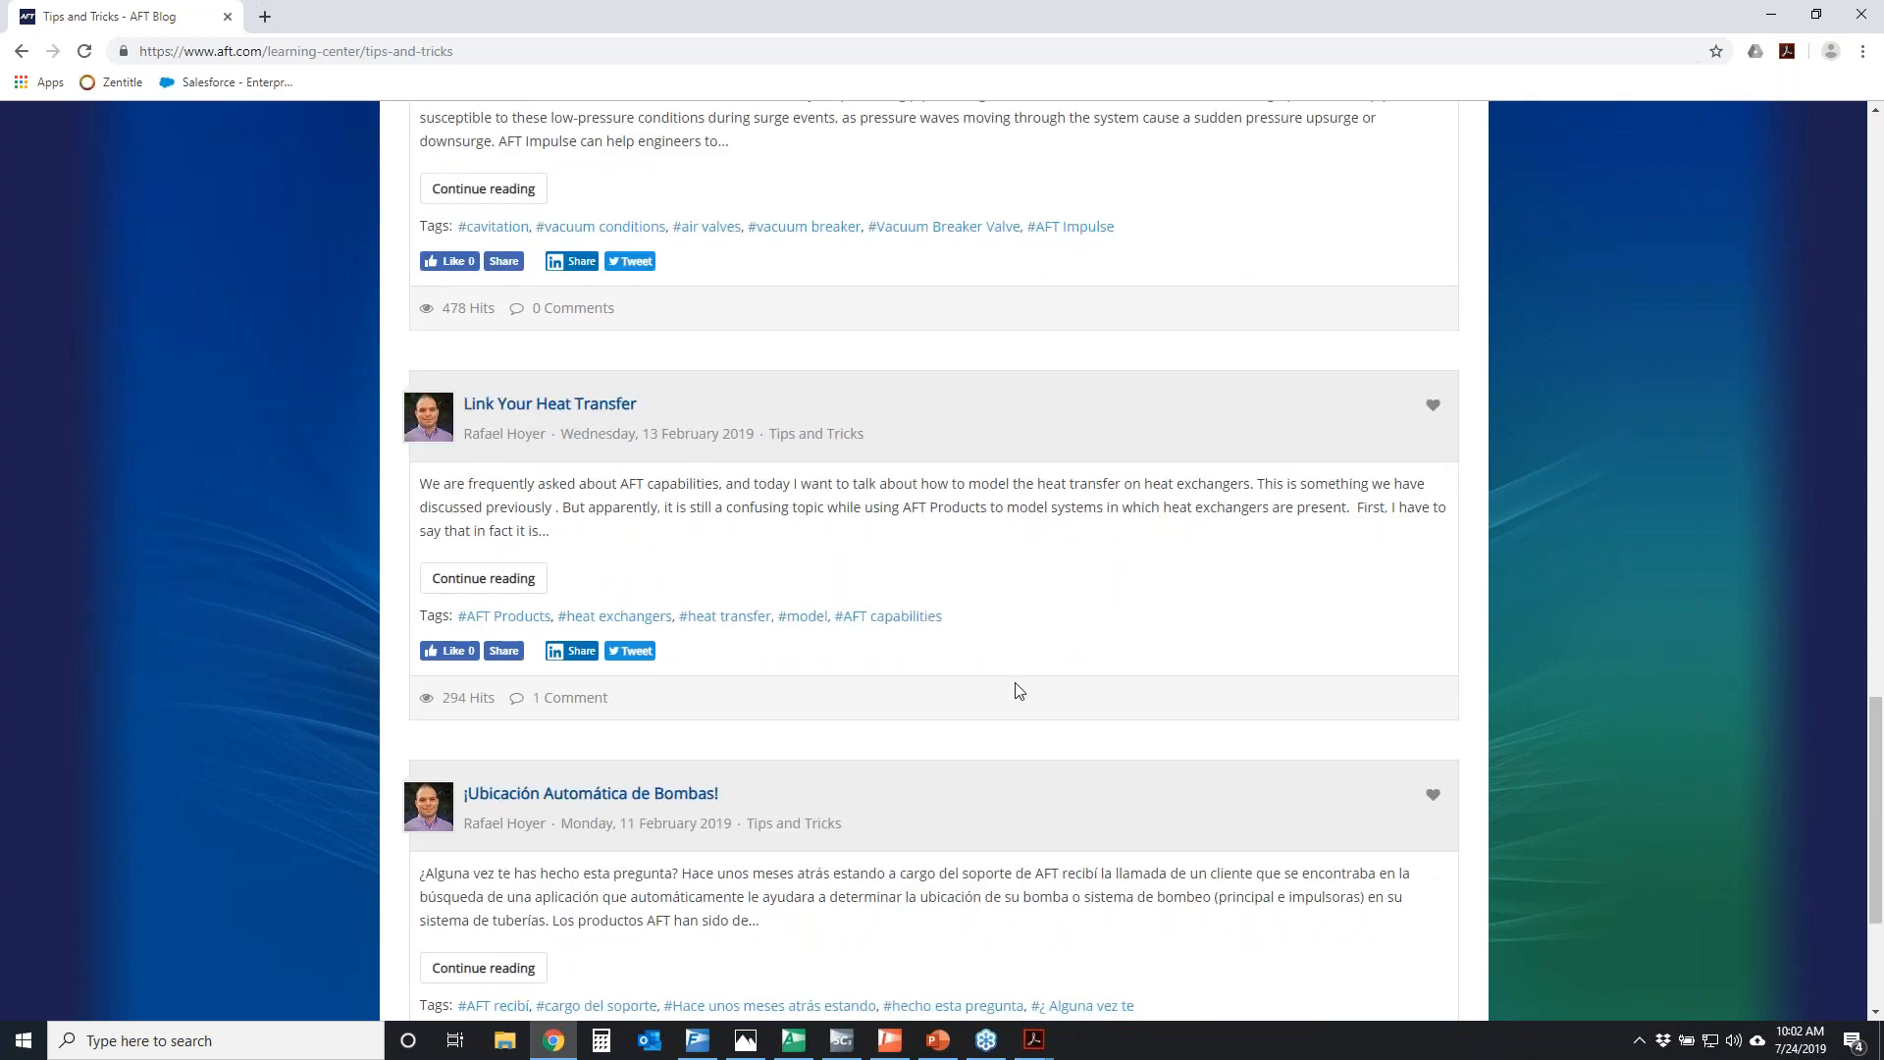
{"action": "scroll", "coordinate": [1025, 682], "scroll_direction": "down", "scroll_amount": 3}
{"action": "scroll", "coordinate": [1044, 598], "scroll_direction": "up", "scroll_amount": 7}
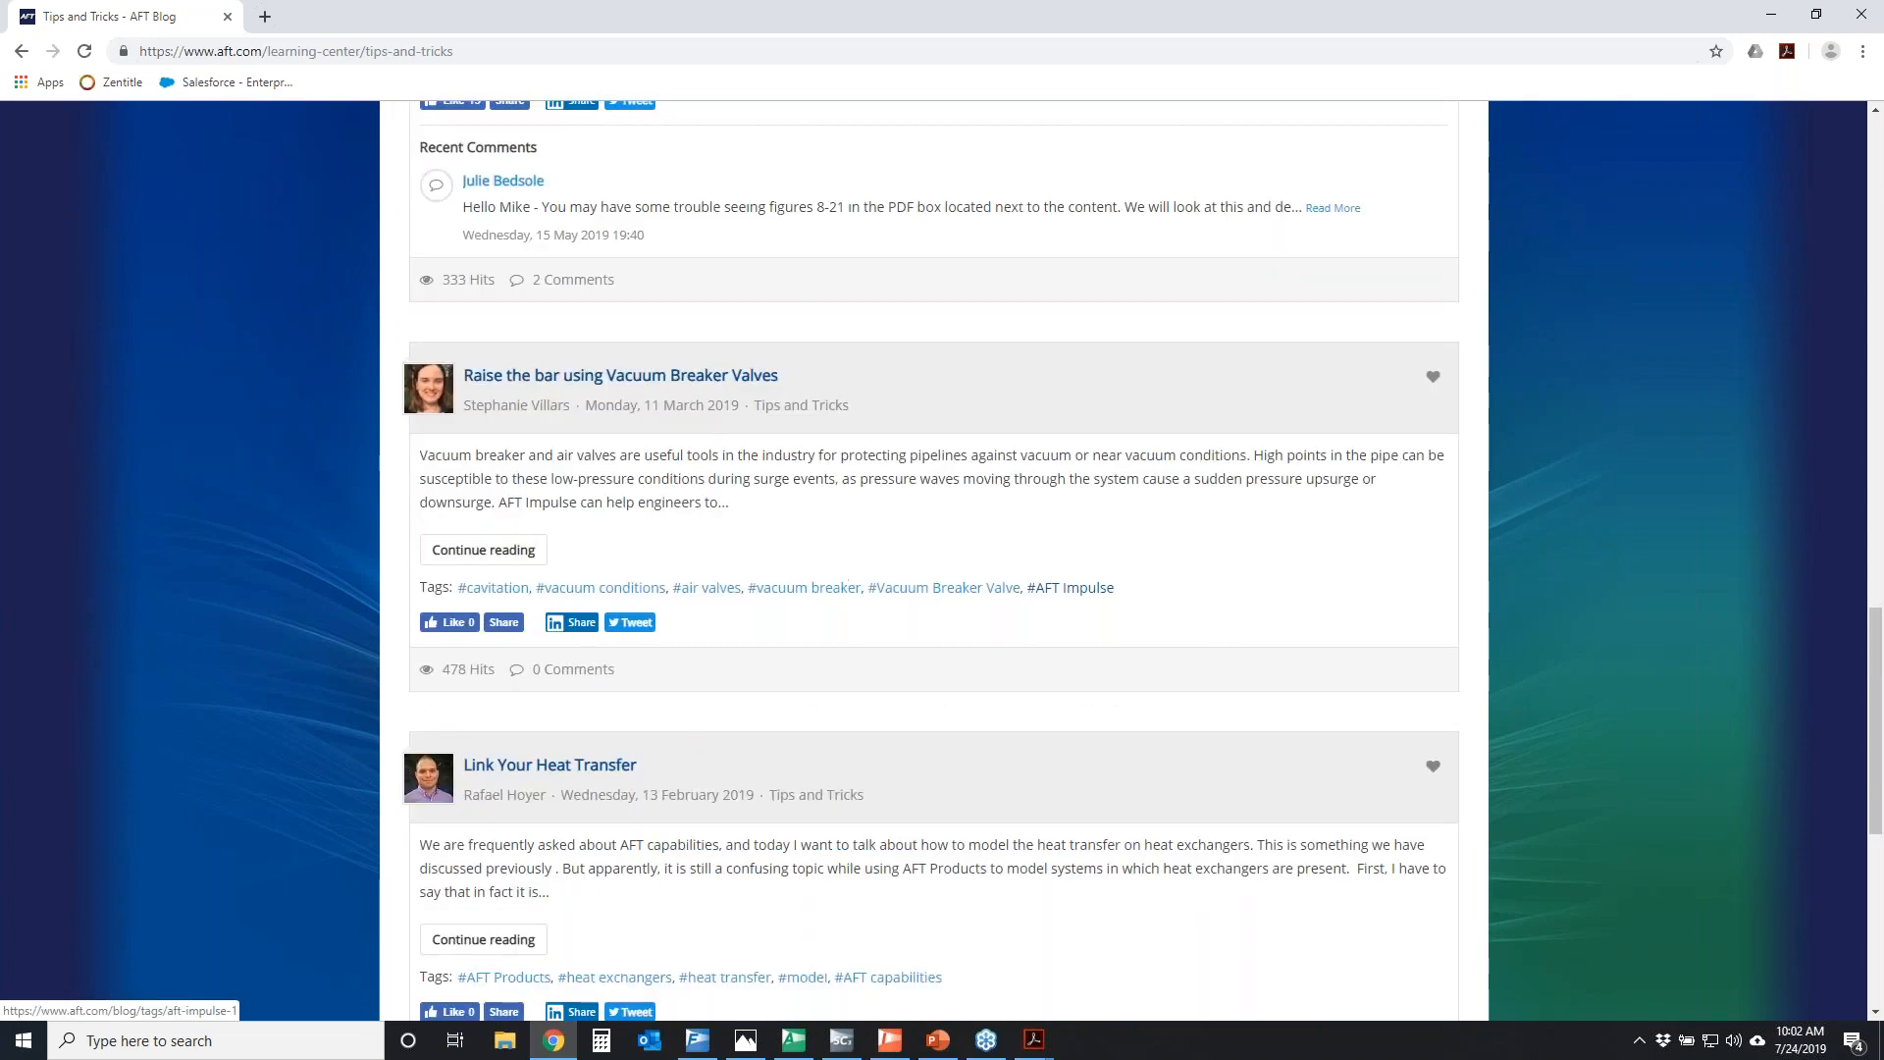
{"action": "scroll", "coordinate": [1040, 593], "scroll_direction": "up", "scroll_amount": 10}
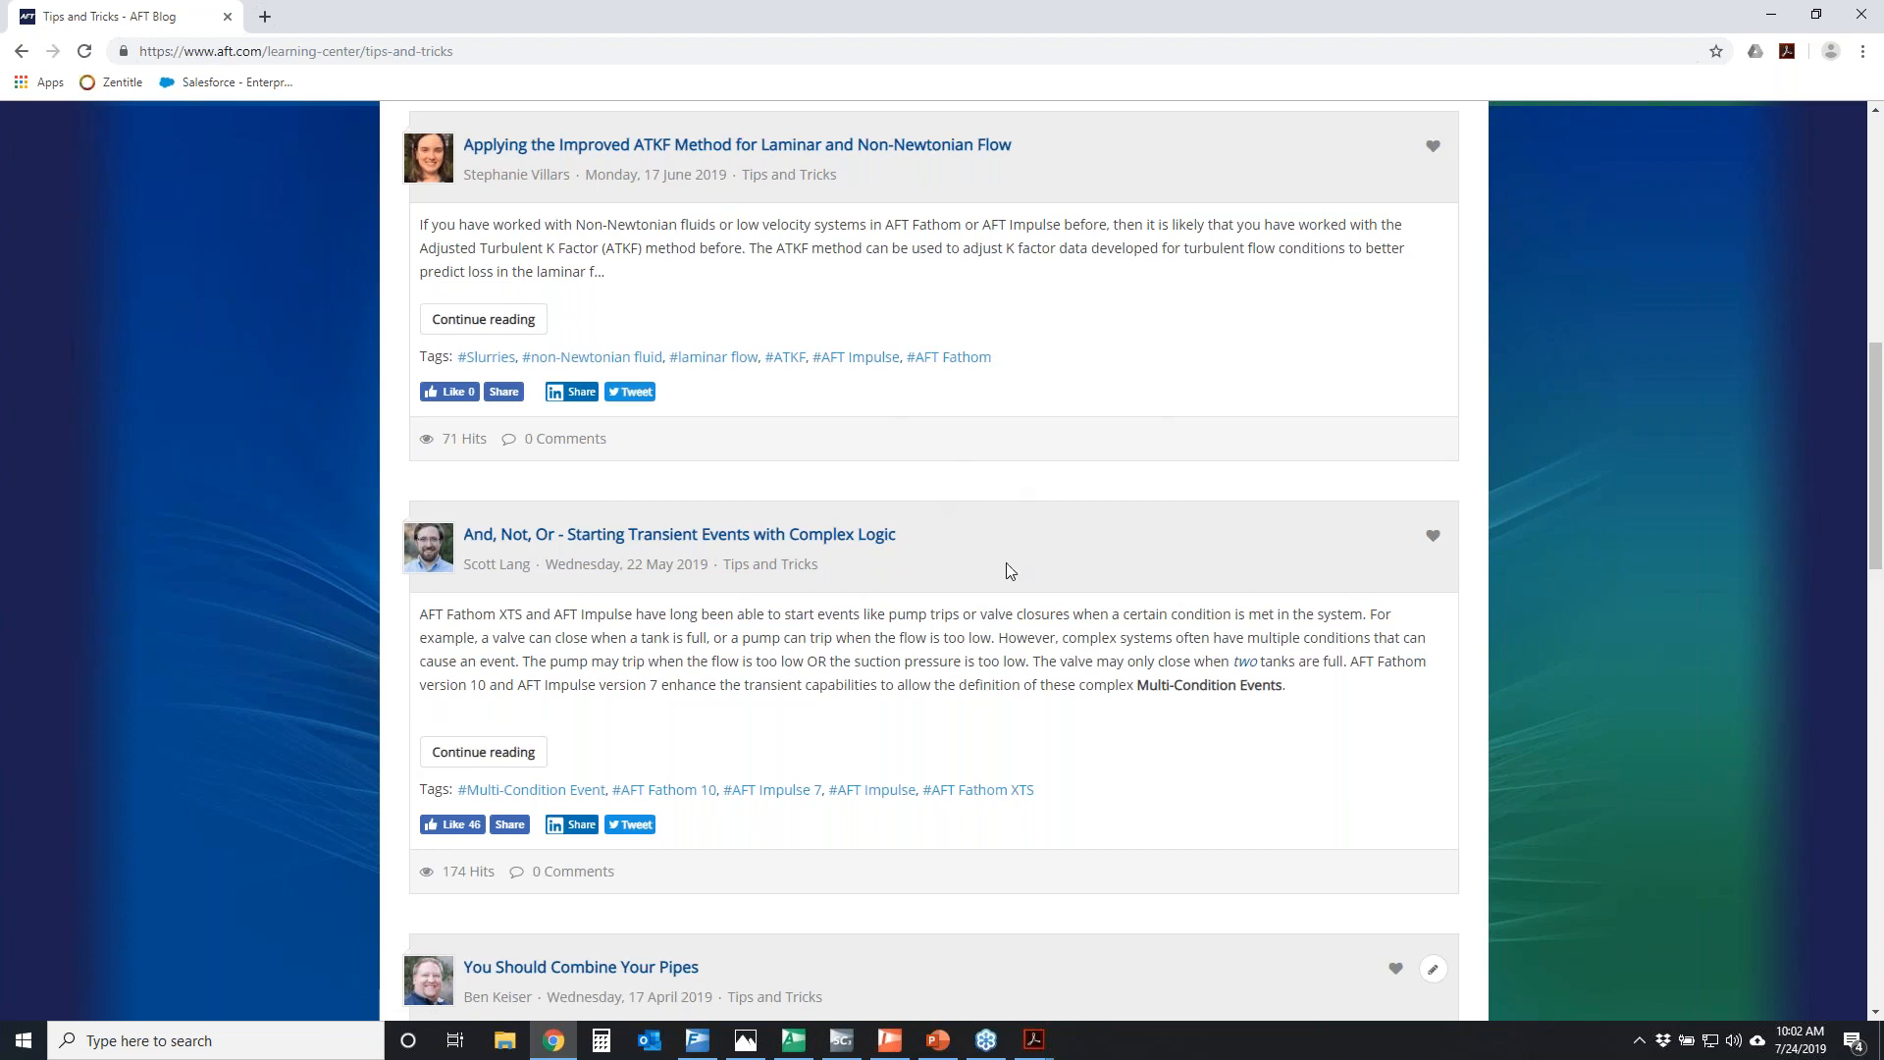
{"action": "scroll", "coordinate": [1005, 568], "scroll_direction": "up", "scroll_amount": 10}
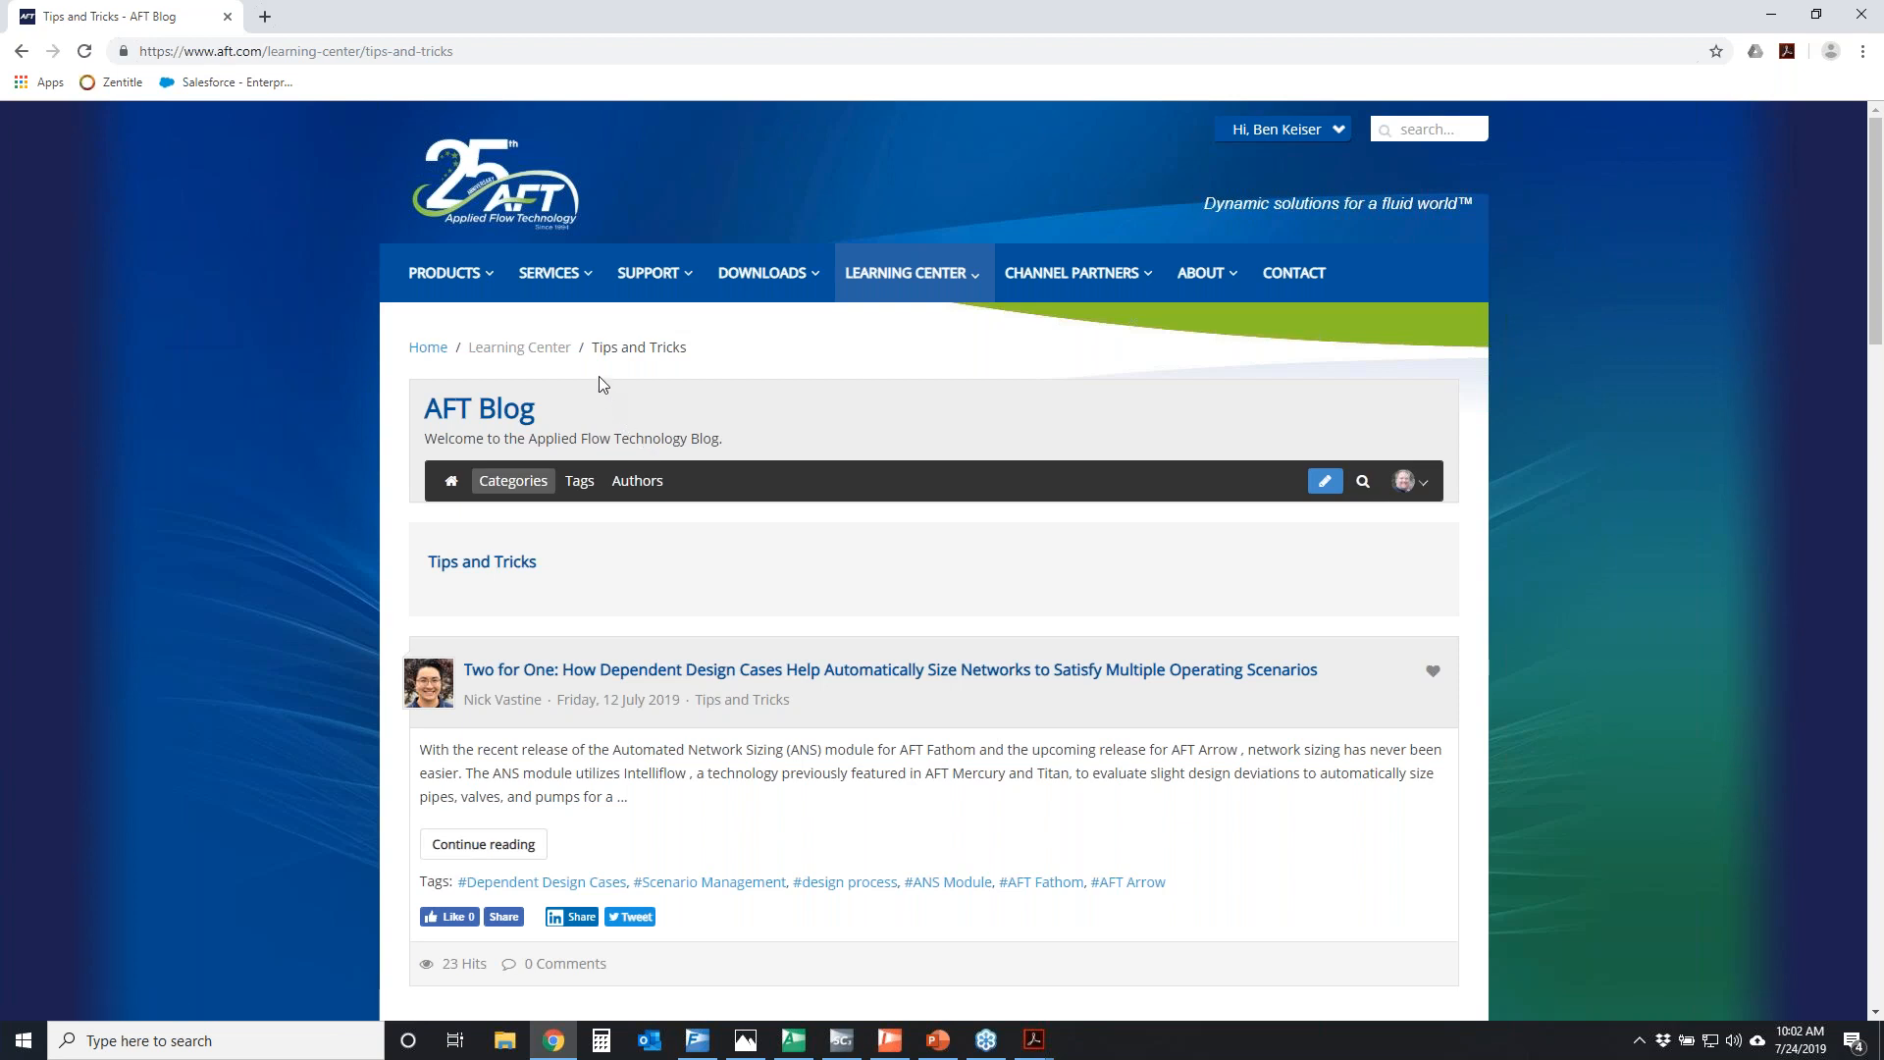
Return to the AFT home page and advance the banner to the Automated Network Sizing promotion
{"action": "left_click", "coordinate": [518, 206]}
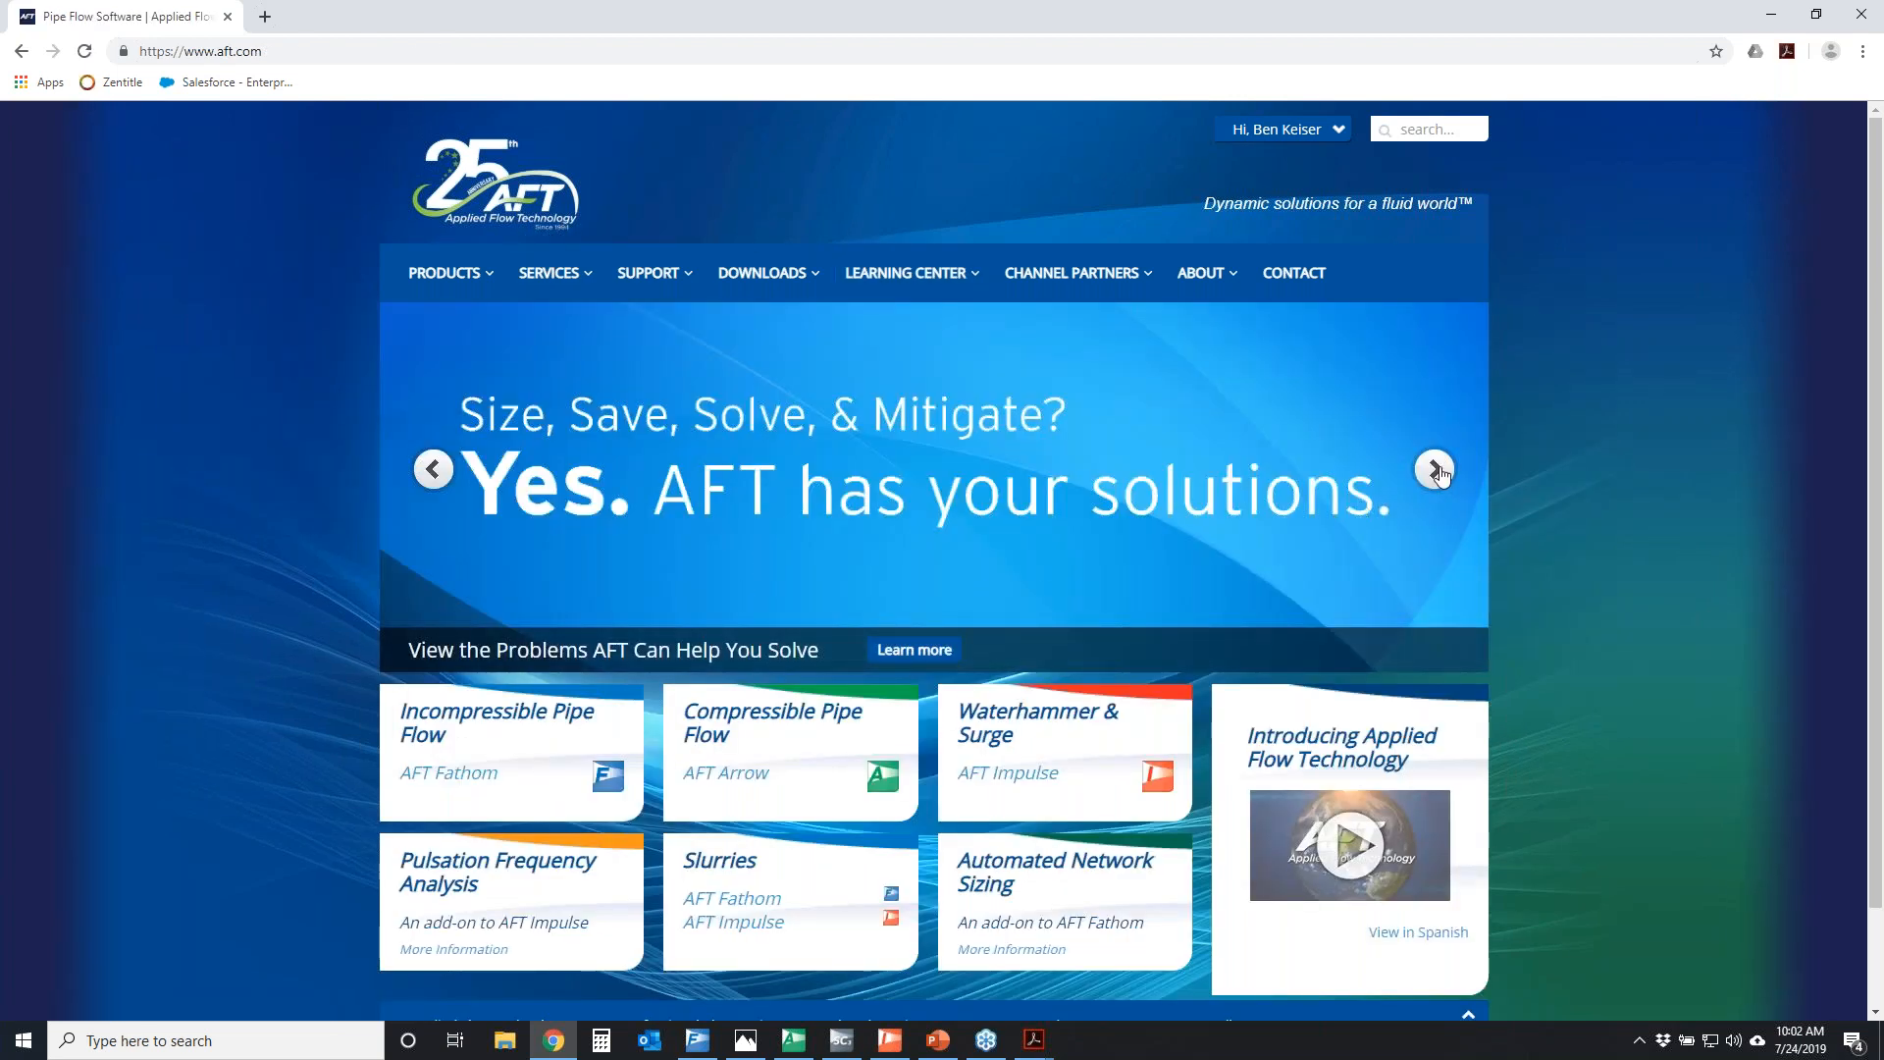
{"action": "left_click", "coordinate": [1435, 470]}
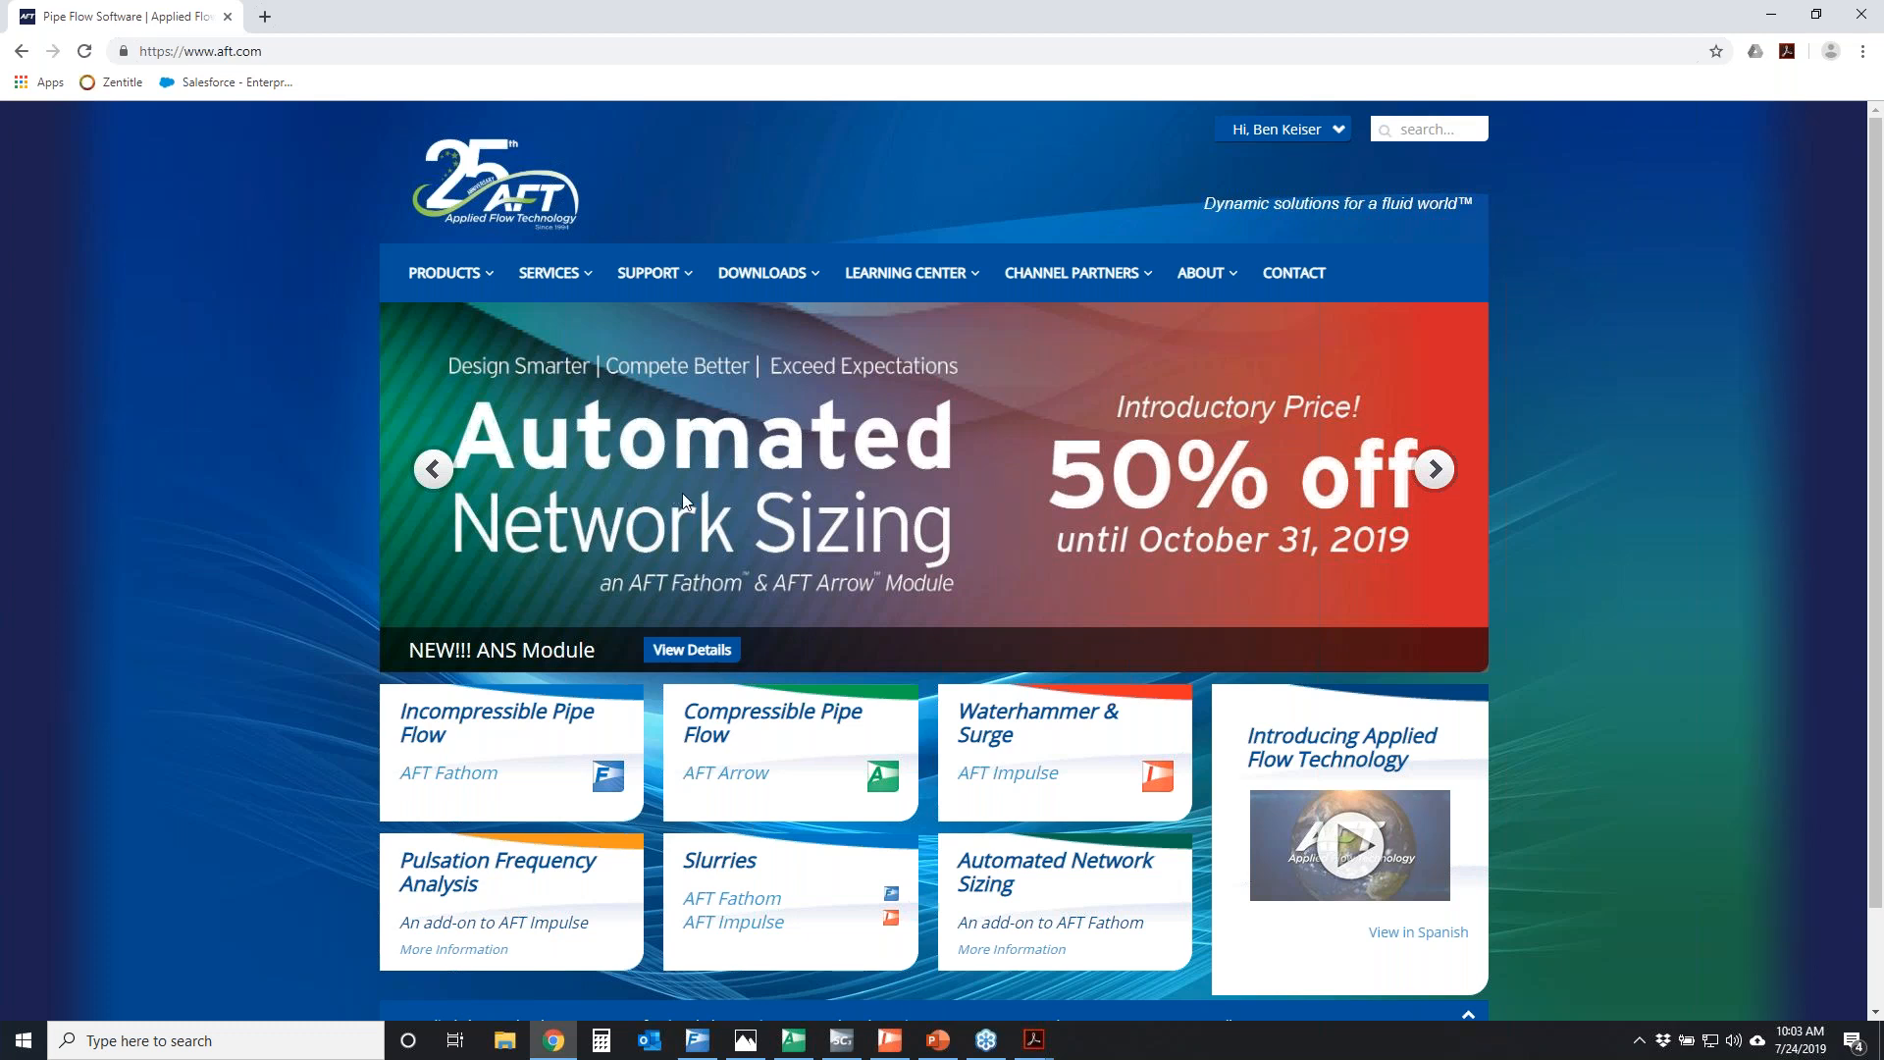
Open the download page for the current AFT Arrow version and temporarily circle the current full version entry
{"action": "mouse_move", "coordinate": [755, 284]}
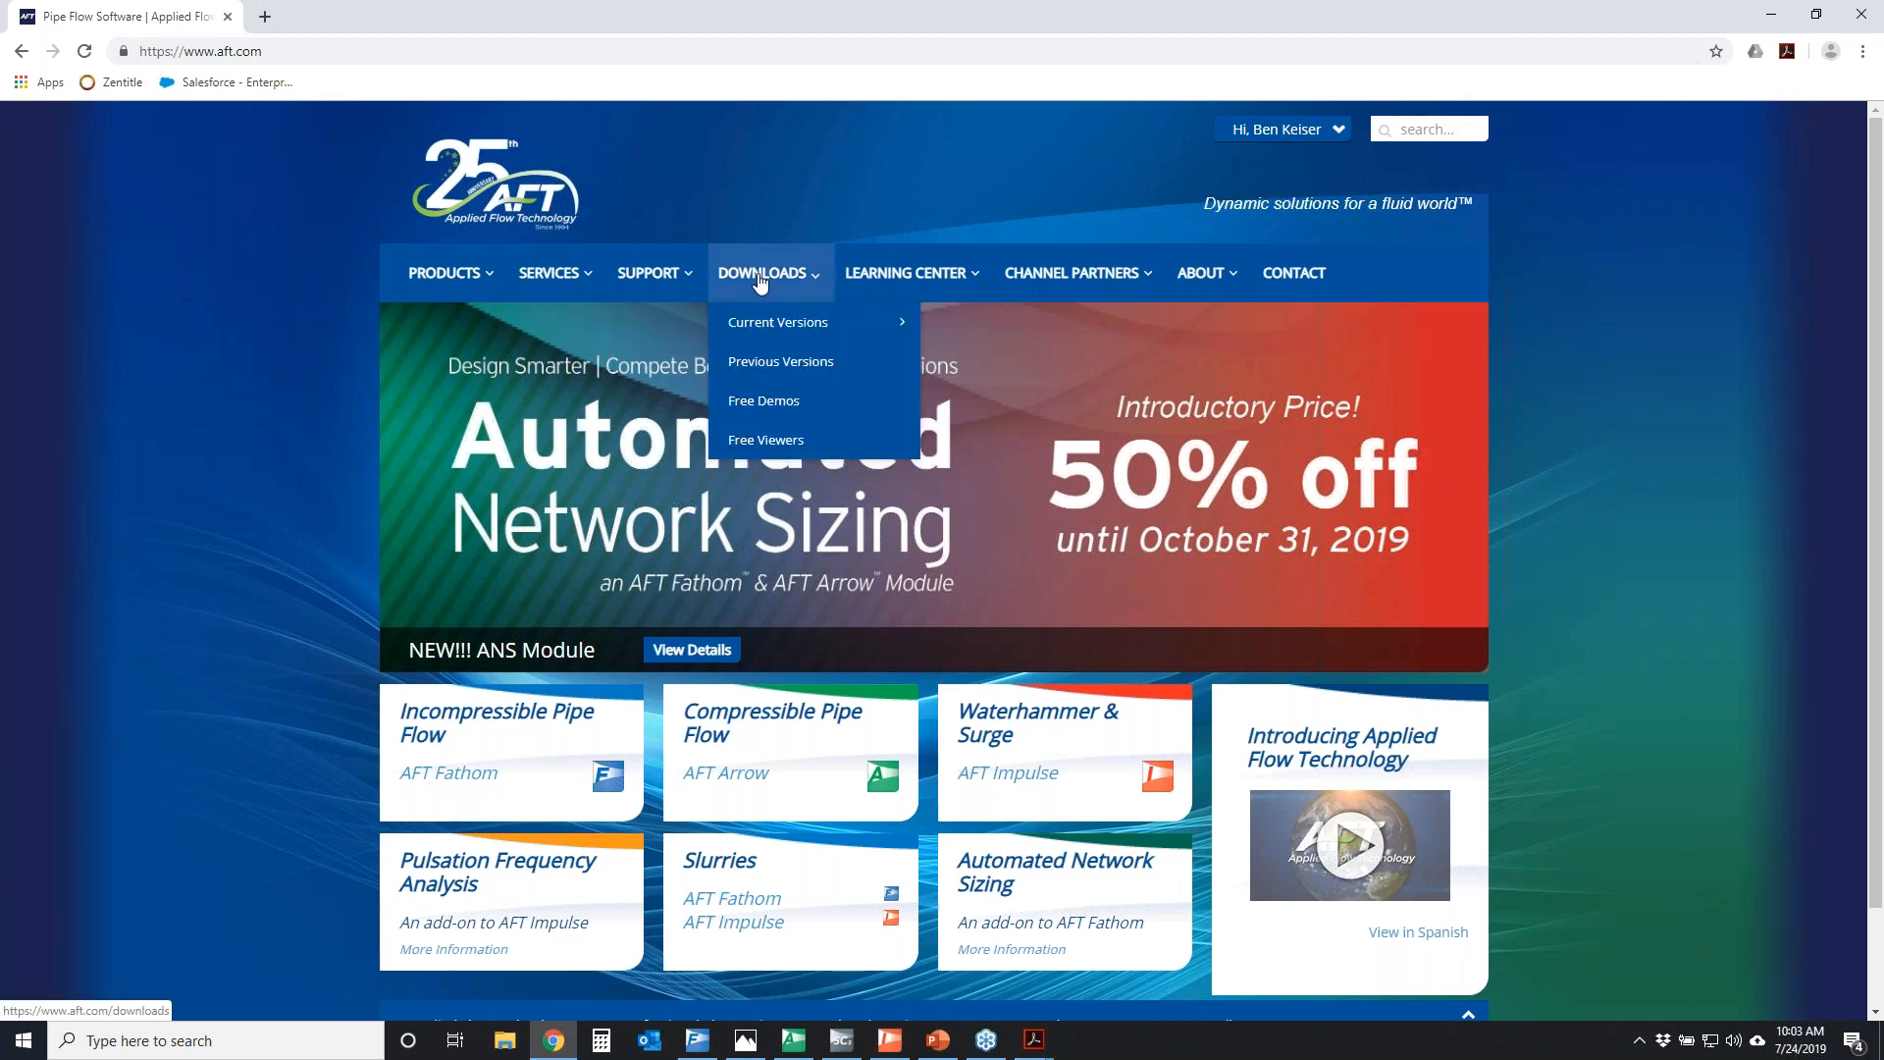
{"action": "mouse_move", "coordinate": [746, 329]}
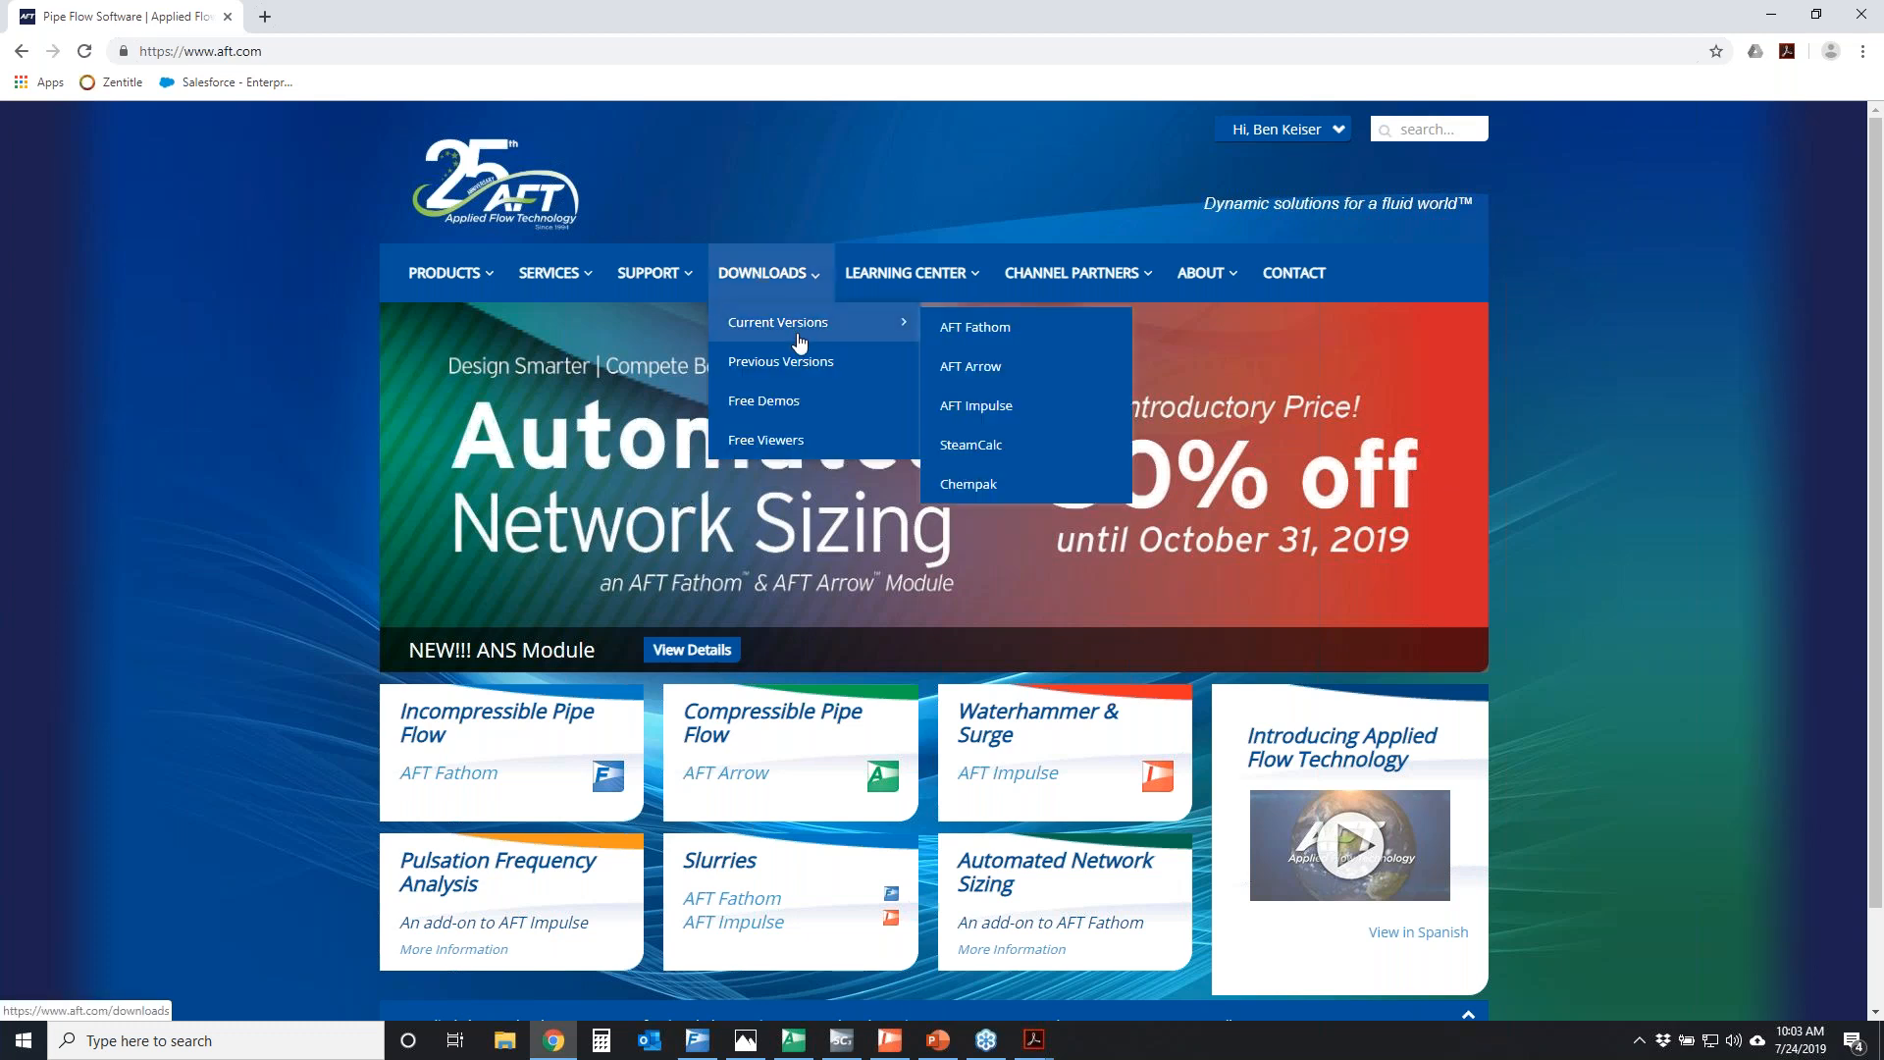
{"action": "left_click", "coordinate": [1015, 366]}
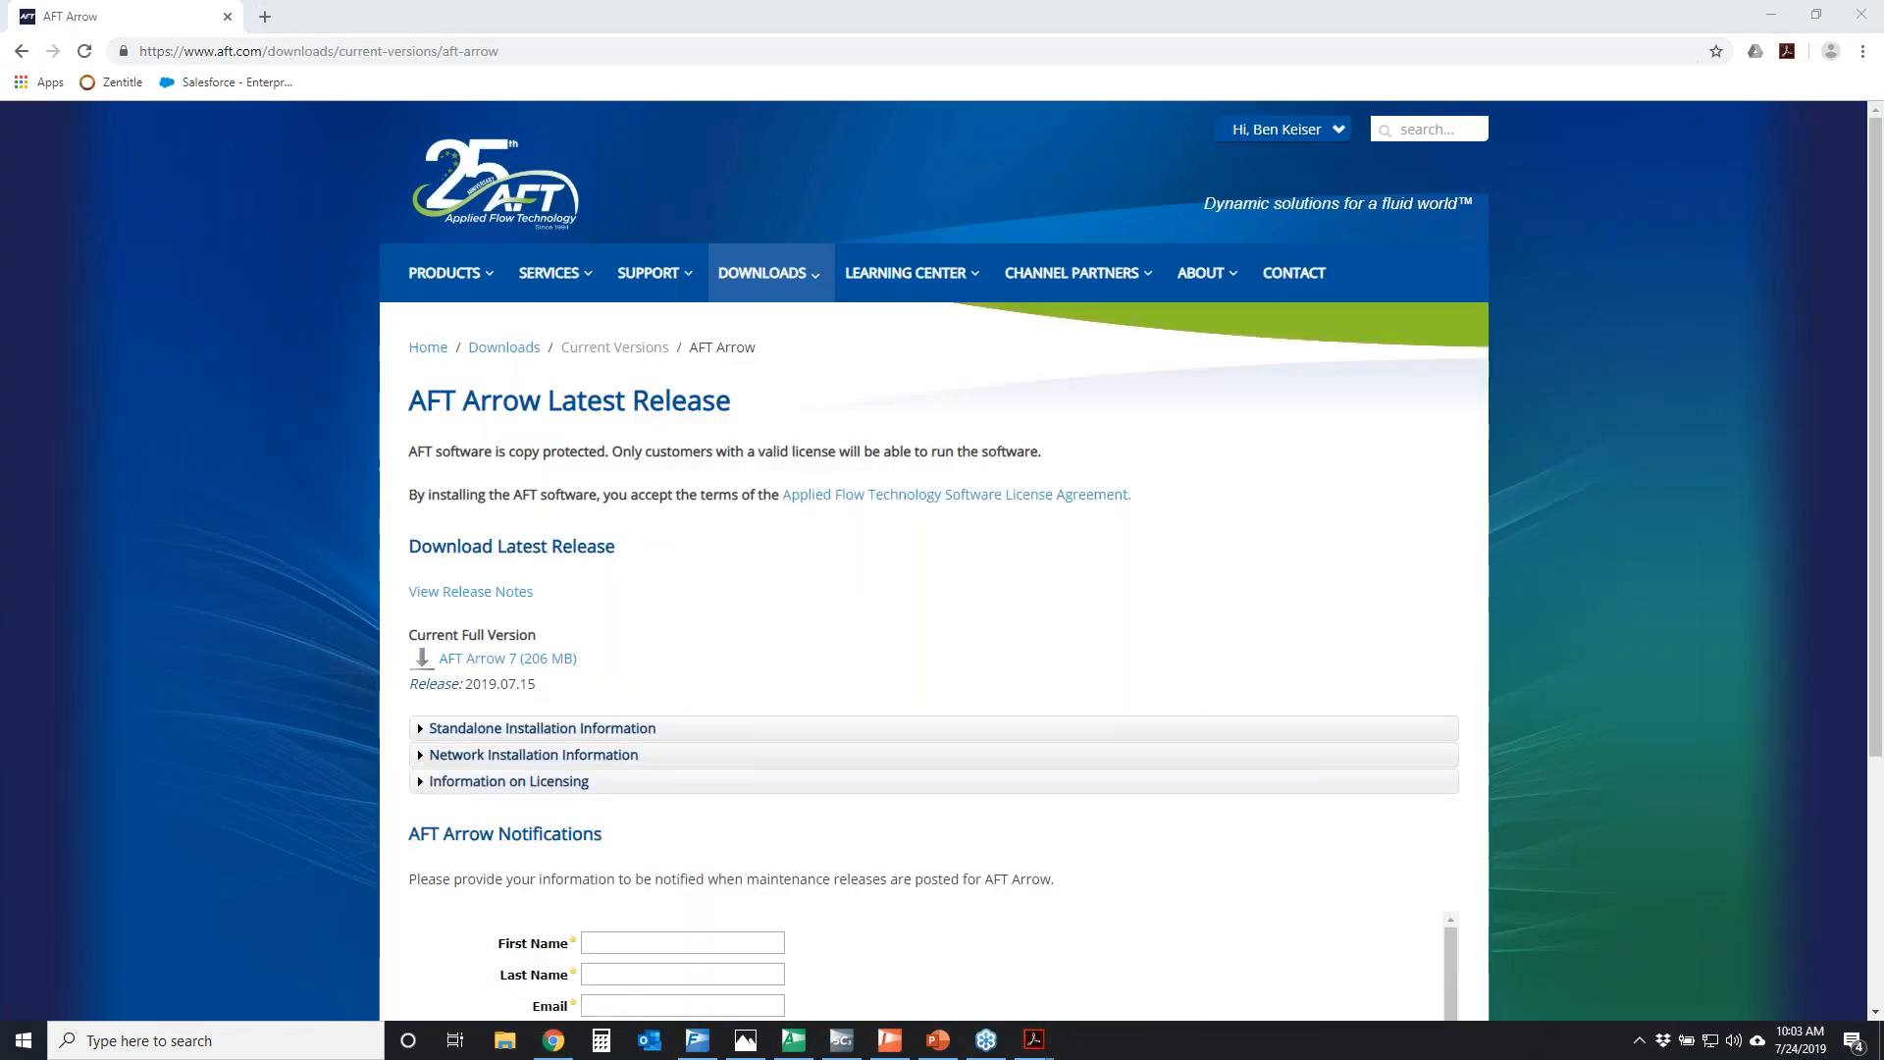
{"action": "mouse_move", "coordinate": [365, 604]}
{"action": "left_mouse_down"}
{"action": "mouse_move", "coordinate": [341, 653]}
{"action": "mouse_move", "coordinate": [499, 591]}
{"action": "left_mouse_up"}
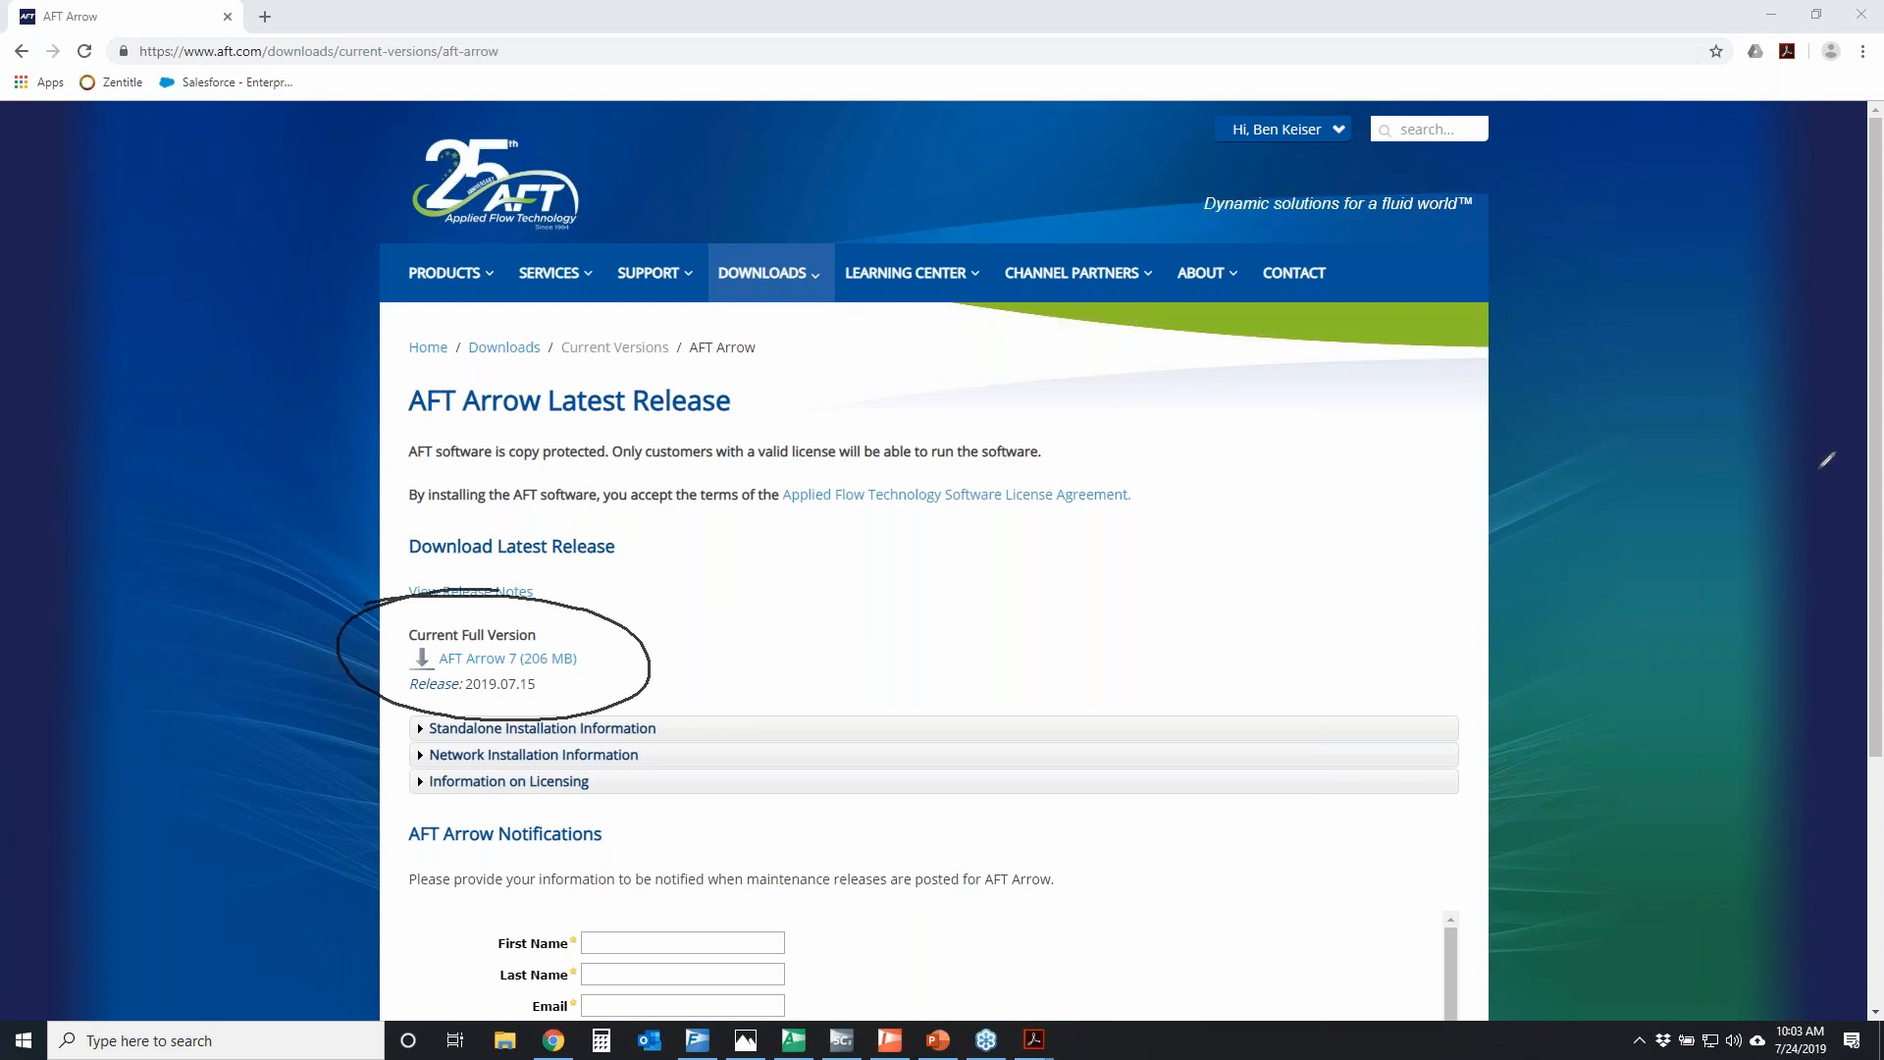
{"action": "key", "text": "Escape"}
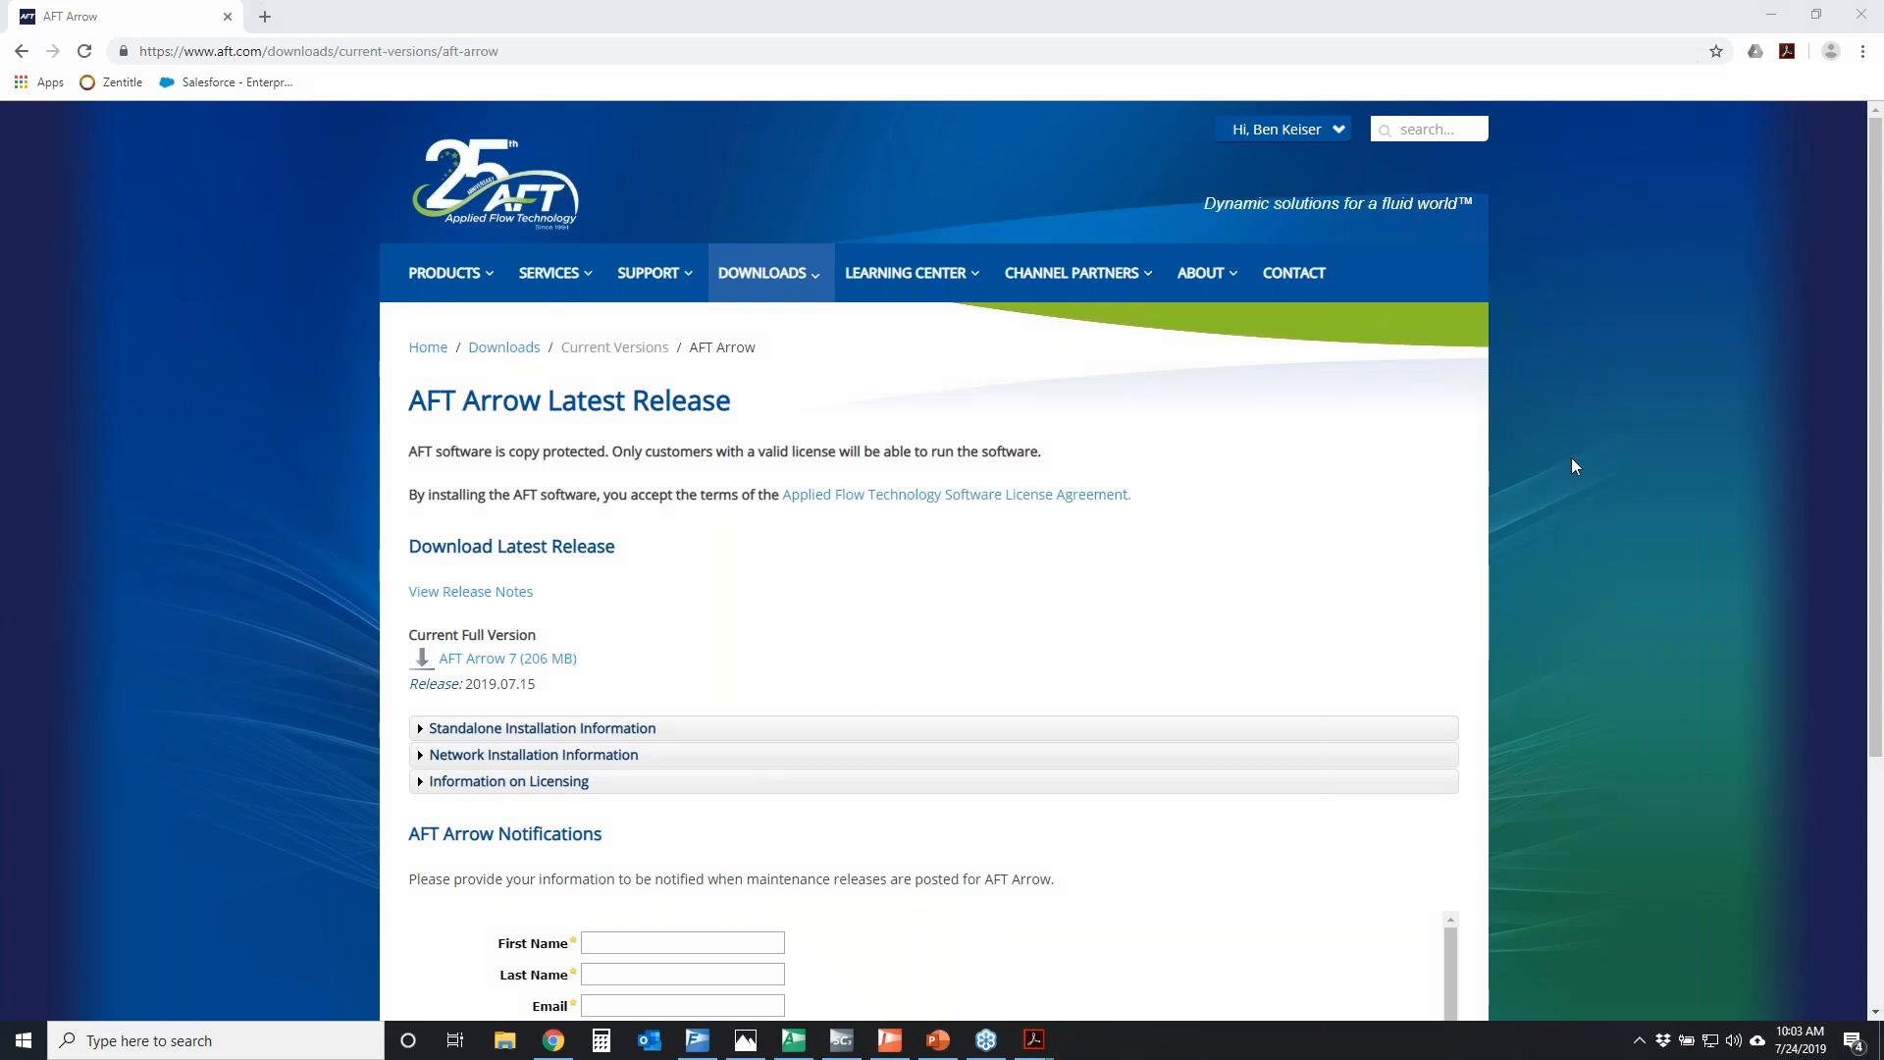
Open the ANS module details from the home page as an EPC firm and review the module's benefits and how it works
{"action": "mouse_move", "coordinate": [471, 281]}
{"action": "left_click", "coordinate": [479, 213]}
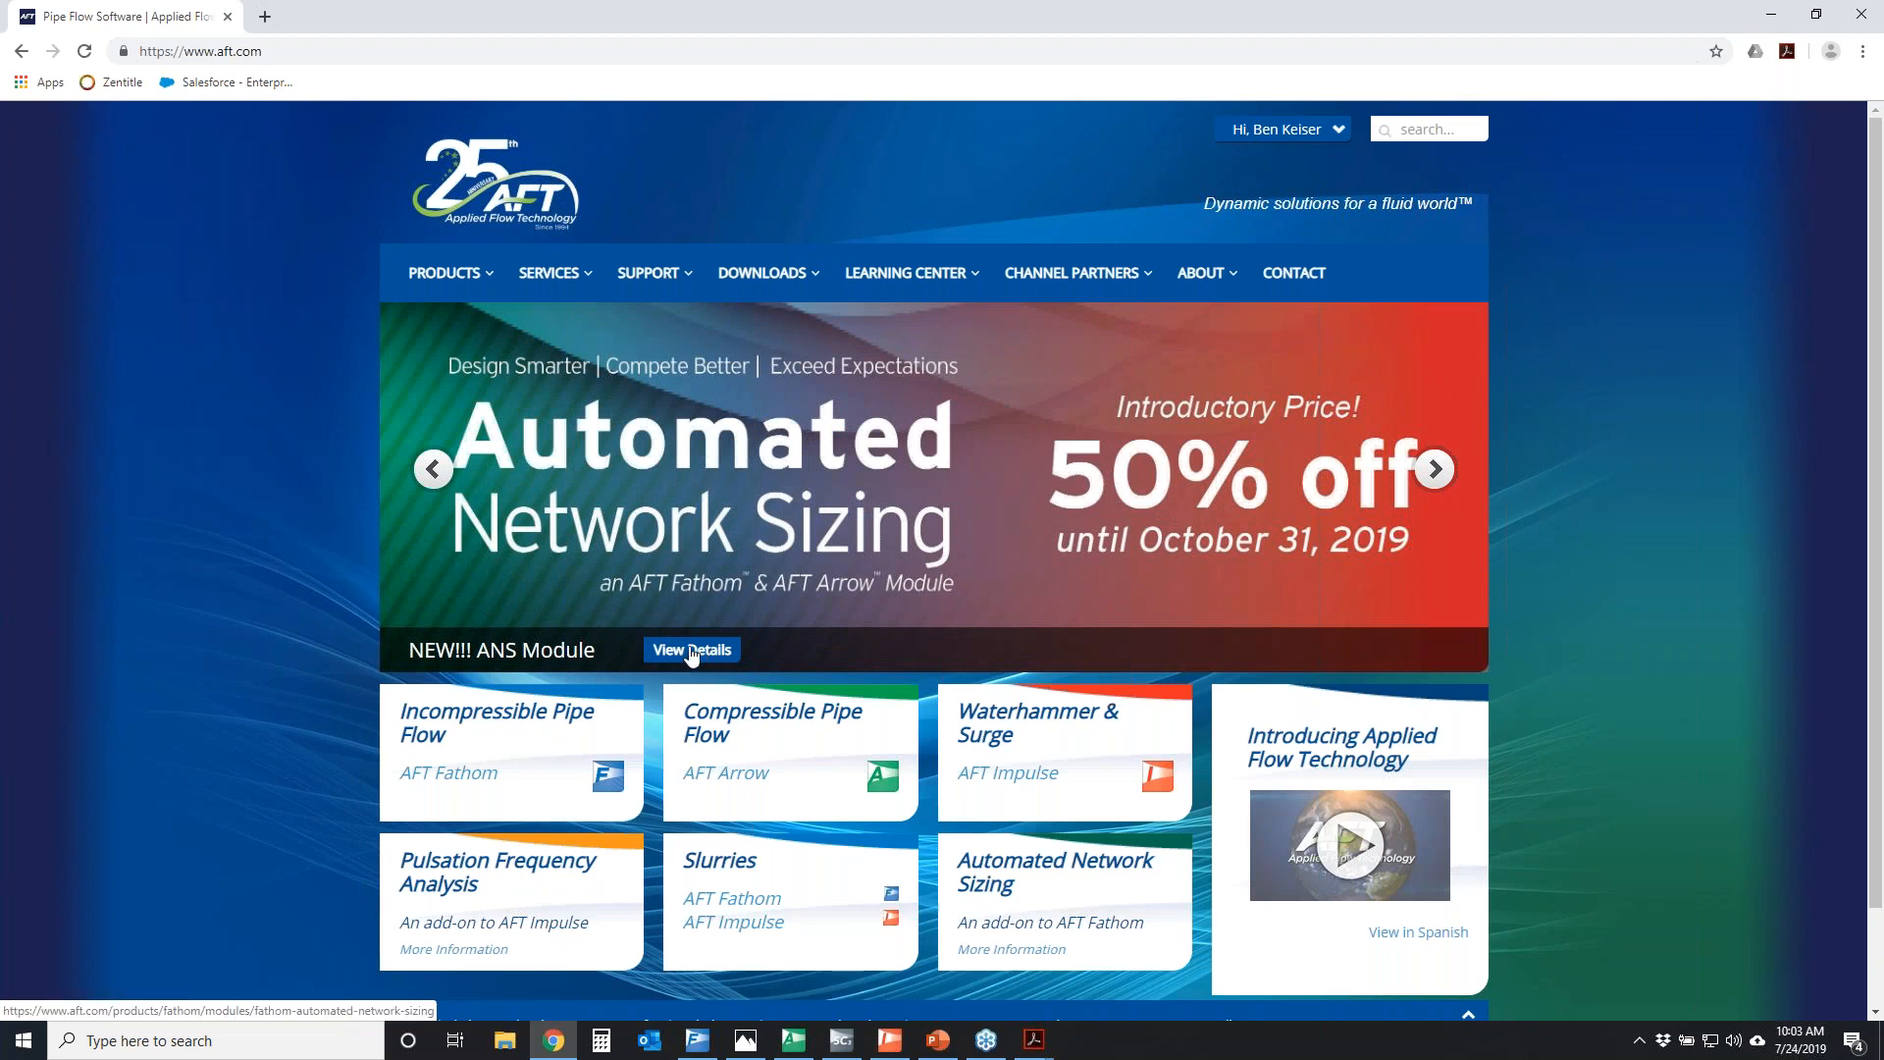
{"action": "left_click", "coordinate": [691, 651]}
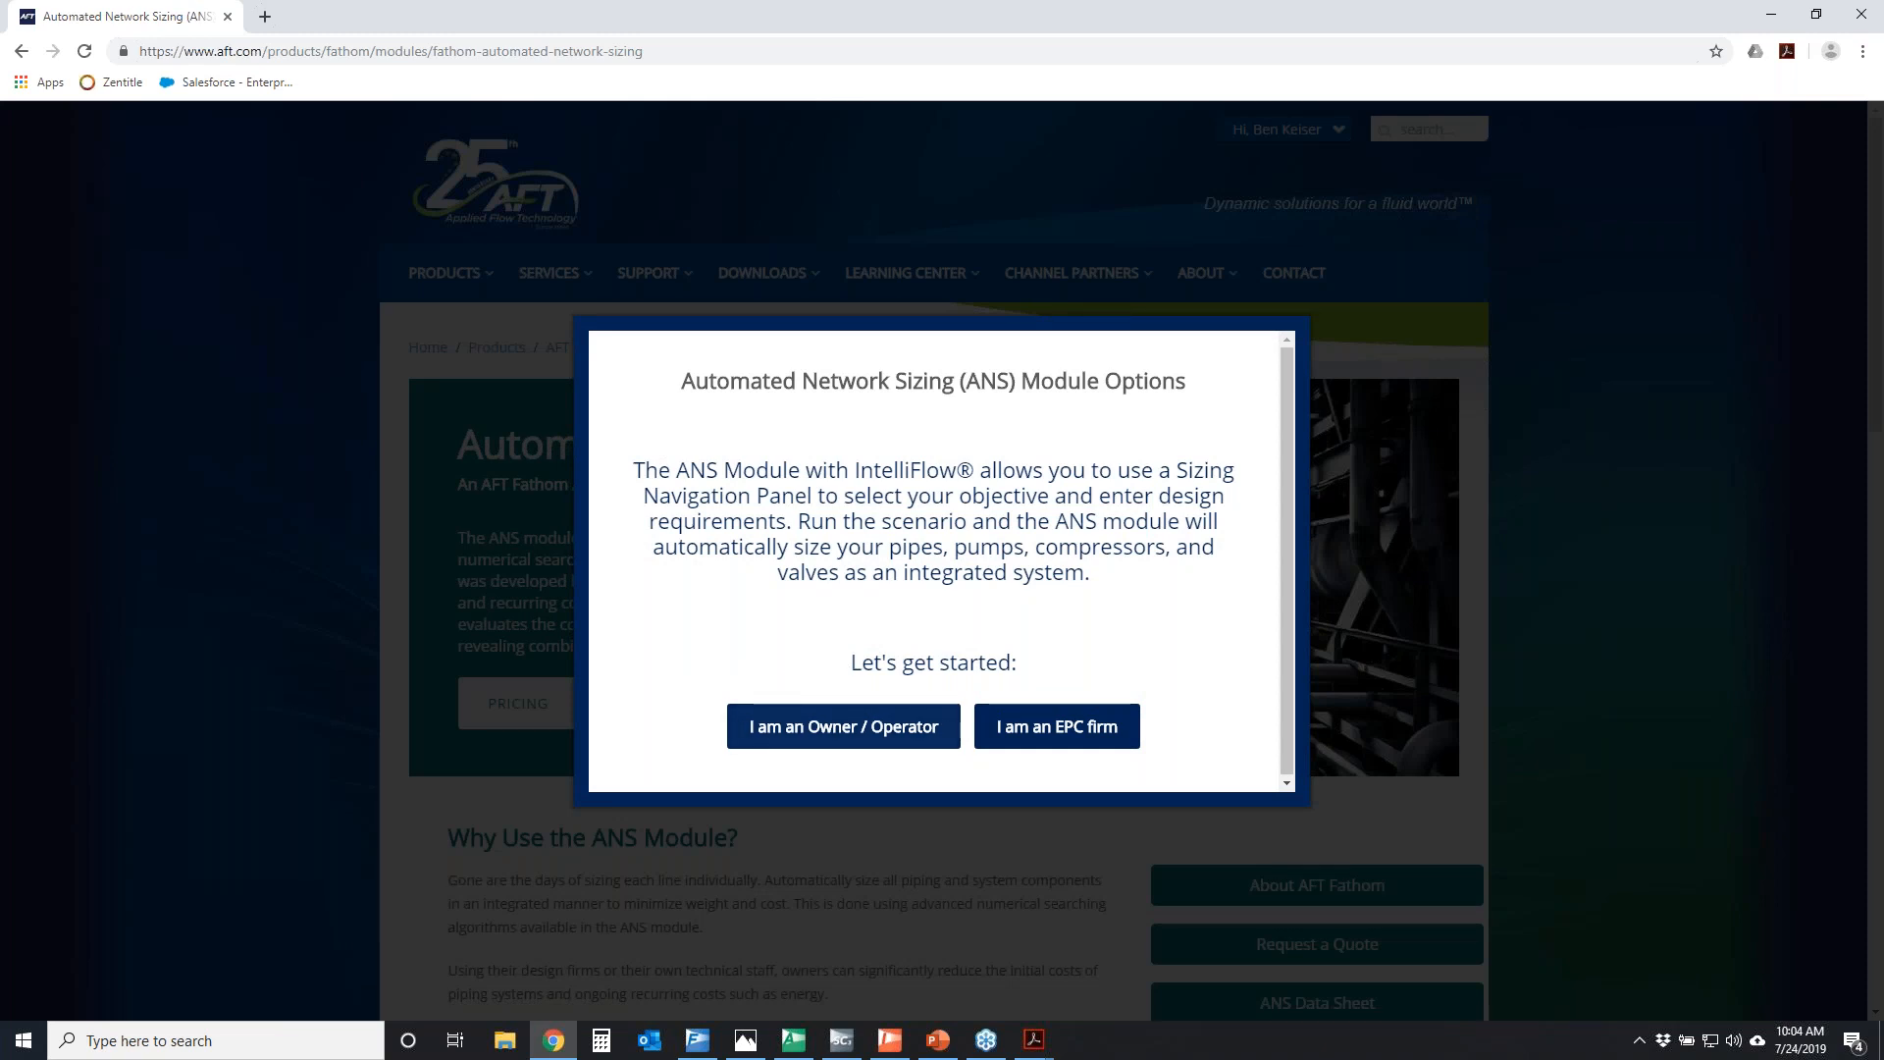
{"action": "left_click", "coordinate": [1106, 737]}
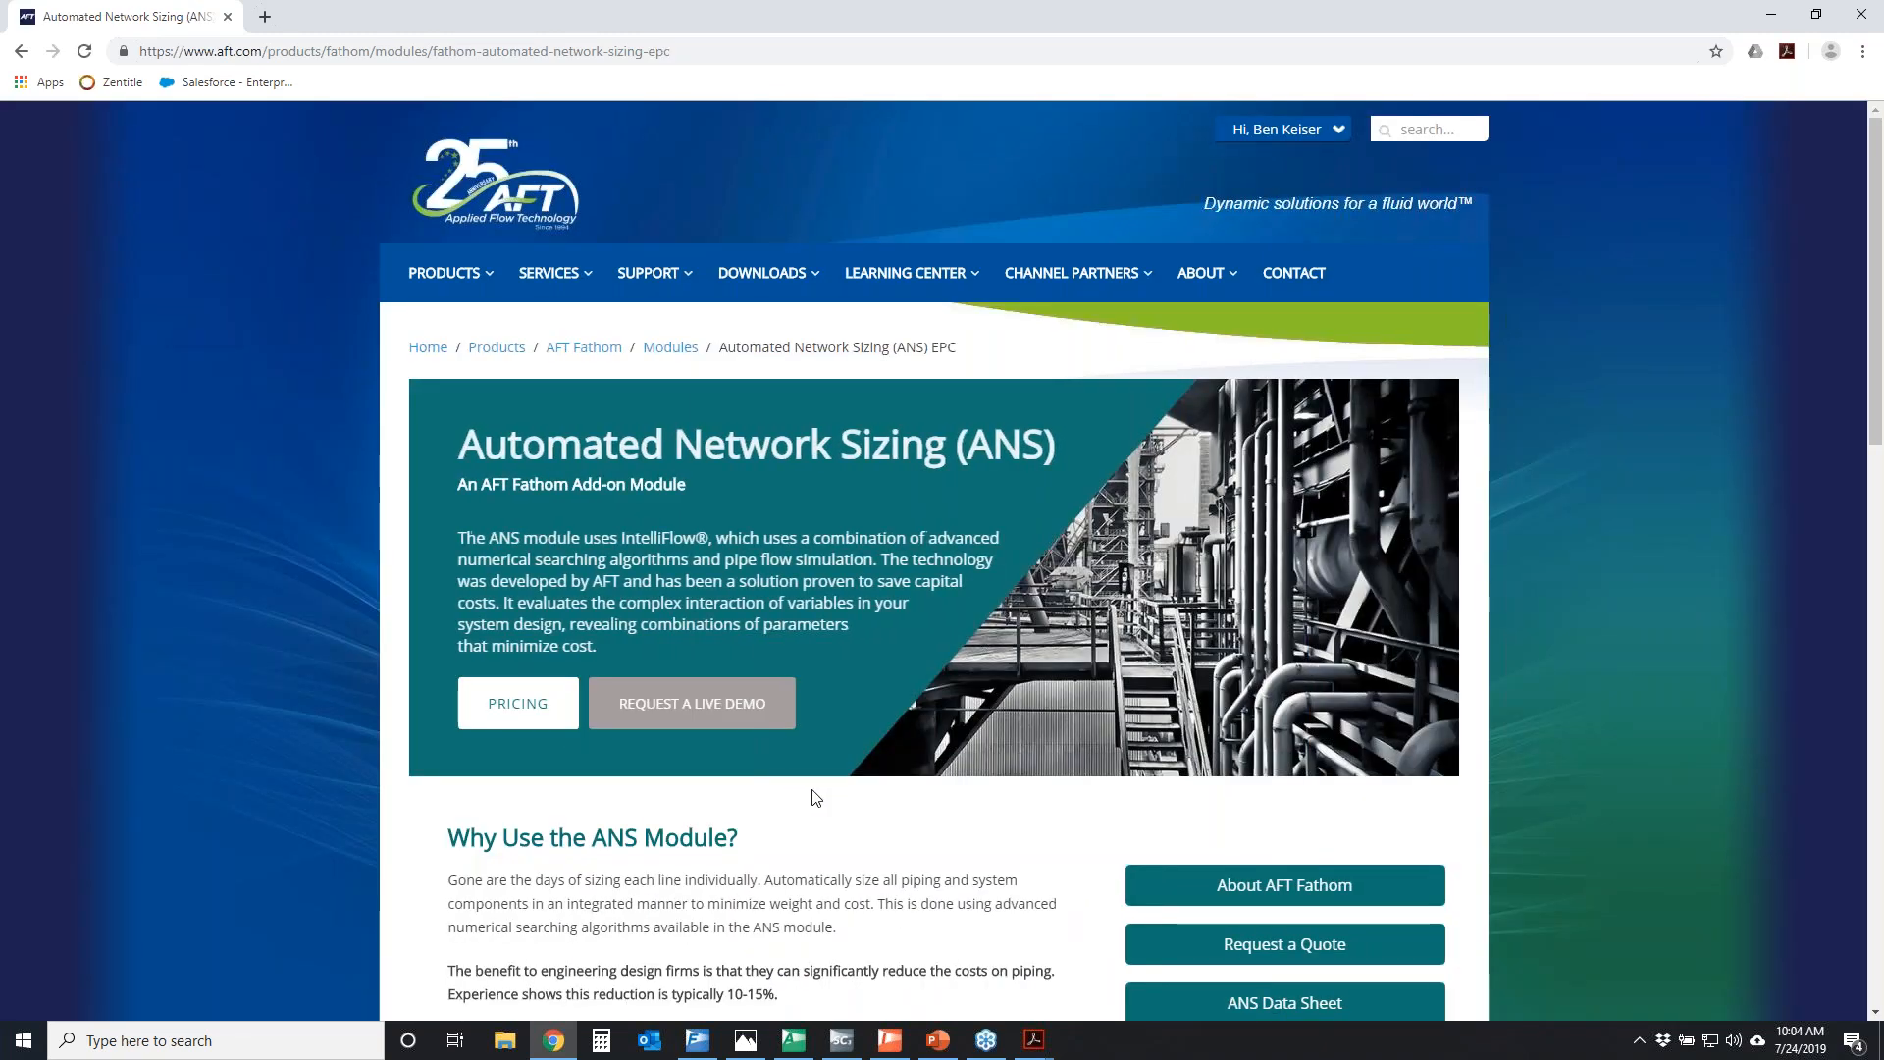
{"action": "scroll", "coordinate": [912, 785], "scroll_direction": "down", "scroll_amount": 2}
{"action": "scroll", "coordinate": [910, 778], "scroll_direction": "down", "scroll_amount": 3}
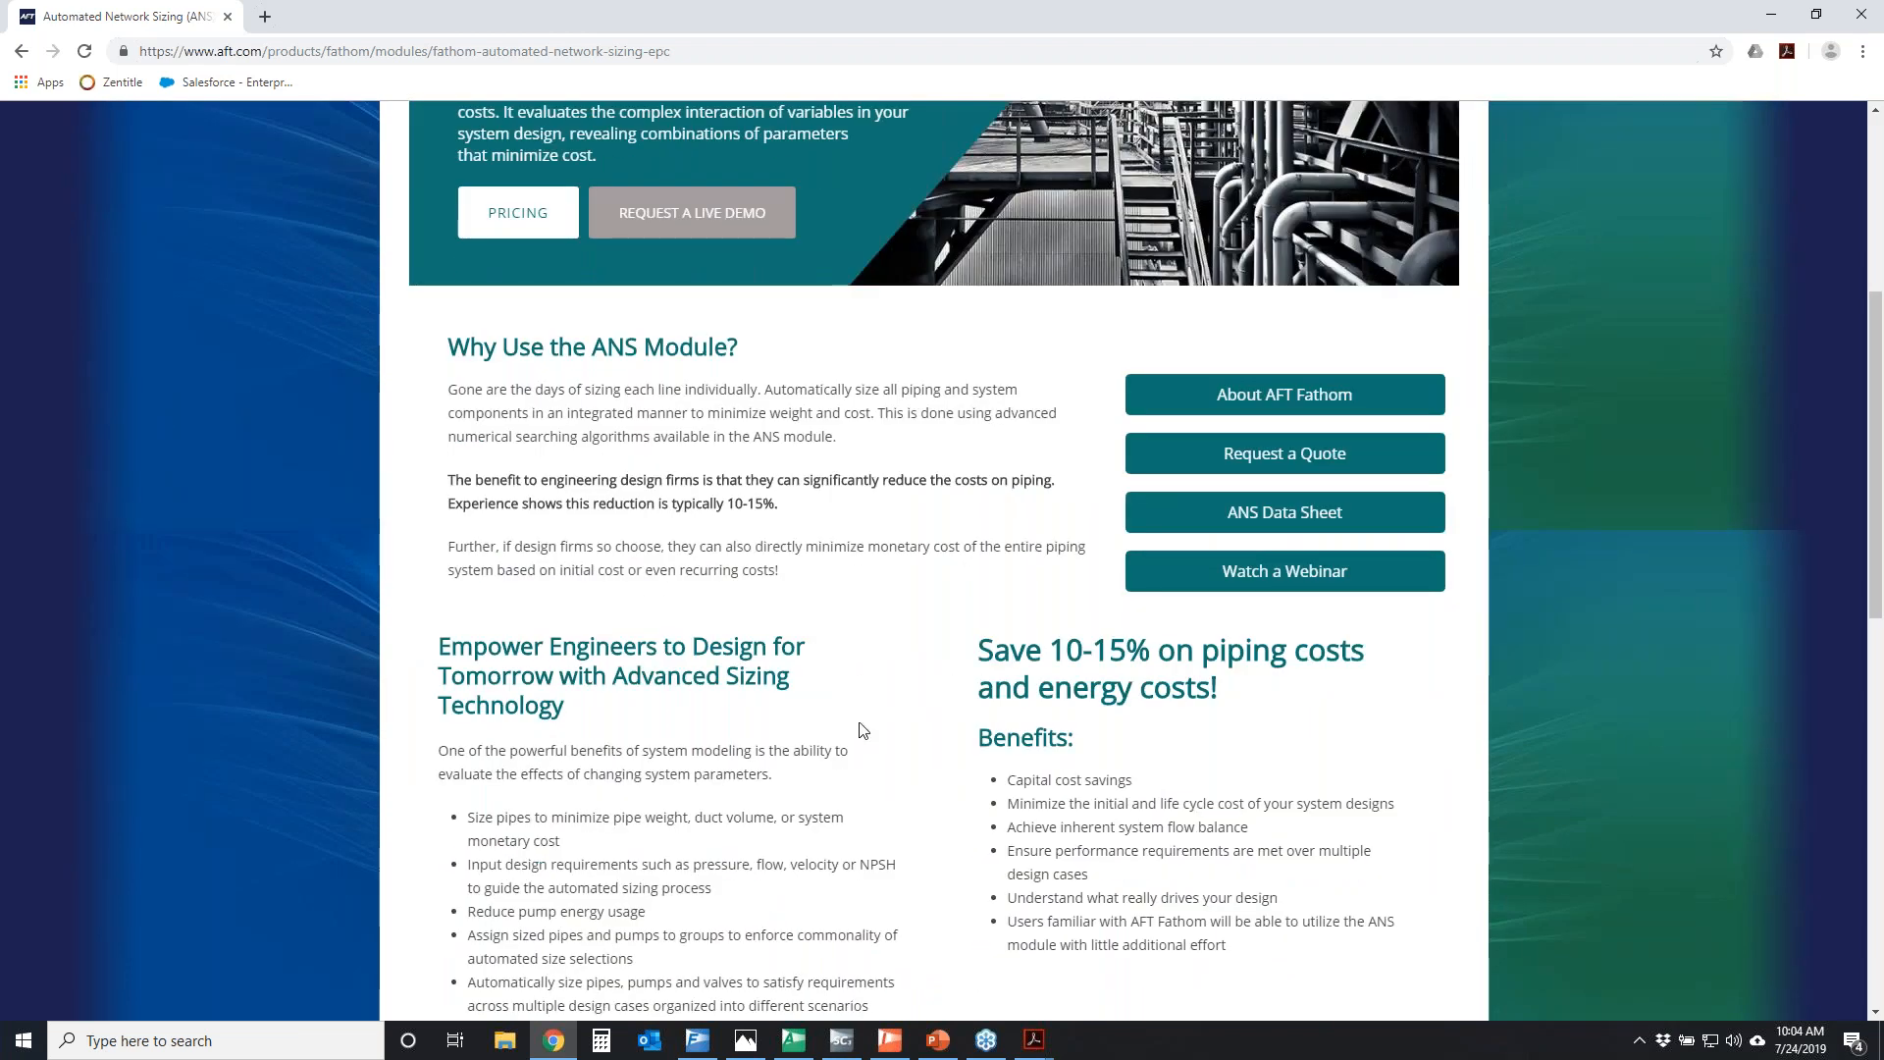
{"action": "scroll", "coordinate": [858, 726], "scroll_direction": "down", "scroll_amount": 5}
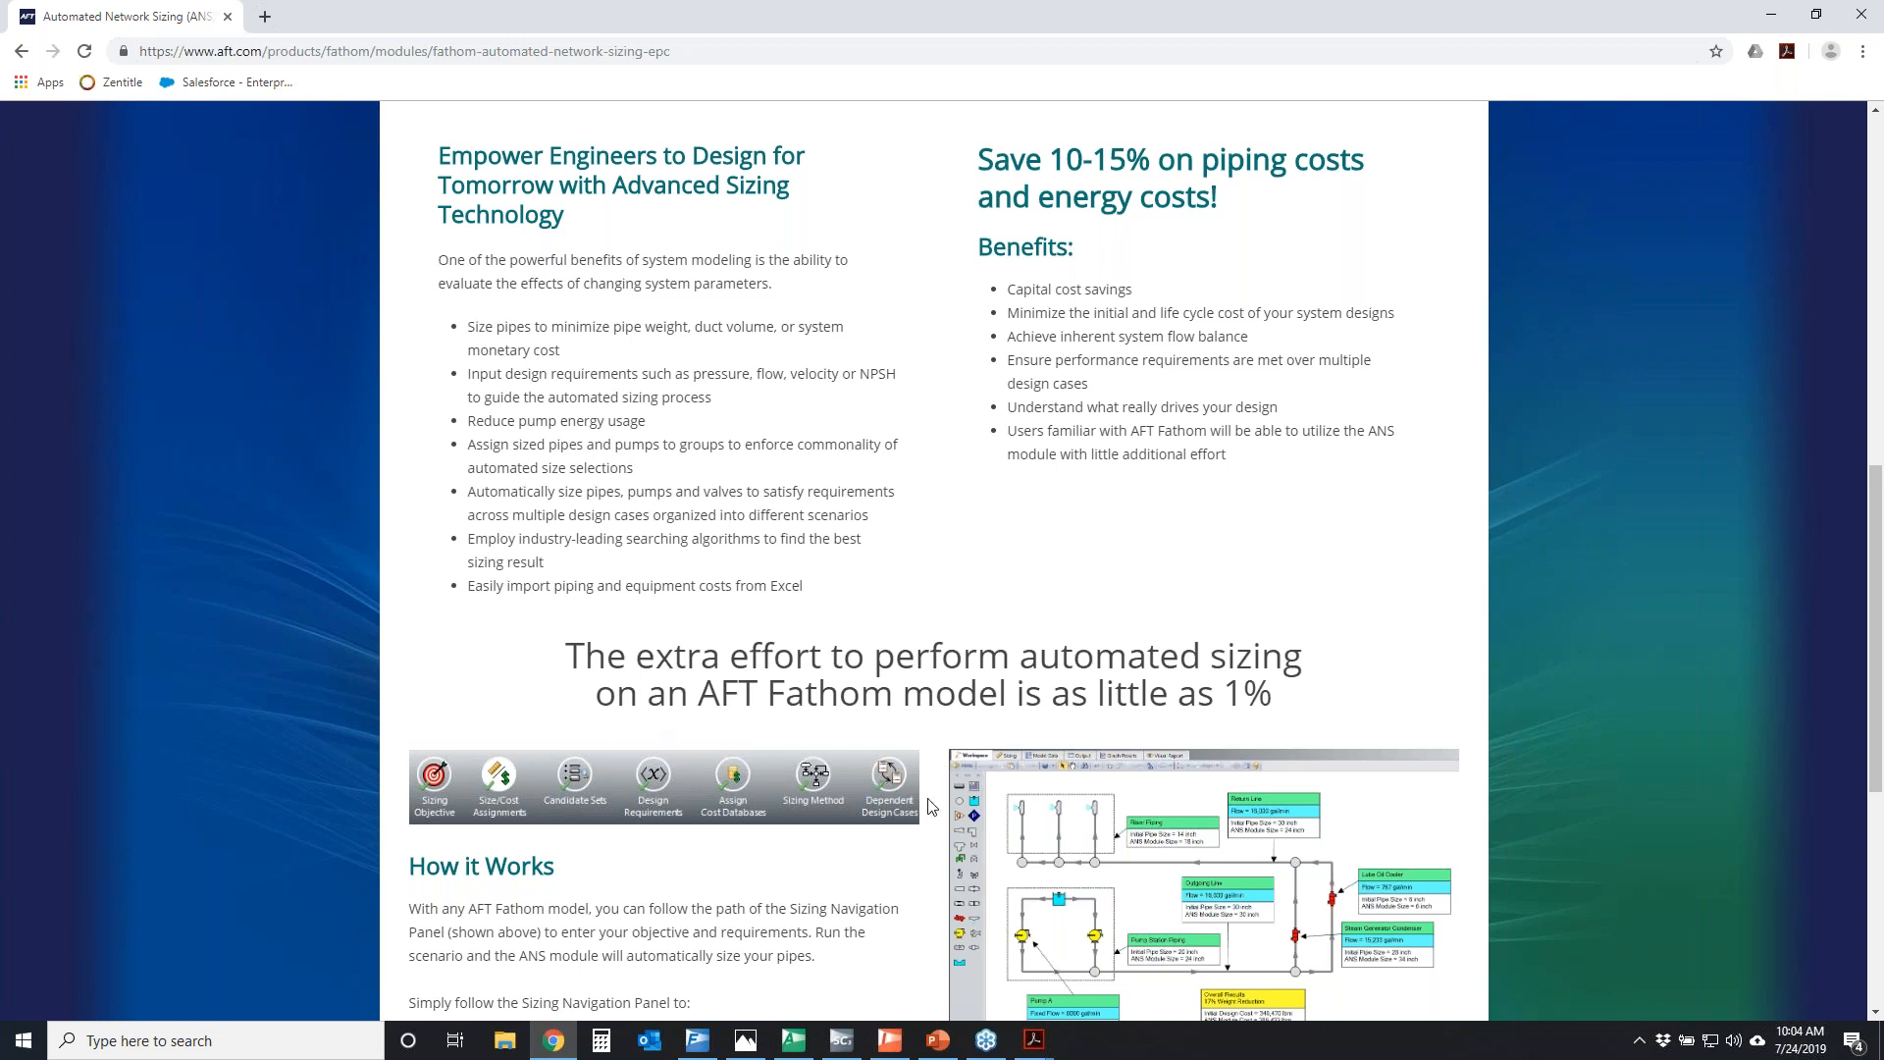
{"action": "scroll", "coordinate": [933, 843], "scroll_direction": "down", "scroll_amount": 4}
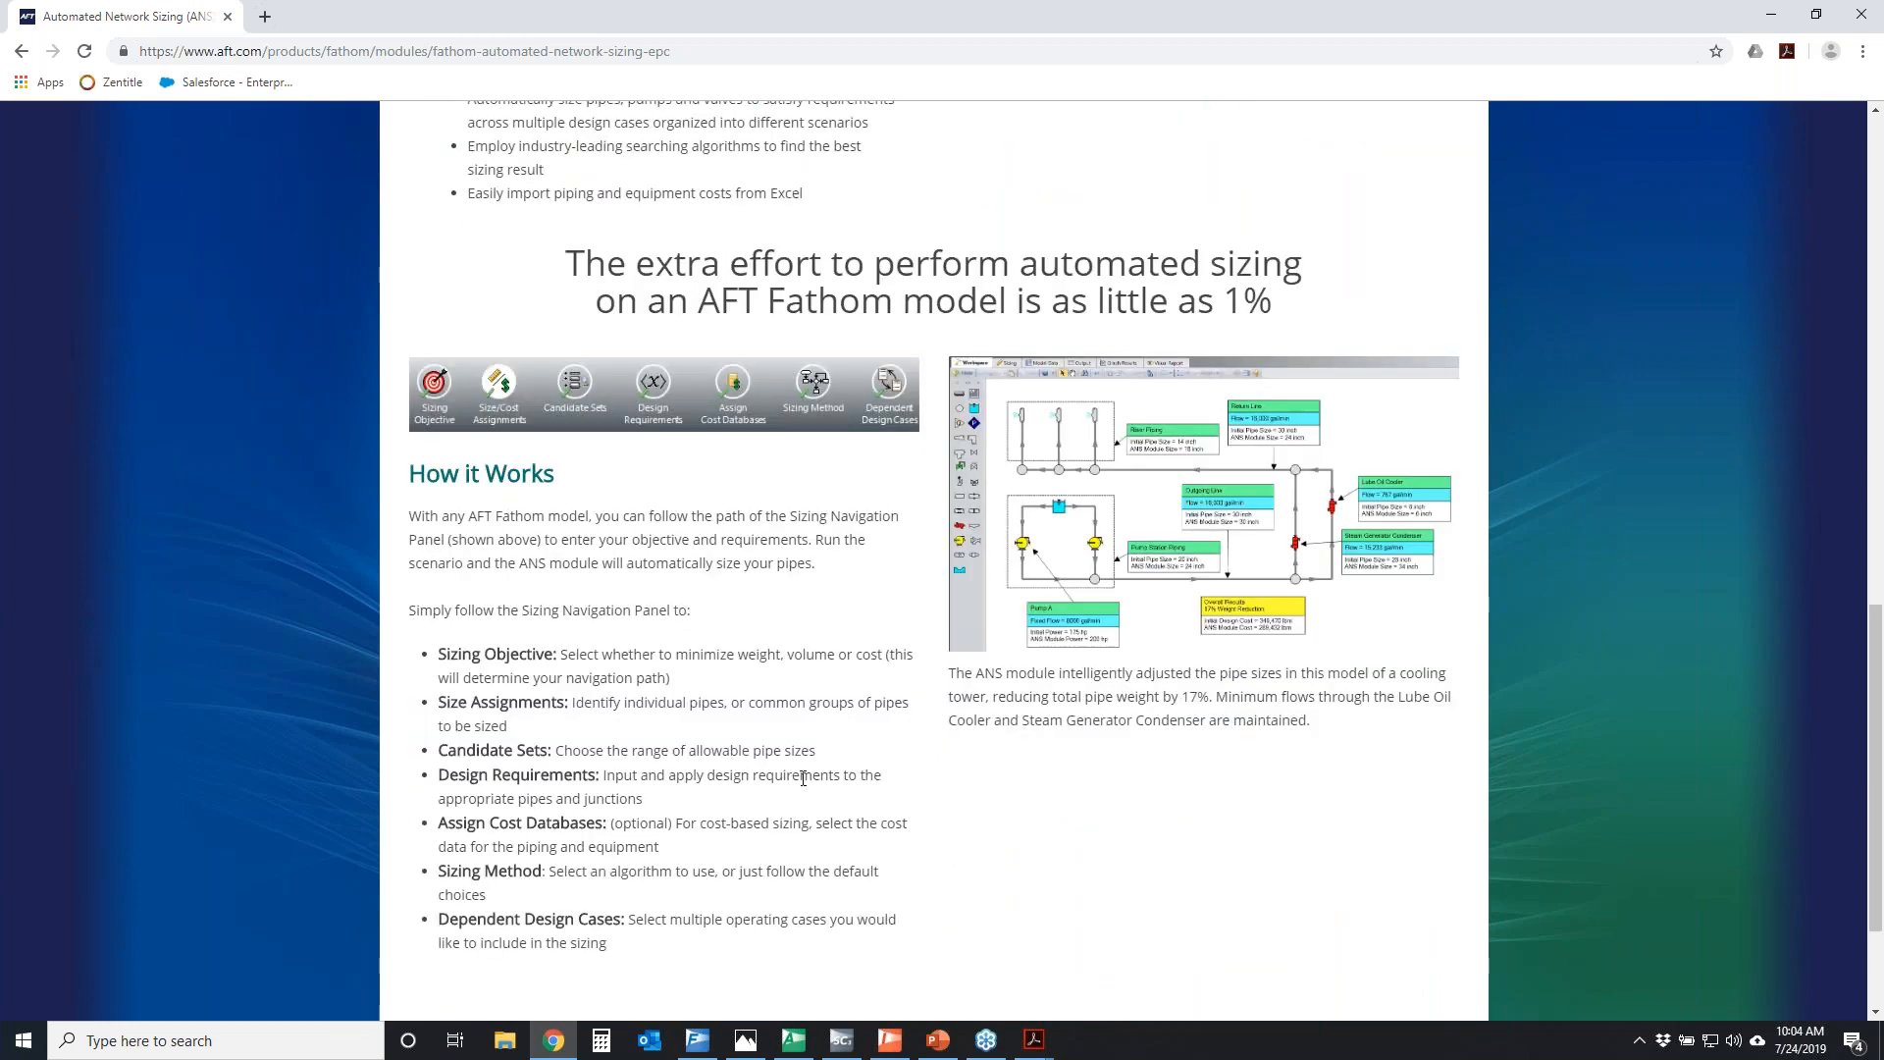
{"action": "scroll", "coordinate": [834, 795], "scroll_direction": "up", "scroll_amount": 12}
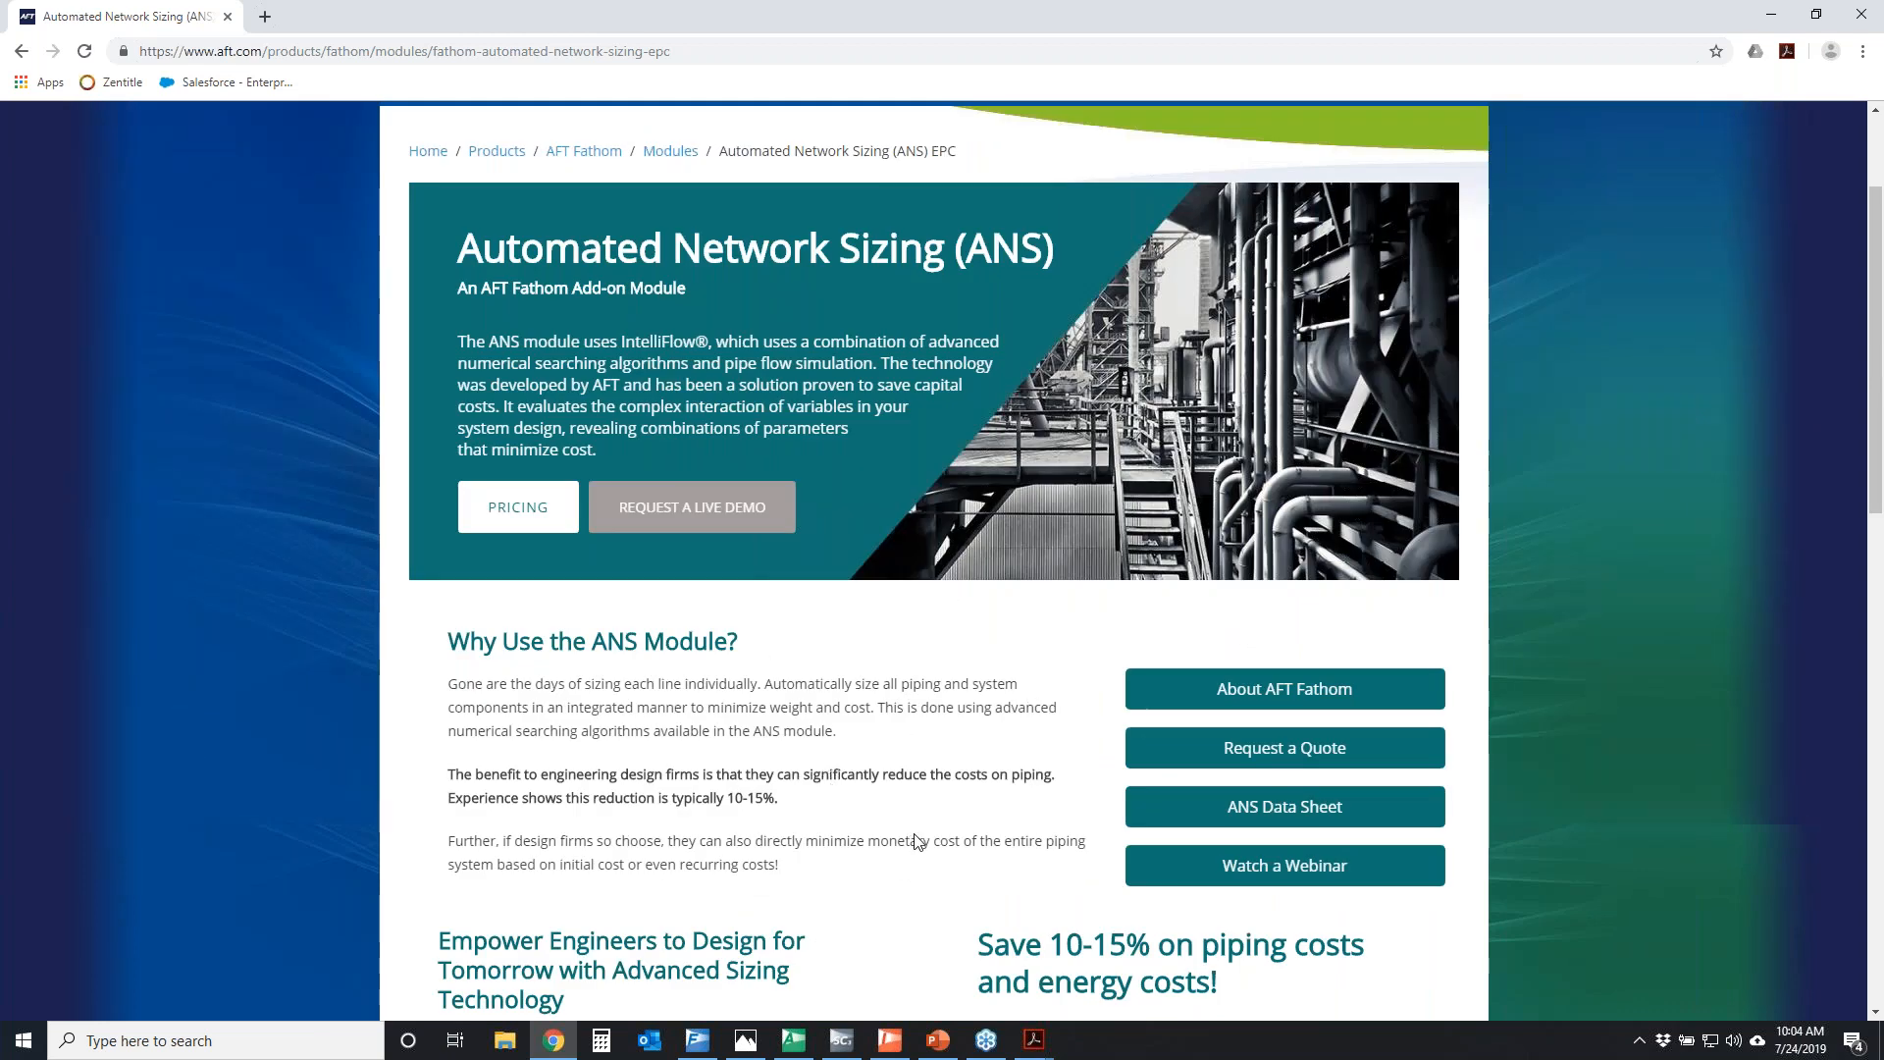
{"action": "scroll", "coordinate": [913, 784], "scroll_direction": "down", "scroll_amount": 3}
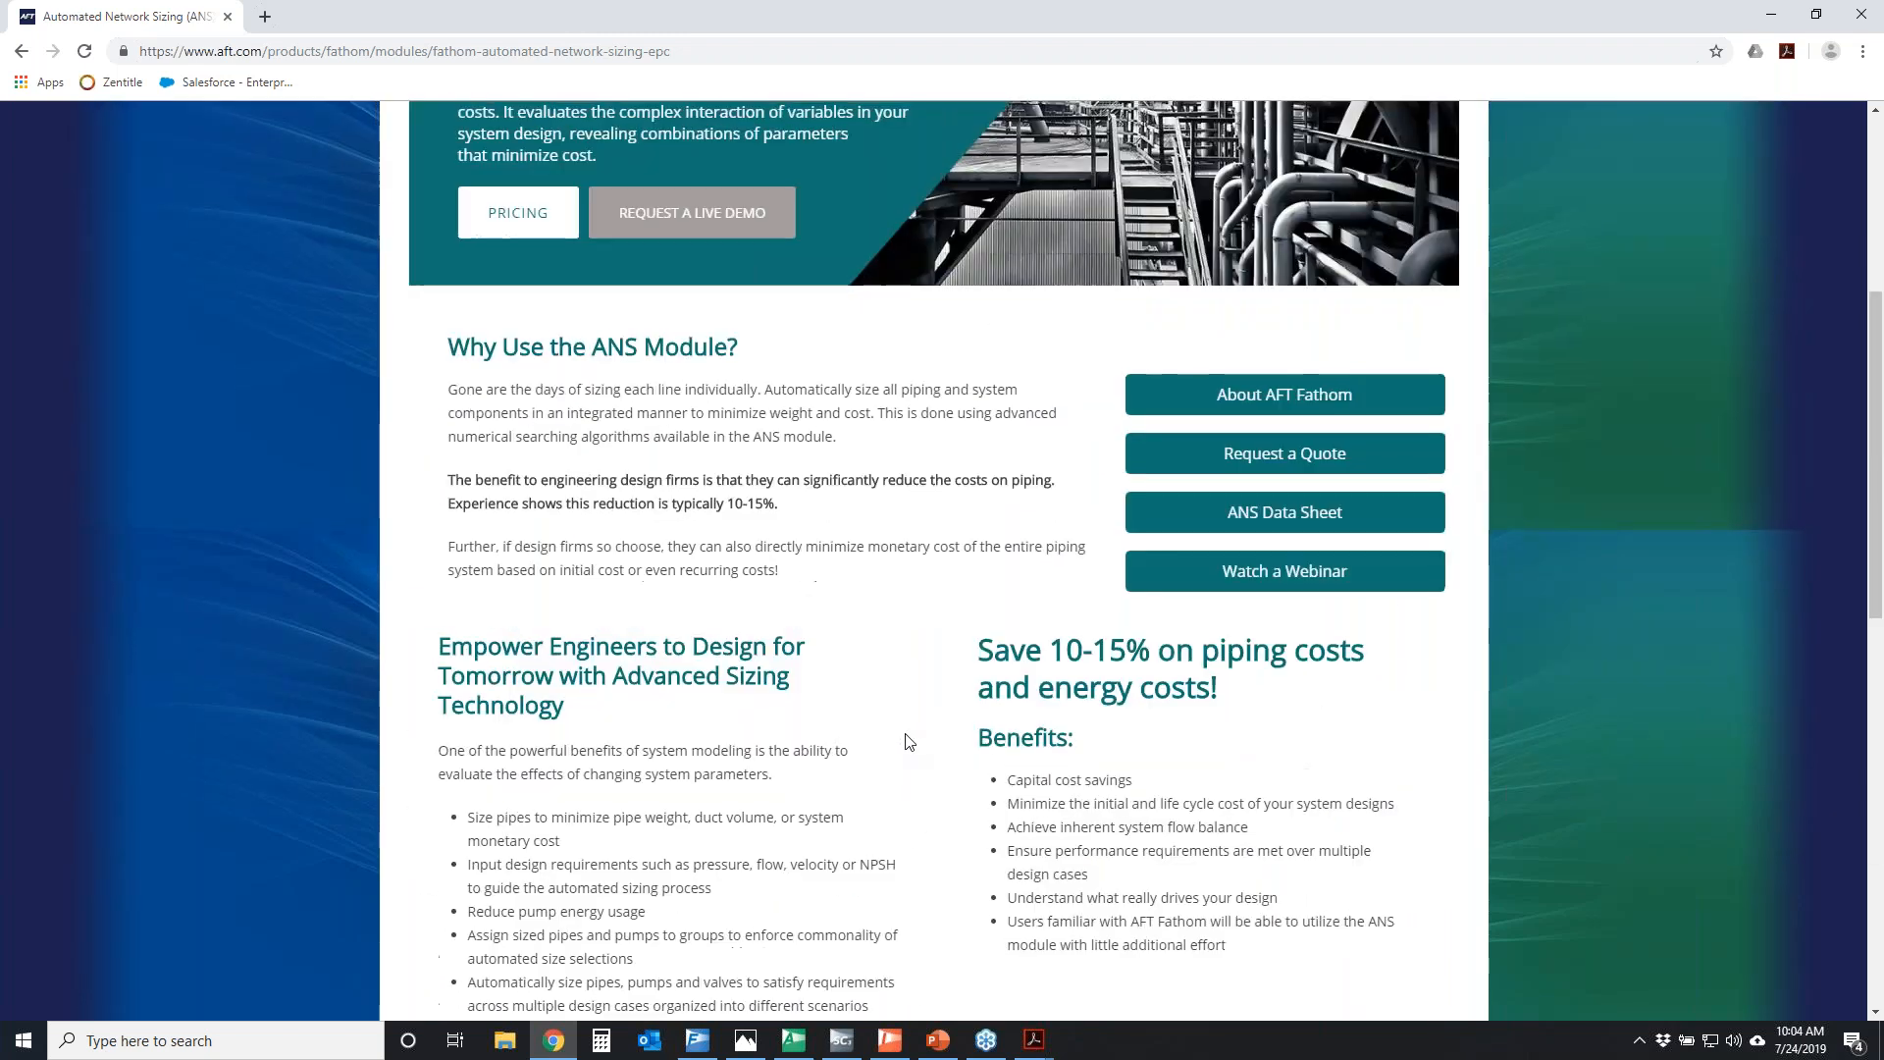
Return to the AFT home page and open the email notification preferences form from the support resources
{"action": "scroll", "coordinate": [909, 743], "scroll_direction": "up", "scroll_amount": 5}
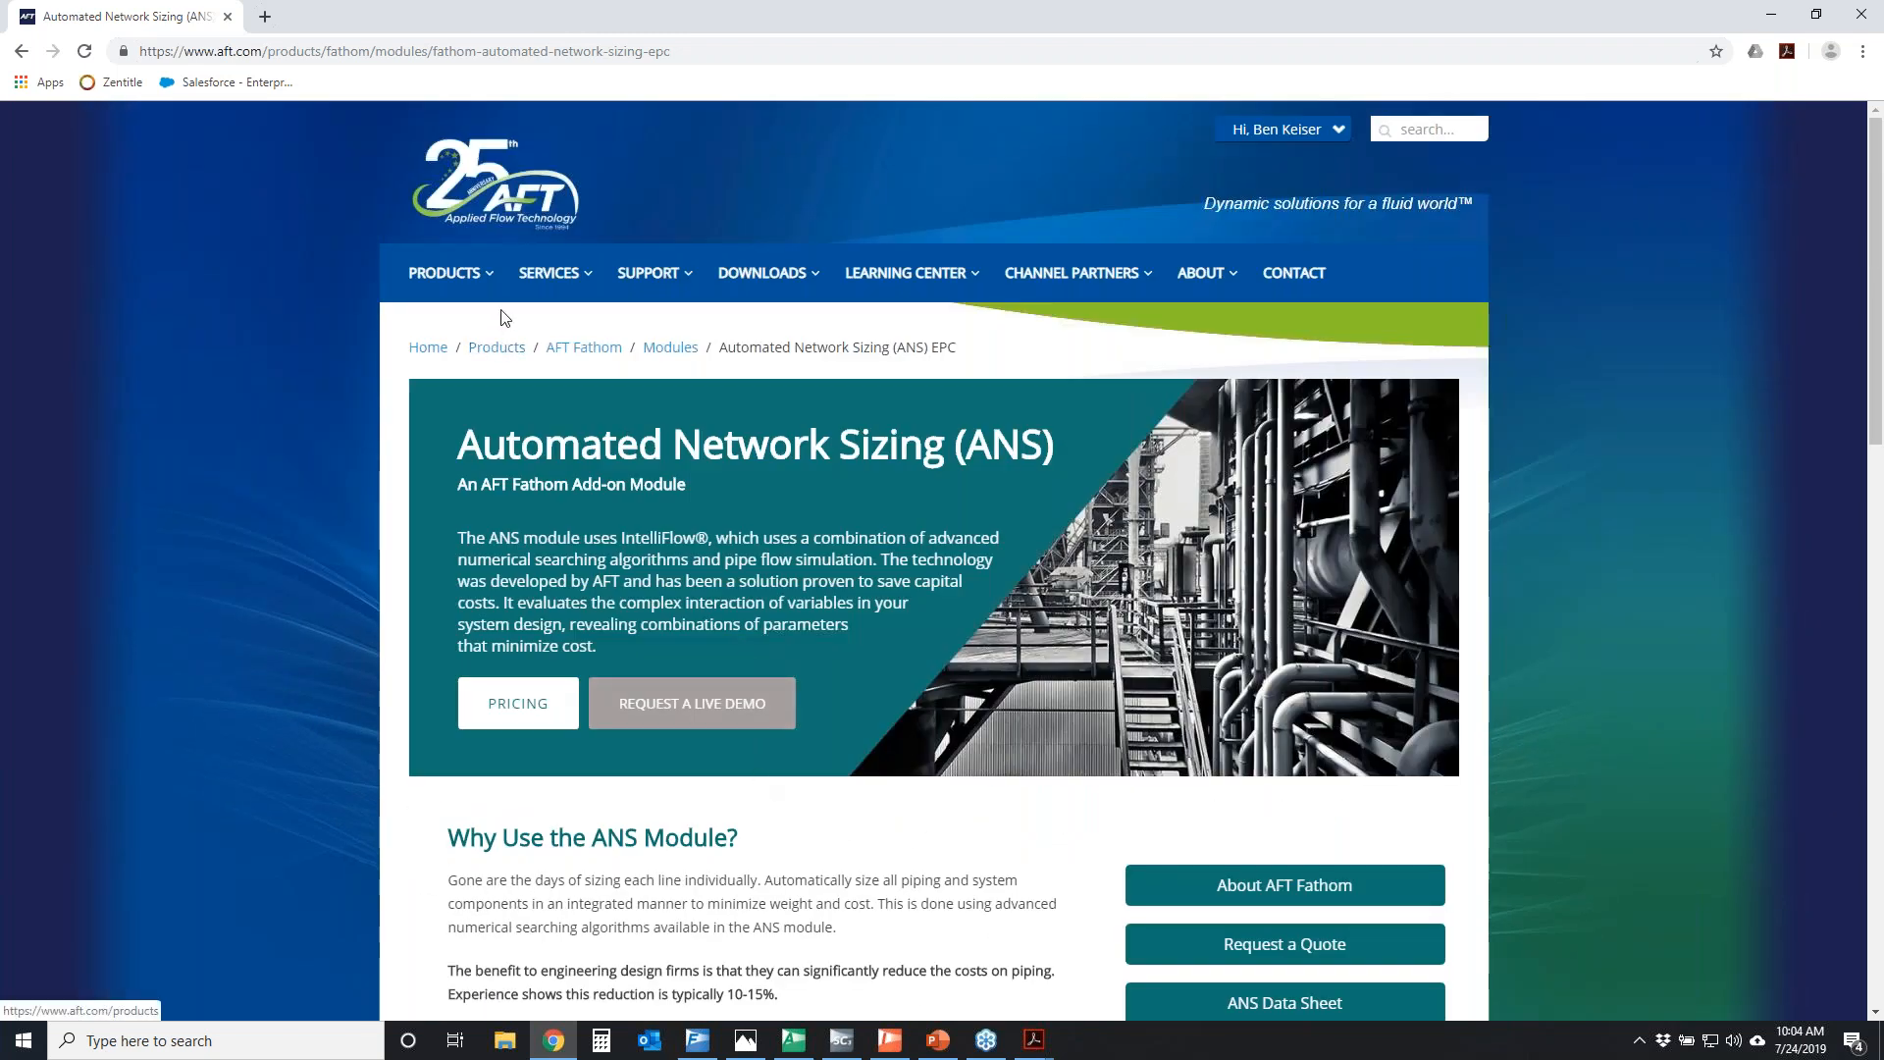
{"action": "left_click", "coordinate": [503, 204]}
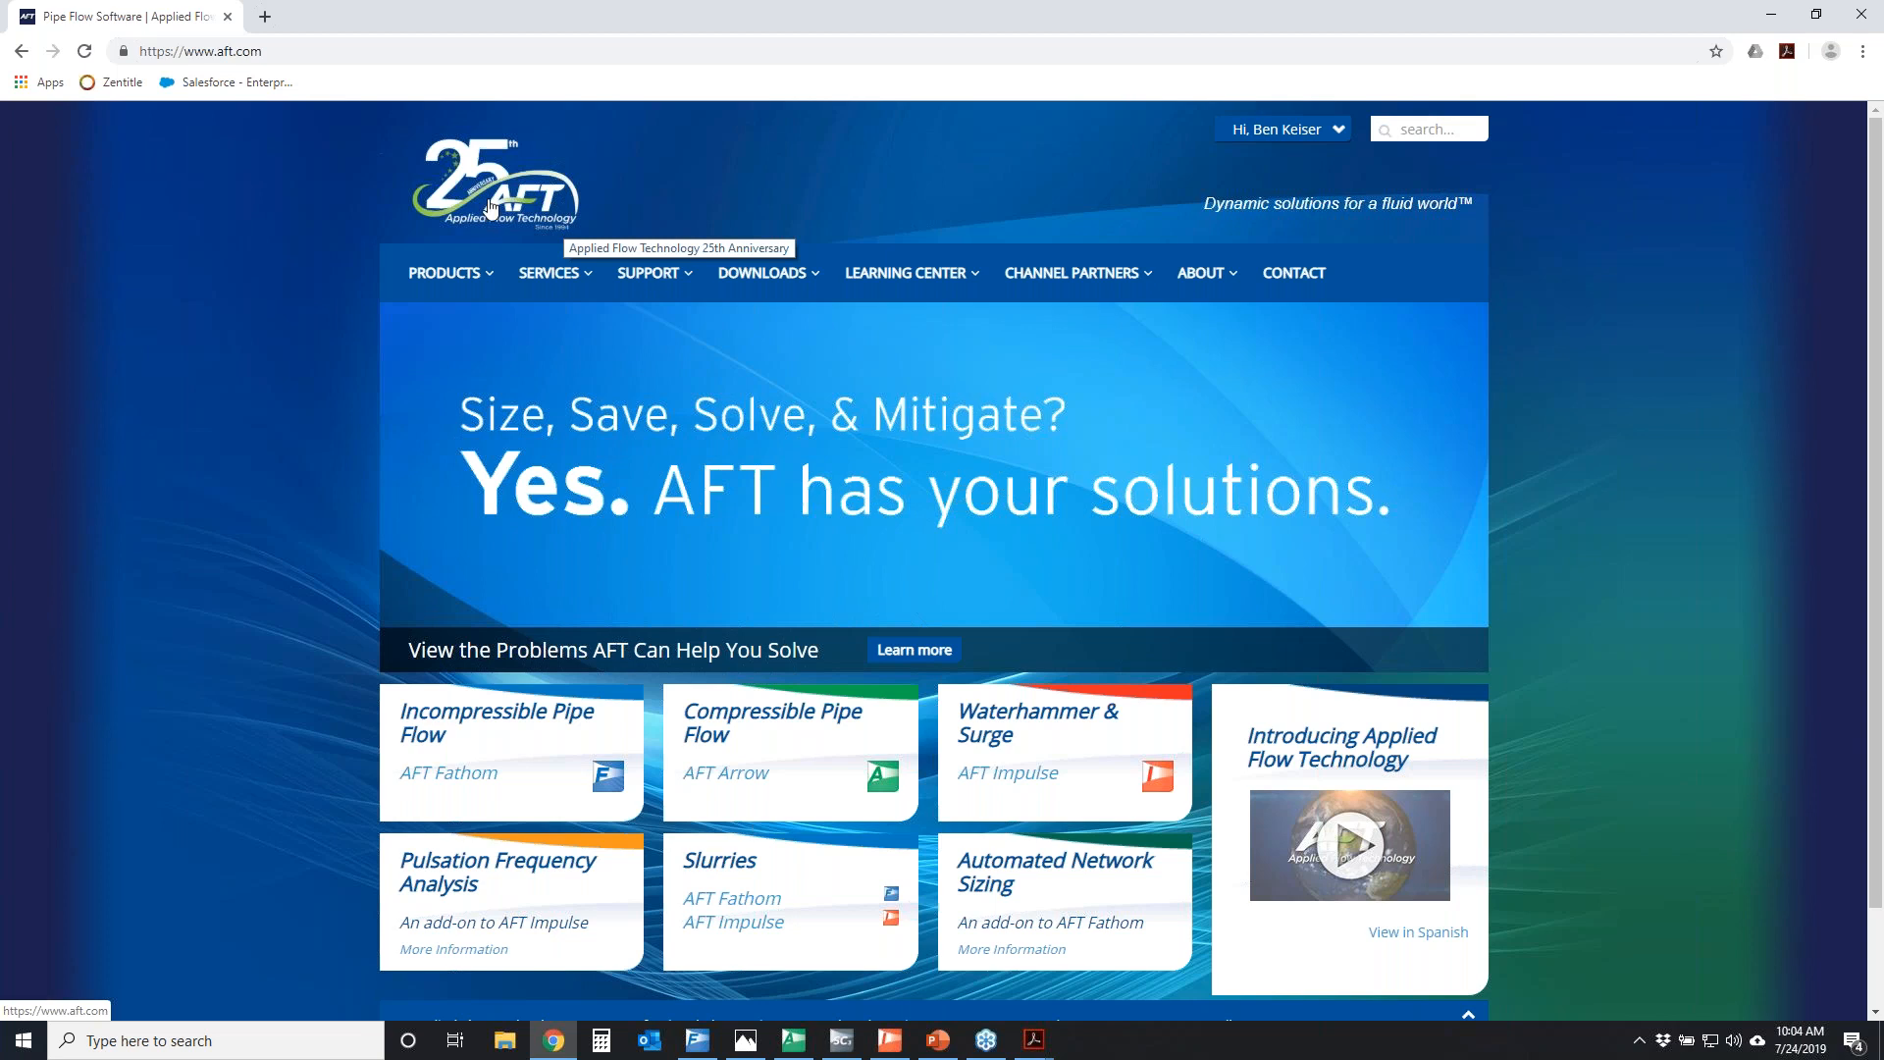
{"action": "mouse_move", "coordinate": [645, 272]}
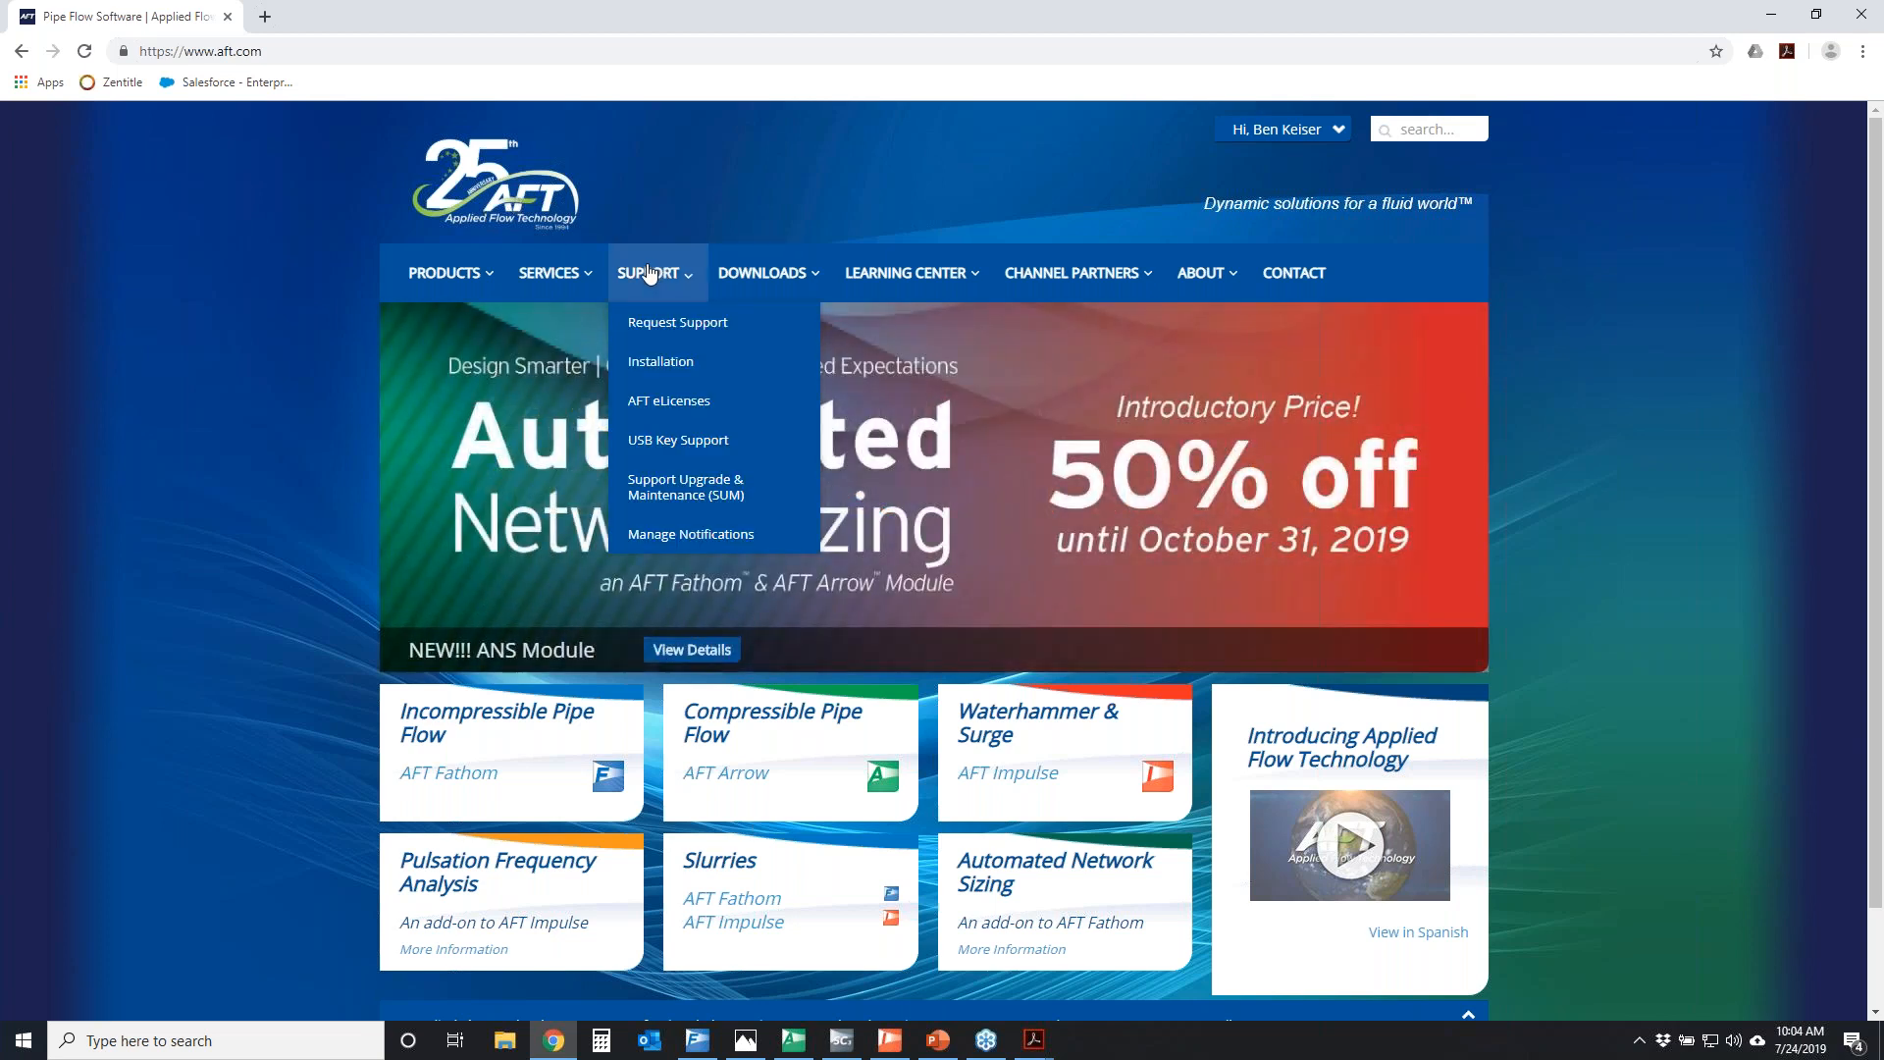
{"action": "left_click", "coordinate": [684, 535]}
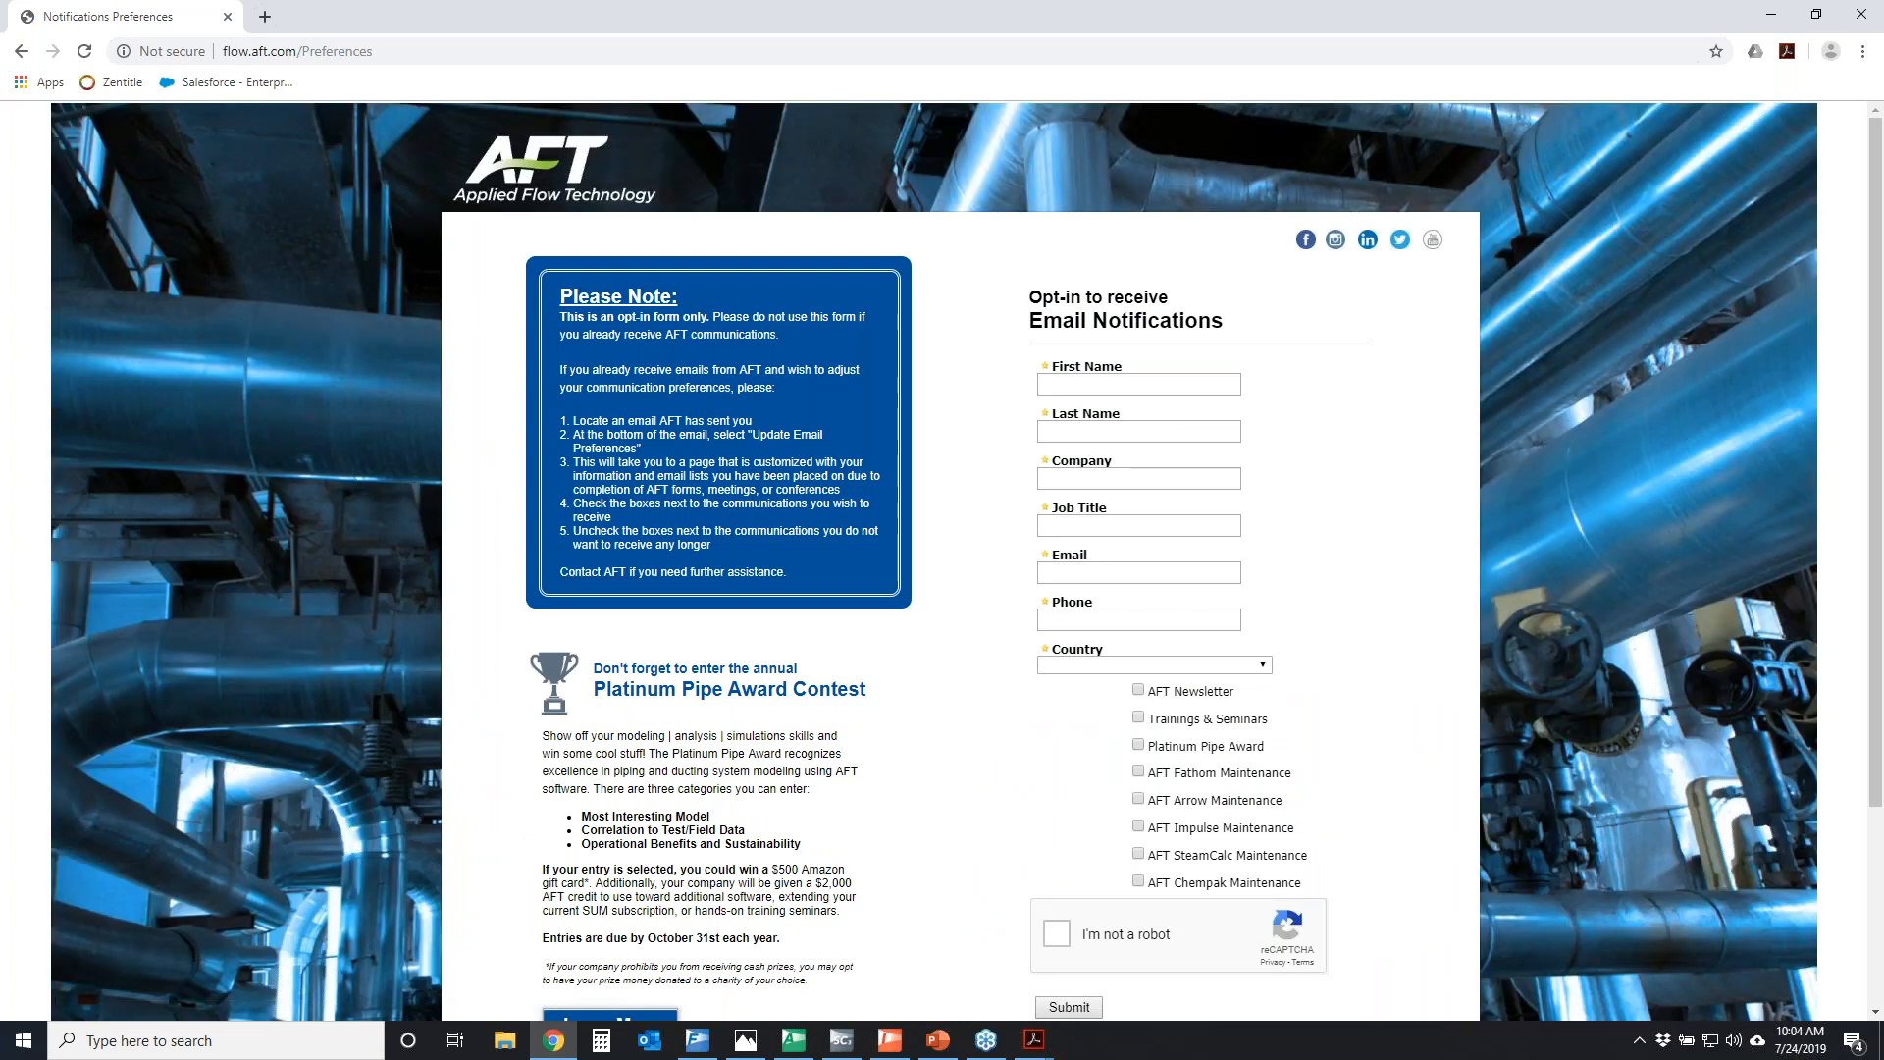
Temporarily circle the notification list, AFT Newsletter and the five product maintenance options on the opt-in form, clearing the marks each time
{"action": "mouse_move", "coordinate": [1084, 677]}
{"action": "left_mouse_down"}
{"action": "mouse_move", "coordinate": [1317, 680]}
{"action": "mouse_move", "coordinate": [1085, 844]}
{"action": "mouse_move", "coordinate": [1106, 673]}
{"action": "mouse_move", "coordinate": [1193, 693]}
{"action": "mouse_move", "coordinate": [1248, 677]}
{"action": "mouse_move", "coordinate": [1106, 671]}
{"action": "left_mouse_up"}
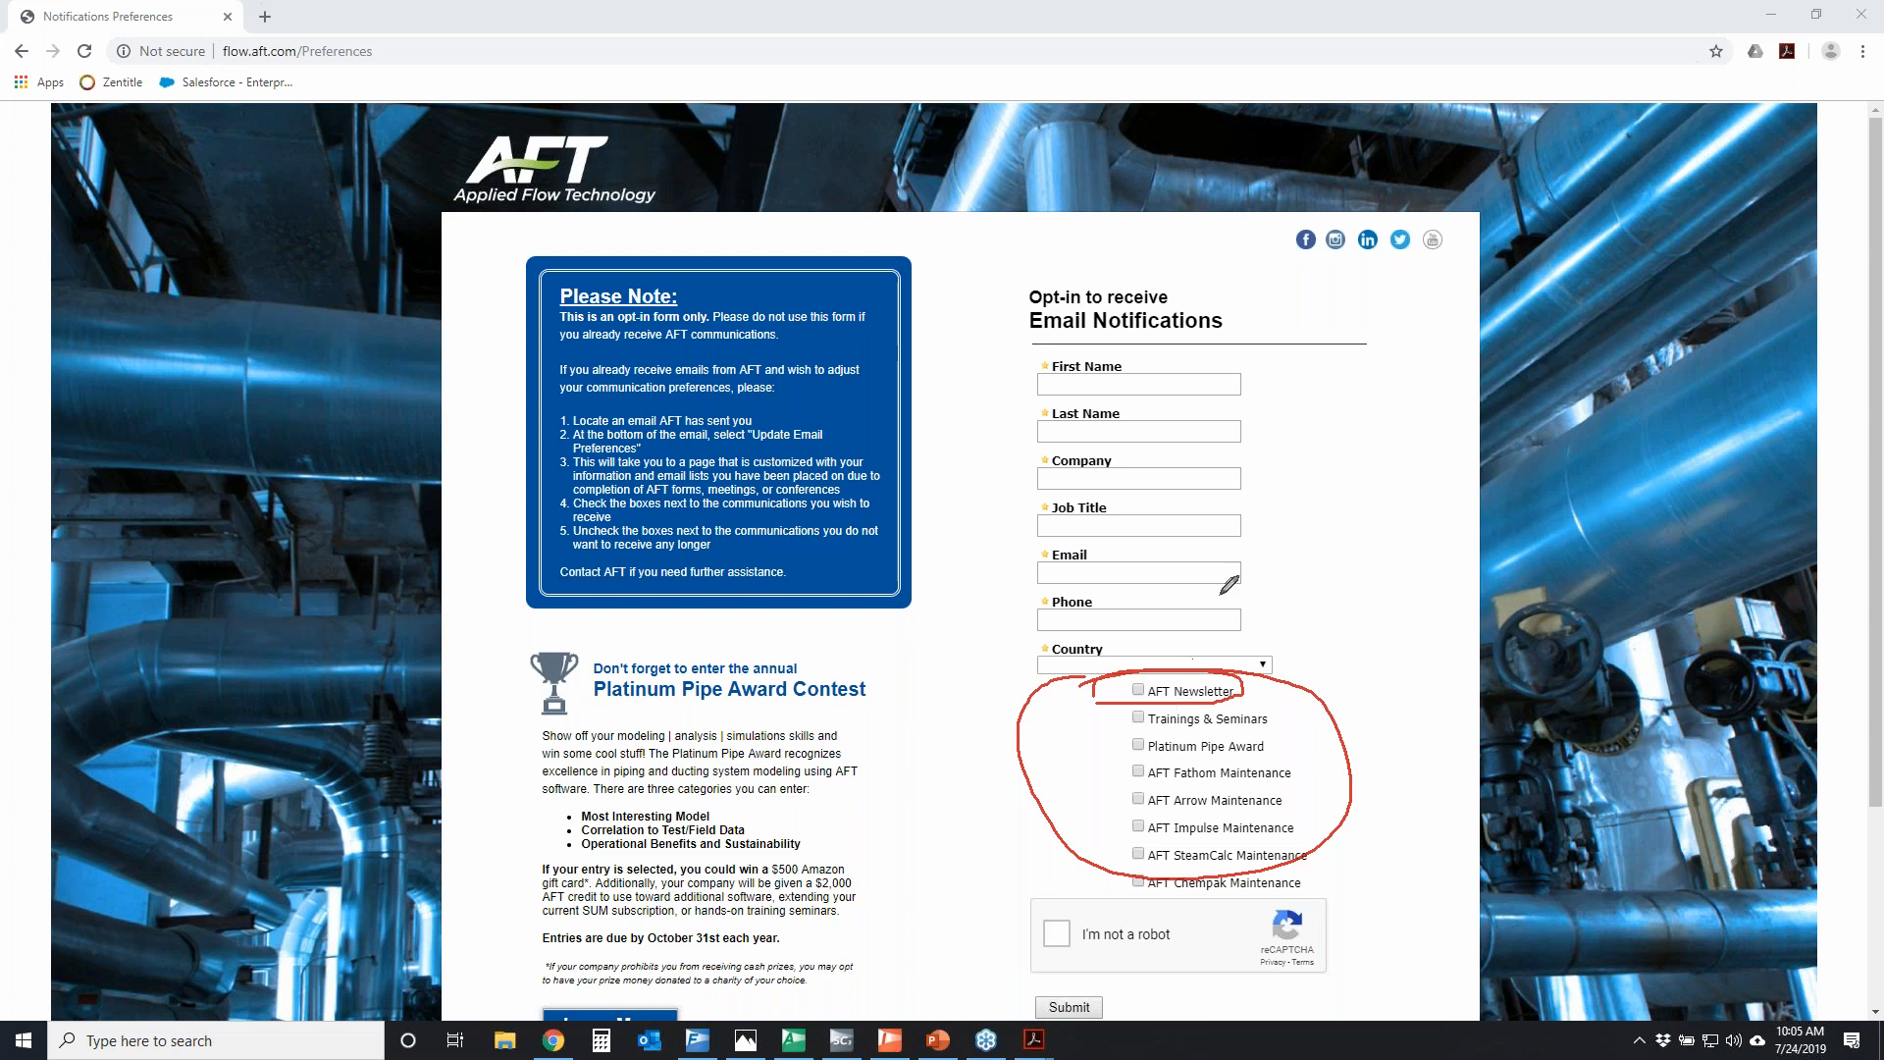
{"action": "left_click", "coordinate": [1815, 533]}
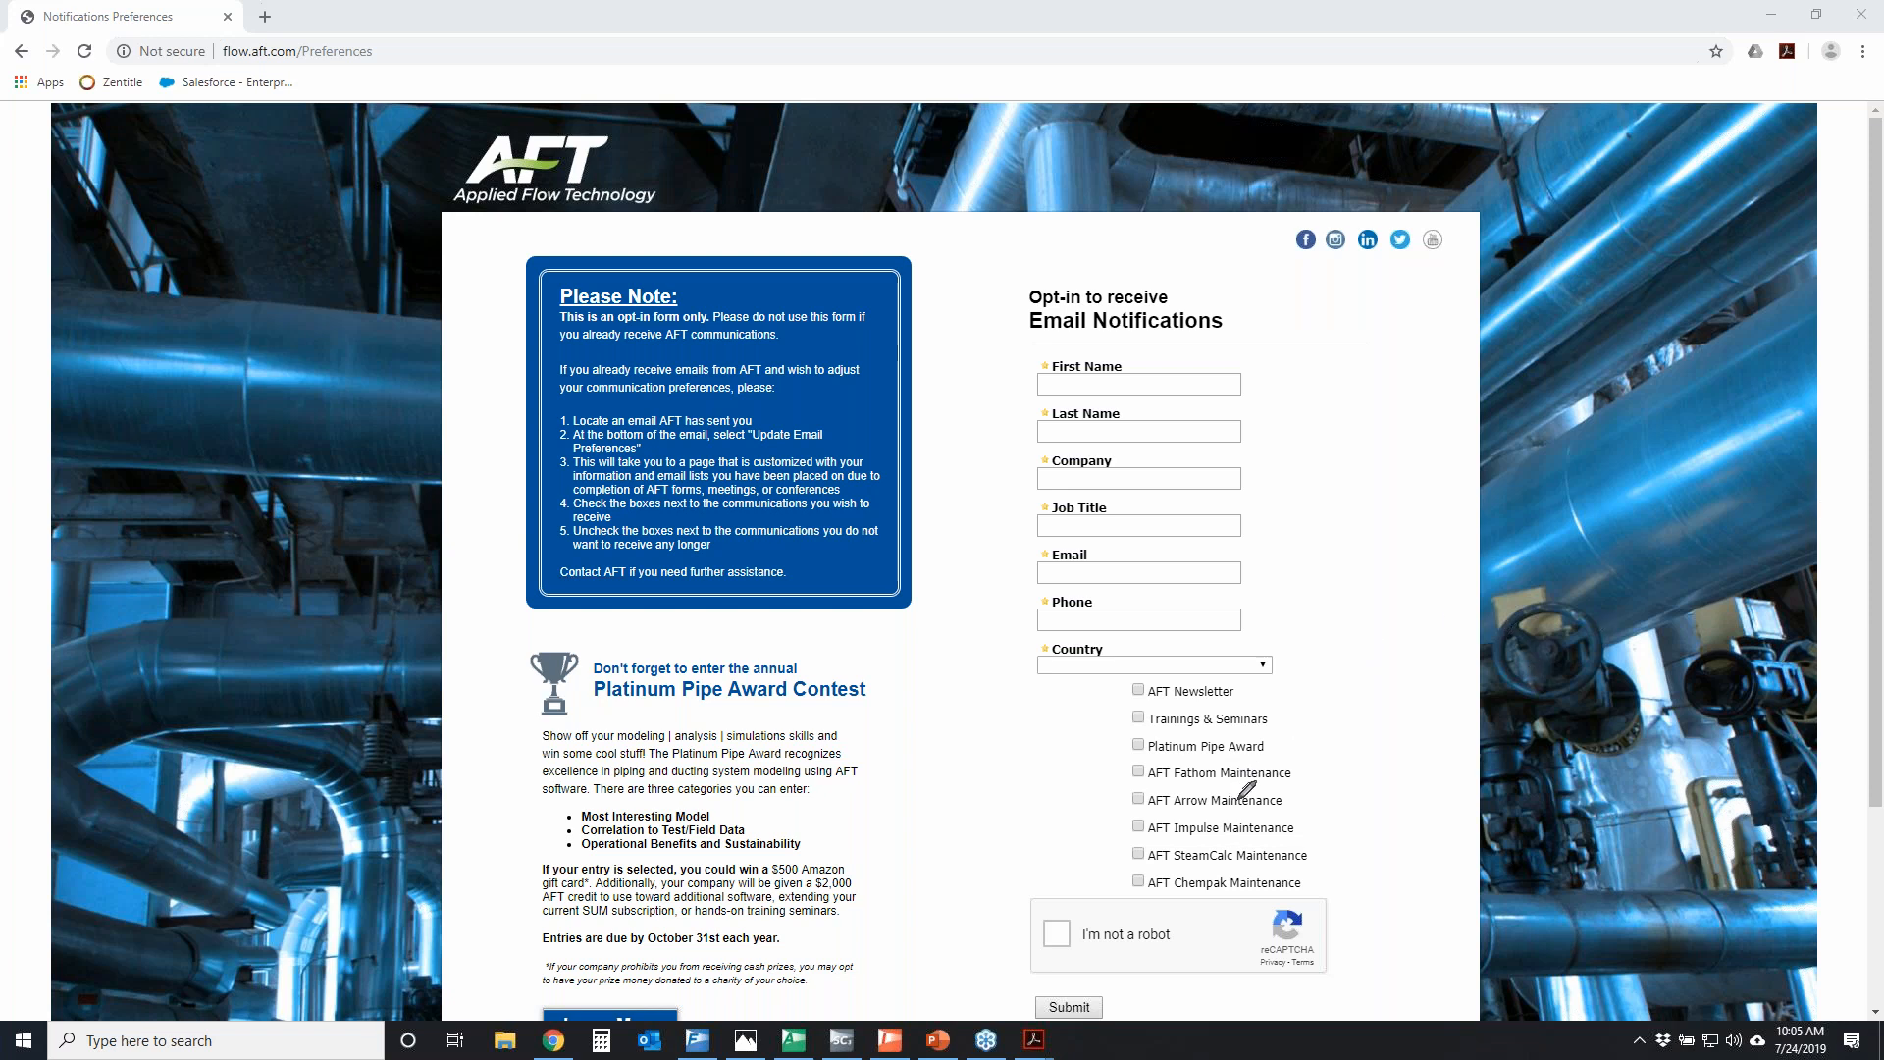
{"action": "mouse_move", "coordinate": [1109, 759]}
{"action": "left_mouse_down"}
{"action": "mouse_move", "coordinate": [1290, 758]}
{"action": "mouse_move", "coordinate": [1320, 815]}
{"action": "mouse_move", "coordinate": [1313, 866]}
{"action": "mouse_move", "coordinate": [1234, 888]}
{"action": "mouse_move", "coordinate": [1082, 829]}
{"action": "mouse_move", "coordinate": [1127, 757]}
{"action": "left_mouse_up"}
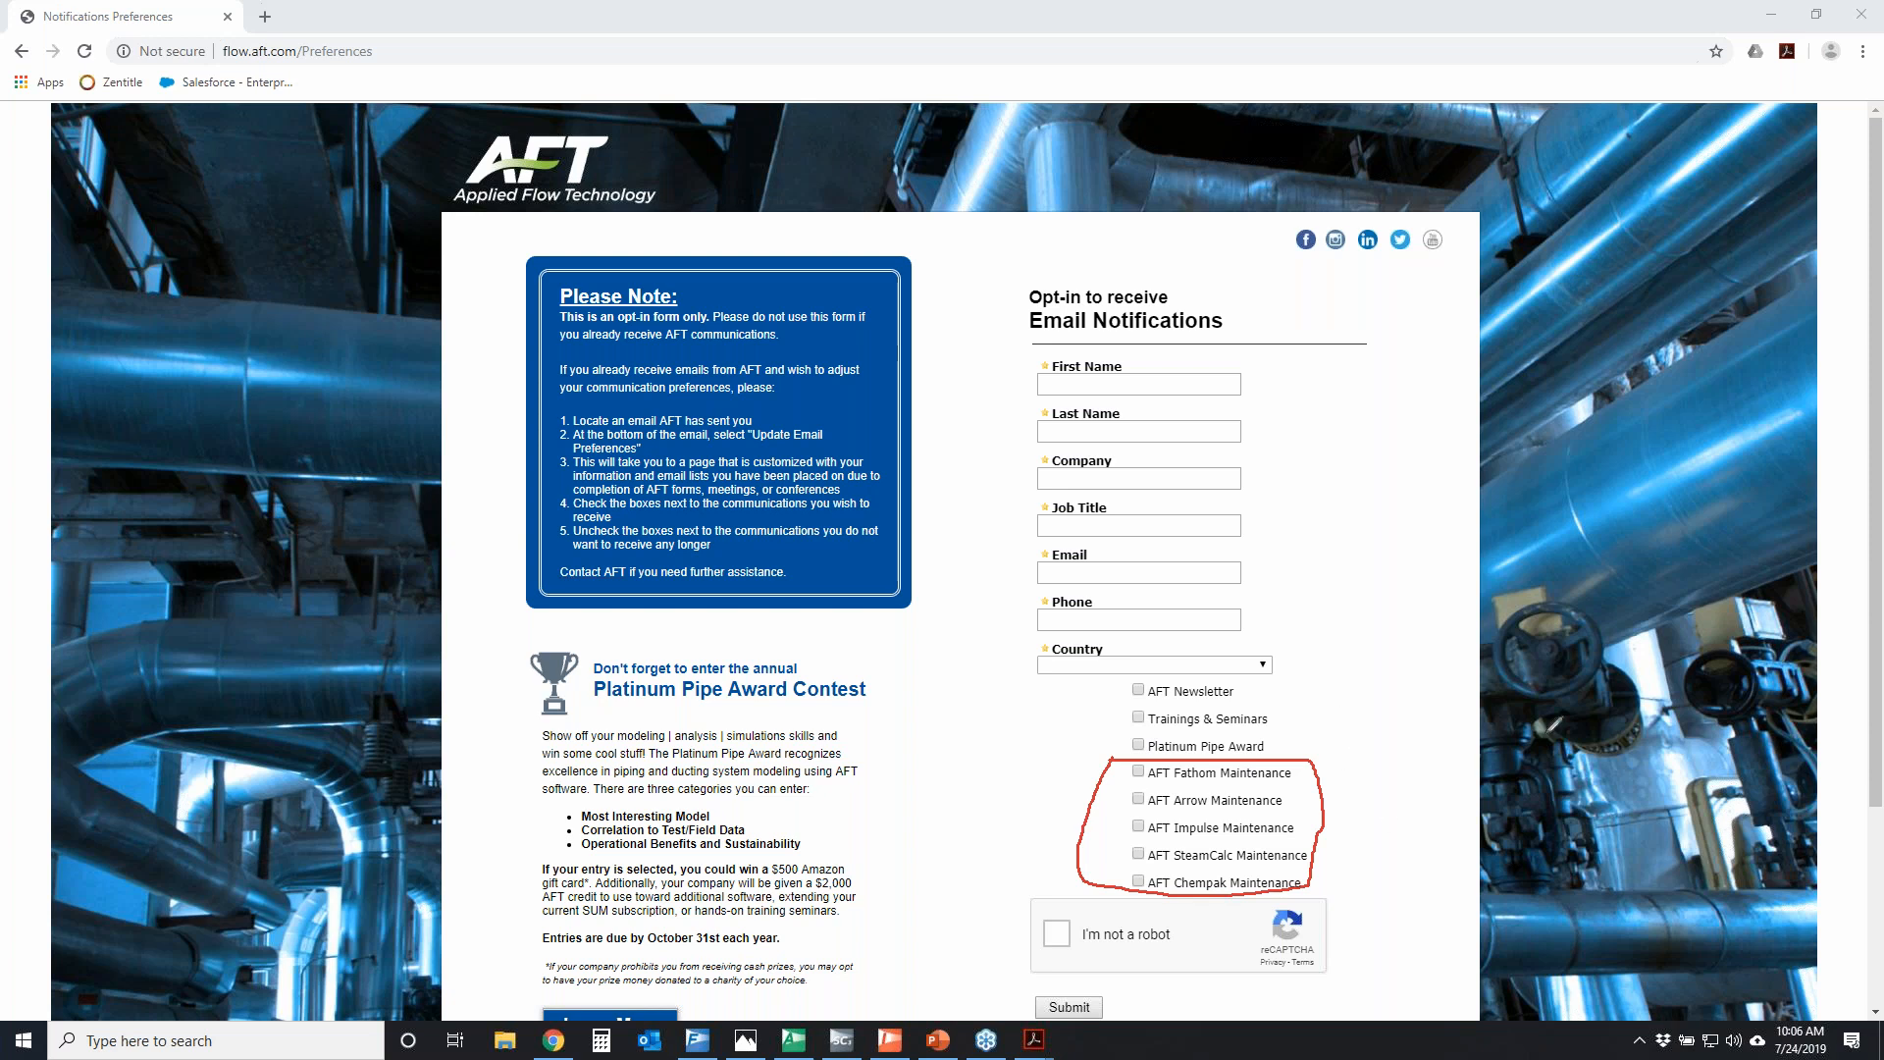
{"action": "key", "text": "Escape"}
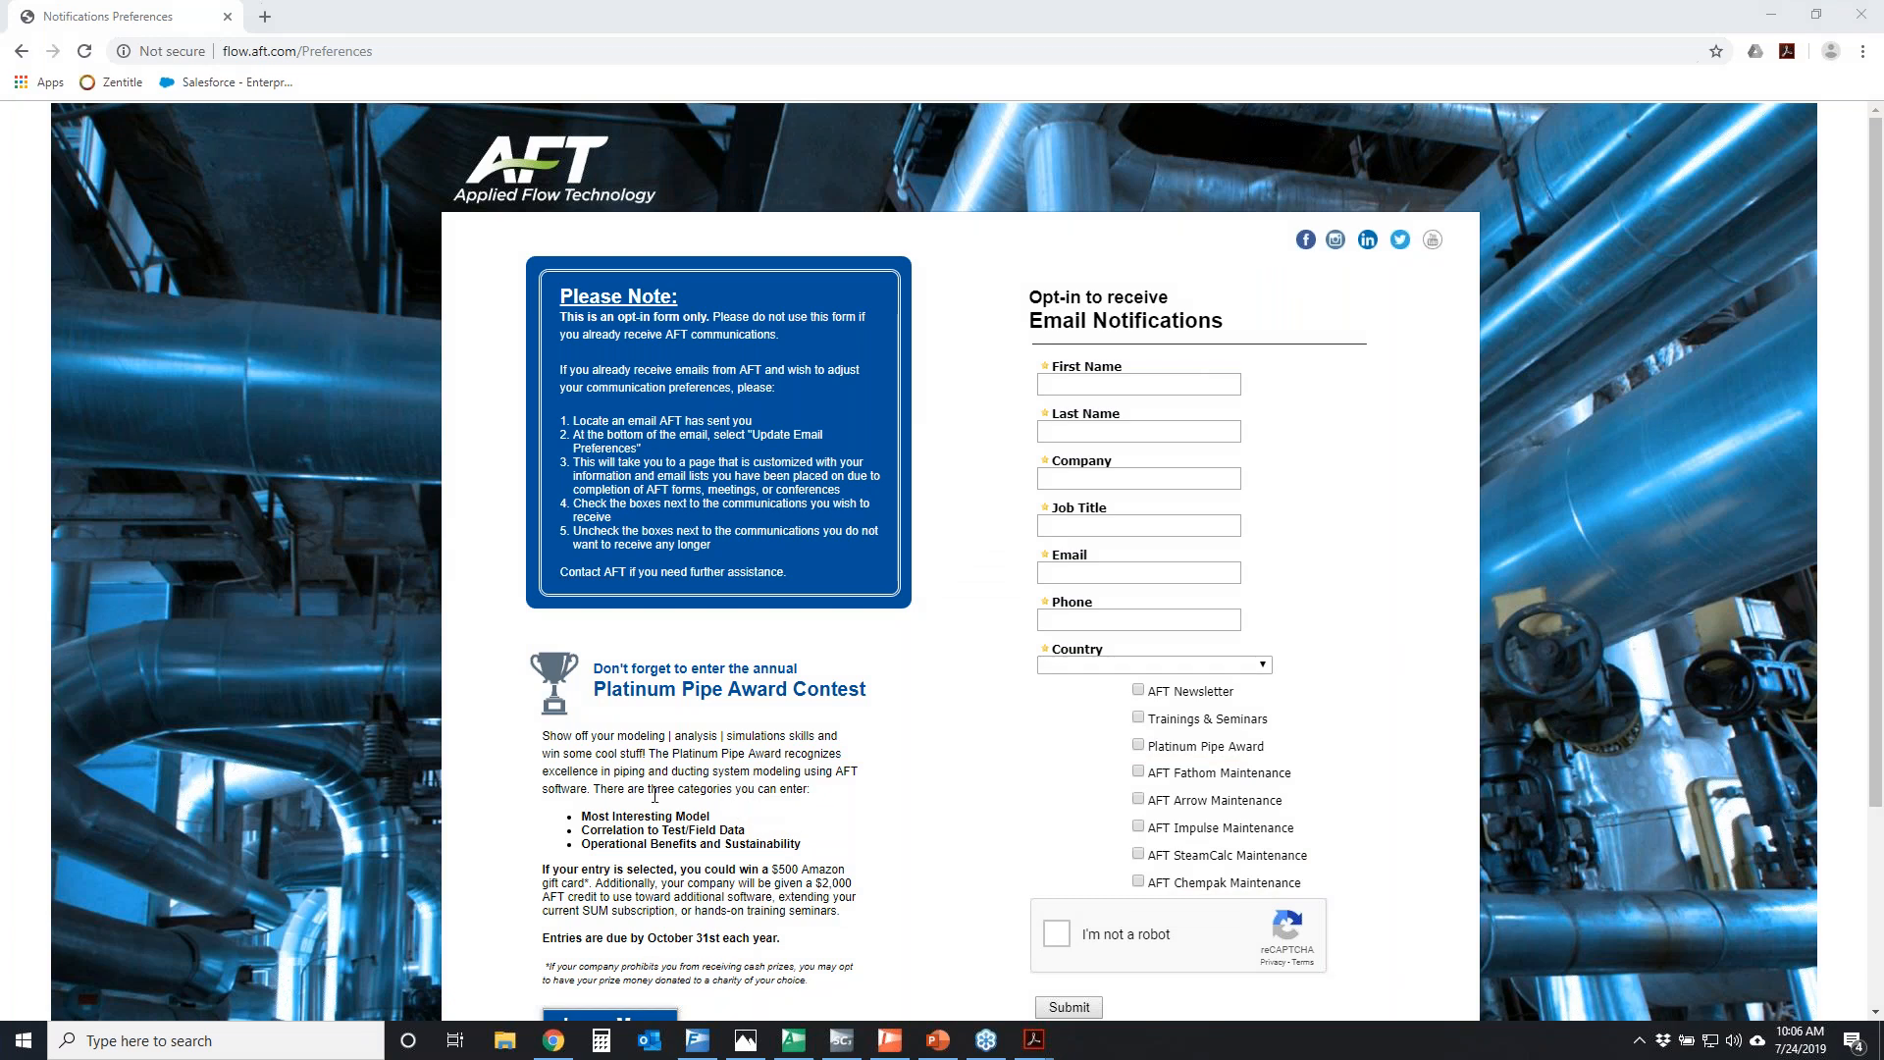
Switch to AFT Fathom, view its version information and temporarily circle the release date before closing the dialog
{"action": "left_click", "coordinate": [697, 1040]}
{"action": "left_click", "coordinate": [432, 34]}
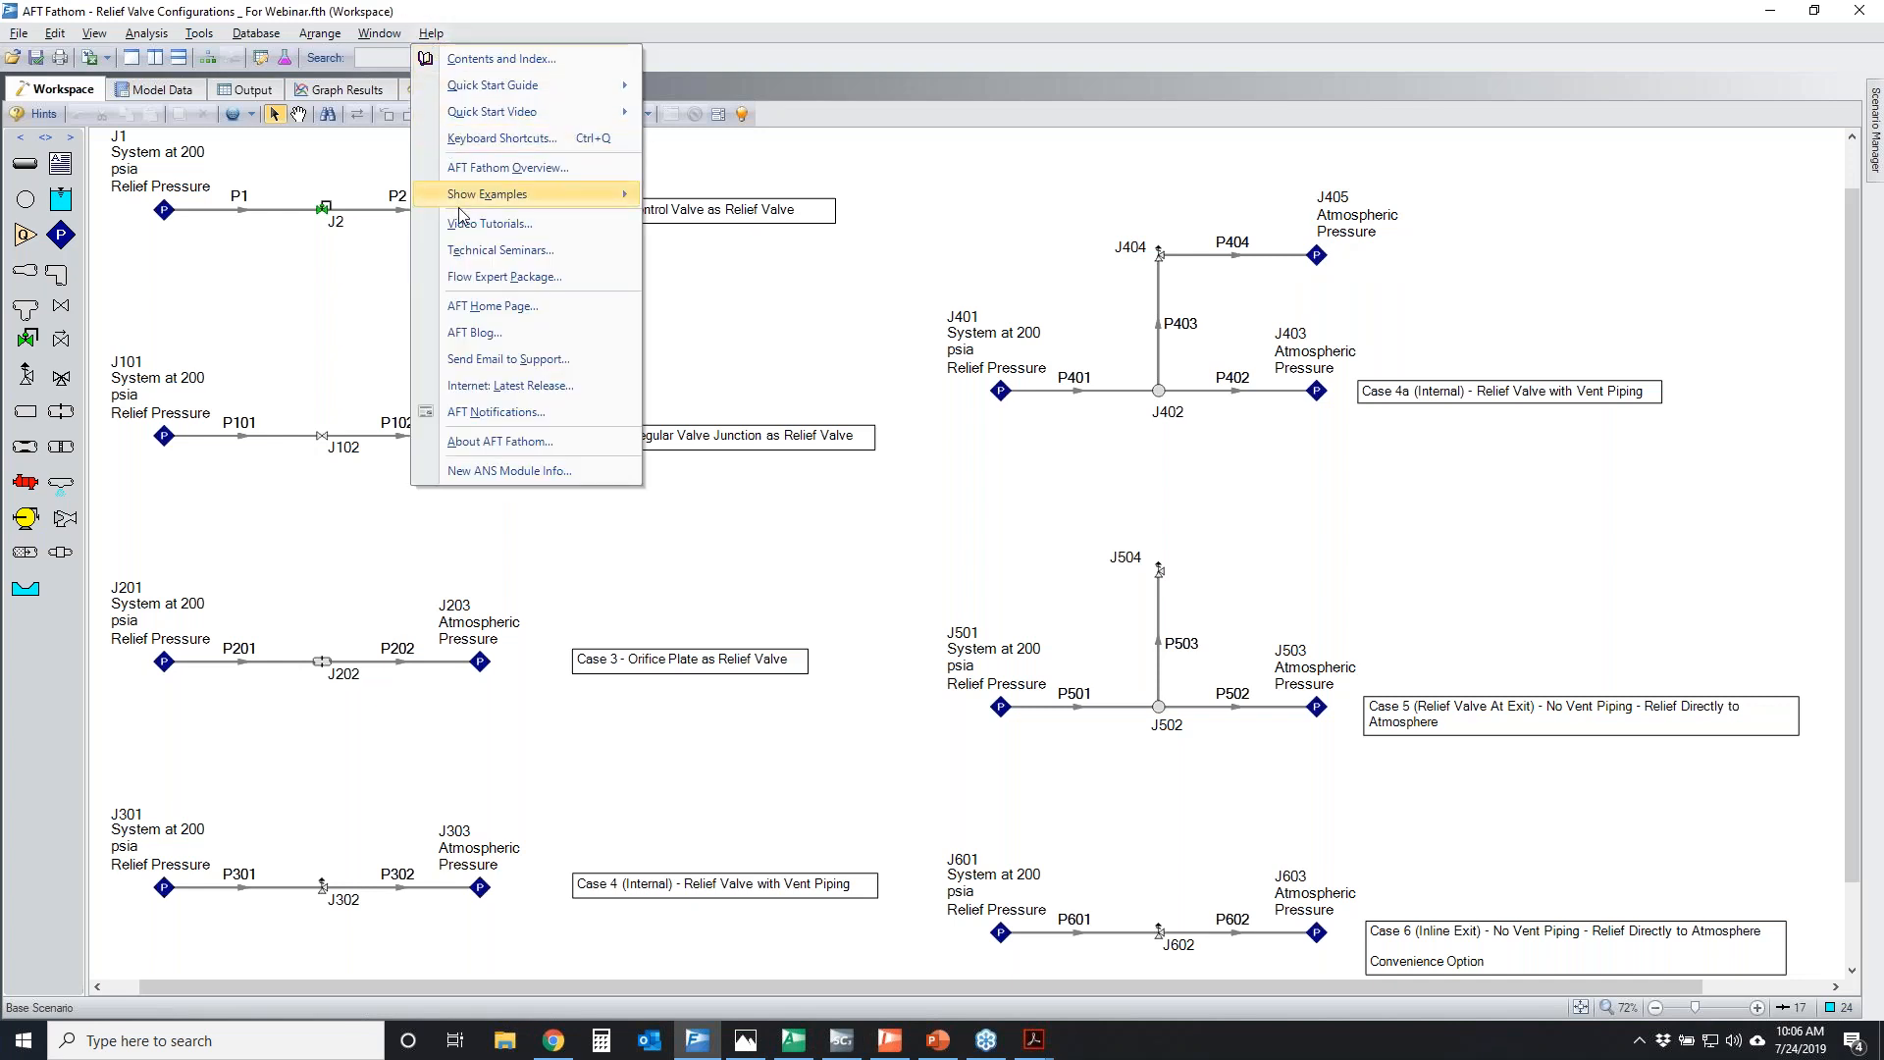
{"action": "left_click", "coordinate": [502, 440]}
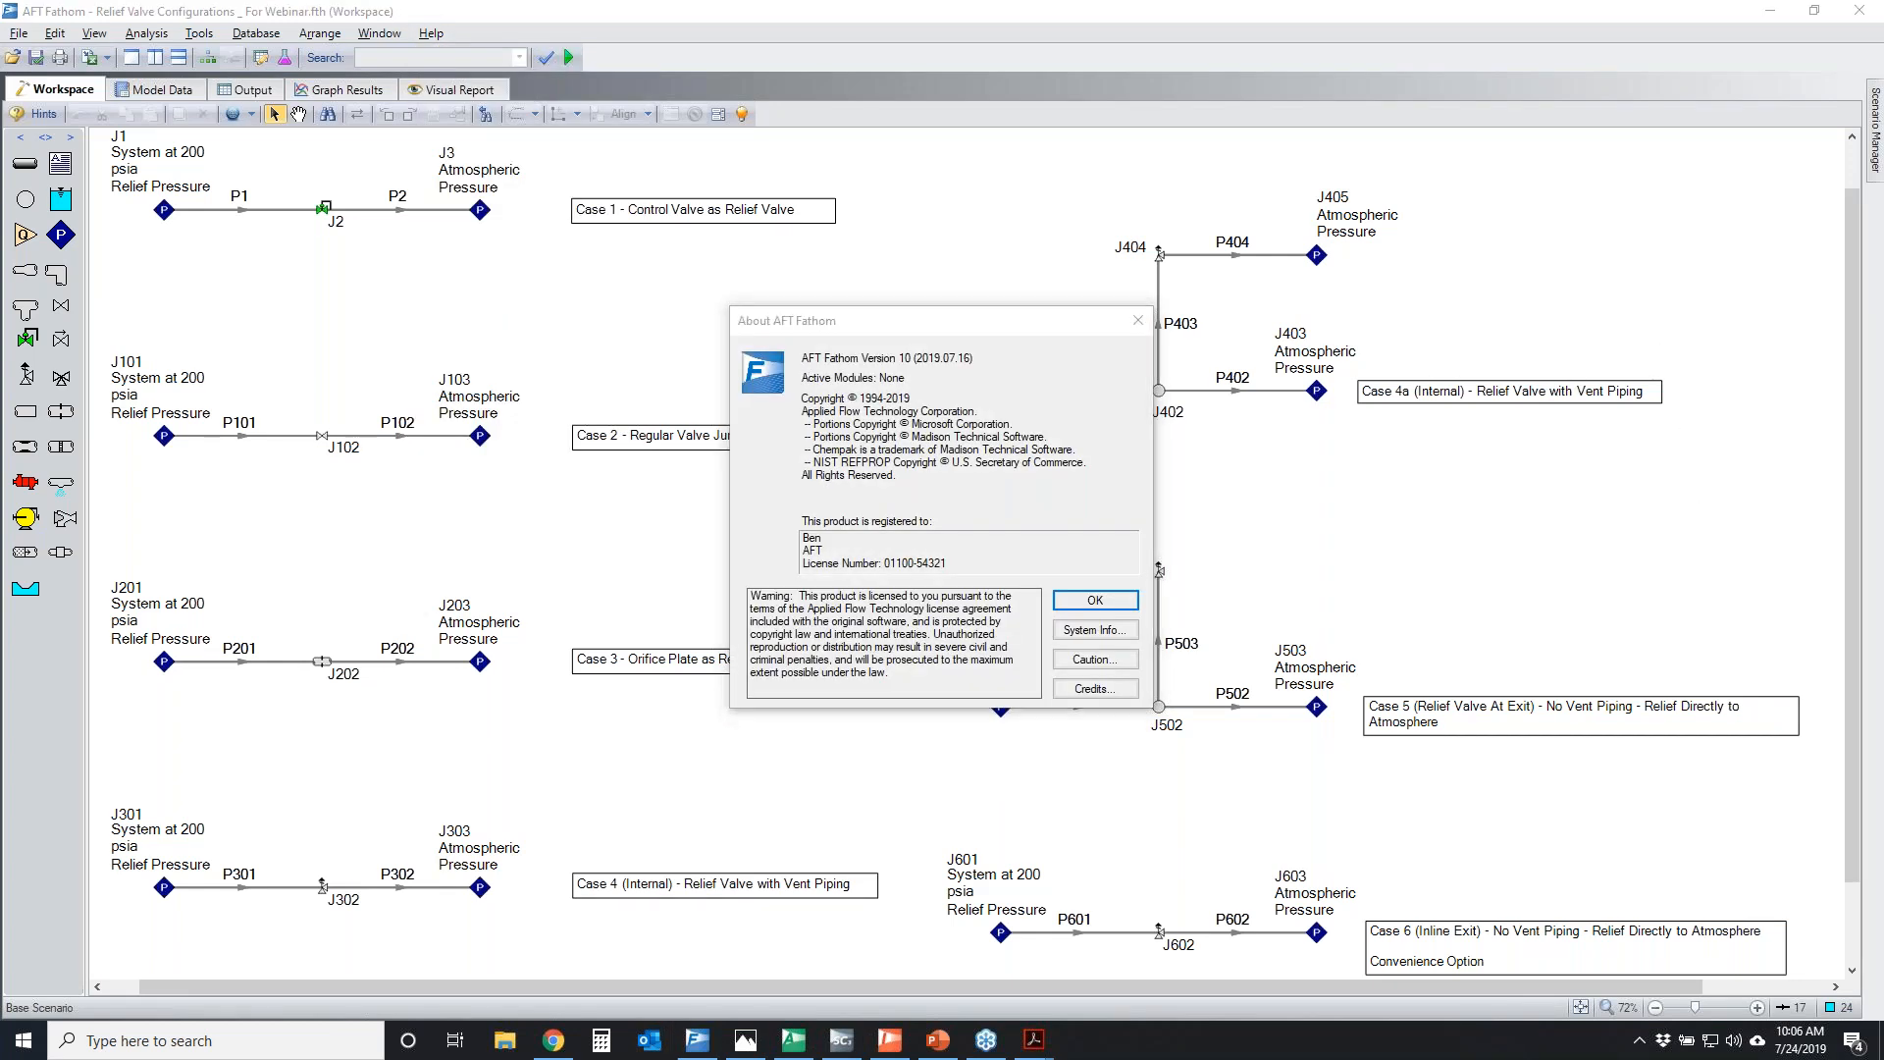
{"action": "mouse_move", "coordinate": [902, 331]}
{"action": "left_mouse_down"}
{"action": "mouse_move", "coordinate": [927, 373]}
{"action": "mouse_move", "coordinate": [908, 329]}
{"action": "left_mouse_up"}
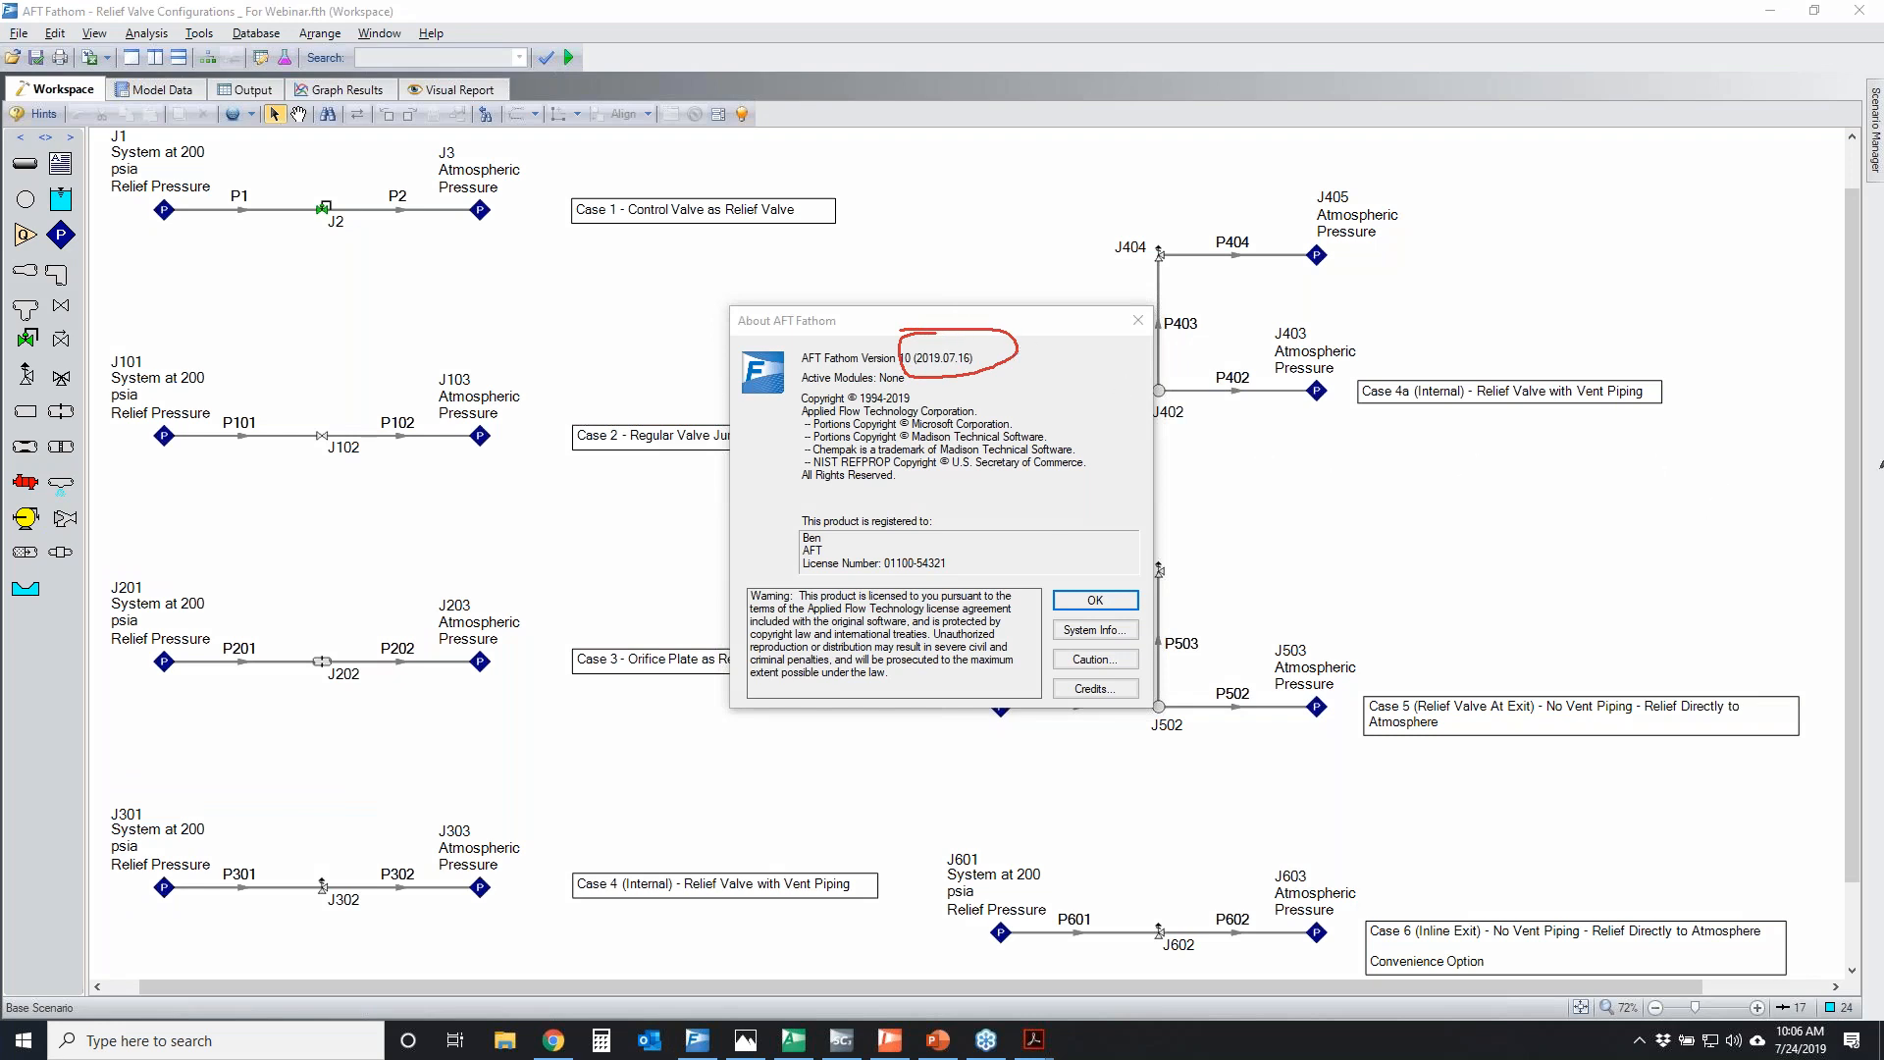
{"action": "key", "text": "Escape"}
{"action": "left_click", "coordinate": [1095, 600]}
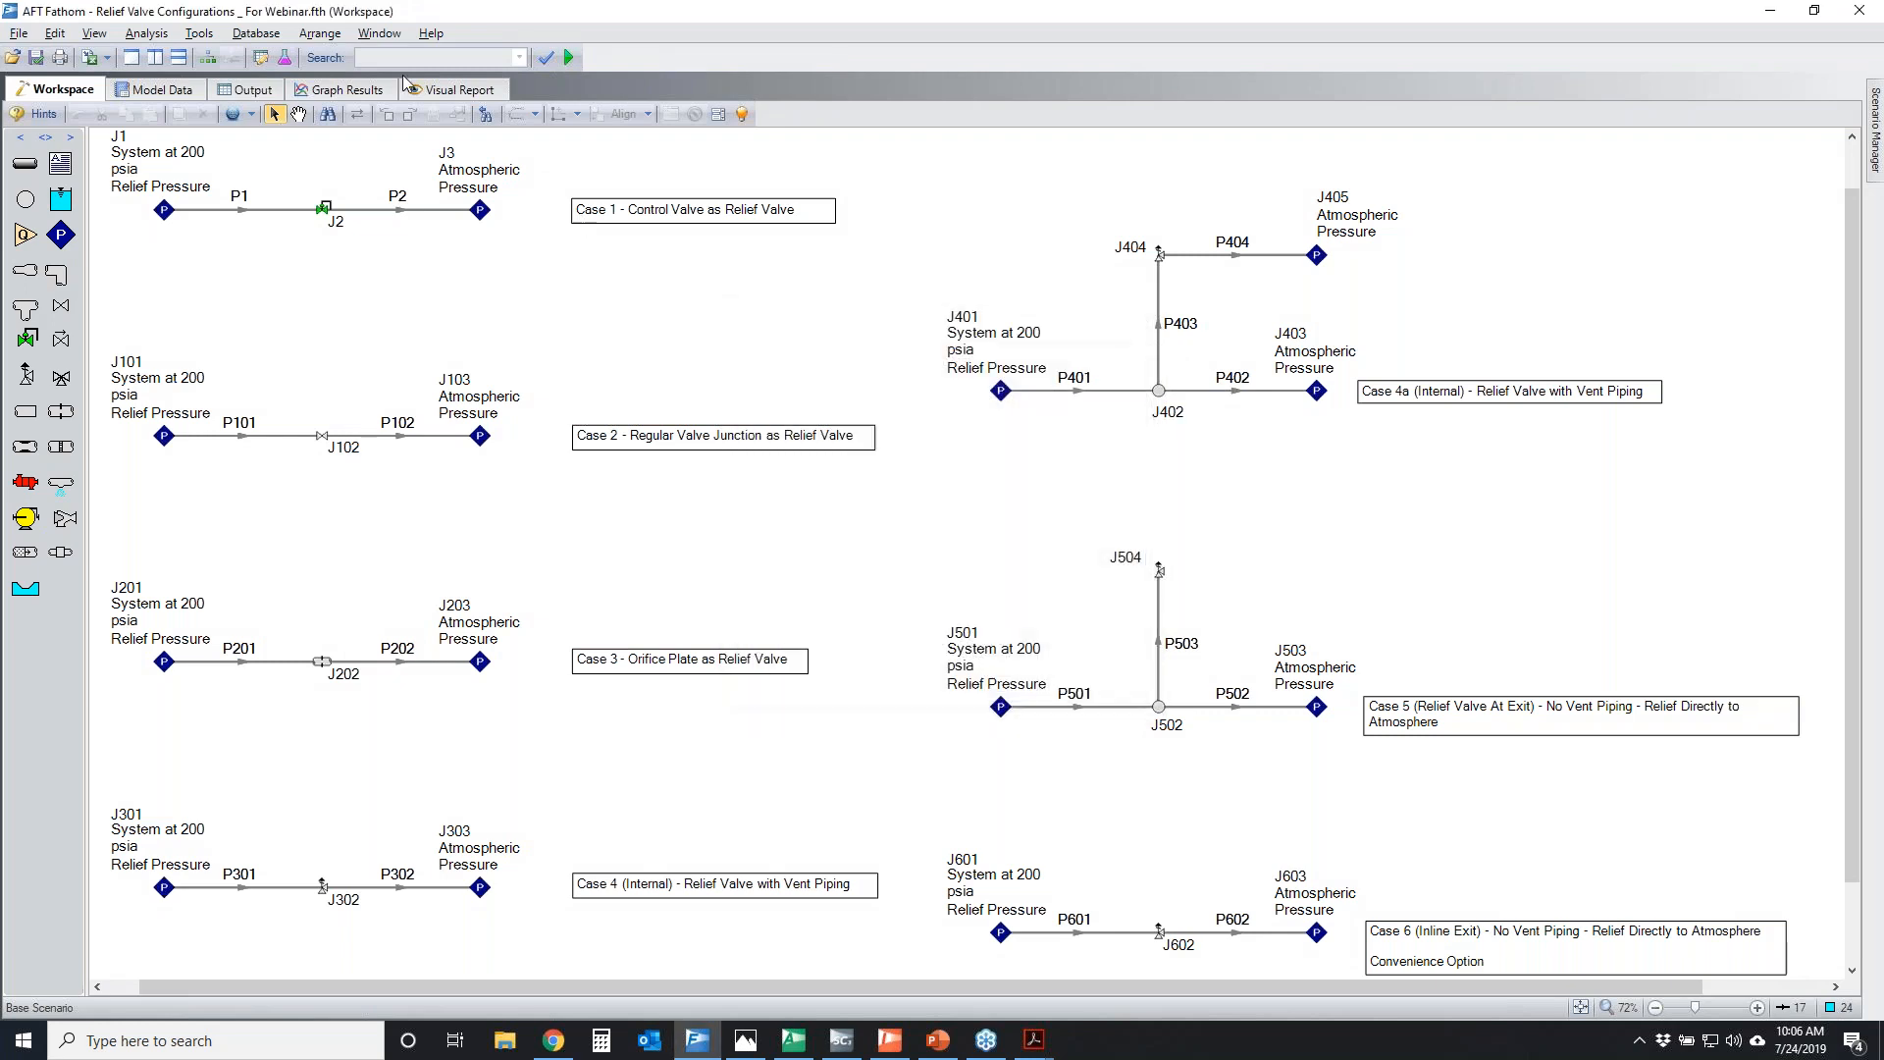
Open the AFT Fathom latest release web page and temporarily circle the release date, signed-in account area and full version download
{"action": "left_click", "coordinate": [431, 39]}
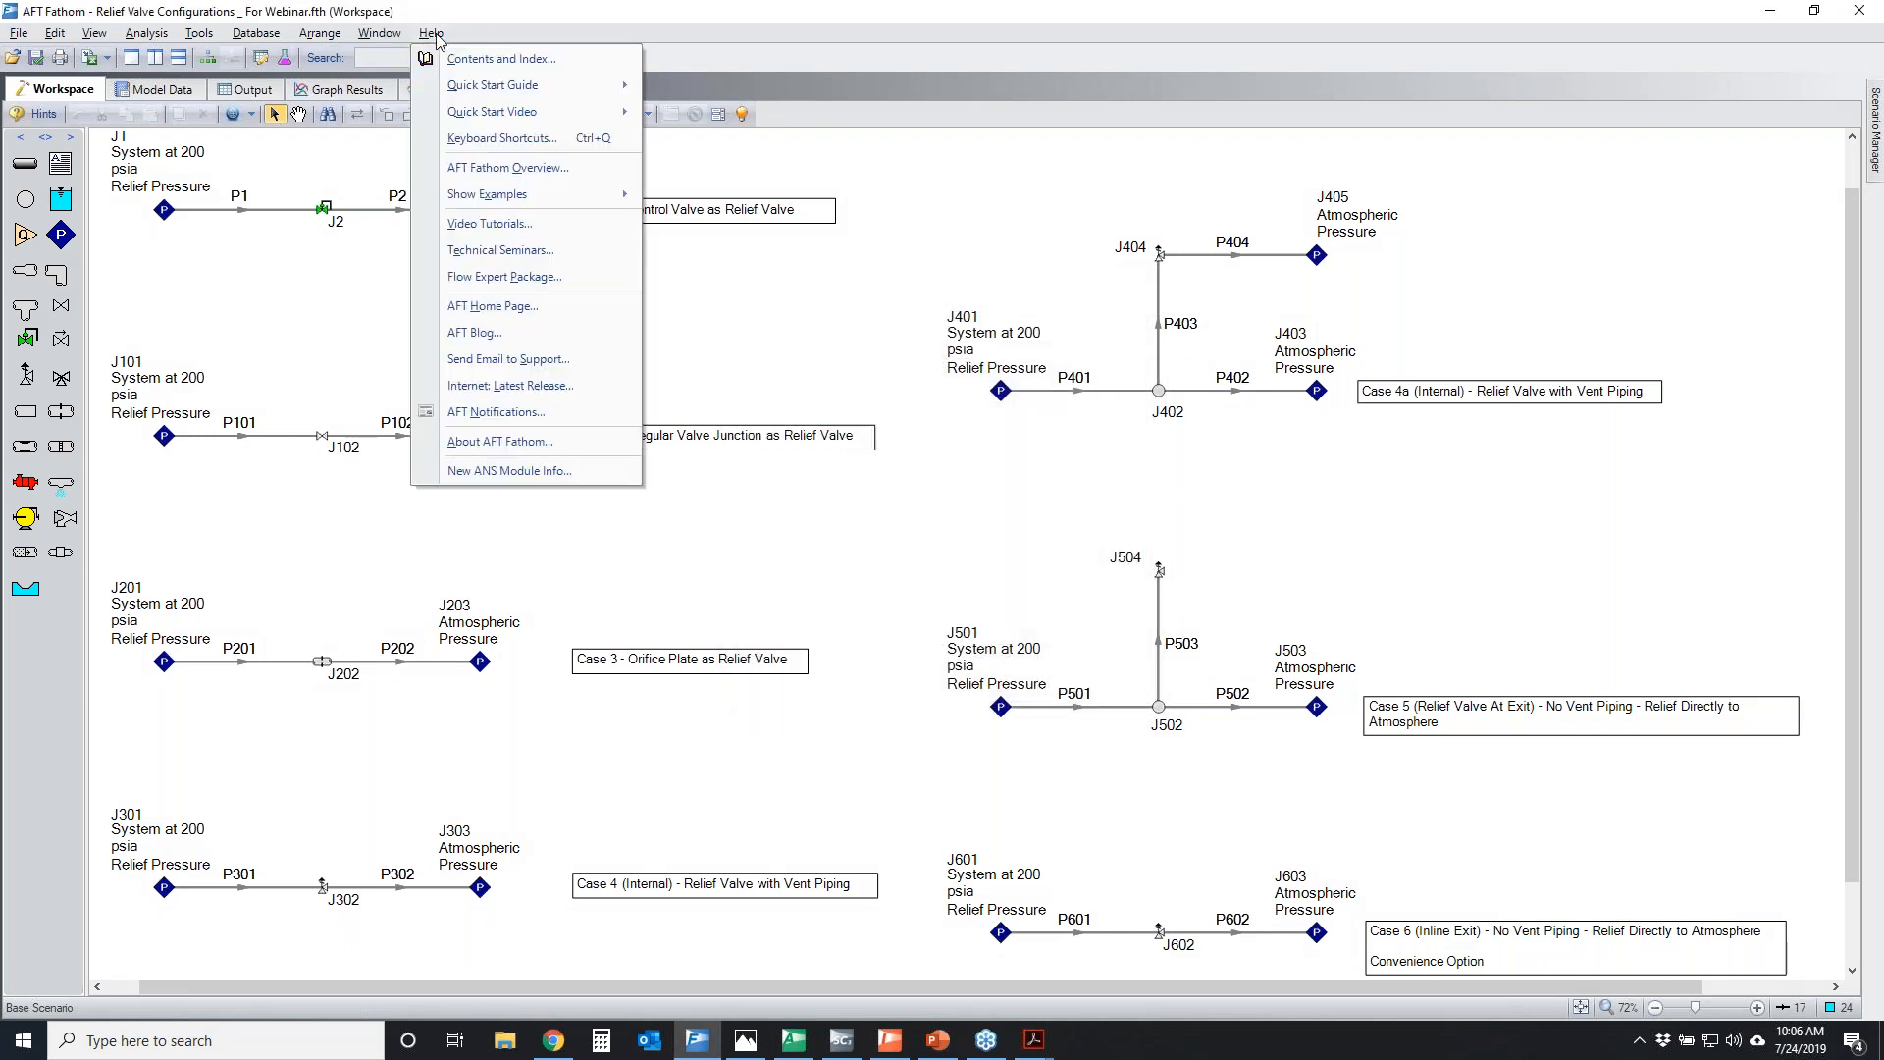
{"action": "left_click", "coordinate": [525, 390]}
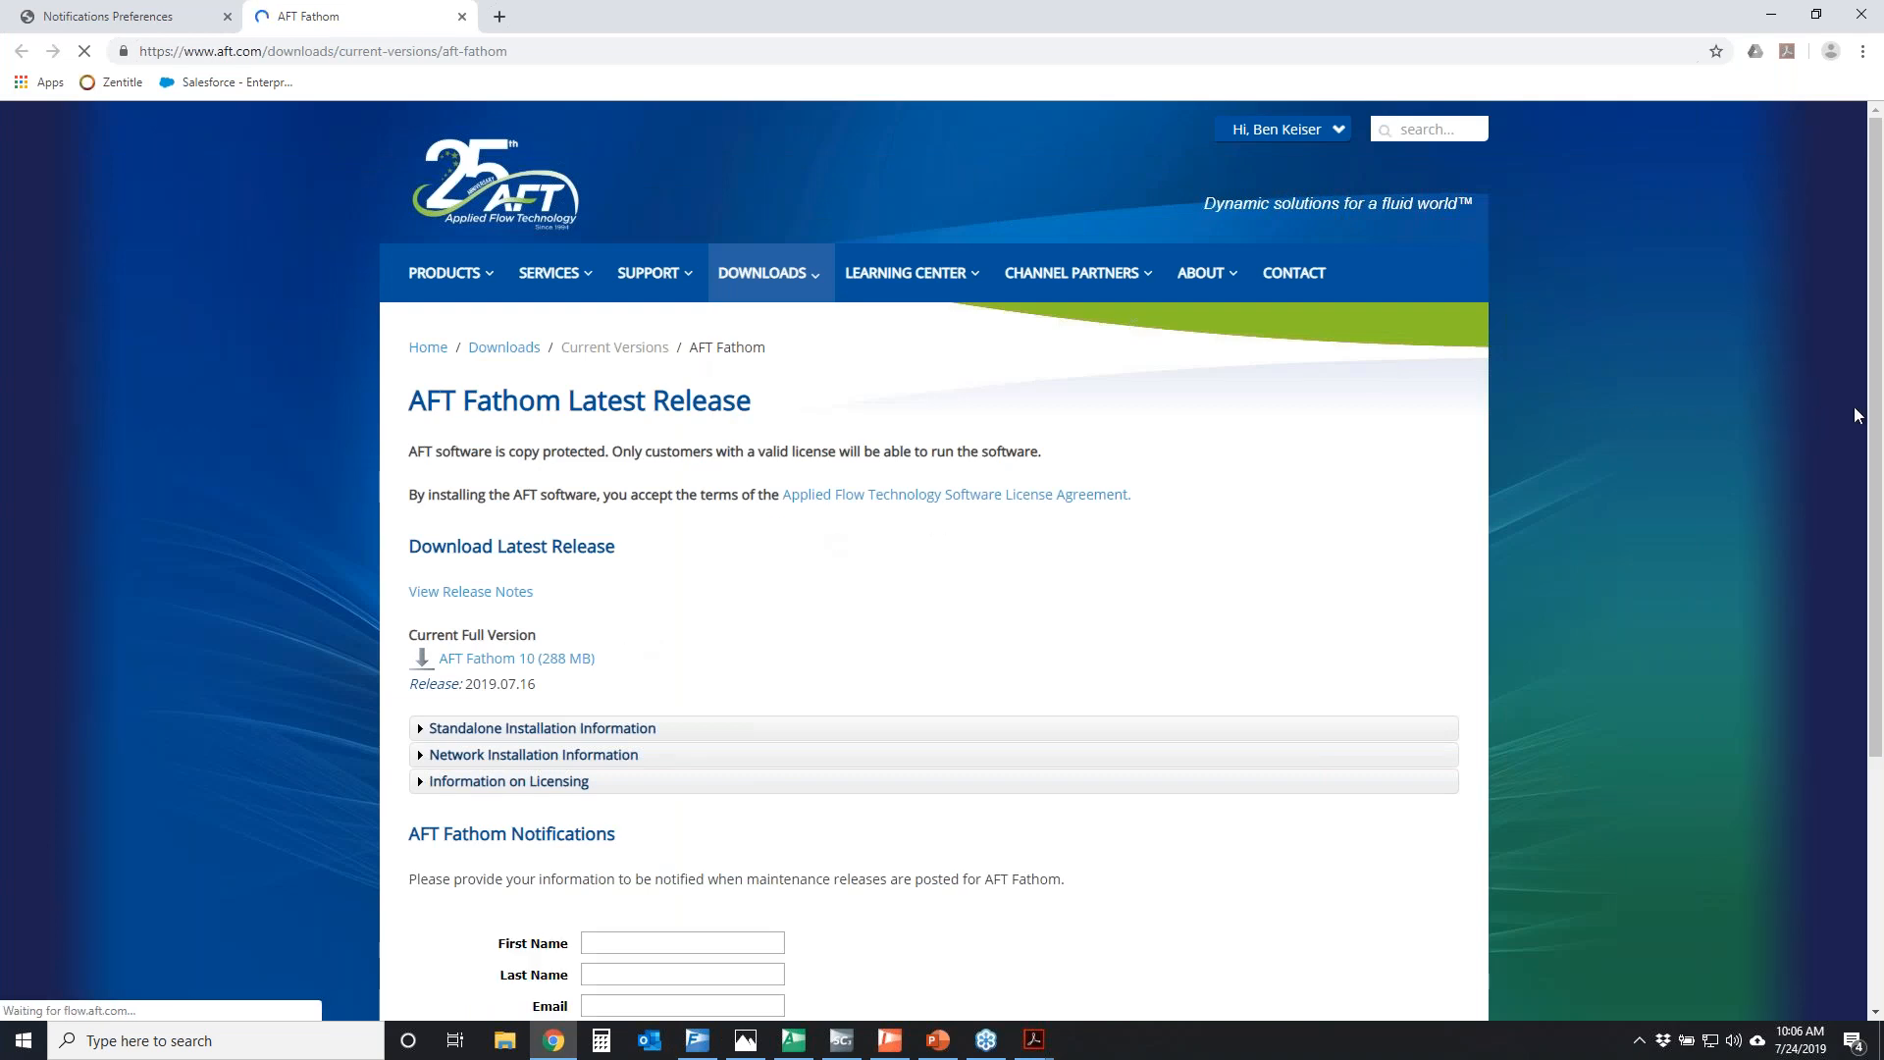
{"action": "mouse_move", "coordinate": [385, 661]}
{"action": "left_mouse_down"}
{"action": "mouse_move", "coordinate": [450, 635]}
{"action": "mouse_move", "coordinate": [537, 677]}
{"action": "mouse_move", "coordinate": [382, 665]}
{"action": "left_mouse_up"}
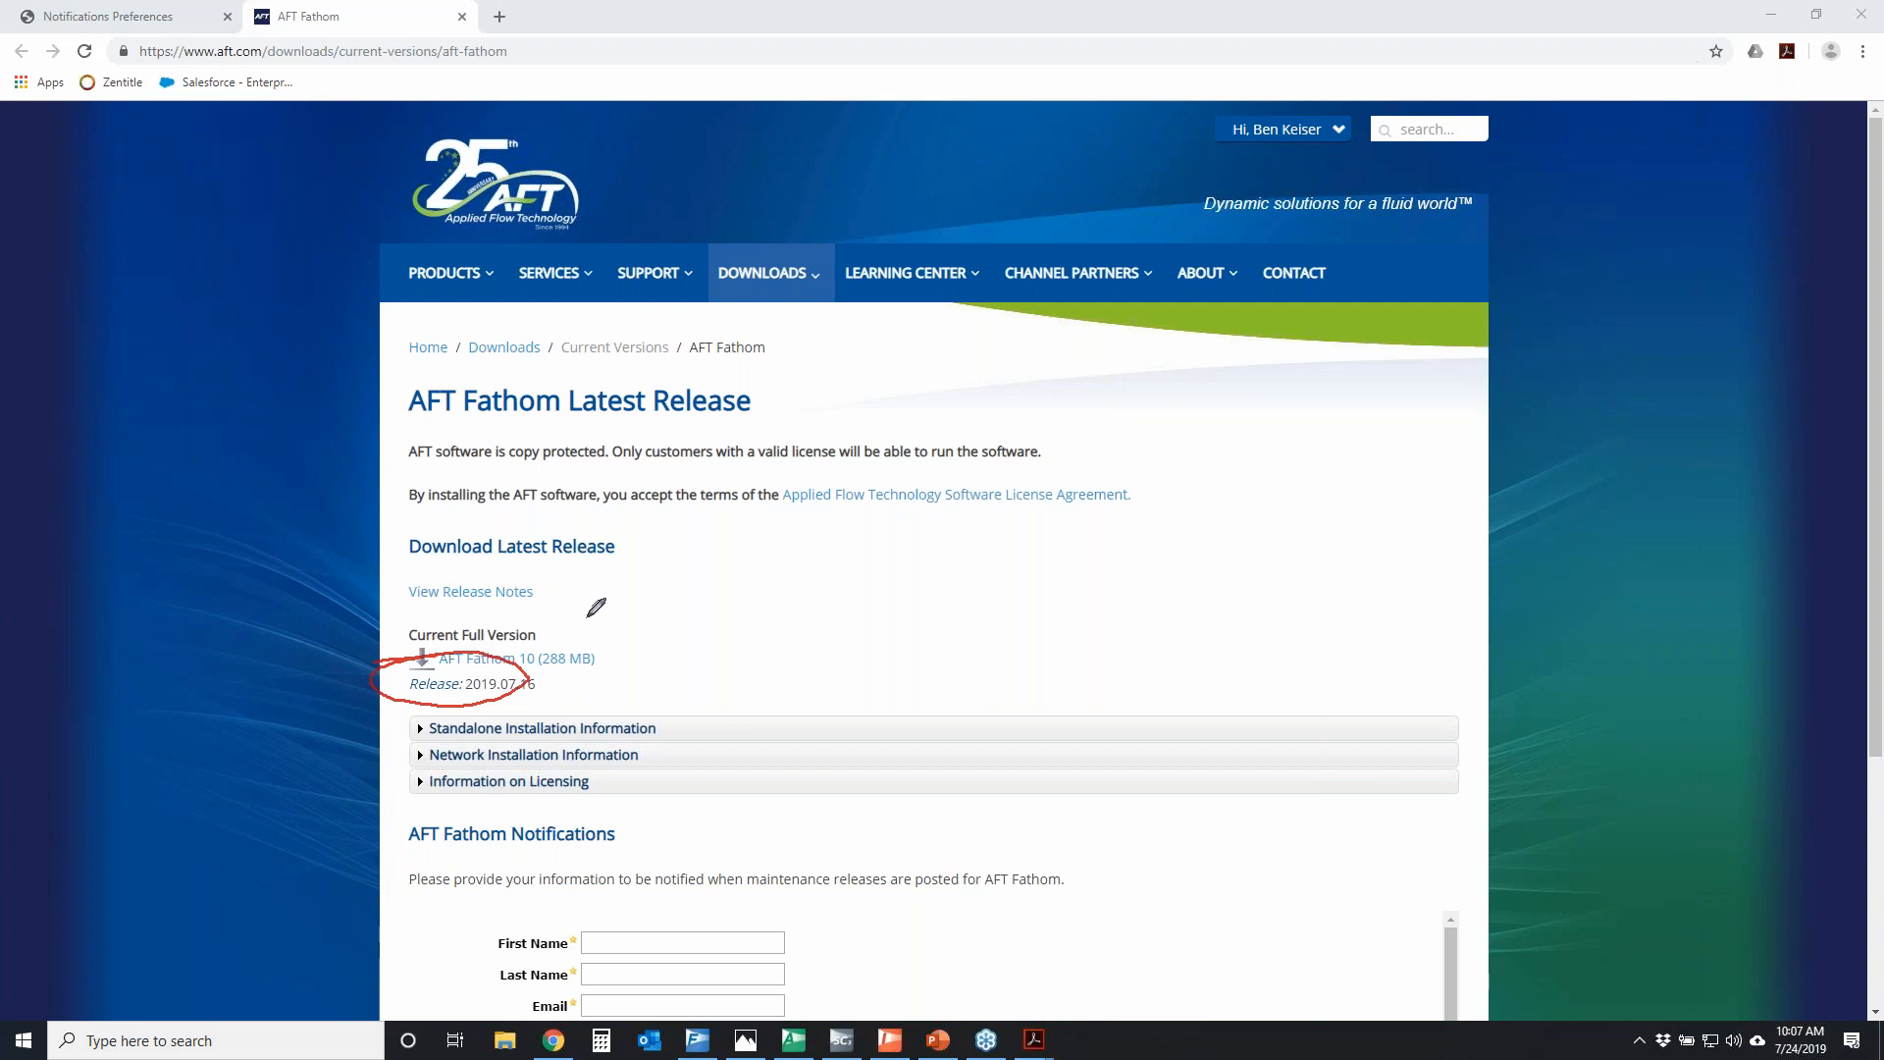
{"action": "mouse_move", "coordinate": [1186, 108]}
{"action": "left_mouse_down"}
{"action": "mouse_move", "coordinate": [1403, 108]}
{"action": "mouse_move", "coordinate": [1252, 64]}
{"action": "mouse_move", "coordinate": [1295, 90]}
{"action": "left_mouse_up"}
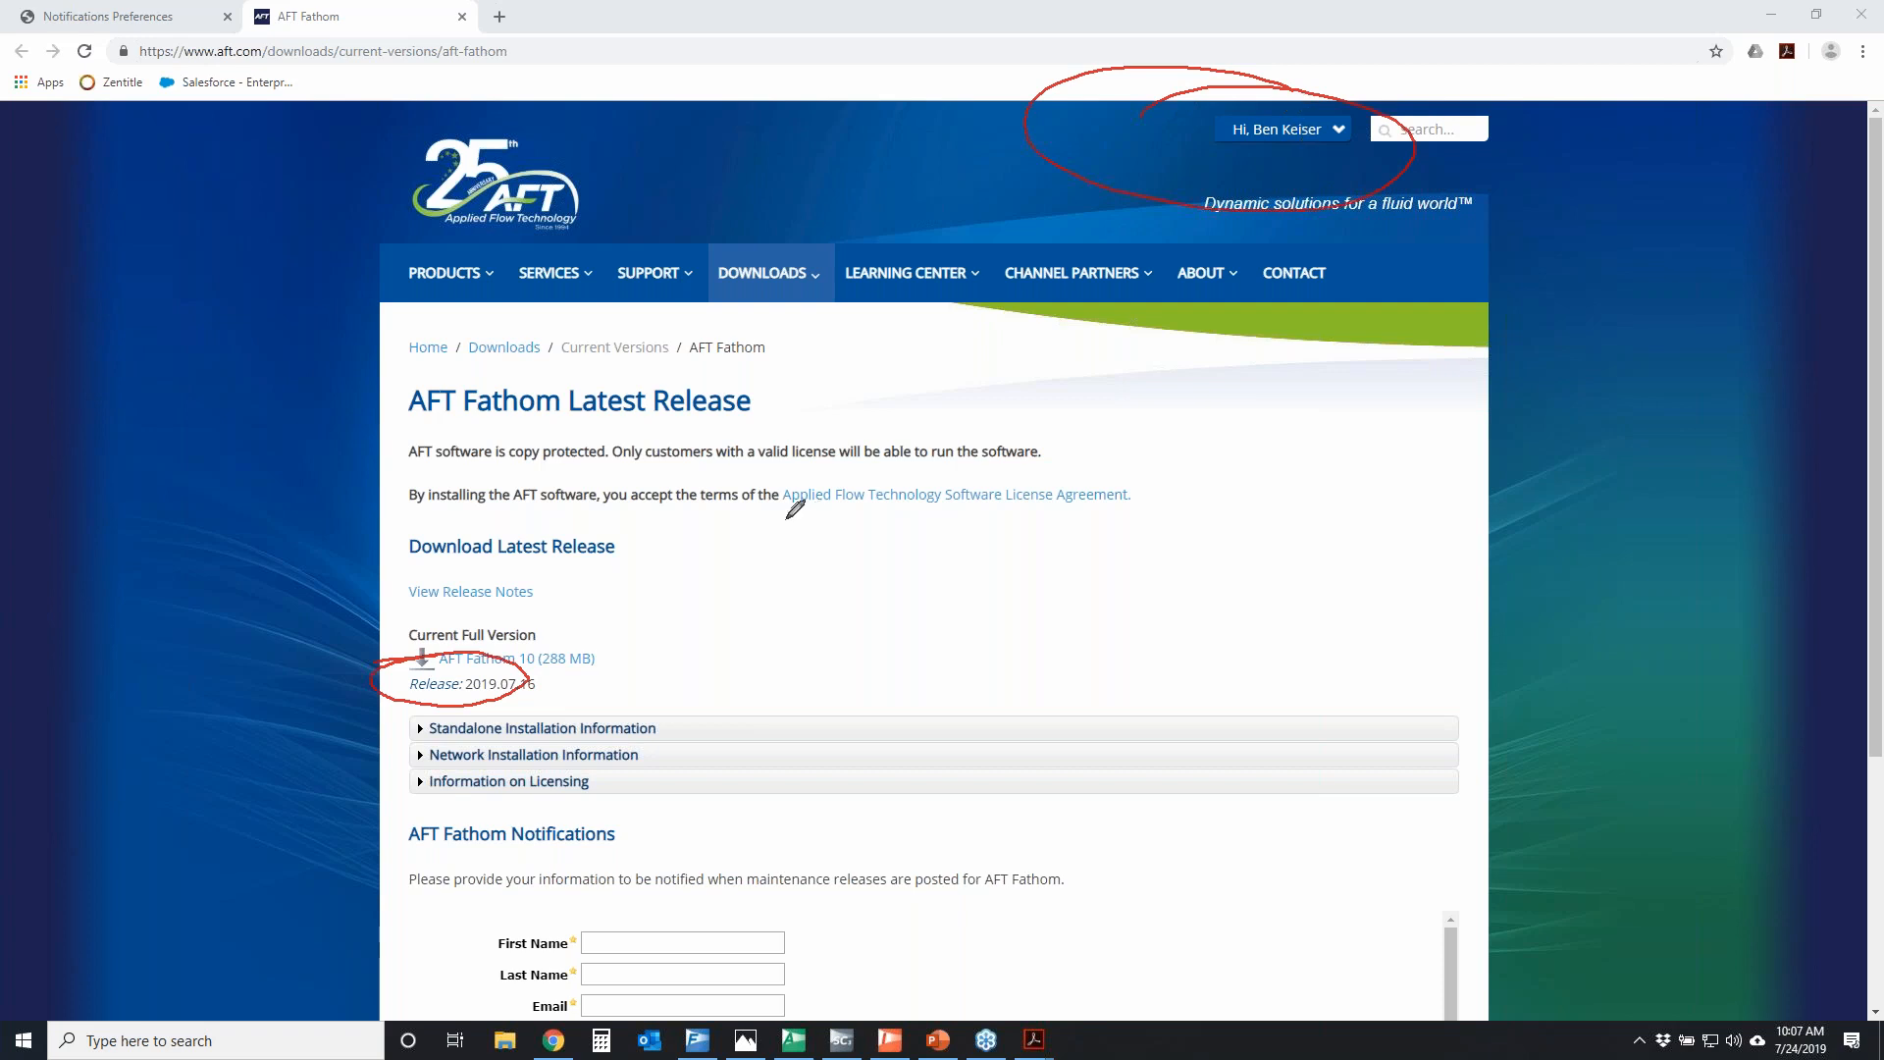
{"action": "mouse_move", "coordinate": [351, 646]}
{"action": "left_mouse_down"}
{"action": "mouse_move", "coordinate": [640, 623]}
{"action": "mouse_move", "coordinate": [438, 581]}
{"action": "mouse_move", "coordinate": [497, 567]}
{"action": "left_mouse_up"}
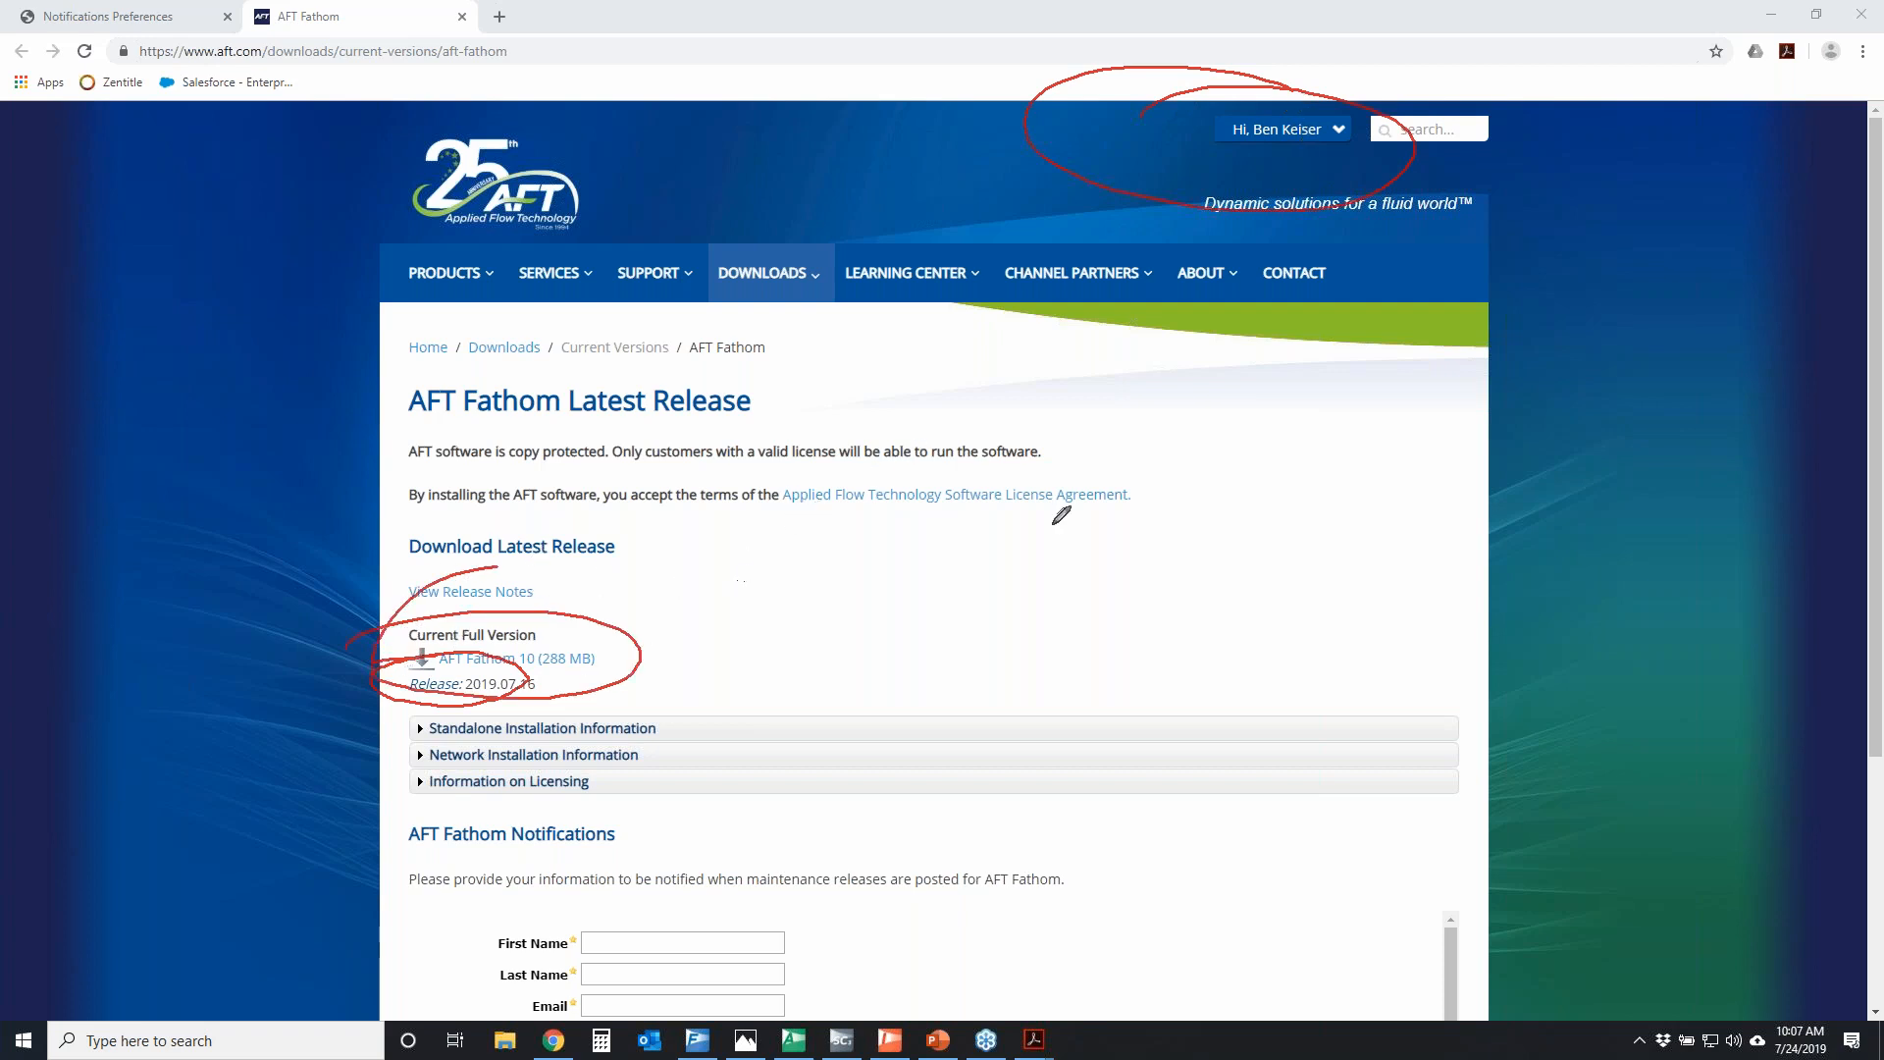
{"action": "left_click", "coordinate": [1881, 375]}
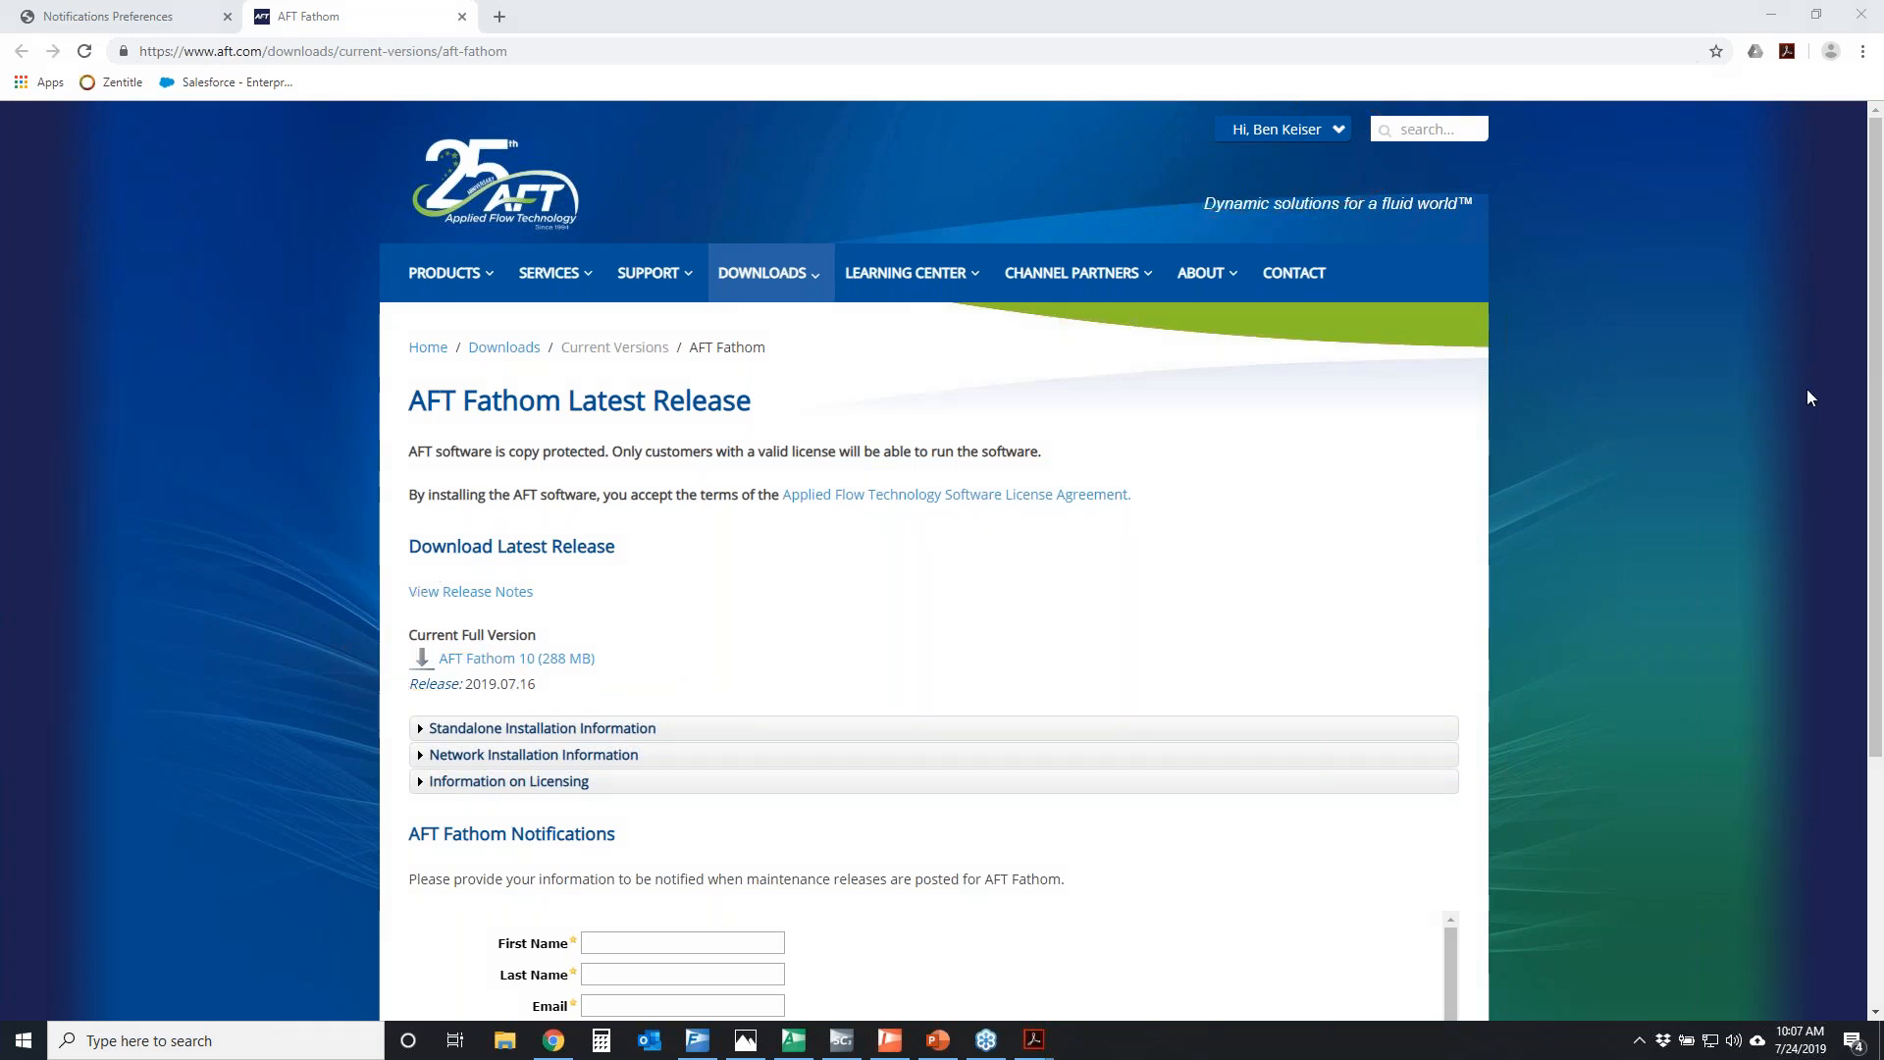
Revisit the notification preferences page and switch to Adobe Acrobat to skim the first page of "What Pressure Relief Really Means"
{"action": "left_click", "coordinate": [137, 23]}
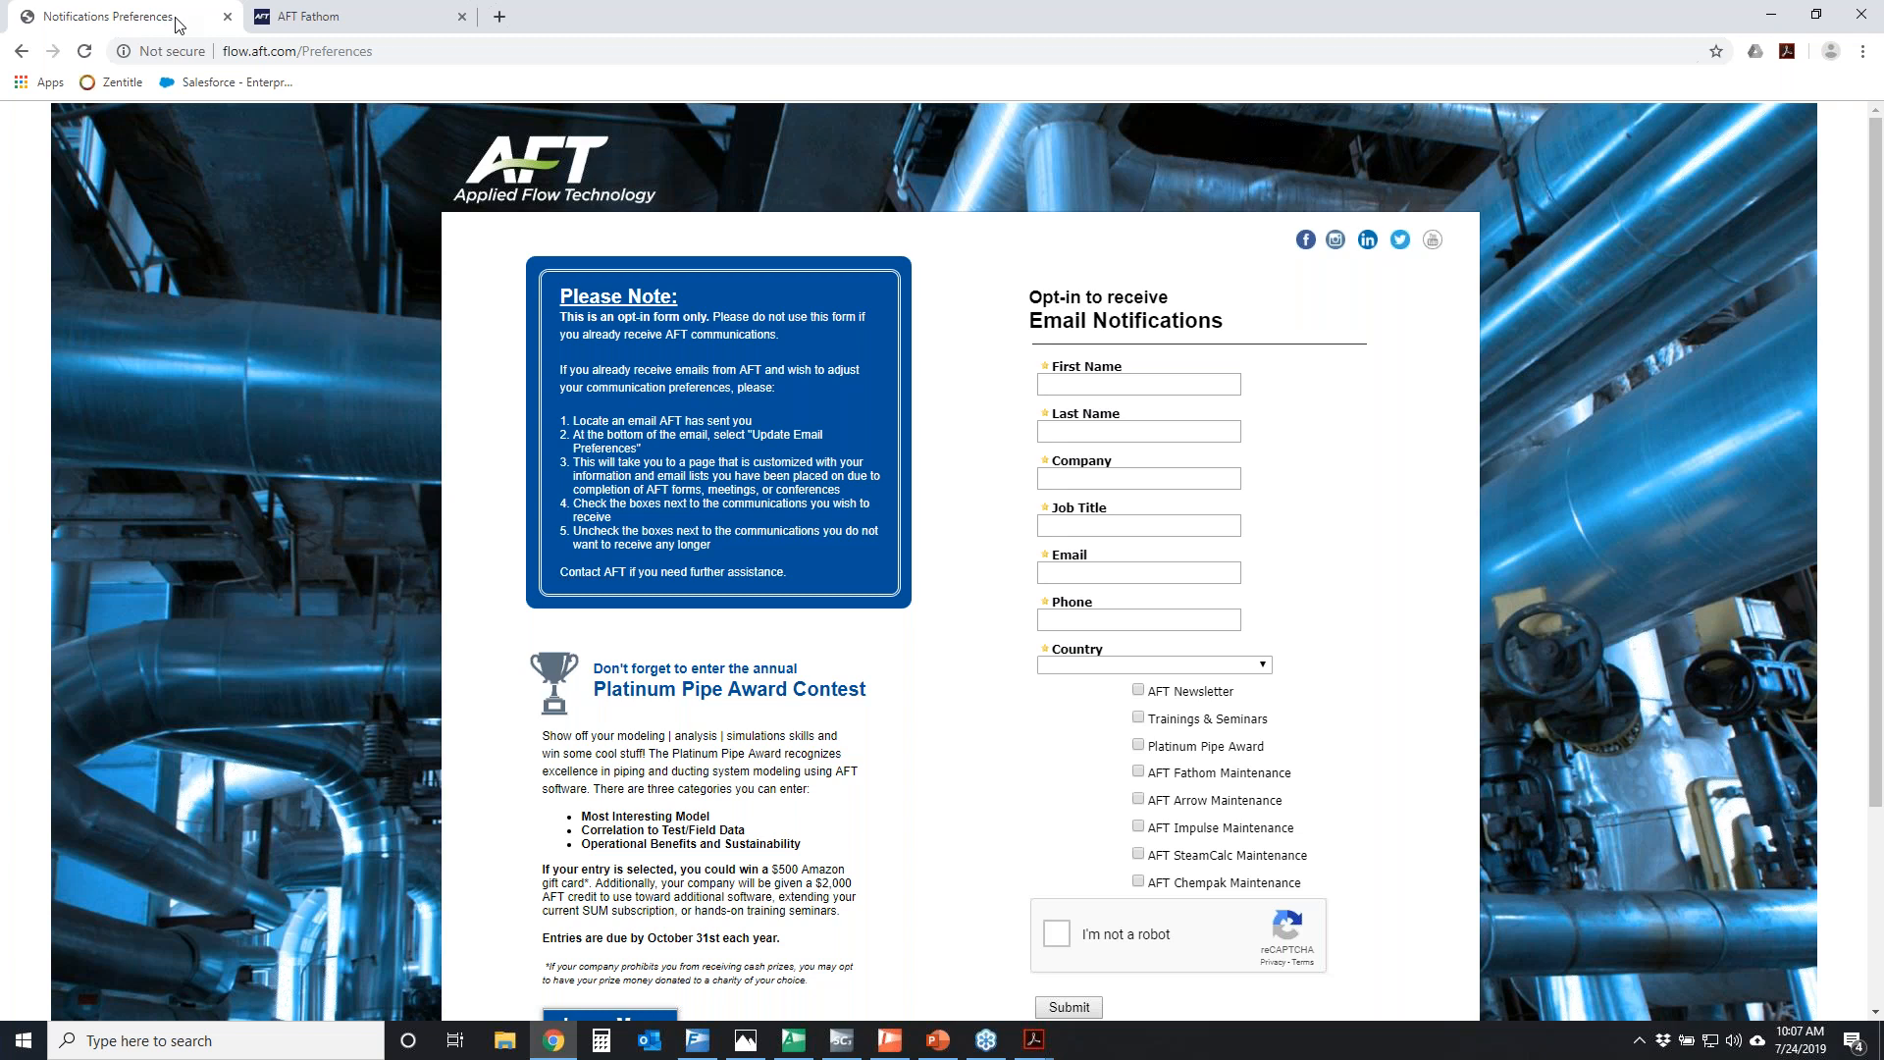
{"action": "mouse_move", "coordinate": [1045, 1048]}
{"action": "left_click", "coordinate": [883, 937]}
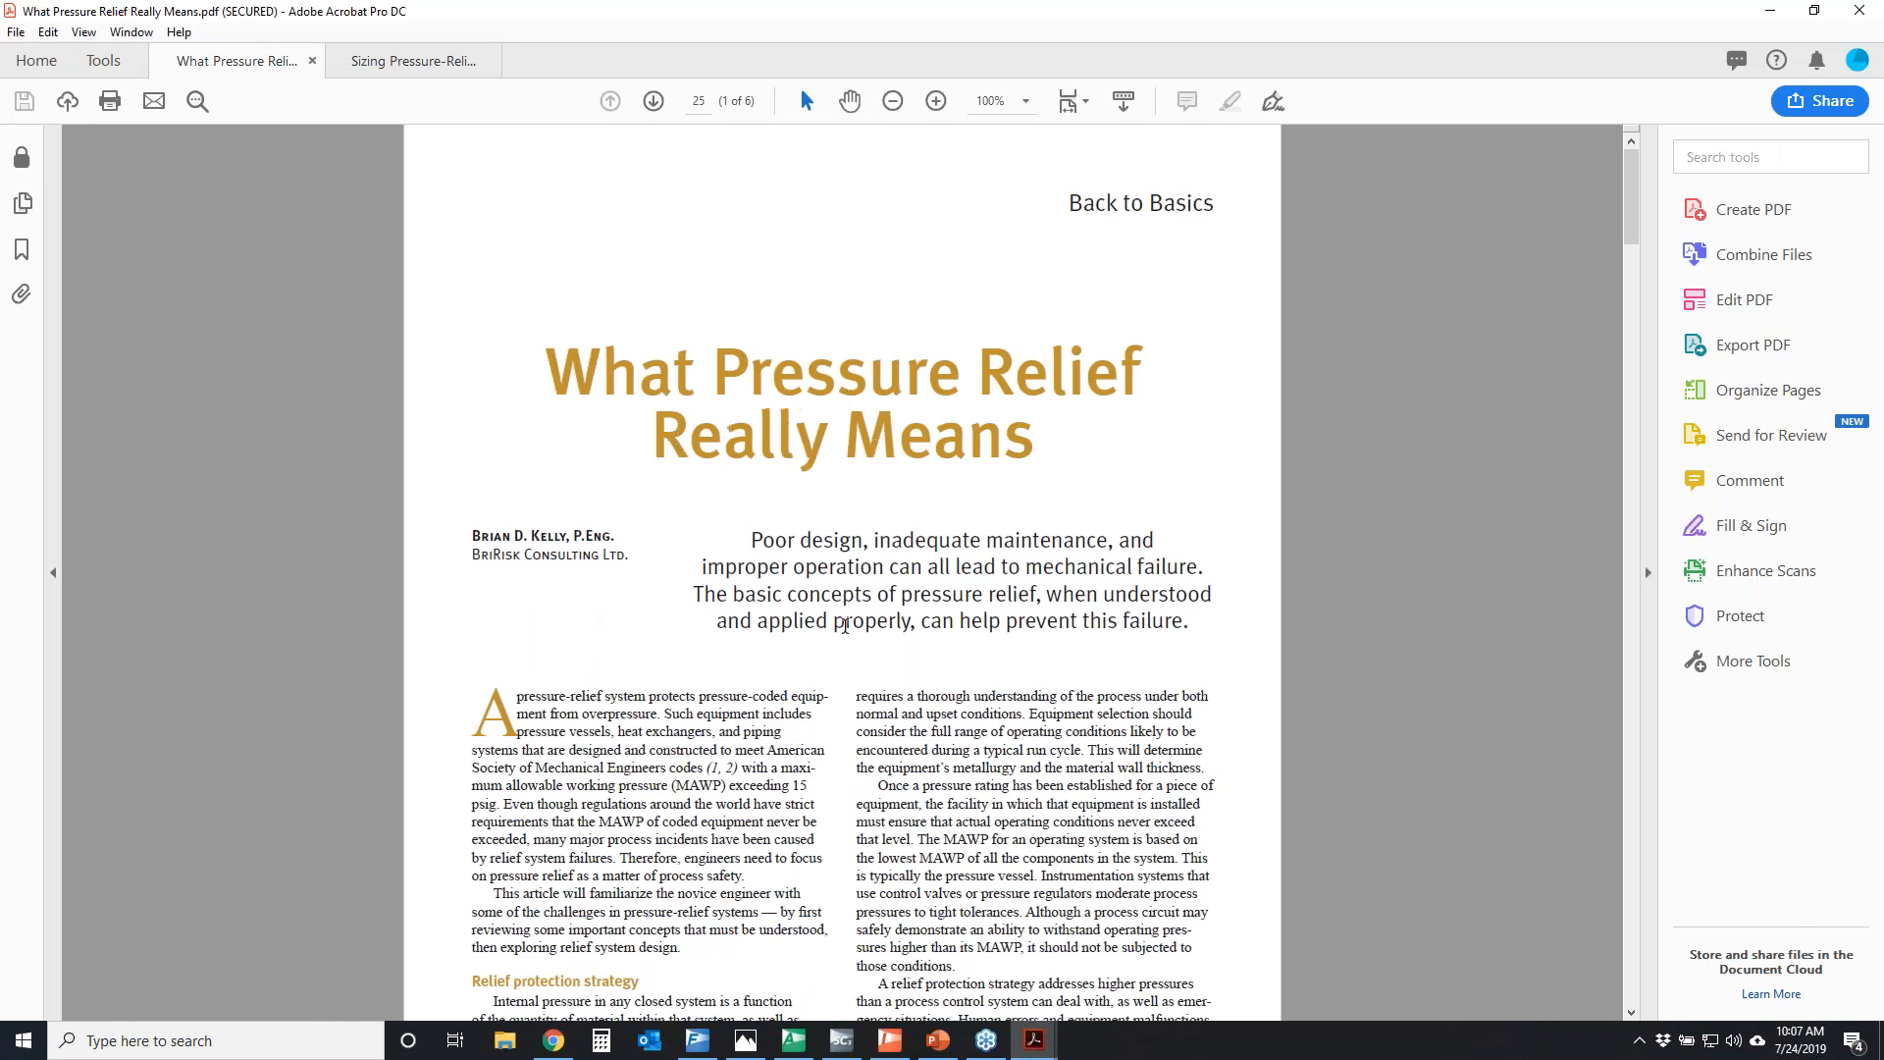
{"action": "scroll", "coordinate": [844, 625], "scroll_direction": "down", "scroll_amount": 10}
{"action": "scroll", "coordinate": [795, 667], "scroll_direction": "up", "scroll_amount": 9}
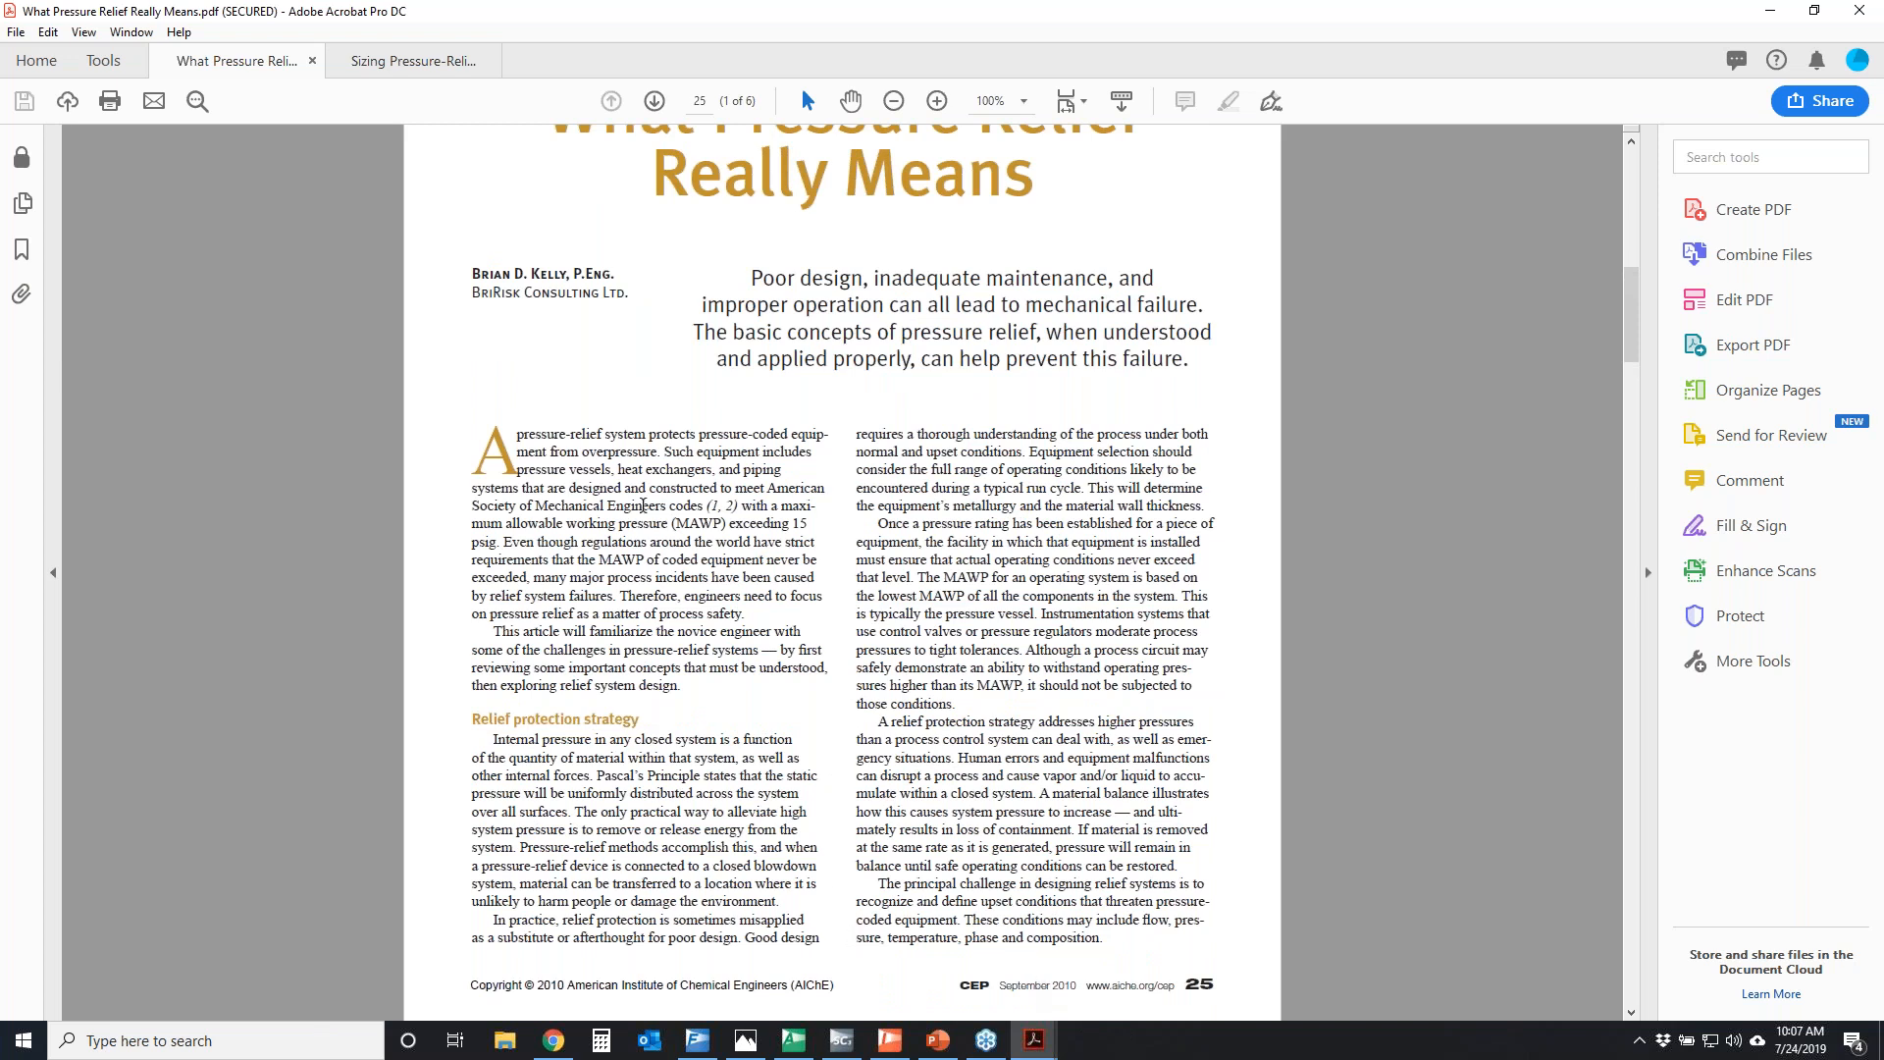
Open the "Sizing Pressure-Relief Devices" article and skim its first page
{"action": "left_click", "coordinate": [412, 61]}
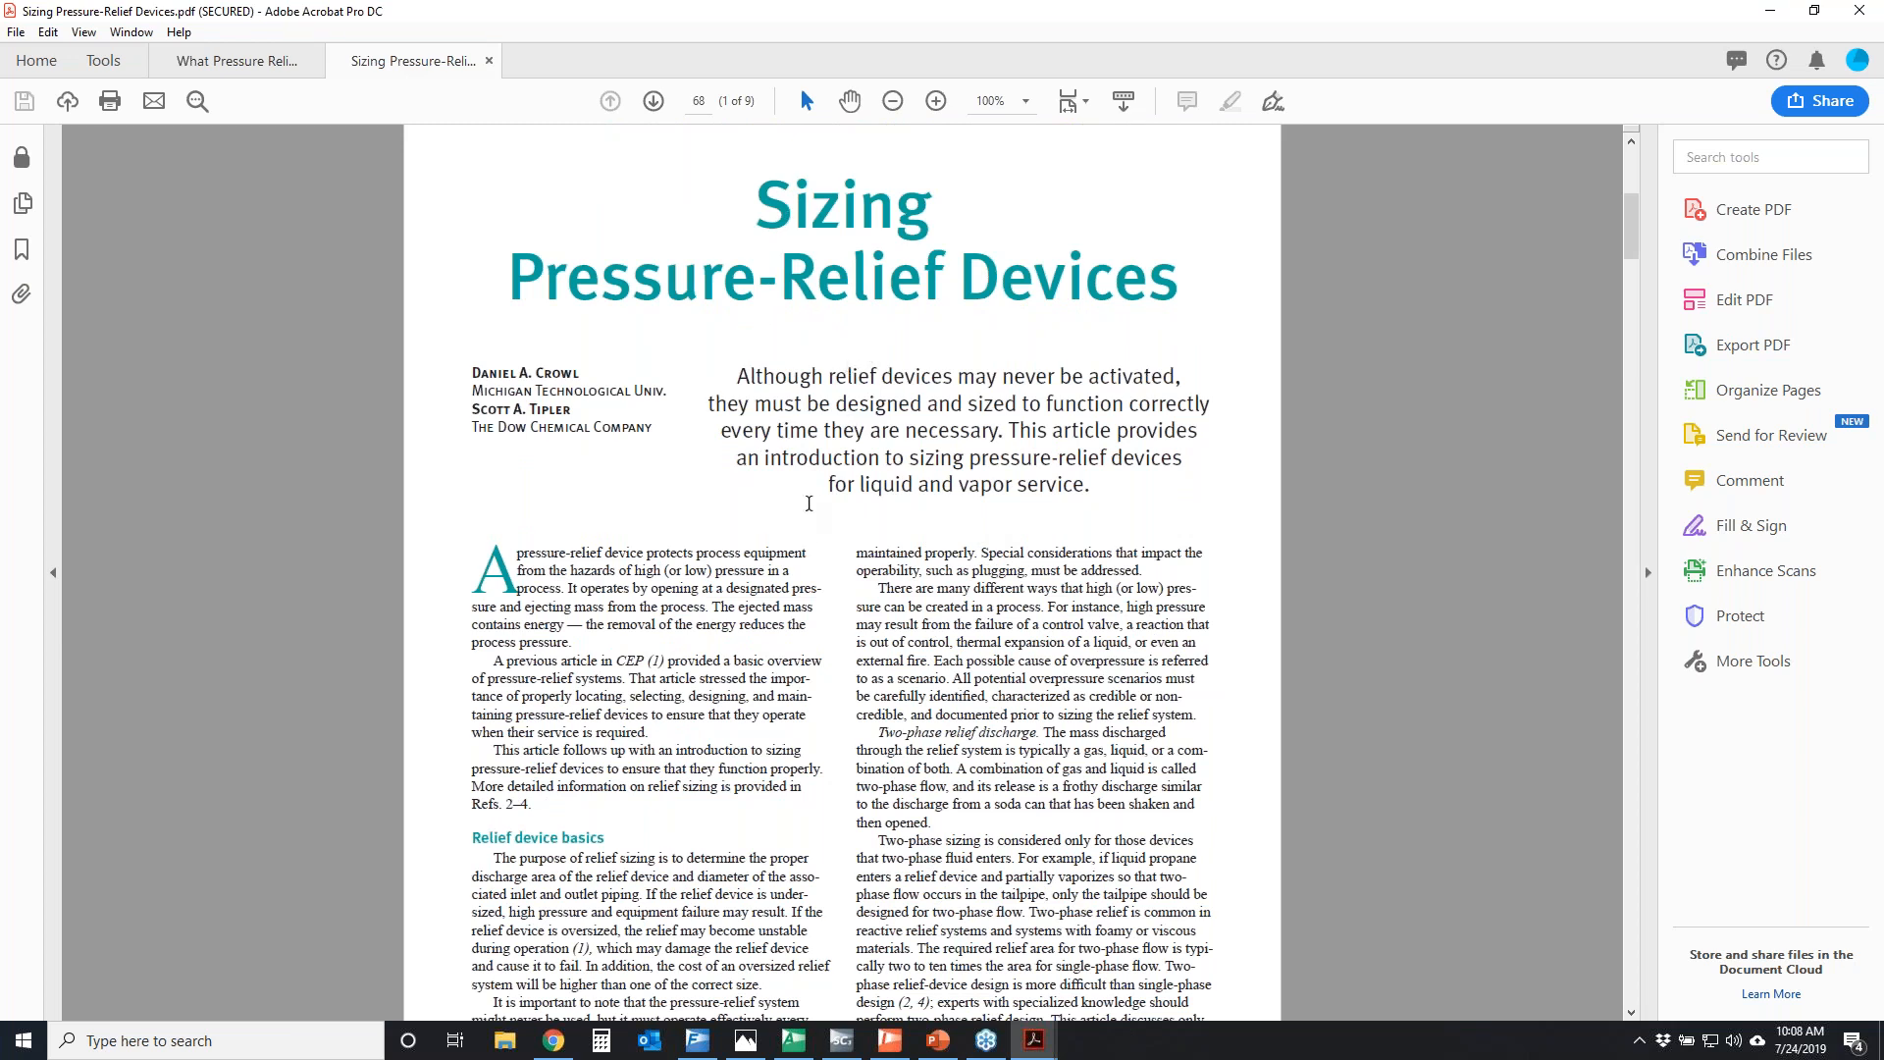
{"action": "scroll", "coordinate": [824, 473], "scroll_direction": "down", "scroll_amount": 3}
{"action": "scroll", "coordinate": [825, 473], "scroll_direction": "down", "scroll_amount": 1}
{"action": "scroll", "coordinate": [824, 473], "scroll_direction": "up", "scroll_amount": 1}
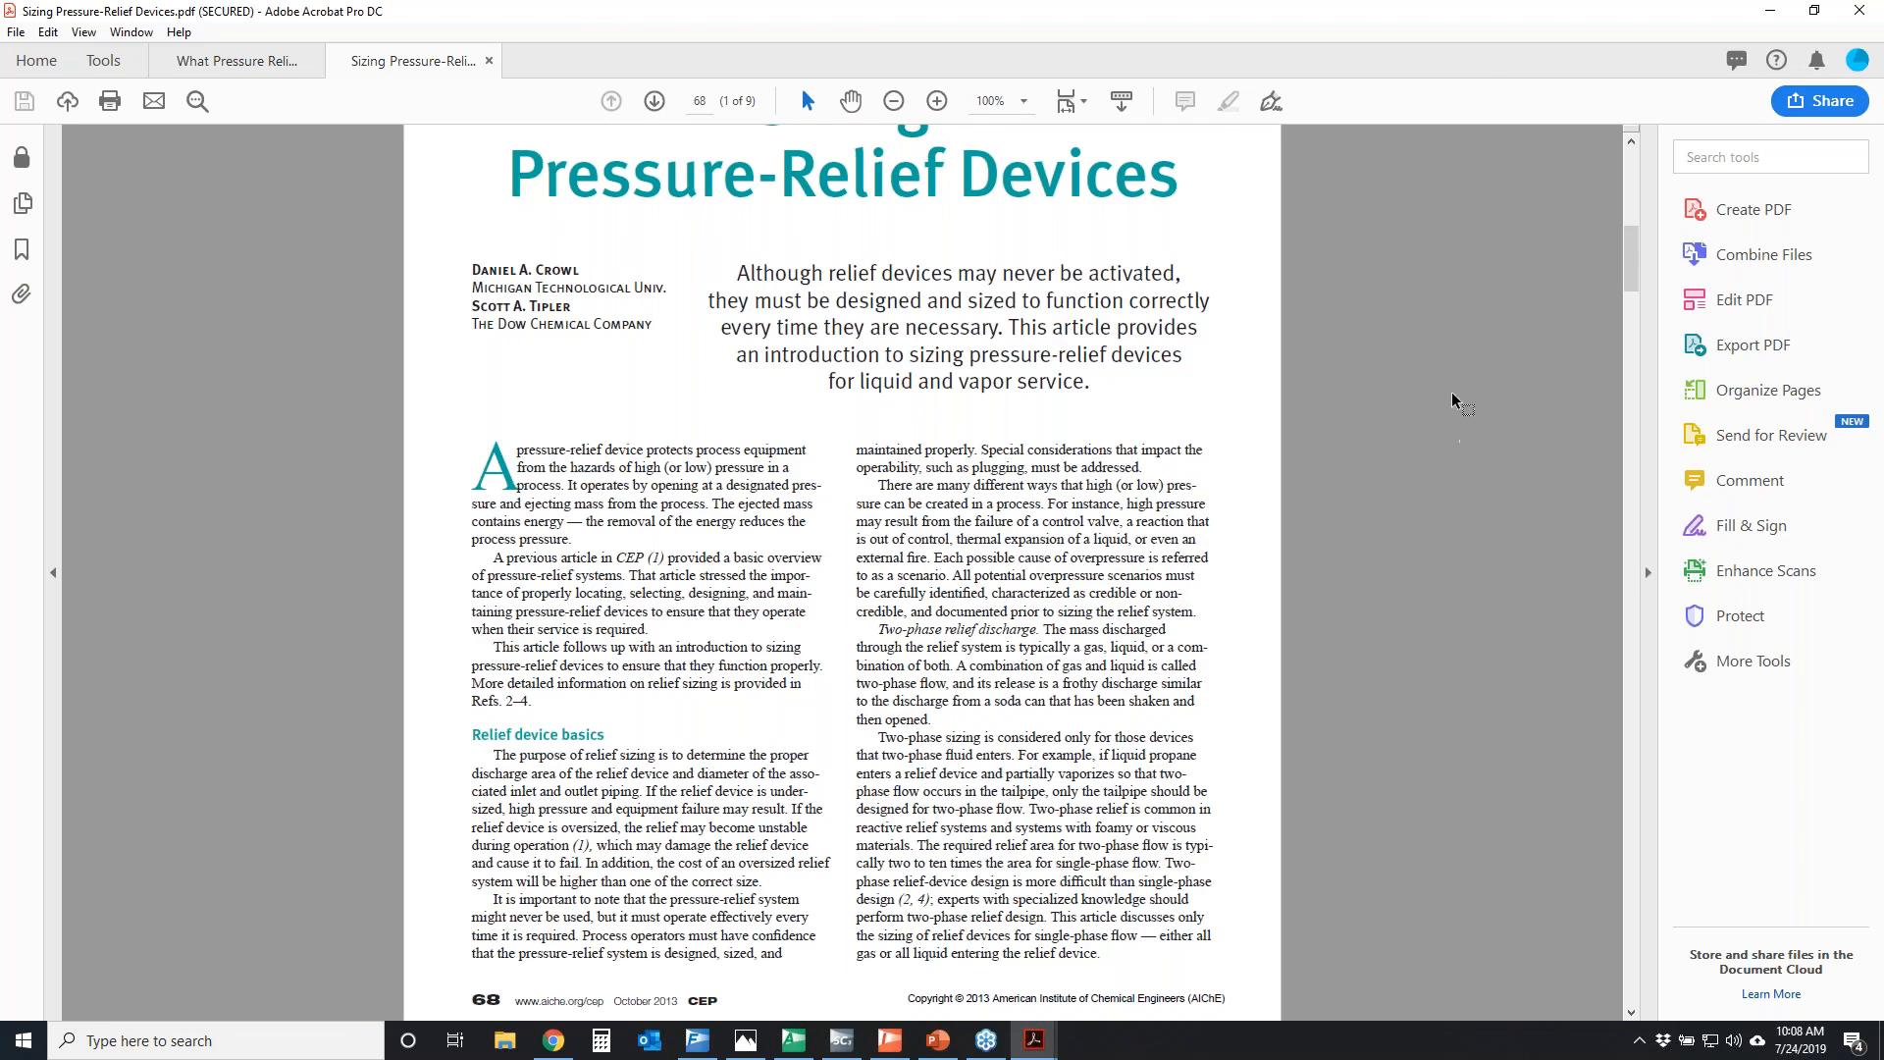
Go to page 73 of the article, temporarily circle equations 3 and 4, and continue to the liquid sizing example on page 74
{"action": "left_click_drag", "start_coordinate": [1633, 247], "coordinate": [1681, 699]}
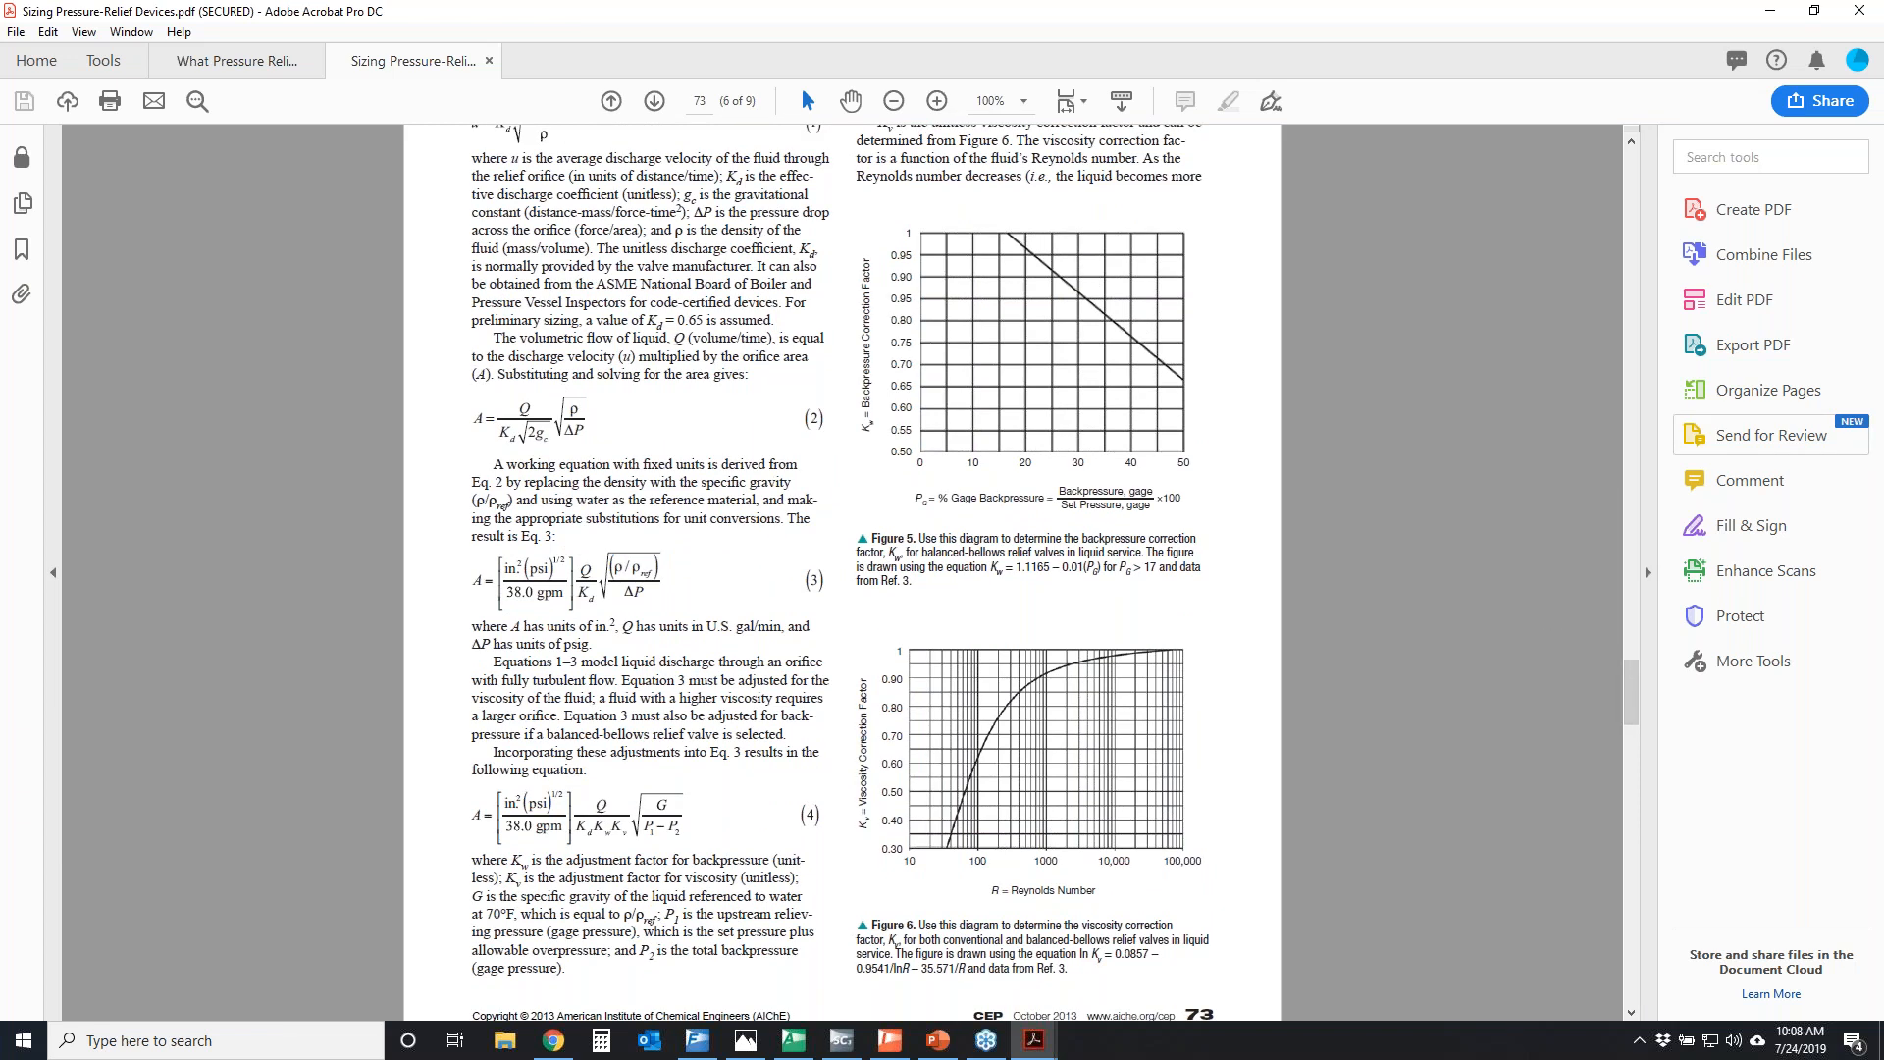
{"action": "left_click_drag", "start_coordinate": [468, 556], "coordinate": [559, 527]}
{"action": "mouse_move", "coordinate": [484, 777]}
{"action": "left_mouse_down"}
{"action": "mouse_move", "coordinate": [653, 858]}
{"action": "mouse_move", "coordinate": [534, 755]}
{"action": "left_mouse_up"}
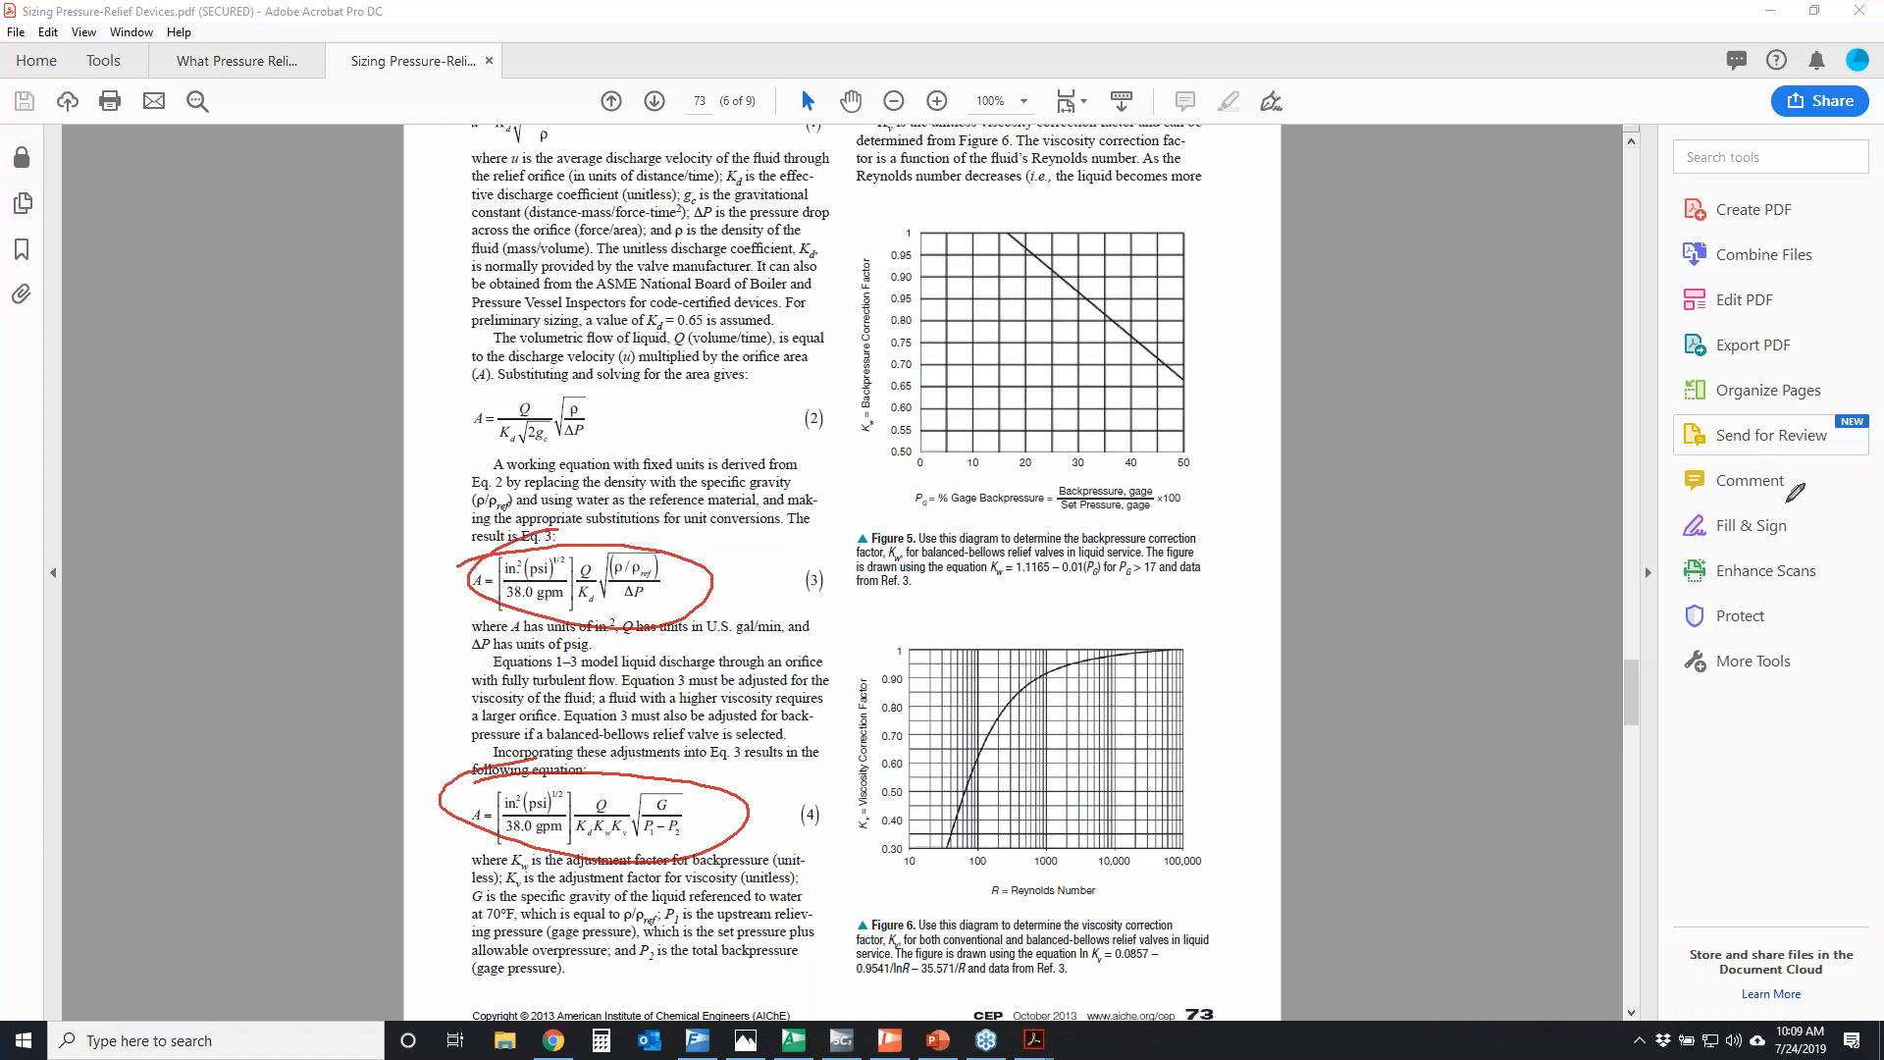
{"action": "key", "text": "Escape"}
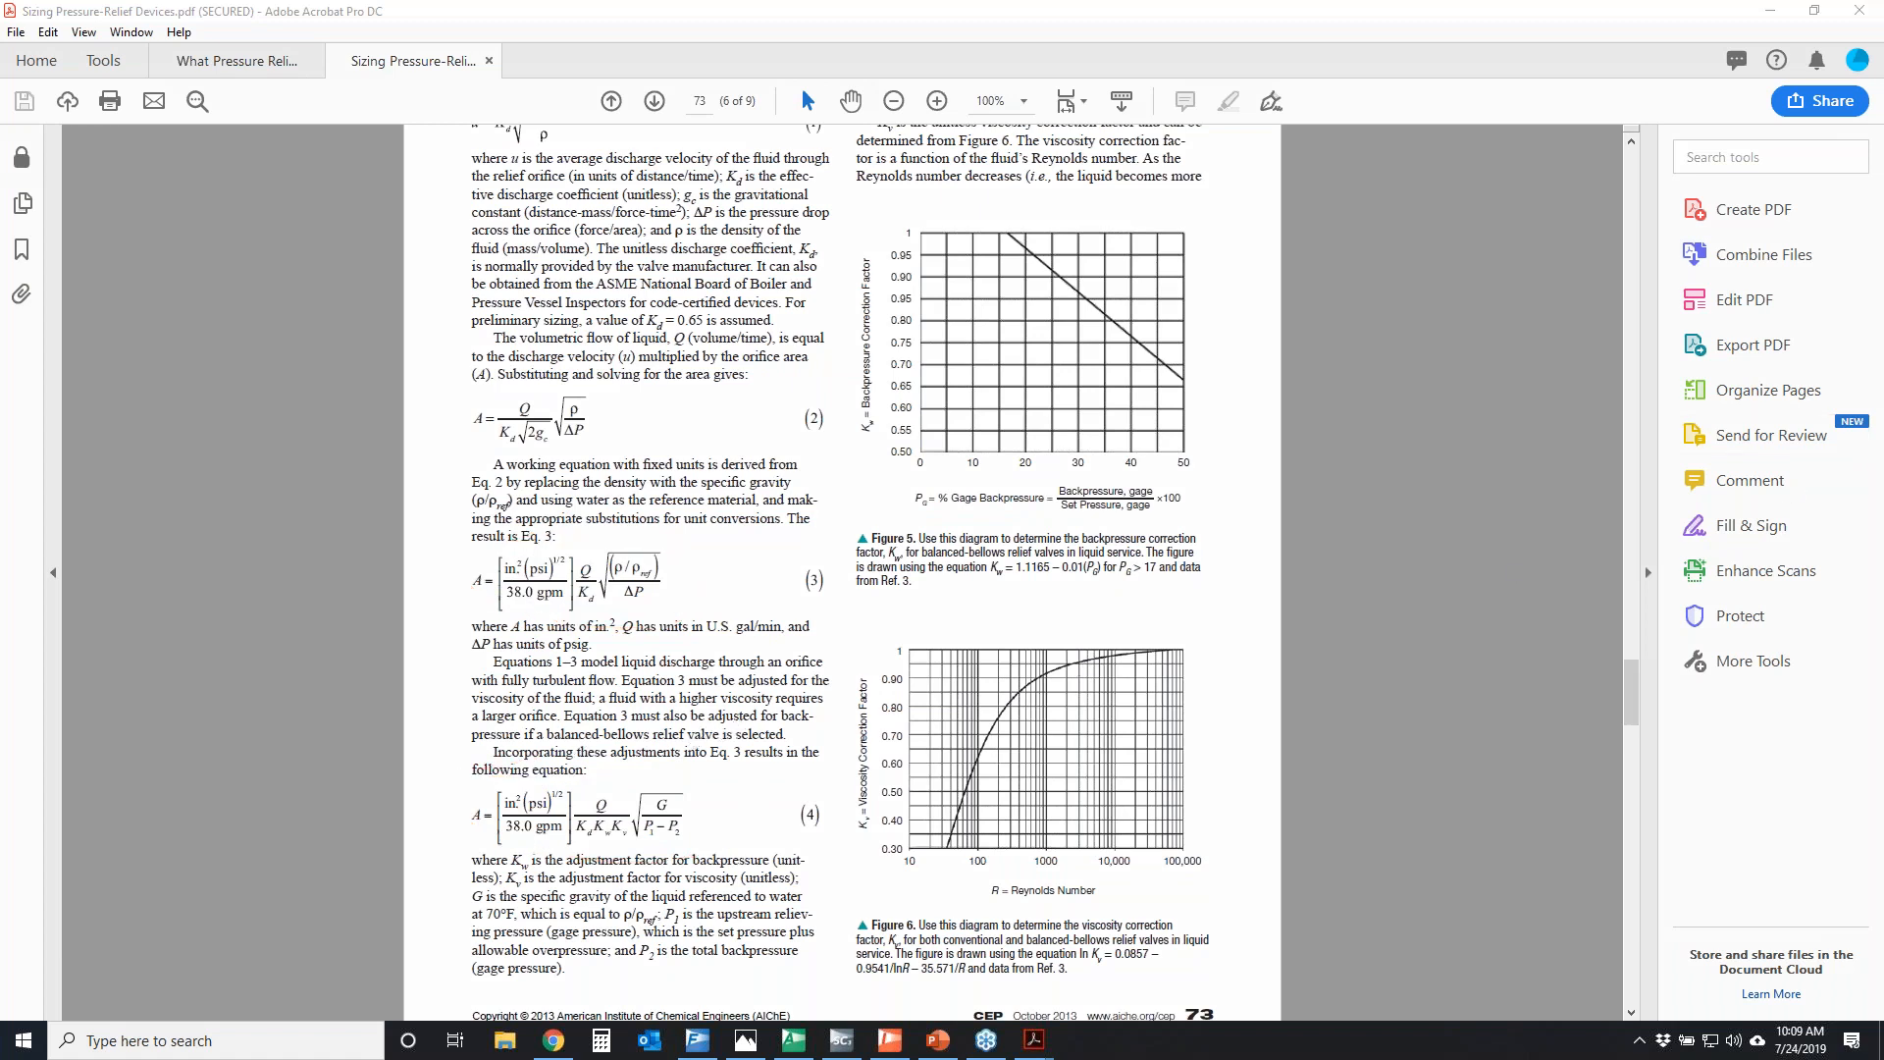
{"action": "scroll", "coordinate": [1002, 481], "scroll_direction": "down", "scroll_amount": 10}
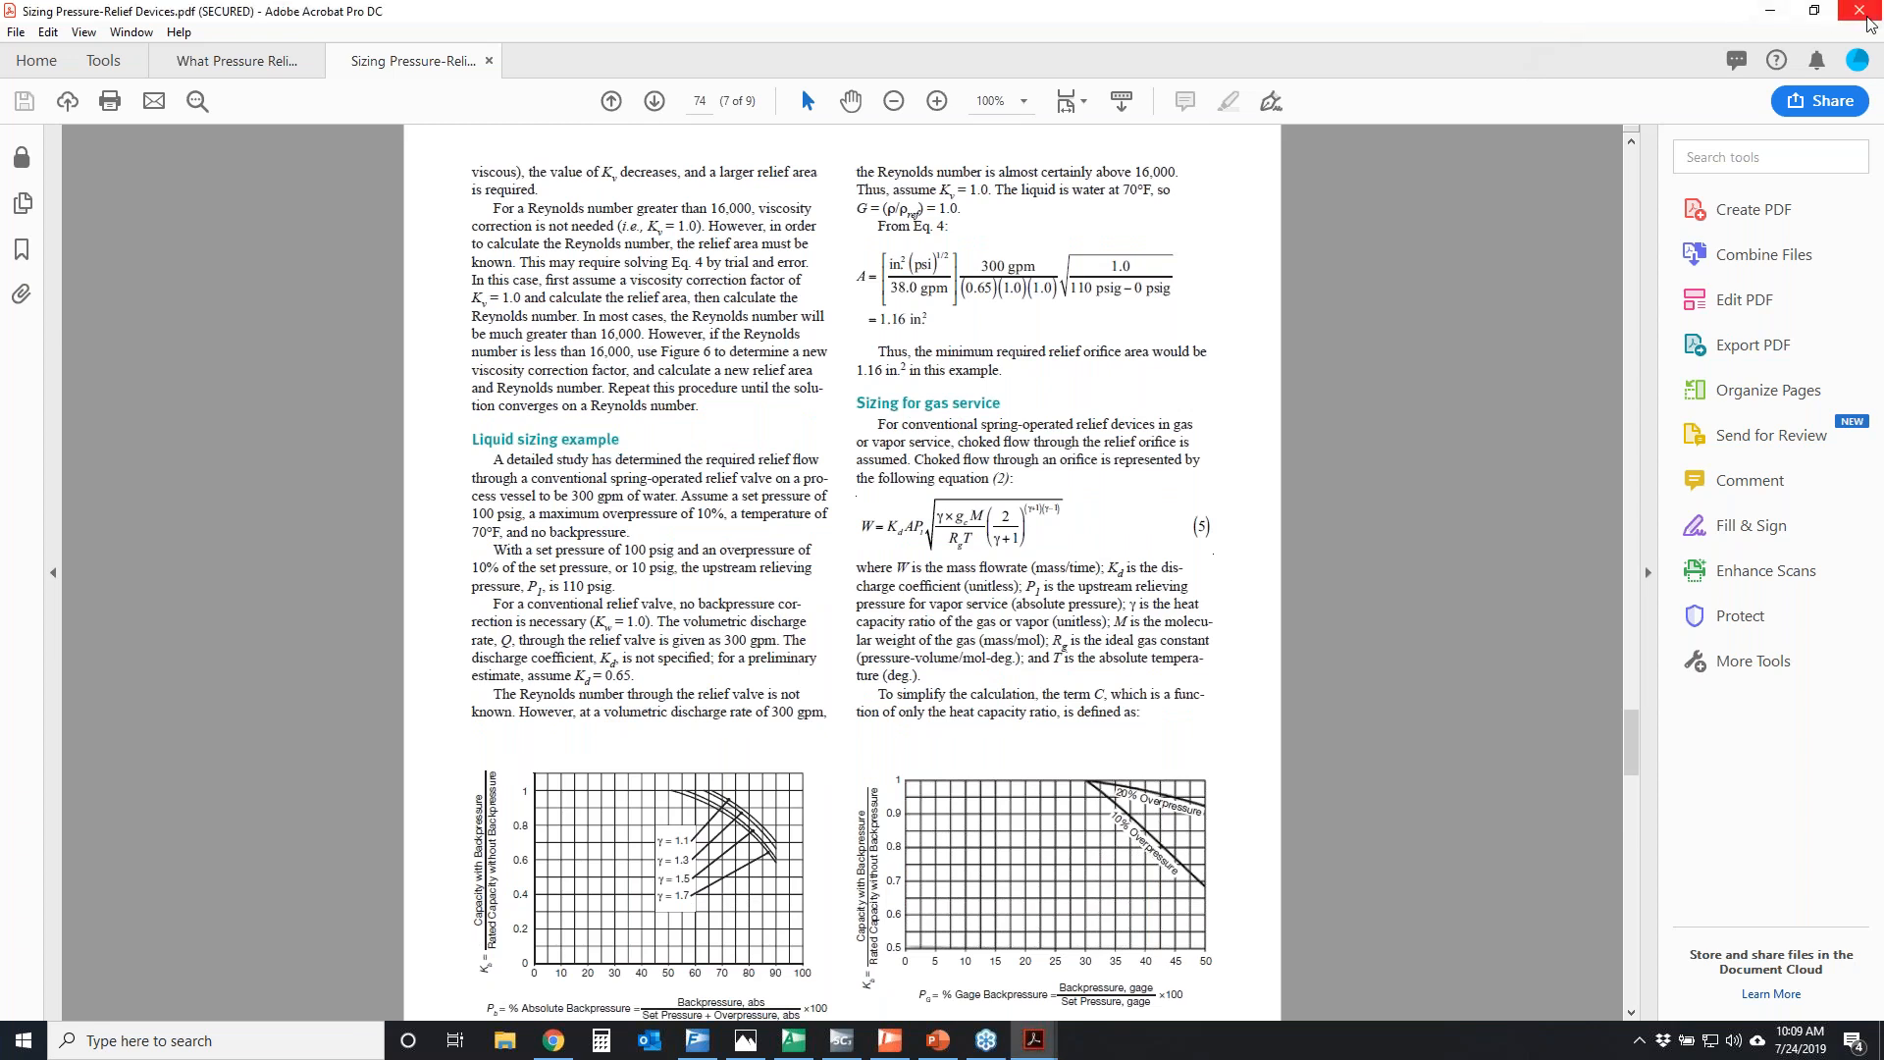
Minimise the article and browser windows to return to the AFT Fathom workspace, and temporarily circle the relief valve configurations
{"action": "left_click", "coordinate": [1785, 12]}
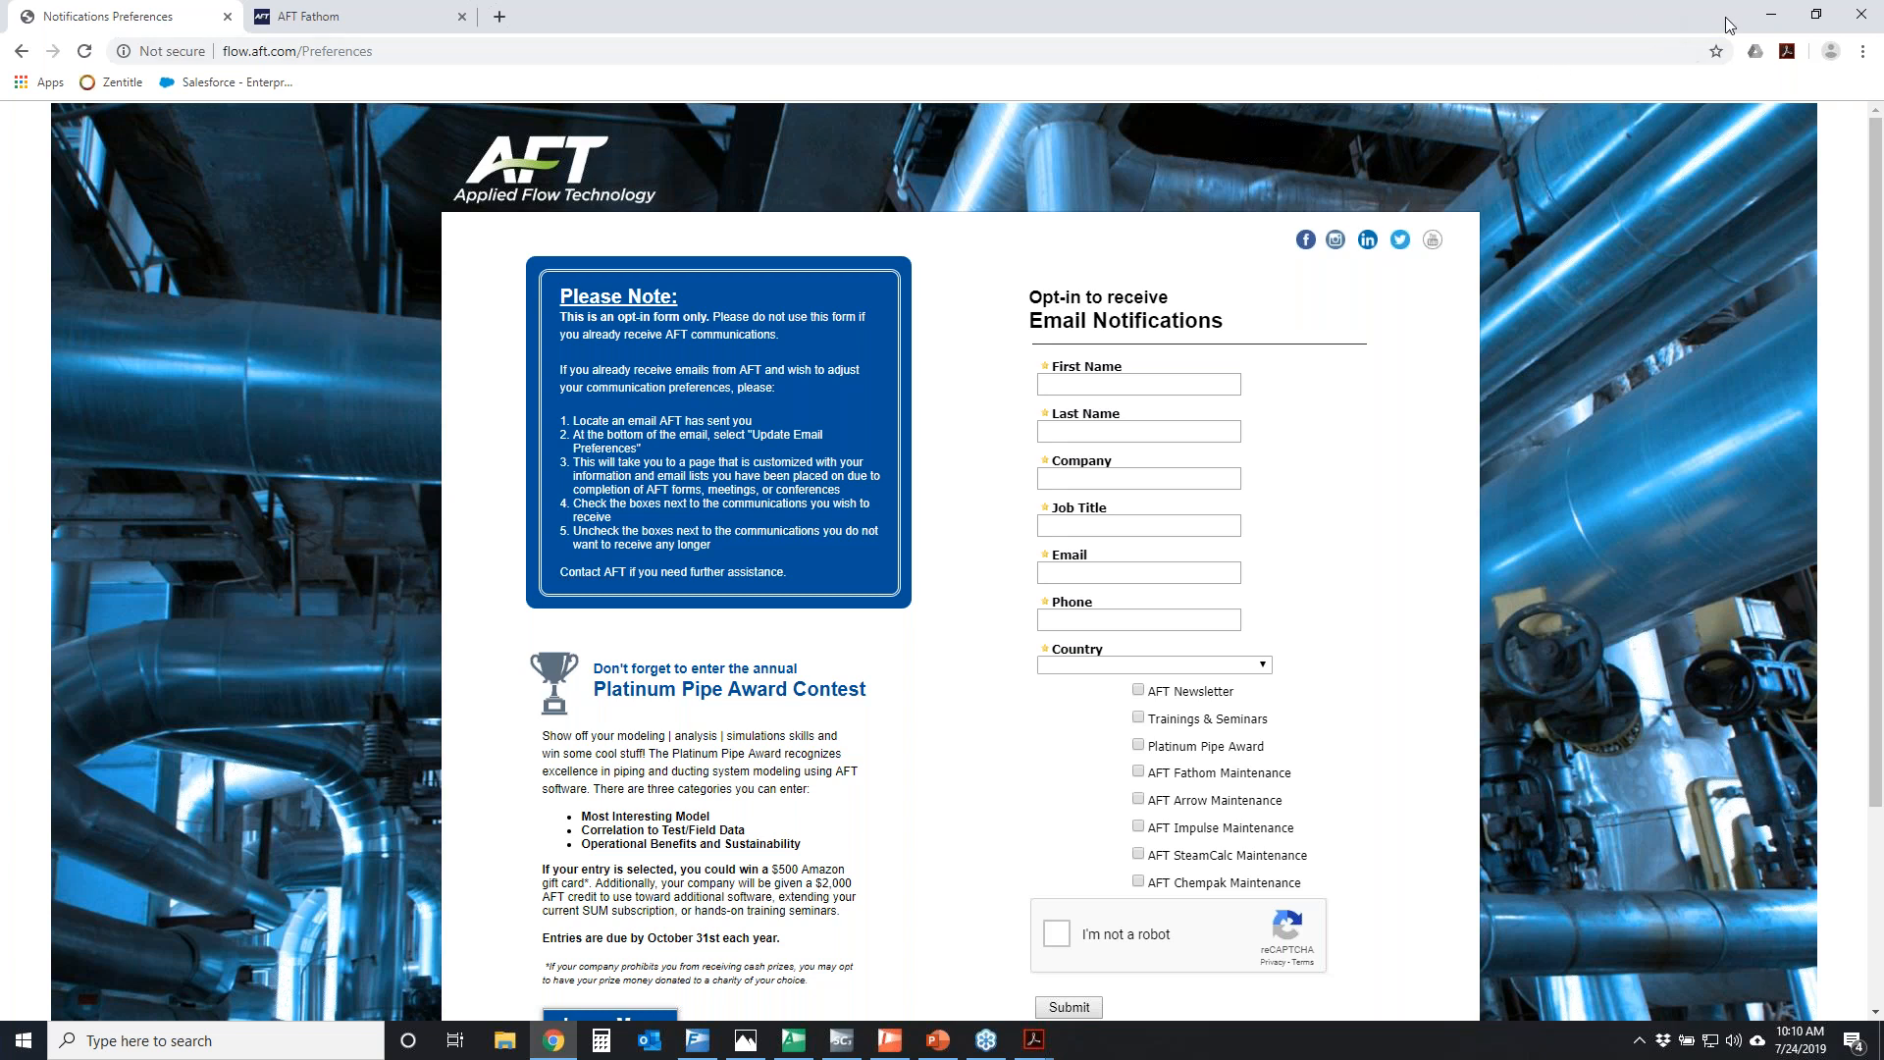
{"action": "left_click", "coordinate": [1777, 19]}
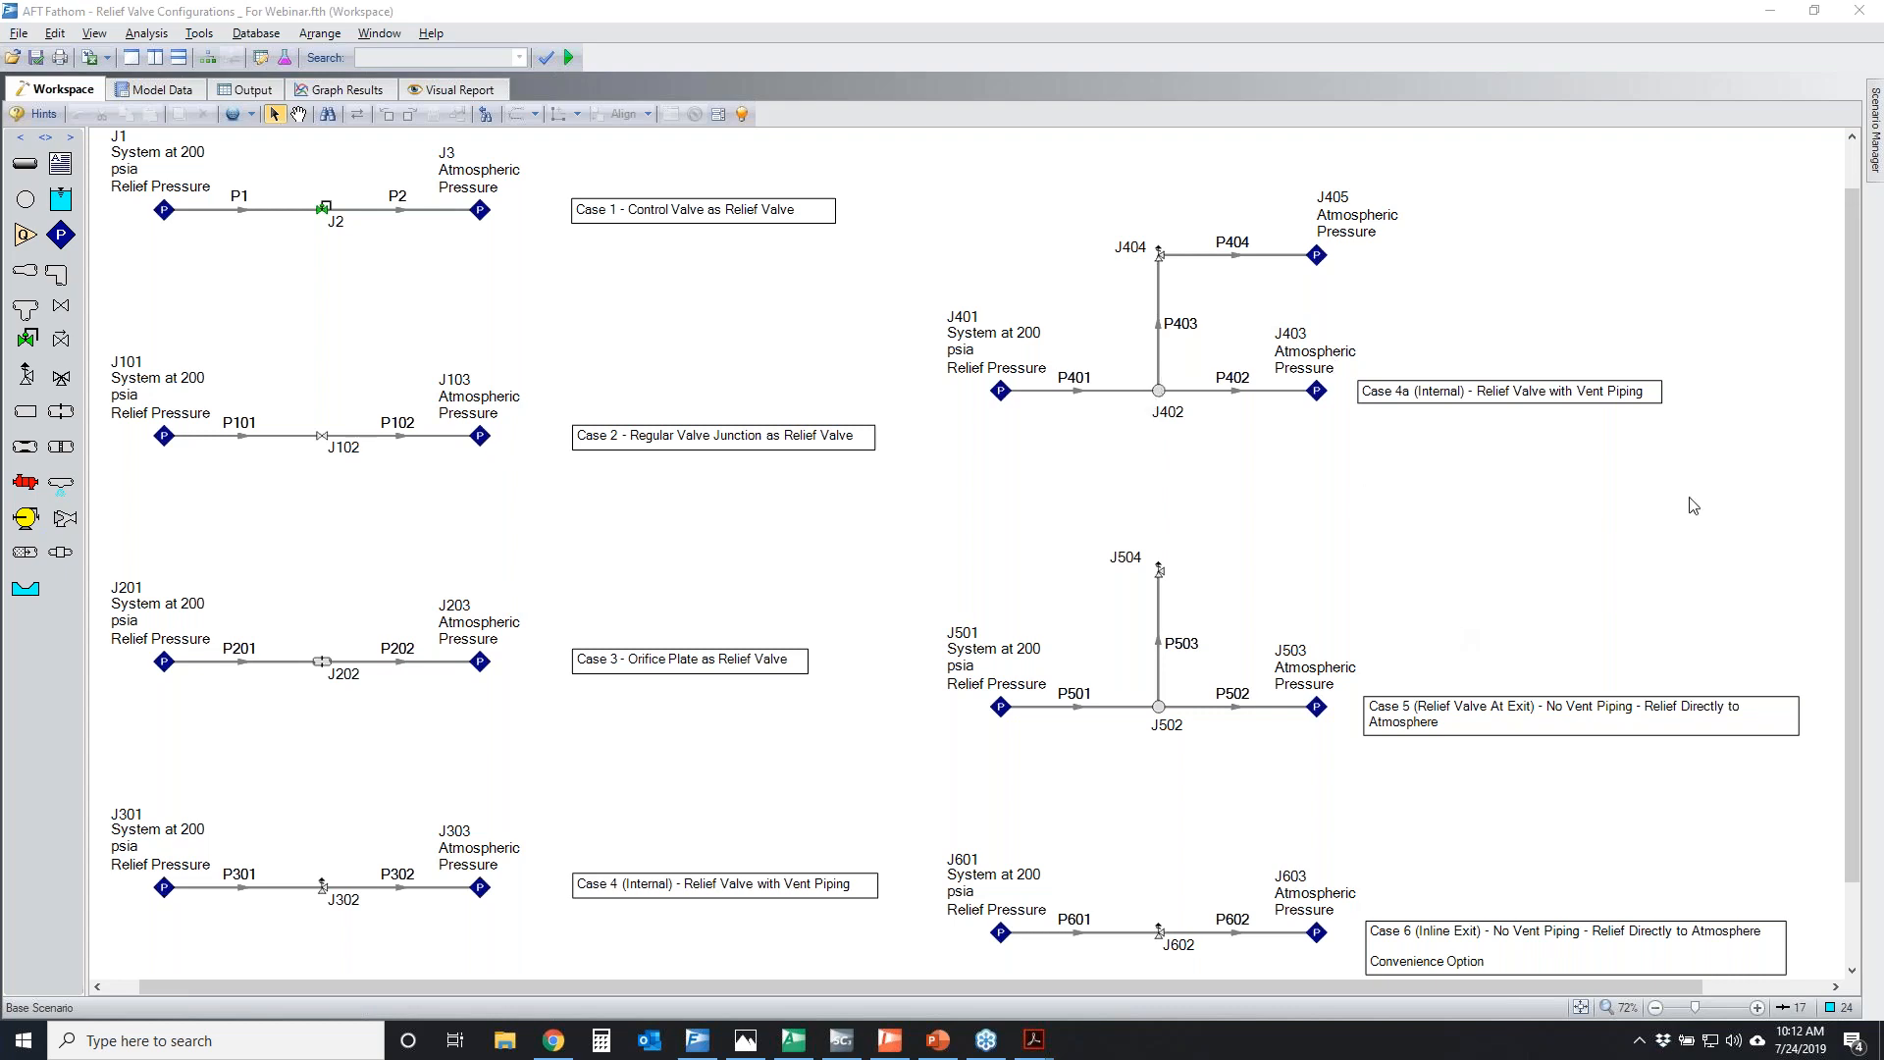
{"action": "mouse_move", "coordinate": [61, 126]}
{"action": "left_mouse_down"}
{"action": "mouse_move", "coordinate": [1192, 181]}
{"action": "mouse_move", "coordinate": [138, 913]}
{"action": "mouse_move", "coordinate": [422, 188]}
{"action": "mouse_move", "coordinate": [449, 196]}
{"action": "left_mouse_up"}
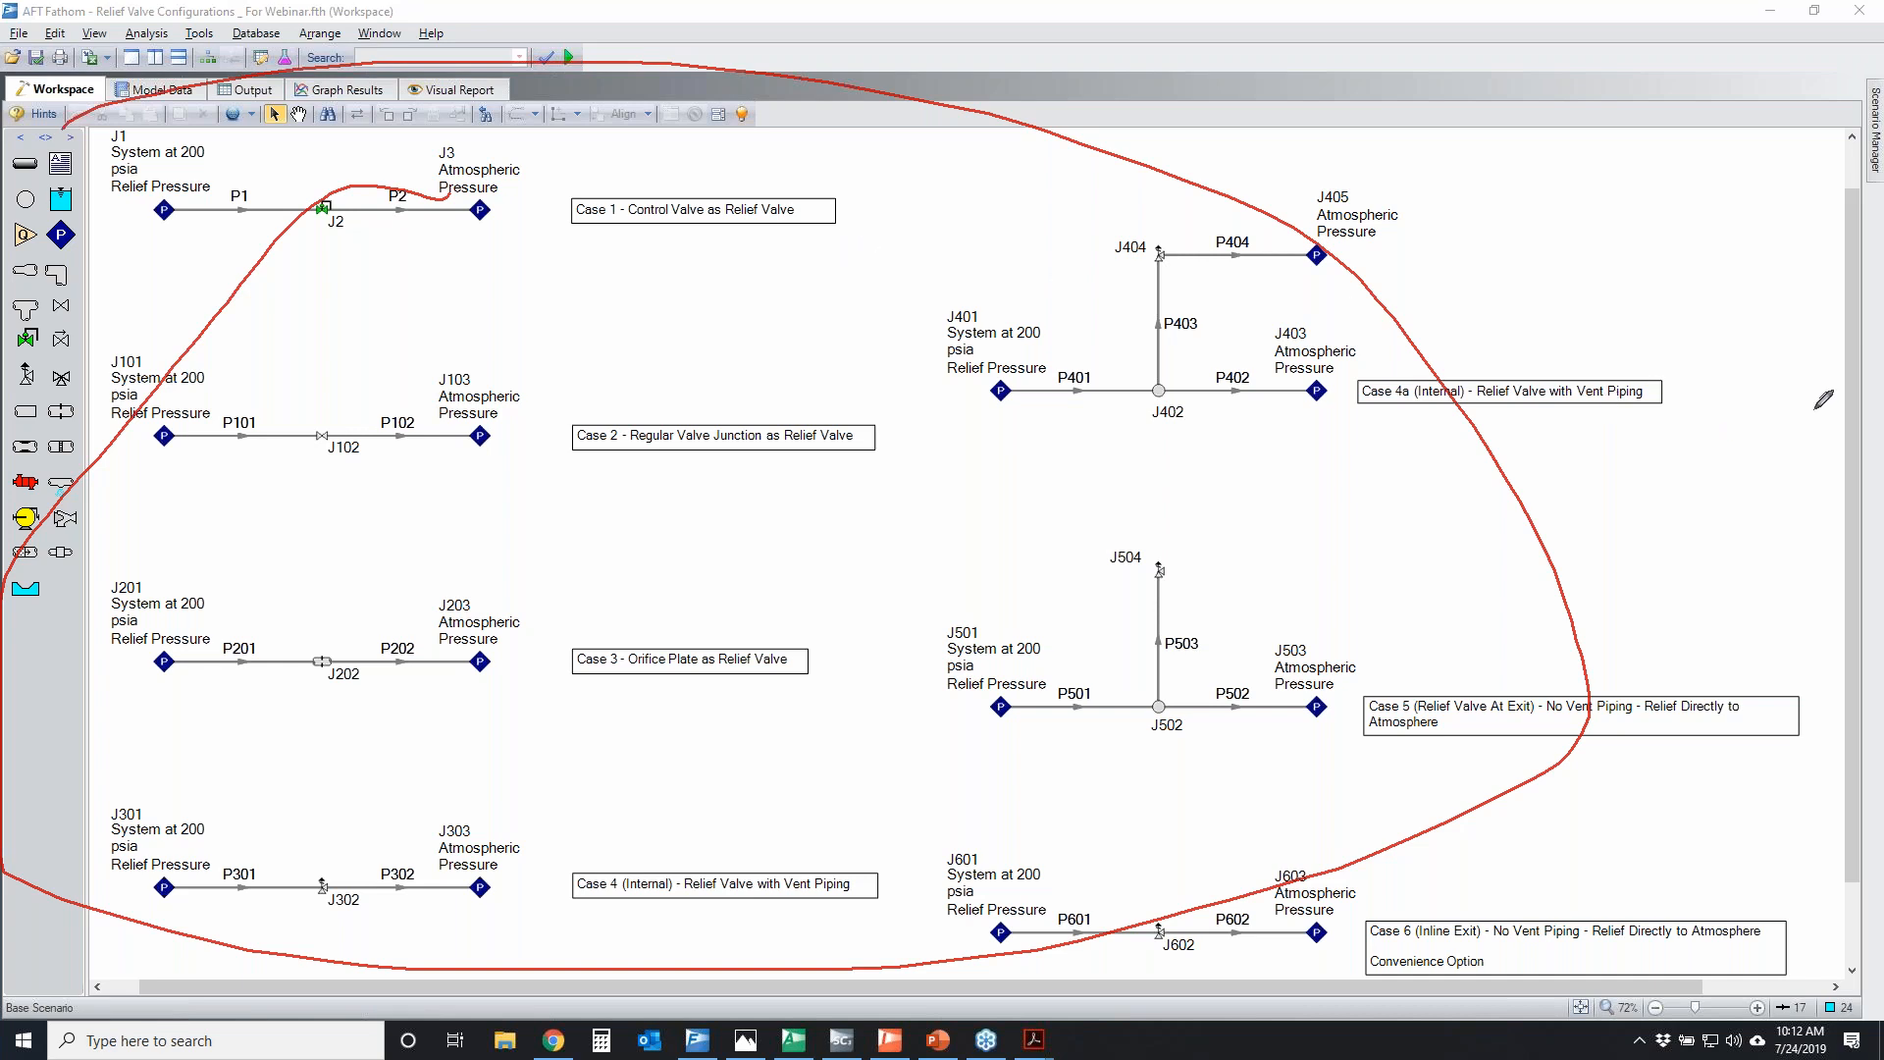
{"action": "key", "text": "Escape"}
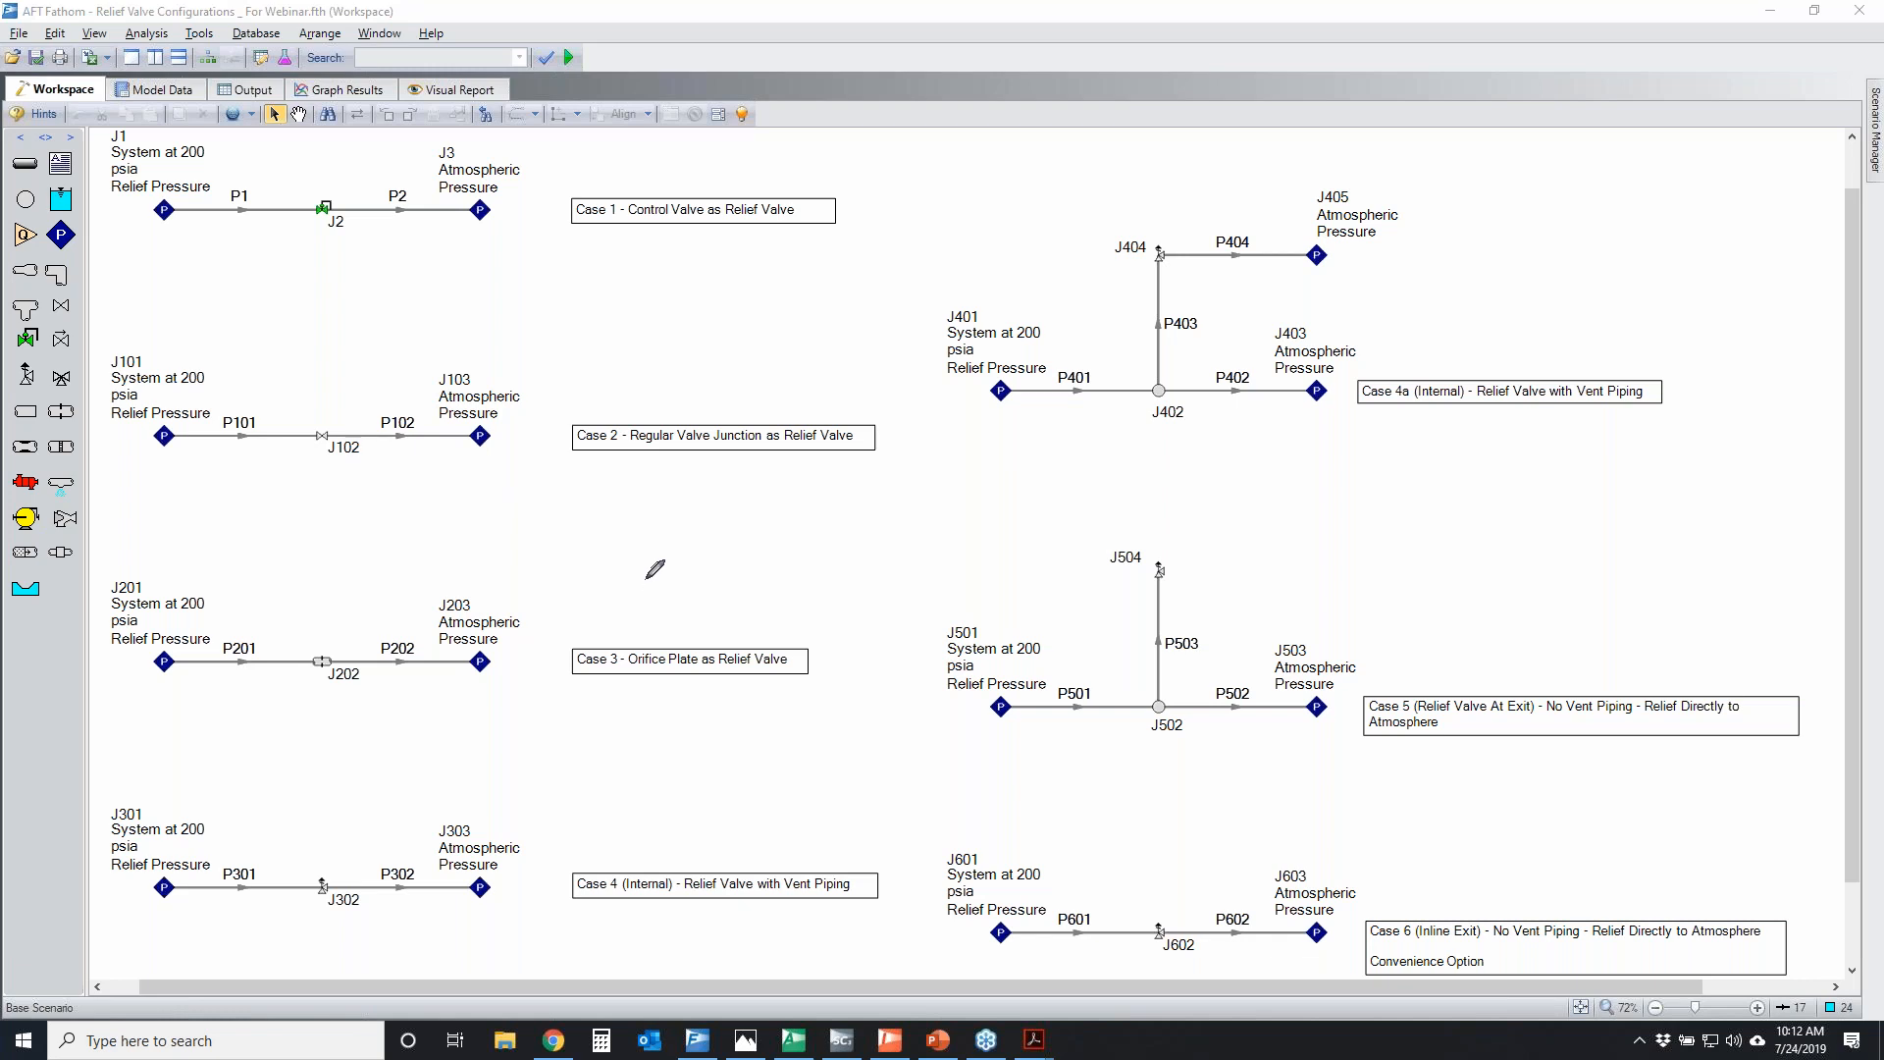
Temporarily circle the relief valve junctions J302, J404, J504 and J602 in the workspace, and clear the marks
{"action": "mouse_move", "coordinate": [308, 873]}
{"action": "left_mouse_down"}
{"action": "mouse_move", "coordinate": [346, 872]}
{"action": "mouse_move", "coordinate": [303, 880]}
{"action": "left_mouse_up"}
{"action": "mouse_move", "coordinate": [1143, 230]}
{"action": "left_mouse_down"}
{"action": "mouse_move", "coordinate": [1160, 267]}
{"action": "mouse_move", "coordinate": [1138, 234]}
{"action": "left_mouse_up"}
{"action": "mouse_move", "coordinate": [1130, 539]}
{"action": "left_mouse_down"}
{"action": "mouse_move", "coordinate": [1175, 597]}
{"action": "mouse_move", "coordinate": [1141, 548]}
{"action": "left_mouse_up"}
{"action": "mouse_move", "coordinate": [1150, 912]}
{"action": "left_mouse_down"}
{"action": "mouse_move", "coordinate": [1222, 924]}
{"action": "mouse_move", "coordinate": [1150, 914]}
{"action": "left_mouse_up"}
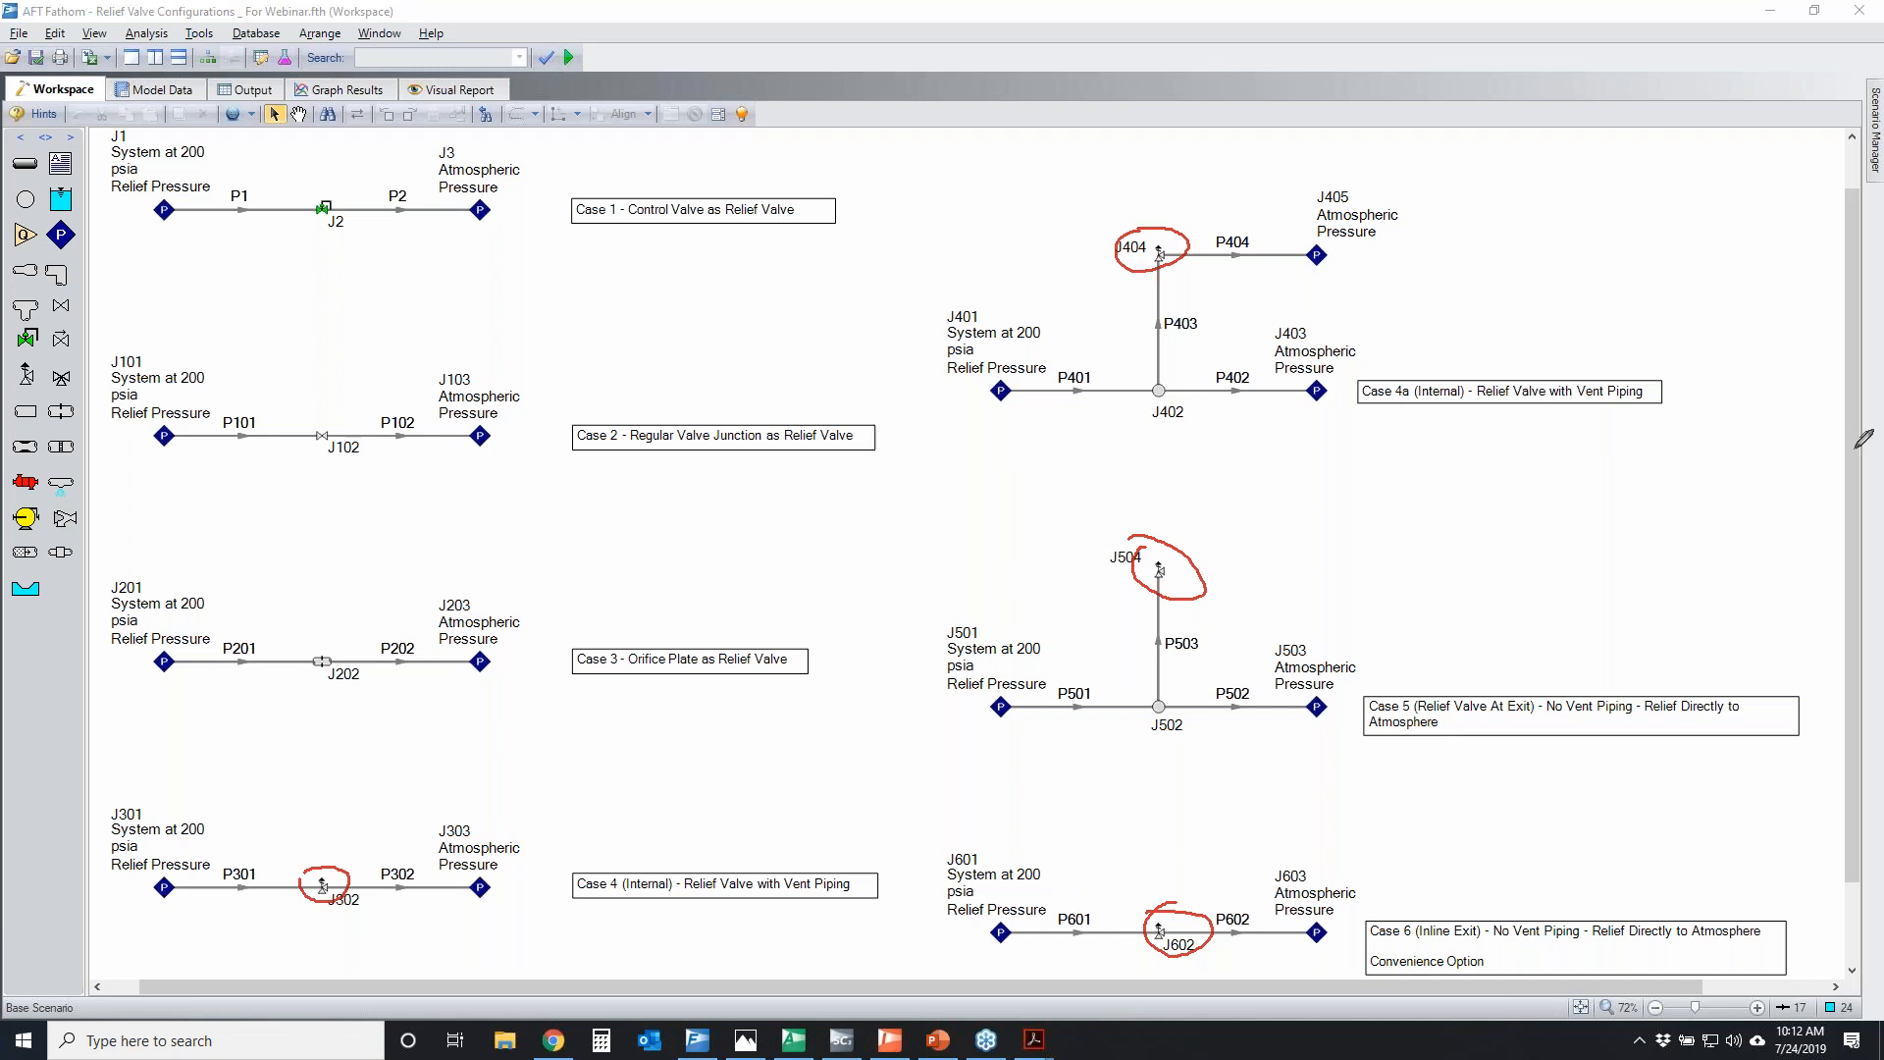
{"action": "key", "text": "Escape"}
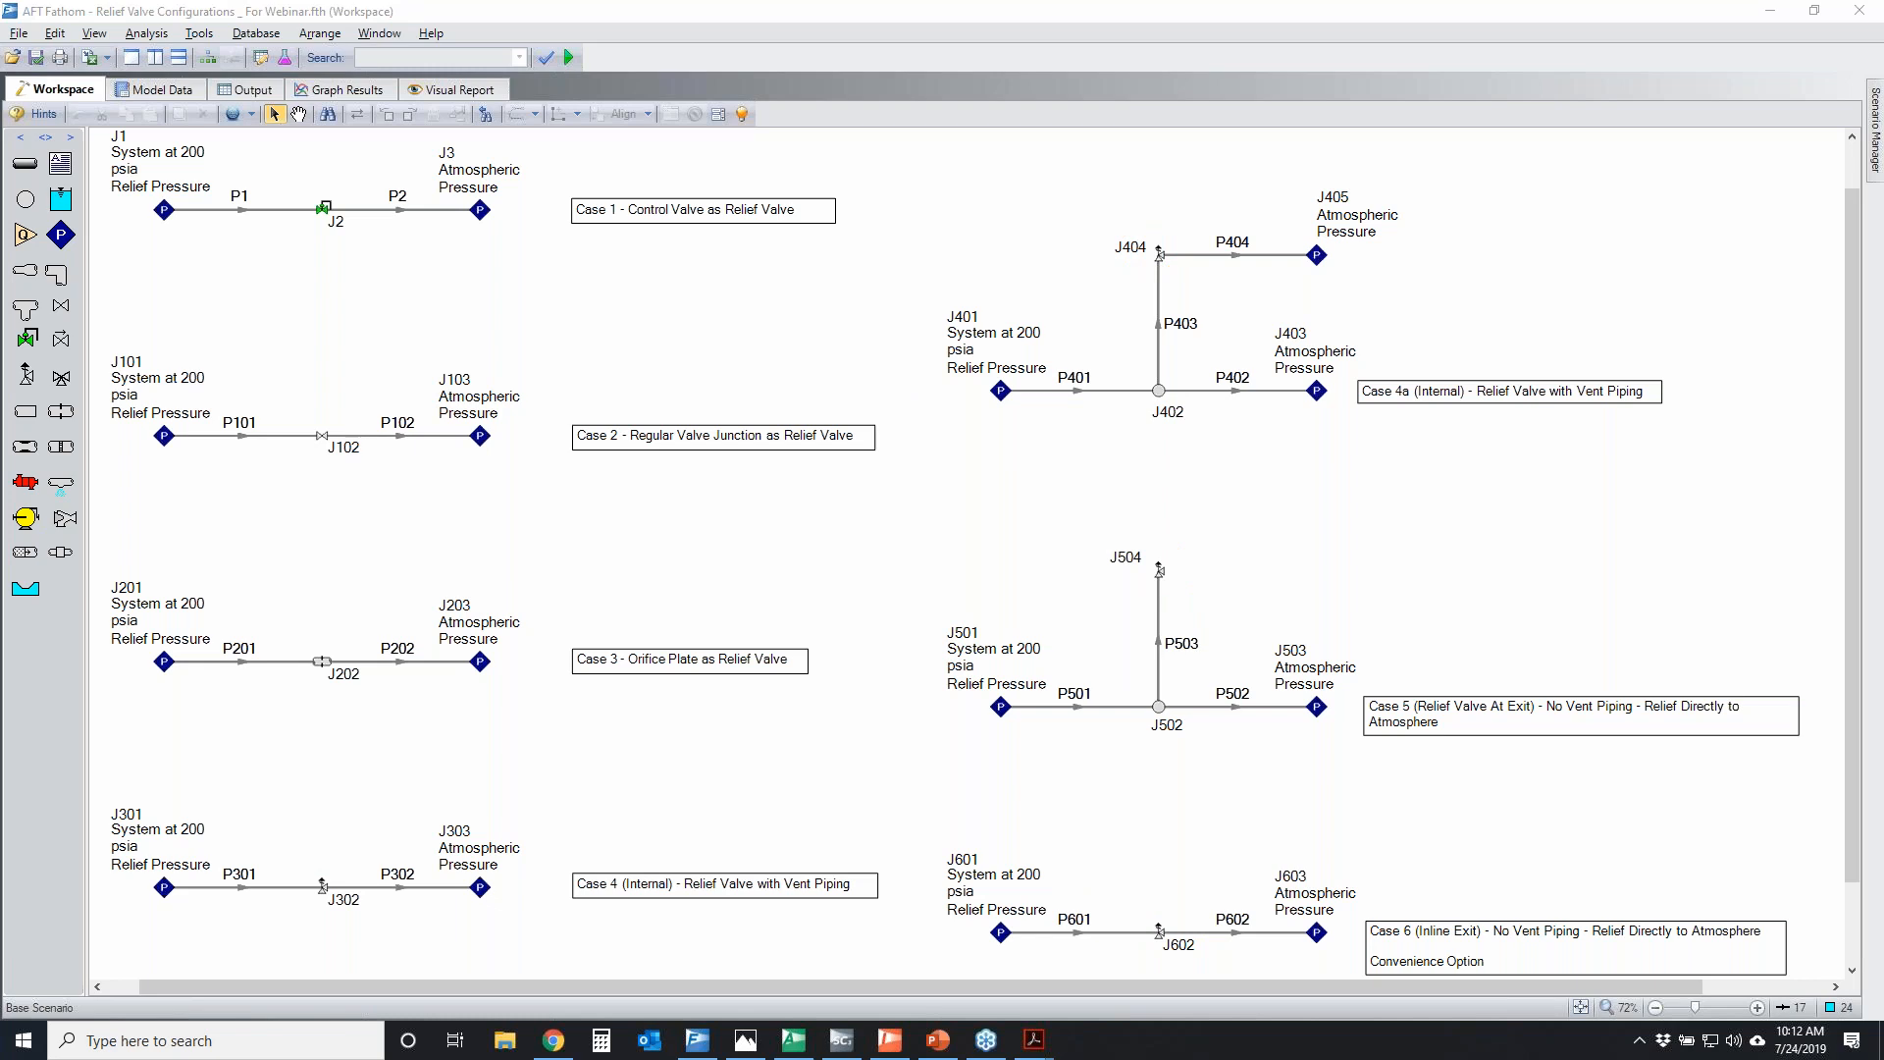
Circle junctions J2, J102 and J202 individually, and draw one large loop around all three of these cases
{"action": "mouse_move", "coordinate": [299, 192]}
{"action": "left_mouse_down"}
{"action": "mouse_move", "coordinate": [344, 191]}
{"action": "mouse_move", "coordinate": [293, 192]}
{"action": "left_mouse_up"}
{"action": "mouse_move", "coordinate": [360, 410]}
{"action": "left_mouse_down"}
{"action": "mouse_move", "coordinate": [298, 424]}
{"action": "mouse_move", "coordinate": [356, 430]}
{"action": "left_mouse_up"}
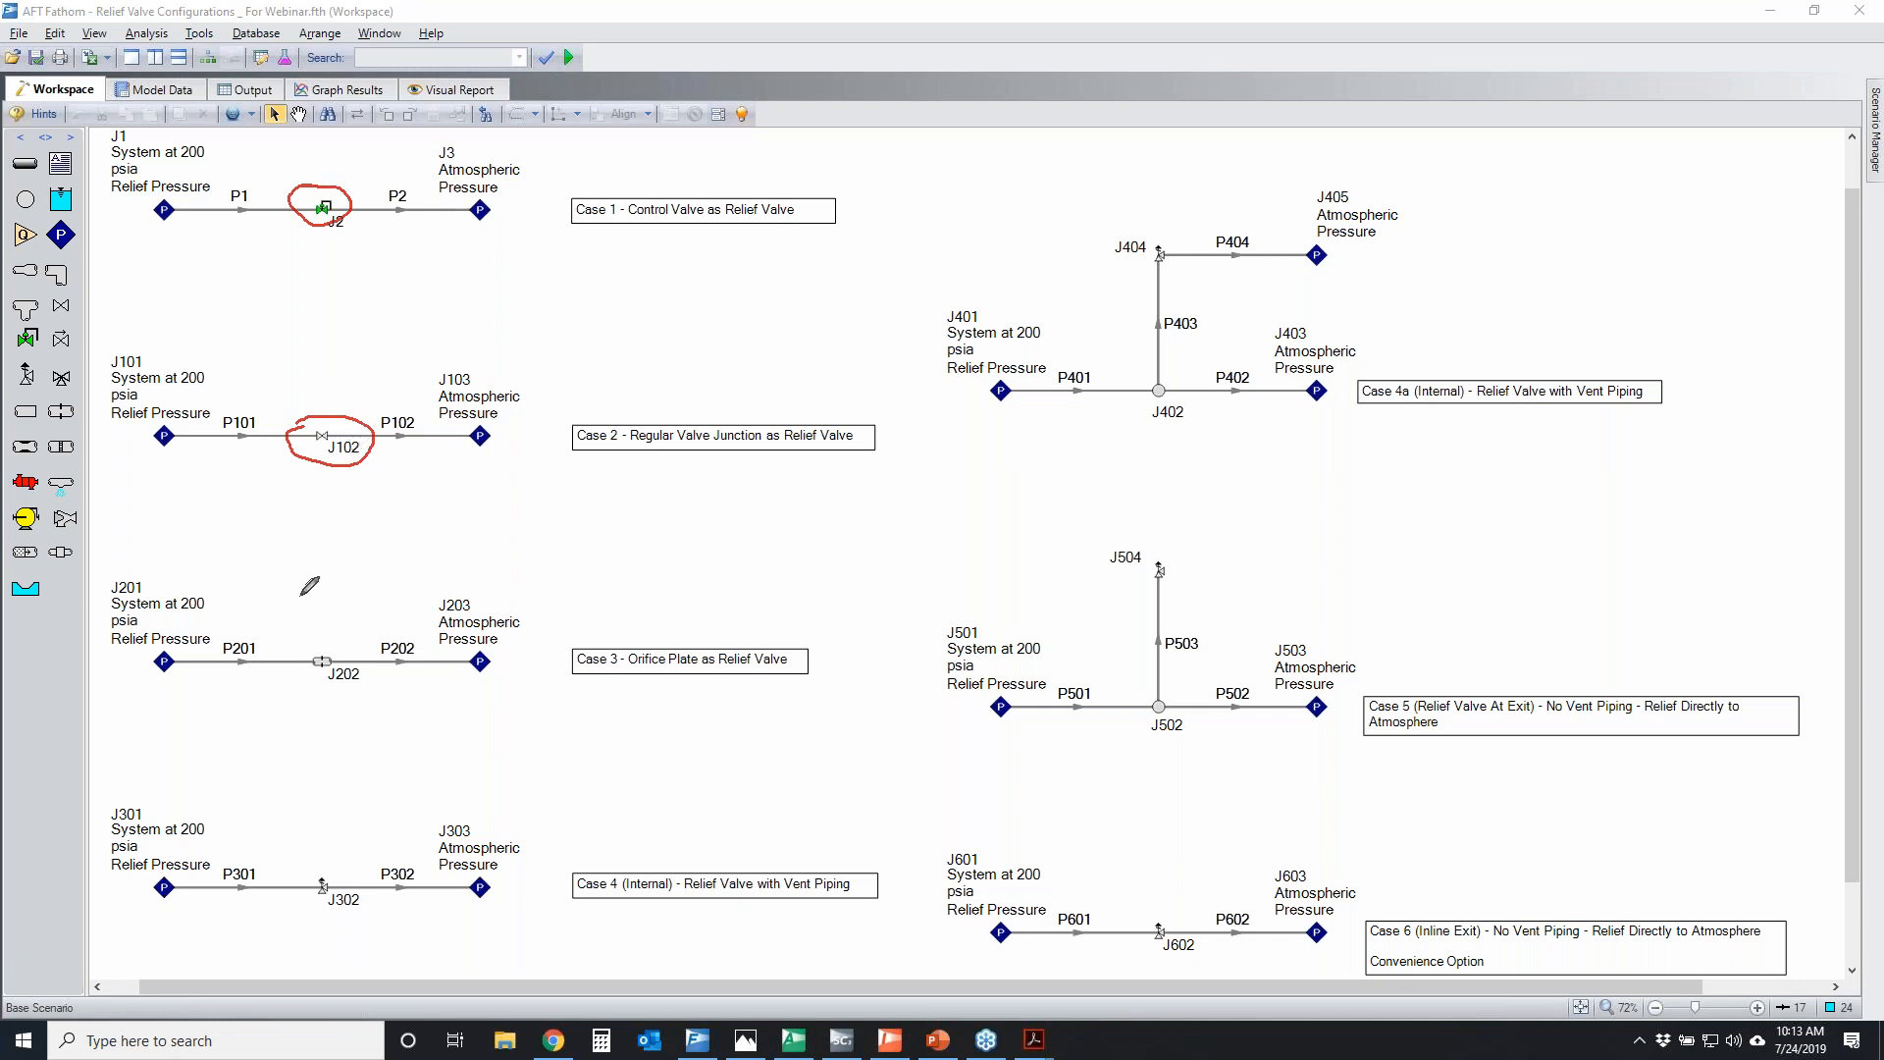
{"action": "mouse_move", "coordinate": [317, 640]}
{"action": "left_mouse_down"}
{"action": "mouse_move", "coordinate": [365, 647]}
{"action": "mouse_move", "coordinate": [353, 636]}
{"action": "left_mouse_up"}
{"action": "mouse_move", "coordinate": [268, 157]}
{"action": "left_mouse_down"}
{"action": "mouse_move", "coordinate": [477, 263]}
{"action": "mouse_move", "coordinate": [410, 659]}
{"action": "mouse_move", "coordinate": [203, 476]}
{"action": "left_mouse_up"}
{"action": "mouse_move", "coordinate": [207, 391]}
{"action": "left_mouse_down"}
{"action": "mouse_move", "coordinate": [290, 146]}
{"action": "mouse_move", "coordinate": [315, 142]}
{"action": "left_mouse_up"}
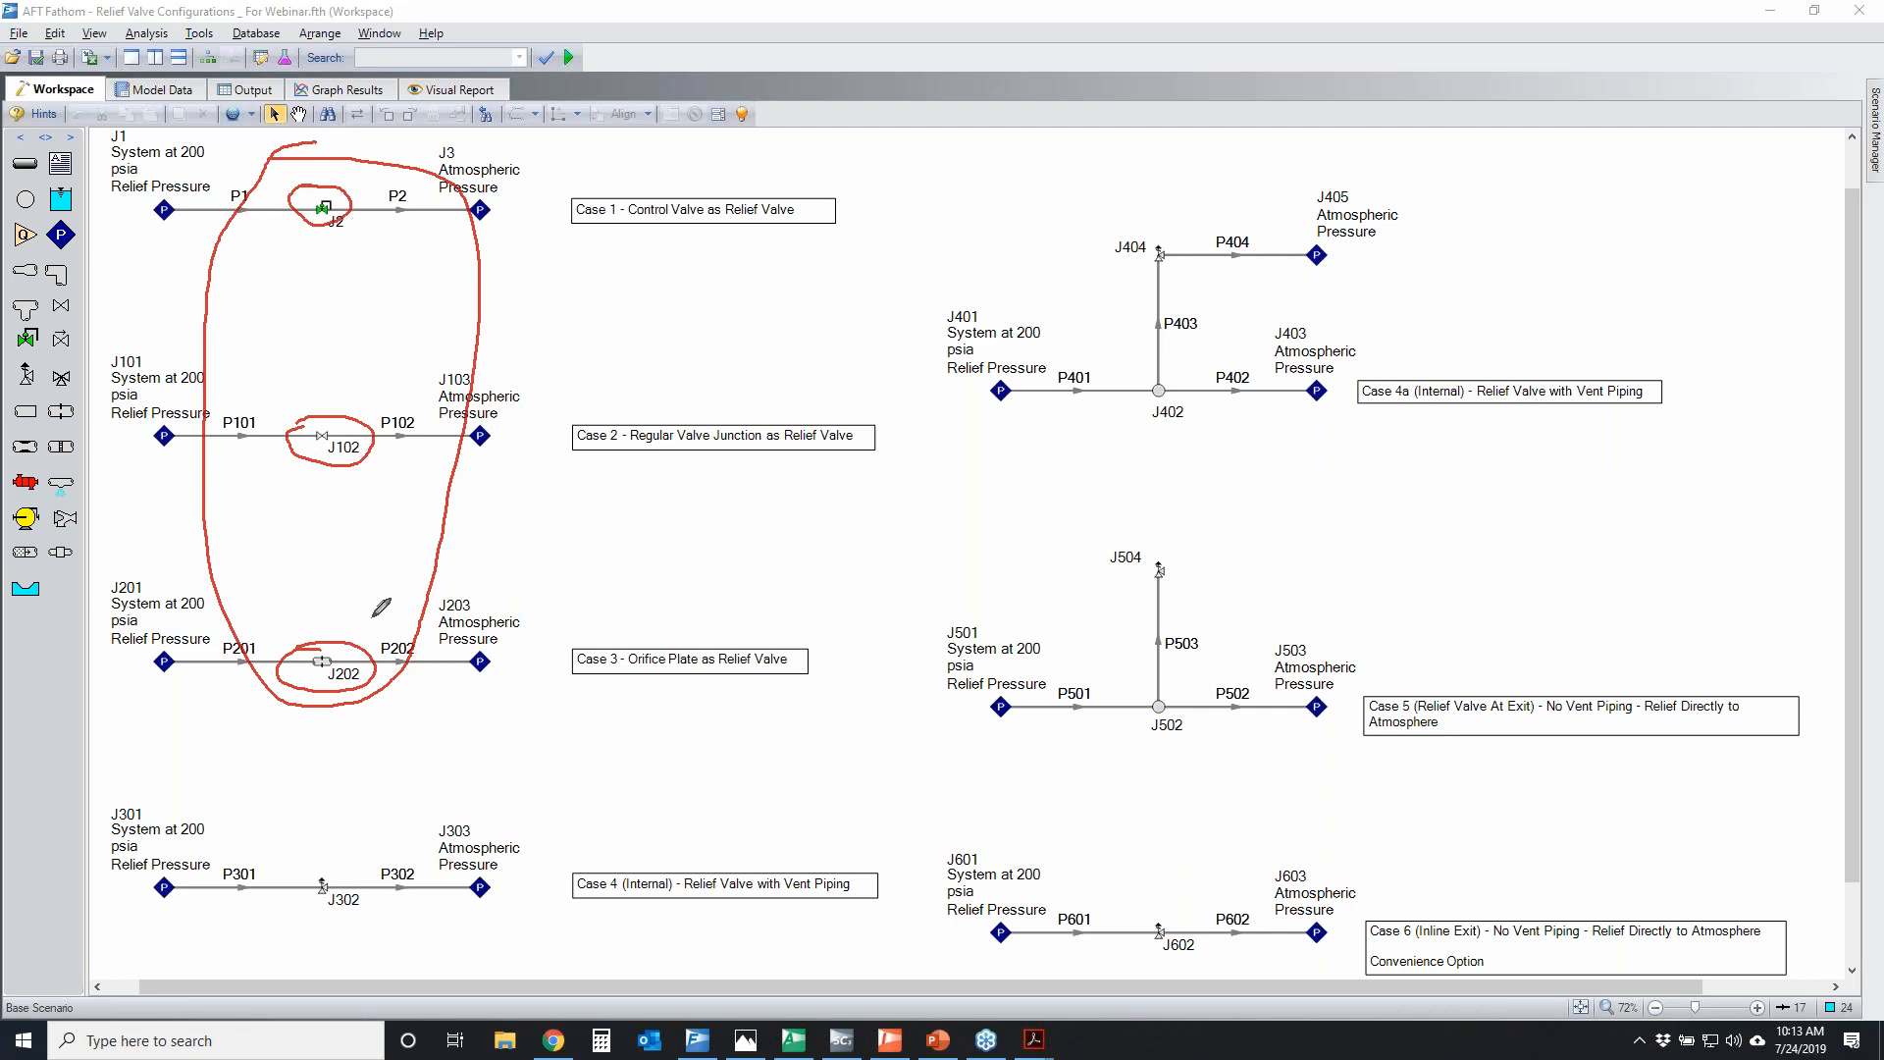
Draw an arrow from the looped cases down to relief valve J302, circle that junction, and clear all marks
{"action": "mouse_move", "coordinate": [326, 723]}
{"action": "left_mouse_down"}
{"action": "mouse_move", "coordinate": [330, 858]}
{"action": "mouse_move", "coordinate": [391, 826]}
{"action": "left_mouse_up"}
{"action": "mouse_move", "coordinate": [292, 860]}
{"action": "left_mouse_down"}
{"action": "mouse_move", "coordinate": [284, 907]}
{"action": "mouse_move", "coordinate": [339, 870]}
{"action": "left_mouse_up"}
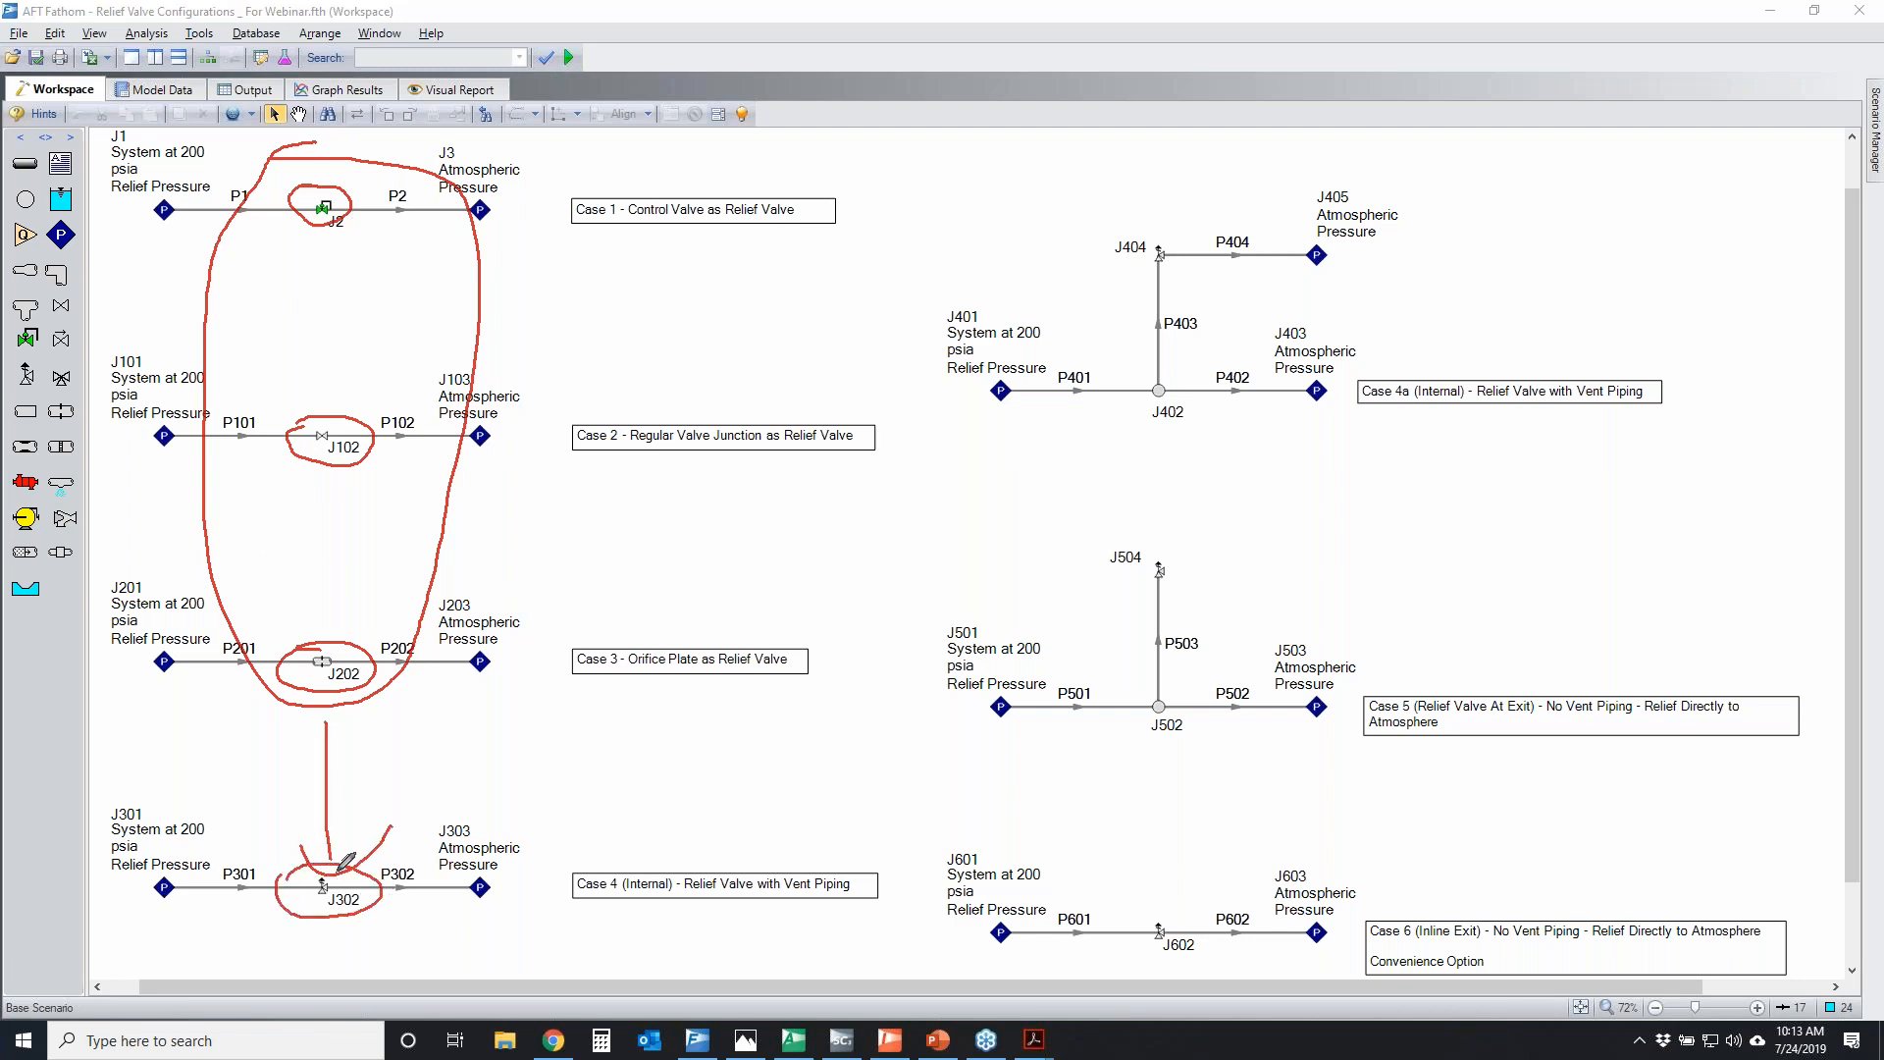
{"action": "right_click", "coordinate": [1740, 603]}
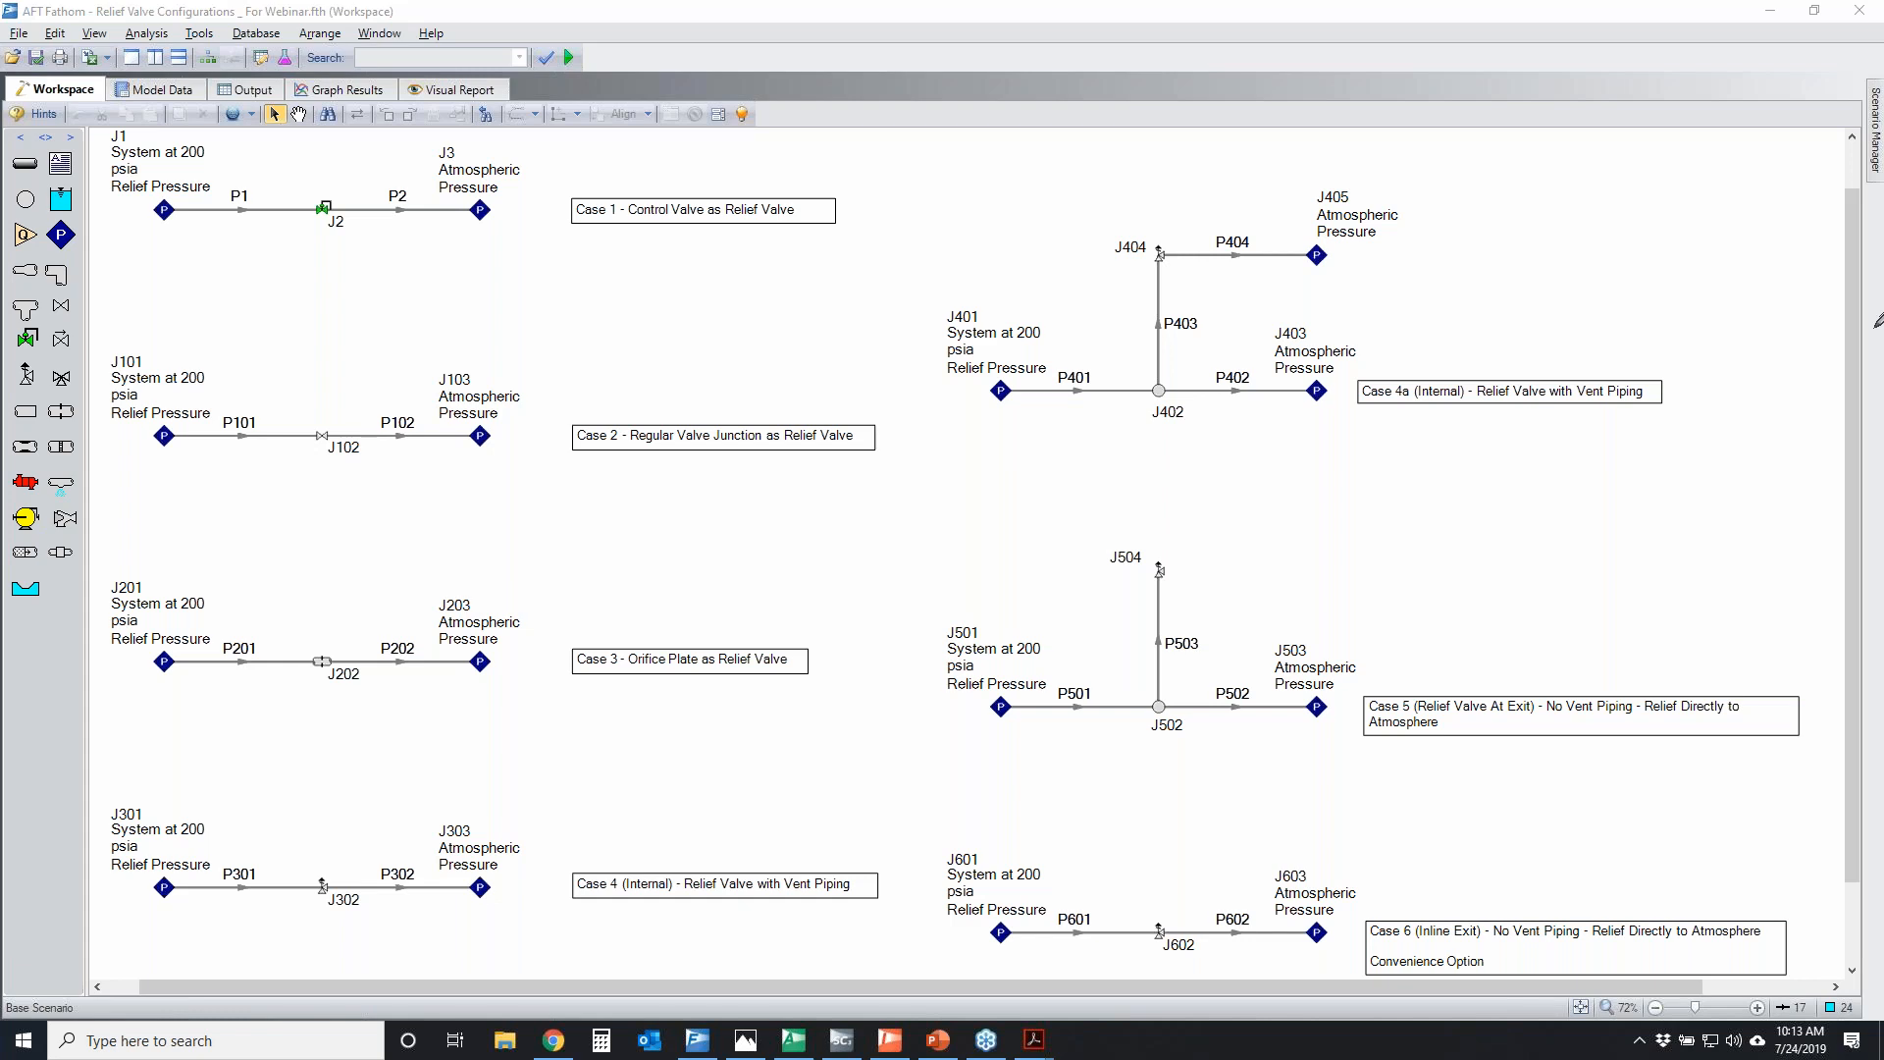
Accept the Solution Control settings and confirm clearing the output results for the current scenario
{"action": "left_click", "coordinate": [152, 32]}
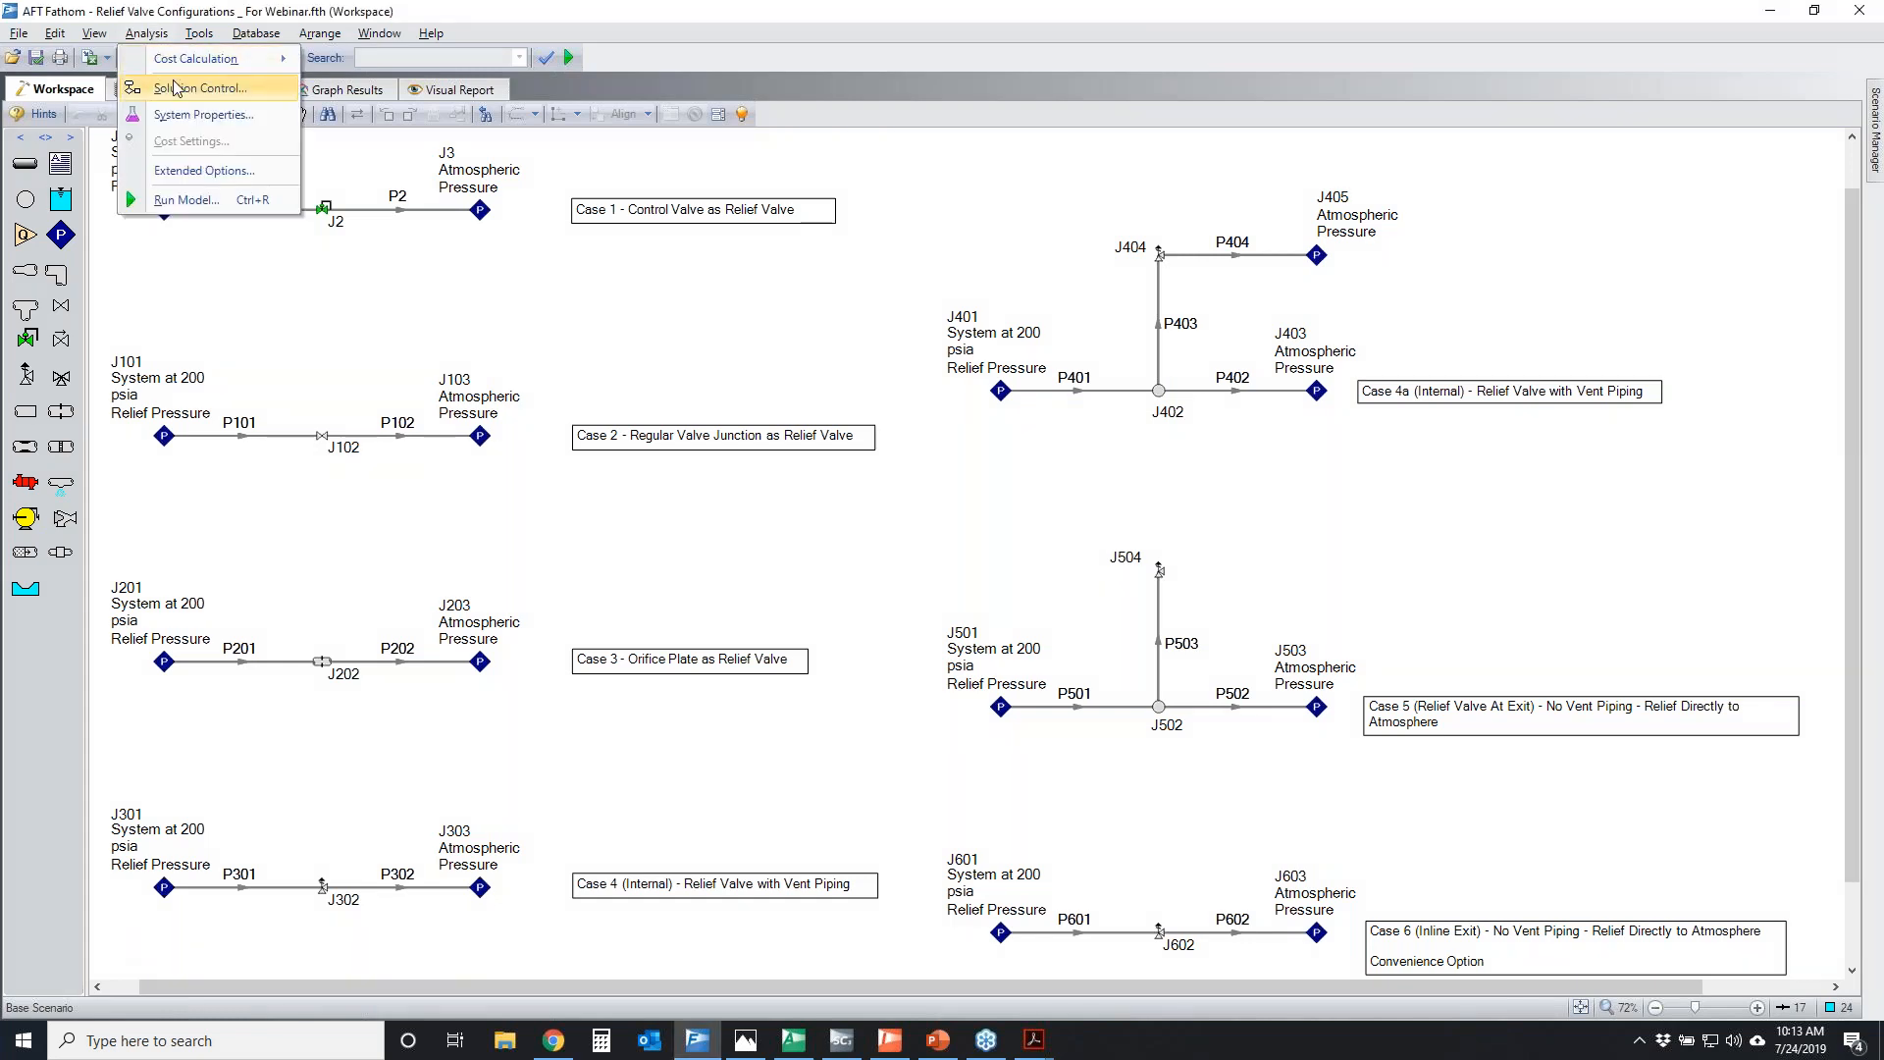
{"action": "left_click", "coordinate": [172, 87]}
{"action": "left_click", "coordinate": [1265, 660]}
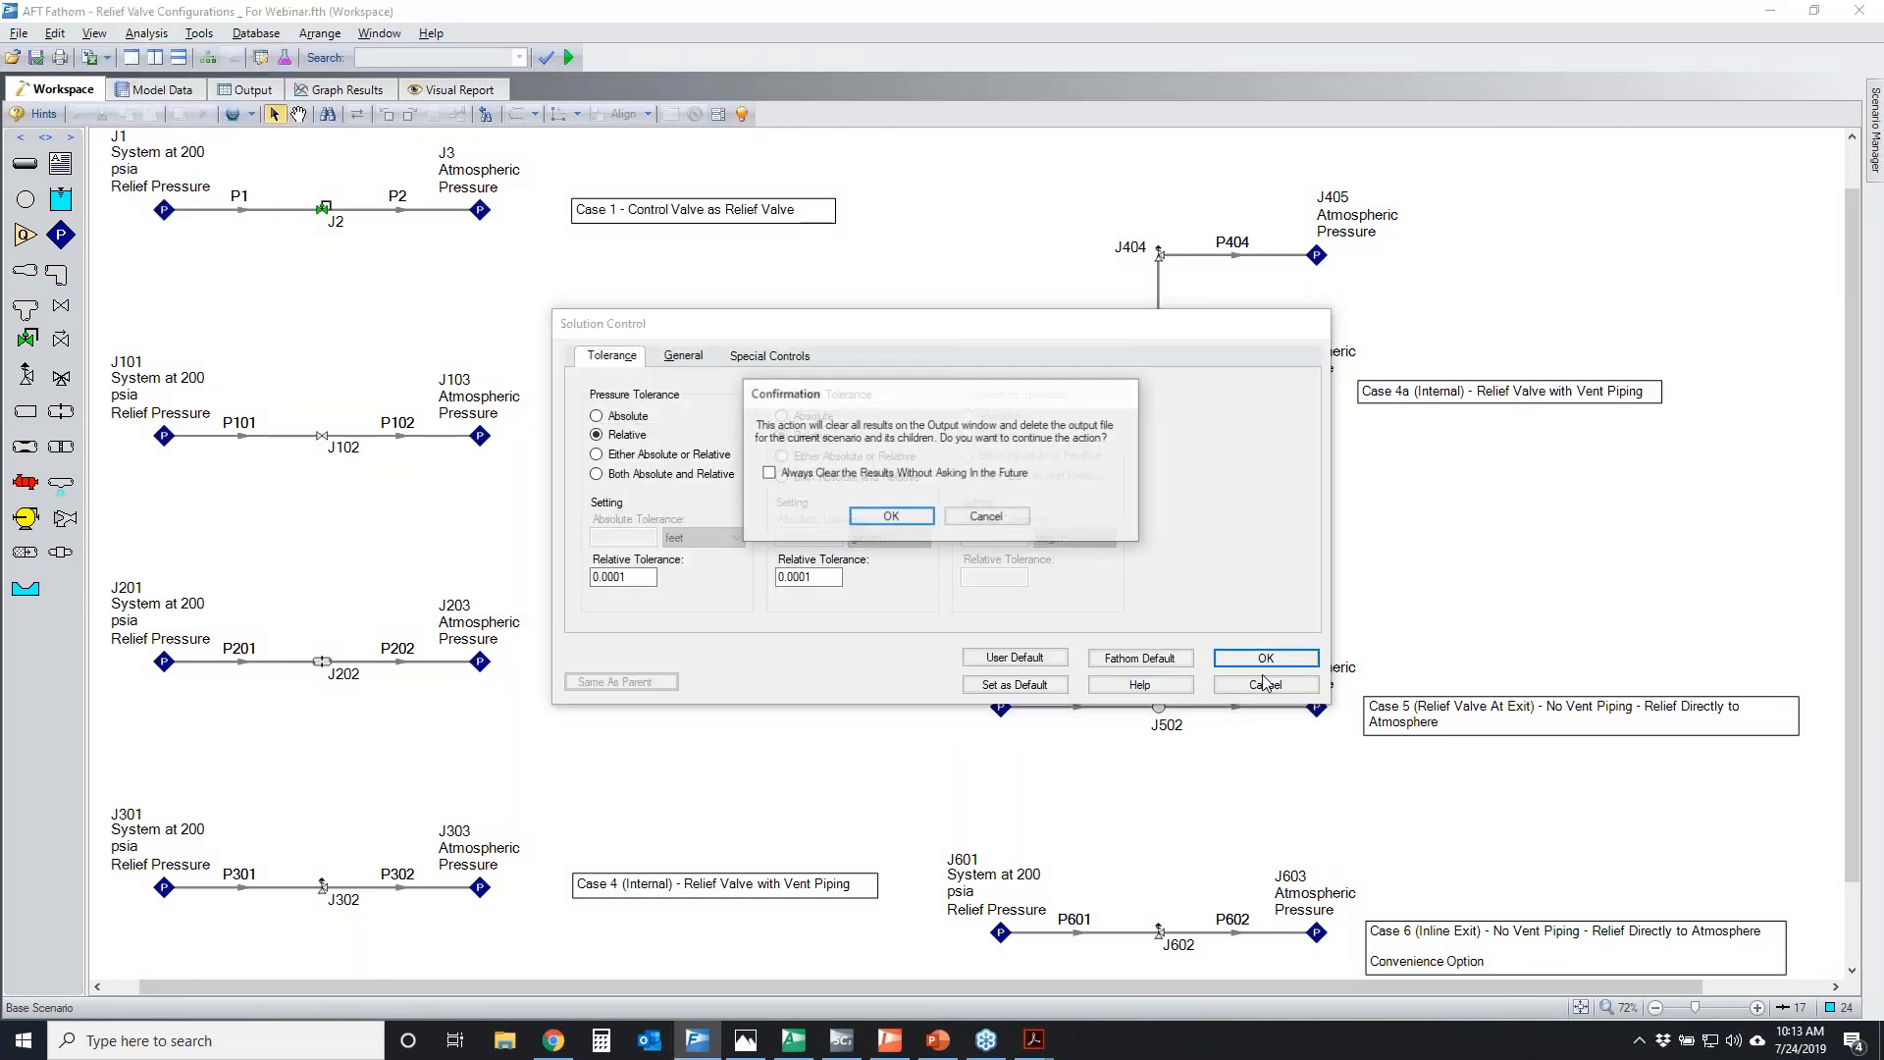
{"action": "left_click", "coordinate": [908, 518]}
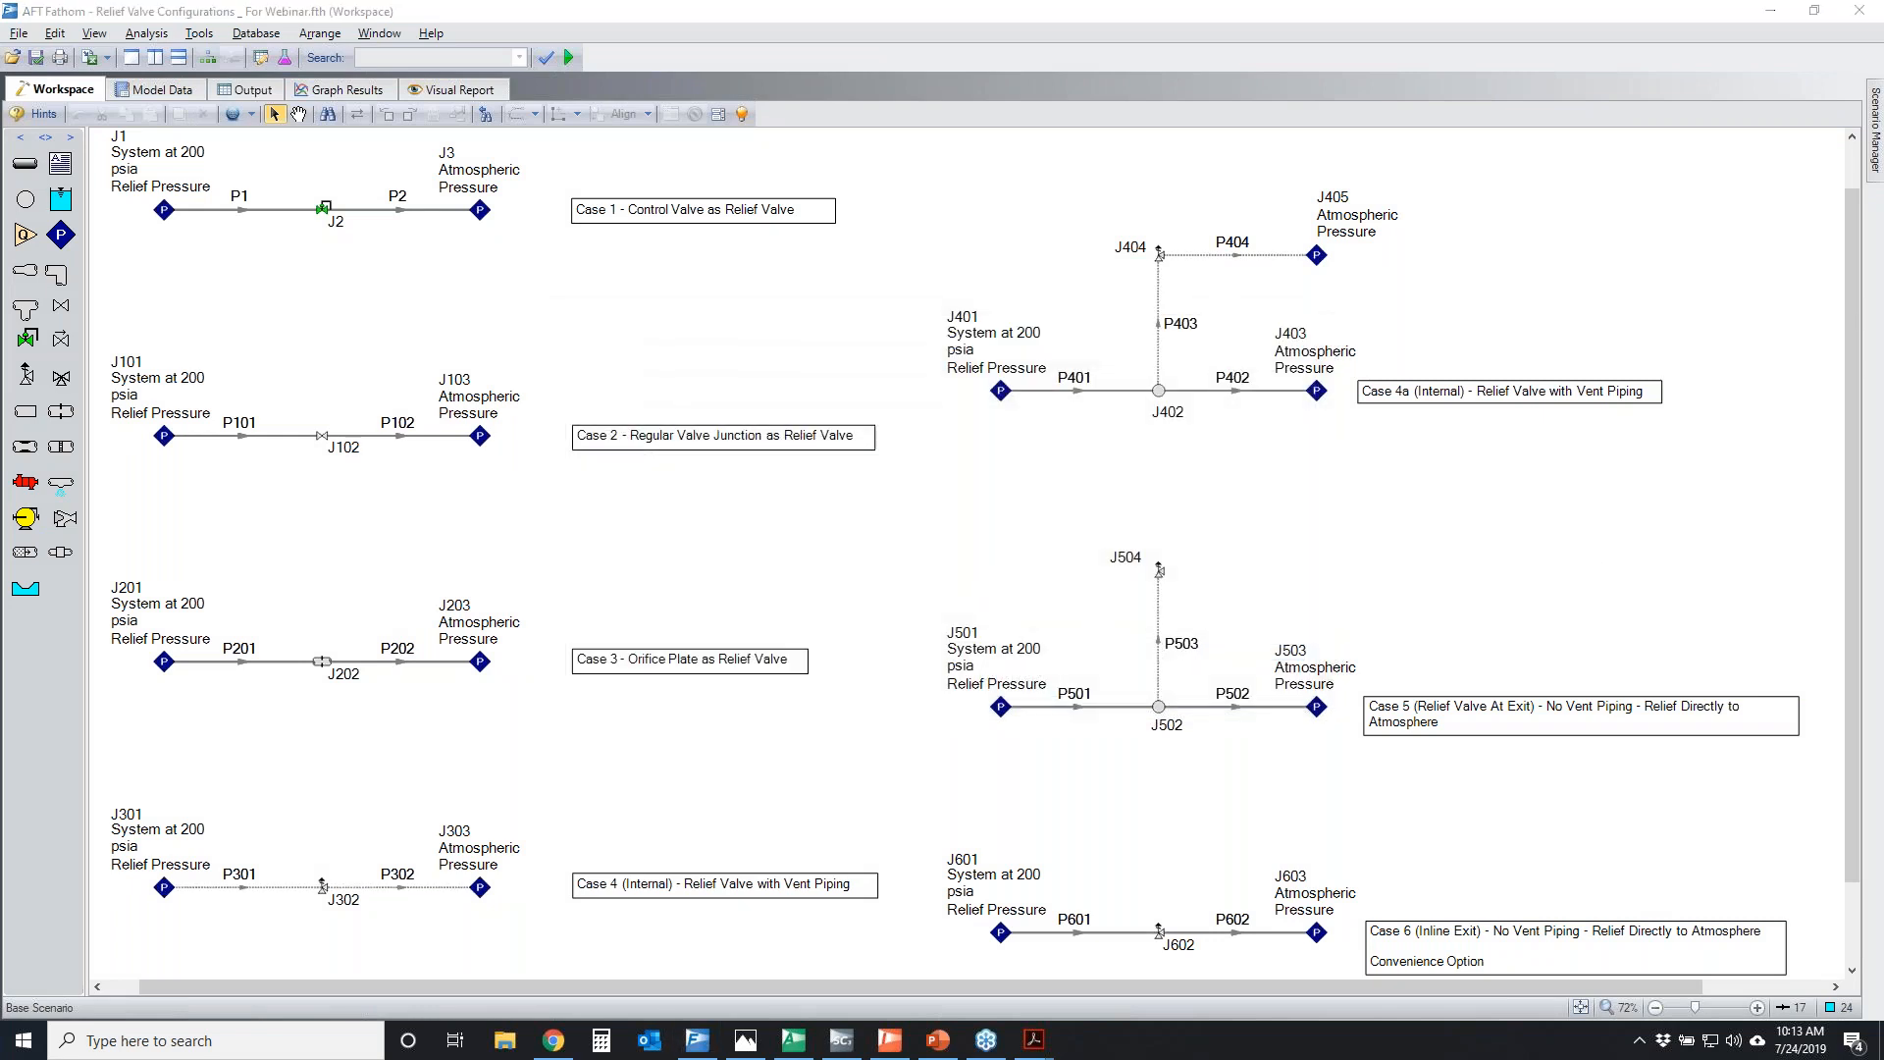
Temporarily circle the Case 4 system and pipes P403 and P503, and clear the marks
{"action": "mouse_move", "coordinate": [135, 867]}
{"action": "left_mouse_down"}
{"action": "mouse_move", "coordinate": [428, 956]}
{"action": "mouse_move", "coordinate": [269, 792]}
{"action": "left_mouse_up"}
{"action": "mouse_move", "coordinate": [1160, 265]}
{"action": "left_mouse_down"}
{"action": "mouse_move", "coordinate": [1153, 348]}
{"action": "mouse_move", "coordinate": [1177, 262]}
{"action": "left_mouse_up"}
{"action": "mouse_move", "coordinate": [1128, 614]}
{"action": "left_mouse_down"}
{"action": "mouse_move", "coordinate": [1163, 668]}
{"action": "mouse_move", "coordinate": [1138, 601]}
{"action": "left_mouse_up"}
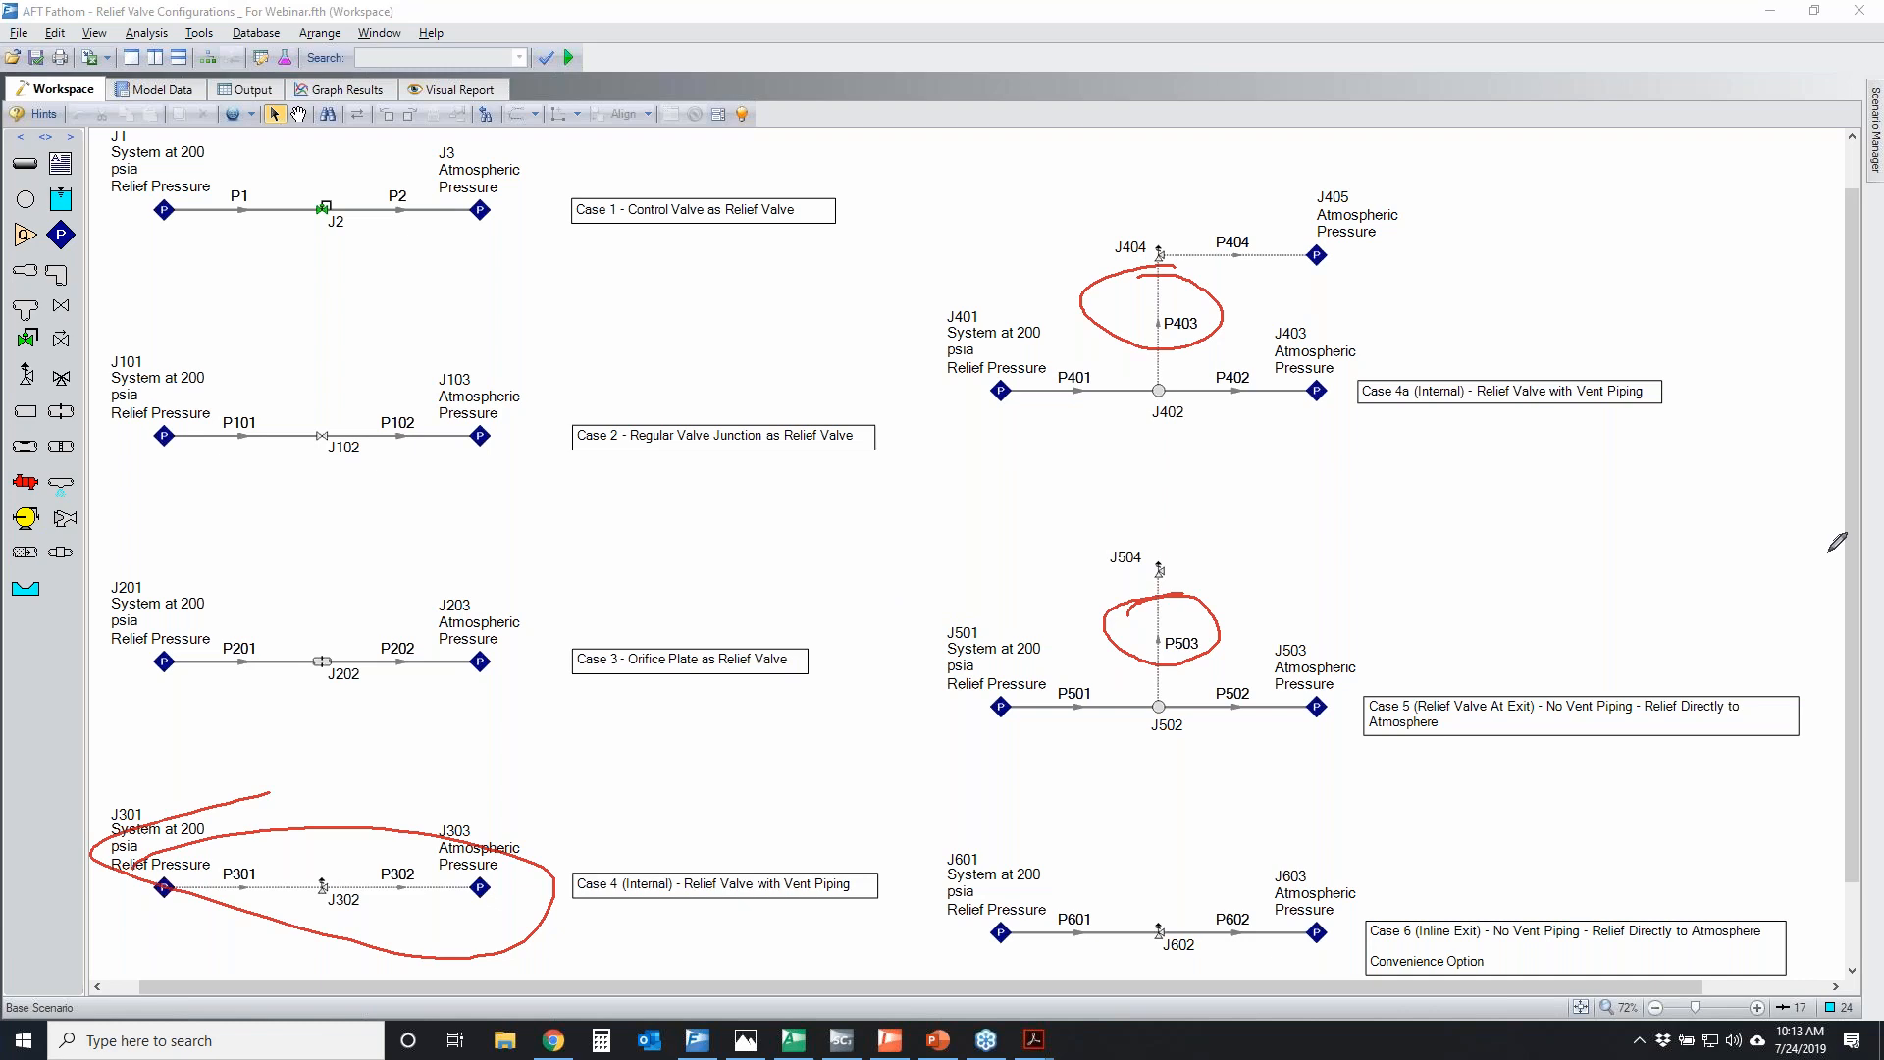
{"action": "key", "text": "Escape"}
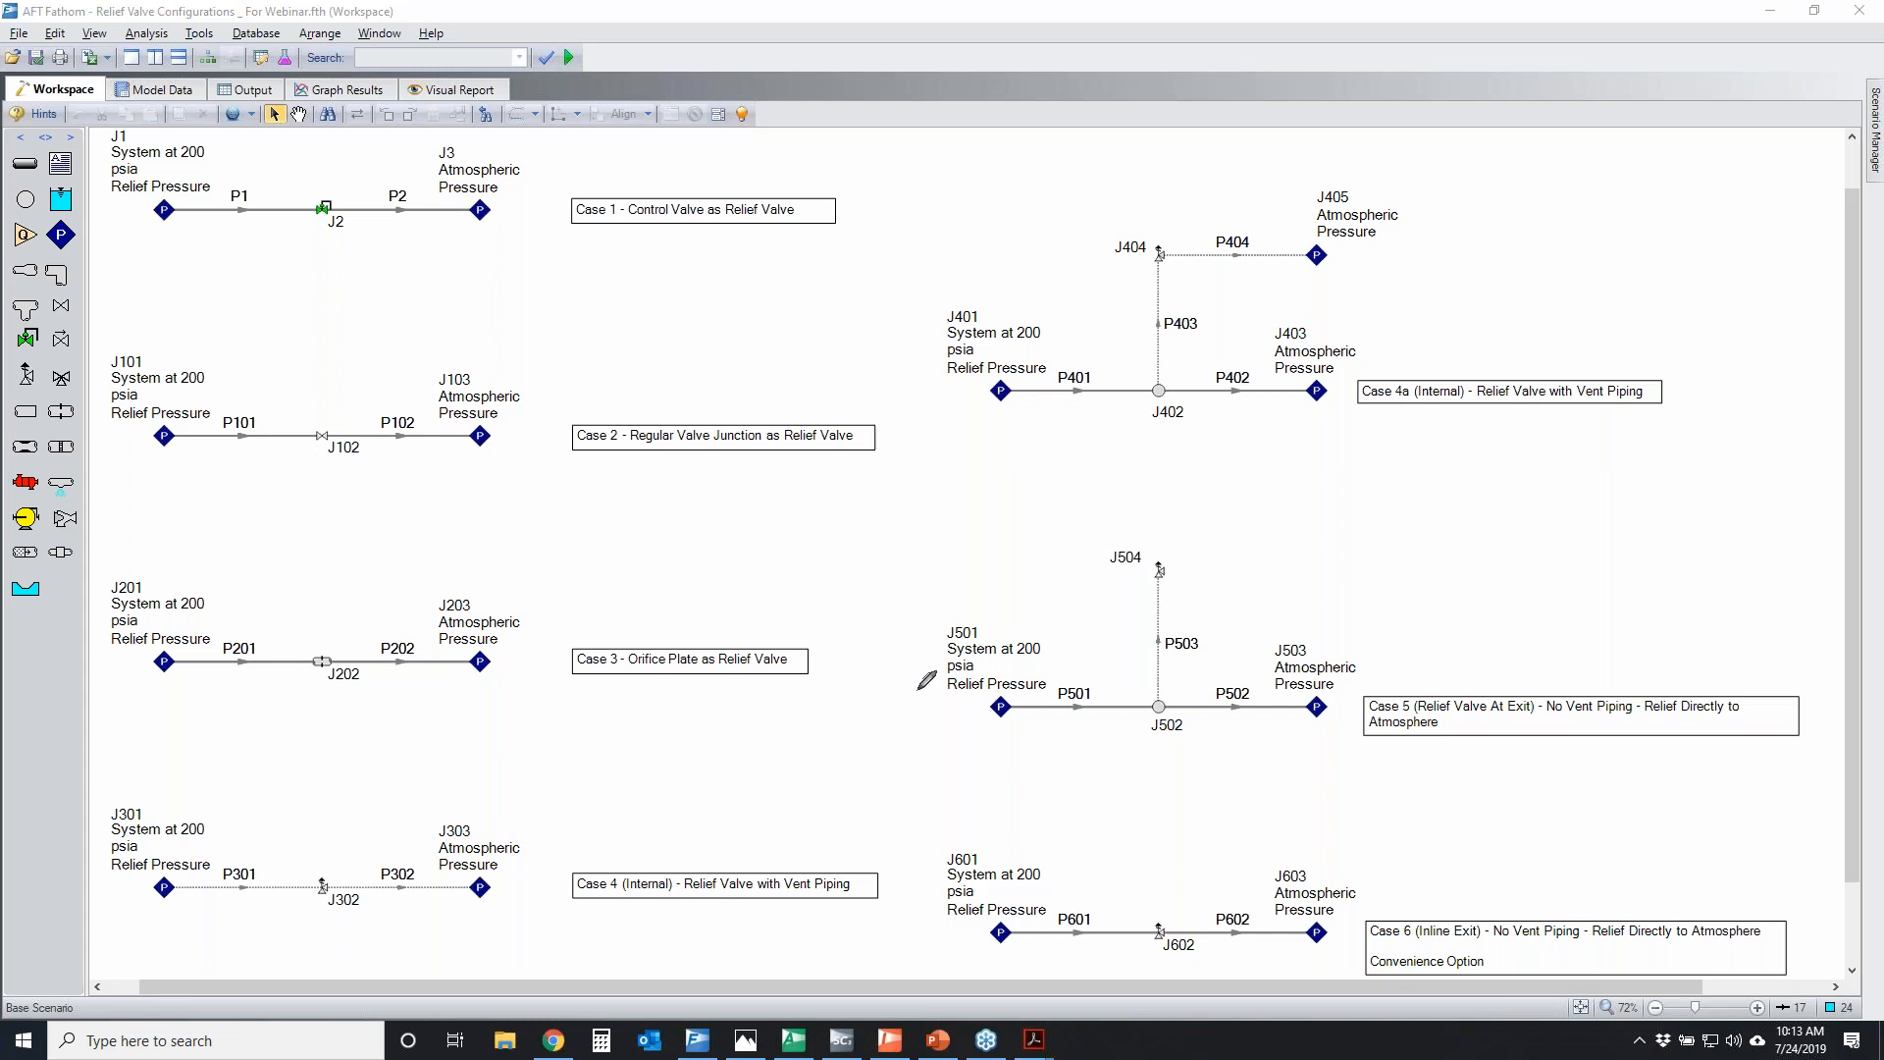
Temporarily mark the relief flow paths of Cases 4, 4a and 5 with arrows and circle the Case 6 line
{"action": "mouse_move", "coordinate": [163, 893]}
{"action": "left_mouse_down"}
{"action": "mouse_move", "coordinate": [501, 897]}
{"action": "mouse_move", "coordinate": [443, 913]}
{"action": "left_mouse_up"}
{"action": "mouse_move", "coordinate": [1158, 365]}
{"action": "left_mouse_down"}
{"action": "mouse_move", "coordinate": [1177, 251]}
{"action": "mouse_move", "coordinate": [1330, 231]}
{"action": "mouse_move", "coordinate": [1295, 218]}
{"action": "left_mouse_up"}
{"action": "mouse_move", "coordinate": [1167, 687]}
{"action": "left_mouse_down"}
{"action": "mouse_move", "coordinate": [1146, 601]}
{"action": "mouse_move", "coordinate": [1182, 610]}
{"action": "left_mouse_up"}
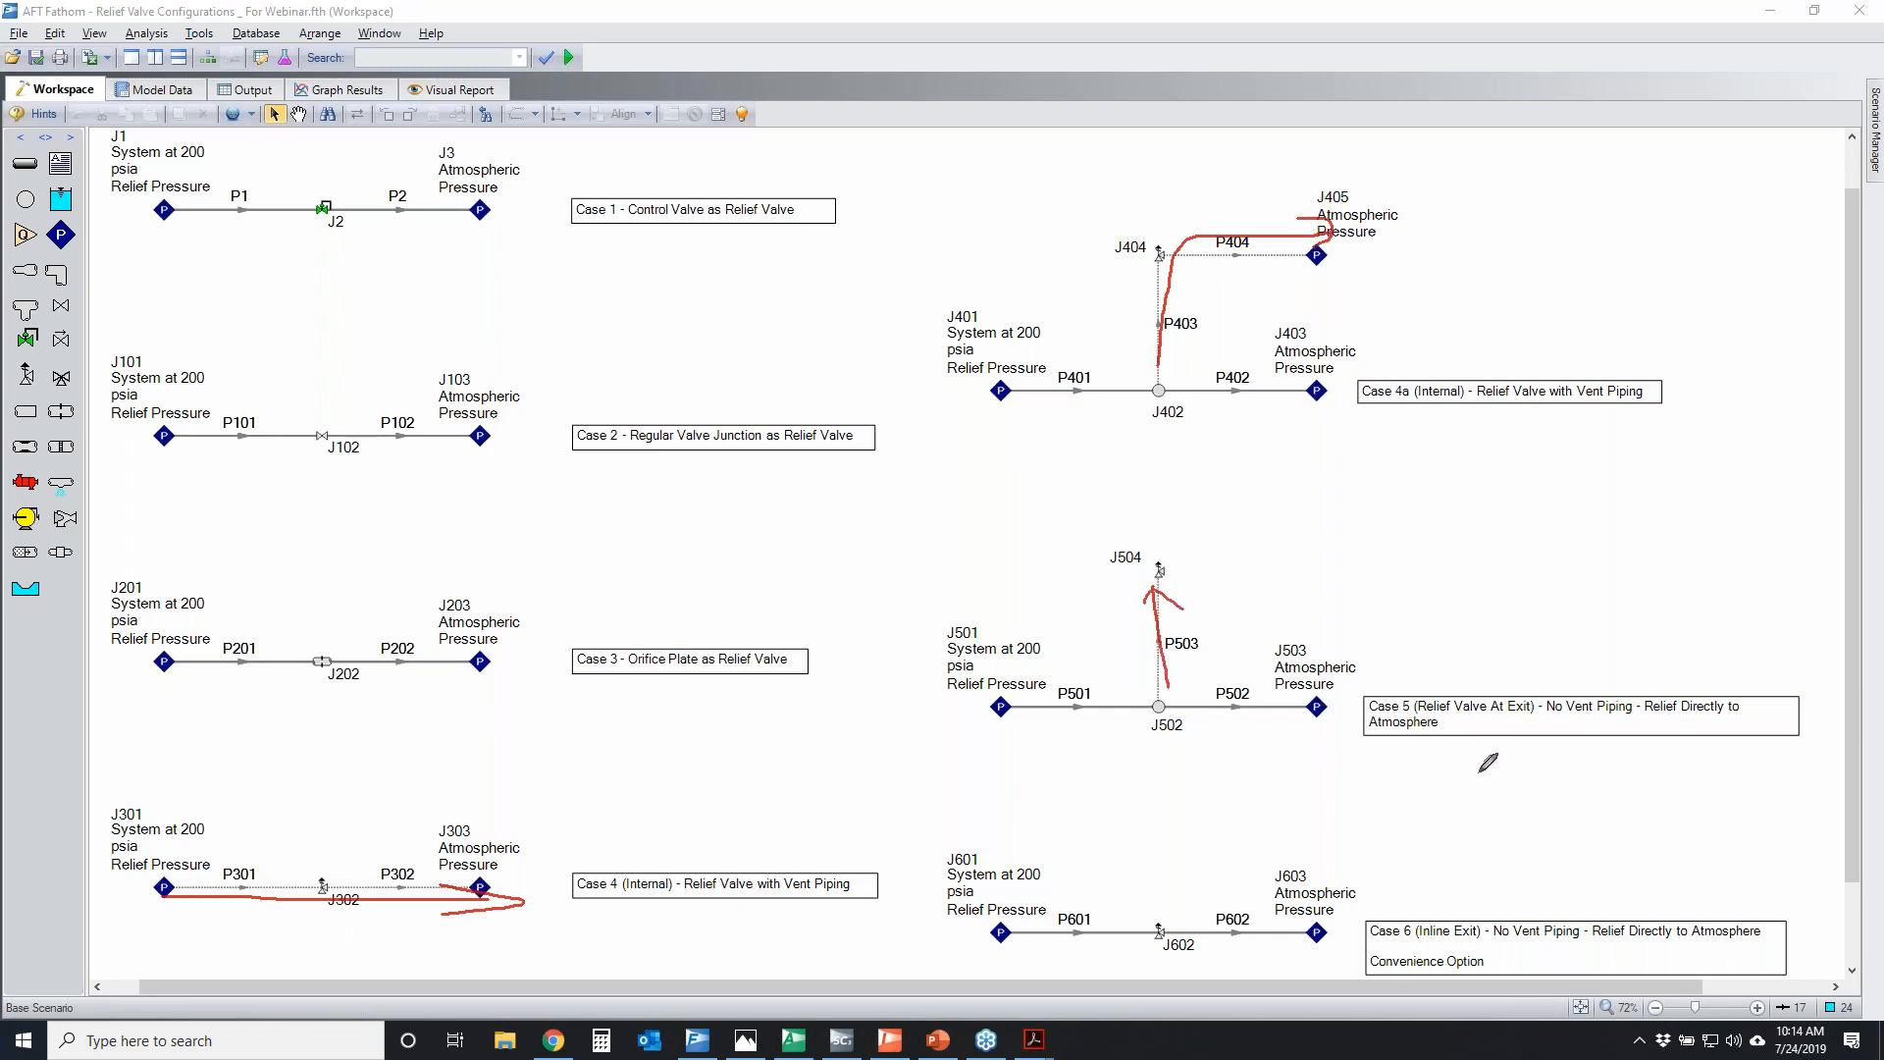
{"action": "mouse_move", "coordinate": [1035, 911]}
{"action": "left_mouse_down"}
{"action": "mouse_move", "coordinate": [1016, 889]}
{"action": "mouse_move", "coordinate": [1175, 865]}
{"action": "left_mouse_up"}
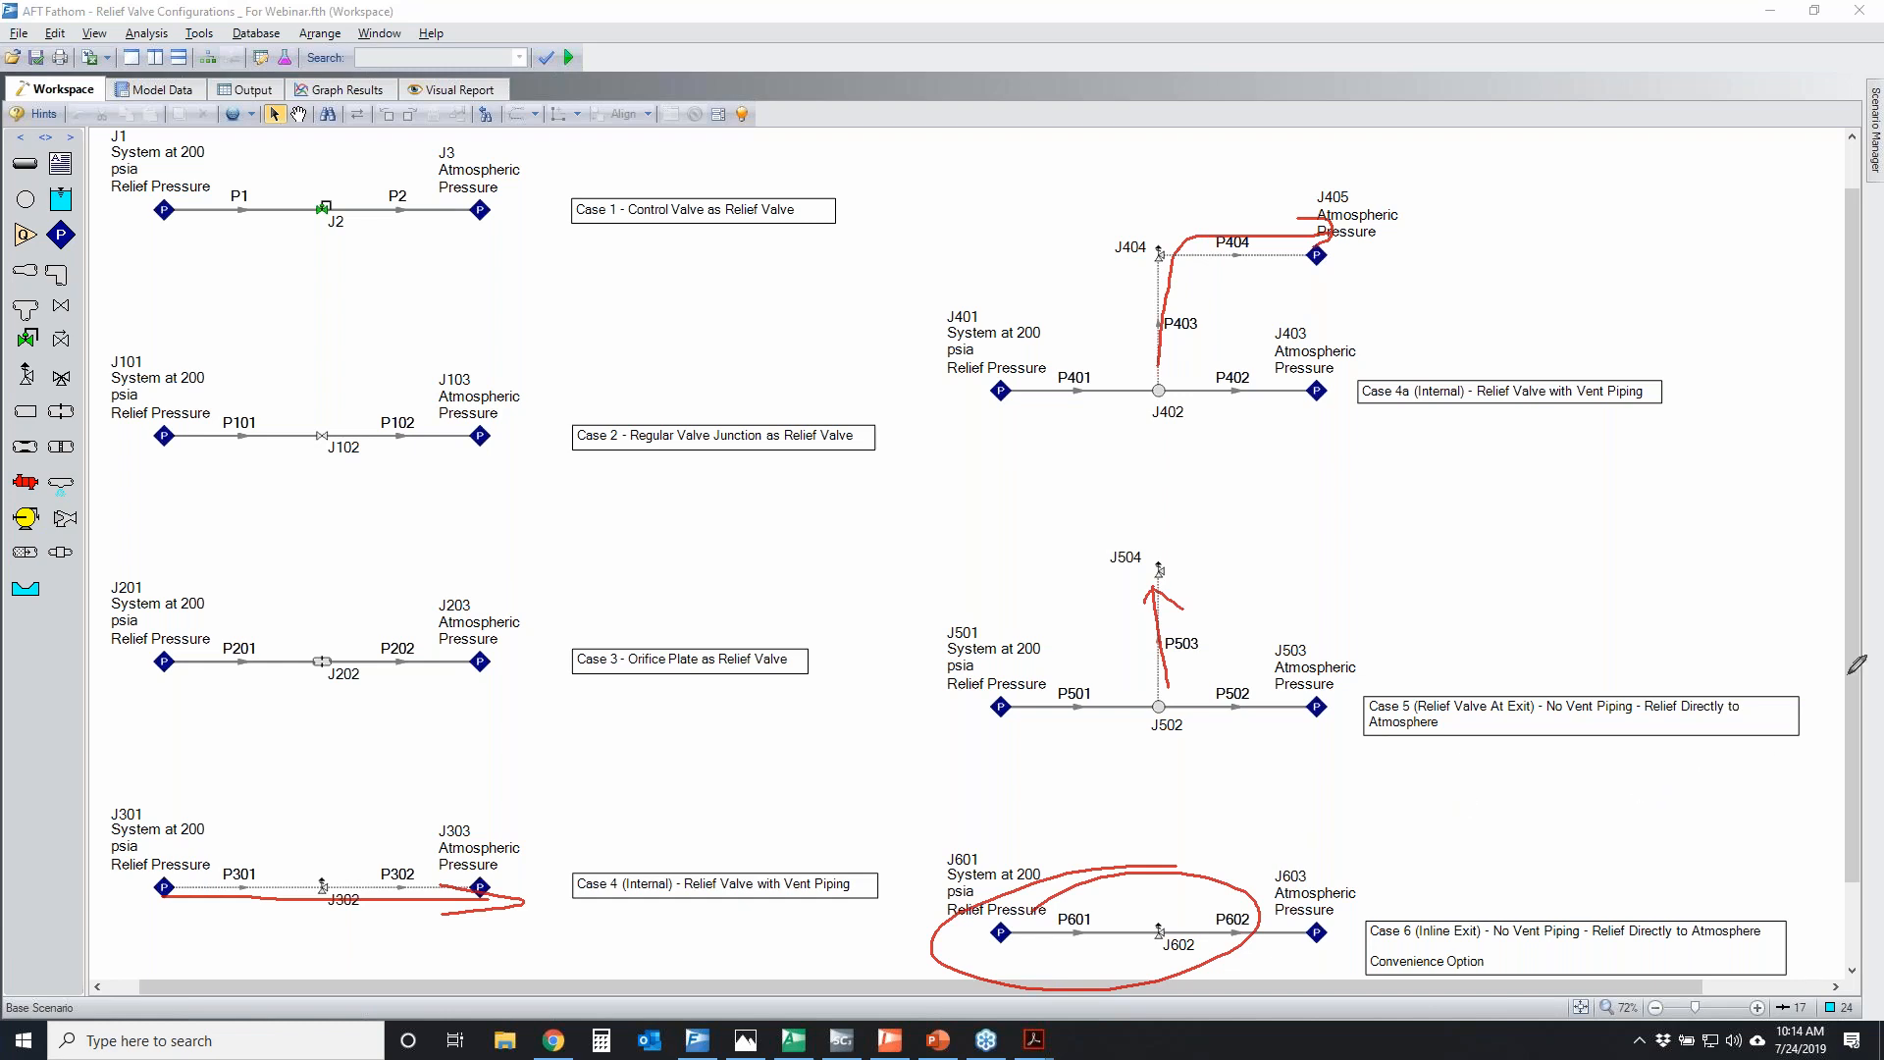
{"action": "key", "text": "Escape"}
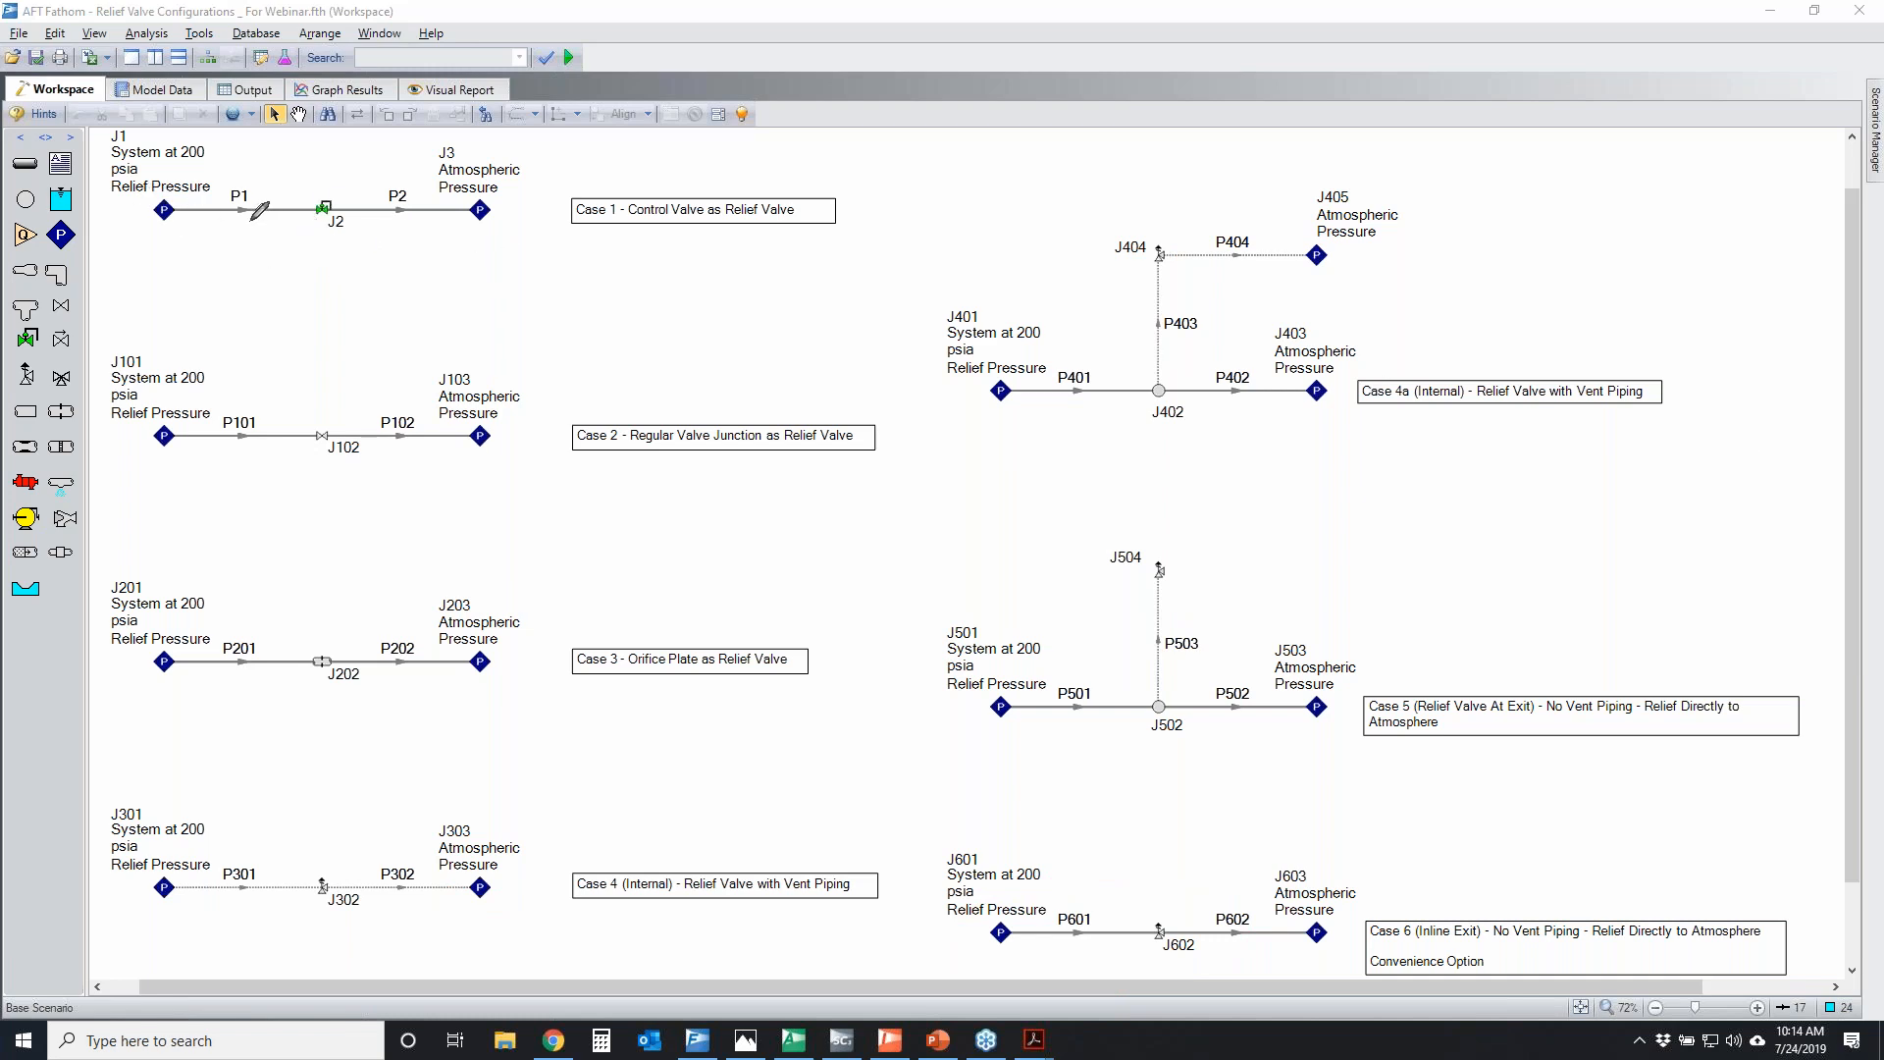
Temporarily circle the 200 psia relief pressure junction of every case, plus relief valves J302 and J404, and clear the marks
{"action": "mouse_move", "coordinate": [98, 147]}
{"action": "left_mouse_down"}
{"action": "mouse_move", "coordinate": [257, 174]}
{"action": "mouse_move", "coordinate": [104, 178]}
{"action": "mouse_move", "coordinate": [180, 221]}
{"action": "mouse_move", "coordinate": [125, 194]}
{"action": "left_mouse_up"}
{"action": "left_click_drag", "start_coordinate": [148, 415], "coordinate": [168, 428]}
{"action": "mouse_move", "coordinate": [156, 644]}
{"action": "left_mouse_down"}
{"action": "mouse_move", "coordinate": [194, 677]}
{"action": "mouse_move", "coordinate": [142, 648]}
{"action": "left_mouse_up"}
{"action": "mouse_move", "coordinate": [173, 861]}
{"action": "left_mouse_down"}
{"action": "mouse_move", "coordinate": [137, 901]}
{"action": "mouse_move", "coordinate": [155, 865]}
{"action": "left_mouse_up"}
{"action": "mouse_move", "coordinate": [989, 379]}
{"action": "left_mouse_down"}
{"action": "mouse_move", "coordinate": [969, 393]}
{"action": "mouse_move", "coordinate": [1008, 403]}
{"action": "left_mouse_up"}
{"action": "left_click_drag", "start_coordinate": [1021, 677], "coordinate": [969, 679]}
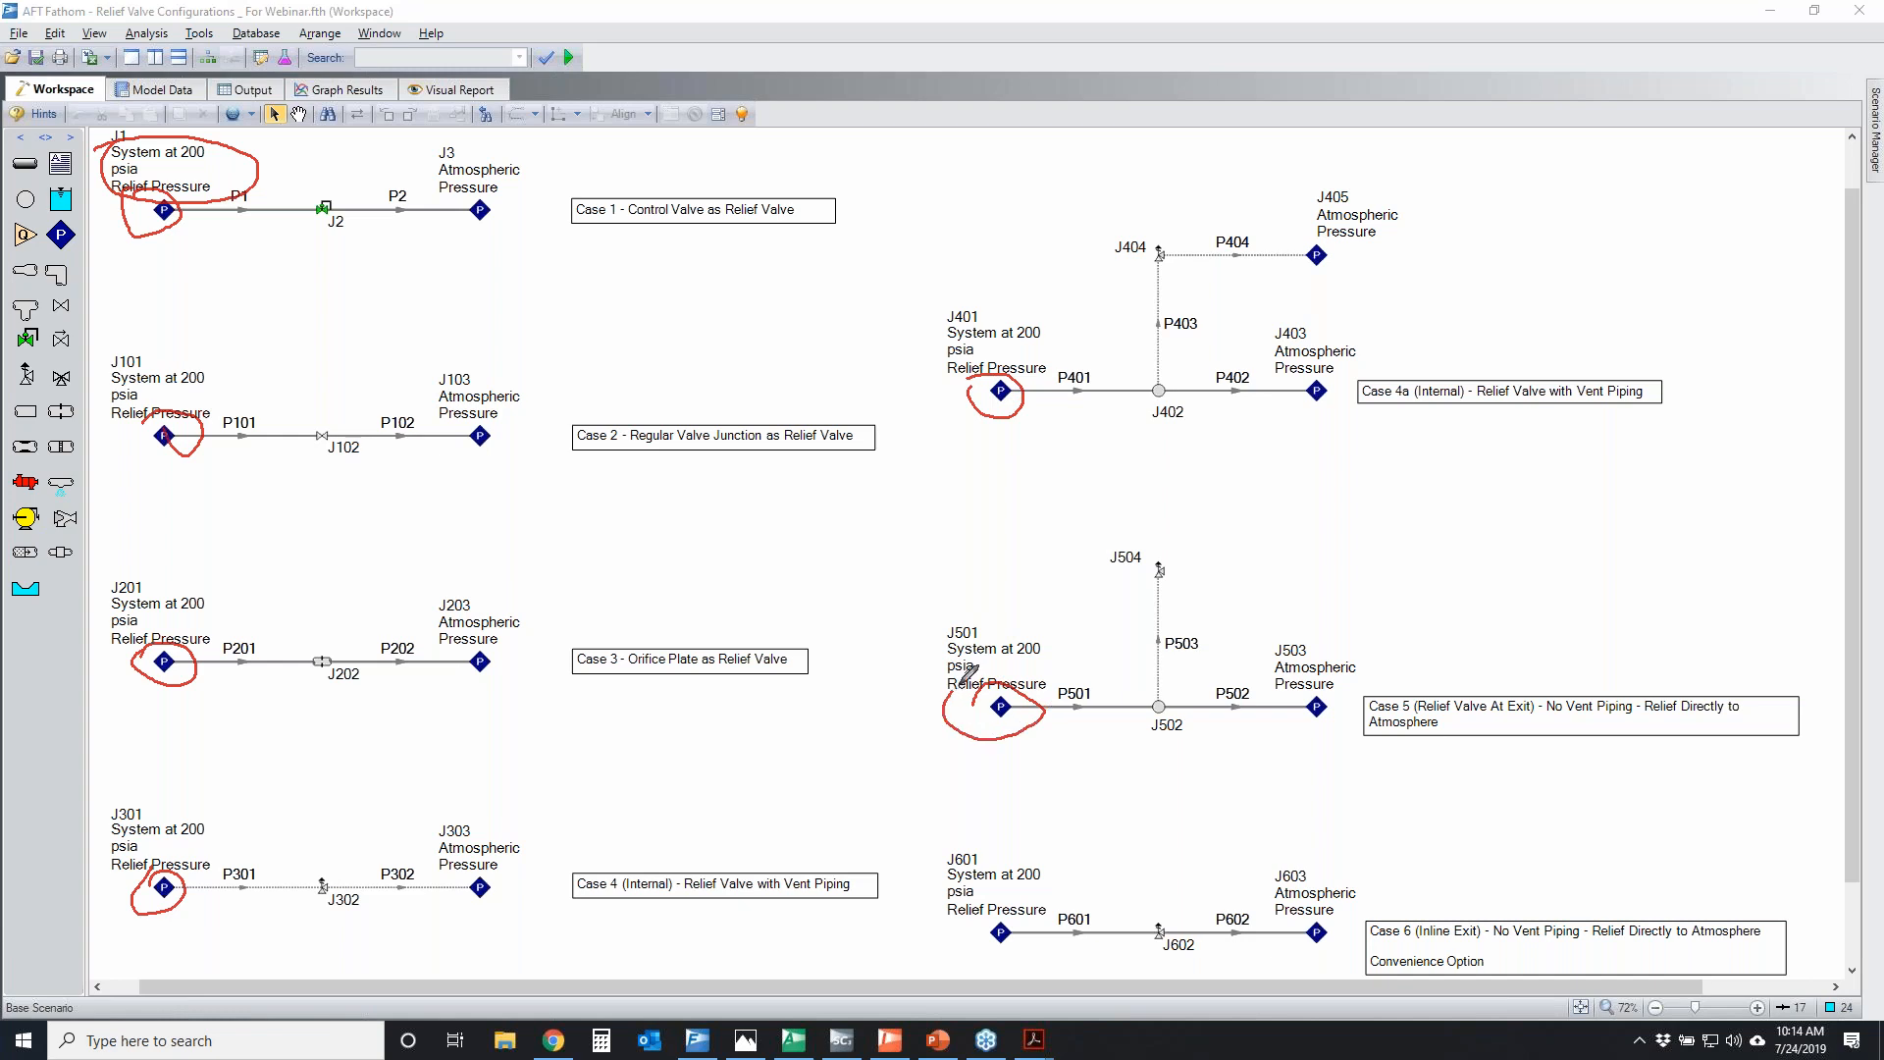
{"action": "left_click_drag", "start_coordinate": [1000, 902], "coordinate": [971, 927]}
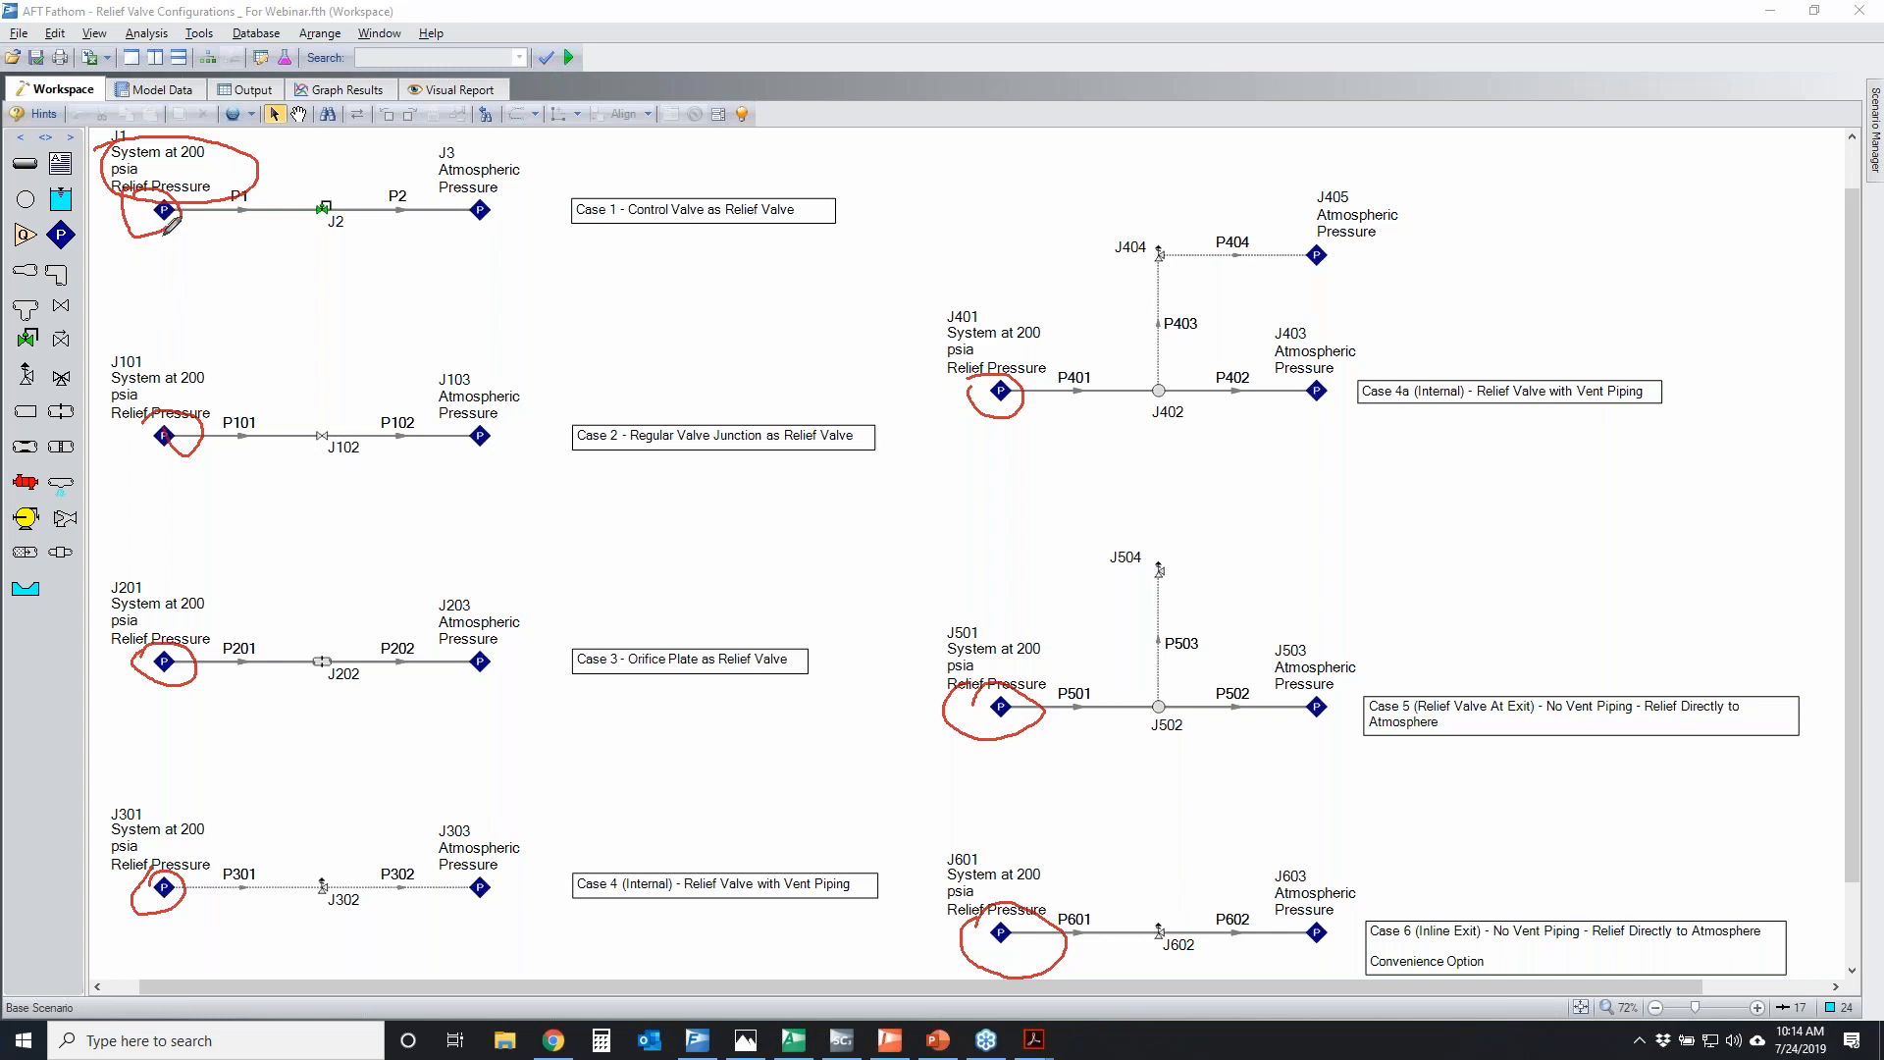
{"action": "mouse_move", "coordinate": [304, 855]}
{"action": "left_mouse_down"}
{"action": "mouse_move", "coordinate": [314, 897]}
{"action": "mouse_move", "coordinate": [356, 873]}
{"action": "mouse_move", "coordinate": [329, 856]}
{"action": "left_mouse_up"}
{"action": "left_click_drag", "start_coordinate": [1152, 235], "coordinate": [1167, 224]}
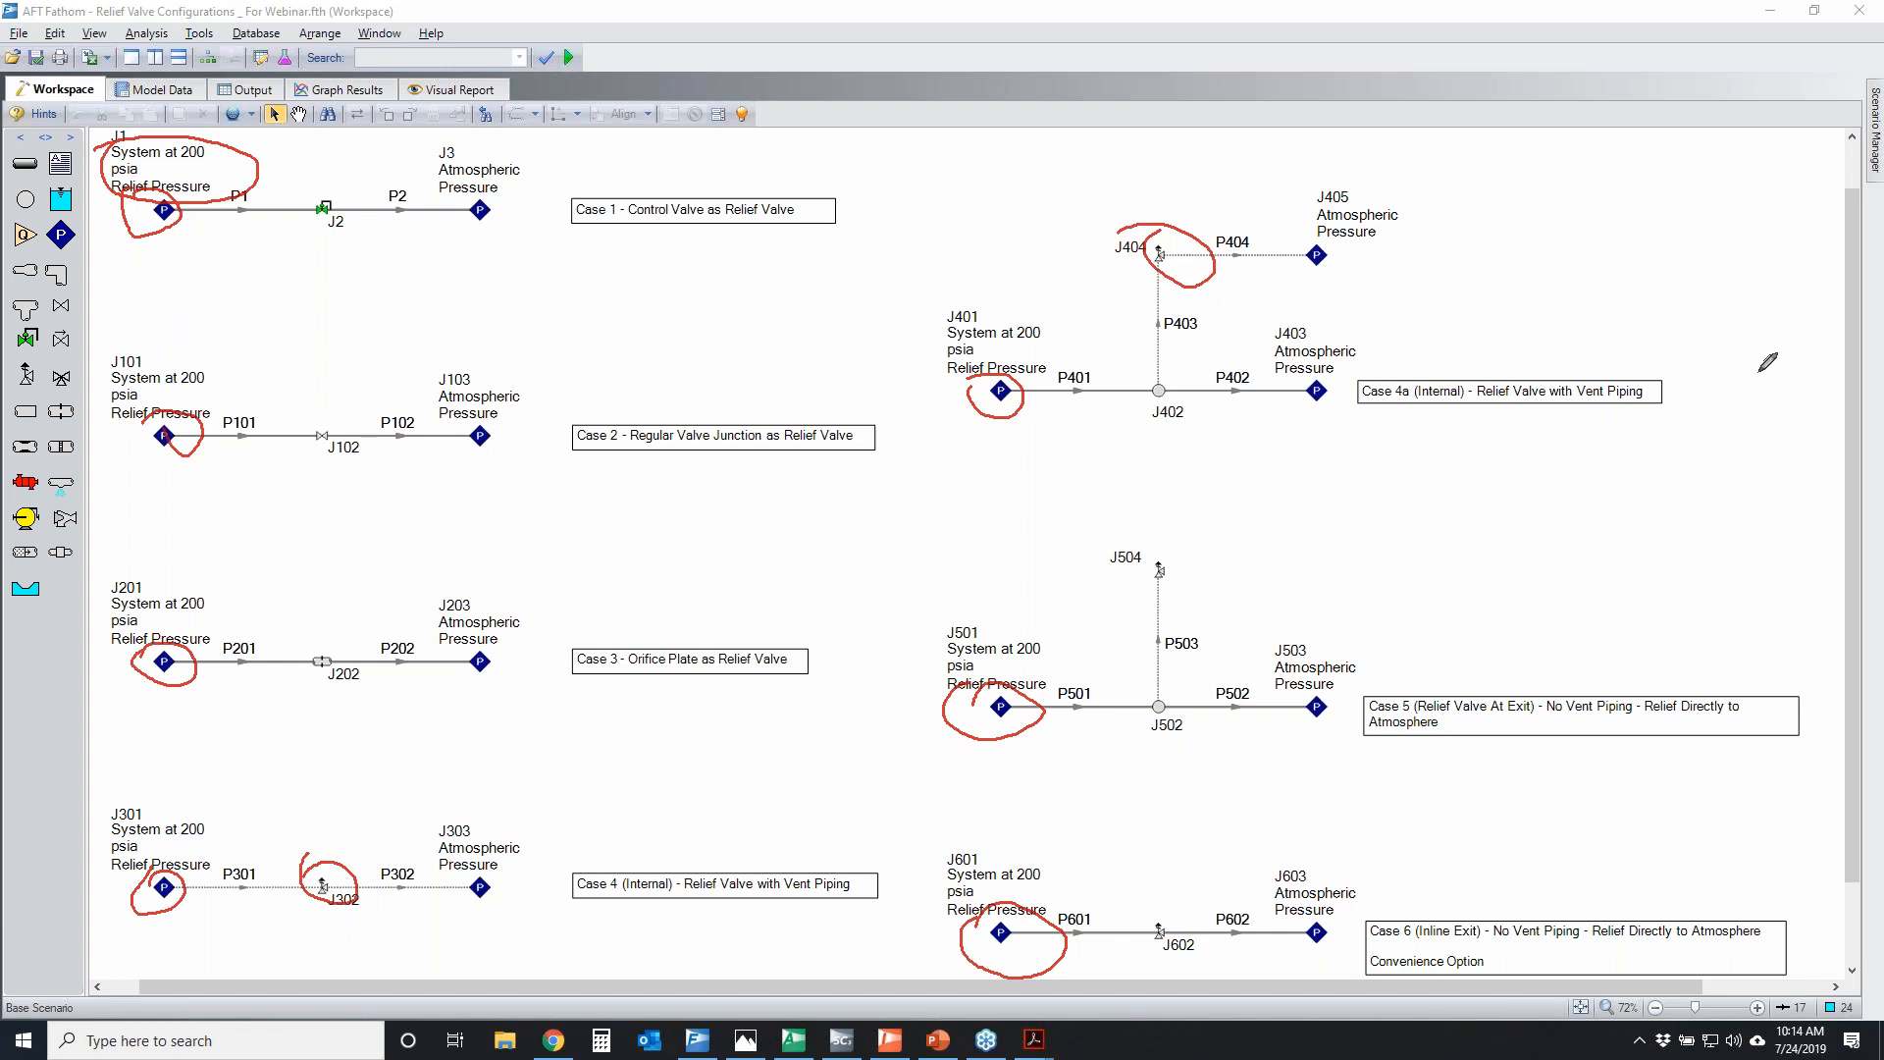
{"action": "key", "text": "Escape"}
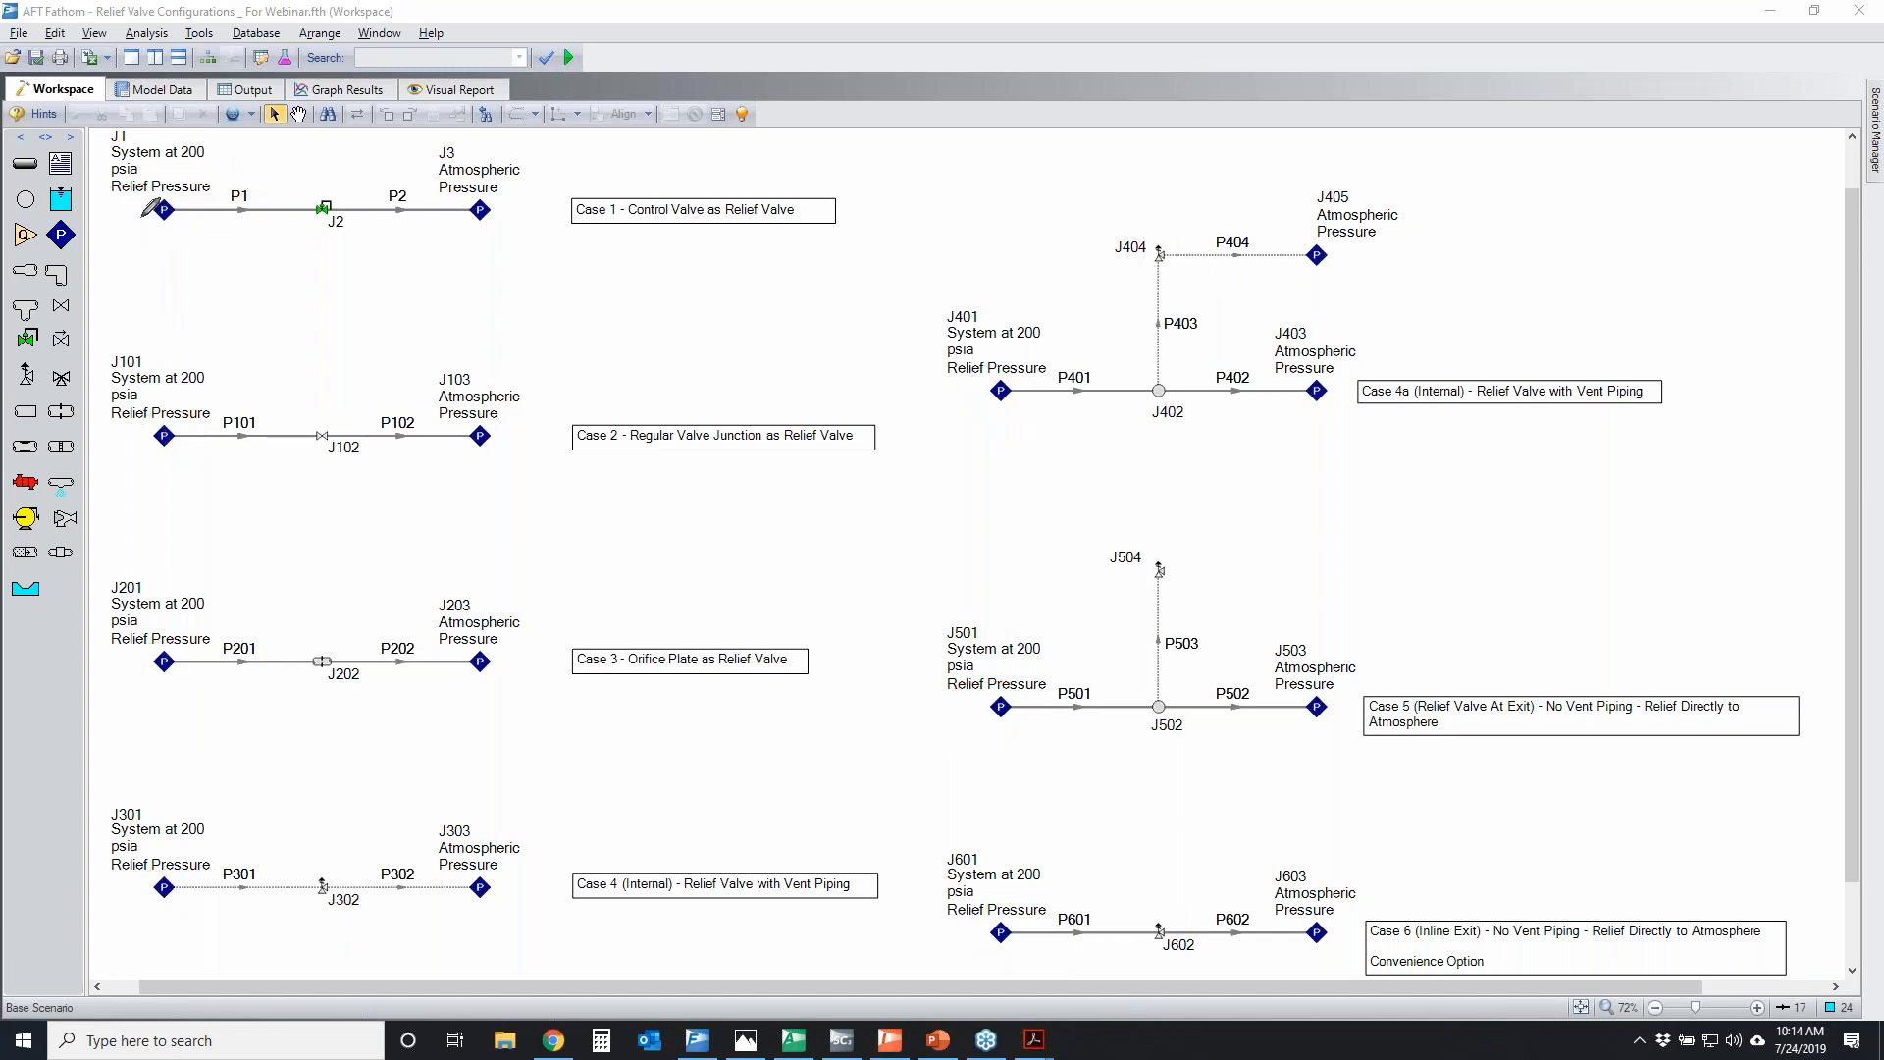
Temporarily circle inlet junctions J1, J101 and J201, draw arrows leading away from J1 and J101, and clear the marks
{"action": "mouse_move", "coordinate": [184, 174]}
{"action": "left_mouse_down"}
{"action": "mouse_move", "coordinate": [125, 191]}
{"action": "mouse_move", "coordinate": [175, 179]}
{"action": "left_mouse_up"}
{"action": "mouse_move", "coordinate": [157, 410]}
{"action": "left_mouse_down"}
{"action": "mouse_move", "coordinate": [133, 449]}
{"action": "mouse_move", "coordinate": [201, 430]}
{"action": "mouse_move", "coordinate": [134, 459]}
{"action": "left_mouse_up"}
{"action": "mouse_move", "coordinate": [166, 638]}
{"action": "left_mouse_down"}
{"action": "mouse_move", "coordinate": [201, 653]}
{"action": "mouse_move", "coordinate": [142, 677]}
{"action": "mouse_move", "coordinate": [143, 644]}
{"action": "left_mouse_up"}
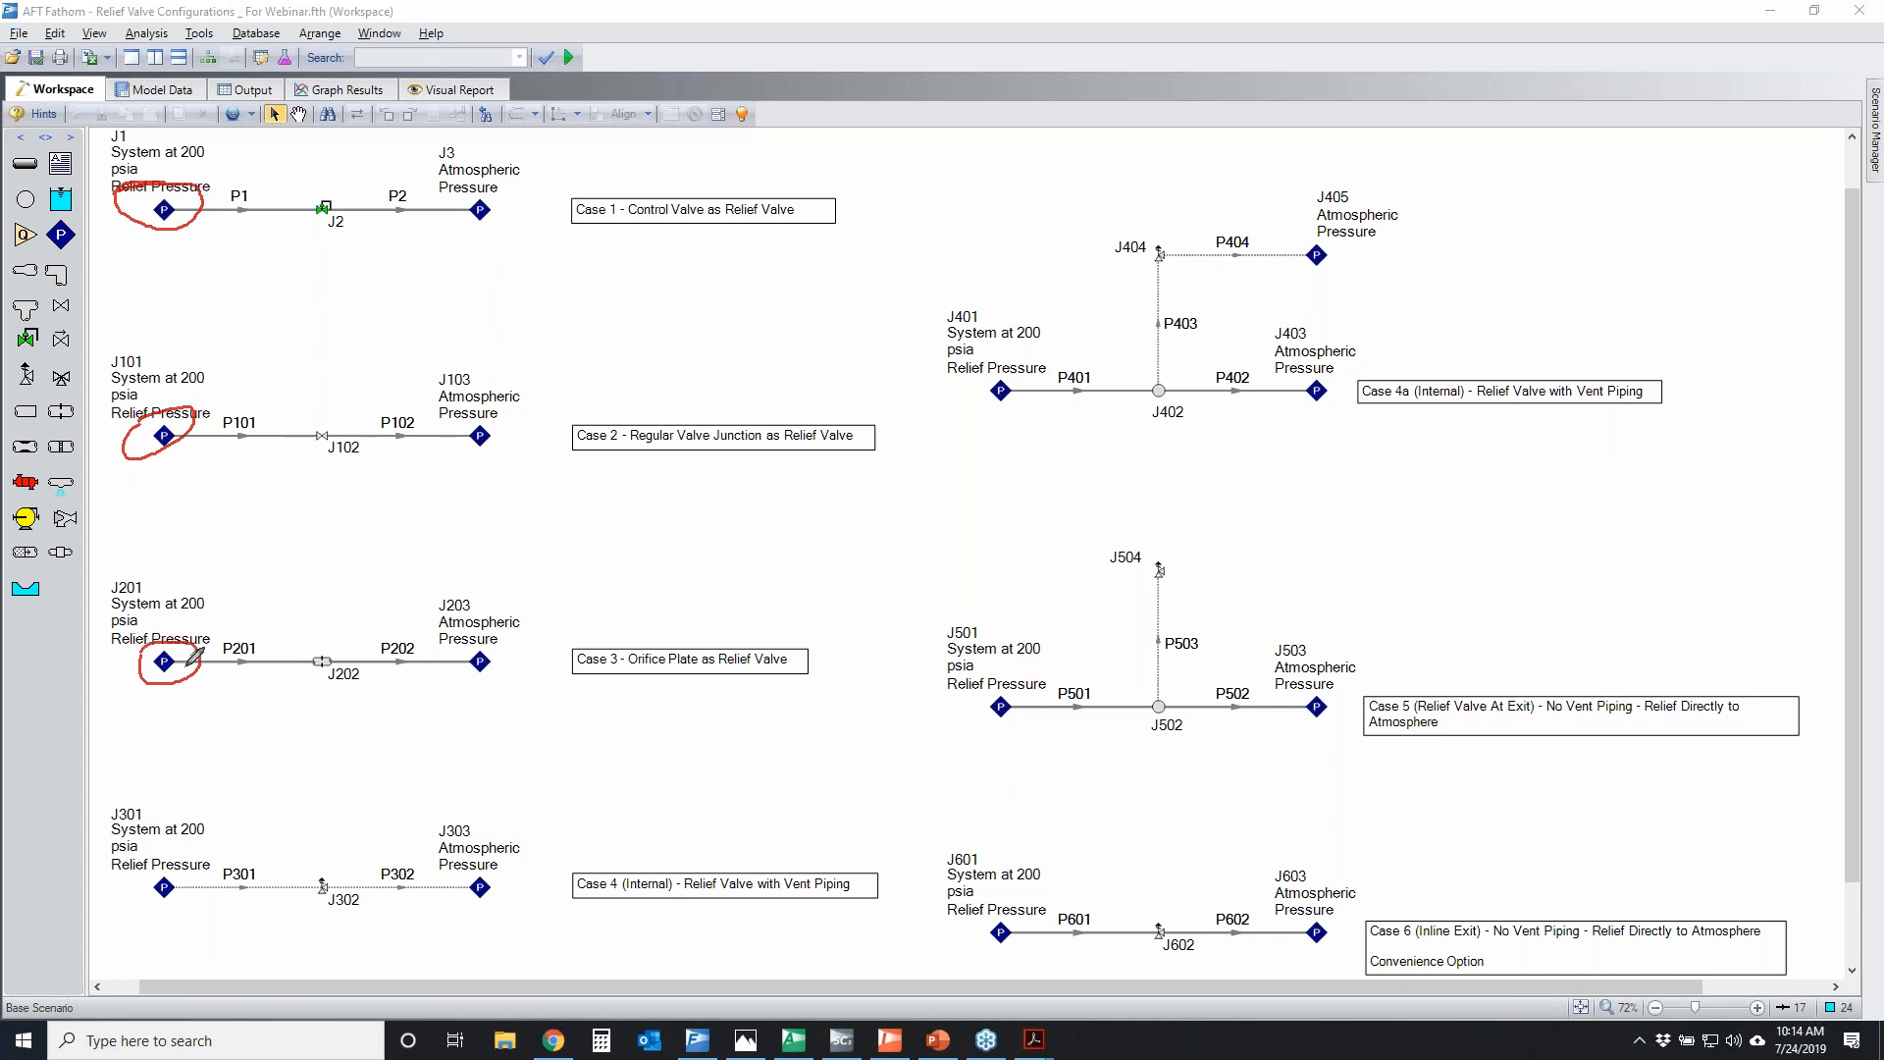
{"action": "mouse_move", "coordinate": [157, 226]}
{"action": "left_mouse_down"}
{"action": "mouse_move", "coordinate": [44, 277]}
{"action": "mouse_move", "coordinate": [79, 280]}
{"action": "left_mouse_up"}
{"action": "mouse_move", "coordinate": [149, 457]}
{"action": "left_mouse_down"}
{"action": "mouse_move", "coordinate": [49, 469]}
{"action": "mouse_move", "coordinate": [91, 495]}
{"action": "left_mouse_up"}
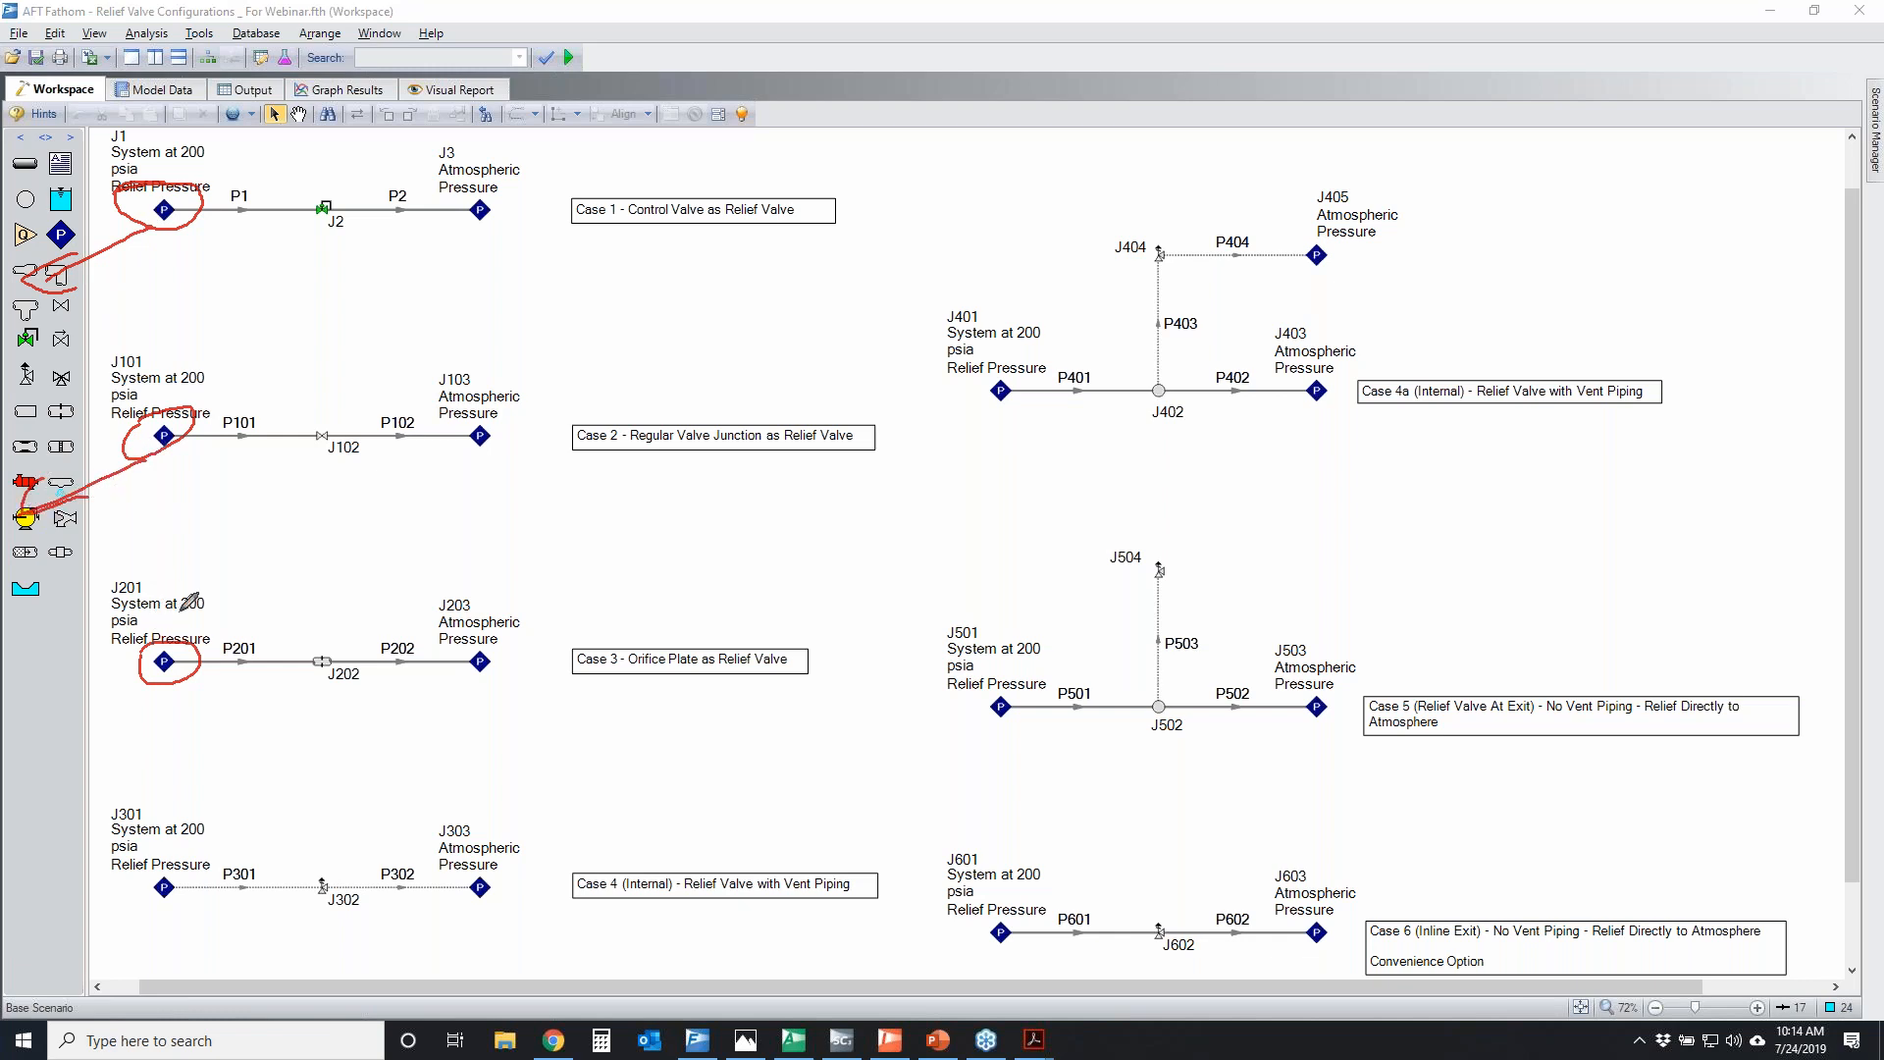
{"action": "mouse_move", "coordinate": [148, 416]}
{"action": "left_mouse_down"}
{"action": "mouse_move", "coordinate": [186, 436]}
{"action": "mouse_move", "coordinate": [171, 430]}
{"action": "left_mouse_up"}
{"action": "right_click", "coordinate": [1695, 383]}
Temporarily loop the Case 4a system, mark the flow from J401 to J403 with both end junctions circled, and clear the marks
{"action": "mouse_move", "coordinate": [949, 226]}
{"action": "left_mouse_down"}
{"action": "mouse_move", "coordinate": [1467, 253]}
{"action": "mouse_move", "coordinate": [1165, 164]}
{"action": "mouse_move", "coordinate": [1372, 189]}
{"action": "left_mouse_up"}
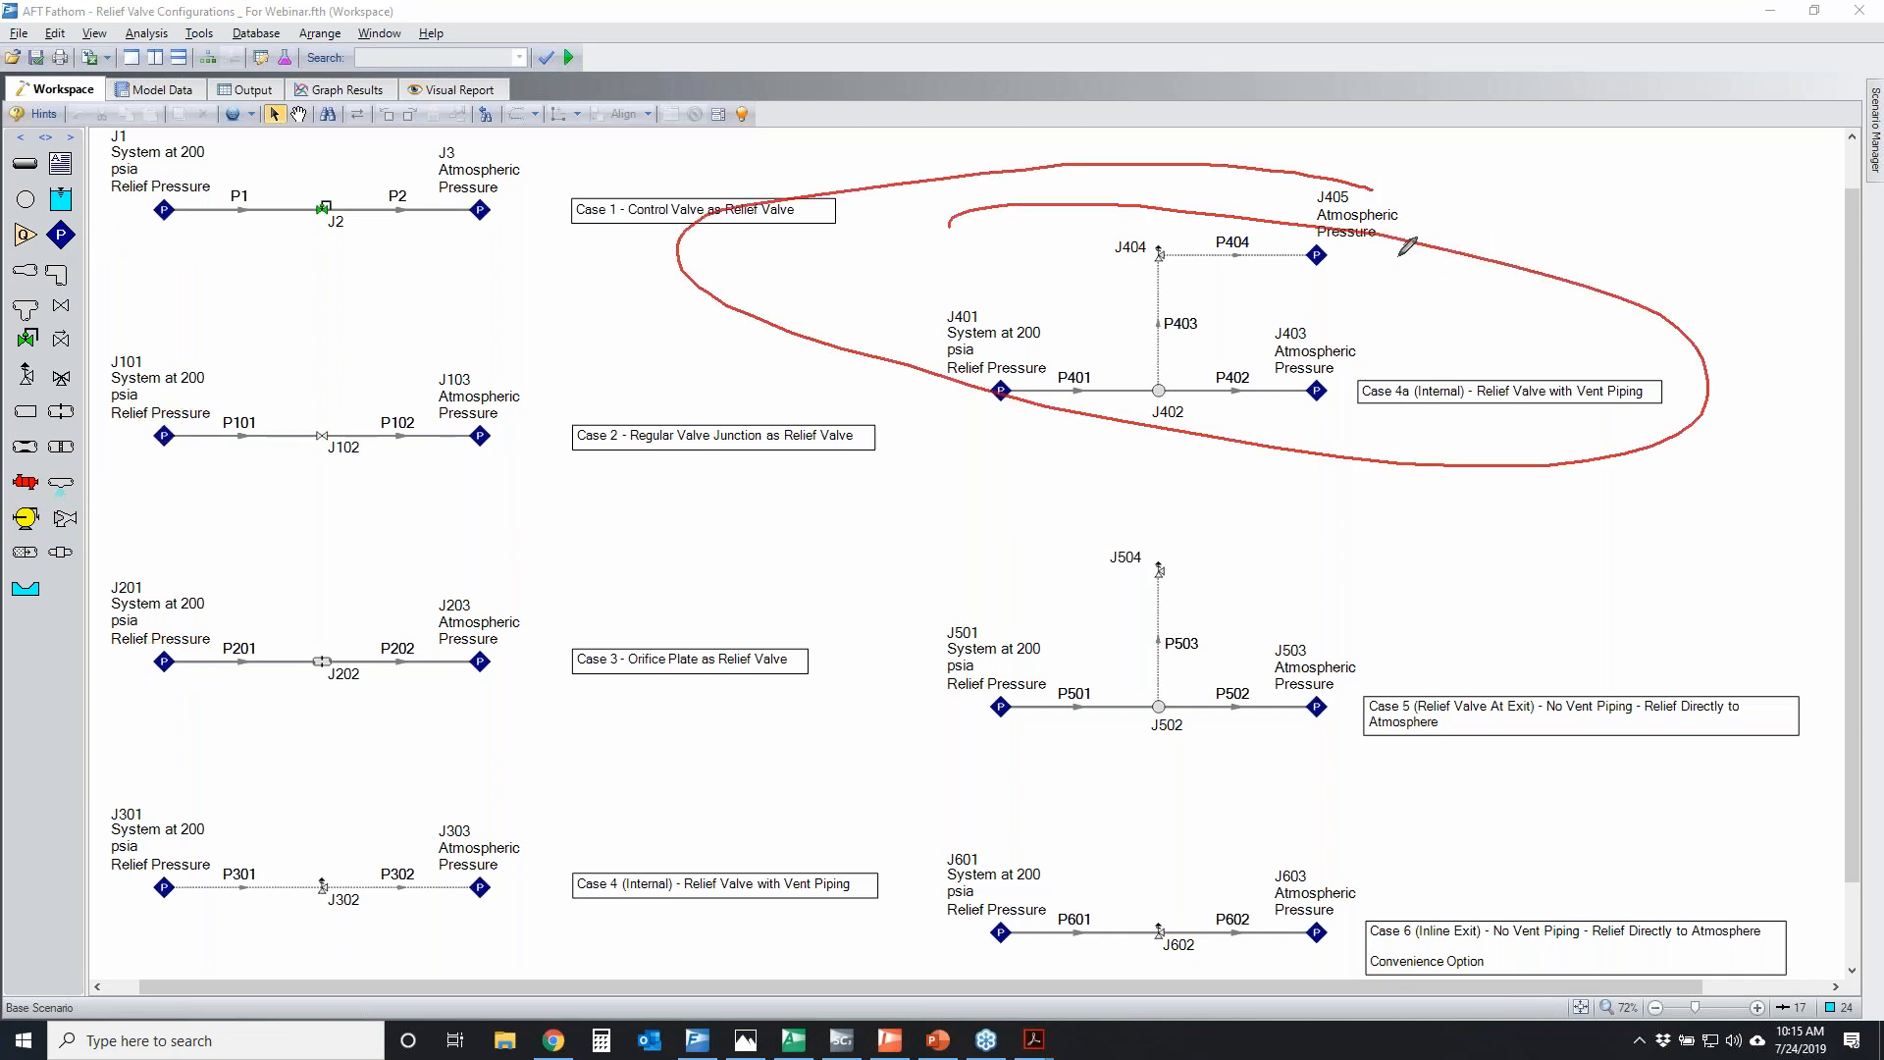
{"action": "right_click", "coordinate": [1800, 413]}
{"action": "mouse_move", "coordinate": [959, 382]}
{"action": "left_mouse_down"}
{"action": "mouse_move", "coordinate": [974, 362]}
{"action": "mouse_move", "coordinate": [949, 367]}
{"action": "mouse_move", "coordinate": [1021, 346]}
{"action": "left_mouse_up"}
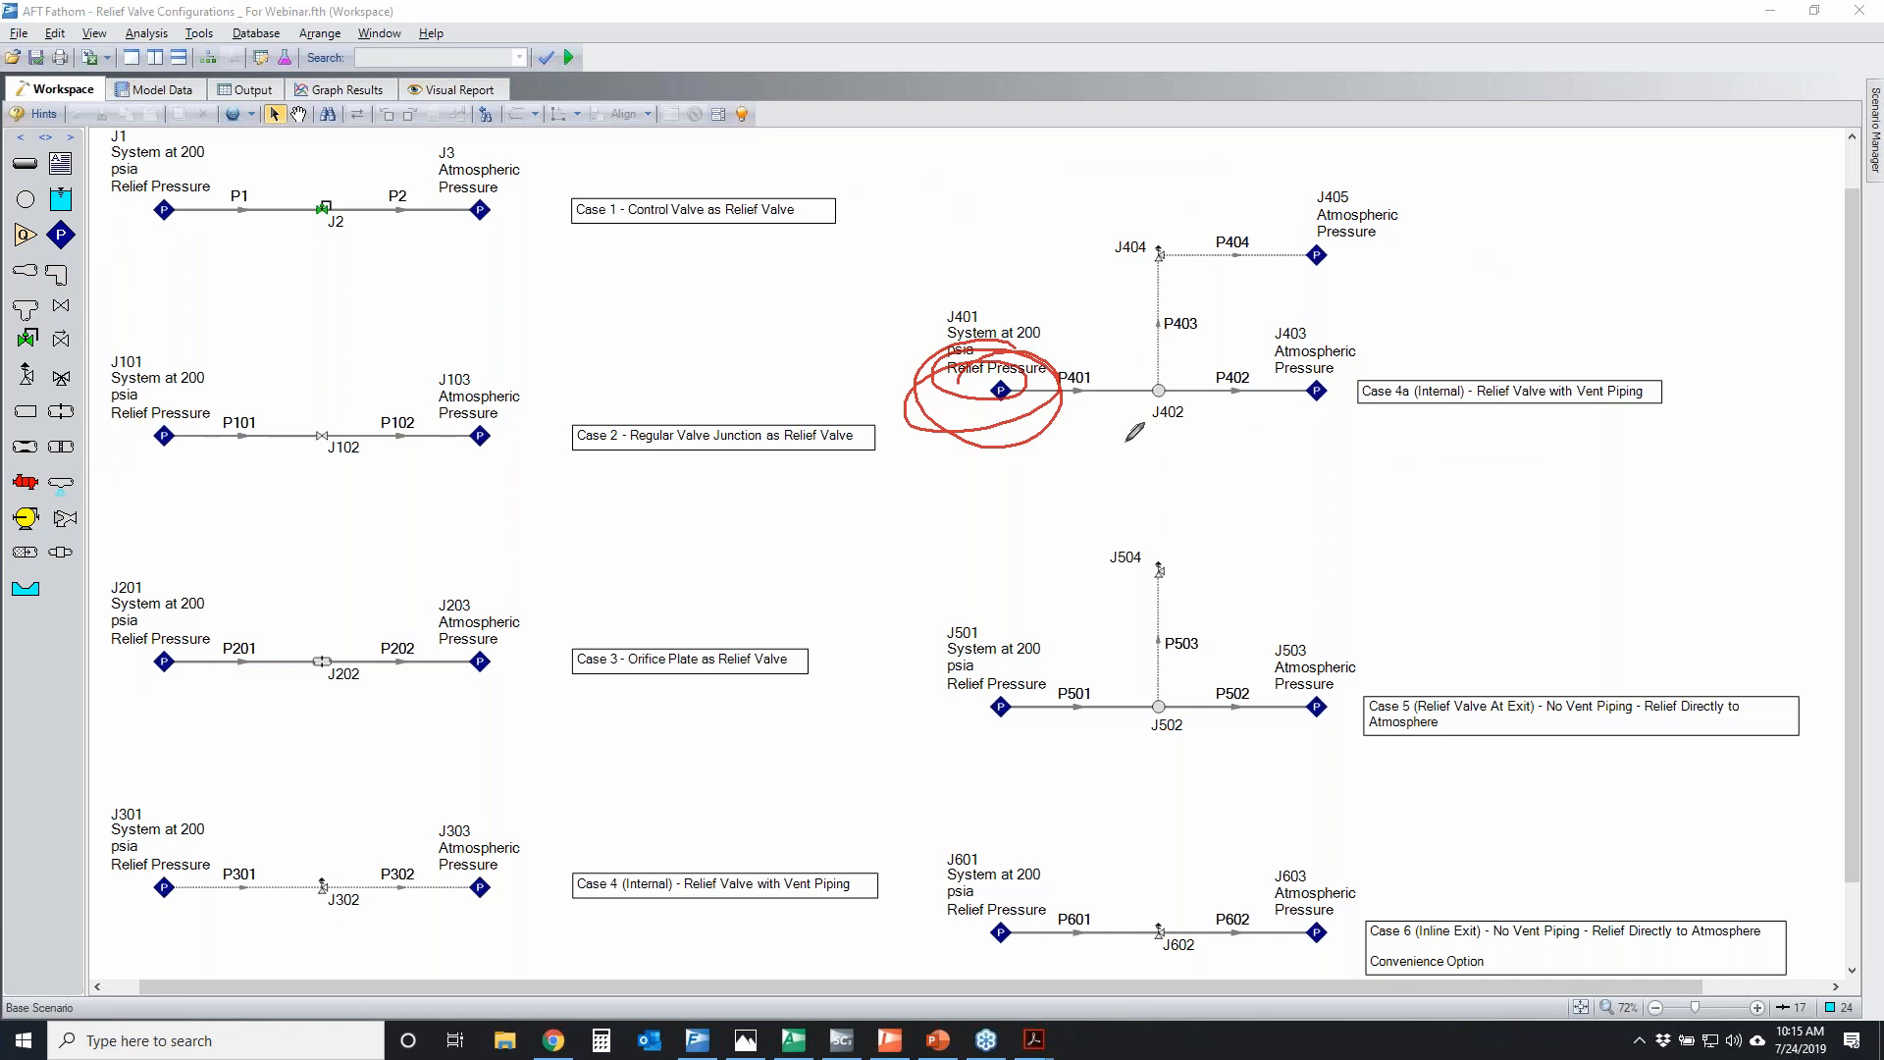
{"action": "mouse_move", "coordinate": [1076, 389]}
{"action": "left_mouse_down"}
{"action": "mouse_move", "coordinate": [1398, 373]}
{"action": "mouse_move", "coordinate": [1346, 413]}
{"action": "left_mouse_up"}
{"action": "mouse_move", "coordinate": [1276, 338]}
{"action": "left_mouse_down"}
{"action": "mouse_move", "coordinate": [1383, 330]}
{"action": "mouse_move", "coordinate": [1321, 294]}
{"action": "mouse_move", "coordinate": [1291, 332]}
{"action": "mouse_move", "coordinate": [1369, 343]}
{"action": "mouse_move", "coordinate": [1241, 338]}
{"action": "mouse_move", "coordinate": [1364, 312]}
{"action": "left_mouse_up"}
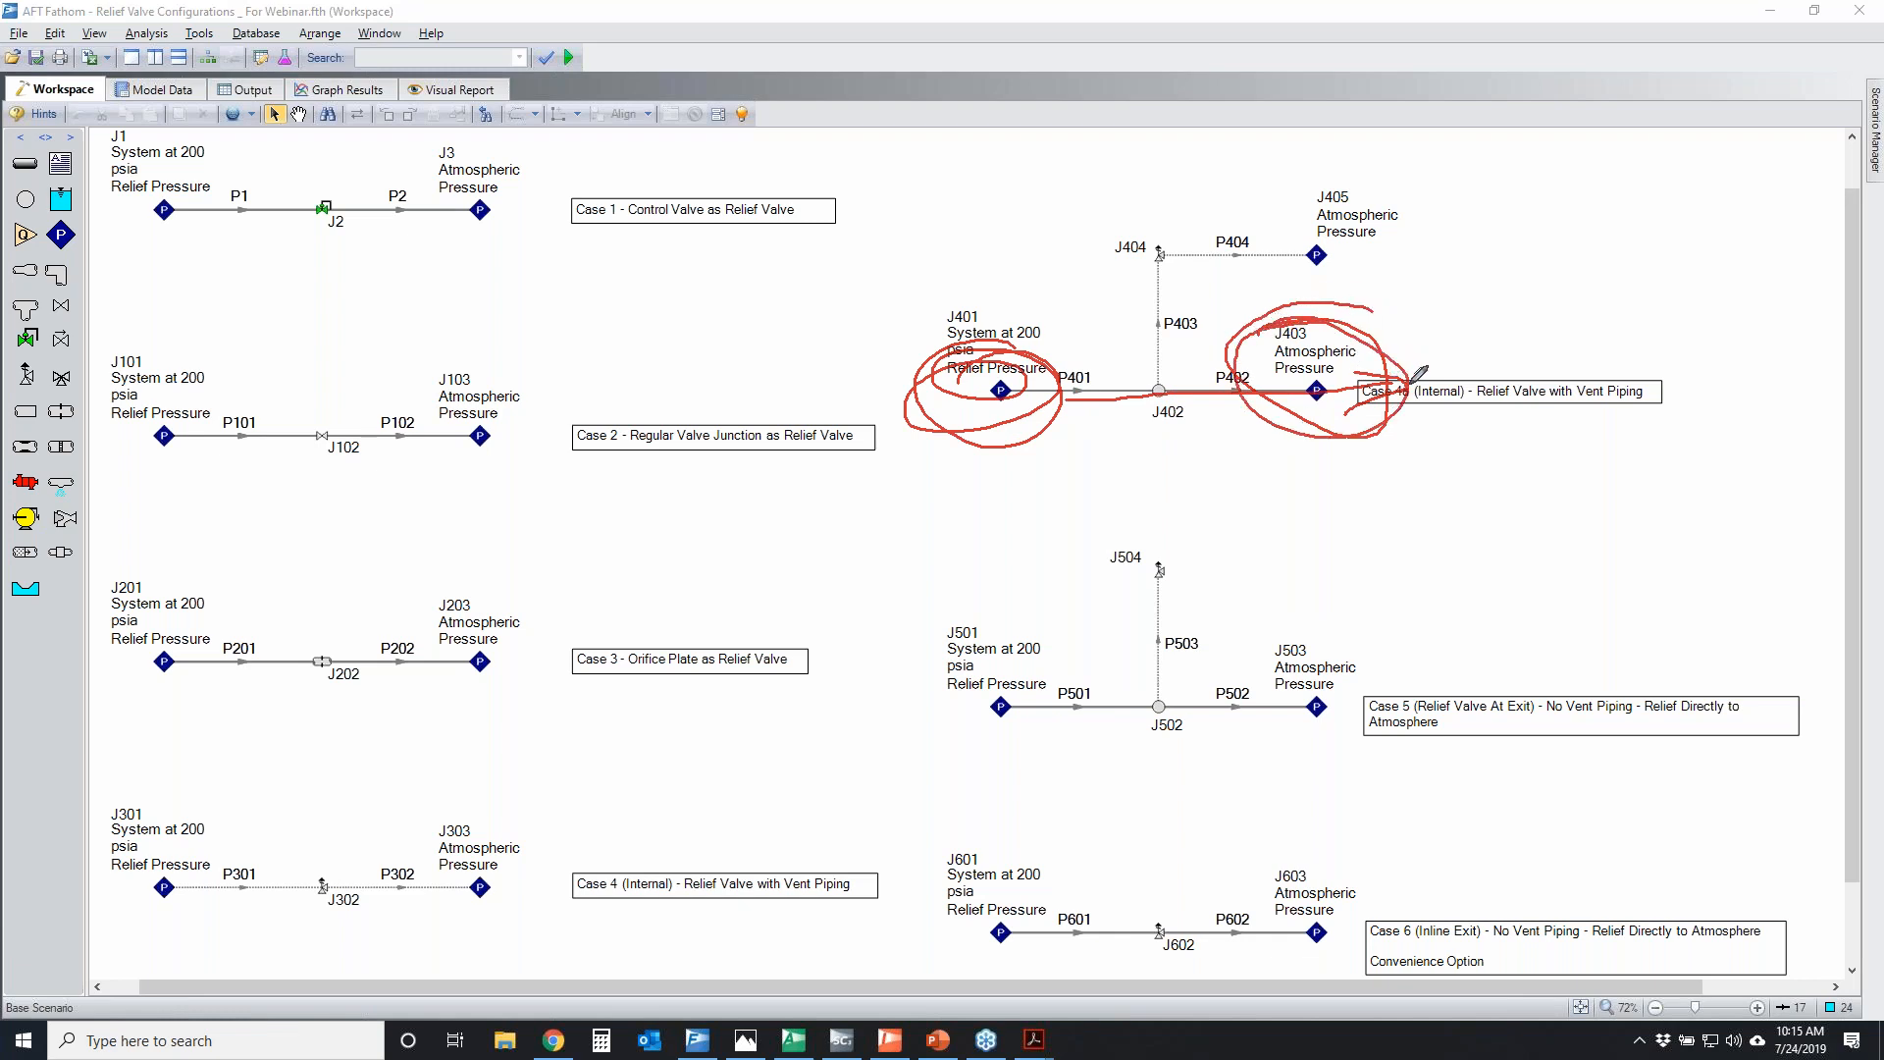
{"action": "right_click", "coordinate": [1720, 471]}
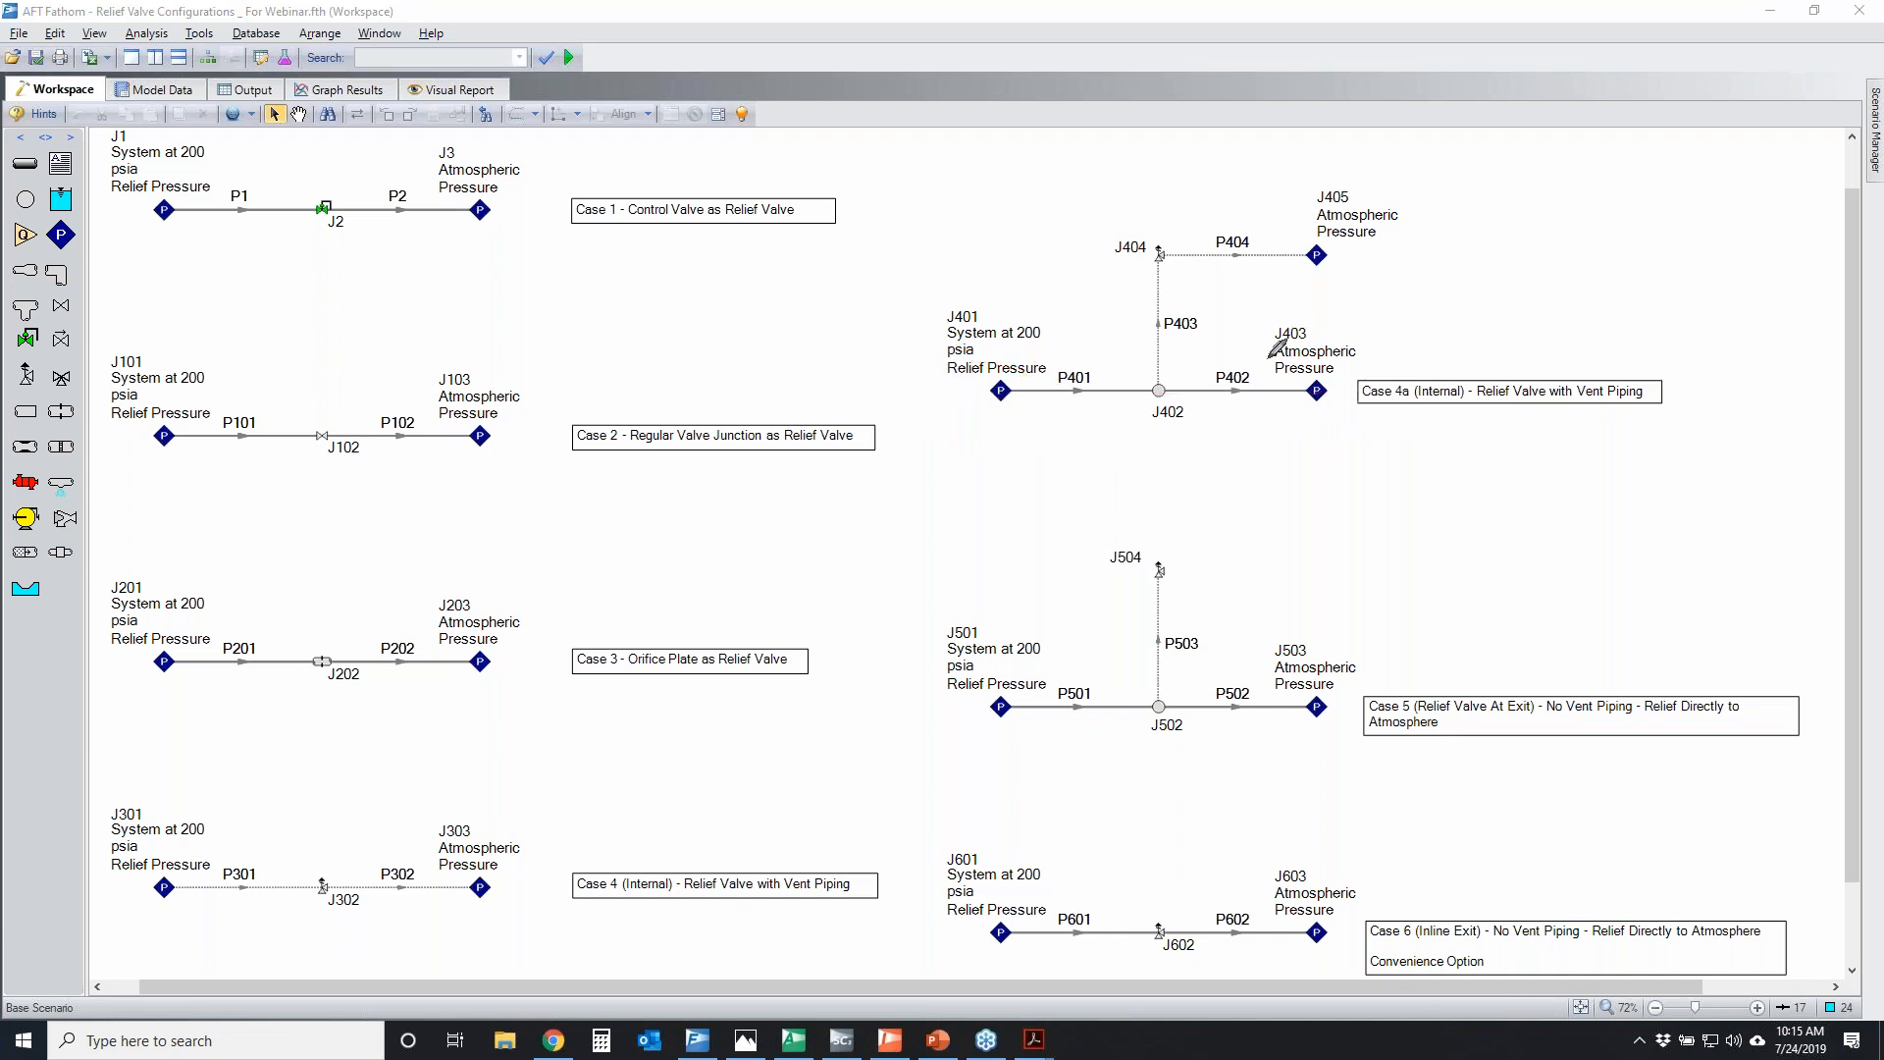
Sketch a return loop from J403 to J401, circle J402 and J404, and trace the vent path past J405
{"action": "mouse_move", "coordinate": [1318, 393]}
{"action": "left_mouse_down"}
{"action": "mouse_move", "coordinate": [1360, 394]}
{"action": "mouse_move", "coordinate": [1159, 569]}
{"action": "mouse_move", "coordinate": [861, 397]}
{"action": "mouse_move", "coordinate": [1006, 388]}
{"action": "left_mouse_up"}
{"action": "mouse_move", "coordinate": [1359, 410]}
{"action": "left_mouse_down"}
{"action": "mouse_move", "coordinate": [1354, 526]}
{"action": "mouse_move", "coordinate": [846, 501]}
{"action": "mouse_move", "coordinate": [922, 417]}
{"action": "mouse_move", "coordinate": [1002, 398]}
{"action": "left_mouse_up"}
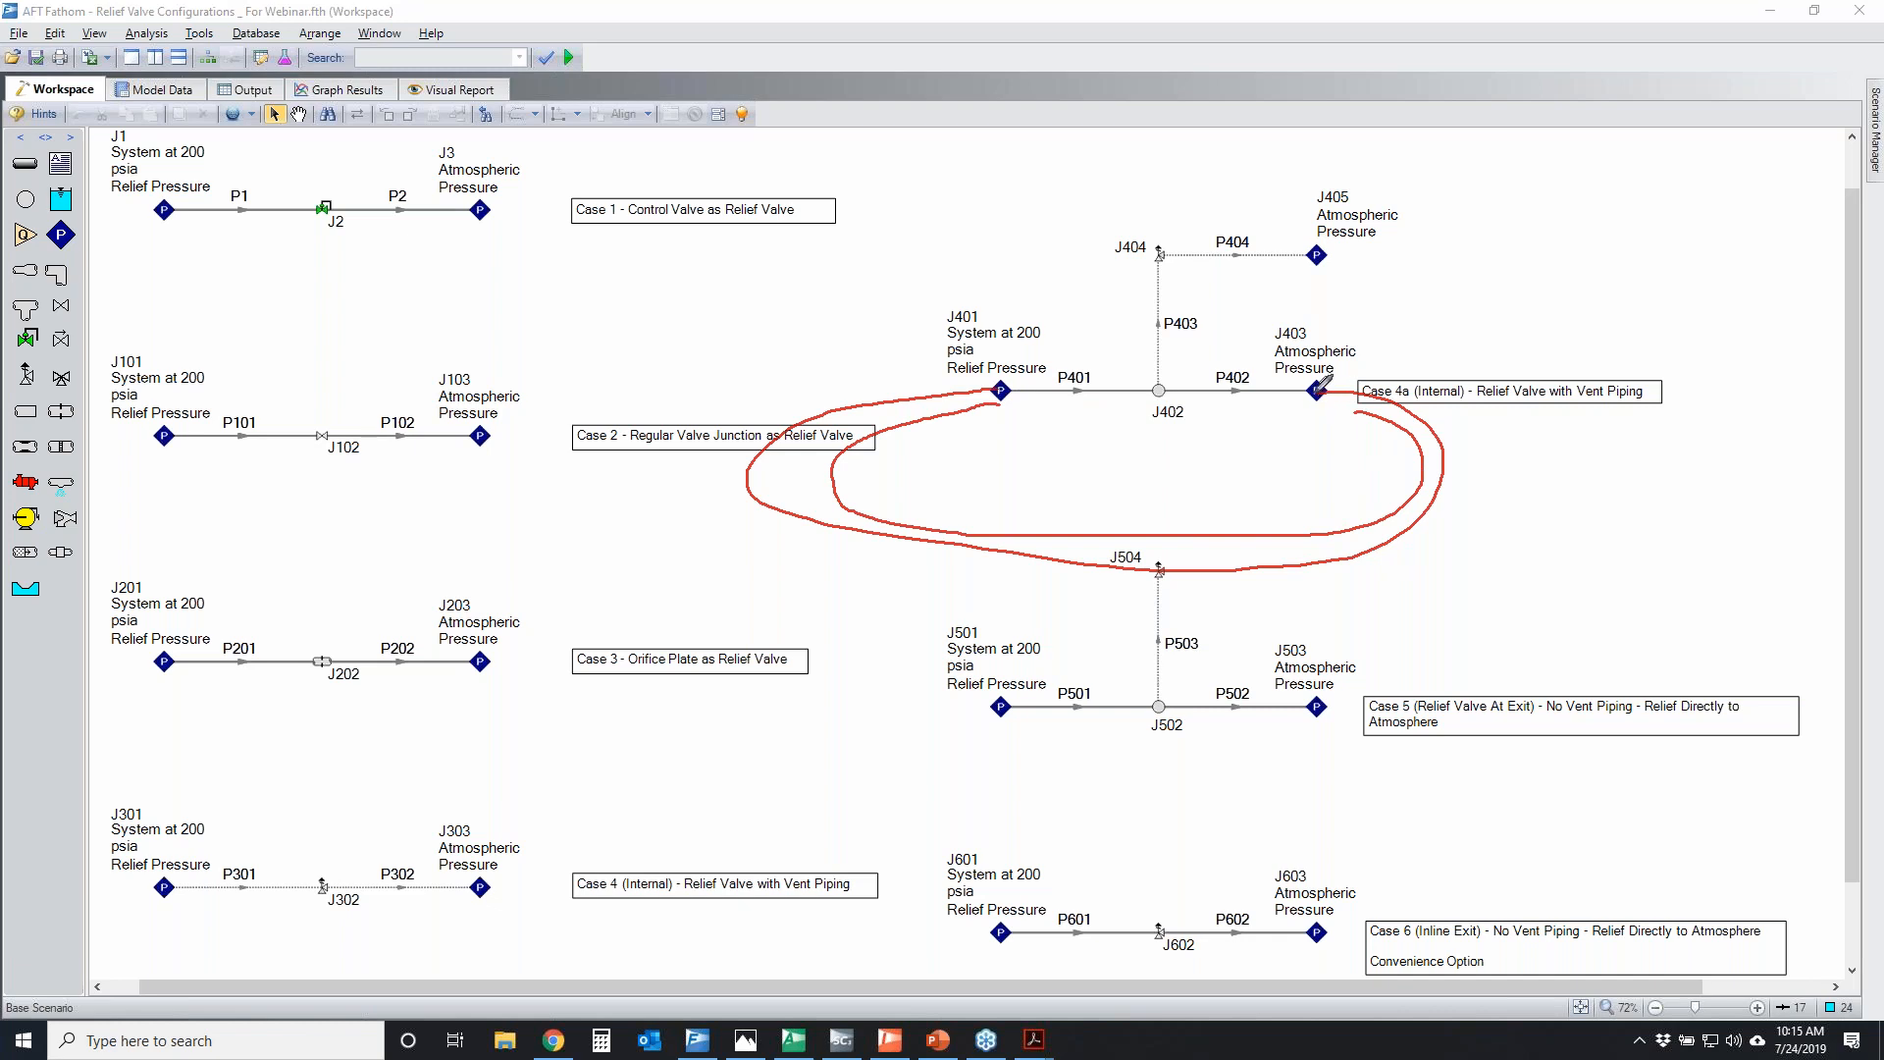
{"action": "mouse_move", "coordinate": [1158, 373]}
{"action": "left_mouse_down"}
{"action": "mouse_move", "coordinate": [1142, 392]}
{"action": "mouse_move", "coordinate": [1167, 376]}
{"action": "left_mouse_up"}
{"action": "left_click_drag", "start_coordinate": [1148, 237], "coordinate": [1183, 245]}
{"action": "mouse_move", "coordinate": [1164, 376]}
{"action": "left_mouse_down"}
{"action": "mouse_move", "coordinate": [1160, 271]}
{"action": "mouse_move", "coordinate": [1369, 263]}
{"action": "left_mouse_up"}
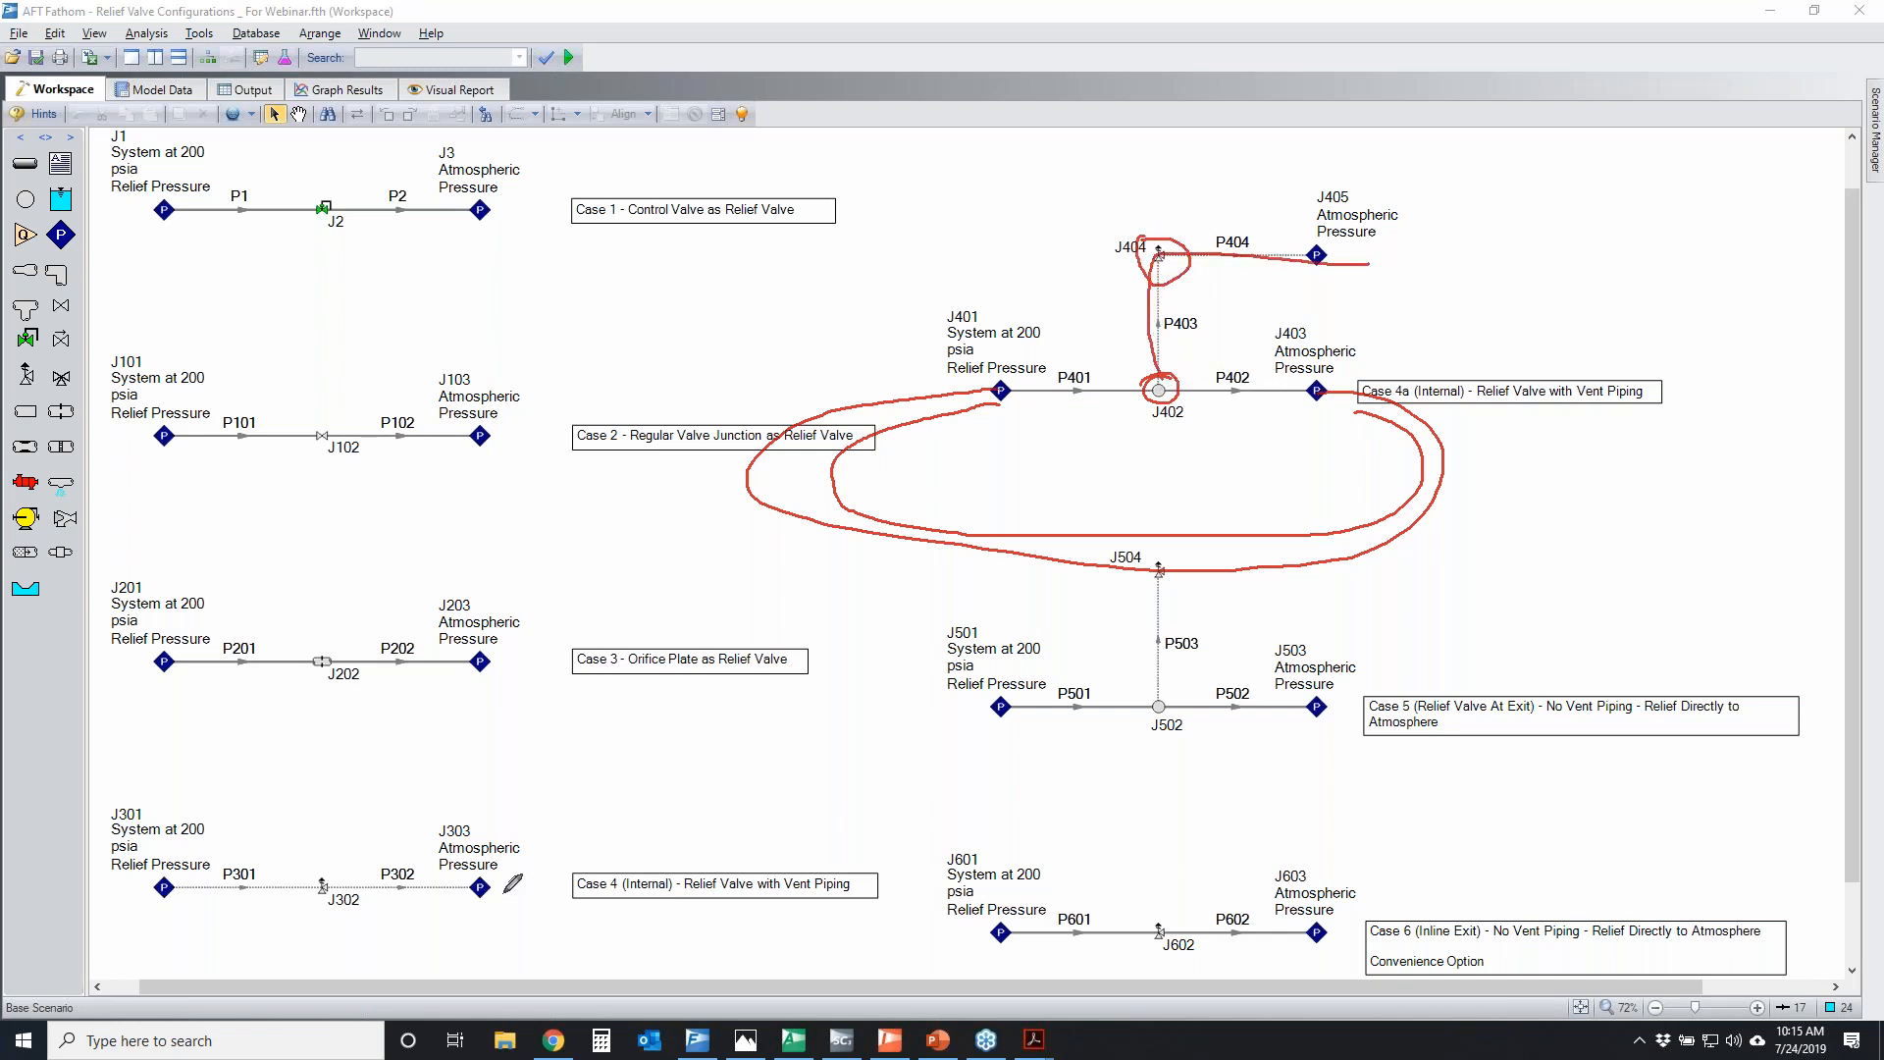
Circle the lines of Cases 4, 3, 2 and 1 in turn, and clear all marks from the workspace
{"action": "mouse_move", "coordinate": [208, 855]}
{"action": "left_mouse_down"}
{"action": "mouse_move", "coordinate": [481, 858]}
{"action": "mouse_move", "coordinate": [206, 856]}
{"action": "left_mouse_up"}
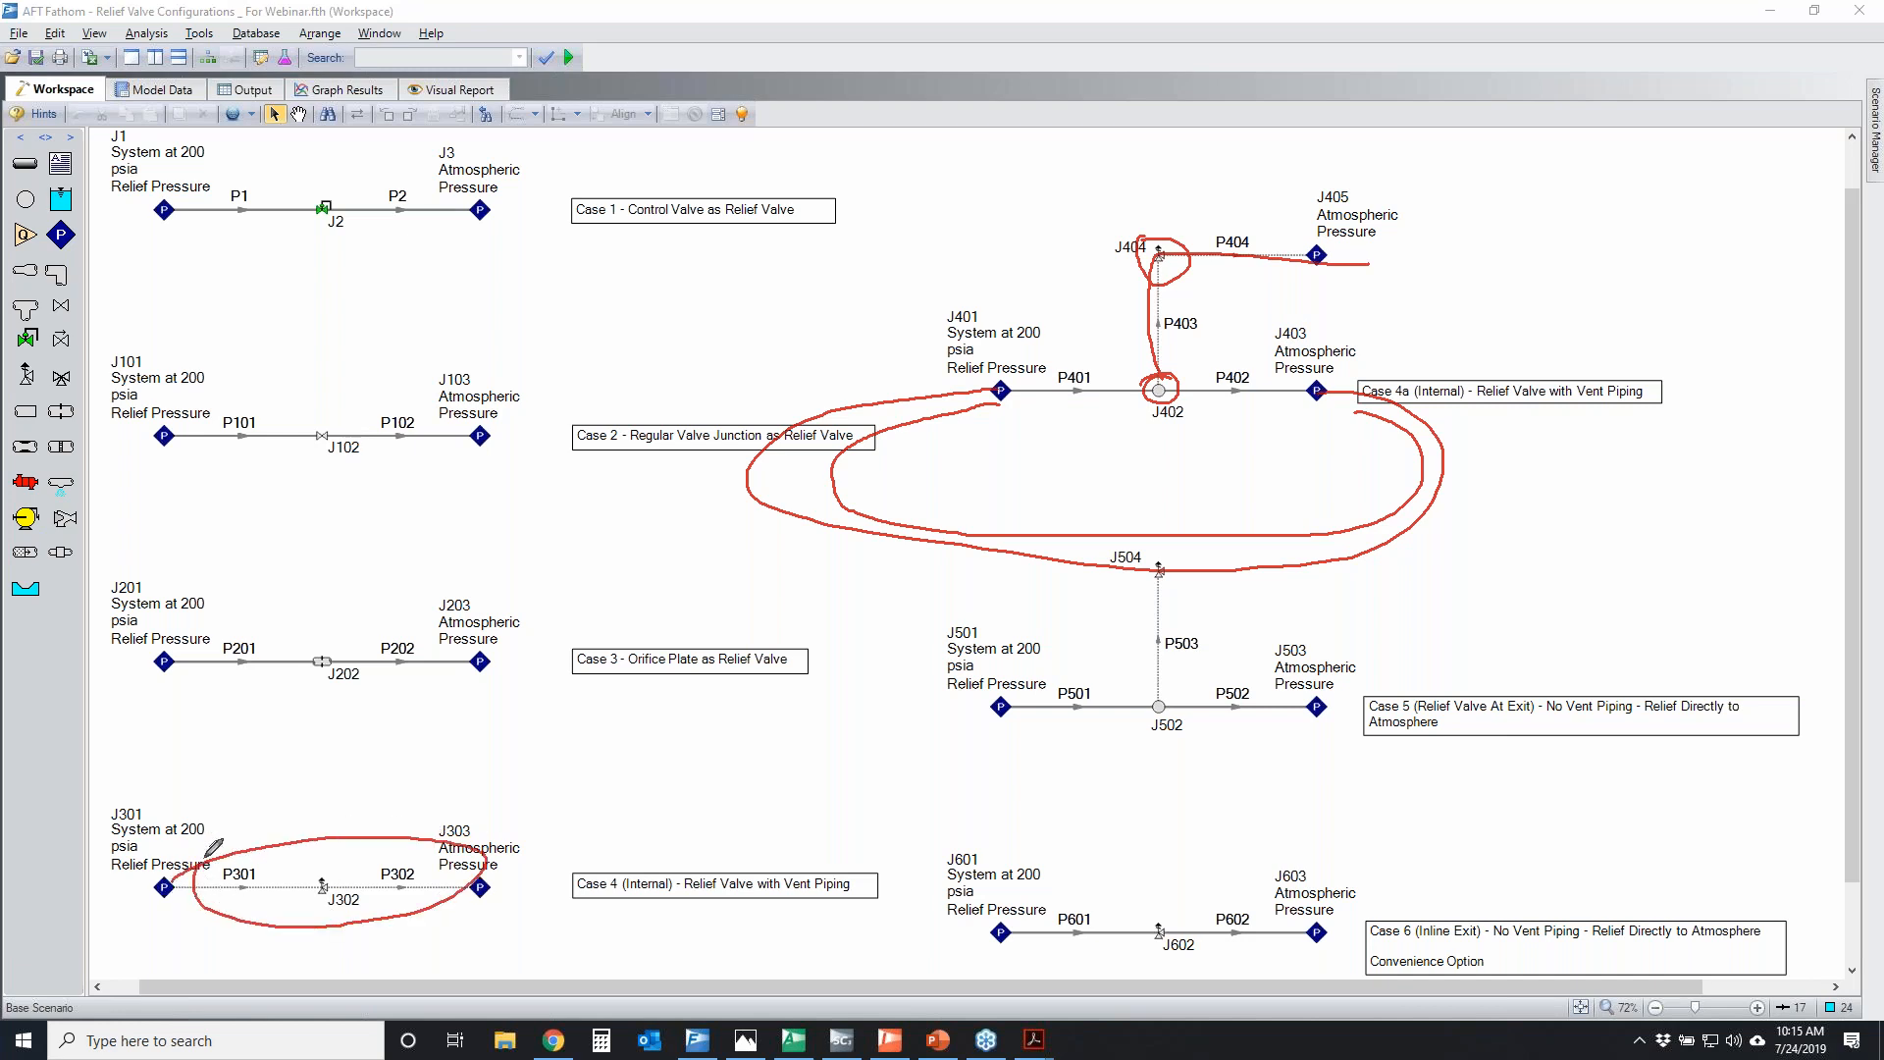
{"action": "mouse_move", "coordinate": [191, 644]}
{"action": "left_mouse_down"}
{"action": "mouse_move", "coordinate": [422, 619]}
{"action": "mouse_move", "coordinate": [223, 628]}
{"action": "left_mouse_up"}
{"action": "mouse_move", "coordinate": [180, 392]}
{"action": "left_mouse_down"}
{"action": "mouse_move", "coordinate": [375, 430]}
{"action": "mouse_move", "coordinate": [226, 345]}
{"action": "left_mouse_up"}
{"action": "mouse_move", "coordinate": [247, 185]}
{"action": "left_mouse_down"}
{"action": "mouse_move", "coordinate": [404, 262]}
{"action": "mouse_move", "coordinate": [300, 169]}
{"action": "left_mouse_up"}
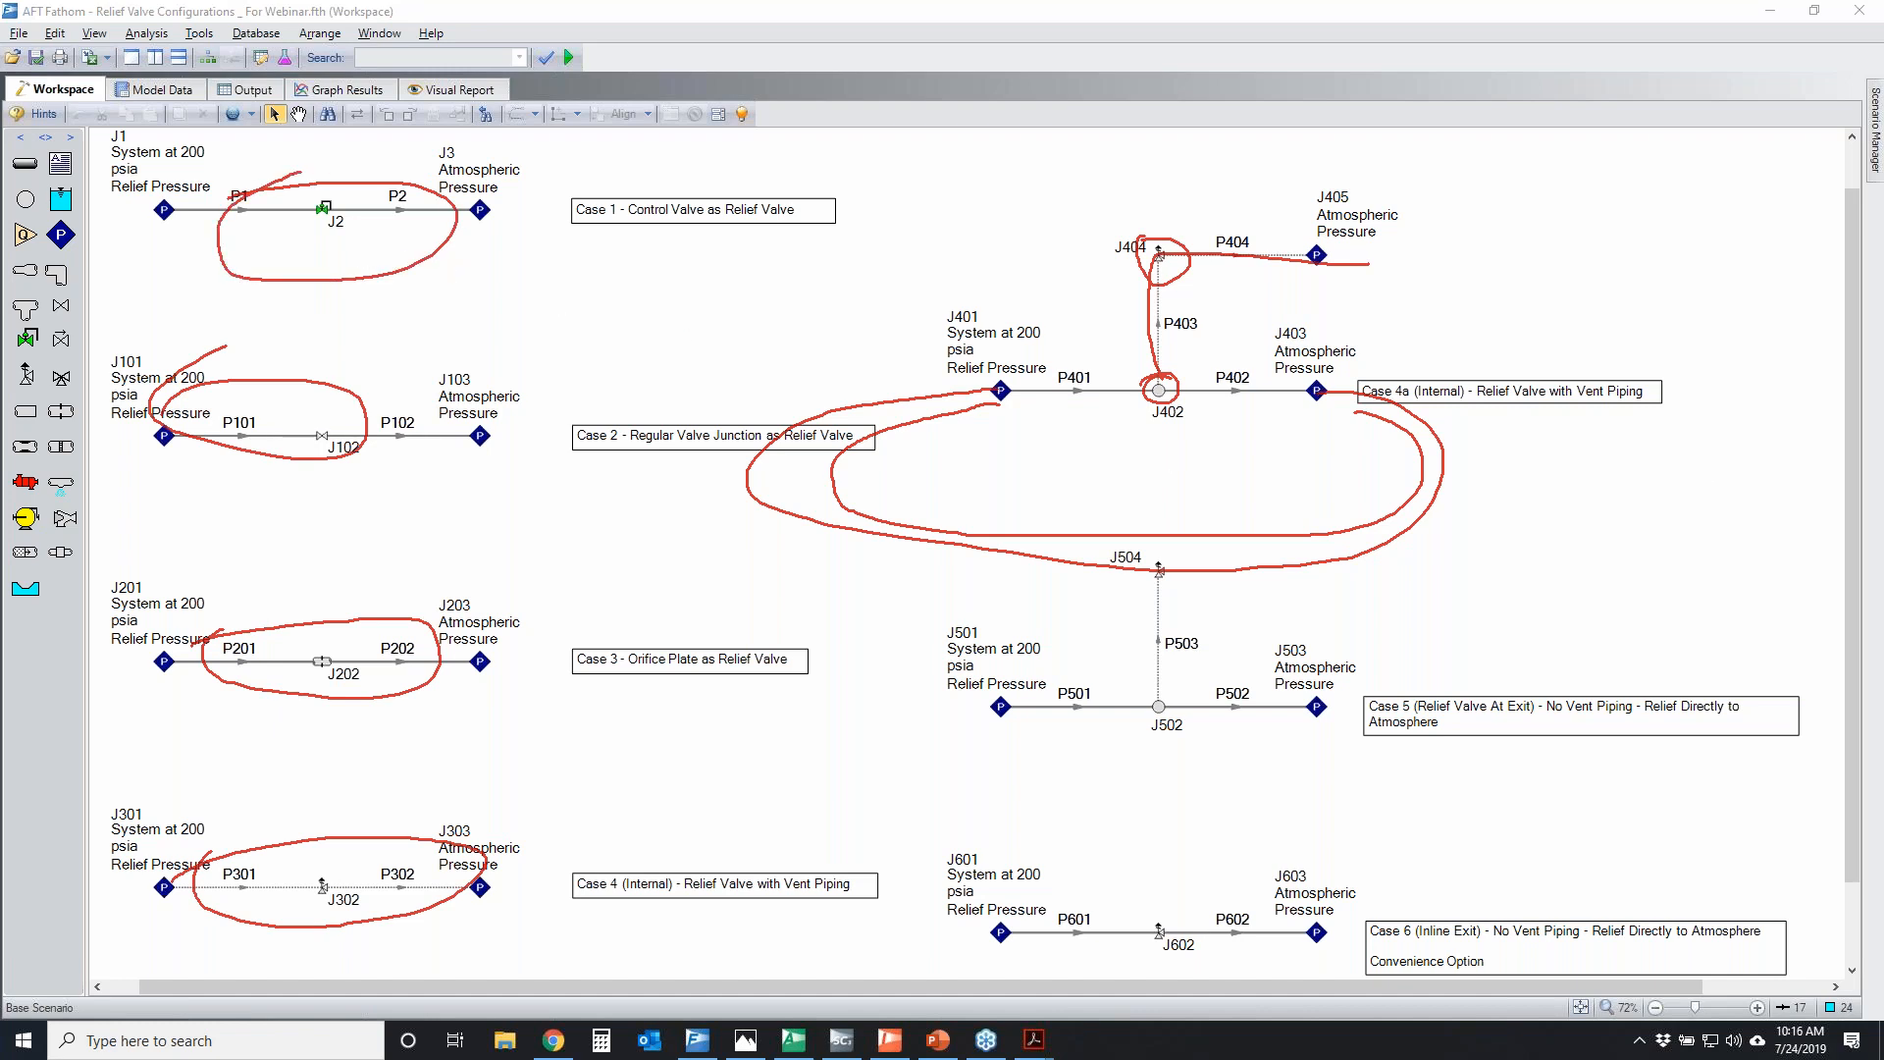
{"action": "key", "text": "Escape"}
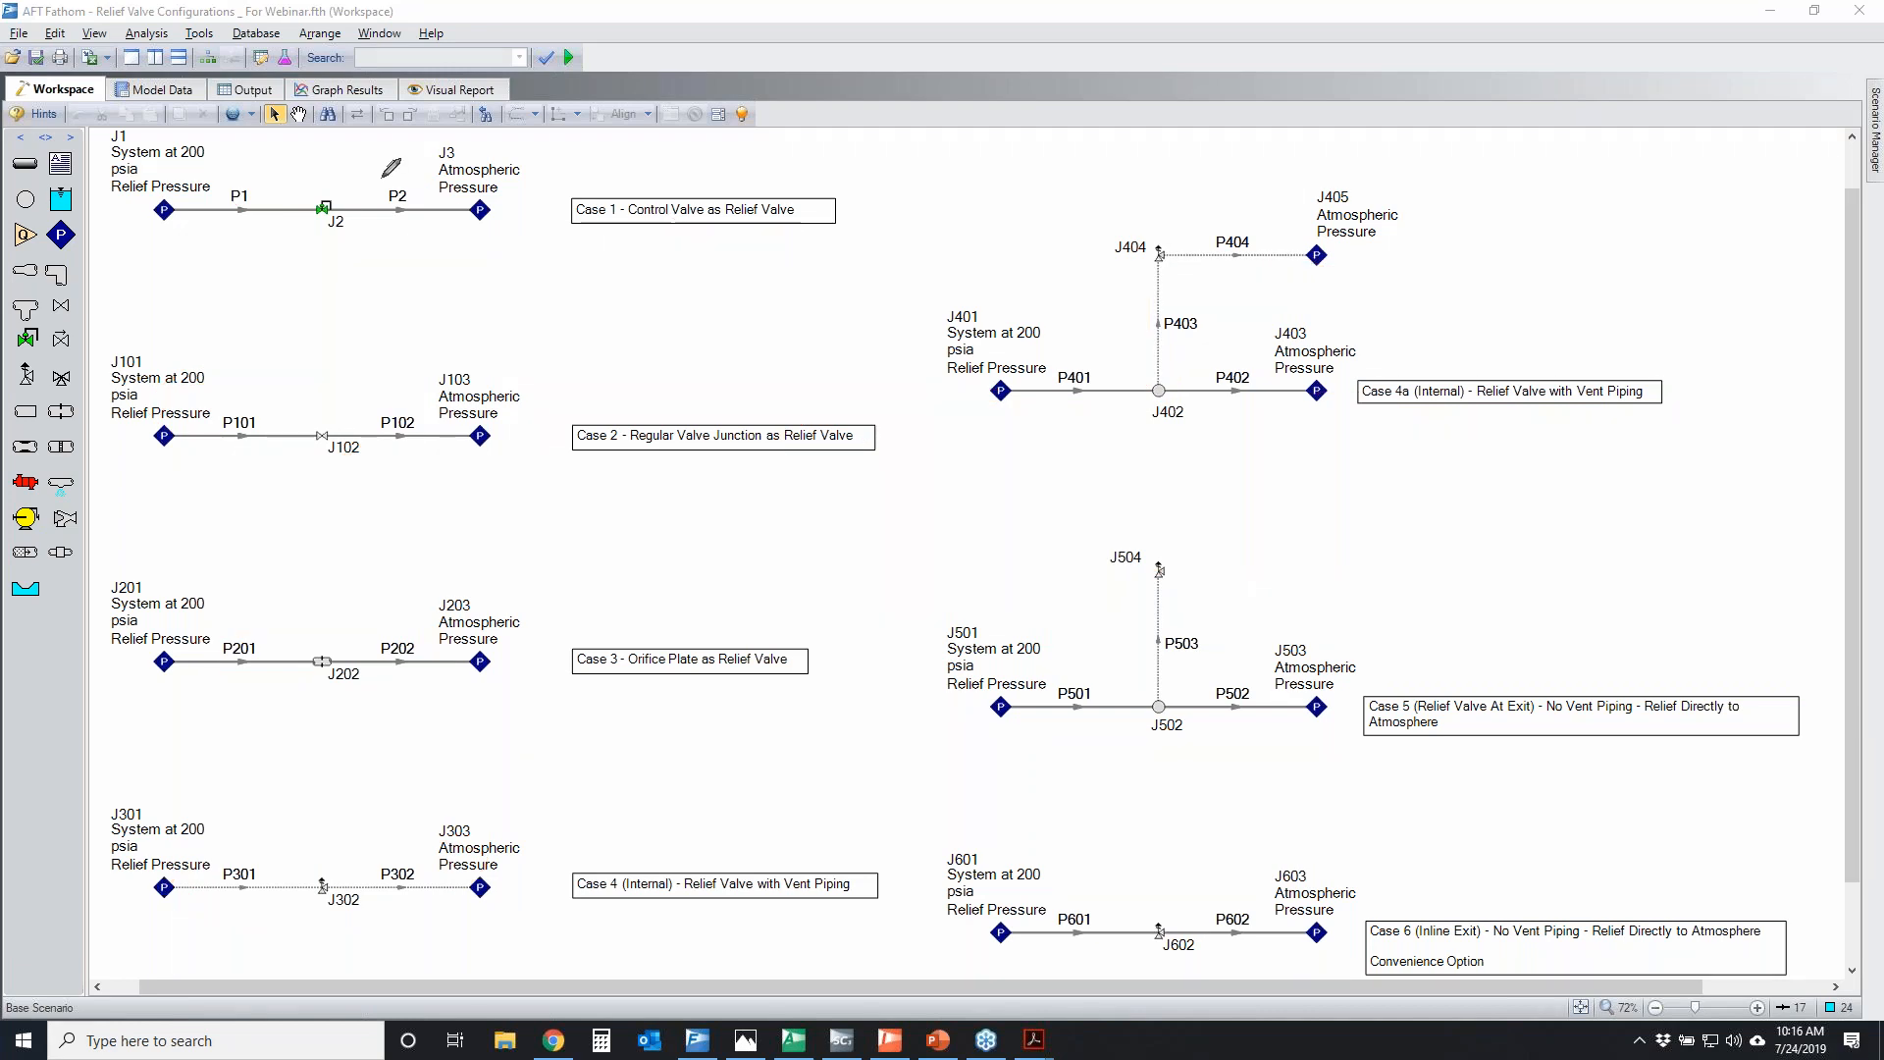
Temporarily circle control valve J2, and view the Relief Valve Properties of junction J302 without changing them
{"action": "mouse_move", "coordinate": [323, 182]}
{"action": "left_mouse_down"}
{"action": "mouse_move", "coordinate": [294, 218]}
{"action": "mouse_move", "coordinate": [314, 184]}
{"action": "left_mouse_up"}
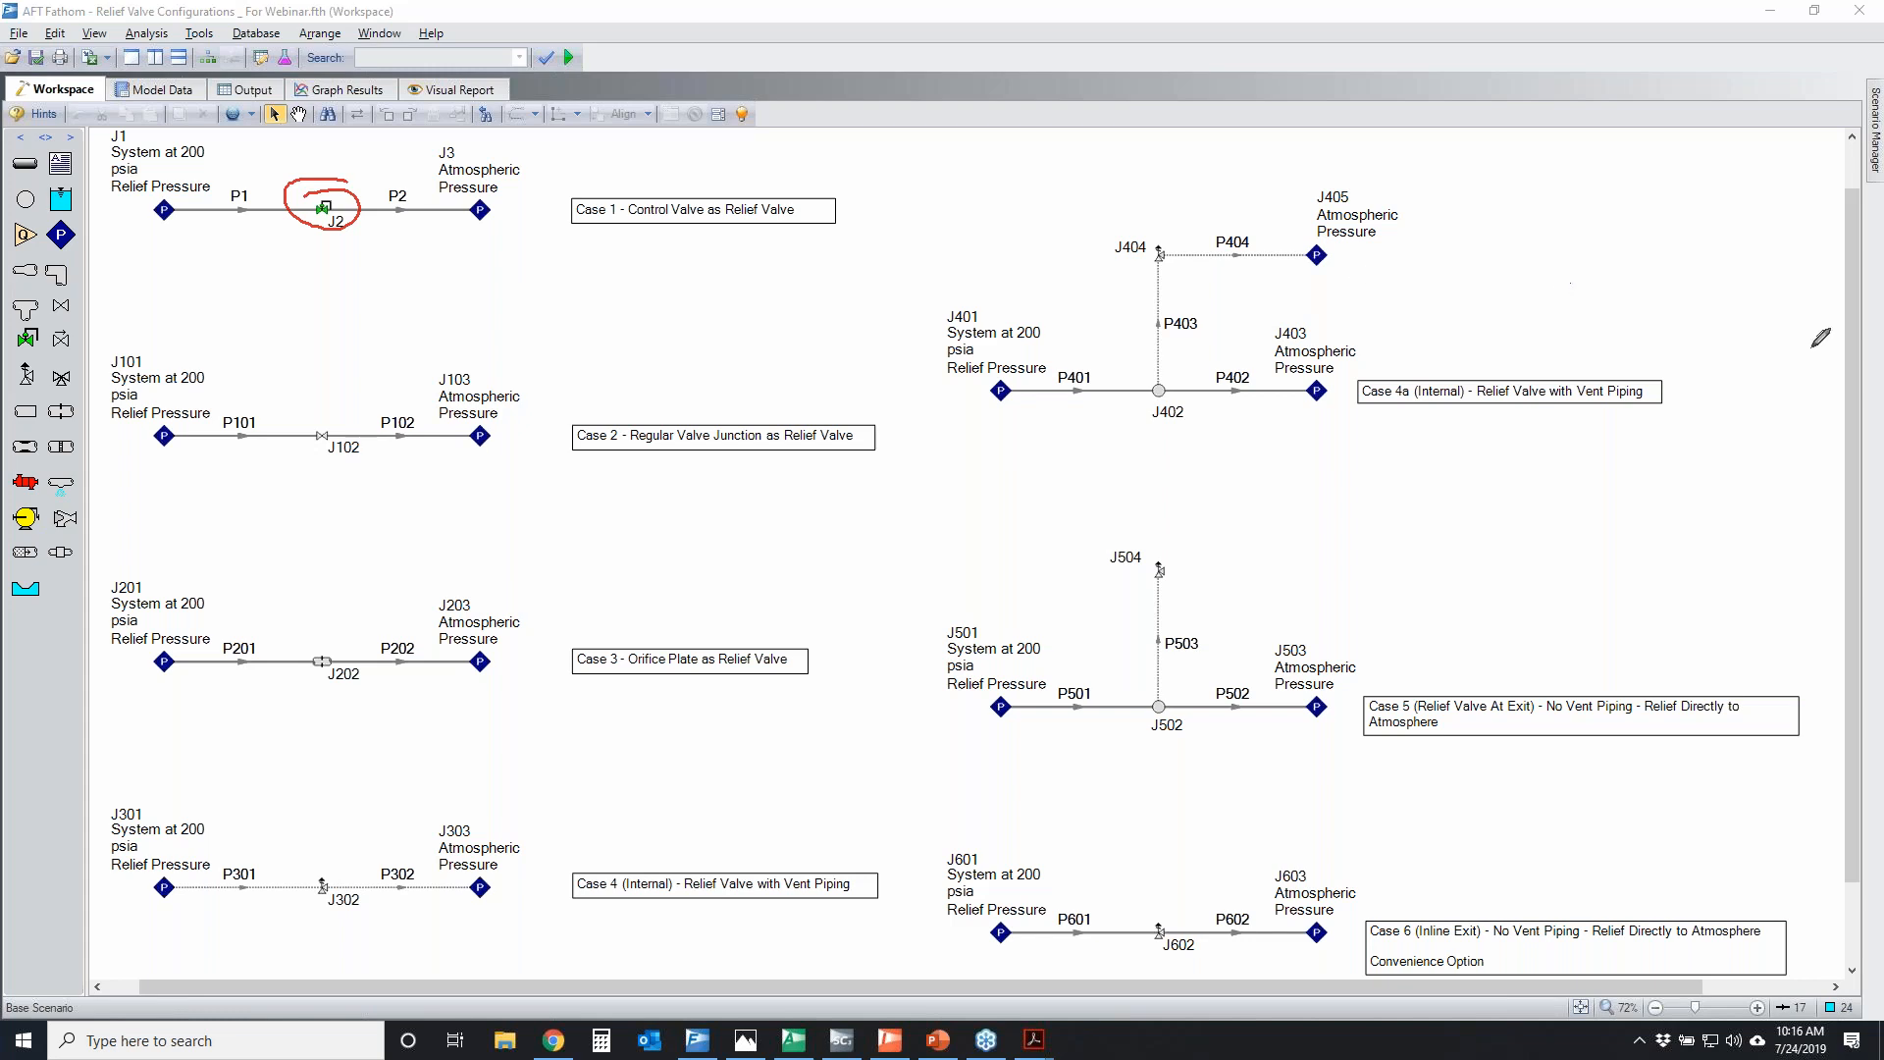
{"action": "key", "text": "Escape"}
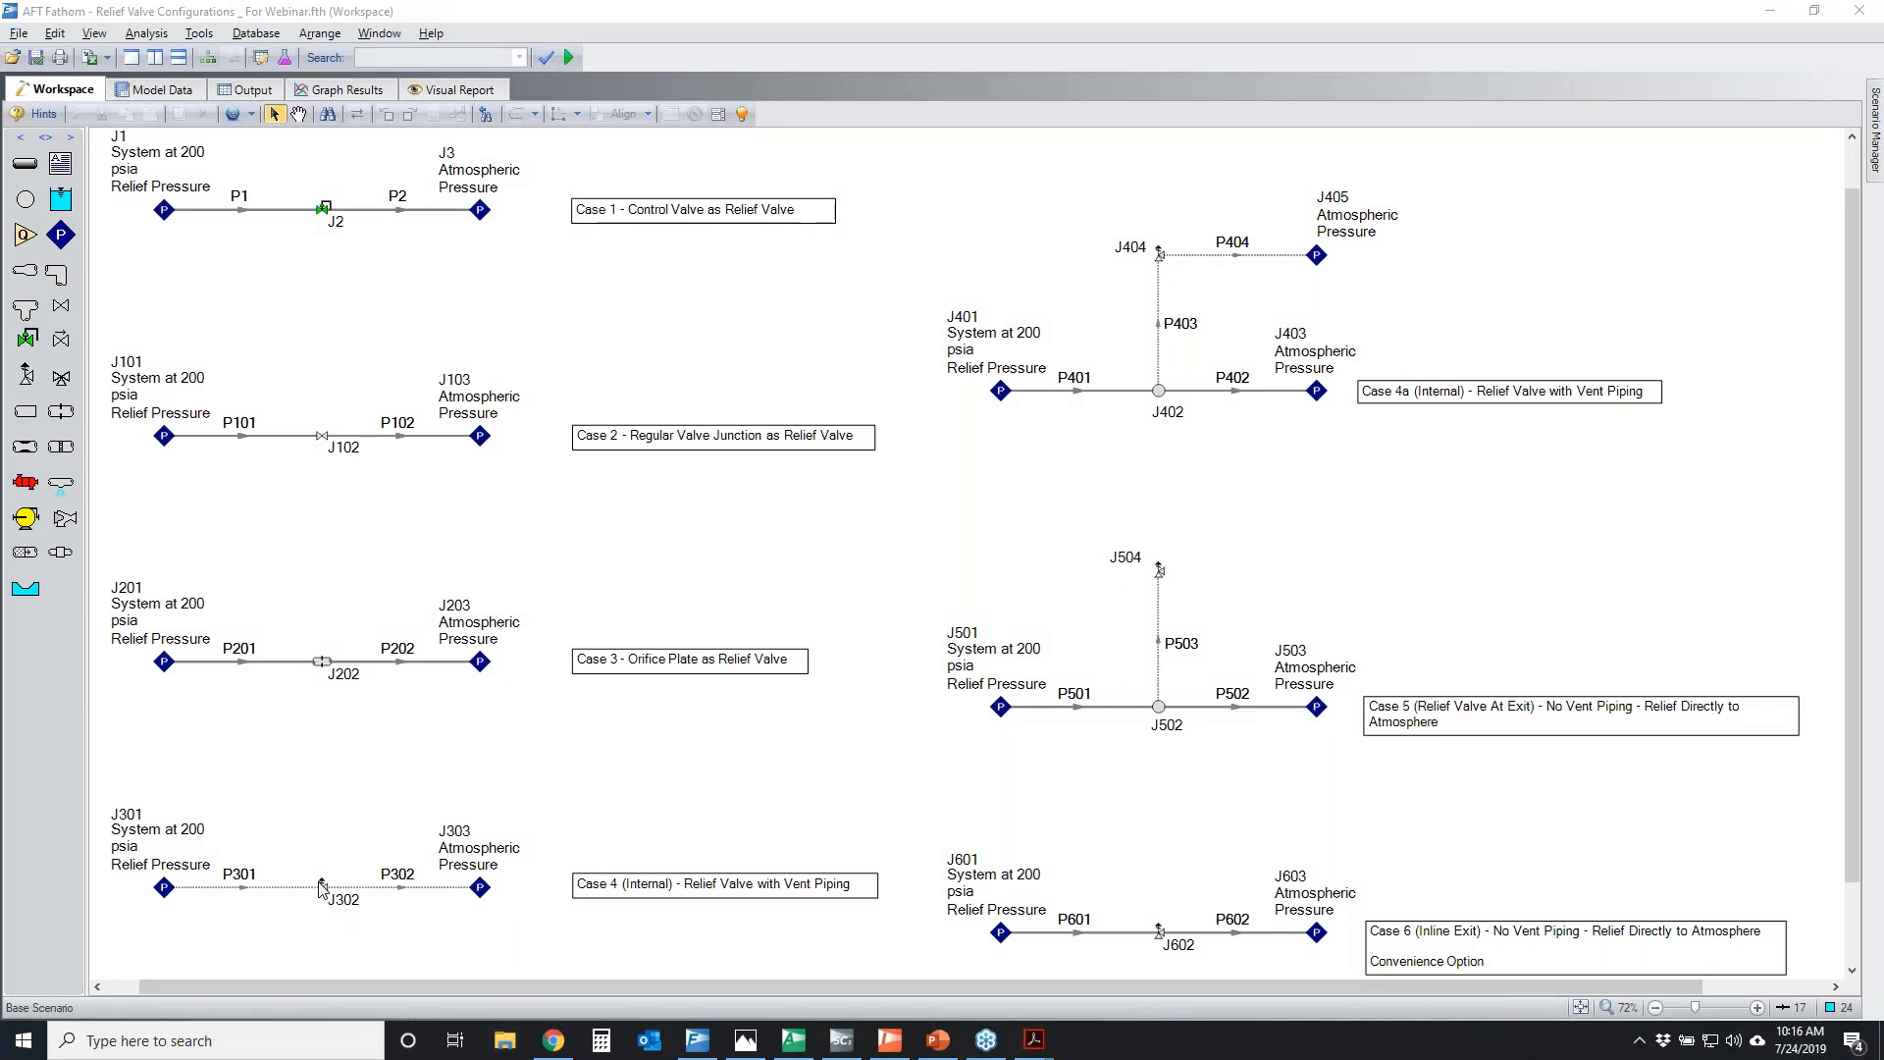
{"action": "double_click", "coordinate": [322, 888]}
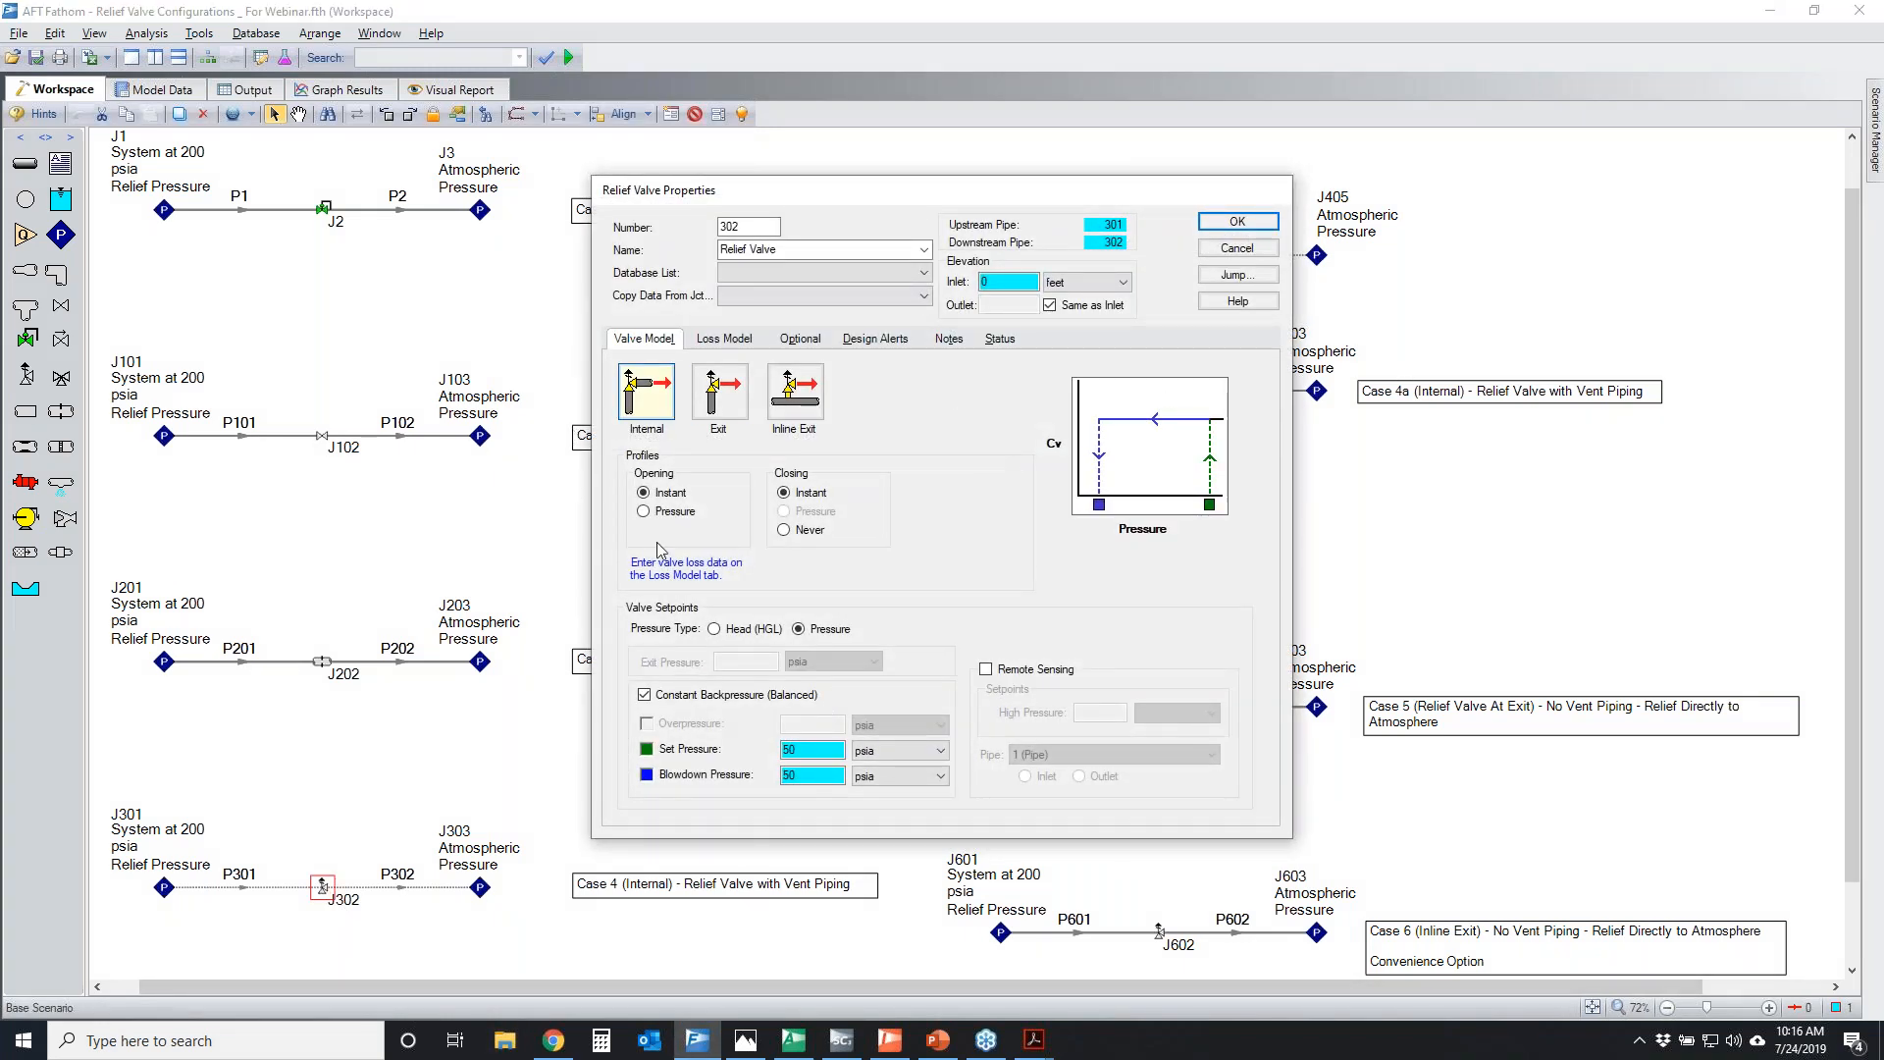
{"action": "left_click", "coordinate": [1237, 248]}
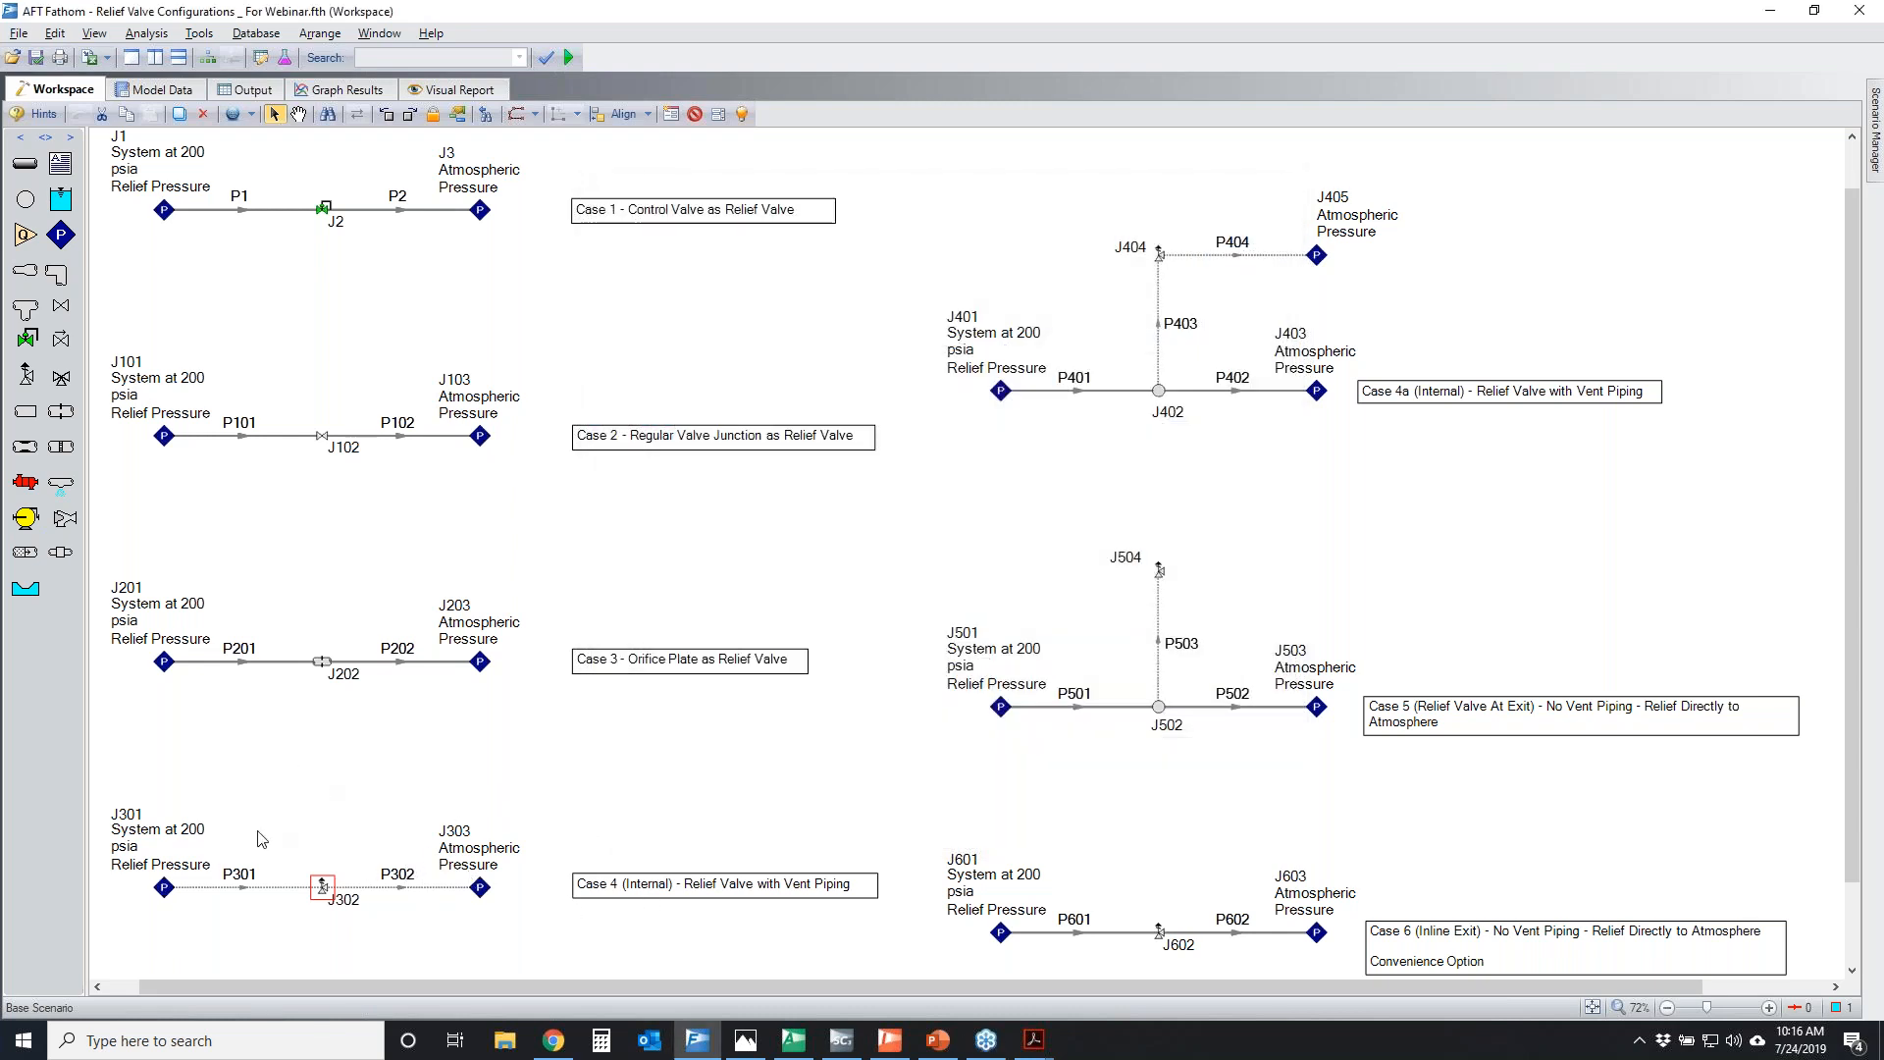
Open the Control Valve Properties of junction J2, temporarily circle its flow setpoint, and clear the marks
{"action": "double_click", "coordinate": [324, 210]}
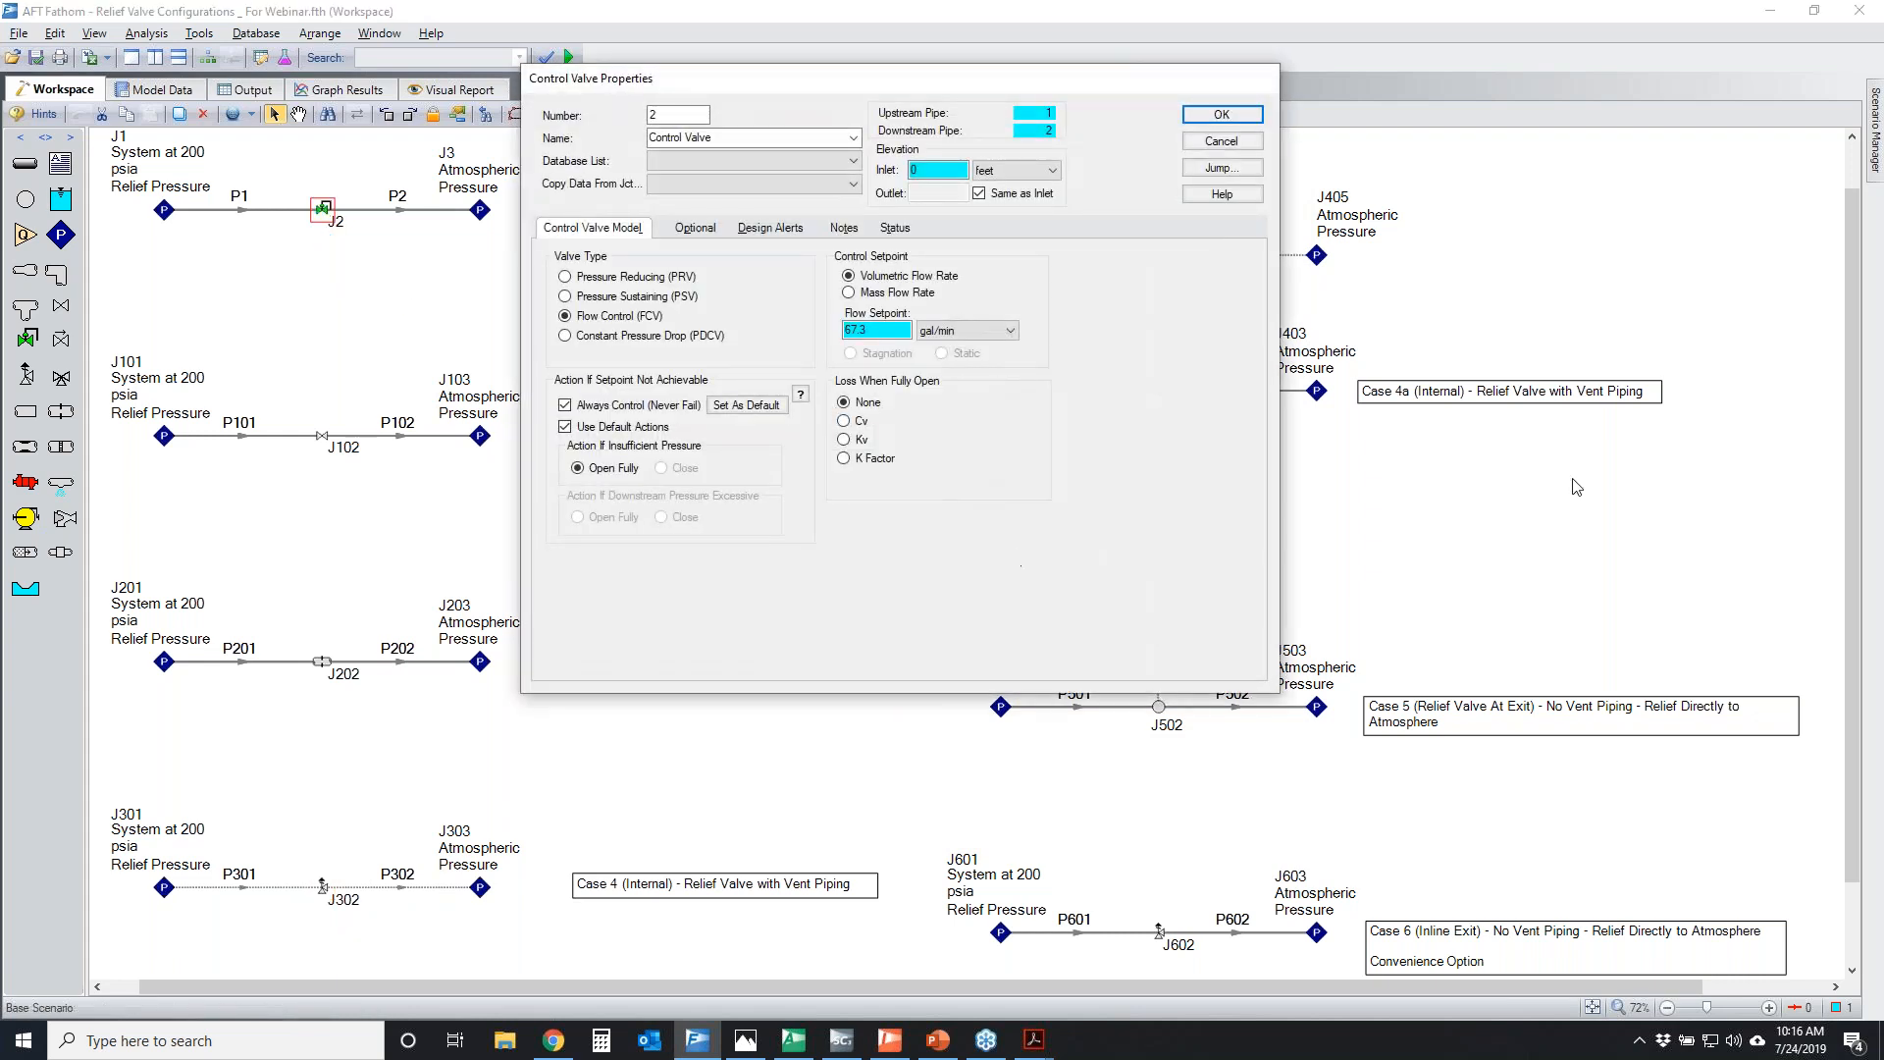
{"action": "mouse_move", "coordinate": [873, 294]}
{"action": "left_mouse_down"}
{"action": "mouse_move", "coordinate": [1122, 294]}
{"action": "mouse_move", "coordinate": [988, 285]}
{"action": "left_mouse_up"}
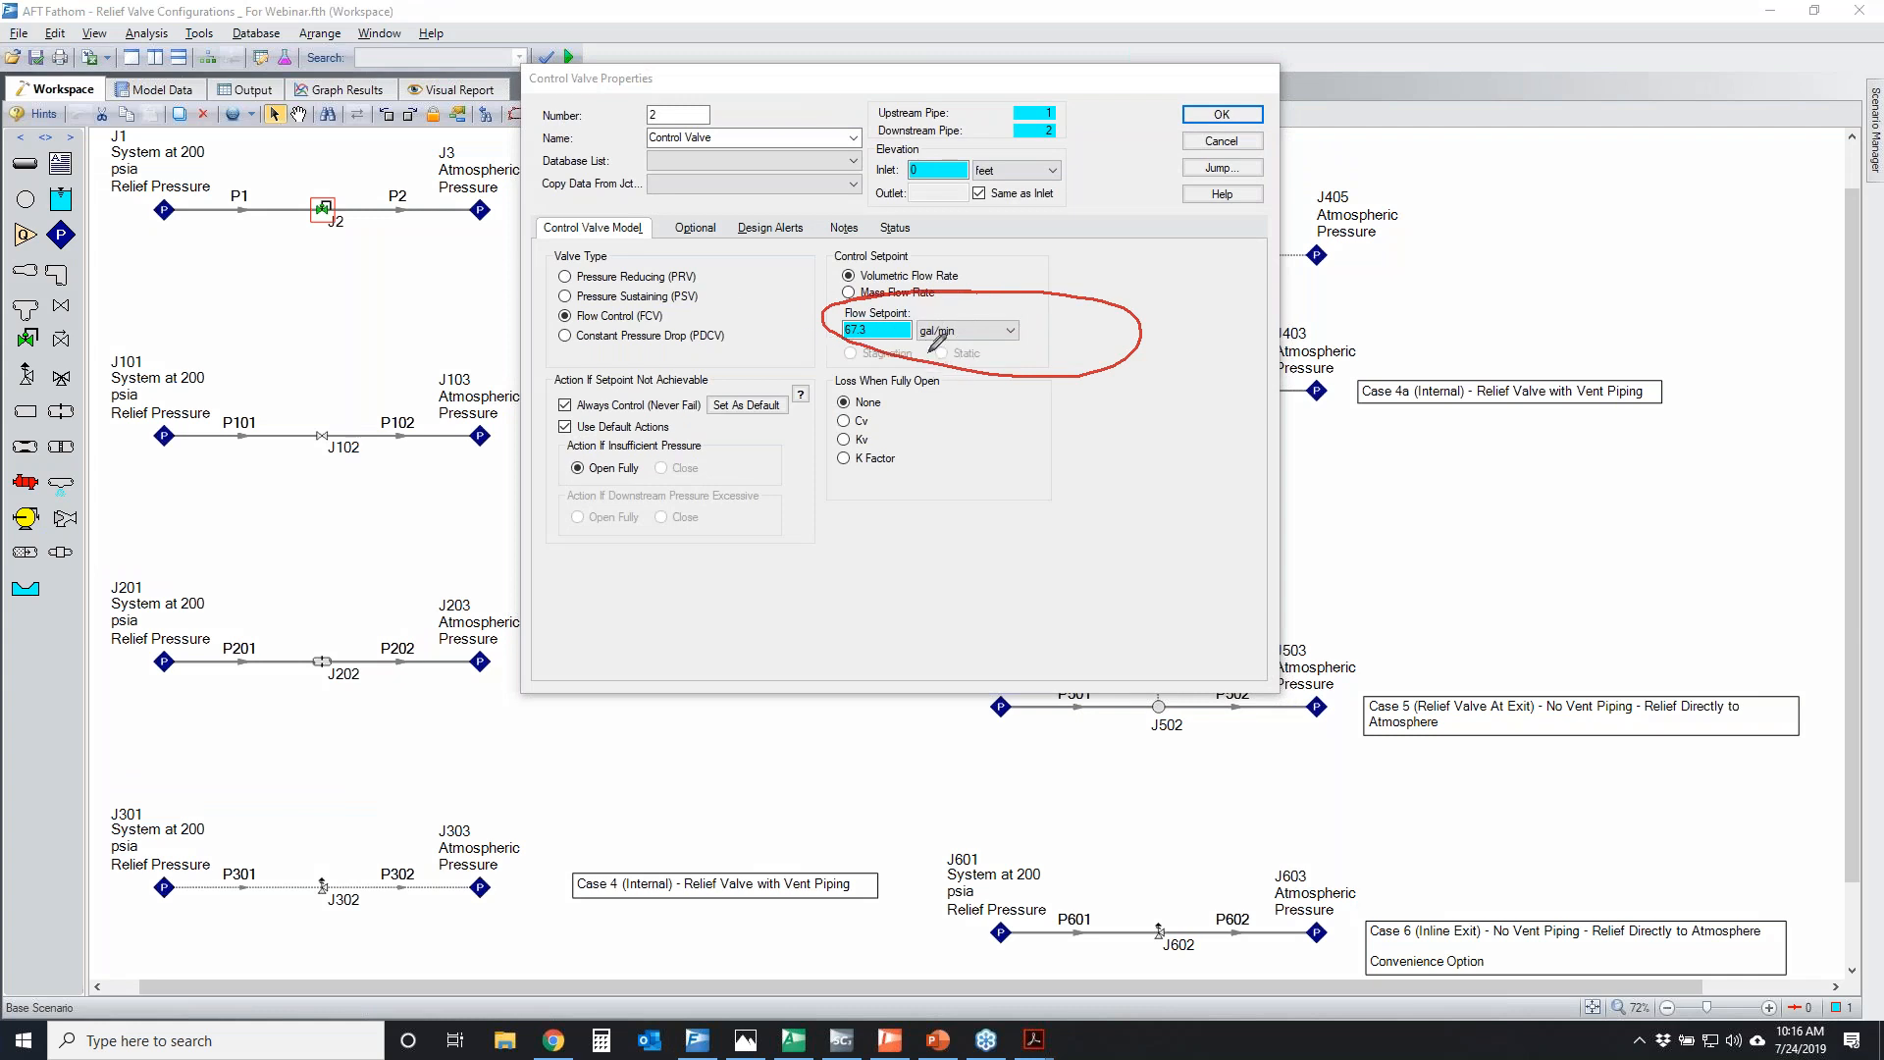
{"action": "mouse_move", "coordinate": [834, 307]}
{"action": "left_mouse_down"}
{"action": "mouse_move", "coordinate": [1189, 358]}
{"action": "mouse_move", "coordinate": [972, 266]}
{"action": "mouse_move", "coordinate": [888, 285]}
{"action": "mouse_move", "coordinate": [1065, 282]}
{"action": "left_mouse_up"}
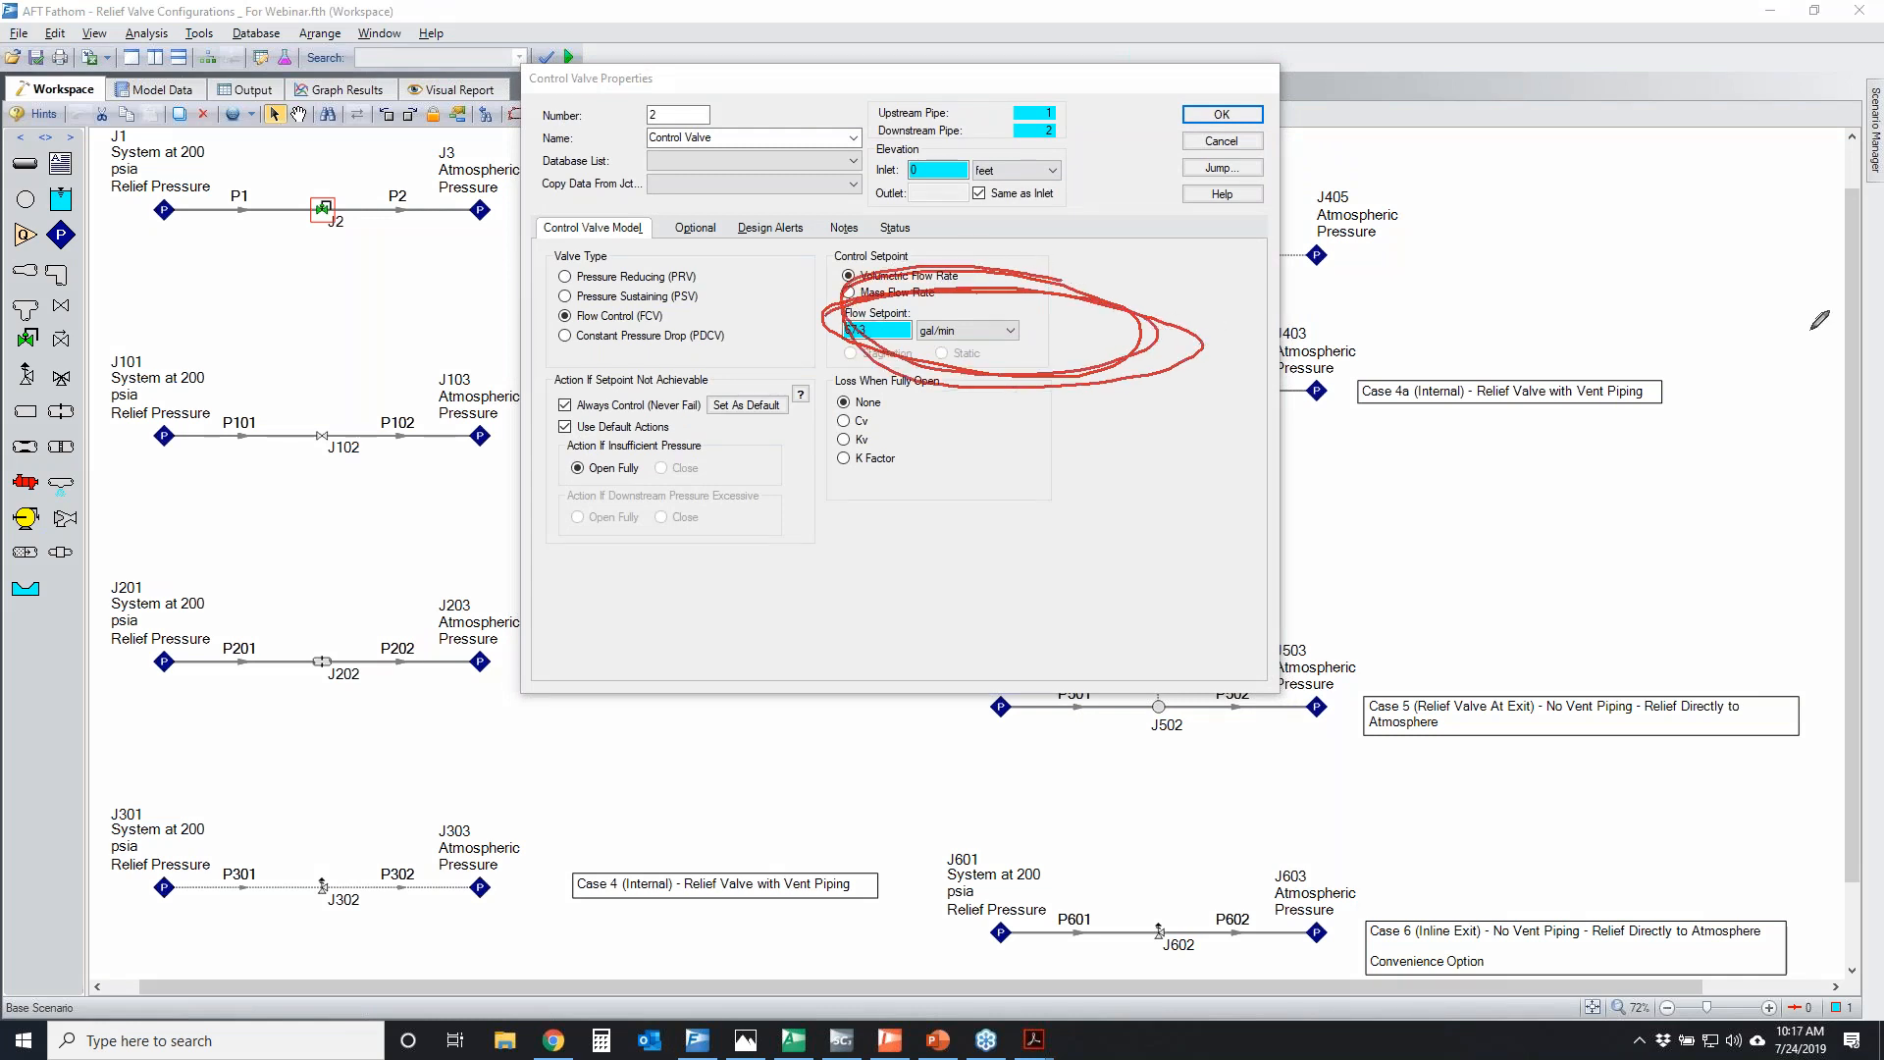
{"action": "key", "text": "Escape"}
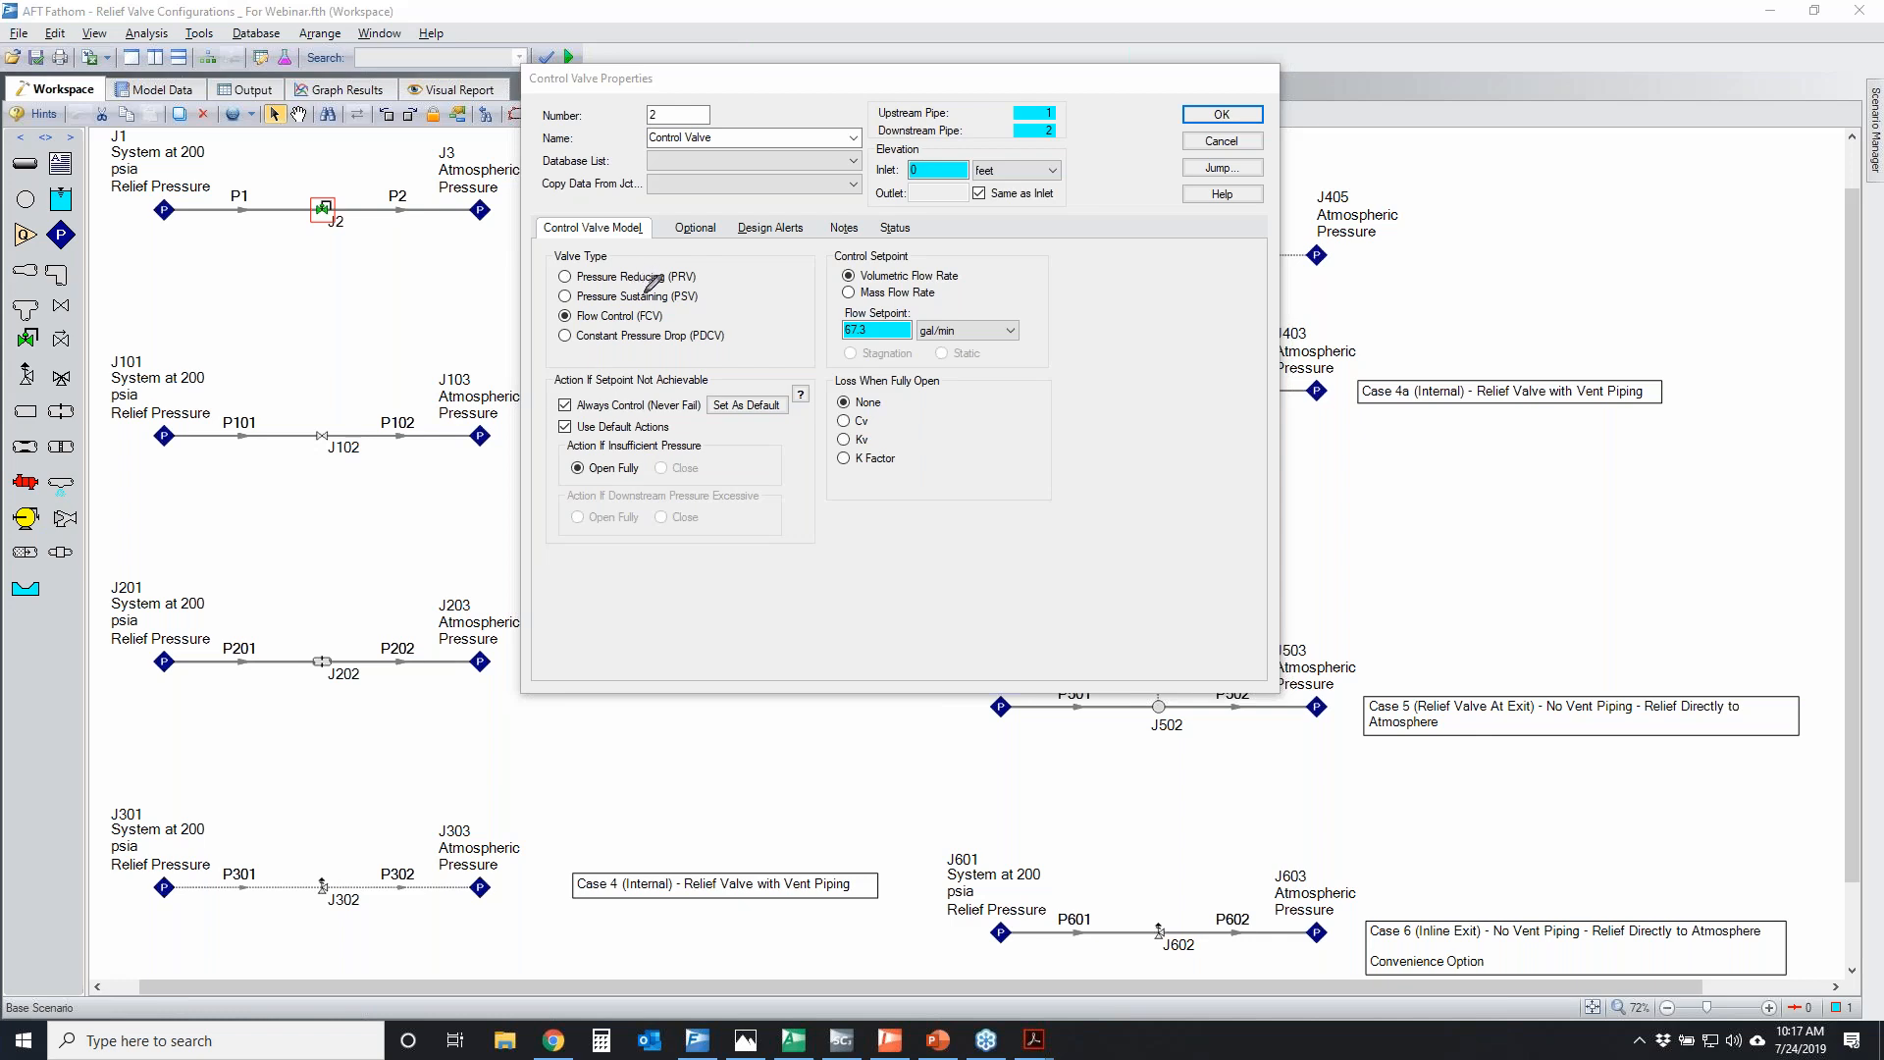
Mark the Control Setpoint heading in the control valve properties, and circle junctions J202 and J2 in the workspace
{"action": "mouse_move", "coordinate": [832, 245]}
{"action": "left_mouse_down"}
{"action": "mouse_move", "coordinate": [921, 244]}
{"action": "mouse_move", "coordinate": [849, 245]}
{"action": "left_mouse_up"}
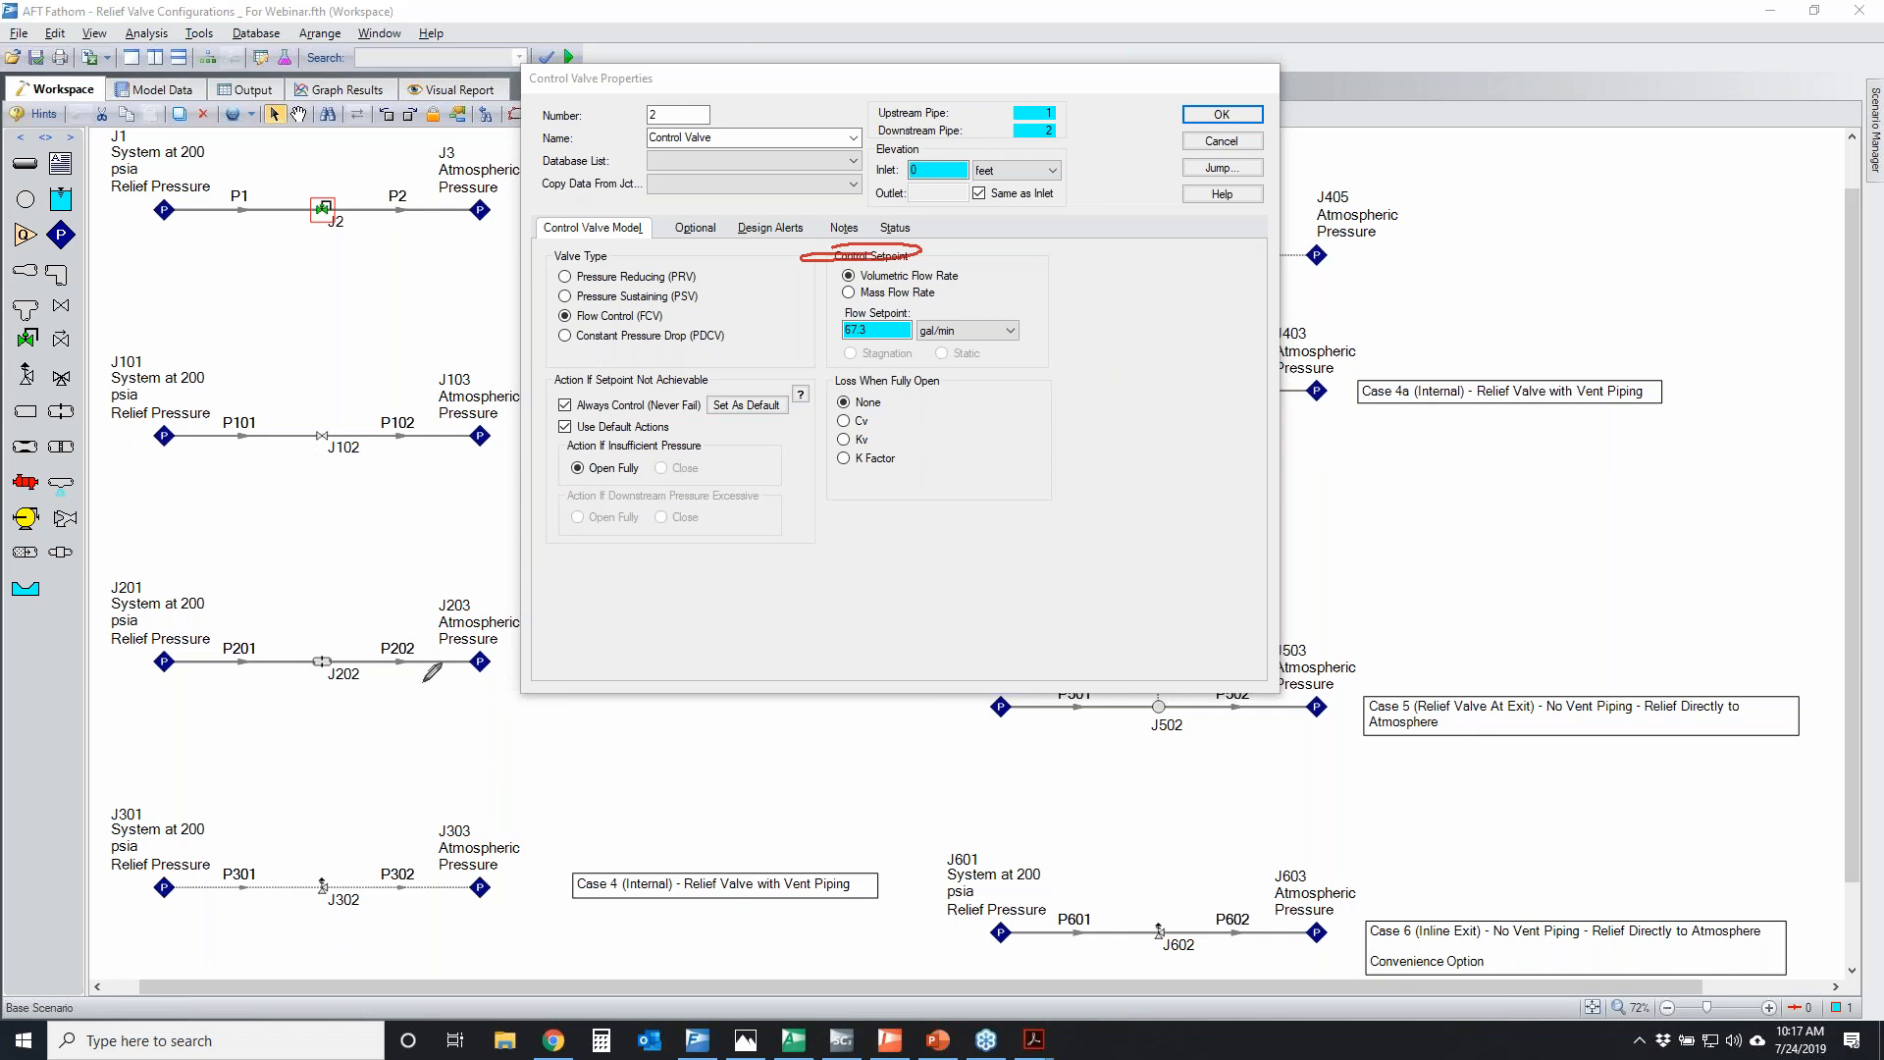
{"action": "mouse_move", "coordinate": [324, 644]}
{"action": "left_mouse_down"}
{"action": "mouse_move", "coordinate": [346, 647]}
{"action": "mouse_move", "coordinate": [289, 662]}
{"action": "mouse_move", "coordinate": [334, 646]}
{"action": "left_mouse_up"}
{"action": "mouse_move", "coordinate": [357, 187]}
{"action": "left_mouse_down"}
{"action": "mouse_move", "coordinate": [324, 224]}
{"action": "mouse_move", "coordinate": [321, 182]}
{"action": "left_mouse_up"}
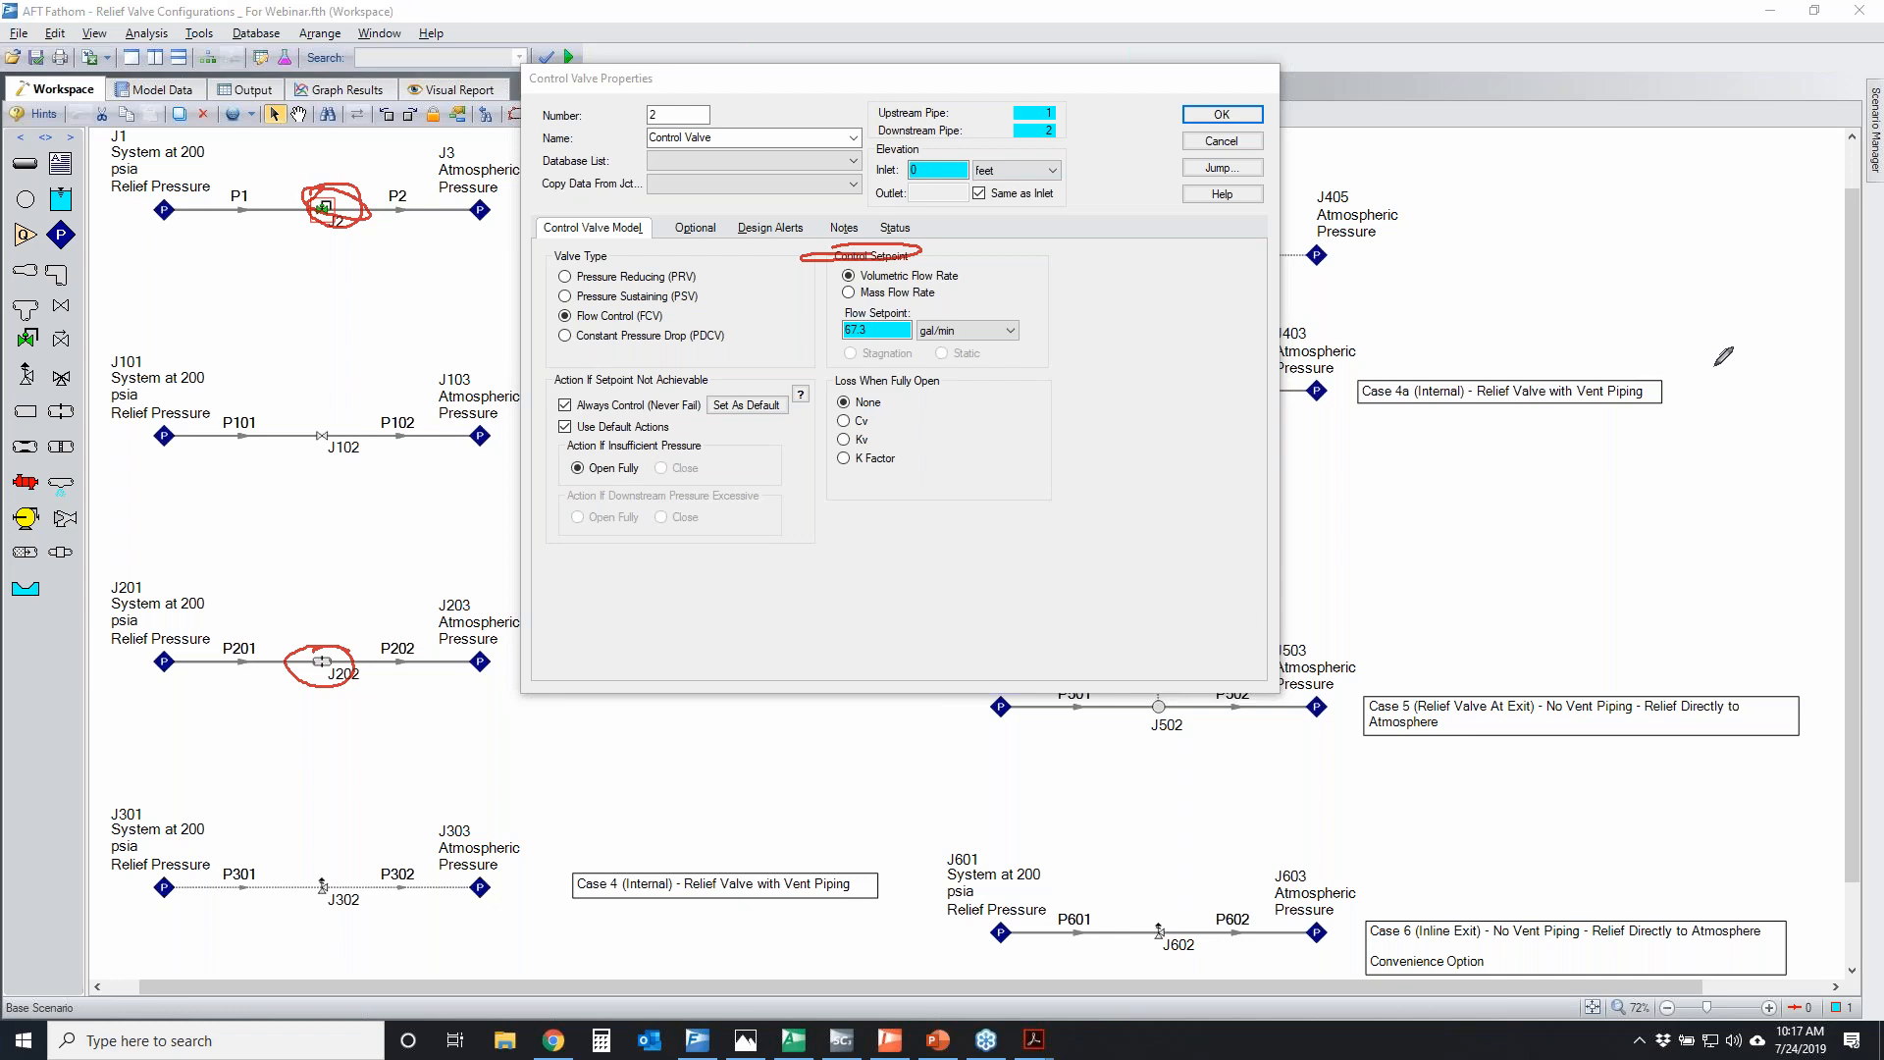
Clear the marks, temporarily circle junctions J102, J202 and J302 and mark the Flow Setpoint field of control valve J2
{"action": "key", "text": "Escape"}
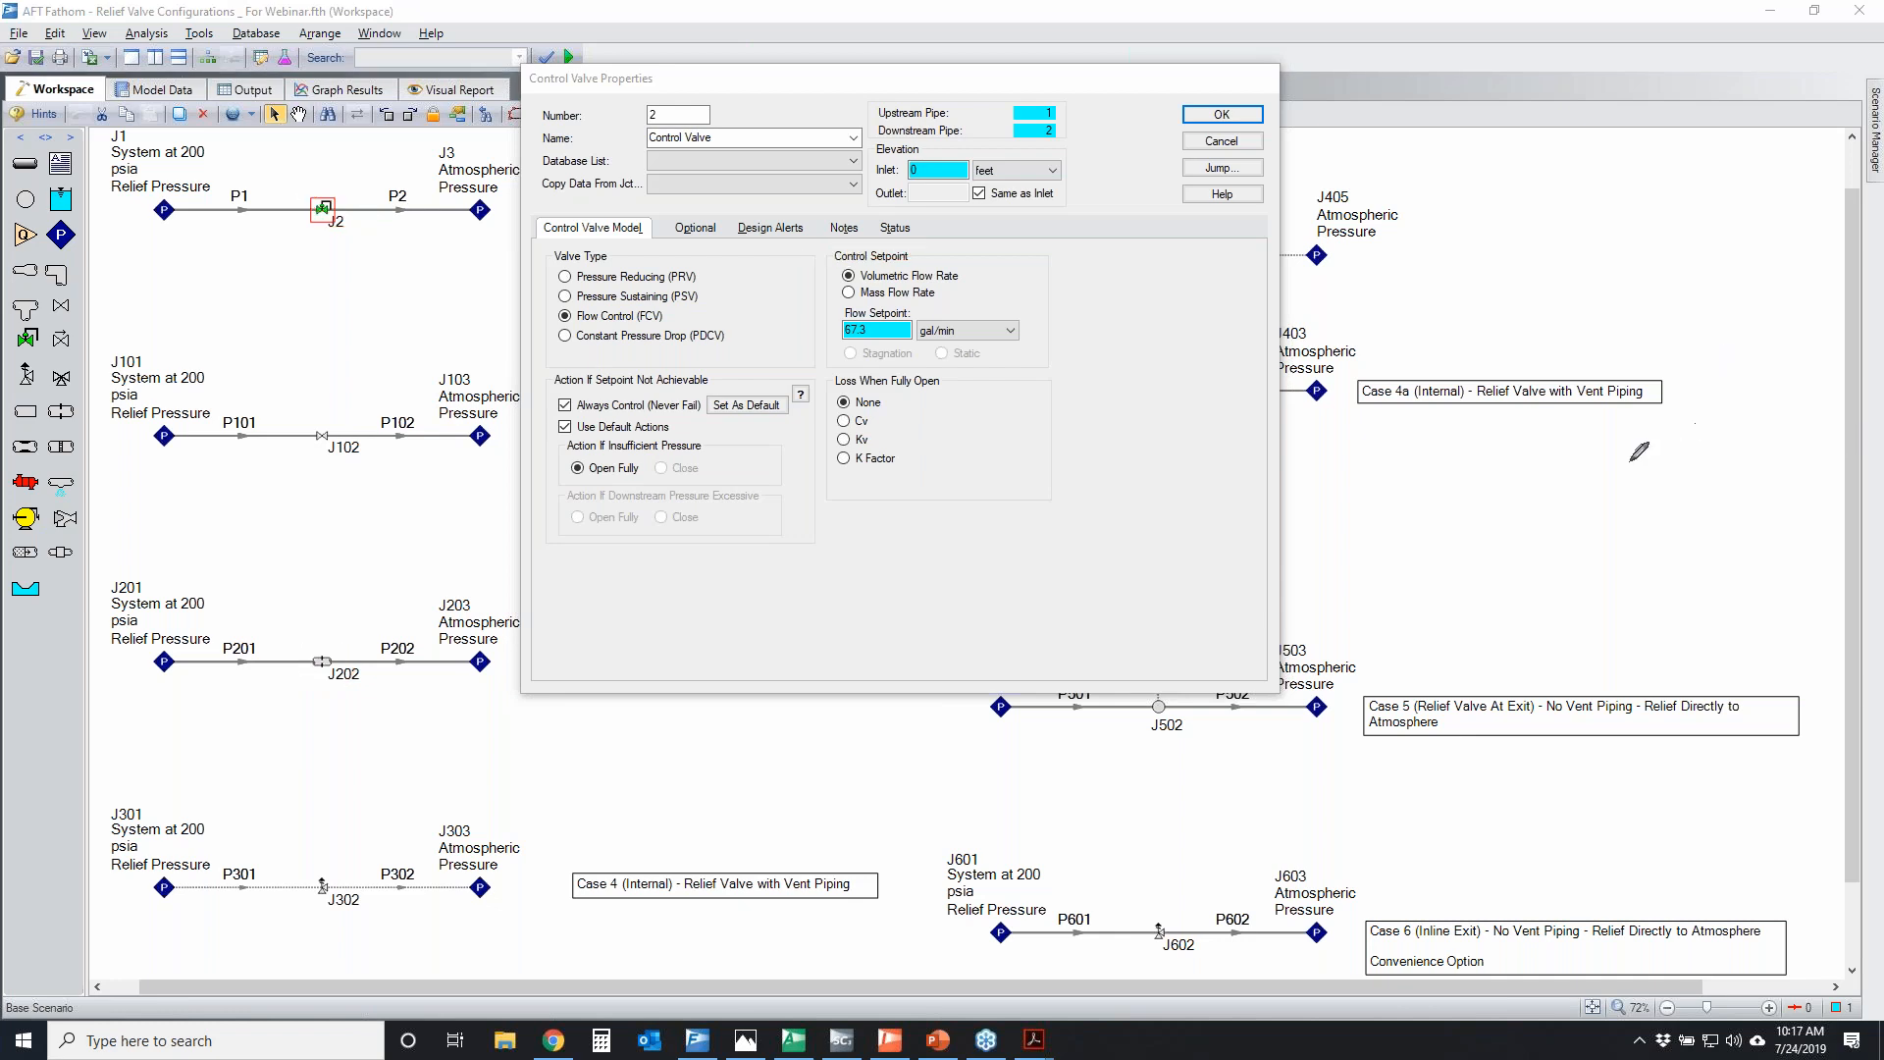
{"action": "mouse_move", "coordinate": [310, 405]}
{"action": "left_mouse_down"}
{"action": "mouse_move", "coordinate": [343, 440]}
{"action": "mouse_move", "coordinate": [361, 403]}
{"action": "left_mouse_up"}
{"action": "left_click_drag", "start_coordinate": [353, 648], "coordinate": [350, 671]}
{"action": "mouse_move", "coordinate": [316, 866]}
{"action": "left_mouse_down"}
{"action": "mouse_move", "coordinate": [363, 893]}
{"action": "mouse_move", "coordinate": [345, 868]}
{"action": "left_mouse_up"}
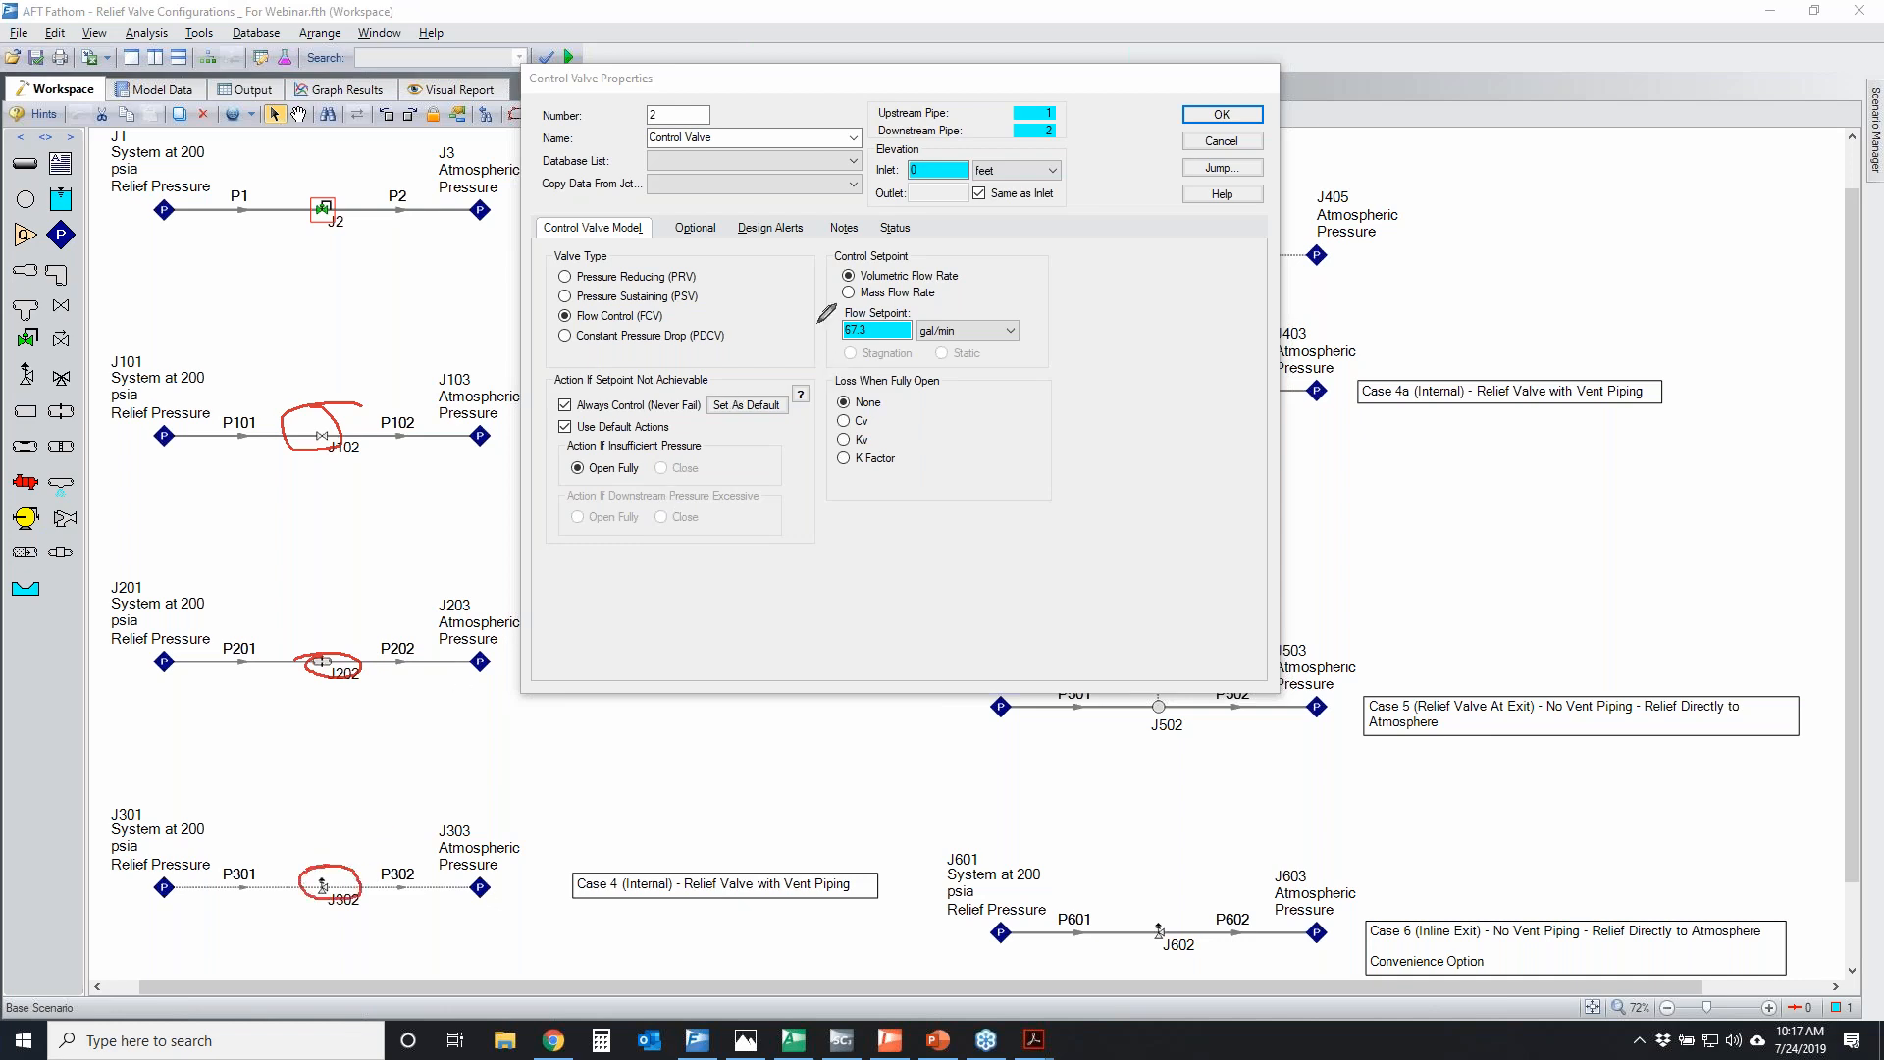
{"action": "mouse_move", "coordinate": [834, 314]}
{"action": "left_mouse_down"}
{"action": "mouse_move", "coordinate": [836, 334]}
{"action": "mouse_move", "coordinate": [855, 310]}
{"action": "left_mouse_up"}
{"action": "key", "text": "Escape"}
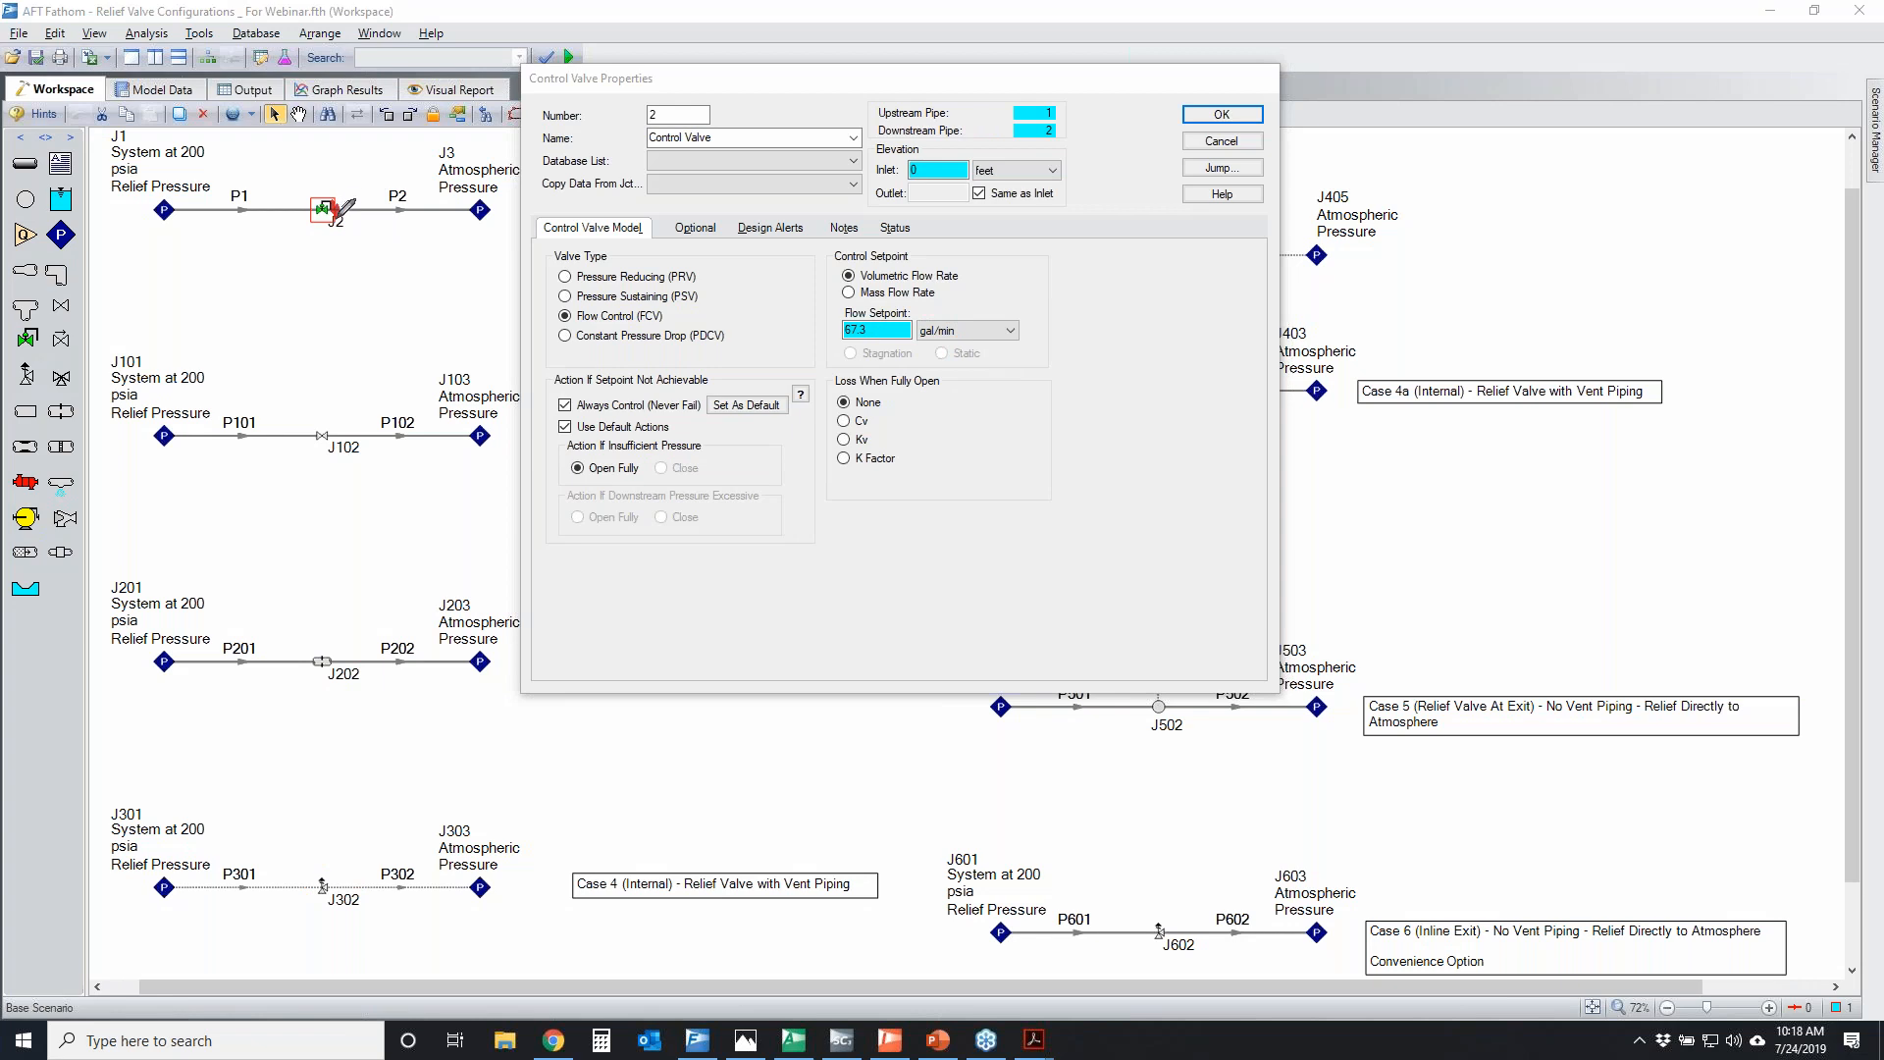
Temporarily circle control valve J2 and its pressure reducing and sustaining valve types, and close the properties without changes
{"action": "left_click_drag", "start_coordinate": [309, 202], "coordinate": [305, 226]}
{"action": "mouse_move", "coordinate": [558, 265]}
{"action": "left_mouse_down"}
{"action": "mouse_move", "coordinate": [731, 267]}
{"action": "mouse_move", "coordinate": [628, 310]}
{"action": "mouse_move", "coordinate": [555, 295]}
{"action": "mouse_move", "coordinate": [561, 262]}
{"action": "left_mouse_up"}
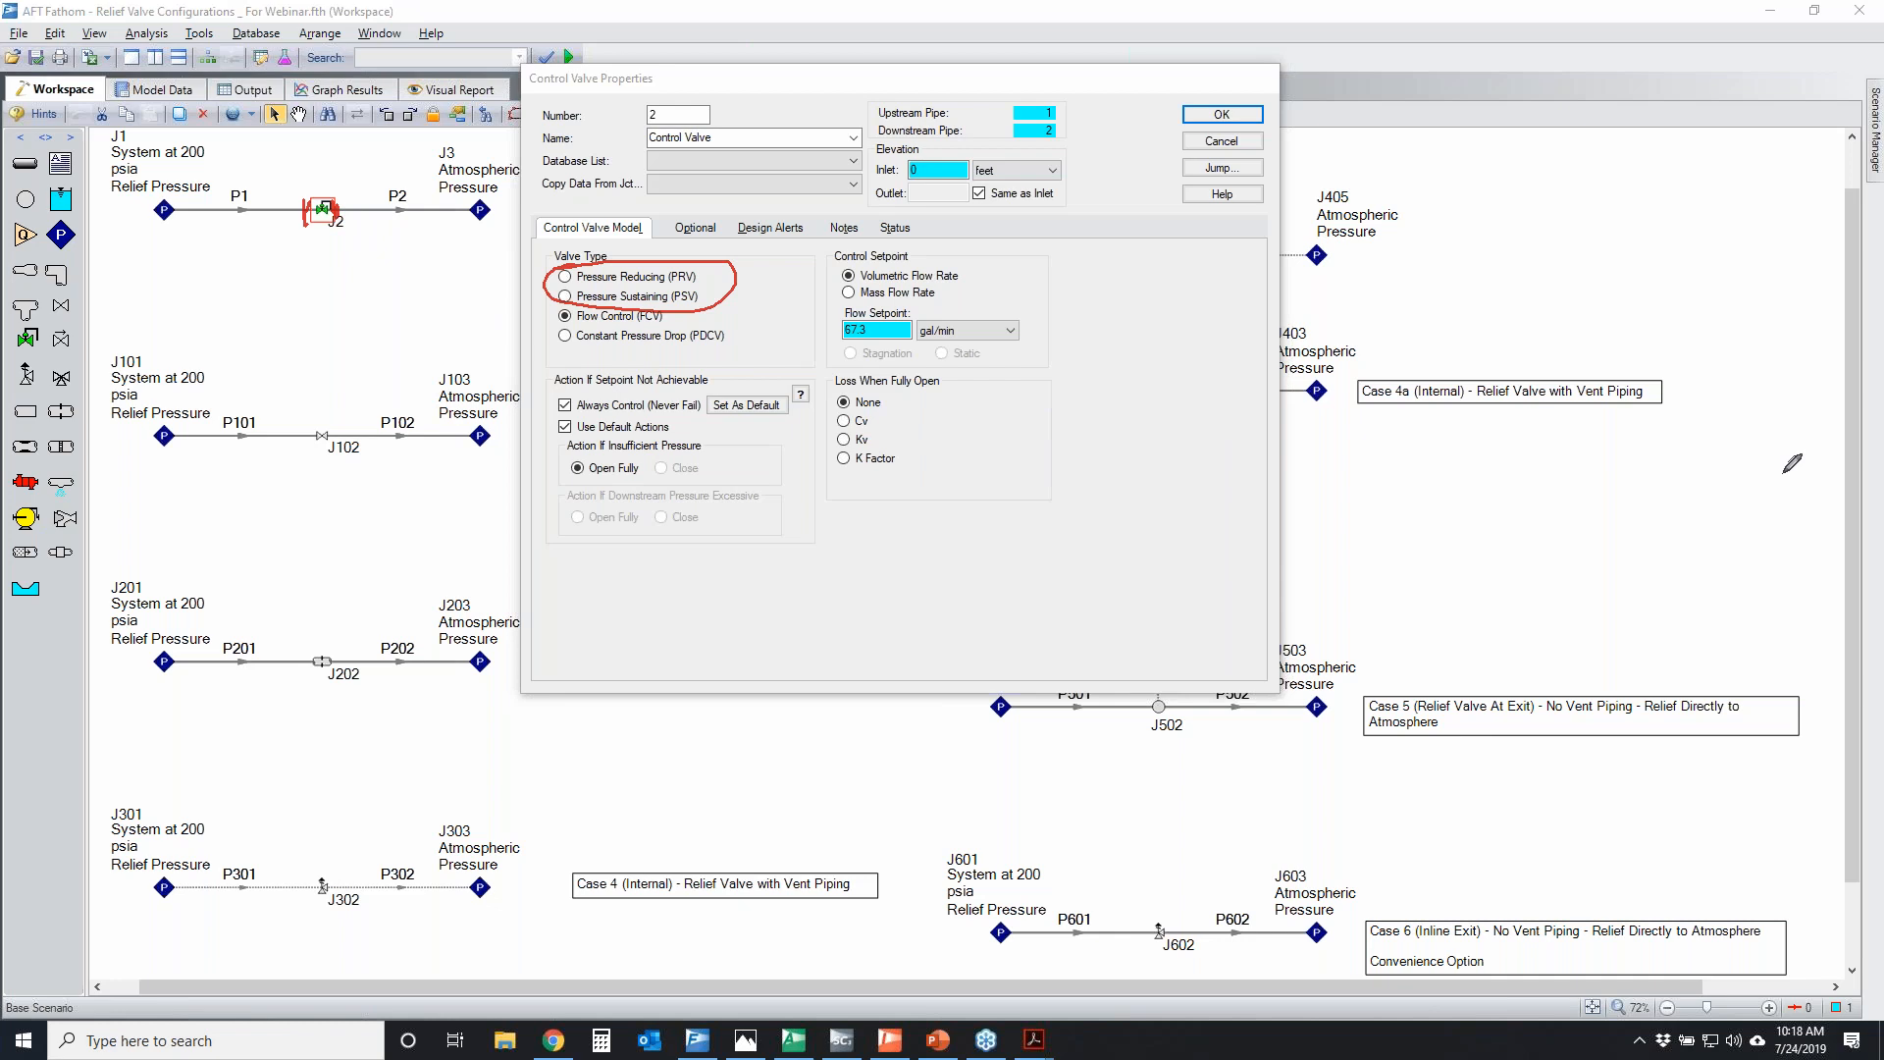
{"action": "left_click", "coordinate": [1425, 386]}
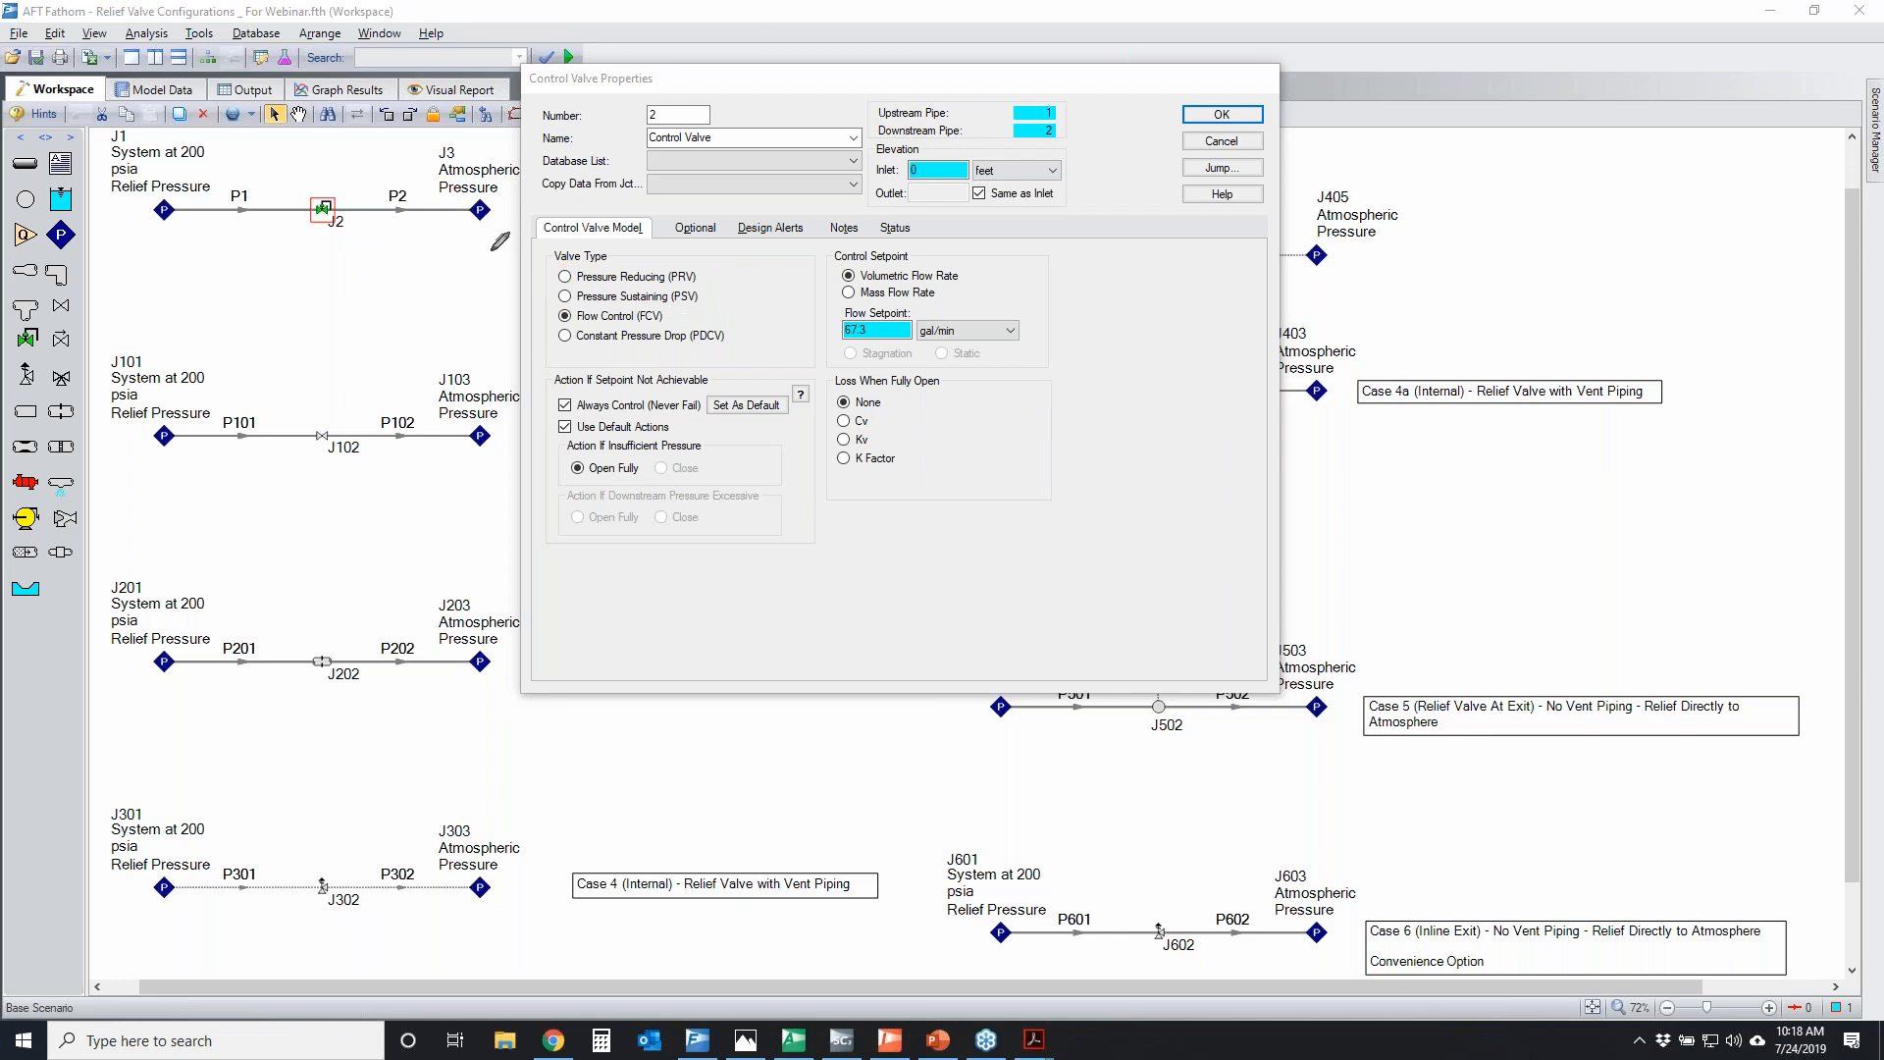
{"action": "mouse_move", "coordinate": [308, 200]}
{"action": "left_mouse_down"}
{"action": "mouse_move", "coordinate": [340, 193]}
{"action": "mouse_move", "coordinate": [319, 196]}
{"action": "left_mouse_up"}
{"action": "left_click", "coordinate": [1620, 234]}
{"action": "left_click", "coordinate": [1221, 140]}
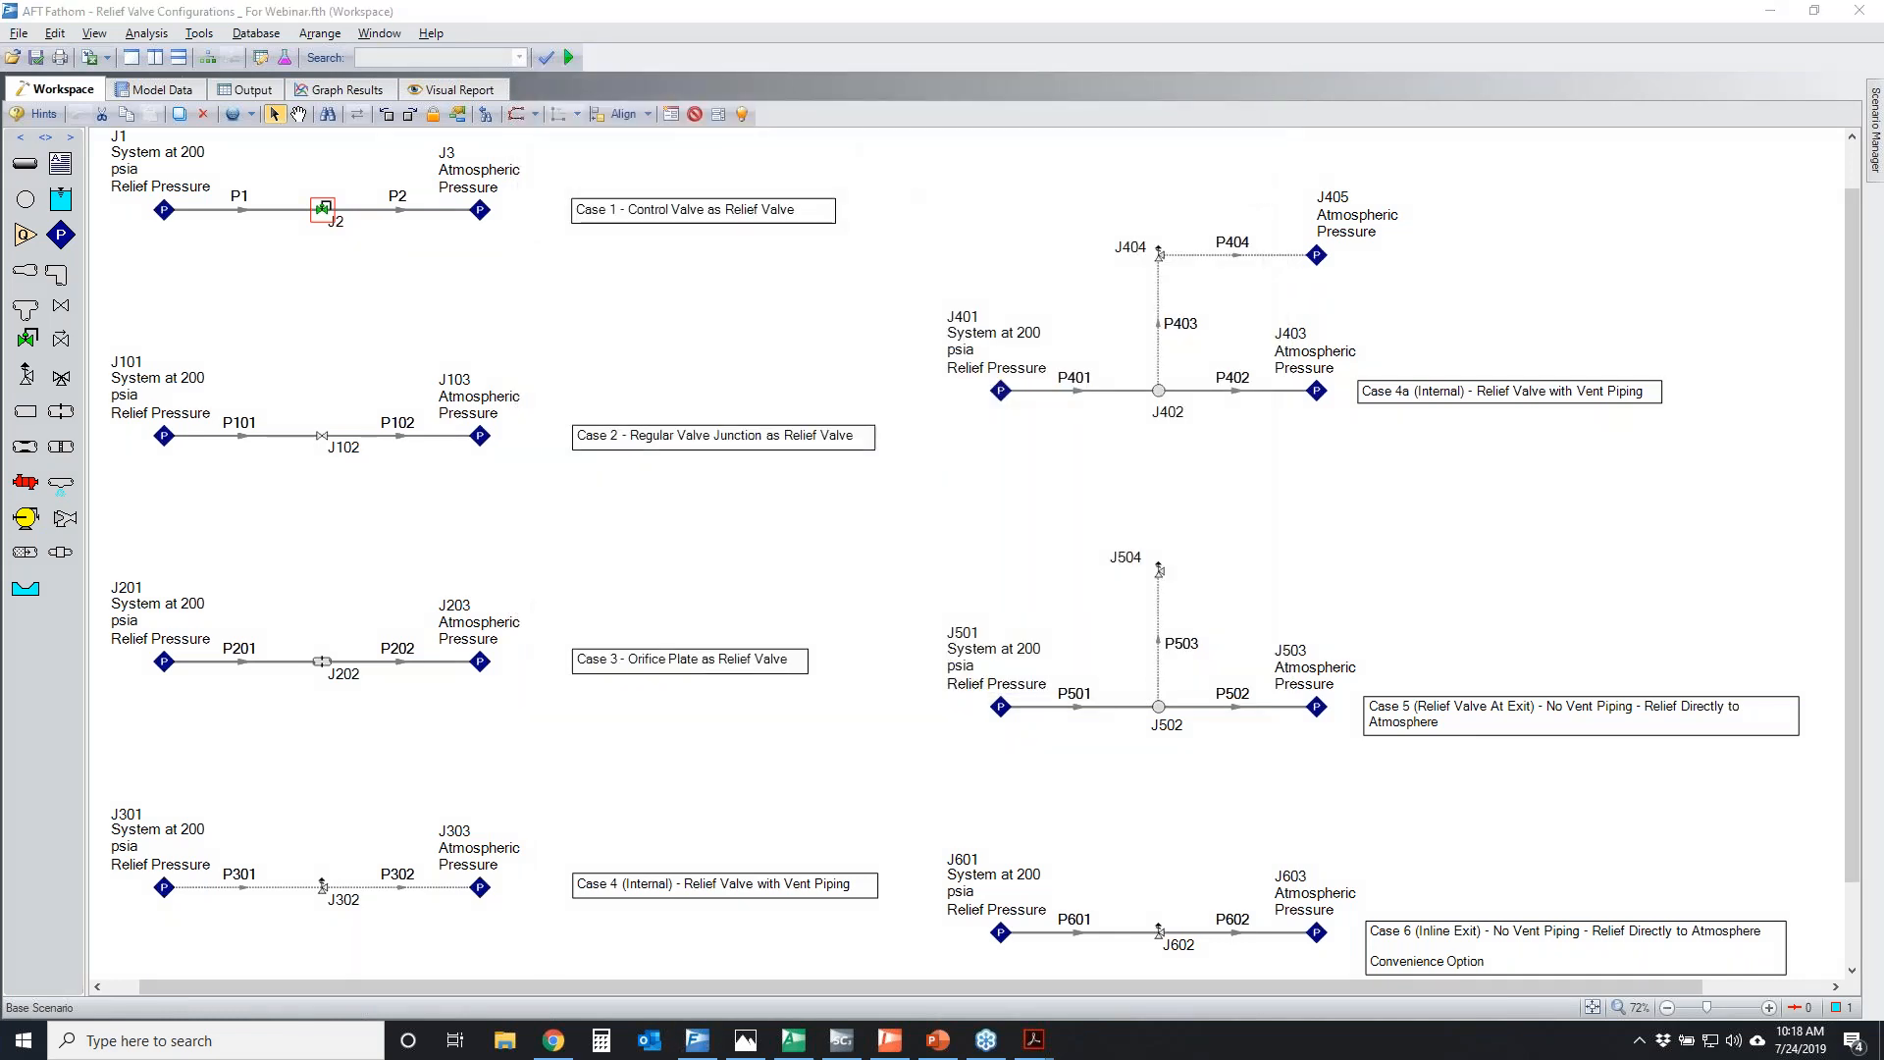
Circle relief valve J404, the start of pipe P401 and the main line of Case 4a, and clear the marks
{"action": "mouse_move", "coordinate": [1174, 241]}
{"action": "left_mouse_down"}
{"action": "mouse_move", "coordinate": [1153, 267]}
{"action": "mouse_move", "coordinate": [1138, 245]}
{"action": "mouse_move", "coordinate": [1165, 253]}
{"action": "left_mouse_up"}
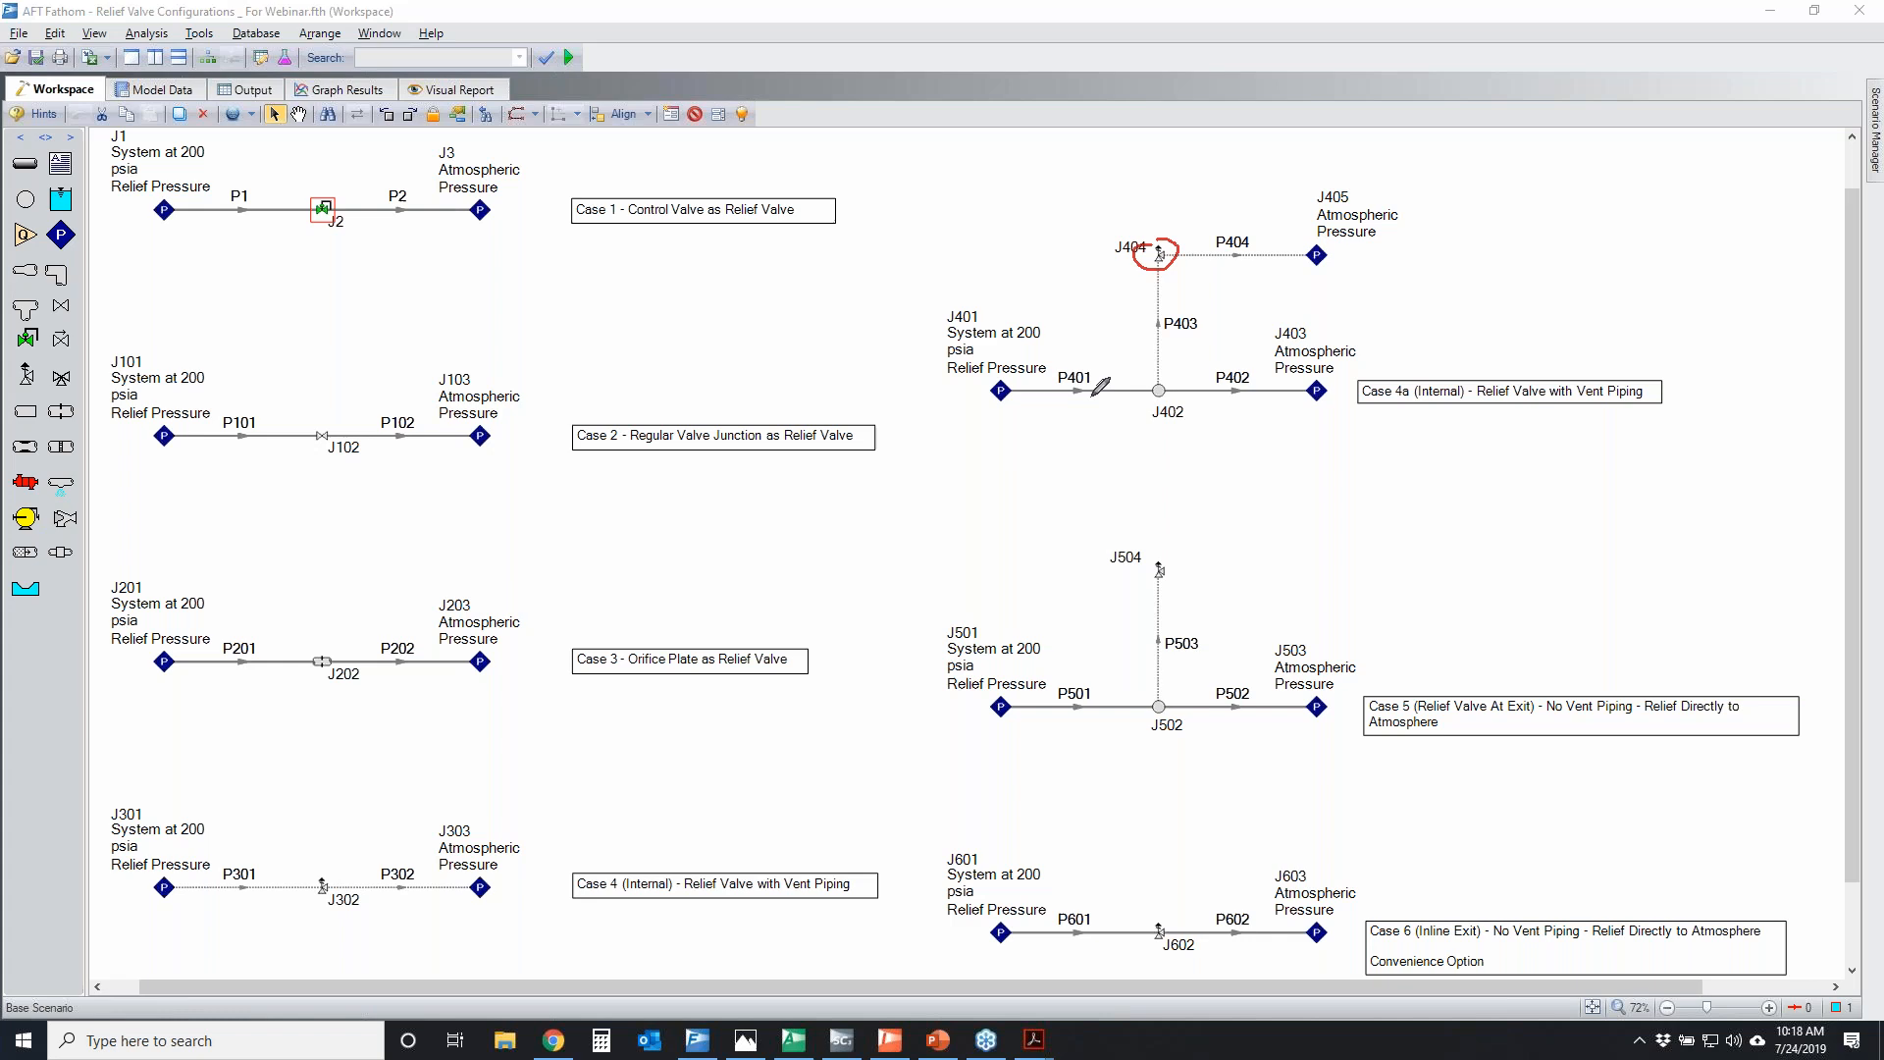
{"action": "left_click_drag", "start_coordinate": [1010, 392], "coordinate": [1017, 389]}
{"action": "mouse_move", "coordinate": [991, 371]}
{"action": "left_mouse_down"}
{"action": "mouse_move", "coordinate": [1280, 363]}
{"action": "mouse_move", "coordinate": [1010, 381]}
{"action": "mouse_move", "coordinate": [1148, 371]}
{"action": "left_mouse_up"}
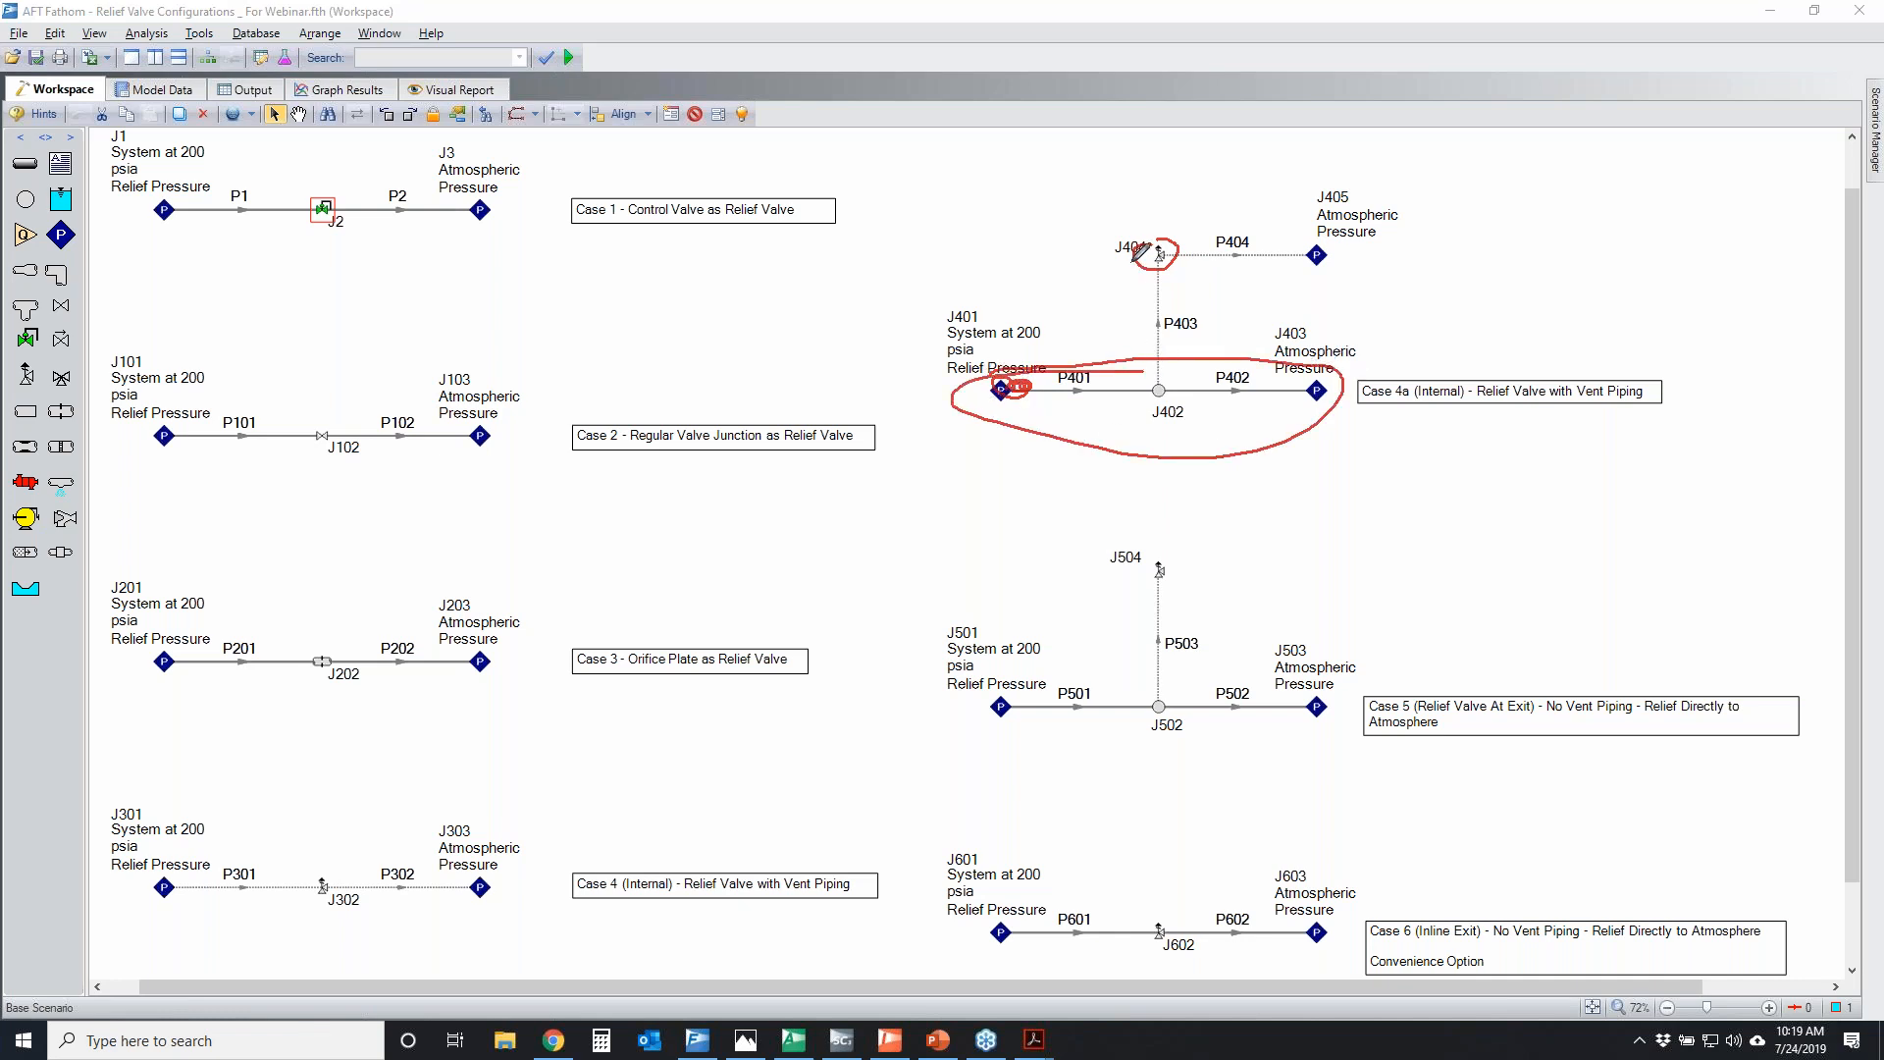
{"action": "left_click_drag", "start_coordinate": [1182, 249], "coordinate": [1156, 227]}
{"action": "key", "text": "Escape"}
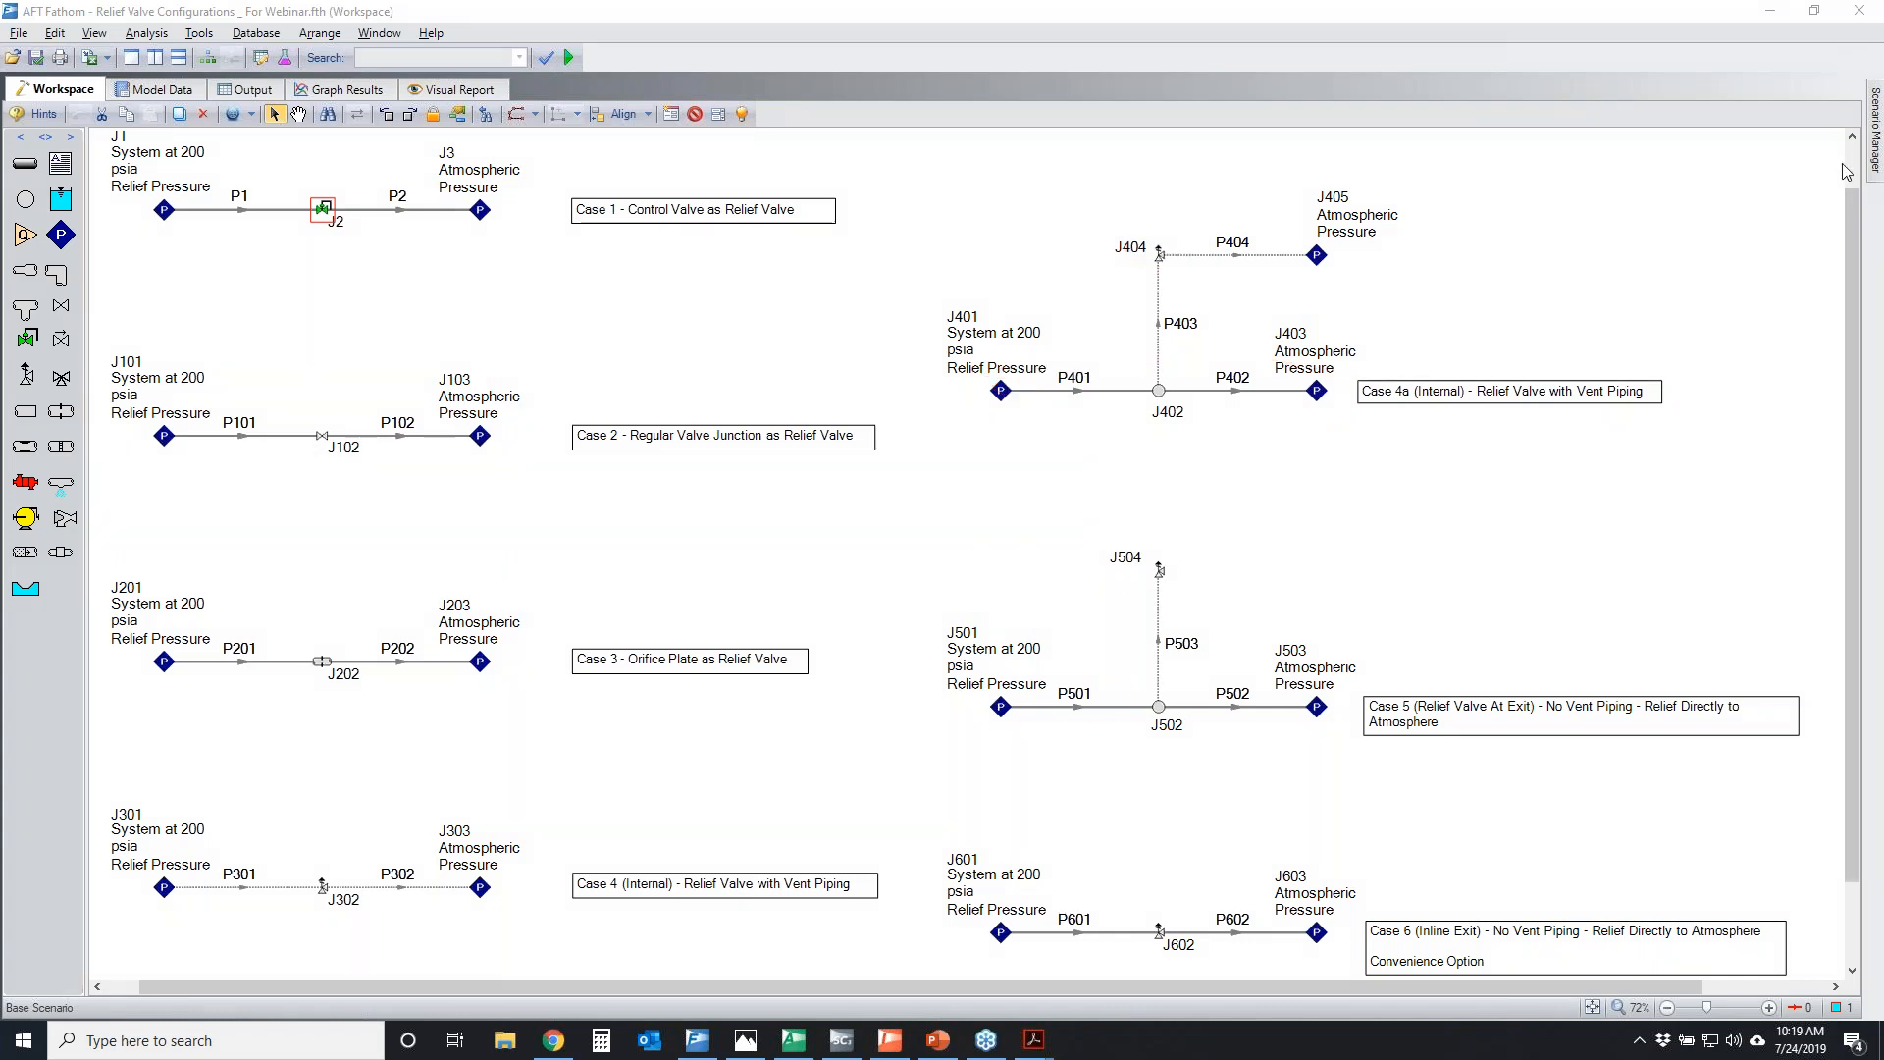
Keep the Scenario Manager displayed, circle the modules indicator, and activate the GSC (Goal Seek & Control) module
{"action": "mouse_move", "coordinate": [1873, 143]}
{"action": "left_click", "coordinate": [1850, 86]}
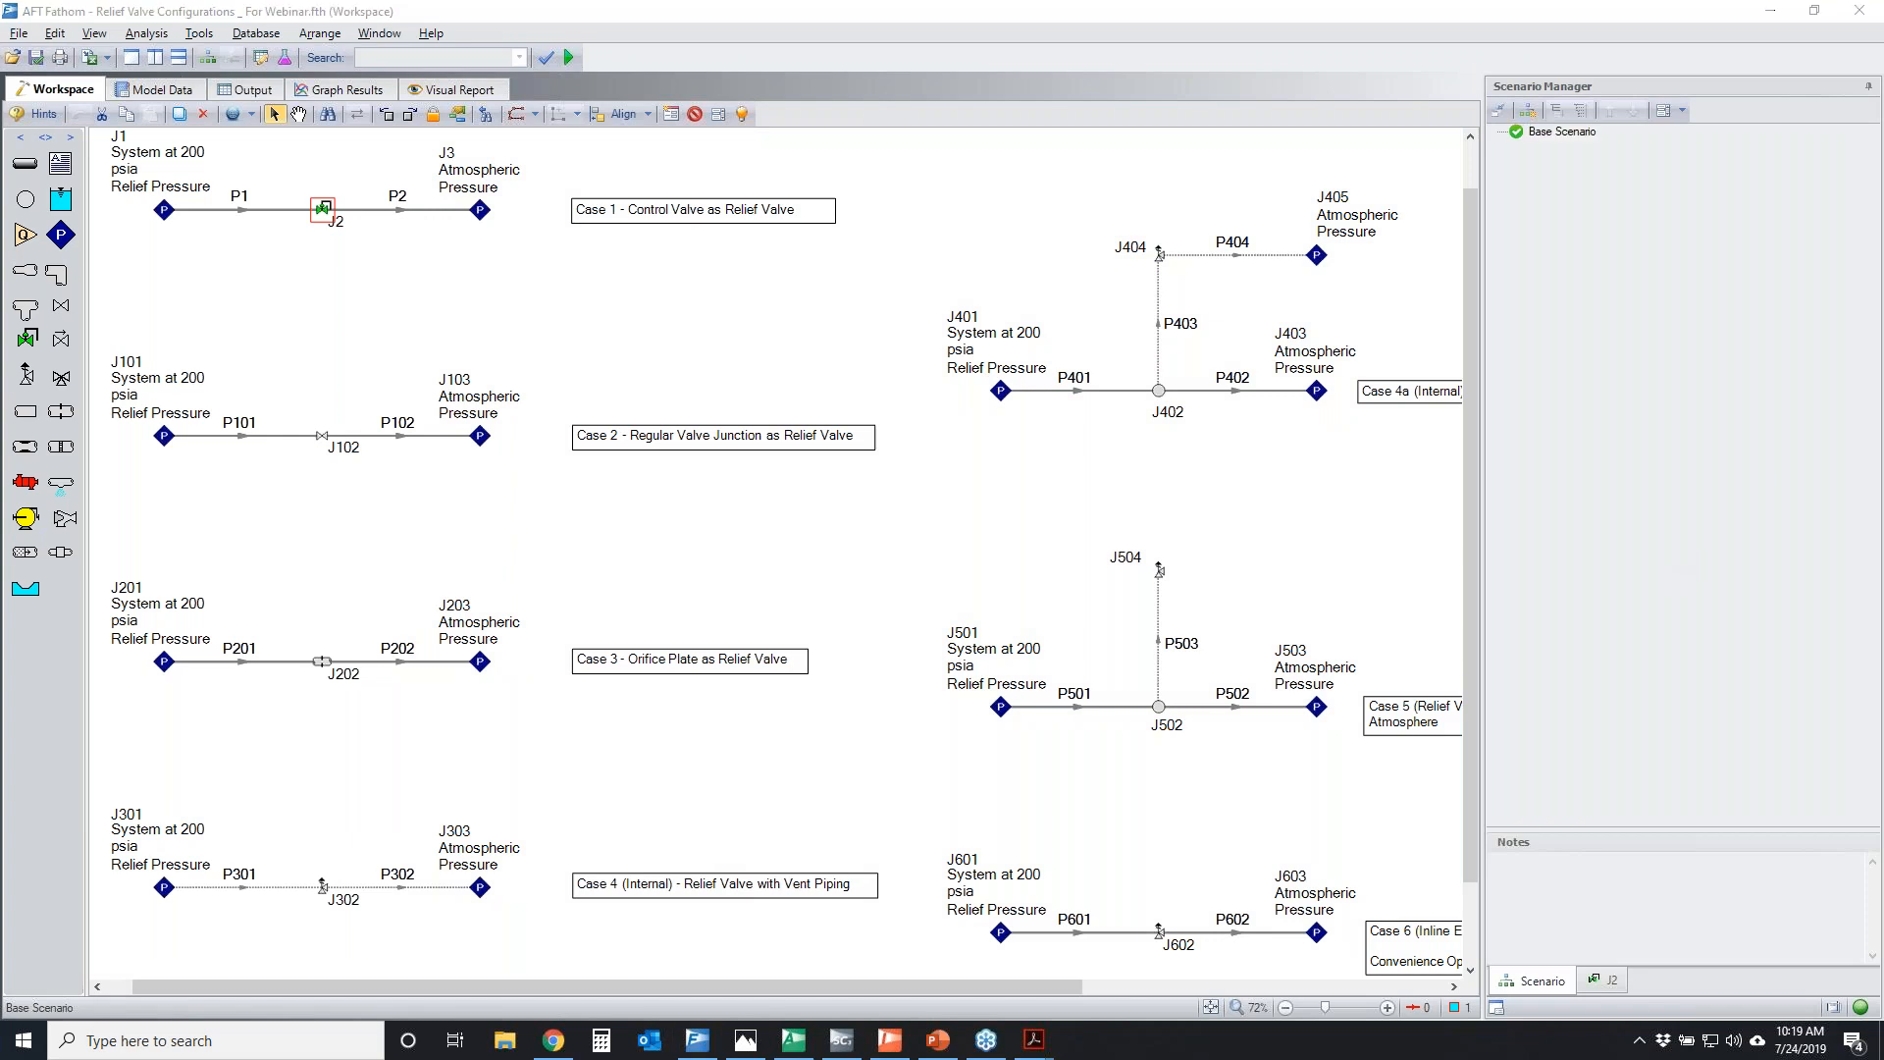
{"action": "mouse_move", "coordinate": [1837, 985]}
{"action": "left_mouse_down"}
{"action": "mouse_move", "coordinate": [1859, 1012]}
{"action": "mouse_move", "coordinate": [1825, 993]}
{"action": "left_mouse_up"}
{"action": "double_click", "coordinate": [1831, 1008]}
{"action": "left_click", "coordinate": [1508, 883]}
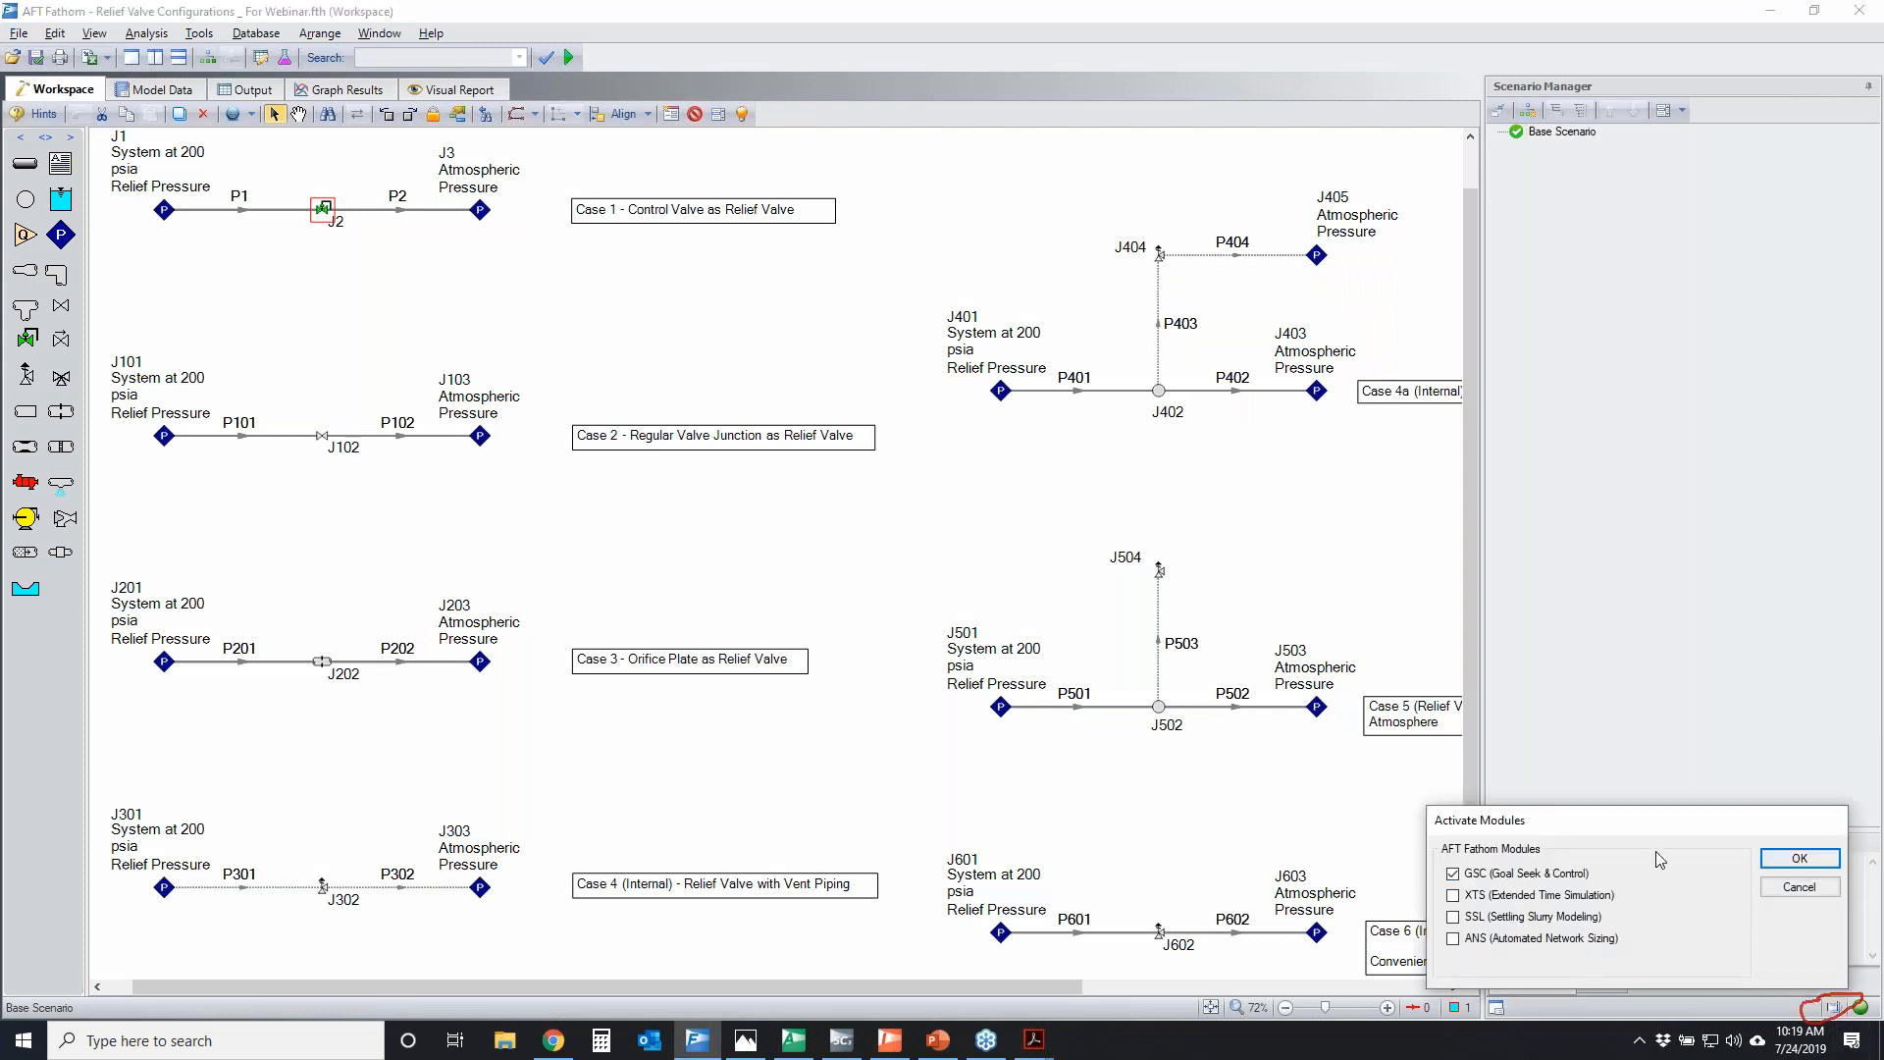
{"action": "left_click", "coordinate": [1799, 857]}
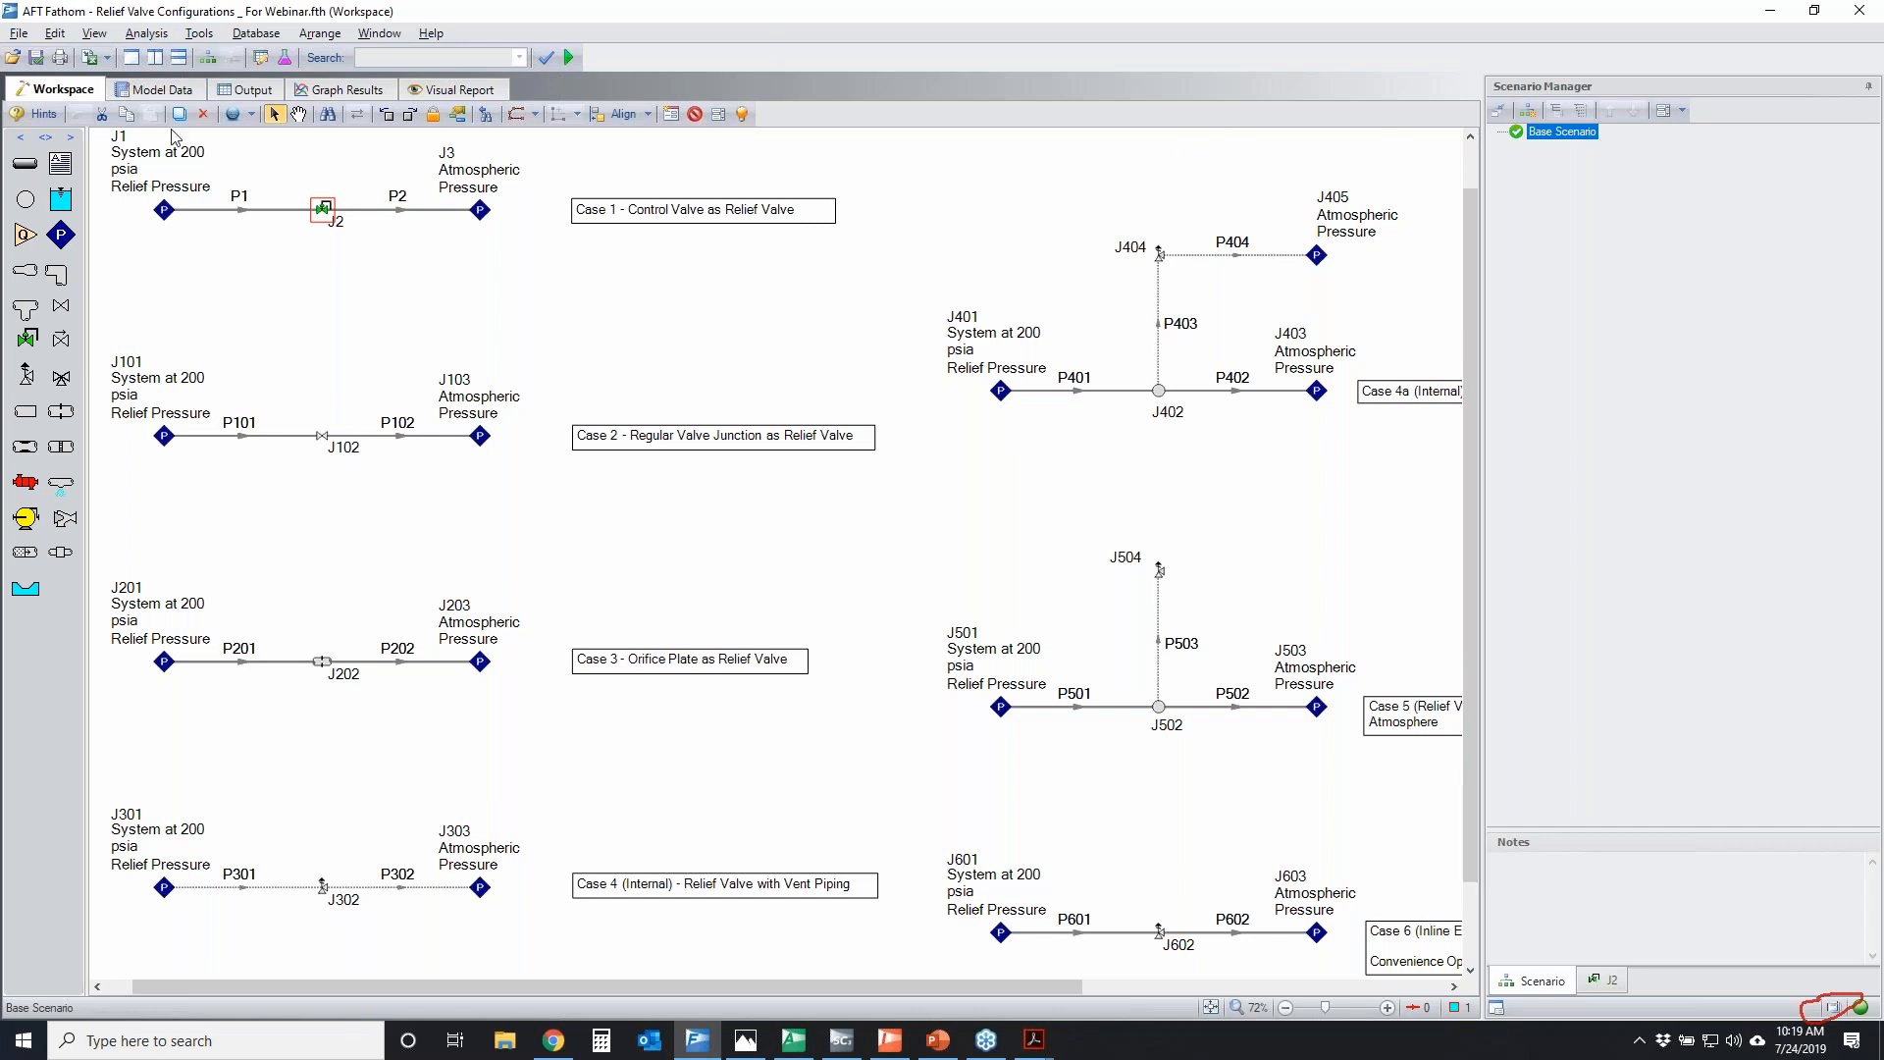
Add a variable in the Goal Seek and Control Manager for the Loss Value of relief valve junction J404
{"action": "left_click", "coordinate": [149, 35]}
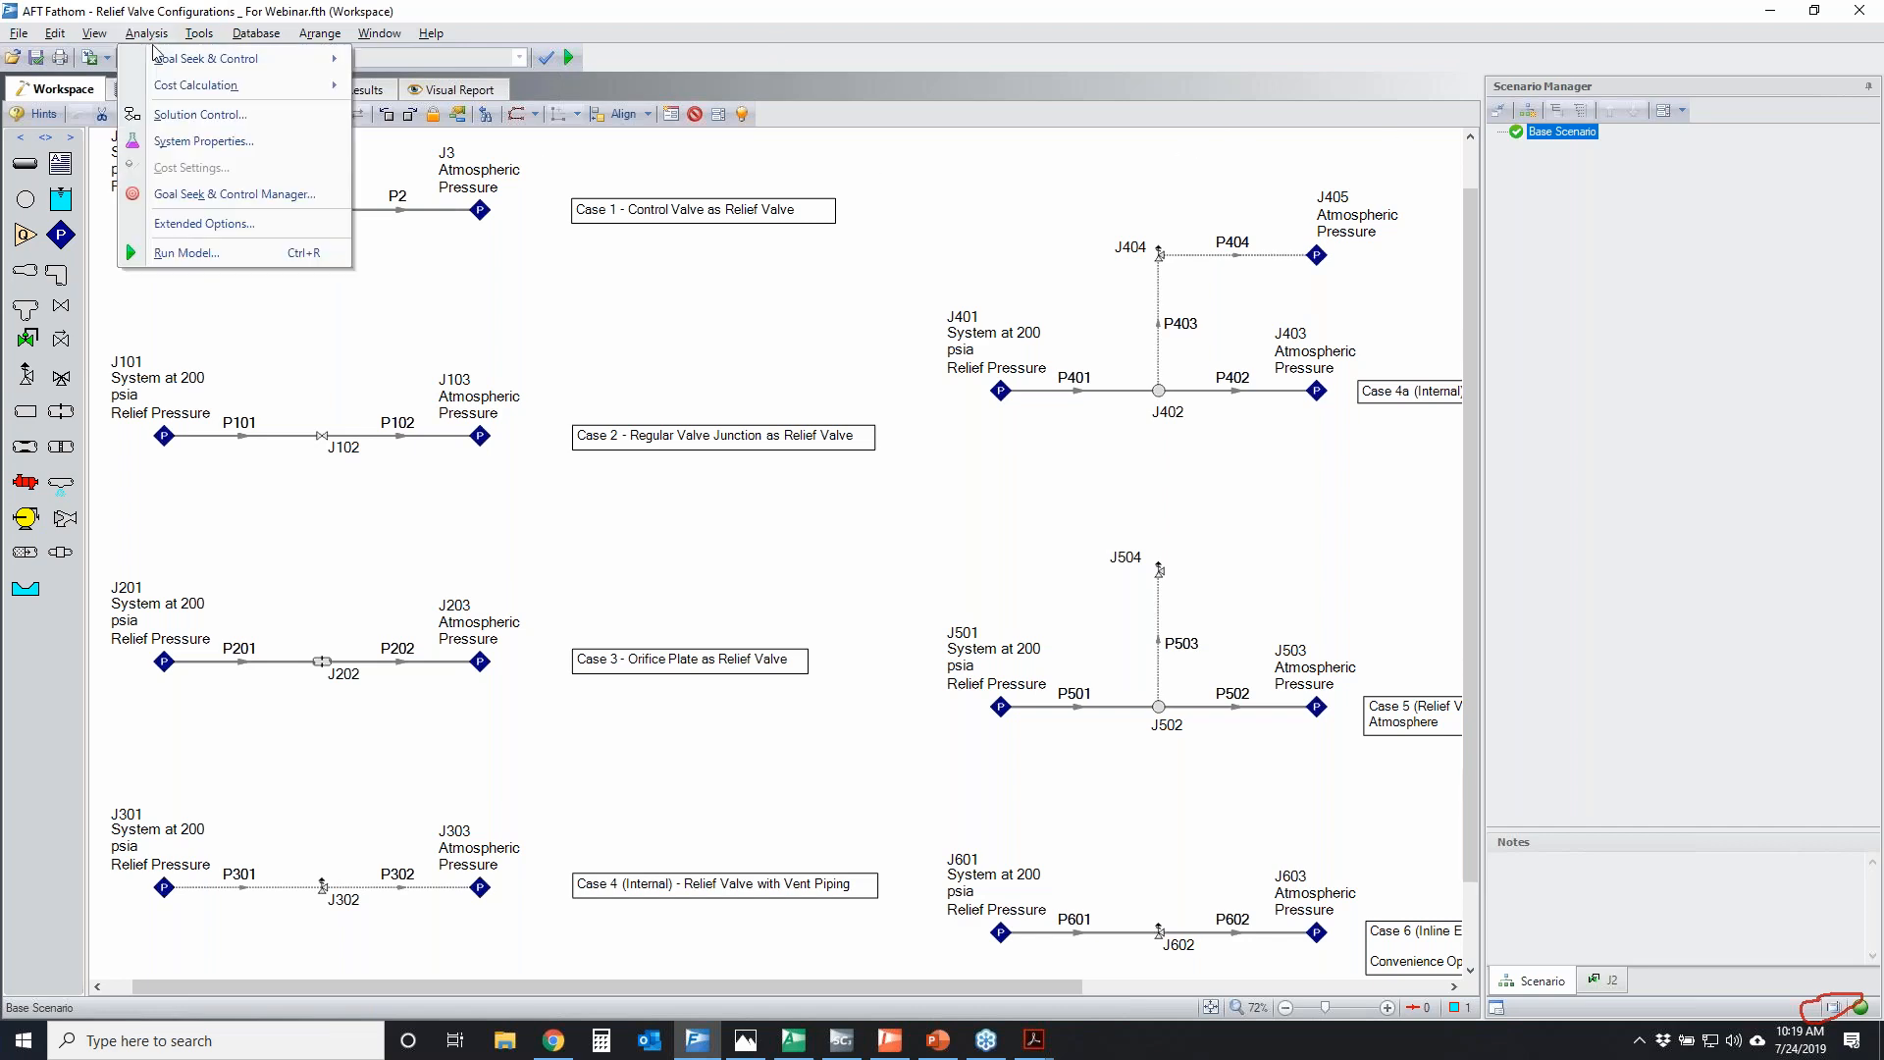
{"action": "left_click", "coordinate": [192, 195]}
{"action": "left_click_drag", "start_coordinate": [661, 342], "coordinate": [724, 496]}
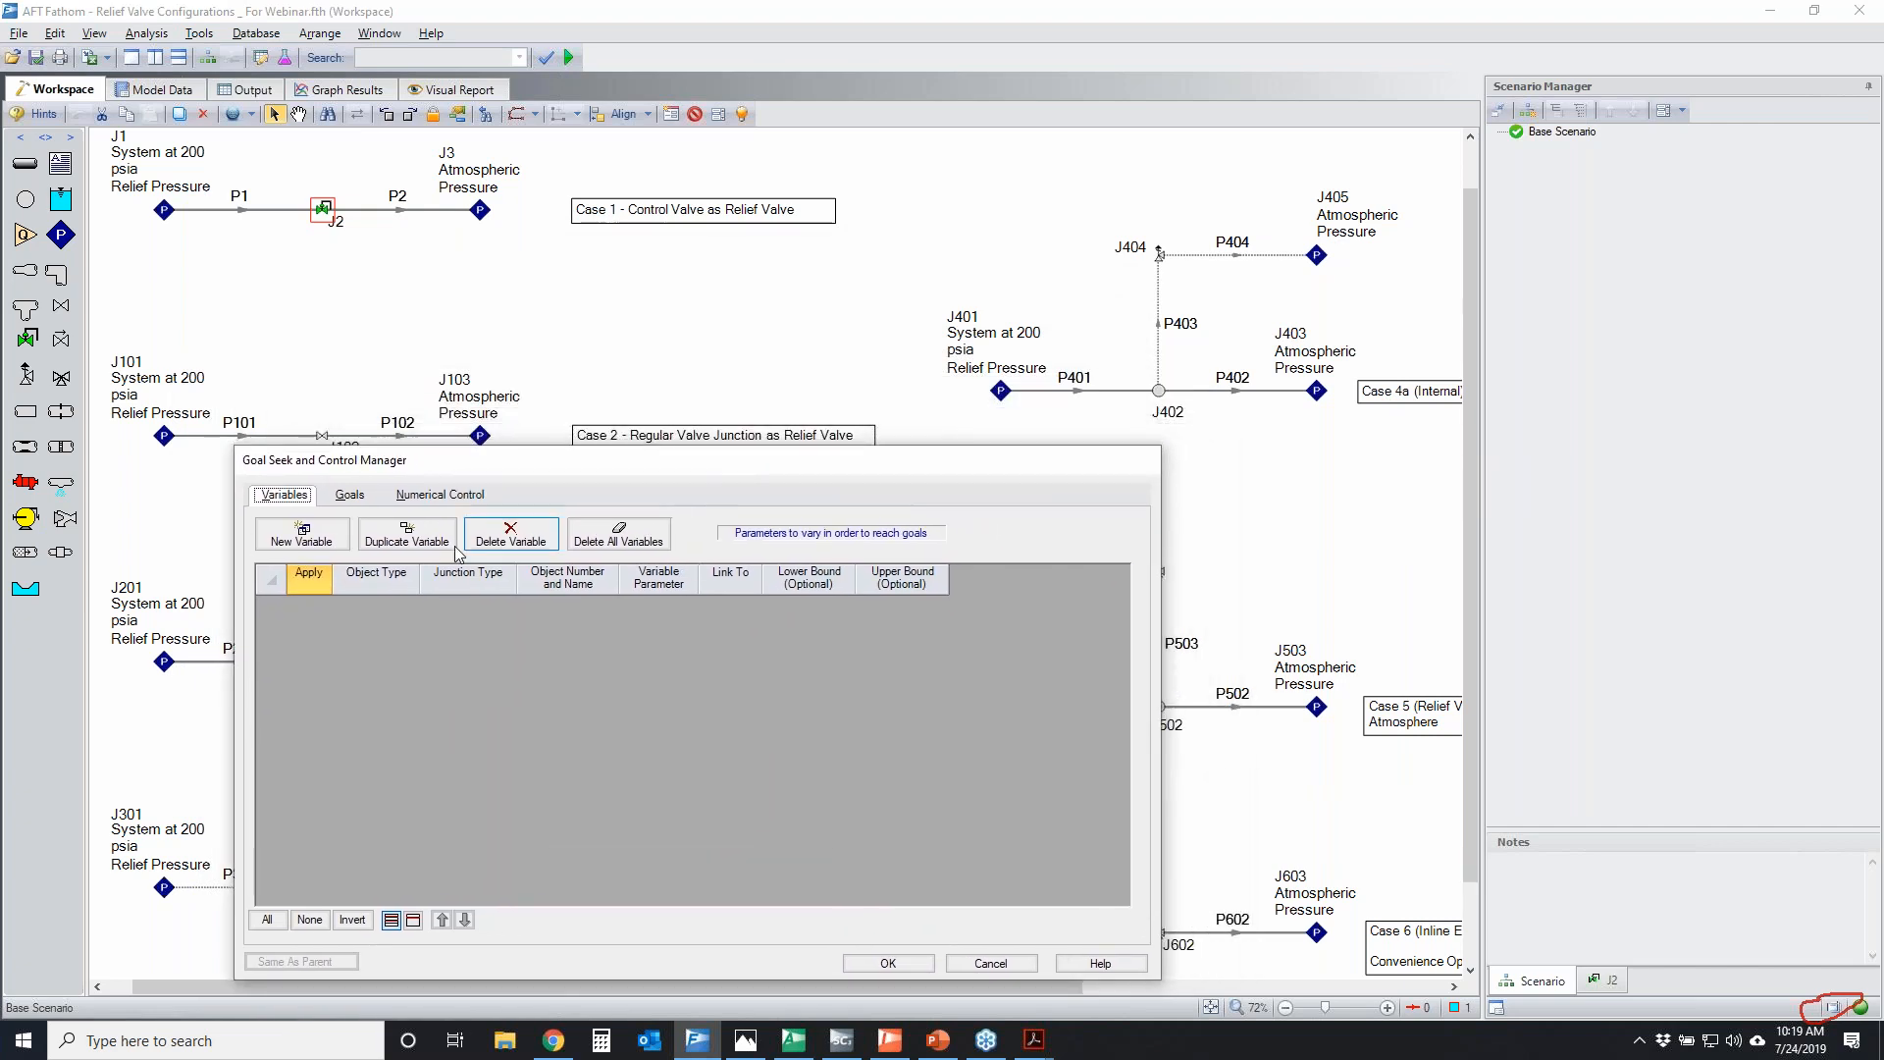
{"action": "left_click", "coordinate": [293, 543]}
{"action": "left_click", "coordinate": [529, 604]}
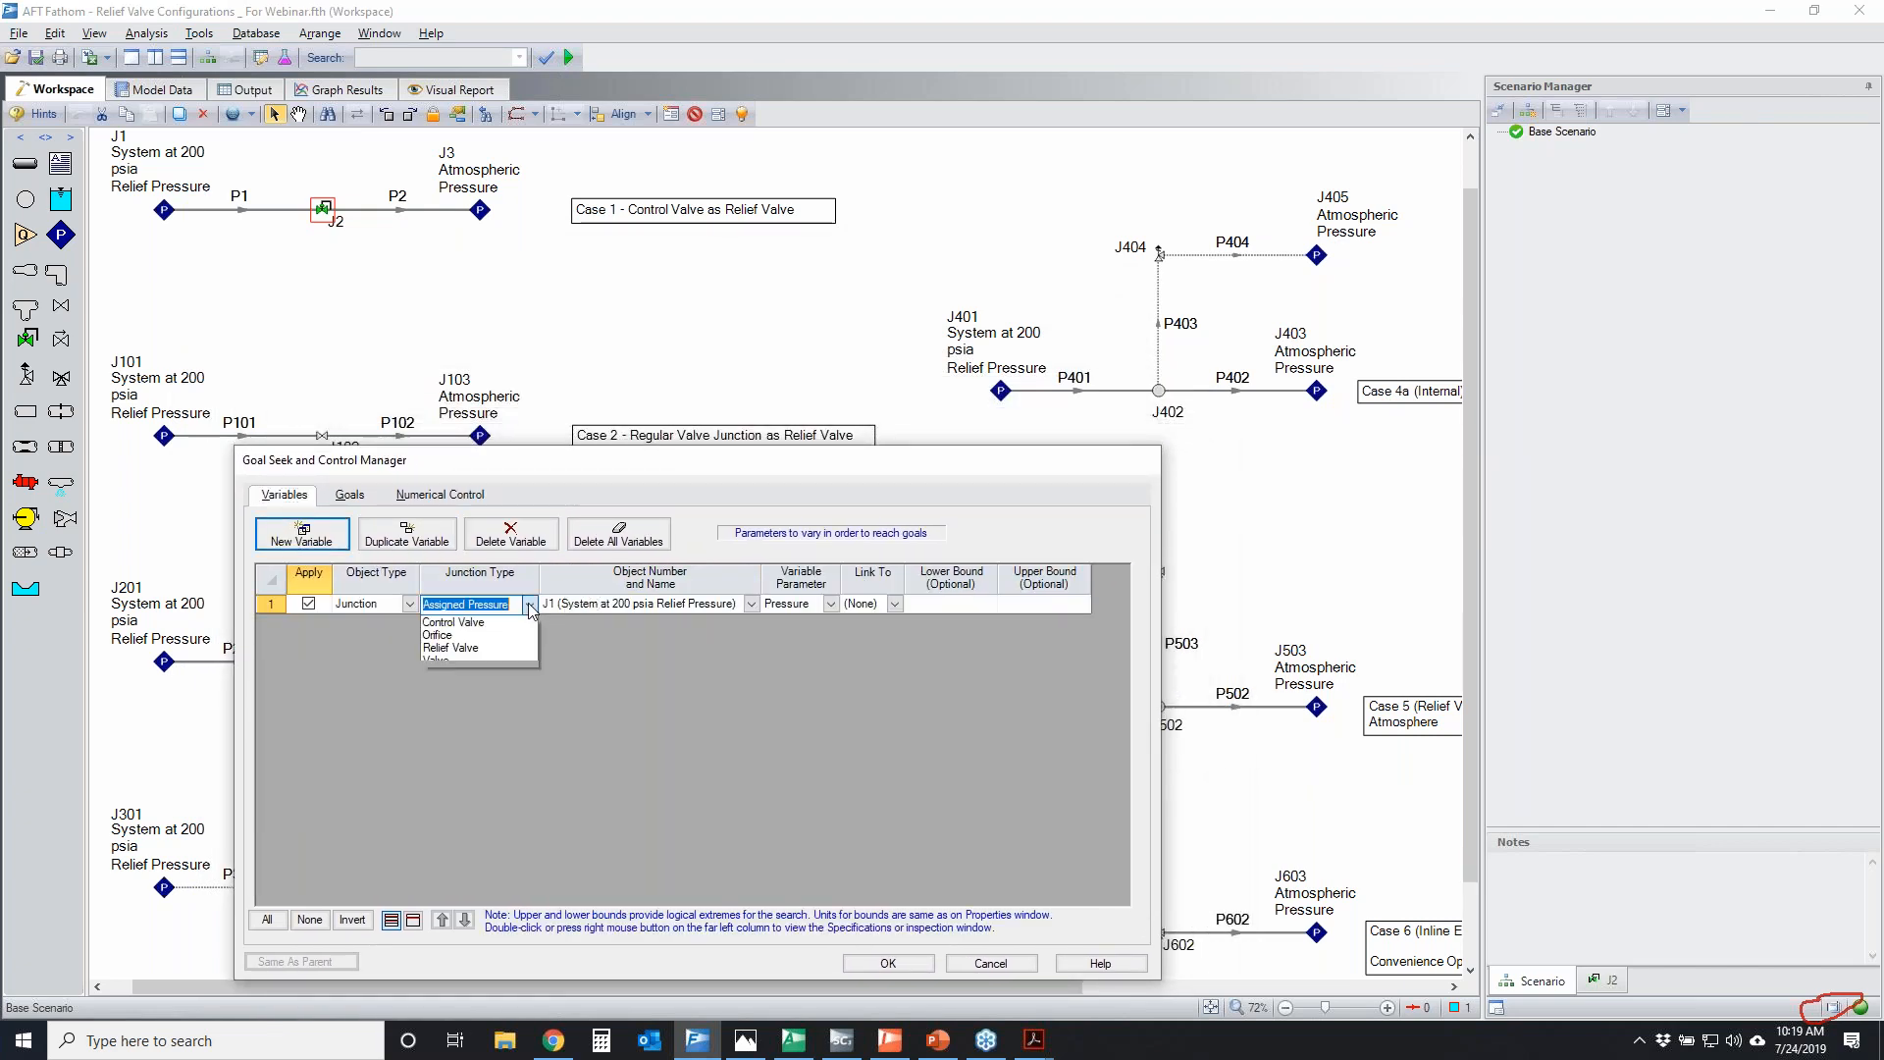
{"action": "left_click", "coordinate": [485, 684]}
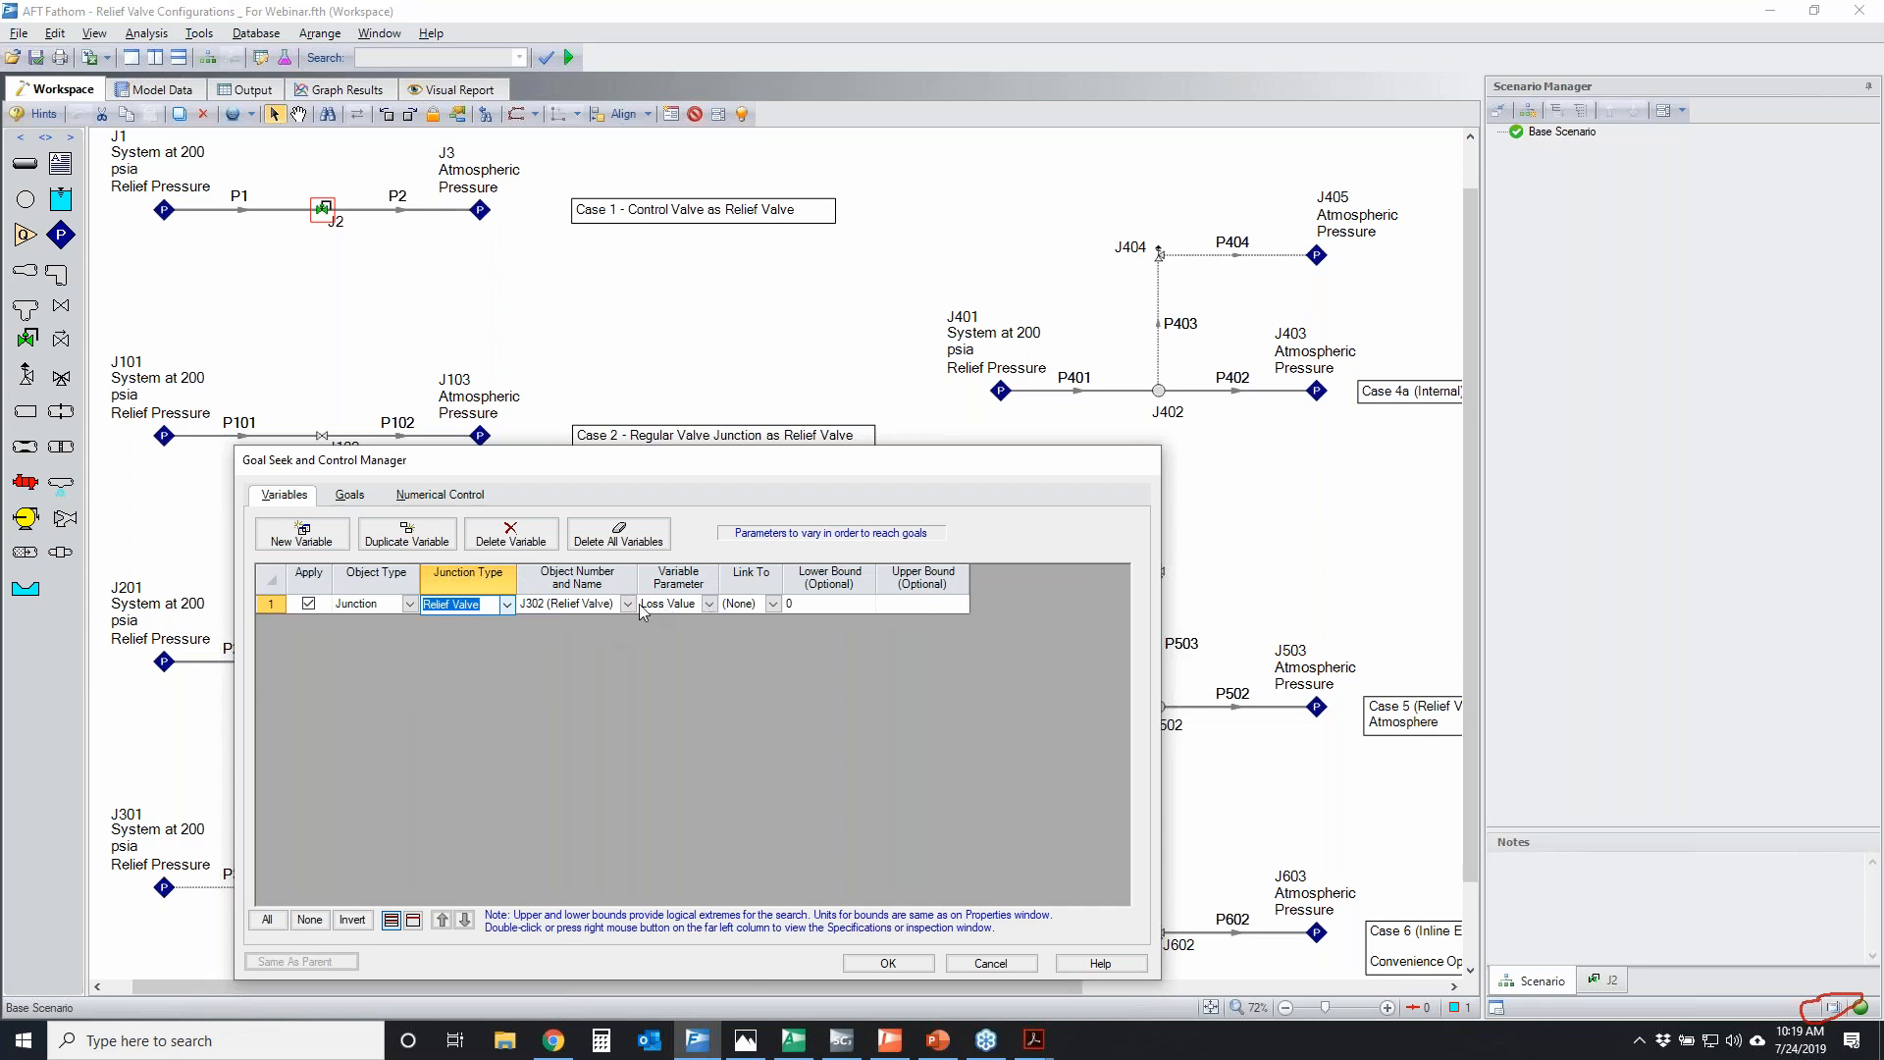
{"action": "left_click", "coordinate": [627, 603]}
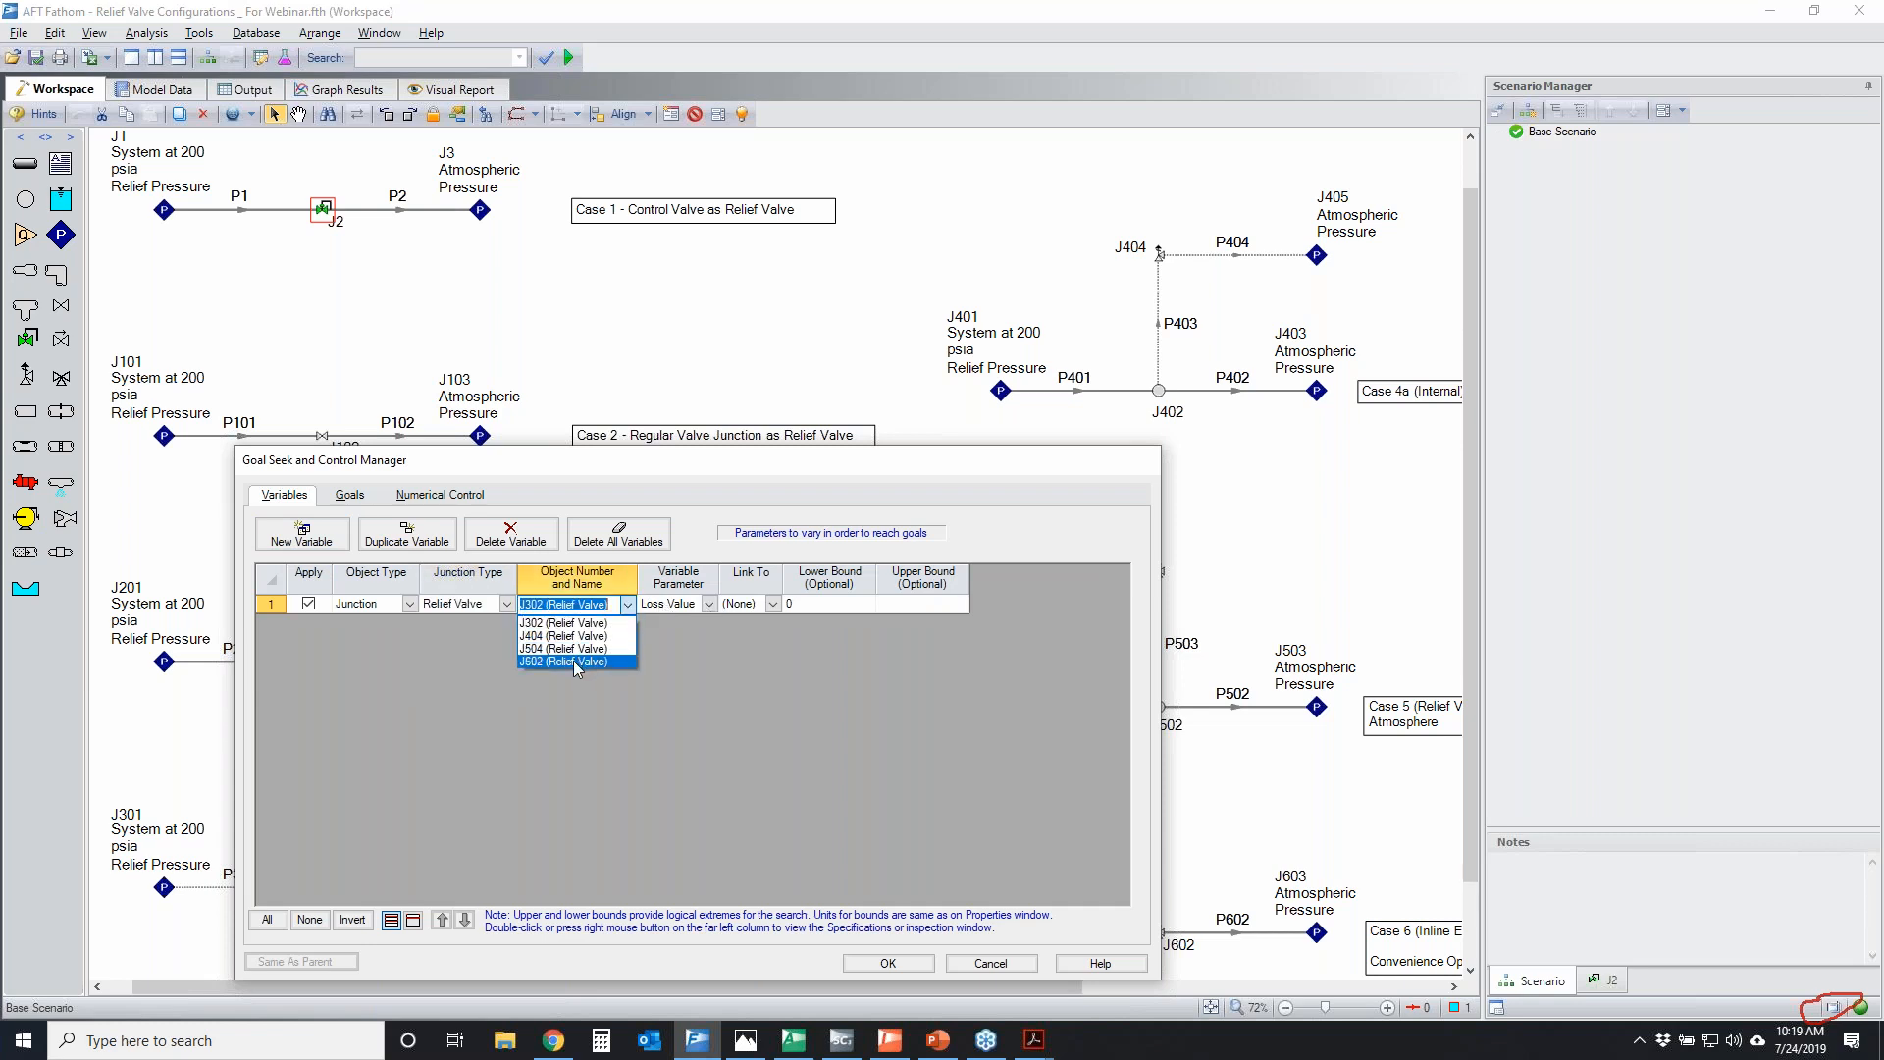
{"action": "left_click", "coordinate": [580, 636]}
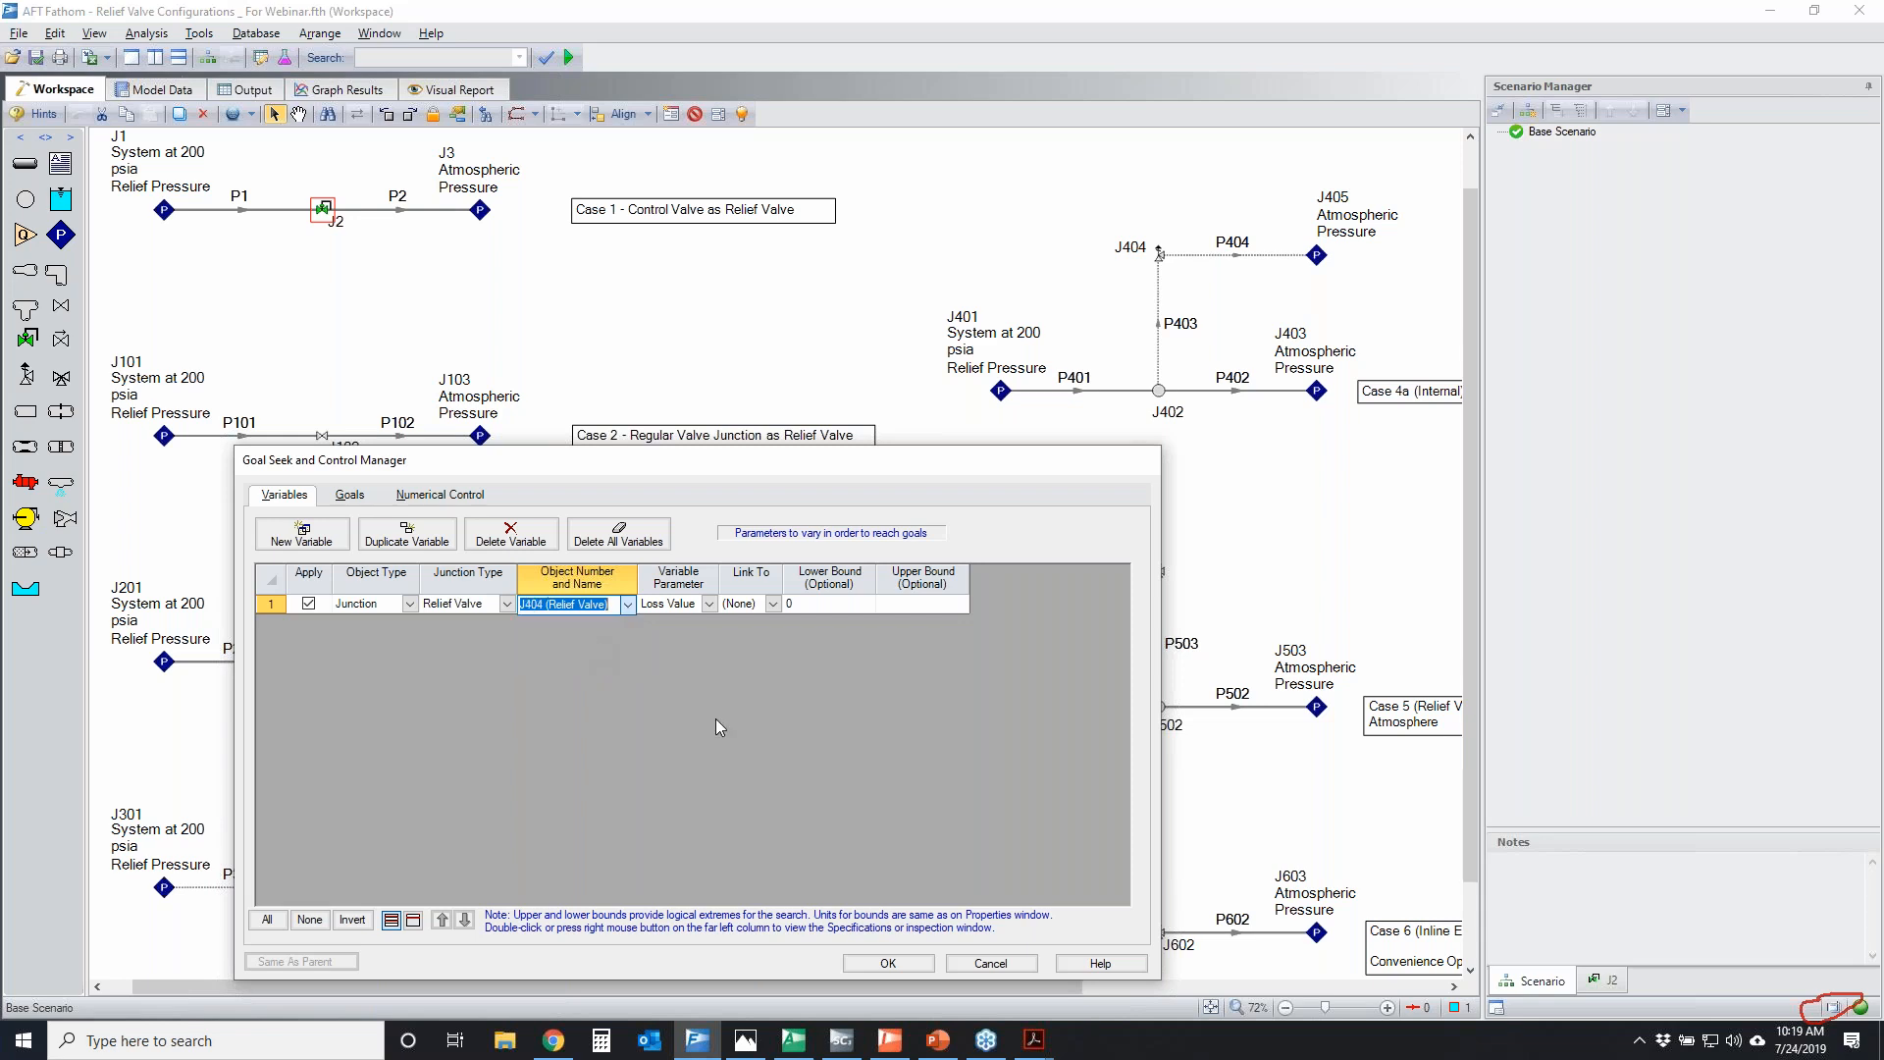
Add a goal, and temporarily mark relief valve J404 and the inlet of pipe P401 in the workspace
{"action": "left_click", "coordinate": [350, 494]}
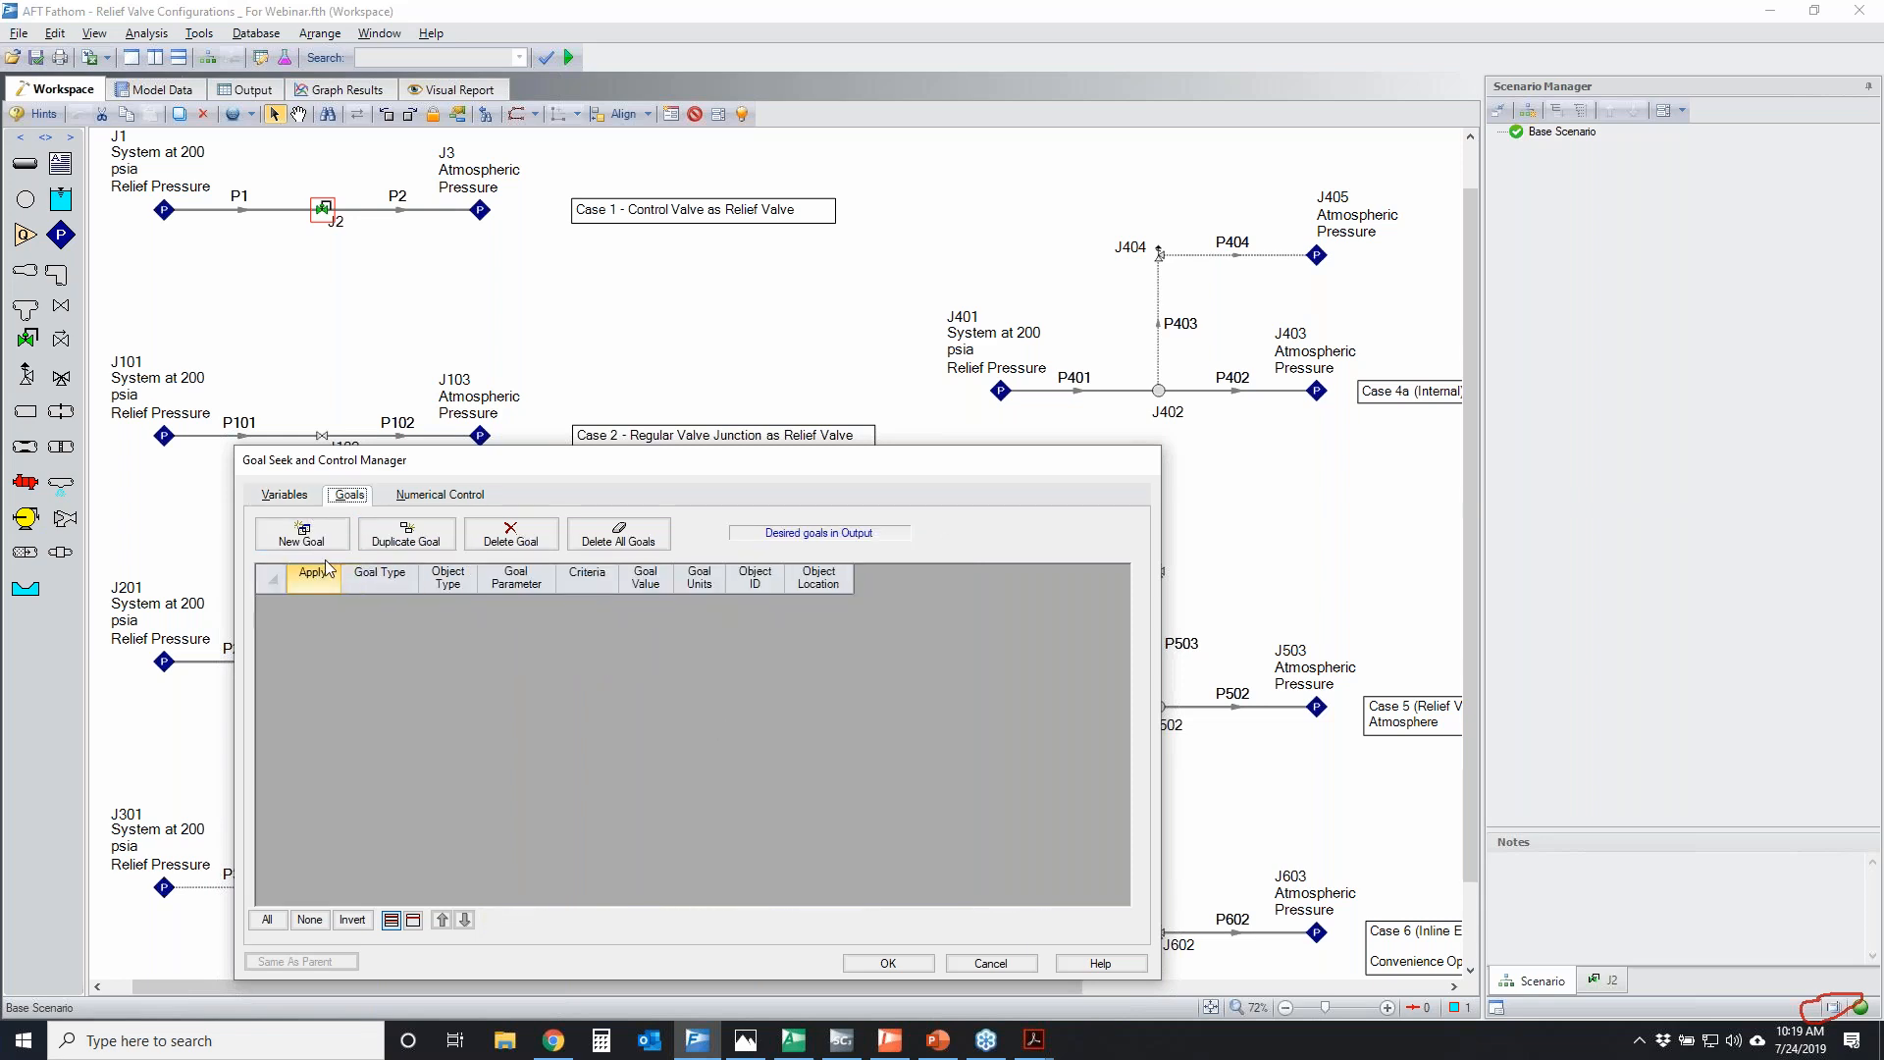
{"action": "left_click", "coordinate": [320, 546]}
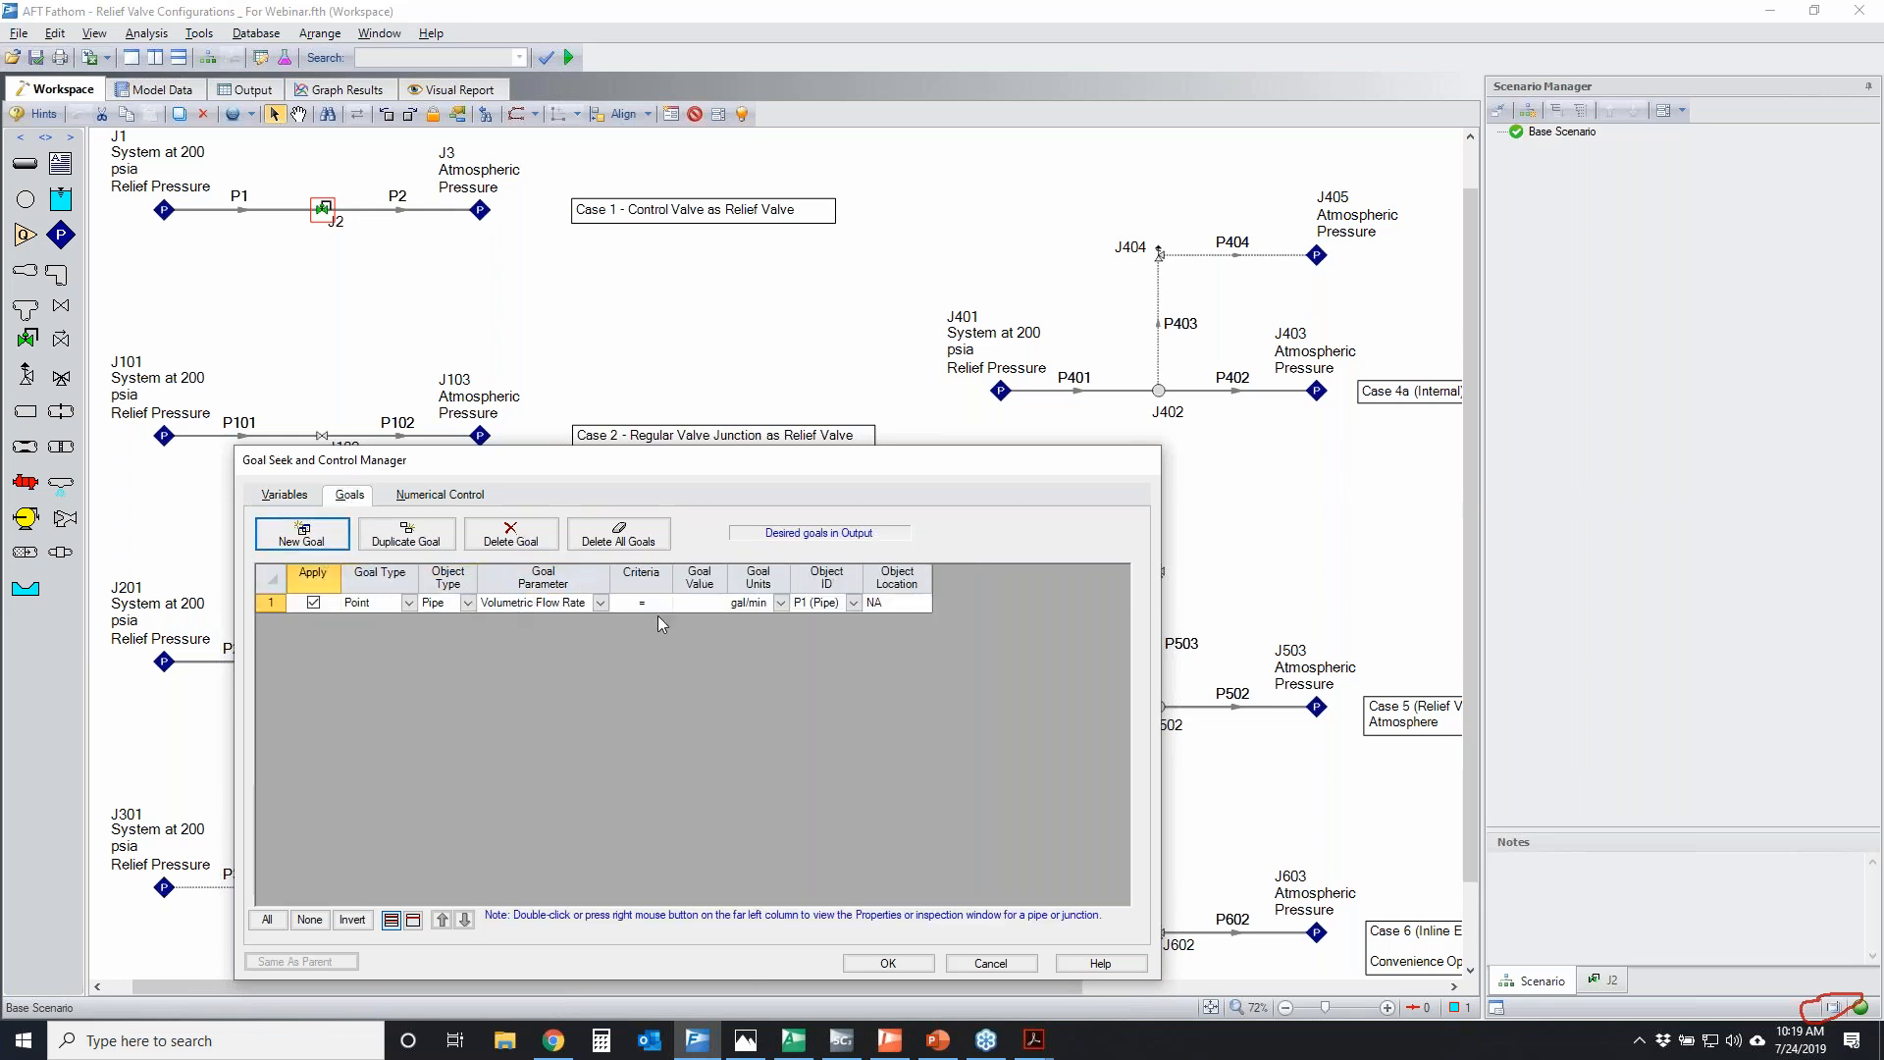
{"action": "left_click", "coordinate": [1877, 535]}
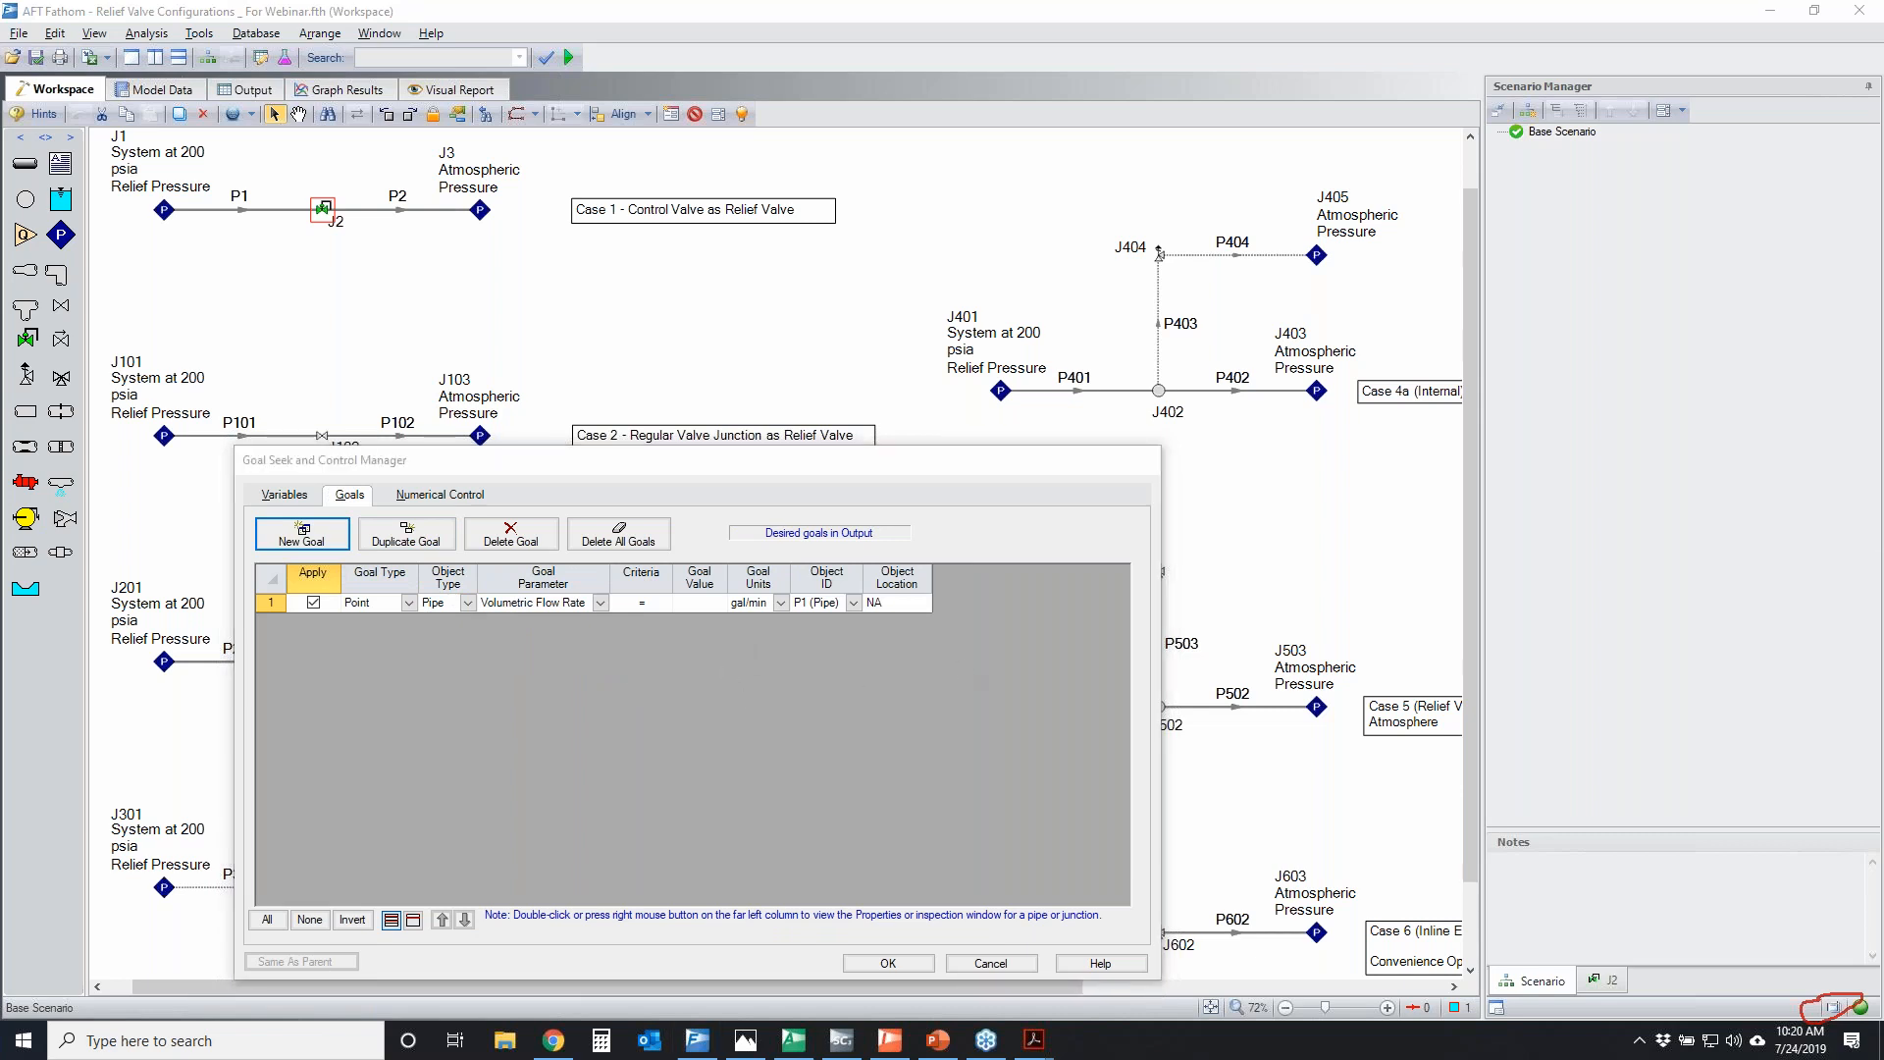
{"action": "mouse_move", "coordinate": [1199, 257]}
{"action": "left_mouse_down"}
{"action": "mouse_move", "coordinate": [1163, 236]}
{"action": "mouse_move", "coordinate": [1187, 261]}
{"action": "mouse_move", "coordinate": [1146, 251]}
{"action": "mouse_move", "coordinate": [1157, 239]}
{"action": "mouse_move", "coordinate": [1187, 273]}
{"action": "left_mouse_up"}
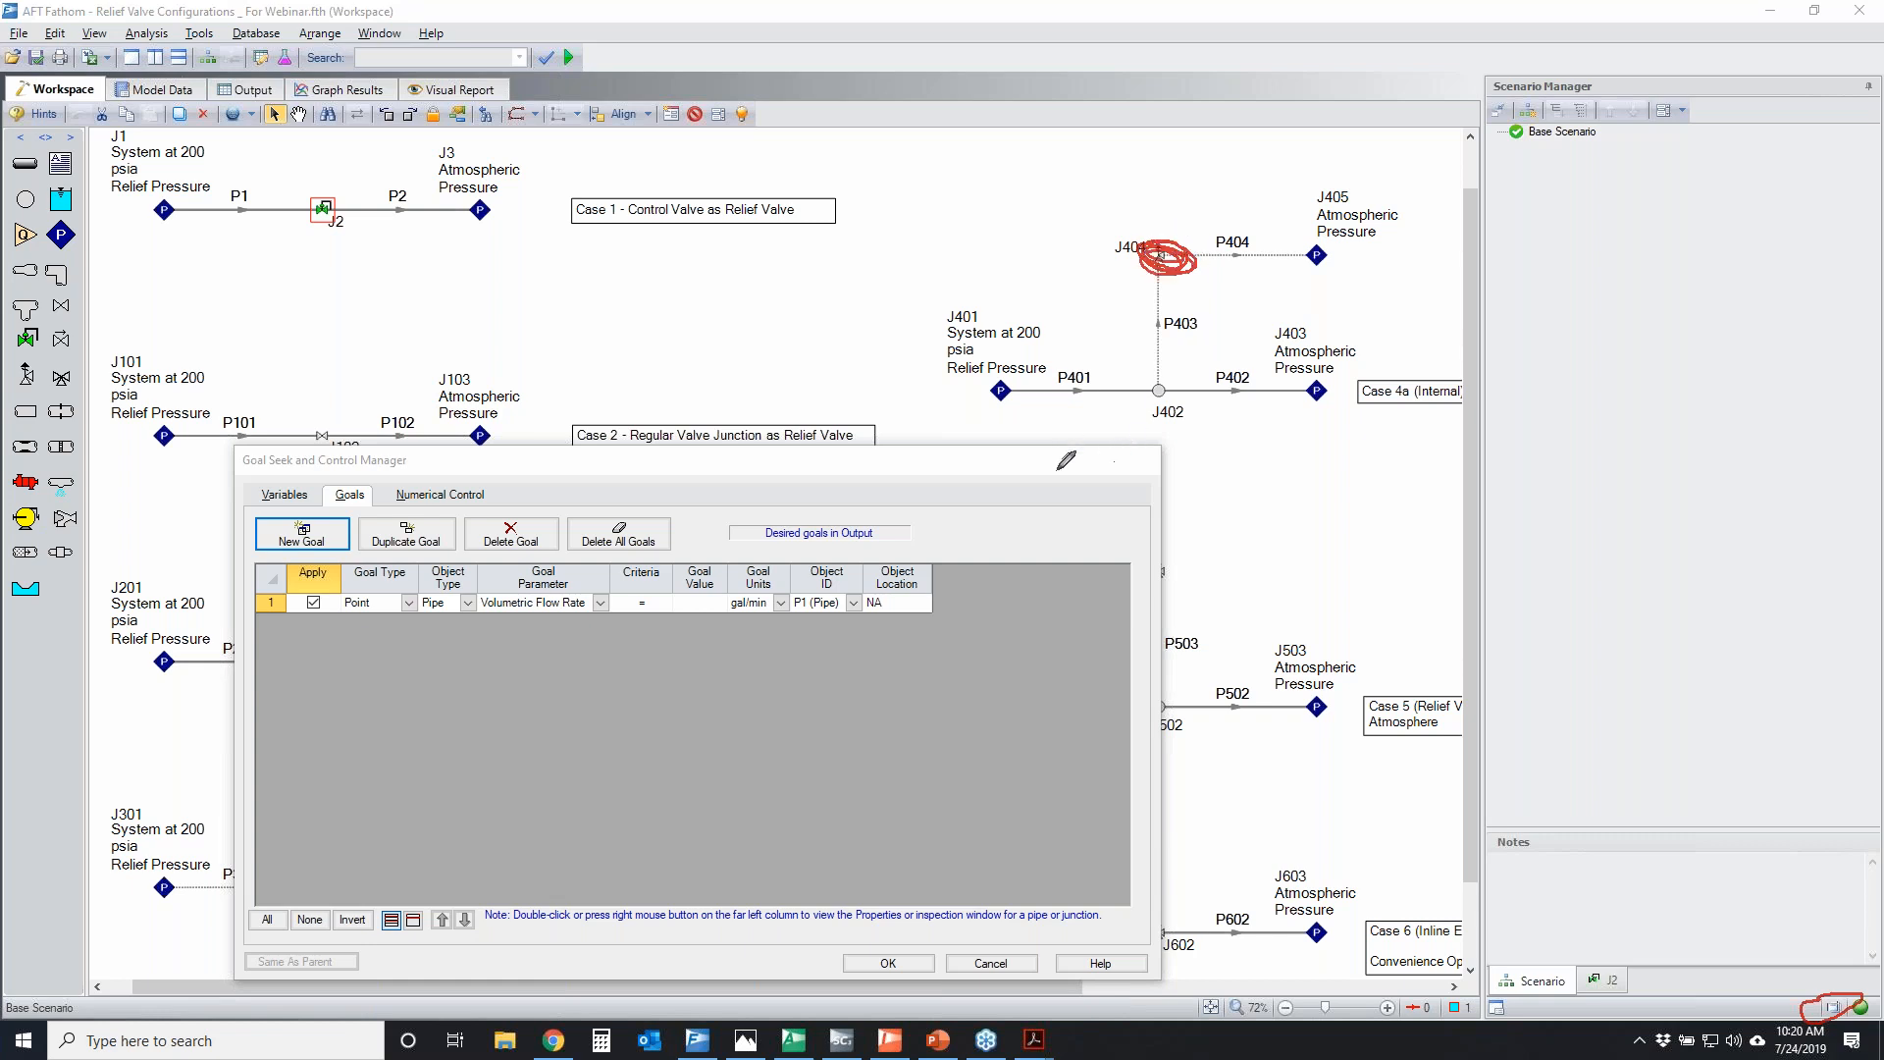
{"action": "mouse_move", "coordinate": [1042, 374]}
{"action": "left_mouse_down"}
{"action": "mouse_move", "coordinate": [1018, 377]}
{"action": "mouse_move", "coordinate": [1048, 386]}
{"action": "mouse_move", "coordinate": [1020, 398]}
{"action": "mouse_move", "coordinate": [1056, 388]}
{"action": "mouse_move", "coordinate": [1024, 375]}
{"action": "left_mouse_up"}
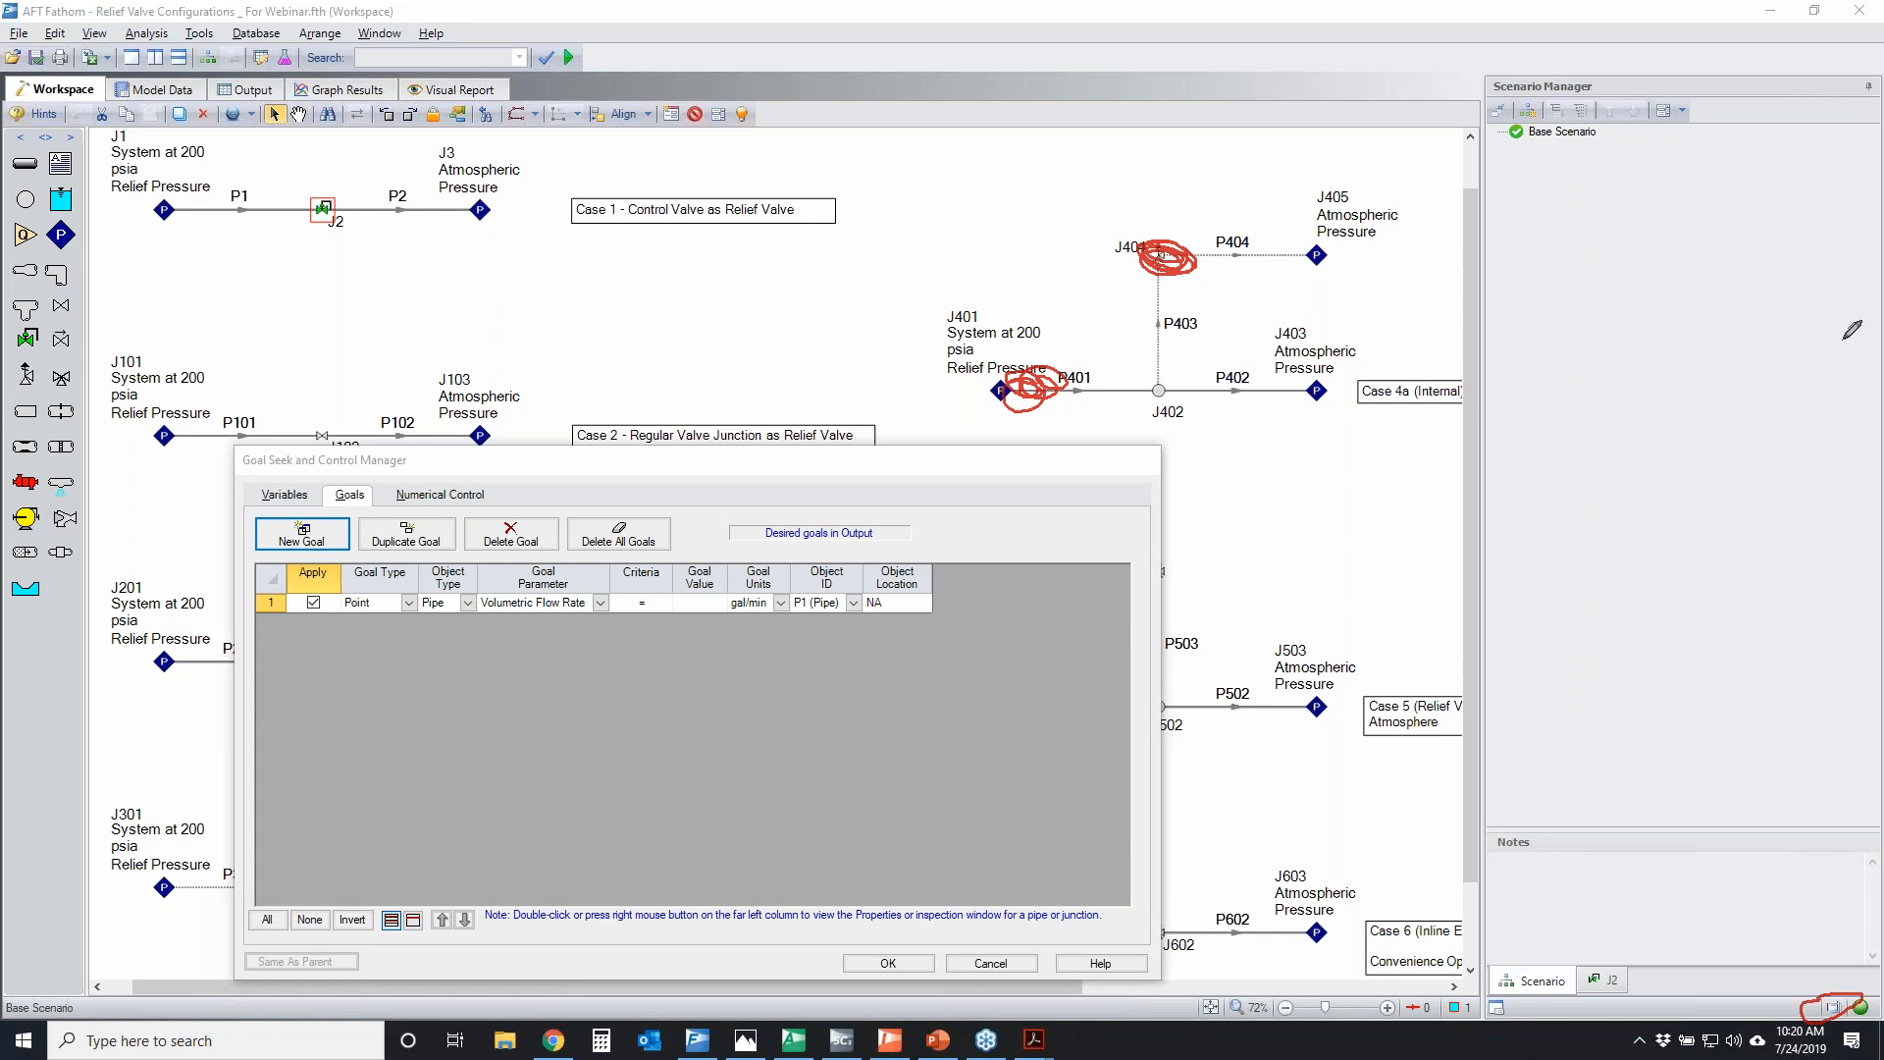
{"action": "key", "text": "Escape"}
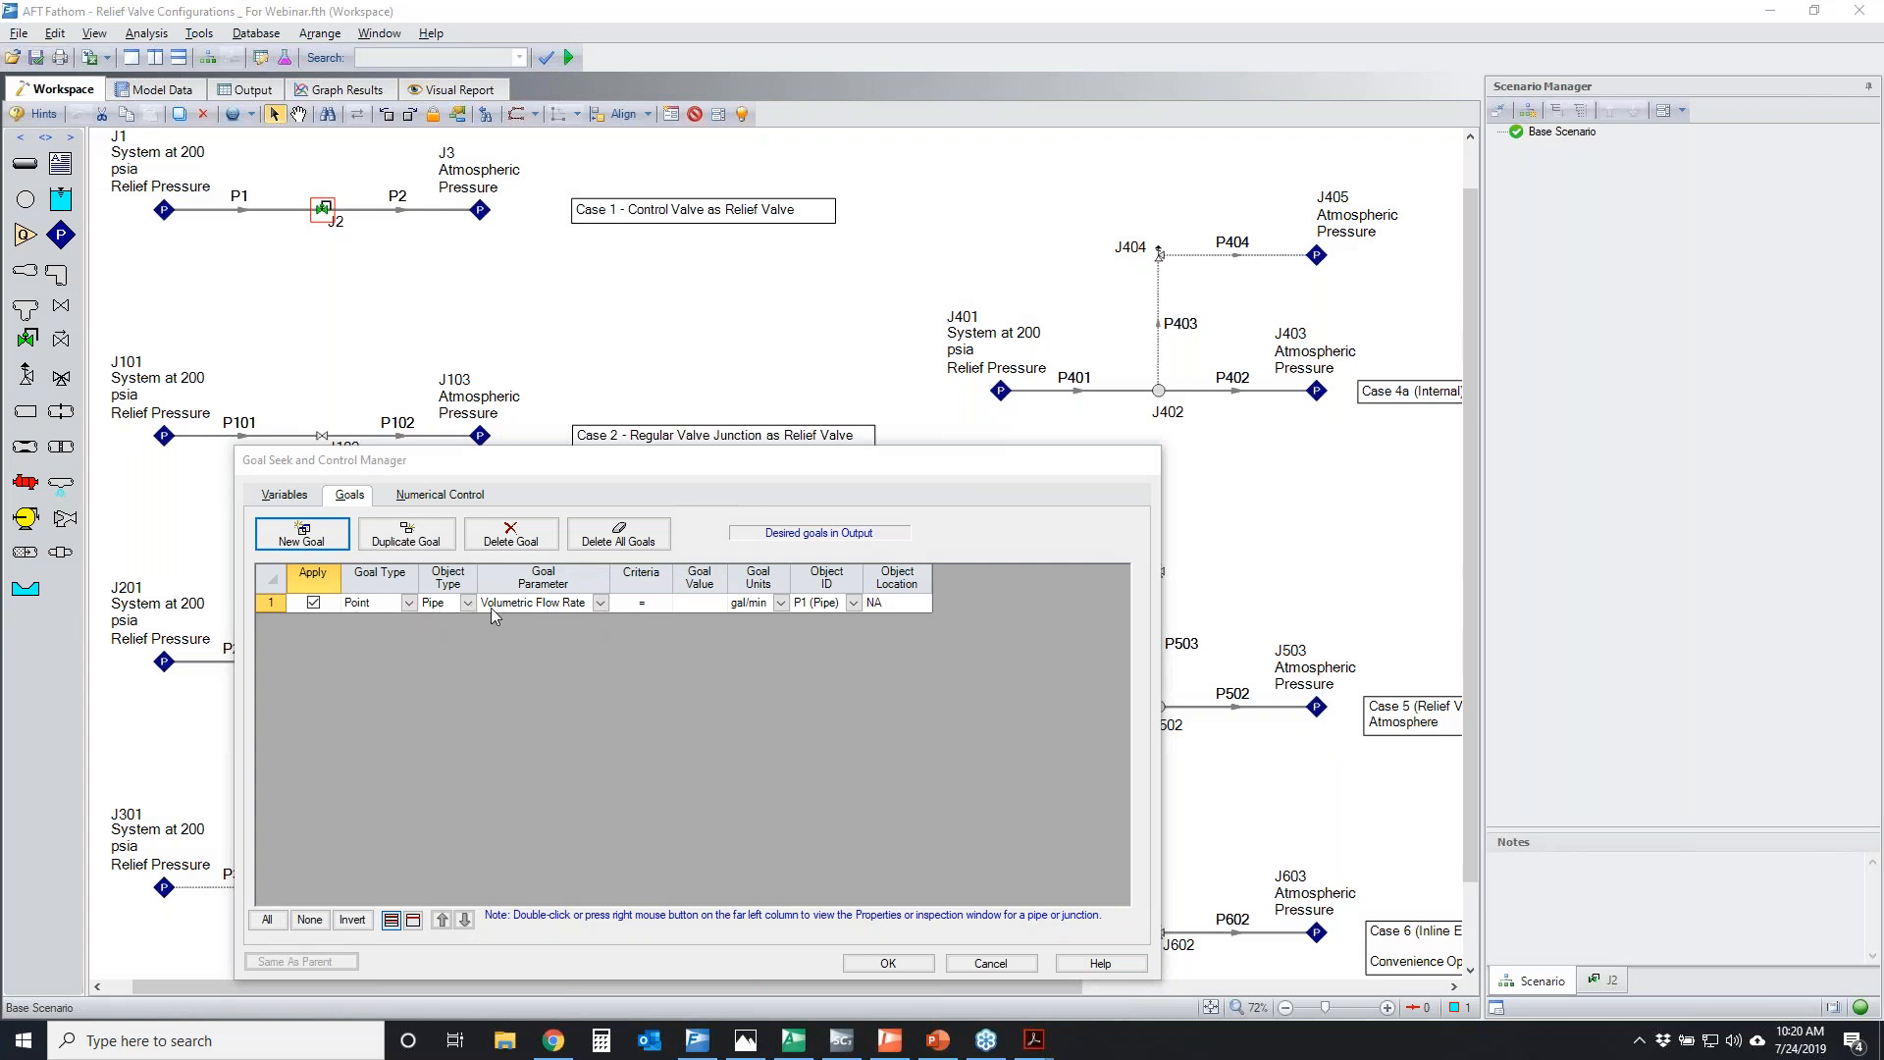
Set the goal to Pressure Static = 200 psia at the inlet of pipe P401, and discard the goal seek setup
{"action": "left_click", "coordinate": [697, 605]}
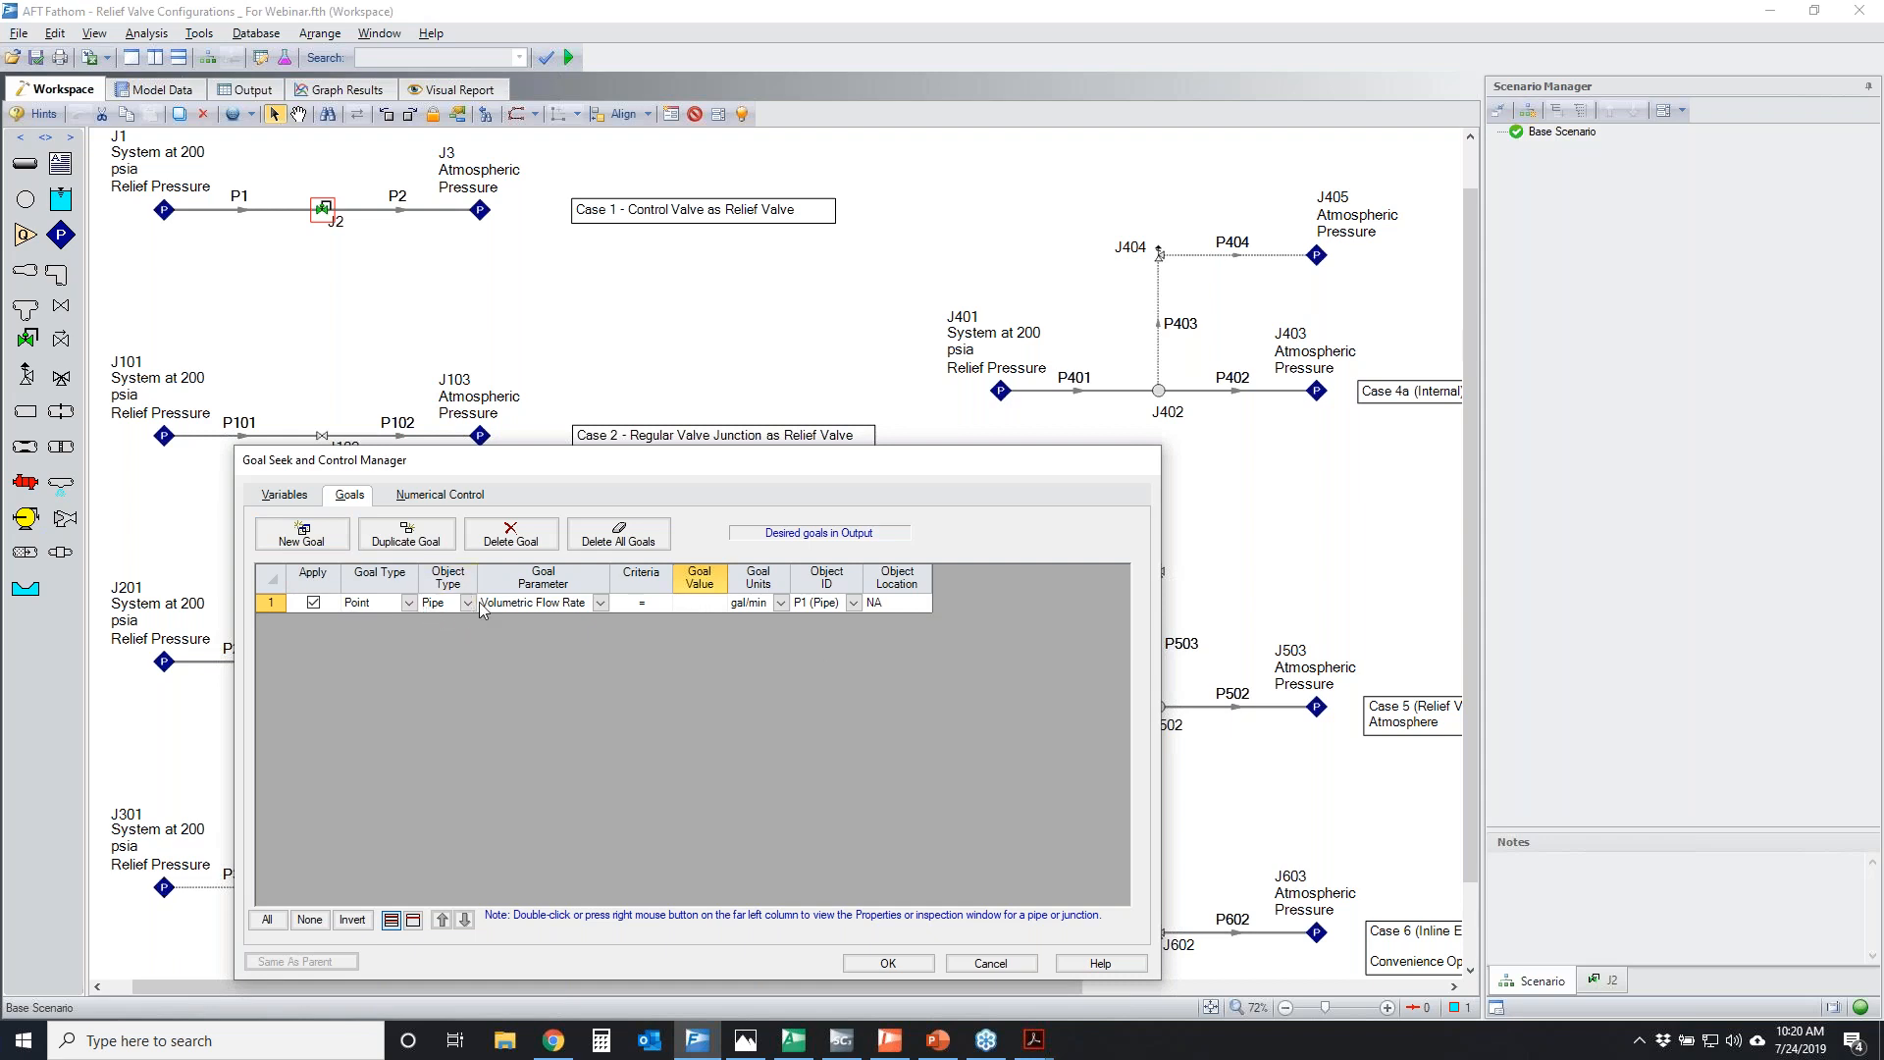
{"action": "left_click", "coordinate": [601, 602]}
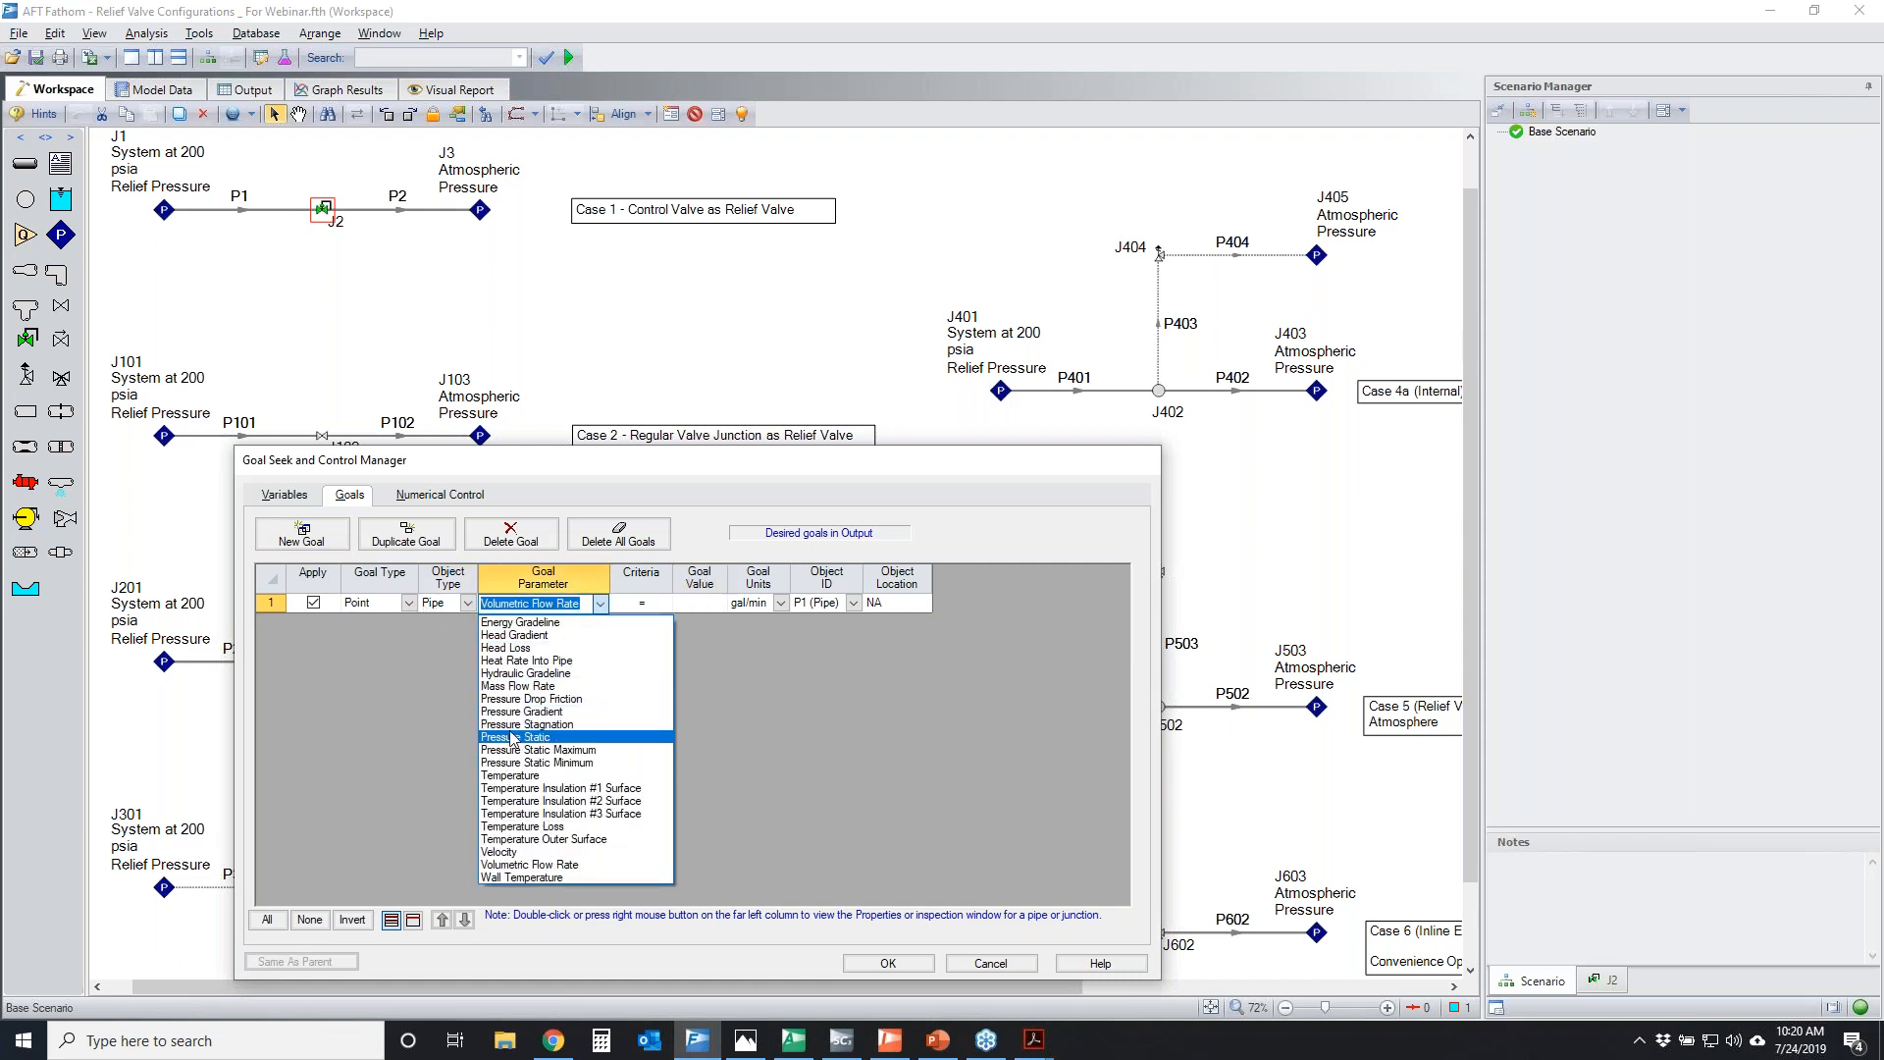
{"action": "left_click", "coordinate": [523, 736]}
{"action": "left_click", "coordinate": [672, 604]}
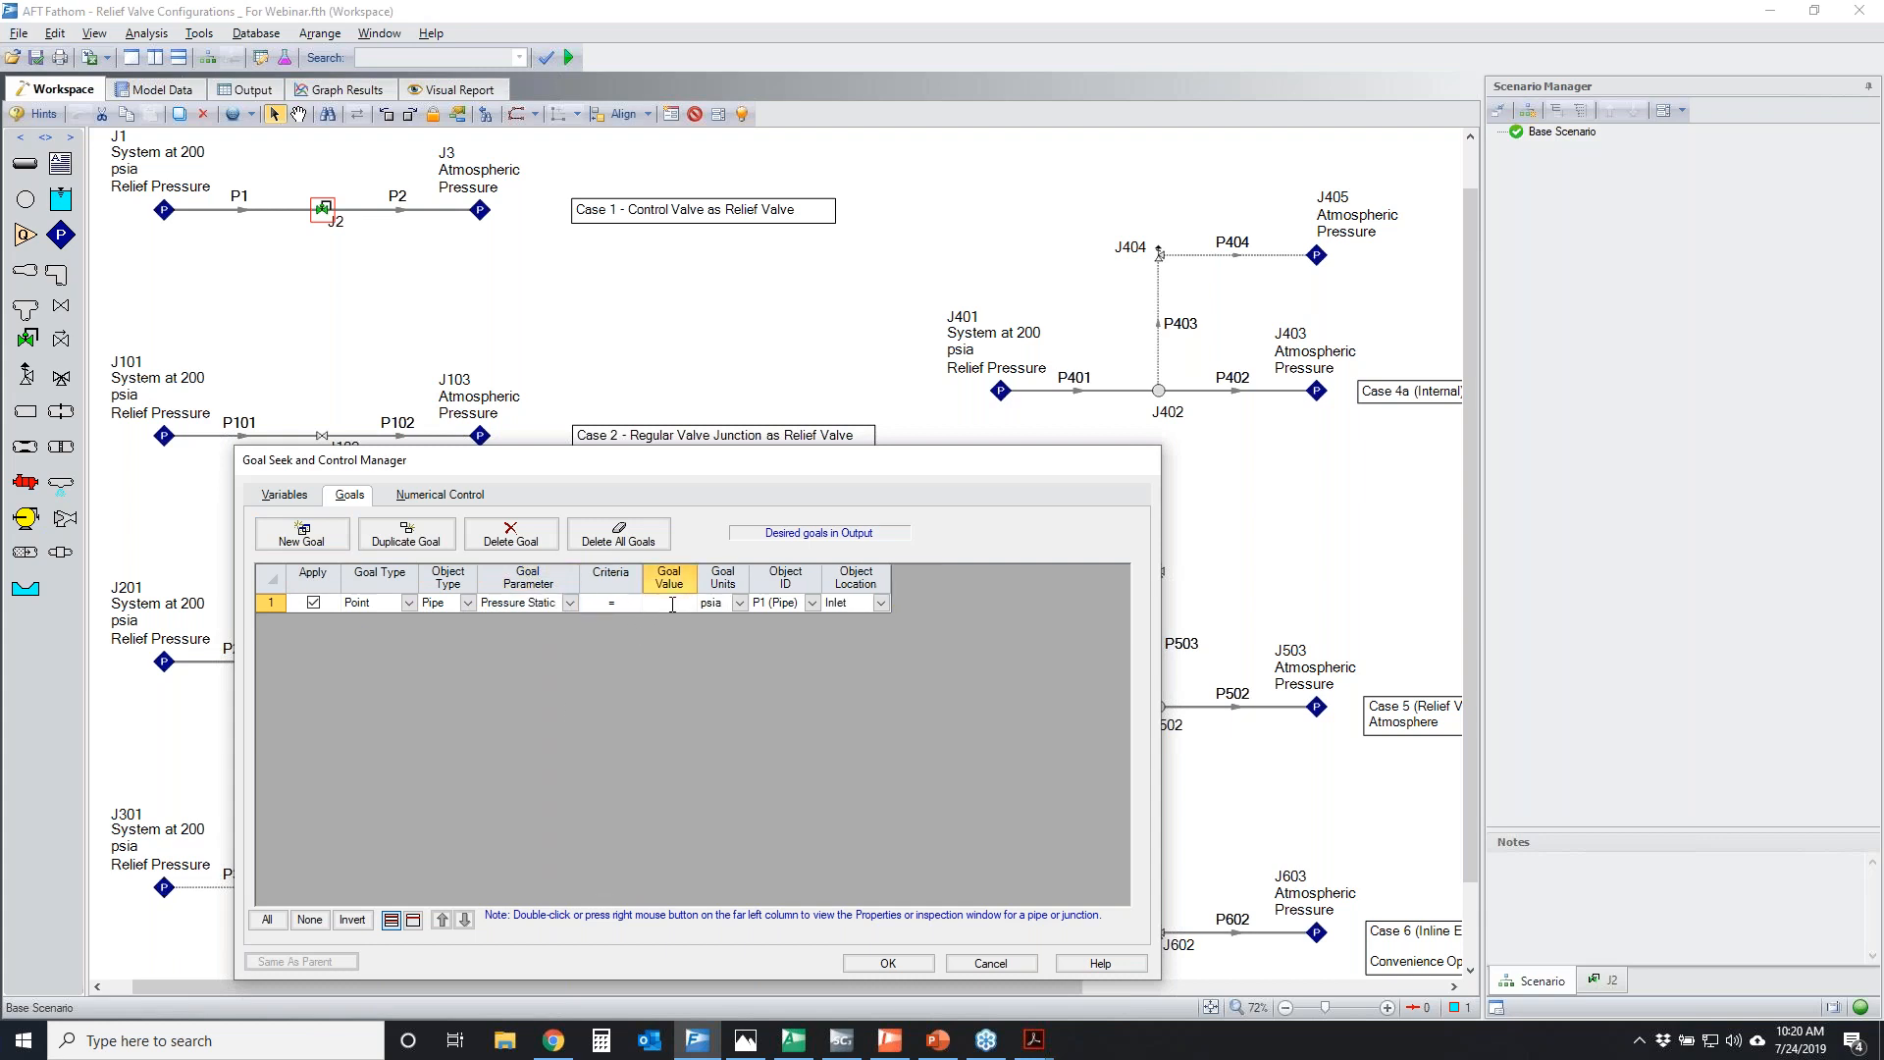
{"action": "left_click", "coordinate": [812, 602]}
{"action": "left_click", "coordinate": [785, 724]}
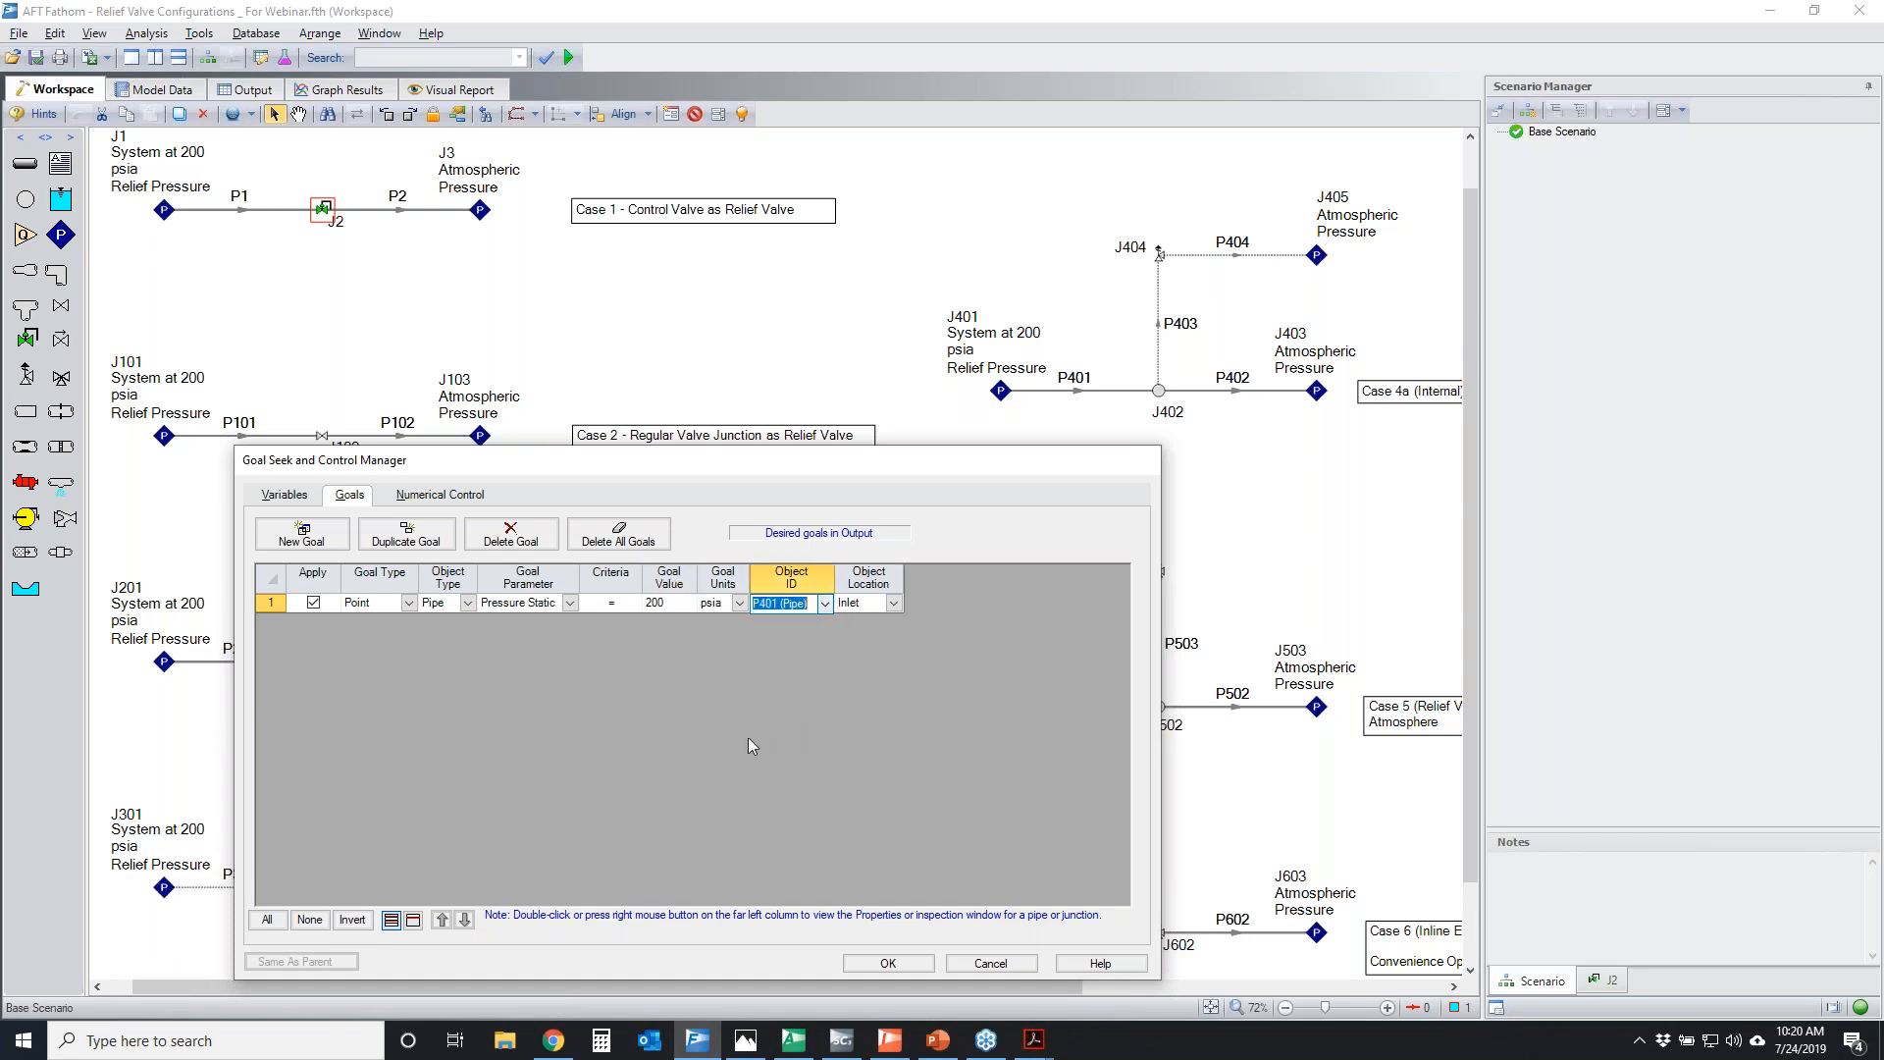
{"action": "left_click", "coordinate": [290, 498]}
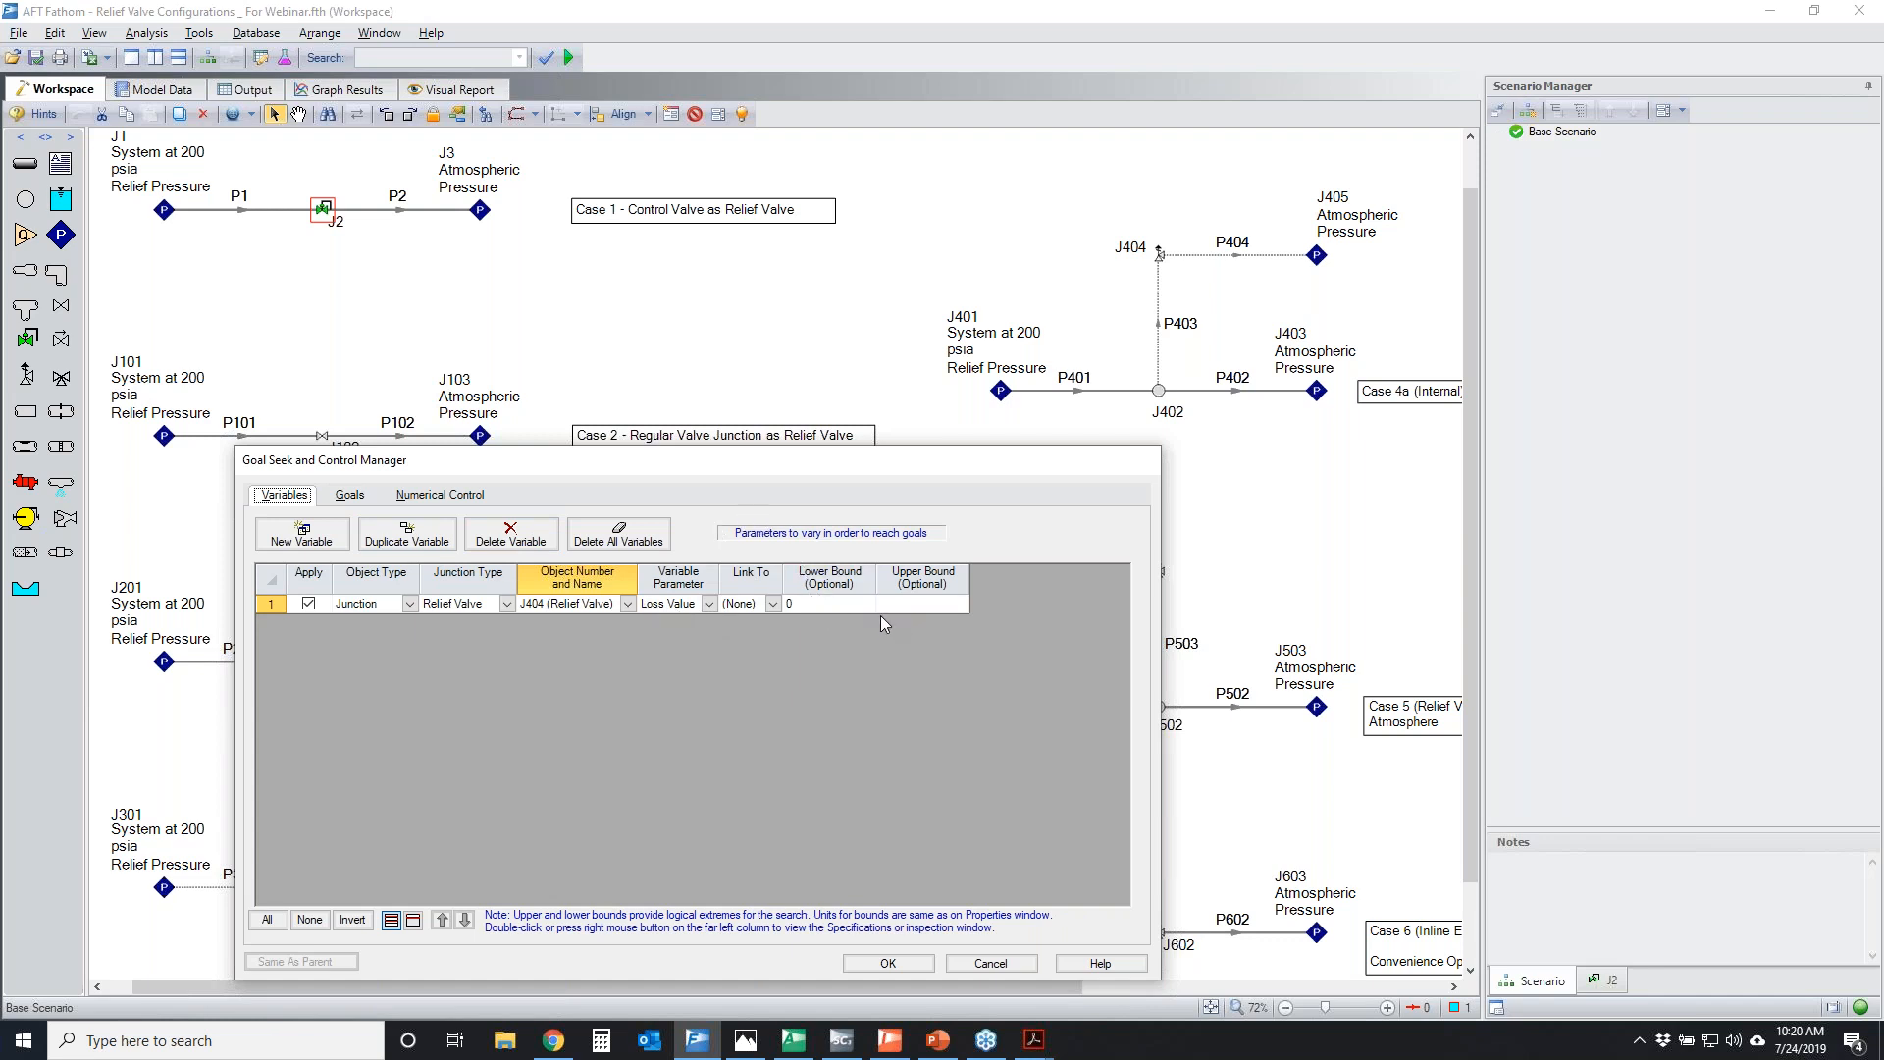
{"action": "left_click", "coordinate": [1009, 964]}
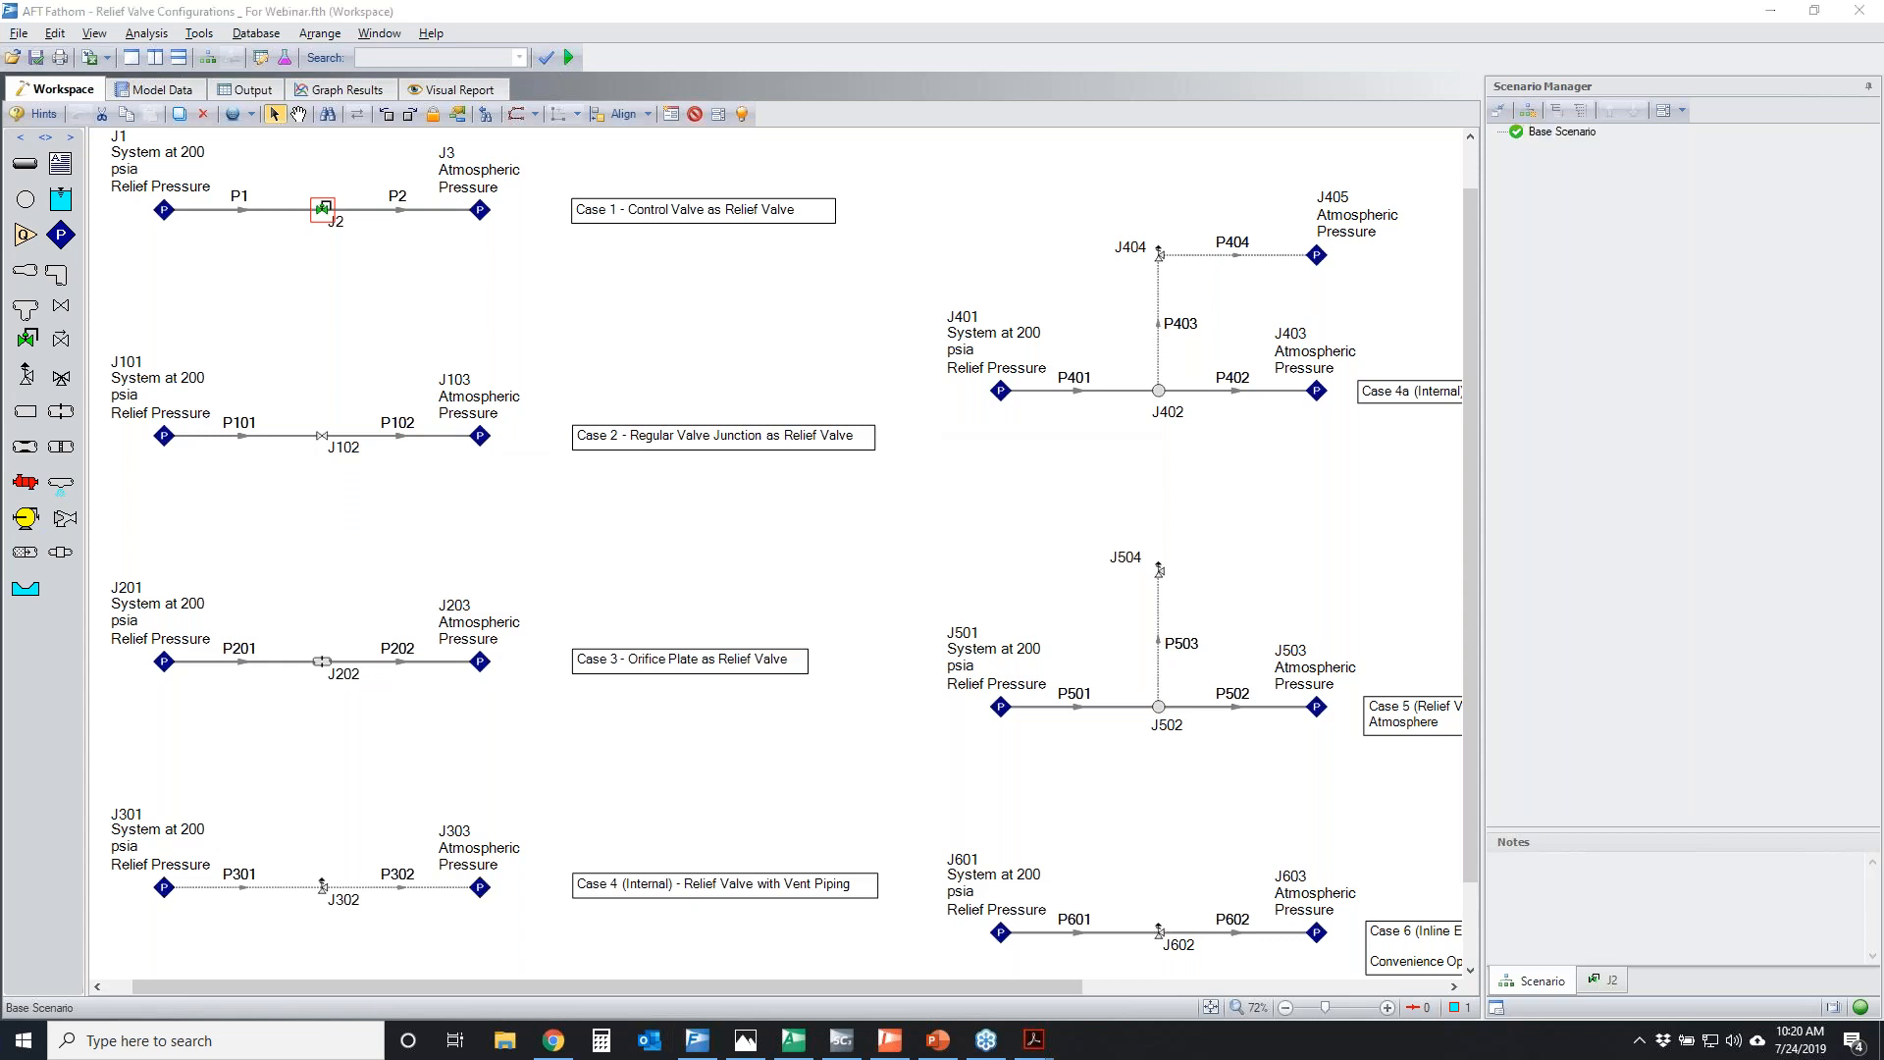
Temporarily circle control valve J2, and view the Cv in the Valve Properties of junction J102 without changing it
{"action": "mouse_move", "coordinate": [311, 181]}
{"action": "left_mouse_down"}
{"action": "mouse_move", "coordinate": [335, 189]}
{"action": "mouse_move", "coordinate": [312, 218]}
{"action": "mouse_move", "coordinate": [294, 192]}
{"action": "mouse_move", "coordinate": [344, 189]}
{"action": "left_mouse_up"}
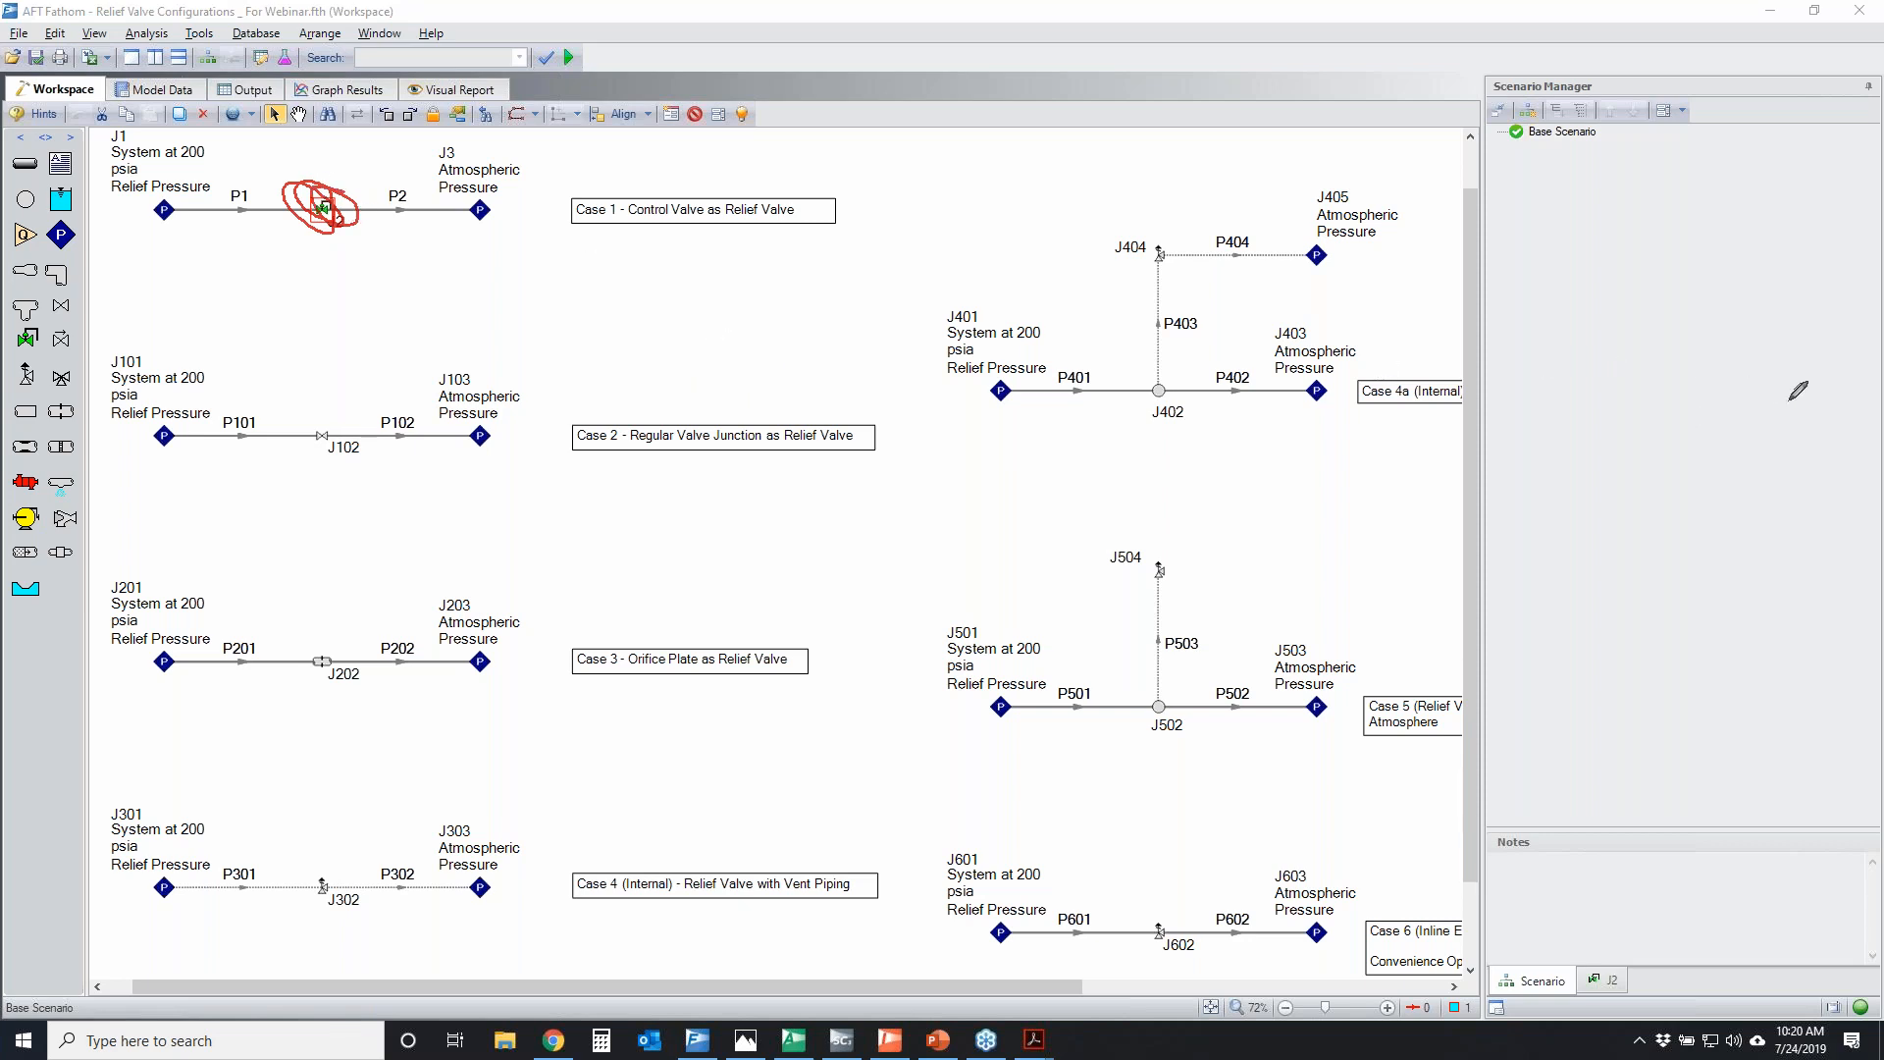
{"action": "key", "text": "Escape"}
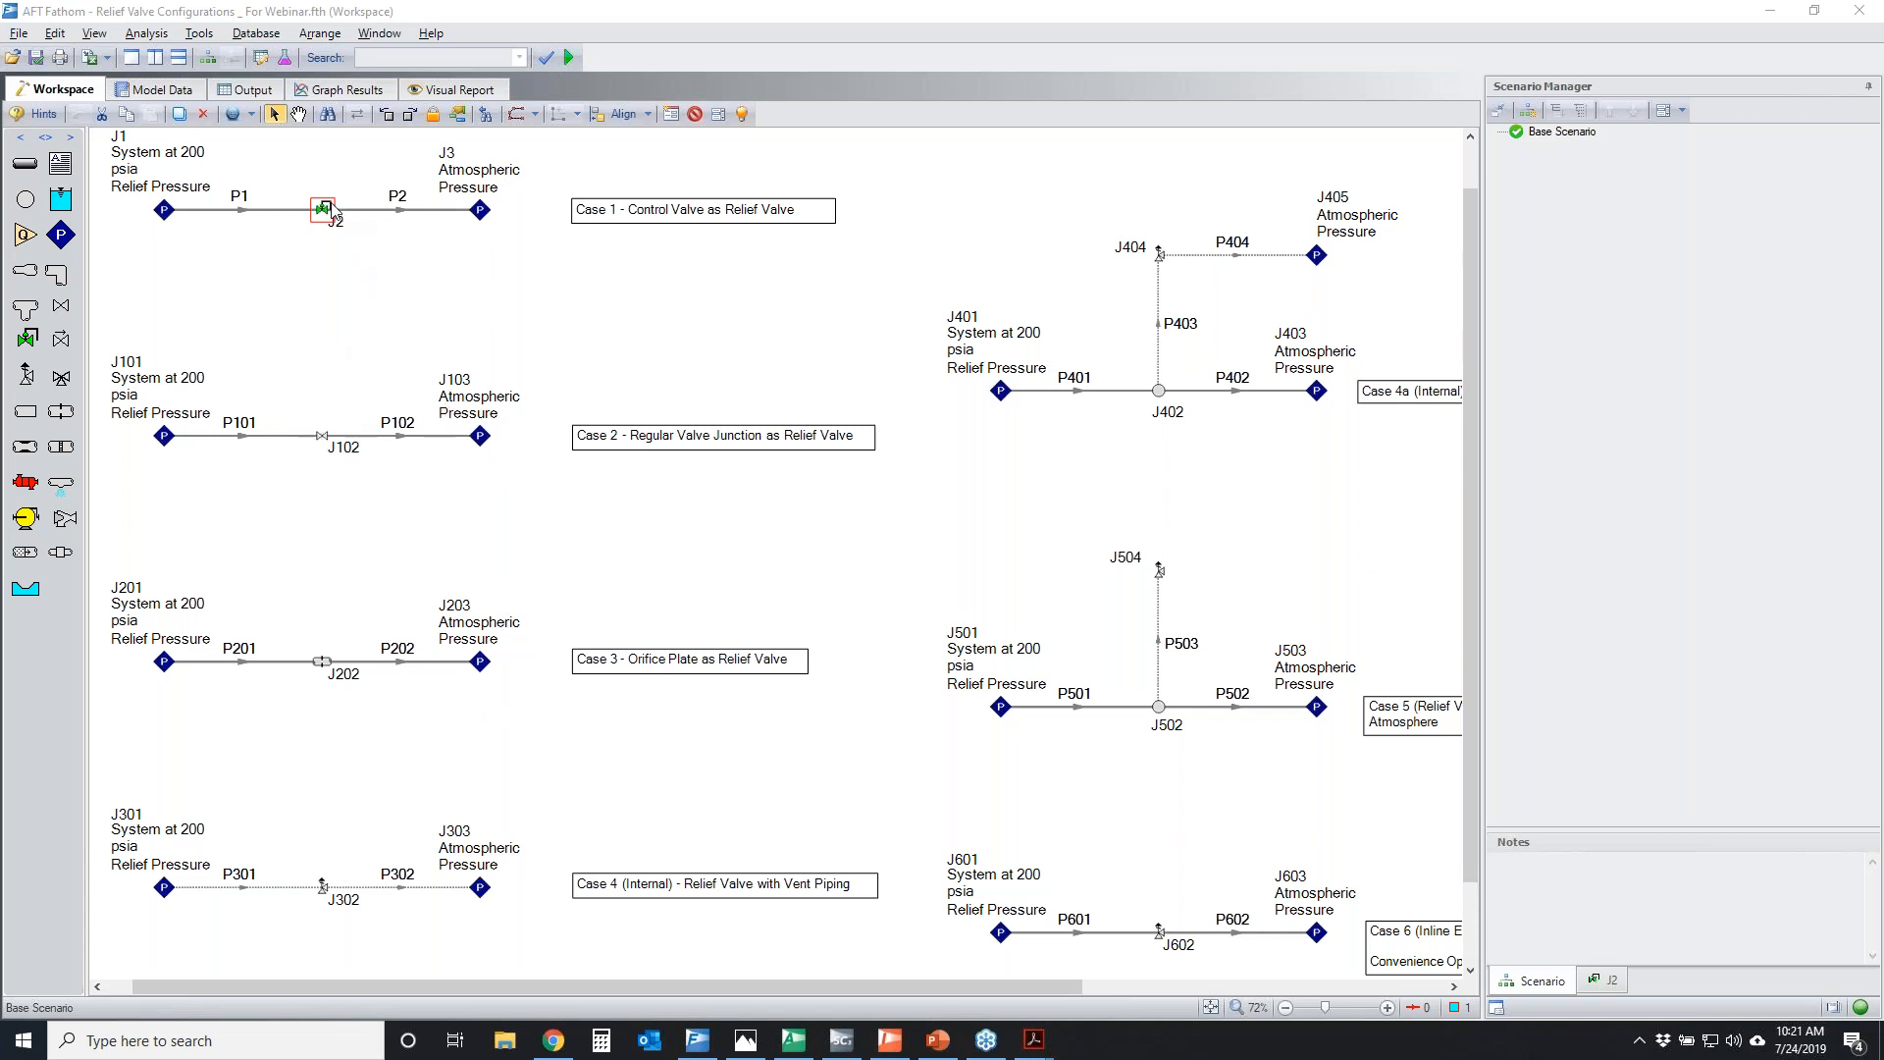
{"action": "mouse_move", "coordinate": [321, 209]}
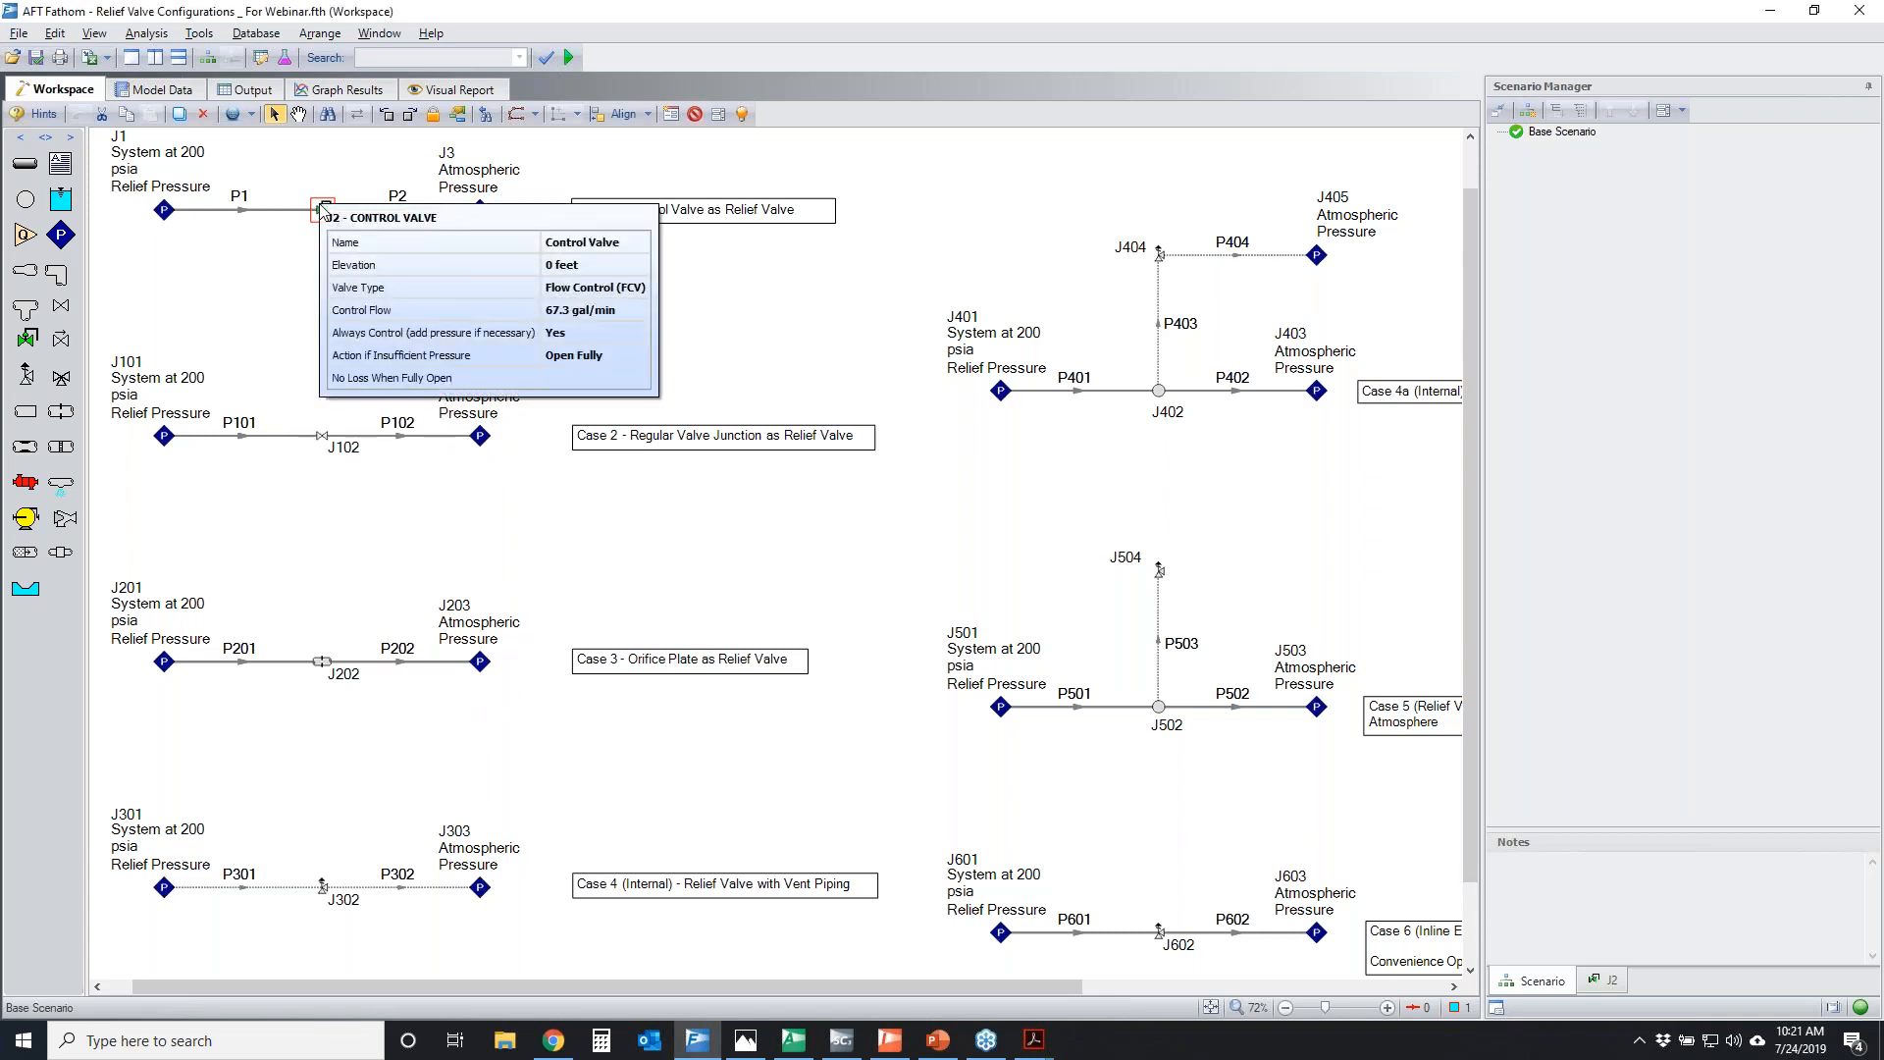
{"action": "double_click", "coordinate": [325, 444]}
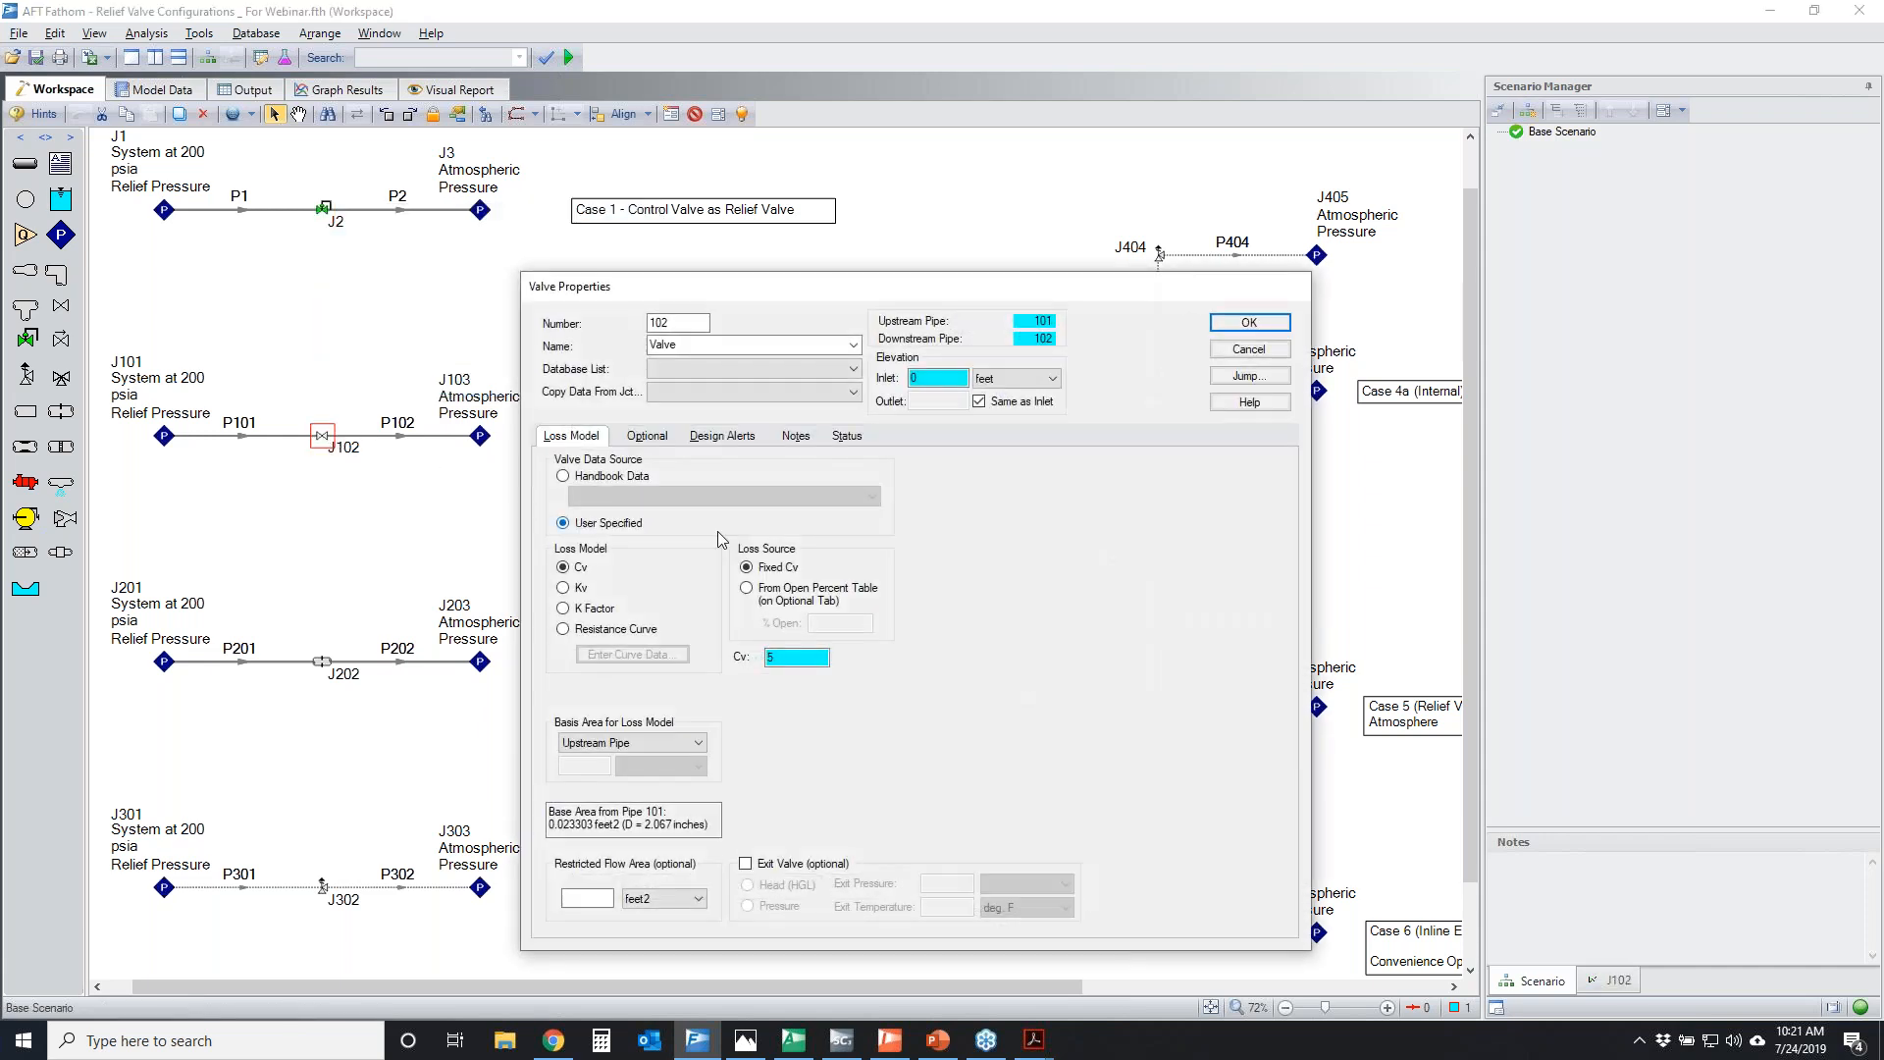
{"action": "left_click", "coordinate": [812, 658]}
{"action": "left_click", "coordinate": [1241, 352]}
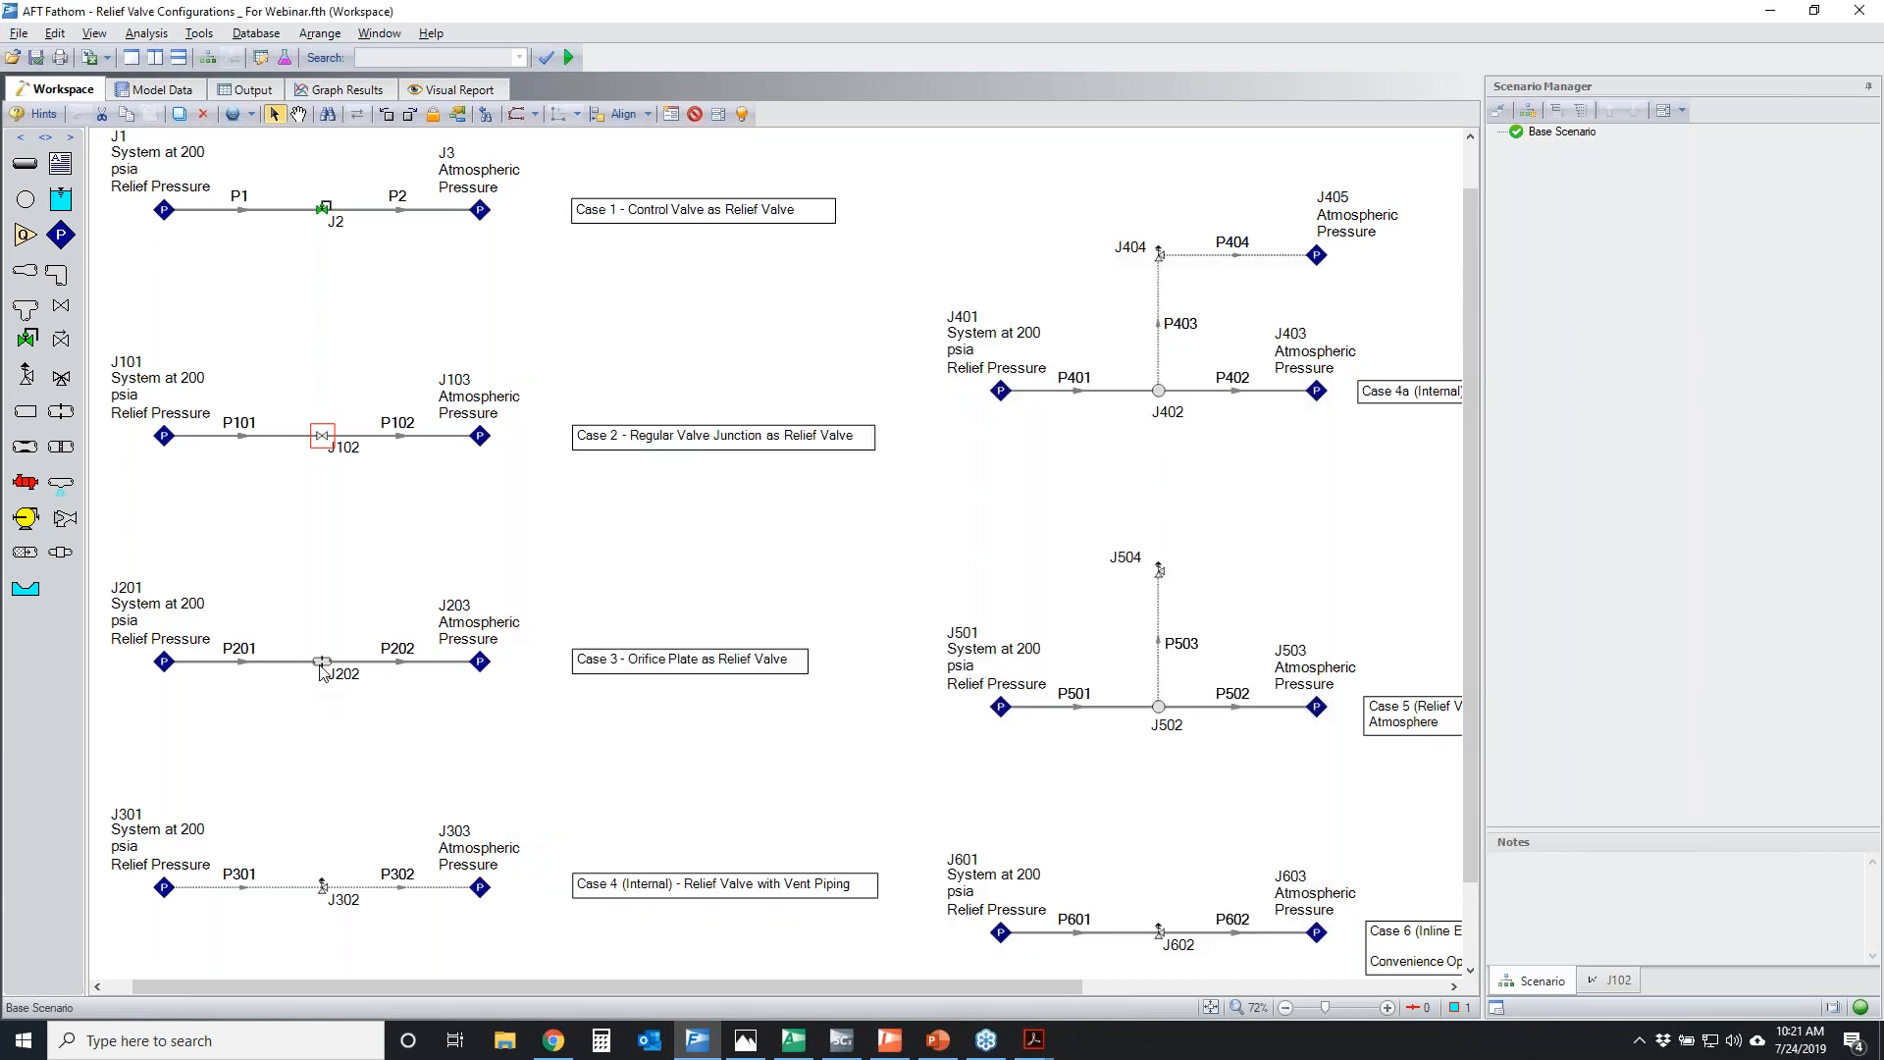
View the K factor in the Orifice Properties of junction J202 and close them without changes
{"action": "double_click", "coordinate": [322, 662]}
{"action": "double_click", "coordinate": [796, 832]}
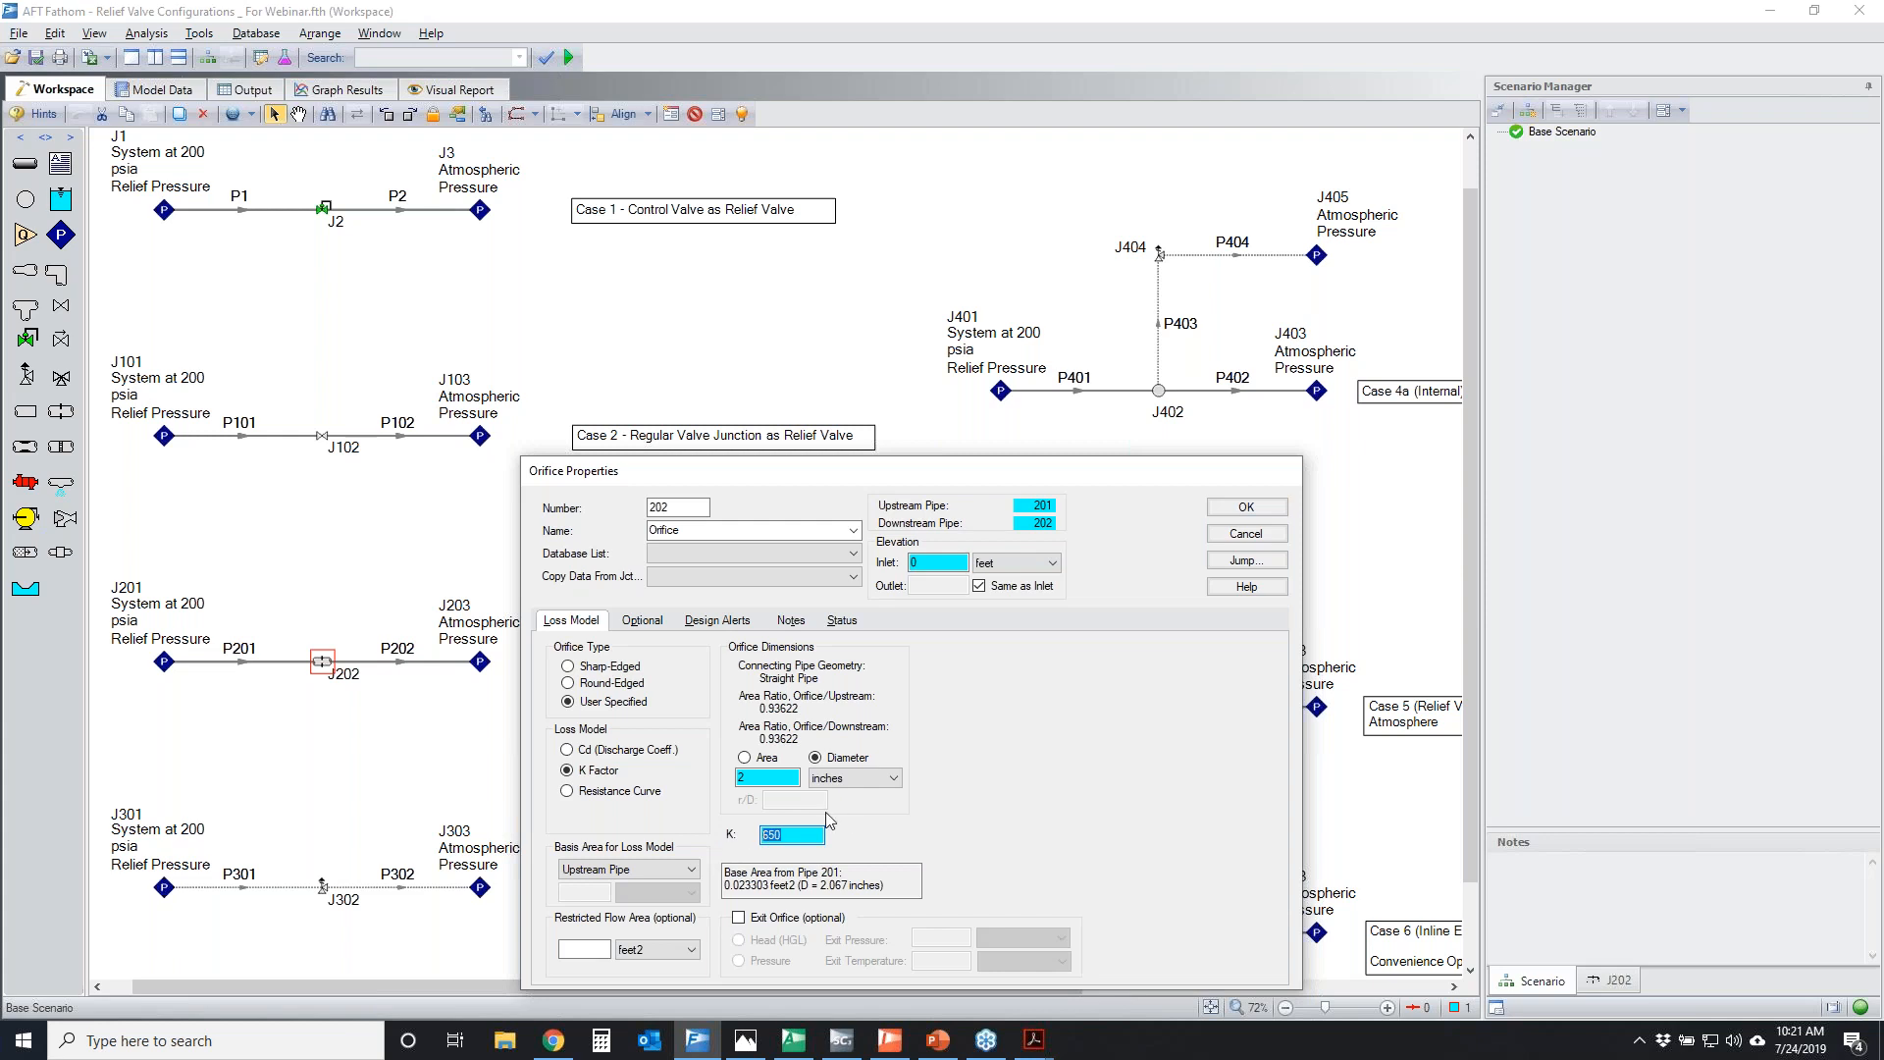
{"action": "left_click", "coordinate": [1246, 538]}
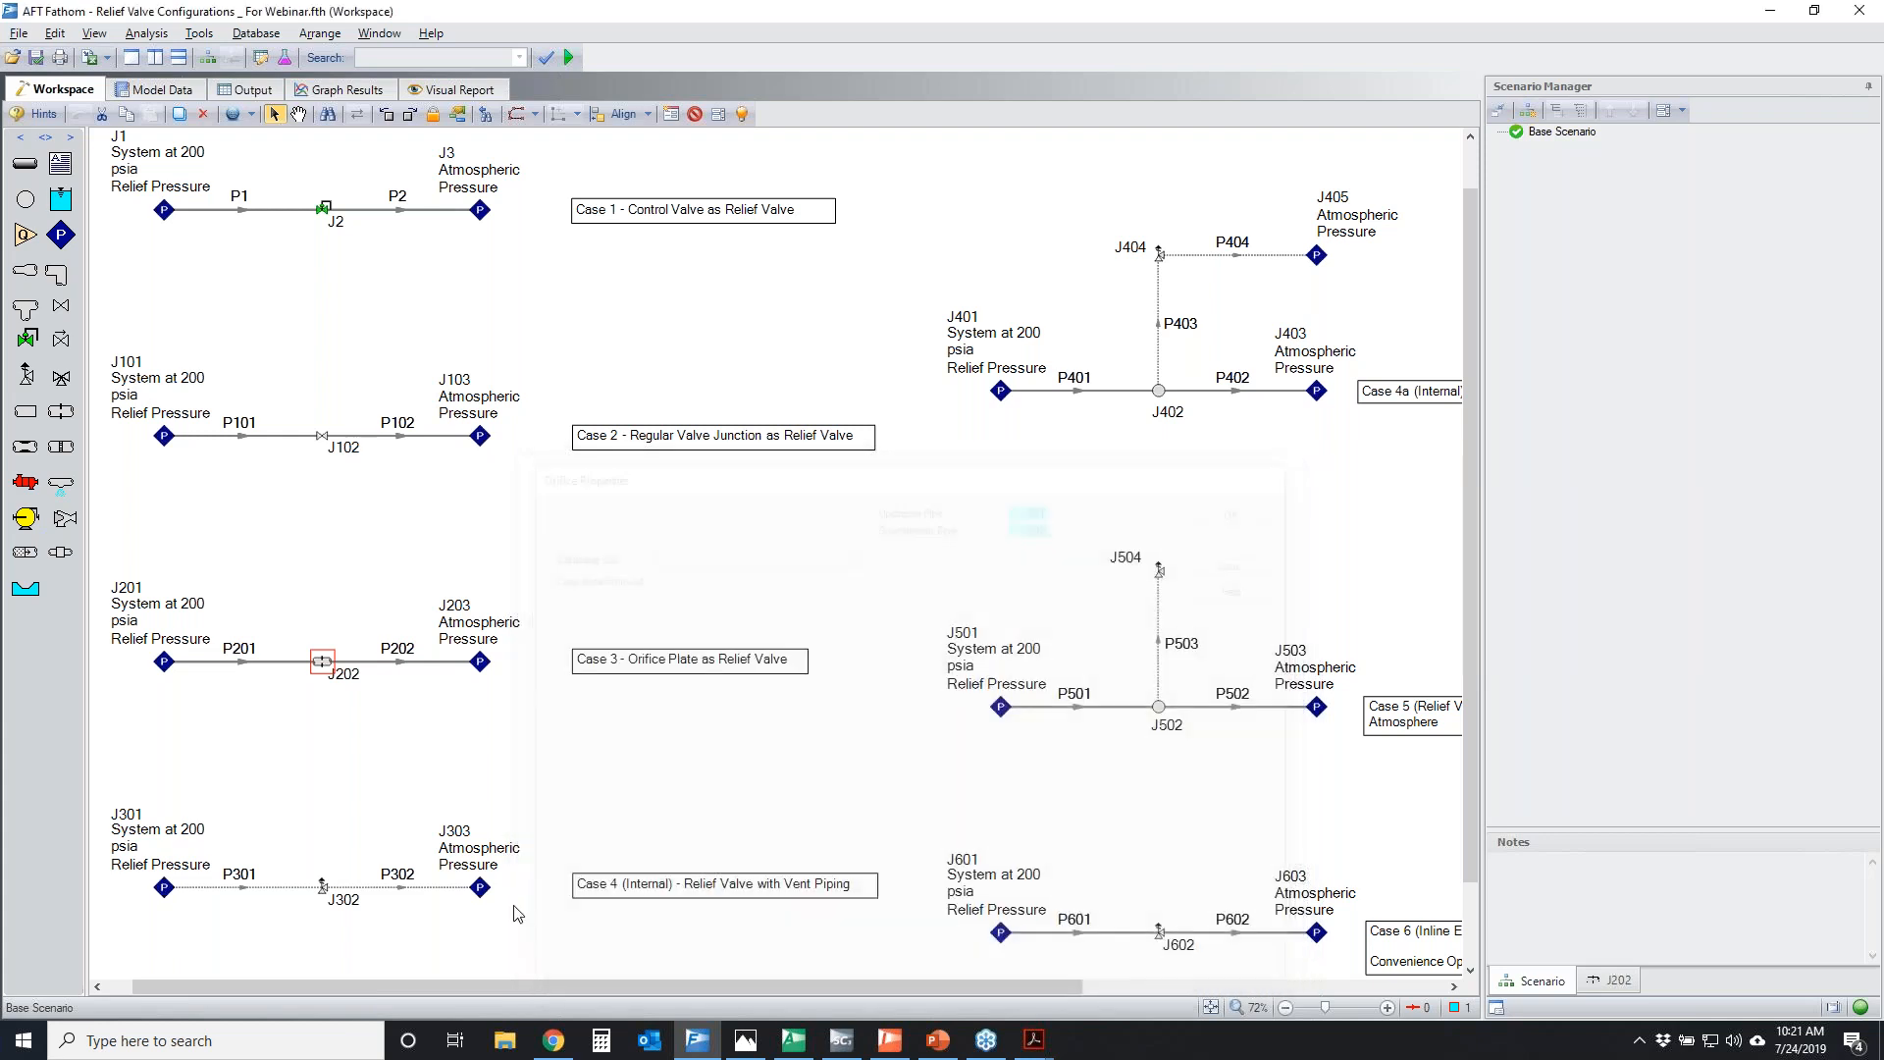
Examine the loss model settings in the Relief Valve Properties of junction J302
{"action": "left_click", "coordinate": [324, 886]}
{"action": "double_click", "coordinate": [324, 886]}
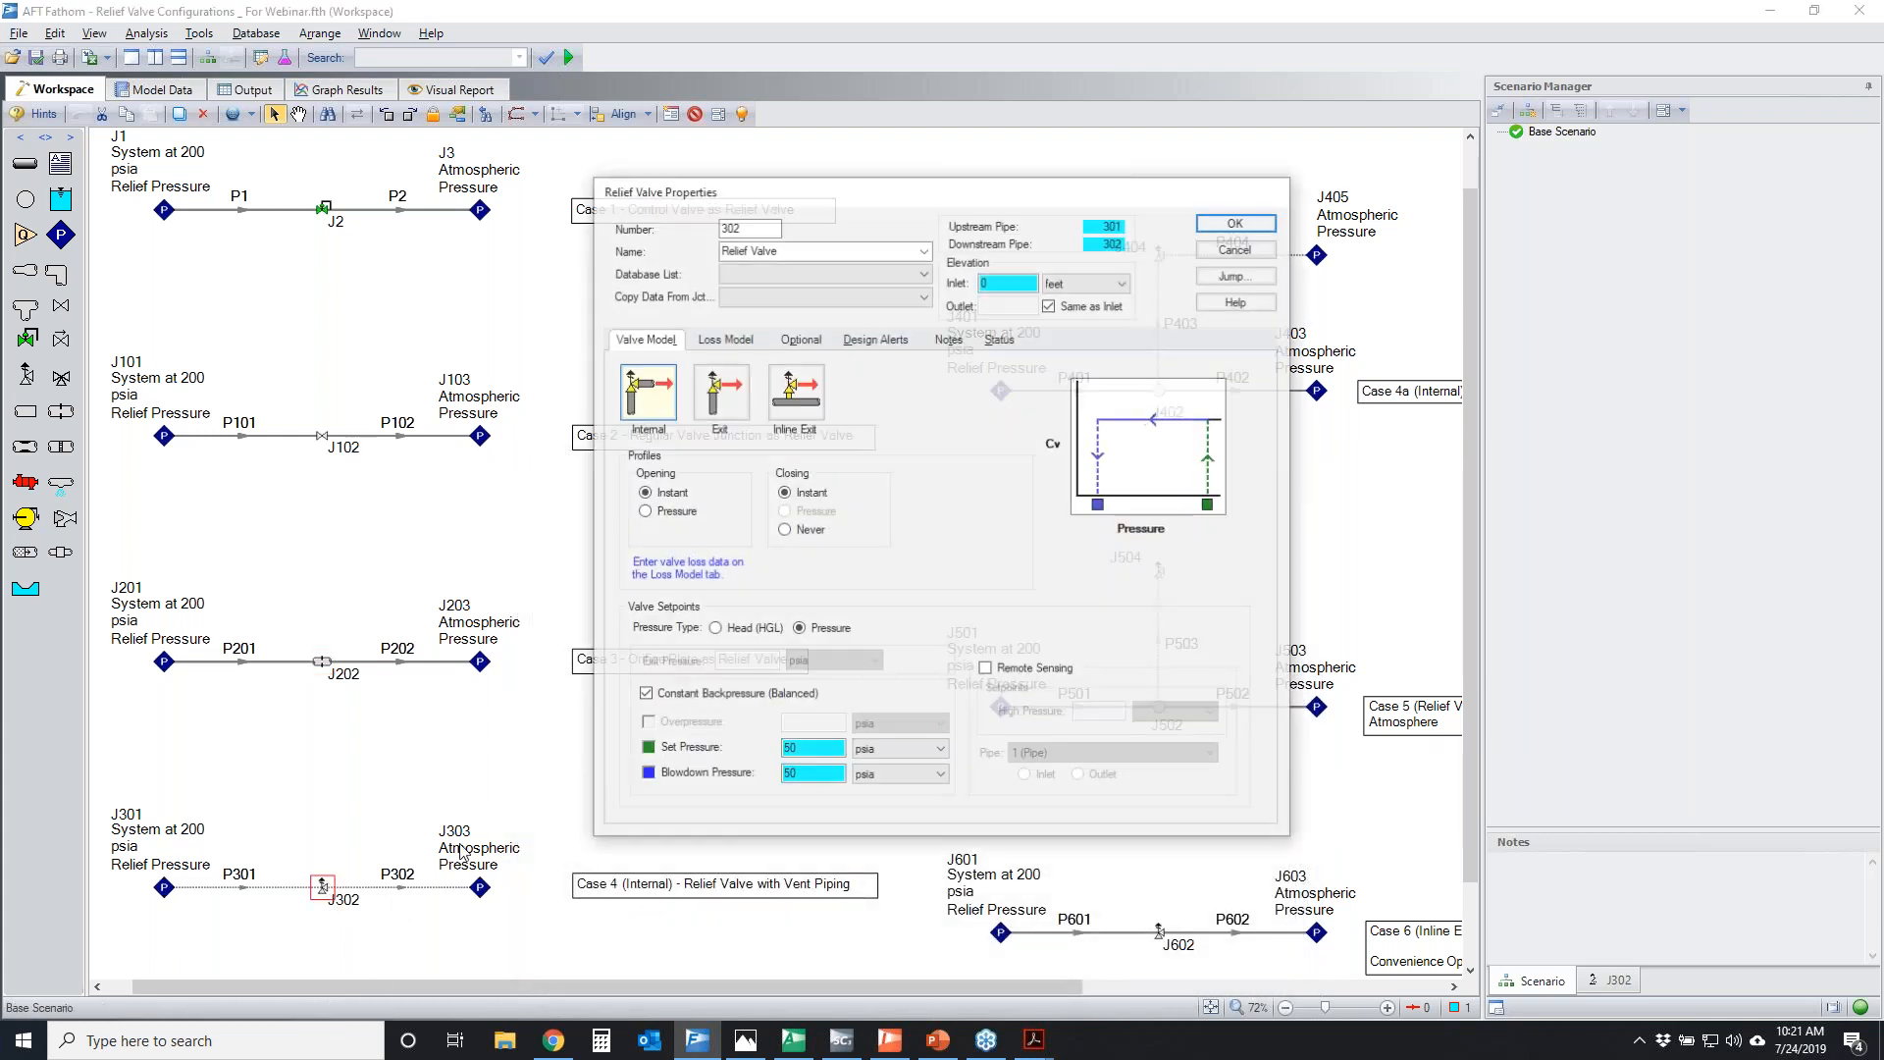
{"action": "left_click", "coordinate": [724, 339]}
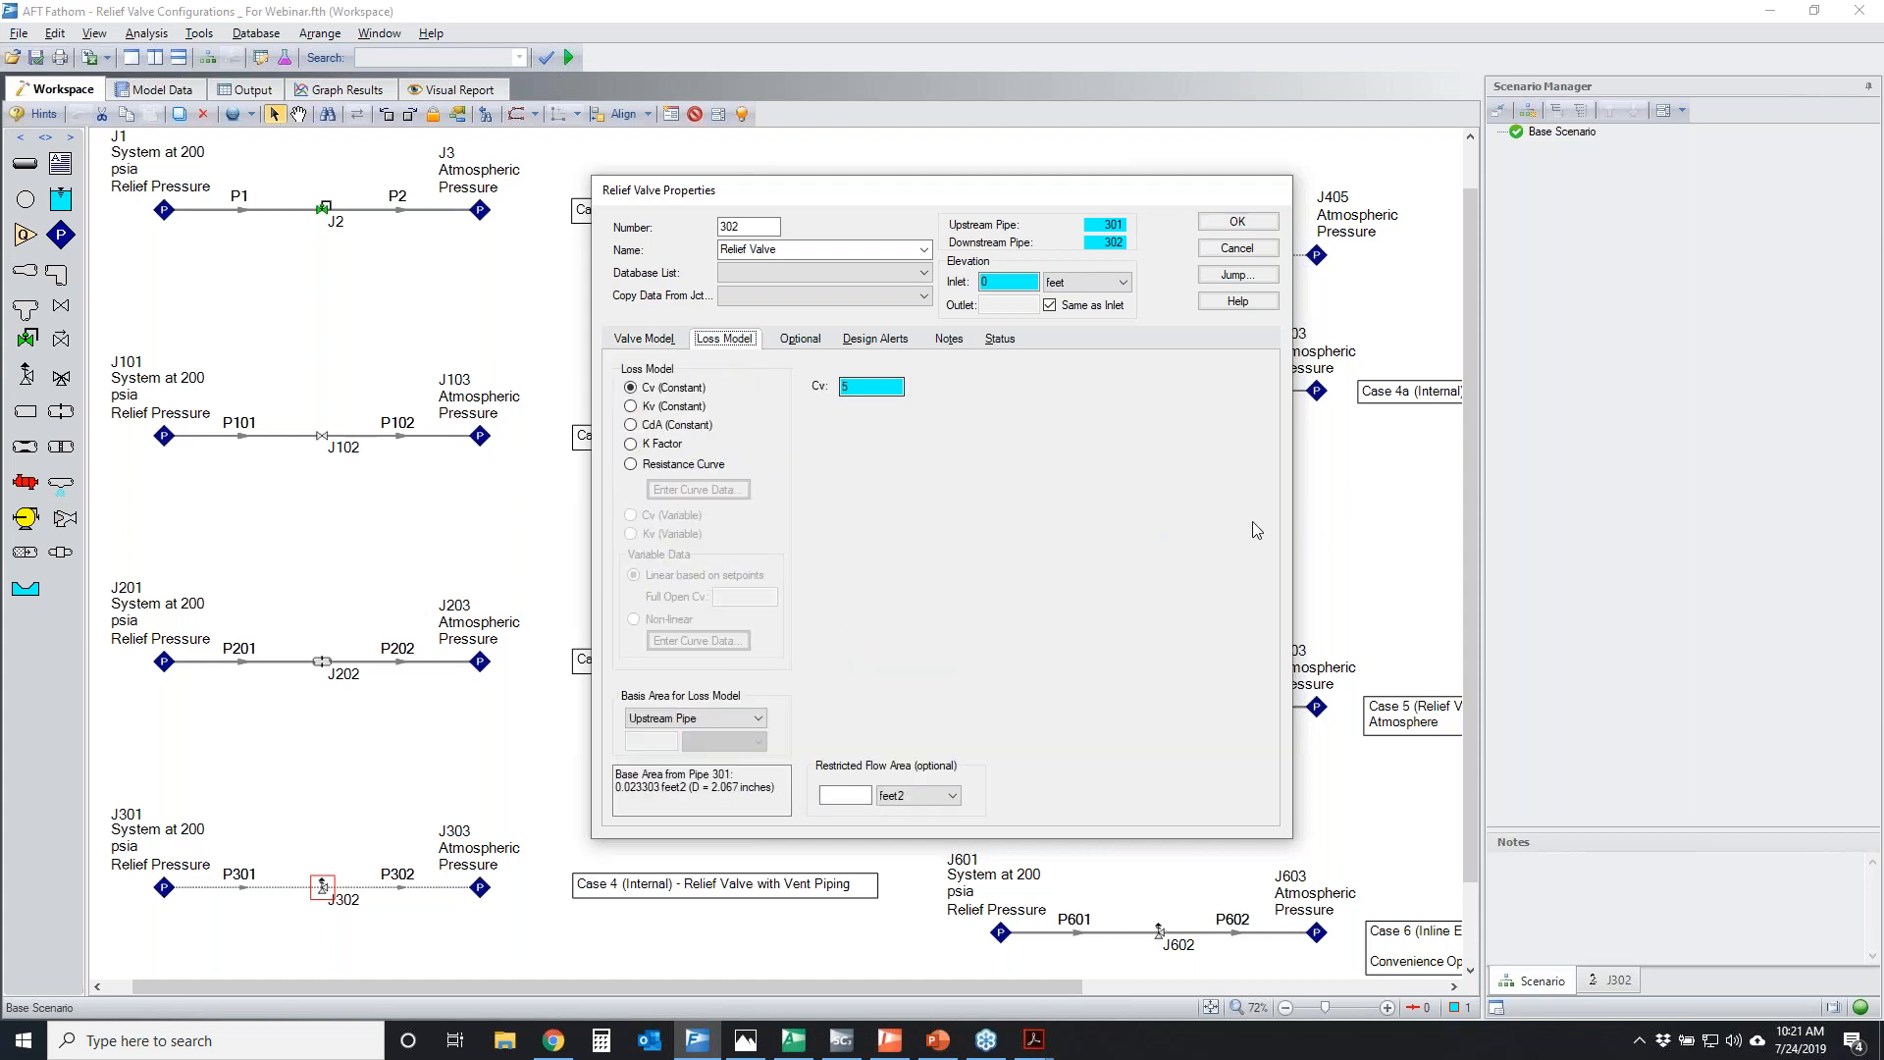
Temporarily circle the Cv value of J302 and junctions J102, J202, J302 and J2 in the workspace
{"action": "left_click", "coordinate": [1694, 620]}
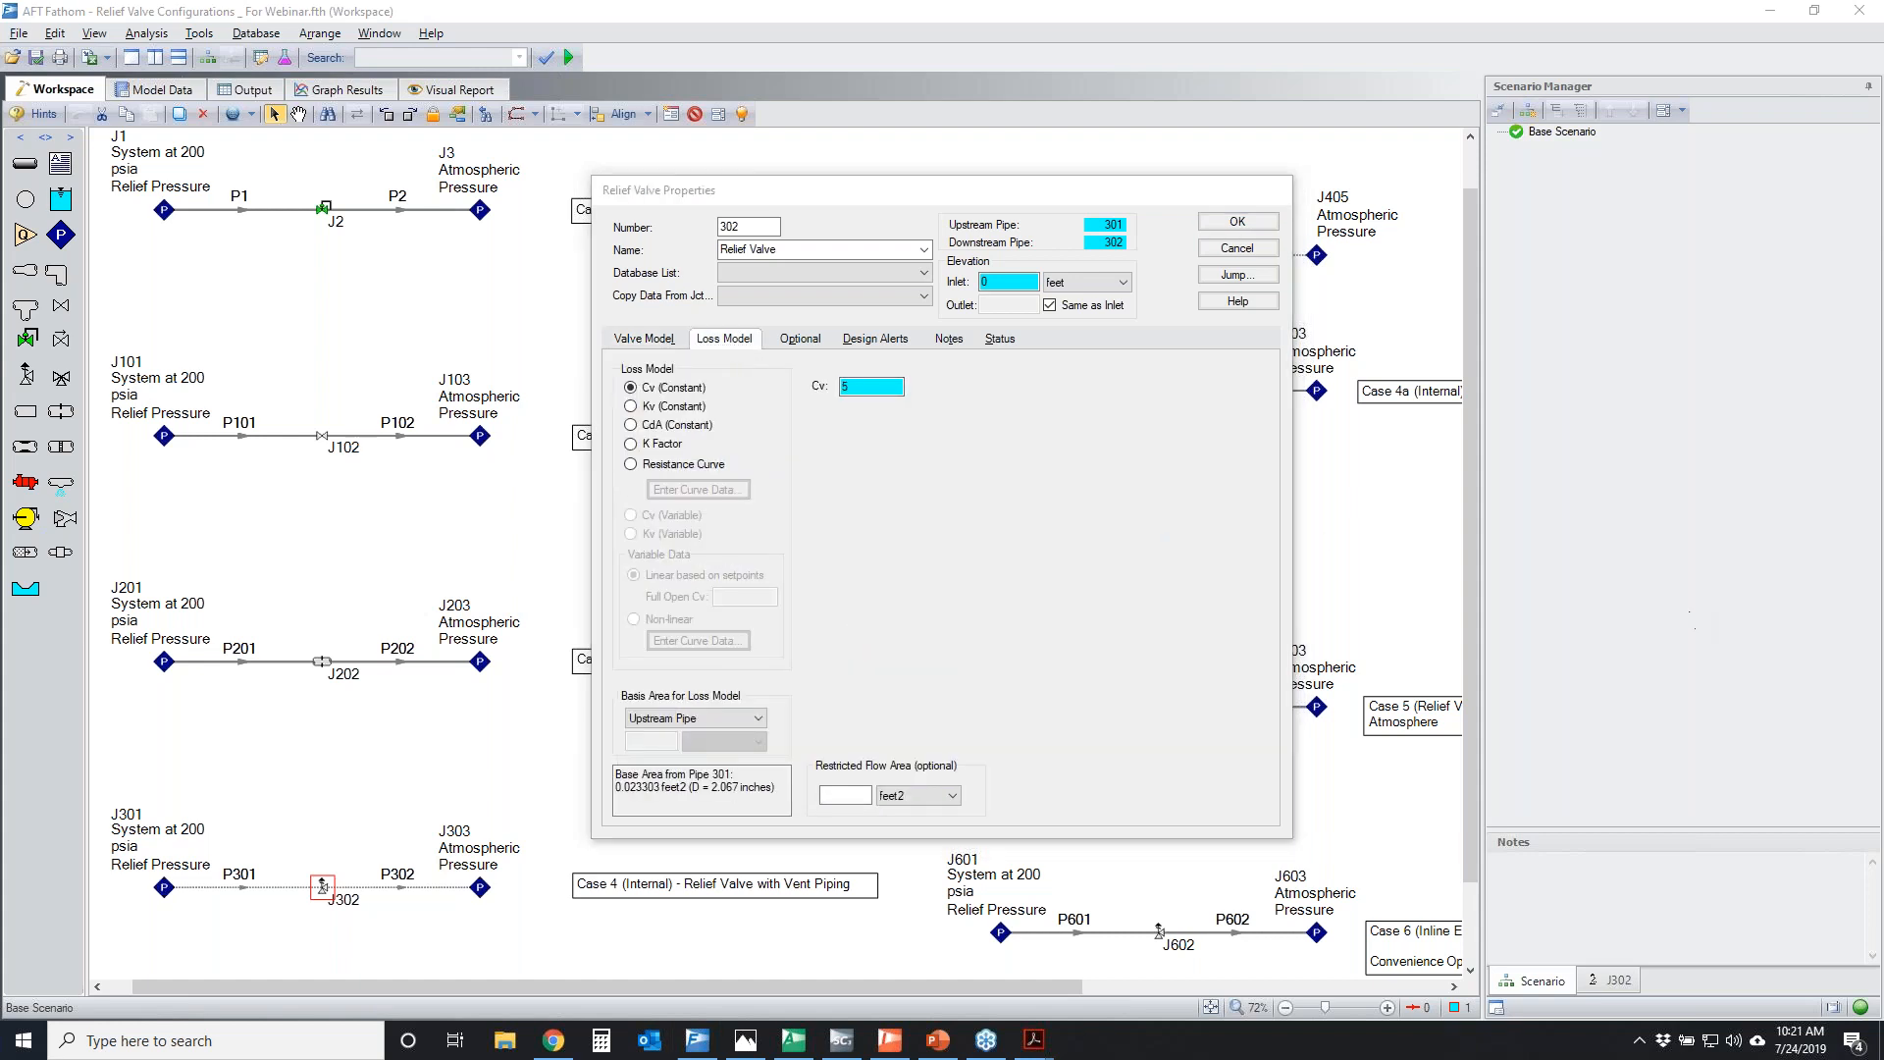
{"action": "mouse_move", "coordinate": [846, 365]}
{"action": "left_mouse_down"}
{"action": "mouse_move", "coordinate": [938, 375]}
{"action": "mouse_move", "coordinate": [842, 366]}
{"action": "left_mouse_up"}
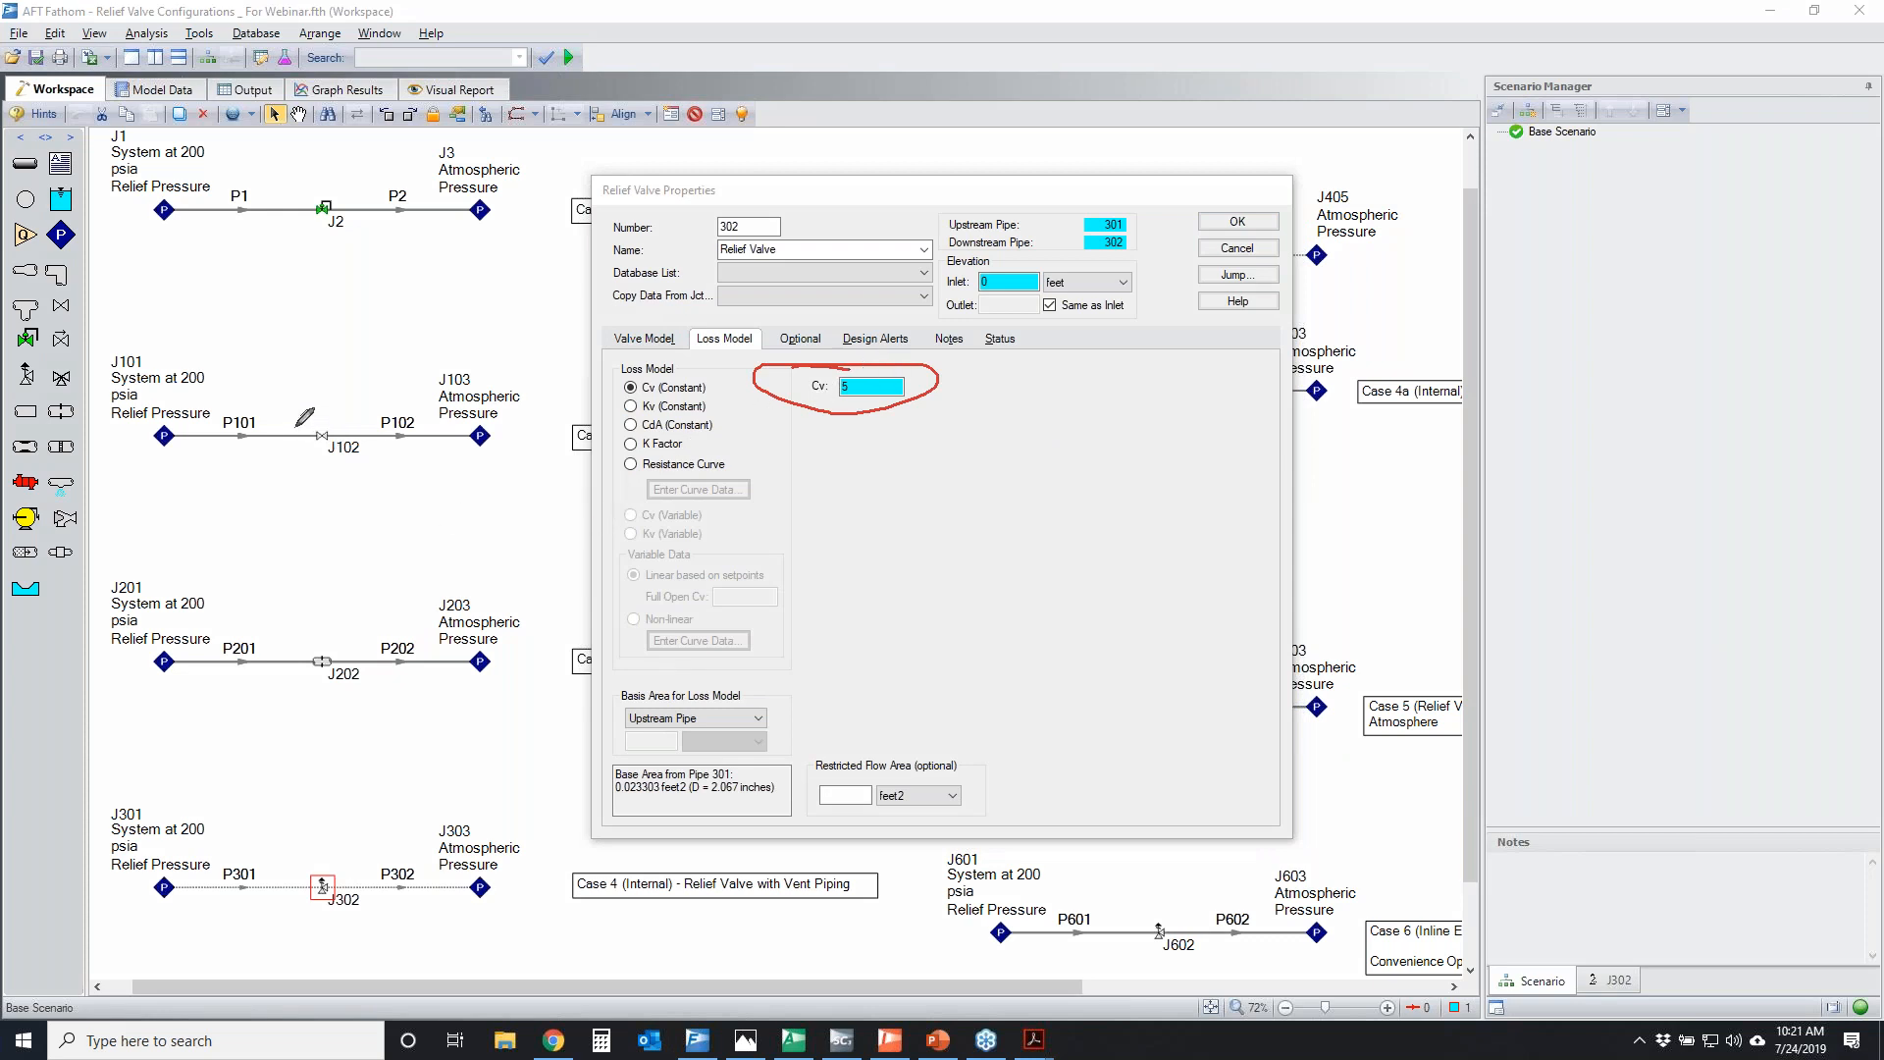
{"action": "mouse_move", "coordinate": [349, 424]}
{"action": "left_mouse_down"}
{"action": "mouse_move", "coordinate": [286, 442]}
{"action": "mouse_move", "coordinate": [319, 425]}
{"action": "left_mouse_up"}
{"action": "mouse_move", "coordinate": [308, 639]}
{"action": "left_mouse_down"}
{"action": "mouse_move", "coordinate": [292, 687]}
{"action": "mouse_move", "coordinate": [320, 638]}
{"action": "left_mouse_up"}
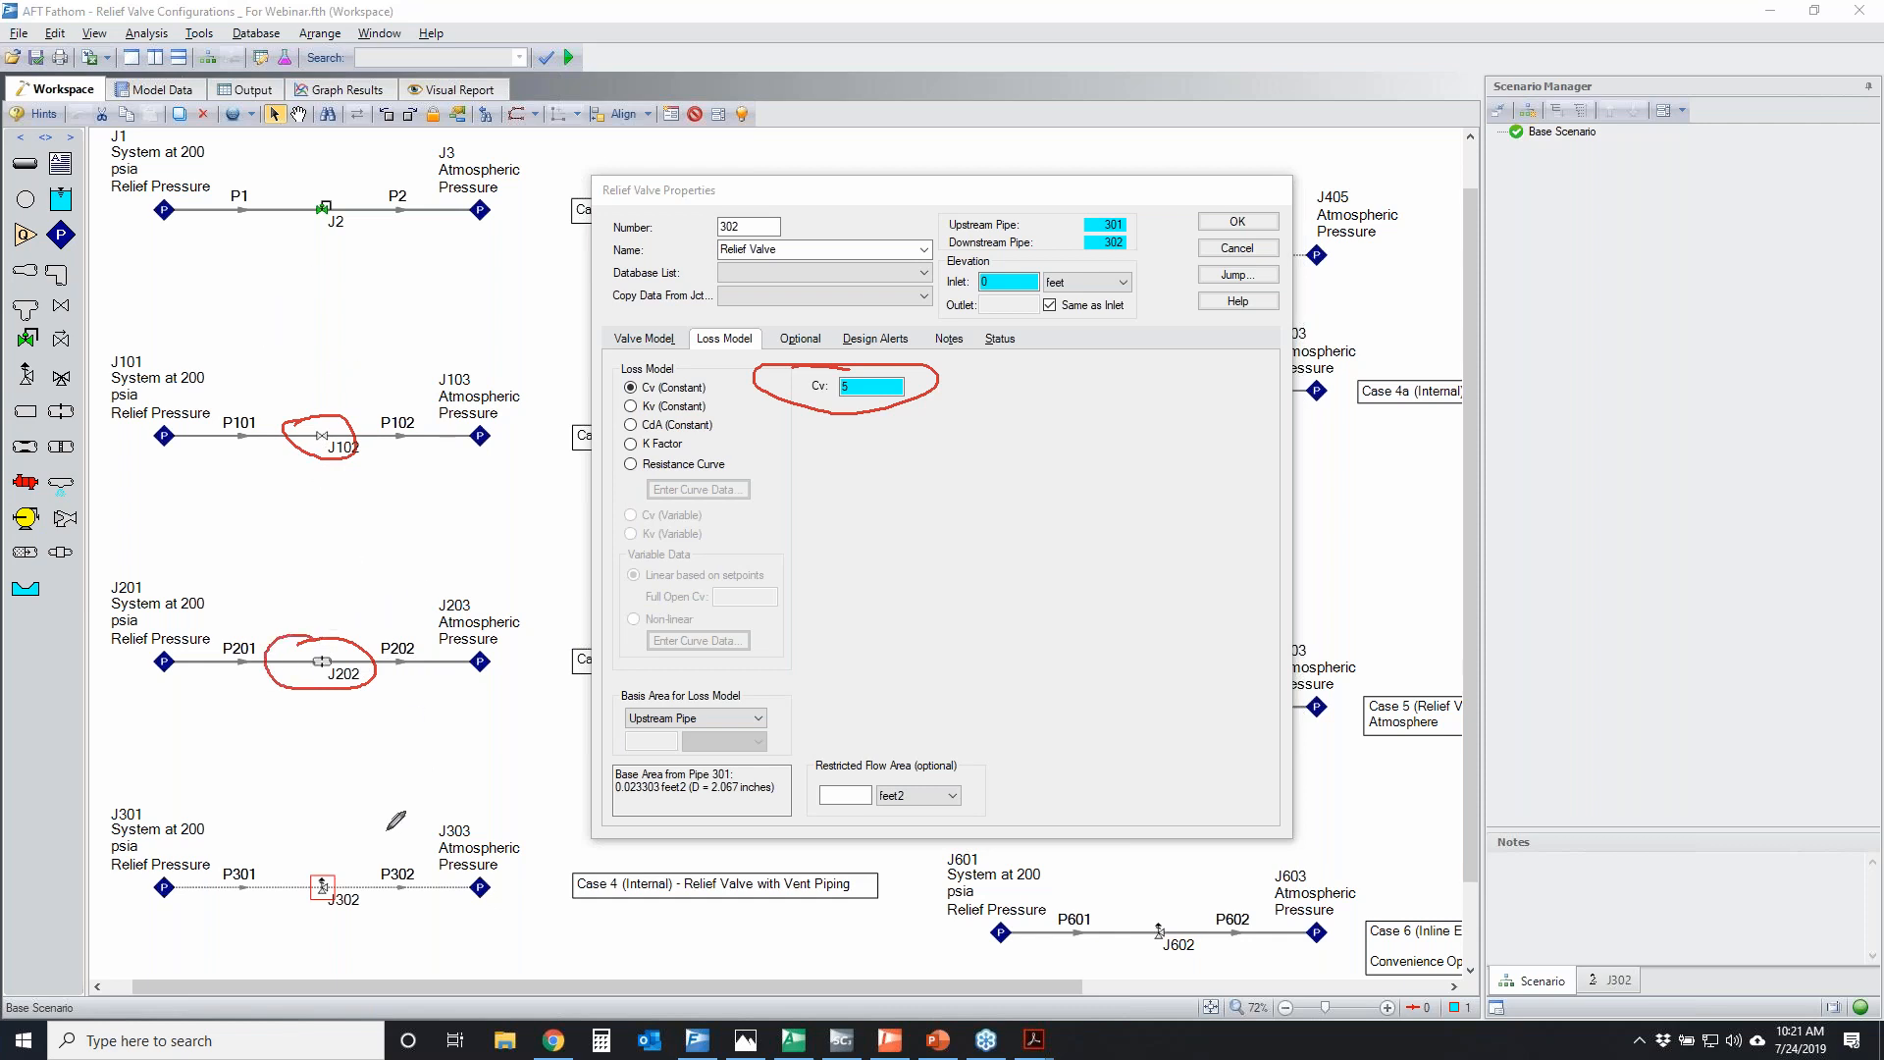
{"action": "mouse_move", "coordinate": [337, 852]}
{"action": "left_mouse_down"}
{"action": "mouse_move", "coordinate": [286, 868]}
{"action": "mouse_move", "coordinate": [345, 867]}
{"action": "left_mouse_up"}
{"action": "mouse_move", "coordinate": [306, 192]}
{"action": "left_mouse_down"}
{"action": "mouse_move", "coordinate": [295, 224]}
{"action": "mouse_move", "coordinate": [316, 190]}
{"action": "left_mouse_up"}
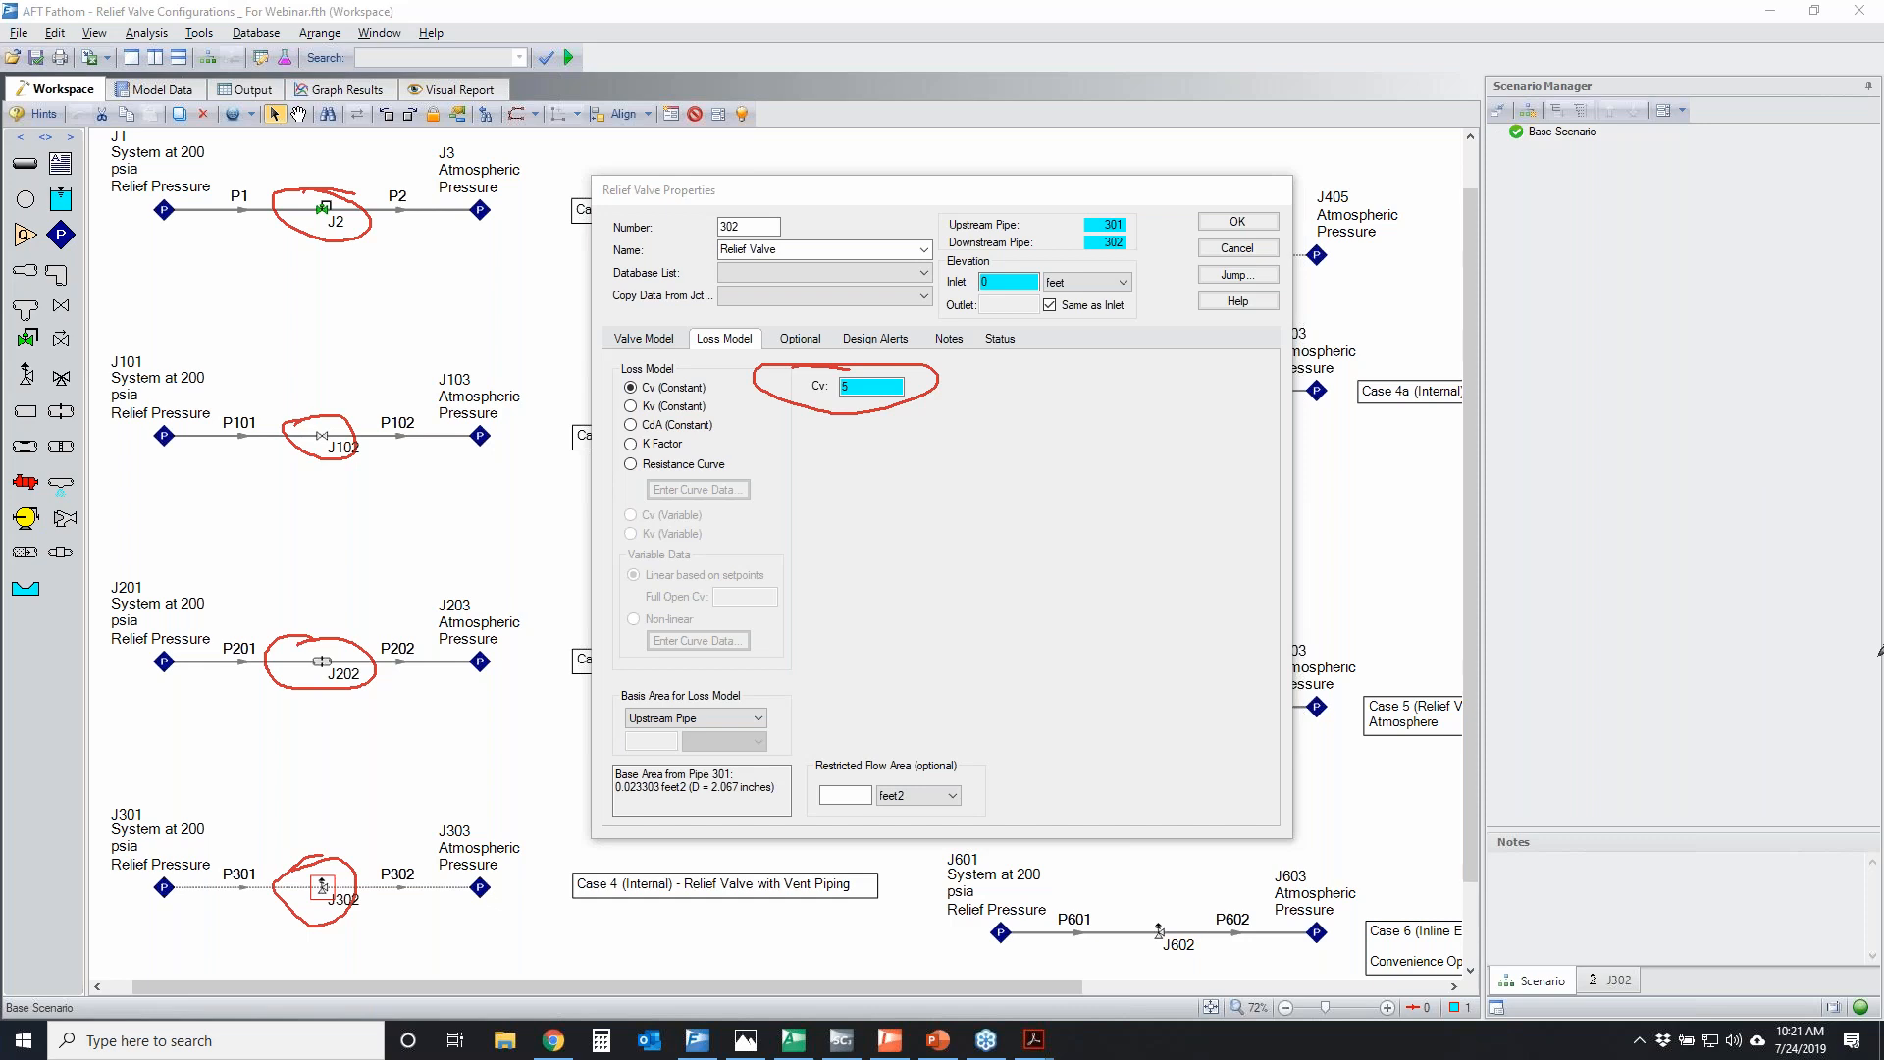
{"action": "key", "text": "Escape"}
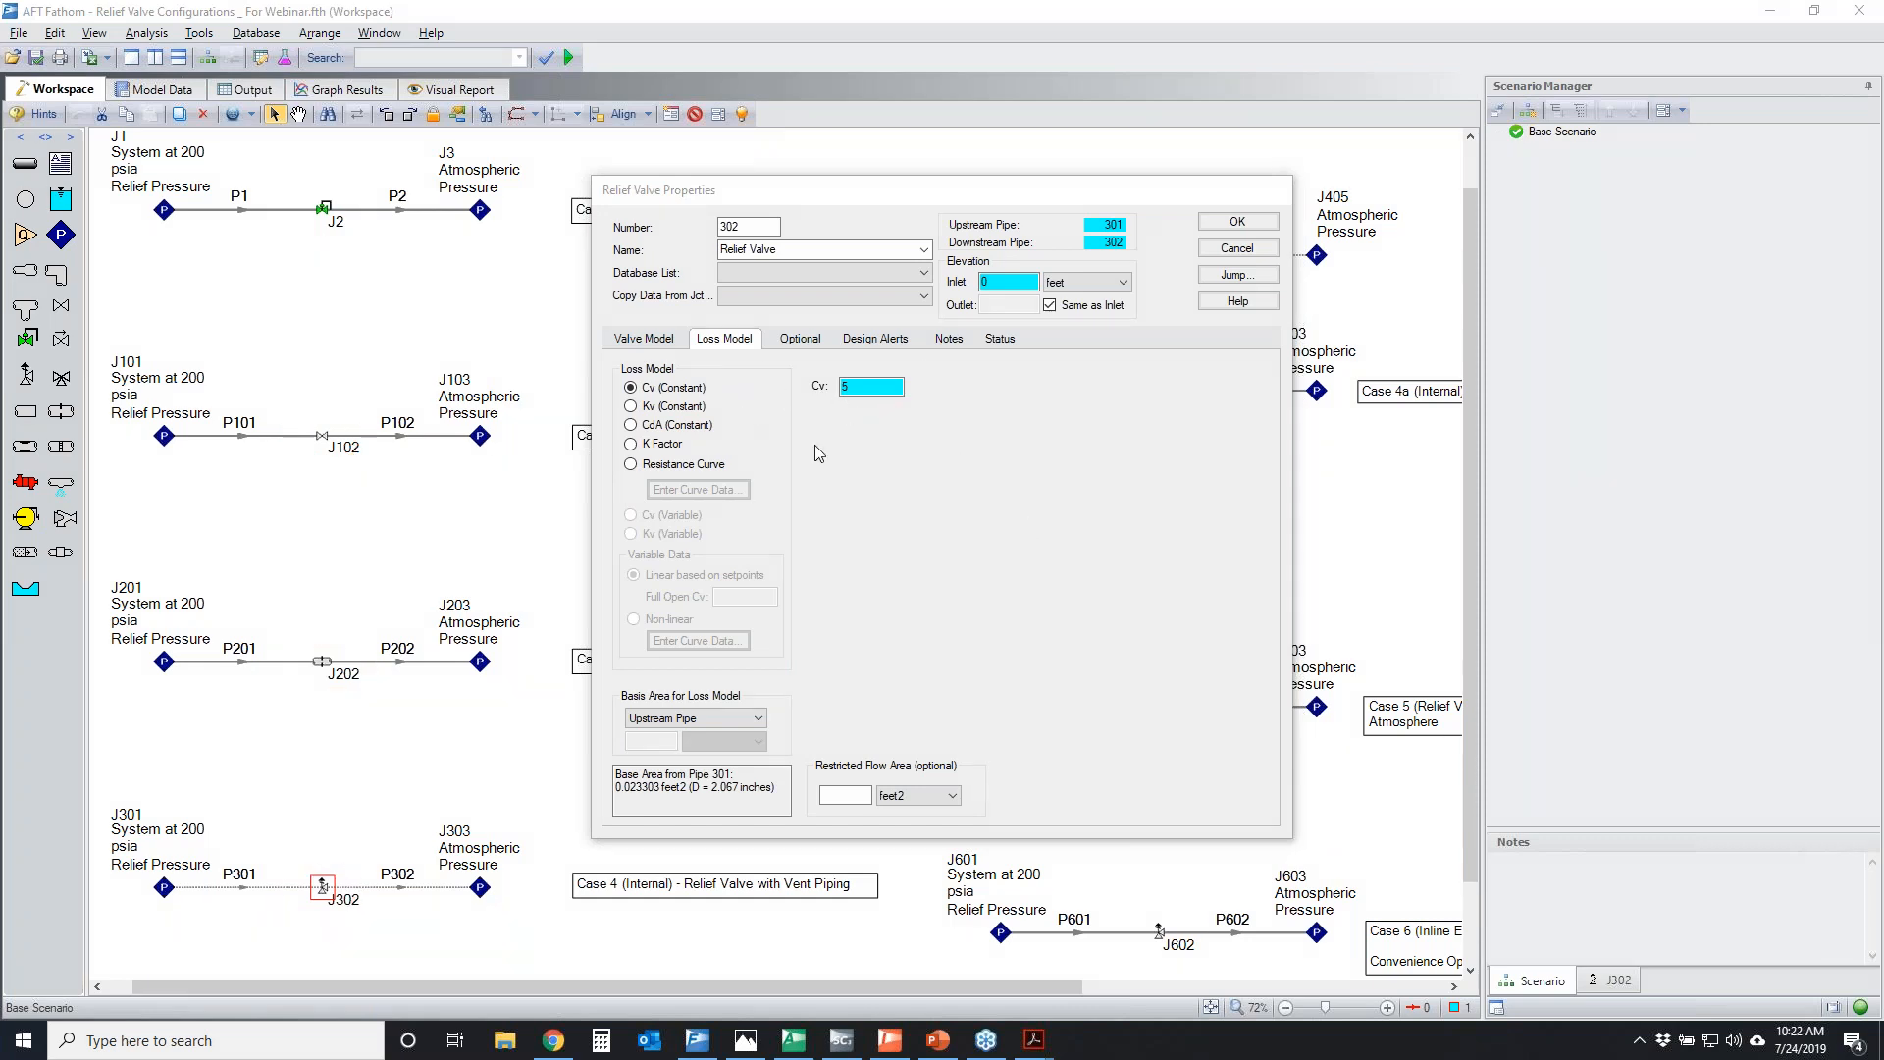
Show the valve model settings of J302, temporarily circling the Internal, Exit and Inline Exit types and singling out Internal
{"action": "left_click", "coordinate": [655, 338]}
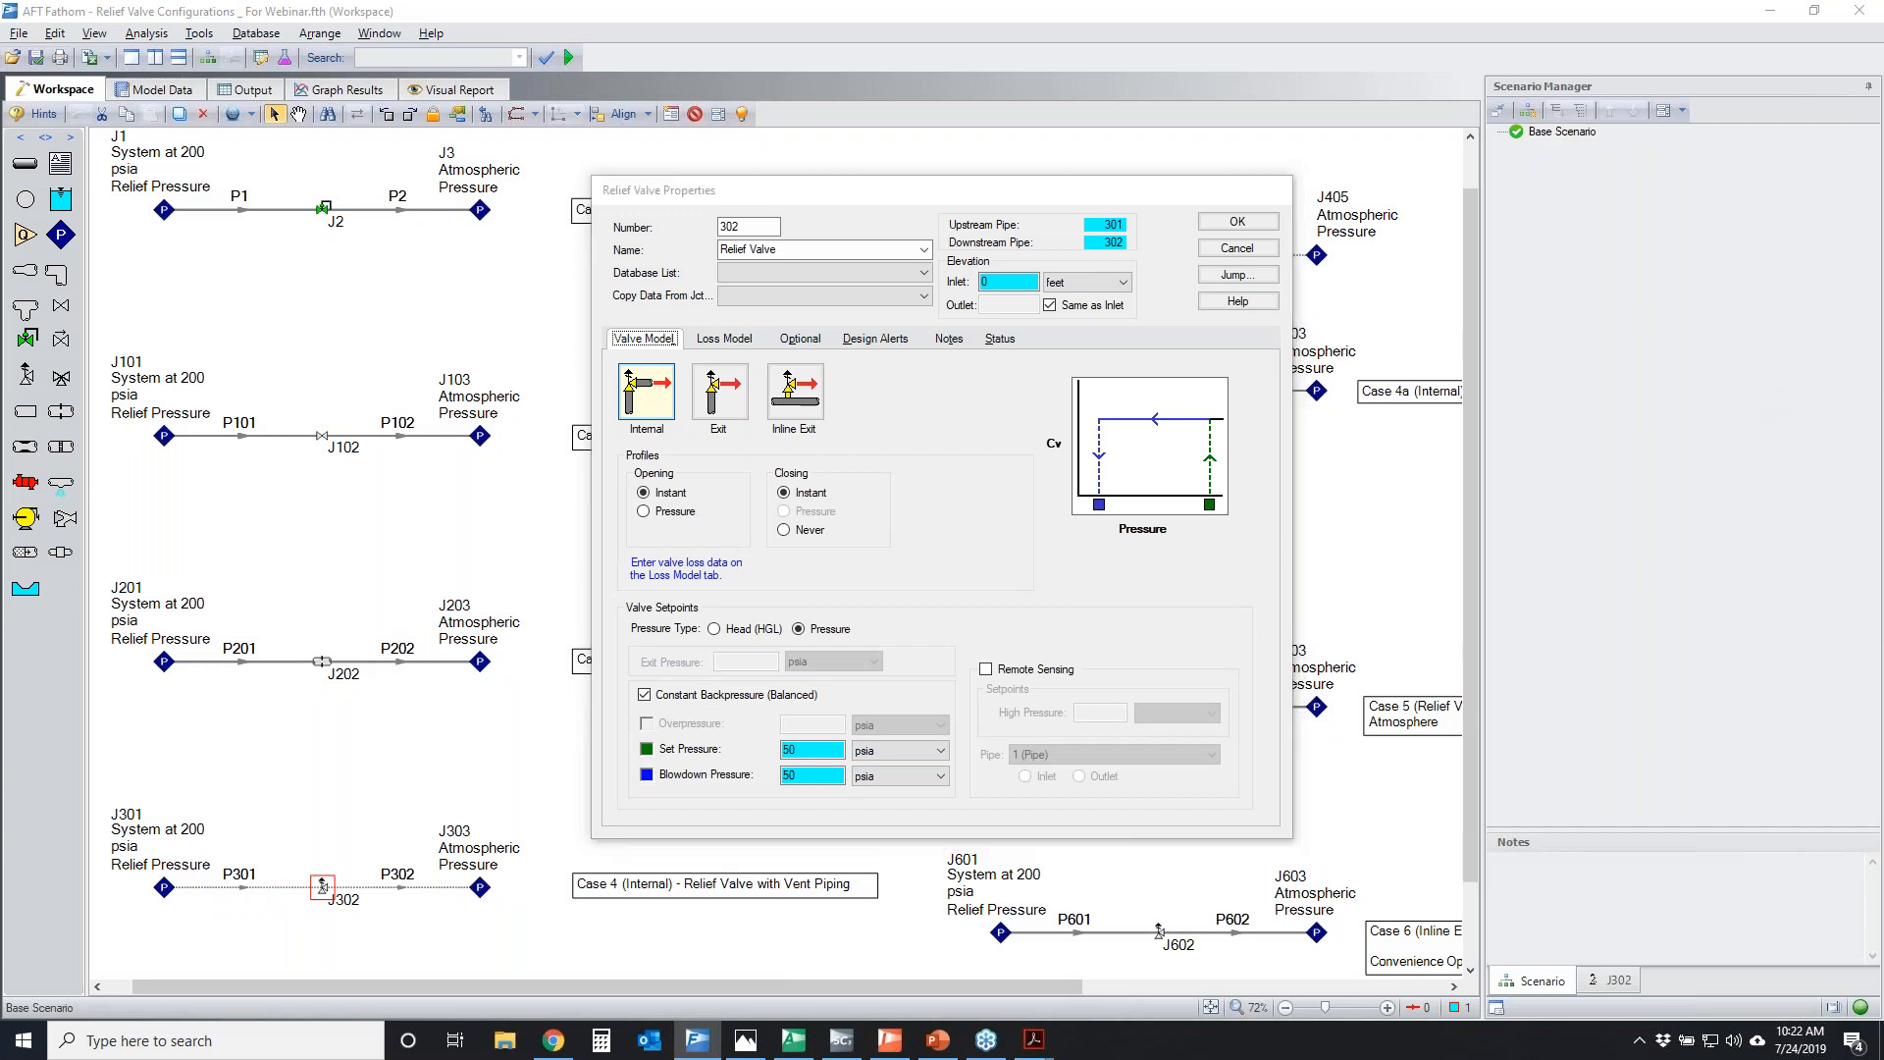
{"action": "mouse_move", "coordinate": [687, 344]}
{"action": "left_mouse_down"}
{"action": "mouse_move", "coordinate": [614, 350]}
{"action": "mouse_move", "coordinate": [853, 419]}
{"action": "mouse_move", "coordinate": [618, 366]}
{"action": "mouse_move", "coordinate": [755, 358]}
{"action": "left_mouse_up"}
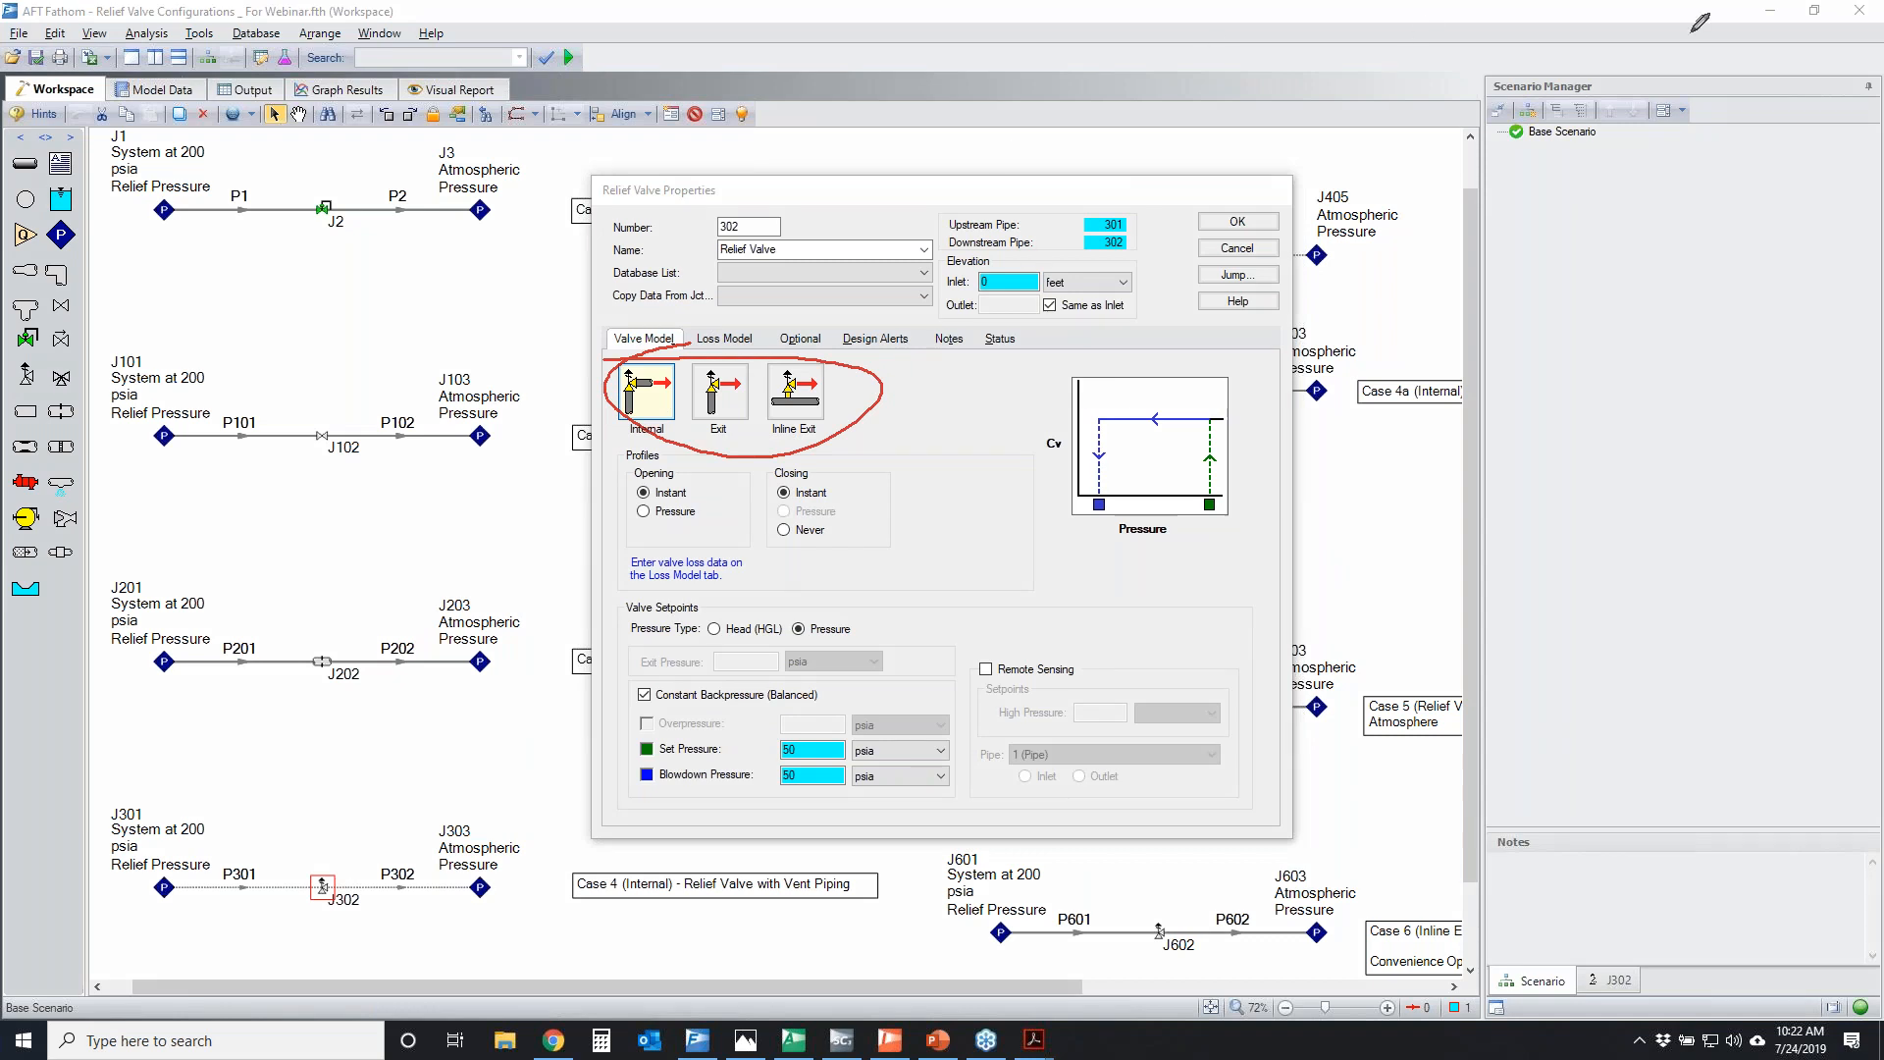
{"action": "key", "text": "Escape"}
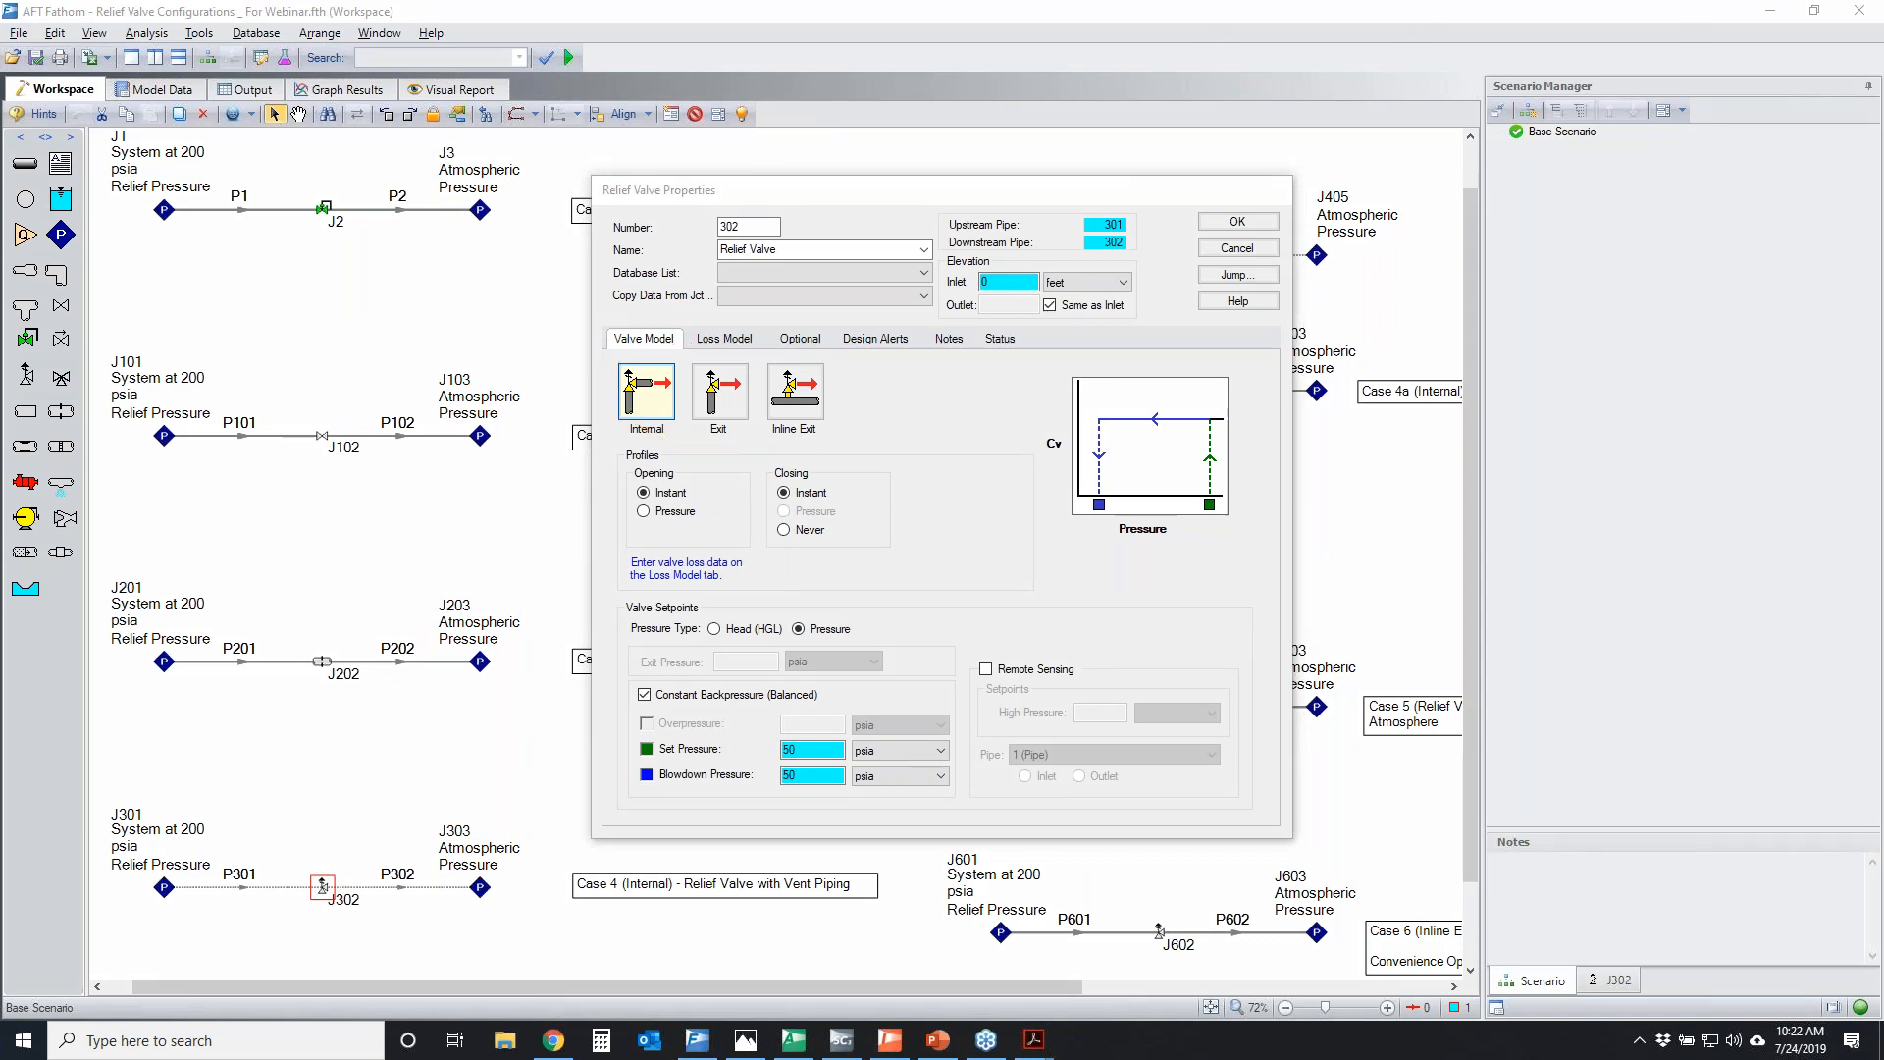
{"action": "mouse_move", "coordinate": [620, 368]}
{"action": "left_mouse_down"}
{"action": "mouse_move", "coordinate": [675, 361]}
{"action": "mouse_move", "coordinate": [620, 426]}
{"action": "mouse_move", "coordinate": [623, 365]}
{"action": "left_mouse_up"}
{"action": "mouse_move", "coordinate": [624, 378]}
{"action": "left_mouse_down"}
{"action": "mouse_move", "coordinate": [635, 410]}
{"action": "mouse_move", "coordinate": [636, 393]}
{"action": "left_mouse_up"}
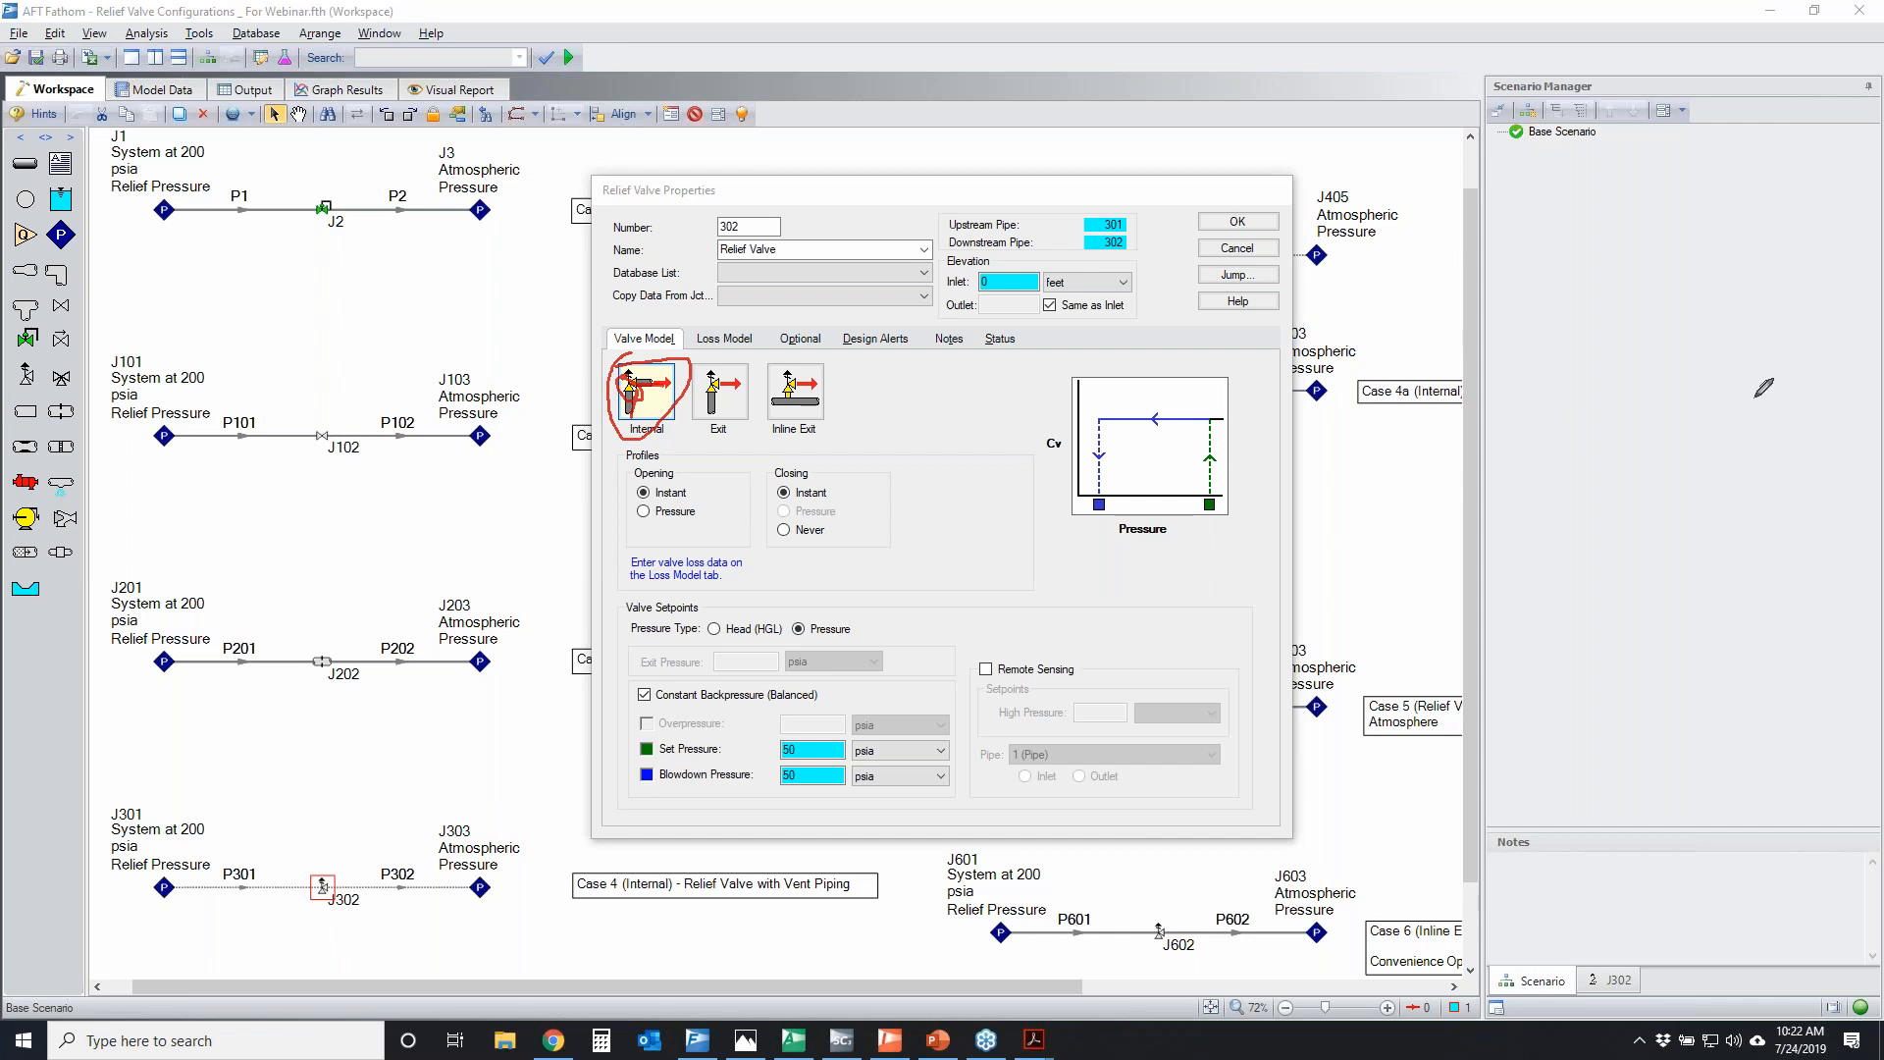
{"action": "left_click", "coordinate": [1763, 388]}
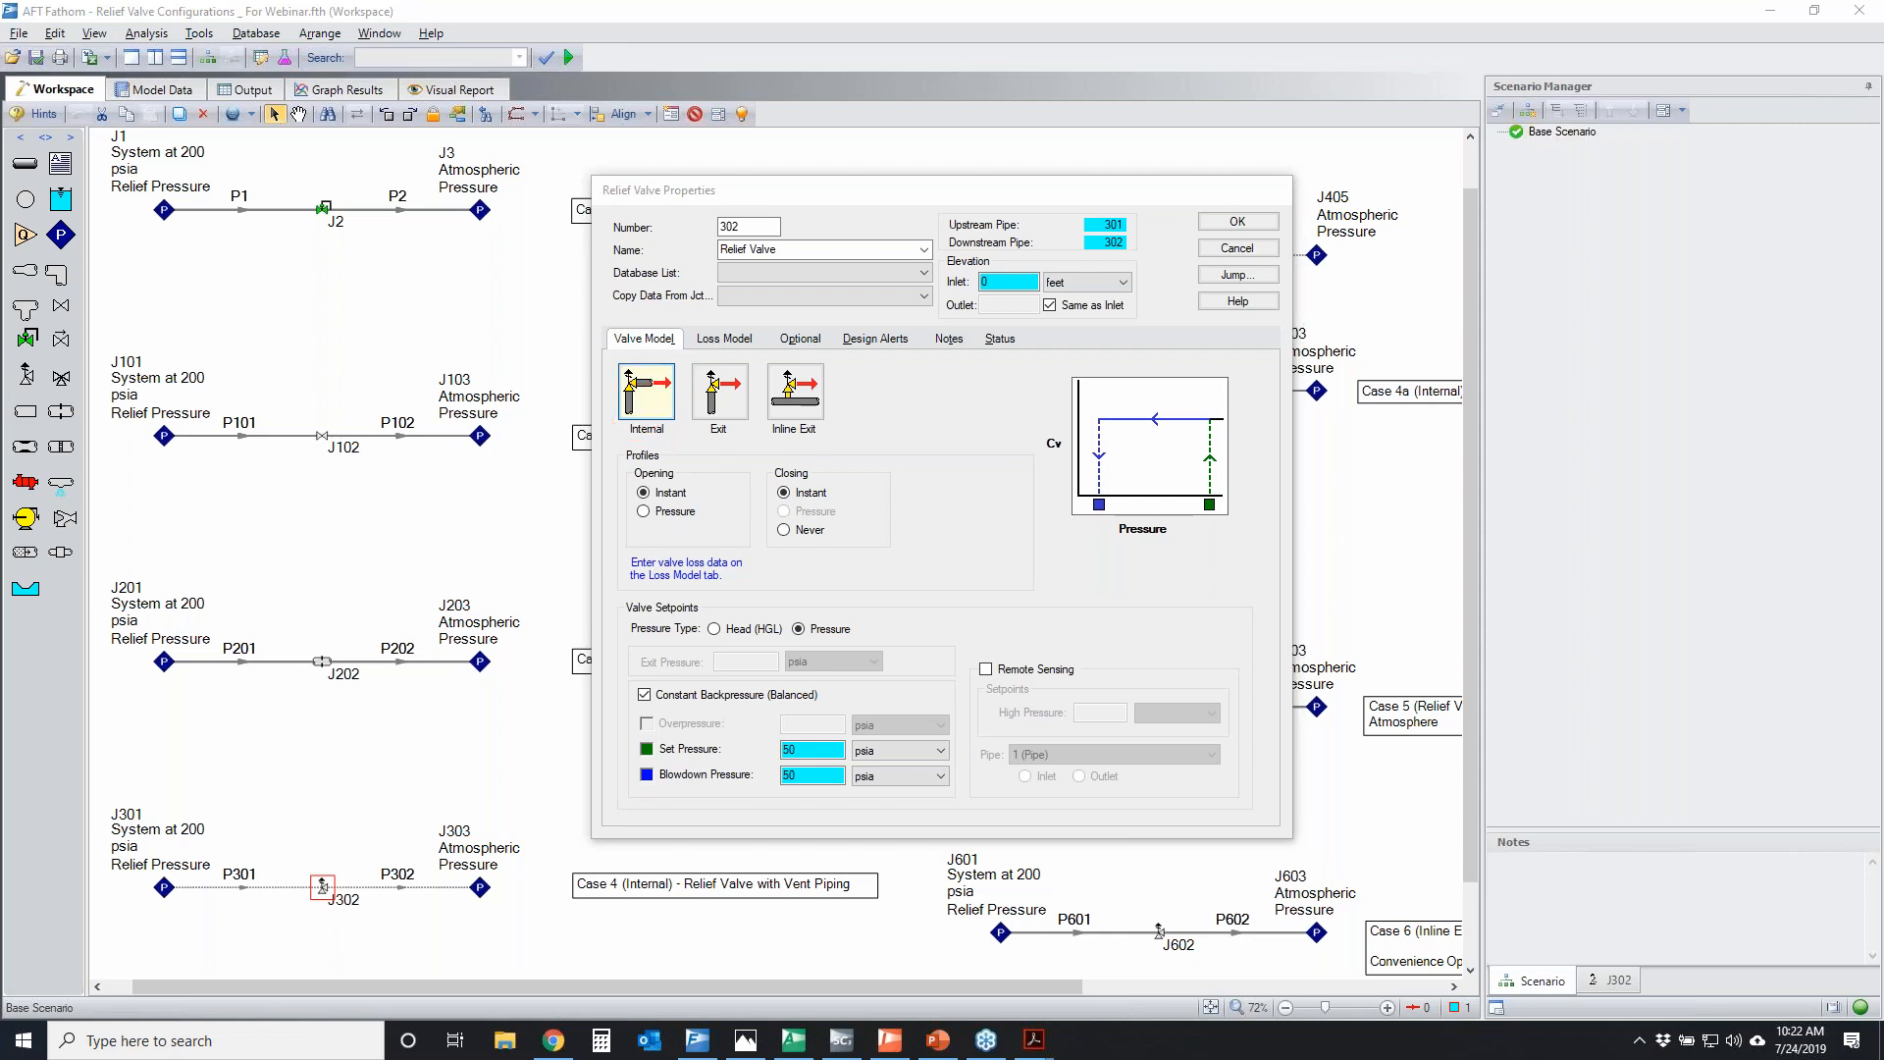
Temporarily outline the Case 4 system, marking junction J301 and the run from pipe P301 to junction J303
{"action": "mouse_move", "coordinate": [78, 820]}
{"action": "left_mouse_down"}
{"action": "mouse_move", "coordinate": [312, 785]}
{"action": "mouse_move", "coordinate": [35, 860]}
{"action": "mouse_move", "coordinate": [169, 787]}
{"action": "left_mouse_up"}
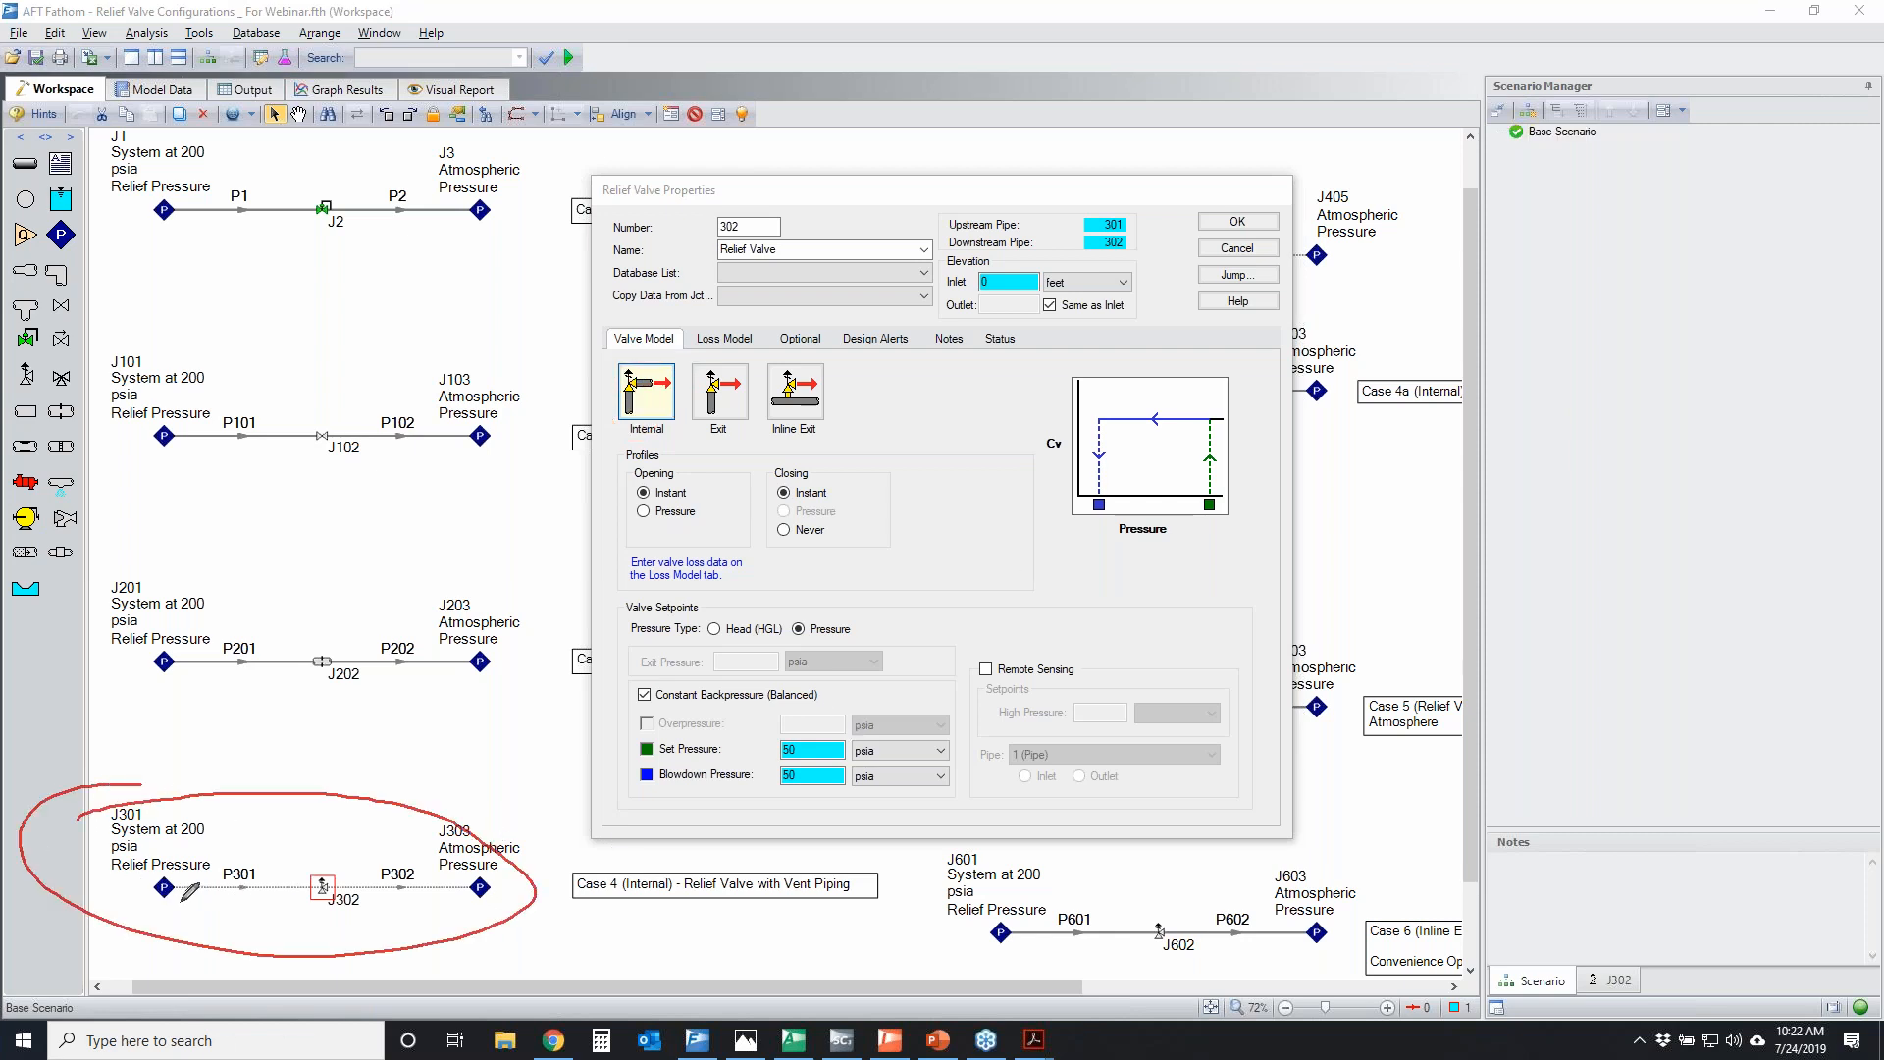
{"action": "mouse_move", "coordinate": [177, 867]}
{"action": "left_mouse_down"}
{"action": "mouse_move", "coordinate": [147, 912]}
{"action": "mouse_move", "coordinate": [192, 871]}
{"action": "left_mouse_up"}
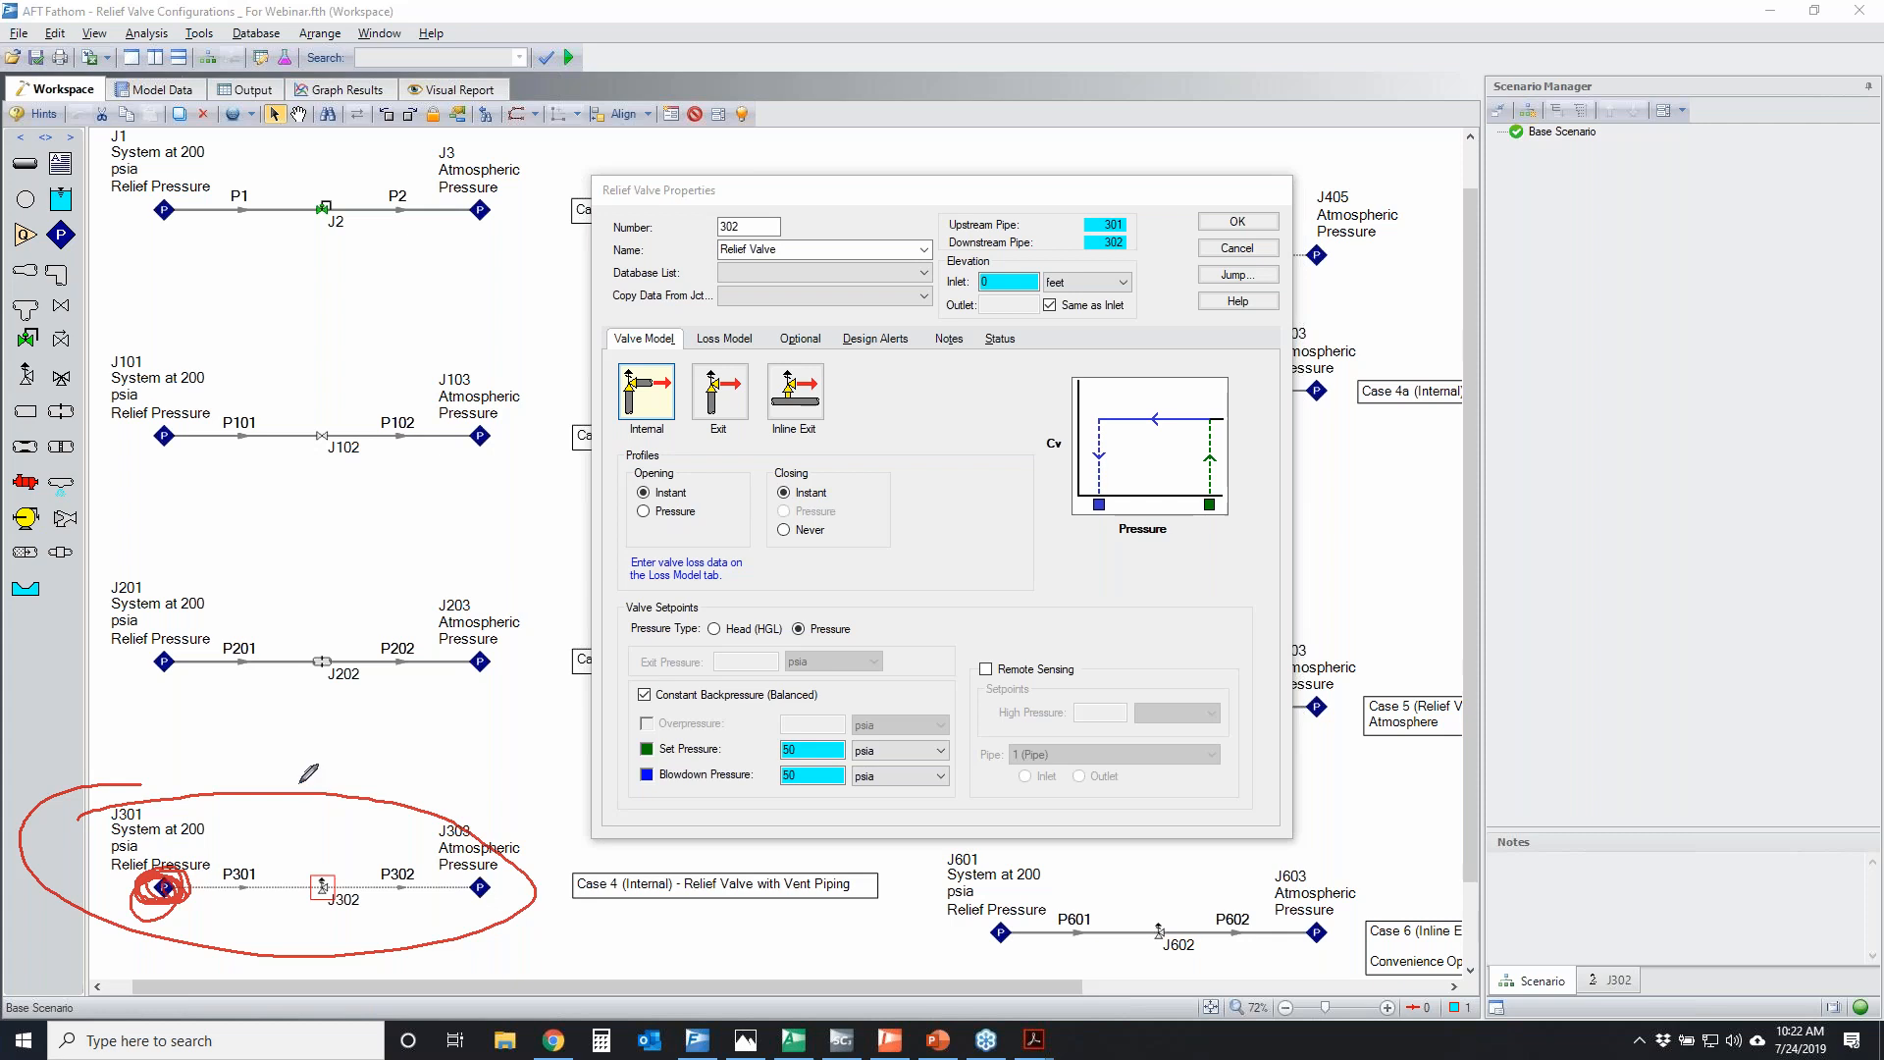
{"action": "mouse_move", "coordinate": [200, 875]}
{"action": "left_mouse_down"}
{"action": "mouse_move", "coordinate": [167, 895]}
{"action": "mouse_move", "coordinate": [157, 868]}
{"action": "mouse_move", "coordinate": [181, 898]}
{"action": "mouse_move", "coordinate": [168, 880]}
{"action": "left_mouse_up"}
{"action": "mouse_move", "coordinate": [263, 852]}
{"action": "left_mouse_down"}
{"action": "mouse_move", "coordinate": [505, 901]}
{"action": "mouse_move", "coordinate": [276, 846]}
{"action": "left_mouse_up"}
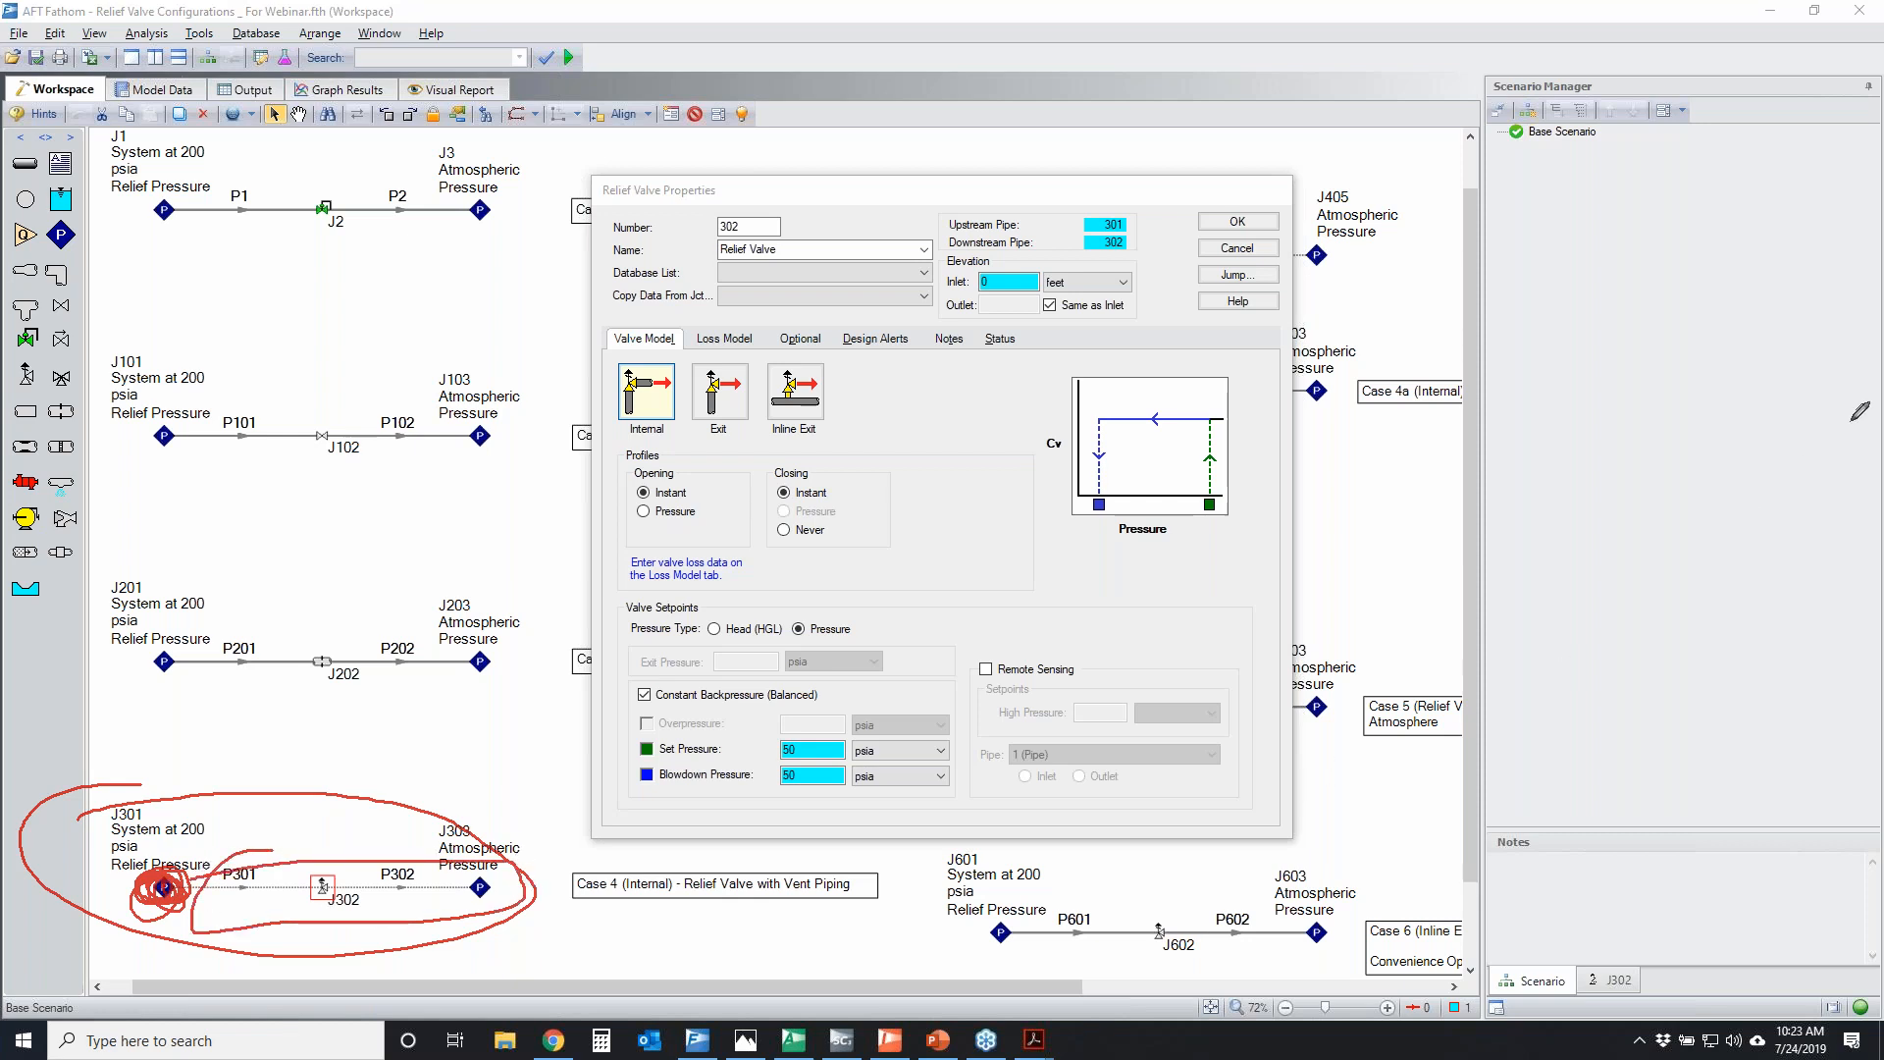
{"action": "key", "text": "e"}
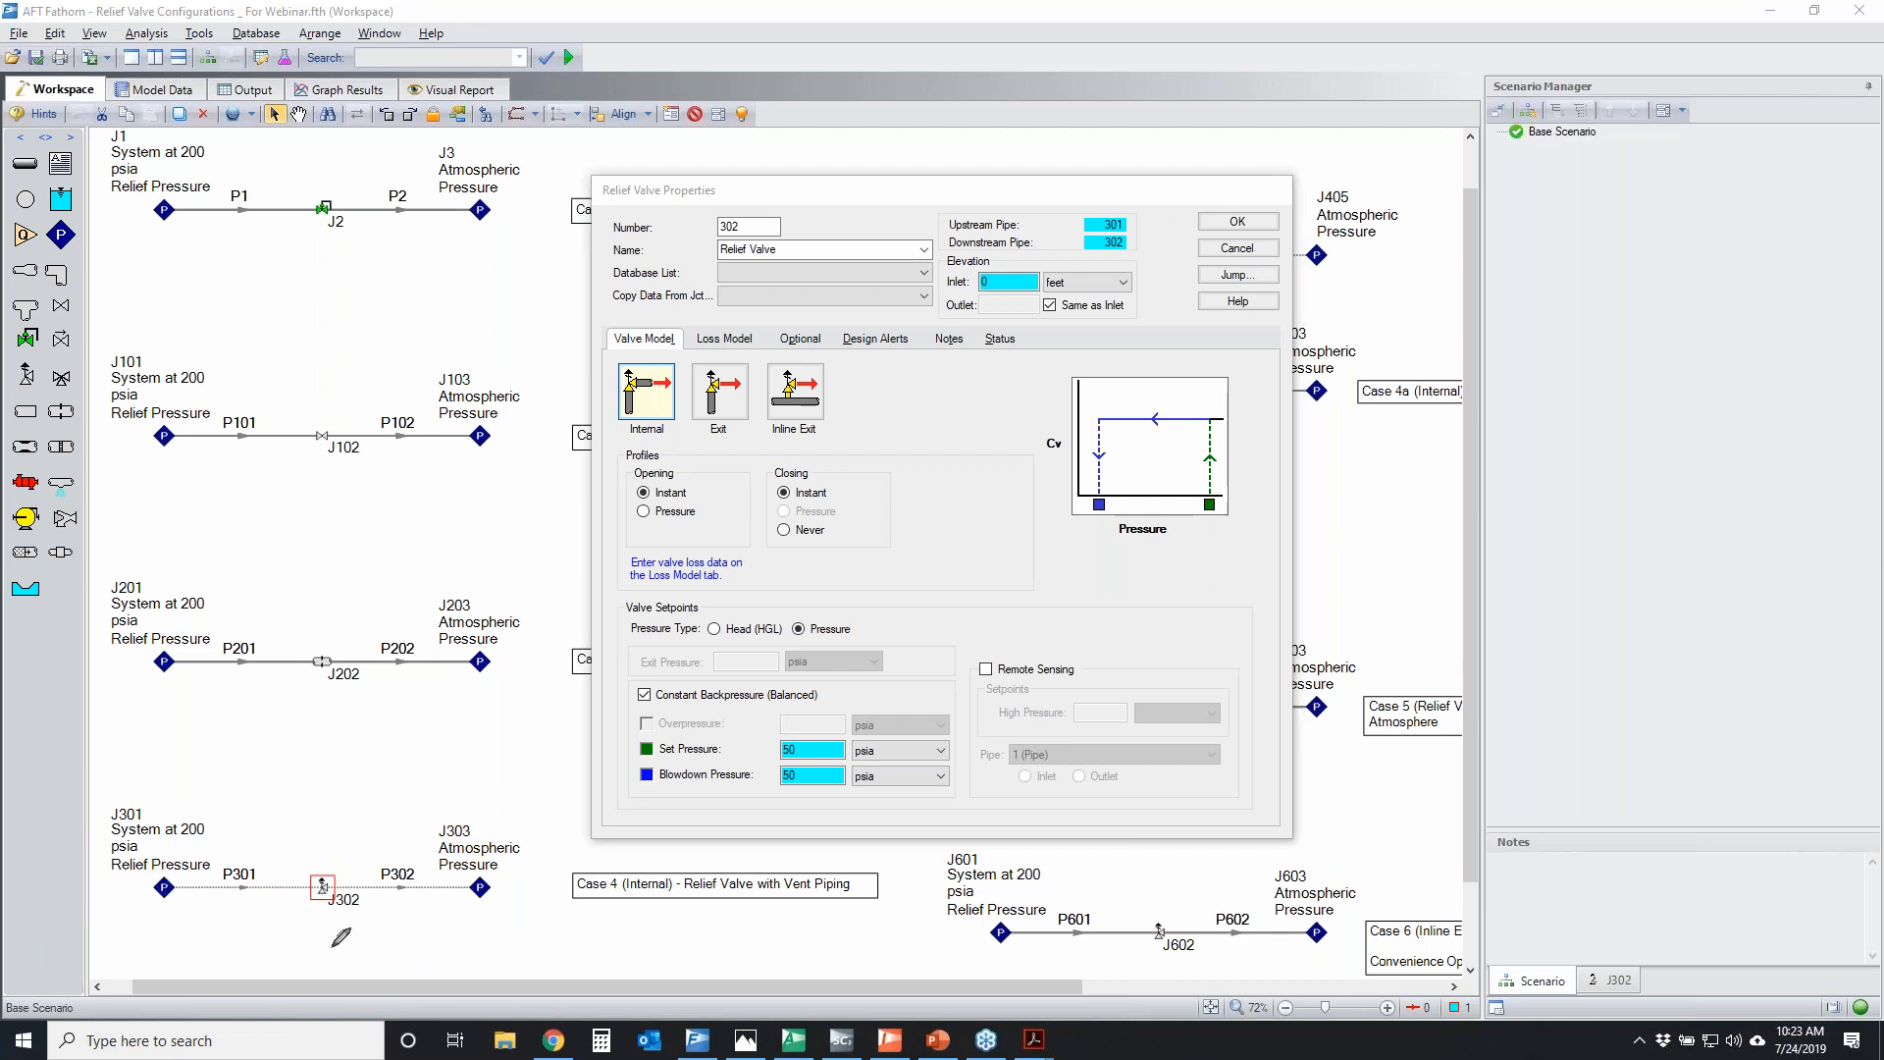
Temporarily circle relief valve J302, pipe P302 and junction J303, and trace the flow path from J301 to J303
{"action": "mouse_move", "coordinate": [312, 868]}
{"action": "left_mouse_down"}
{"action": "mouse_move", "coordinate": [349, 895]}
{"action": "mouse_move", "coordinate": [310, 868]}
{"action": "left_mouse_up"}
{"action": "mouse_move", "coordinate": [181, 840]}
{"action": "left_mouse_down"}
{"action": "mouse_move", "coordinate": [438, 861]}
{"action": "mouse_move", "coordinate": [409, 871]}
{"action": "left_mouse_up"}
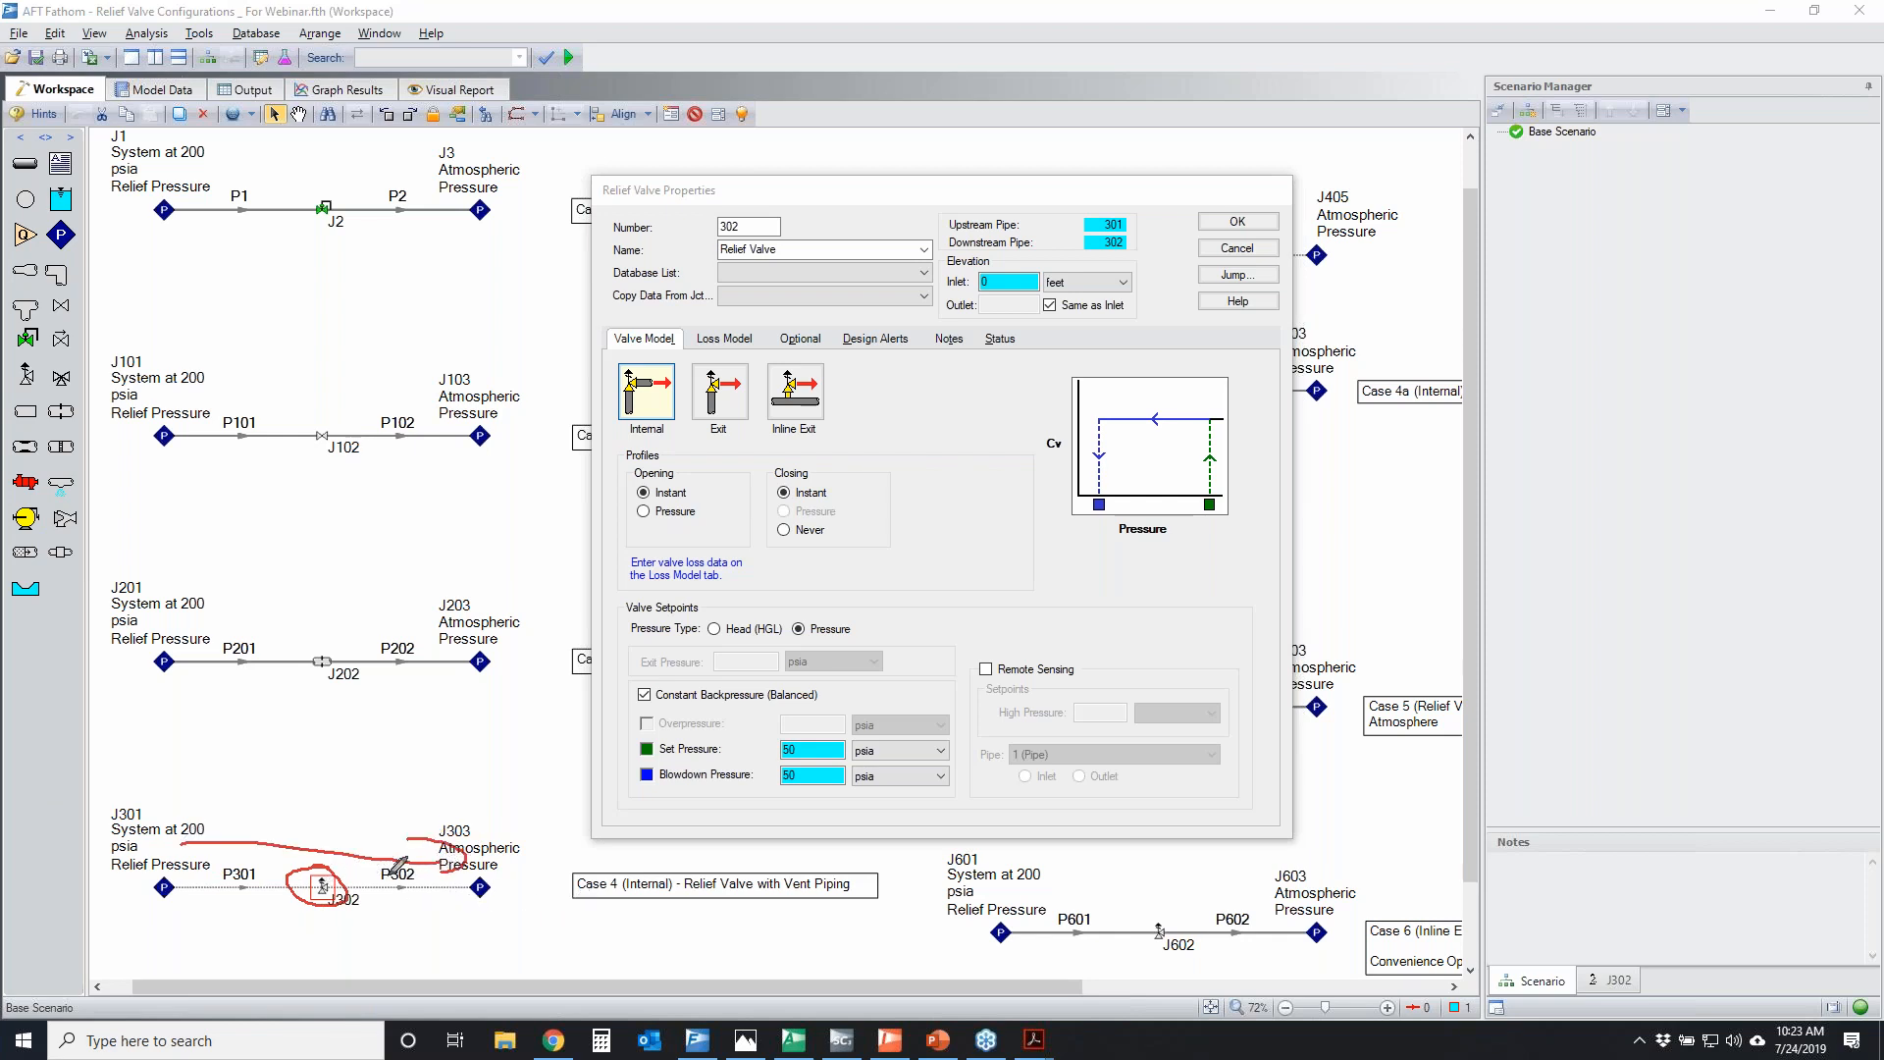
{"action": "mouse_move", "coordinate": [373, 866]}
{"action": "left_mouse_down"}
{"action": "mouse_move", "coordinate": [410, 883]}
{"action": "mouse_move", "coordinate": [420, 858]}
{"action": "mouse_move", "coordinate": [500, 856]}
{"action": "left_mouse_up"}
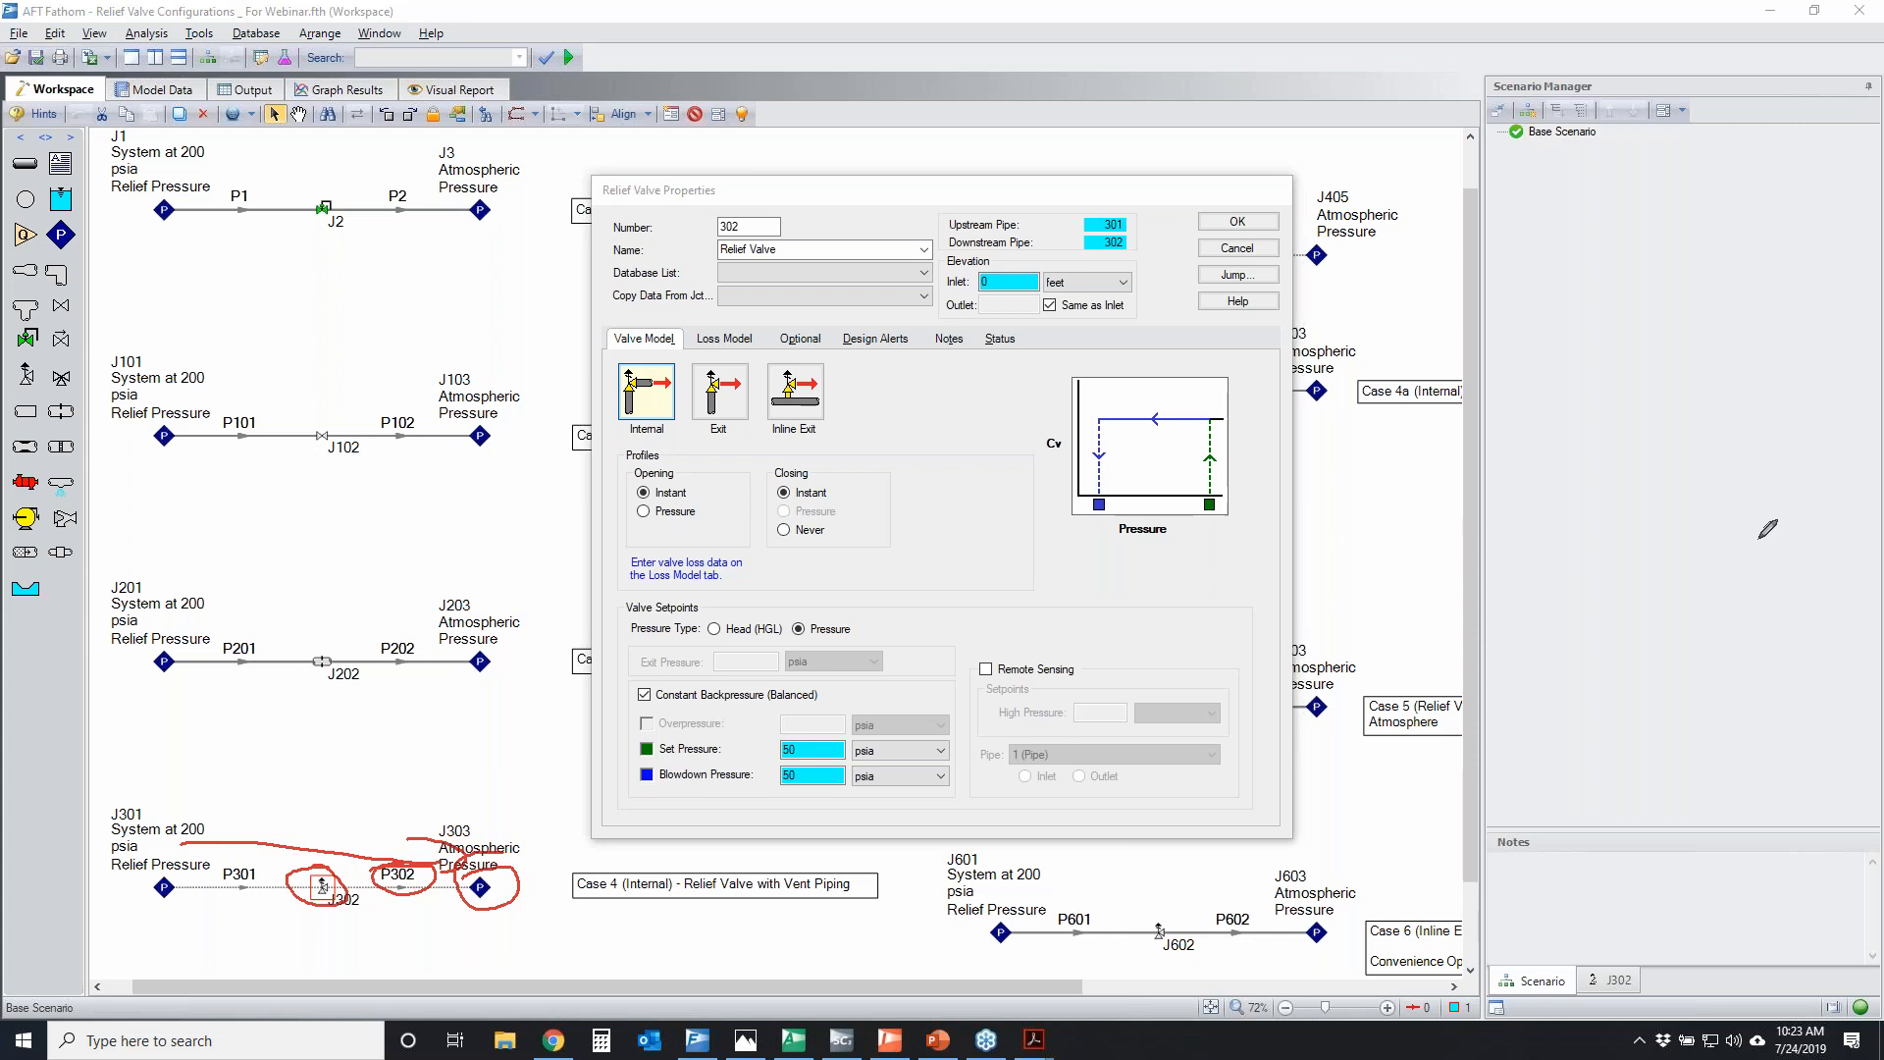
{"action": "key", "text": "Escape"}
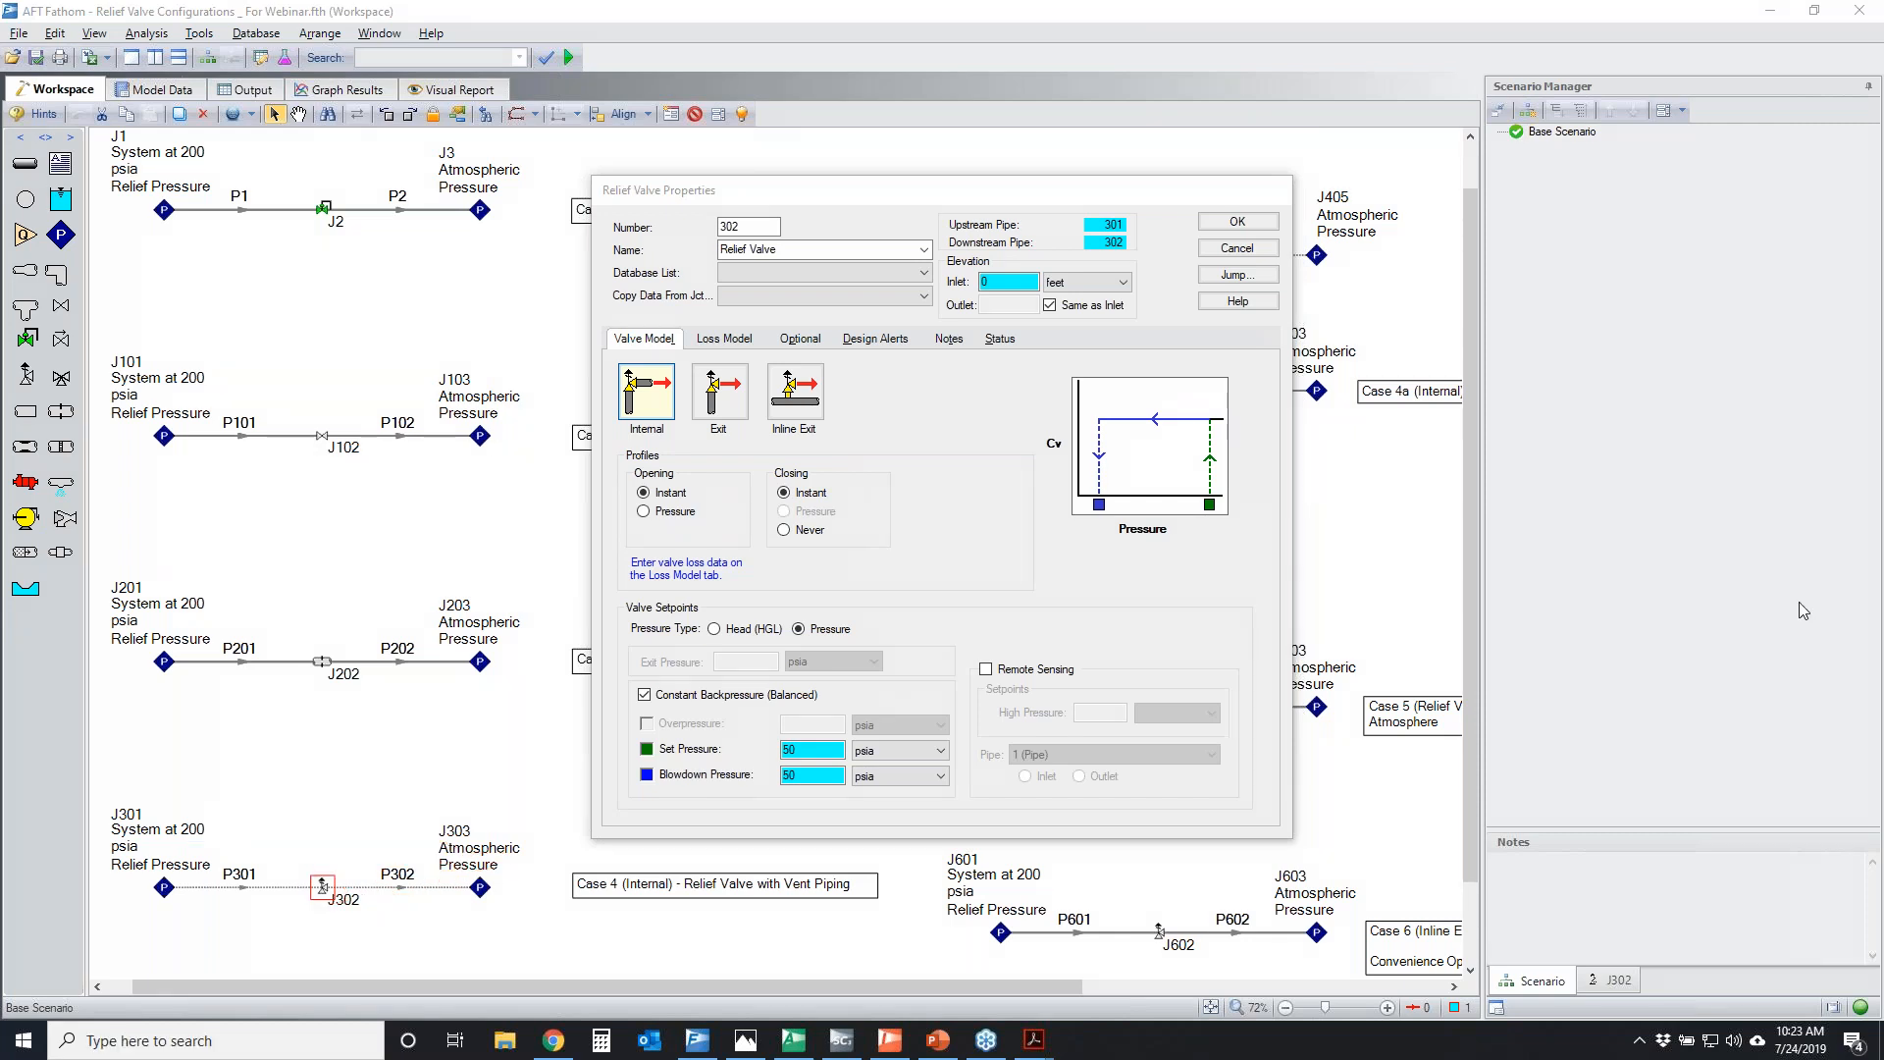
Temporarily mark junction J303 and the path back along pipe P302 to J302, and circle the Internal valve type
{"action": "mouse_move", "coordinate": [474, 842]}
{"action": "left_mouse_down"}
{"action": "mouse_move", "coordinate": [448, 883]}
{"action": "mouse_move", "coordinate": [490, 844]}
{"action": "left_mouse_up"}
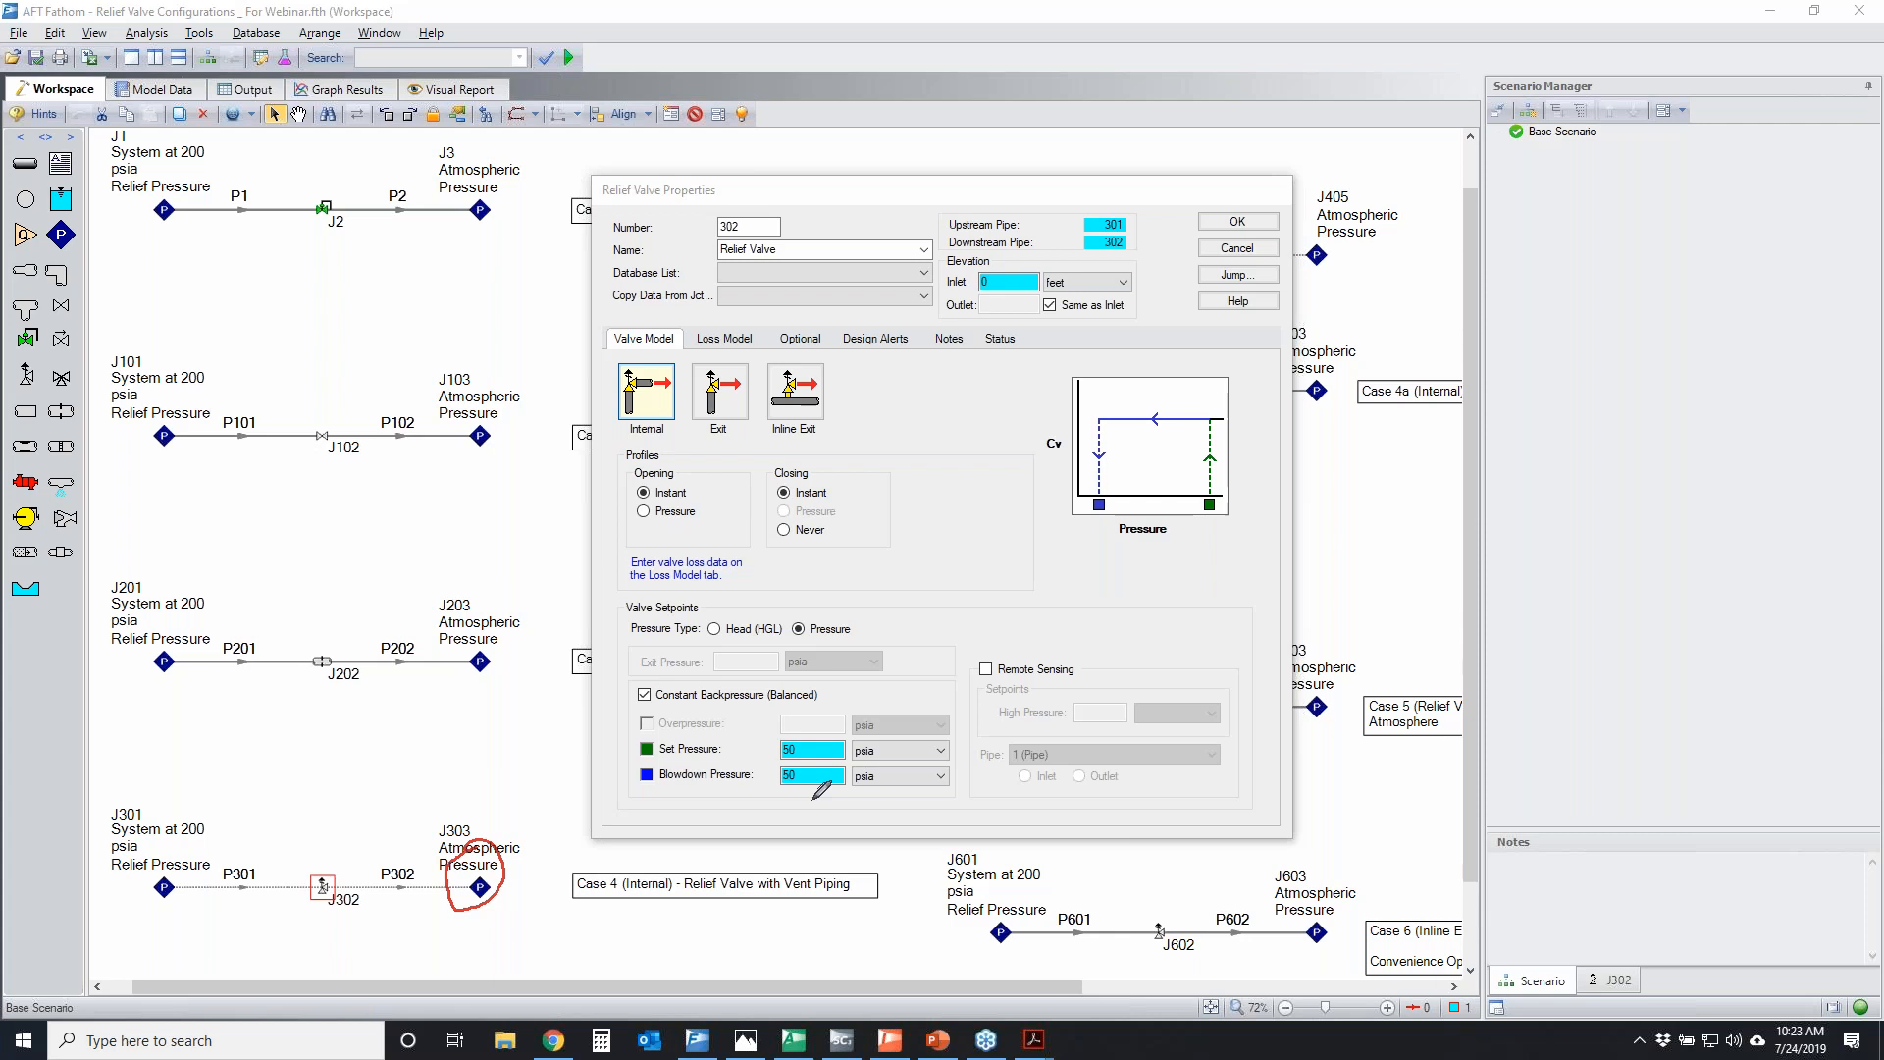
{"action": "mouse_move", "coordinate": [461, 854]}
{"action": "left_mouse_down"}
{"action": "mouse_move", "coordinate": [500, 896]}
{"action": "mouse_move", "coordinate": [437, 872]}
{"action": "left_mouse_up"}
{"action": "mouse_move", "coordinate": [376, 870]}
{"action": "left_mouse_down"}
{"action": "mouse_move", "coordinate": [422, 867]}
{"action": "mouse_move", "coordinate": [359, 866]}
{"action": "mouse_move", "coordinate": [441, 864]}
{"action": "mouse_move", "coordinate": [401, 864]}
{"action": "left_mouse_up"}
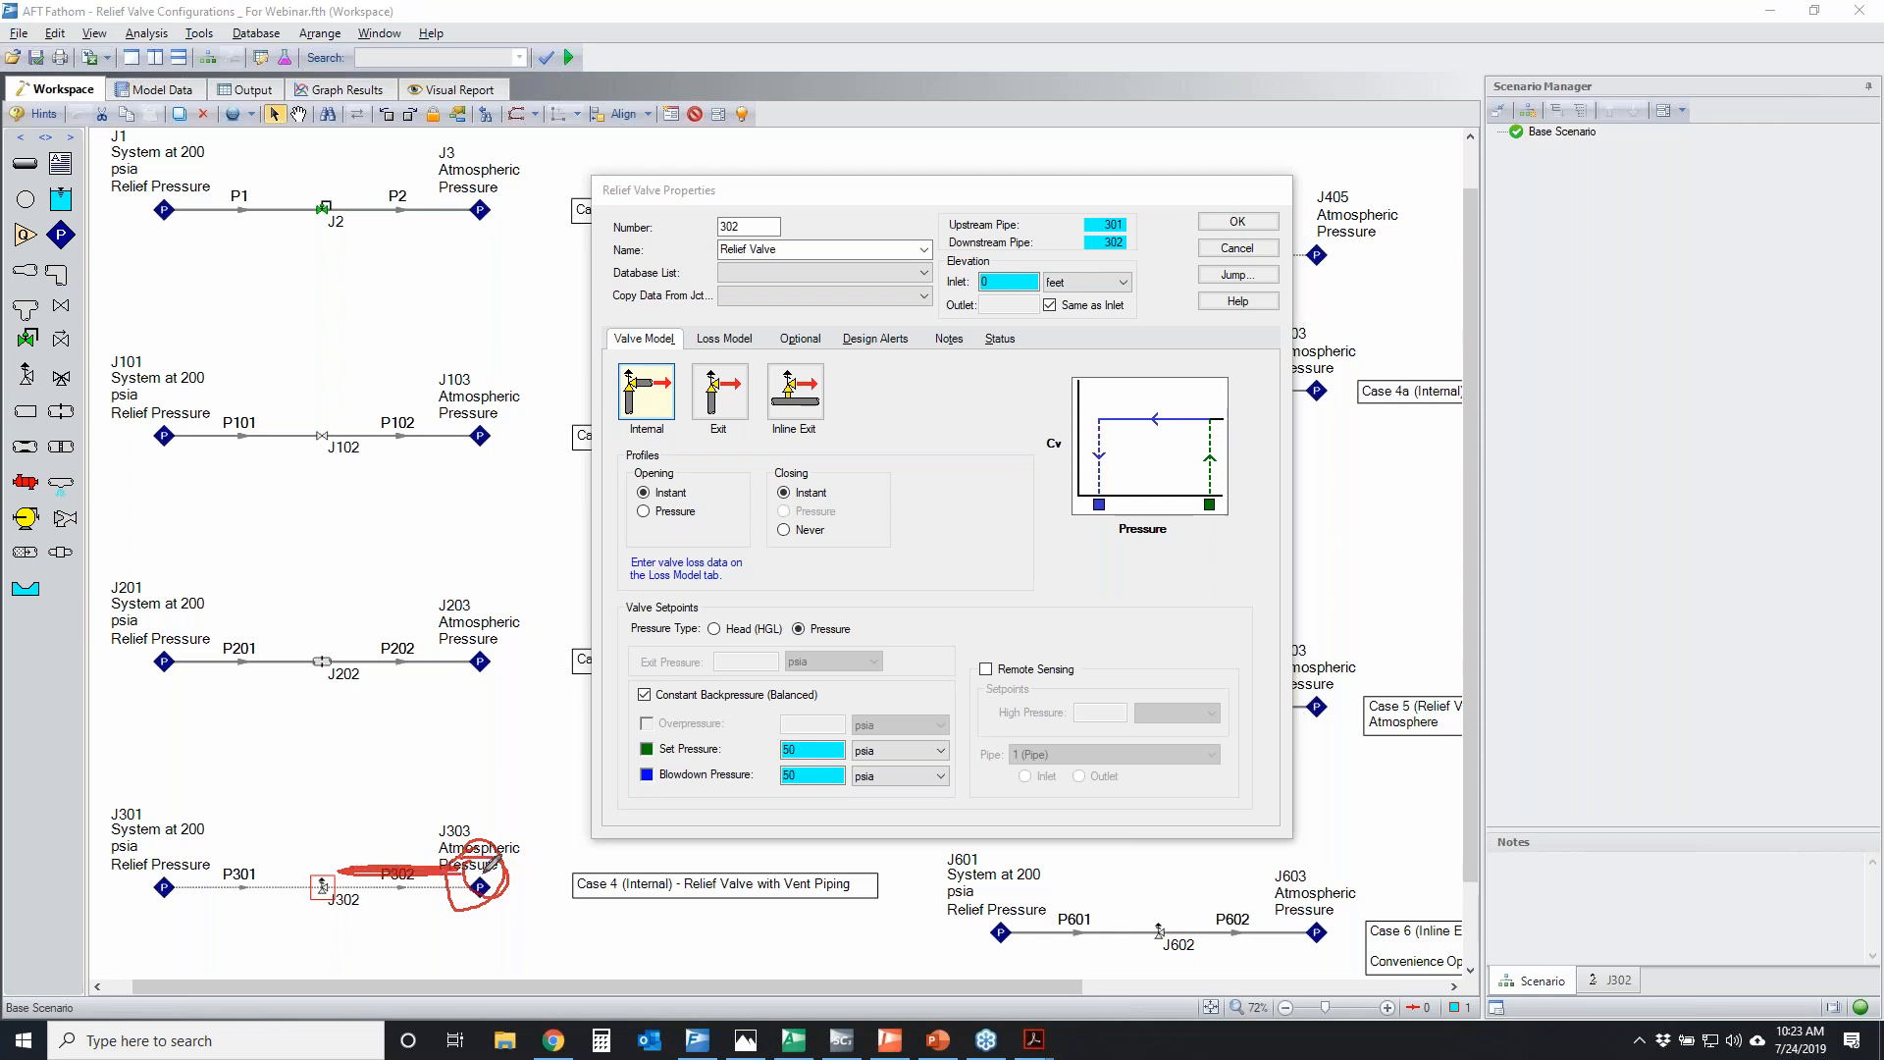
{"action": "mouse_move", "coordinate": [610, 365]}
{"action": "left_mouse_down"}
{"action": "mouse_move", "coordinate": [675, 355]}
{"action": "mouse_move", "coordinate": [677, 412]}
{"action": "mouse_move", "coordinate": [602, 387]}
{"action": "mouse_move", "coordinate": [620, 361]}
{"action": "left_mouse_up"}
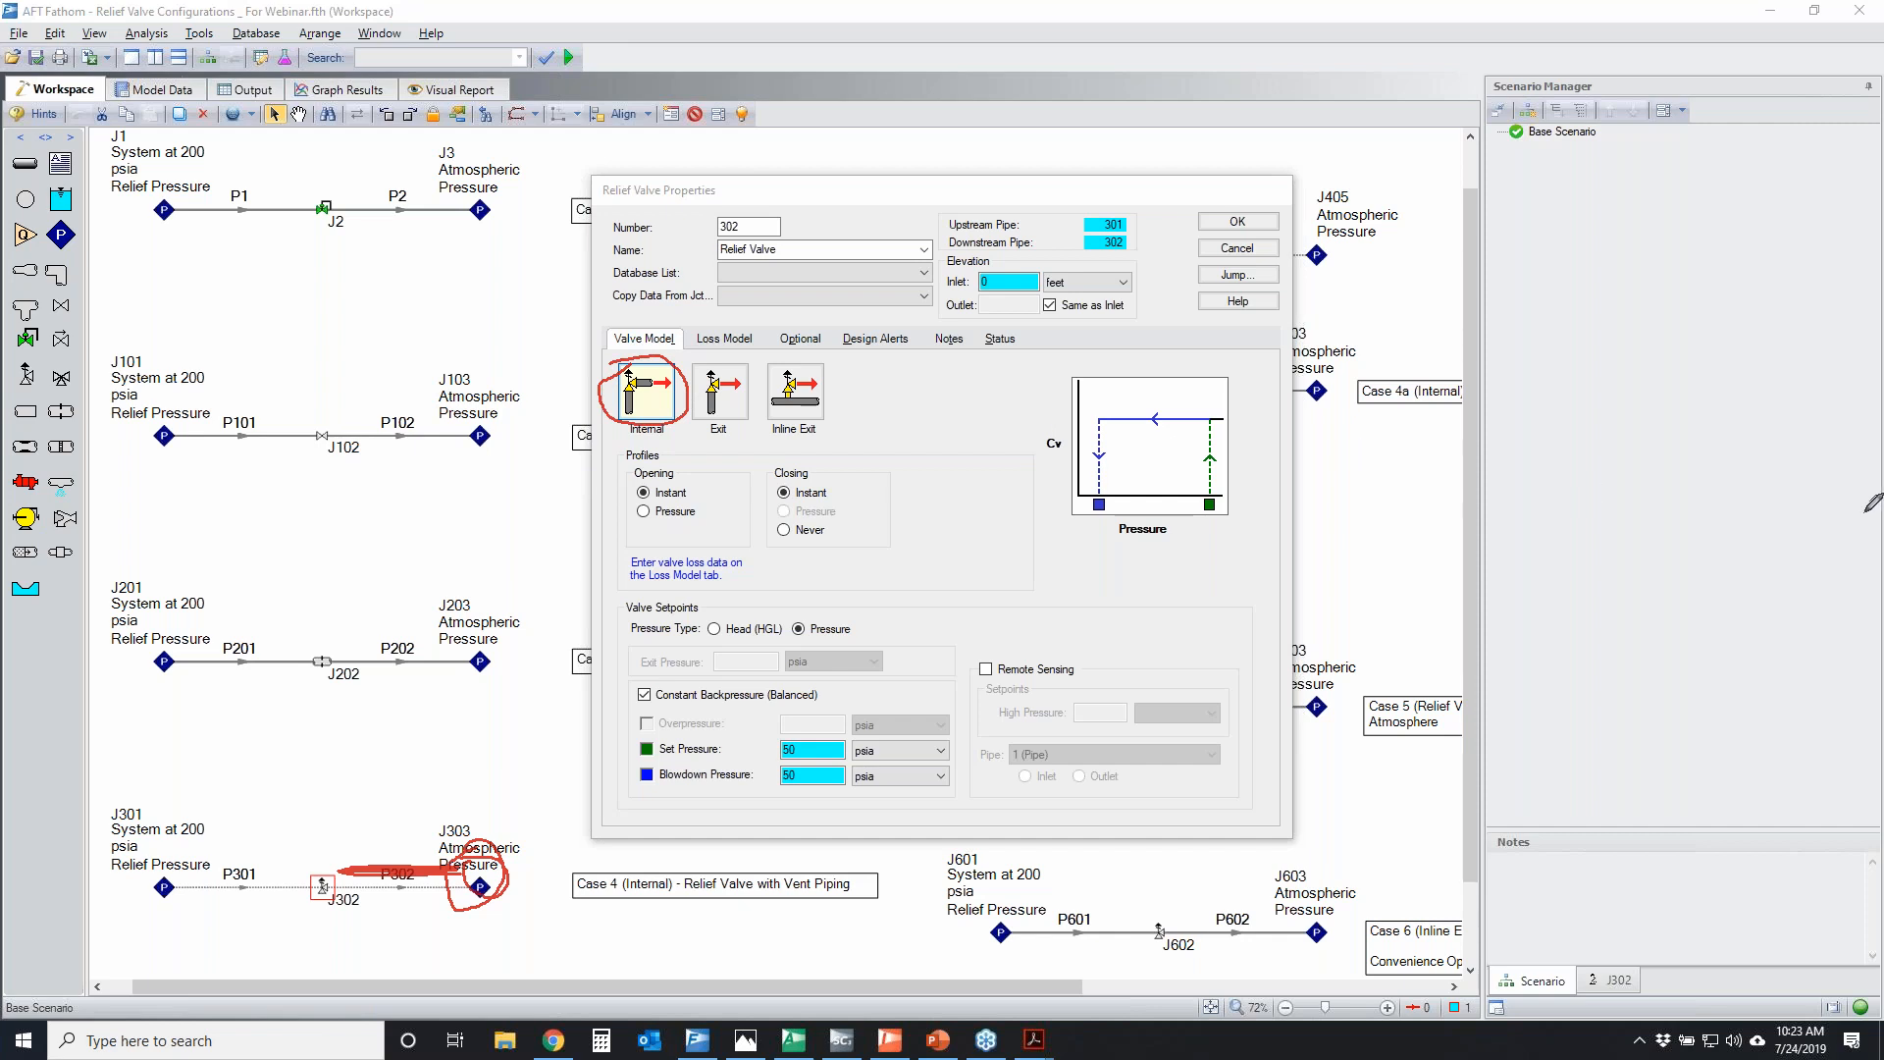
{"action": "key", "text": "Escape"}
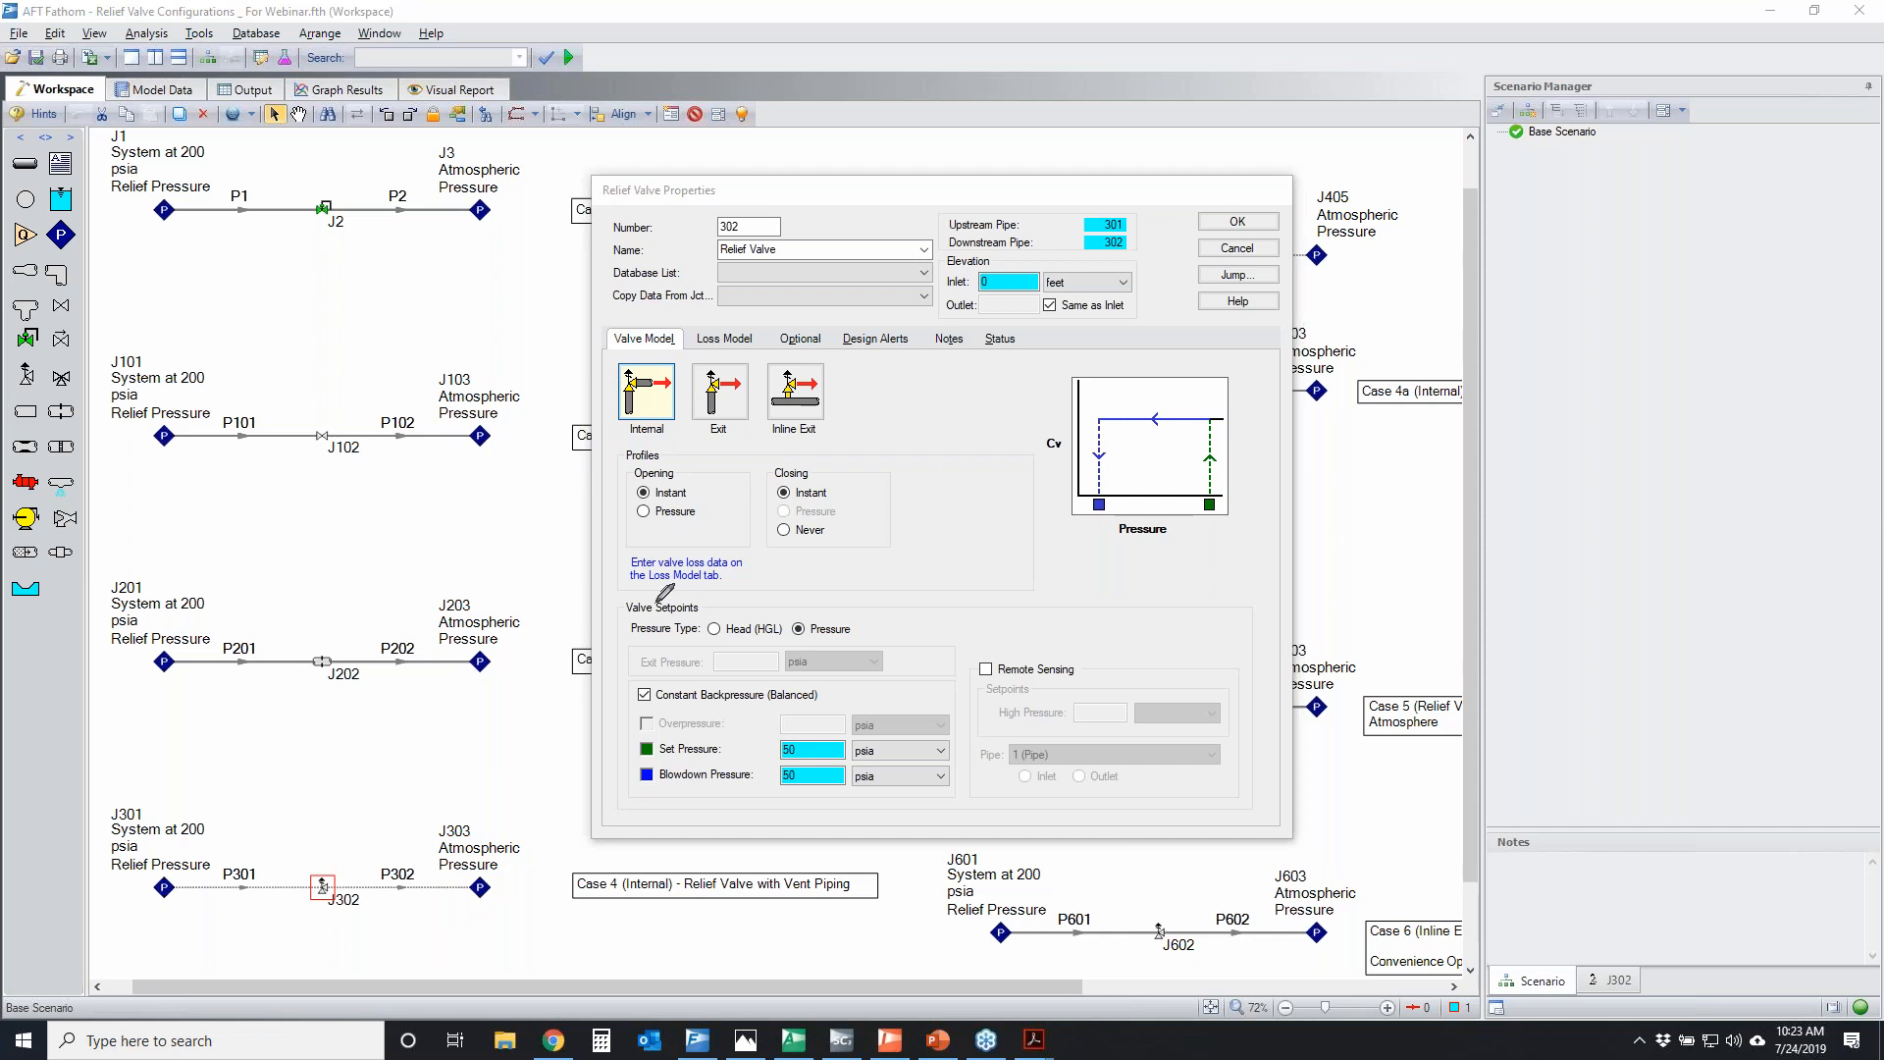
Temporarily circle the Pressure Type, Constant Backpressure, set and blowdown pressures, and Instant profiles of relief valve J302
{"action": "mouse_move", "coordinate": [612, 604]}
{"action": "left_mouse_down"}
{"action": "mouse_move", "coordinate": [883, 598]}
{"action": "mouse_move", "coordinate": [651, 637]}
{"action": "mouse_move", "coordinate": [620, 600]}
{"action": "mouse_move", "coordinate": [730, 636]}
{"action": "mouse_move", "coordinate": [865, 632]}
{"action": "left_mouse_up"}
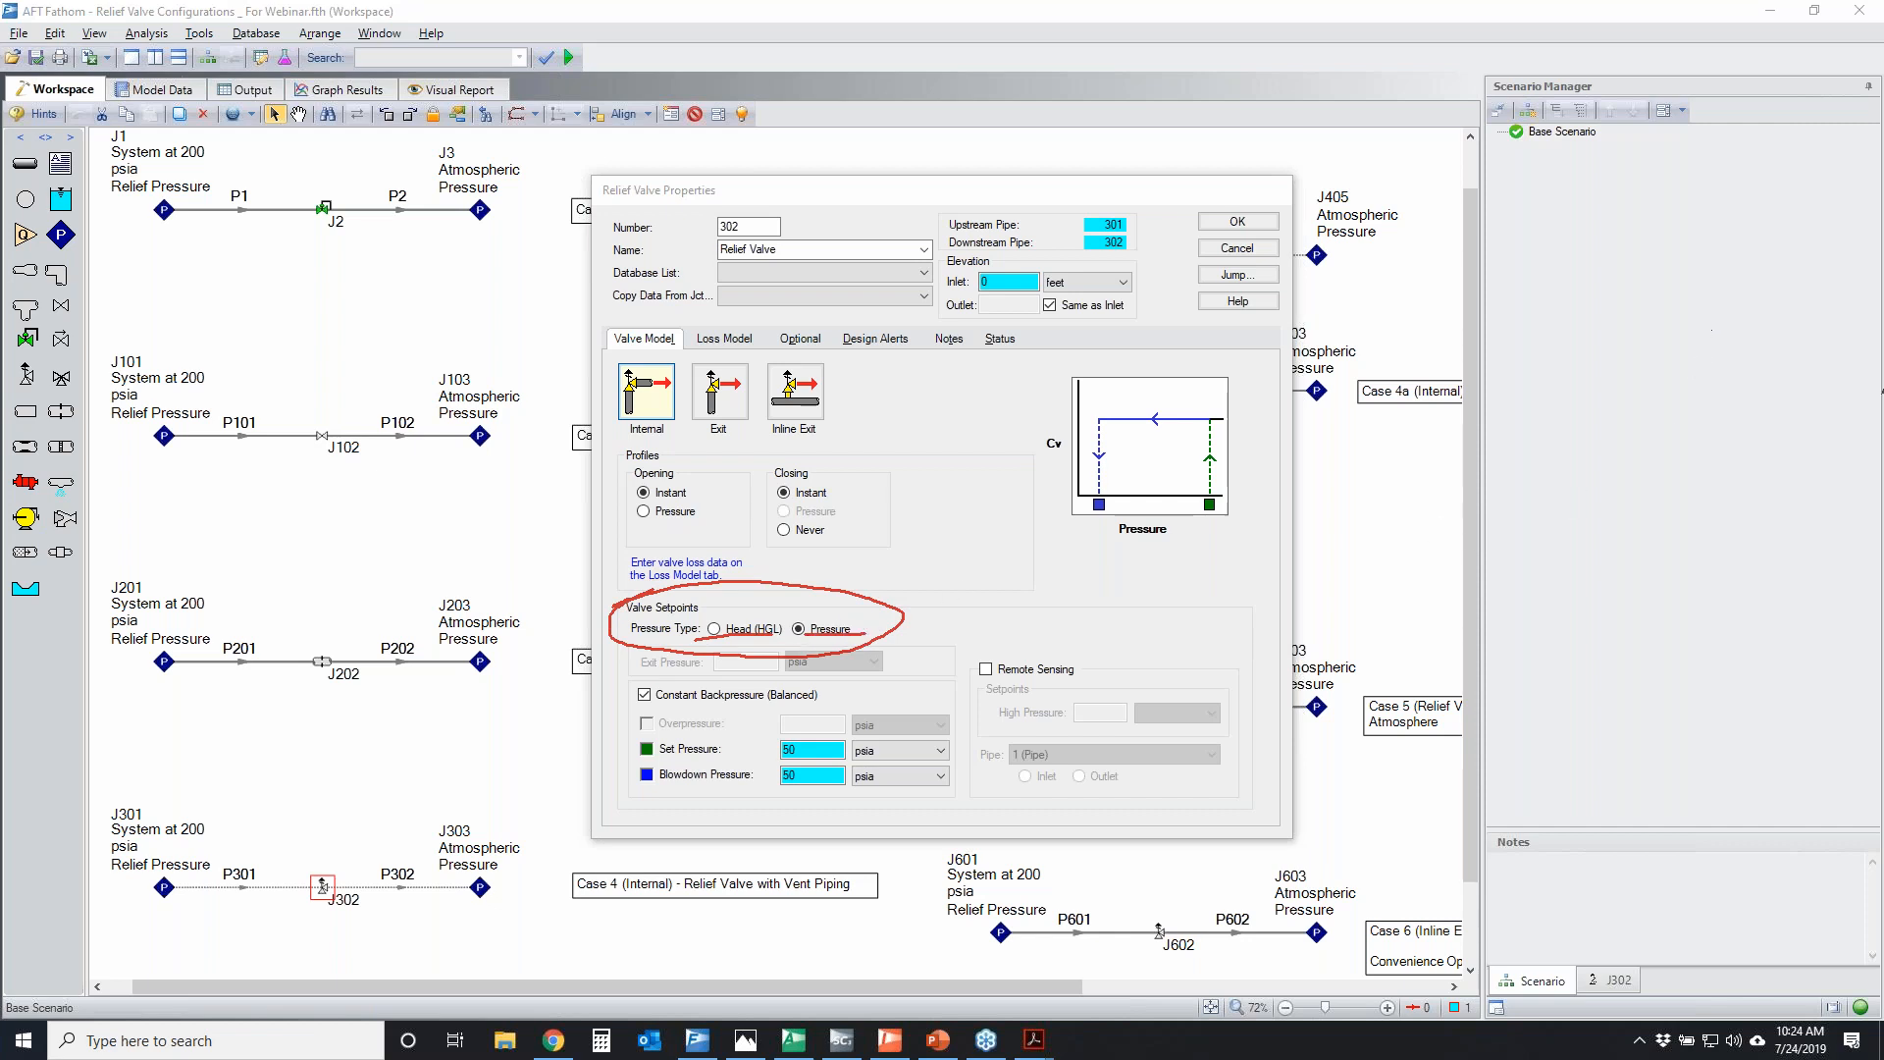
{"action": "left_click", "coordinate": [1881, 392]}
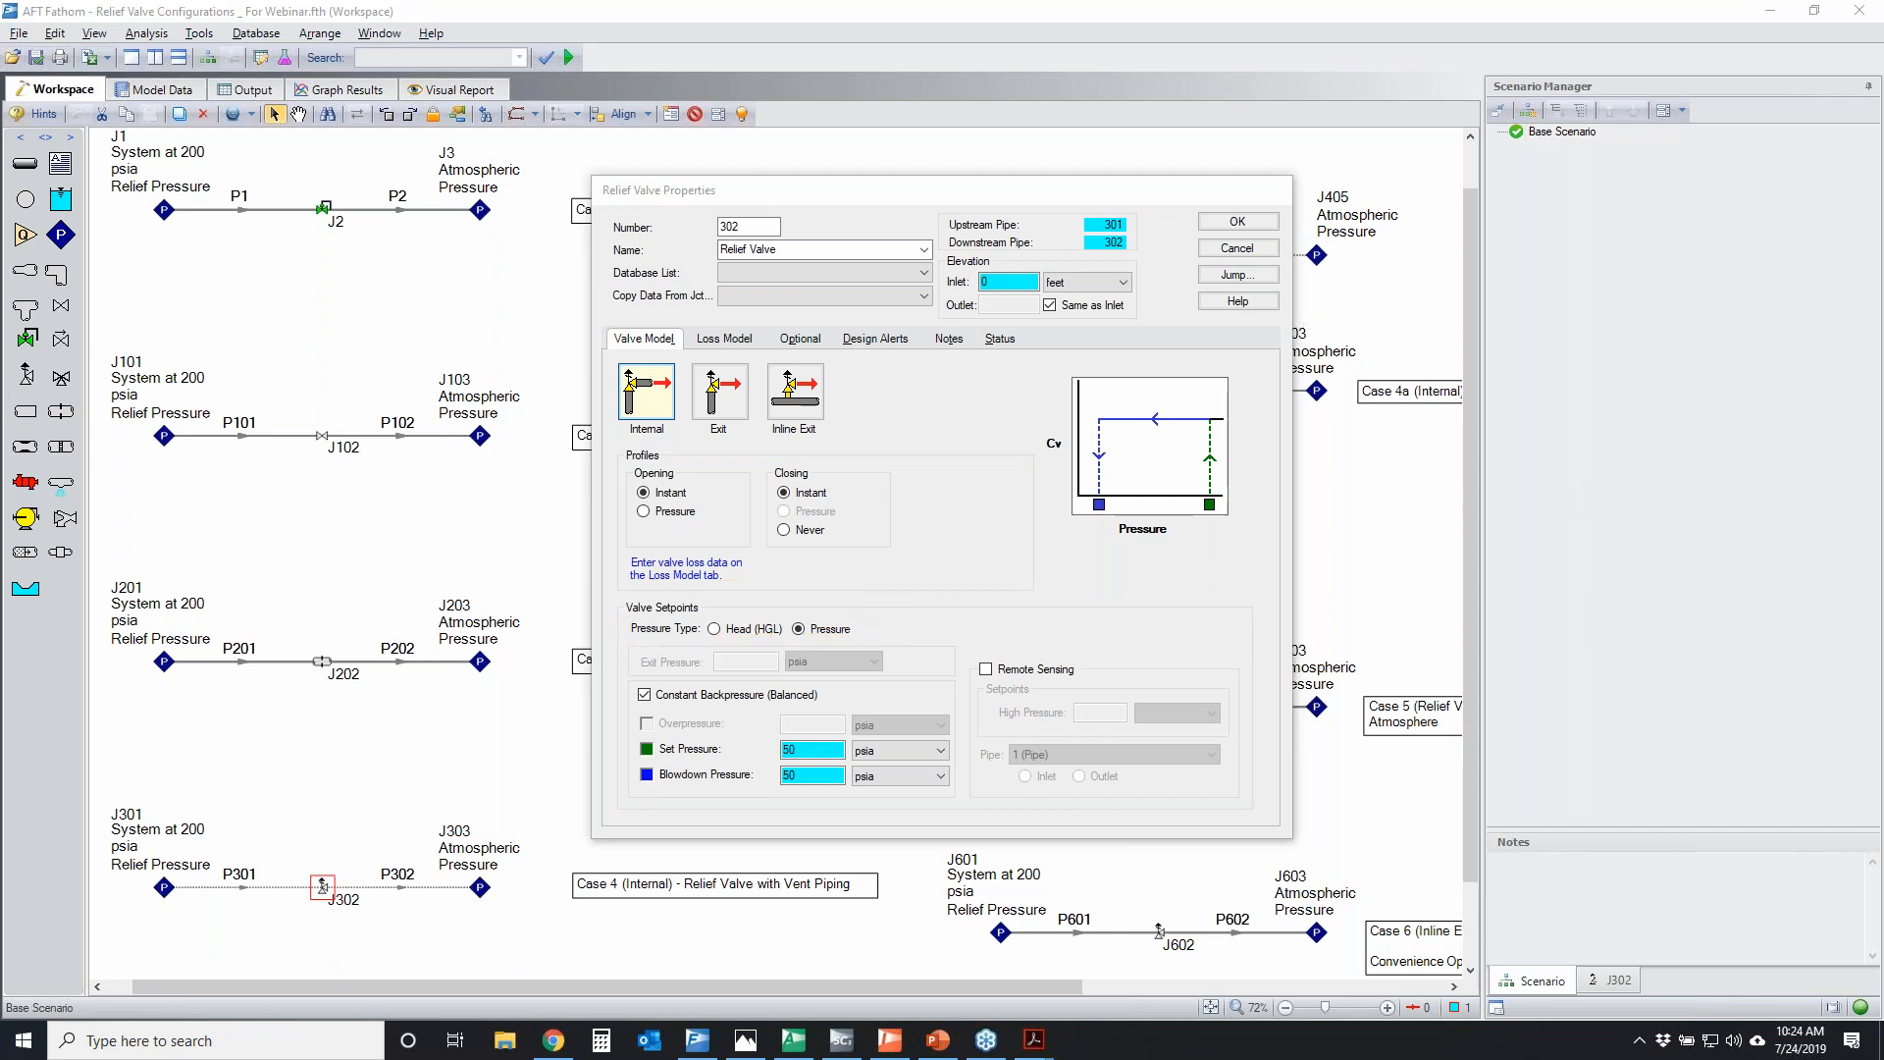
{"action": "mouse_move", "coordinate": [629, 691]}
{"action": "left_mouse_down"}
{"action": "mouse_move", "coordinate": [863, 667]}
{"action": "mouse_move", "coordinate": [726, 714]}
{"action": "mouse_move", "coordinate": [628, 697]}
{"action": "left_mouse_up"}
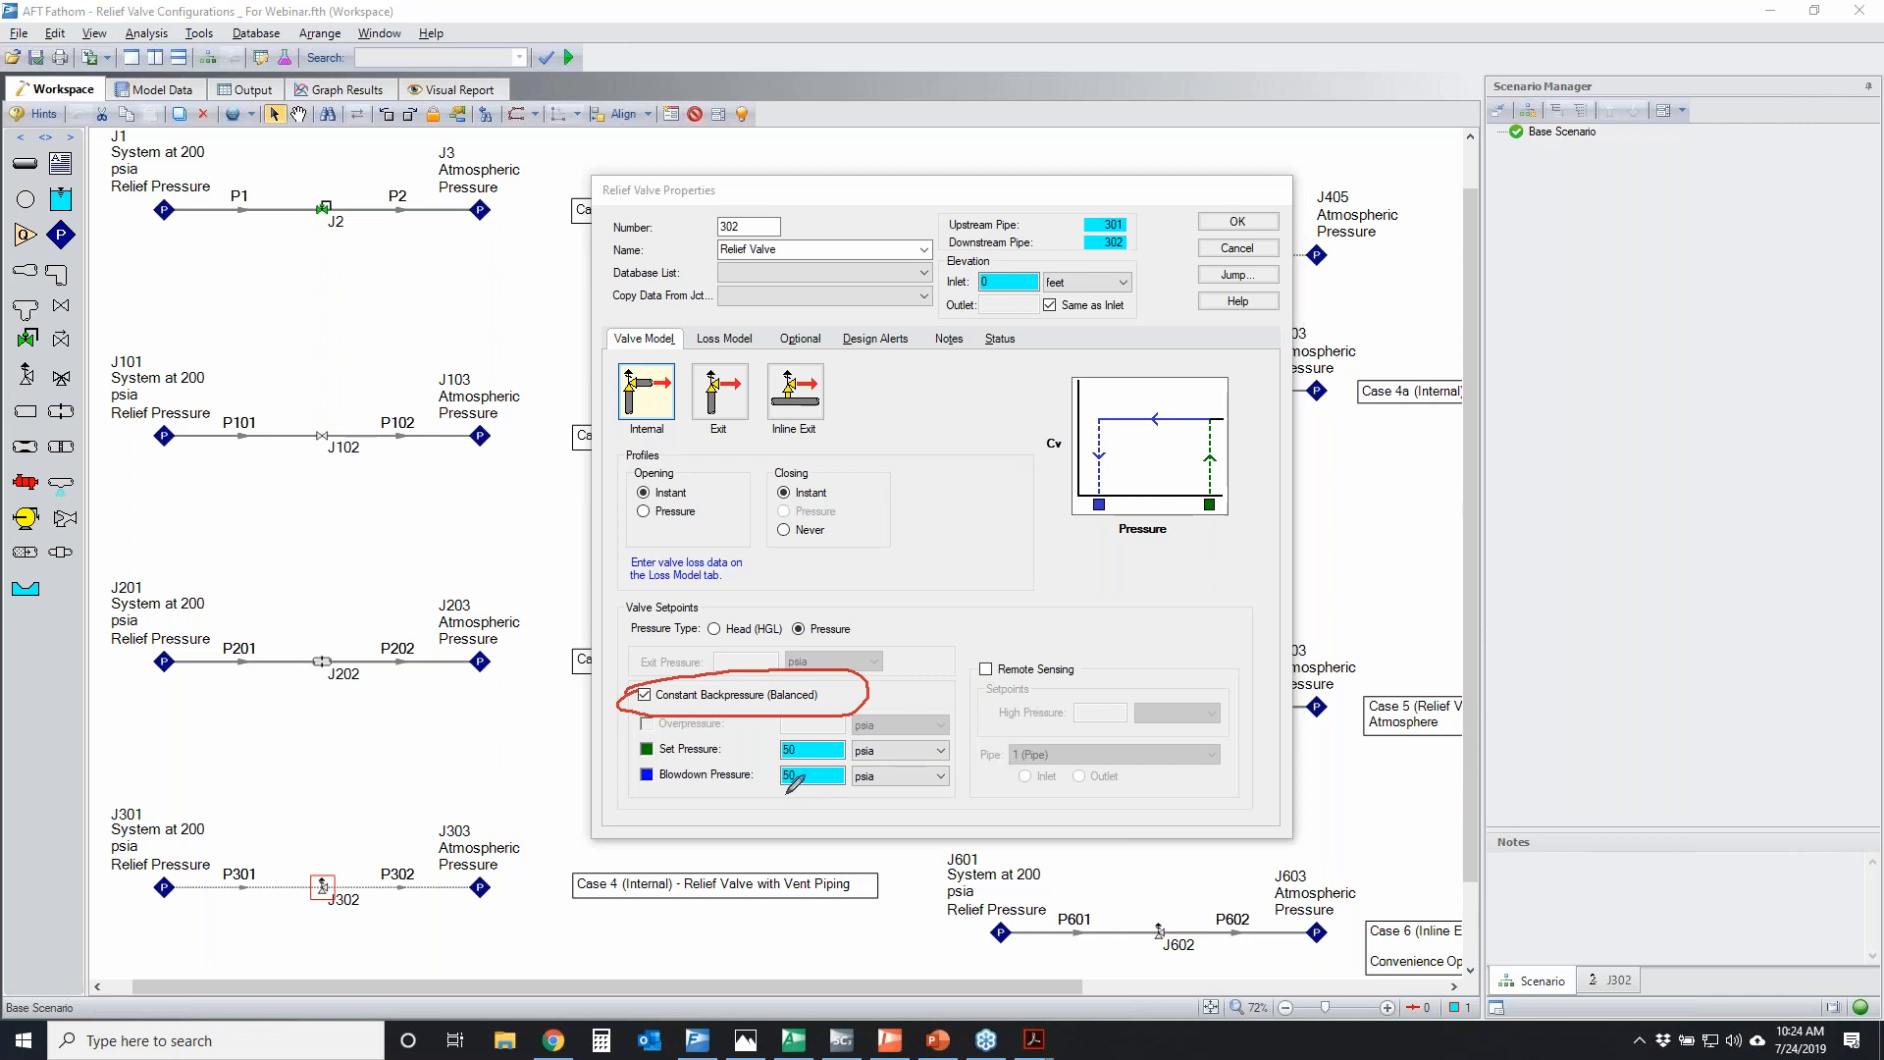
{"action": "mouse_move", "coordinate": [841, 738]}
{"action": "left_mouse_down"}
{"action": "mouse_move", "coordinate": [785, 795]}
{"action": "mouse_move", "coordinate": [874, 754]}
{"action": "left_mouse_up"}
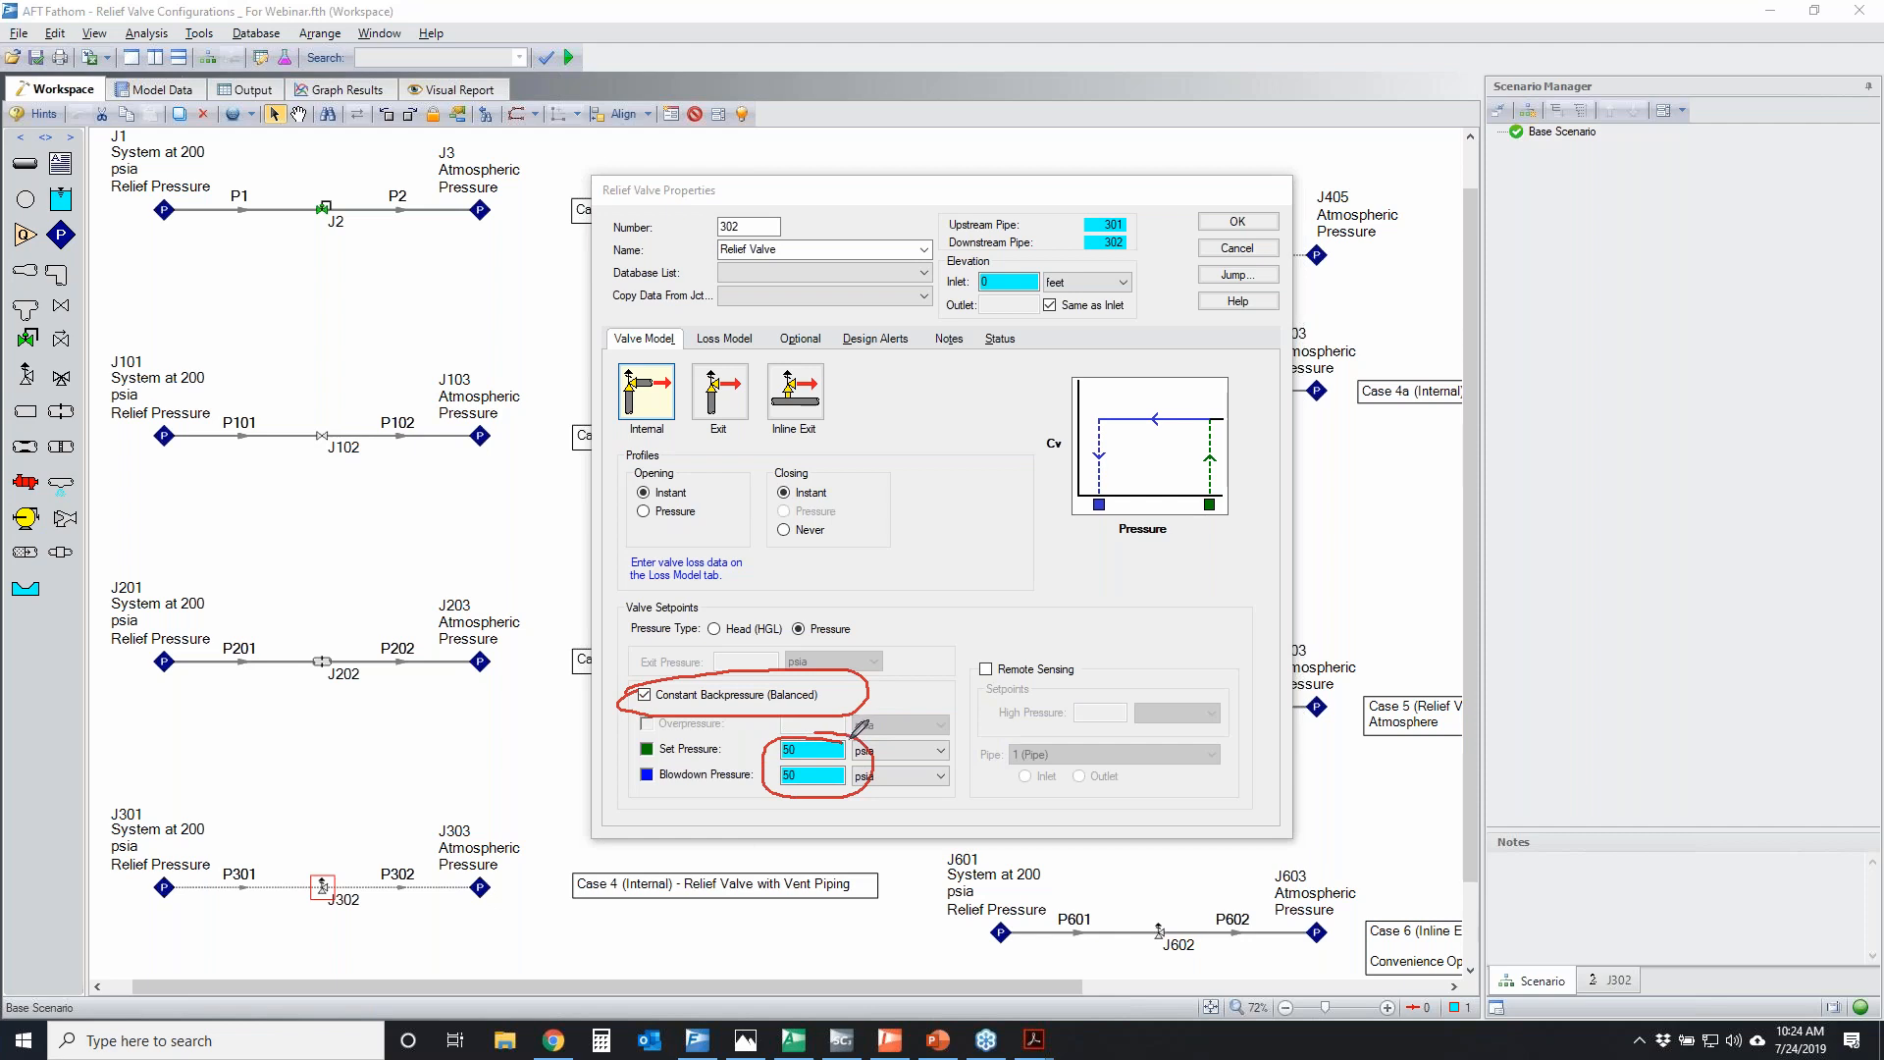
{"action": "mouse_move", "coordinate": [784, 762]}
{"action": "left_mouse_down"}
{"action": "mouse_move", "coordinate": [878, 731]}
{"action": "mouse_move", "coordinate": [780, 724]}
{"action": "mouse_move", "coordinate": [813, 755]}
{"action": "left_mouse_up"}
{"action": "mouse_move", "coordinate": [623, 484]}
{"action": "left_mouse_down"}
{"action": "mouse_move", "coordinate": [861, 474]}
{"action": "mouse_move", "coordinate": [771, 505]}
{"action": "mouse_move", "coordinate": [650, 506]}
{"action": "mouse_move", "coordinate": [626, 480]}
{"action": "mouse_move", "coordinate": [656, 486]}
{"action": "left_mouse_up"}
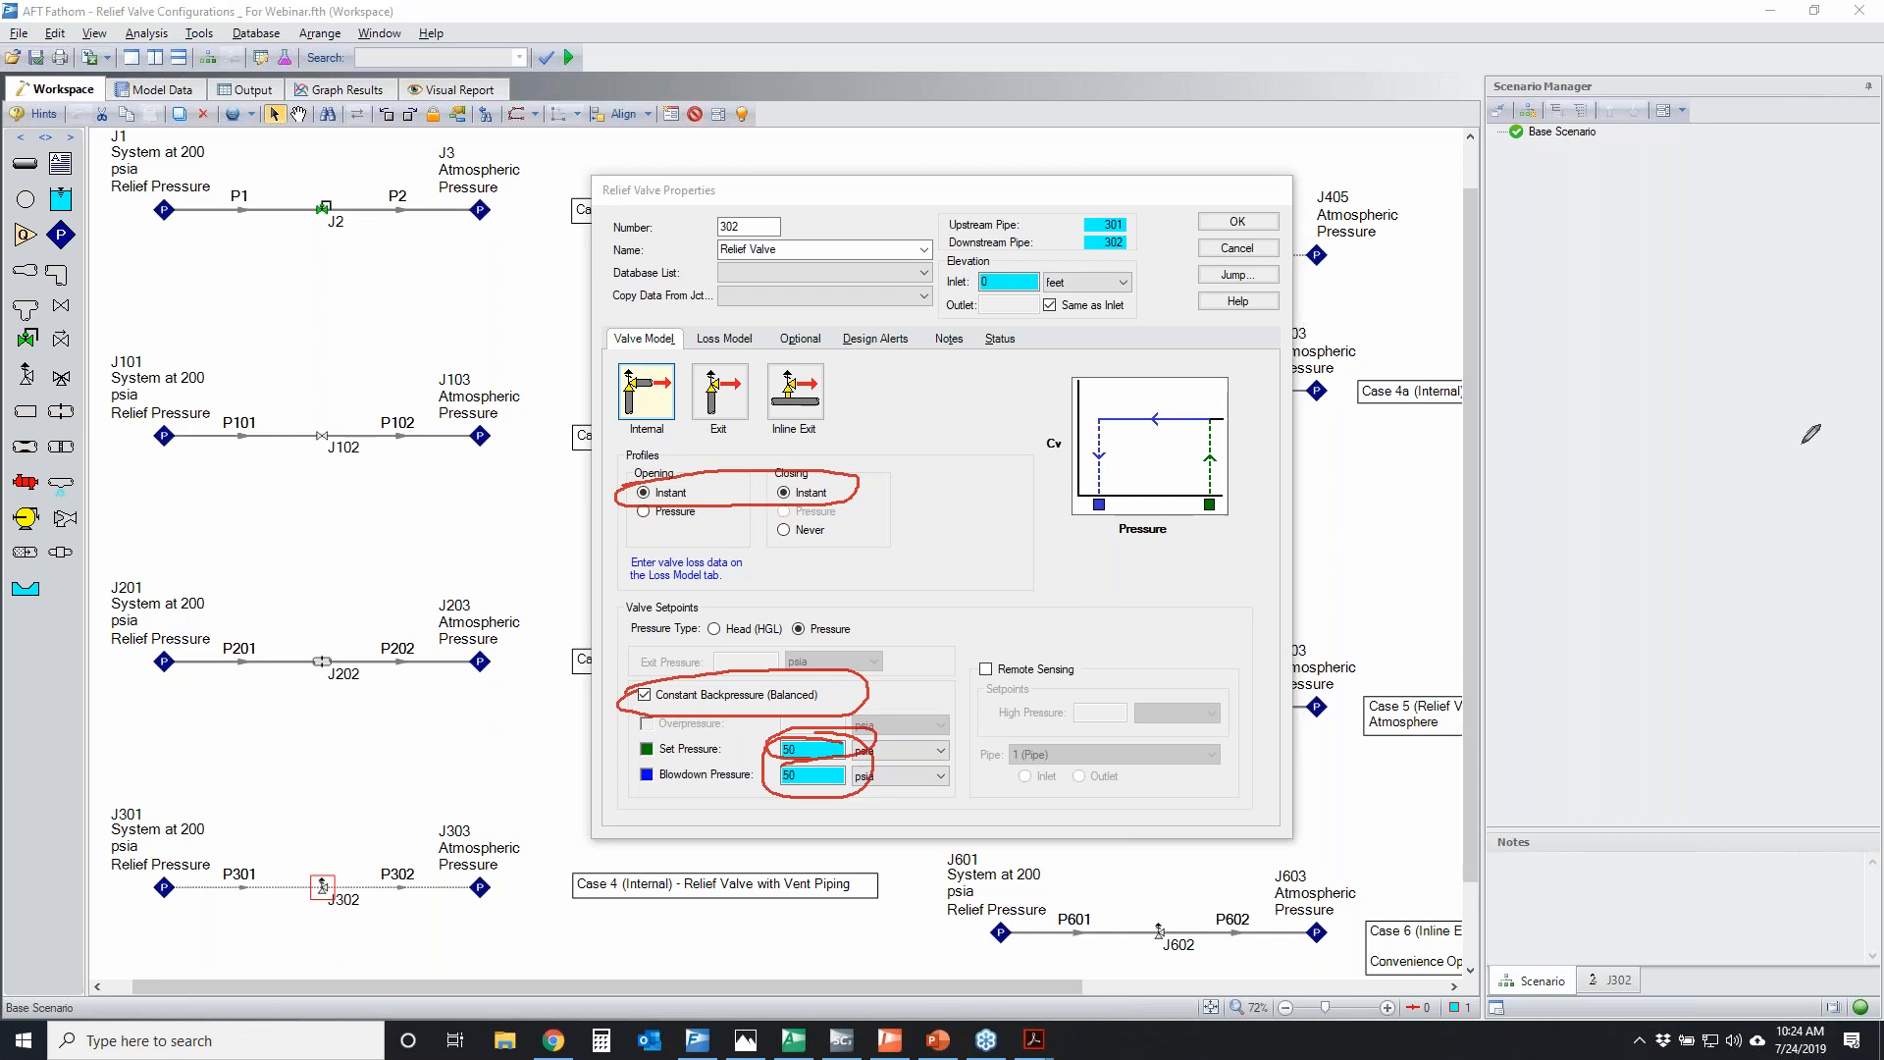
{"action": "key", "text": "Escape"}
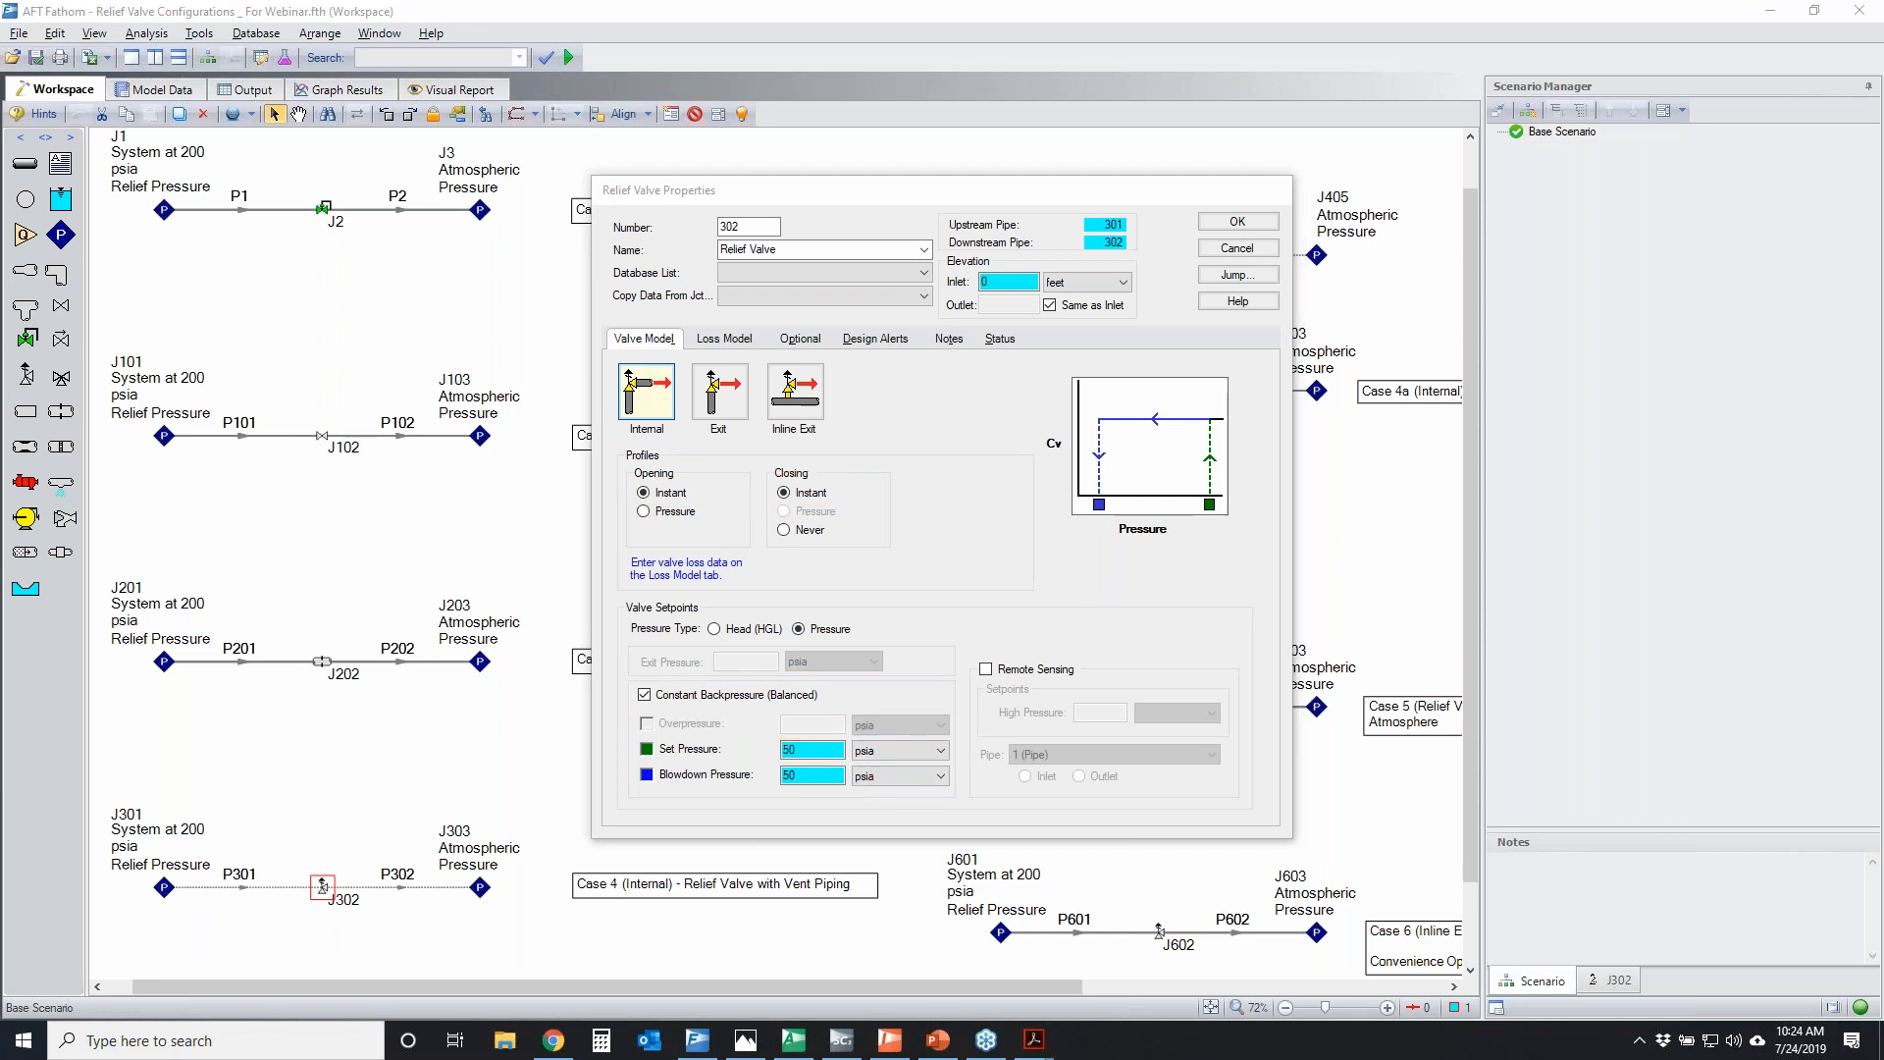
Temporarily circle the Instant opening and closing profiles and the Loss Model heading in the Relief Valve Properties
{"action": "mouse_move", "coordinate": [642, 483]}
{"action": "left_mouse_down"}
{"action": "mouse_move", "coordinate": [731, 505]}
{"action": "mouse_move", "coordinate": [639, 493]}
{"action": "left_mouse_up"}
{"action": "mouse_move", "coordinate": [692, 336]}
{"action": "left_mouse_down"}
{"action": "mouse_move", "coordinate": [756, 344]}
{"action": "mouse_move", "coordinate": [695, 321]}
{"action": "left_mouse_up"}
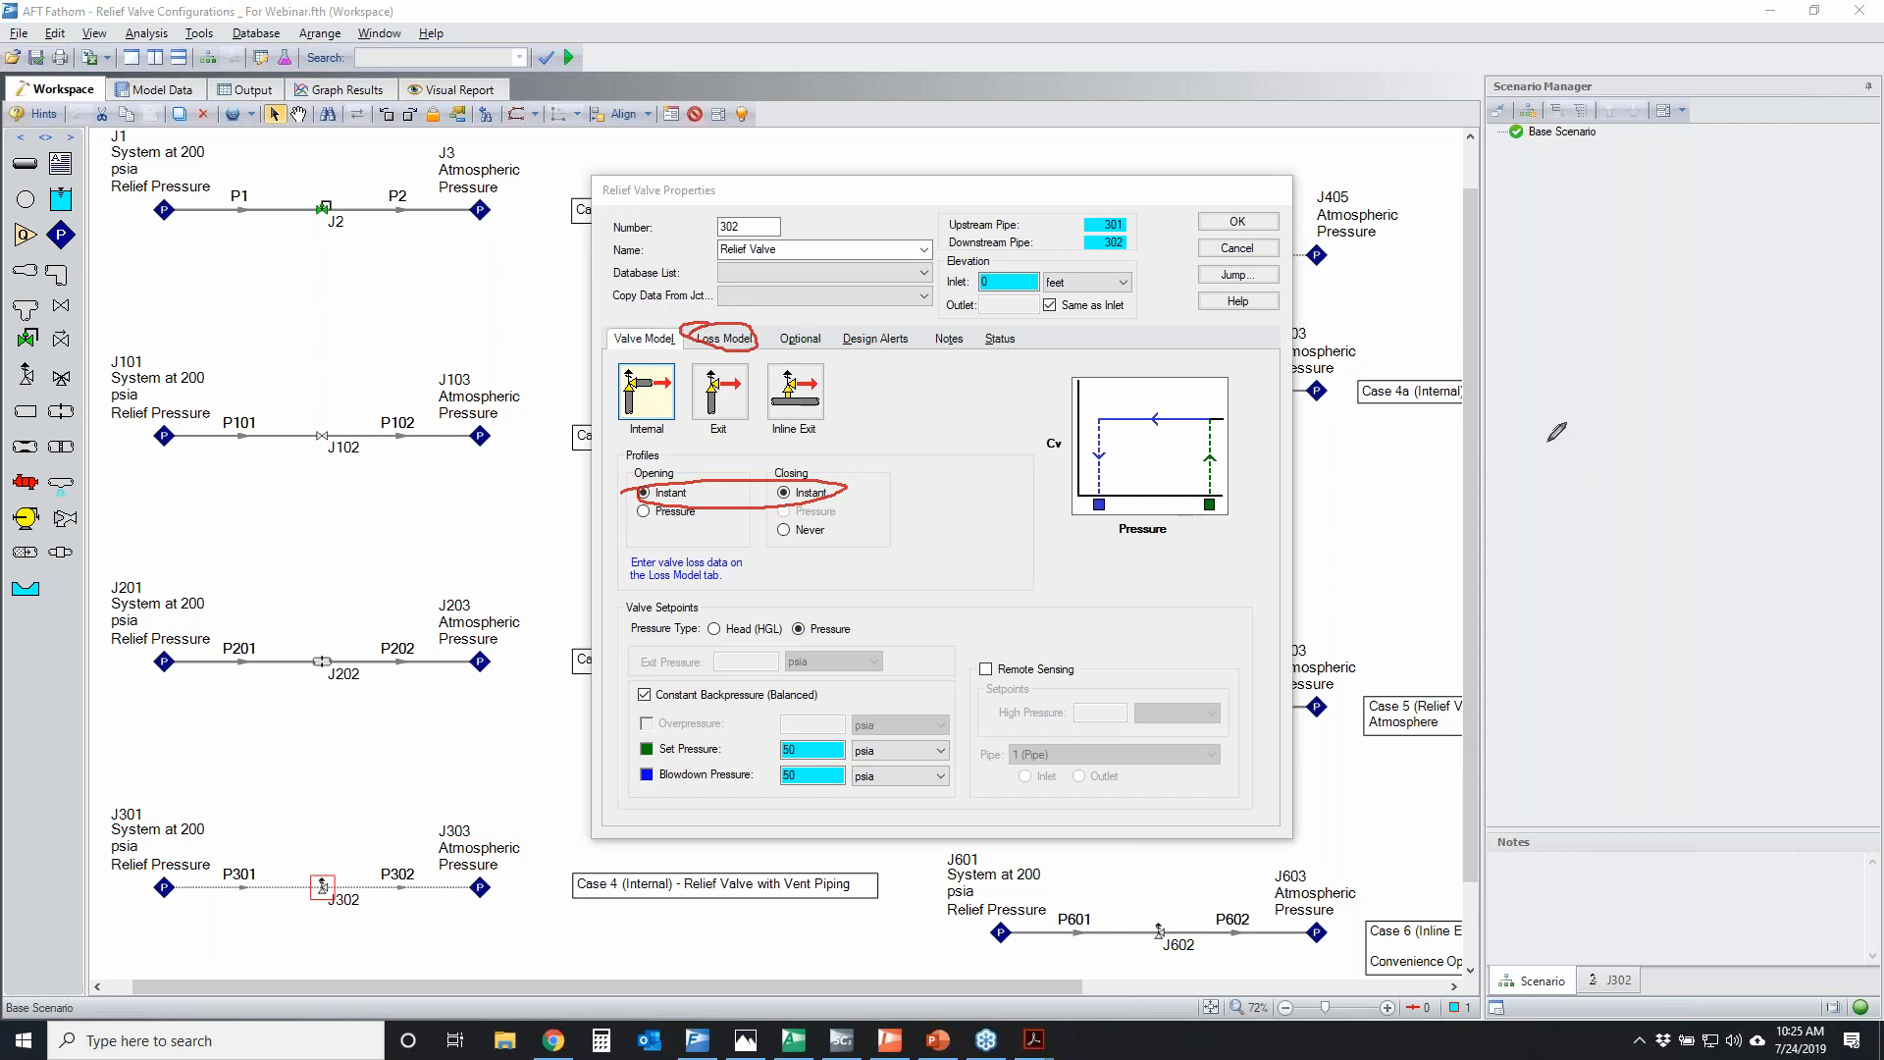
{"action": "key", "text": "Escape"}
Show the loss model of J302 and temporarily circle the Cv value and the loss options, including K Factor and Resistance Curve
{"action": "left_click", "coordinate": [713, 338]}
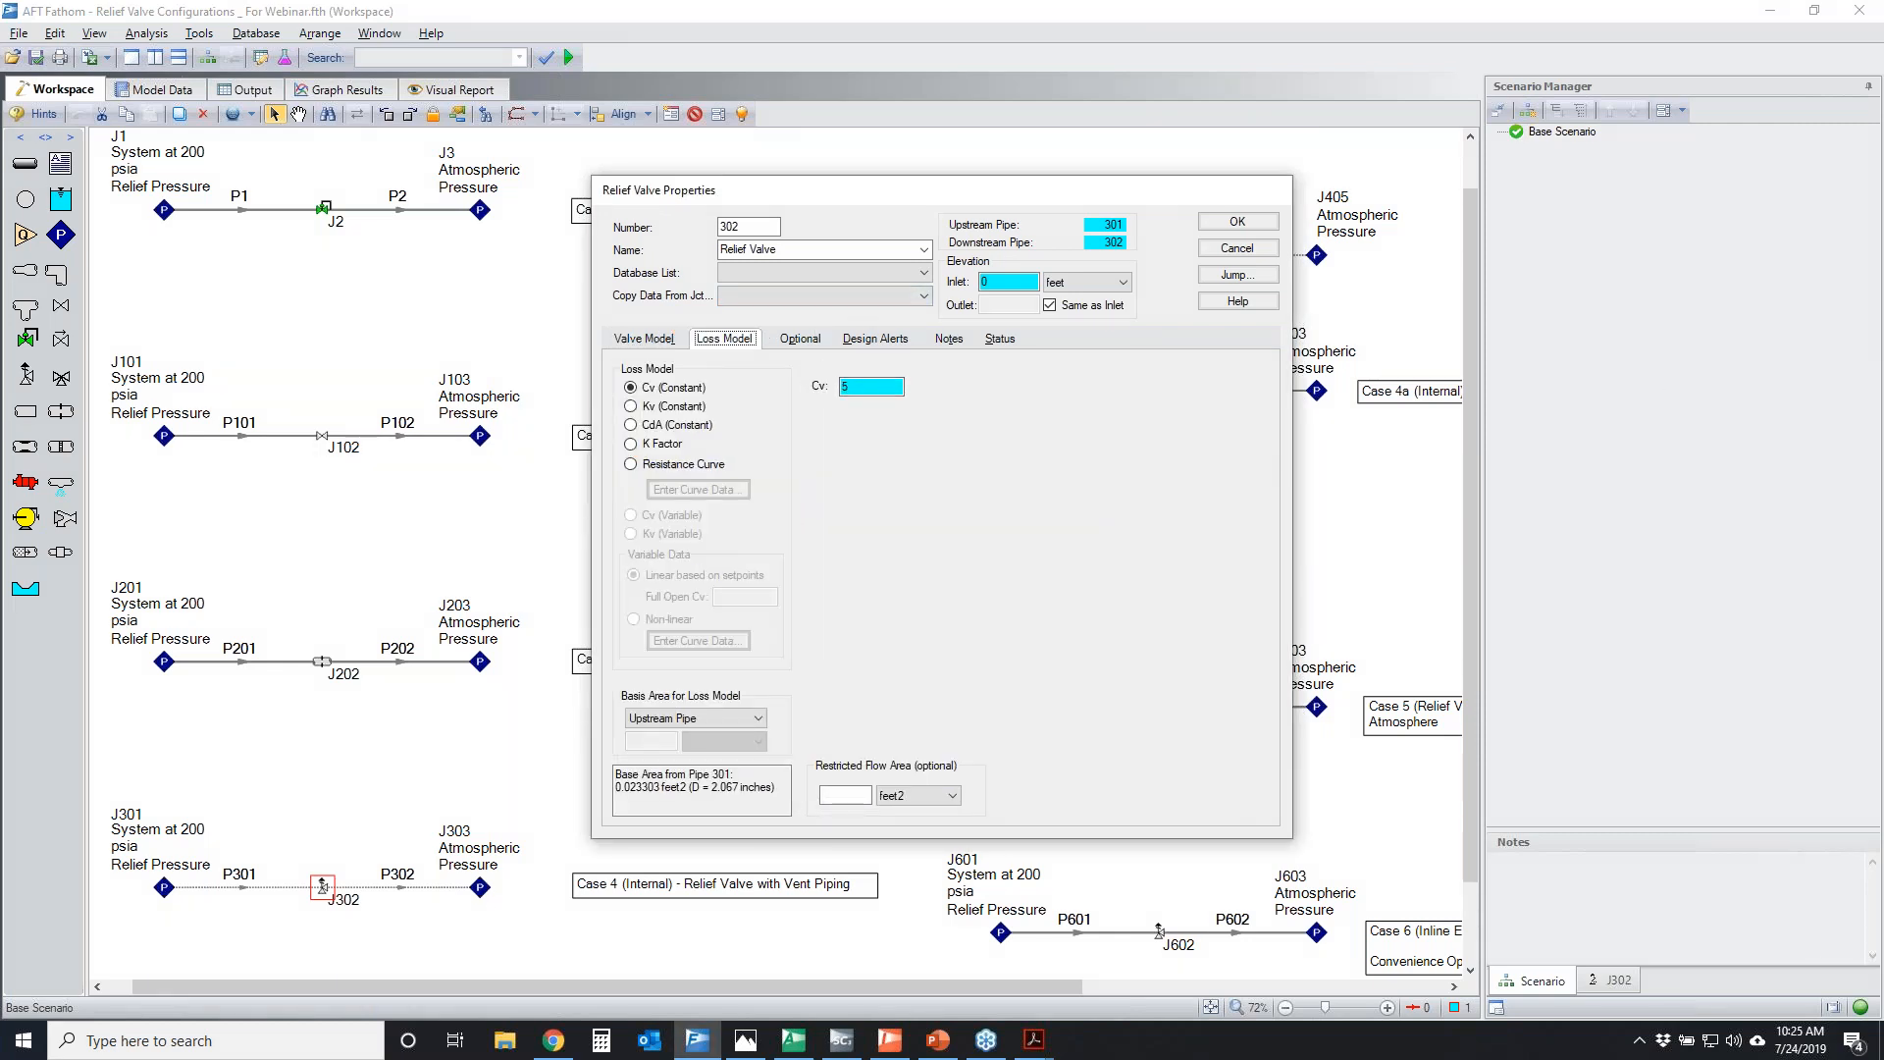
{"action": "mouse_move", "coordinate": [648, 380]}
{"action": "left_mouse_down"}
{"action": "mouse_move", "coordinate": [530, 365]}
{"action": "mouse_move", "coordinate": [626, 345]}
{"action": "left_mouse_up"}
{"action": "mouse_move", "coordinate": [829, 377]}
{"action": "left_mouse_down"}
{"action": "mouse_move", "coordinate": [820, 404]}
{"action": "mouse_move", "coordinate": [839, 368]}
{"action": "left_mouse_up"}
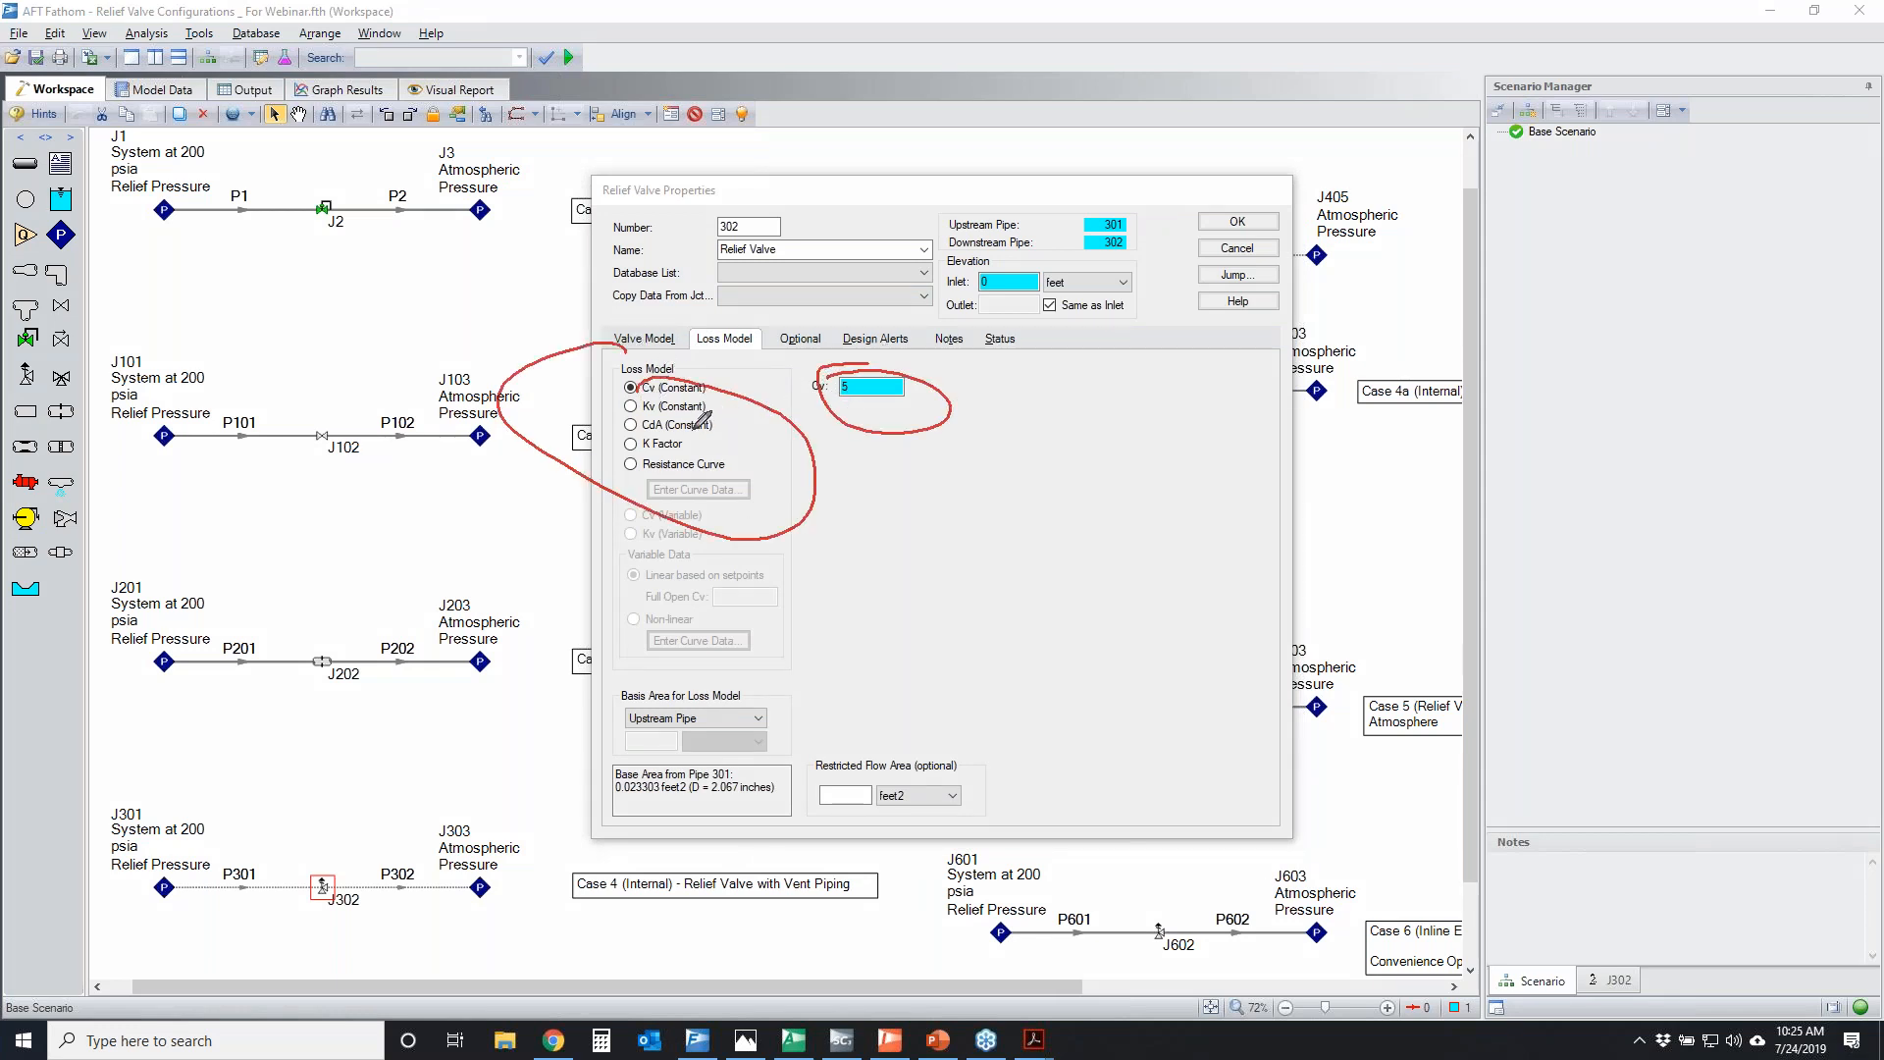
{"action": "mouse_move", "coordinate": [687, 436]}
{"action": "left_mouse_down"}
{"action": "mouse_move", "coordinate": [617, 446]}
{"action": "mouse_move", "coordinate": [731, 461]}
{"action": "mouse_move", "coordinate": [593, 463]}
{"action": "left_mouse_up"}
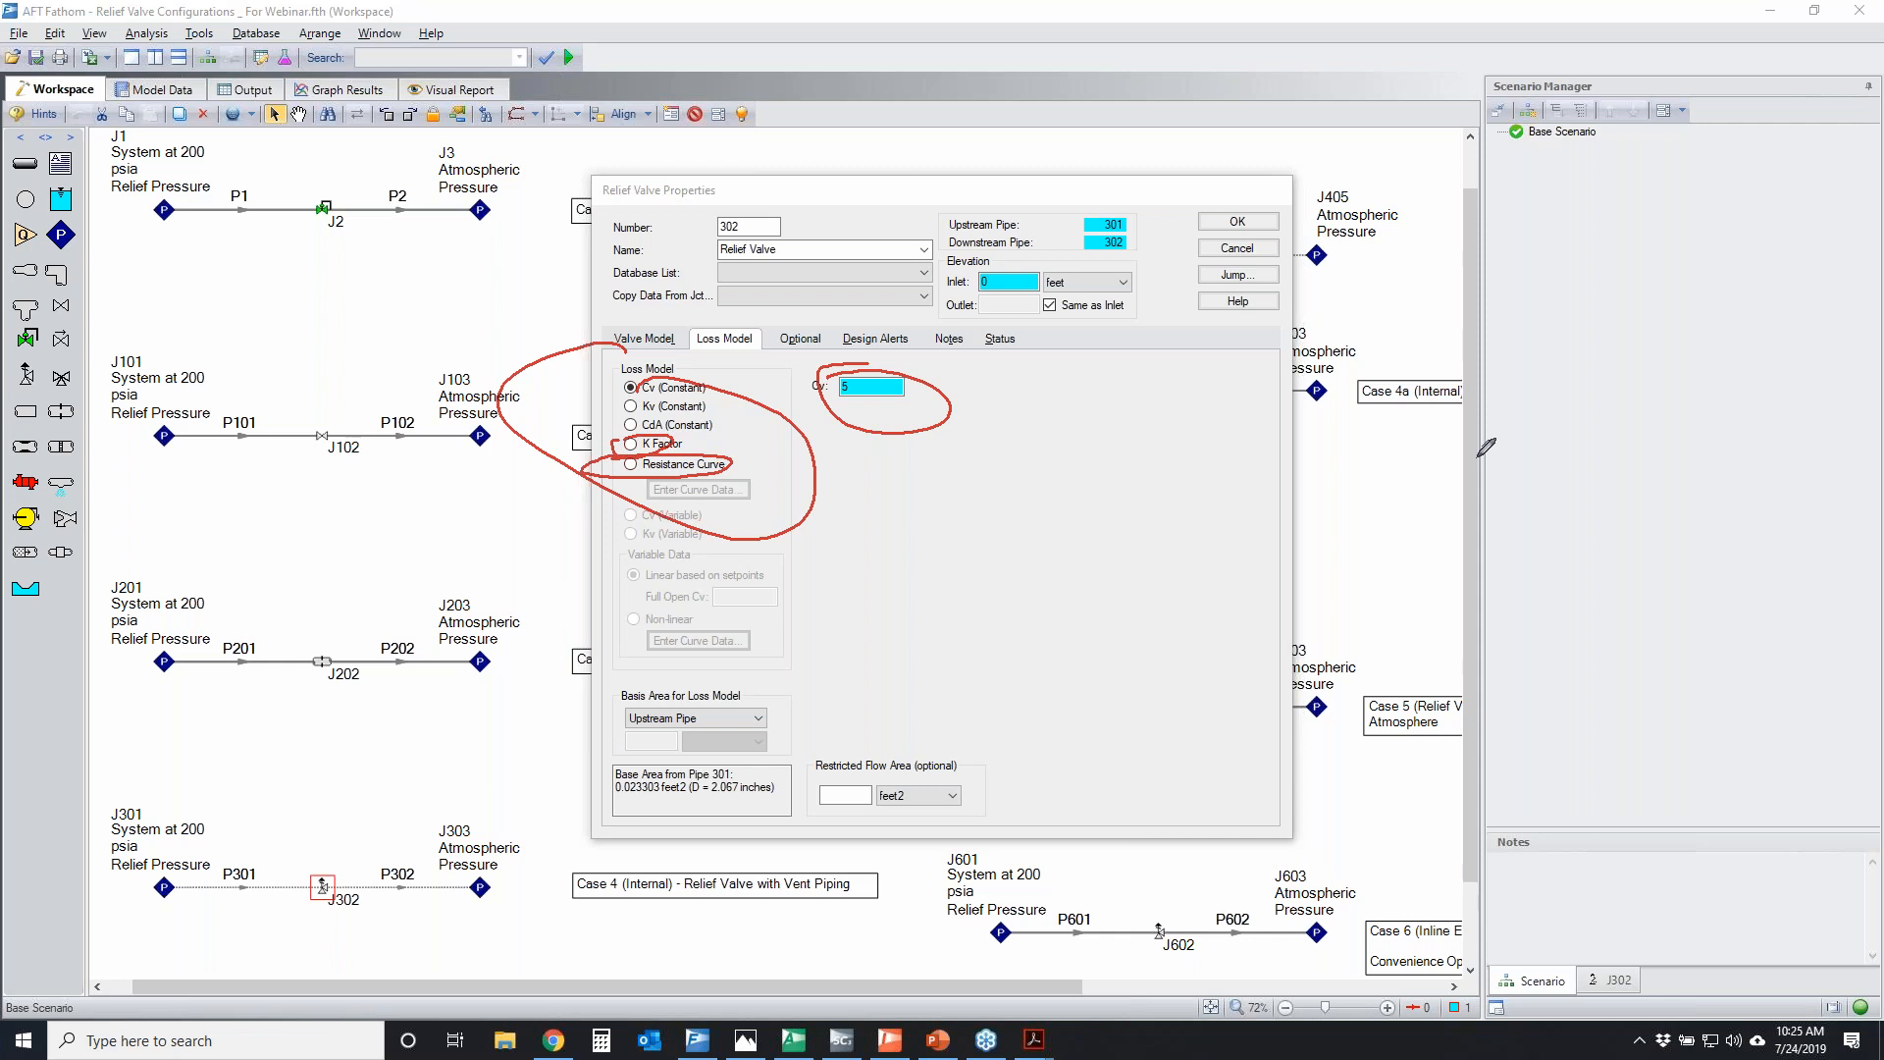
Try the CdA (Constant) loss model, temporarily circle its API 526 source, browse the designations, and return to Cv (Constant)
{"action": "key", "text": "Escape"}
{"action": "left_click", "coordinate": [674, 428]}
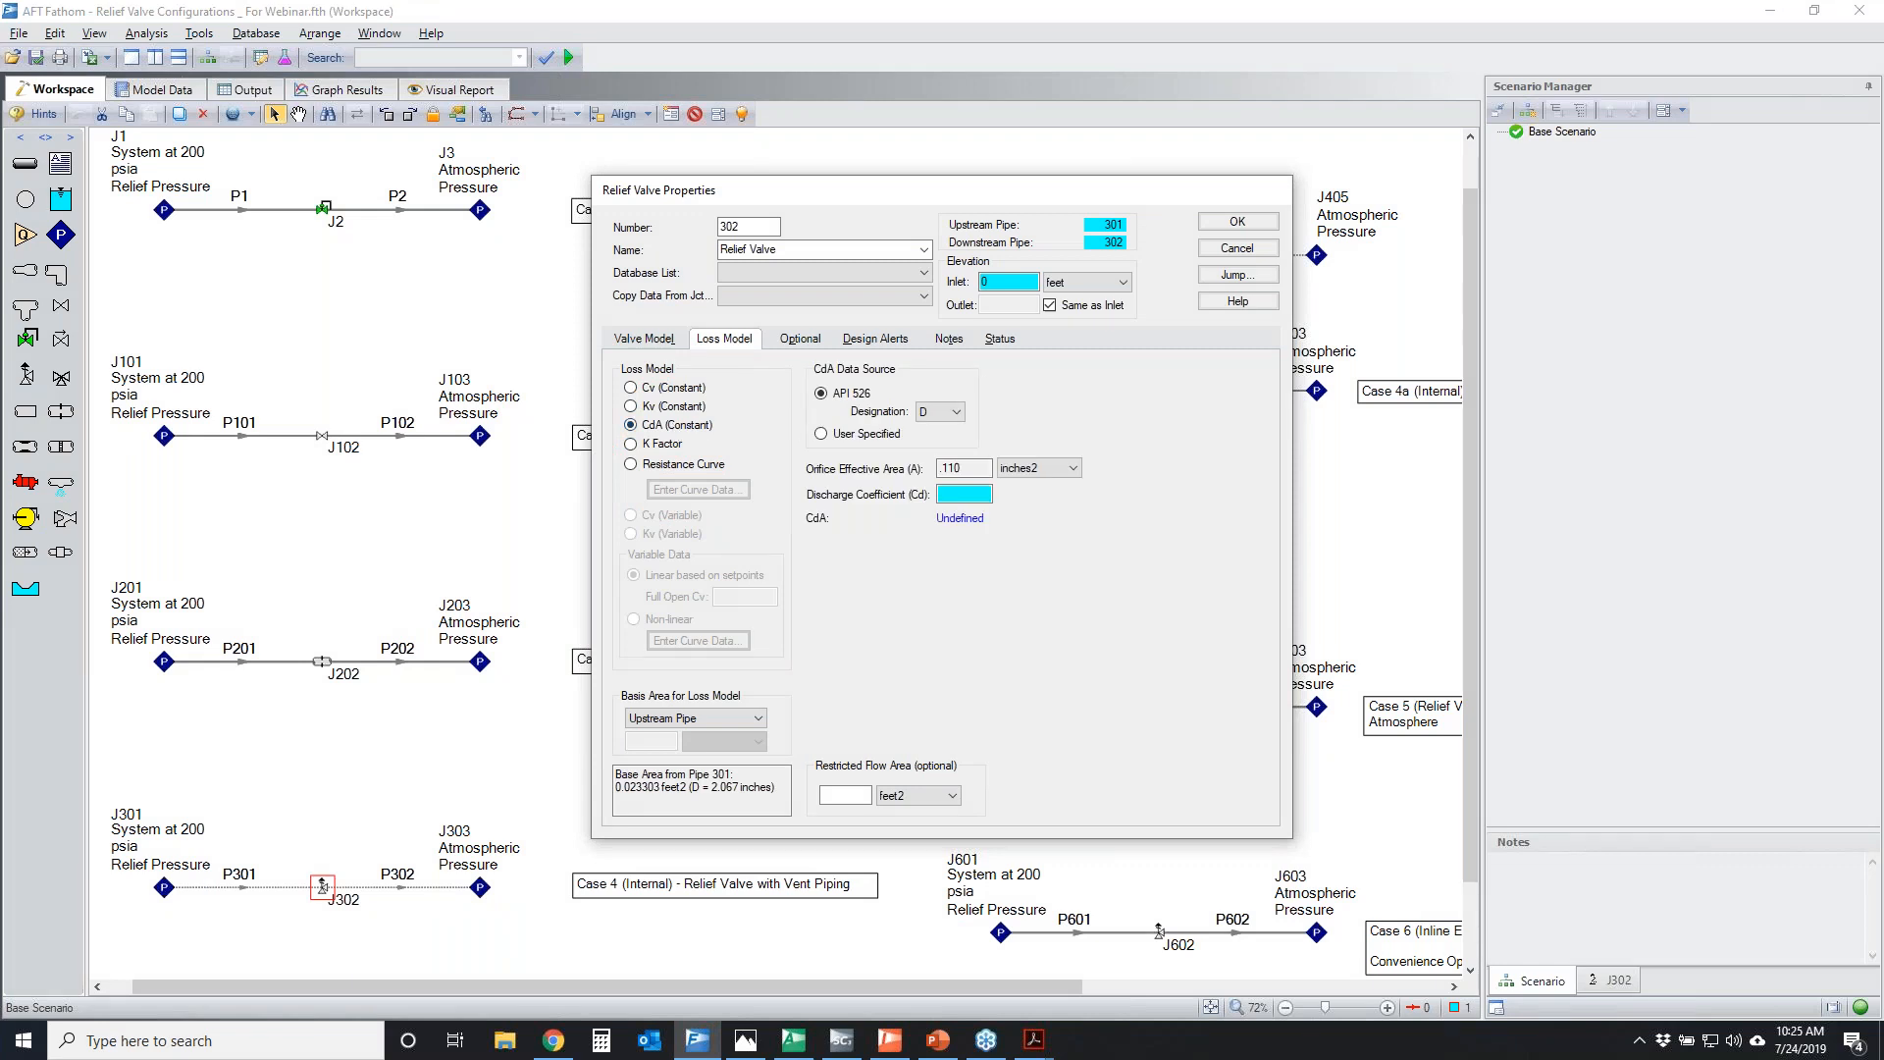
{"action": "mouse_move", "coordinate": [807, 384]}
{"action": "left_mouse_down"}
{"action": "mouse_move", "coordinate": [963, 365]}
{"action": "mouse_move", "coordinate": [934, 414]}
{"action": "mouse_move", "coordinate": [787, 404]}
{"action": "mouse_move", "coordinate": [864, 368]}
{"action": "left_mouse_up"}
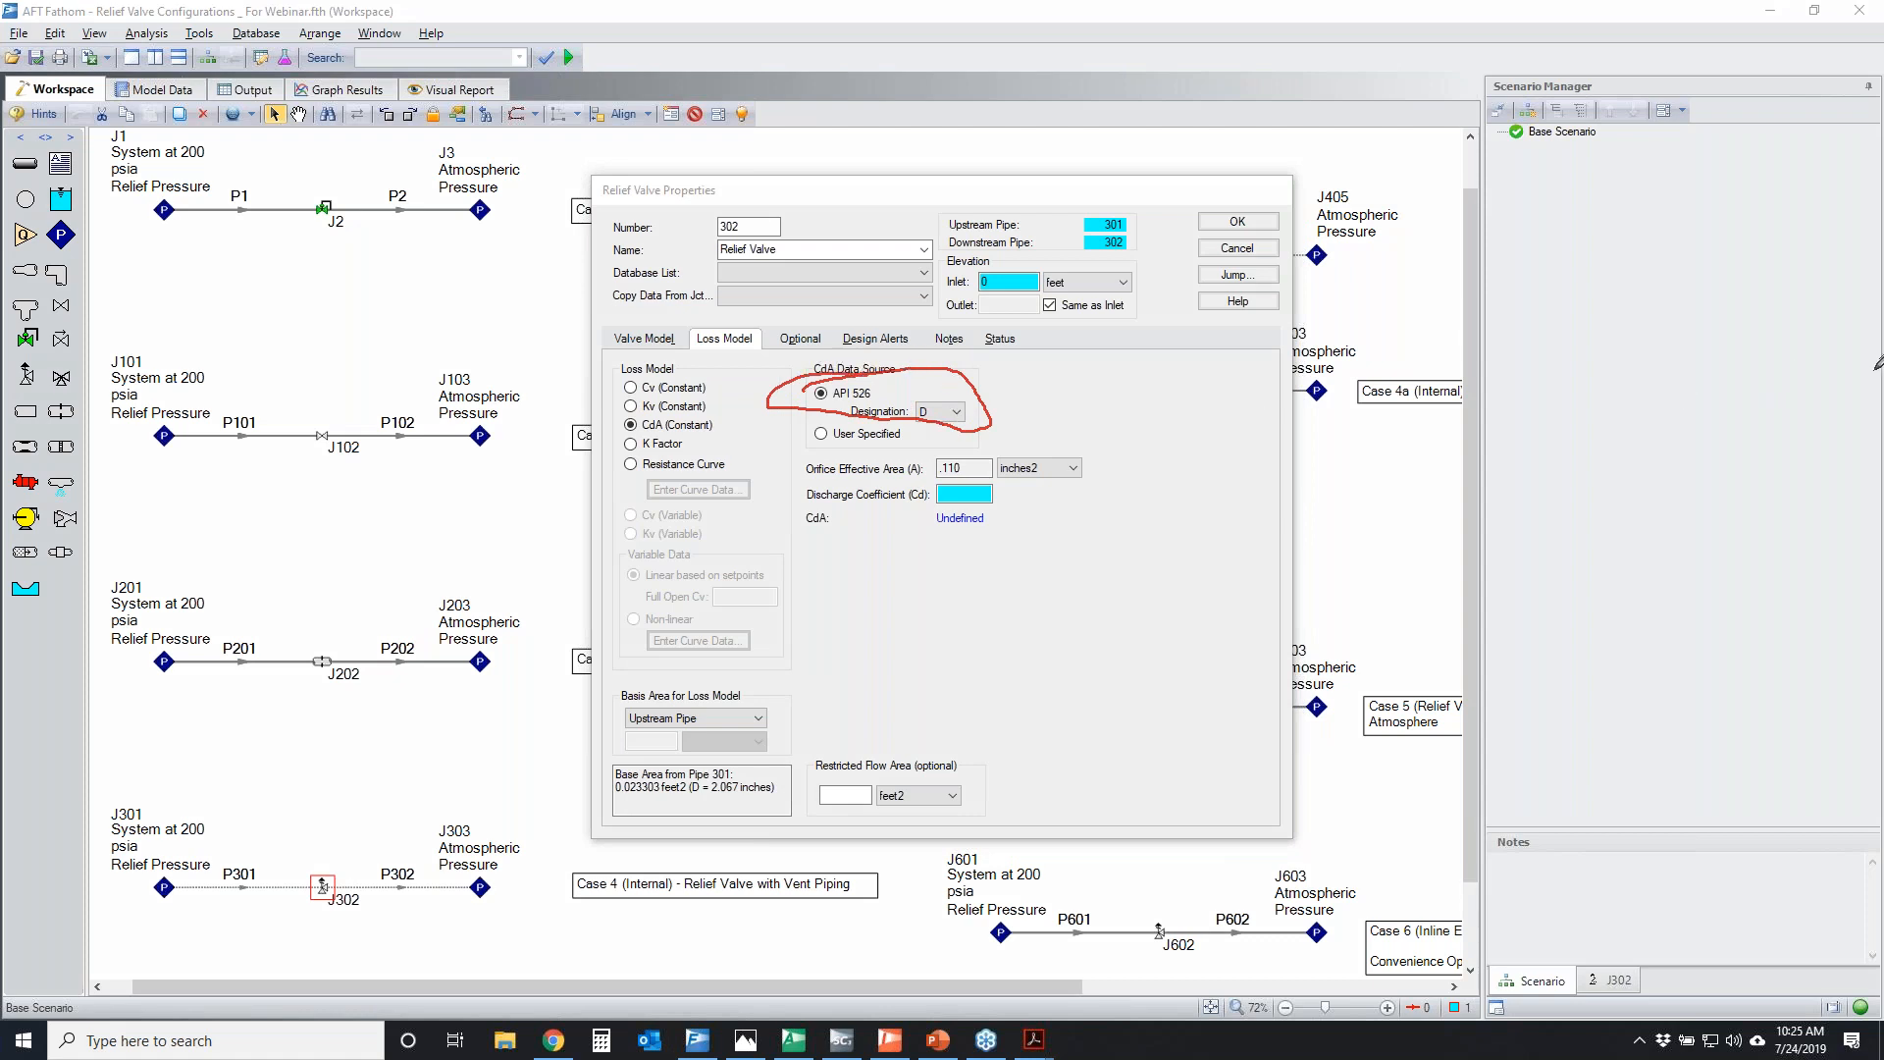
{"action": "key", "text": "Escape"}
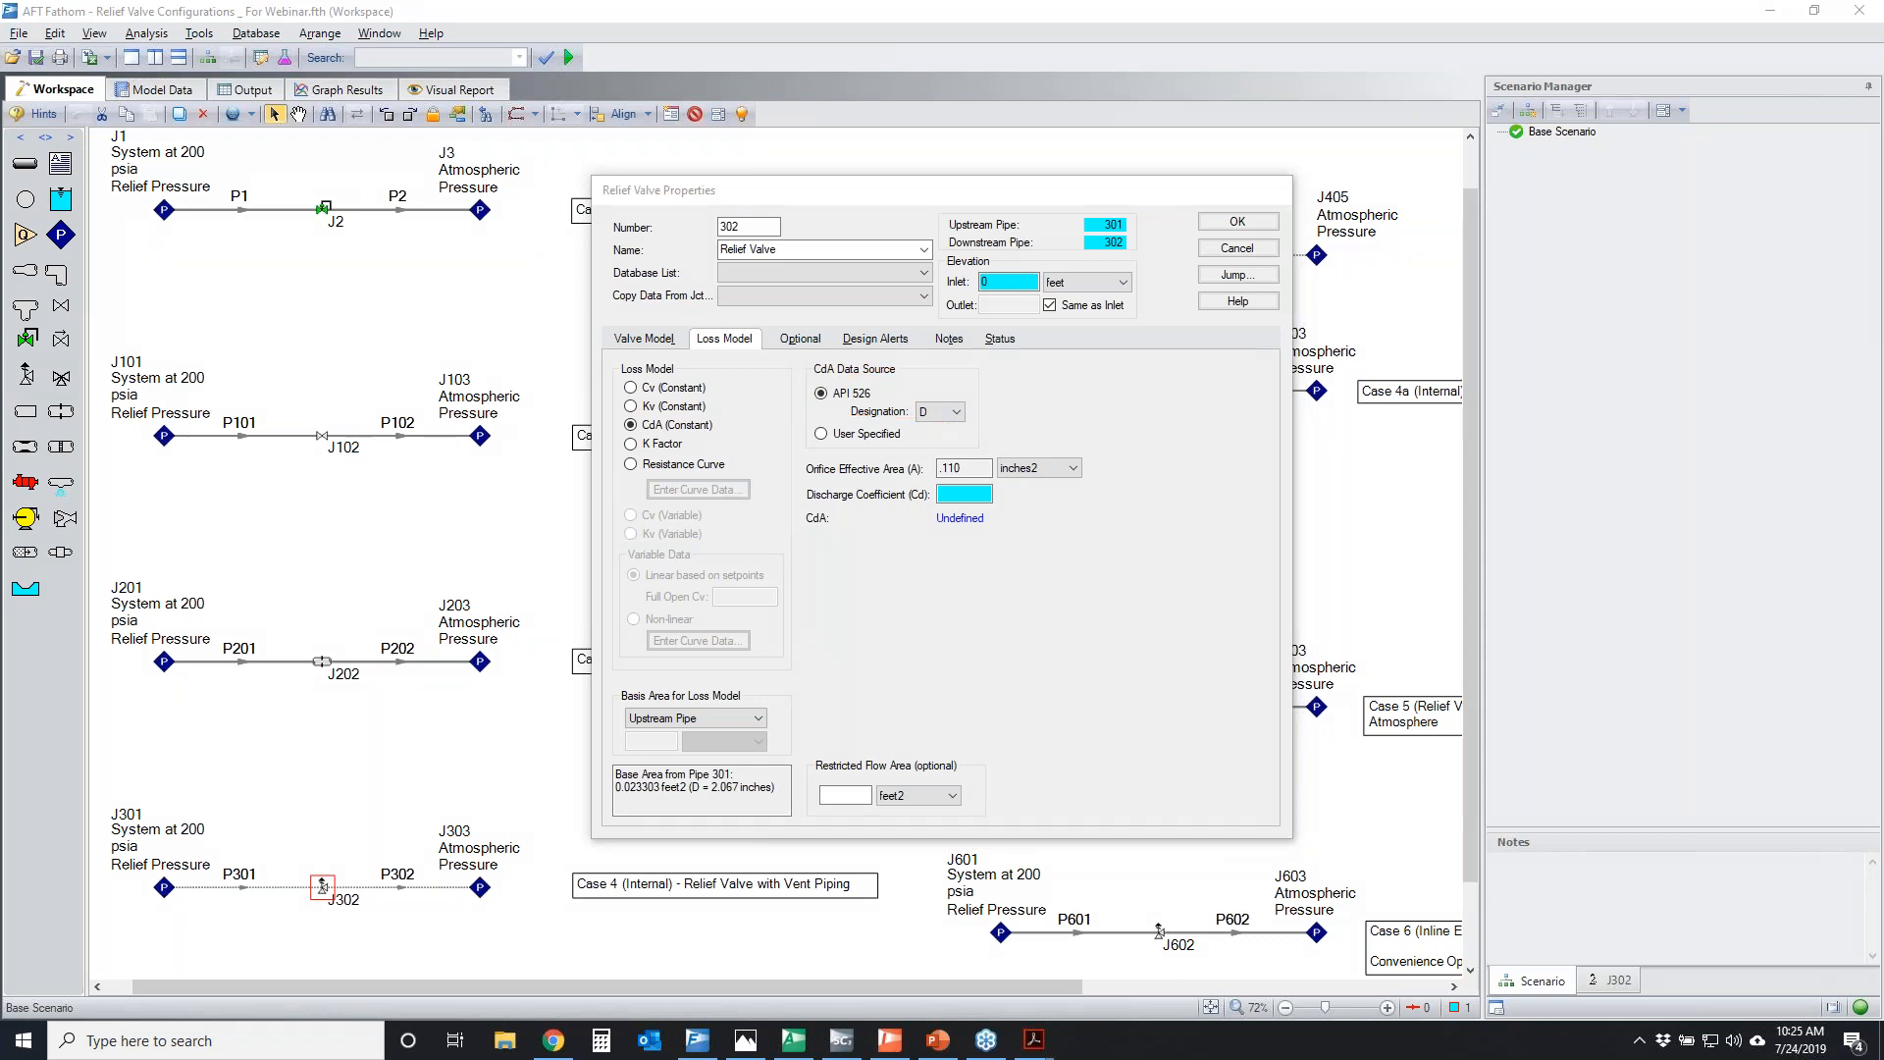
{"action": "left_click", "coordinate": [954, 412]}
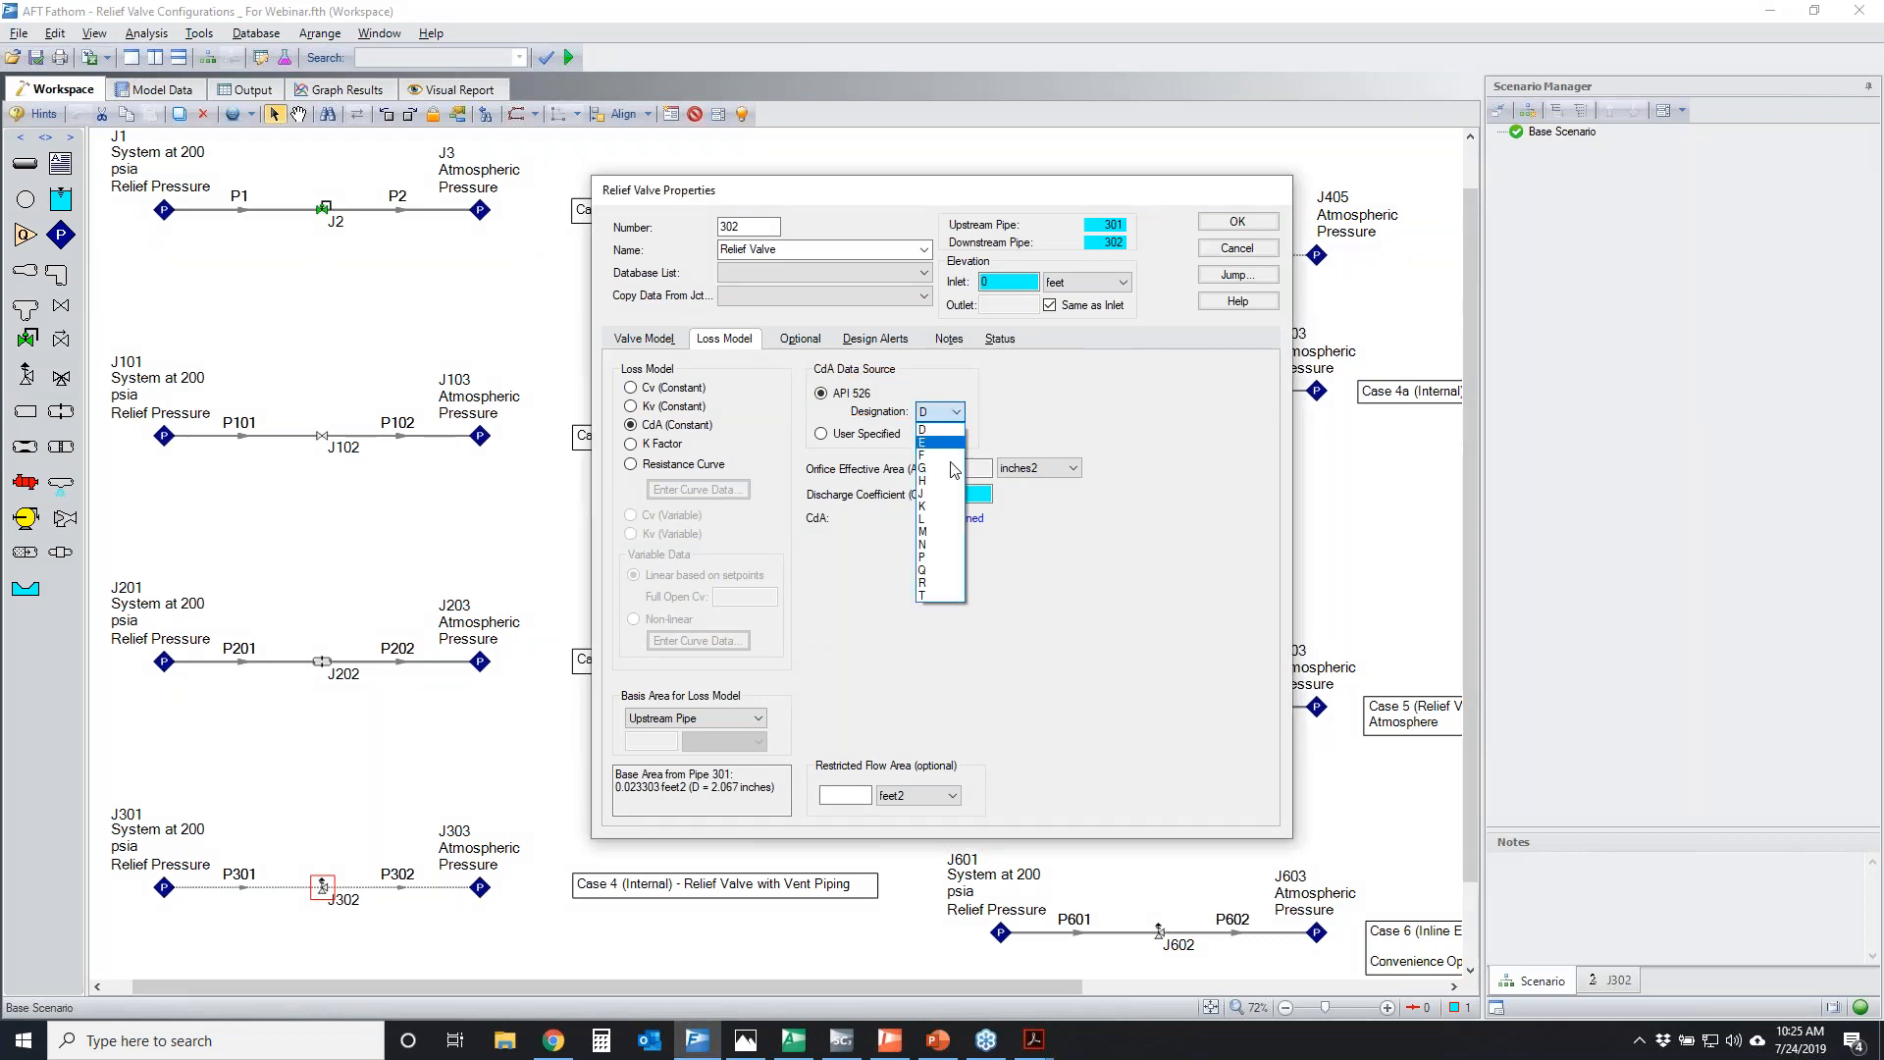
{"action": "left_click", "coordinate": [1113, 432]}
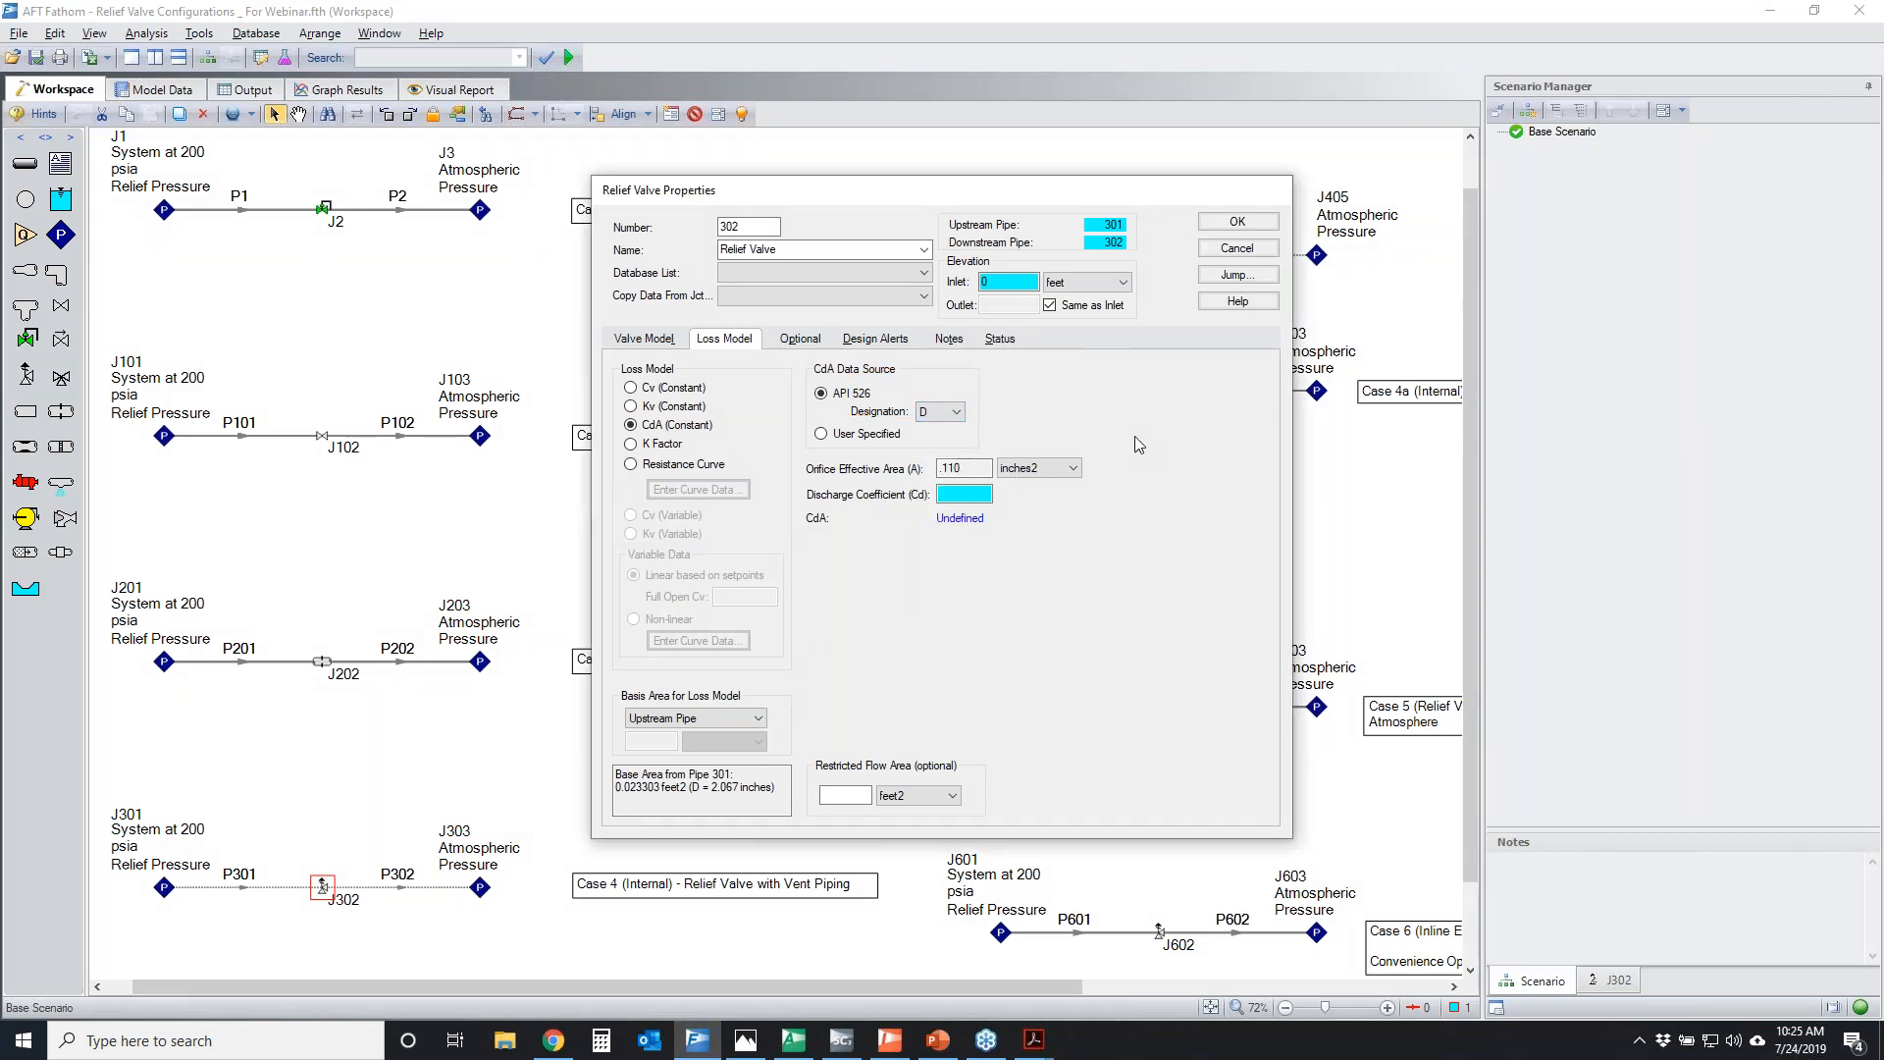
{"action": "left_click", "coordinate": [687, 388]}
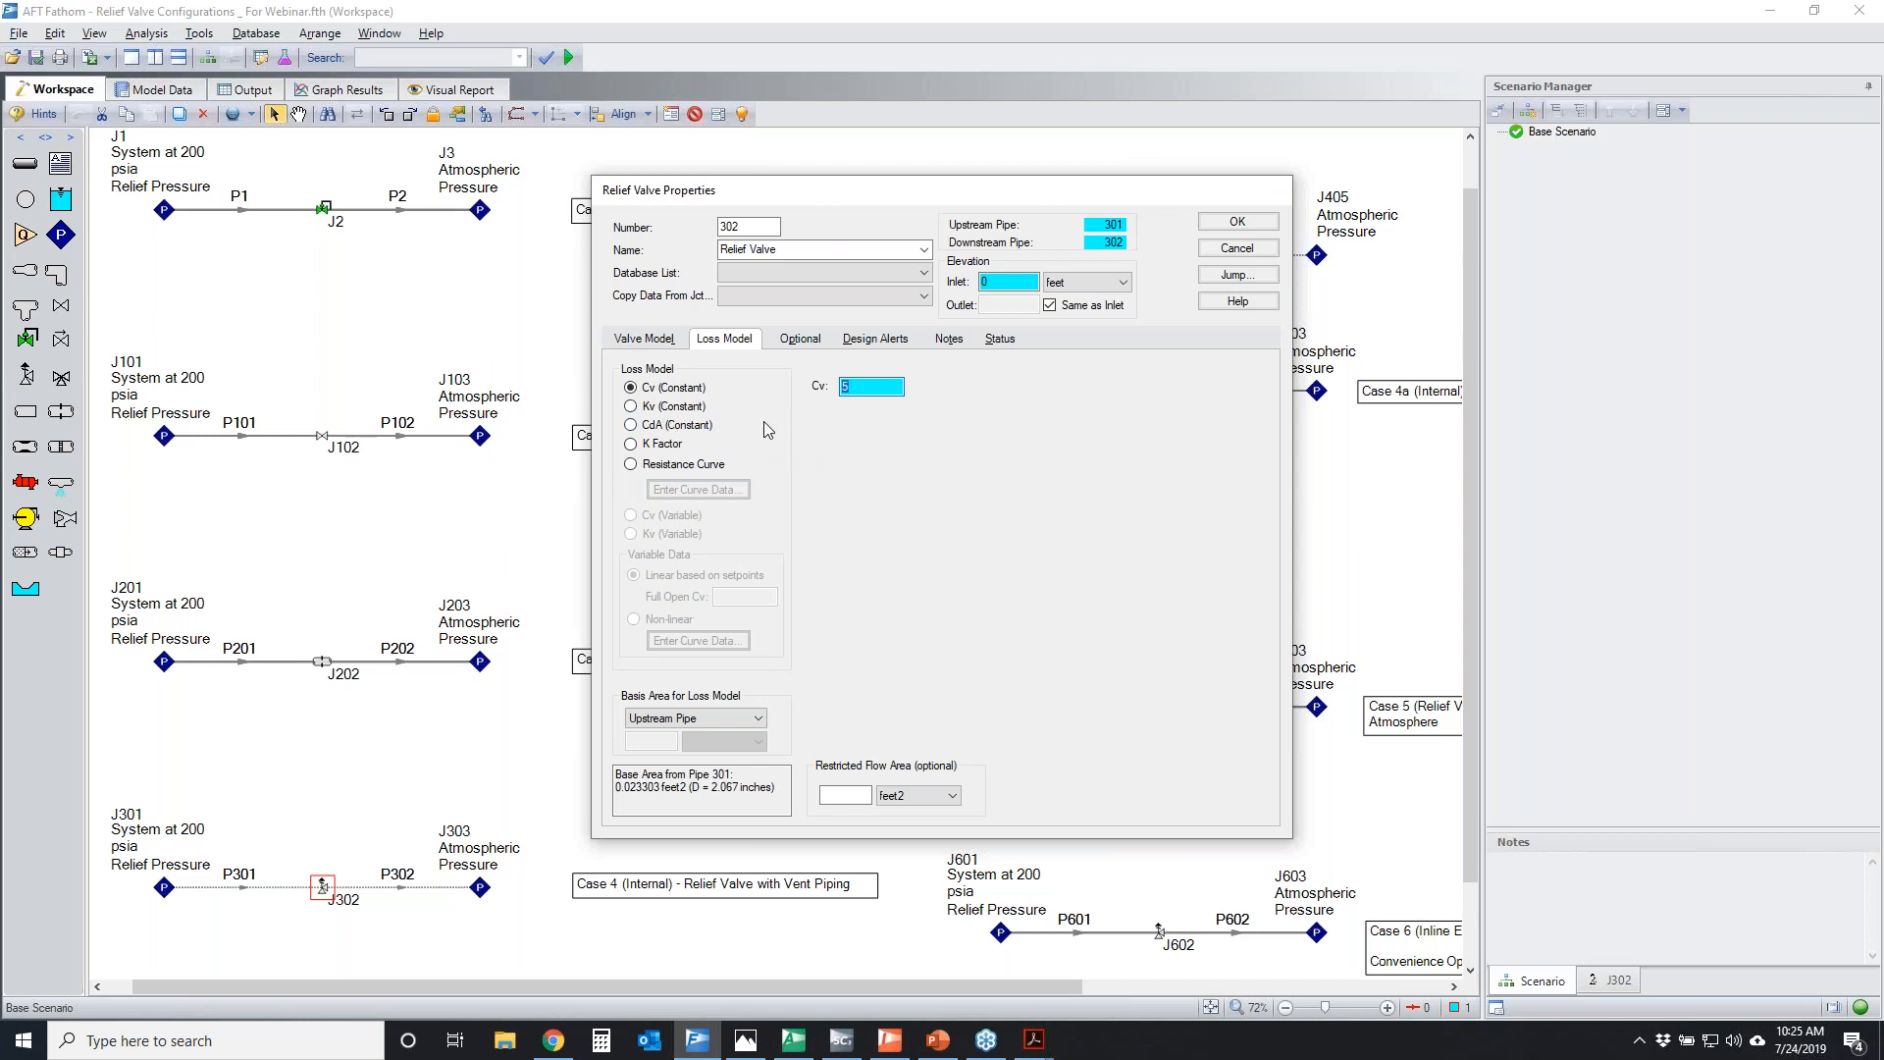
Set the opening profile of J302 to Pressure and temporarily circle the Cv versus pressure graph and its set pressure line
{"action": "left_click", "coordinate": [661, 340]}
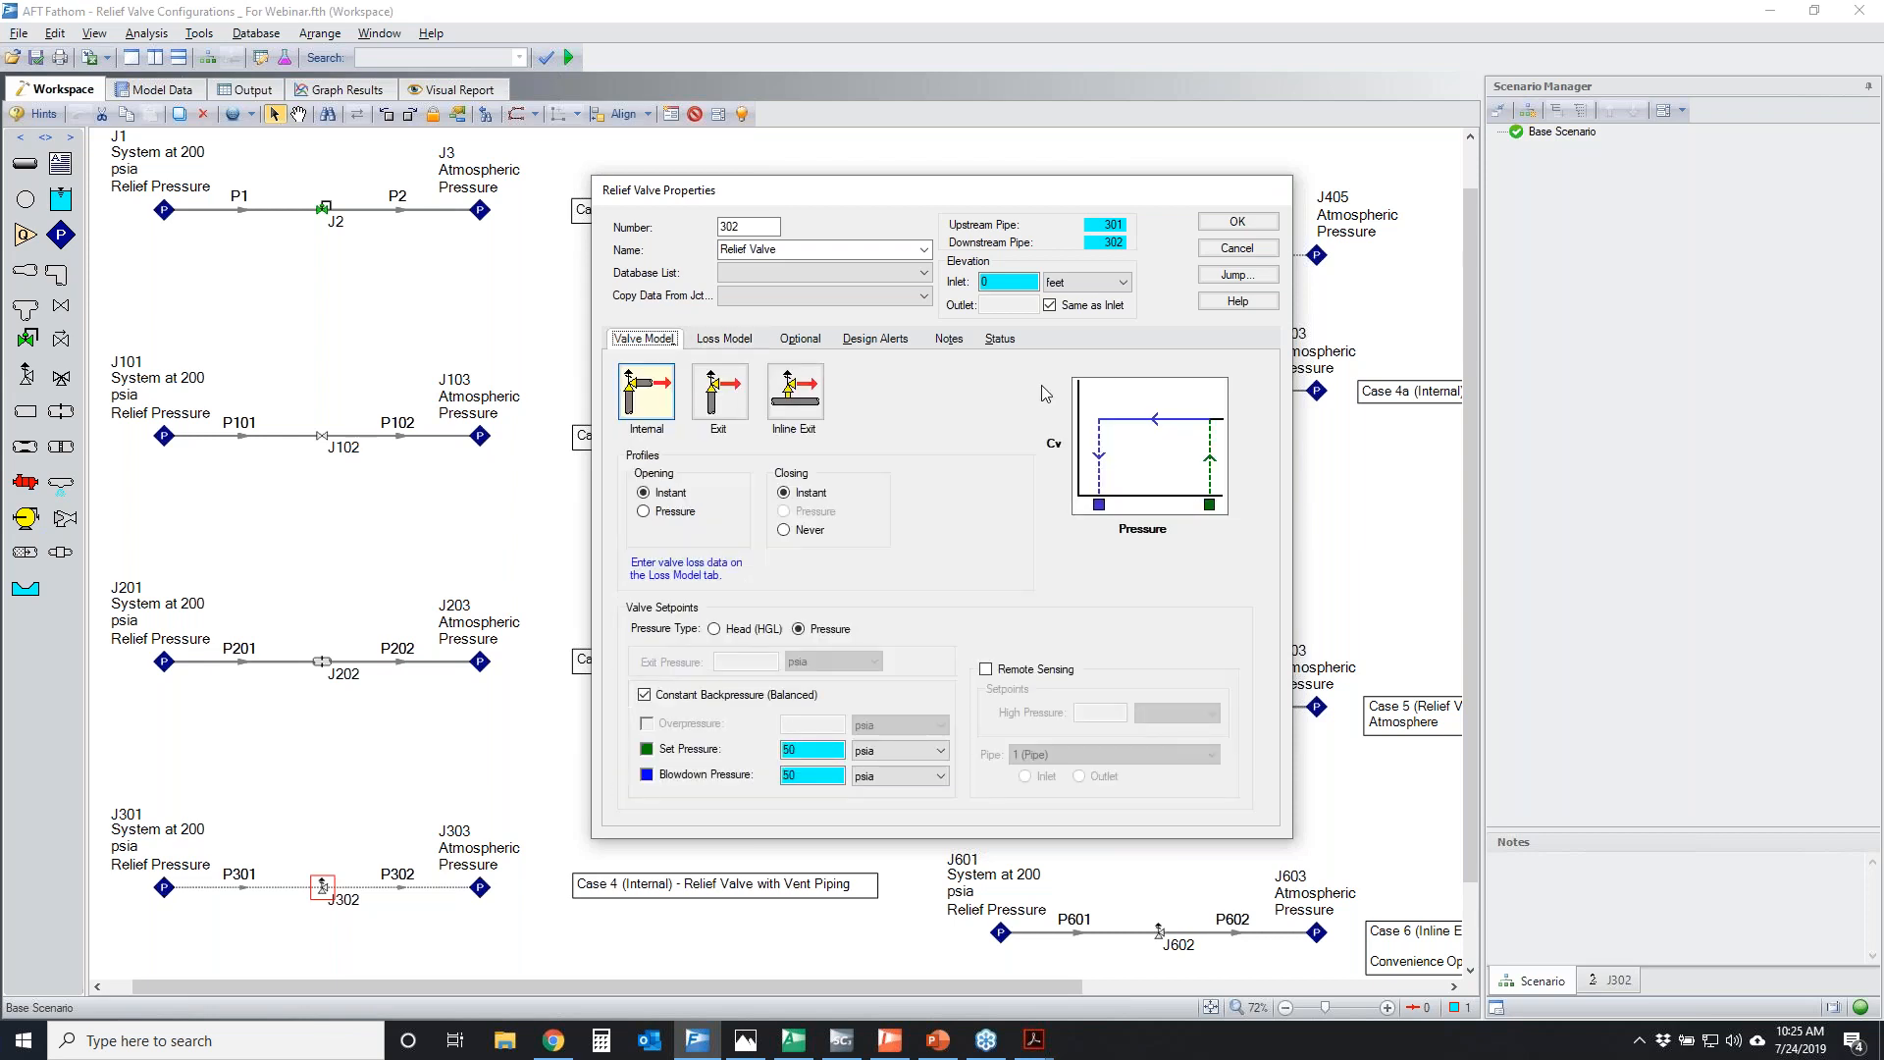
{"action": "left_click", "coordinate": [643, 511]}
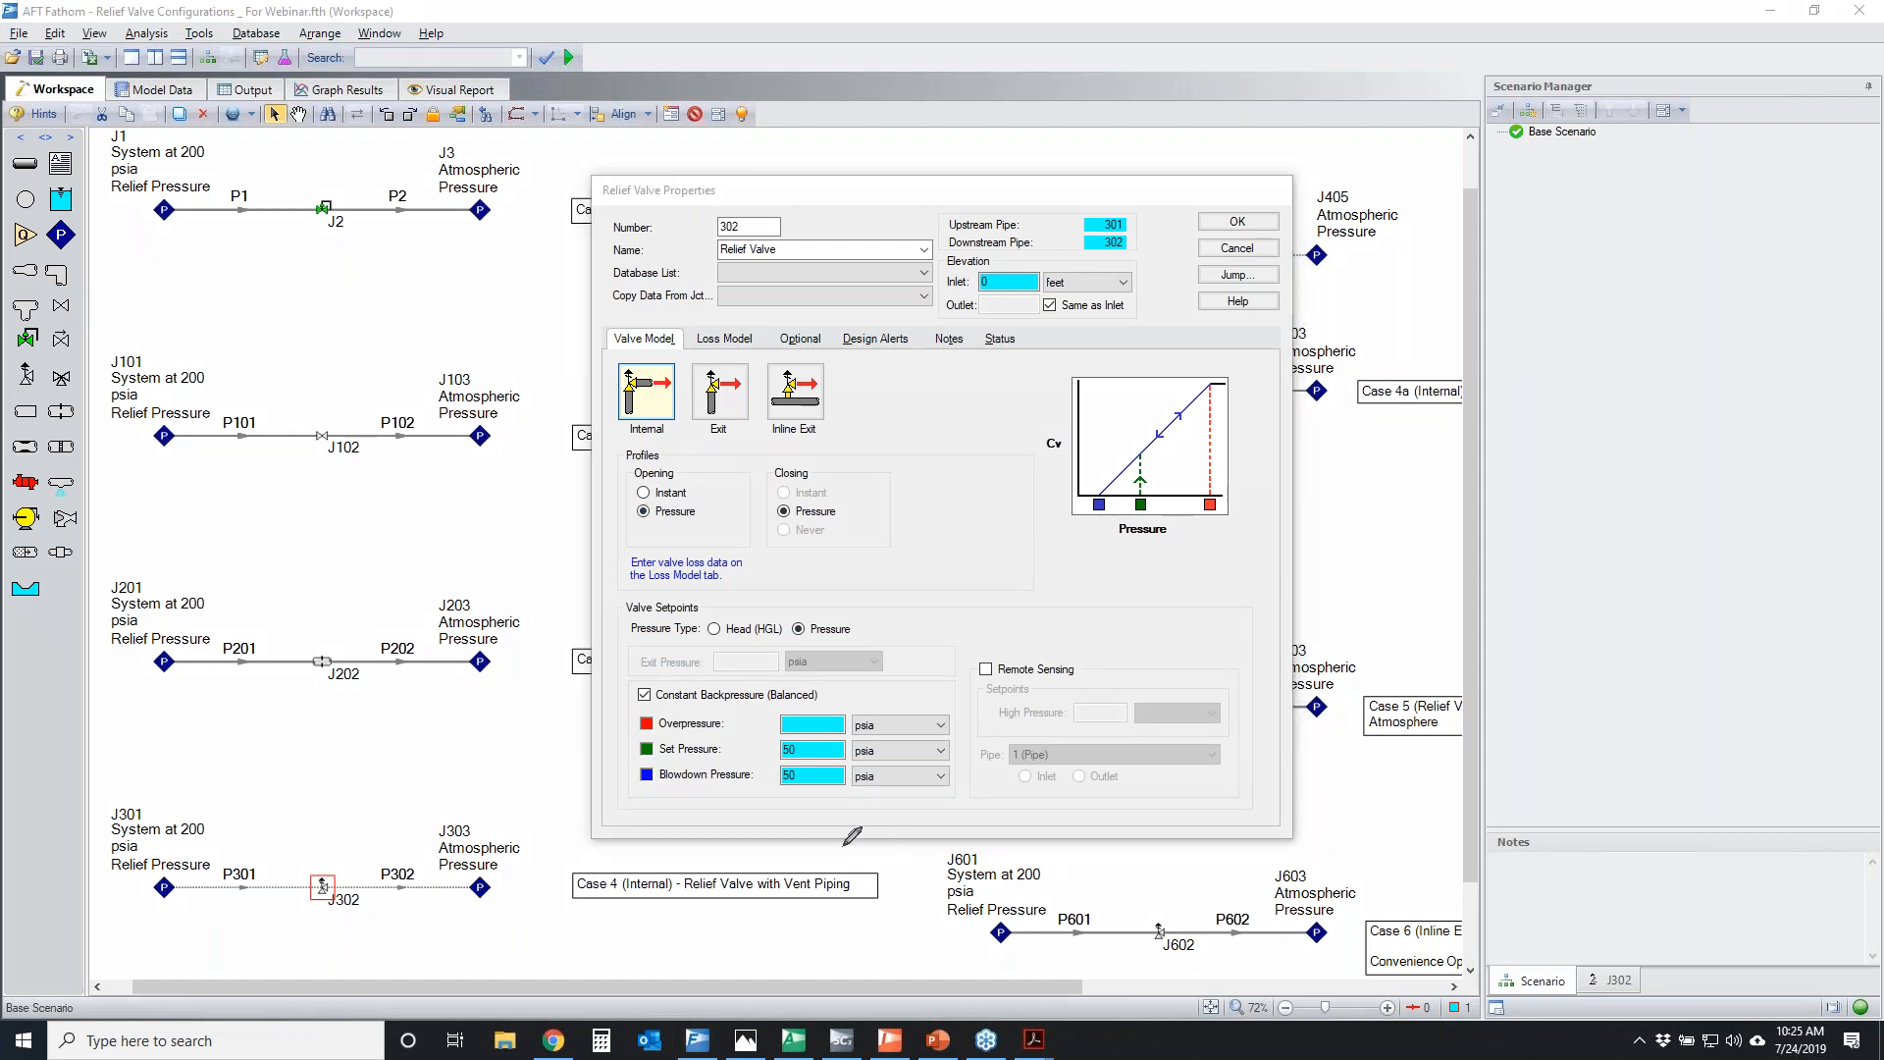
{"action": "mouse_move", "coordinate": [1089, 484]}
{"action": "left_mouse_down"}
{"action": "mouse_move", "coordinate": [1205, 361]}
{"action": "mouse_move", "coordinate": [1059, 432]}
{"action": "mouse_move", "coordinate": [1138, 355]}
{"action": "left_mouse_up"}
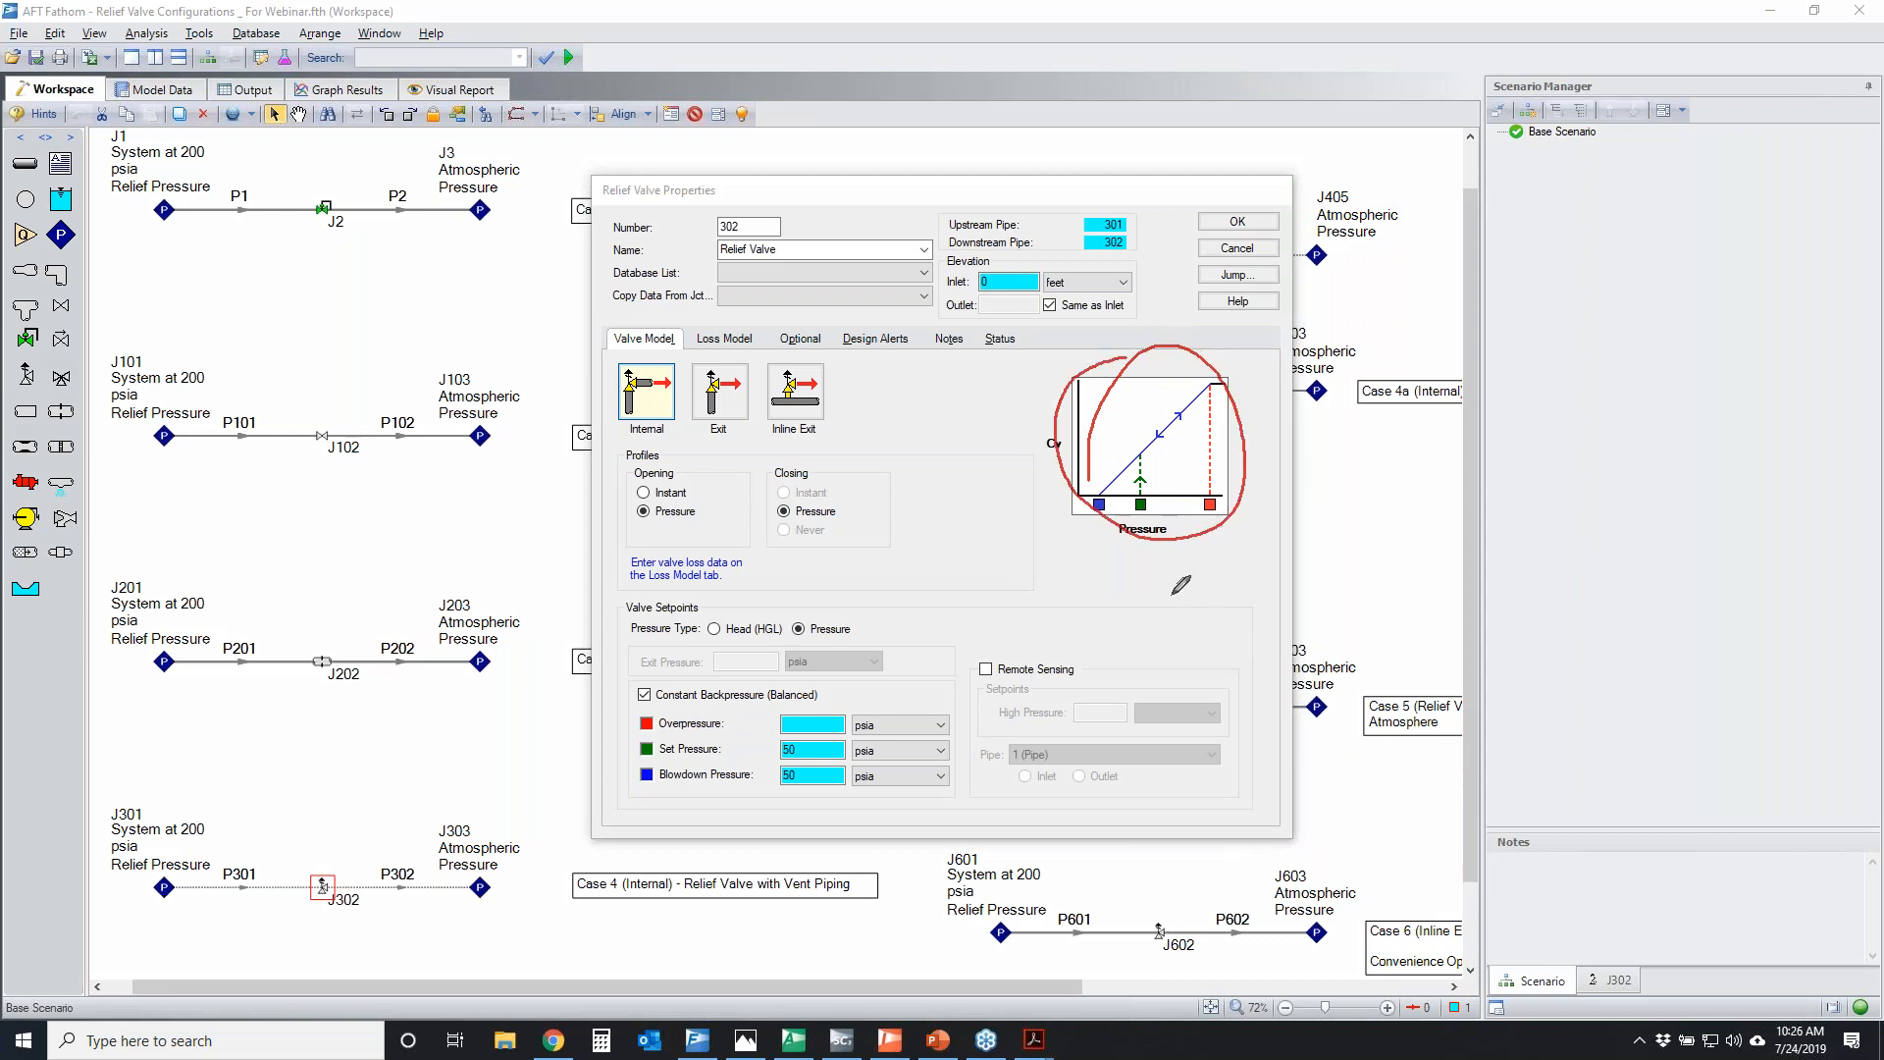
{"action": "mouse_move", "coordinate": [1141, 466]}
{"action": "left_mouse_down"}
{"action": "mouse_move", "coordinate": [1139, 535]}
{"action": "mouse_move", "coordinate": [1139, 461]}
{"action": "mouse_move", "coordinate": [1146, 494]}
{"action": "left_mouse_up"}
{"action": "key", "text": "Escape"}
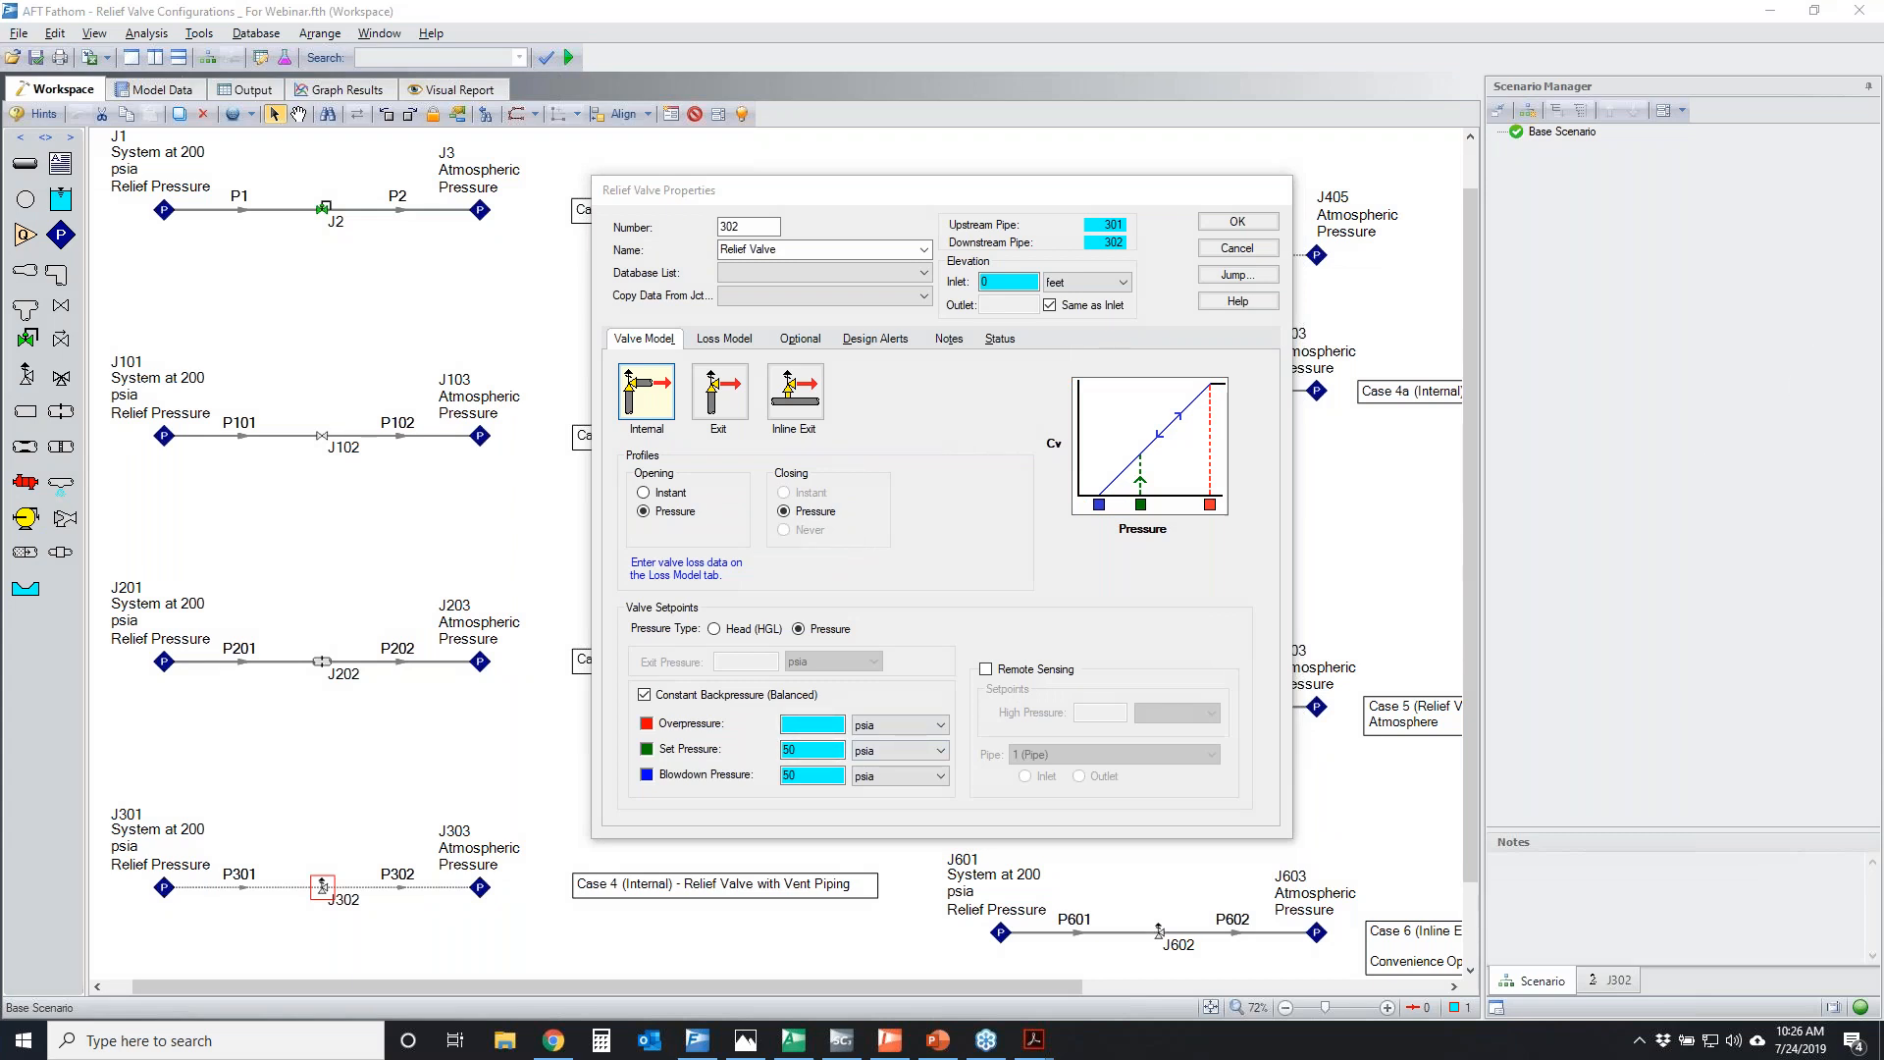
Temporarily circle the Set Pressure and Overpressure setpoints together with their matching dashed lines on the Cv graph
{"action": "mouse_move", "coordinate": [613, 761]}
{"action": "left_mouse_down"}
{"action": "mouse_move", "coordinate": [834, 750]}
{"action": "mouse_move", "coordinate": [592, 753]}
{"action": "left_mouse_up"}
{"action": "mouse_move", "coordinate": [1144, 451]}
{"action": "left_mouse_down"}
{"action": "mouse_move", "coordinate": [1154, 495]}
{"action": "mouse_move", "coordinate": [1147, 457]}
{"action": "left_mouse_up"}
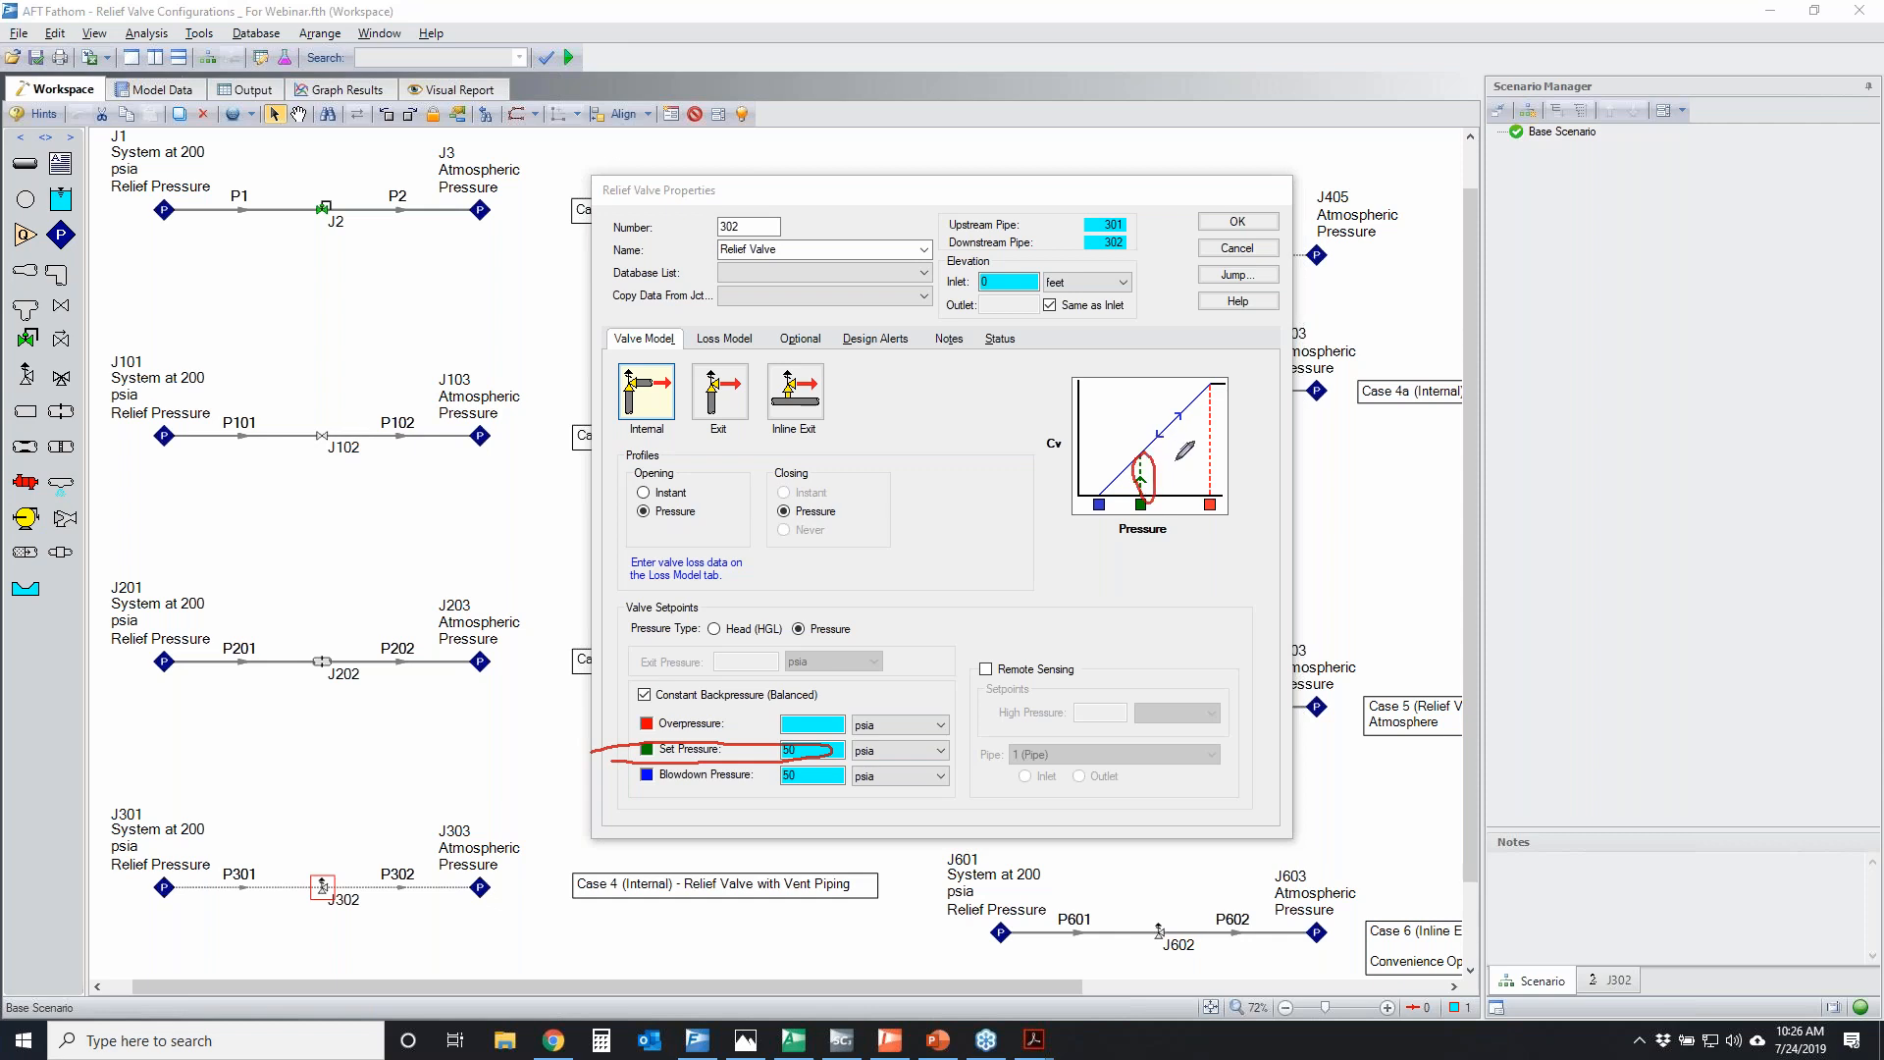
{"action": "mouse_move", "coordinate": [630, 734]}
{"action": "left_mouse_down"}
{"action": "mouse_move", "coordinate": [740, 724]}
{"action": "mouse_move", "coordinate": [620, 720]}
{"action": "mouse_move", "coordinate": [664, 733]}
{"action": "left_mouse_up"}
{"action": "mouse_move", "coordinate": [1221, 384]}
{"action": "left_mouse_down"}
{"action": "mouse_move", "coordinate": [1199, 496]}
{"action": "mouse_move", "coordinate": [1217, 384]}
{"action": "left_mouse_up"}
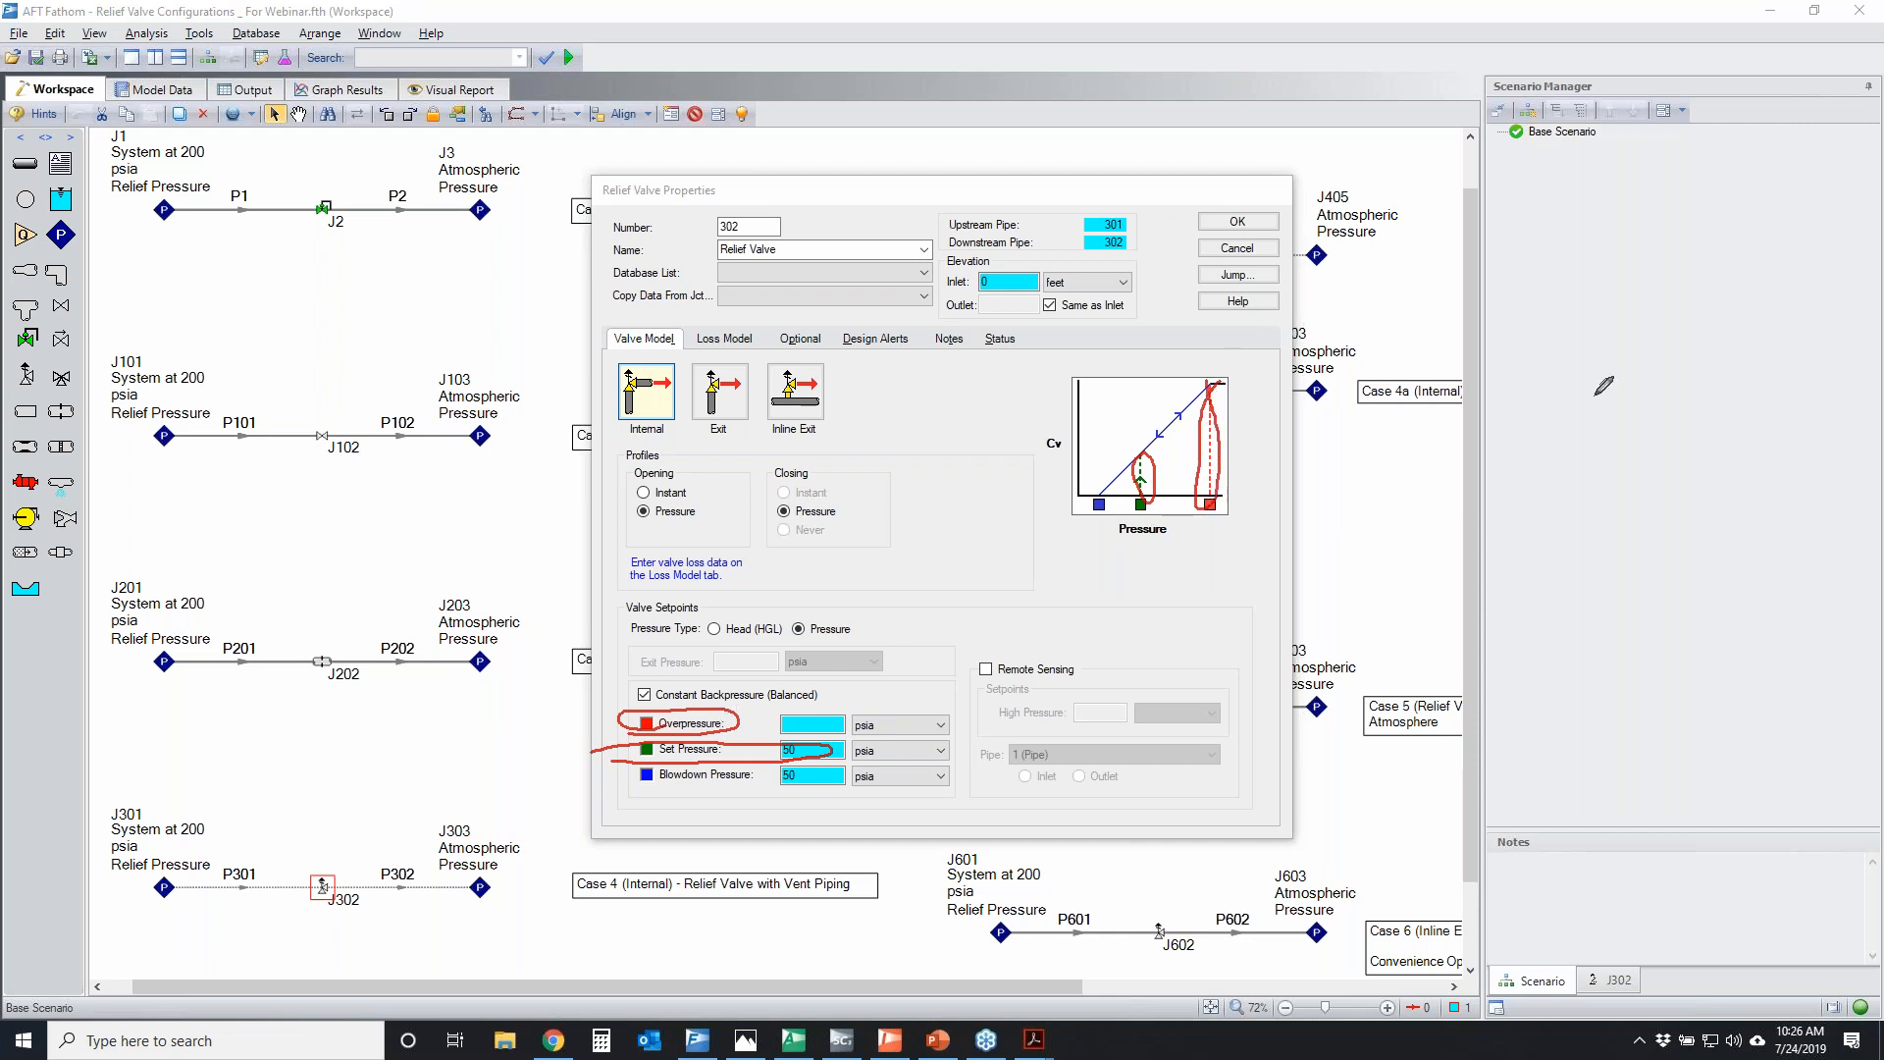
{"action": "key", "text": "Escape"}
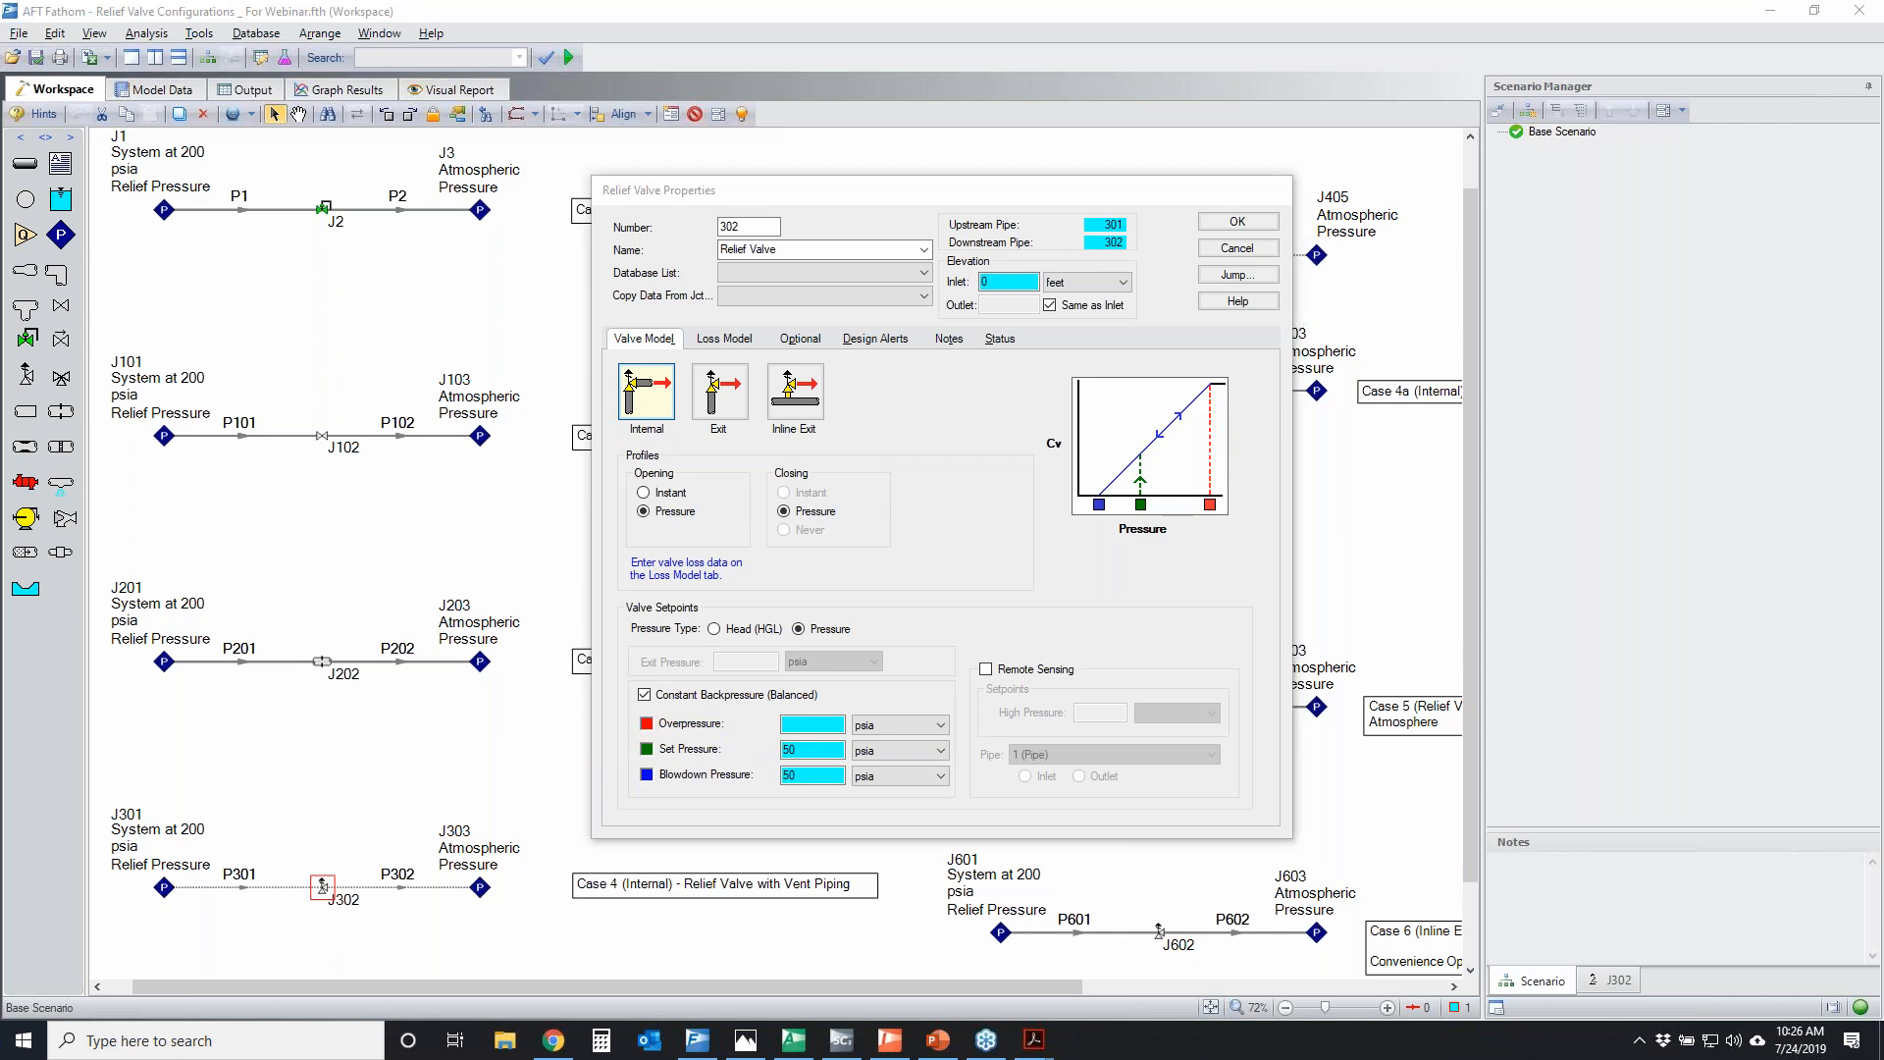
Set the overpressure to 60 psia and temporarily mark the sloped part of the Cv graph and the three pressure setpoints
{"action": "left_click", "coordinate": [819, 726]}
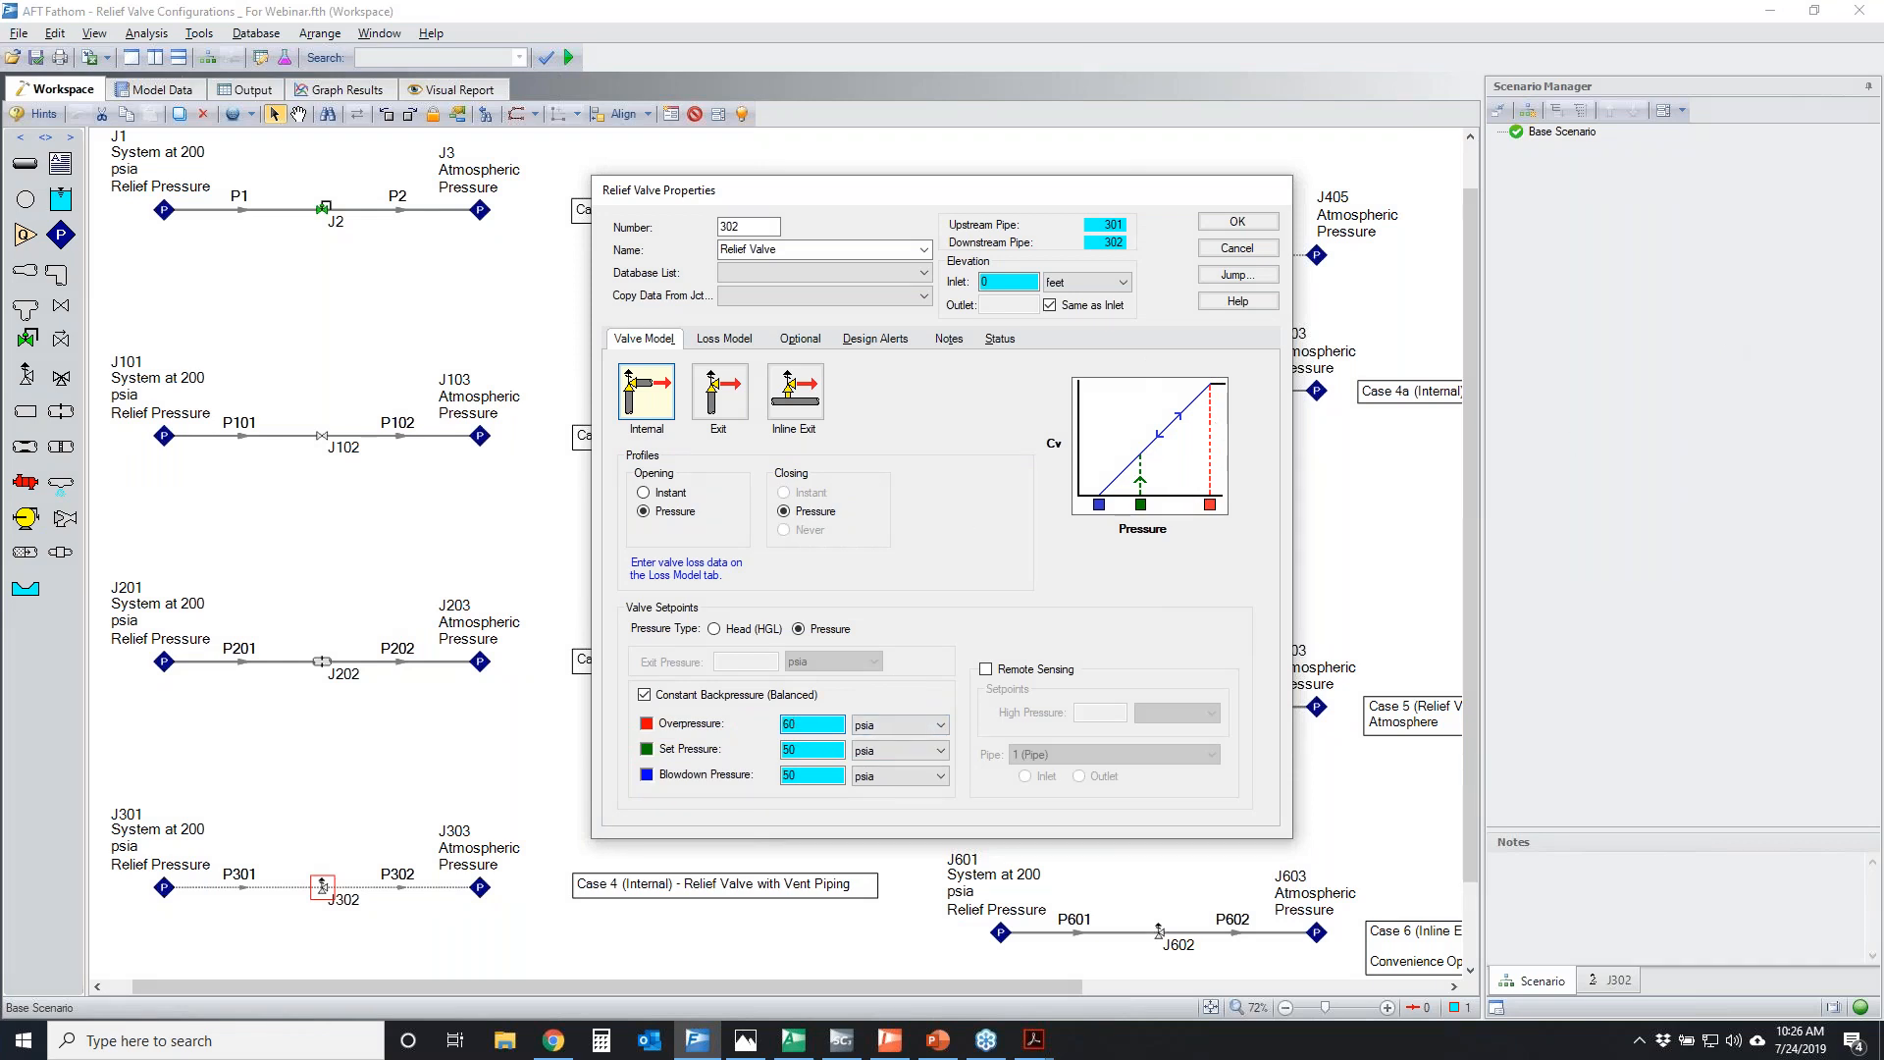
{"action": "mouse_move", "coordinate": [1142, 453]}
{"action": "left_mouse_down"}
{"action": "mouse_move", "coordinate": [1197, 394]}
{"action": "mouse_move", "coordinate": [1191, 419]}
{"action": "left_mouse_up"}
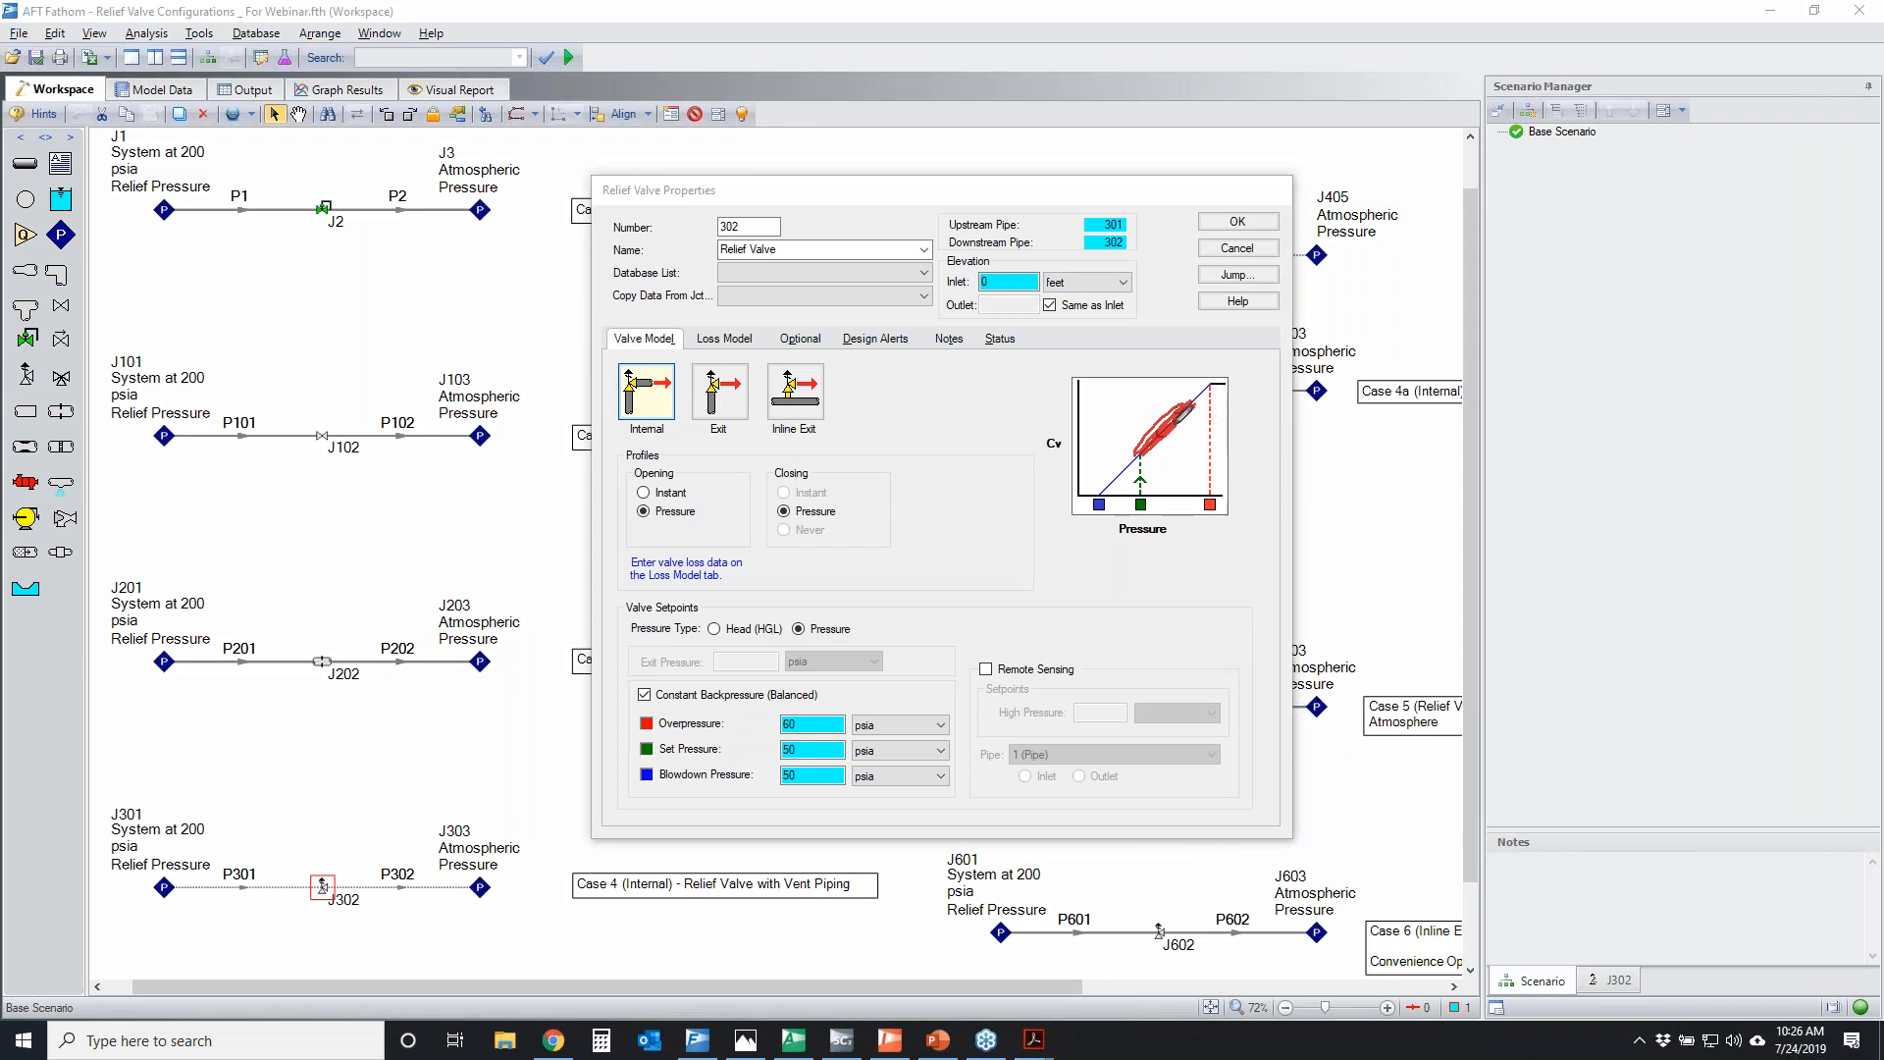
{"action": "left_click_drag", "start_coordinate": [1173, 420], "coordinate": [1208, 389]}
{"action": "mouse_move", "coordinate": [655, 706]}
{"action": "left_mouse_down"}
{"action": "mouse_move", "coordinate": [819, 687]}
{"action": "mouse_move", "coordinate": [719, 785]}
{"action": "mouse_move", "coordinate": [713, 698]}
{"action": "left_mouse_up"}
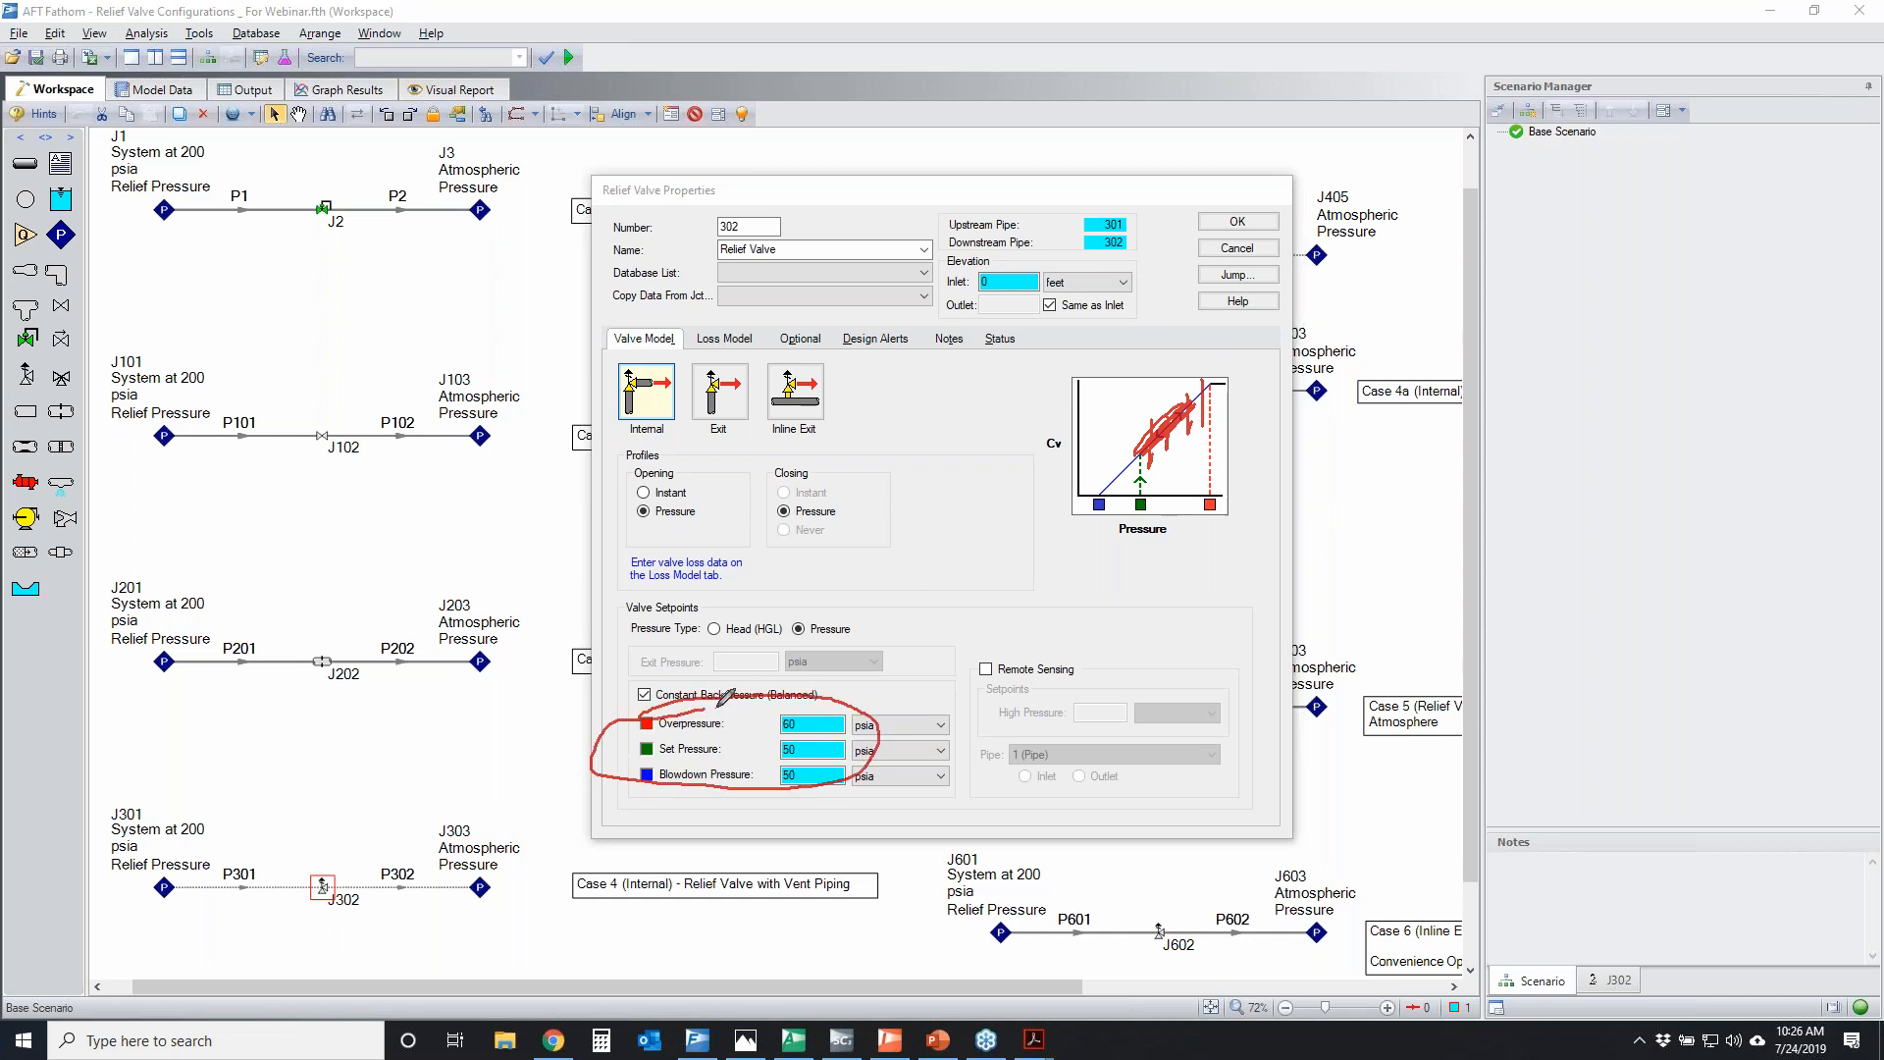
{"action": "mouse_move", "coordinate": [690, 337]}
{"action": "left_mouse_down"}
{"action": "mouse_move", "coordinate": [714, 322]}
{"action": "mouse_move", "coordinate": [711, 360]}
{"action": "mouse_move", "coordinate": [660, 344]}
{"action": "left_mouse_up"}
{"action": "key", "text": "Escape"}
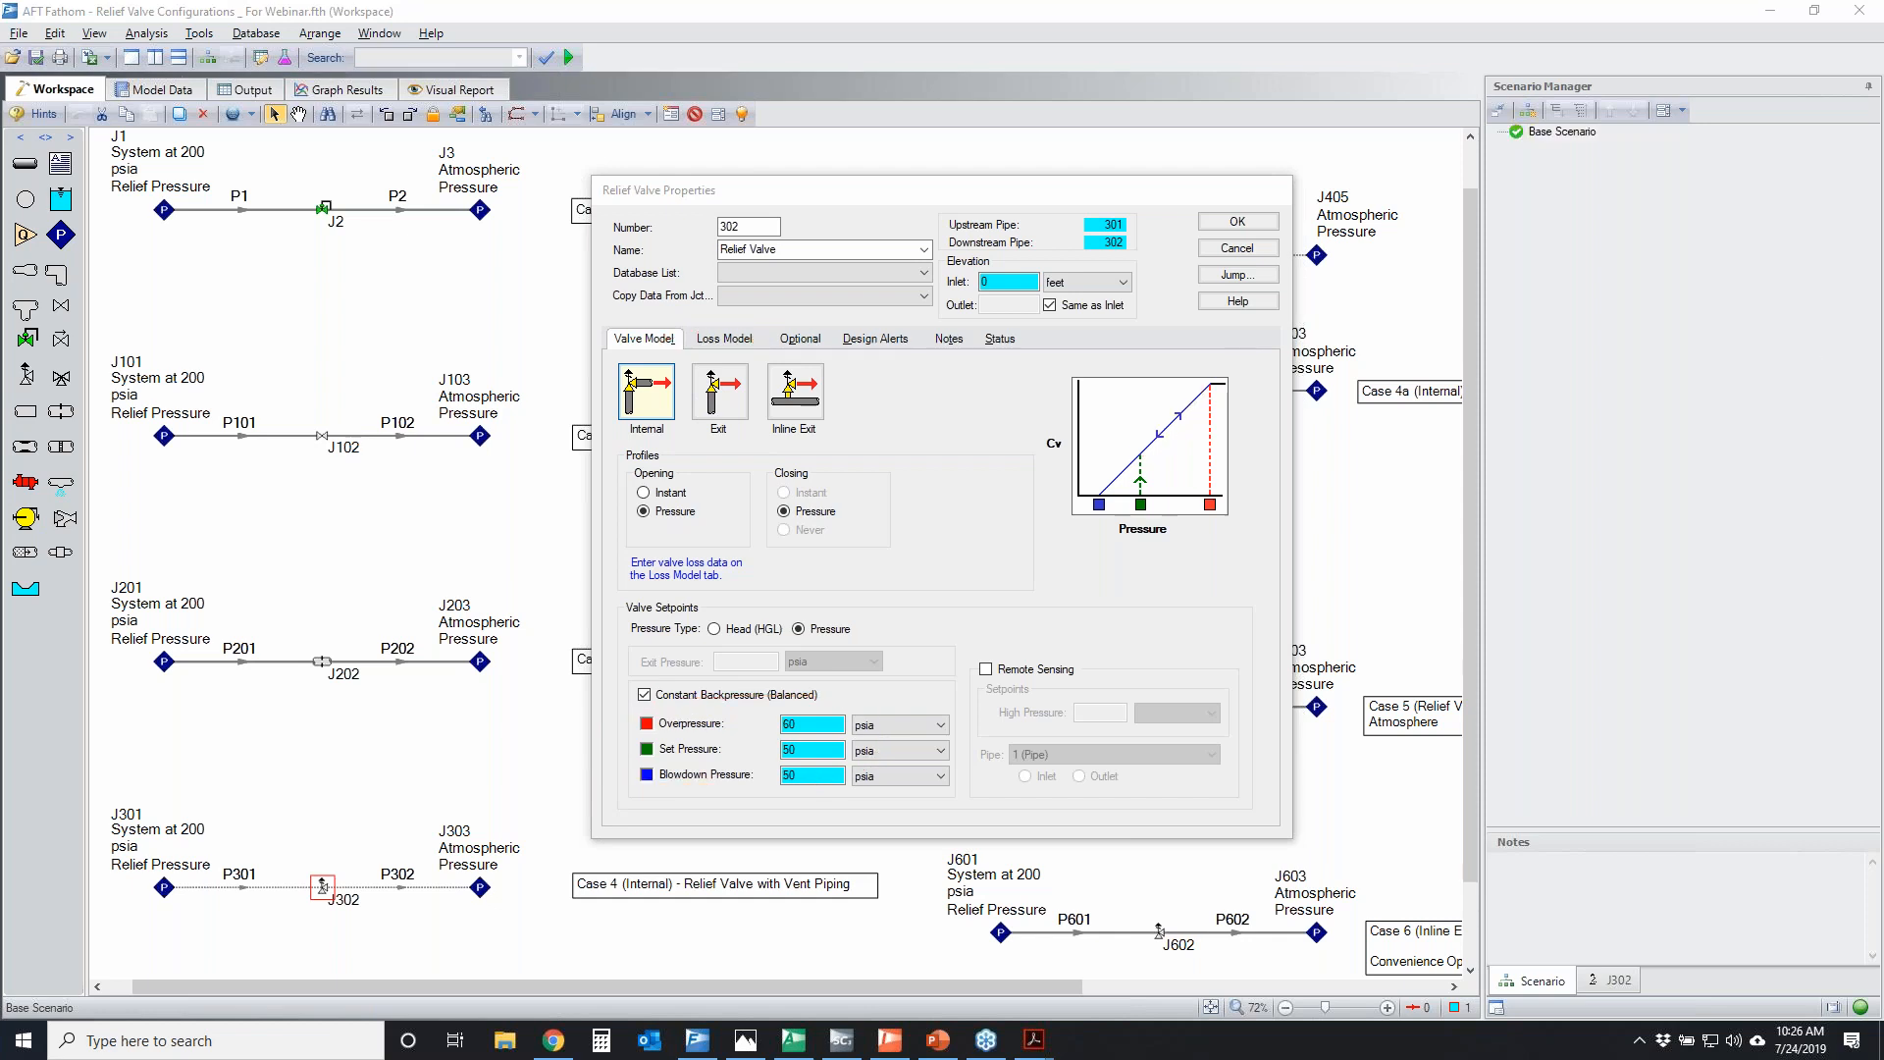
Show the variable loss model, temporarily circle the linear and non-linear options, and set the Full Open Cv to 1000
{"action": "left_click", "coordinate": [711, 340]}
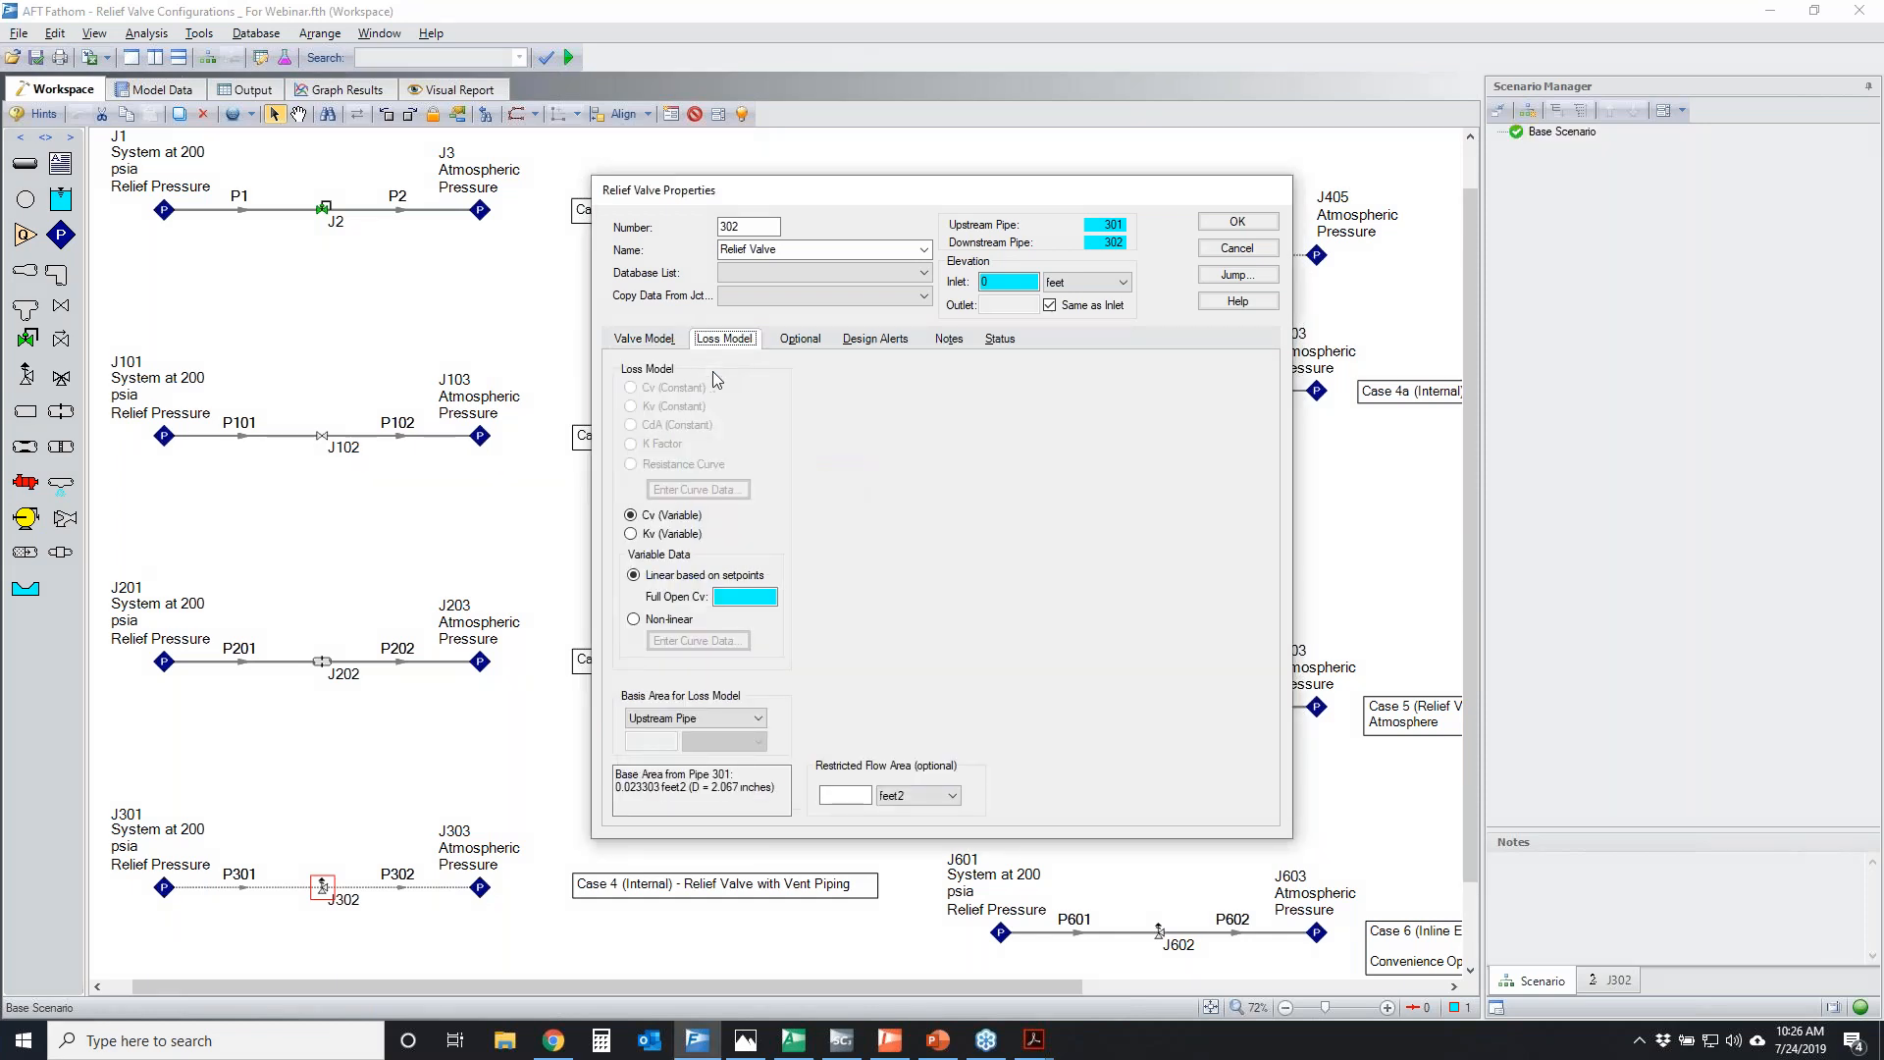
{"action": "left_click", "coordinate": [1851, 384]}
{"action": "mouse_move", "coordinate": [614, 574]}
{"action": "left_mouse_down"}
{"action": "mouse_move", "coordinate": [685, 556]}
{"action": "mouse_move", "coordinate": [795, 594]}
{"action": "mouse_move", "coordinate": [602, 588]}
{"action": "mouse_move", "coordinate": [637, 559]}
{"action": "left_mouse_up"}
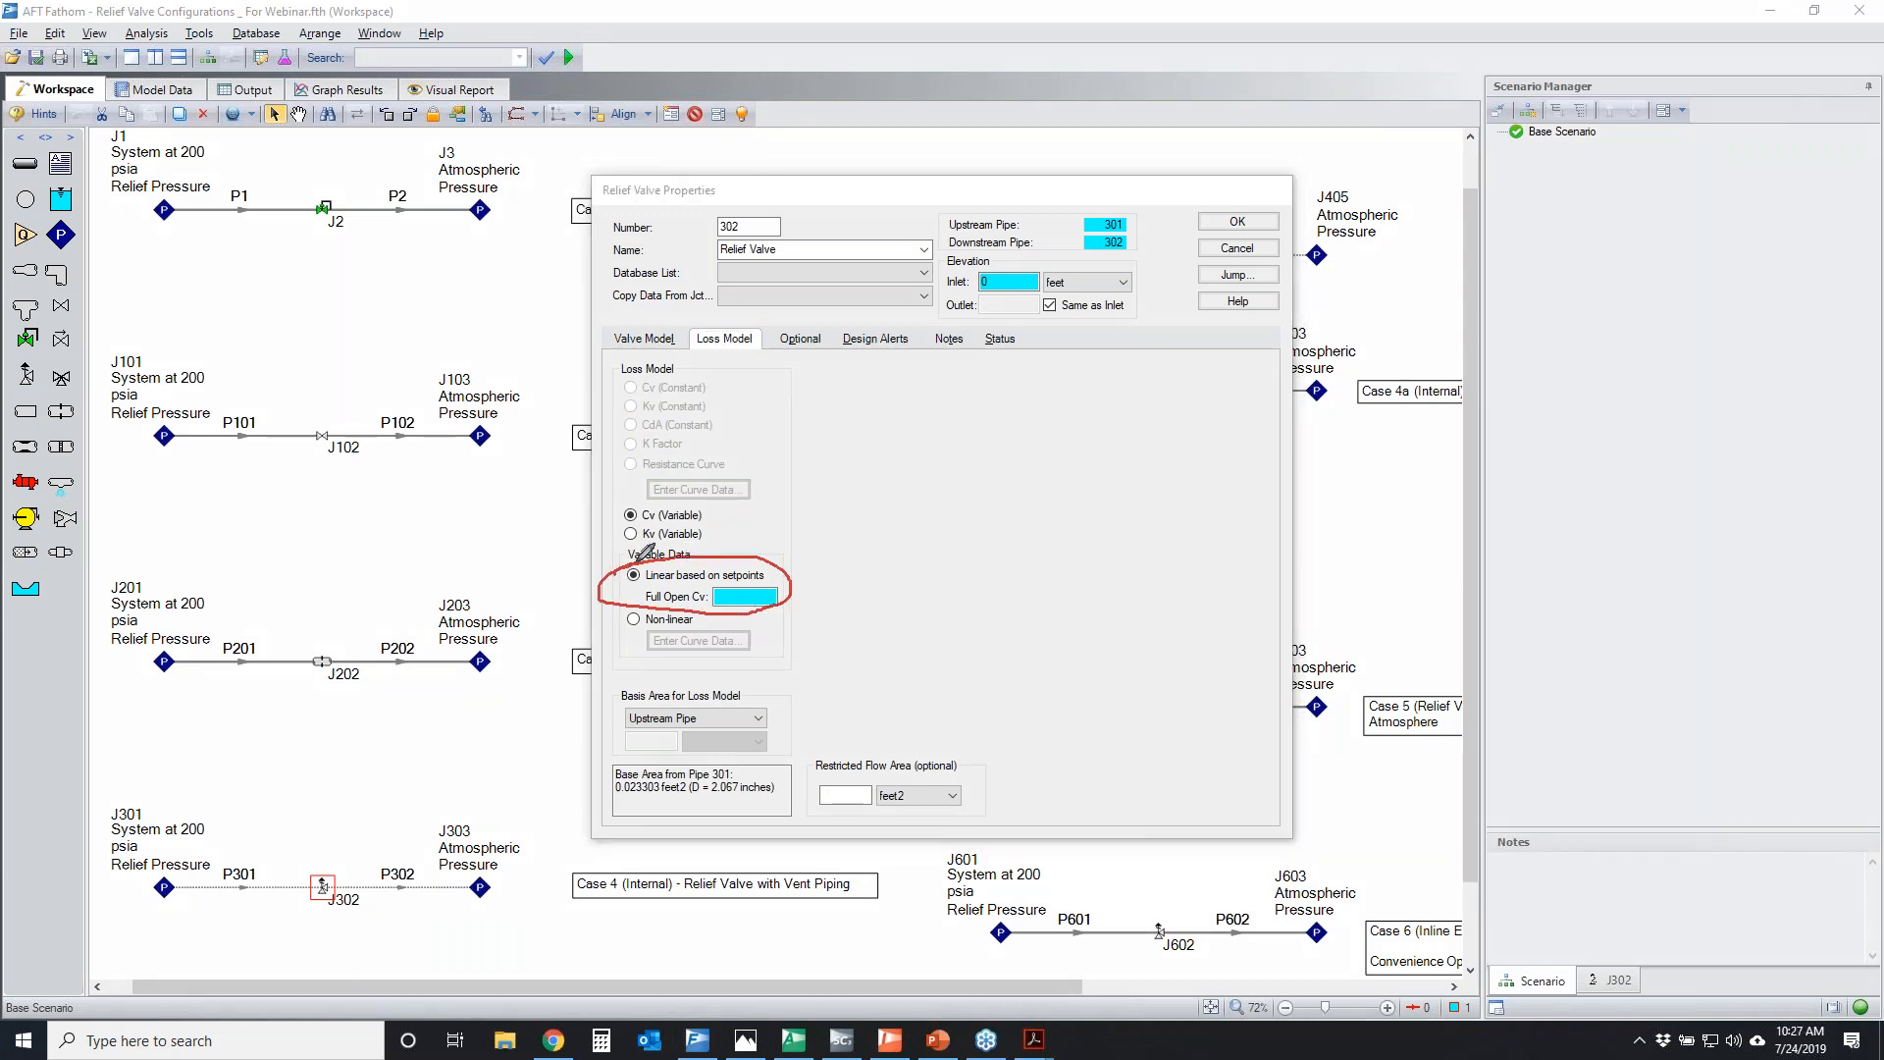
{"action": "left_click_drag", "start_coordinate": [606, 625], "coordinate": [769, 617]}
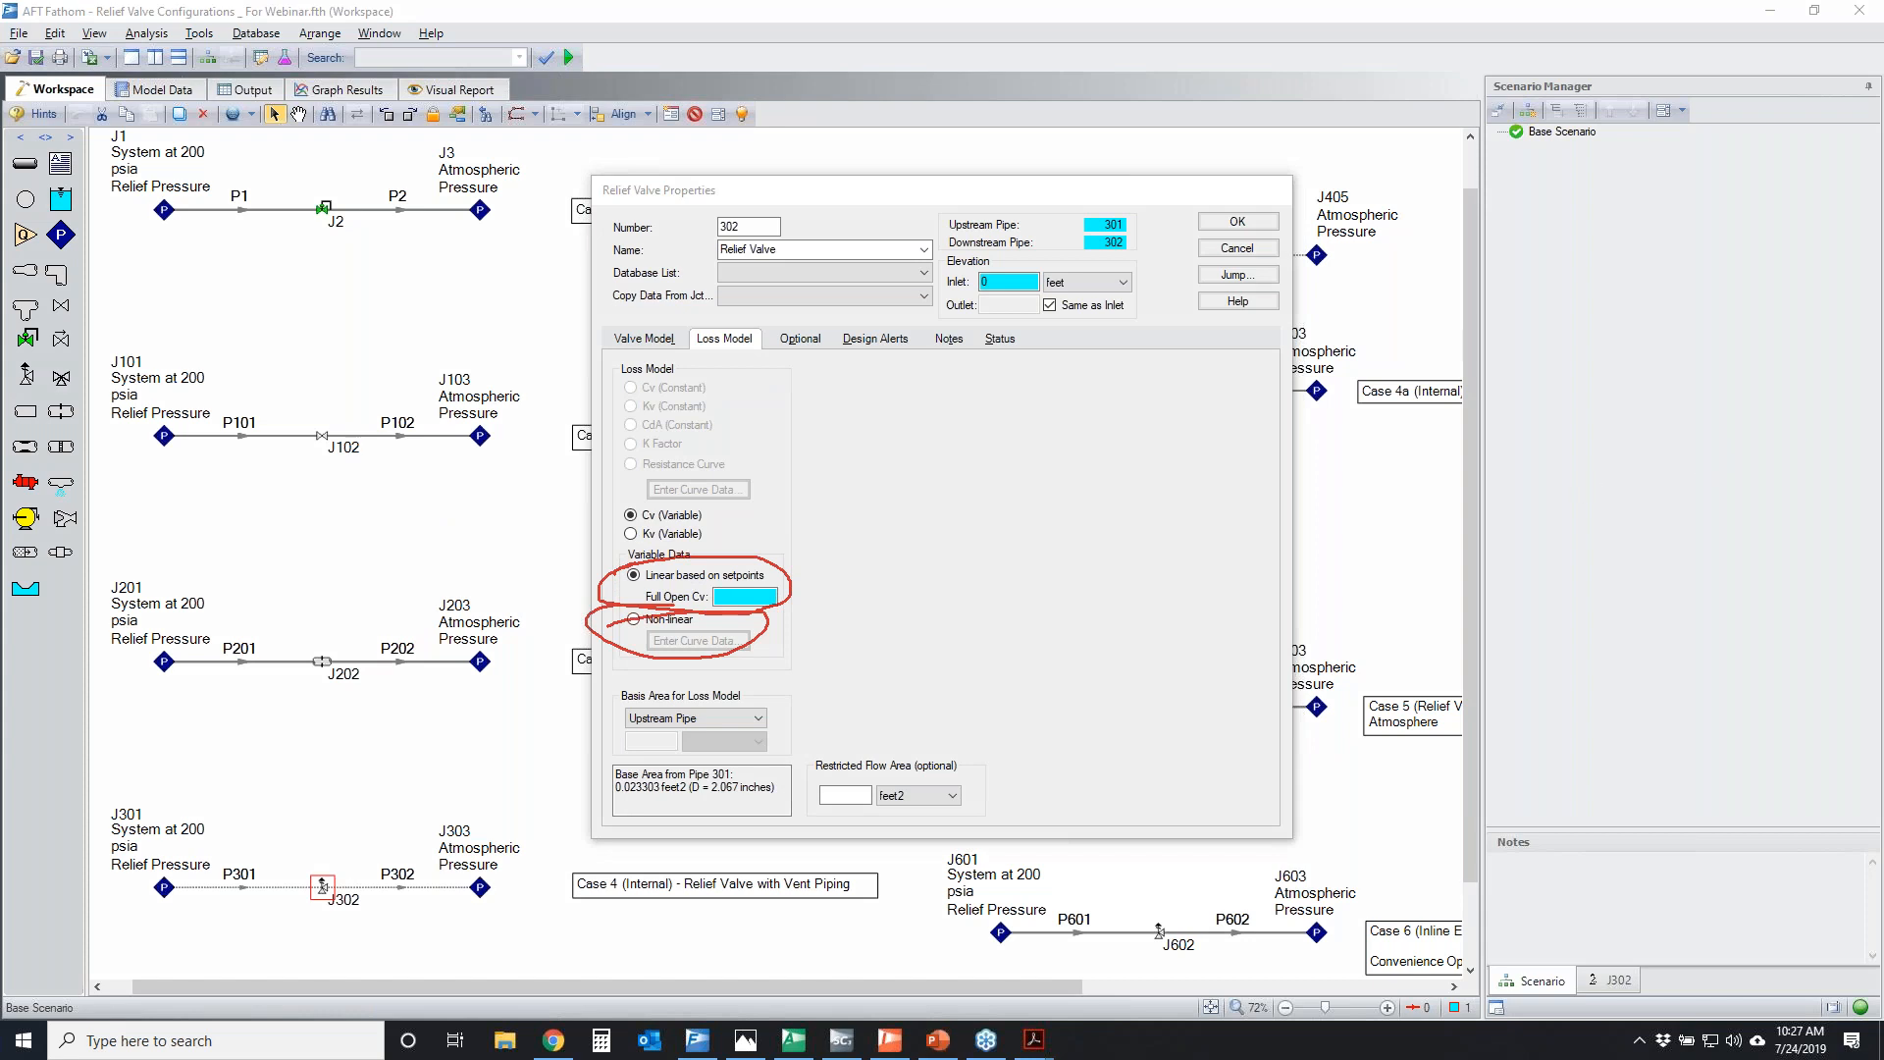
{"action": "left_click", "coordinate": [740, 597]}
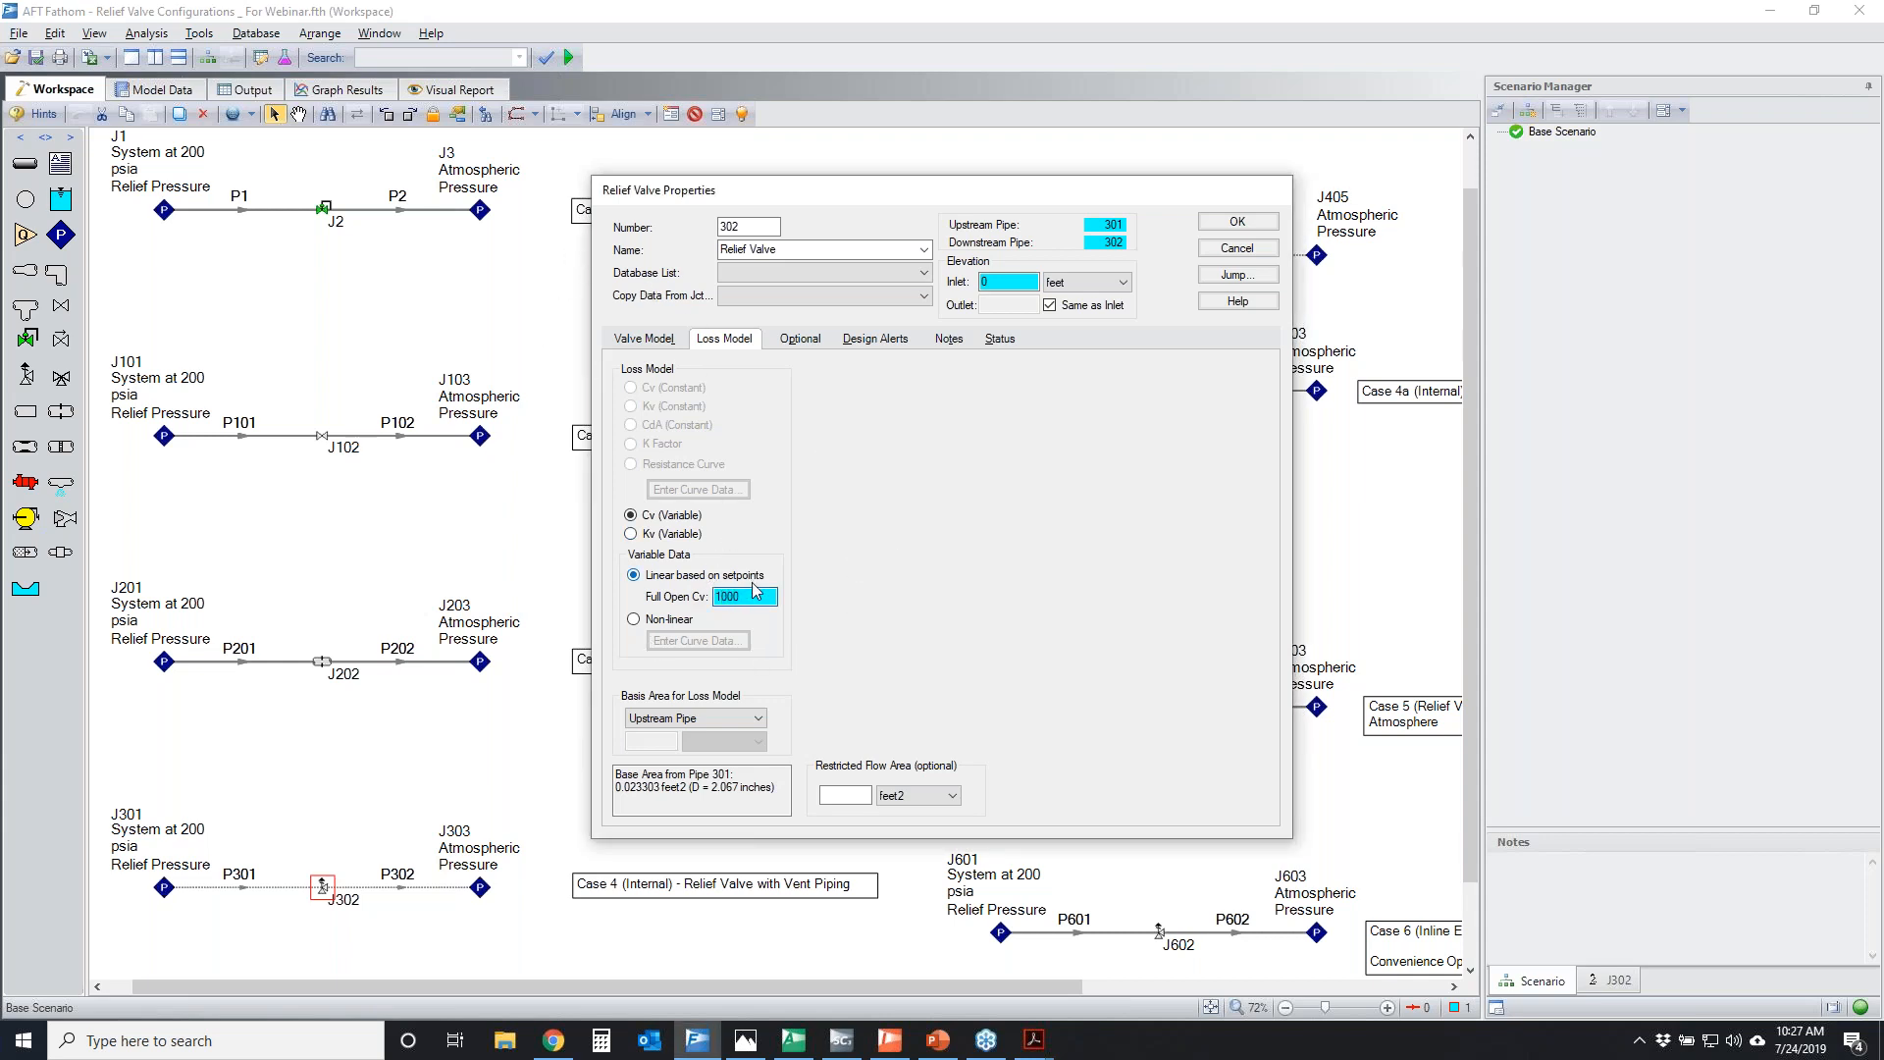
Temporarily mark the overpressure value and its graph line, the inlet side of J302, and the sloped part of the Cv graph
{"action": "left_click", "coordinate": [635, 336]}
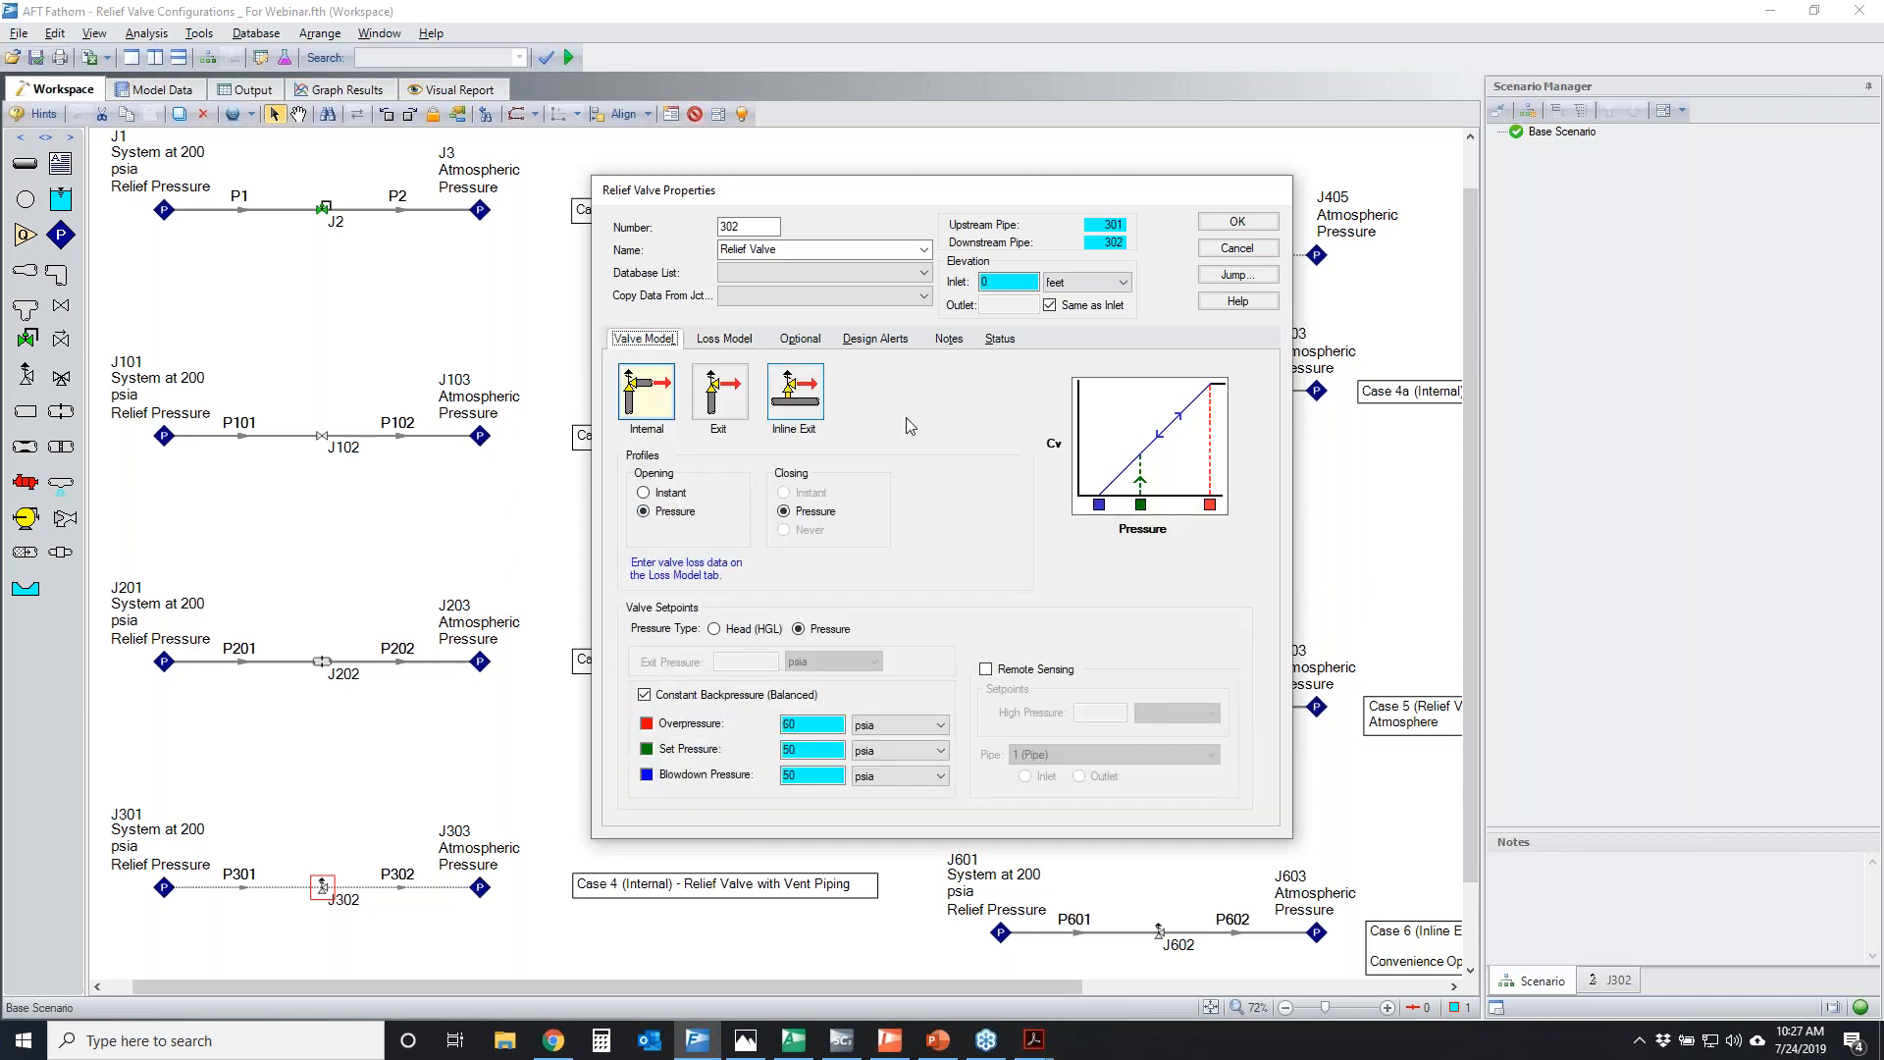
{"action": "left_click", "coordinate": [1644, 471]}
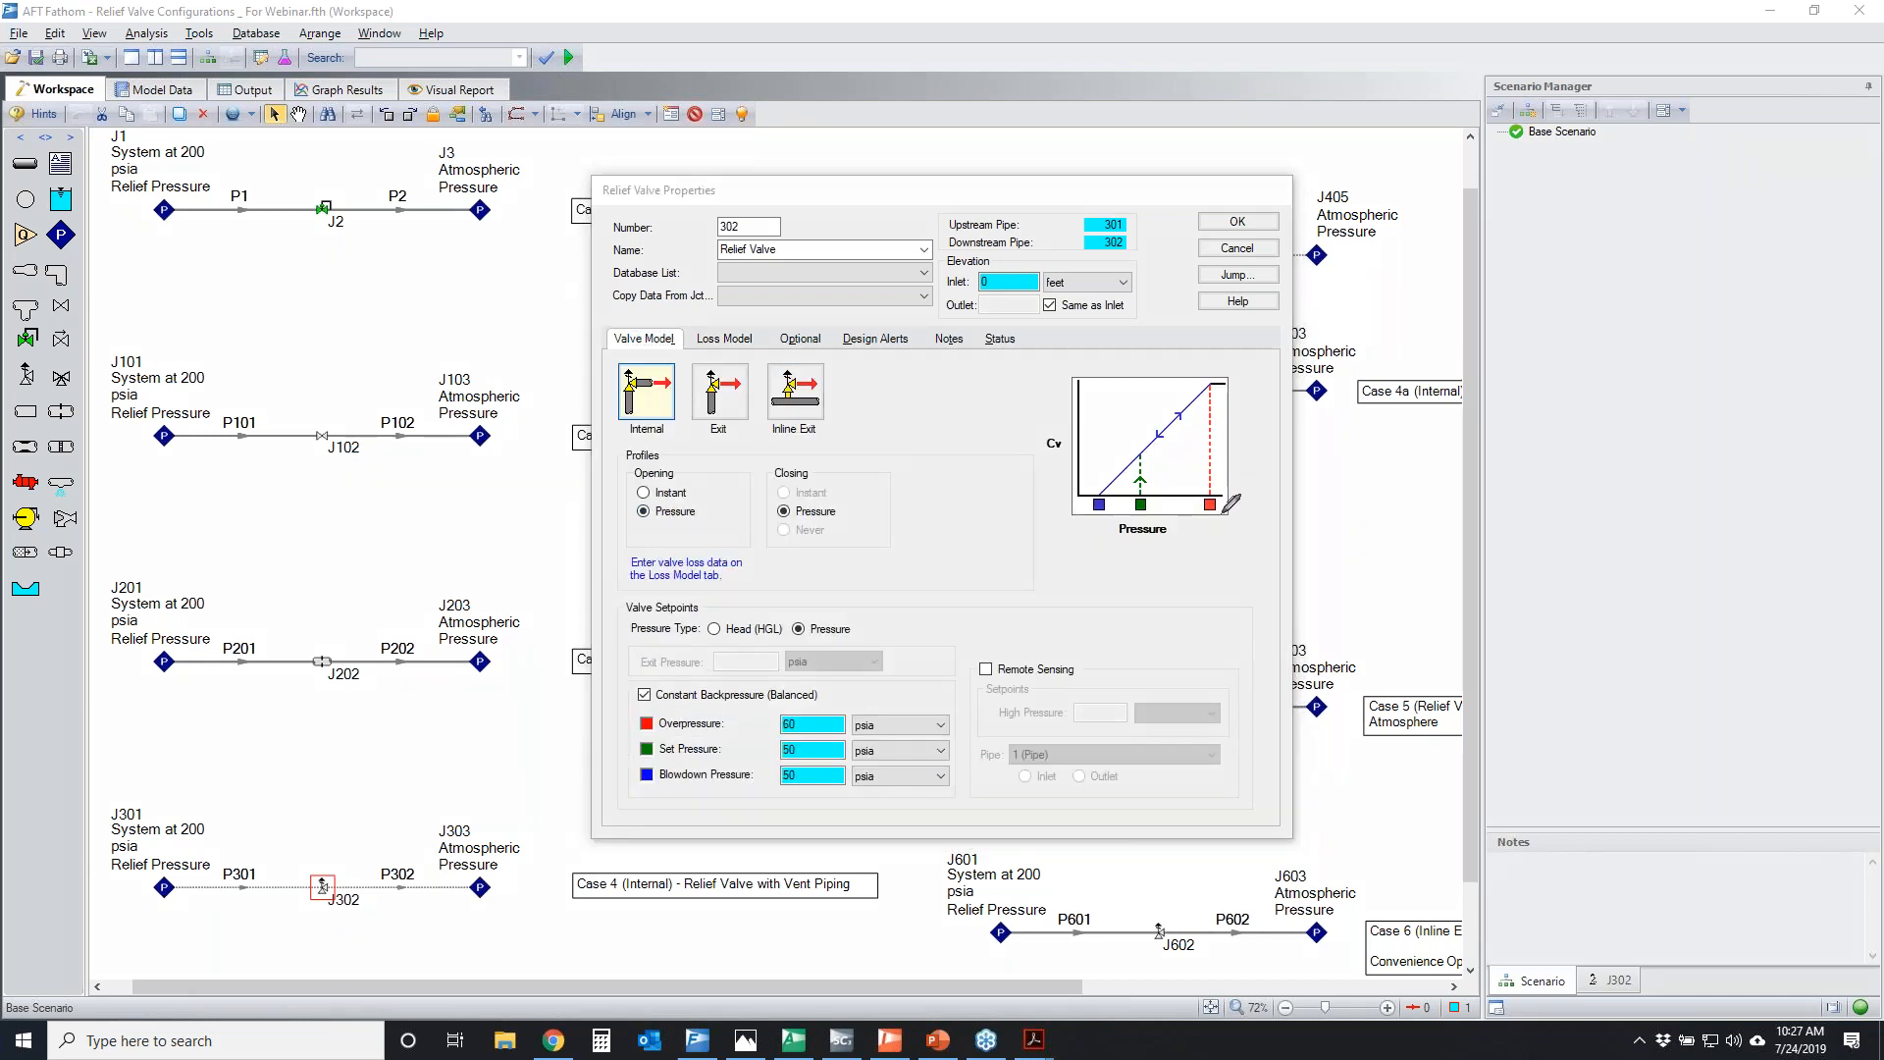
{"action": "left_click_drag", "start_coordinate": [1210, 478], "coordinate": [1206, 517]}
{"action": "left_click_drag", "start_coordinate": [775, 702], "coordinate": [797, 697]}
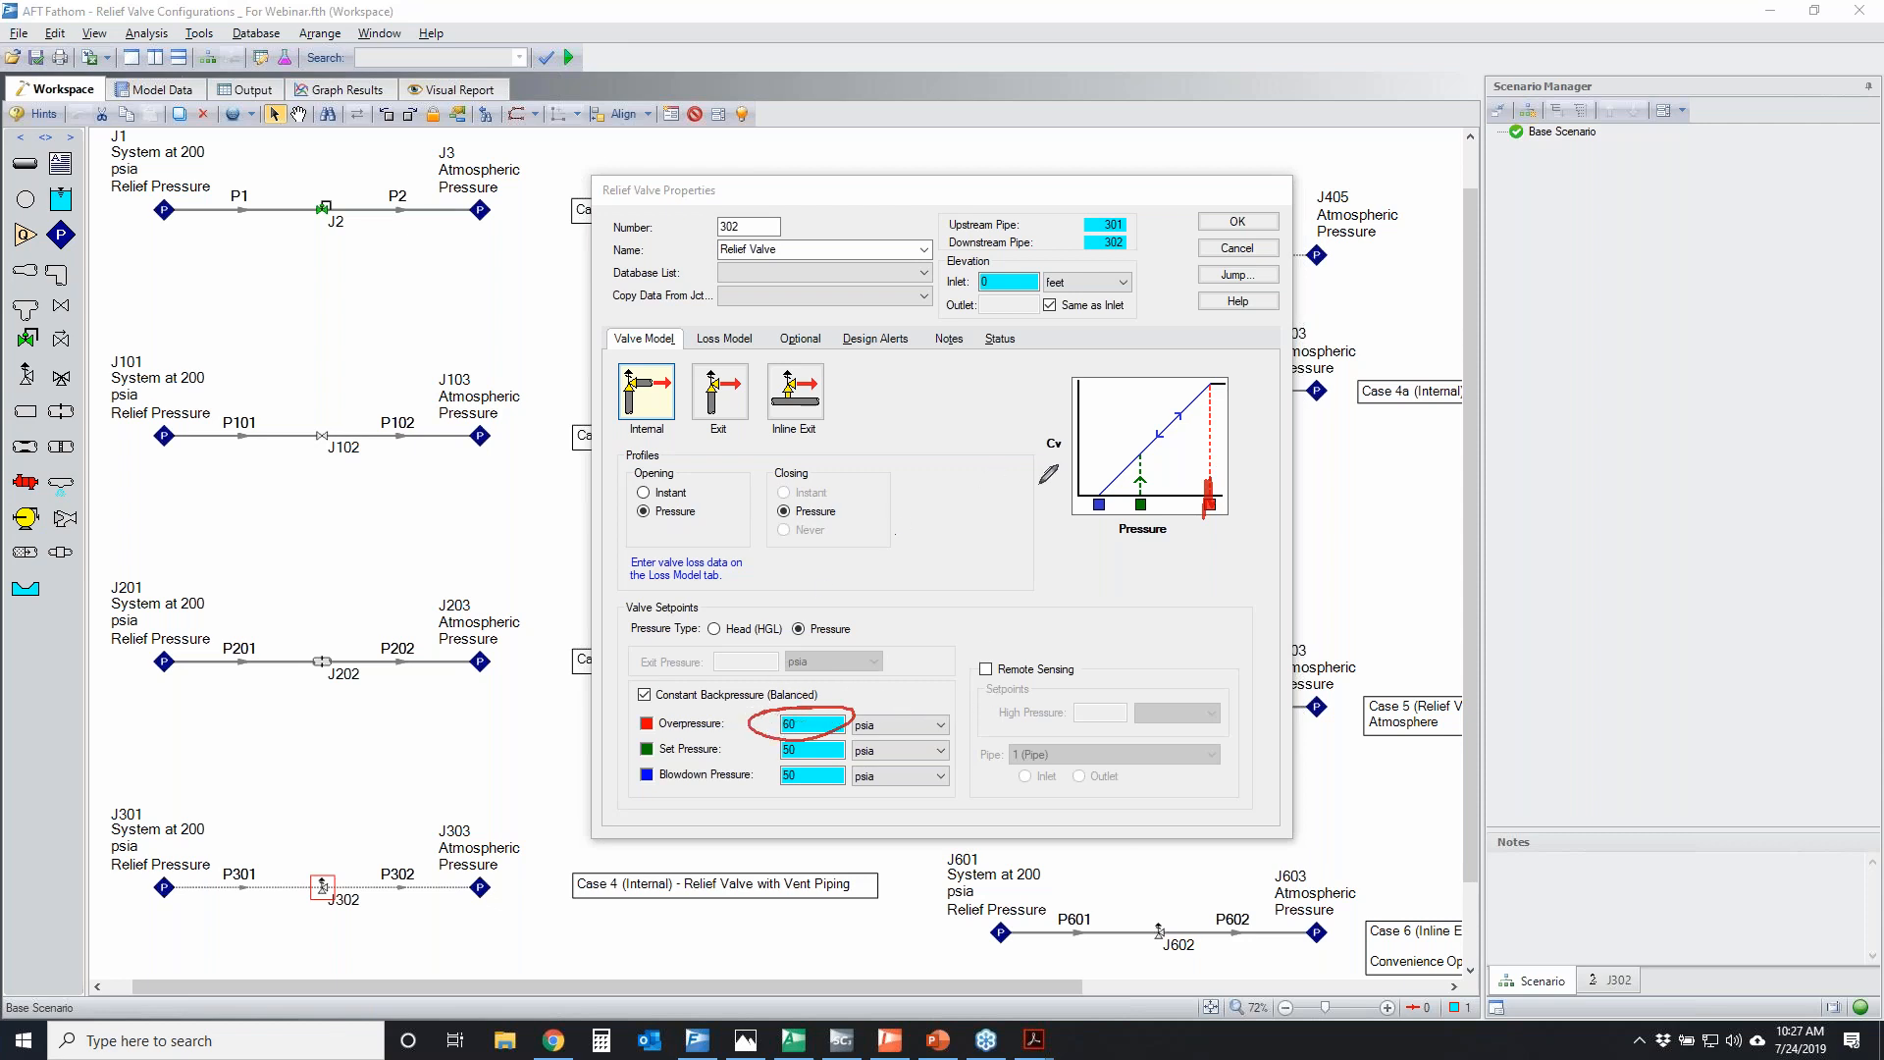
{"action": "mouse_move", "coordinate": [307, 868]}
{"action": "left_mouse_down"}
{"action": "mouse_move", "coordinate": [302, 899]}
{"action": "mouse_move", "coordinate": [307, 870]}
{"action": "left_mouse_up"}
{"action": "mouse_move", "coordinate": [1134, 439]}
{"action": "left_mouse_down"}
{"action": "mouse_move", "coordinate": [1199, 412]}
{"action": "mouse_move", "coordinate": [1157, 434]}
{"action": "left_mouse_up"}
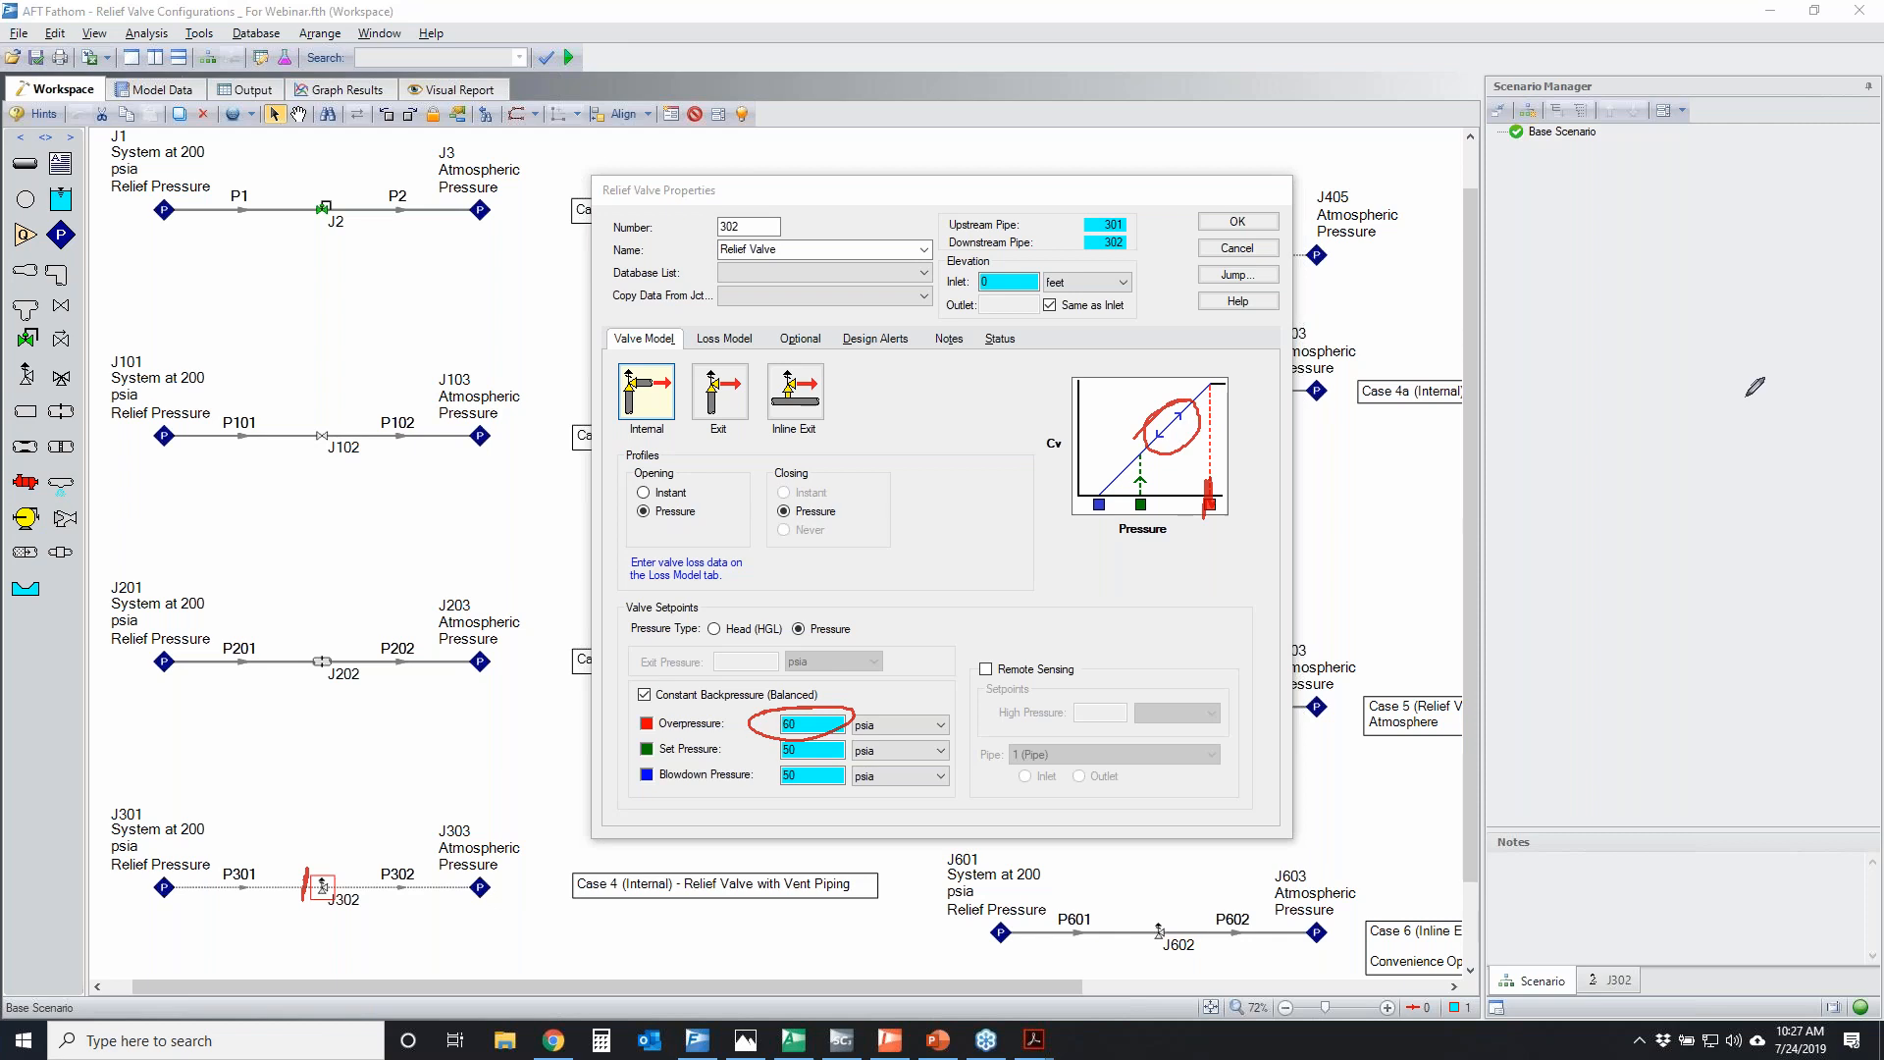
{"action": "key", "text": "Escape"}
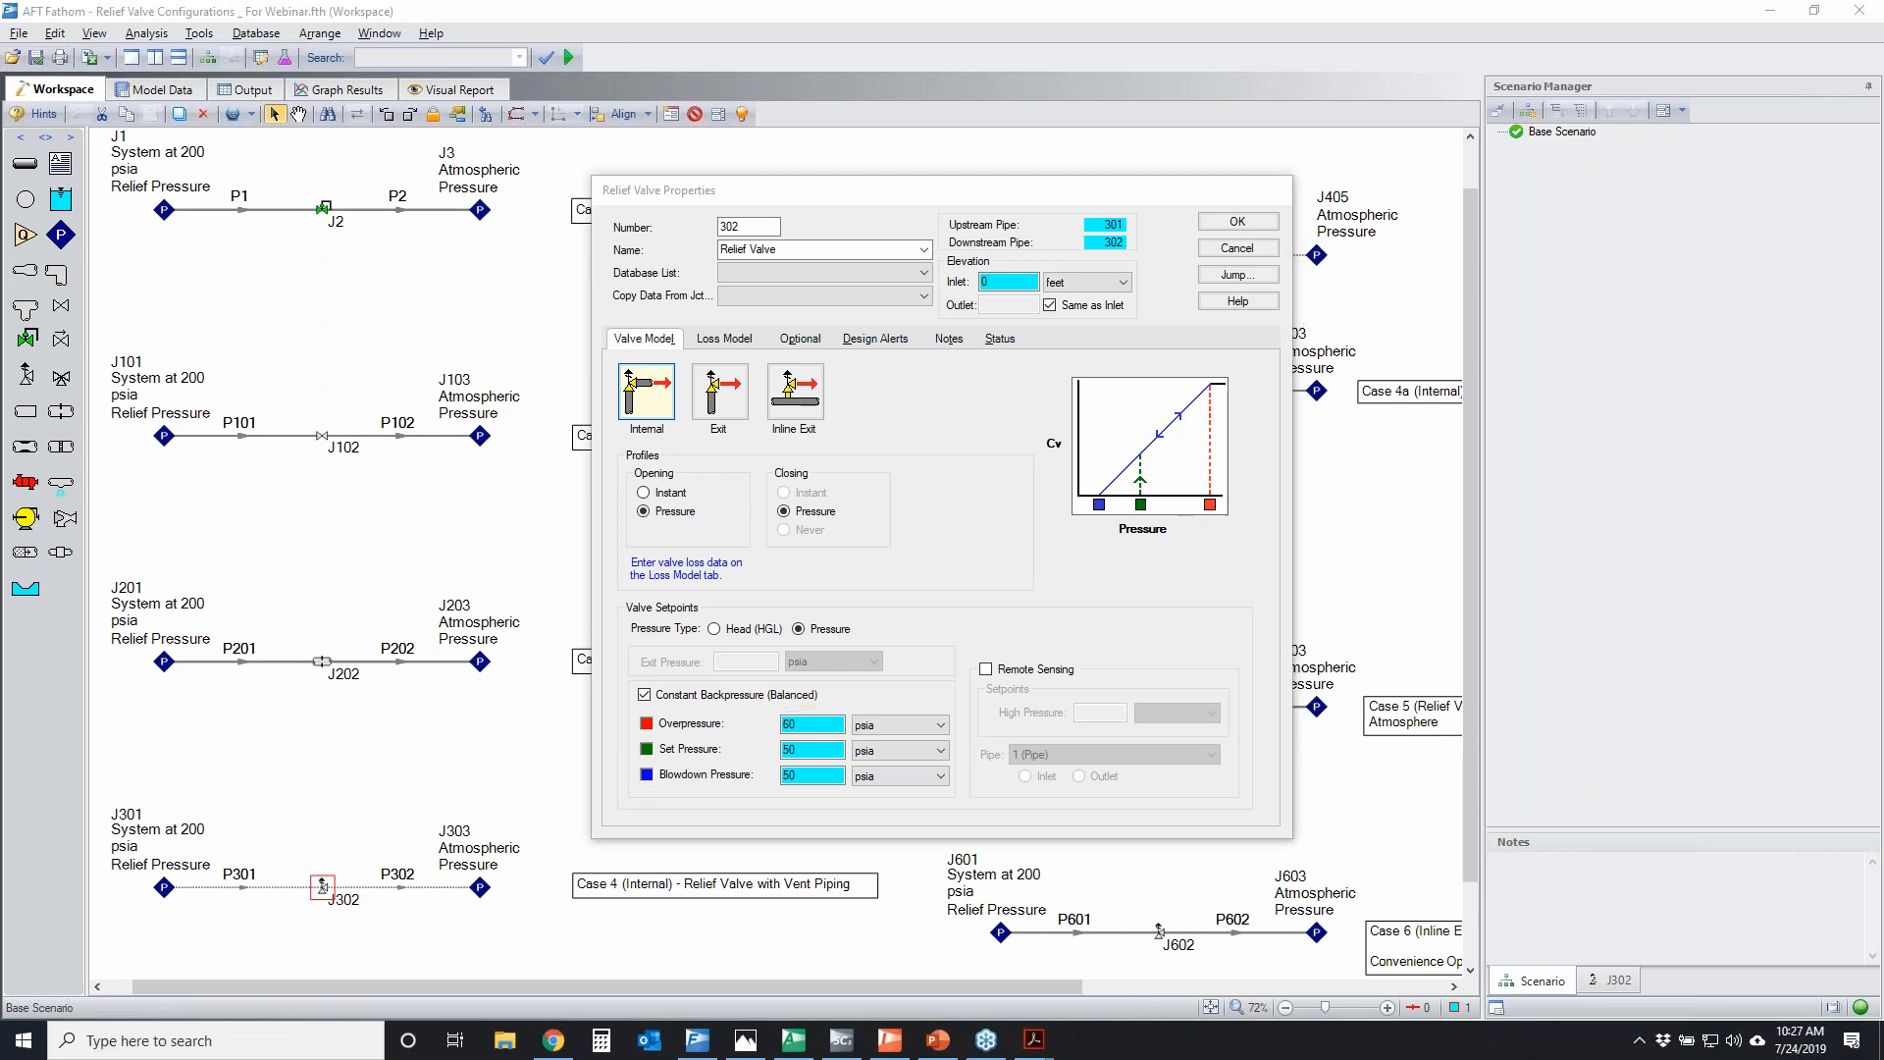
Try the Non-linear variable Cv option for J302, return to the valve model, and discard the property changes
{"action": "left_click", "coordinate": [724, 338]}
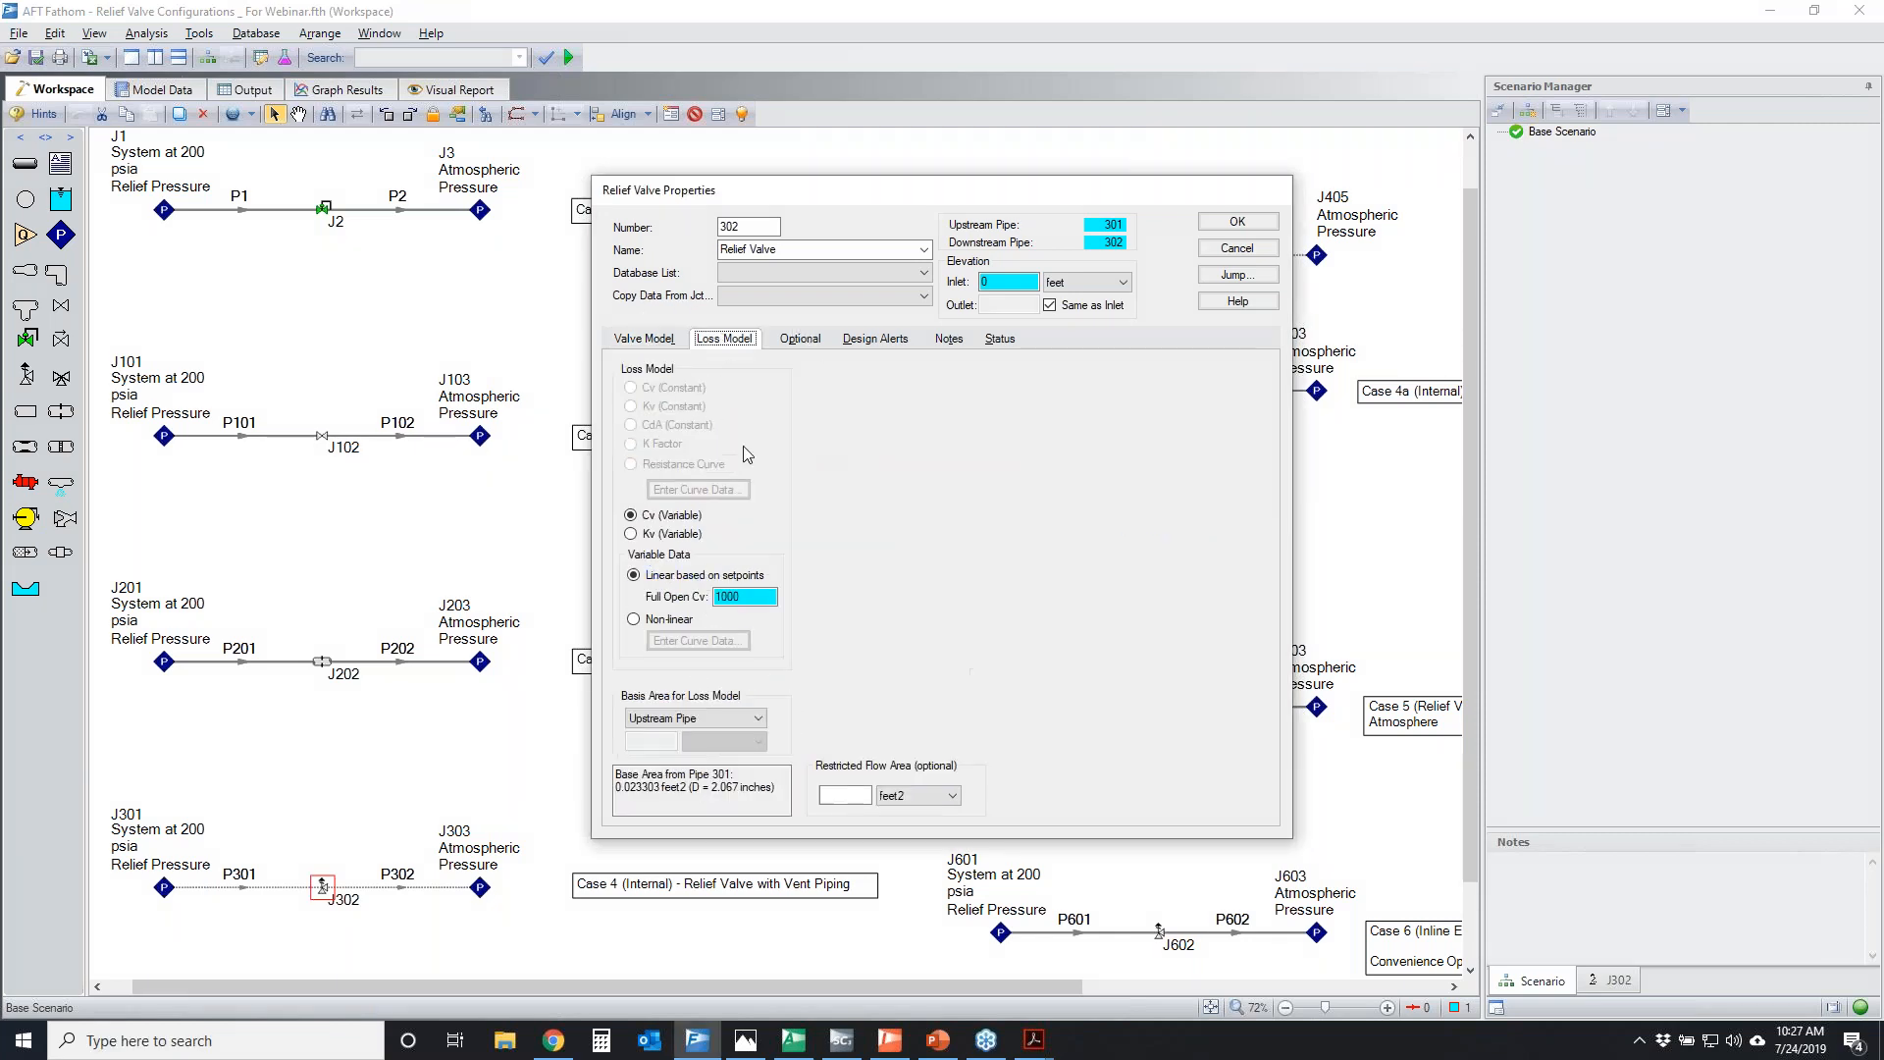
{"action": "left_click", "coordinate": [634, 619]}
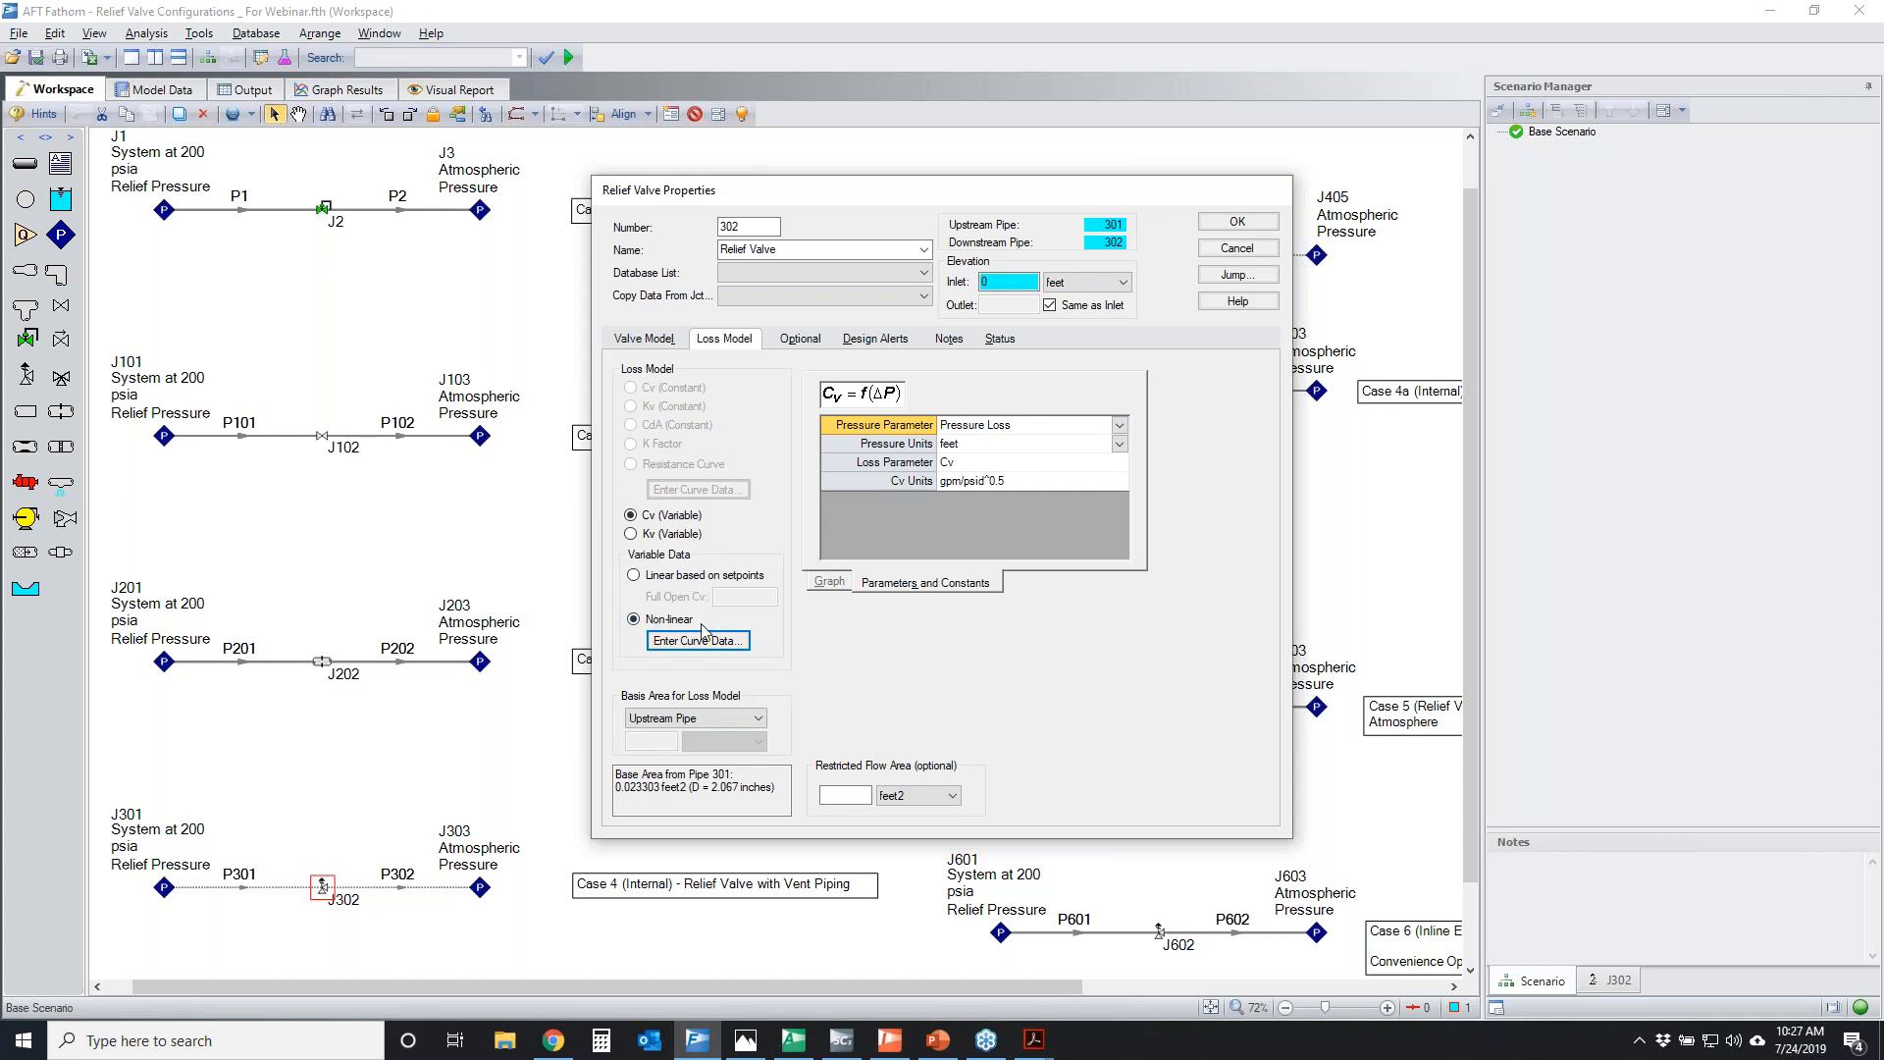
{"action": "left_click", "coordinate": [644, 337]}
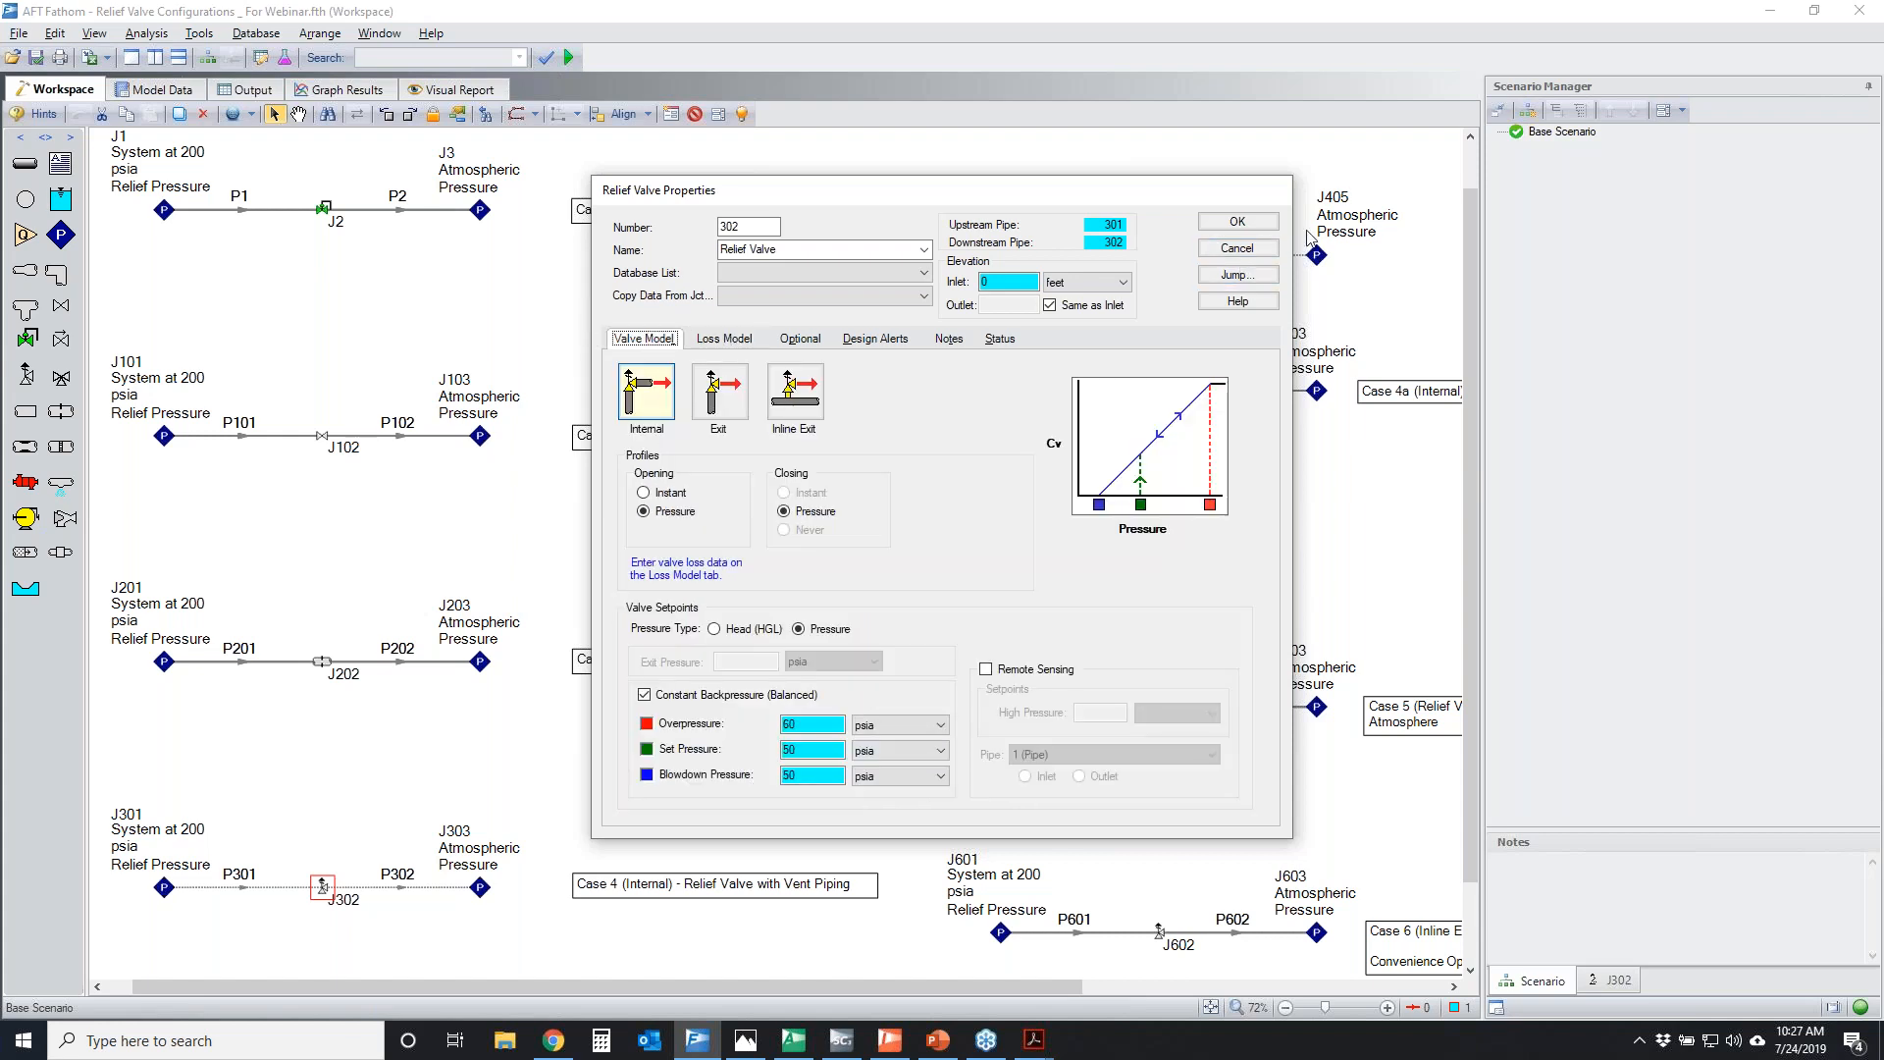
{"action": "left_click", "coordinate": [1237, 248]}
Reopen the properties of J302, check its loss model, and mark the Blowdown Pressure and the opening line on the Cv graph
{"action": "double_click", "coordinate": [323, 888]}
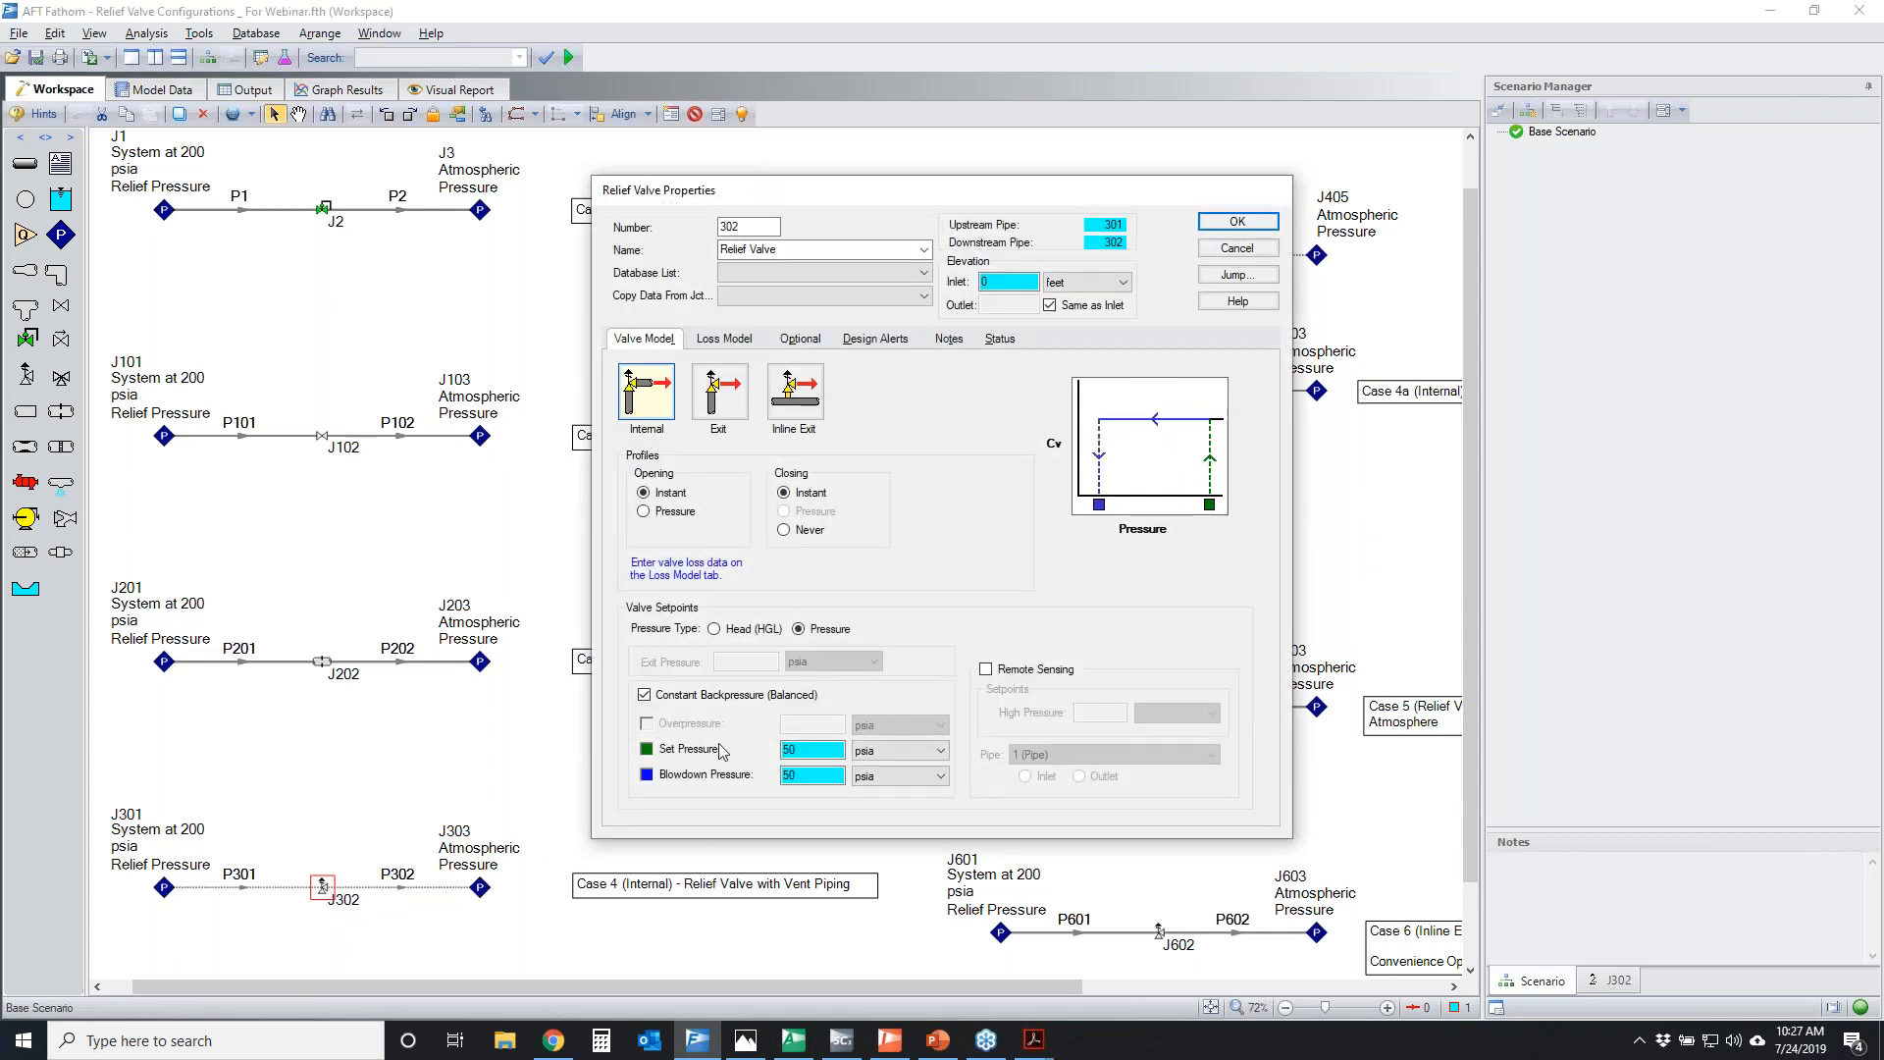
{"action": "left_click", "coordinate": [723, 339]}
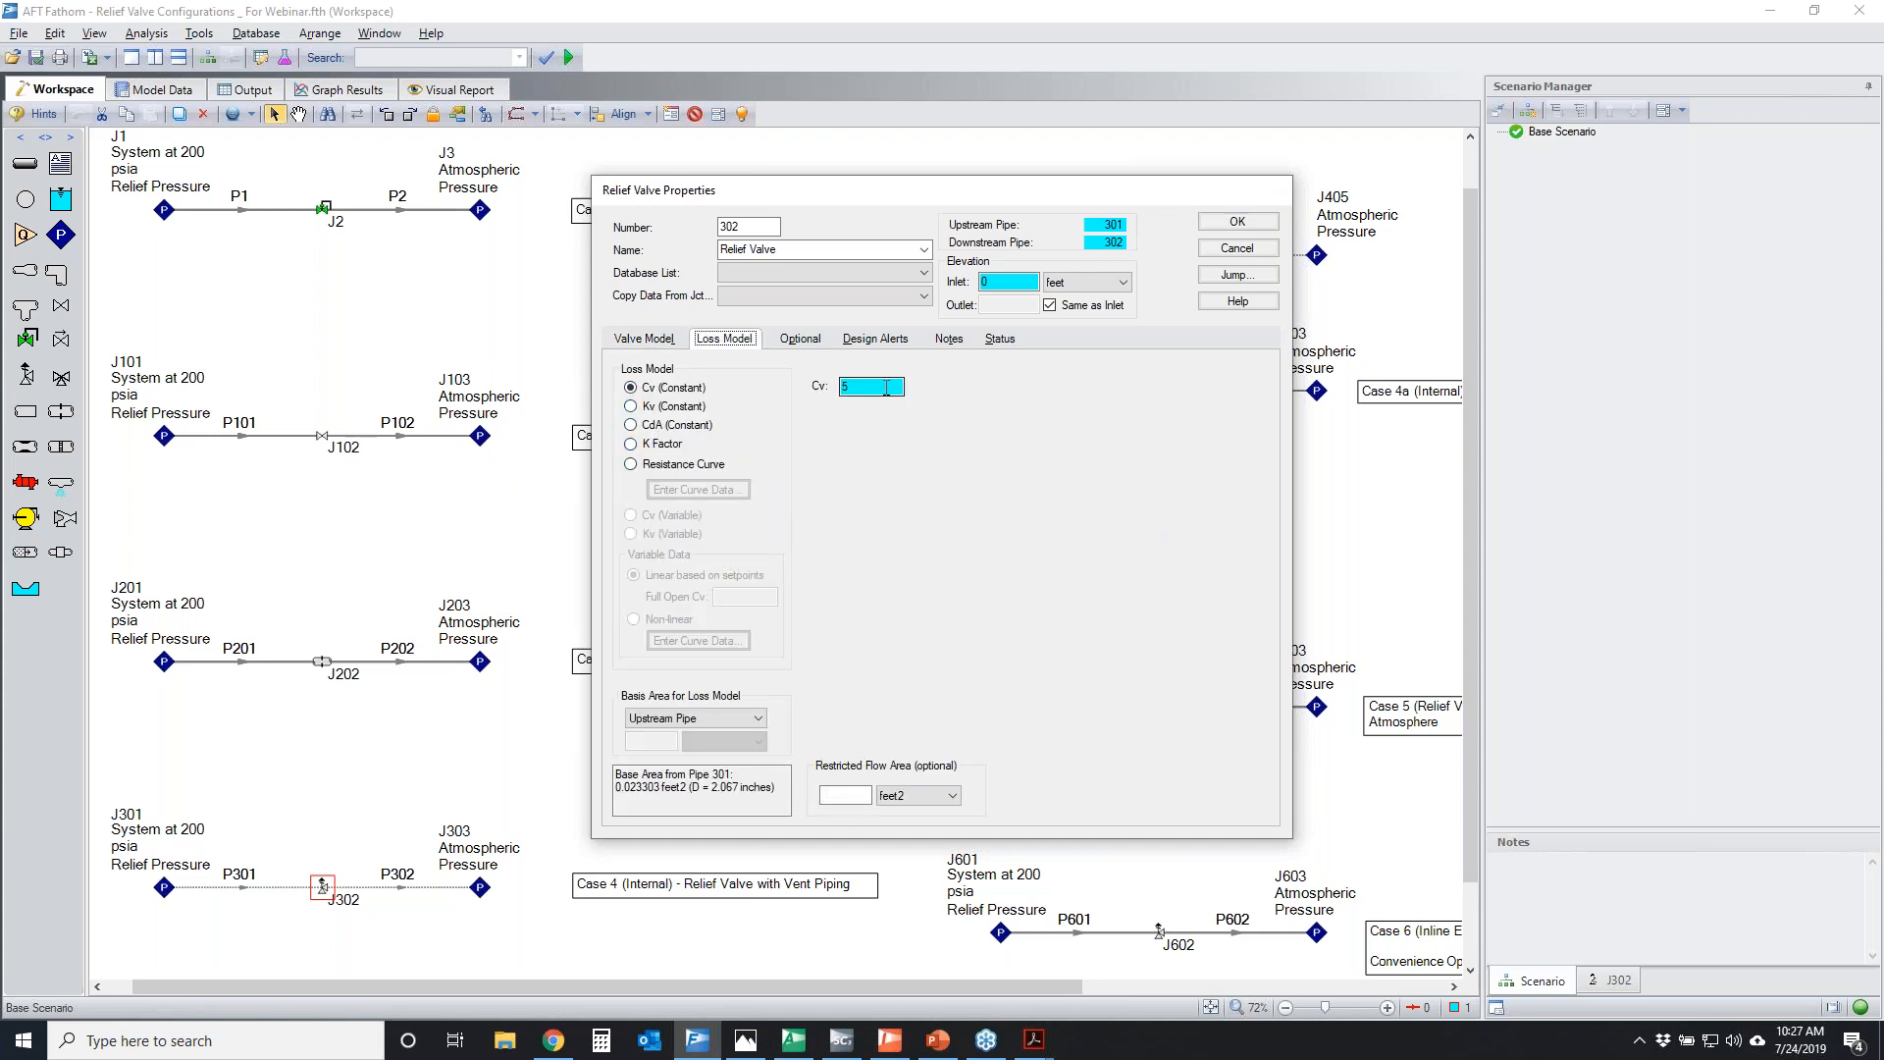
{"action": "left_click", "coordinate": [644, 338]}
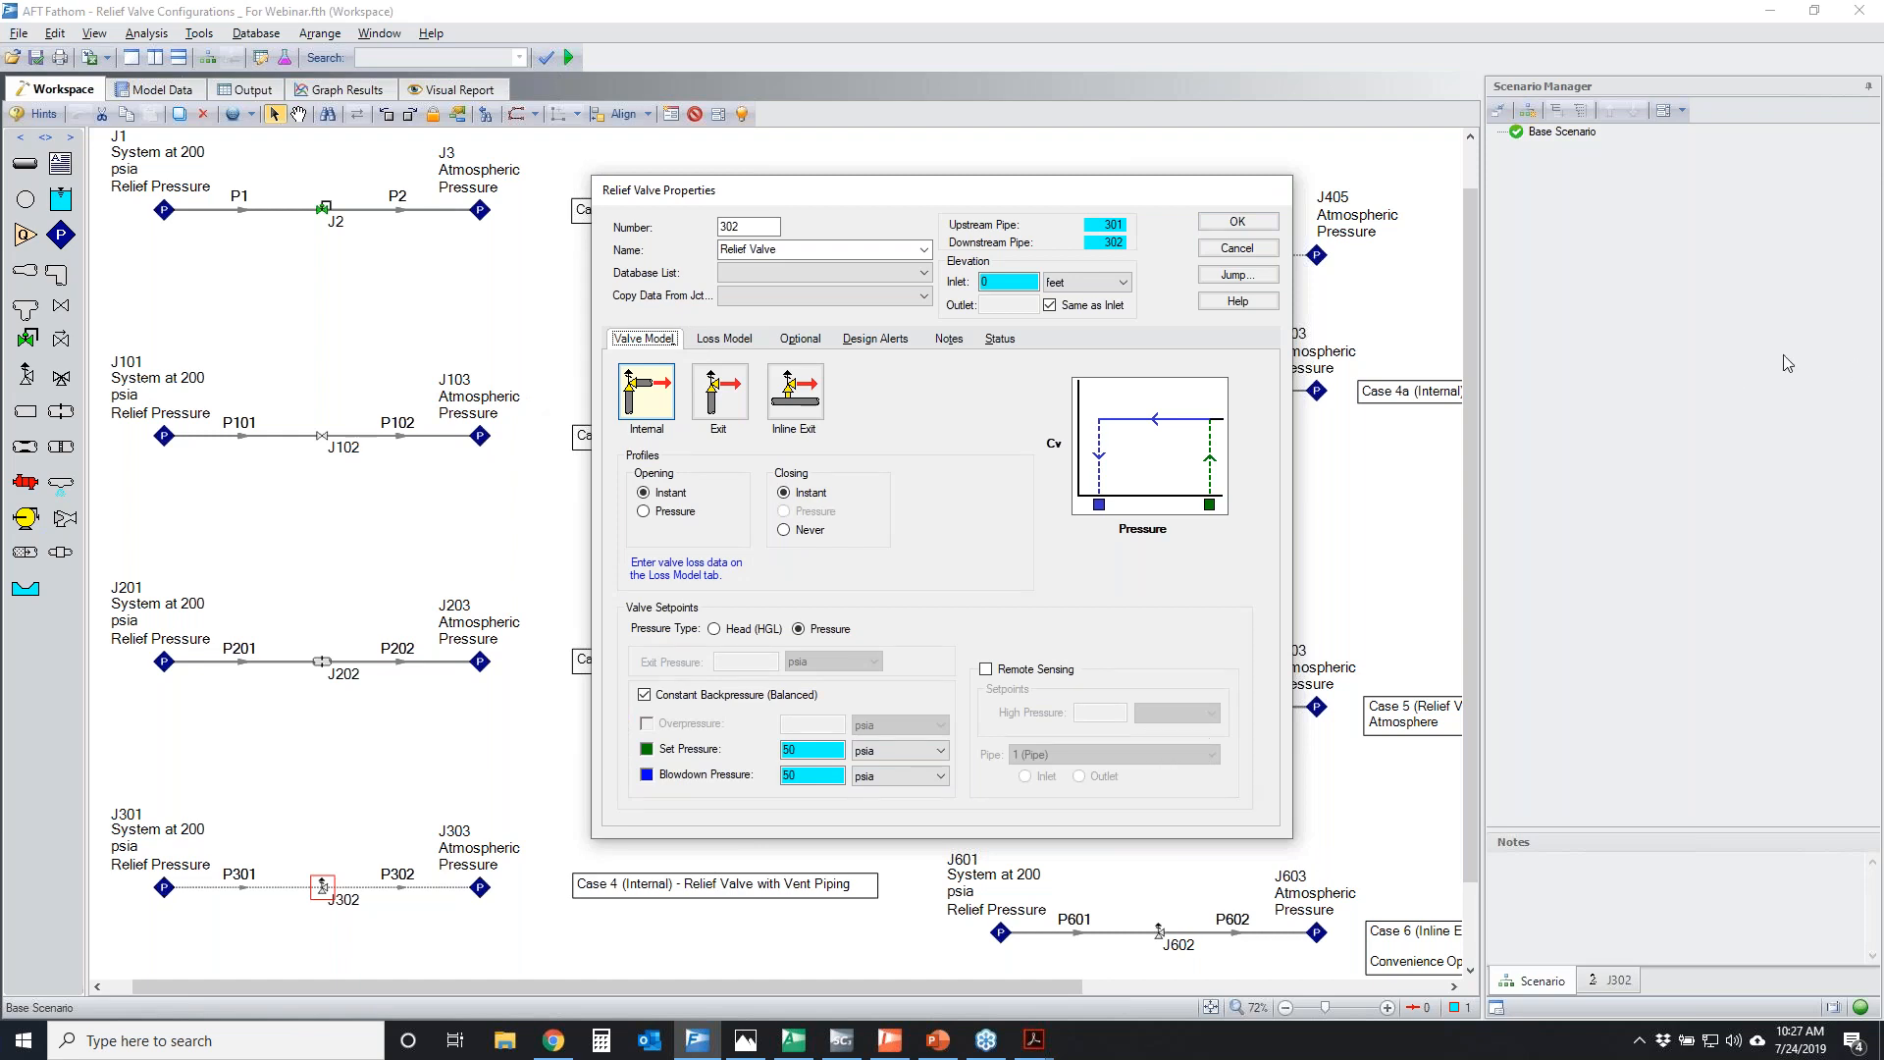
{"action": "mouse_move", "coordinate": [667, 763]}
{"action": "left_mouse_down"}
{"action": "mouse_move", "coordinate": [655, 788]}
{"action": "mouse_move", "coordinate": [643, 761]}
{"action": "left_mouse_up"}
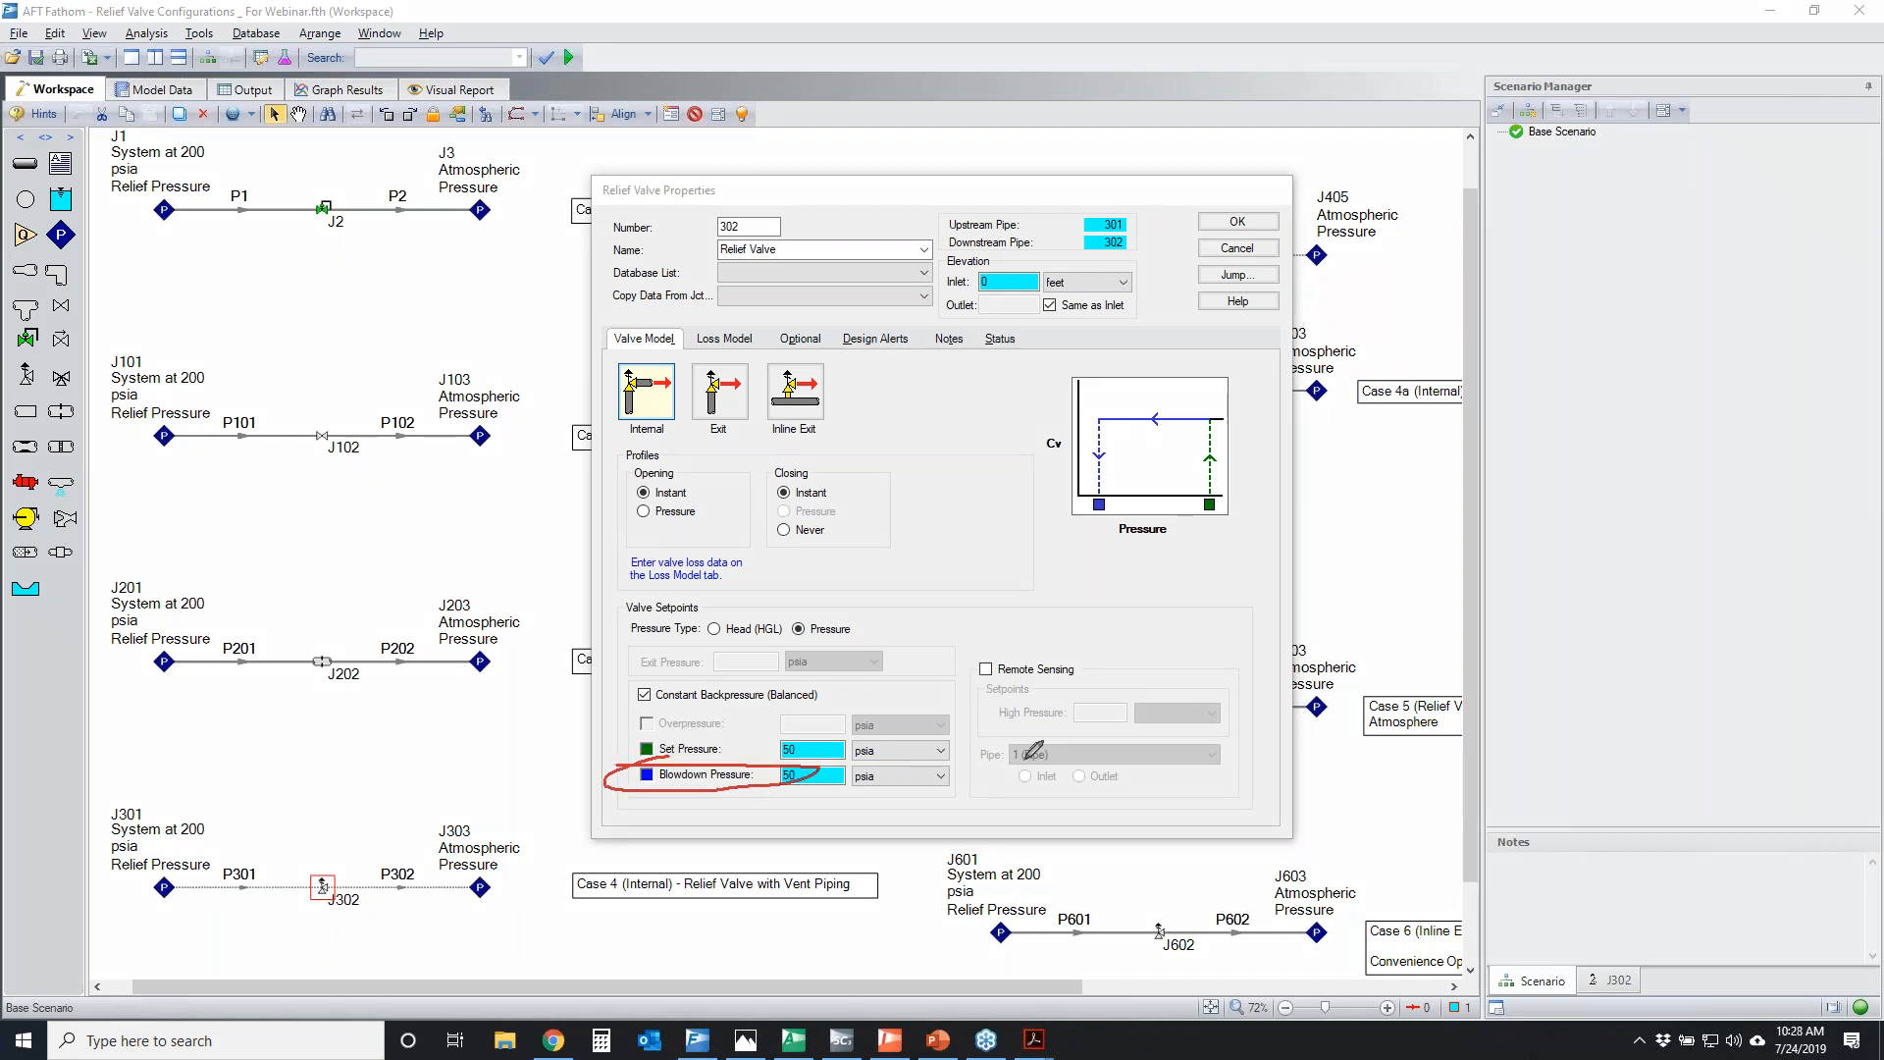
{"action": "mouse_move", "coordinate": [1213, 411]}
{"action": "left_mouse_down"}
{"action": "mouse_move", "coordinate": [1225, 520]}
{"action": "mouse_move", "coordinate": [1216, 407]}
{"action": "mouse_move", "coordinate": [1214, 484]}
{"action": "left_mouse_up"}
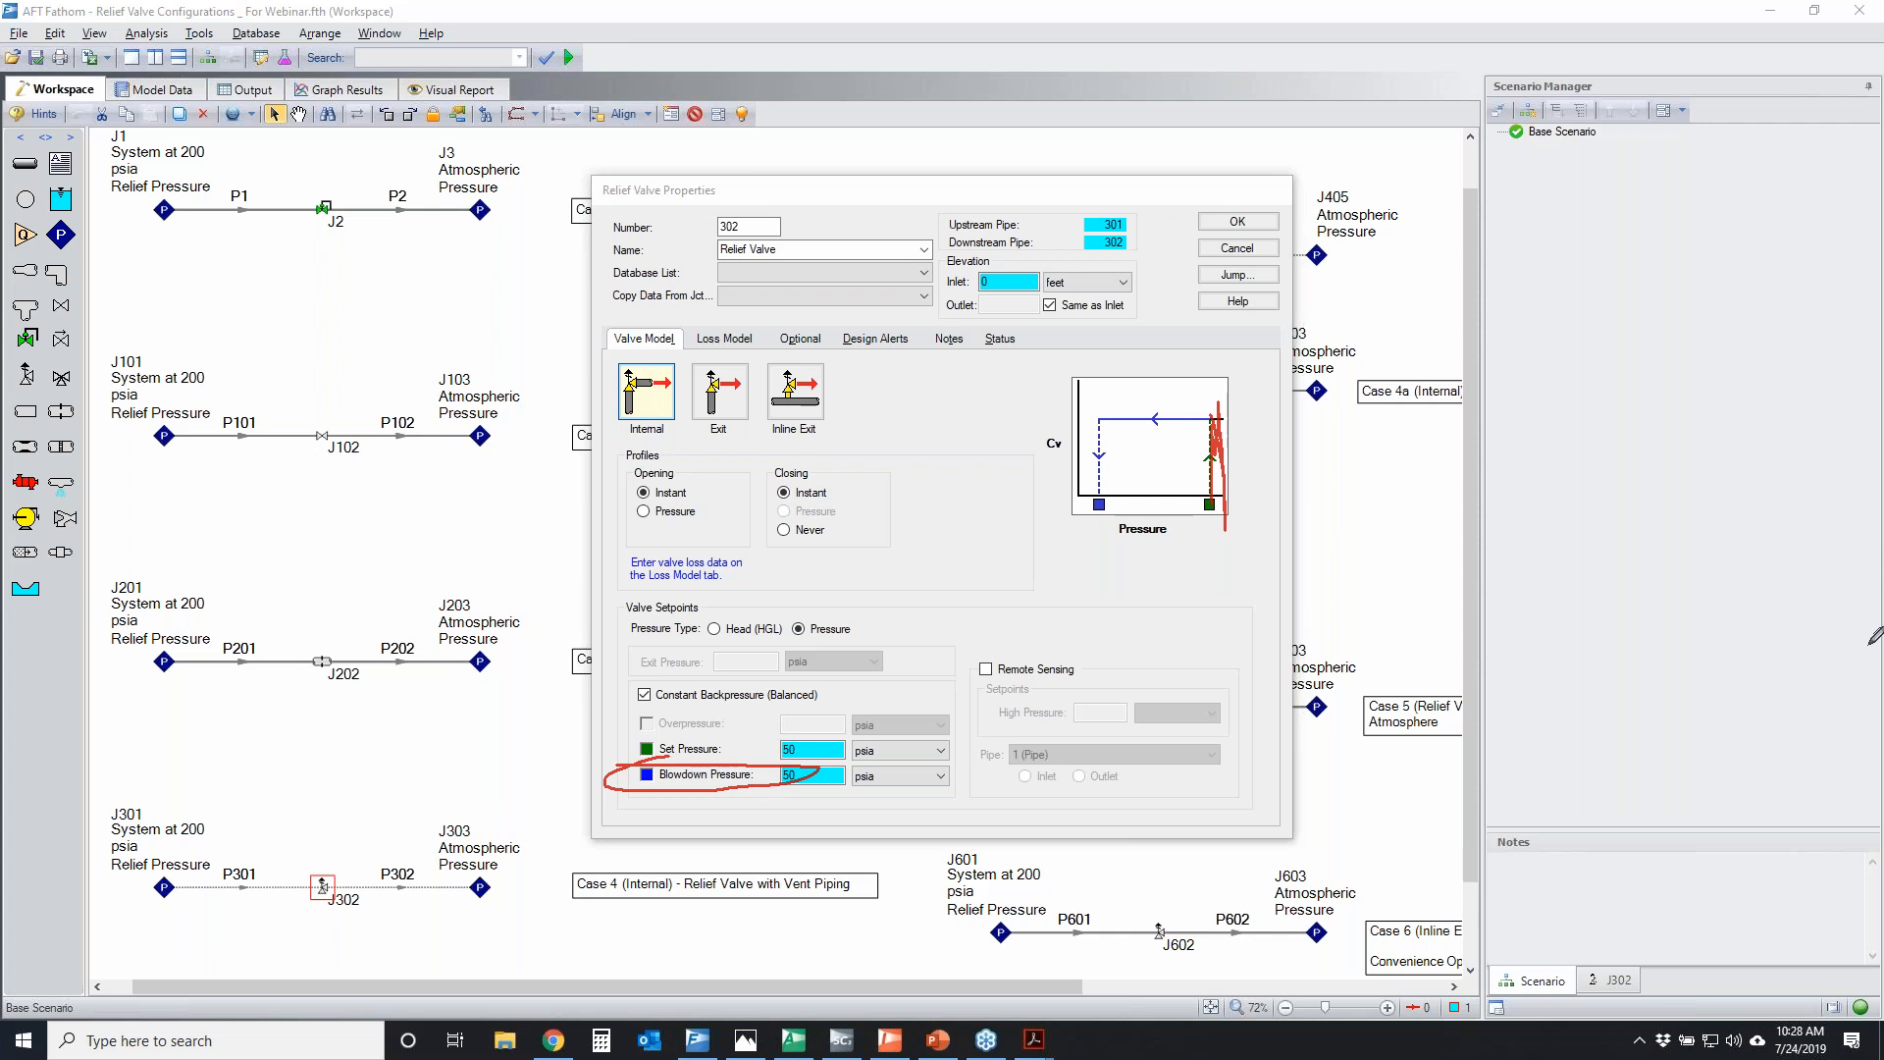
Close J302's properties without changes and temporarily circle the Case 4 label, the Case 4a label and the Case 4a piping system
{"action": "key", "text": "Escape"}
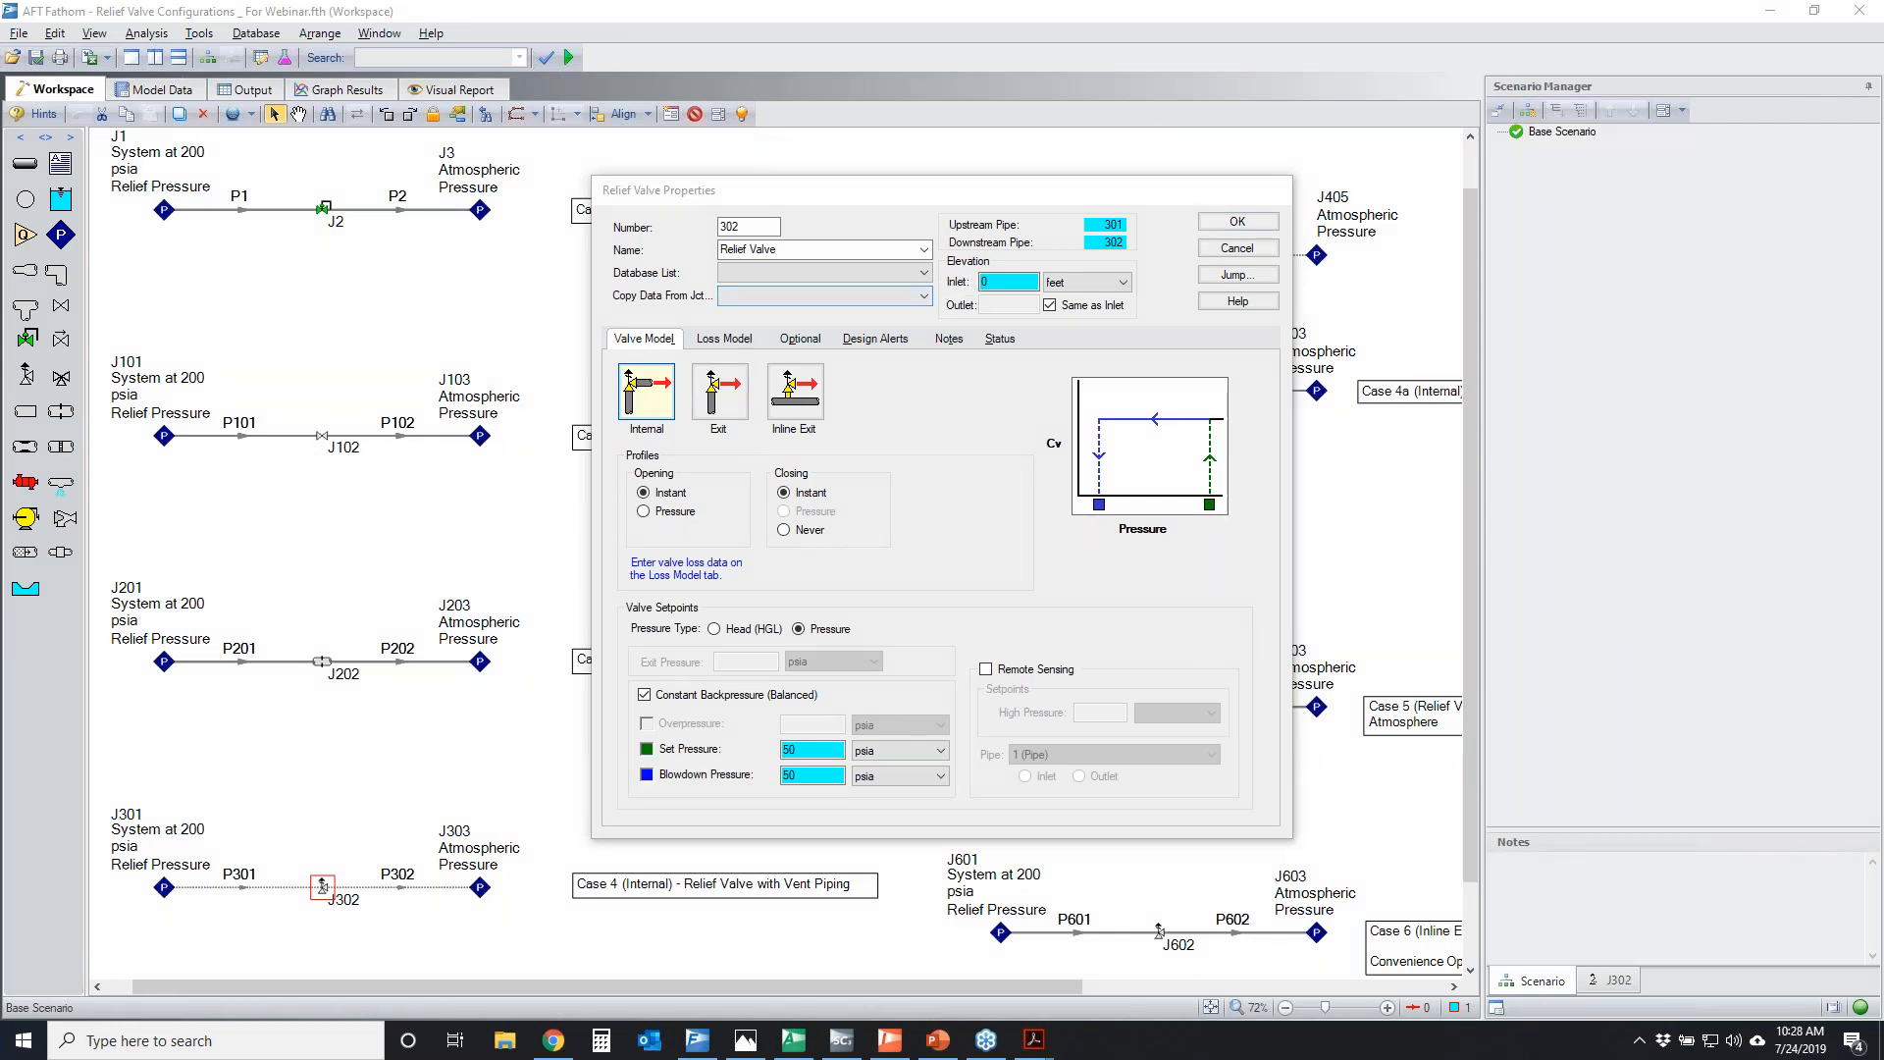
{"action": "left_click", "coordinate": [1239, 249]}
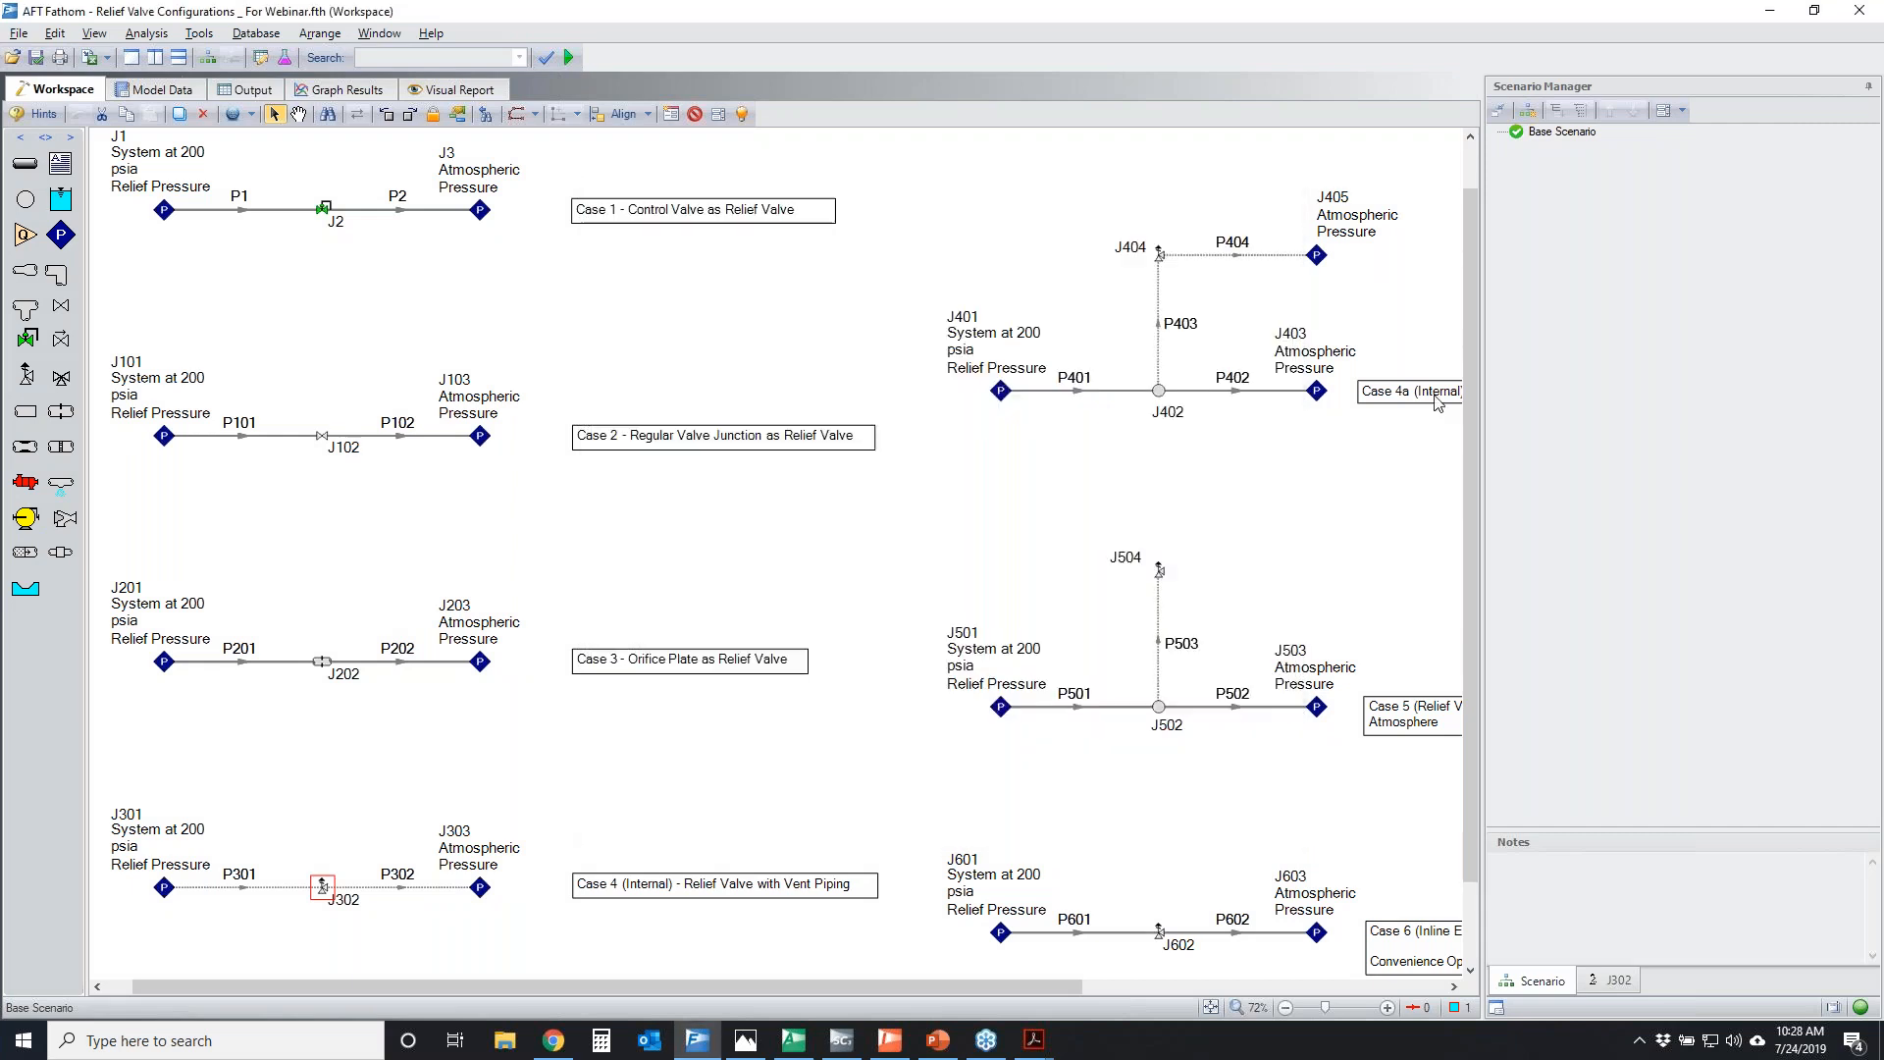
{"action": "key", "text": "ctrl+2"}
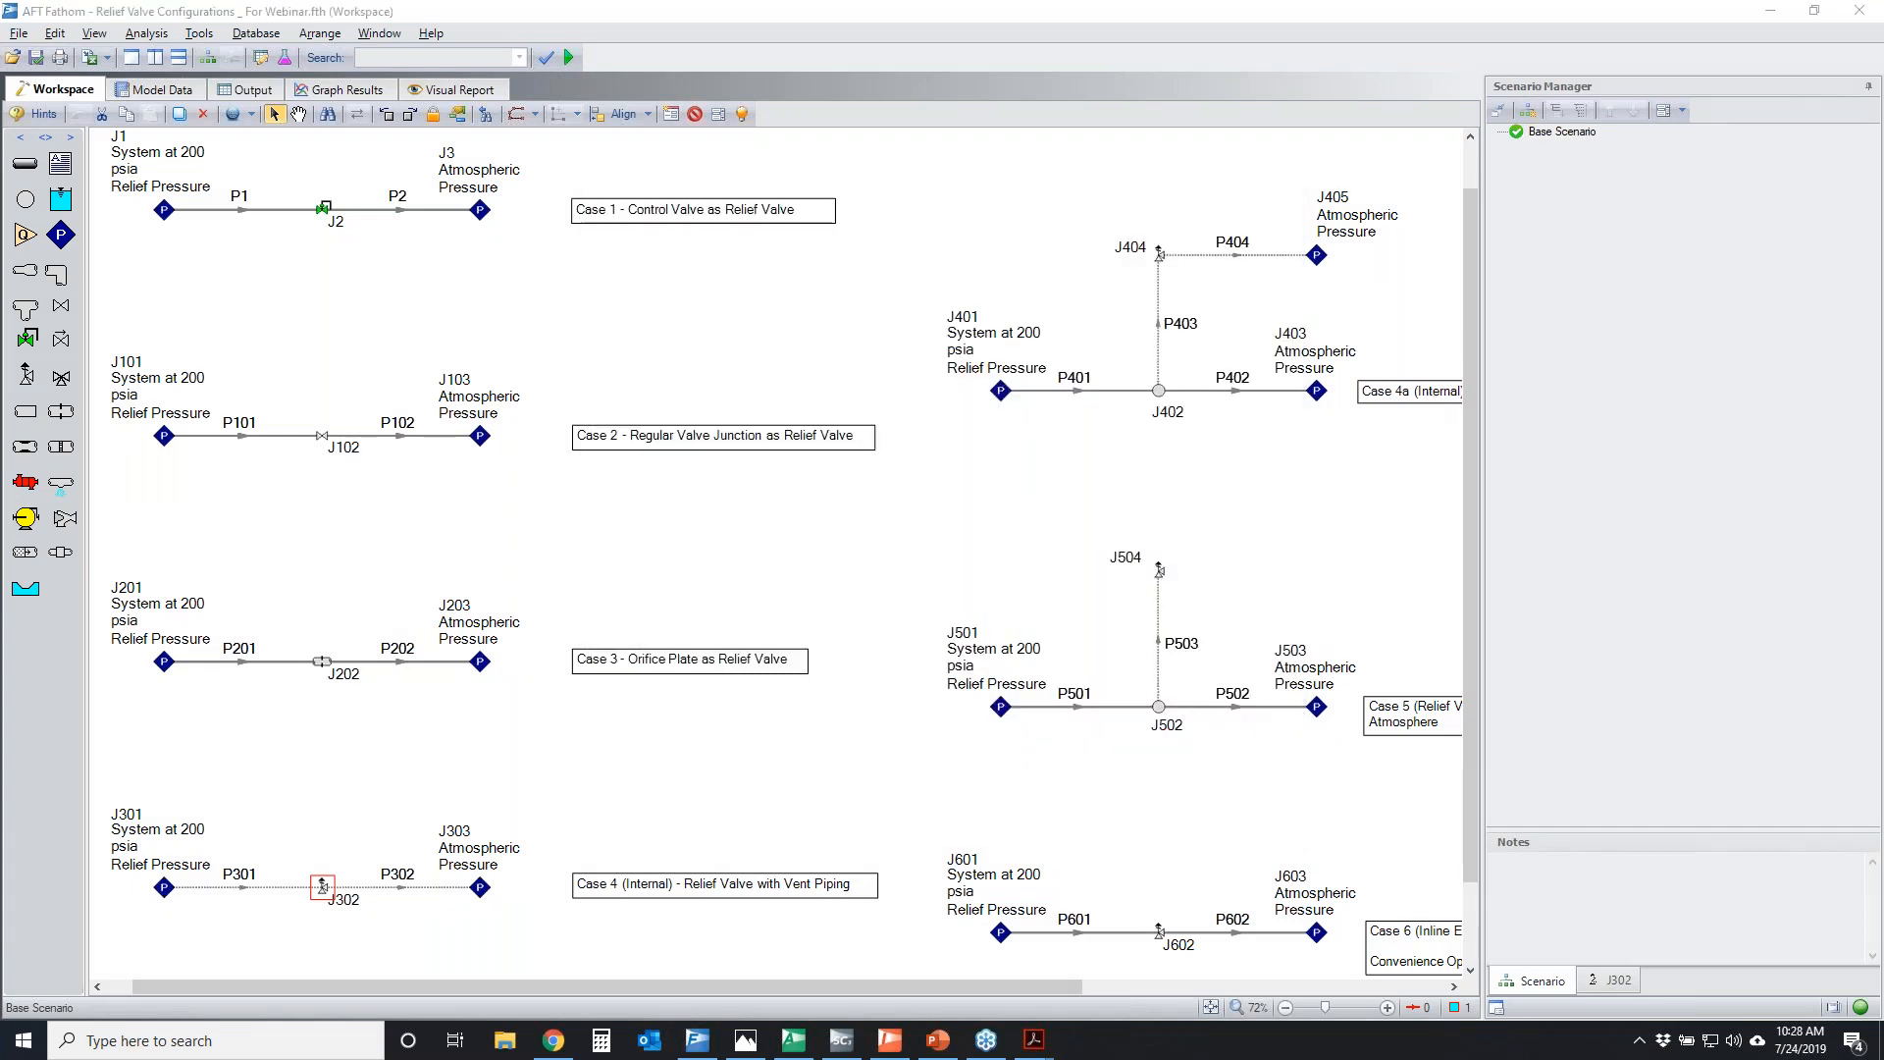
{"action": "mouse_move", "coordinate": [533, 857]}
{"action": "left_mouse_down"}
{"action": "mouse_move", "coordinate": [670, 846]}
{"action": "mouse_move", "coordinate": [691, 888]}
{"action": "mouse_move", "coordinate": [548, 900]}
{"action": "mouse_move", "coordinate": [567, 845]}
{"action": "left_mouse_up"}
{"action": "mouse_move", "coordinate": [675, 871]}
{"action": "left_mouse_down"}
{"action": "mouse_move", "coordinate": [715, 898]}
{"action": "mouse_move", "coordinate": [698, 861]}
{"action": "left_mouse_up"}
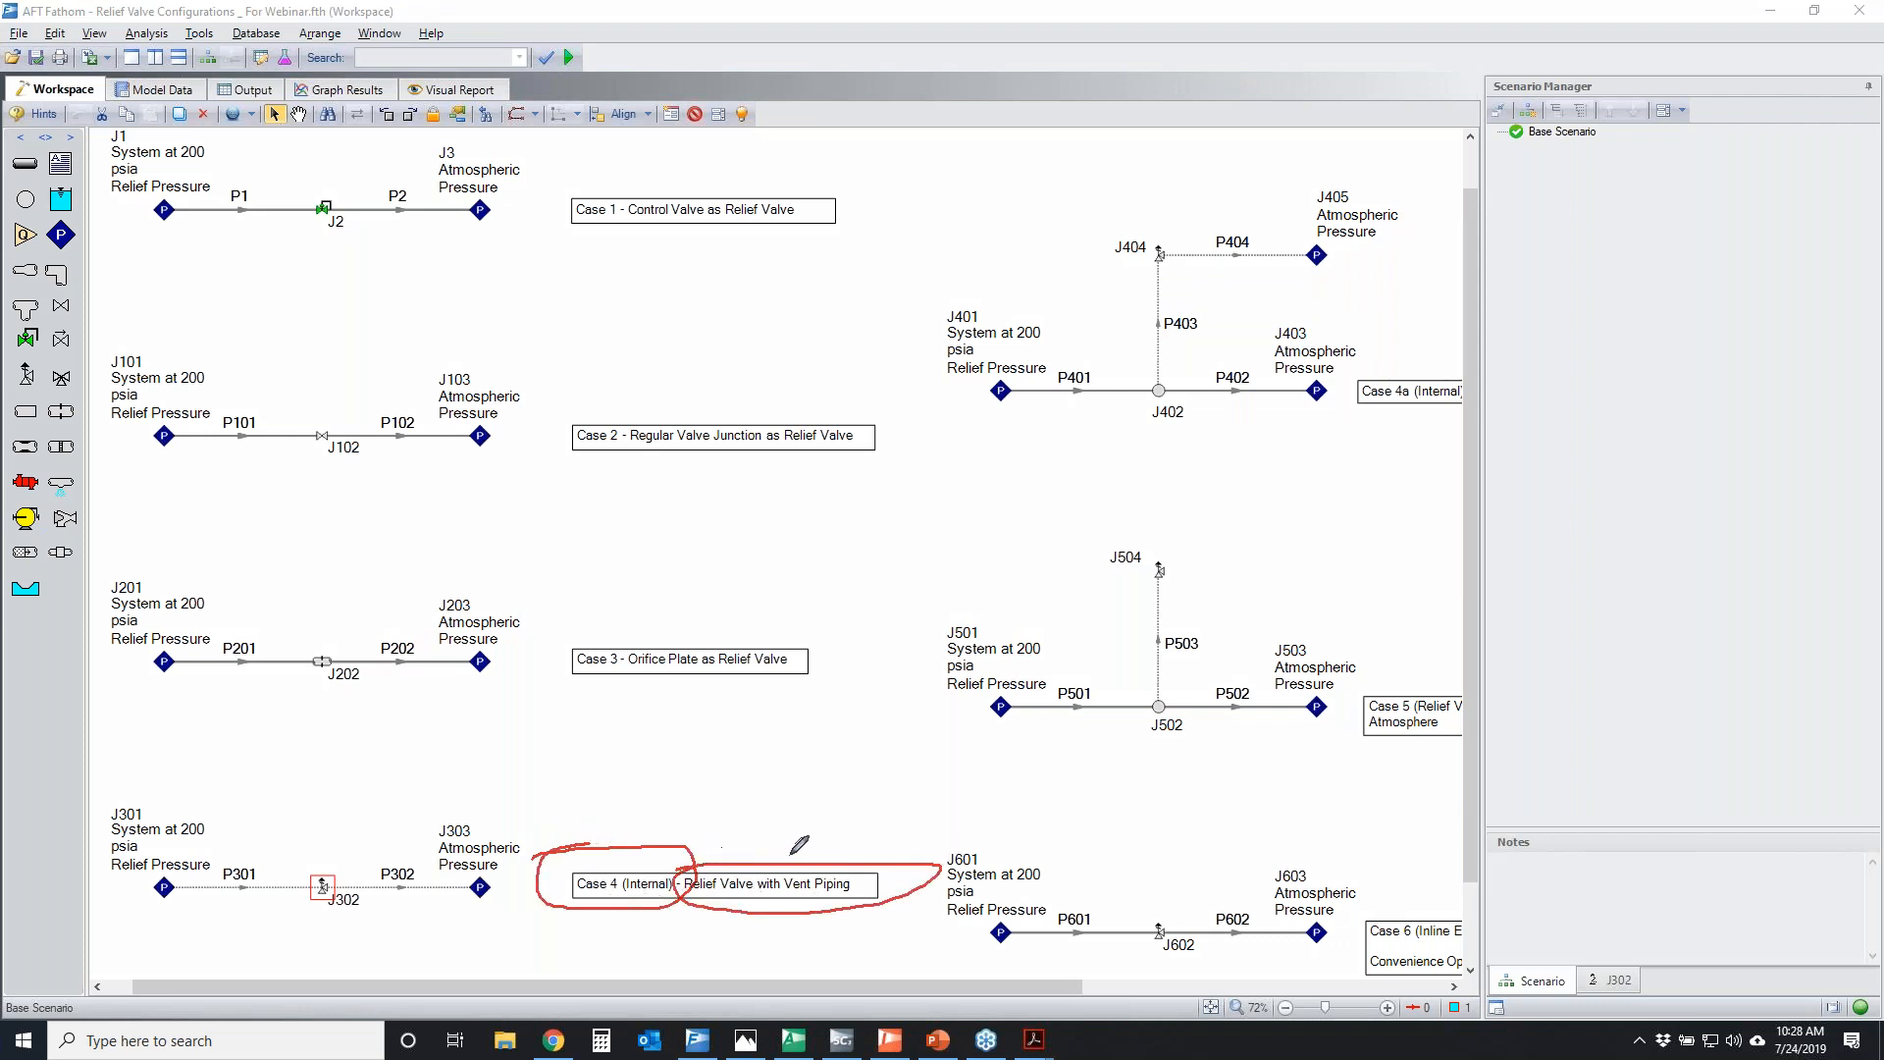
{"action": "mouse_move", "coordinate": [1011, 257]}
{"action": "left_mouse_down"}
{"action": "mouse_move", "coordinate": [1346, 314]}
{"action": "mouse_move", "coordinate": [1059, 231]}
{"action": "mouse_move", "coordinate": [1096, 234]}
{"action": "left_mouse_up"}
{"action": "mouse_move", "coordinate": [1368, 376]}
{"action": "left_mouse_down"}
{"action": "mouse_move", "coordinate": [1314, 384]}
{"action": "mouse_move", "coordinate": [1435, 375]}
{"action": "left_mouse_up"}
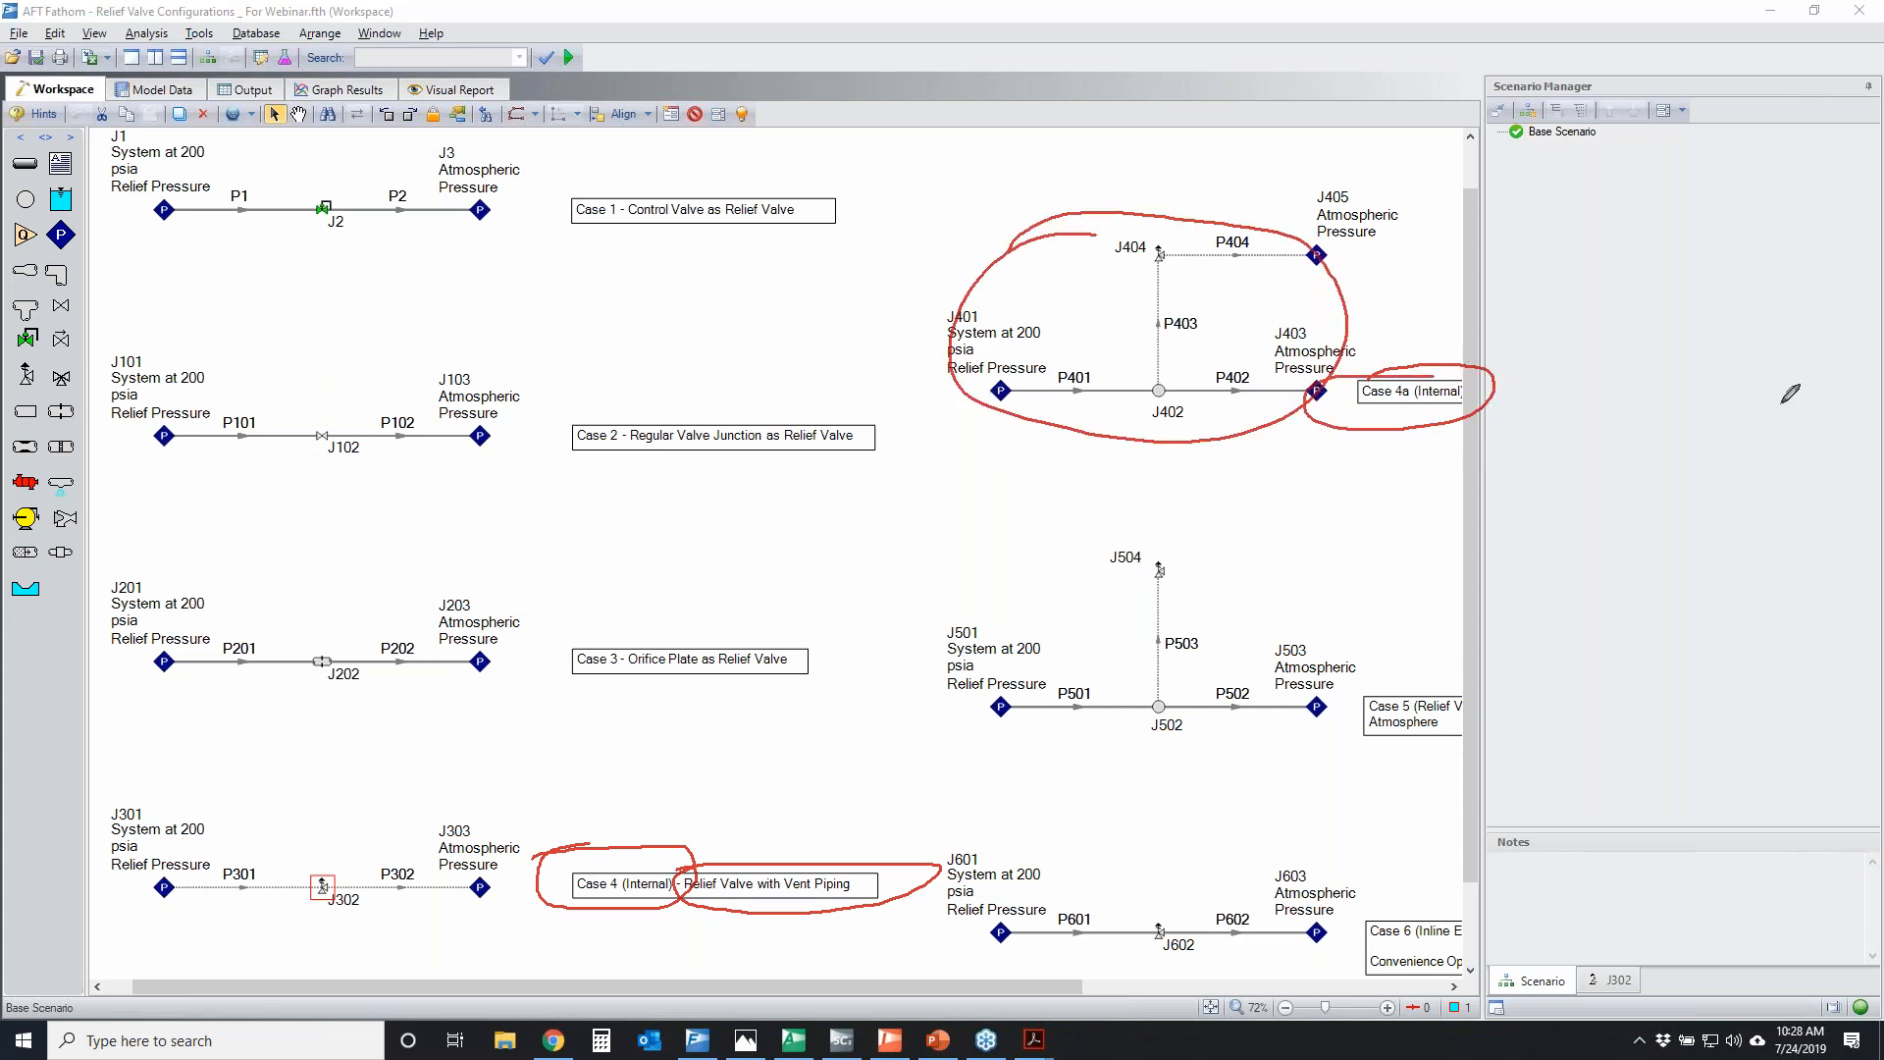
{"action": "key", "text": "Escape"}
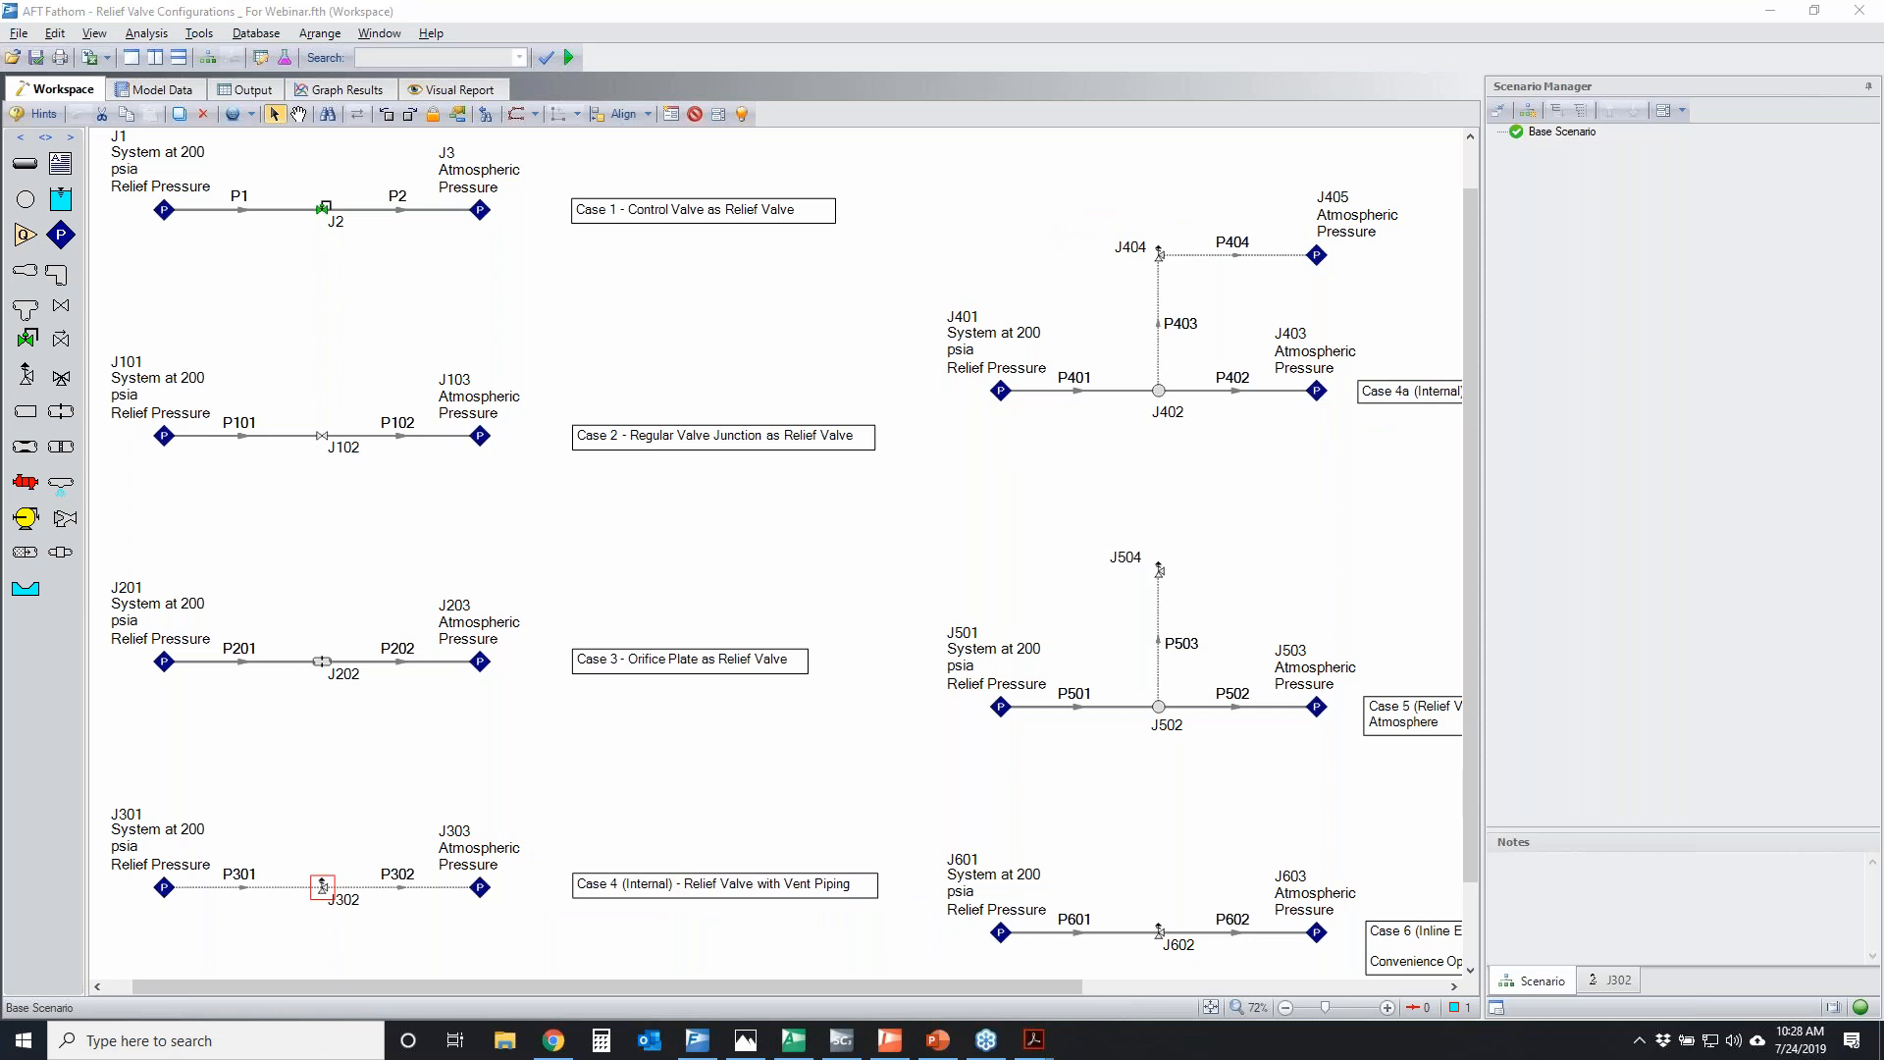
Collapse the Scenario Manager and open the properties of relief valve J404 in Case 4a
{"action": "left_click", "coordinate": [1026, 979]}
{"action": "left_click", "coordinate": [1869, 88]}
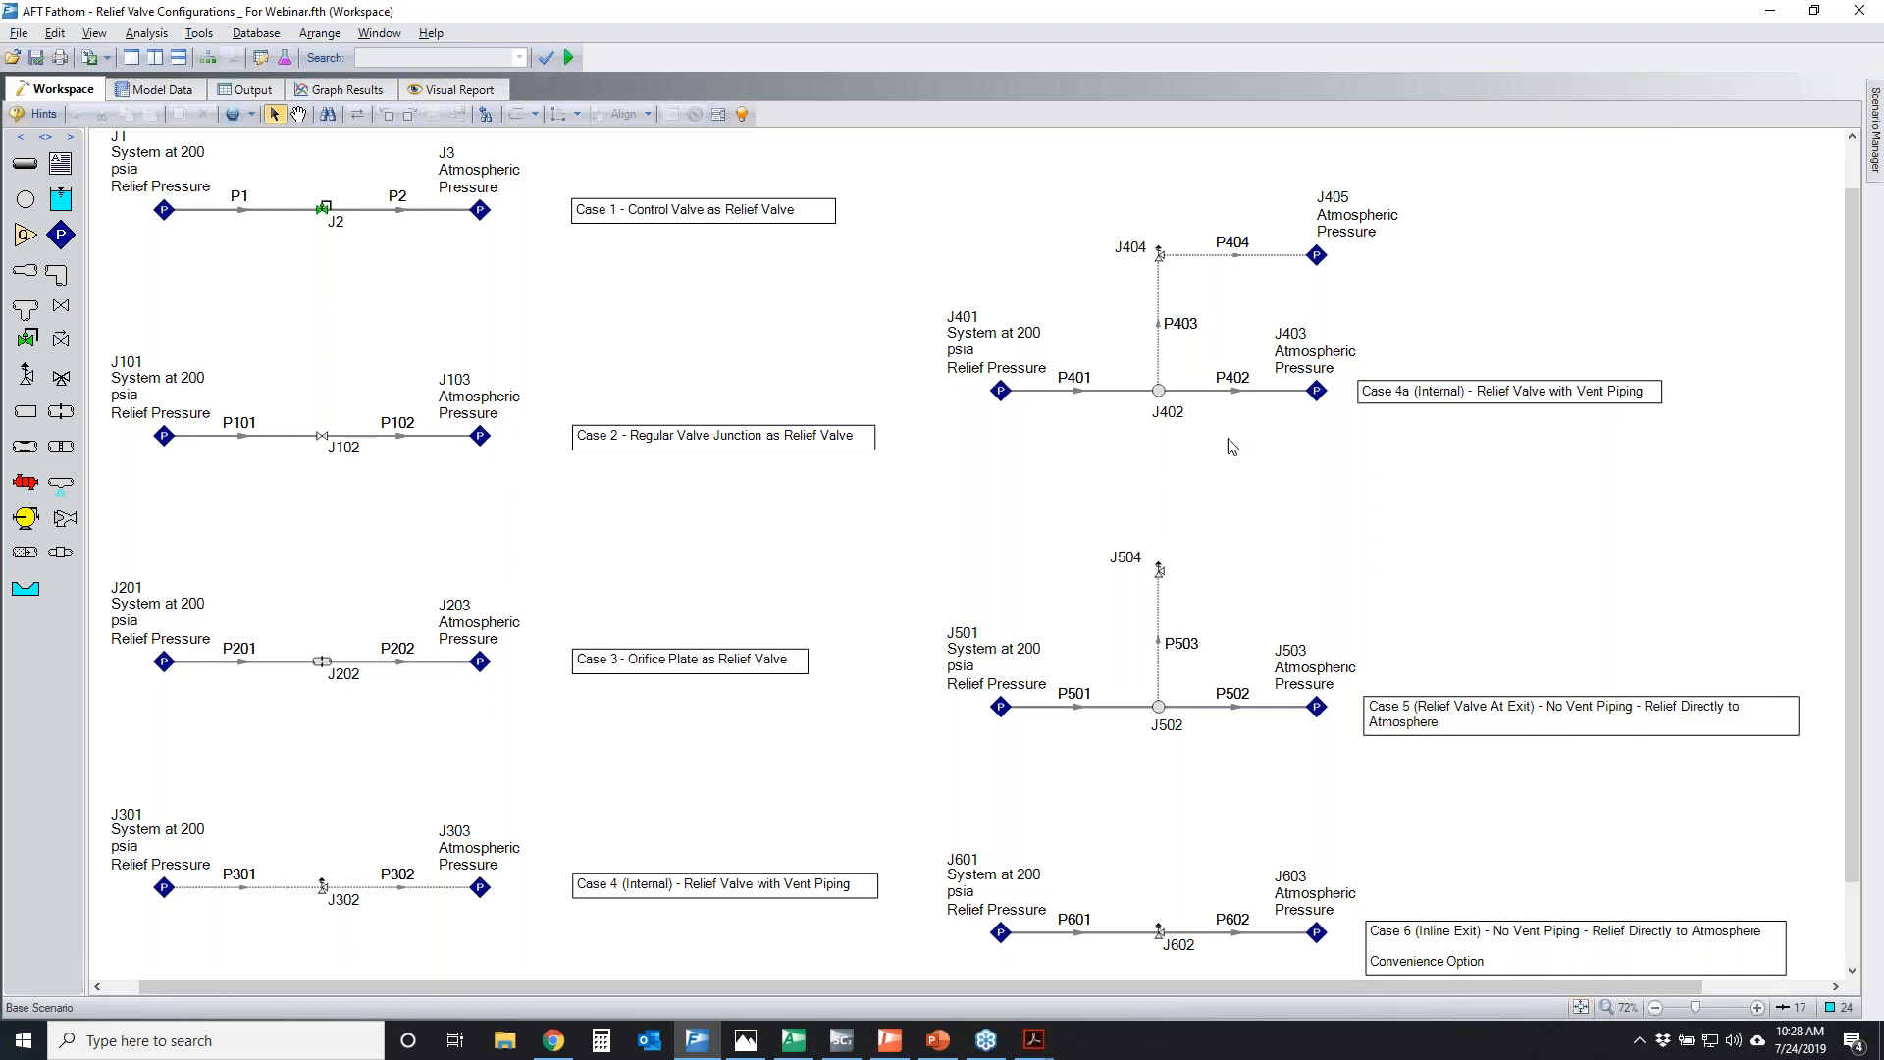
{"action": "left_click", "coordinate": [1159, 255]}
{"action": "double_click", "coordinate": [1159, 255]}
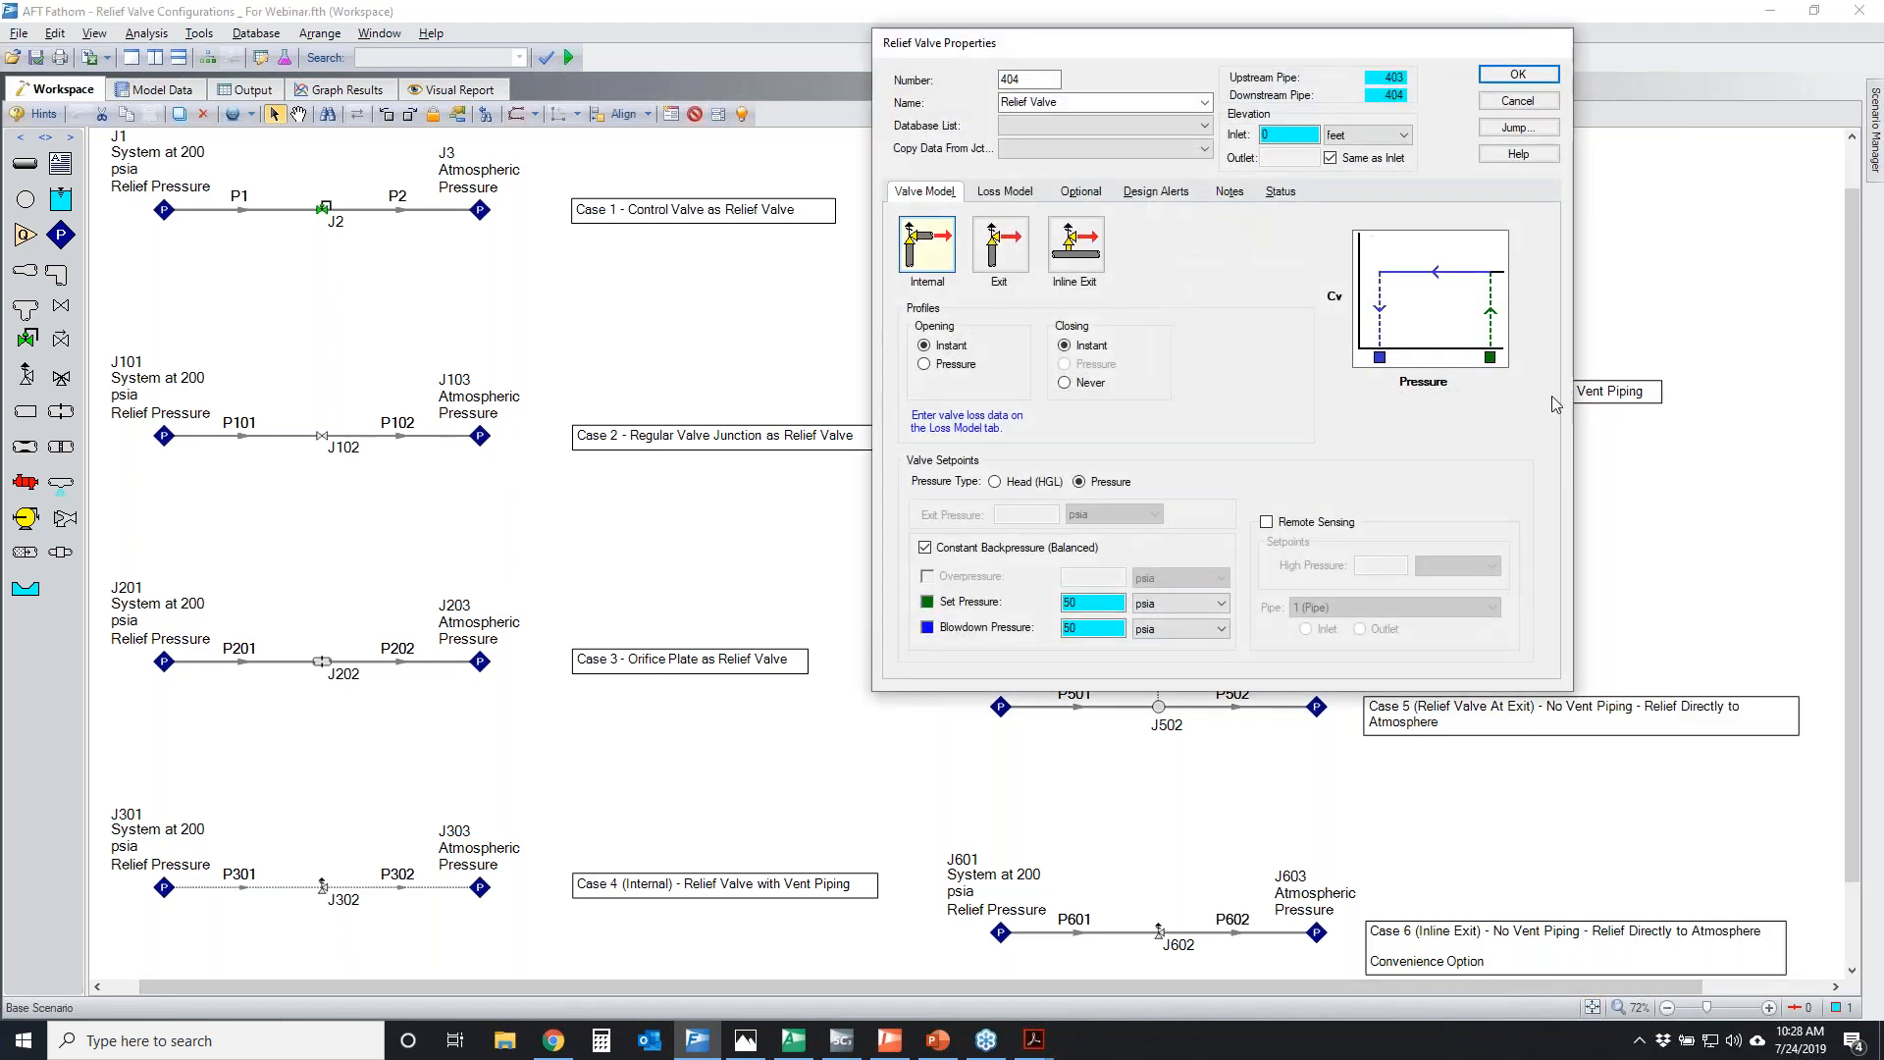
{"action": "left_click", "coordinate": [1869, 429]}
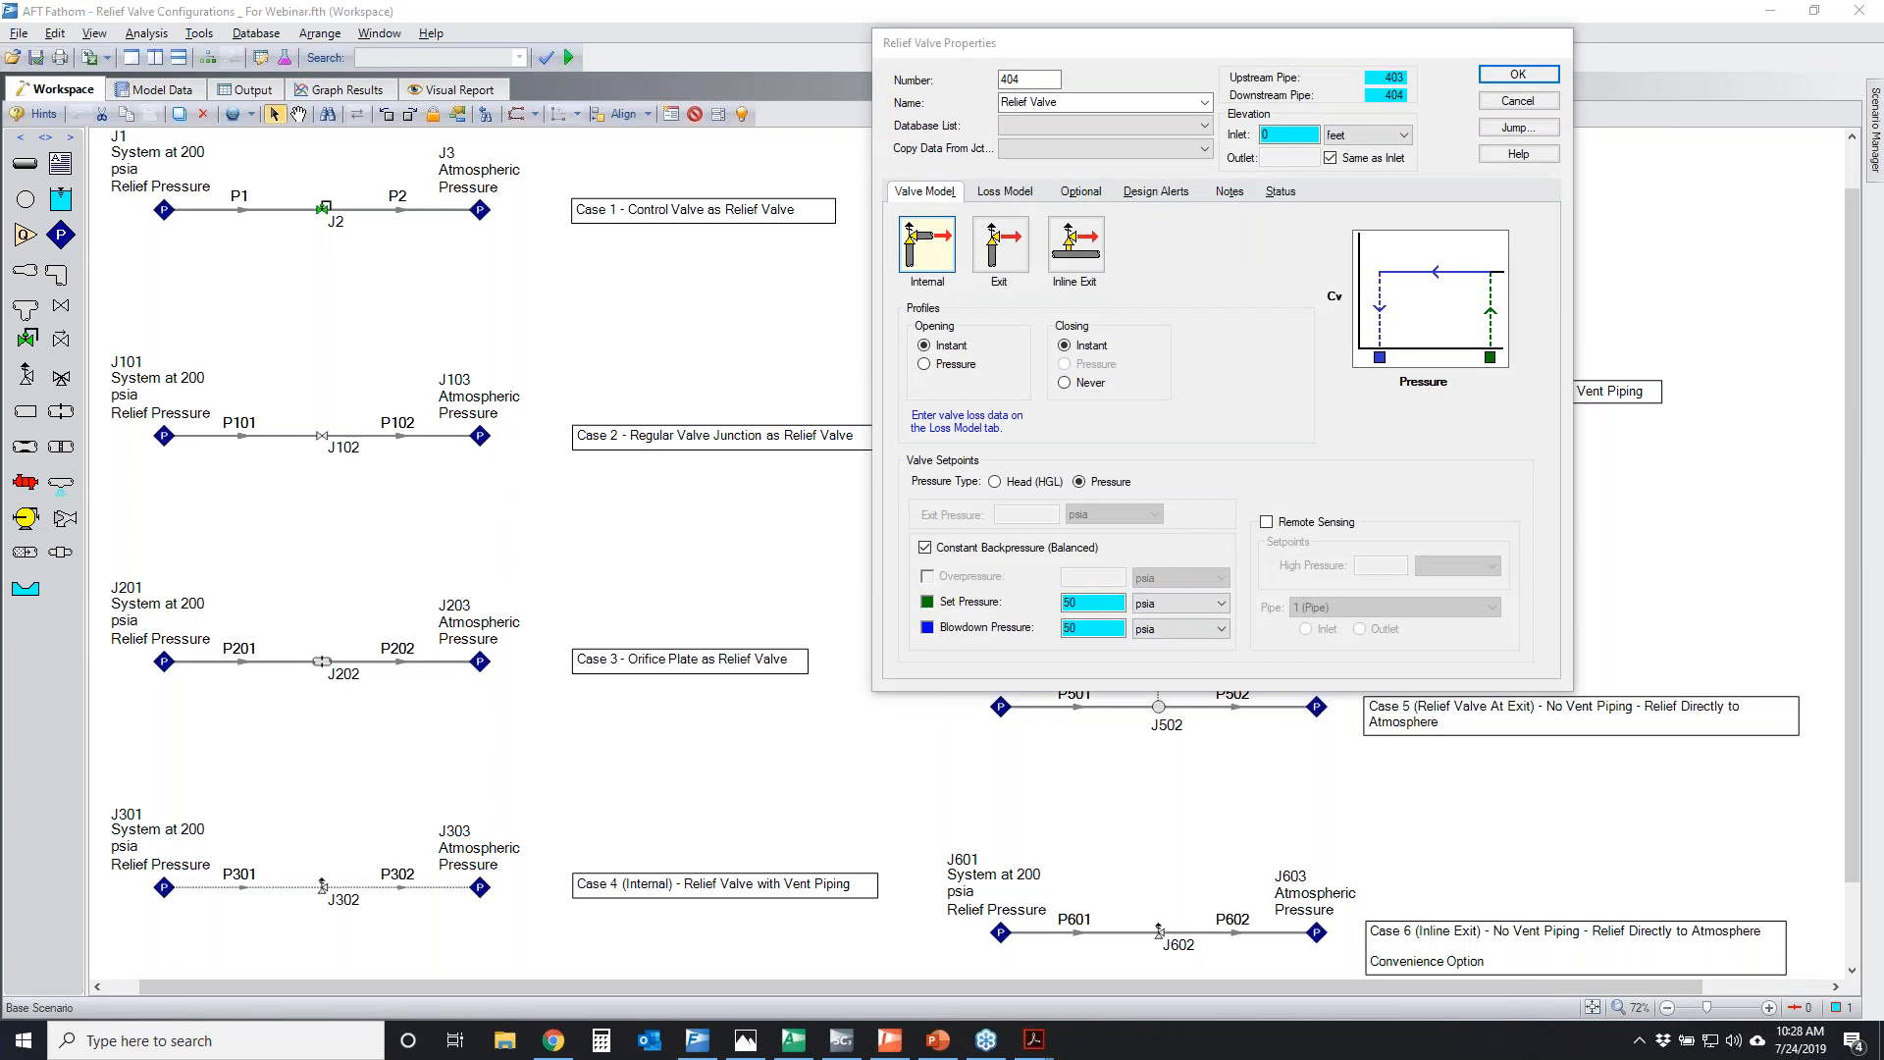
Temporarily circle relief valve J302 and the Internal valve type in J404's properties
{"action": "mouse_move", "coordinate": [310, 872]}
{"action": "left_mouse_down"}
{"action": "mouse_move", "coordinate": [361, 913]}
{"action": "mouse_move", "coordinate": [314, 865]}
{"action": "left_mouse_up"}
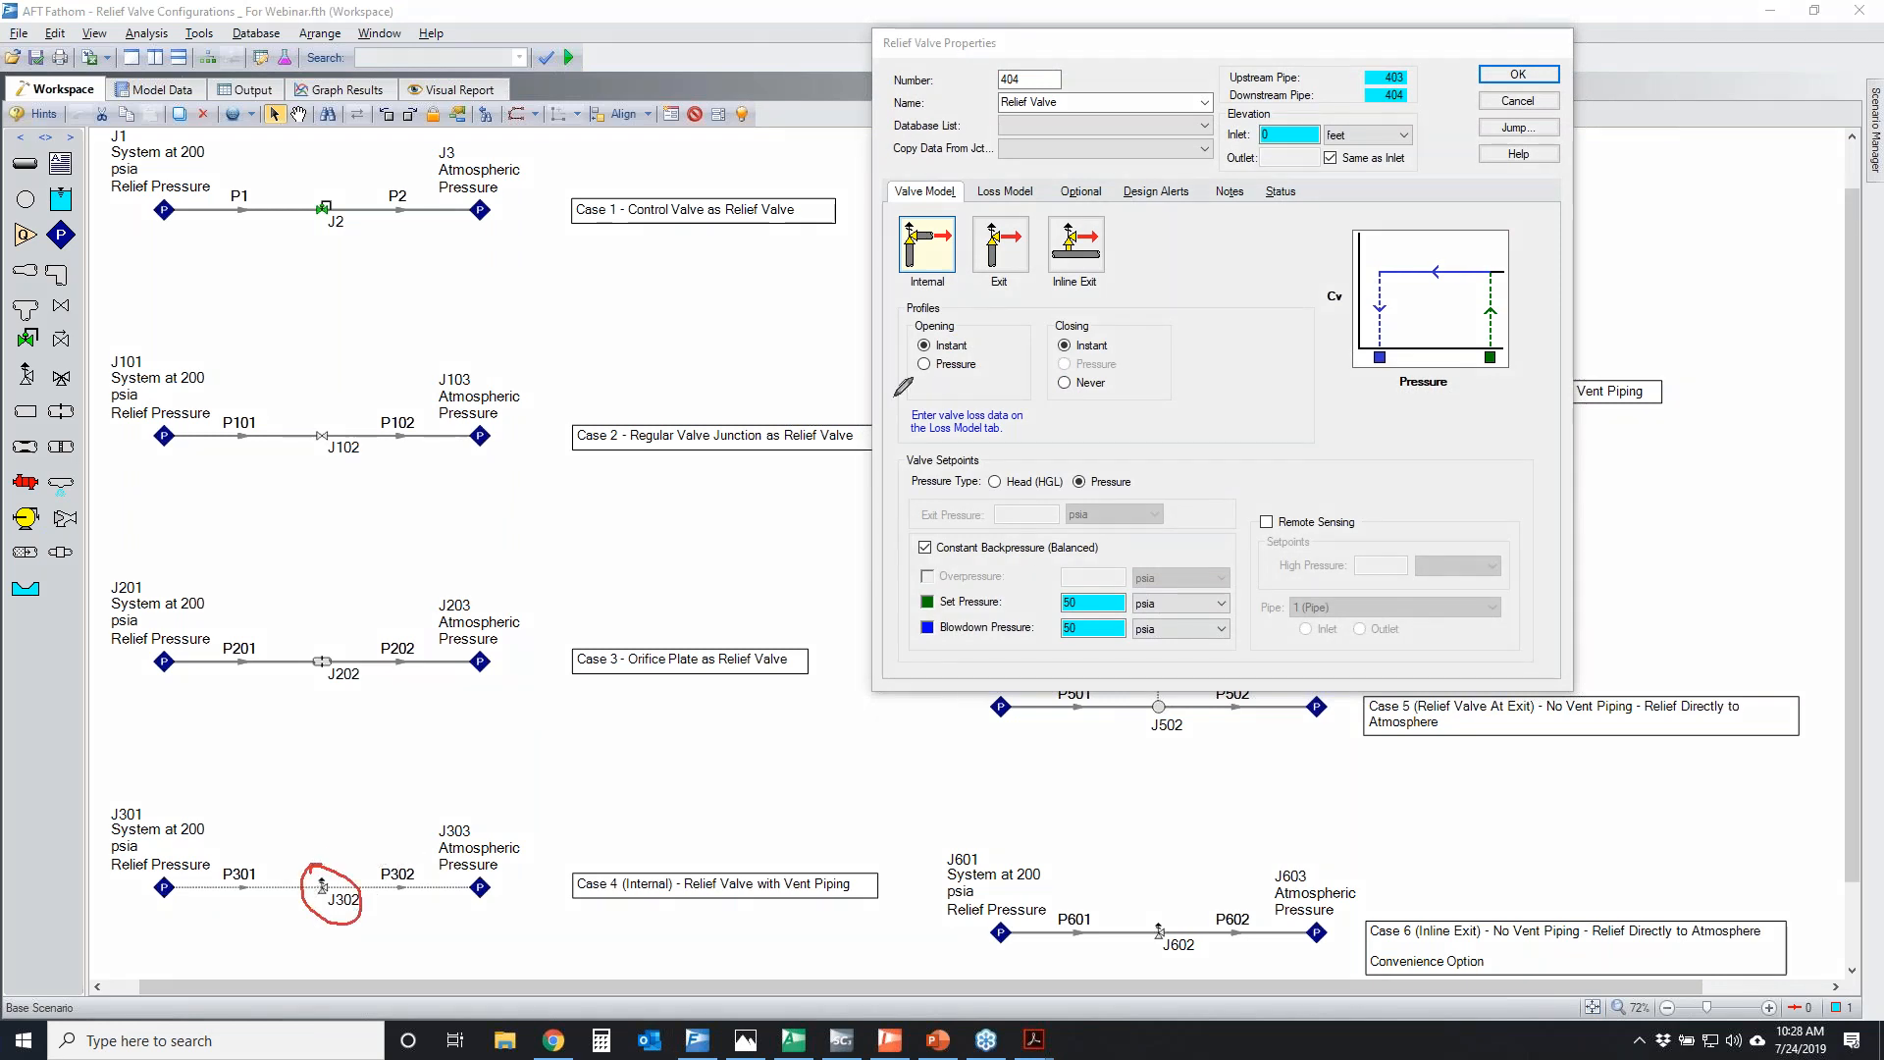
{"action": "mouse_move", "coordinate": [900, 209]}
{"action": "left_mouse_down"}
{"action": "mouse_move", "coordinate": [969, 257]}
{"action": "mouse_move", "coordinate": [929, 198]}
{"action": "left_mouse_up"}
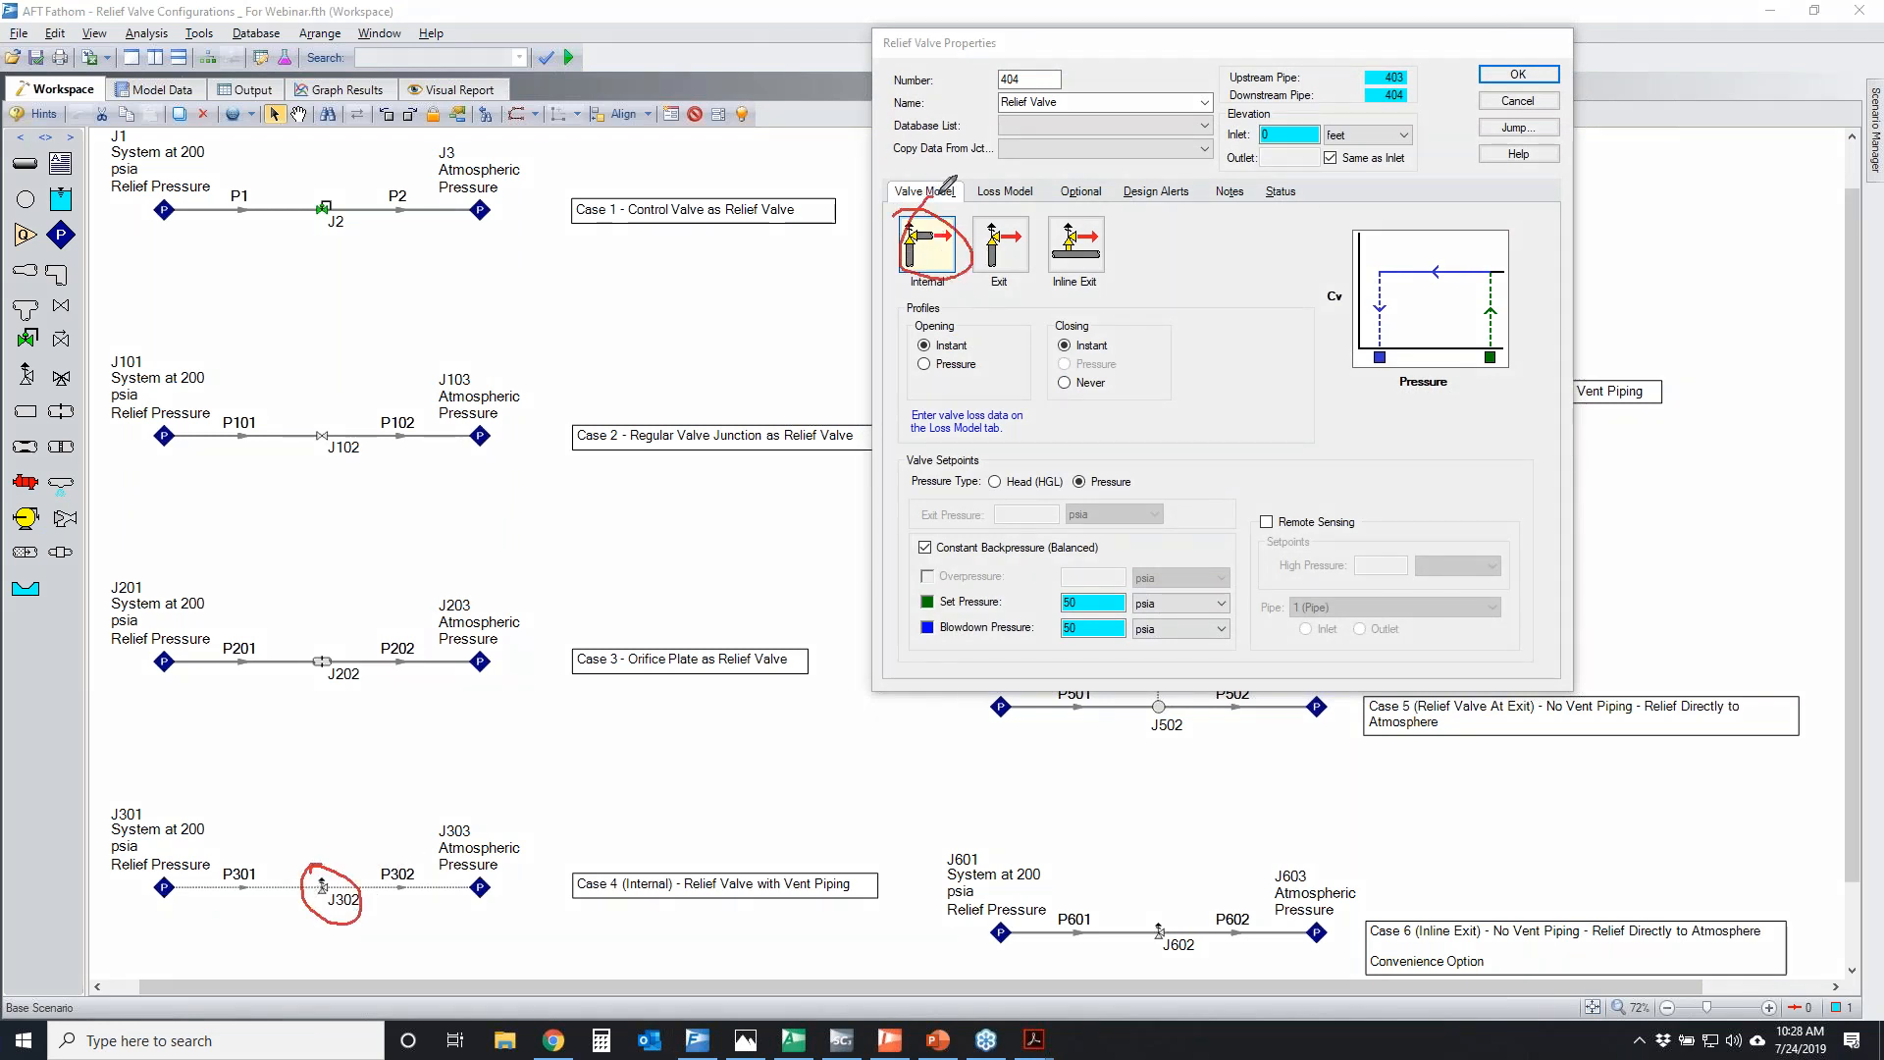
{"action": "key", "text": "Escape"}
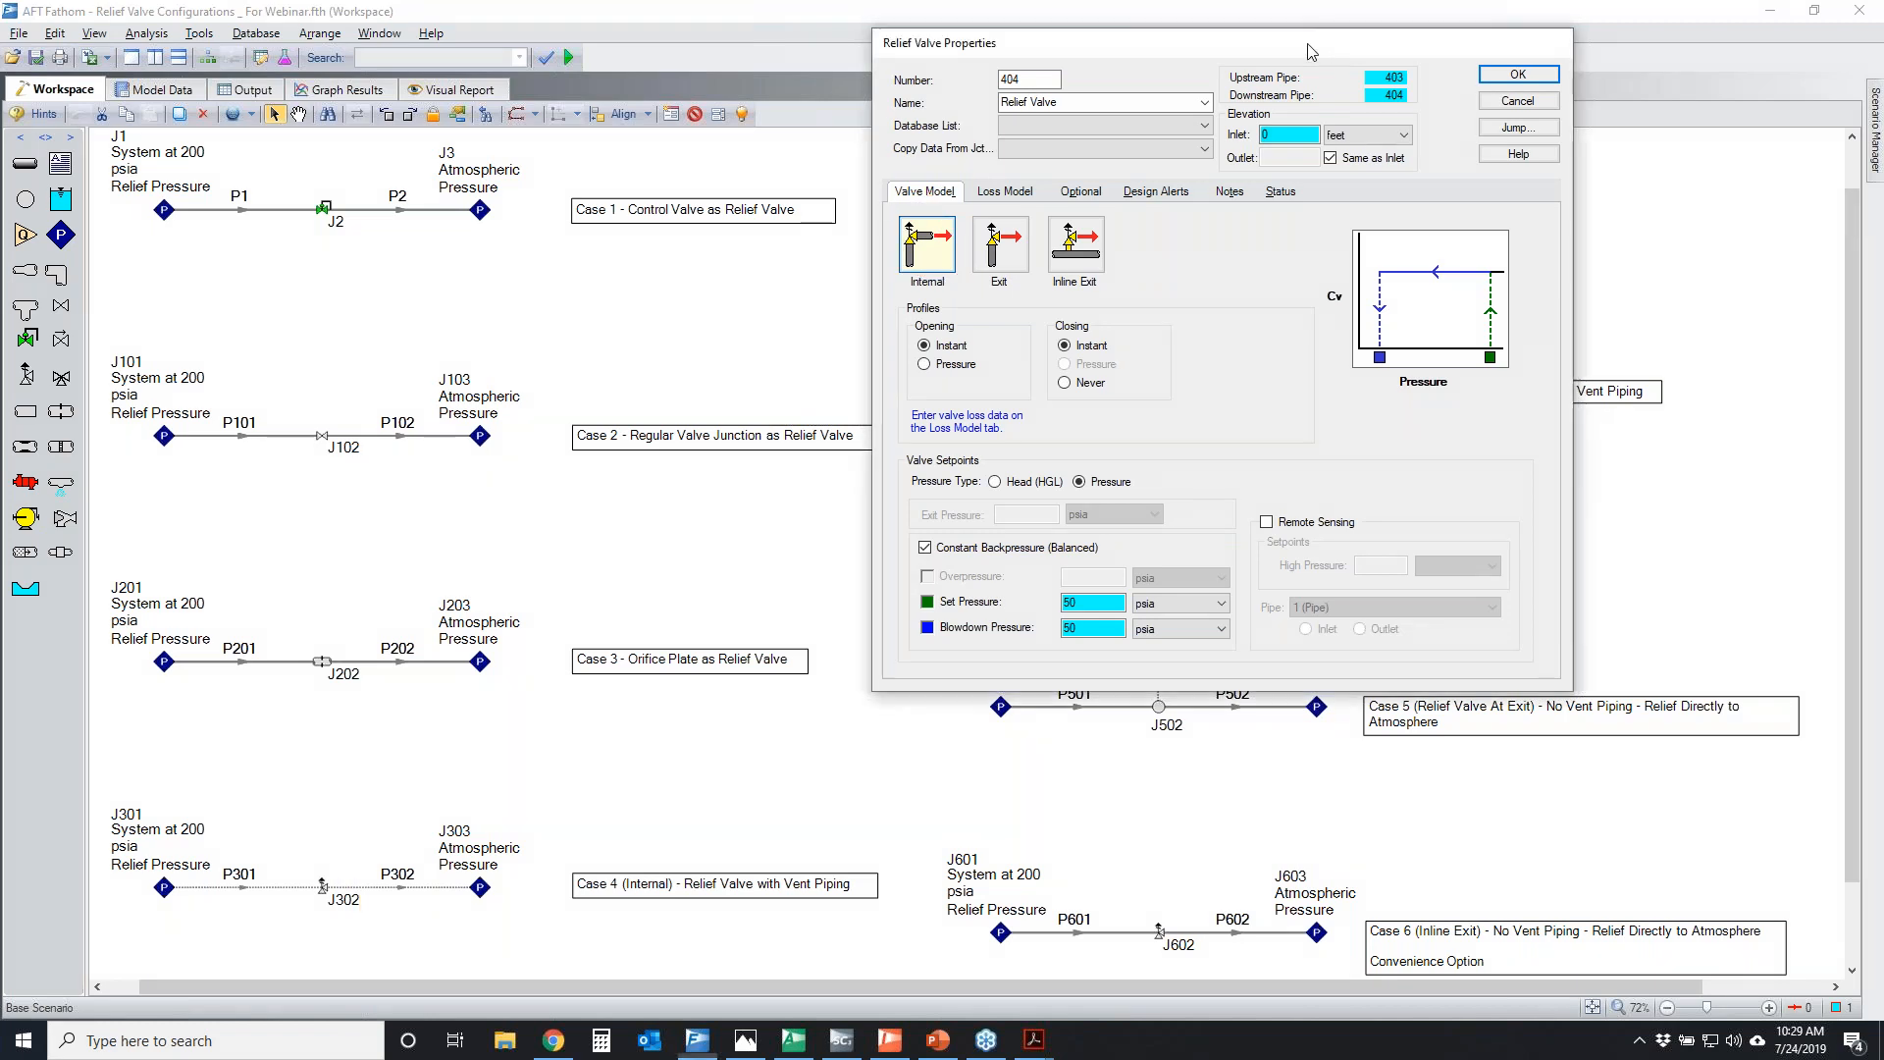
Uncover Case 4a, temporarily mark J404's inlet and vent piping and J302's discharge piping, and close J404's properties without changes
{"action": "left_click_drag", "start_coordinate": [1331, 44], "coordinate": [806, 51]}
{"action": "key", "text": "ctrl+2"}
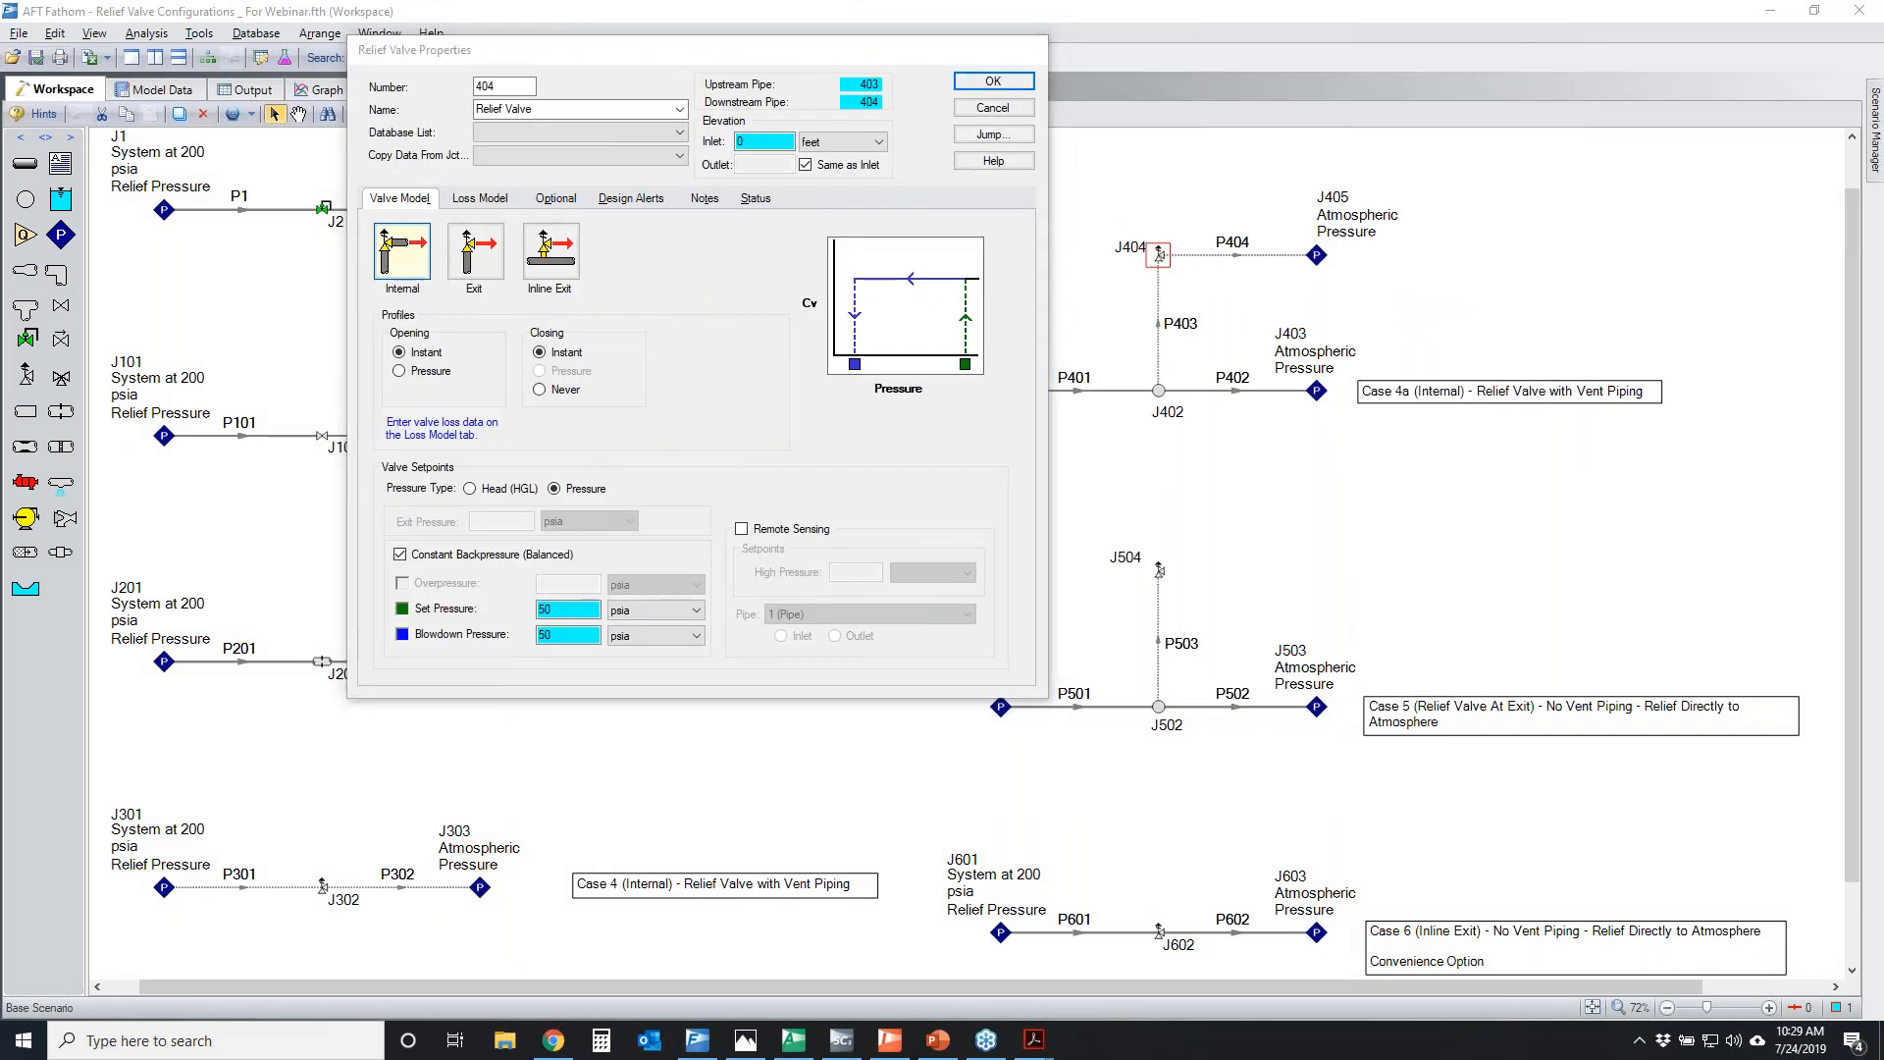
{"action": "mouse_move", "coordinate": [1162, 391]}
{"action": "left_mouse_down"}
{"action": "mouse_move", "coordinate": [1166, 255]}
{"action": "mouse_move", "coordinate": [1308, 268]}
{"action": "left_mouse_up"}
{"action": "mouse_move", "coordinate": [1189, 235]}
{"action": "left_mouse_down"}
{"action": "mouse_move", "coordinate": [1123, 287]}
{"action": "mouse_move", "coordinate": [1317, 241]}
{"action": "left_mouse_up"}
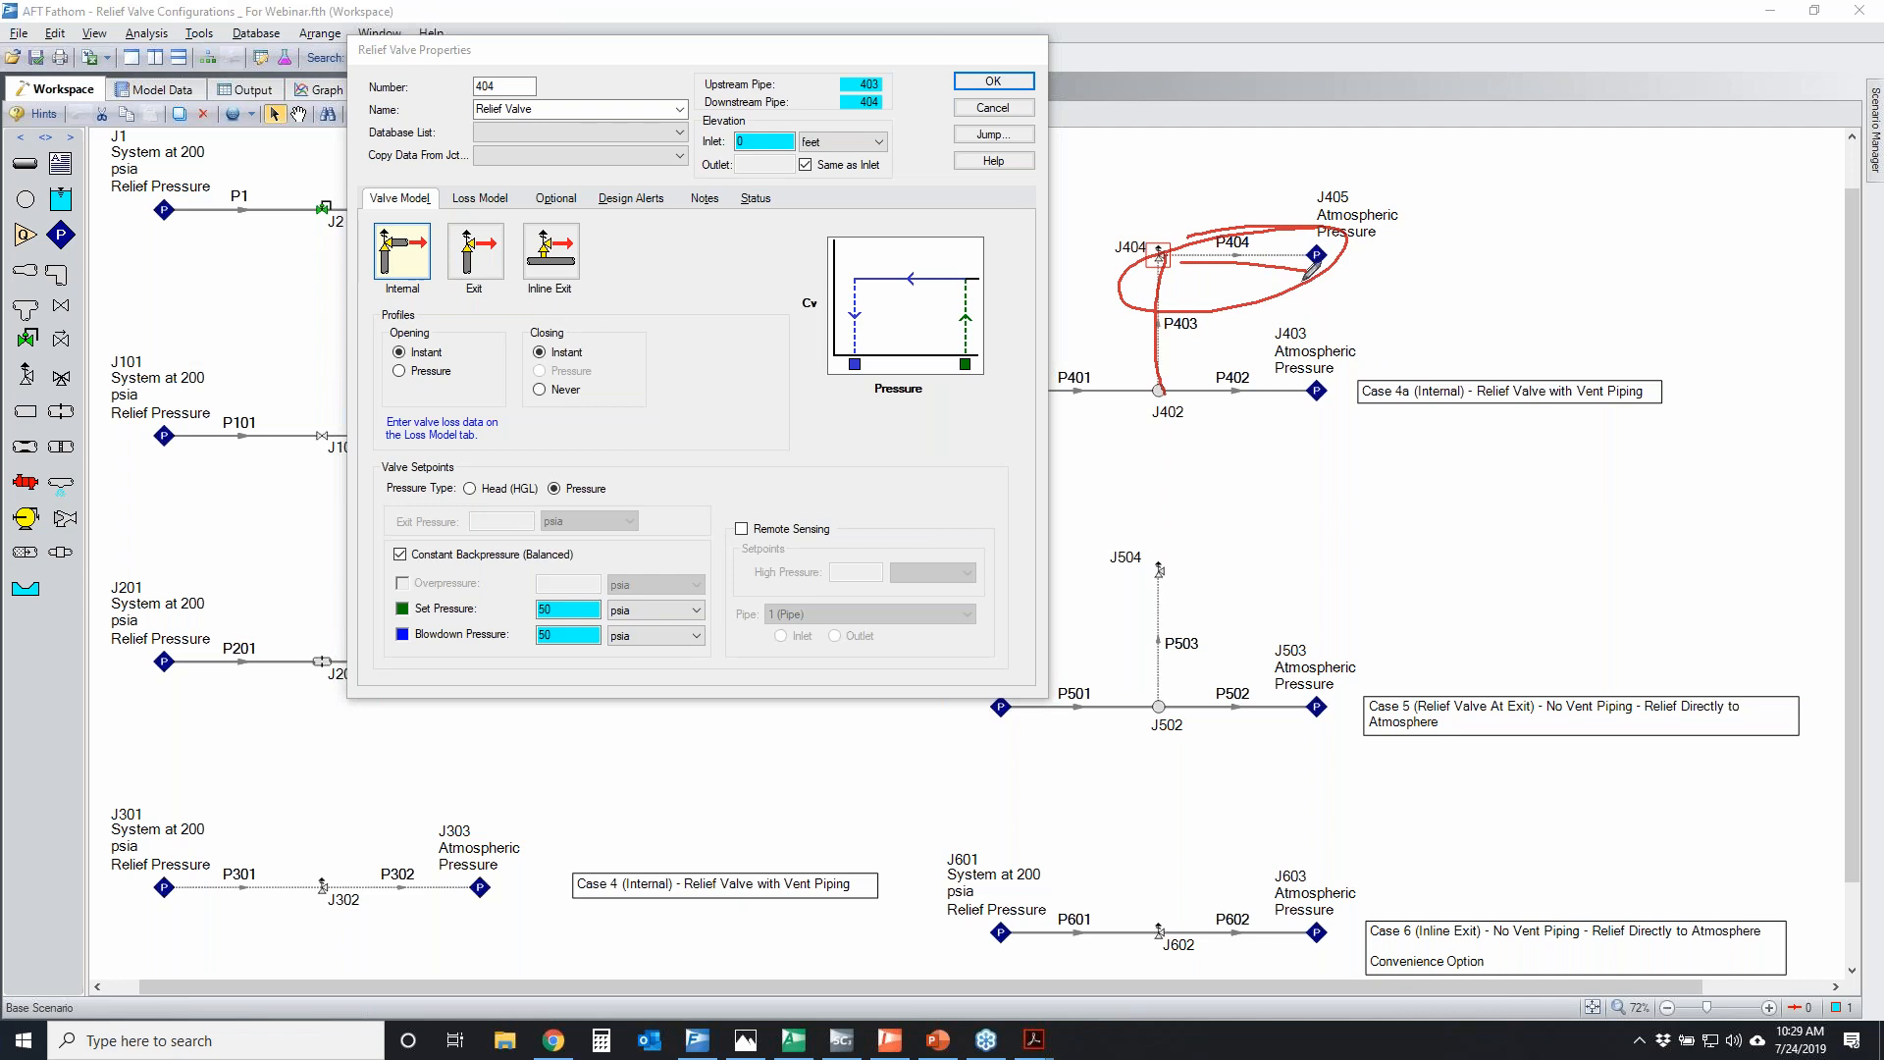
{"action": "left_click_drag", "start_coordinate": [1144, 252], "coordinate": [1220, 272]}
{"action": "mouse_move", "coordinate": [257, 841]}
{"action": "left_mouse_down"}
{"action": "mouse_move", "coordinate": [454, 937]}
{"action": "mouse_move", "coordinate": [294, 832]}
{"action": "left_mouse_up"}
{"action": "left_click_drag", "start_coordinate": [409, 807], "coordinate": [525, 878]}
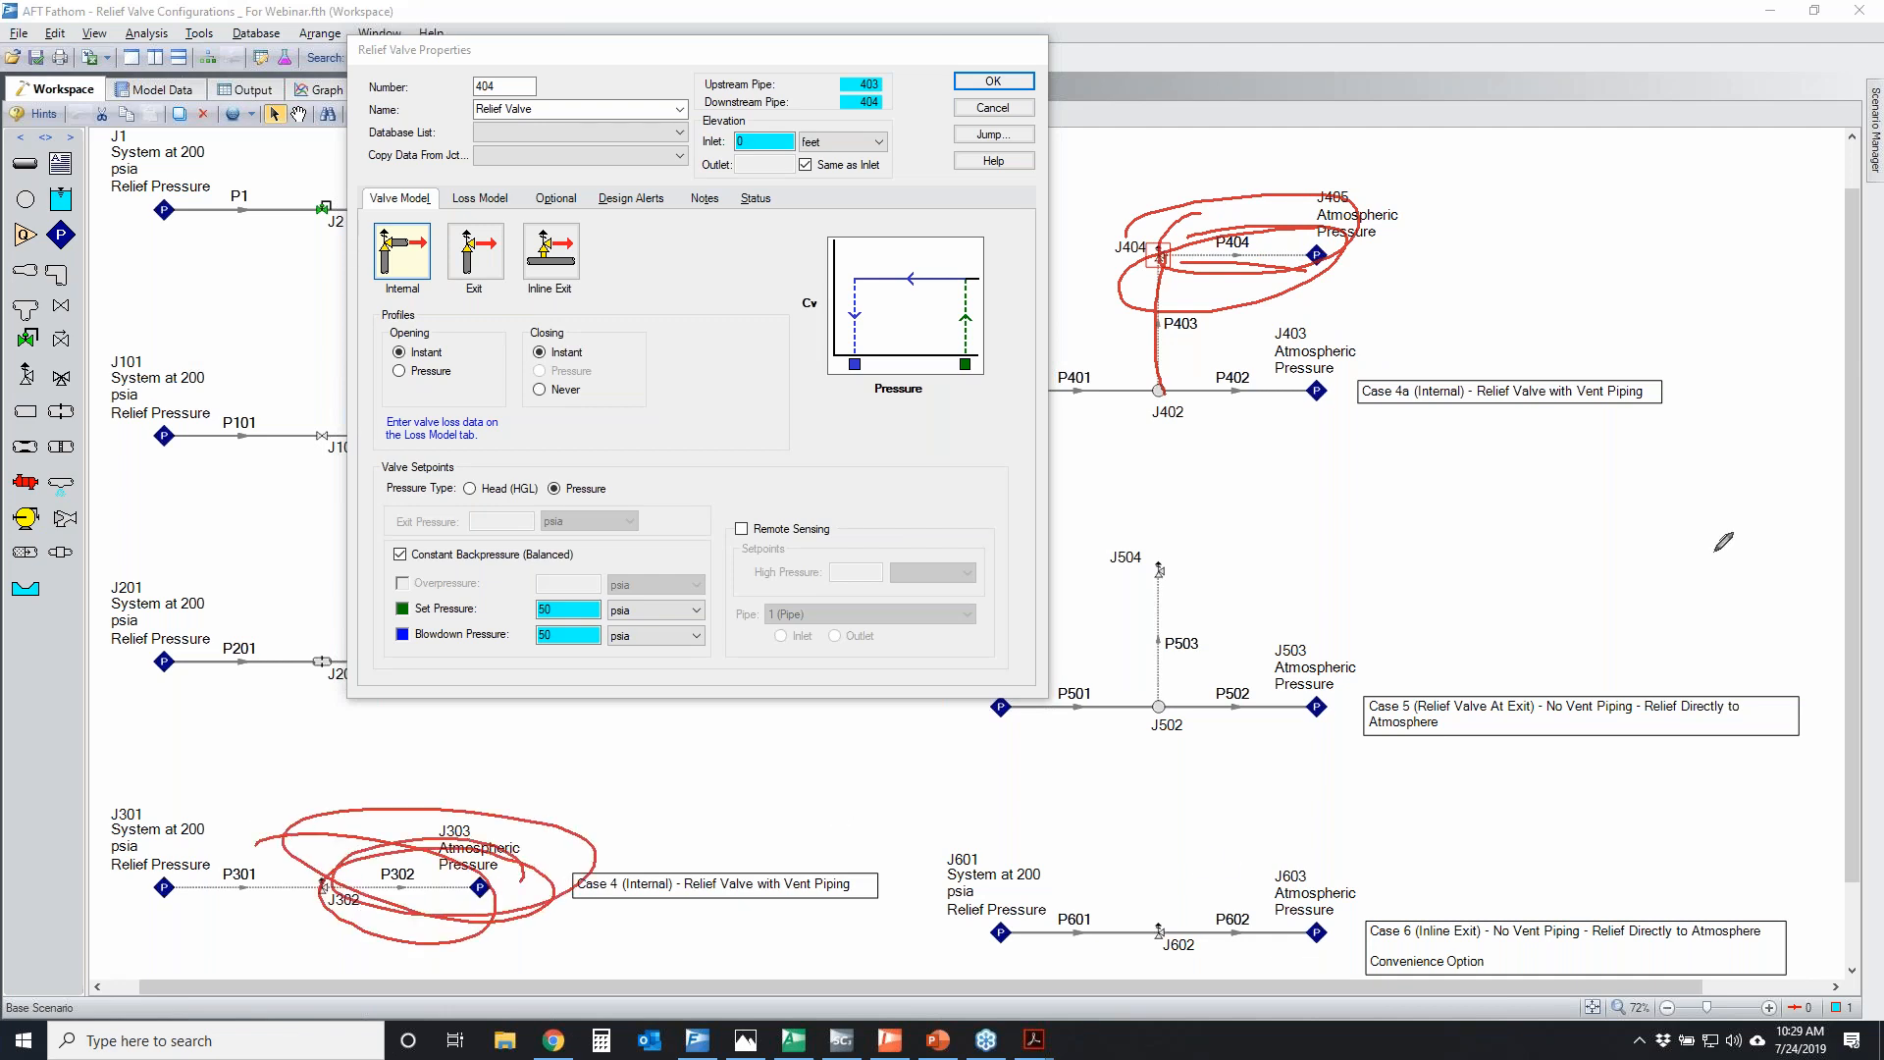
{"action": "key", "text": "Escape"}
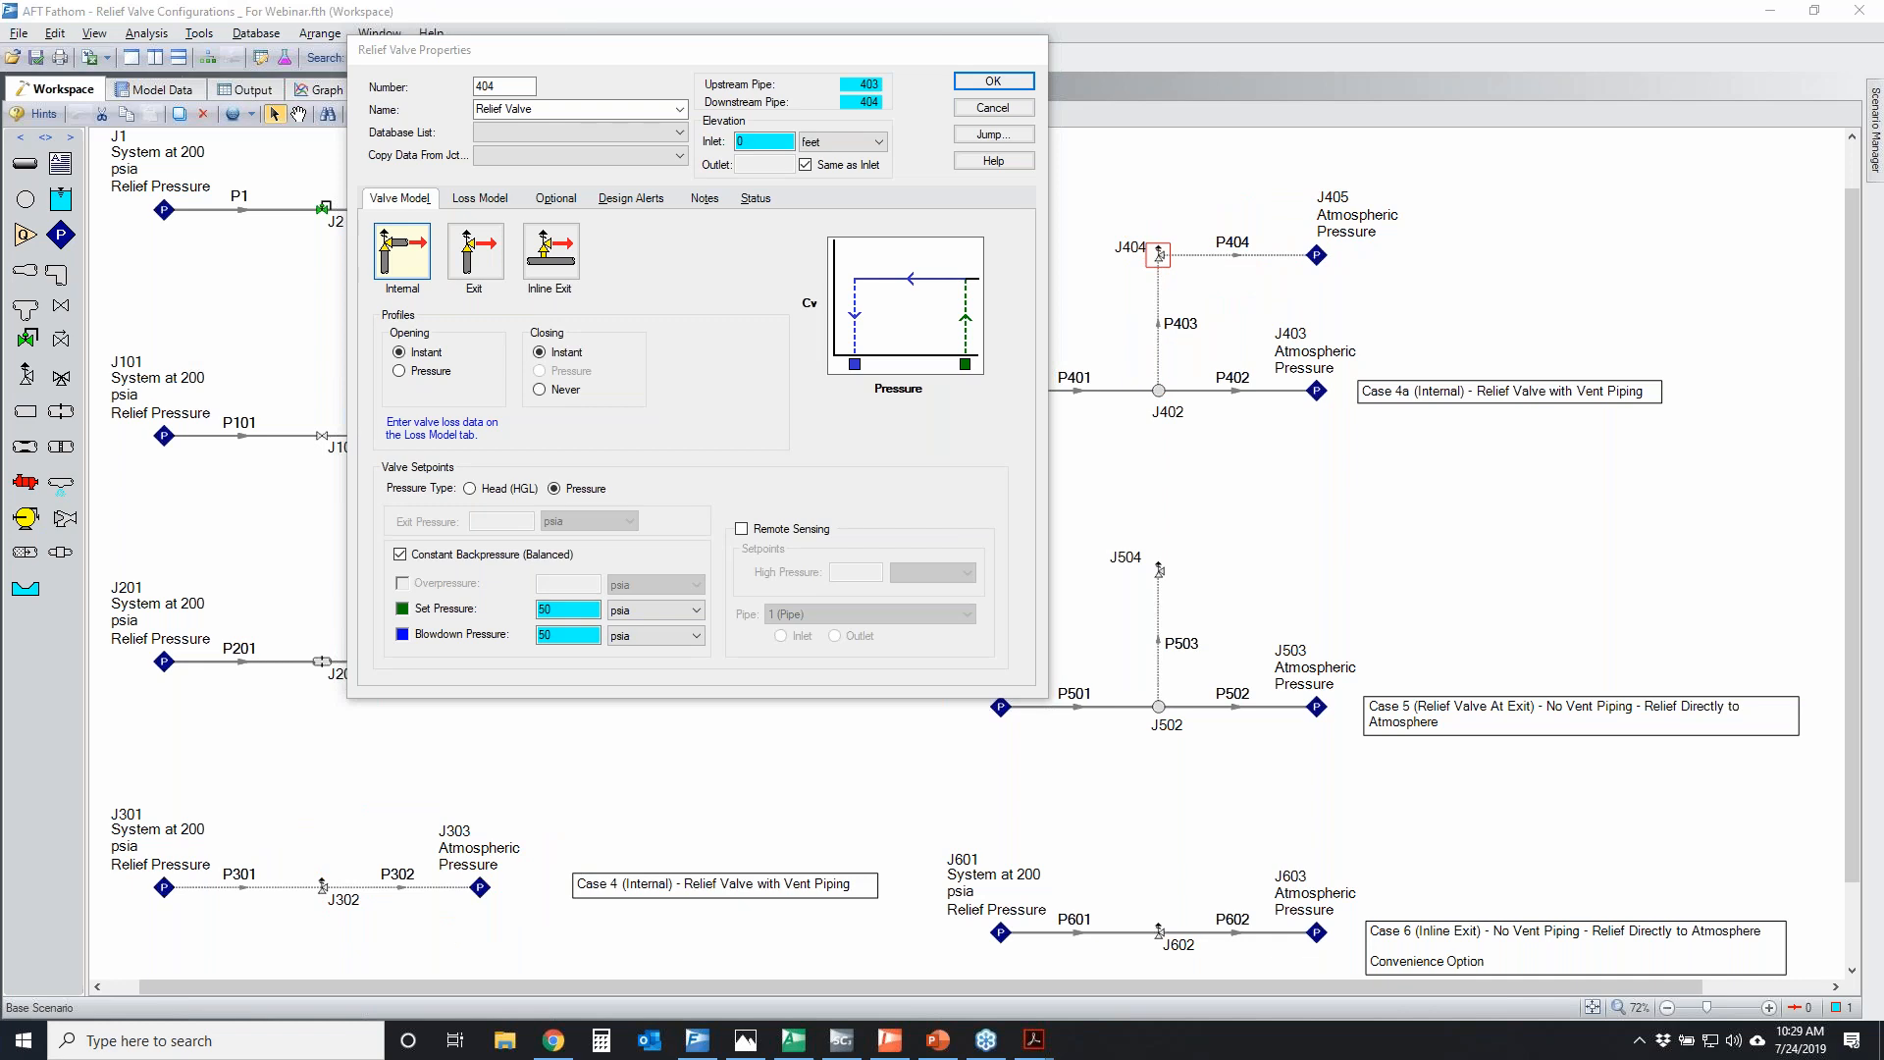
{"action": "left_click", "coordinate": [999, 106]}
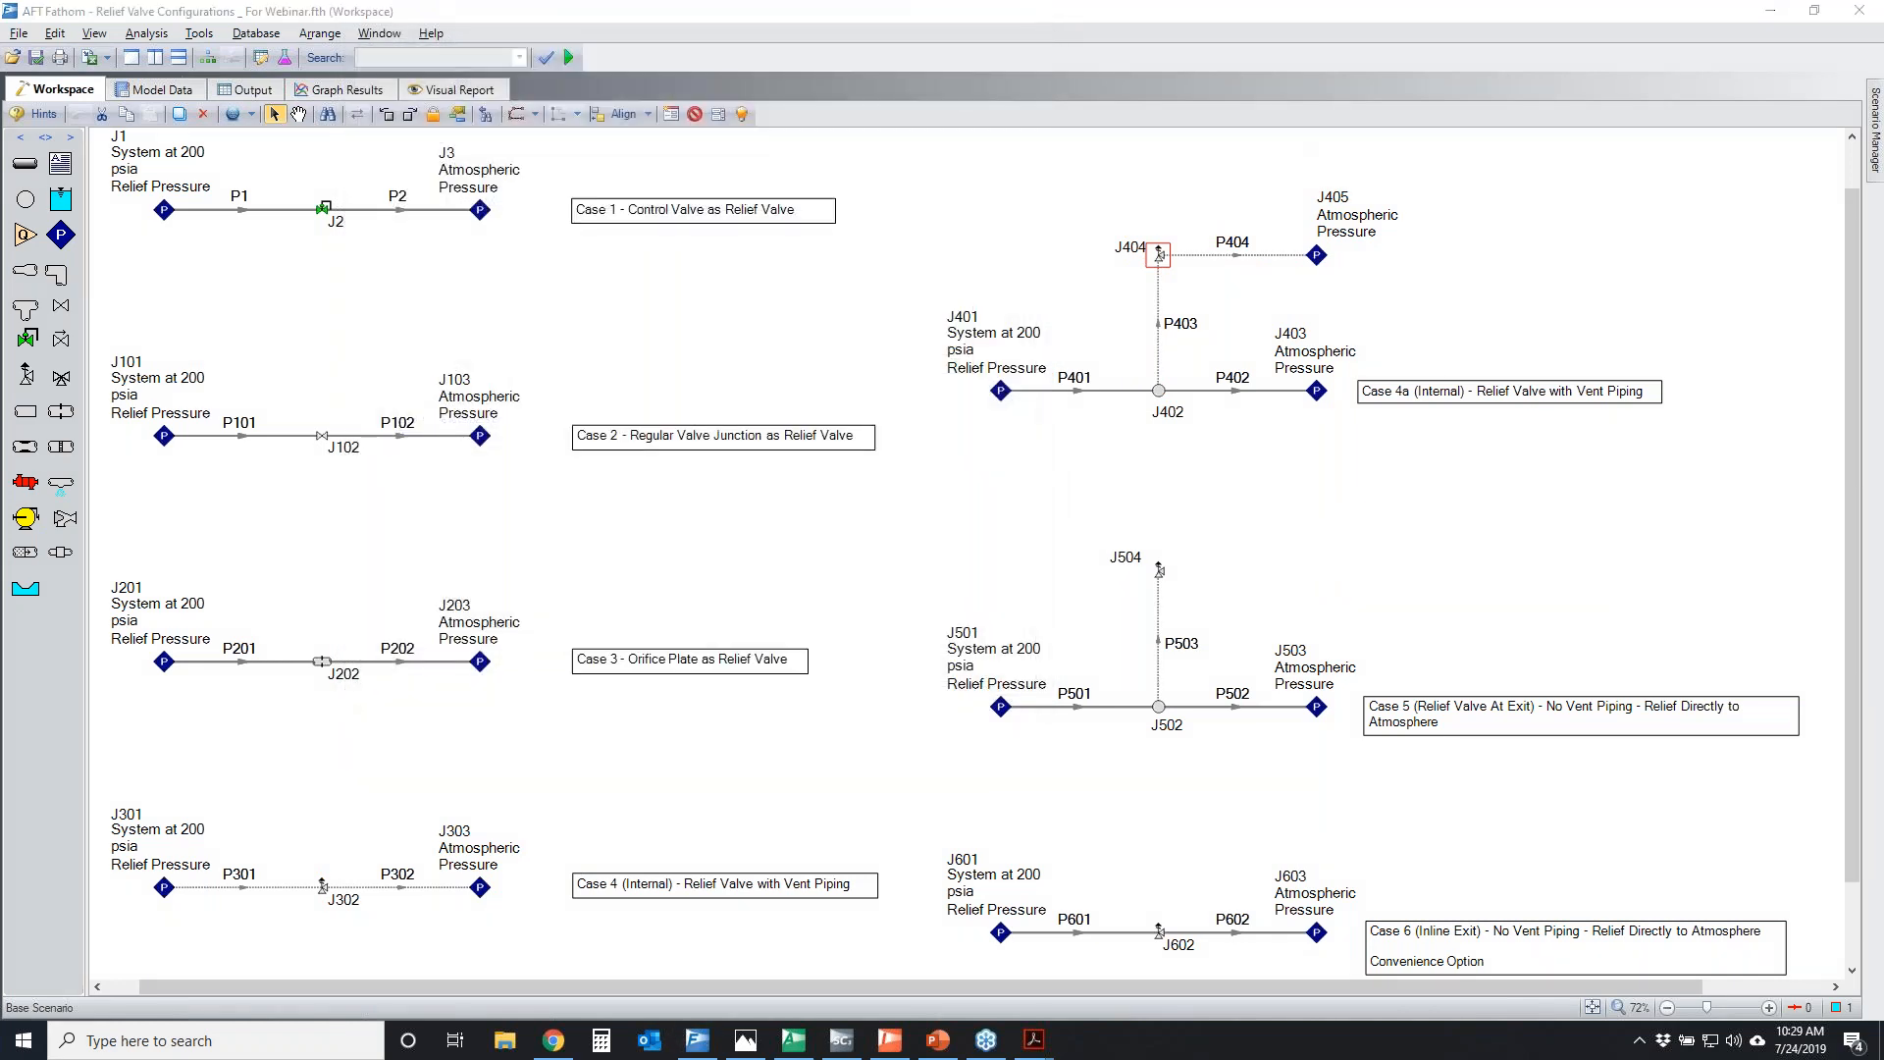
Temporarily circle the main line of Case 4a, and mark branch J402 and assigned pressure J301 for comparison
{"action": "mouse_move", "coordinate": [943, 374]}
{"action": "left_mouse_down"}
{"action": "mouse_move", "coordinate": [1336, 424]}
{"action": "mouse_move", "coordinate": [978, 392]}
{"action": "mouse_move", "coordinate": [1050, 380]}
{"action": "left_mouse_up"}
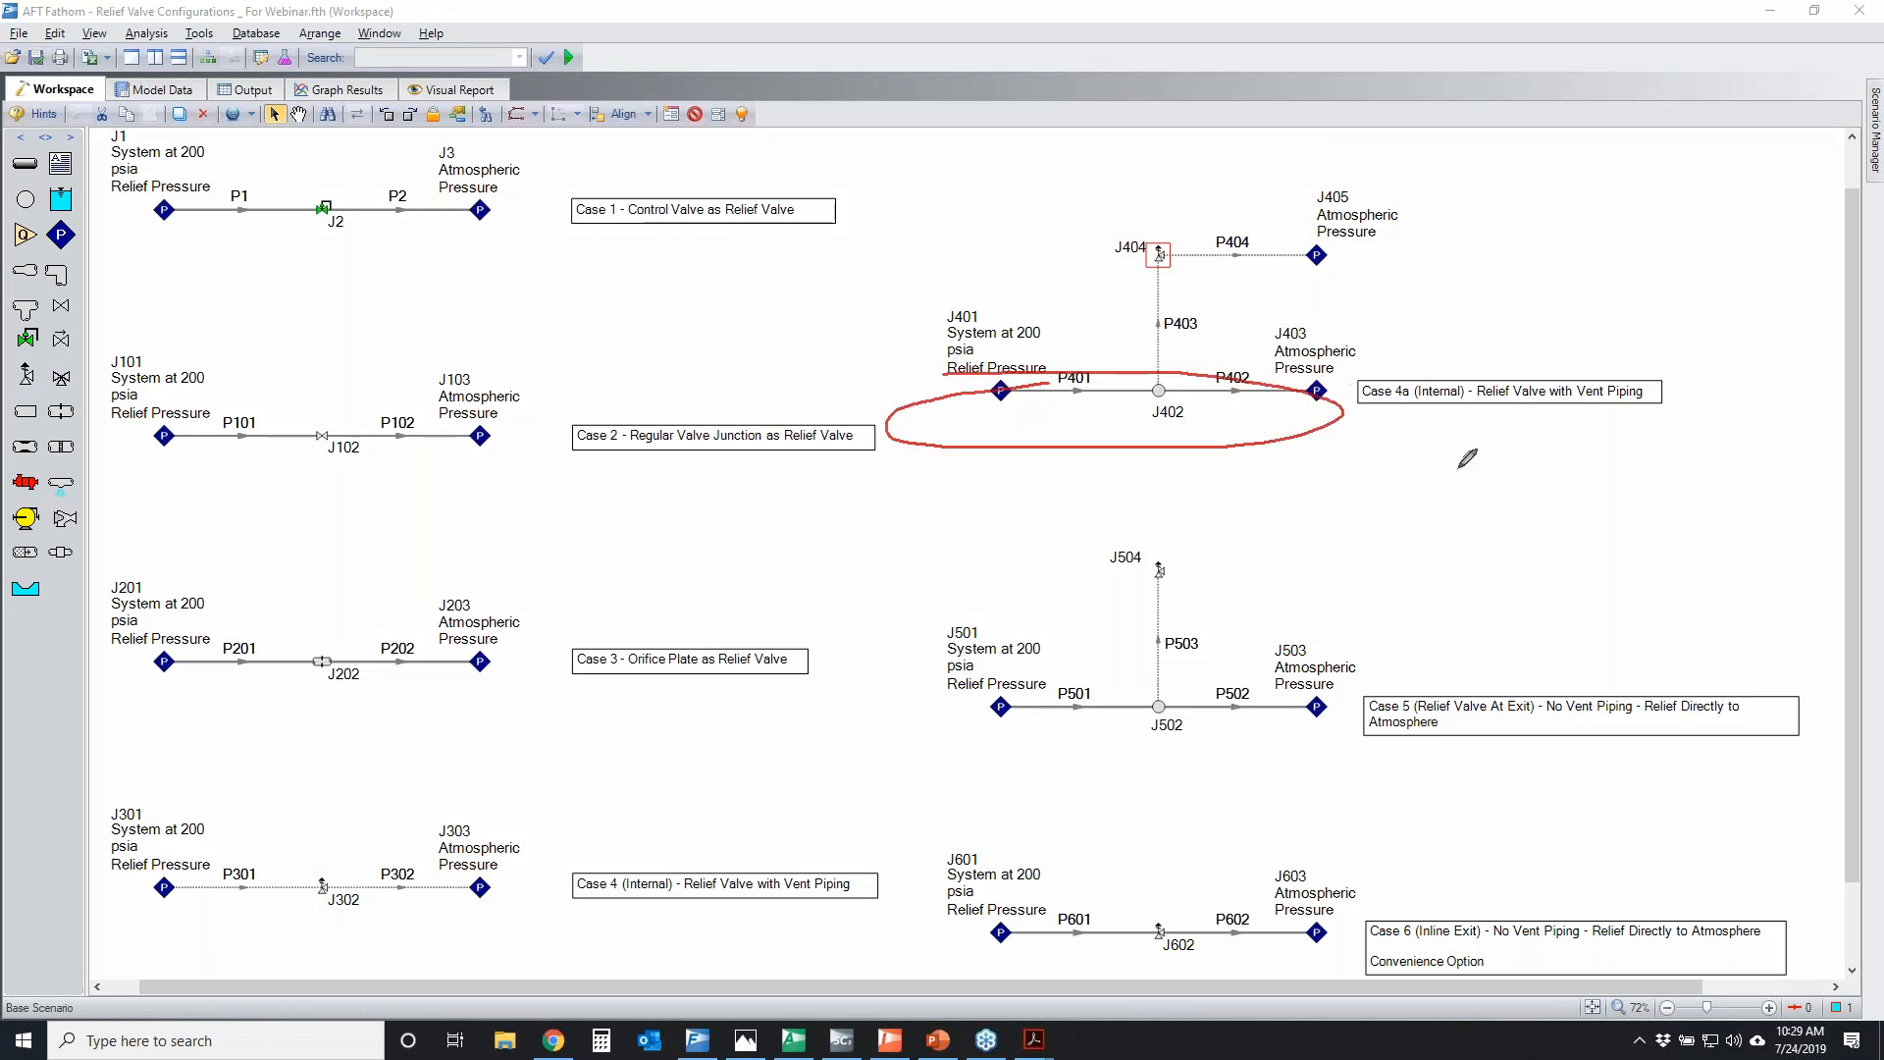
{"action": "key", "text": "Escape"}
{"action": "mouse_move", "coordinate": [1150, 374]}
{"action": "left_mouse_down"}
{"action": "mouse_move", "coordinate": [1138, 397]}
{"action": "mouse_move", "coordinate": [1167, 376]}
{"action": "left_mouse_up"}
{"action": "mouse_move", "coordinate": [137, 872]}
{"action": "left_mouse_down"}
{"action": "mouse_move", "coordinate": [197, 887]}
{"action": "mouse_move", "coordinate": [158, 863]}
{"action": "left_mouse_up"}
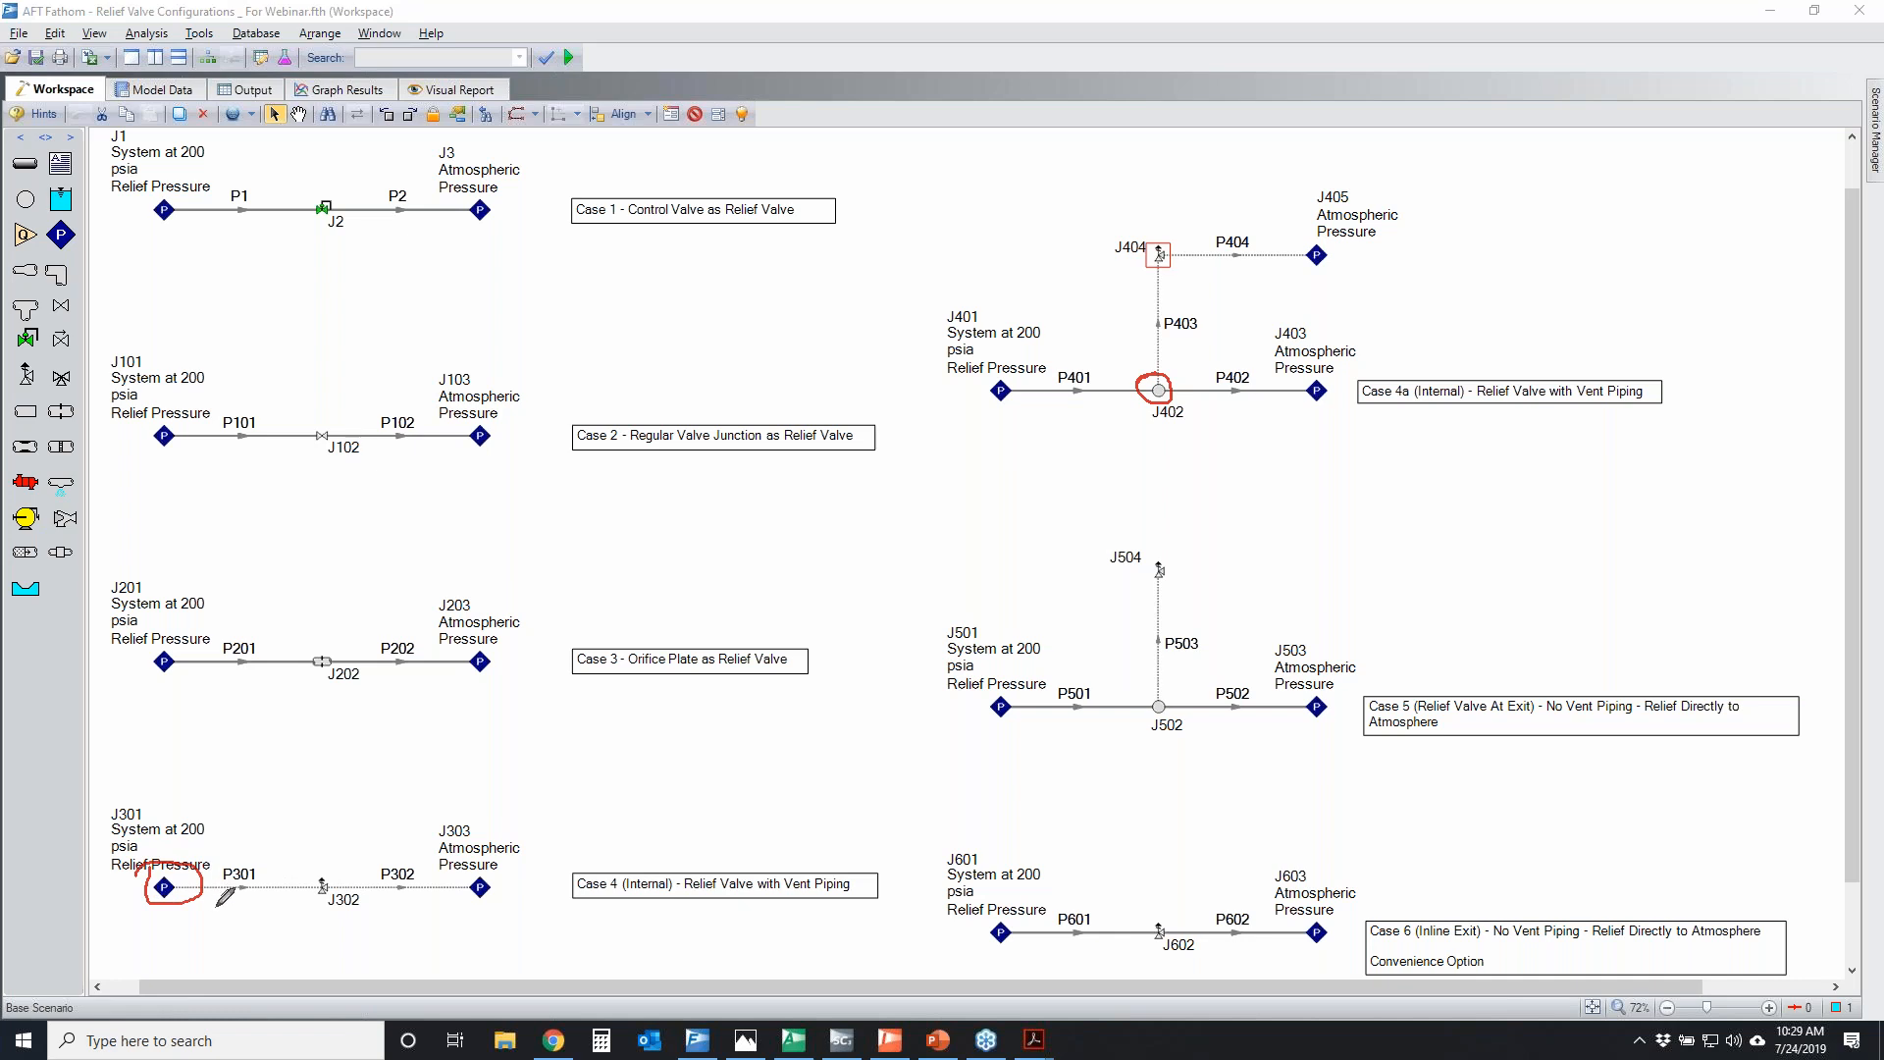
{"action": "mouse_move", "coordinate": [147, 869]}
{"action": "left_mouse_down"}
{"action": "mouse_move", "coordinate": [201, 880]}
{"action": "mouse_move", "coordinate": [157, 857]}
{"action": "left_mouse_up"}
{"action": "mouse_move", "coordinate": [1164, 365]}
{"action": "left_mouse_down"}
{"action": "mouse_move", "coordinate": [1148, 397]}
{"action": "mouse_move", "coordinate": [1172, 378]}
{"action": "left_mouse_up"}
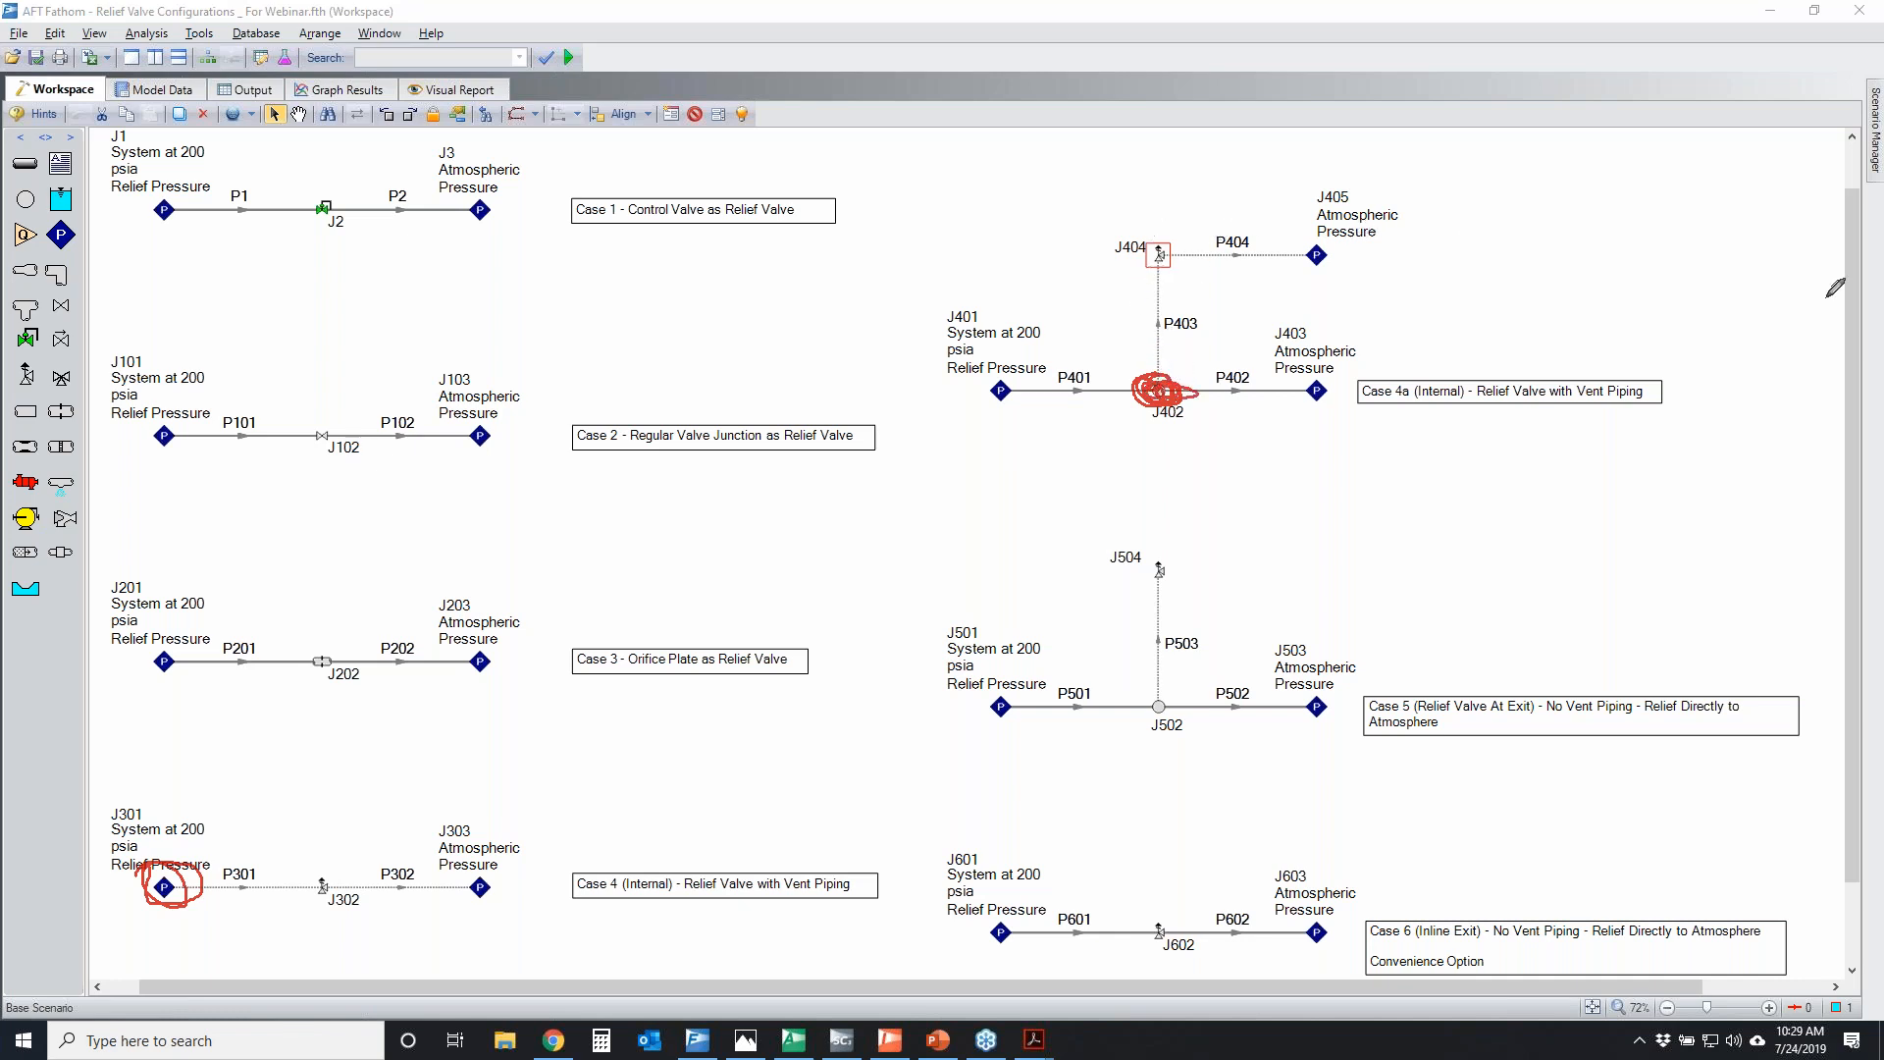
{"action": "left_click", "coordinate": [1700, 374]}
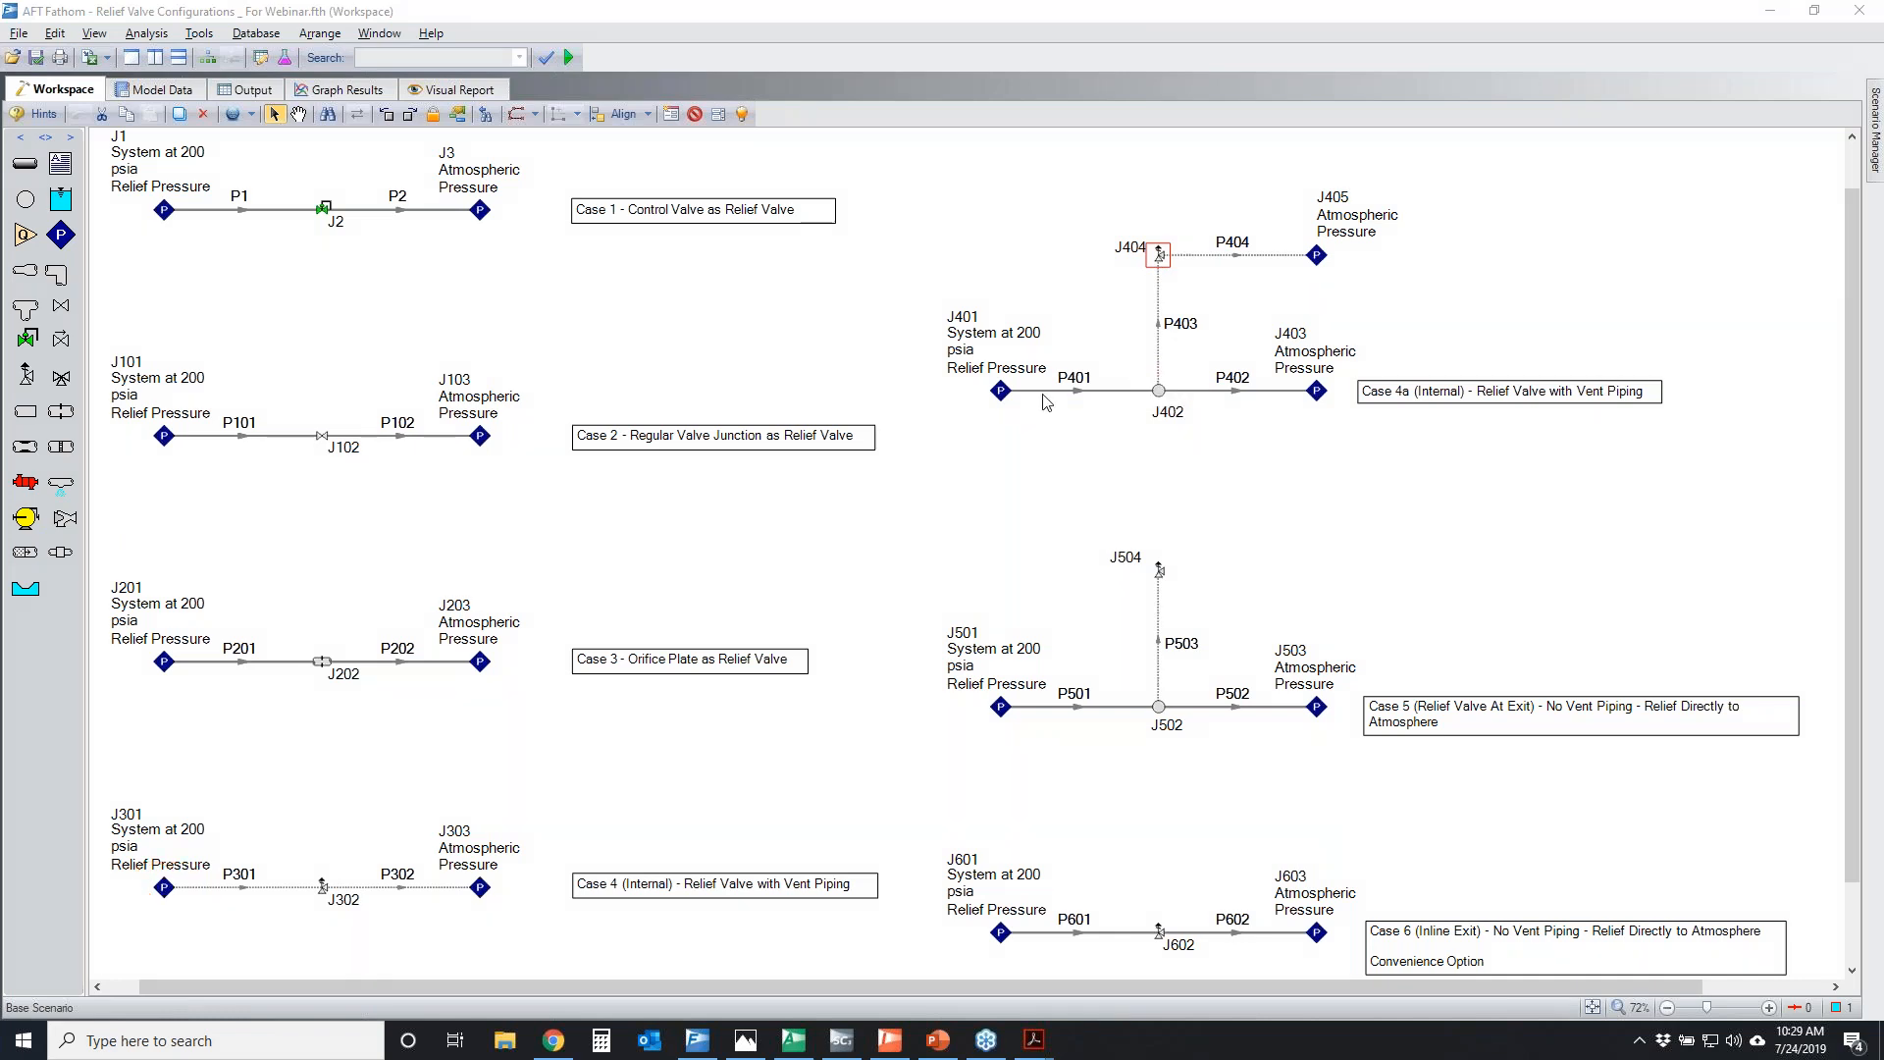
Inspect the summaries of J402 and J401 and the length of pipe P401, leaving the pipe's properties unchanged
{"action": "mouse_move", "coordinate": [1161, 394]}
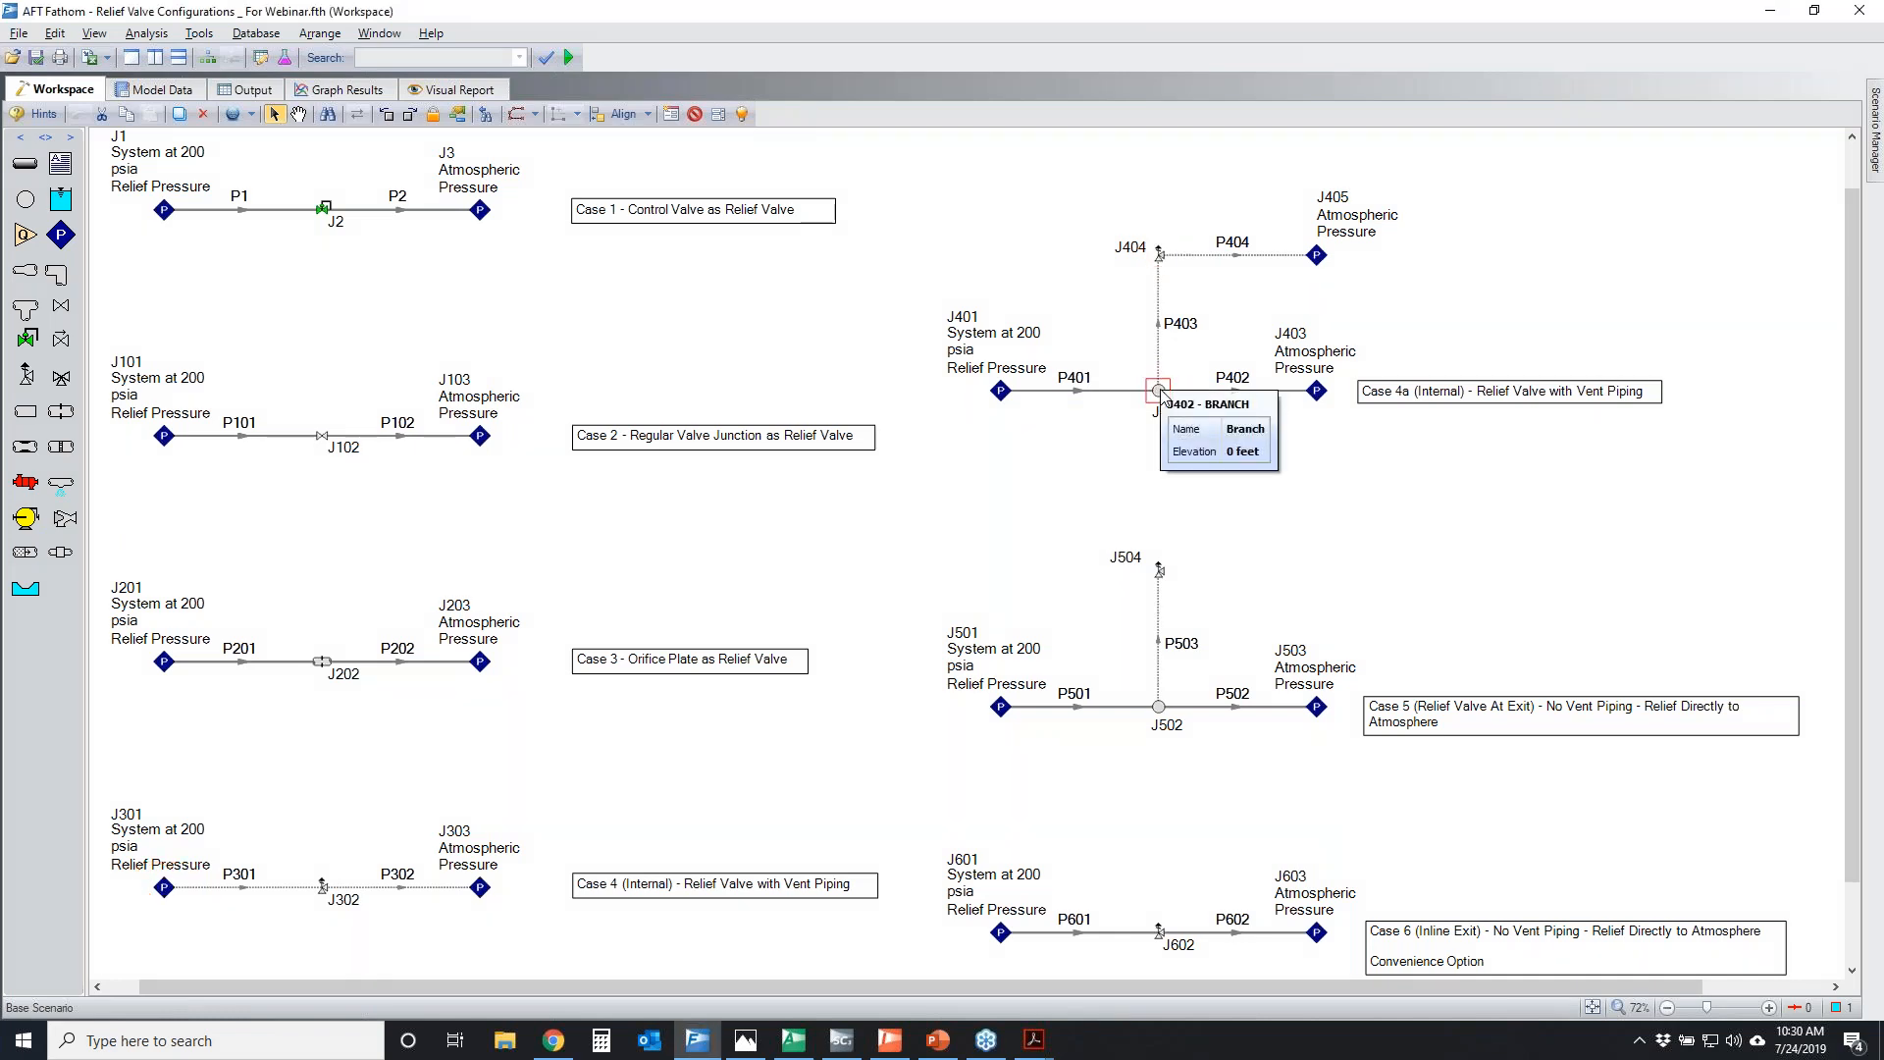
{"action": "mouse_move", "coordinate": [1010, 394]}
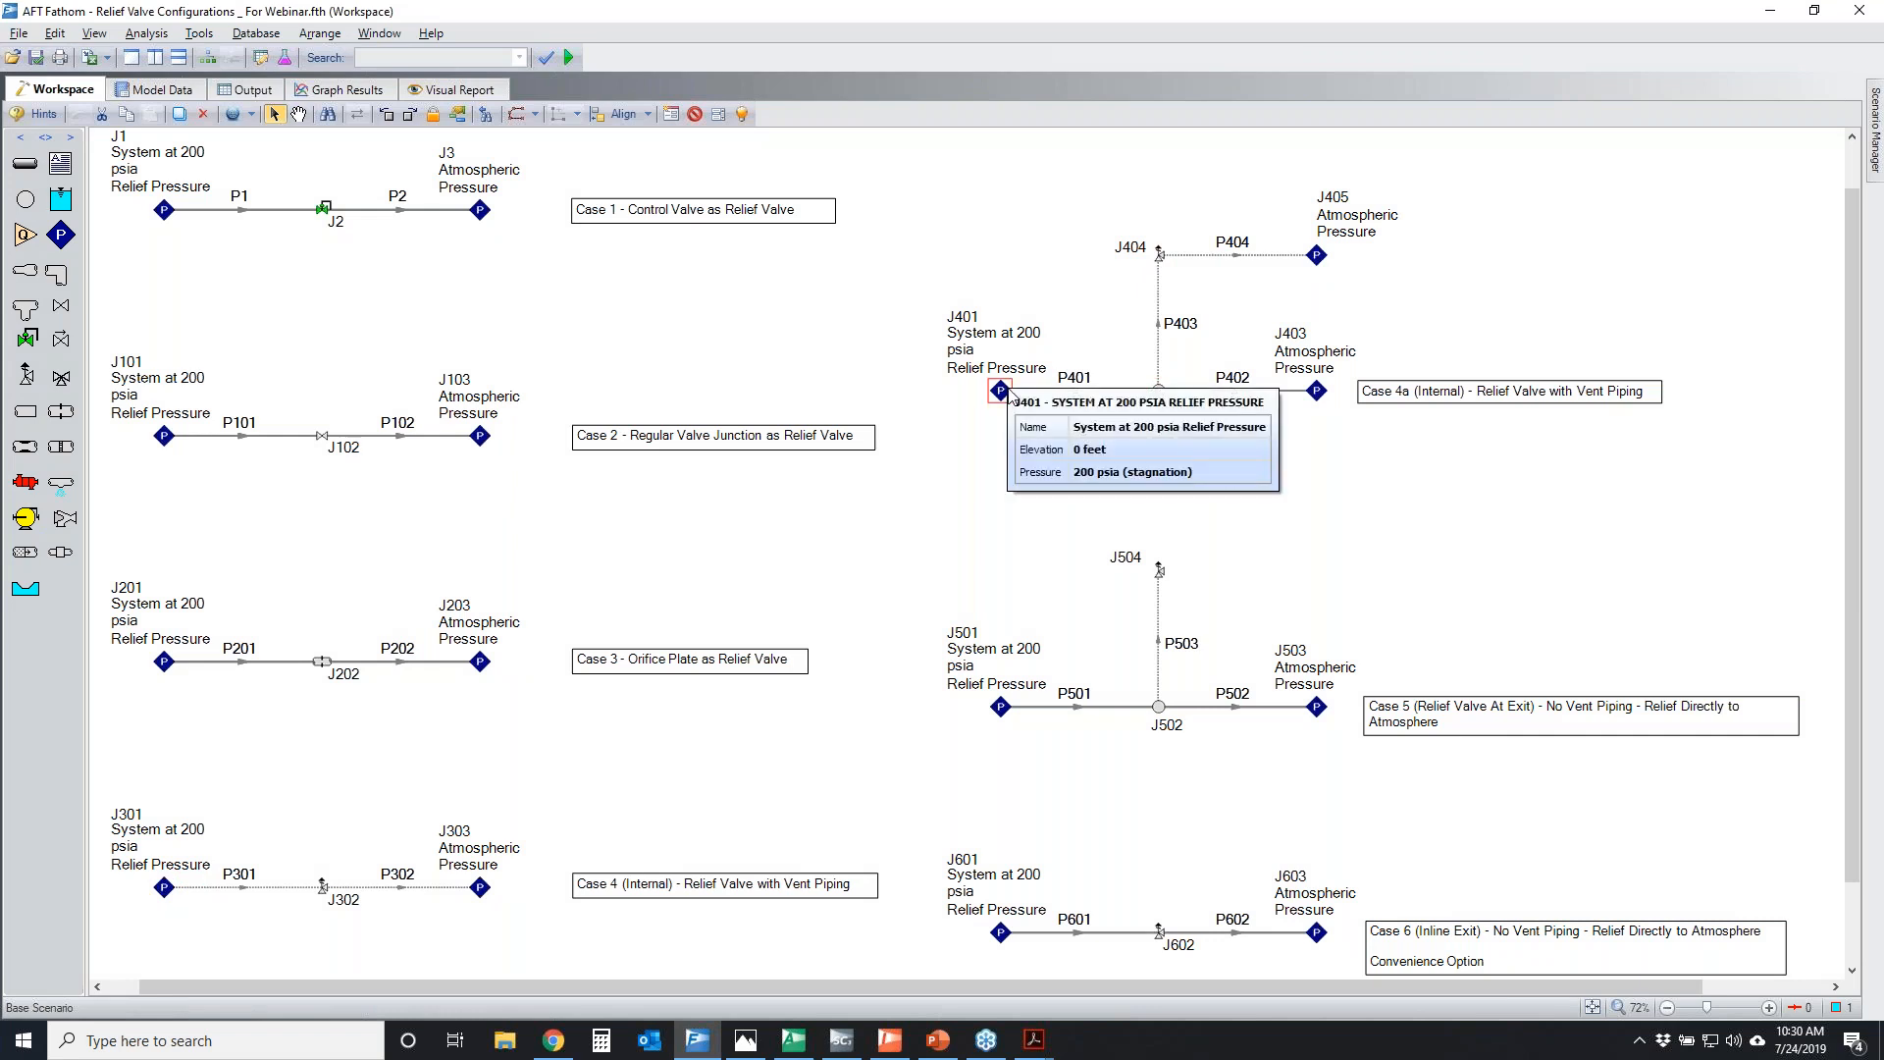
{"action": "left_click", "coordinate": [1074, 391]}
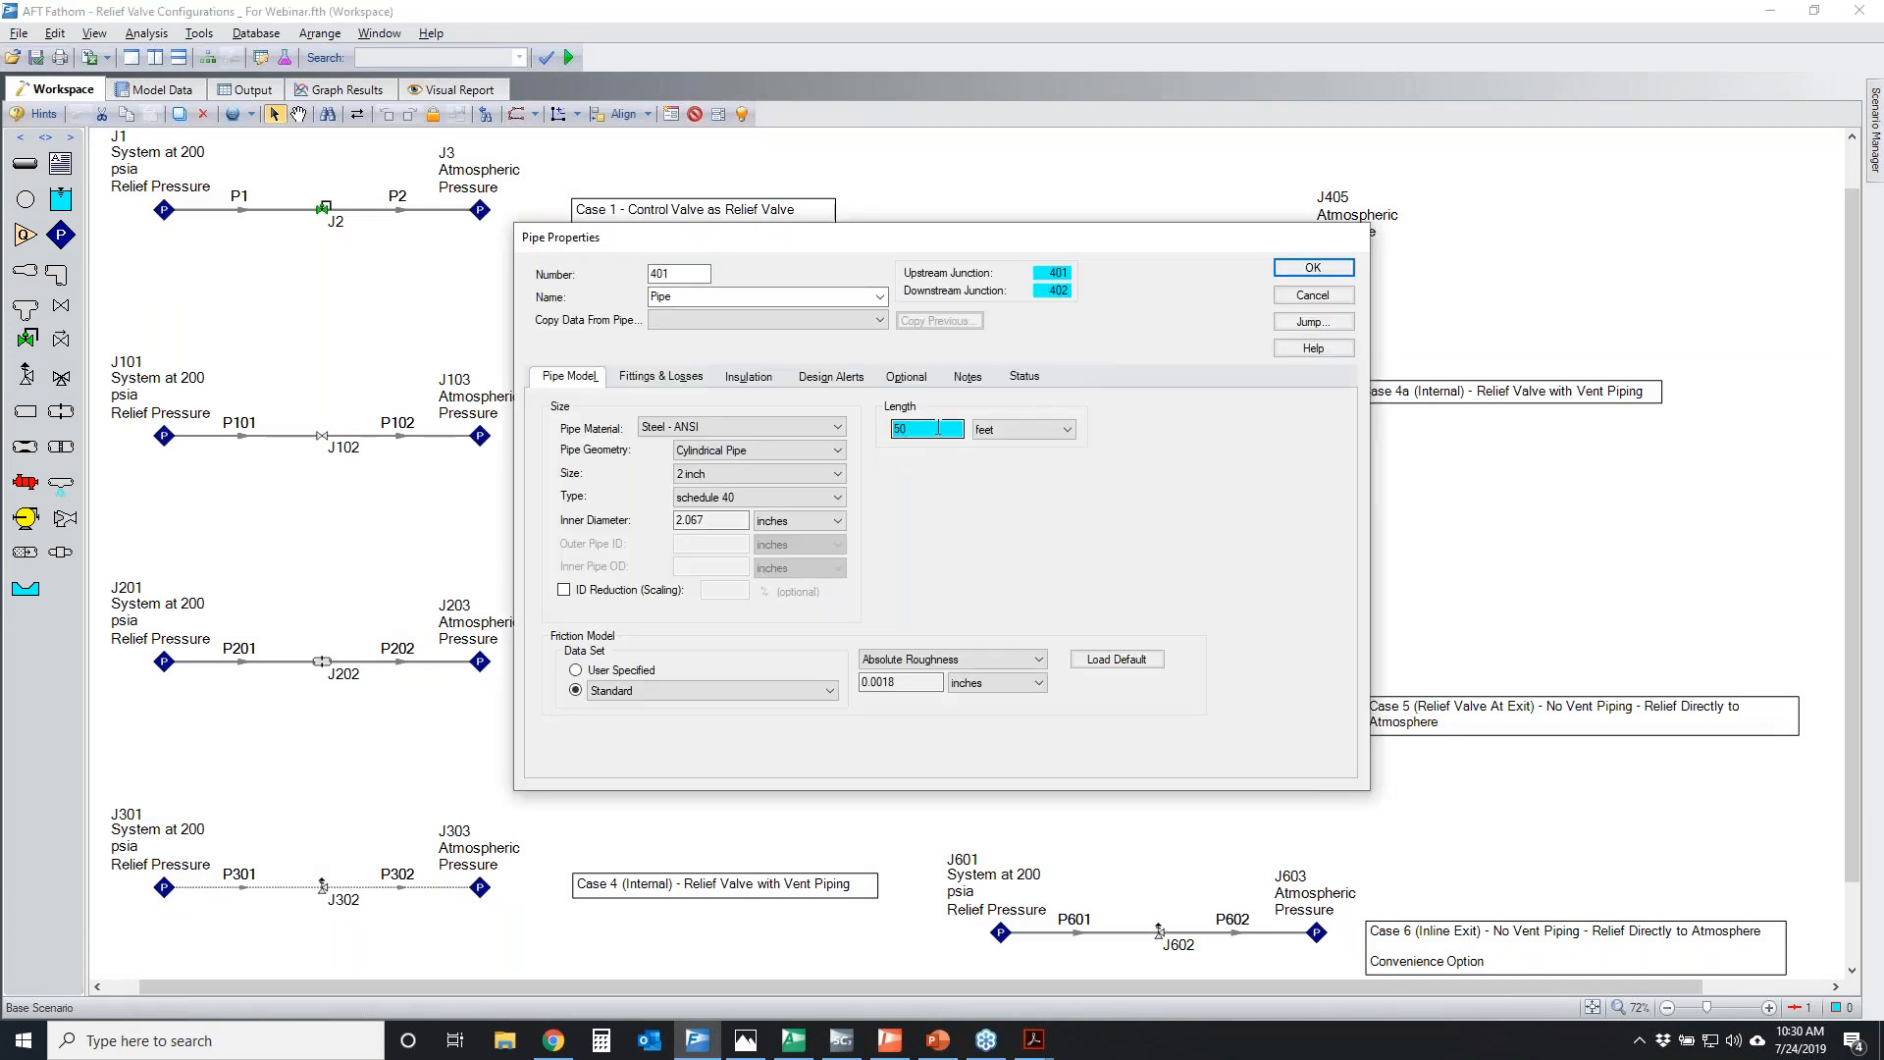
{"action": "left_click", "coordinate": [1336, 296]}
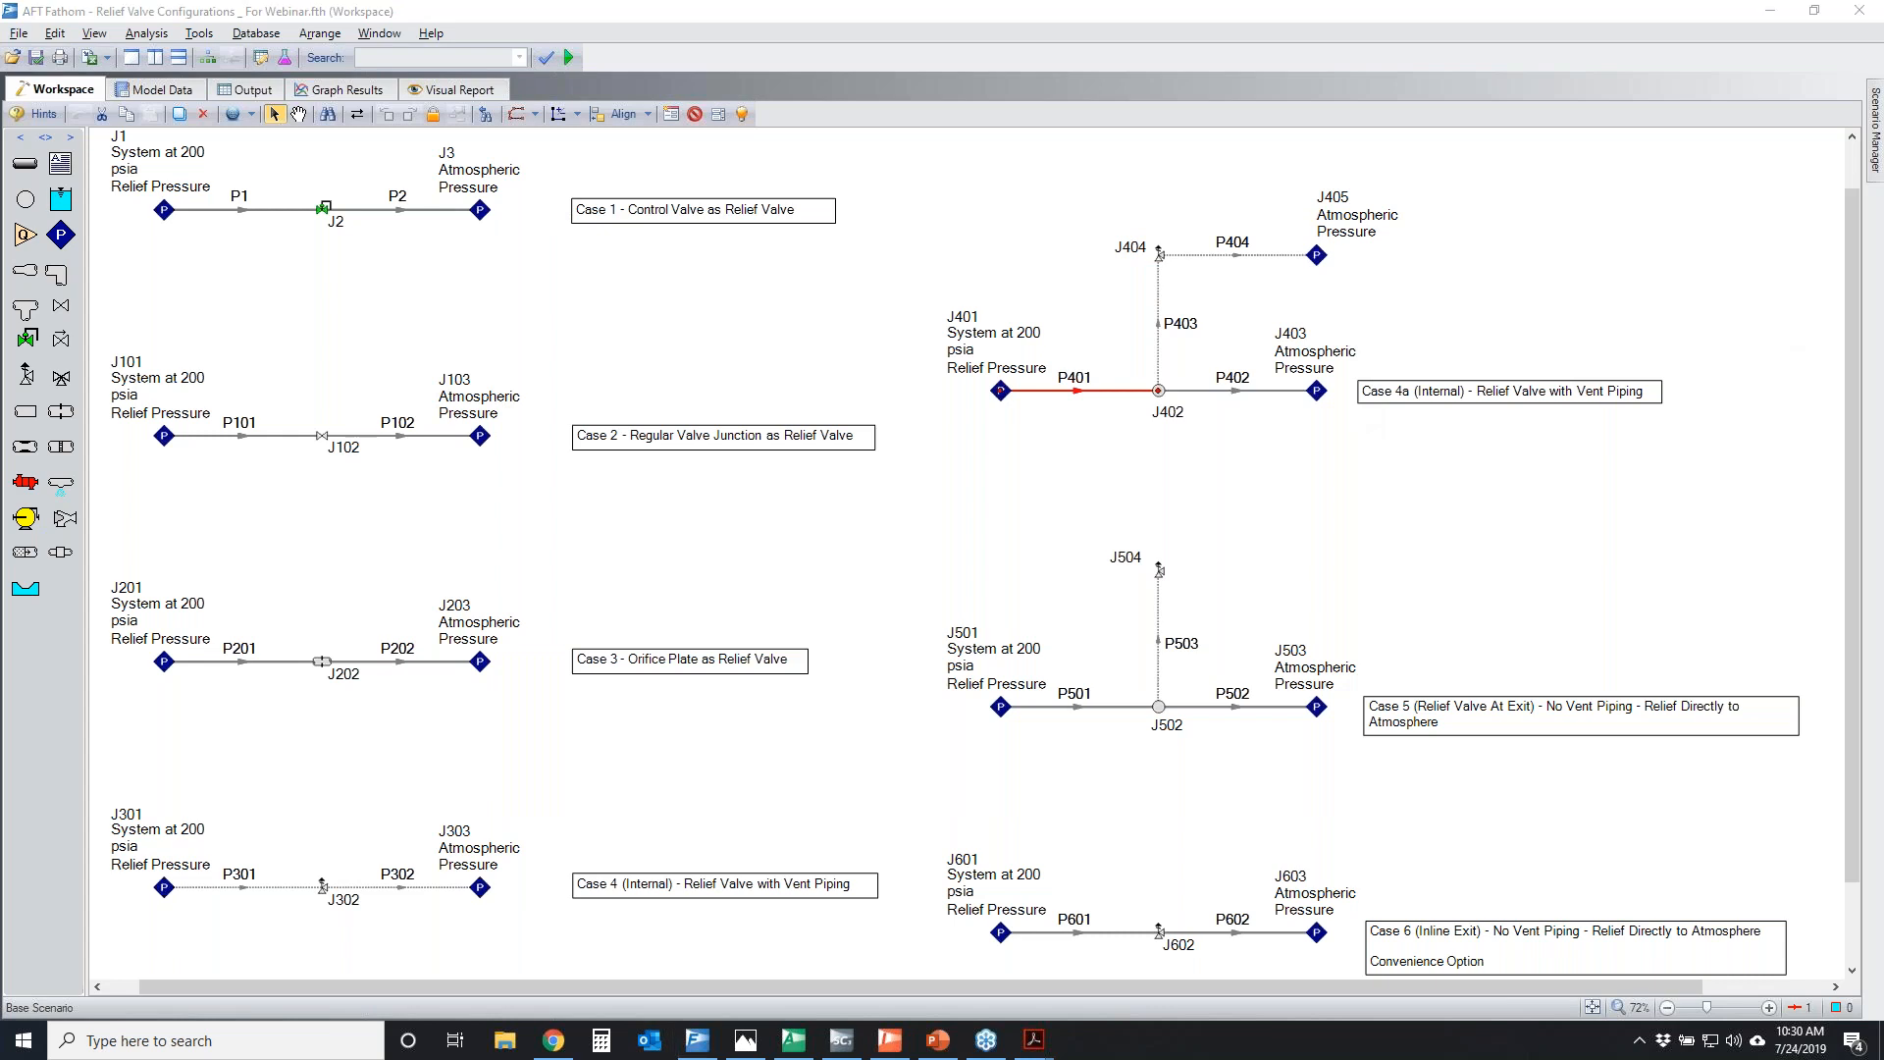
Temporarily mark the Case 4a relief path from P401 through J402, P403 and J404 to J405, and circle J302
{"action": "mouse_move", "coordinate": [1036, 365]}
{"action": "left_mouse_down"}
{"action": "mouse_move", "coordinate": [1091, 384]}
{"action": "mouse_move", "coordinate": [1115, 361]}
{"action": "mouse_move", "coordinate": [1170, 390]}
{"action": "mouse_move", "coordinate": [1152, 397]}
{"action": "mouse_move", "coordinate": [1174, 383]}
{"action": "left_mouse_up"}
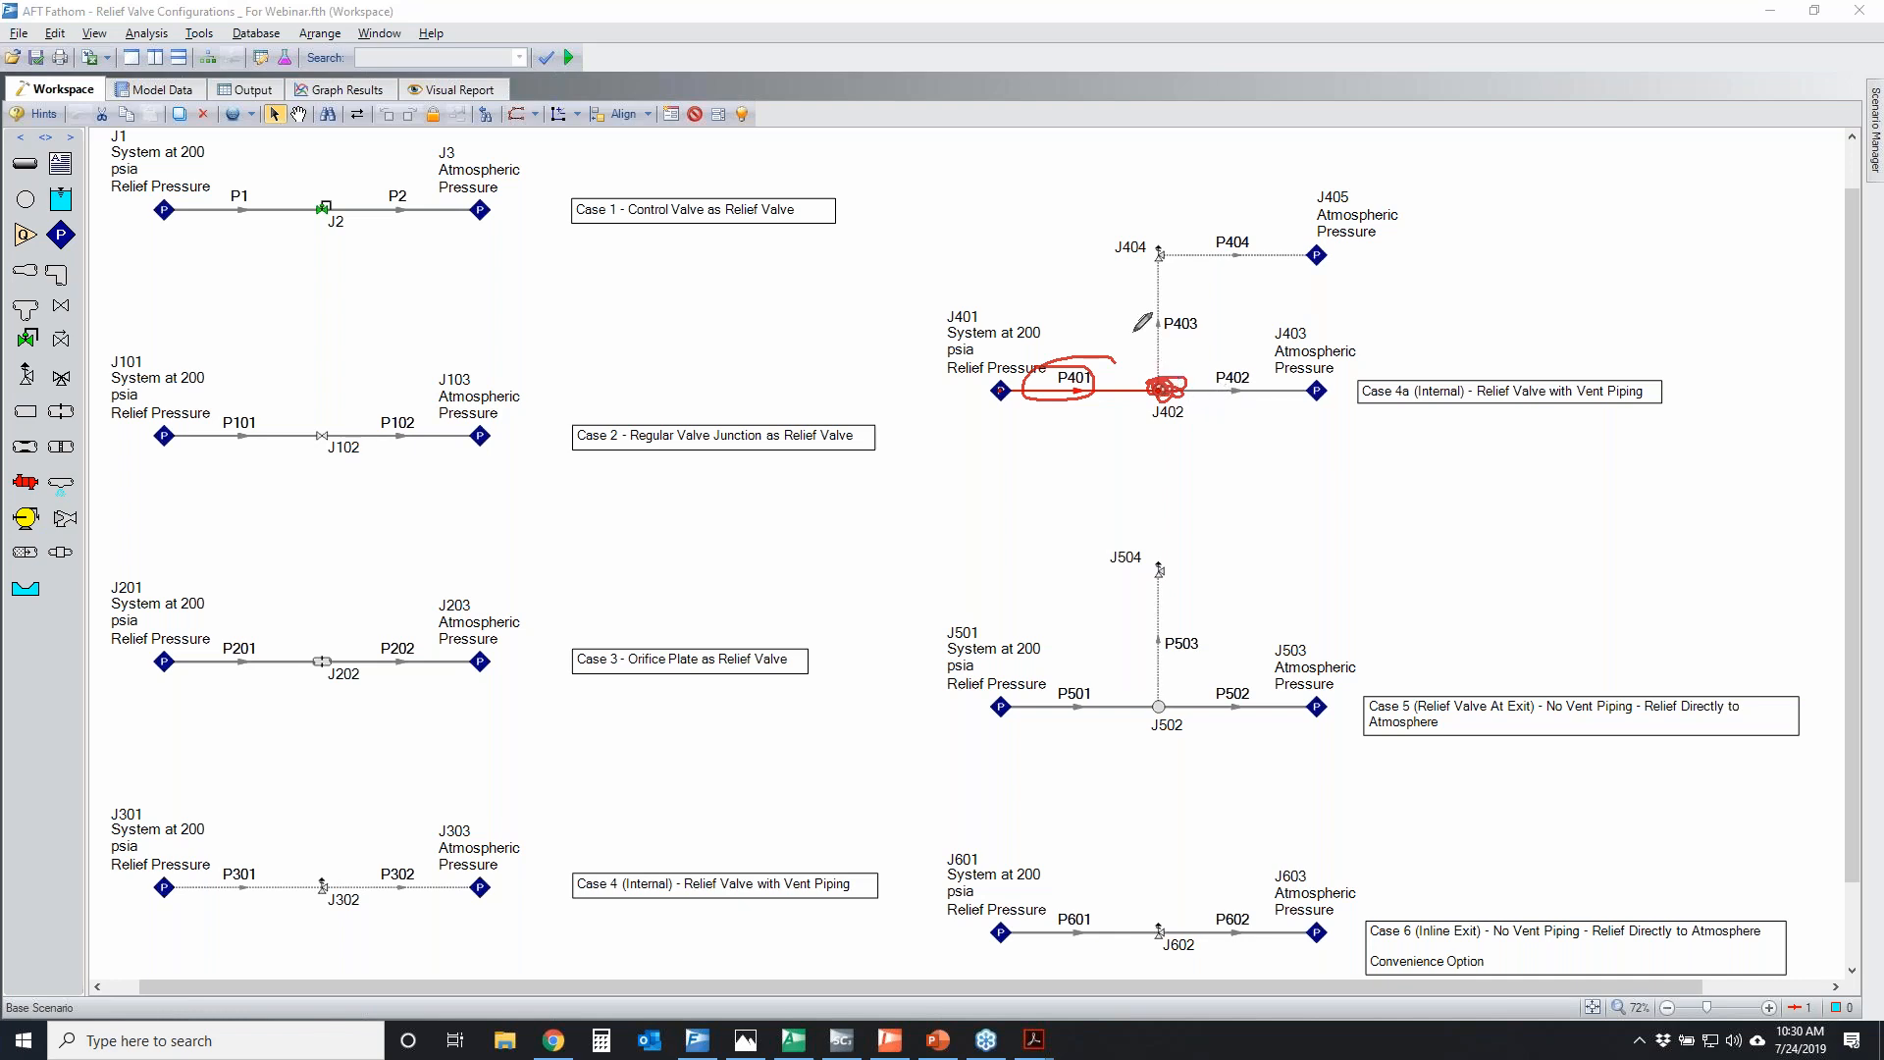
{"action": "left_click_drag", "start_coordinate": [1202, 263], "coordinate": [1144, 231]}
{"action": "mouse_move", "coordinate": [1148, 387]}
{"action": "left_mouse_down"}
{"action": "mouse_move", "coordinate": [1143, 294]}
{"action": "mouse_move", "coordinate": [1158, 257]}
{"action": "mouse_move", "coordinate": [1173, 289]}
{"action": "mouse_move", "coordinate": [1189, 243]}
{"action": "mouse_move", "coordinate": [1124, 253]}
{"action": "mouse_move", "coordinate": [1158, 277]}
{"action": "left_mouse_up"}
{"action": "mouse_move", "coordinate": [323, 871]}
{"action": "left_mouse_down"}
{"action": "mouse_move", "coordinate": [339, 883]}
{"action": "mouse_move", "coordinate": [319, 888]}
{"action": "mouse_move", "coordinate": [348, 868]}
{"action": "mouse_move", "coordinate": [333, 878]}
{"action": "left_mouse_up"}
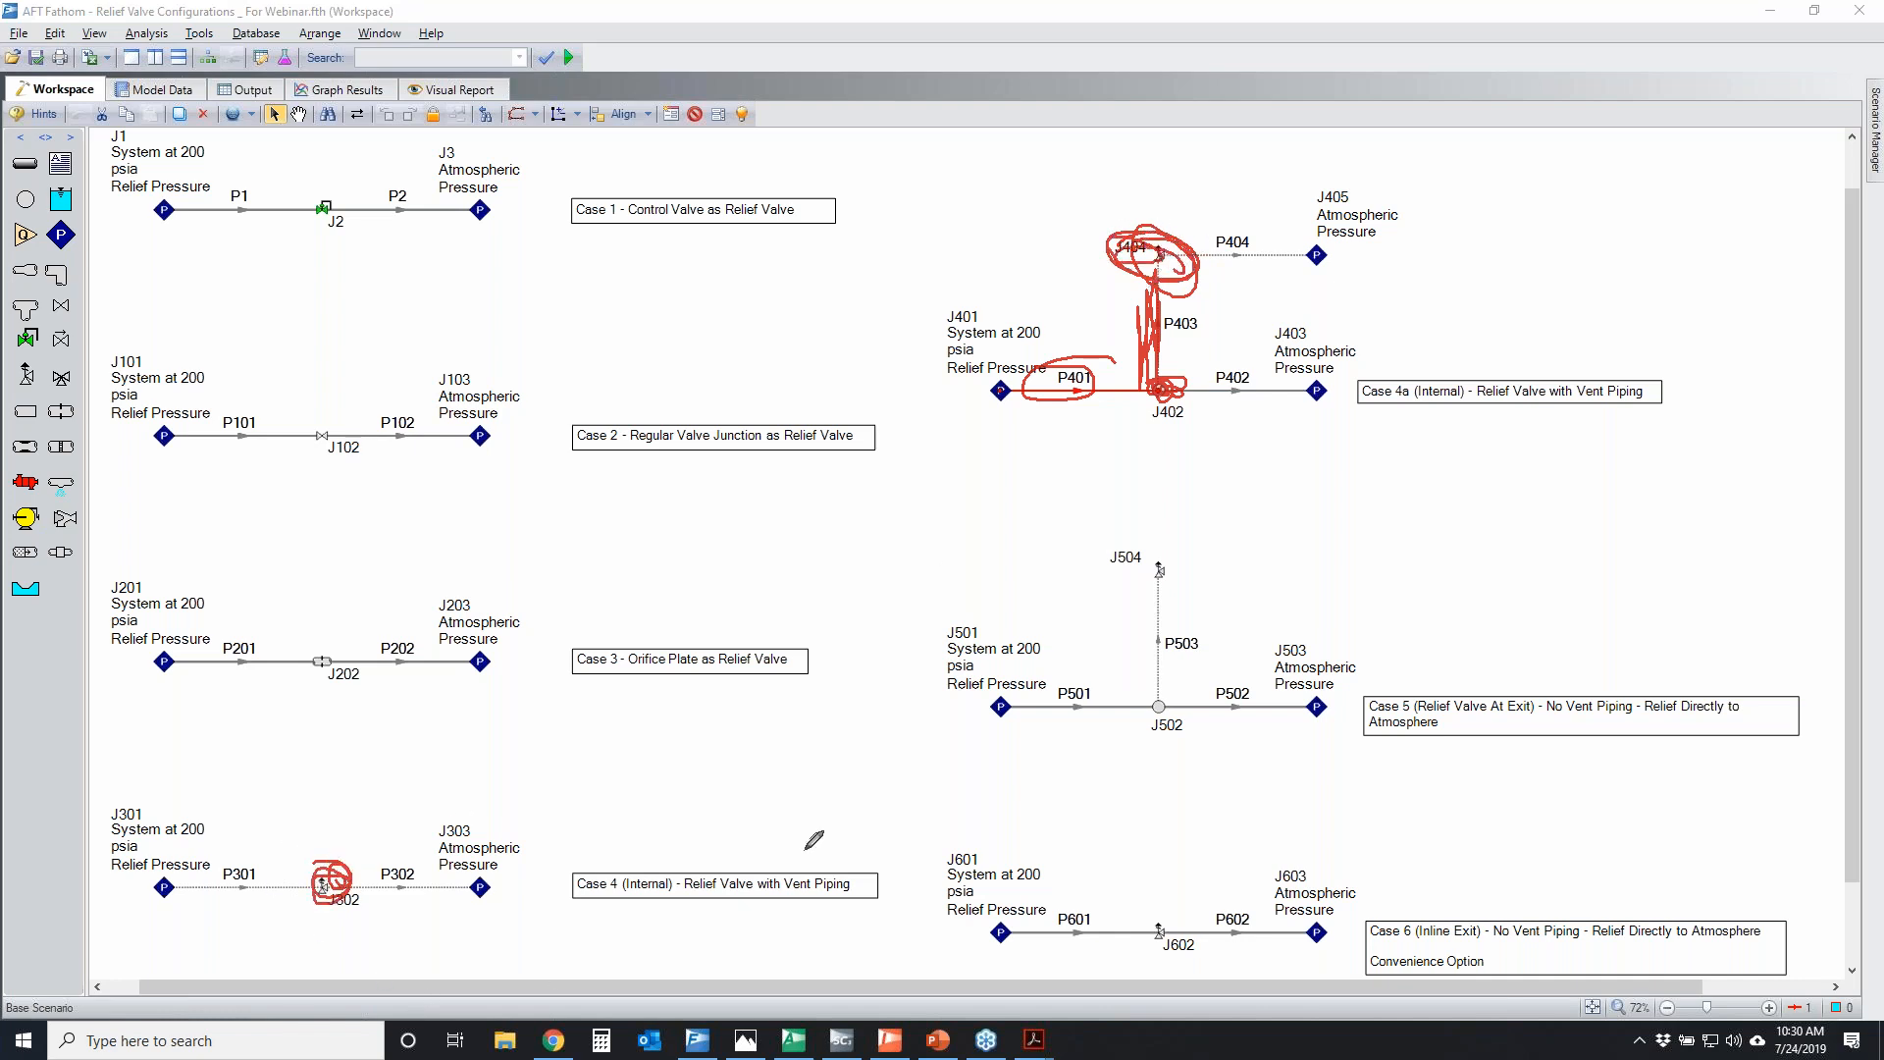
{"action": "mouse_move", "coordinate": [1172, 215]}
{"action": "left_mouse_down"}
{"action": "mouse_move", "coordinate": [1381, 224]}
{"action": "mouse_move", "coordinate": [1364, 239]}
{"action": "left_mouse_up"}
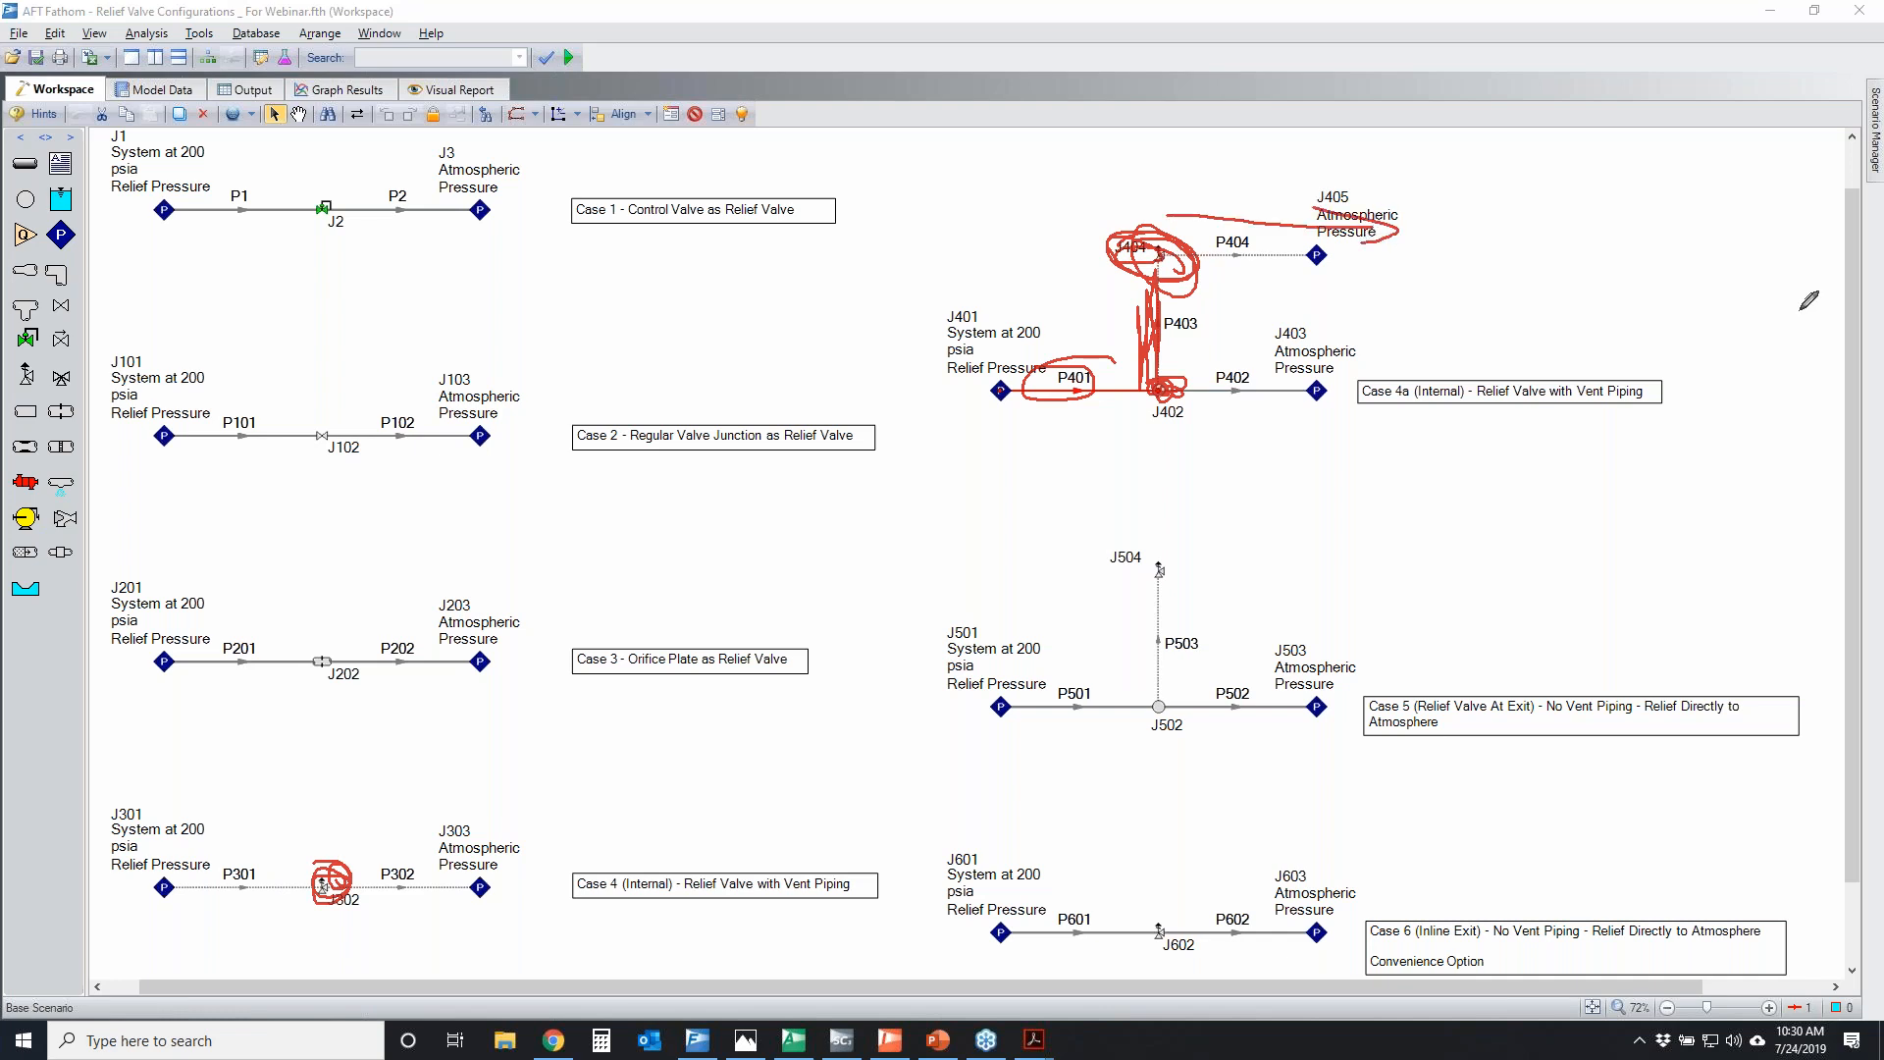
{"action": "key", "text": "Escape"}
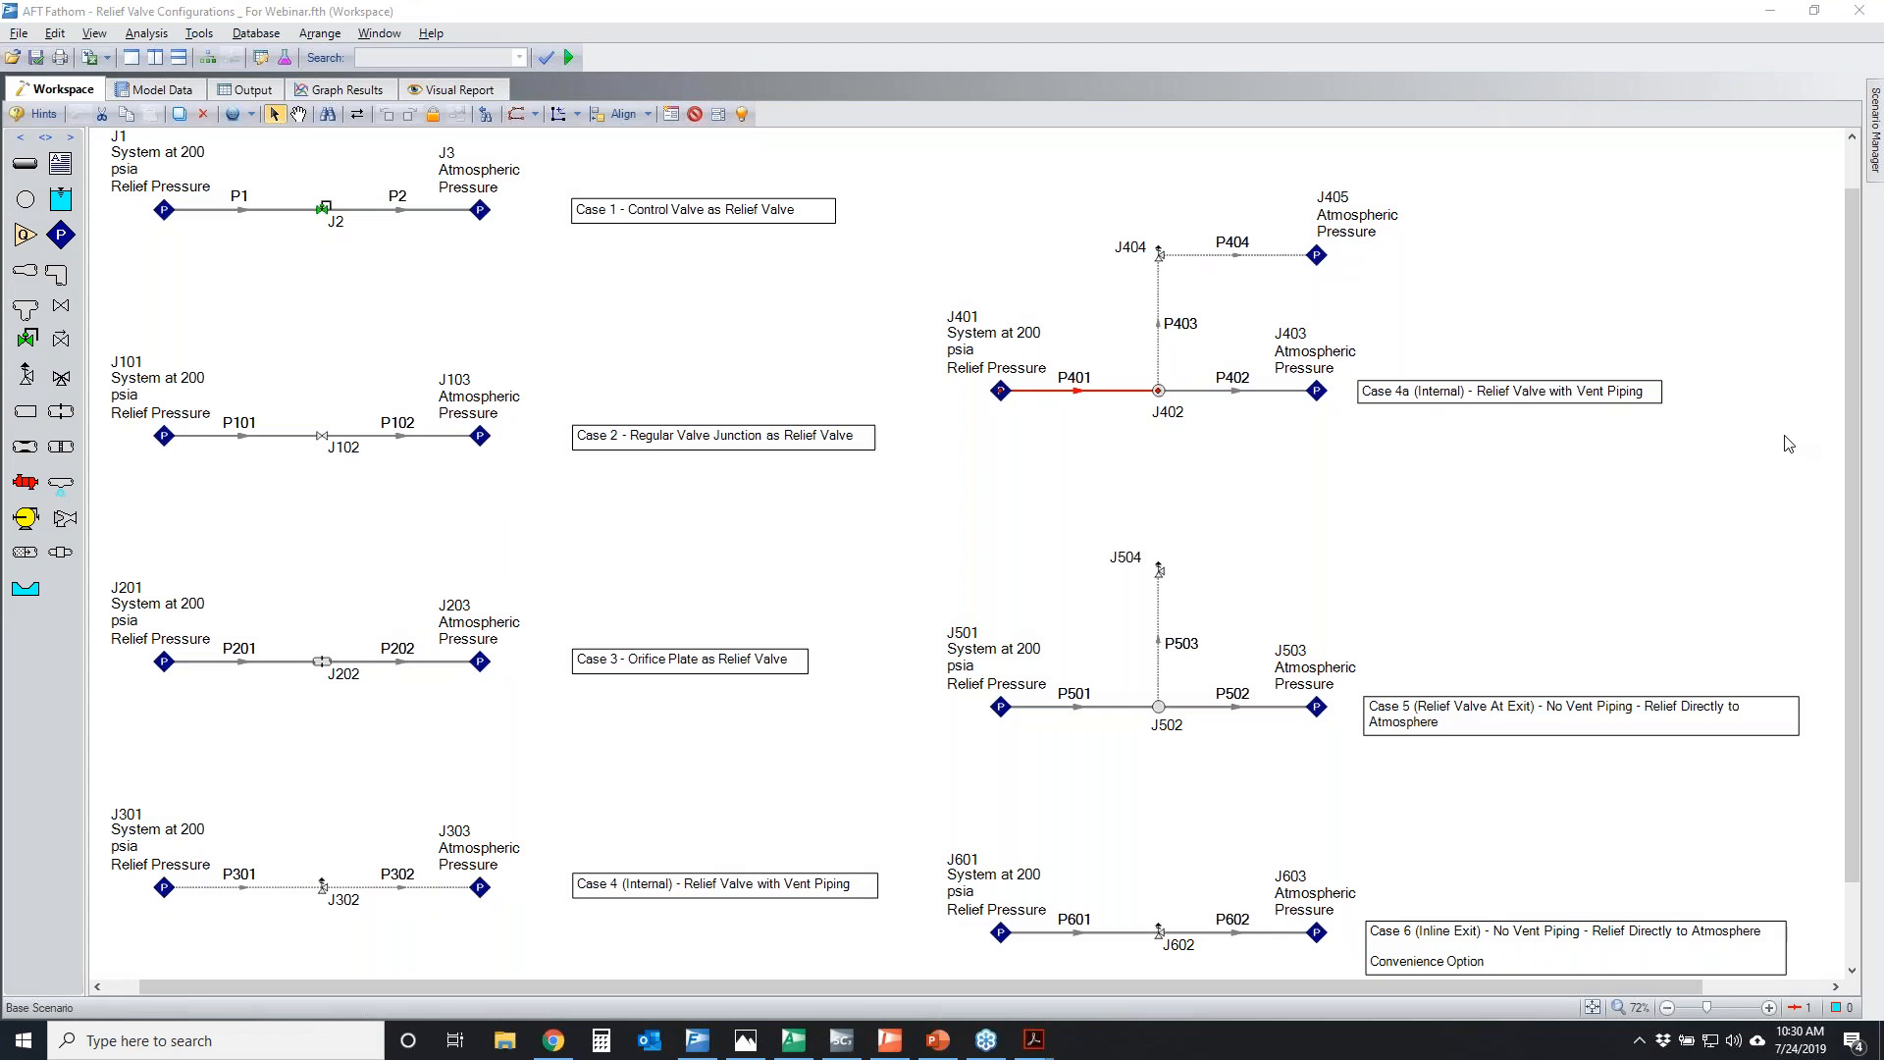
Temporarily circle the Case 5 system and J504, and mark P503, J502 and the discharge direction from the valve
{"action": "mouse_move", "coordinate": [902, 579]}
{"action": "left_mouse_down"}
{"action": "mouse_move", "coordinate": [1049, 535]}
{"action": "mouse_move", "coordinate": [918, 604]}
{"action": "mouse_move", "coordinate": [1045, 560]}
{"action": "mouse_move", "coordinate": [1197, 569]}
{"action": "mouse_move", "coordinate": [1136, 555]}
{"action": "left_mouse_up"}
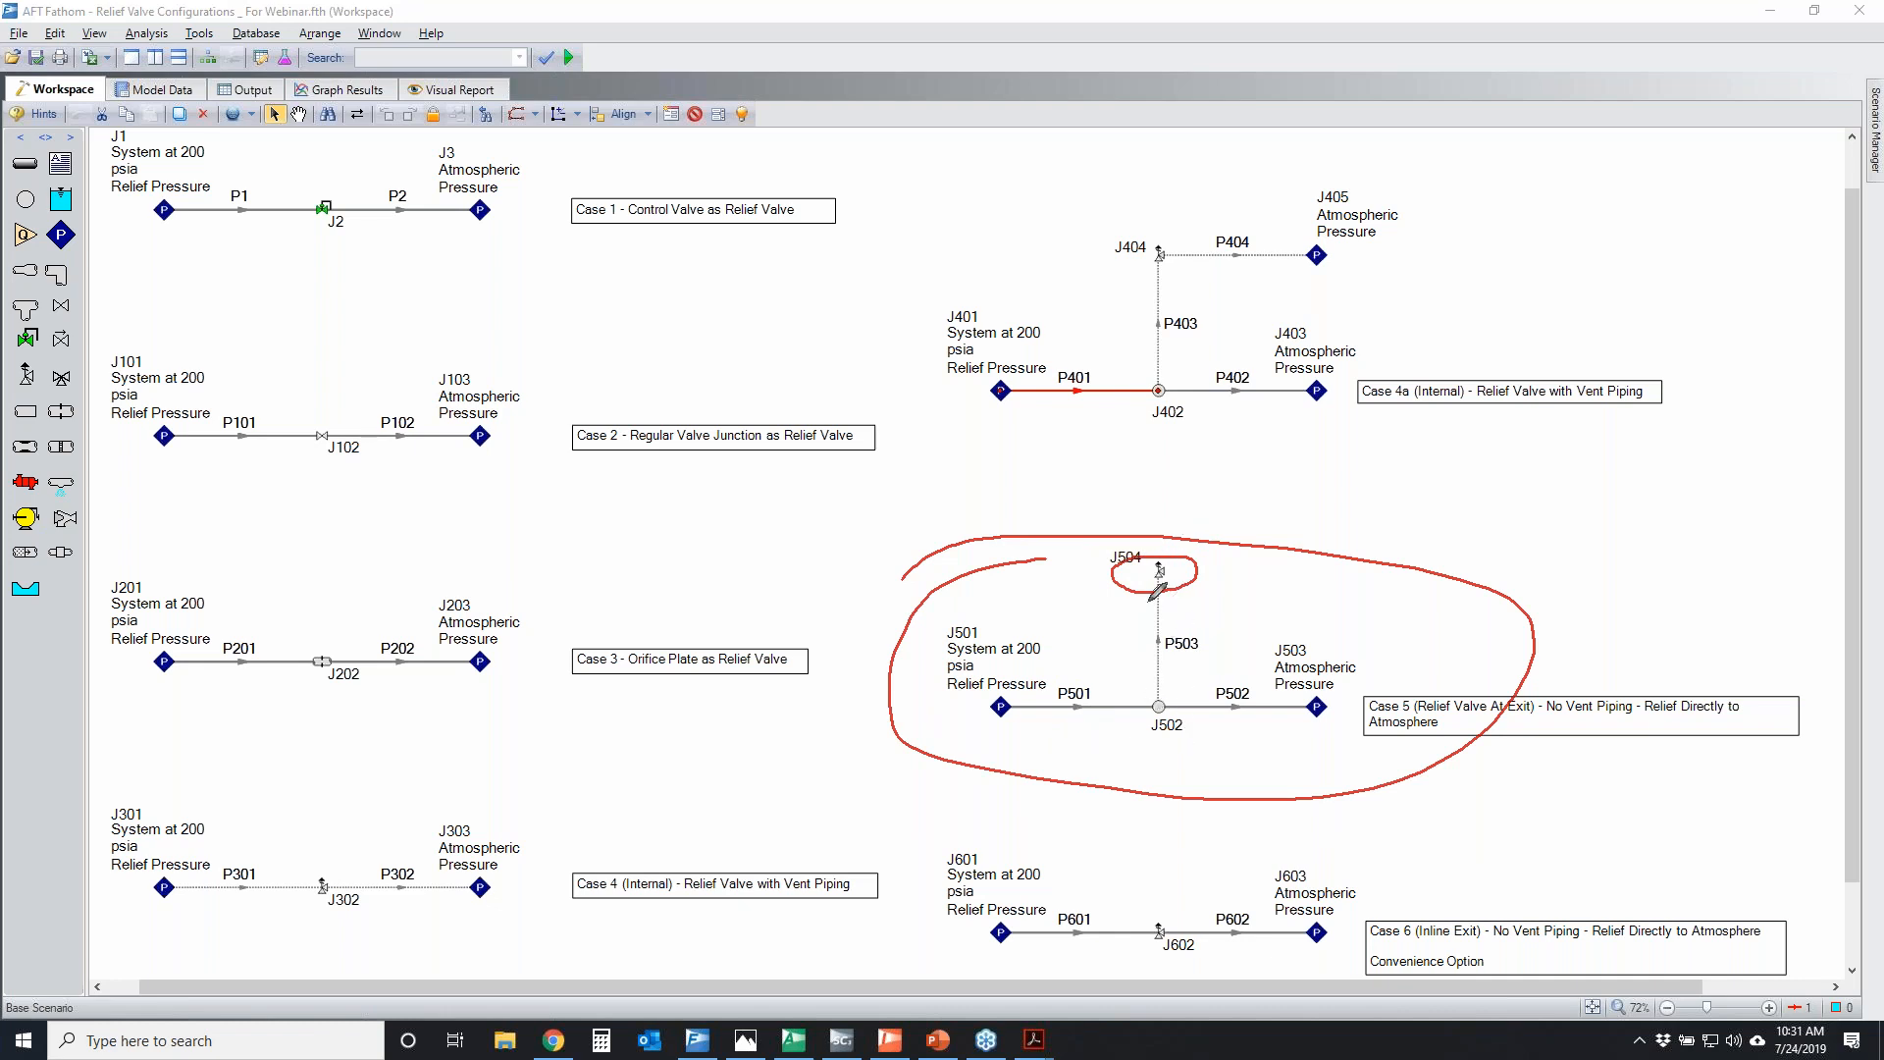
{"action": "left_click_drag", "start_coordinate": [1155, 687], "coordinate": [1168, 598]}
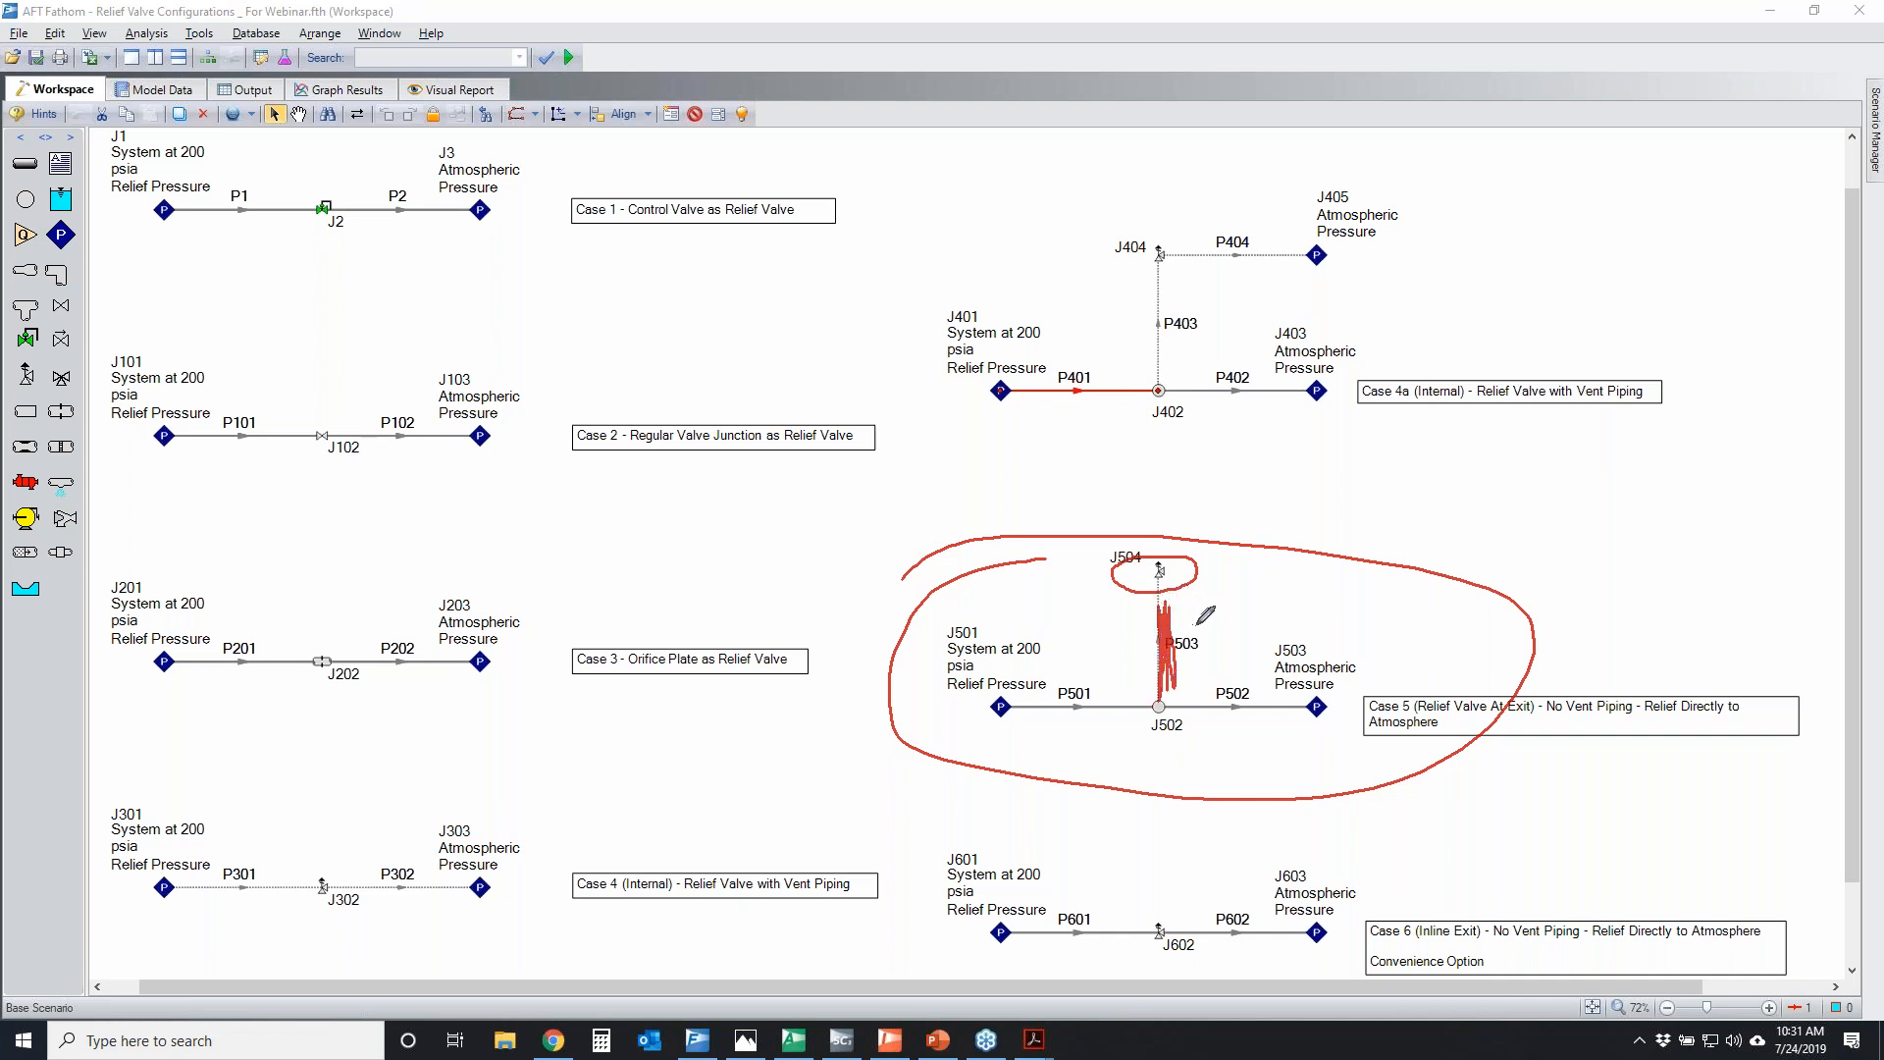
{"action": "mouse_move", "coordinate": [1159, 695]}
{"action": "left_mouse_down"}
{"action": "mouse_move", "coordinate": [1147, 711]}
{"action": "mouse_move", "coordinate": [1163, 695]}
{"action": "left_mouse_up"}
{"action": "mouse_move", "coordinate": [1160, 576]}
{"action": "left_mouse_down"}
{"action": "mouse_move", "coordinate": [1143, 578]}
{"action": "mouse_move", "coordinate": [1180, 577]}
{"action": "left_mouse_up"}
{"action": "mouse_move", "coordinate": [1181, 541]}
{"action": "left_mouse_down"}
{"action": "mouse_move", "coordinate": [1344, 415]}
{"action": "mouse_move", "coordinate": [1285, 449]}
{"action": "left_mouse_up"}
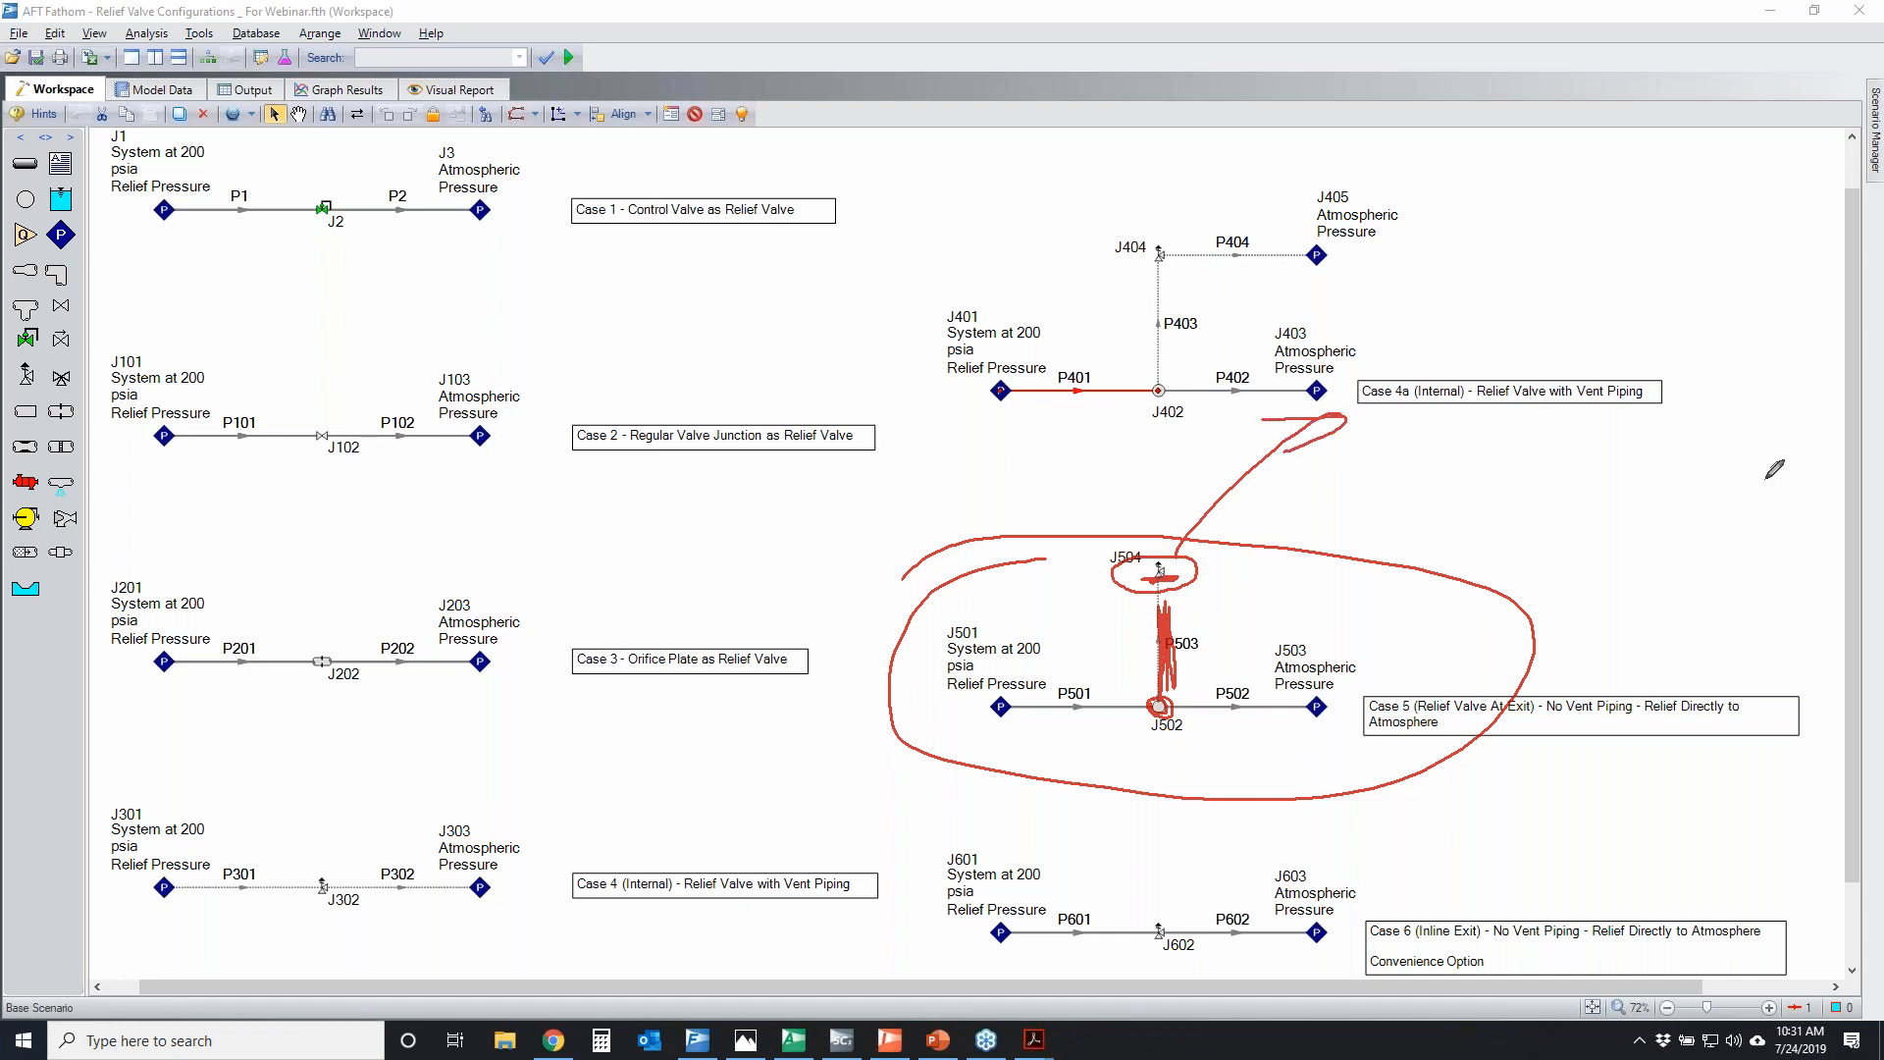
{"action": "key", "text": "Escape"}
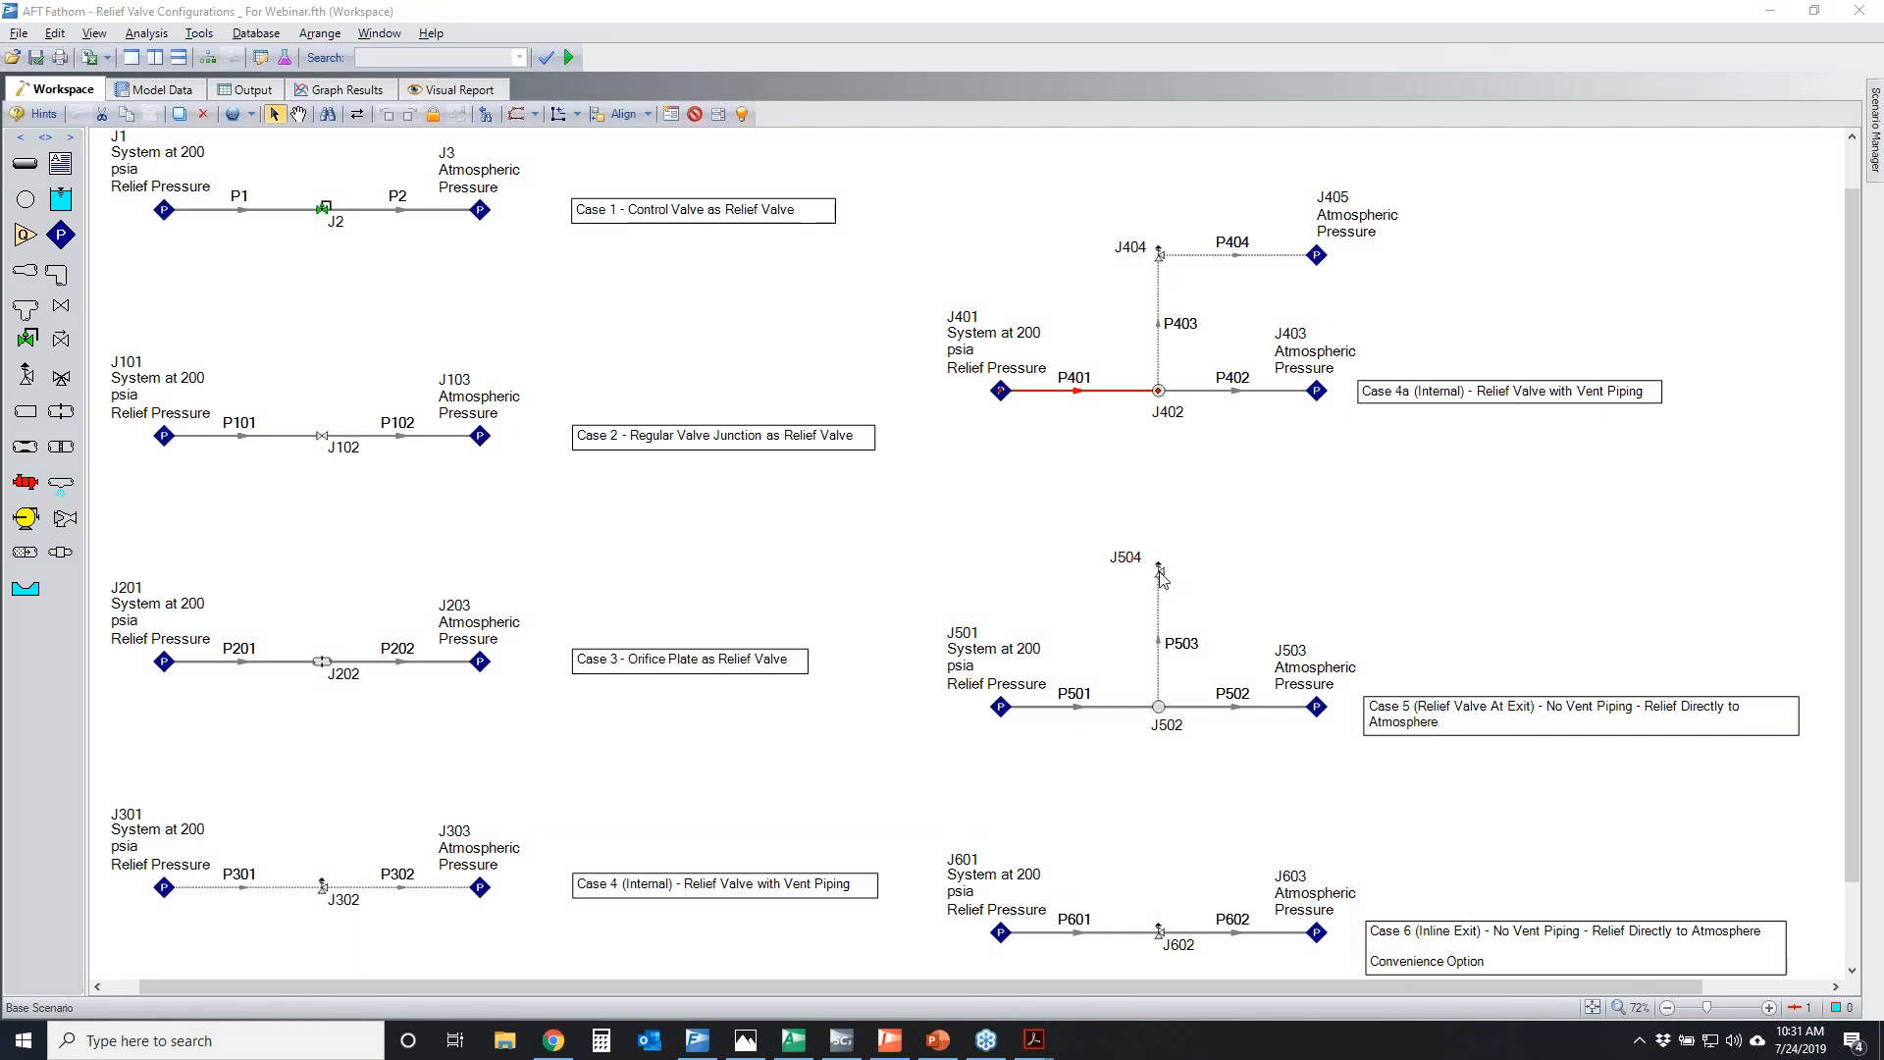
Open relief valve J504's properties beside the Case 5 model and temporarily circle the pressure type and exit pressure settings
{"action": "double_click", "coordinate": [1160, 572]}
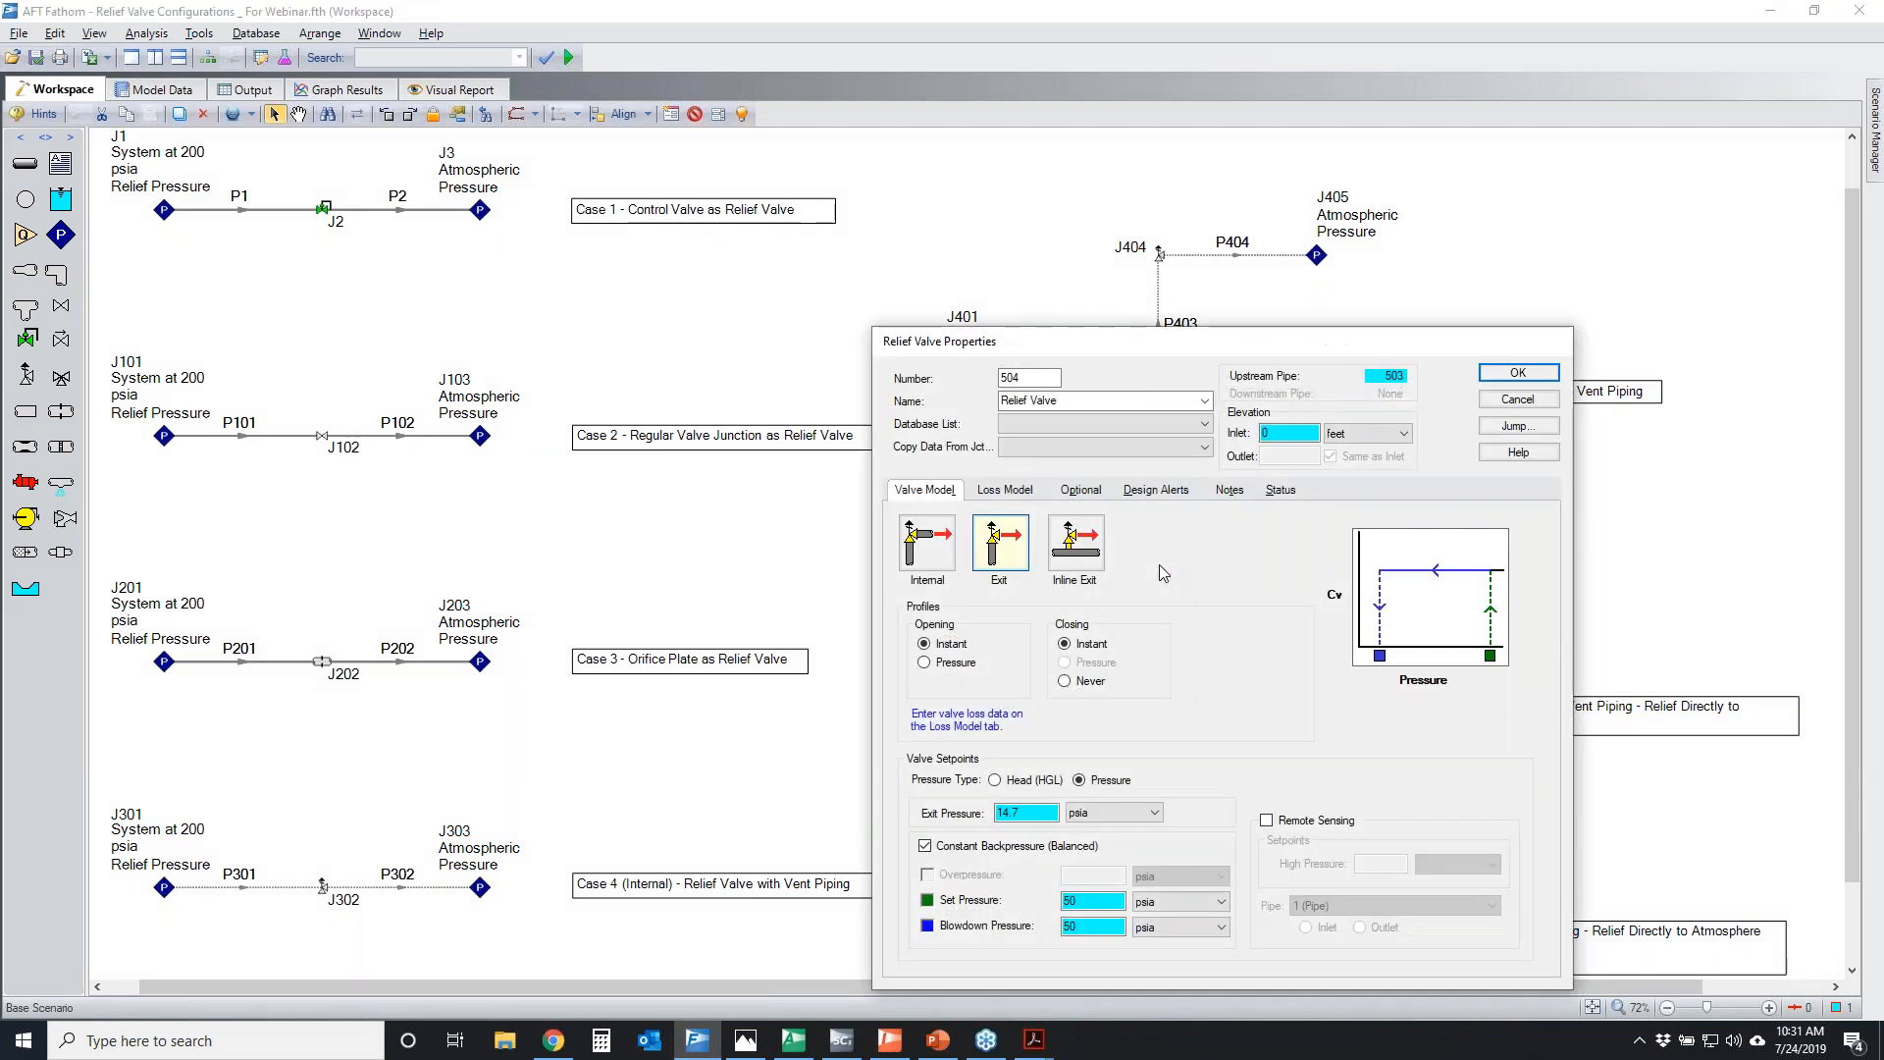
{"action": "left_click_drag", "start_coordinate": [1226, 342], "coordinate": [1028, 251]}
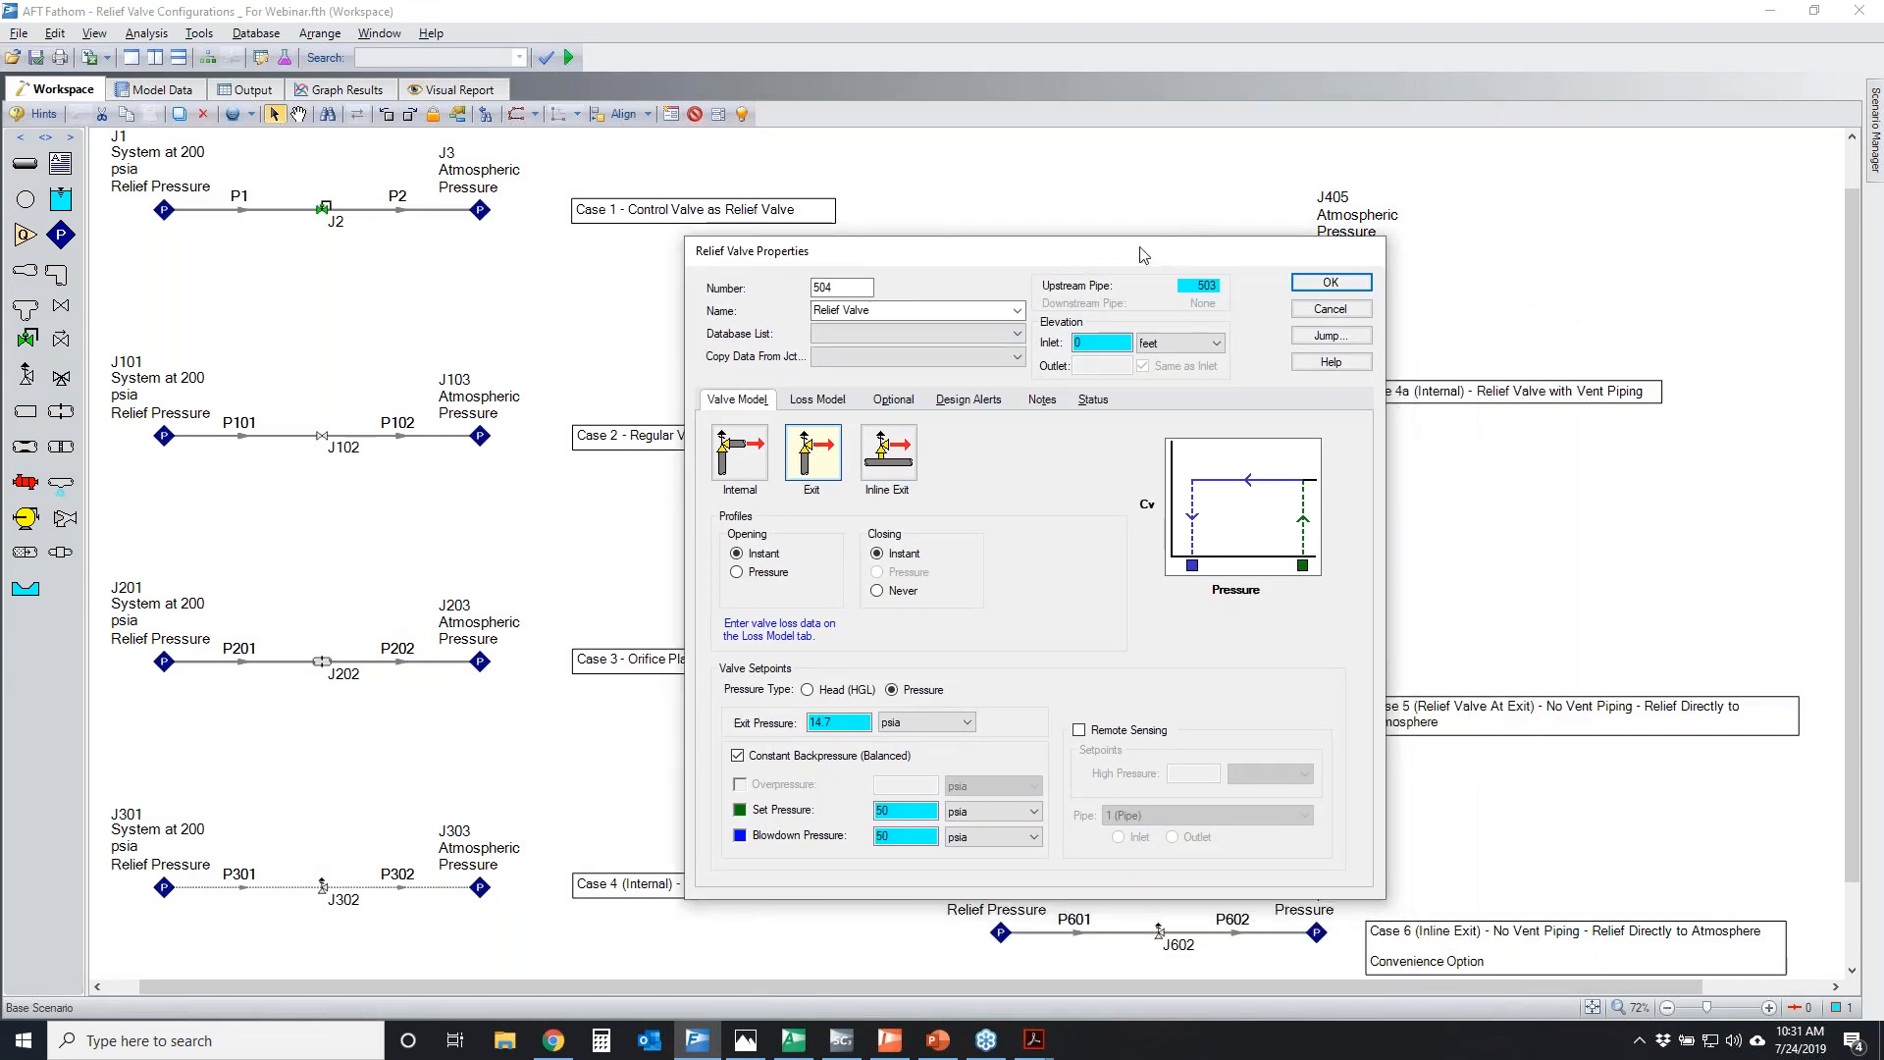
{"action": "left_click_drag", "start_coordinate": [1141, 255], "coordinate": [734, 118]}
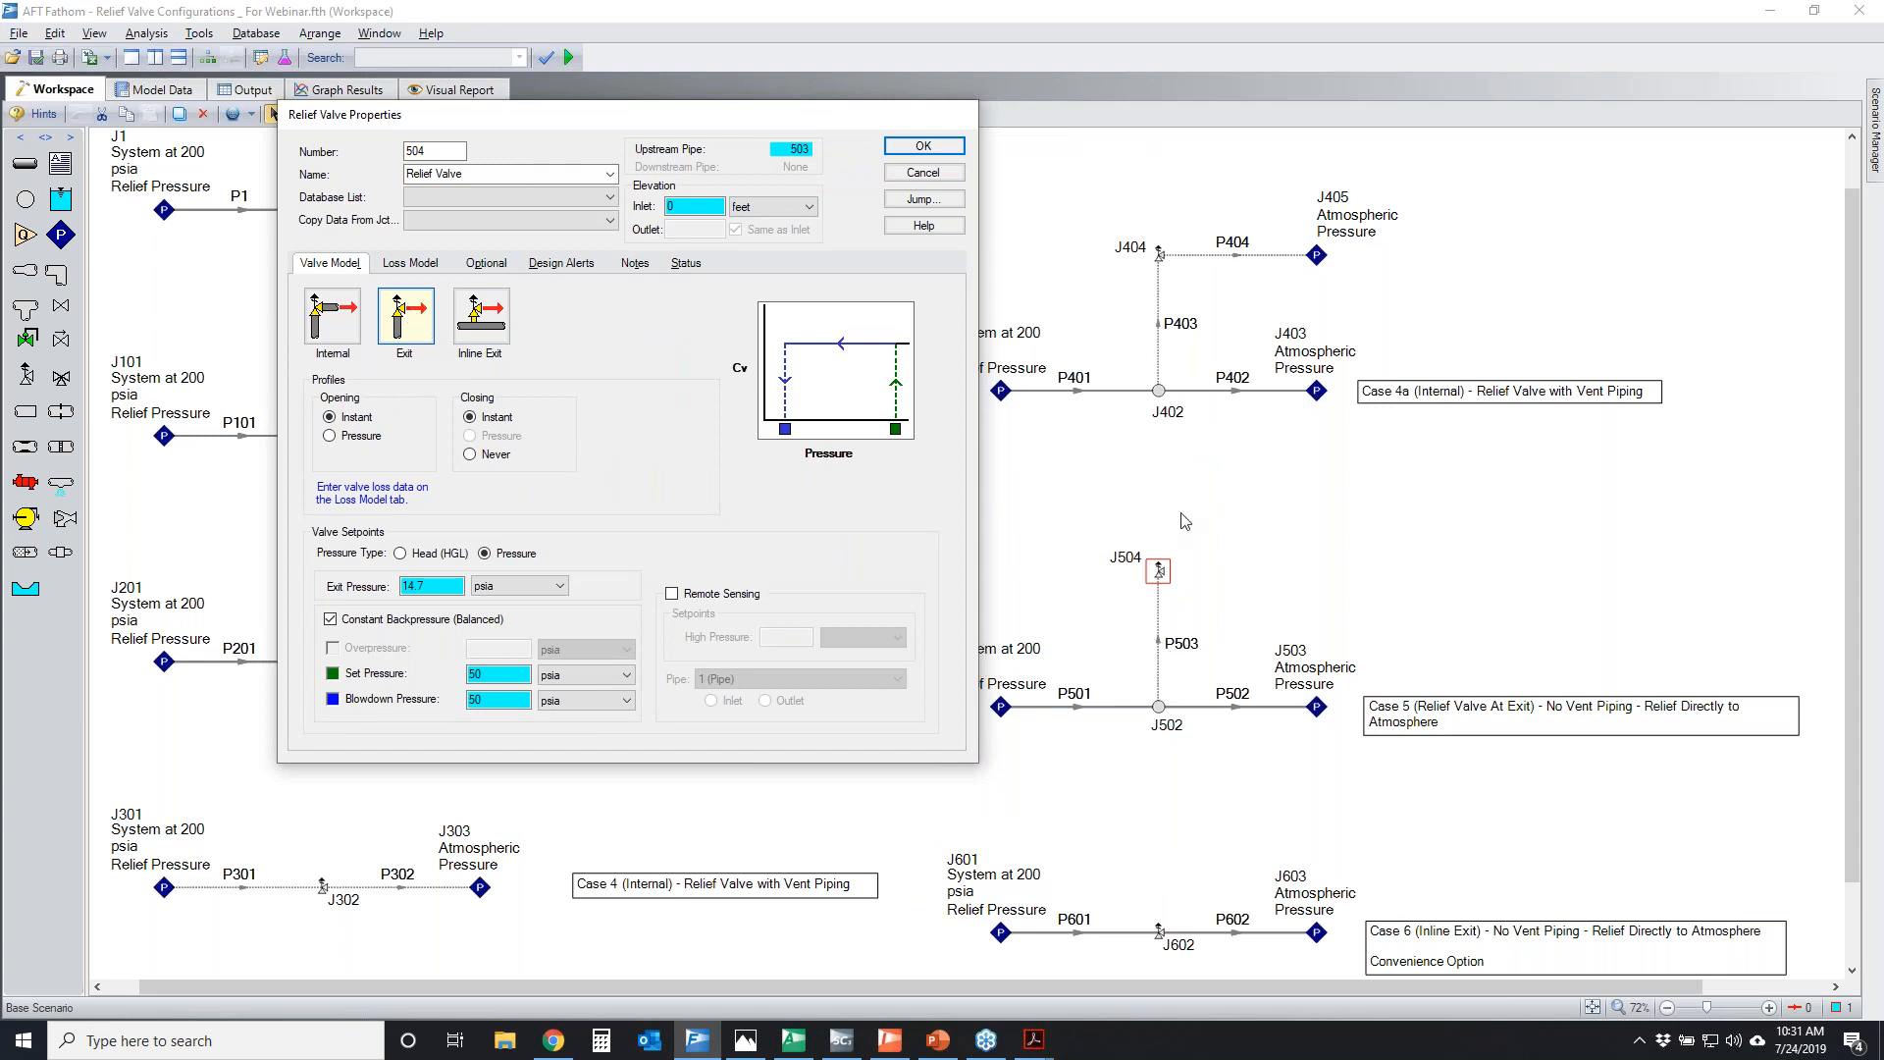
{"action": "left_click", "coordinate": [1700, 508]}
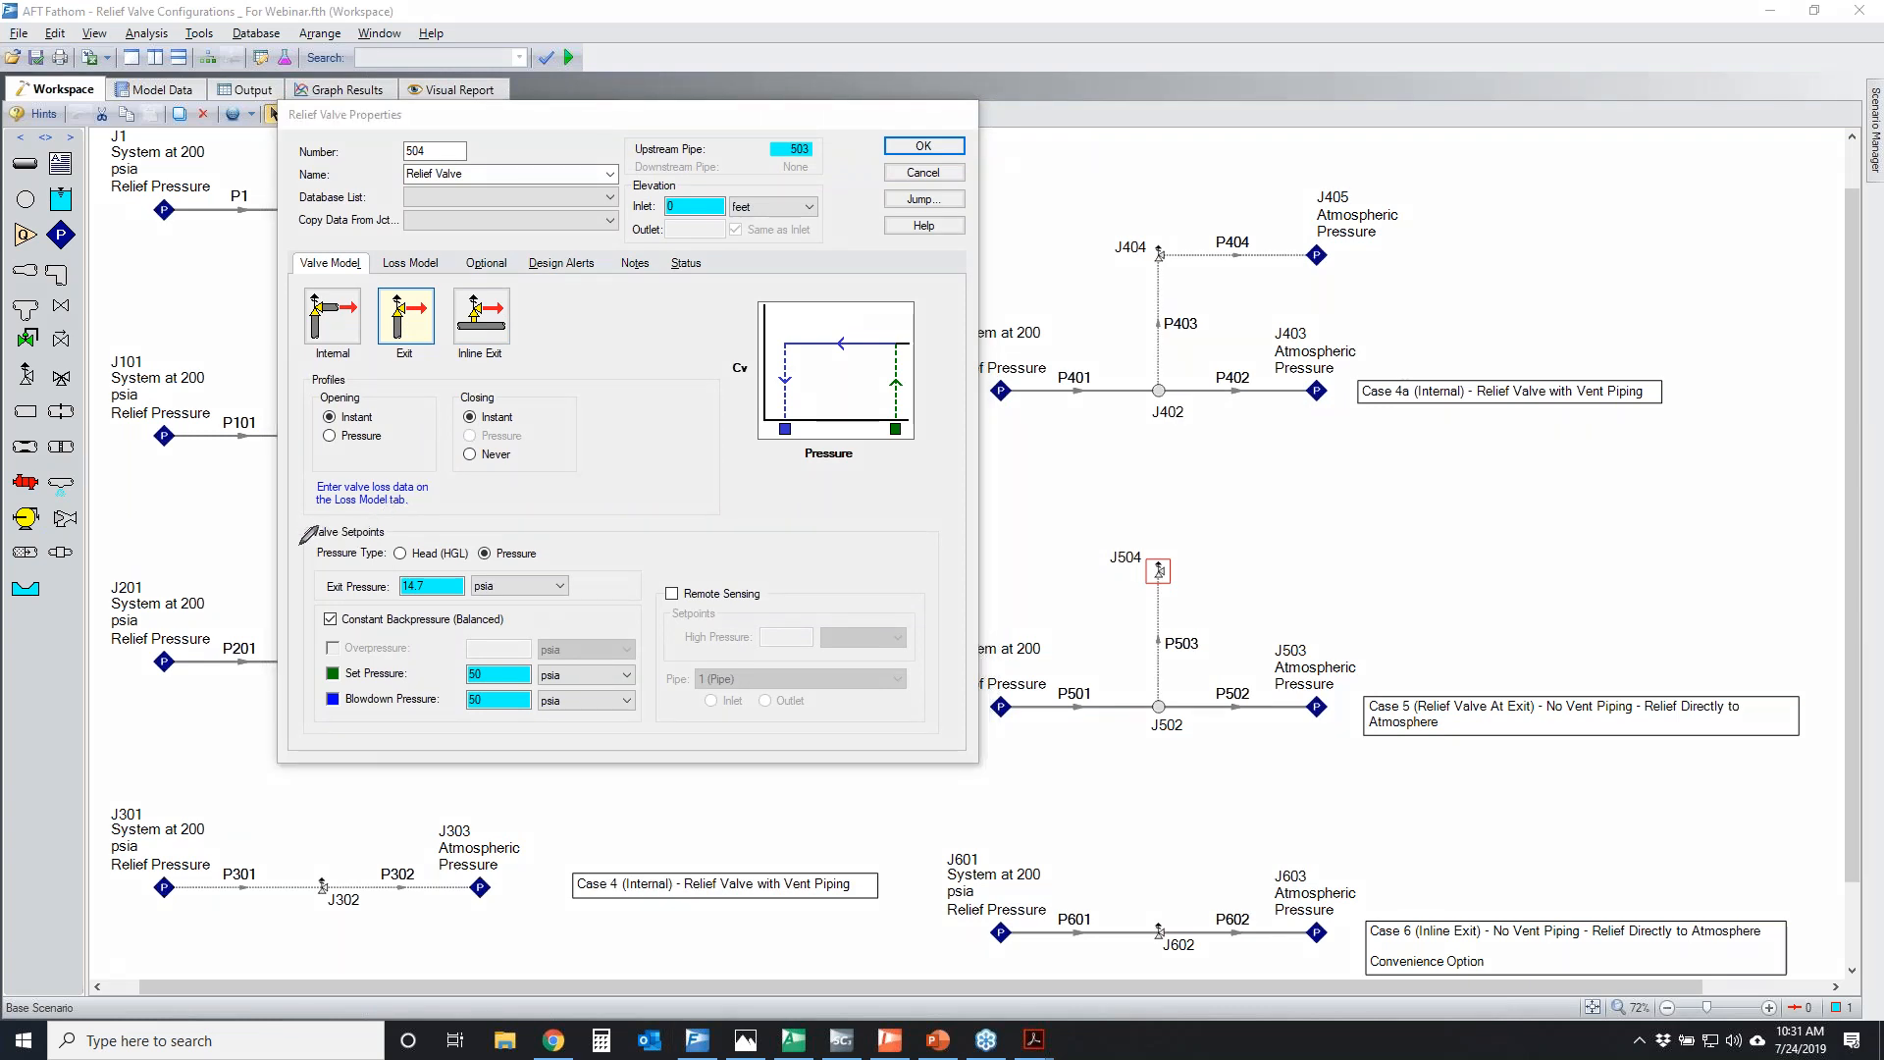
{"action": "mouse_move", "coordinate": [295, 555]}
{"action": "left_mouse_down"}
{"action": "mouse_move", "coordinate": [600, 530]}
{"action": "mouse_move", "coordinate": [380, 589]}
{"action": "mouse_move", "coordinate": [333, 535]}
{"action": "mouse_move", "coordinate": [446, 530]}
{"action": "mouse_move", "coordinate": [522, 592]}
{"action": "mouse_move", "coordinate": [303, 574]}
{"action": "mouse_move", "coordinate": [363, 535]}
{"action": "left_mouse_up"}
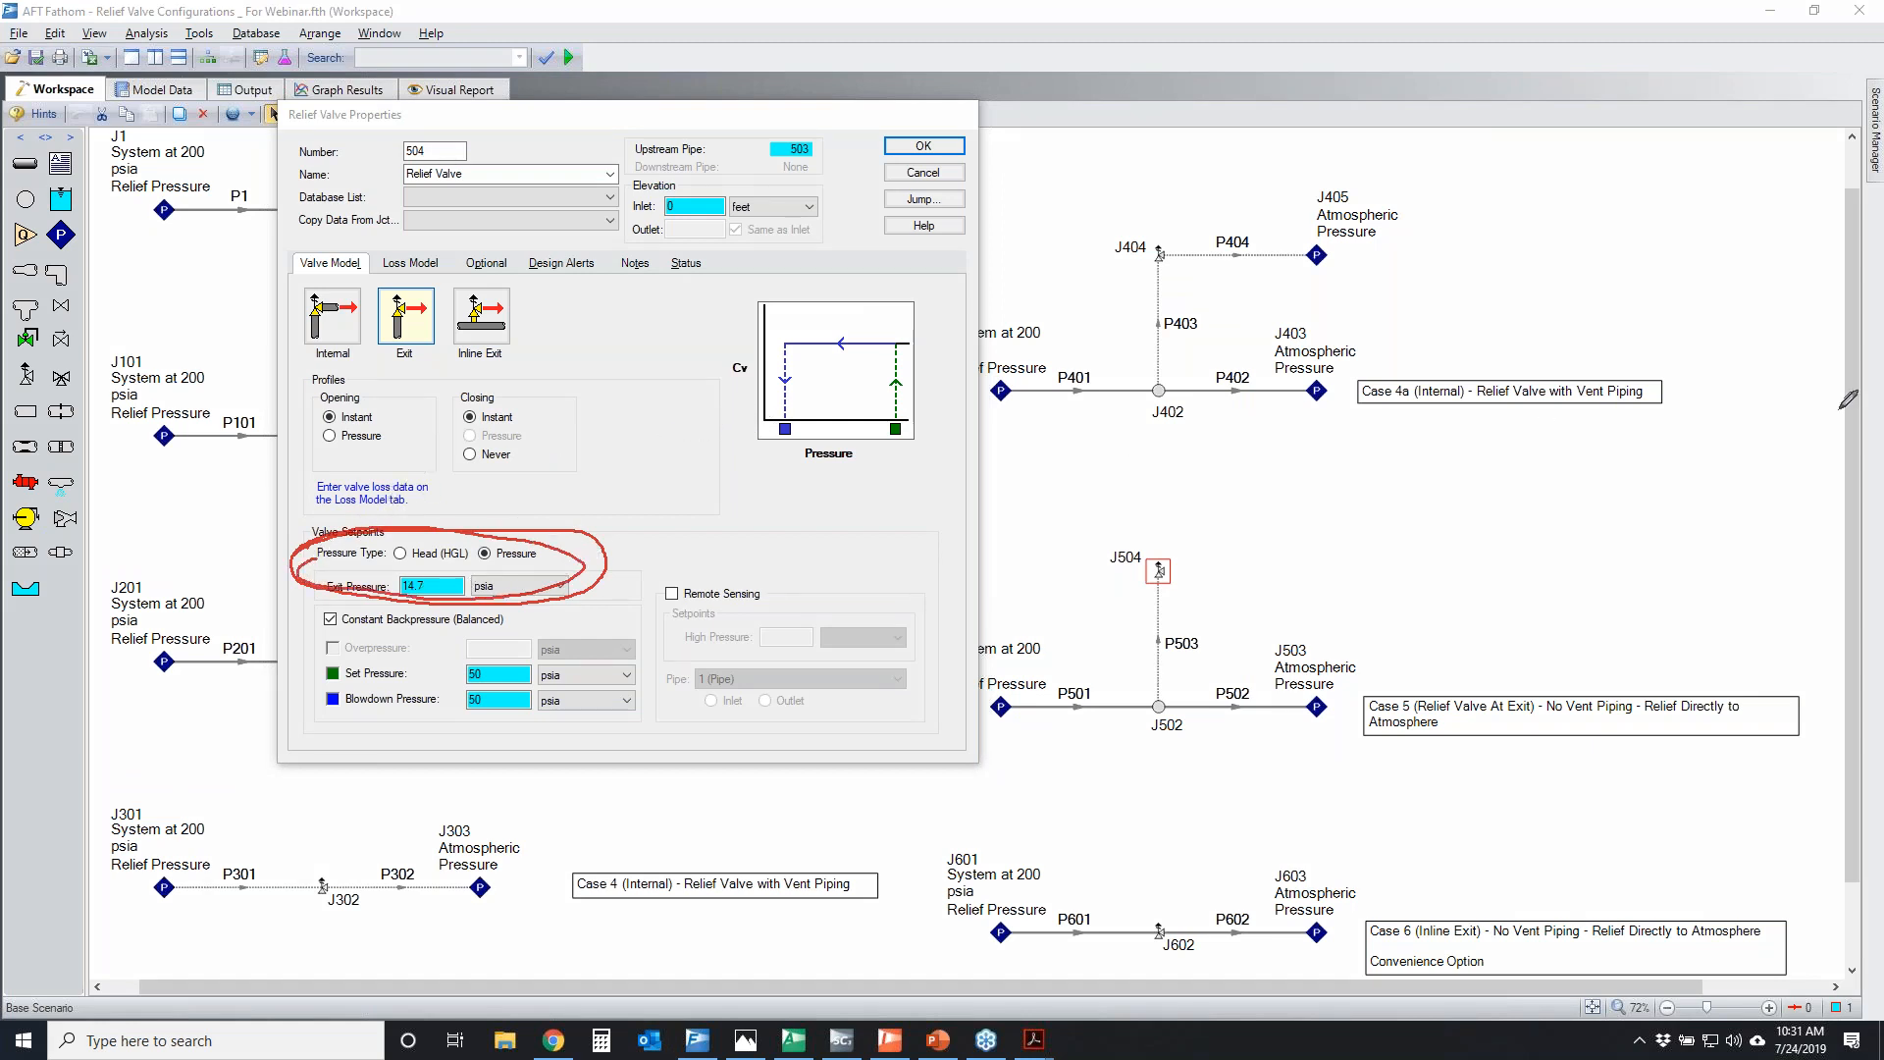
{"action": "left_click", "coordinate": [1840, 408]}
Temporarily underline J504's exit pressure setting, and circle its value and the valve itself in the Case 5 model
{"action": "mouse_move", "coordinate": [315, 603]}
{"action": "left_mouse_down"}
{"action": "mouse_move", "coordinate": [379, 598]}
{"action": "mouse_move", "coordinate": [334, 594]}
{"action": "left_mouse_up"}
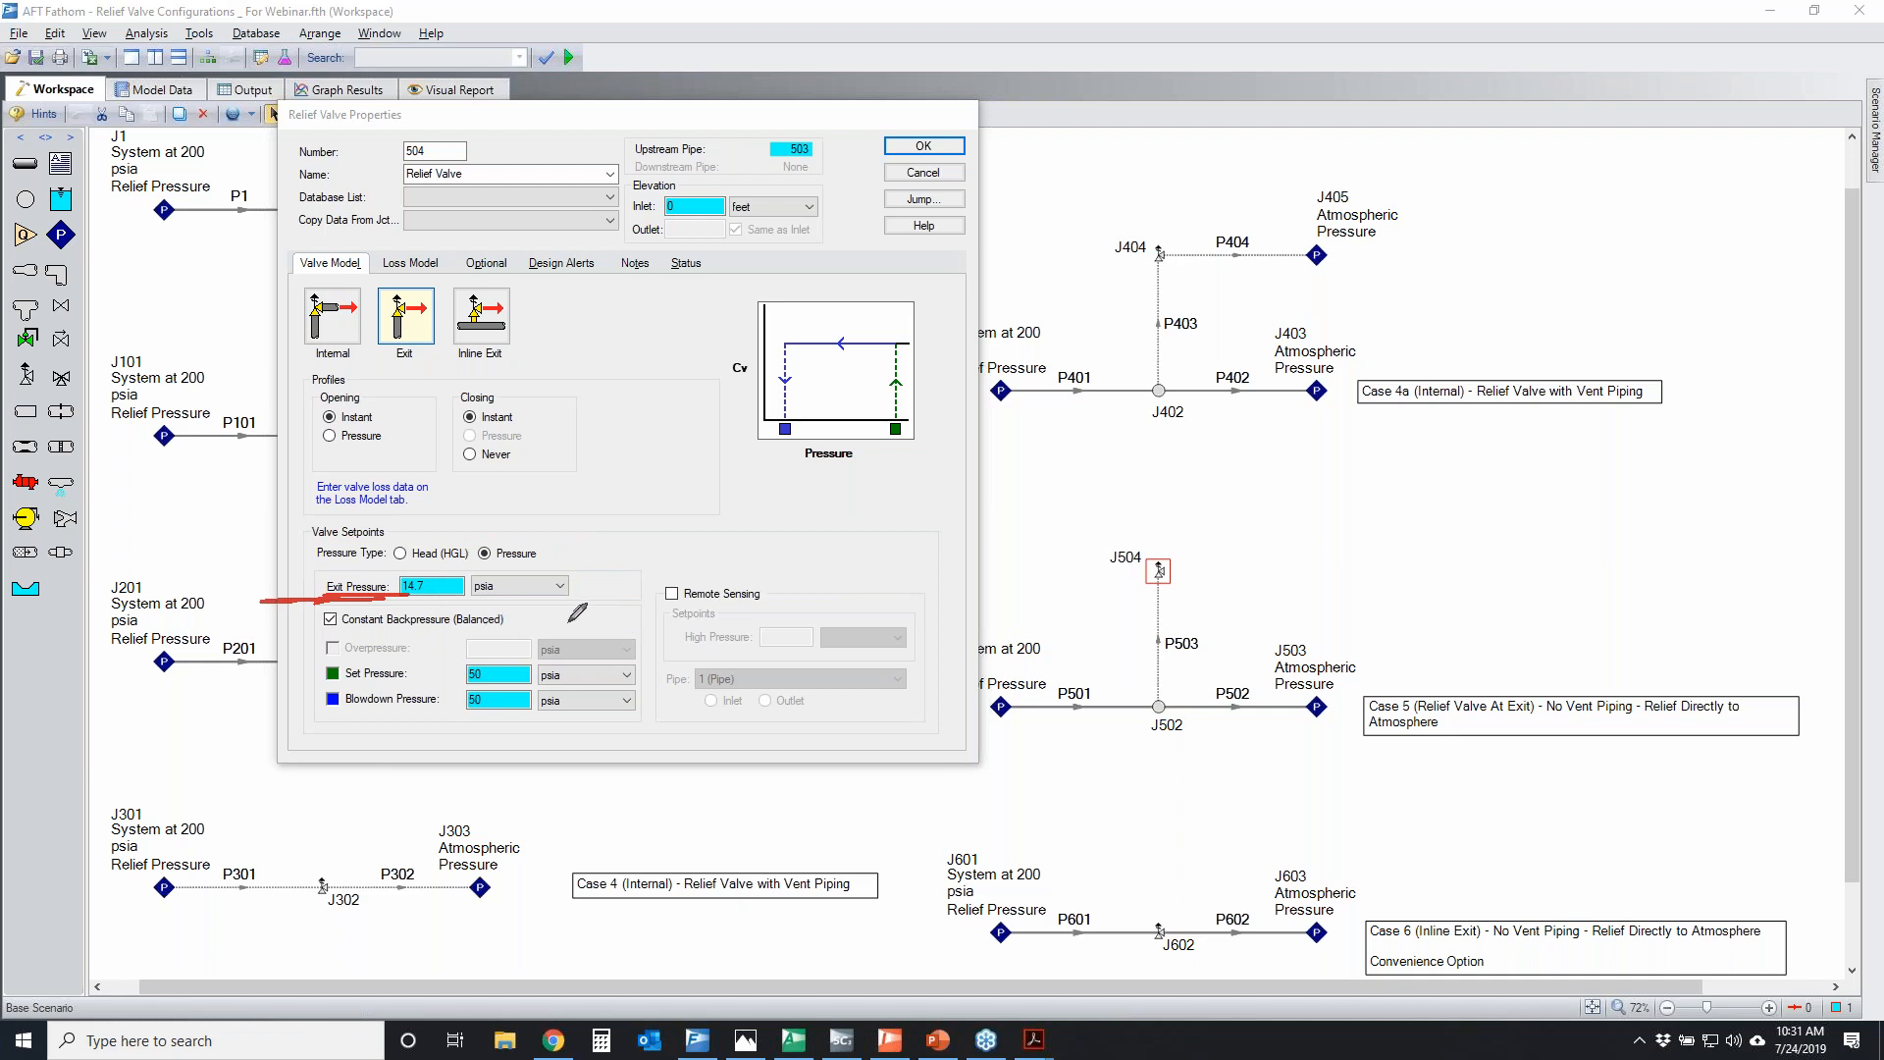
{"action": "left_click_drag", "start_coordinate": [402, 571], "coordinate": [400, 577]}
{"action": "left_click_drag", "start_coordinate": [1127, 569], "coordinate": [1168, 555]}
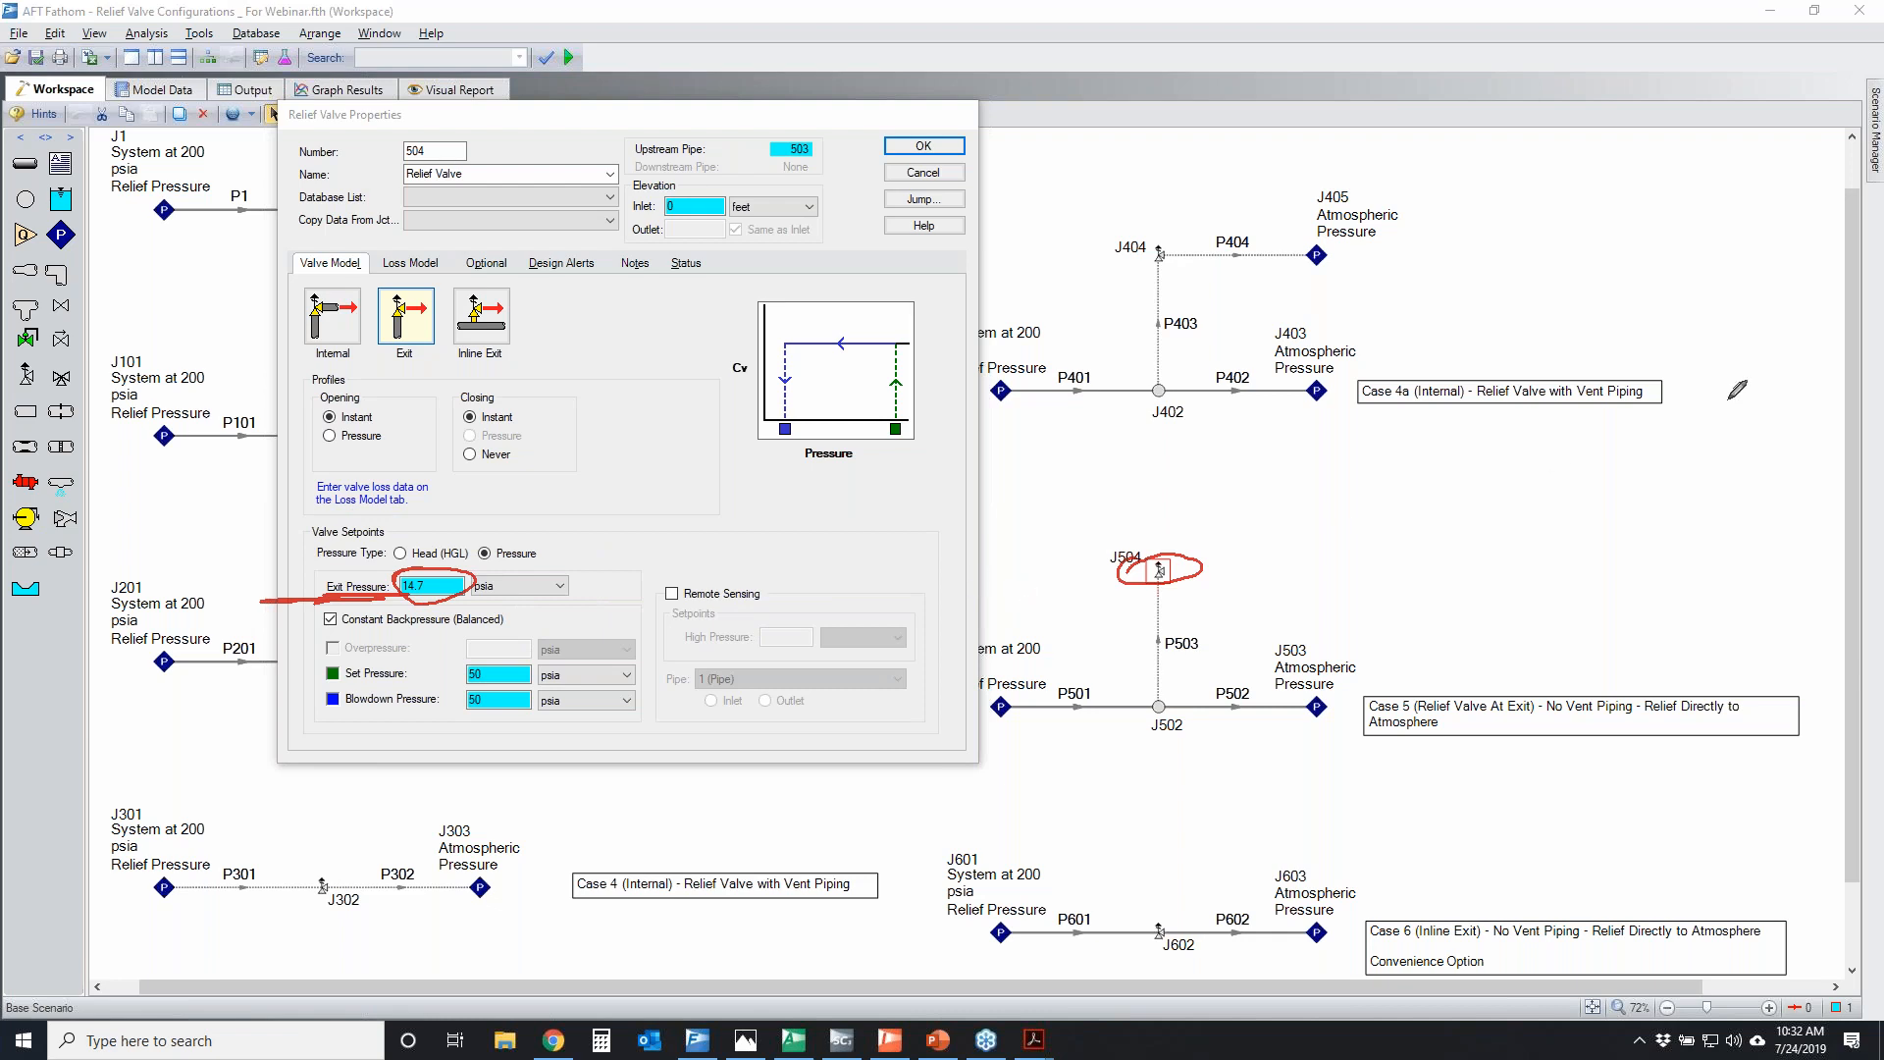
{"action": "key", "text": "Escape"}
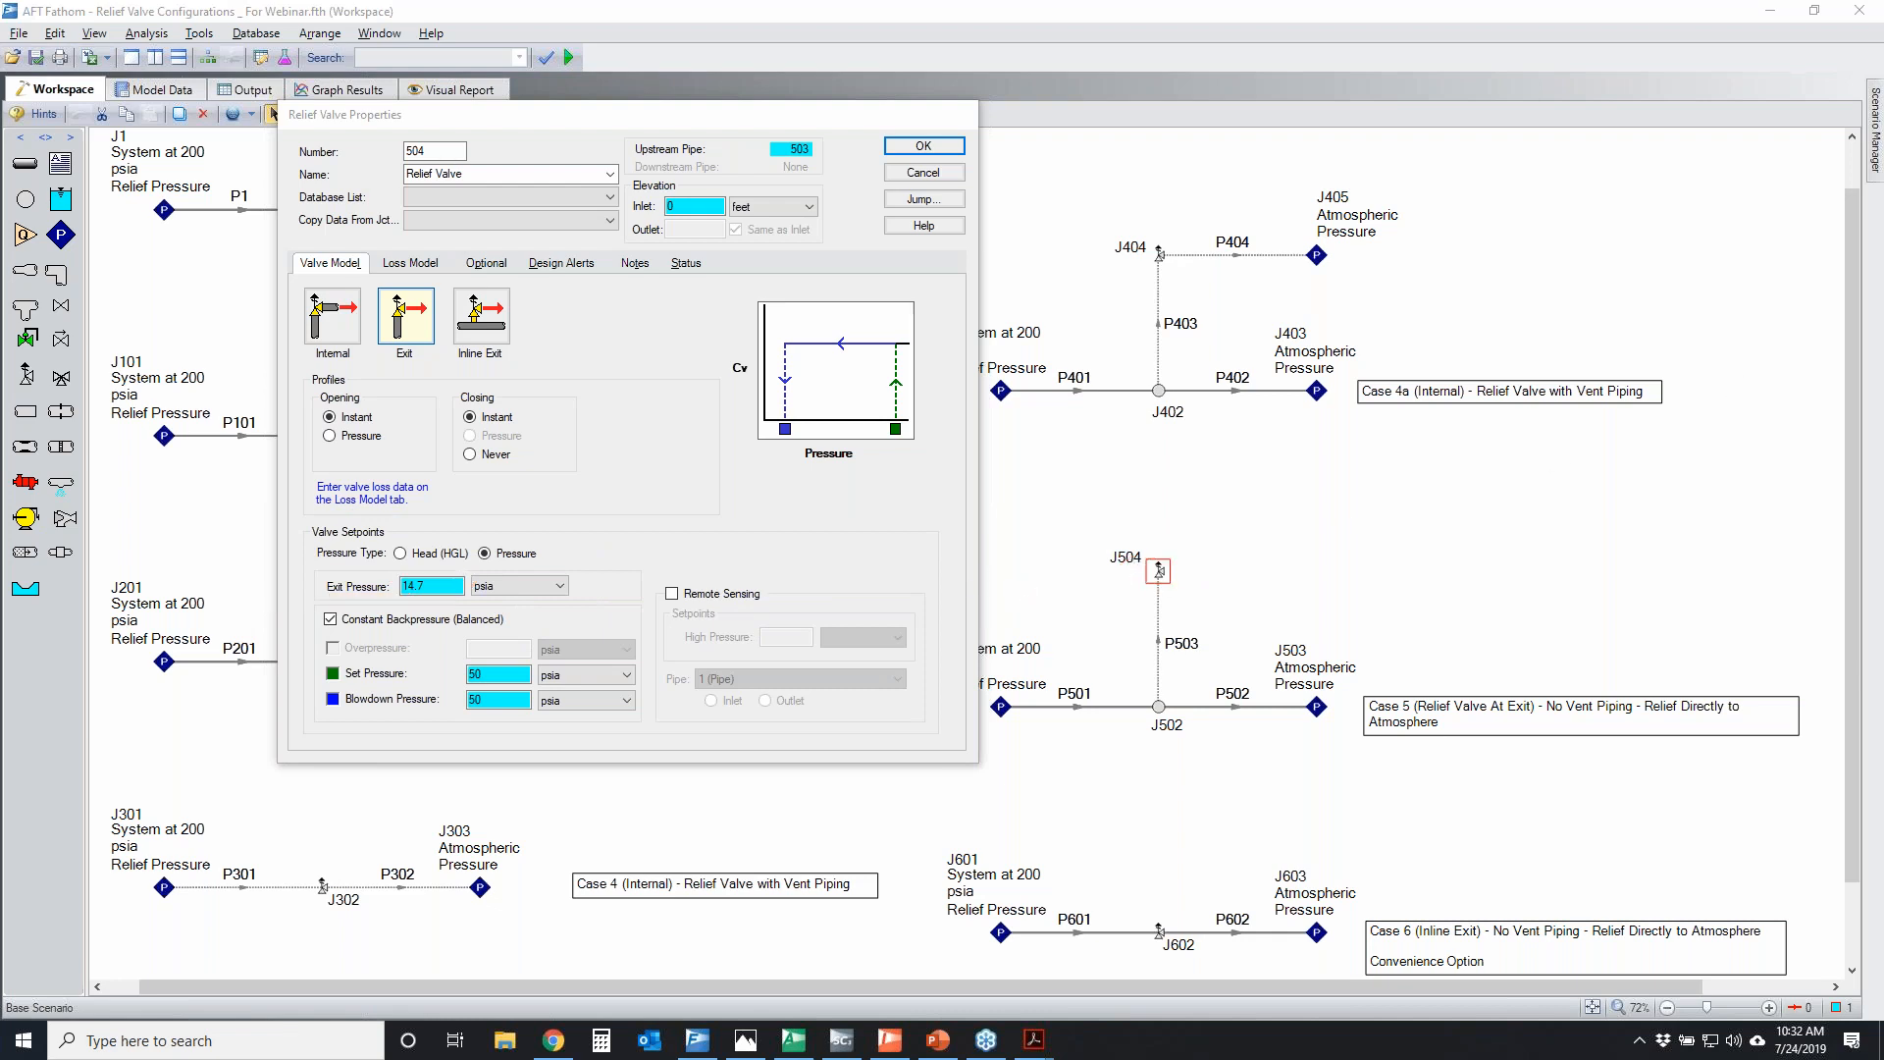
Mark J504's constant backpressure option and set pressure, inspect its loss model, and close the properties without changes
{"action": "mouse_move", "coordinate": [299, 613]}
{"action": "left_mouse_down"}
{"action": "mouse_move", "coordinate": [577, 618]}
{"action": "mouse_move", "coordinate": [324, 632]}
{"action": "left_mouse_up"}
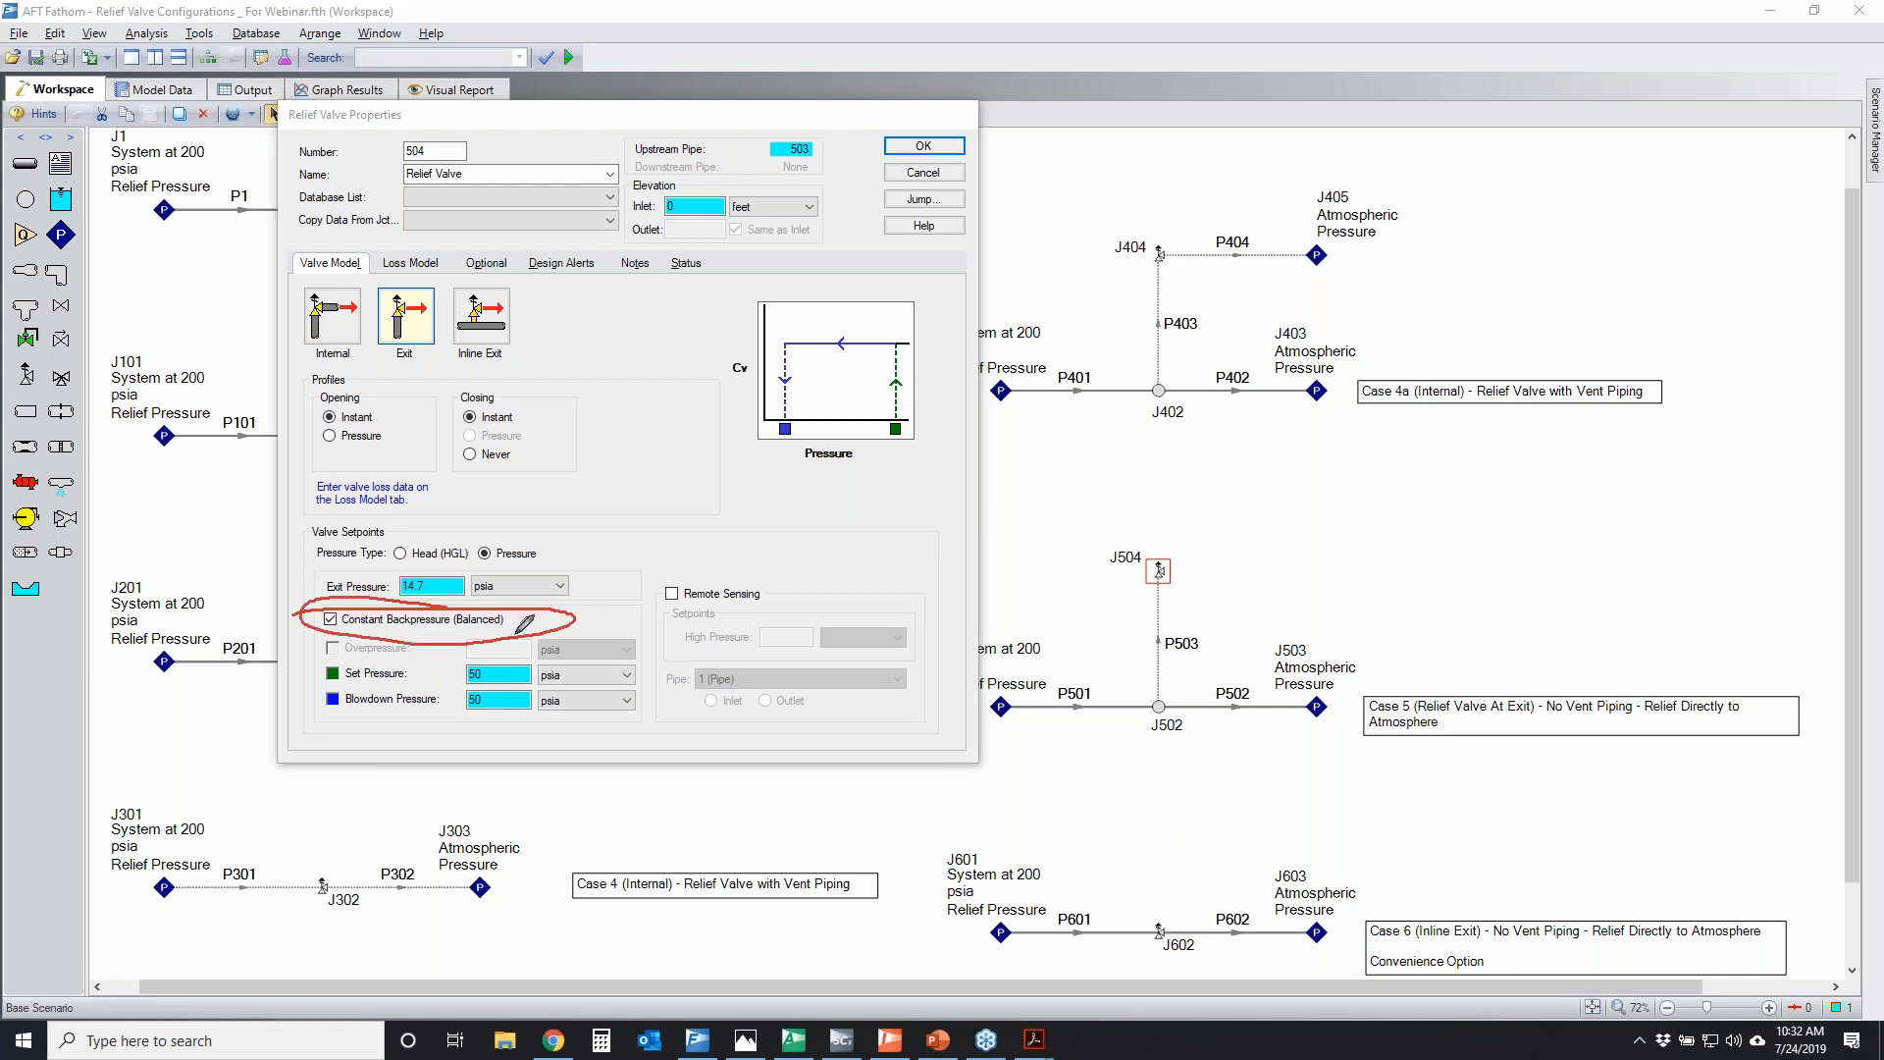
{"action": "mouse_move", "coordinate": [460, 676]}
{"action": "left_mouse_down"}
{"action": "mouse_move", "coordinate": [525, 687]}
{"action": "mouse_move", "coordinate": [469, 655]}
{"action": "left_mouse_up"}
{"action": "left_click", "coordinate": [402, 265]}
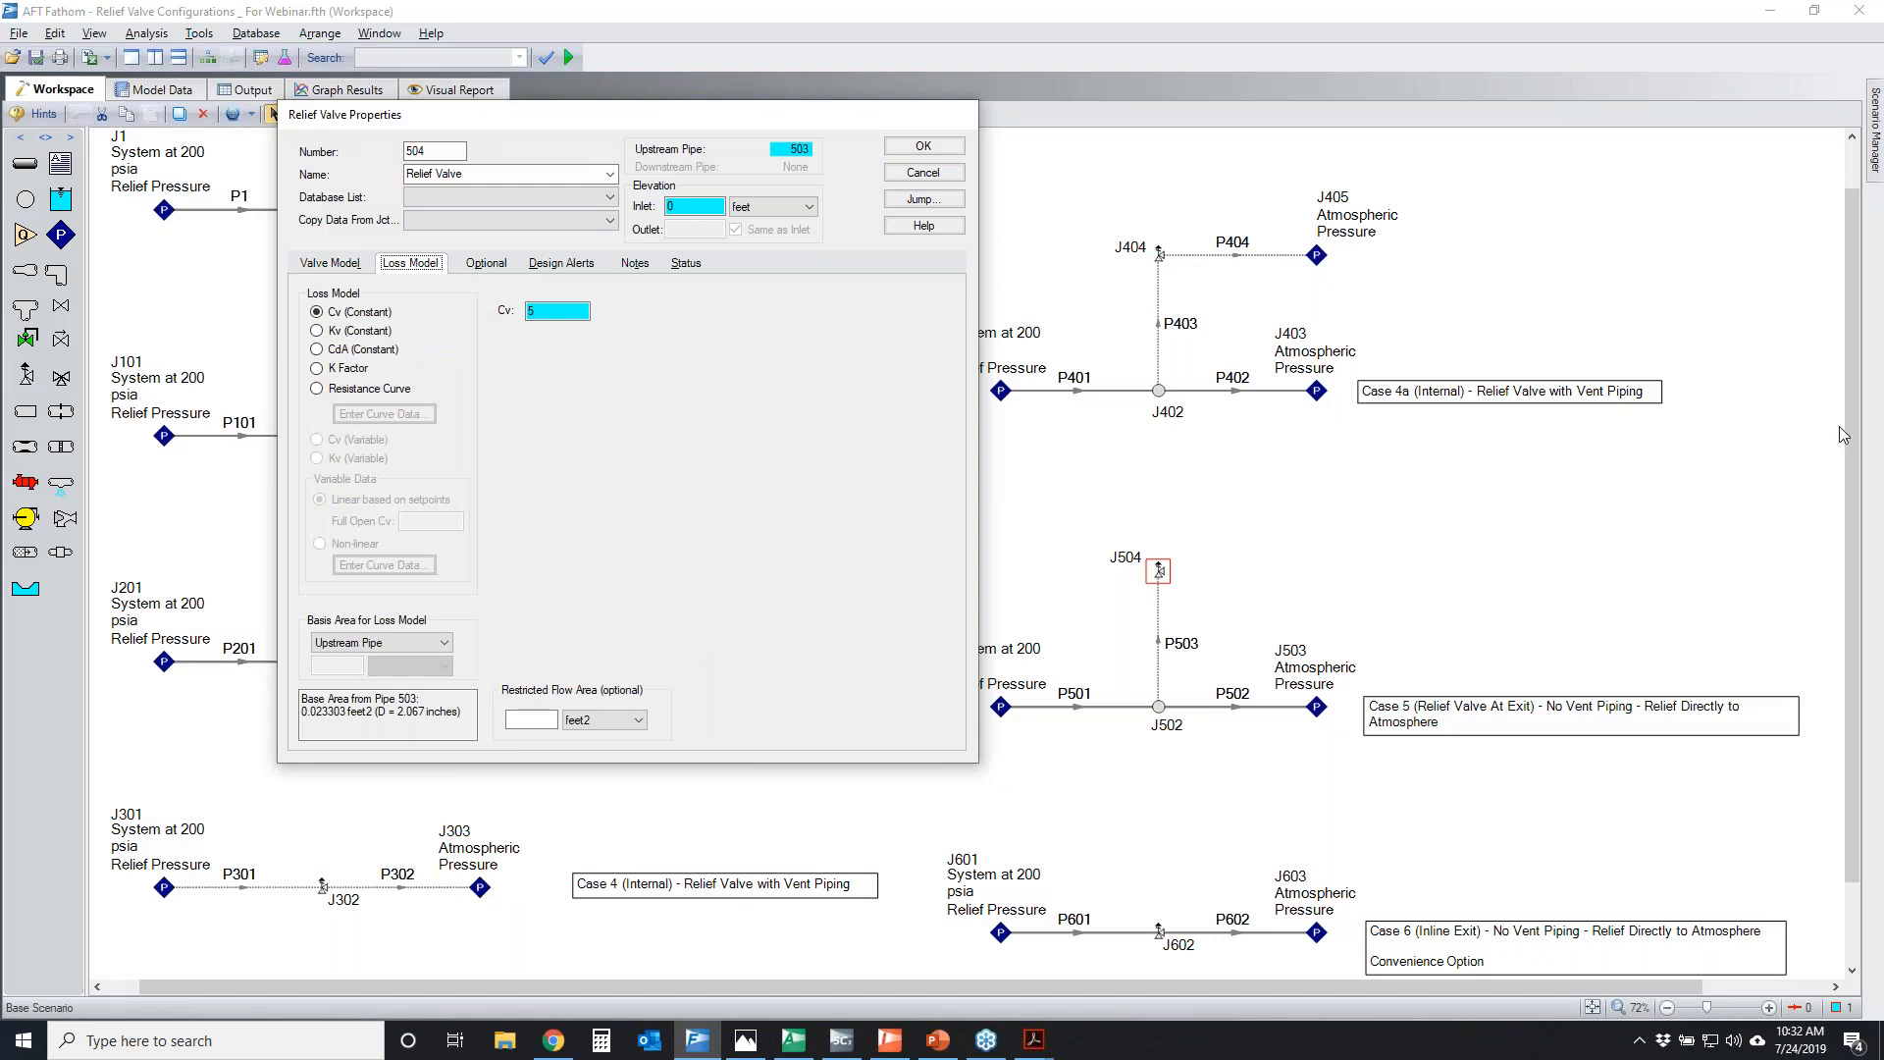
{"action": "left_click", "coordinate": [350, 266]}
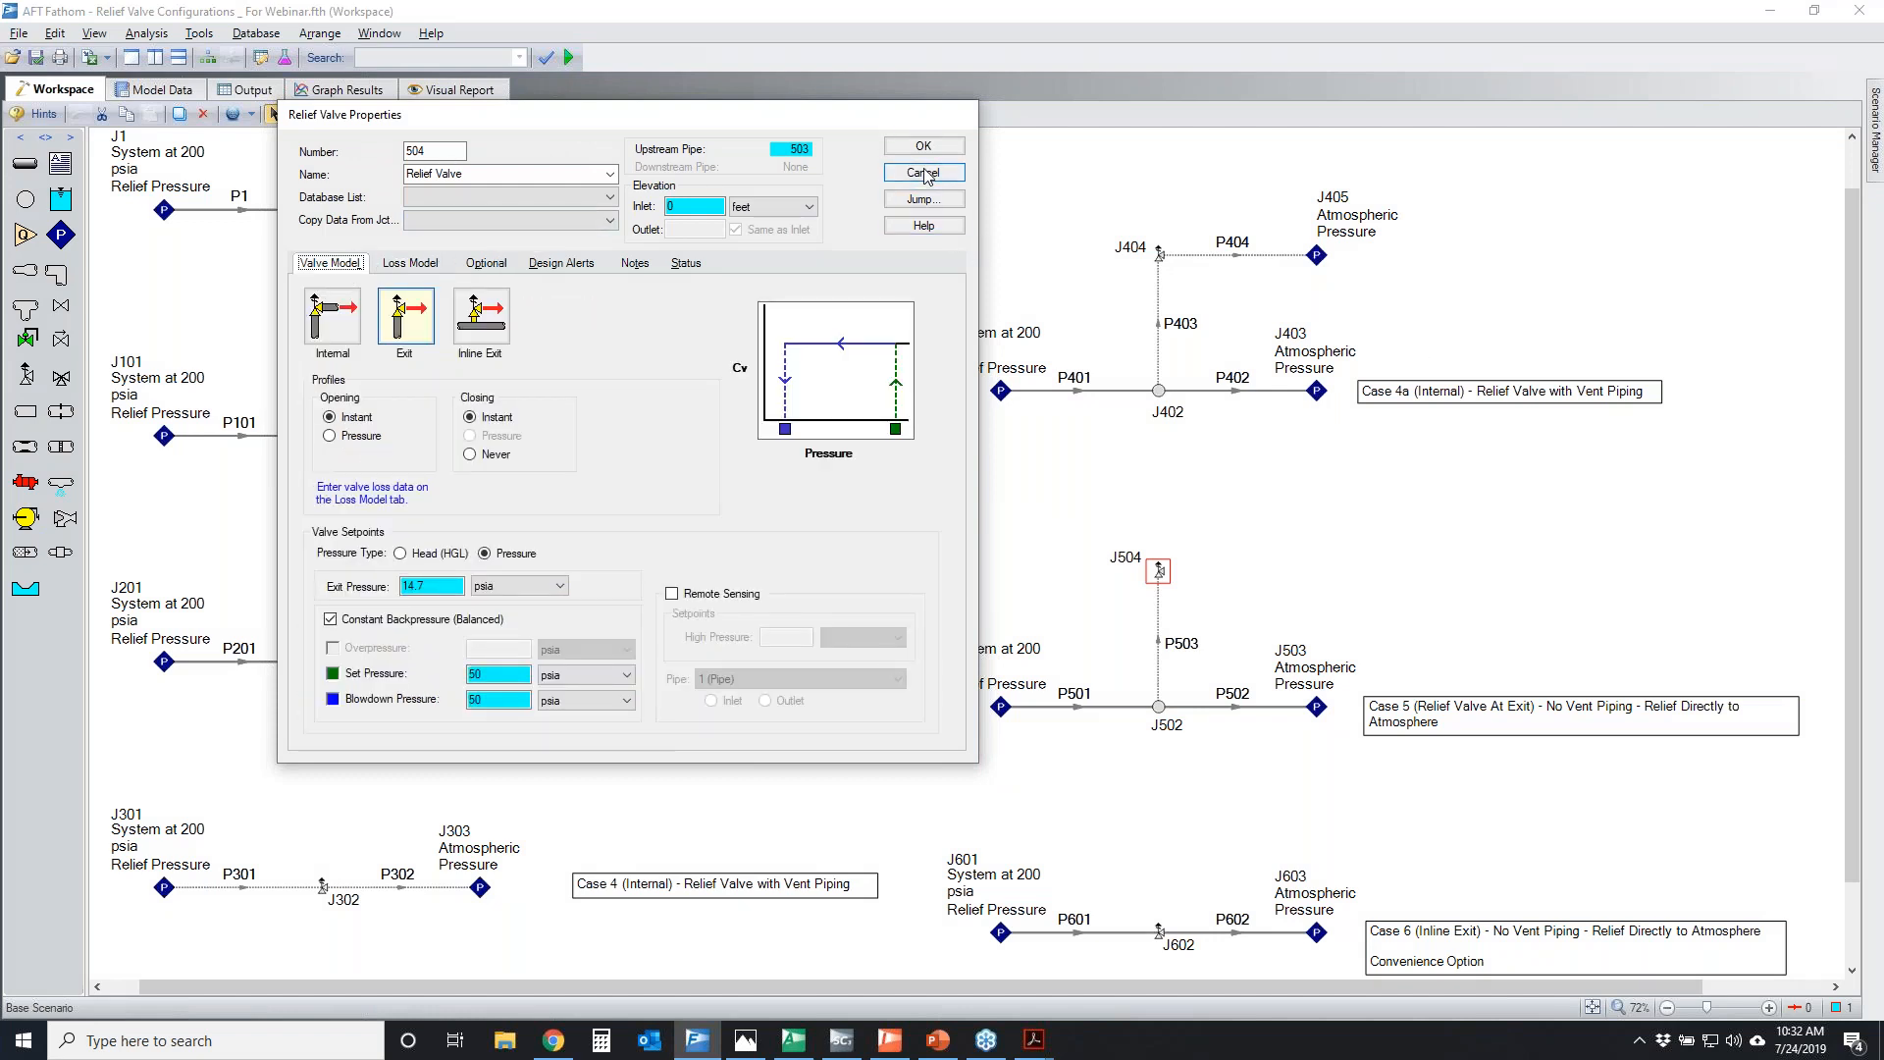
{"action": "left_click", "coordinate": [927, 173]}
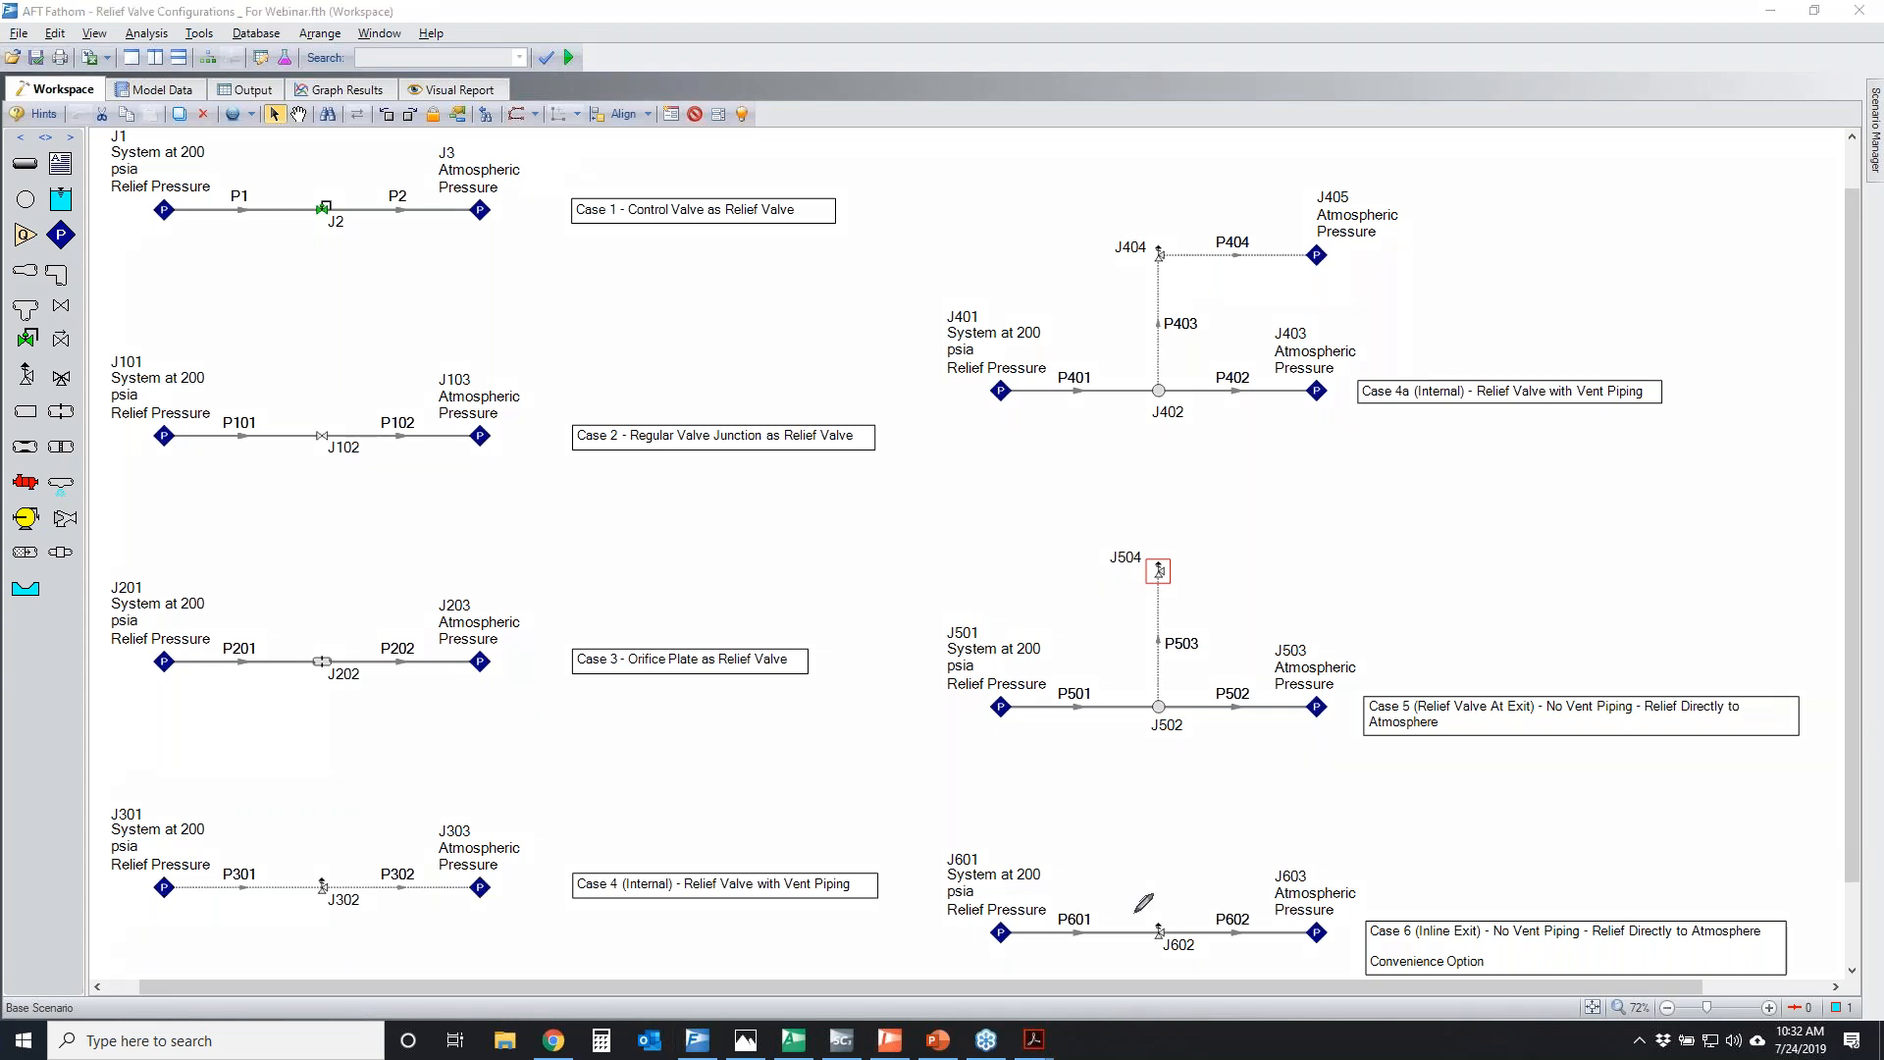
Mark J602 and the Inline Exit label of Case 6, and examine the Inline Exit type in the valve's properties
{"action": "mouse_move", "coordinate": [1189, 926]}
{"action": "left_mouse_down"}
{"action": "mouse_move", "coordinate": [1138, 939]}
{"action": "mouse_move", "coordinate": [1156, 921]}
{"action": "left_mouse_up"}
{"action": "left_click_drag", "start_coordinate": [1409, 947], "coordinate": [1489, 951]}
{"action": "double_click", "coordinate": [1157, 932]}
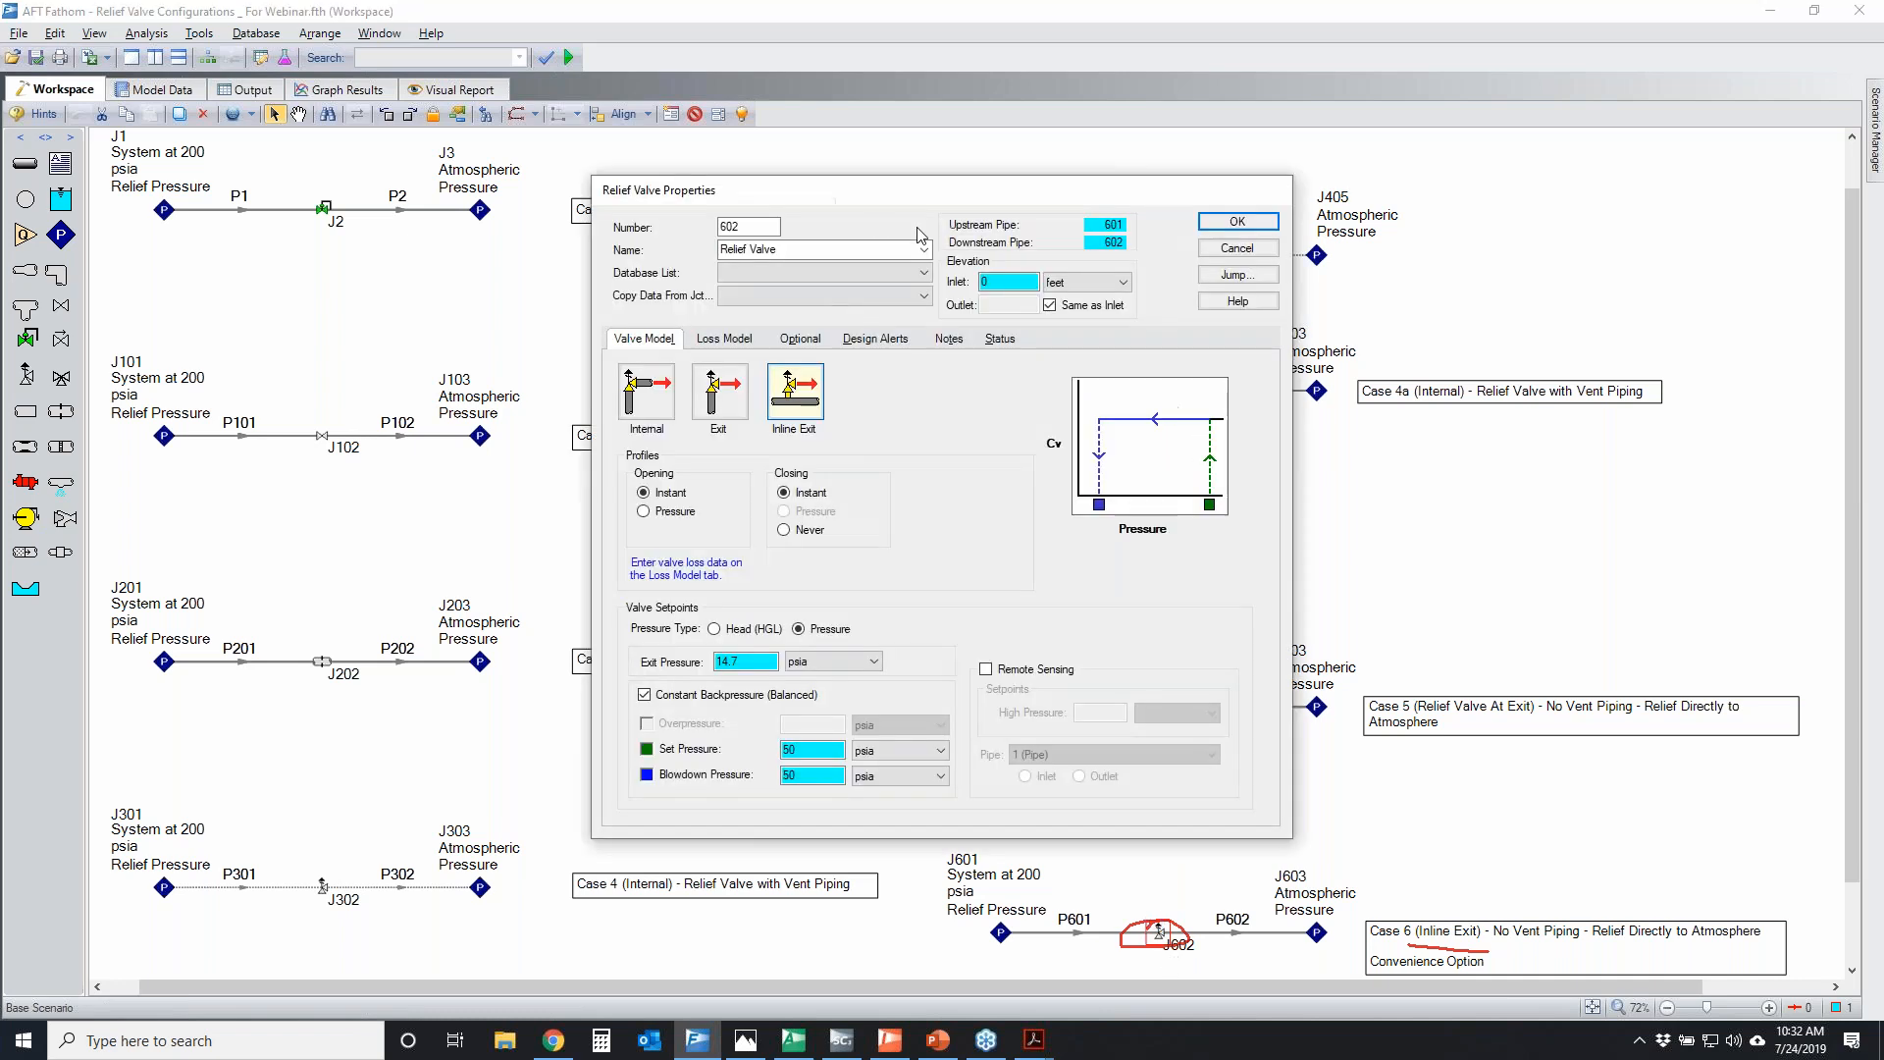
{"action": "left_click_drag", "start_coordinate": [1052, 196], "coordinate": [735, 177]}
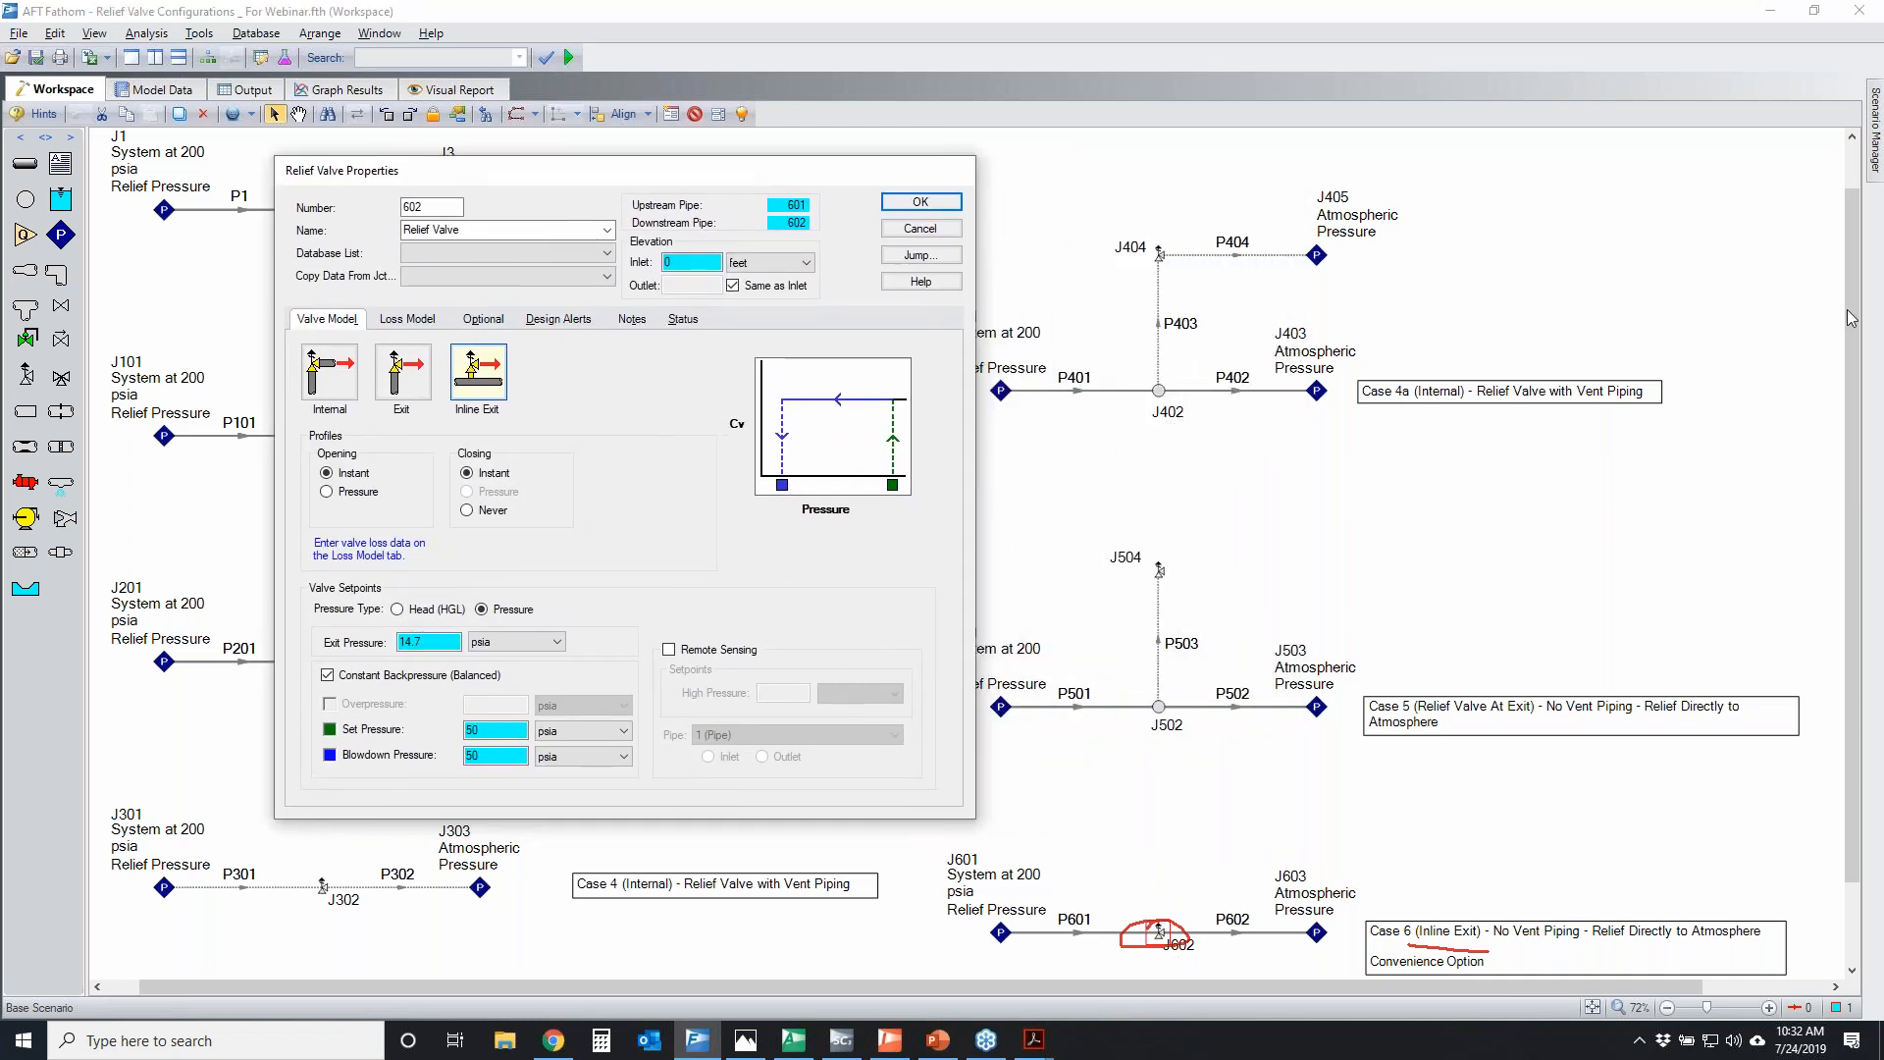
{"action": "mouse_move", "coordinate": [431, 391]}
{"action": "left_mouse_down"}
{"action": "mouse_move", "coordinate": [504, 385]}
{"action": "mouse_move", "coordinate": [483, 382]}
{"action": "left_mouse_up"}
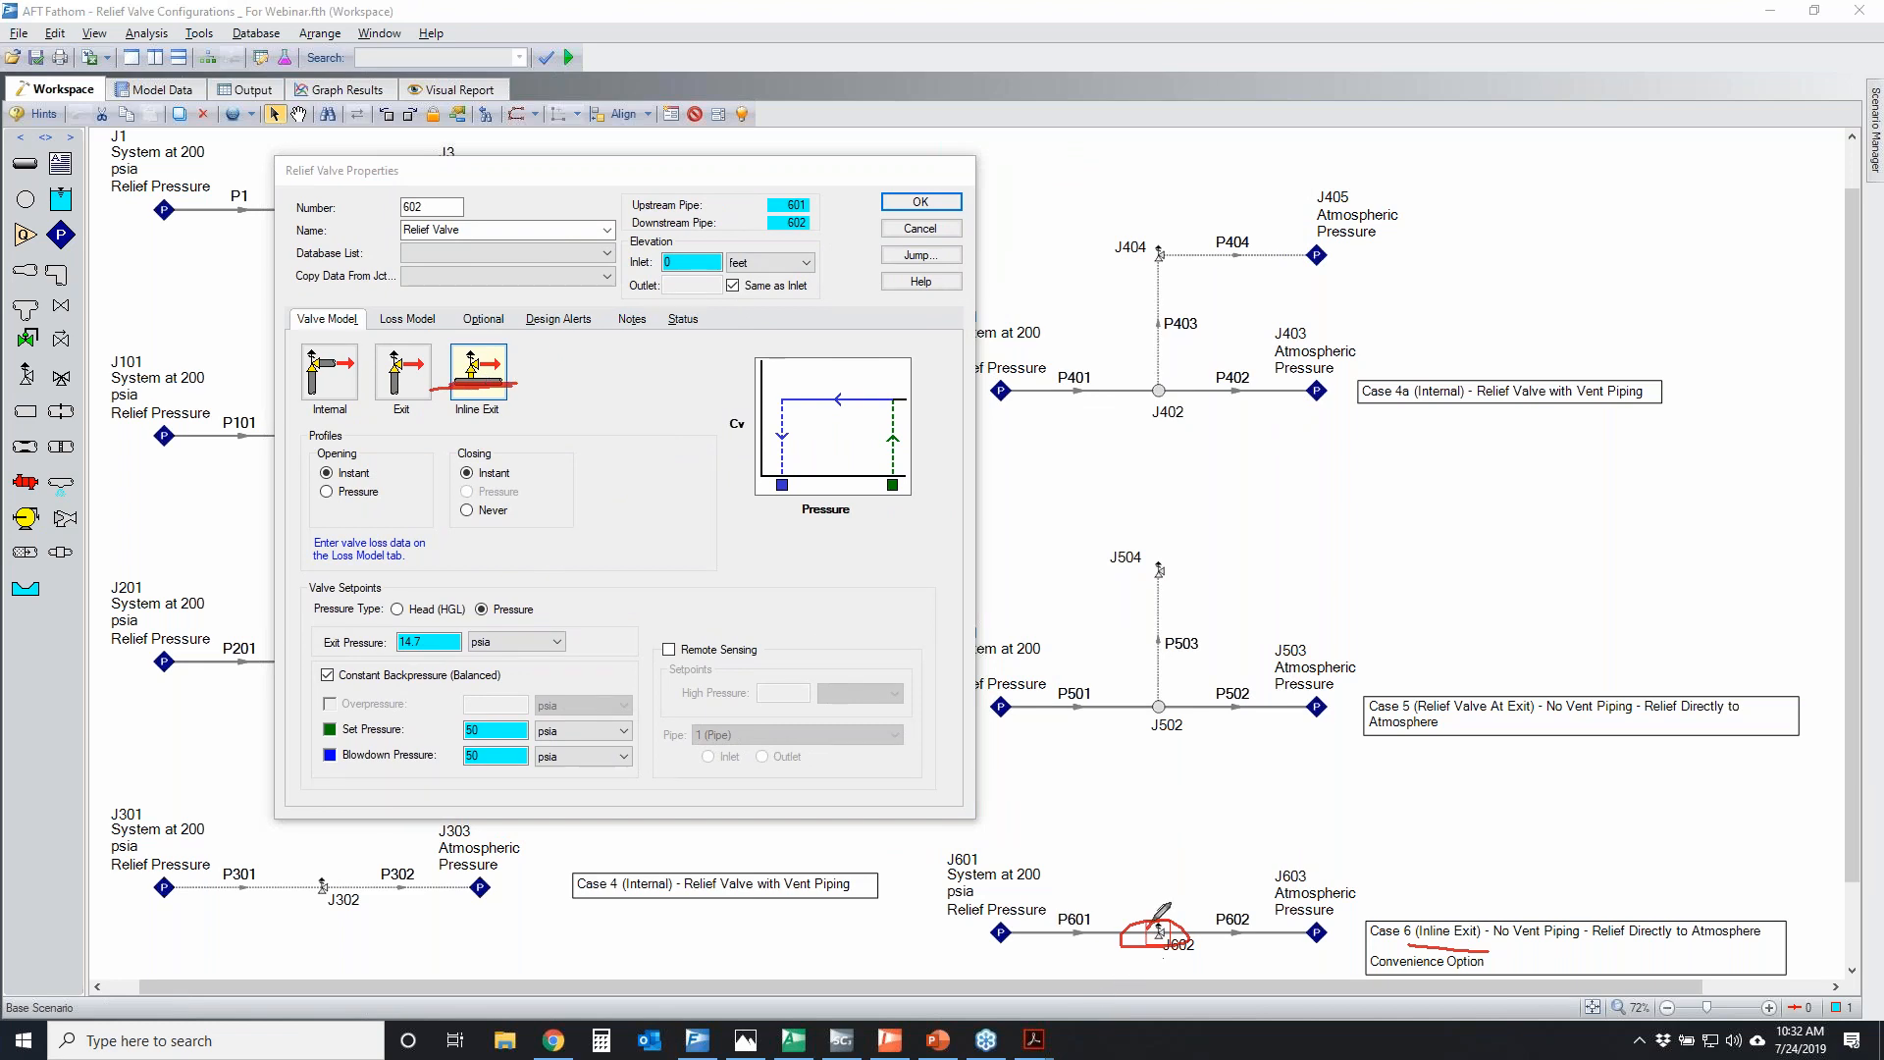
{"action": "left_click_drag", "start_coordinate": [1154, 924], "coordinate": [1161, 922]}
Temporarily circle the Case 6 and Case 4 systems for comparison, and cross out Case 4
{"action": "mouse_move", "coordinate": [937, 908]}
{"action": "left_mouse_down"}
{"action": "mouse_move", "coordinate": [1134, 883]}
{"action": "mouse_move", "coordinate": [958, 918]}
{"action": "left_mouse_up"}
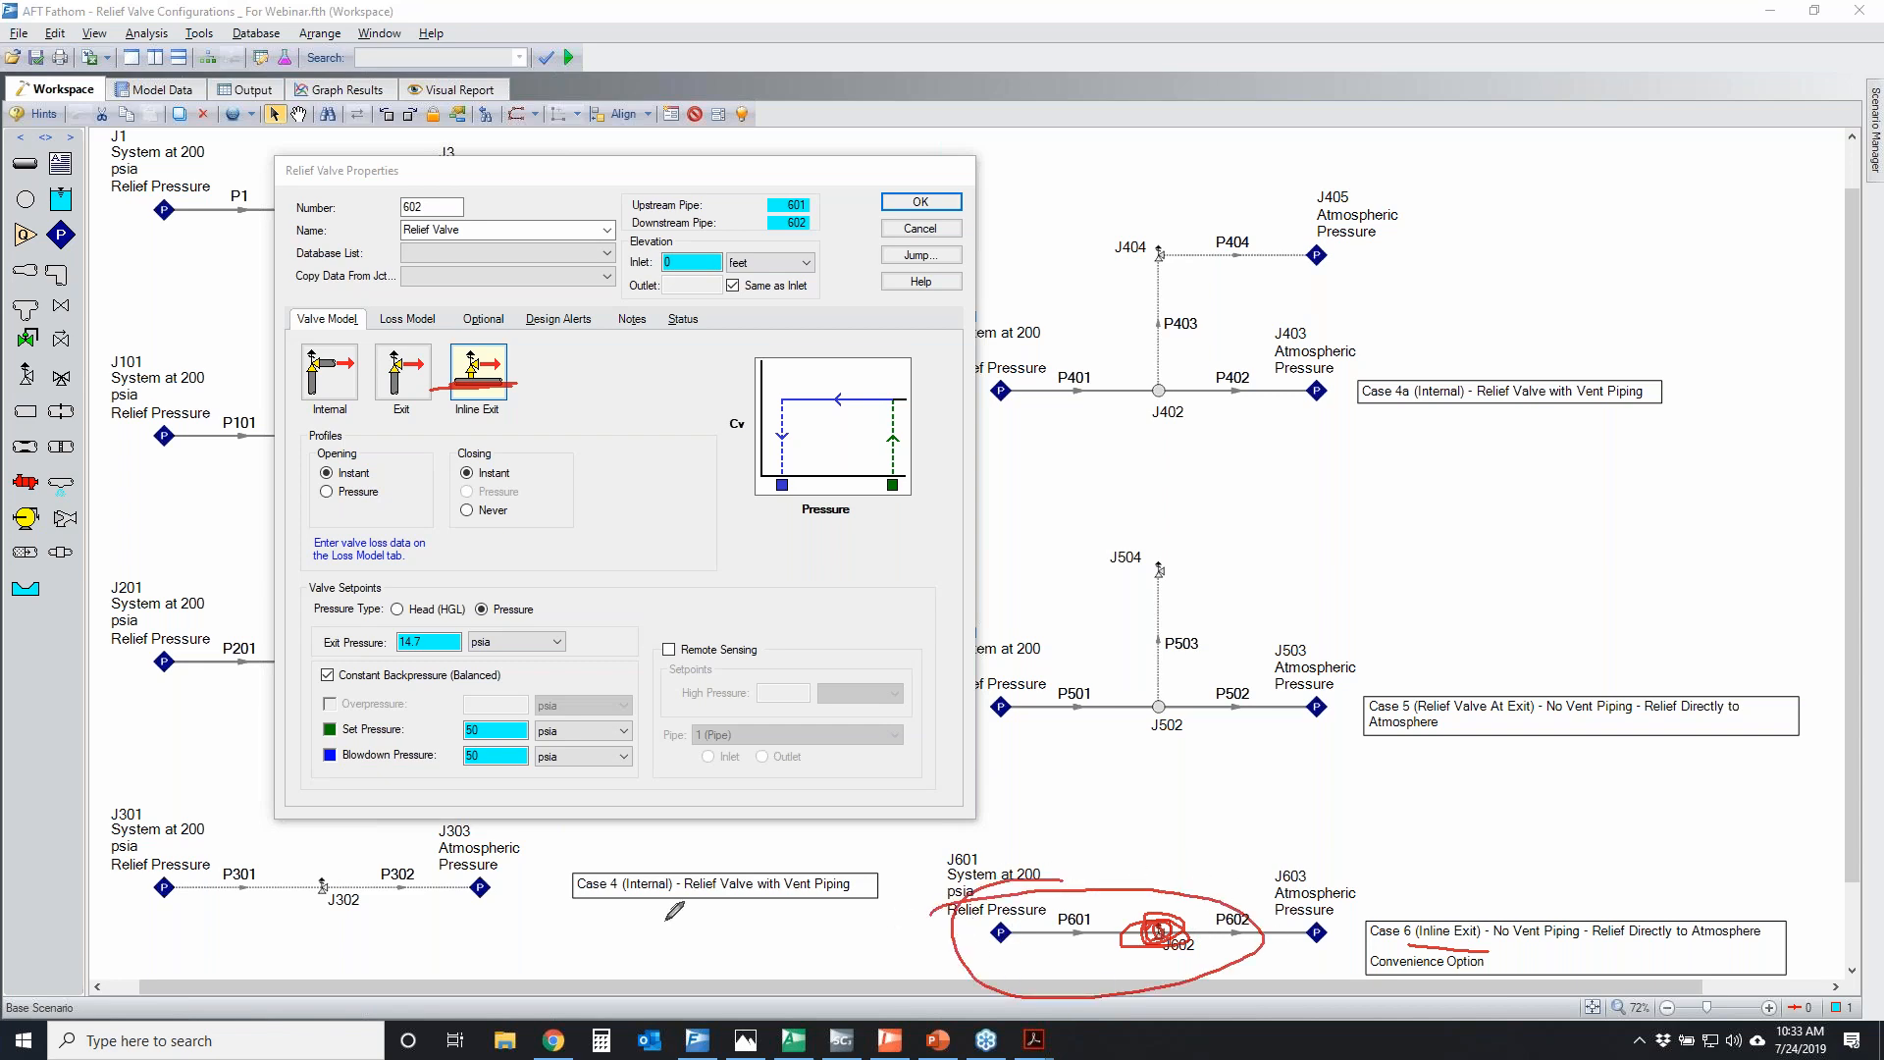
{"action": "mouse_move", "coordinate": [118, 859]}
{"action": "left_mouse_down"}
{"action": "mouse_move", "coordinate": [501, 878]}
{"action": "mouse_move", "coordinate": [235, 841]}
{"action": "left_mouse_up"}
{"action": "left_click_drag", "start_coordinate": [534, 908], "coordinate": [723, 907]}
{"action": "left_click_drag", "start_coordinate": [477, 949], "coordinate": [680, 941]}
{"action": "left_click_drag", "start_coordinate": [529, 876], "coordinate": [708, 998]}
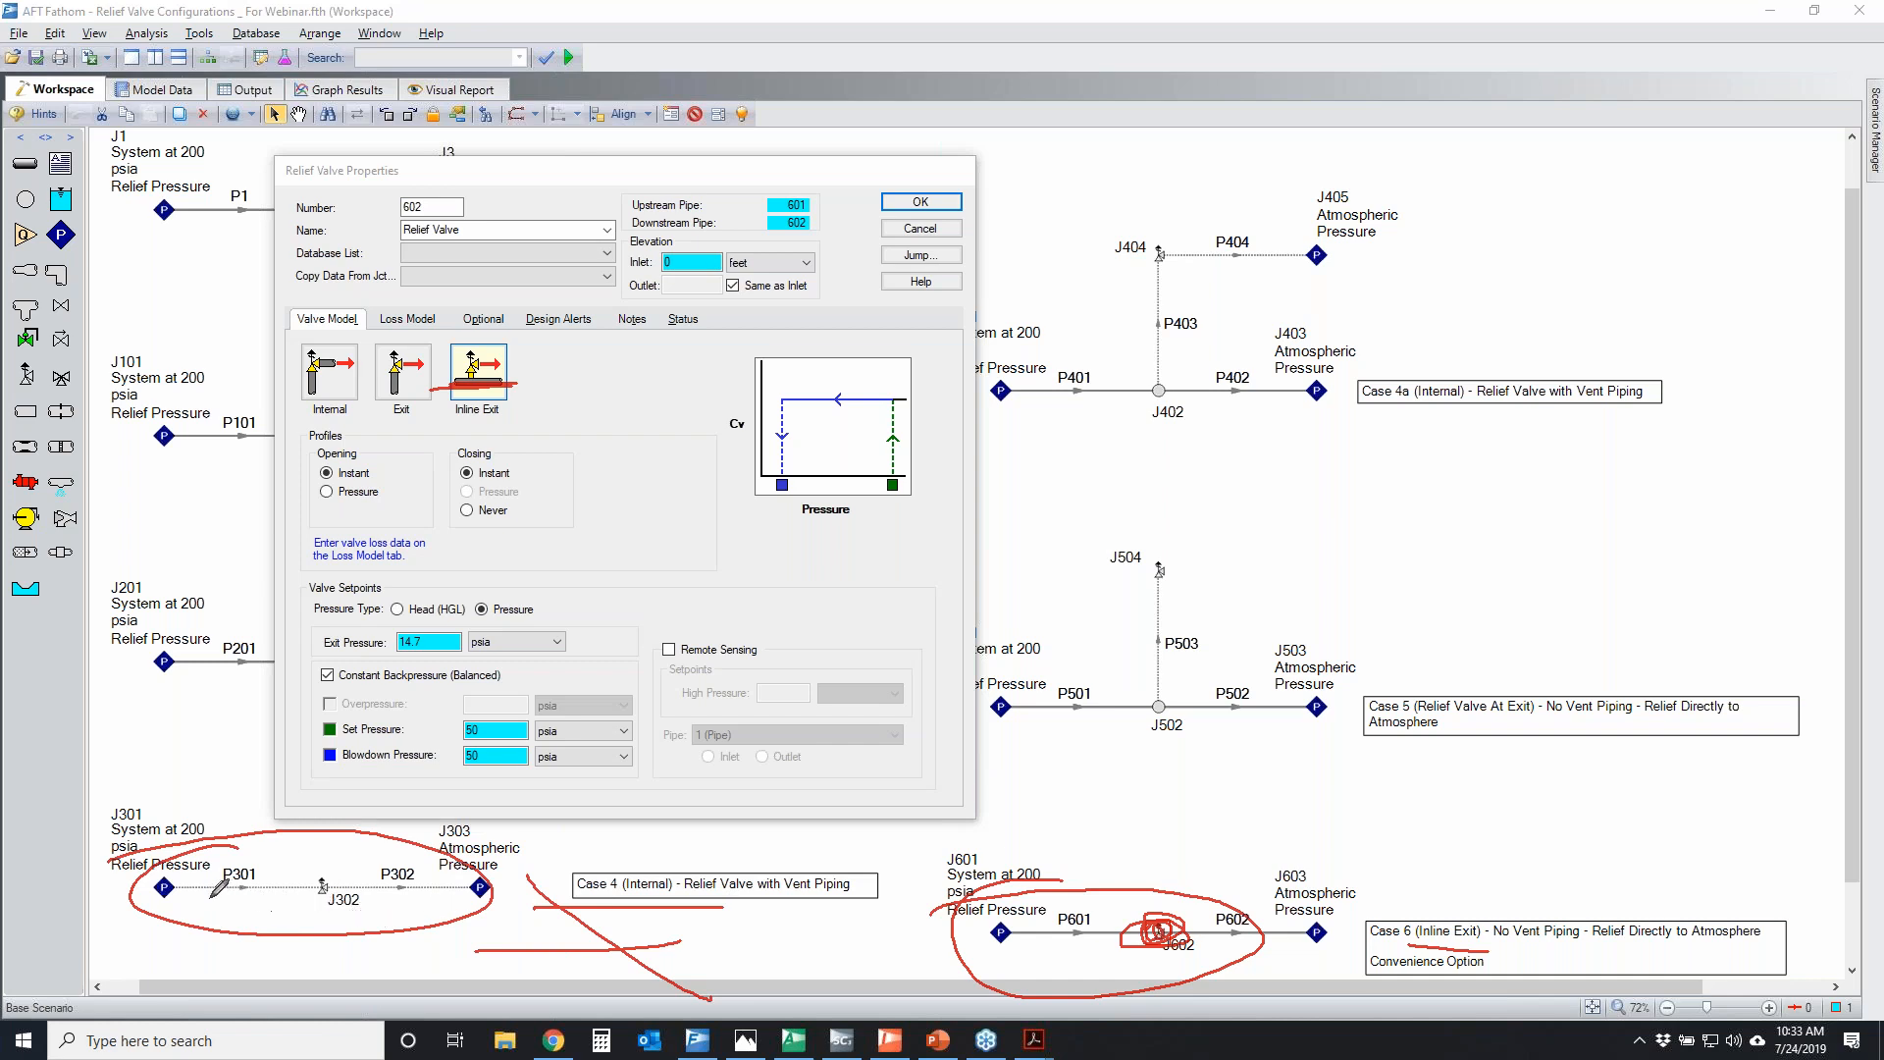
{"action": "mouse_move", "coordinate": [152, 868]}
{"action": "left_mouse_down"}
{"action": "mouse_move", "coordinate": [409, 939]}
{"action": "mouse_move", "coordinate": [284, 863]}
{"action": "mouse_move", "coordinate": [397, 977]}
{"action": "left_mouse_up"}
{"action": "left_click_drag", "start_coordinate": [427, 809], "coordinate": [186, 989]}
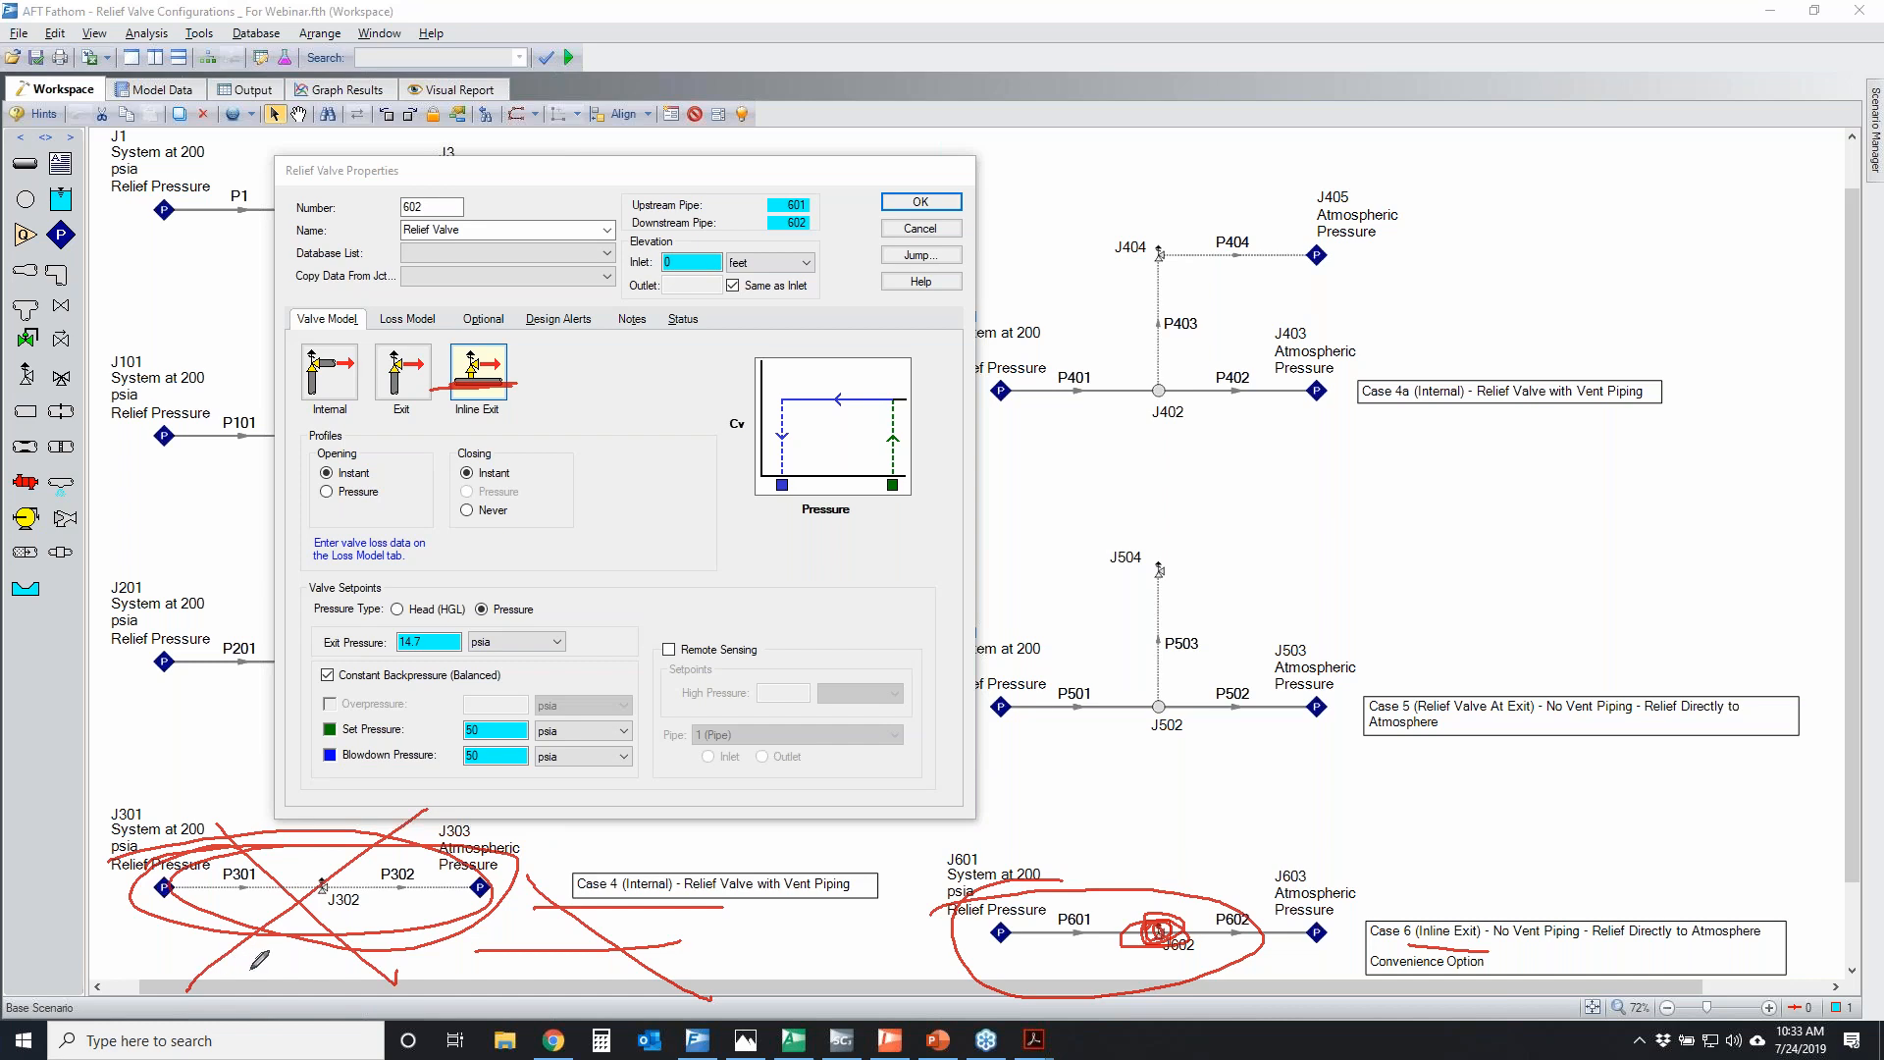
{"action": "left_click", "coordinate": [1846, 504]}
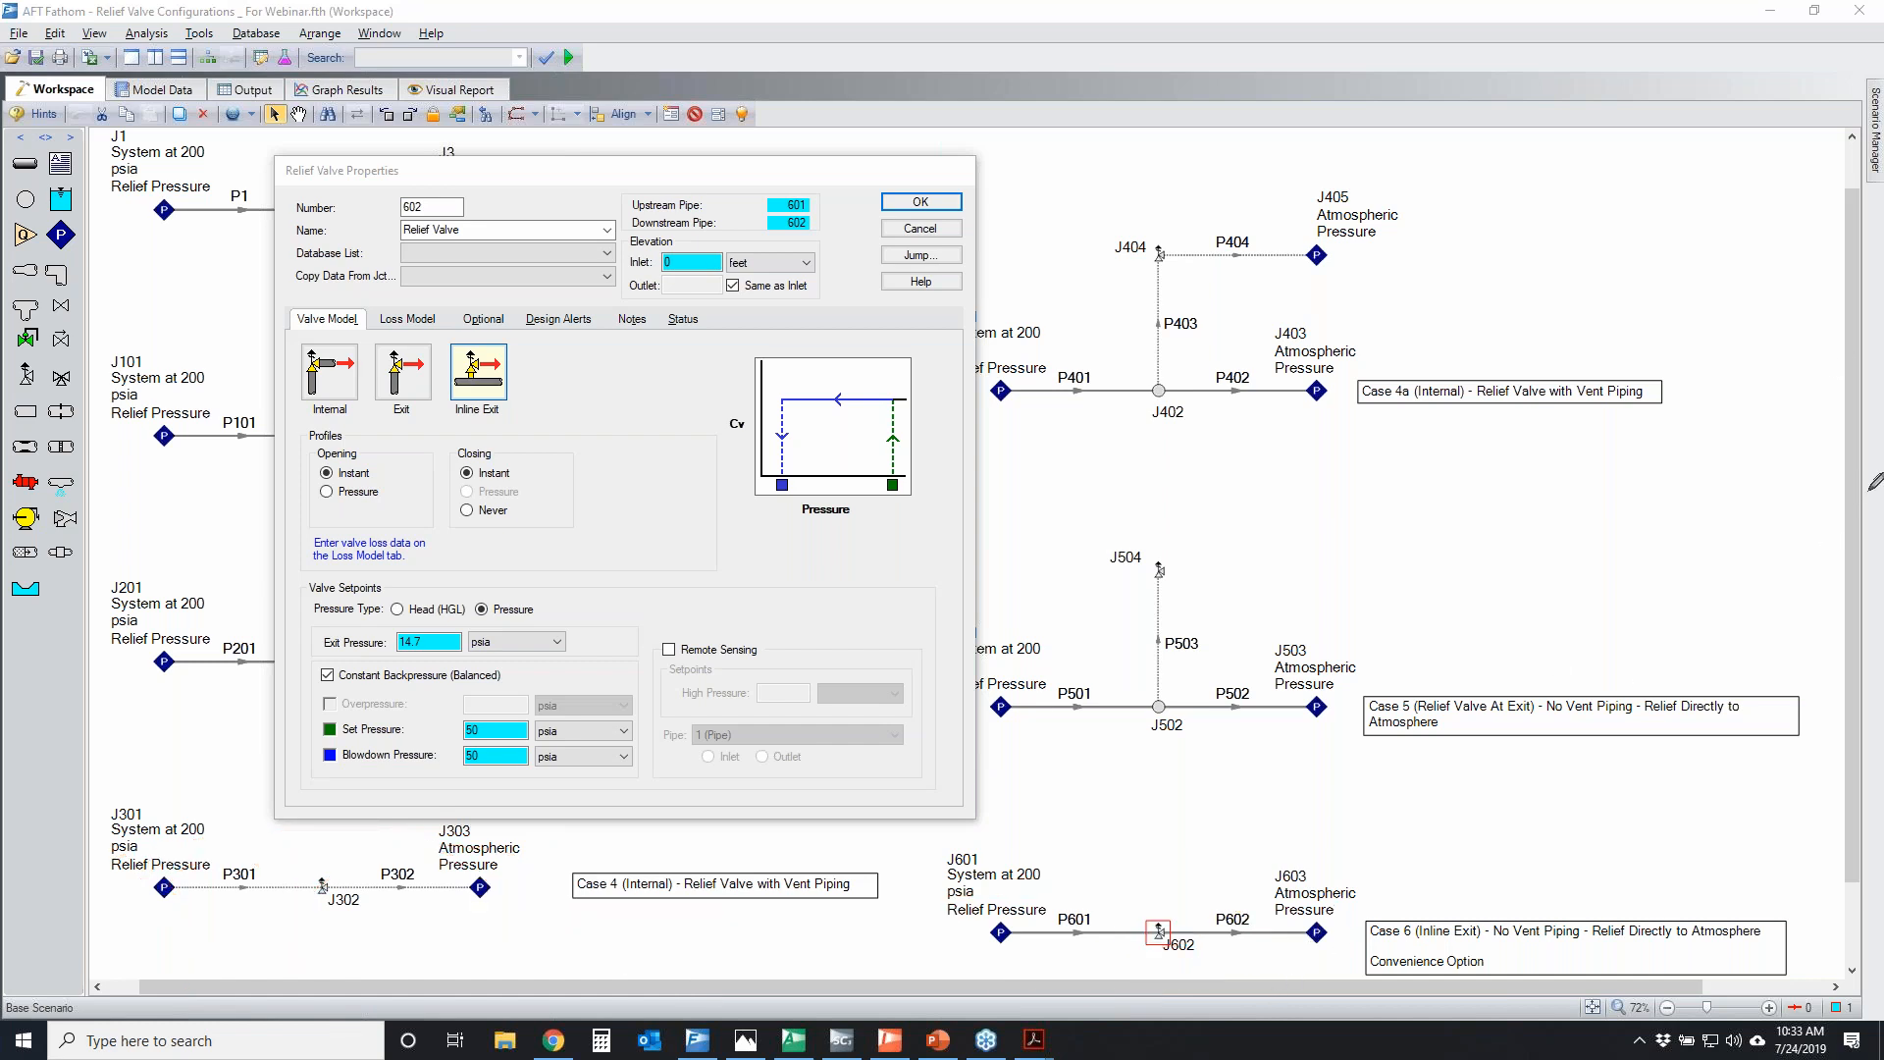
Temporarily circle the Case 6 main line, and mark its flow direction, pipe P602 and assigned pressure J603
{"action": "mouse_move", "coordinate": [904, 898]}
{"action": "left_mouse_down"}
{"action": "mouse_move", "coordinate": [966, 862]}
{"action": "mouse_move", "coordinate": [836, 875]}
{"action": "mouse_move", "coordinate": [876, 876]}
{"action": "left_mouse_up"}
{"action": "mouse_move", "coordinate": [937, 948]}
{"action": "left_mouse_down"}
{"action": "mouse_move", "coordinate": [1286, 949]}
{"action": "mouse_move", "coordinate": [1226, 965]}
{"action": "left_mouse_up"}
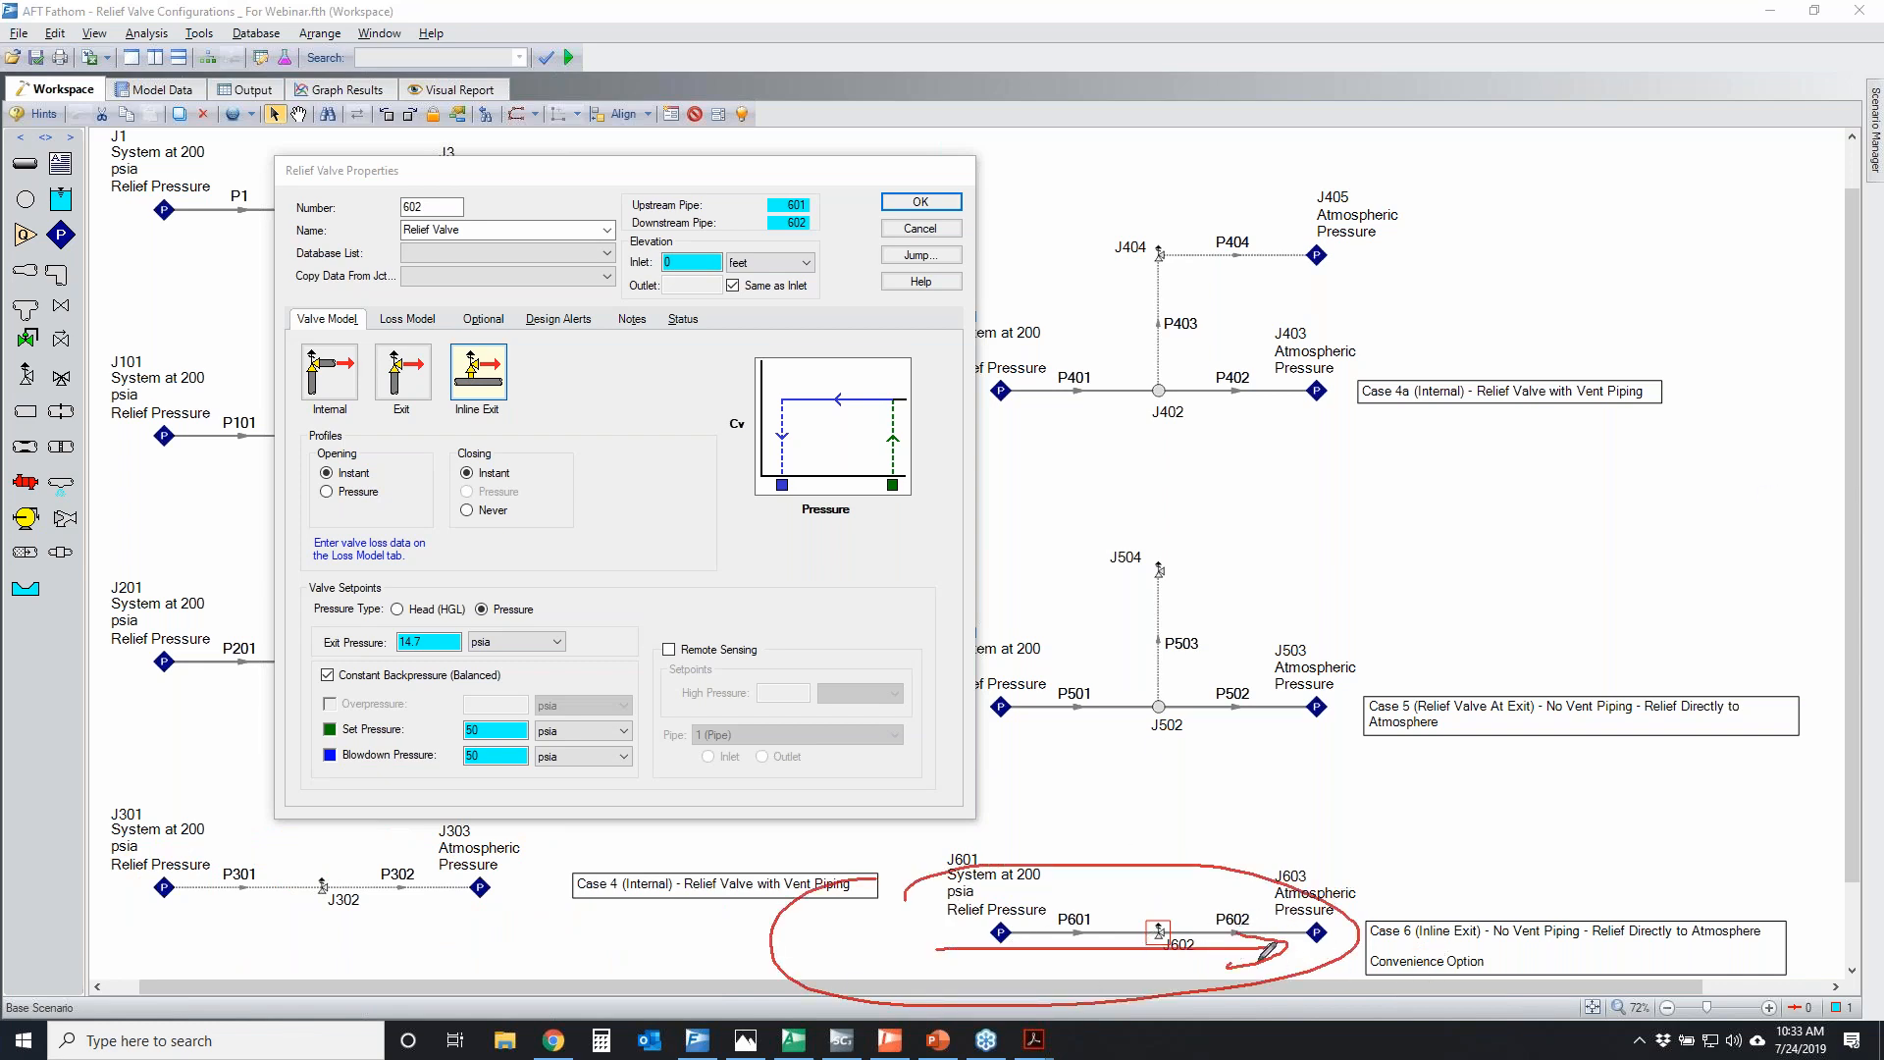
{"action": "mouse_move", "coordinate": [1292, 907]}
{"action": "left_mouse_down"}
{"action": "mouse_move", "coordinate": [1359, 937]}
{"action": "mouse_move", "coordinate": [1306, 959]}
{"action": "mouse_move", "coordinate": [1356, 923]}
{"action": "mouse_move", "coordinate": [1322, 924]}
{"action": "mouse_move", "coordinate": [1373, 949]}
{"action": "left_mouse_up"}
{"action": "left_click_drag", "start_coordinate": [1207, 912], "coordinate": [1281, 914]}
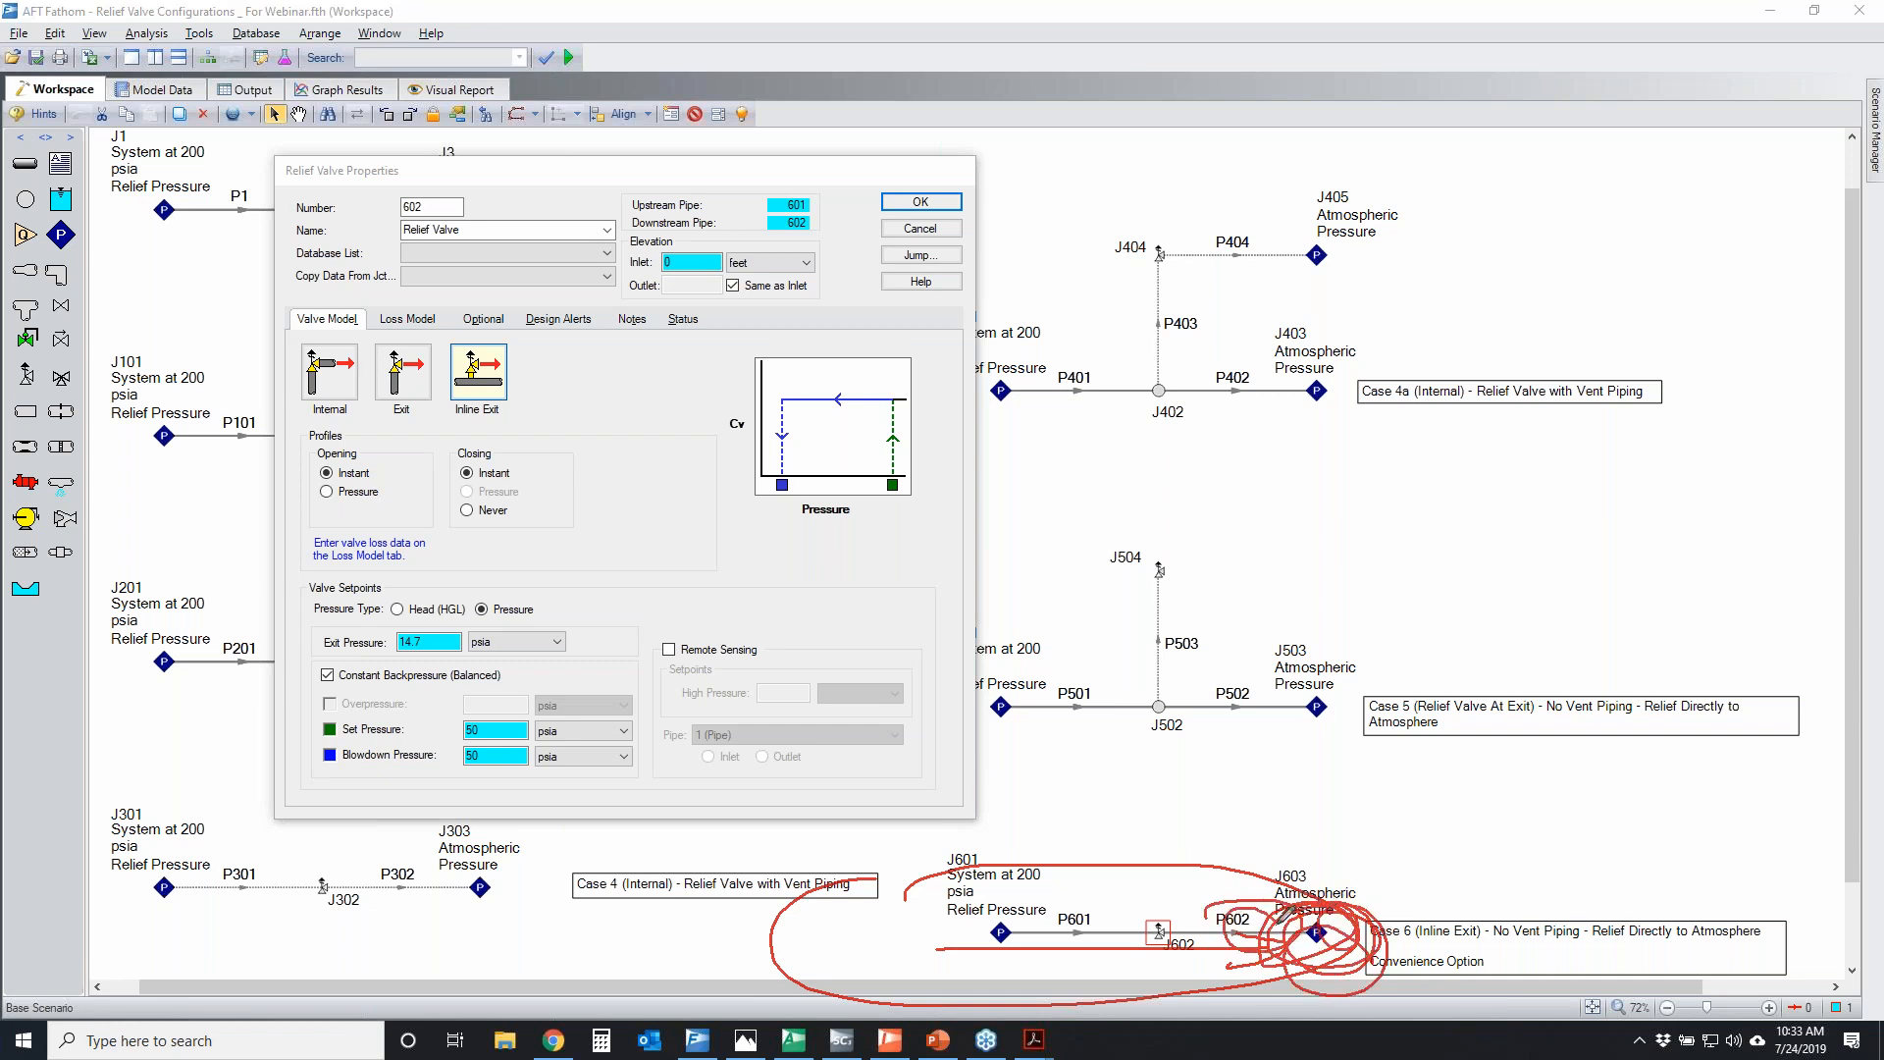
{"action": "left_click", "coordinate": [1810, 694]}
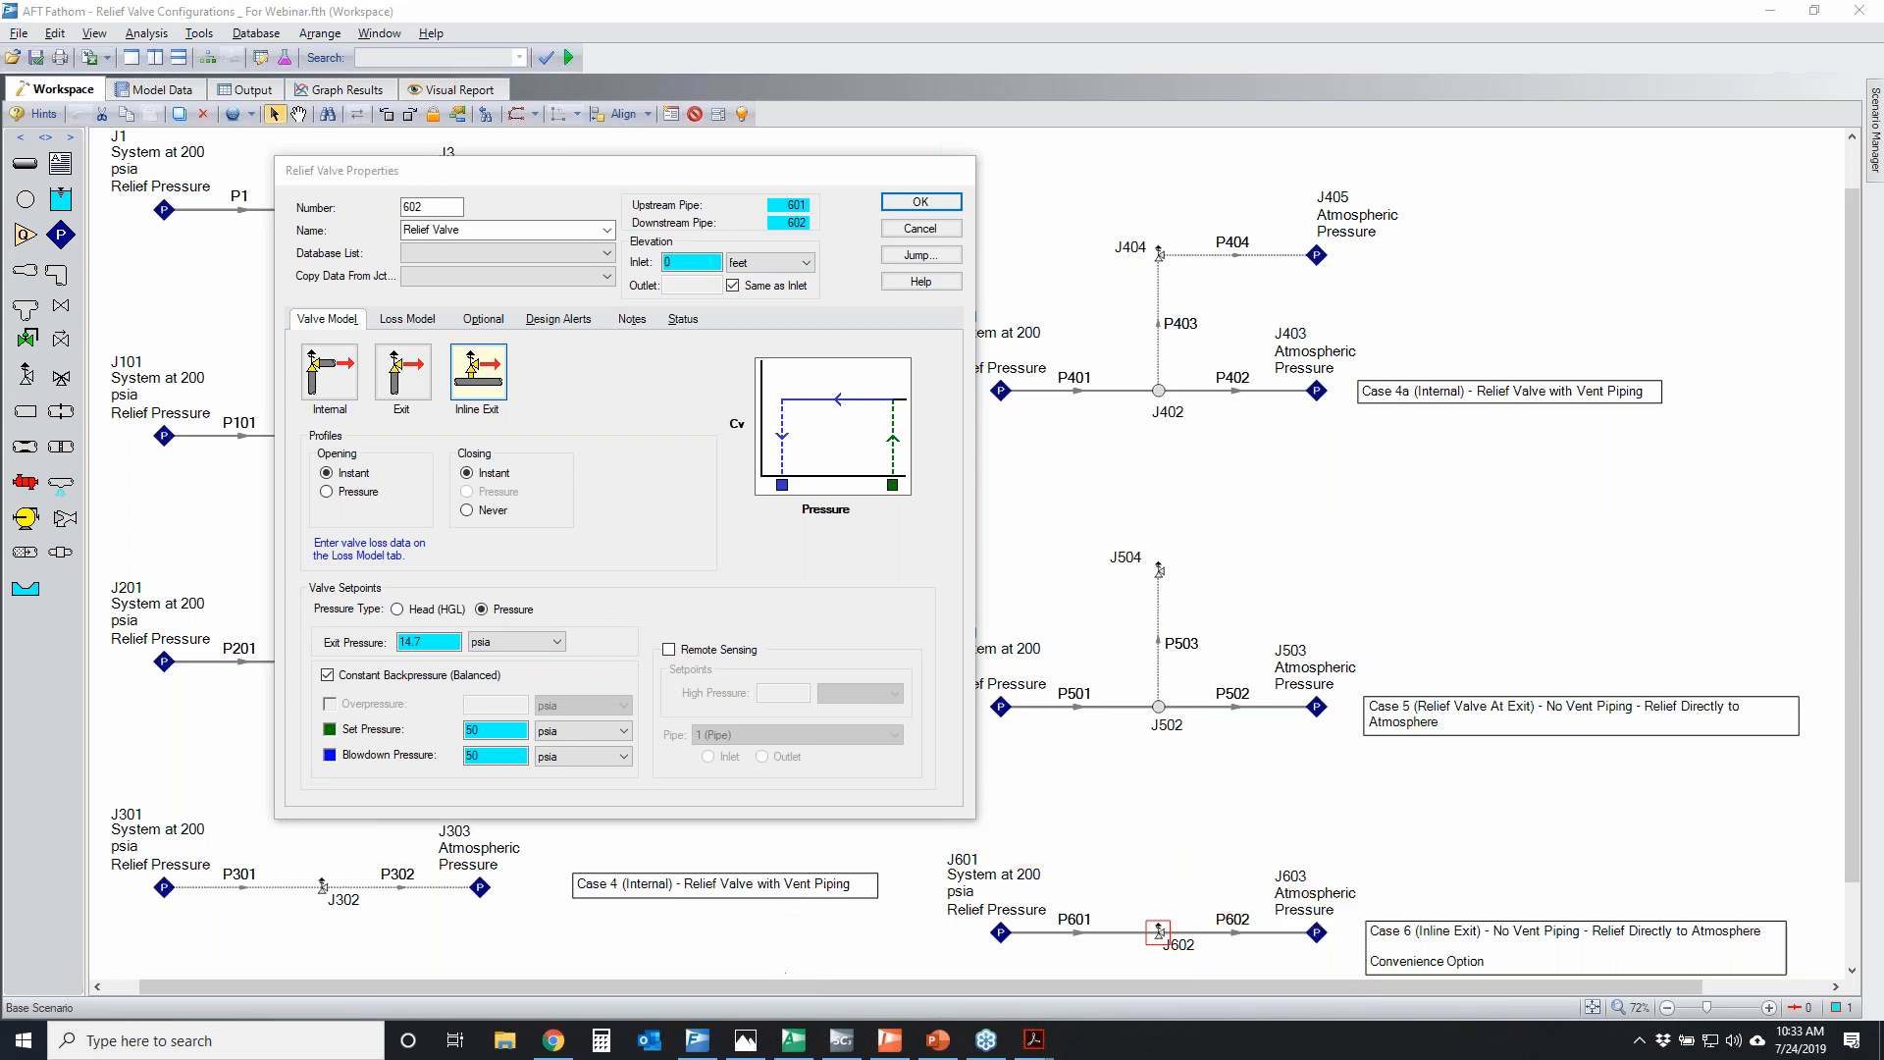
Temporarily circle the Inline Exit type, mark Case 6's main and relief flow paths, and cross out Case 5's branch to J504
{"action": "mouse_move", "coordinate": [462, 356]}
{"action": "left_mouse_down"}
{"action": "mouse_move", "coordinate": [439, 422]}
{"action": "mouse_move", "coordinate": [461, 351]}
{"action": "left_mouse_up"}
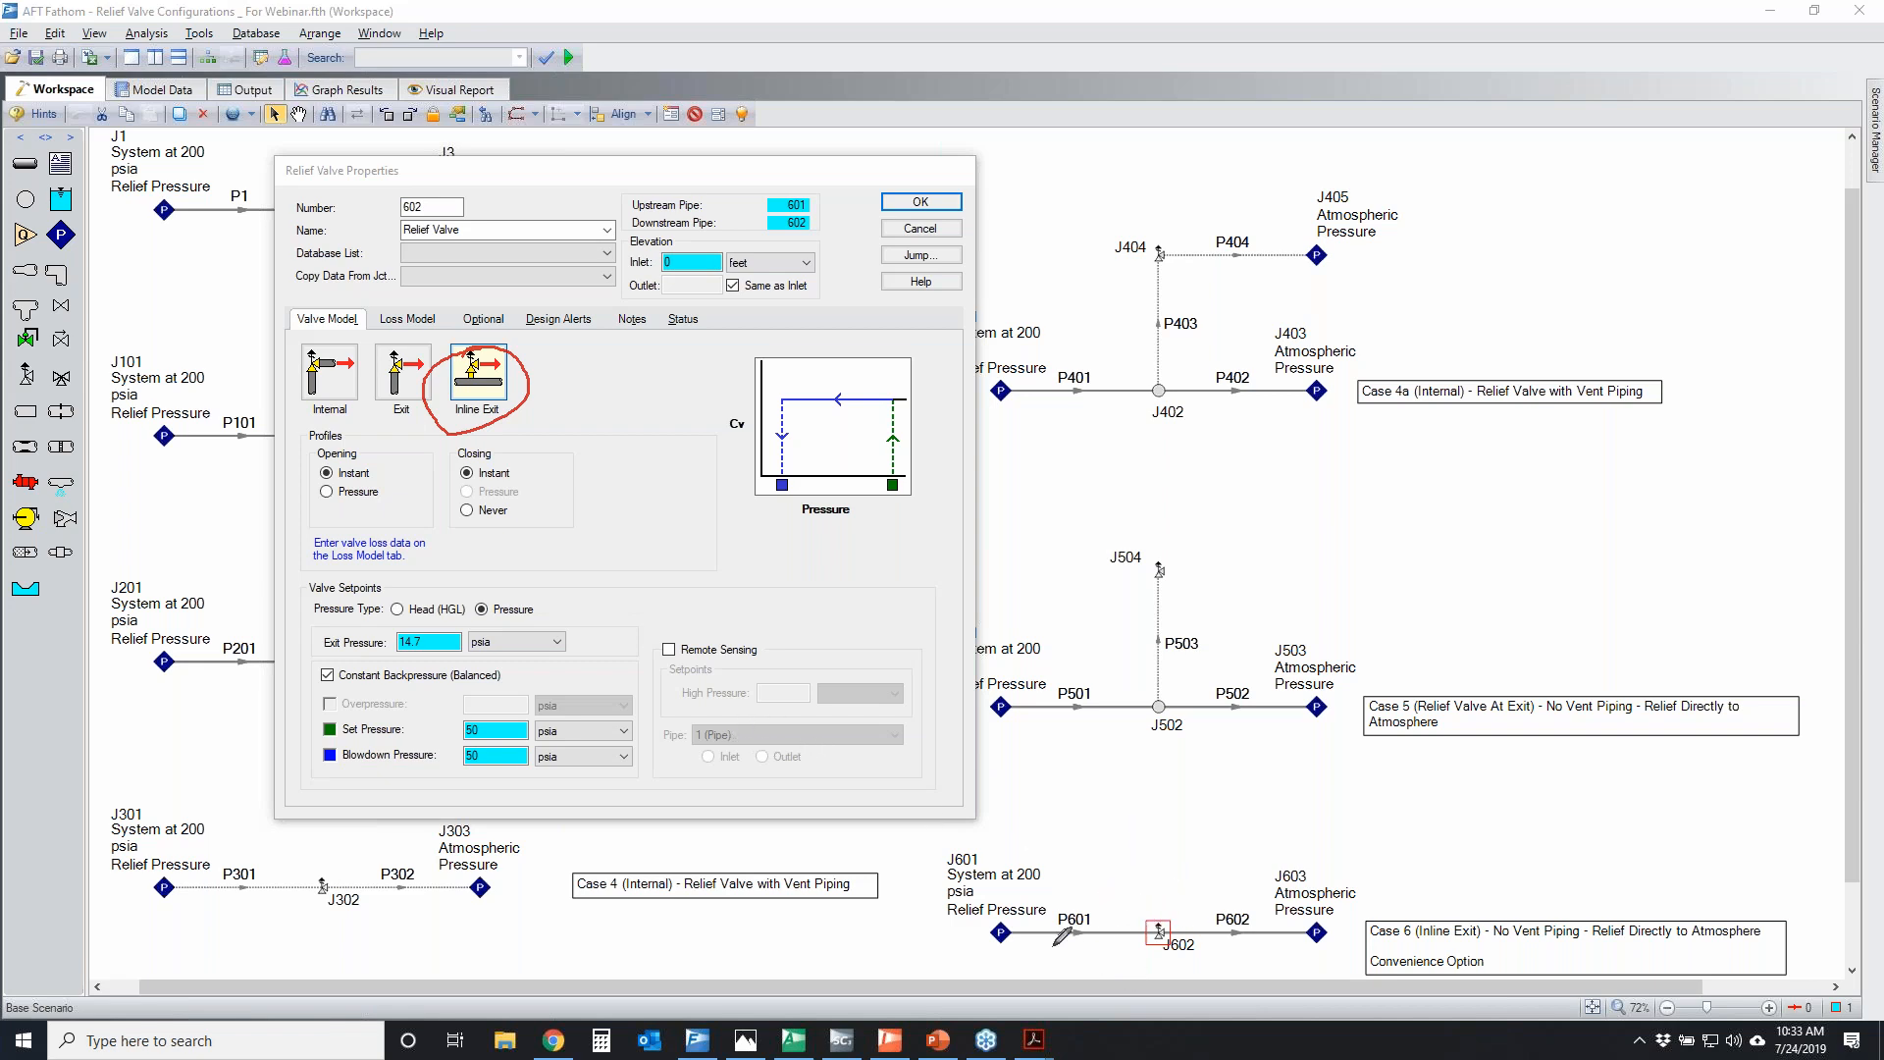
{"action": "mouse_move", "coordinate": [1005, 951]}
{"action": "left_mouse_down"}
{"action": "mouse_move", "coordinate": [1583, 927]}
{"action": "mouse_move", "coordinate": [1521, 948]}
{"action": "left_mouse_up"}
{"action": "mouse_move", "coordinate": [978, 918]}
{"action": "left_mouse_down"}
{"action": "mouse_move", "coordinate": [1178, 898]}
{"action": "mouse_move", "coordinate": [1172, 790]}
{"action": "mouse_move", "coordinate": [1209, 810]}
{"action": "left_mouse_up"}
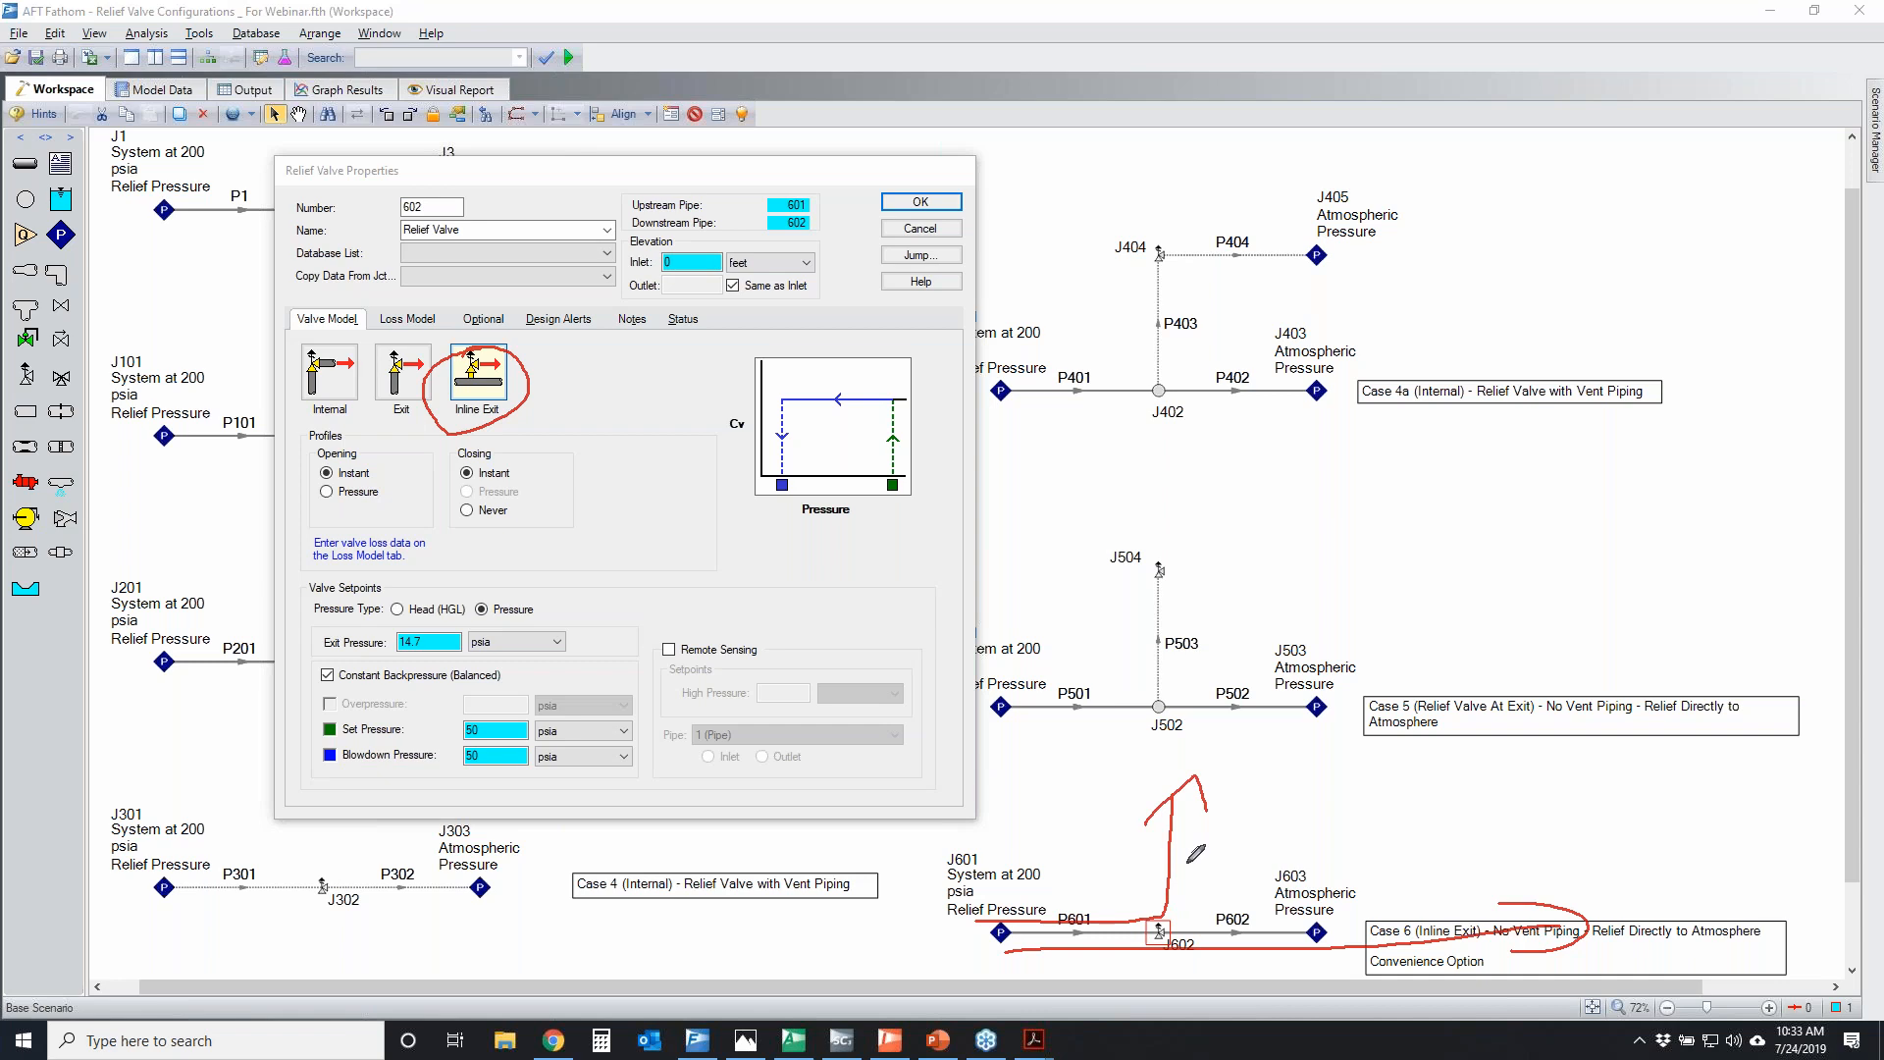
{"action": "mouse_move", "coordinate": [1158, 923]}
{"action": "left_mouse_down"}
{"action": "mouse_move", "coordinate": [1192, 943]}
{"action": "mouse_move", "coordinate": [1156, 914]}
{"action": "left_mouse_up"}
{"action": "left_click_drag", "start_coordinate": [1098, 688], "coordinate": [1307, 533]}
{"action": "left_click_drag", "start_coordinate": [1081, 594], "coordinate": [1283, 692]}
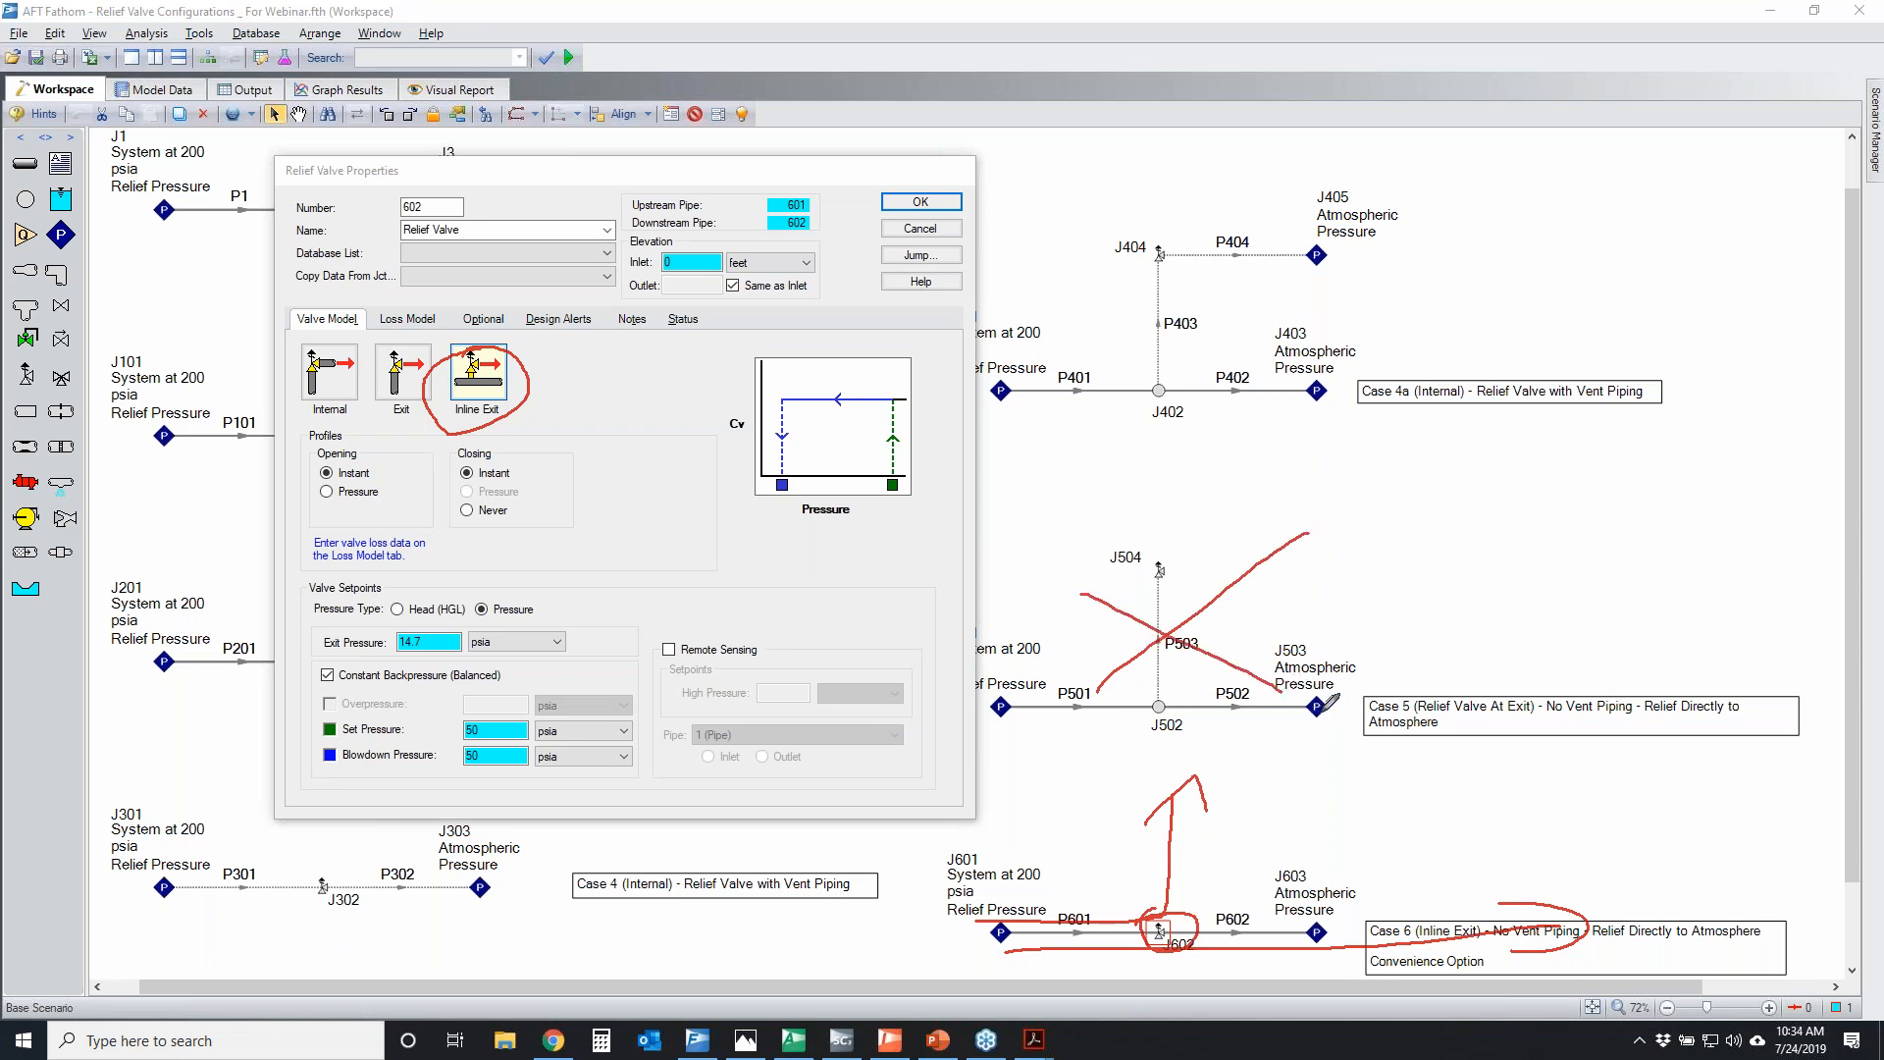
{"action": "mouse_move", "coordinate": [1130, 697]}
{"action": "left_mouse_down"}
{"action": "mouse_move", "coordinate": [1199, 724]}
{"action": "mouse_move", "coordinate": [1124, 728]}
{"action": "left_mouse_up"}
{"action": "mouse_move", "coordinate": [1141, 565]}
{"action": "left_mouse_down"}
{"action": "mouse_move", "coordinate": [1164, 580]}
{"action": "mouse_move", "coordinate": [1199, 561]}
{"action": "mouse_move", "coordinate": [1239, 623]}
{"action": "mouse_move", "coordinate": [1162, 698]}
{"action": "mouse_move", "coordinate": [1231, 712]}
{"action": "left_mouse_up"}
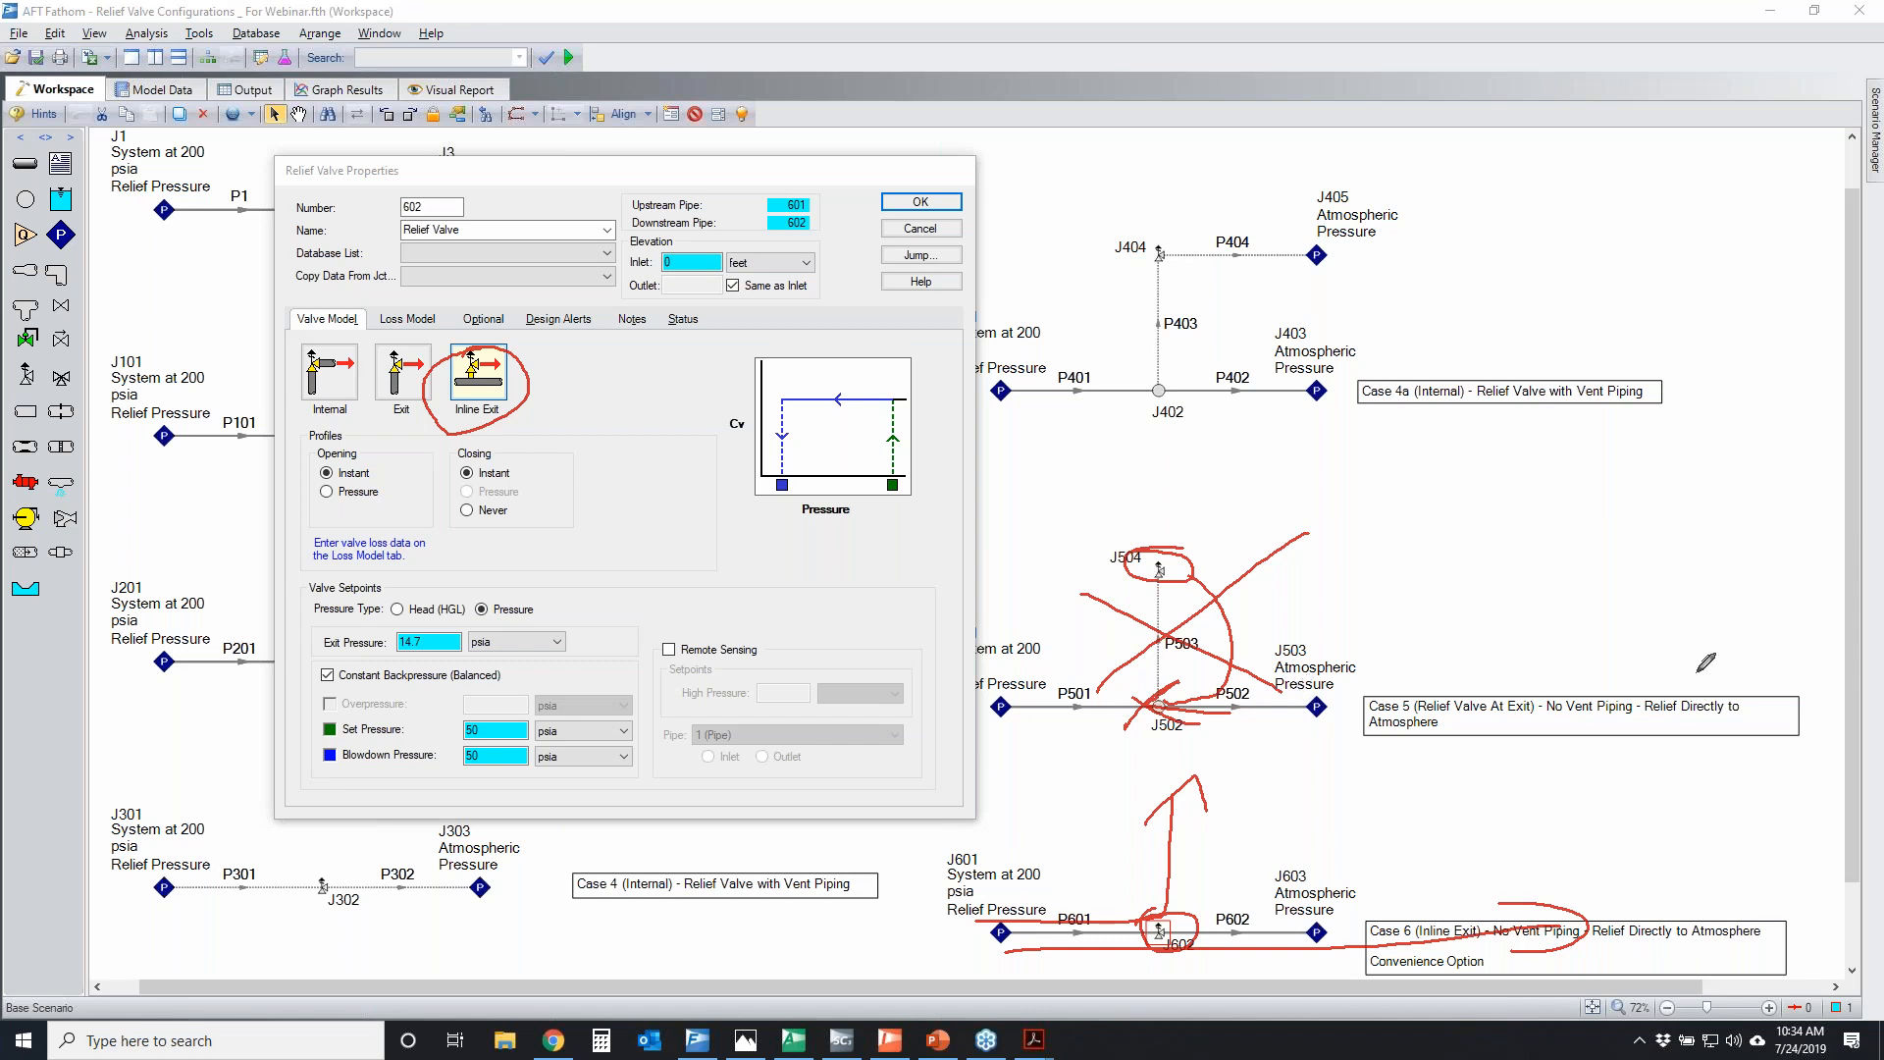
{"action": "right_click", "coordinate": [1698, 671]}
Temporarily circle the Case 5 main line, and mark J602 and the discharge direction of the Inline Exit type
{"action": "mouse_move", "coordinate": [1176, 793]}
{"action": "left_mouse_down"}
{"action": "mouse_move", "coordinate": [1297, 612]}
{"action": "mouse_move", "coordinate": [1209, 755]}
{"action": "mouse_move", "coordinate": [1030, 605]}
{"action": "mouse_move", "coordinate": [1180, 602]}
{"action": "mouse_move", "coordinate": [1237, 676]}
{"action": "left_mouse_up"}
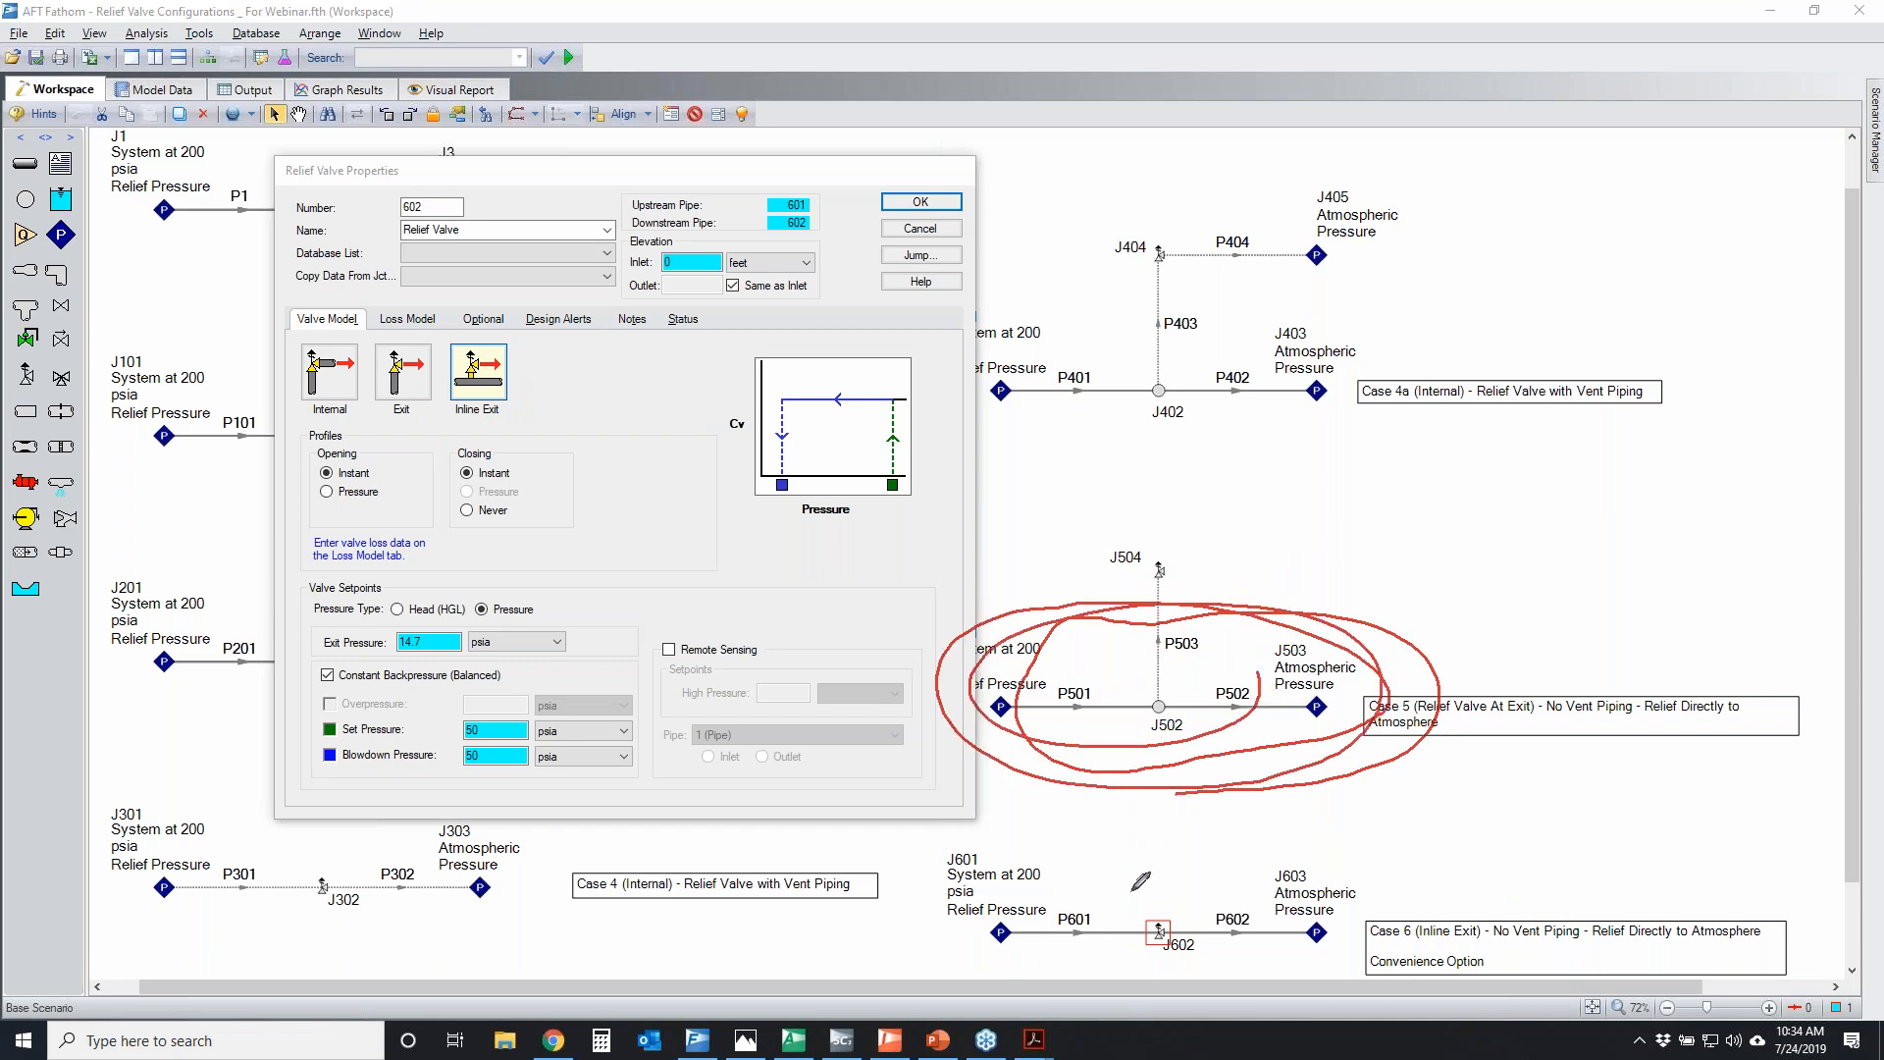
{"action": "mouse_move", "coordinate": [1156, 917]}
{"action": "left_mouse_down"}
{"action": "mouse_move", "coordinate": [1124, 946]}
{"action": "mouse_move", "coordinate": [1163, 922]}
{"action": "left_mouse_up"}
{"action": "mouse_move", "coordinate": [520, 365]}
{"action": "left_mouse_down"}
{"action": "mouse_move", "coordinate": [548, 363]}
{"action": "mouse_move", "coordinate": [523, 380]}
{"action": "left_mouse_up"}
Mark J602's exit, set and blowdown pressures, inspect its loss model, and close the properties without changes
{"action": "mouse_move", "coordinate": [307, 652]}
{"action": "left_mouse_down"}
{"action": "mouse_move", "coordinate": [428, 596]}
{"action": "mouse_move", "coordinate": [439, 654]}
{"action": "mouse_move", "coordinate": [450, 592]}
{"action": "left_mouse_up"}
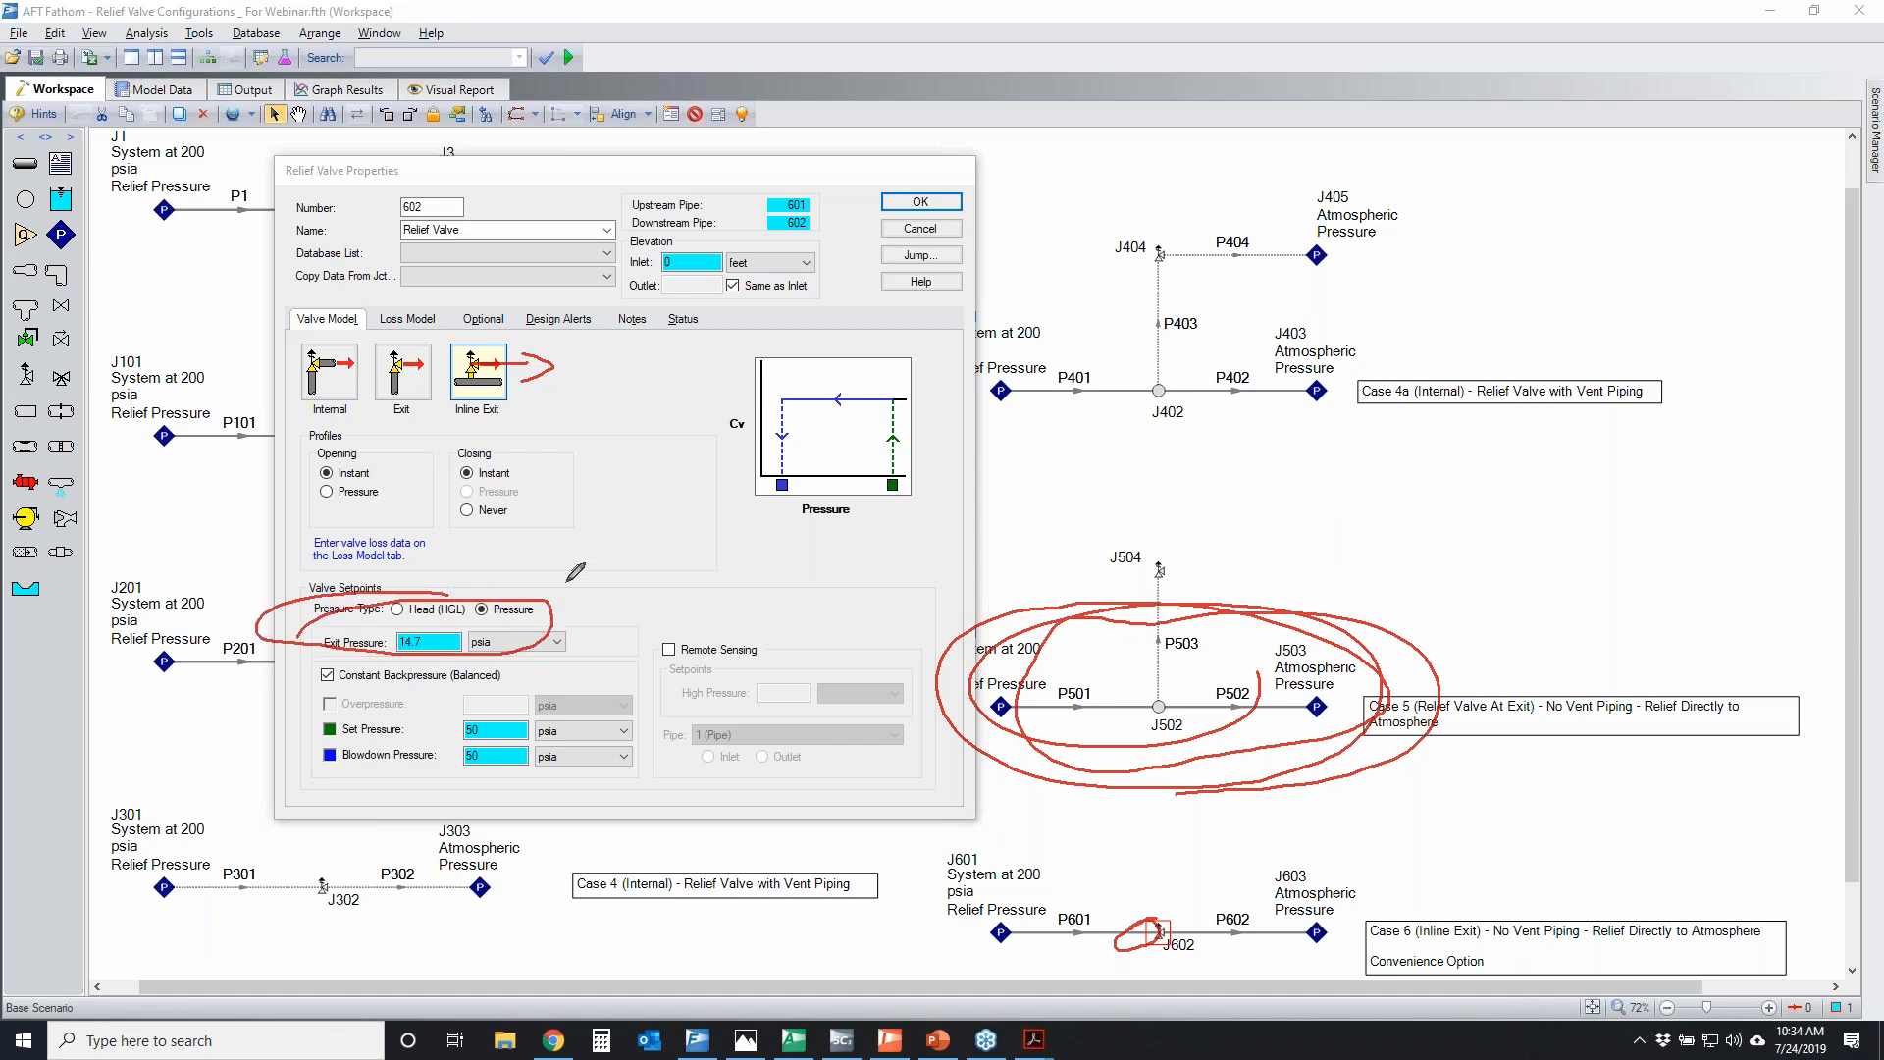
{"action": "mouse_move", "coordinate": [453, 723]}
{"action": "left_mouse_down"}
{"action": "mouse_move", "coordinate": [481, 790]}
{"action": "mouse_move", "coordinate": [566, 690]}
{"action": "left_mouse_up"}
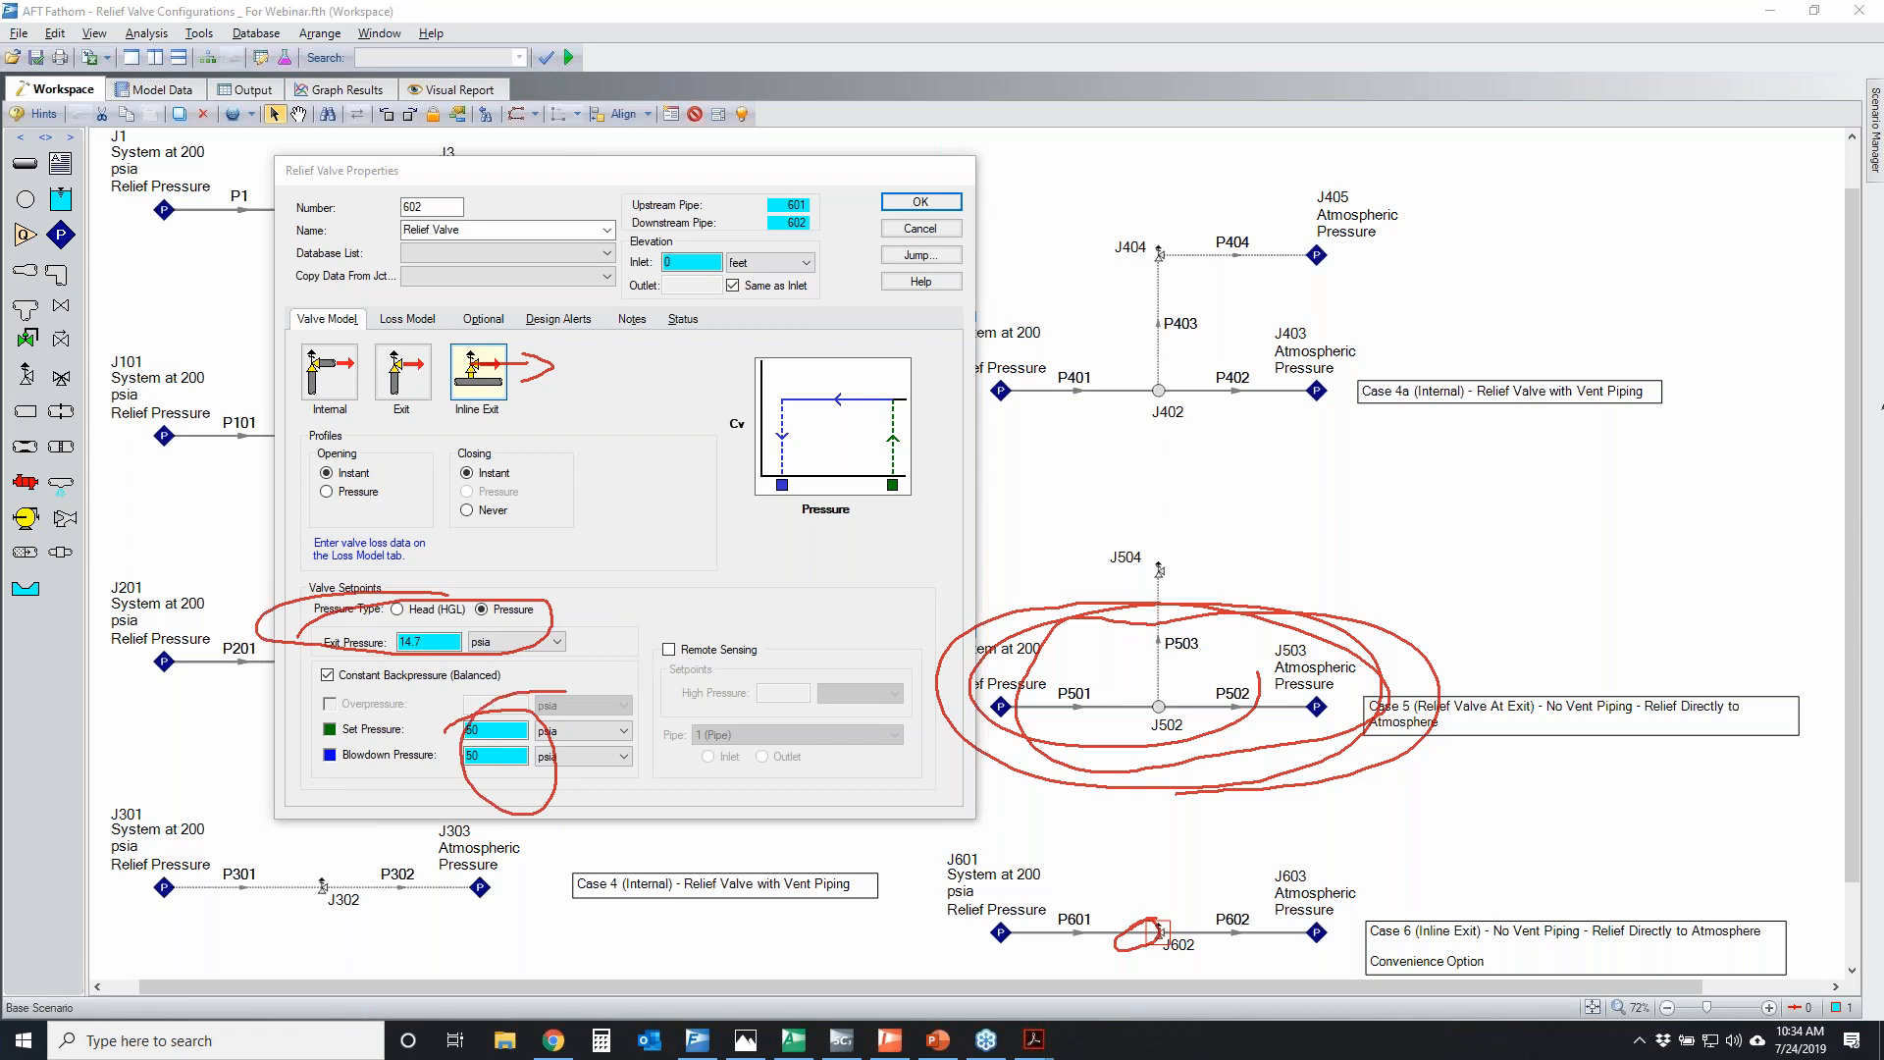
{"action": "key", "text": "Escape"}
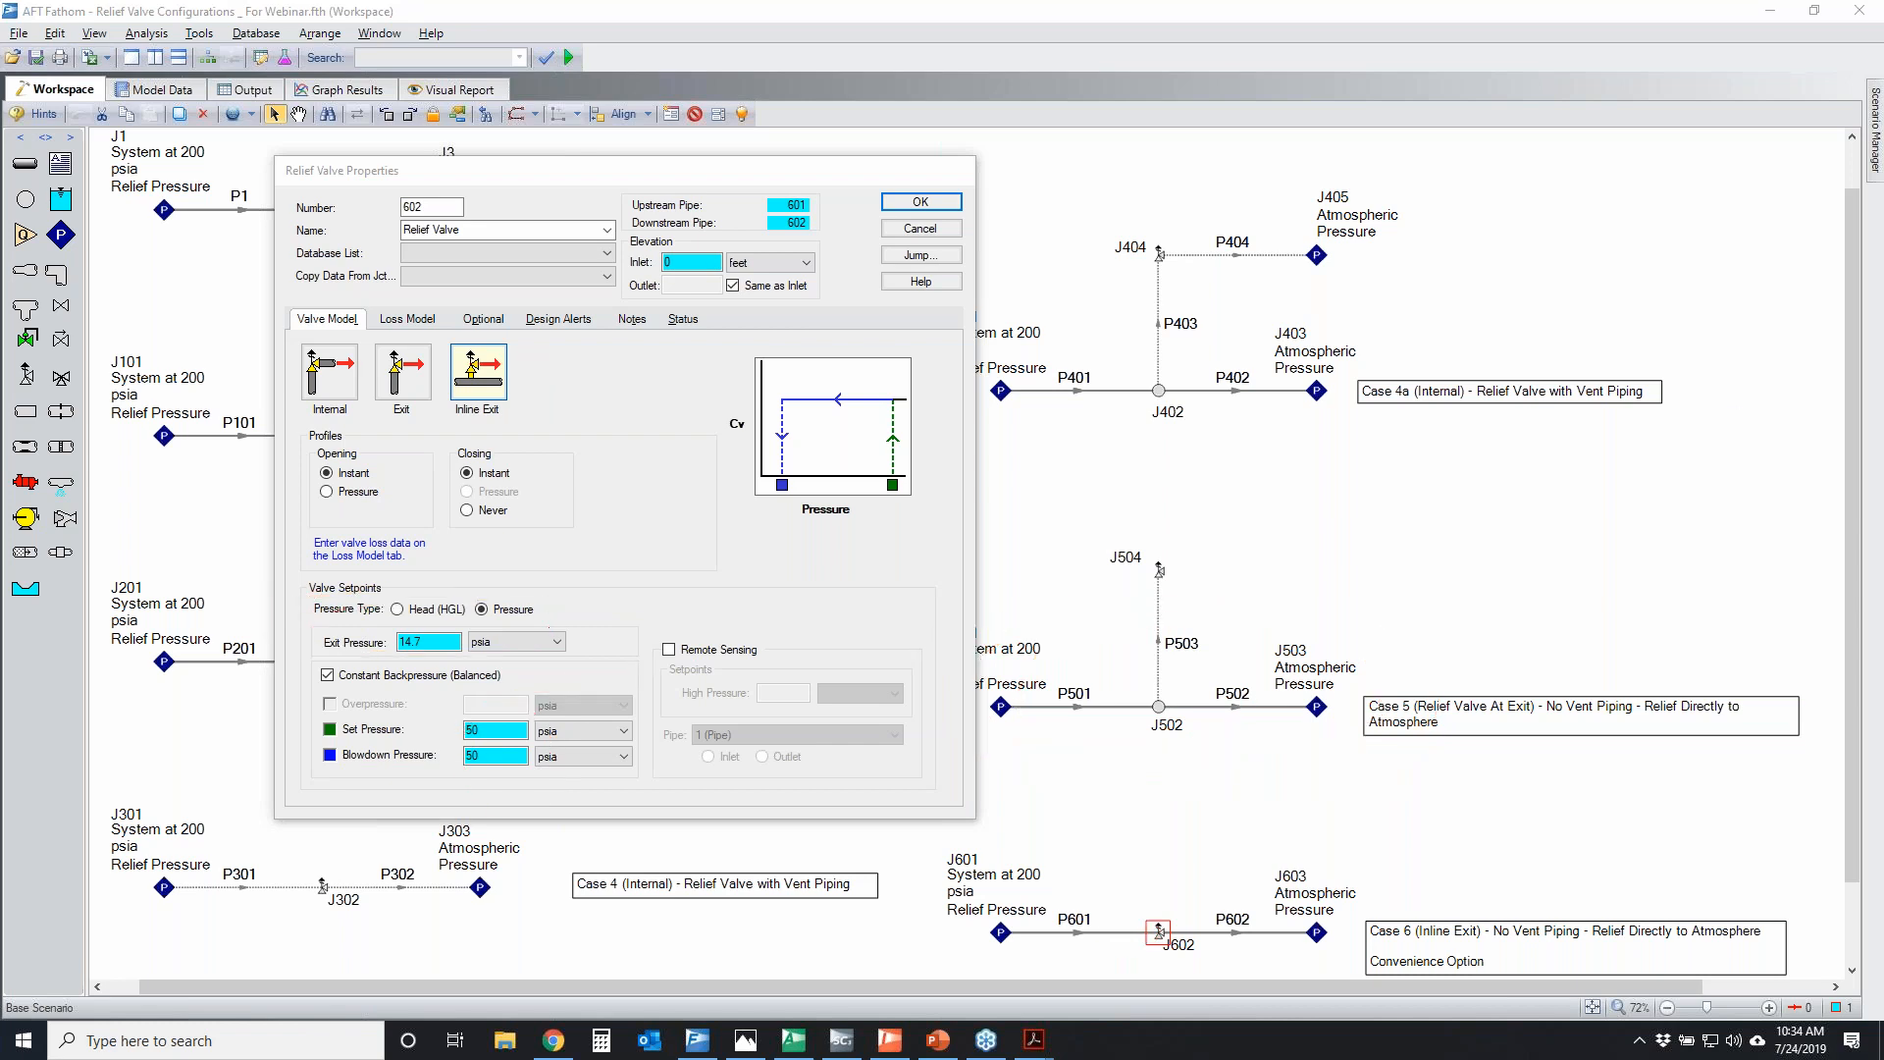
{"action": "left_click", "coordinate": [407, 320]}
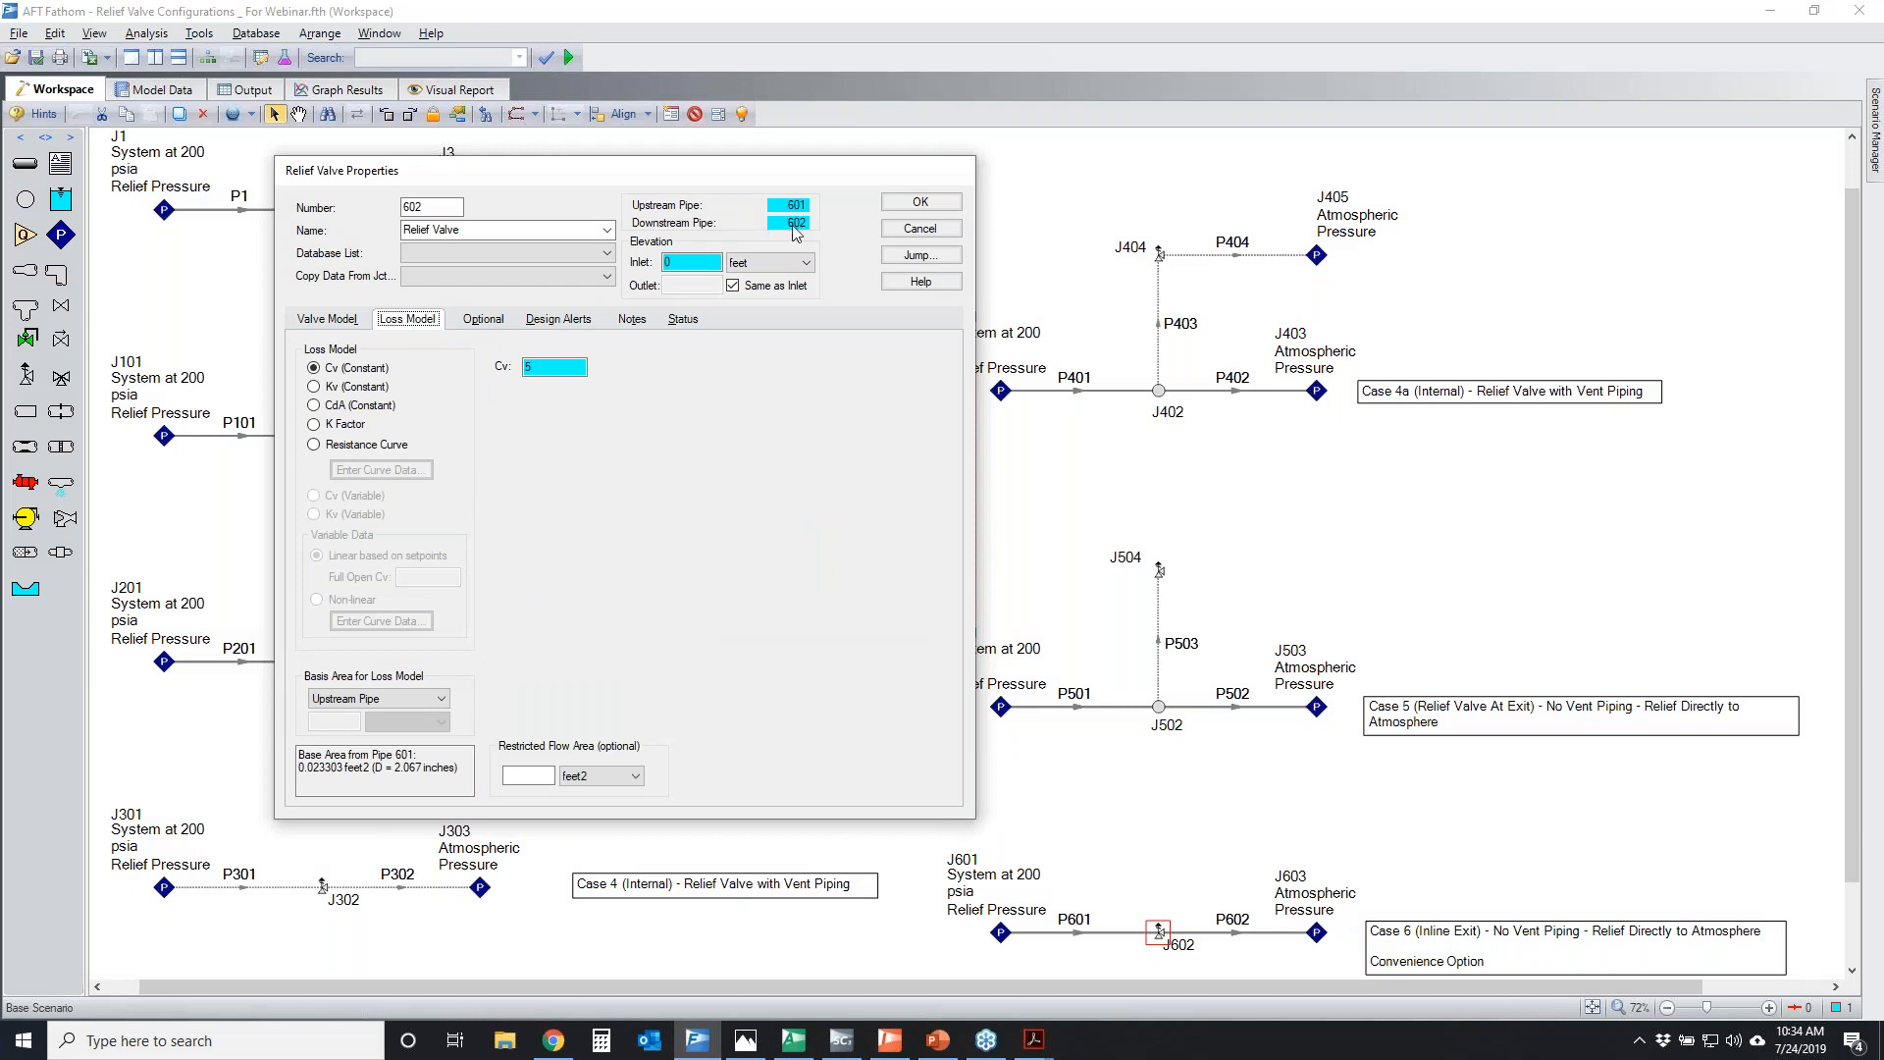
{"action": "left_click", "coordinate": [920, 227]}
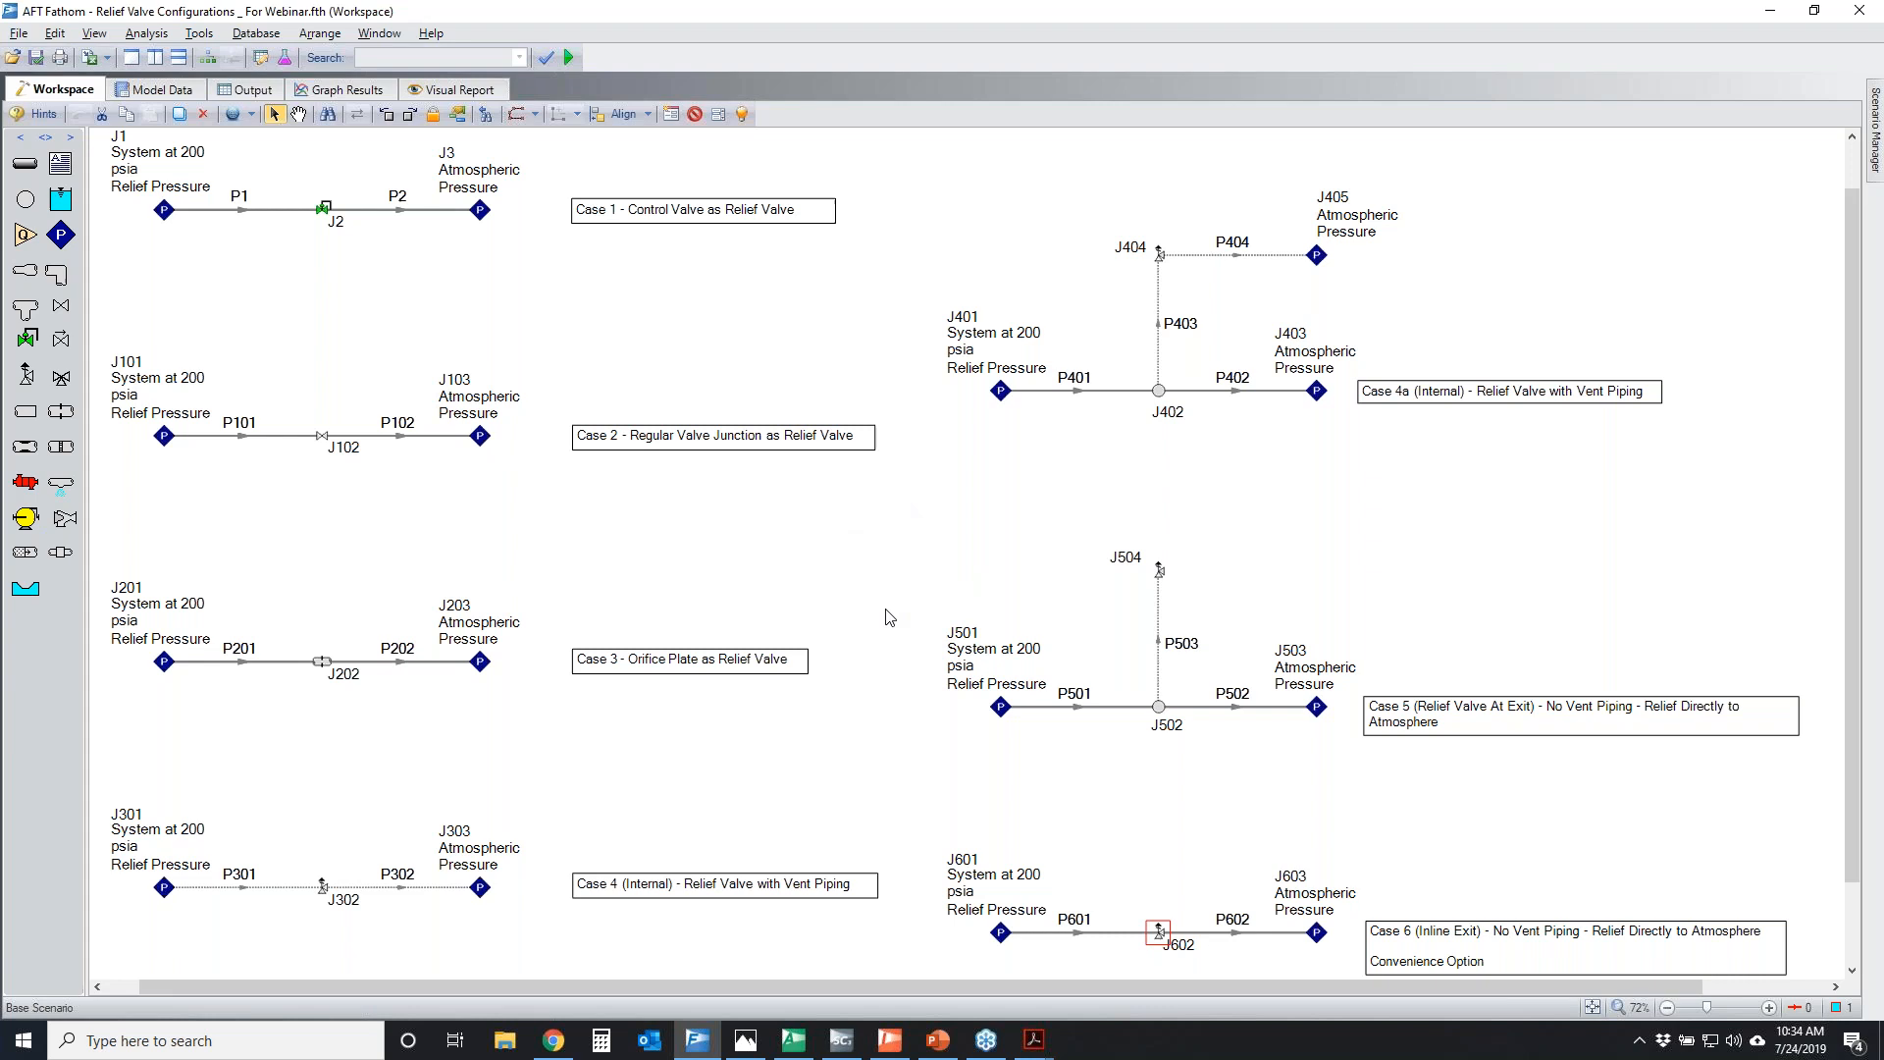
Run the model and open the warnings in the output
{"action": "left_click", "coordinate": [567, 58]}
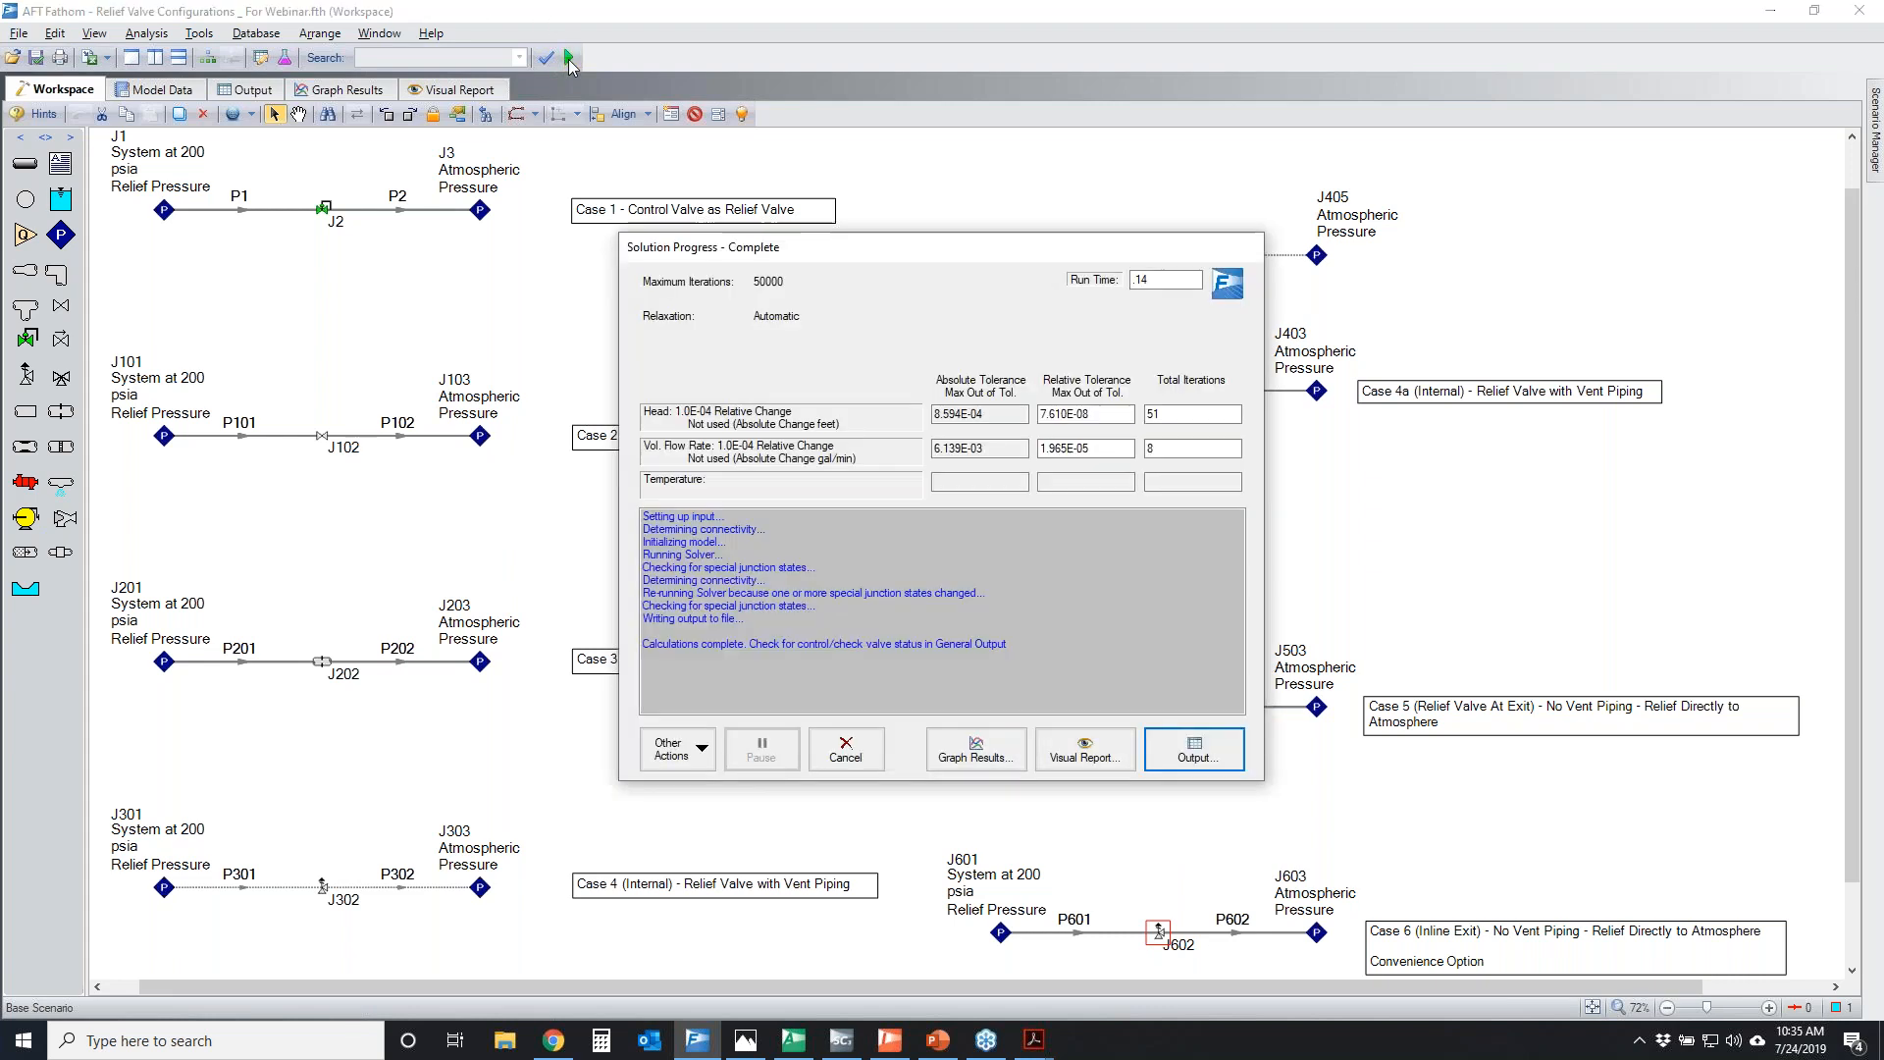
{"action": "key", "text": "Return"}
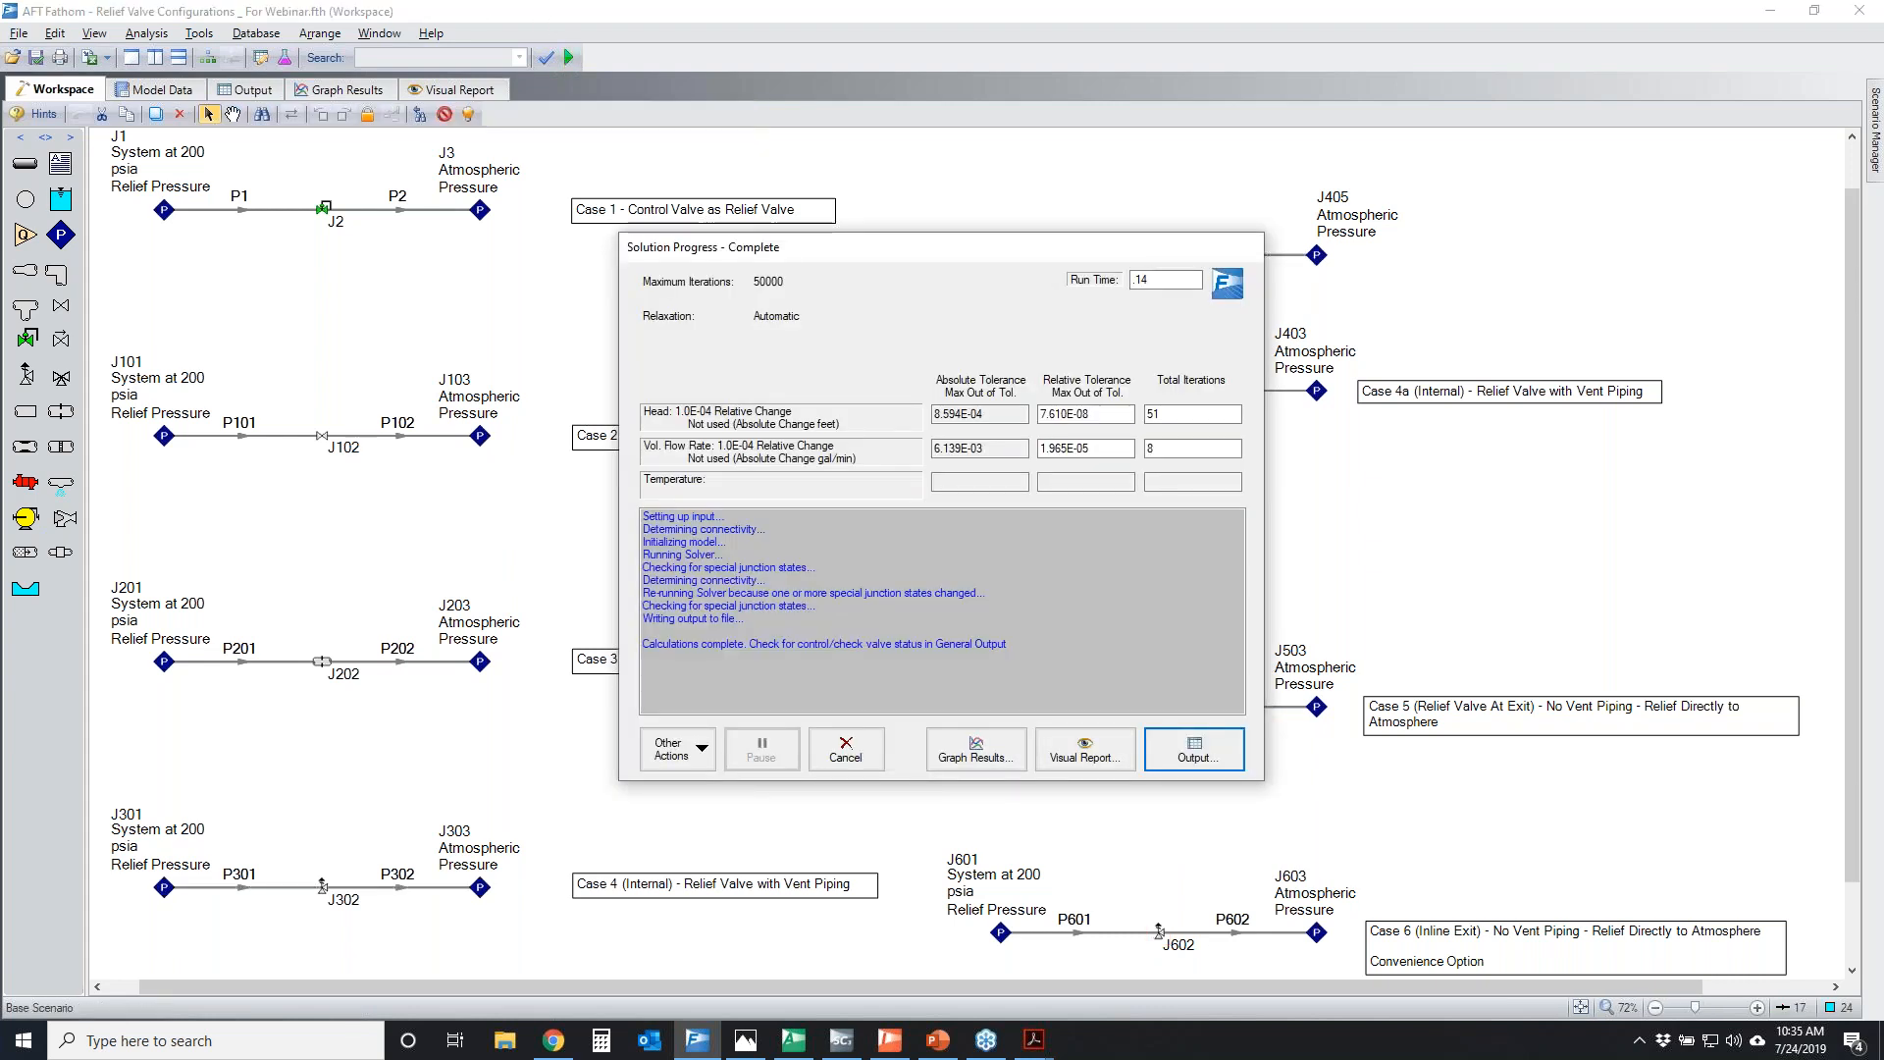
{"action": "left_click", "coordinate": [113, 141]}
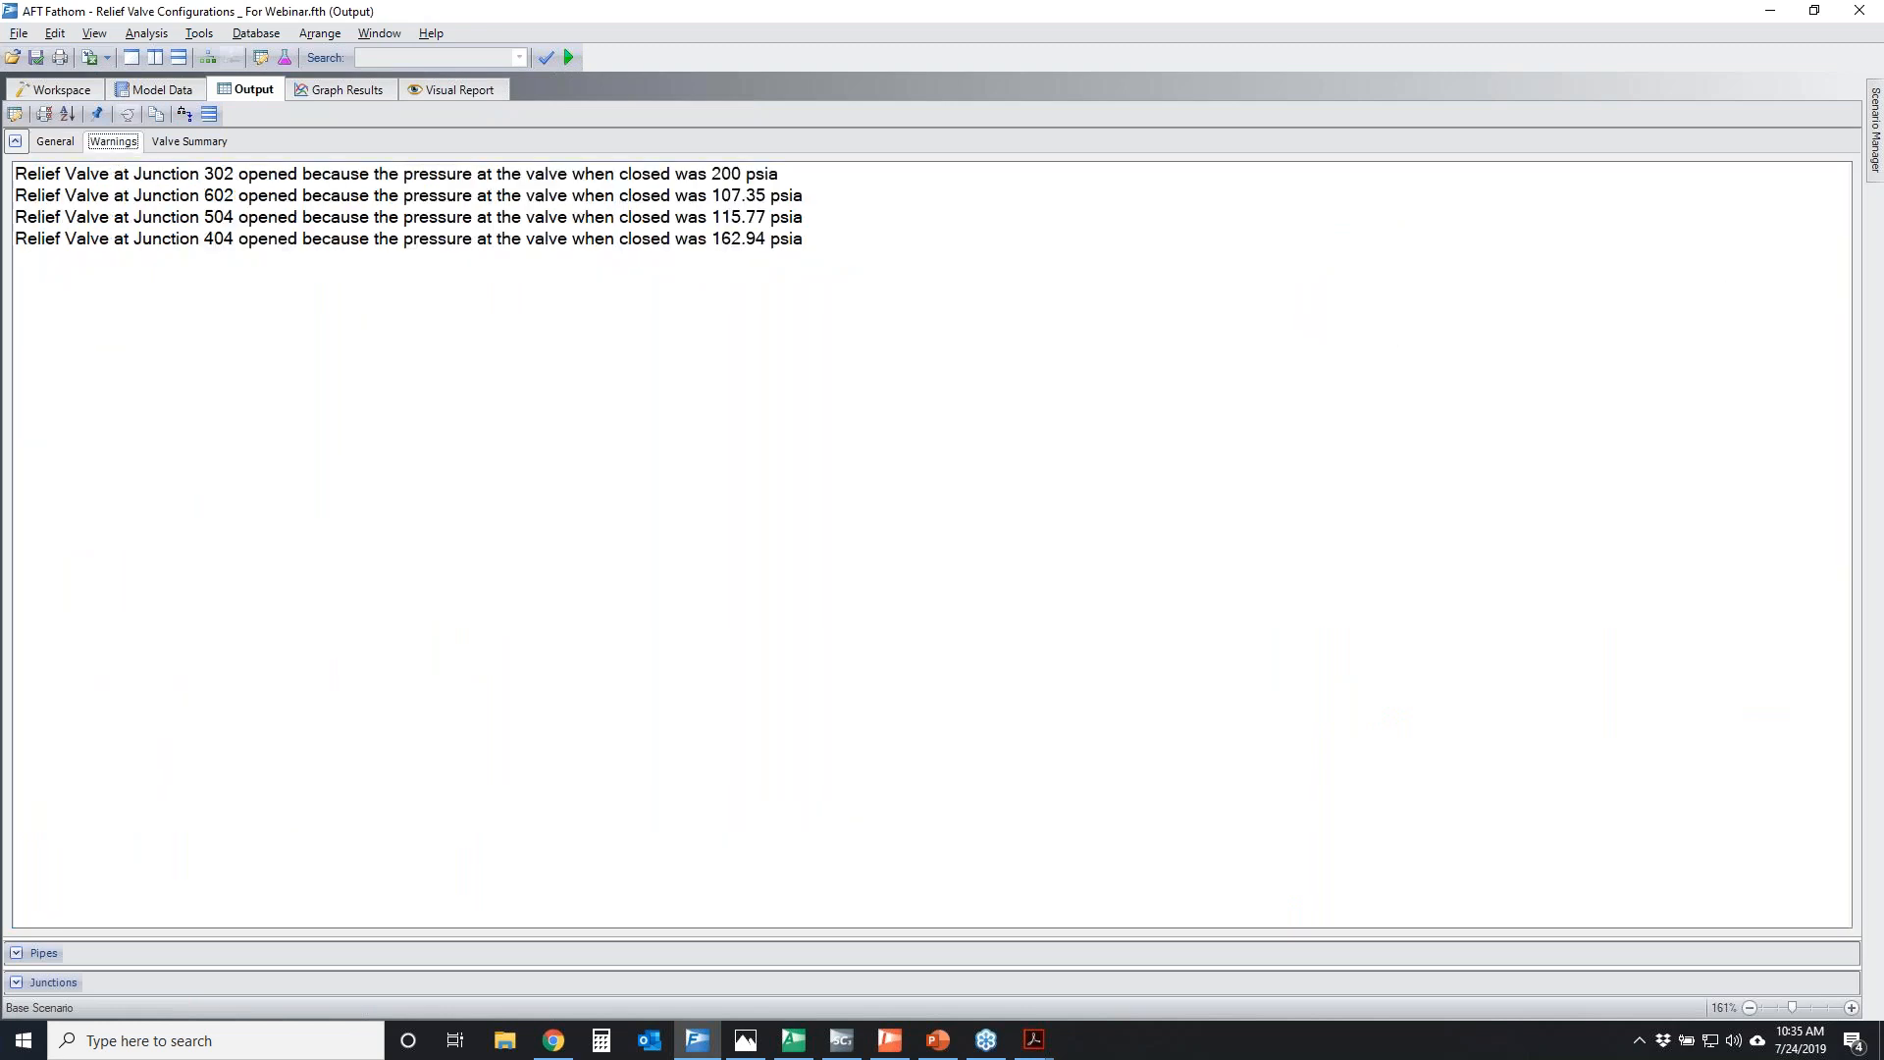
Temporarily circle the four relief valve warnings and the closed-valve pressures they list
{"action": "mouse_move", "coordinate": [44, 174]}
{"action": "left_mouse_down"}
{"action": "mouse_move", "coordinate": [921, 226]}
{"action": "mouse_move", "coordinate": [310, 151]}
{"action": "left_mouse_up"}
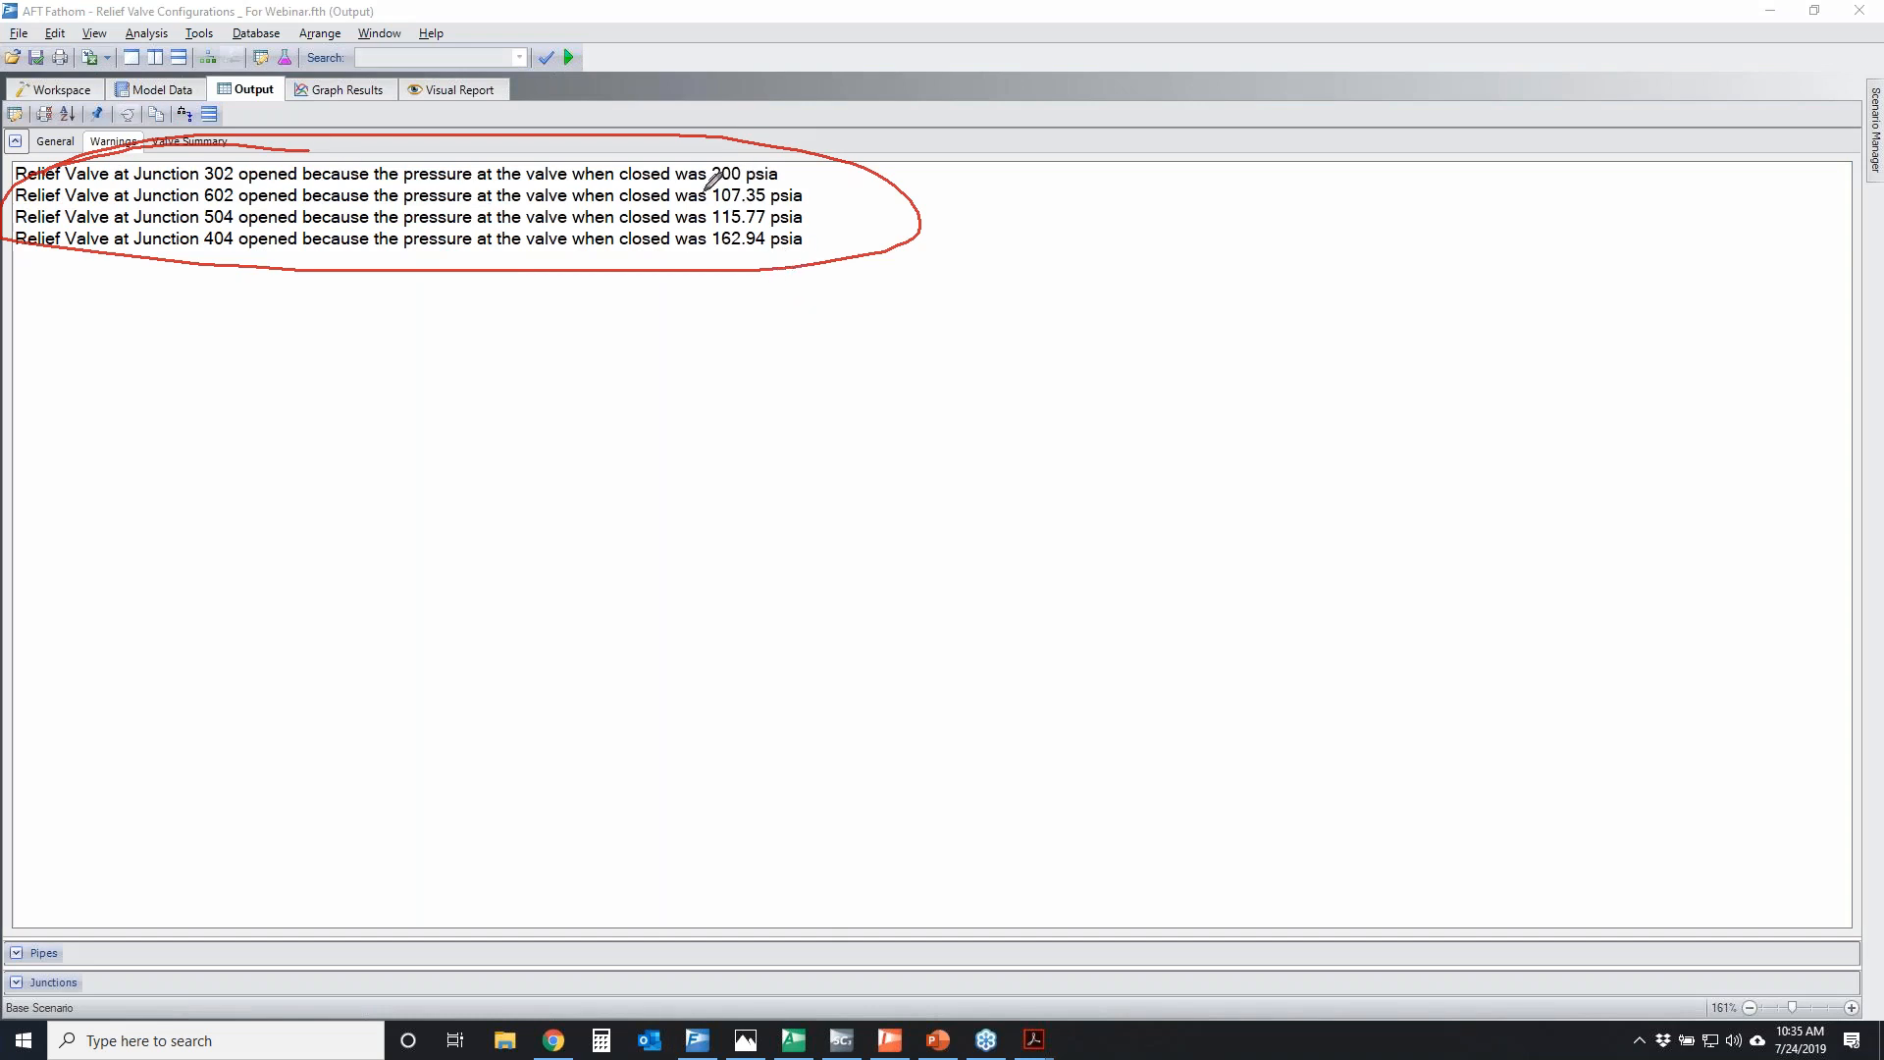
{"action": "mouse_move", "coordinate": [738, 154]}
{"action": "left_mouse_down"}
{"action": "mouse_move", "coordinate": [850, 226]}
{"action": "mouse_move", "coordinate": [800, 149]}
{"action": "left_mouse_up"}
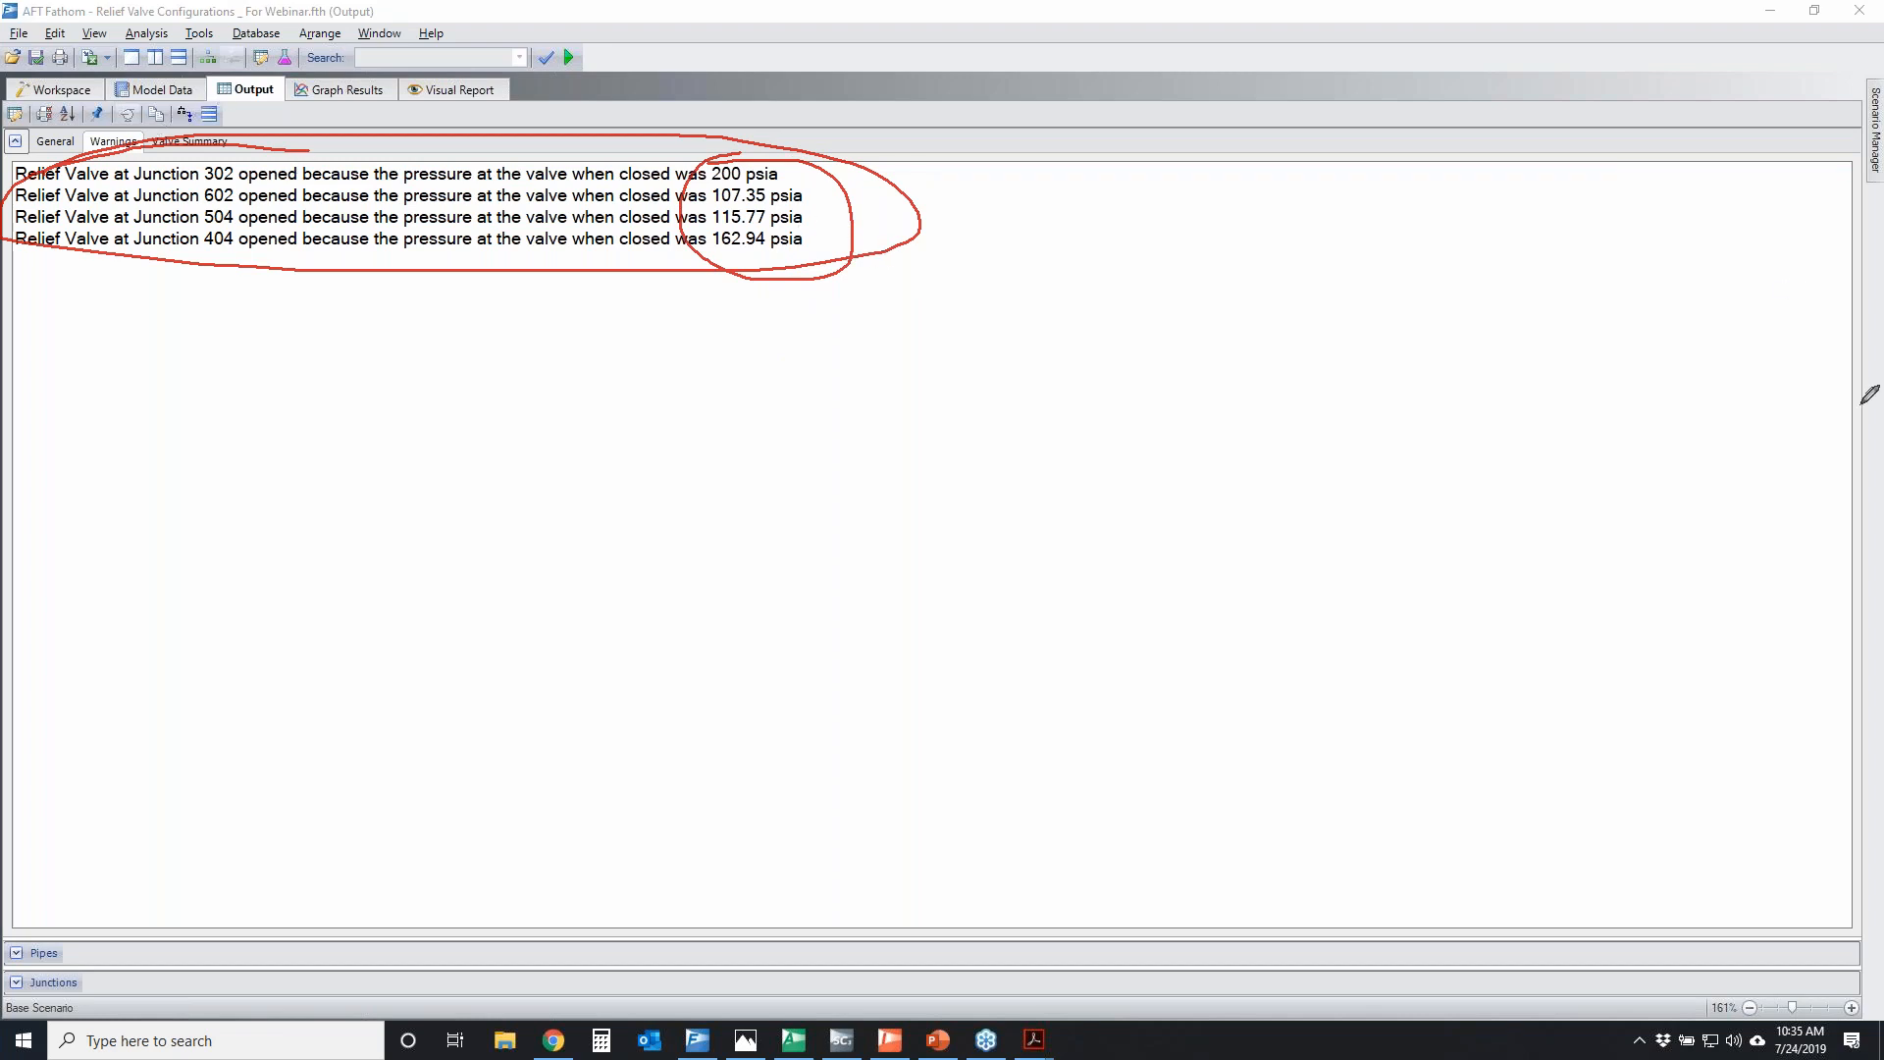
{"action": "key", "text": "Escape"}
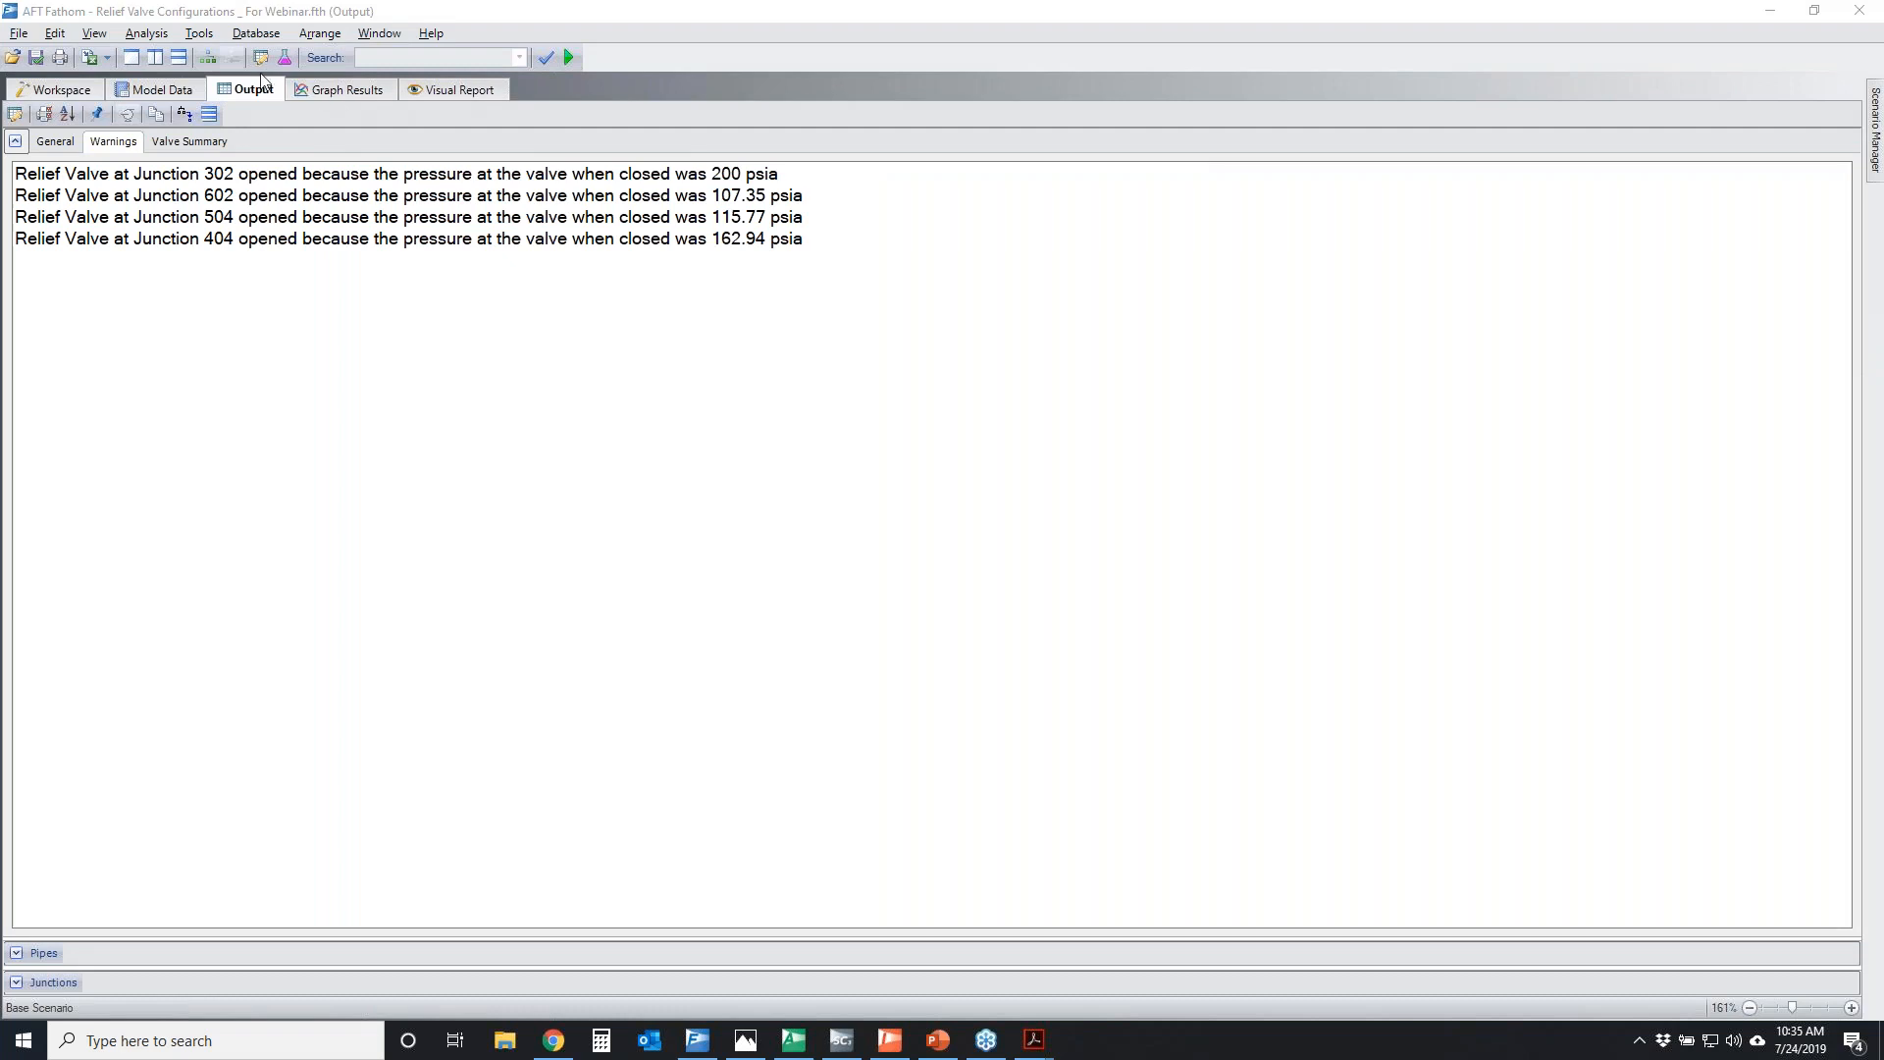
Show the workspace side by side with the output and select the Junction 302 warning
{"action": "left_click_drag", "start_coordinate": [250, 89], "coordinate": [871, 535]}
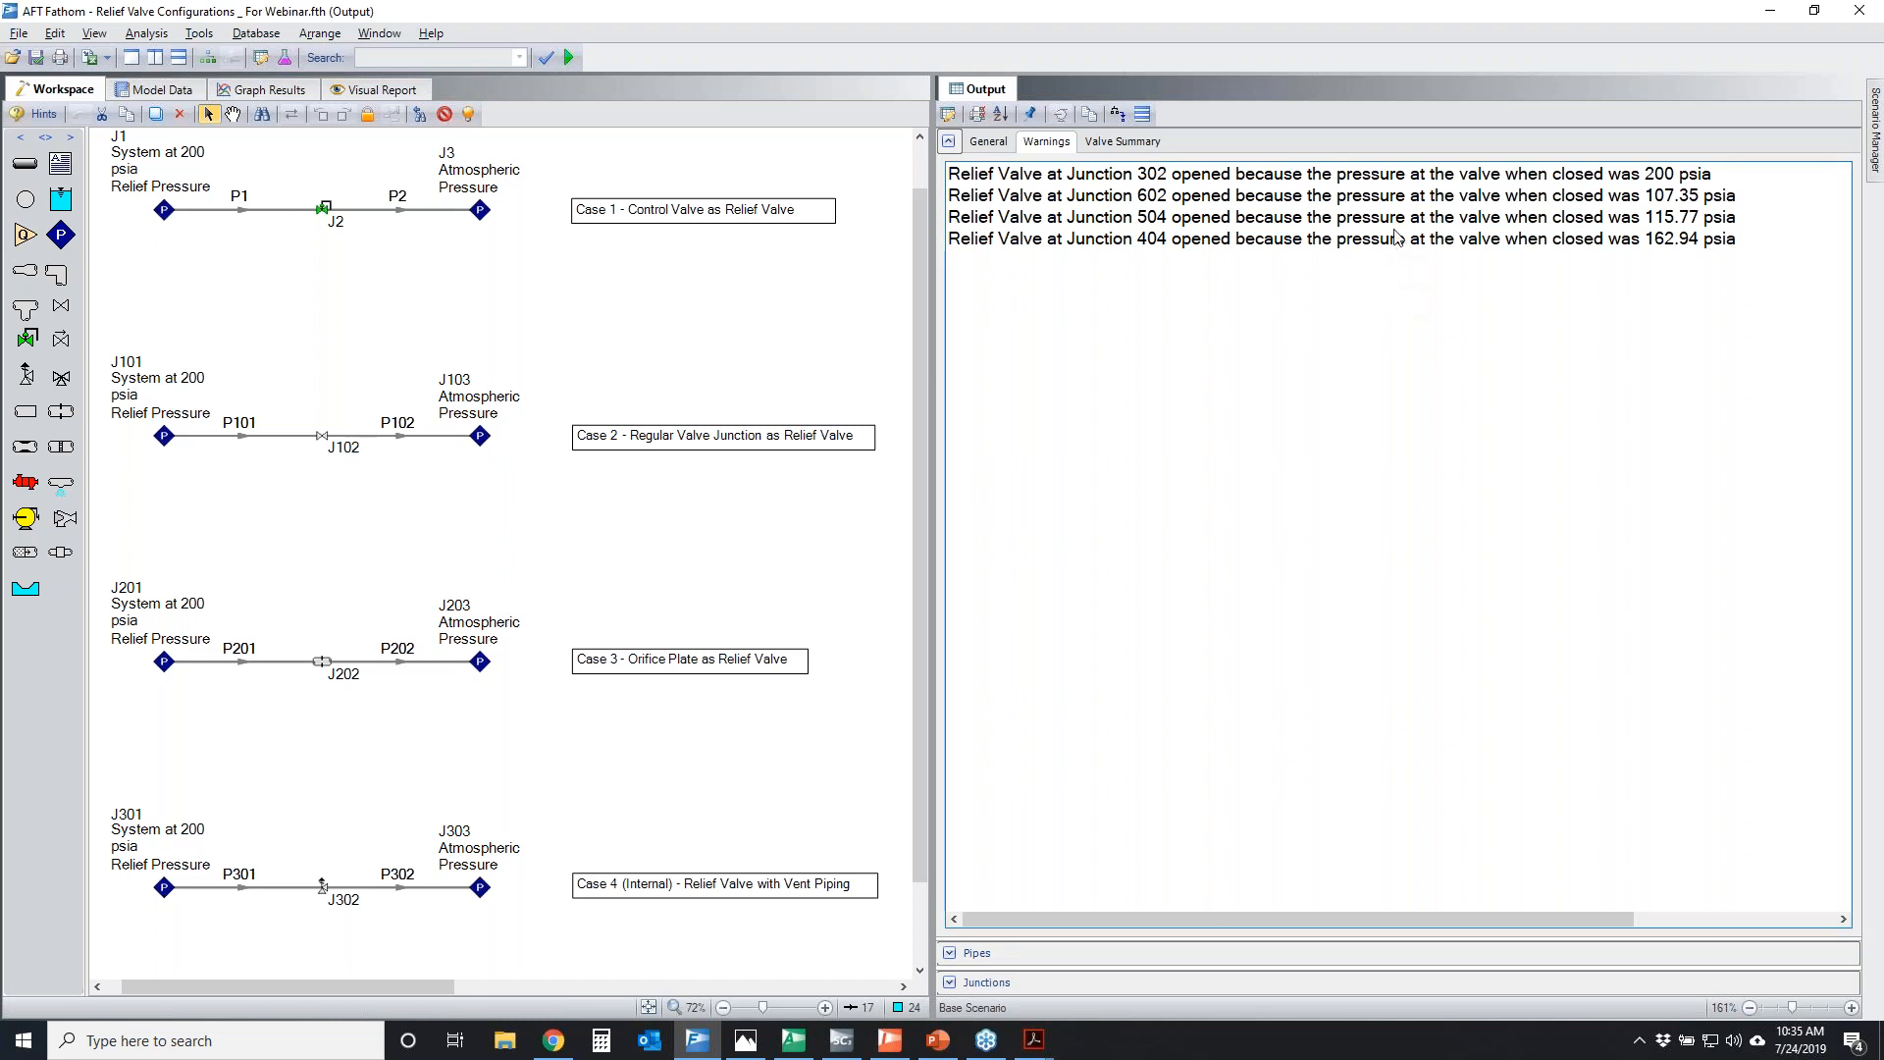
{"action": "left_click", "coordinate": [1307, 179]}
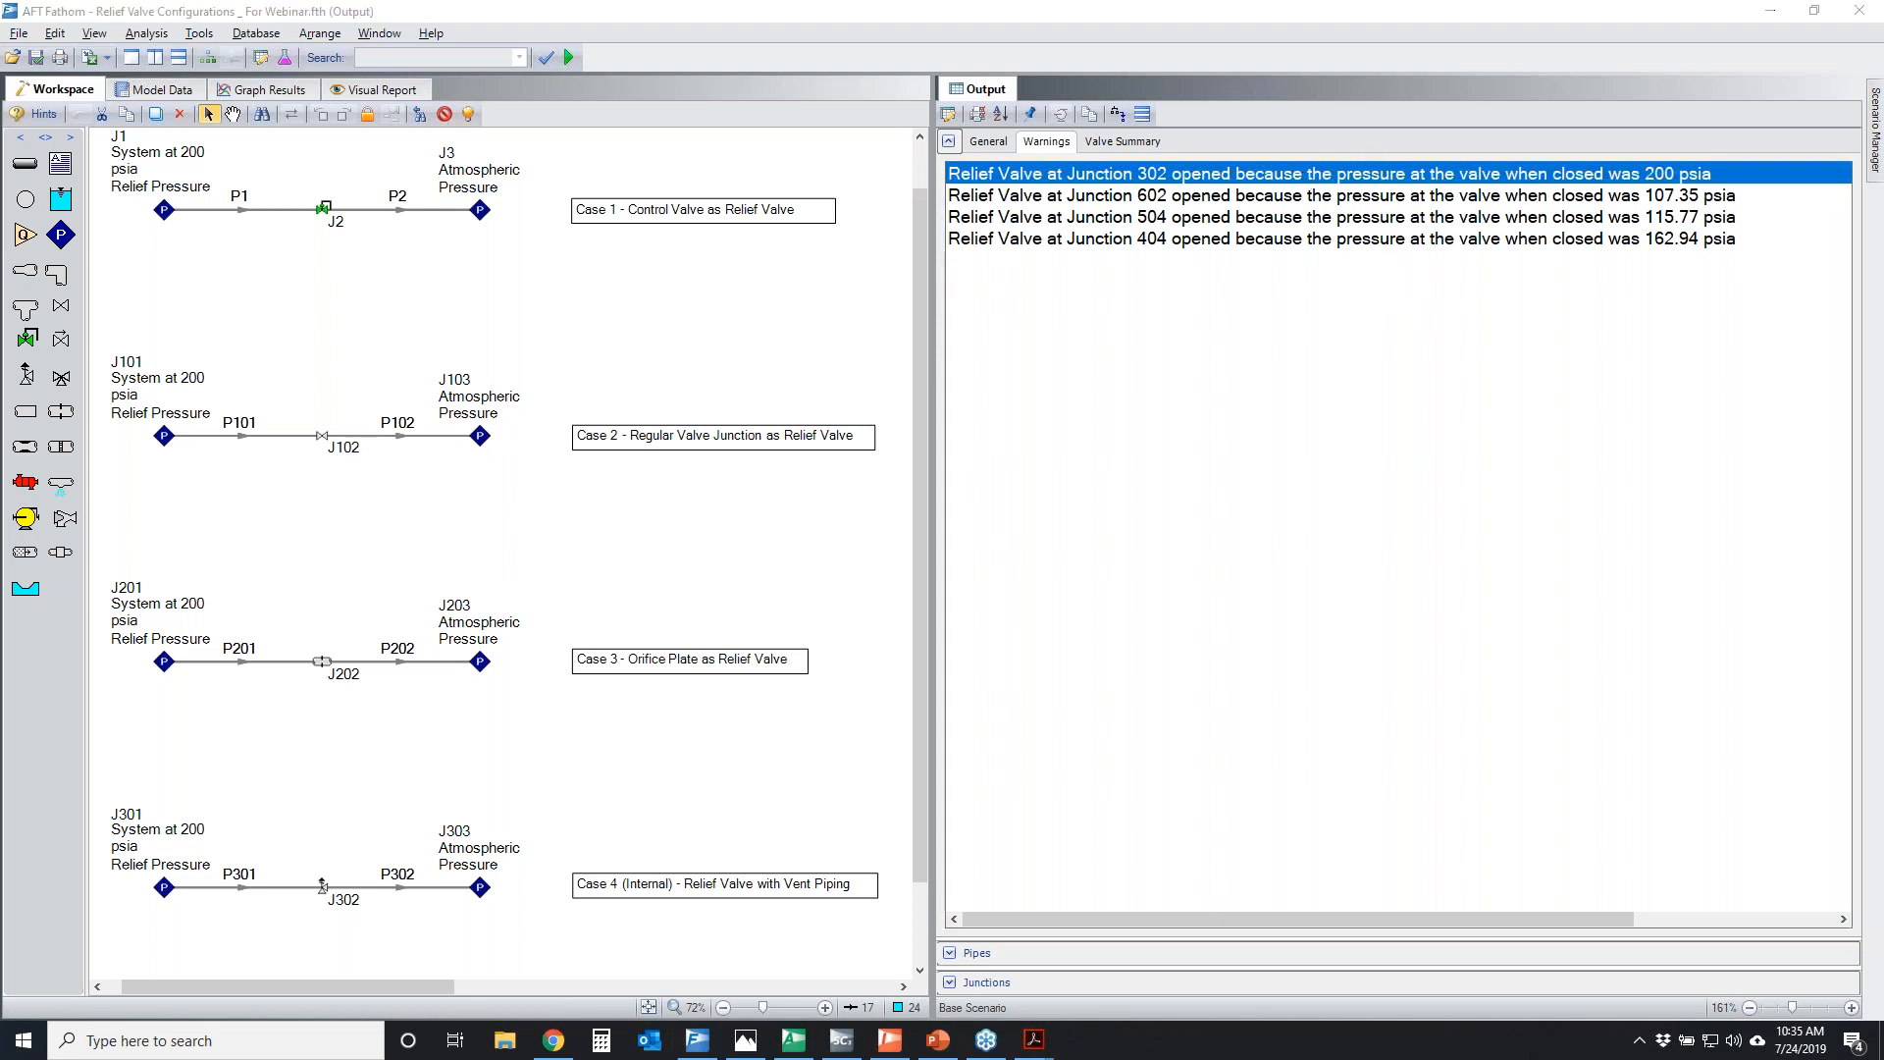
Temporarily mark Case 4's J302, Internal type and J301, cross out its flow path, and circle the pressure in the Junction 302 warning
{"action": "mouse_move", "coordinate": [285, 874]}
{"action": "left_mouse_down"}
{"action": "mouse_move", "coordinate": [328, 896]}
{"action": "mouse_move", "coordinate": [329, 870]}
{"action": "left_mouse_up"}
{"action": "mouse_move", "coordinate": [635, 891]}
{"action": "left_mouse_down"}
{"action": "mouse_move", "coordinate": [644, 869]}
{"action": "mouse_move", "coordinate": [651, 897]}
{"action": "left_mouse_up"}
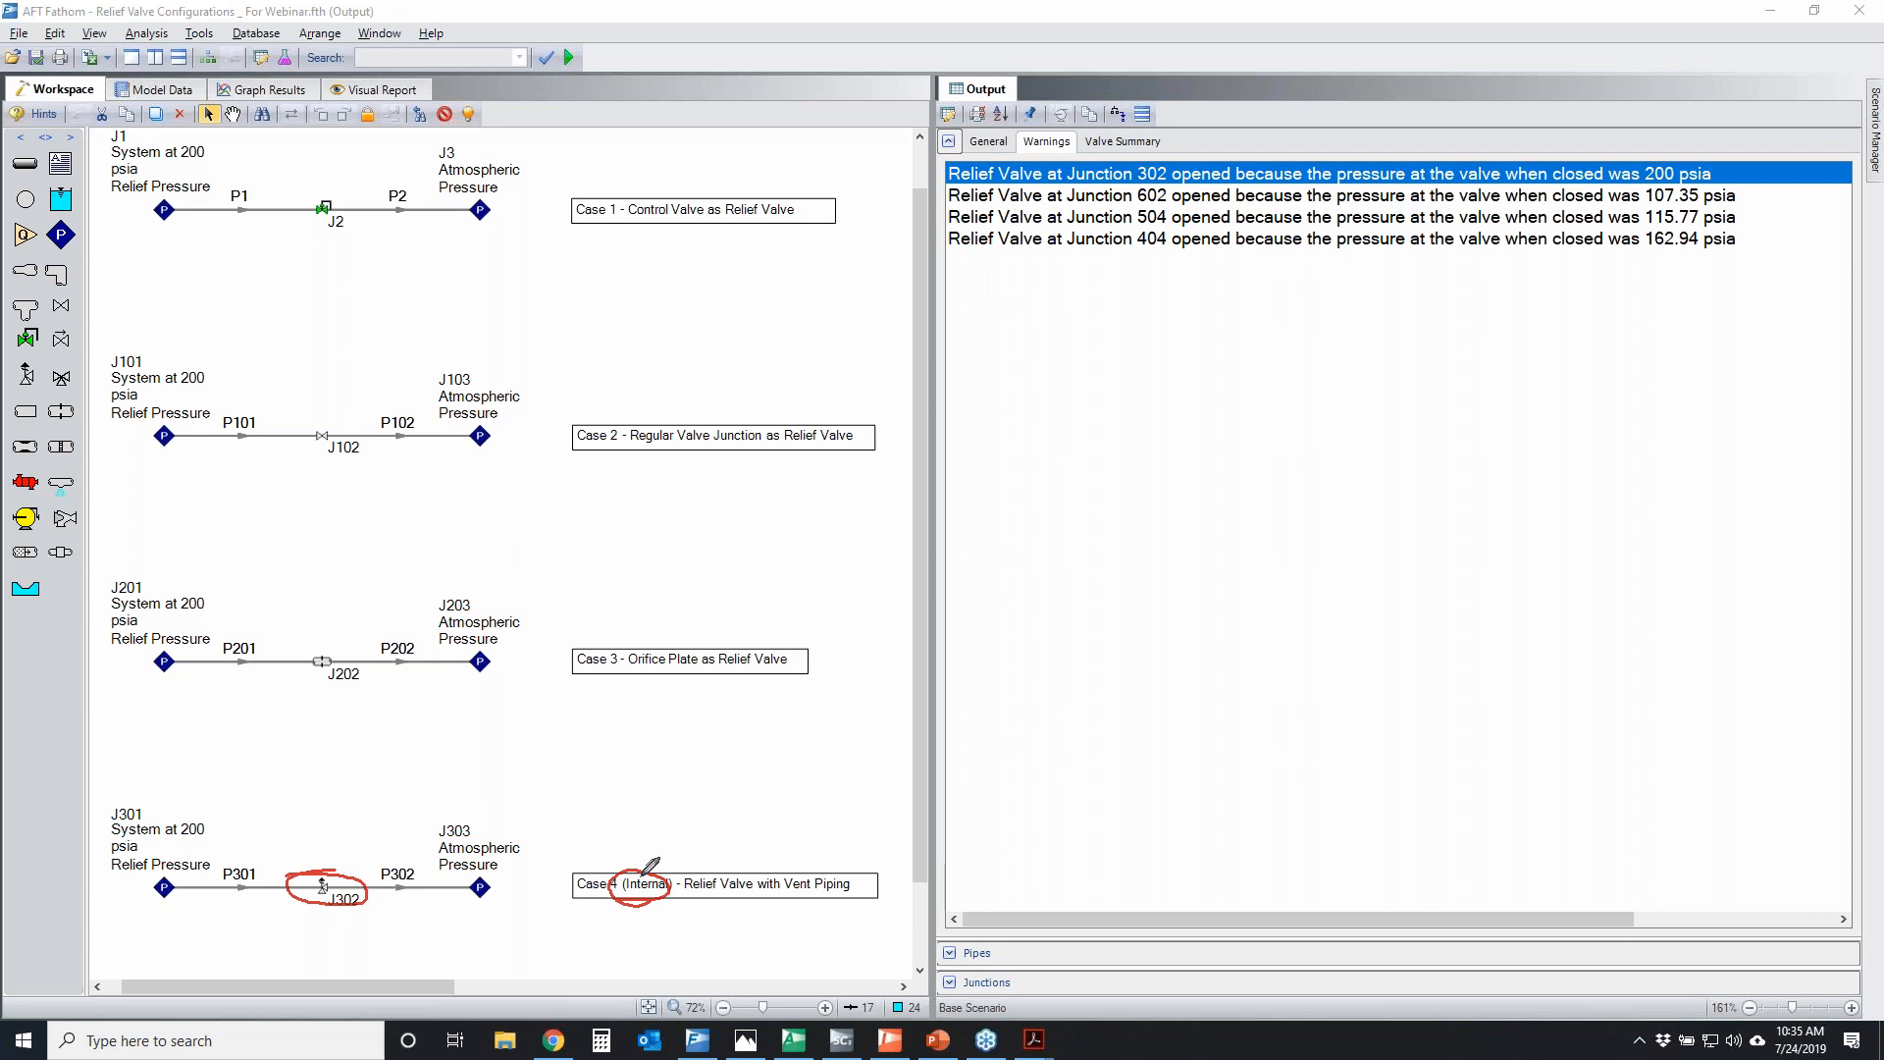
{"action": "mouse_move", "coordinate": [105, 814]}
{"action": "left_mouse_down"}
{"action": "mouse_move", "coordinate": [228, 829]}
{"action": "mouse_move", "coordinate": [128, 868]}
{"action": "mouse_move", "coordinate": [118, 792]}
{"action": "mouse_move", "coordinate": [186, 787]}
{"action": "mouse_move", "coordinate": [212, 816]}
{"action": "left_mouse_up"}
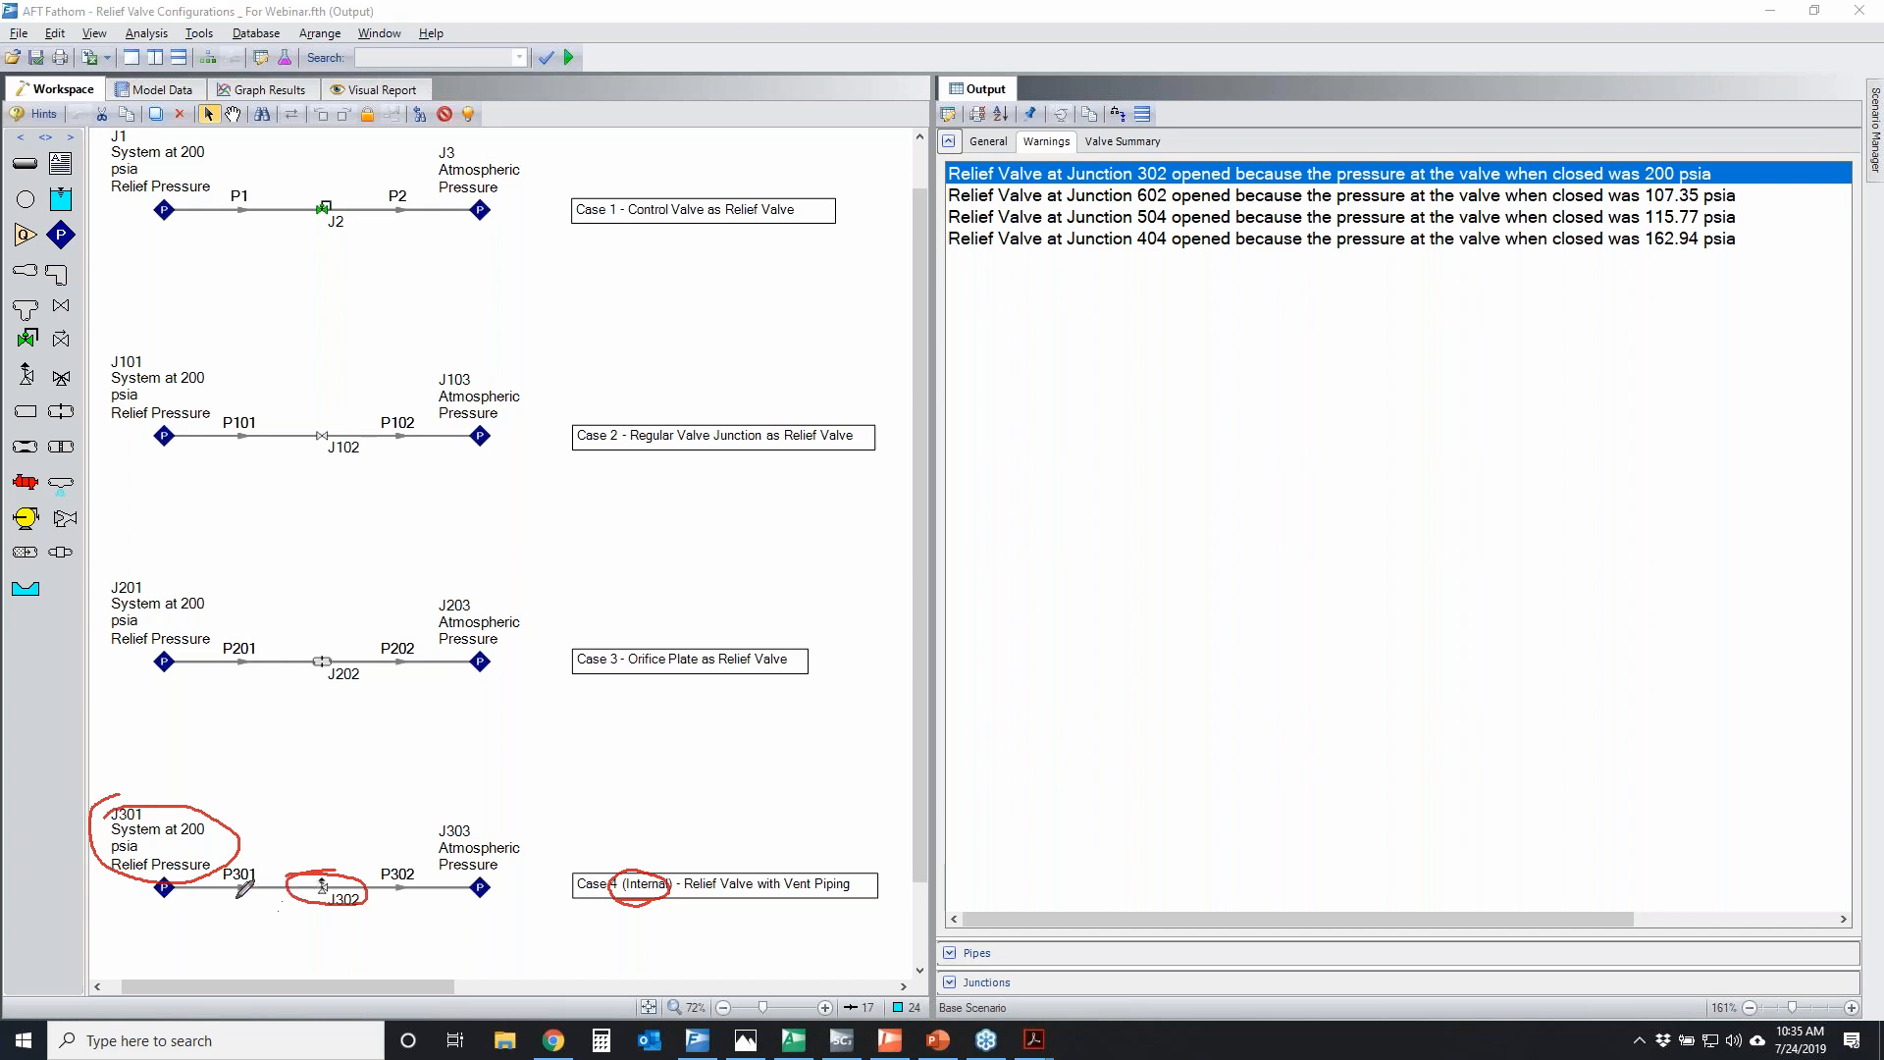
{"action": "left_click_drag", "start_coordinate": [188, 910], "coordinate": [473, 909]}
{"action": "mouse_move", "coordinate": [307, 893]}
{"action": "left_mouse_down"}
{"action": "mouse_move", "coordinate": [425, 929]}
{"action": "mouse_move", "coordinate": [294, 953]}
{"action": "left_mouse_up"}
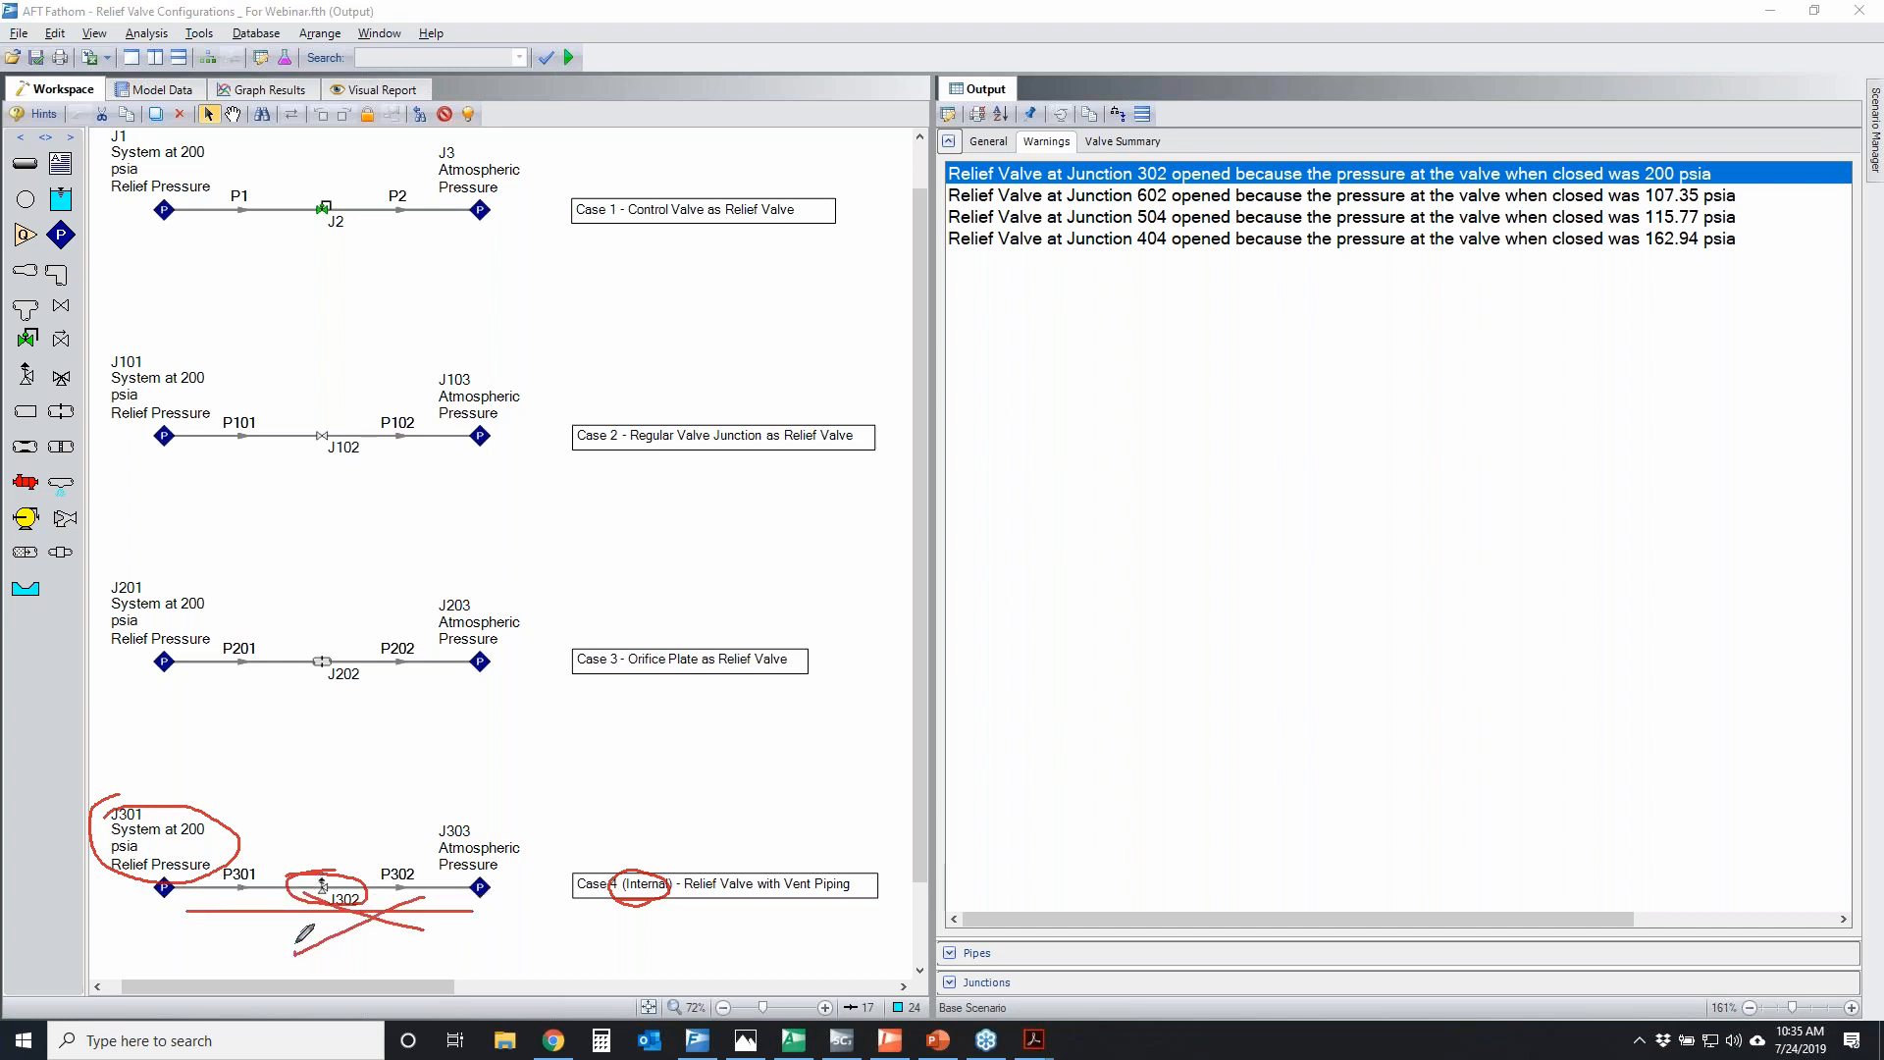
{"action": "mouse_move", "coordinate": [324, 863]}
{"action": "left_mouse_down"}
{"action": "mouse_move", "coordinate": [312, 888]}
{"action": "mouse_move", "coordinate": [327, 865]}
{"action": "left_mouse_up"}
{"action": "mouse_move", "coordinate": [1732, 165]}
{"action": "left_mouse_down"}
{"action": "mouse_move", "coordinate": [1614, 184]}
{"action": "mouse_move", "coordinate": [1738, 182]}
{"action": "left_mouse_up"}
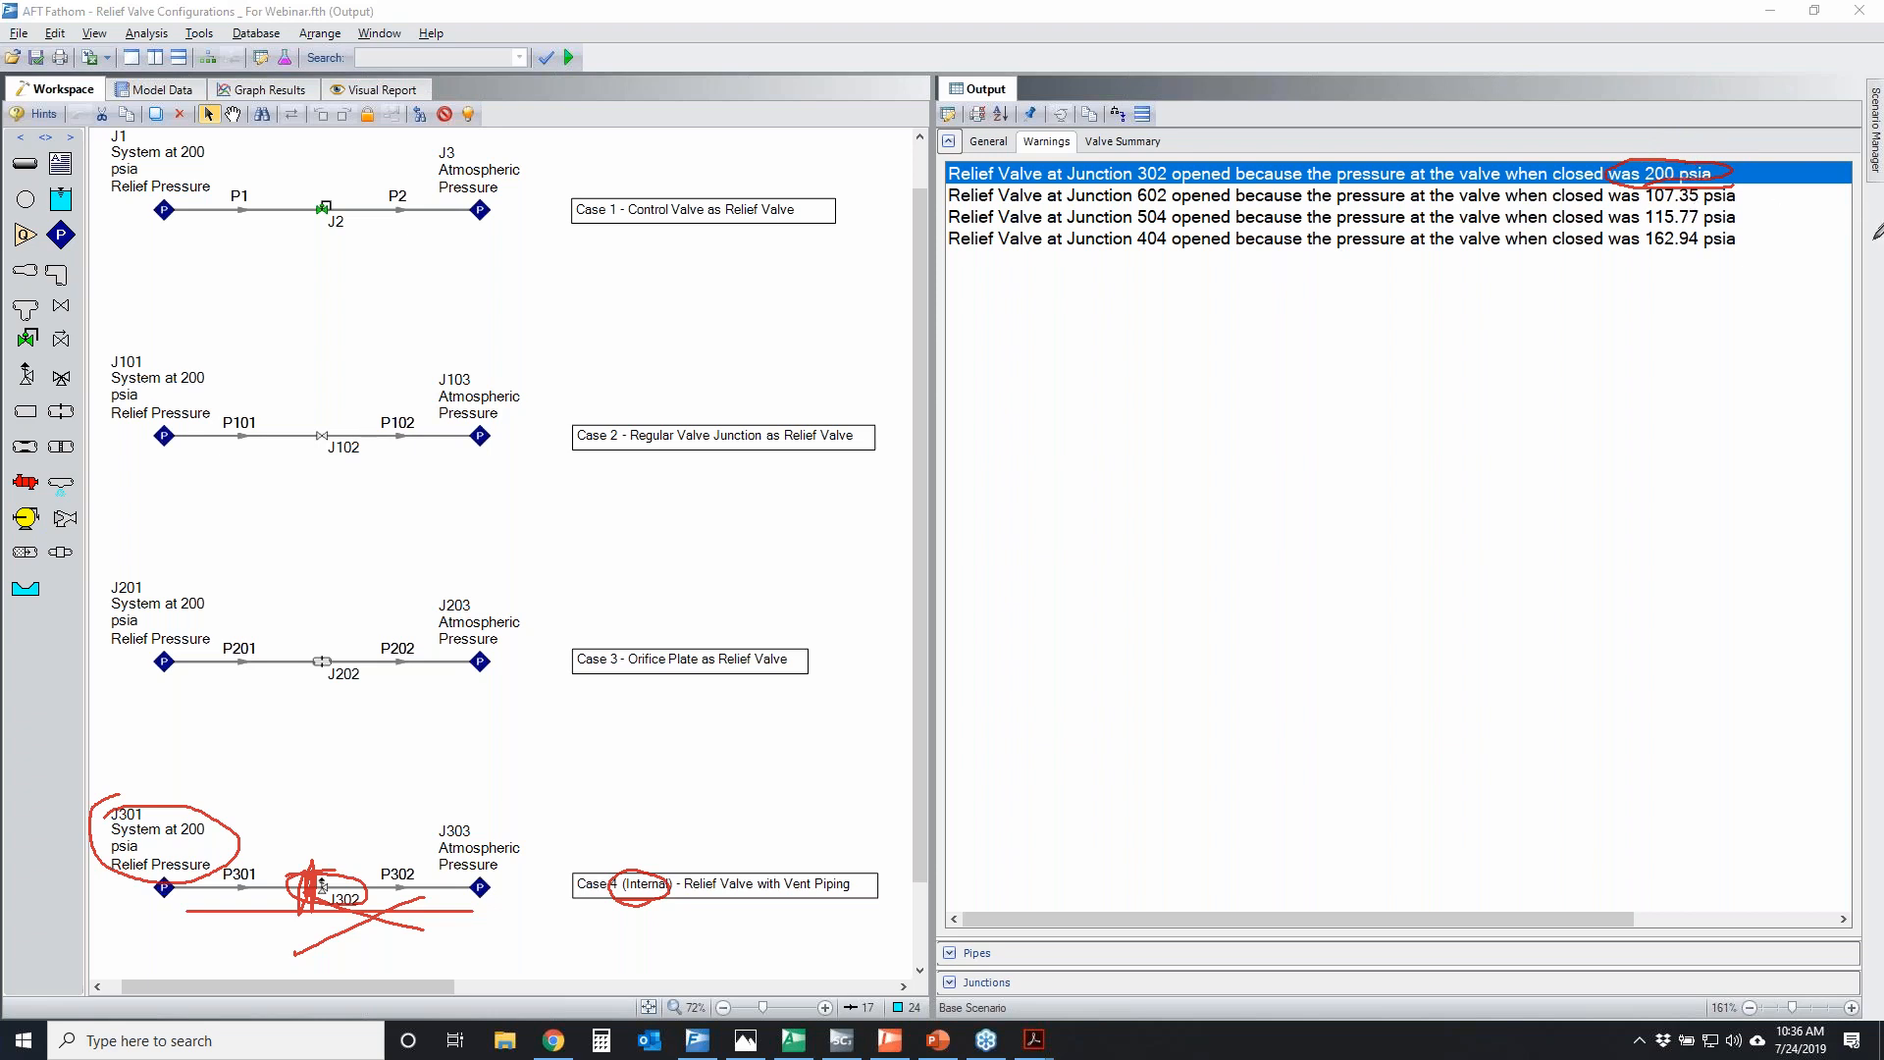
{"action": "key", "text": "Escape"}
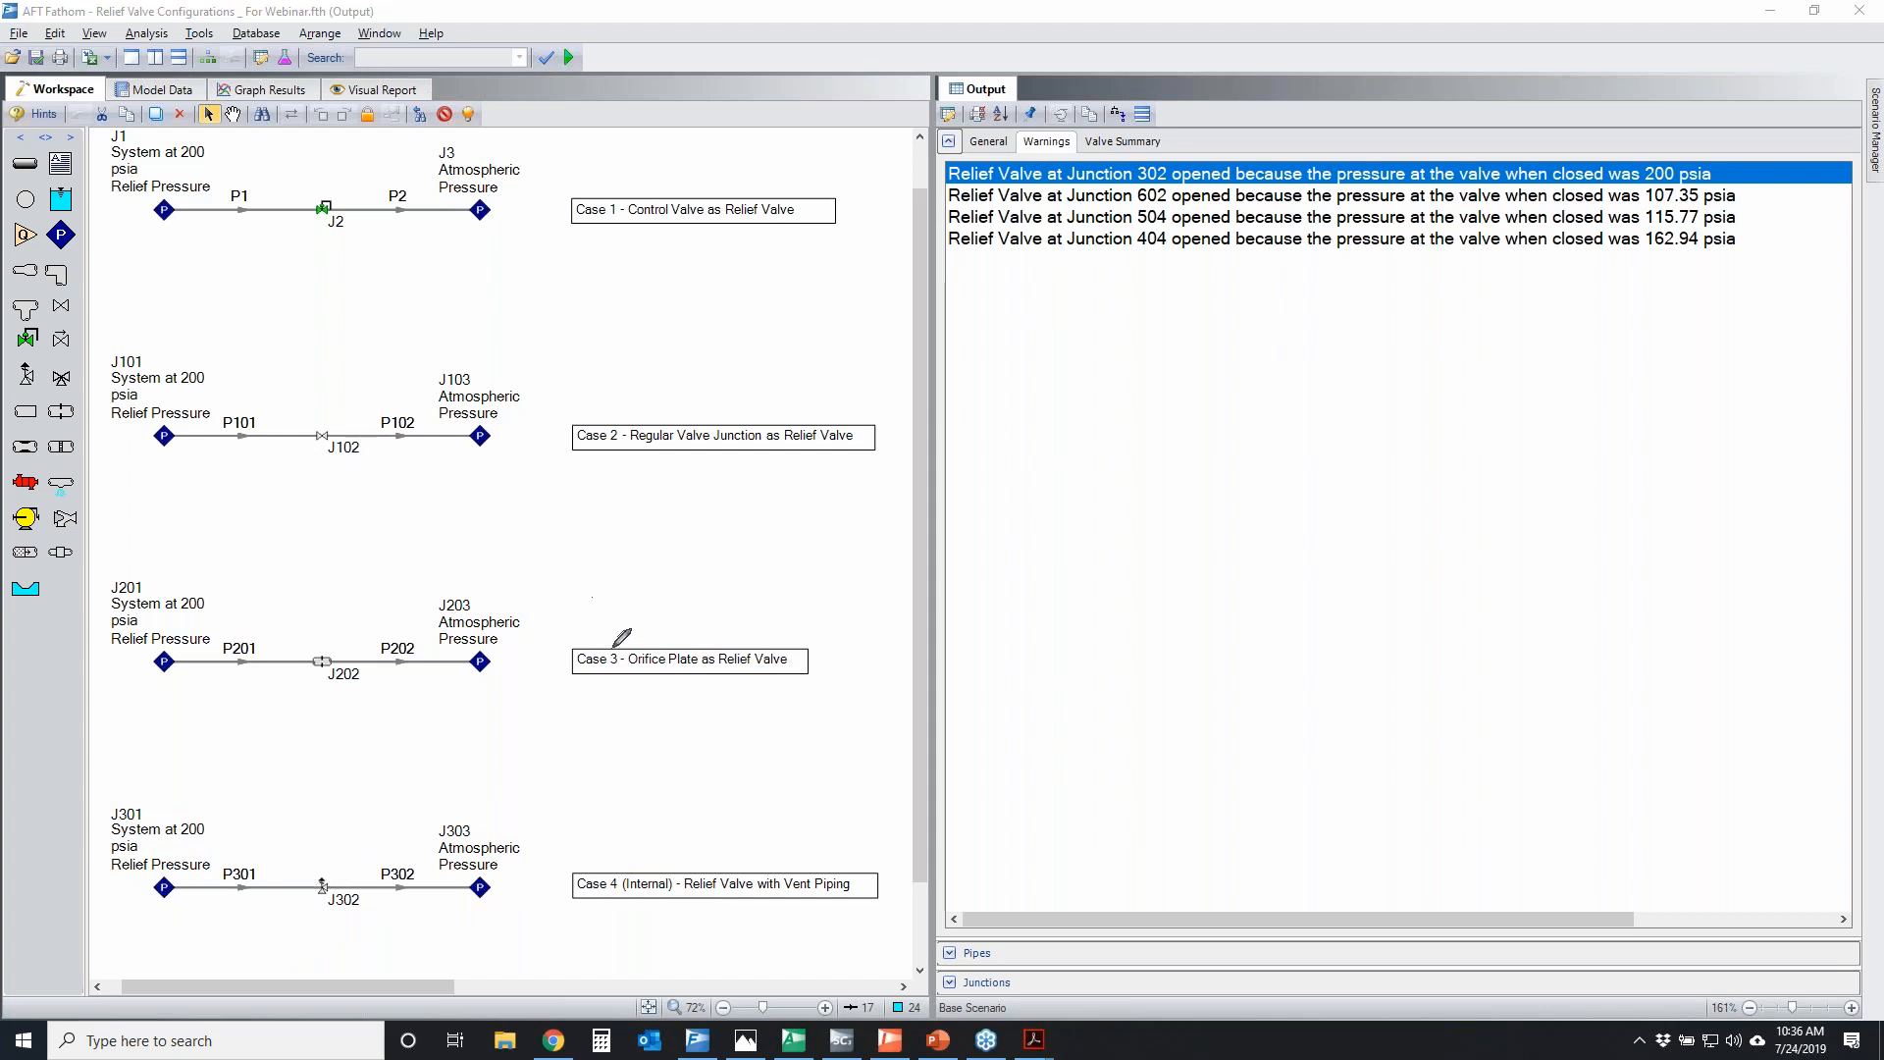
Temporarily mark Case 4's flow direction toward J303, pipe P302 and relief valve J302
{"action": "mouse_move", "coordinate": [201, 856]}
{"action": "left_mouse_down"}
{"action": "mouse_move", "coordinate": [431, 800]}
{"action": "mouse_move", "coordinate": [409, 863]}
{"action": "mouse_move", "coordinate": [449, 877]}
{"action": "mouse_move", "coordinate": [428, 871]}
{"action": "left_mouse_up"}
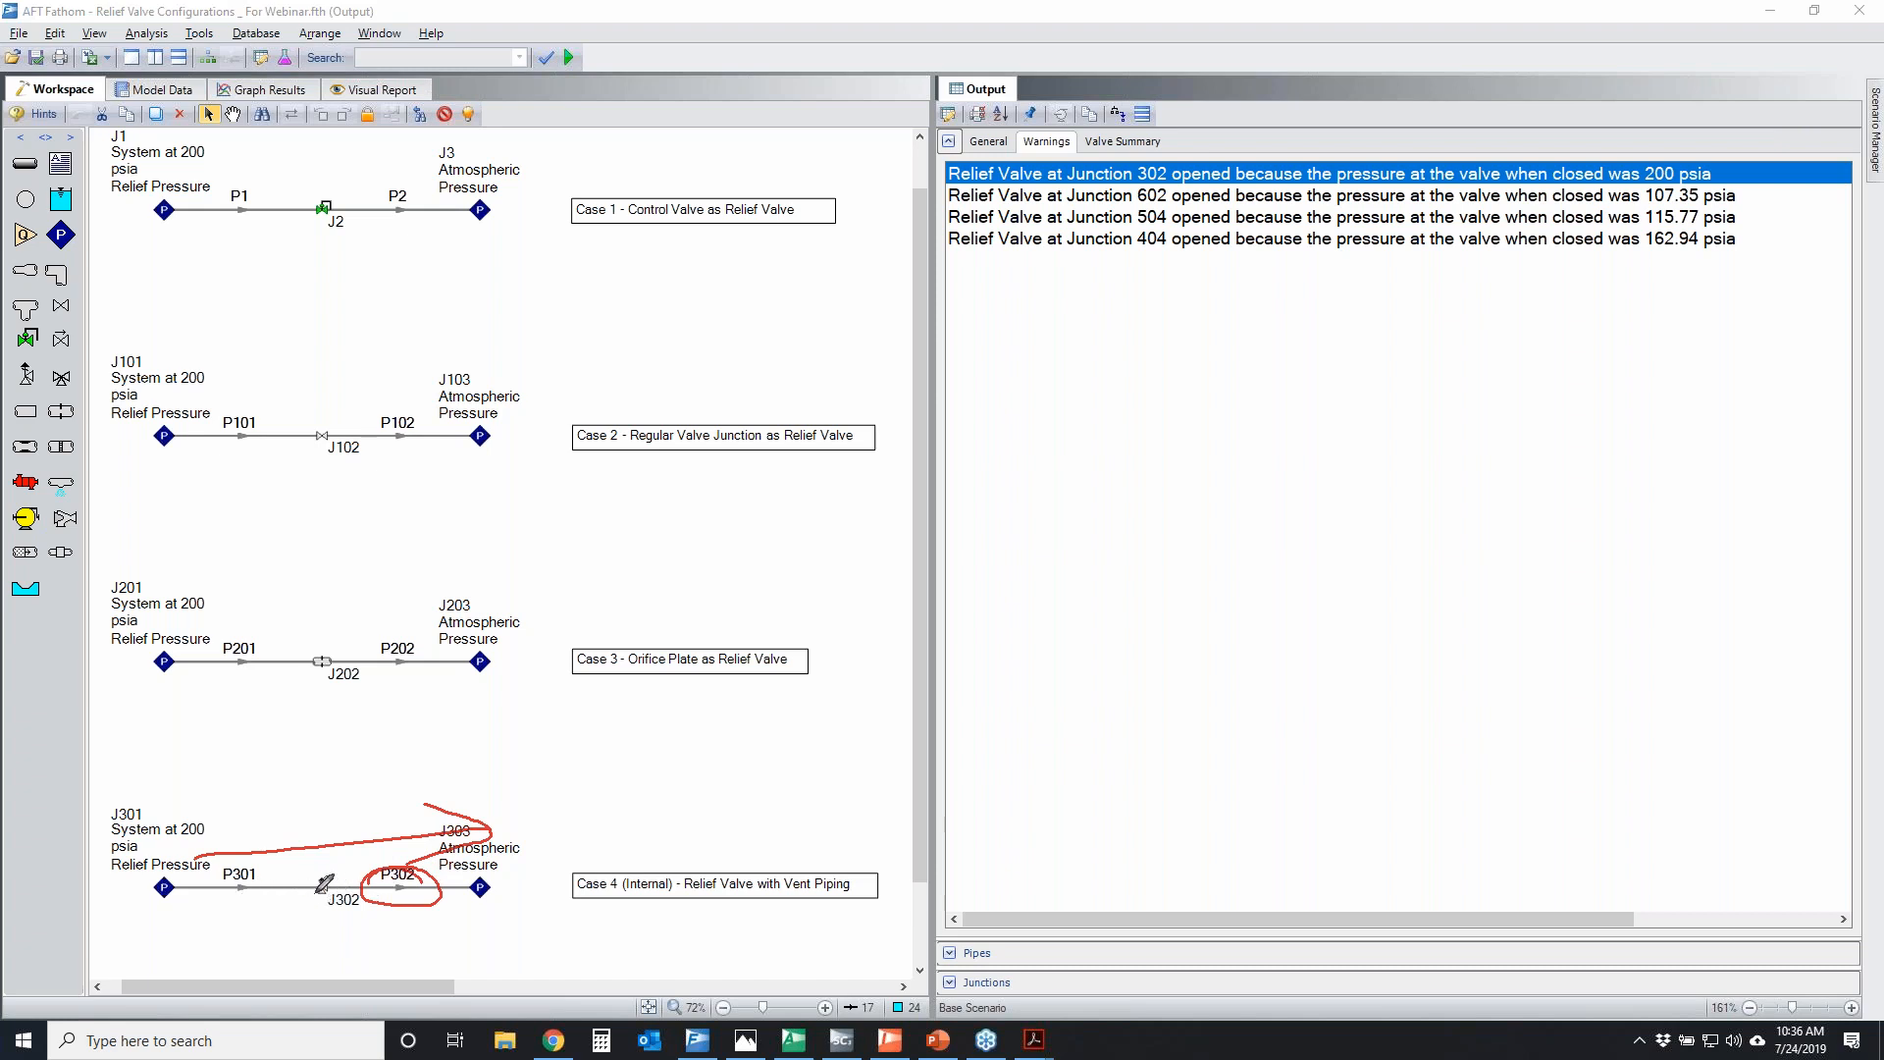
{"action": "left_click_drag", "start_coordinate": [310, 863], "coordinate": [325, 860]}
{"action": "key", "text": "e"}
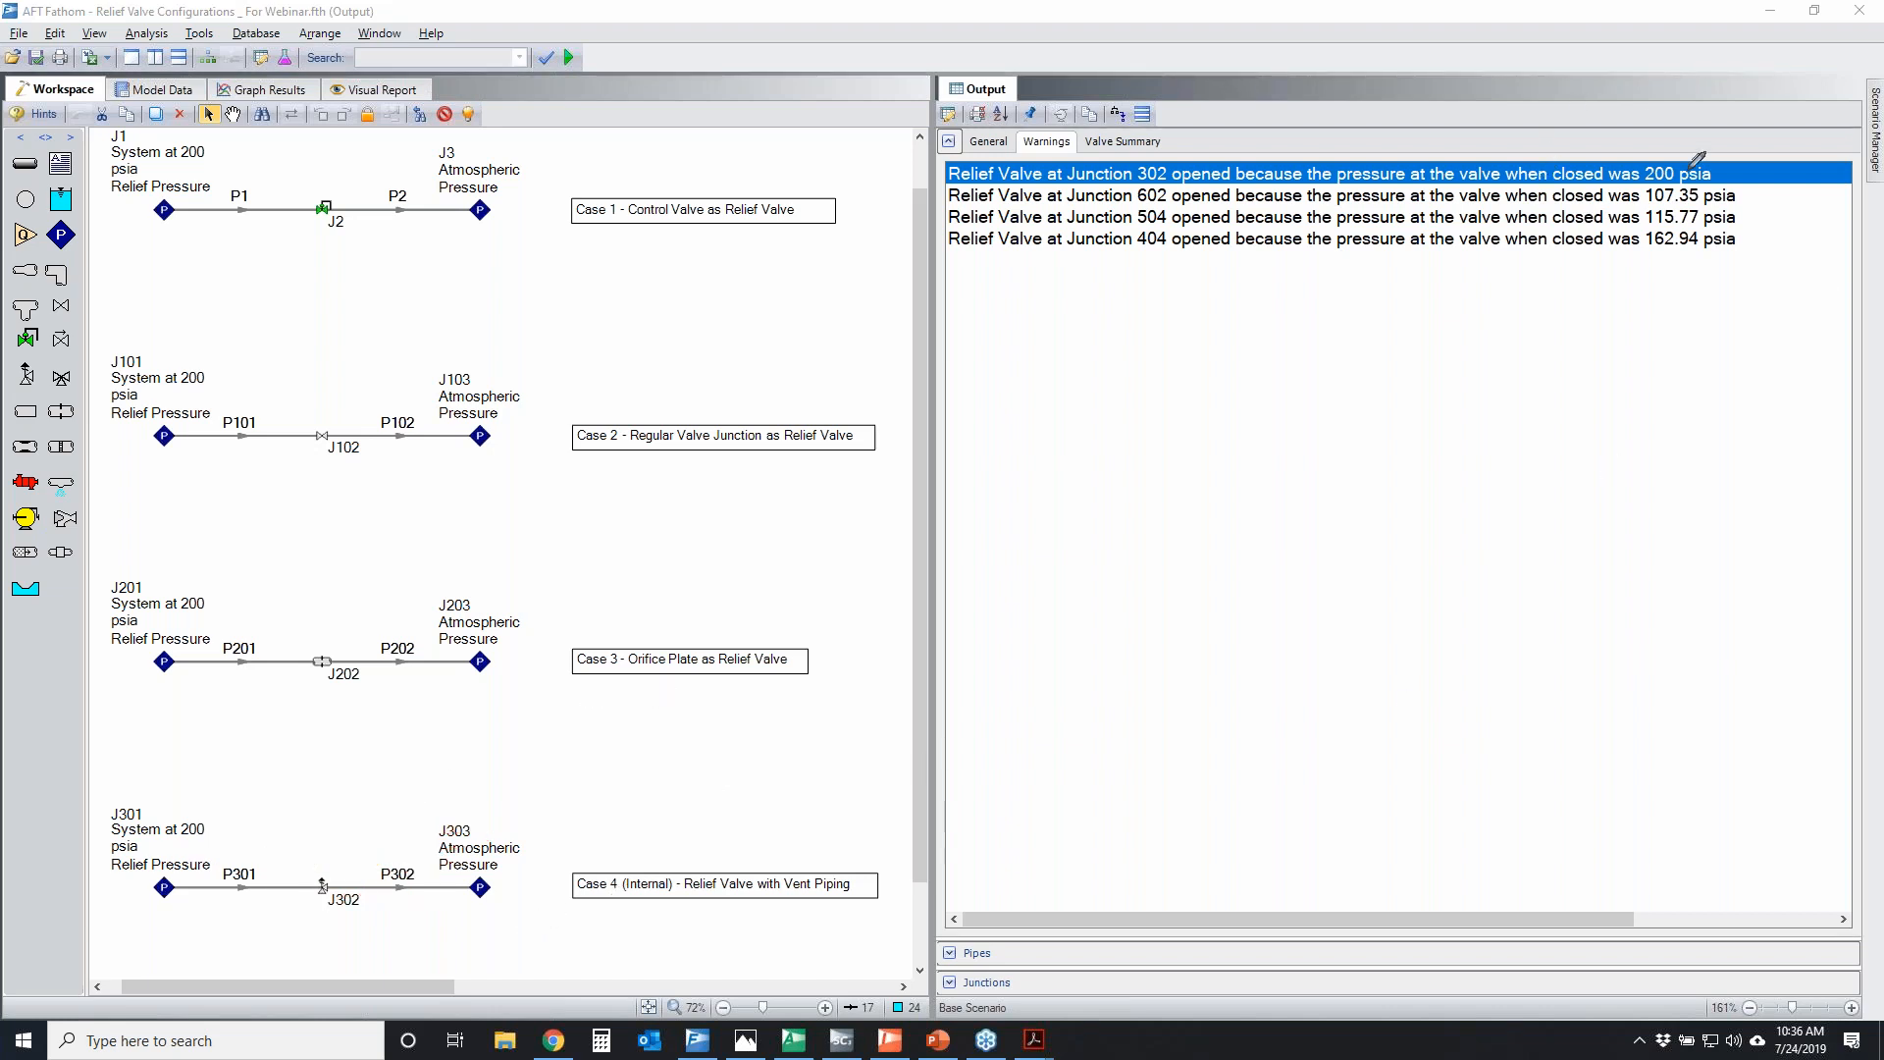
Temporarily circle junction 602 and its pressure in the warnings, plus the main line of Case 4a in the workspace
{"action": "left_click_drag", "start_coordinate": [1146, 208], "coordinate": [1176, 186]}
{"action": "mouse_move", "coordinate": [1648, 203]}
{"action": "left_mouse_down"}
{"action": "mouse_move", "coordinate": [1756, 201]}
{"action": "mouse_move", "coordinate": [1641, 199]}
{"action": "left_mouse_up"}
{"action": "left_click", "coordinate": [342, 987]}
{"action": "left_click_drag", "start_coordinate": [339, 981], "coordinate": [641, 986]}
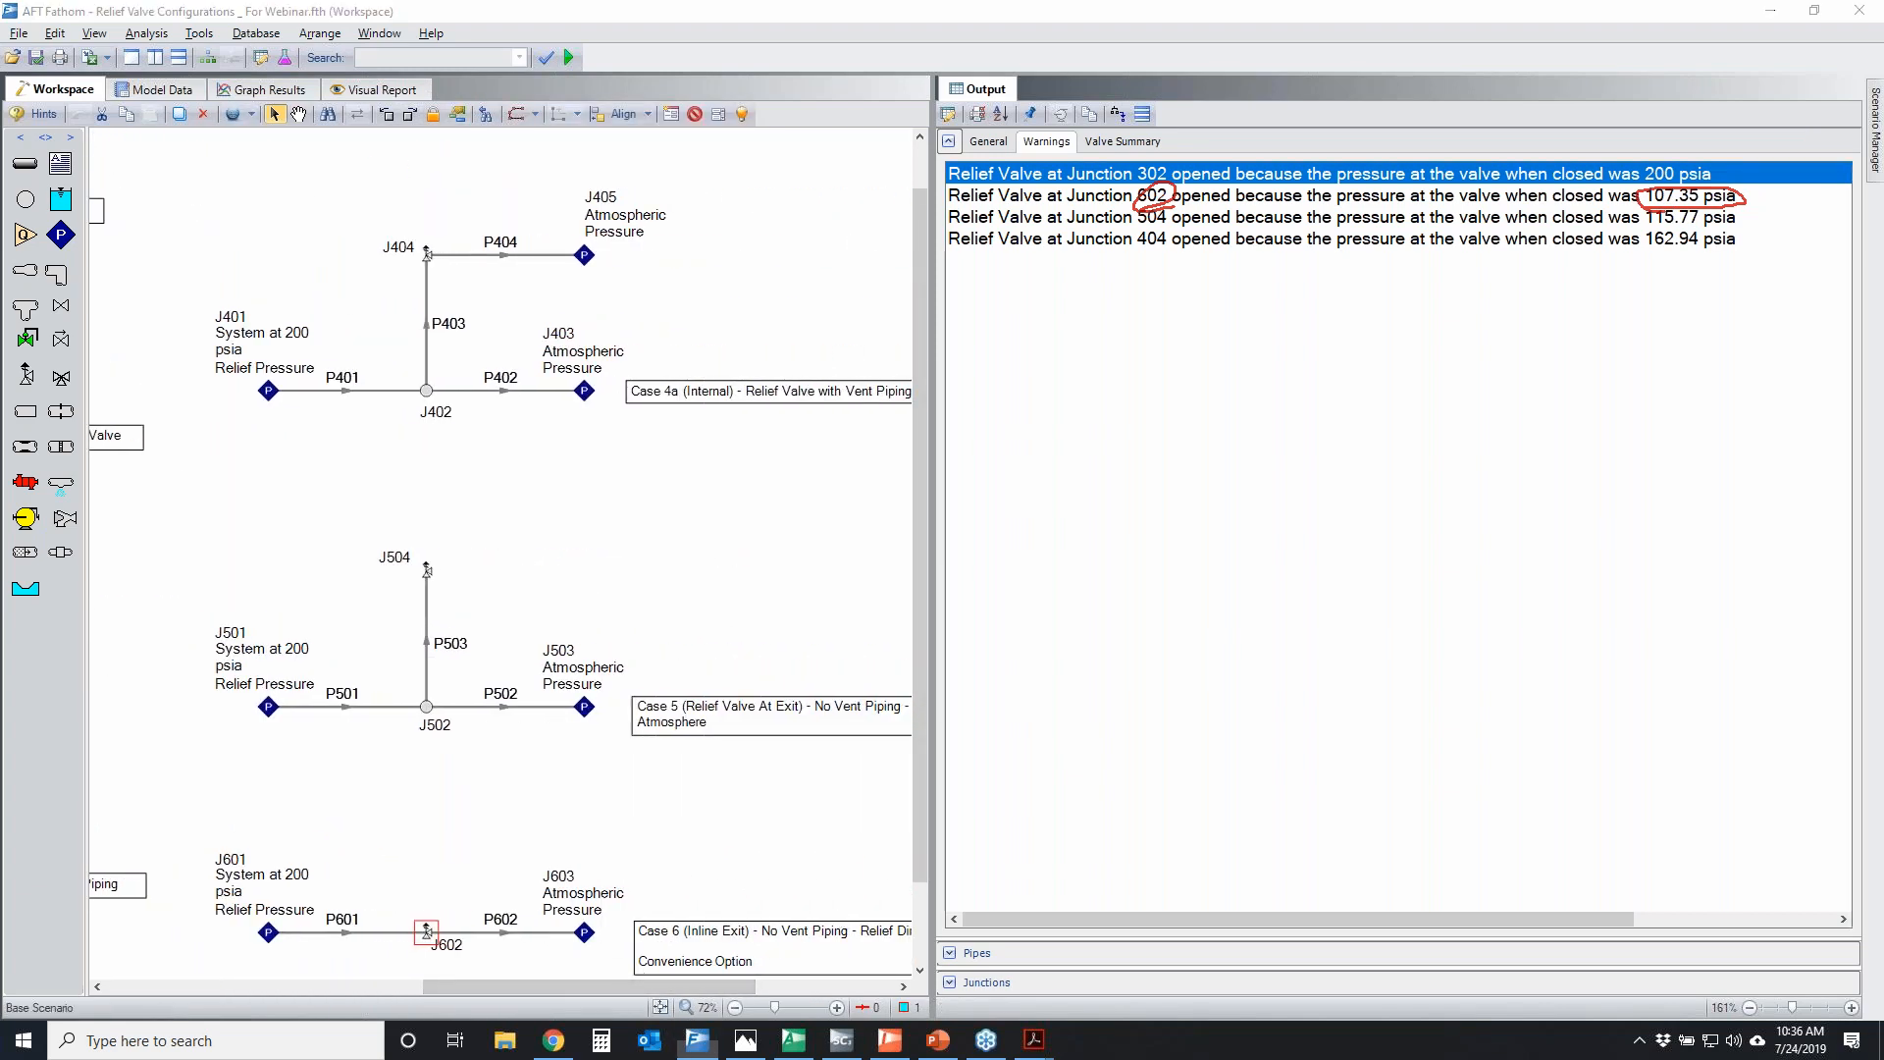
{"action": "mouse_move", "coordinate": [222, 379]}
{"action": "left_mouse_down"}
{"action": "mouse_move", "coordinate": [402, 365]}
{"action": "mouse_move", "coordinate": [641, 384]}
{"action": "mouse_move", "coordinate": [186, 378]}
{"action": "mouse_move", "coordinate": [235, 374]}
{"action": "left_mouse_up"}
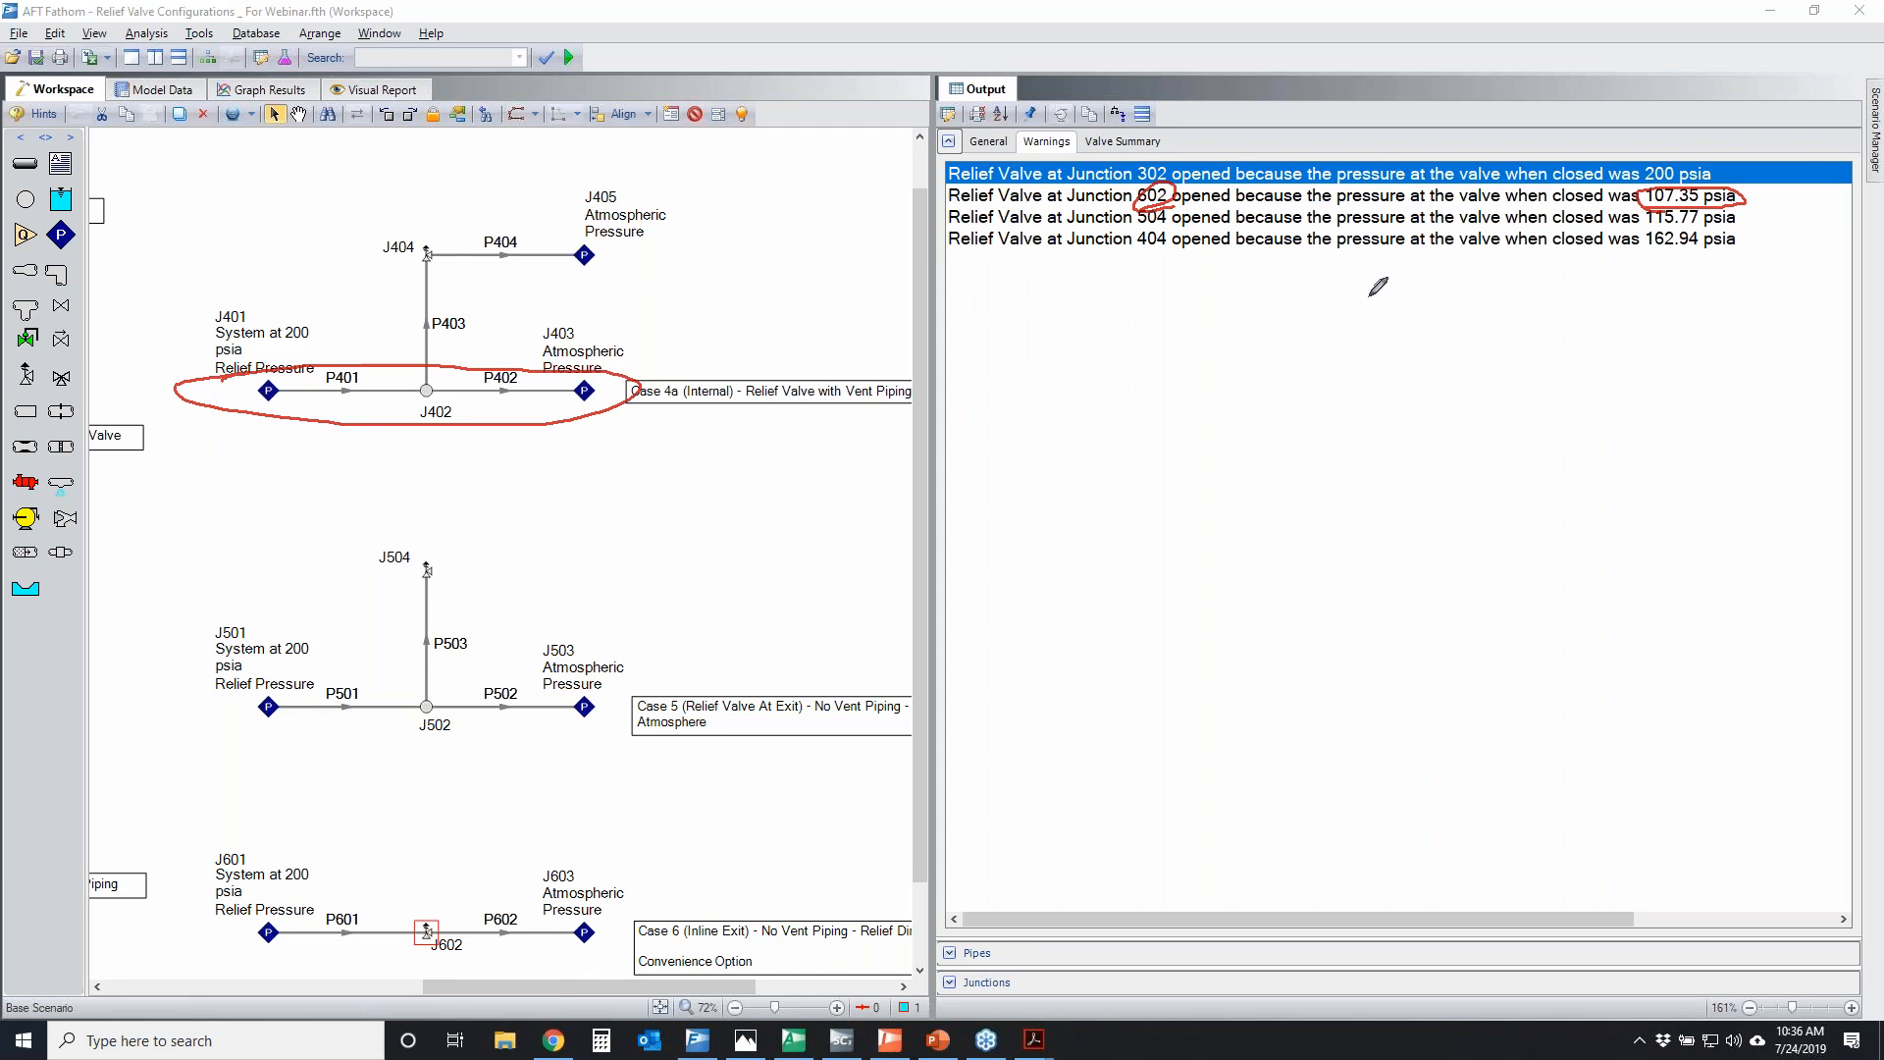
{"action": "key", "text": "Escape"}
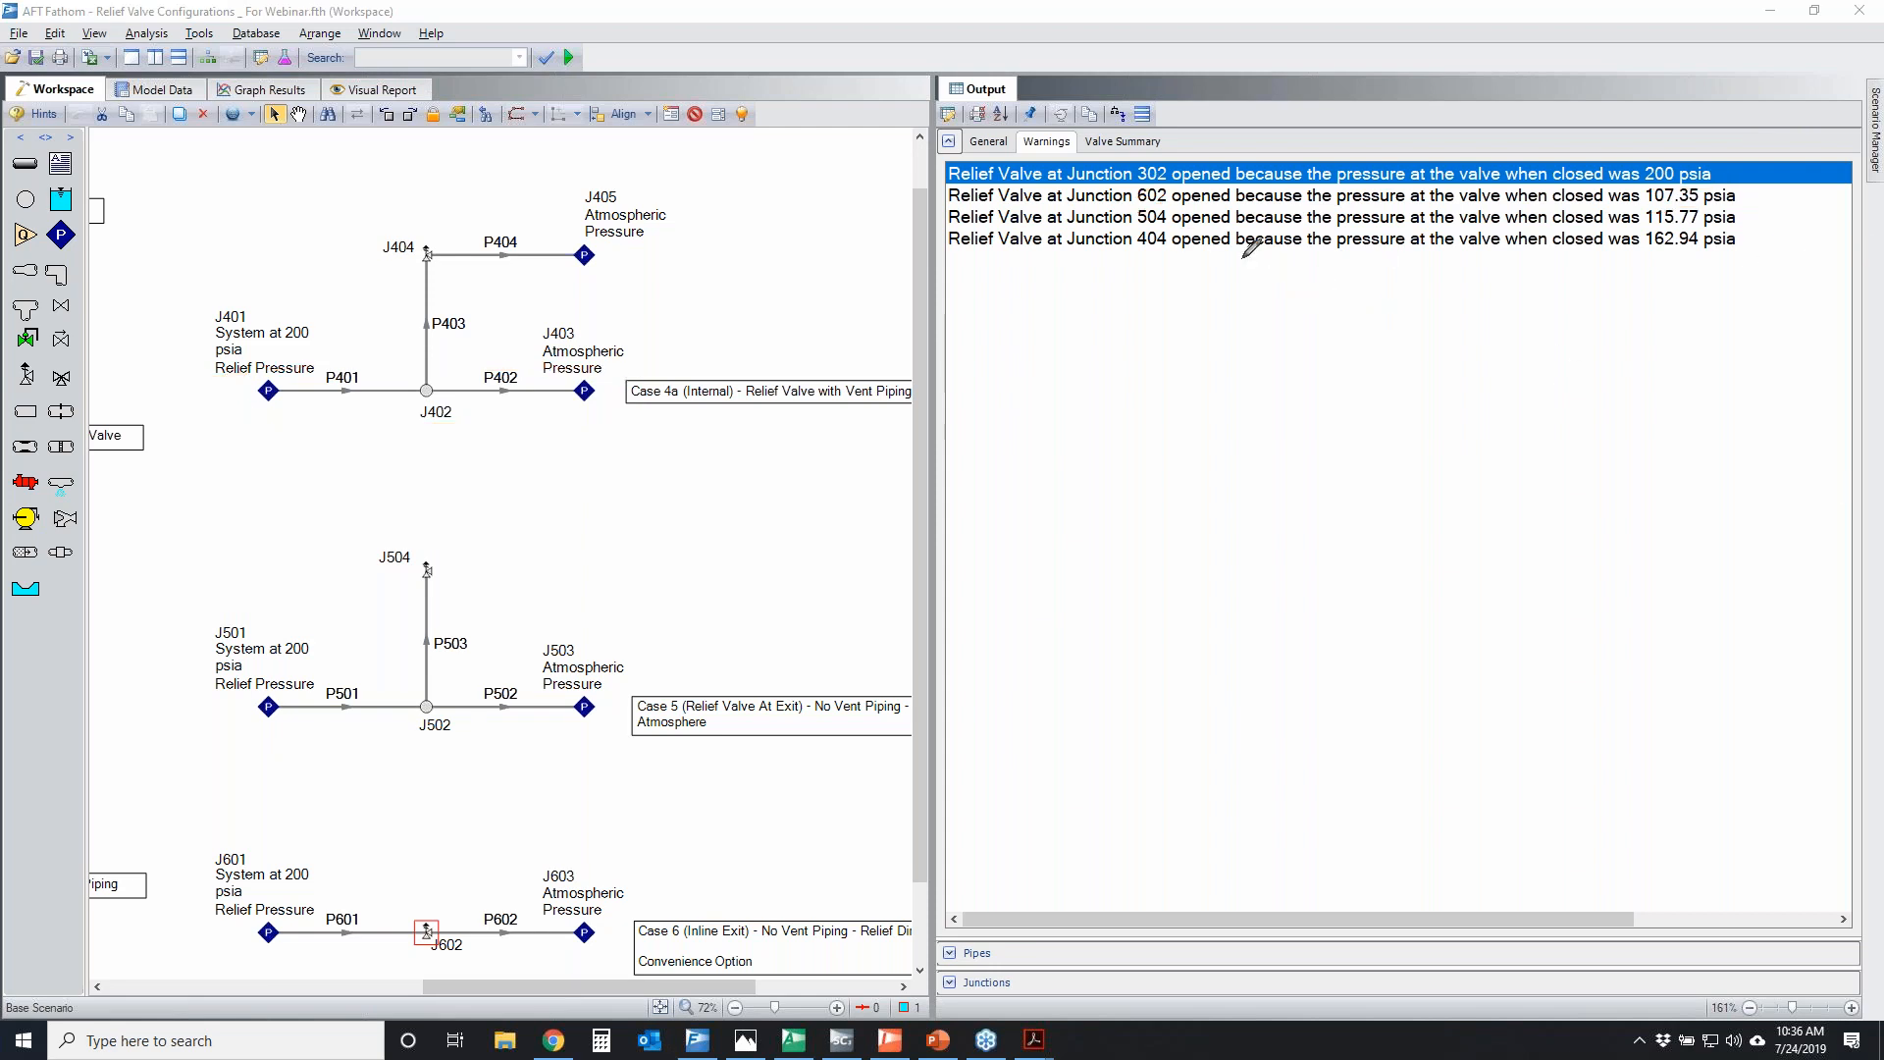
Temporarily circle the junction numbers across all four relief valve warnings
{"action": "mouse_move", "coordinate": [1187, 231]}
{"action": "left_mouse_down"}
{"action": "mouse_move", "coordinate": [1123, 261]}
{"action": "mouse_move", "coordinate": [1191, 237]}
{"action": "left_mouse_up"}
{"action": "left_click_drag", "start_coordinate": [1109, 147], "coordinate": [1254, 176]}
{"action": "left_click_drag", "start_coordinate": [1099, 157], "coordinate": [1268, 150]}
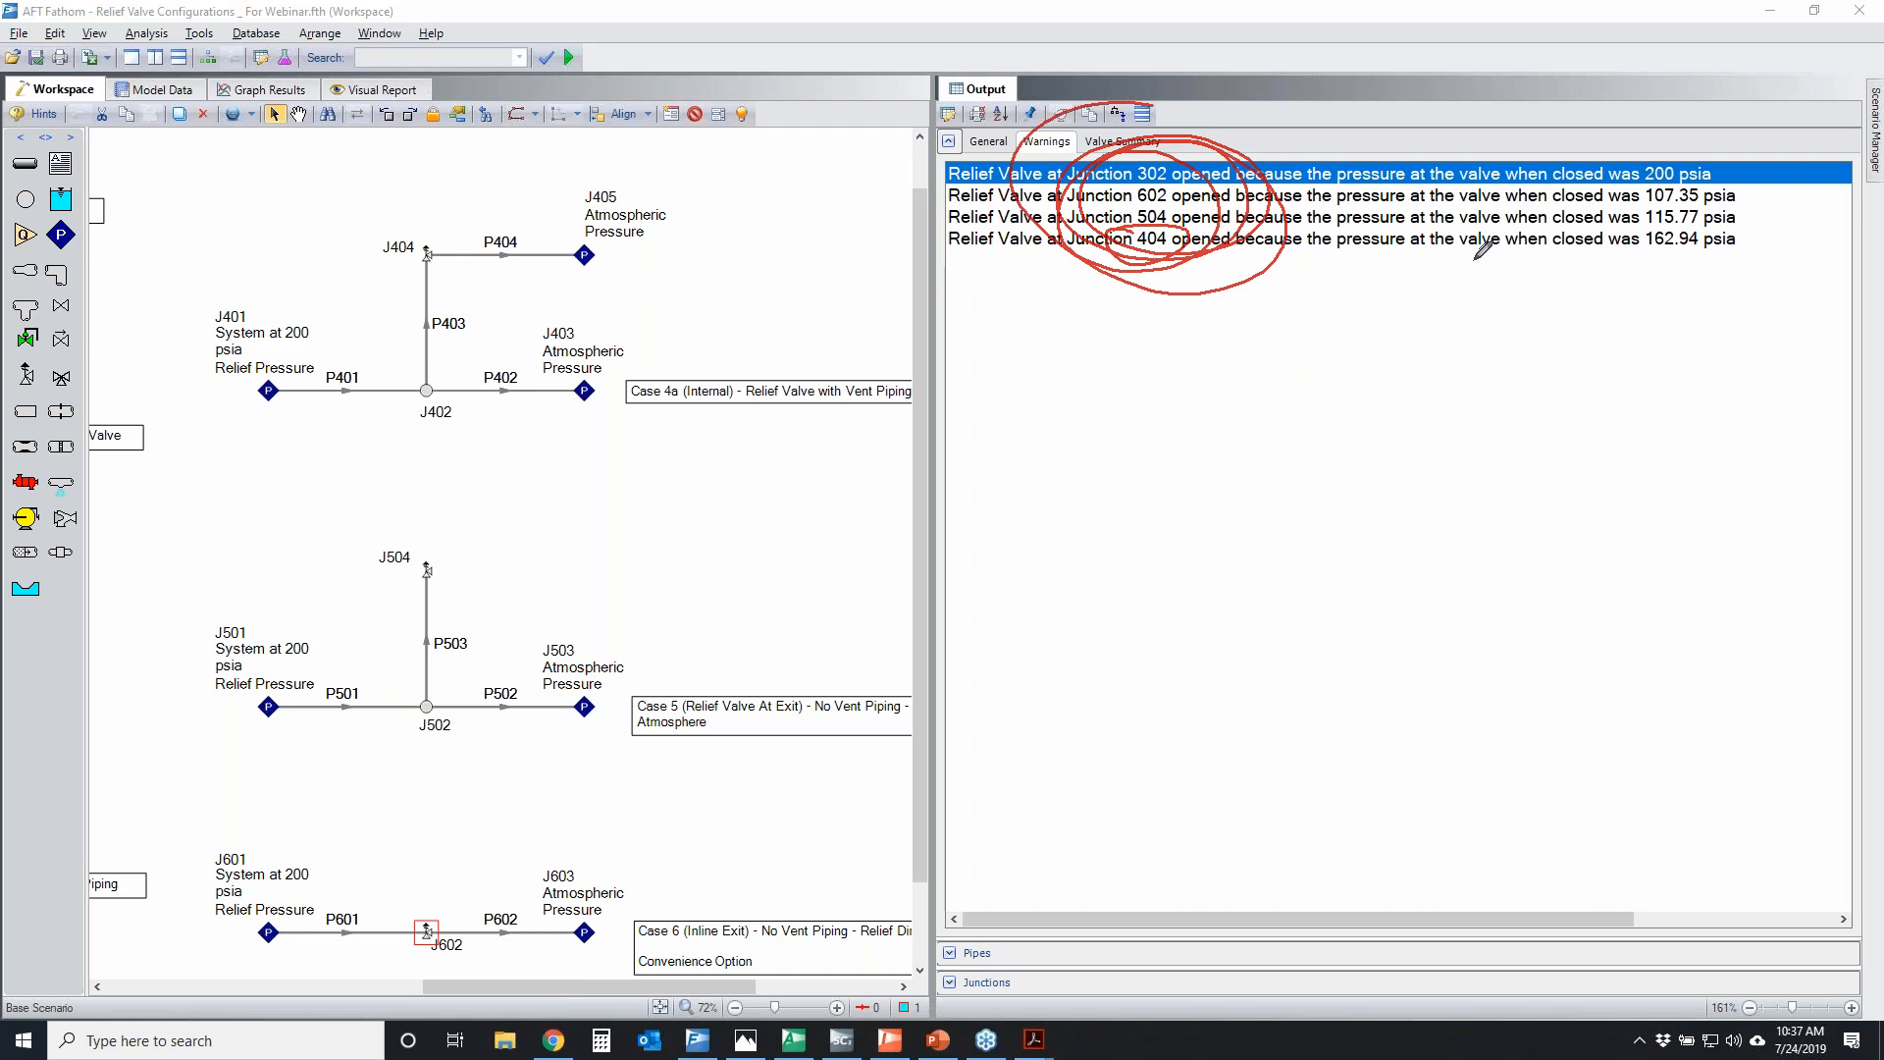
{"action": "key", "text": "Escape"}
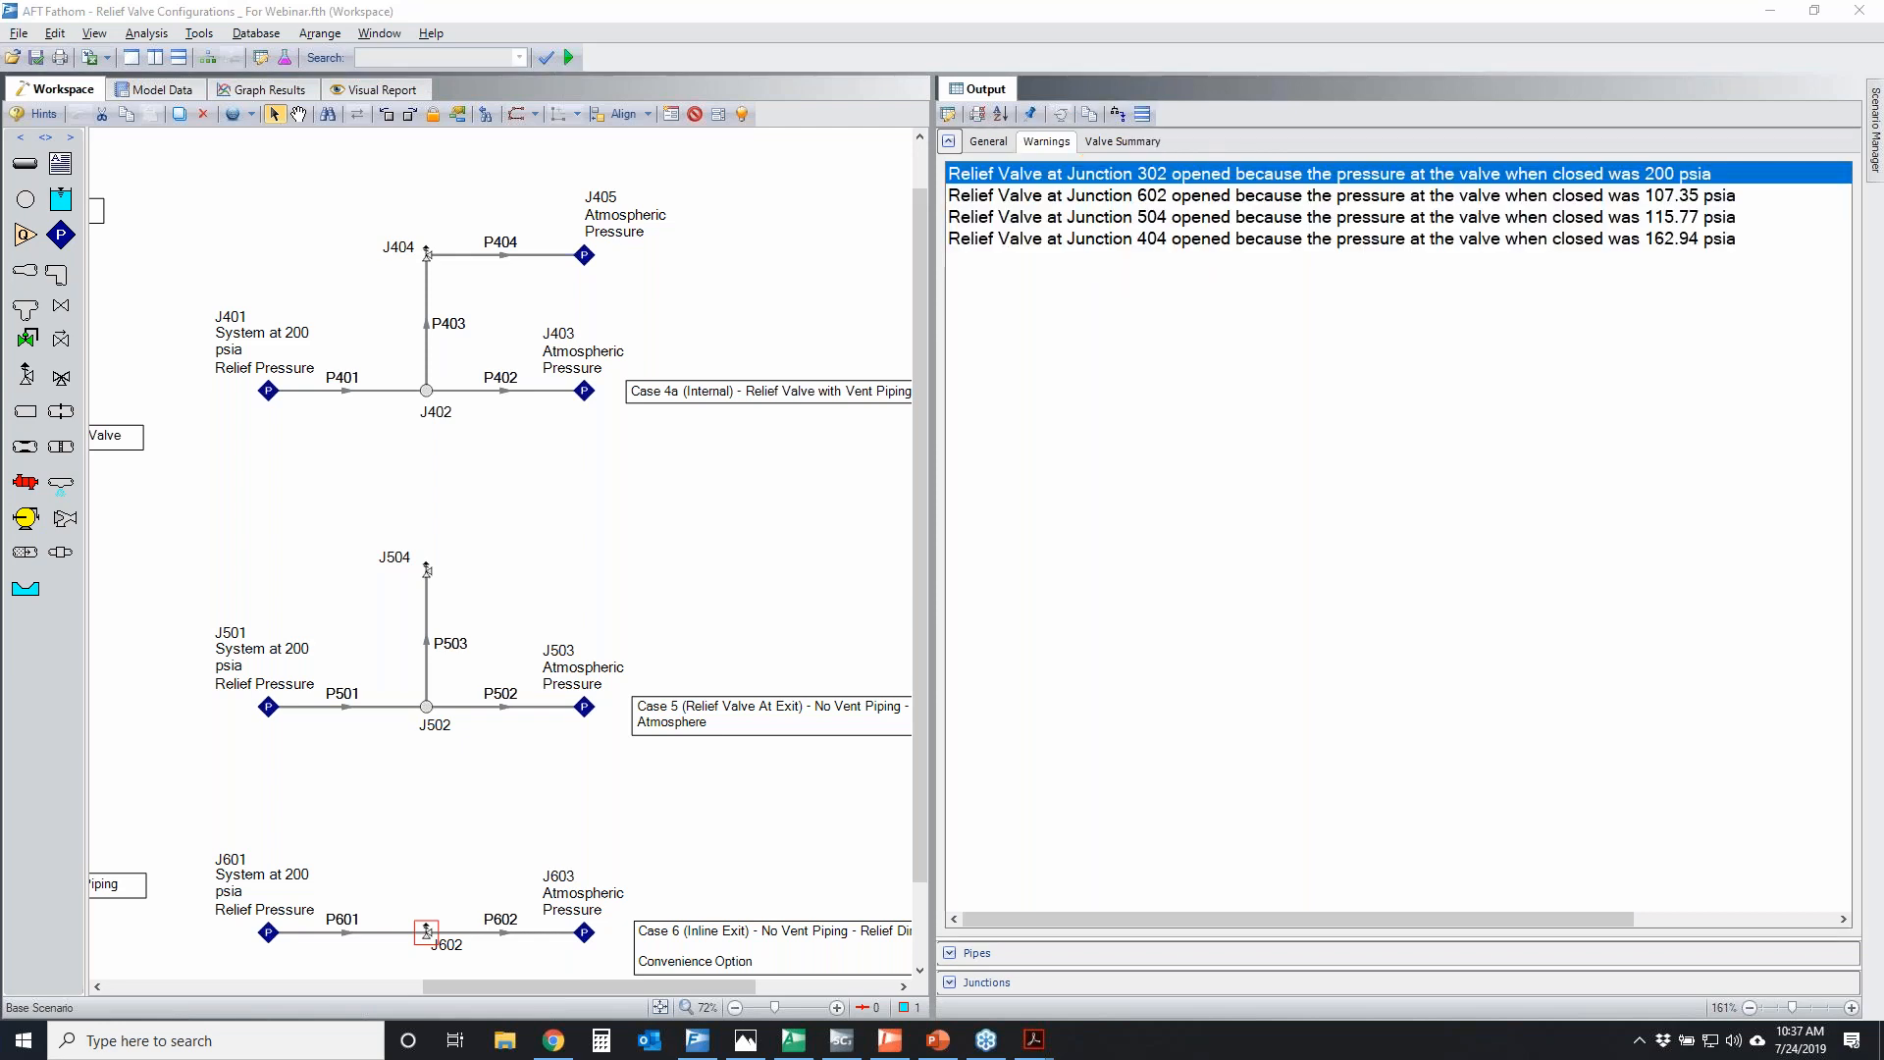
Temporarily circle junction 404 and its pressure in the warnings, mark Case 4a's relief branch, and point back toward Case 4
{"action": "mouse_move", "coordinate": [1137, 229]}
{"action": "left_mouse_down"}
{"action": "mouse_move", "coordinate": [1164, 249]}
{"action": "mouse_move", "coordinate": [1138, 232]}
{"action": "left_mouse_up"}
{"action": "mouse_move", "coordinate": [380, 235]}
{"action": "left_mouse_down"}
{"action": "mouse_move", "coordinate": [438, 334]}
{"action": "mouse_move", "coordinate": [356, 238]}
{"action": "left_mouse_up"}
{"action": "mouse_move", "coordinate": [155, 726]}
{"action": "left_mouse_down"}
{"action": "mouse_move", "coordinate": [56, 808]}
{"action": "mouse_move", "coordinate": [119, 778]}
{"action": "left_mouse_up"}
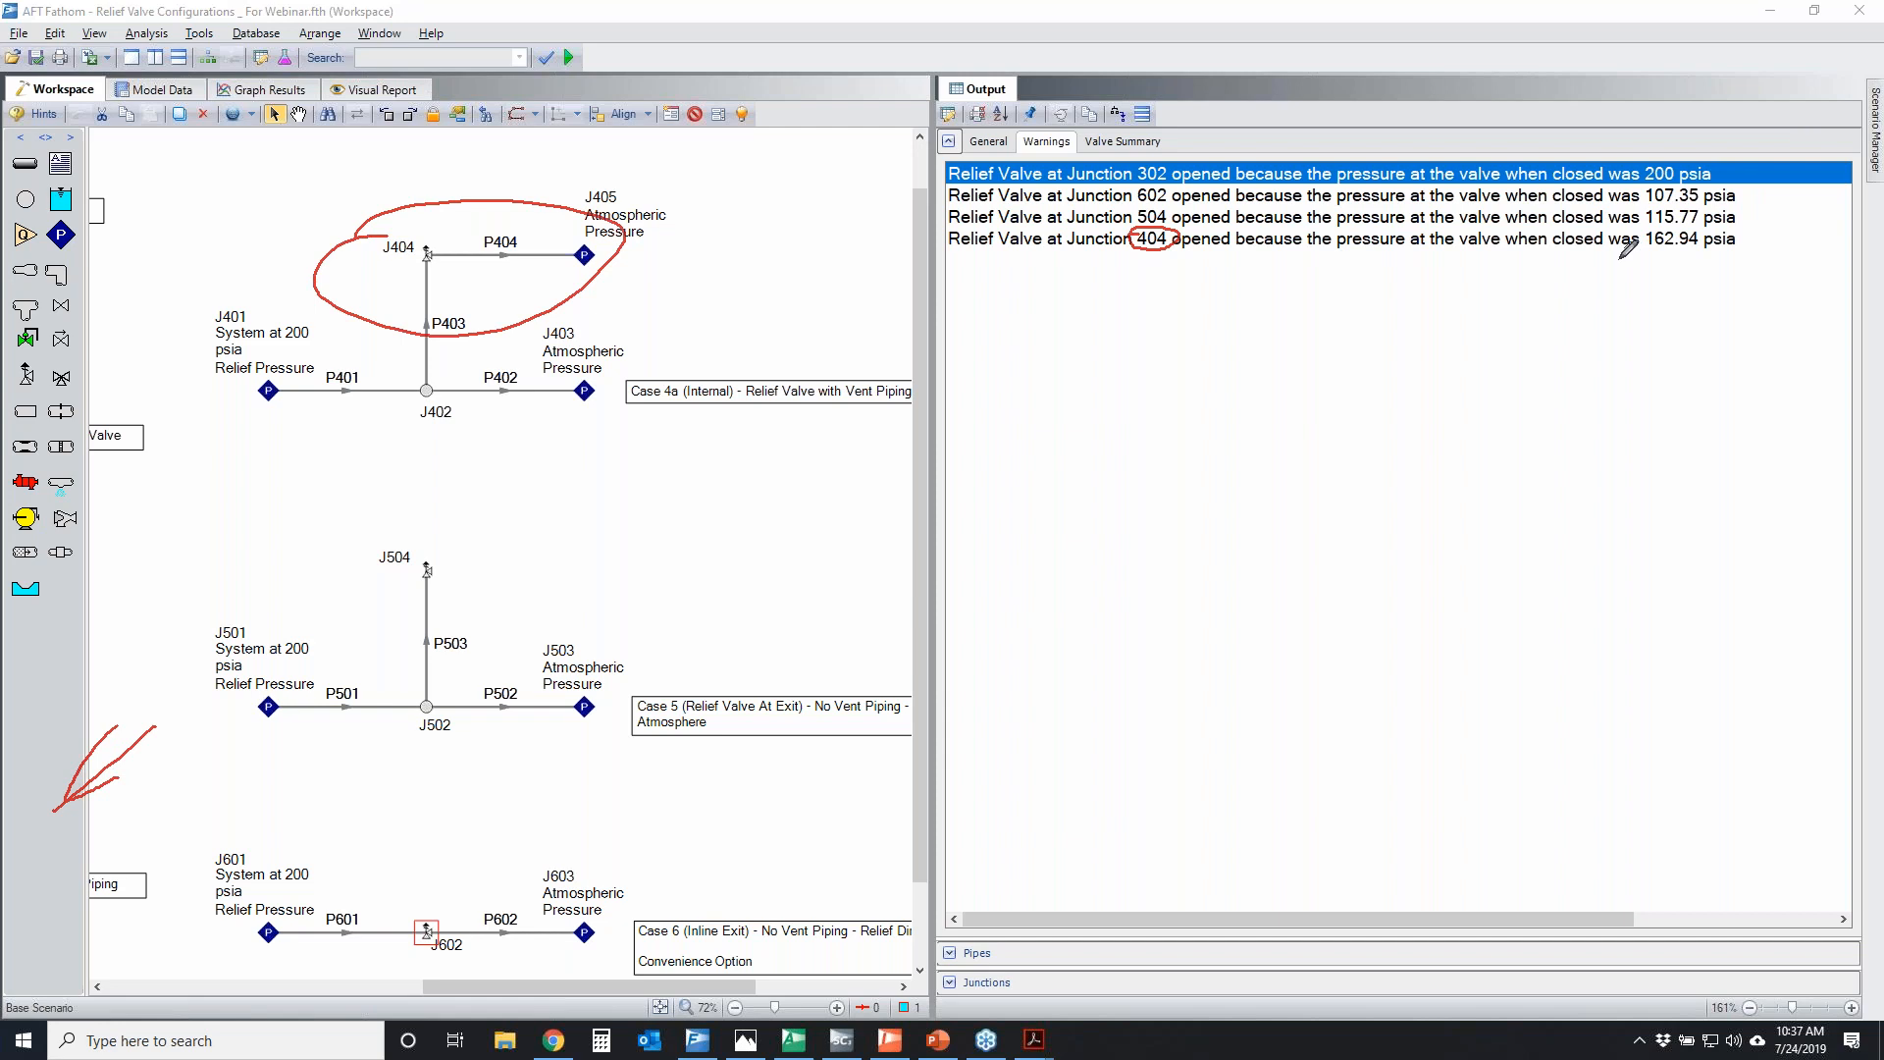
{"action": "mouse_move", "coordinate": [1656, 232]}
{"action": "left_mouse_down"}
{"action": "mouse_move", "coordinate": [1766, 240]}
{"action": "mouse_move", "coordinate": [1624, 250]}
{"action": "mouse_move", "coordinate": [1729, 231]}
{"action": "left_mouse_up"}
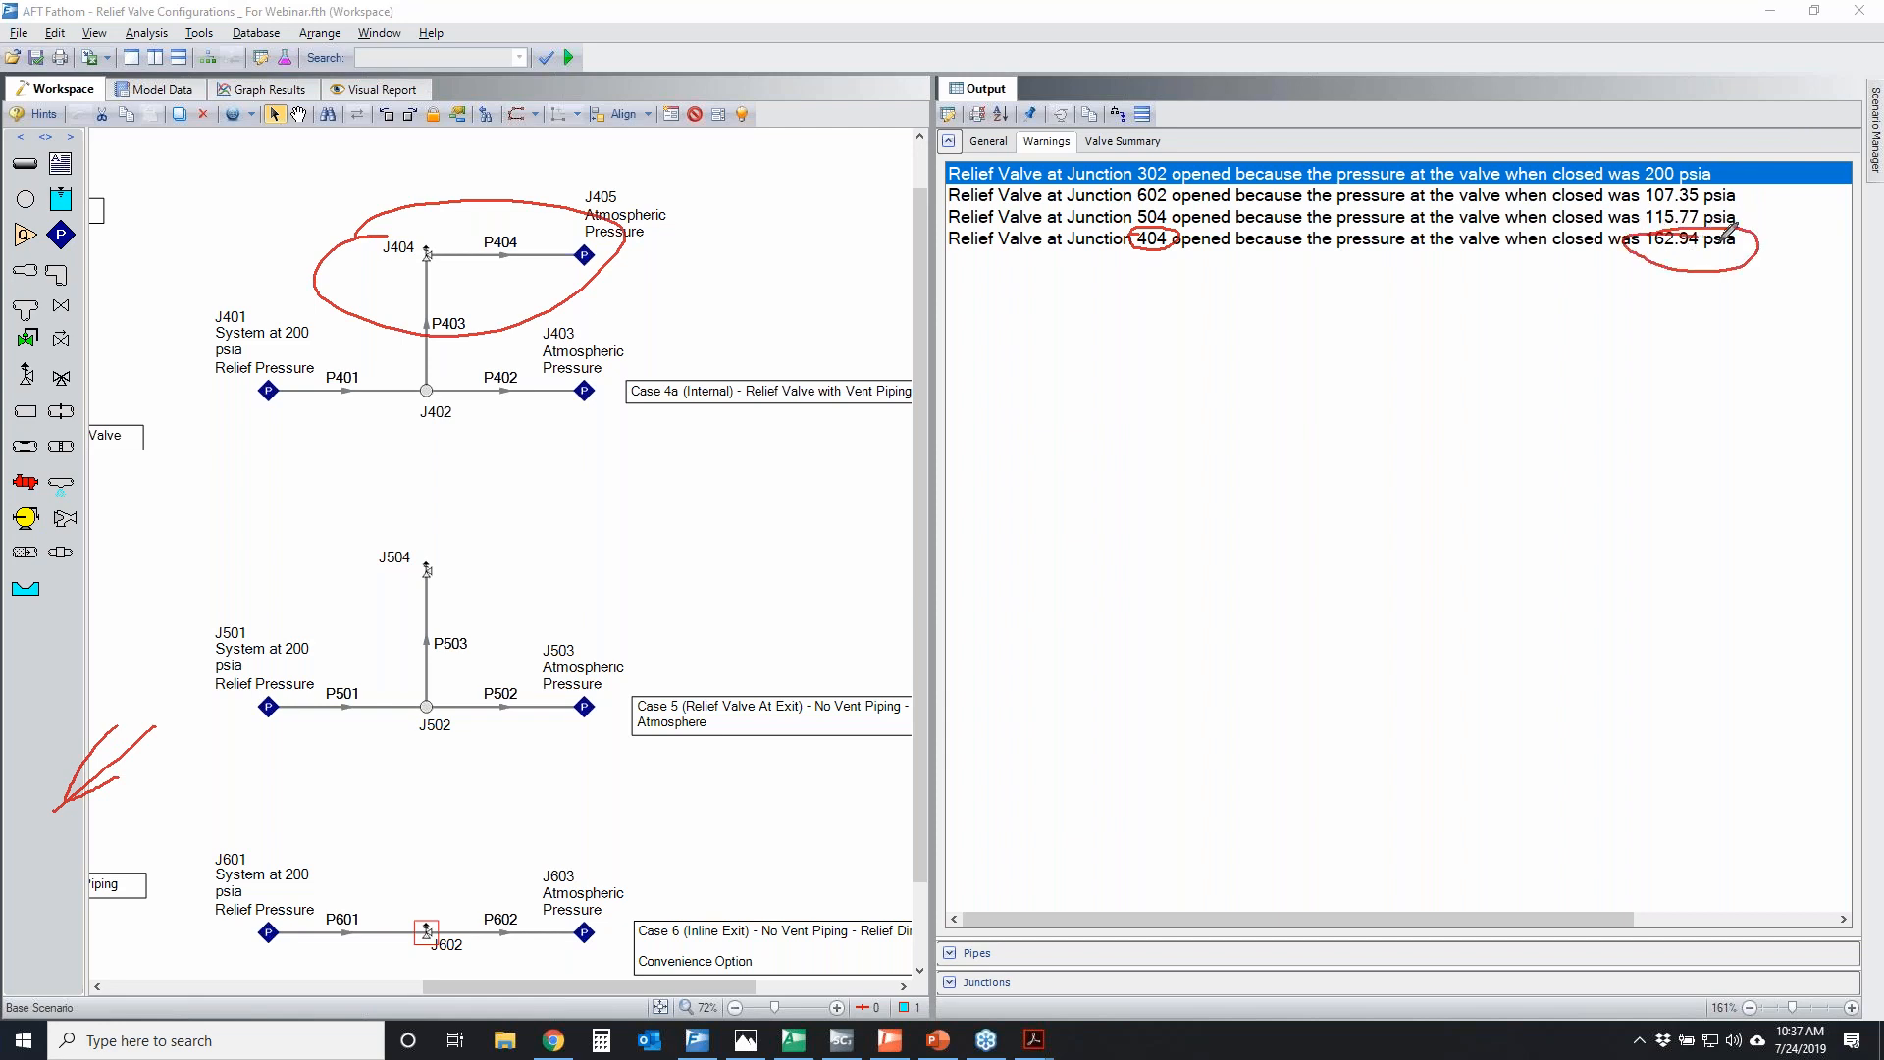
{"action": "left_click", "coordinate": [1813, 374]}
Temporarily trace Case 4a's main flow through J402, mark P401, the P403 branch and J404, and mark the Junction 404 warning pressure
{"action": "mouse_move", "coordinate": [259, 398]}
{"action": "left_mouse_down"}
{"action": "mouse_move", "coordinate": [648, 407]}
{"action": "mouse_move", "coordinate": [602, 427]}
{"action": "left_mouse_up"}
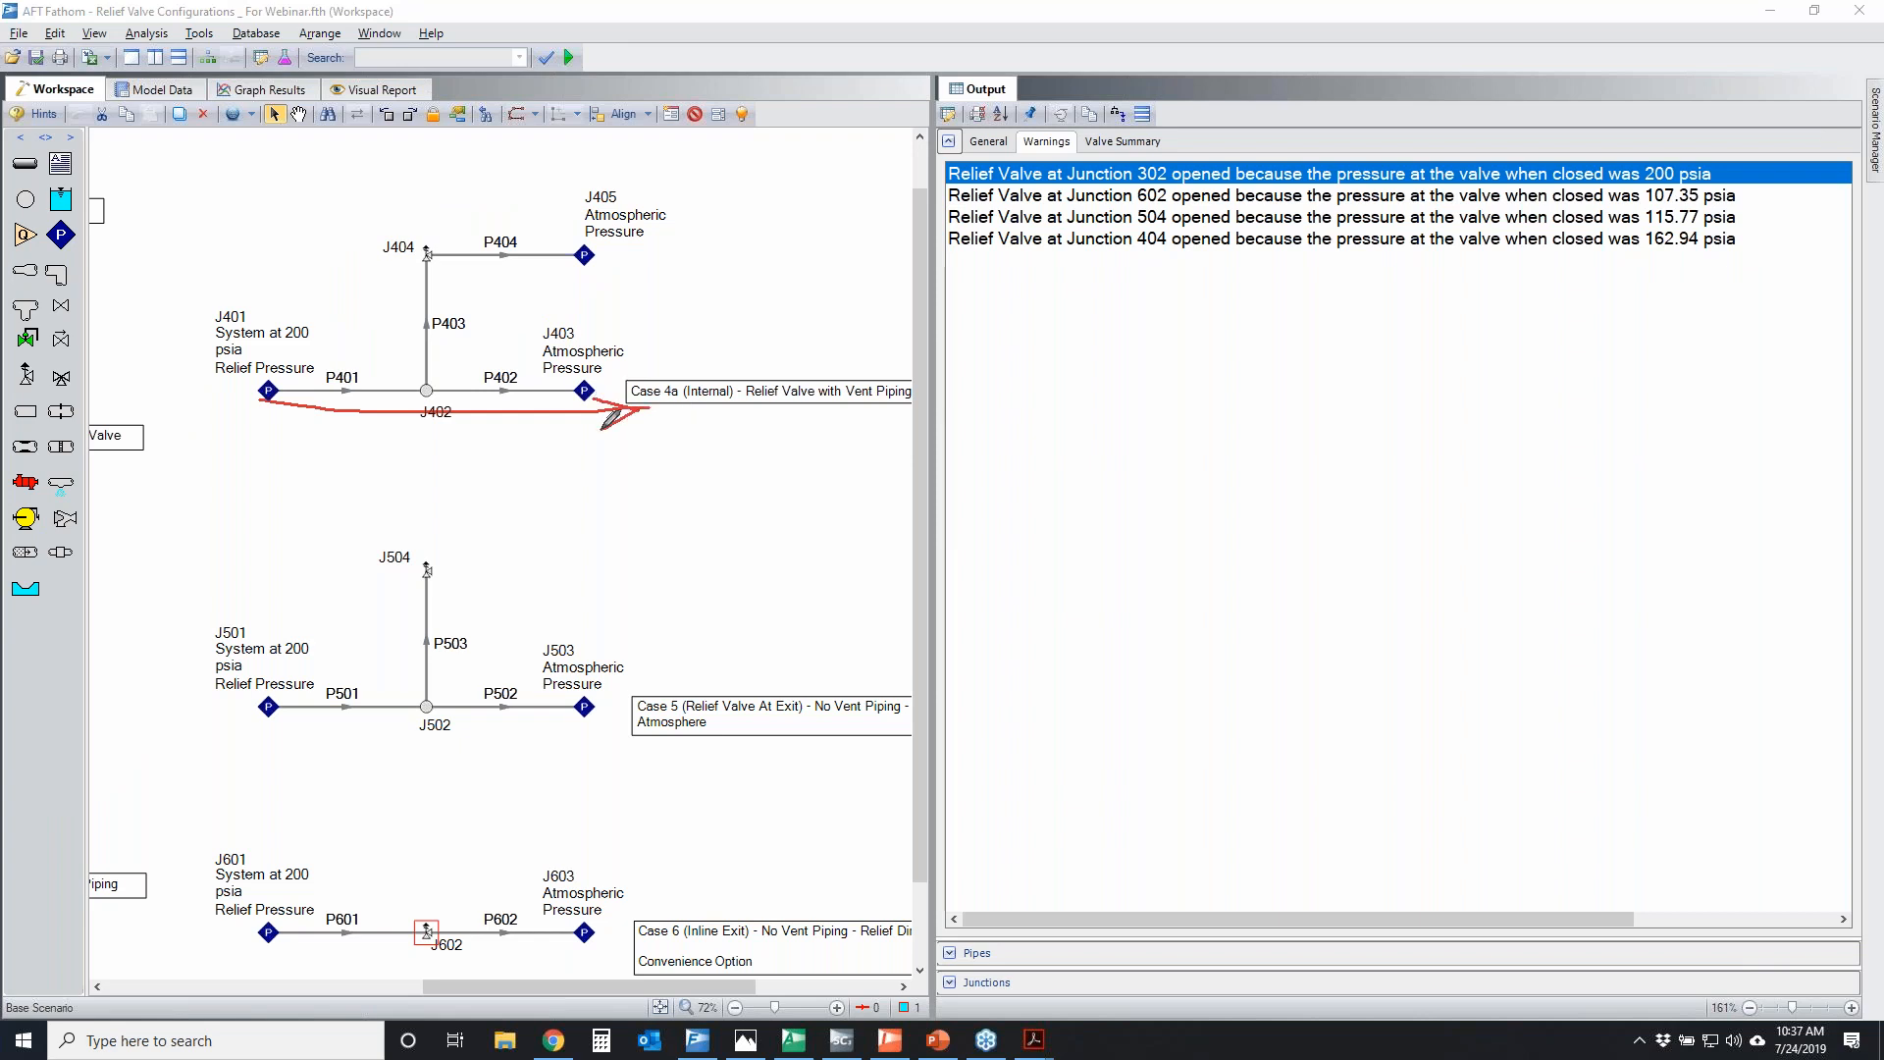
{"action": "mouse_move", "coordinate": [425, 224]}
{"action": "left_mouse_down"}
{"action": "mouse_move", "coordinate": [358, 255]}
{"action": "mouse_move", "coordinate": [471, 237]}
{"action": "left_mouse_up"}
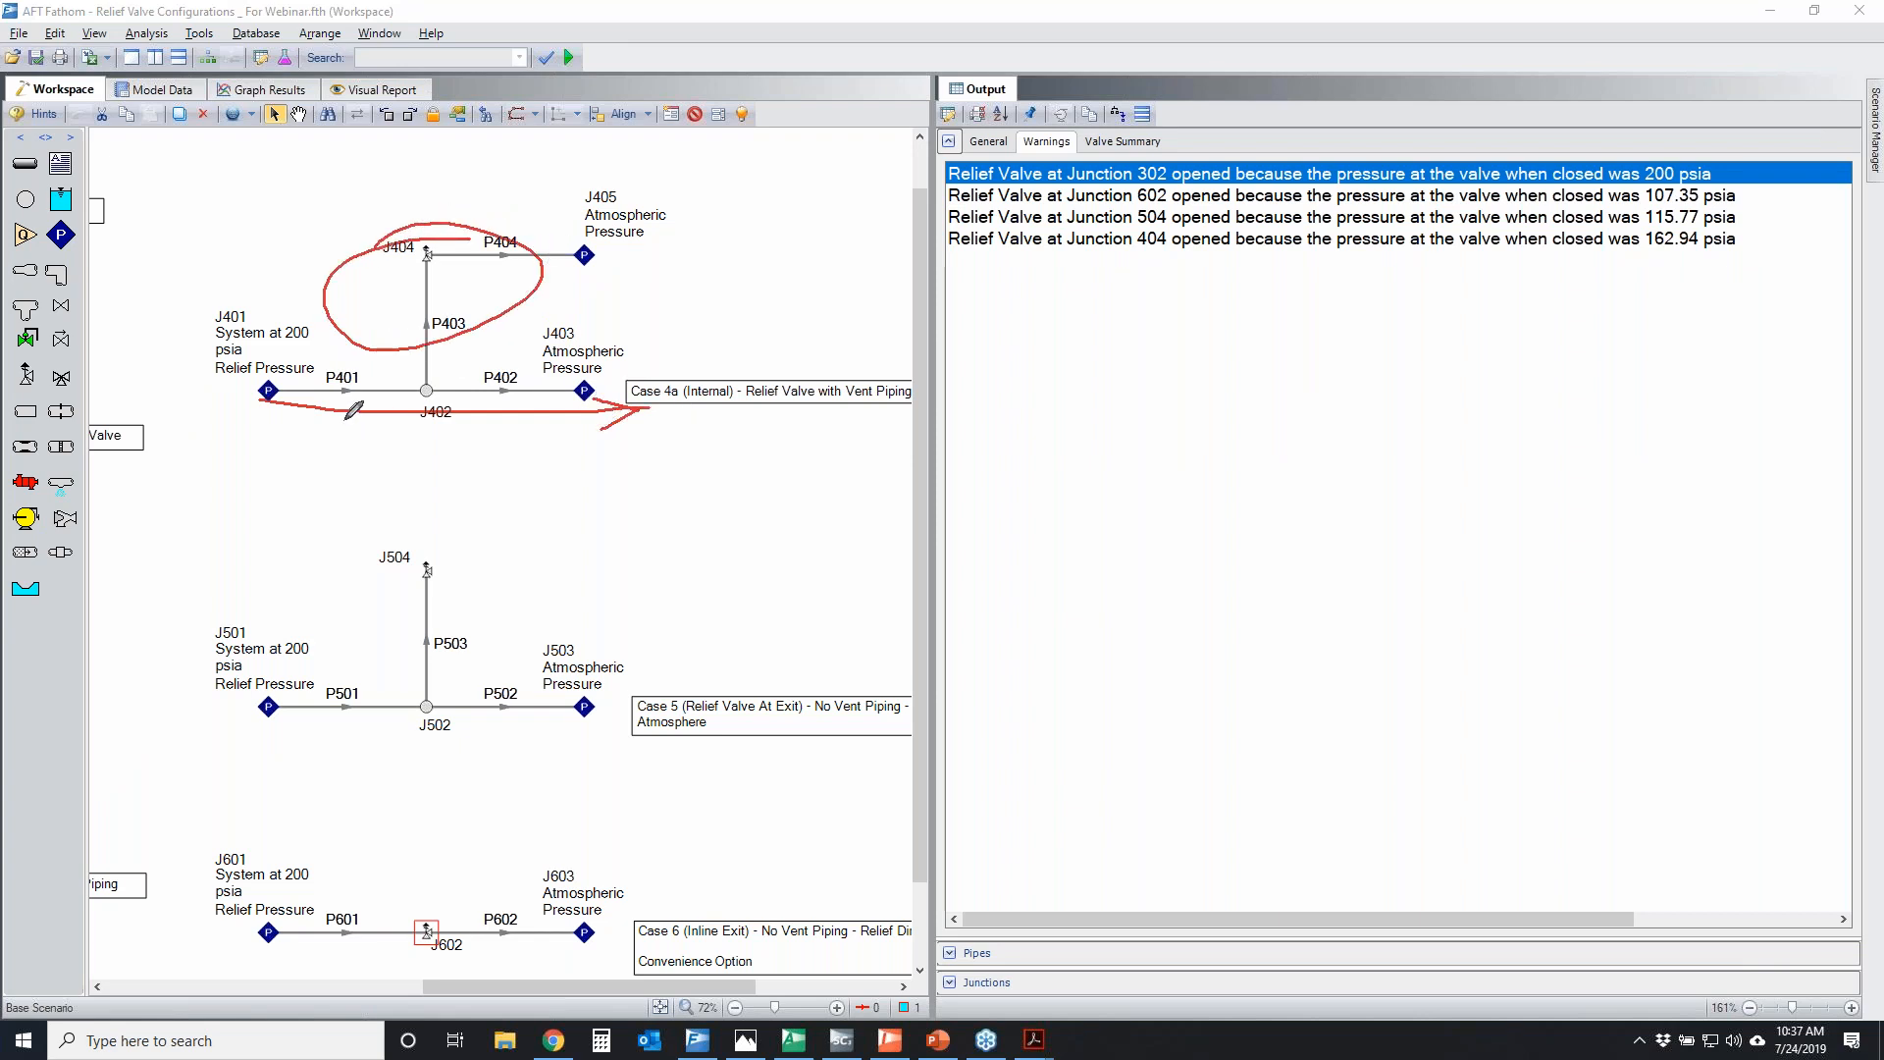
{"action": "mouse_move", "coordinate": [261, 412]}
{"action": "left_mouse_down"}
{"action": "mouse_move", "coordinate": [647, 412]}
{"action": "mouse_move", "coordinate": [574, 452]}
{"action": "left_mouse_up"}
{"action": "left_click_drag", "start_coordinate": [396, 383], "coordinate": [435, 385]}
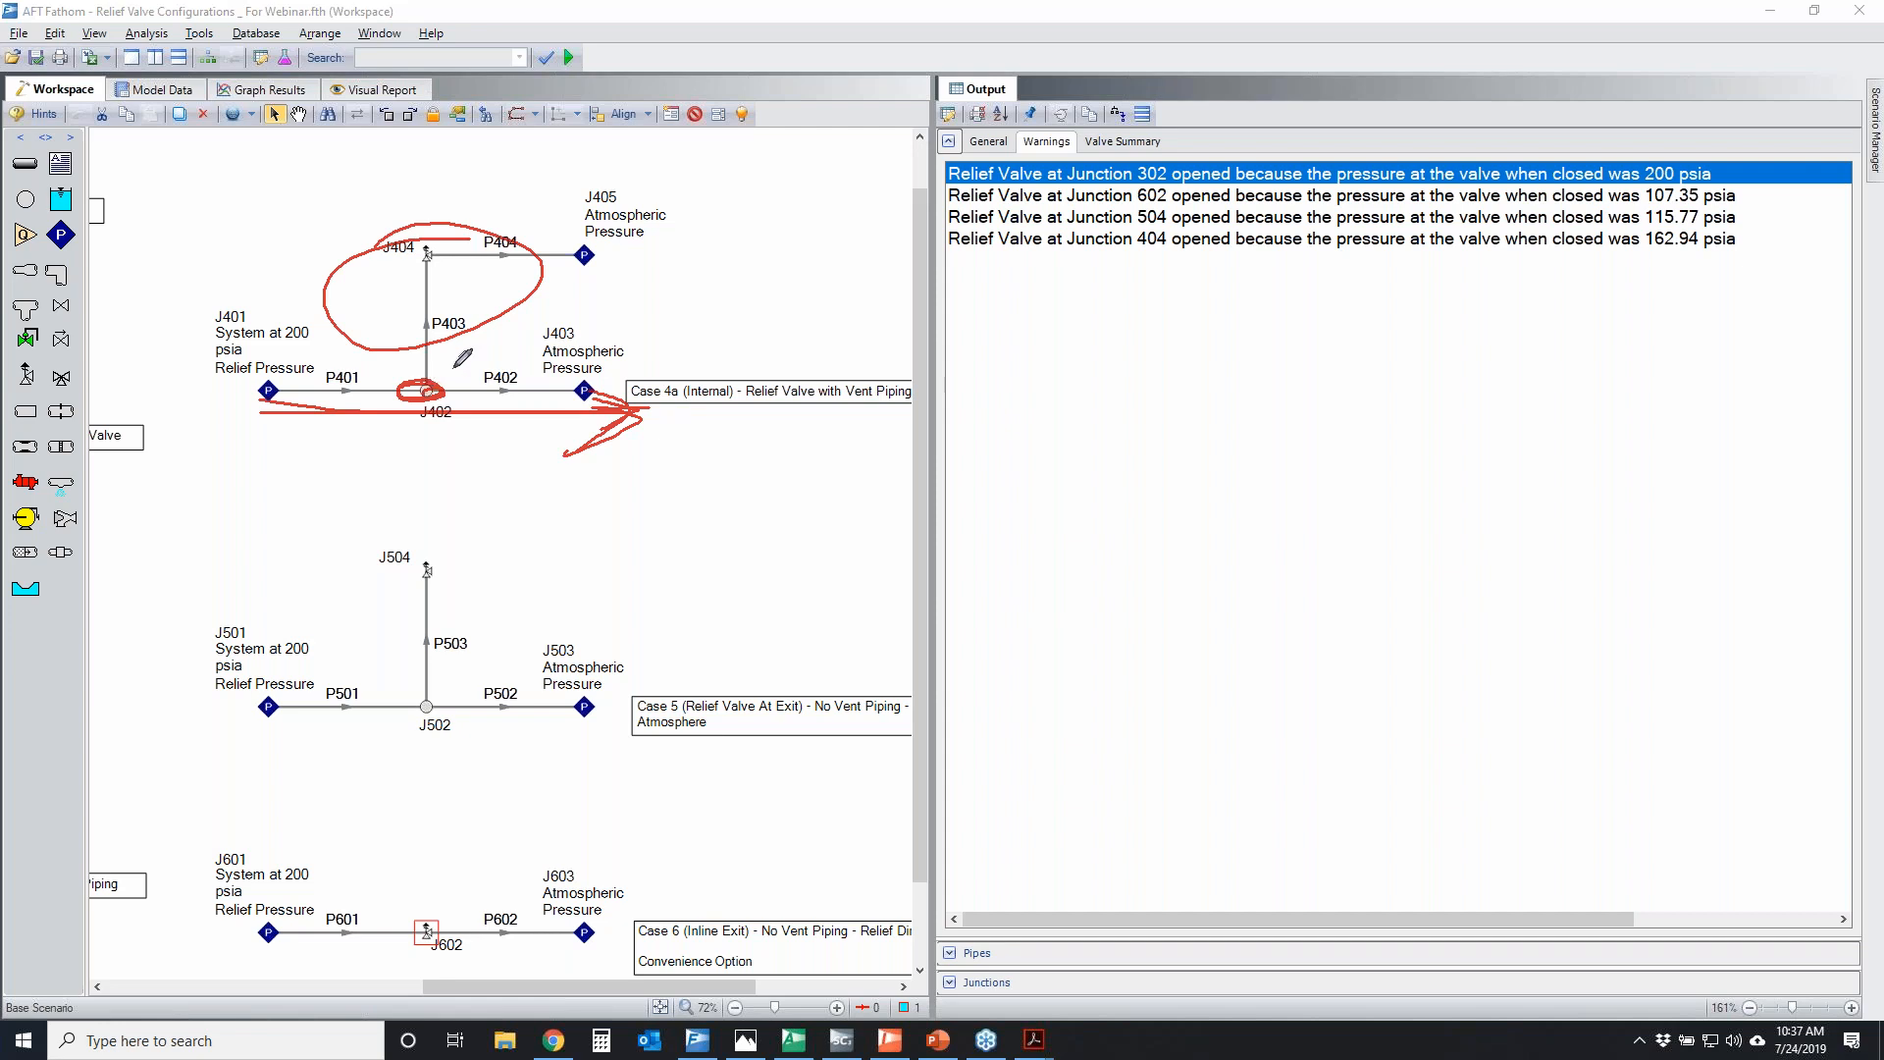
{"action": "mouse_move", "coordinate": [324, 367]}
{"action": "left_mouse_down"}
{"action": "mouse_move", "coordinate": [381, 412]}
{"action": "mouse_move", "coordinate": [361, 416]}
{"action": "mouse_move", "coordinate": [309, 381]}
{"action": "mouse_move", "coordinate": [402, 390]}
{"action": "mouse_move", "coordinate": [265, 387]}
{"action": "mouse_move", "coordinate": [376, 389]}
{"action": "left_mouse_up"}
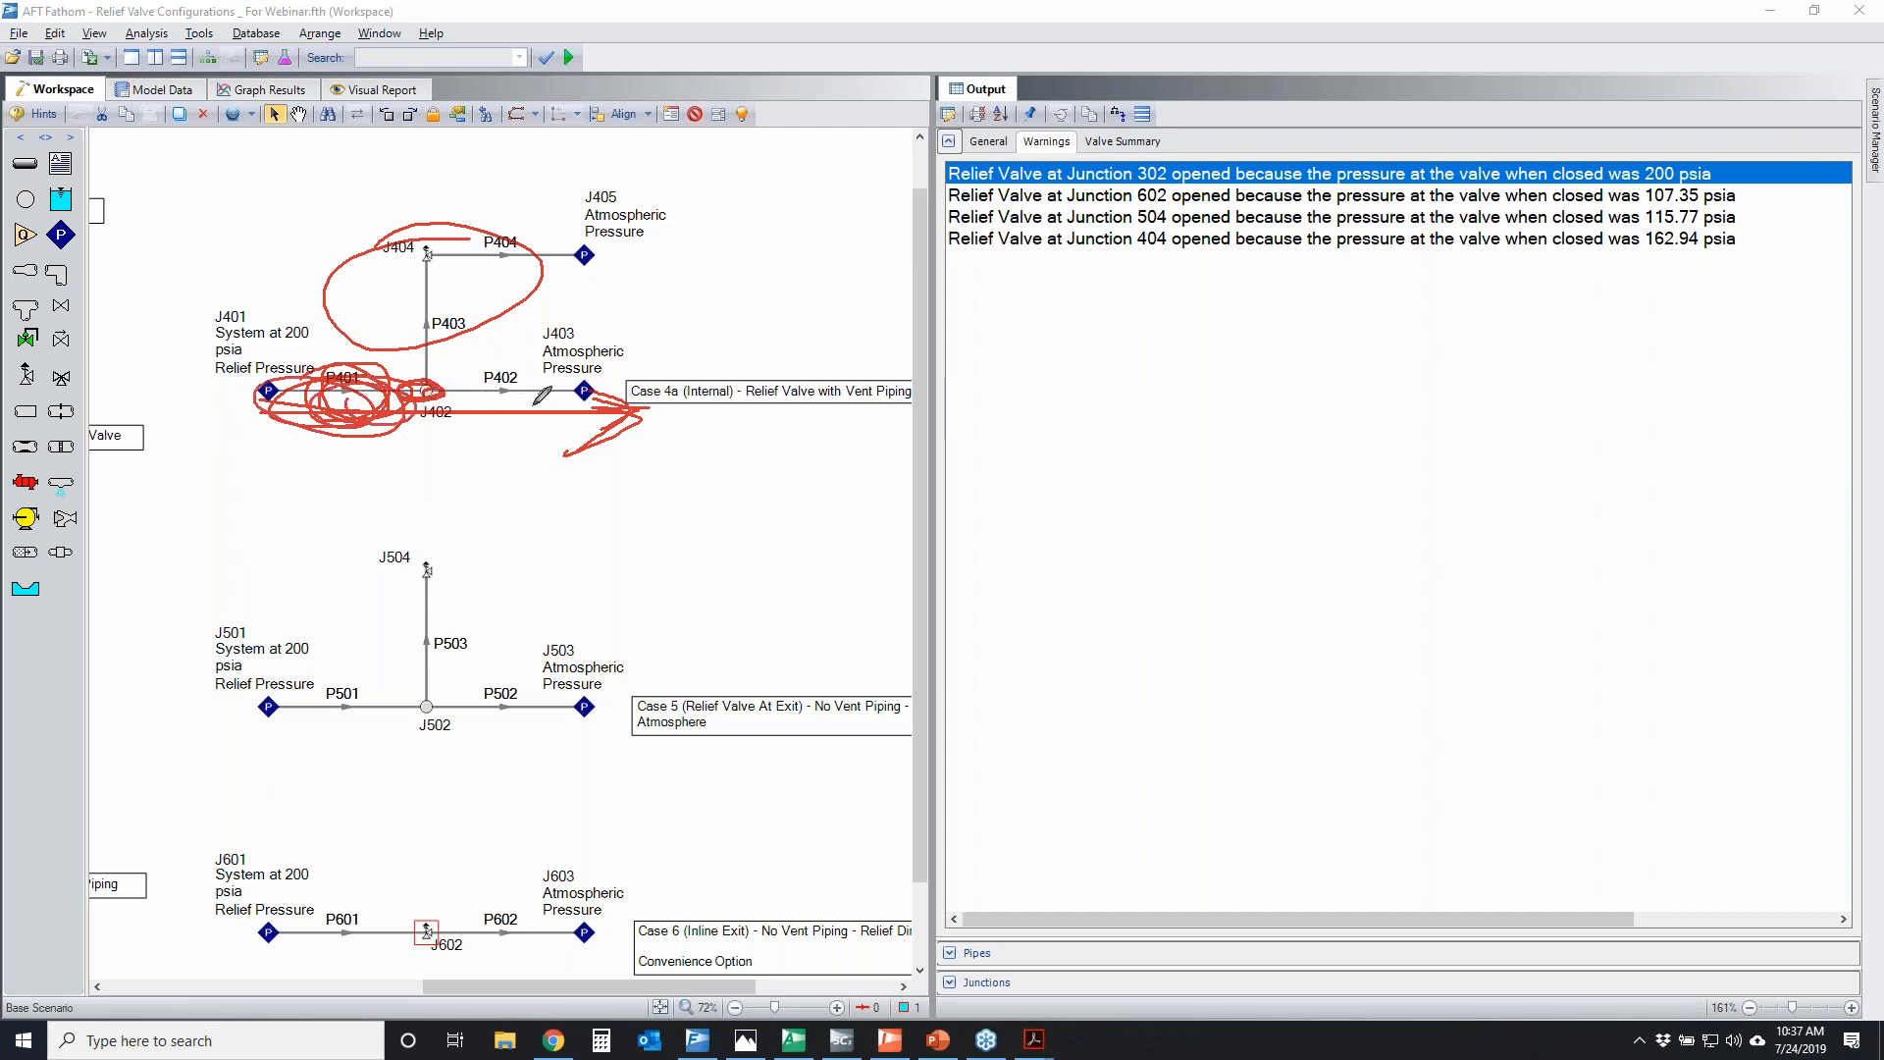
{"action": "left_click_drag", "start_coordinate": [429, 382], "coordinate": [427, 250]}
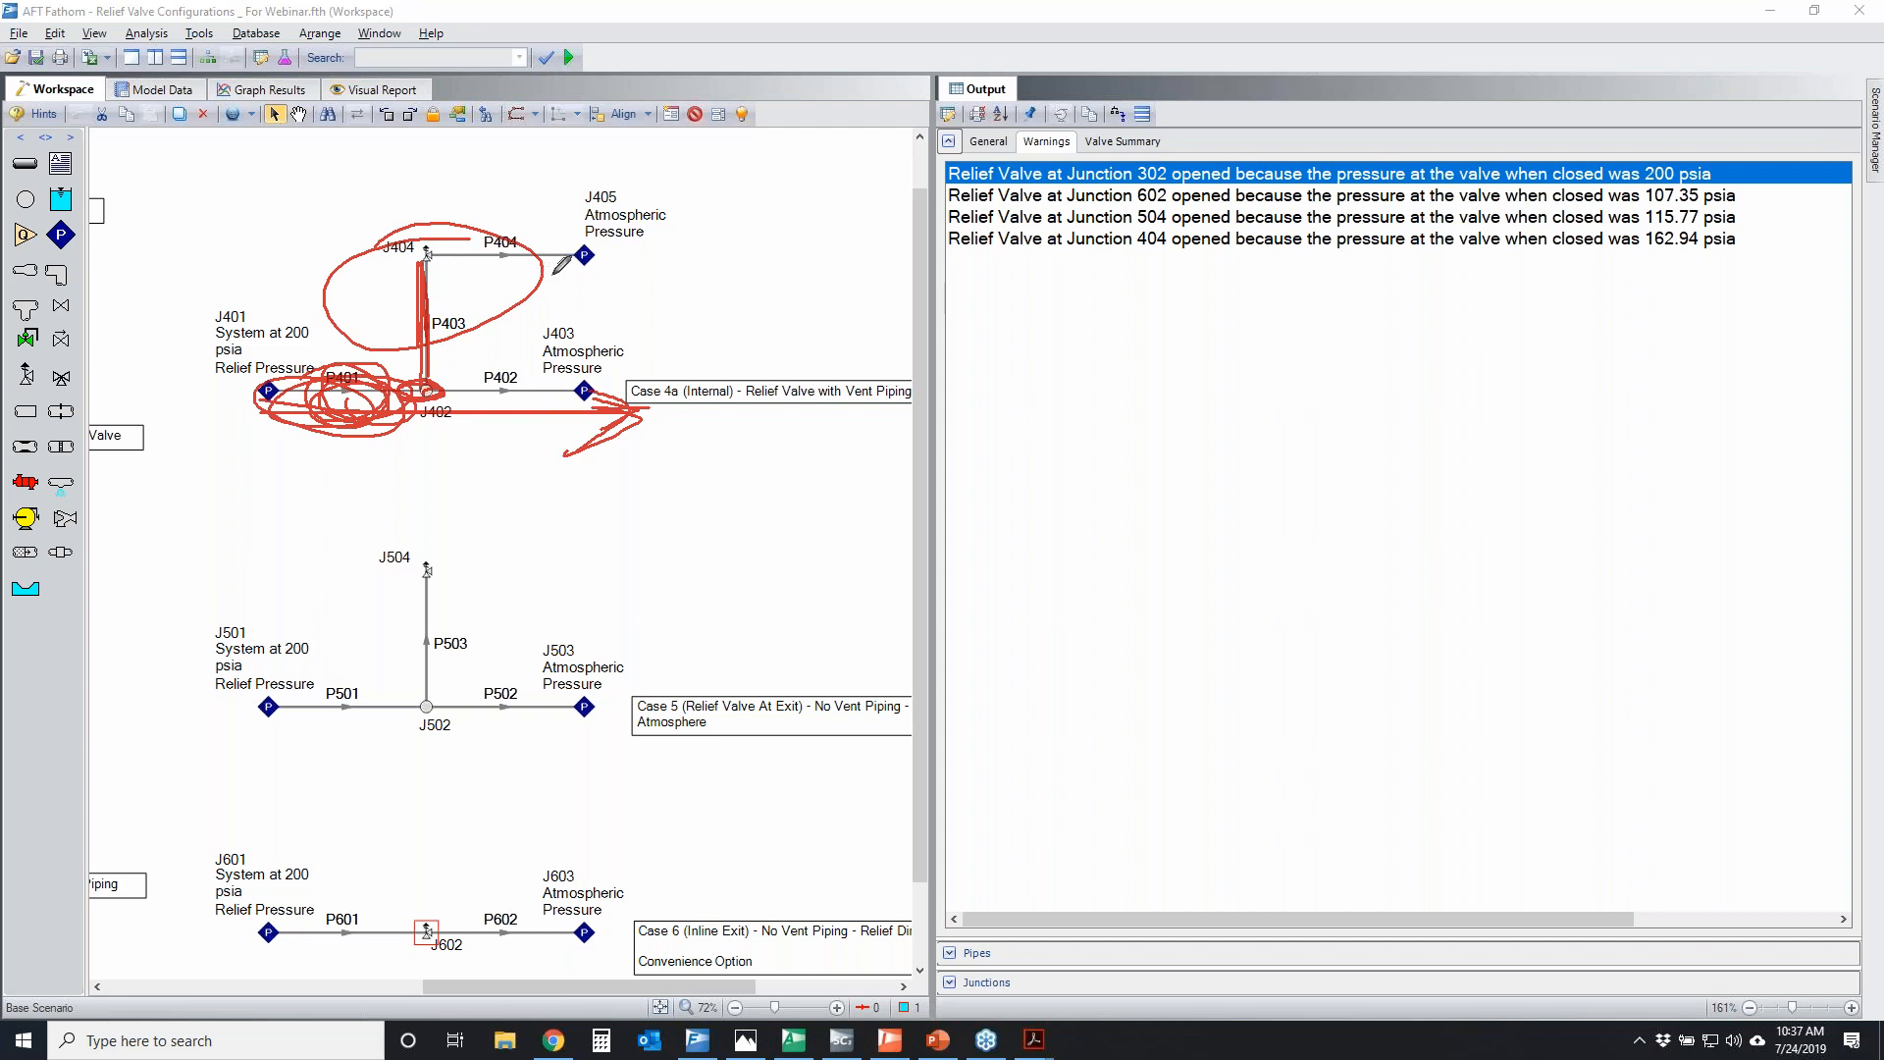
{"action": "left_click_drag", "start_coordinate": [1645, 250], "coordinate": [1765, 254]}
{"action": "left_click_drag", "start_coordinate": [429, 241], "coordinate": [418, 259]}
{"action": "key", "text": "Escape"}
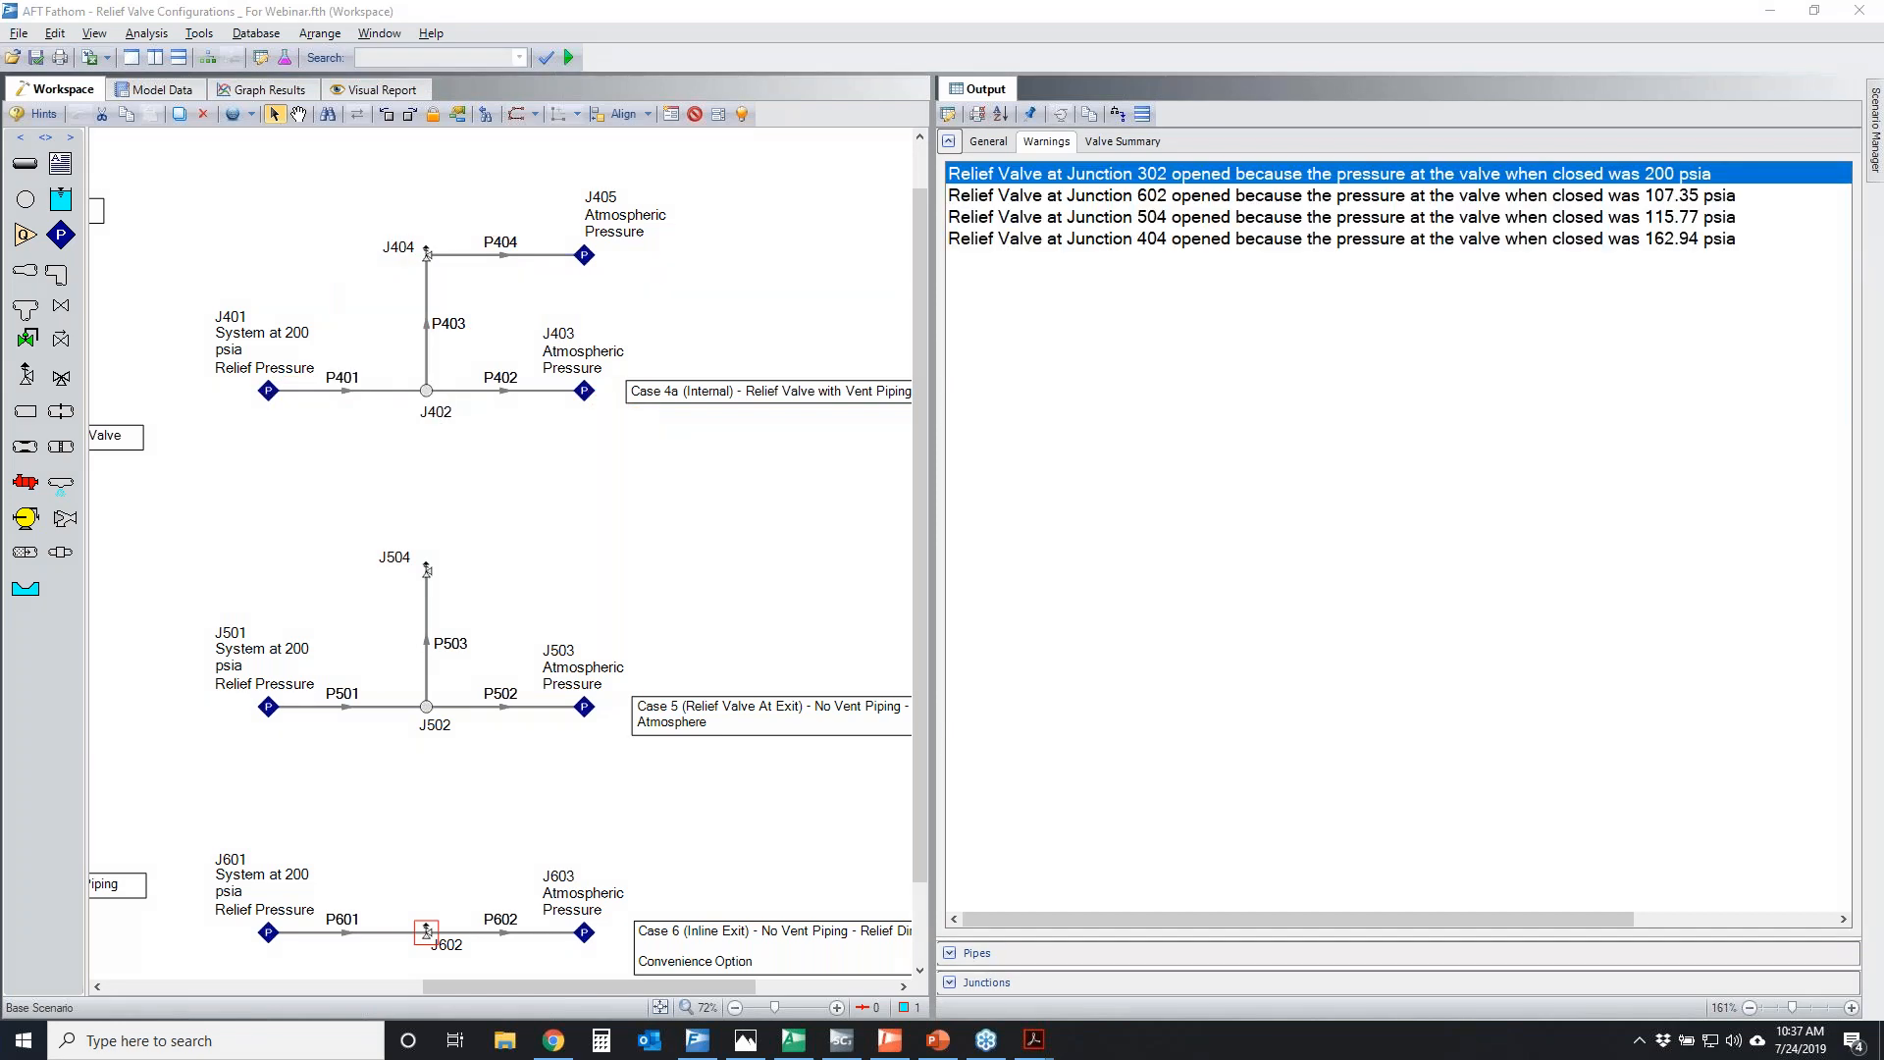
Review the Junction 504 and Junction 602 warnings alongside branch junction J502 in Case 5
{"action": "left_click", "coordinate": [1257, 224]}
{"action": "left_click", "coordinate": [1258, 199]}
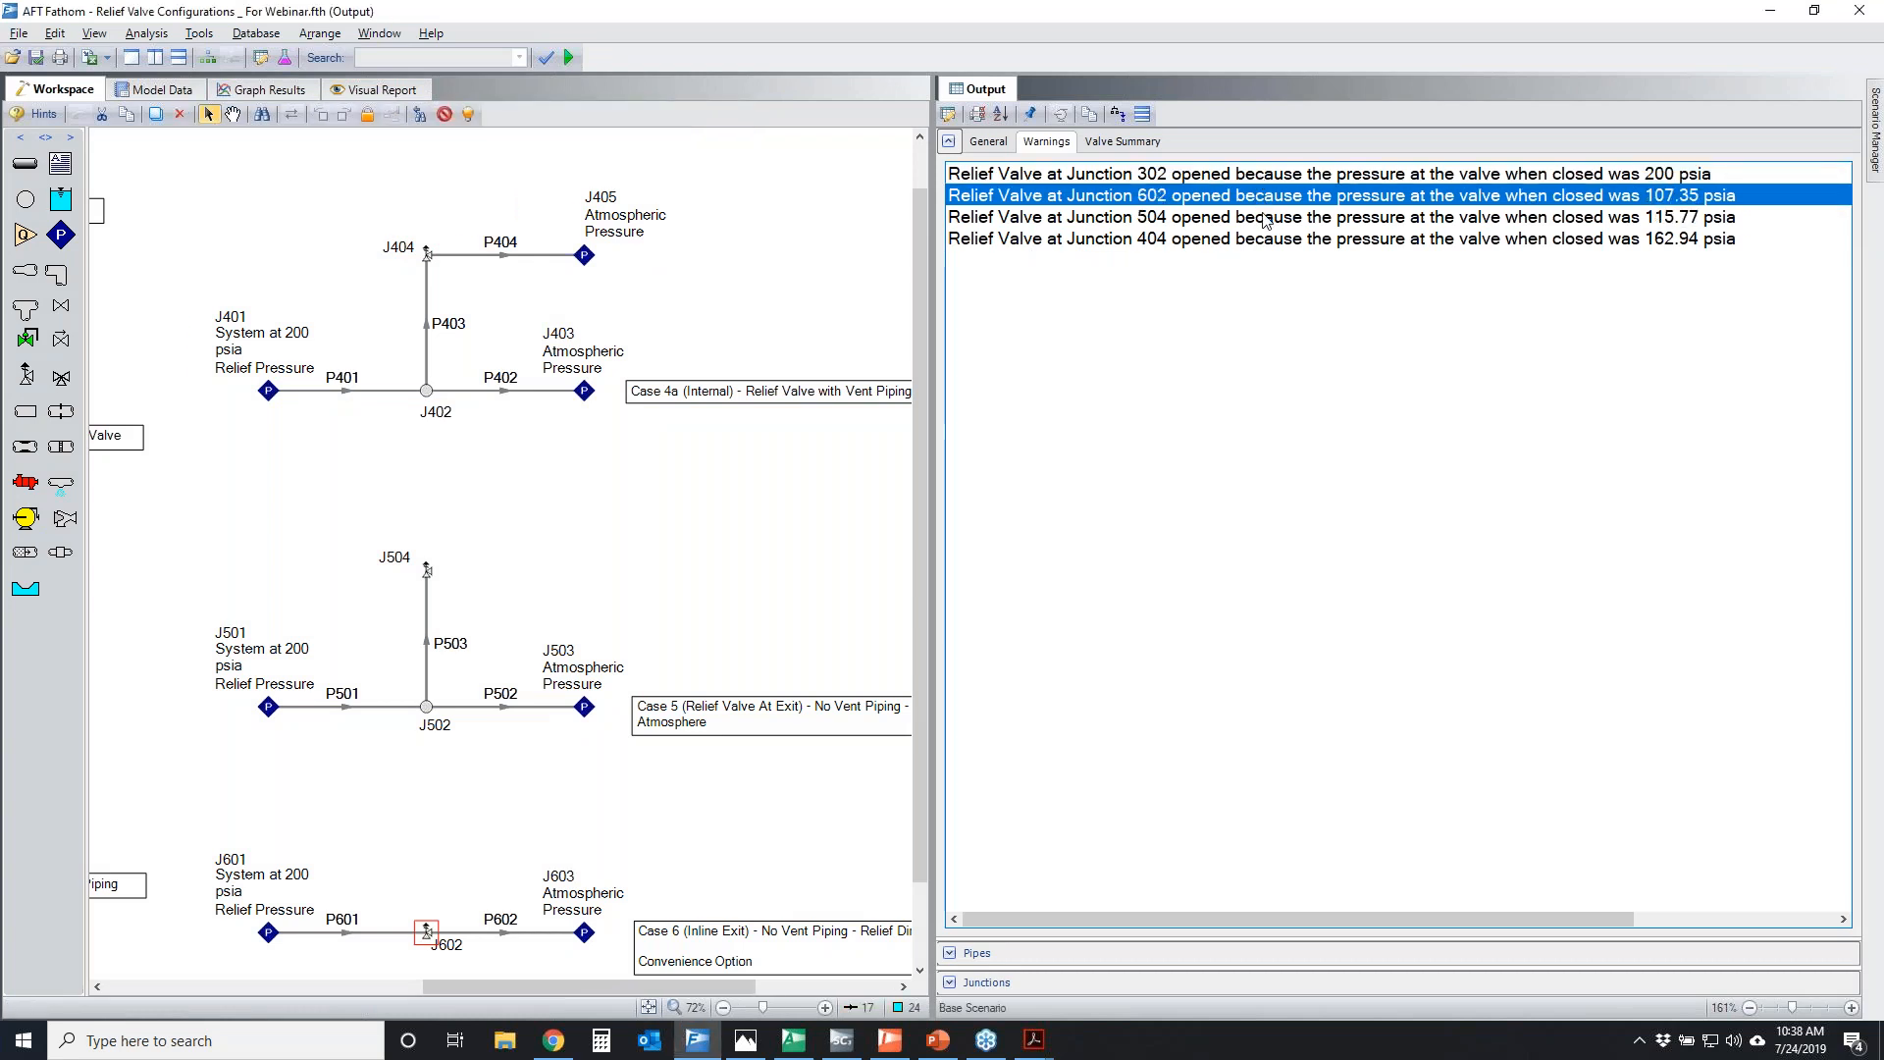
{"action": "left_click", "coordinate": [1225, 223]}
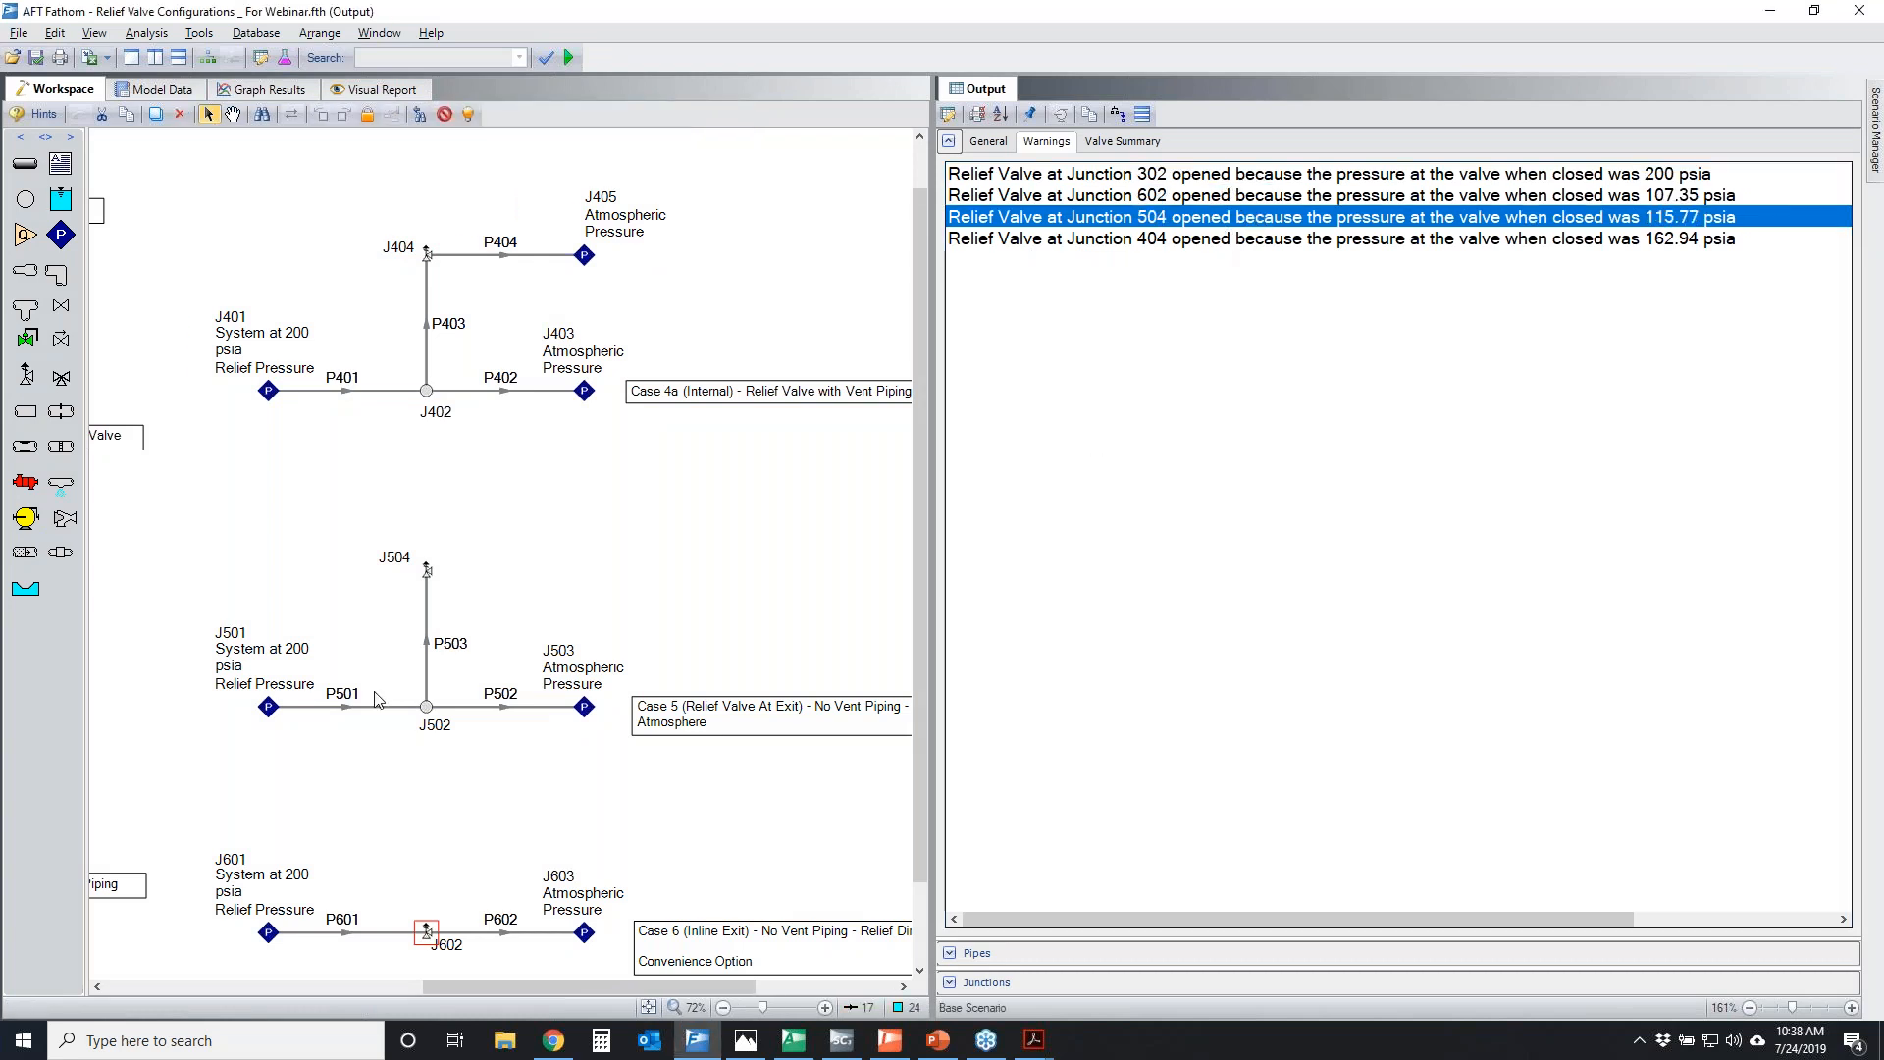
{"action": "left_click", "coordinate": [424, 710]}
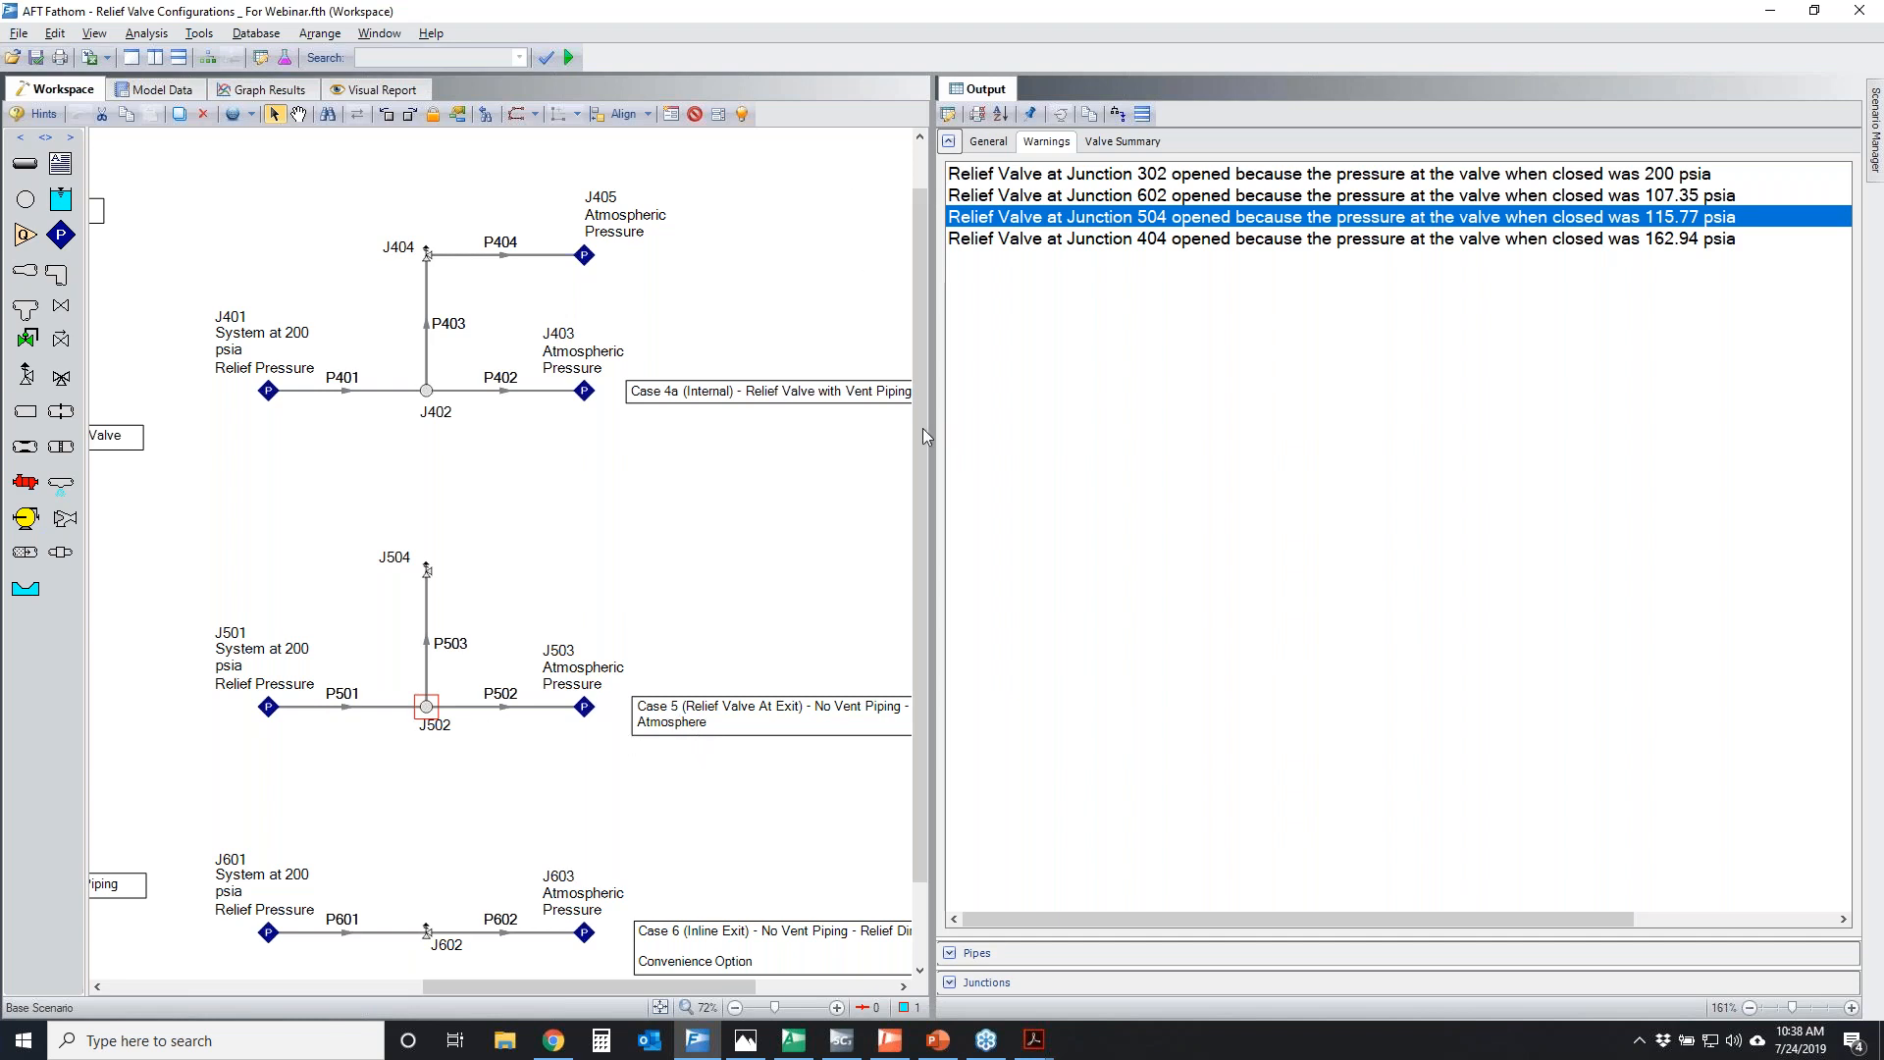
{"action": "left_click", "coordinate": [1391, 197]}
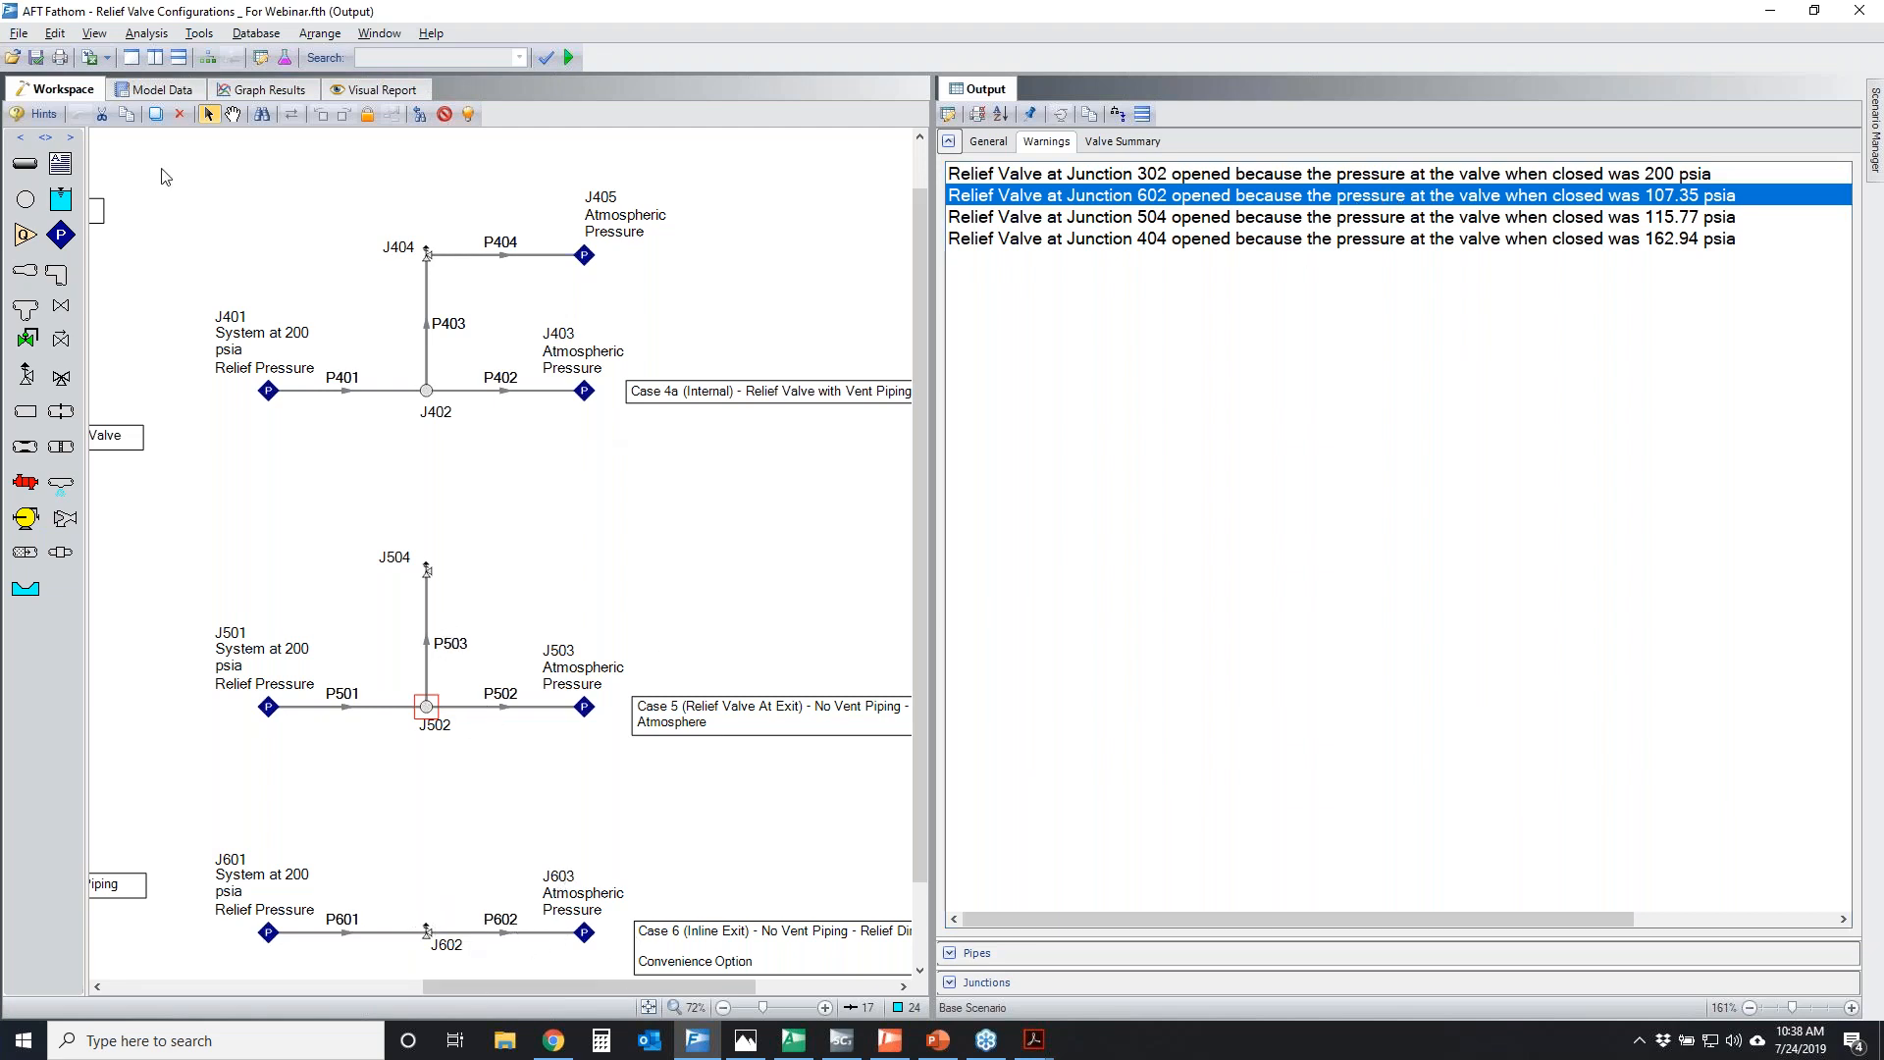
Return to a single-window layout and show the whole model in the Visual Report
{"action": "left_click", "coordinate": [128, 57]}
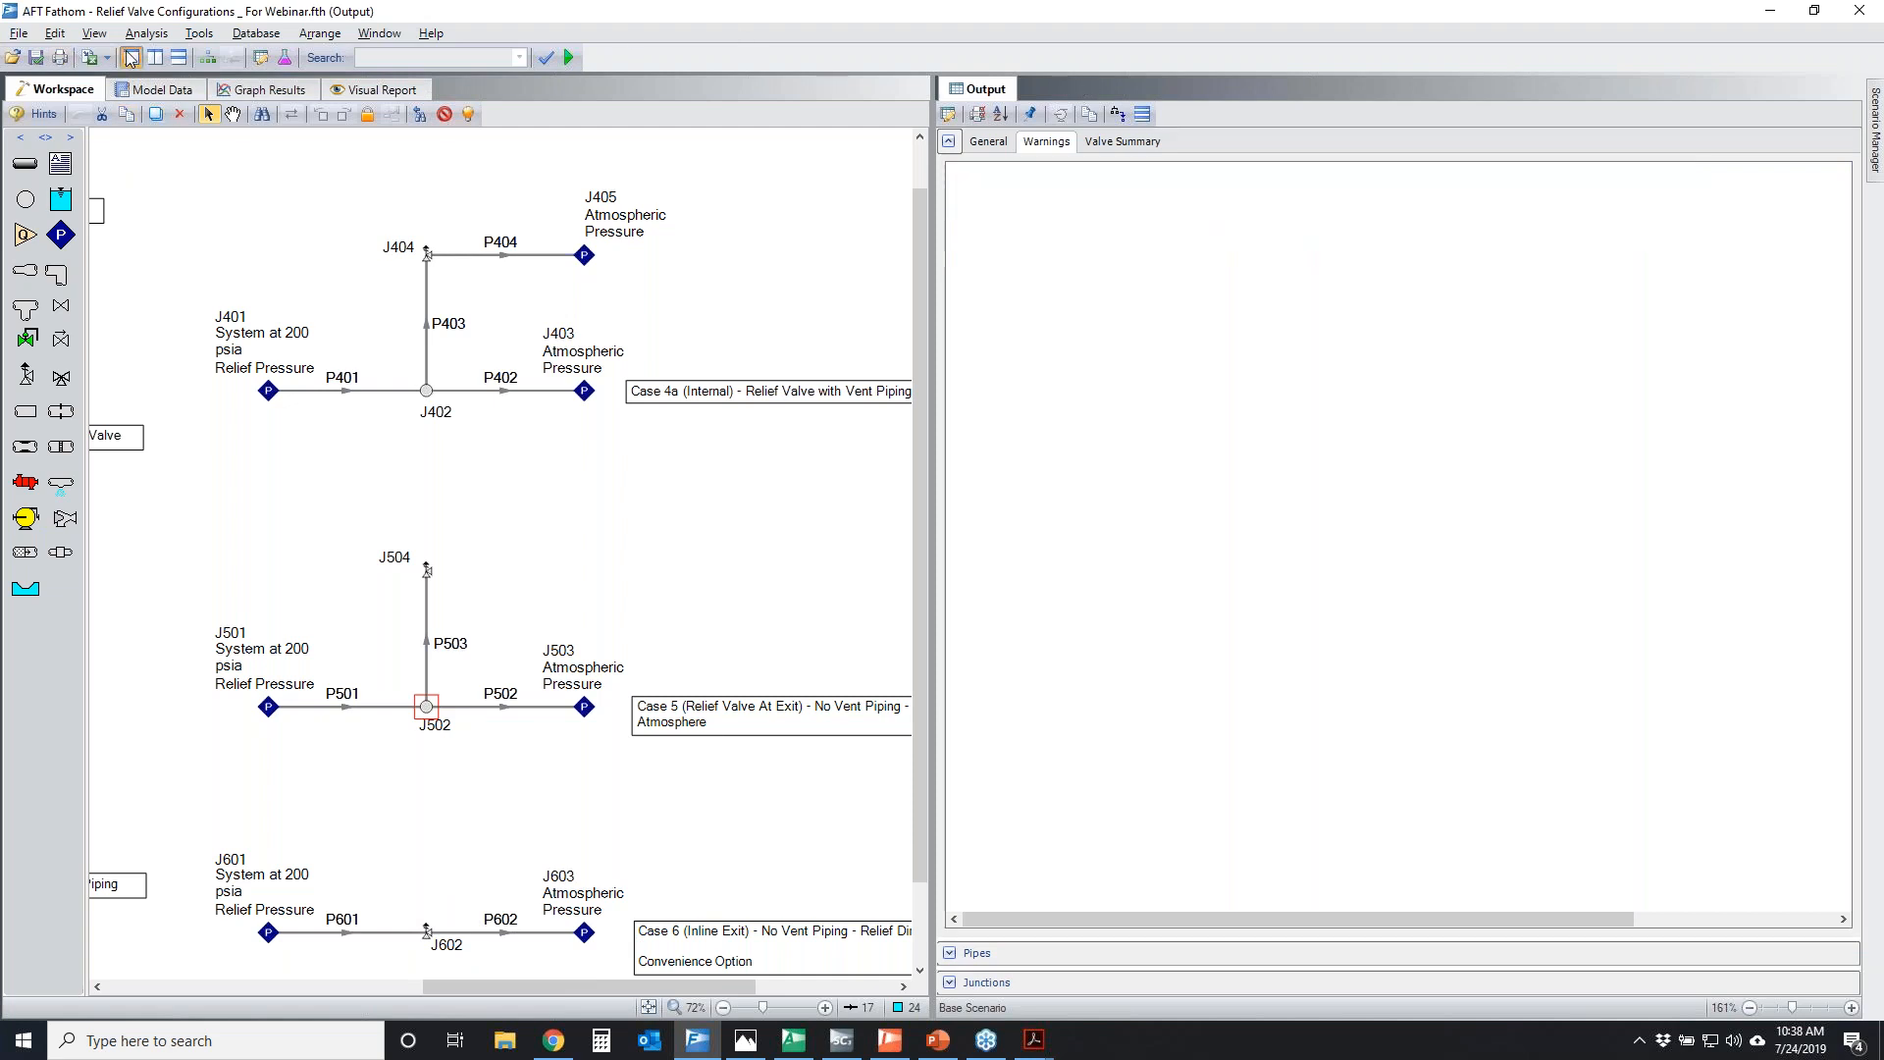
{"action": "left_click", "coordinate": [472, 97]}
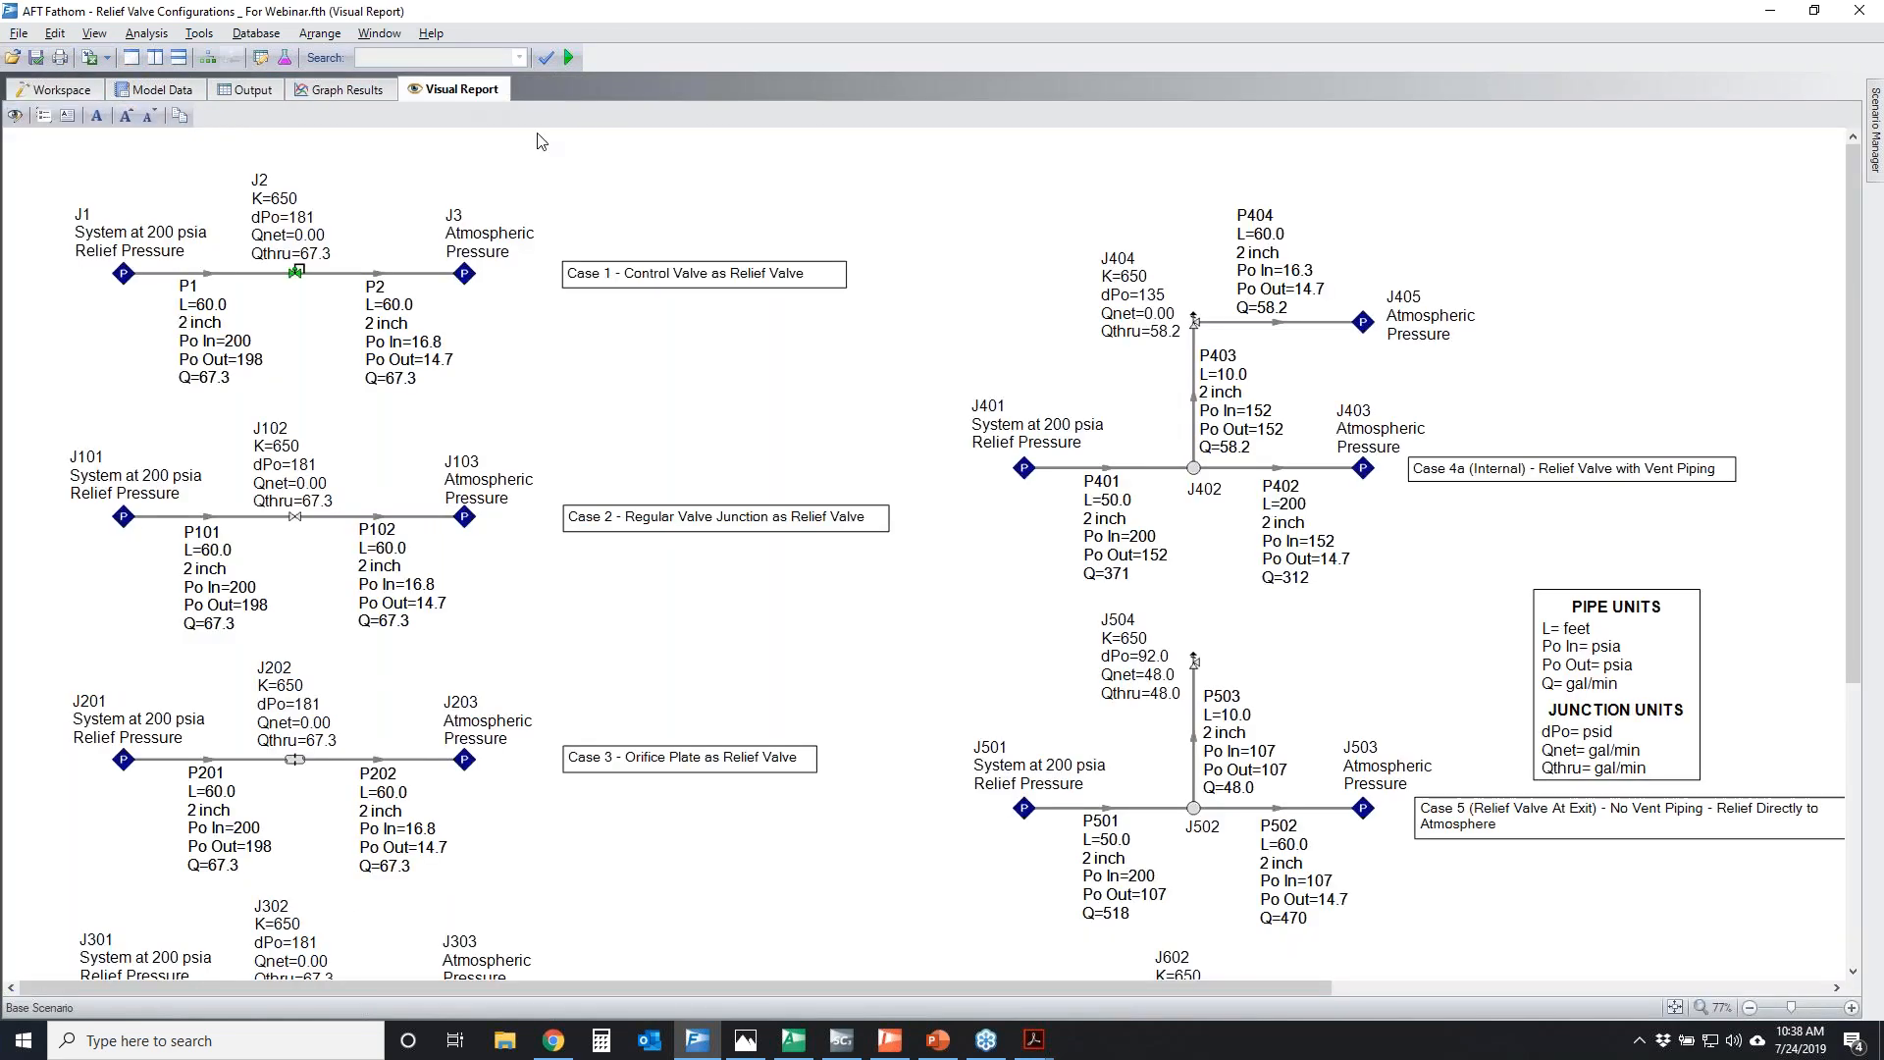
{"action": "left_click", "coordinate": [1674, 1006]}
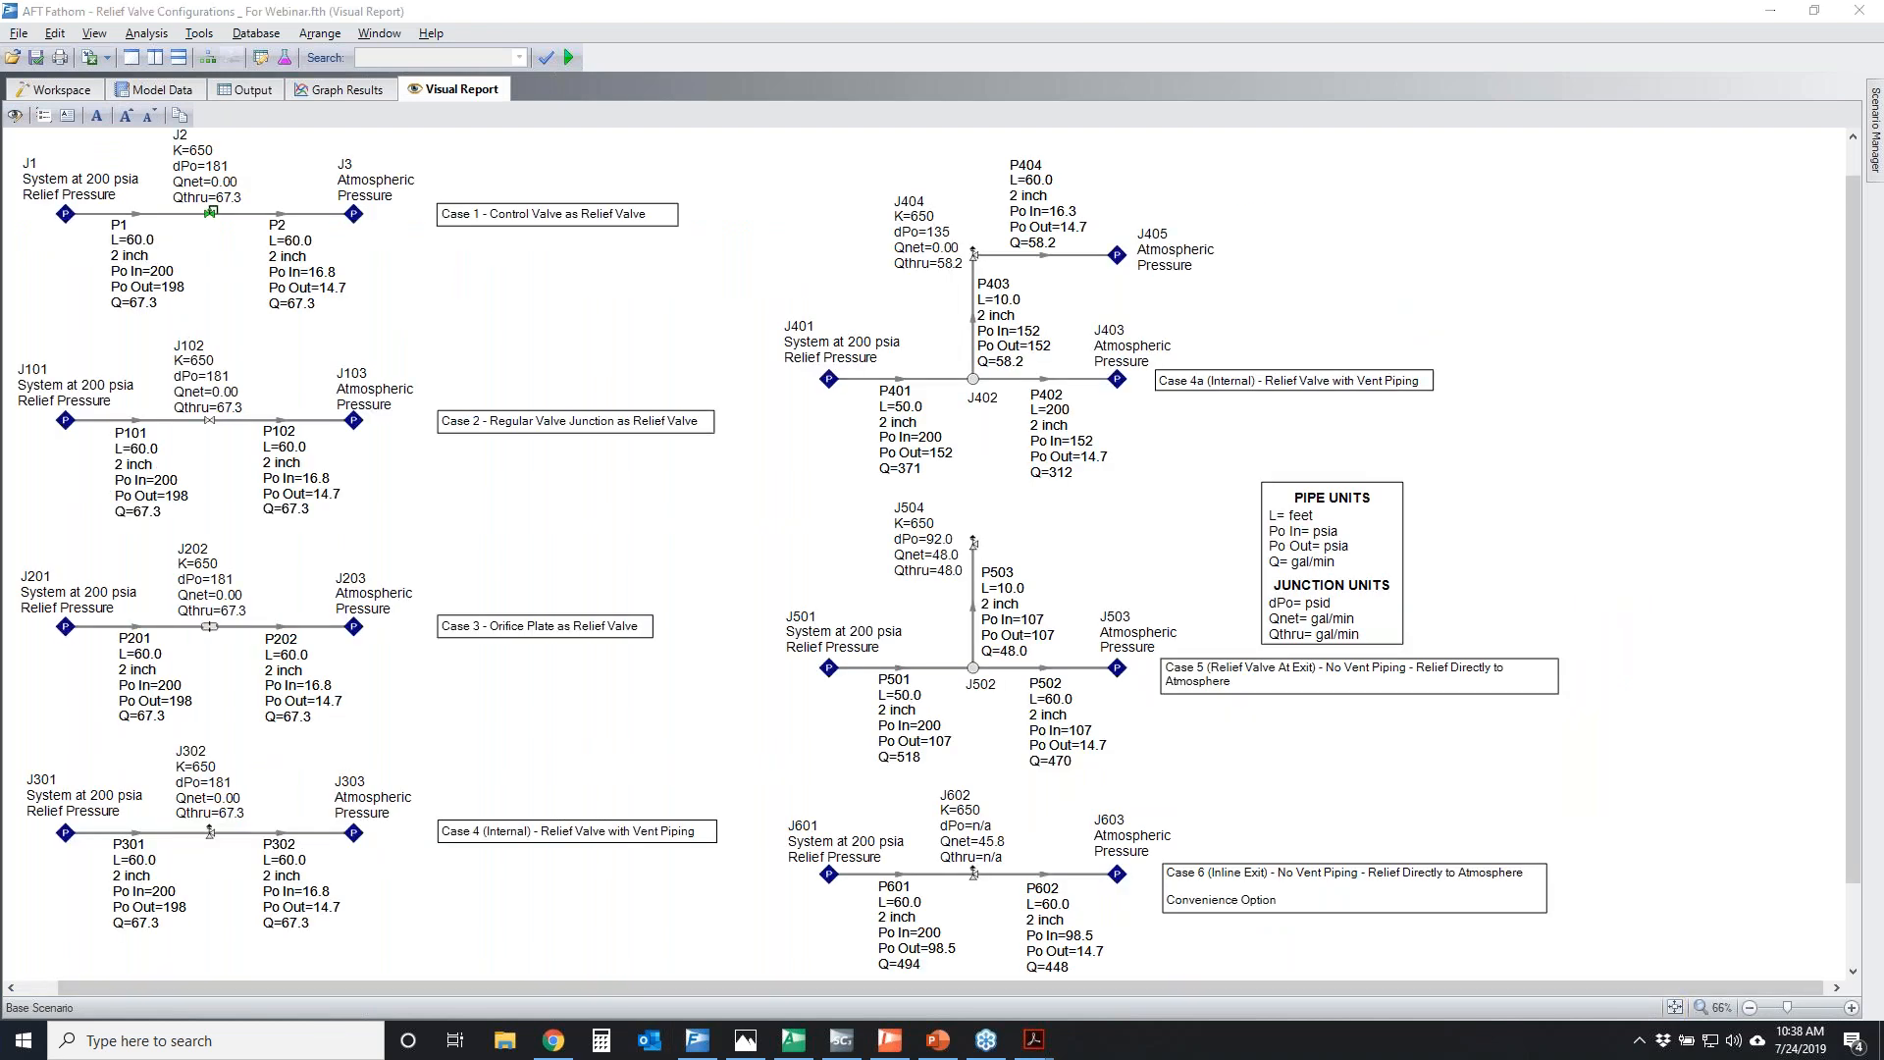
Circle Cases 1 to 4 together and mark the P1 pipe size, J2 through-flow, J102 and J202 K factors, and J302 results
{"action": "mouse_move", "coordinate": [18, 165]}
{"action": "left_mouse_down"}
{"action": "mouse_move", "coordinate": [493, 599]}
{"action": "mouse_move", "coordinate": [139, 878]}
{"action": "mouse_move", "coordinate": [12, 273]}
{"action": "mouse_move", "coordinate": [35, 174]}
{"action": "left_mouse_up"}
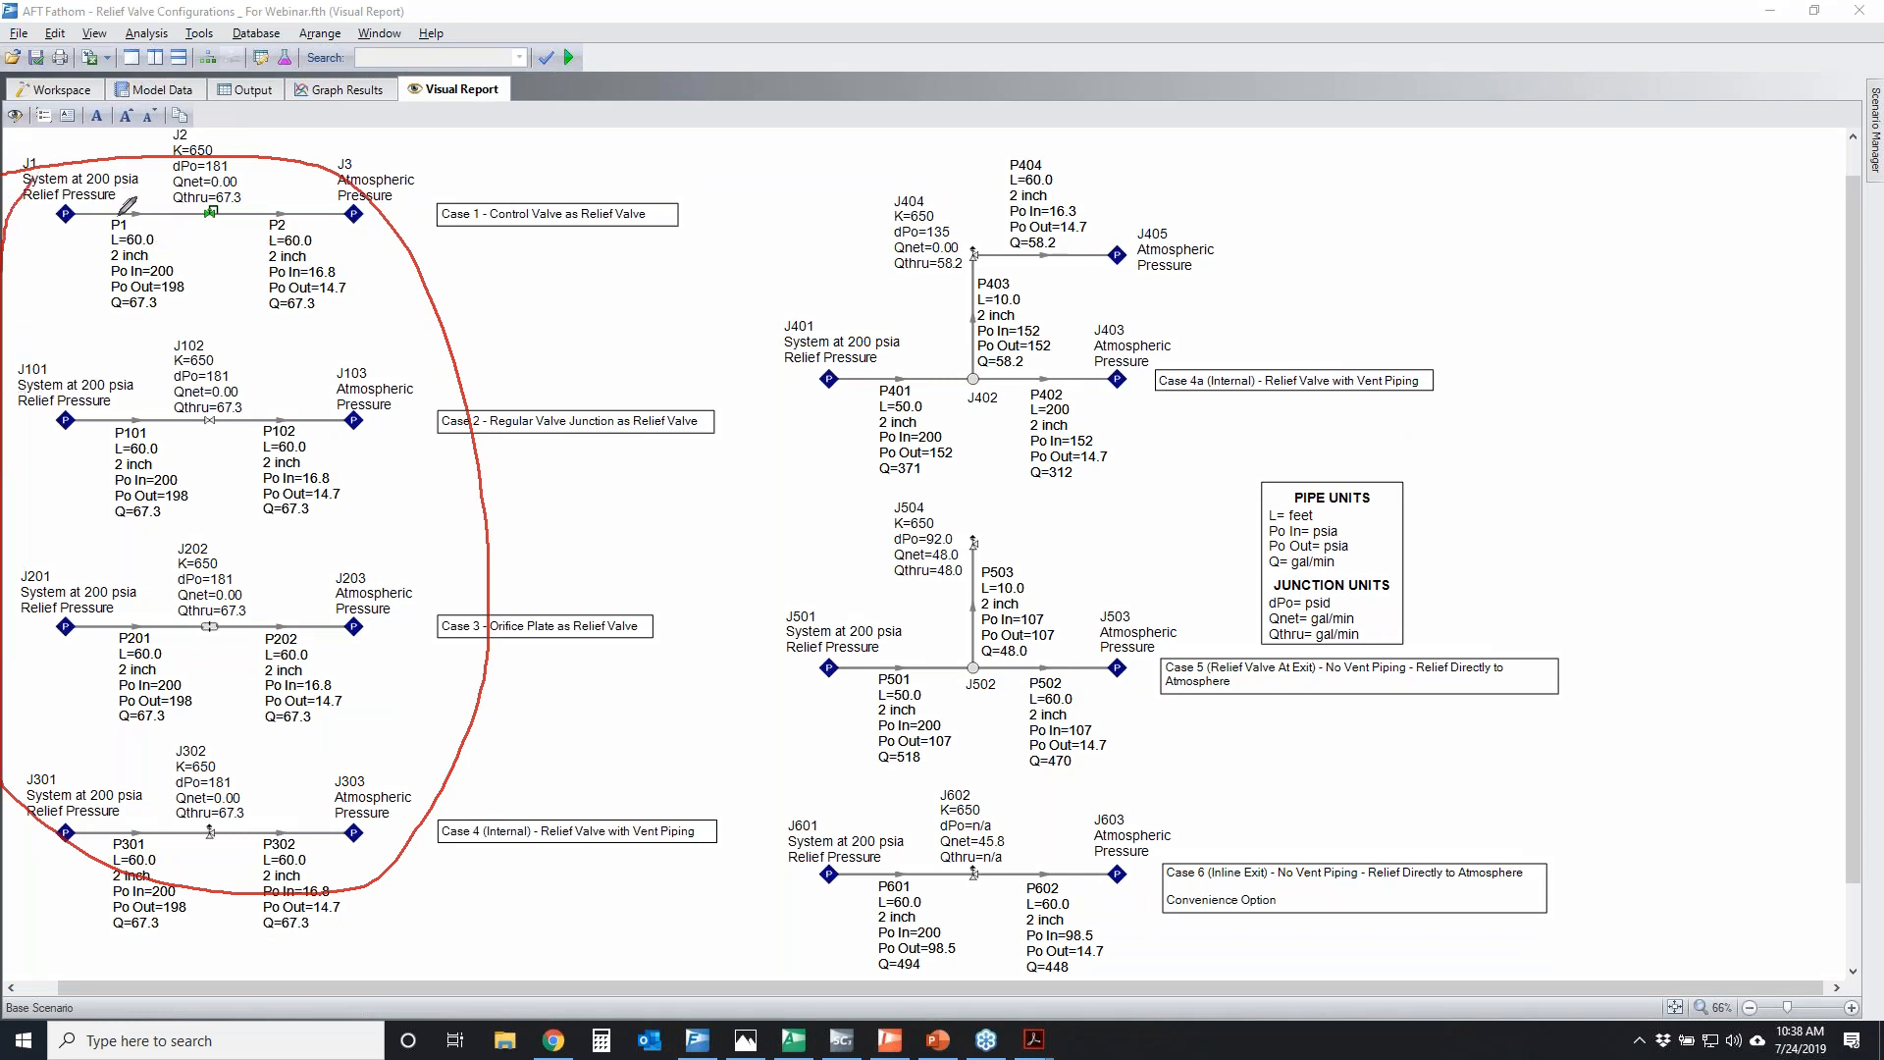
{"action": "left_click_drag", "start_coordinate": [106, 260], "coordinate": [154, 255]}
{"action": "mouse_move", "coordinate": [172, 190]}
{"action": "left_mouse_down"}
{"action": "mouse_move", "coordinate": [262, 186]}
{"action": "mouse_move", "coordinate": [147, 203]}
{"action": "mouse_move", "coordinate": [211, 184]}
{"action": "left_mouse_up"}
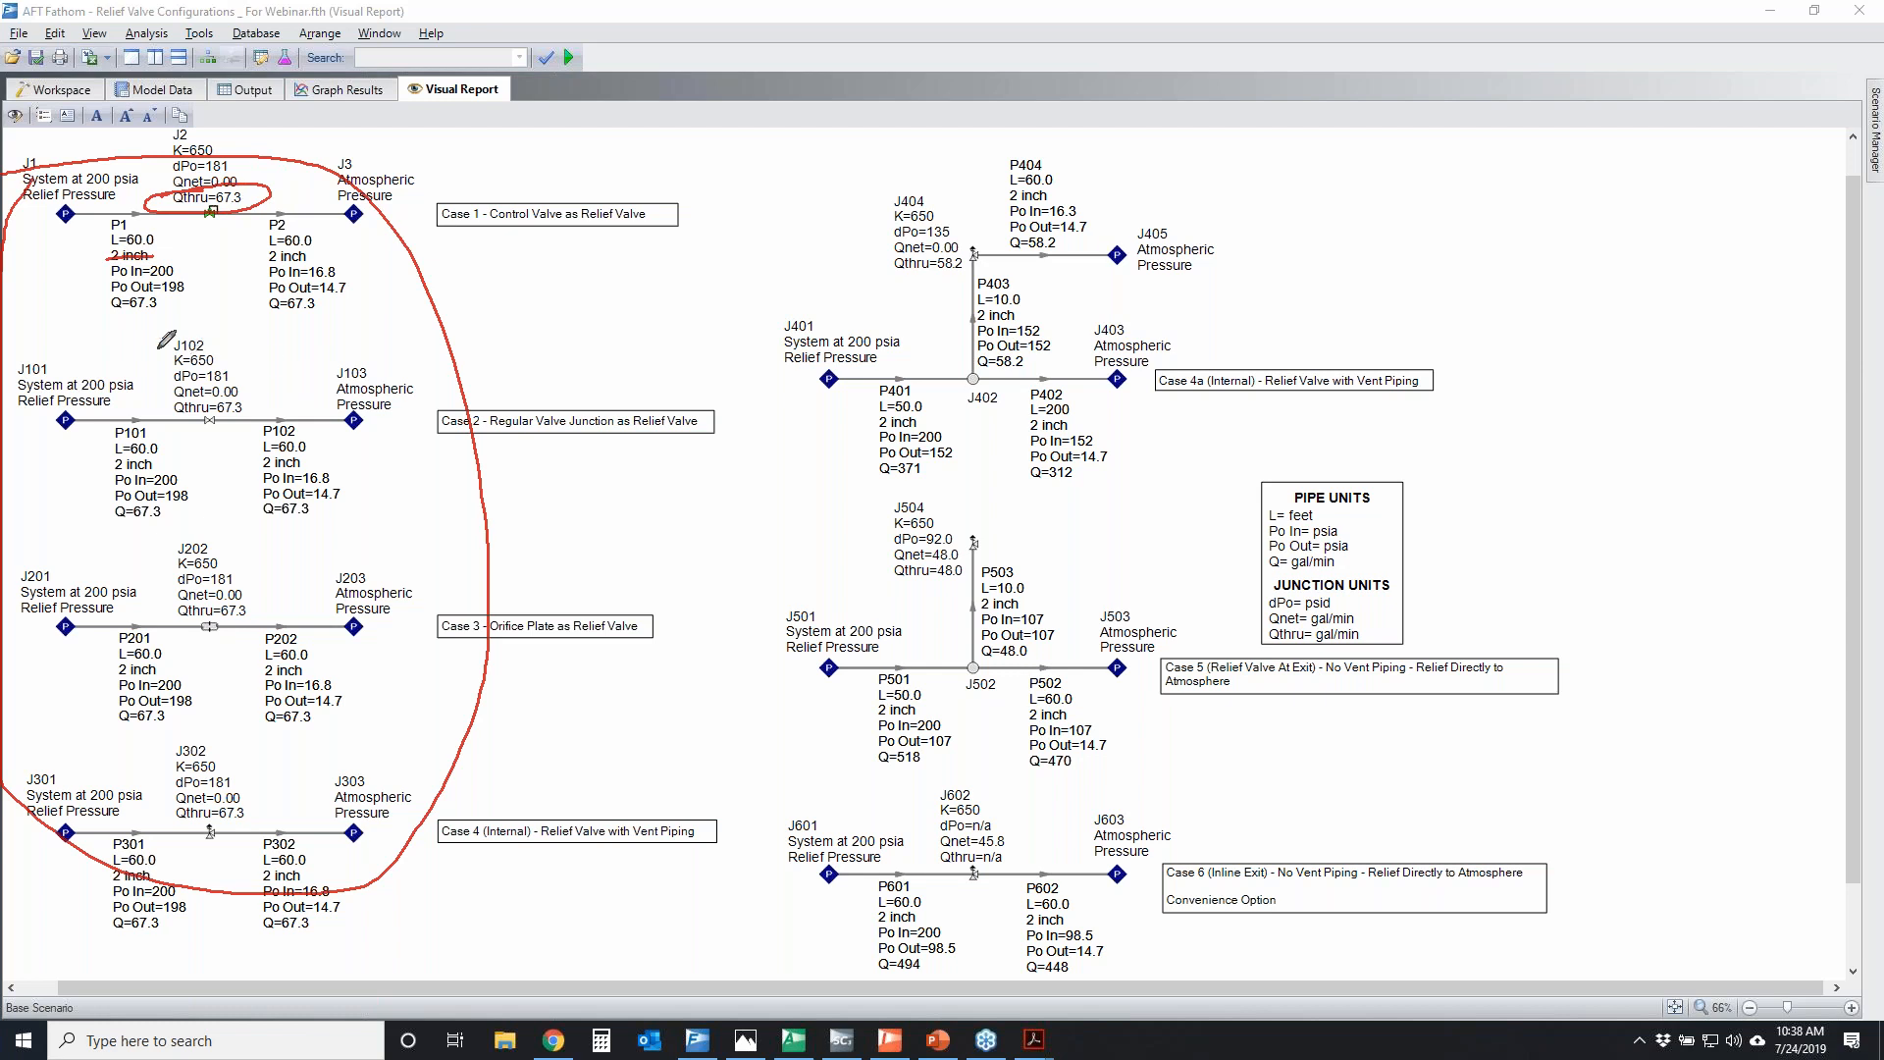
{"action": "mouse_move", "coordinate": [201, 345]}
{"action": "left_mouse_down"}
{"action": "mouse_move", "coordinate": [236, 353]}
{"action": "mouse_move", "coordinate": [165, 366]}
{"action": "mouse_move", "coordinate": [175, 348]}
{"action": "left_mouse_up"}
{"action": "mouse_move", "coordinate": [171, 555]}
{"action": "left_mouse_down"}
{"action": "mouse_move", "coordinate": [166, 570]}
{"action": "mouse_move", "coordinate": [186, 556]}
{"action": "left_mouse_up"}
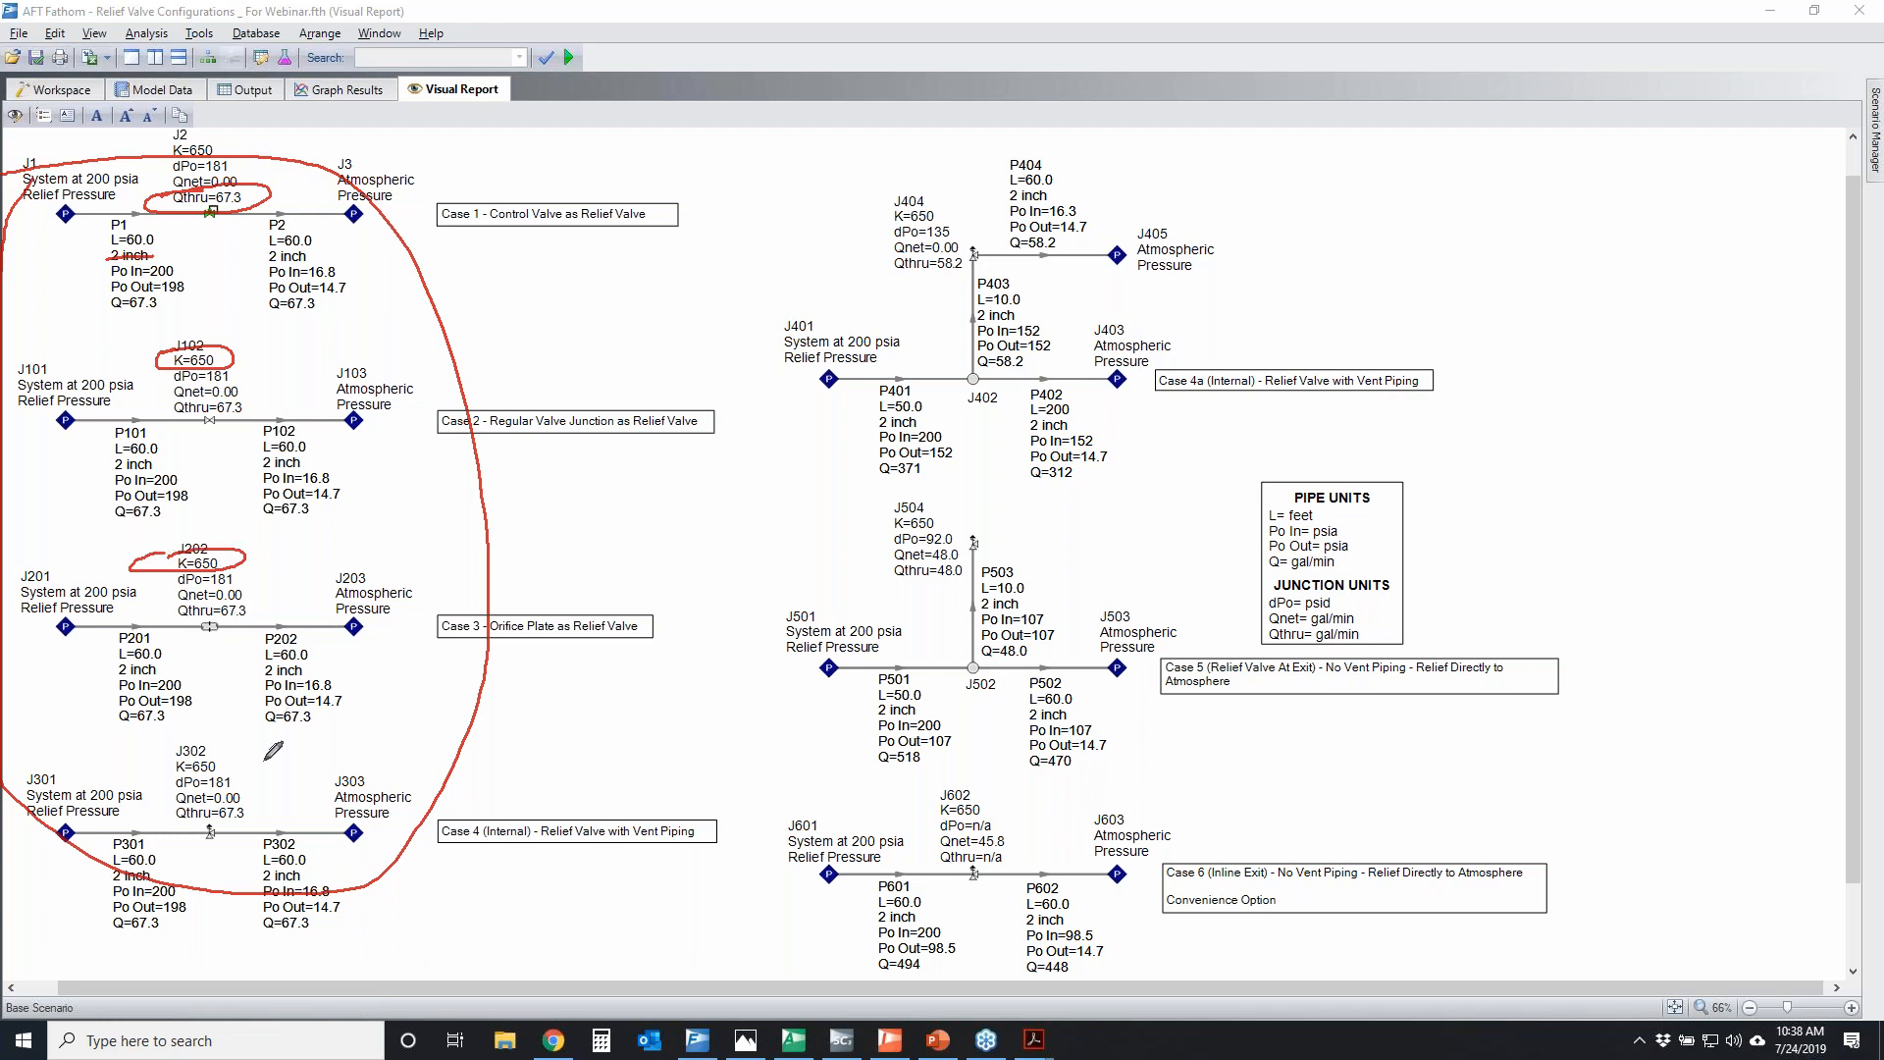
{"action": "mouse_move", "coordinate": [178, 730]}
{"action": "left_mouse_down"}
{"action": "mouse_move", "coordinate": [217, 728]}
{"action": "mouse_move", "coordinate": [193, 855]}
{"action": "mouse_move", "coordinate": [157, 739]}
{"action": "left_mouse_up"}
{"action": "mouse_move", "coordinate": [222, 824]}
{"action": "left_mouse_down"}
{"action": "mouse_move", "coordinate": [196, 836]}
{"action": "mouse_move", "coordinate": [220, 827]}
{"action": "left_mouse_up"}
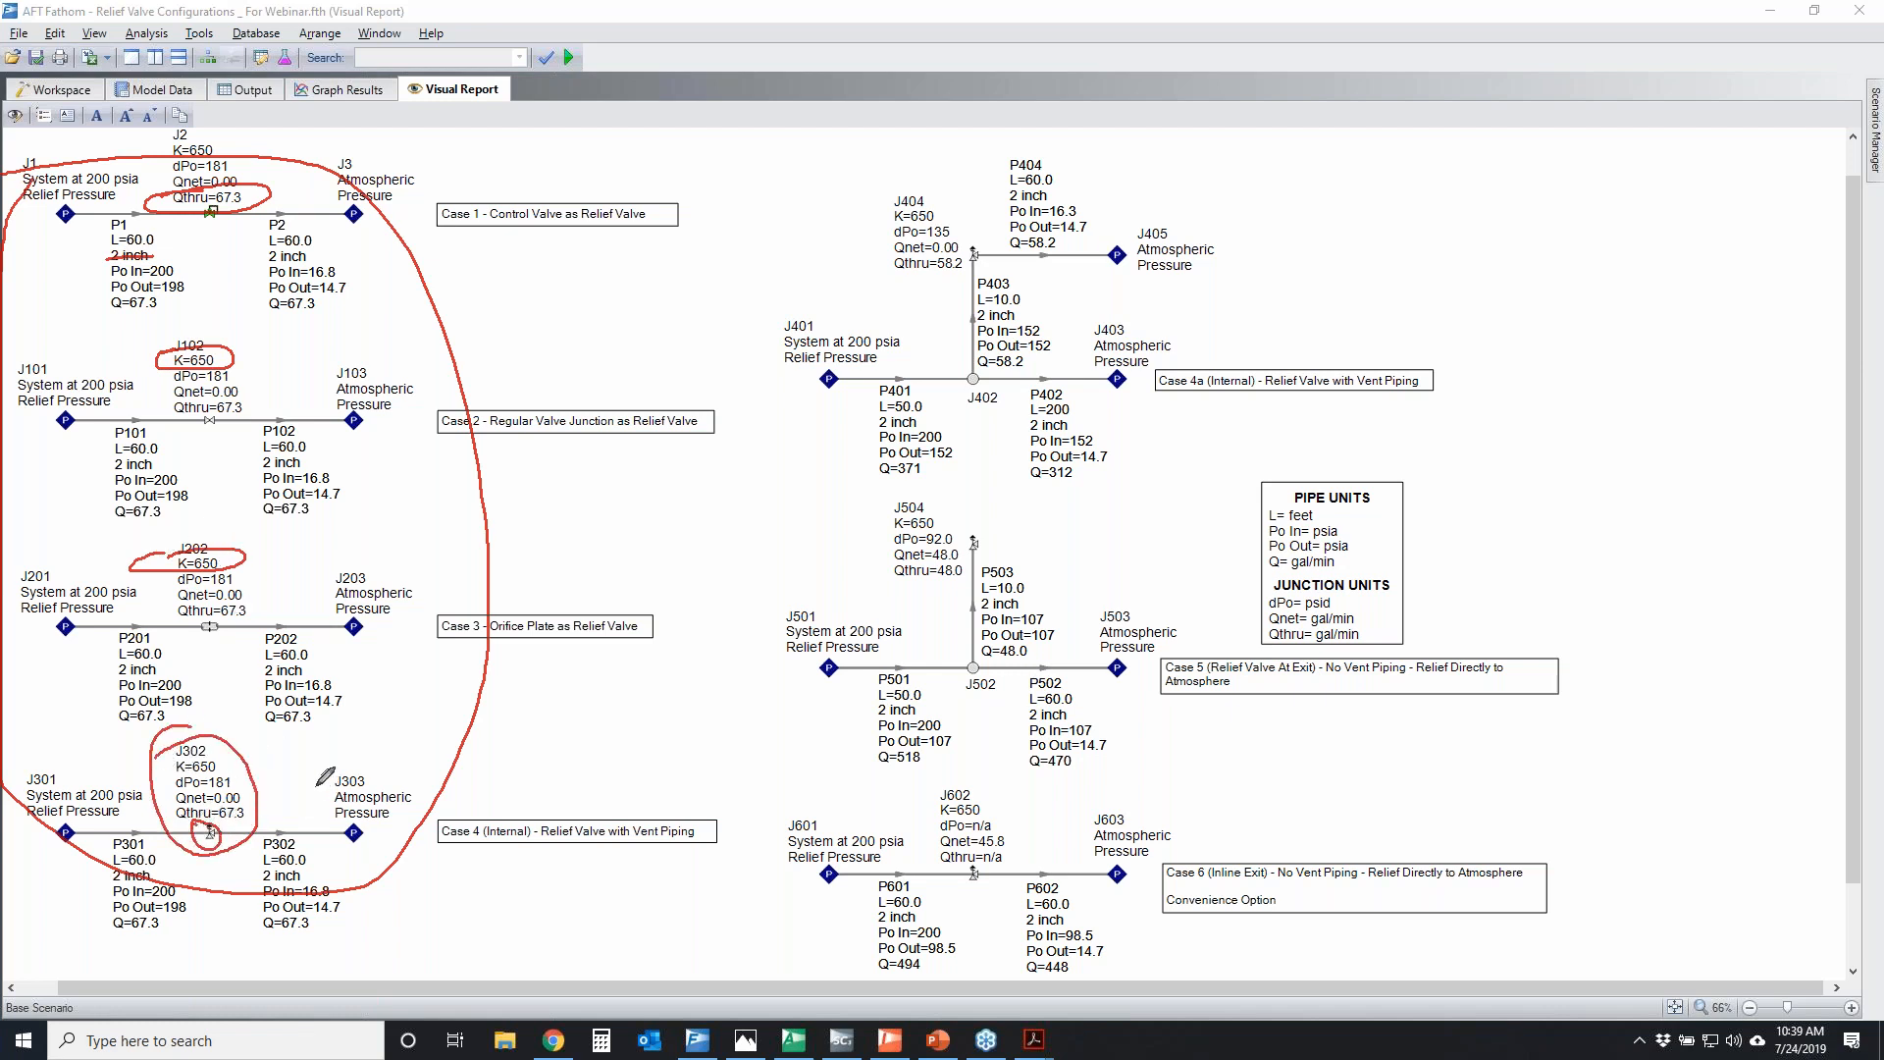
Underline the through-flow results of J102, J202 and J302, and clear all the markings
{"action": "left_click_drag", "start_coordinate": [169, 423], "coordinate": [291, 415]}
{"action": "left_click_drag", "start_coordinate": [161, 624], "coordinate": [288, 611]}
{"action": "left_click_drag", "start_coordinate": [183, 824], "coordinate": [261, 819]}
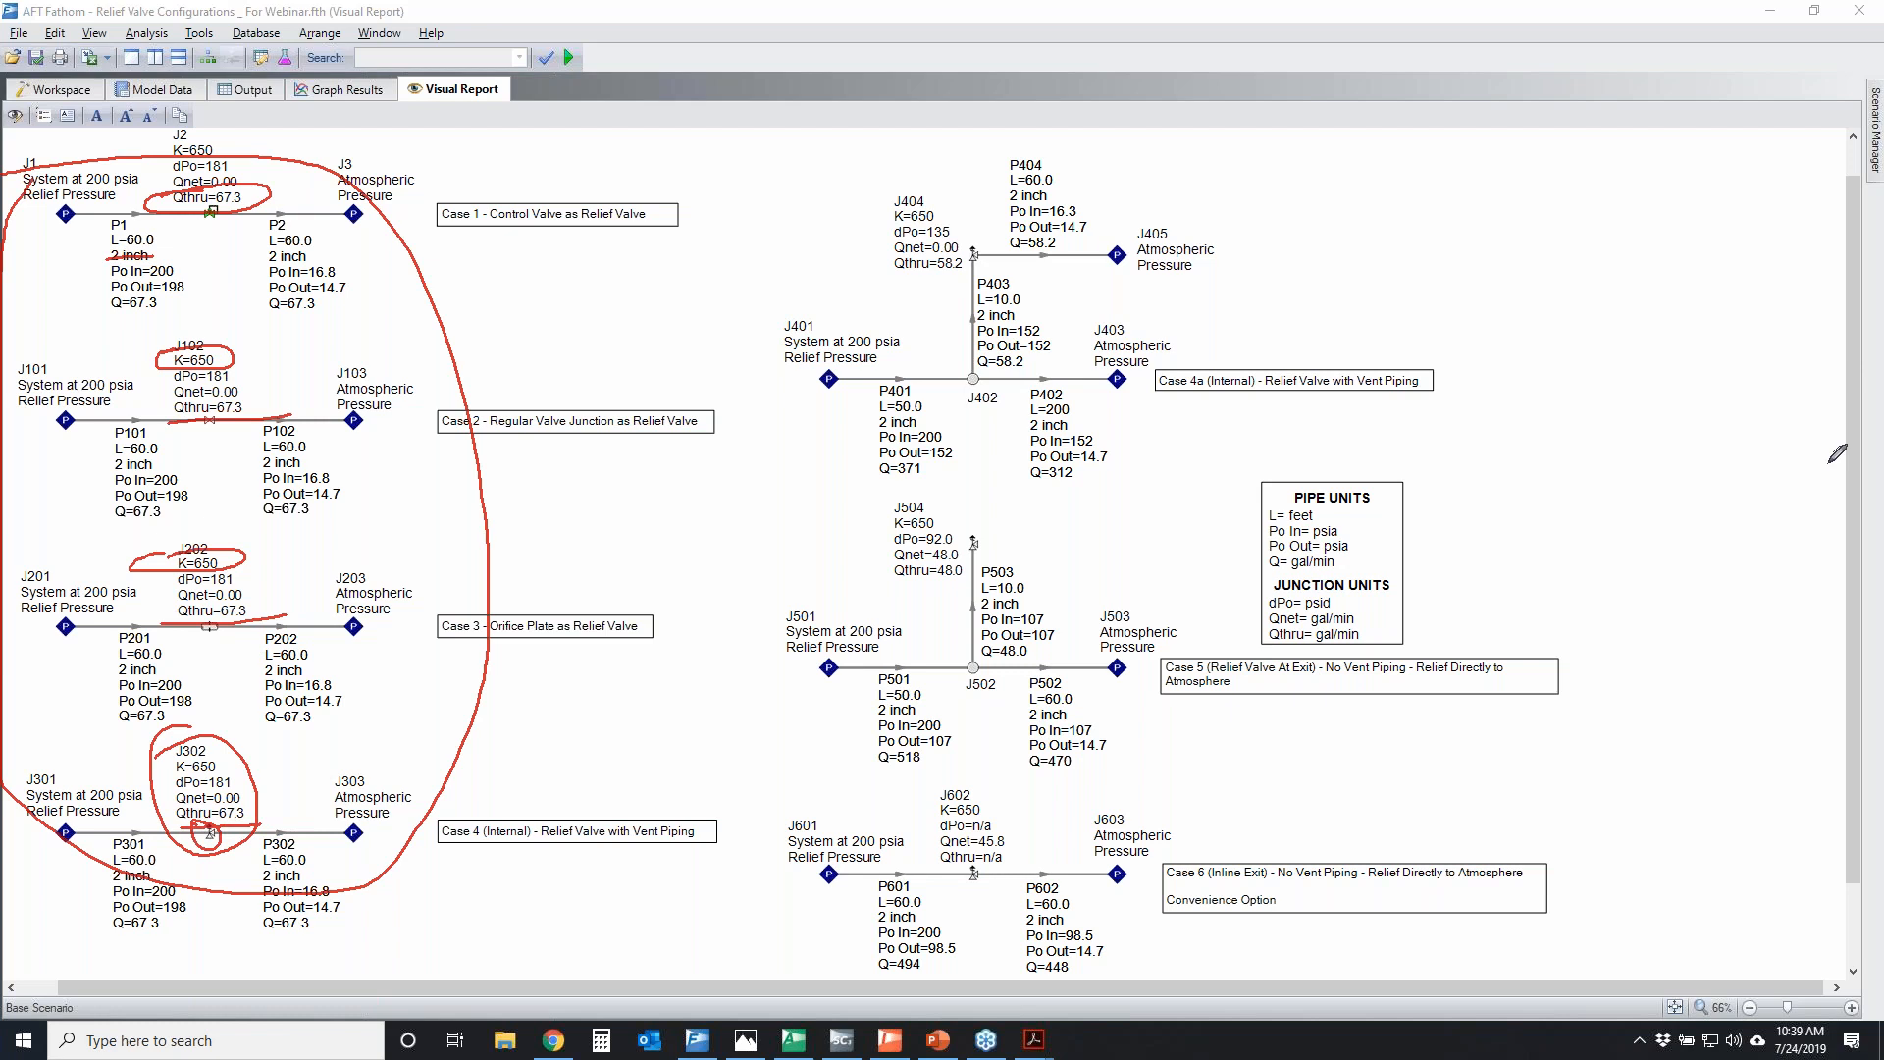
{"action": "key", "text": "Escape"}
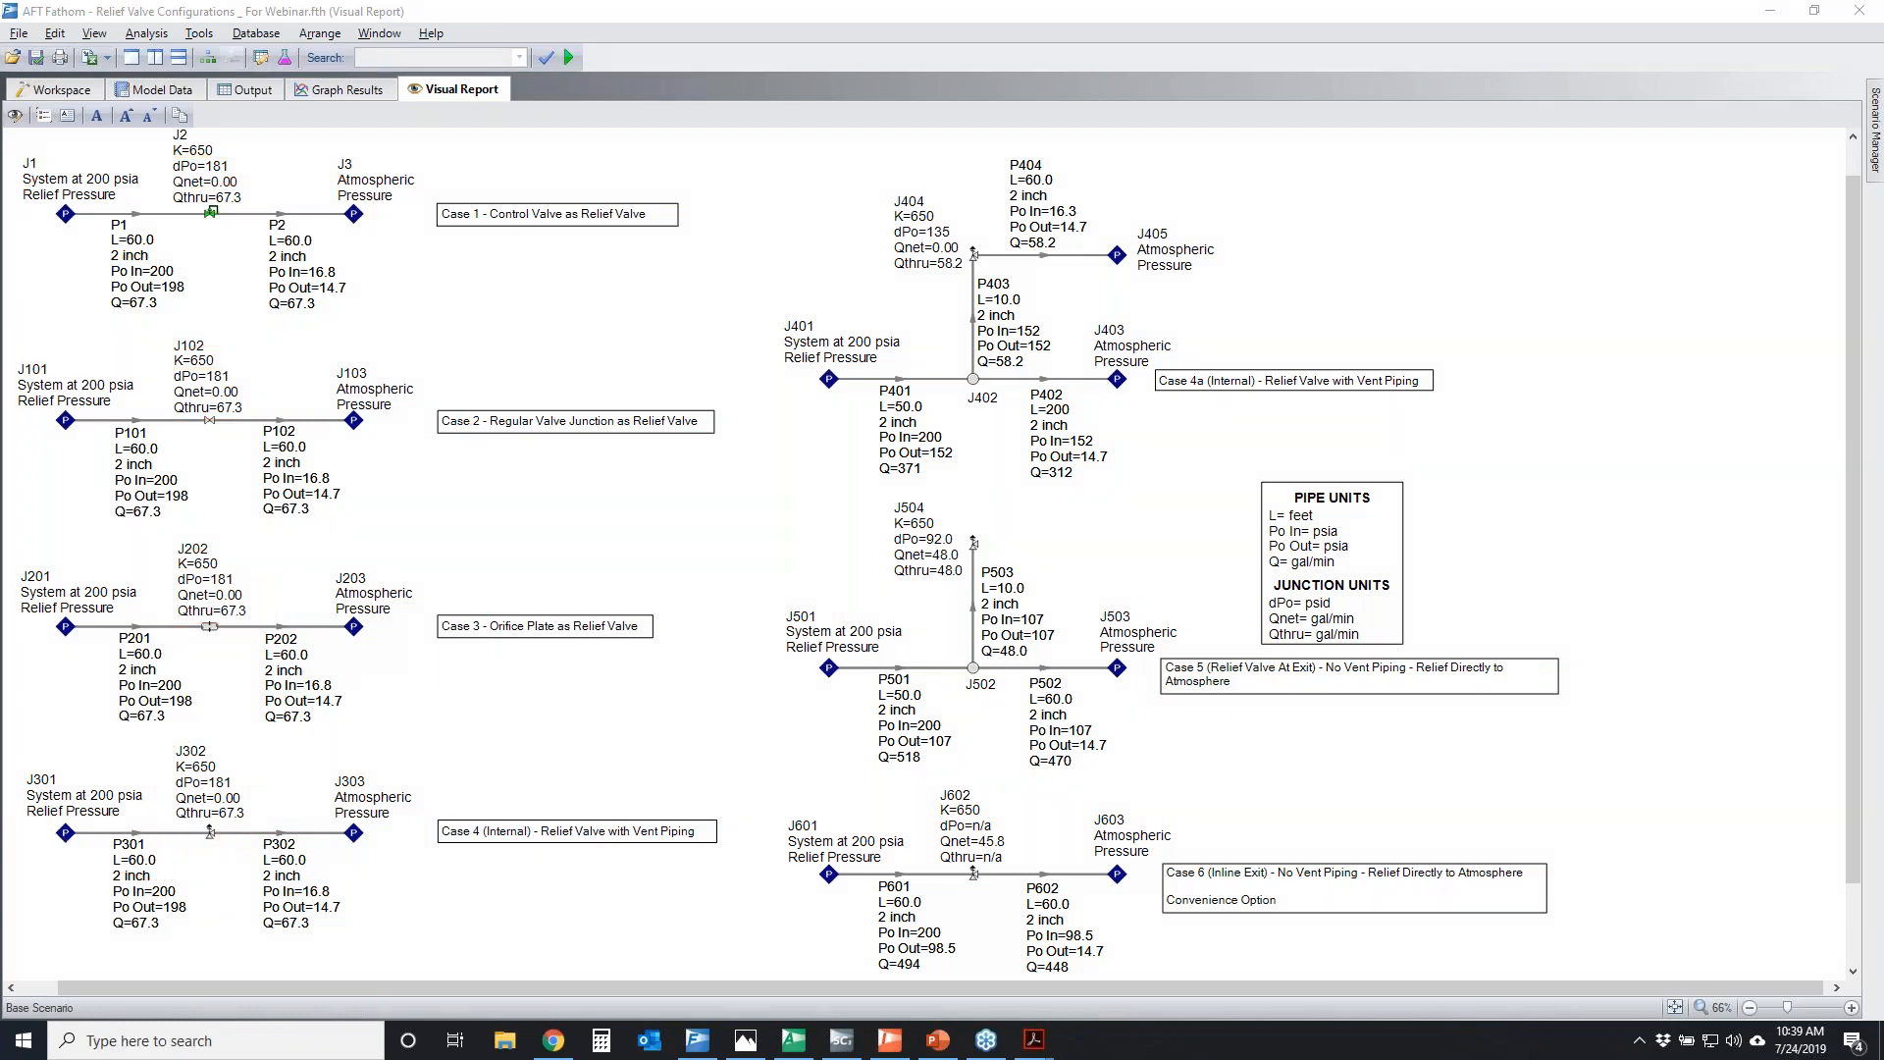
Temporarily cross out and circle relief valve J302 in Case 4, and mark the J2 results in Case 1
{"action": "left_click_drag", "start_coordinate": [267, 791], "coordinate": [67, 888]}
{"action": "mouse_move", "coordinate": [155, 783]}
{"action": "left_mouse_down"}
{"action": "mouse_move", "coordinate": [261, 871]}
{"action": "mouse_move", "coordinate": [192, 834]}
{"action": "mouse_move", "coordinate": [246, 812]}
{"action": "left_mouse_up"}
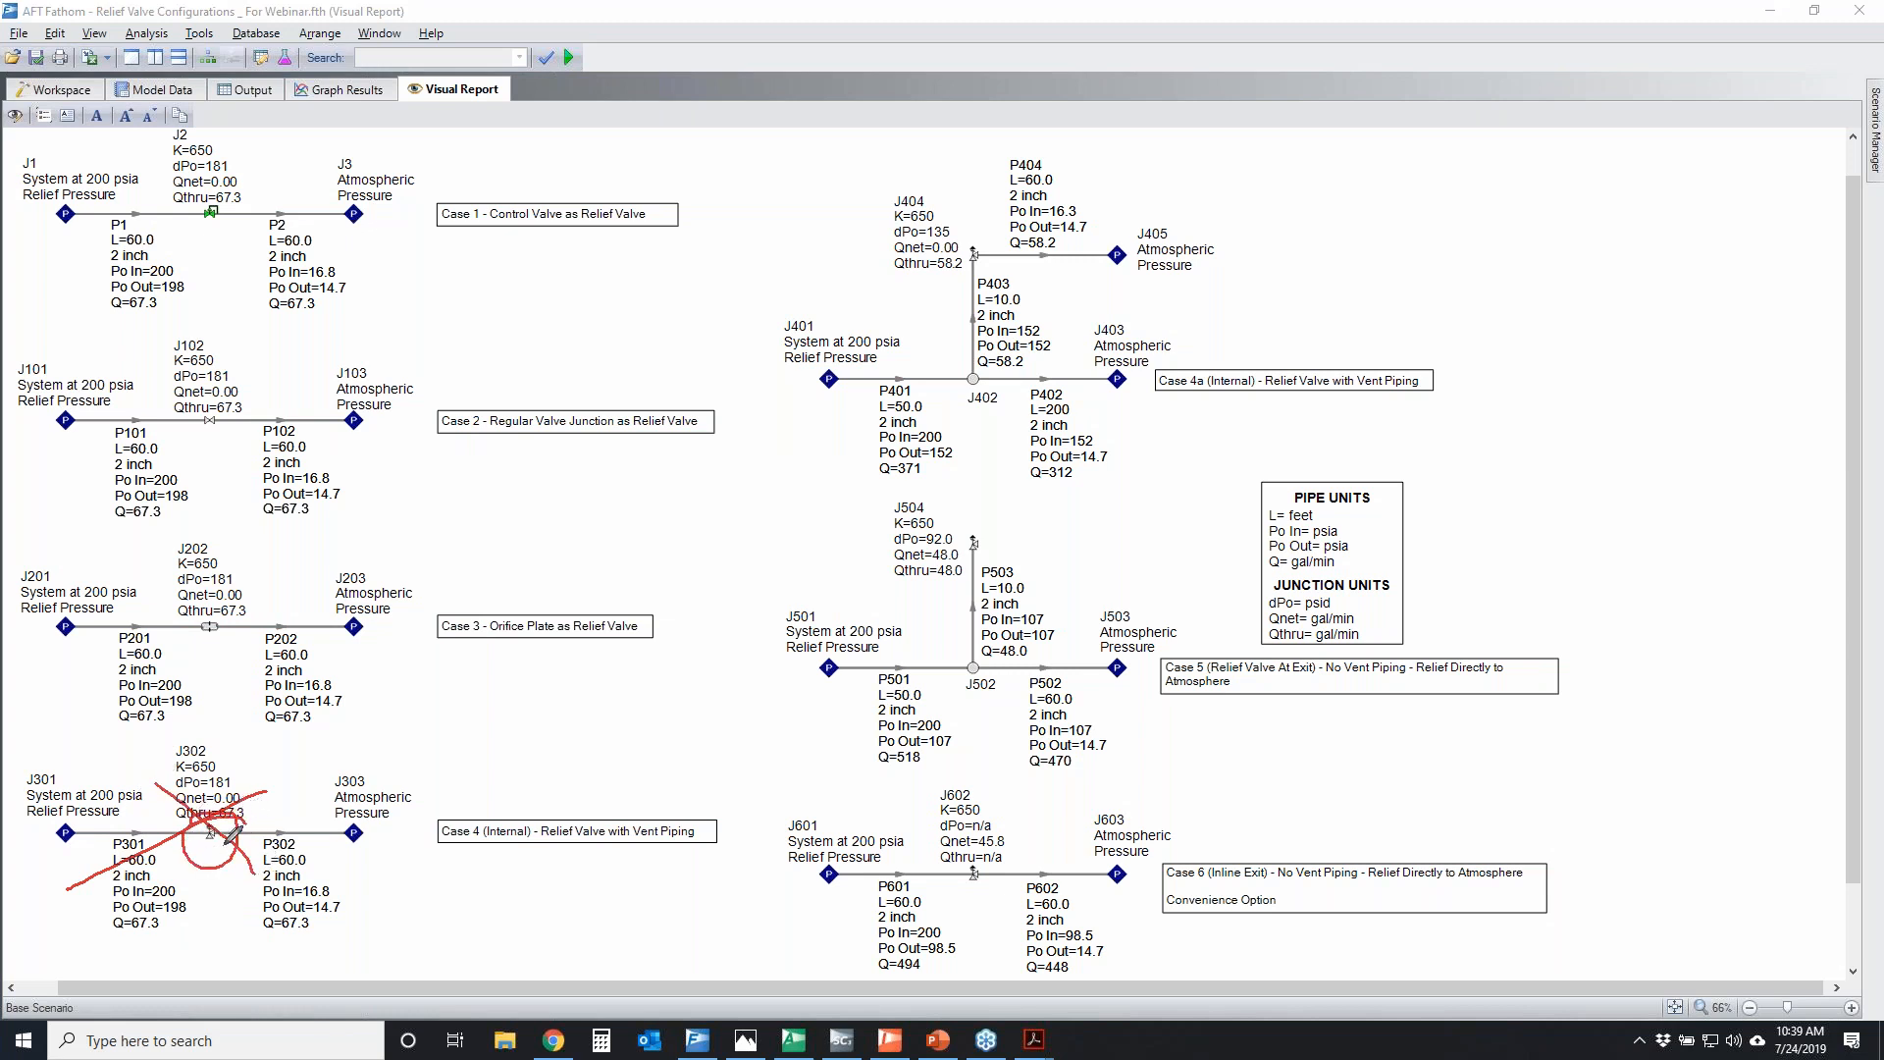
{"action": "mouse_move", "coordinate": [191, 171]}
{"action": "left_mouse_down"}
{"action": "mouse_move", "coordinate": [227, 173]}
{"action": "mouse_move", "coordinate": [189, 624]}
{"action": "mouse_move", "coordinate": [238, 130]}
{"action": "mouse_move", "coordinate": [261, 167]}
{"action": "left_mouse_up"}
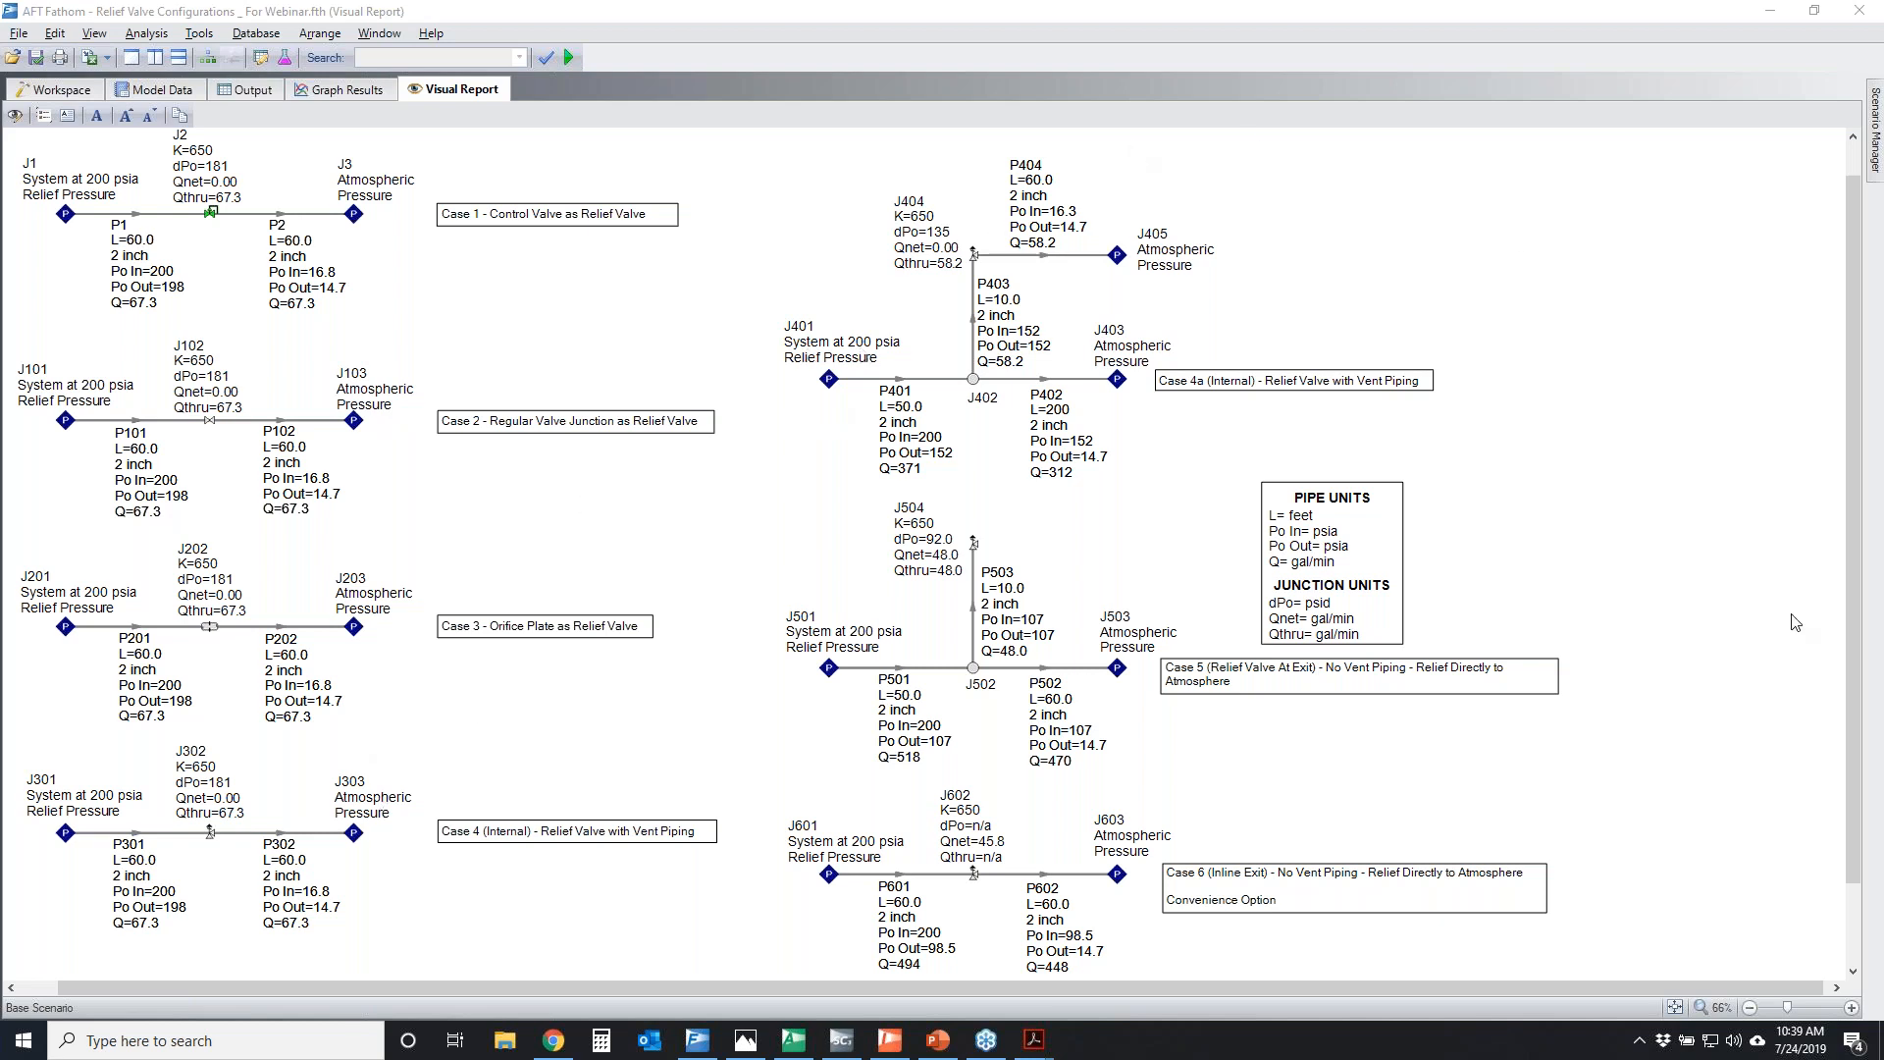
Circle Case 4a, mark the lengths of P401, P403 and Case 1's P1, and trace the path from P401 to J404
{"action": "mouse_move", "coordinate": [791, 225]}
{"action": "left_mouse_down"}
{"action": "mouse_move", "coordinate": [622, 253]}
{"action": "mouse_move", "coordinate": [768, 216]}
{"action": "left_mouse_up"}
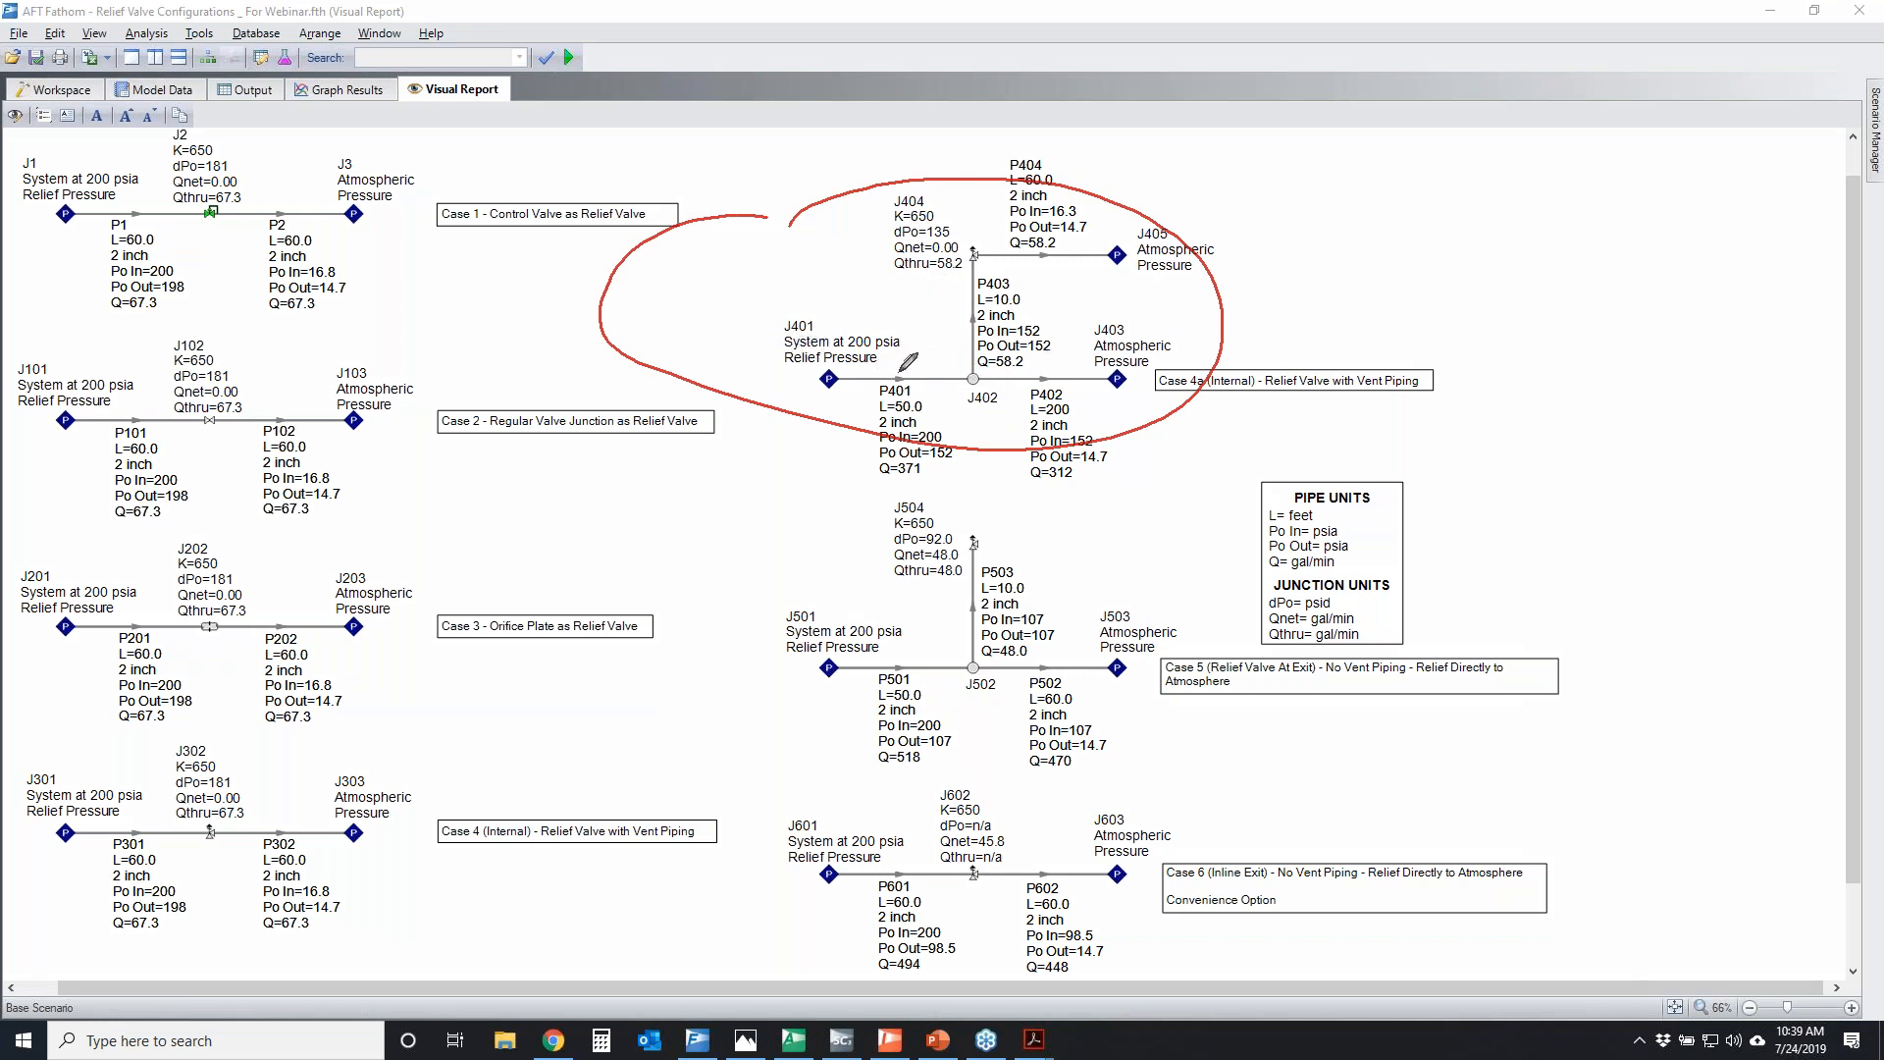
{"action": "left_click_drag", "start_coordinate": [871, 395], "coordinate": [957, 394]}
{"action": "left_click_drag", "start_coordinate": [83, 196], "coordinate": [168, 199]}
{"action": "mouse_move", "coordinate": [876, 387]}
{"action": "left_mouse_down"}
{"action": "mouse_move", "coordinate": [846, 400]}
{"action": "mouse_move", "coordinate": [883, 391]}
{"action": "left_mouse_up"}
{"action": "left_click_drag", "start_coordinate": [1026, 283], "coordinate": [980, 284]}
{"action": "mouse_move", "coordinate": [864, 380]}
{"action": "left_mouse_down"}
{"action": "mouse_move", "coordinate": [971, 378]}
{"action": "mouse_move", "coordinate": [982, 257]}
{"action": "left_mouse_up"}
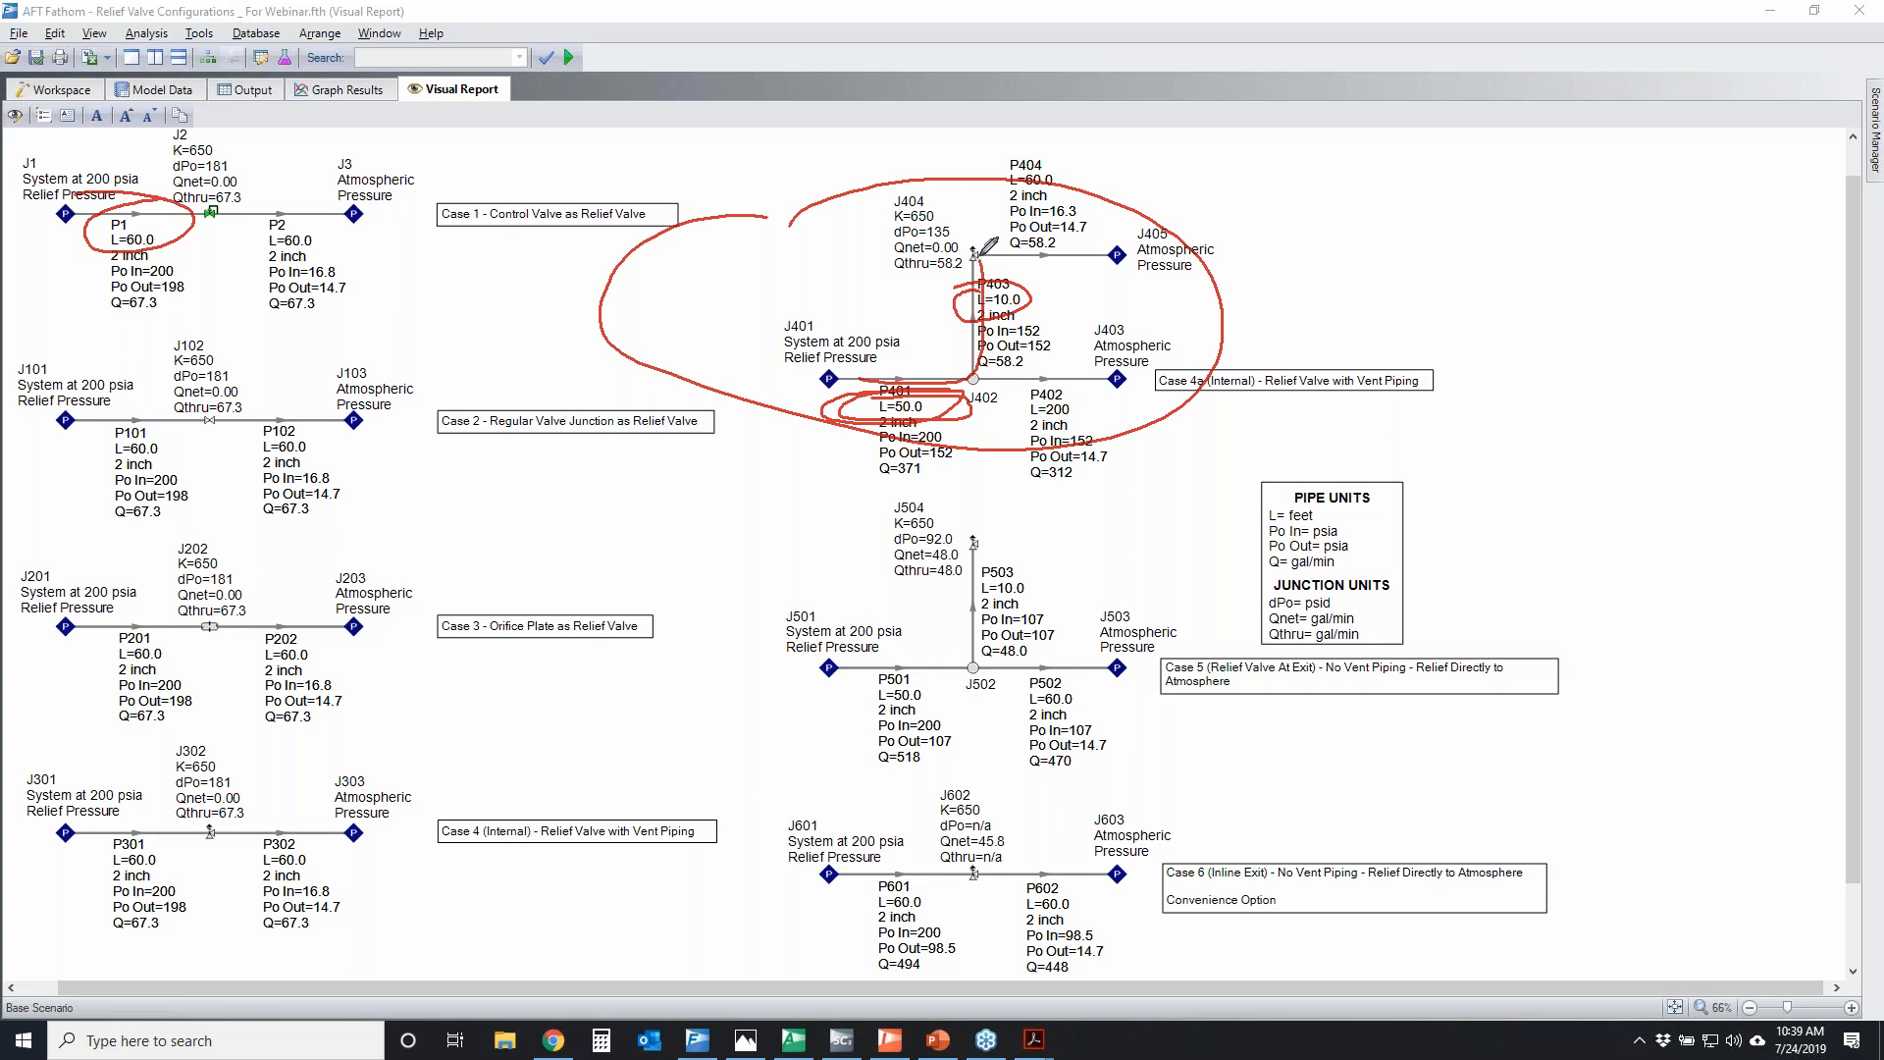
Mark branch junction J402, trace the main line to J403, circle the J404 relief section, and clear the markings
{"action": "left_click_drag", "start_coordinate": [974, 365], "coordinate": [991, 366]}
{"action": "mouse_move", "coordinate": [831, 383]}
{"action": "left_mouse_down"}
{"action": "mouse_move", "coordinate": [1175, 372]}
{"action": "mouse_move", "coordinate": [1123, 379]}
{"action": "mouse_move", "coordinate": [1151, 384]}
{"action": "left_mouse_up"}
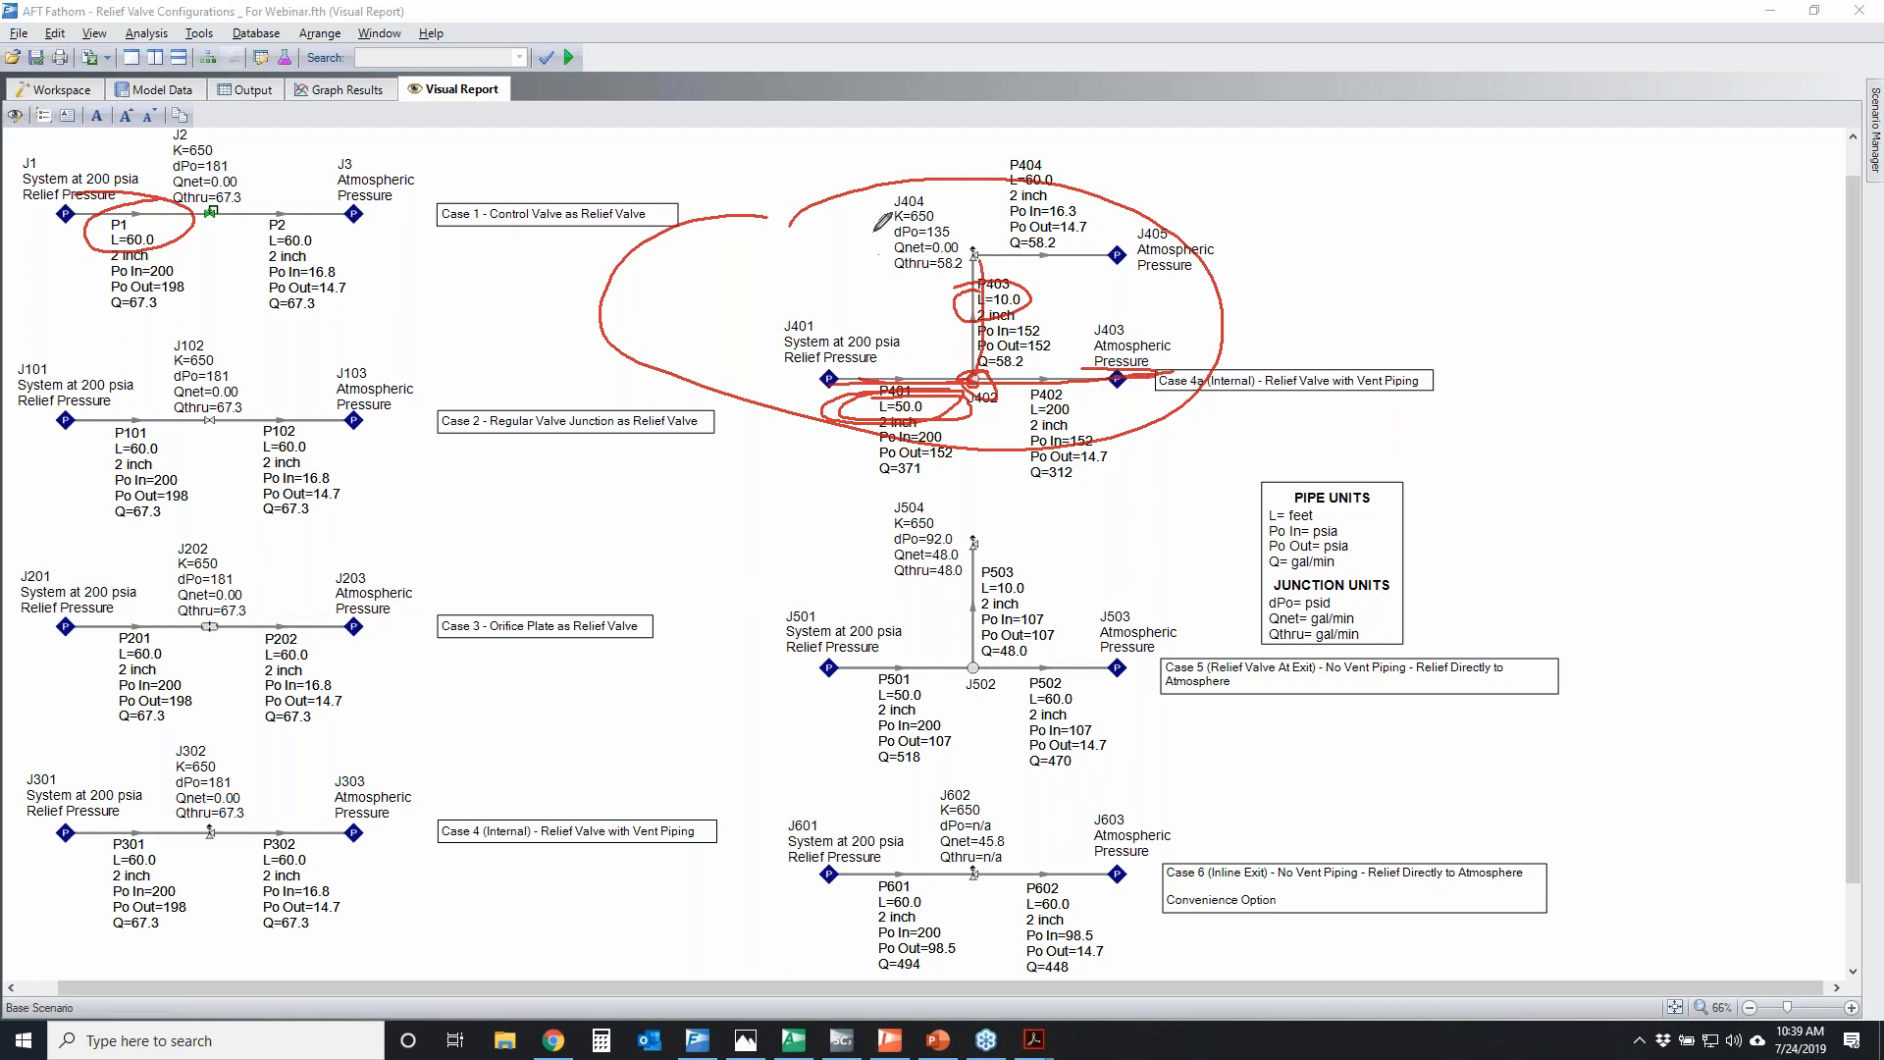
{"action": "mouse_move", "coordinate": [937, 186]}
{"action": "left_mouse_down"}
{"action": "mouse_move", "coordinate": [799, 201]}
{"action": "mouse_move", "coordinate": [1054, 208]}
{"action": "left_mouse_up"}
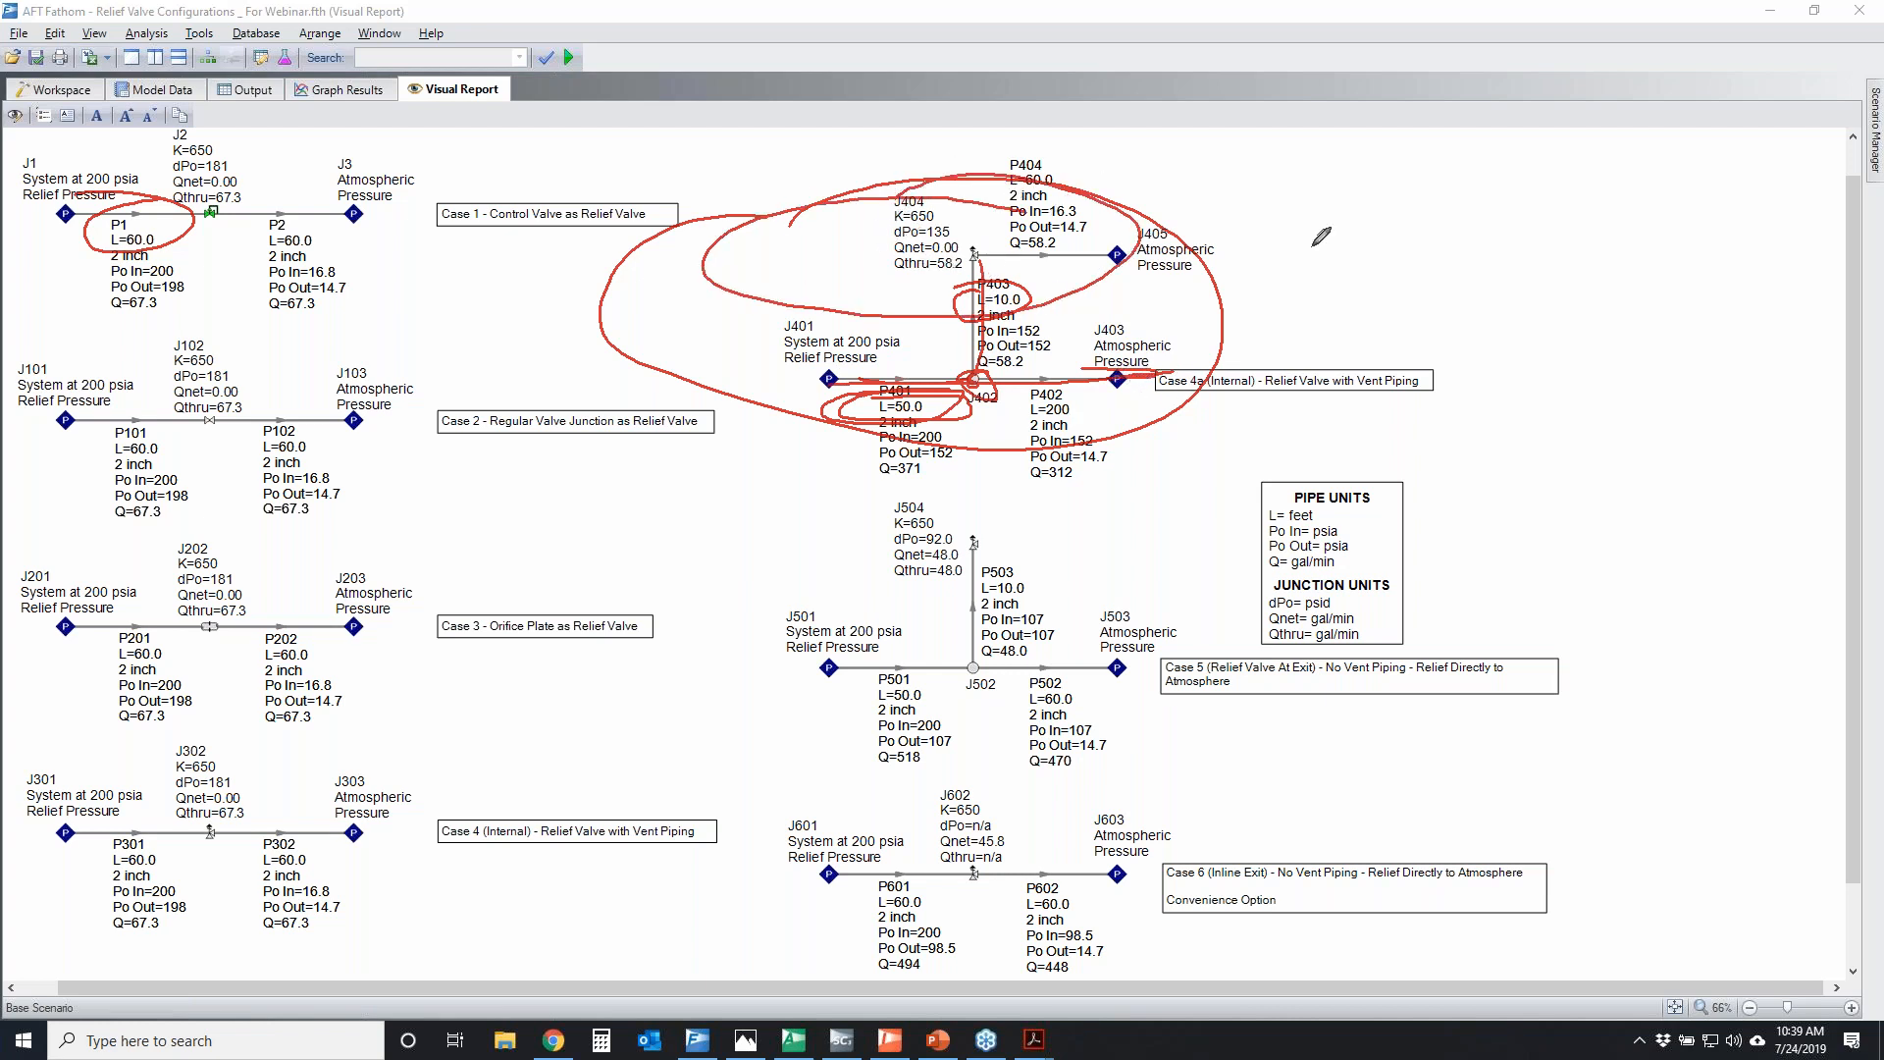
{"action": "key", "text": "e"}
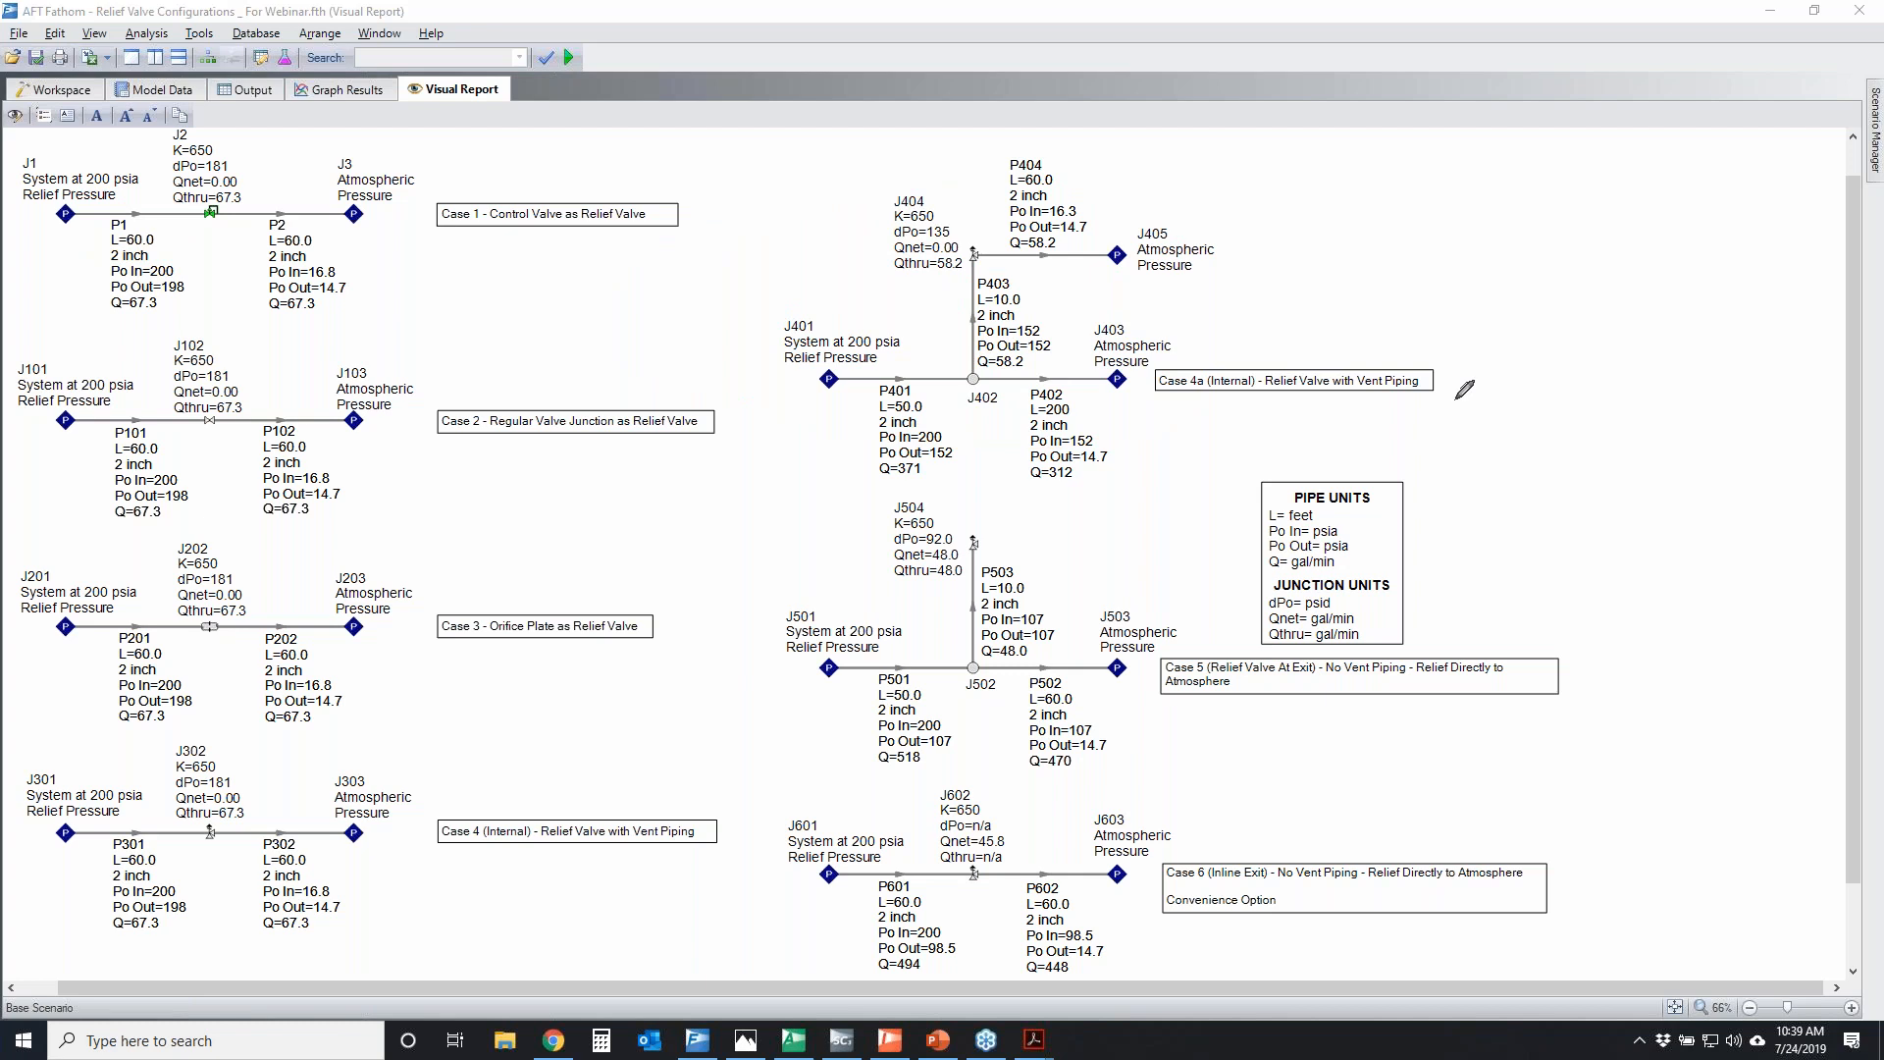
Temporarily circle Case 4a's relief branch, cross out Cases 1 to 4, and mark junctions J401 and J402
{"action": "mouse_move", "coordinate": [942, 280]}
{"action": "left_mouse_down"}
{"action": "mouse_move", "coordinate": [1004, 209]}
{"action": "mouse_move", "coordinate": [996, 239]}
{"action": "left_mouse_up"}
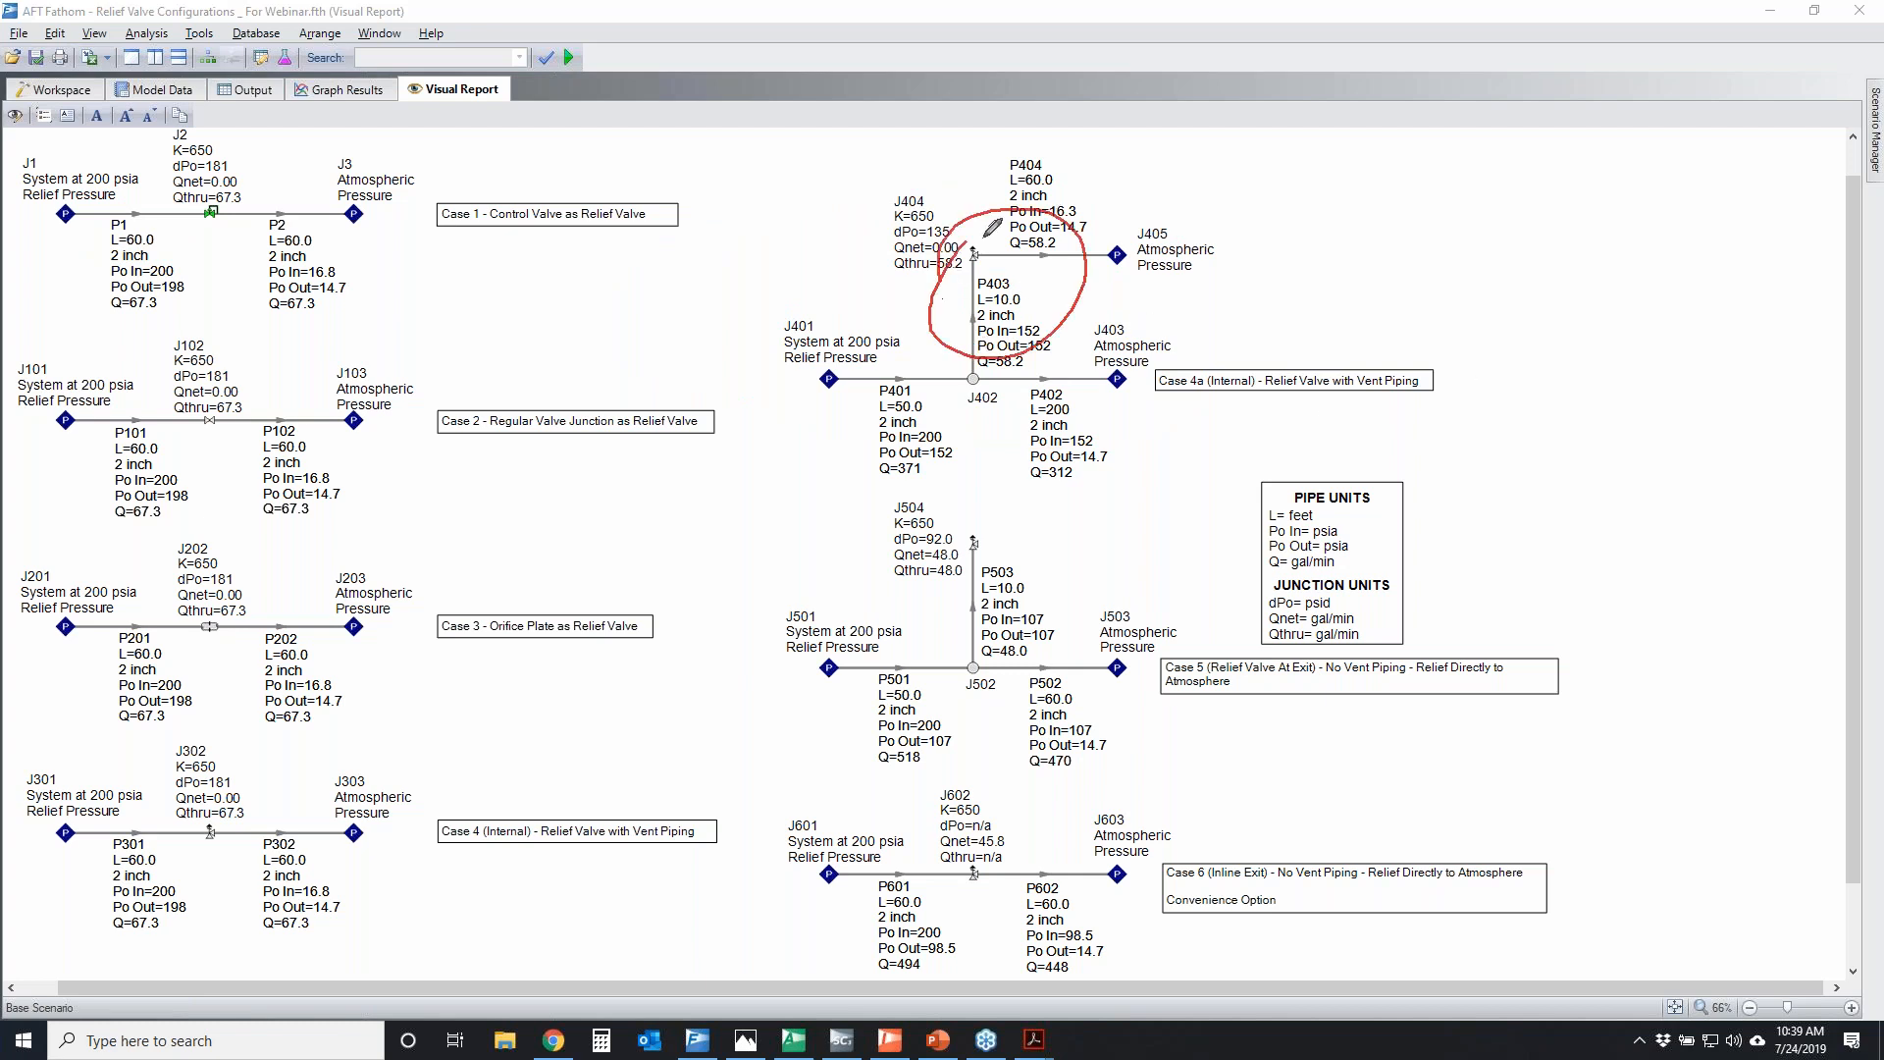
{"action": "left_click_drag", "start_coordinate": [511, 237], "coordinate": [133, 854]}
{"action": "left_click_drag", "start_coordinate": [187, 227], "coordinate": [515, 1055]}
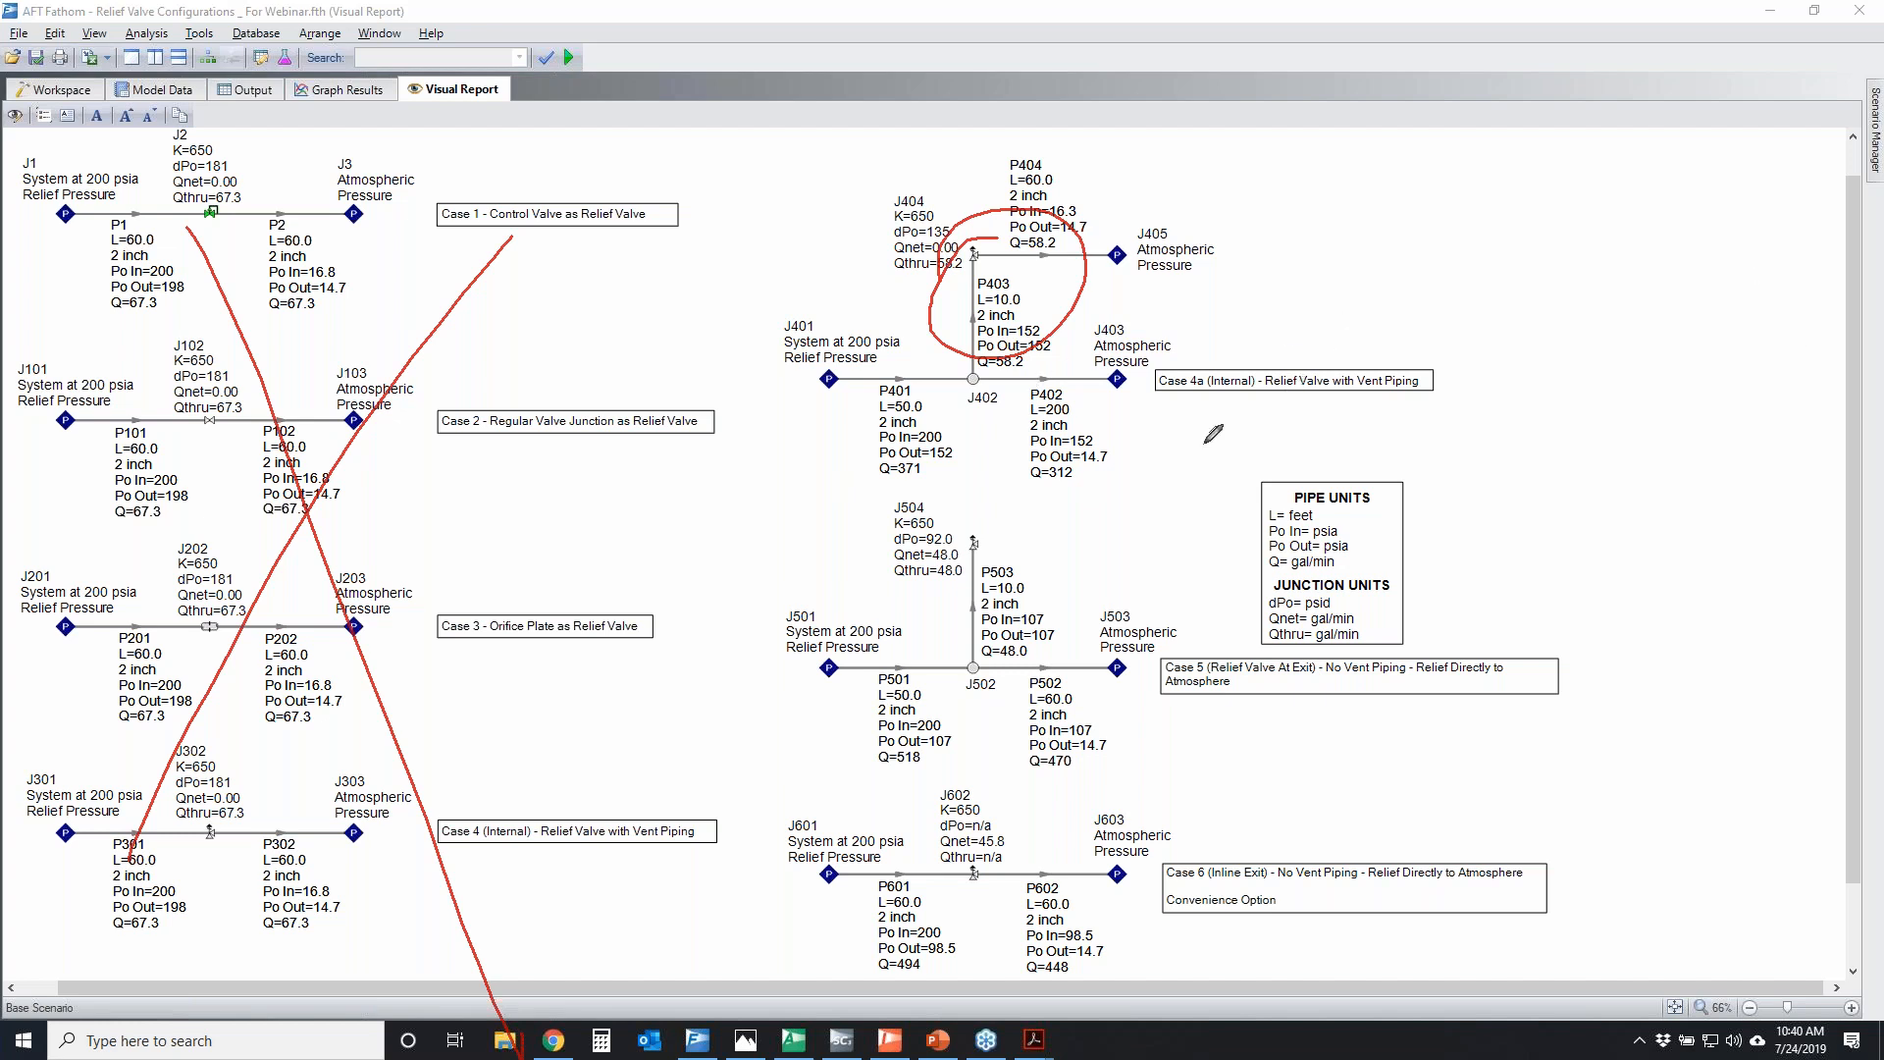
{"action": "mouse_move", "coordinate": [803, 361]}
{"action": "left_mouse_down"}
{"action": "mouse_move", "coordinate": [775, 393]}
{"action": "mouse_move", "coordinate": [873, 388]}
{"action": "mouse_move", "coordinate": [757, 378]}
{"action": "mouse_move", "coordinate": [775, 365]}
{"action": "left_mouse_up"}
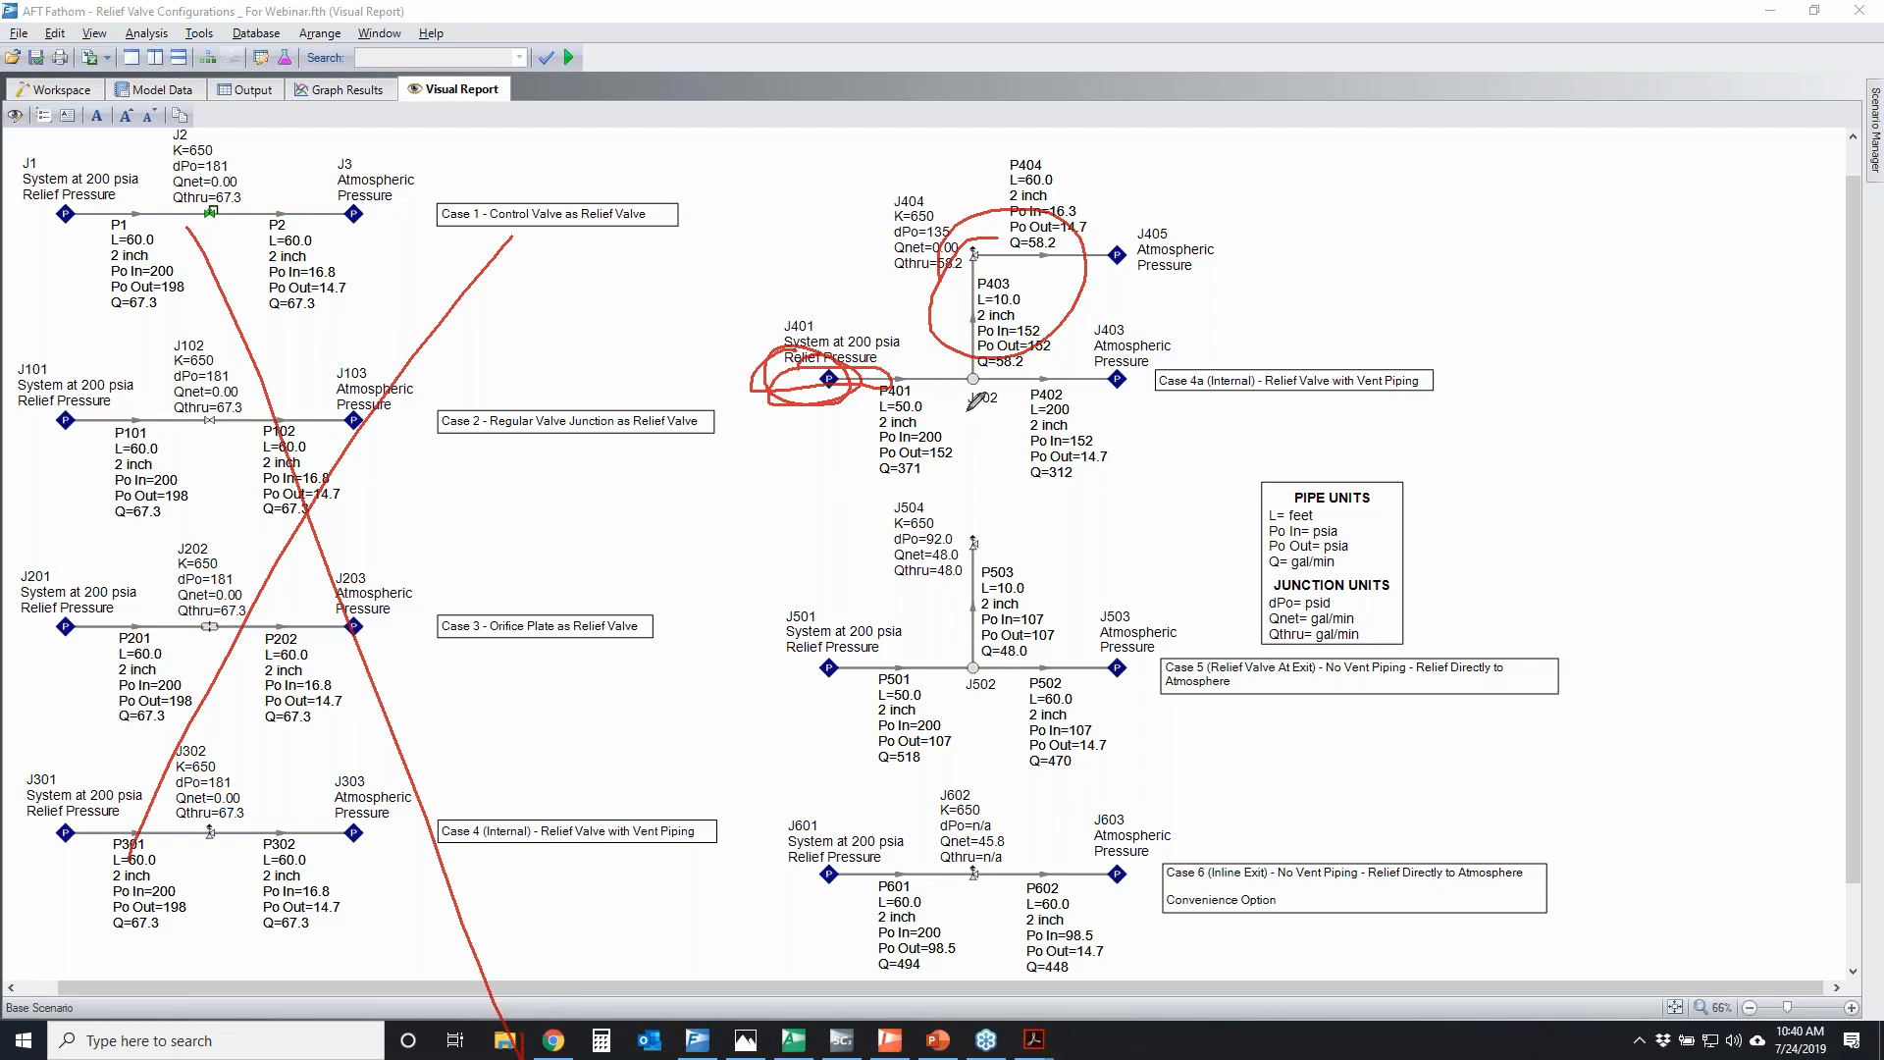
{"action": "mouse_move", "coordinate": [974, 359]}
{"action": "left_mouse_down"}
{"action": "mouse_move", "coordinate": [950, 378]}
{"action": "mouse_move", "coordinate": [1006, 380]}
{"action": "mouse_move", "coordinate": [981, 361]}
{"action": "left_mouse_up"}
{"action": "key", "text": "Escape"}
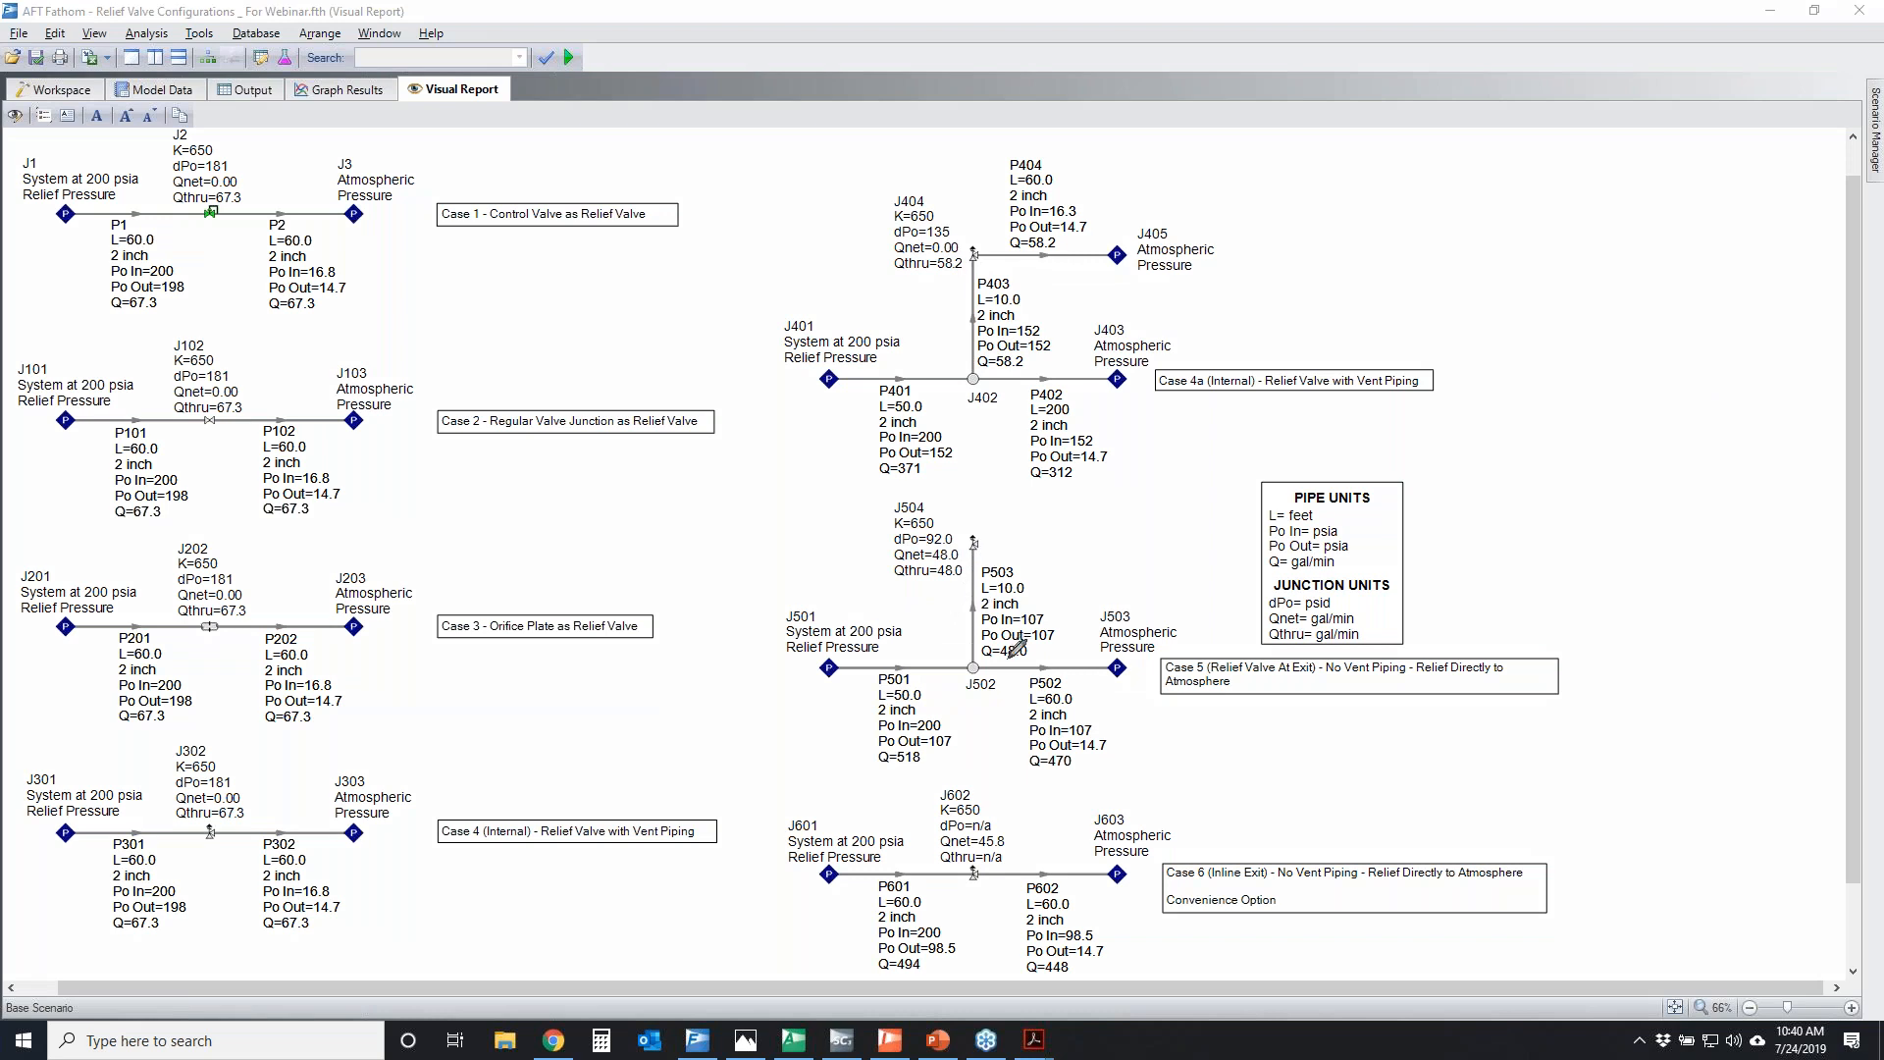
Temporarily circle exit valve J504 in Case 5 and the P404 vent pipe and J405 outlet in Case 4a
{"action": "mouse_move", "coordinate": [954, 536]}
{"action": "left_mouse_down"}
{"action": "mouse_move", "coordinate": [966, 601]}
{"action": "mouse_move", "coordinate": [1025, 579]}
{"action": "mouse_move", "coordinate": [1040, 537]}
{"action": "left_mouse_up"}
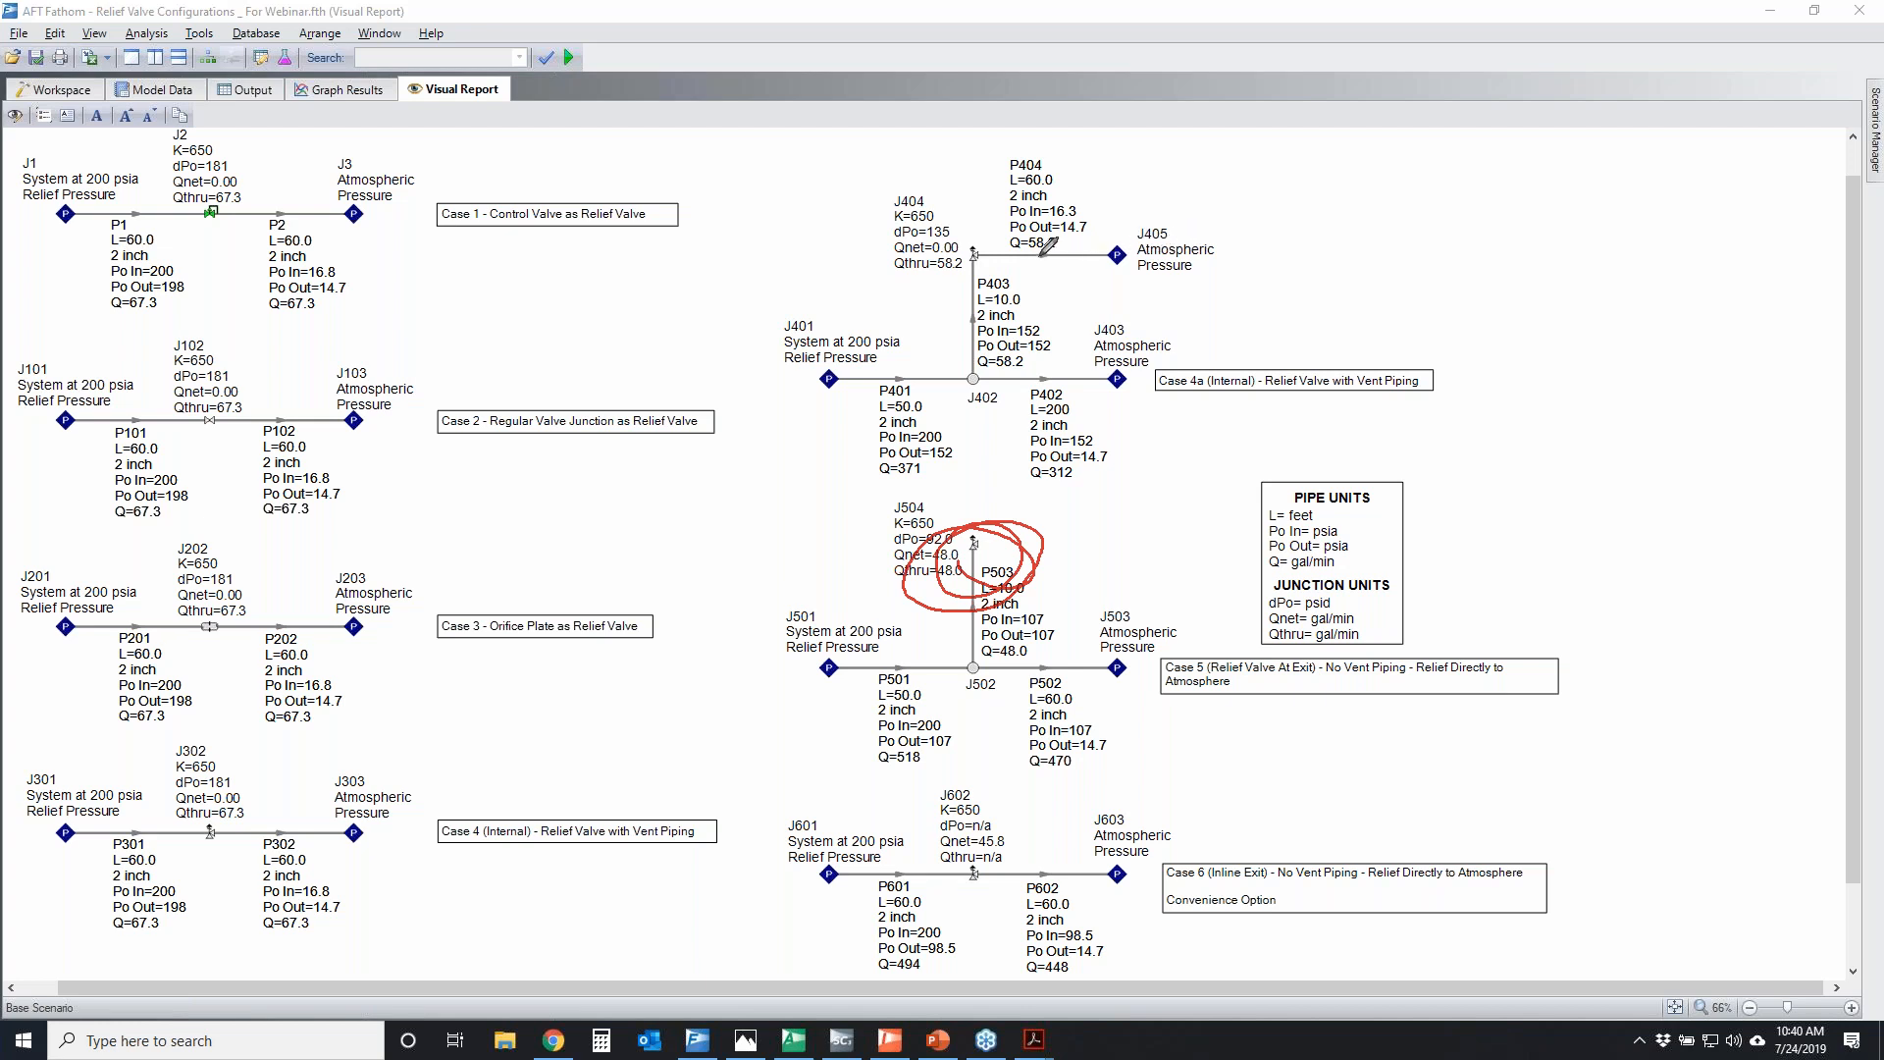
{"action": "mouse_move", "coordinate": [981, 175]}
{"action": "left_mouse_down"}
{"action": "mouse_move", "coordinate": [1050, 160]}
{"action": "mouse_move", "coordinate": [1021, 262]}
{"action": "mouse_move", "coordinate": [1136, 183]}
{"action": "mouse_move", "coordinate": [983, 201]}
{"action": "mouse_move", "coordinate": [1075, 181]}
{"action": "mouse_move", "coordinate": [1095, 223]}
{"action": "left_mouse_up"}
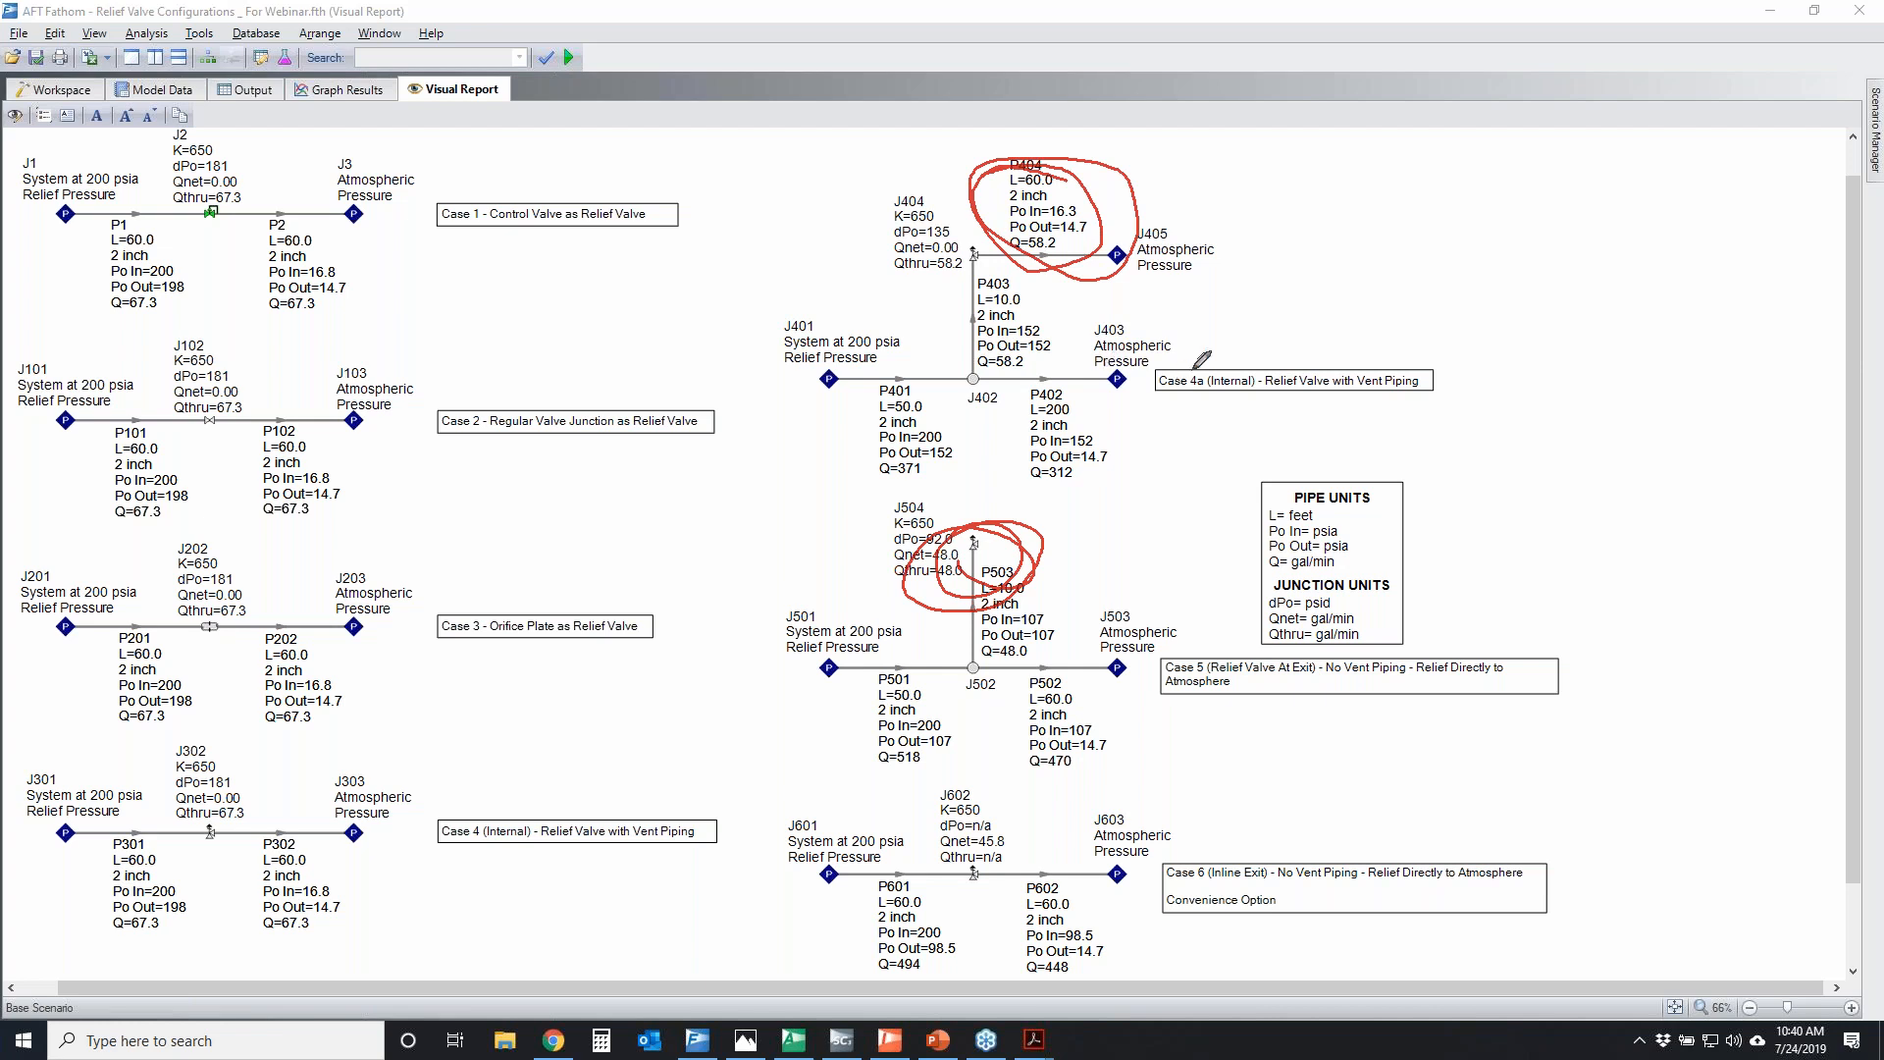
{"action": "mouse_move", "coordinate": [1133, 211]}
{"action": "left_mouse_down"}
{"action": "mouse_move", "coordinate": [1244, 300]}
{"action": "mouse_move", "coordinate": [1199, 207]}
{"action": "left_mouse_up"}
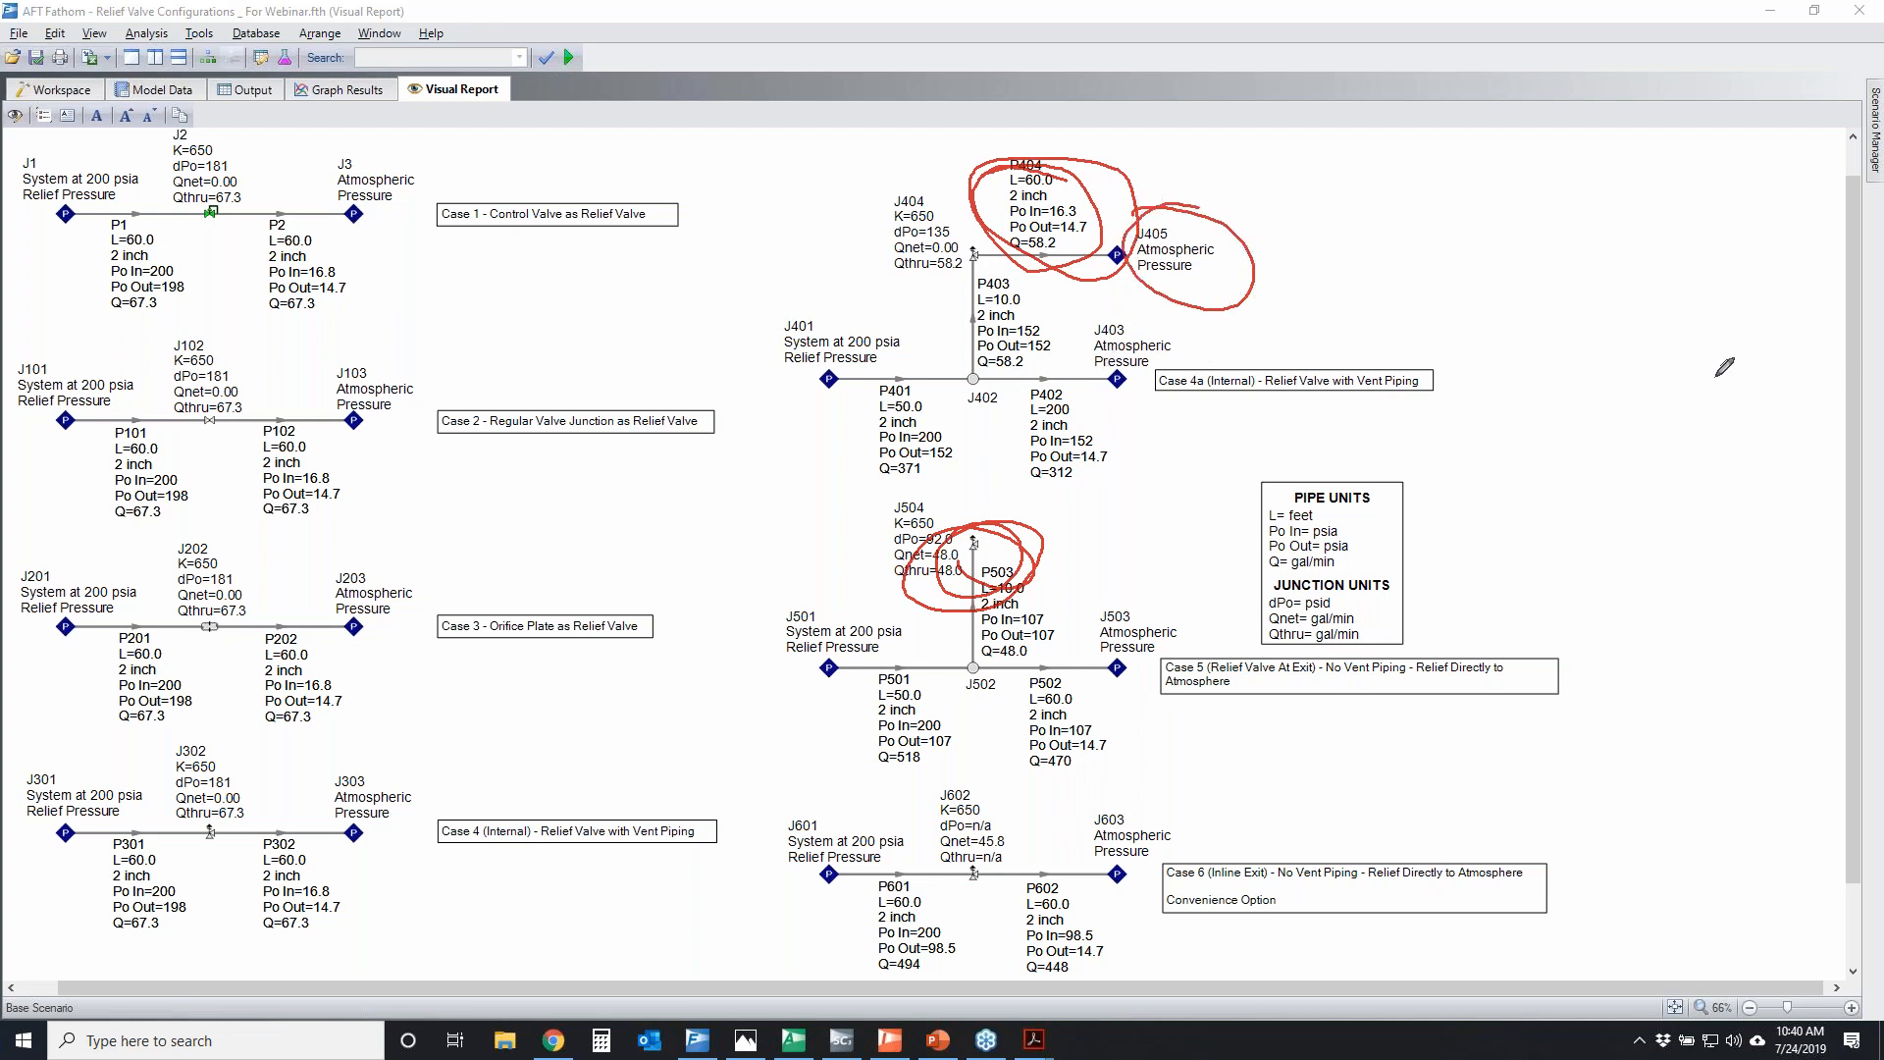
{"action": "key", "text": "e"}
Temporarily mark valve J504 and the P503 outlet pressure in Case 5, and underline the through-flows of J504 and J404
{"action": "mouse_move", "coordinate": [953, 523]}
{"action": "left_mouse_down"}
{"action": "mouse_move", "coordinate": [1018, 551]}
{"action": "mouse_move", "coordinate": [949, 528]}
{"action": "left_mouse_up"}
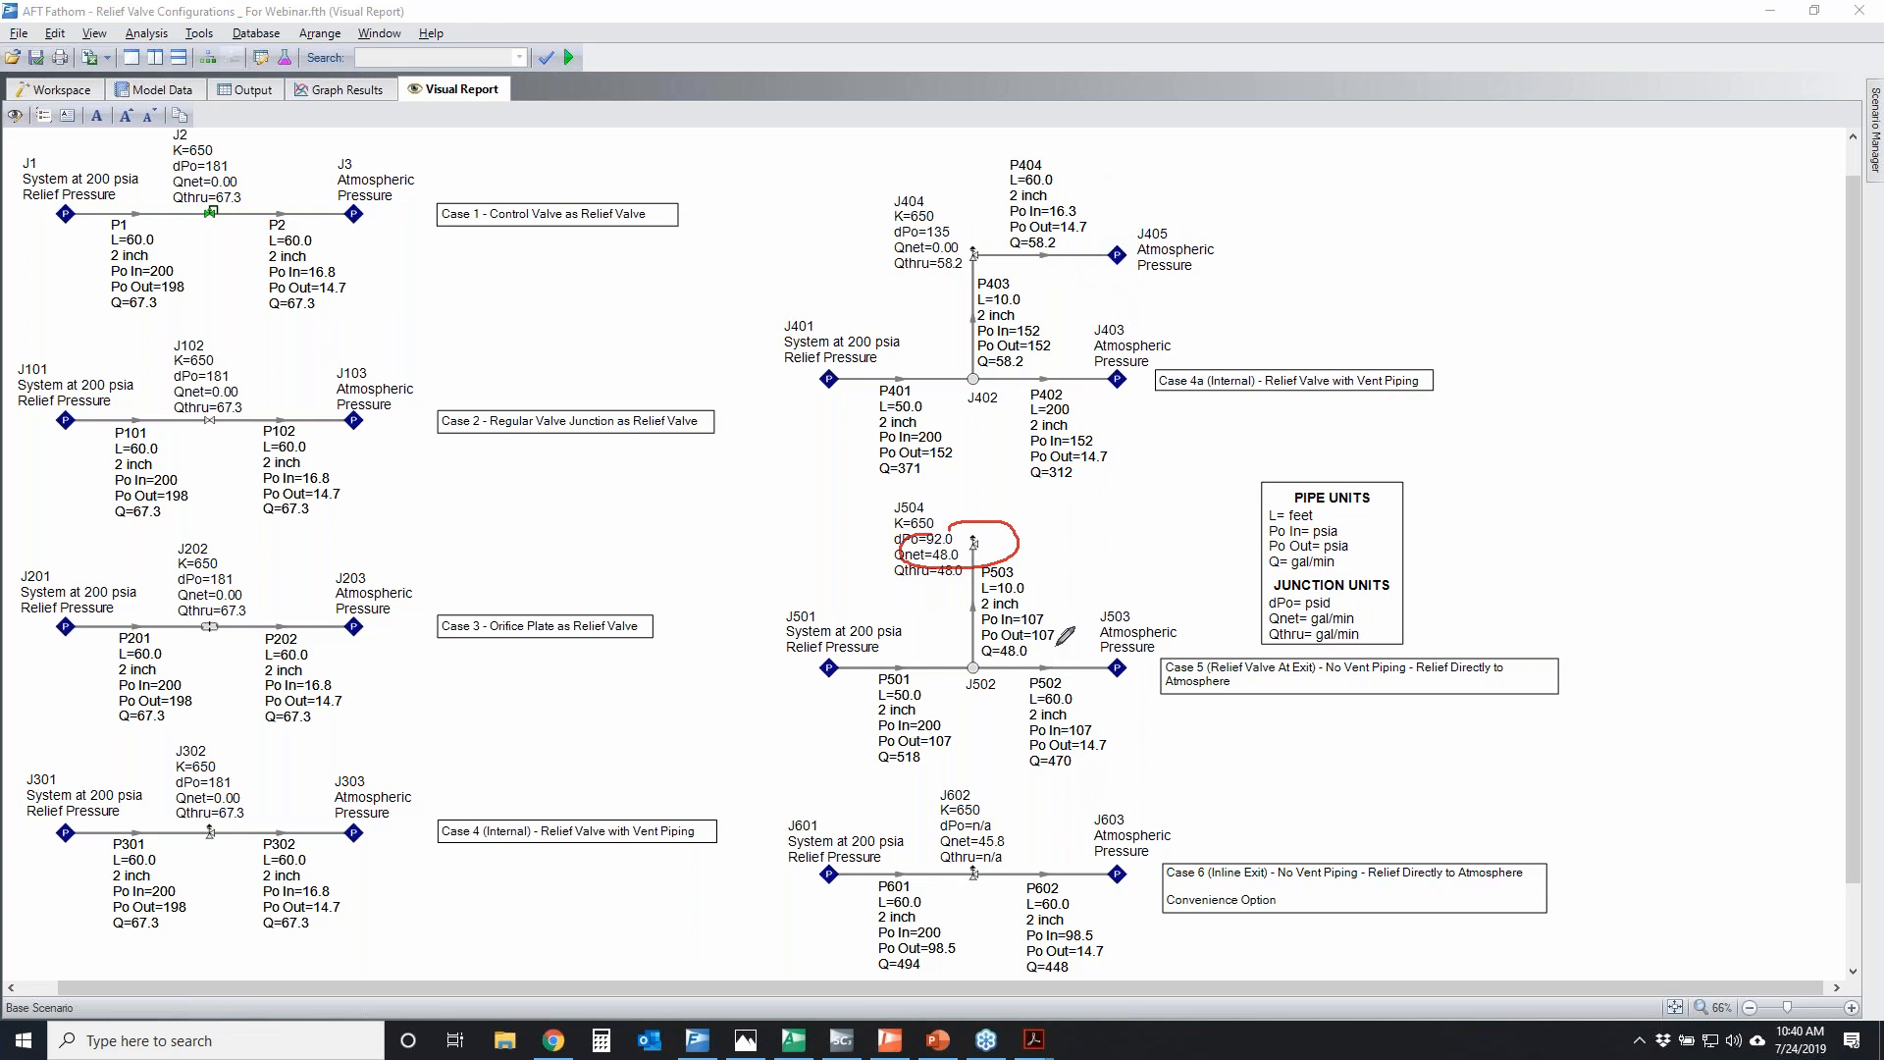
{"action": "left_click_drag", "start_coordinate": [965, 555], "coordinate": [986, 551]}
{"action": "mouse_move", "coordinate": [1055, 633]}
{"action": "left_mouse_down"}
{"action": "mouse_move", "coordinate": [976, 631]}
{"action": "mouse_move", "coordinate": [1064, 643]}
{"action": "mouse_move", "coordinate": [1013, 628]}
{"action": "mouse_move", "coordinate": [1053, 628]}
{"action": "left_mouse_up"}
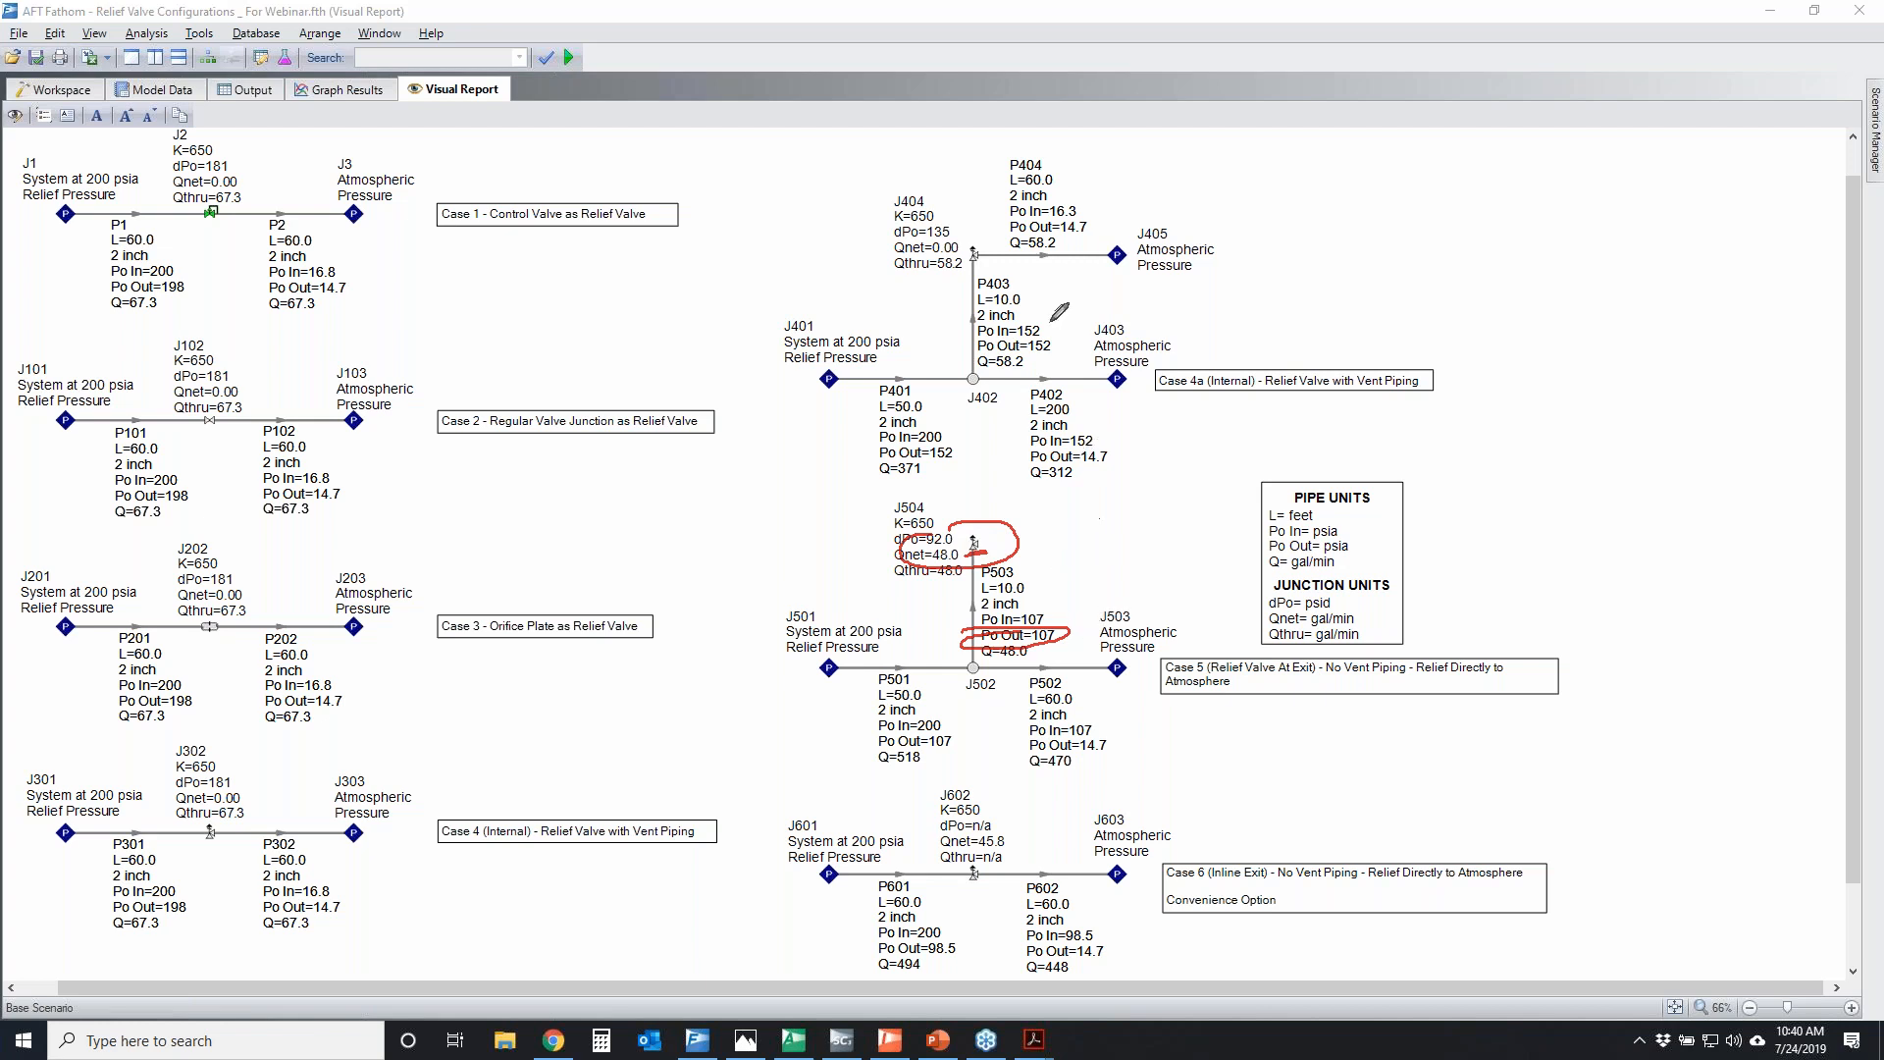
{"action": "mouse_move", "coordinate": [959, 531]}
{"action": "left_mouse_down"}
{"action": "mouse_move", "coordinate": [991, 530]}
{"action": "mouse_move", "coordinate": [949, 531]}
{"action": "mouse_move", "coordinate": [974, 530]}
{"action": "left_mouse_up"}
{"action": "left_click_drag", "start_coordinate": [962, 581], "coordinate": [877, 585]}
{"action": "left_click_drag", "start_coordinate": [888, 282], "coordinate": [973, 263]}
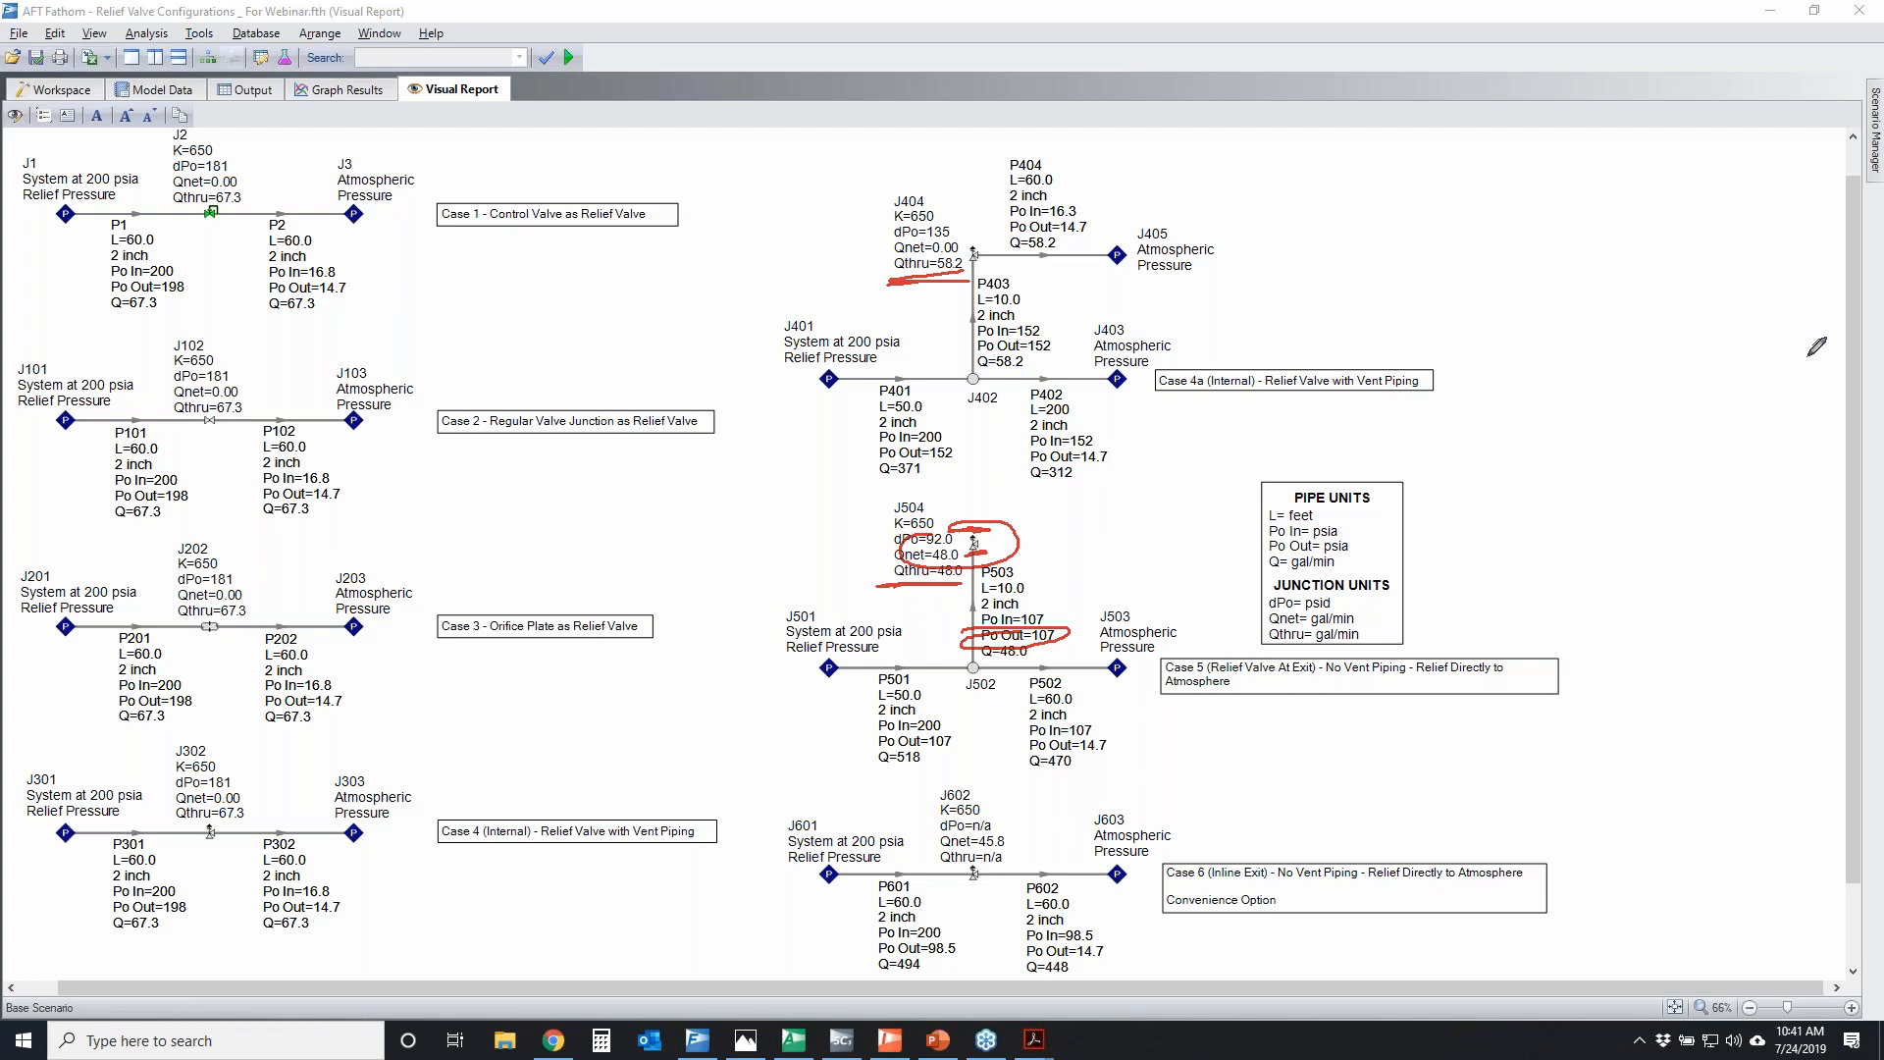
{"action": "left_click", "coordinate": [1855, 407]}
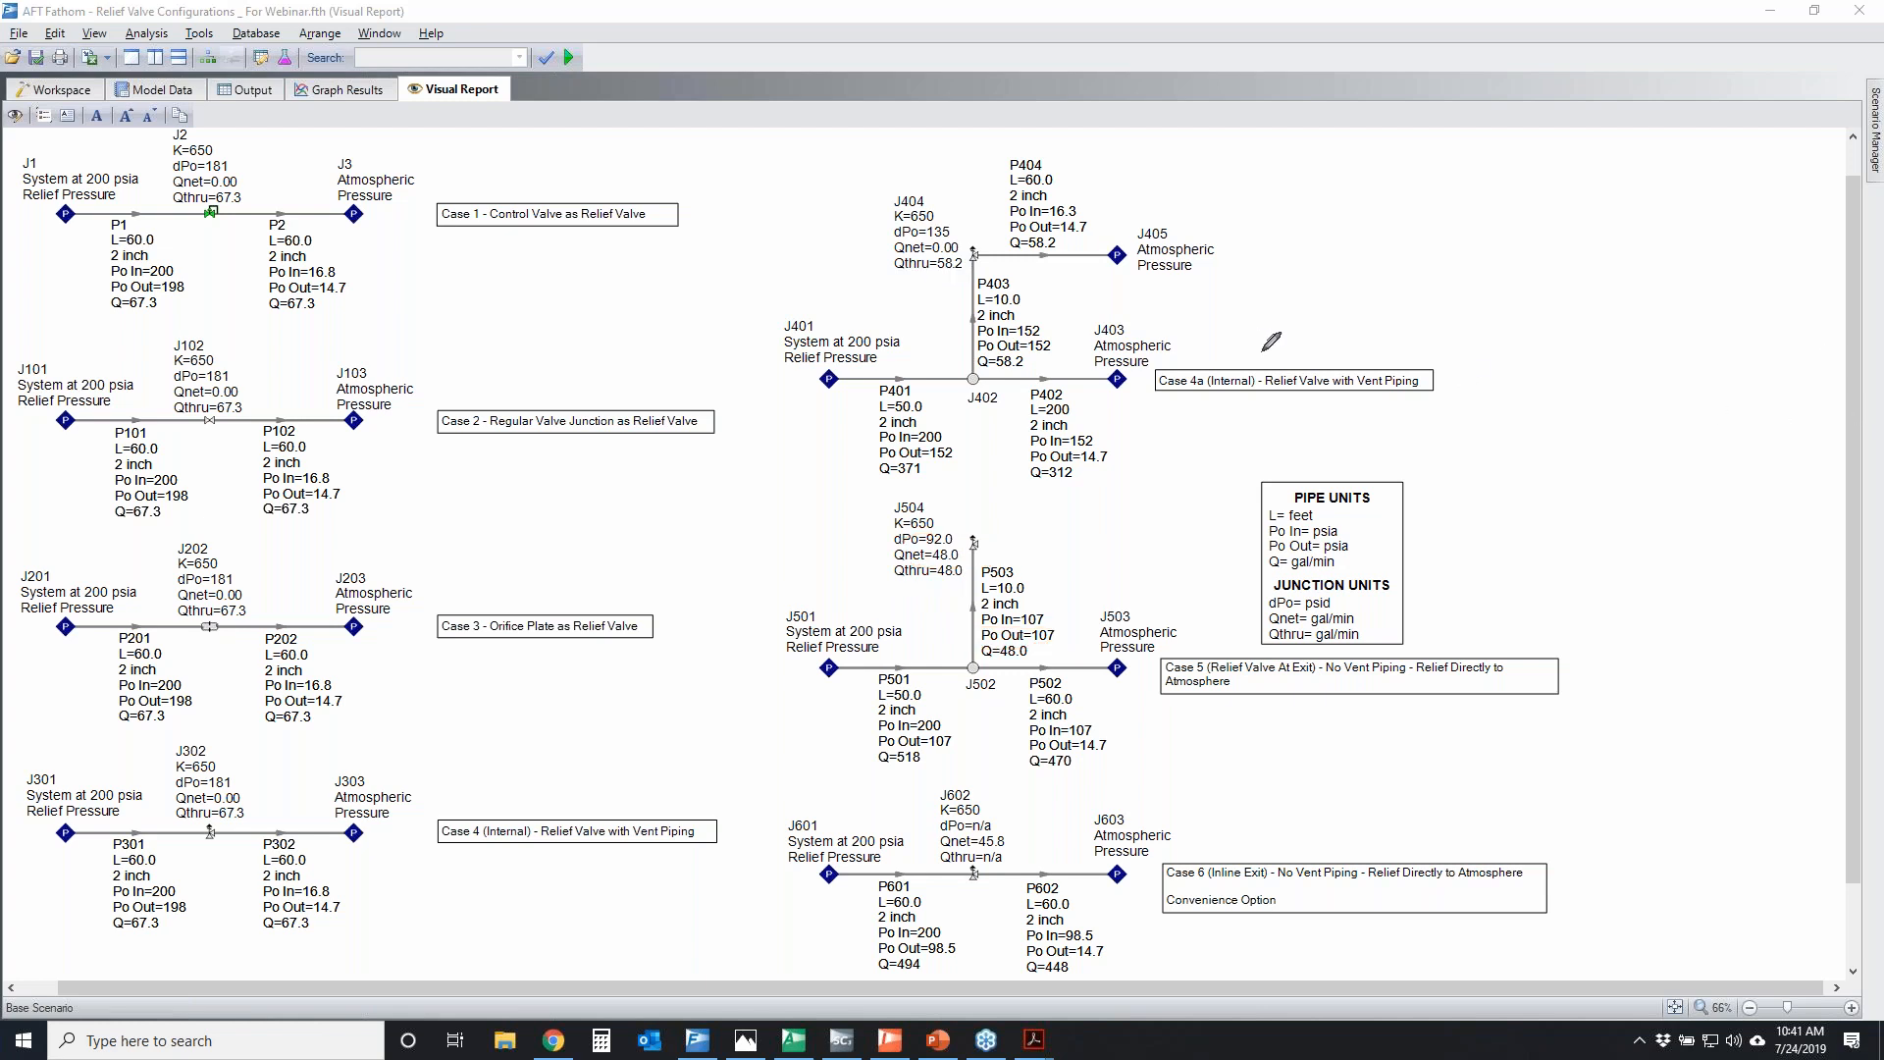
Temporarily box the Qnet and Qthru results of J404, J504 and J602 for comparison
{"action": "mouse_move", "coordinate": [885, 228]}
{"action": "left_mouse_down"}
{"action": "mouse_move", "coordinate": [917, 284]}
{"action": "mouse_move", "coordinate": [970, 235]}
{"action": "mouse_move", "coordinate": [876, 238]}
{"action": "left_mouse_up"}
{"action": "mouse_move", "coordinate": [880, 555]}
{"action": "left_mouse_down"}
{"action": "mouse_move", "coordinate": [981, 542]}
{"action": "mouse_move", "coordinate": [876, 547]}
{"action": "left_mouse_up"}
{"action": "mouse_move", "coordinate": [939, 842]}
{"action": "left_mouse_down"}
{"action": "mouse_move", "coordinate": [986, 856]}
{"action": "mouse_move", "coordinate": [911, 834]}
{"action": "left_mouse_up"}
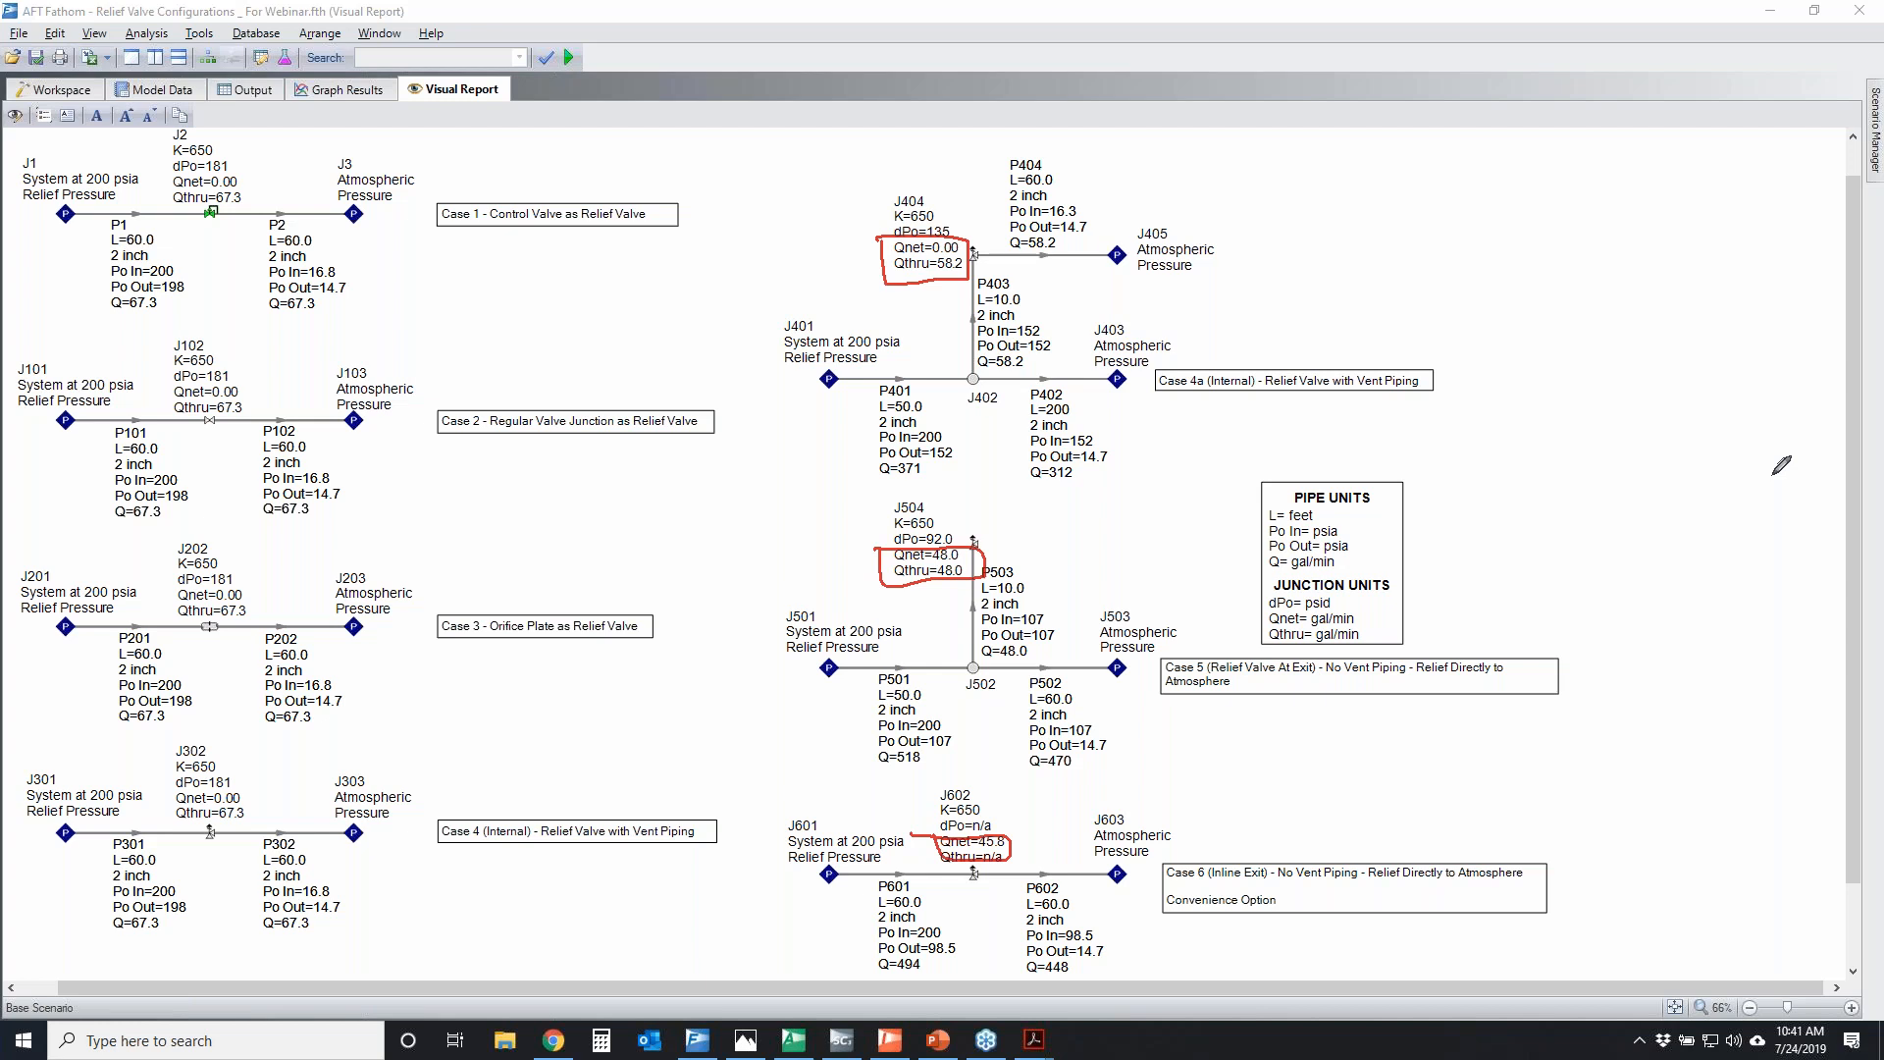
{"action": "key", "text": "Escape"}
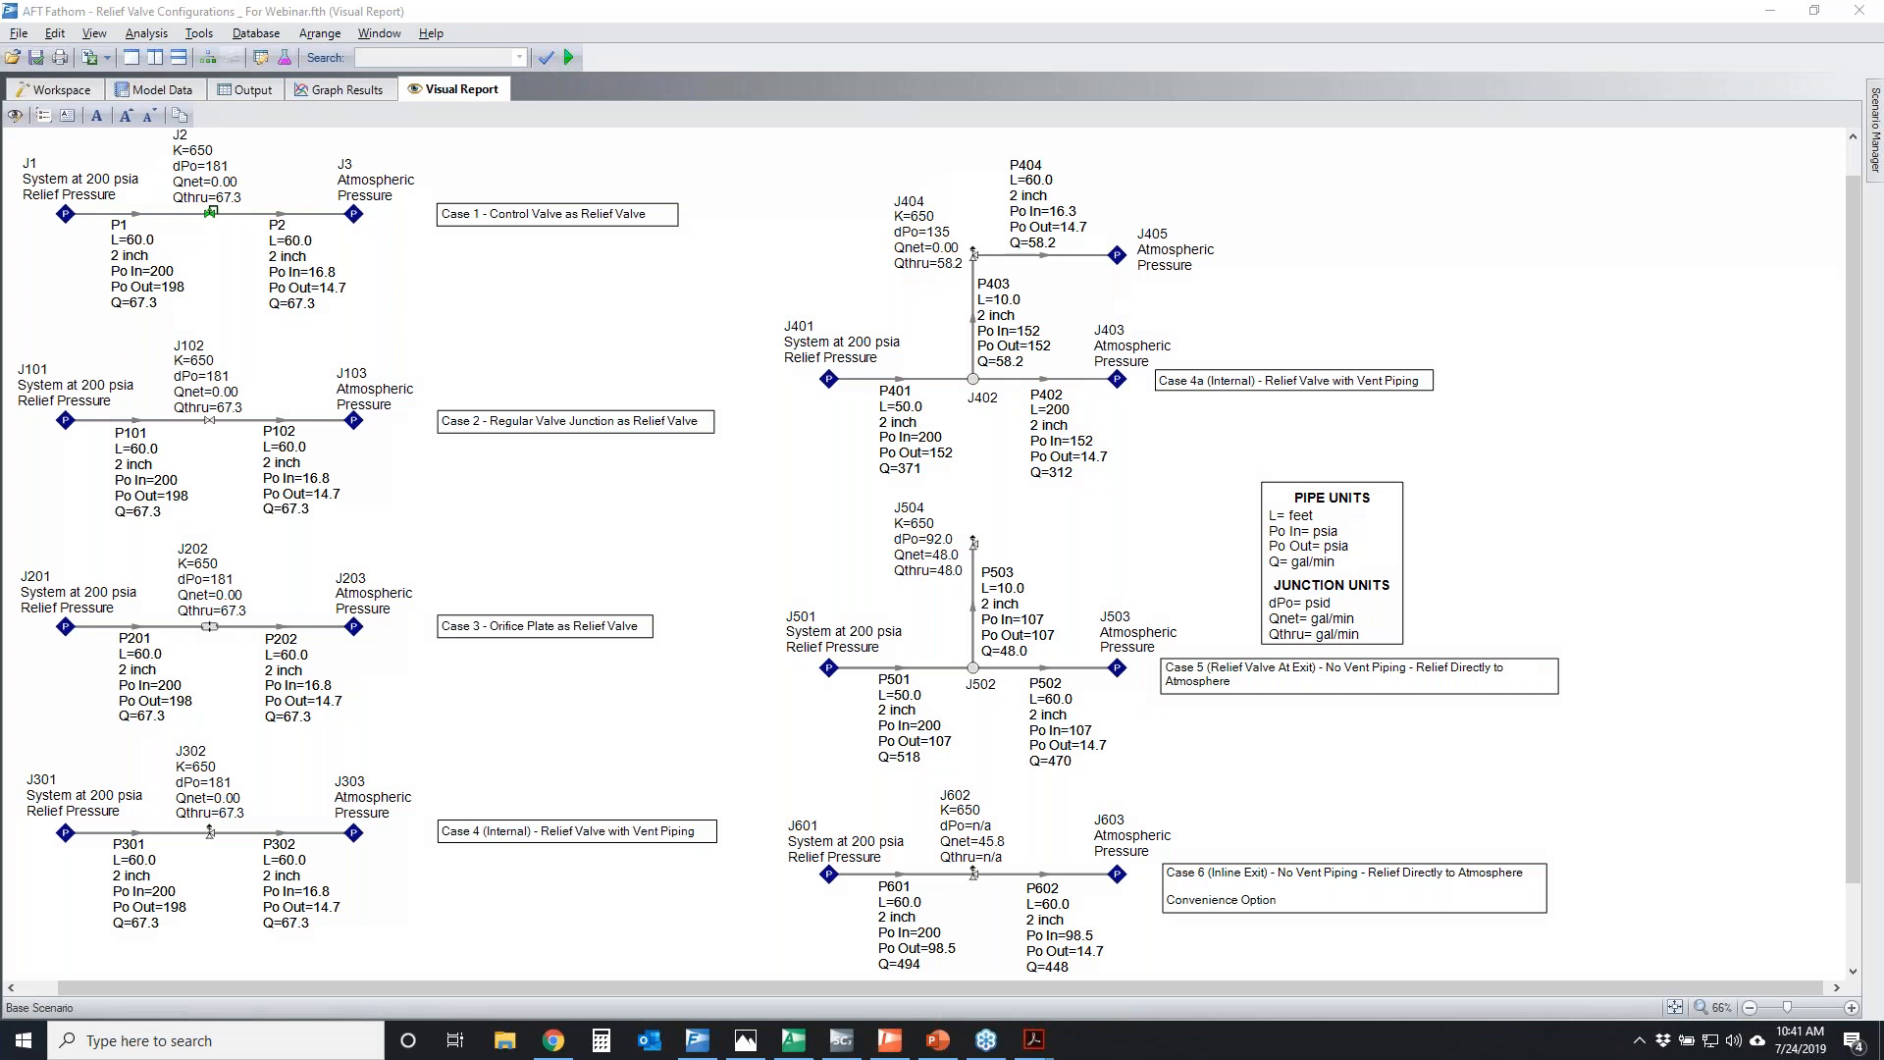
Temporarily mark J504's through-flow and its direction in Case 5, and question J602's Qthru result in Case 6
{"action": "mouse_move", "coordinate": [984, 567]}
{"action": "left_mouse_down"}
{"action": "mouse_move", "coordinate": [918, 579]}
{"action": "mouse_move", "coordinate": [993, 542]}
{"action": "left_mouse_up"}
{"action": "mouse_move", "coordinate": [991, 852]}
{"action": "left_mouse_down"}
{"action": "mouse_move", "coordinate": [927, 849]}
{"action": "mouse_move", "coordinate": [1015, 849]}
{"action": "mouse_move", "coordinate": [964, 866]}
{"action": "left_mouse_up"}
{"action": "mouse_move", "coordinate": [1013, 799]}
{"action": "left_mouse_down"}
{"action": "mouse_move", "coordinate": [1059, 889]}
{"action": "mouse_move", "coordinate": [1042, 898]}
{"action": "left_mouse_up"}
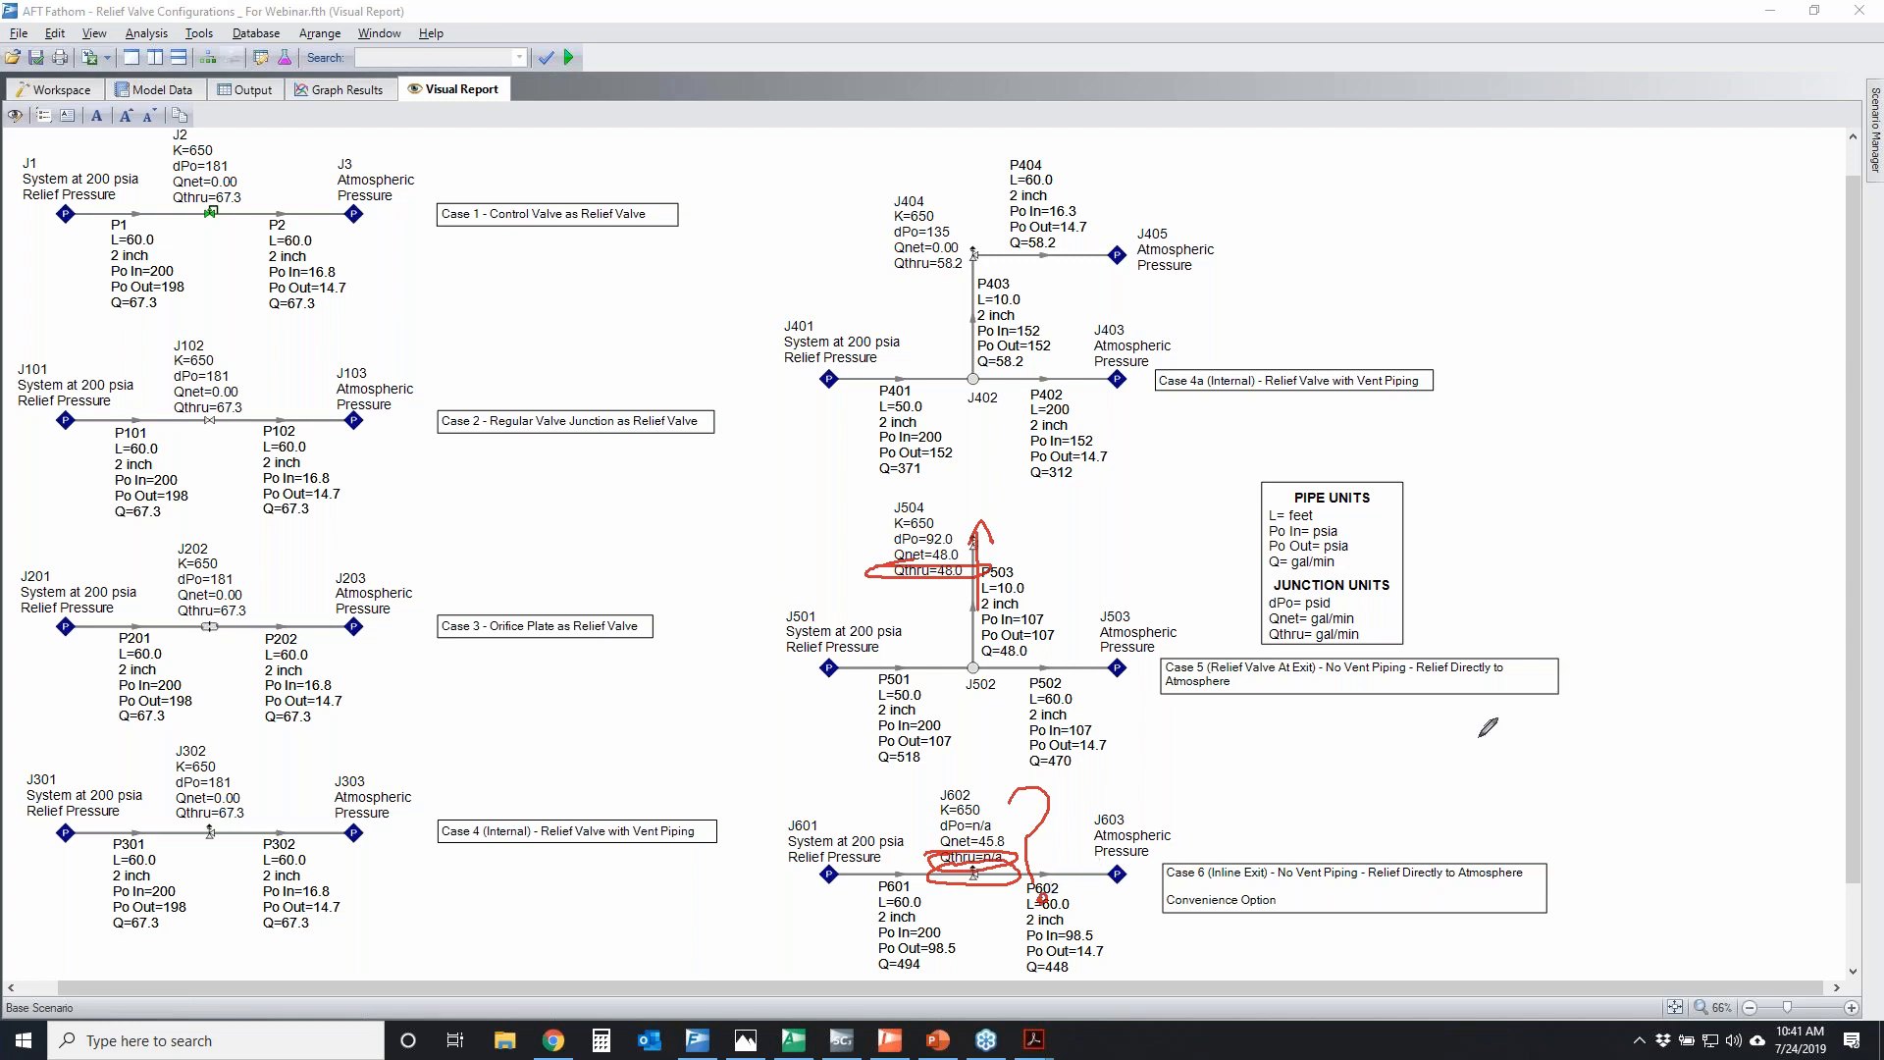
{"action": "left_click", "coordinate": [1605, 656]}
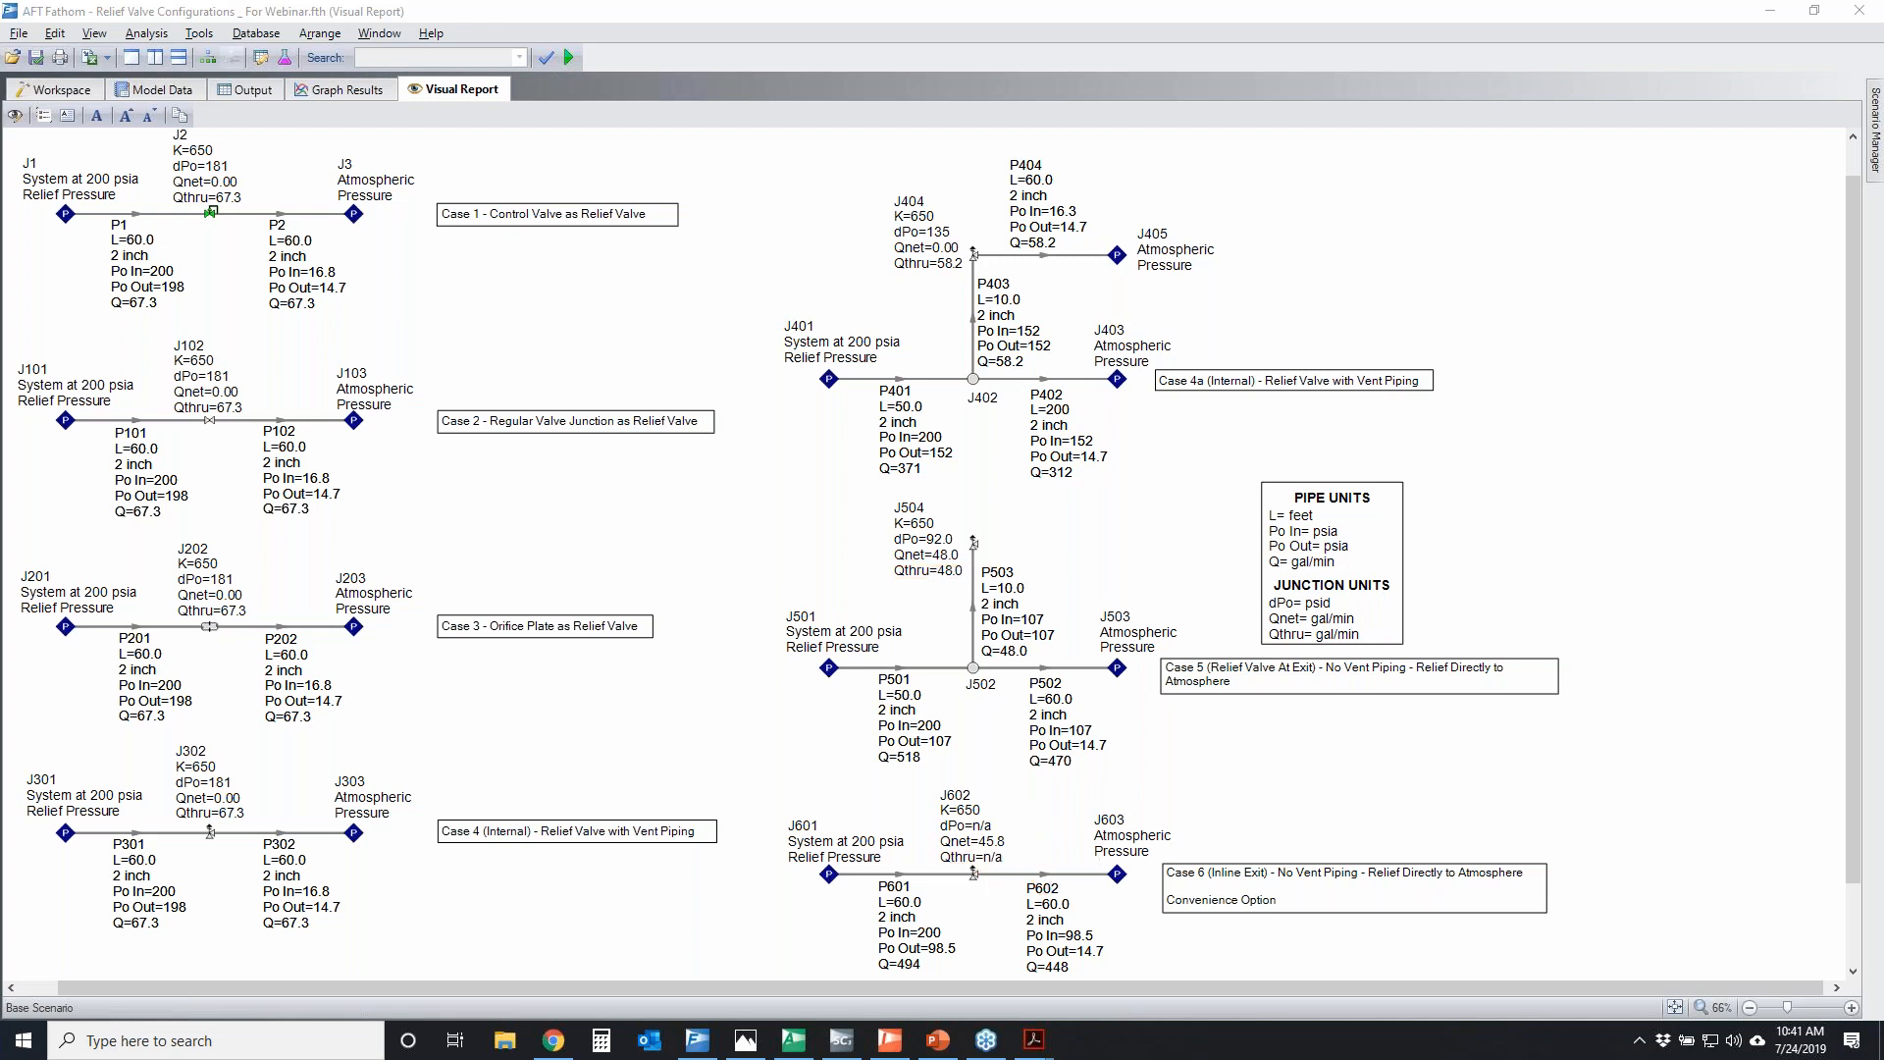
Temporarily sketch Case 6's two flow directions from J602, along P602 and out through the relief valve, and mark each
{"action": "left_click_drag", "start_coordinate": [982, 903], "coordinate": [1148, 901]}
{"action": "left_click_drag", "start_coordinate": [1148, 903], "coordinate": [1098, 923]}
{"action": "left_click_drag", "start_coordinate": [984, 854], "coordinate": [964, 717]}
{"action": "left_click_drag", "start_coordinate": [942, 783], "coordinate": [1010, 751]}
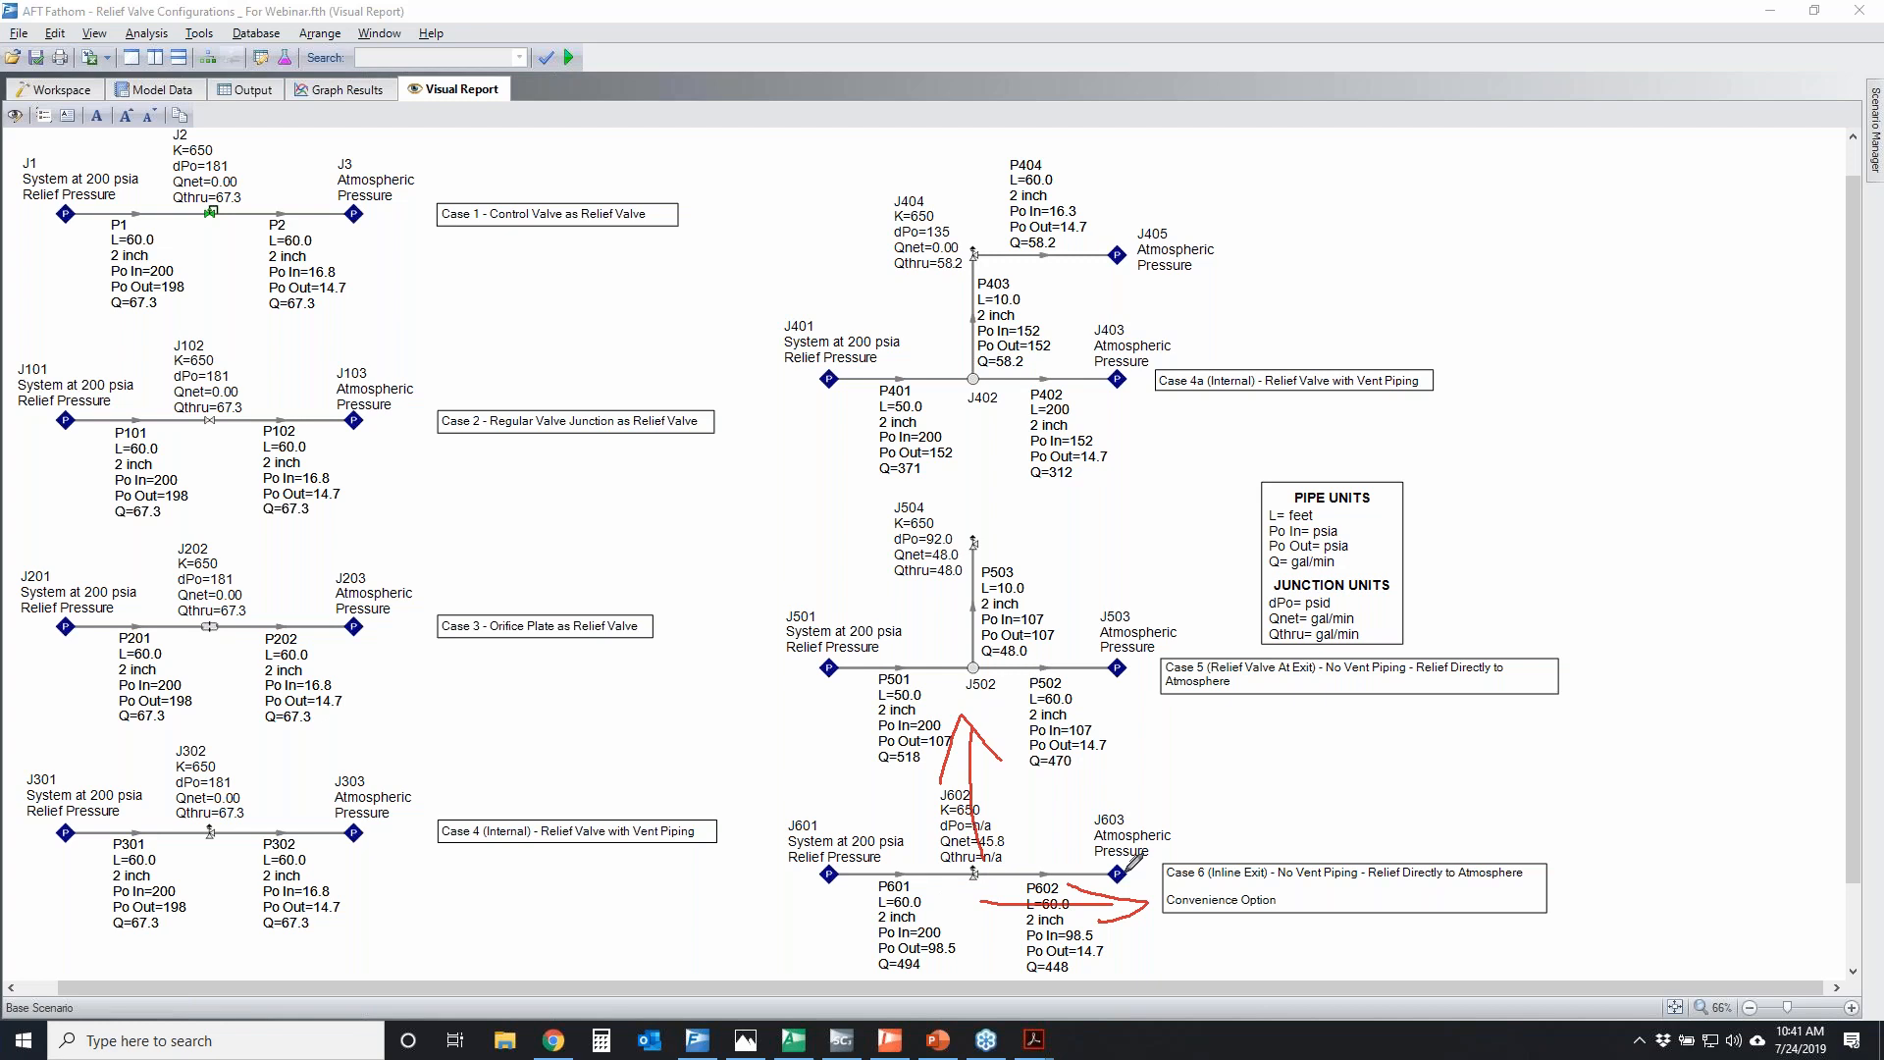
{"action": "mouse_move", "coordinate": [939, 867]}
{"action": "left_mouse_down"}
{"action": "mouse_move", "coordinate": [1010, 863]}
{"action": "mouse_move", "coordinate": [1091, 897]}
{"action": "mouse_move", "coordinate": [1067, 890]}
{"action": "left_mouse_up"}
{"action": "left_click_drag", "start_coordinate": [993, 789], "coordinate": [984, 782]}
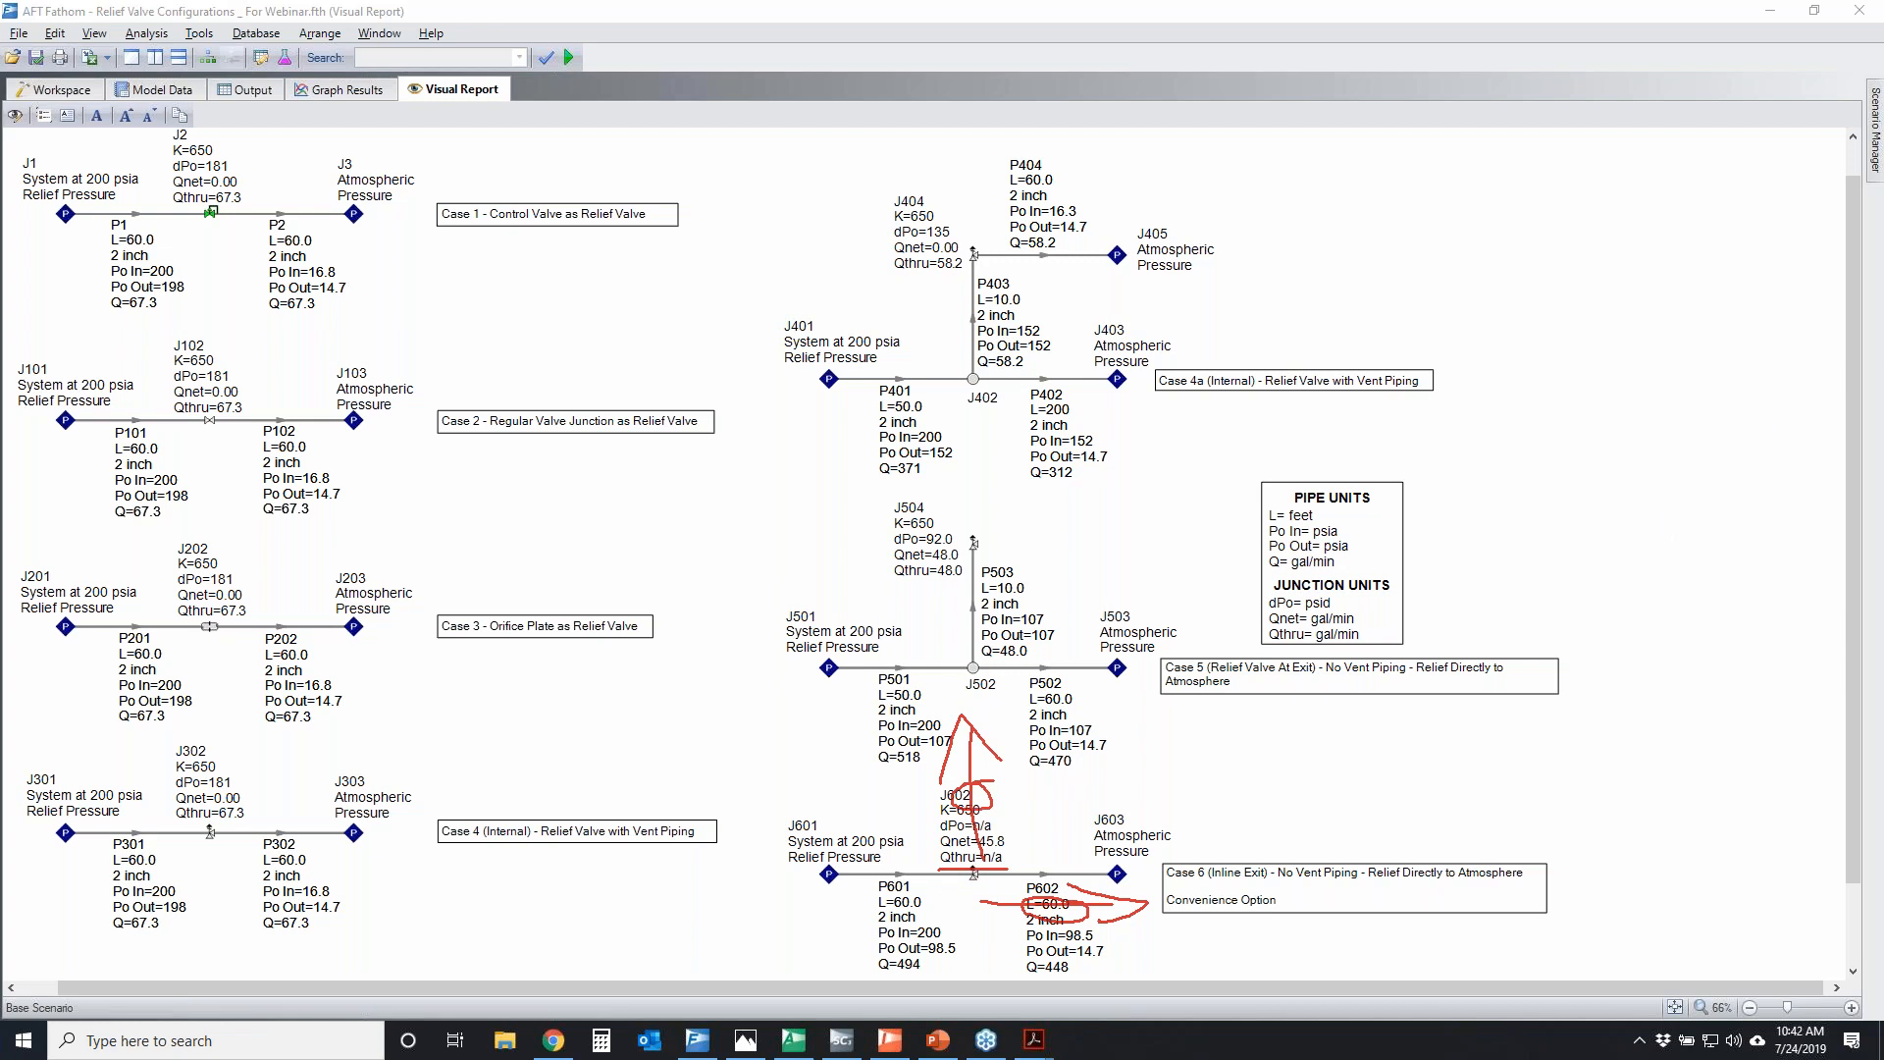
{"action": "key", "text": "Escape"}
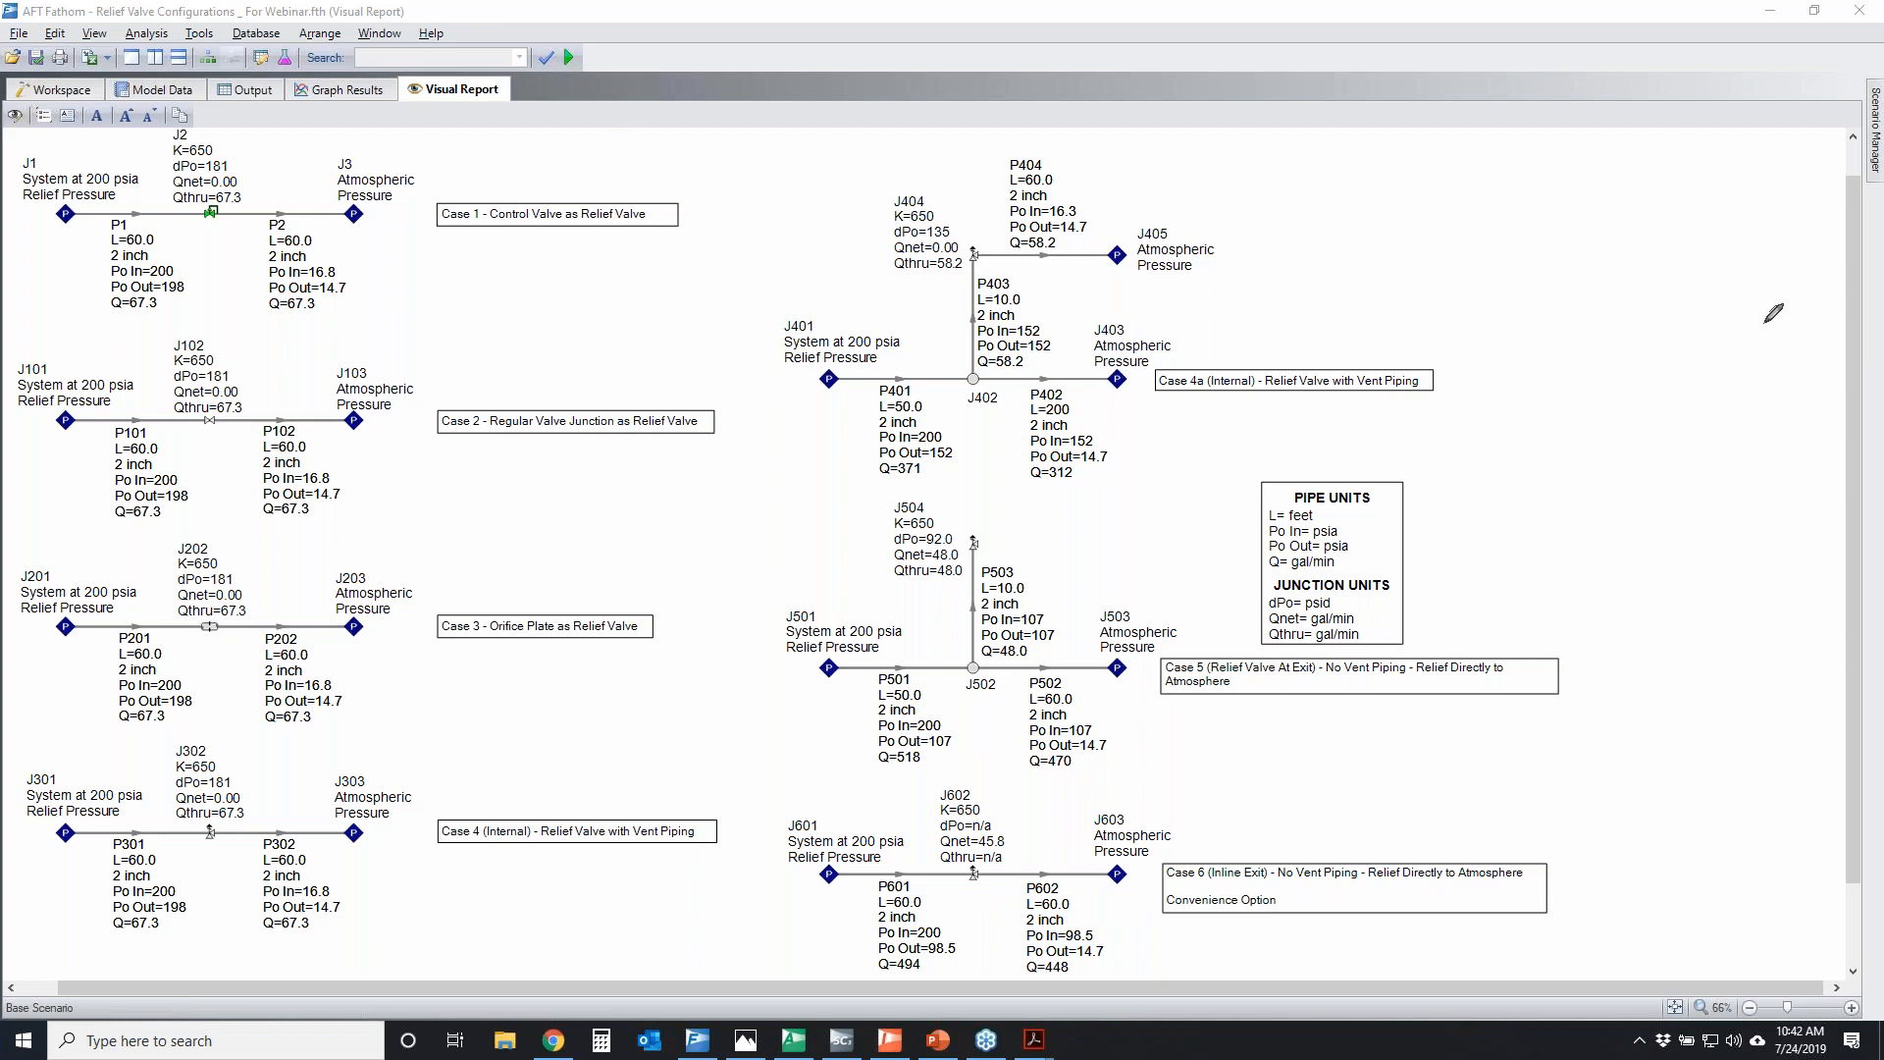
Open Output Control's available junction parameters and mark Vol. Flow Rate Net At Junction
{"action": "mouse_move", "coordinate": [252, 60]}
{"action": "left_mouse_down"}
{"action": "mouse_move", "coordinate": [280, 65]}
{"action": "mouse_move", "coordinate": [257, 46]}
{"action": "left_mouse_up"}
{"action": "left_click", "coordinate": [260, 61]}
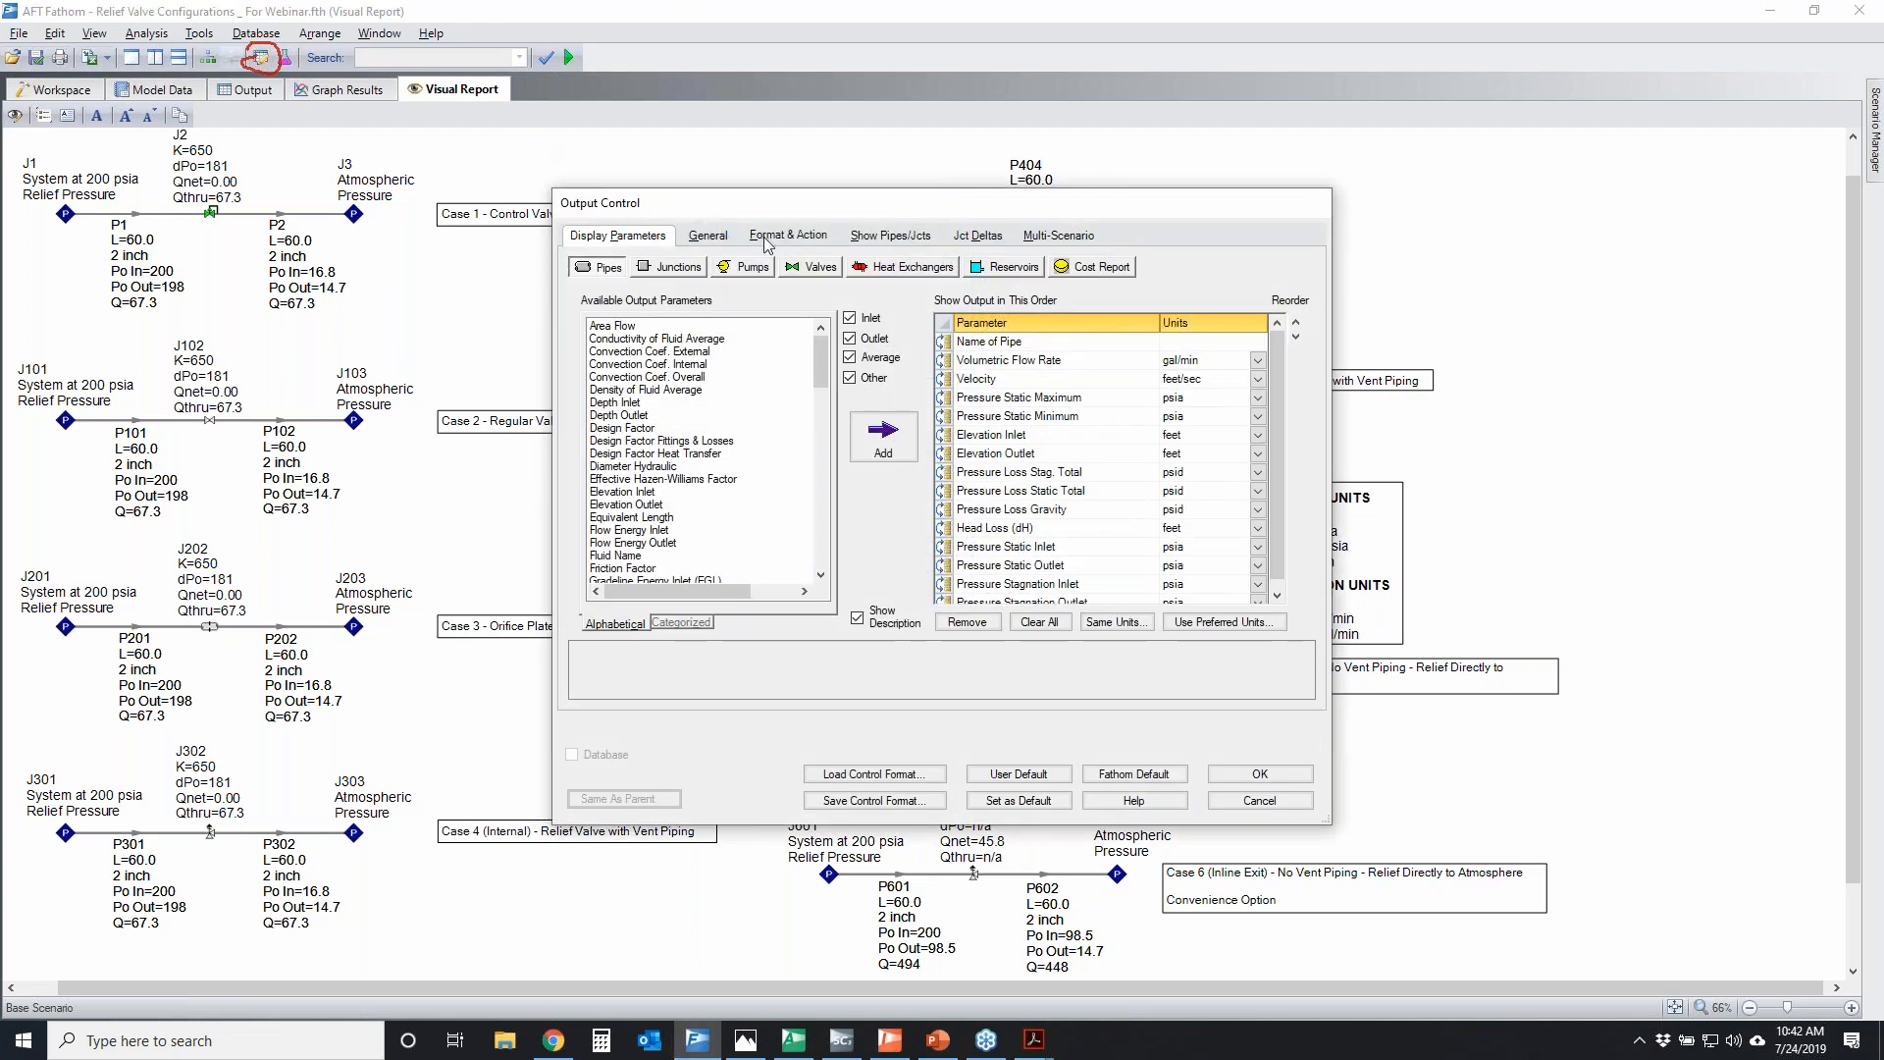
{"action": "left_click", "coordinate": [673, 267]}
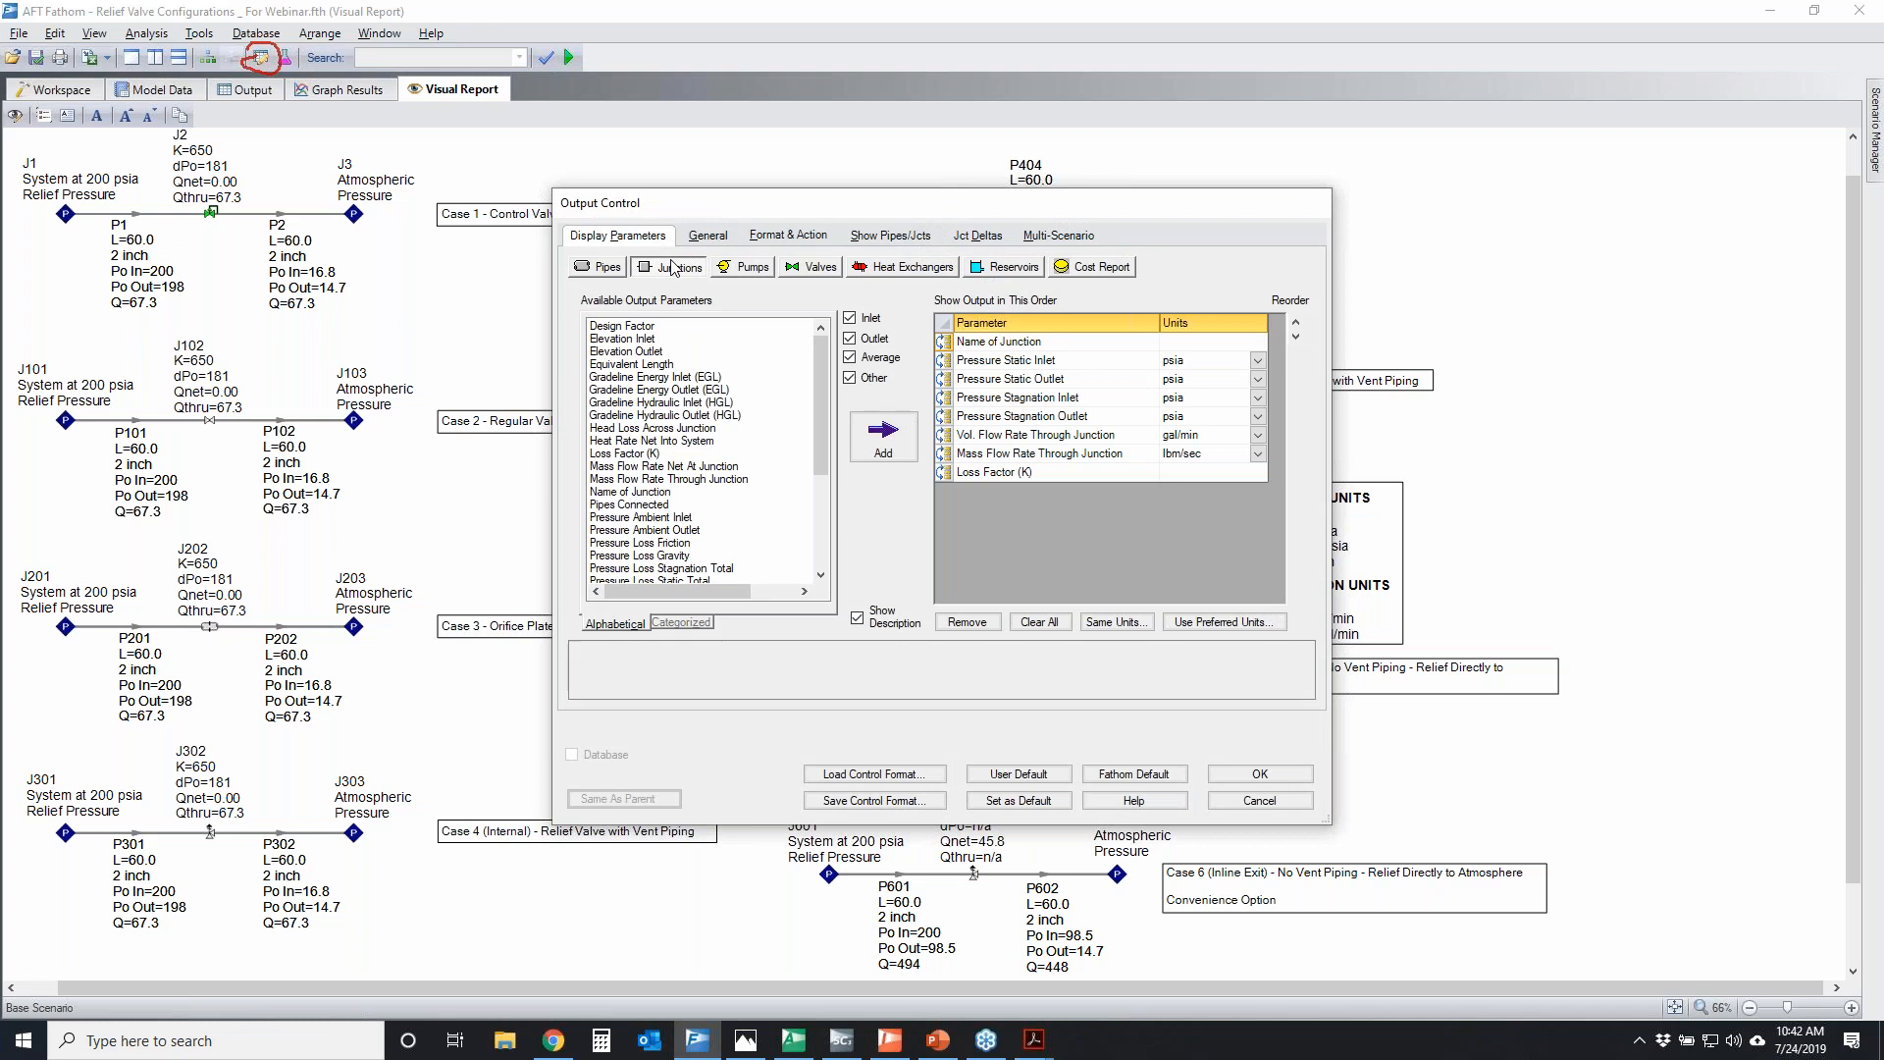
{"action": "left_click_drag", "start_coordinate": [822, 393], "coordinate": [822, 483]}
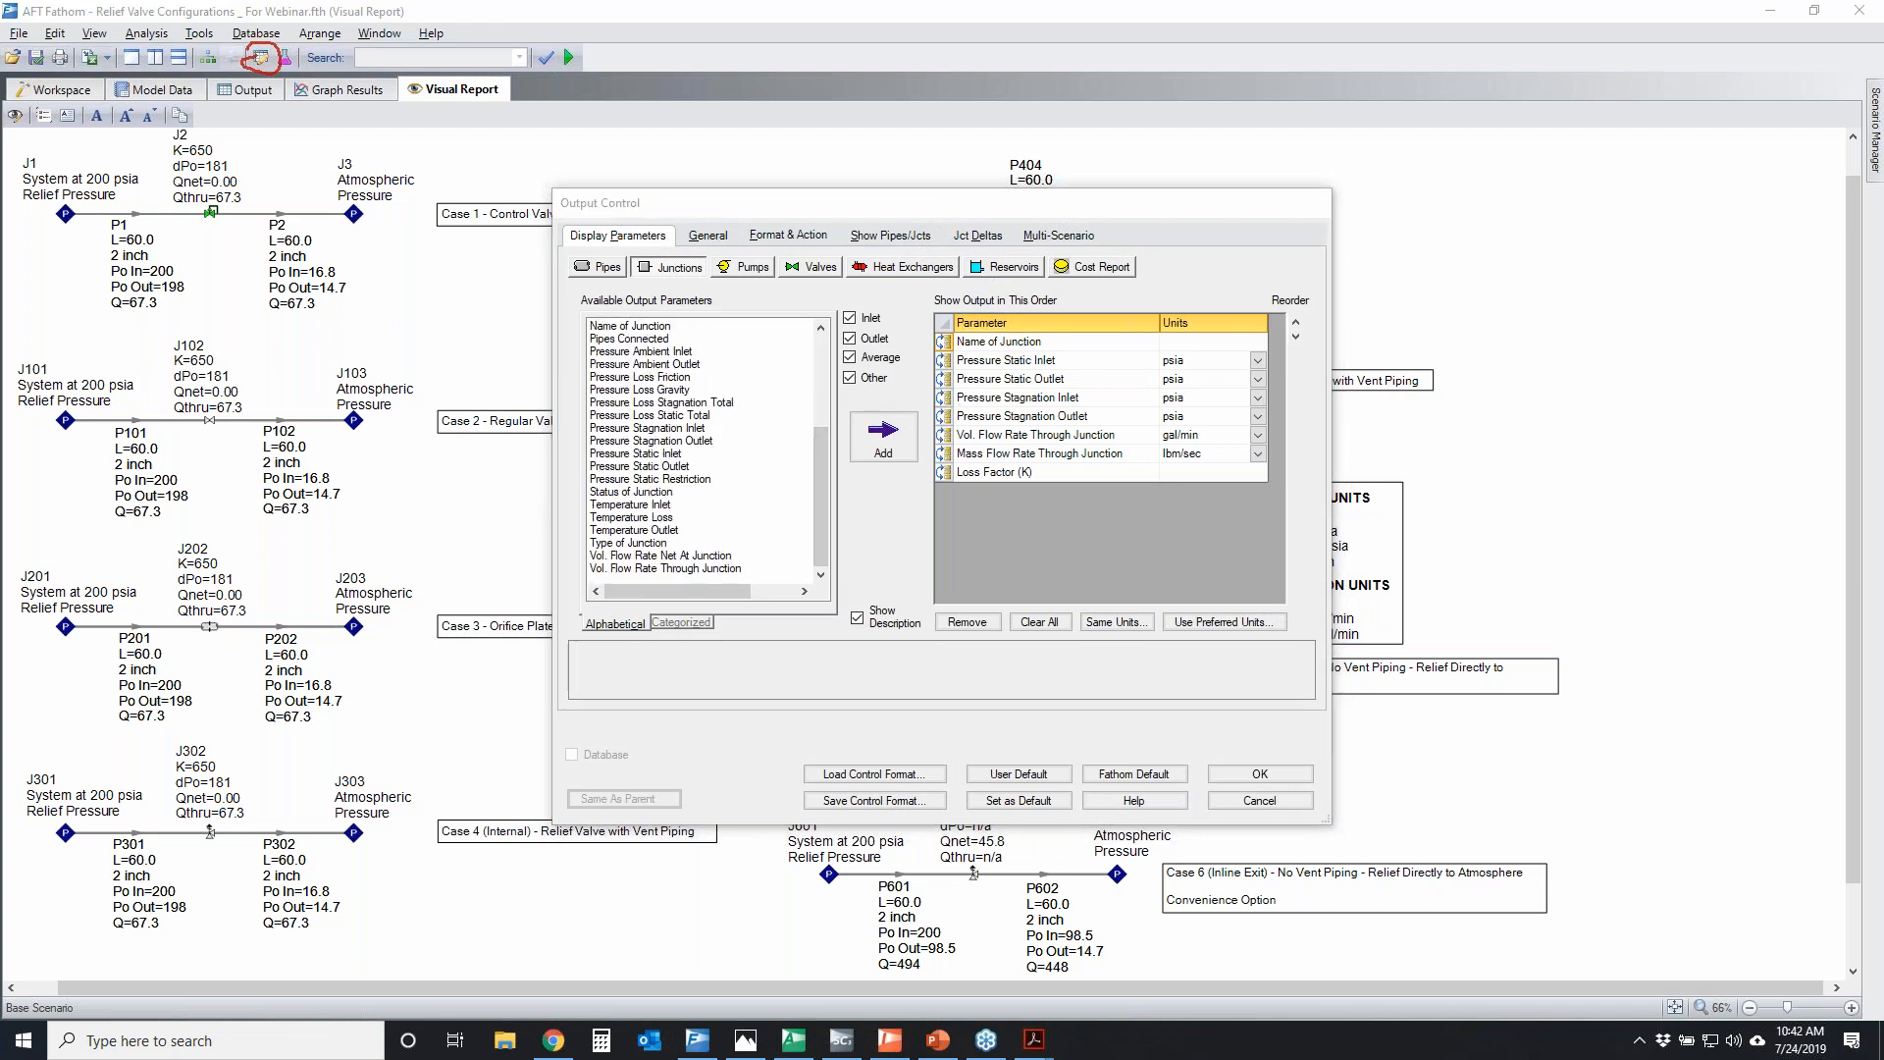
{"action": "mouse_move", "coordinate": [564, 559]}
{"action": "left_mouse_down"}
{"action": "mouse_move", "coordinate": [714, 550]}
{"action": "mouse_move", "coordinate": [586, 546]}
{"action": "left_mouse_up"}
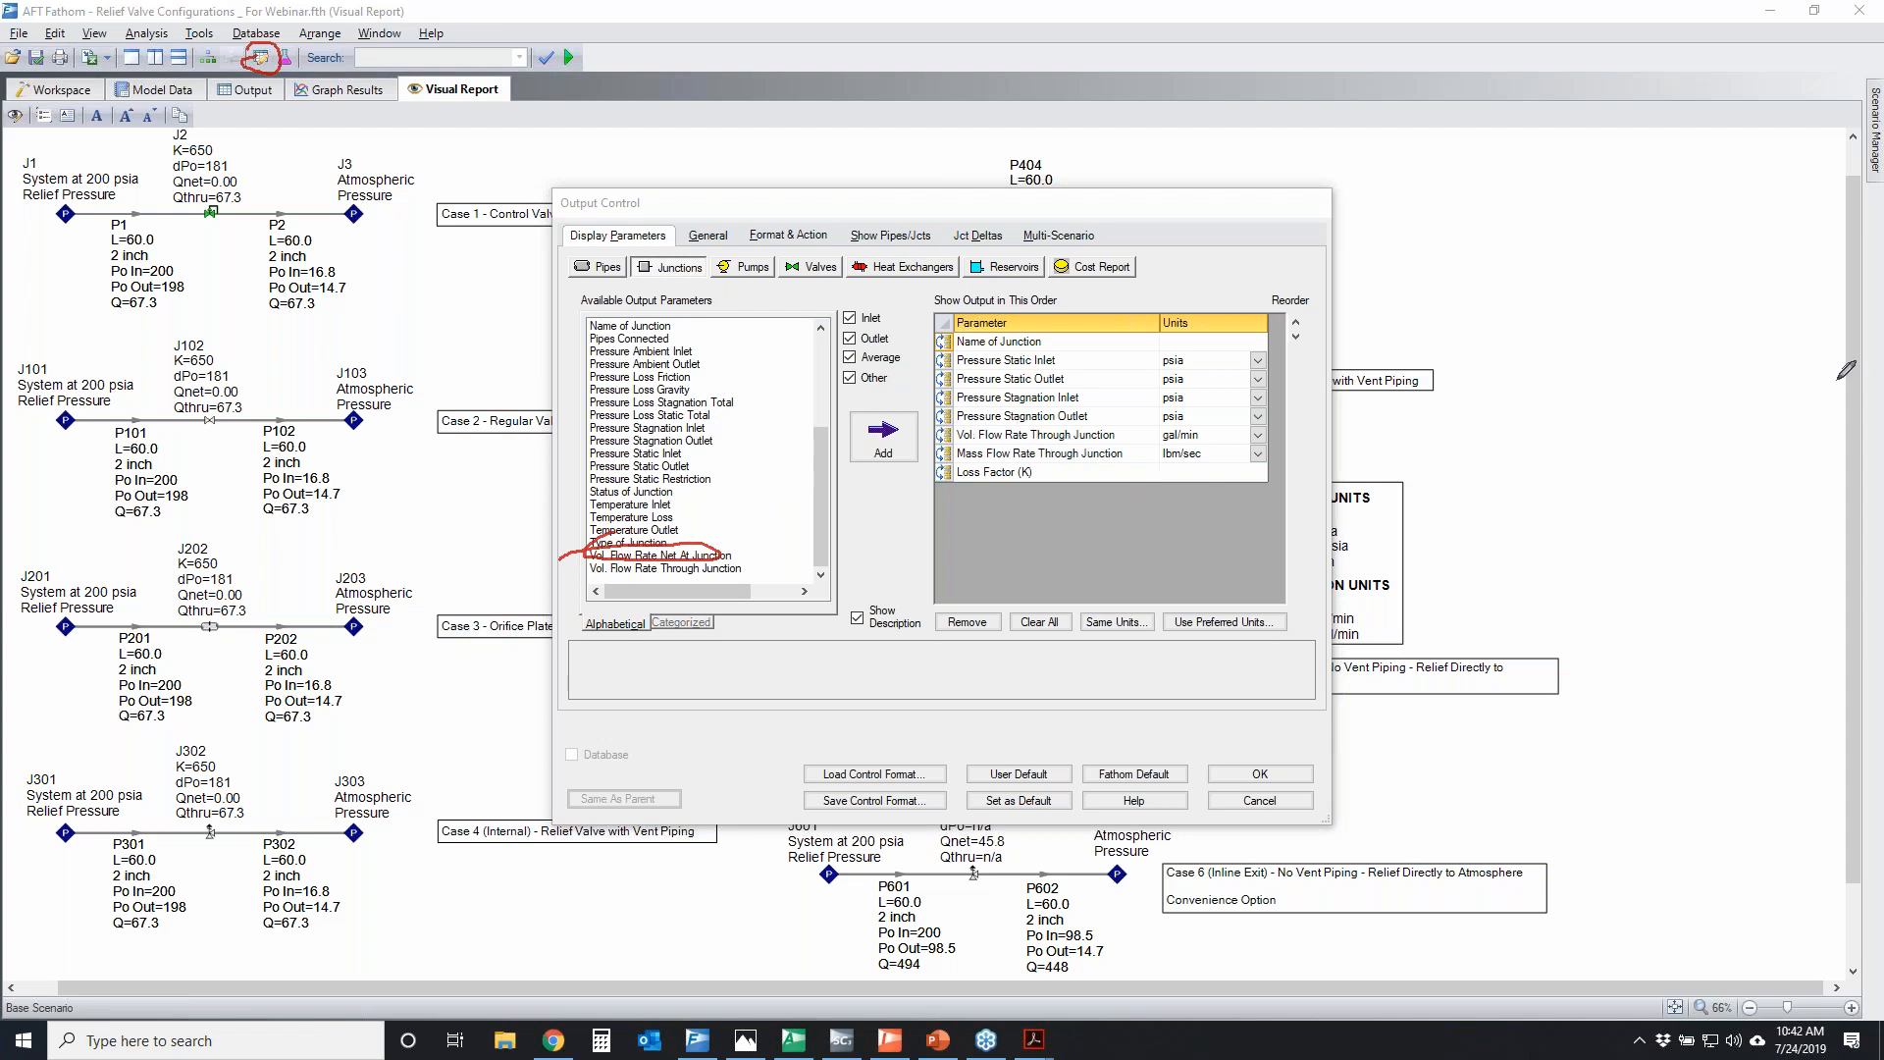
Clear the temporary parameter mark and close Output Control without applying changes
{"action": "key", "text": "e"}
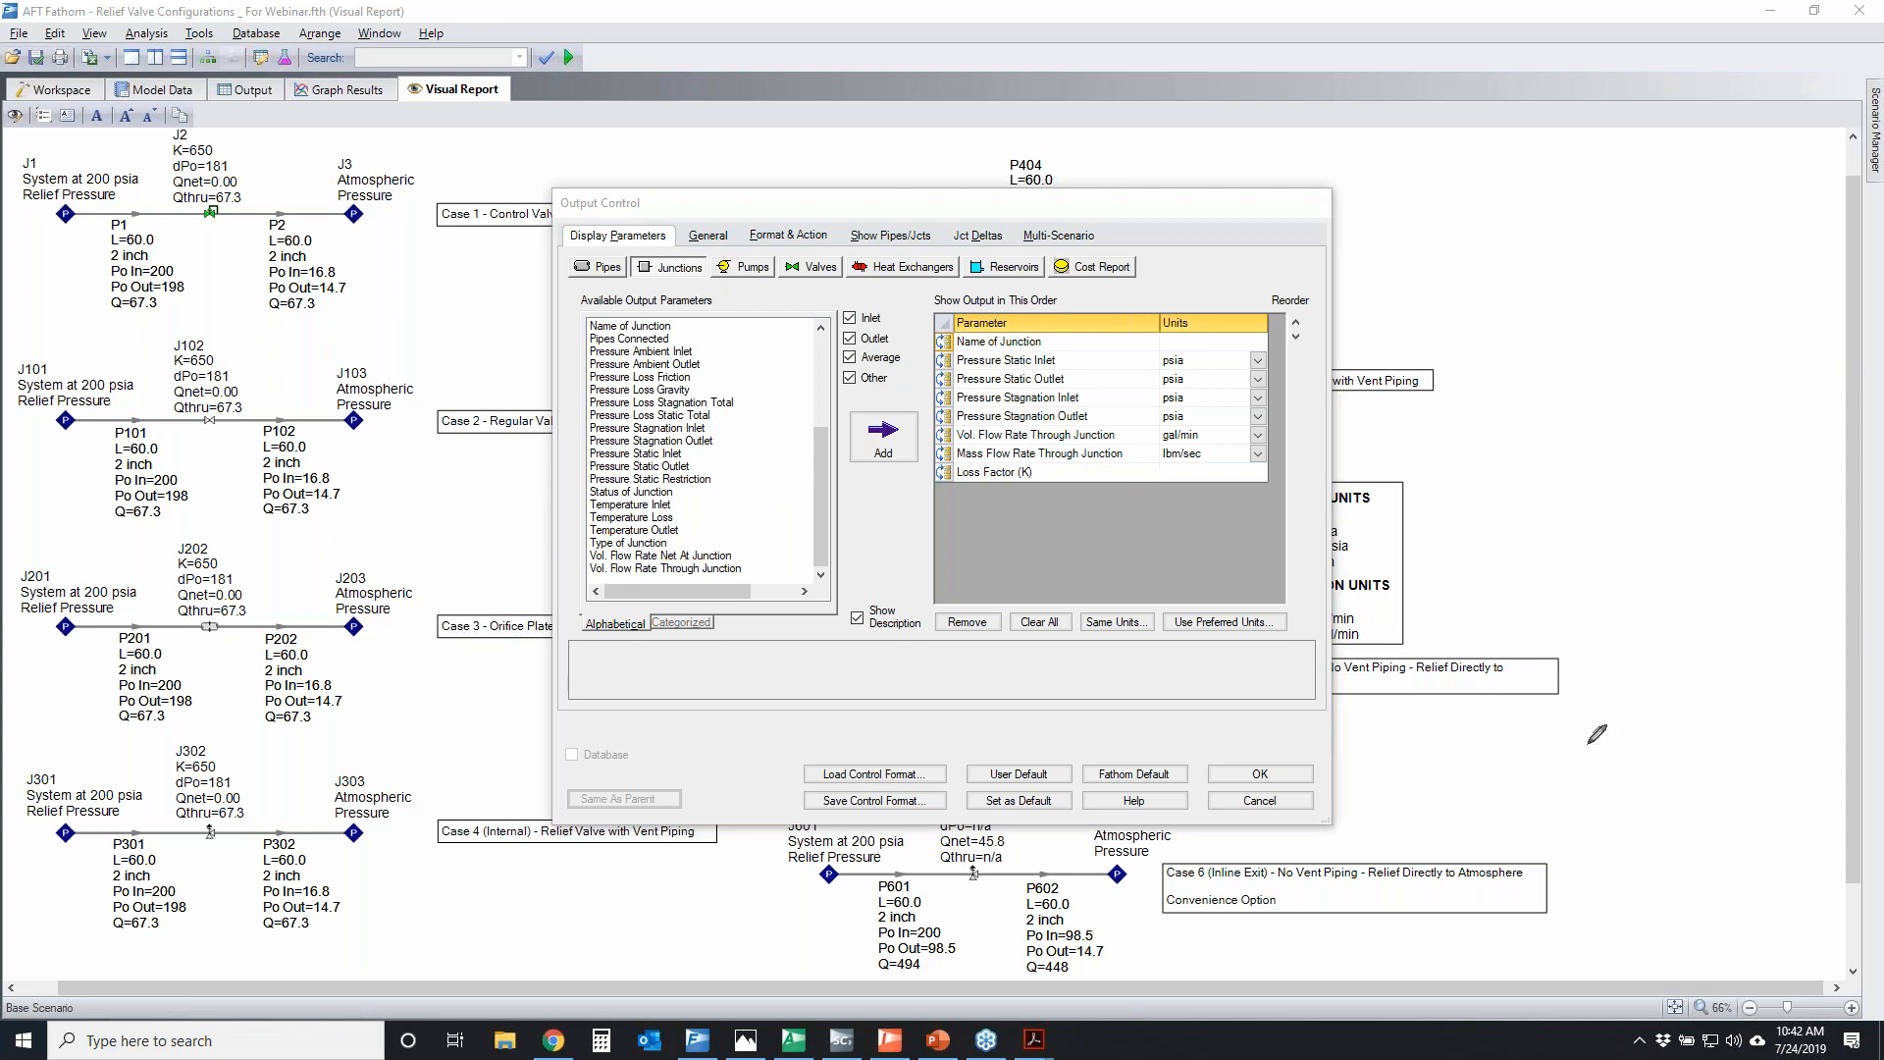
{"action": "key", "text": "Escape"}
{"action": "left_click", "coordinate": [1264, 800]}
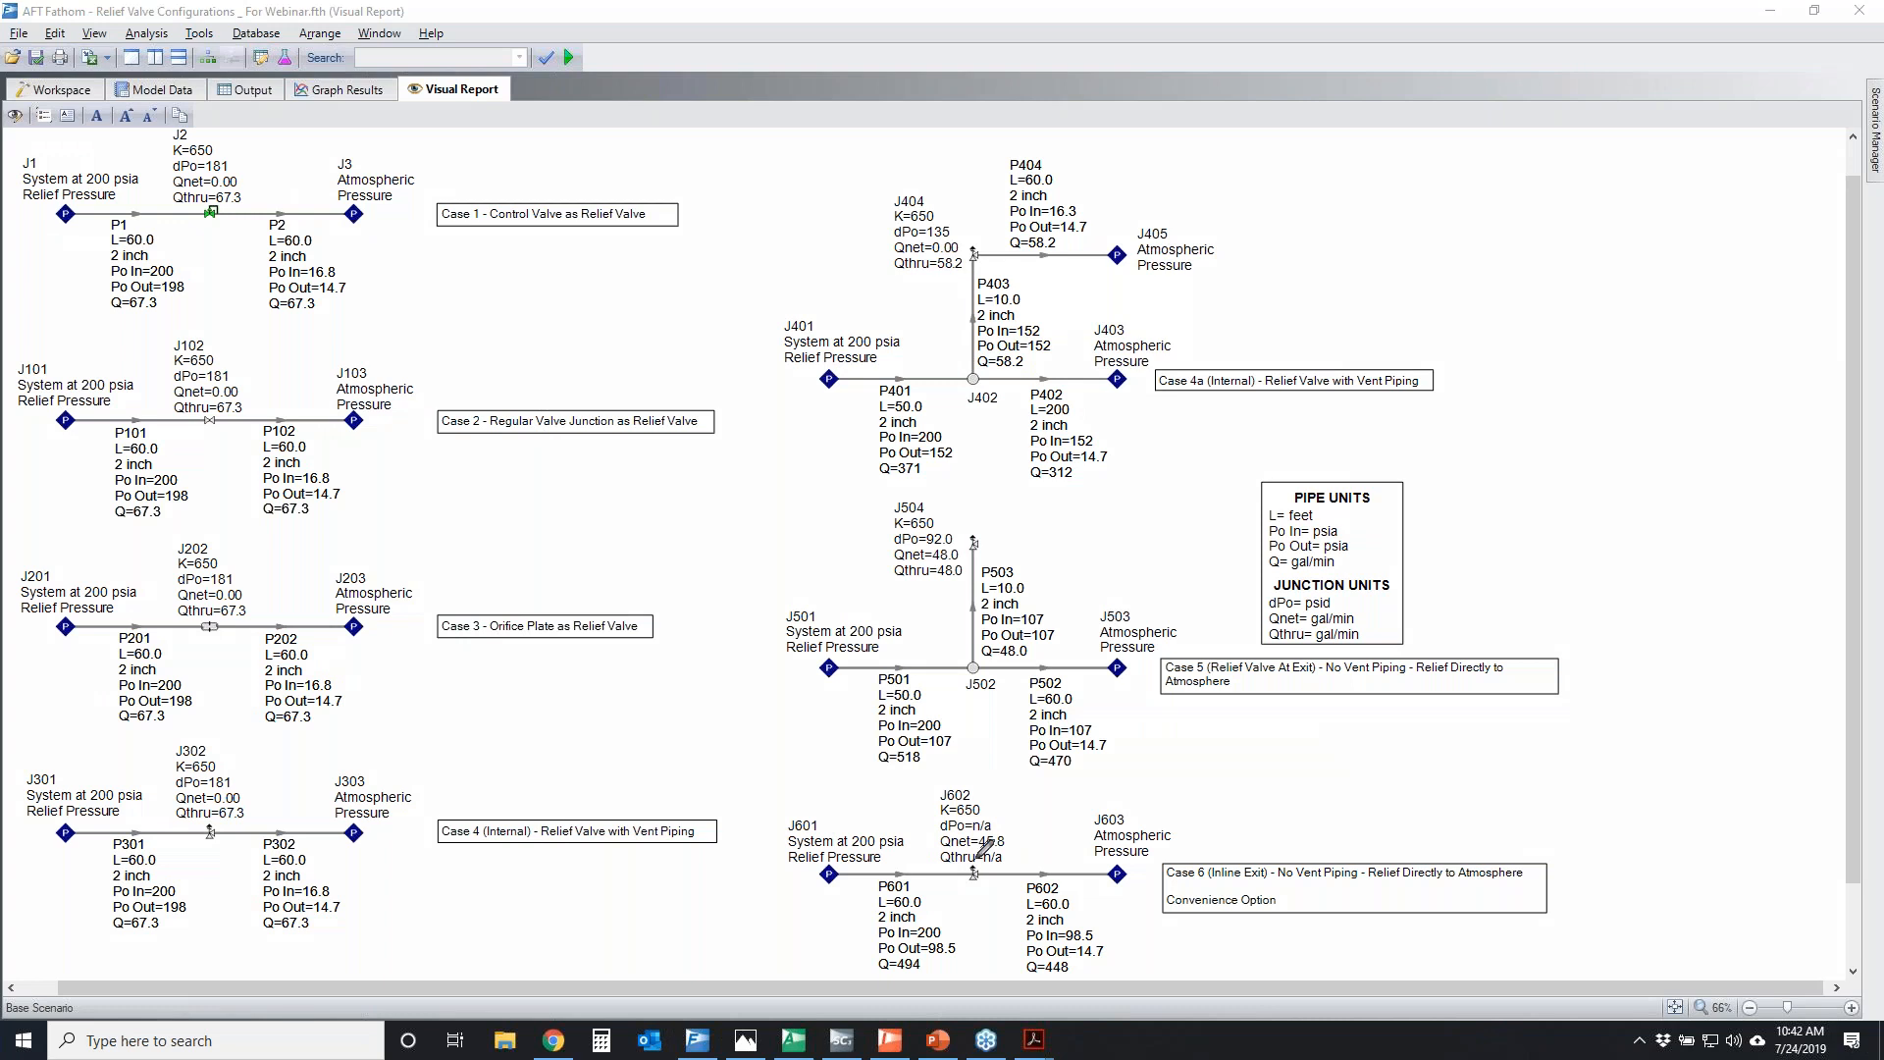
Temporarily circle J602's Qnet result, sketch arrows for its relief flow and the P602 flow, and clear the marks
{"action": "mouse_move", "coordinate": [934, 837]}
{"action": "left_mouse_down"}
{"action": "mouse_move", "coordinate": [1004, 833]}
{"action": "mouse_move", "coordinate": [919, 844]}
{"action": "mouse_move", "coordinate": [996, 809]}
{"action": "mouse_move", "coordinate": [1007, 783]}
{"action": "mouse_move", "coordinate": [1013, 808]}
{"action": "left_mouse_up"}
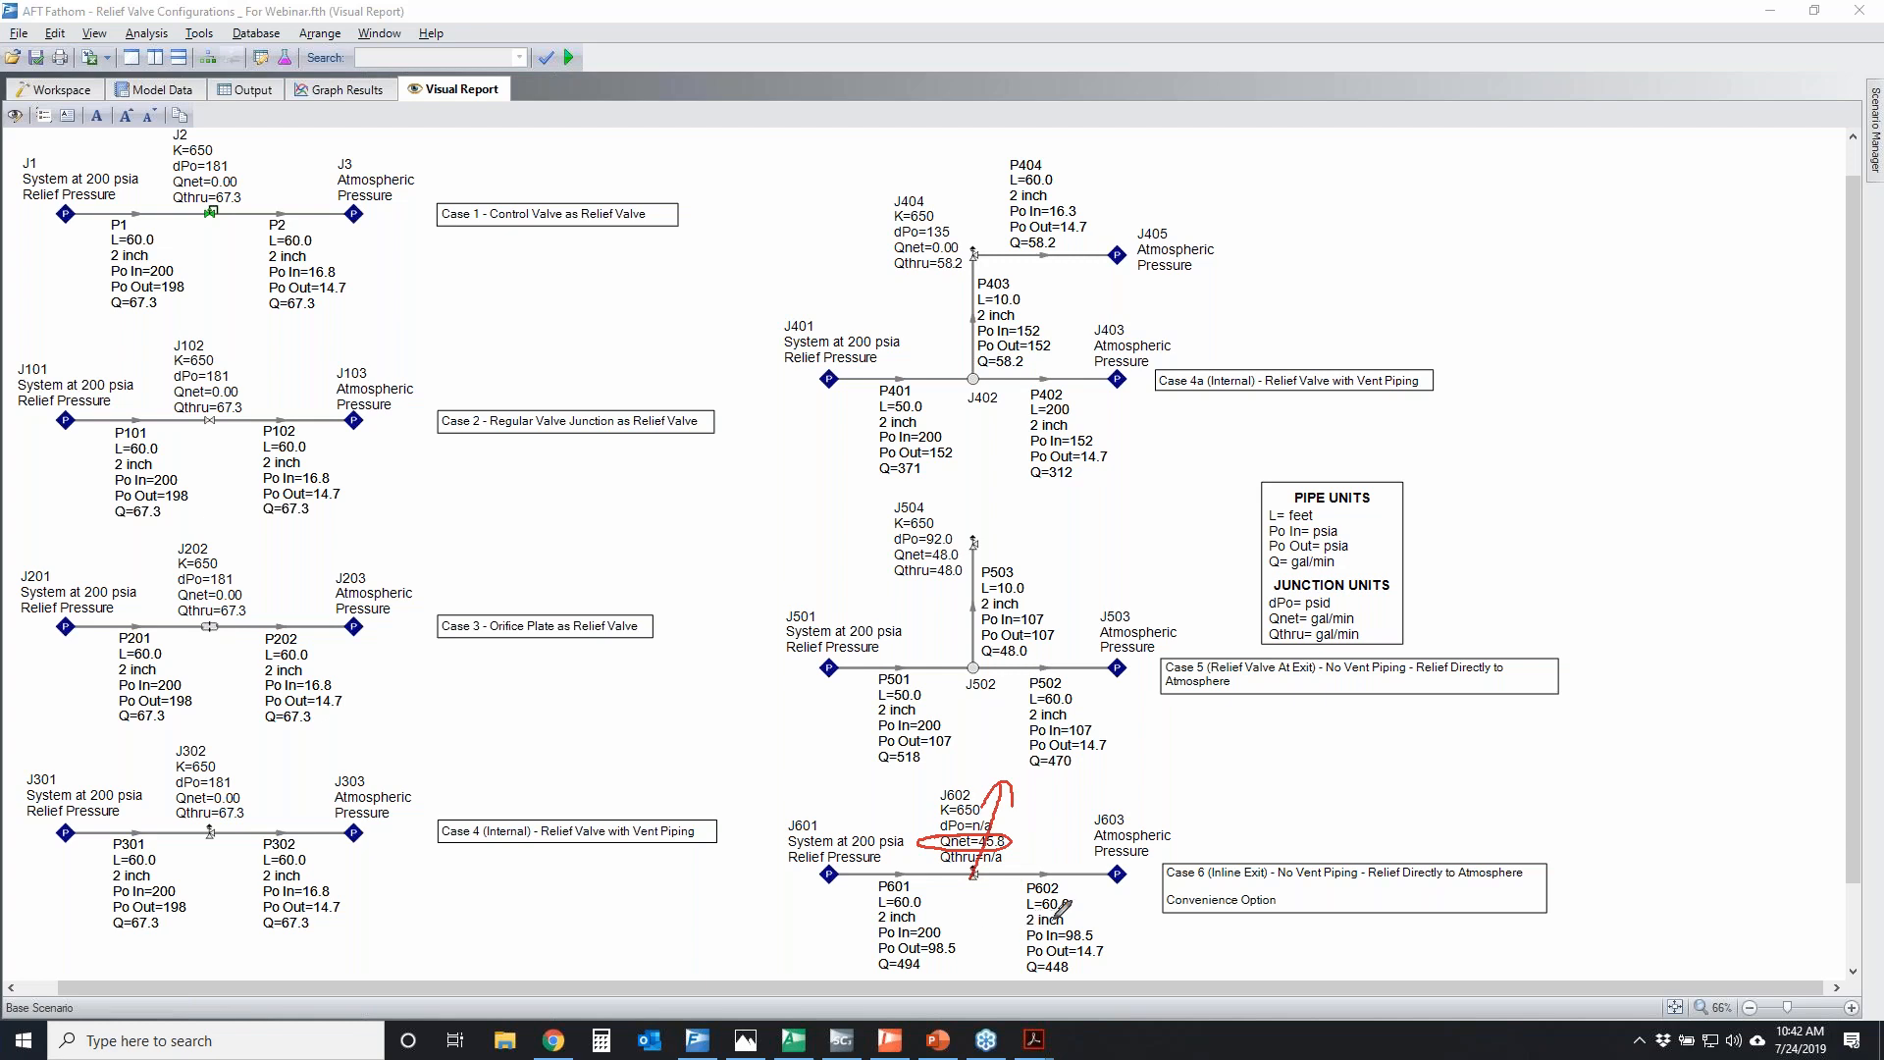
{"action": "mouse_move", "coordinate": [989, 890]}
{"action": "left_mouse_down"}
{"action": "mouse_move", "coordinate": [1107, 889]}
{"action": "mouse_move", "coordinate": [1079, 928]}
{"action": "left_mouse_up"}
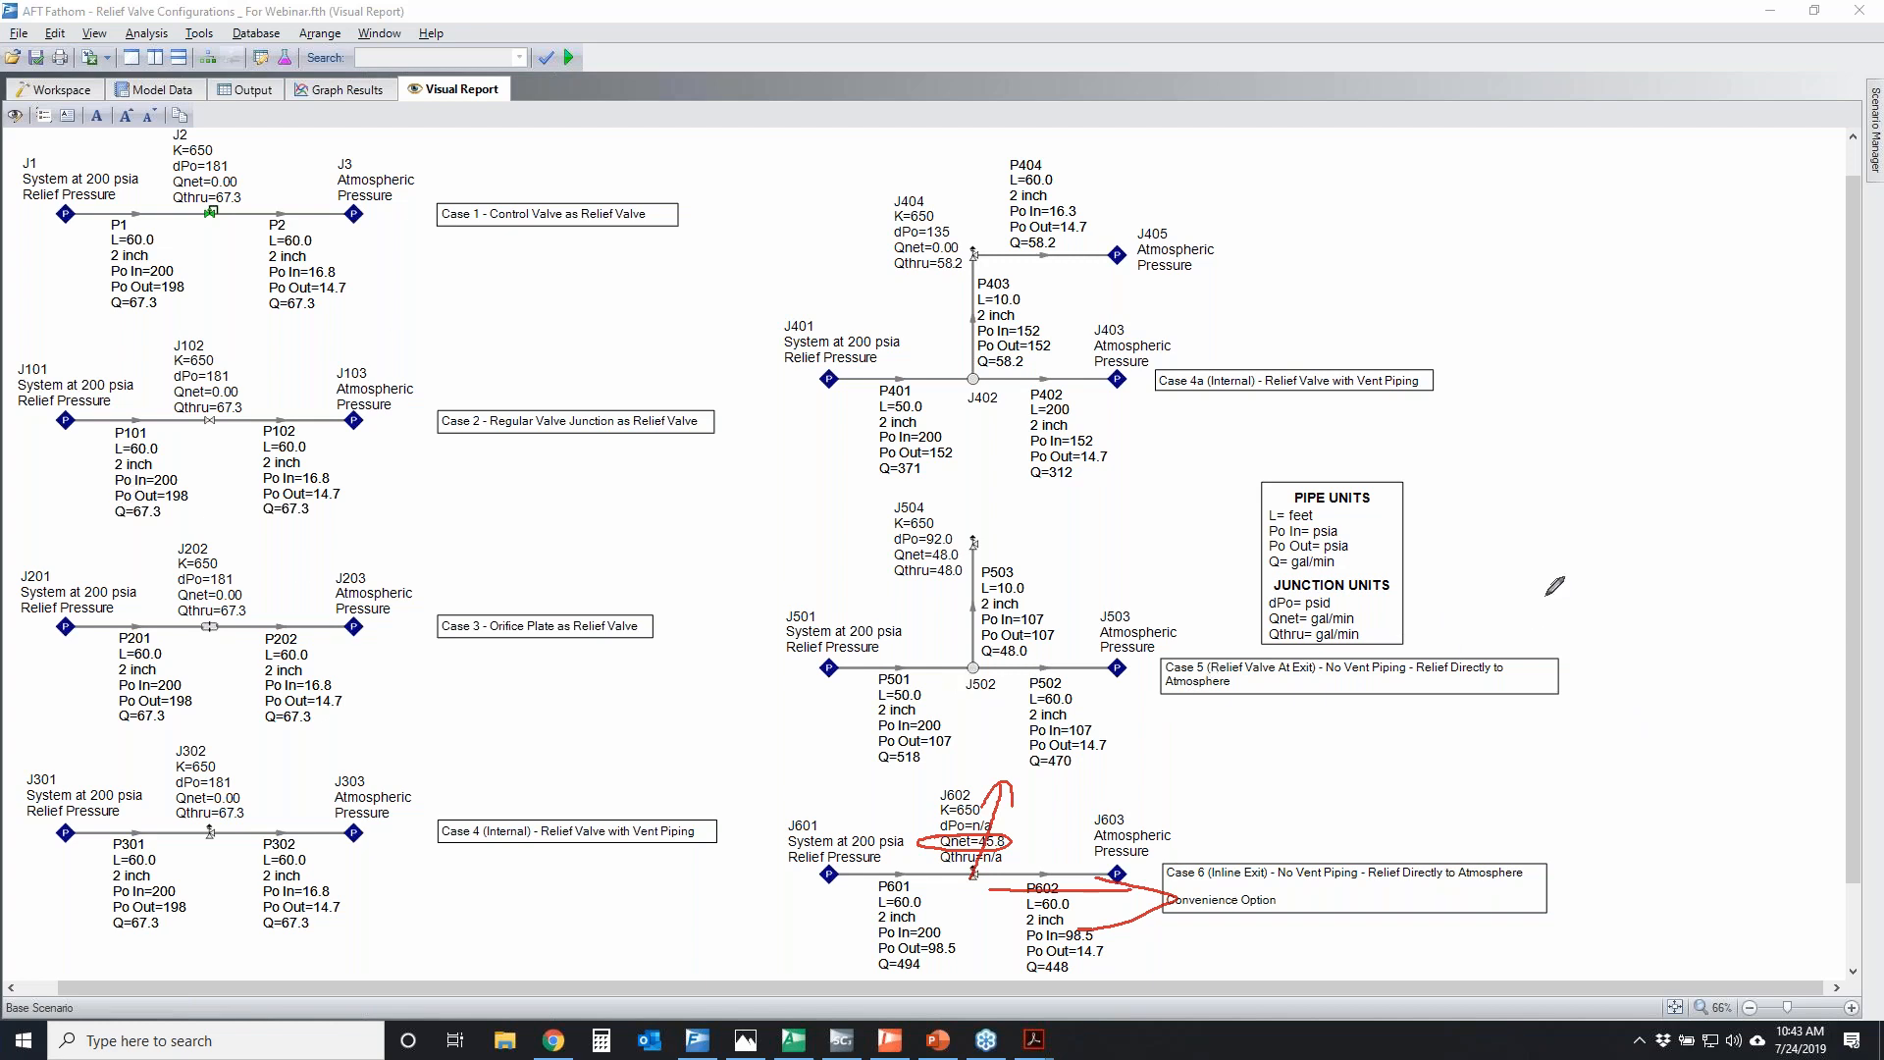
{"action": "key", "text": "Escape"}
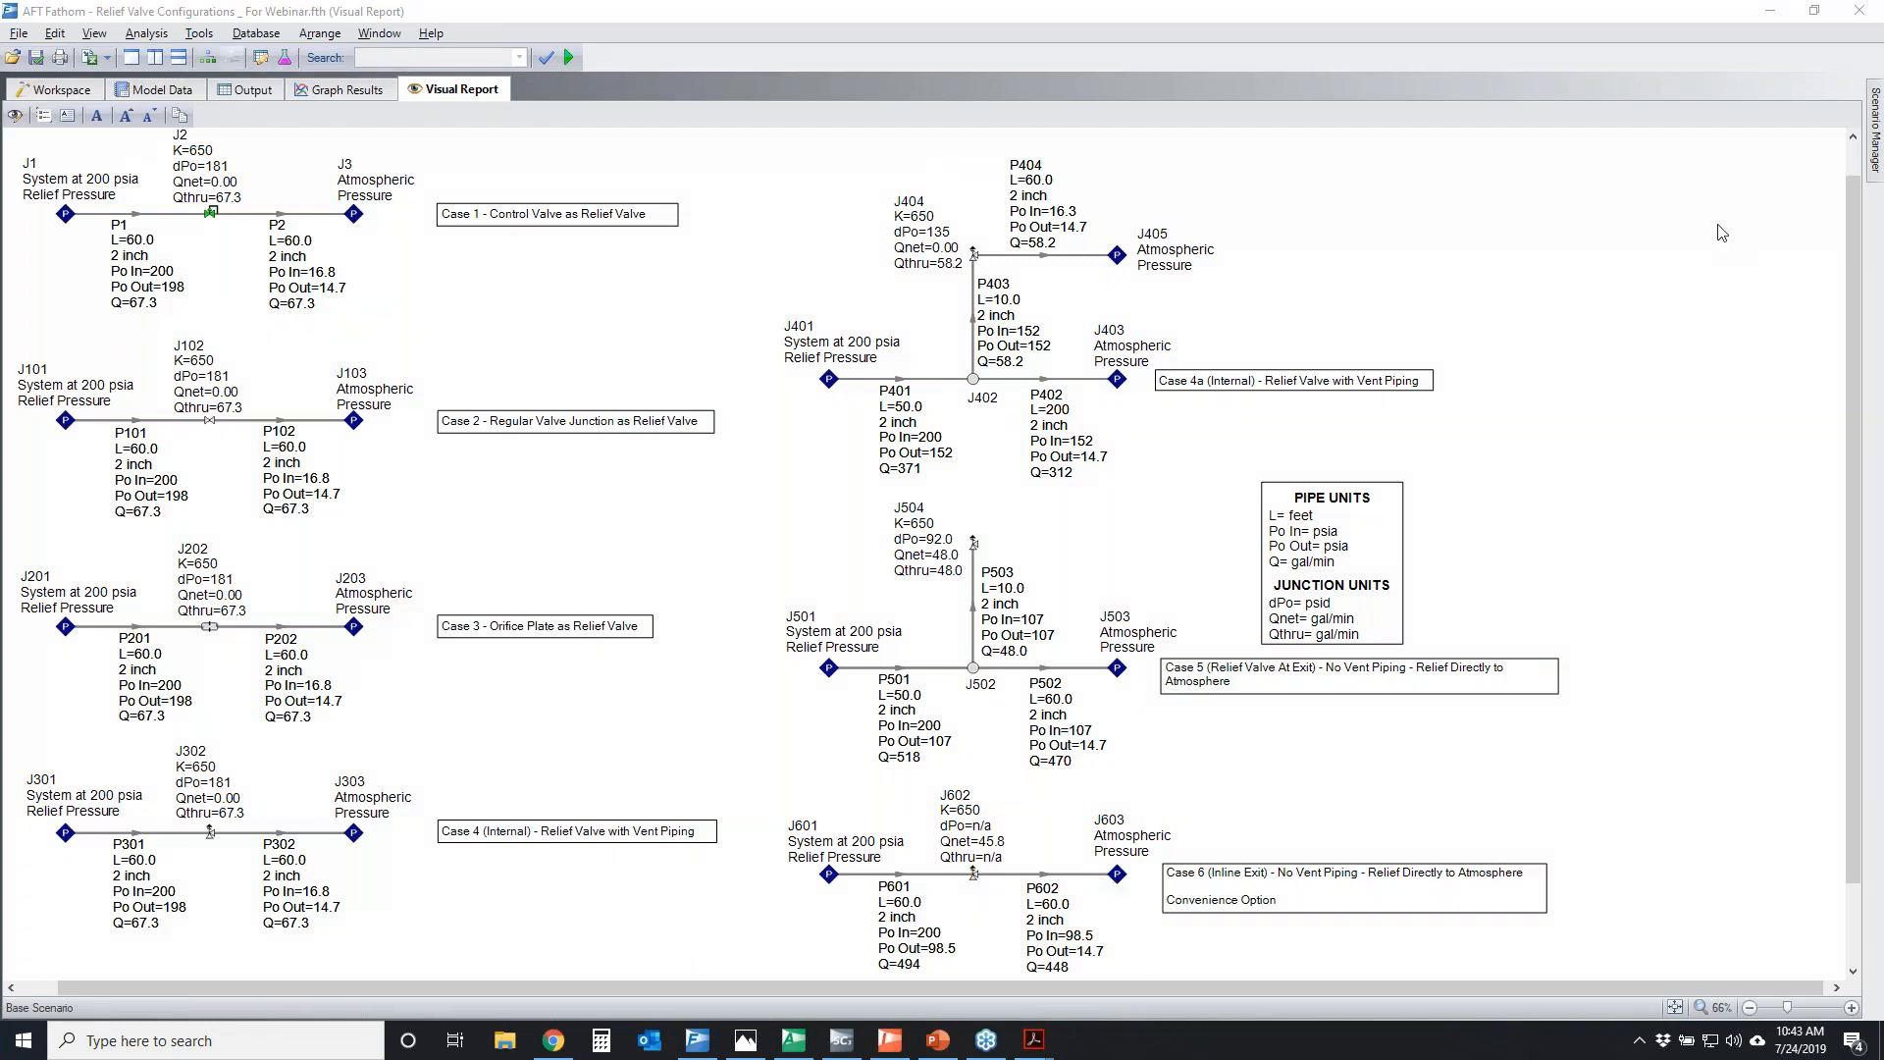
Return to the Workspace, open the model Network with Relief Valves.fth, and dismiss the missing pipe material notice
{"action": "left_click", "coordinate": [58, 90]}
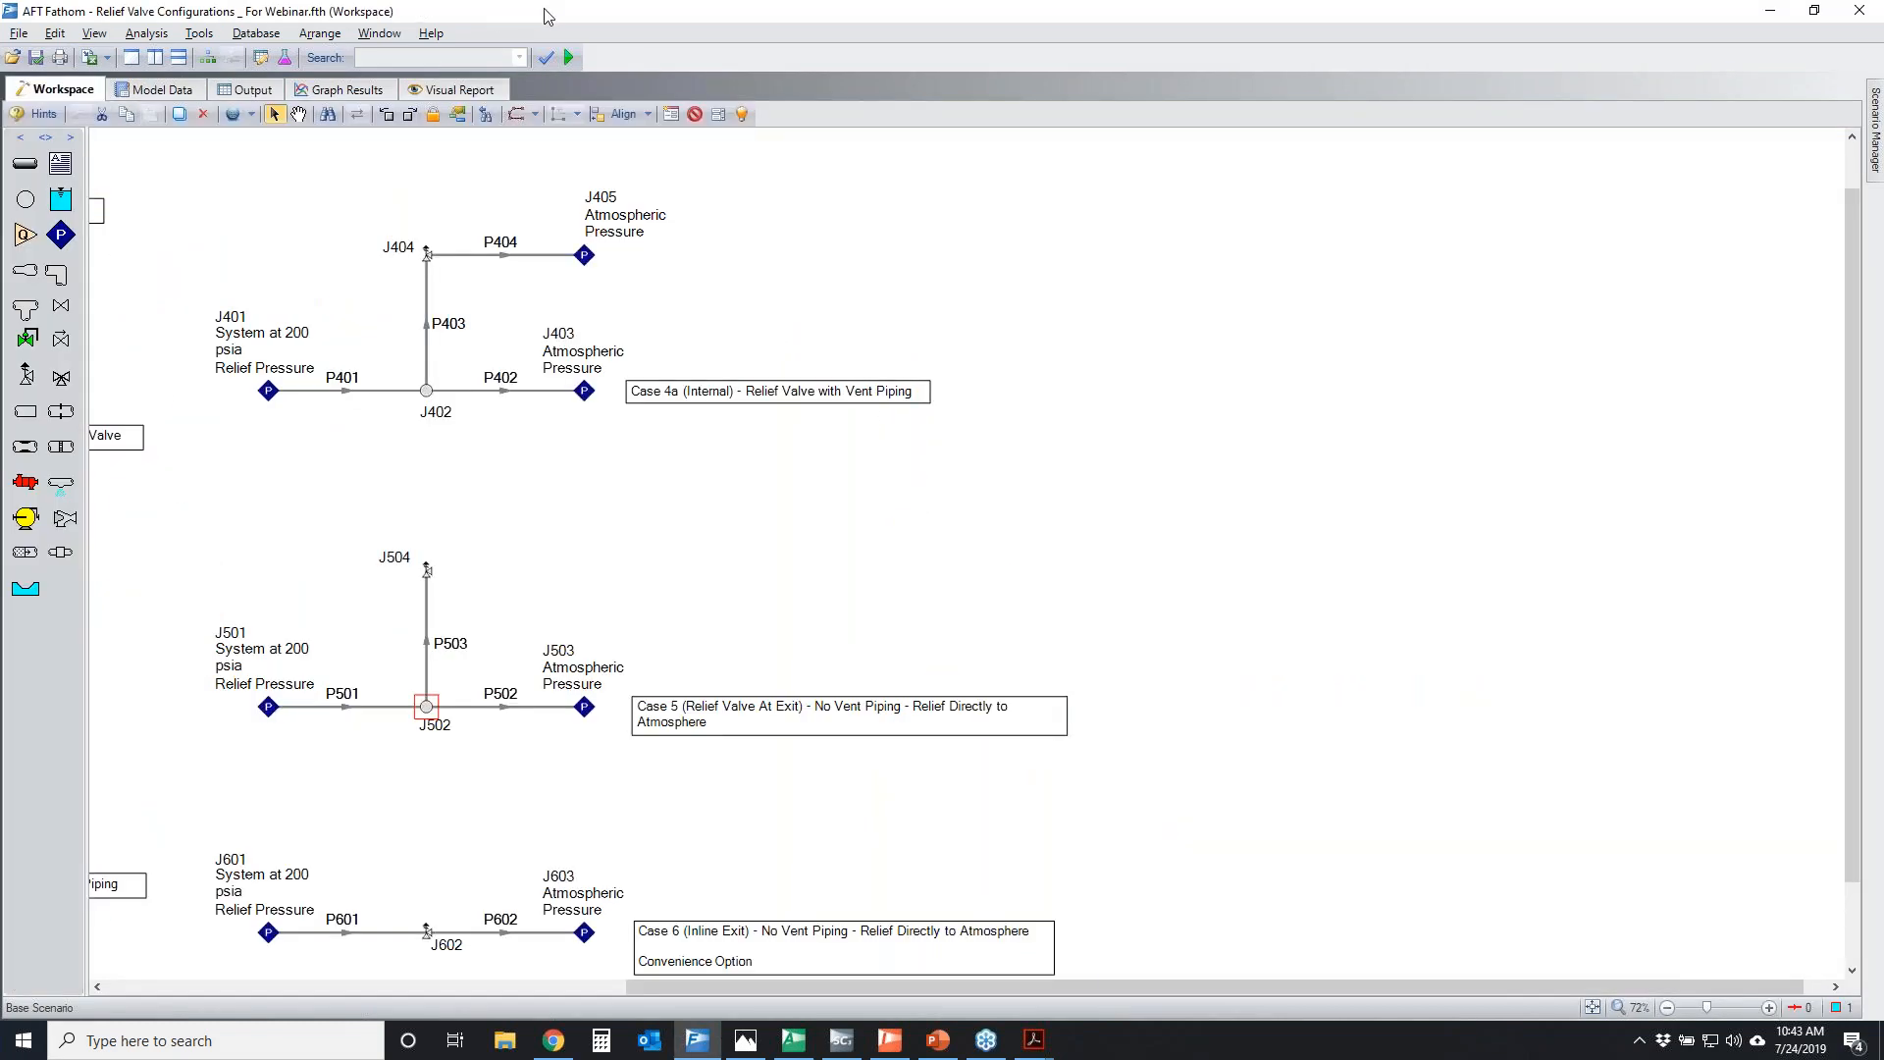
{"action": "left_click", "coordinate": [9, 34]}
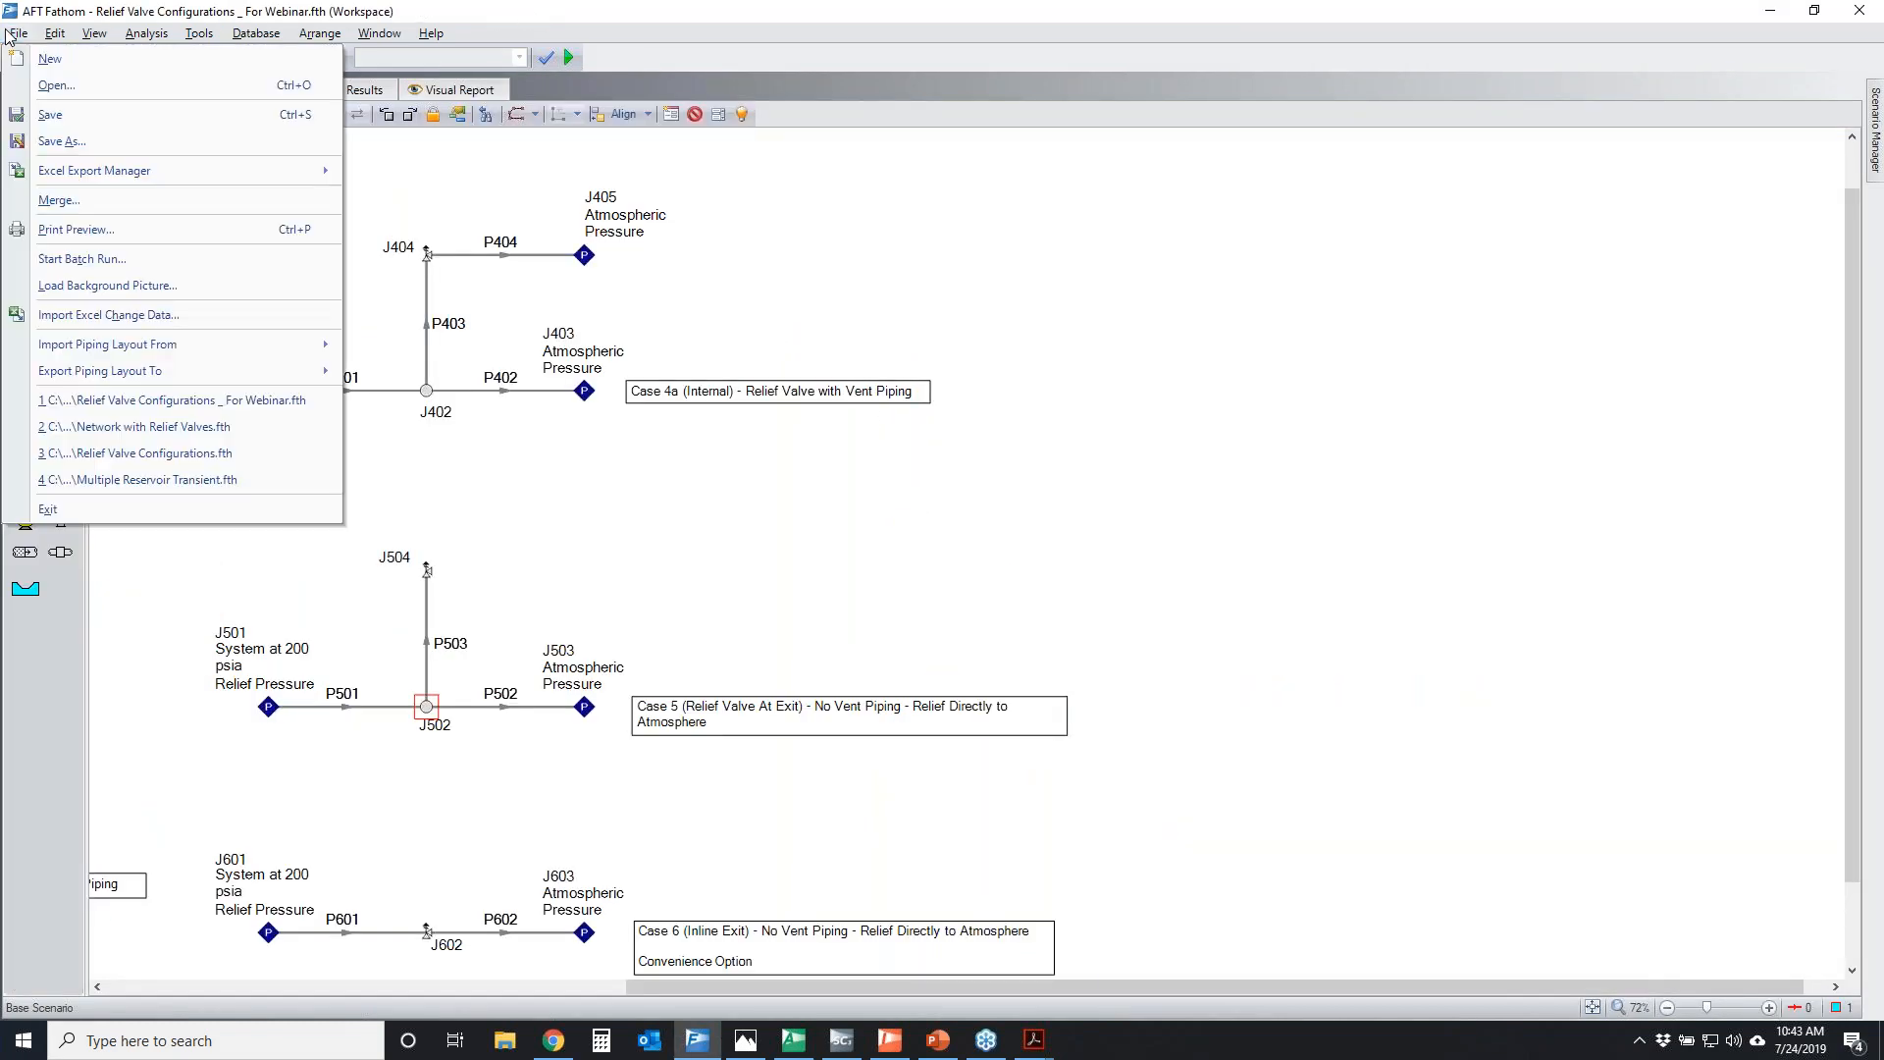
{"action": "left_click", "coordinate": [71, 81]}
{"action": "left_click", "coordinate": [989, 589]}
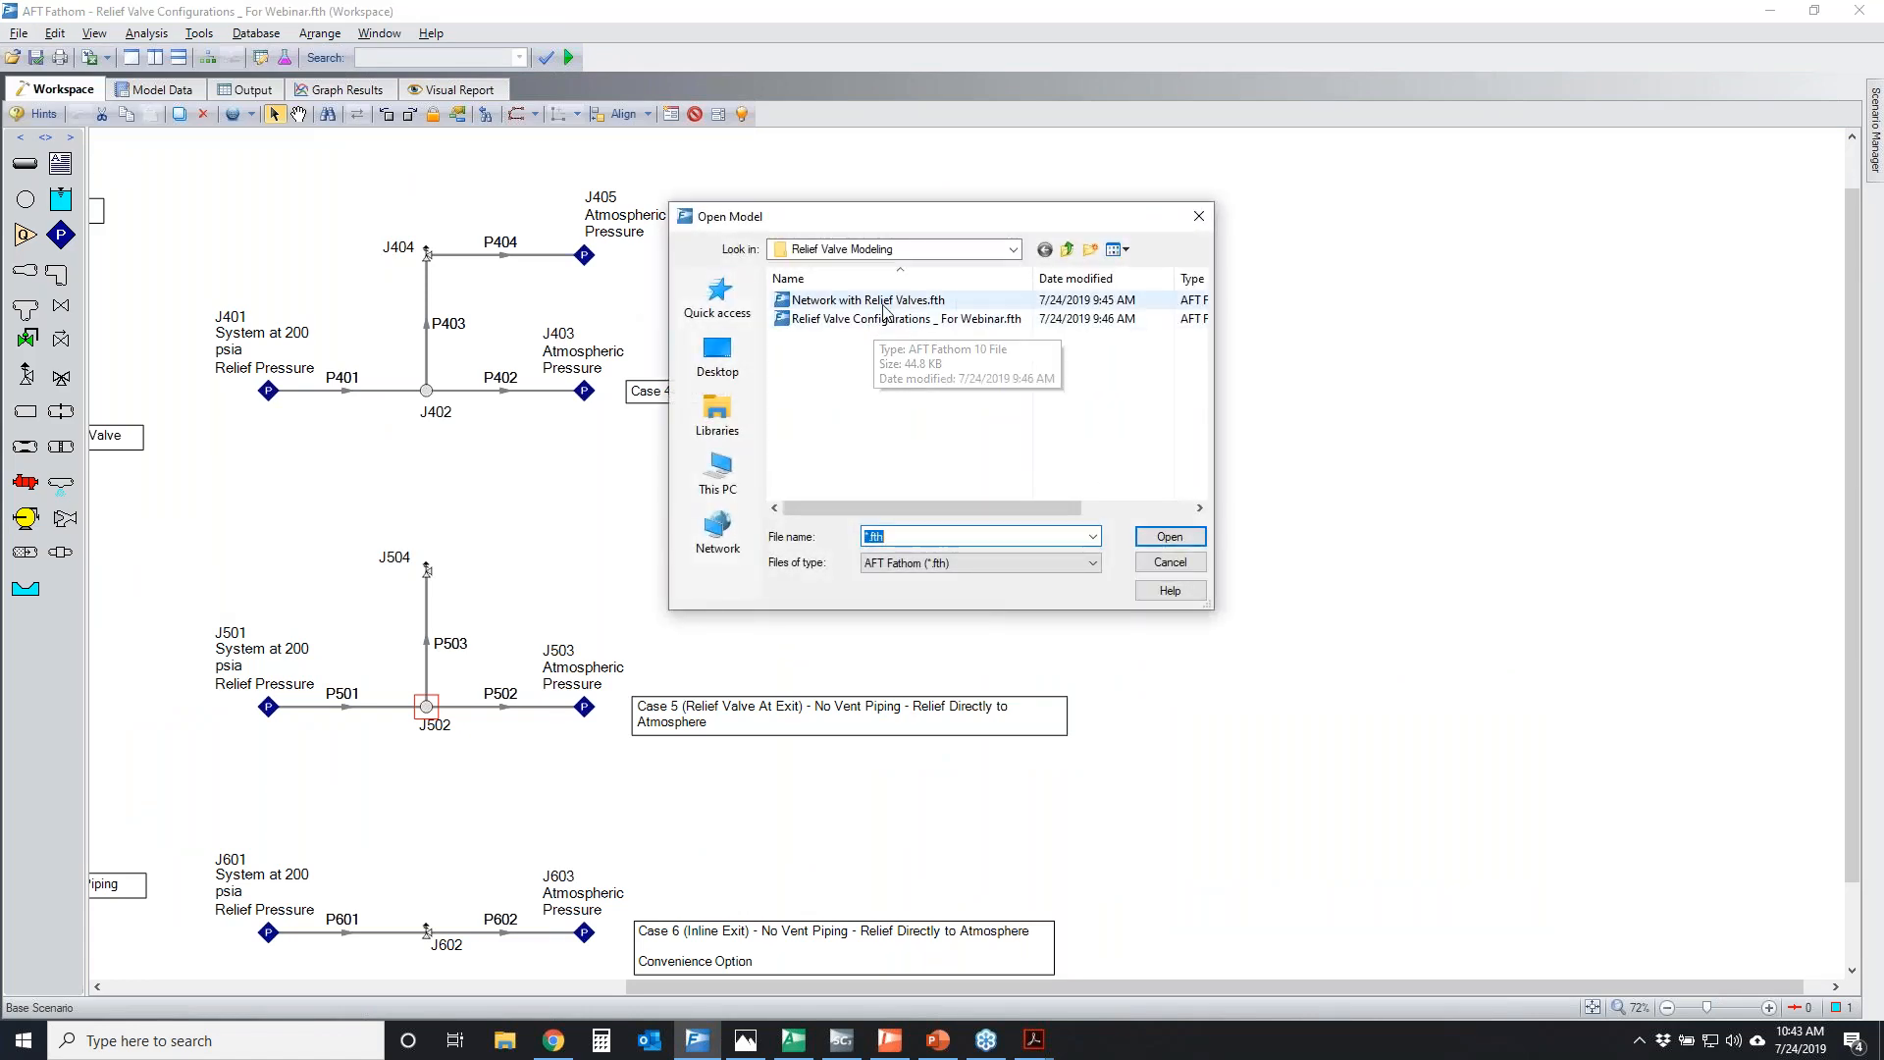
{"action": "double_click", "coordinate": [877, 320]}
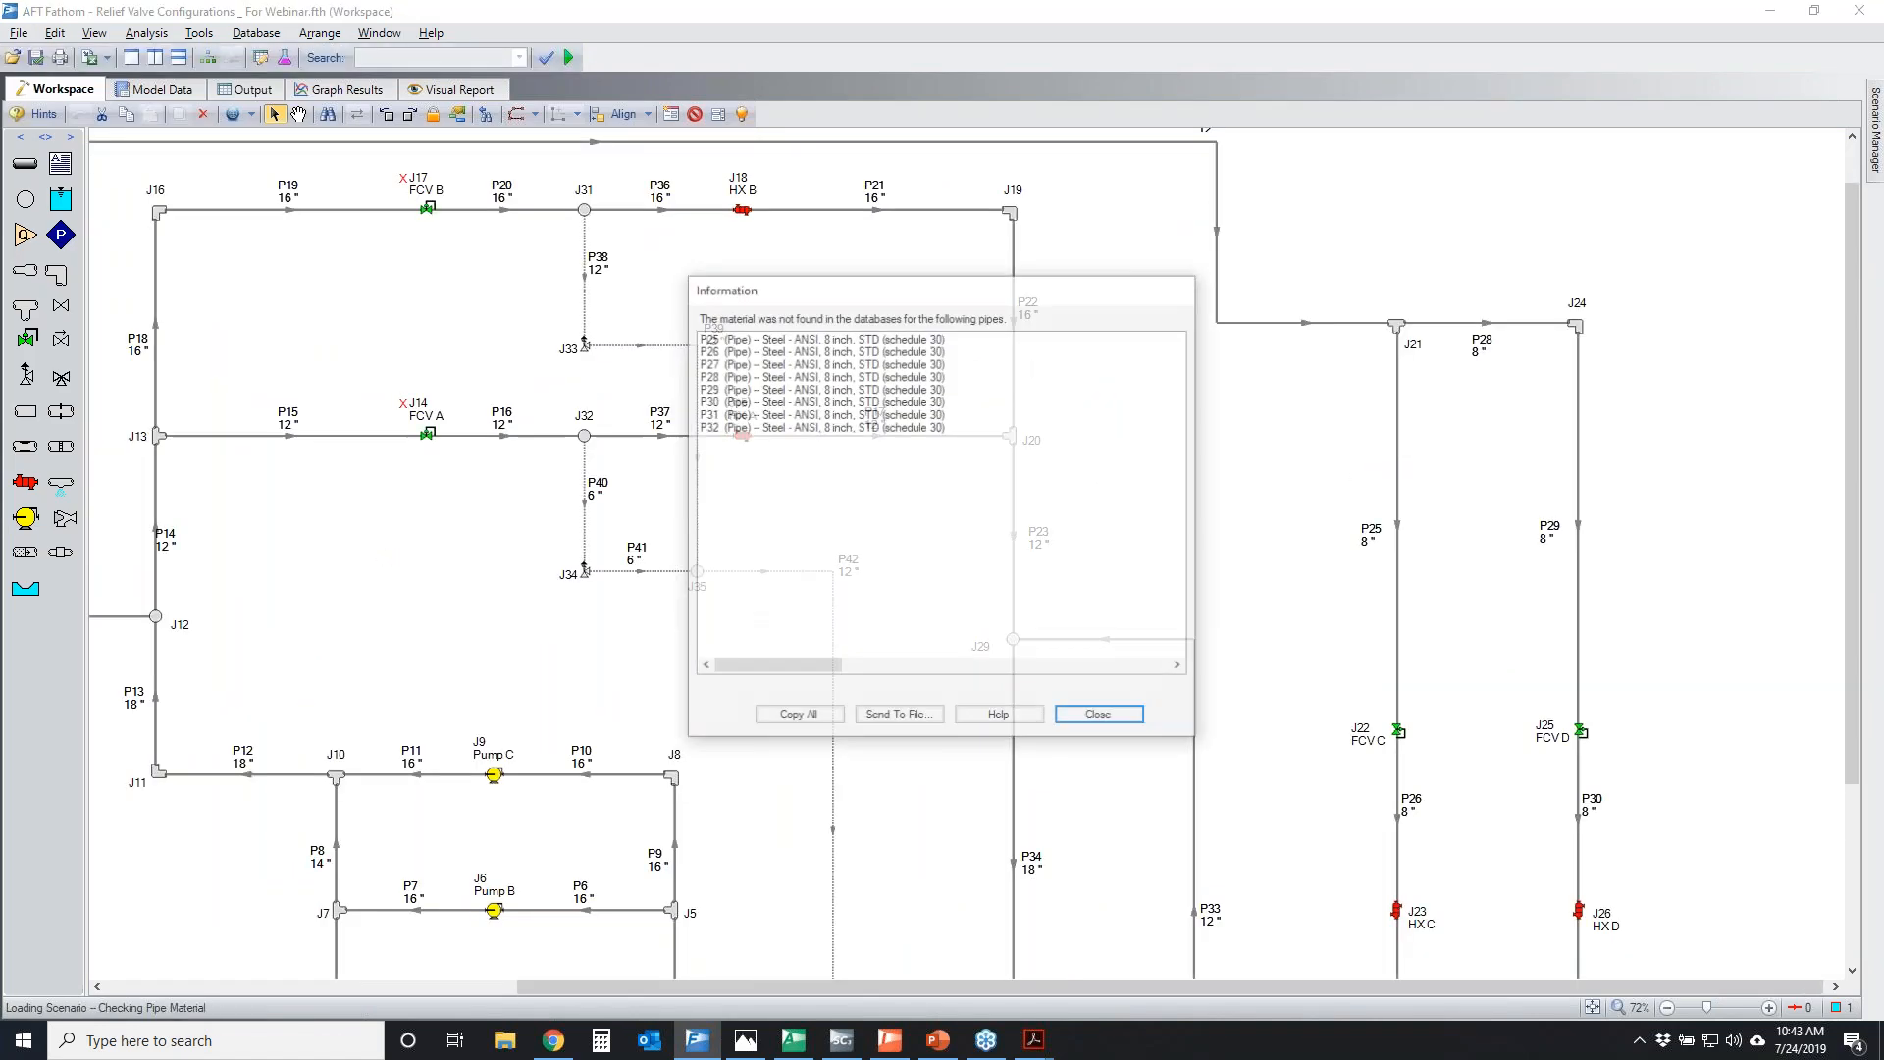
{"action": "left_click", "coordinate": [1134, 725]}
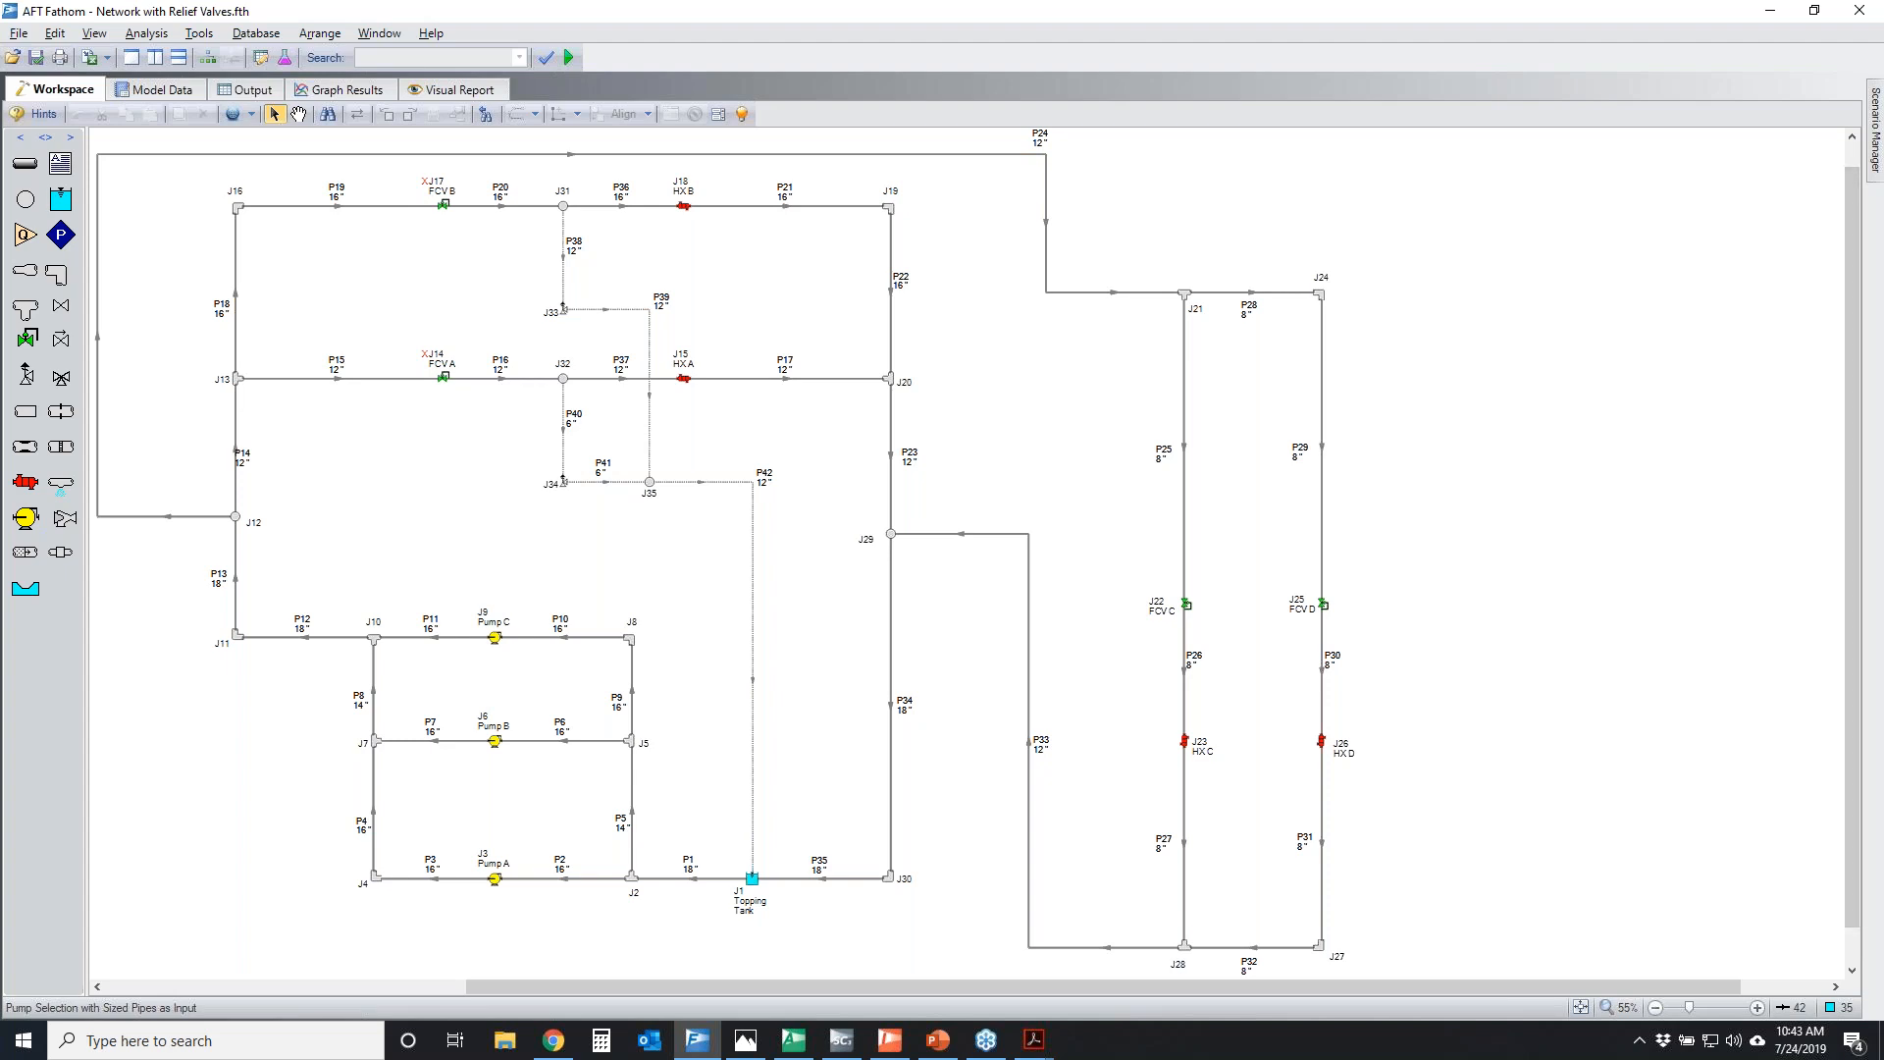
Temporarily circle the whole pipe network and the relief branches around J33 and J34, and clear the marks
{"action": "mouse_move", "coordinate": [85, 156]}
{"action": "left_mouse_down"}
{"action": "mouse_move", "coordinate": [1522, 433]}
{"action": "mouse_move", "coordinate": [238, 760]}
{"action": "left_mouse_up"}
{"action": "left_click_drag", "start_coordinate": [212, 677], "coordinate": [187, 233]}
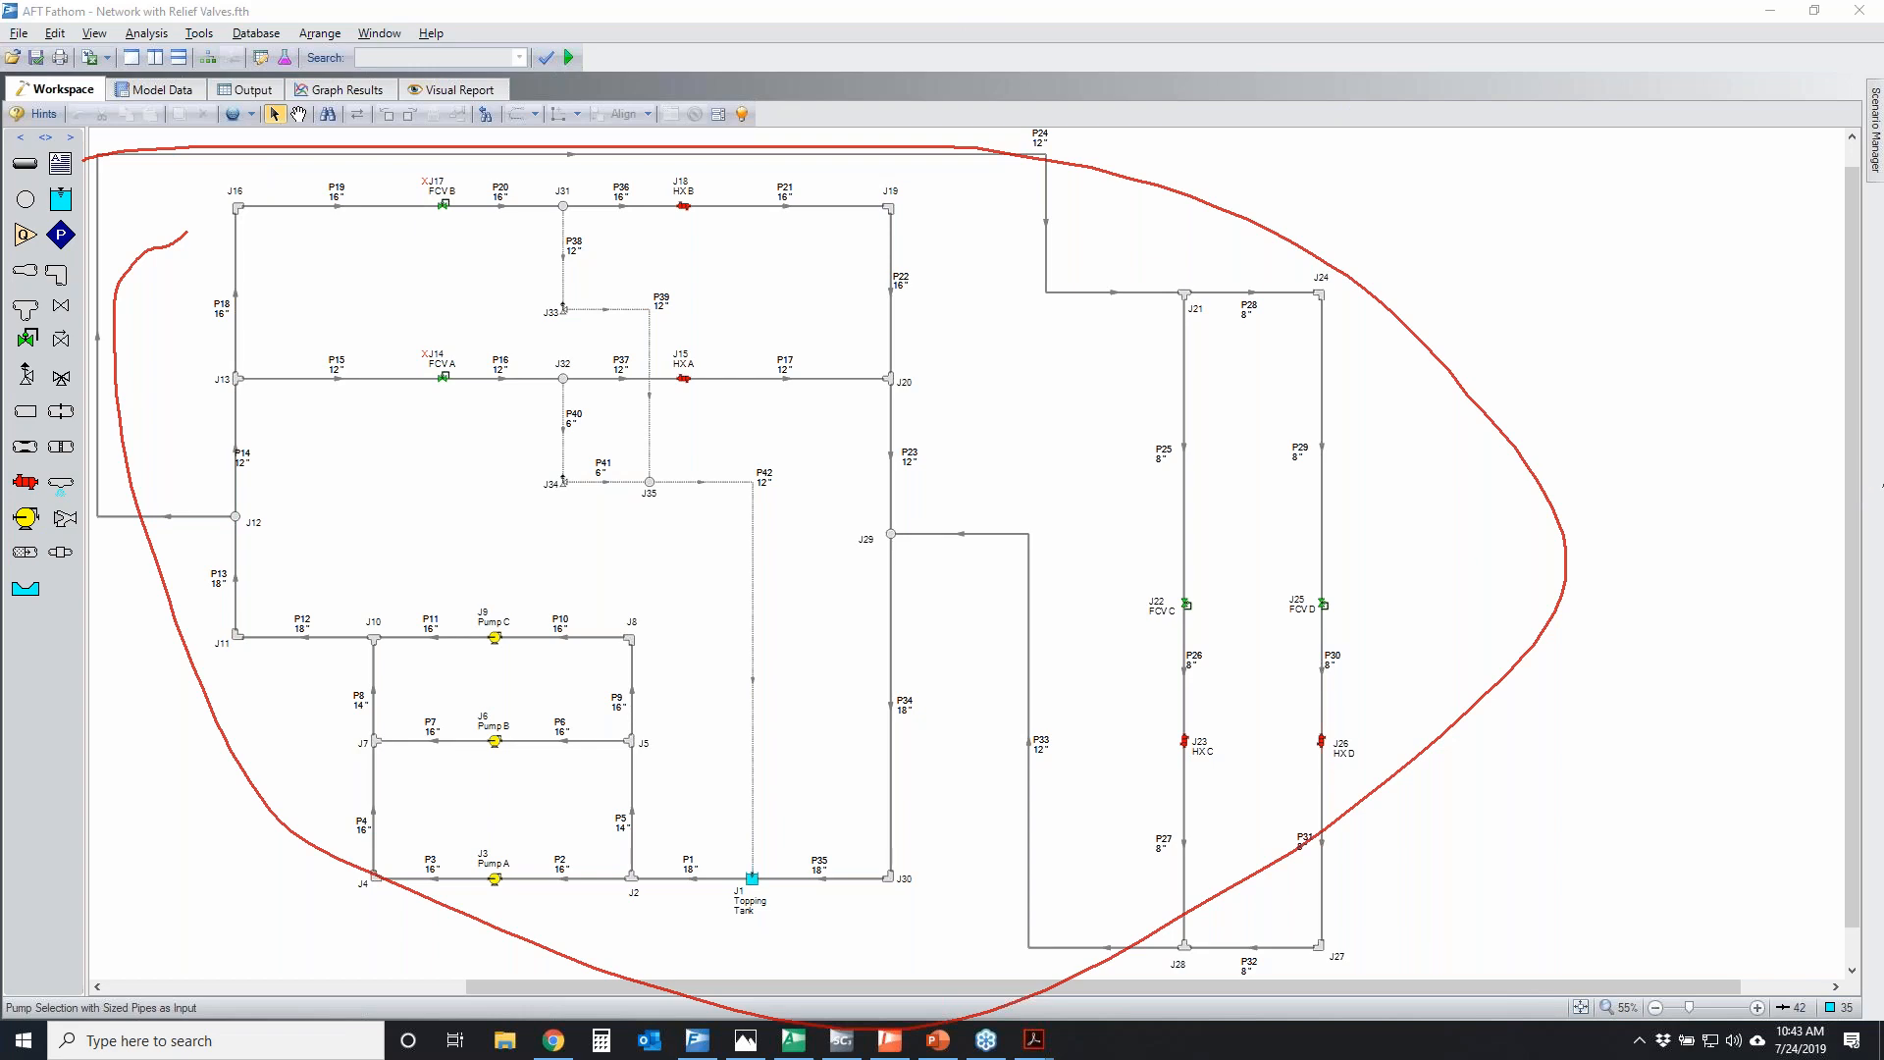
{"action": "left_click_drag", "start_coordinate": [533, 248], "coordinate": [572, 243]}
{"action": "left_click_drag", "start_coordinate": [564, 422], "coordinate": [521, 423]}
{"action": "left_click_drag", "start_coordinate": [672, 428], "coordinate": [637, 424]}
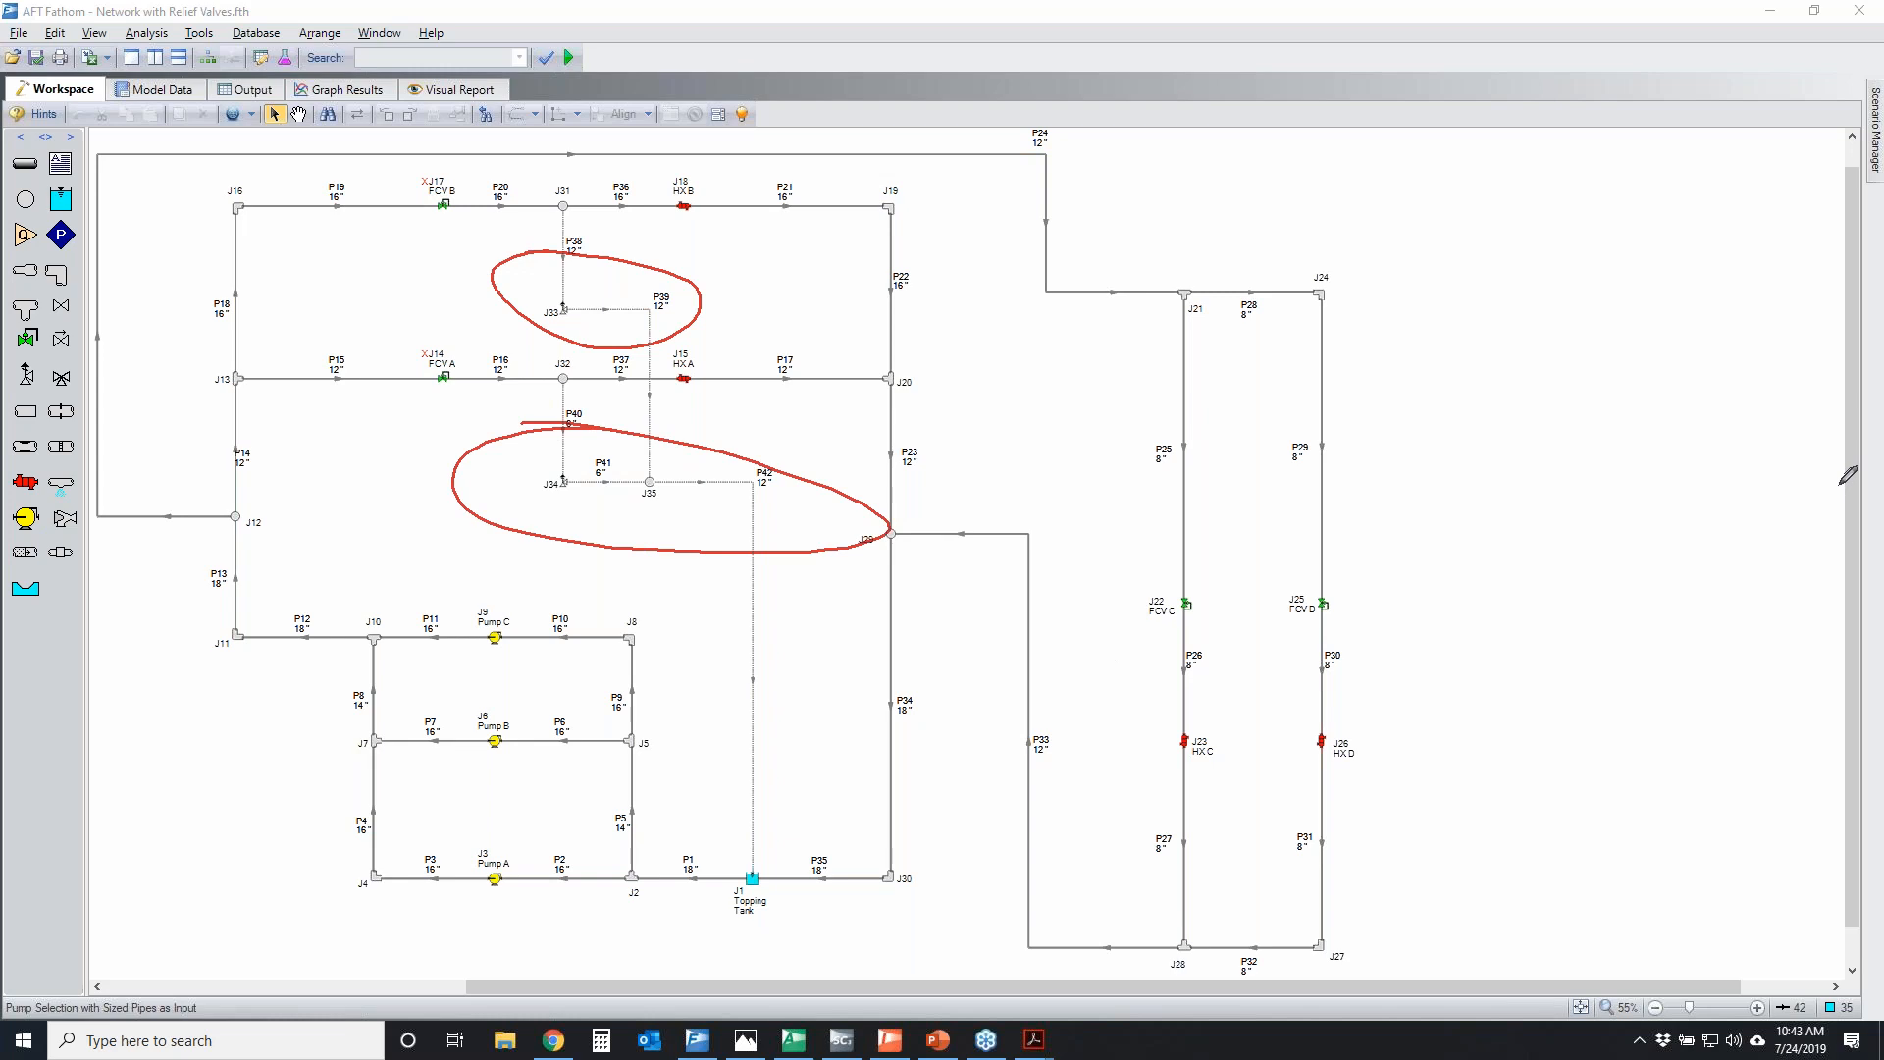
{"action": "key", "text": "e"}
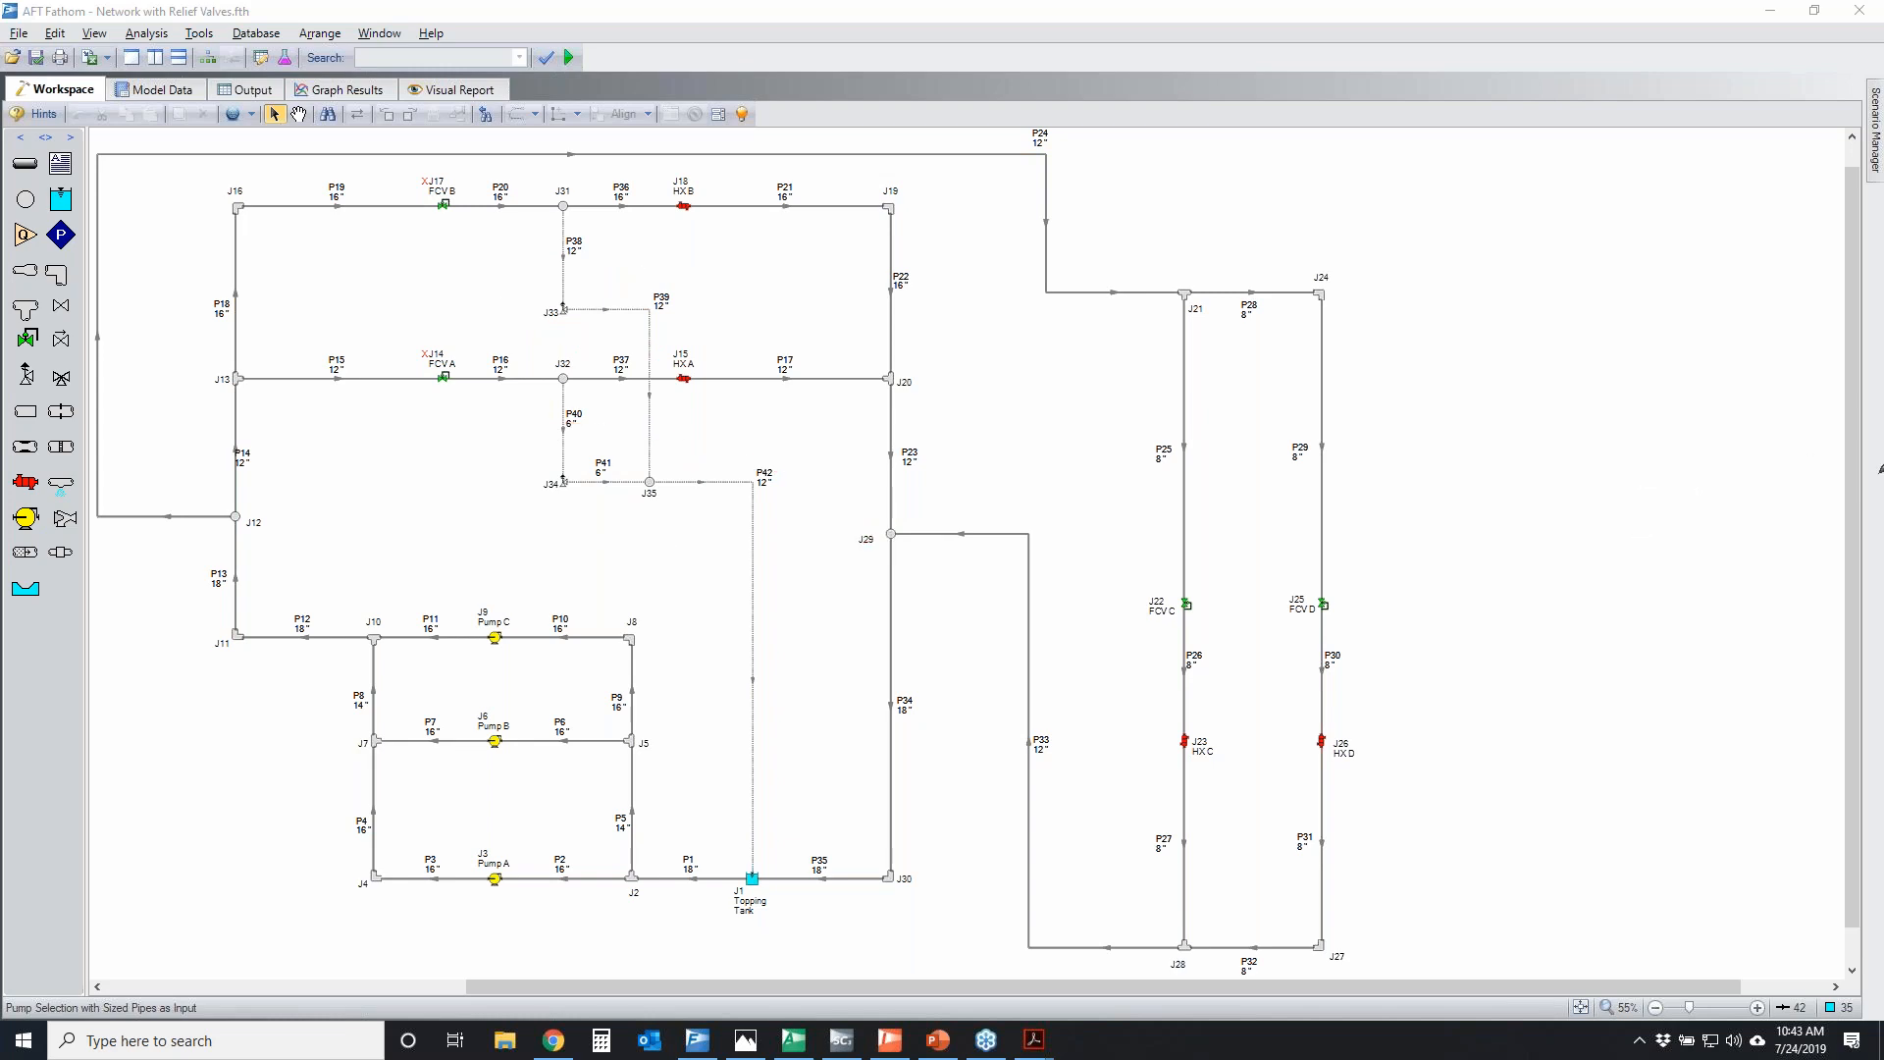
Temporarily circle Pumps A, B and C, mark their discharge direction, and sketch a two-curve pump graph beside the network
{"action": "mouse_move", "coordinate": [545, 600]}
{"action": "left_mouse_down"}
{"action": "mouse_move", "coordinate": [502, 592]}
{"action": "mouse_move", "coordinate": [405, 837]}
{"action": "mouse_move", "coordinate": [554, 907]}
{"action": "mouse_move", "coordinate": [557, 643]}
{"action": "mouse_move", "coordinate": [534, 594]}
{"action": "left_mouse_up"}
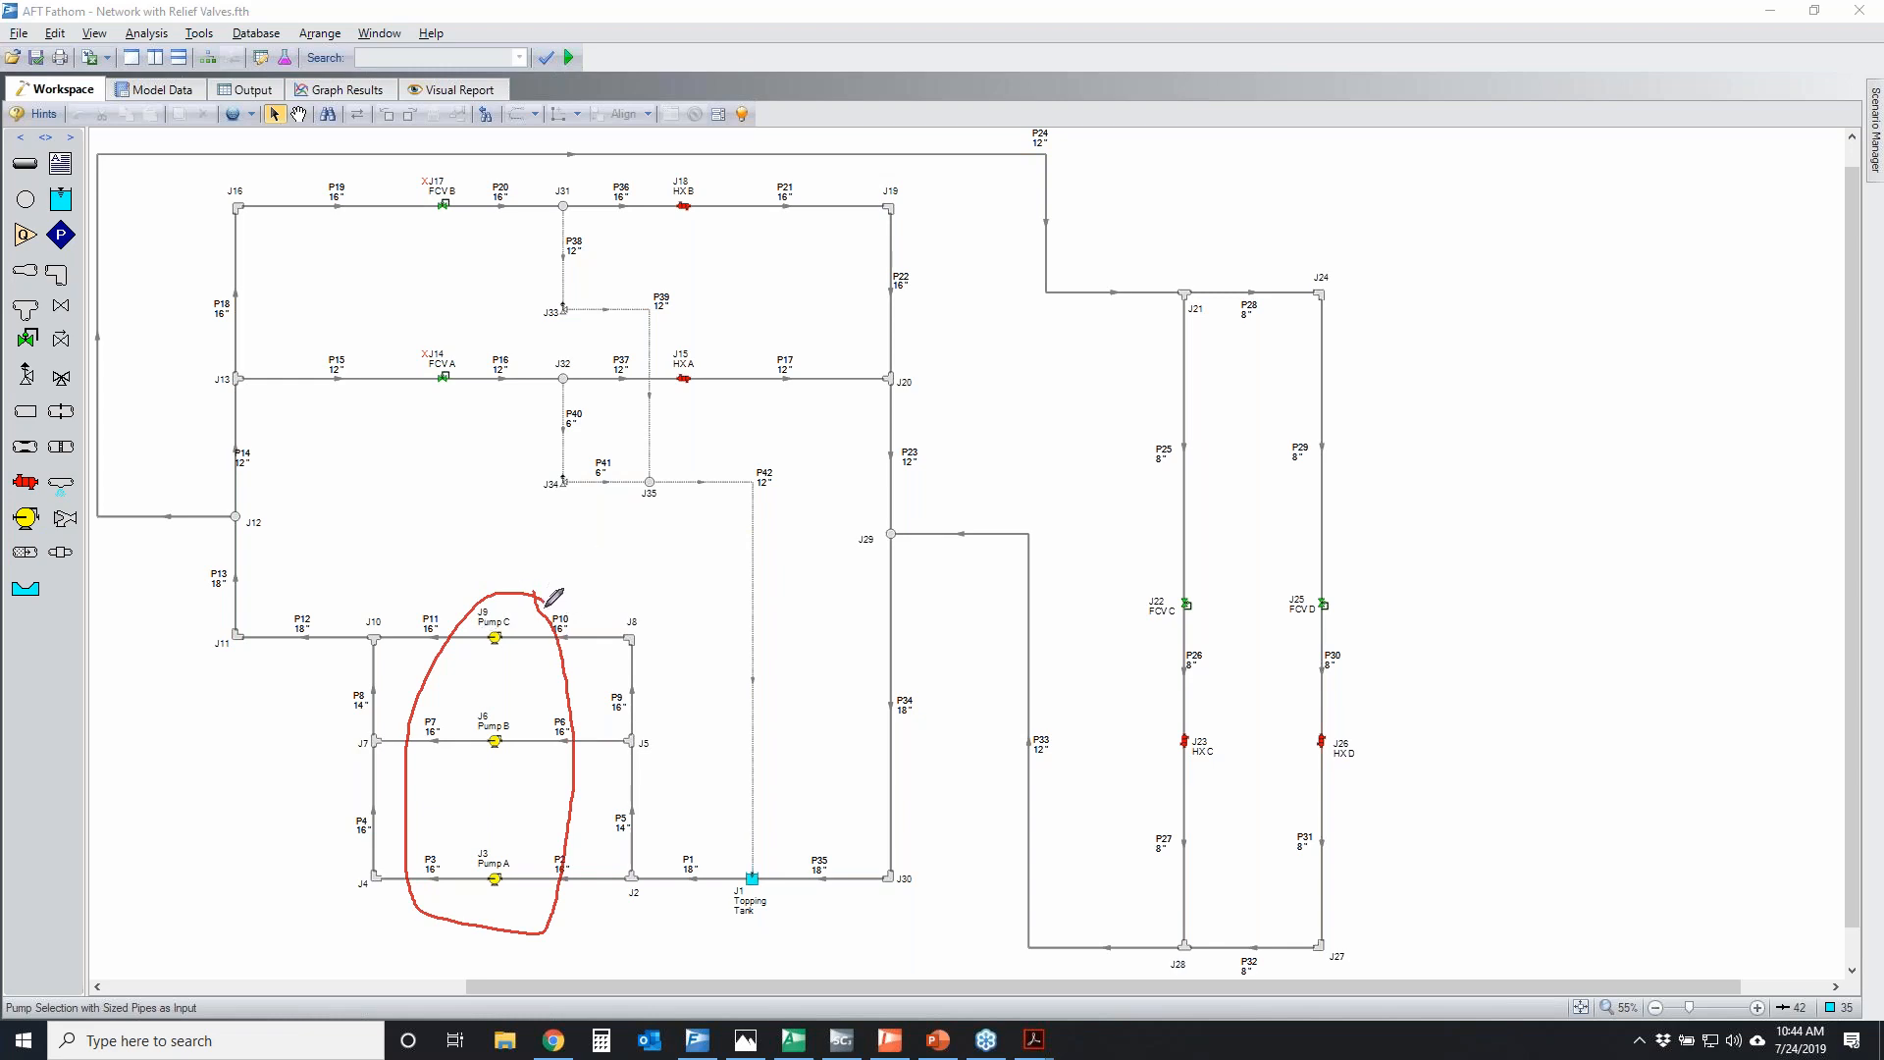
{"action": "mouse_move", "coordinate": [345, 624]}
{"action": "left_mouse_down"}
{"action": "mouse_move", "coordinate": [327, 435]}
{"action": "mouse_move", "coordinate": [359, 489]}
{"action": "left_mouse_up"}
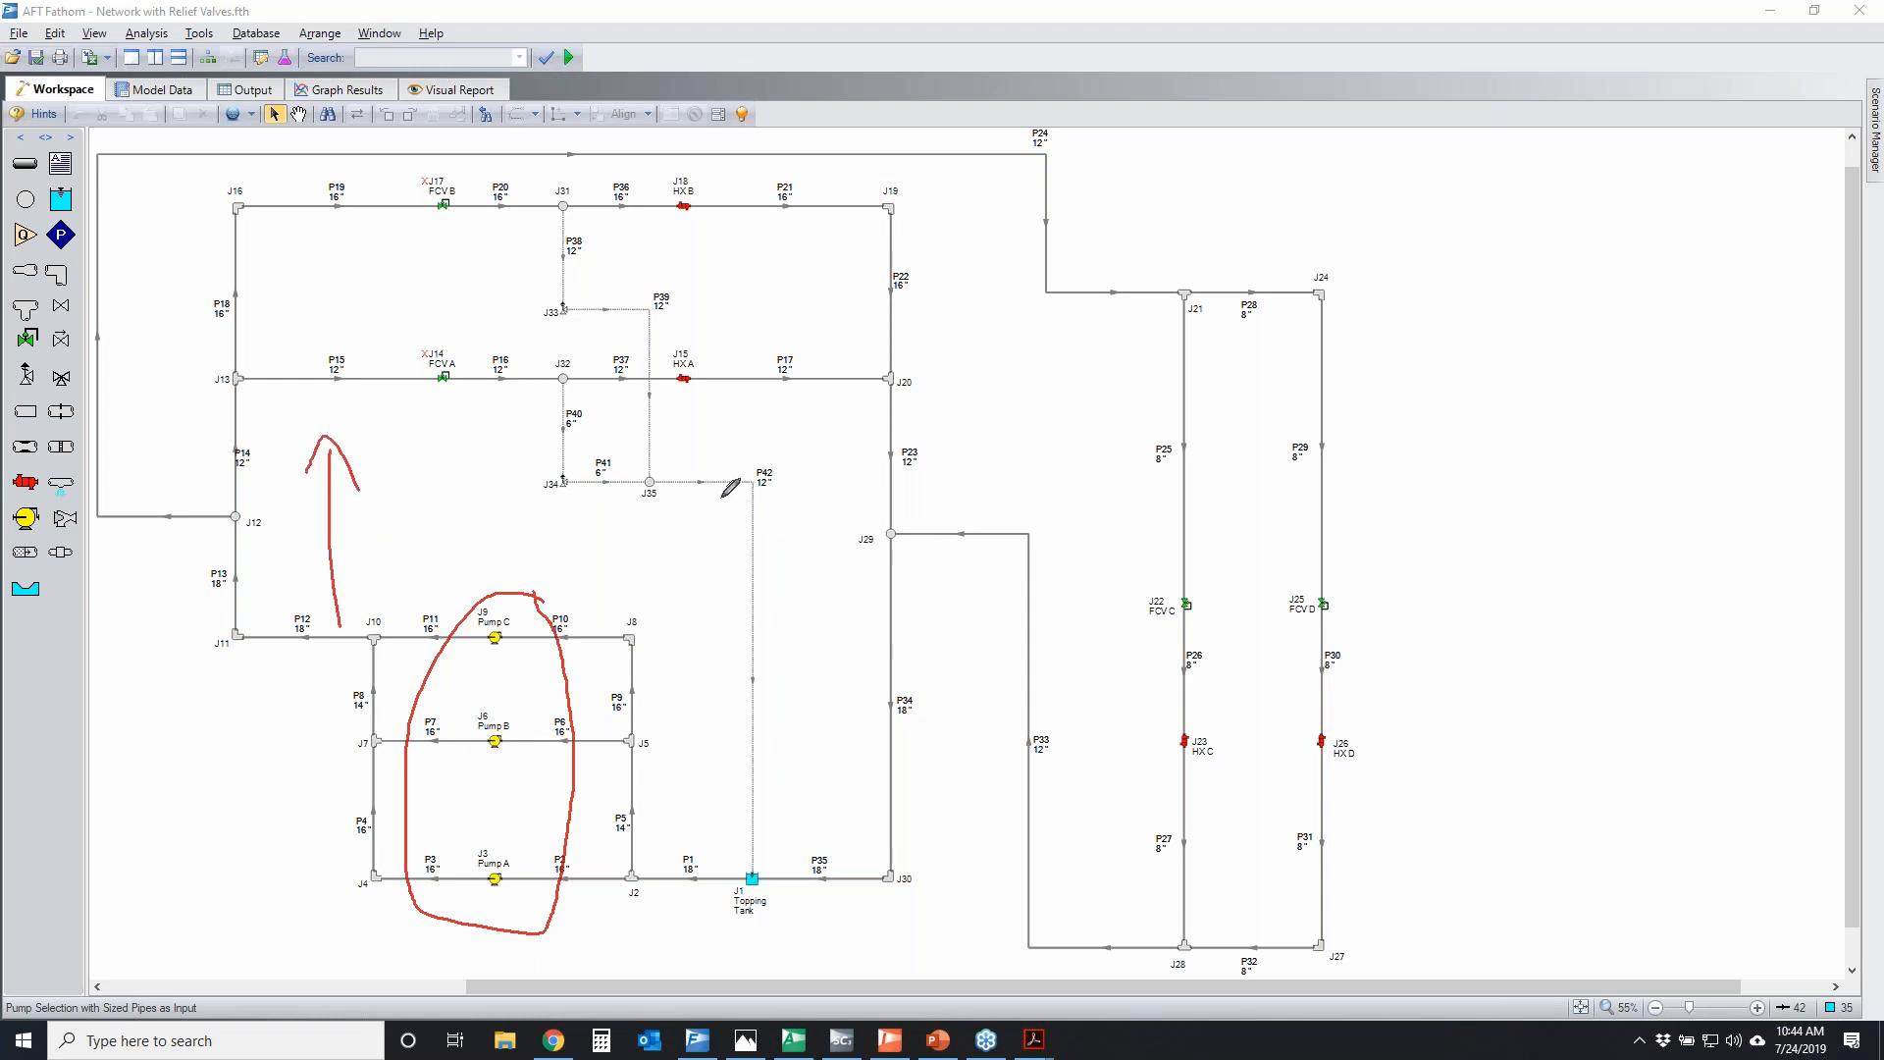
{"action": "left_click_drag", "start_coordinate": [933, 350], "coordinate": [1410, 718]}
{"action": "left_click_drag", "start_coordinate": [980, 511], "coordinate": [1354, 693]}
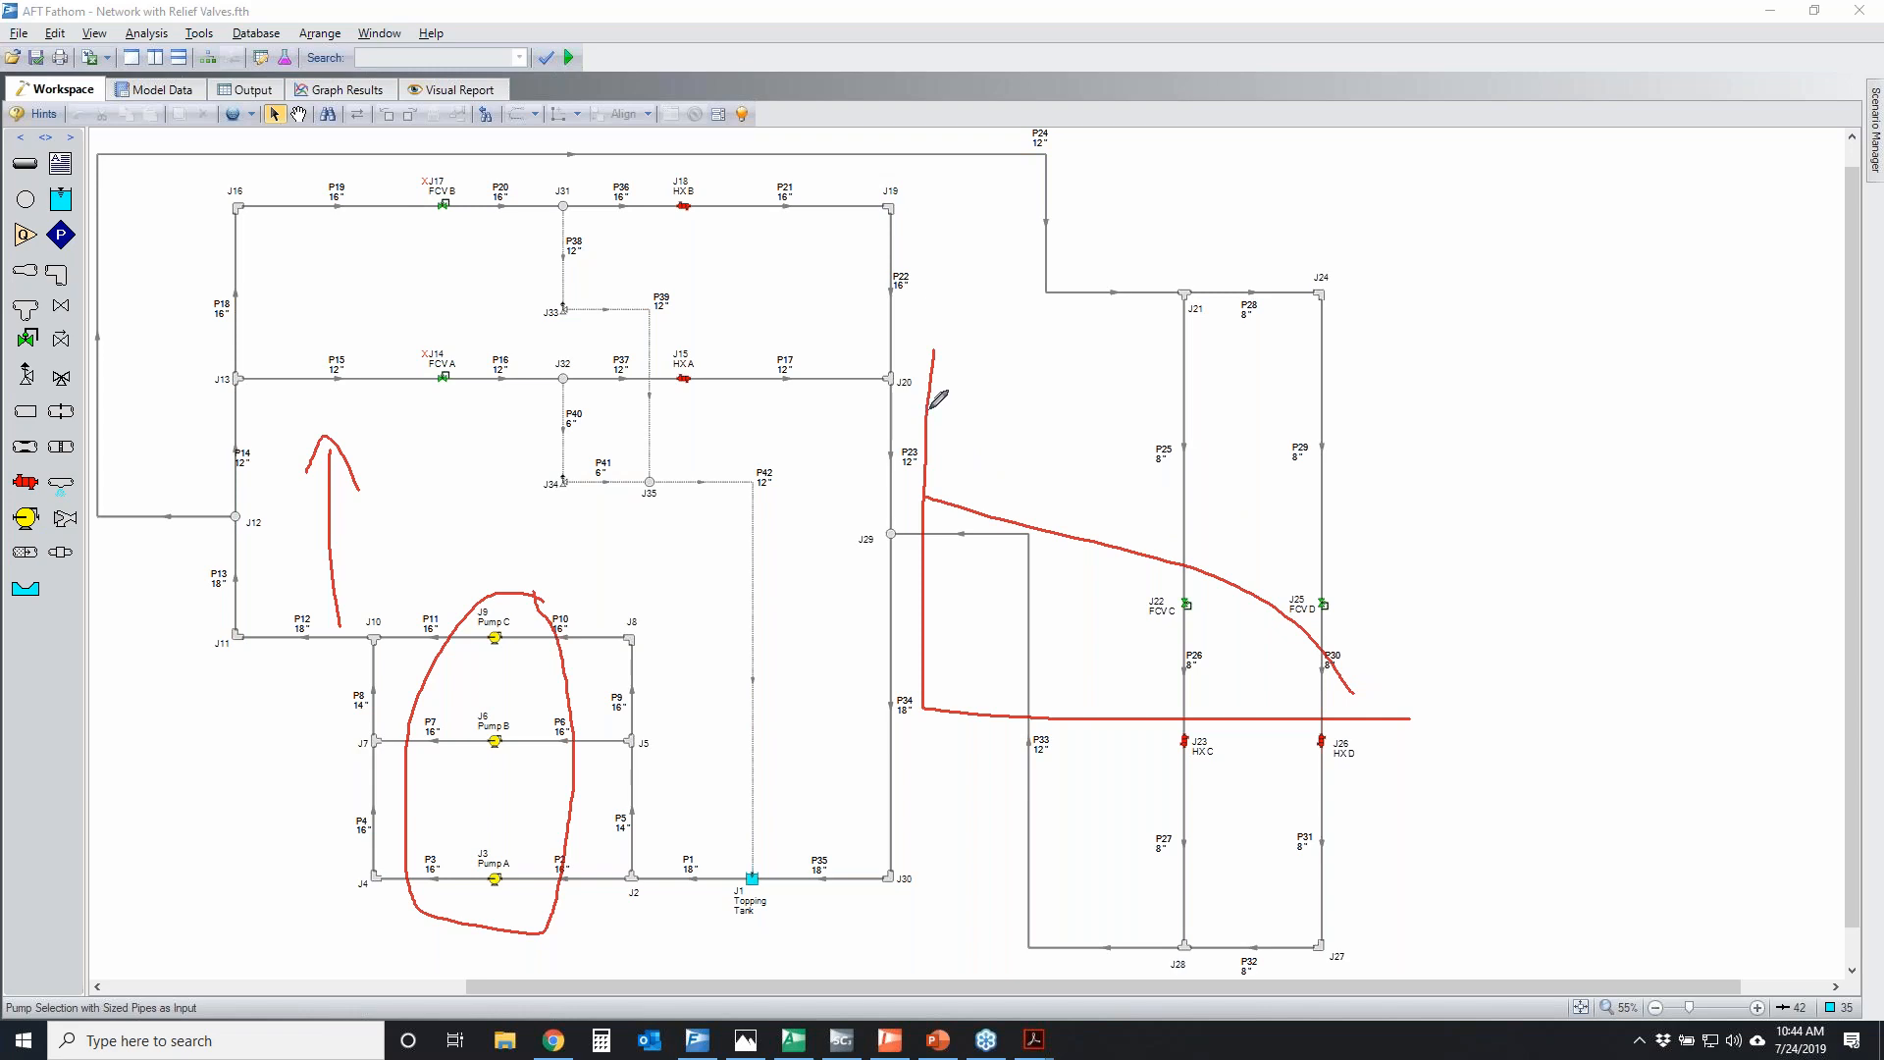
{"action": "mouse_move", "coordinate": [928, 406]}
{"action": "left_mouse_down"}
{"action": "mouse_move", "coordinate": [1265, 457]}
{"action": "mouse_move", "coordinate": [1442, 610]}
{"action": "left_mouse_up"}
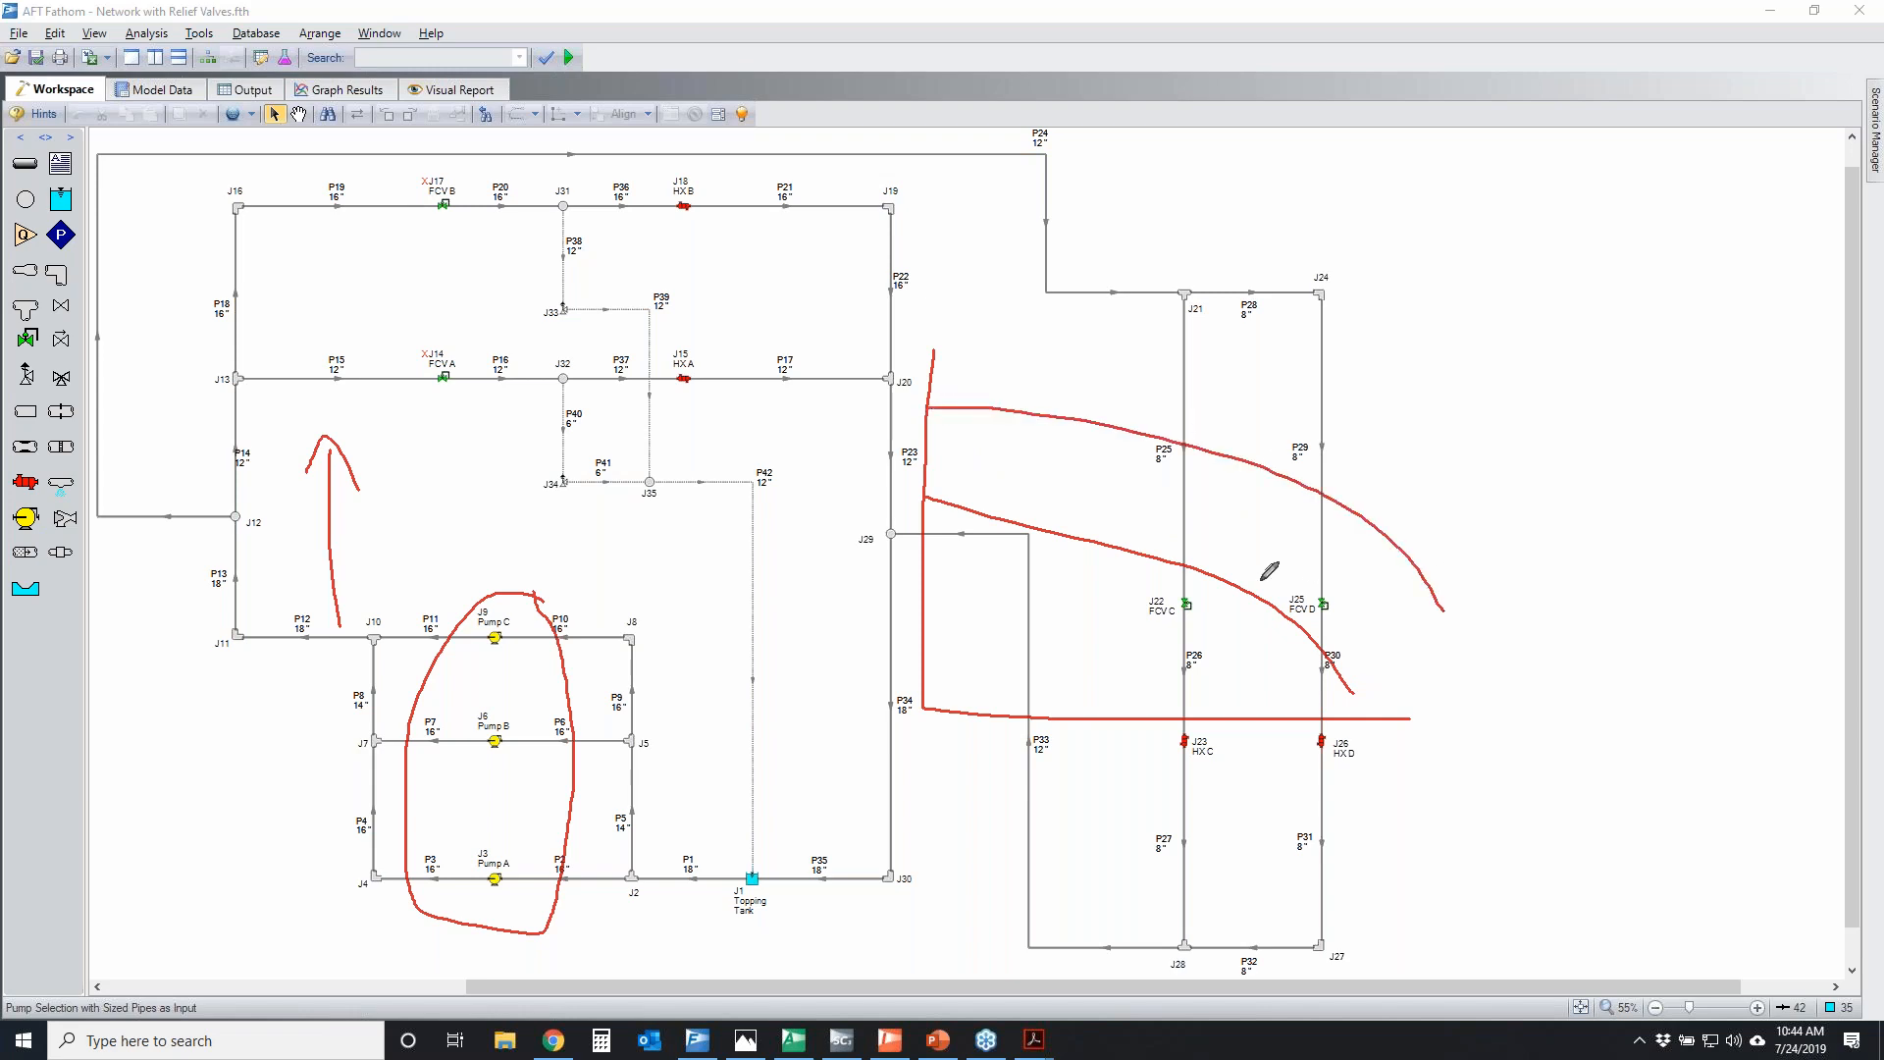
{"action": "mouse_move", "coordinate": [1196, 571]}
{"action": "left_mouse_down"}
{"action": "mouse_move", "coordinate": [1236, 449]}
{"action": "mouse_move", "coordinate": [1221, 465]}
{"action": "mouse_move", "coordinate": [1244, 495]}
{"action": "left_mouse_up"}
{"action": "key", "text": "Escape"}
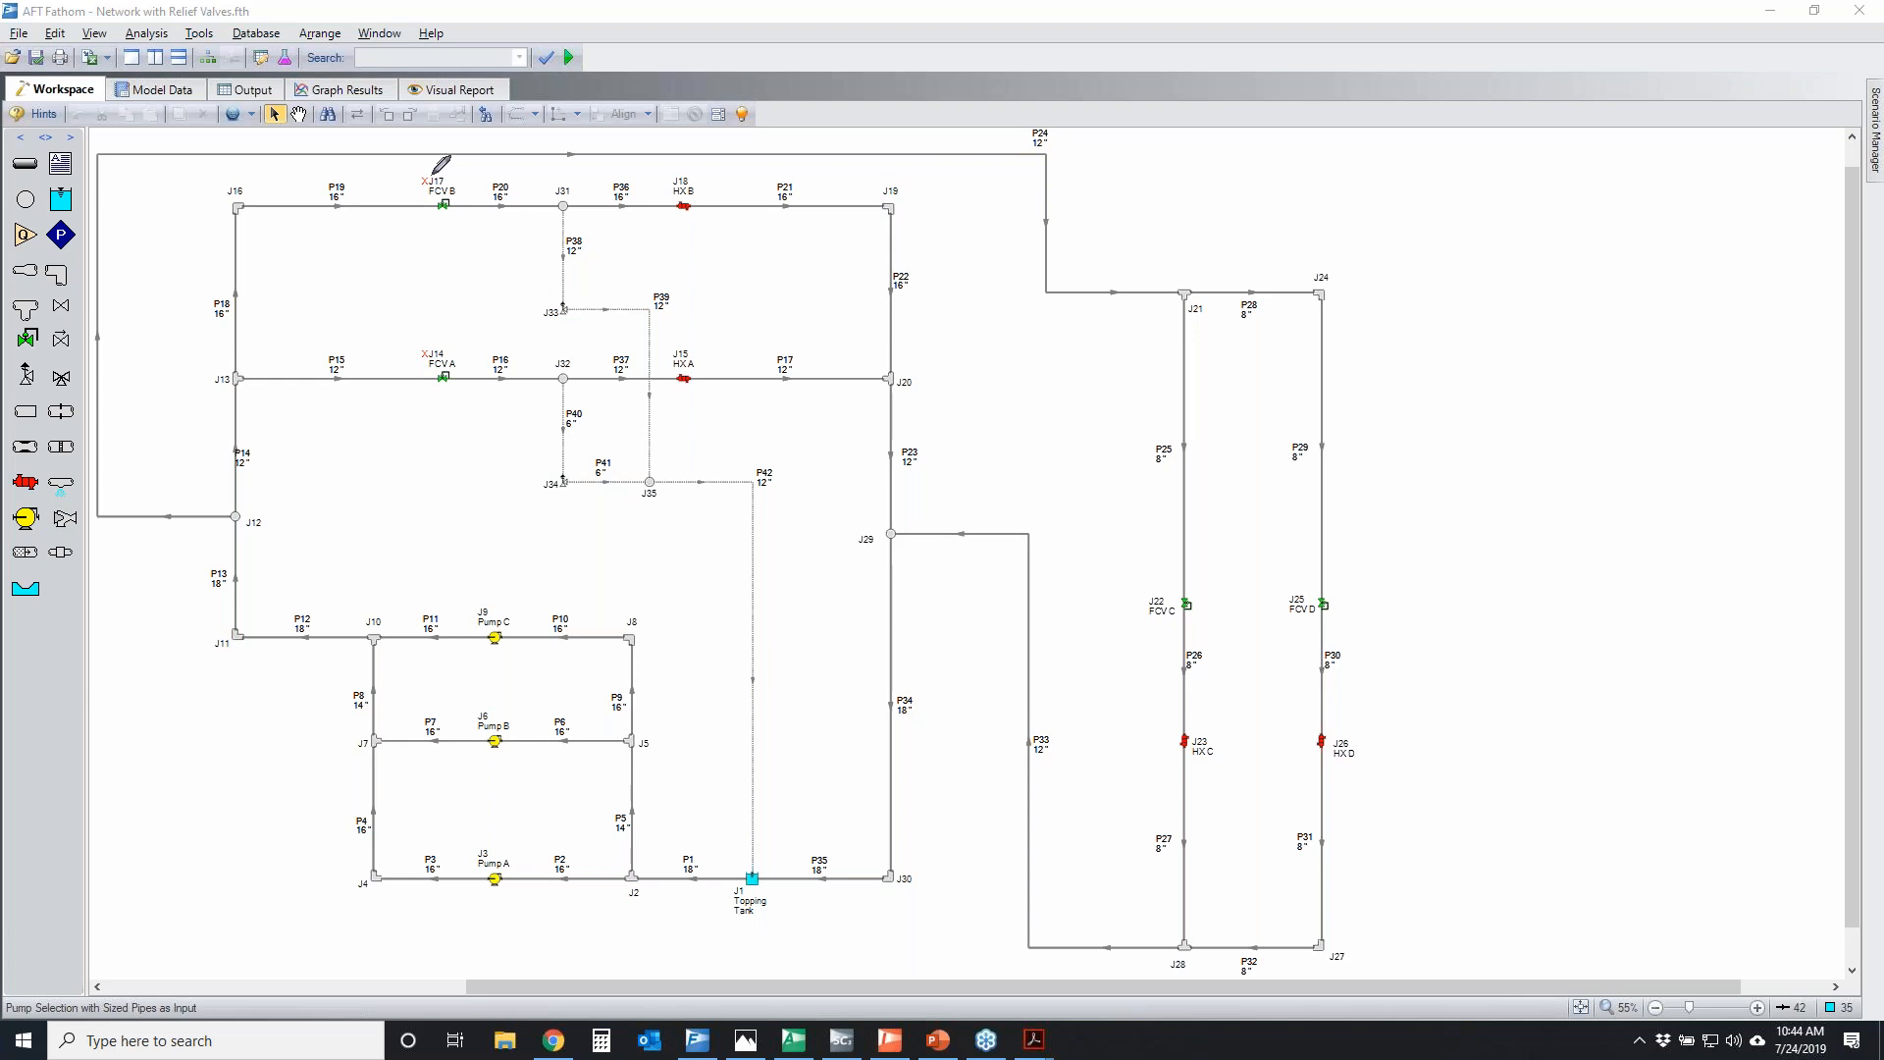
Temporarily circle flow control valves FCV A and FCV B and heat exchangers HX A and HX B
{"action": "left_click_drag", "start_coordinate": [413, 174], "coordinate": [448, 171]}
{"action": "mouse_move", "coordinate": [396, 352]}
{"action": "left_mouse_down"}
{"action": "mouse_move", "coordinate": [483, 361]}
{"action": "mouse_move", "coordinate": [453, 349]}
{"action": "left_mouse_up"}
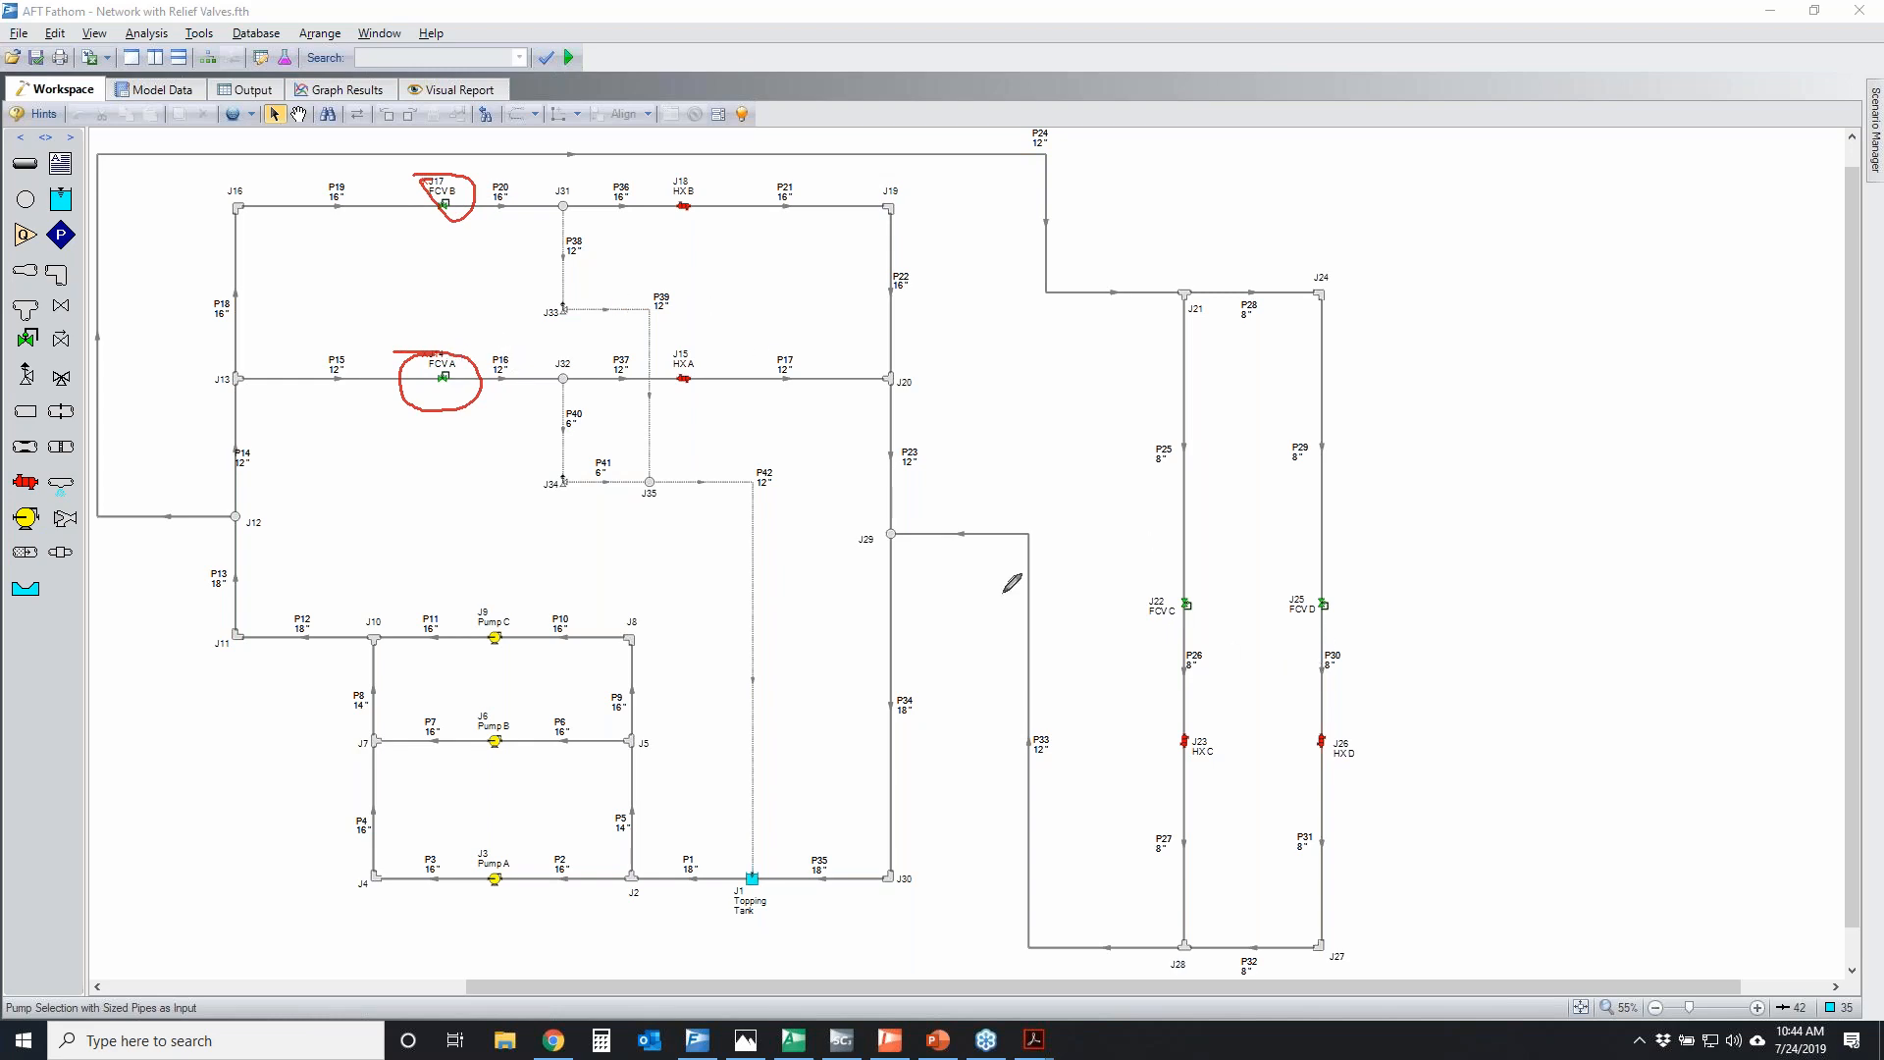
{"action": "mouse_move", "coordinate": [675, 189]}
{"action": "left_mouse_down"}
{"action": "mouse_move", "coordinate": [692, 236]}
{"action": "mouse_move", "coordinate": [673, 191]}
{"action": "left_mouse_up"}
{"action": "left_click_drag", "start_coordinate": [703, 361], "coordinate": [670, 360]}
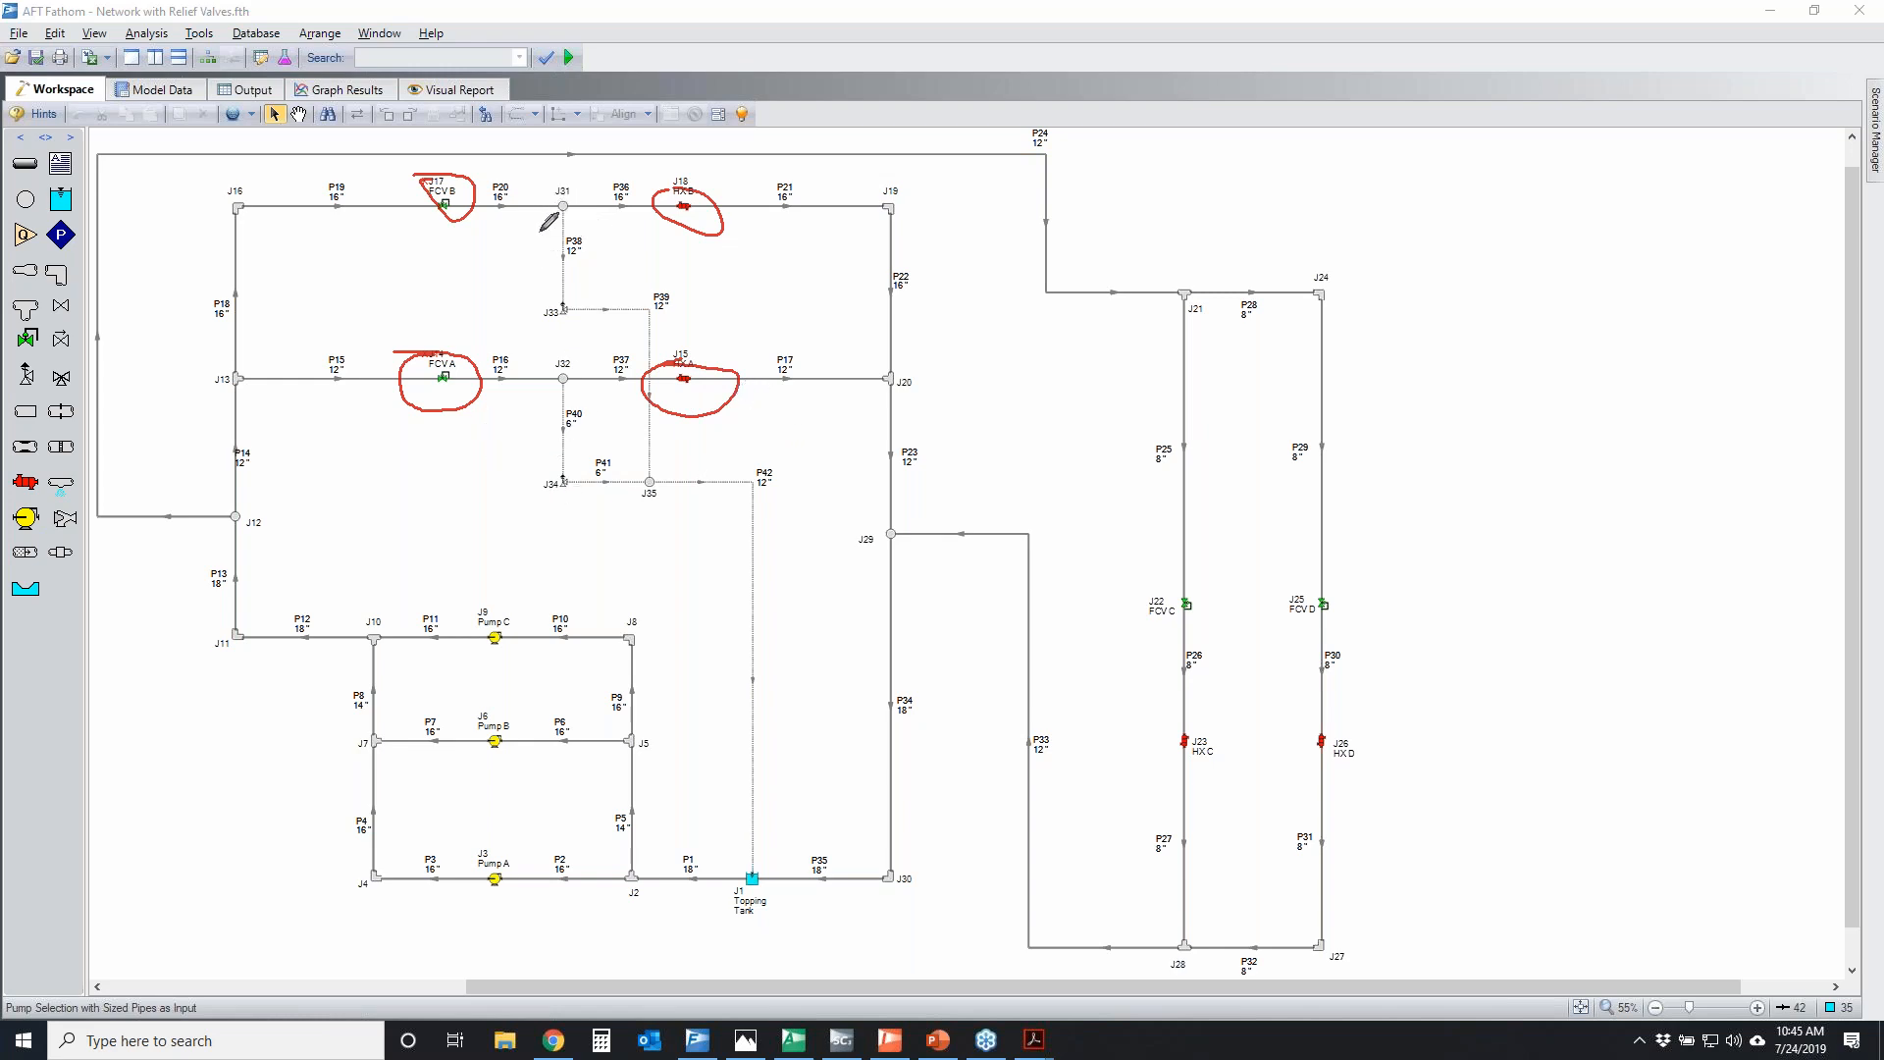
Temporarily trace the relief lines from J31 and J32 through J33 and J34 to J35, and along P42 to the Topping Tank
{"action": "mouse_move", "coordinate": [561, 210]}
{"action": "left_mouse_down"}
{"action": "mouse_move", "coordinate": [554, 284]}
{"action": "mouse_move", "coordinate": [659, 424]}
{"action": "mouse_move", "coordinate": [667, 481]}
{"action": "left_mouse_up"}
{"action": "mouse_move", "coordinate": [562, 380]}
{"action": "left_mouse_down"}
{"action": "mouse_move", "coordinate": [550, 456]}
{"action": "mouse_move", "coordinate": [668, 490]}
{"action": "left_mouse_up"}
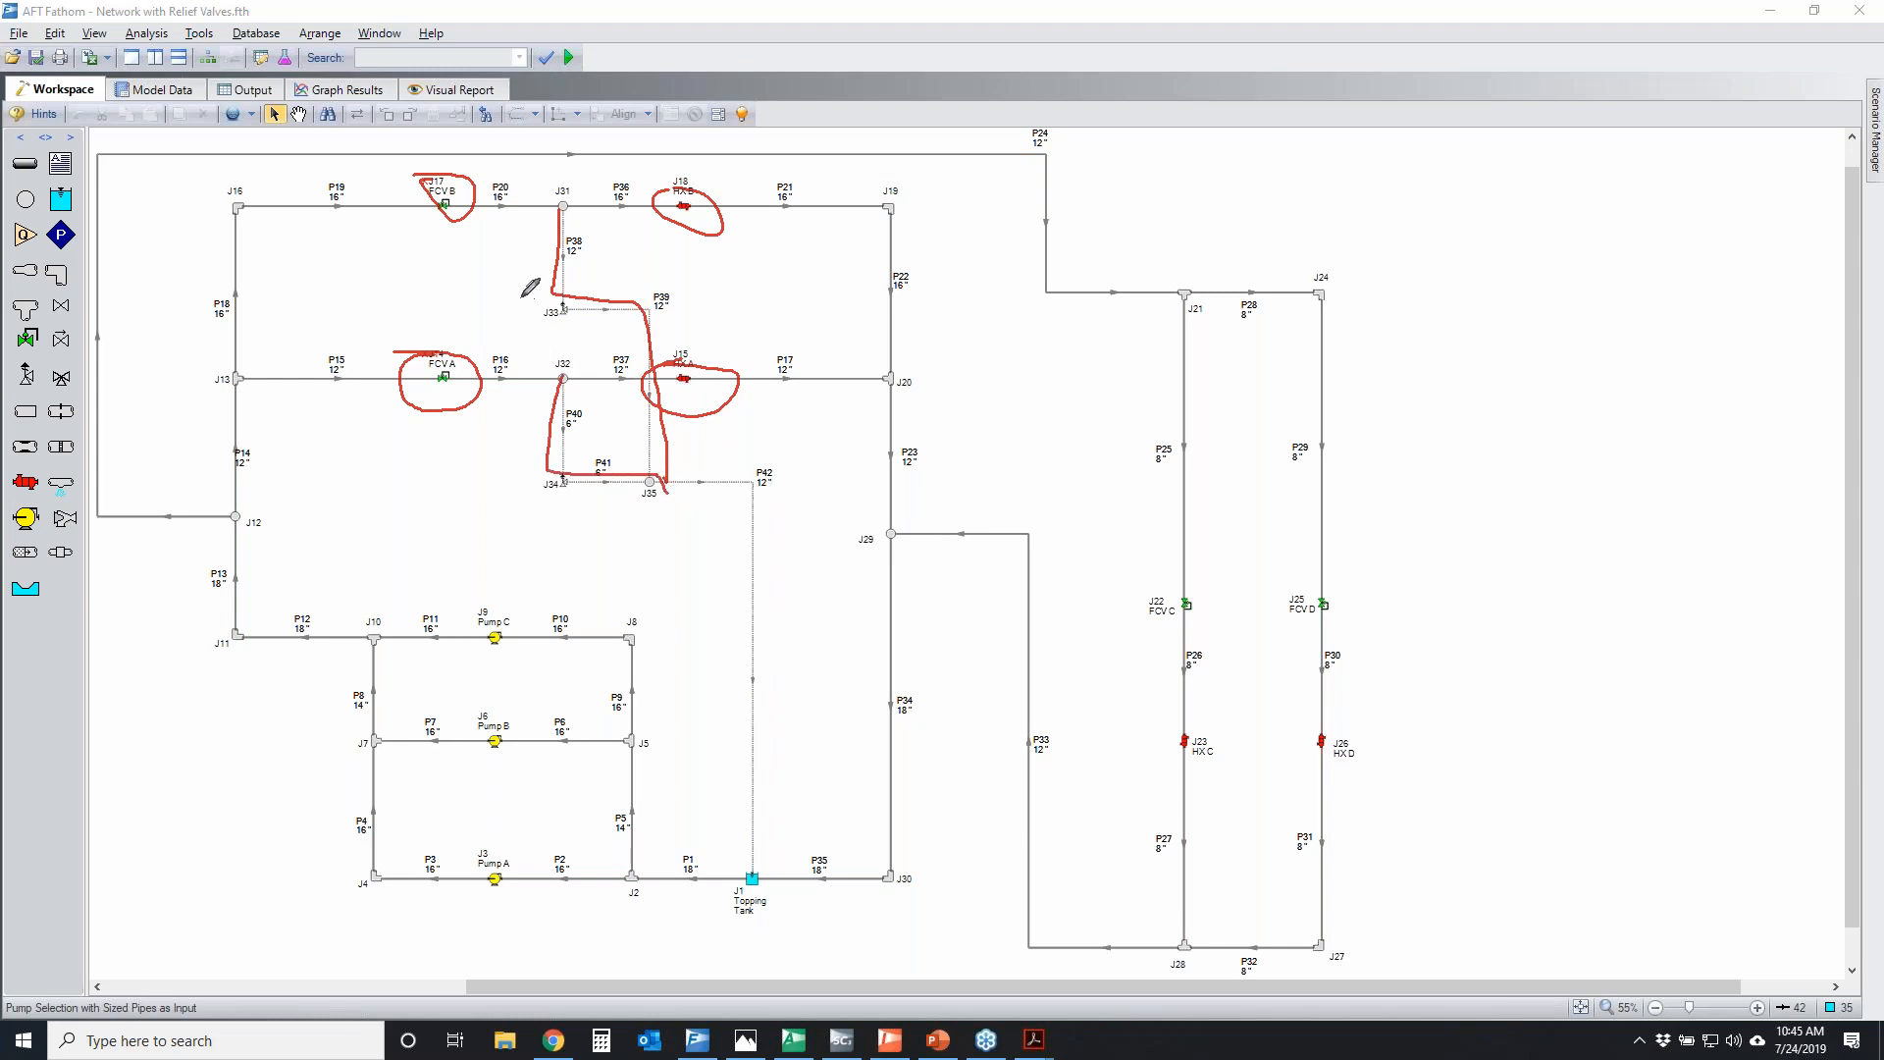
{"action": "mouse_move", "coordinate": [560, 296]}
{"action": "left_mouse_down"}
{"action": "mouse_move", "coordinate": [530, 312]}
{"action": "mouse_move", "coordinate": [581, 300]}
{"action": "left_mouse_up"}
{"action": "left_click_drag", "start_coordinate": [557, 467], "coordinate": [578, 471]}
{"action": "key", "text": "Escape"}
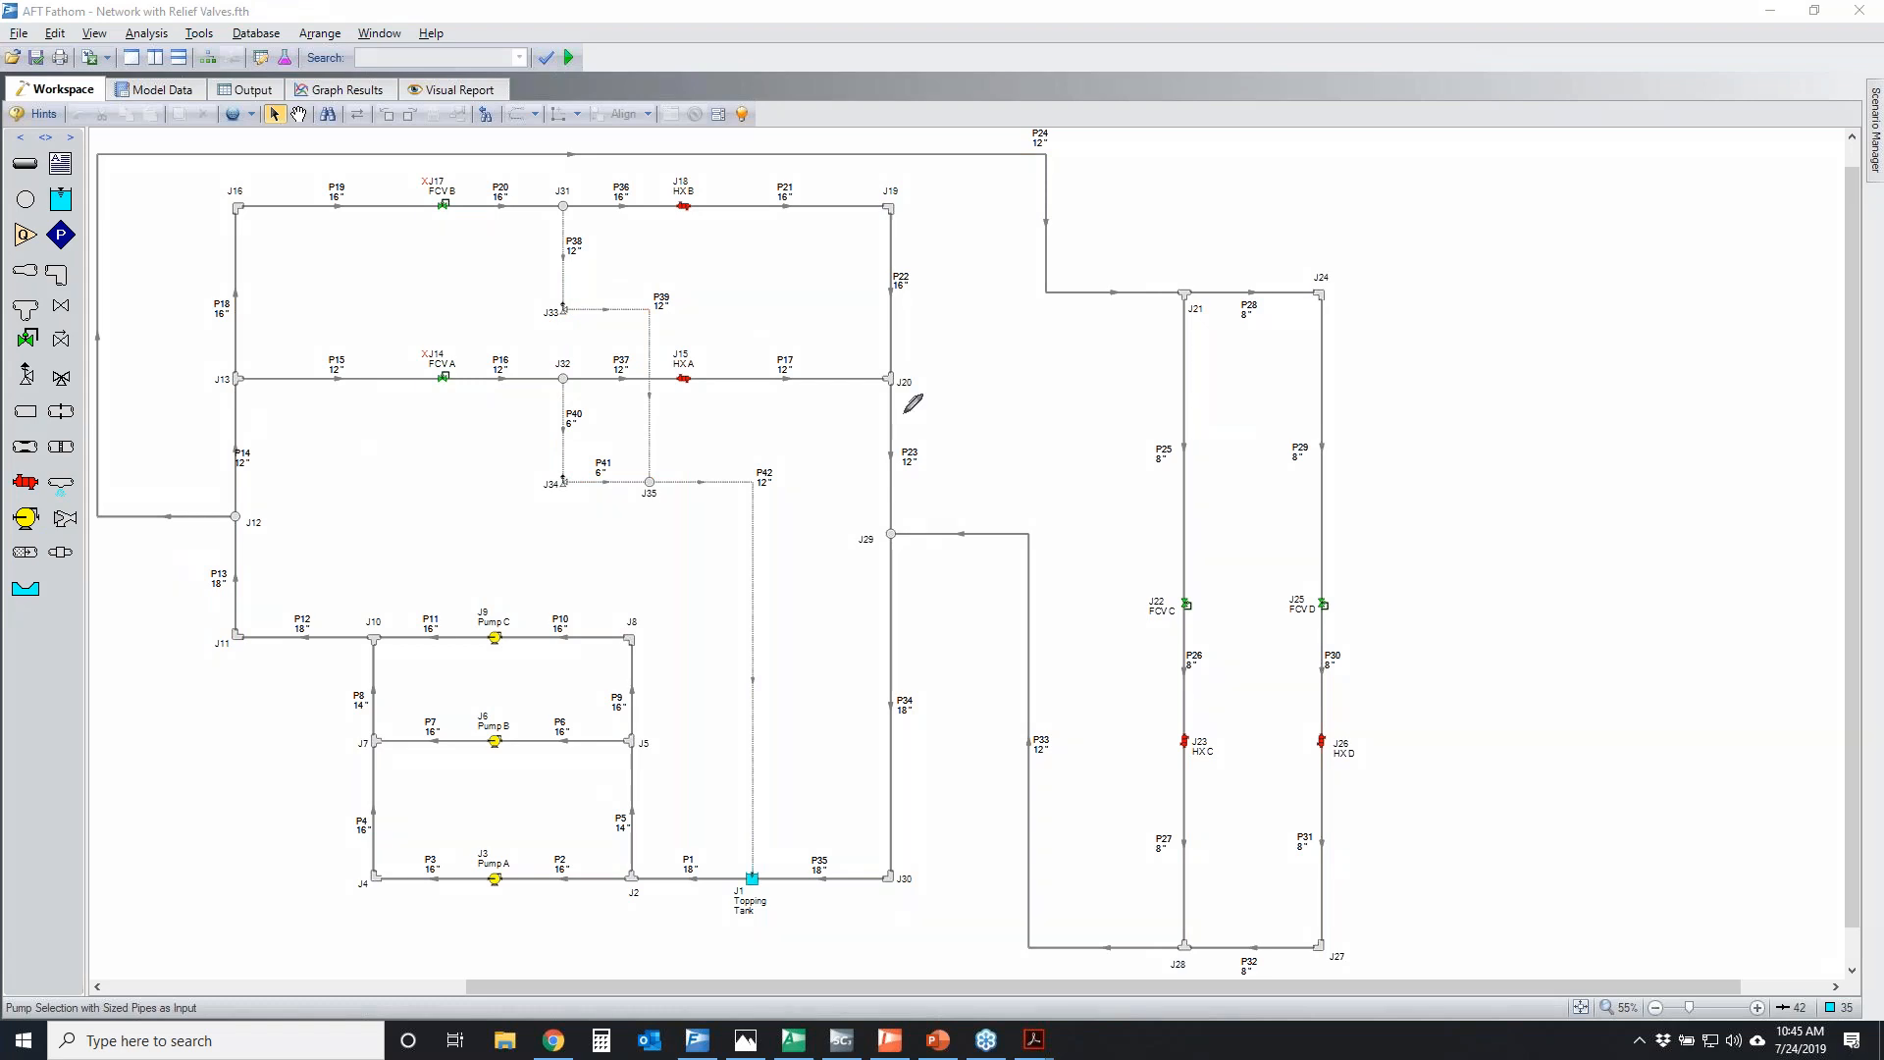
{"action": "mouse_move", "coordinate": [656, 479]}
{"action": "left_mouse_down"}
{"action": "mouse_move", "coordinate": [762, 677]}
{"action": "mouse_move", "coordinate": [772, 859]}
{"action": "mouse_move", "coordinate": [733, 876]}
{"action": "mouse_move", "coordinate": [758, 859]}
{"action": "left_mouse_up"}
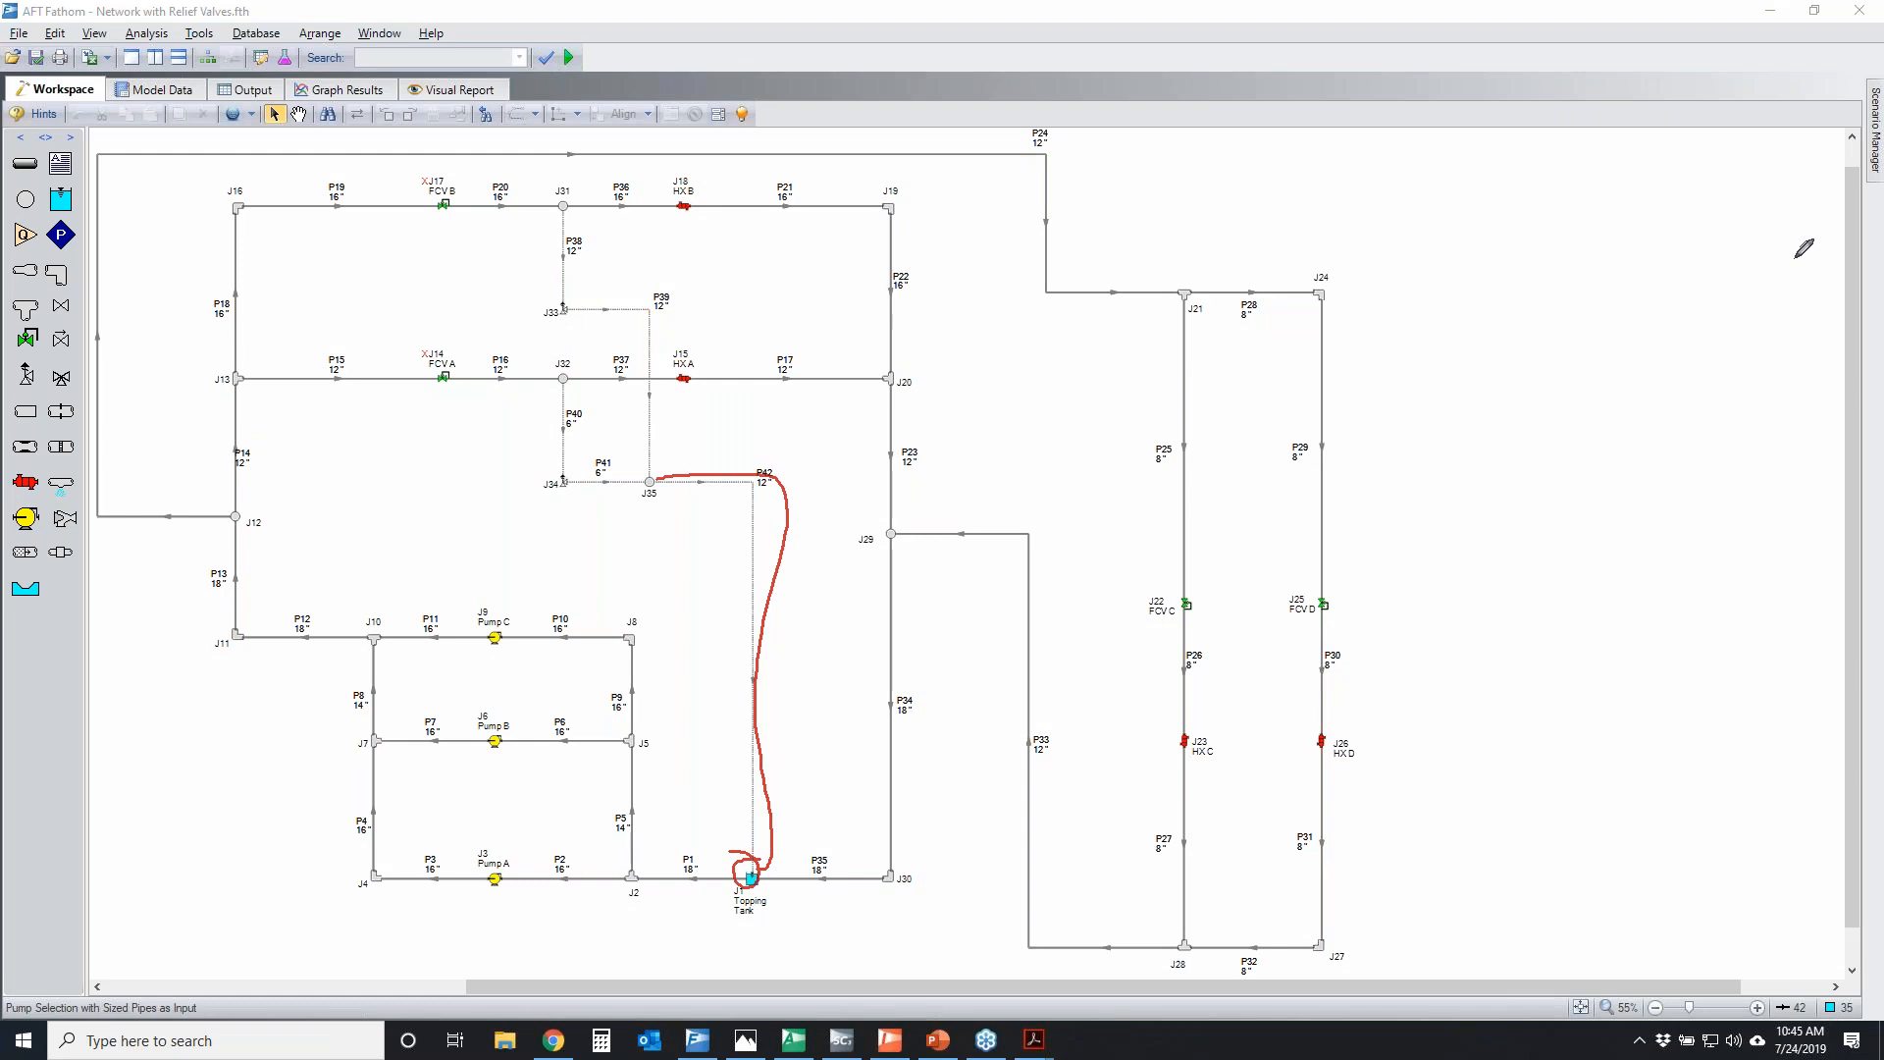
{"action": "key", "text": "Escape"}
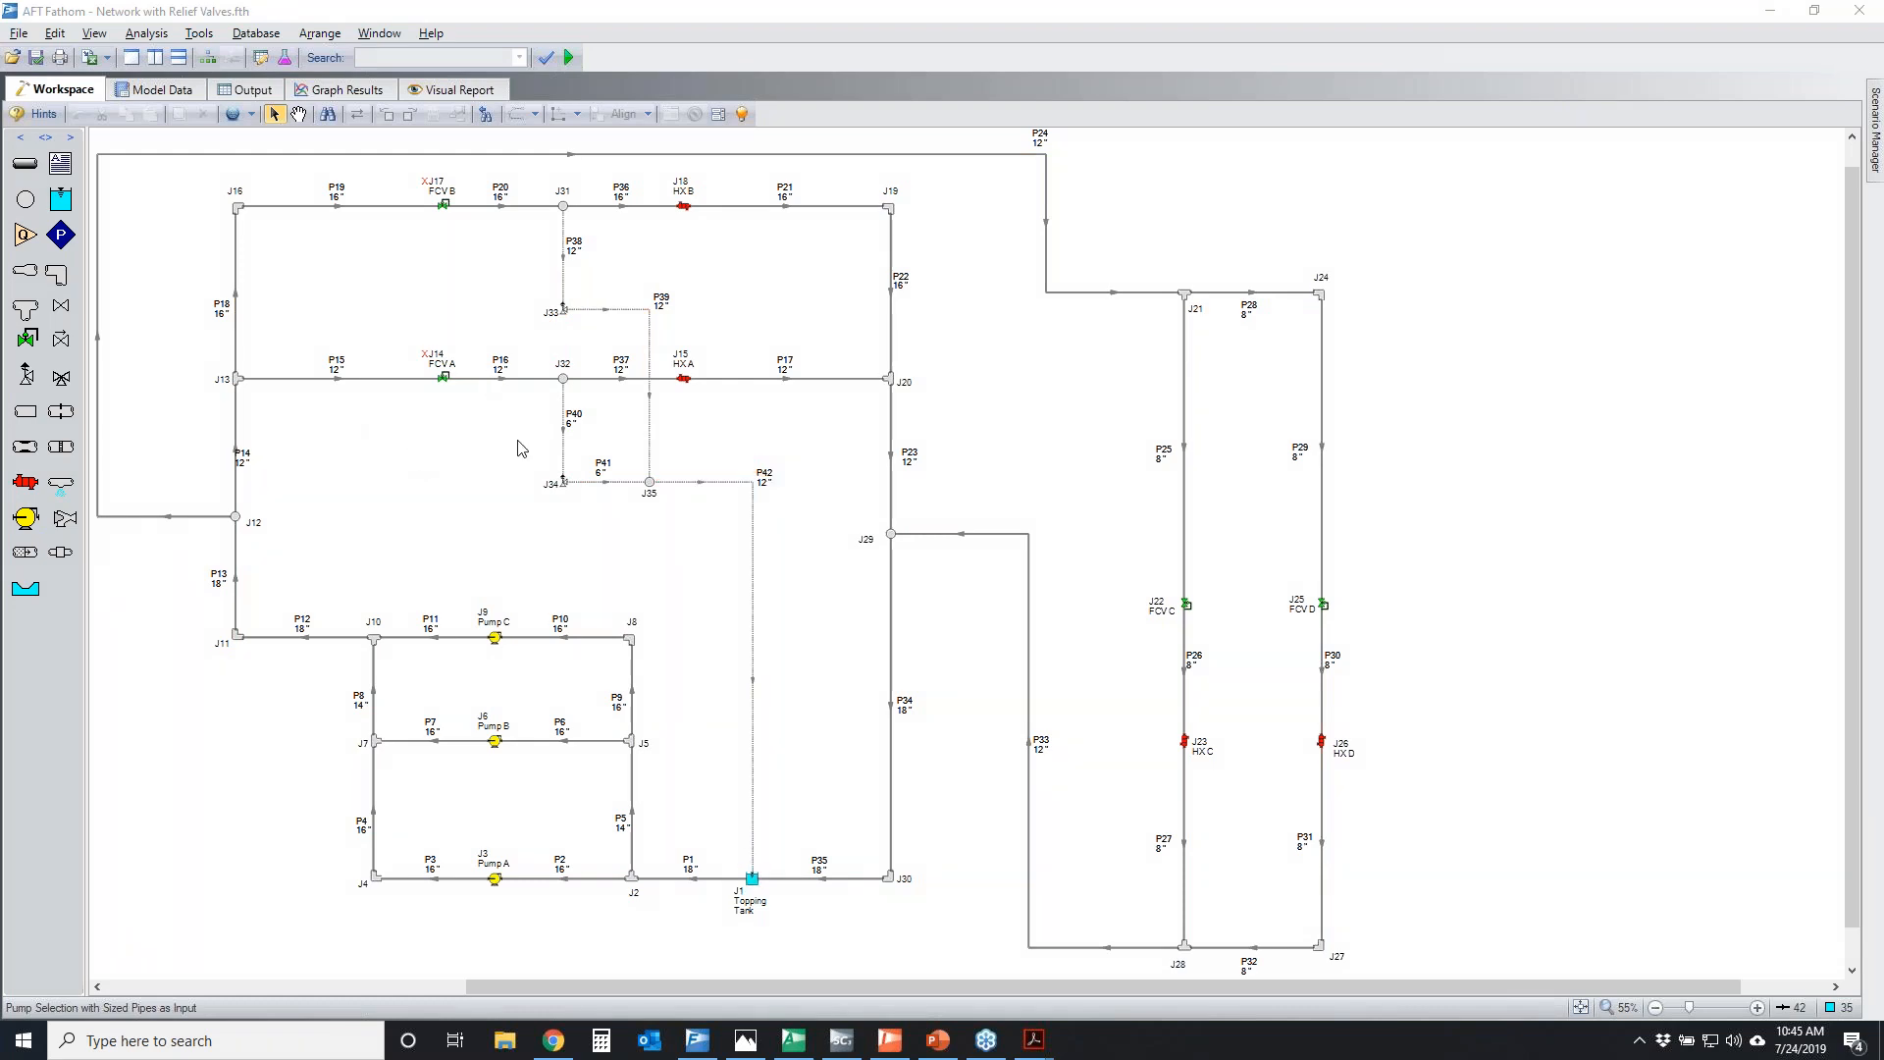
Open relief valve J34's properties and temporarily mark its Remote Sensing section, both relief valves and HX A
{"action": "double_click", "coordinate": [563, 481]}
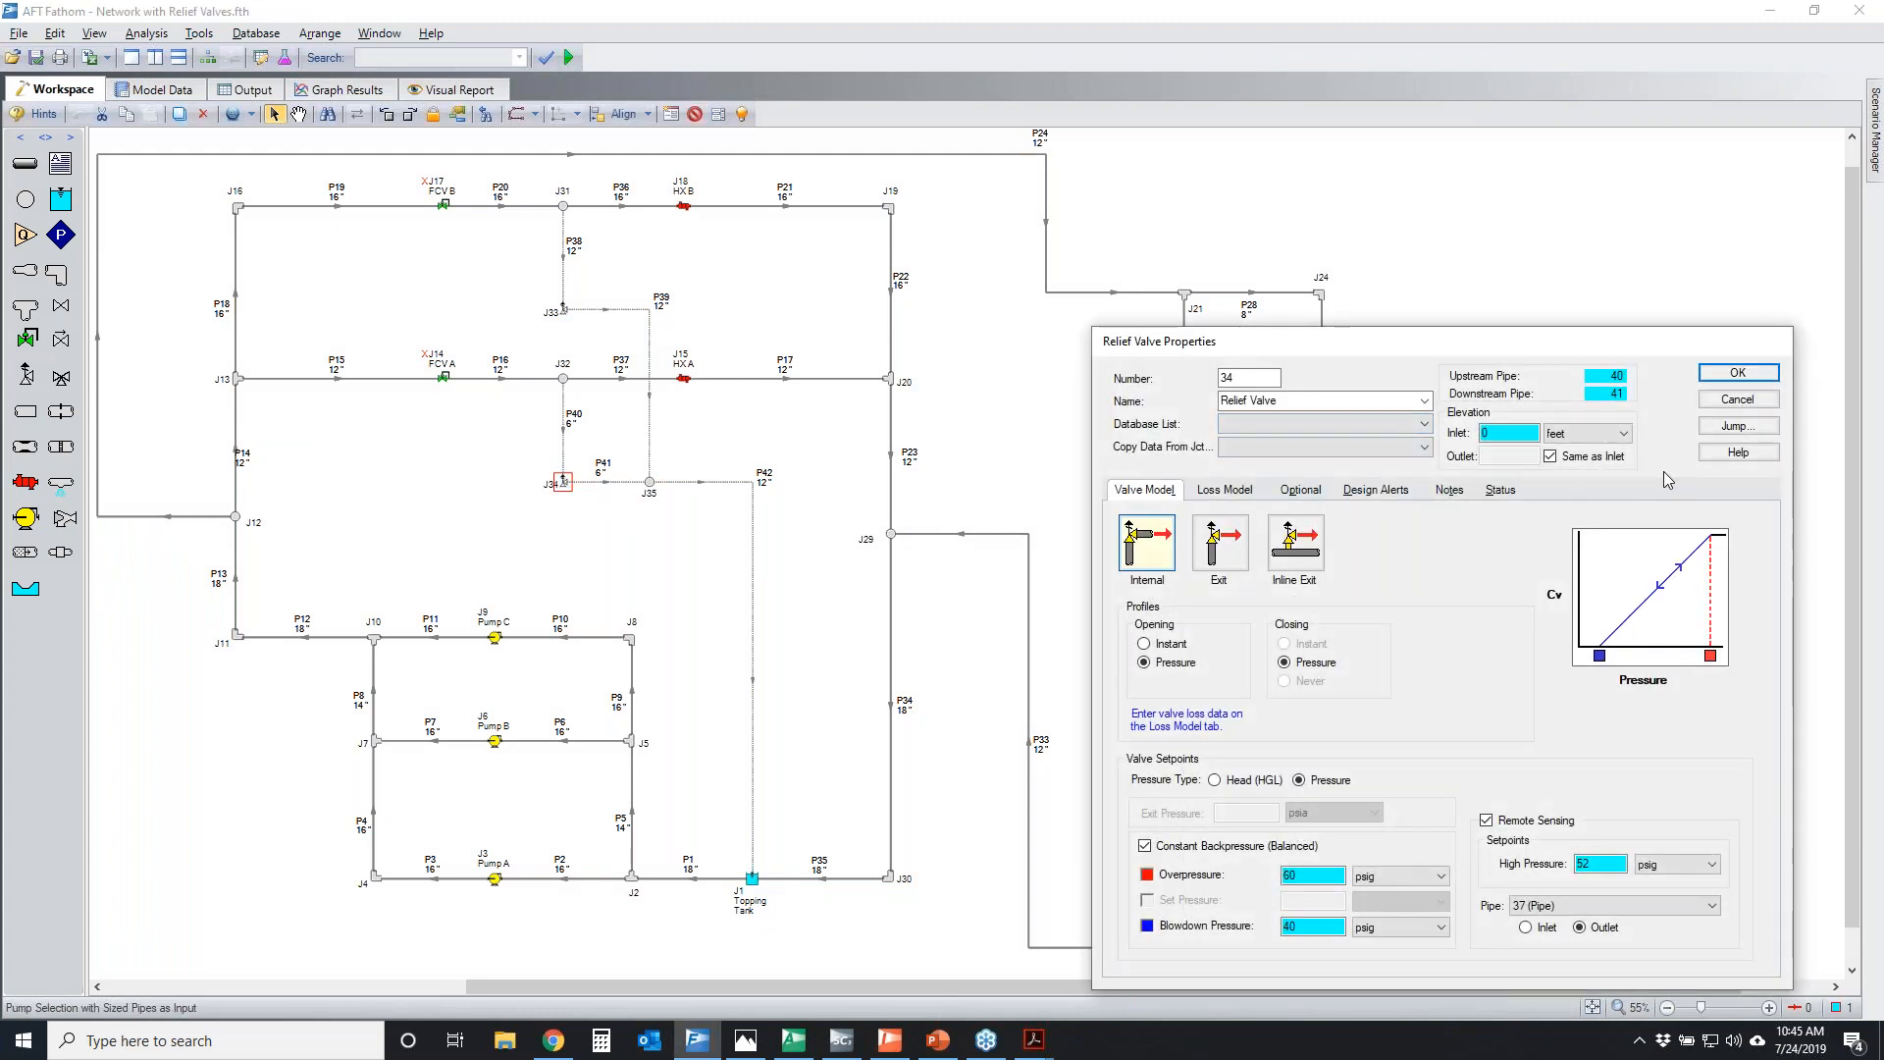
{"action": "left_click", "coordinate": [1883, 425]}
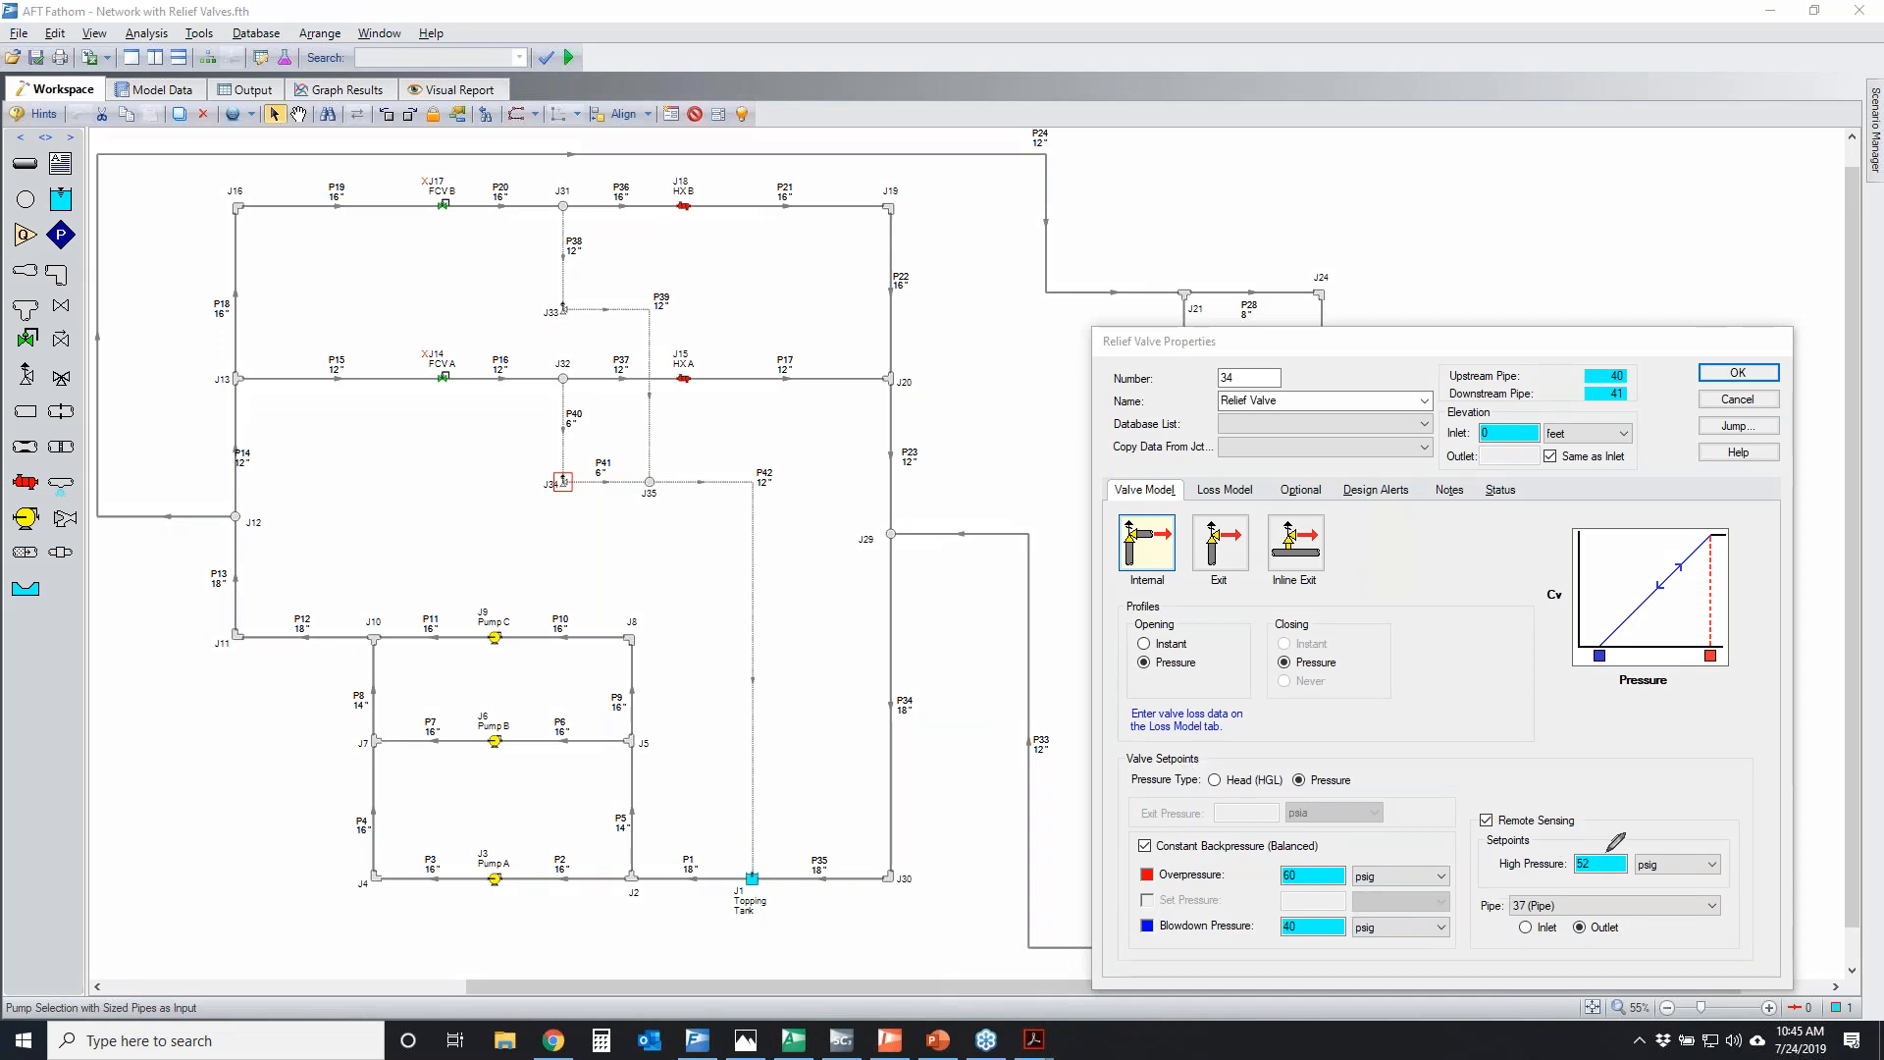
{"action": "mouse_move", "coordinate": [1480, 863]}
{"action": "left_mouse_down"}
{"action": "mouse_move", "coordinate": [1601, 913]}
{"action": "mouse_move", "coordinate": [1585, 792]}
{"action": "left_mouse_up"}
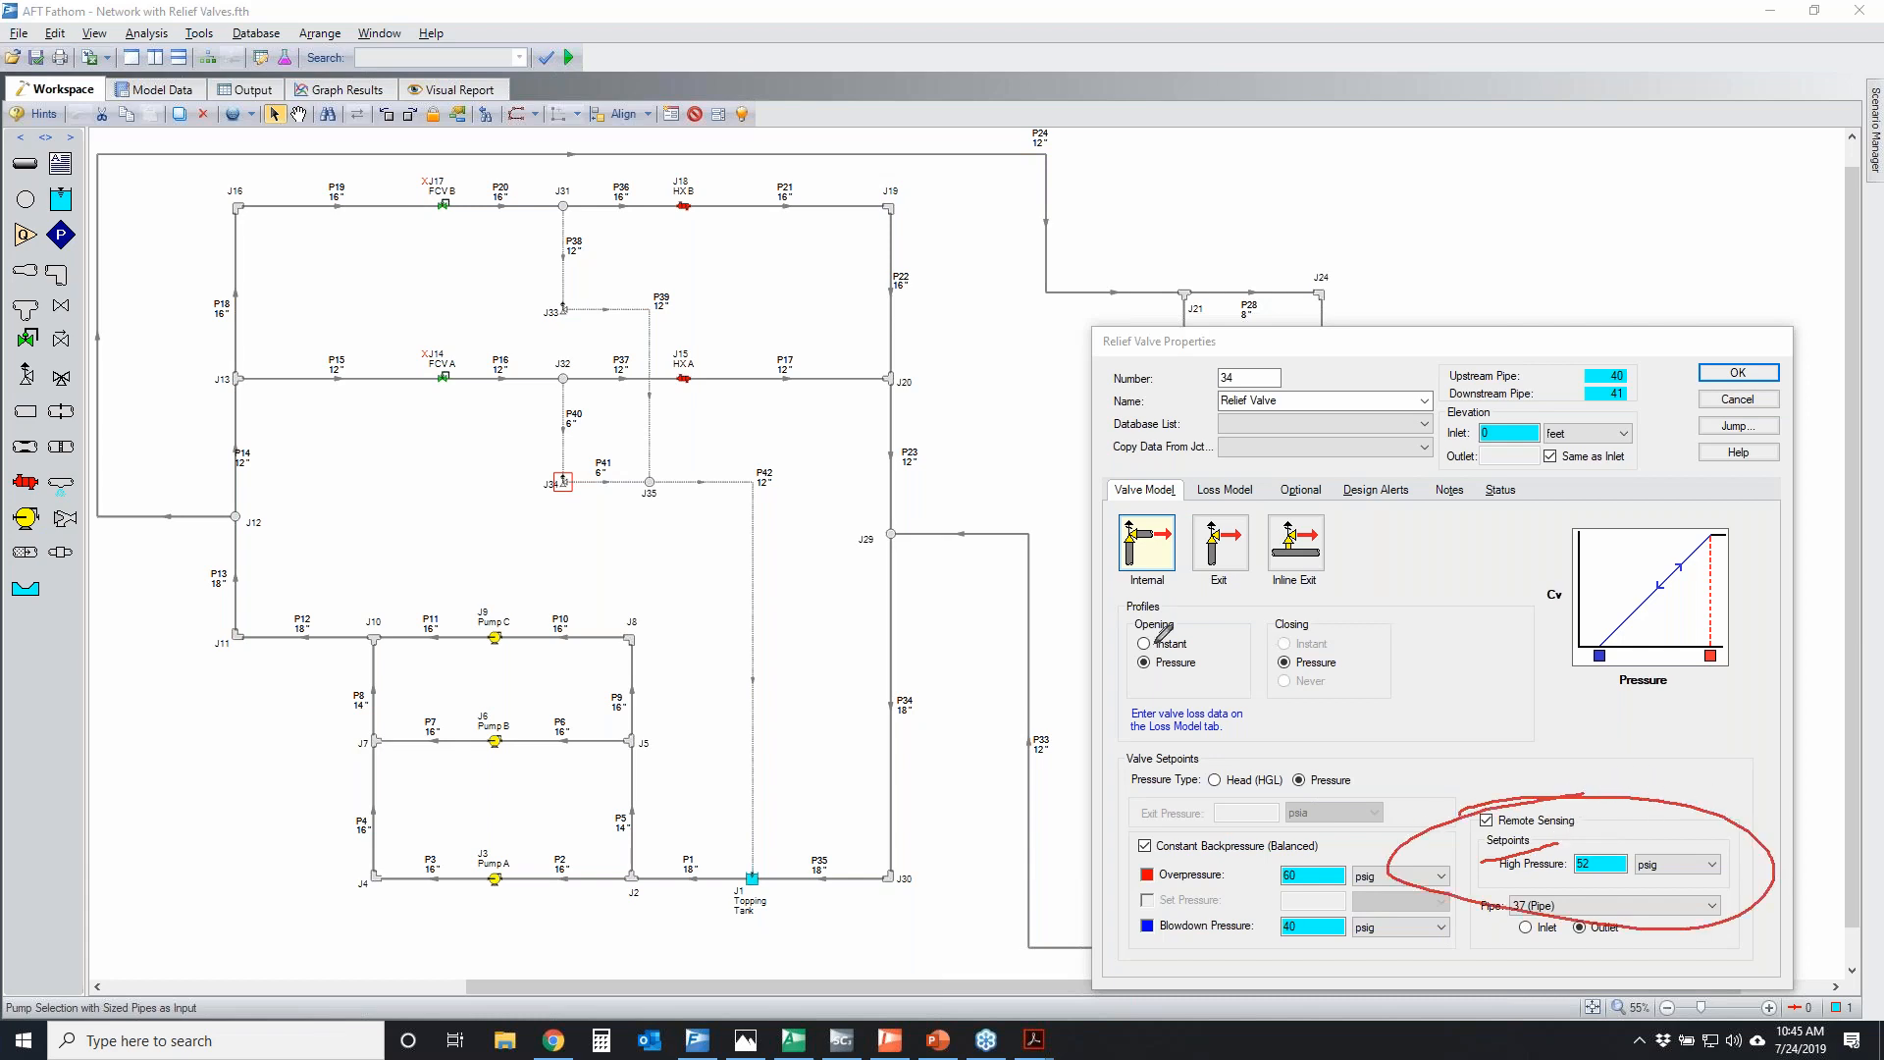
{"action": "mouse_move", "coordinate": [567, 293]}
{"action": "left_mouse_down"}
{"action": "mouse_move", "coordinate": [602, 326]}
{"action": "mouse_move", "coordinate": [561, 304]}
{"action": "left_mouse_up"}
{"action": "left_click_drag", "start_coordinate": [577, 471], "coordinate": [565, 471]}
{"action": "left_click_drag", "start_coordinate": [689, 365], "coordinate": [690, 371]}
{"action": "key", "text": "Escape"}
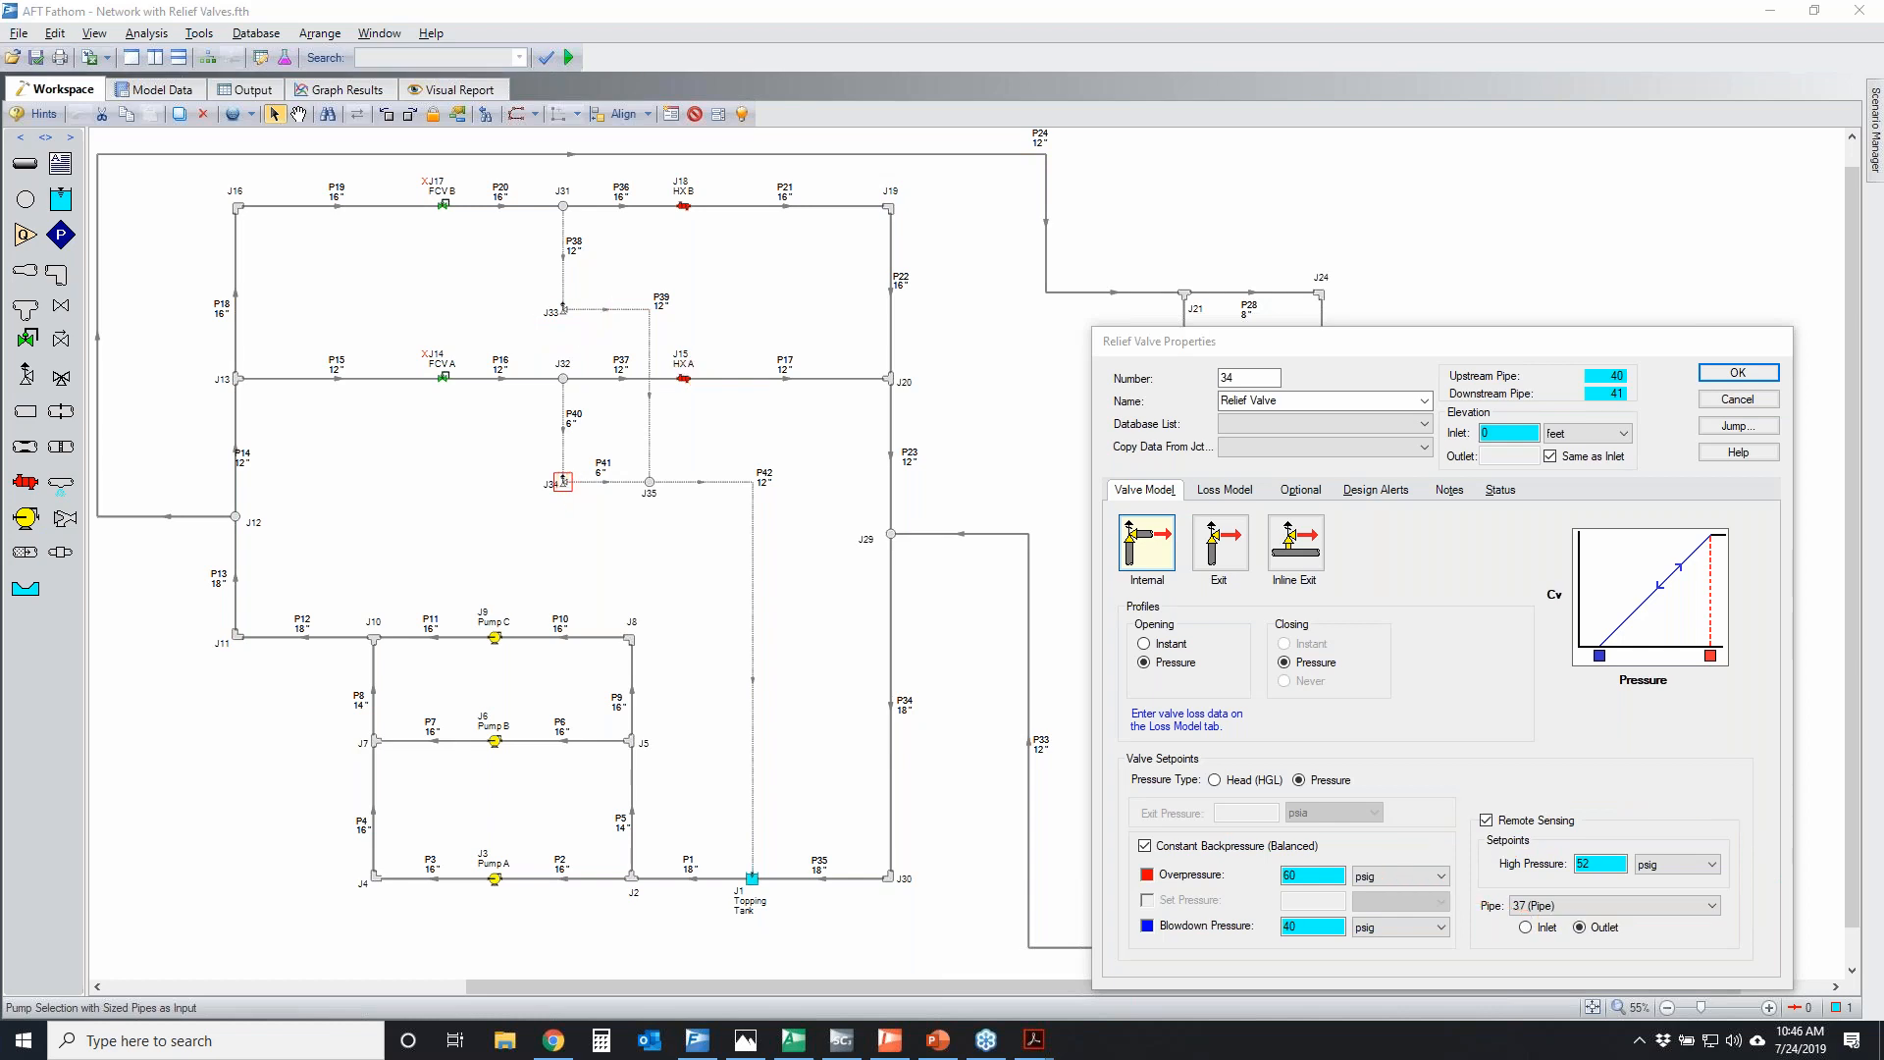
Temporarily mark the inlet of HX A and the Remote Sensing high pressure, pipe 37 and Outlet settings that refer to it
{"action": "left_click_drag", "start_coordinate": [673, 361], "coordinate": [675, 391]}
{"action": "mouse_move", "coordinate": [1449, 802]}
{"action": "left_mouse_down"}
{"action": "mouse_move", "coordinate": [1747, 840]}
{"action": "mouse_move", "coordinate": [1460, 902]}
{"action": "mouse_move", "coordinate": [1485, 802]}
{"action": "left_mouse_up"}
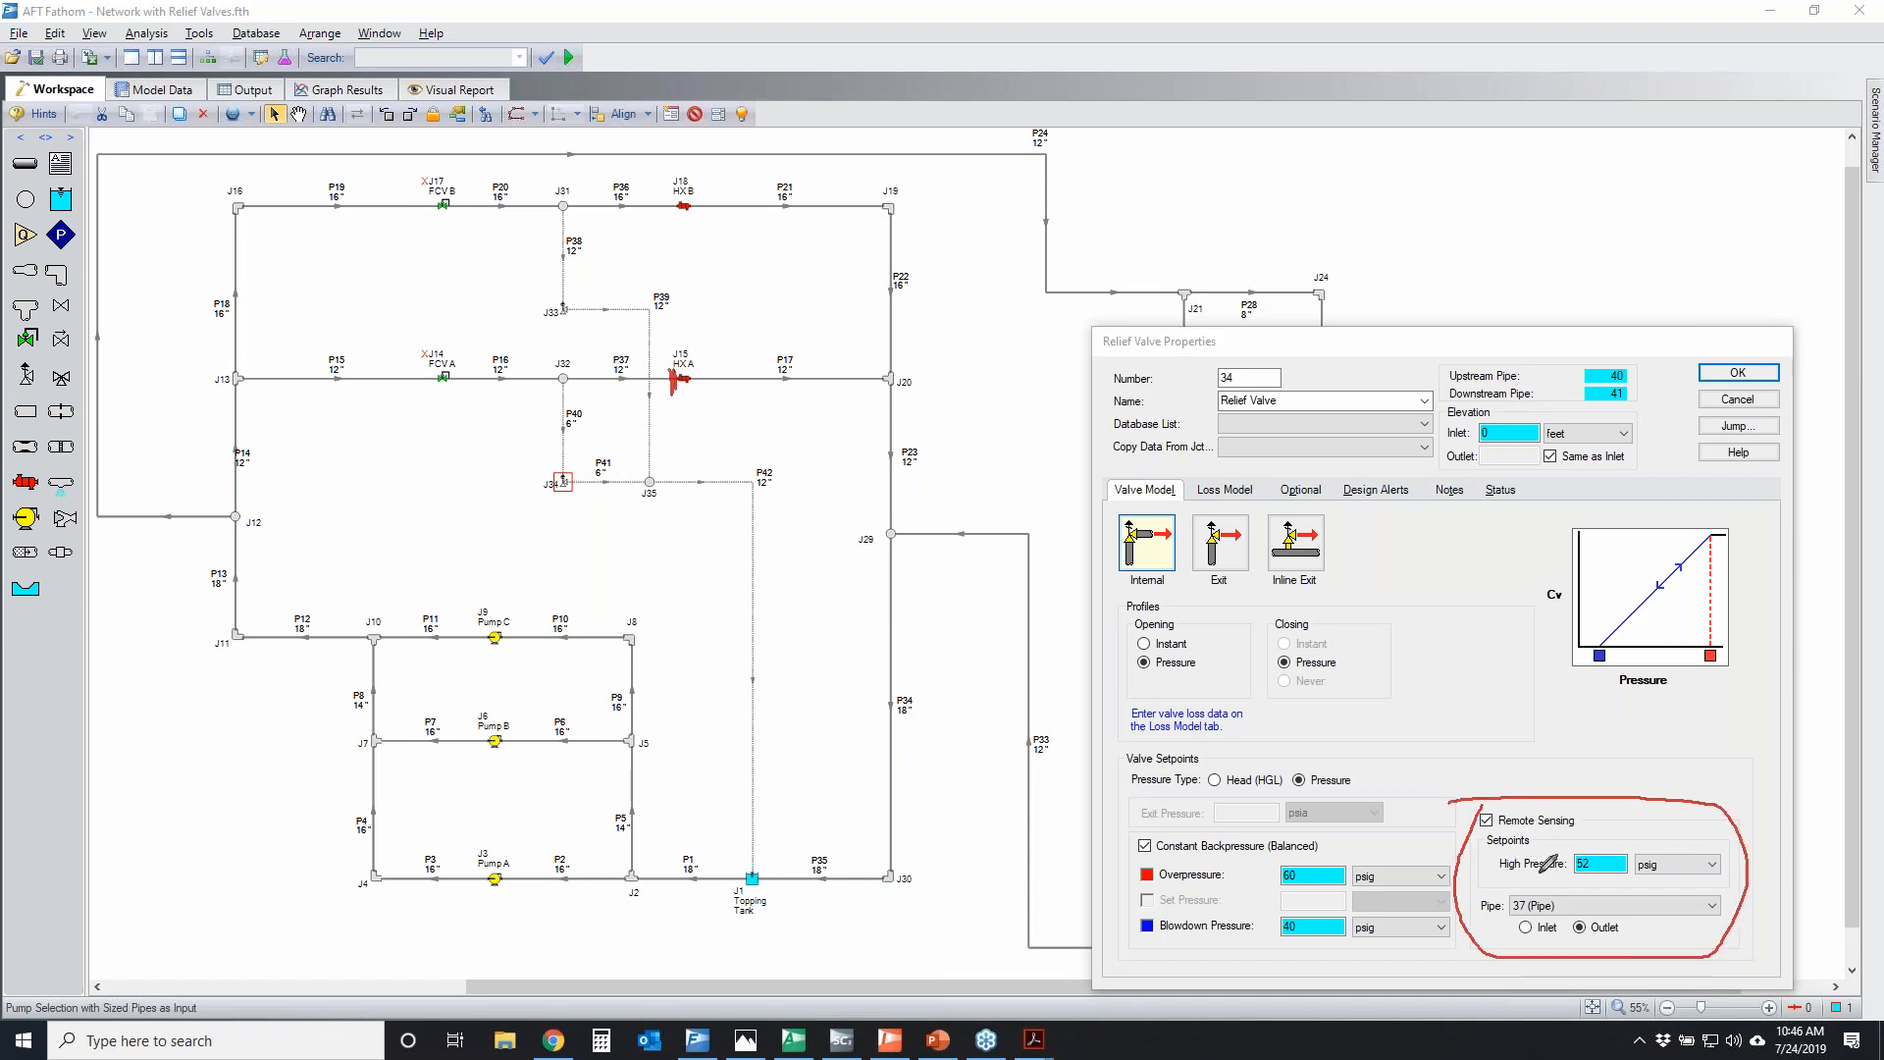
{"action": "mouse_move", "coordinate": [1486, 832]}
{"action": "left_mouse_down"}
{"action": "mouse_move", "coordinate": [1462, 850]}
{"action": "mouse_move", "coordinate": [1653, 861]}
{"action": "mouse_move", "coordinate": [1519, 871]}
{"action": "mouse_move", "coordinate": [1513, 906]}
{"action": "mouse_move", "coordinate": [1572, 897]}
{"action": "mouse_move", "coordinate": [1634, 932]}
{"action": "mouse_move", "coordinate": [1609, 893]}
{"action": "left_mouse_up"}
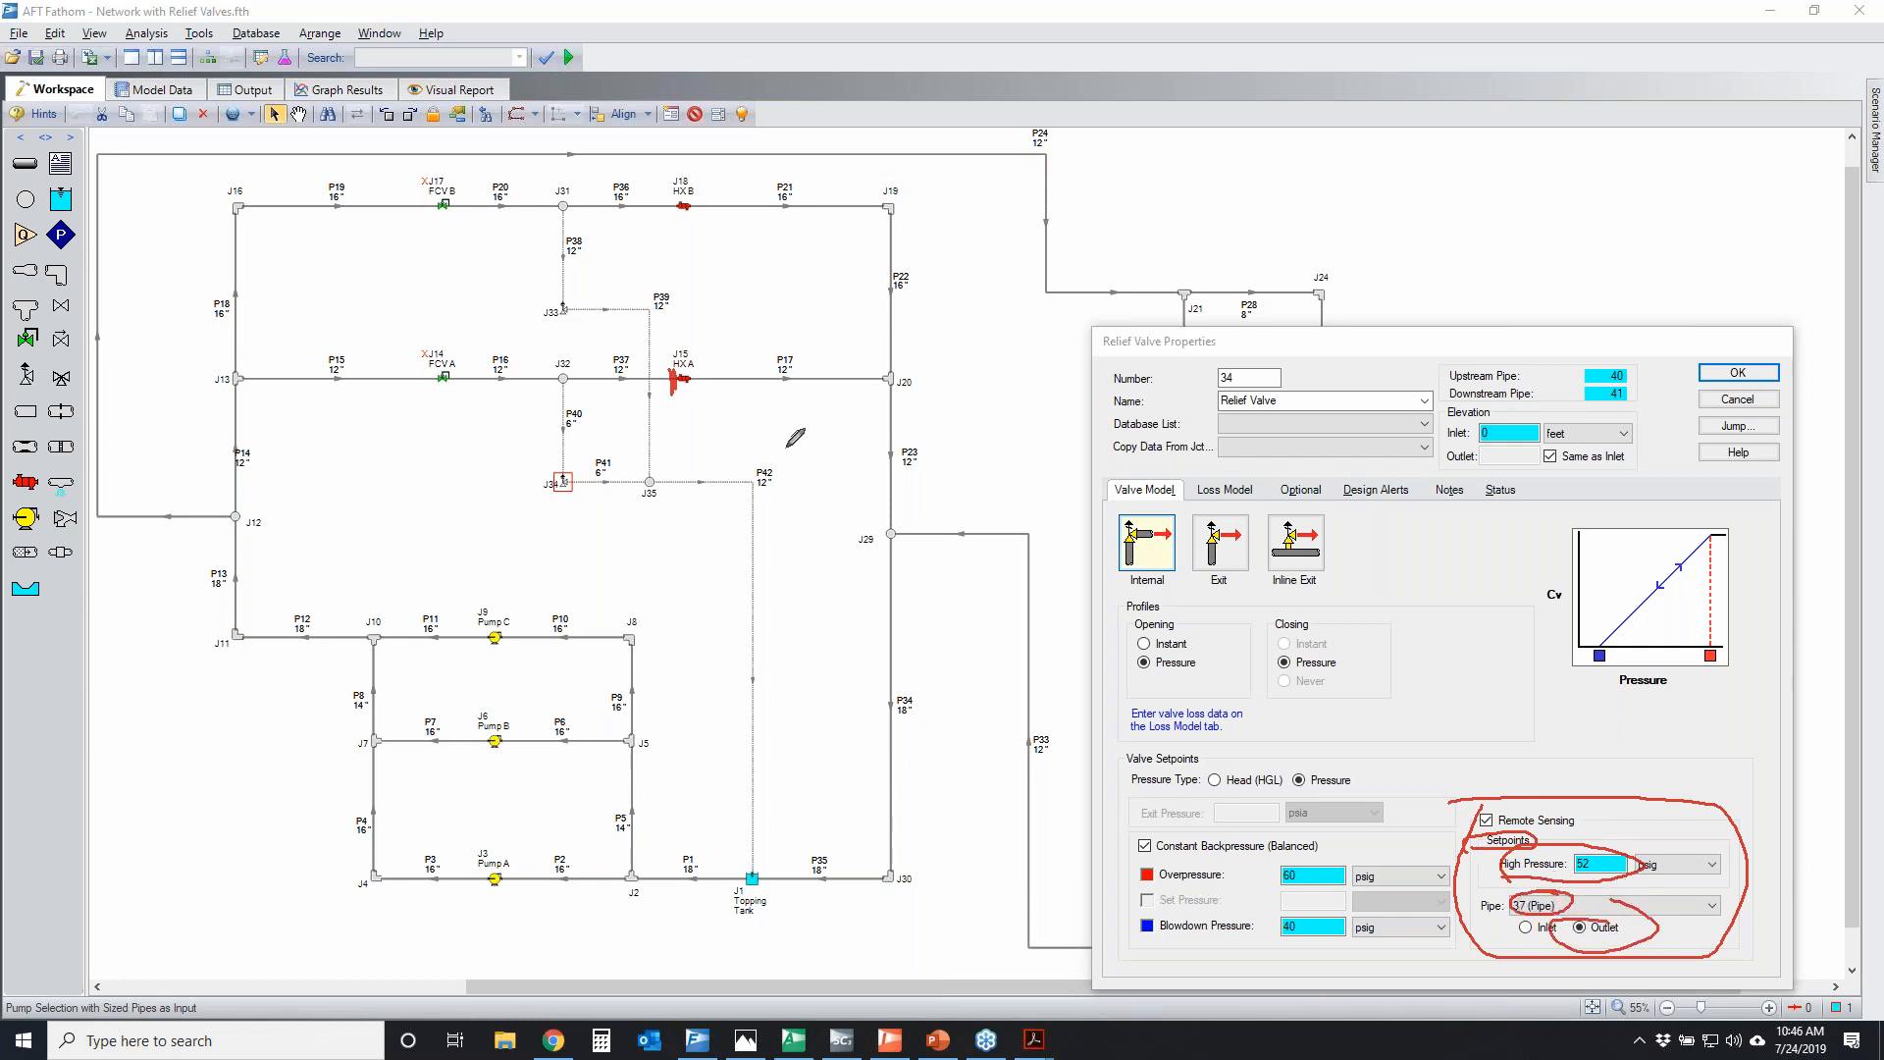
{"action": "left_click_drag", "start_coordinate": [681, 377], "coordinate": [679, 414]}
{"action": "right_click", "coordinate": [1501, 471]}
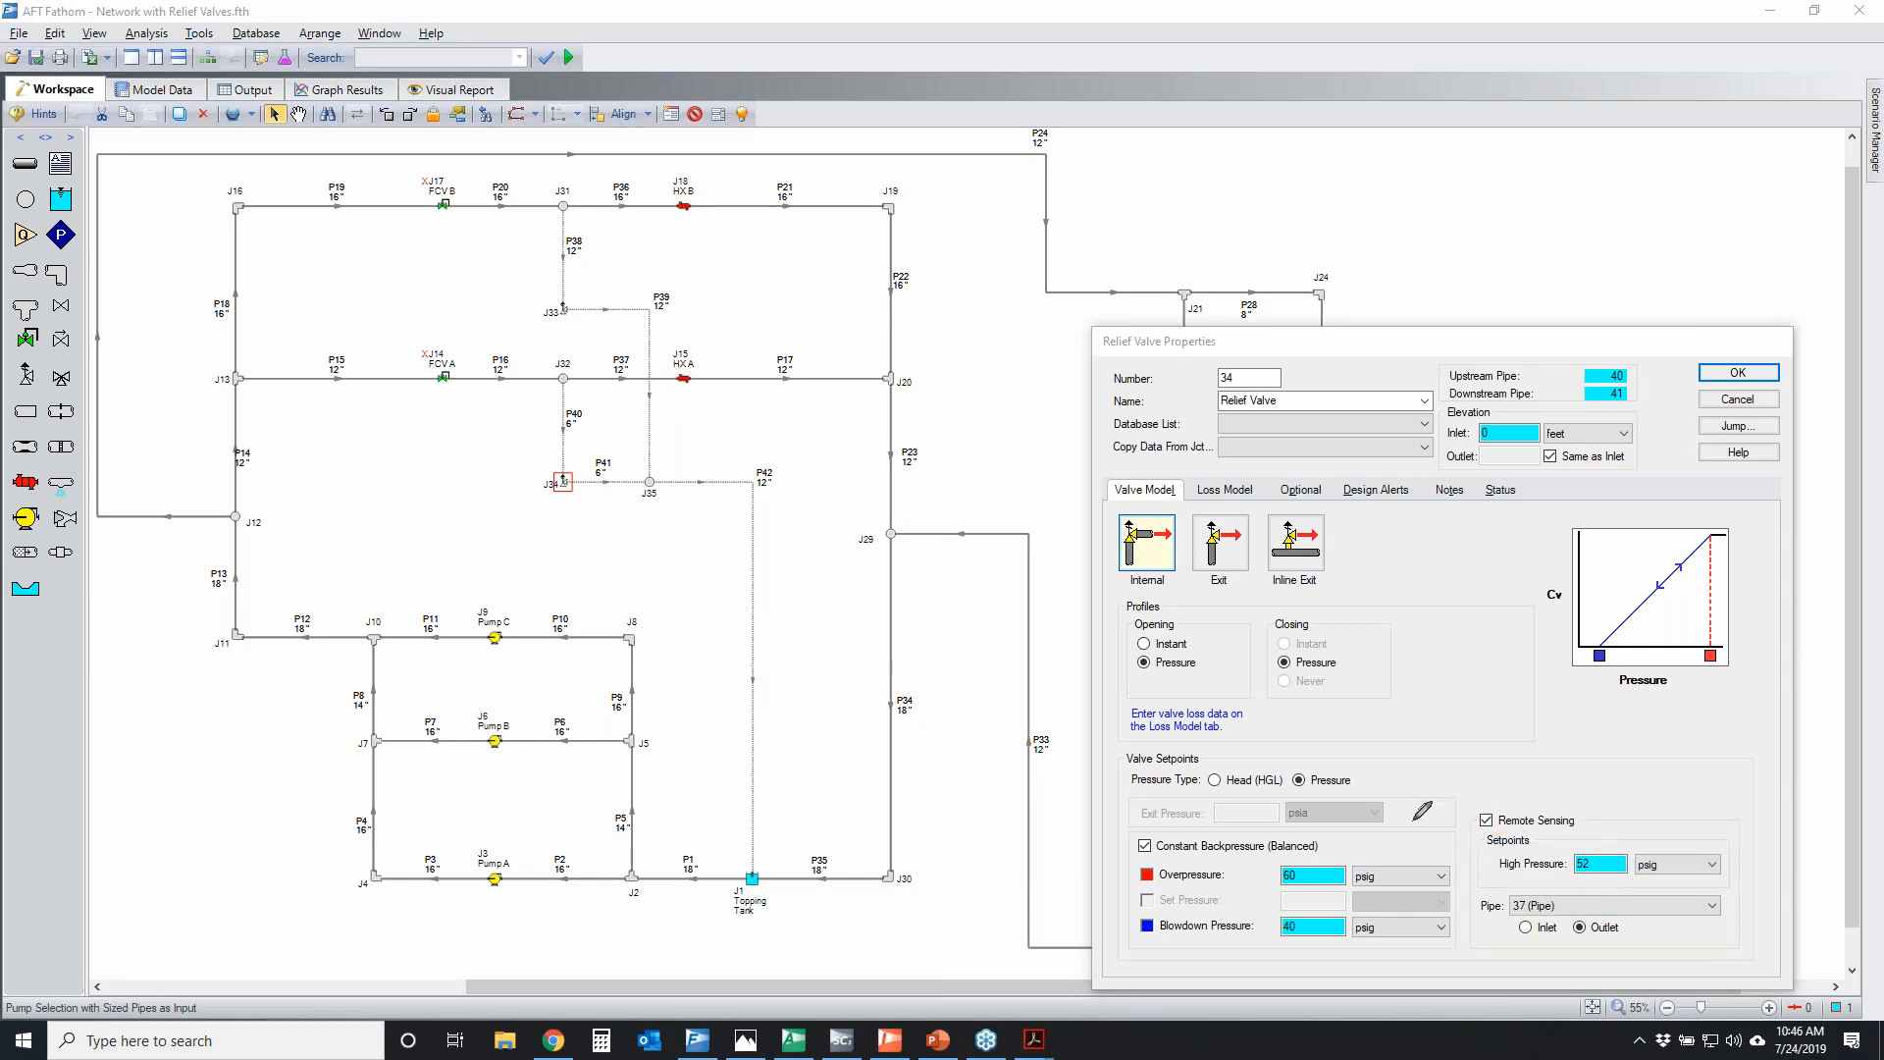
Temporarily circle J34's overpressure and blowdown pressure settings and mark their matching points on the Cv versus pressure graph
{"action": "mouse_move", "coordinate": [1272, 870]}
{"action": "left_mouse_down"}
{"action": "mouse_move", "coordinate": [1248, 874]}
{"action": "mouse_move", "coordinate": [1257, 839]}
{"action": "left_mouse_up"}
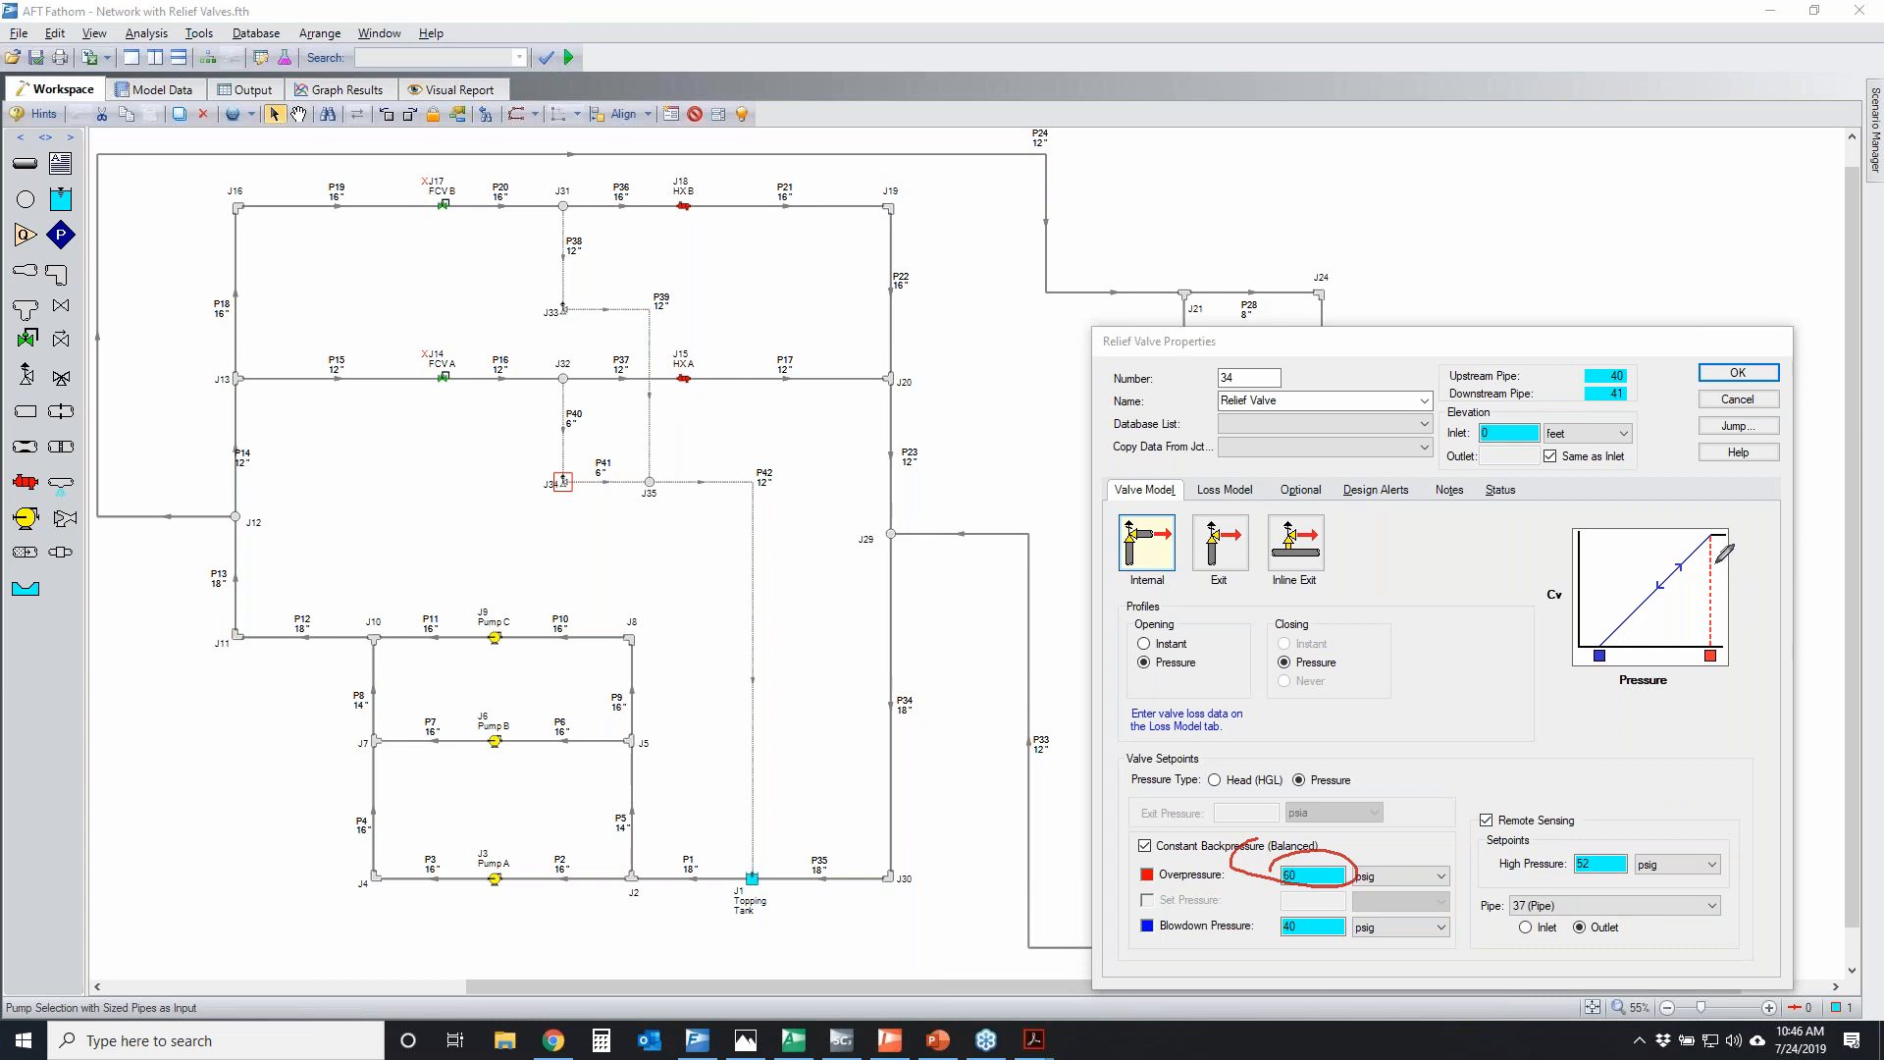
{"action": "mouse_move", "coordinate": [1714, 539]}
{"action": "left_mouse_down"}
{"action": "mouse_move", "coordinate": [1725, 628]}
{"action": "mouse_move", "coordinate": [1716, 572]}
{"action": "left_mouse_up"}
{"action": "left_click_drag", "start_coordinate": [1318, 912], "coordinate": [1277, 897]}
{"action": "mouse_move", "coordinate": [1597, 633]}
{"action": "left_mouse_down"}
{"action": "mouse_move", "coordinate": [1590, 675]}
{"action": "mouse_move", "coordinate": [1602, 648]}
{"action": "left_mouse_up"}
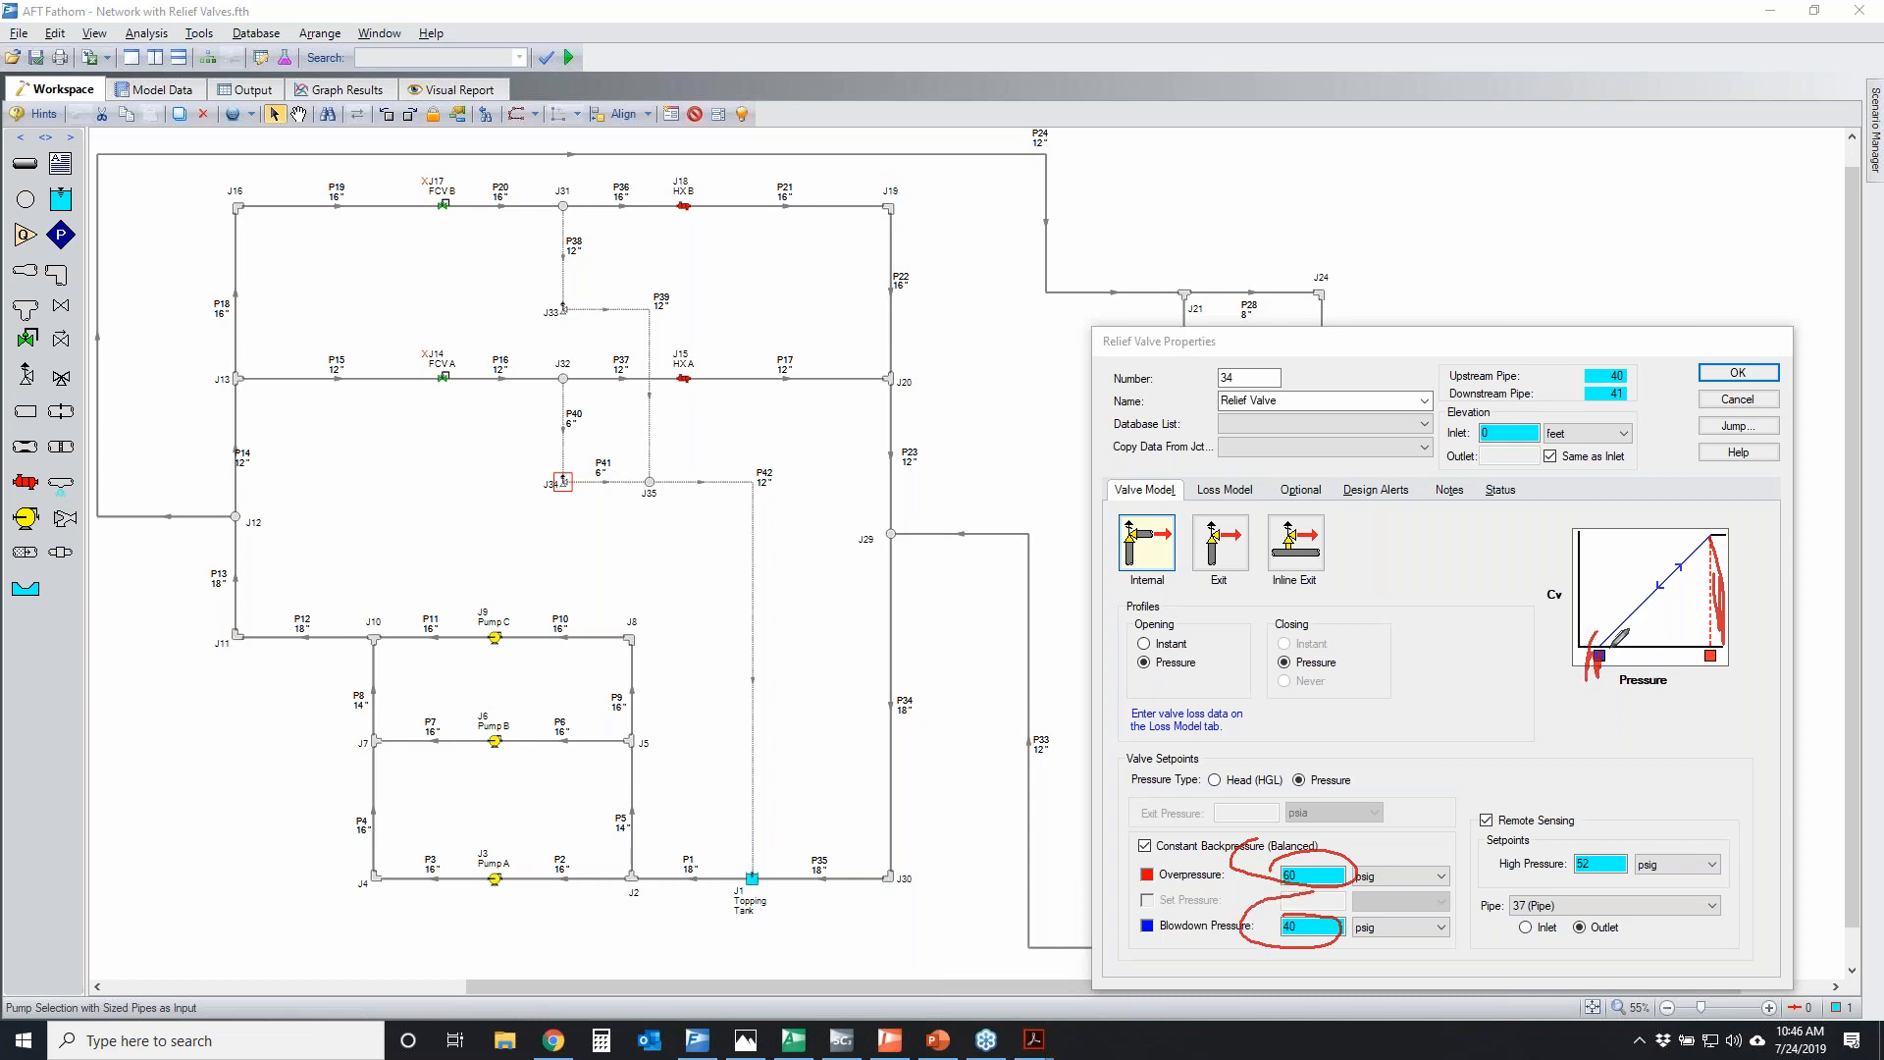
{"action": "left_click", "coordinate": [1858, 504]}
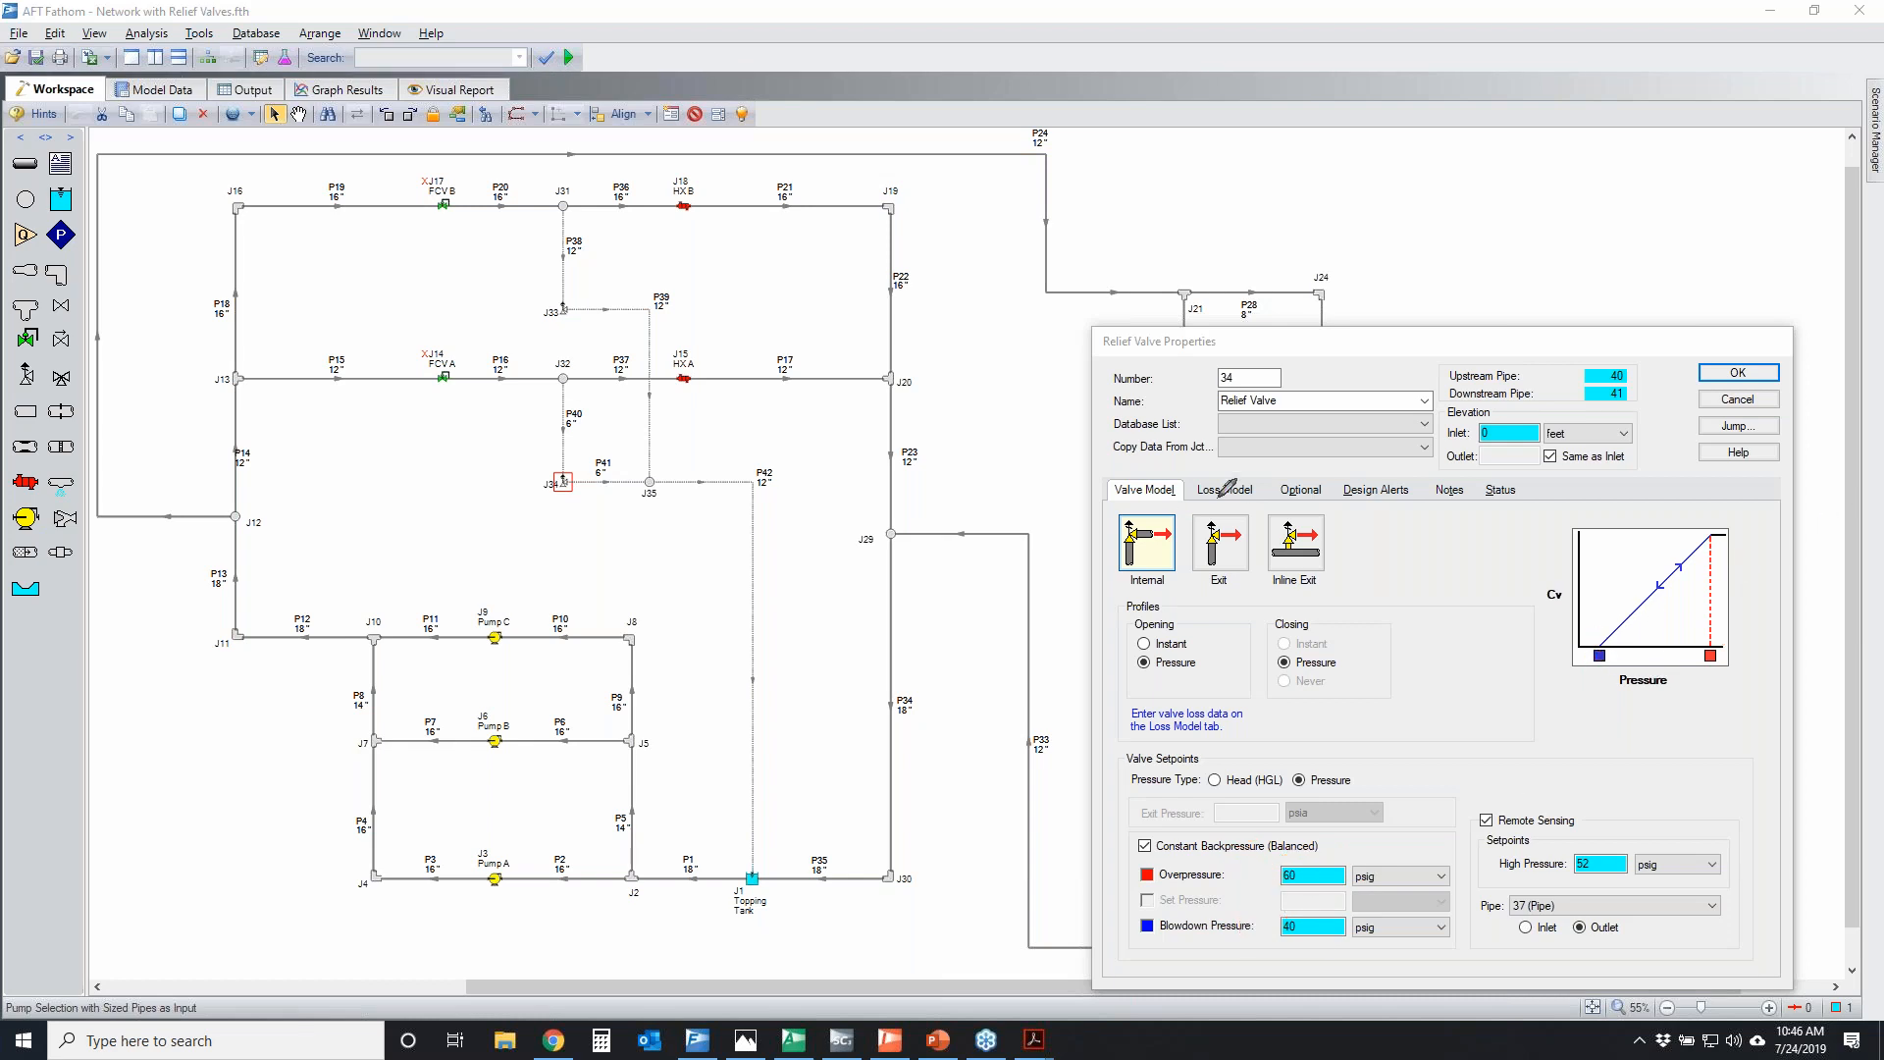
Temporarily trace the relief path from P40 through J34 along P42, then circle the full open Cv in J34's loss model
{"action": "mouse_move", "coordinate": [558, 403]}
{"action": "left_mouse_down"}
{"action": "mouse_move", "coordinate": [550, 446]}
{"action": "mouse_move", "coordinate": [692, 474]}
{"action": "mouse_move", "coordinate": [773, 622]}
{"action": "left_mouse_up"}
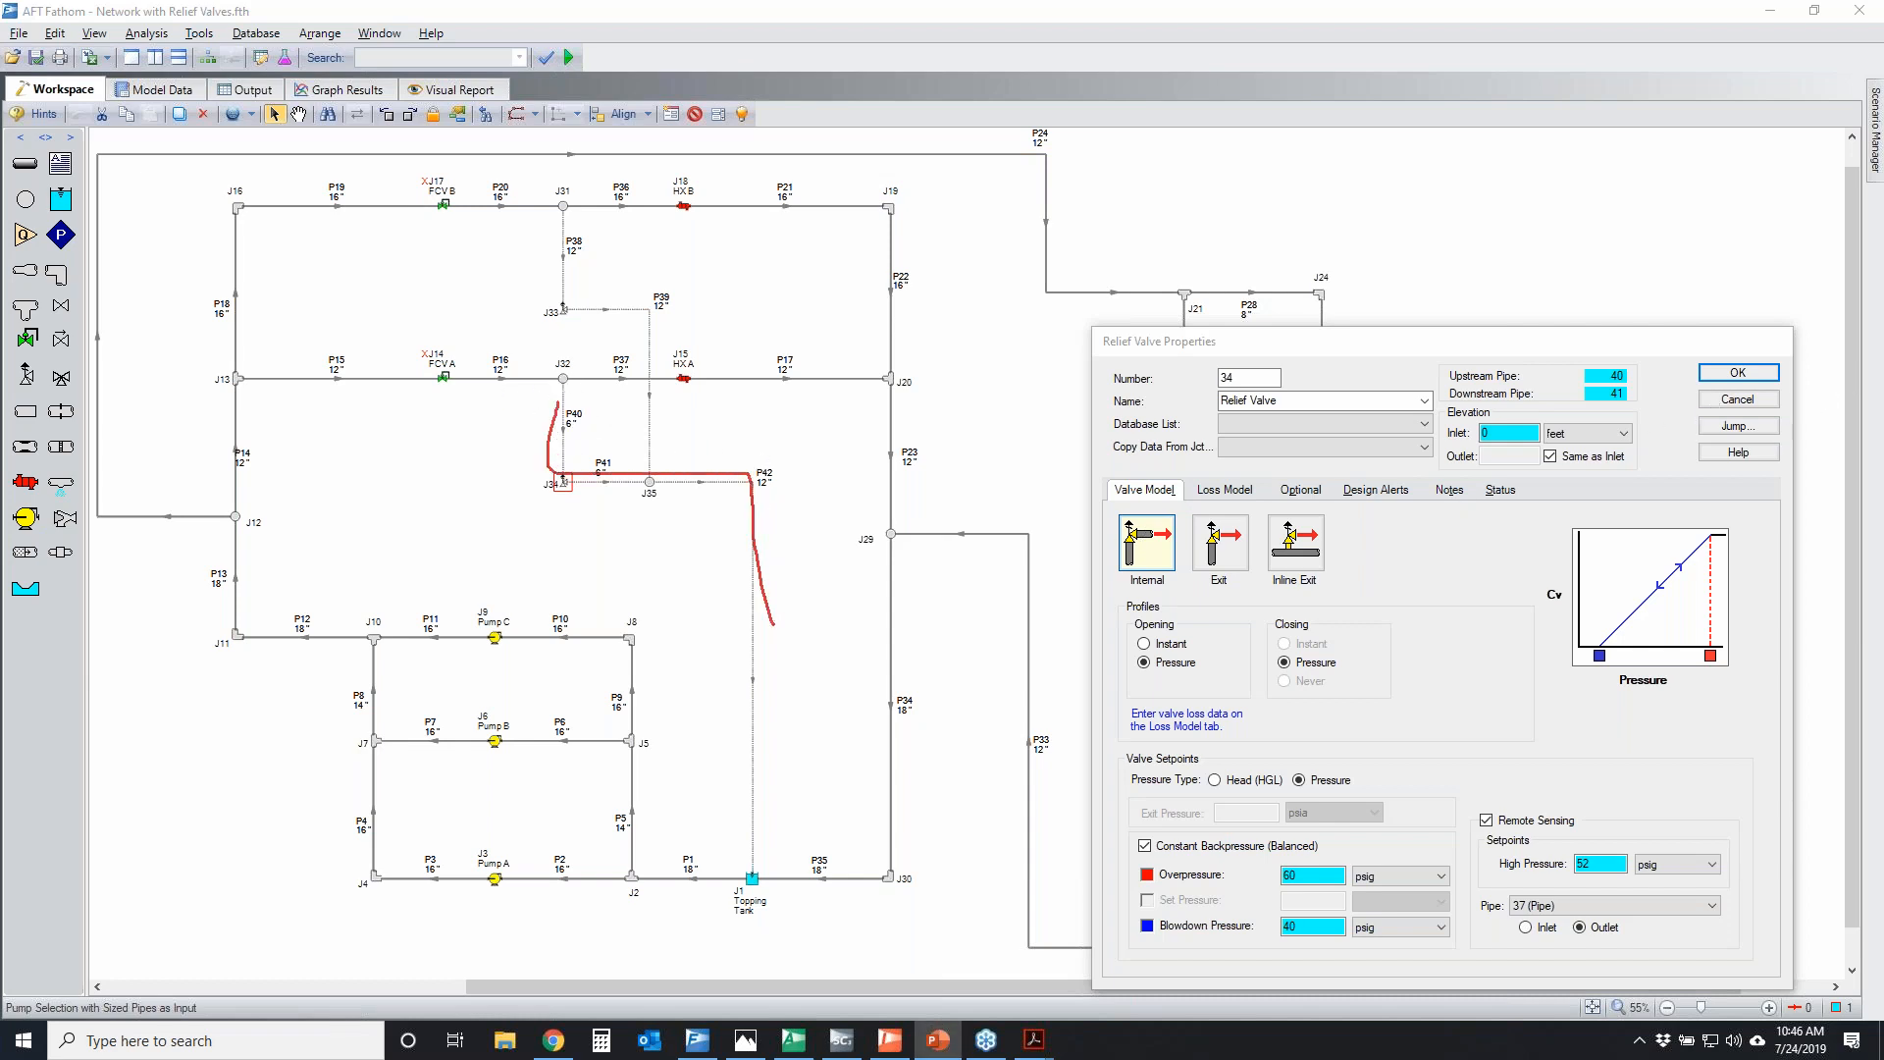
{"action": "key", "text": "Escape"}
{"action": "left_click", "coordinate": [1225, 490]}
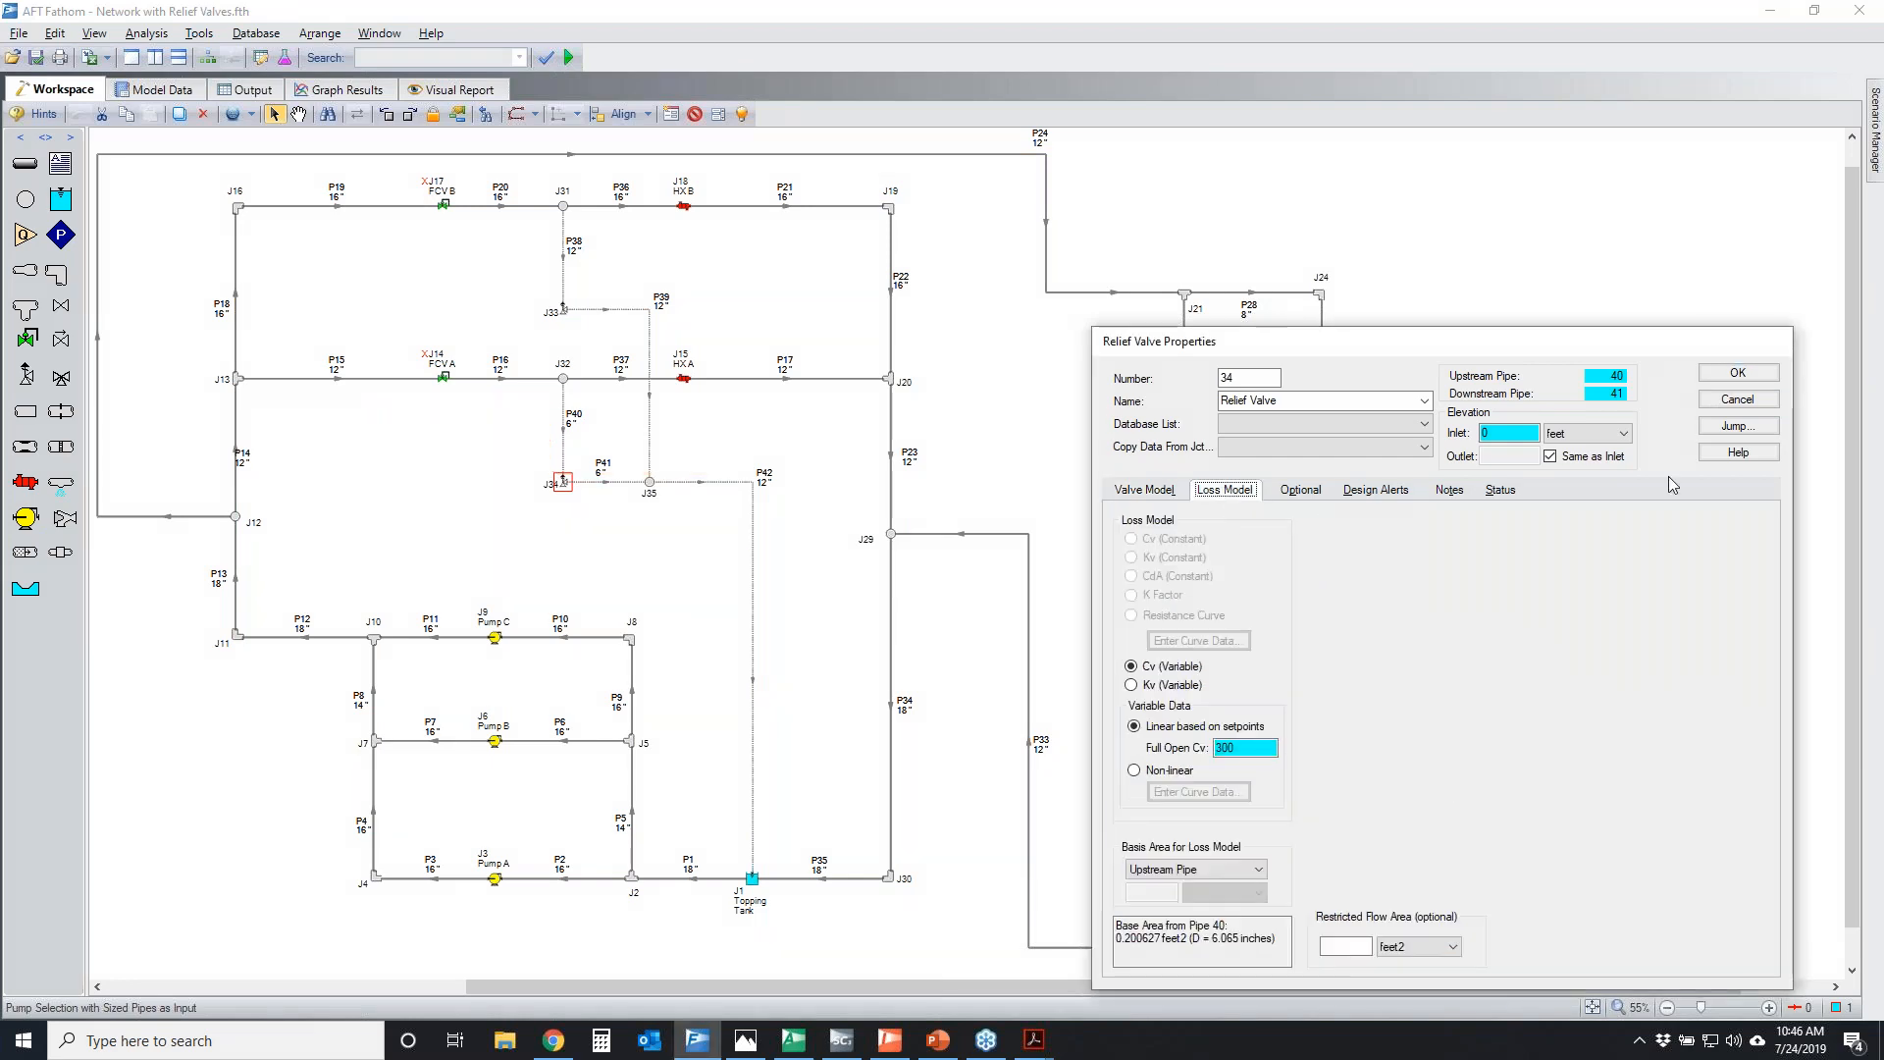
{"action": "key", "text": "ctrl+2"}
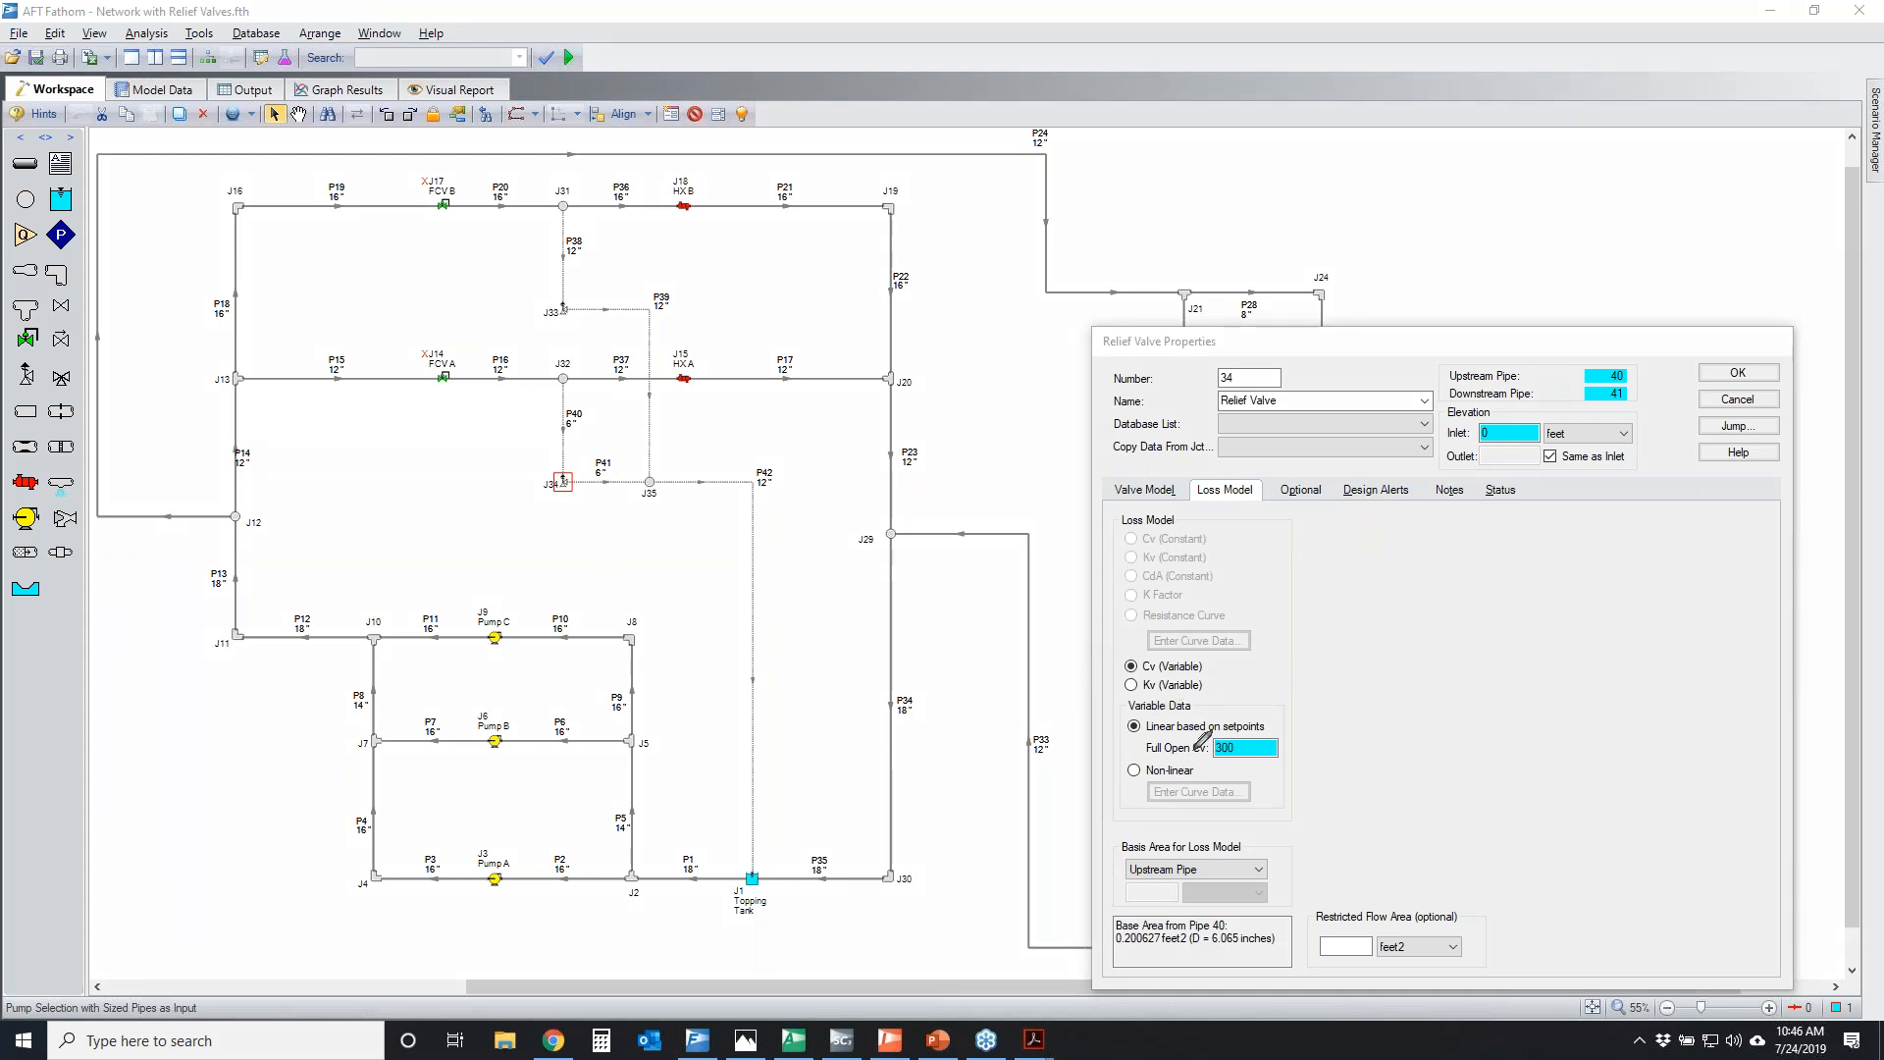
{"action": "left_click_drag", "start_coordinate": [1141, 737], "coordinate": [1288, 724]}
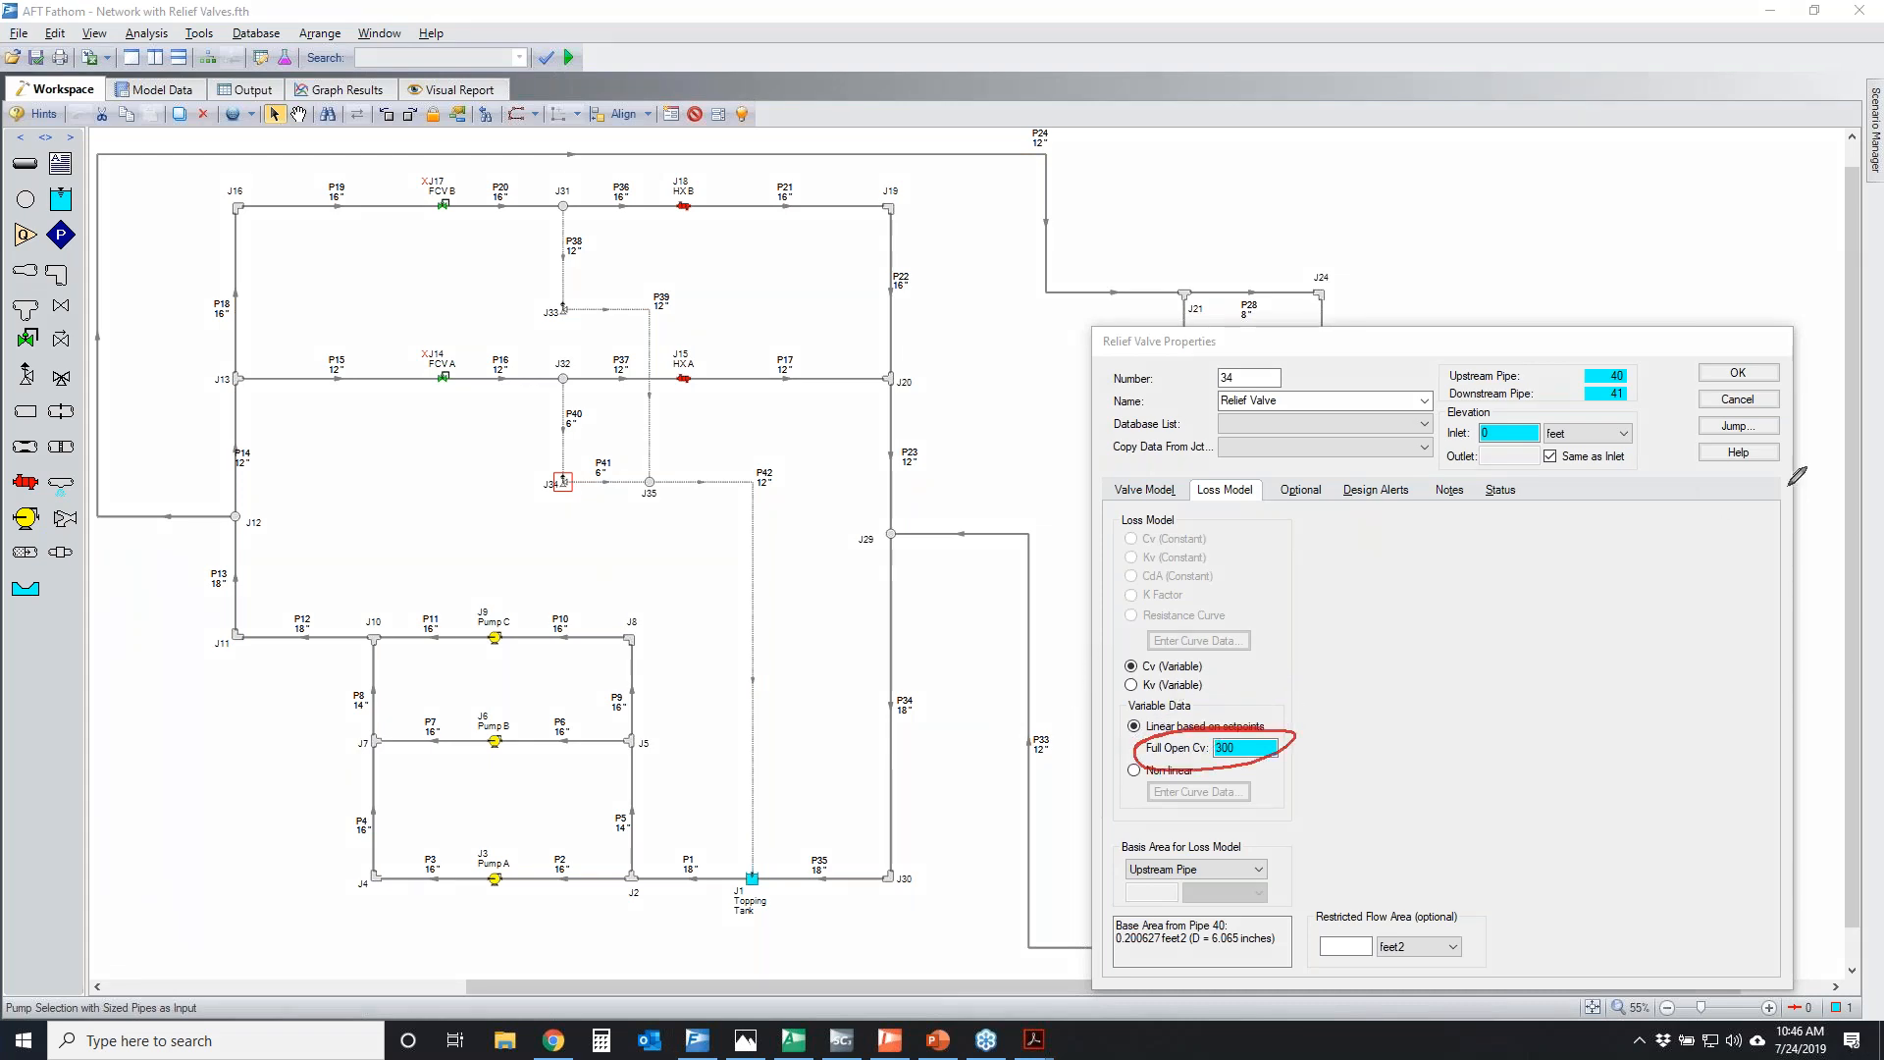
{"action": "key", "text": "Escape"}
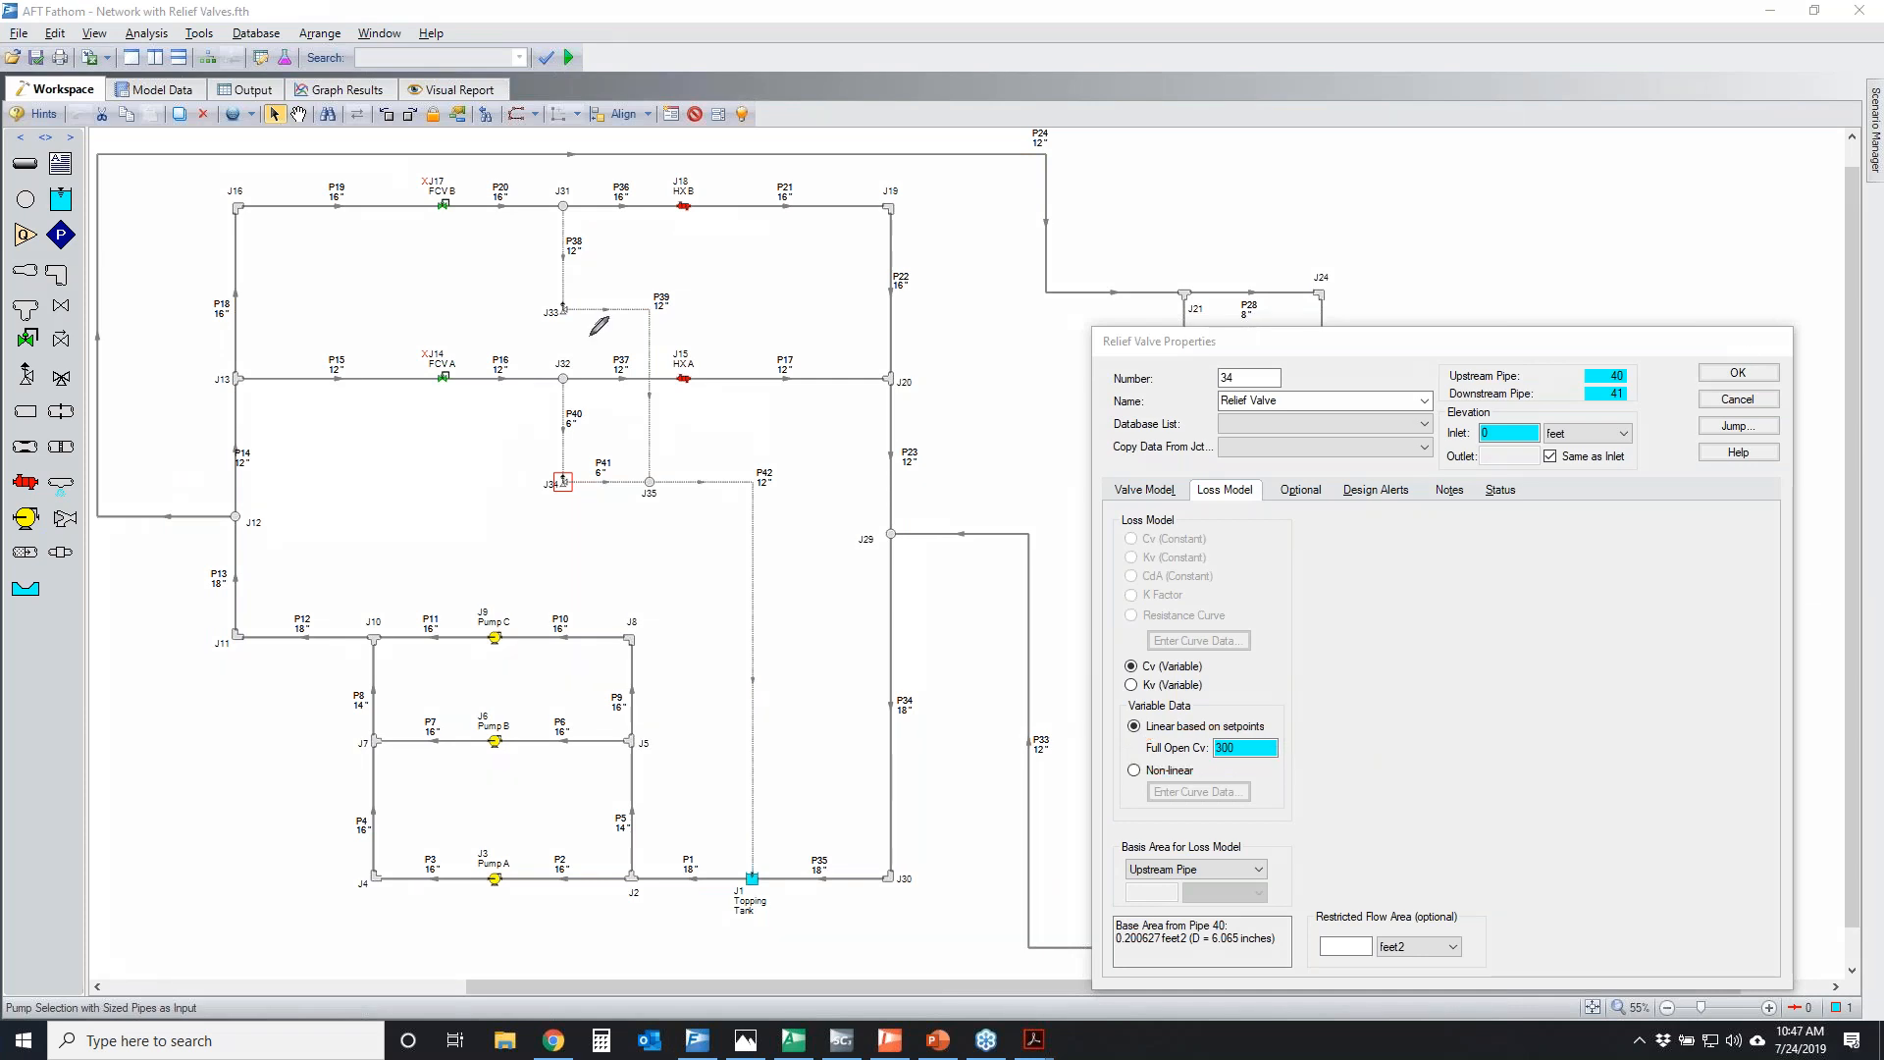
Temporarily circle relief valve J33, then close J34's properties without saving changes
{"action": "left_click_drag", "start_coordinate": [584, 297], "coordinate": [550, 293]}
{"action": "key", "text": "Escape"}
{"action": "left_click", "coordinate": [1725, 397]}
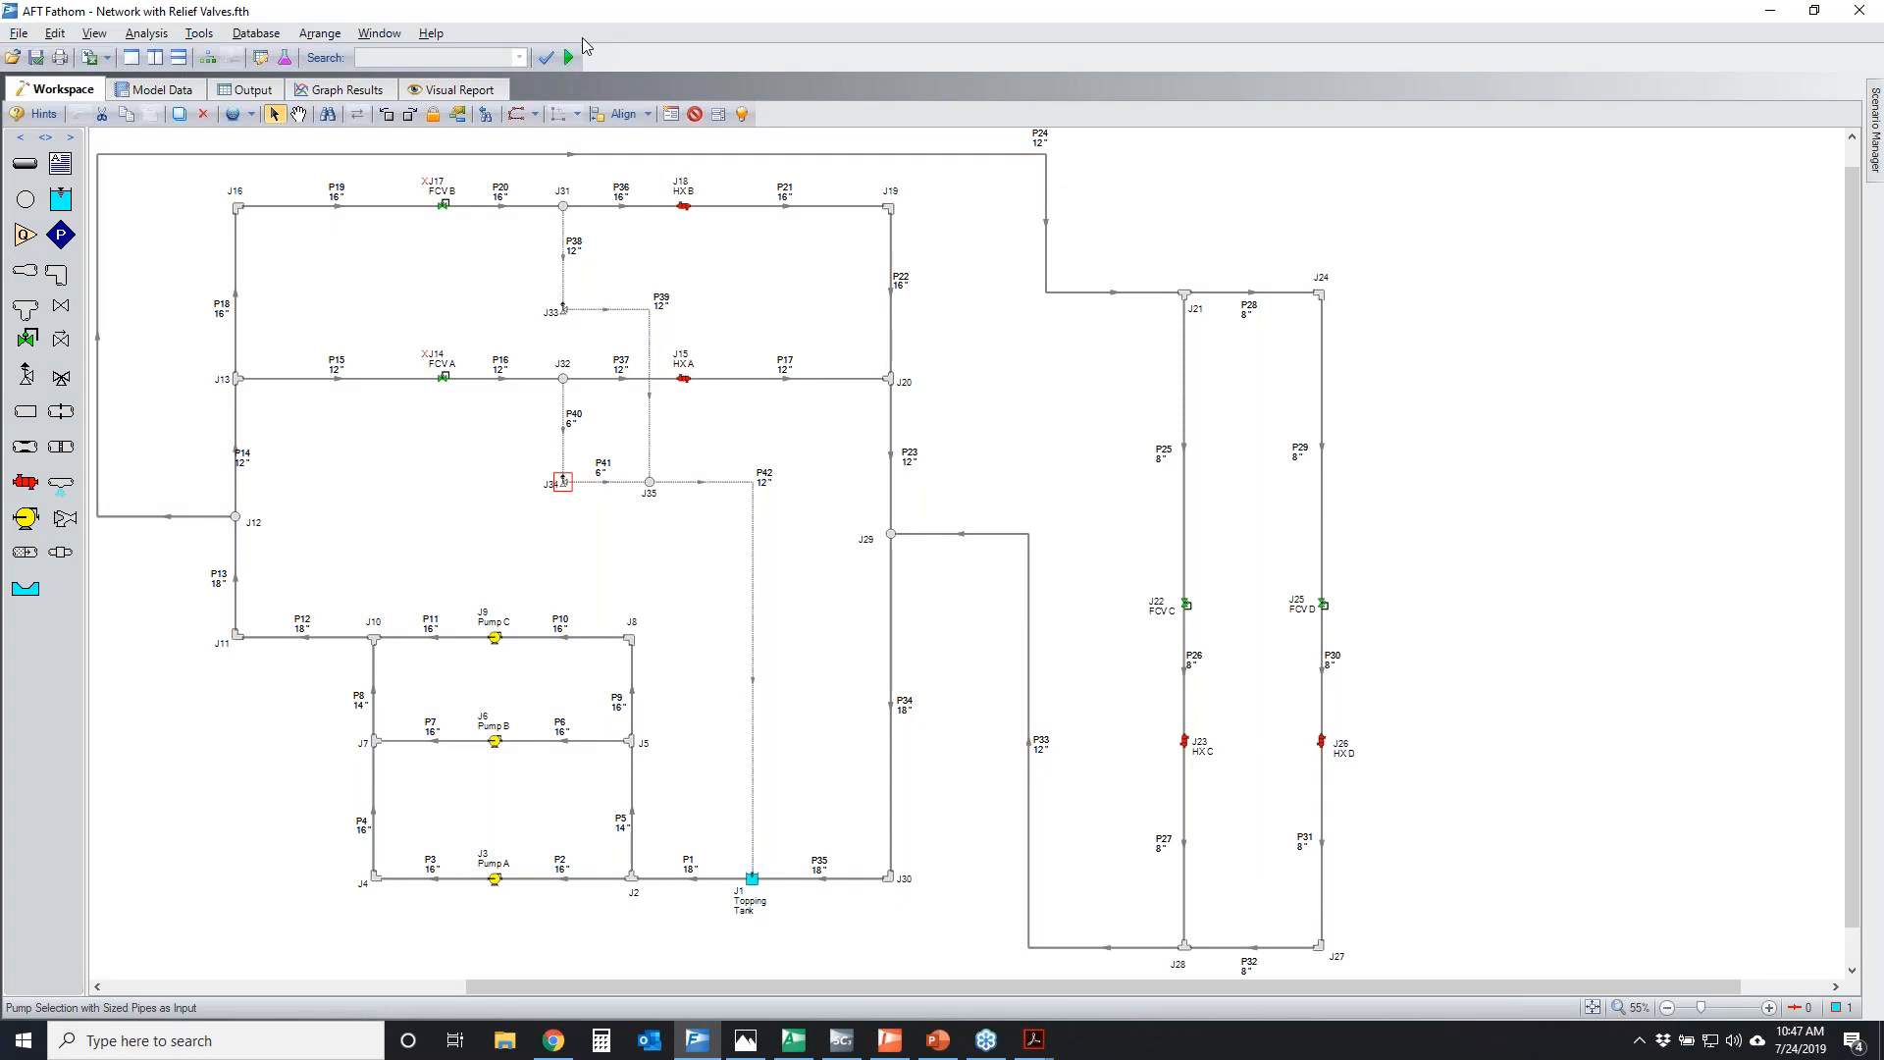
Run the model and temporarily mark the output messages about relief valves 33 and 34 opening, including their pipes and pressures
{"action": "left_click", "coordinate": [569, 57]}
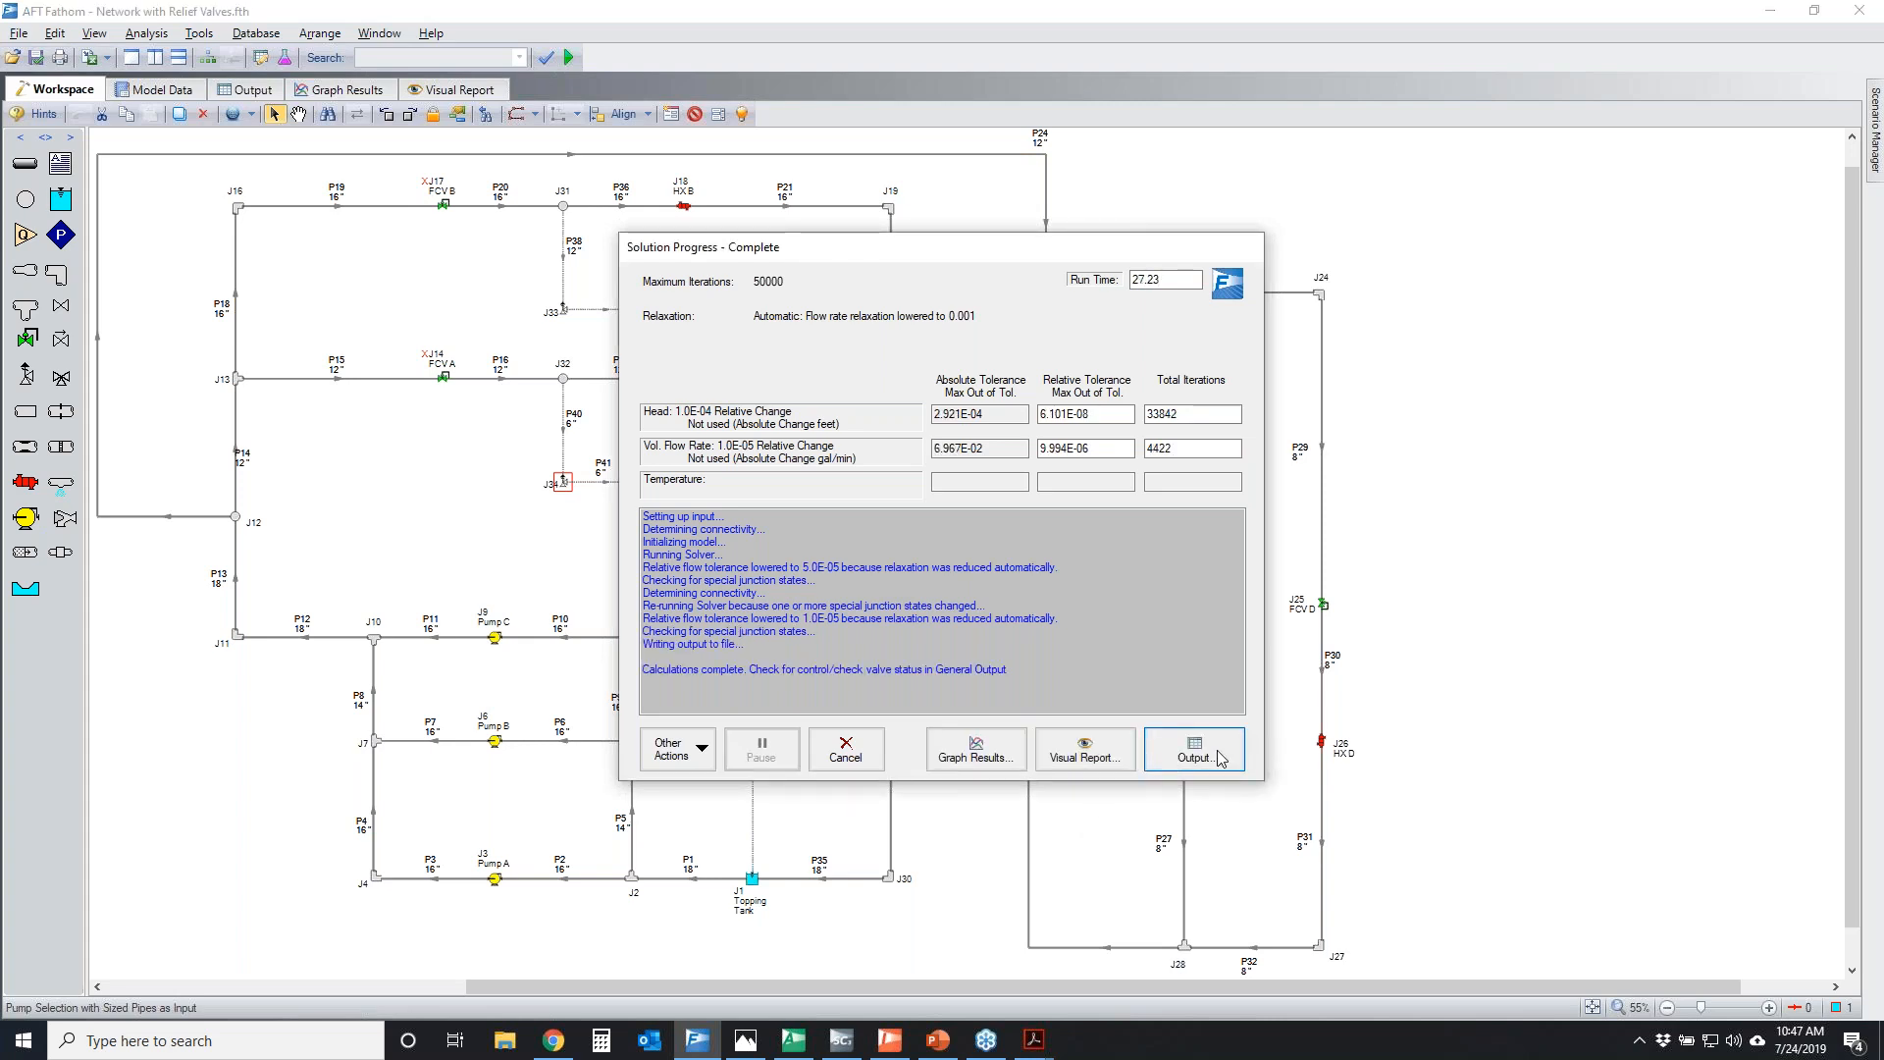
{"action": "left_click", "coordinate": [1199, 758]}
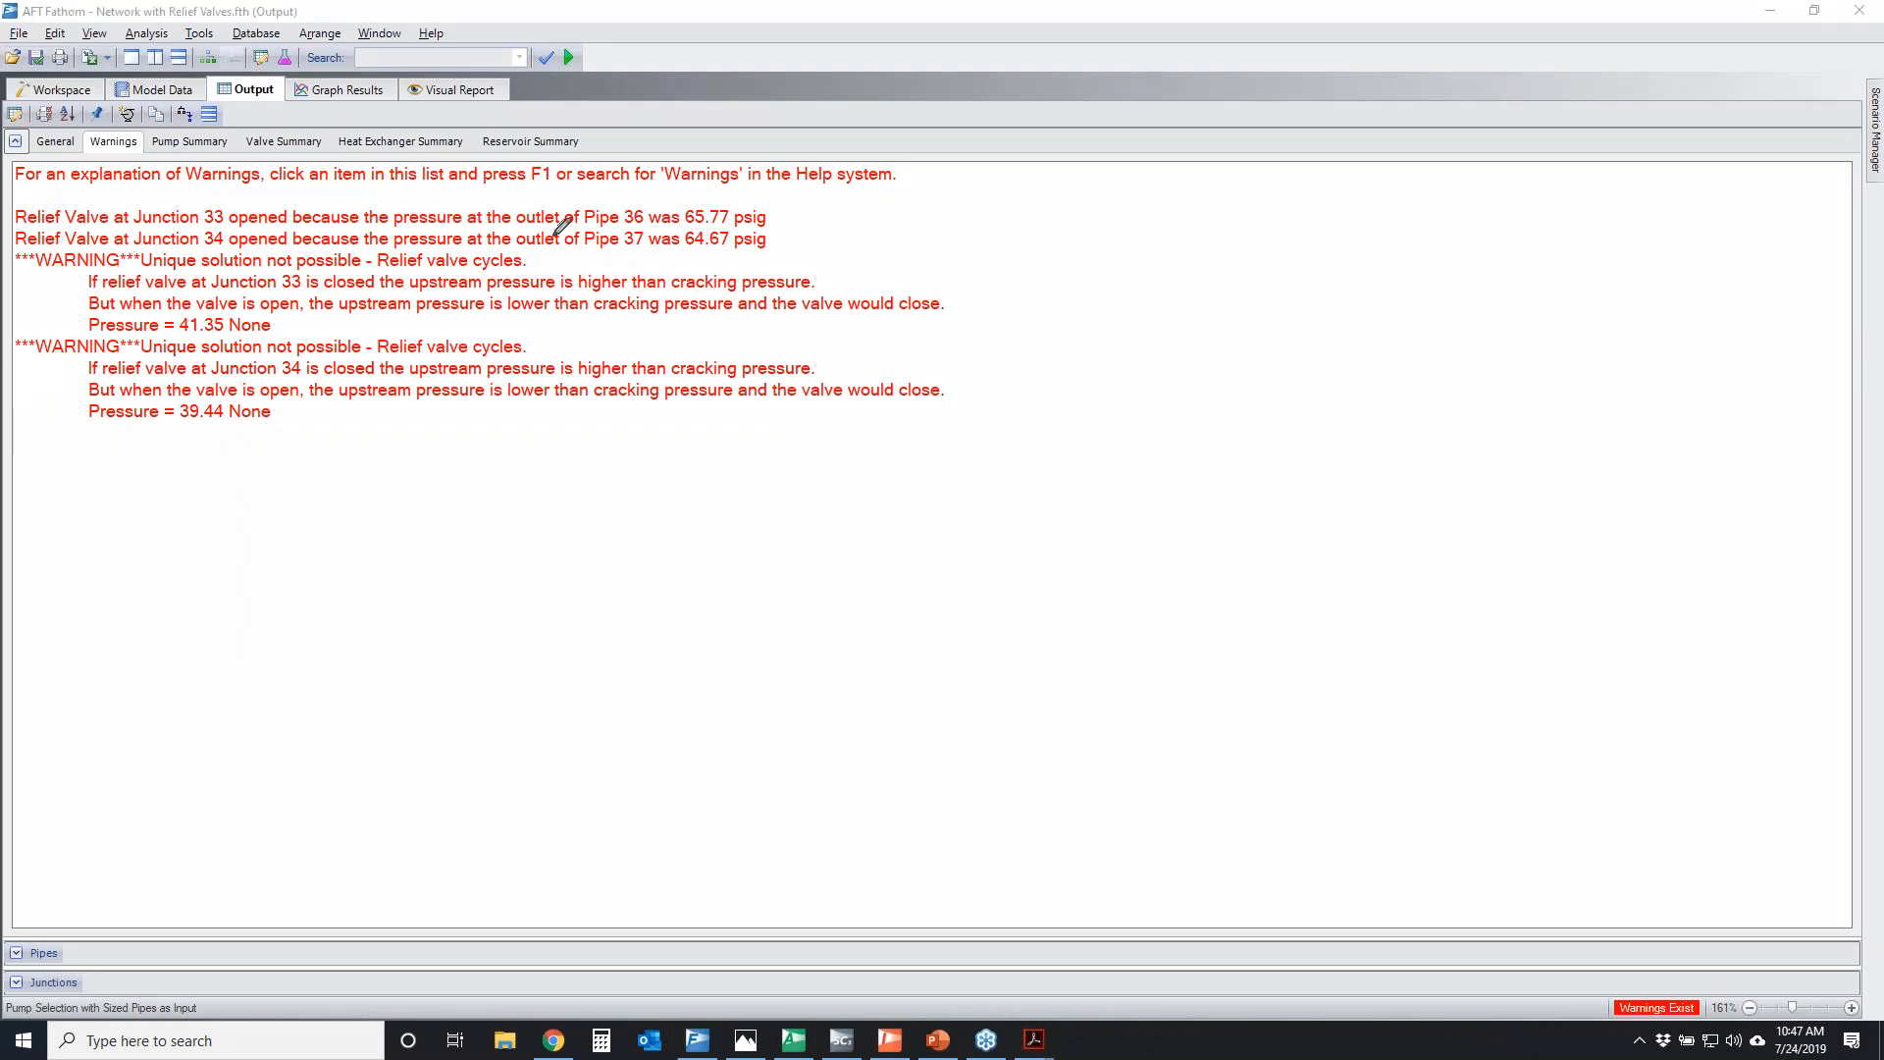
{"action": "mouse_move", "coordinate": [196, 247]}
{"action": "left_mouse_down"}
{"action": "mouse_move", "coordinate": [691, 246]}
{"action": "mouse_move", "coordinate": [687, 175]}
{"action": "mouse_move", "coordinate": [15, 177]}
{"action": "mouse_move", "coordinate": [175, 245]}
{"action": "mouse_move", "coordinate": [770, 218]}
{"action": "left_mouse_up"}
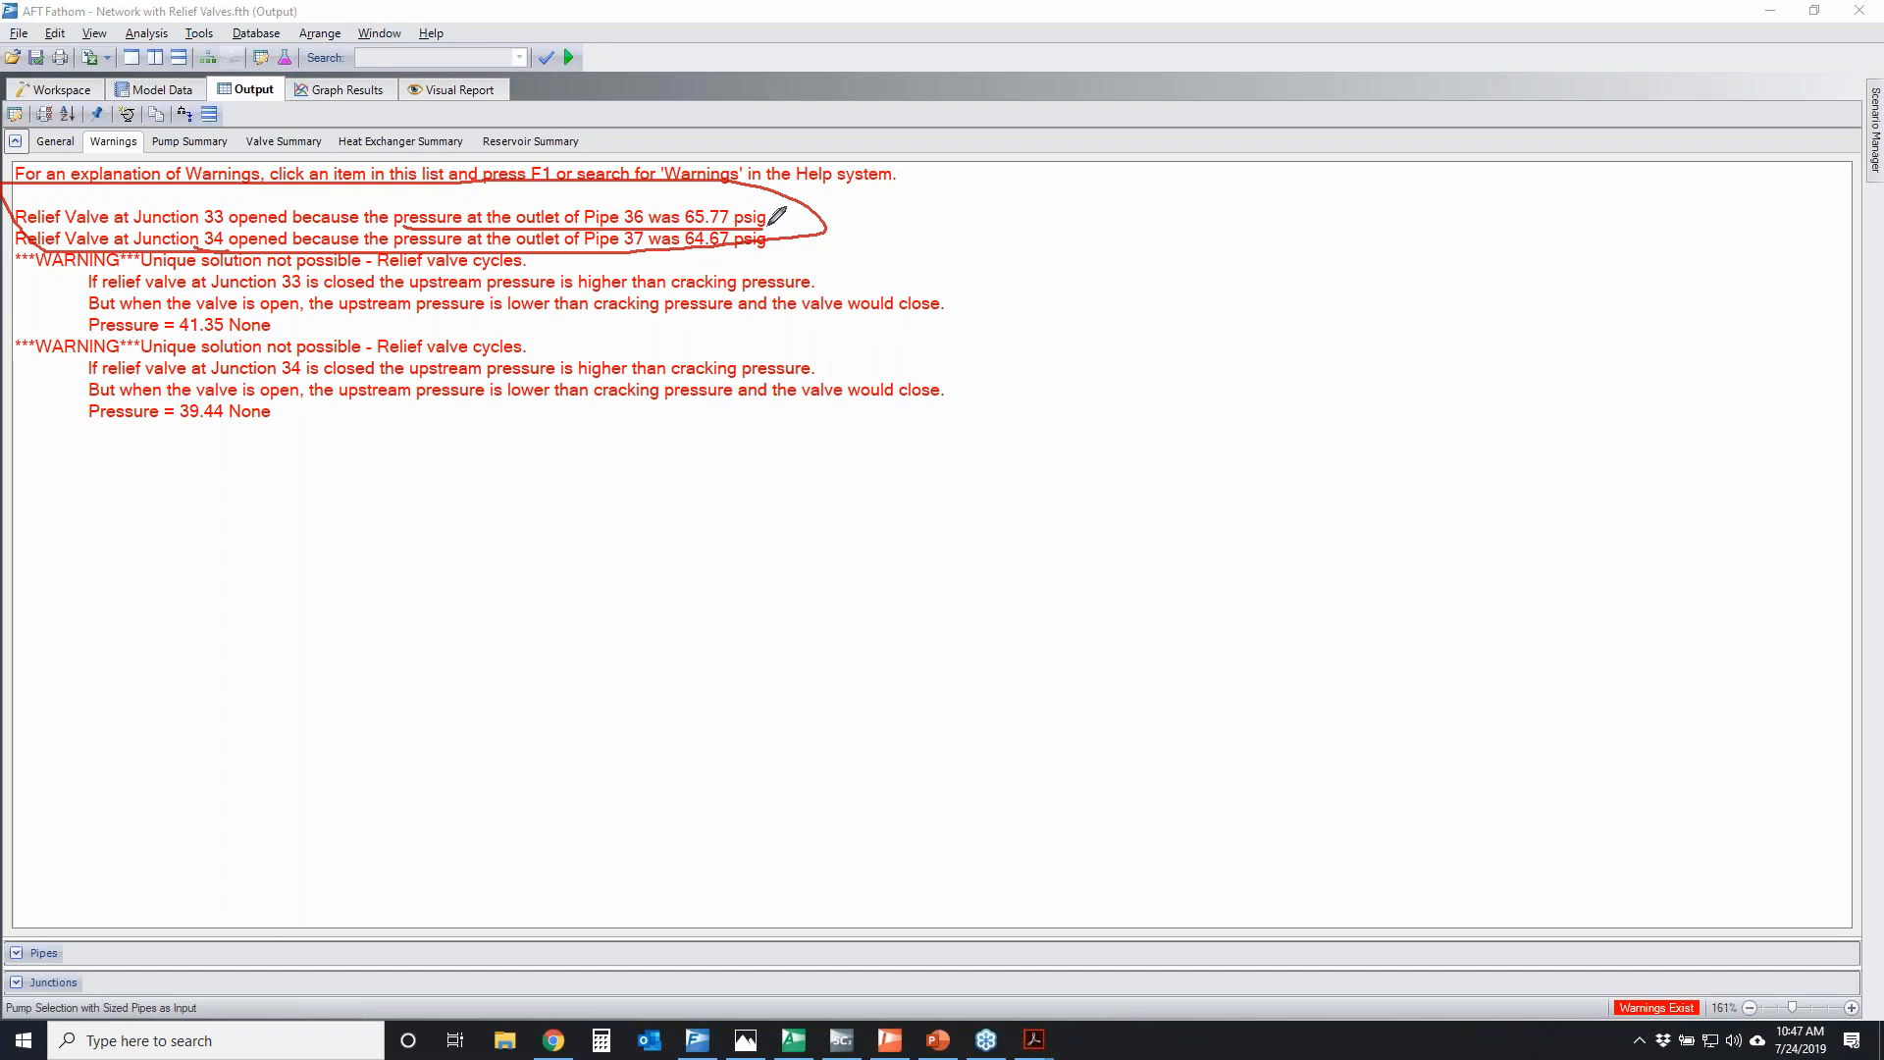
{"action": "mouse_move", "coordinate": [736, 201]}
{"action": "left_mouse_down"}
{"action": "mouse_move", "coordinate": [591, 217]}
{"action": "mouse_move", "coordinate": [726, 234]}
{"action": "mouse_move", "coordinate": [731, 201]}
{"action": "left_mouse_up"}
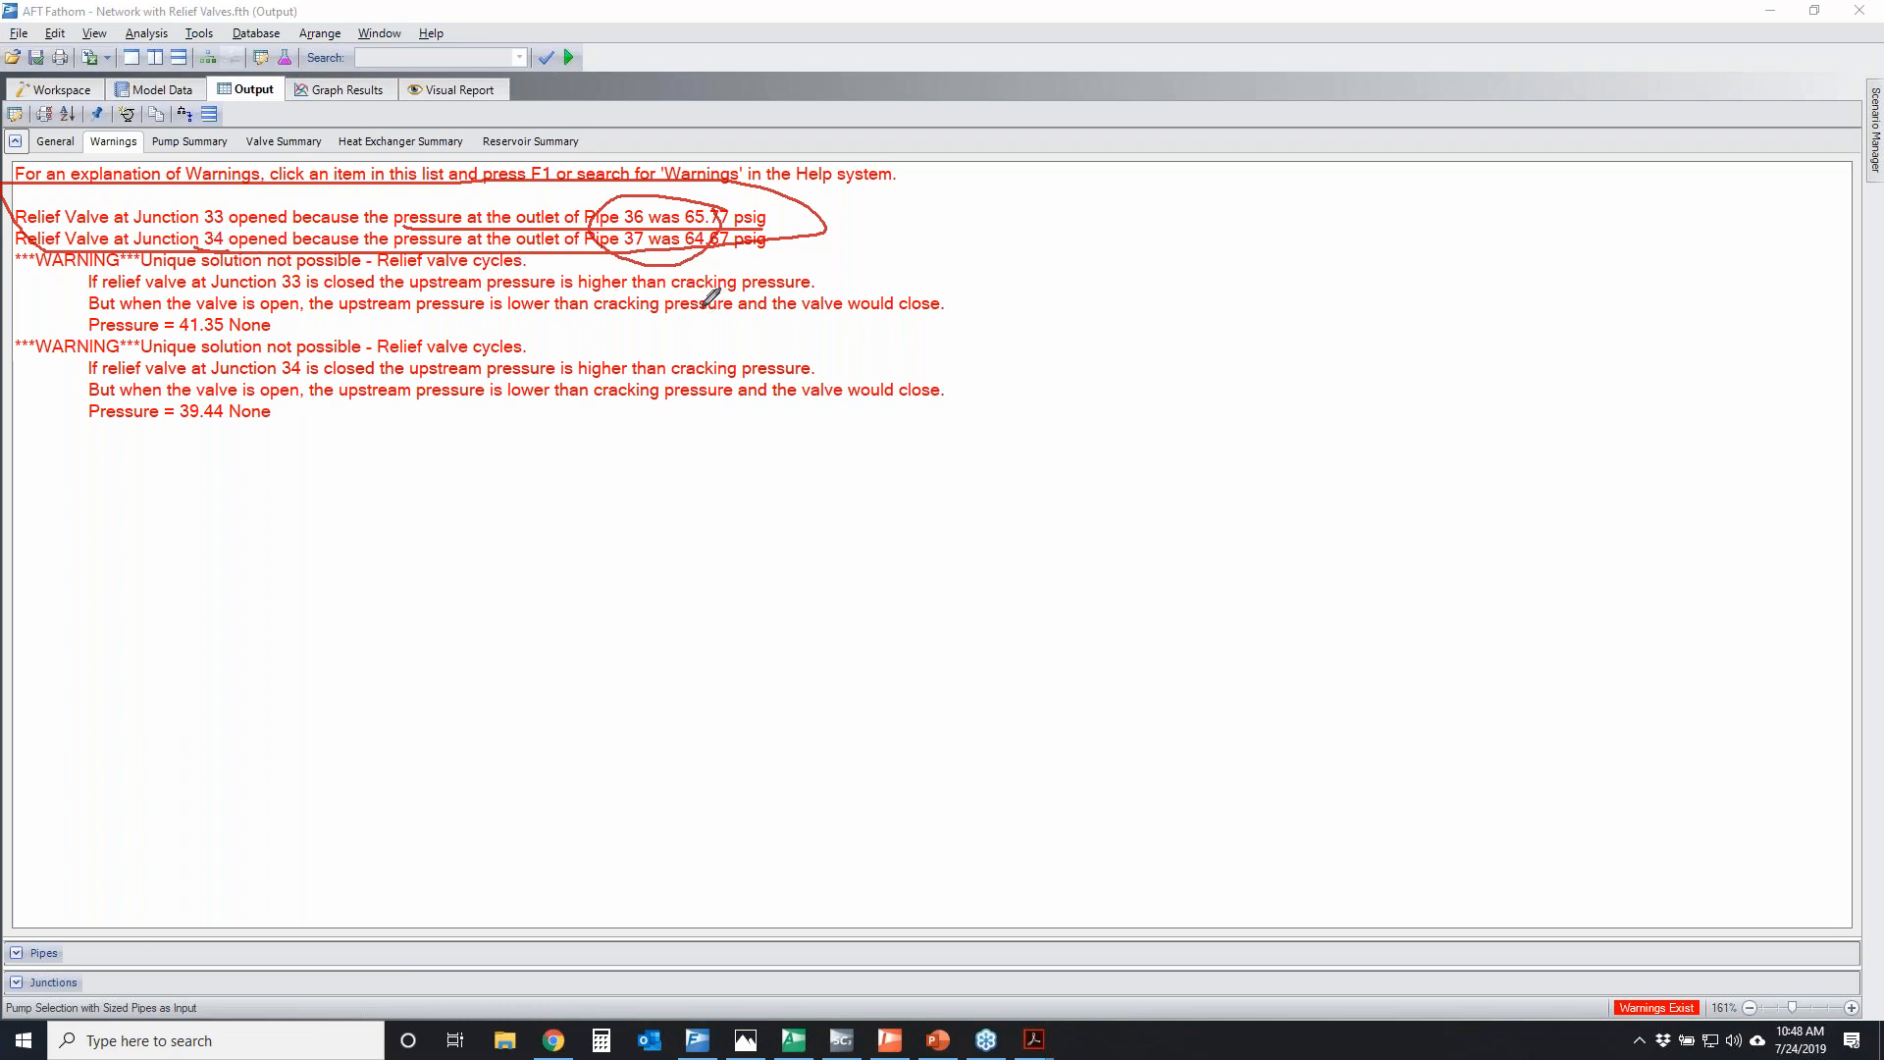
{"action": "left_click", "coordinate": [1843, 399]}
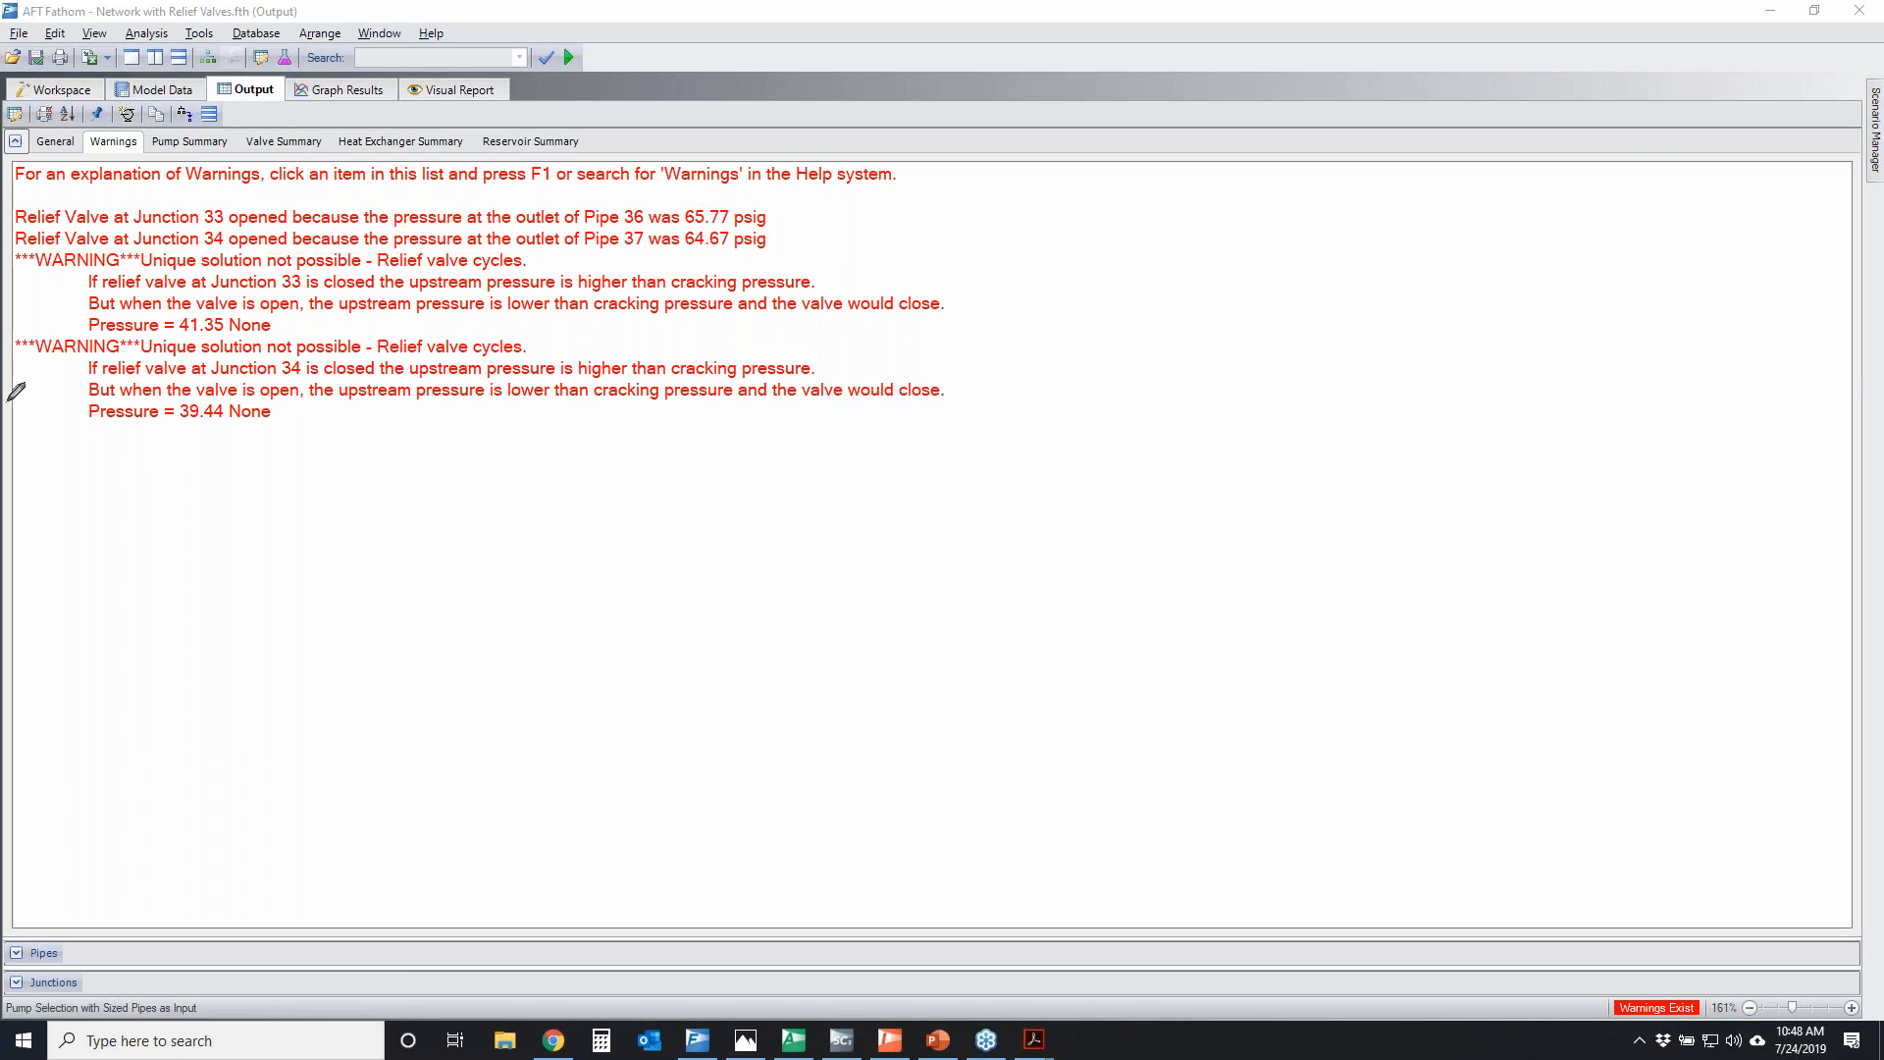
Temporarily circle both relief valve cycling warnings and underline the first warning's heading
{"action": "mouse_move", "coordinate": [19, 267]}
{"action": "left_mouse_down"}
{"action": "mouse_move", "coordinate": [362, 478]}
{"action": "mouse_move", "coordinate": [1020, 344]}
{"action": "mouse_move", "coordinate": [618, 243]}
{"action": "mouse_move", "coordinate": [85, 234]}
{"action": "mouse_move", "coordinate": [15, 292]}
{"action": "left_mouse_up"}
{"action": "left_click_drag", "start_coordinate": [124, 272], "coordinate": [535, 262]}
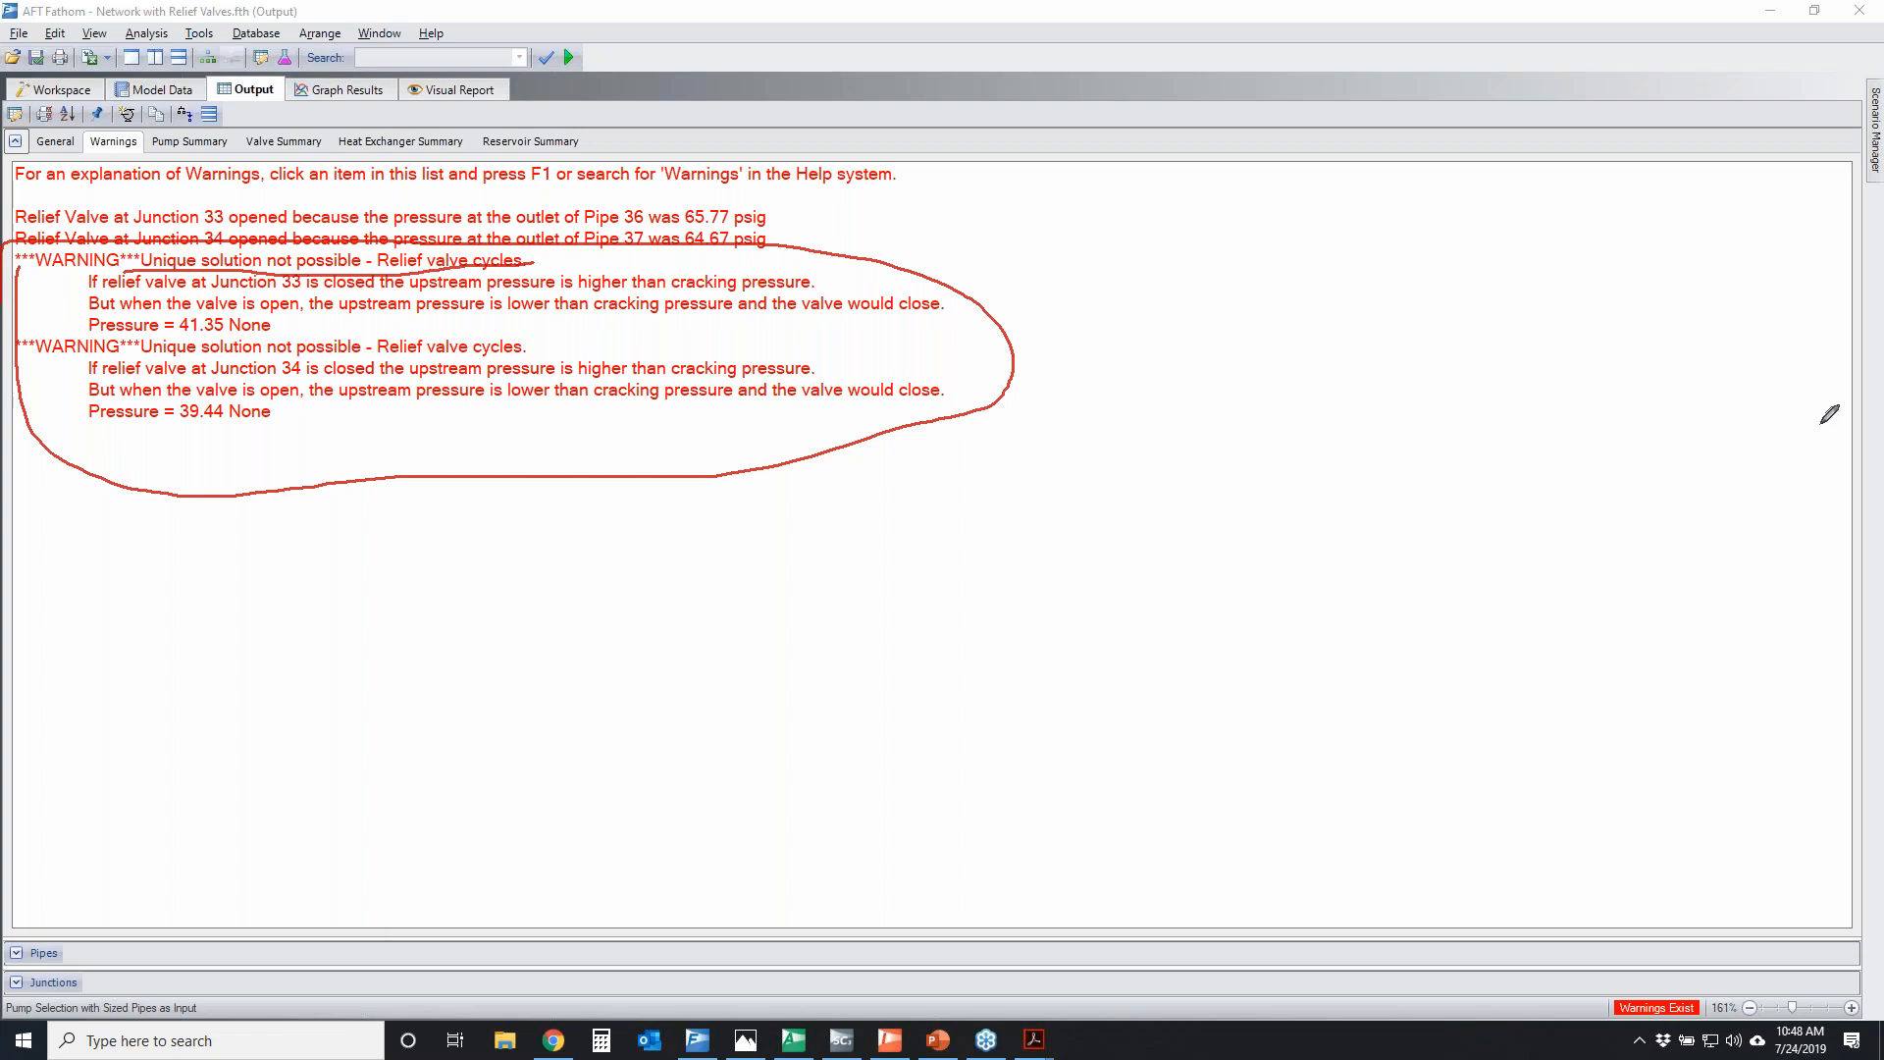
{"action": "key", "text": "Escape"}
In the workspace, temporarily circle J34, trace flow through HX A, and mark its inlet with an upward pressure arrow
{"action": "left_click", "coordinate": [92, 88]}
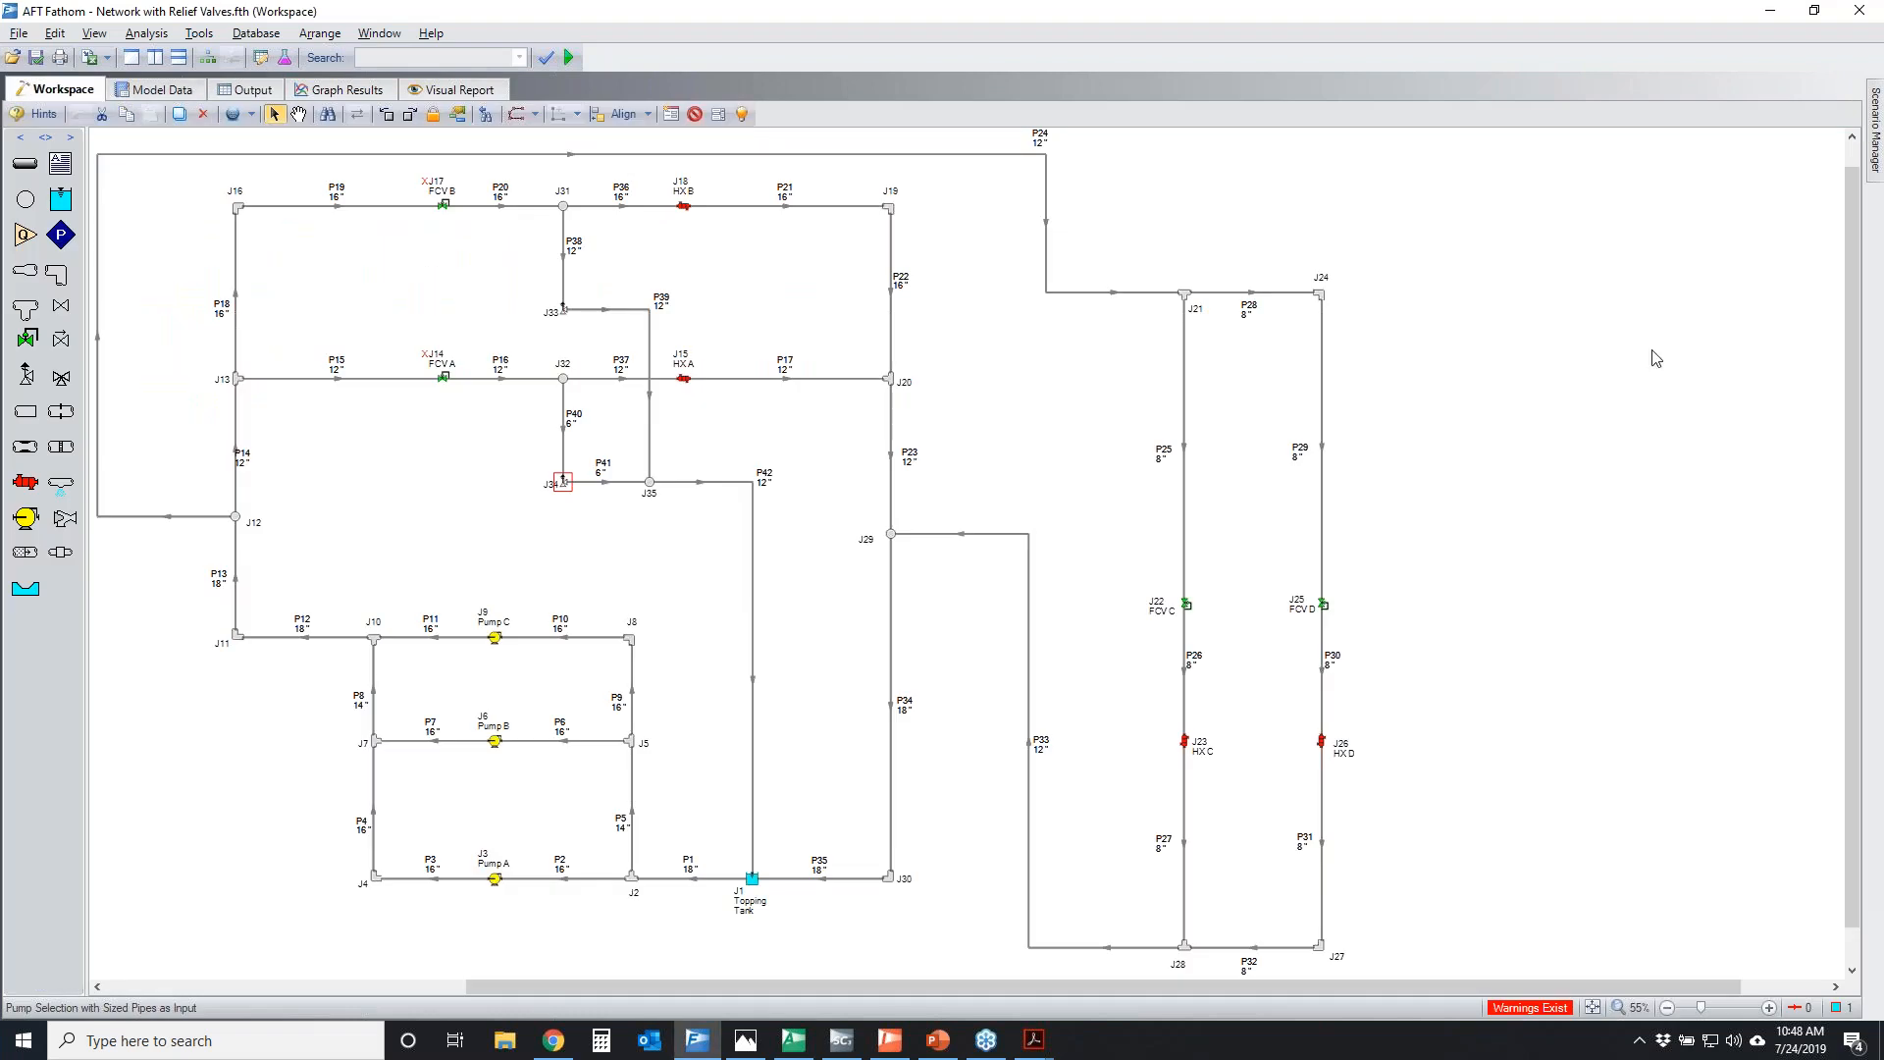
{"action": "scroll", "coordinate": [586, 496], "scroll_direction": "up", "scroll_amount": 4}
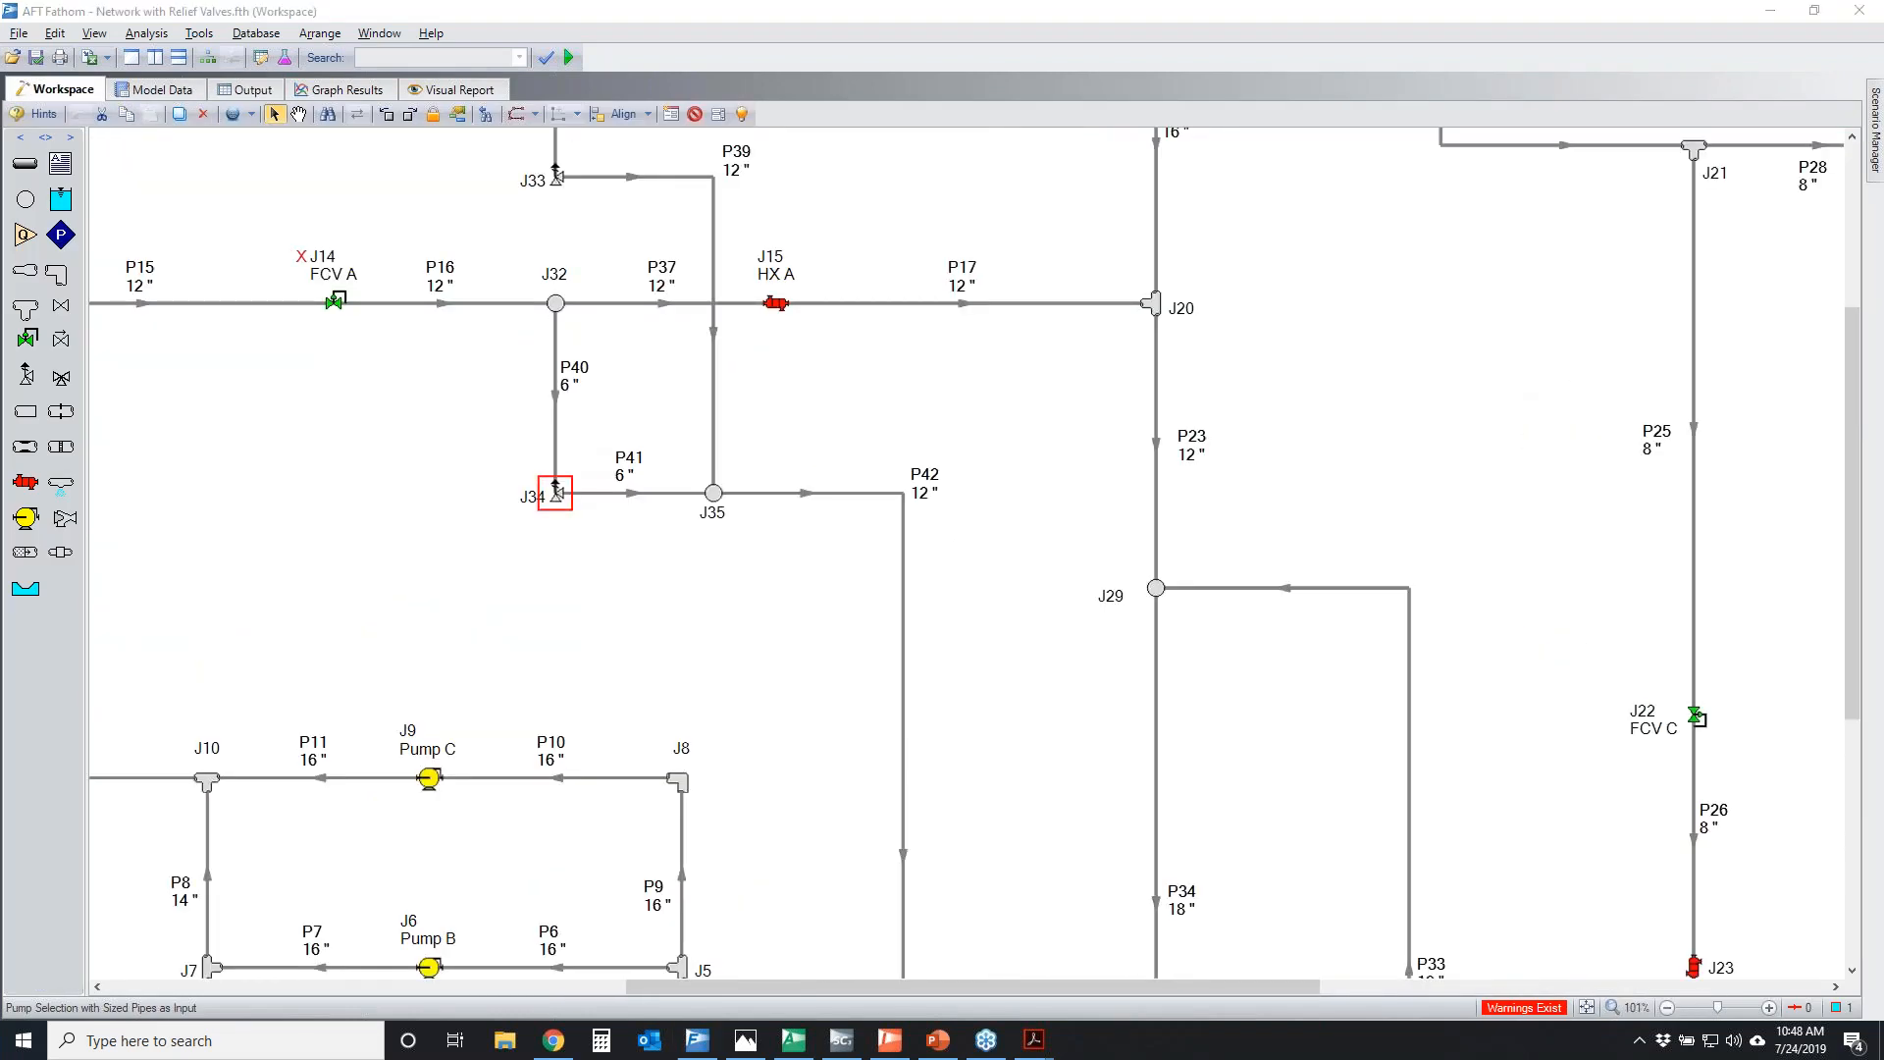
{"action": "left_click_drag", "start_coordinate": [581, 470], "coordinate": [552, 471]}
{"action": "mouse_move", "coordinate": [248, 297]}
{"action": "left_mouse_down"}
{"action": "mouse_move", "coordinate": [996, 291]}
{"action": "mouse_move", "coordinate": [911, 343]}
{"action": "left_mouse_up"}
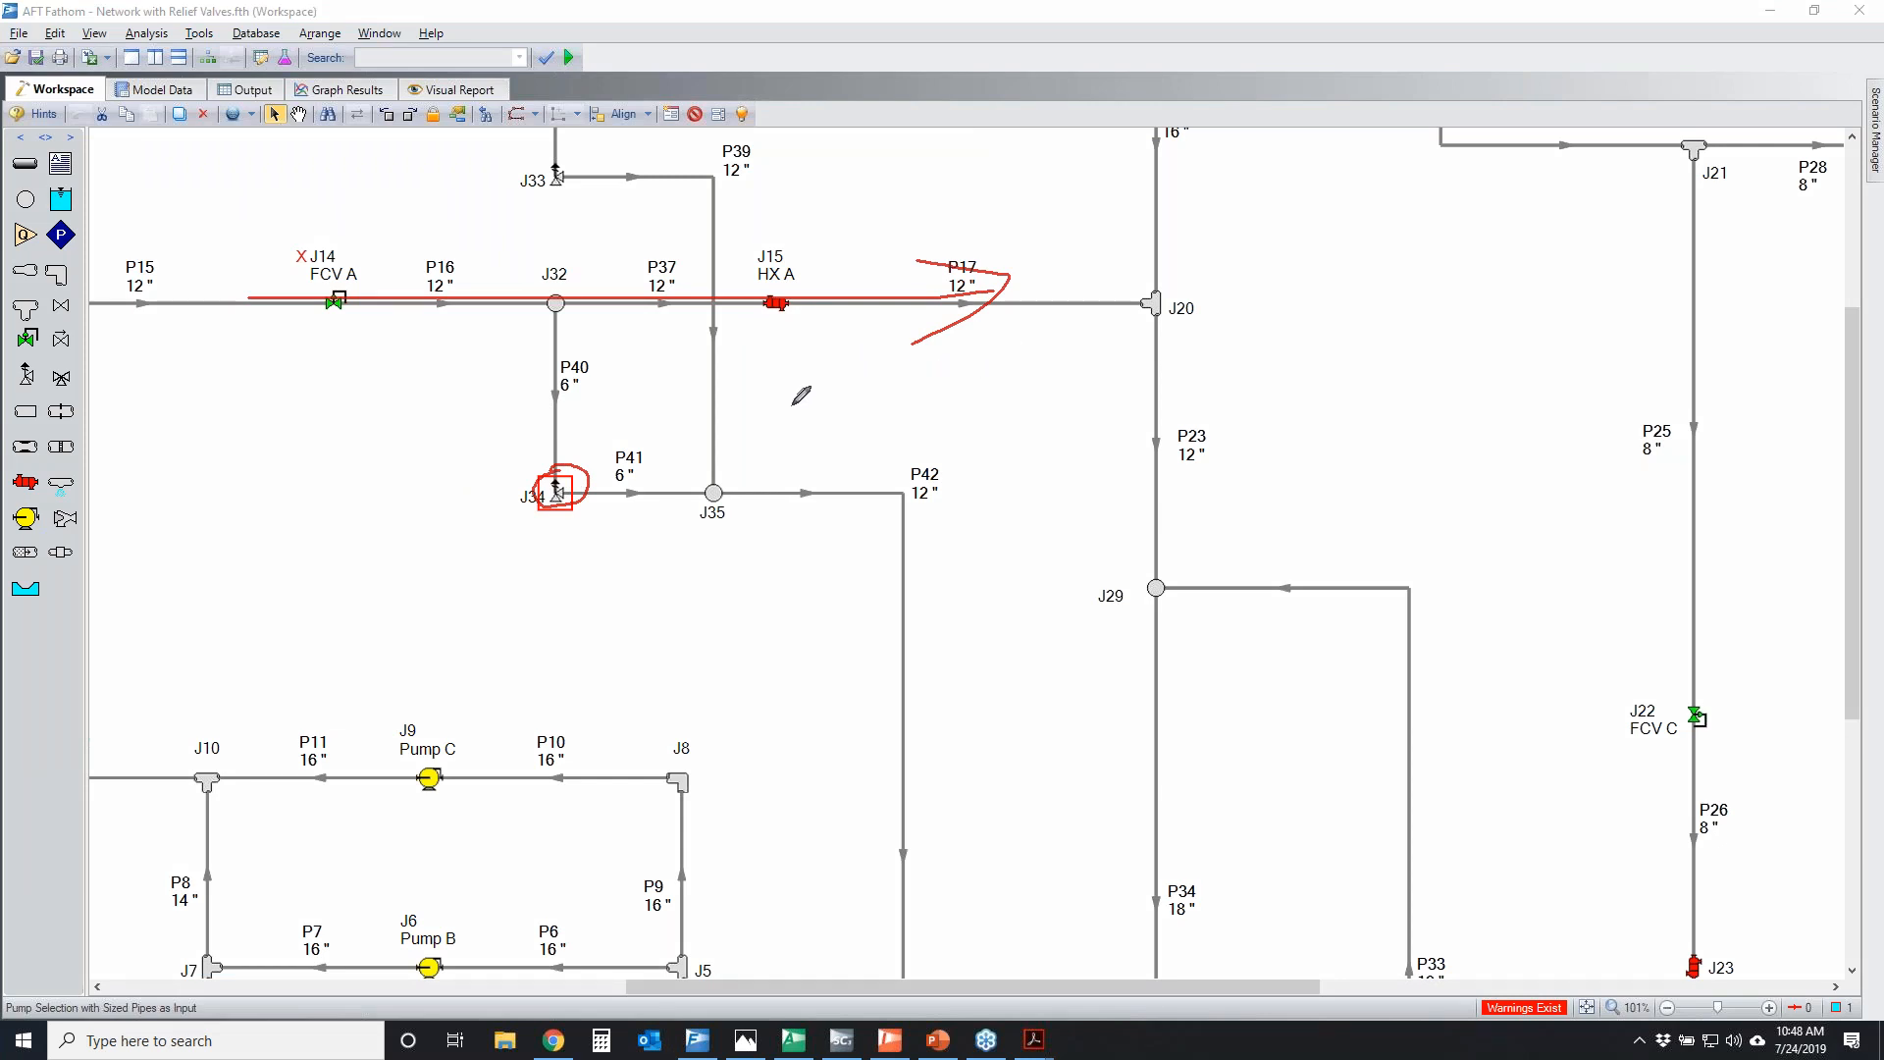
{"action": "left_click_drag", "start_coordinate": [571, 478], "coordinate": [575, 484]}
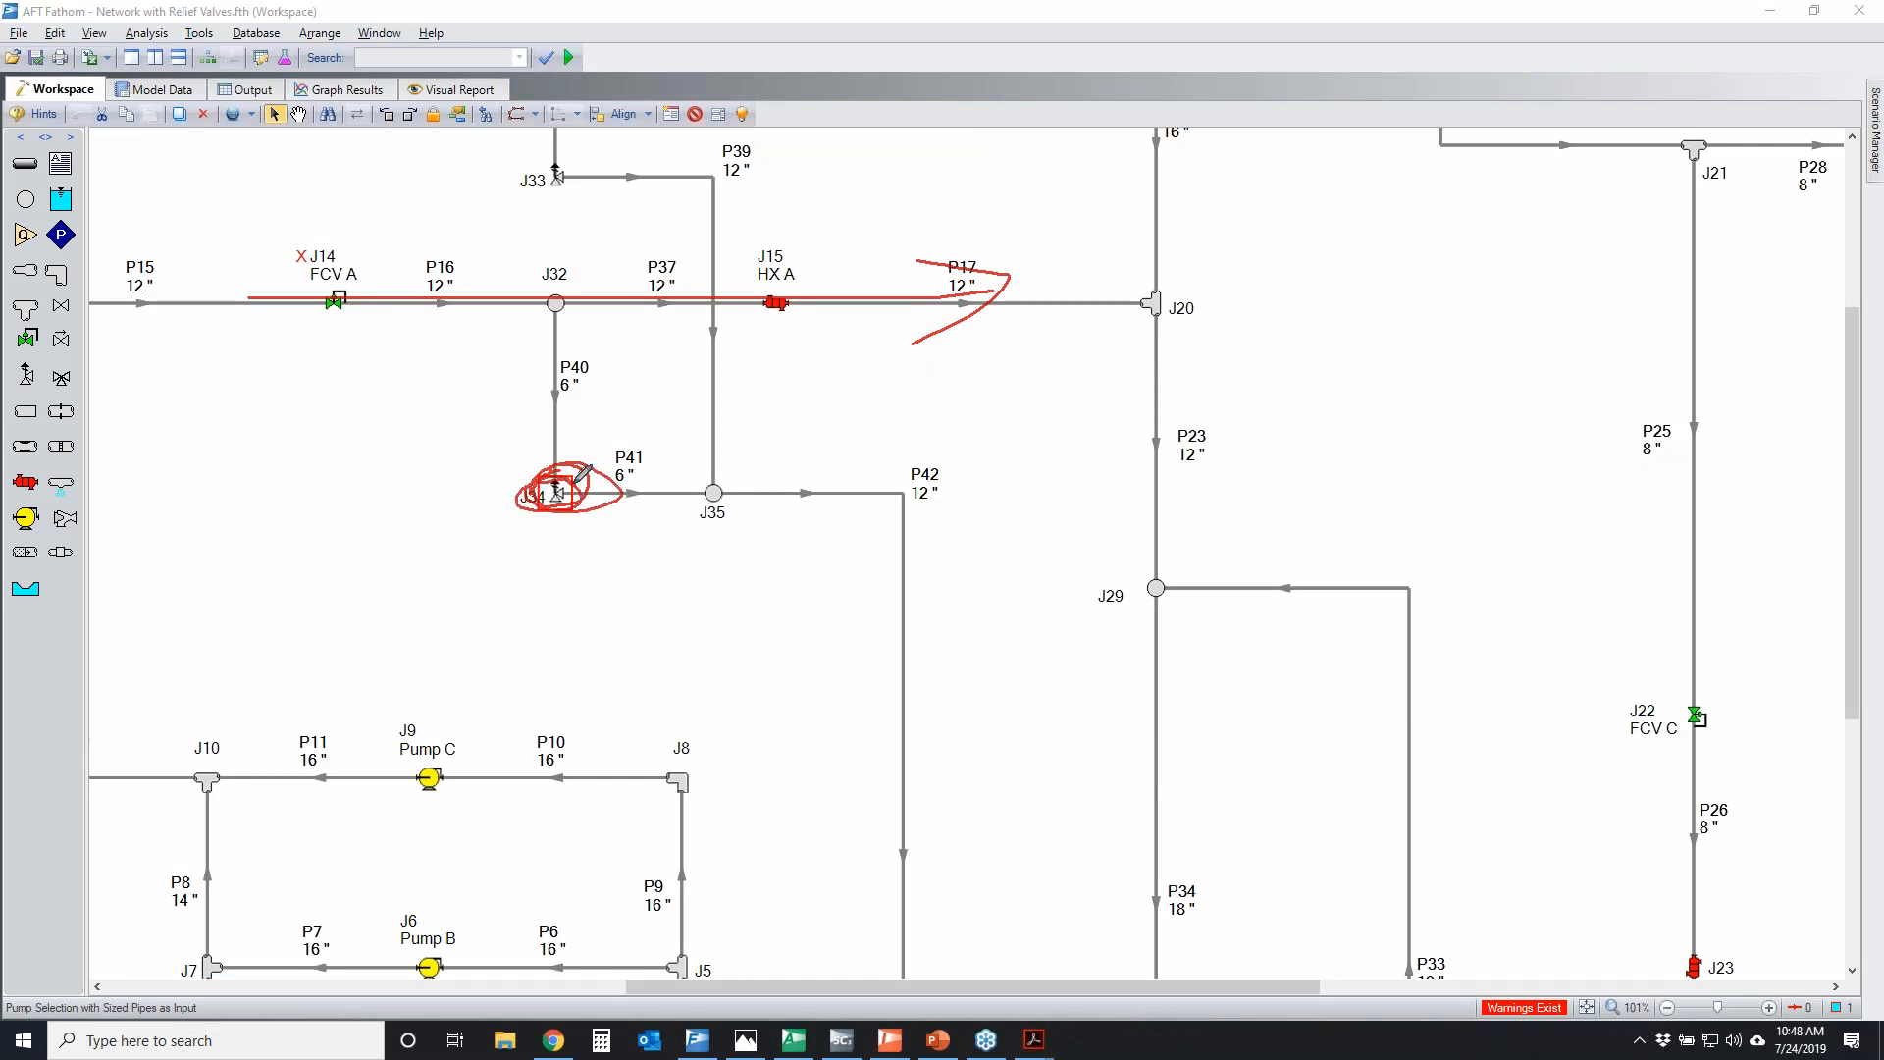
{"action": "left_click_drag", "start_coordinate": [762, 292], "coordinate": [768, 299]}
{"action": "mouse_move", "coordinate": [557, 491]}
{"action": "left_mouse_down"}
{"action": "mouse_move", "coordinate": [579, 459]}
{"action": "mouse_move", "coordinate": [616, 496]}
{"action": "mouse_move", "coordinate": [548, 469]}
{"action": "left_mouse_up"}
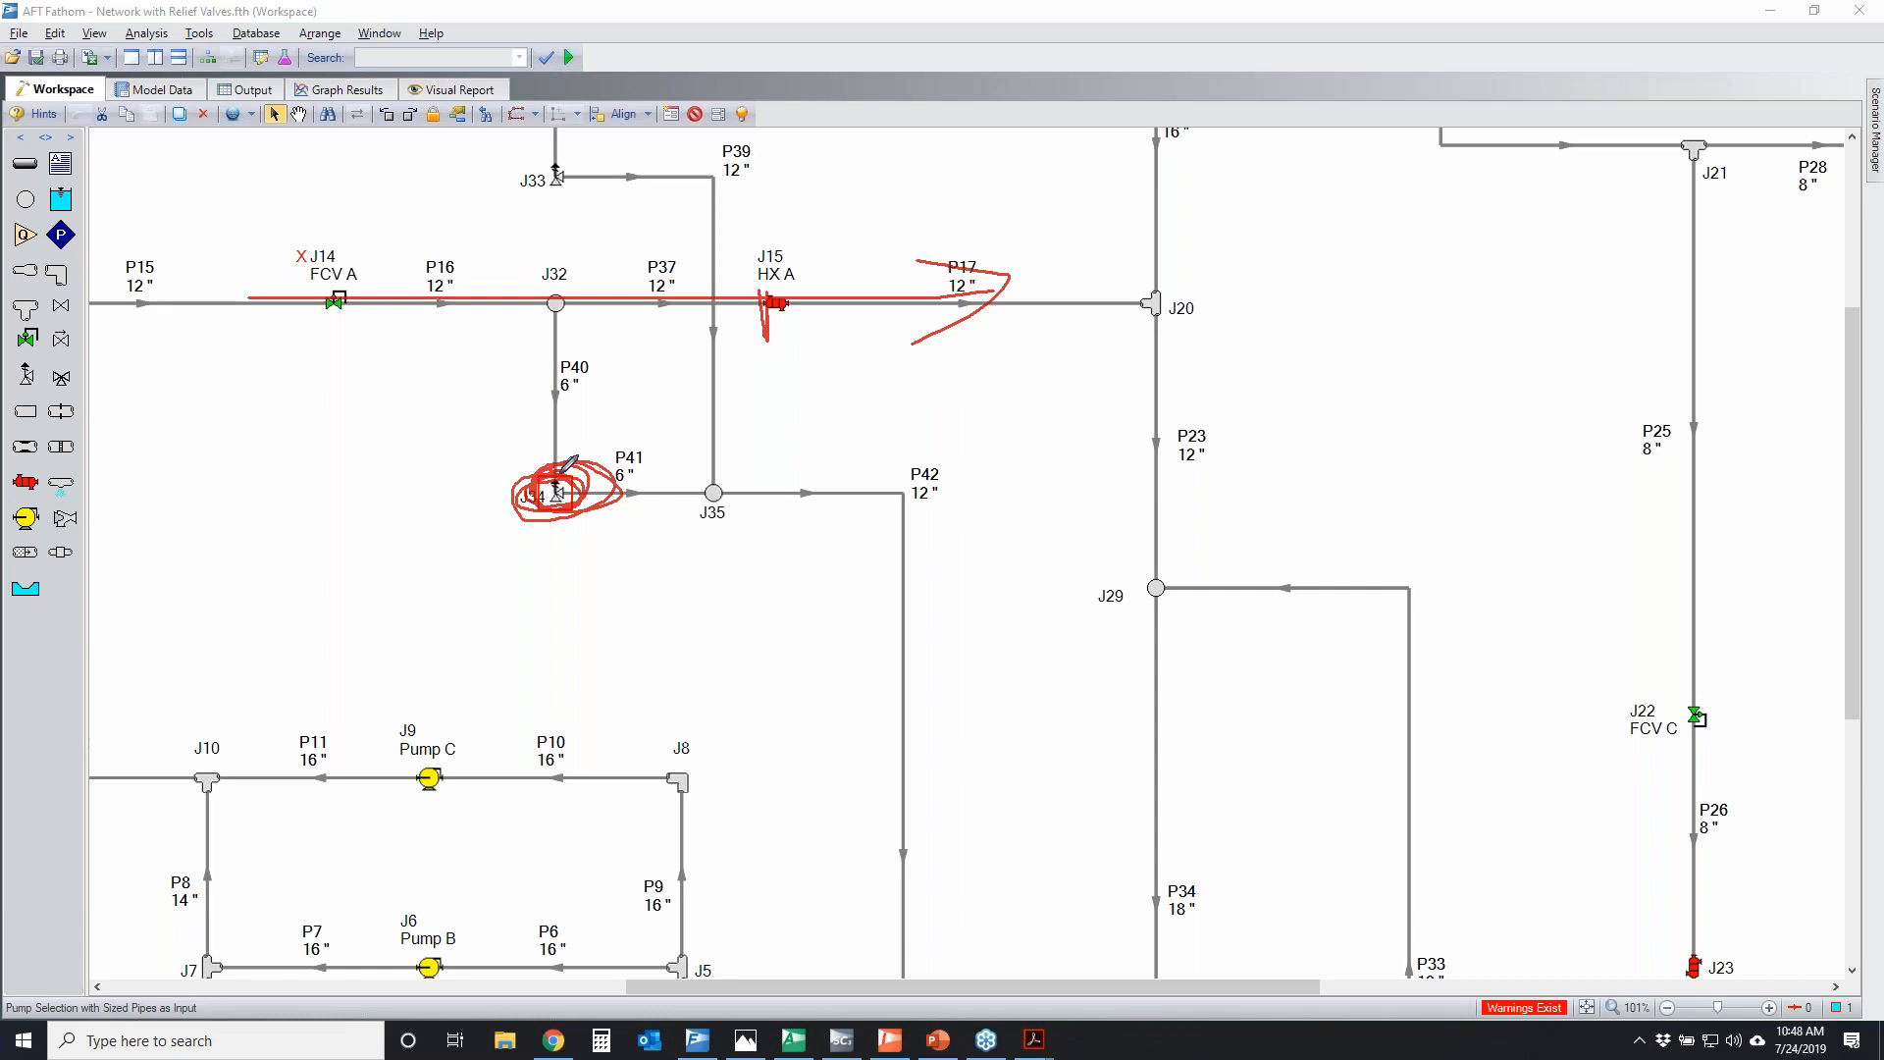
{"action": "mouse_move", "coordinate": [546, 484]}
{"action": "left_mouse_down"}
{"action": "mouse_move", "coordinate": [608, 454]}
{"action": "mouse_move", "coordinate": [577, 457]}
{"action": "left_mouse_up"}
{"action": "mouse_move", "coordinate": [790, 542]}
{"action": "left_mouse_down"}
{"action": "mouse_move", "coordinate": [790, 424]}
{"action": "mouse_move", "coordinate": [815, 403]}
{"action": "left_mouse_up"}
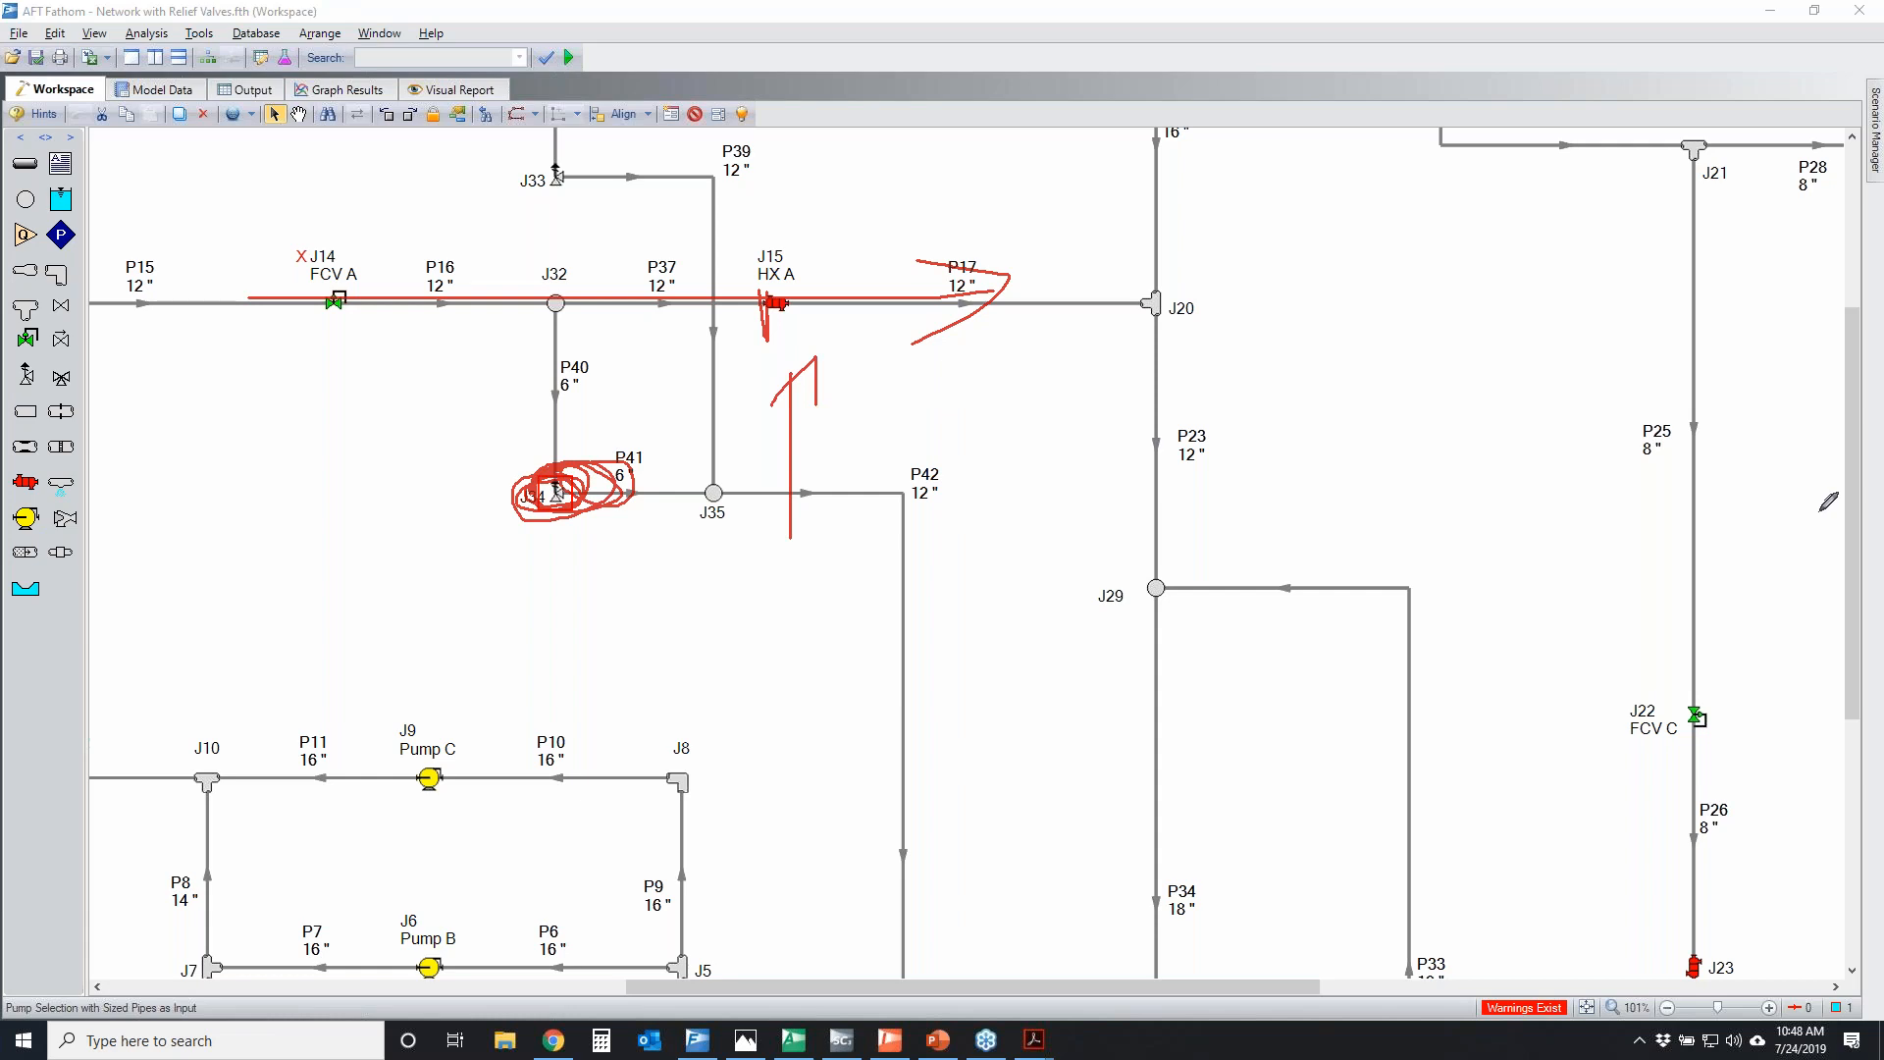
{"action": "key", "text": "Escape"}
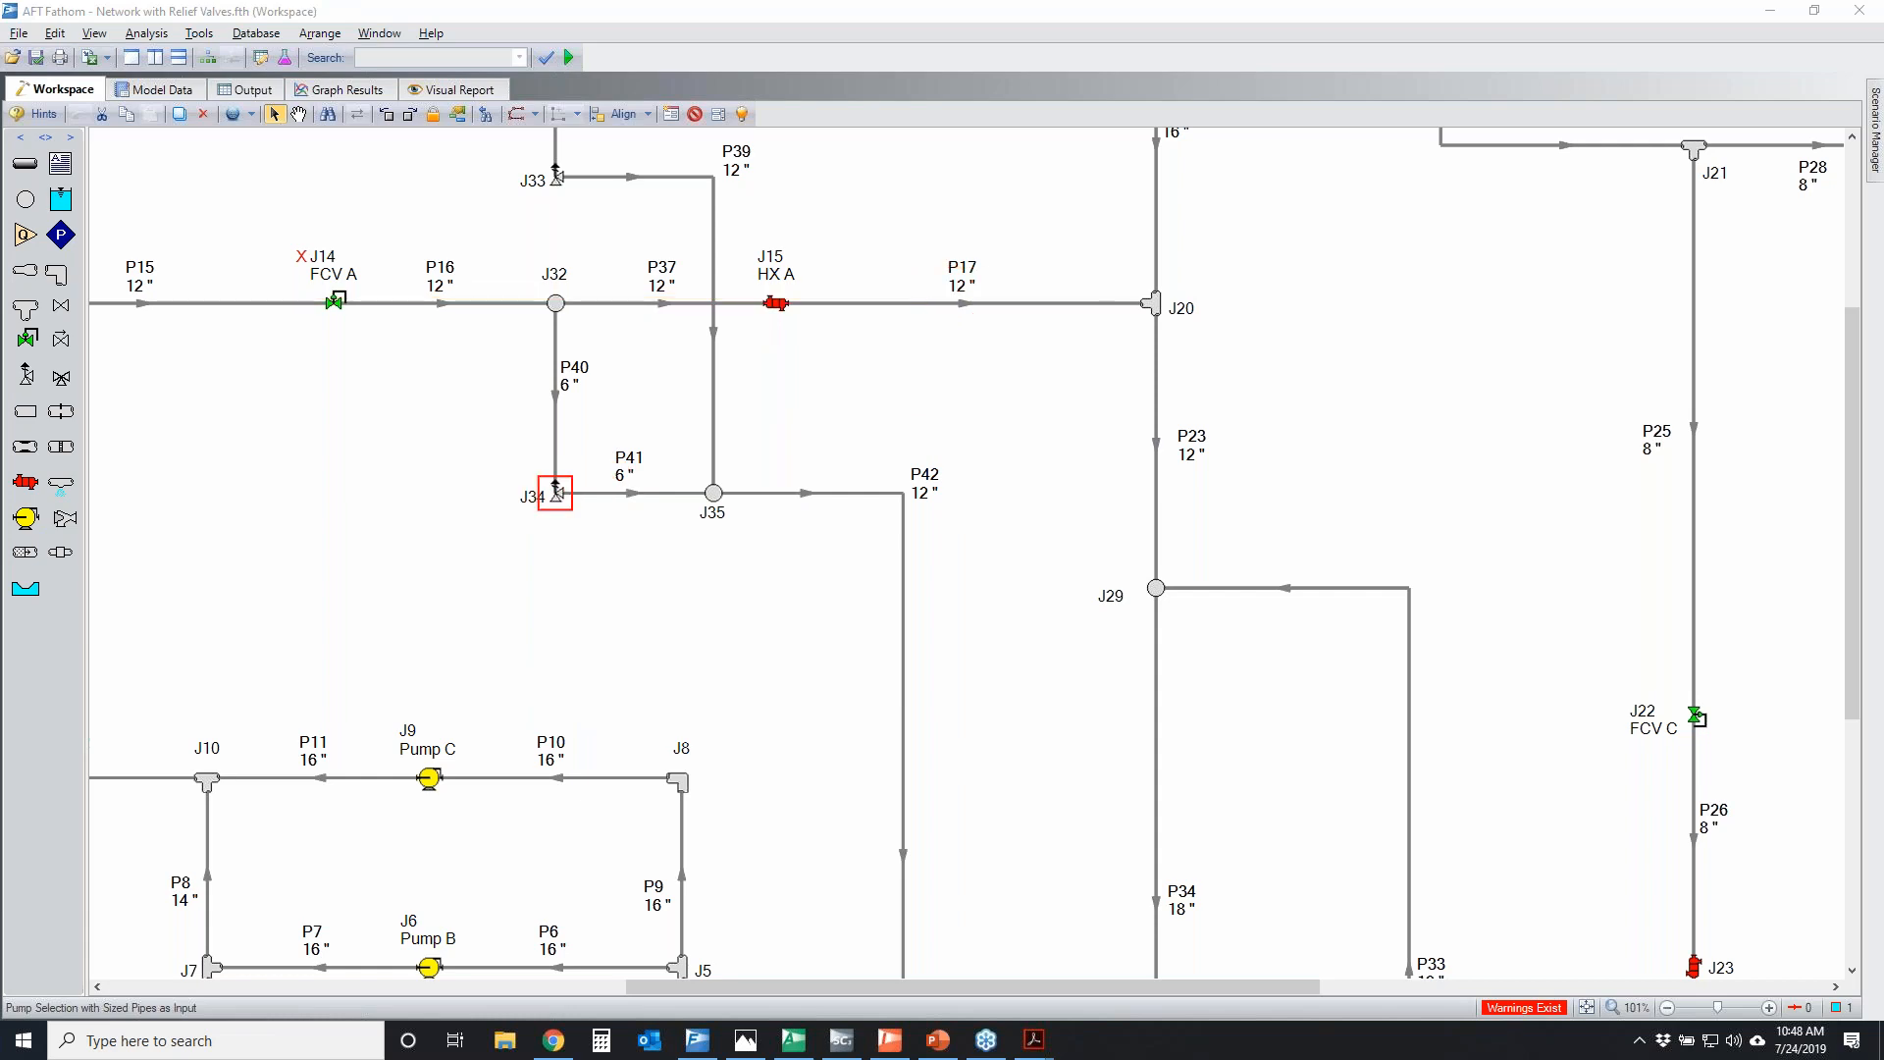
Temporarily trace the split flow through HX A and J34, and mark the HX A inlet with a downward pressure arrow
{"action": "mouse_move", "coordinate": [557, 292]}
{"action": "left_mouse_down"}
{"action": "mouse_move", "coordinate": [1099, 289]}
{"action": "mouse_move", "coordinate": [1030, 326]}
{"action": "left_mouse_up"}
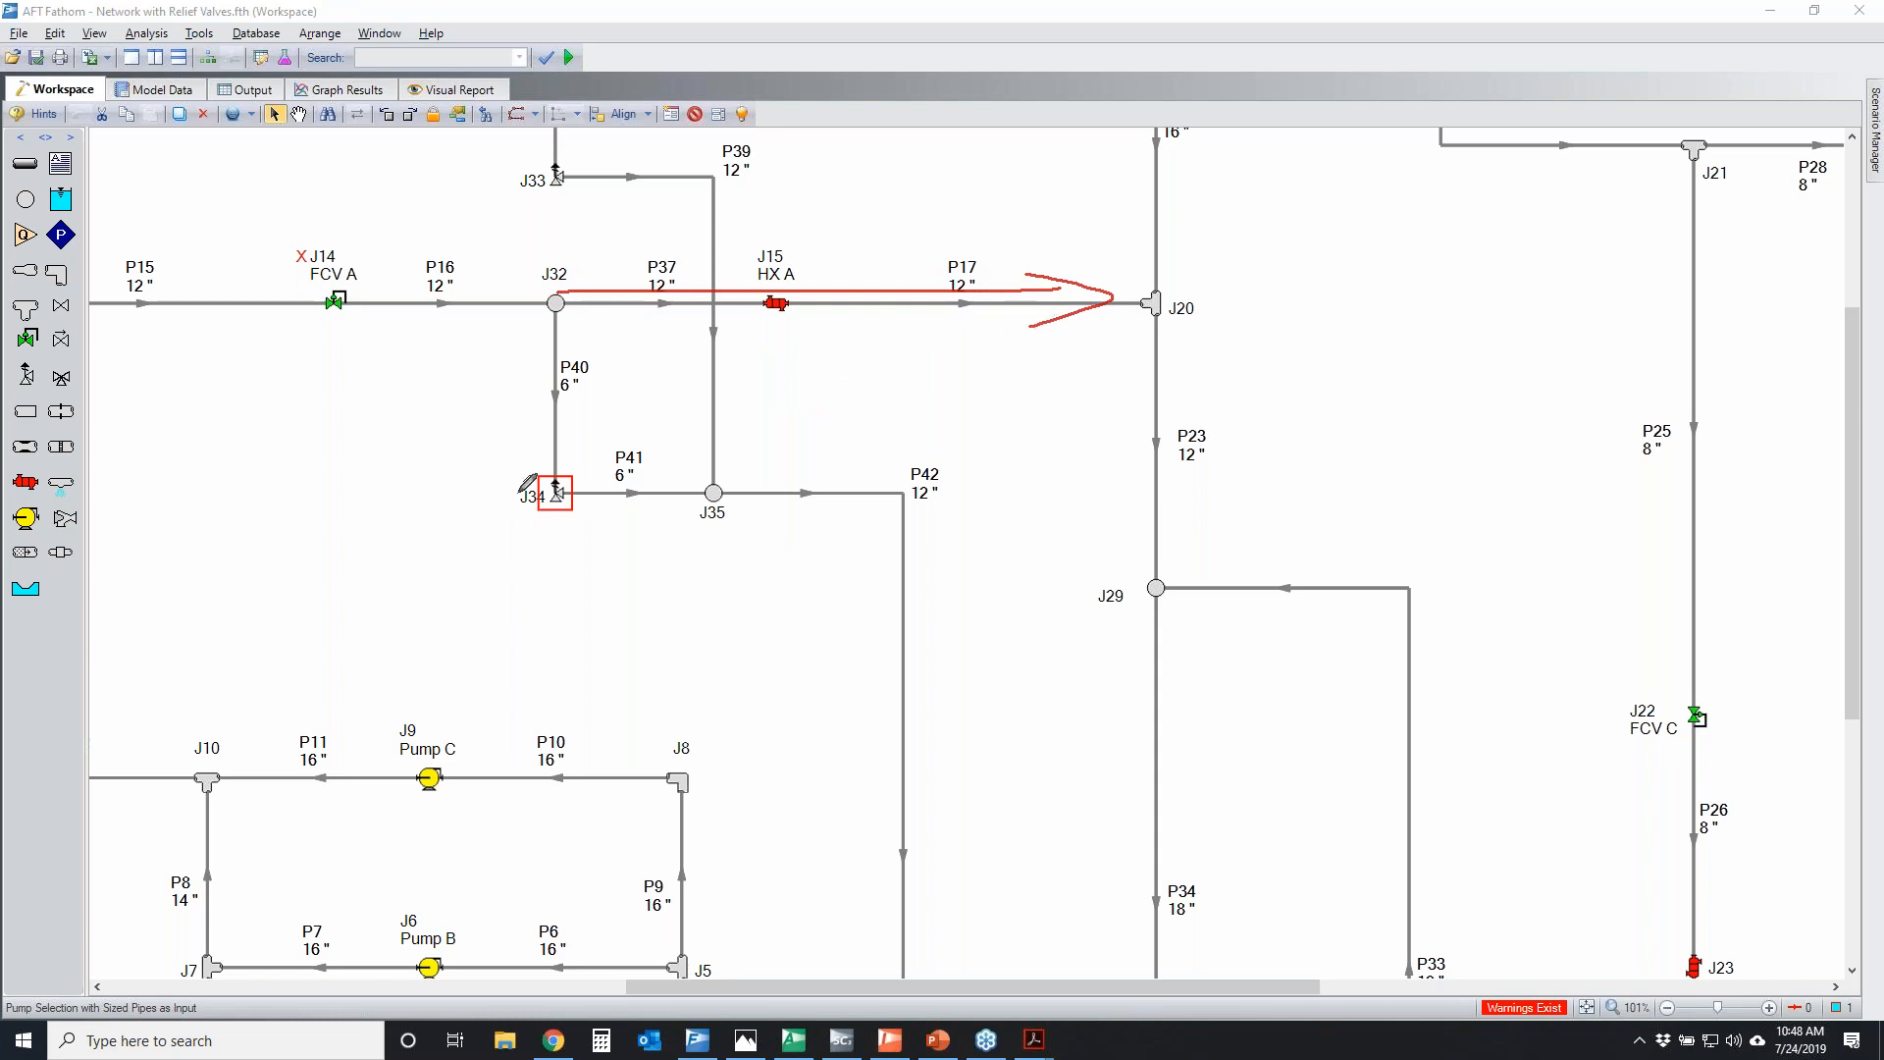
{"action": "mouse_move", "coordinate": [528, 327]}
{"action": "left_mouse_down"}
{"action": "mouse_move", "coordinate": [526, 542]}
{"action": "mouse_move", "coordinate": [756, 512]}
{"action": "mouse_move", "coordinate": [692, 552]}
{"action": "left_mouse_up"}
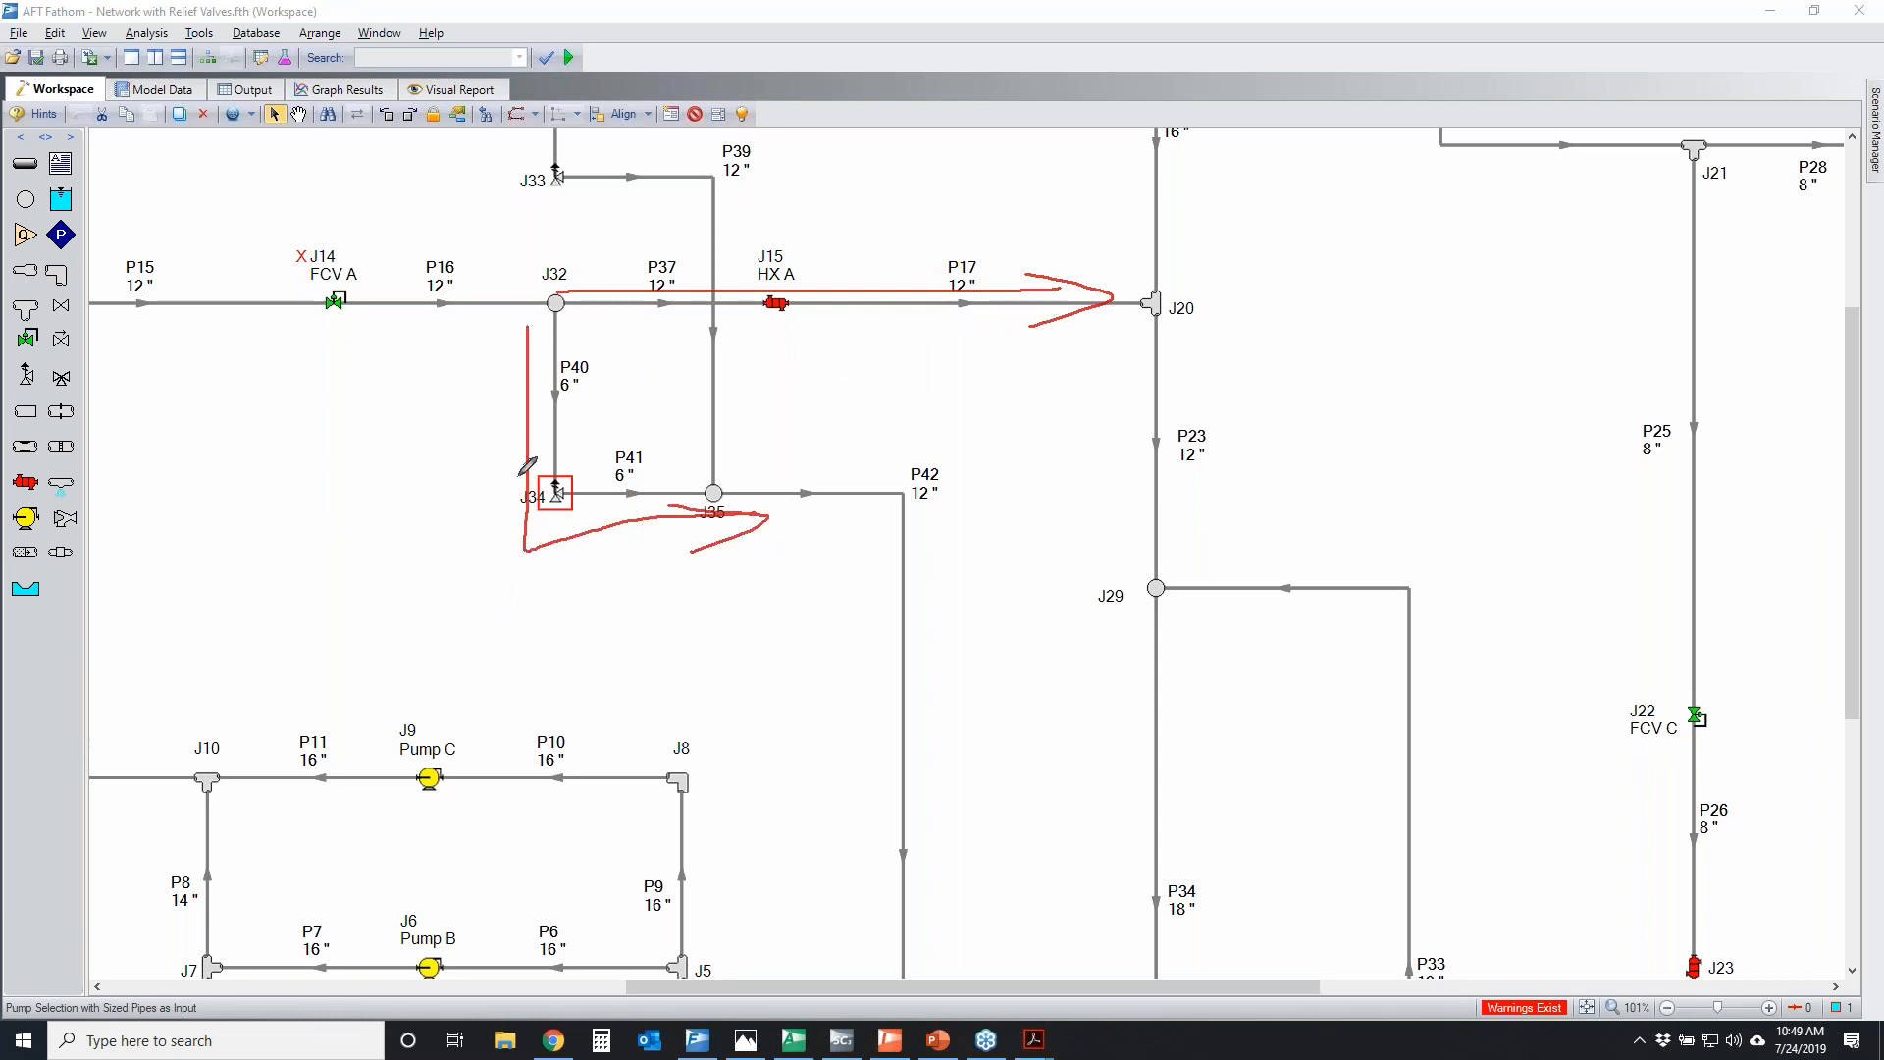
{"action": "mouse_move", "coordinate": [538, 334]}
{"action": "left_mouse_down"}
{"action": "mouse_move", "coordinate": [517, 550]}
{"action": "mouse_move", "coordinate": [763, 530]}
{"action": "mouse_move", "coordinate": [681, 555]}
{"action": "left_mouse_up"}
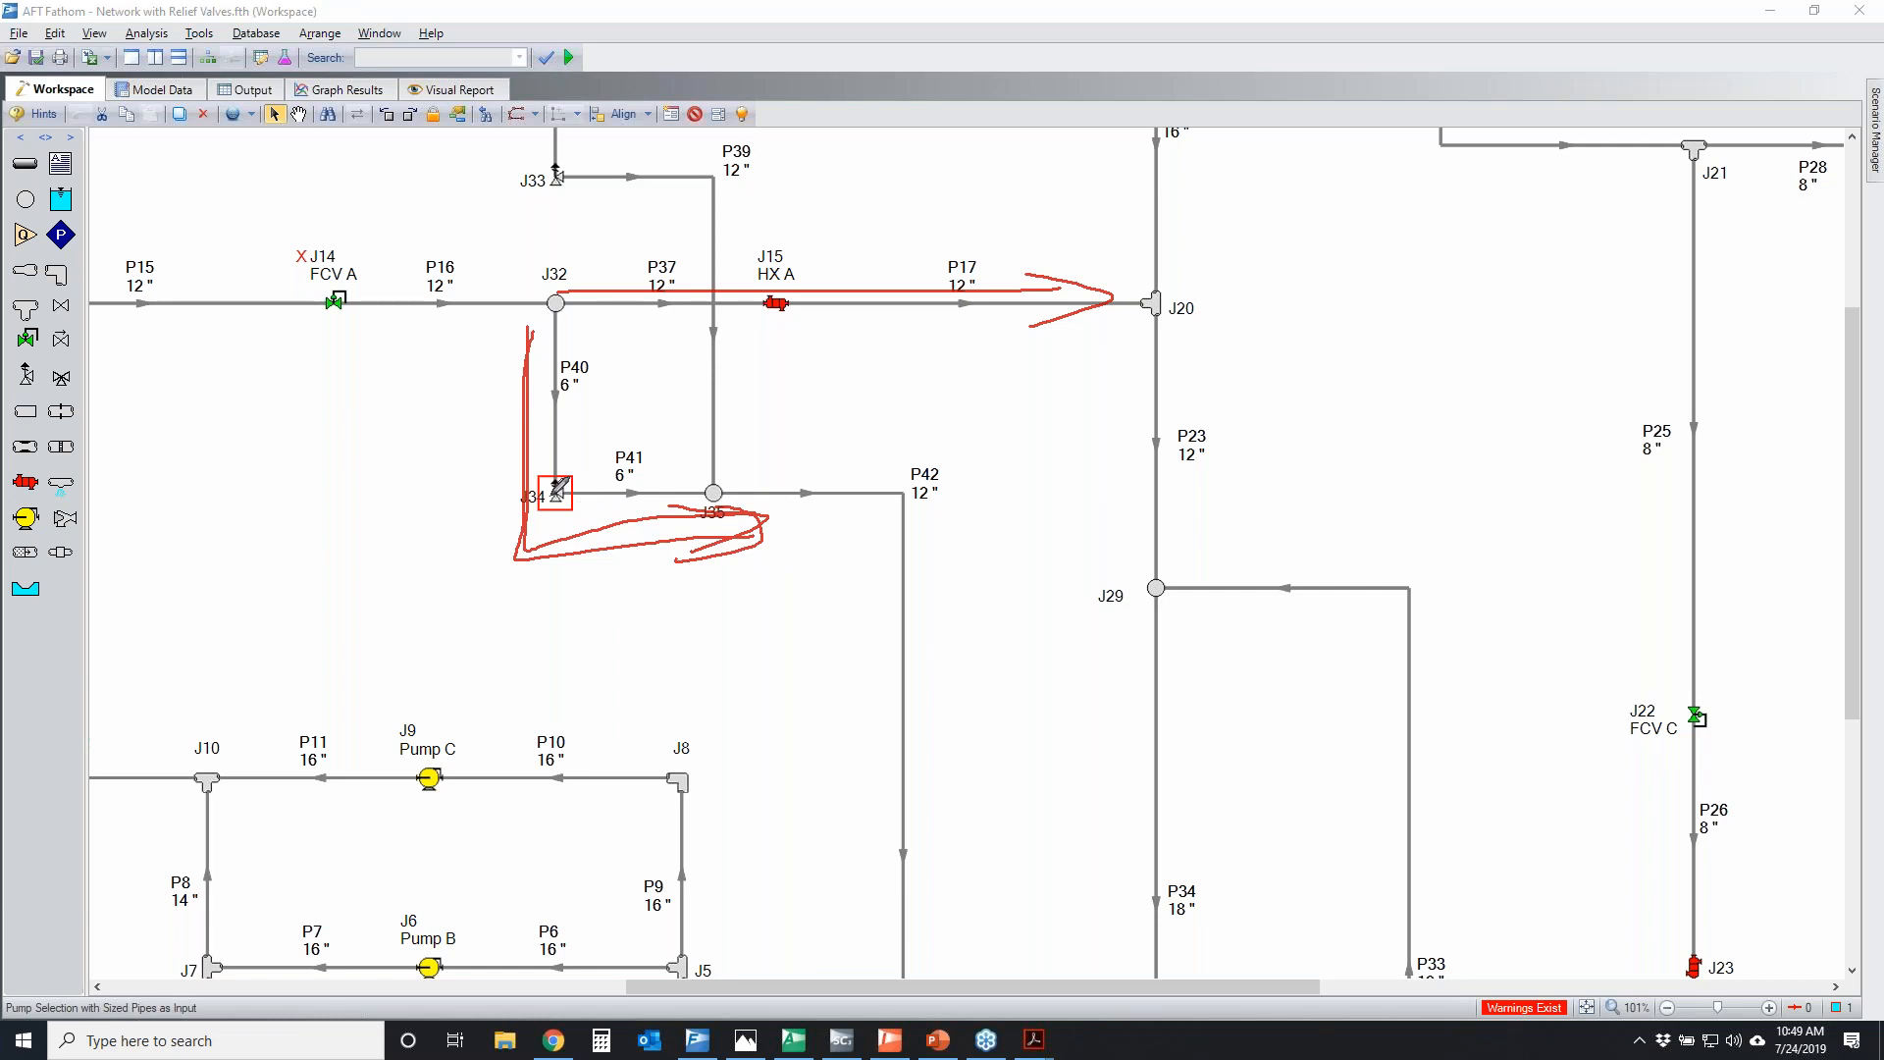
{"action": "mouse_move", "coordinate": [549, 475]}
{"action": "left_mouse_down"}
{"action": "mouse_move", "coordinate": [499, 509]}
{"action": "mouse_move", "coordinate": [587, 520]}
{"action": "mouse_move", "coordinate": [633, 479]}
{"action": "left_mouse_up"}
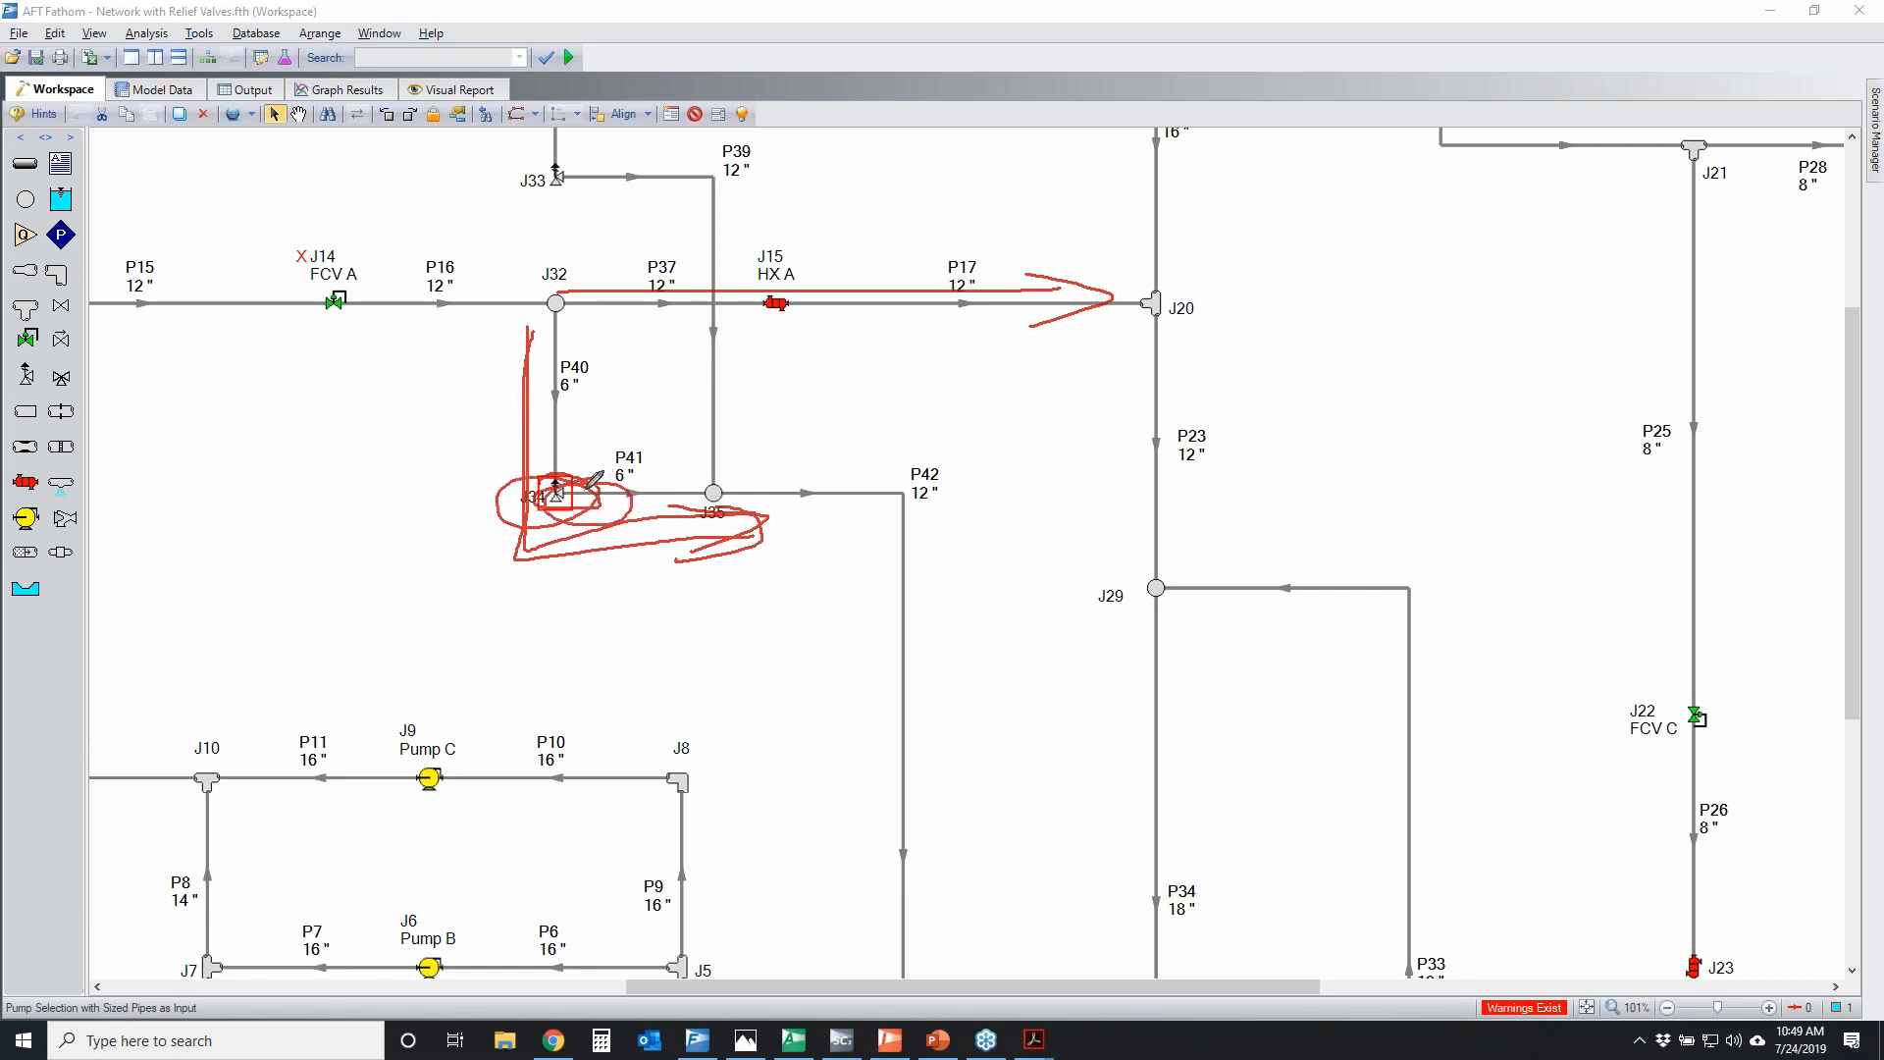
{"action": "mouse_move", "coordinate": [762, 291]}
{"action": "left_mouse_down"}
{"action": "mouse_move", "coordinate": [768, 334]}
{"action": "mouse_move", "coordinate": [758, 290]}
{"action": "left_mouse_up"}
{"action": "left_click_drag", "start_coordinate": [752, 293], "coordinate": [839, 405]}
{"action": "mouse_move", "coordinate": [835, 484]}
{"action": "left_mouse_down"}
{"action": "mouse_move", "coordinate": [834, 510]}
{"action": "mouse_move", "coordinate": [902, 427]}
{"action": "left_mouse_up"}
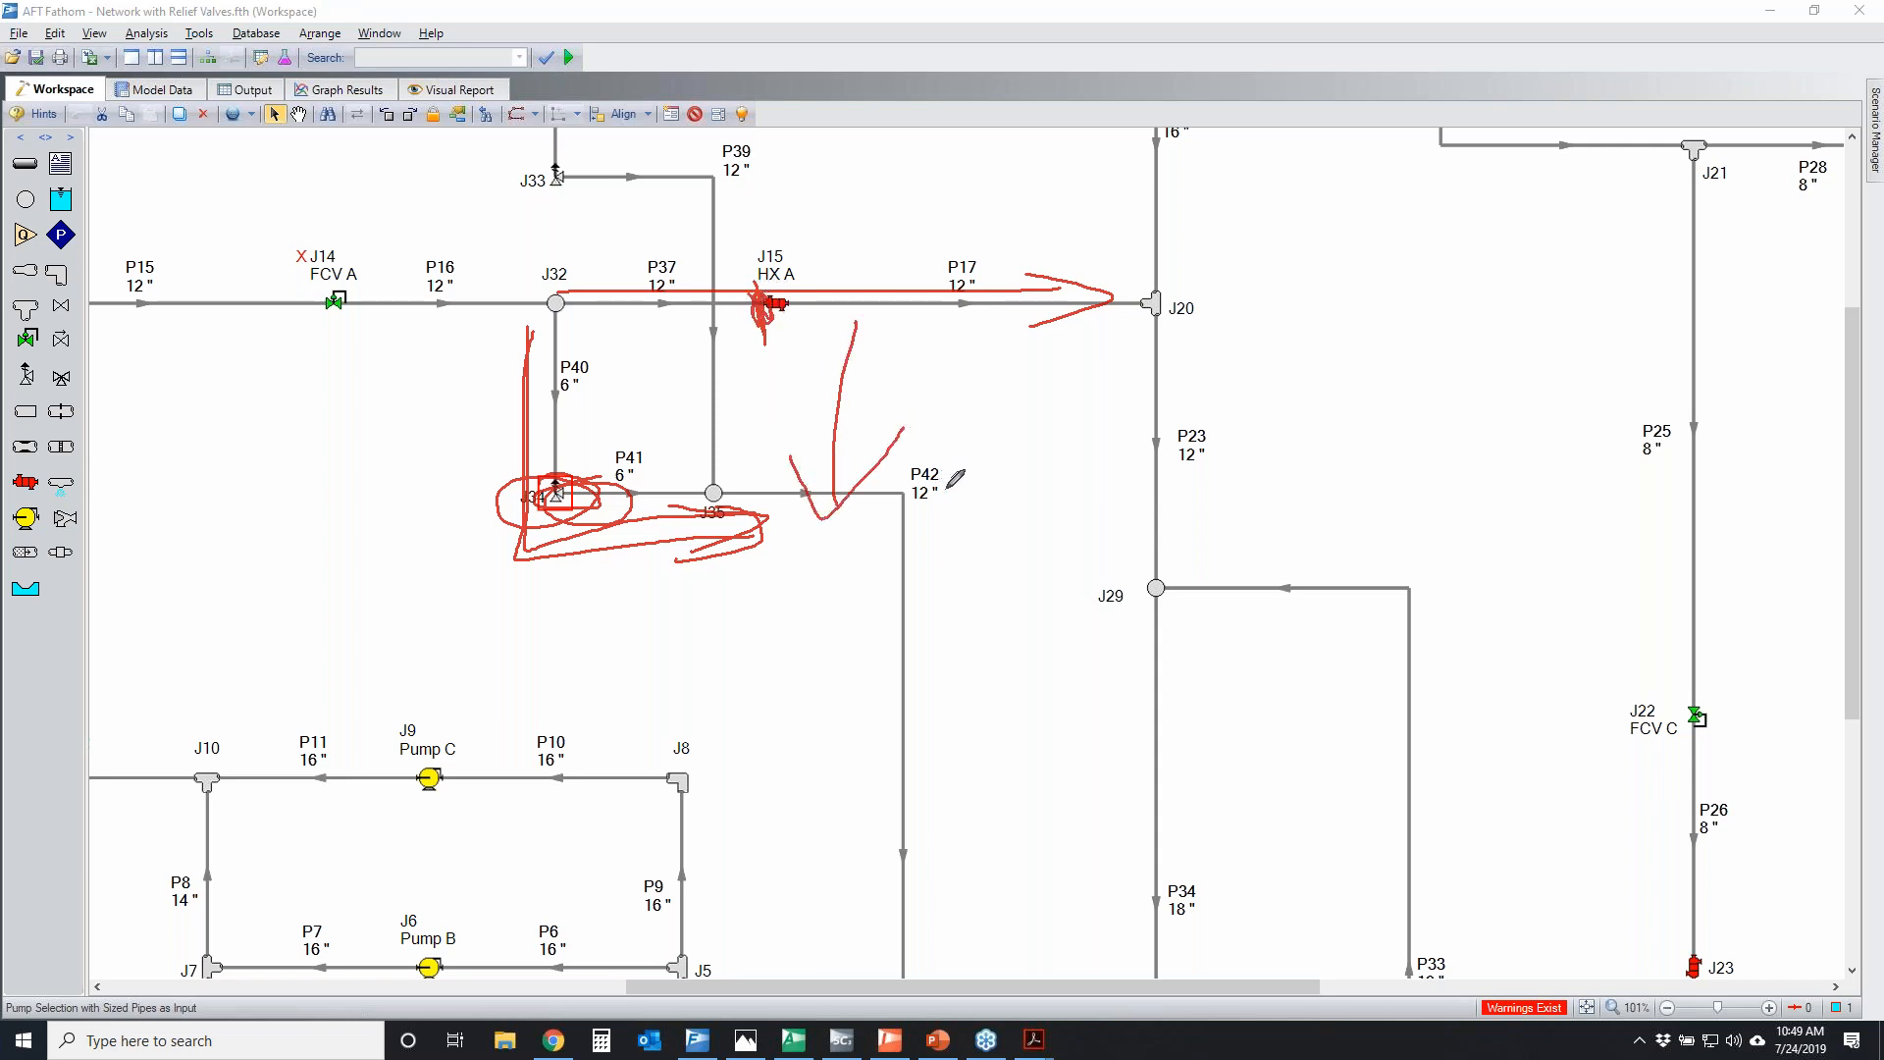
{"action": "mouse_move", "coordinate": [538, 332]}
{"action": "left_mouse_down"}
{"action": "mouse_move", "coordinate": [657, 531]}
{"action": "mouse_move", "coordinate": [895, 509]}
{"action": "left_mouse_up"}
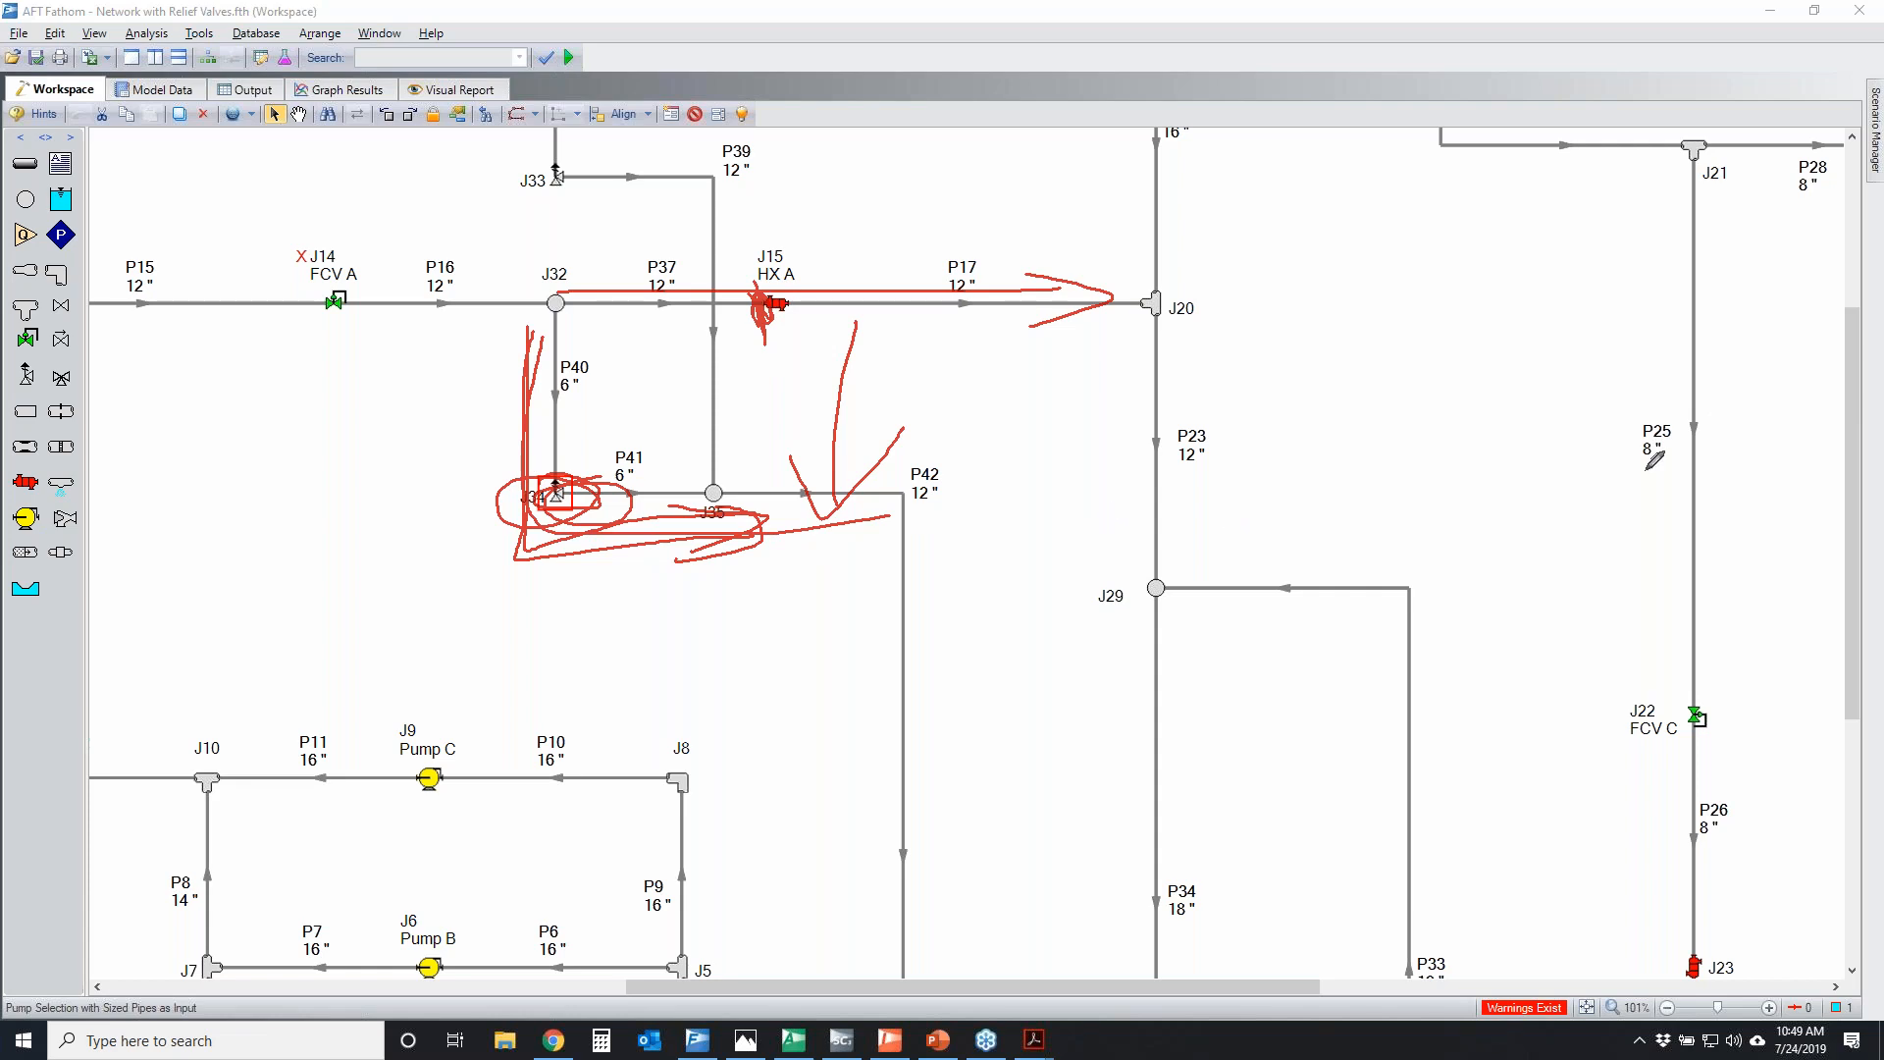
{"action": "key", "text": "Escape"}
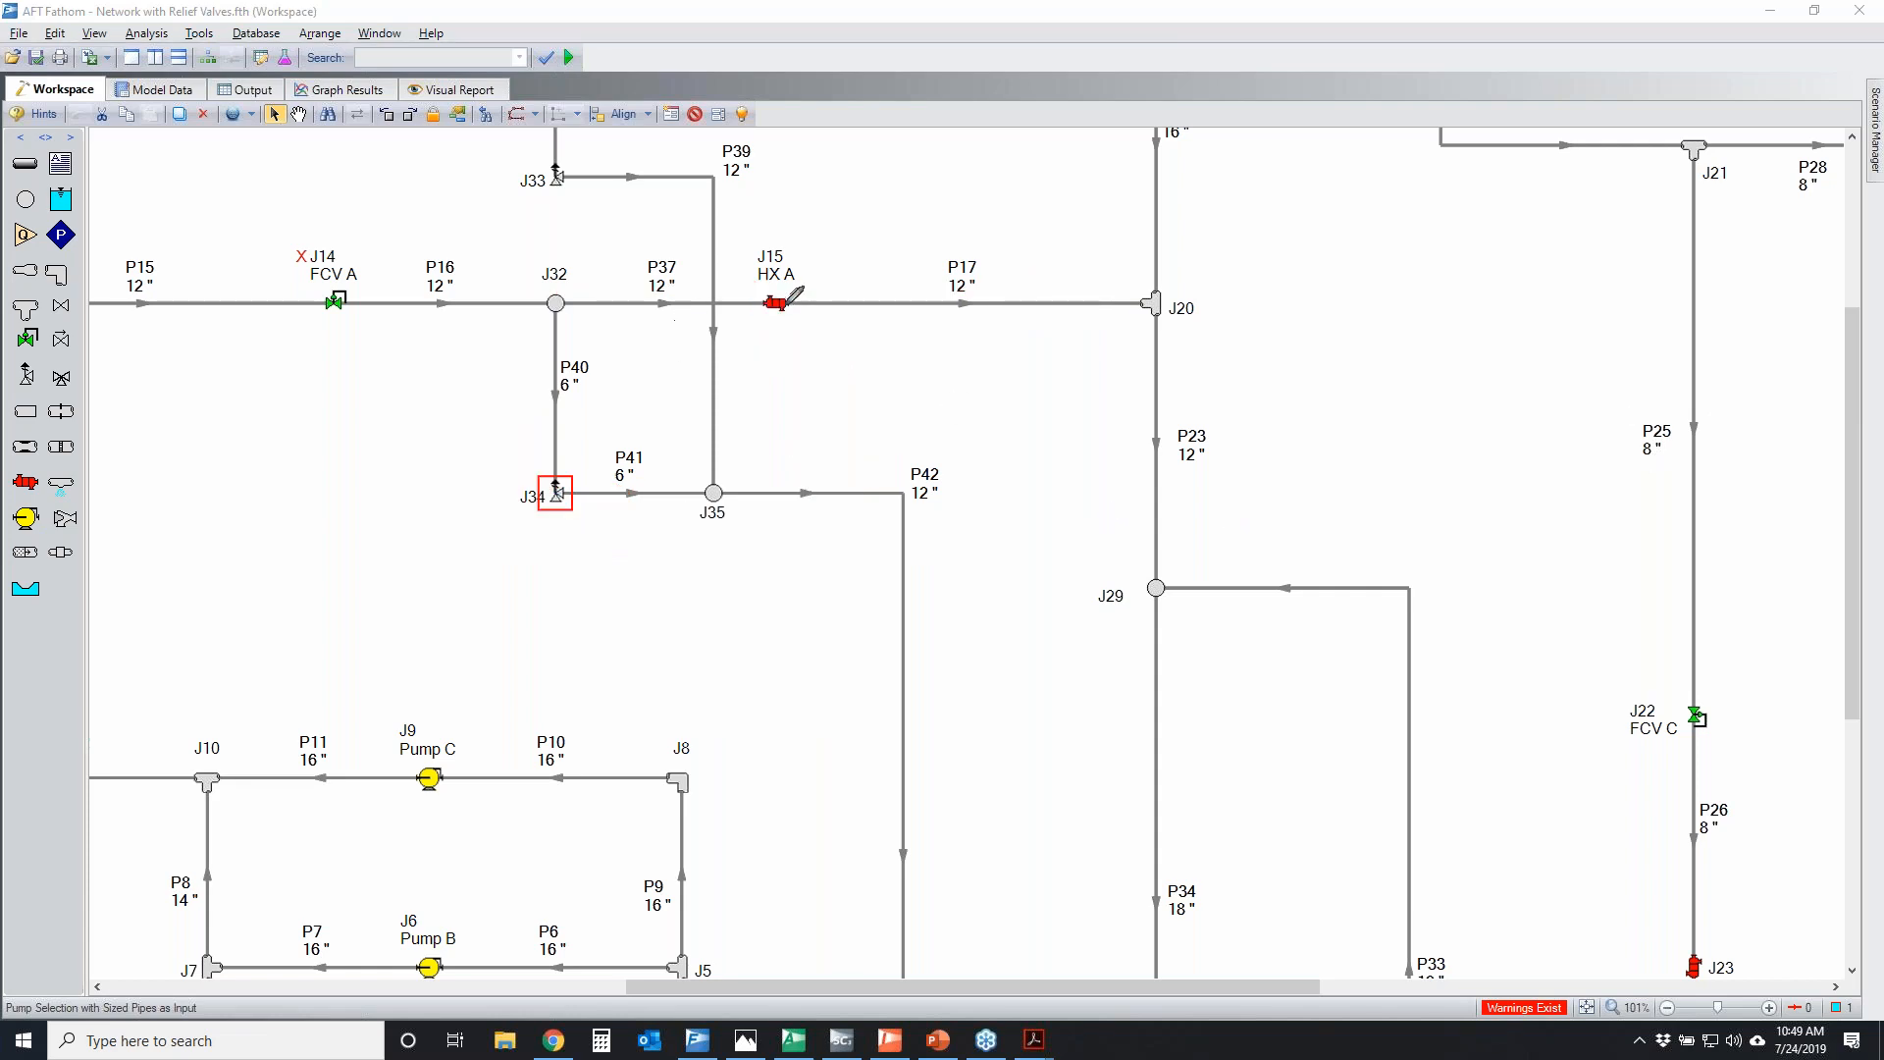
Temporarily illustrate J34's cycling with rising and falling pressure arrows, its relief path and the HX A inlet, then cross out J34
{"action": "left_click_drag", "start_coordinate": [758, 284], "coordinate": [758, 317]}
{"action": "mouse_move", "coordinate": [946, 461]}
{"action": "left_mouse_down"}
{"action": "mouse_move", "coordinate": [933, 253]}
{"action": "mouse_move", "coordinate": [882, 321]}
{"action": "left_mouse_up"}
{"action": "left_click_drag", "start_coordinate": [930, 258], "coordinate": [1016, 289]}
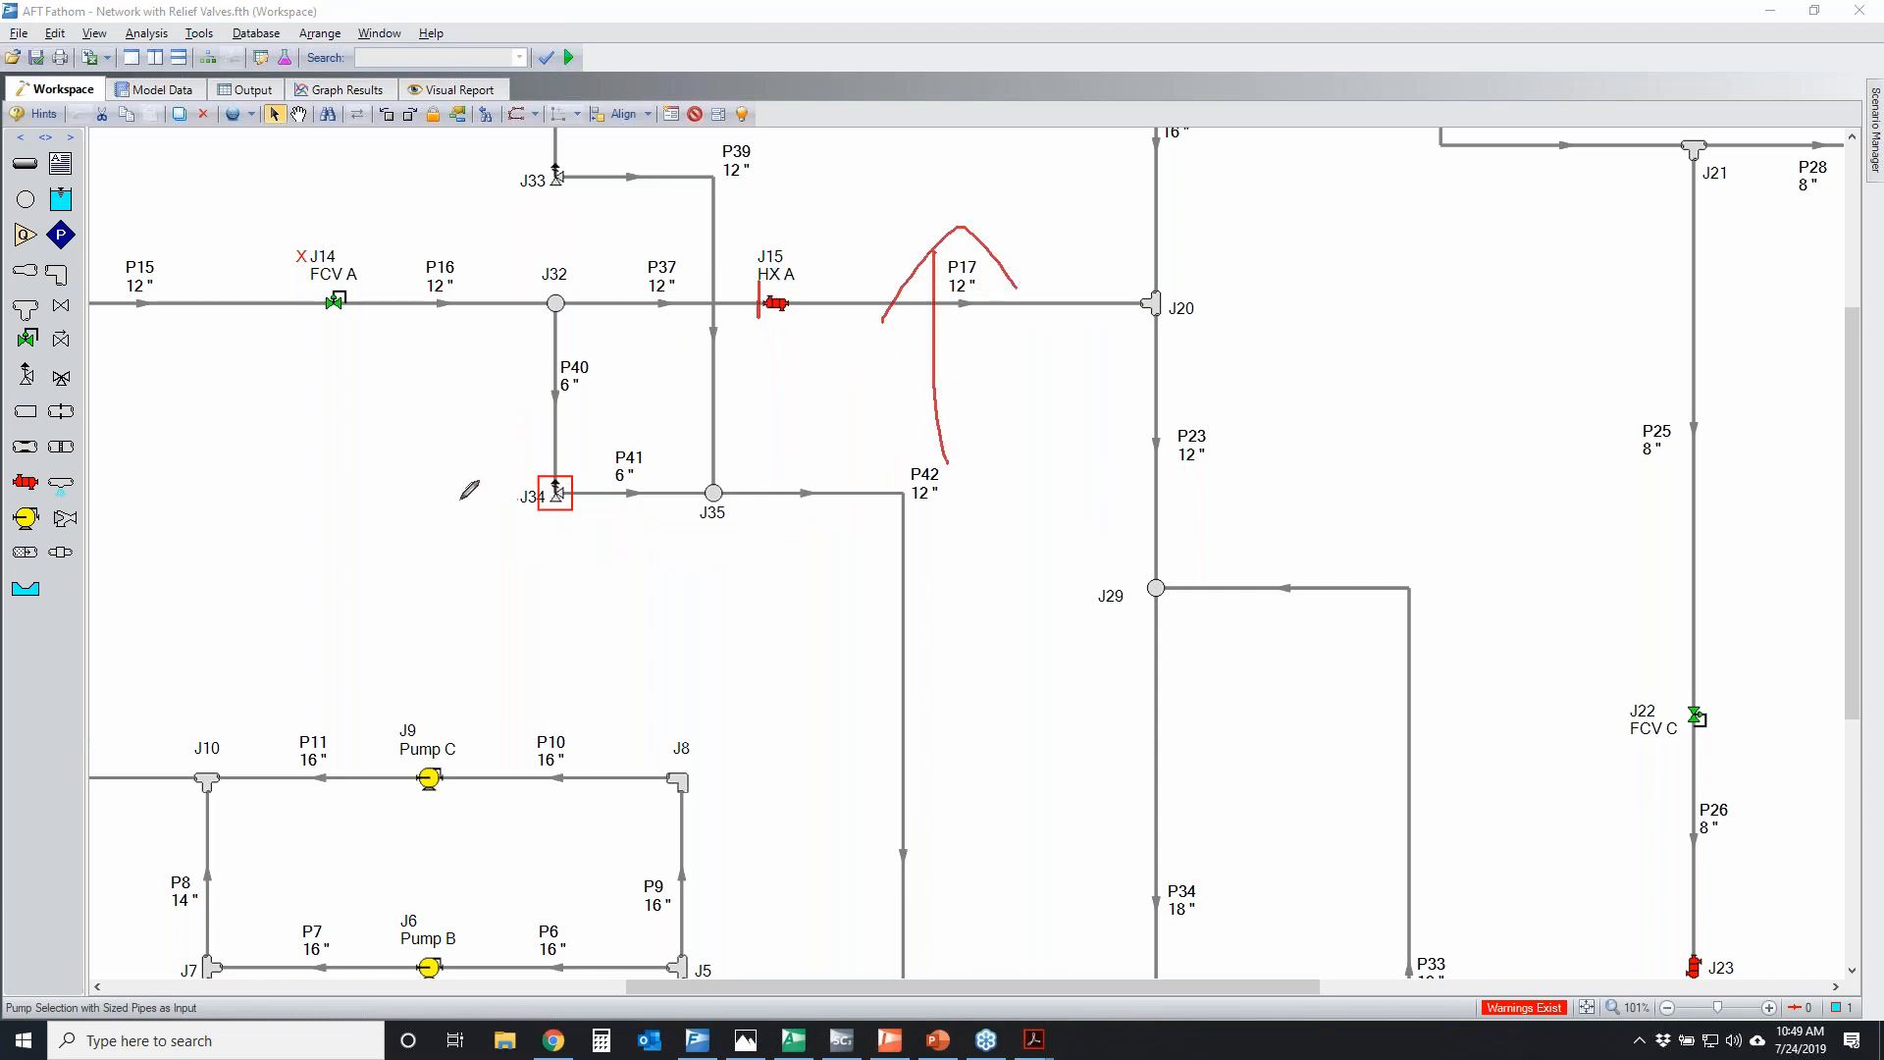
{"action": "mouse_move", "coordinate": [510, 481]}
{"action": "left_mouse_down"}
{"action": "mouse_move", "coordinate": [490, 500]}
{"action": "mouse_move", "coordinate": [638, 471]}
{"action": "left_mouse_up"}
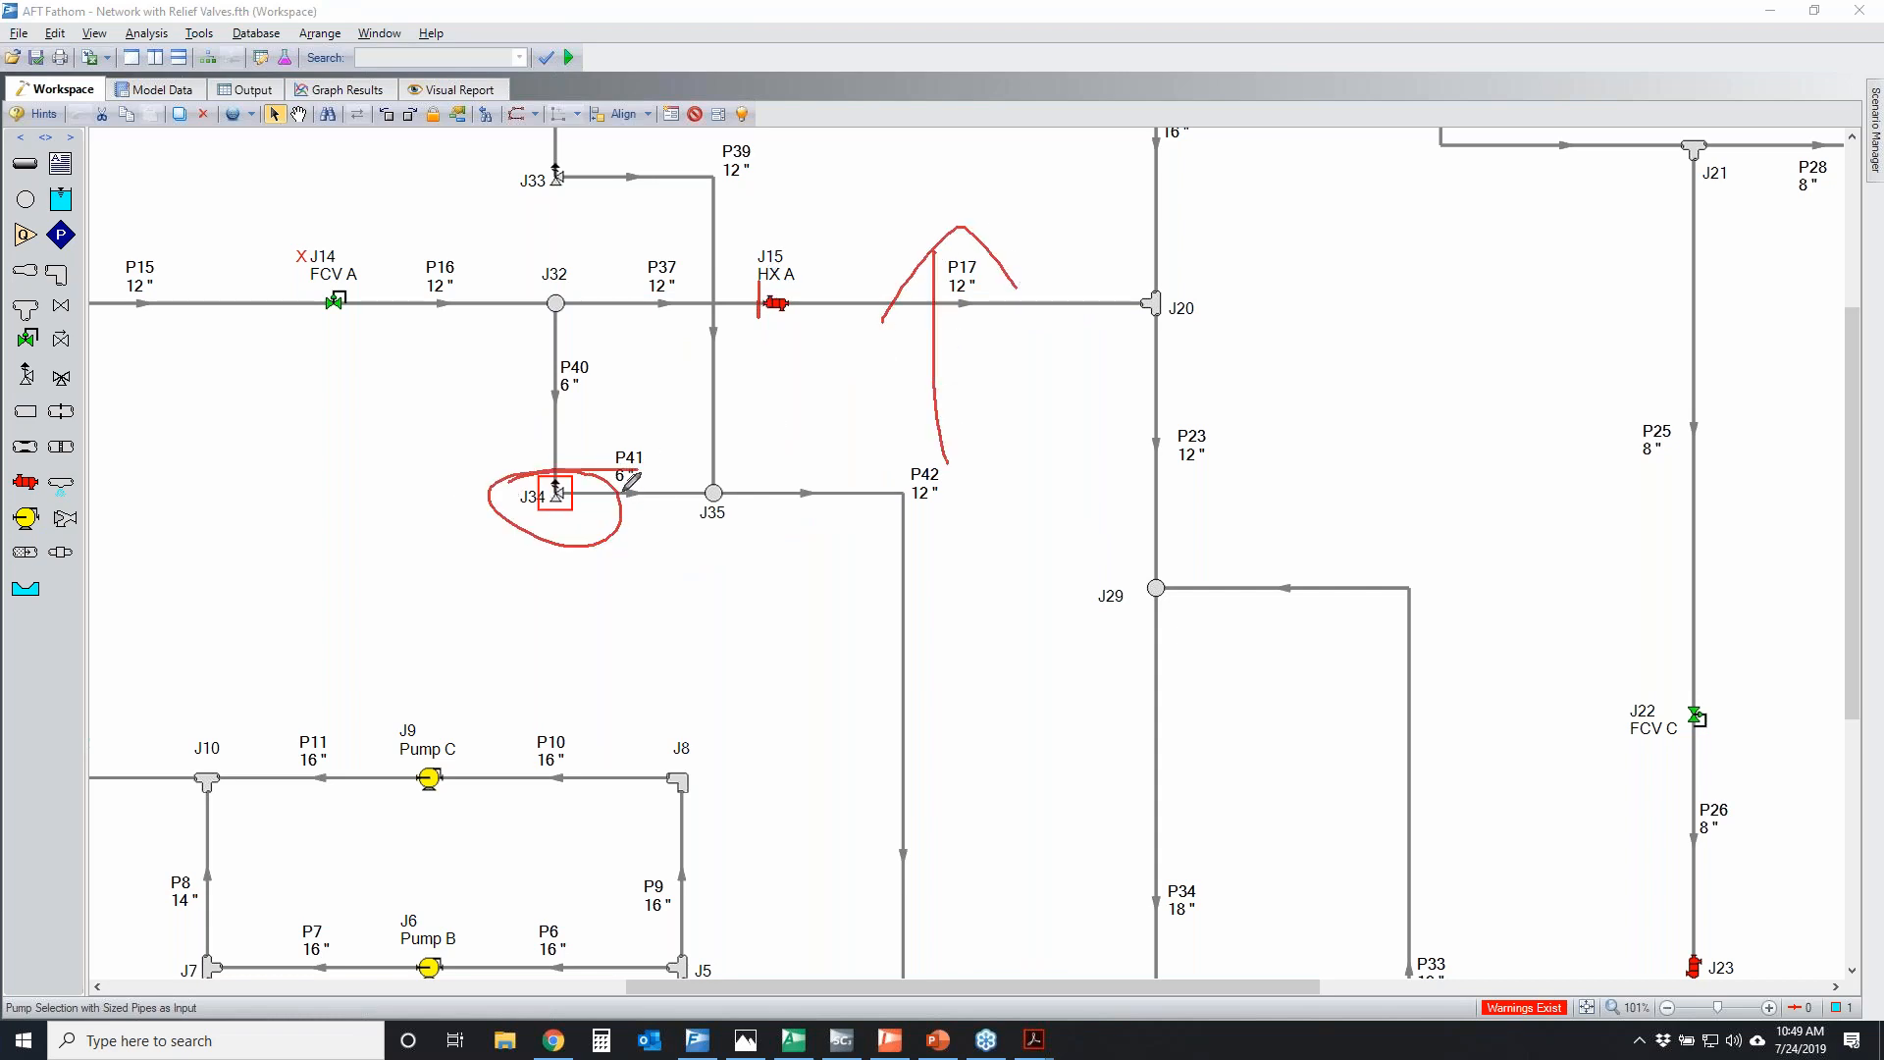
{"action": "mouse_move", "coordinate": [535, 363]}
{"action": "left_mouse_down"}
{"action": "mouse_move", "coordinate": [531, 380]}
{"action": "mouse_move", "coordinate": [839, 527]}
{"action": "left_mouse_up"}
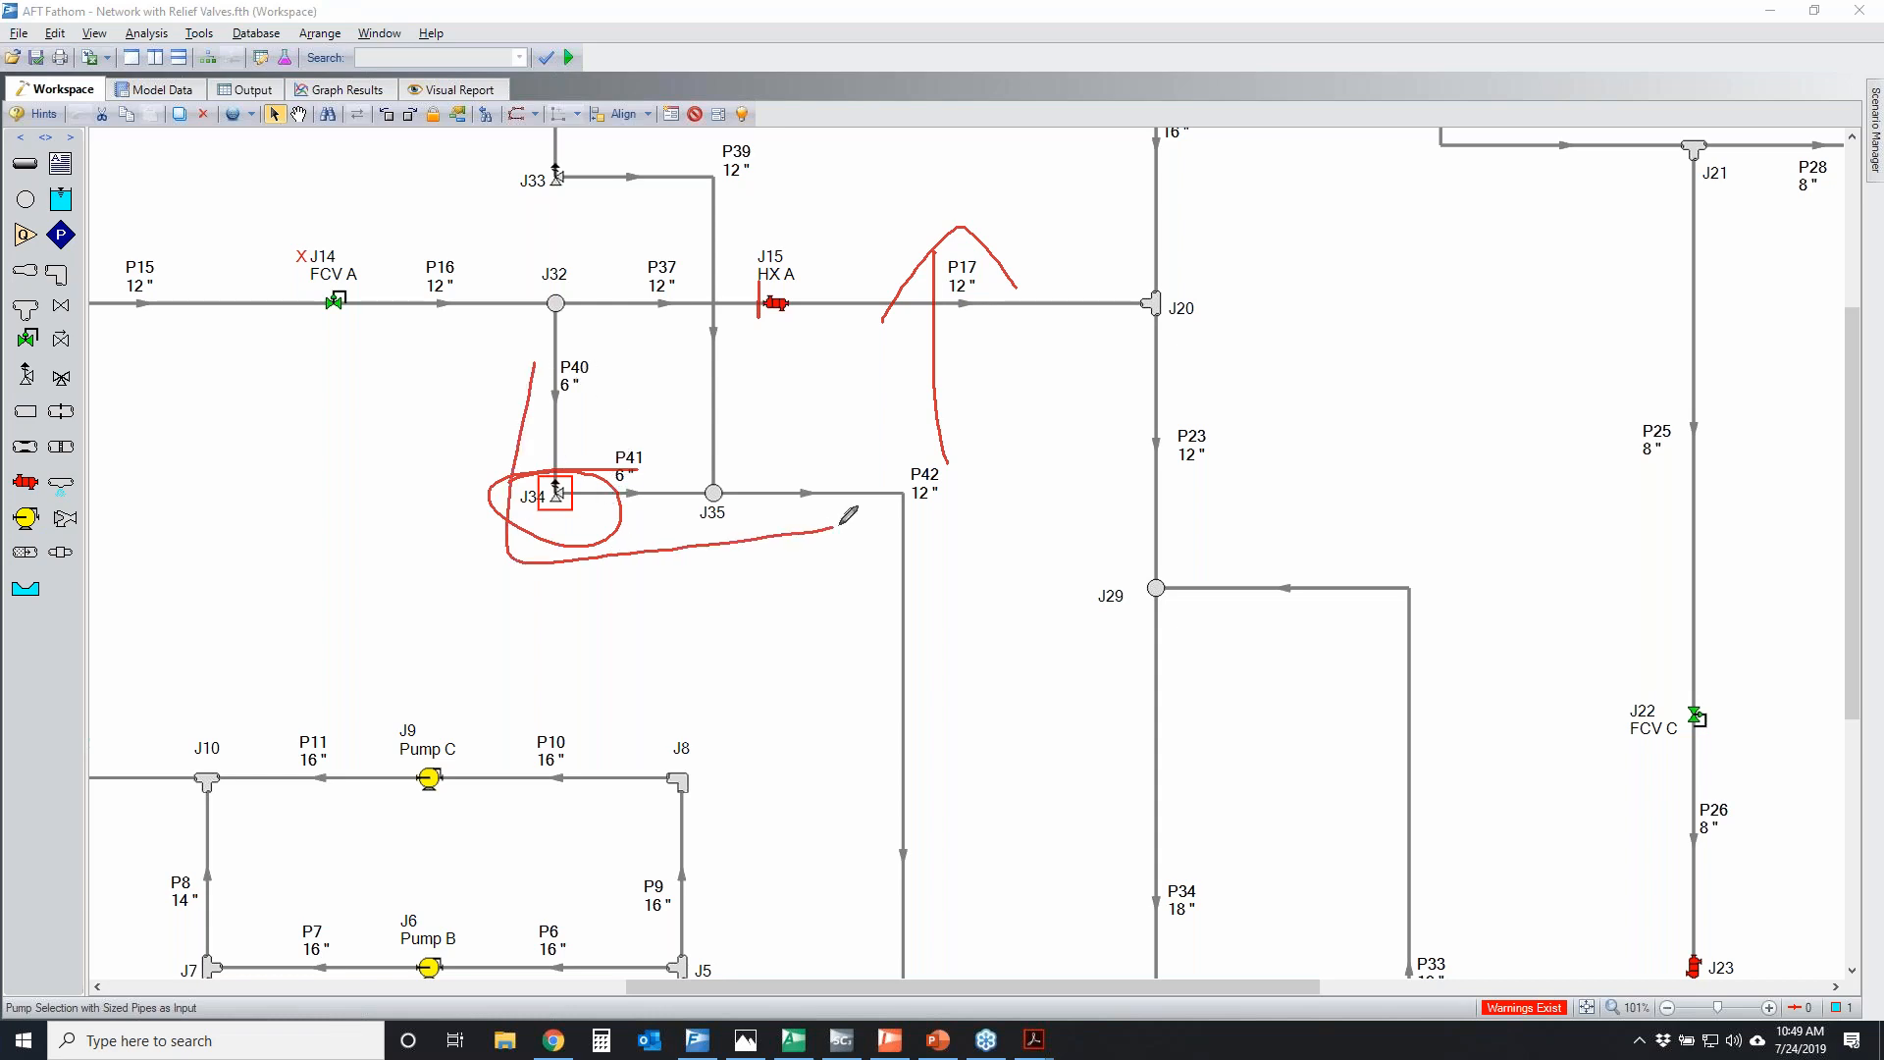
{"action": "left_click_drag", "start_coordinate": [751, 286], "coordinate": [761, 329]}
{"action": "left_click_drag", "start_coordinate": [1211, 277], "coordinate": [1271, 559]}
{"action": "left_click_drag", "start_coordinate": [1201, 476], "coordinate": [1321, 437]}
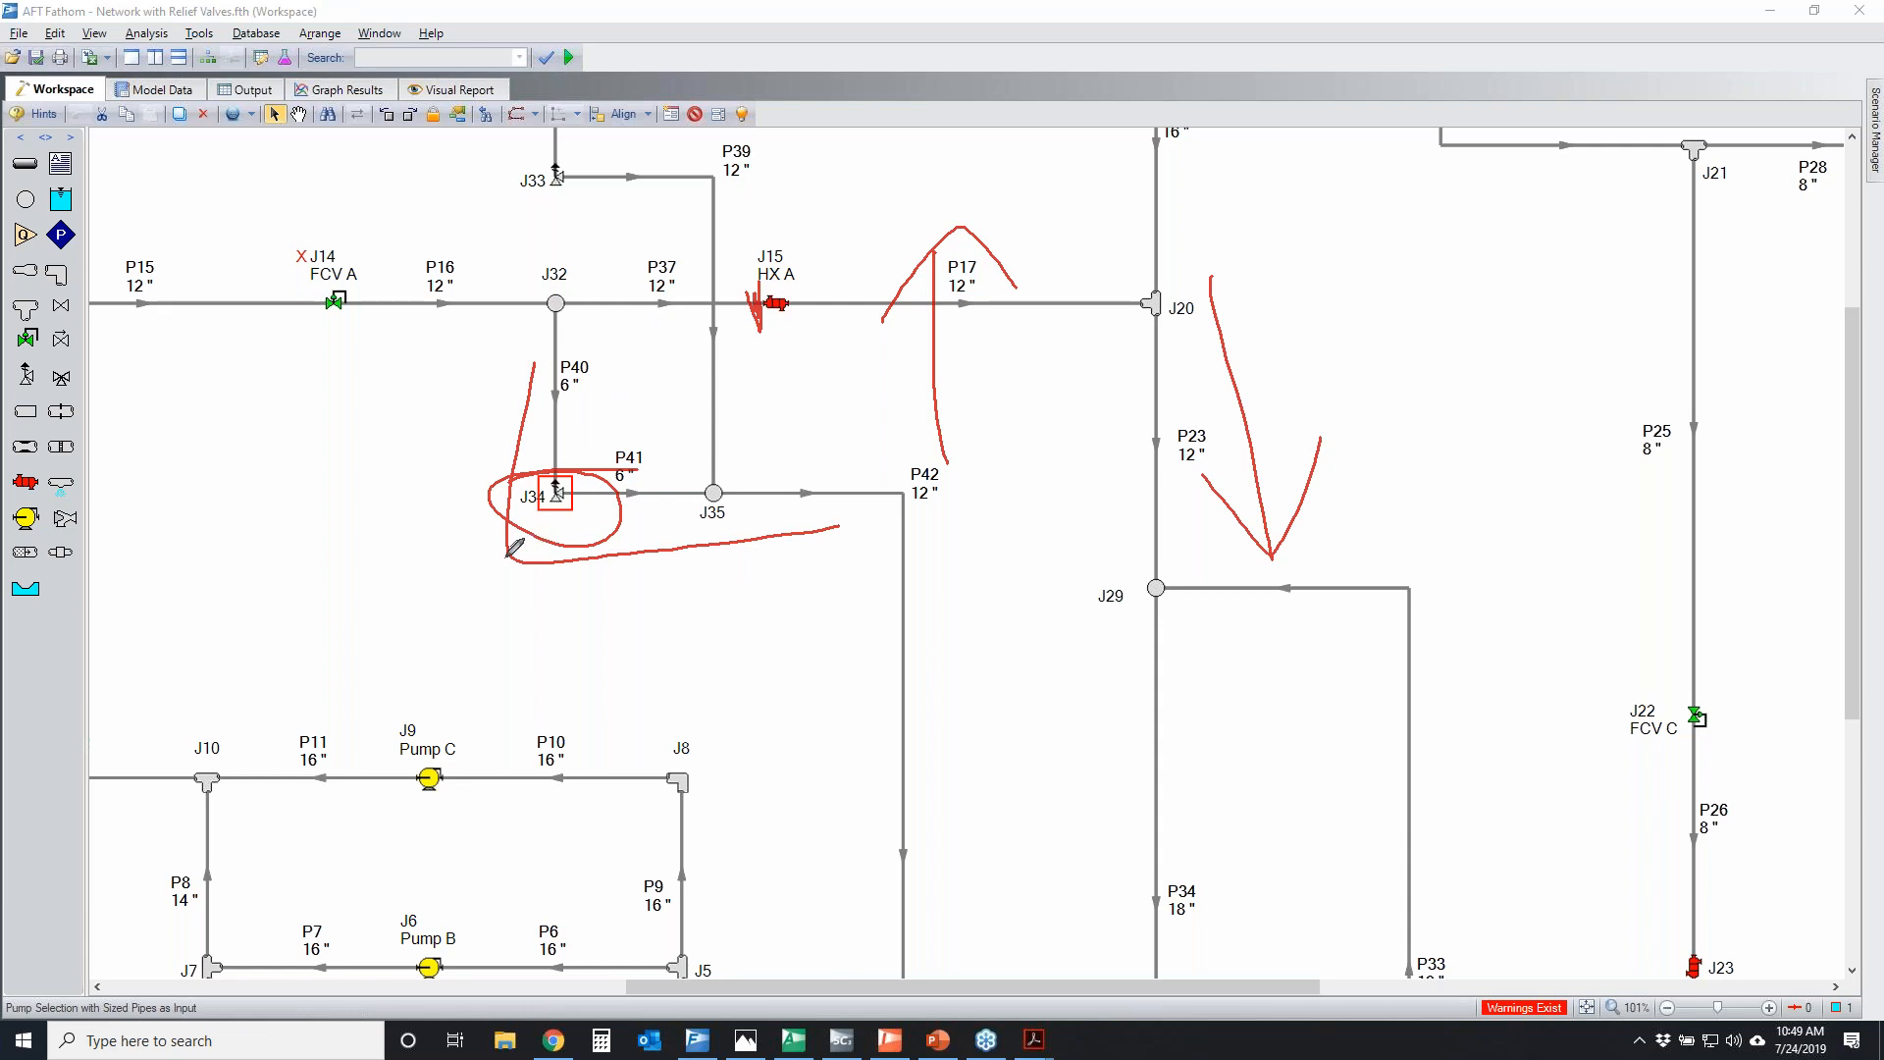
{"action": "left_click_drag", "start_coordinate": [654, 458], "coordinate": [424, 571]}
{"action": "left_click_drag", "start_coordinate": [500, 436], "coordinate": [648, 603]}
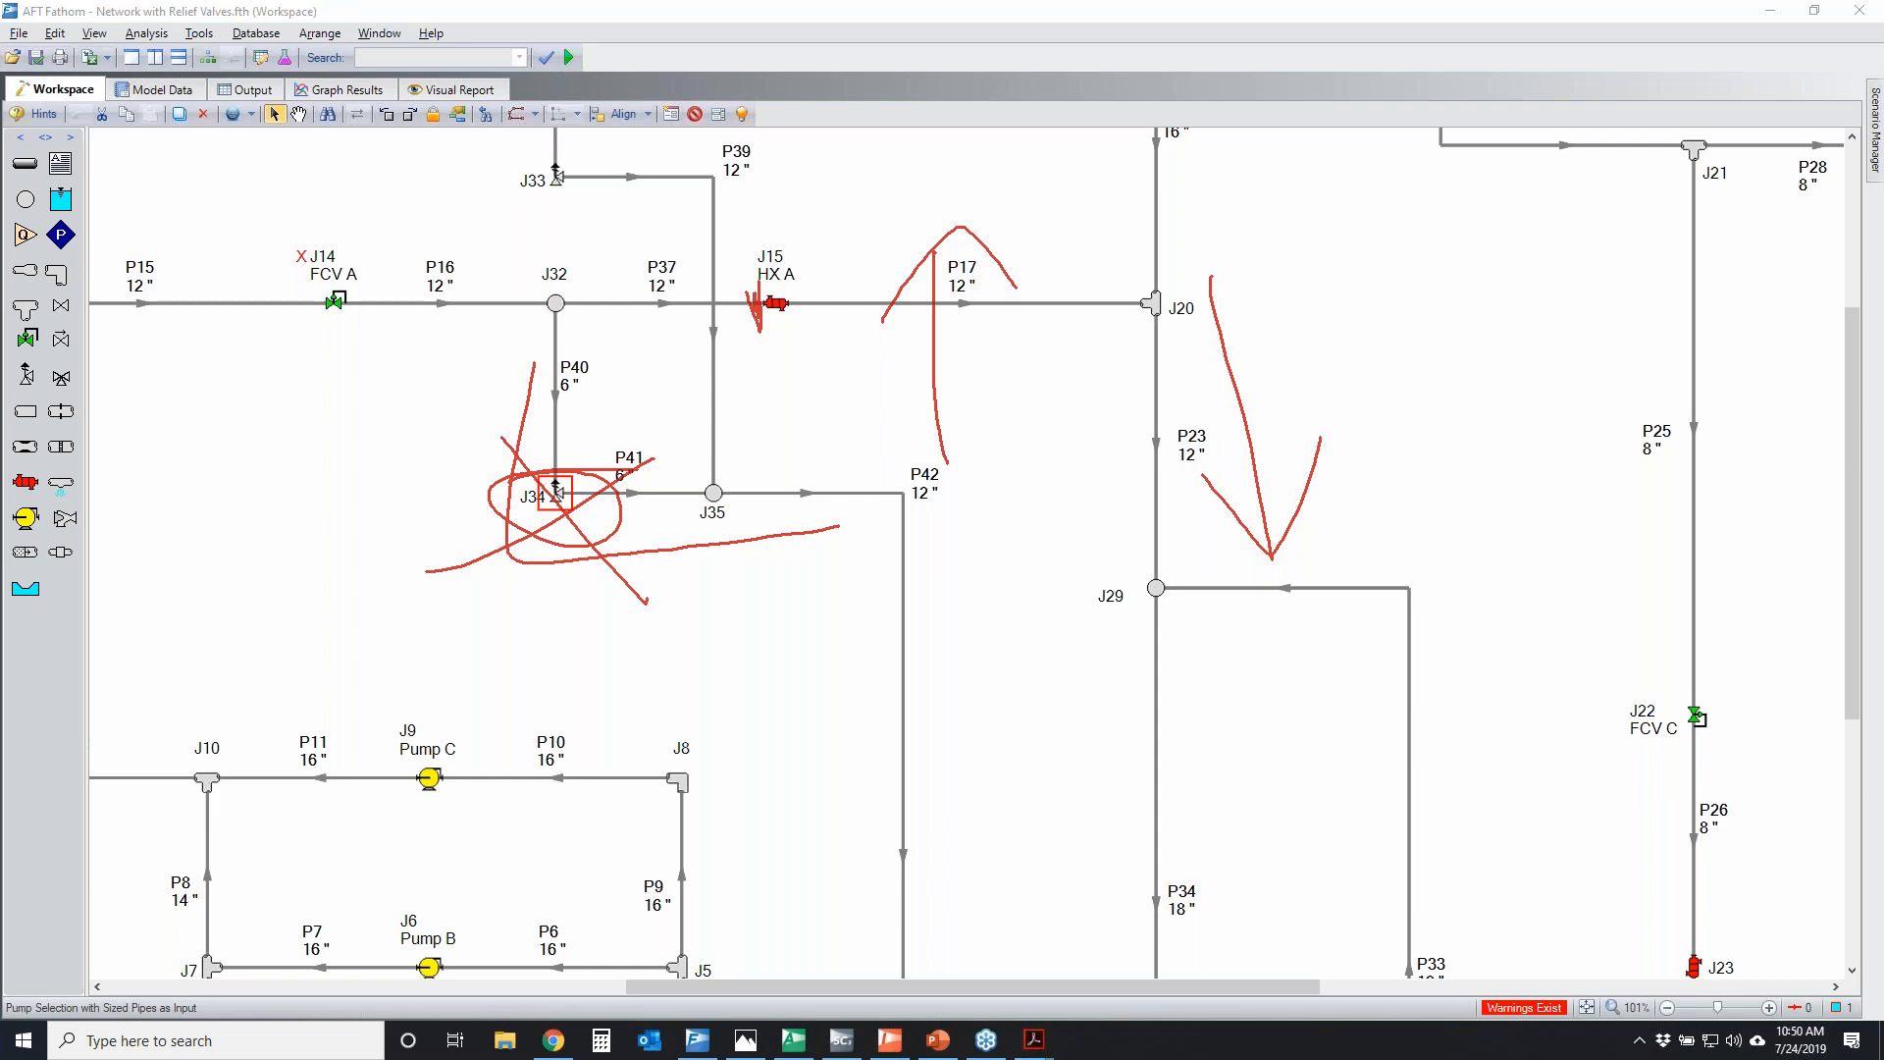
{"action": "key", "text": "Escape"}
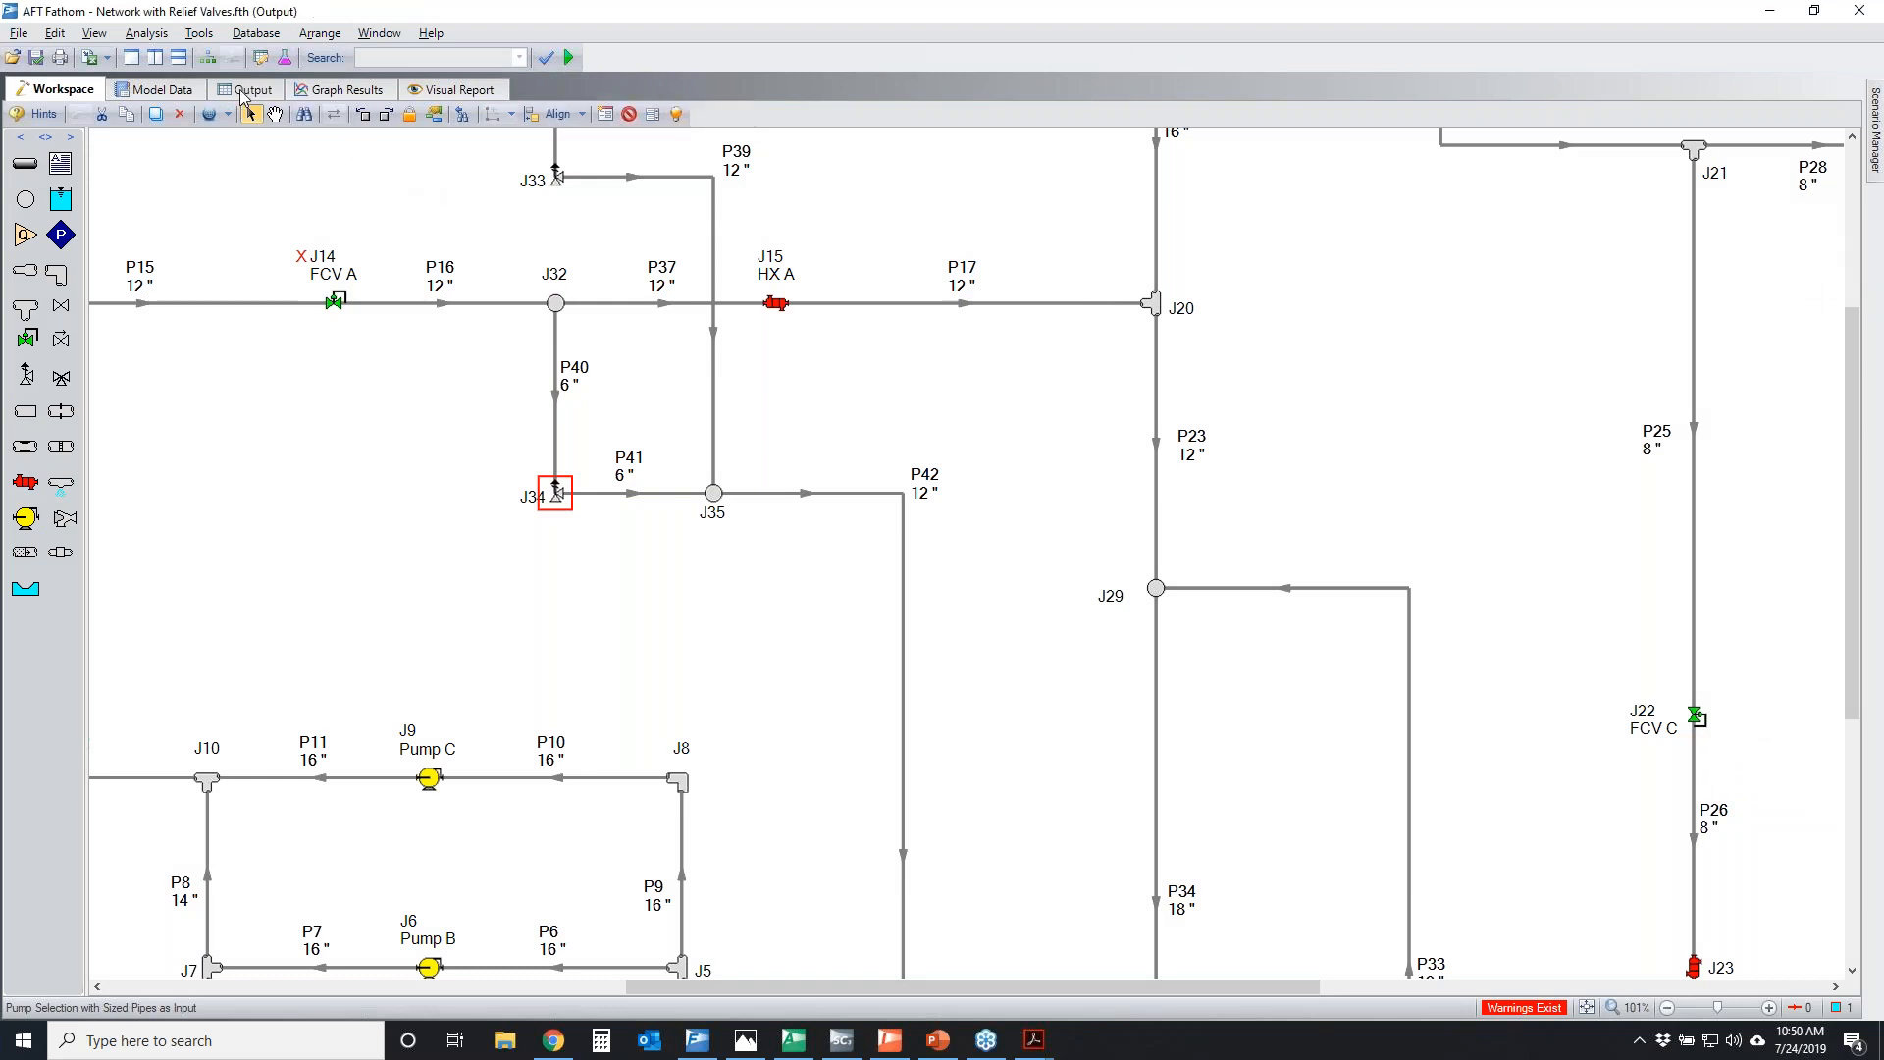
Return to the output warnings and temporarily circle the relief valve cycling messages for junctions 33 and 34
{"action": "left_click", "coordinate": [247, 90]}
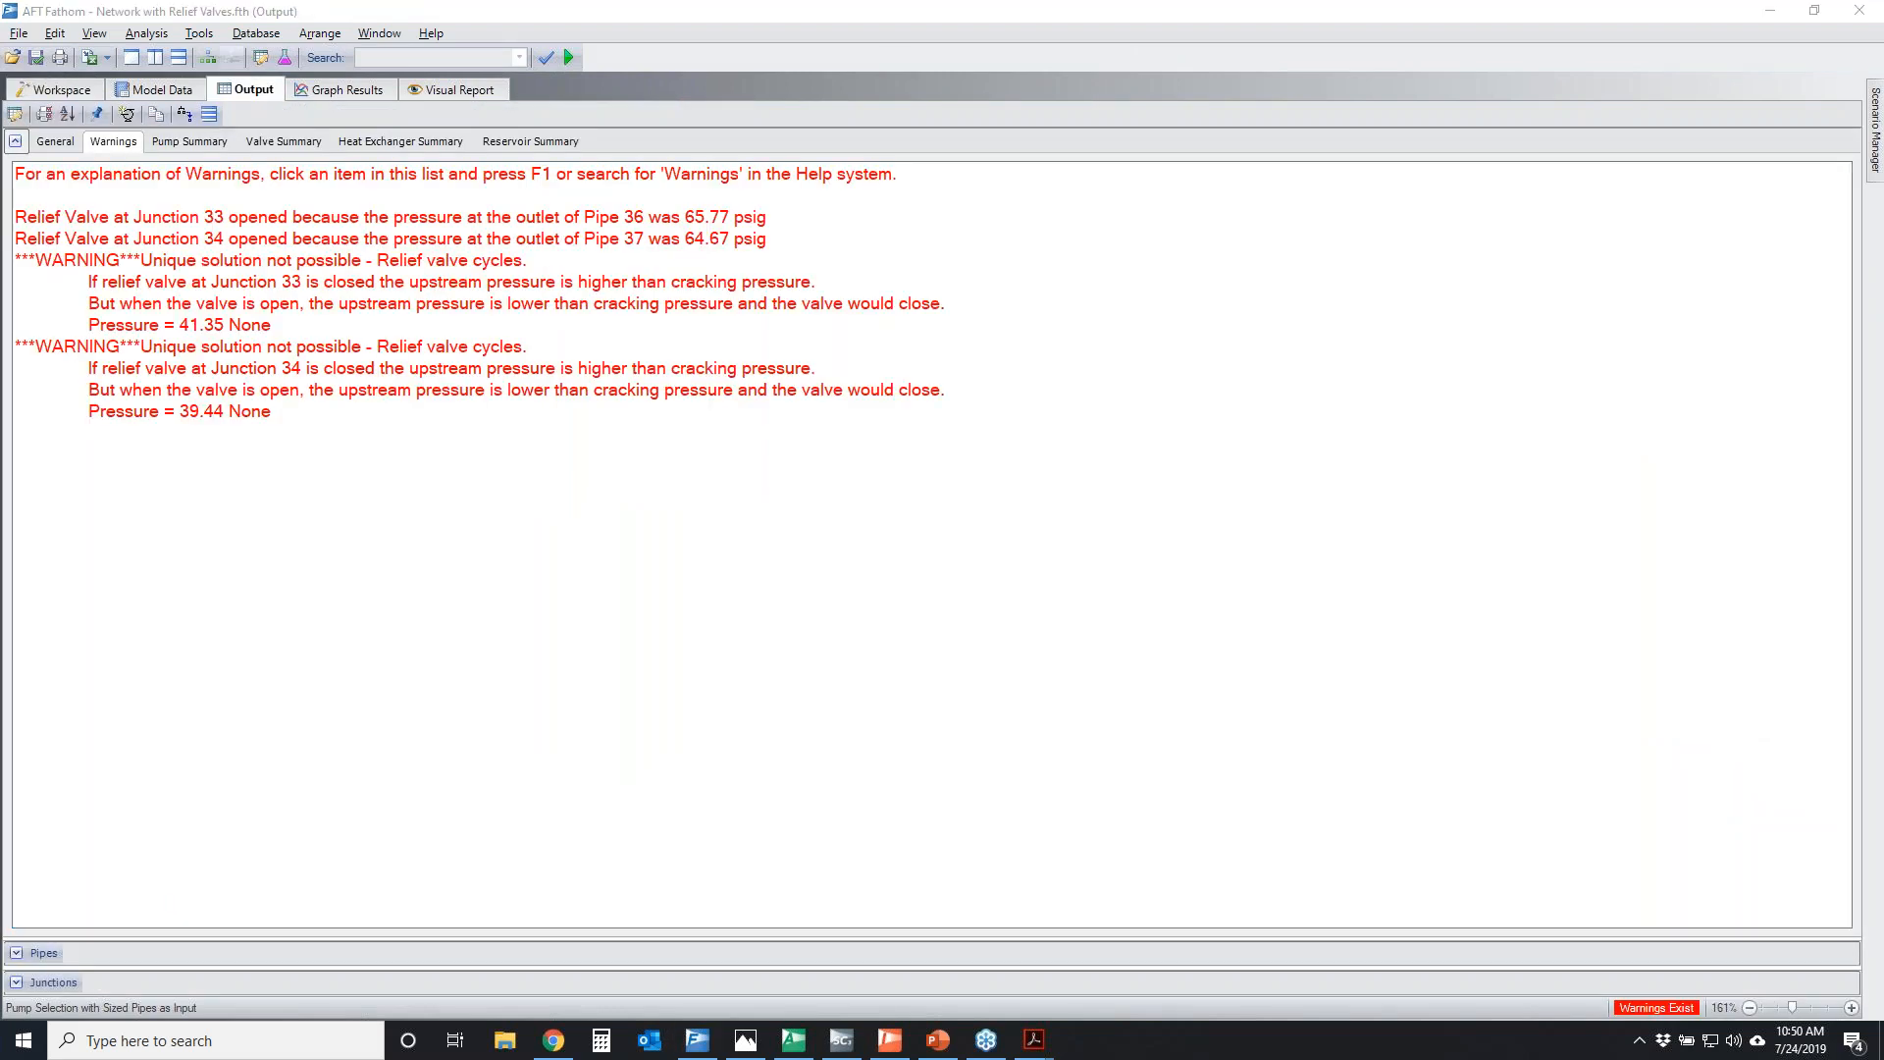
{"action": "mouse_move", "coordinate": [97, 285]}
{"action": "left_mouse_down"}
{"action": "mouse_move", "coordinate": [591, 463]}
{"action": "mouse_move", "coordinate": [520, 268]}
{"action": "mouse_move", "coordinate": [579, 273]}
{"action": "left_mouse_up"}
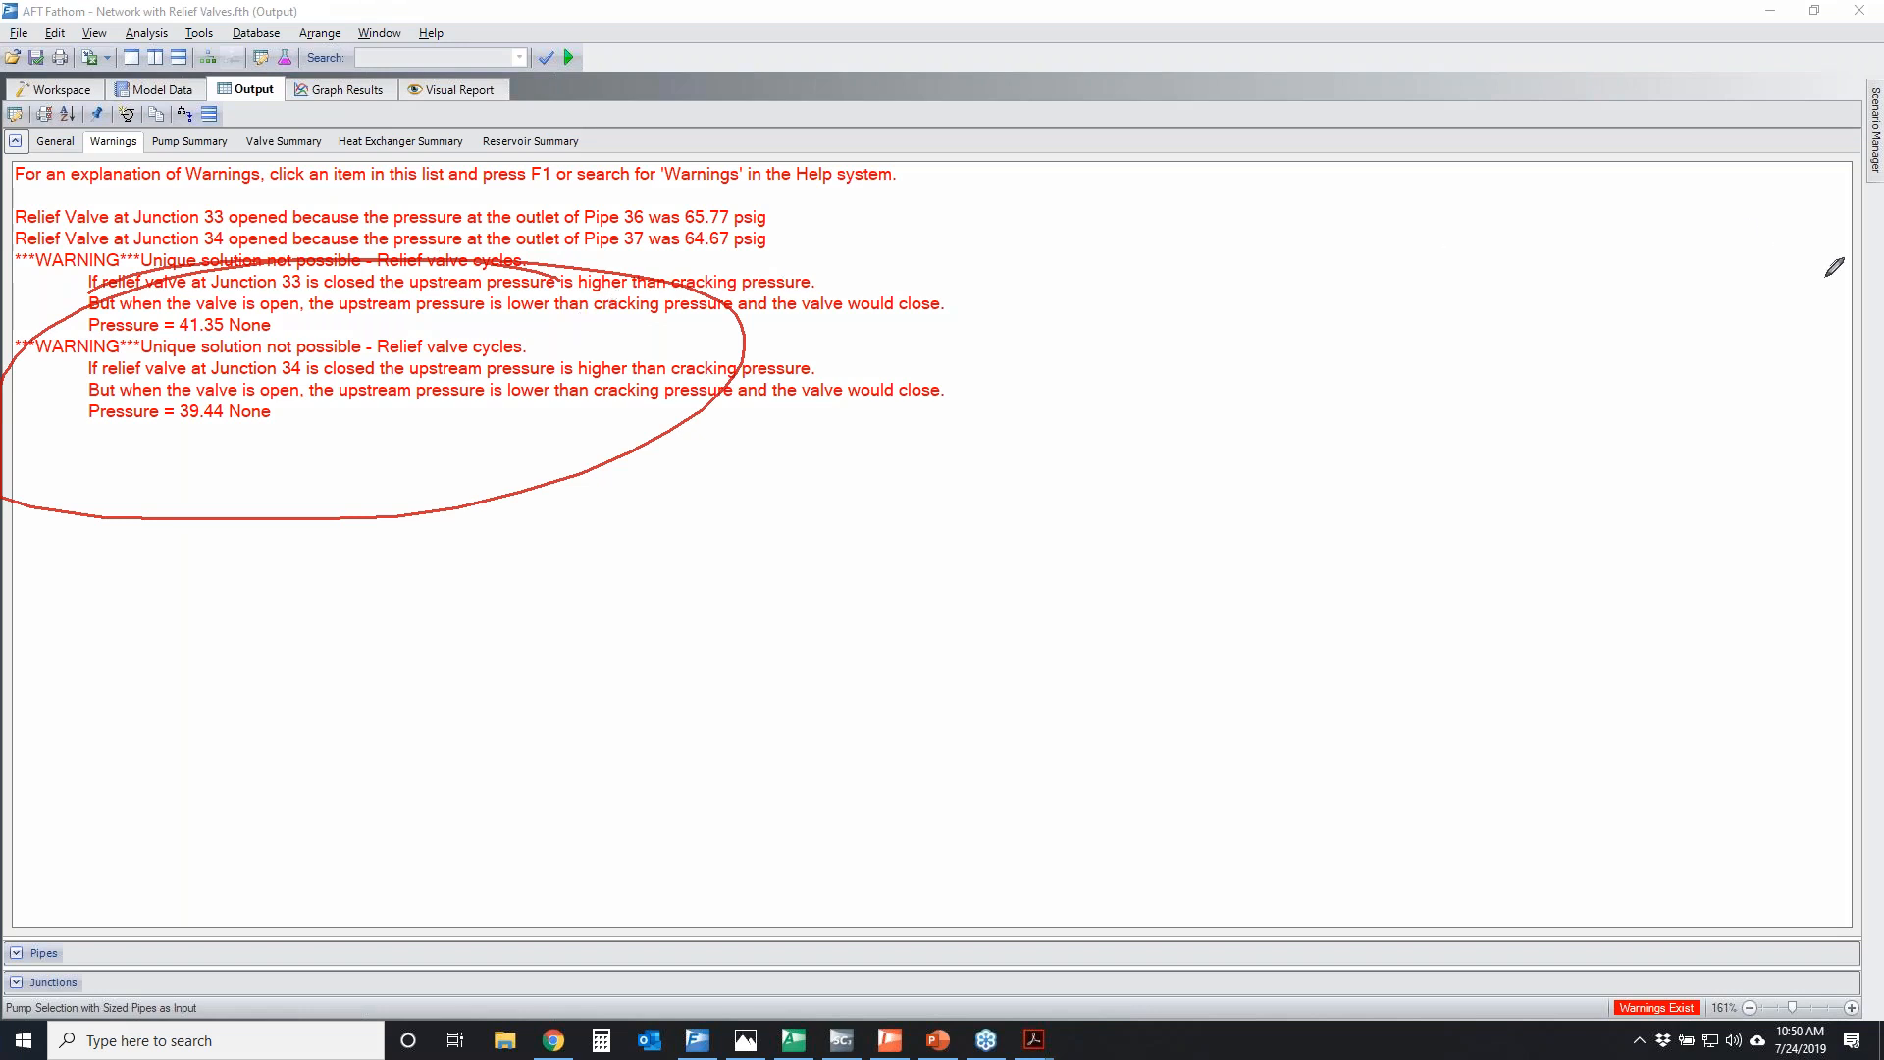
{"action": "key", "text": "Escape"}
Show the valve summary and temporarily circle the valve states of relief valves 33 and 34
{"action": "left_click", "coordinate": [283, 144]}
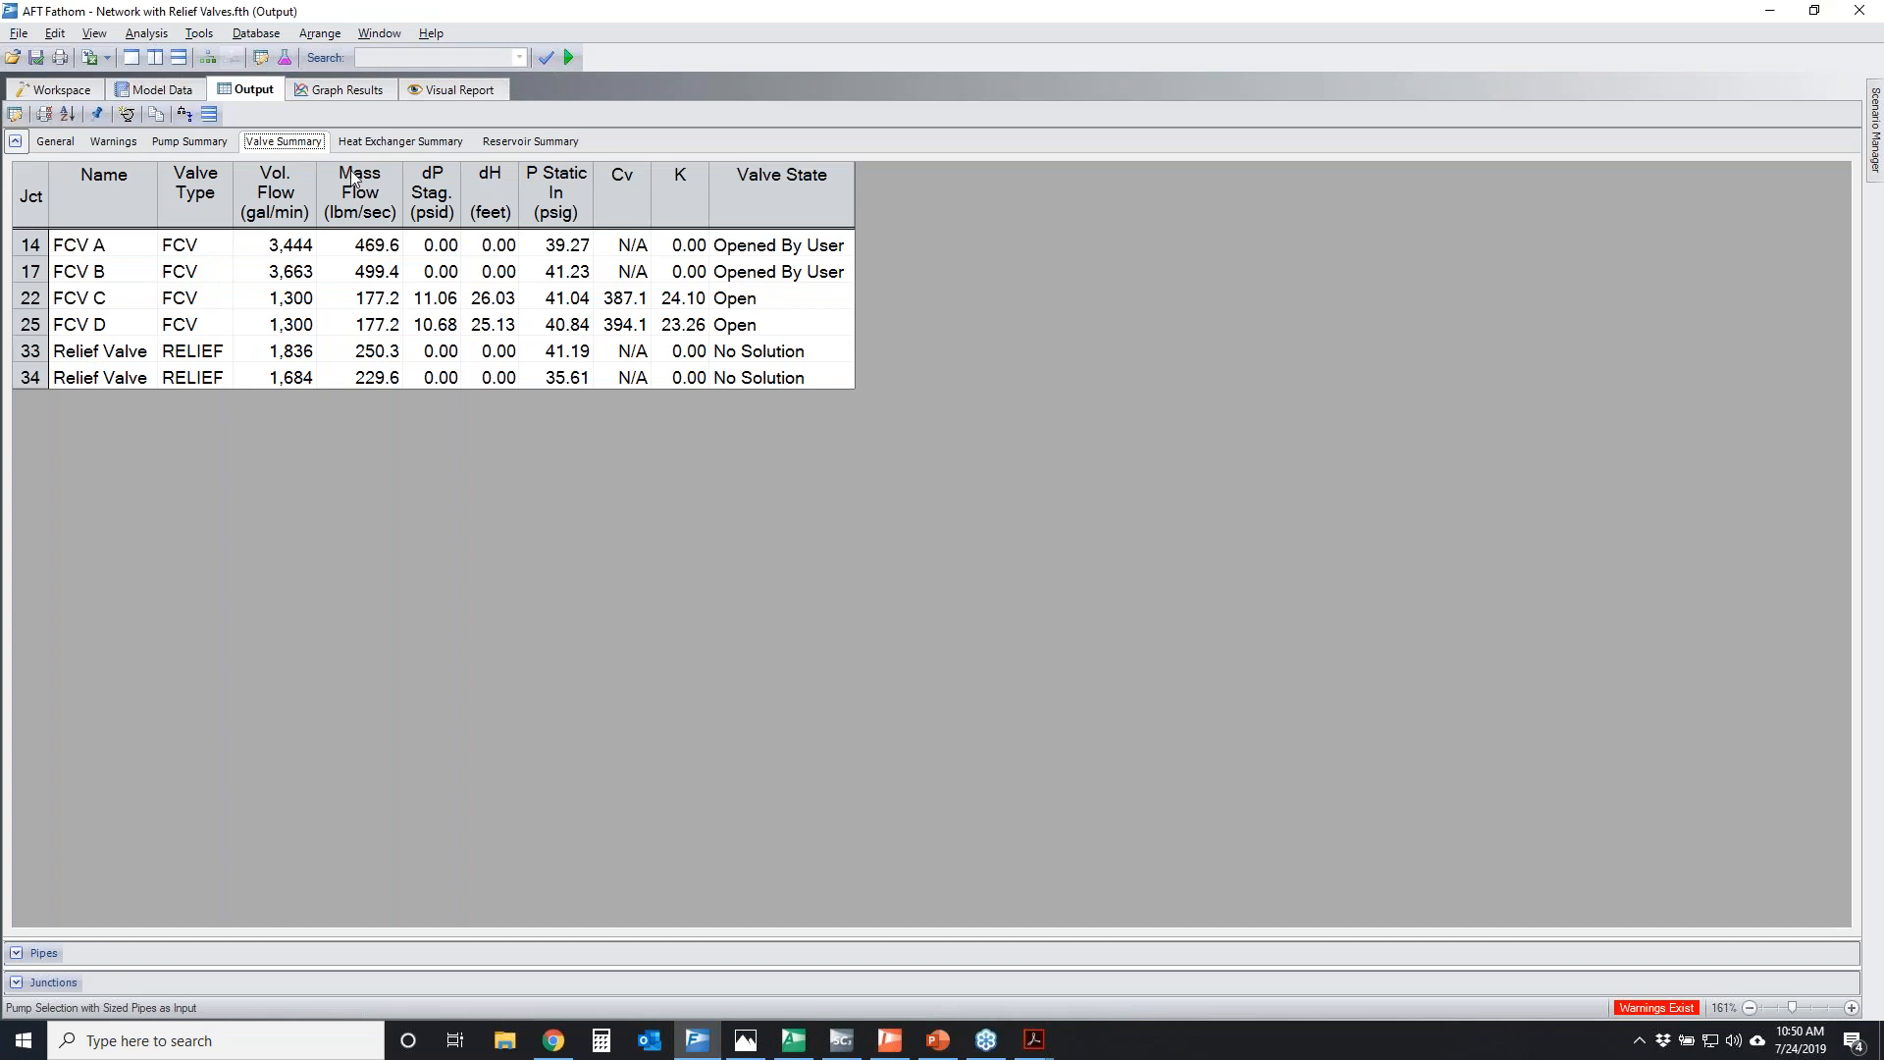
{"action": "key", "text": "ctrl+2"}
{"action": "left_click_drag", "start_coordinate": [775, 327], "coordinate": [805, 334]}
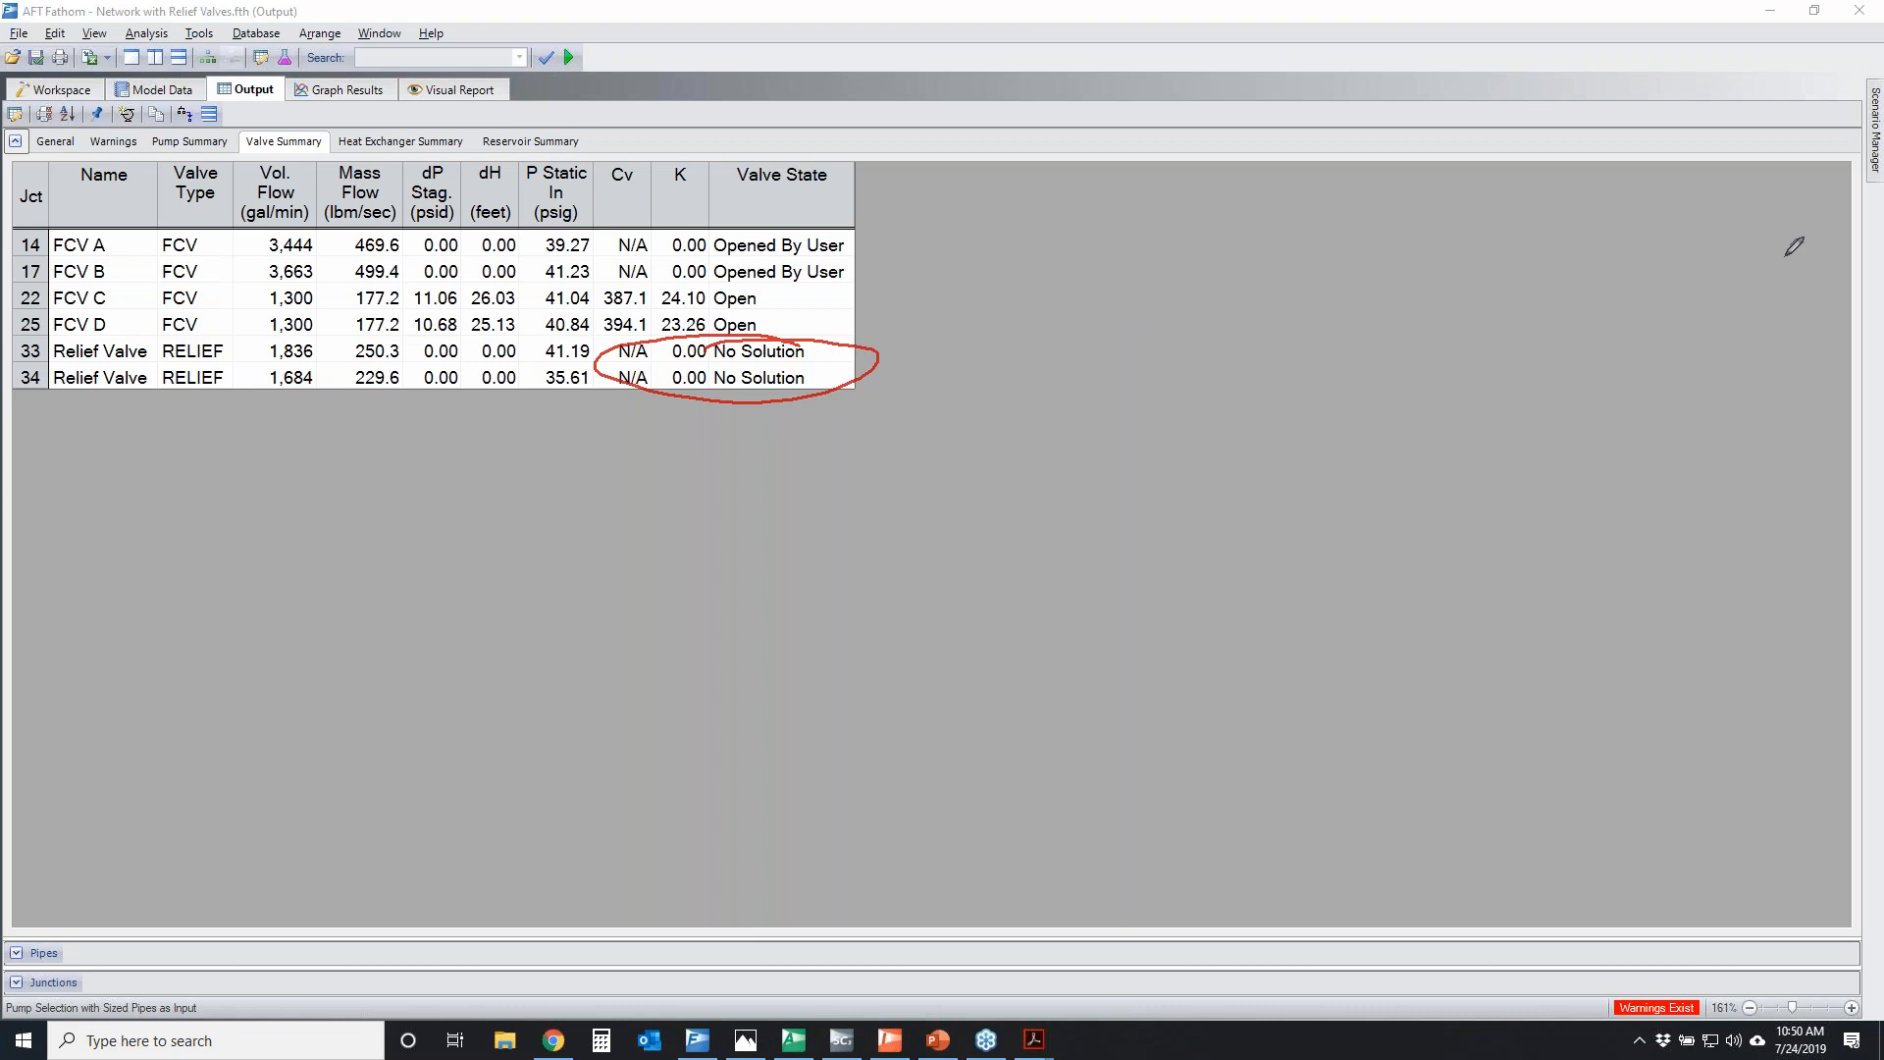
Clear the valve summary markup, revisit the output warnings, and bring up the full Network with Relief Valves workspace
{"action": "key", "text": "Escape"}
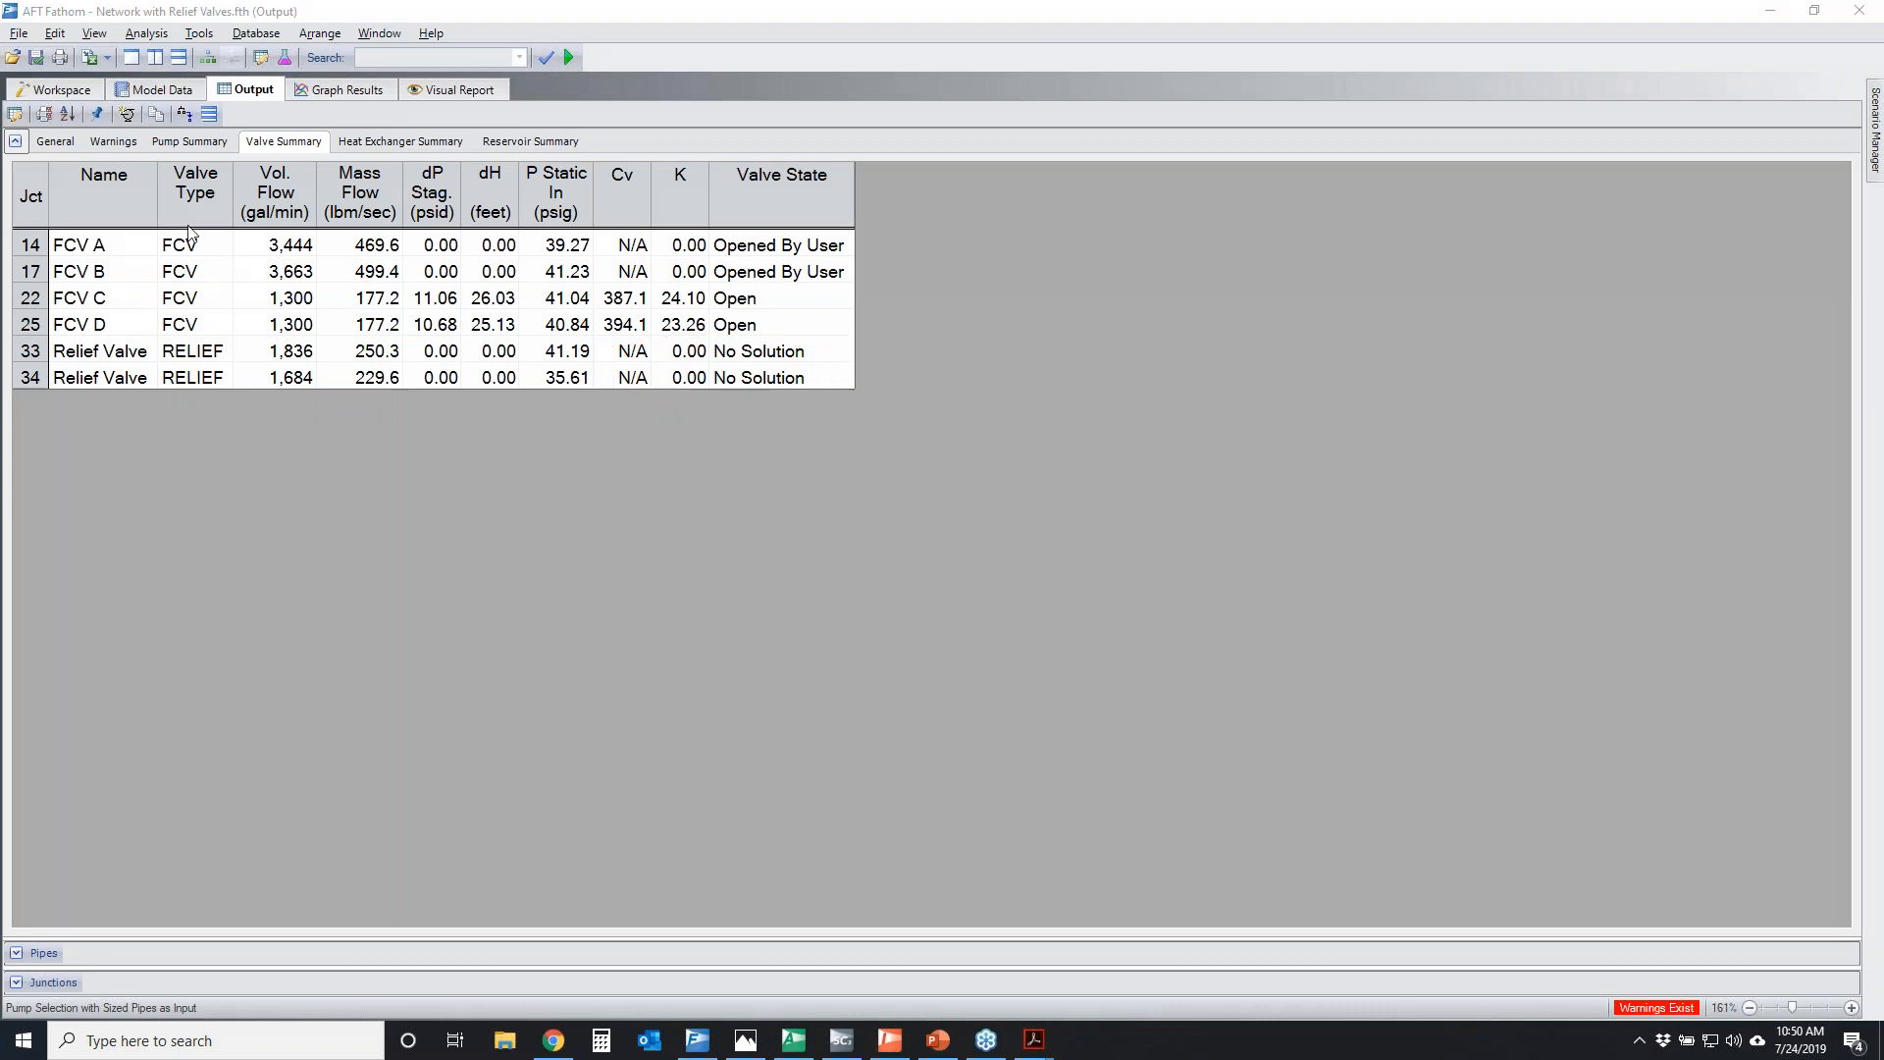
{"action": "left_click", "coordinate": [96, 144]}
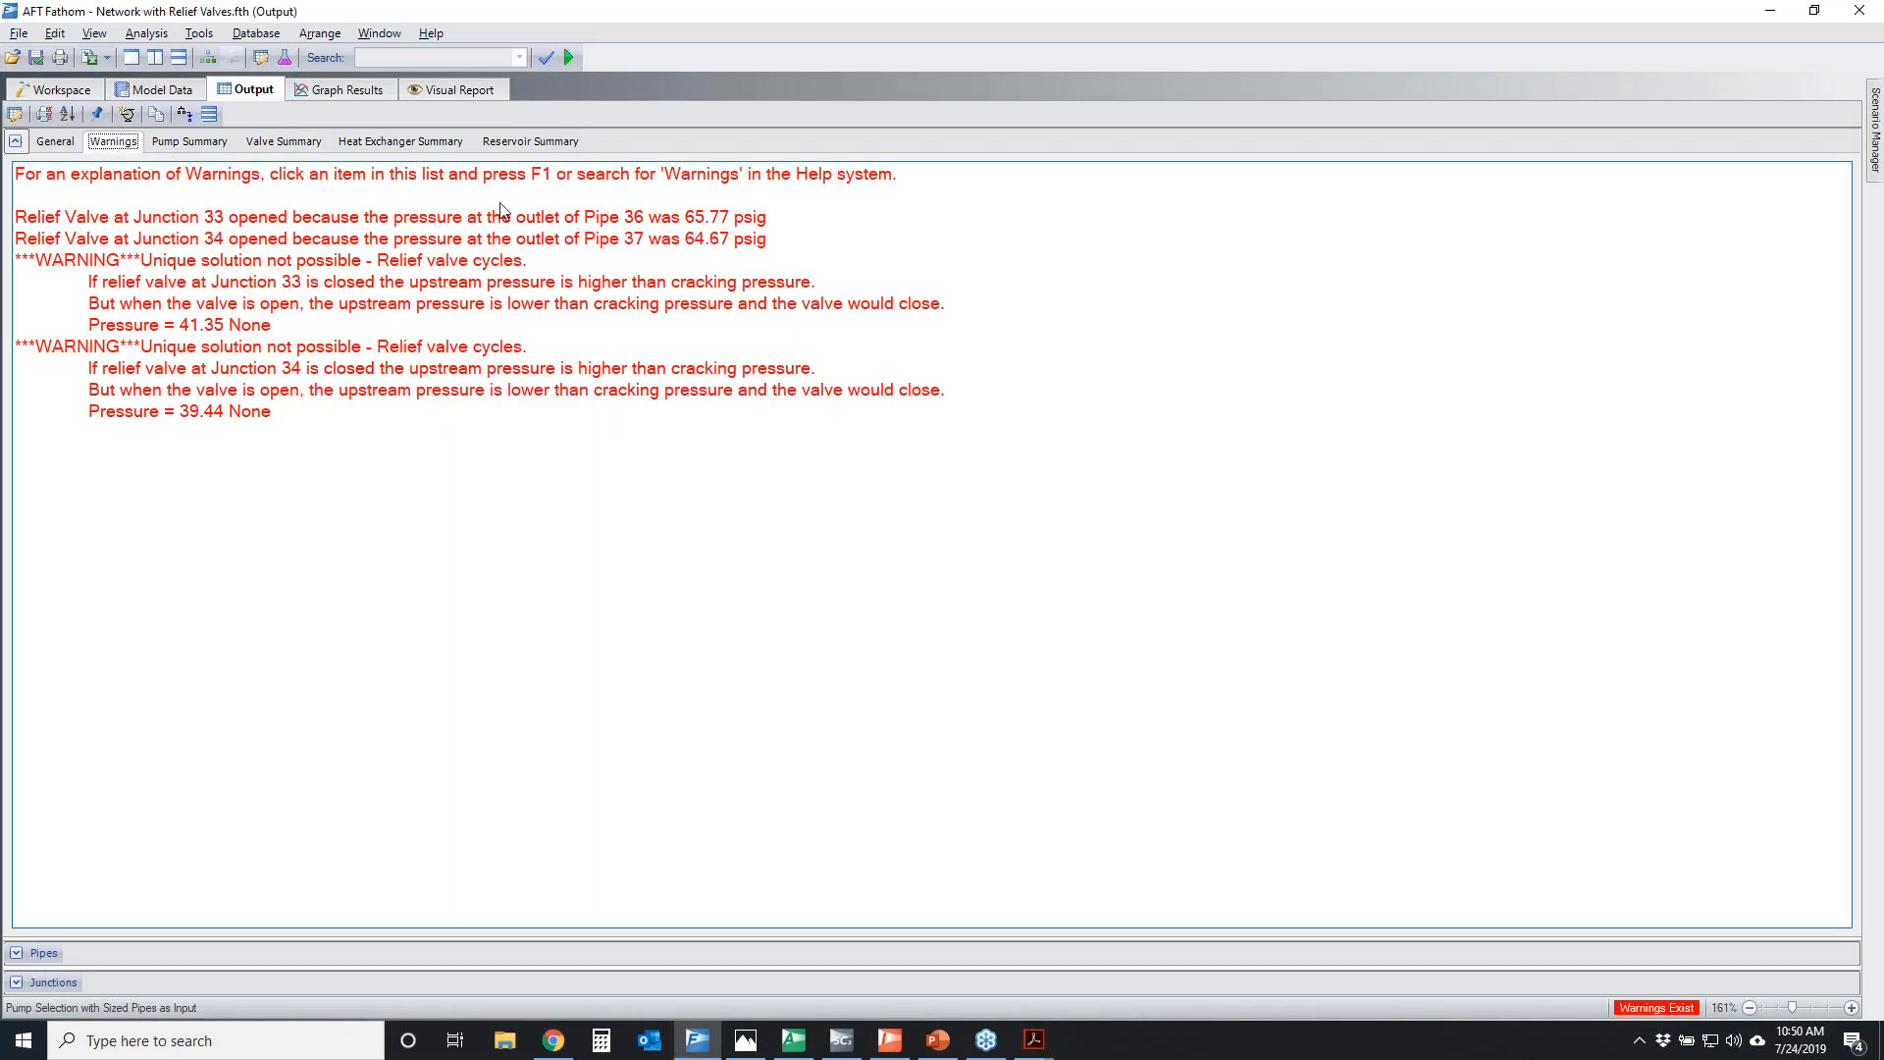
{"action": "double_click", "coordinate": [87, 87]}
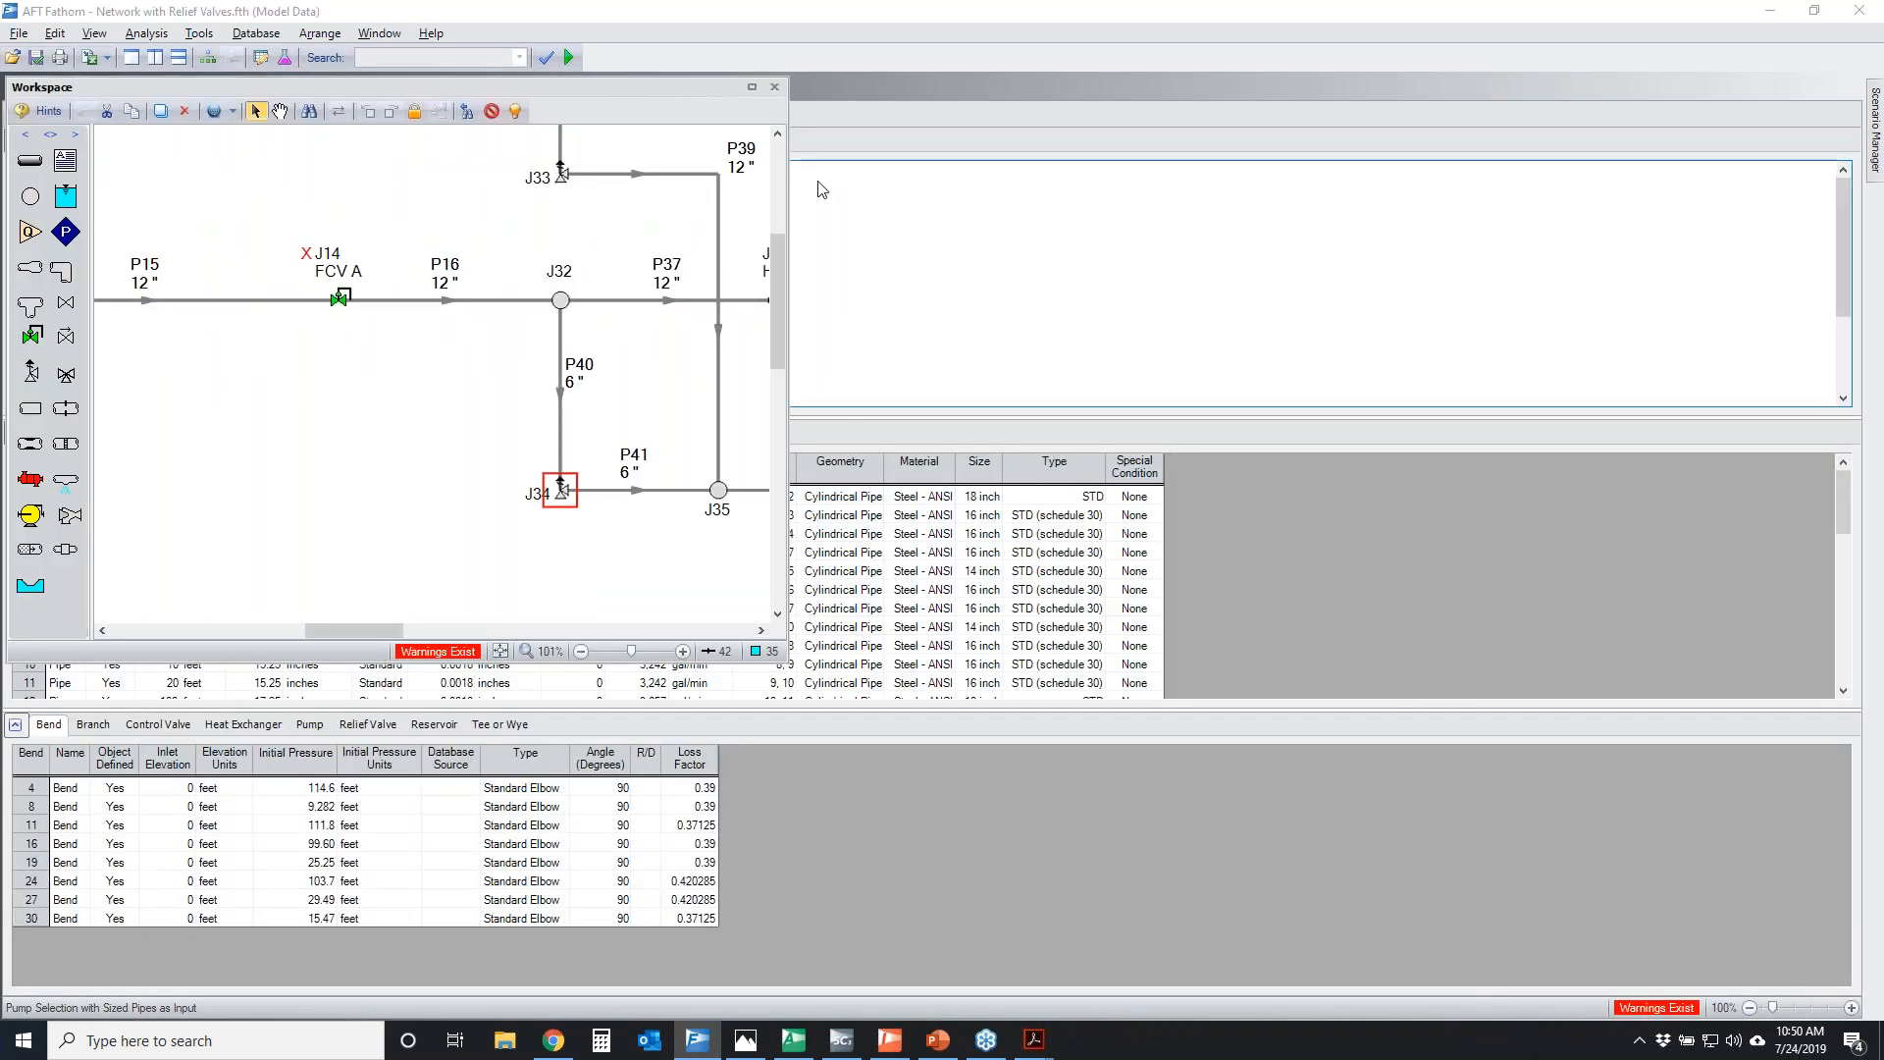
{"action": "left_click", "coordinate": [774, 86]}
{"action": "scroll", "coordinate": [1338, 559], "scroll_direction": "down", "scroll_amount": 4}
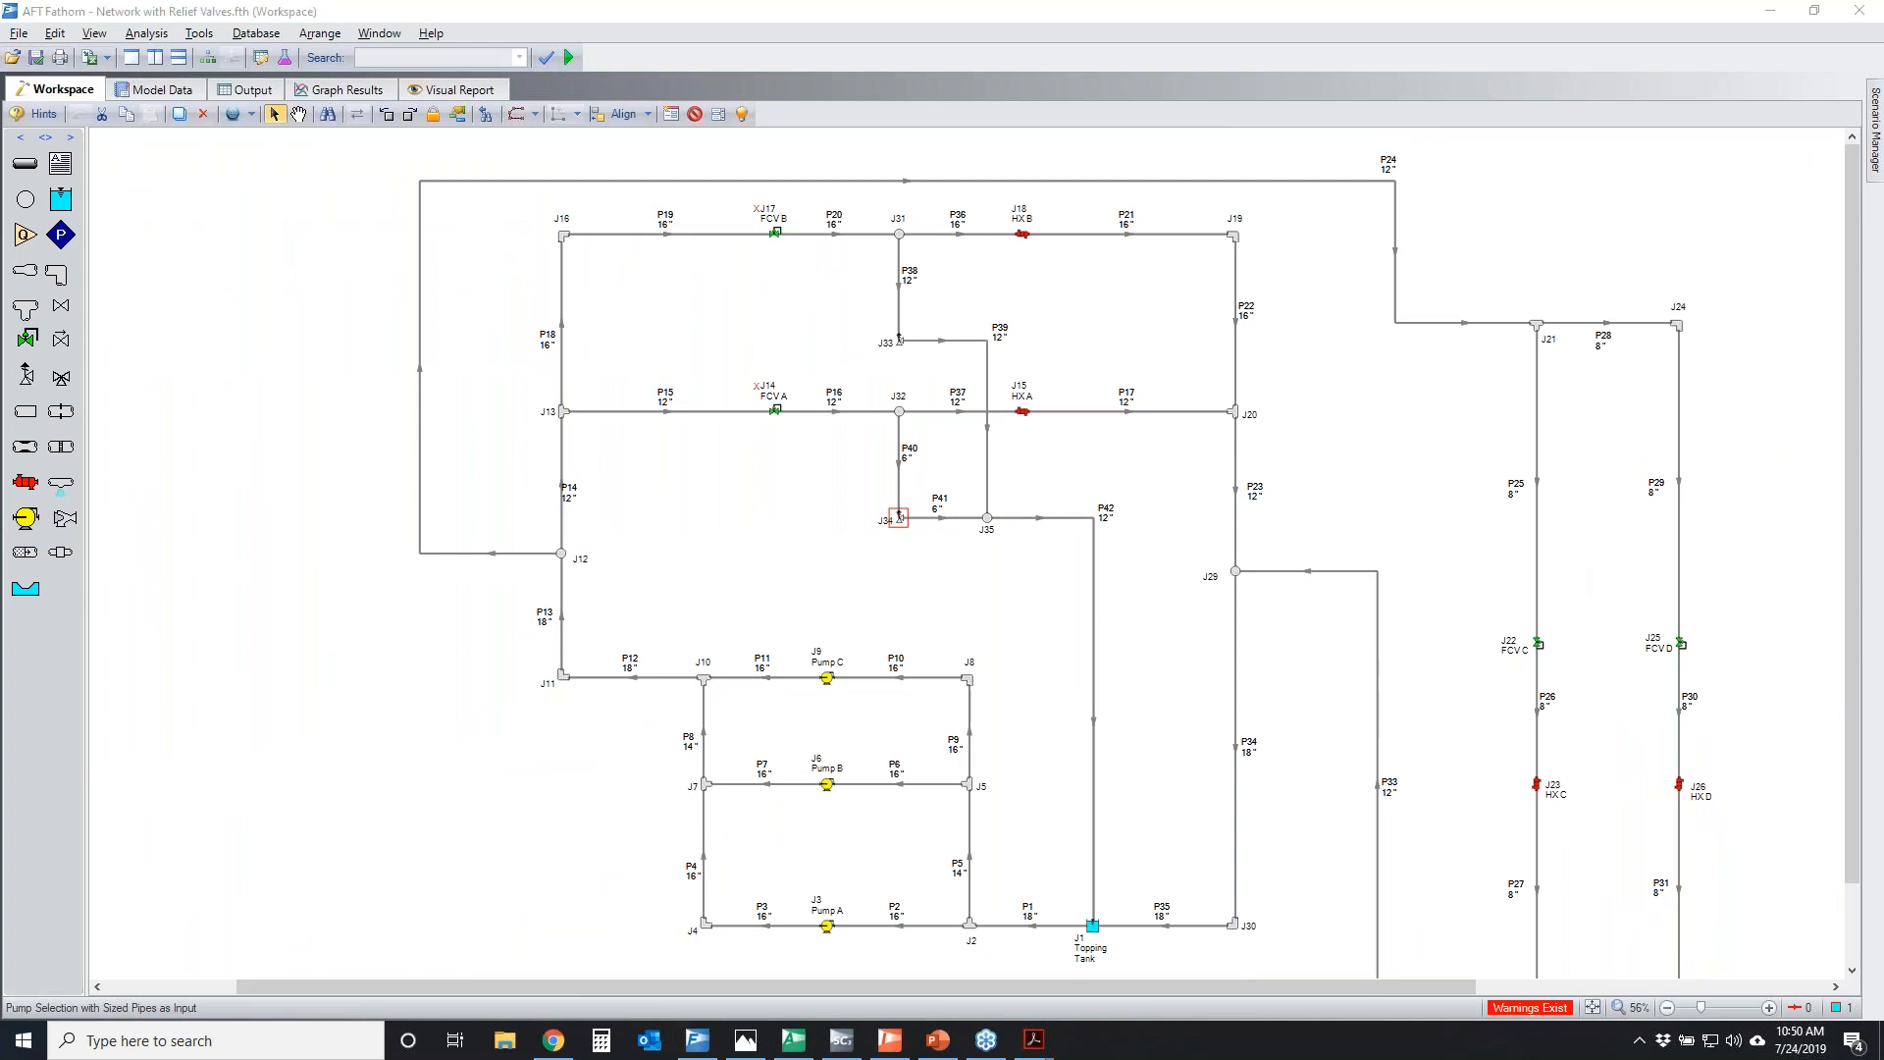
Temporarily circle the main flow network and trace the relief branches through J33 and J34 to J35
{"action": "key", "text": "ctrl+2"}
{"action": "mouse_move", "coordinate": [629, 225]}
{"action": "left_mouse_down"}
{"action": "mouse_move", "coordinate": [1458, 251]}
{"action": "mouse_move", "coordinate": [215, 428]}
{"action": "left_mouse_up"}
{"action": "left_click_drag", "start_coordinate": [277, 306], "coordinate": [762, 287]}
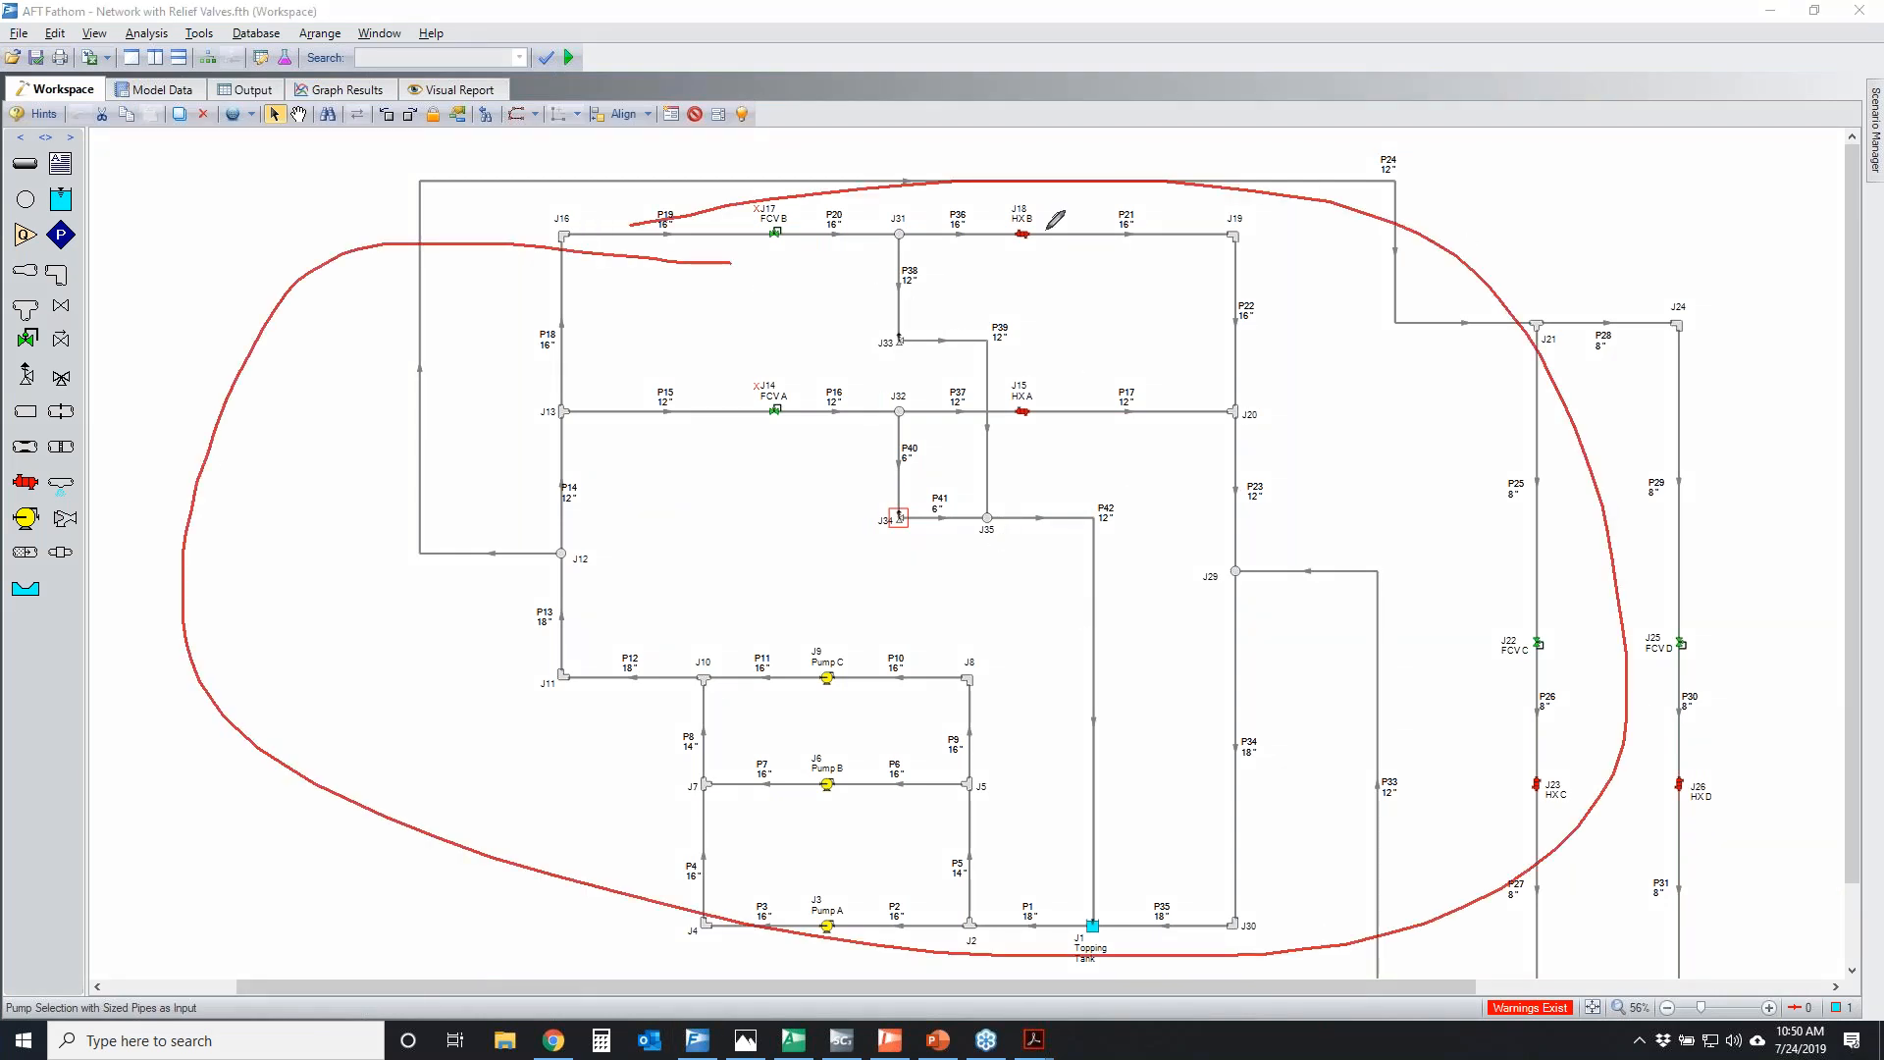
{"action": "mouse_move", "coordinate": [900, 258]}
{"action": "left_mouse_down"}
{"action": "mouse_move", "coordinate": [993, 343]}
{"action": "mouse_move", "coordinate": [1004, 515]}
{"action": "left_mouse_up"}
{"action": "left_click_drag", "start_coordinate": [909, 451], "coordinate": [996, 505]}
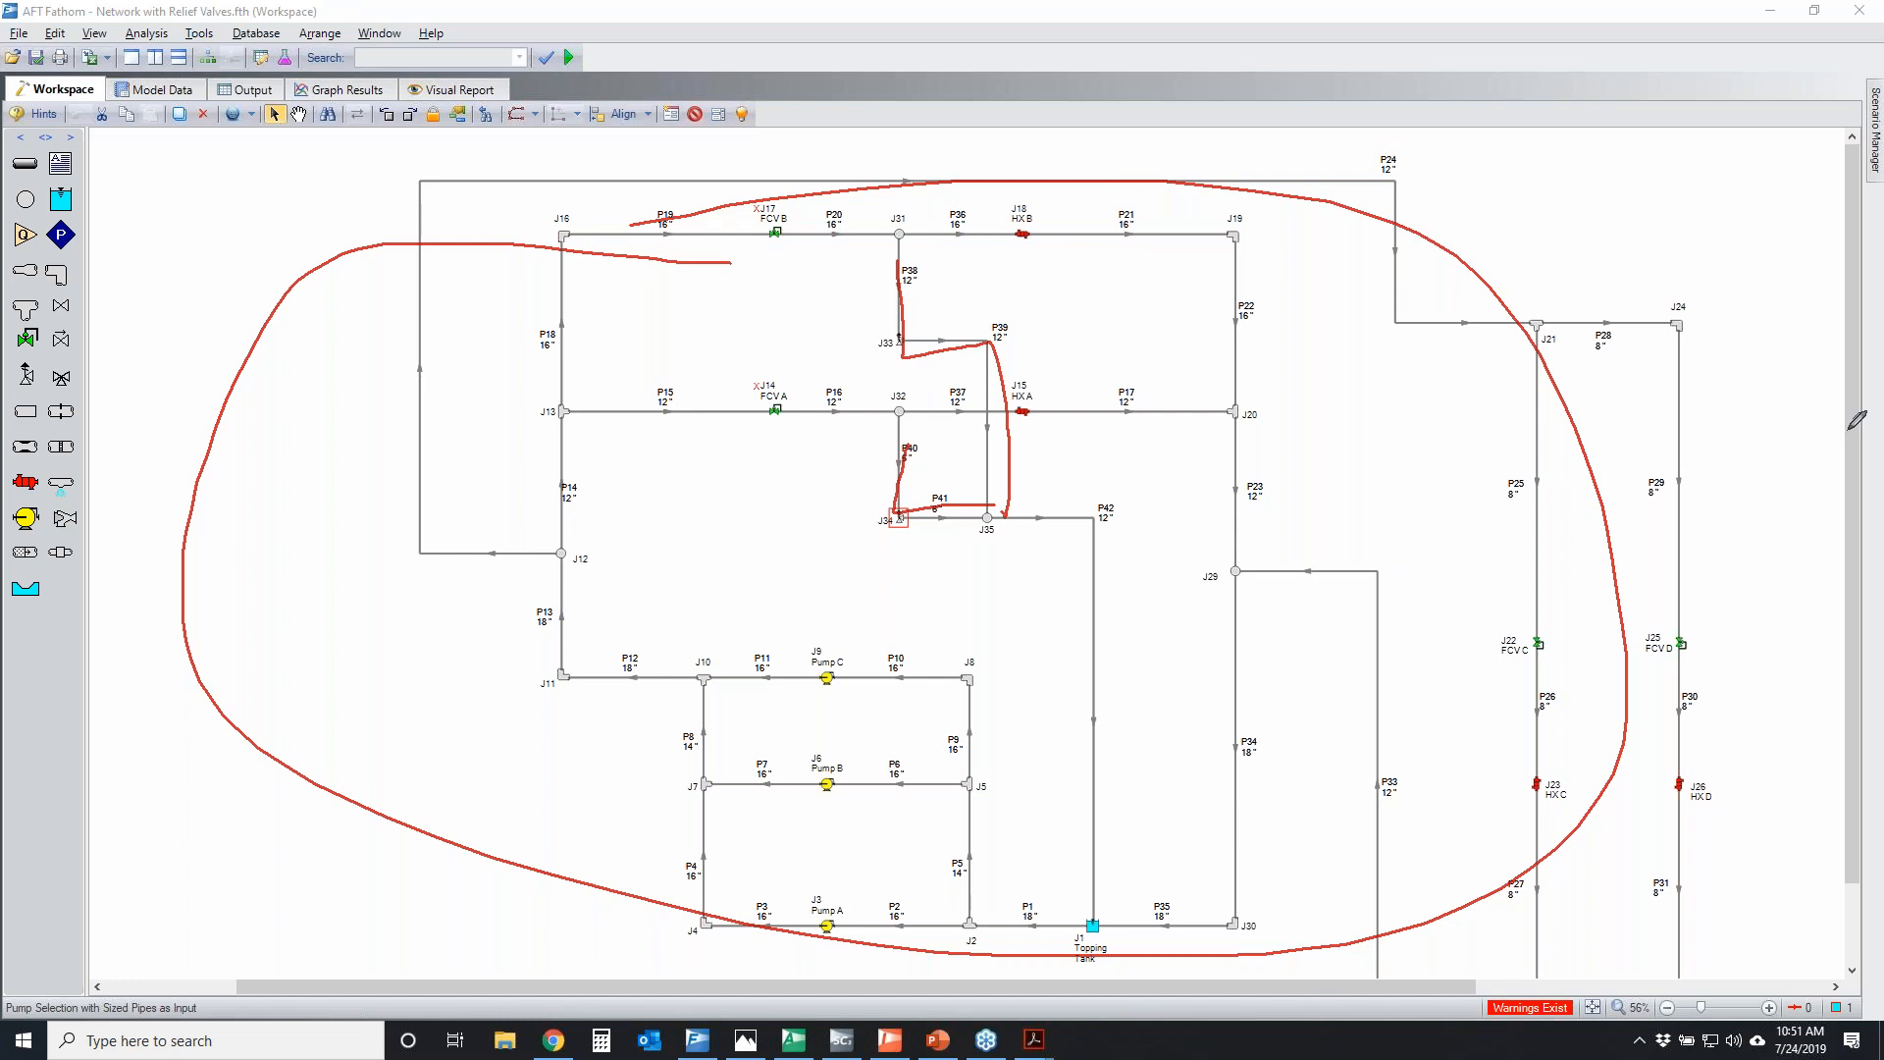
{"action": "key", "text": "Escape"}
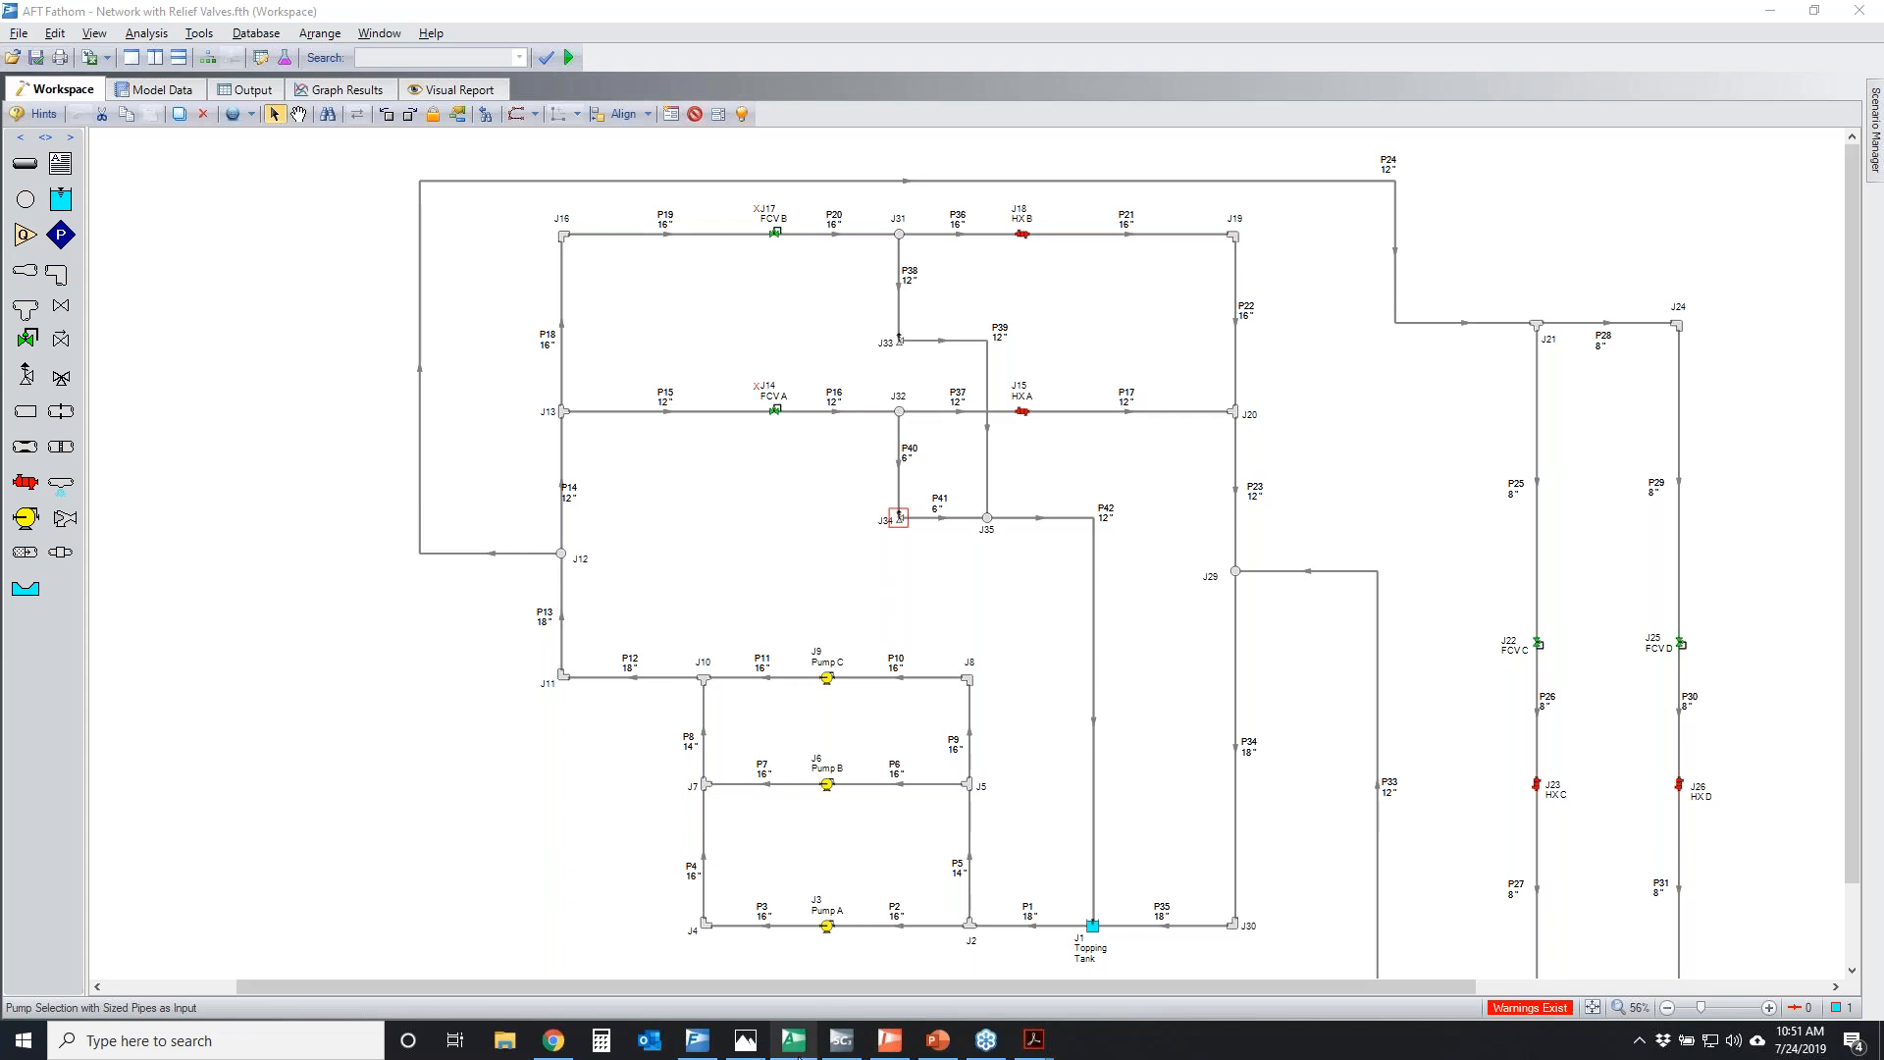
Show the Relief Case for AFT Arrow image and temporarily circle its relief piping and steam drum V-201
{"action": "left_click", "coordinate": [745, 1039]}
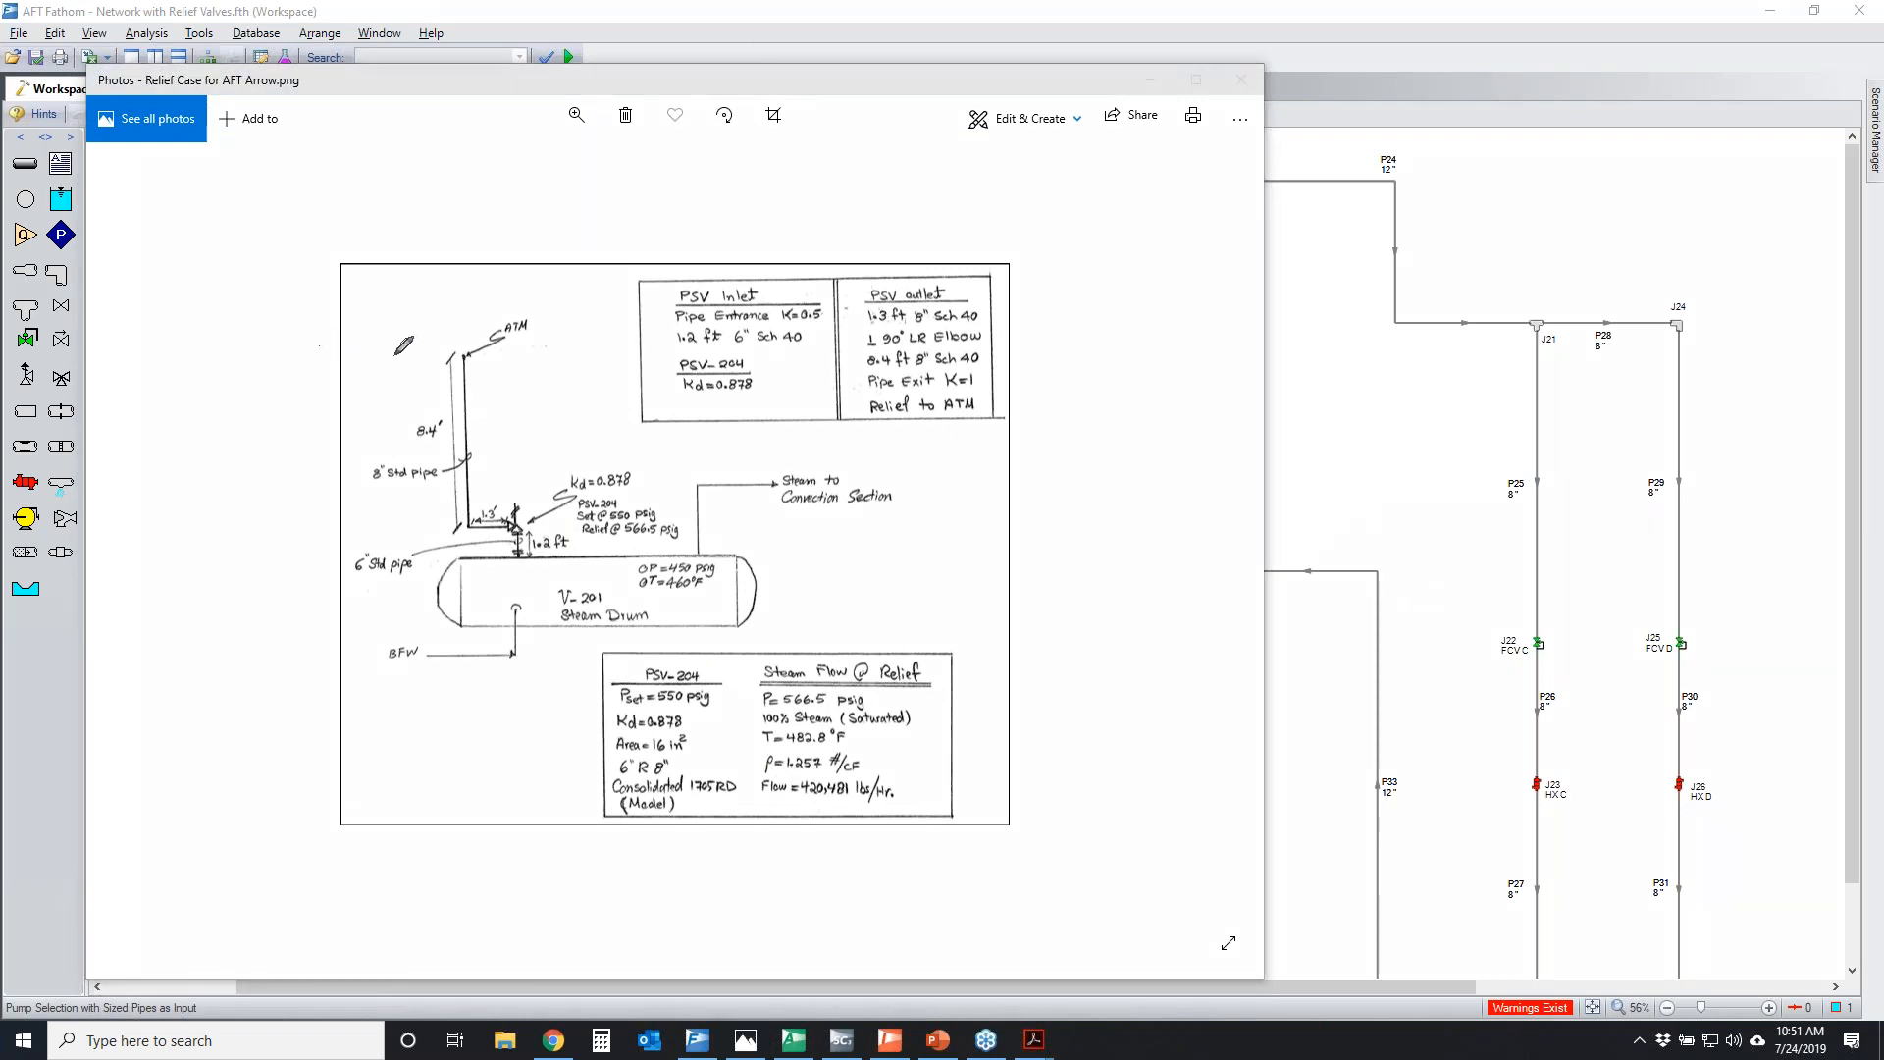
{"action": "mouse_move", "coordinate": [438, 339]}
{"action": "left_mouse_down"}
{"action": "mouse_move", "coordinate": [562, 518]}
{"action": "mouse_move", "coordinate": [394, 398]}
{"action": "mouse_move", "coordinate": [461, 338]}
{"action": "left_mouse_up"}
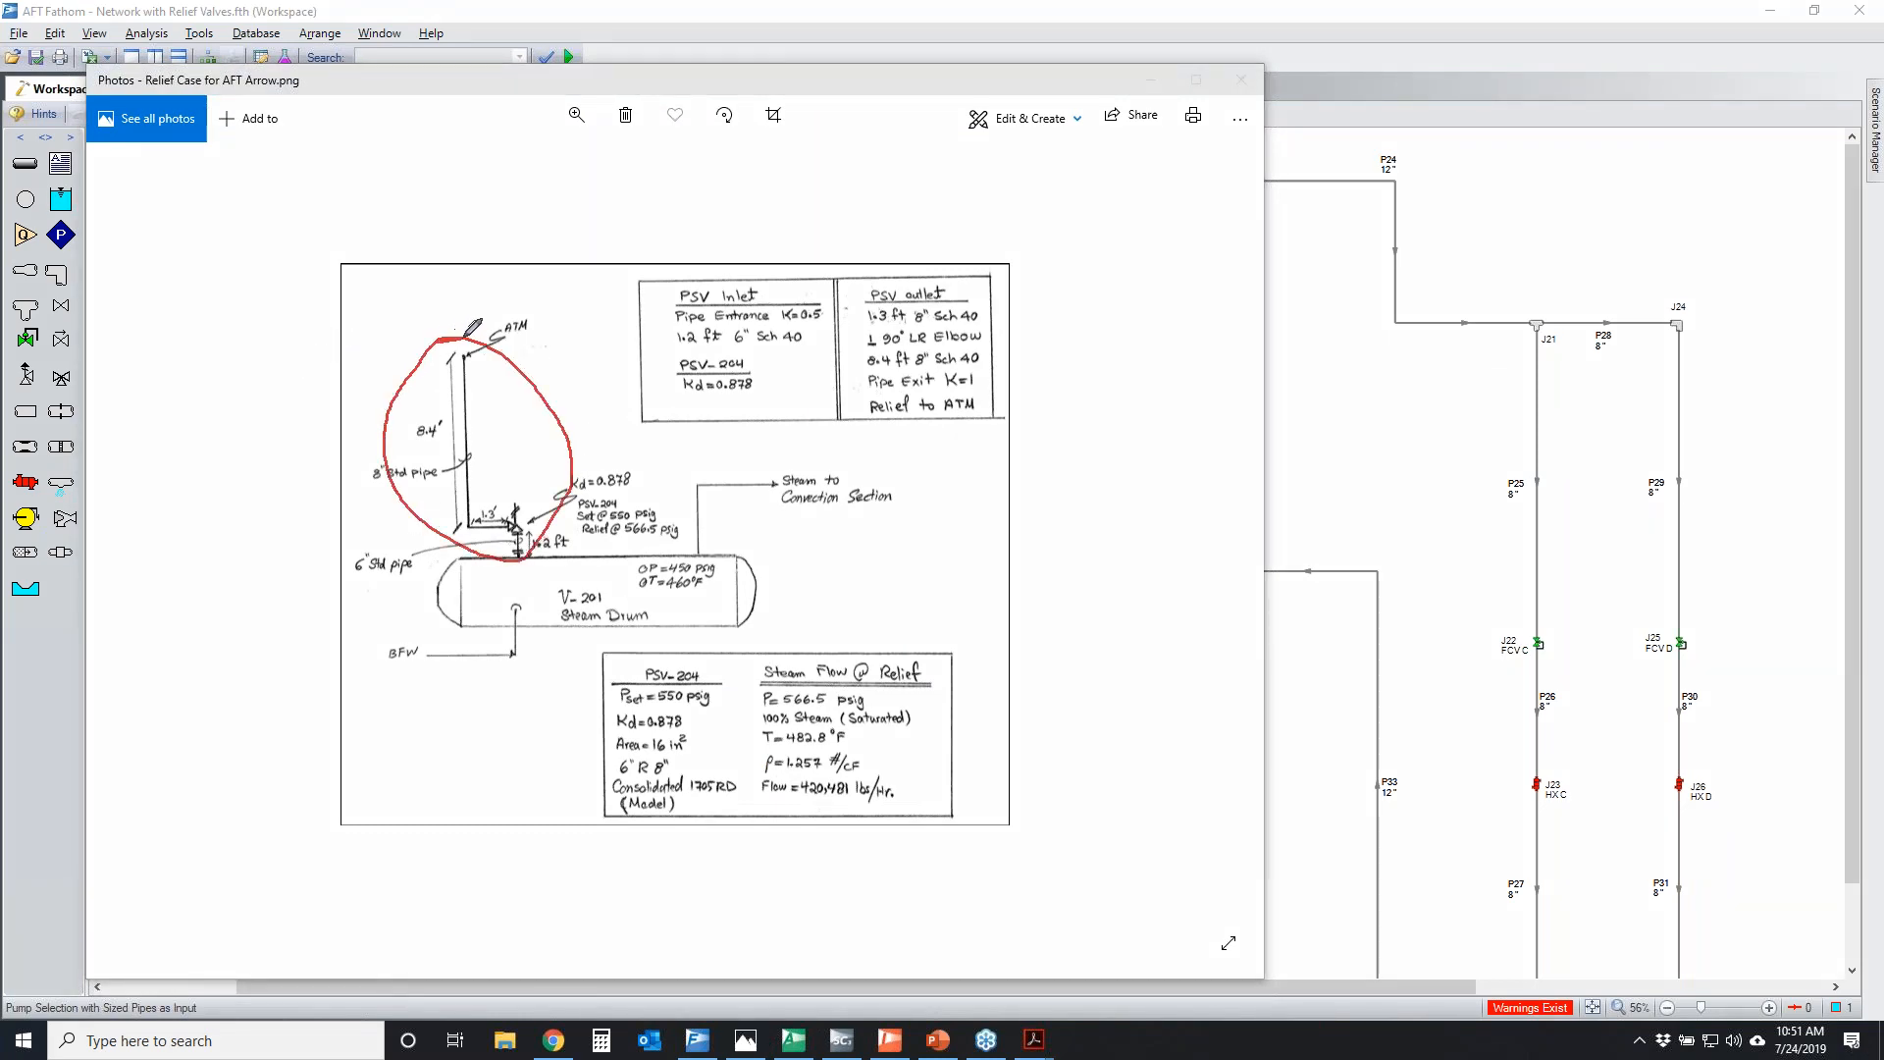
{"action": "mouse_move", "coordinate": [448, 567]}
{"action": "left_mouse_down"}
{"action": "mouse_move", "coordinate": [687, 561]}
{"action": "mouse_move", "coordinate": [454, 589]}
{"action": "mouse_move", "coordinate": [547, 551]}
{"action": "left_mouse_up"}
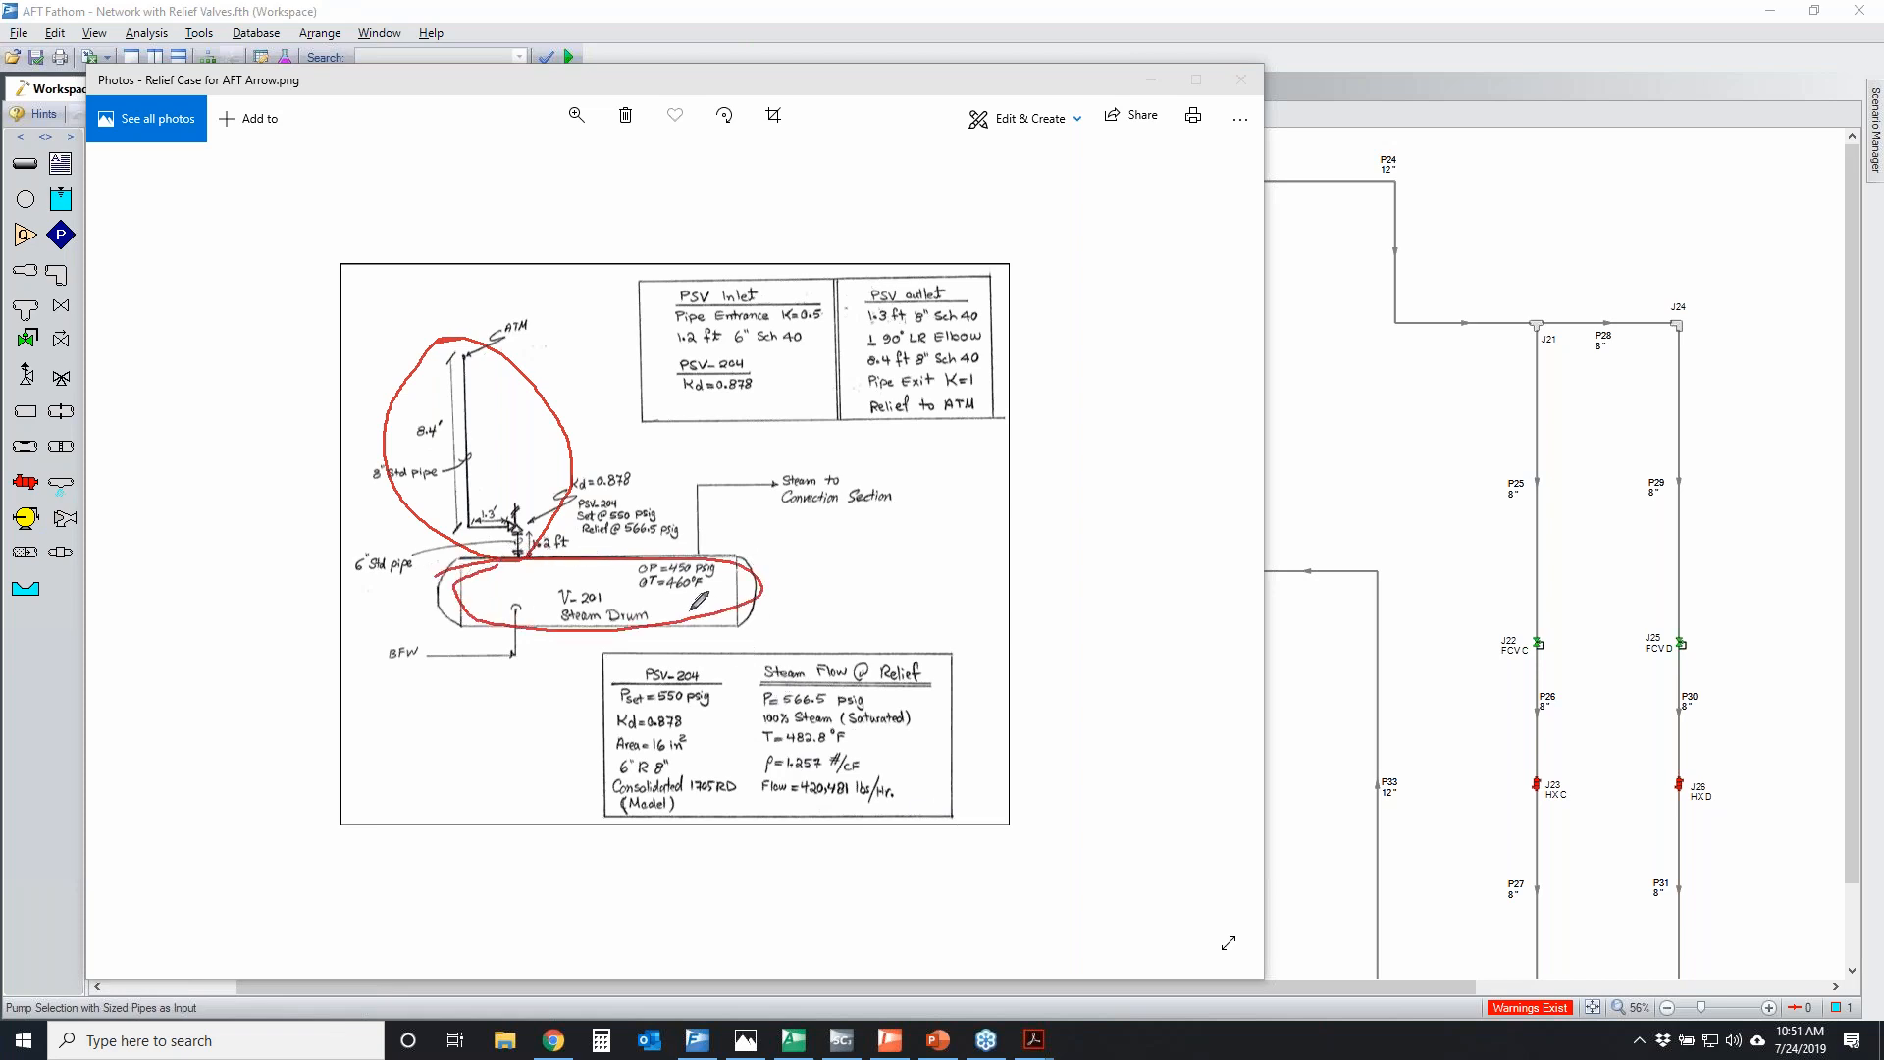
Temporarily circle the sketch's relief pressure and temperature, and trace the discharge path from the drum to atmosphere
{"action": "mouse_move", "coordinate": [756, 655]}
{"action": "left_mouse_down"}
{"action": "mouse_move", "coordinate": [966, 651]}
{"action": "mouse_move", "coordinate": [714, 702]}
{"action": "mouse_move", "coordinate": [815, 661]}
{"action": "mouse_move", "coordinate": [850, 691]}
{"action": "mouse_move", "coordinate": [817, 717]}
{"action": "mouse_move", "coordinate": [746, 692]}
{"action": "left_mouse_up"}
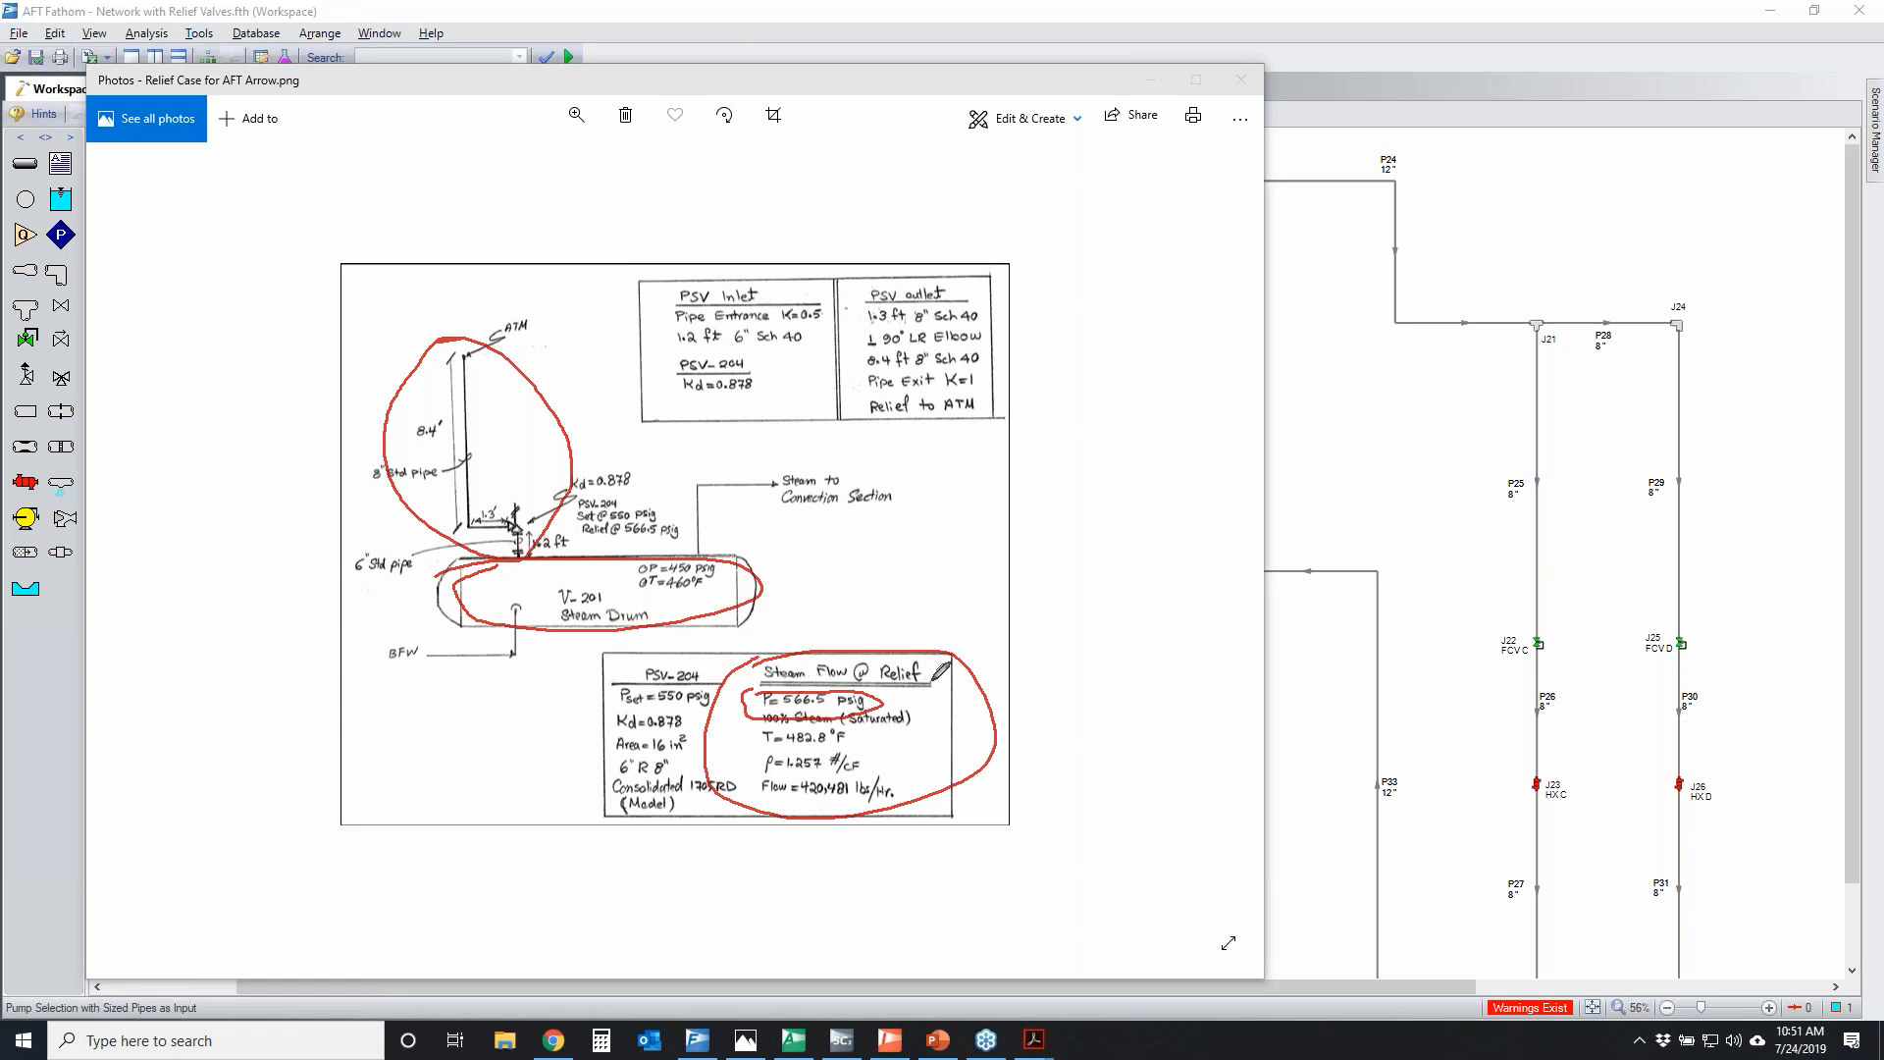
{"action": "mouse_move", "coordinate": [742, 725]}
{"action": "left_mouse_down"}
{"action": "mouse_move", "coordinate": [864, 723]}
{"action": "mouse_move", "coordinate": [748, 731]}
{"action": "left_mouse_up"}
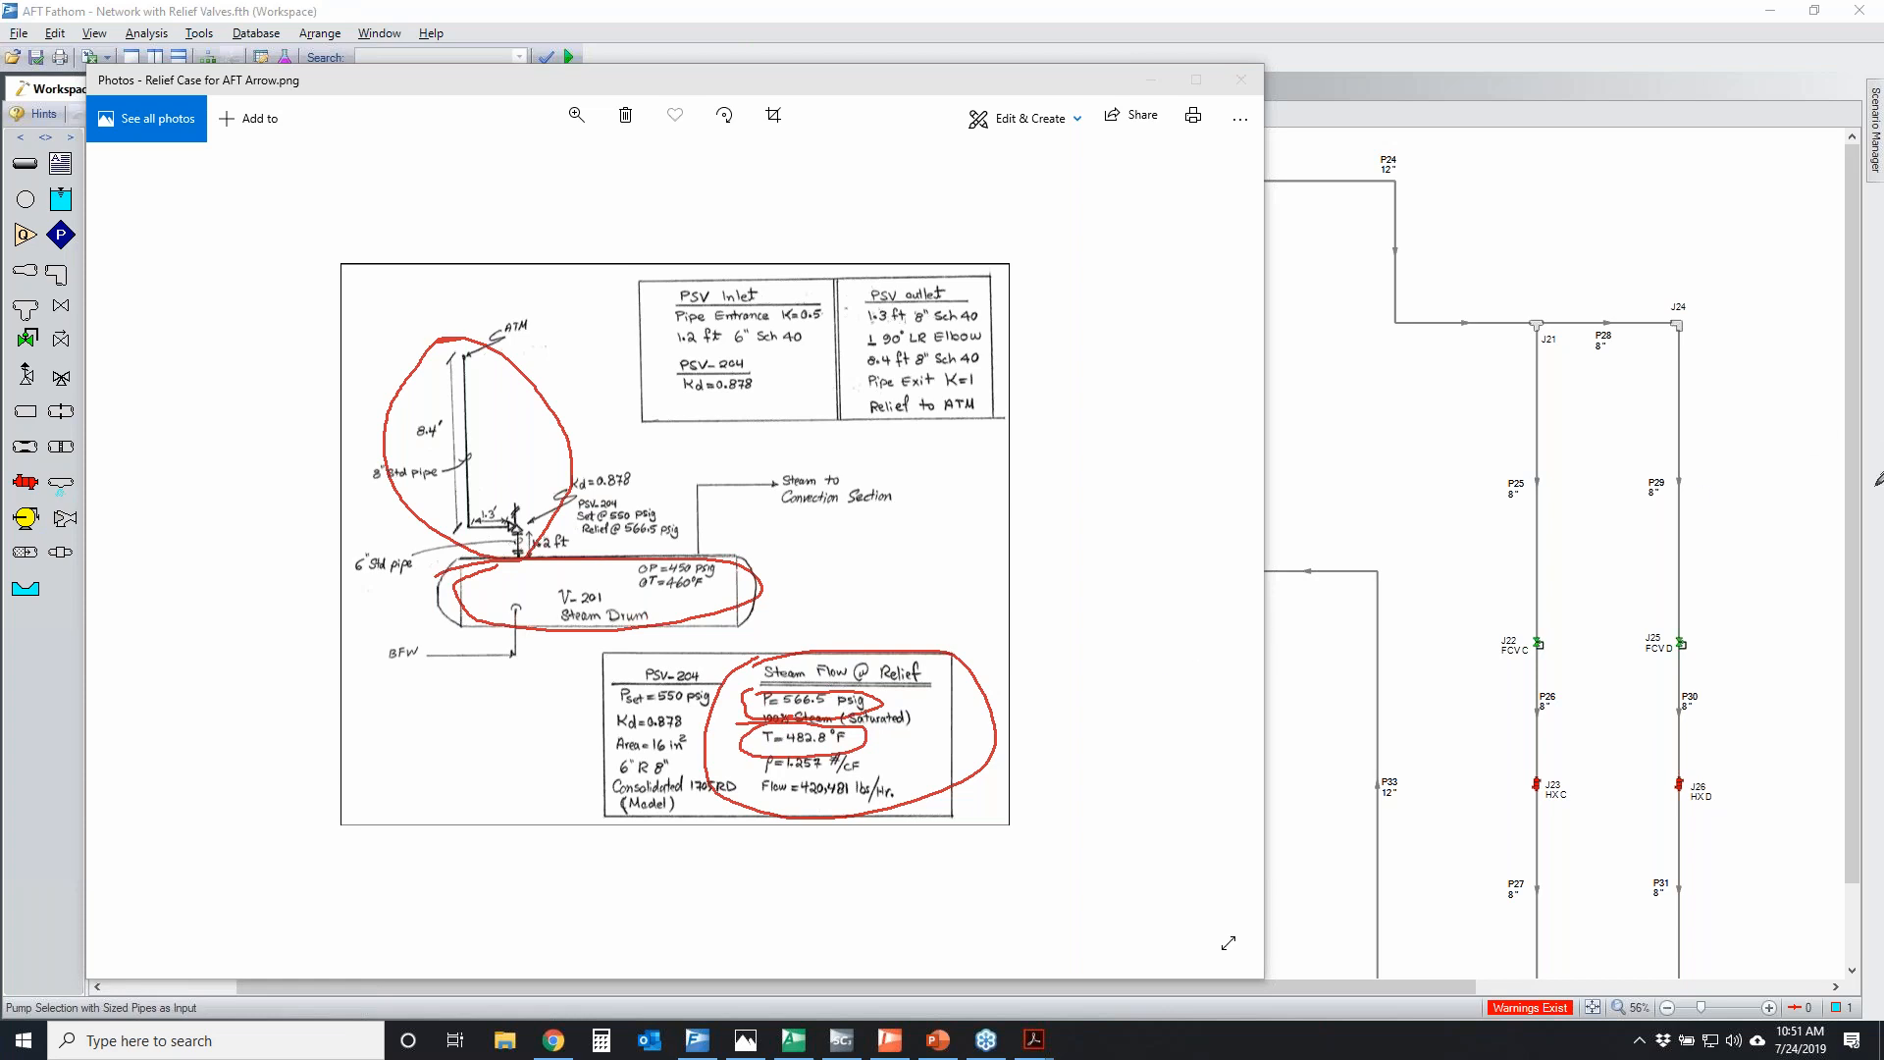
{"action": "key", "text": "e"}
{"action": "mouse_move", "coordinate": [520, 556]}
{"action": "left_mouse_down"}
{"action": "mouse_move", "coordinate": [457, 388]}
{"action": "mouse_move", "coordinate": [466, 357]}
{"action": "left_mouse_up"}
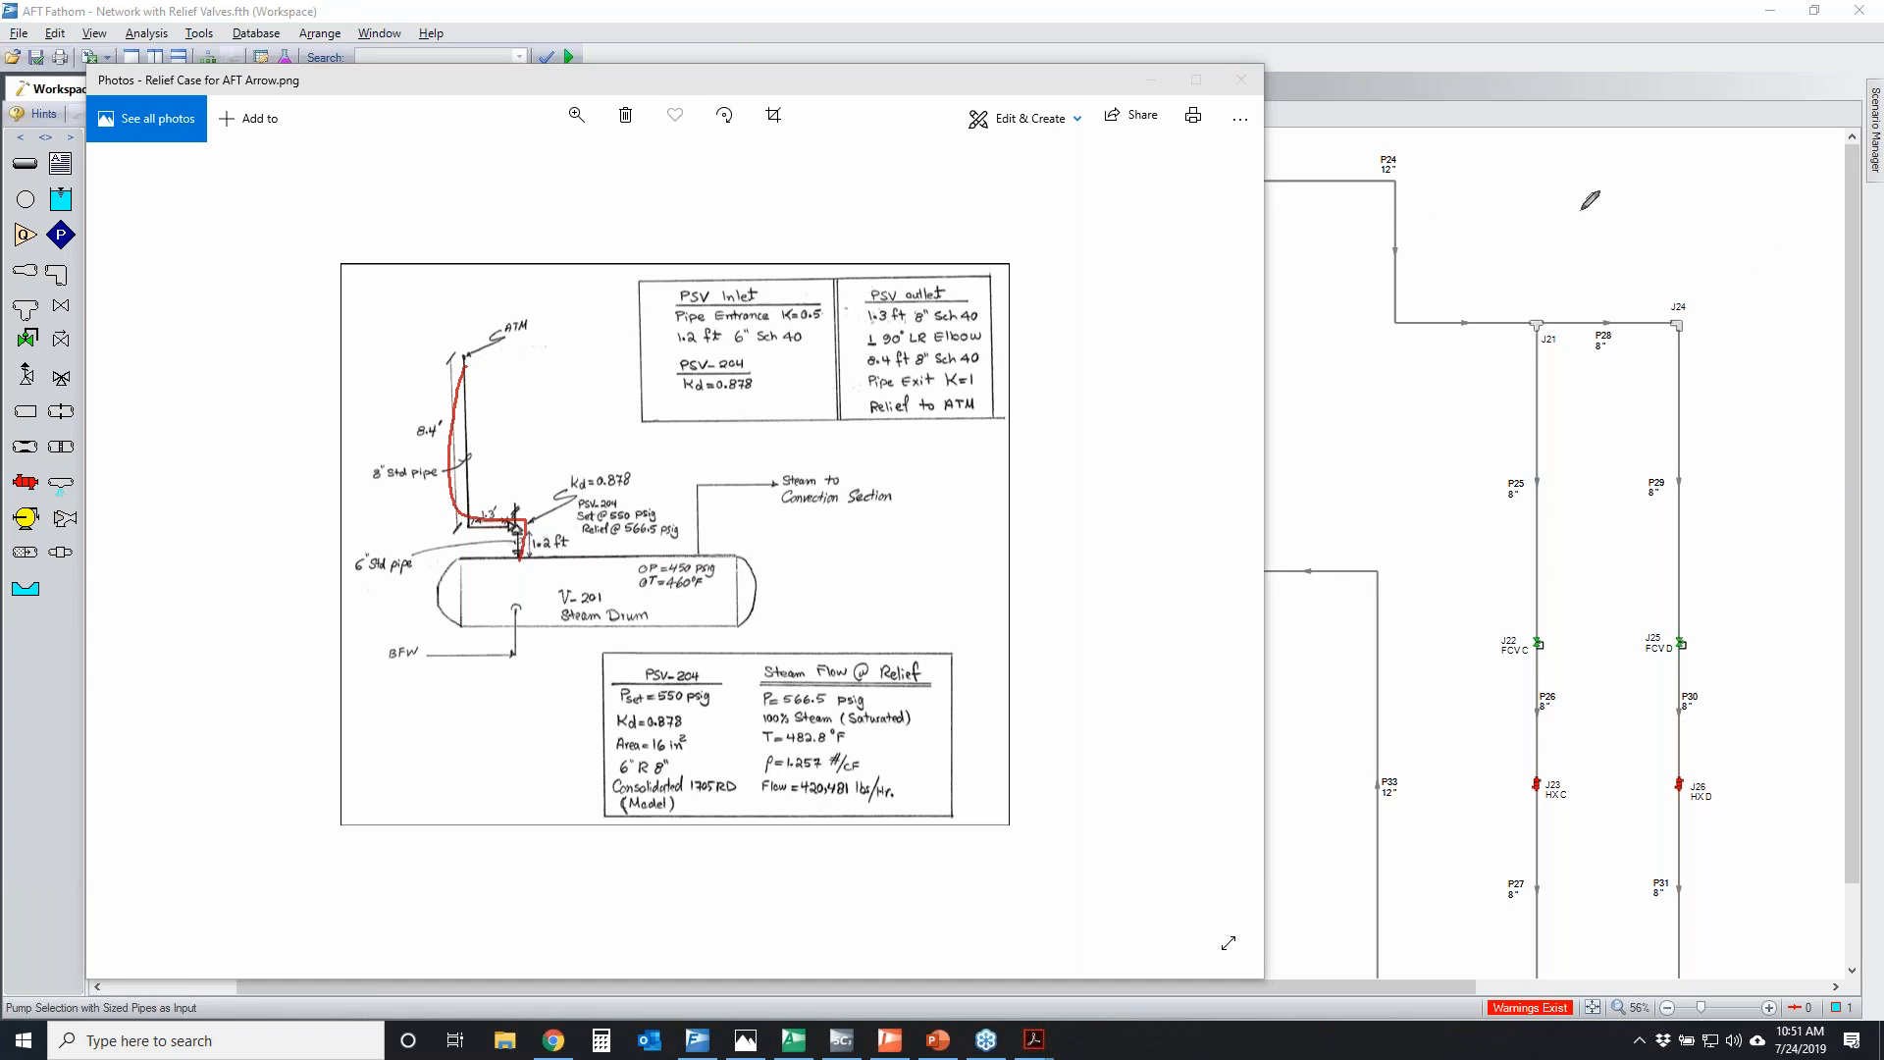
{"action": "key", "text": "Escape"}
Switch to the Relief Valve Example model in AFT Arrow and temporarily circle junctions J202, J302 and J102
{"action": "left_click", "coordinate": [795, 1042]}
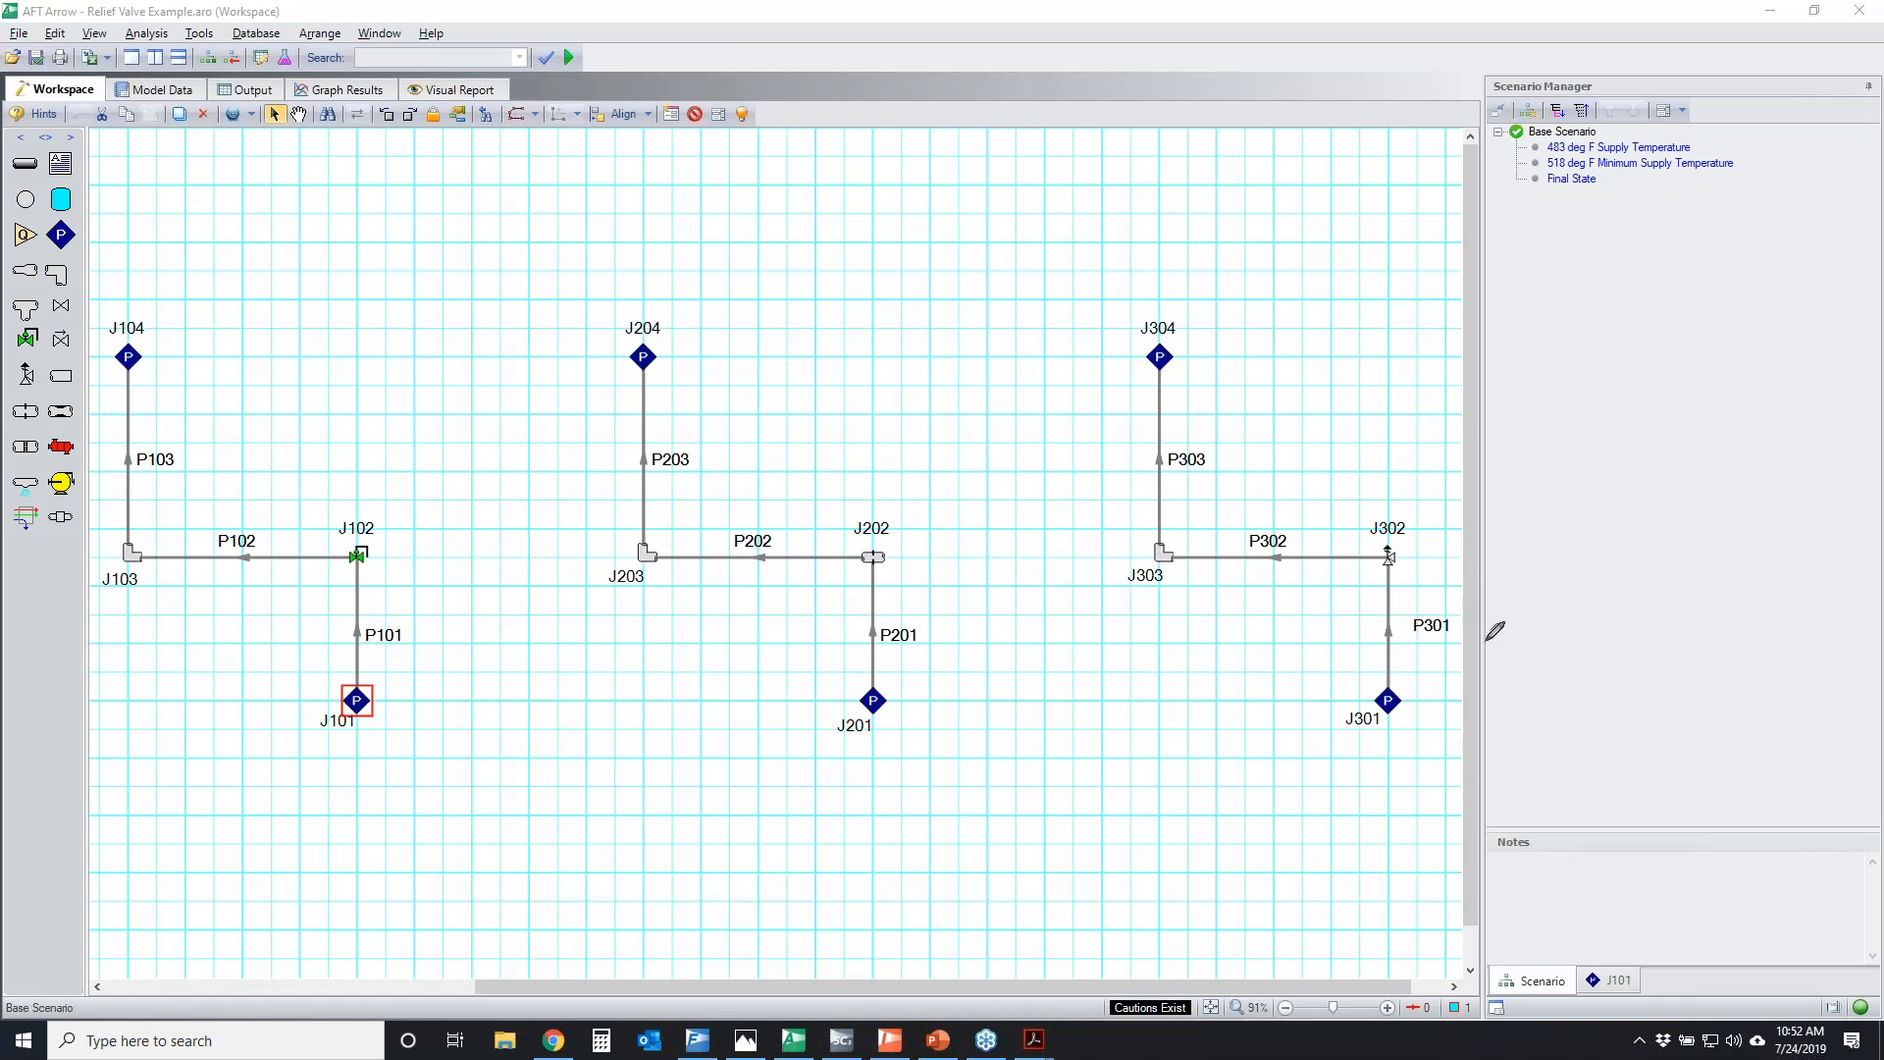
{"action": "left_click", "coordinate": [1360, 525]}
{"action": "mouse_move", "coordinate": [847, 517]}
{"action": "left_mouse_down"}
{"action": "mouse_move", "coordinate": [885, 588]}
{"action": "mouse_move", "coordinate": [824, 550]}
{"action": "left_mouse_up"}
{"action": "mouse_move", "coordinate": [1335, 522]}
{"action": "left_mouse_down"}
{"action": "mouse_move", "coordinate": [1354, 575]}
{"action": "mouse_move", "coordinate": [1381, 545]}
{"action": "left_mouse_up"}
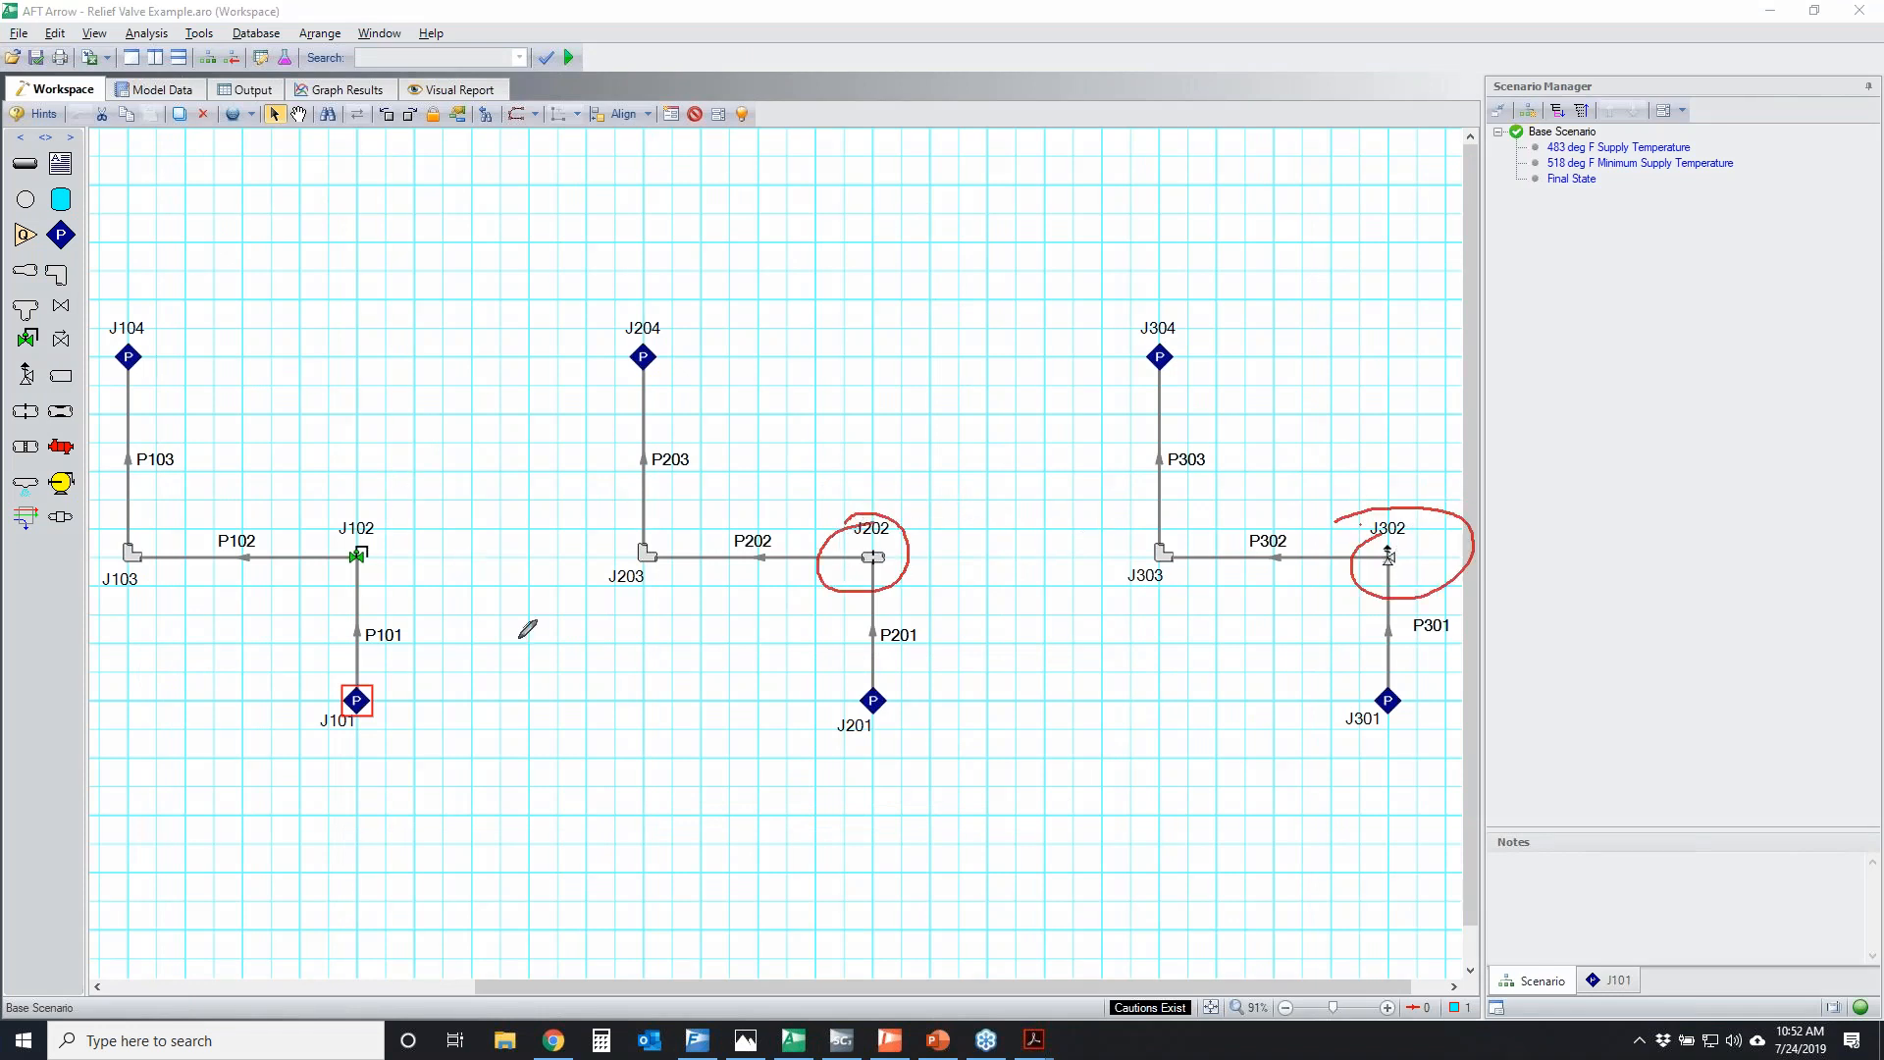
{"action": "mouse_move", "coordinate": [324, 518]}
{"action": "left_mouse_down"}
{"action": "mouse_move", "coordinate": [339, 584]}
{"action": "mouse_move", "coordinate": [391, 587]}
{"action": "mouse_move", "coordinate": [400, 537]}
{"action": "mouse_move", "coordinate": [417, 588]}
{"action": "mouse_move", "coordinate": [384, 535]}
{"action": "left_mouse_up"}
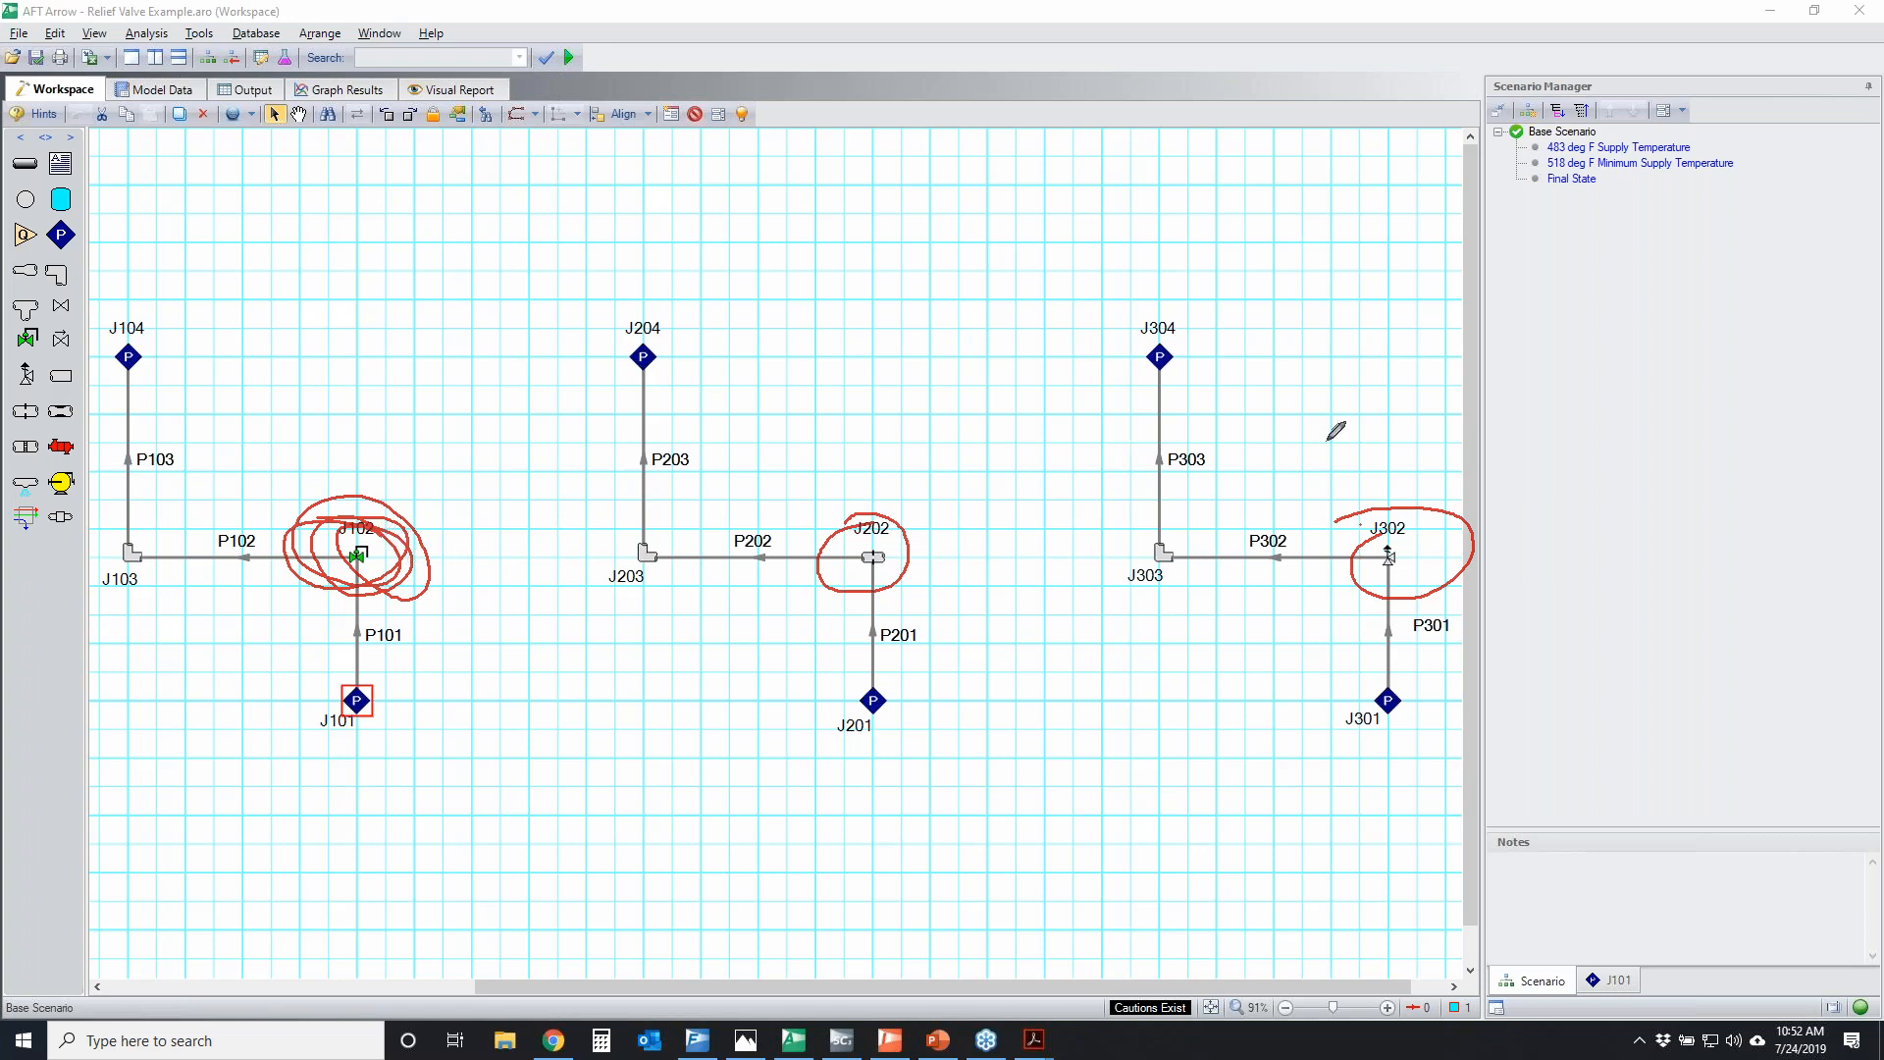
{"action": "mouse_move", "coordinate": [1356, 541]}
{"action": "left_mouse_down"}
{"action": "mouse_move", "coordinate": [1388, 510]}
{"action": "mouse_move", "coordinate": [1452, 535]}
{"action": "mouse_move", "coordinate": [1339, 525]}
{"action": "mouse_move", "coordinate": [1492, 567]}
{"action": "left_mouse_up"}
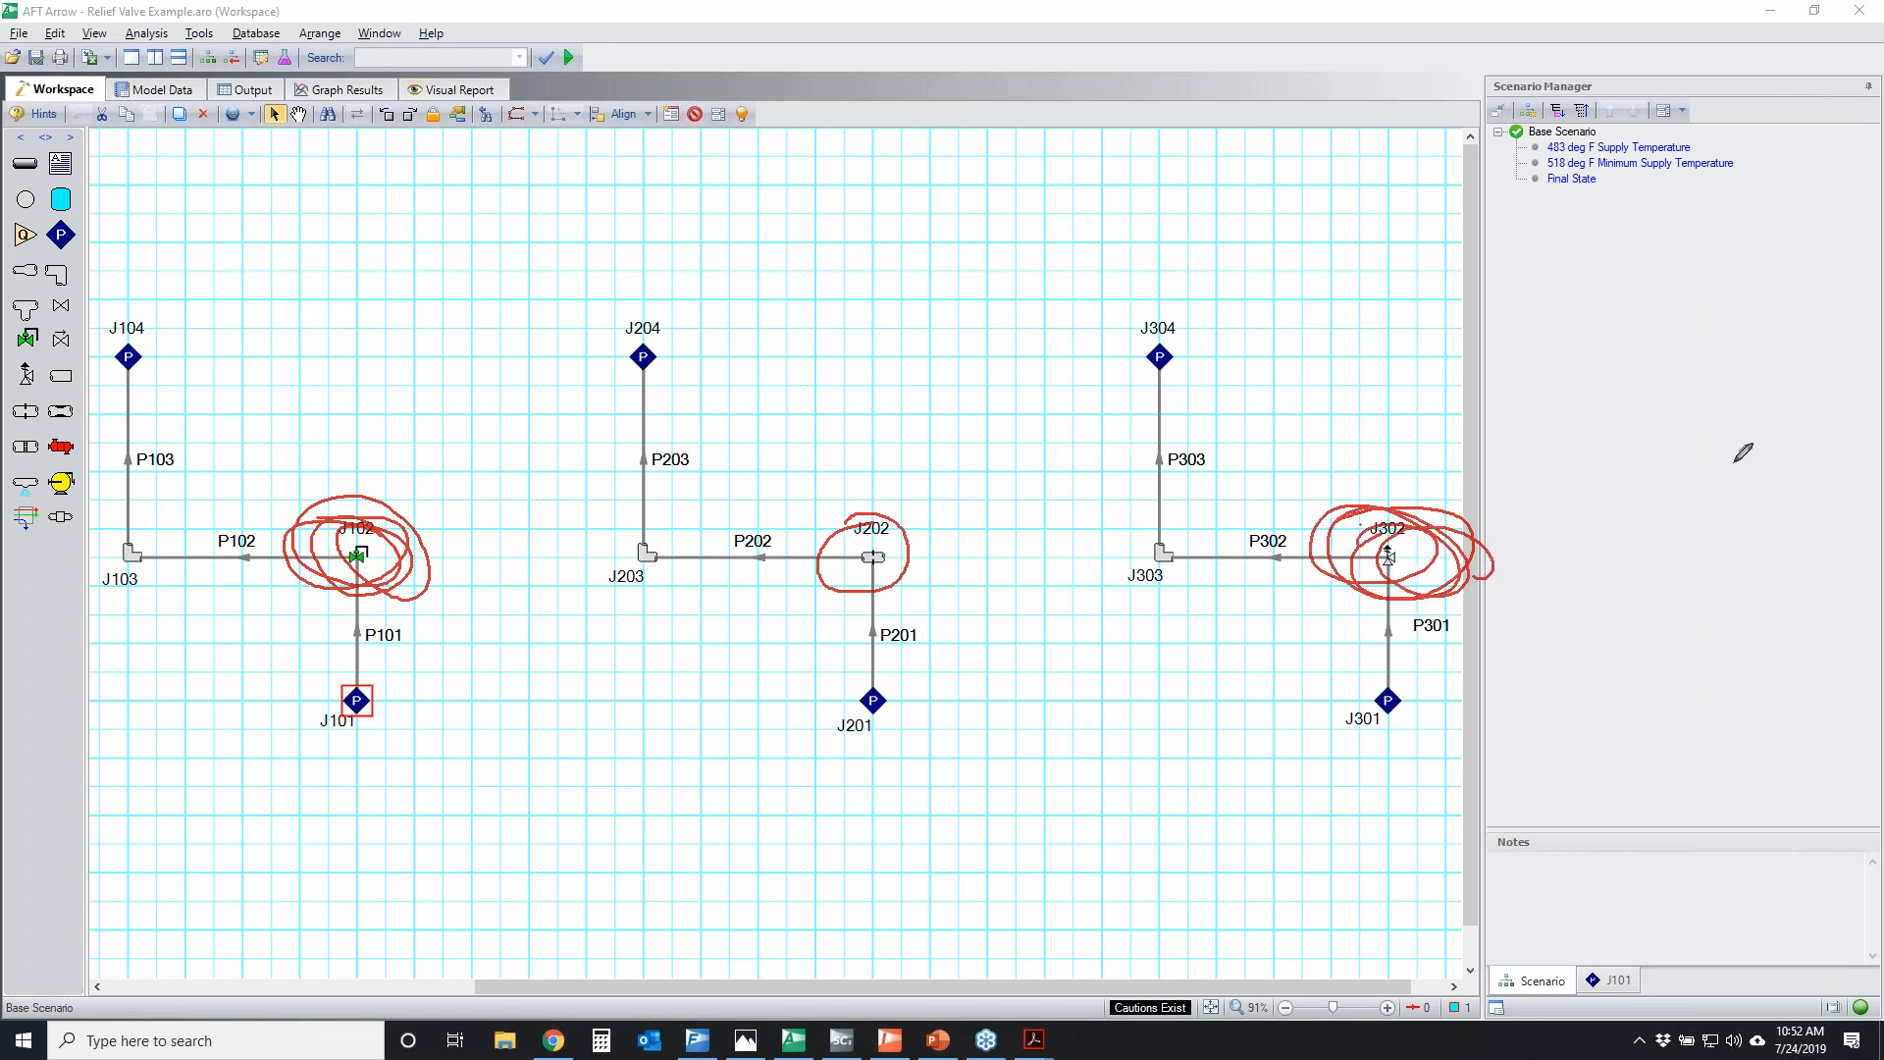
{"action": "key", "text": "Escape"}
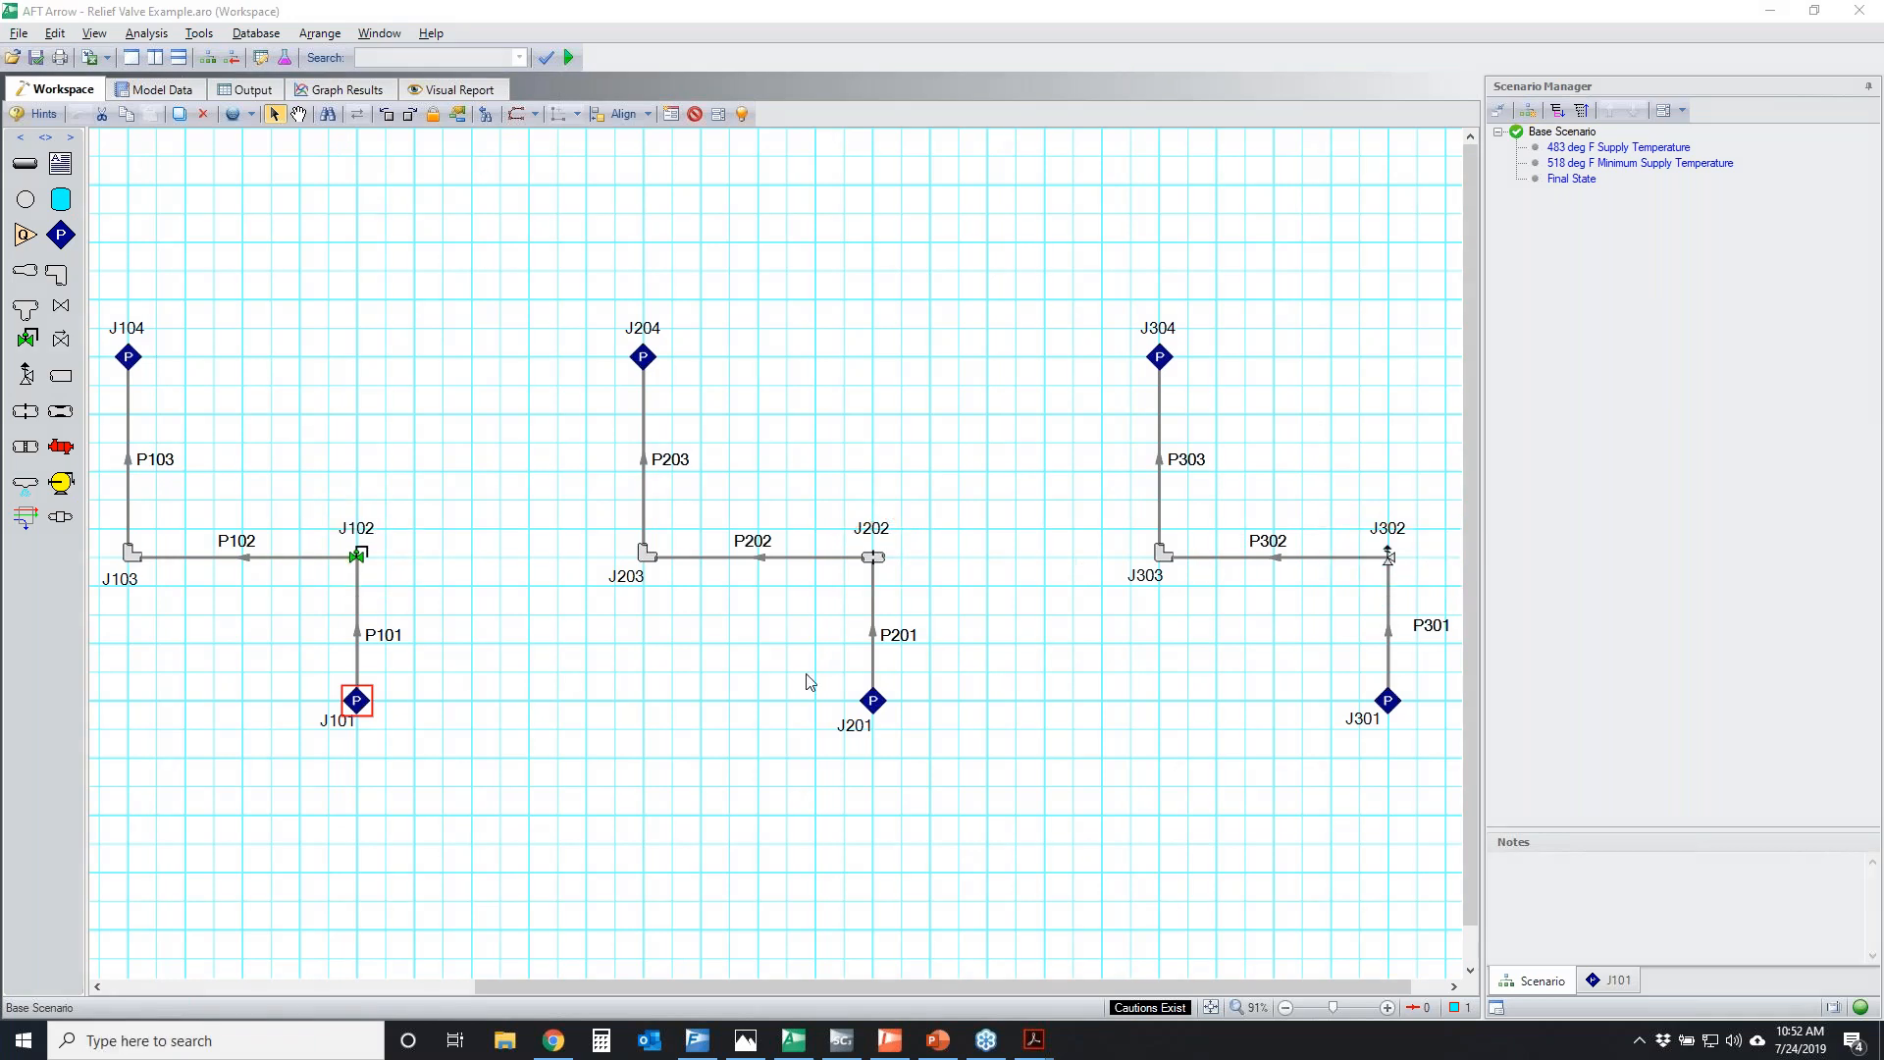
Revisit the relief case sketch, minimize it, and switch to AFT SteamCalc
{"action": "left_click", "coordinate": [746, 1042]}
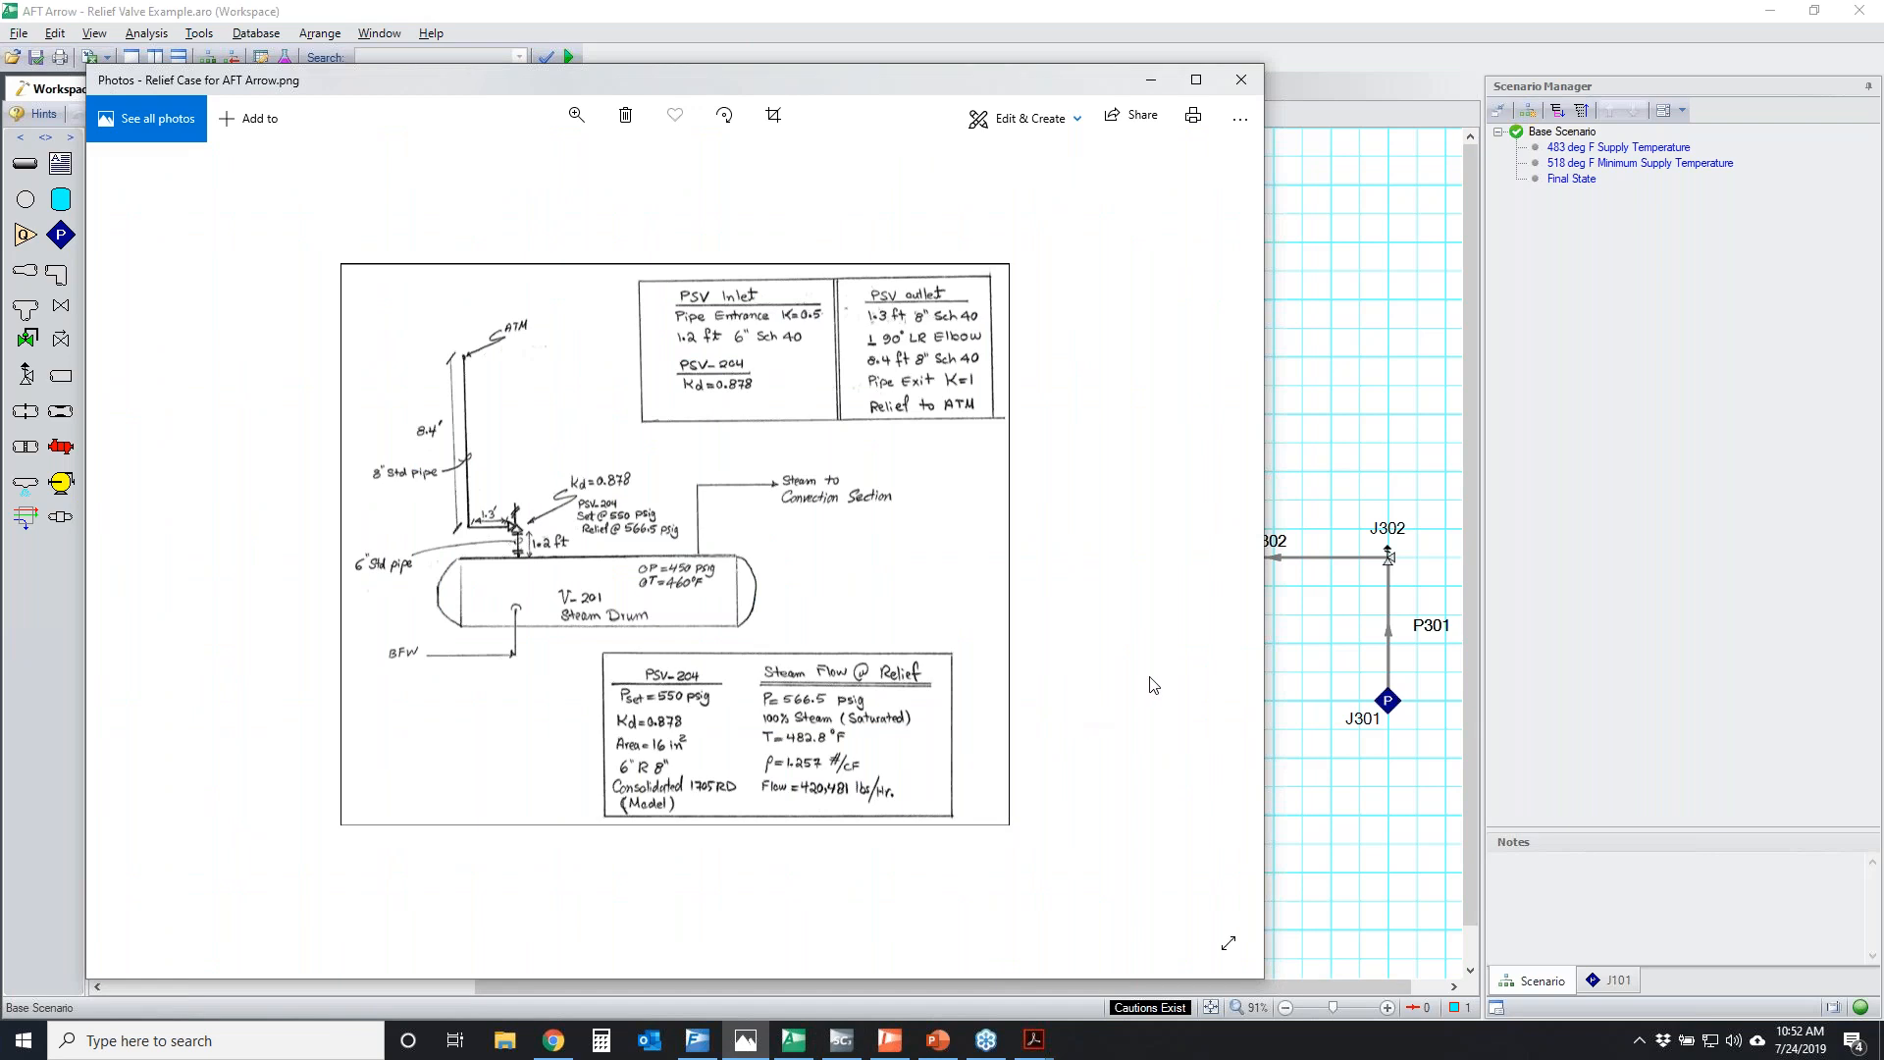
{"action": "left_click", "coordinate": [1158, 91]}
{"action": "left_click", "coordinate": [841, 1039]}
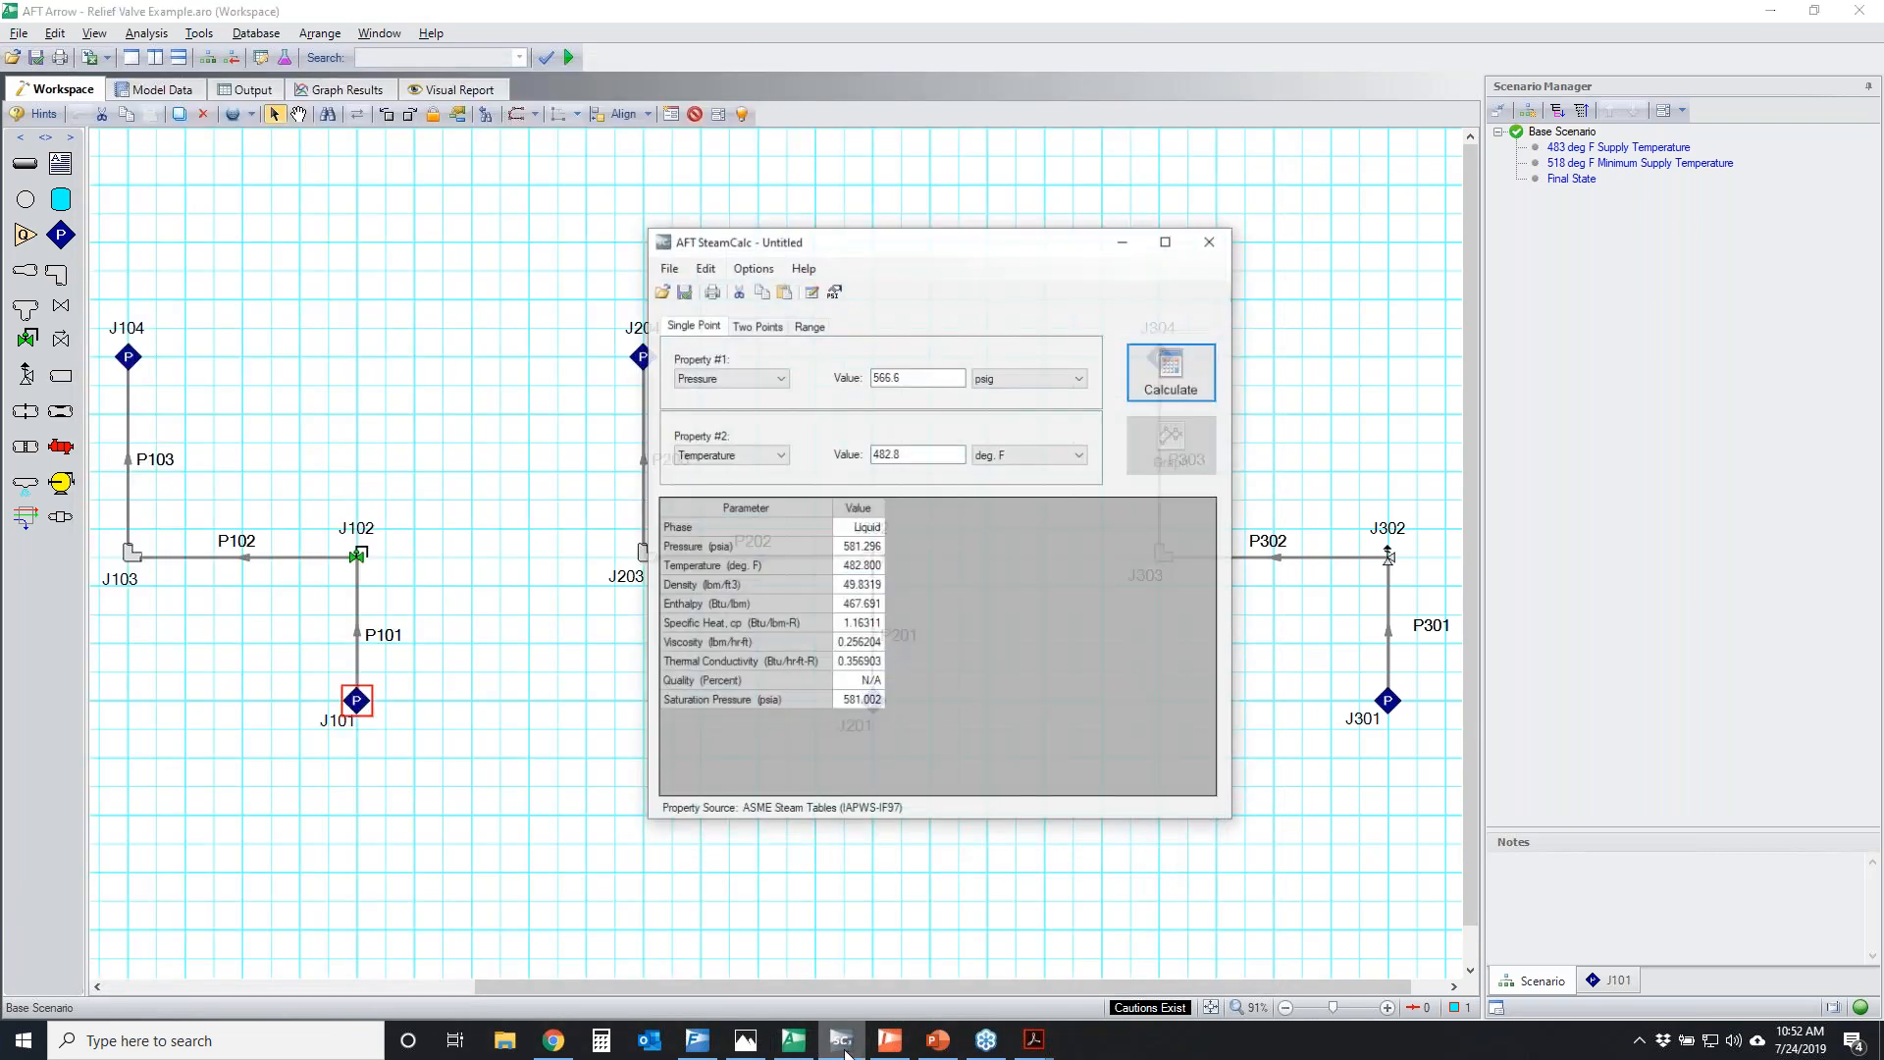
Temporarily circle SteamCalc's pressure and temperature inputs, the calculated phase, and supply junction J101 in the model
{"action": "left_click", "coordinate": [1438, 558]}
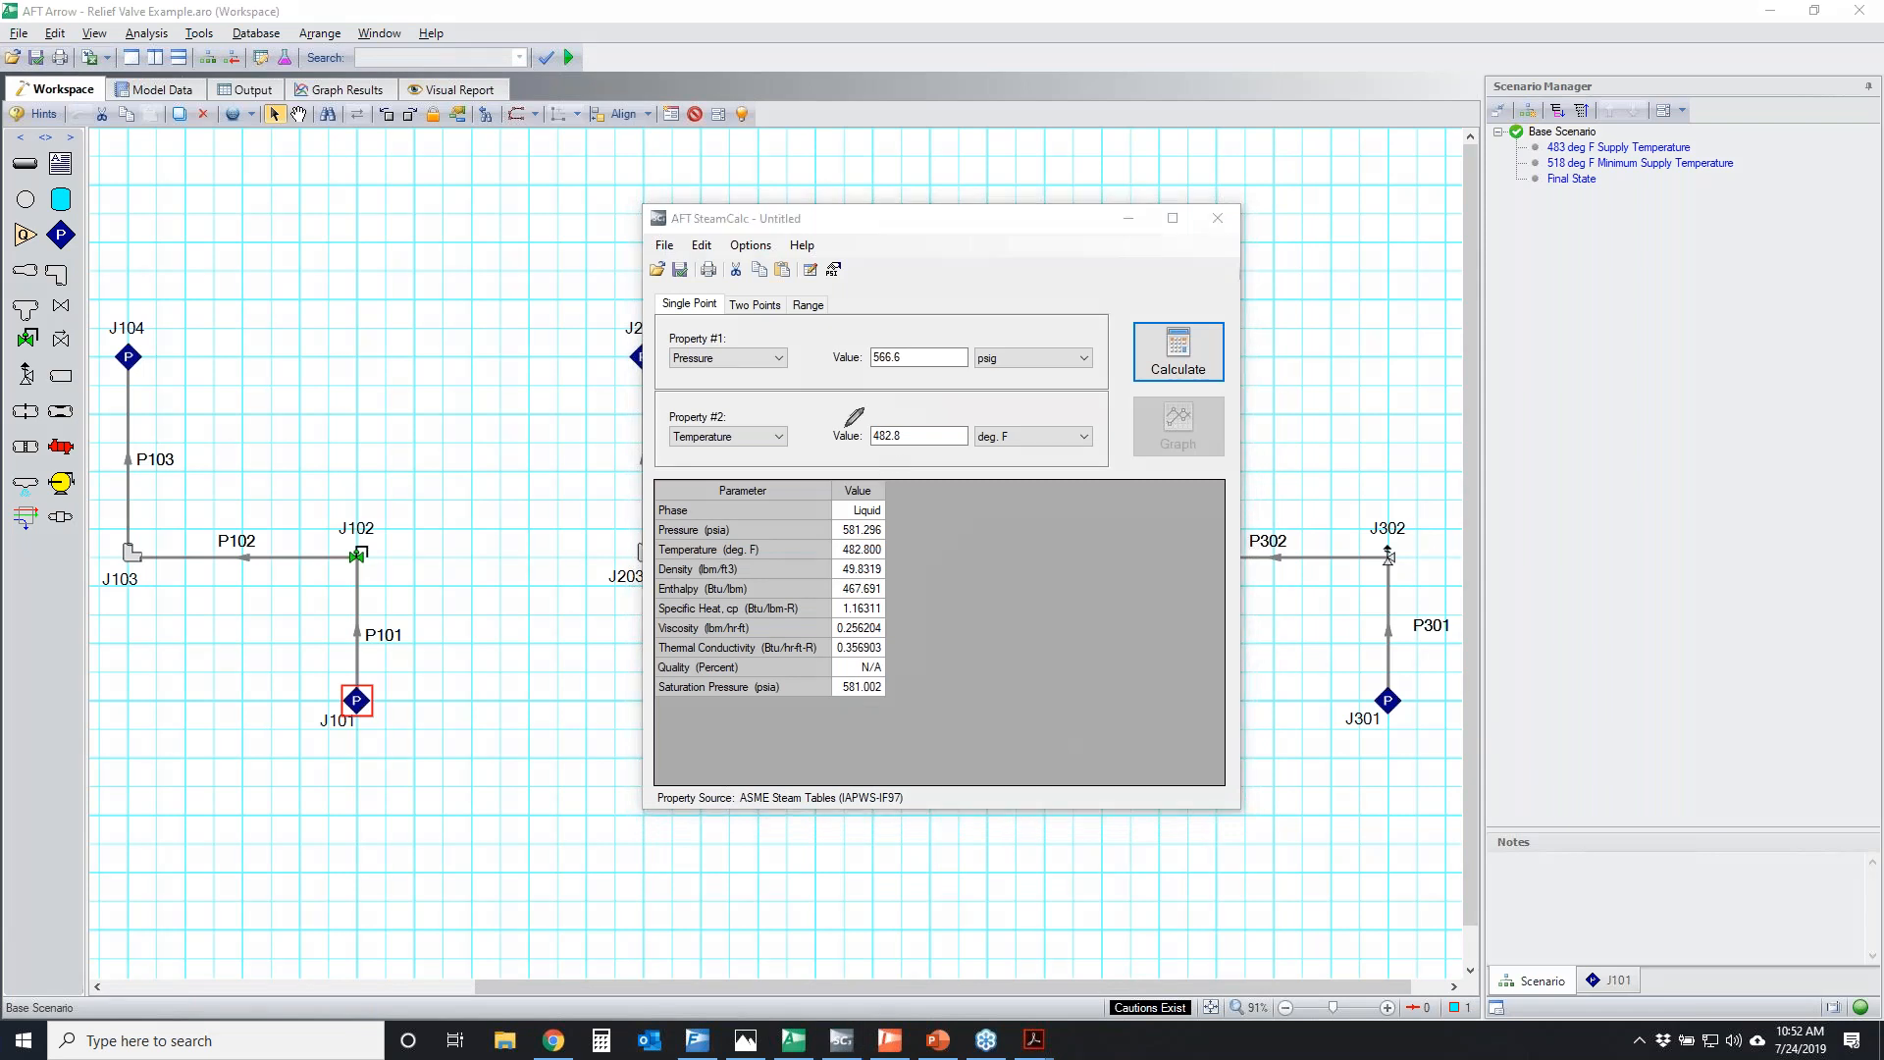
{"action": "mouse_move", "coordinate": [853, 345]}
{"action": "left_mouse_down"}
{"action": "mouse_move", "coordinate": [874, 389]}
{"action": "mouse_move", "coordinate": [930, 302]}
{"action": "left_mouse_up"}
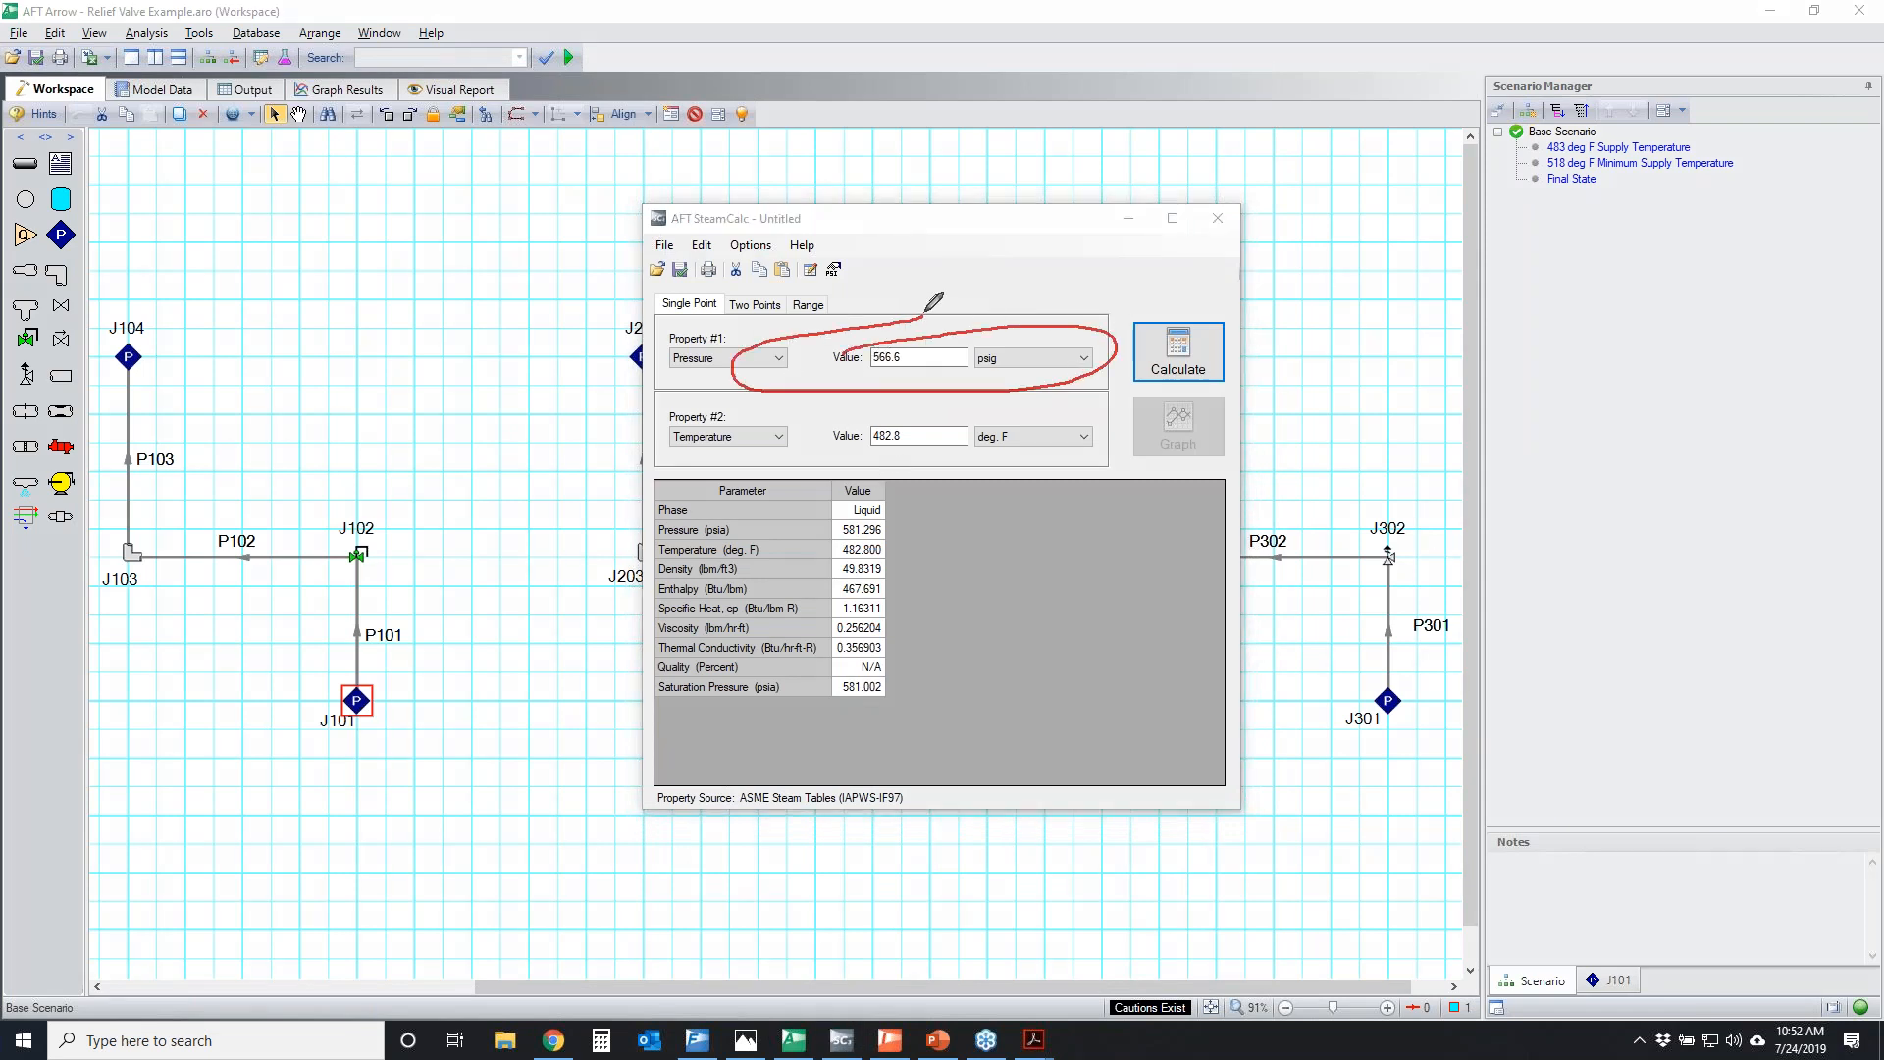
{"action": "mouse_move", "coordinate": [824, 420]}
{"action": "left_mouse_down"}
{"action": "mouse_move", "coordinate": [1042, 410]}
{"action": "mouse_move", "coordinate": [810, 415]}
{"action": "mouse_move", "coordinate": [893, 394]}
{"action": "left_mouse_up"}
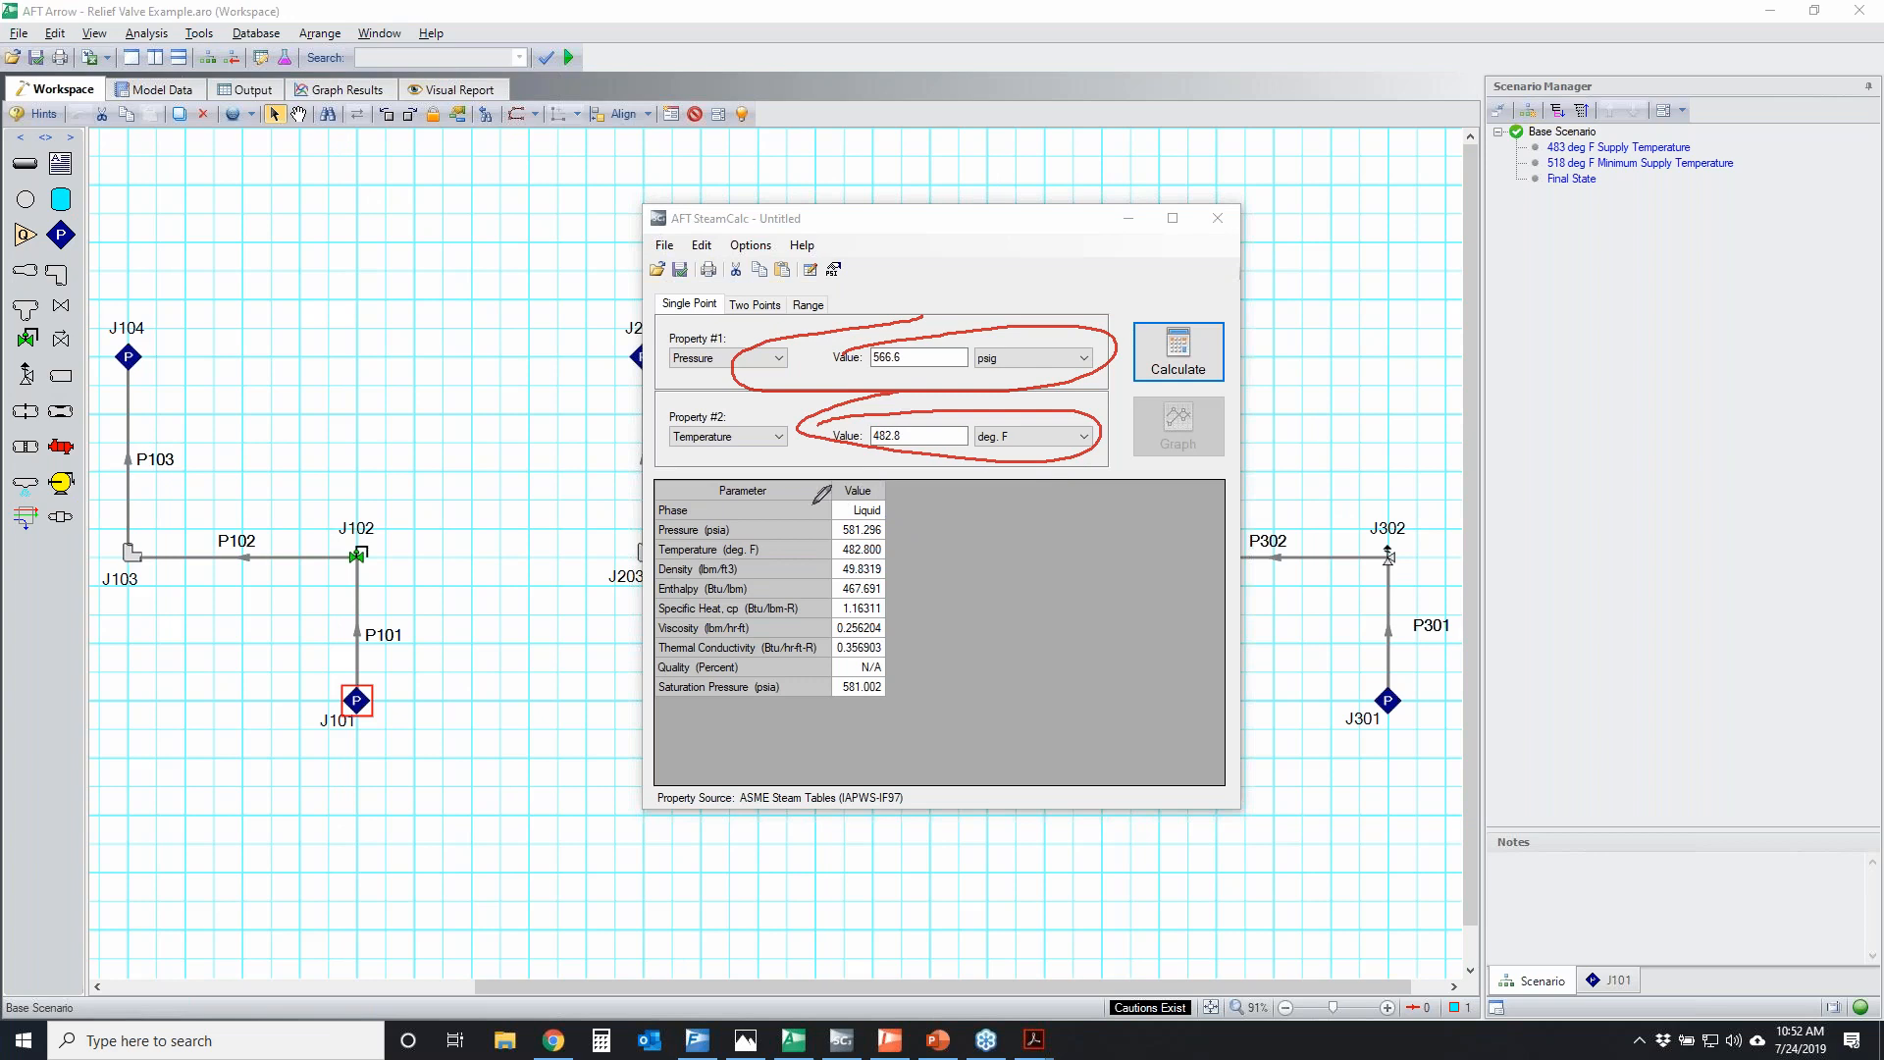
{"action": "left_click_drag", "start_coordinate": [809, 495], "coordinate": [893, 488]}
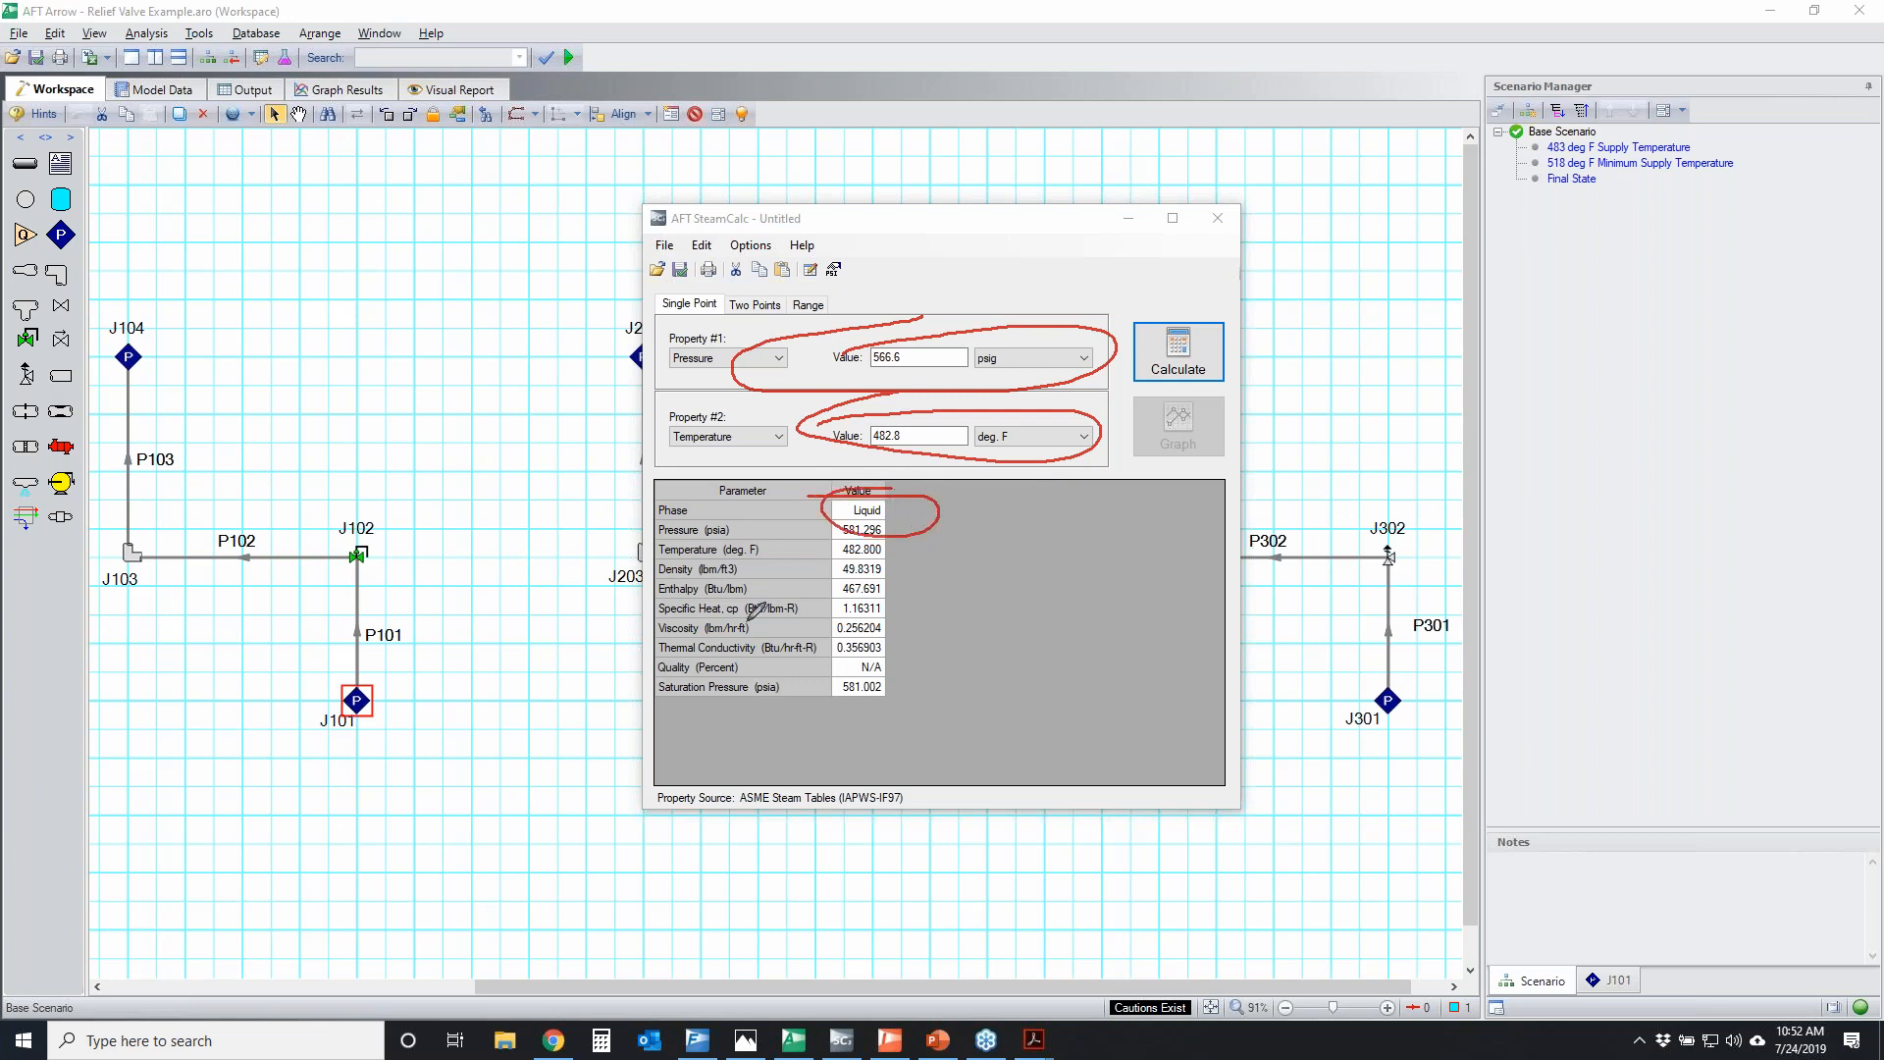
{"action": "mouse_move", "coordinate": [321, 686]}
{"action": "left_mouse_down"}
{"action": "mouse_move", "coordinate": [408, 698]}
{"action": "mouse_move", "coordinate": [326, 677]}
{"action": "left_mouse_up"}
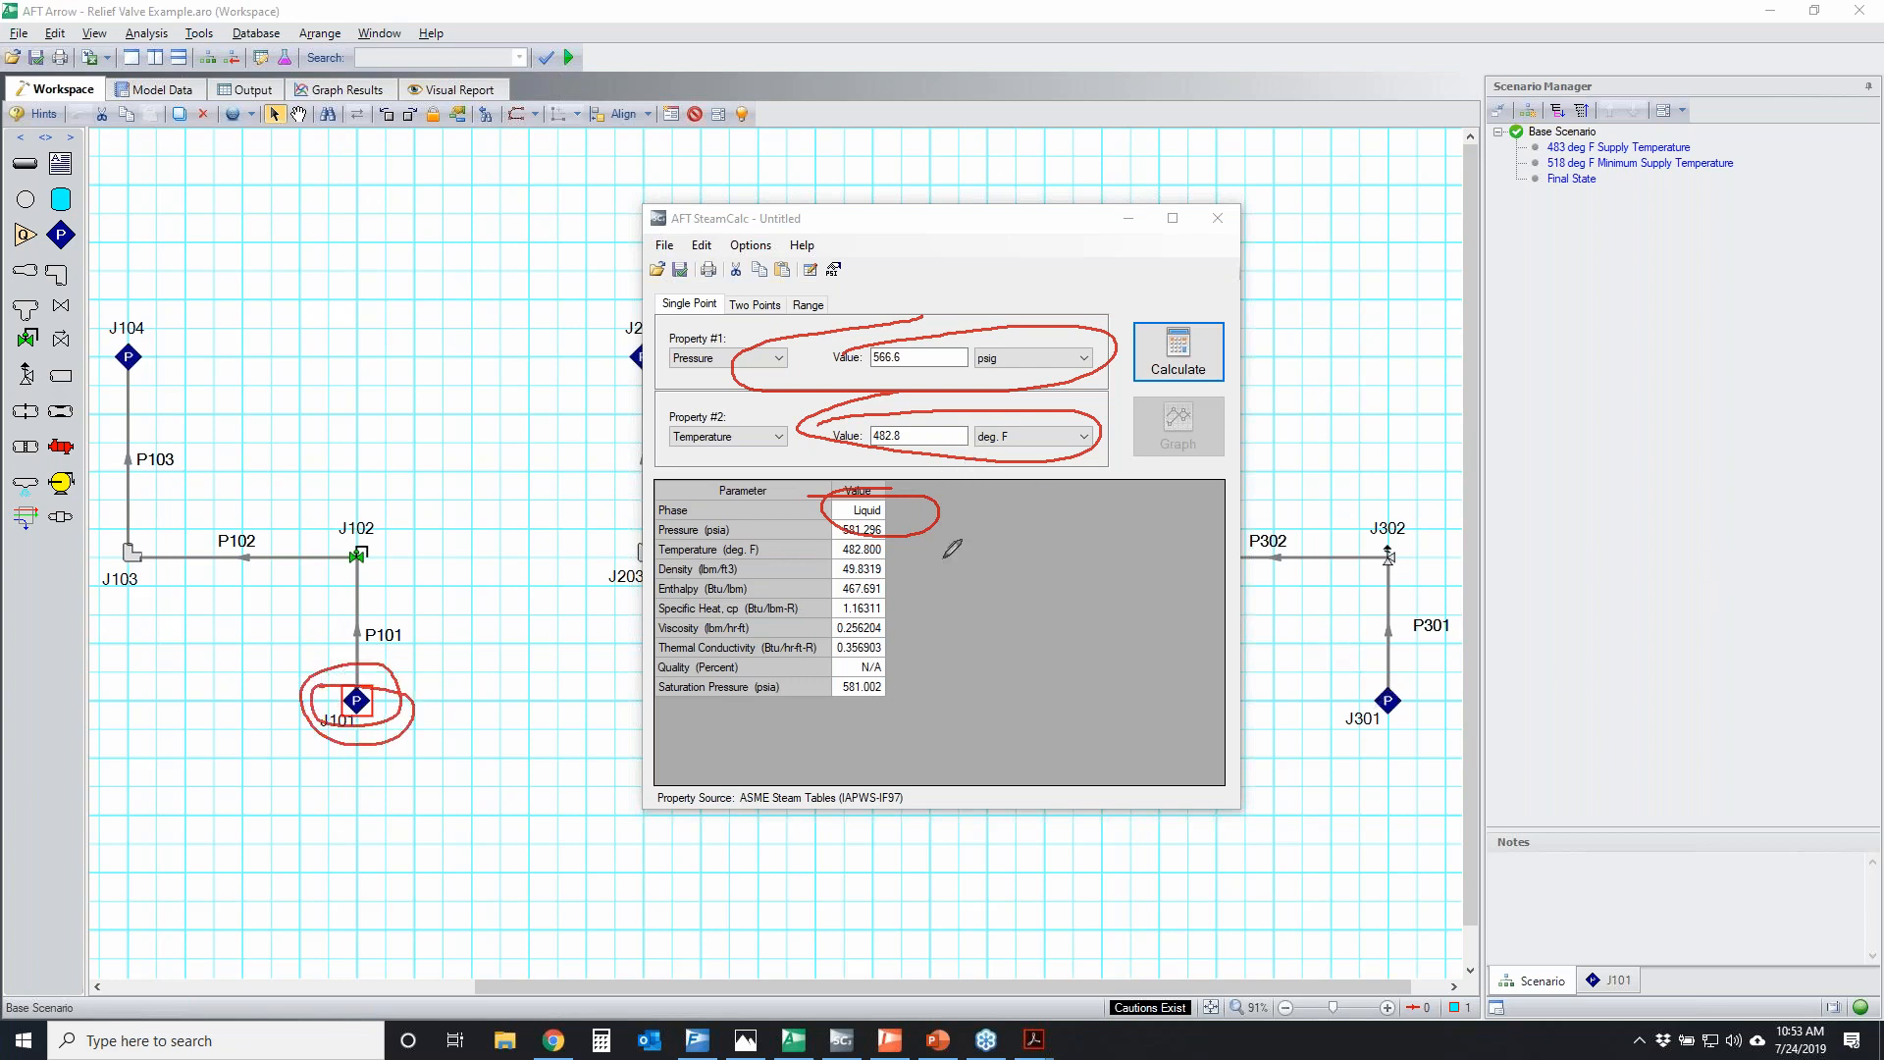
{"action": "left_click", "coordinate": [1858, 334]}
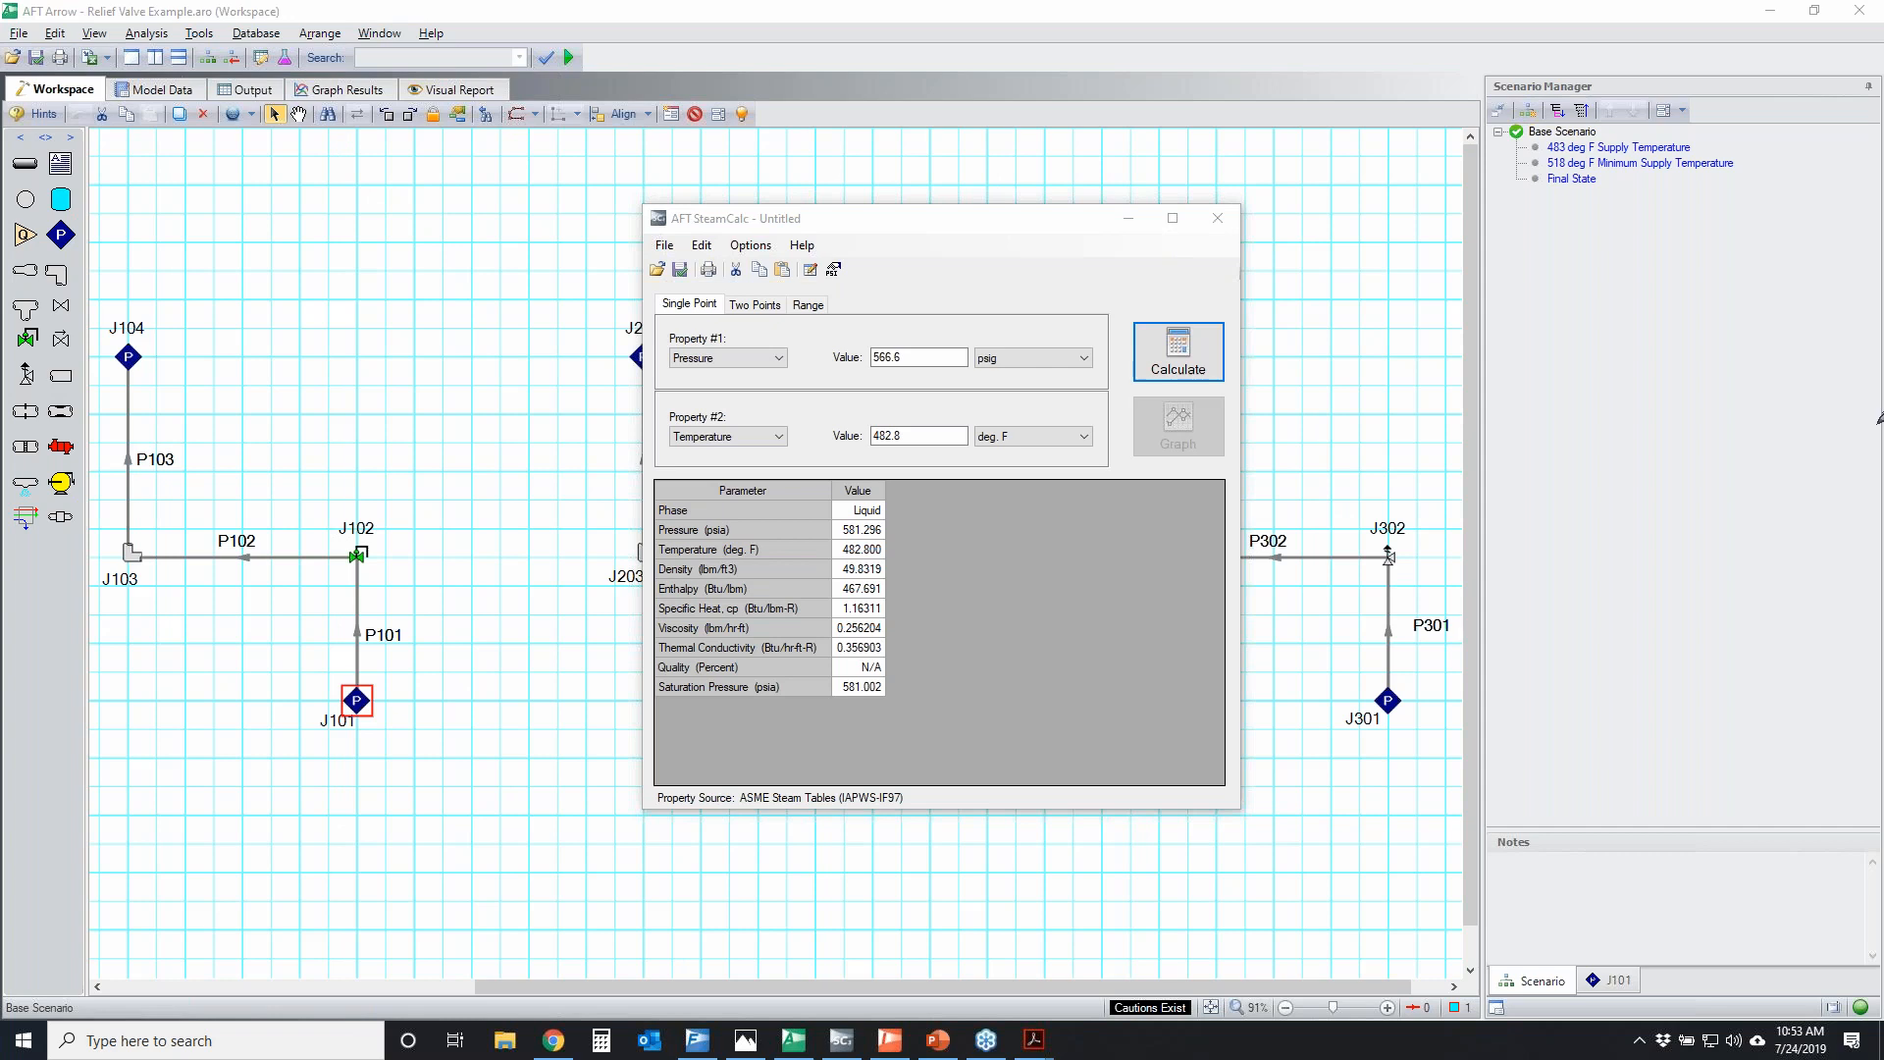
Minimize SteamCalc and review the assigned pressure and temperature of J101 in the Base Scenario
{"action": "left_click", "coordinate": [1129, 218]}
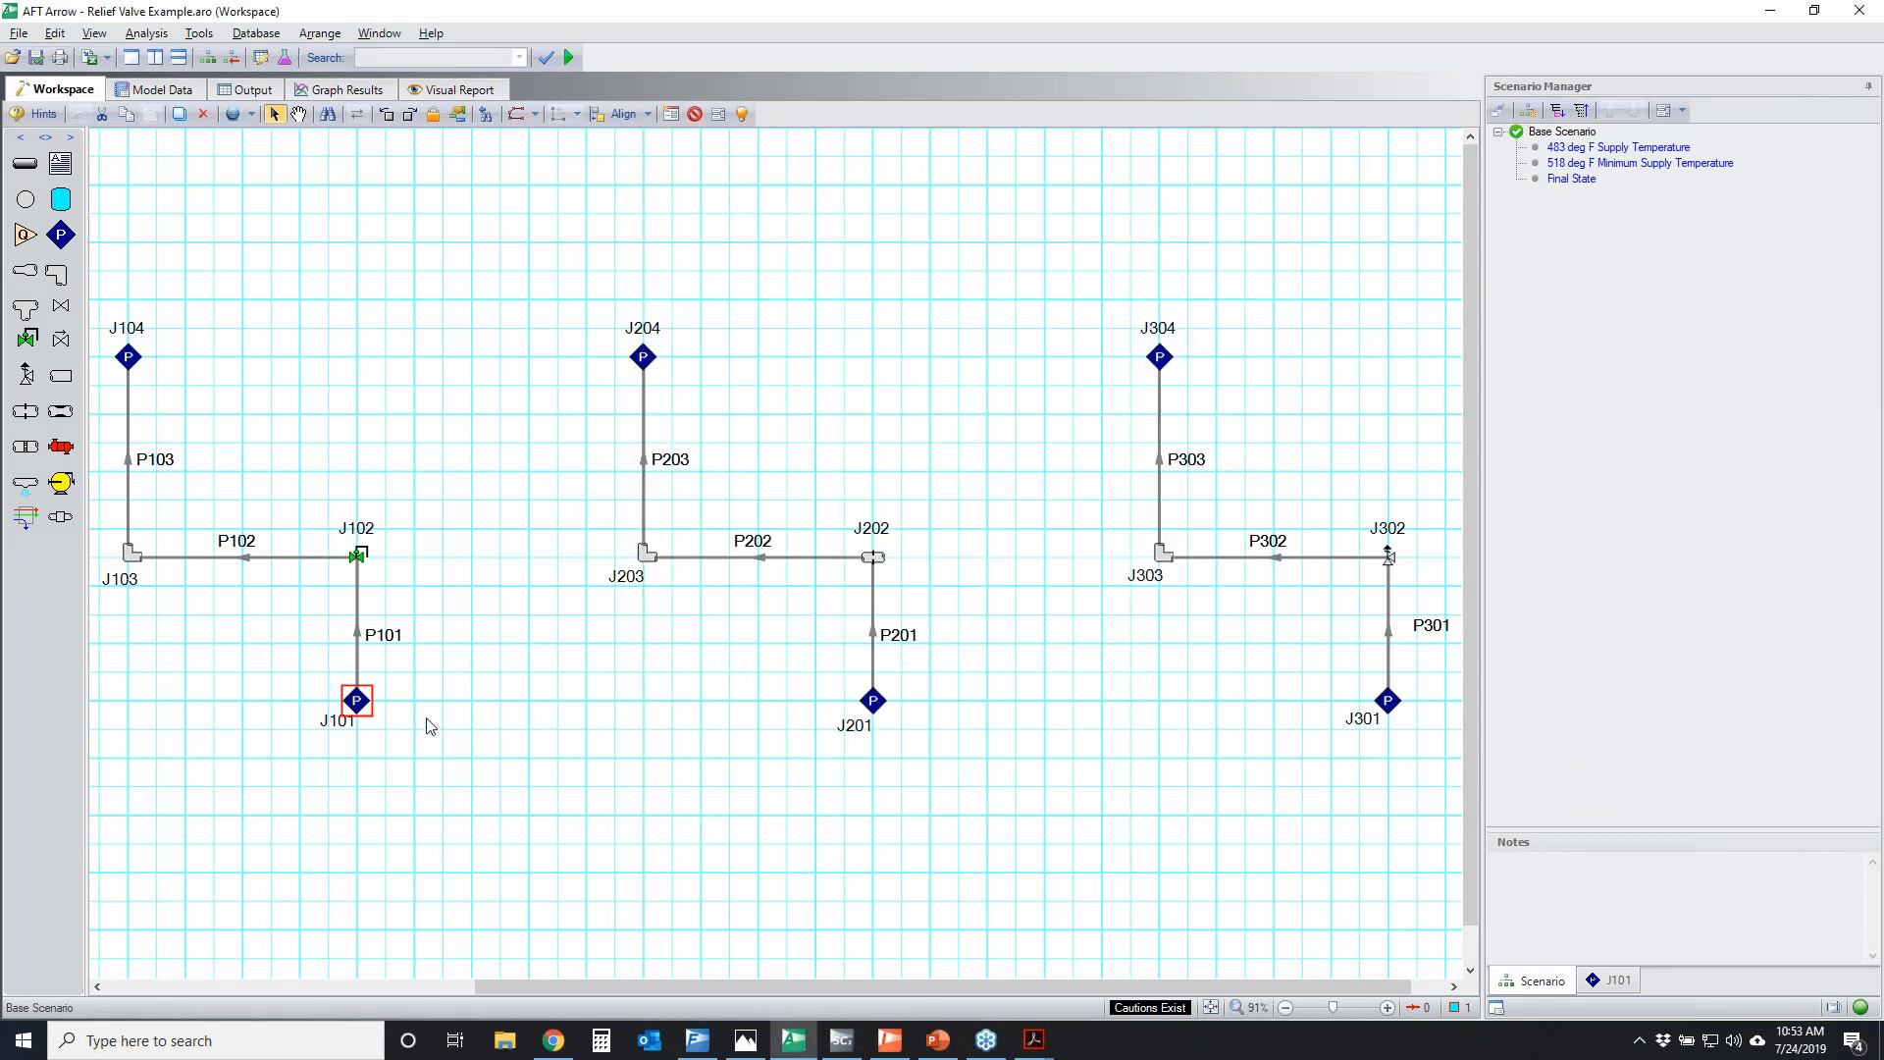
{"action": "double_click", "coordinate": [357, 704]}
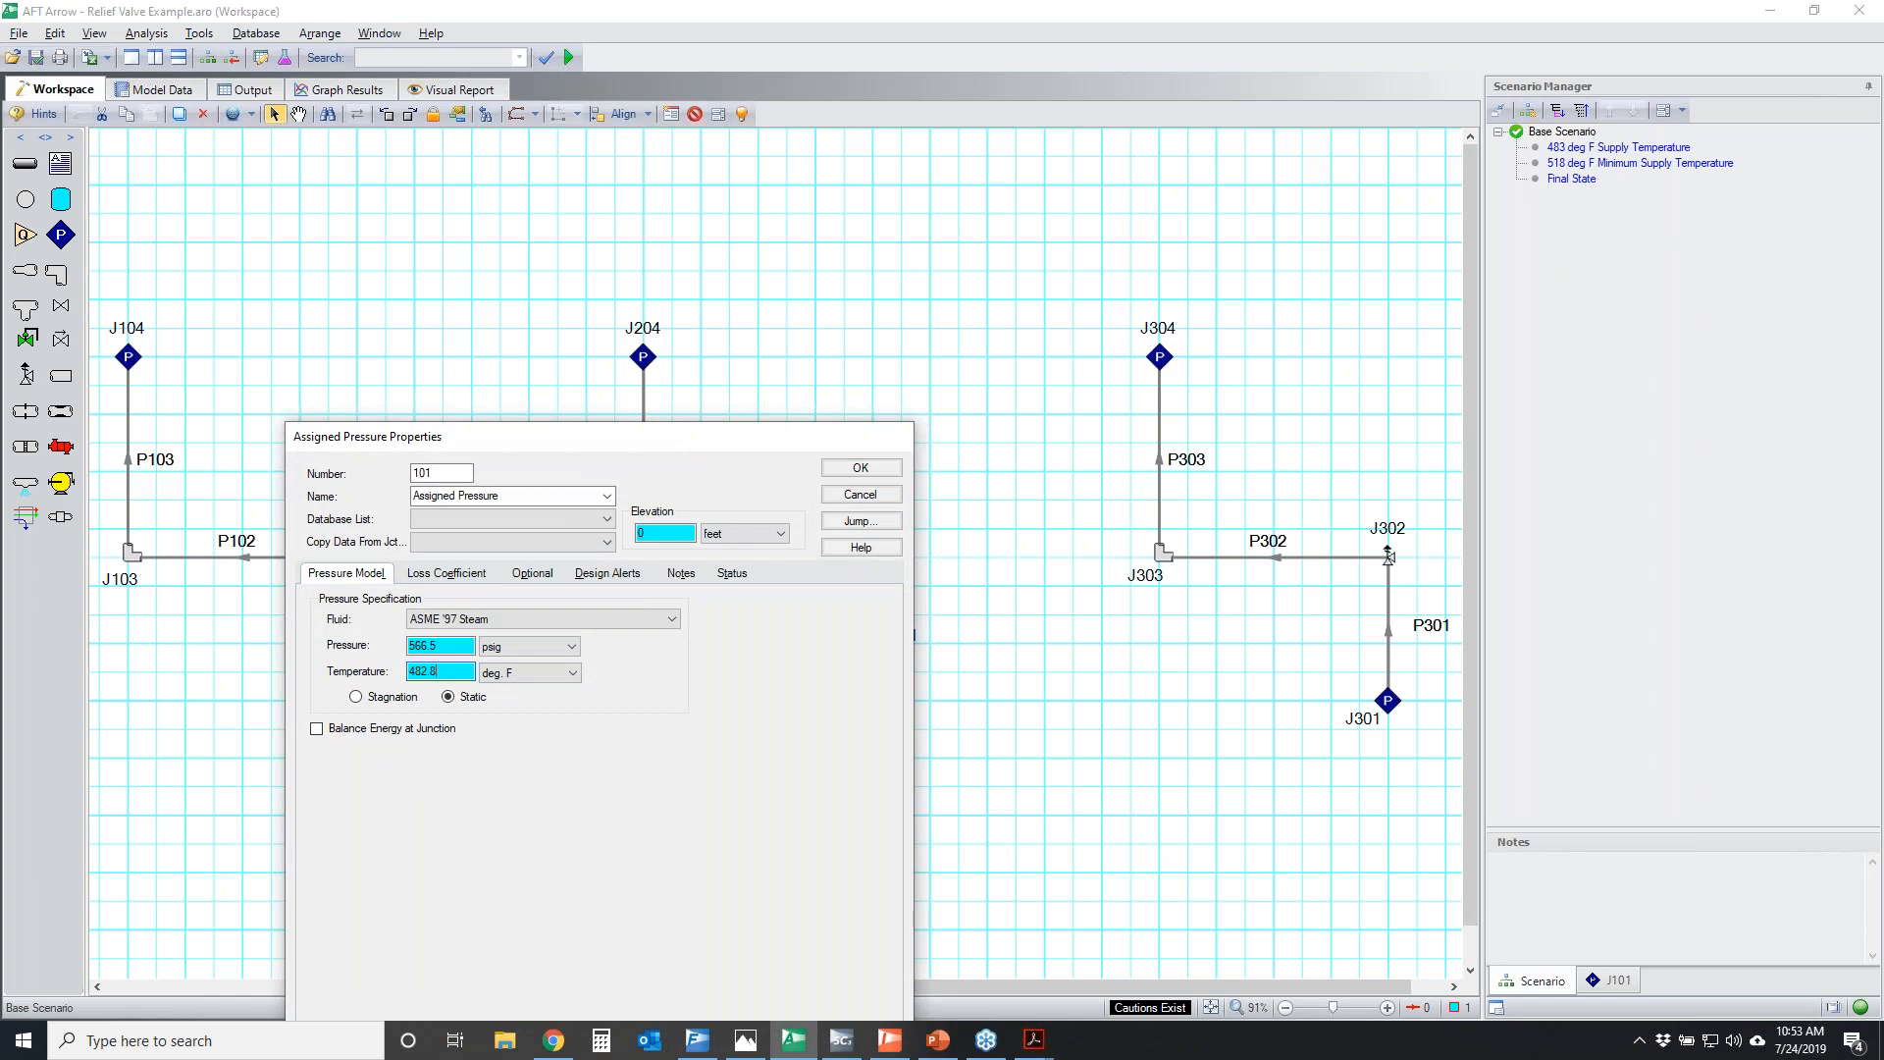
{"action": "left_click", "coordinate": [863, 495]}
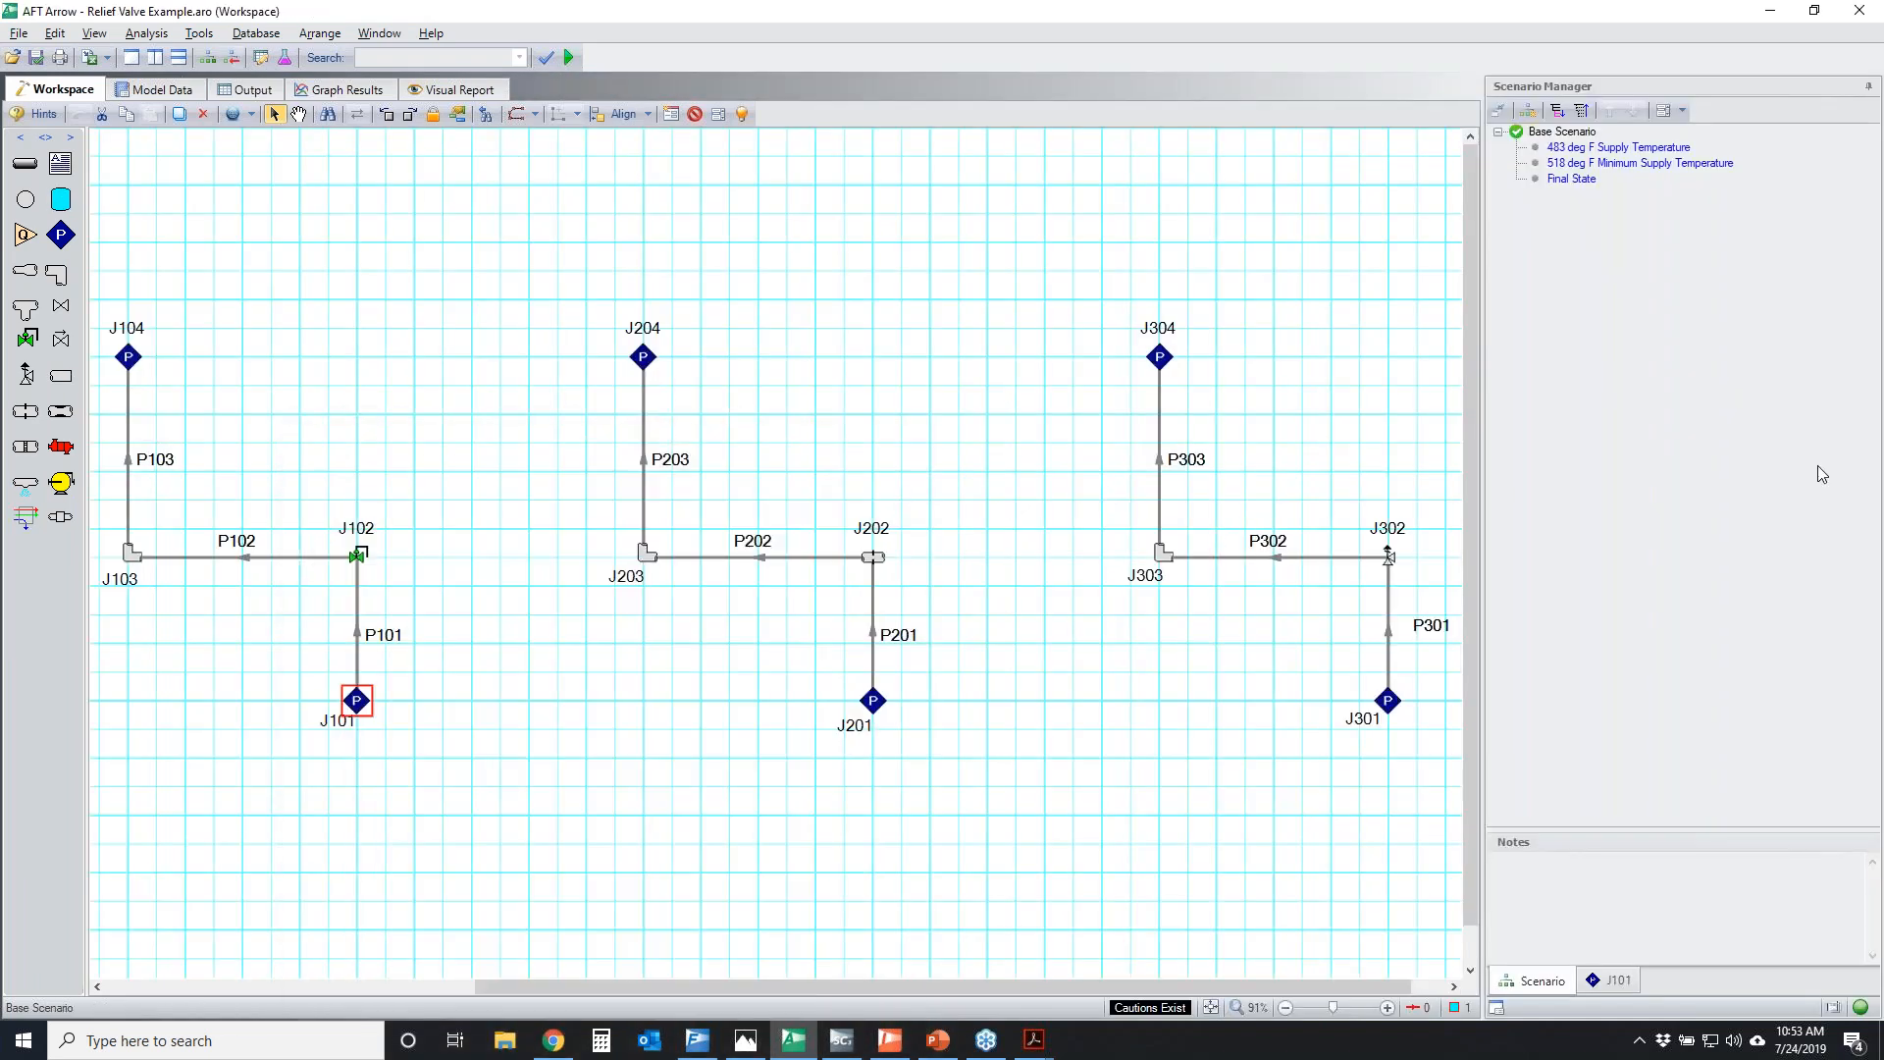
Load the 483 deg F Supply Temperature scenario and open J101's properties, moving the dialog clear of the first relief line
{"action": "double_click", "coordinate": [1645, 148]}
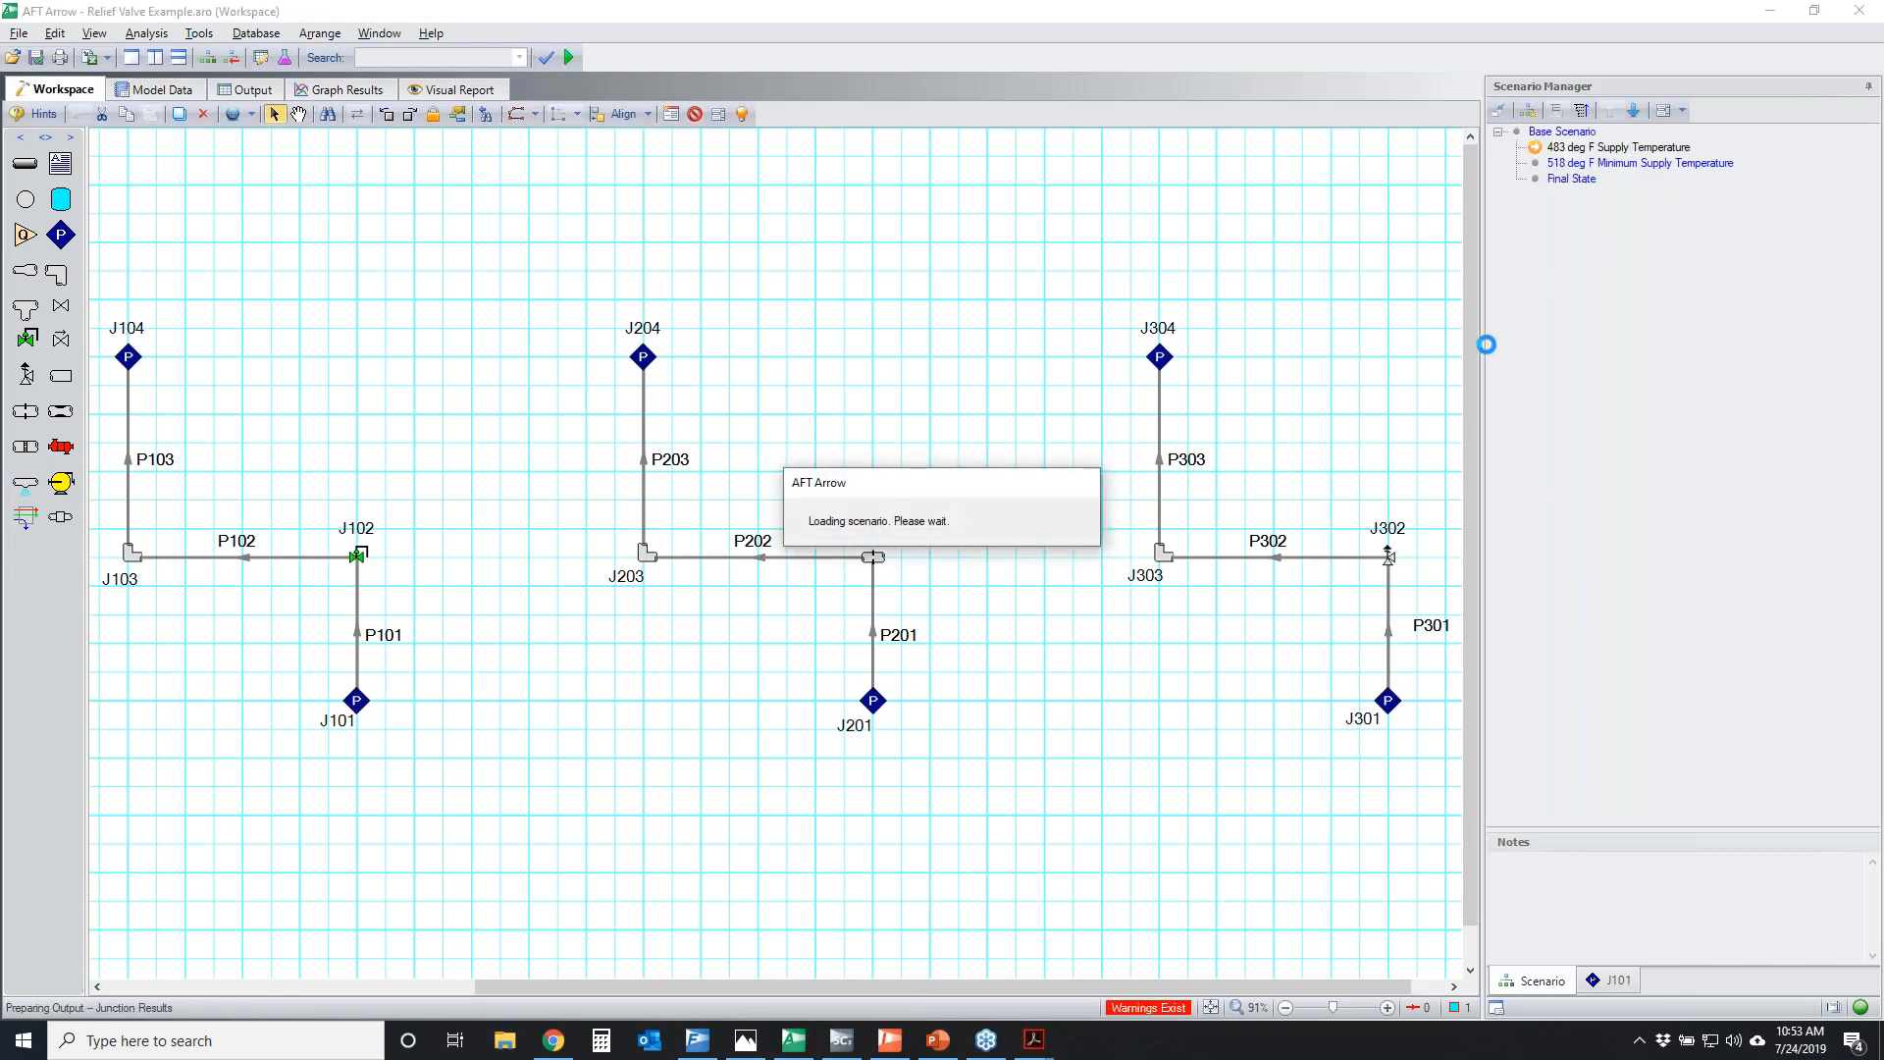
{"action": "double_click", "coordinate": [359, 703]}
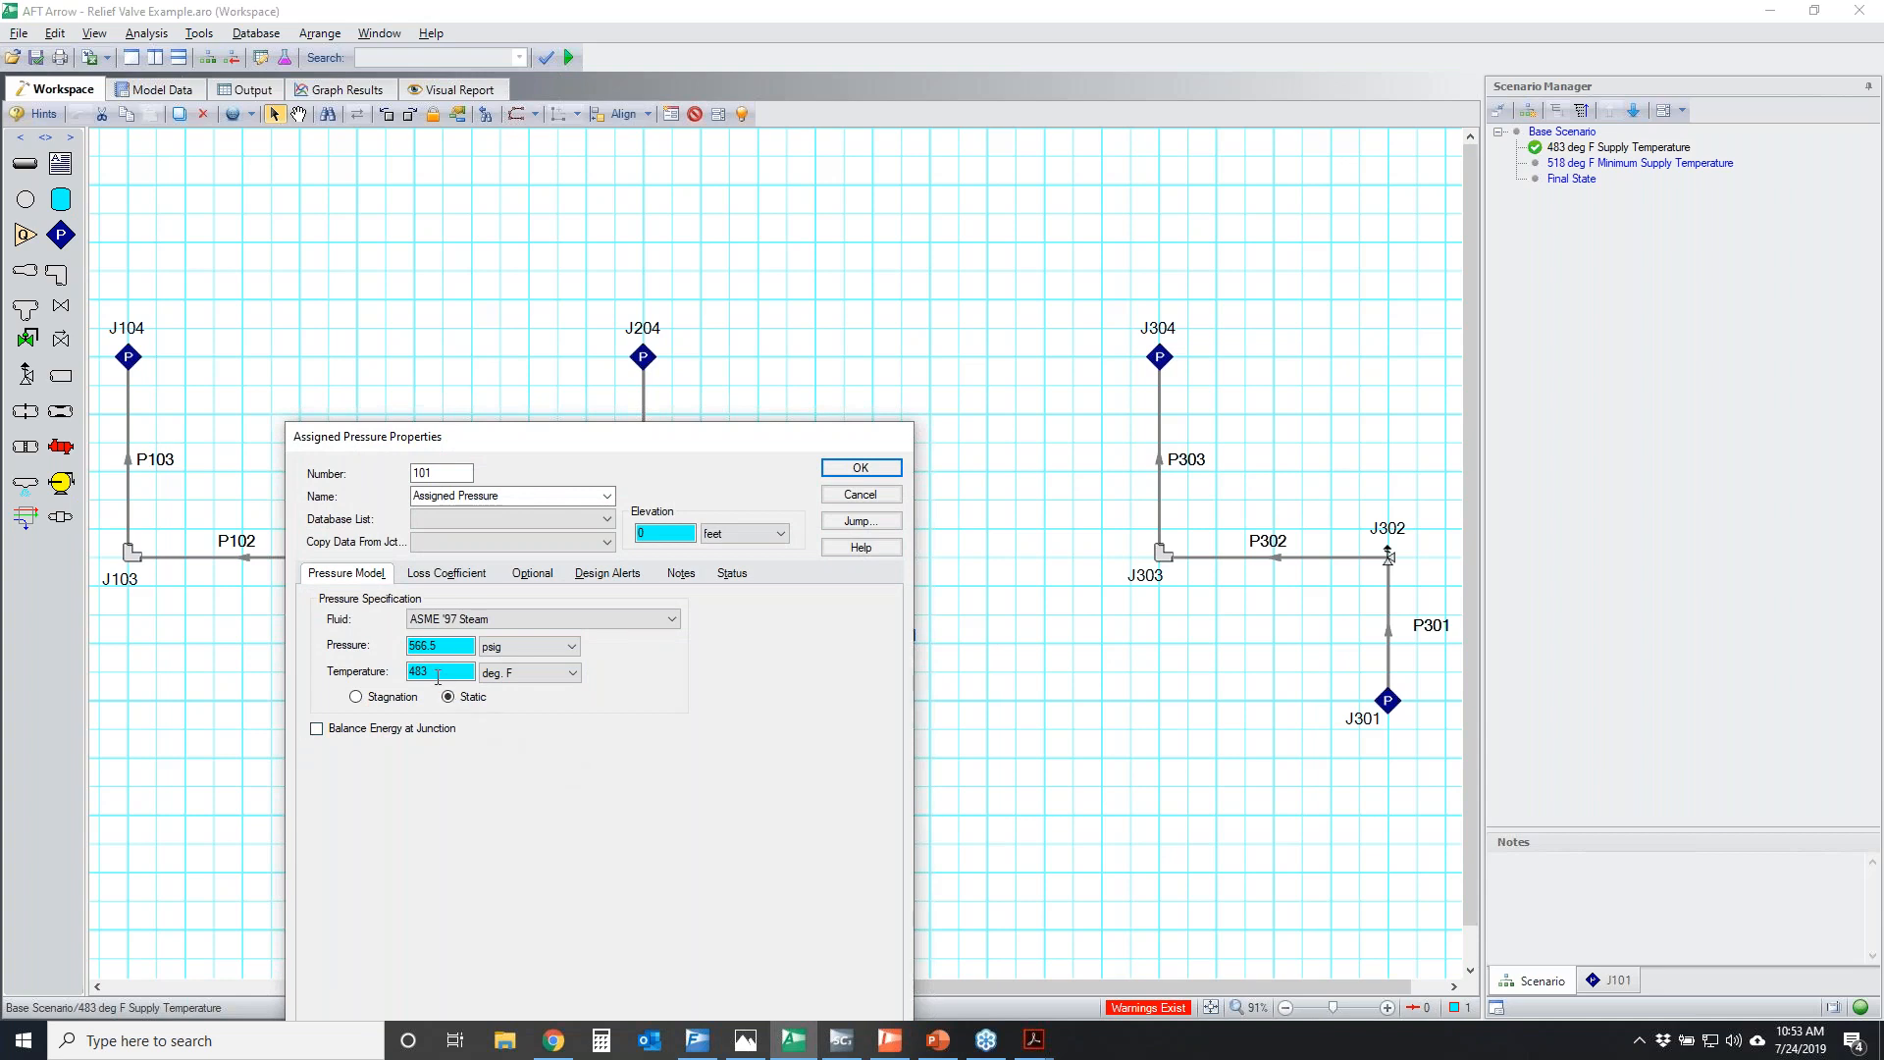
{"action": "left_click_drag", "start_coordinate": [572, 447], "coordinate": [800, 248]}
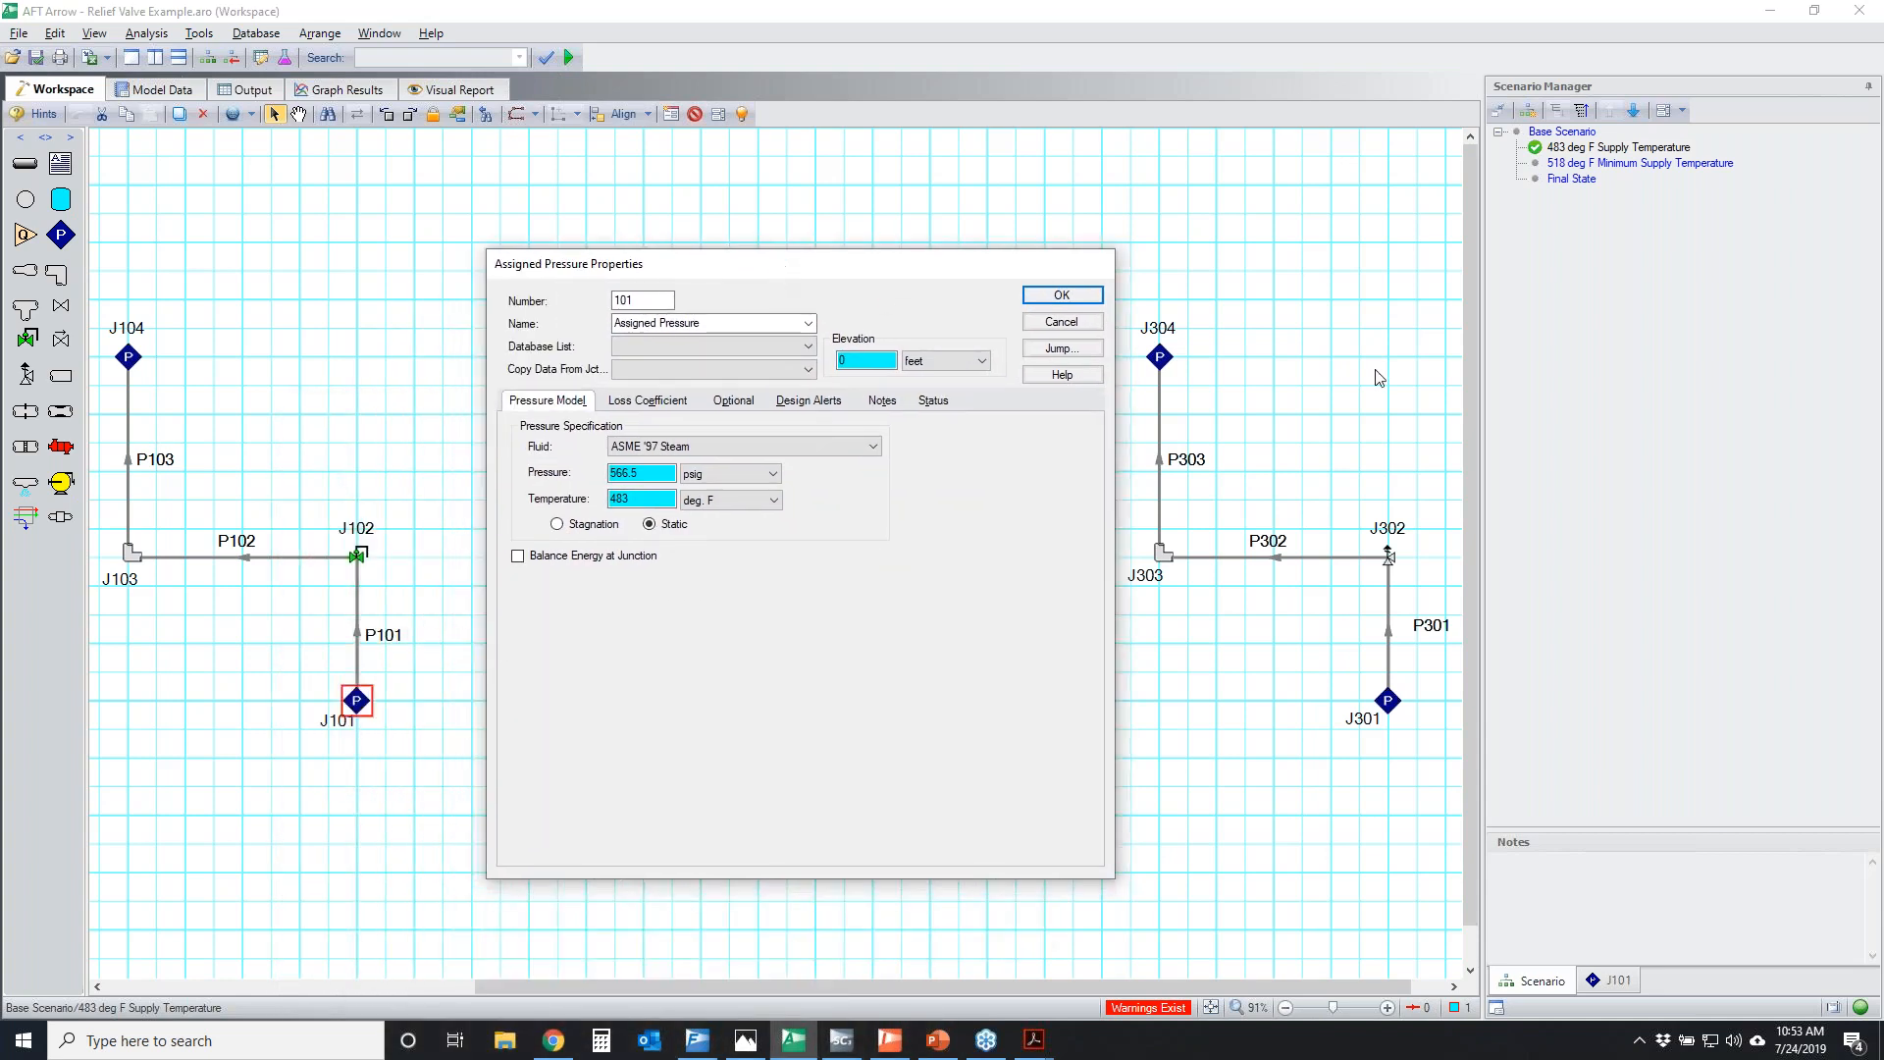
Trace the flow path from J101 towards J104 and circle J101's assigned pressure and temperature
{"action": "left_click", "coordinate": [1379, 378]}
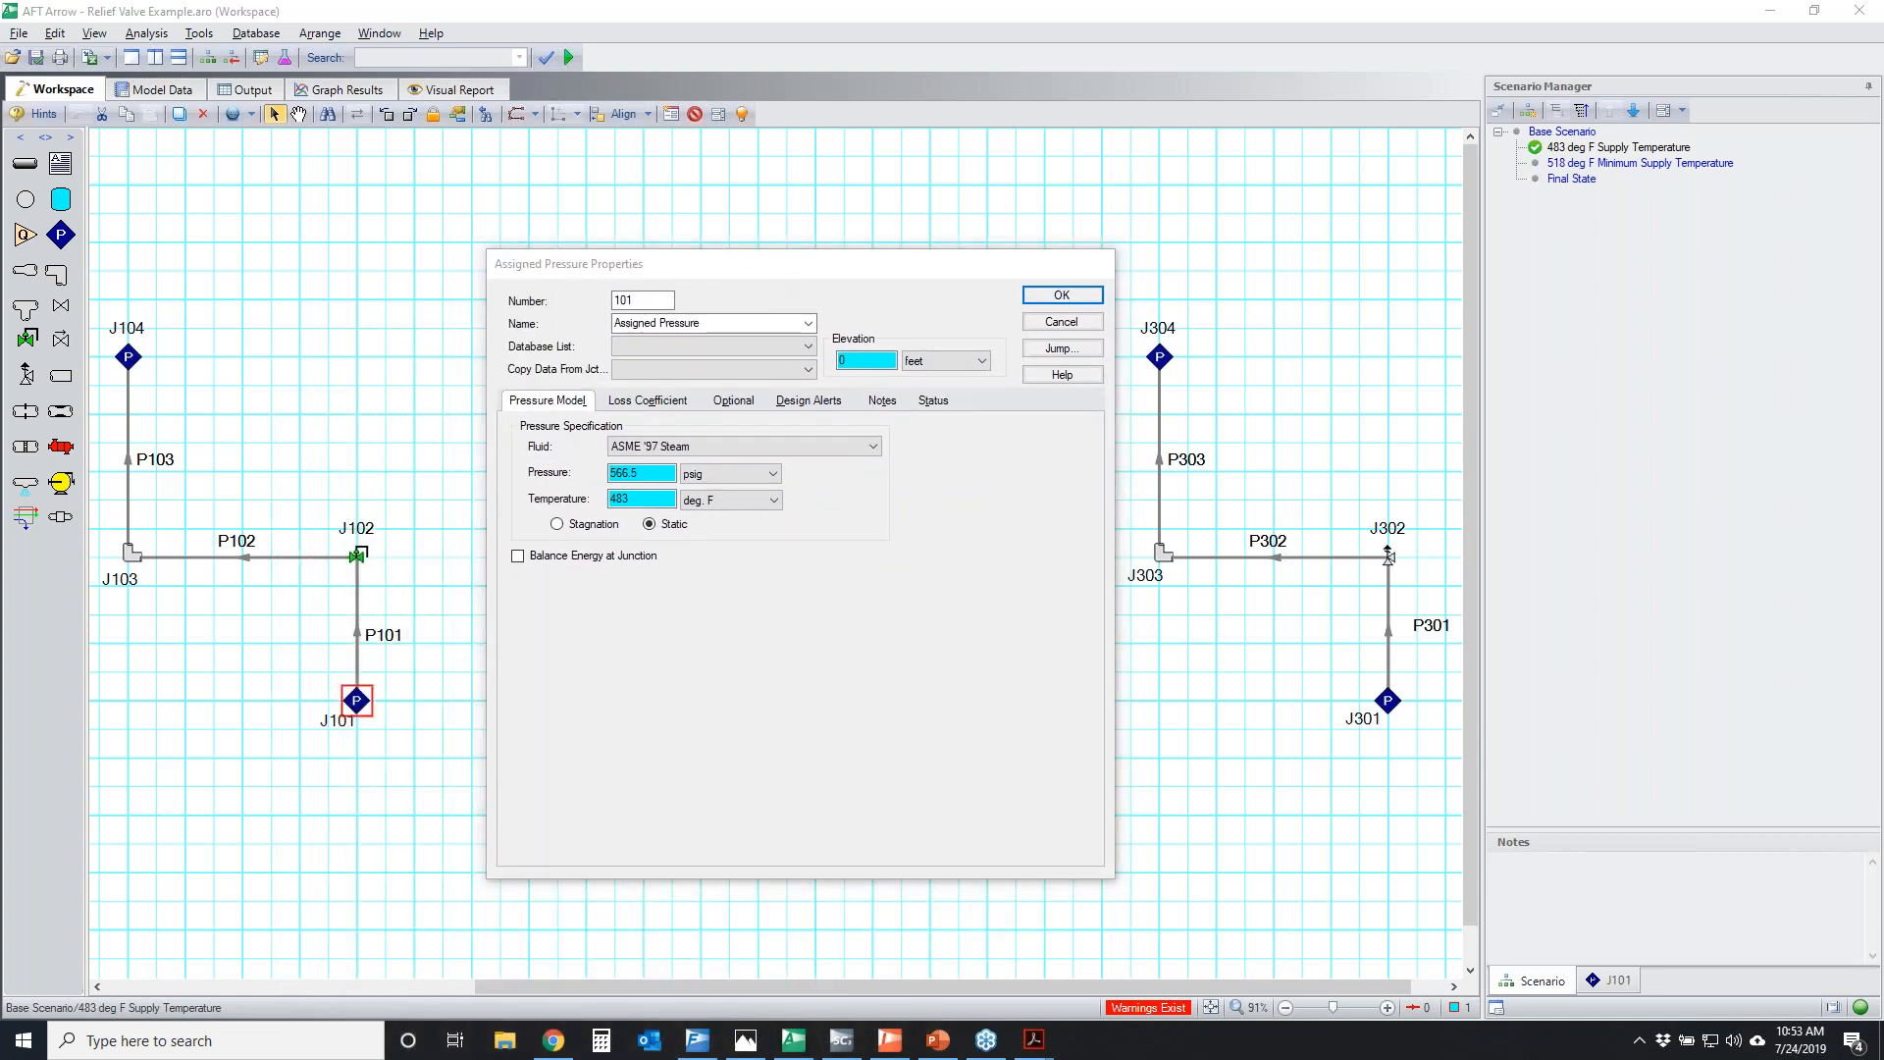
{"action": "mouse_move", "coordinate": [368, 674]}
{"action": "left_mouse_down"}
{"action": "mouse_move", "coordinate": [352, 593]}
{"action": "mouse_move", "coordinate": [125, 548]}
{"action": "mouse_move", "coordinate": [105, 399]}
{"action": "left_mouse_up"}
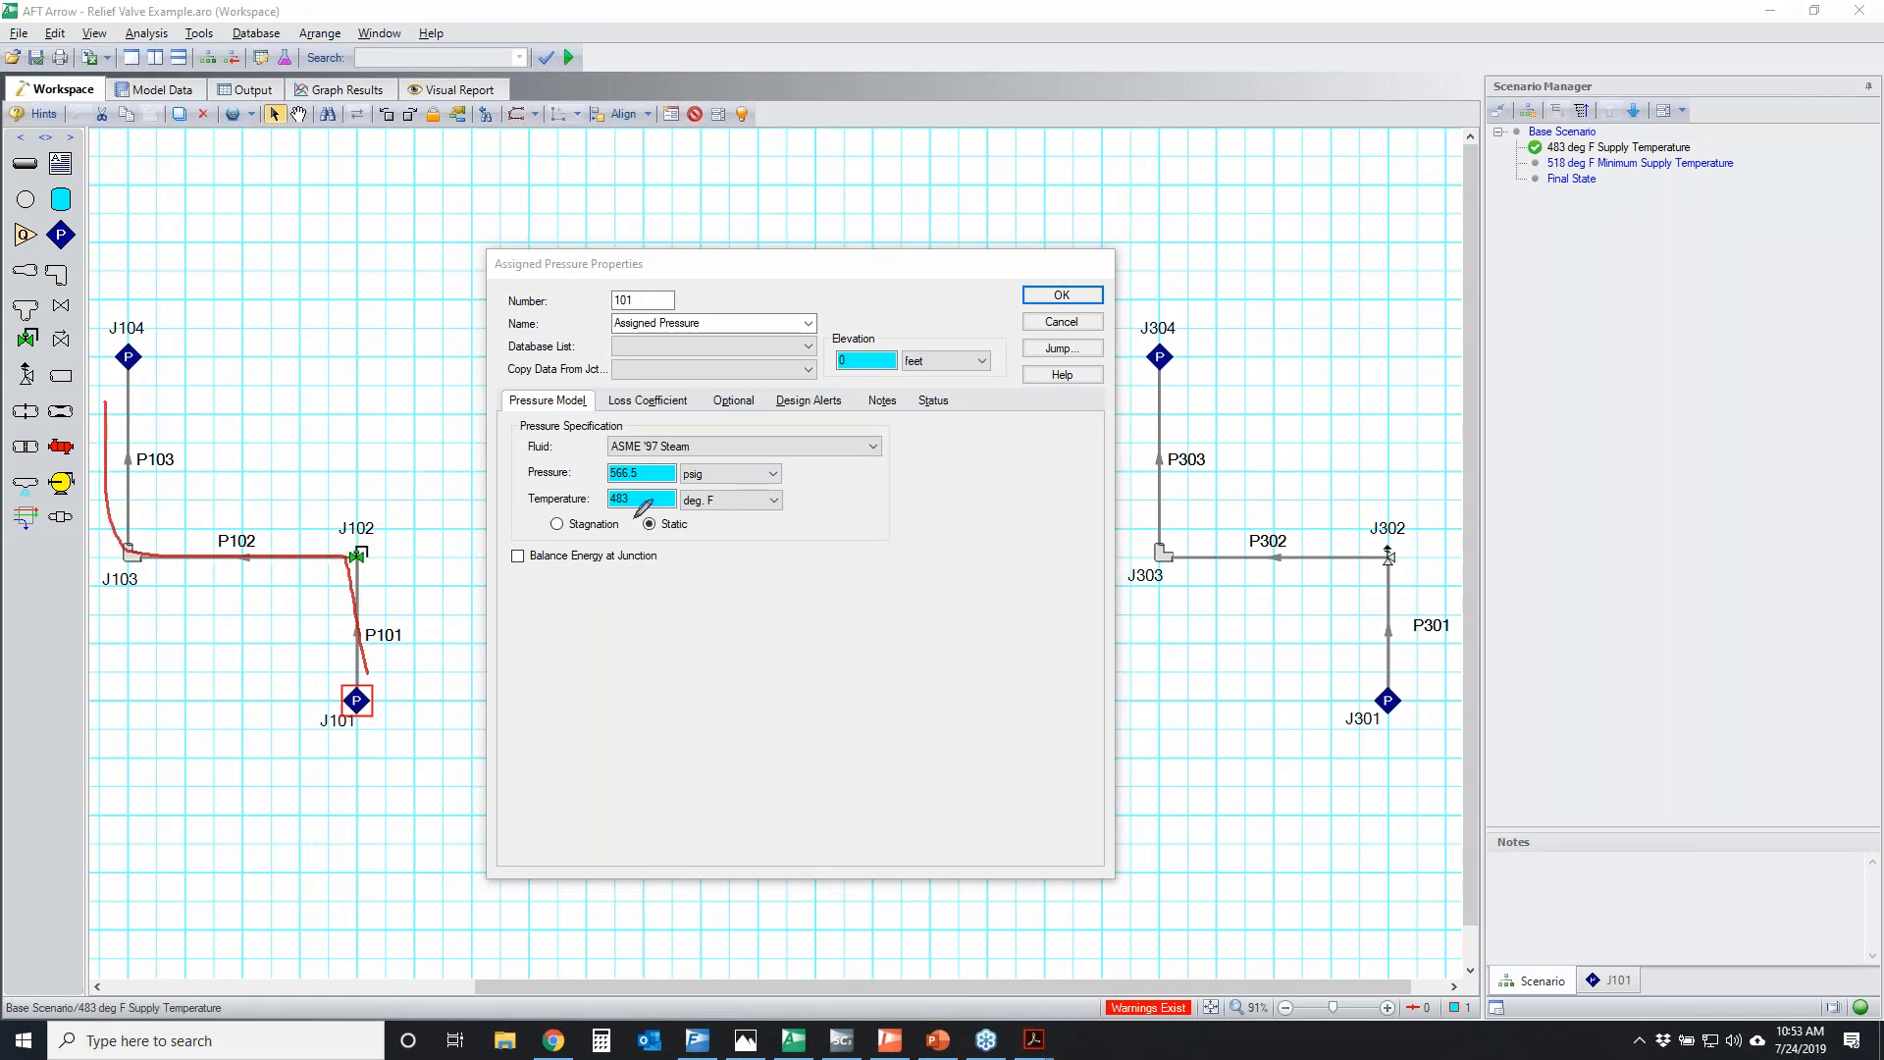
{"action": "mouse_move", "coordinate": [515, 462]}
{"action": "left_mouse_down"}
{"action": "mouse_move", "coordinate": [721, 501]}
{"action": "mouse_move", "coordinate": [649, 450]}
{"action": "left_mouse_up"}
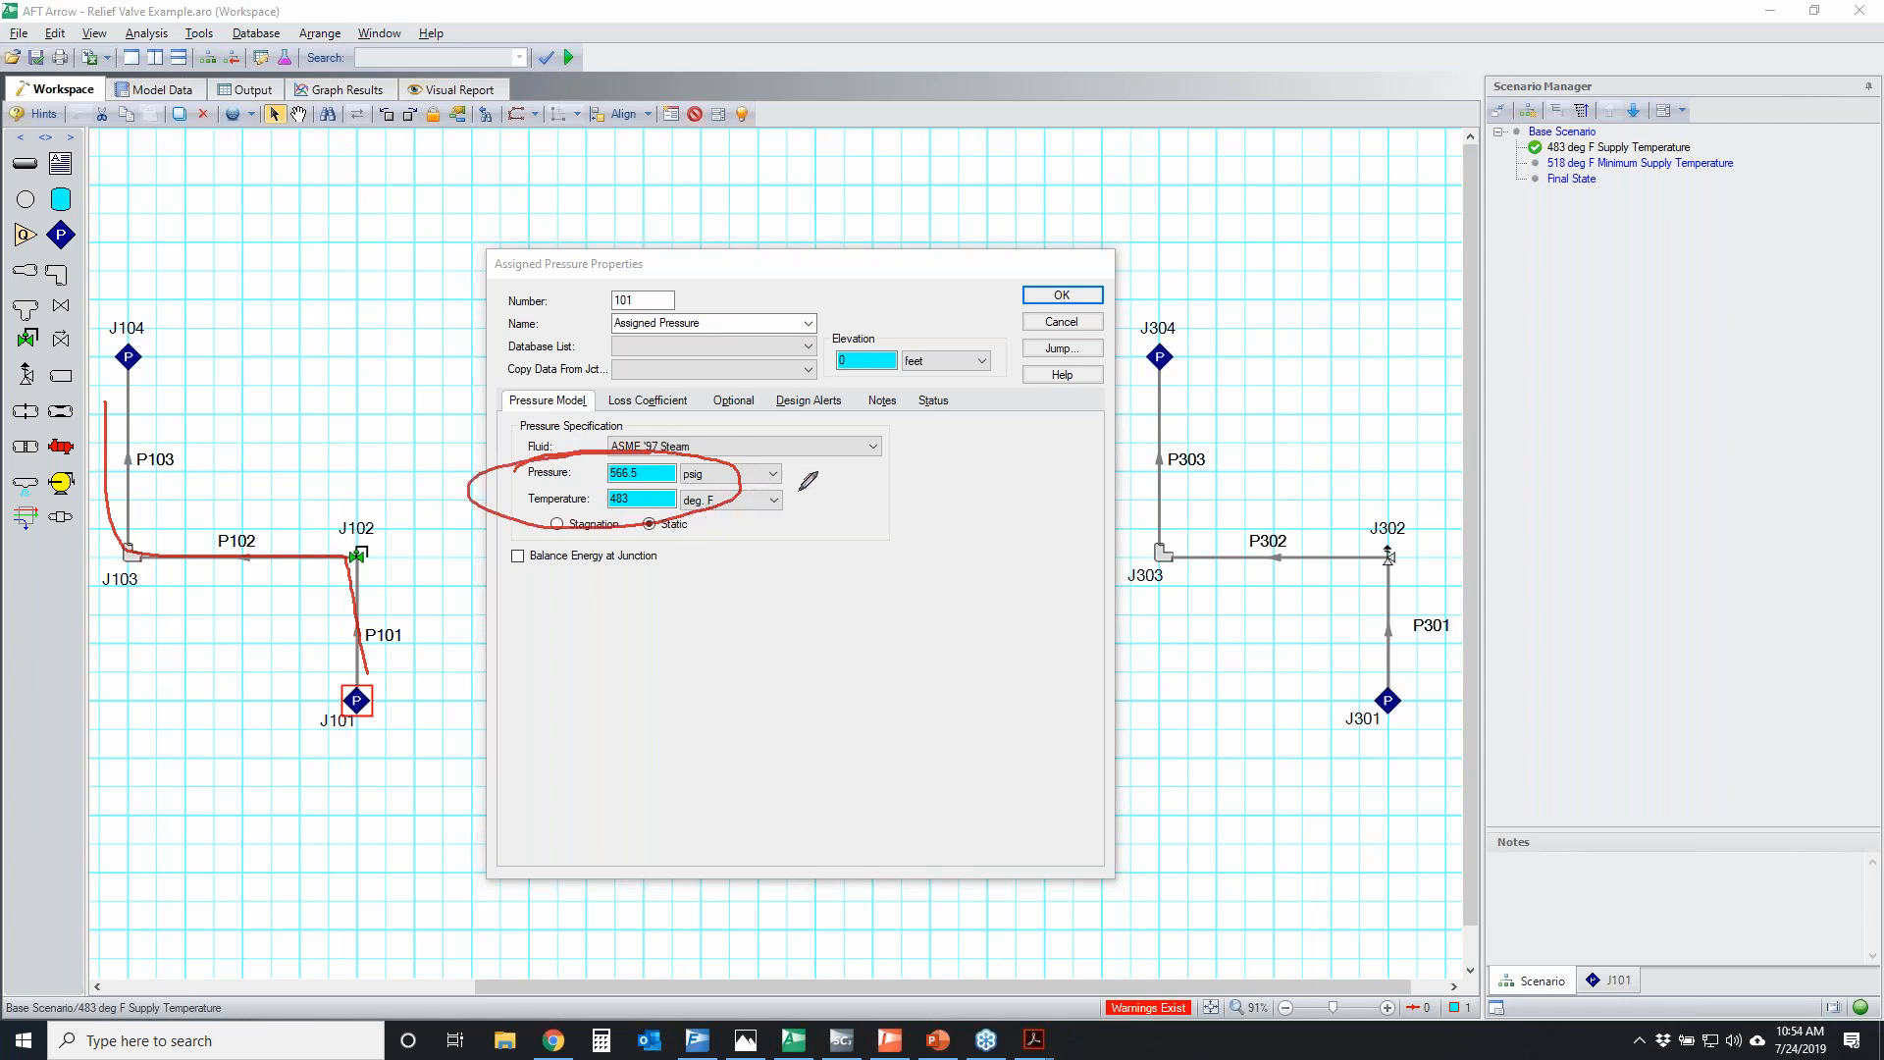
Clear the markings, close J101's properties without changes and review the valve type and flow setpoint of control valve J102
{"action": "left_click", "coordinate": [863, 471]}
{"action": "key", "text": "Escape"}
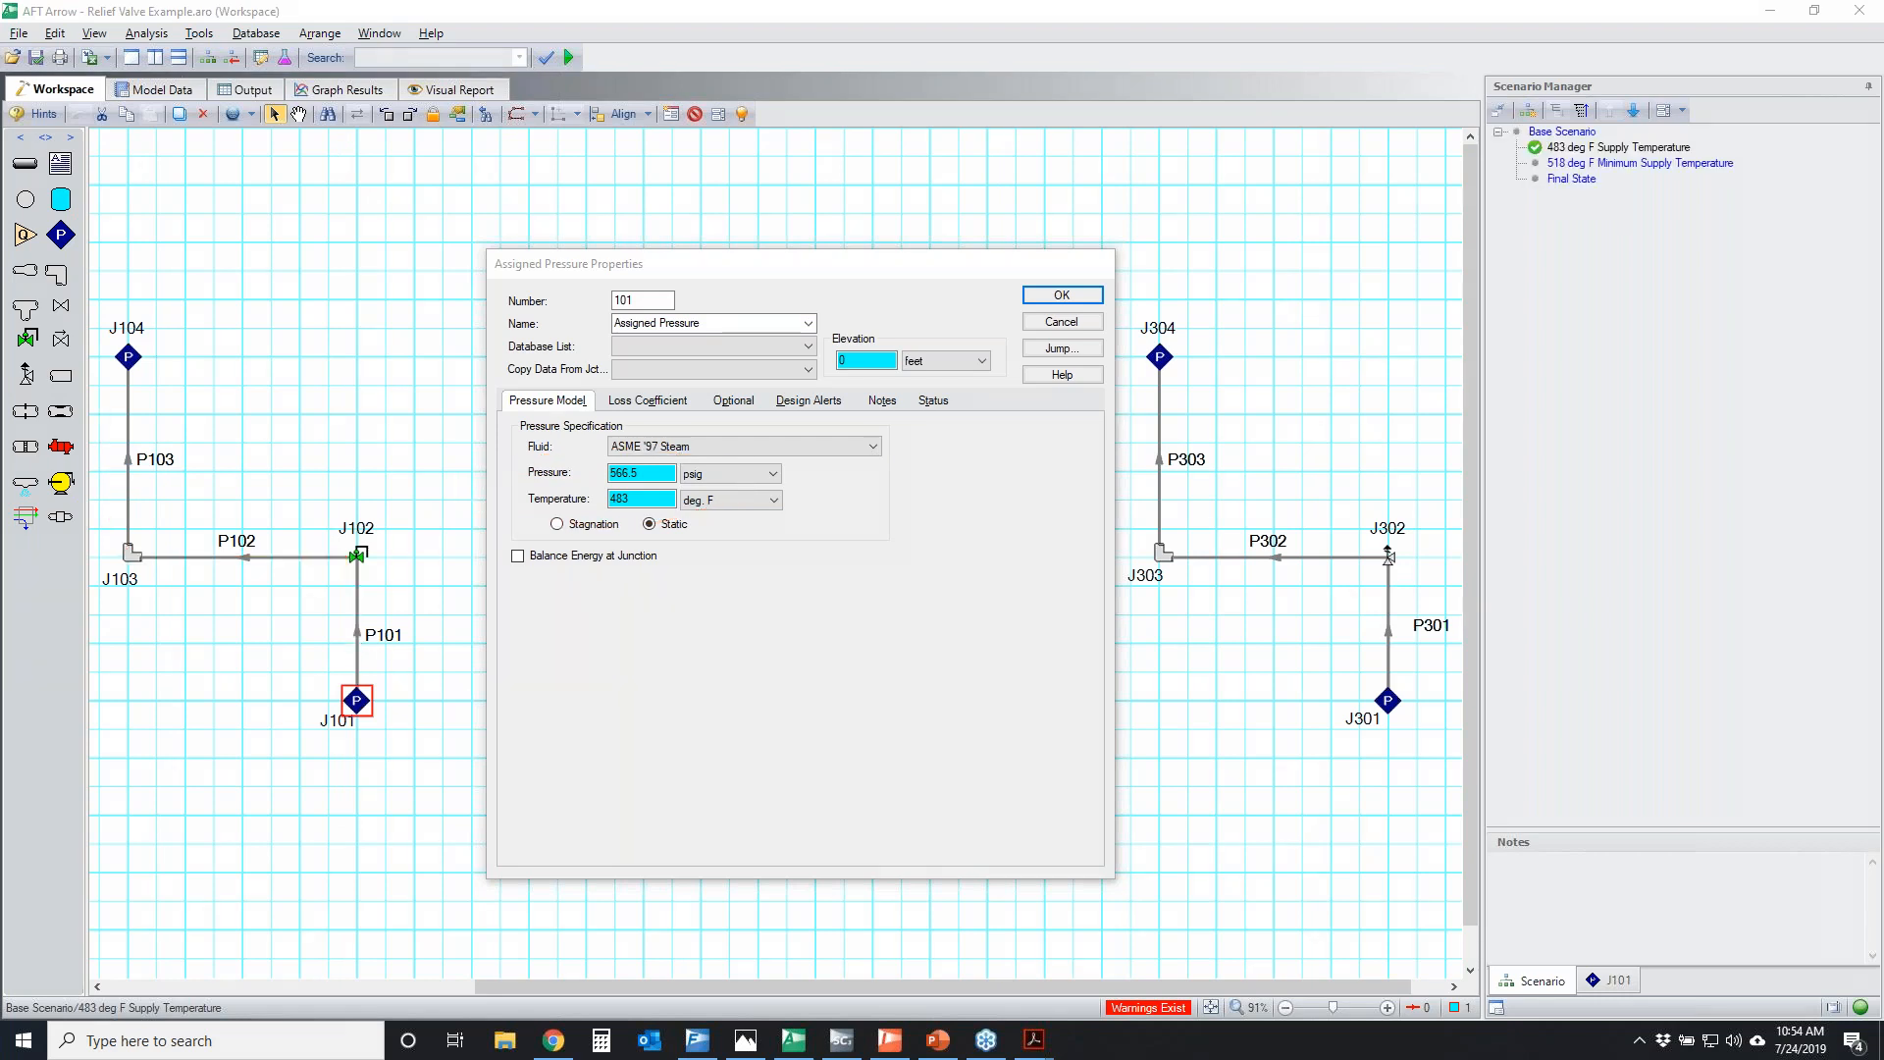
{"action": "left_click", "coordinate": [1079, 323]}
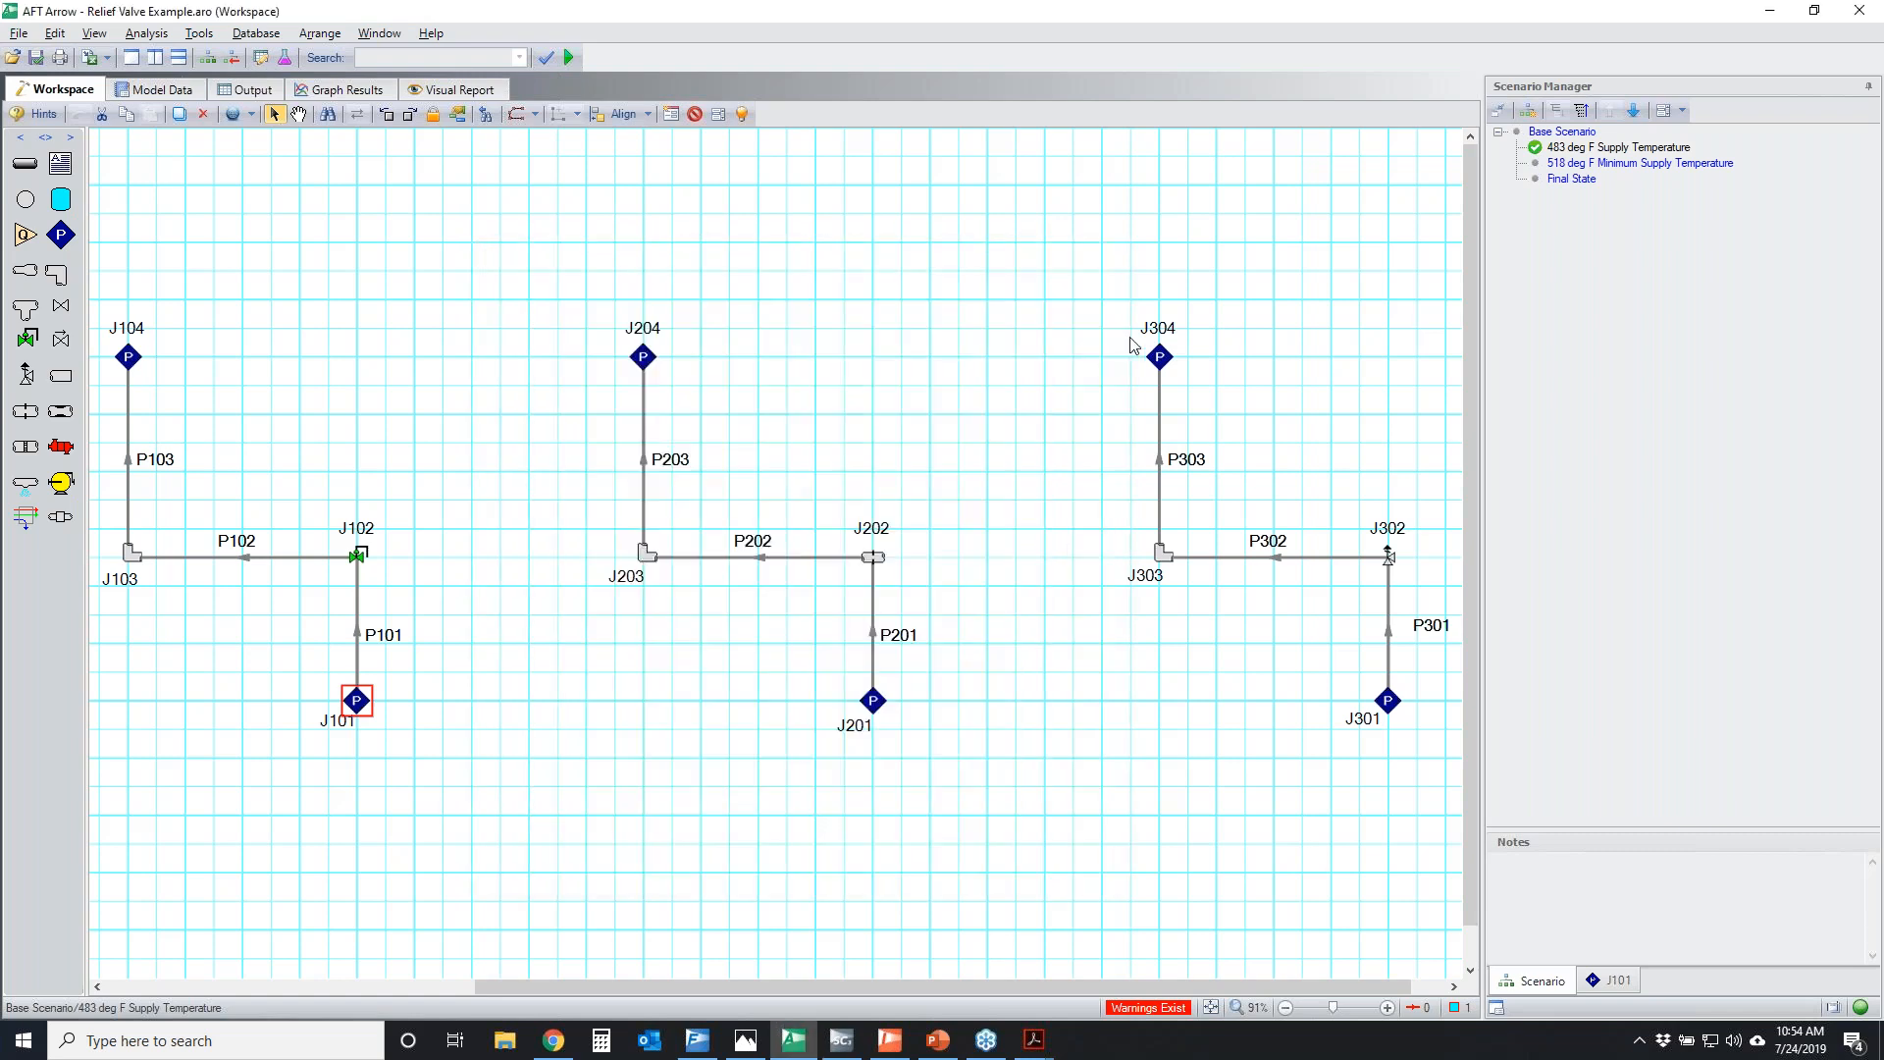
{"action": "left_click", "coordinate": [359, 559]}
{"action": "double_click", "coordinate": [368, 560]}
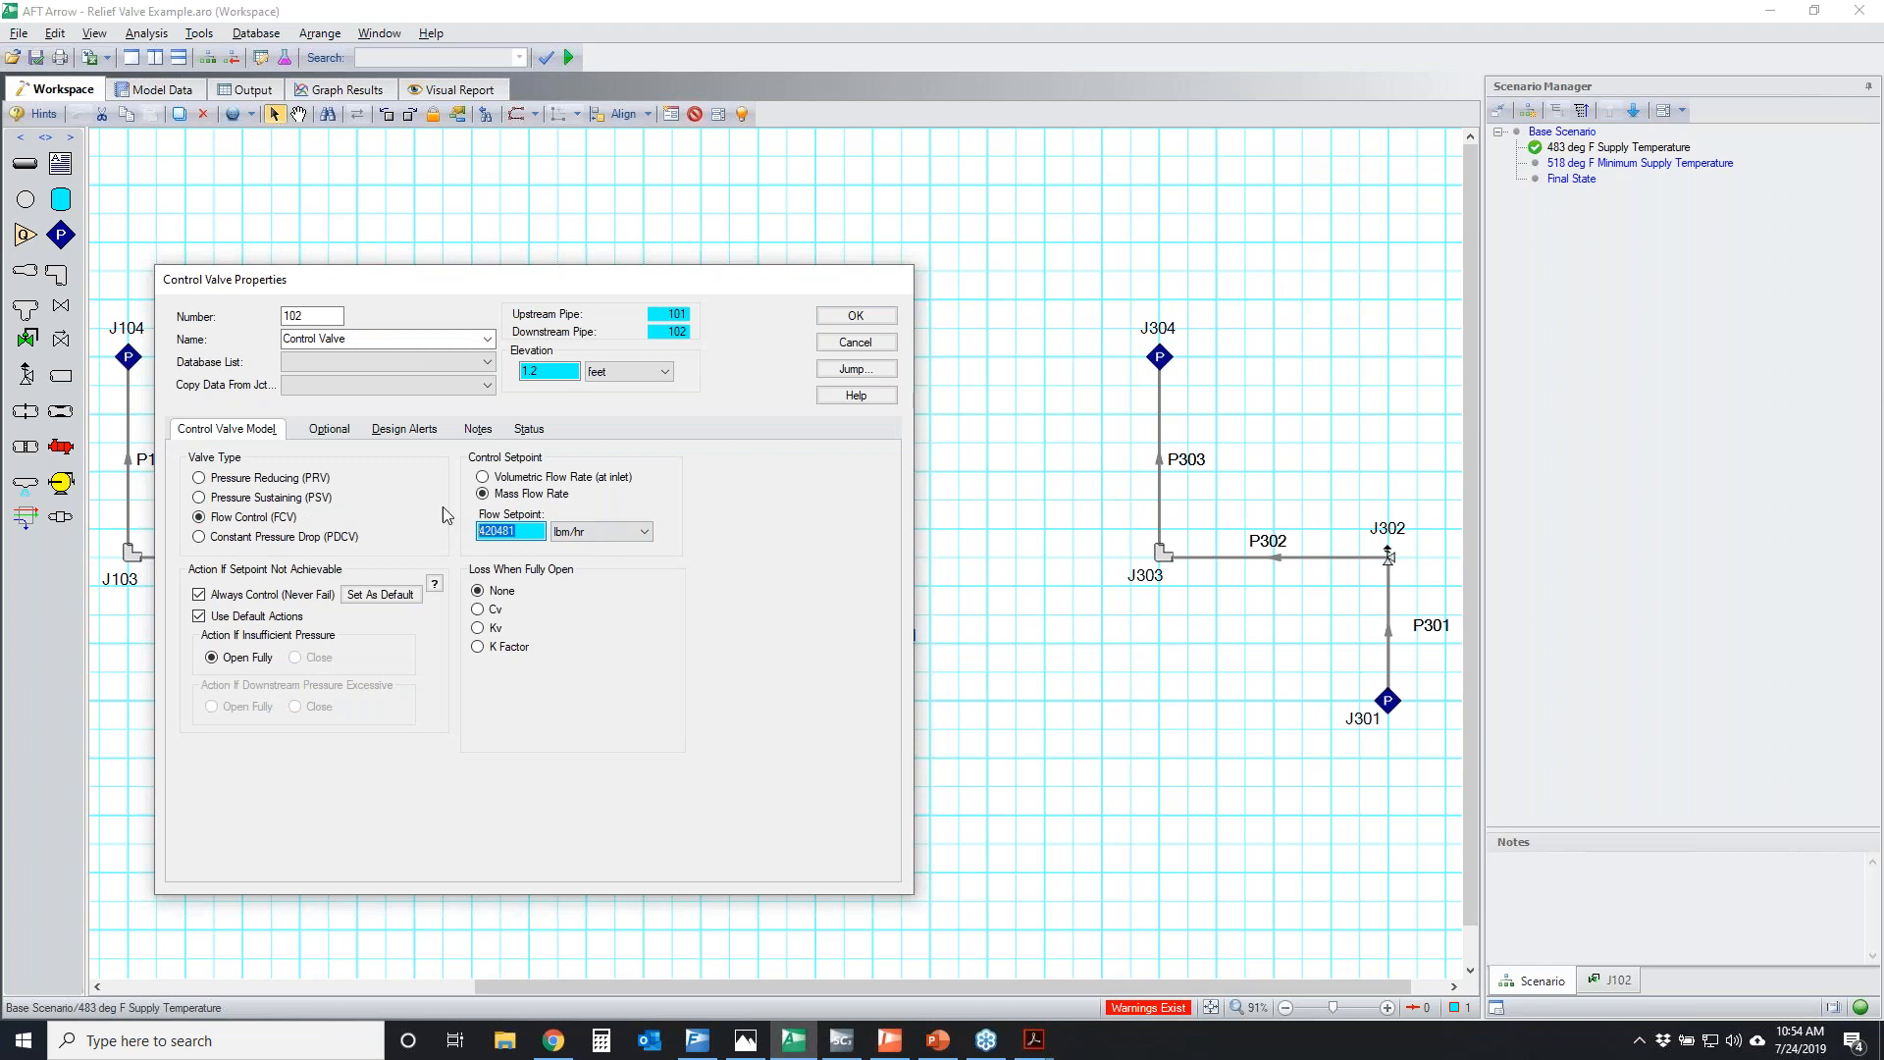
{"action": "left_click", "coordinate": [854, 342]}
Review orifice J202's area and discharge coefficient, temporarily circle its CdA for sonic choking, and close its properties unchanged
{"action": "double_click", "coordinate": [871, 557]}
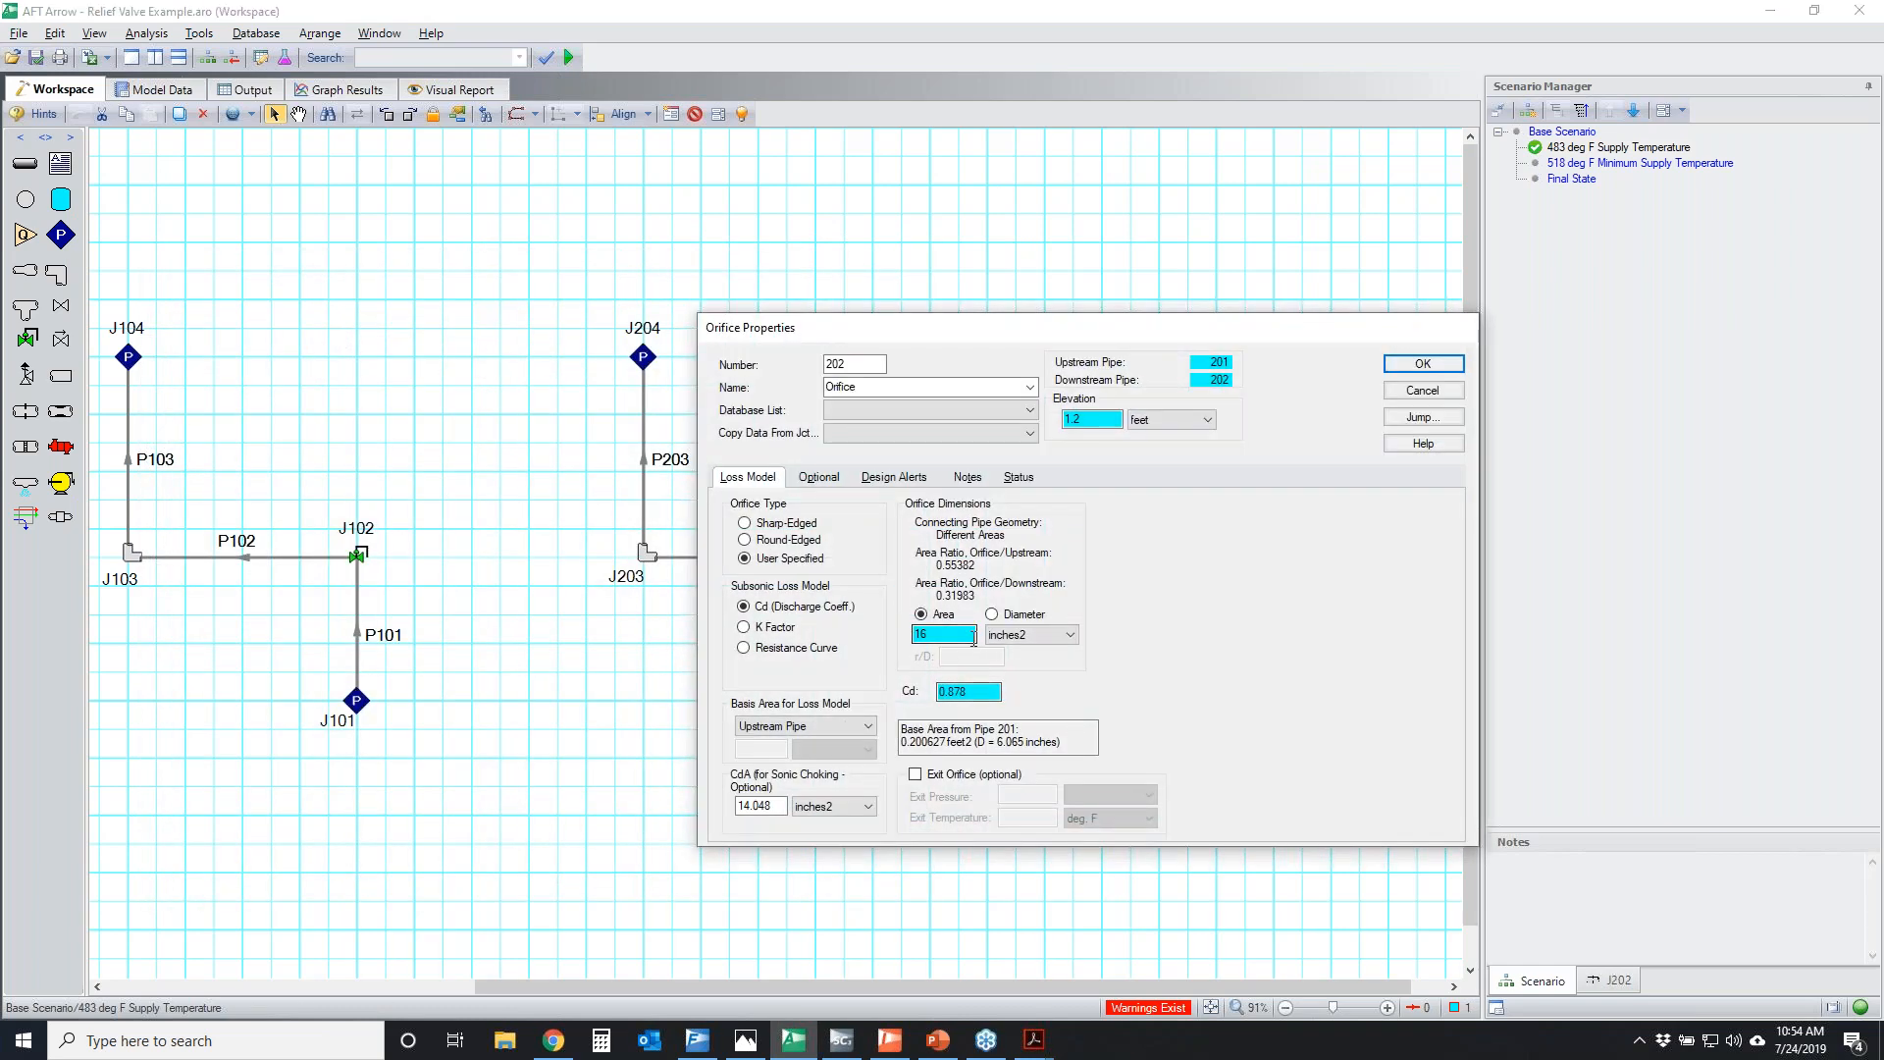
{"action": "left_click", "coordinate": [942, 634]}
{"action": "left_click", "coordinate": [990, 690]}
{"action": "mouse_move", "coordinate": [716, 770]}
{"action": "left_mouse_down"}
{"action": "mouse_move", "coordinate": [835, 796]}
{"action": "mouse_move", "coordinate": [775, 761]}
{"action": "mouse_move", "coordinate": [813, 782]}
{"action": "left_mouse_up"}
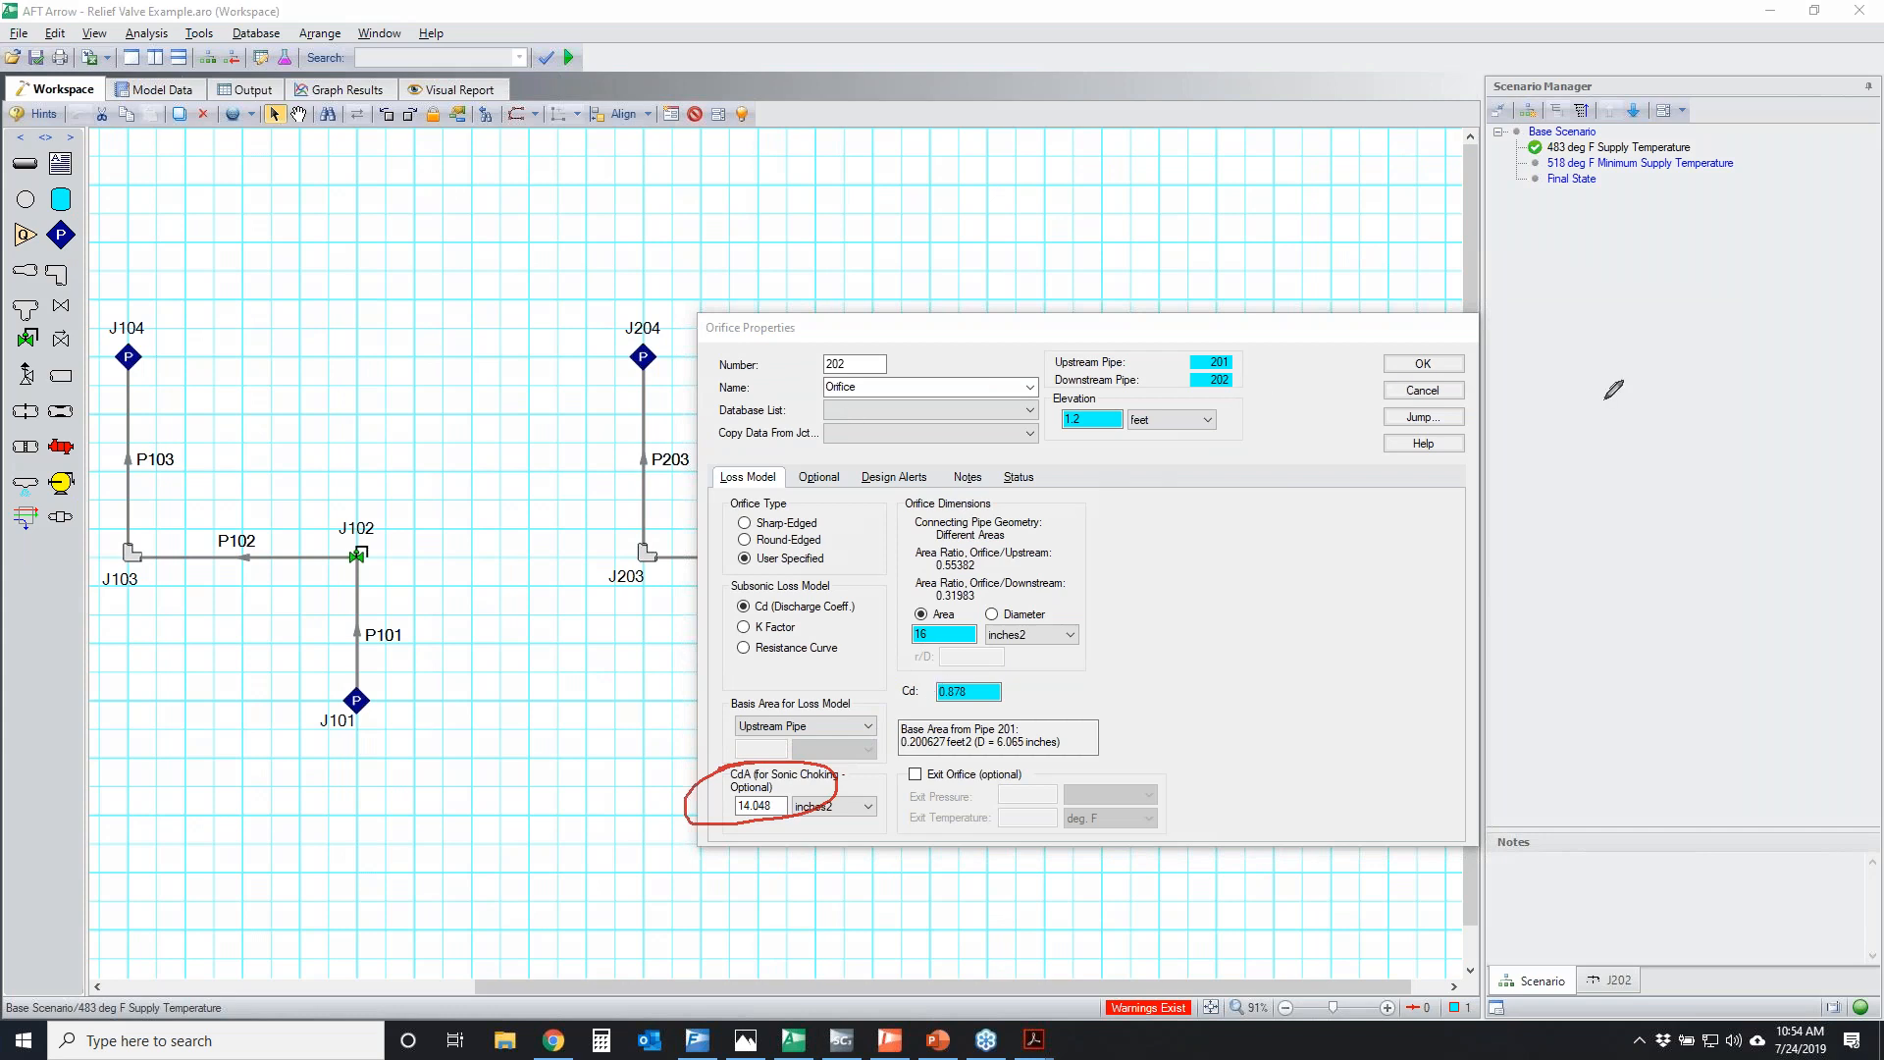
{"action": "key", "text": "Escape"}
{"action": "left_click", "coordinate": [1419, 390]}
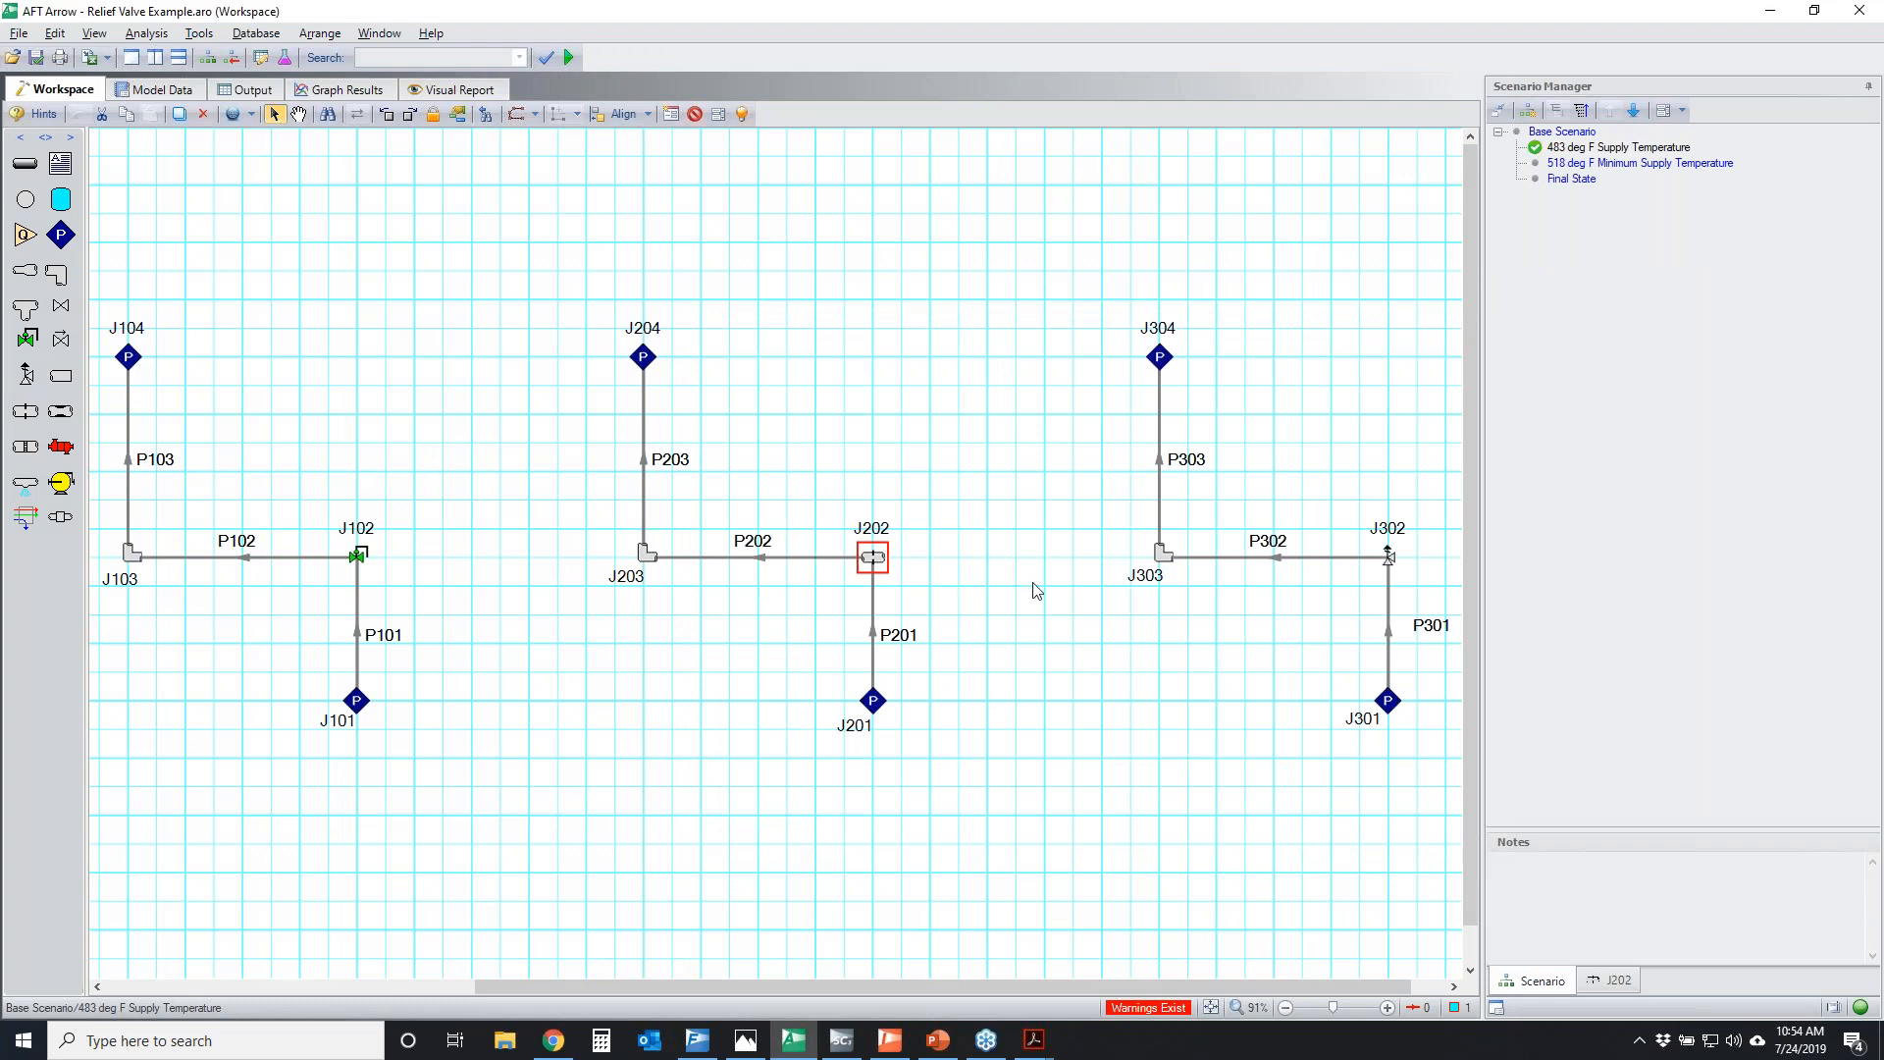
Review relief valve J302's valve and loss models, temporarily marking its orifice area, discharge coefficient and CdA for sonic choking
{"action": "double_click", "coordinate": [1389, 559]}
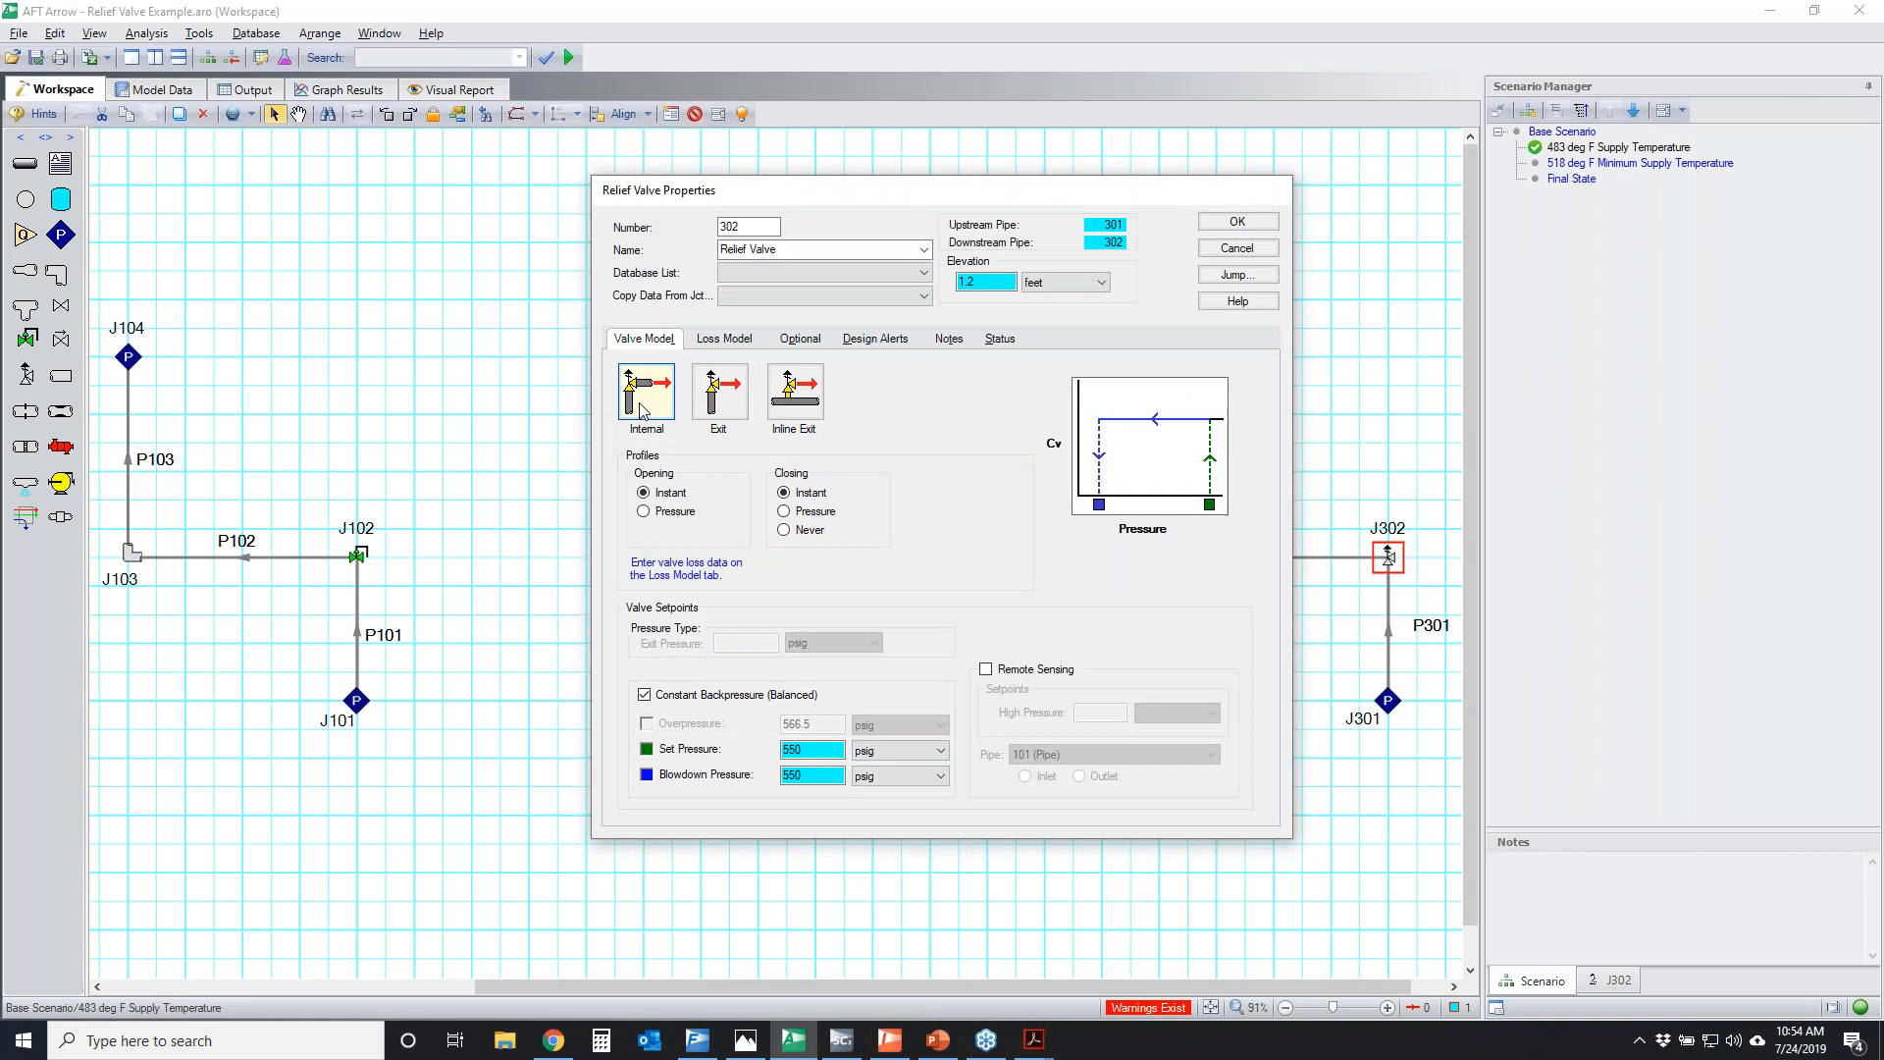
{"action": "left_click", "coordinate": [730, 345]}
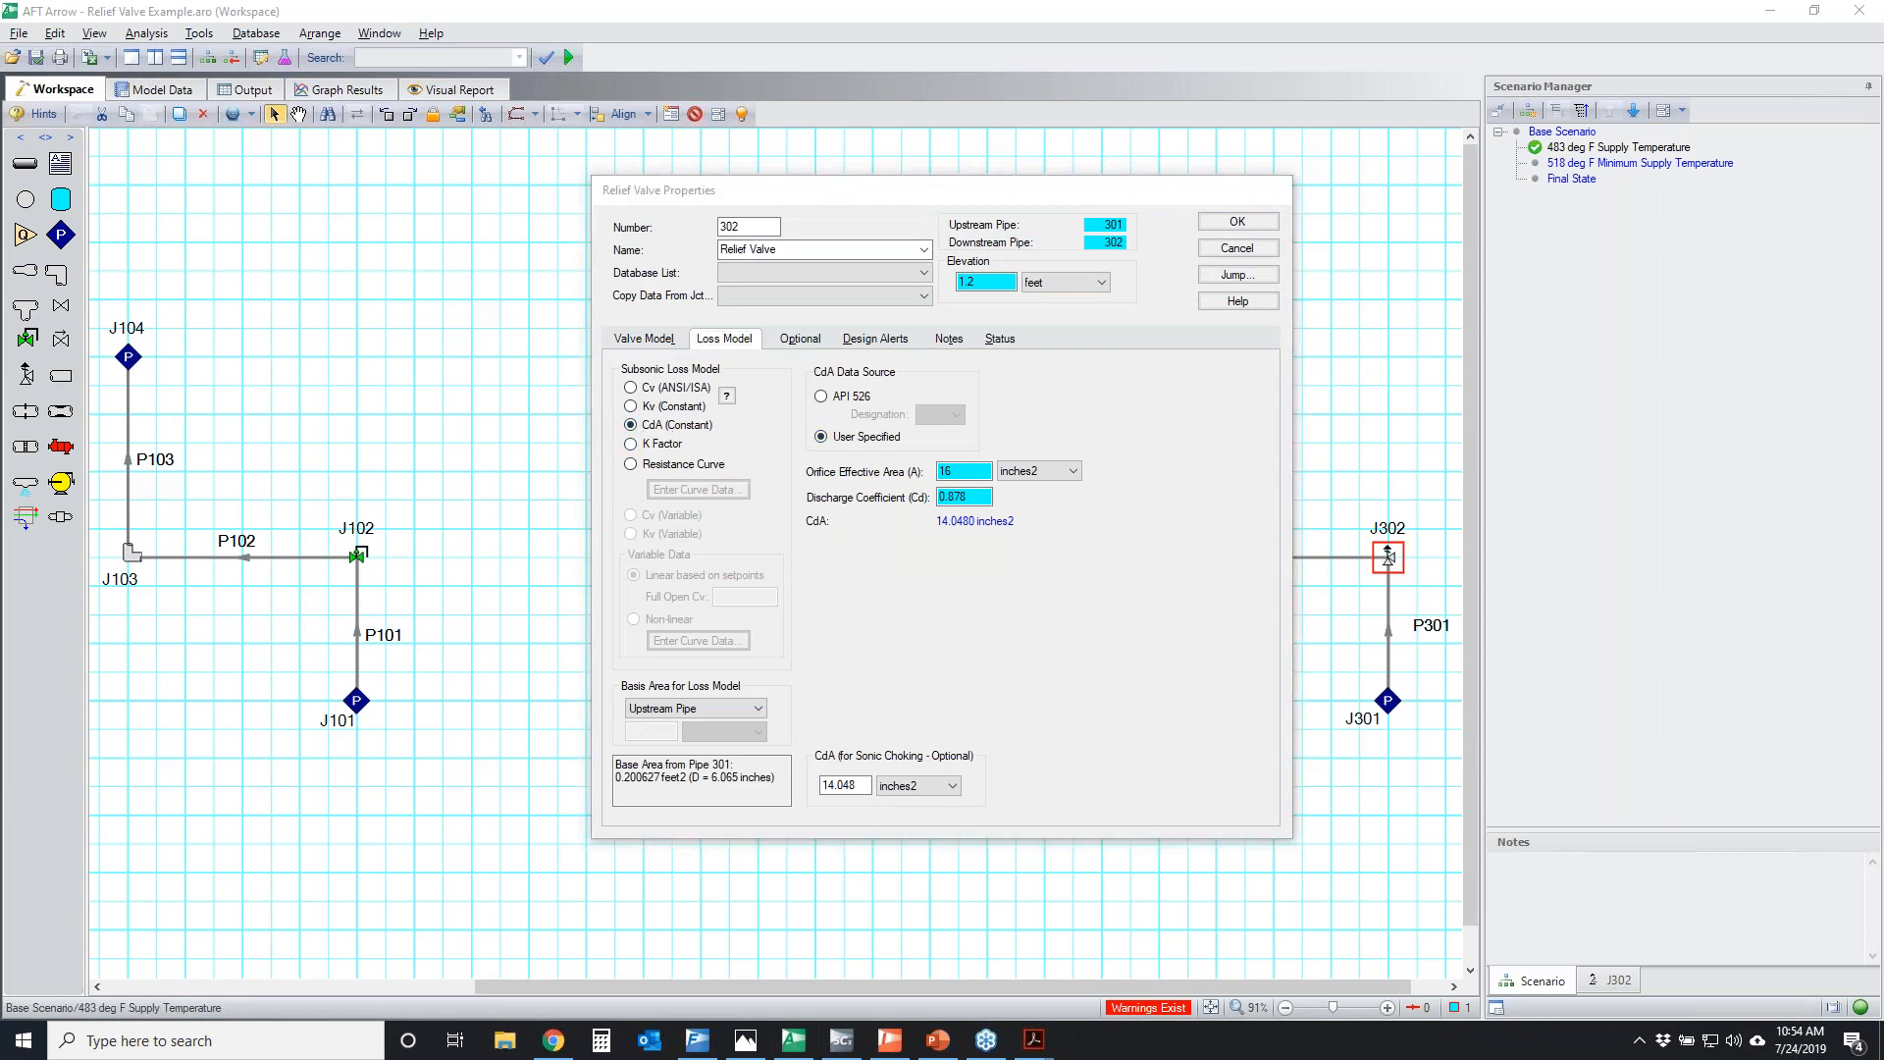
{"action": "mouse_move", "coordinate": [799, 467]}
{"action": "left_mouse_down"}
{"action": "mouse_move", "coordinate": [1038, 449]}
{"action": "mouse_move", "coordinate": [807, 461]}
{"action": "mouse_move", "coordinate": [878, 492]}
{"action": "mouse_move", "coordinate": [922, 471]}
{"action": "left_mouse_up"}
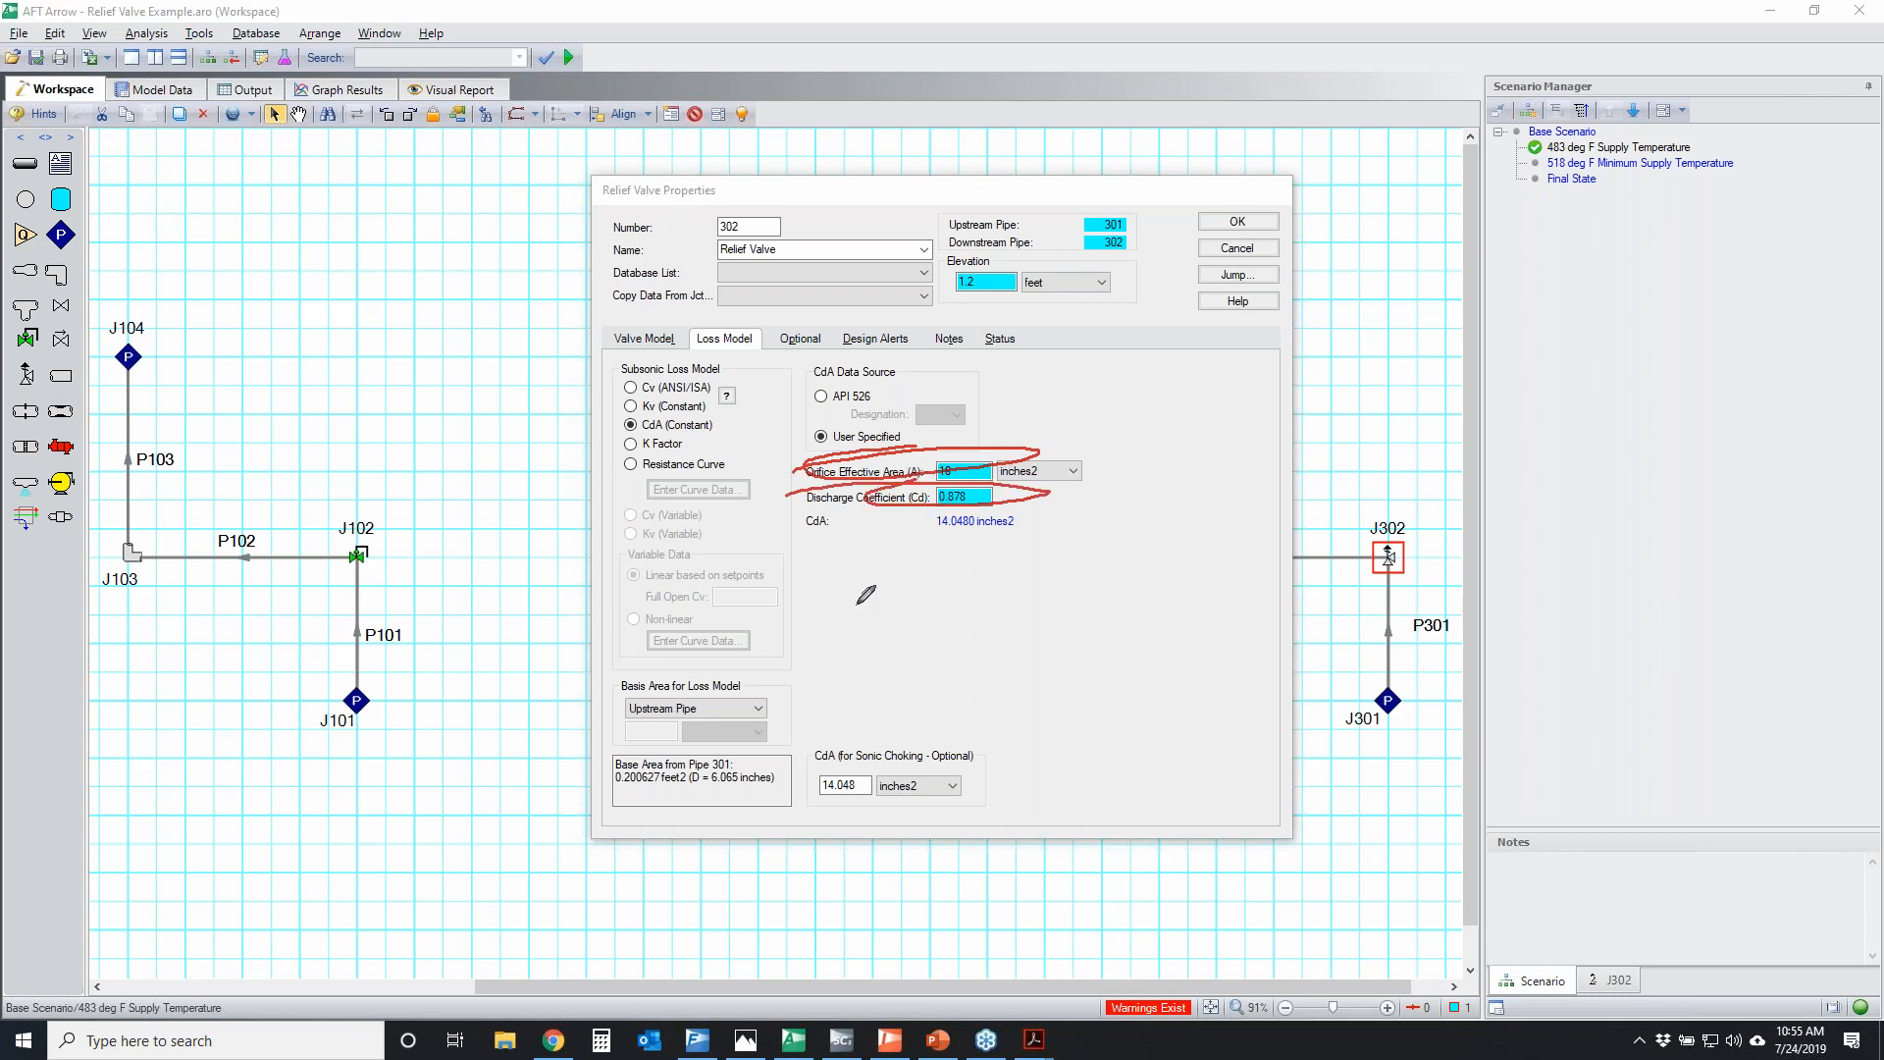
{"action": "mouse_move", "coordinate": [802, 758]}
{"action": "left_mouse_down"}
{"action": "mouse_move", "coordinate": [851, 794]}
{"action": "mouse_move", "coordinate": [787, 755]}
{"action": "left_mouse_up"}
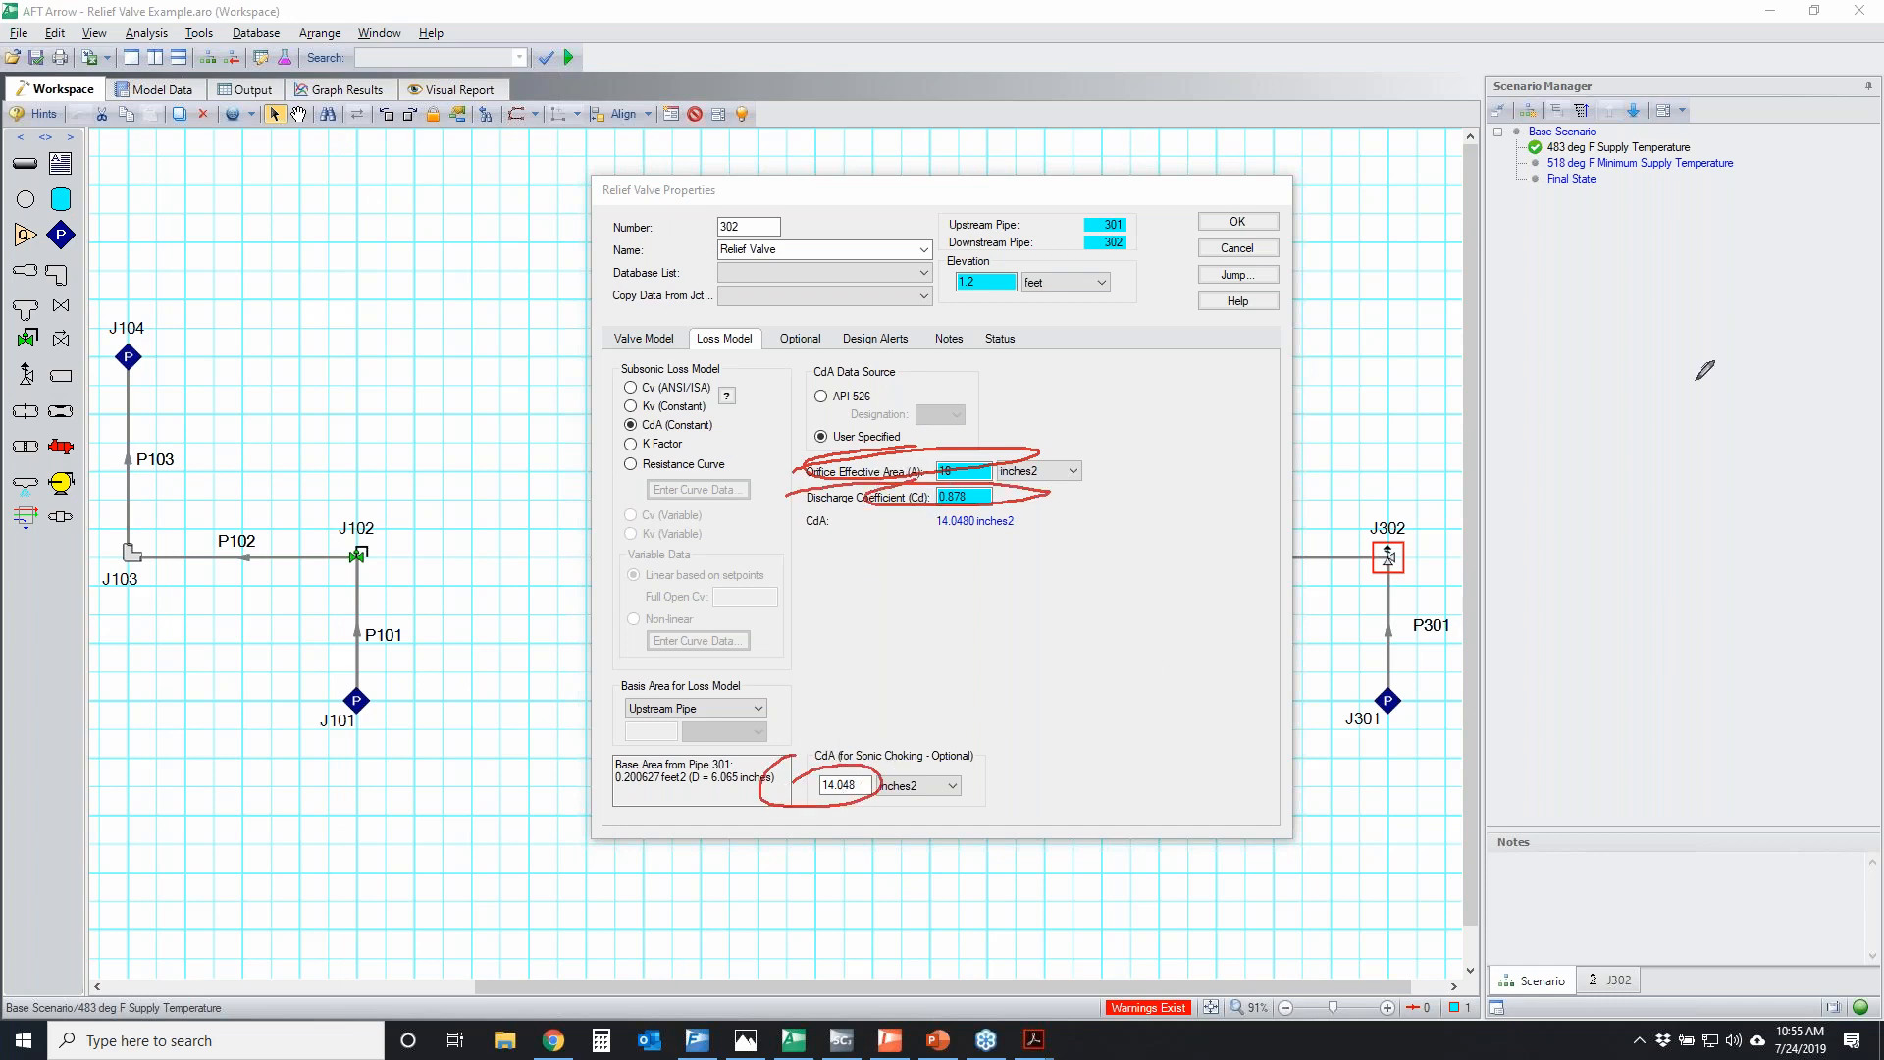
{"action": "key", "text": "Escape"}
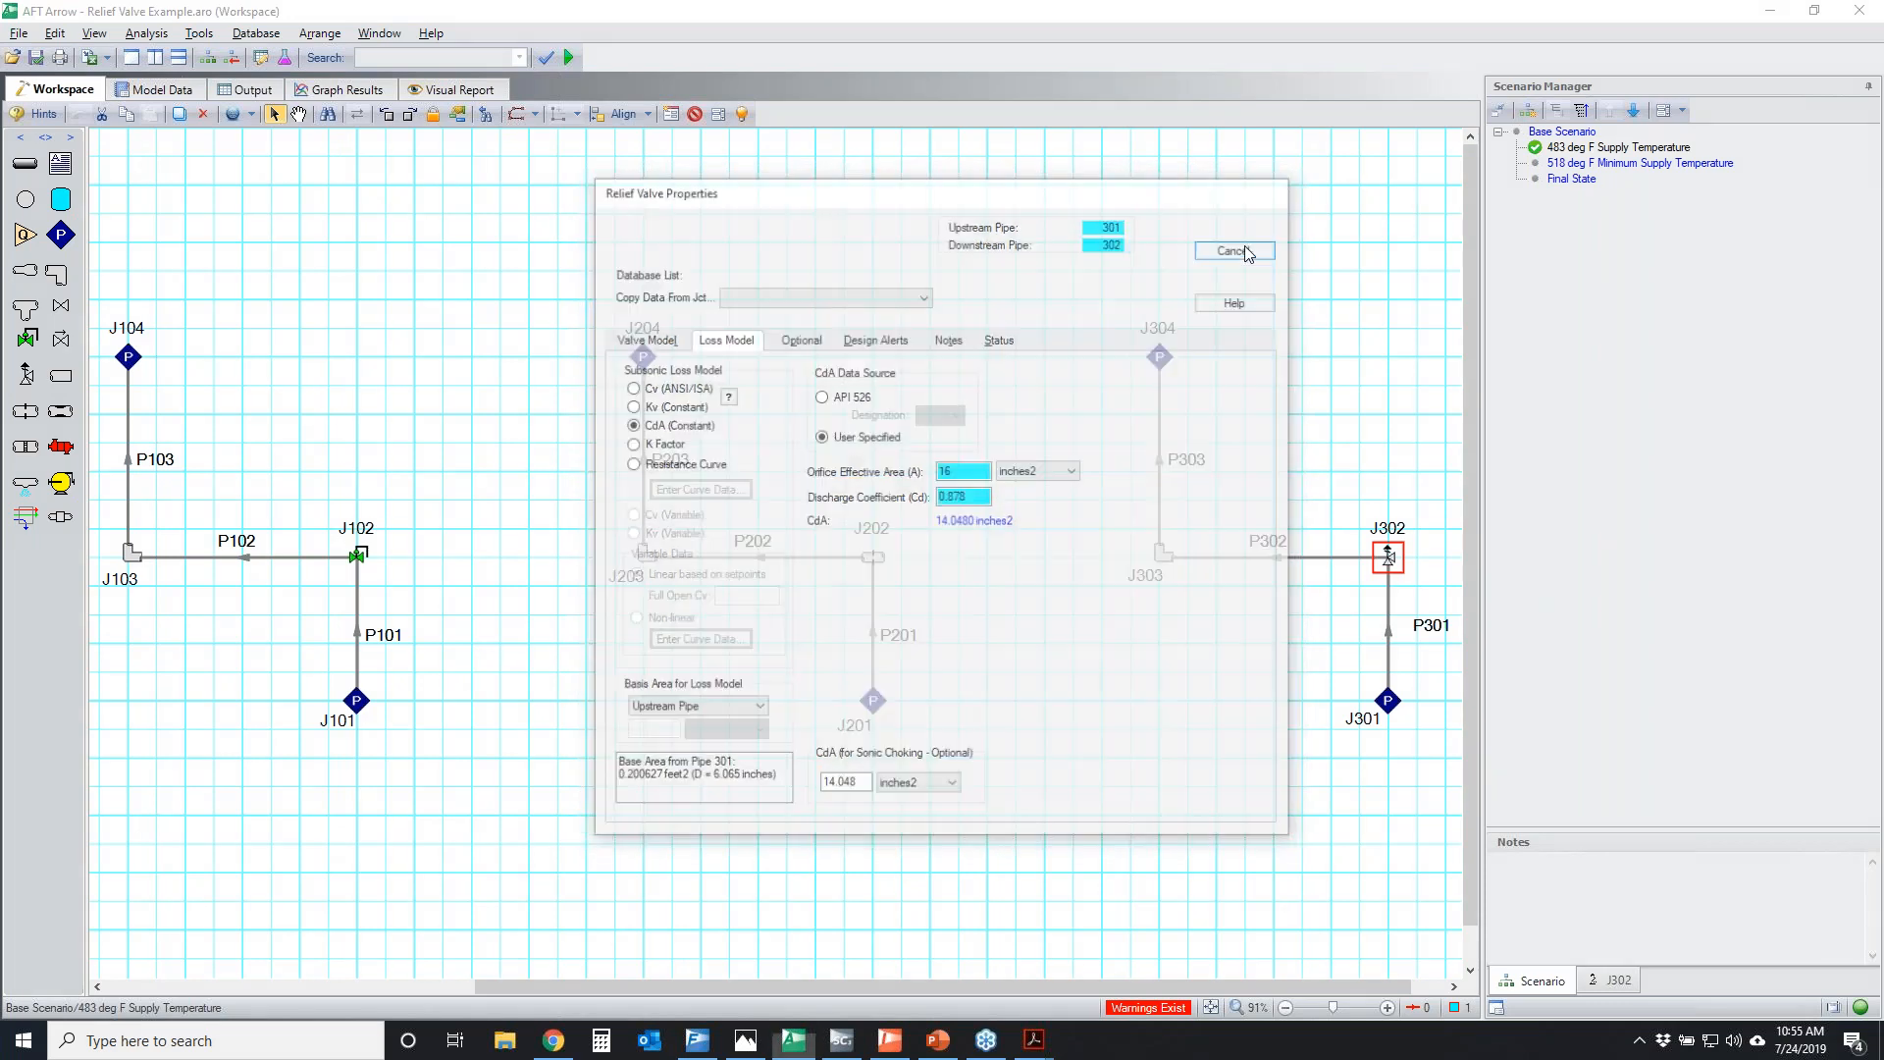
Deselect relief valve J302 and check the assigned pressure and temperature of supply junctions J101 and J201
{"action": "left_click", "coordinate": [1232, 749]}
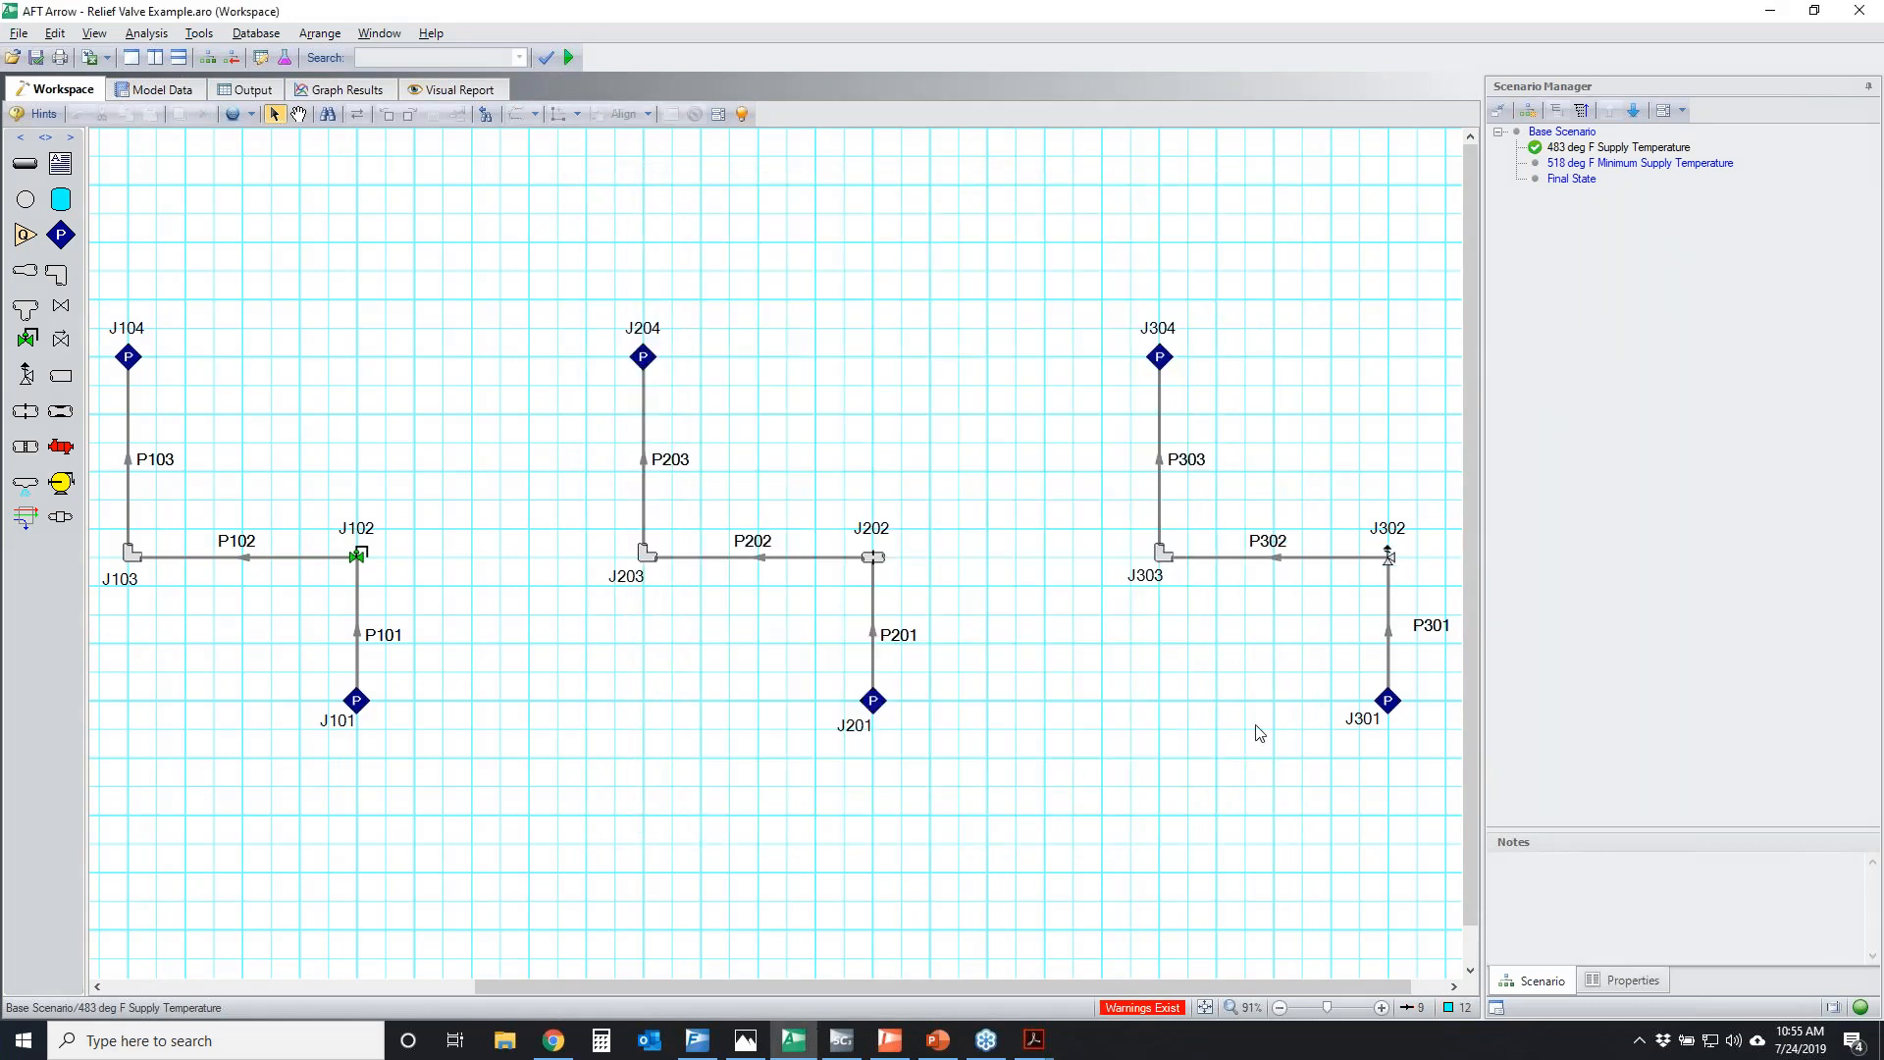
{"action": "left_click", "coordinate": [356, 700]}
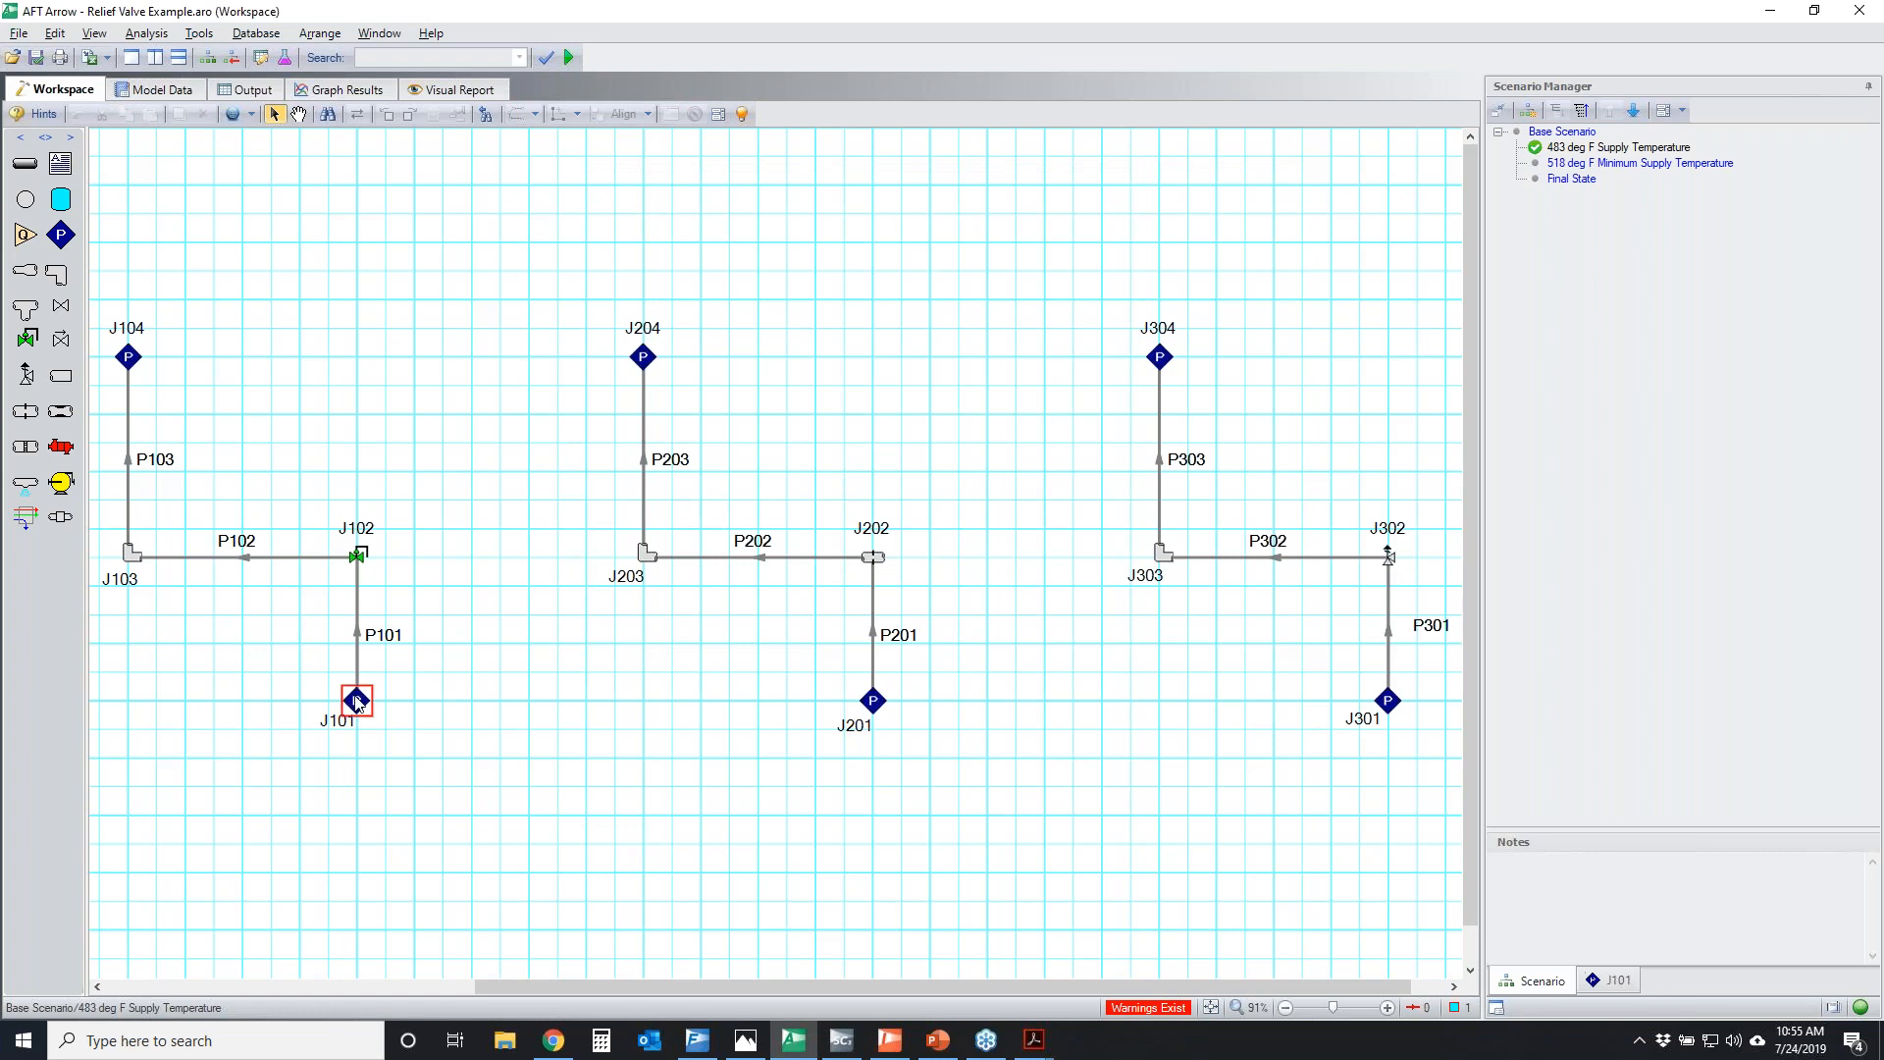
{"action": "left_click", "coordinate": [872, 701]}
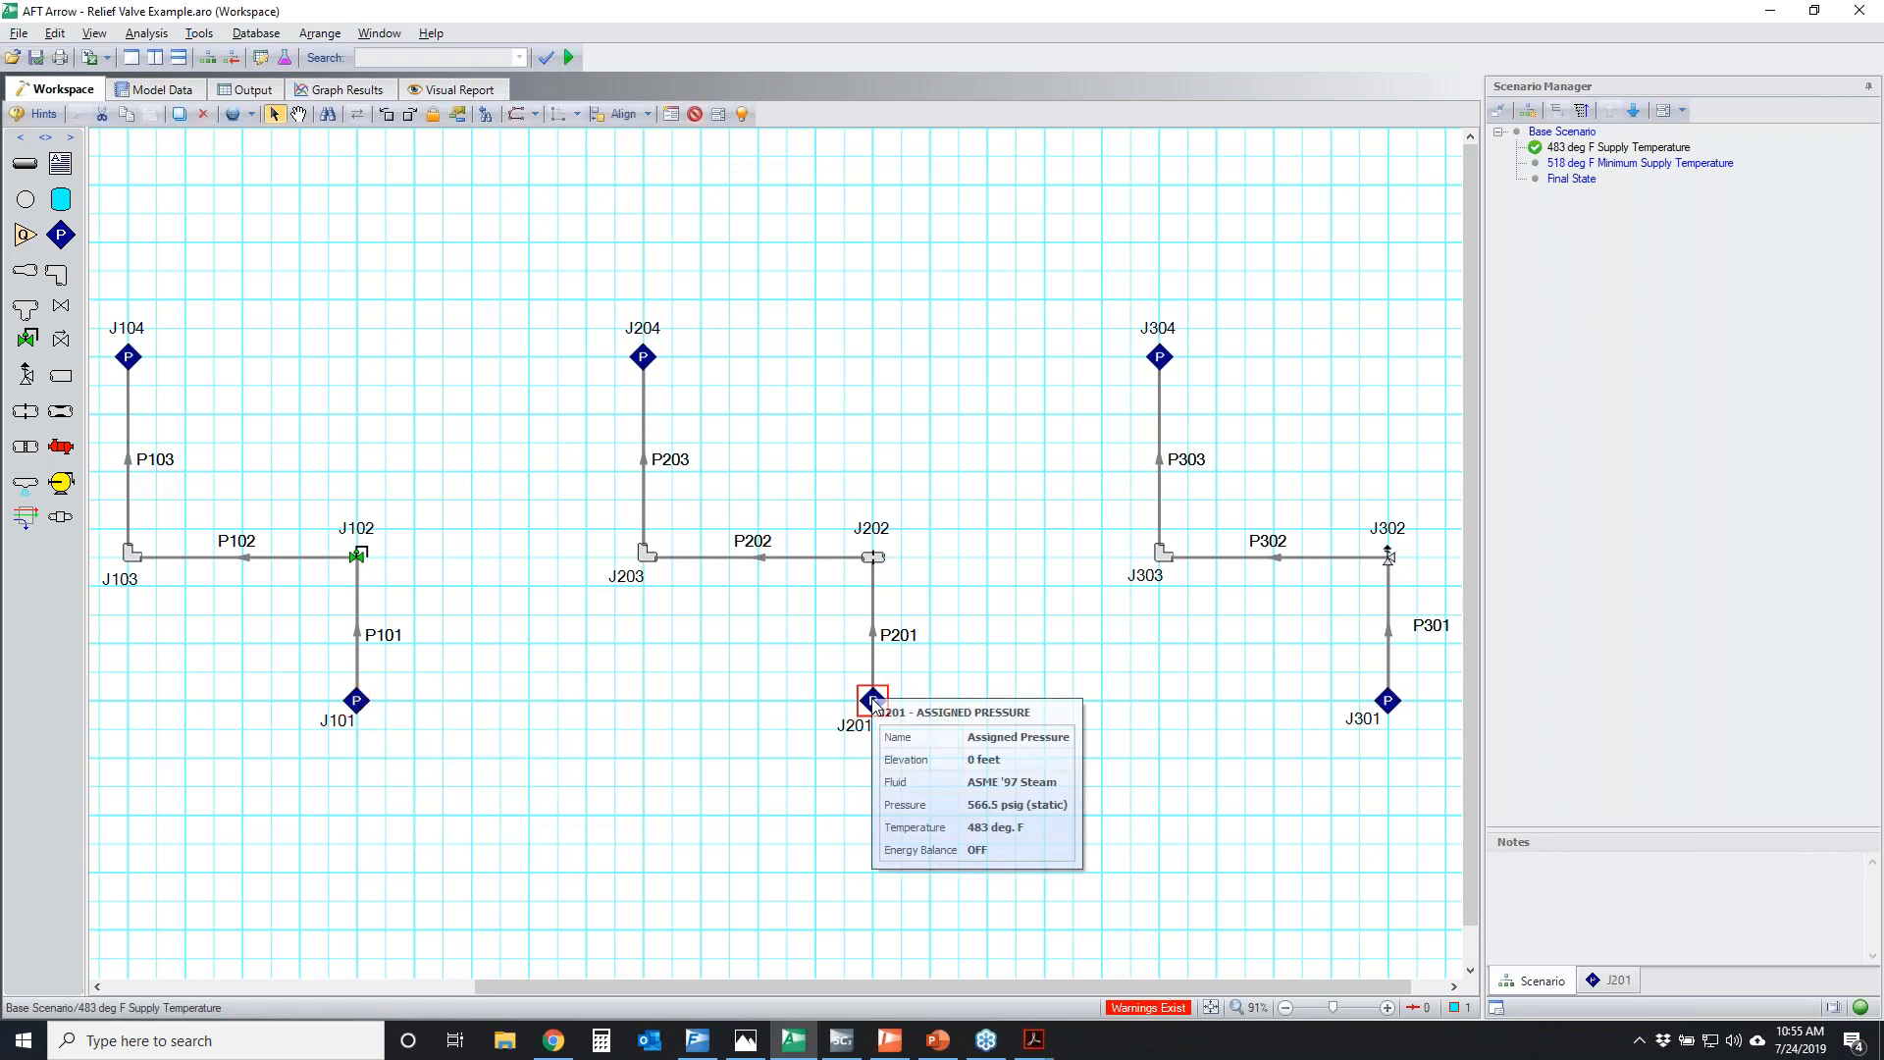
Display the output of the 483 deg F Supply Temperature scenario and run the model again
{"action": "left_click", "coordinate": [252, 90]}
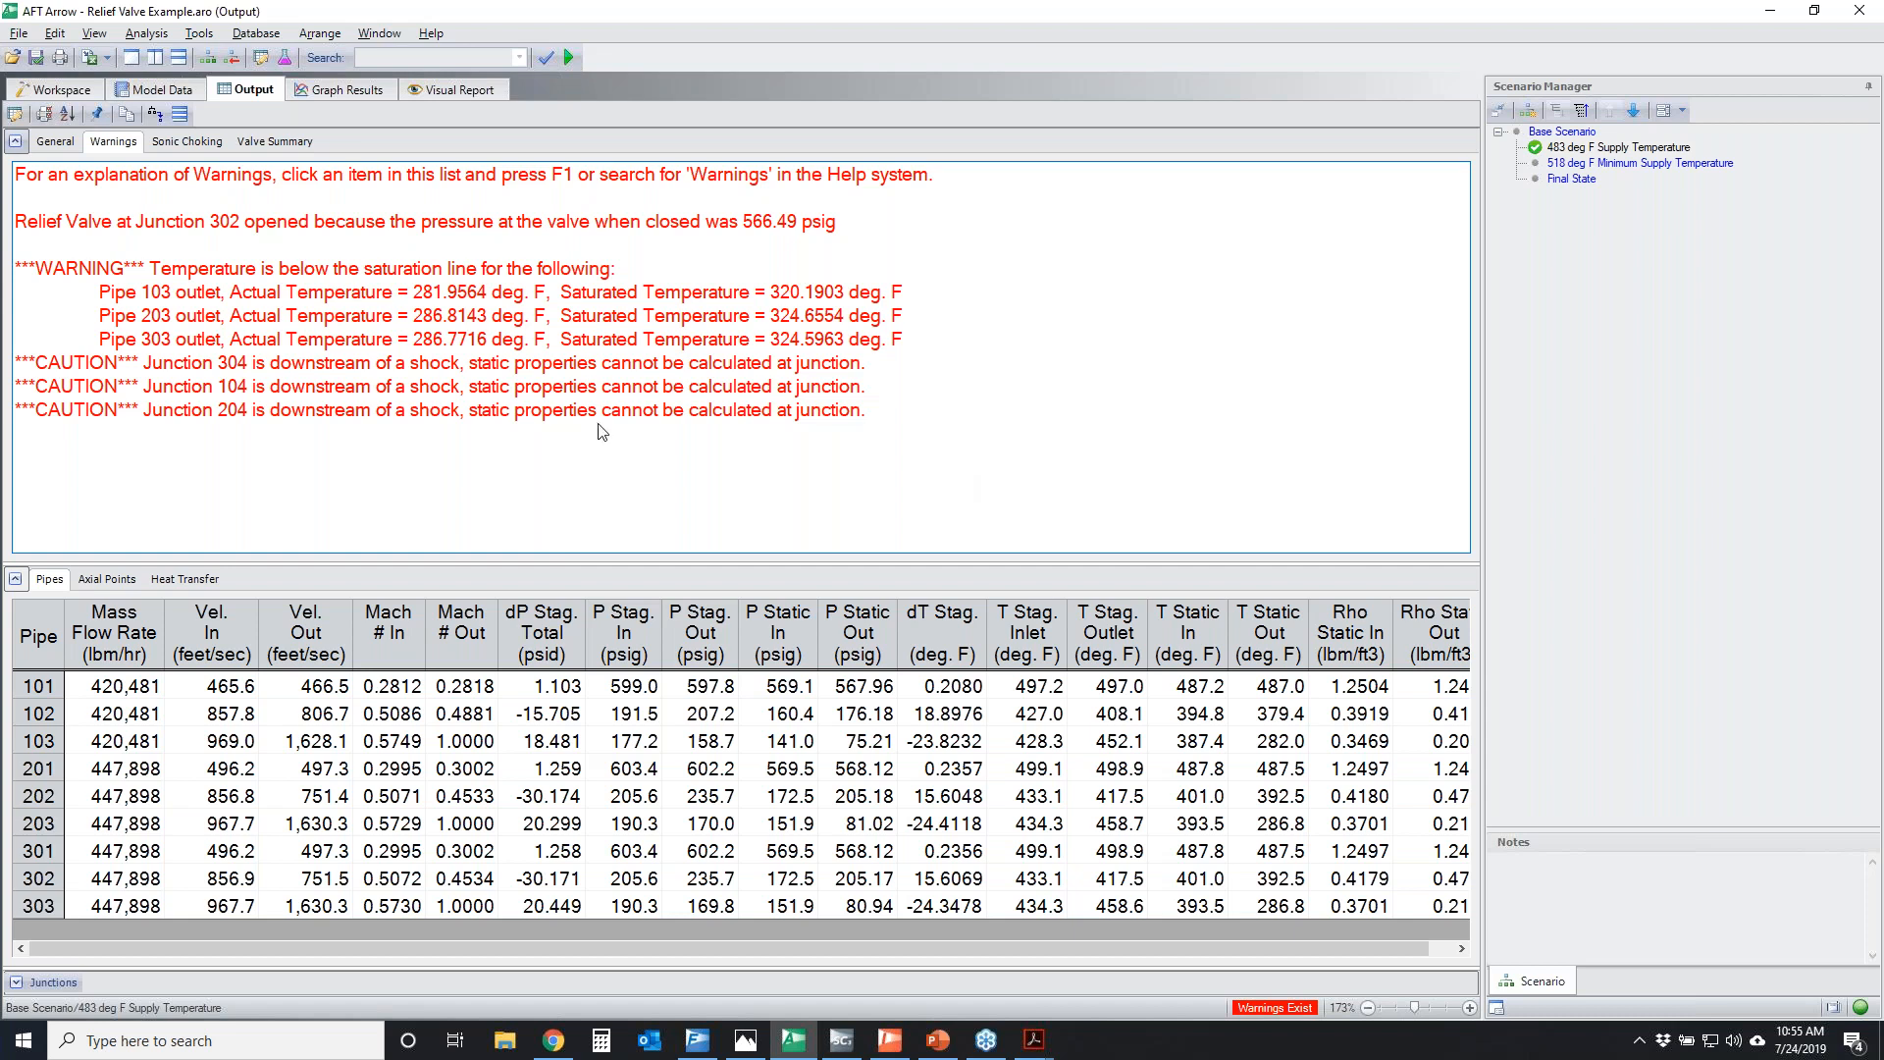
{"action": "left_click", "coordinate": [567, 61]}
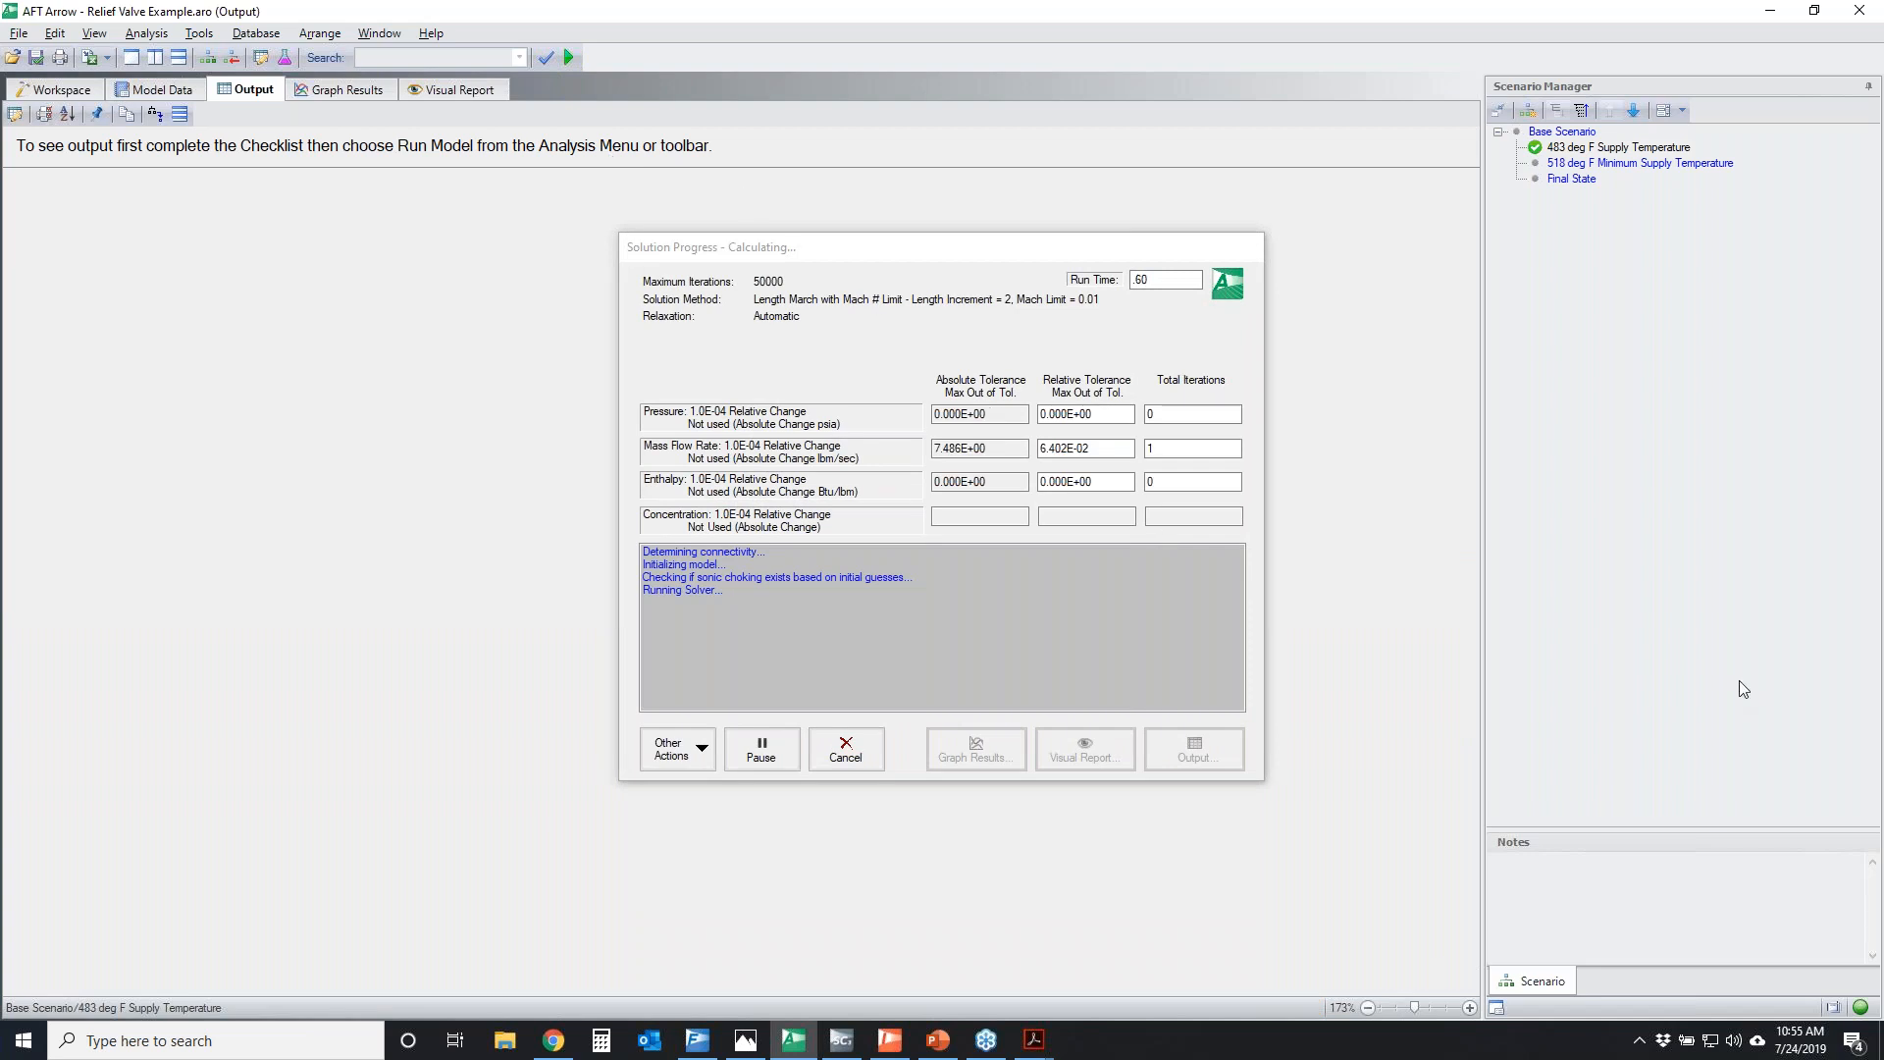
Switch to the Relief Valve Modeling presentation in PowerPoint and enlarge the warning messages on slide 10 for the 483 deg F results
{"action": "key", "text": "alt+Tab"}
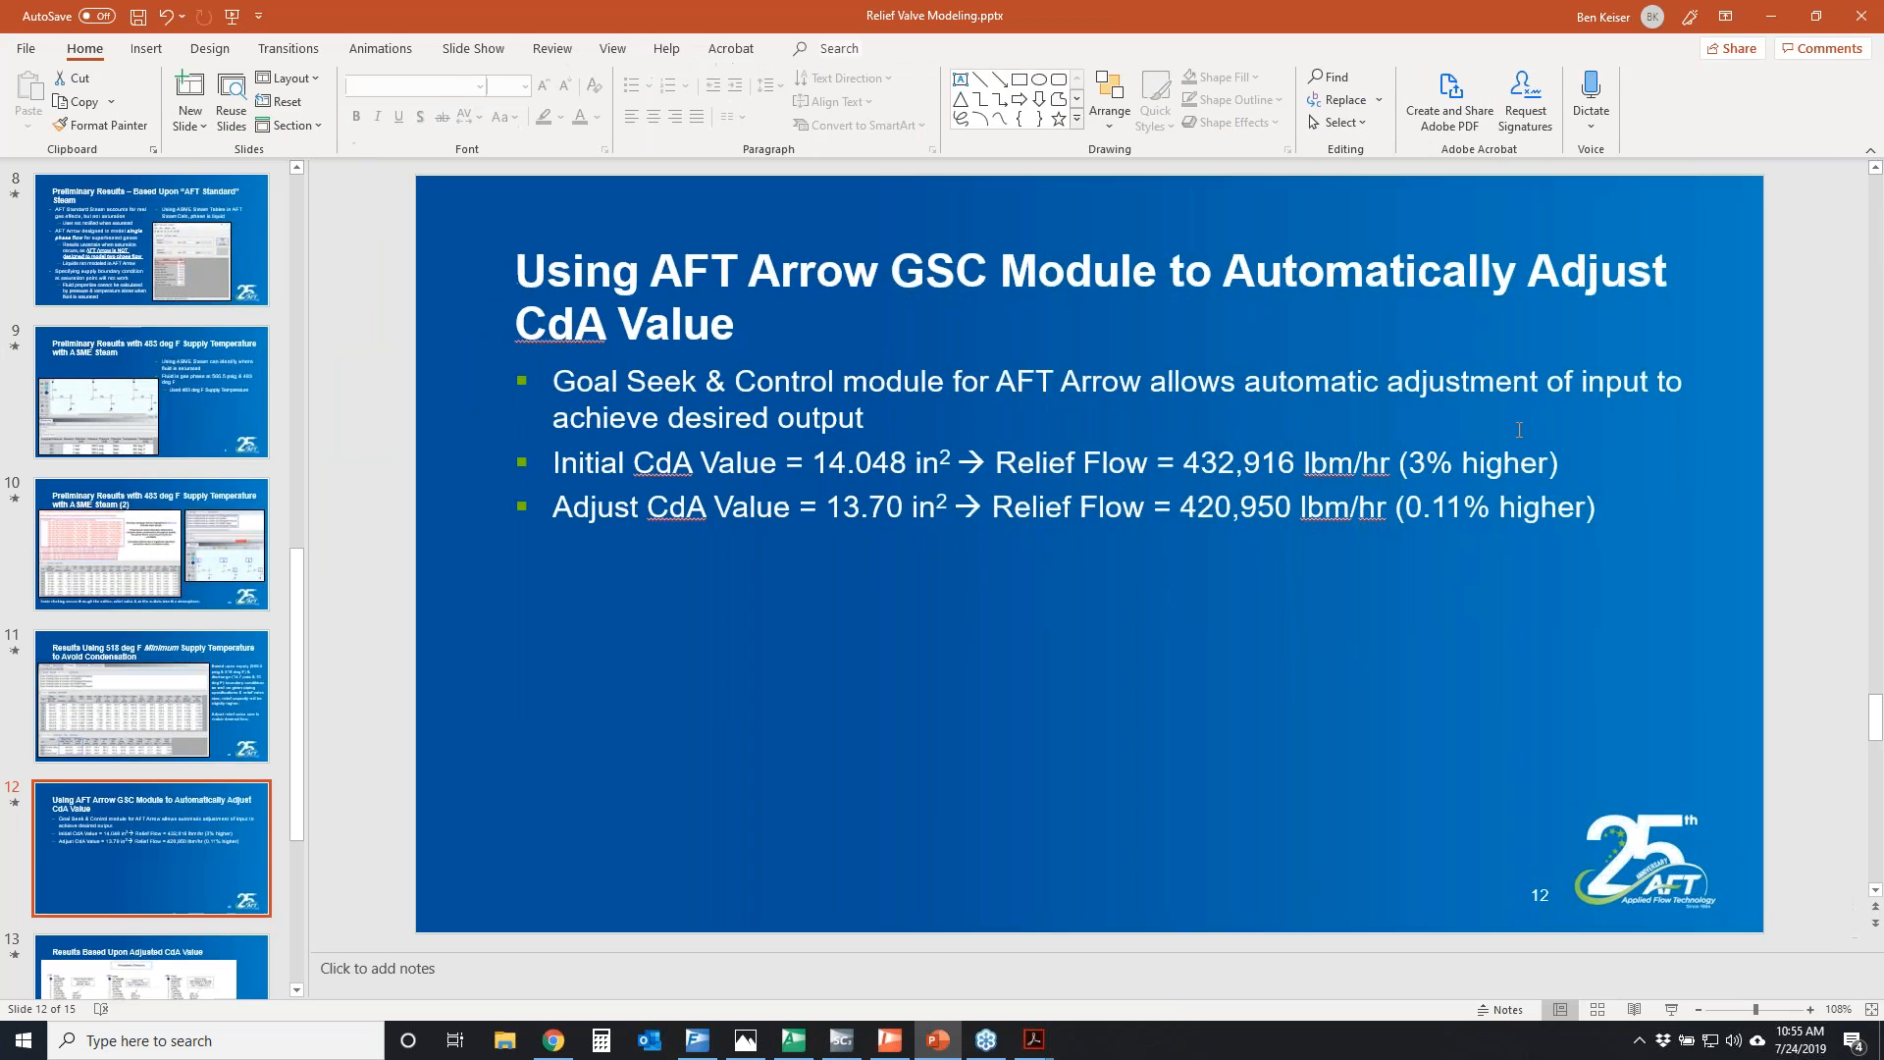
{"action": "left_click", "coordinate": [124, 550]}
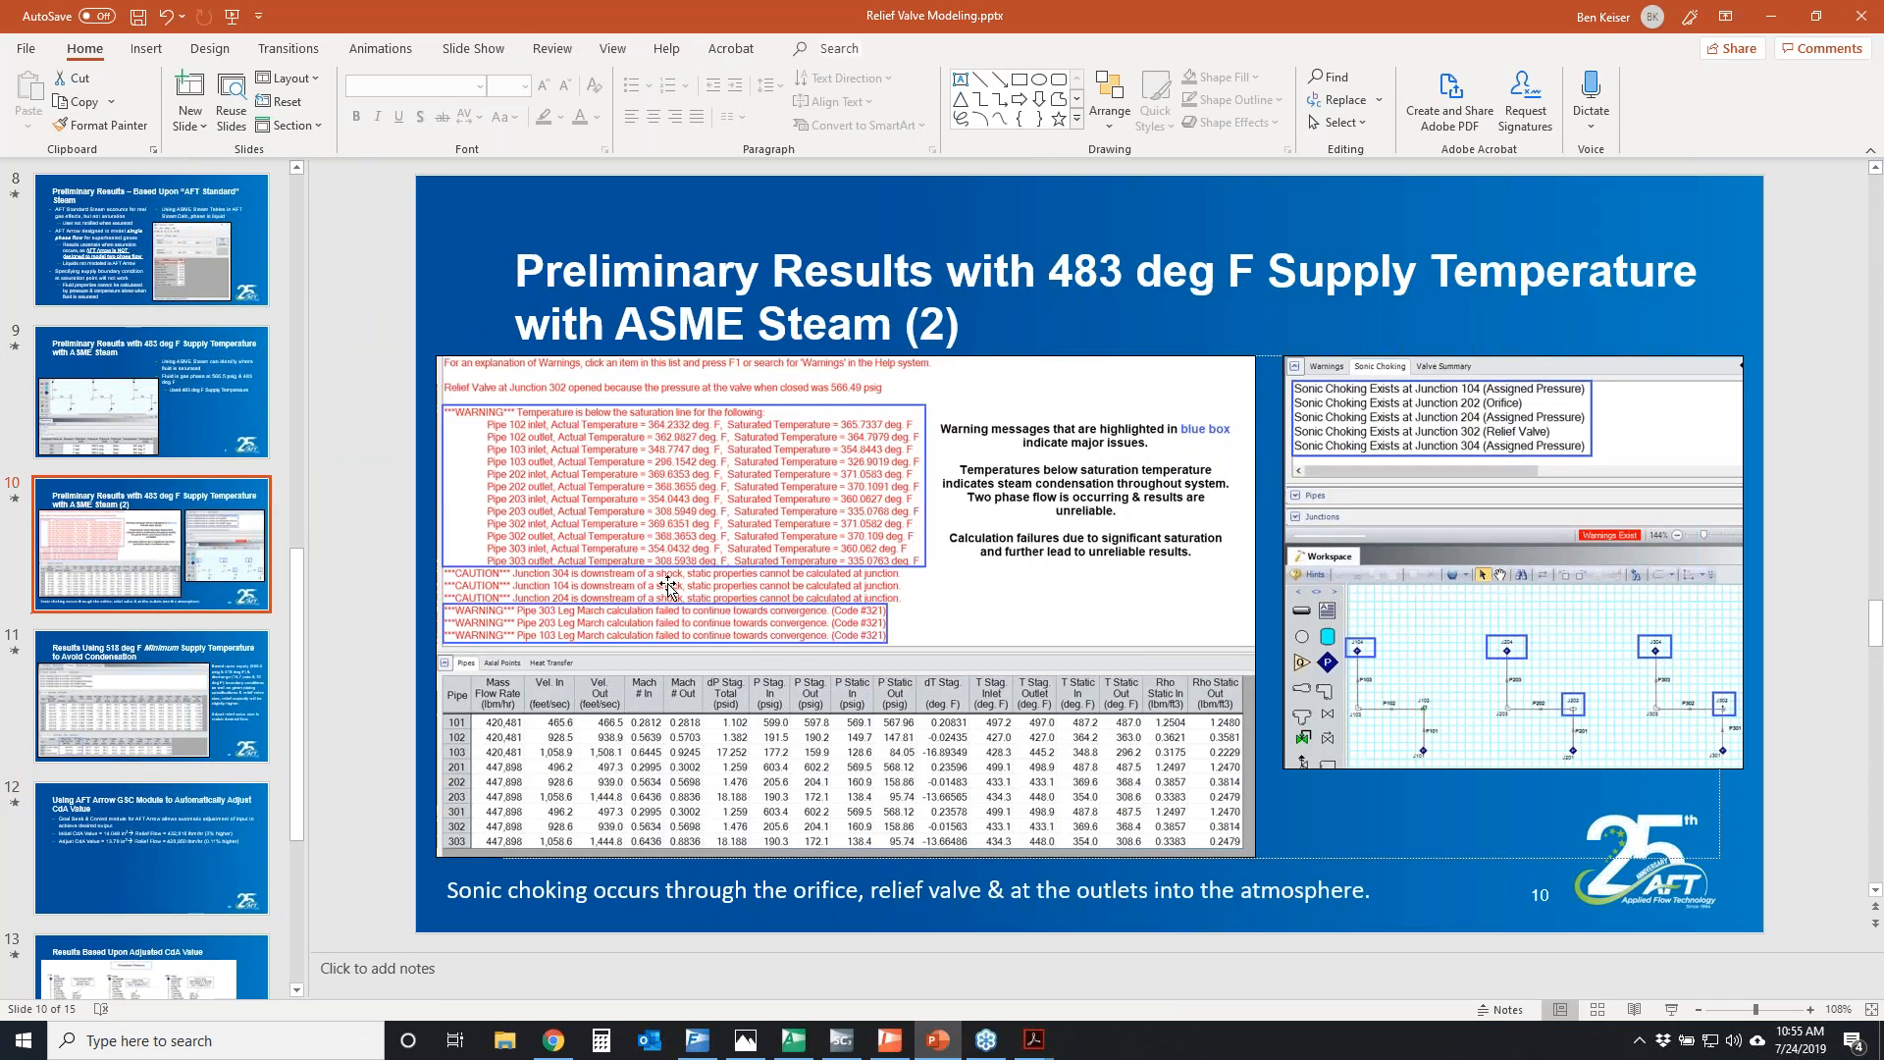
{"action": "scroll", "coordinate": [835, 561], "scroll_direction": "up", "scroll_amount": 9}
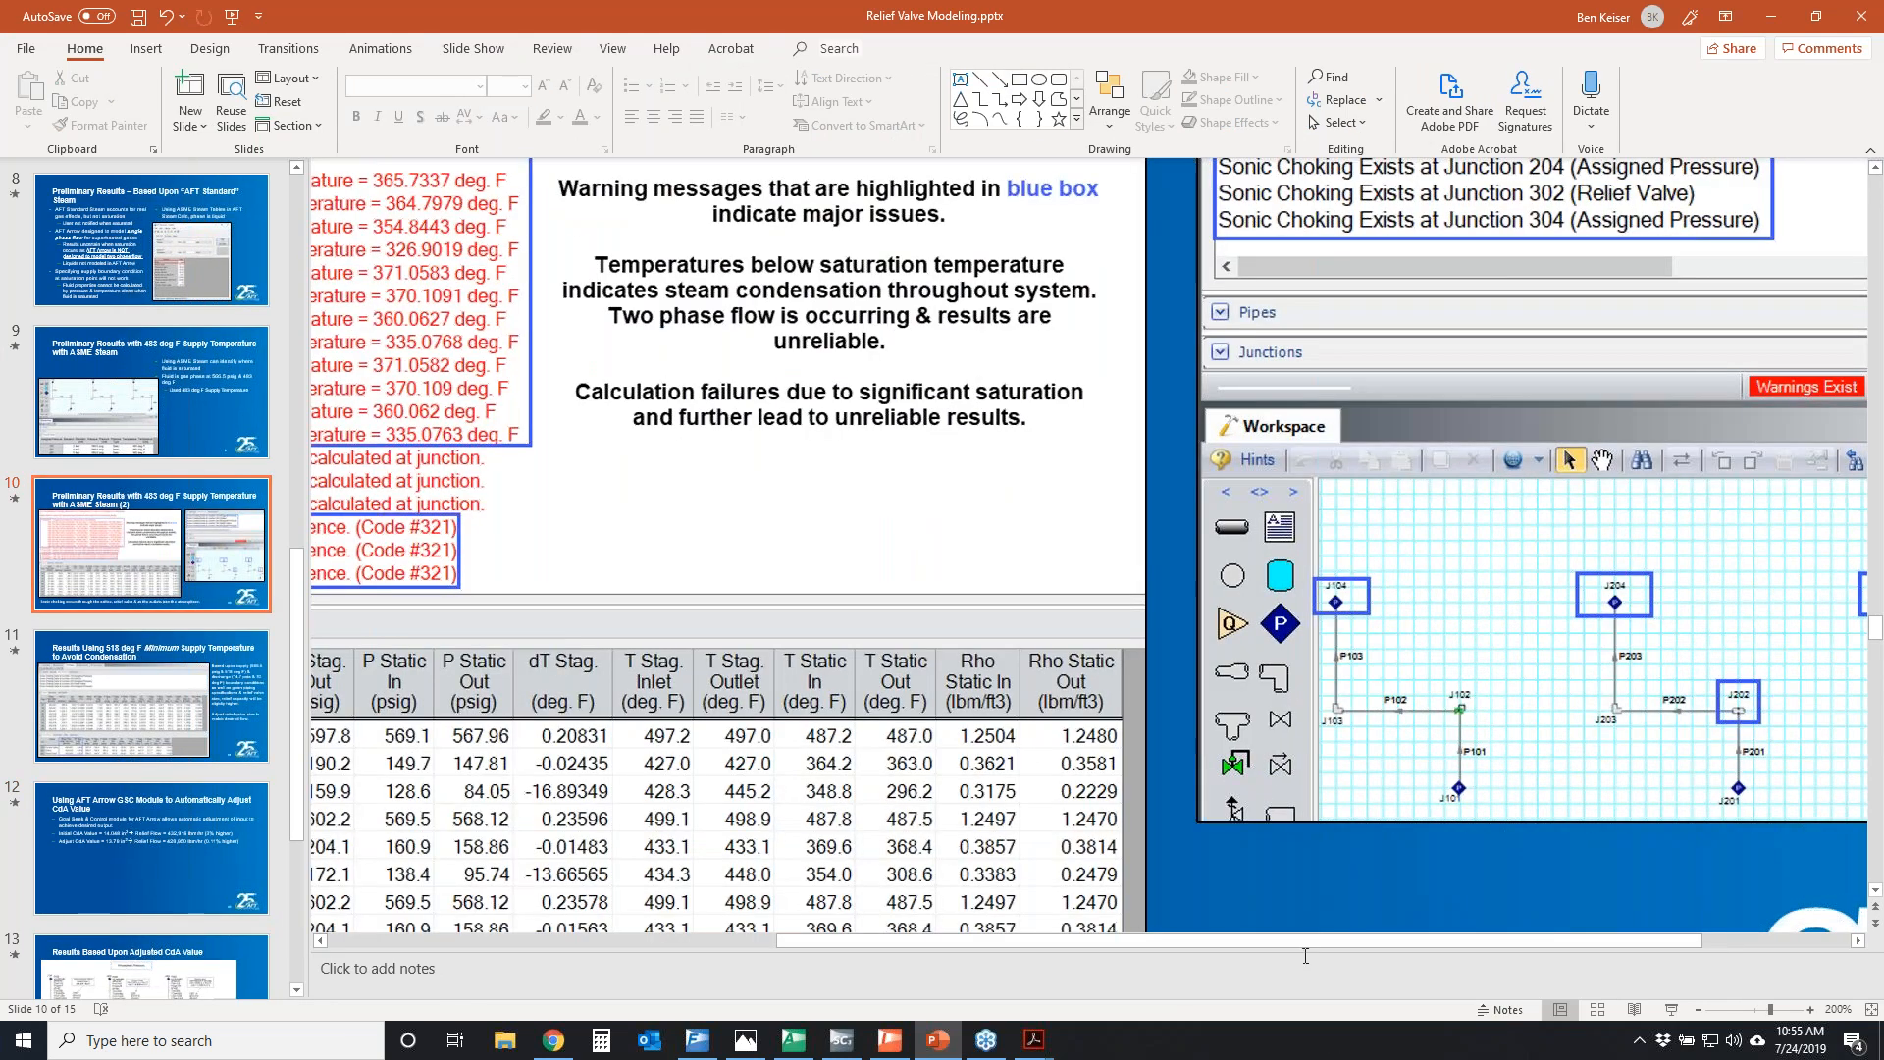
{"action": "left_click_drag", "start_coordinate": [1288, 939], "coordinate": [881, 939]}
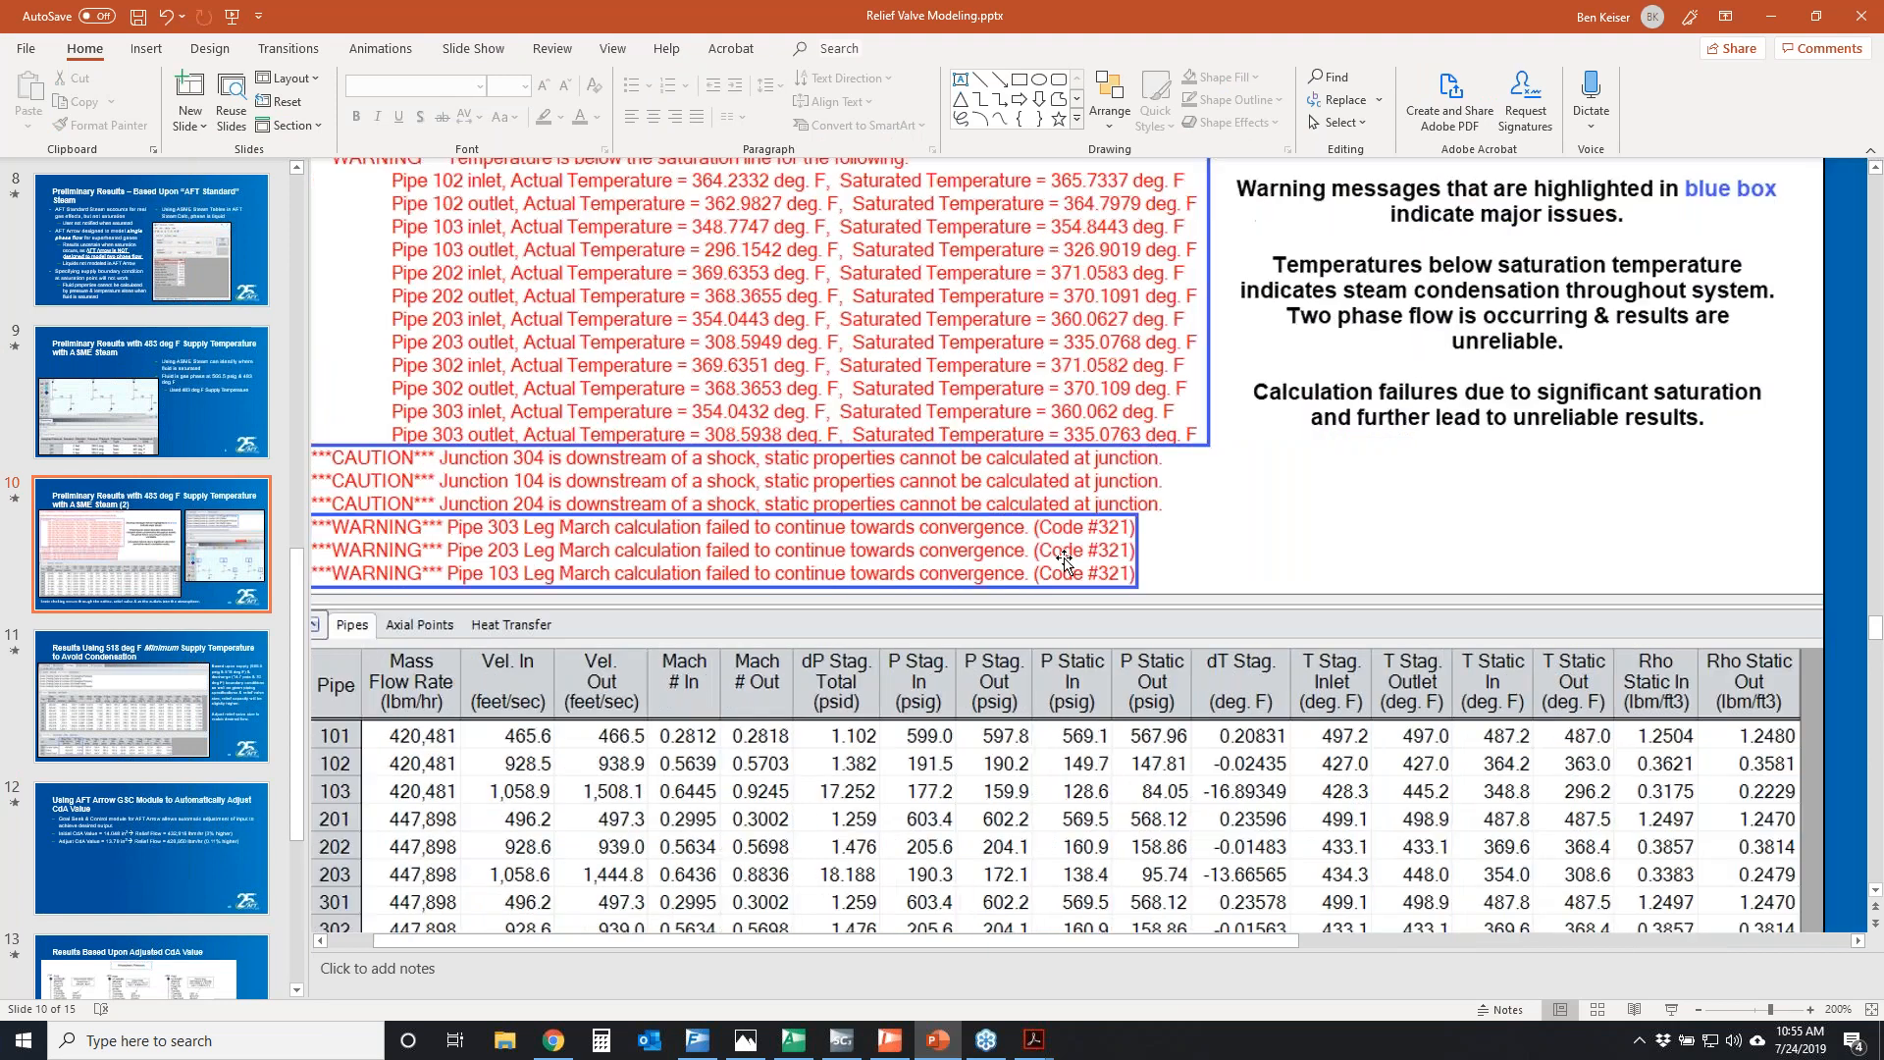
{"action": "scroll", "coordinate": [1065, 562], "scroll_direction": "up", "scroll_amount": 1}
{"action": "scroll", "coordinate": [1492, 726], "scroll_direction": "up", "scroll_amount": 1}
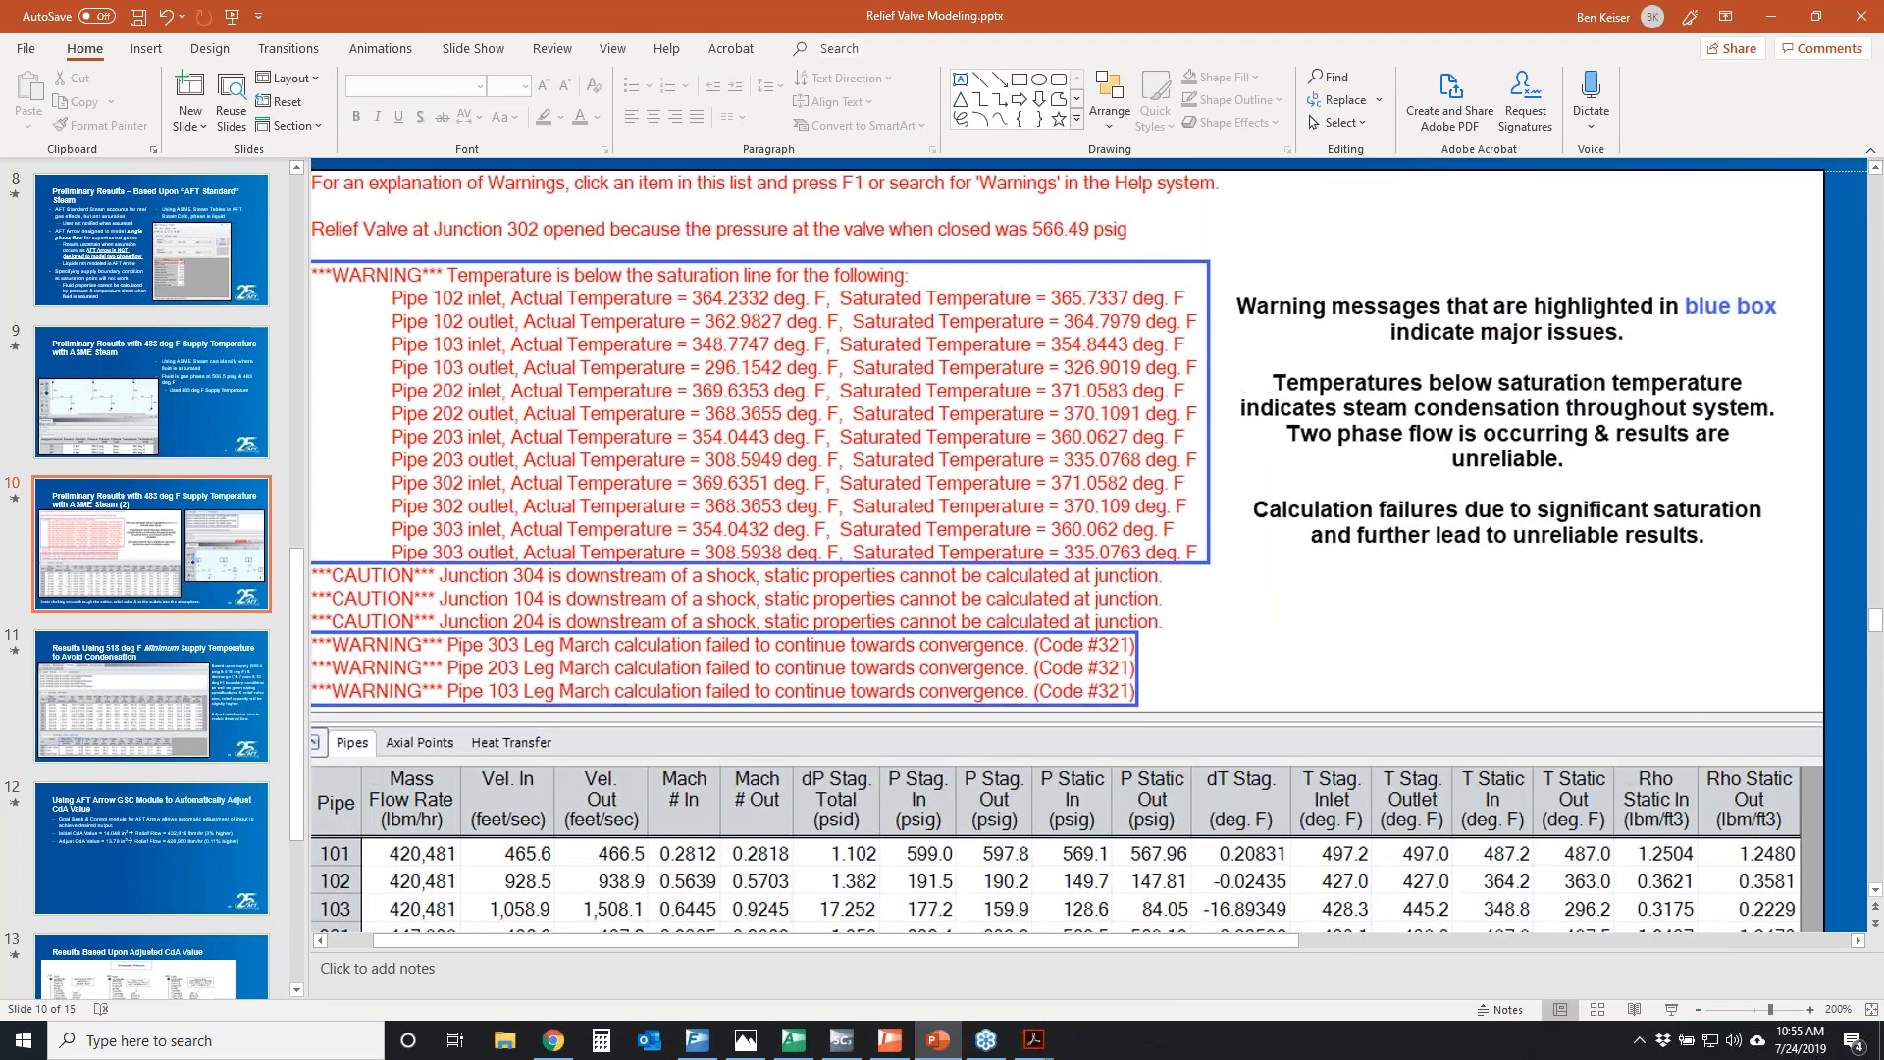
Circle the below-saturation temperature warnings on the slide and the note about steam condensation and two-phase flow
{"action": "mouse_move", "coordinate": [444, 275]}
{"action": "left_mouse_down"}
{"action": "mouse_move", "coordinate": [1044, 306]}
{"action": "mouse_move", "coordinate": [1036, 541]}
{"action": "mouse_move", "coordinate": [558, 536]}
{"action": "mouse_move", "coordinate": [329, 413]}
{"action": "mouse_move", "coordinate": [471, 307]}
{"action": "mouse_move", "coordinate": [500, 321]}
{"action": "mouse_move", "coordinate": [699, 293]}
{"action": "left_mouse_up"}
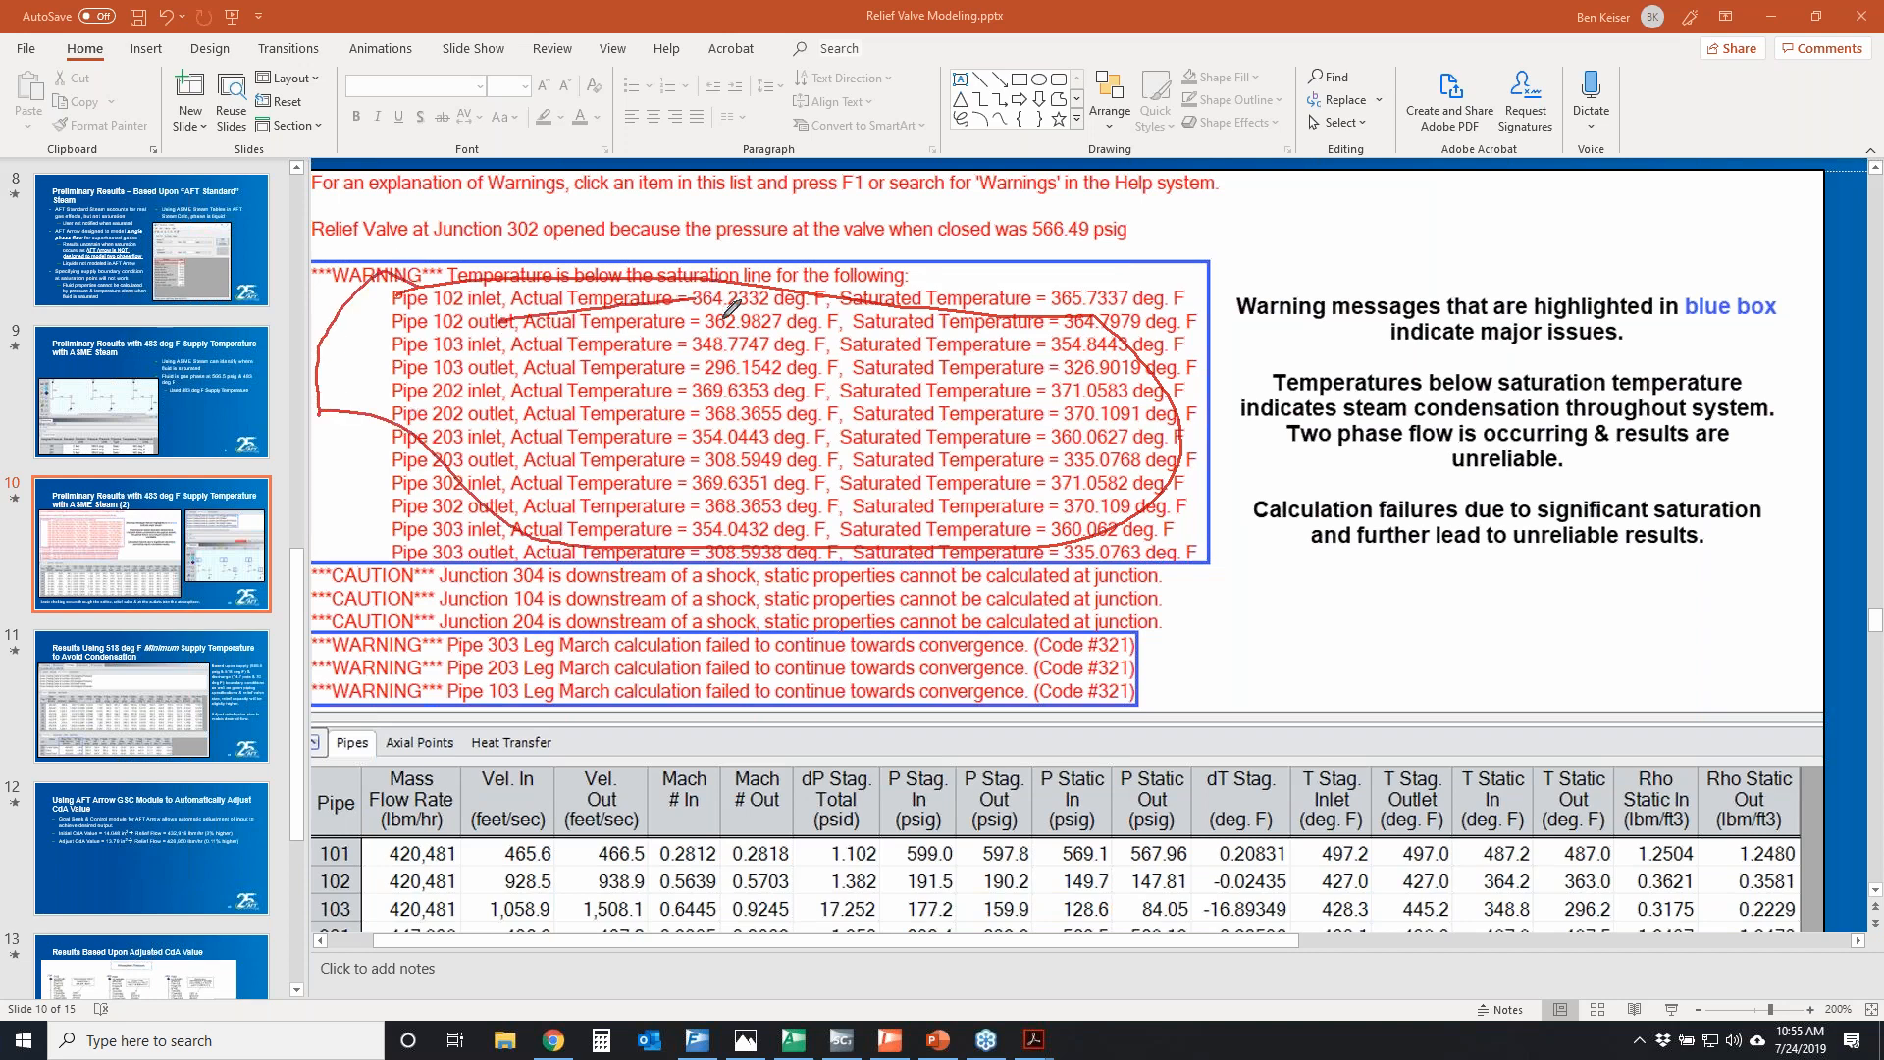
{"action": "left_click_drag", "start_coordinate": [850, 318], "coordinate": [1106, 306]}
{"action": "mouse_move", "coordinate": [444, 360]}
{"action": "left_mouse_down"}
{"action": "mouse_move", "coordinate": [397, 478]}
{"action": "mouse_move", "coordinate": [493, 394]}
{"action": "mouse_move", "coordinate": [626, 385]}
{"action": "left_mouse_up"}
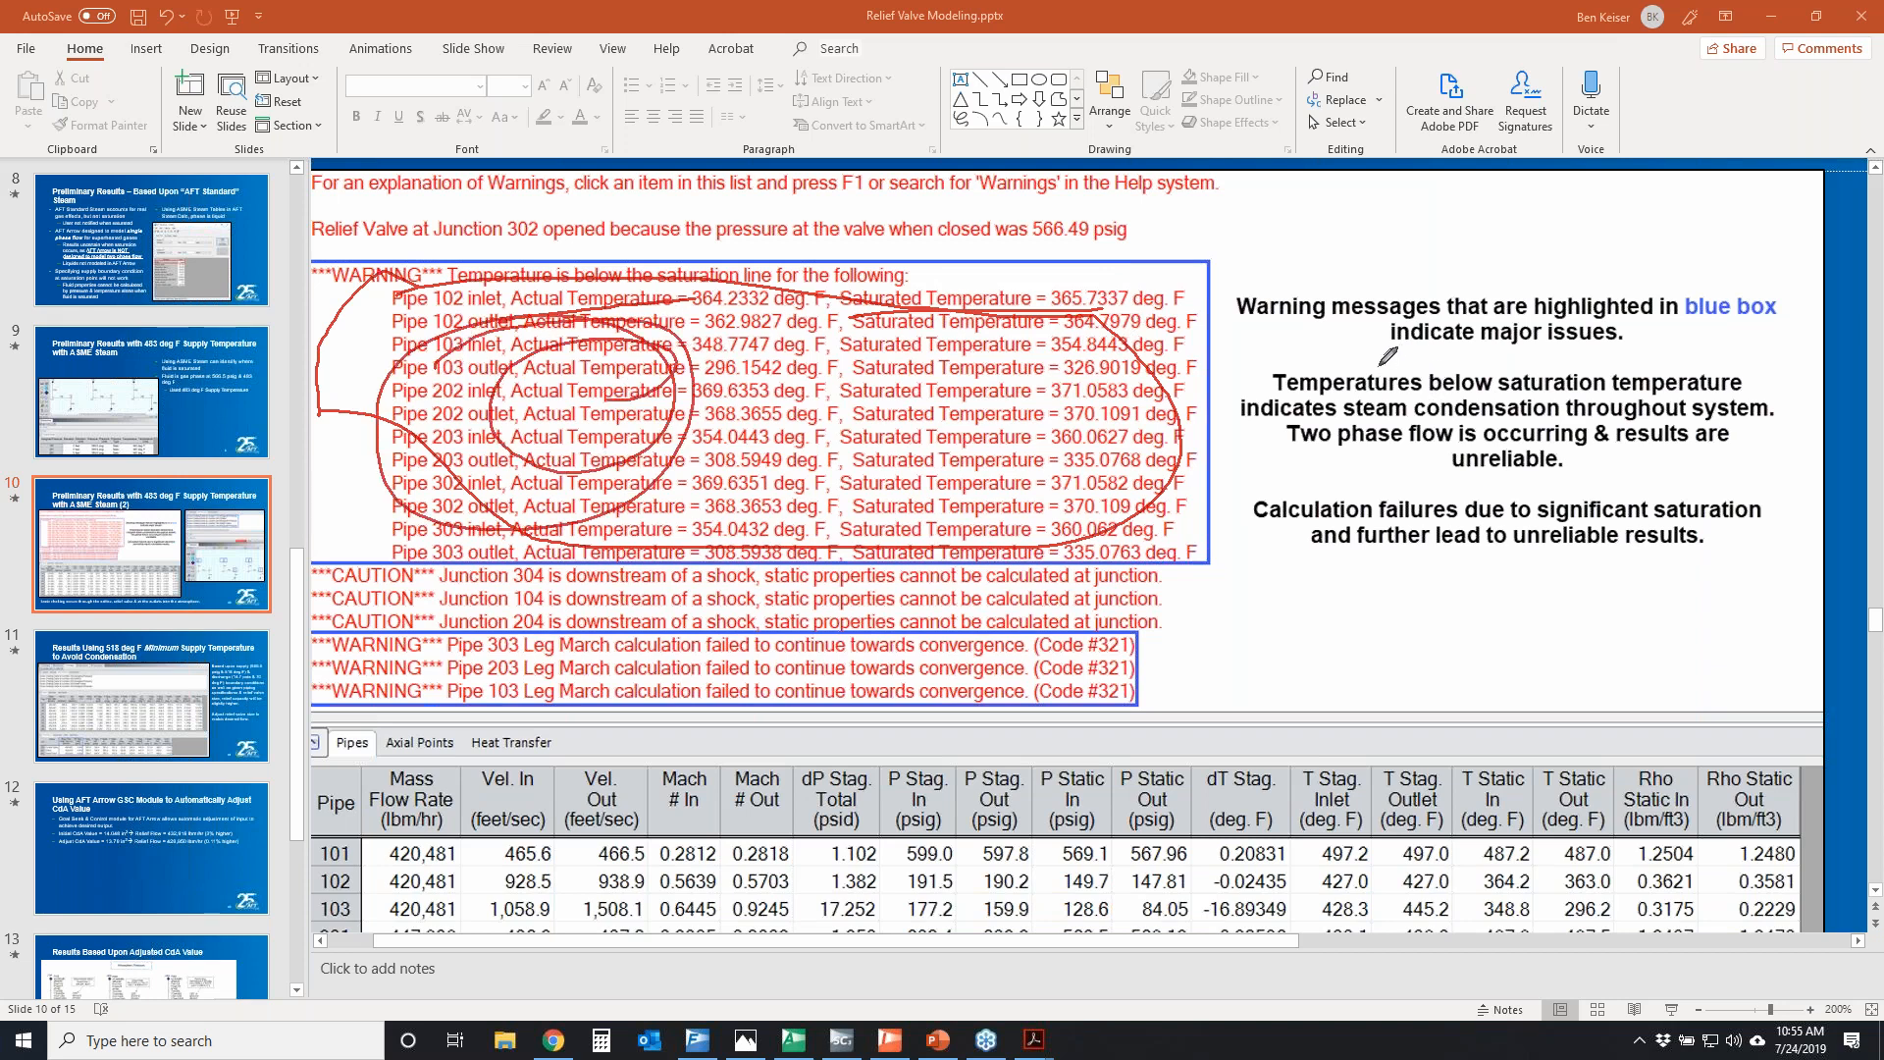
{"action": "mouse_move", "coordinate": [1272, 458]}
{"action": "left_mouse_down"}
{"action": "mouse_move", "coordinate": [1742, 447]}
{"action": "mouse_move", "coordinate": [1418, 373]}
{"action": "mouse_move", "coordinate": [1339, 479]}
{"action": "mouse_move", "coordinate": [1357, 478]}
{"action": "left_mouse_up"}
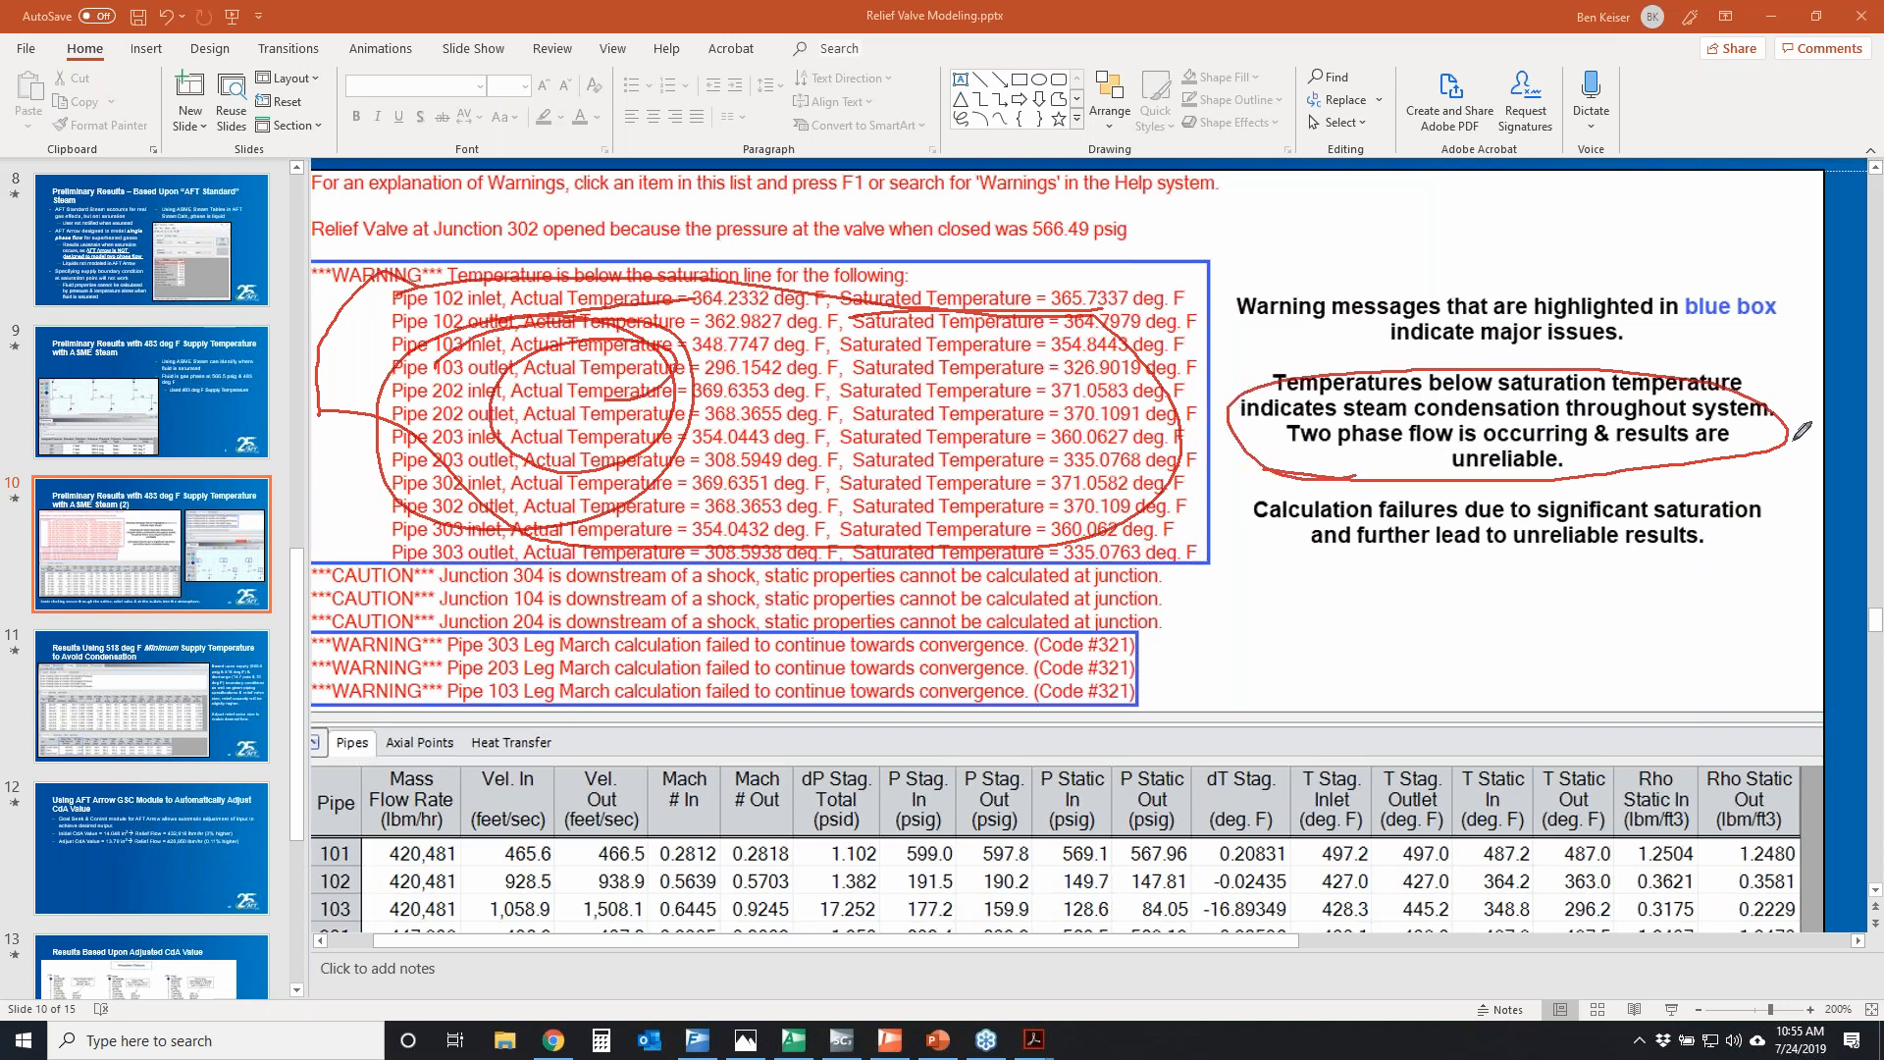
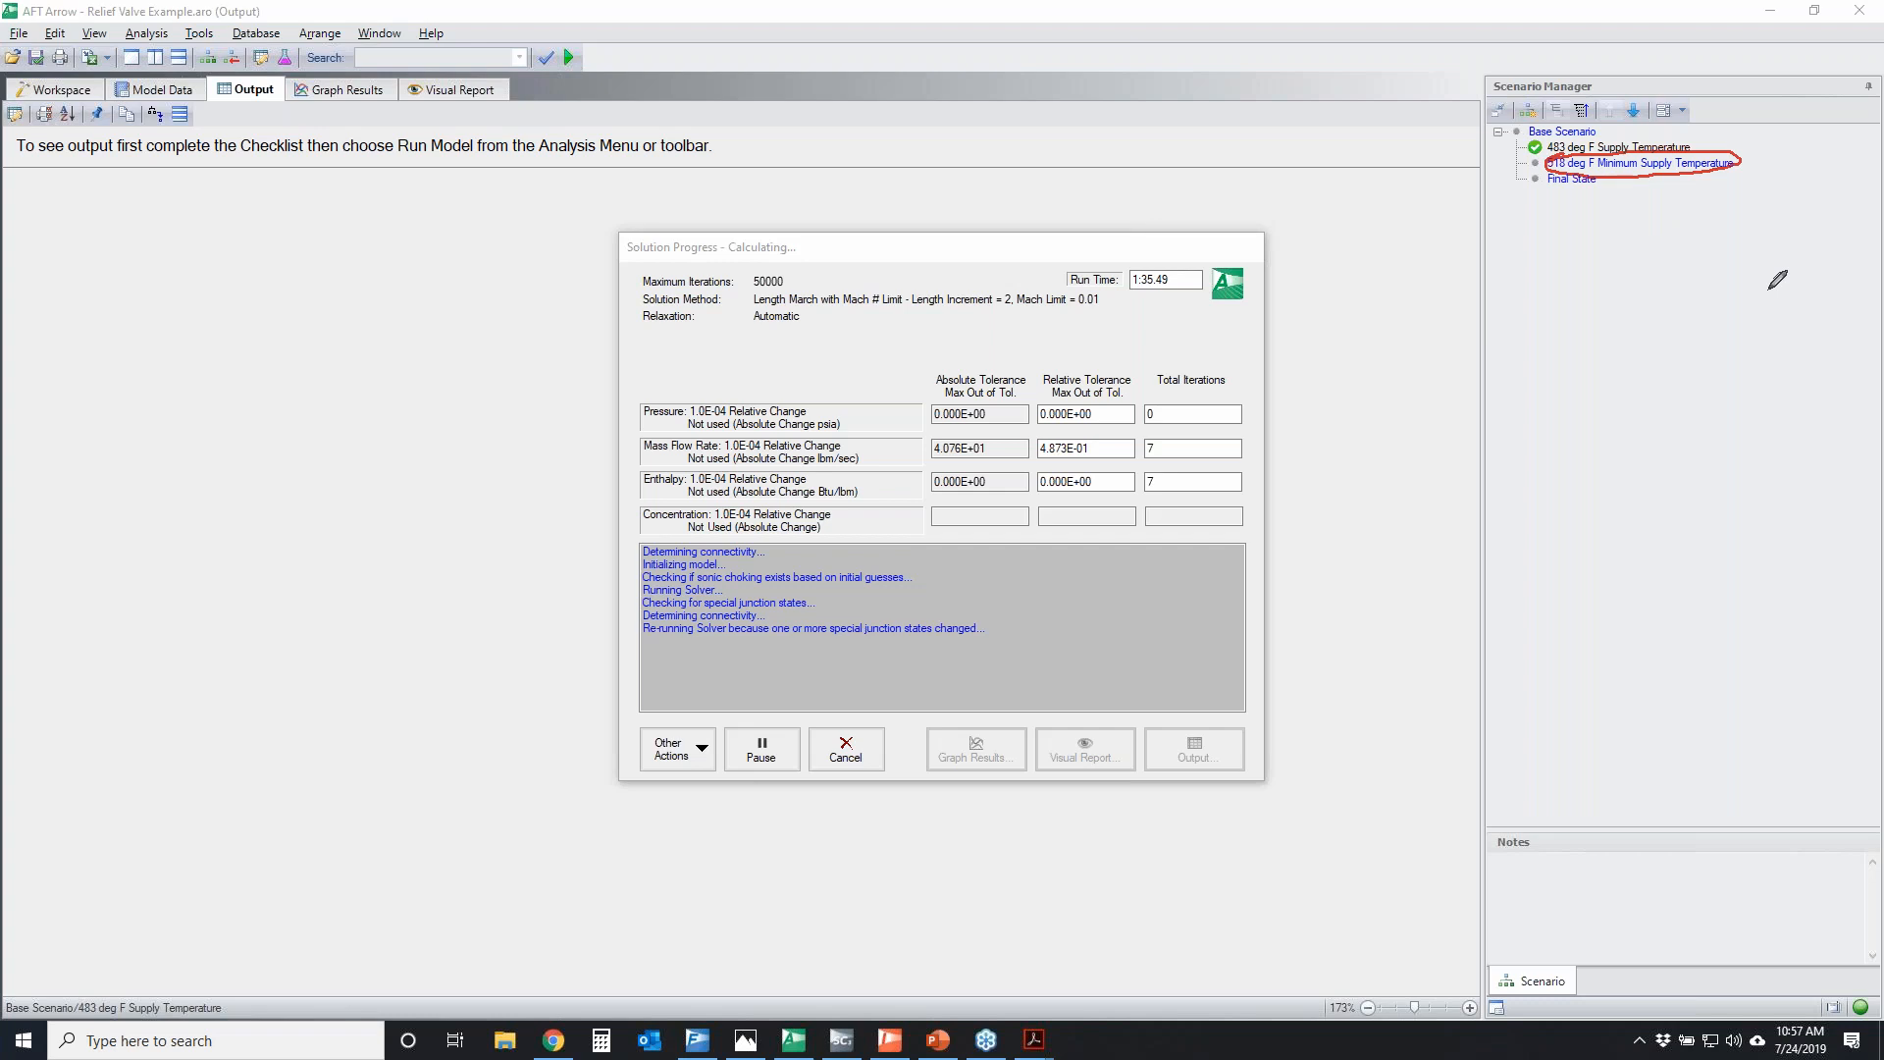
Clear the scenario markup, switch to the Relief Valve Modeling presentation in PowerPoint and show slide 11 fitted to the window
{"action": "key", "text": "Escape"}
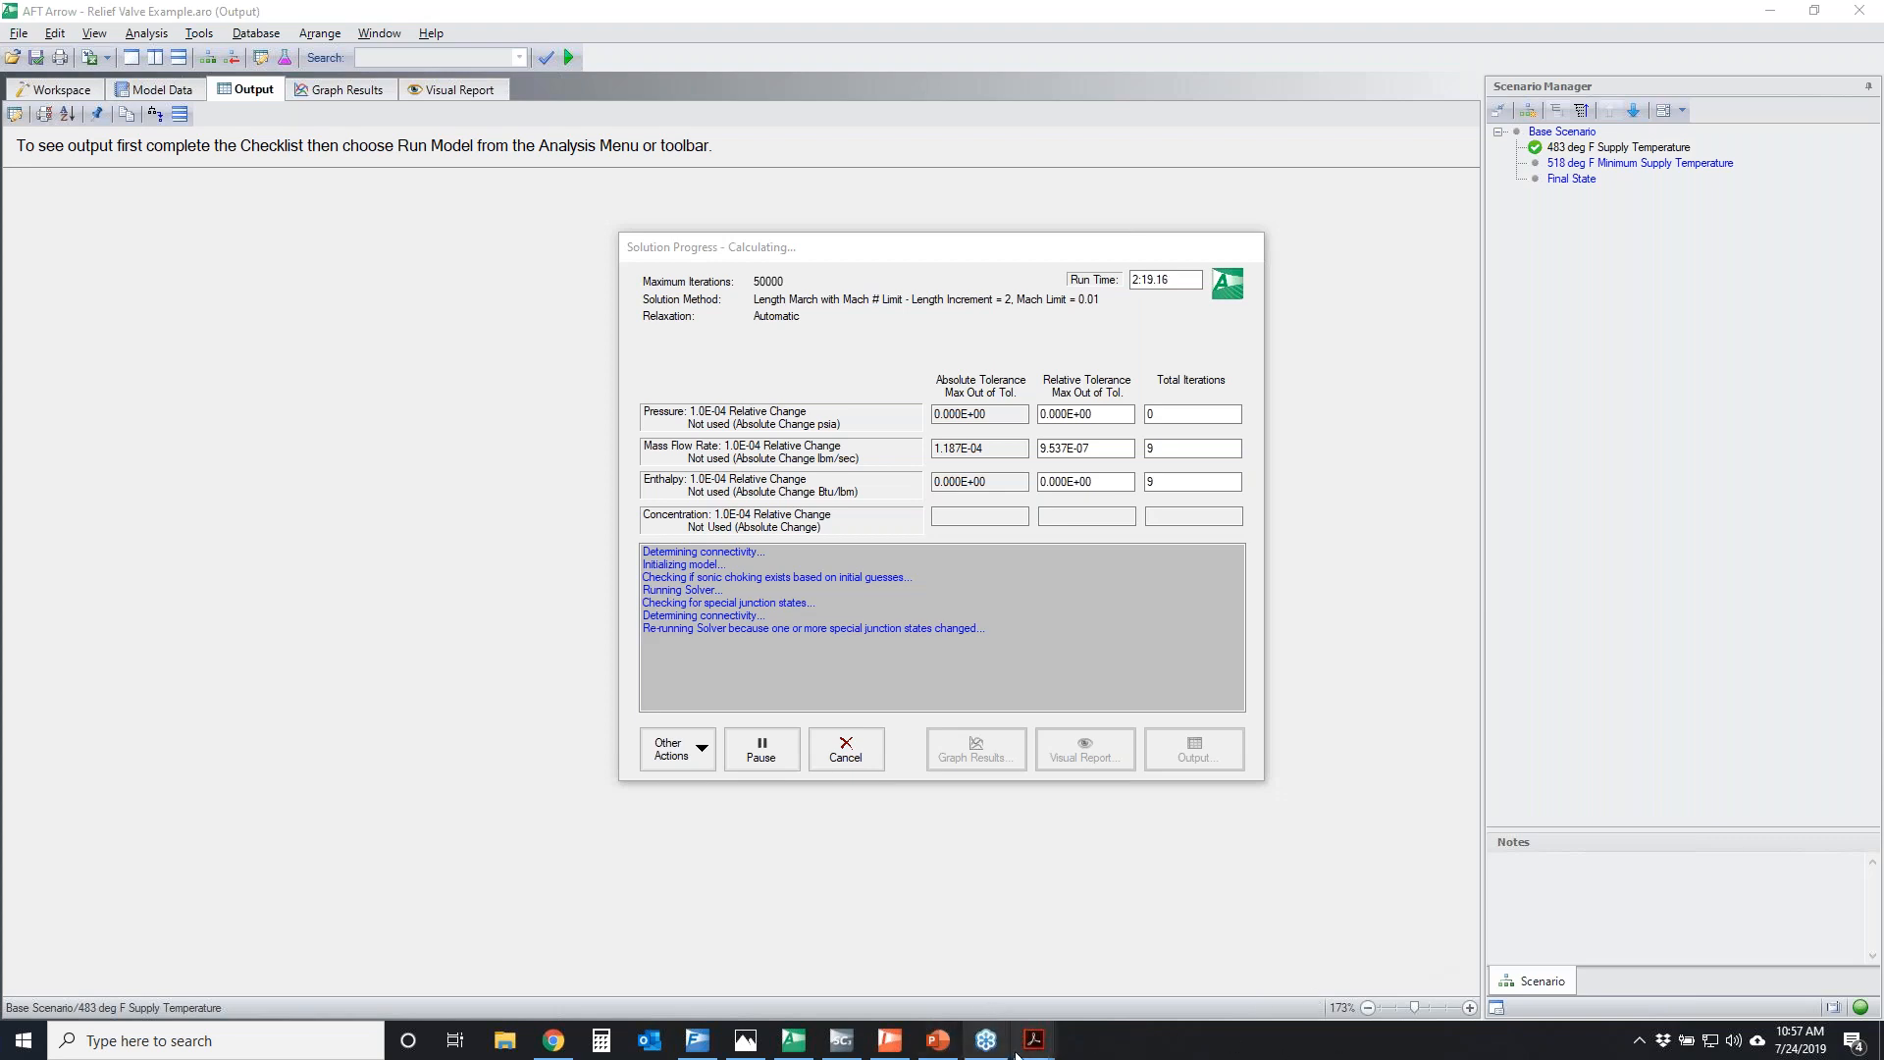
{"action": "mouse_move", "coordinate": [1033, 1040]}
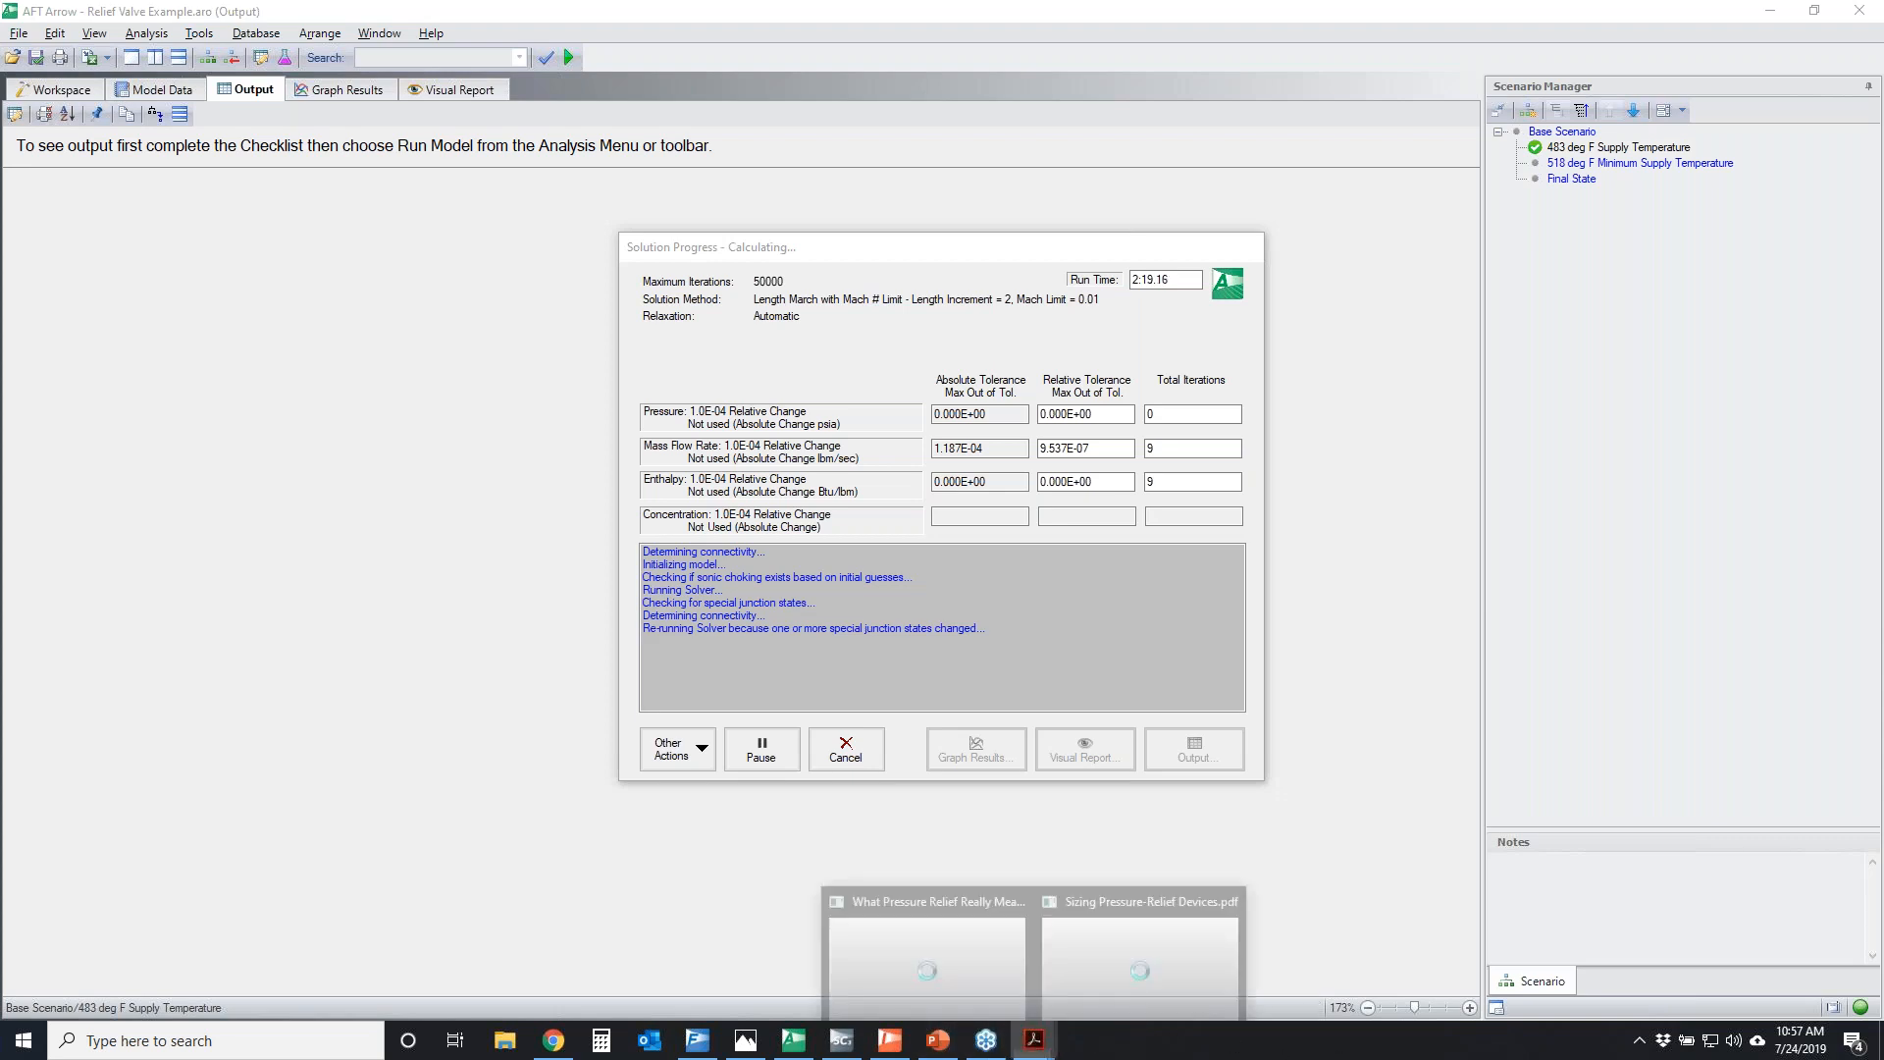
{"action": "left_click", "coordinate": [937, 1040]}
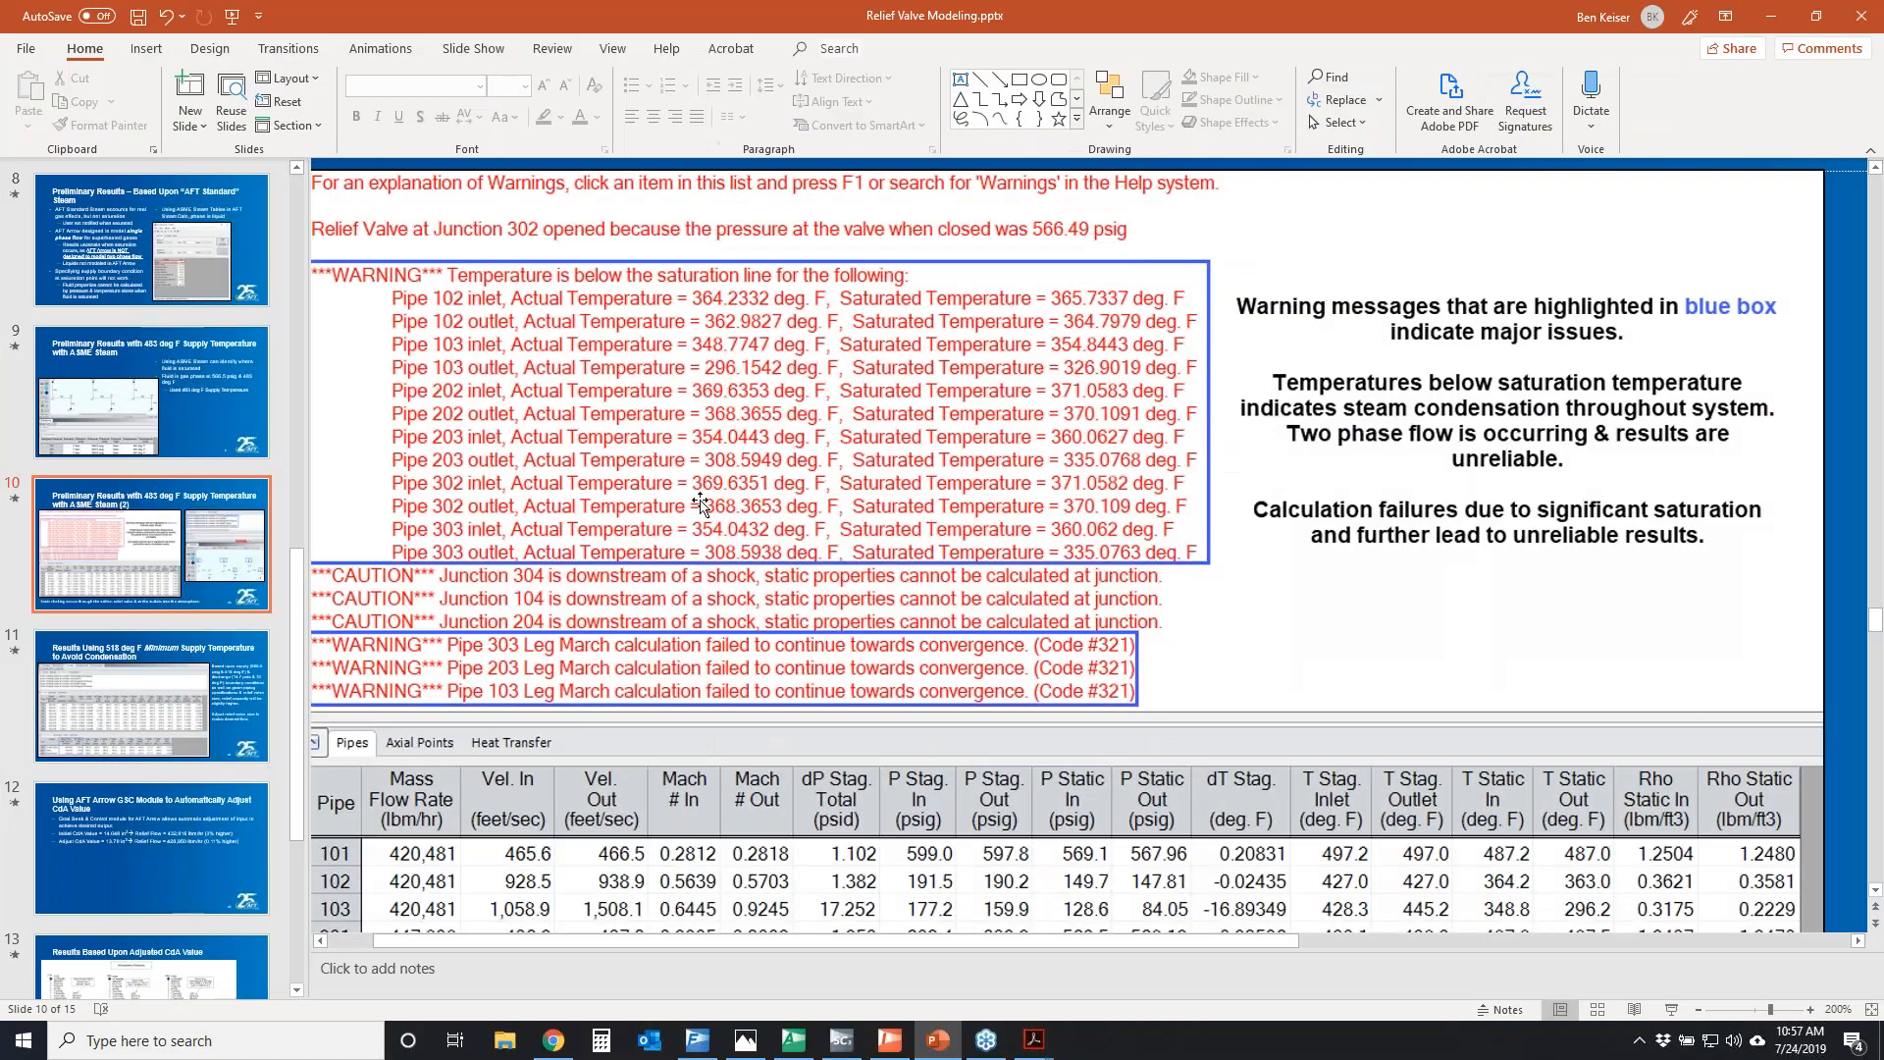
{"action": "left_click", "coordinate": [125, 692]}
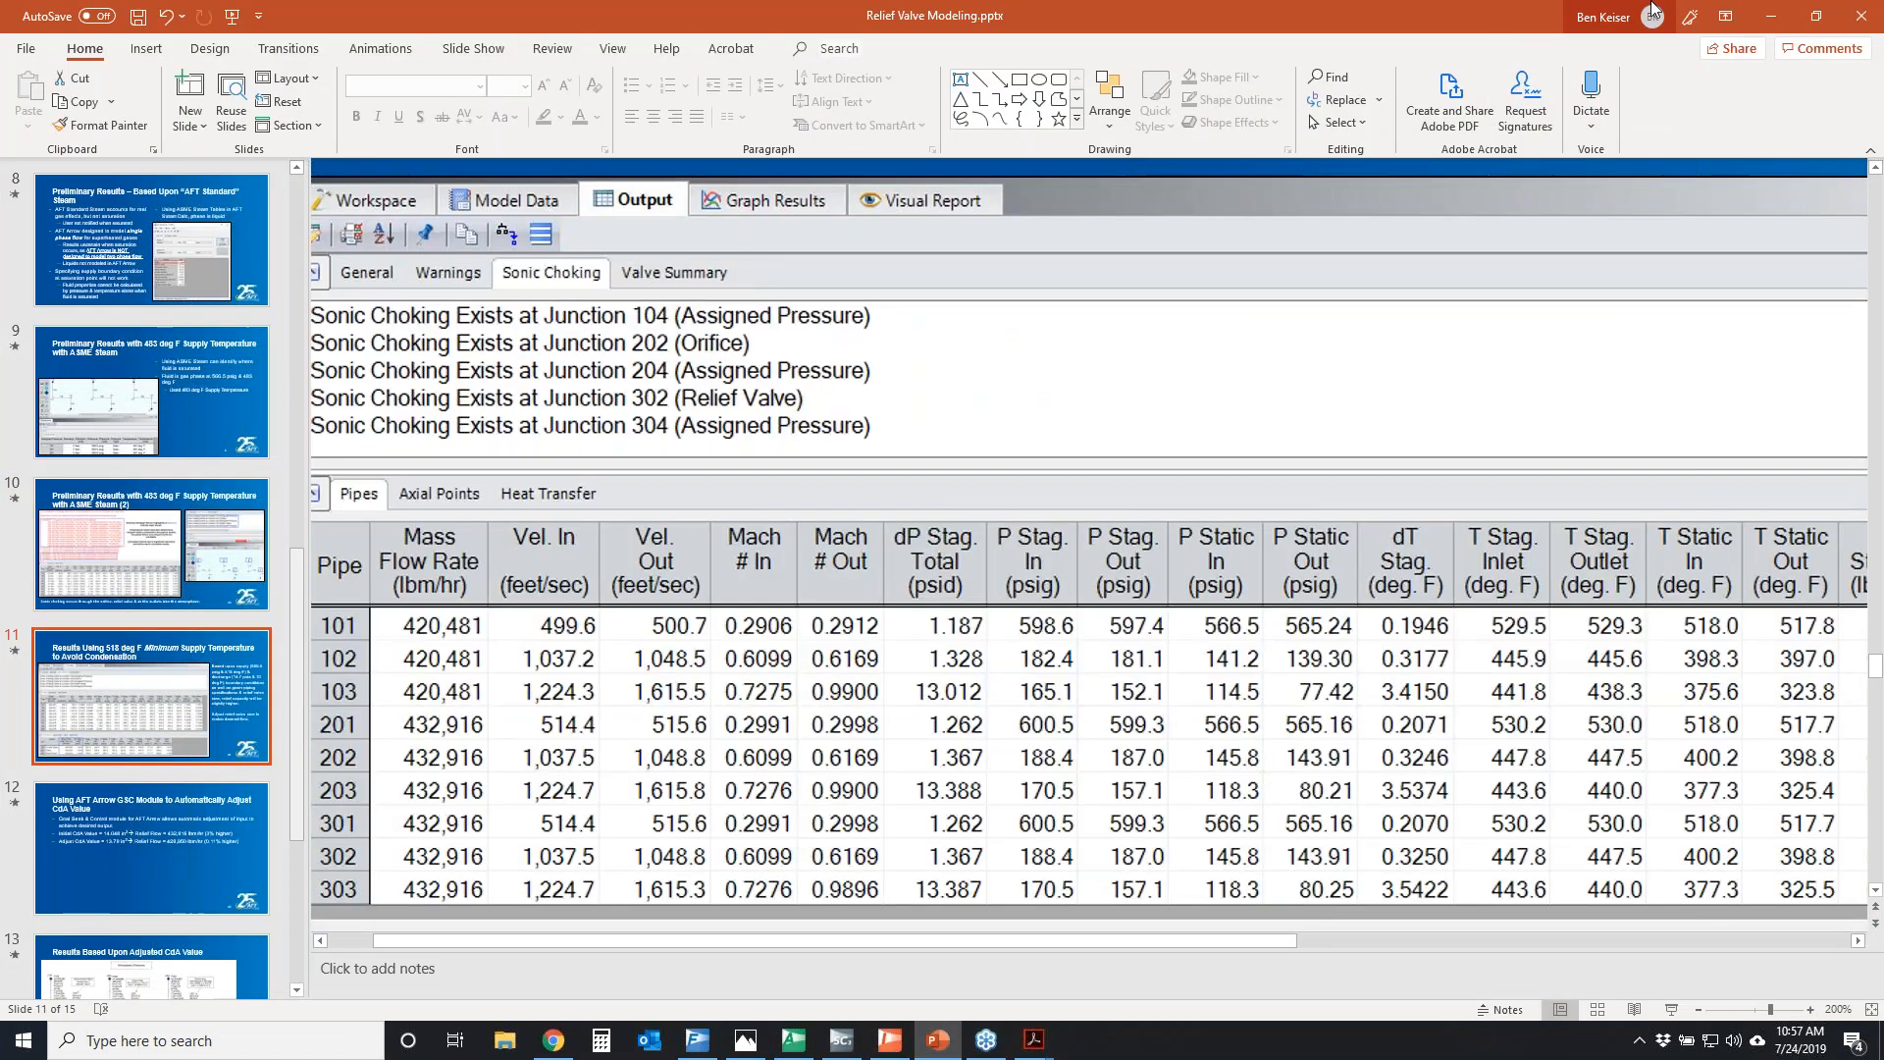
{"action": "left_click", "coordinate": [1871, 1009]}
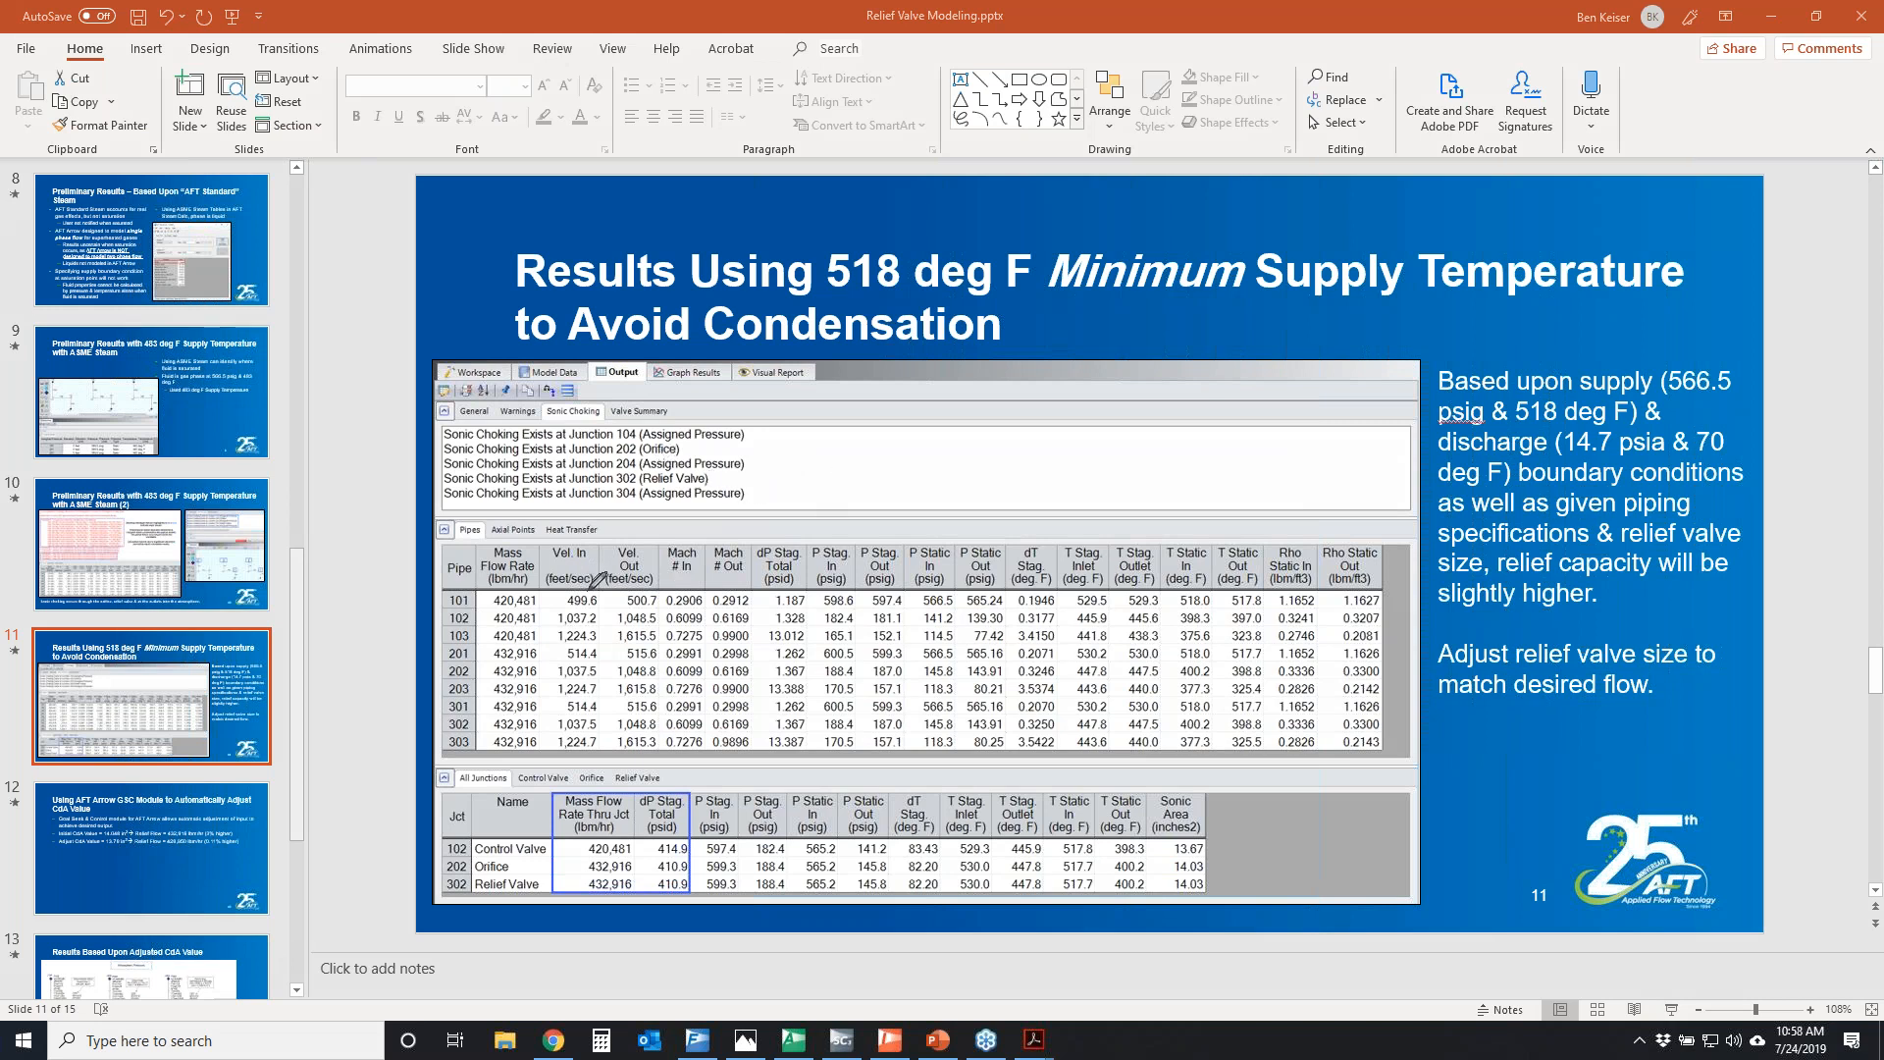
Circle the mass flow rates for pipes 101–103 and 201–303 and the sonic choking list on the slide, then clear the markup
{"action": "mouse_move", "coordinate": [473, 595]}
{"action": "left_mouse_down"}
{"action": "mouse_move", "coordinate": [552, 606]}
{"action": "mouse_move", "coordinate": [522, 639]}
{"action": "mouse_move", "coordinate": [479, 628]}
{"action": "mouse_move", "coordinate": [477, 592]}
{"action": "left_mouse_up"}
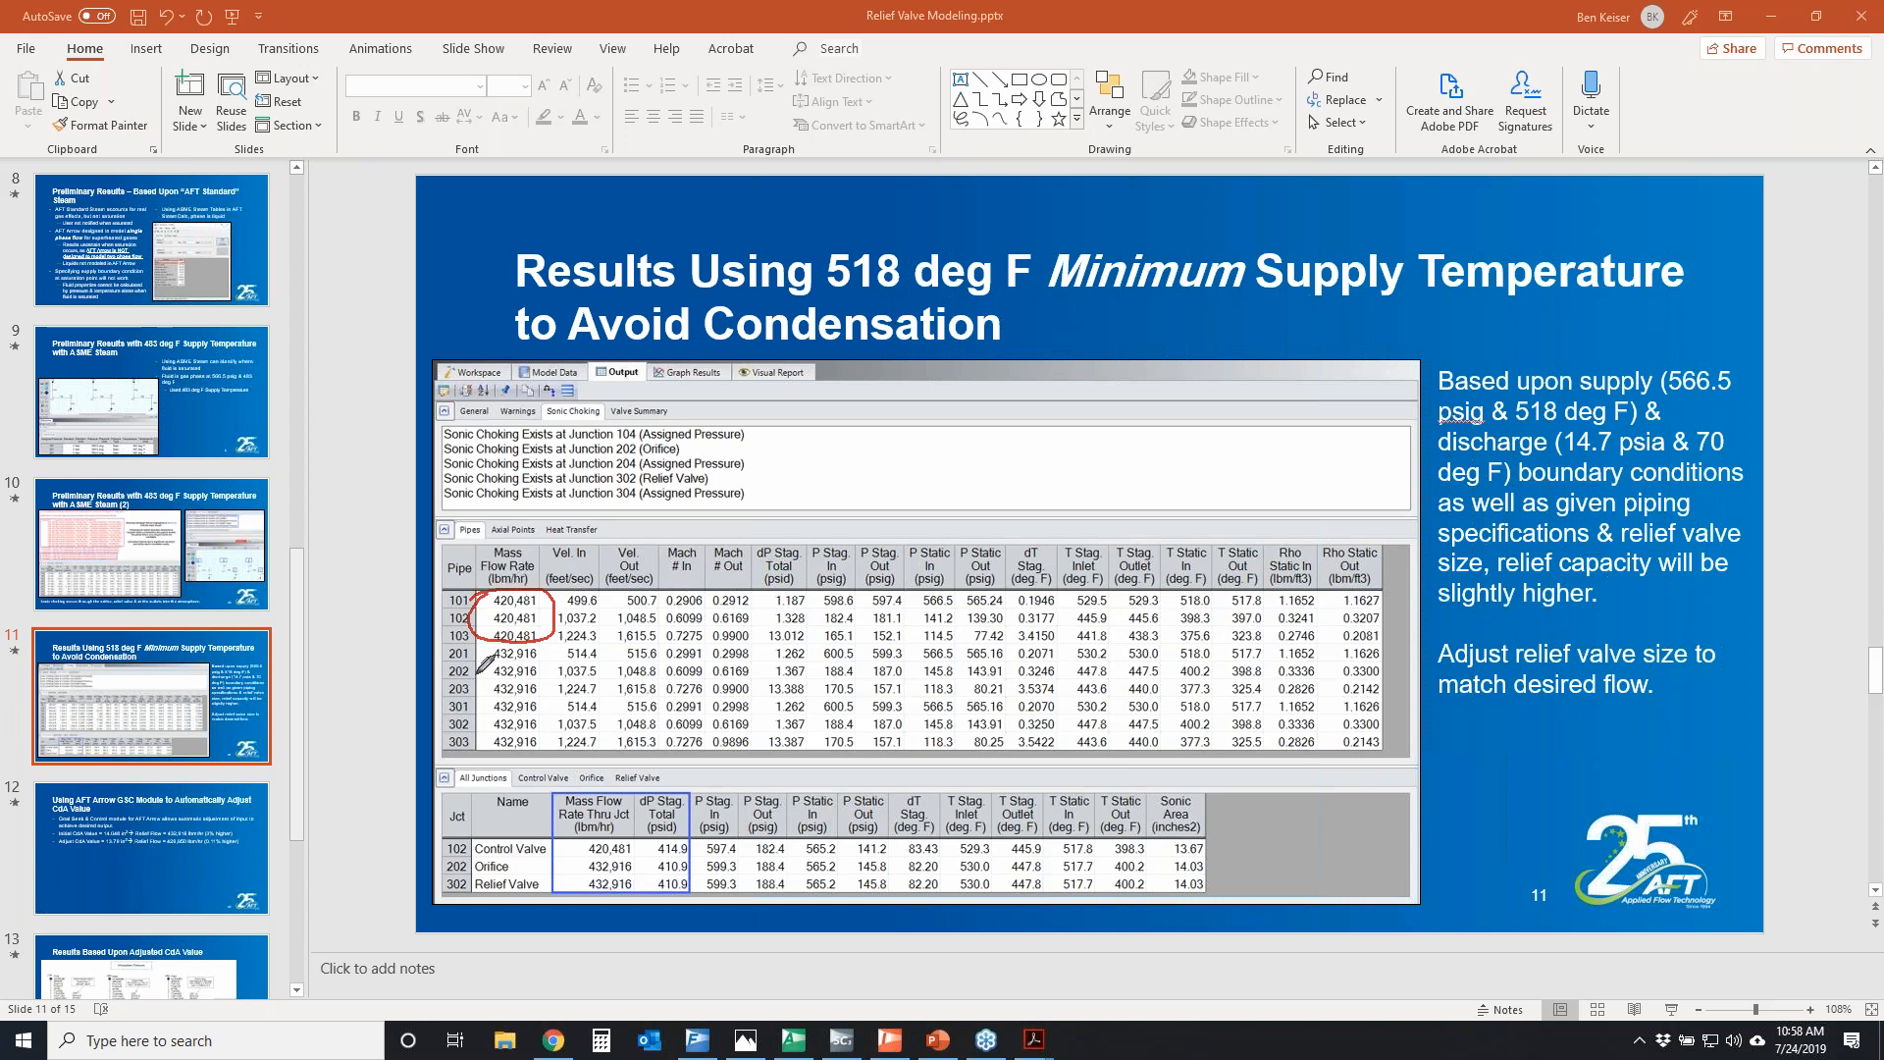
{"action": "mouse_move", "coordinate": [485, 651]}
{"action": "left_mouse_down"}
{"action": "mouse_move", "coordinate": [491, 743]}
{"action": "mouse_move", "coordinate": [555, 746]}
{"action": "mouse_move", "coordinate": [555, 650]}
{"action": "mouse_move", "coordinate": [501, 629]}
{"action": "mouse_move", "coordinate": [477, 673]}
{"action": "left_mouse_up"}
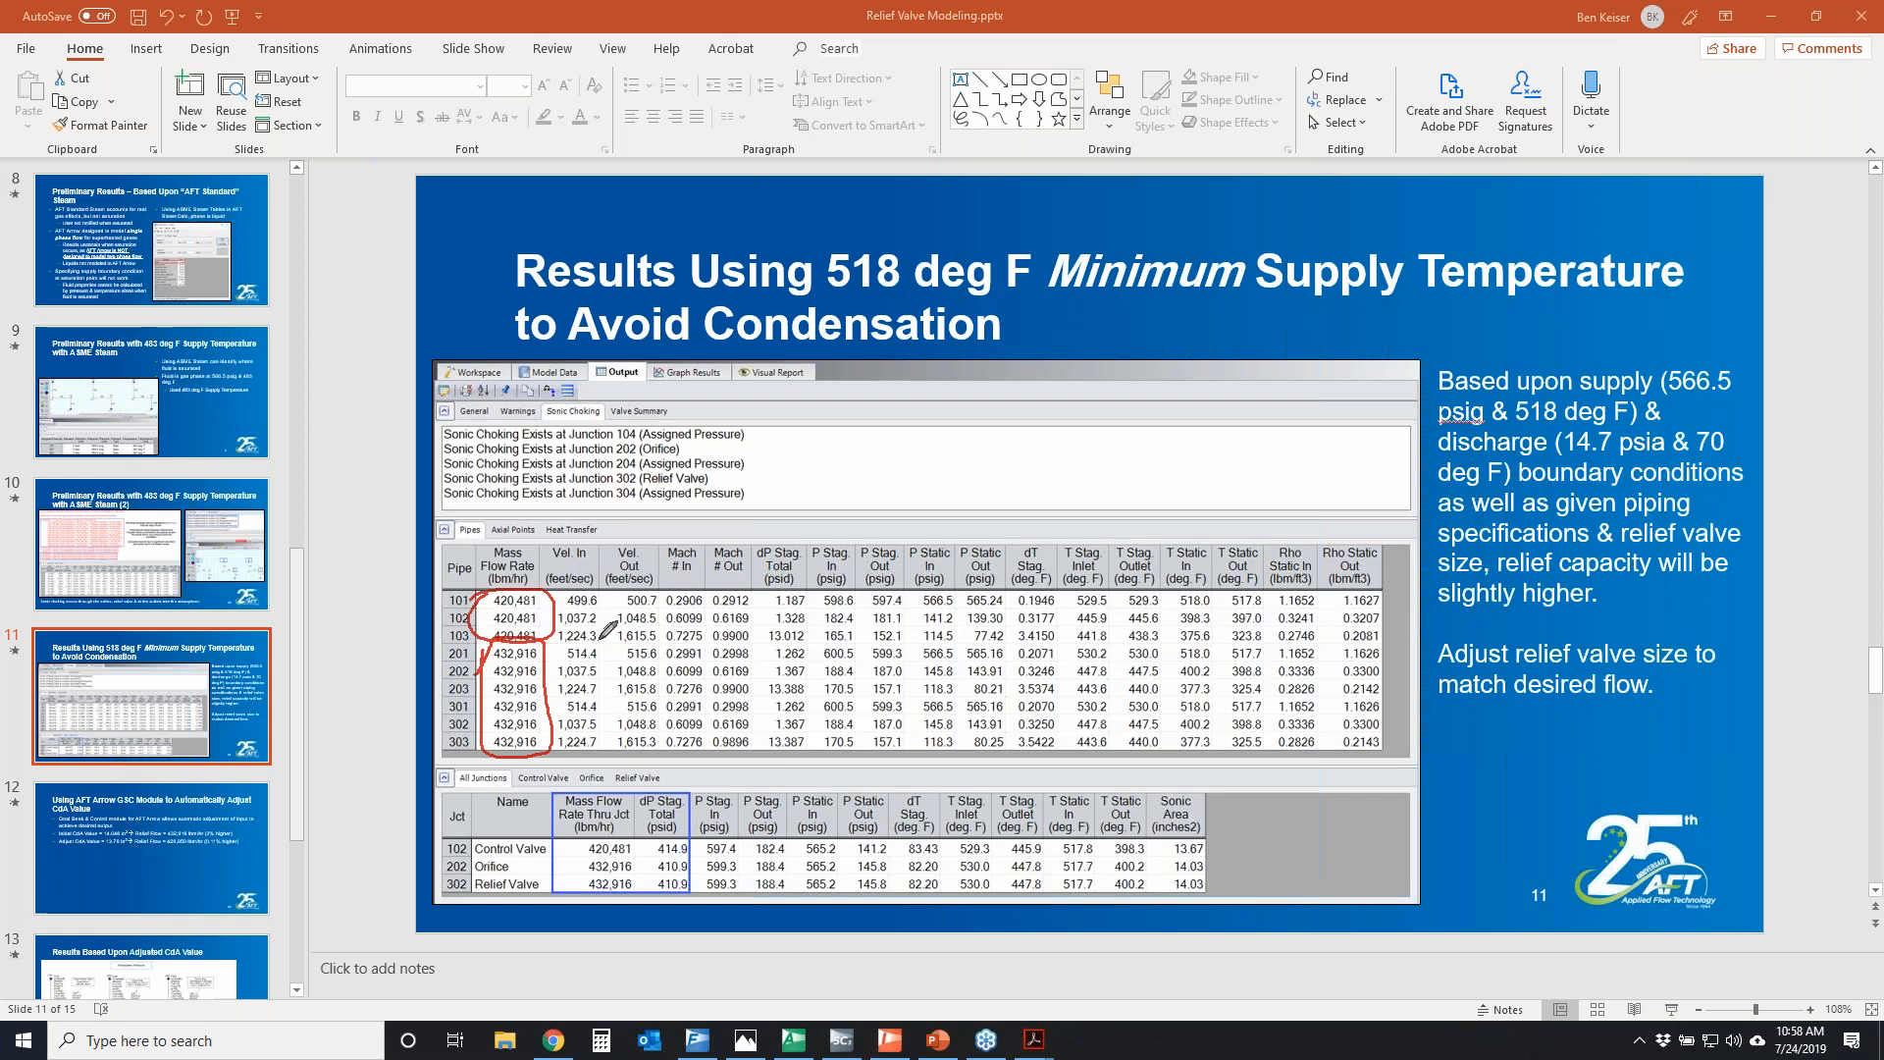
{"action": "mouse_move", "coordinate": [623, 433]}
{"action": "left_mouse_down"}
{"action": "mouse_move", "coordinate": [755, 432]}
{"action": "mouse_move", "coordinate": [434, 437]}
{"action": "mouse_move", "coordinate": [687, 499]}
{"action": "mouse_move", "coordinate": [756, 420]}
{"action": "mouse_move", "coordinate": [734, 439]}
{"action": "left_mouse_up"}
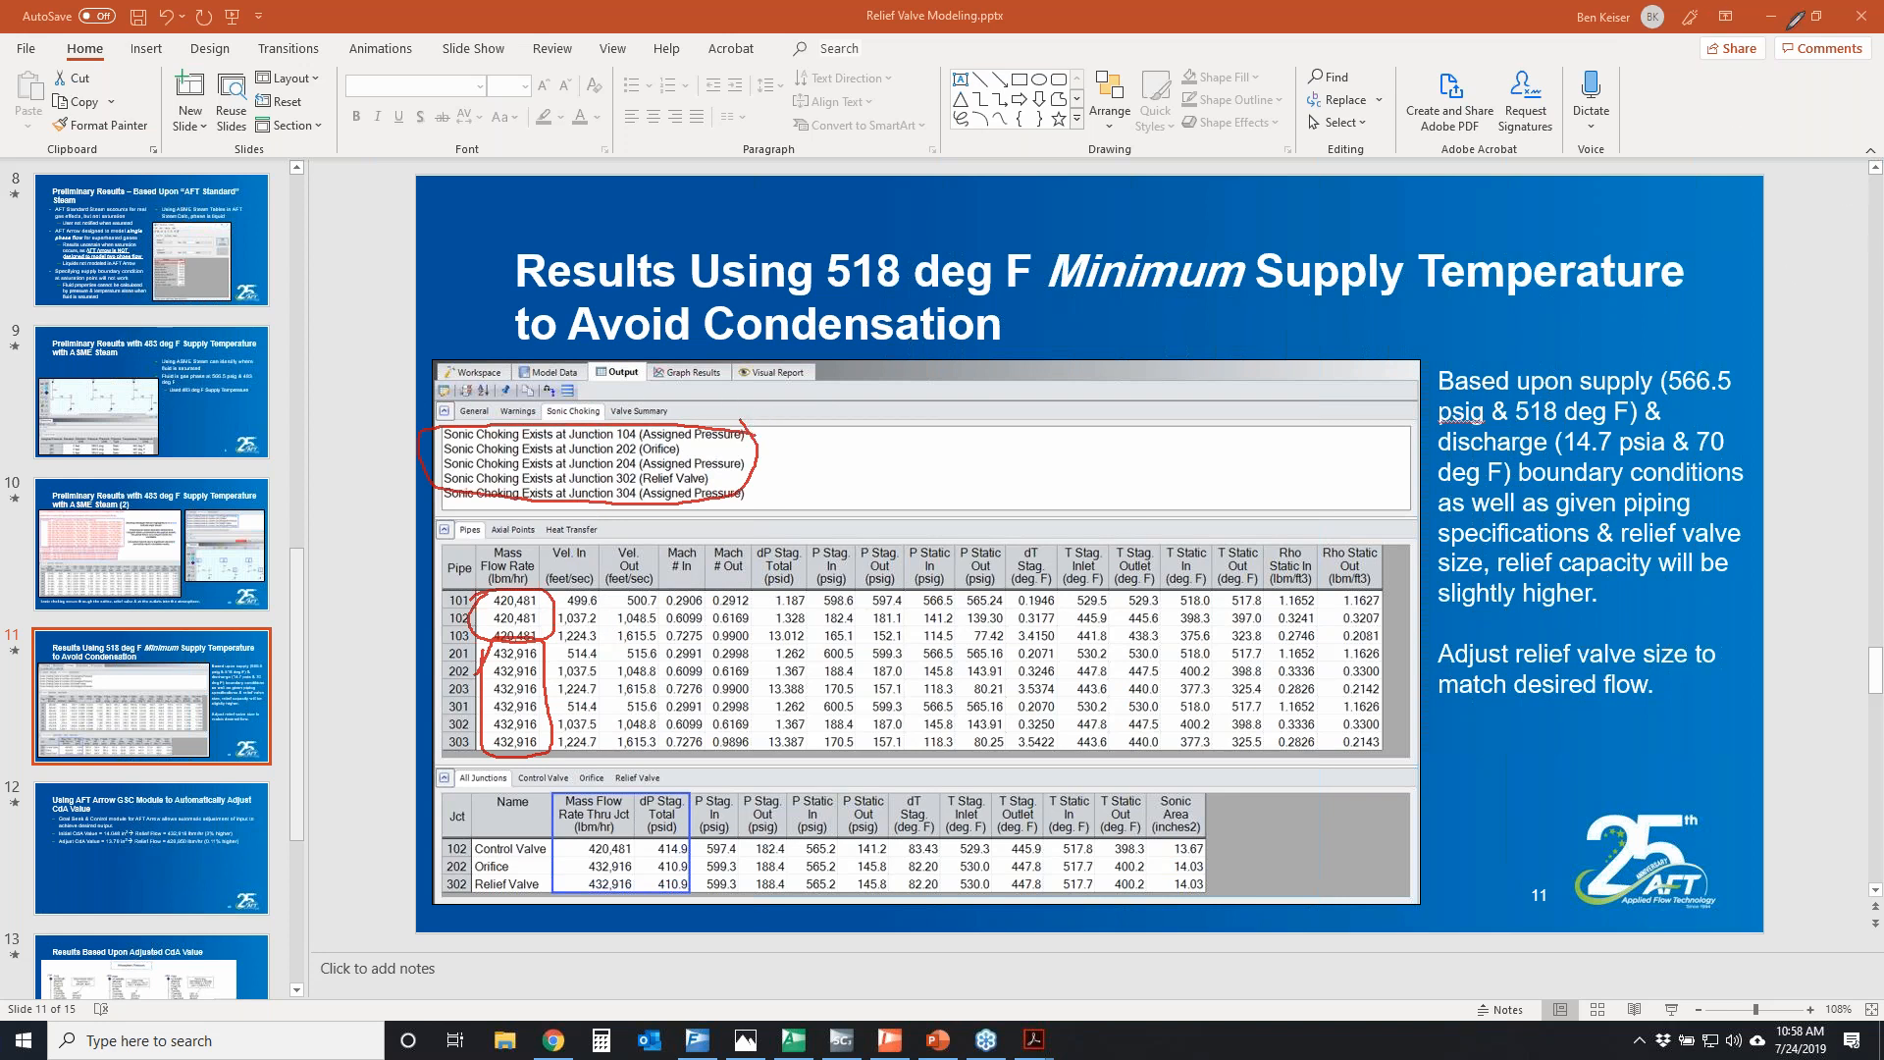
{"action": "key", "text": "Escape"}
Switch to AFT Arrow, display the output of the completed 483 deg F run and highlight all the below-saturation temperature warning lines
{"action": "left_click", "coordinate": [793, 1039]}
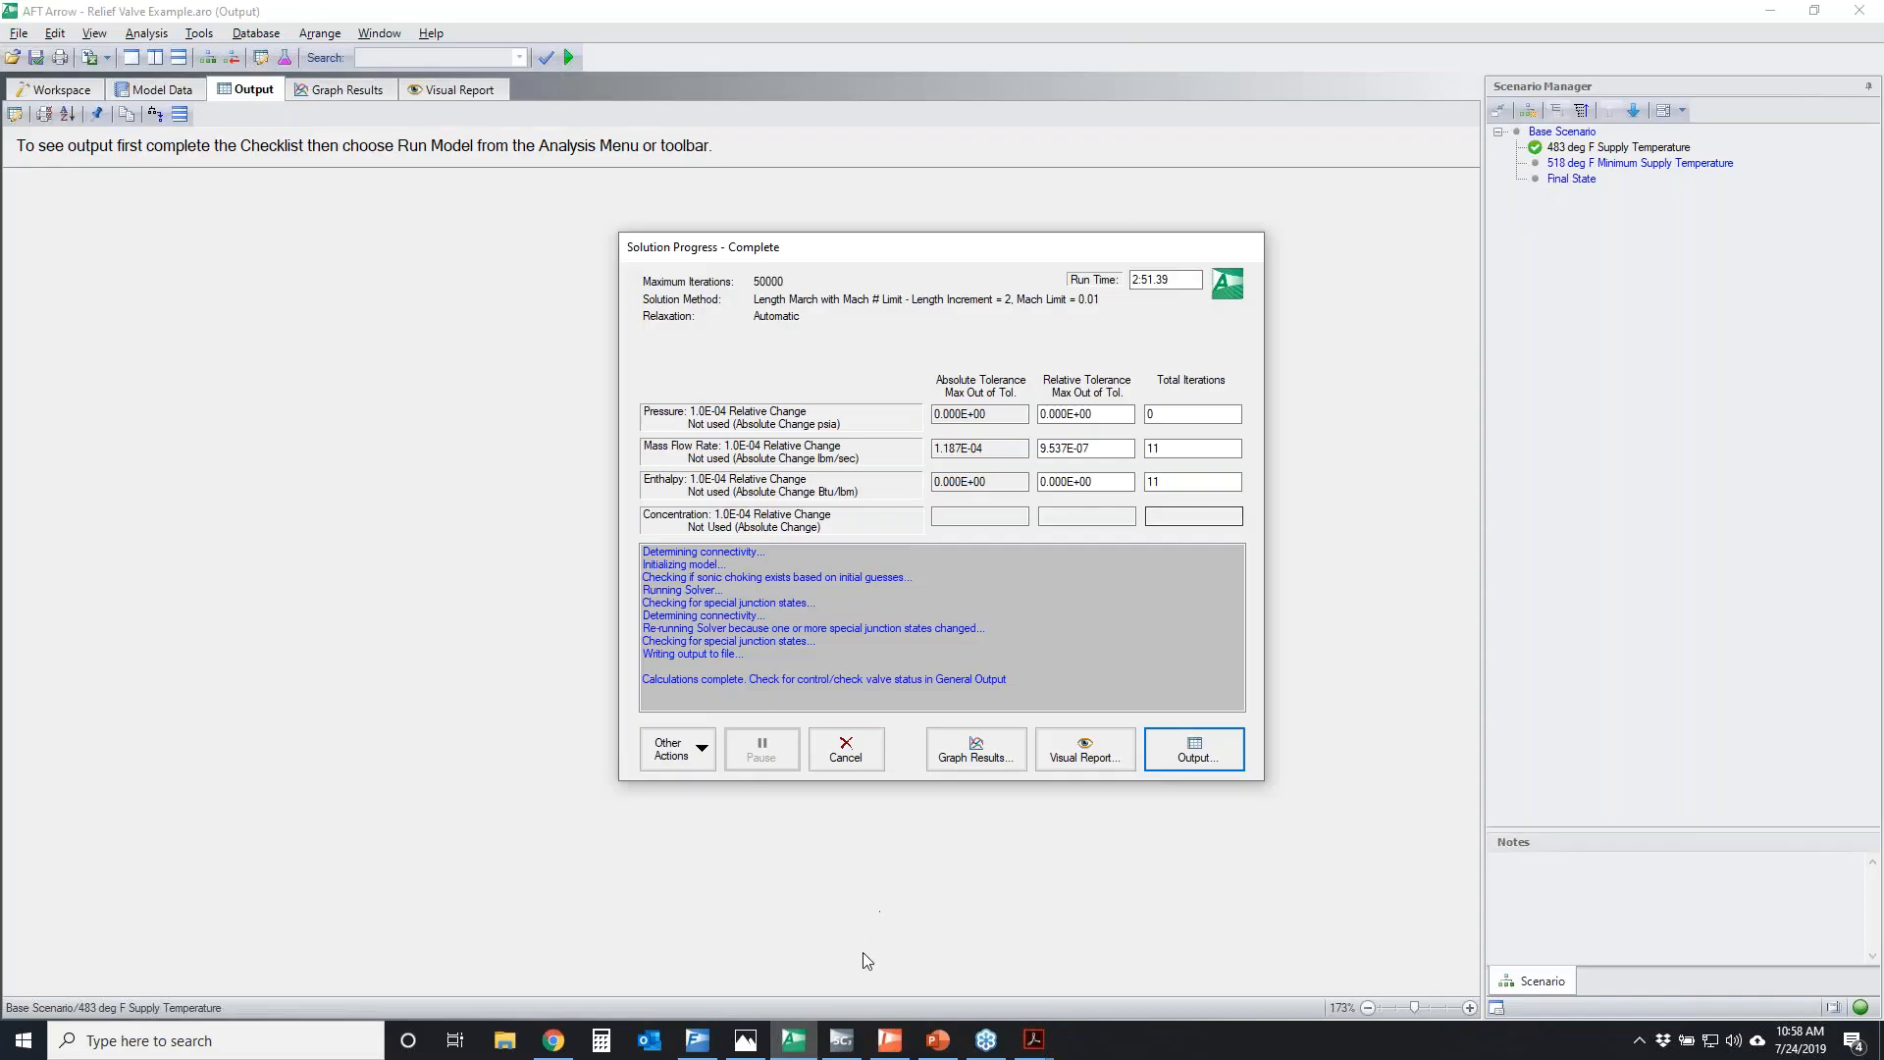
{"action": "left_click", "coordinate": [1211, 768]}
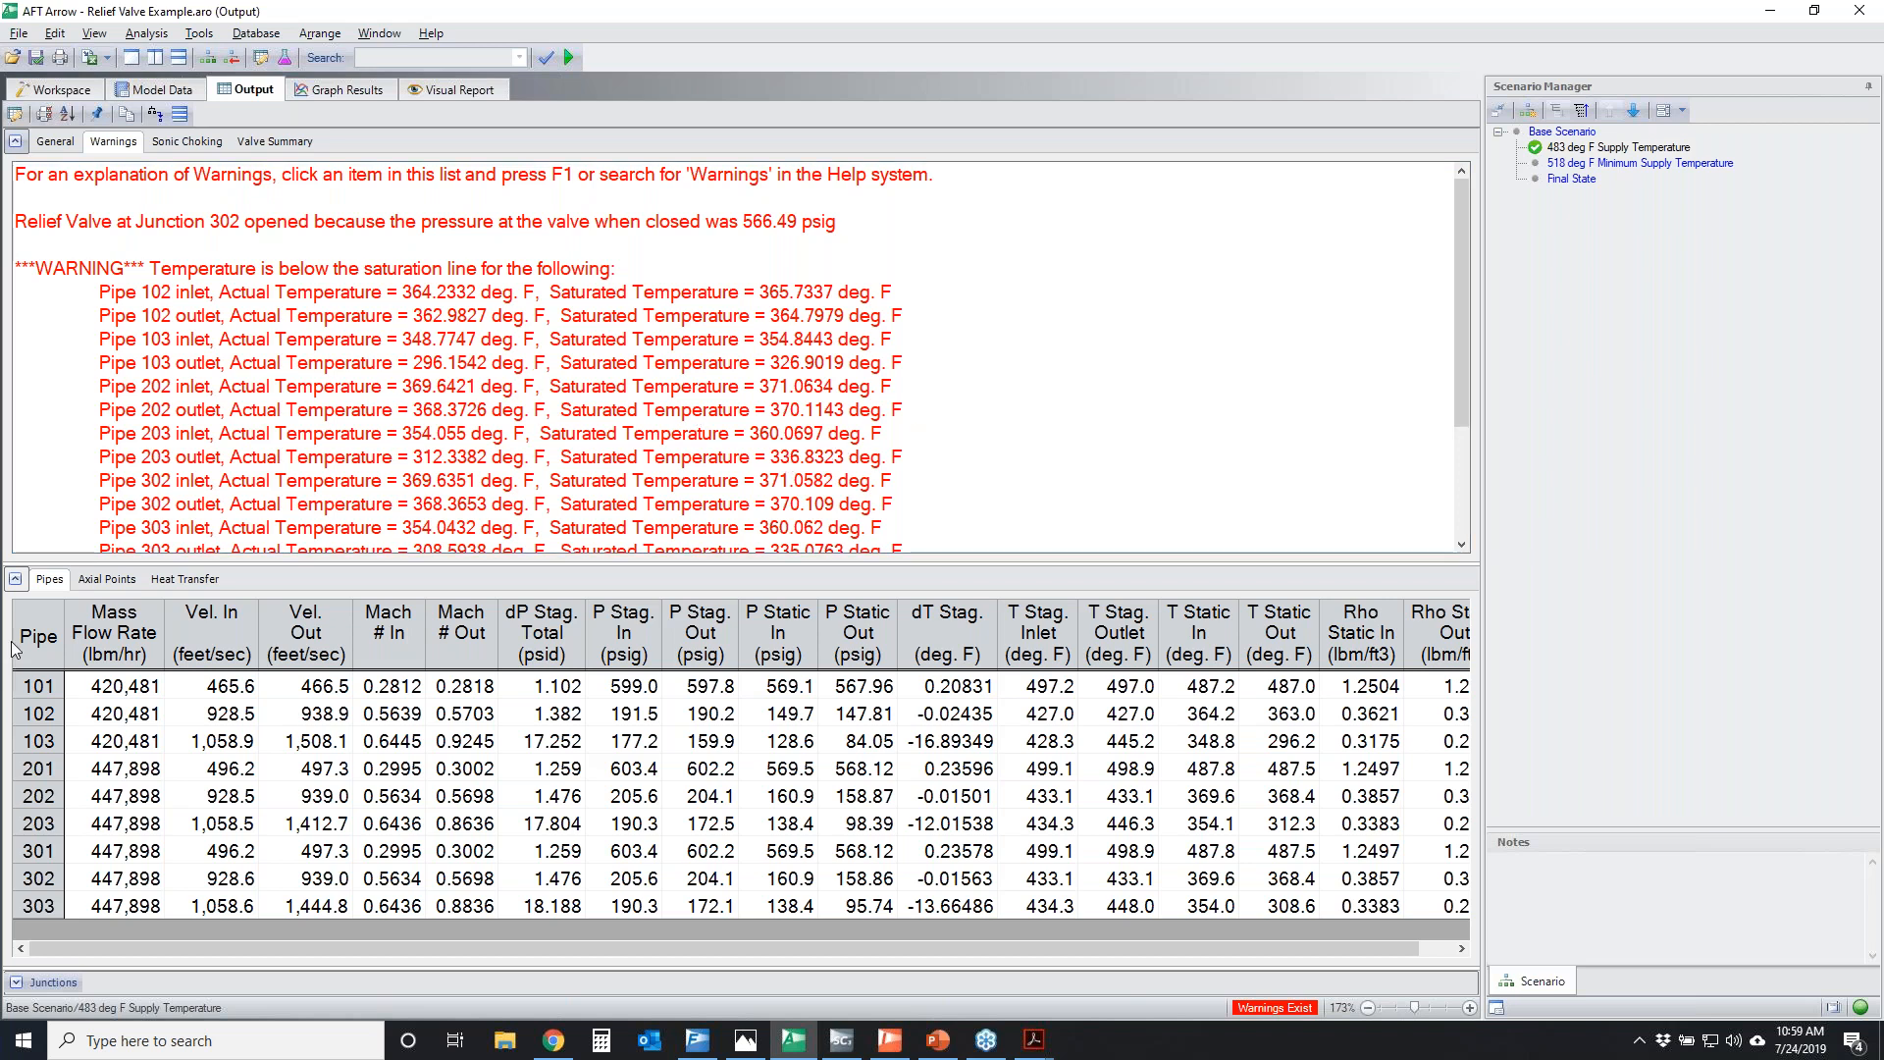
{"action": "left_click", "coordinate": [16, 580]}
{"action": "left_click_drag", "start_coordinate": [507, 310], "coordinate": [501, 569]}
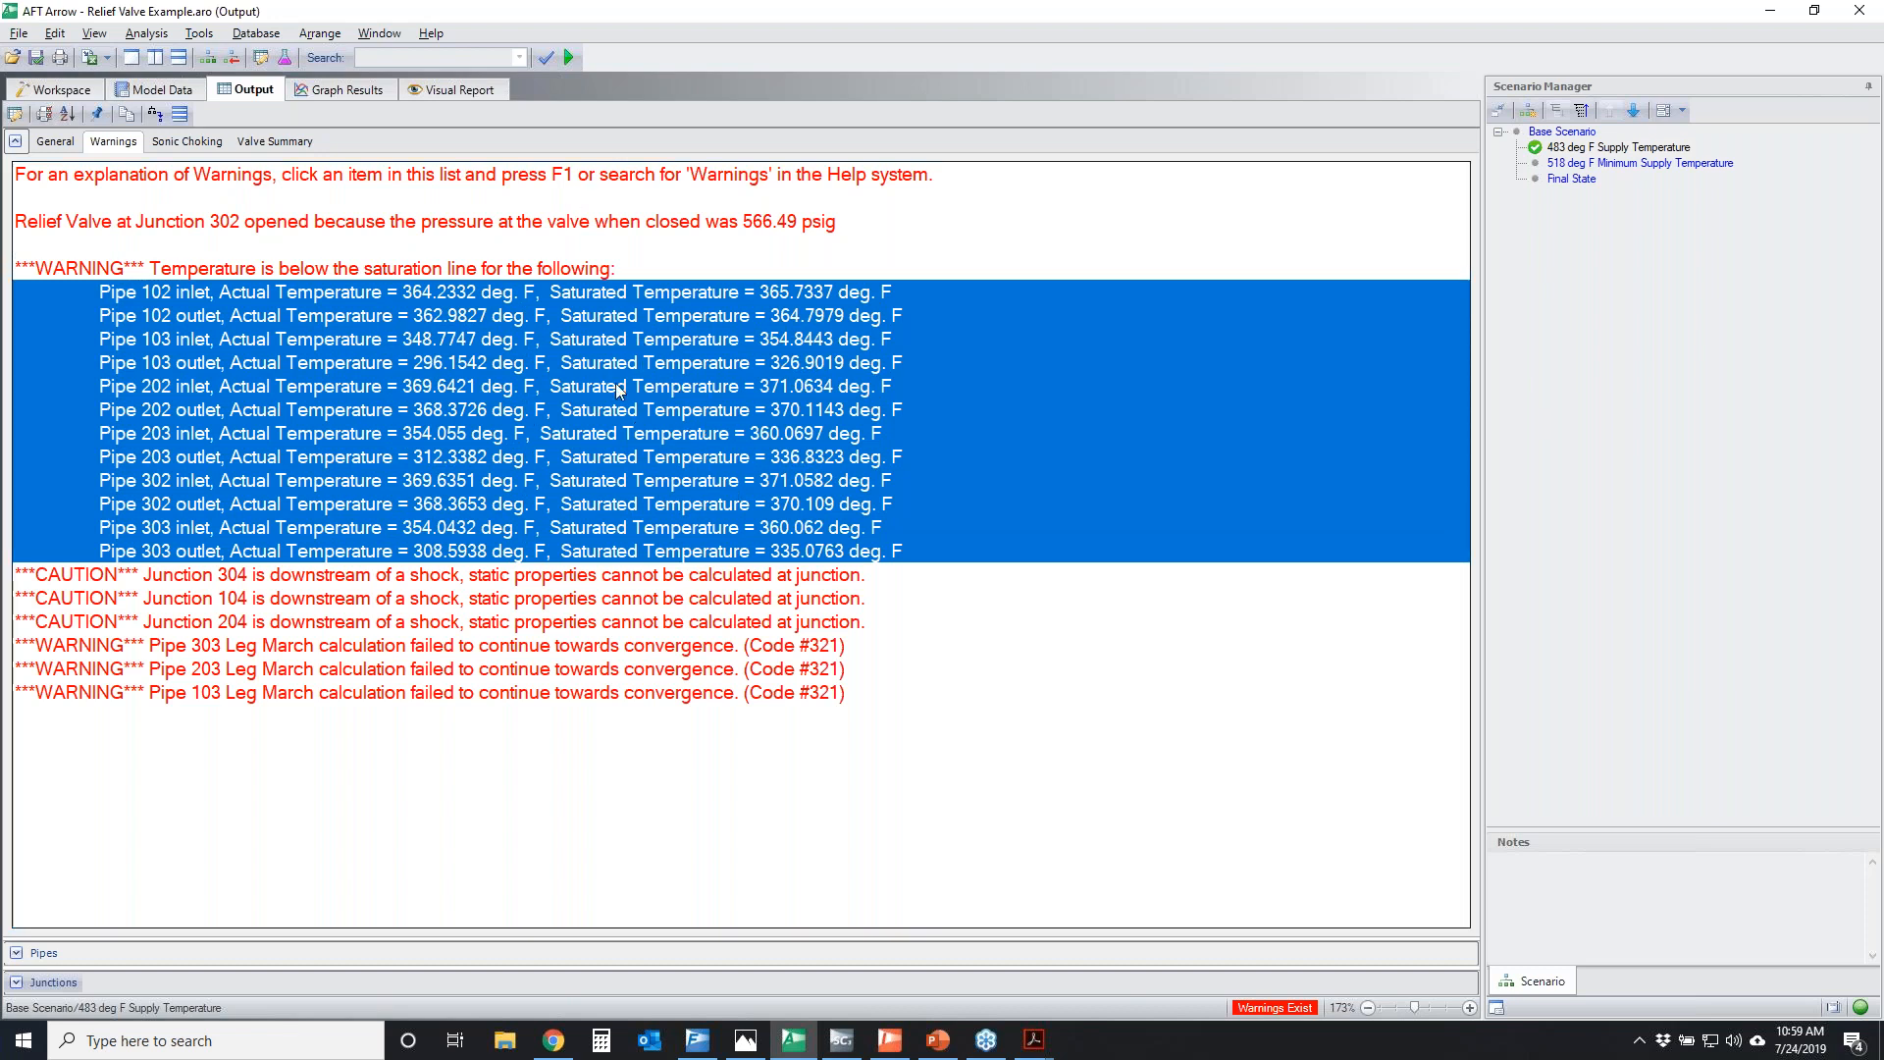
Load the 518 deg F Minimum Supply Temperature scenario and check the assigned pressure and temperature of its supply junctions in the model data
{"action": "double_click", "coordinate": [1631, 165]}
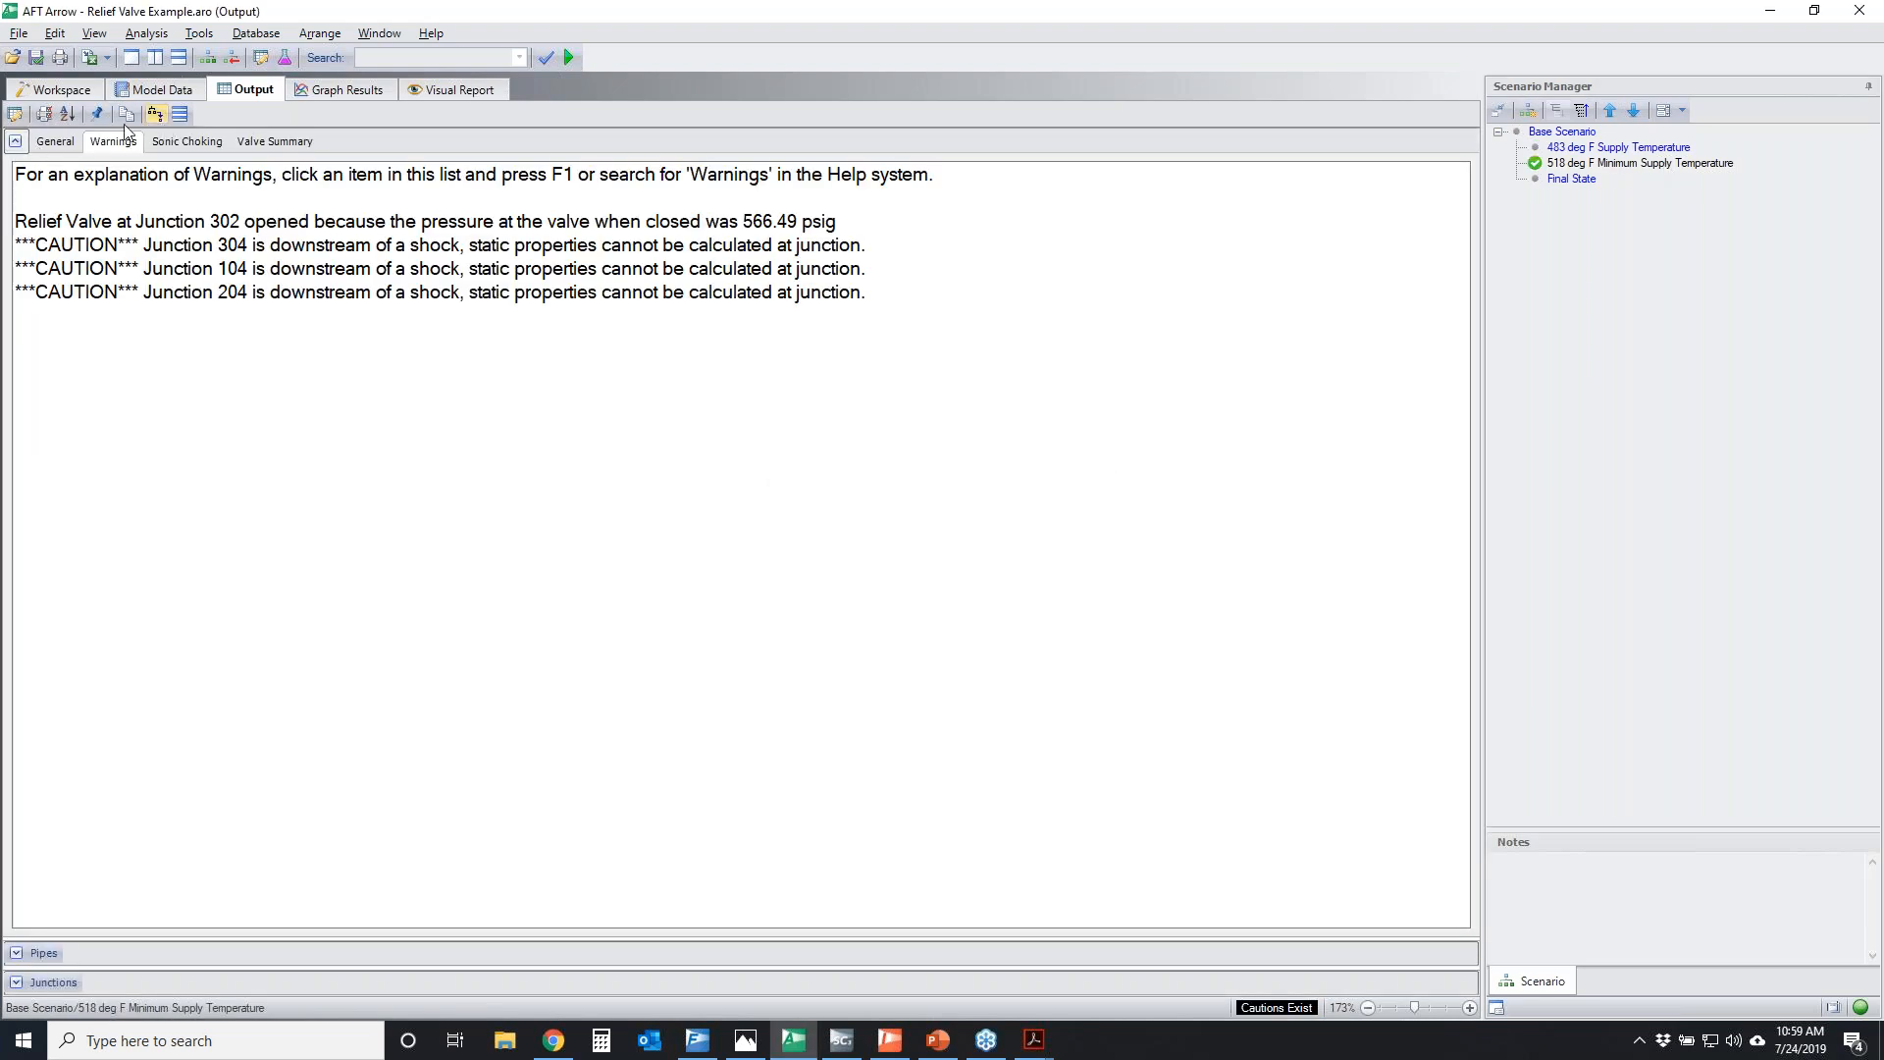
{"action": "left_click", "coordinate": [123, 91]}
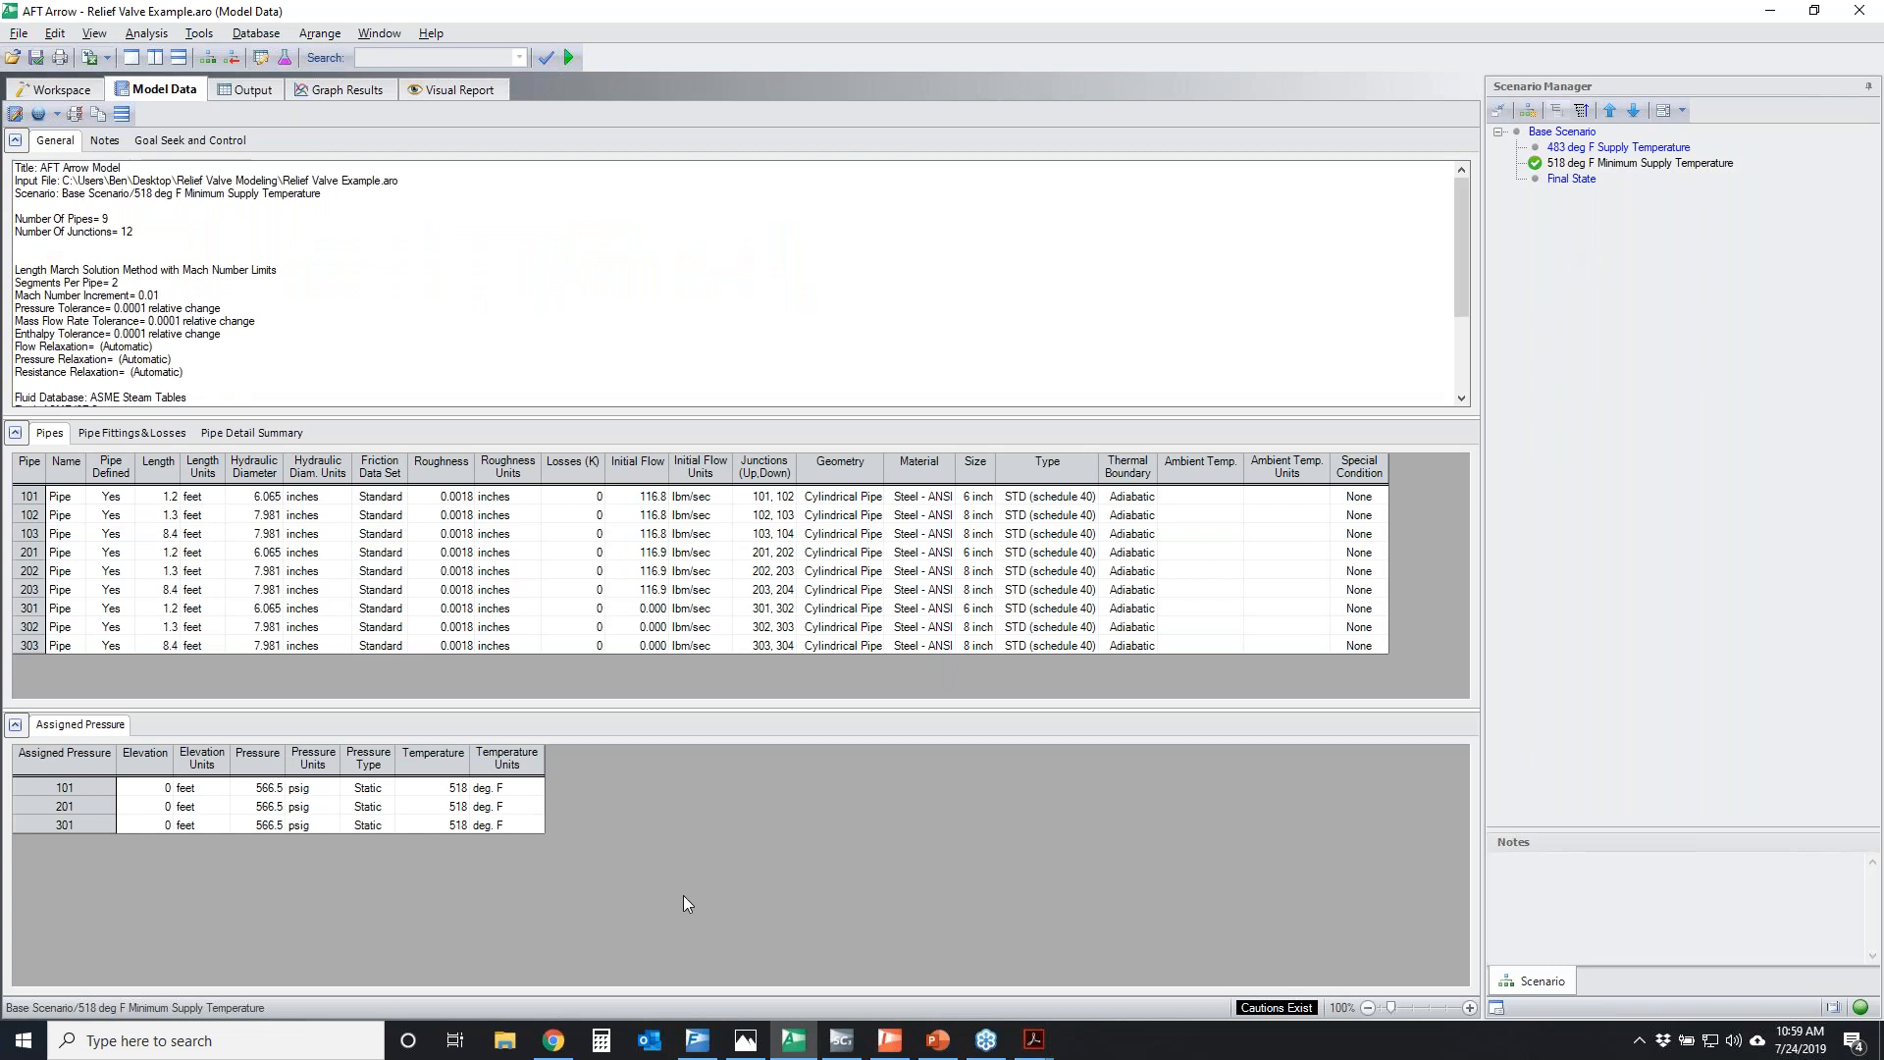
{"action": "left_click", "coordinate": [1730, 299]}
{"action": "mouse_move", "coordinate": [405, 765]}
{"action": "left_mouse_down"}
{"action": "mouse_move", "coordinate": [443, 884]}
{"action": "mouse_move", "coordinate": [368, 785]}
{"action": "left_mouse_up"}
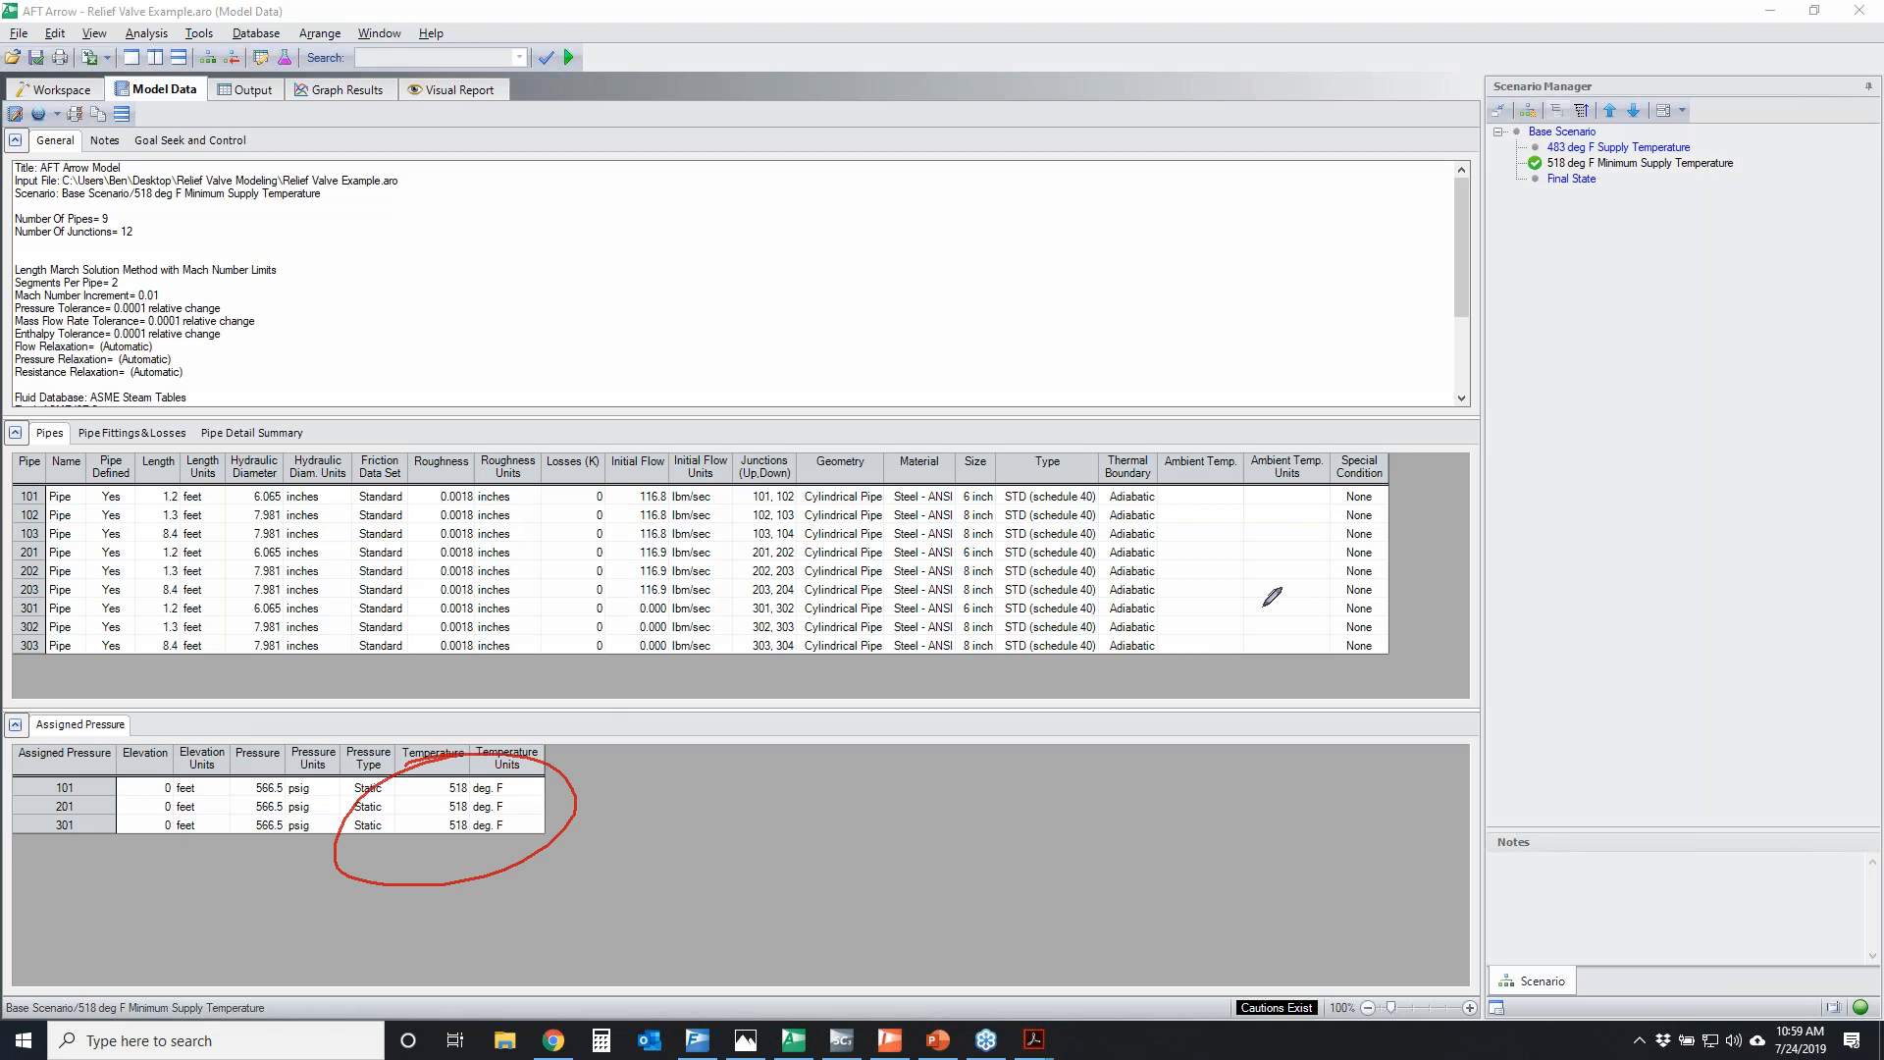
Review the output of the 518 deg F scenario, including the pipe results table and the sonic choking list
{"action": "left_click", "coordinate": [282, 88]}
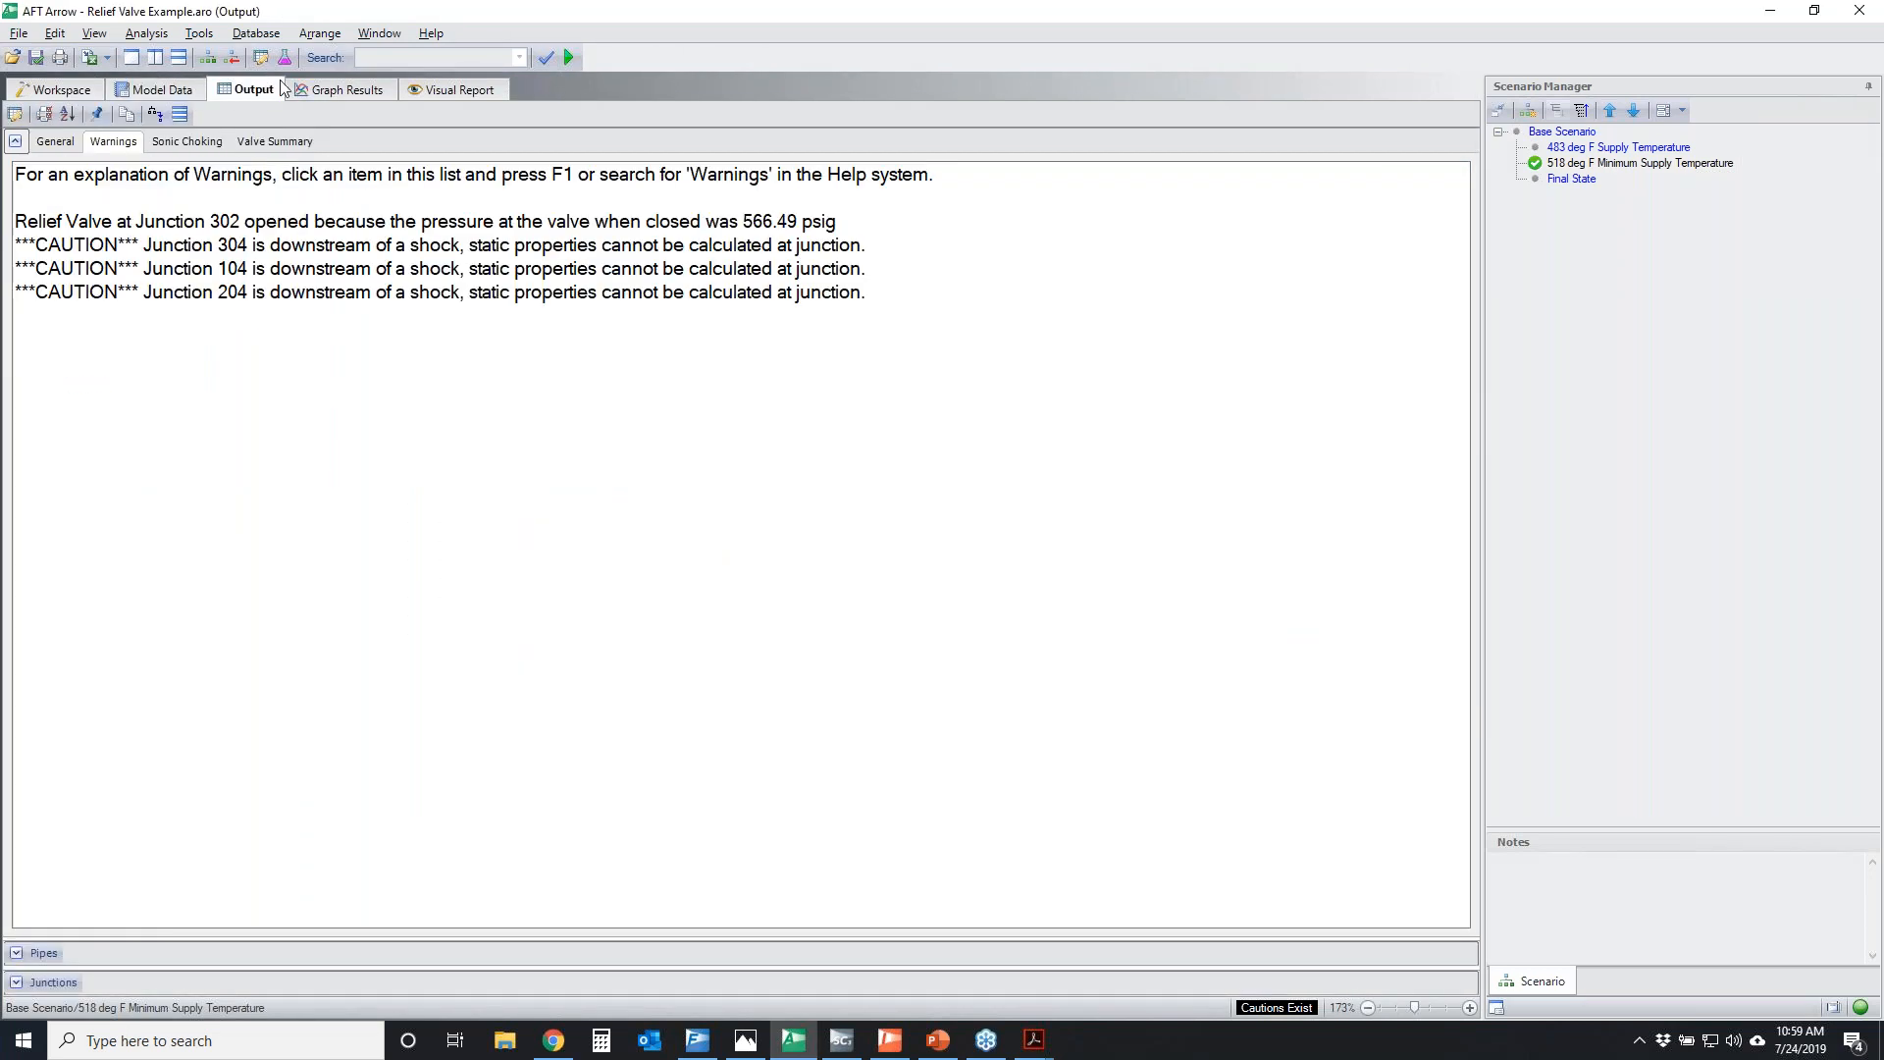
{"action": "left_click", "coordinate": [15, 954]}
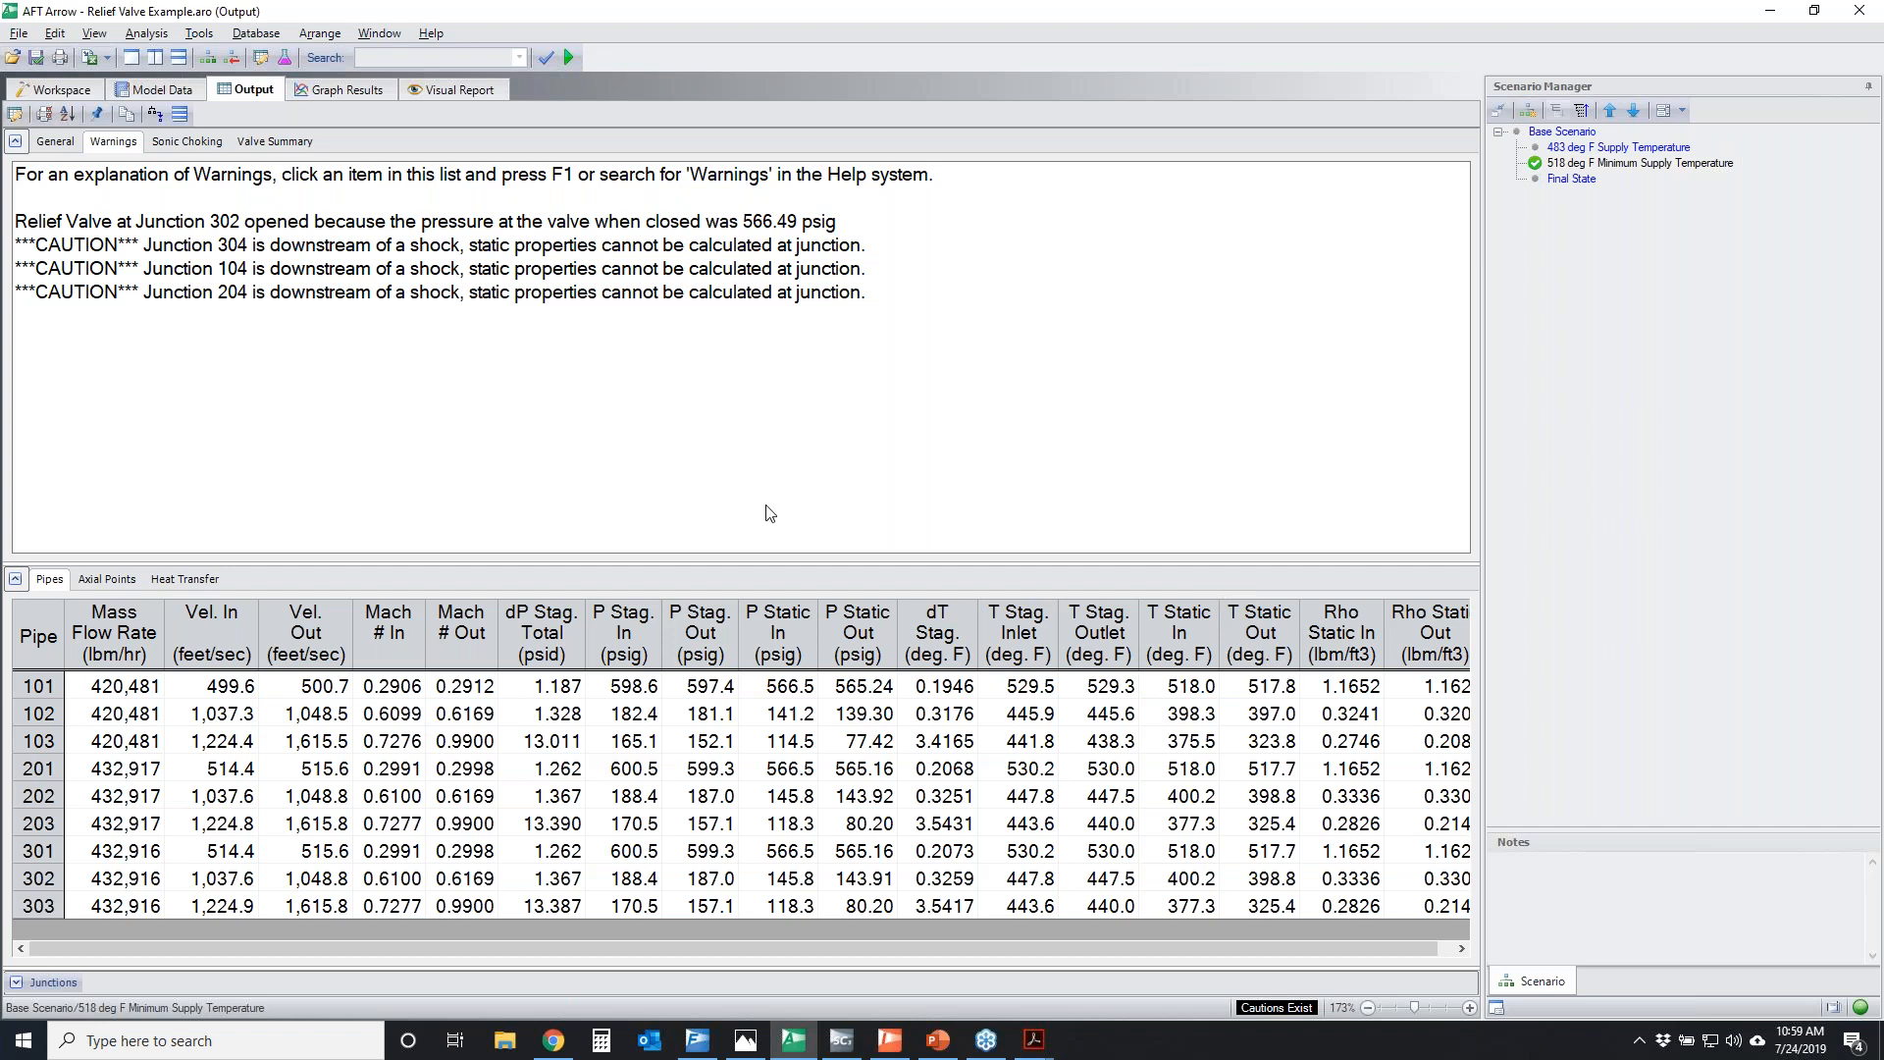
{"action": "left_click", "coordinate": [187, 141]}
Show the model workspace and circle the discharge junctions J104, J204 and J304
{"action": "left_click", "coordinate": [61, 89]}
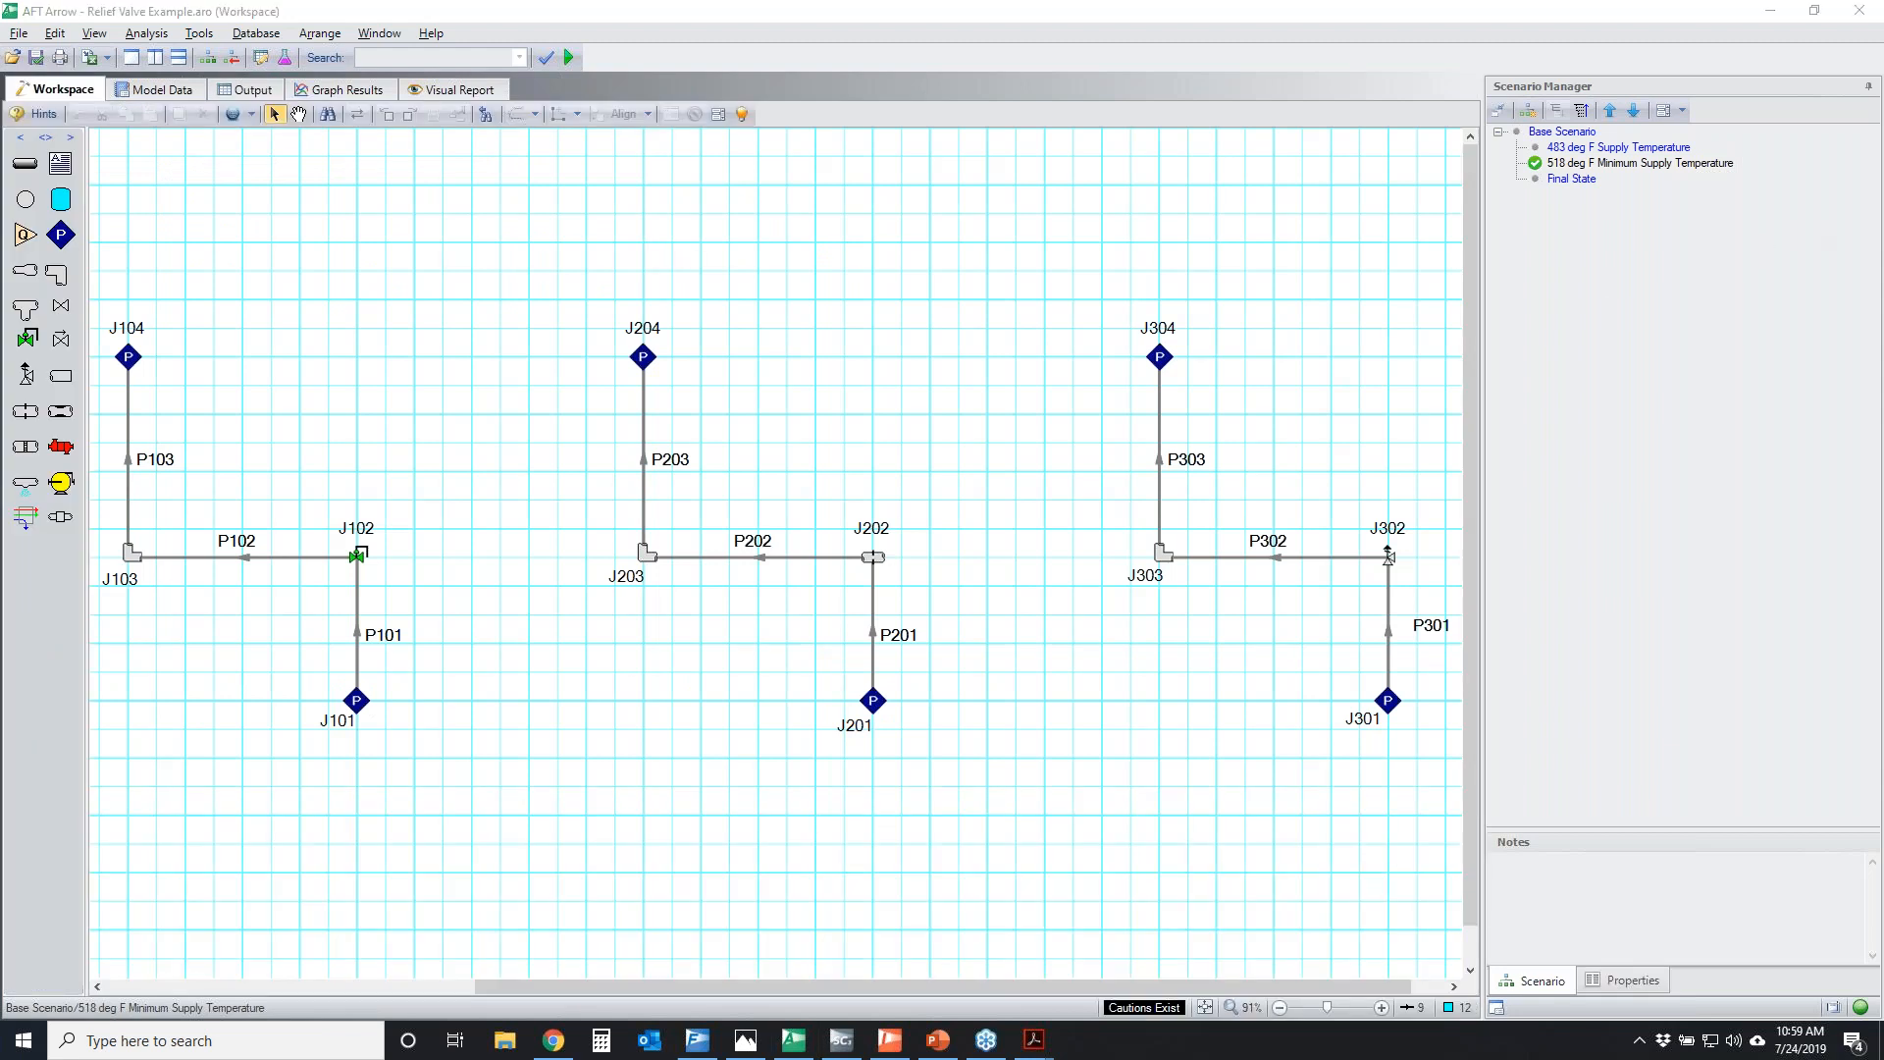
{"action": "mouse_move", "coordinate": [103, 316]}
{"action": "left_mouse_down"}
{"action": "mouse_move", "coordinate": [128, 378]}
{"action": "mouse_move", "coordinate": [70, 353]}
{"action": "left_mouse_up"}
{"action": "mouse_move", "coordinate": [585, 316]}
{"action": "left_mouse_down"}
{"action": "mouse_move", "coordinate": [645, 350]}
{"action": "mouse_move", "coordinate": [668, 314]}
{"action": "left_mouse_up"}
{"action": "left_click_drag", "start_coordinate": [1111, 333], "coordinate": [1178, 312]}
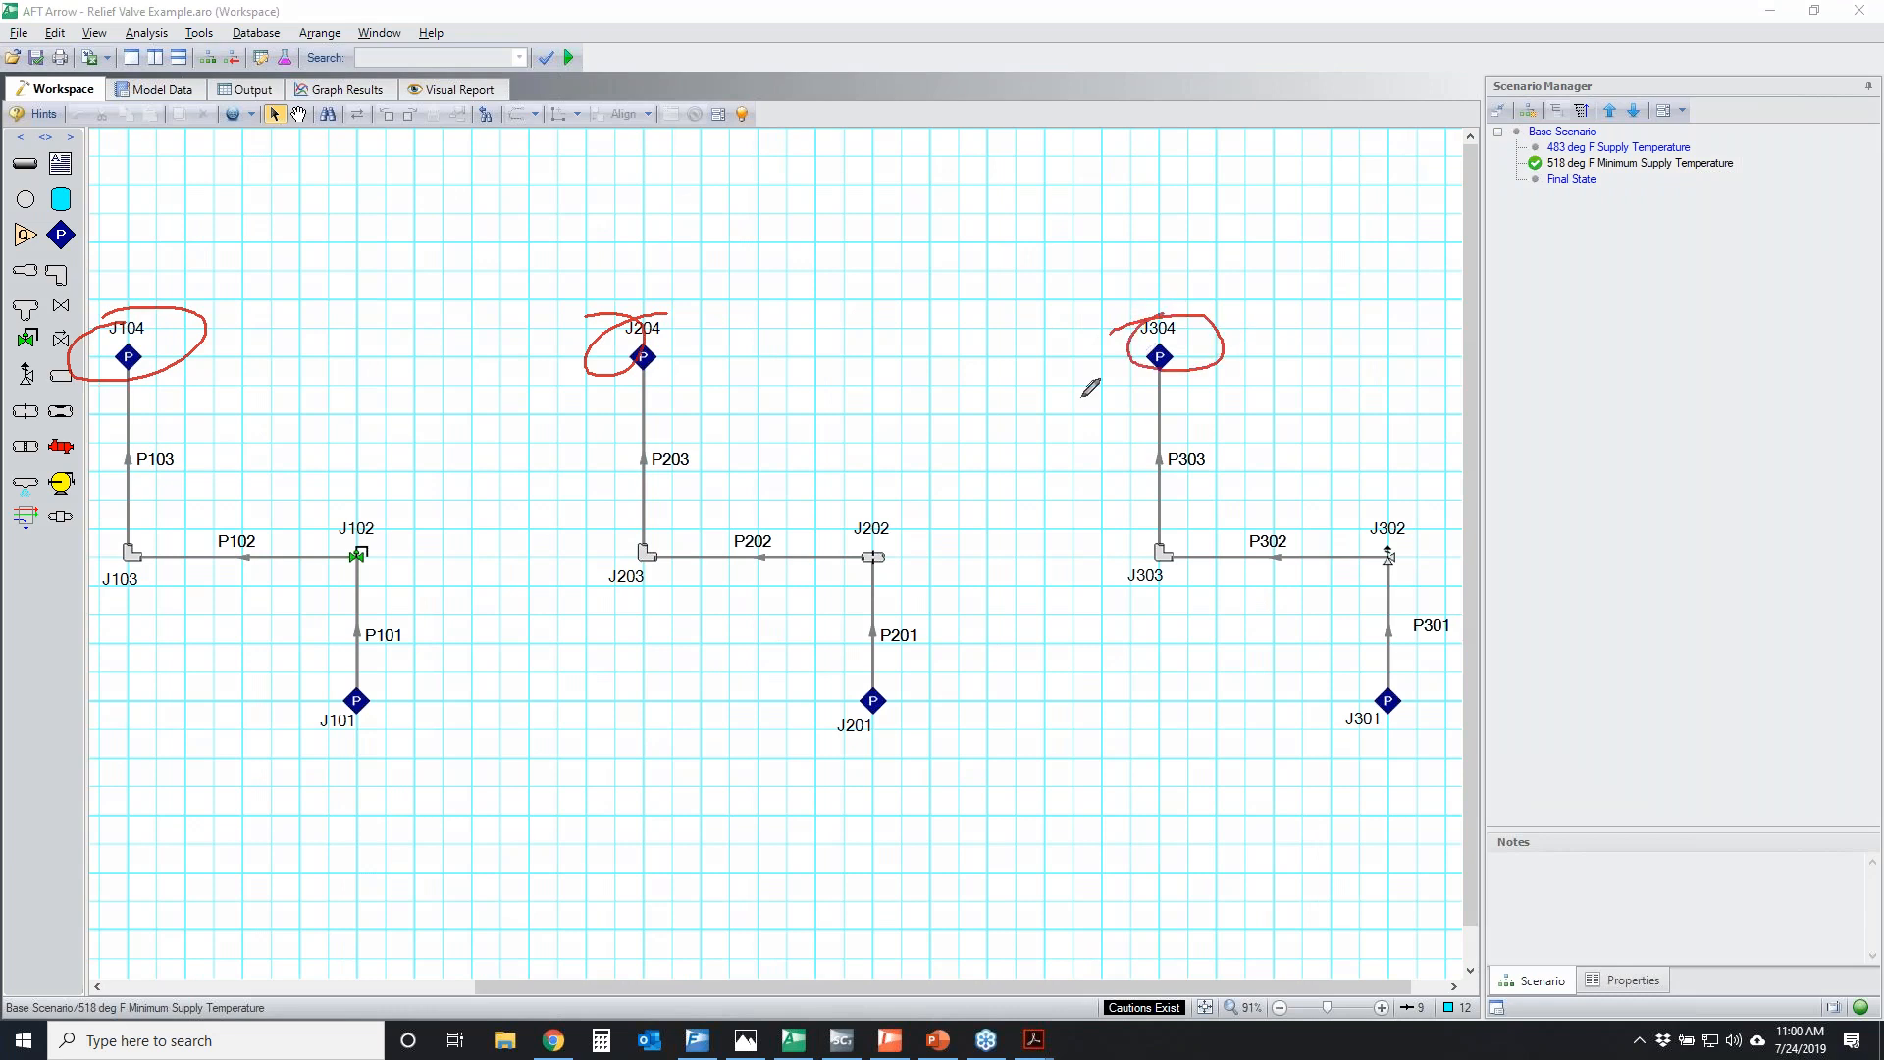
Circle orifice J202 and relief valve J302, cross out control valve J102, and clear all the markup
{"action": "mouse_move", "coordinate": [866, 527]}
{"action": "left_mouse_down"}
{"action": "mouse_move", "coordinate": [922, 549]}
{"action": "mouse_move", "coordinate": [846, 535]}
{"action": "left_mouse_up"}
{"action": "left_click_drag", "start_coordinate": [1403, 535], "coordinate": [1374, 538]}
{"action": "left_click_drag", "start_coordinate": [407, 526], "coordinate": [247, 592]}
{"action": "left_click_drag", "start_coordinate": [280, 502], "coordinate": [385, 583]}
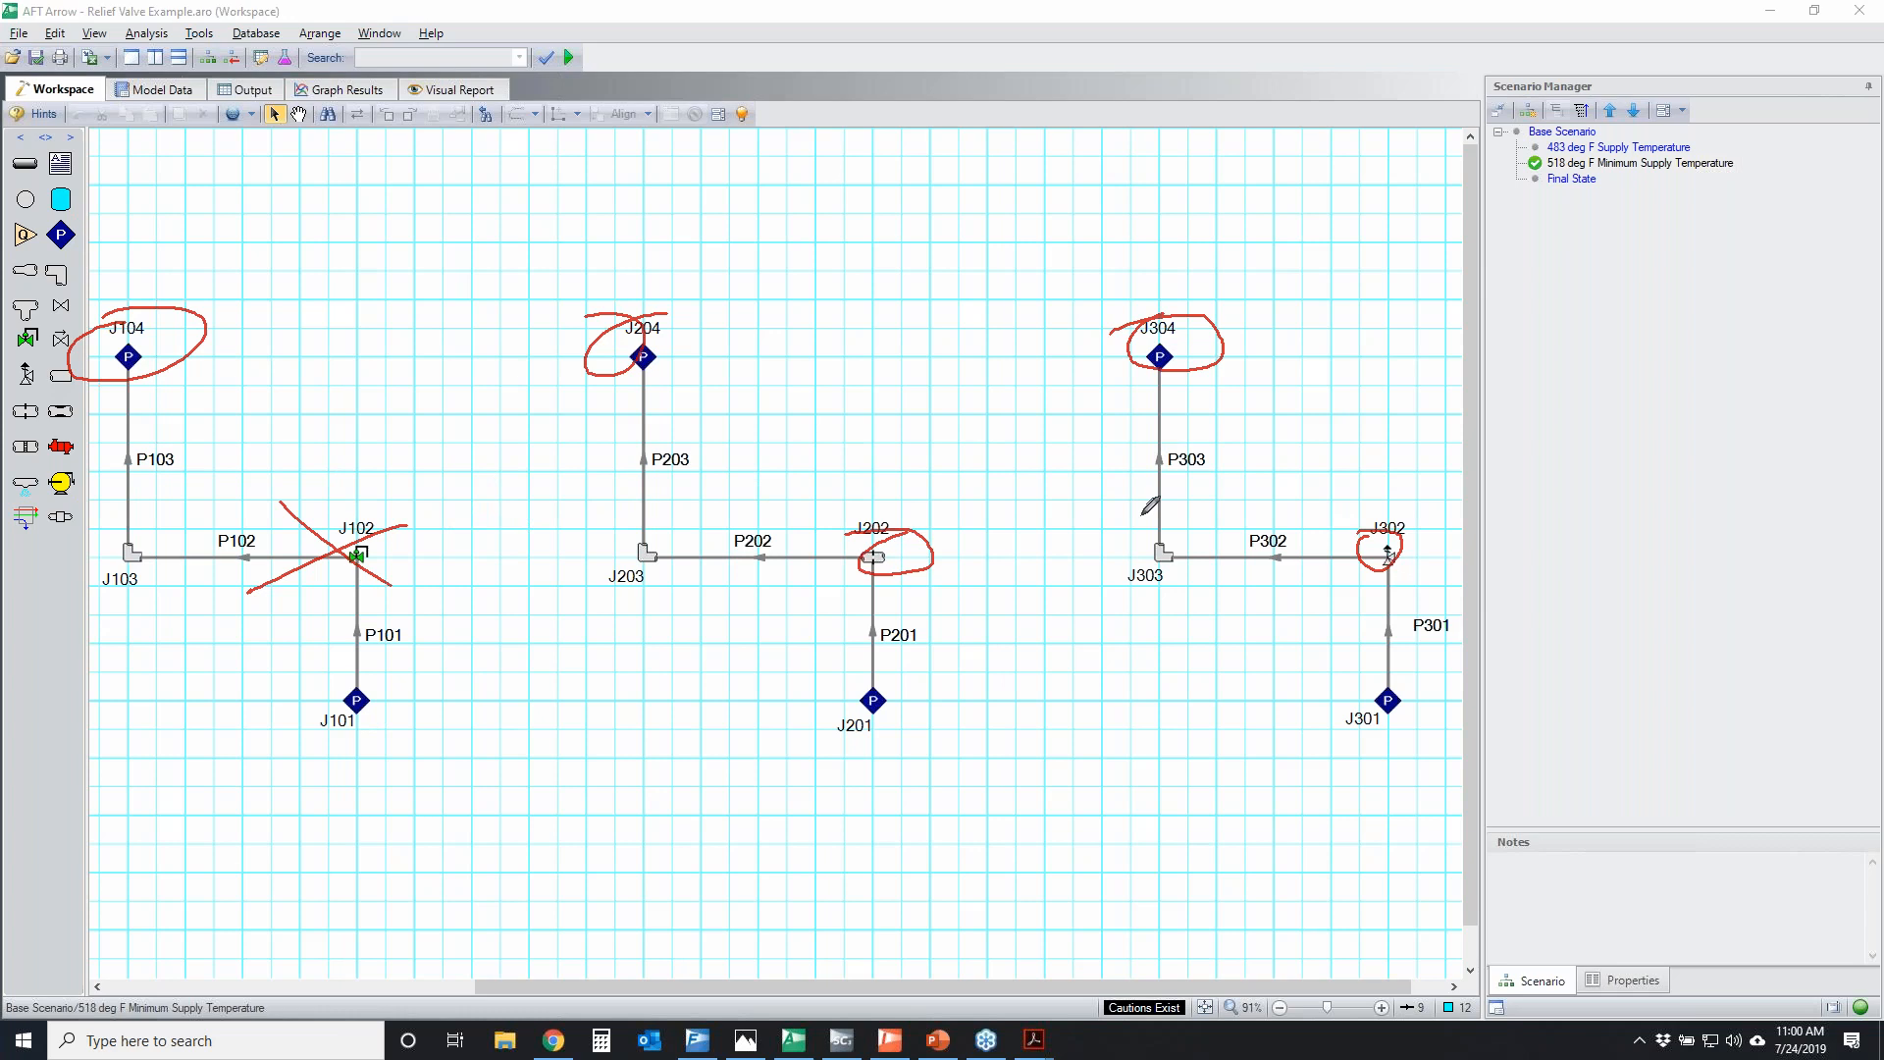
{"action": "key", "text": "Escape"}
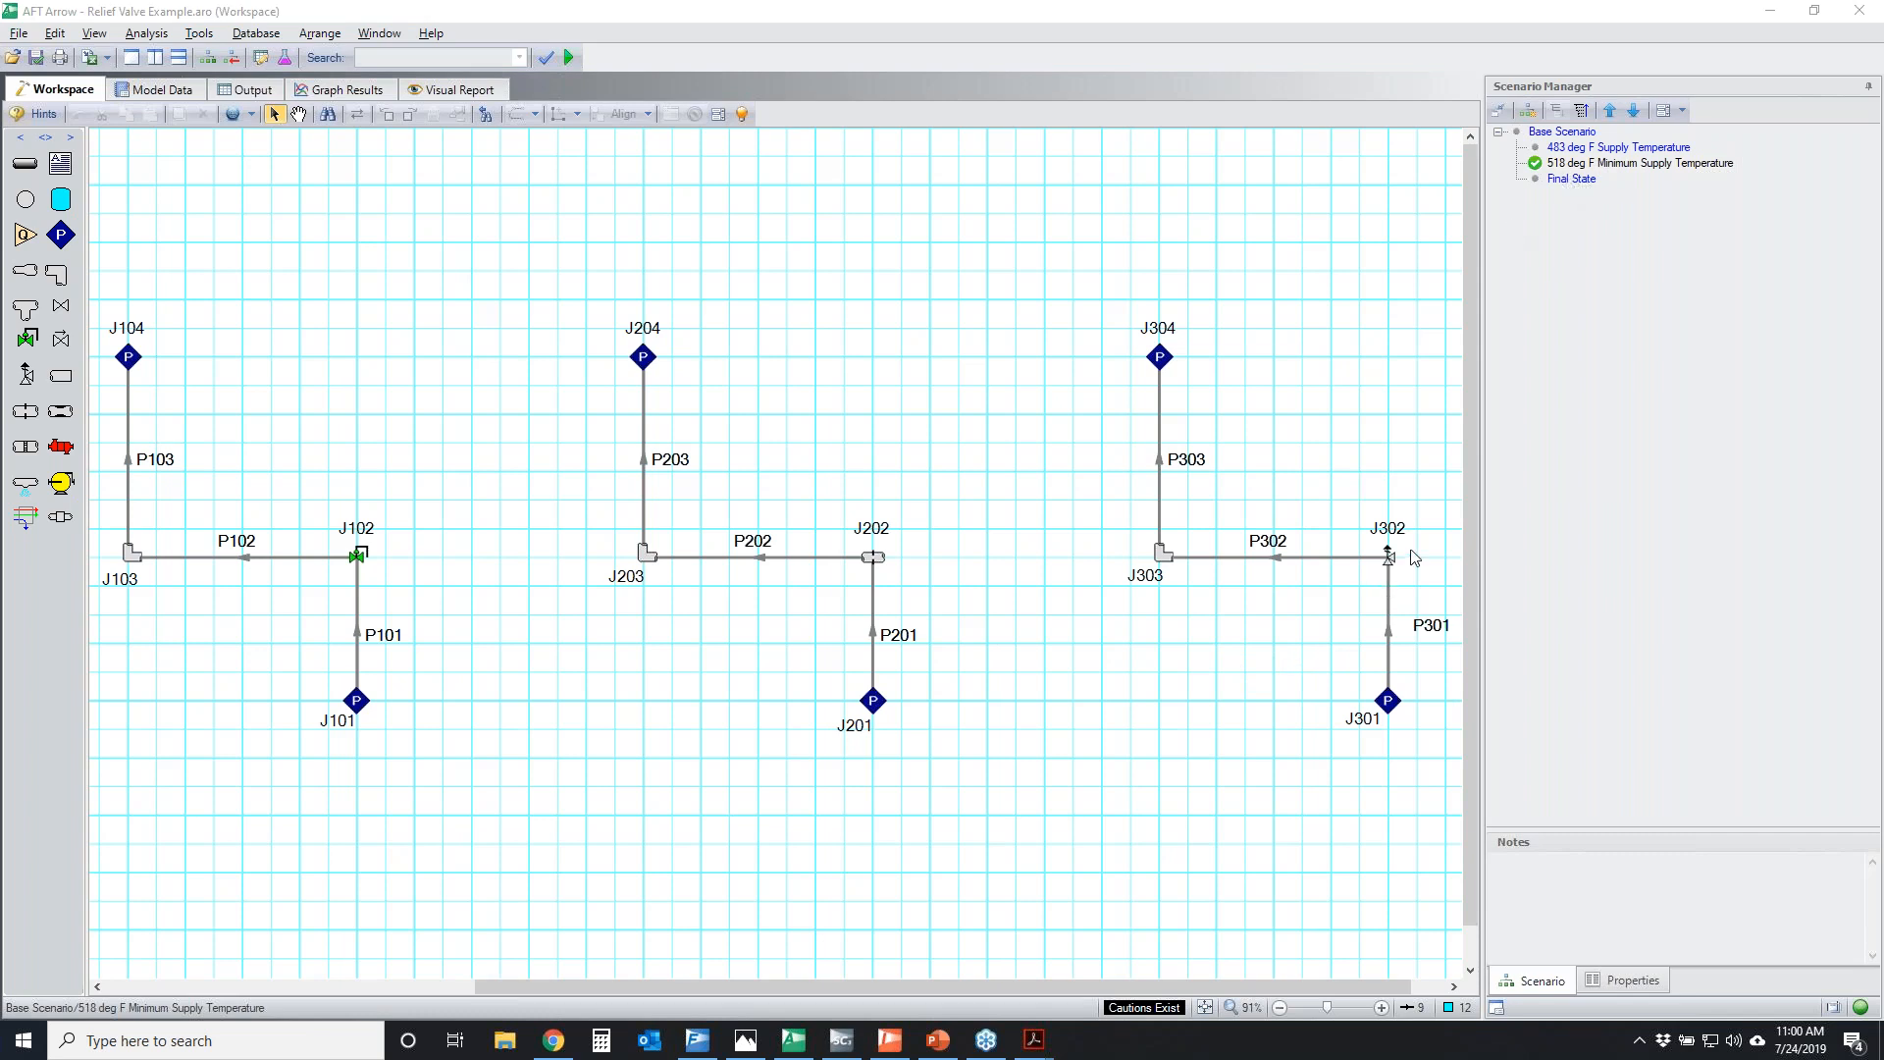
Load the Final State scenario, open the Goal Seek and Control Manager and circle the CdA variables for J202 and J302
{"action": "double_click", "coordinate": [1576, 181]}
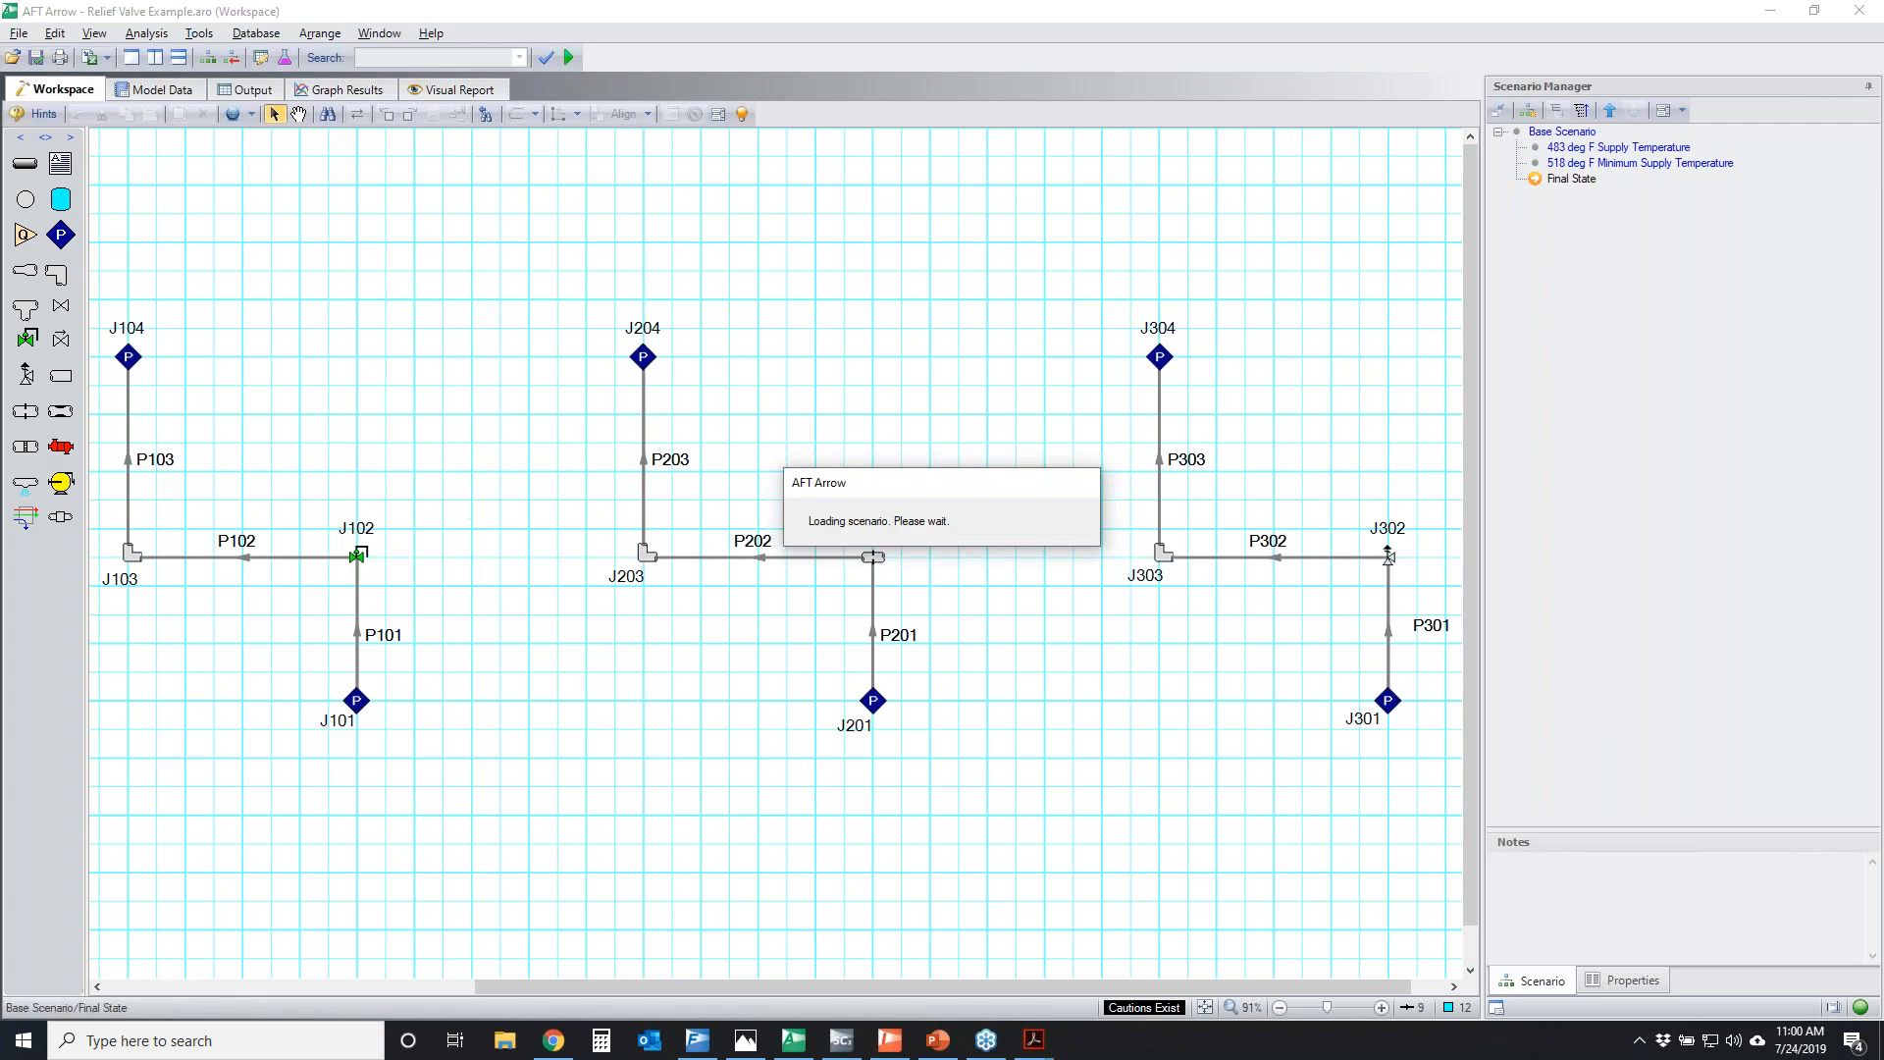
{"action": "left_click", "coordinate": [147, 34]}
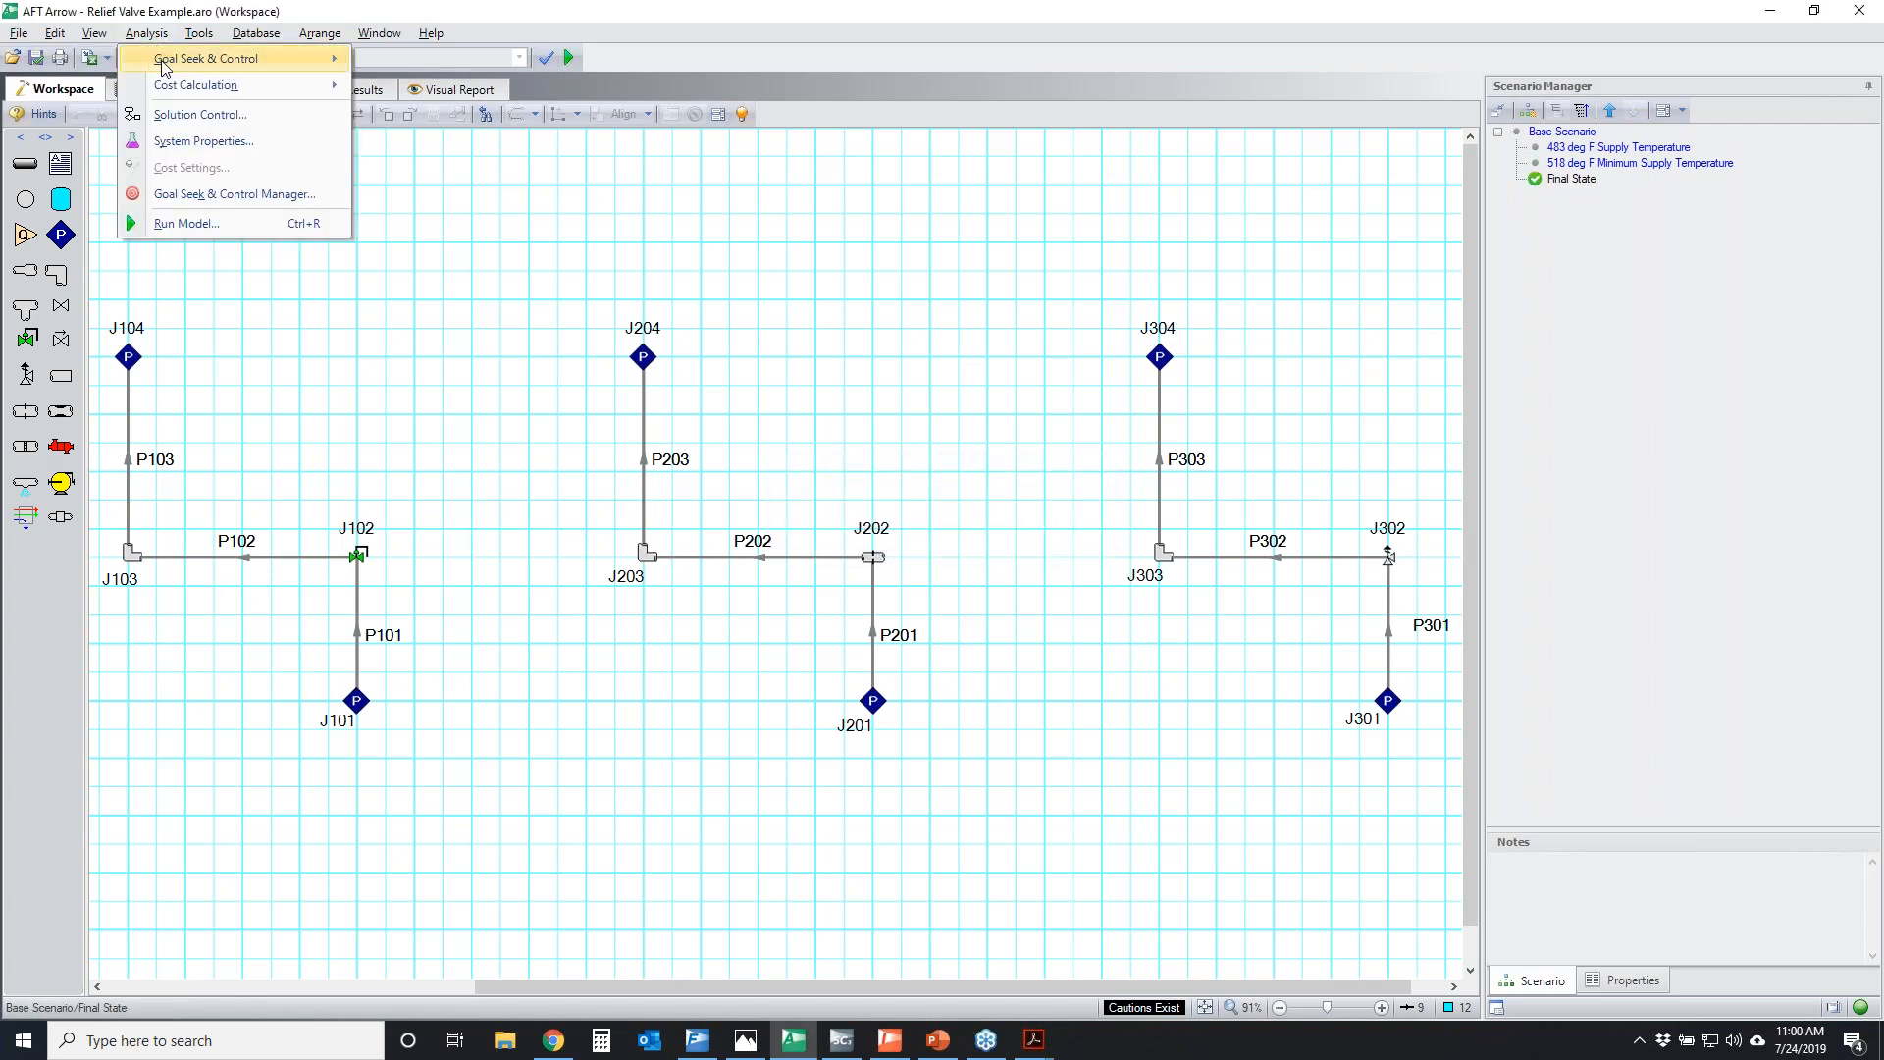
{"action": "left_click", "coordinate": [209, 208]}
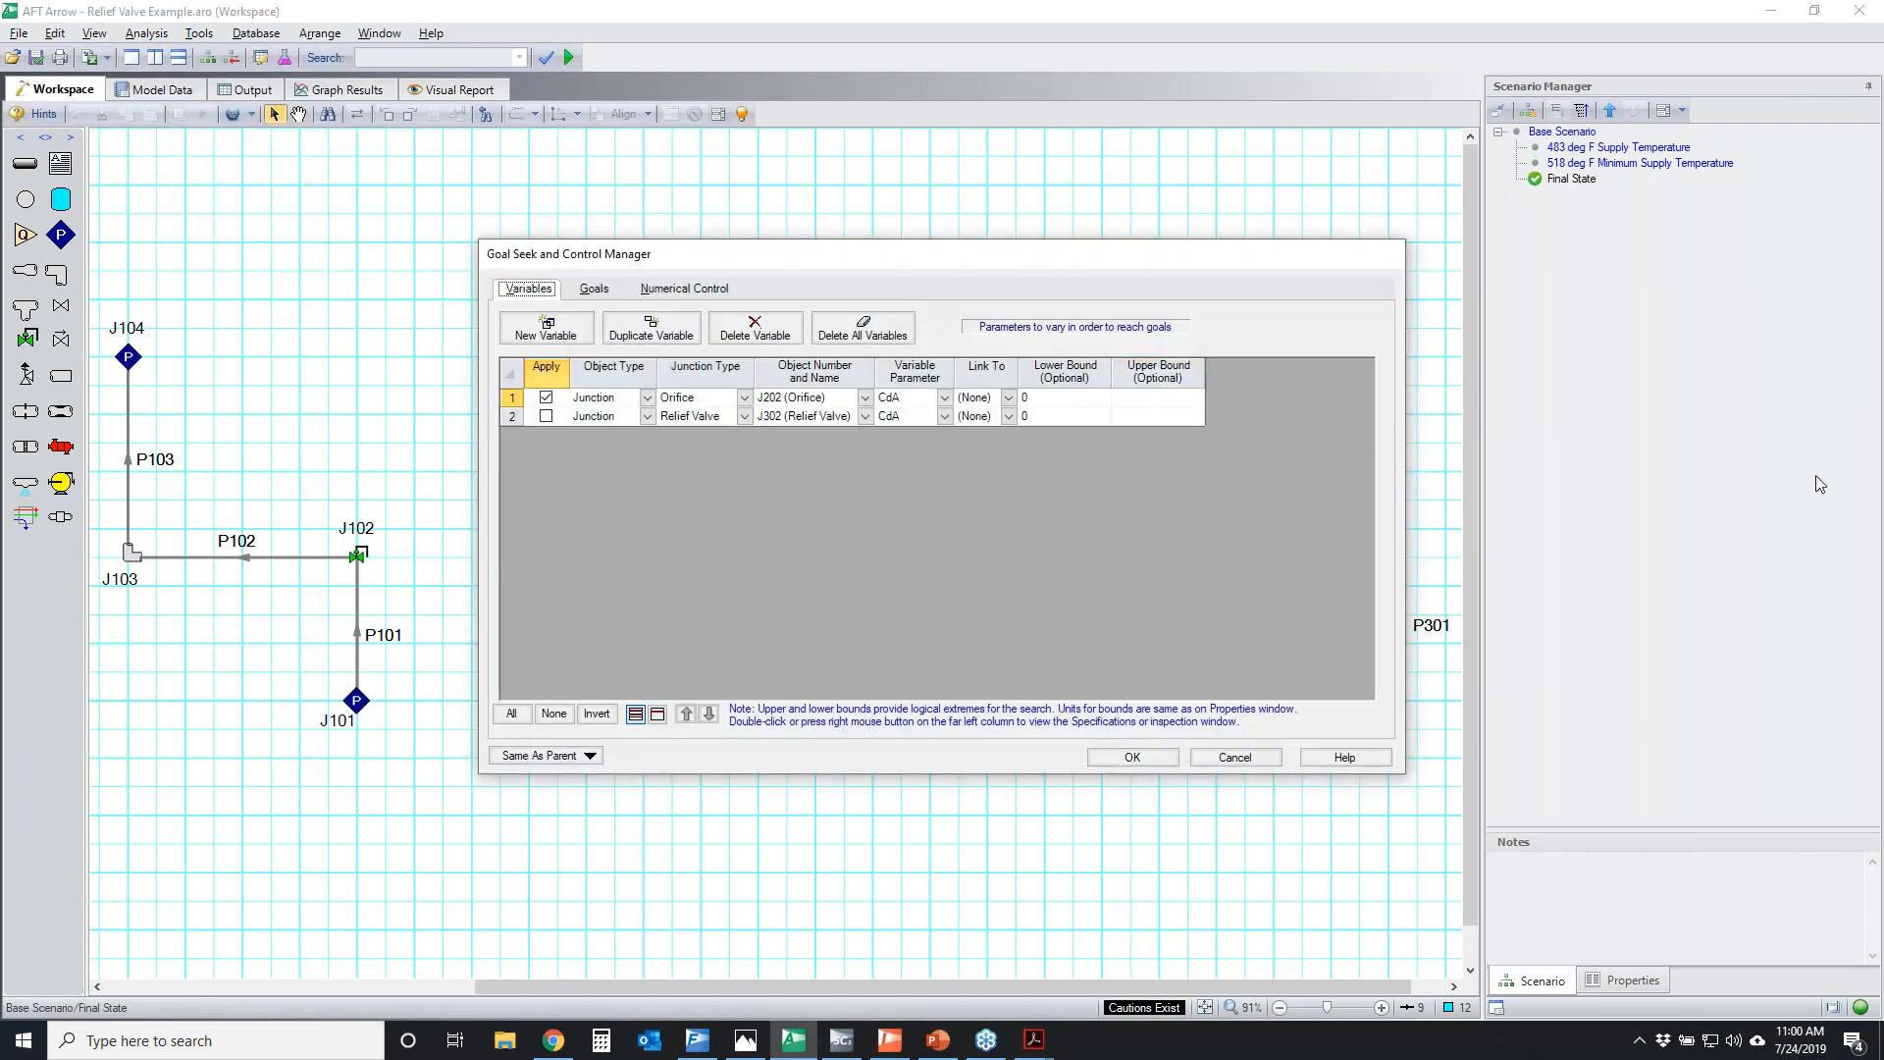
{"action": "mouse_move", "coordinate": [746, 390]}
{"action": "left_mouse_down"}
{"action": "mouse_move", "coordinate": [995, 388]}
{"action": "mouse_move", "coordinate": [861, 364]}
{"action": "left_mouse_up"}
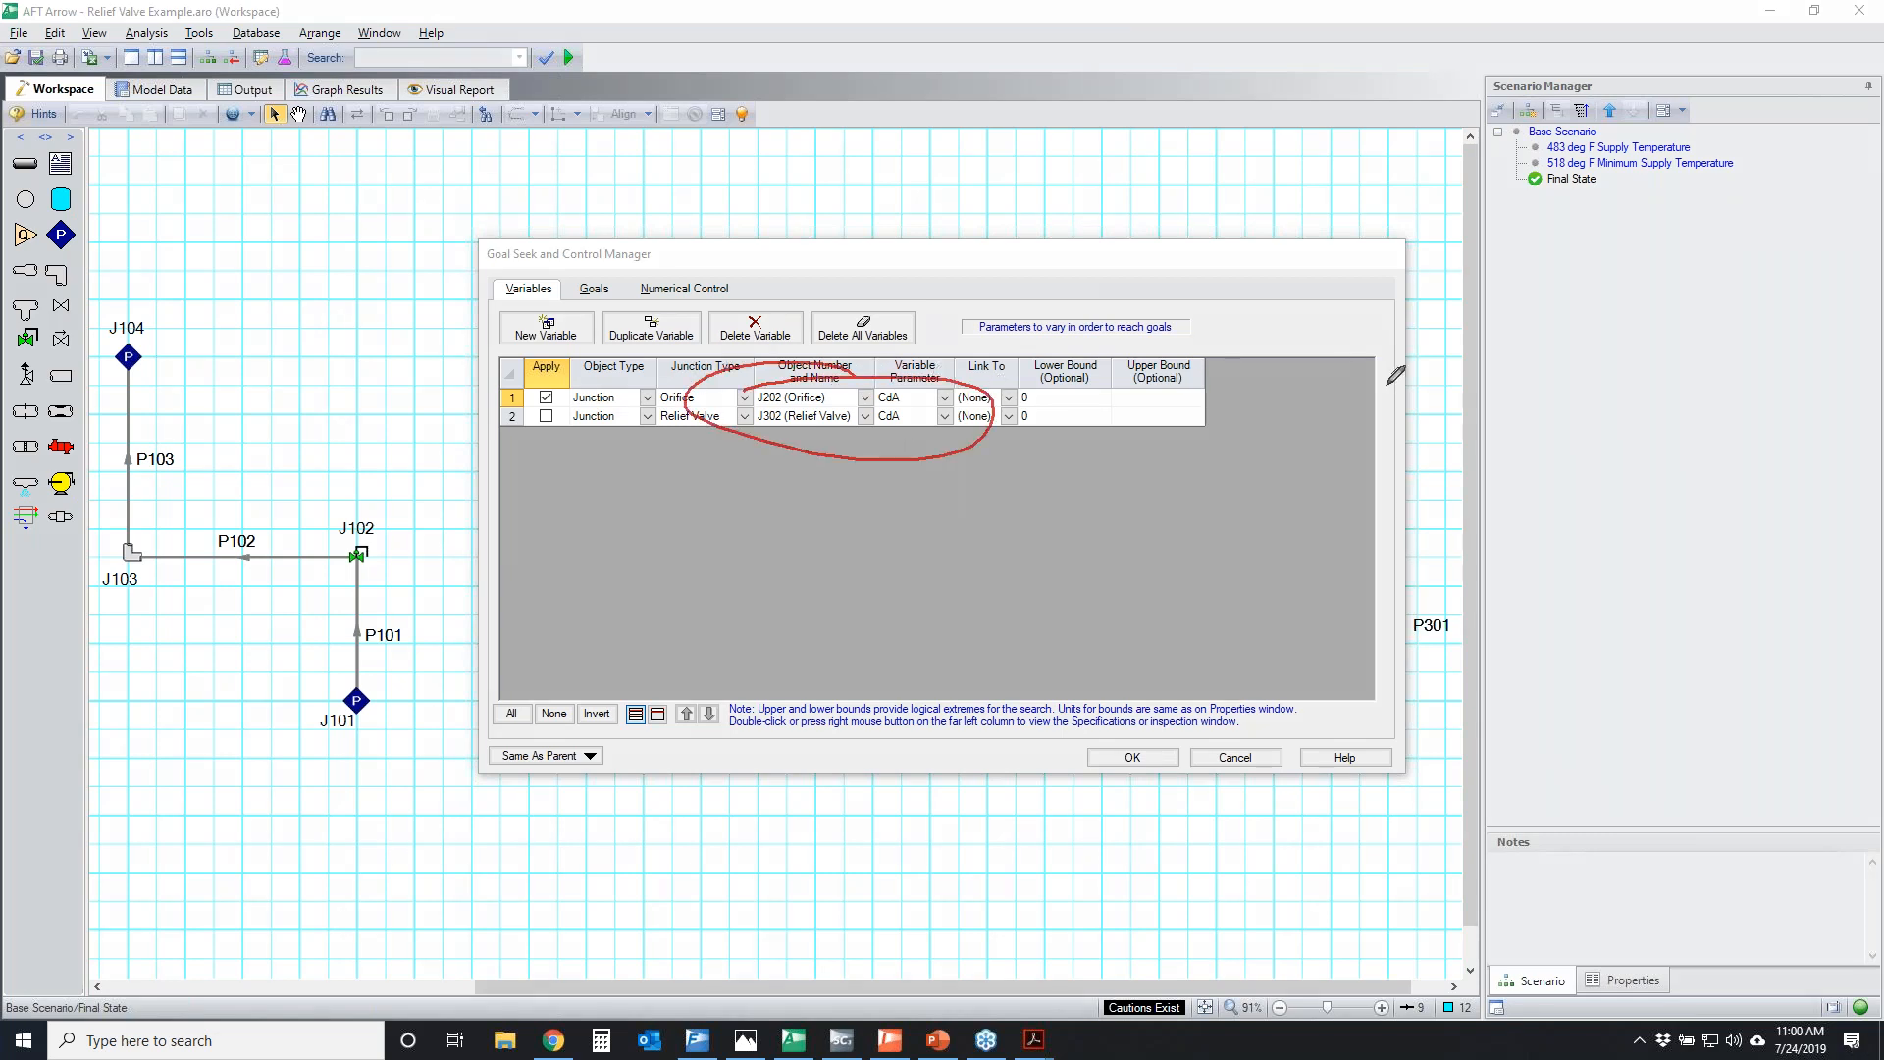
Show the goals, circle the mass flow rate goals and the J102 branch, clear the markup and close the manager without changes
{"action": "left_click", "coordinate": [594, 289]}
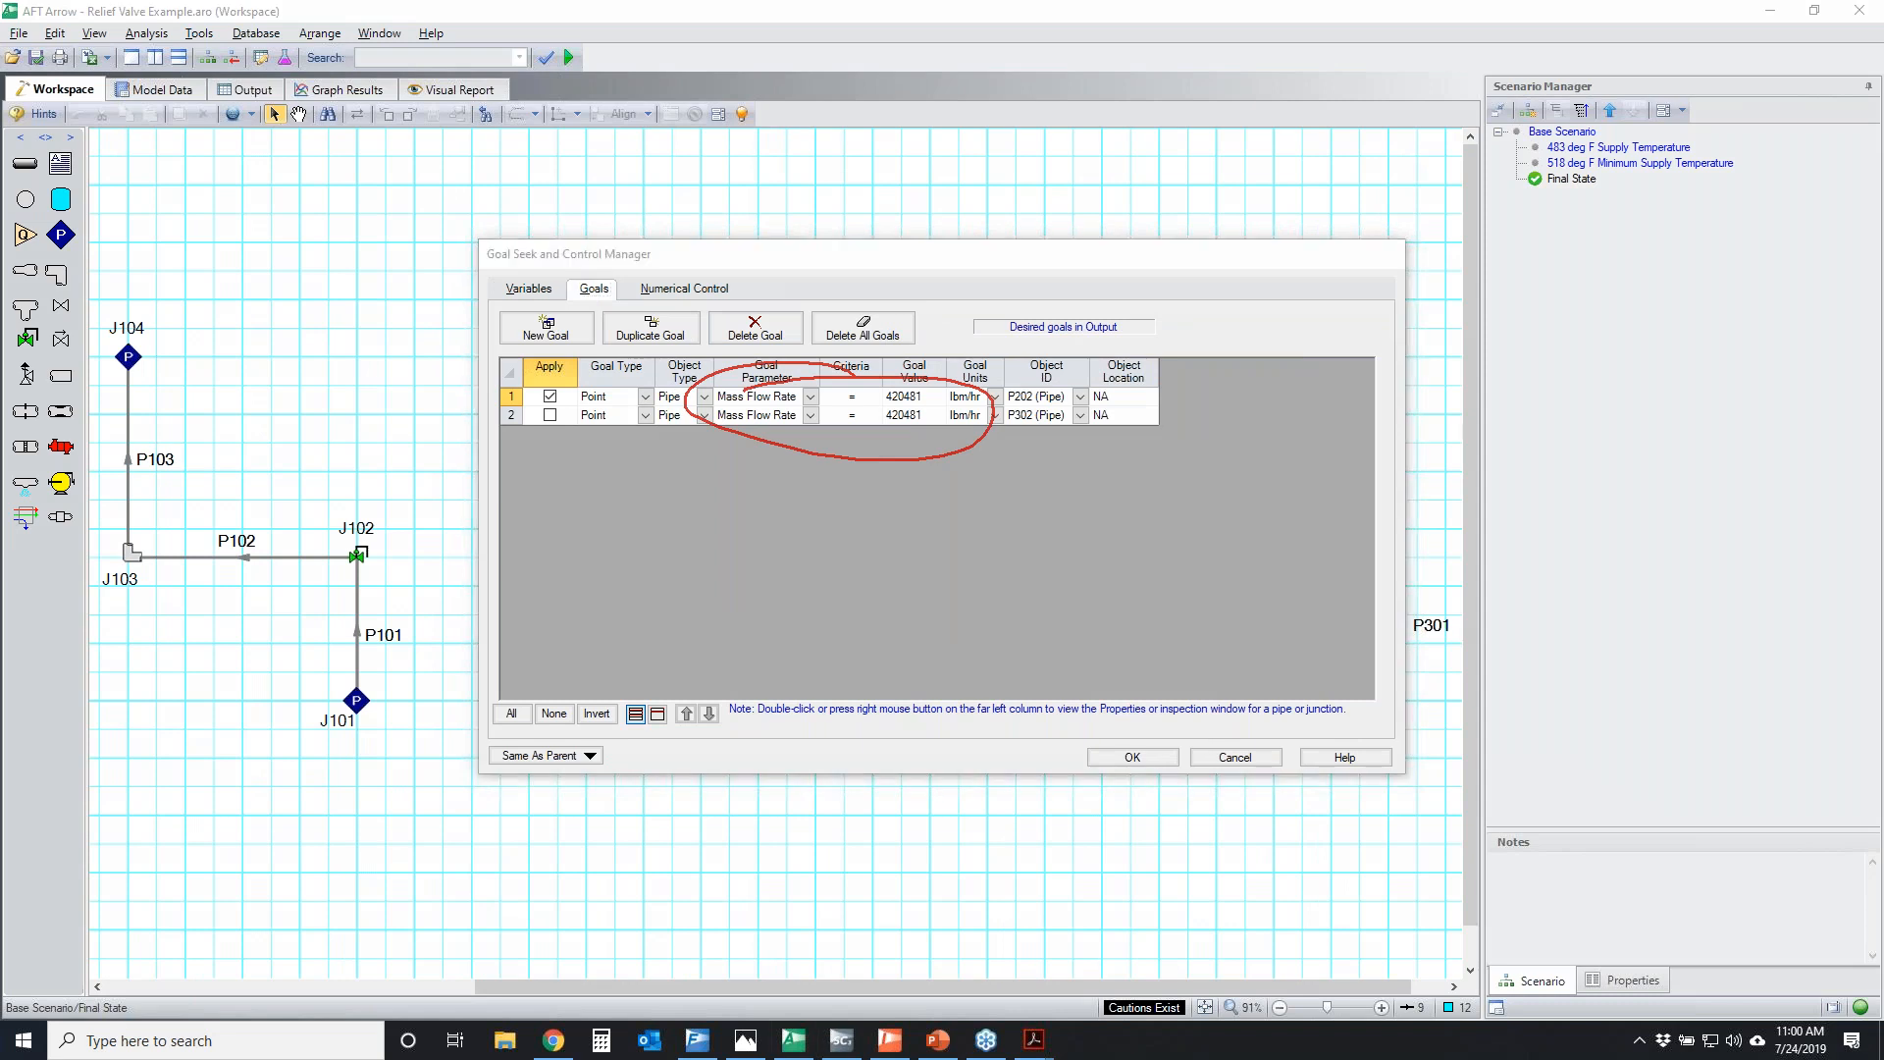
{"action": "mouse_move", "coordinate": [807, 381]}
{"action": "left_mouse_down"}
{"action": "mouse_move", "coordinate": [1028, 416]}
{"action": "mouse_move", "coordinate": [1023, 366]}
{"action": "left_mouse_up"}
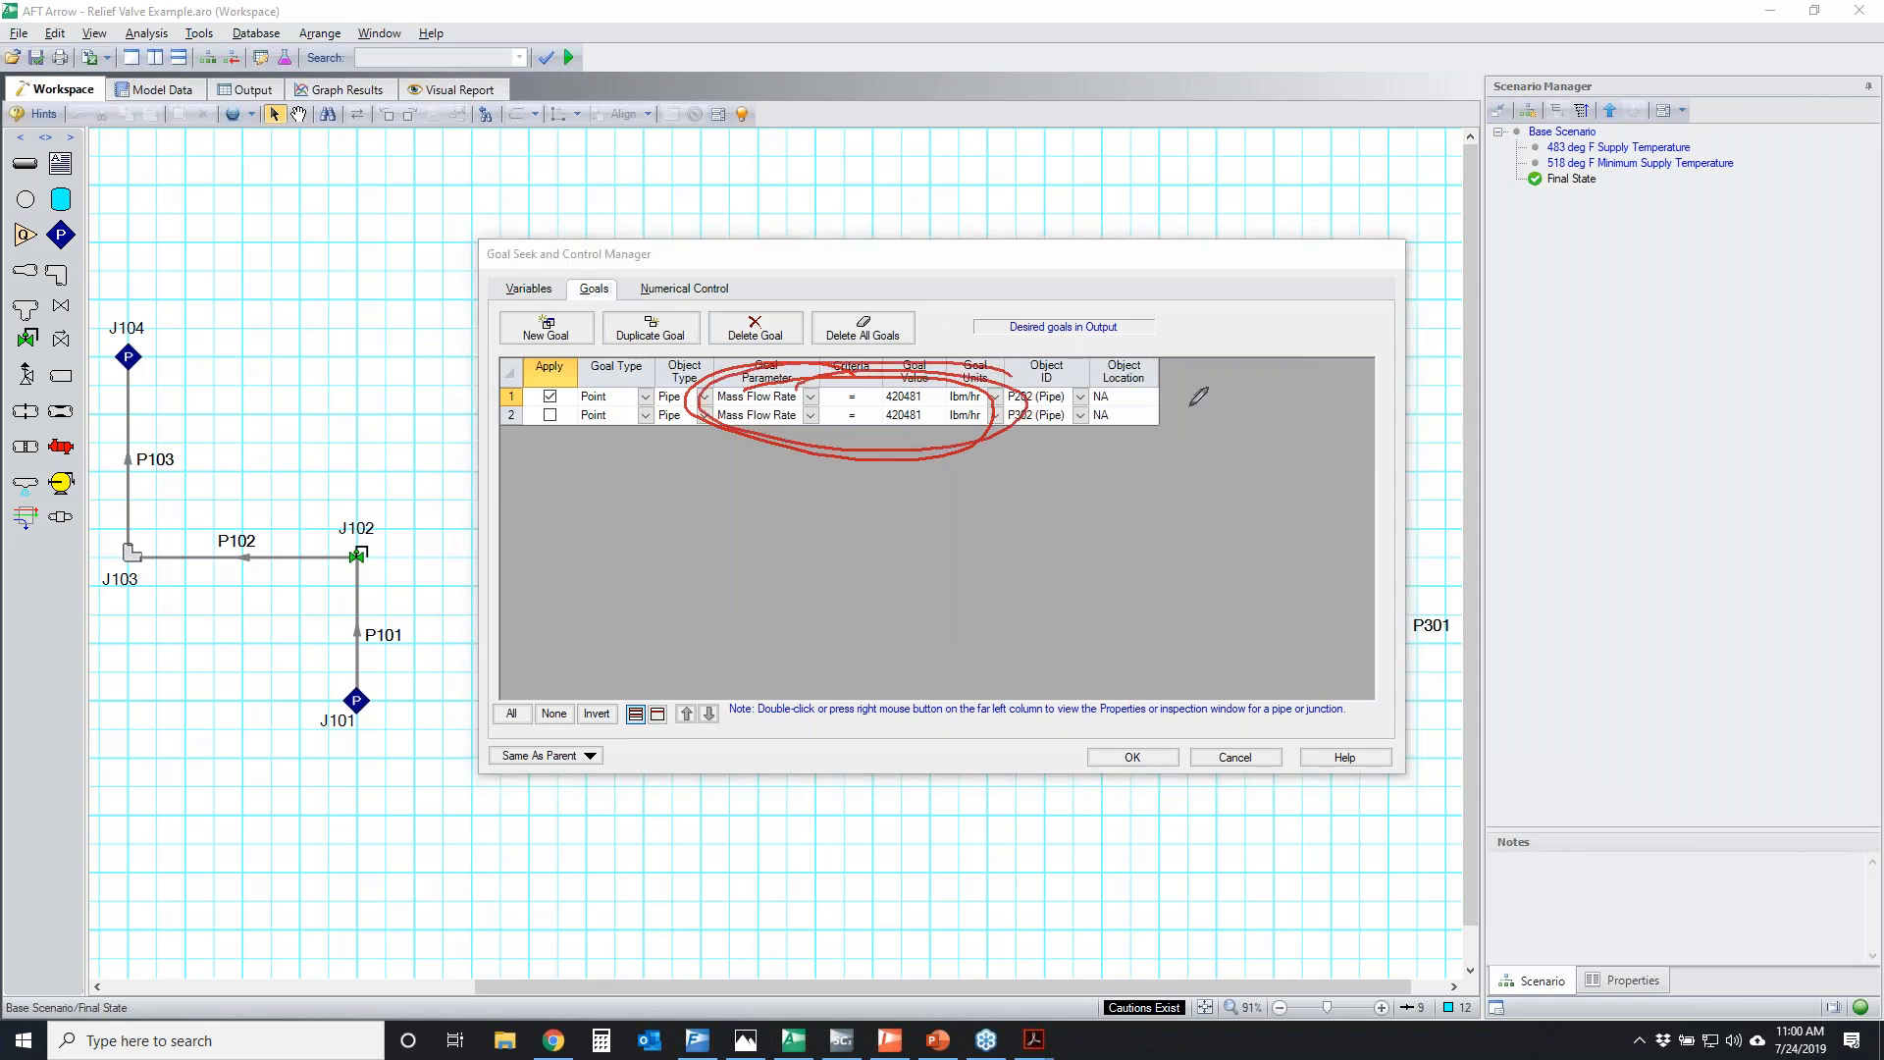
{"action": "mouse_move", "coordinate": [224, 527]}
{"action": "left_mouse_down"}
{"action": "mouse_move", "coordinate": [330, 641]}
{"action": "mouse_move", "coordinate": [495, 528]}
{"action": "mouse_move", "coordinate": [197, 480]}
{"action": "left_mouse_up"}
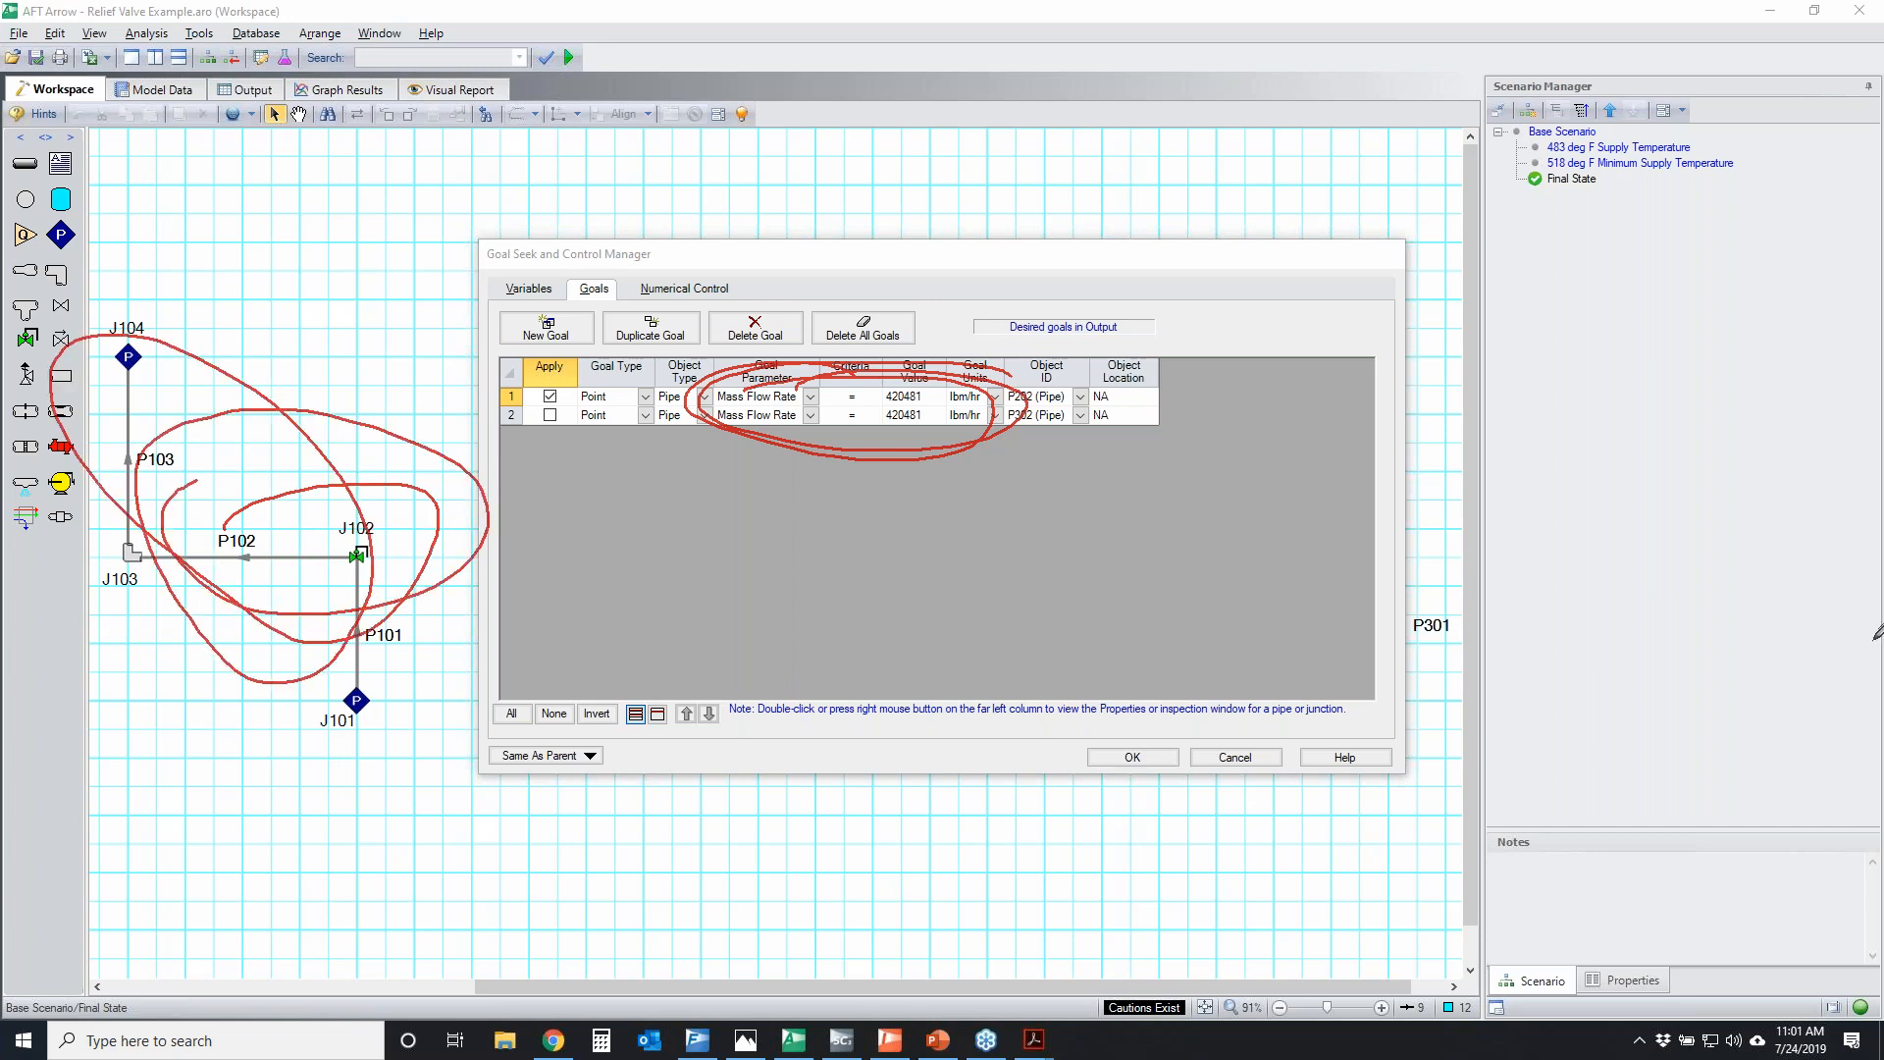
{"action": "key", "text": "Escape"}
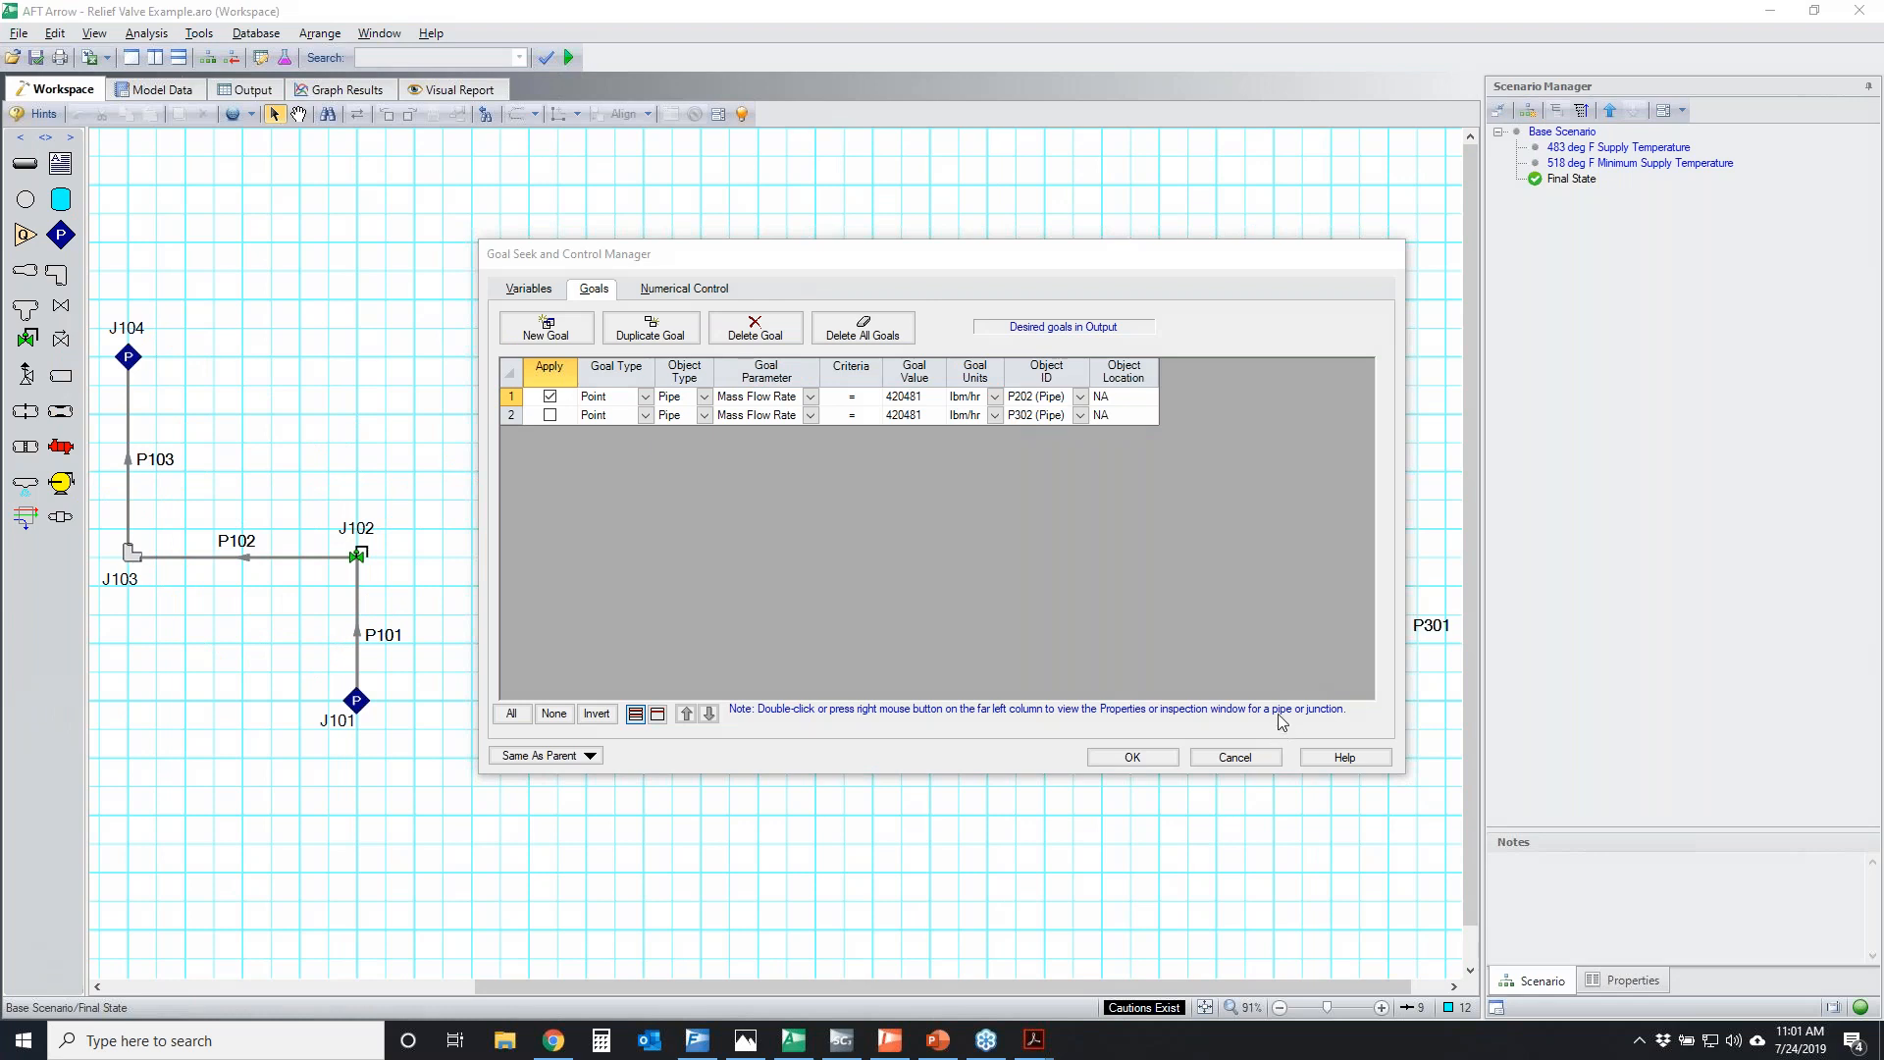
{"action": "left_click", "coordinate": [1233, 758]}
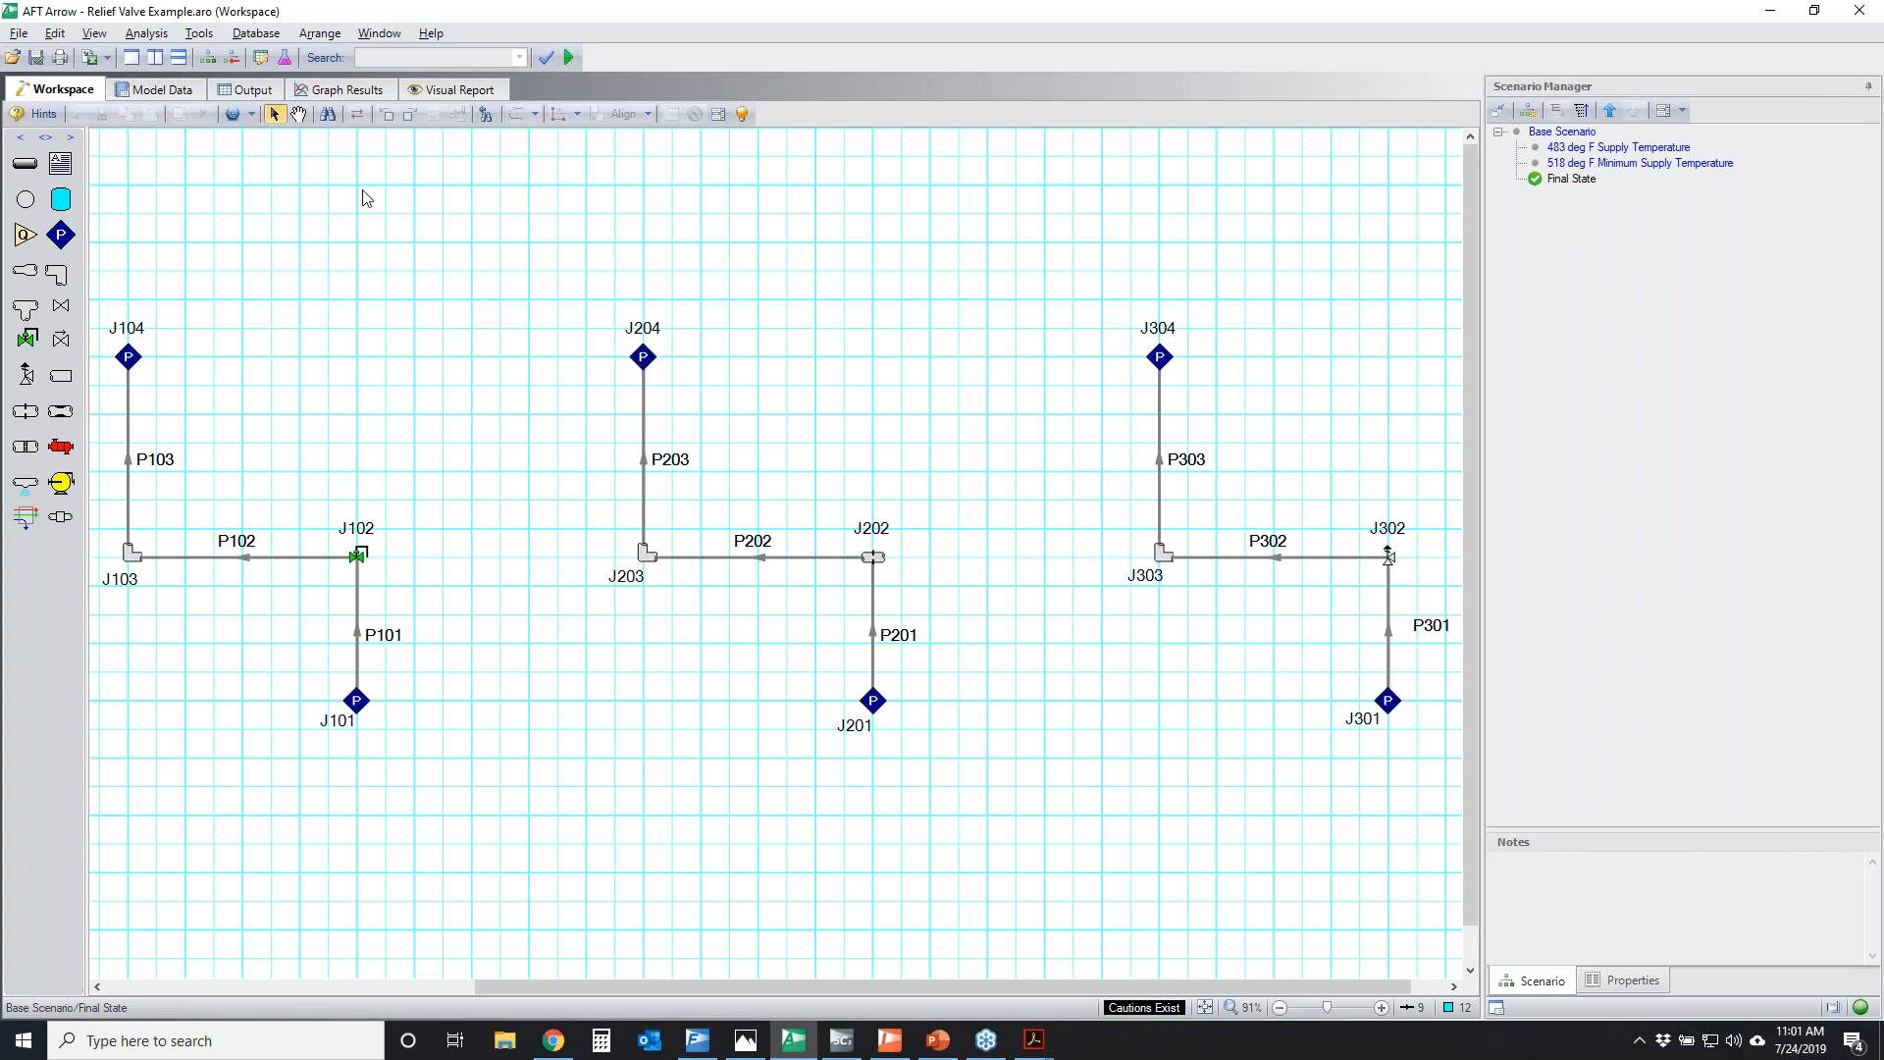
Display the output of the Final State scenario, then switch to PowerPoint and show slide 12 on automatically adjusting the CdA value
{"action": "left_click", "coordinate": [248, 90]}
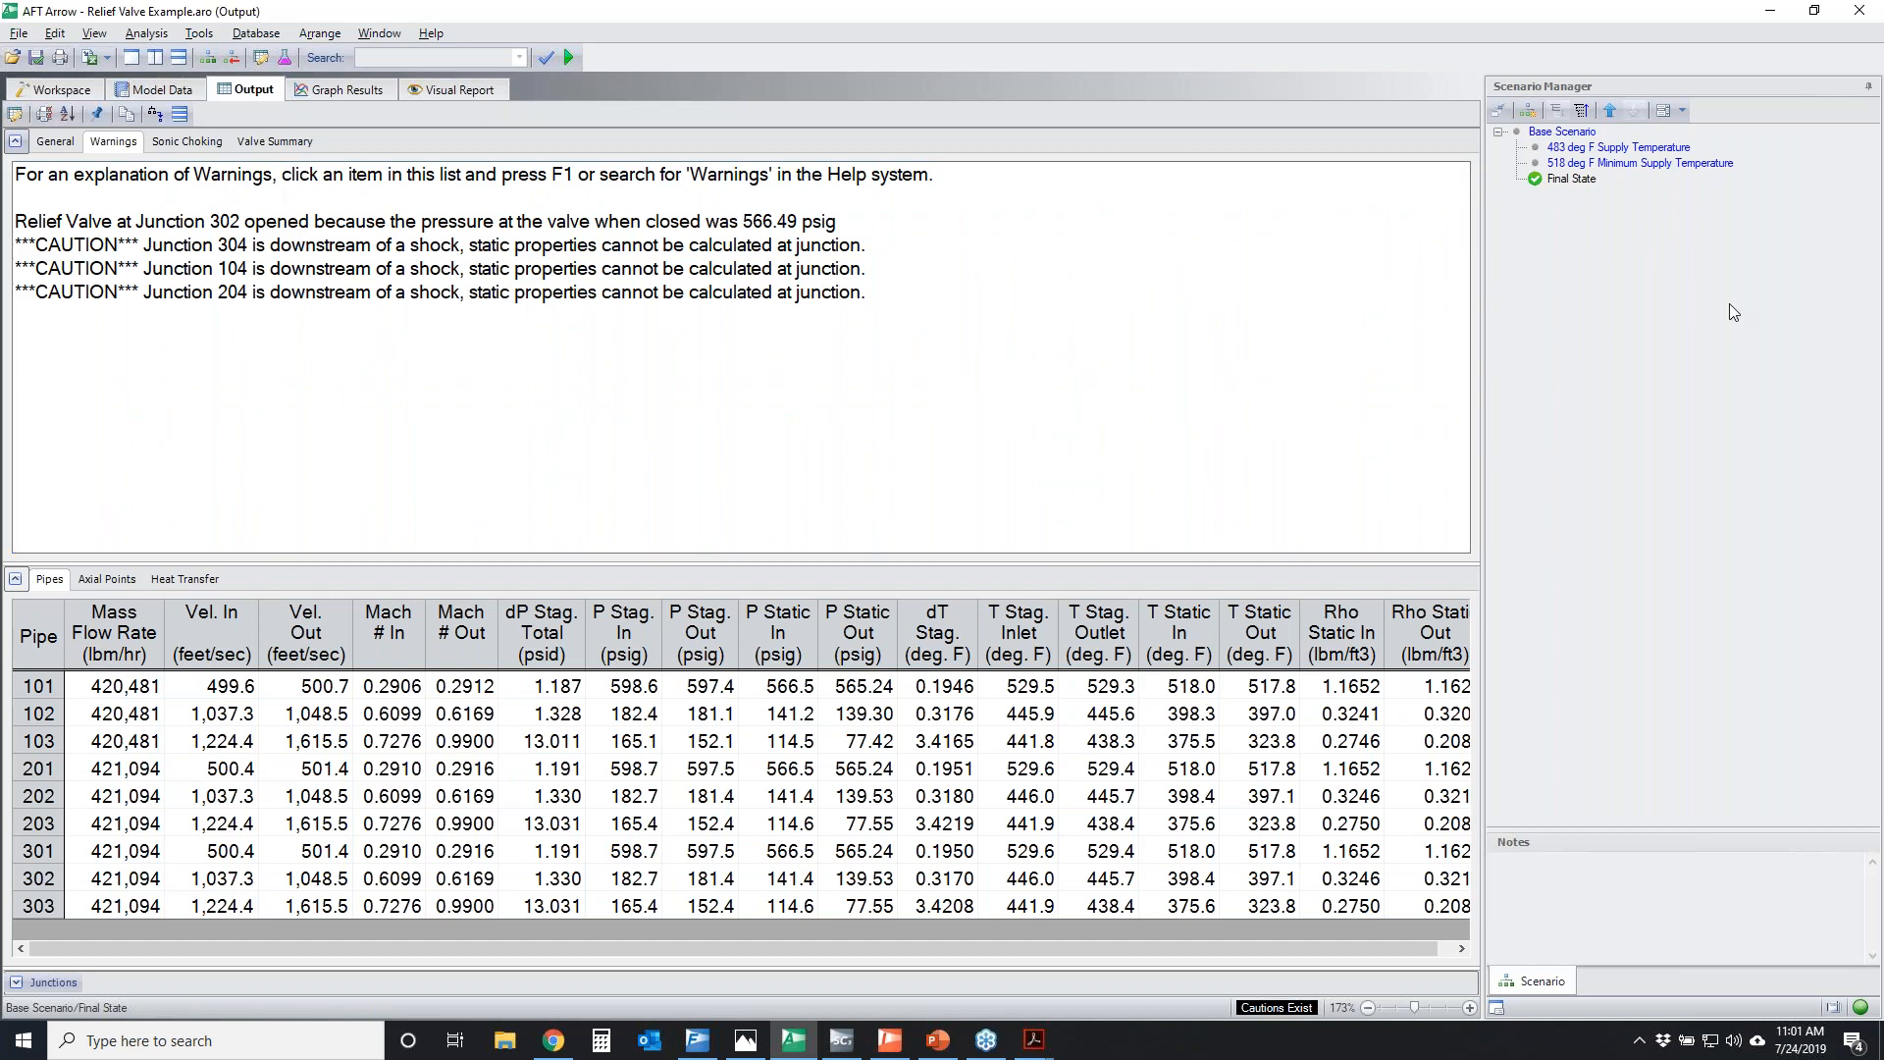
{"action": "key", "text": "alt+Tab"}
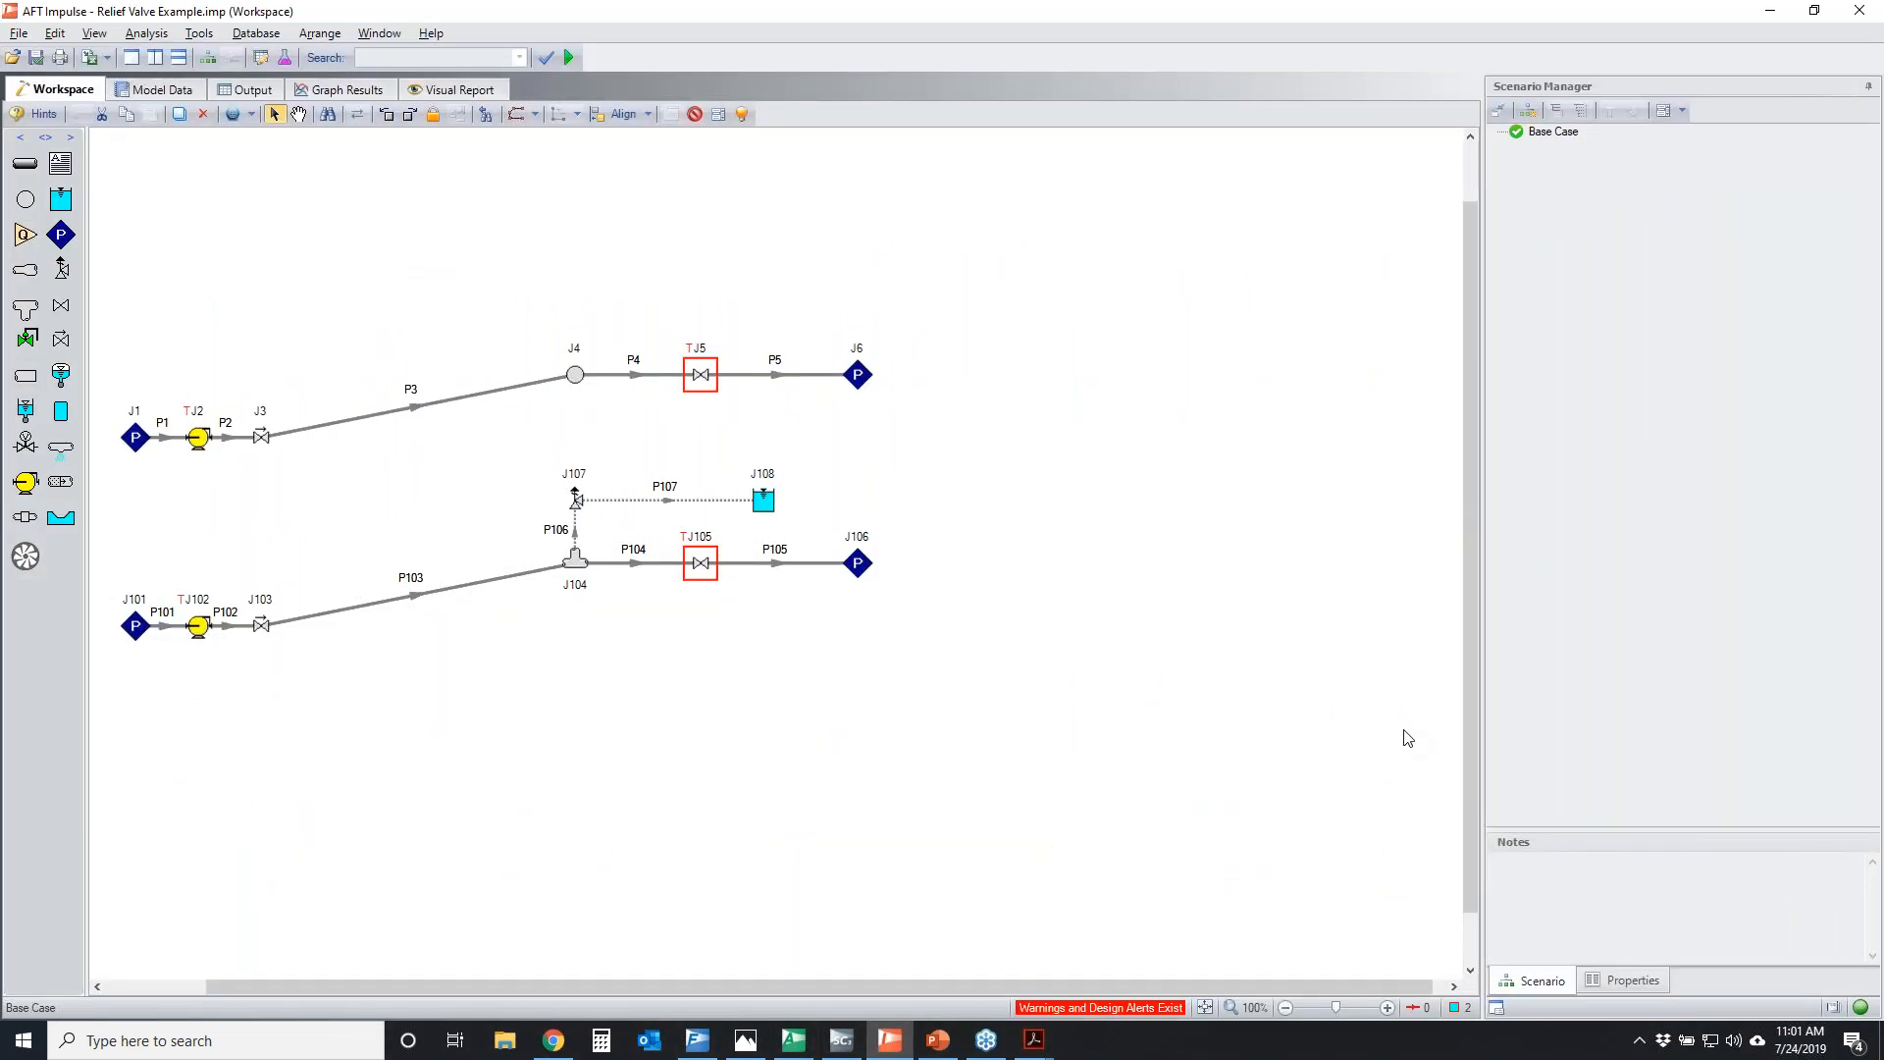
{"action": "key", "text": "alt+Tab"}
{"action": "key", "text": "Down"}
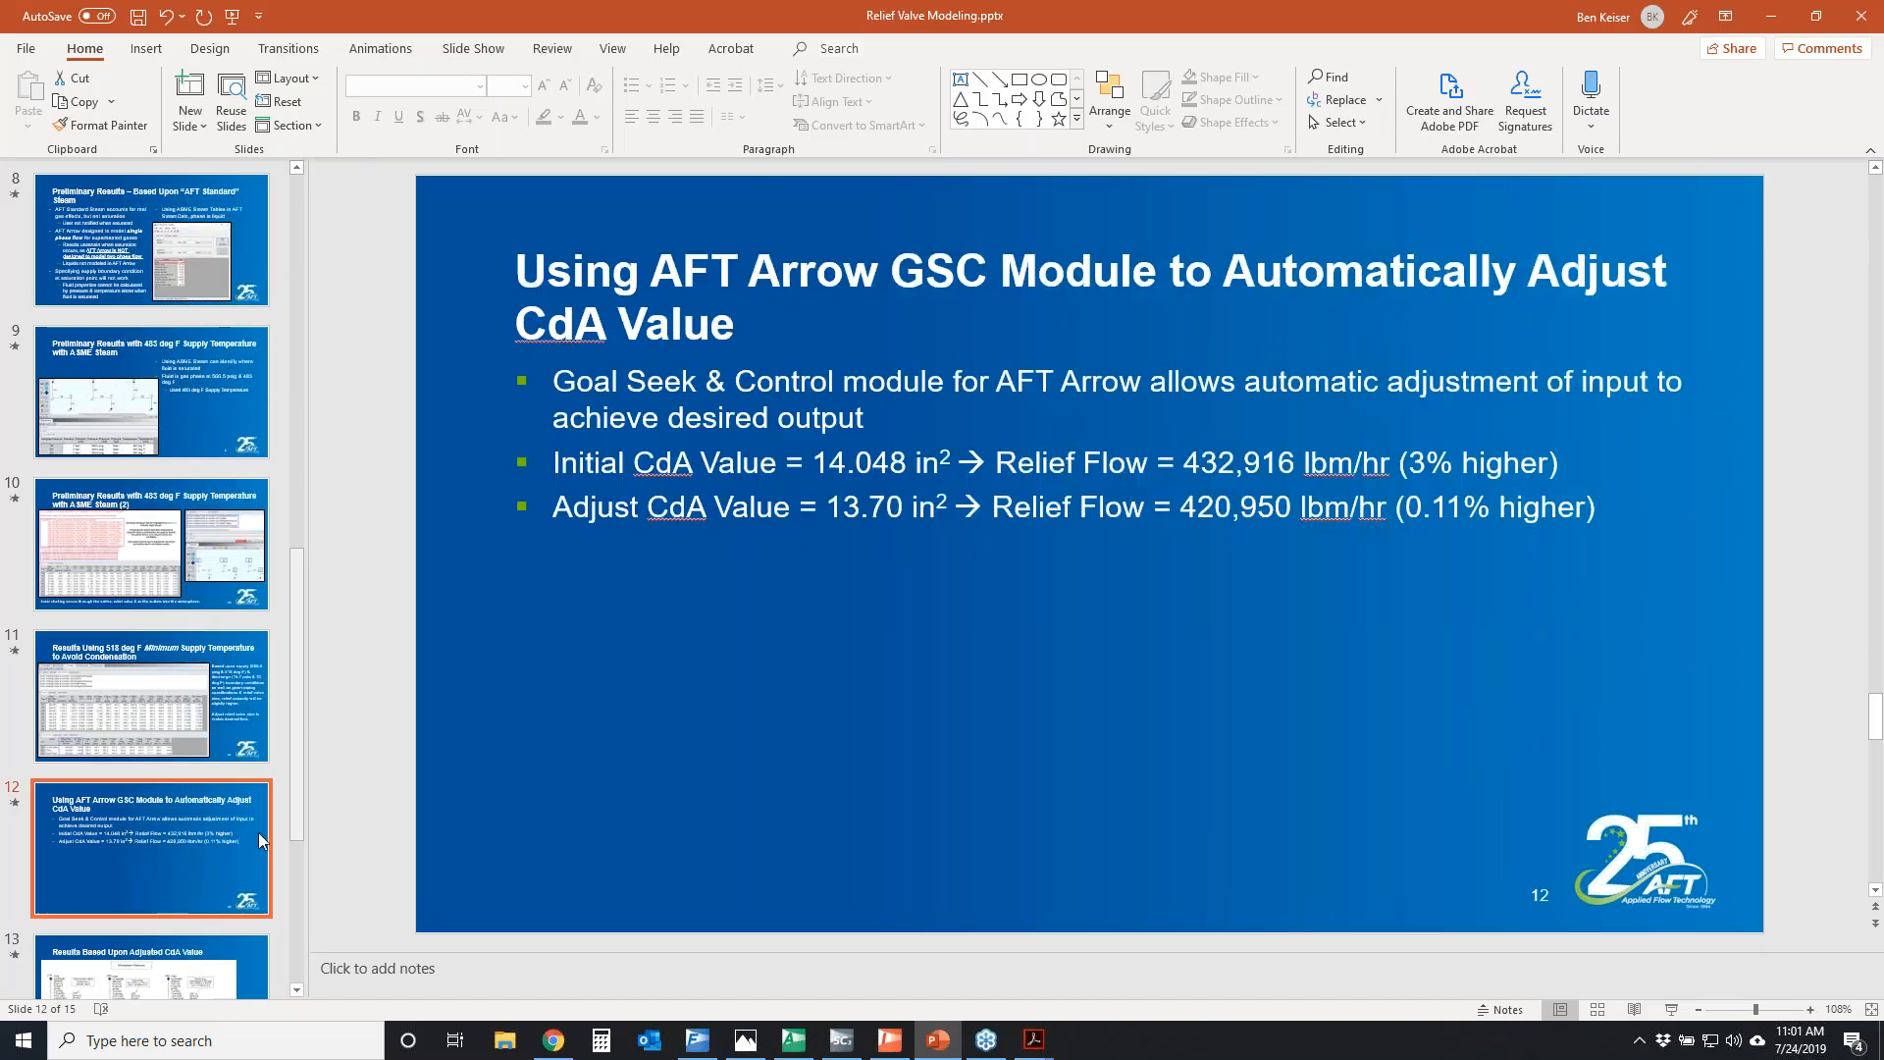
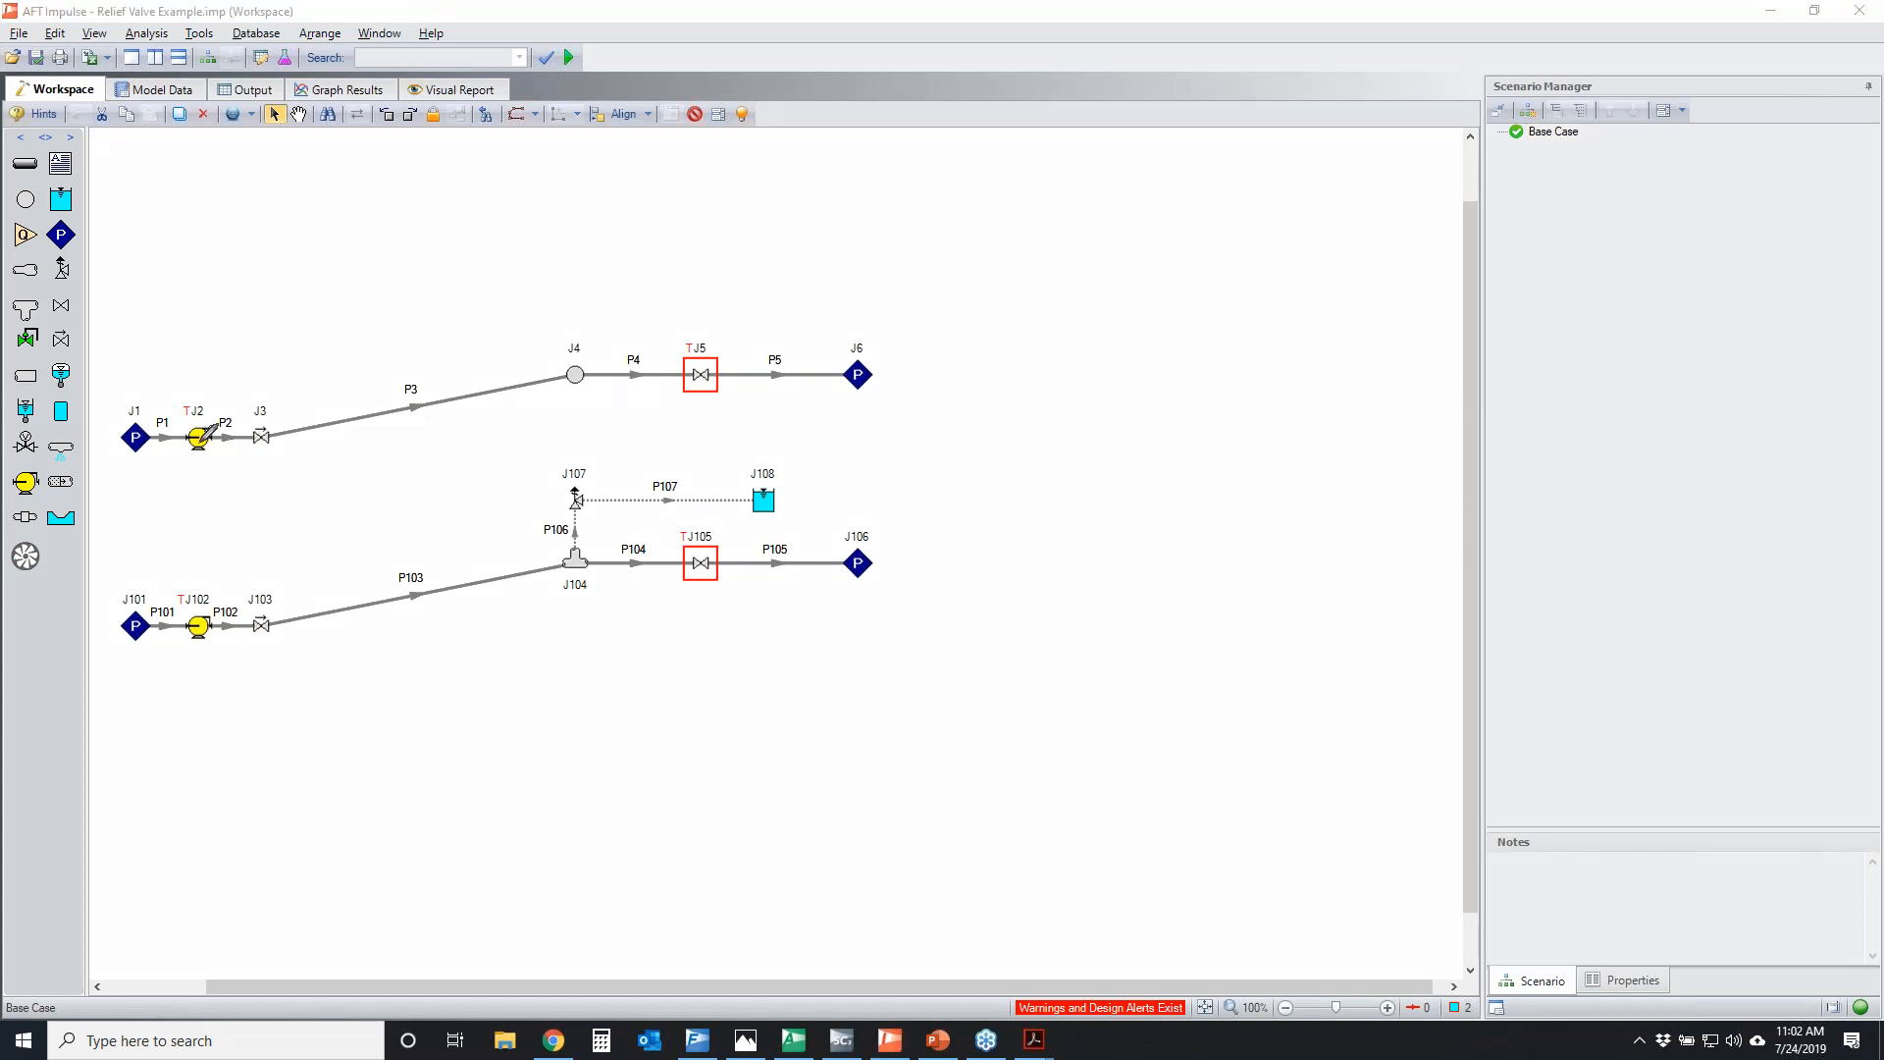
Circle pumps J2 and J102 together, circle valves J5 and J105, and clear the markup
{"action": "mouse_move", "coordinate": [173, 392]}
{"action": "left_mouse_down"}
{"action": "mouse_move", "coordinate": [246, 424]}
{"action": "mouse_move", "coordinate": [202, 651]}
{"action": "mouse_move", "coordinate": [175, 394]}
{"action": "left_mouse_up"}
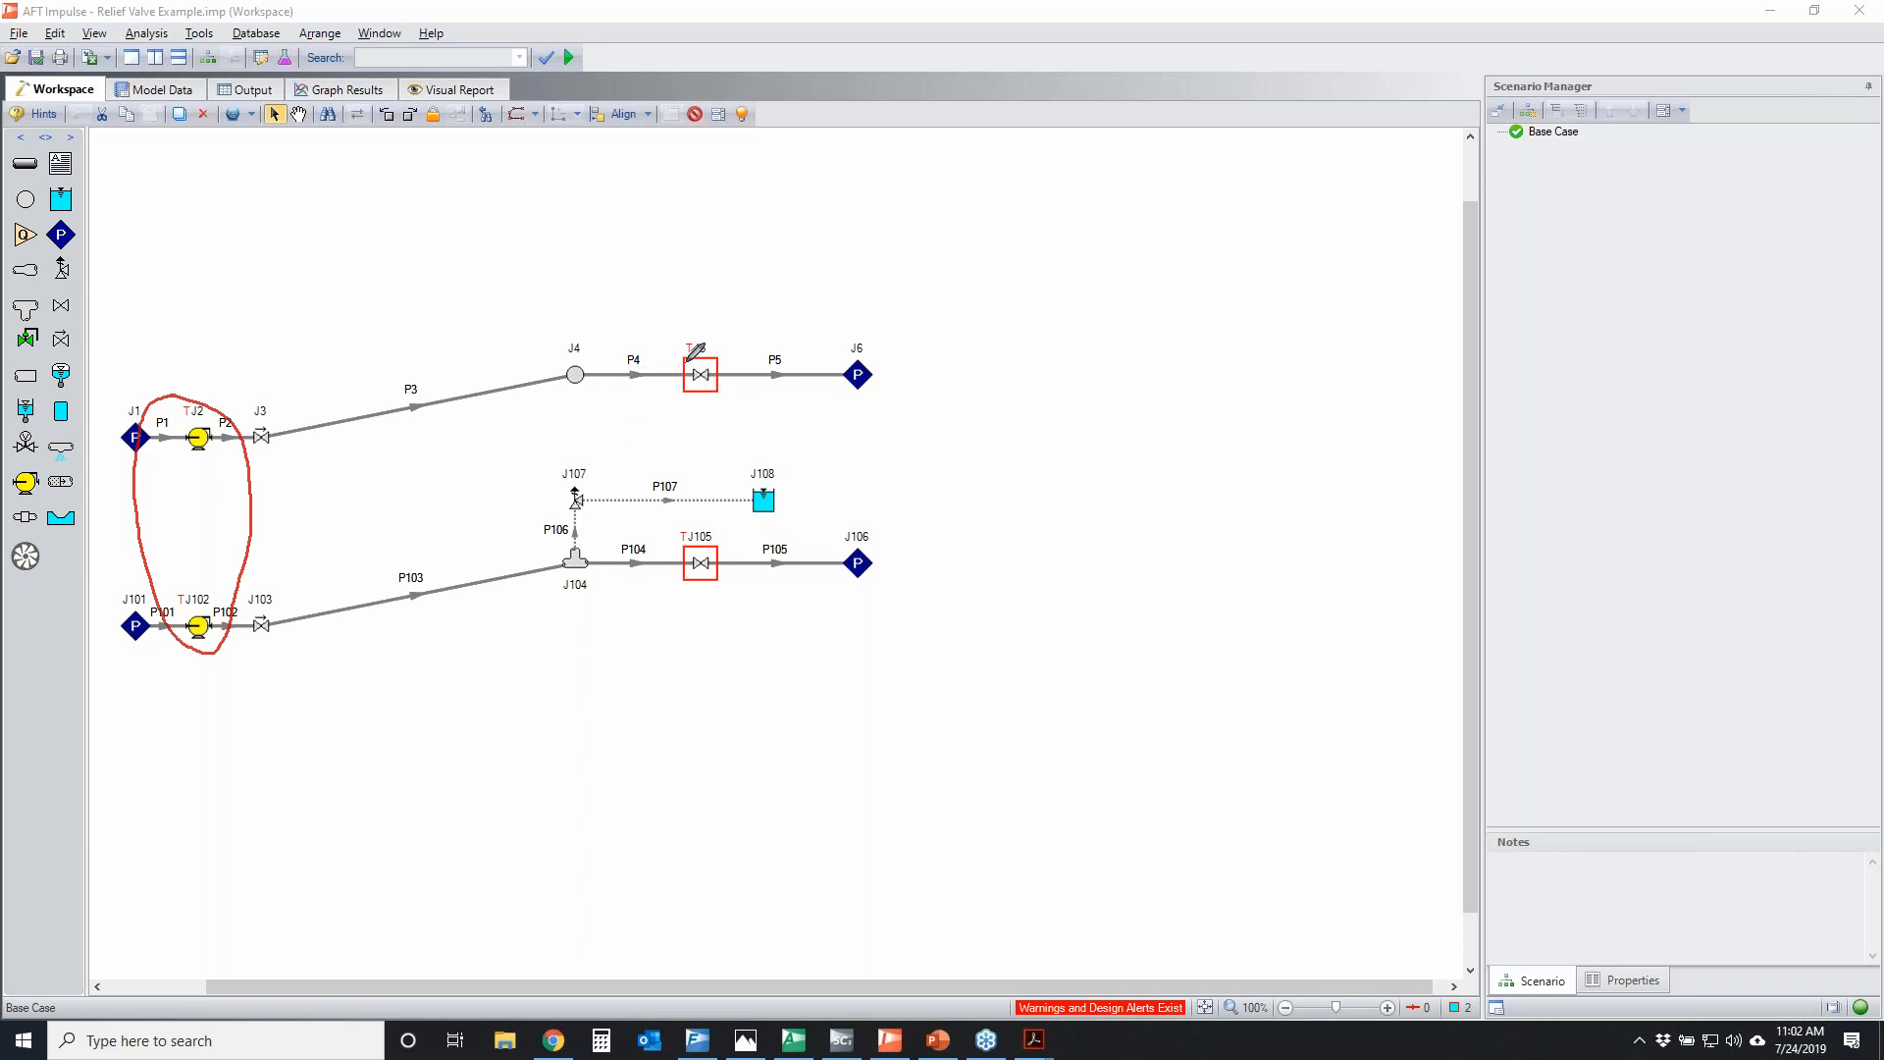
{"action": "left_click_drag", "start_coordinate": [744, 361], "coordinate": [658, 346]}
{"action": "mouse_move", "coordinate": [655, 540]}
{"action": "left_mouse_down"}
{"action": "mouse_move", "coordinate": [743, 556]}
{"action": "mouse_move", "coordinate": [663, 549]}
{"action": "mouse_move", "coordinate": [667, 535]}
{"action": "left_mouse_up"}
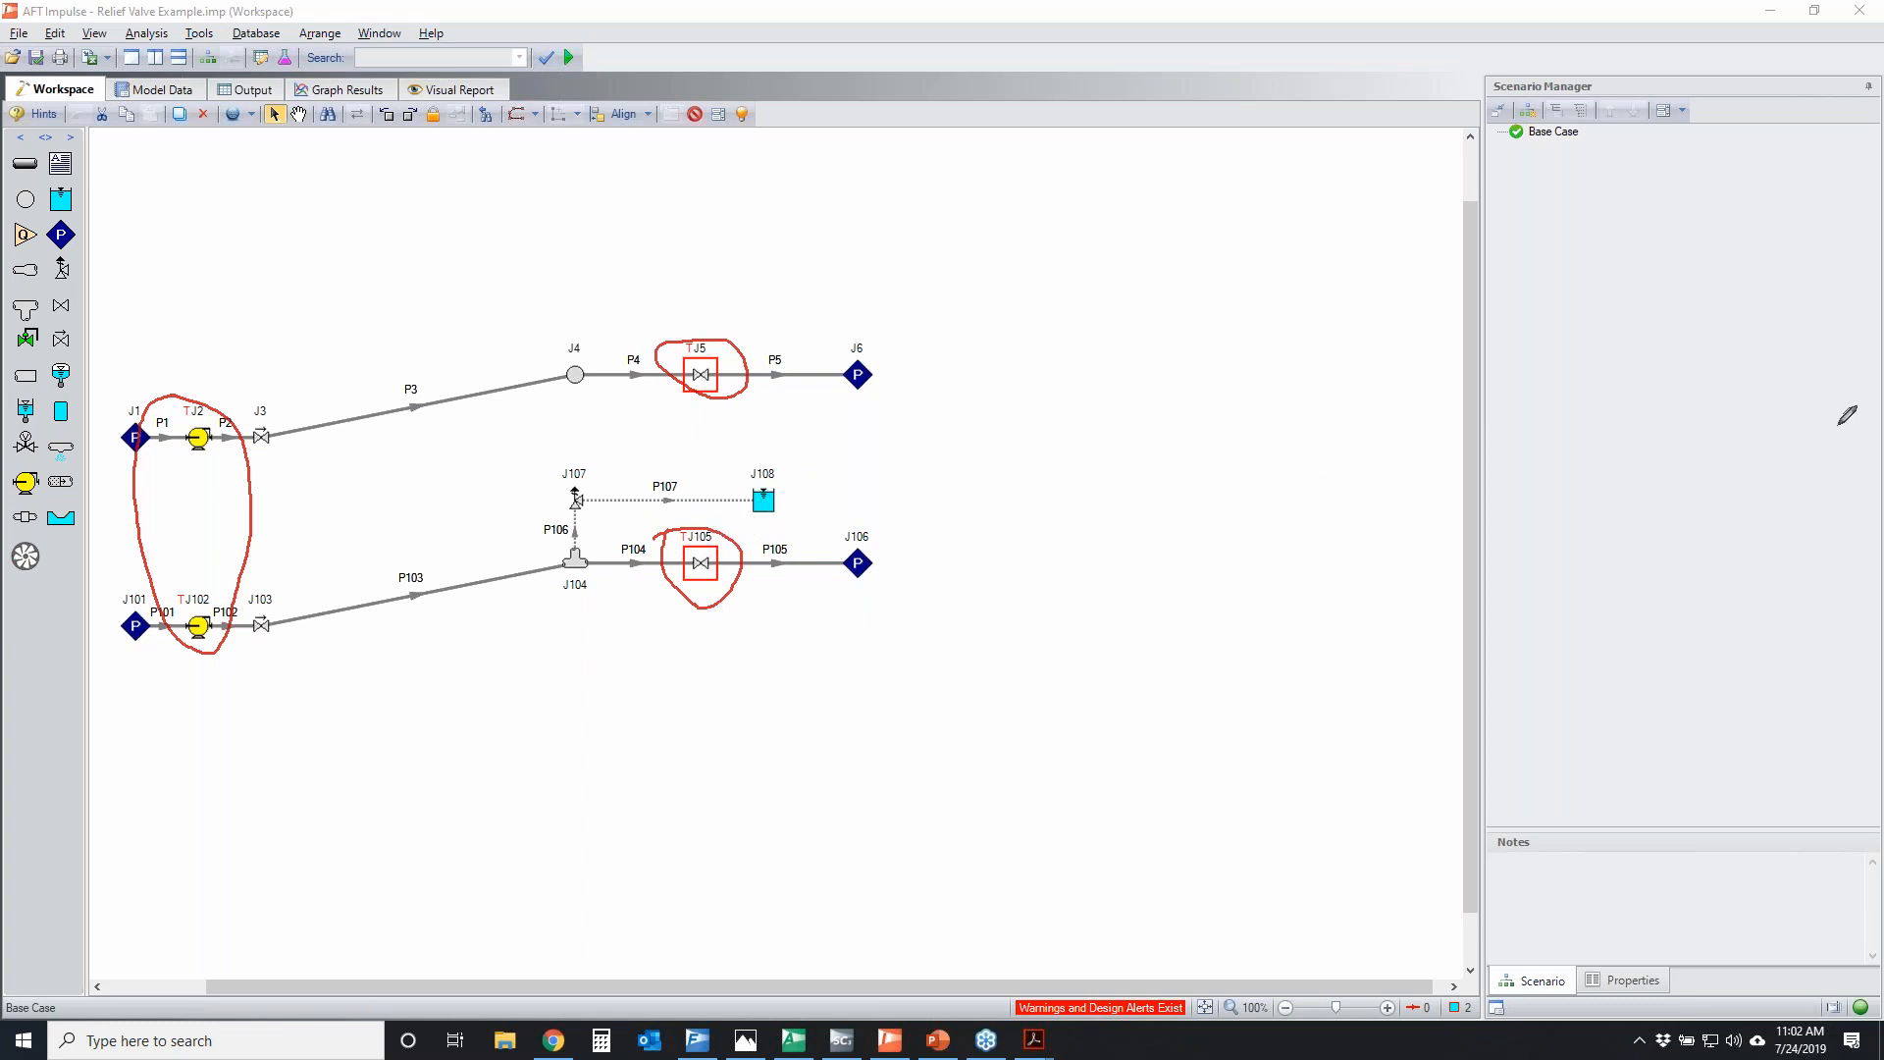
{"action": "key", "text": "Escape"}
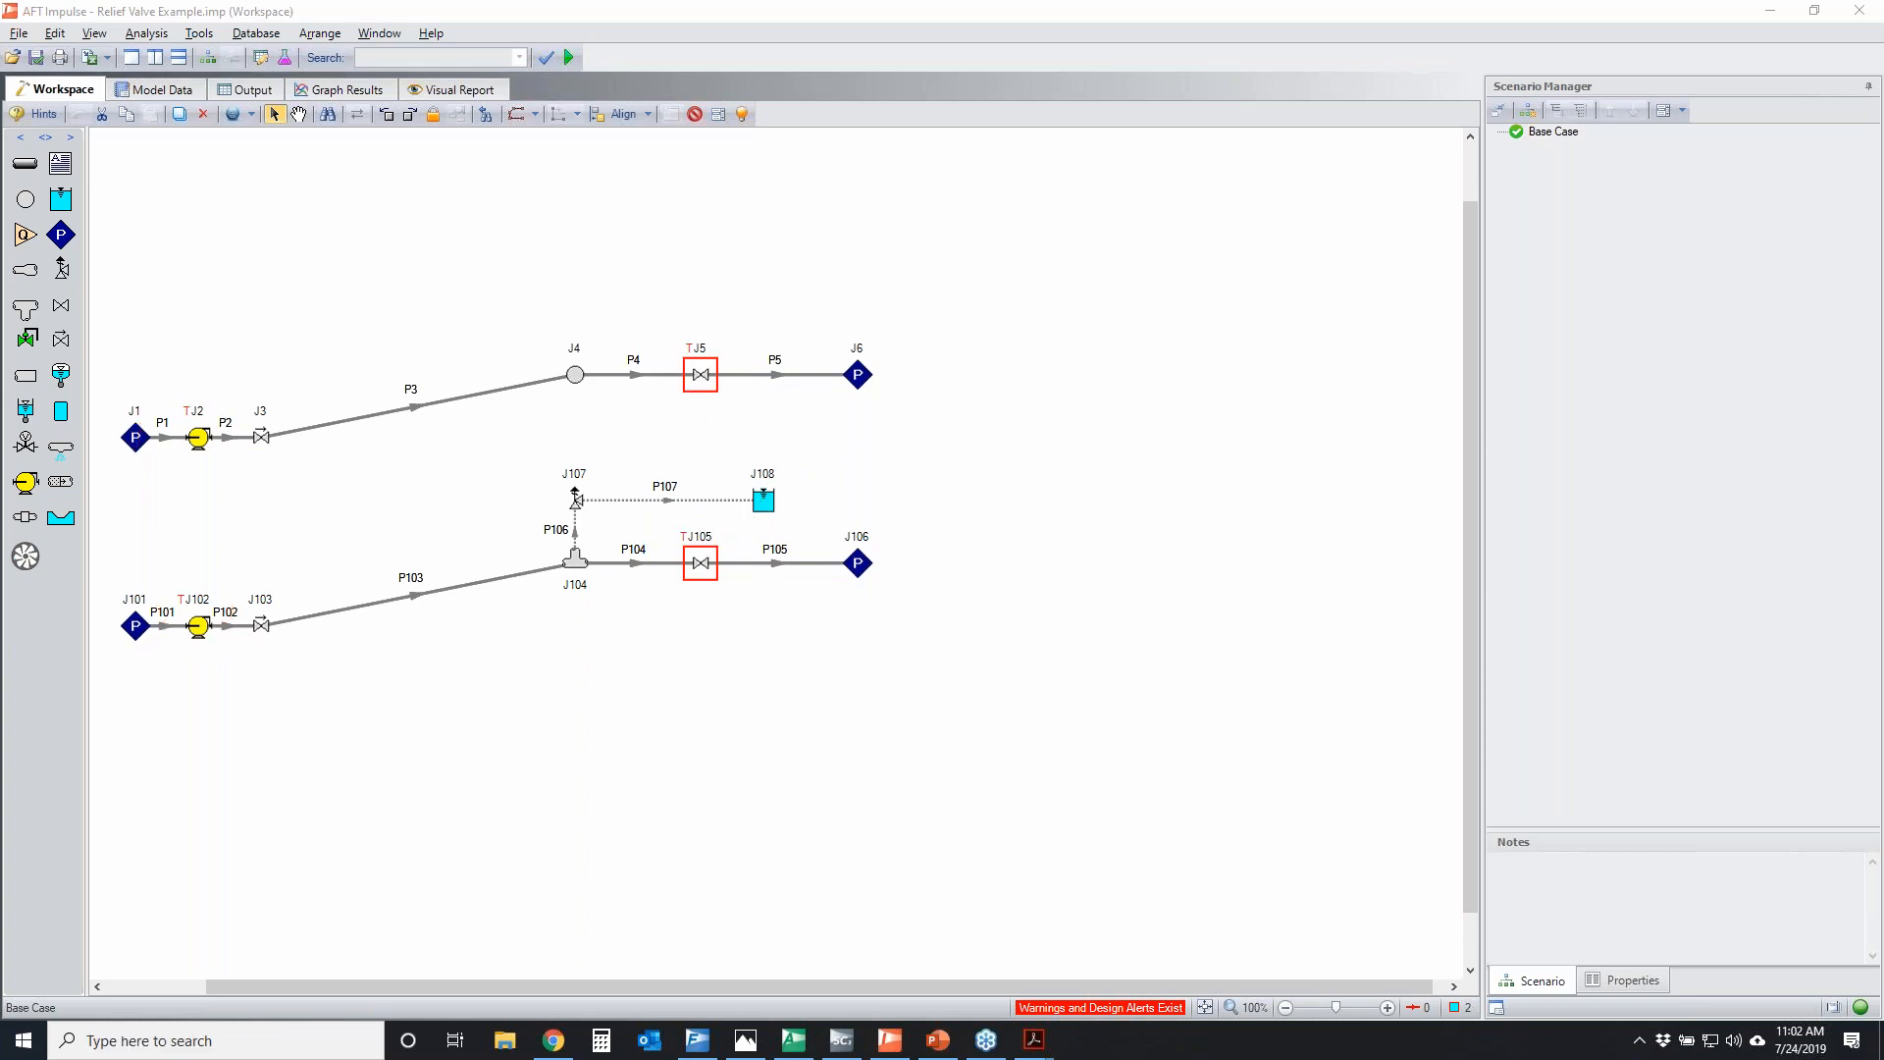
Open valve J5's transient data, view its graph of % Cv against time, and close the properties without changes
{"action": "left_click", "coordinate": [702, 376]}
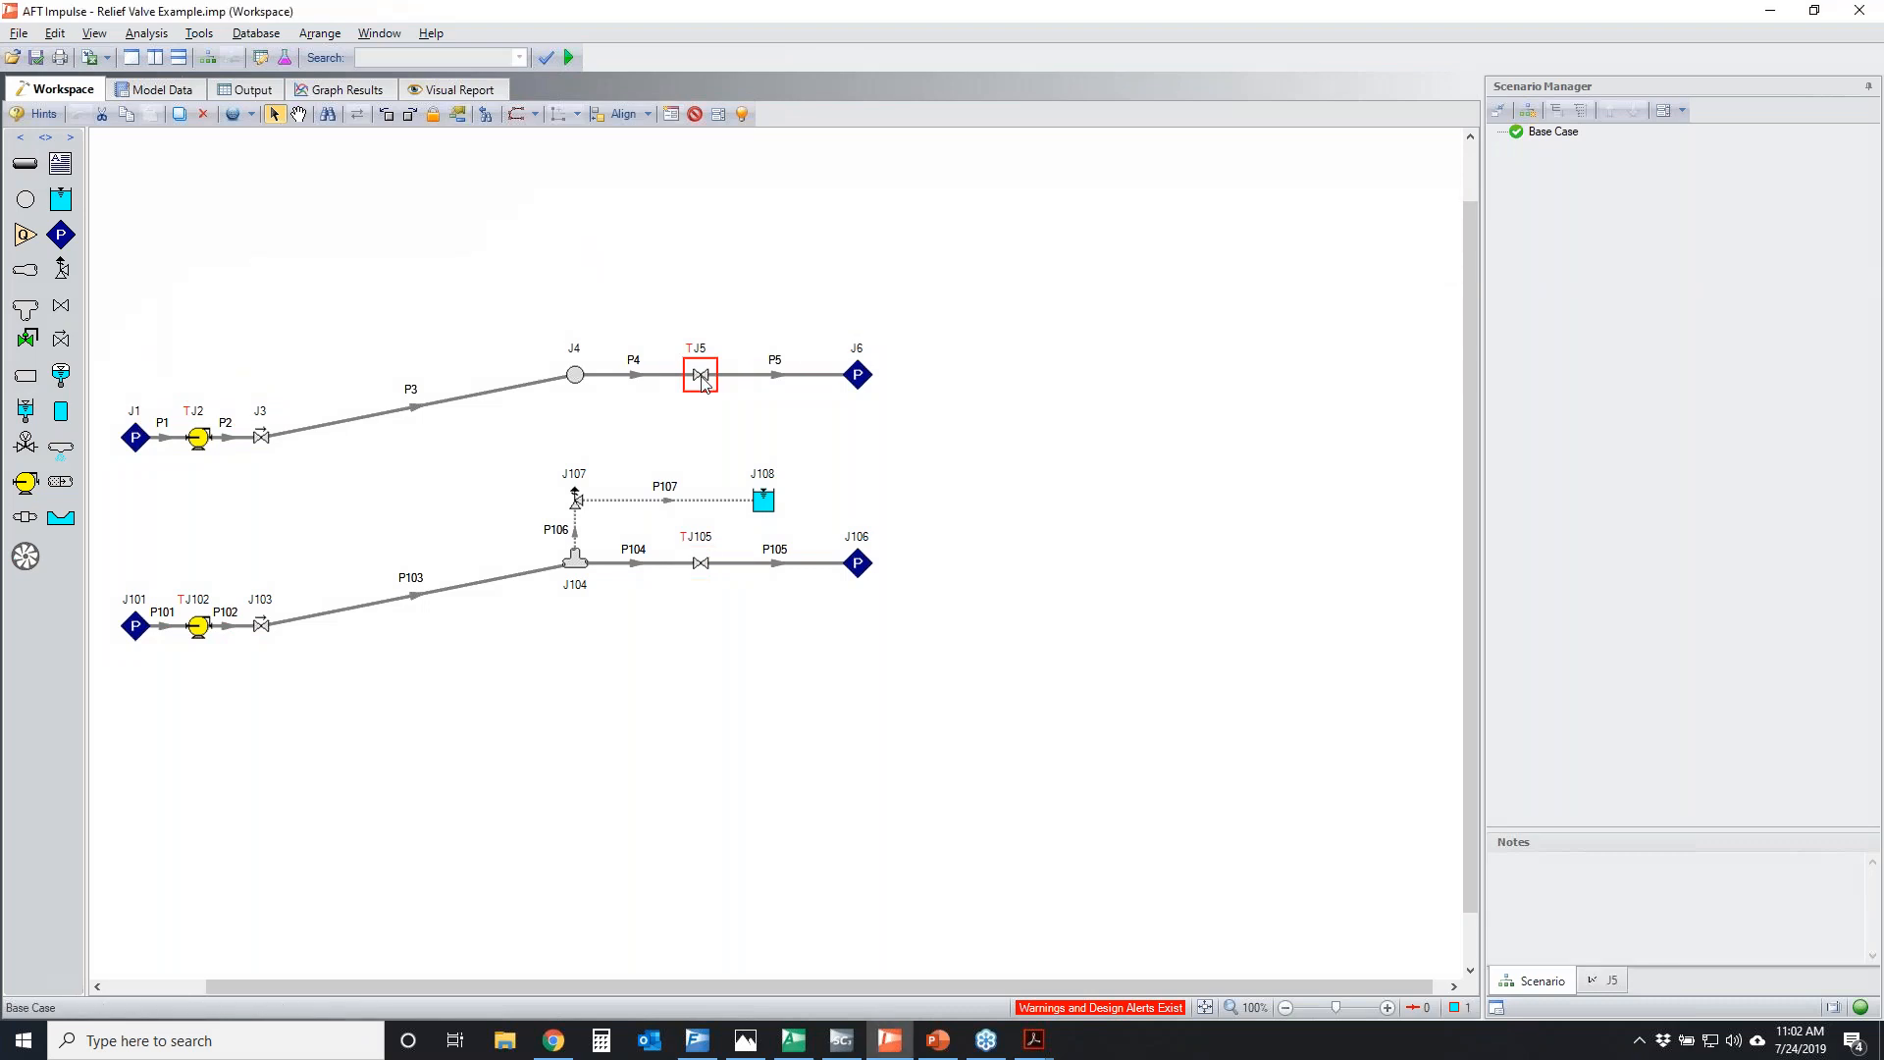
{"action": "double_click", "coordinate": [703, 376]}
{"action": "left_click", "coordinate": [1028, 251]}
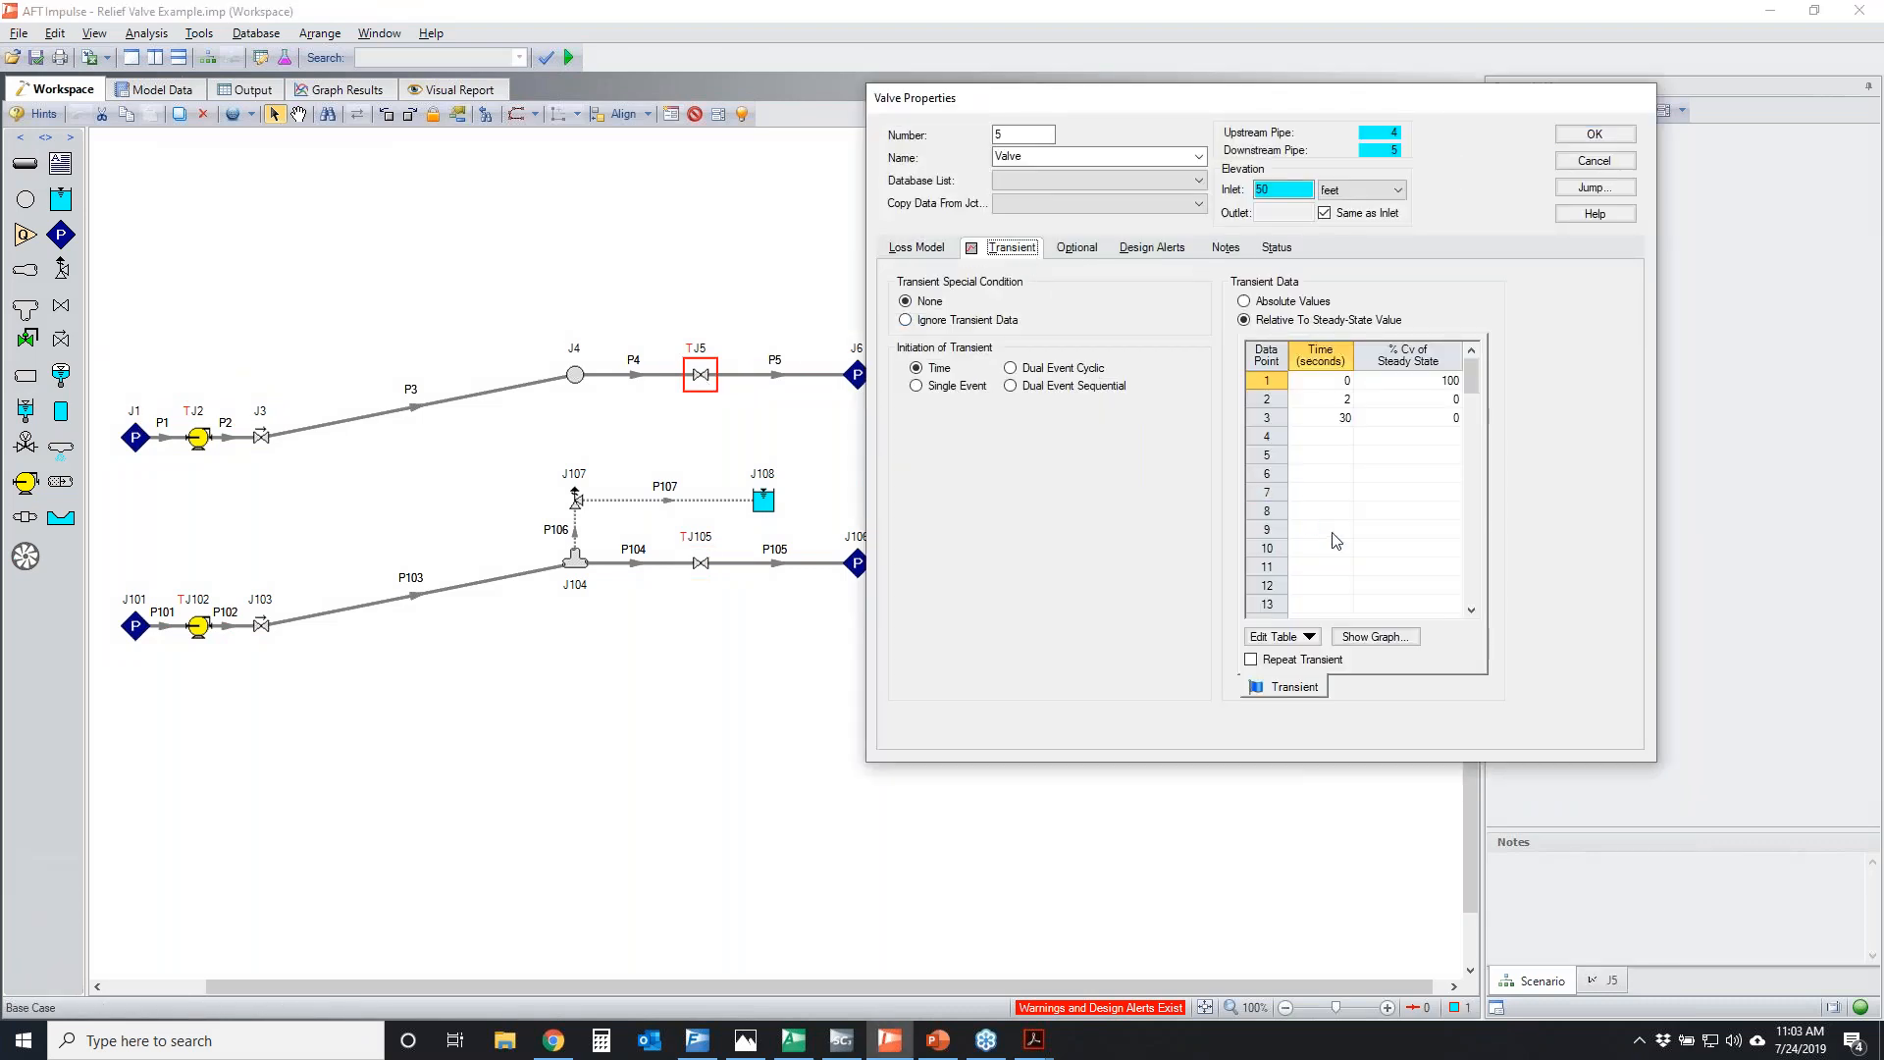
{"action": "left_click", "coordinate": [1374, 637]}
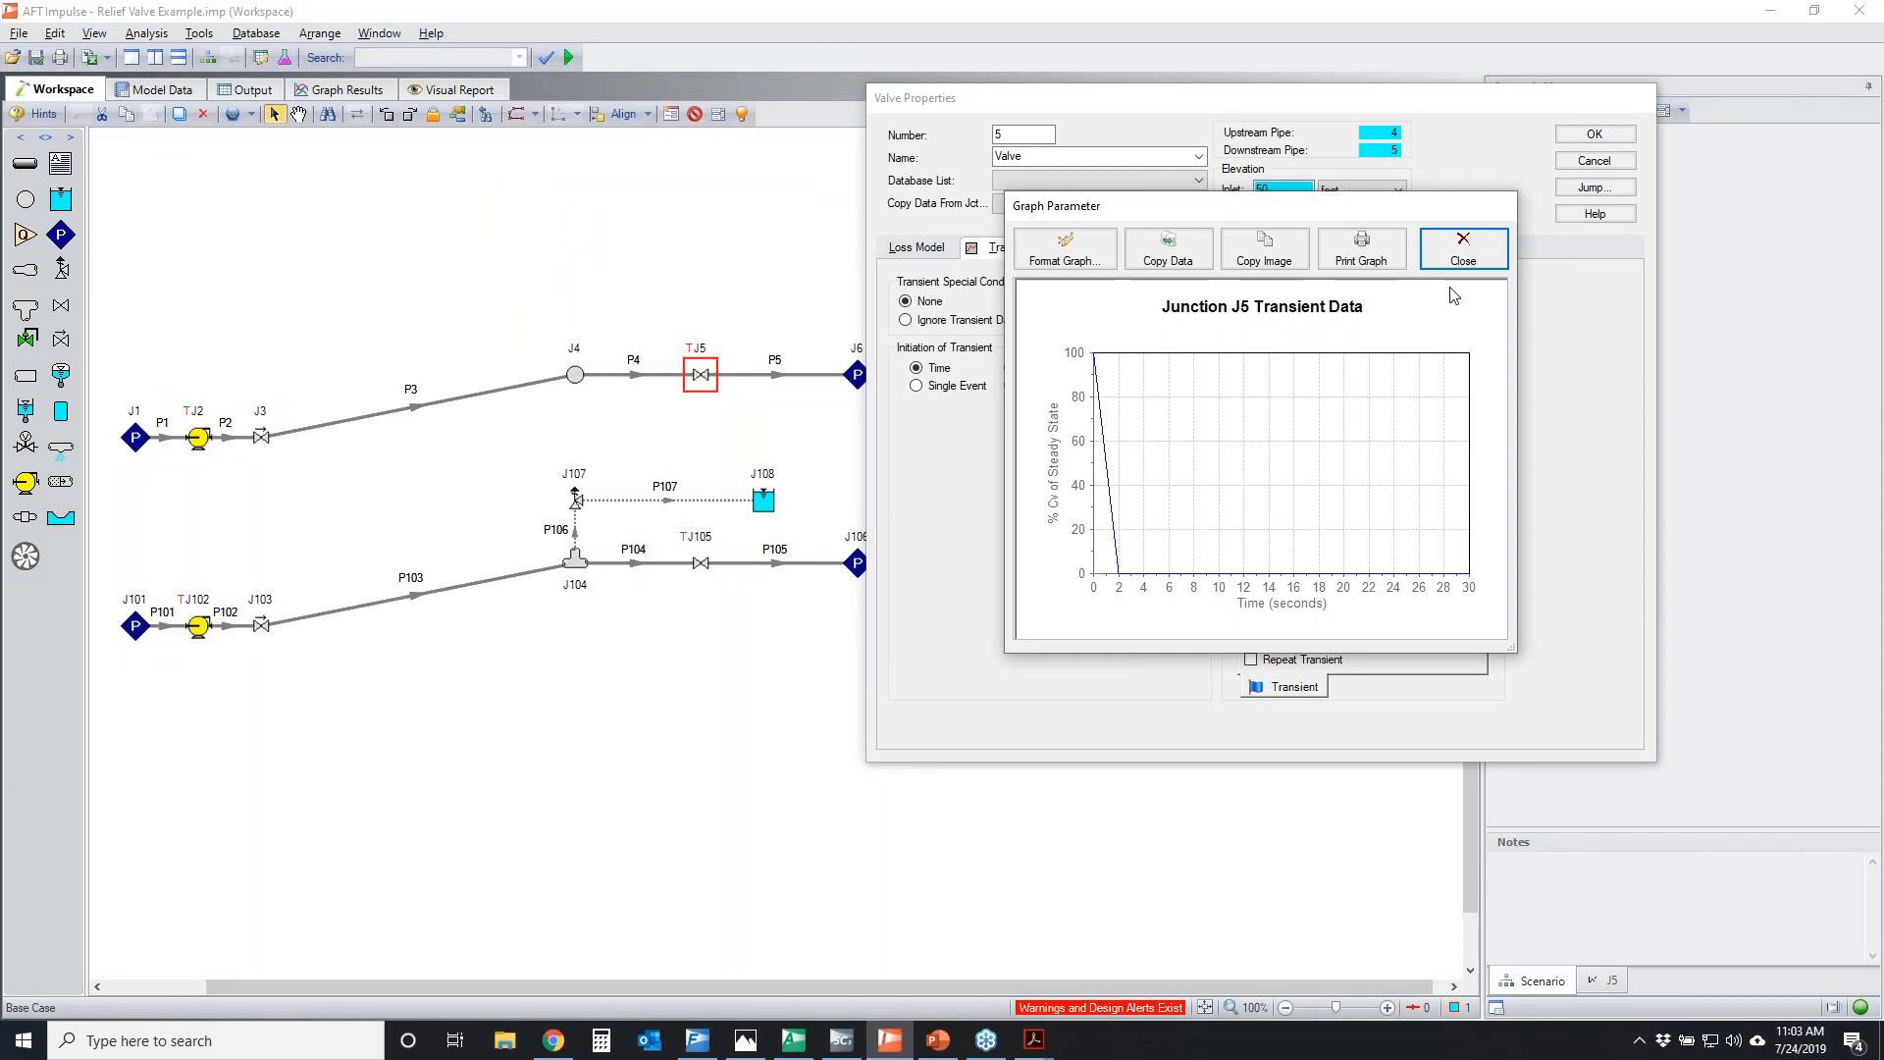
{"action": "left_click", "coordinate": [1460, 260]}
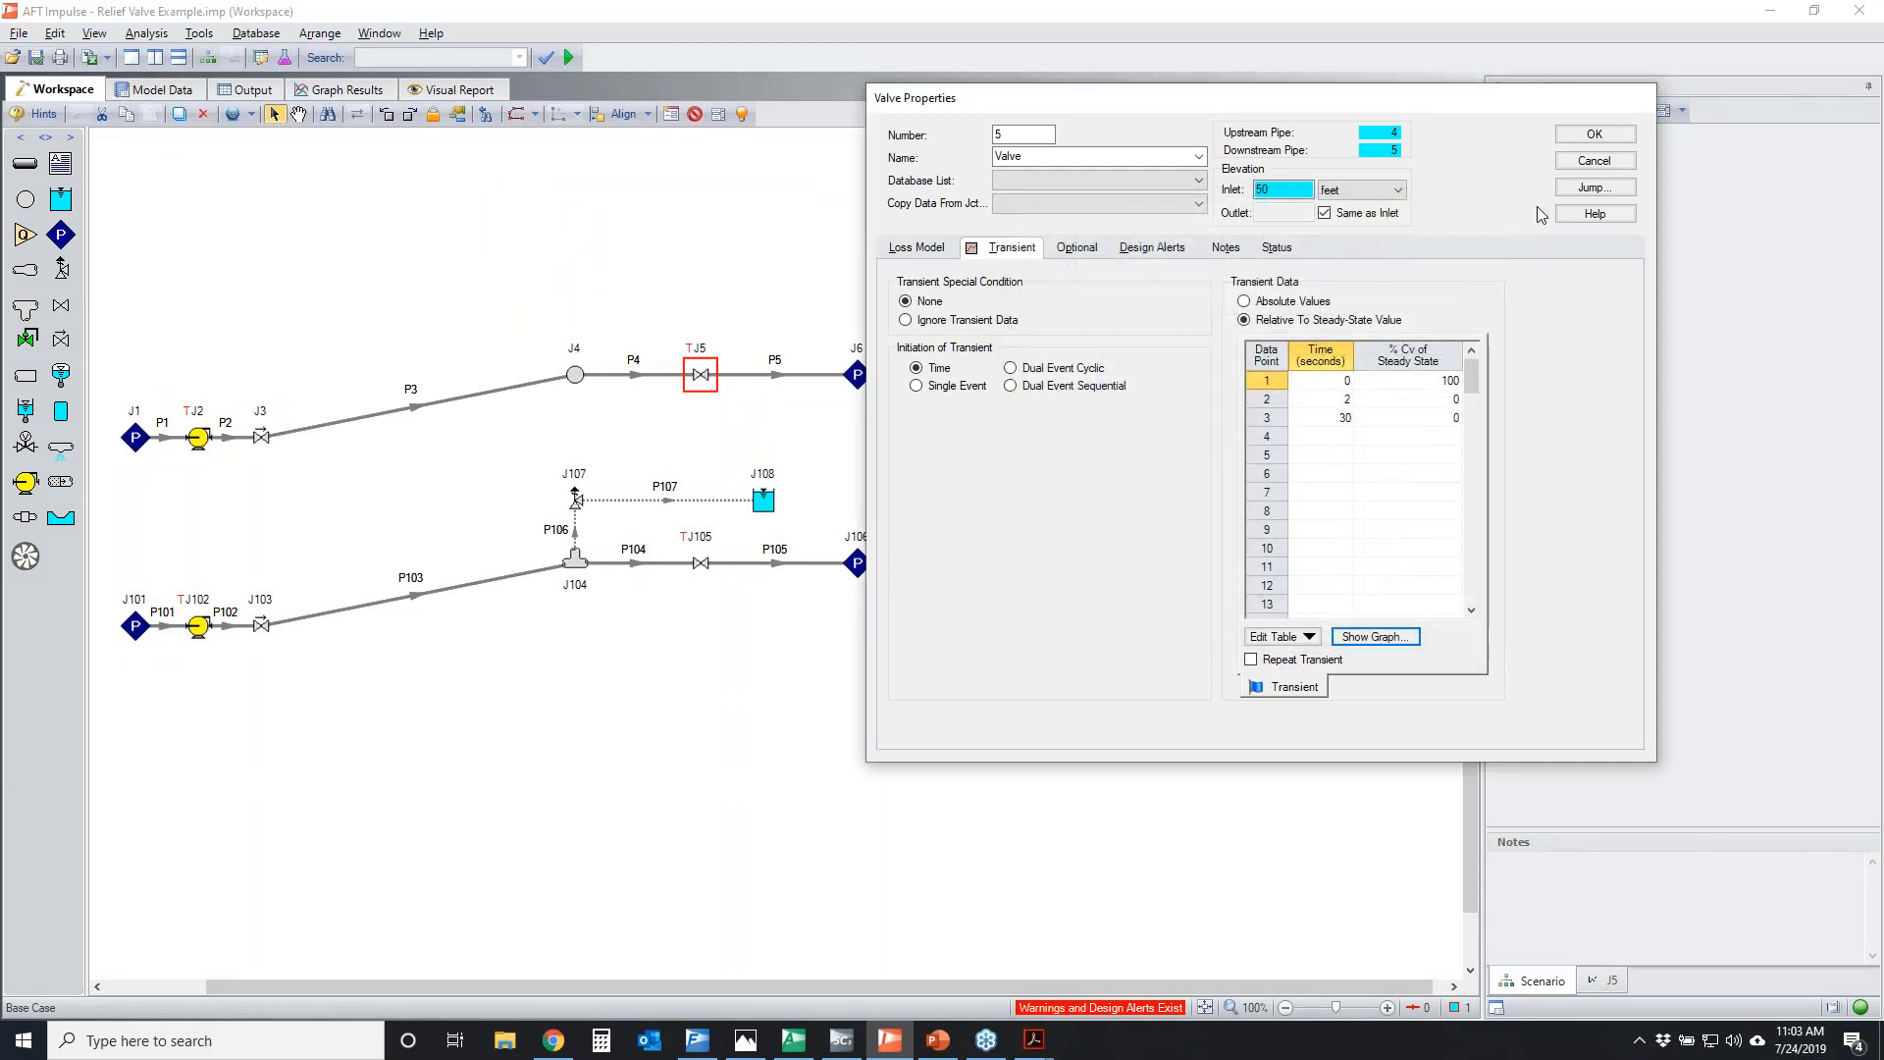
{"action": "left_click", "coordinate": [1595, 161]}
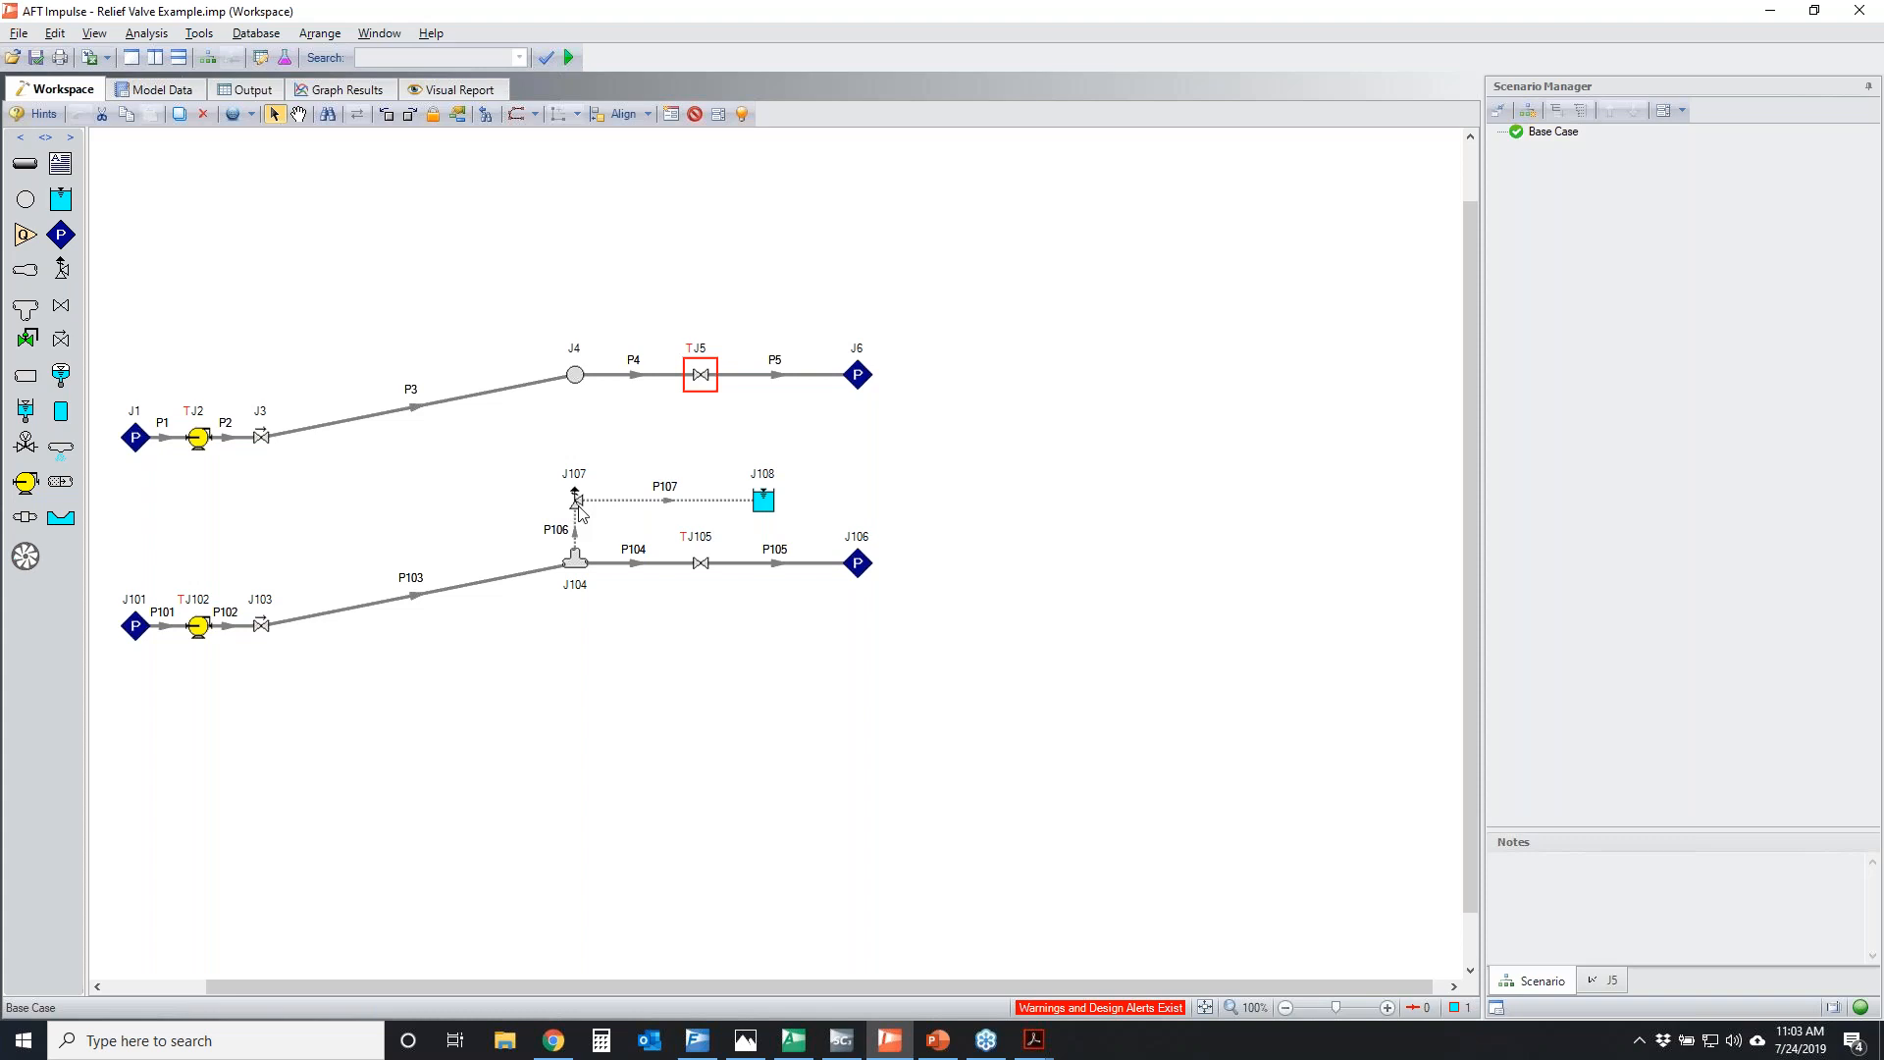
Select the whole J1 to J6 system, select the system with relief valve J107 instead, and clear the selection
{"action": "left_click_drag", "start_coordinate": [973, 446], "coordinate": [91, 322]}
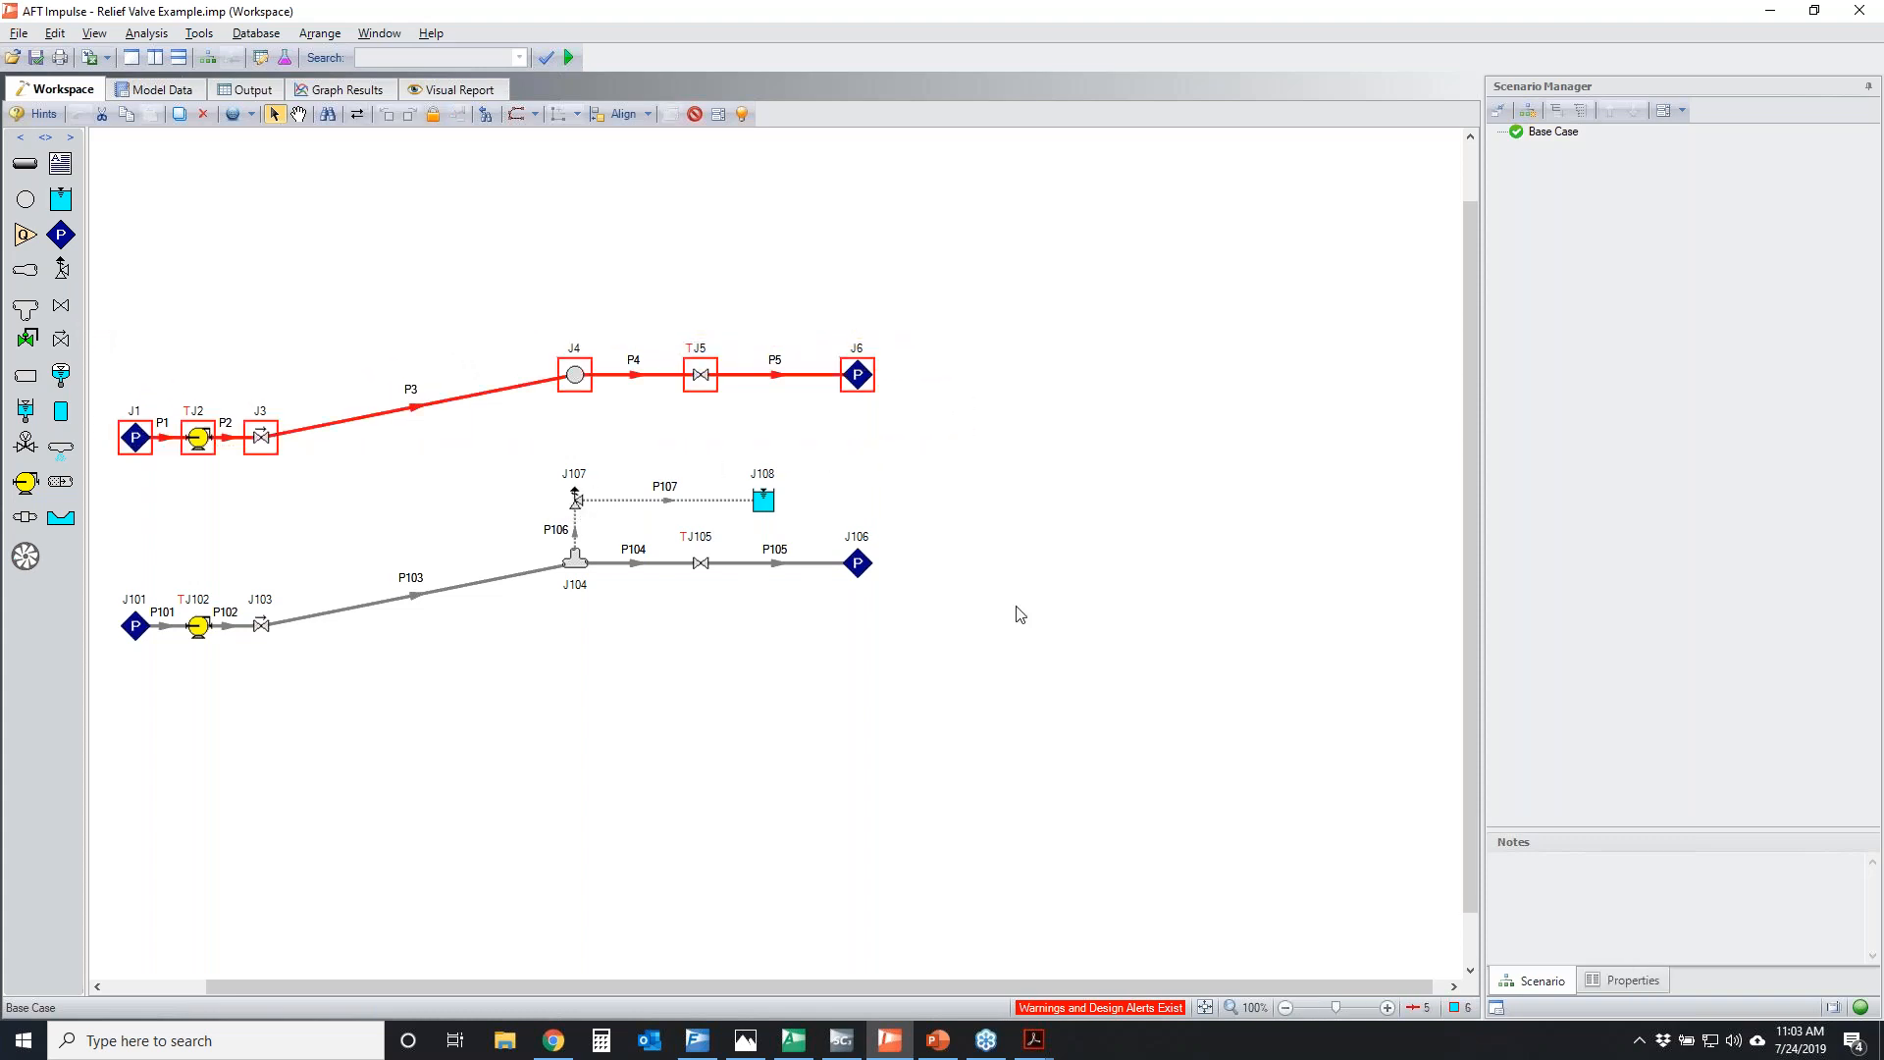
{"action": "left_click", "coordinate": [1043, 736]}
{"action": "left_click_drag", "start_coordinate": [876, 714], "coordinate": [83, 471]}
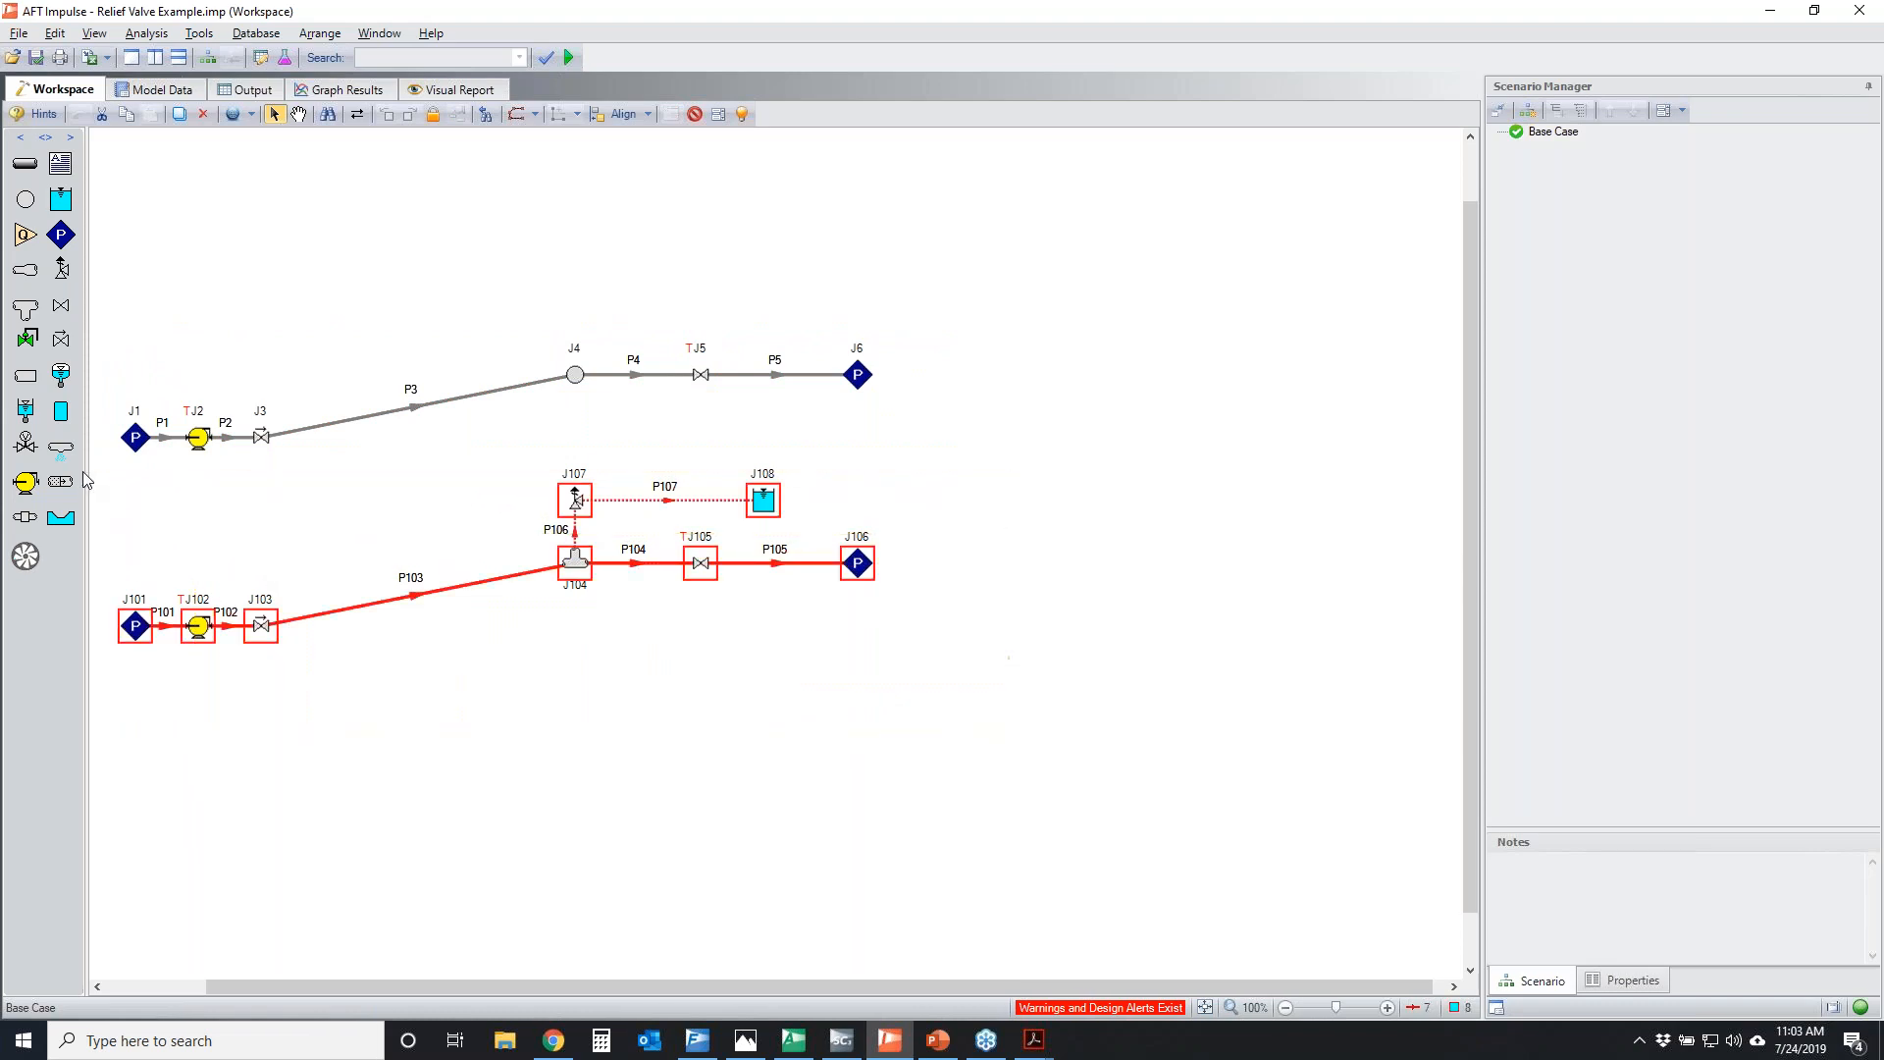
{"action": "left_click", "coordinate": [775, 831]}
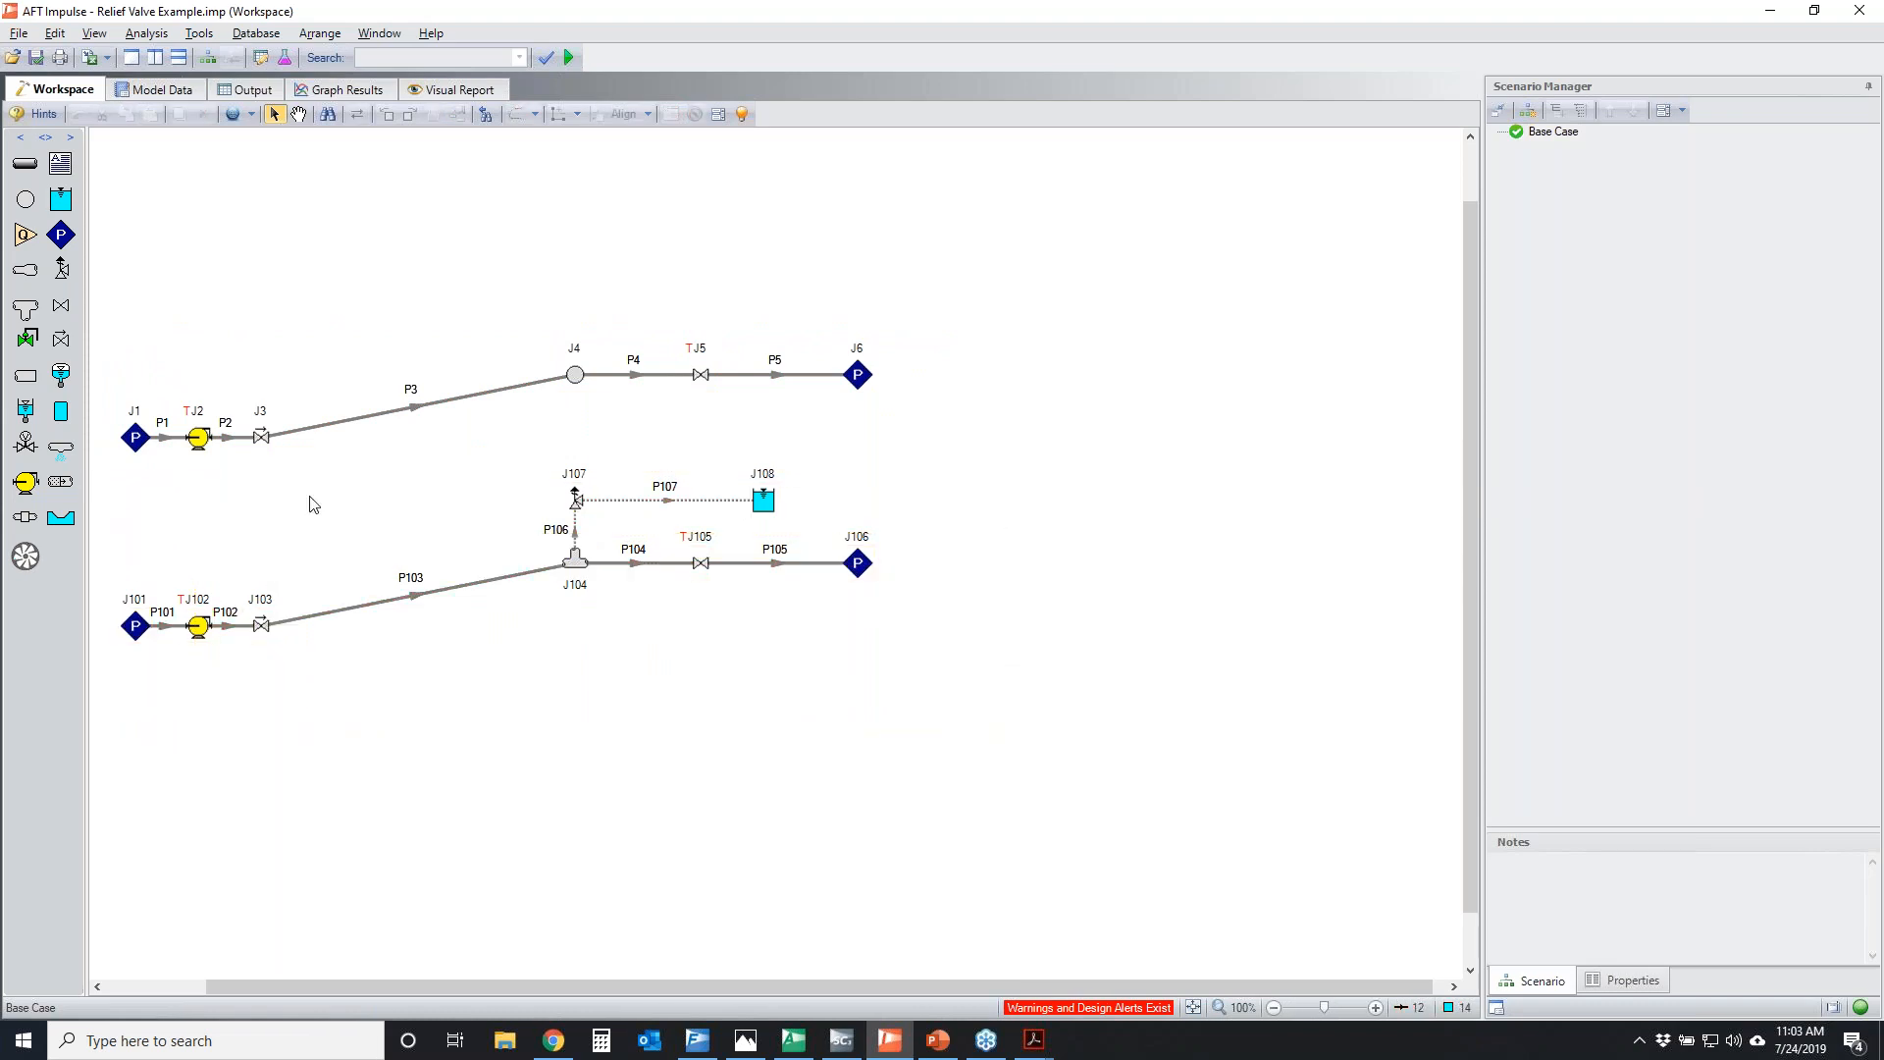
Review the maximum stagnation pressure alert and its applied pipes in the Design Alert Manager, and close it without changes
{"action": "left_click", "coordinate": [198, 35]}
{"action": "left_click", "coordinate": [263, 204]}
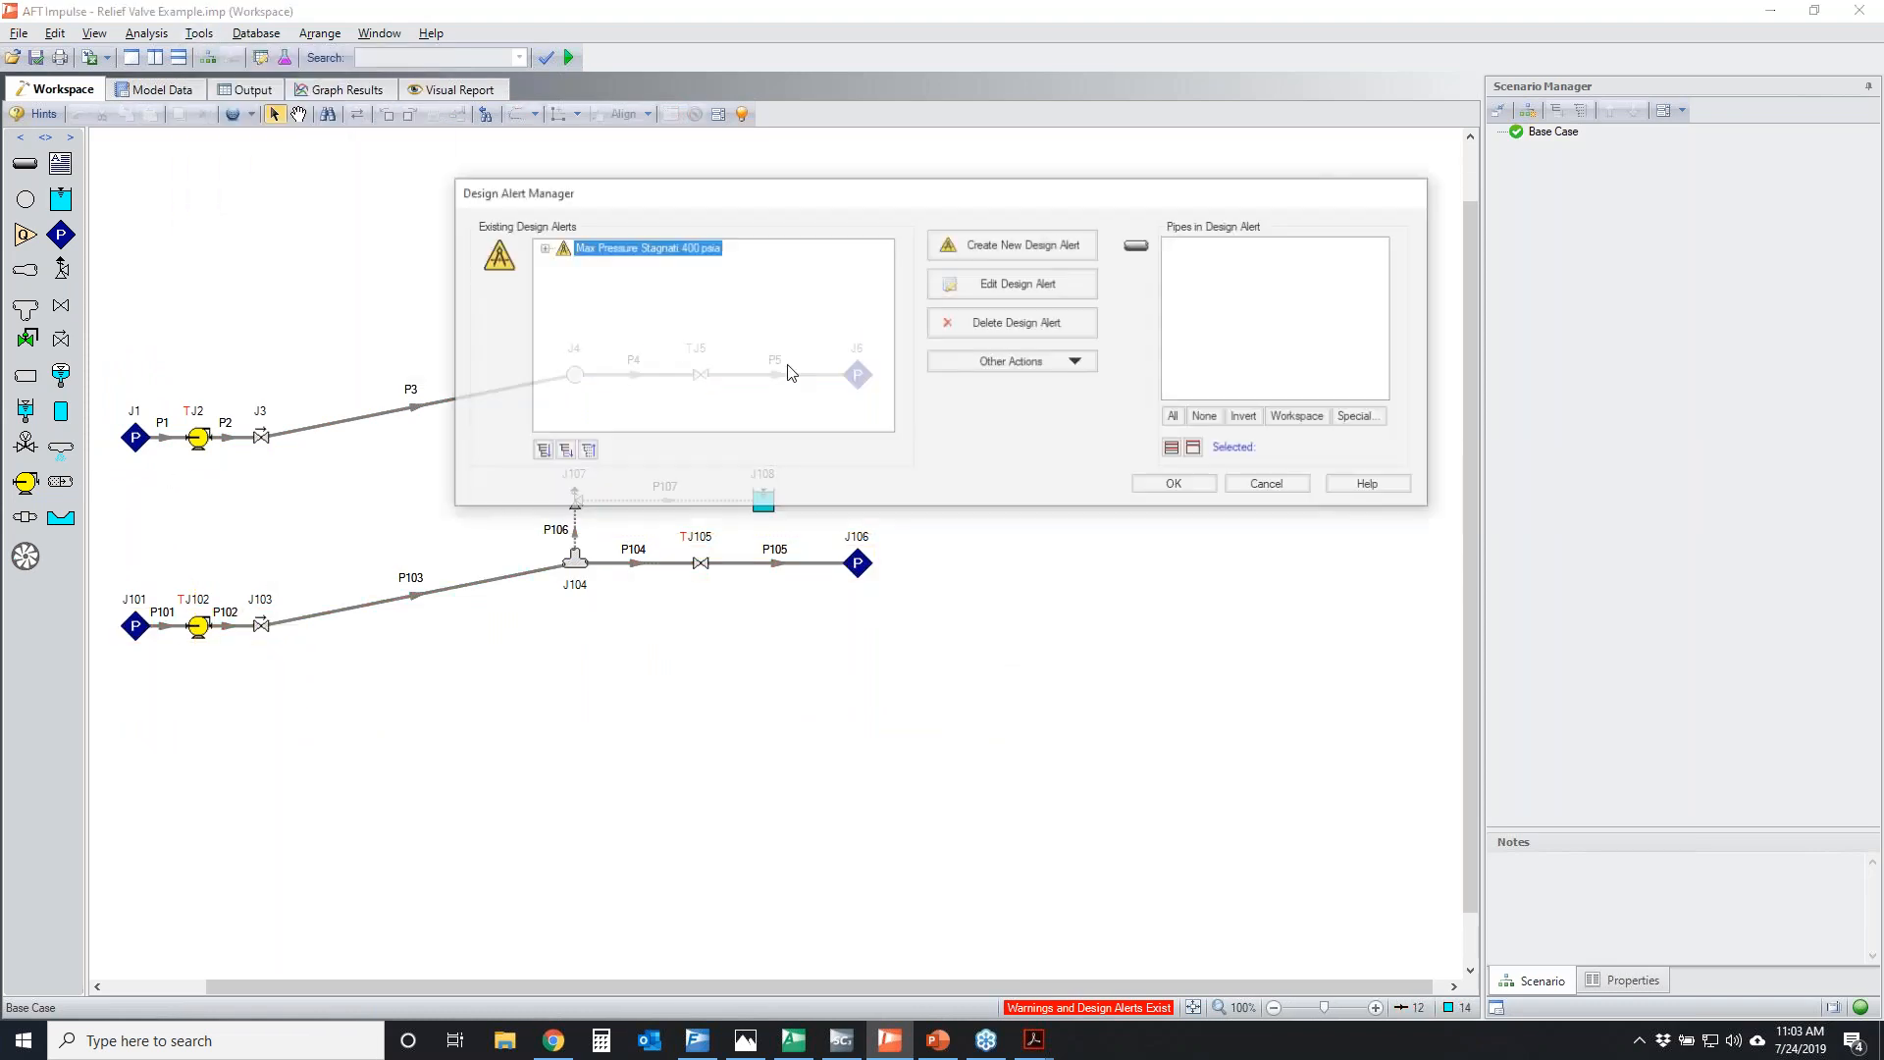
{"action": "left_click", "coordinate": [540, 246]}
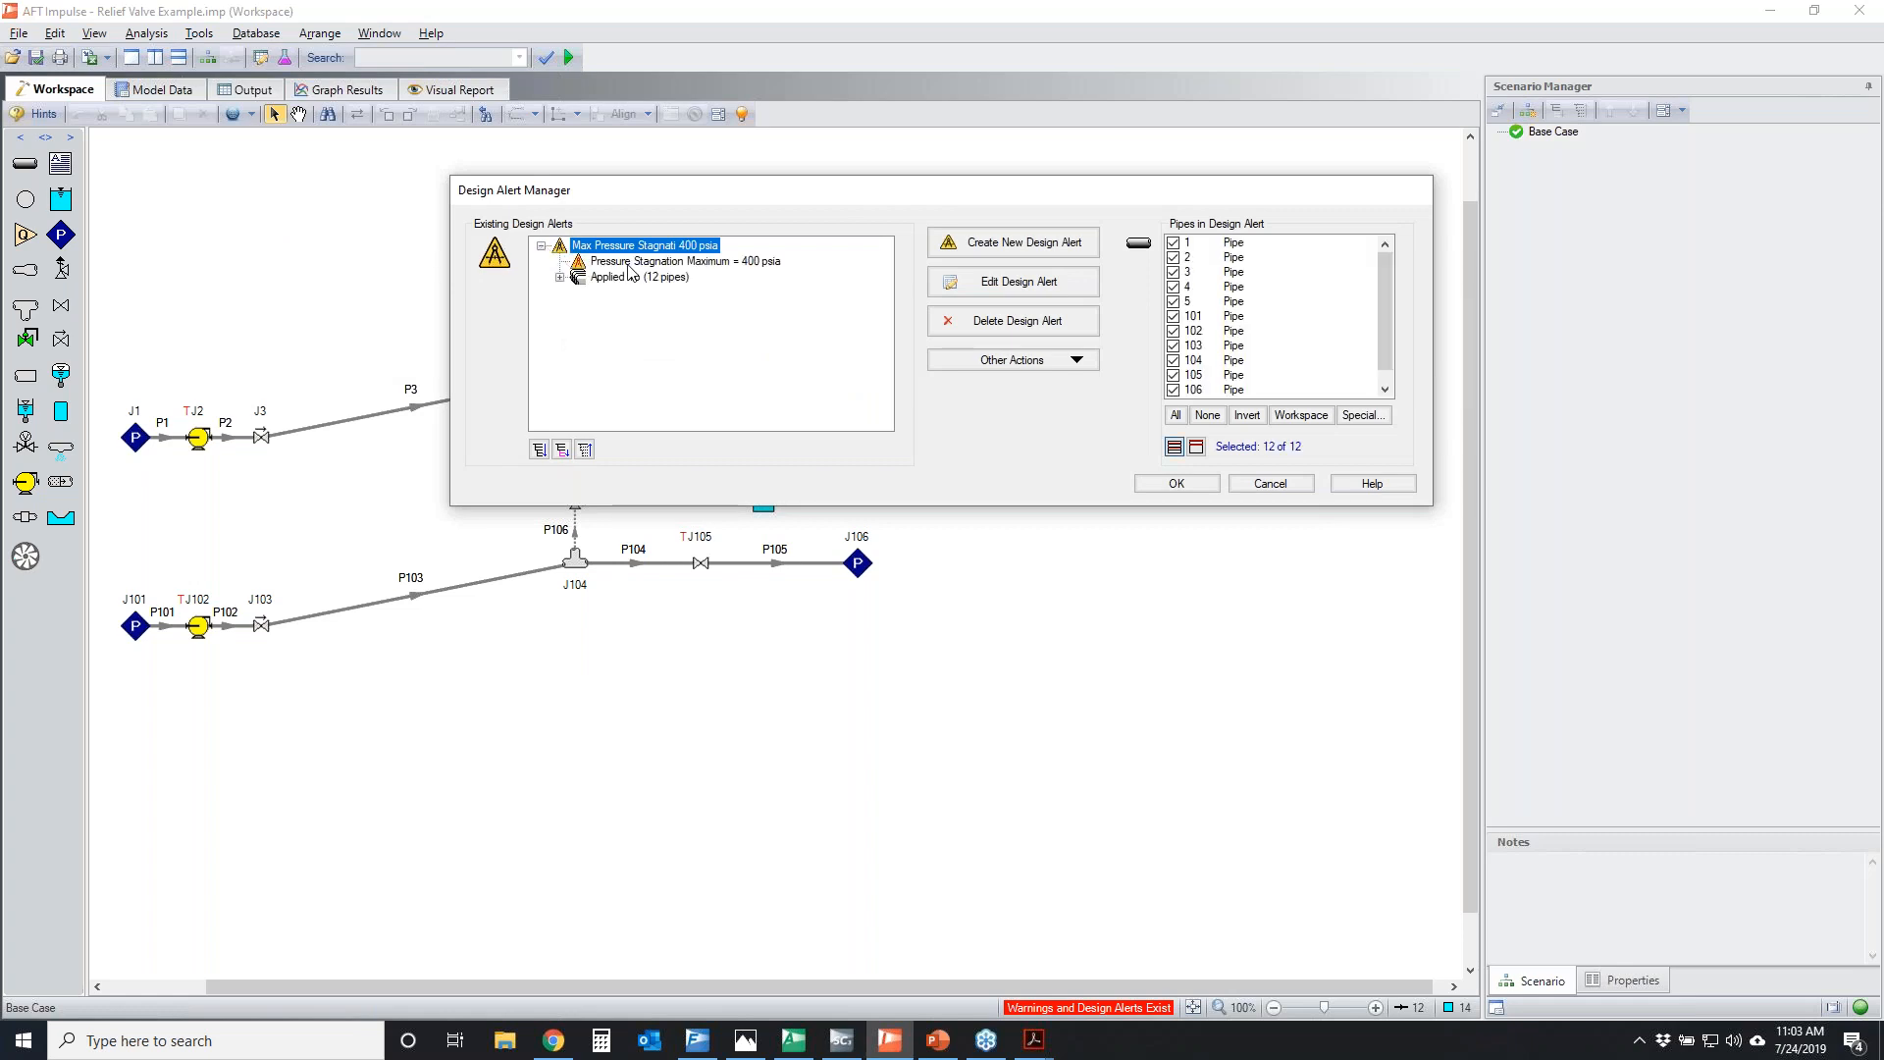
{"action": "left_click", "coordinate": [726, 263]}
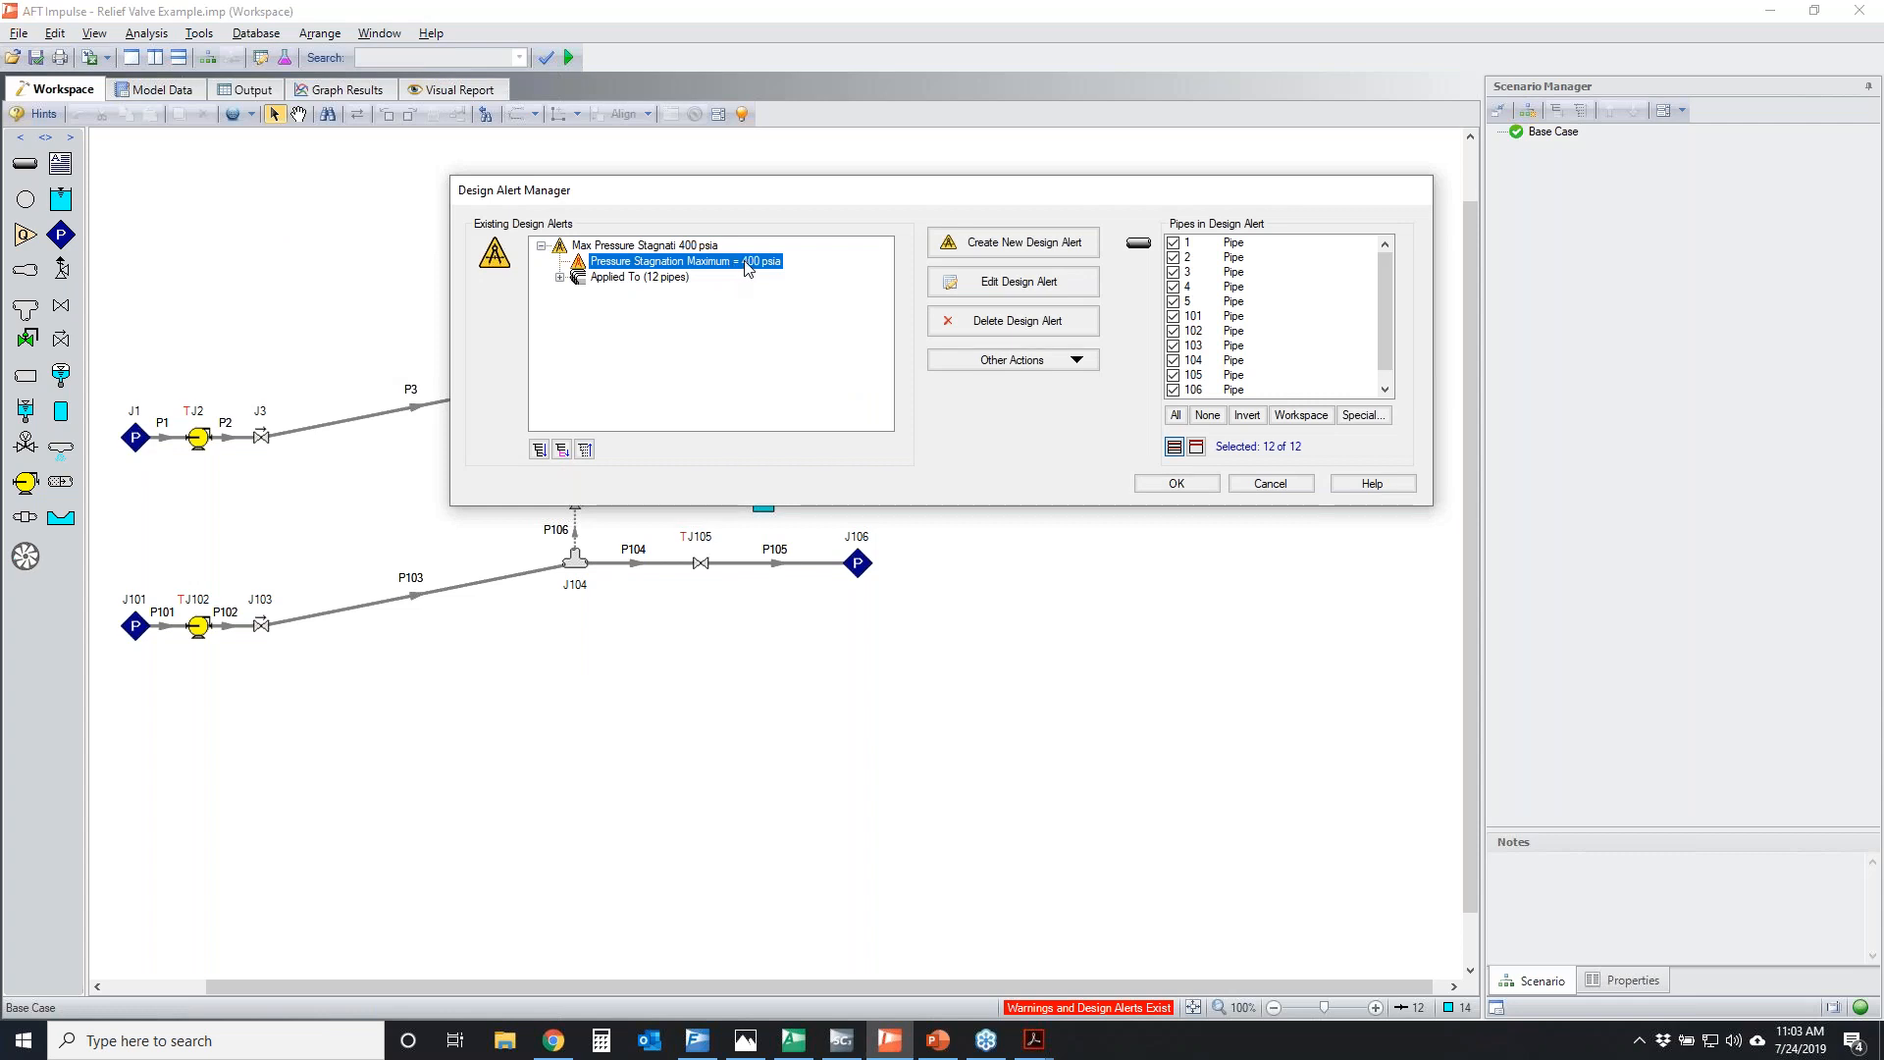
{"action": "left_click", "coordinate": [560, 277]}
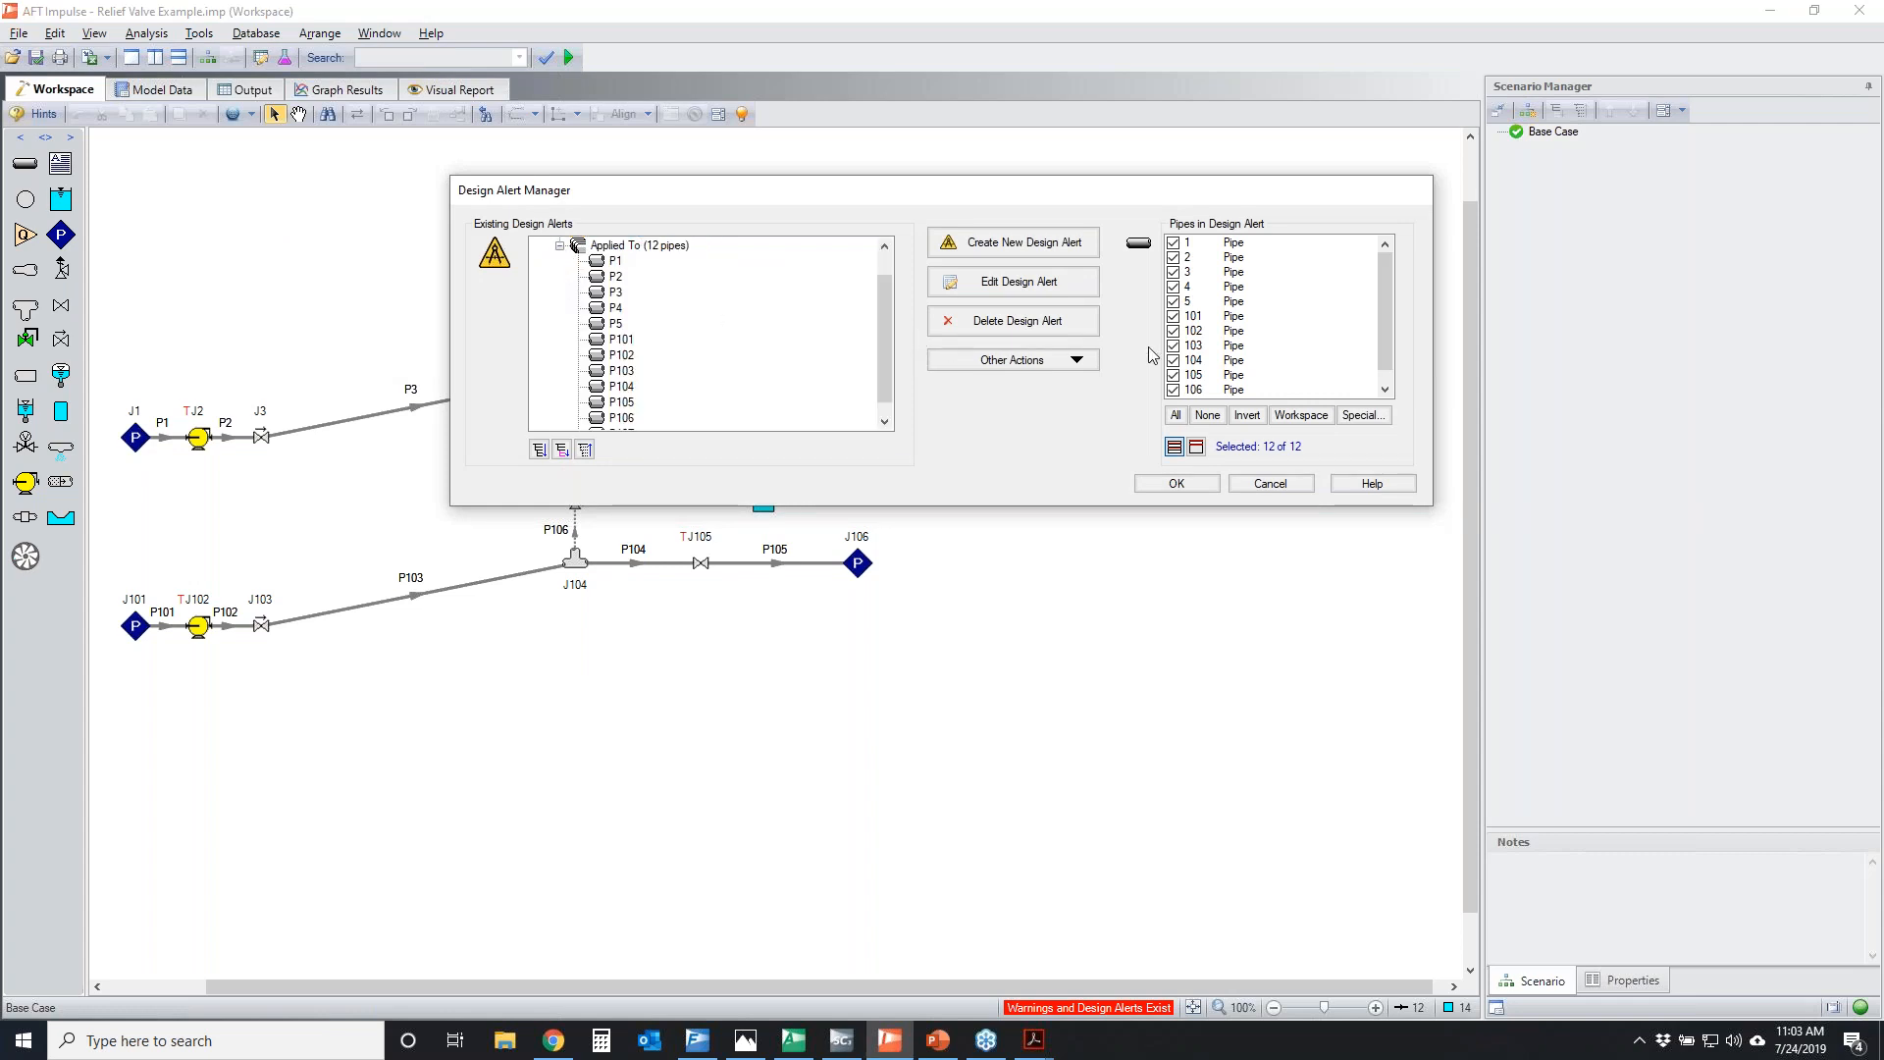
{"action": "left_click_drag", "start_coordinate": [885, 337], "coordinate": [885, 286]}
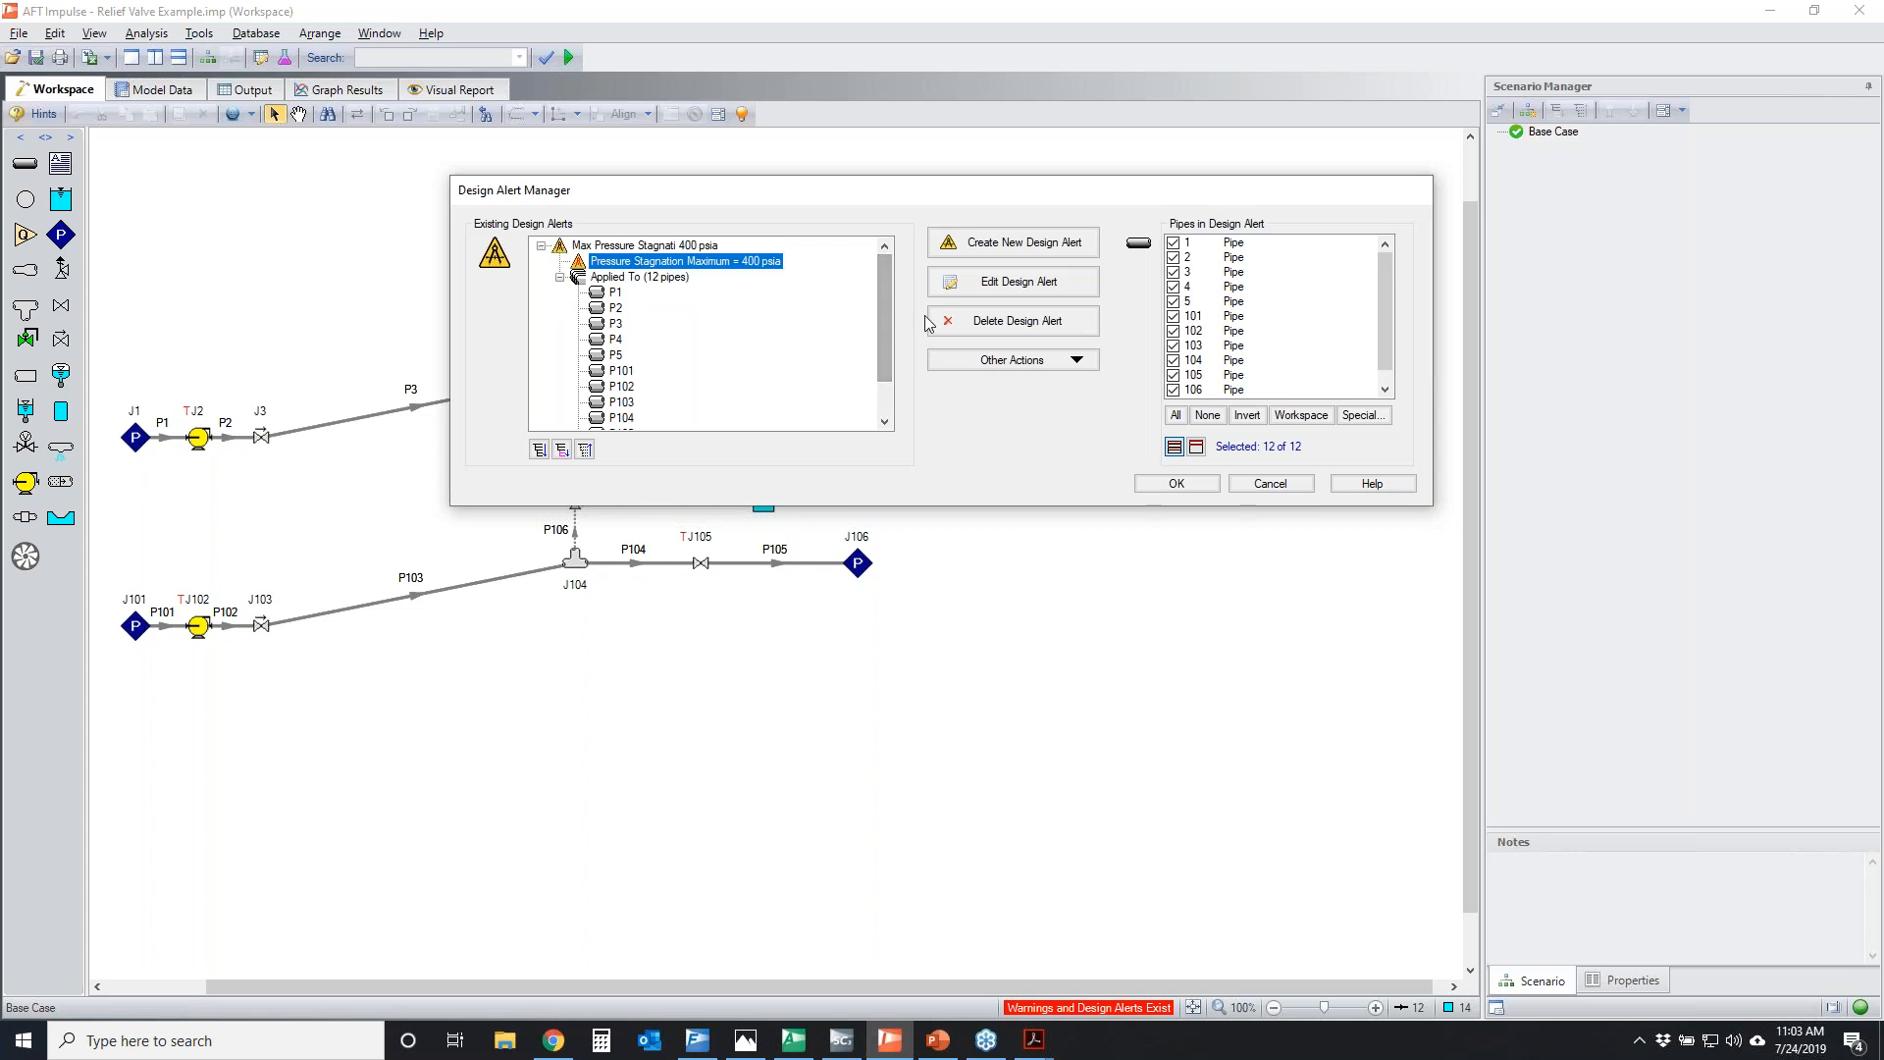
{"action": "left_click", "coordinate": [1298, 493]}
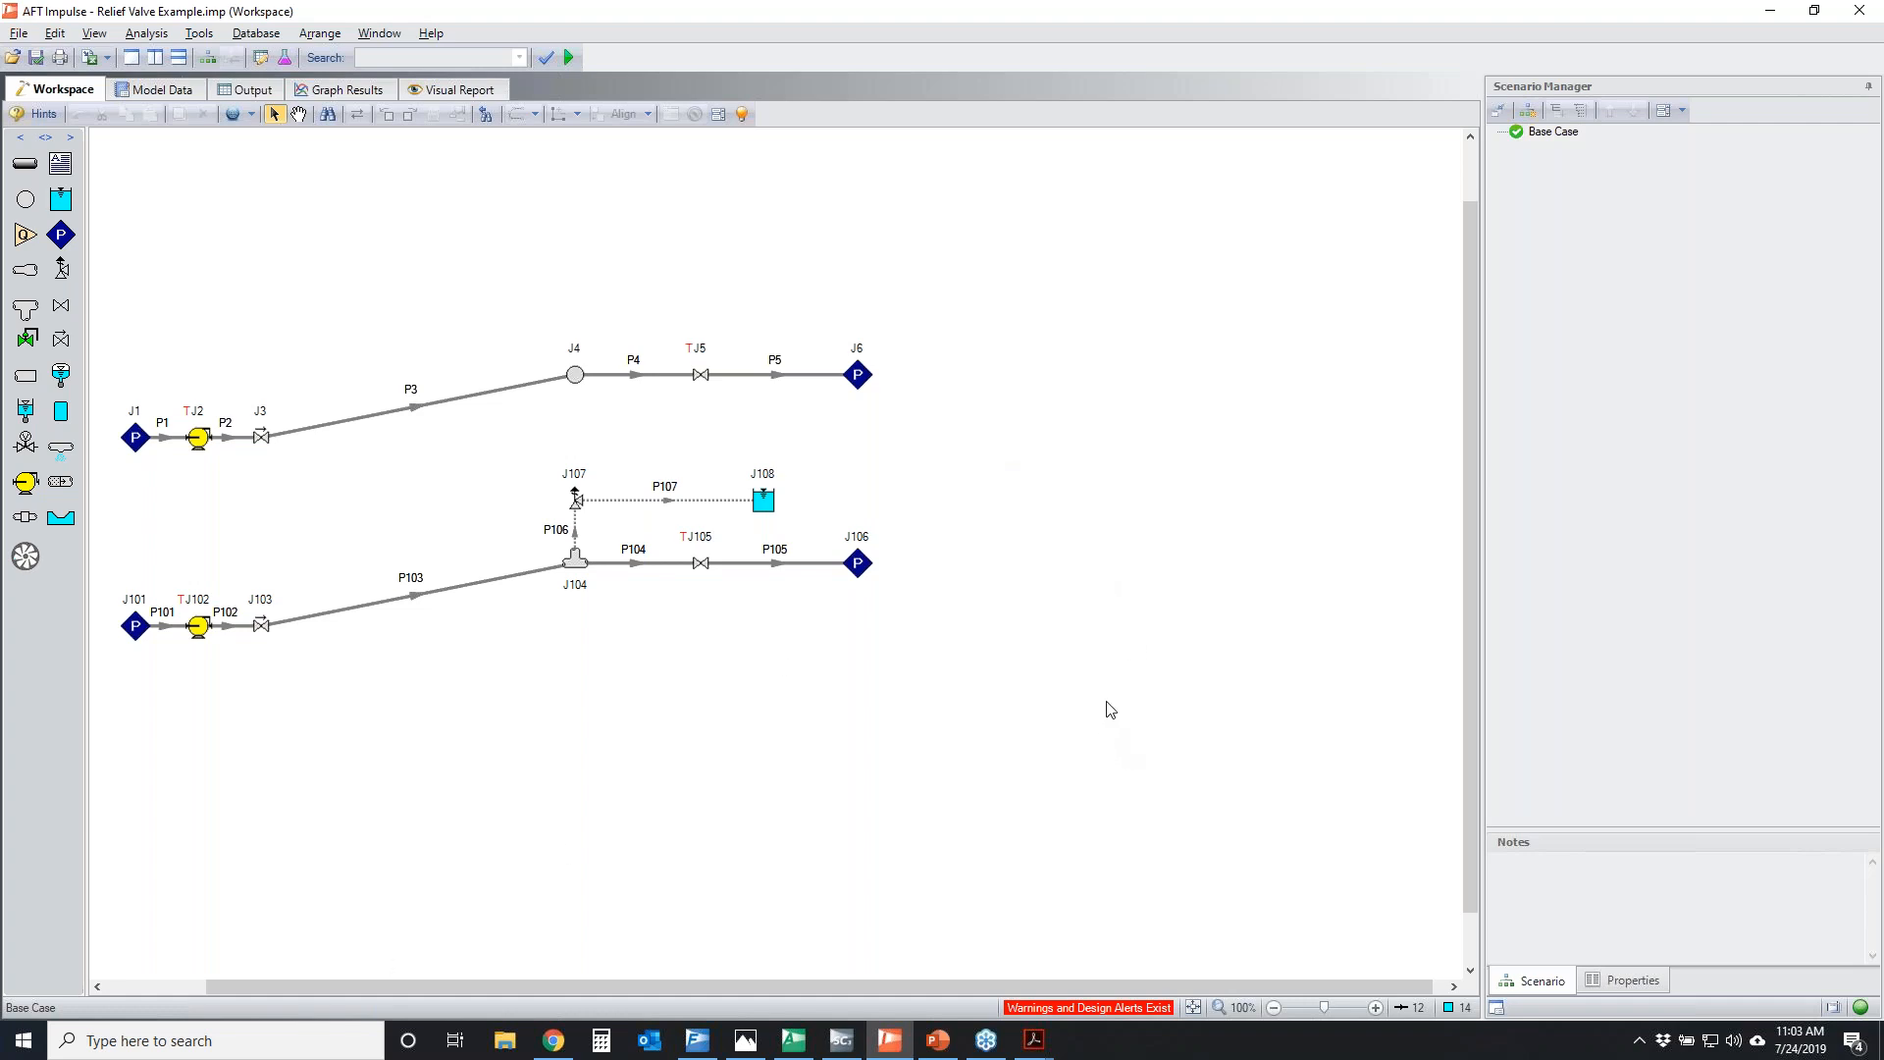
Open relief valve J107's properties, circle the valve profiles, opening and closing options and pressure setpoints, and clear the markup
{"action": "double_click", "coordinate": [576, 503]}
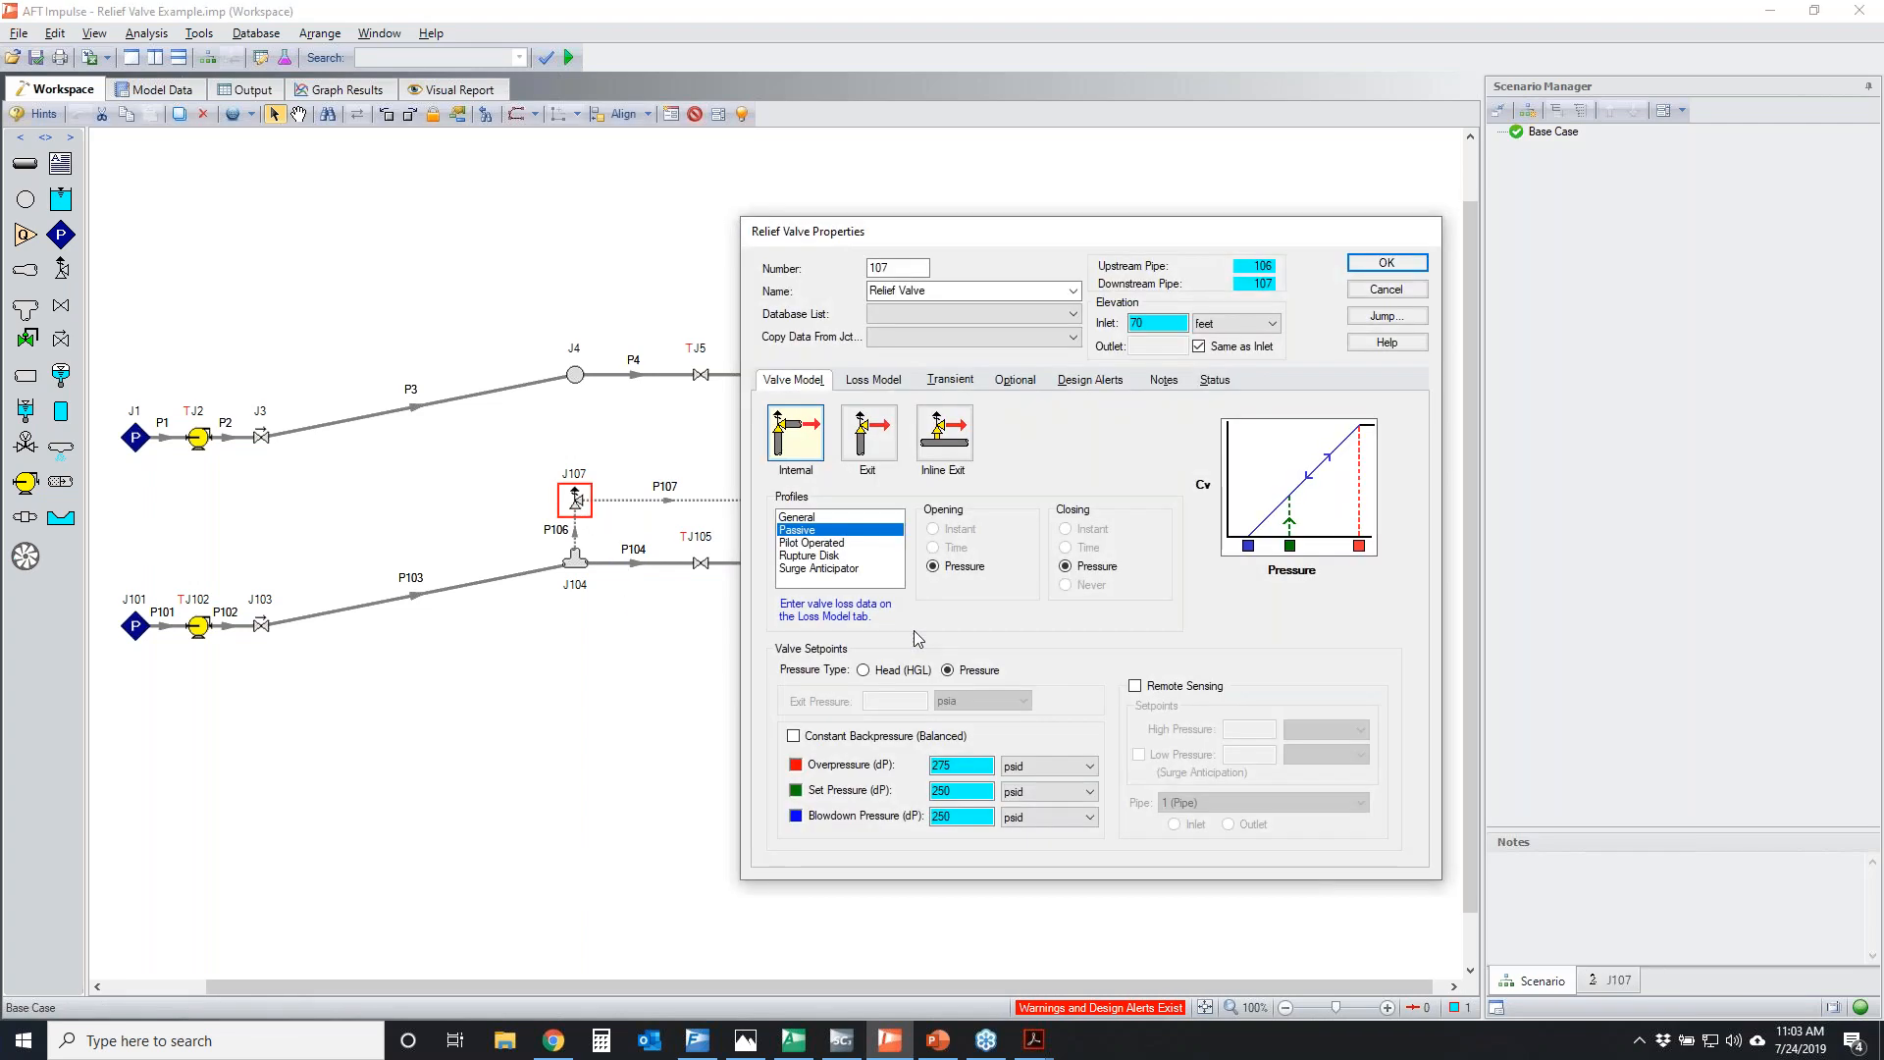
{"action": "left_click", "coordinate": [1663, 363]}
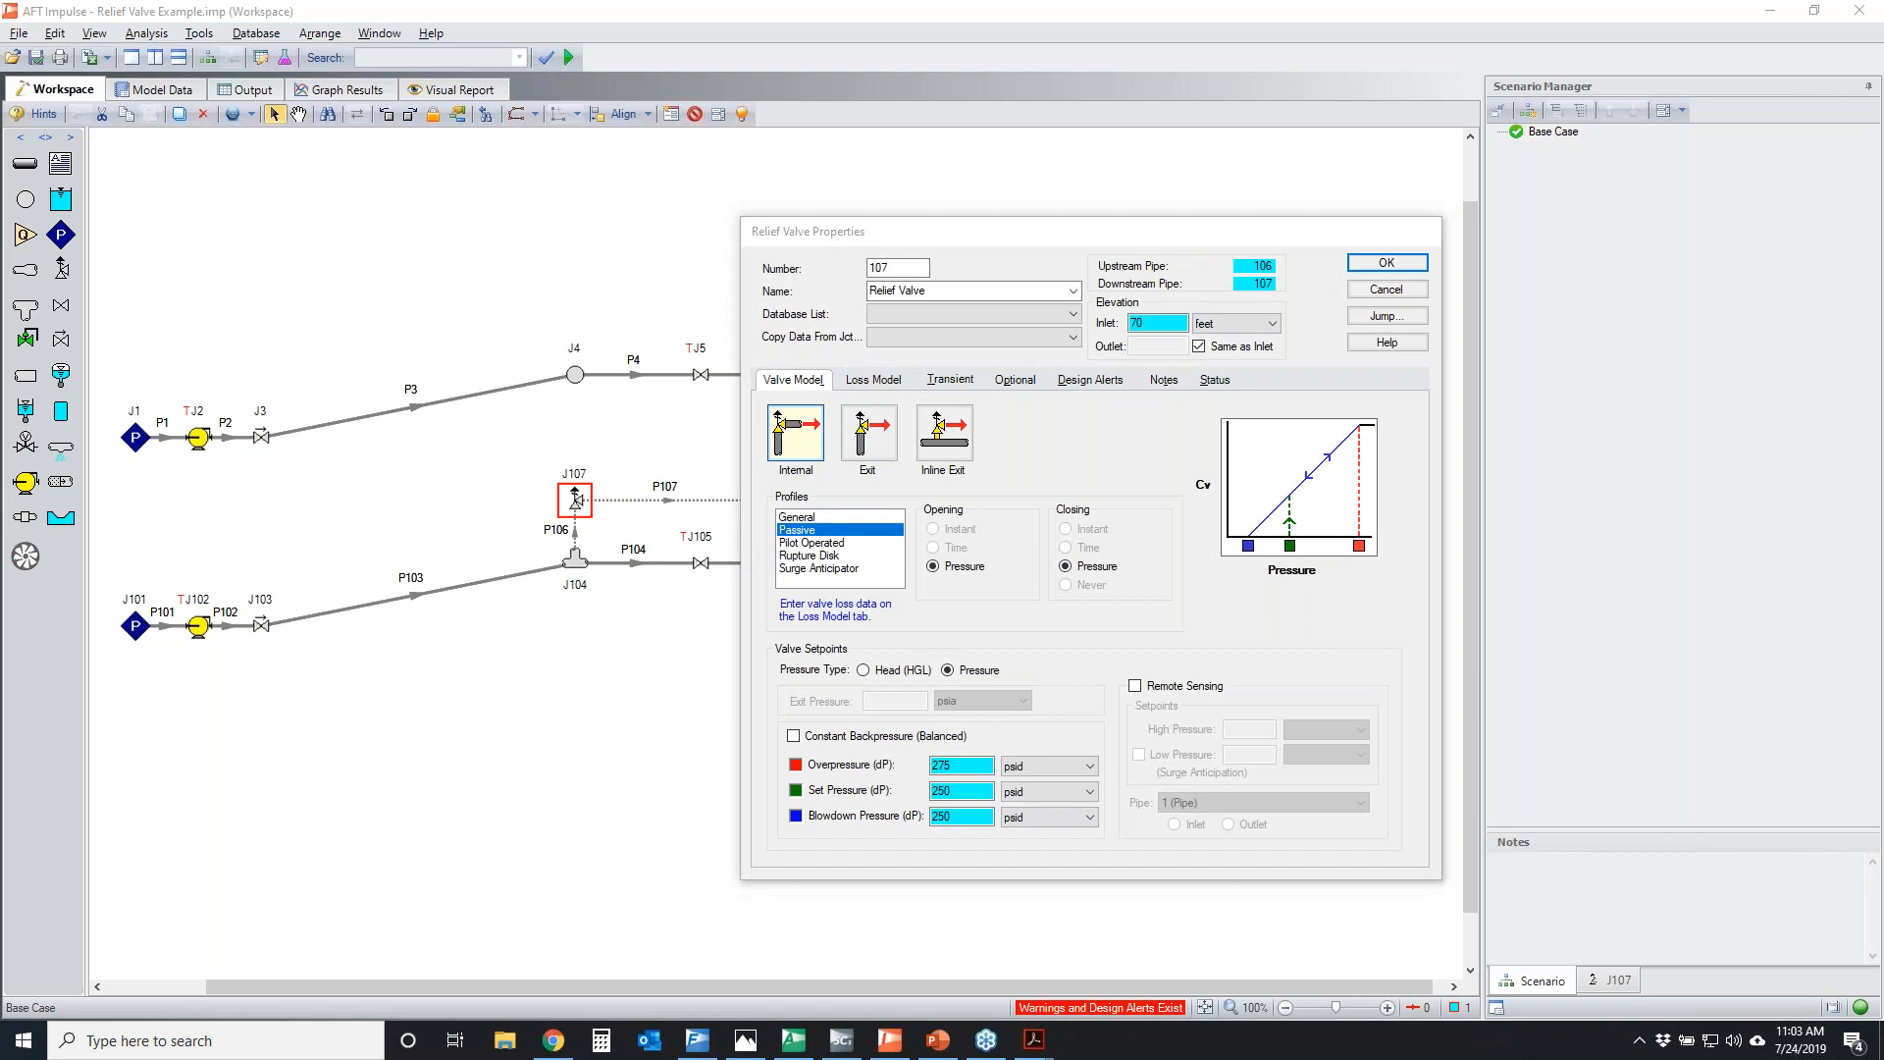
{"action": "mouse_move", "coordinate": [829, 522]}
{"action": "left_mouse_down"}
{"action": "mouse_move", "coordinate": [763, 533]}
{"action": "mouse_move", "coordinate": [824, 528]}
{"action": "left_mouse_up"}
{"action": "mouse_move", "coordinate": [898, 546]}
{"action": "left_mouse_down"}
{"action": "mouse_move", "coordinate": [746, 594]}
{"action": "mouse_move", "coordinate": [726, 552]}
{"action": "left_mouse_up"}
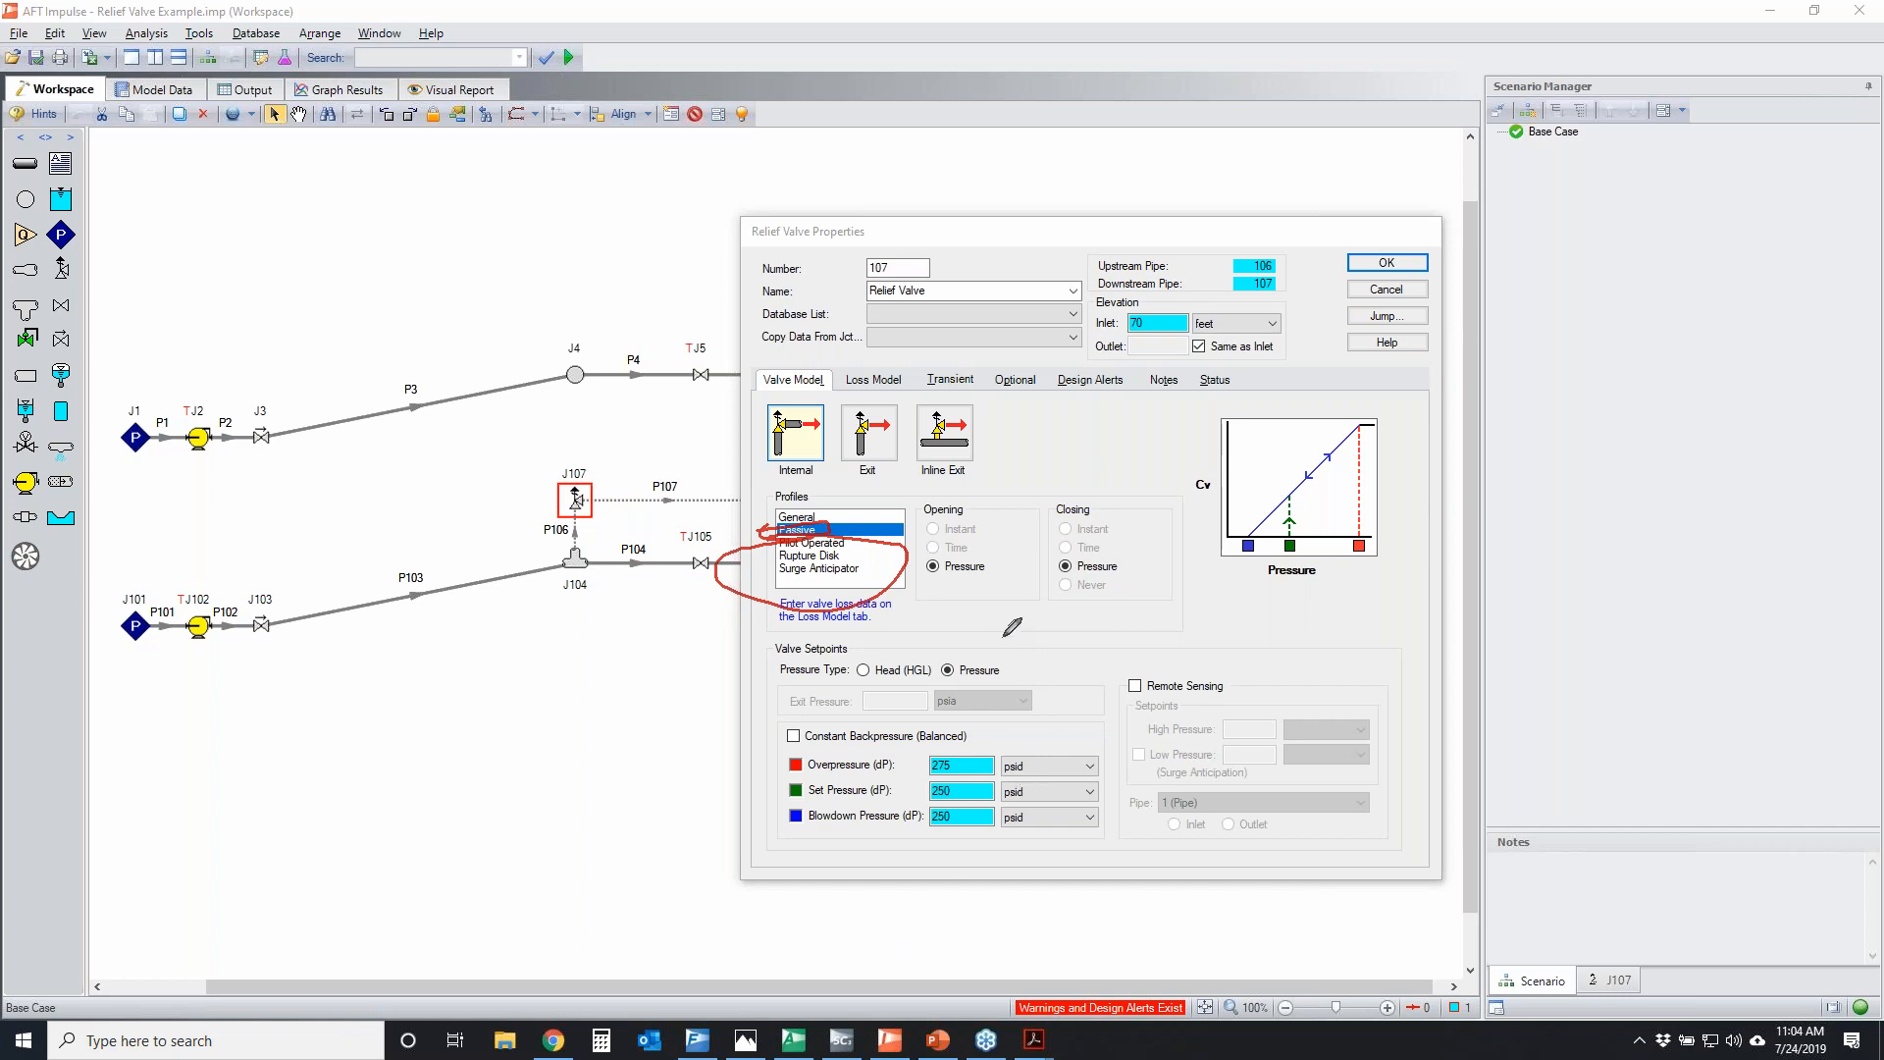
{"action": "mouse_move", "coordinate": [914, 563]}
{"action": "left_mouse_down"}
{"action": "mouse_move", "coordinate": [1105, 547]}
{"action": "mouse_move", "coordinate": [805, 576]}
{"action": "mouse_move", "coordinate": [1018, 558]}
{"action": "left_mouse_up"}
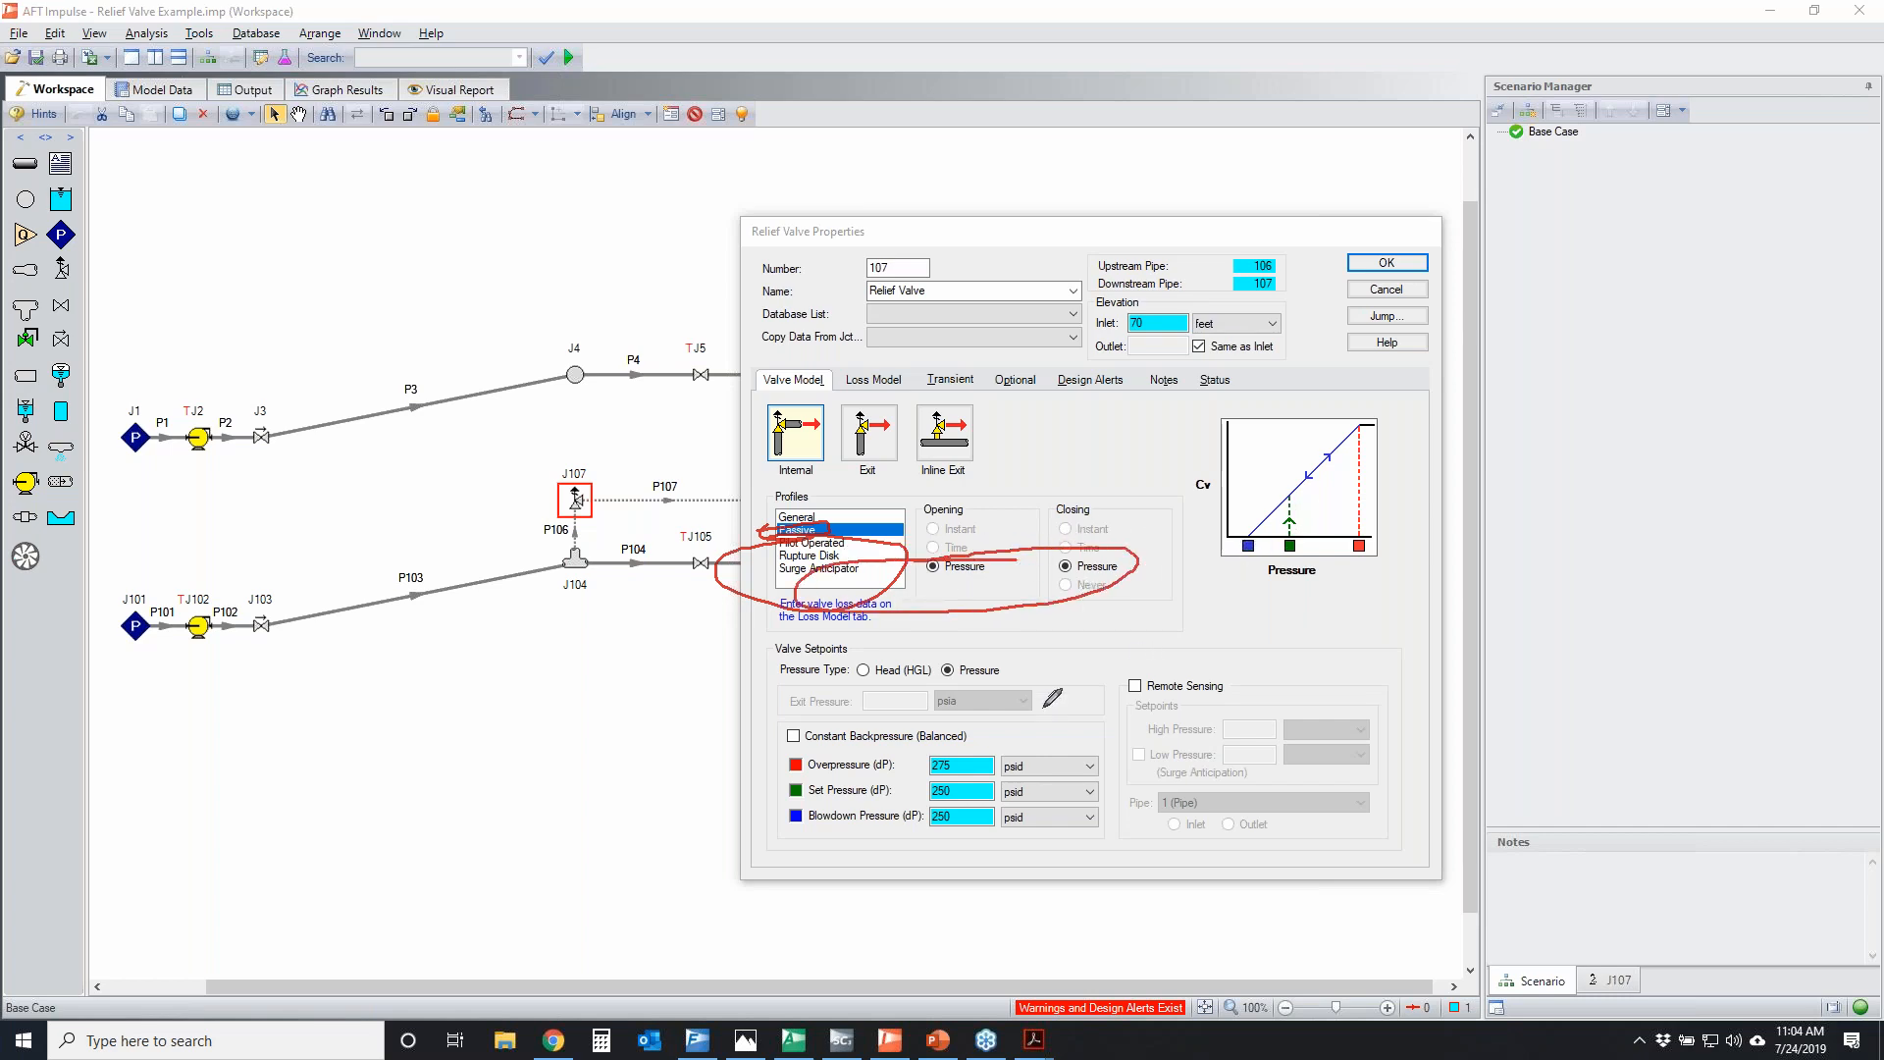
{"action": "mouse_move", "coordinate": [780, 755]}
{"action": "left_mouse_down"}
{"action": "mouse_move", "coordinate": [836, 851]}
{"action": "mouse_move", "coordinate": [971, 746]}
{"action": "left_mouse_up"}
{"action": "left_click_drag", "start_coordinate": [947, 853], "coordinate": [1030, 840]}
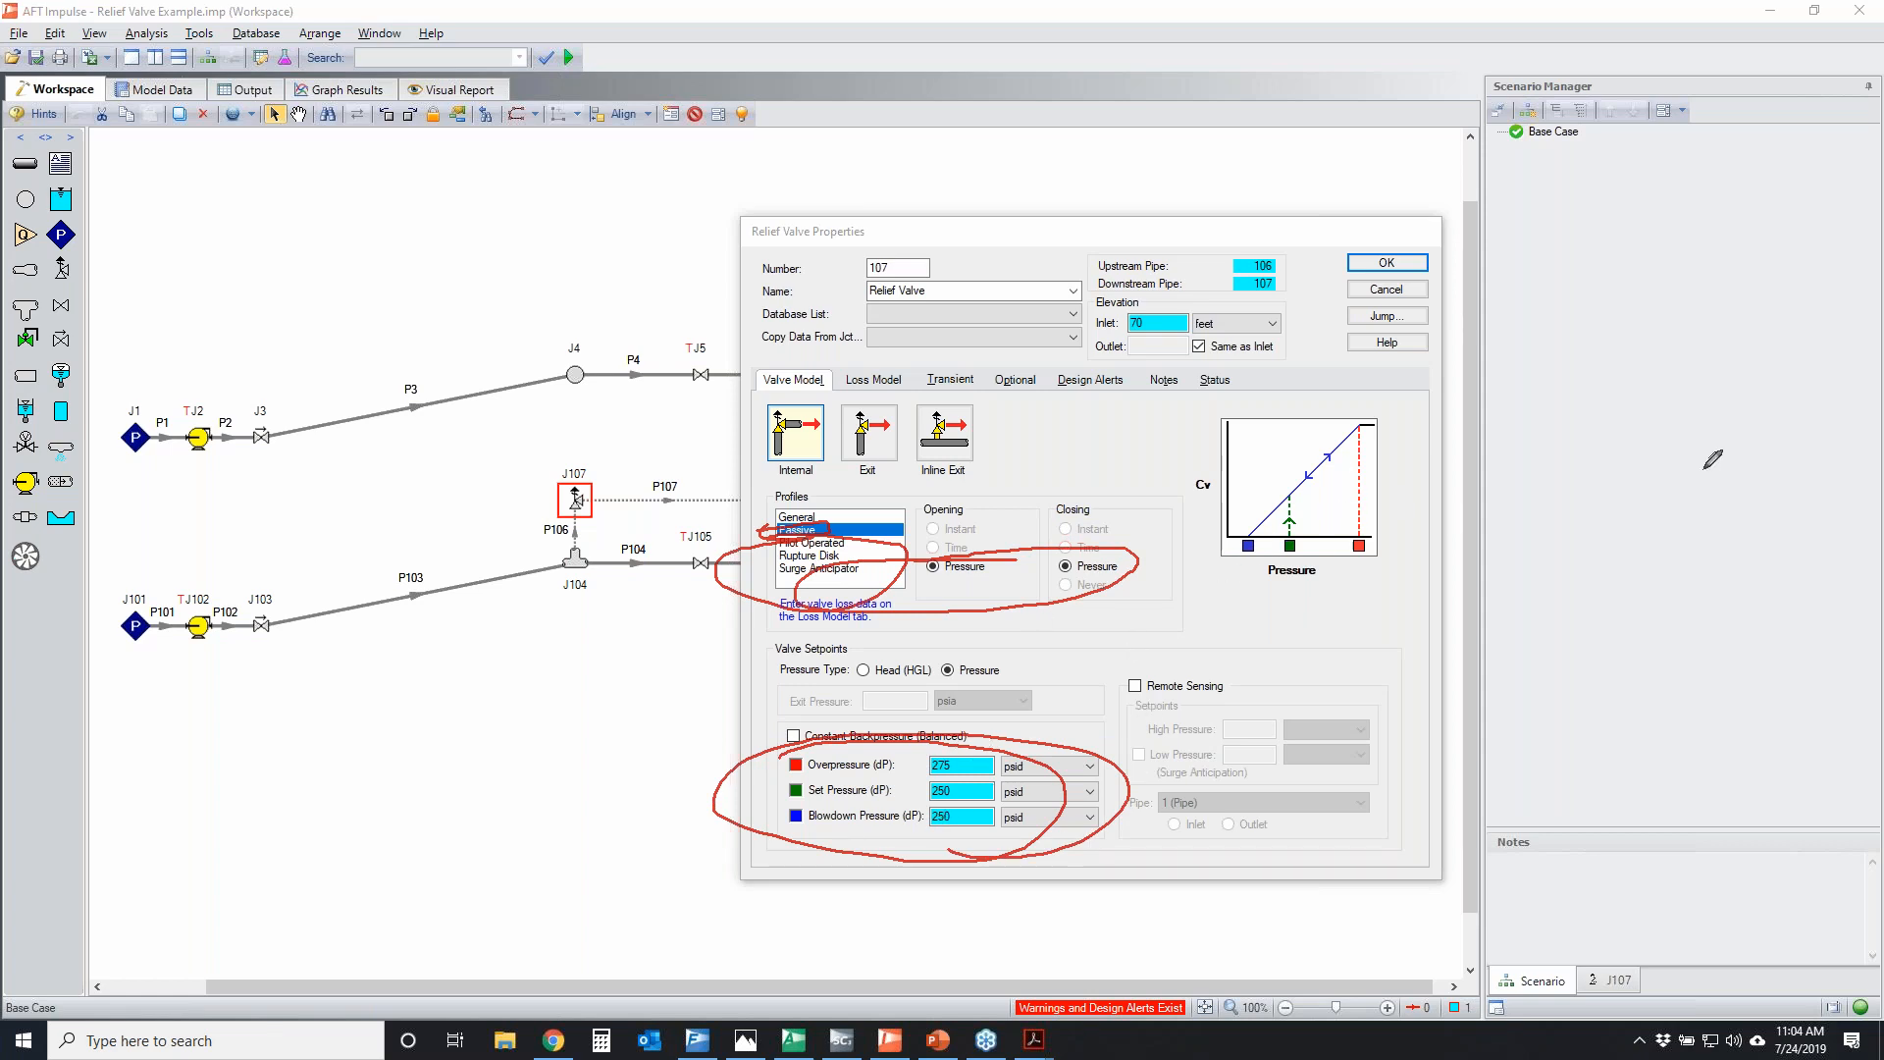
{"action": "key", "text": "Escape"}
Review relief valve J107's loss model and full open Cv, and compare them with its valve model and transient settings
{"action": "left_click", "coordinate": [901, 381]}
{"action": "double_click", "coordinate": [904, 598]}
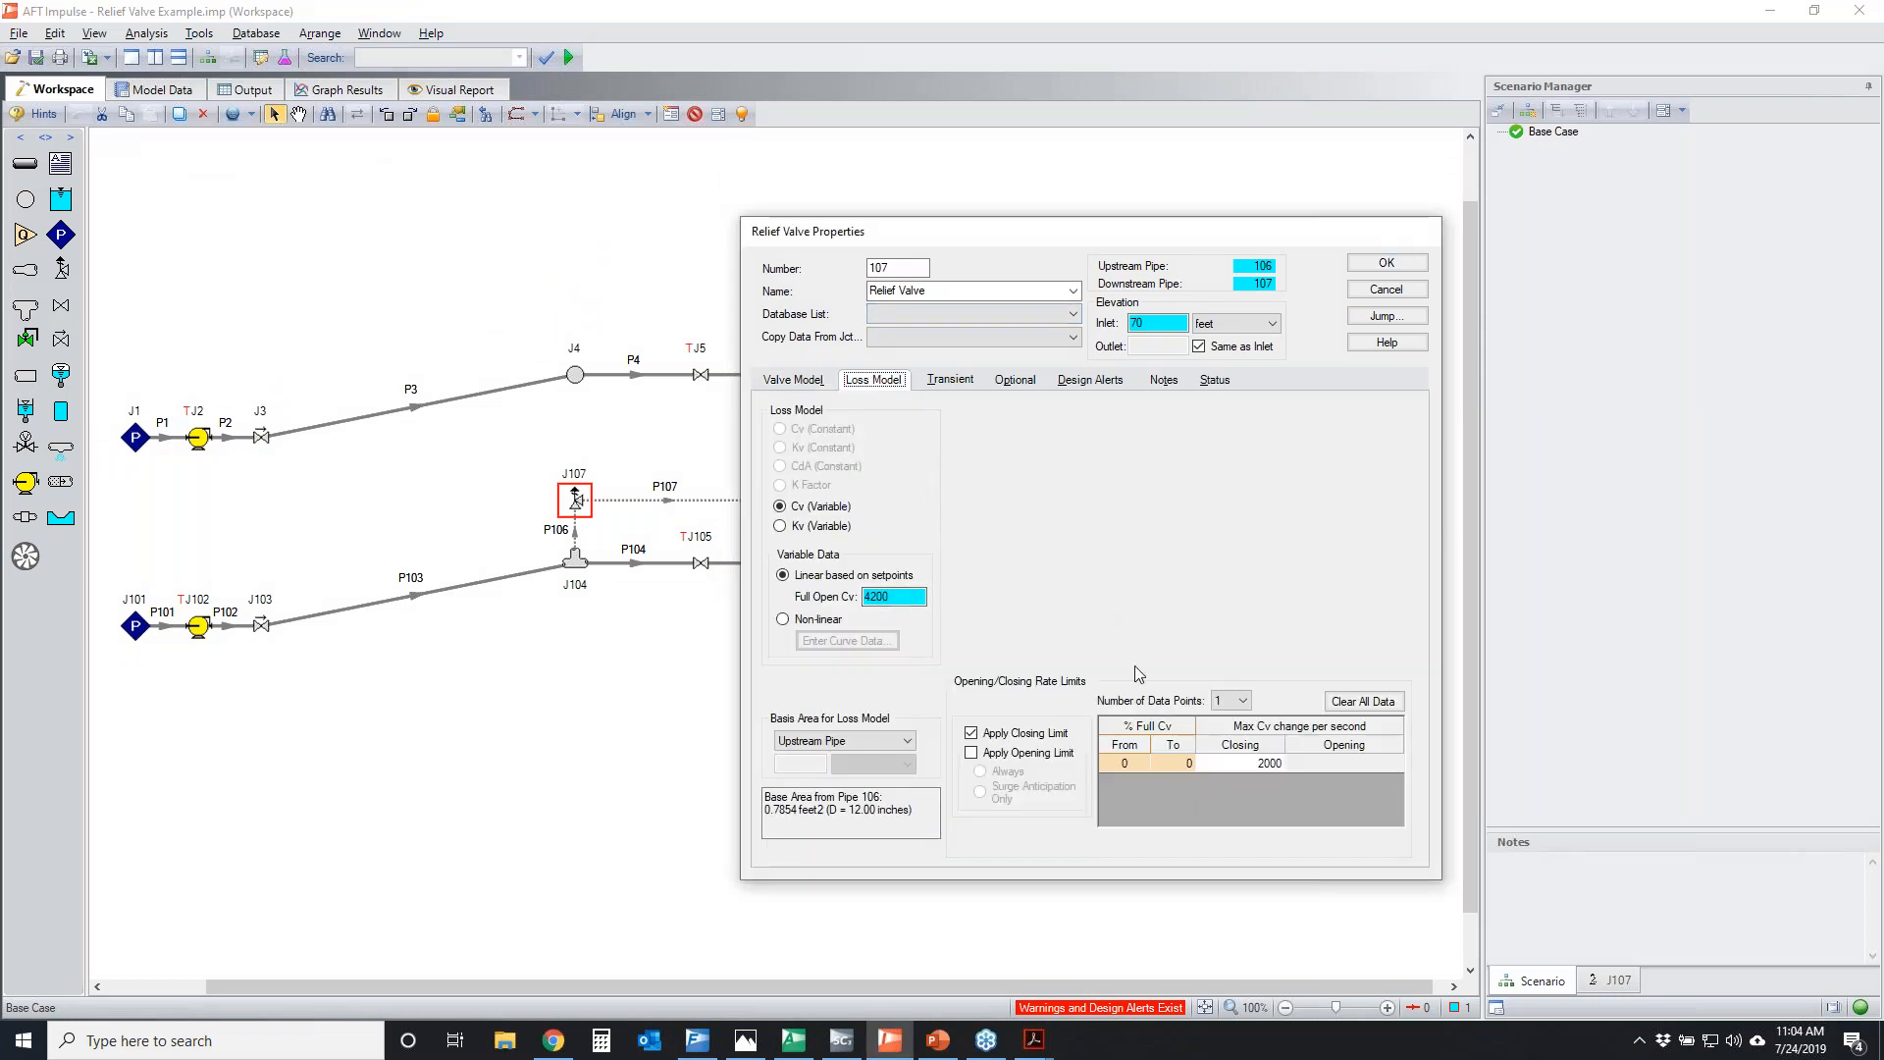
{"action": "left_click", "coordinate": [811, 379]}
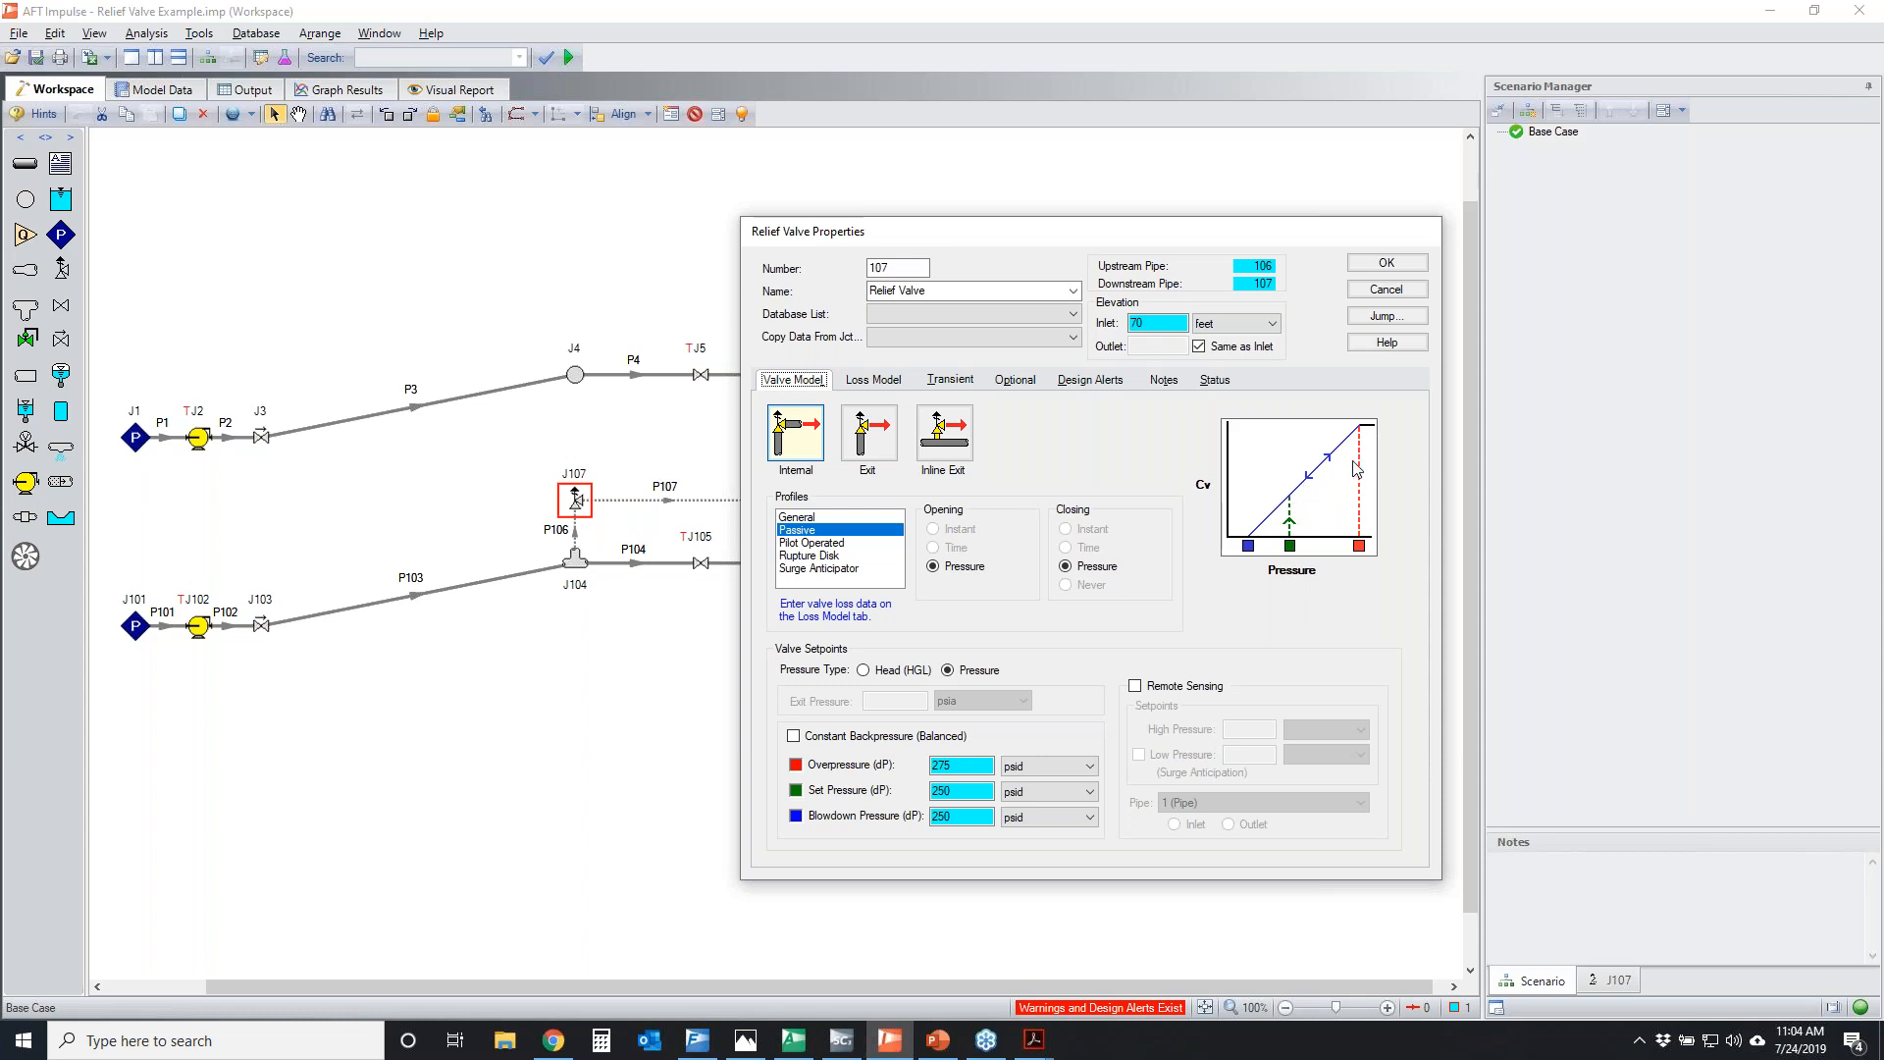
{"action": "left_click", "coordinate": [950, 381]}
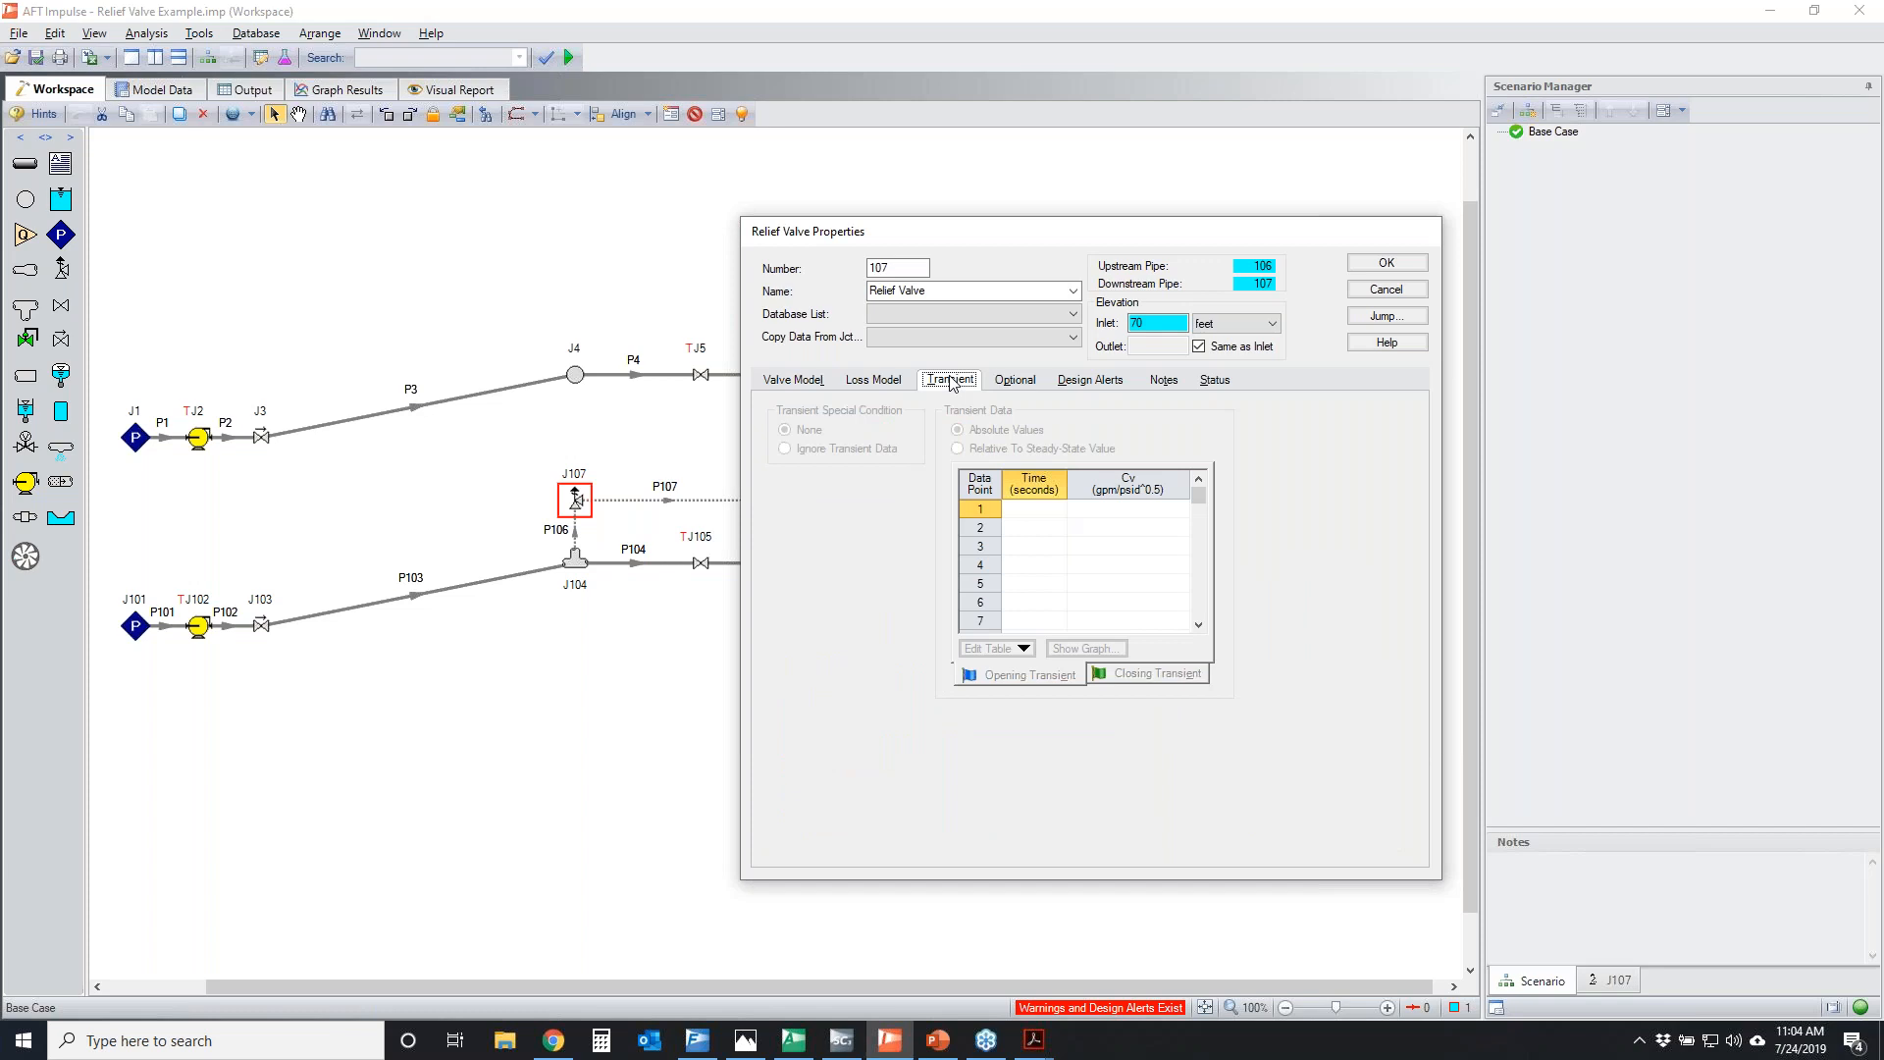
Circle the opening/closing rate limits in J107's loss model, clear the markup, and close the properties without changes
{"action": "left_click", "coordinate": [869, 381]}
{"action": "key", "text": "alt+Tab"}
{"action": "mouse_move", "coordinate": [955, 765]}
{"action": "left_mouse_down"}
{"action": "mouse_move", "coordinate": [972, 726]}
{"action": "mouse_move", "coordinate": [1320, 698]}
{"action": "mouse_move", "coordinate": [1016, 770]}
{"action": "mouse_move", "coordinate": [1015, 682]}
{"action": "left_mouse_up"}
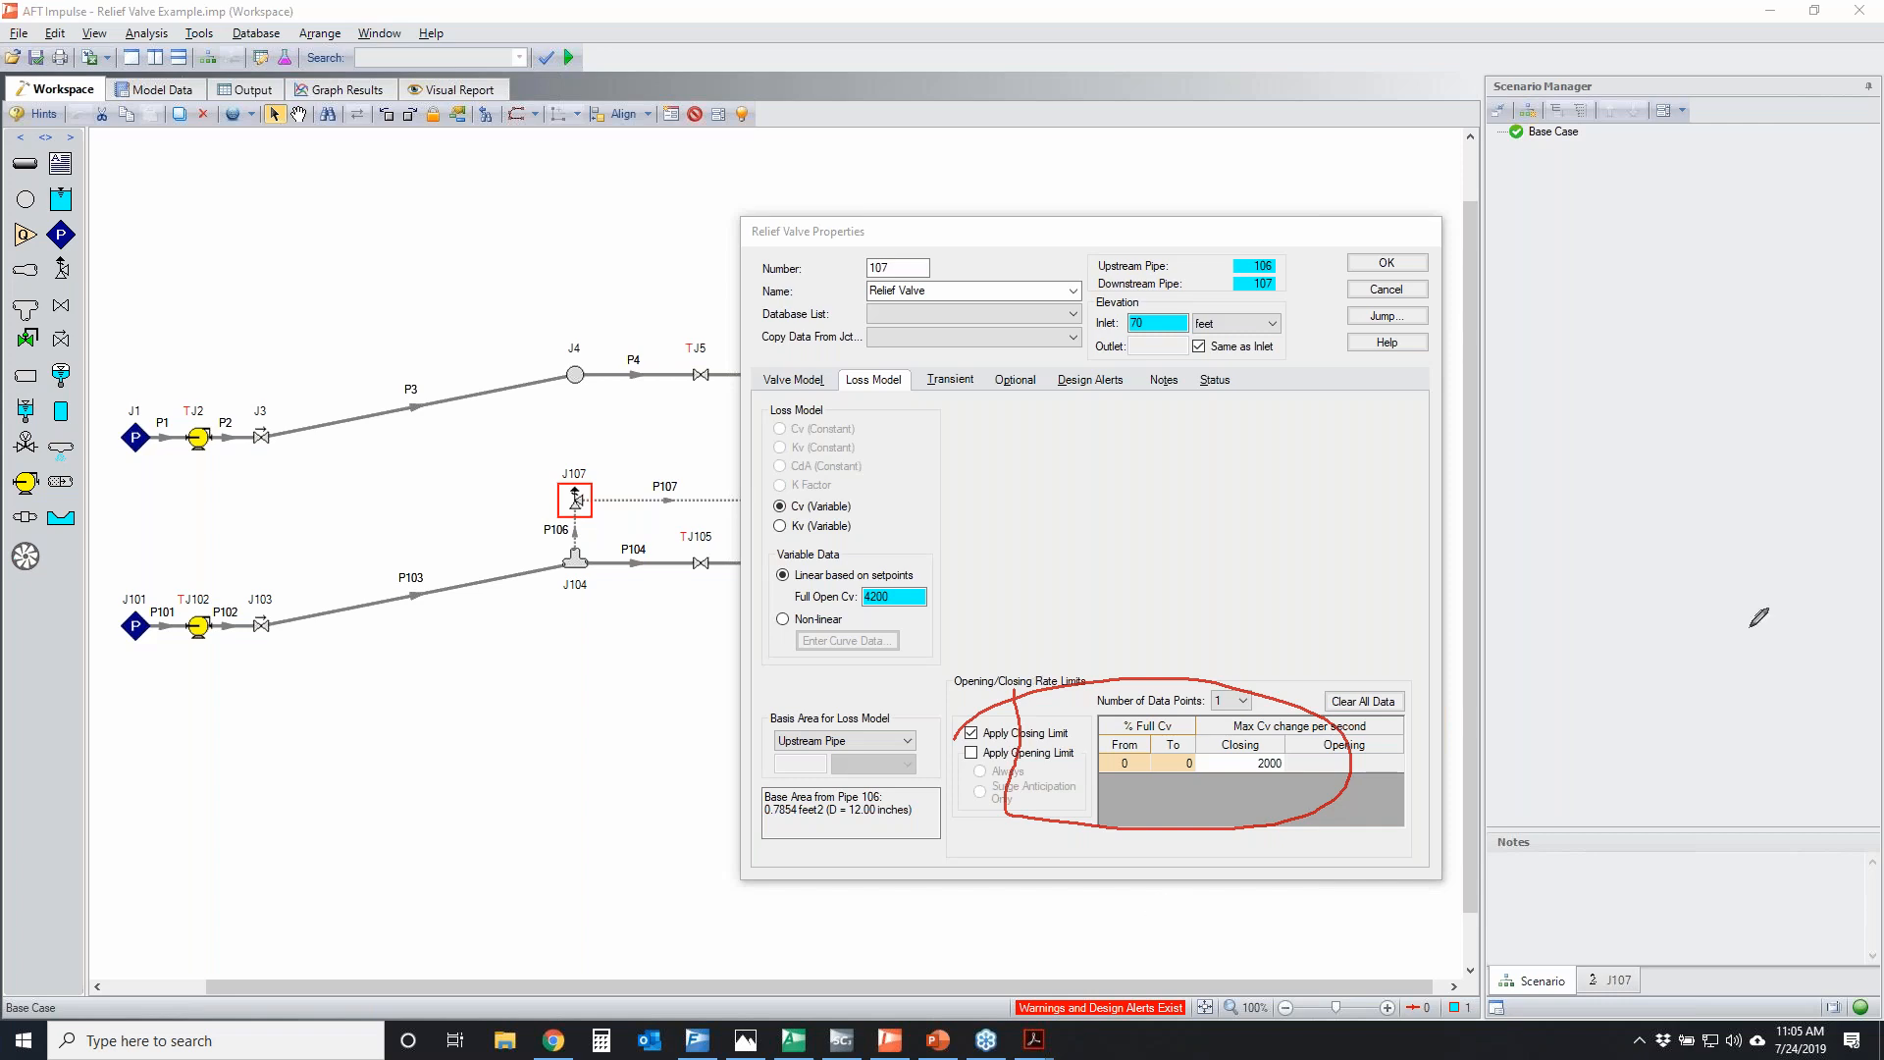
{"action": "key", "text": "Escape"}
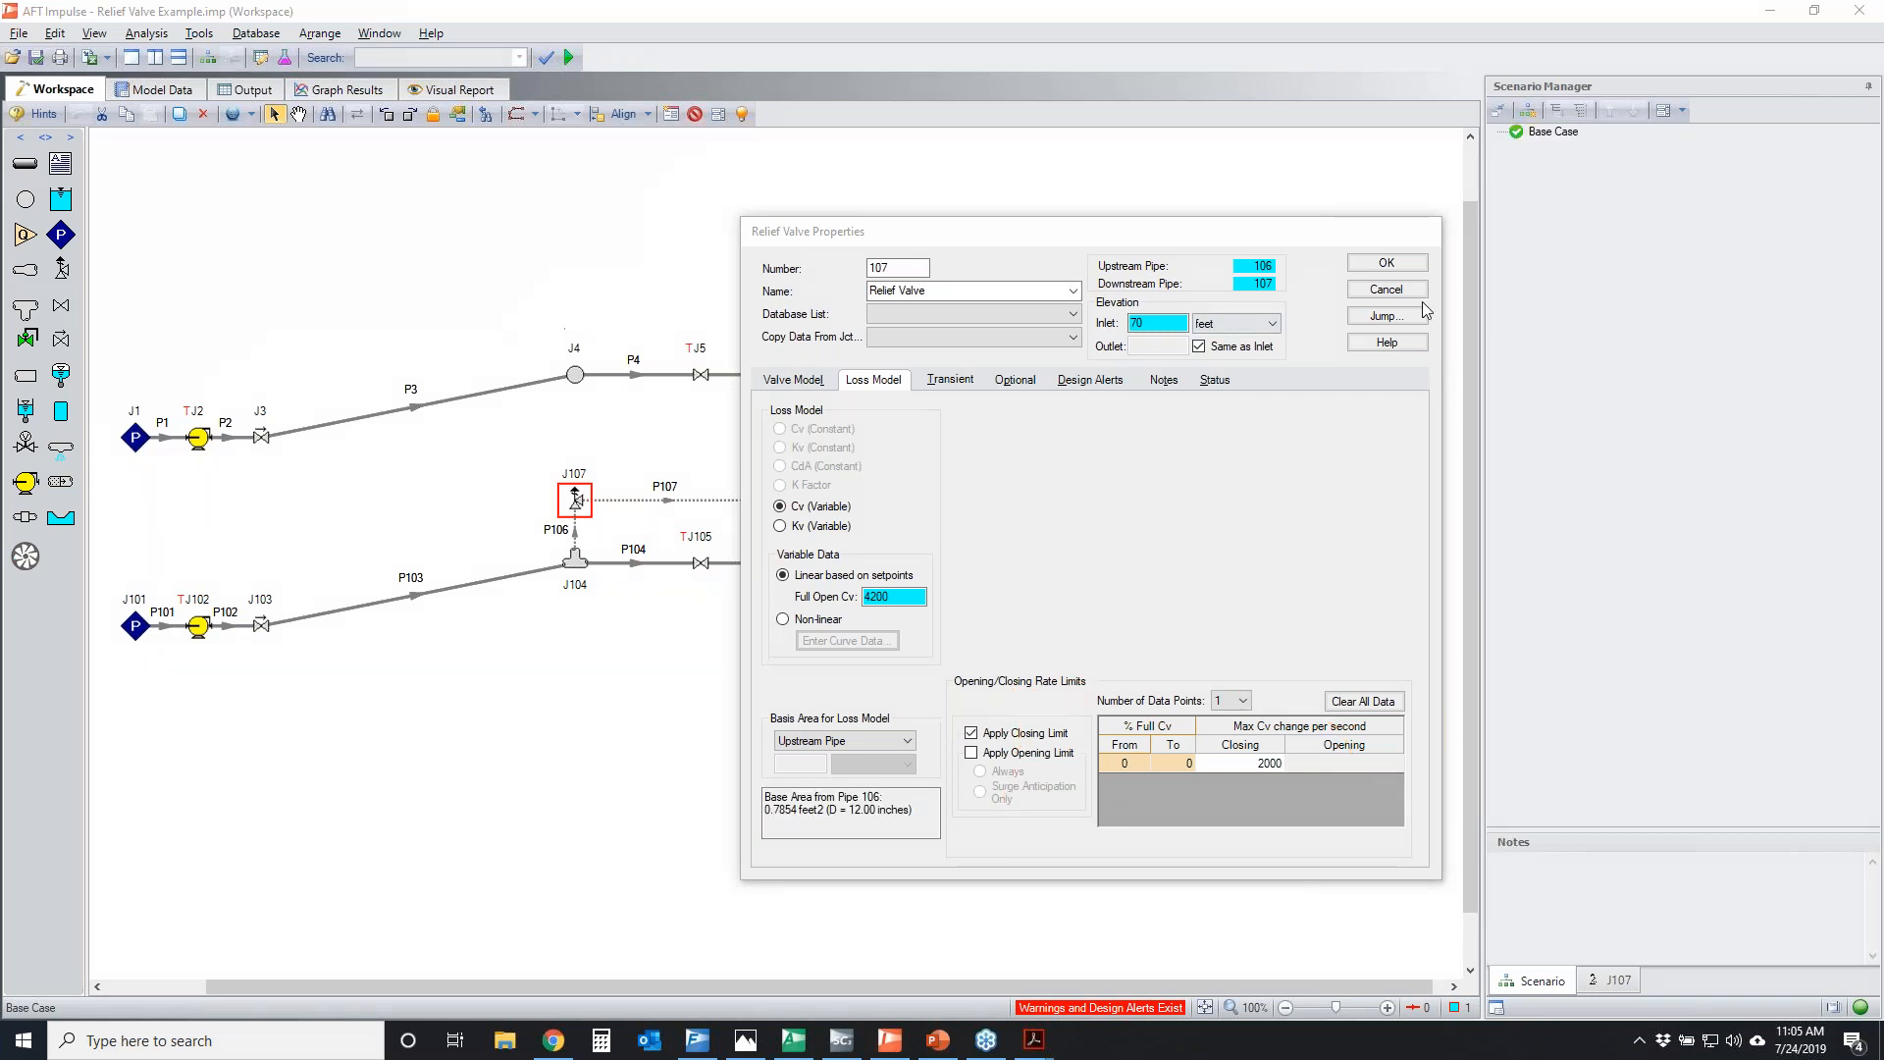
{"action": "left_click", "coordinate": [1354, 289]}
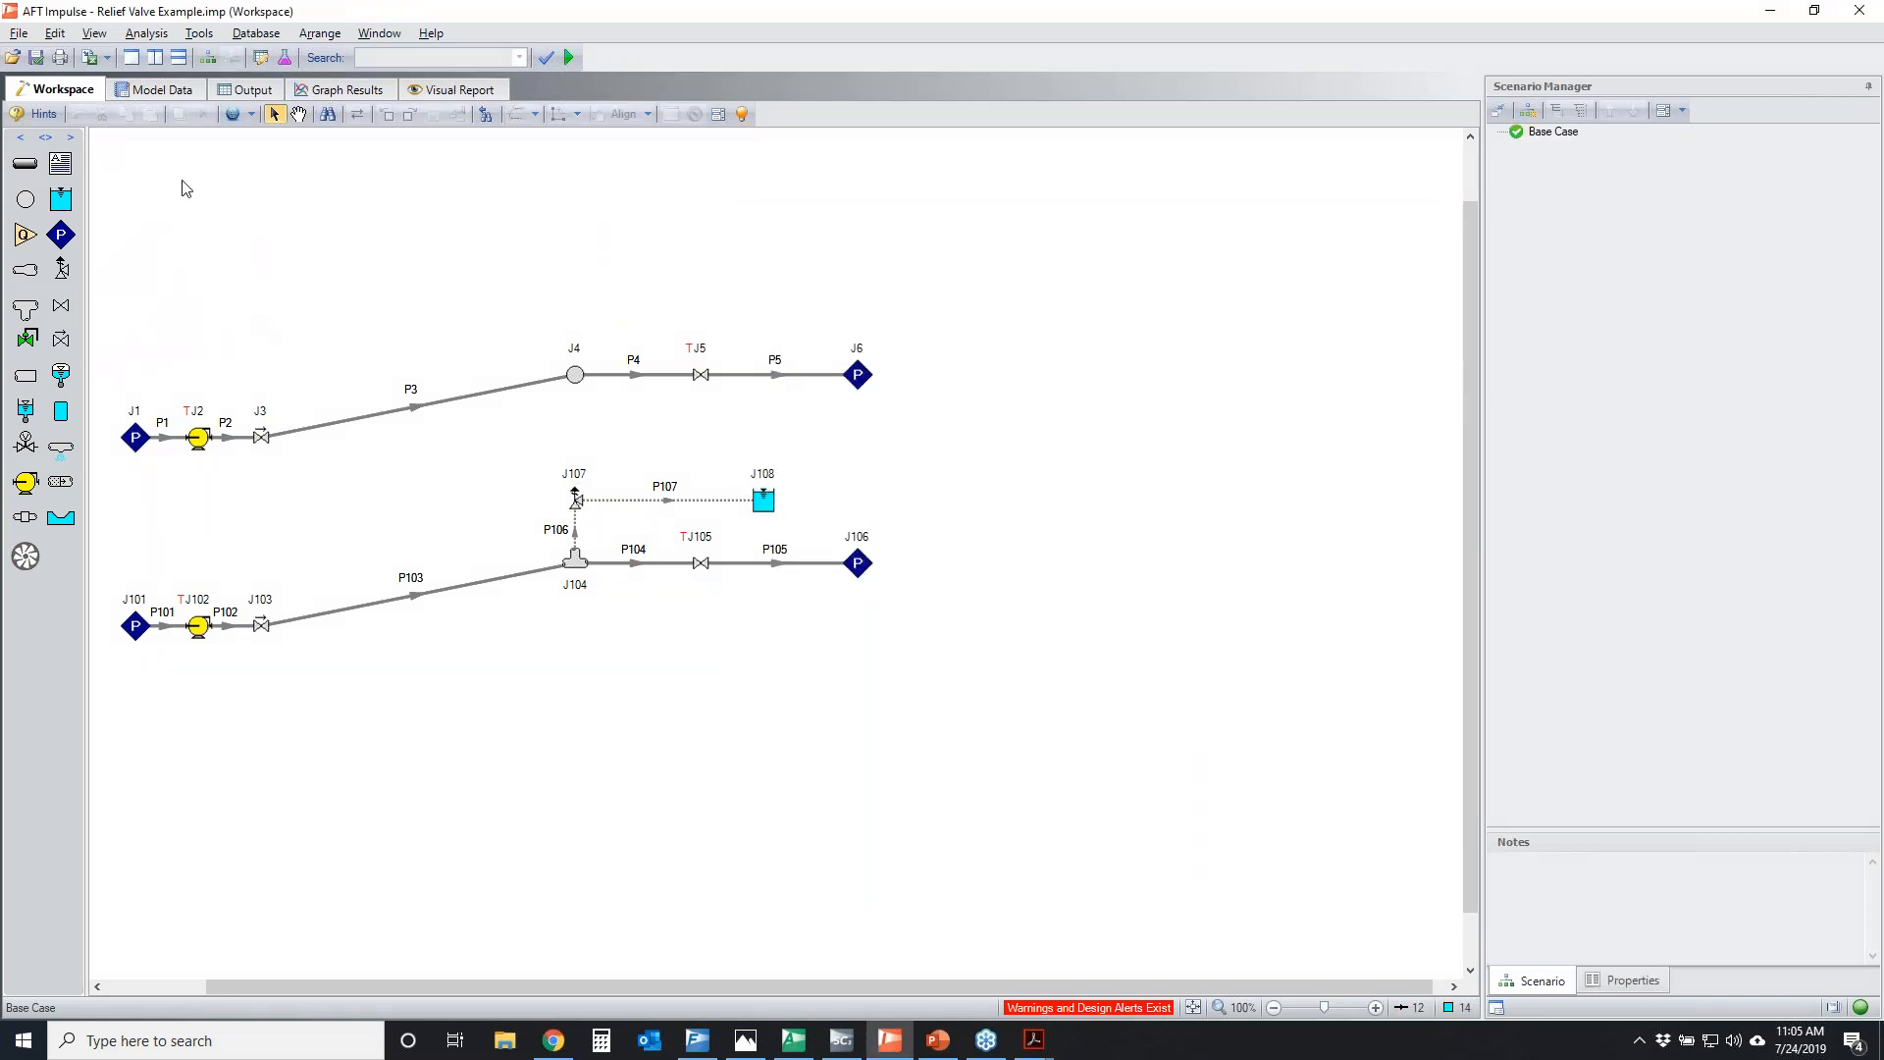
Open the Group Manager, review the Path to Relief Line, With Relief Valve and Without Relief Valve groups, and close it without changes
{"action": "left_click", "coordinate": [51, 36]}
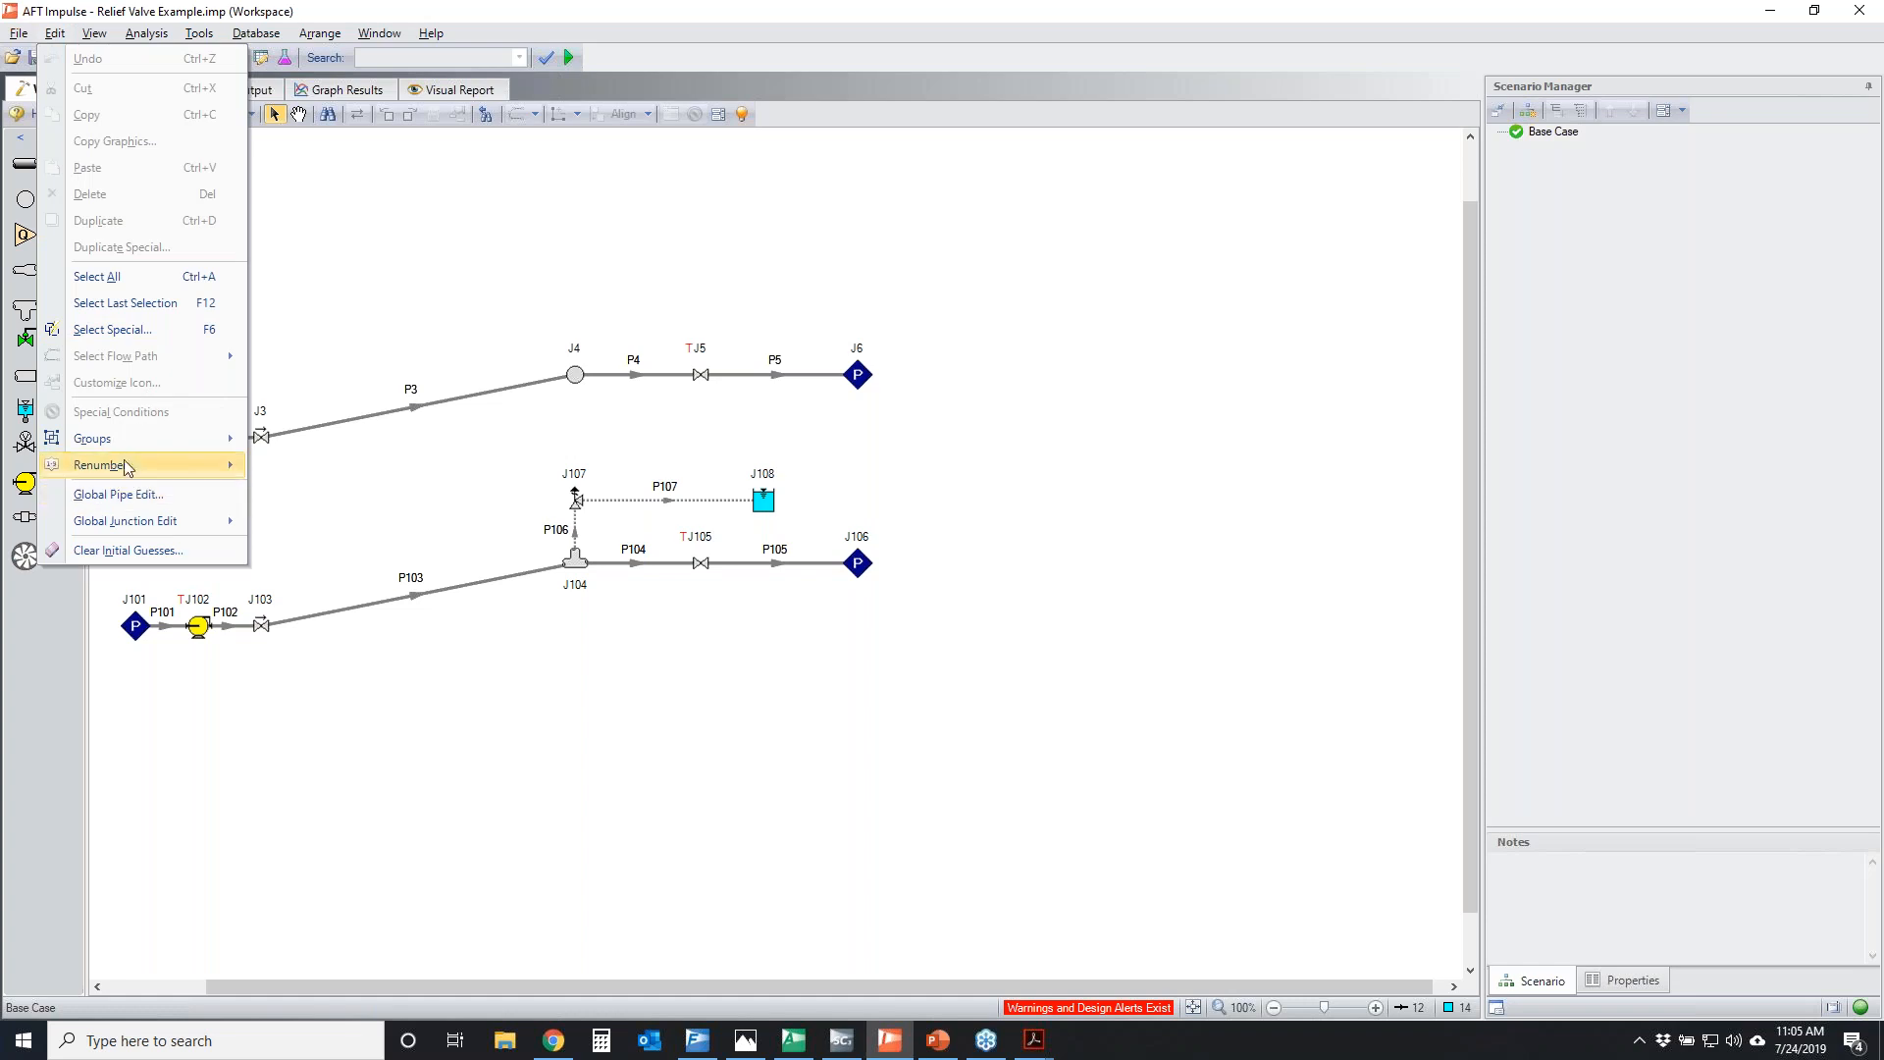
{"action": "mouse_move", "coordinate": [98, 437]}
{"action": "left_click", "coordinate": [306, 487]}
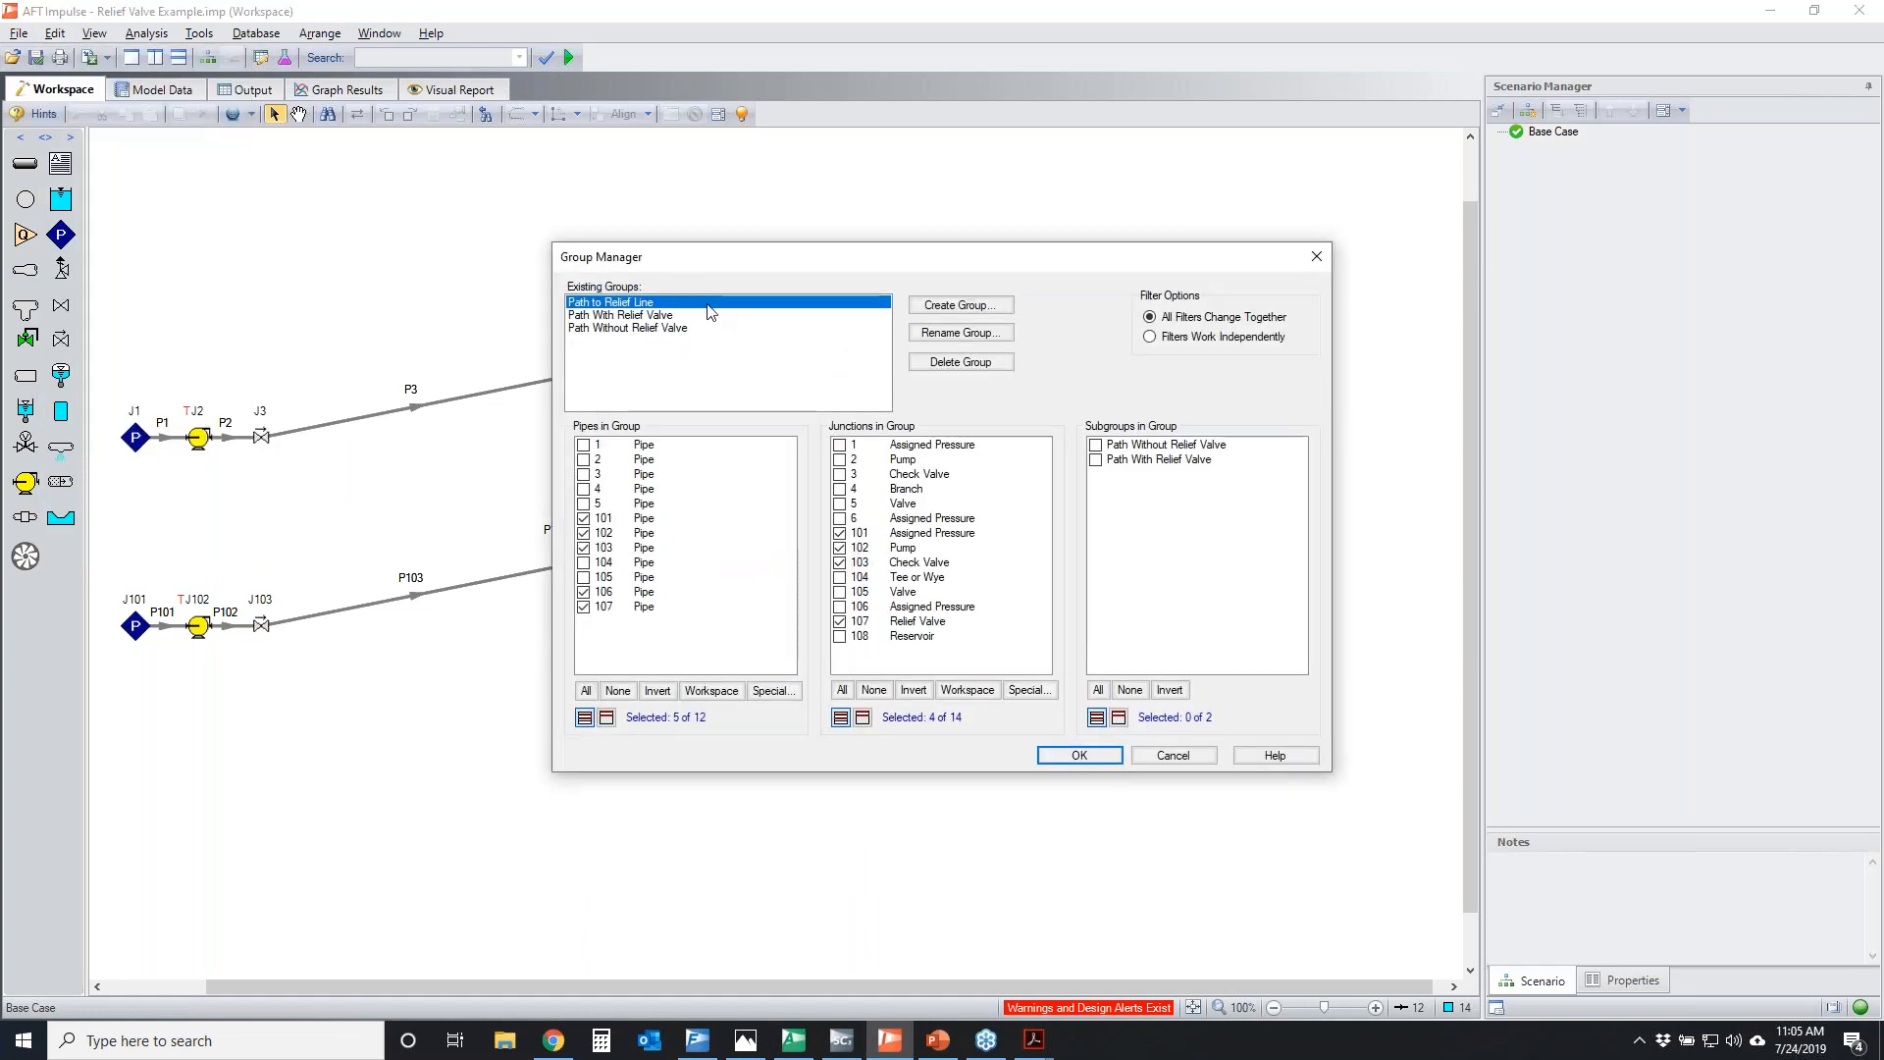
{"action": "left_click", "coordinate": [648, 316]}
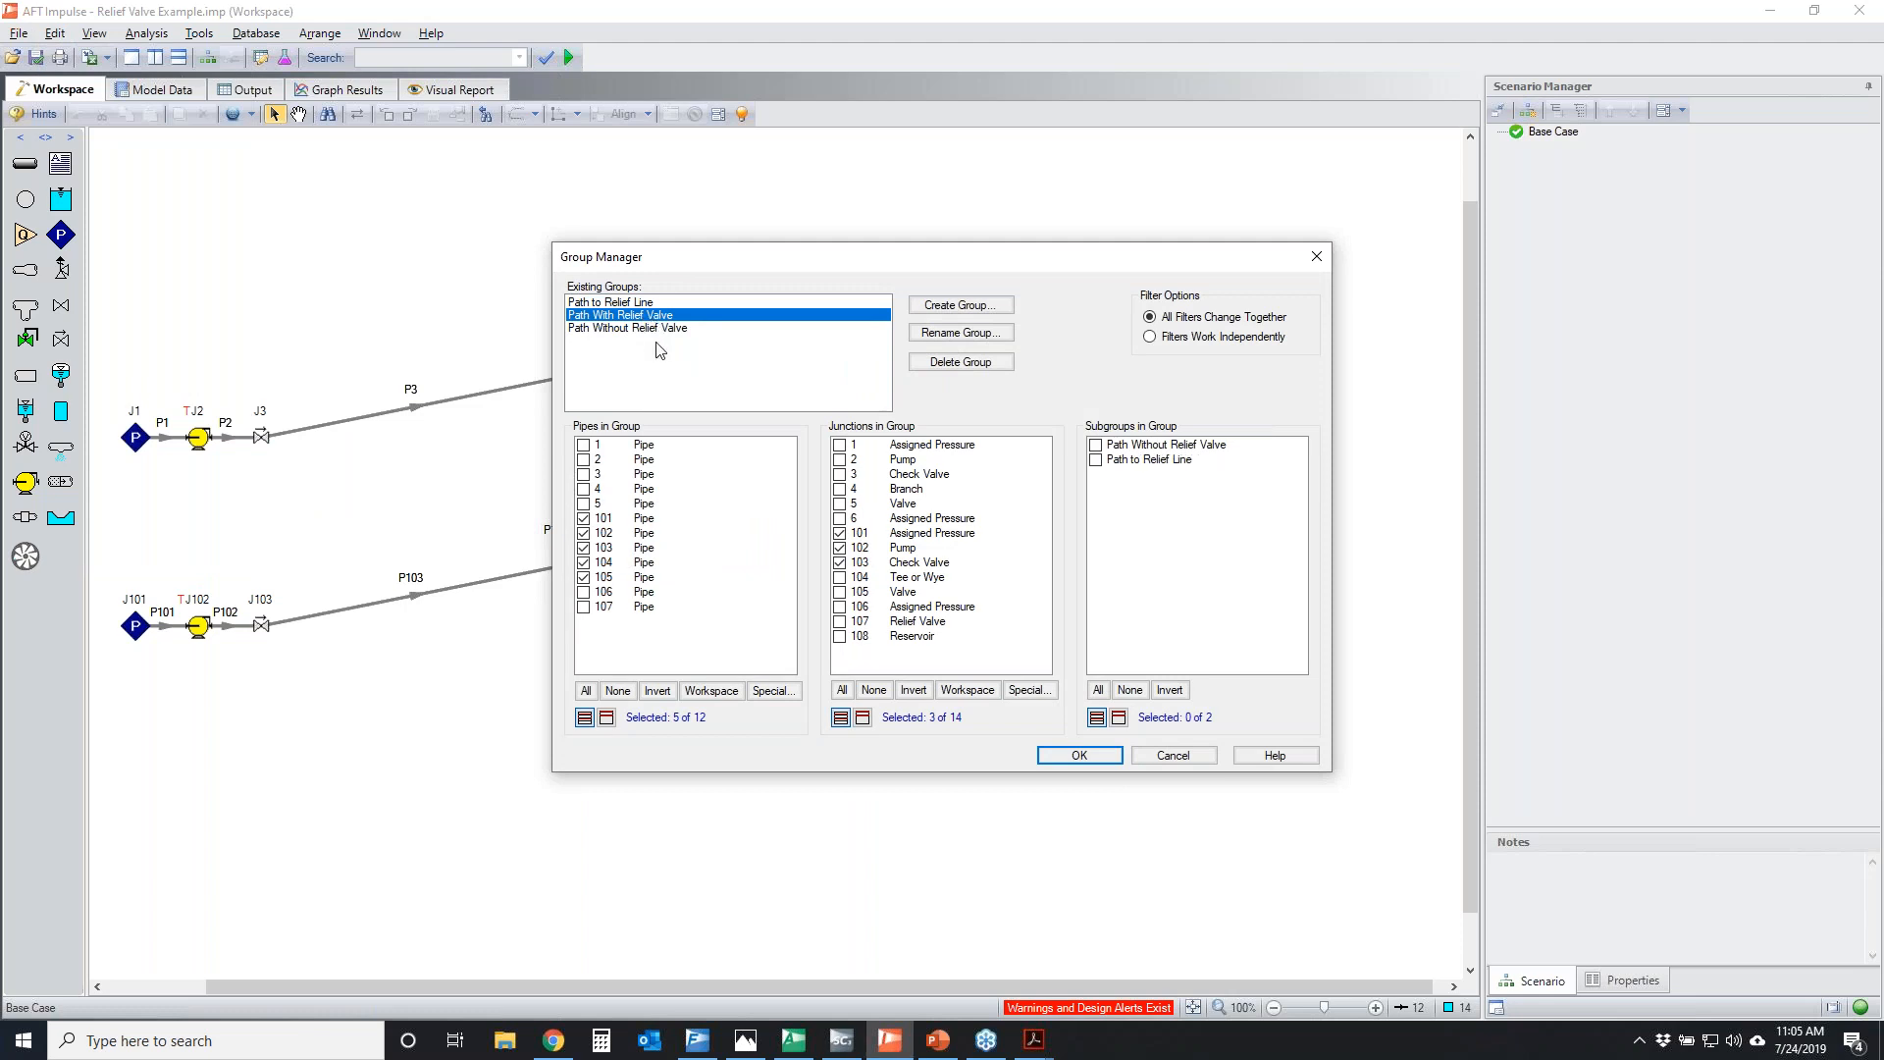
{"action": "left_click", "coordinate": [657, 330]}
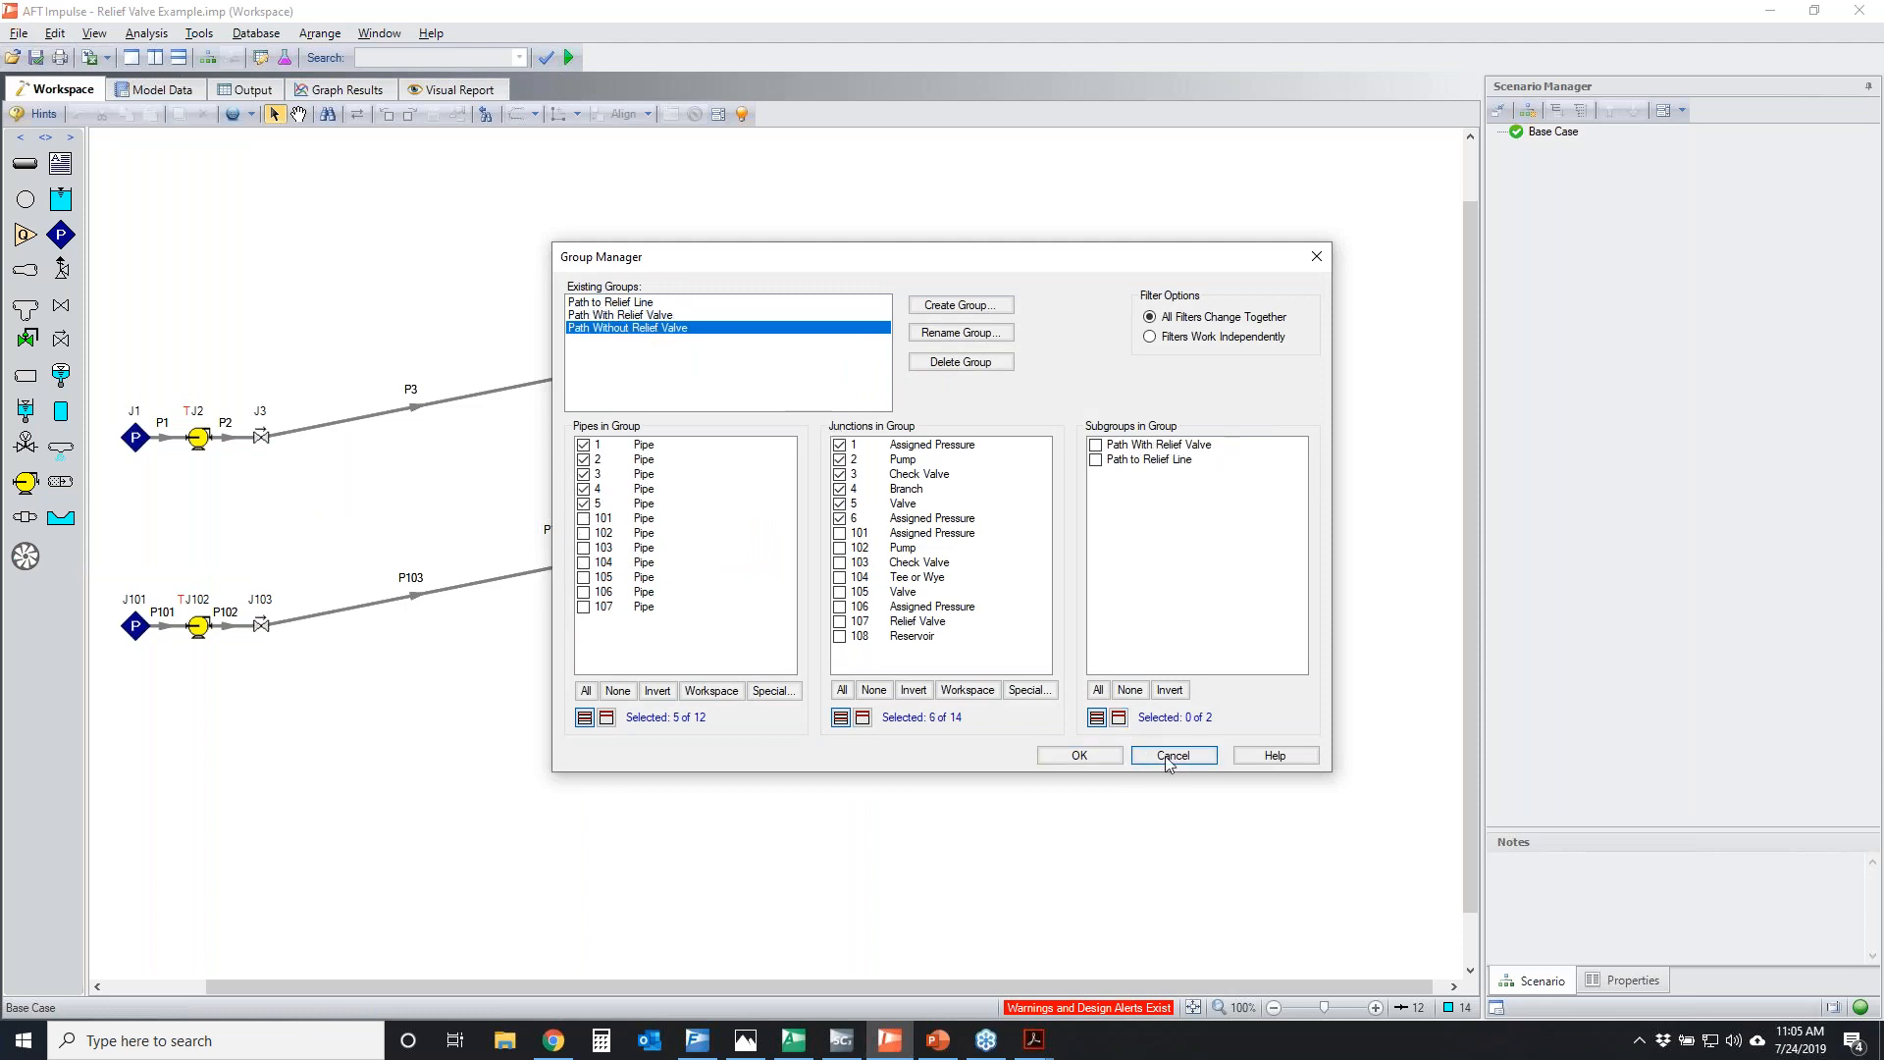
{"action": "left_click", "coordinate": [1173, 756]}
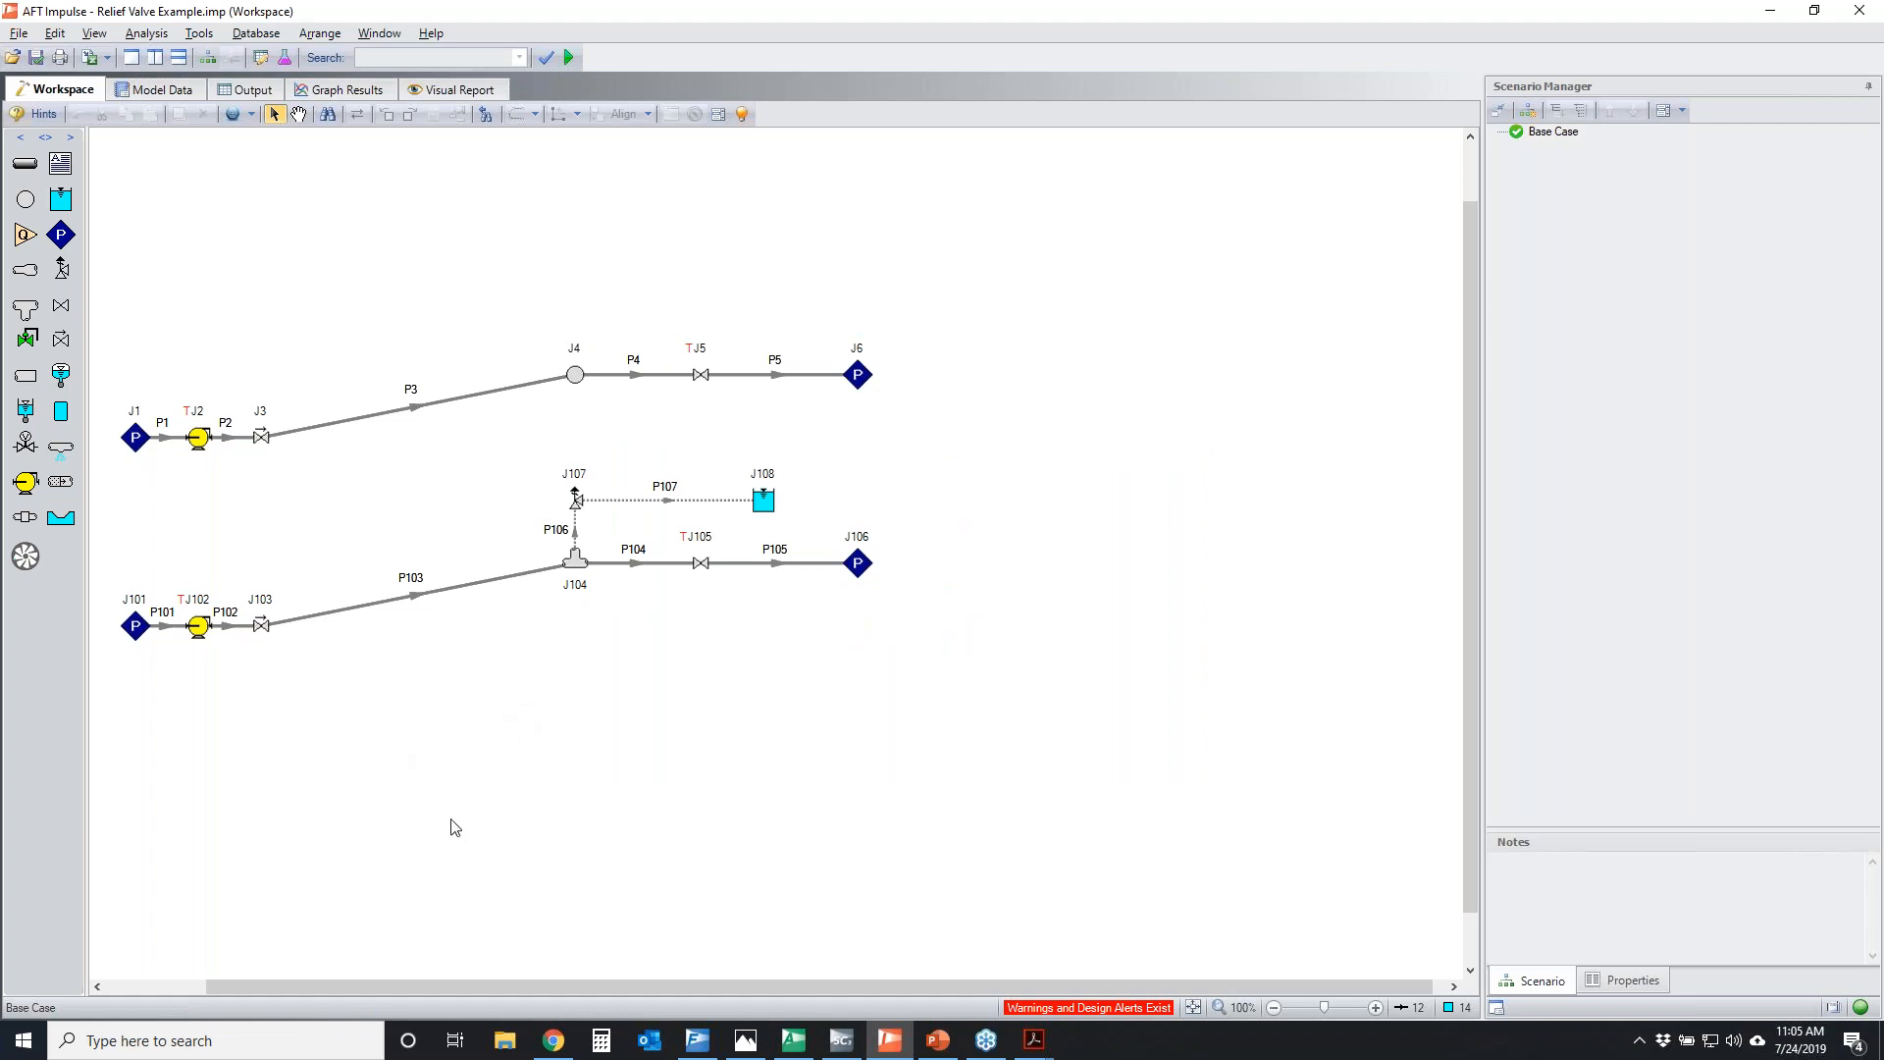
Display the Base Case output to examine the warnings and the pipes' transient maximum and minimum values
{"action": "left_click", "coordinate": [253, 89]}
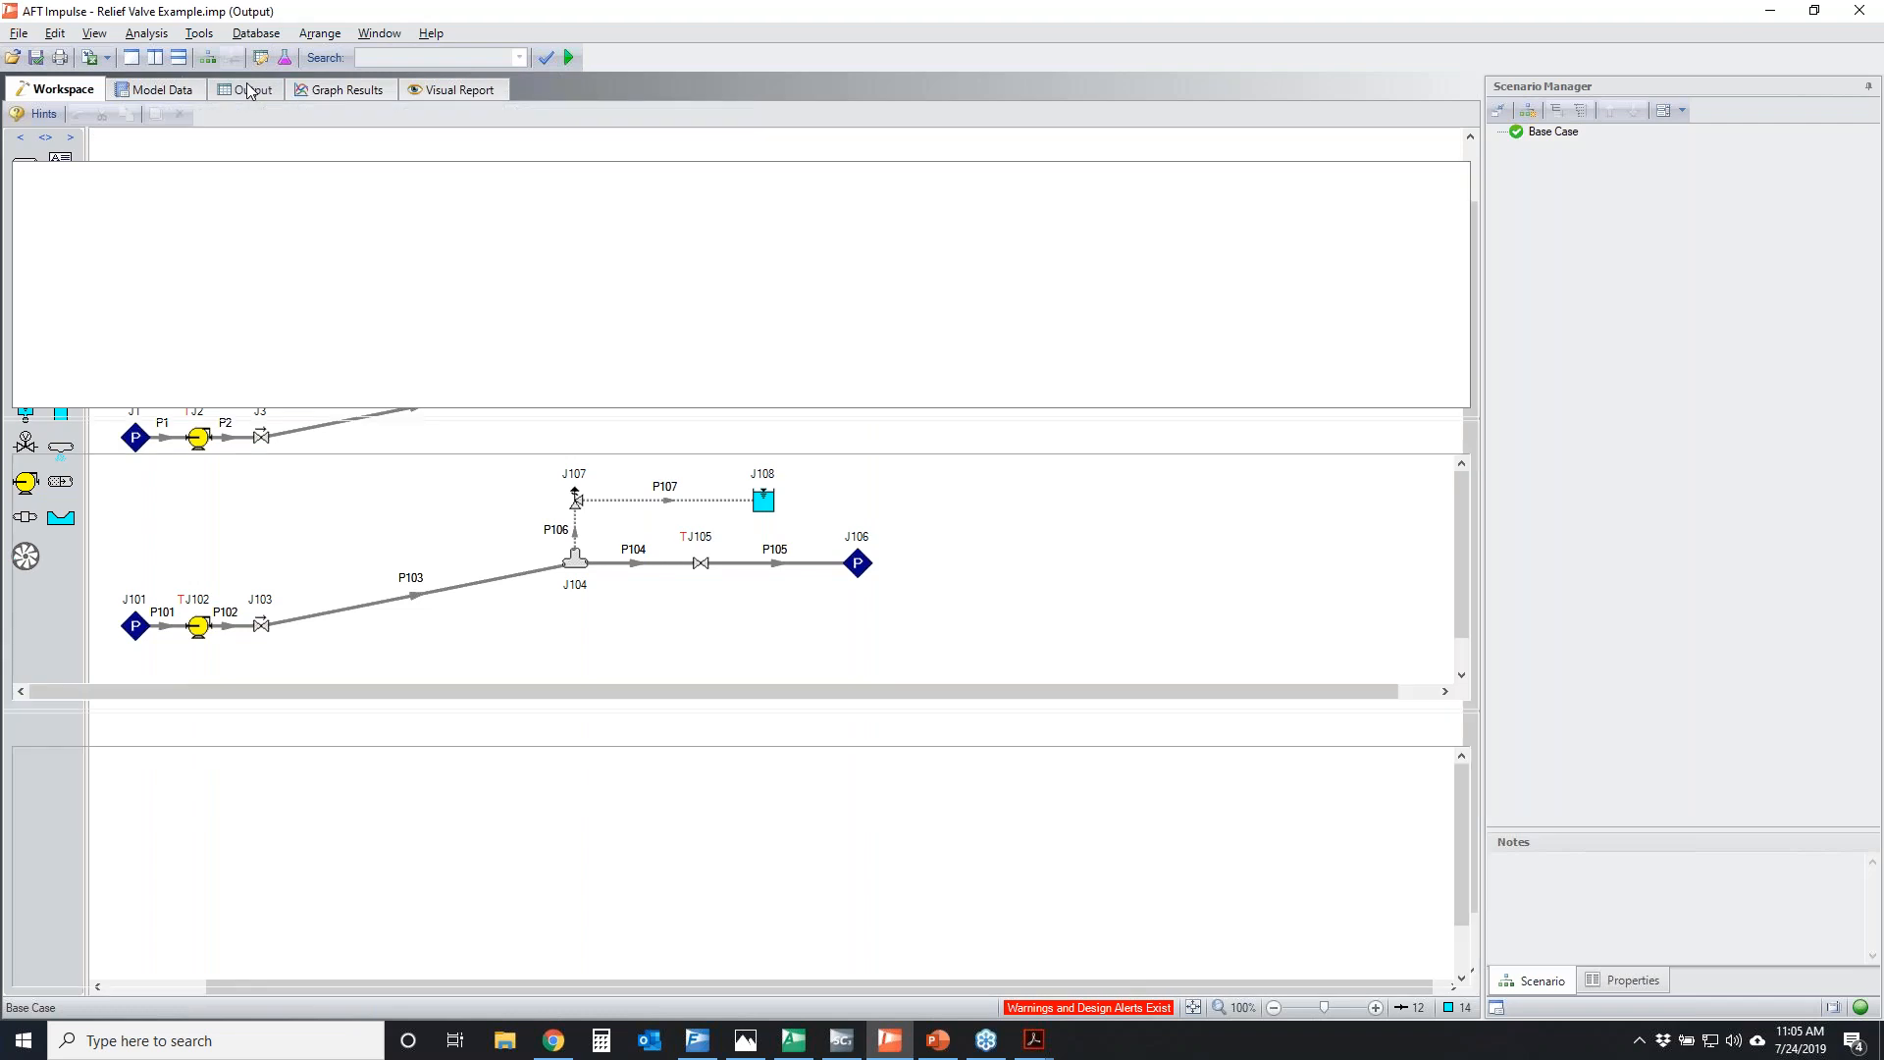
{"action": "left_click", "coordinate": [14, 725]}
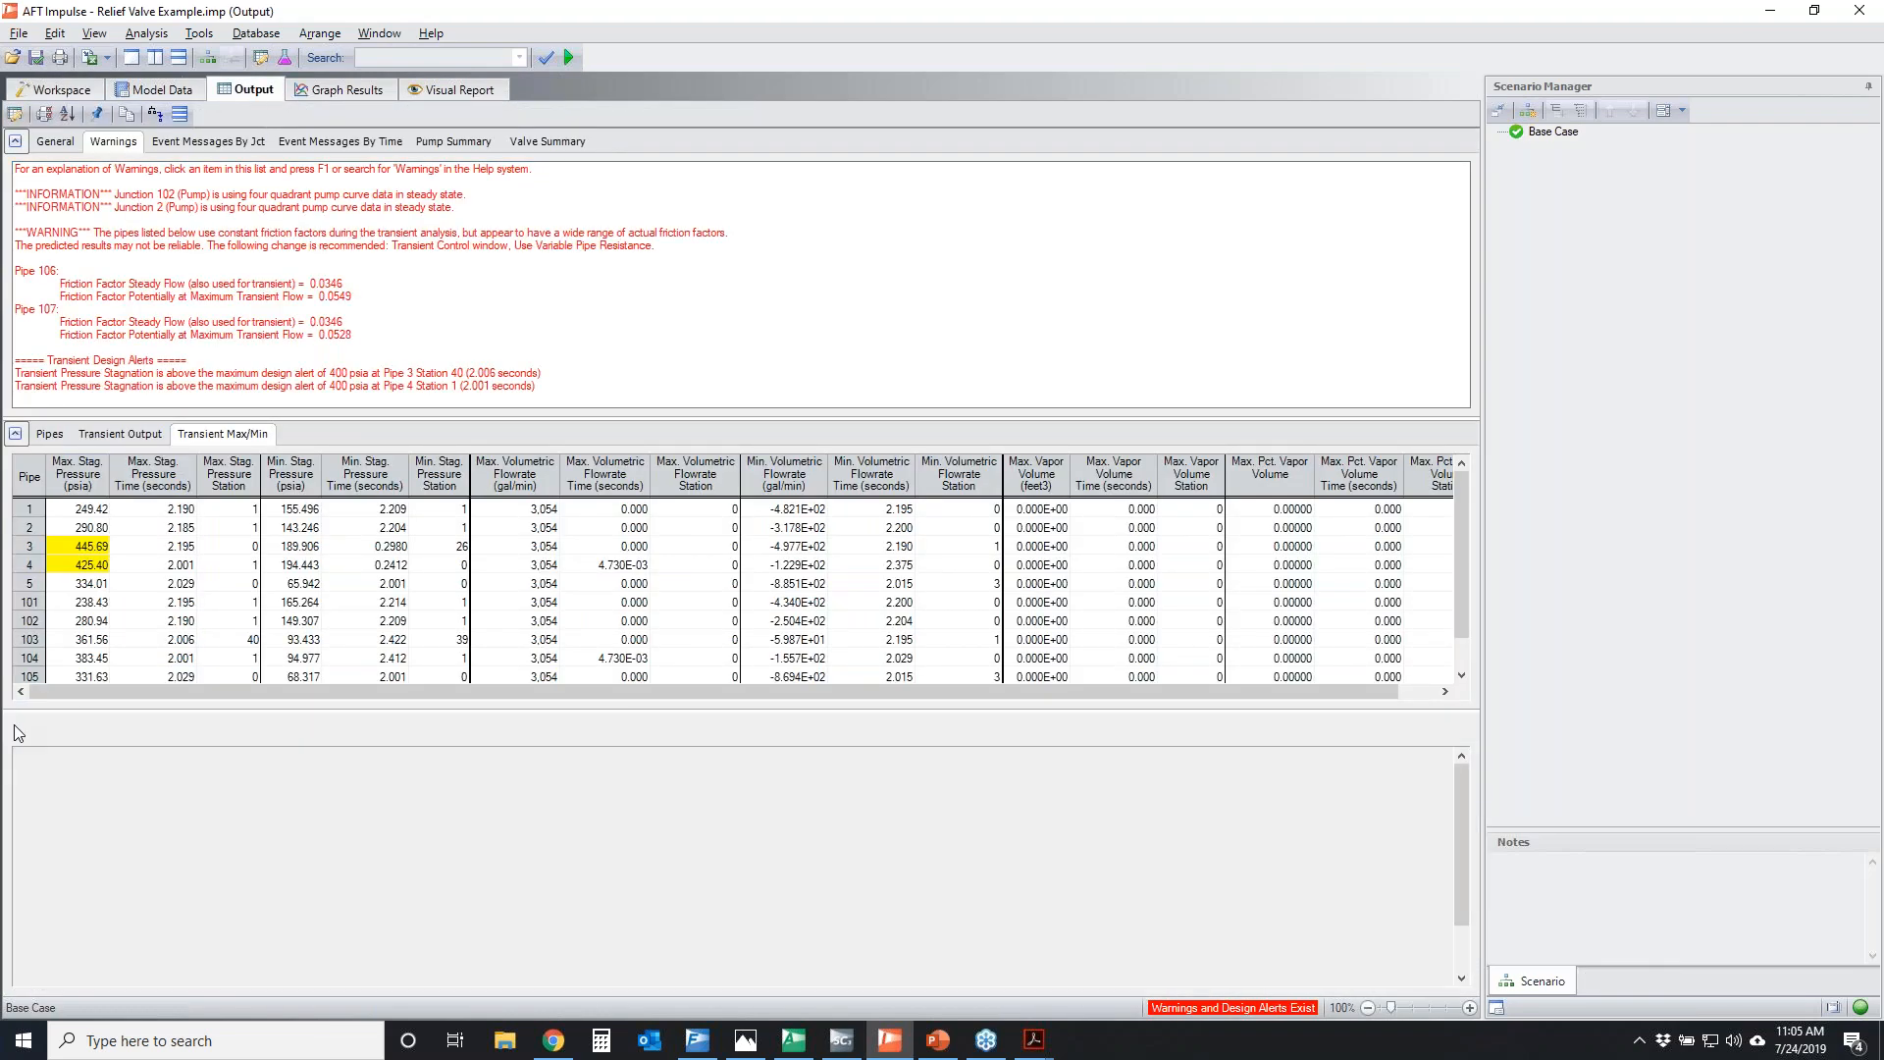
Enlarge the output tables, highlight pipes 1 to 5 and the over-limit maximum pressures of pipes 3 and 4, and locate that line in the workspace
{"action": "left_click", "coordinate": [1418, 1007]}
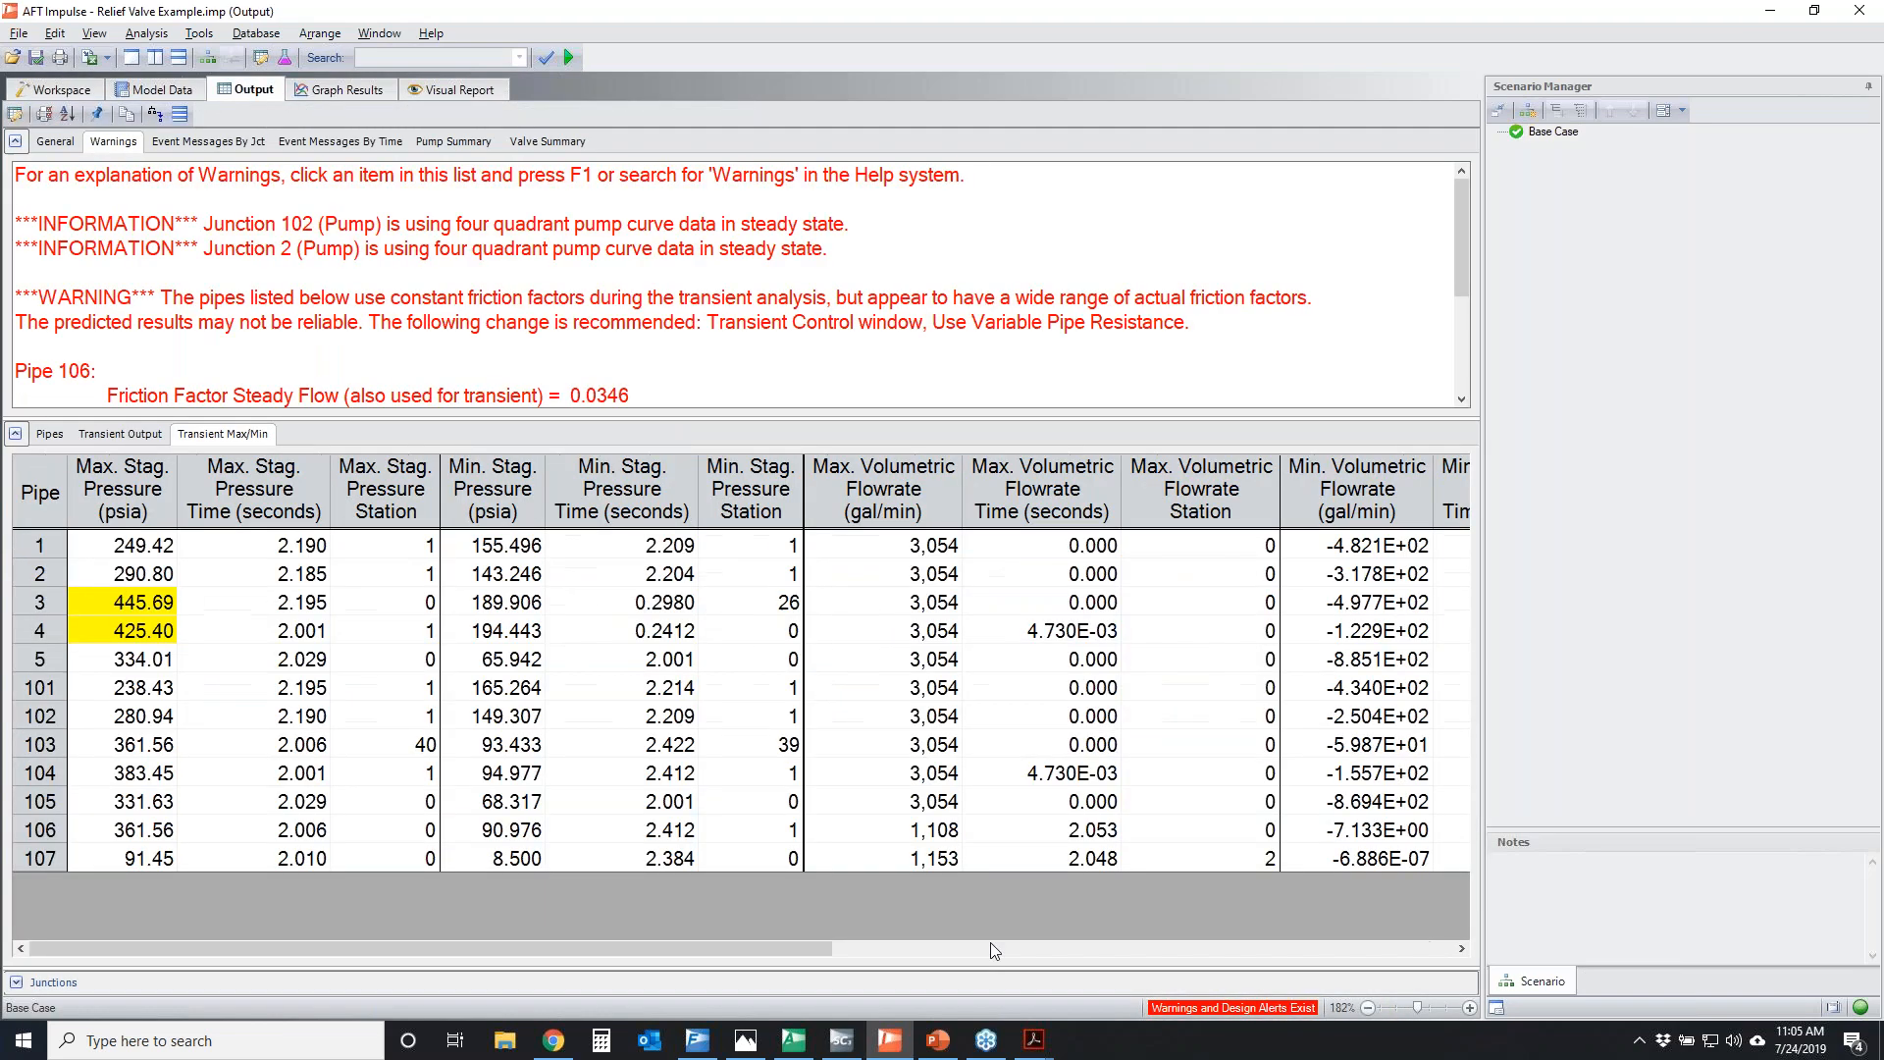
{"action": "left_click_drag", "start_coordinate": [59, 556], "coordinate": [46, 659]}
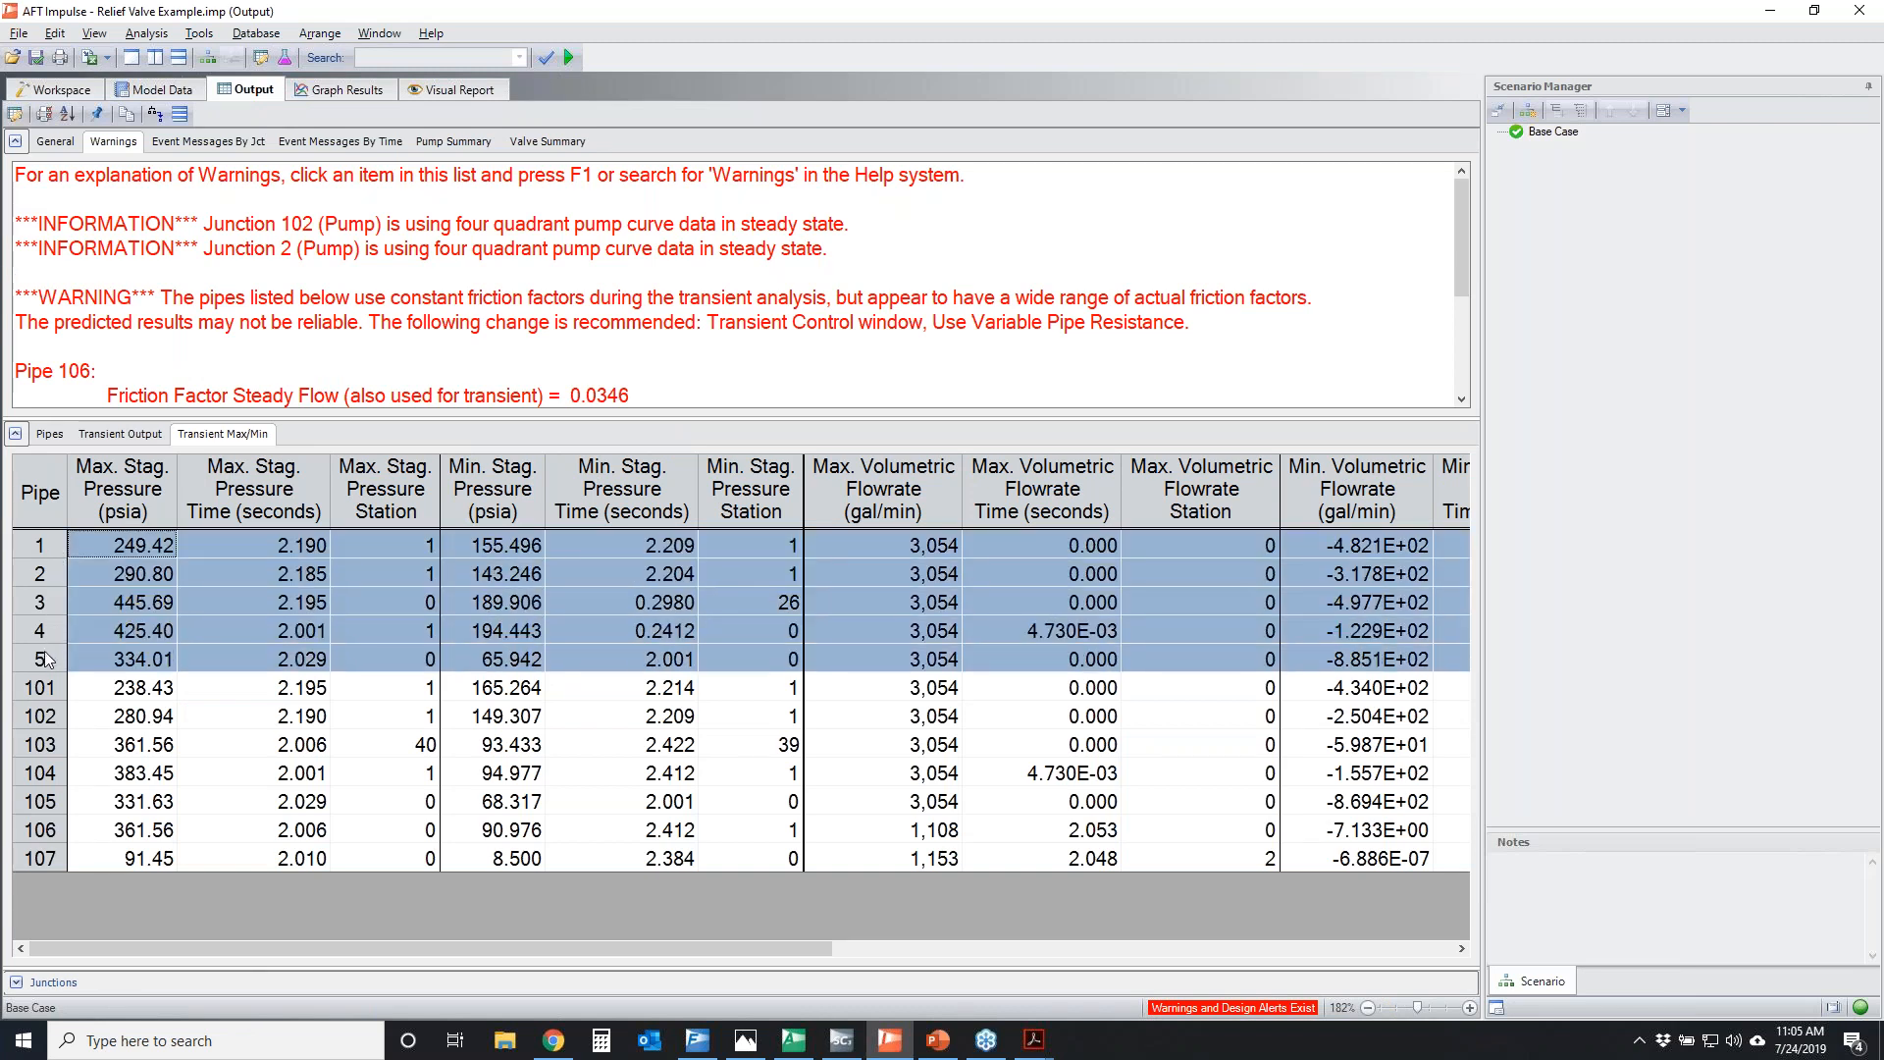
{"action": "left_click", "coordinate": [137, 769]}
{"action": "left_click_drag", "start_coordinate": [120, 601], "coordinate": [126, 628]}
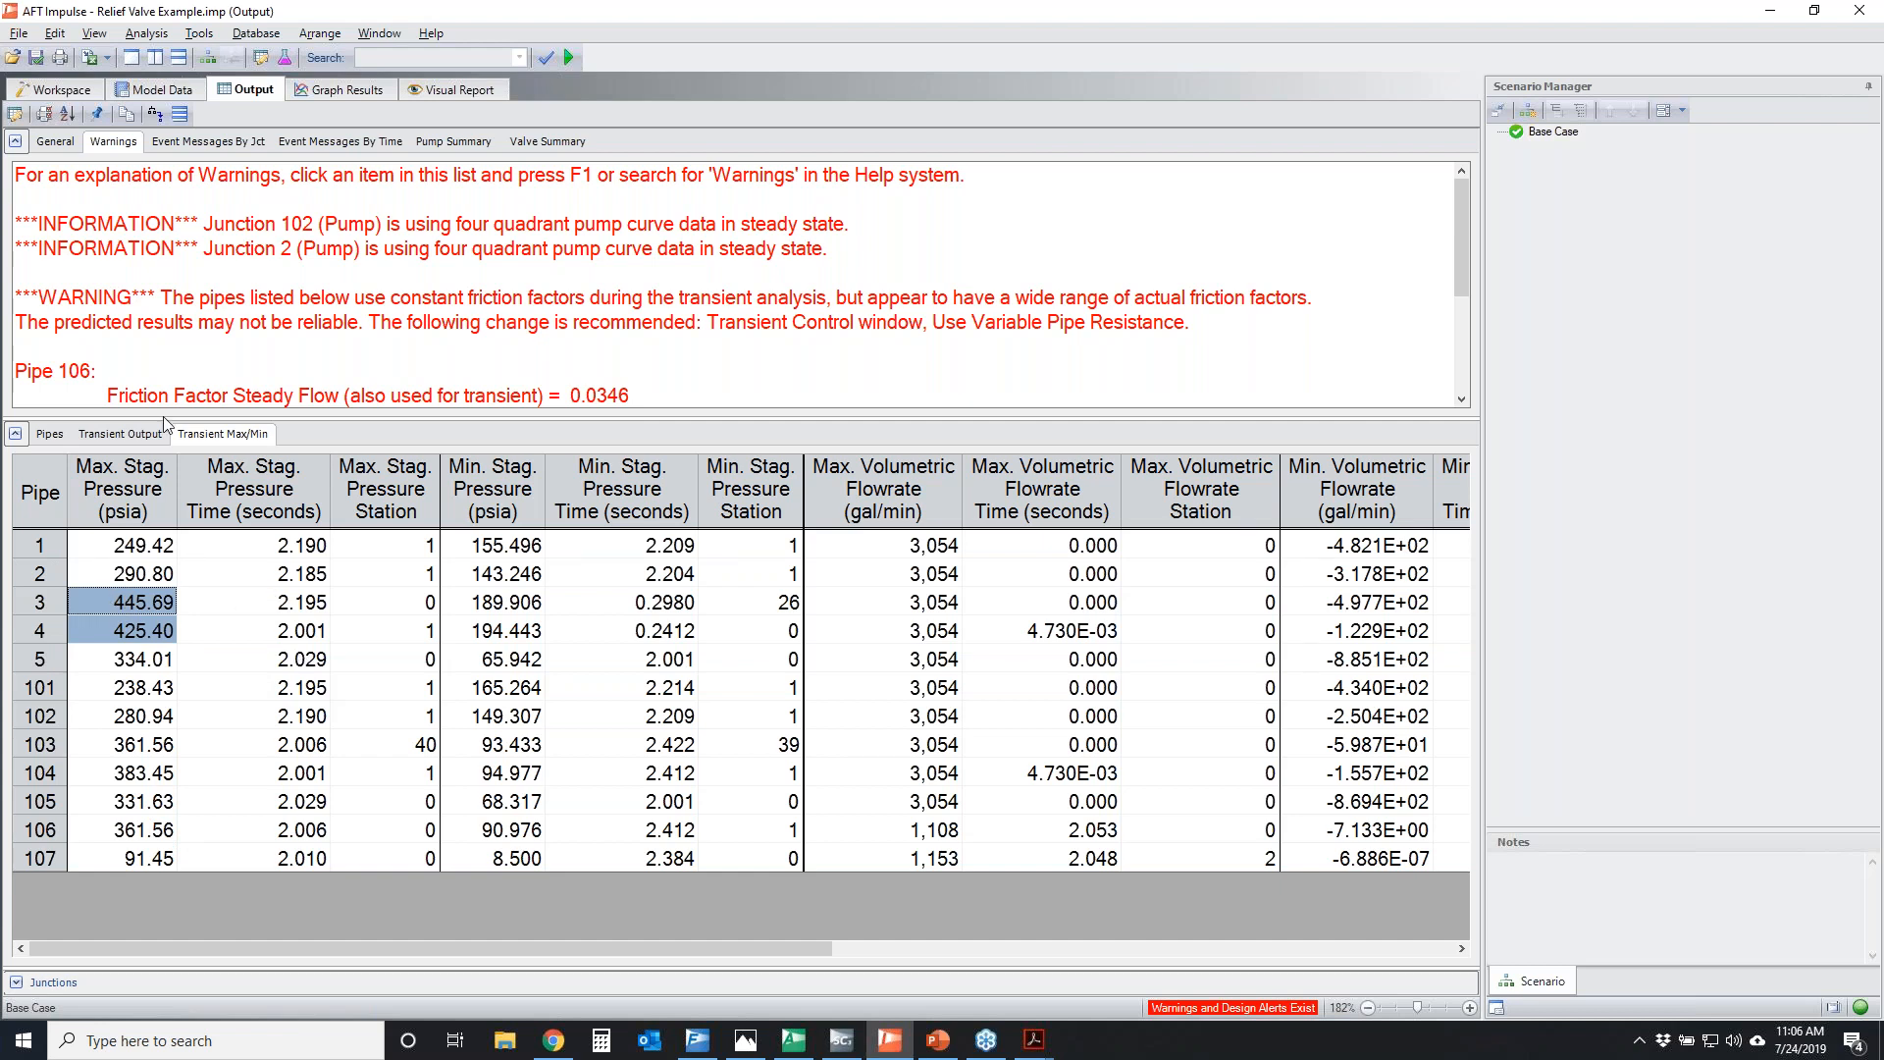
{"action": "left_click", "coordinate": [59, 89]}
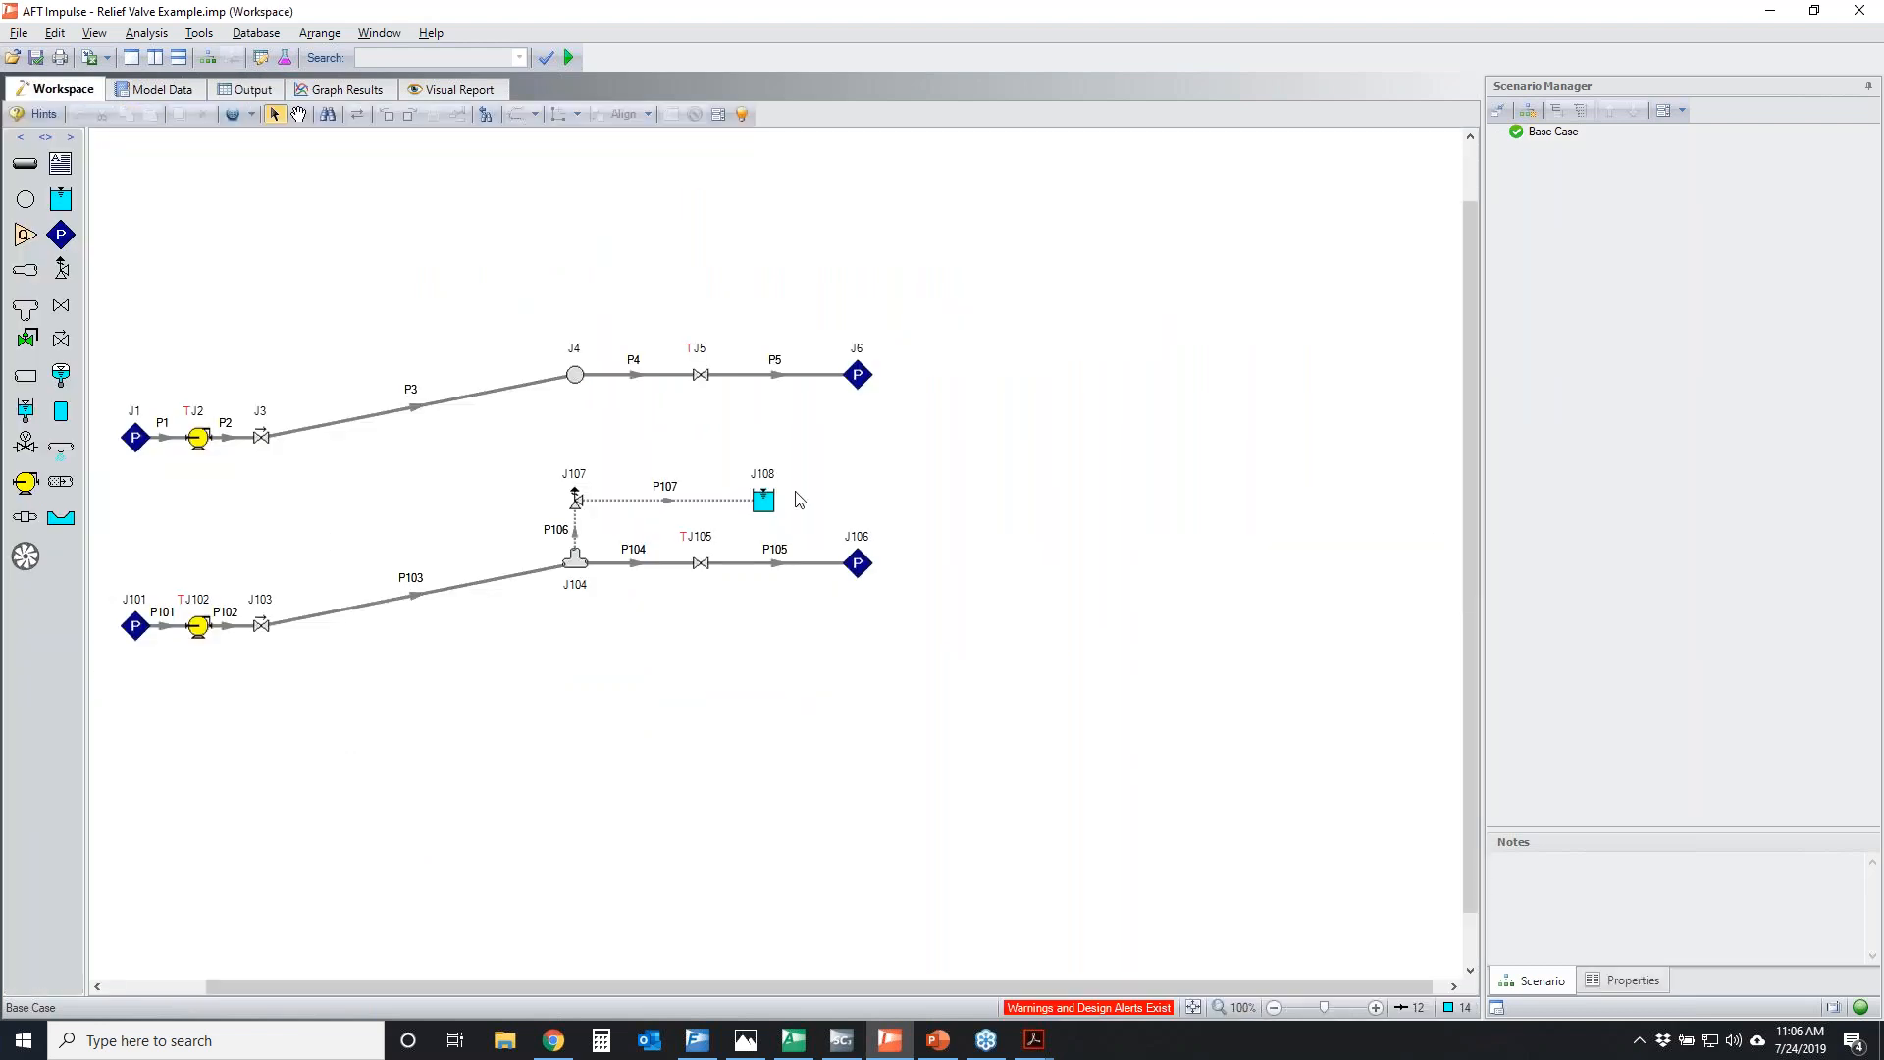
{"action": "left_click_drag", "start_coordinate": [796, 451], "coordinate": [142, 334]}
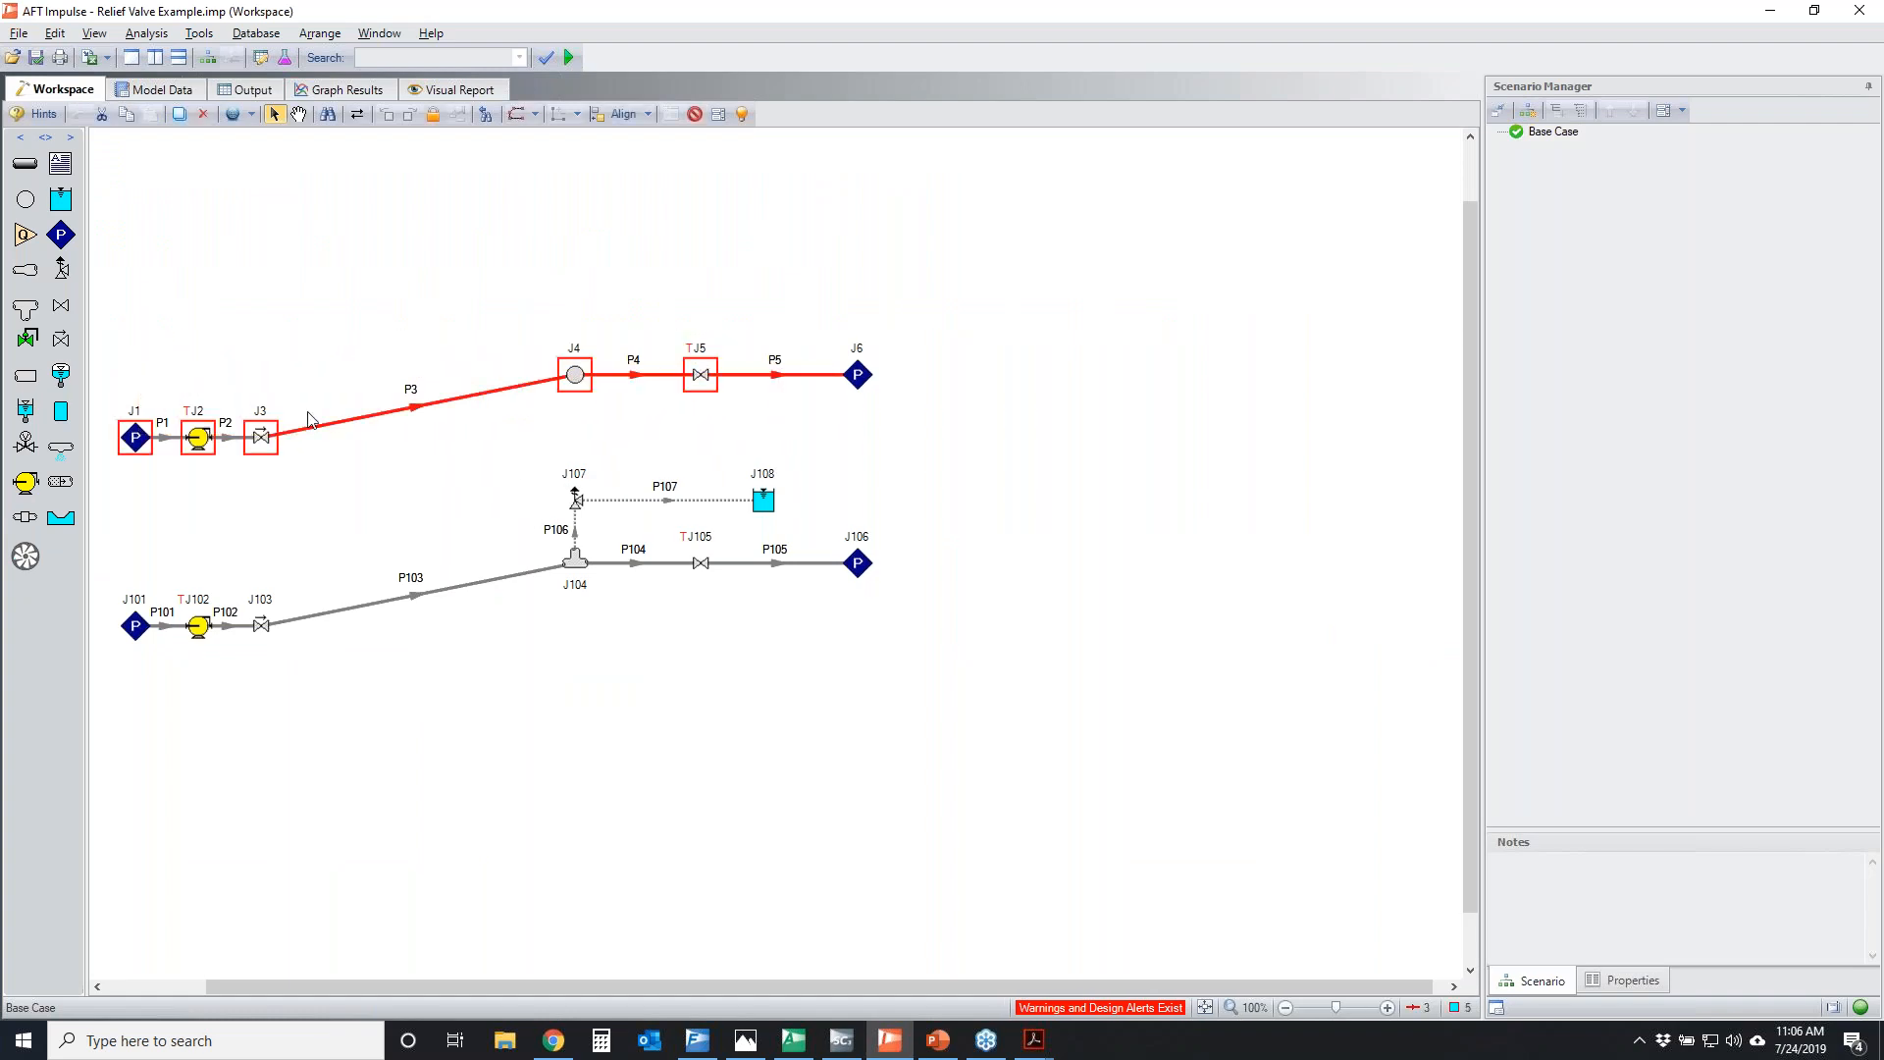
Load the saved Pressure & Flow in Main Line graph, mark its axes, profiles and the pressure legend entries, and clear the markup
{"action": "left_click", "coordinate": [340, 91]}
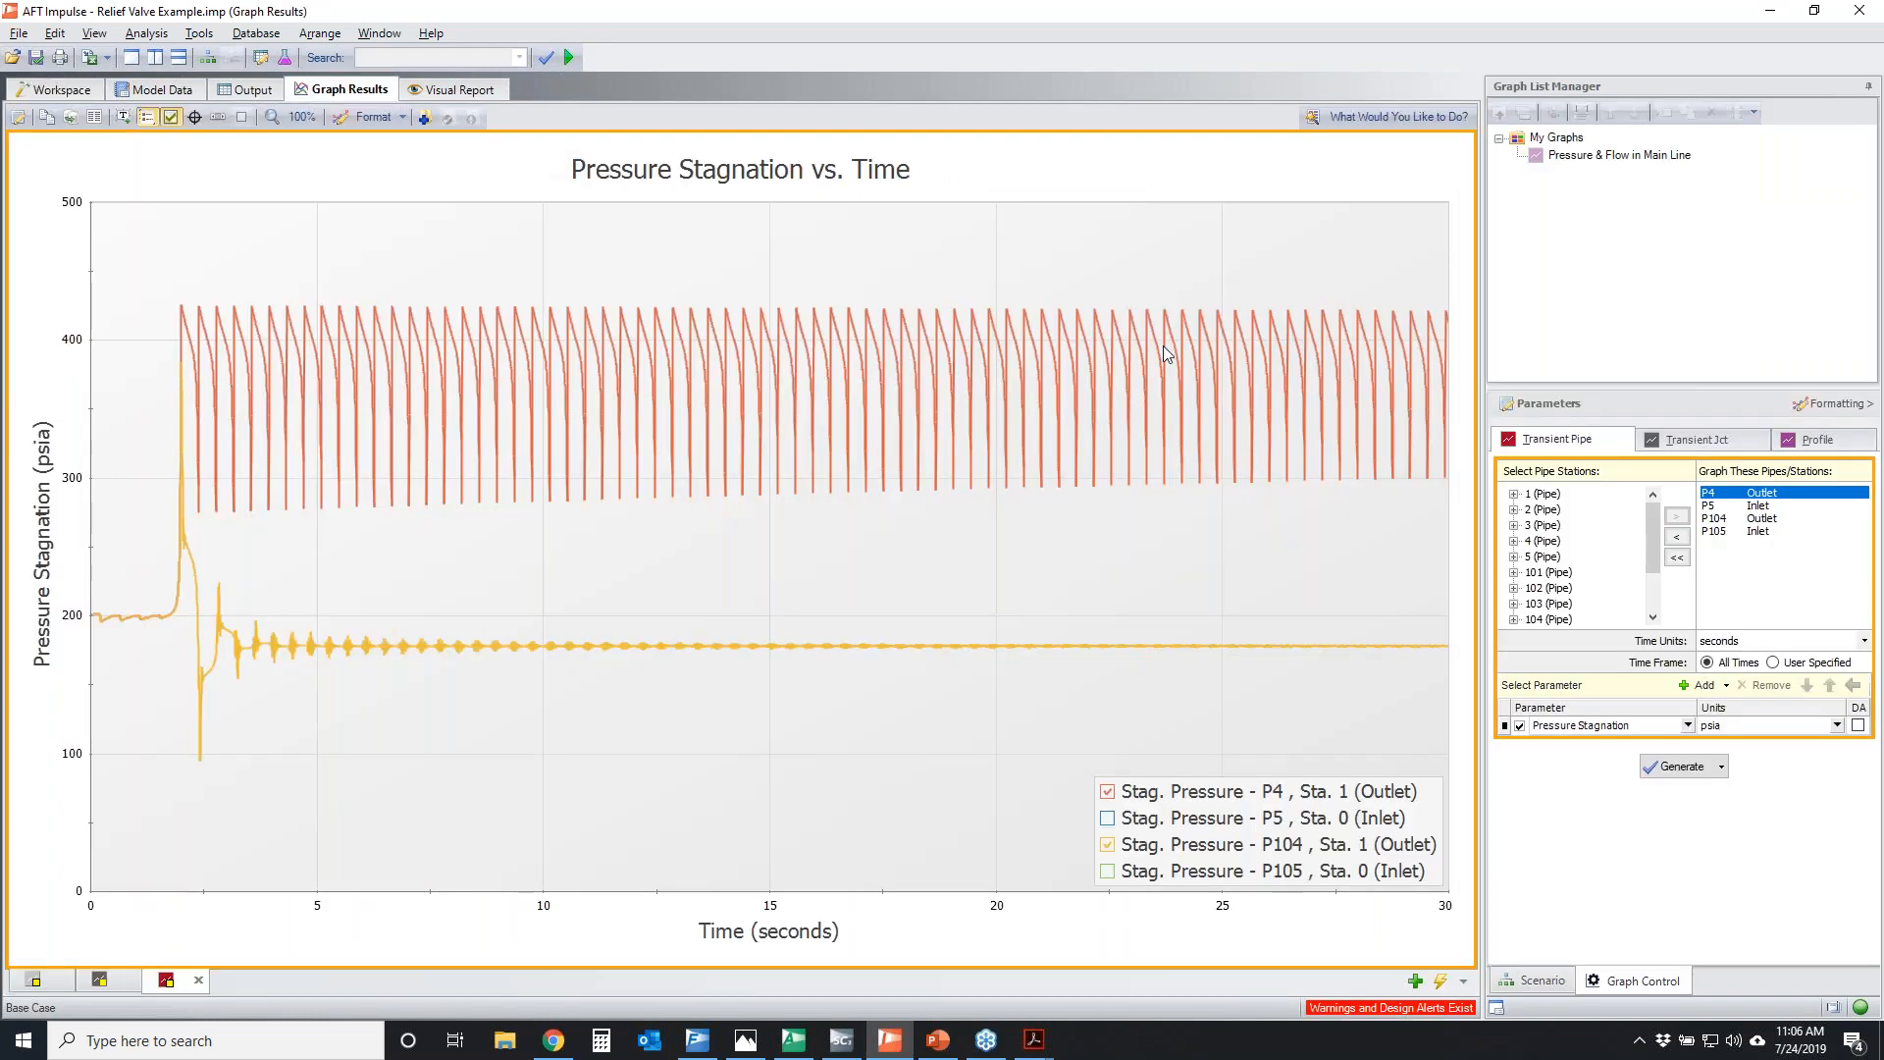
{"action": "double_click", "coordinate": [1654, 157]}
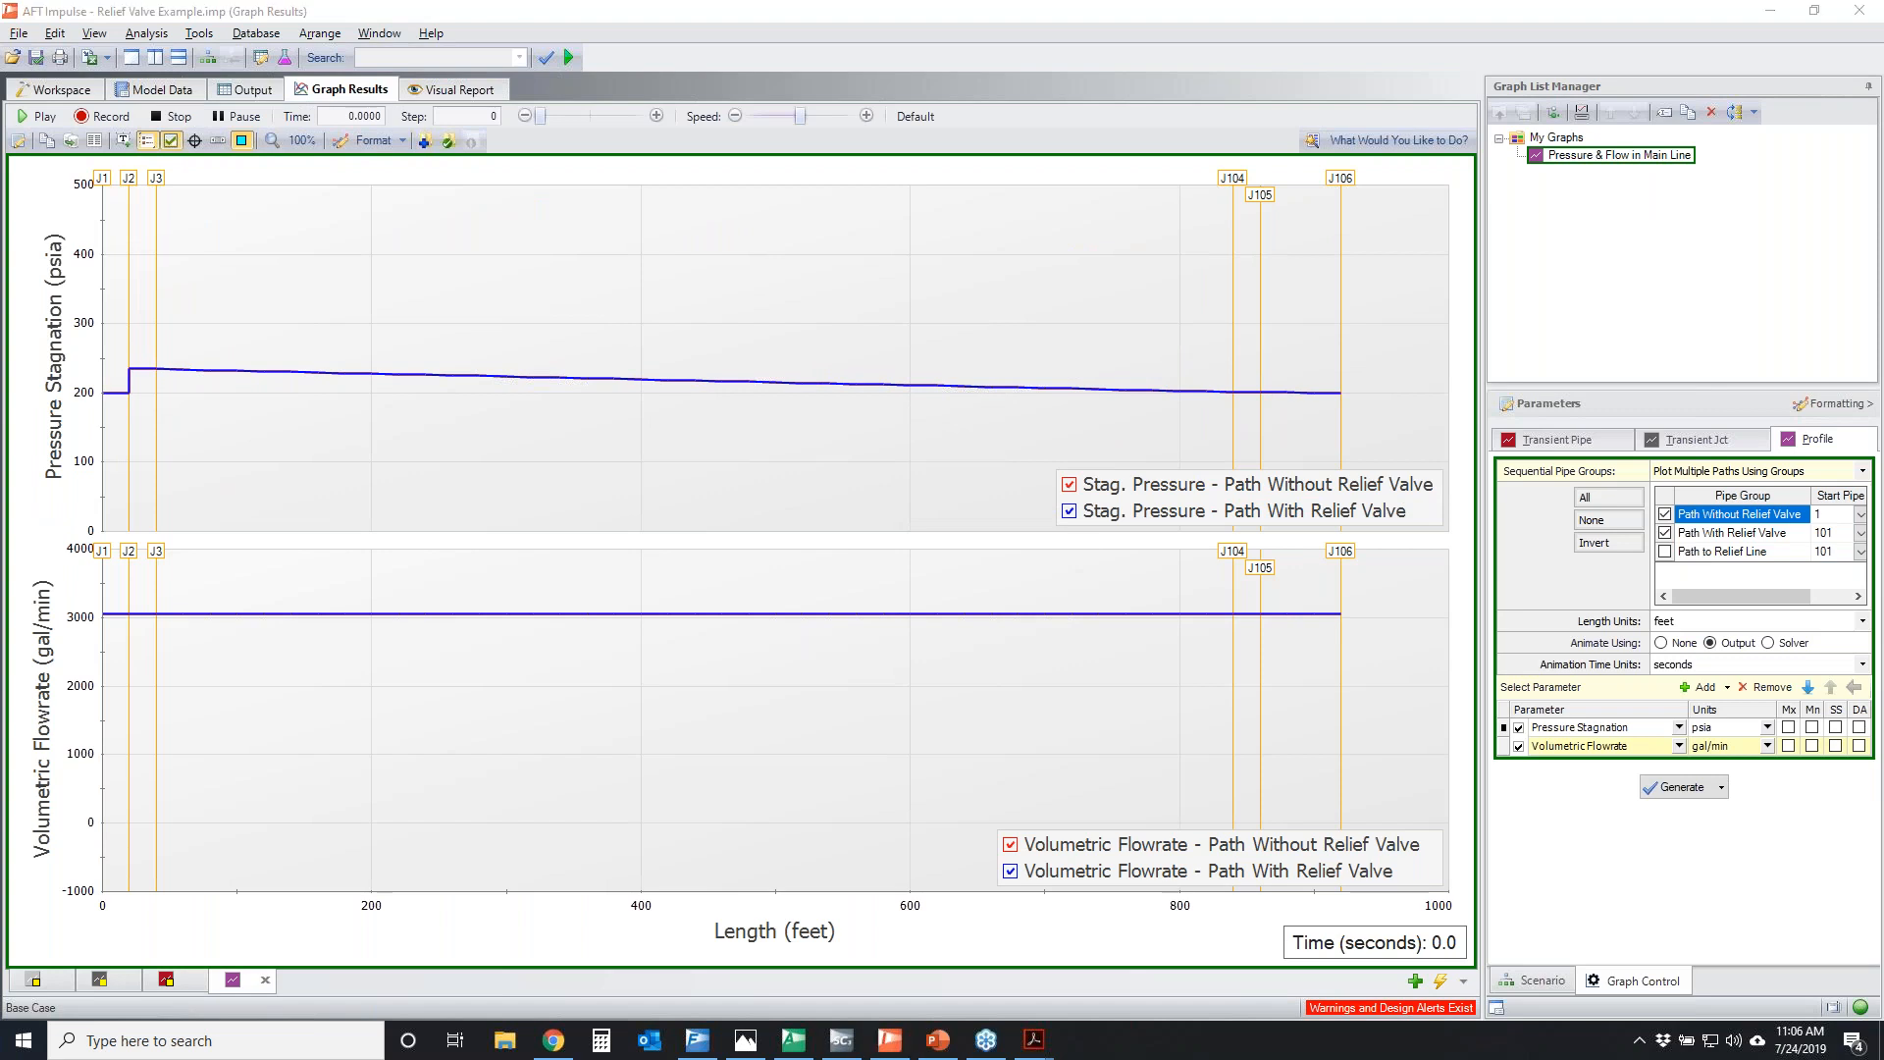
{"action": "mouse_move", "coordinate": [5, 263]}
{"action": "left_mouse_down"}
{"action": "mouse_move", "coordinate": [30, 449]}
{"action": "mouse_move", "coordinate": [59, 254]}
{"action": "left_mouse_up"}
{"action": "mouse_move", "coordinate": [5, 636]}
{"action": "left_mouse_down"}
{"action": "mouse_move", "coordinate": [94, 594]}
{"action": "mouse_move", "coordinate": [59, 679]}
{"action": "left_mouse_up"}
{"action": "left_click_drag", "start_coordinate": [160, 382], "coordinate": [1306, 373]}
{"action": "left_click_drag", "start_coordinate": [154, 616], "coordinate": [1335, 592]}
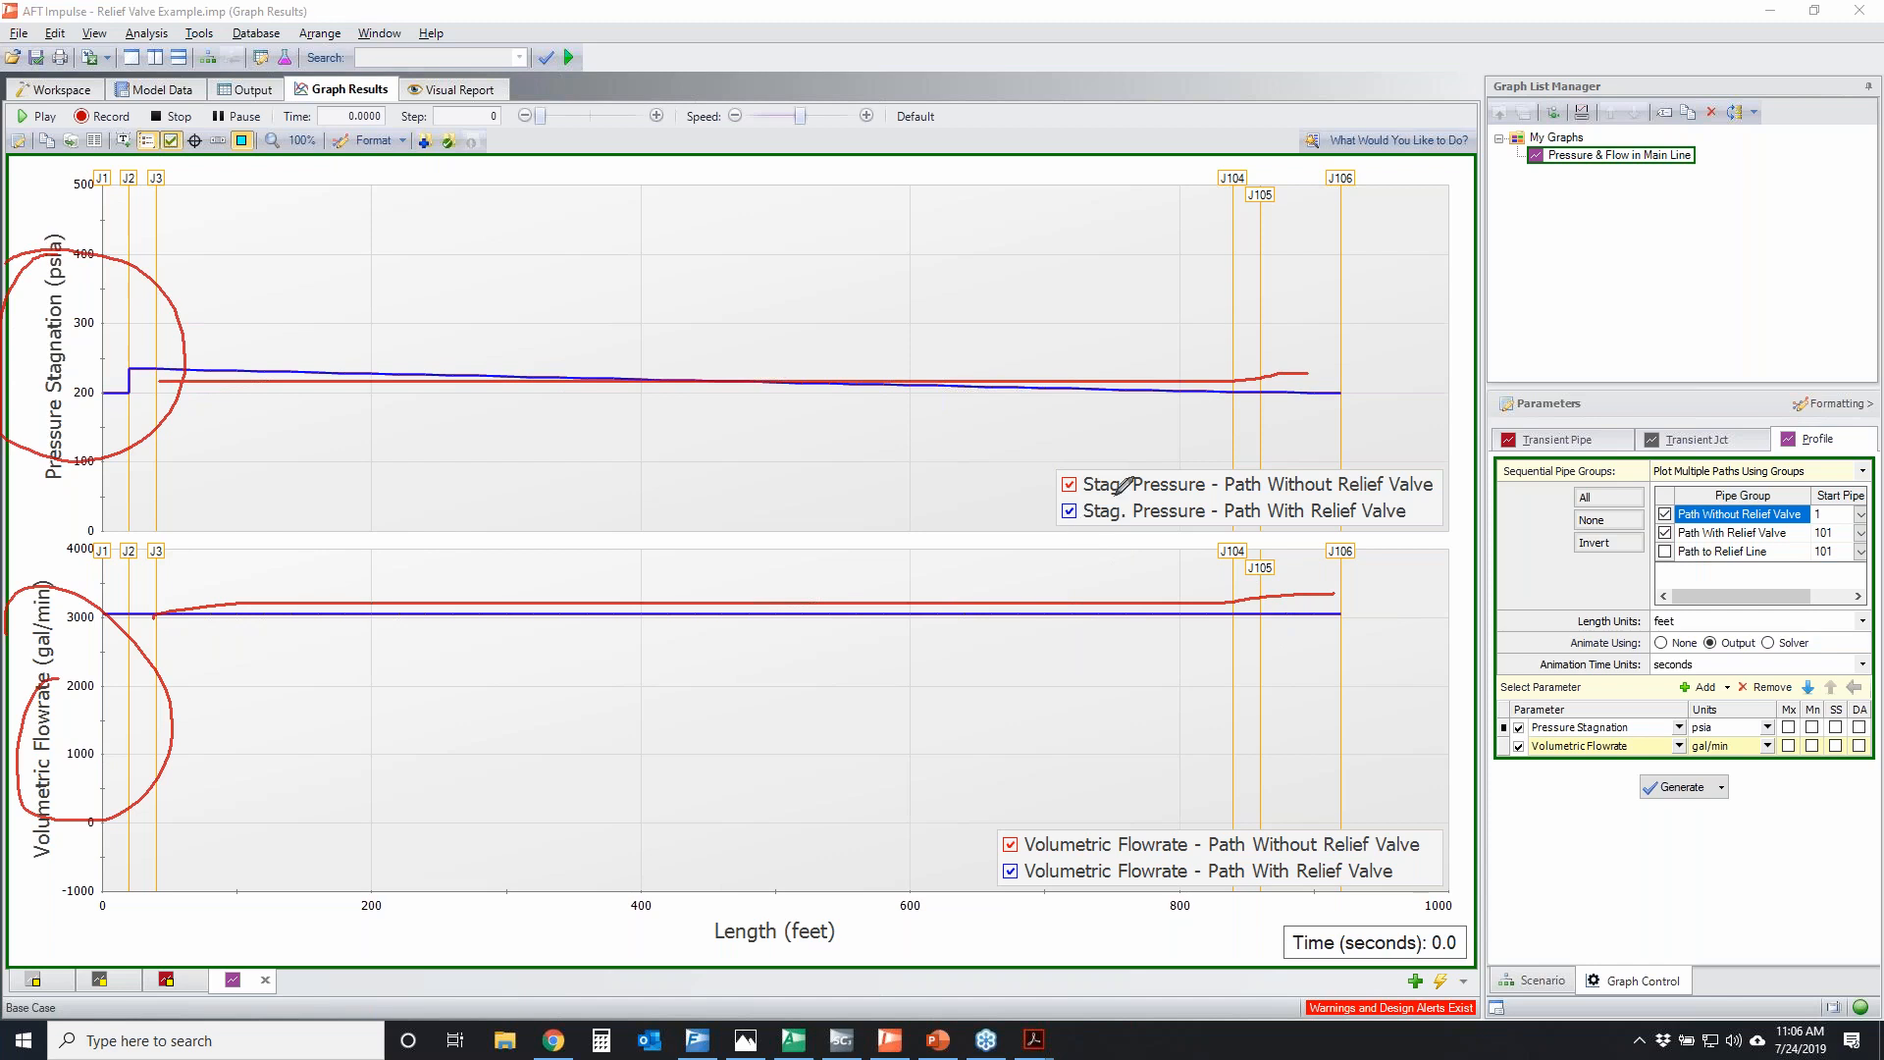
{"action": "mouse_move", "coordinate": [1070, 490]}
{"action": "left_mouse_down"}
{"action": "mouse_move", "coordinate": [1315, 491]}
{"action": "mouse_move", "coordinate": [1398, 457]}
{"action": "mouse_move", "coordinate": [1061, 467]}
{"action": "mouse_move", "coordinate": [1045, 477]}
{"action": "mouse_move", "coordinate": [1272, 530]}
{"action": "mouse_move", "coordinate": [1256, 487]}
{"action": "mouse_move", "coordinate": [1069, 525]}
{"action": "left_mouse_up"}
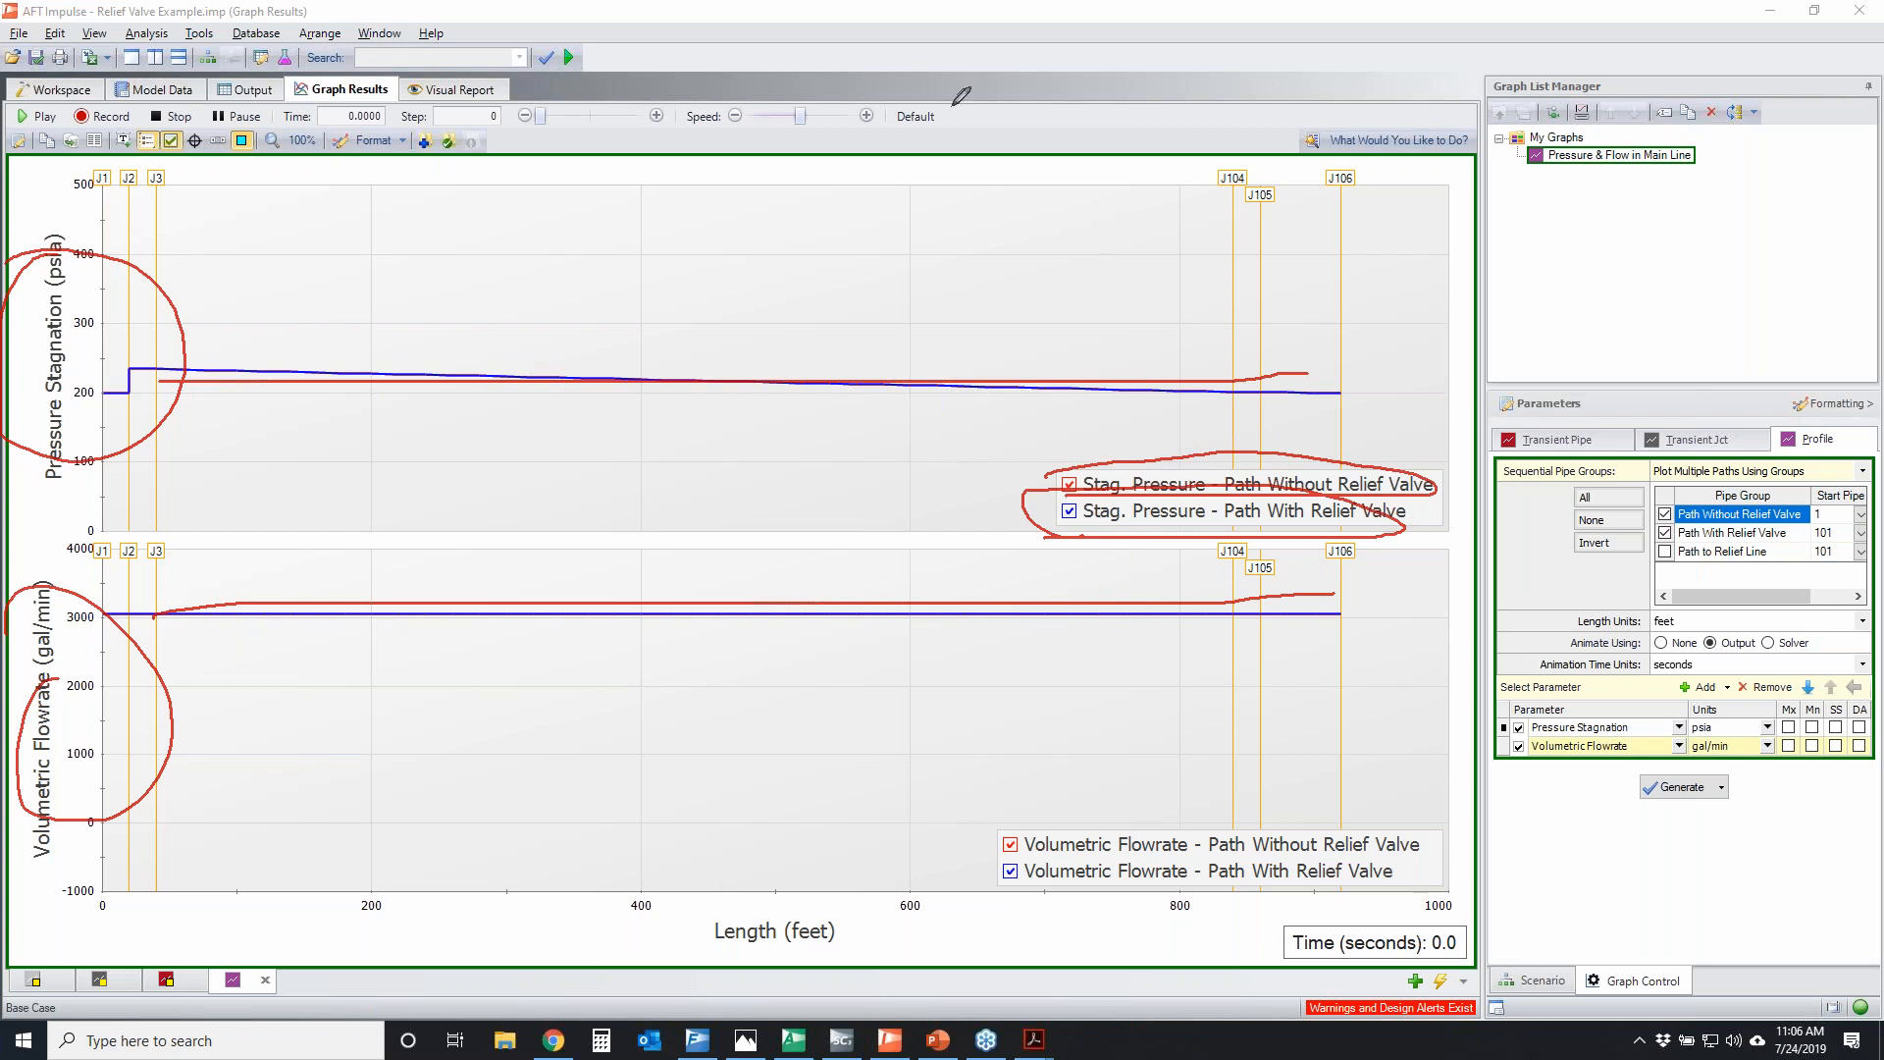
{"action": "left_click_drag", "start_coordinate": [247, 139], "coordinate": [249, 131]}
{"action": "key", "text": "Escape"}
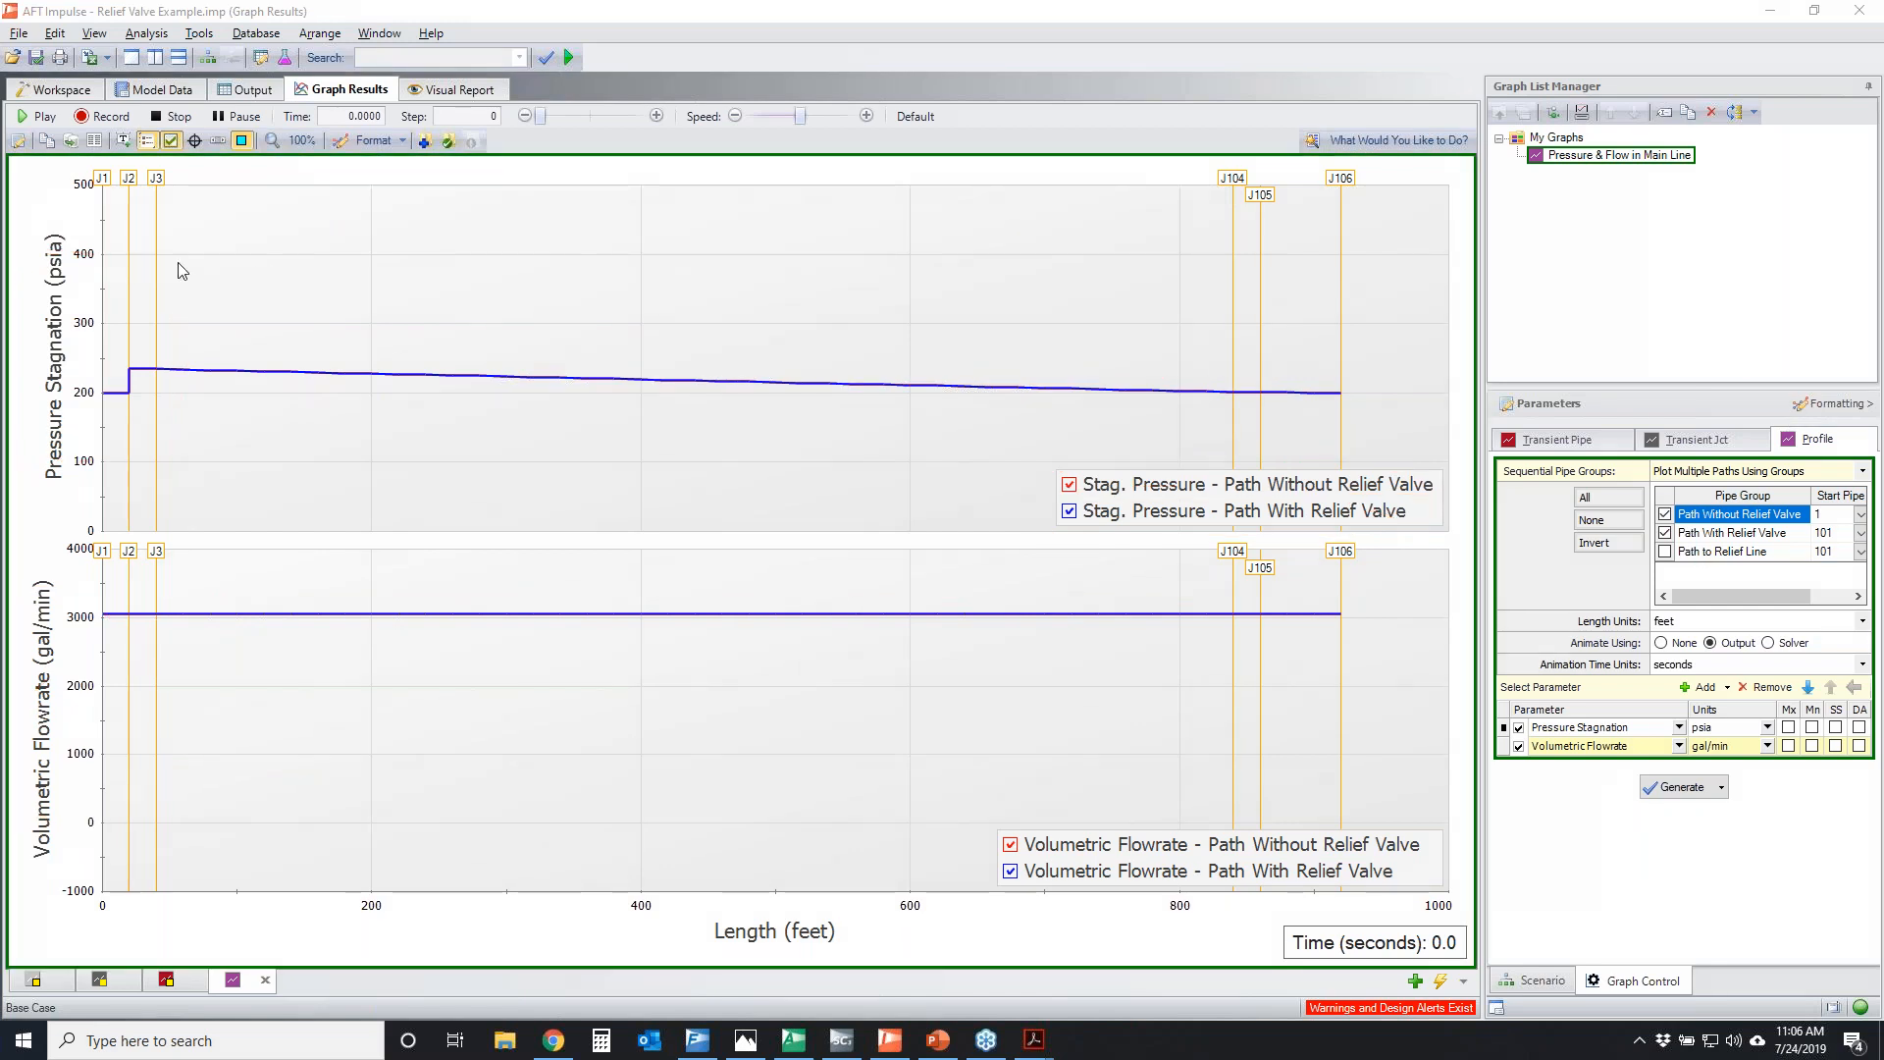
Play the profile animation, pause it, advance by single time steps to 2.0056 seconds, and circle the relief-valve path's pressure near J104, clearing the markup
{"action": "left_click", "coordinate": [41, 117]}
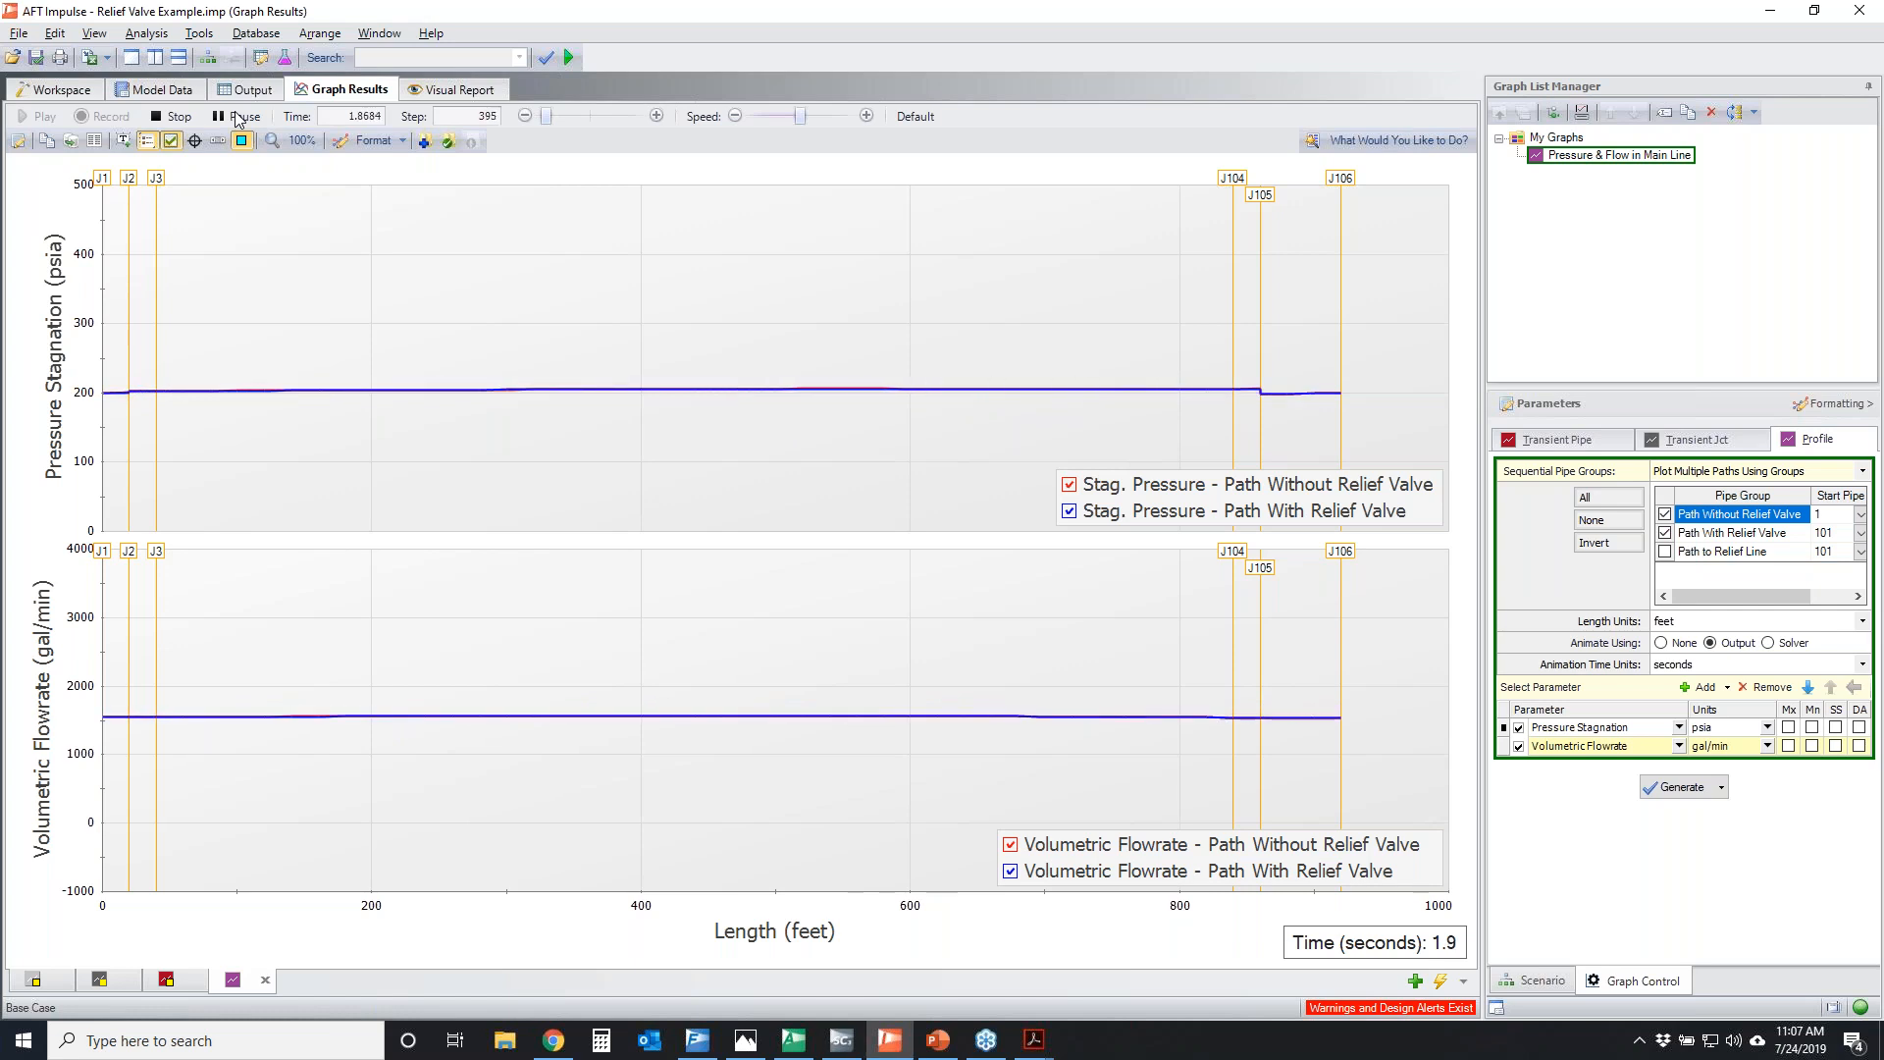
{"action": "left_click", "coordinate": [236, 119]}
{"action": "left_click", "coordinate": [660, 119]}
{"action": "left_click", "coordinate": [660, 119]}
{"action": "left_click", "coordinate": [660, 118]}
{"action": "left_click", "coordinate": [660, 118]}
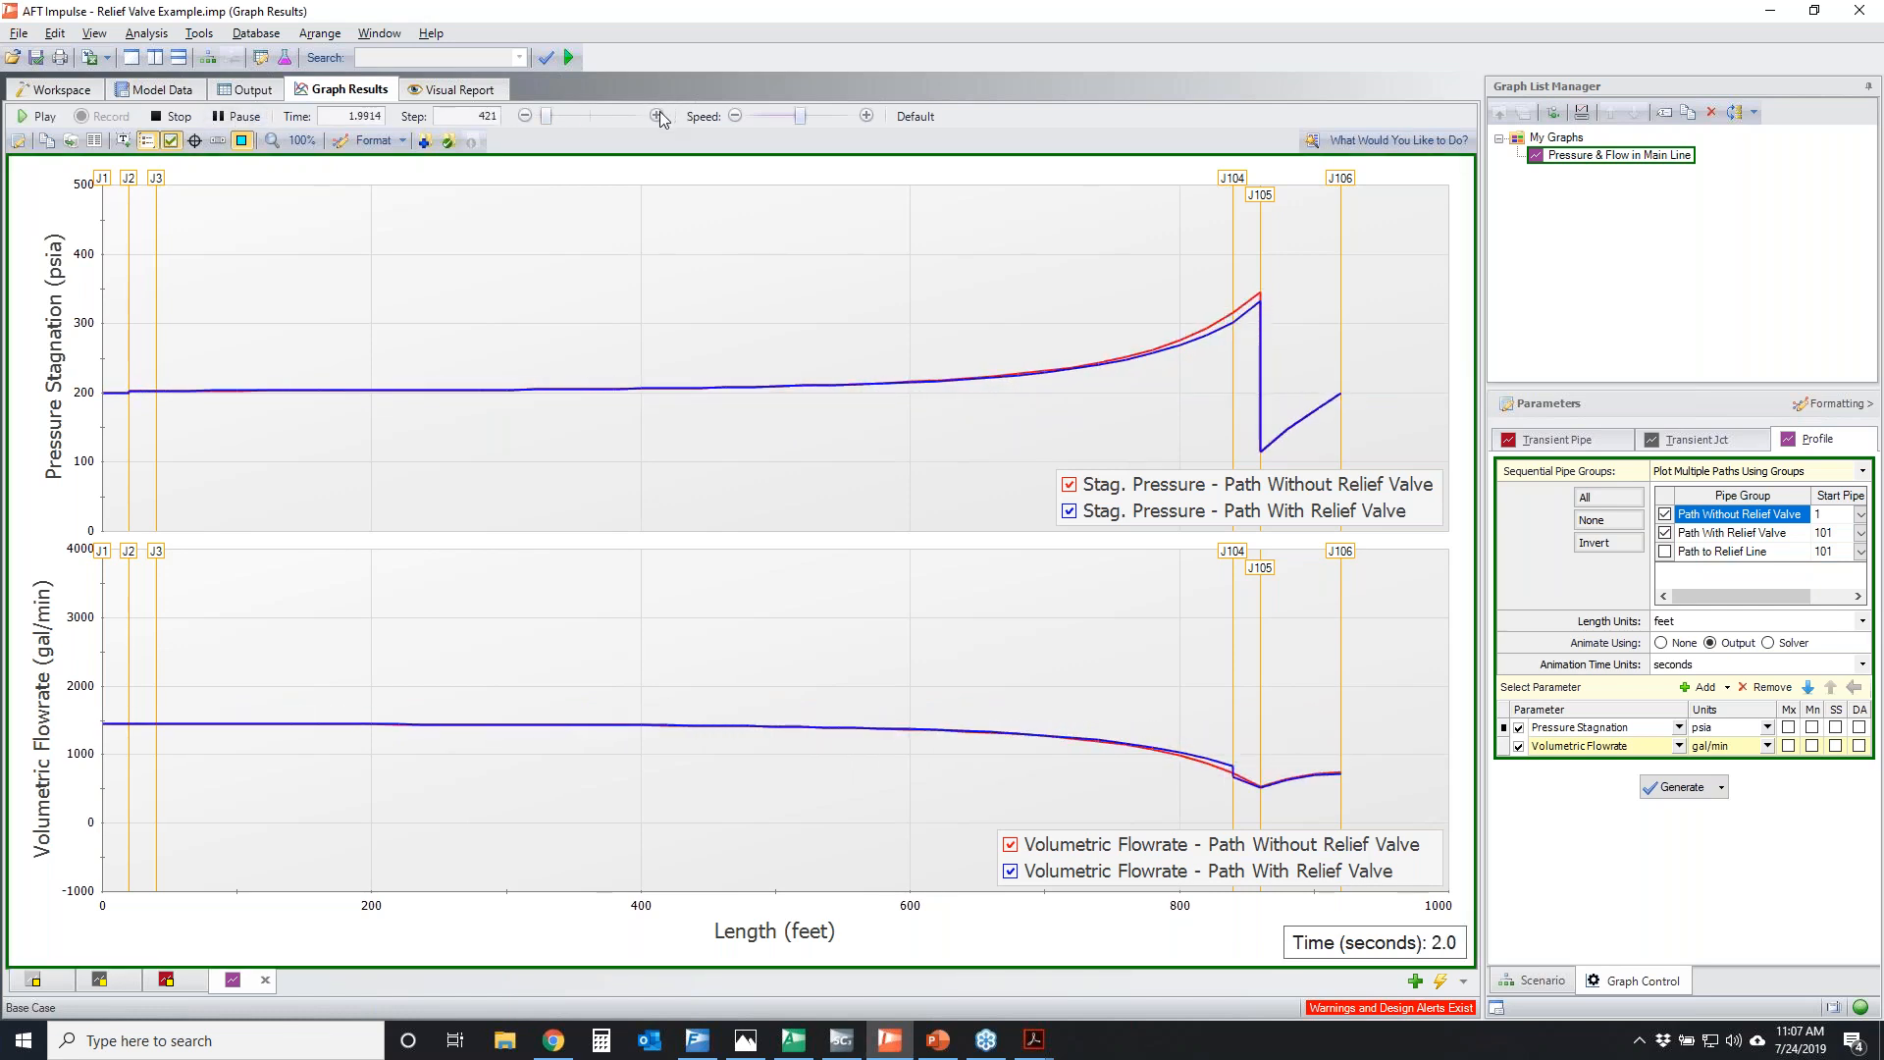
{"action": "left_click", "coordinate": [660, 115]}
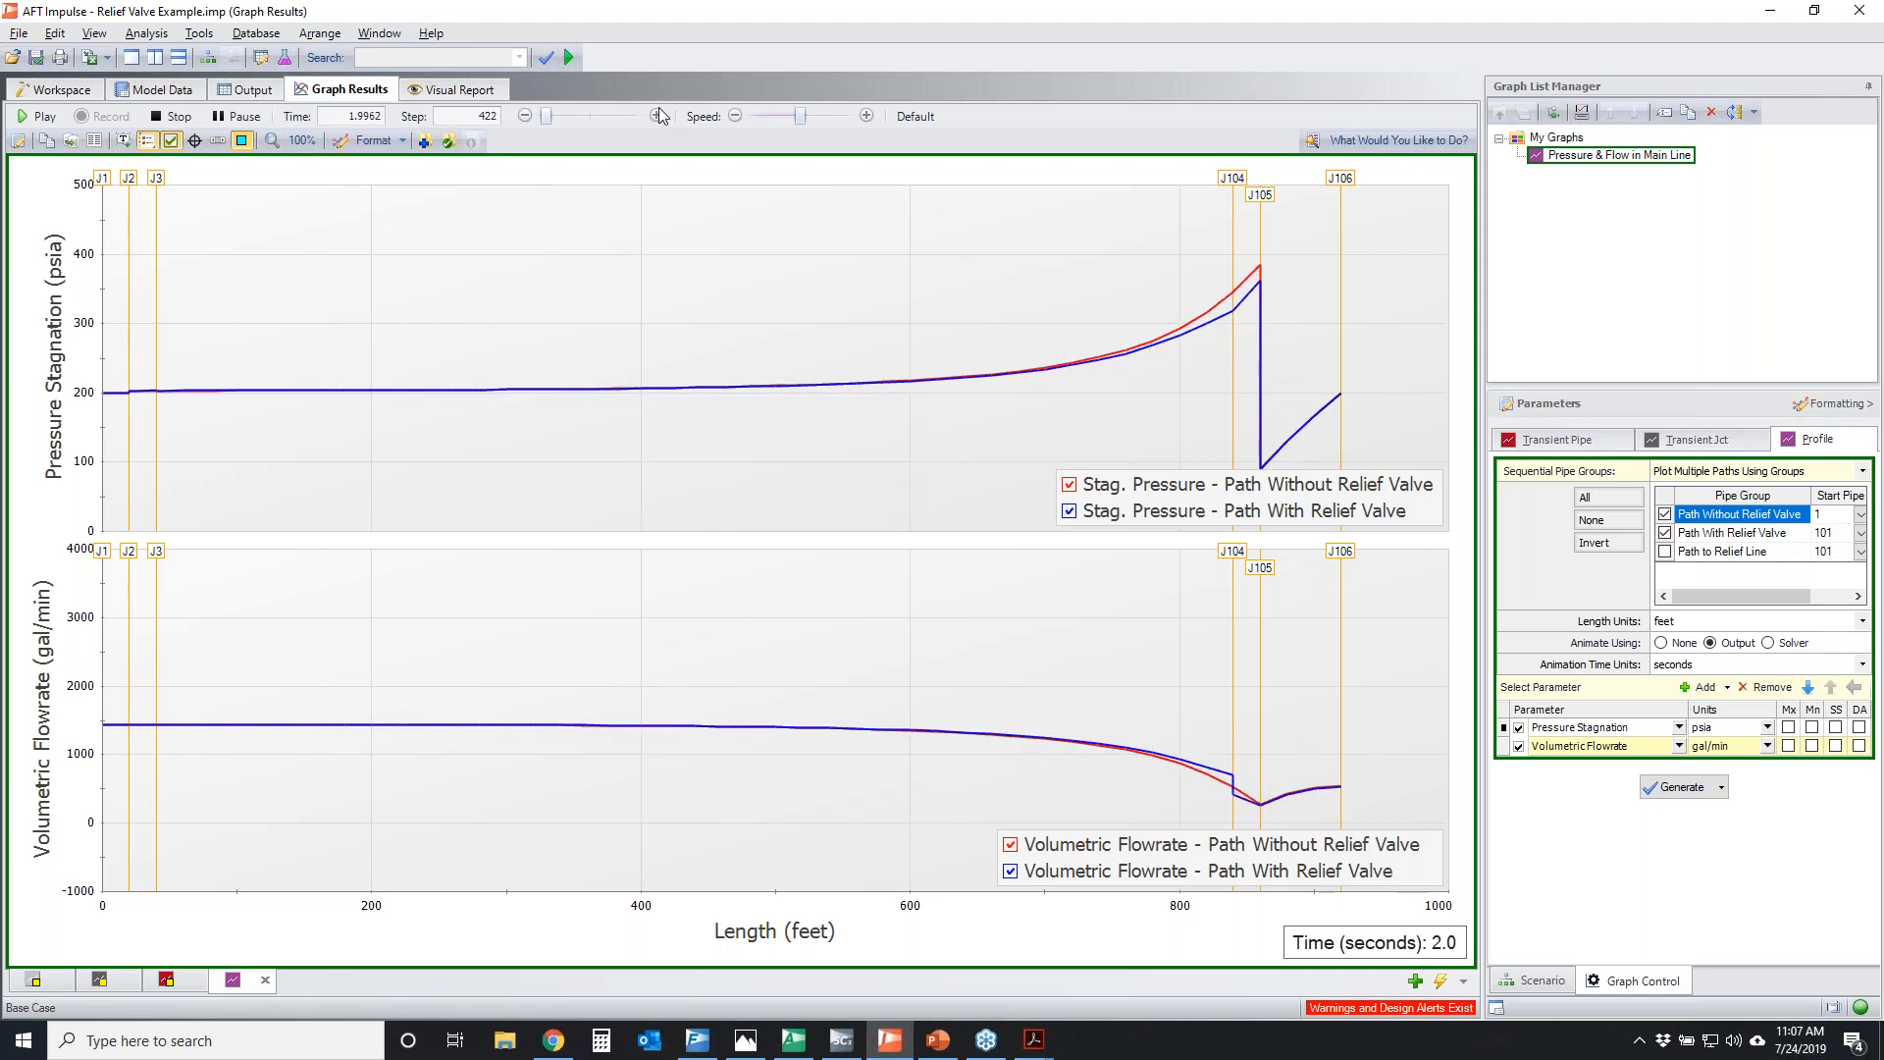
{"action": "left_click", "coordinate": [660, 116]}
{"action": "left_click", "coordinate": [659, 115]}
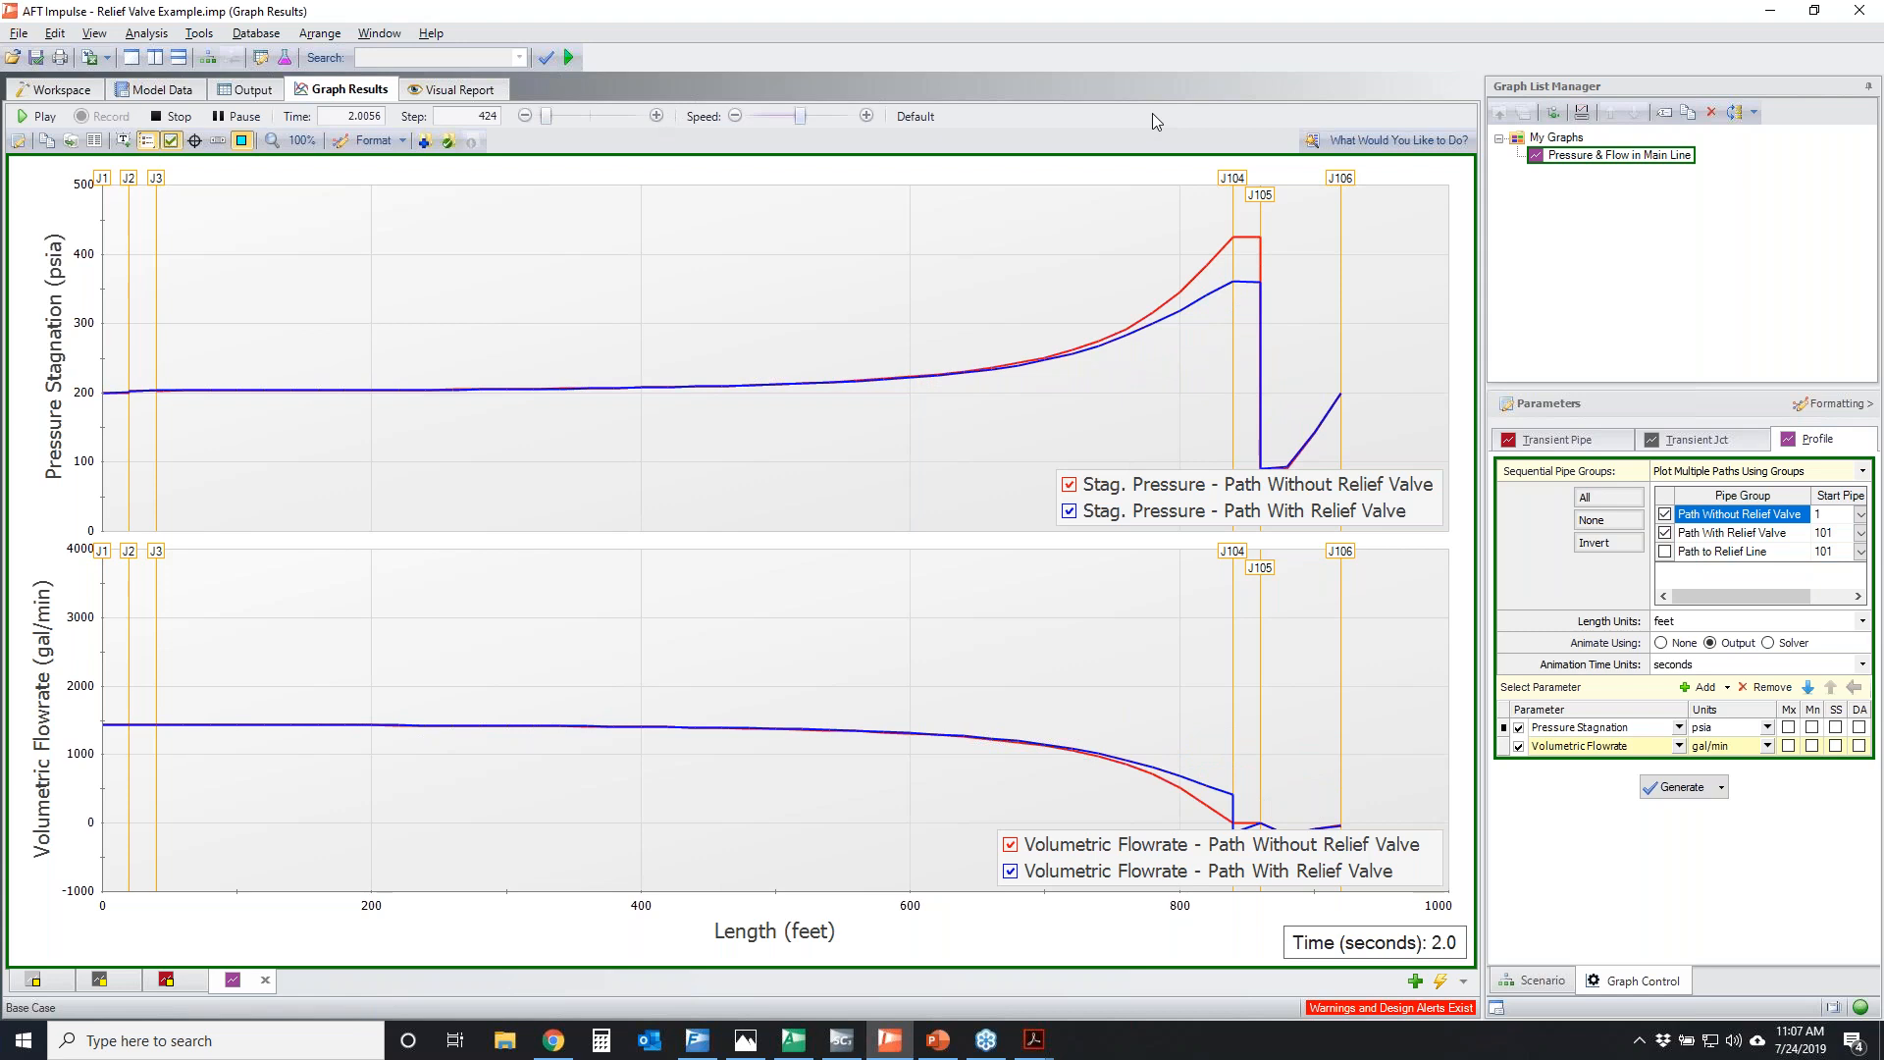
{"action": "mouse_move", "coordinate": [1275, 285]}
{"action": "left_mouse_down"}
{"action": "mouse_move", "coordinate": [1207, 301]}
{"action": "mouse_move", "coordinate": [1287, 287]}
{"action": "mouse_move", "coordinate": [1230, 278]}
{"action": "mouse_move", "coordinate": [1265, 312]}
{"action": "left_mouse_up"}
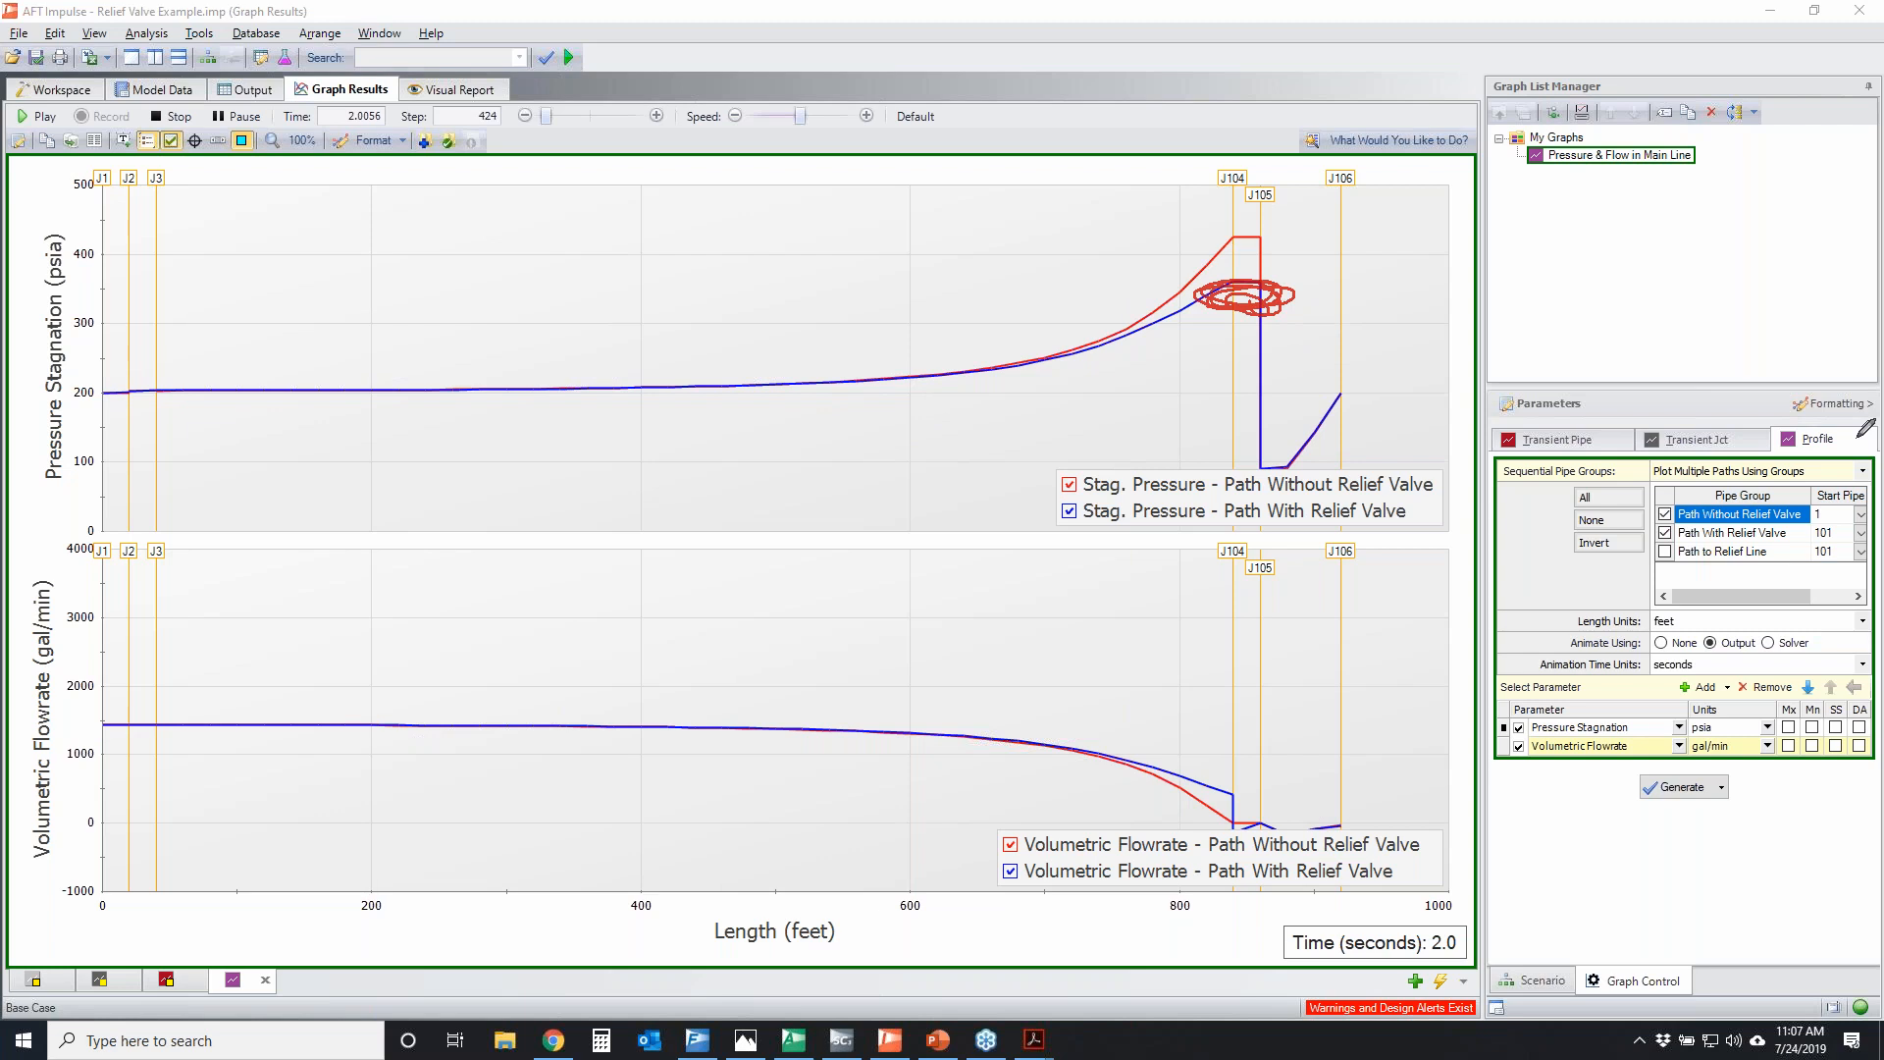
{"action": "key", "text": "Escape"}
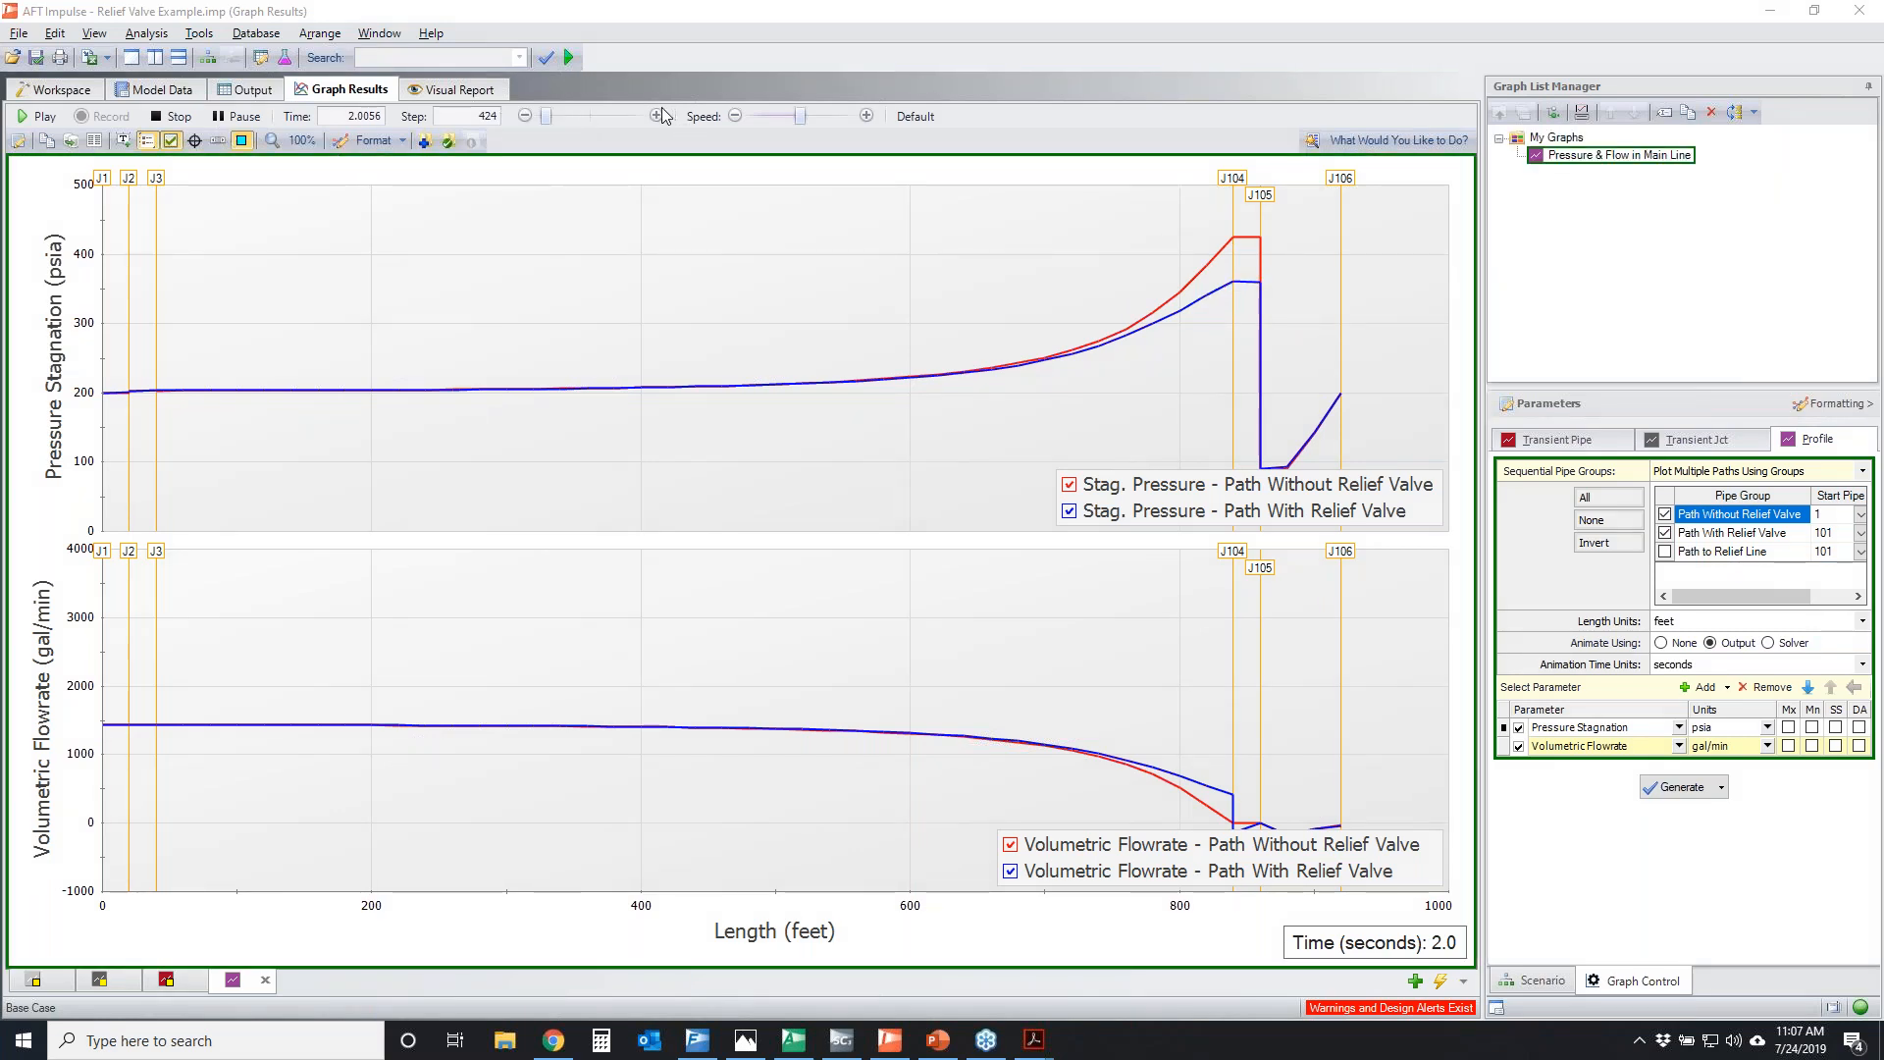
Resume the profile animation, circle the pressure profile of the path without the relief valve, and clear the markup
{"action": "left_click", "coordinate": [41, 119]}
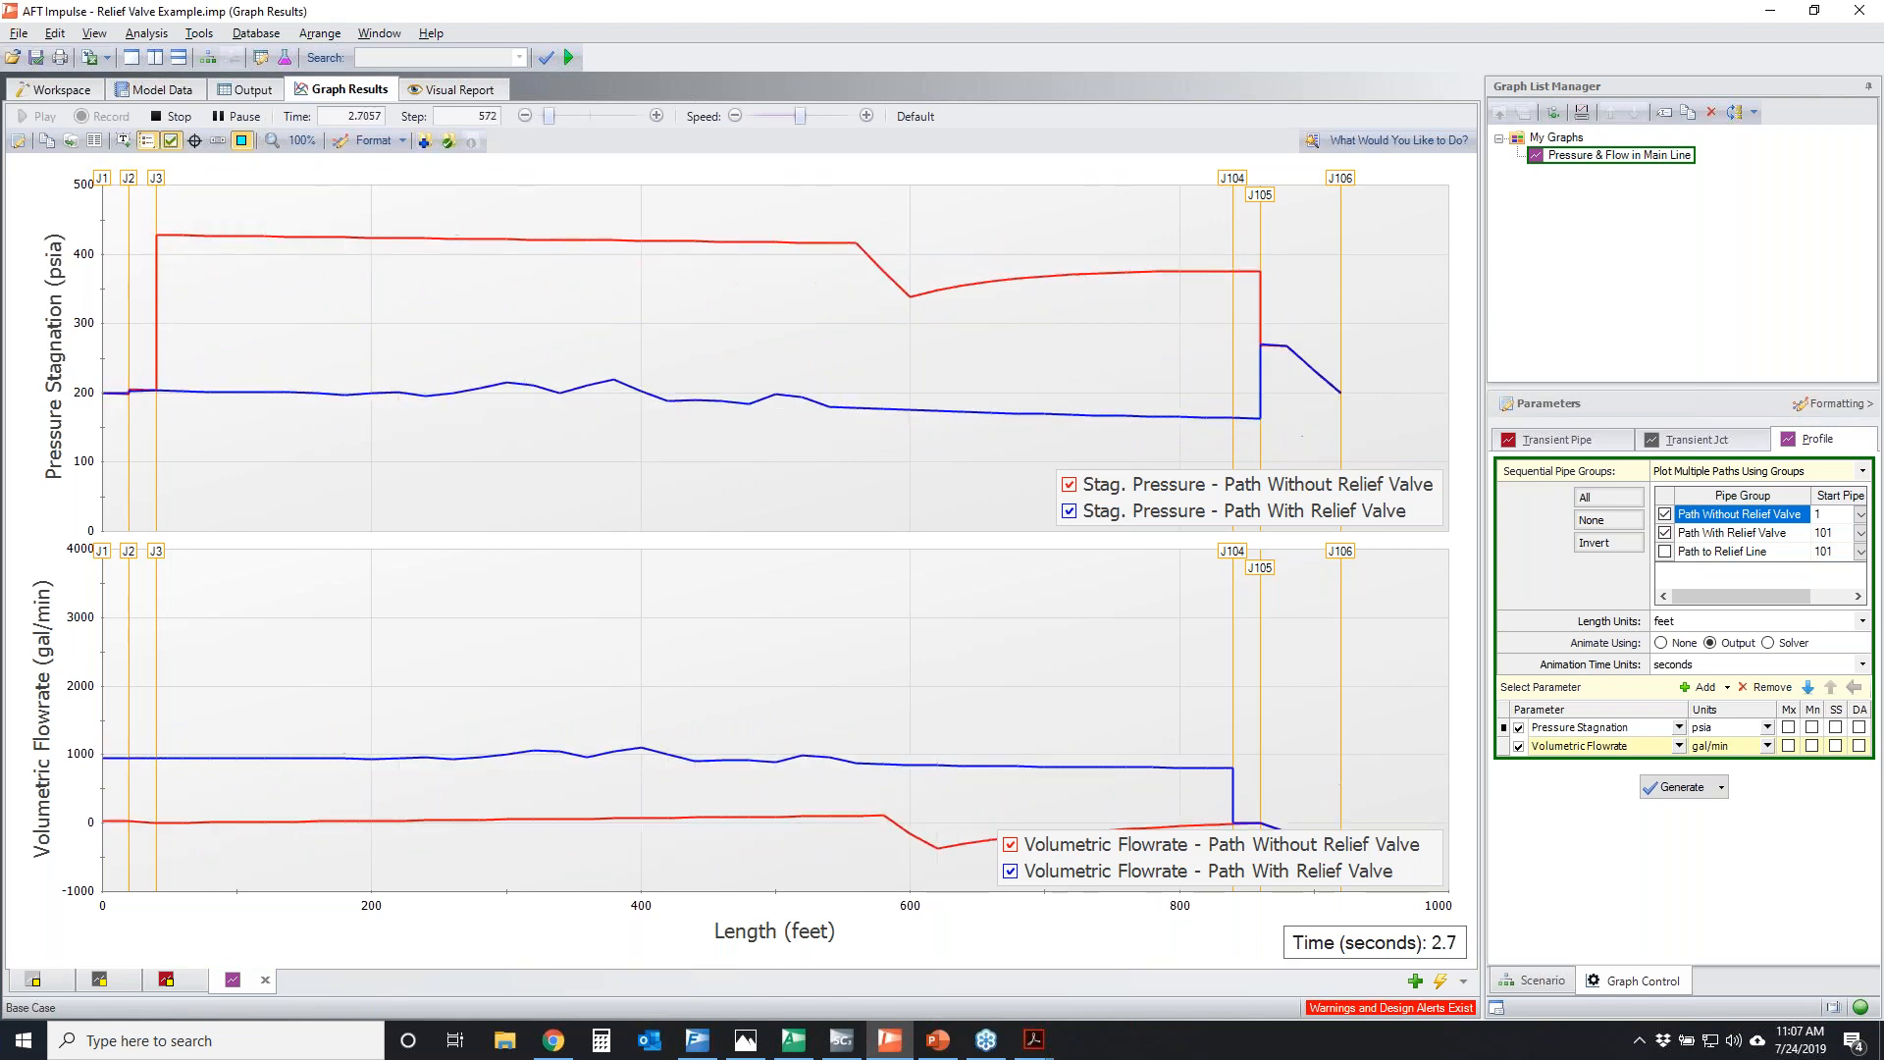
{"action": "mouse_move", "coordinate": [137, 220]}
{"action": "left_mouse_down"}
{"action": "mouse_move", "coordinate": [1304, 244]}
{"action": "mouse_move", "coordinate": [294, 287]}
{"action": "mouse_move", "coordinate": [470, 194]}
{"action": "left_mouse_up"}
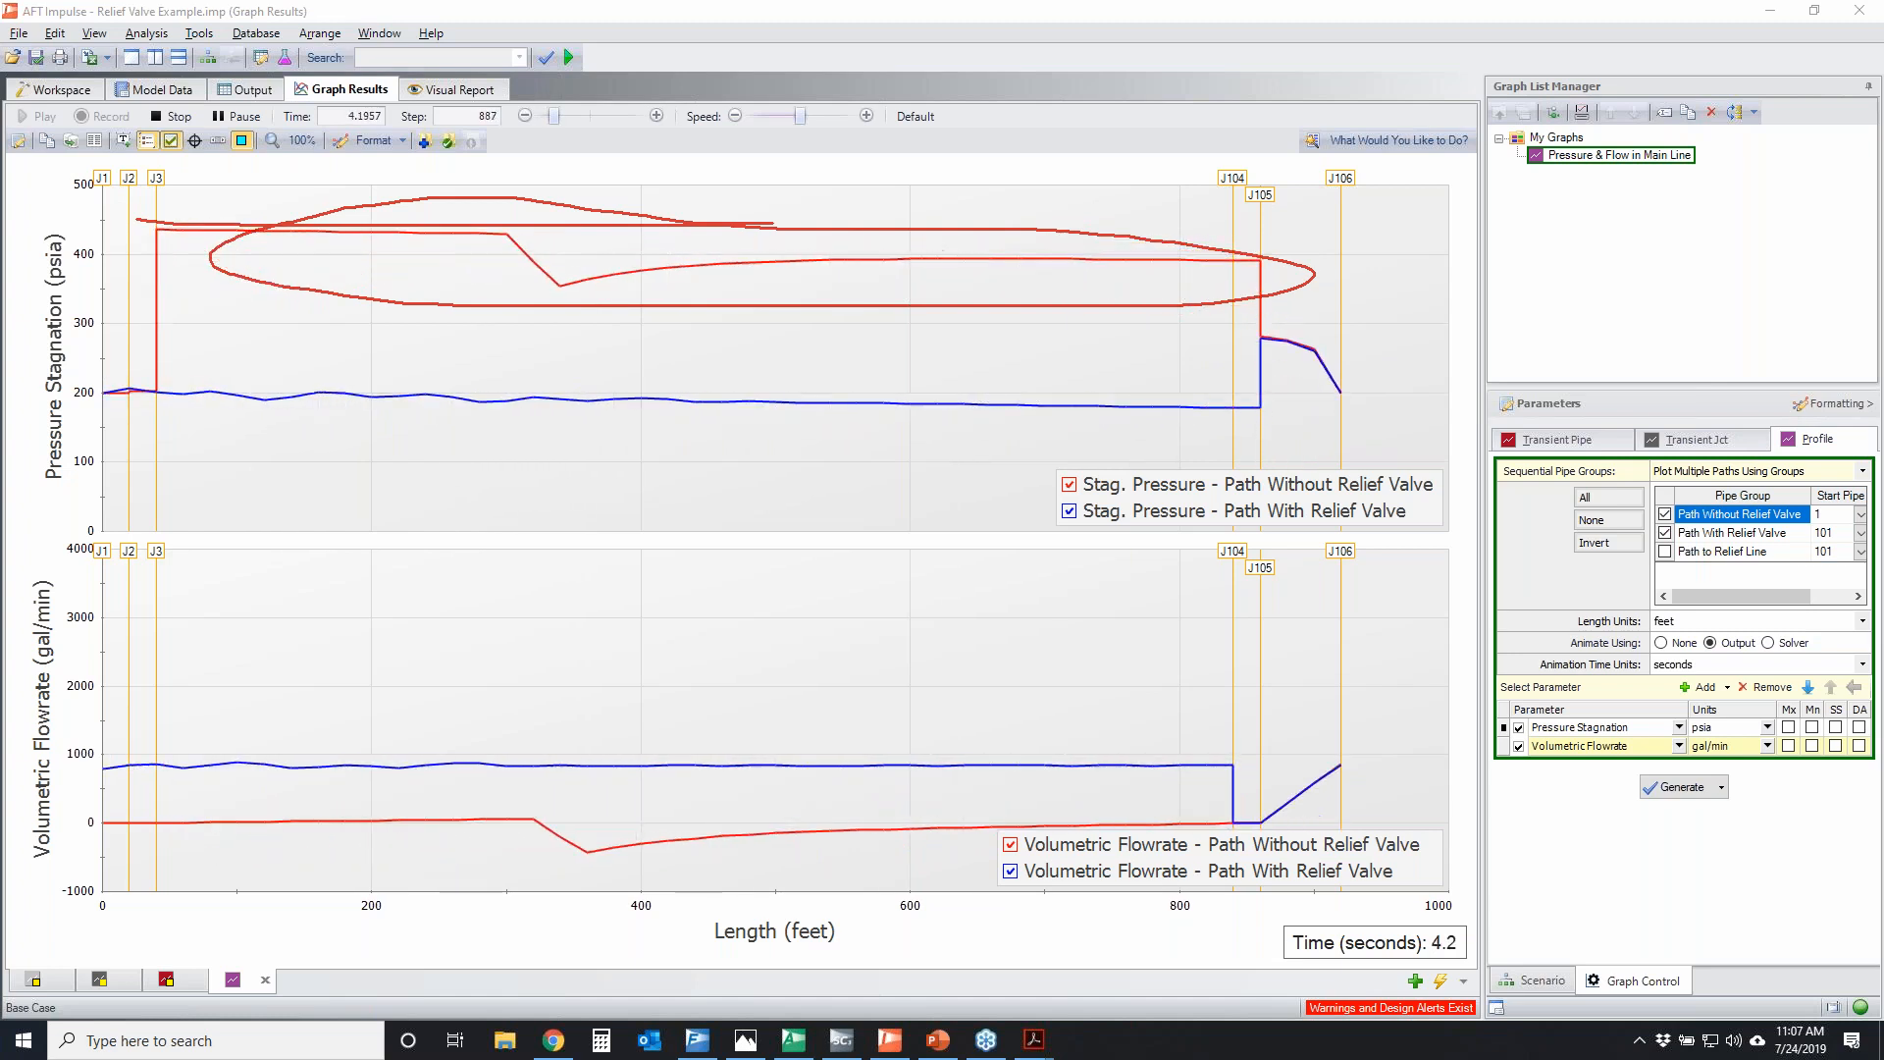
{"action": "key", "text": "Escape"}
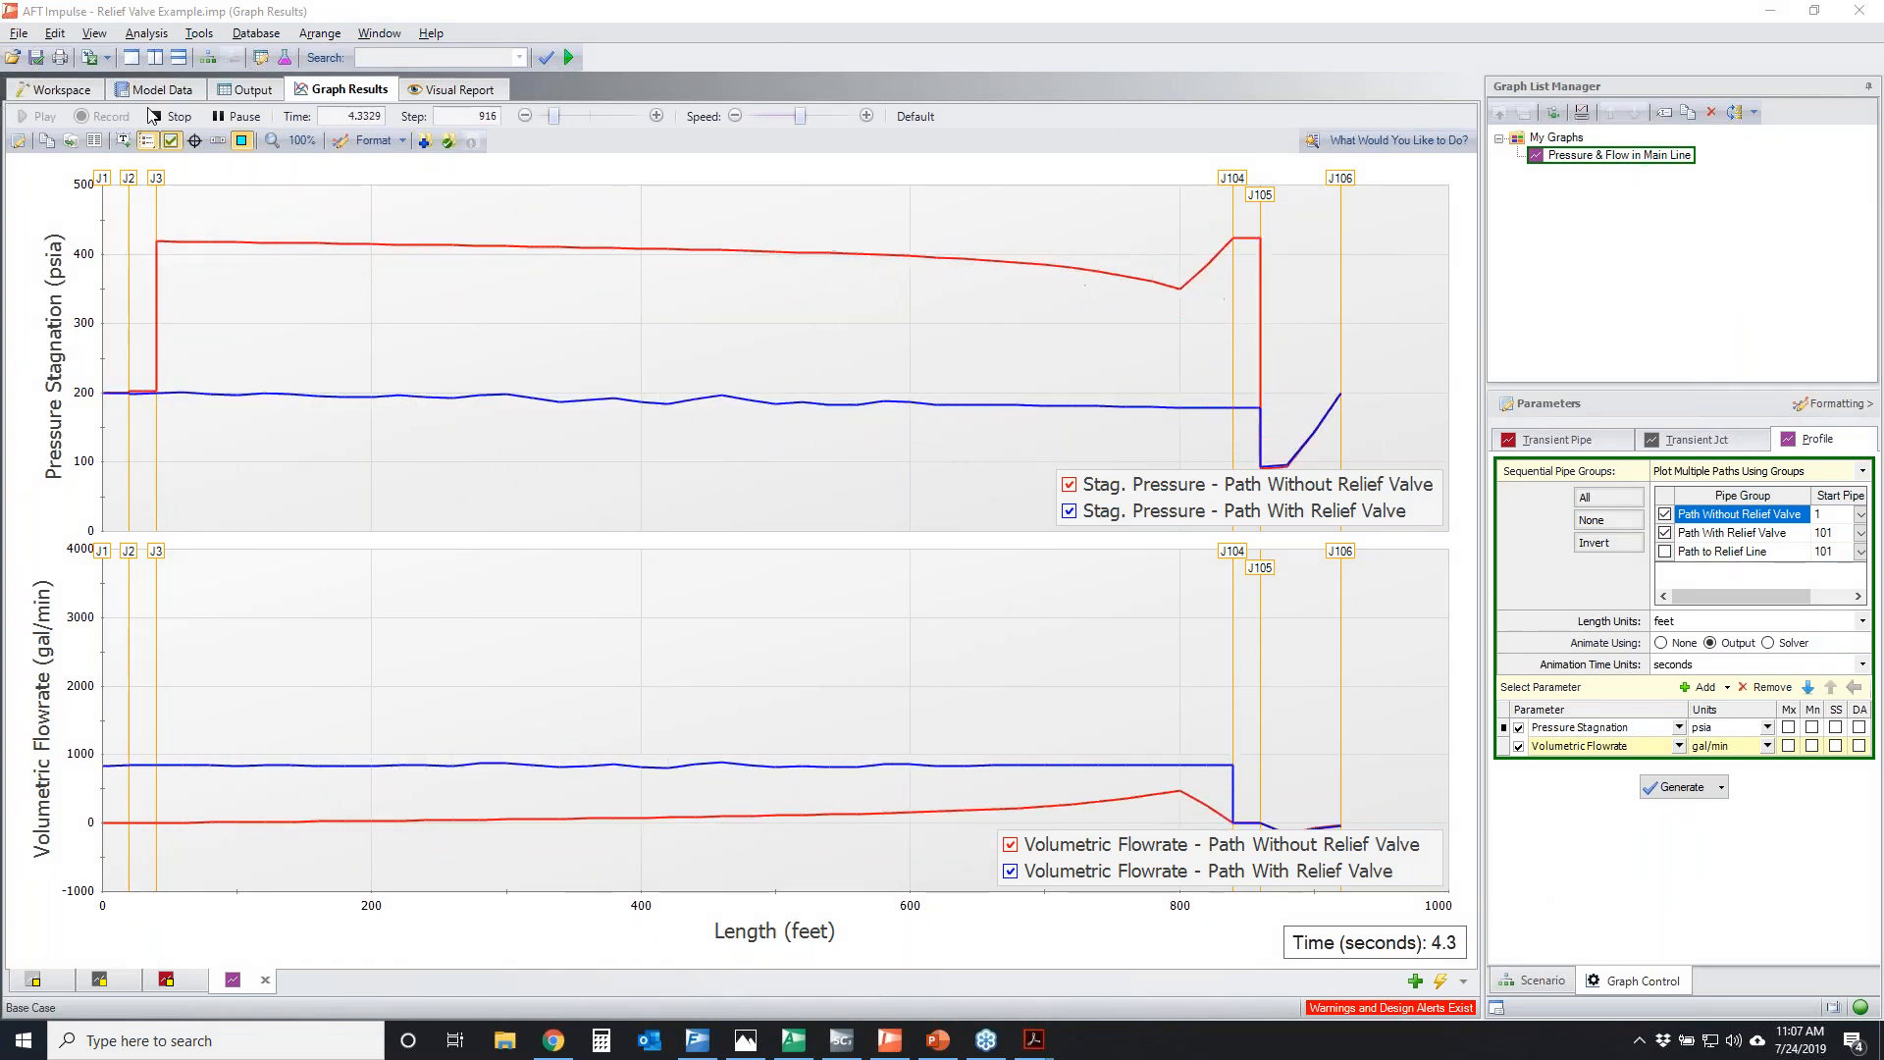
Generate a transient junction graph of Relief Valve Cv versus time for relief valve J107 from the workspace
{"action": "left_click", "coordinate": [56, 90]}
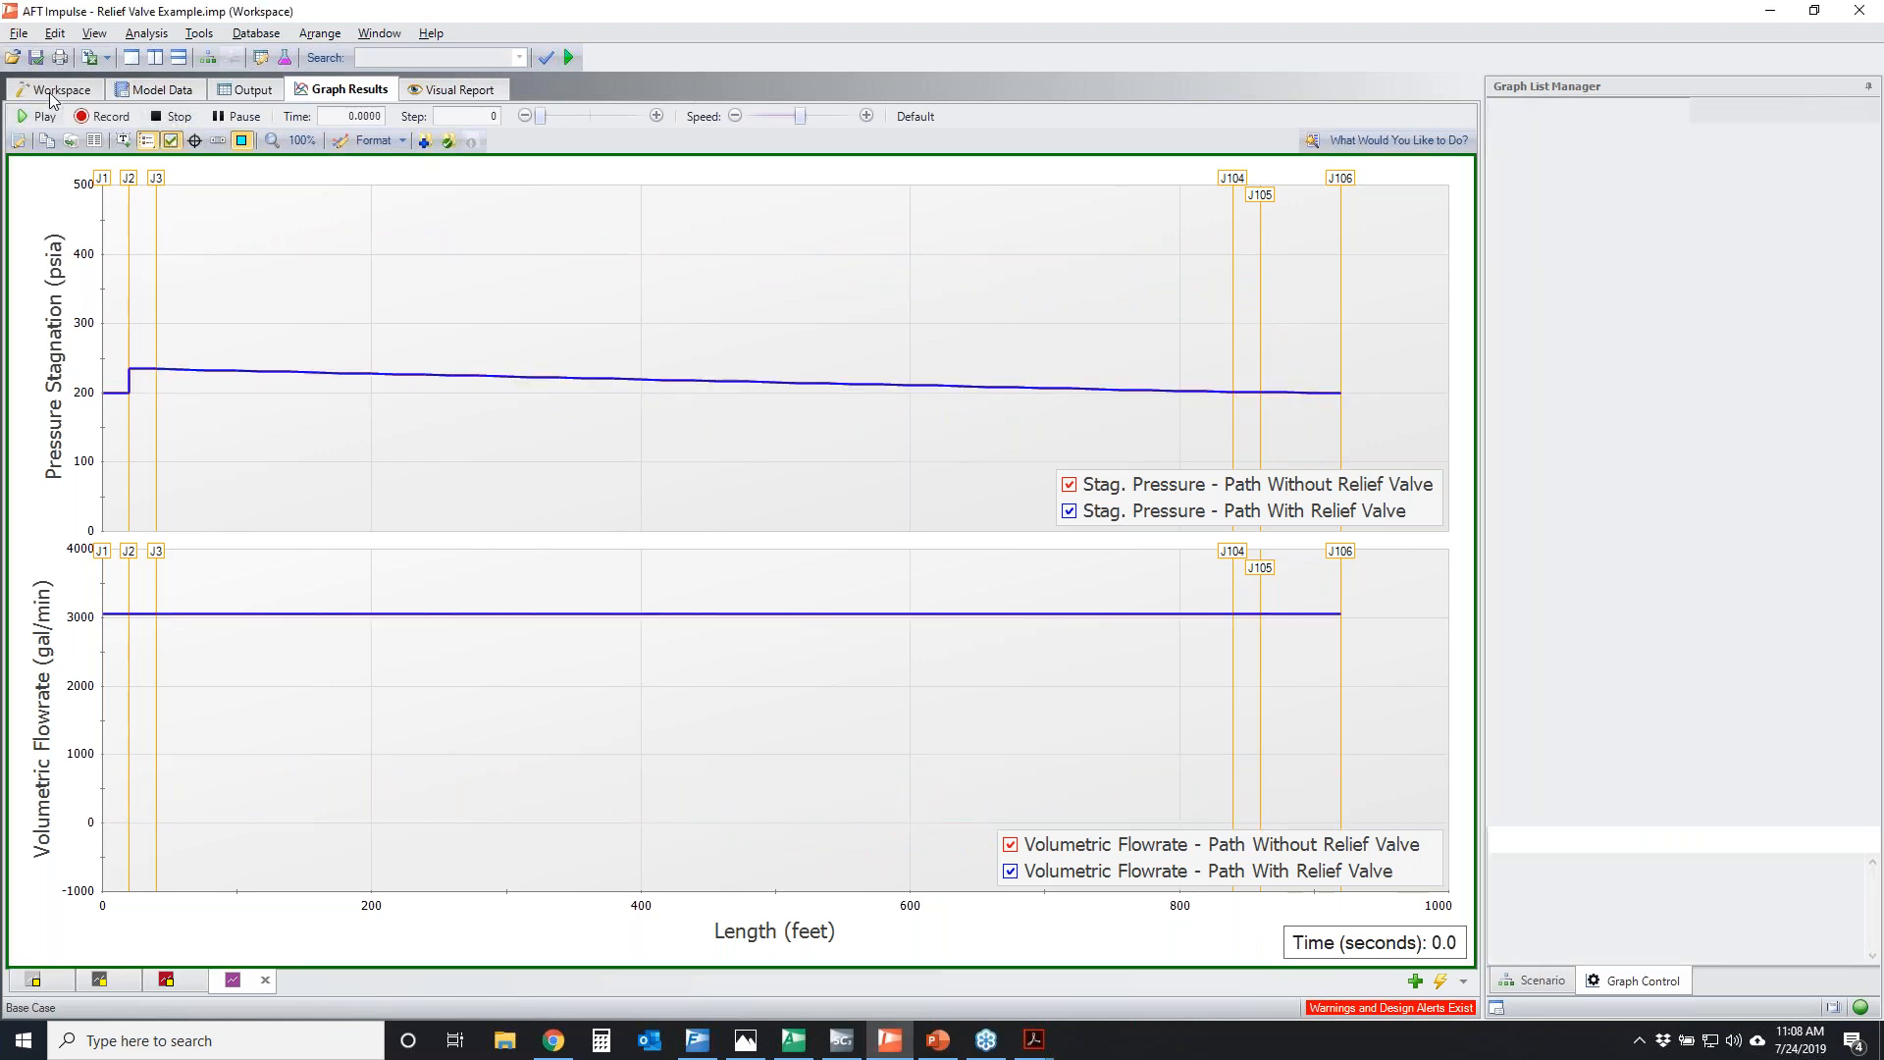
{"action": "left_click", "coordinate": [577, 501]}
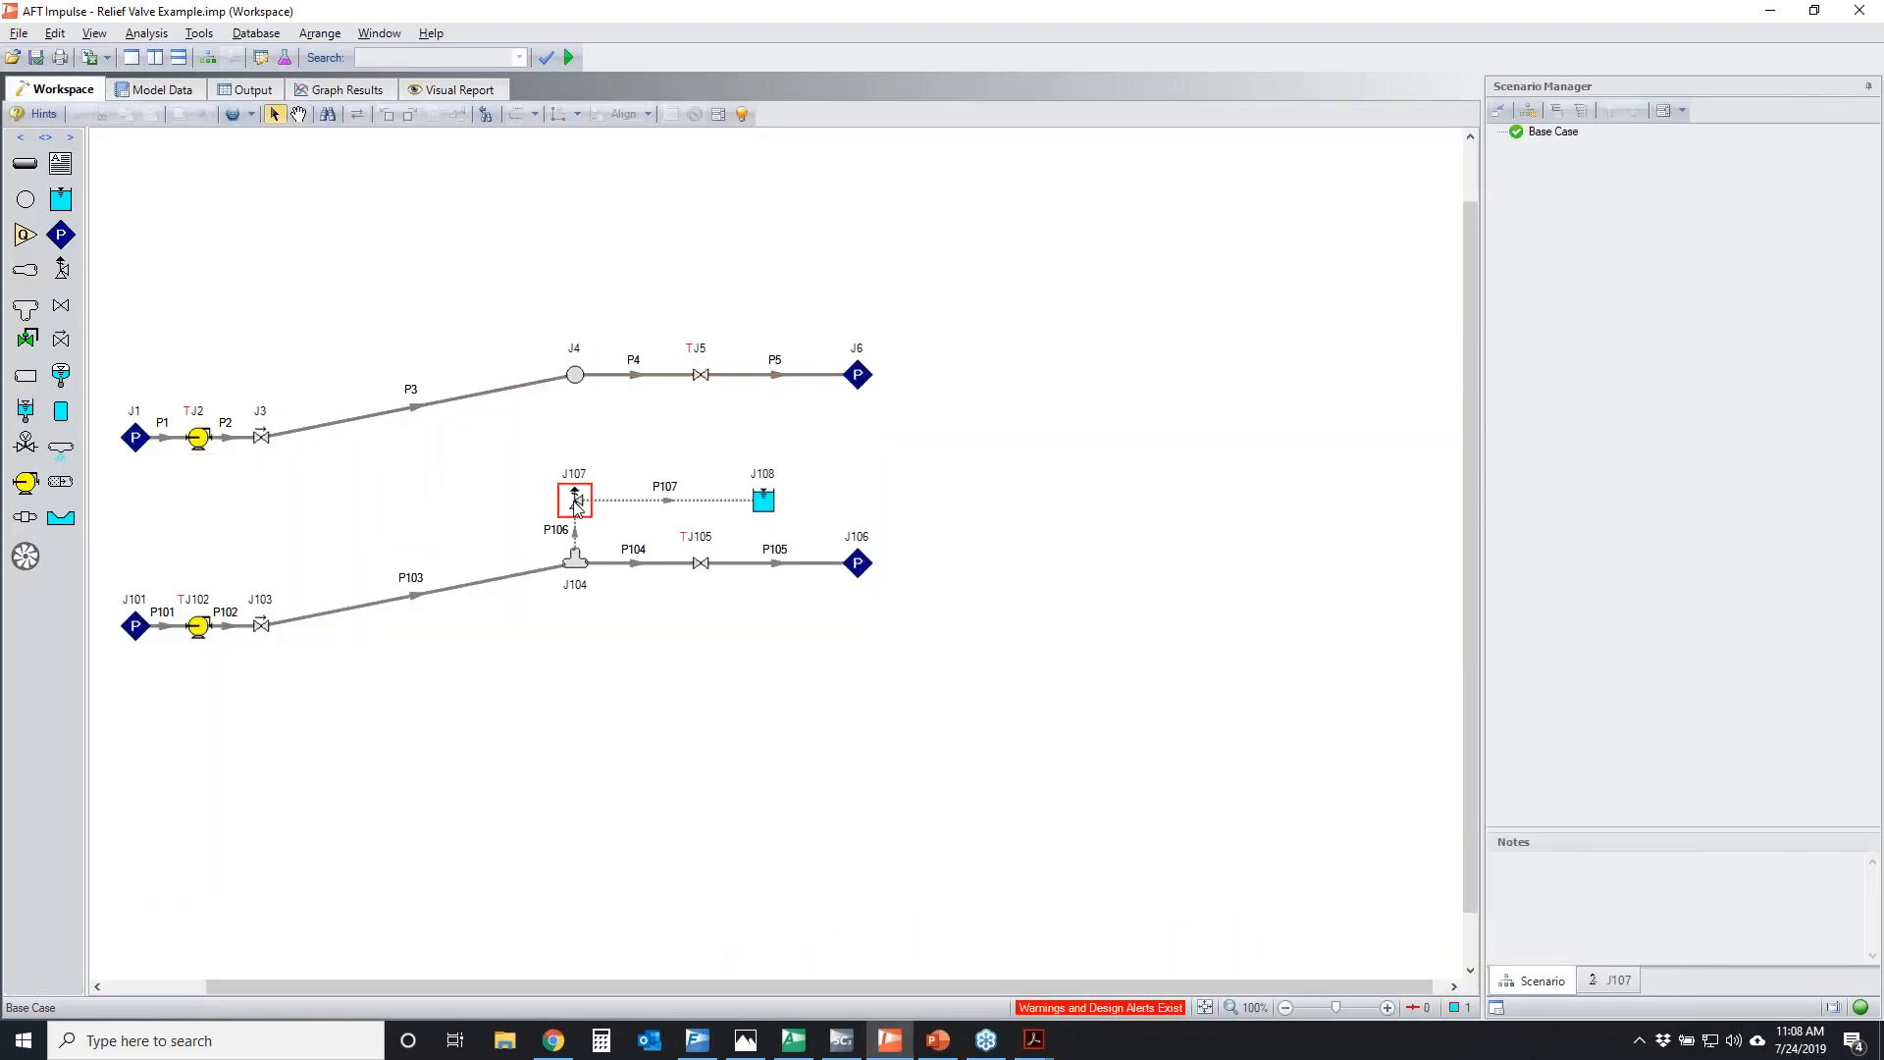
{"action": "right_click", "coordinate": [576, 501]}
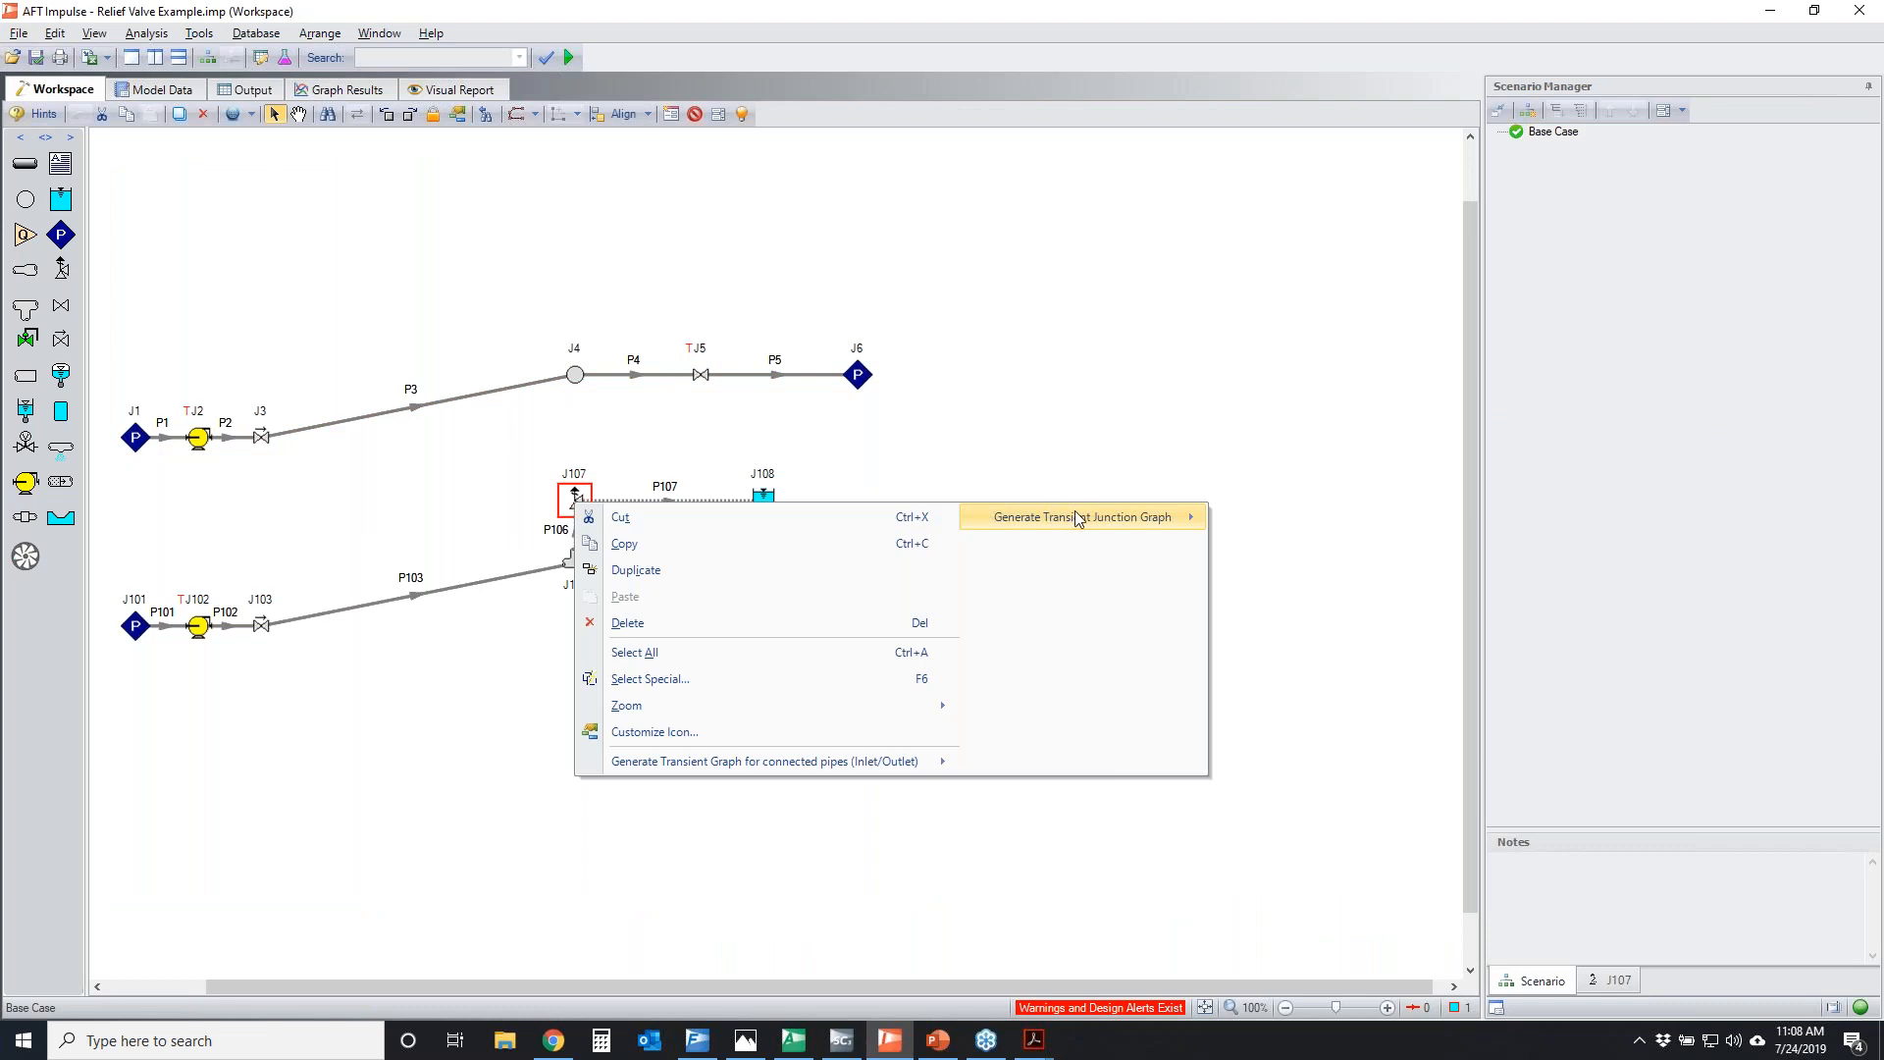
{"action": "mouse_move", "coordinate": [1097, 514]}
{"action": "left_click", "coordinate": [1309, 519]}
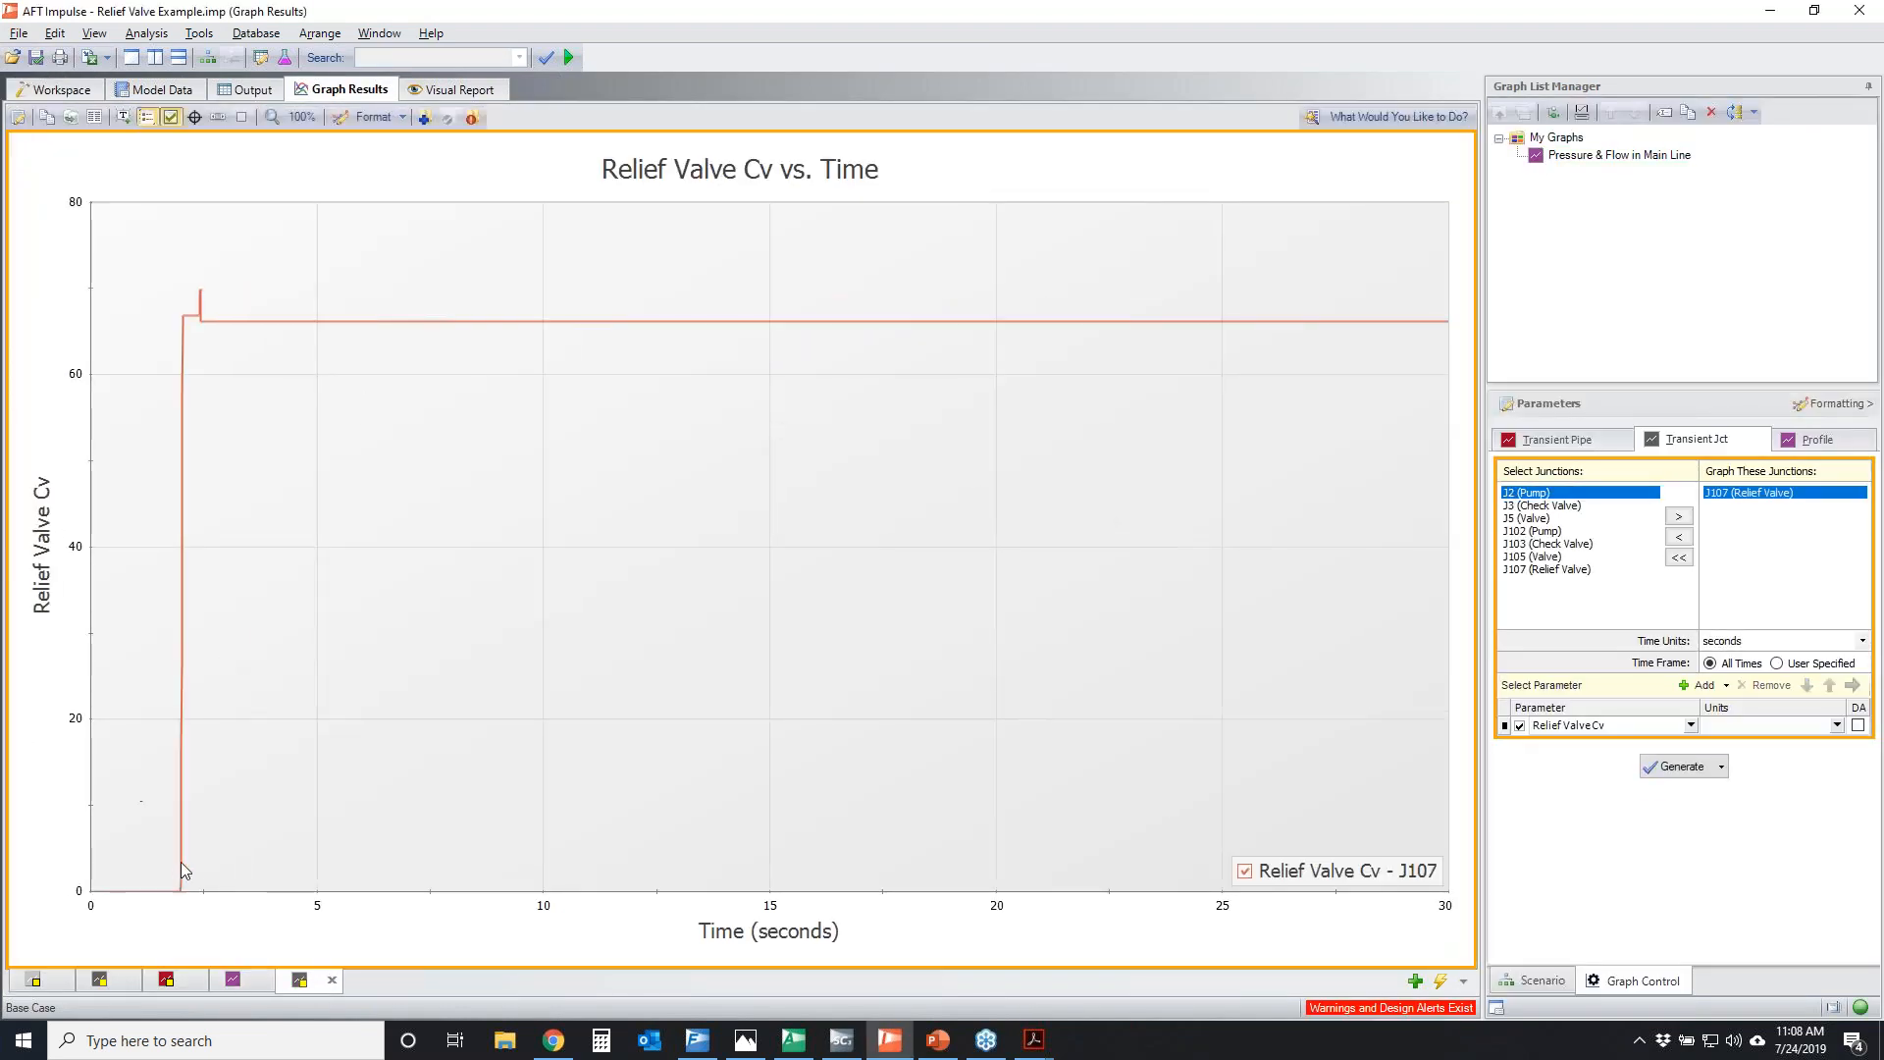
Show the time range slider, narrow the Cv graph to about the first 3.3 seconds, trace the valve's opening and Cv spike, and clear the markup
{"action": "left_click", "coordinate": [218, 117]}
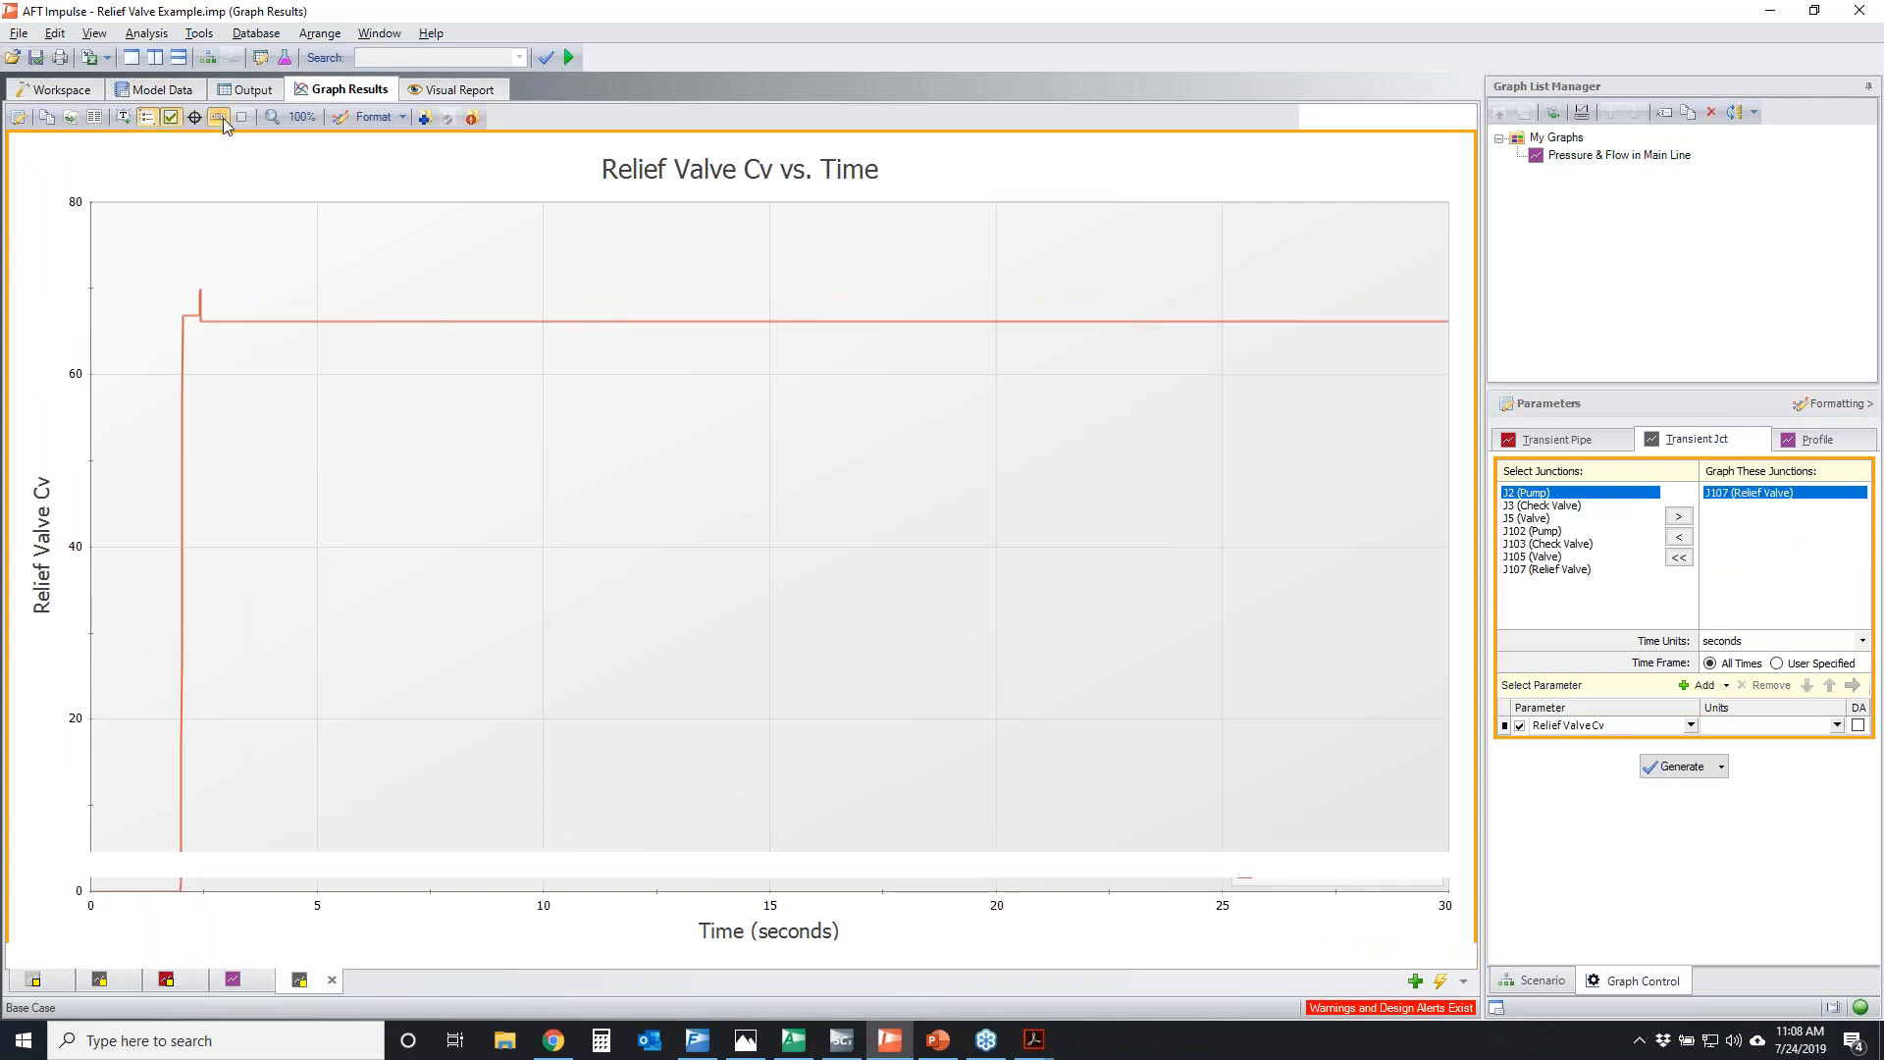
{"action": "left_click_drag", "start_coordinate": [1460, 907], "coordinate": [181, 906]}
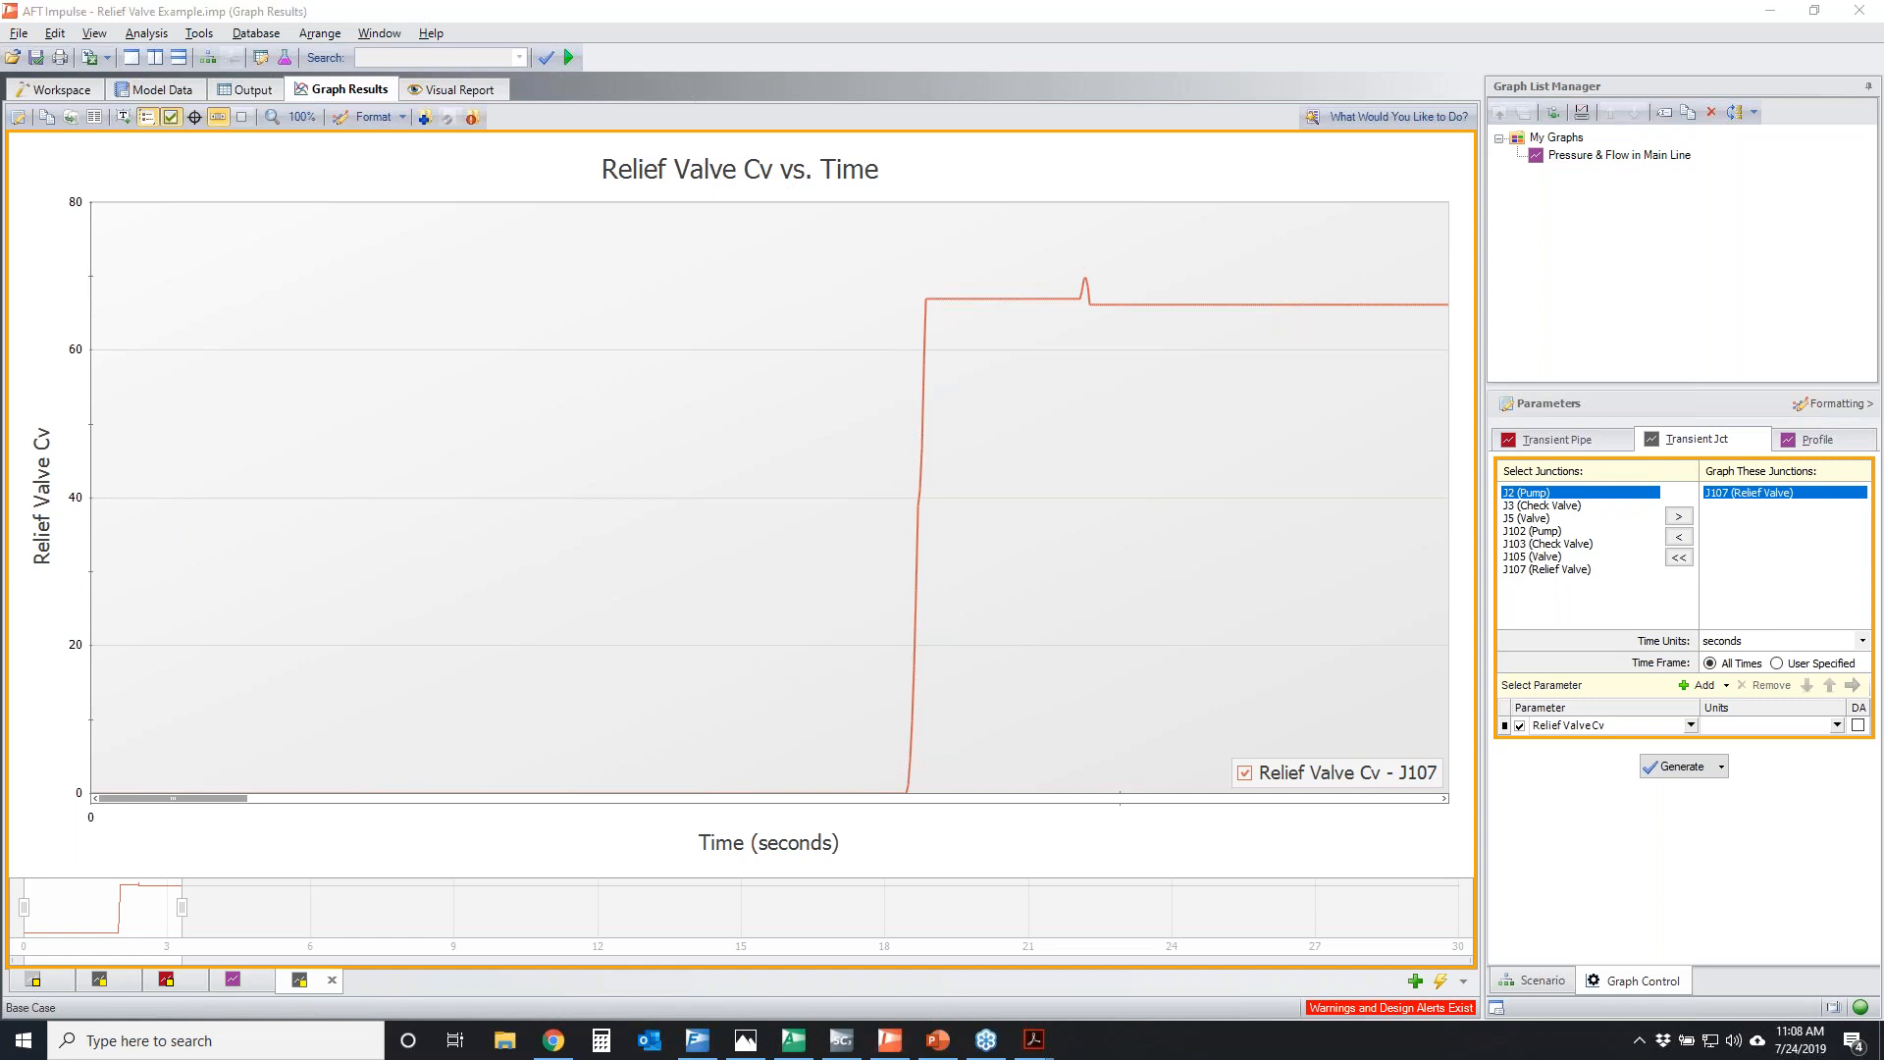
{"action": "mouse_move", "coordinate": [89, 791]}
{"action": "left_mouse_down"}
{"action": "mouse_move", "coordinate": [899, 784]}
{"action": "mouse_move", "coordinate": [918, 718]}
{"action": "mouse_move", "coordinate": [894, 243]}
{"action": "mouse_move", "coordinate": [937, 293]}
{"action": "left_mouse_up"}
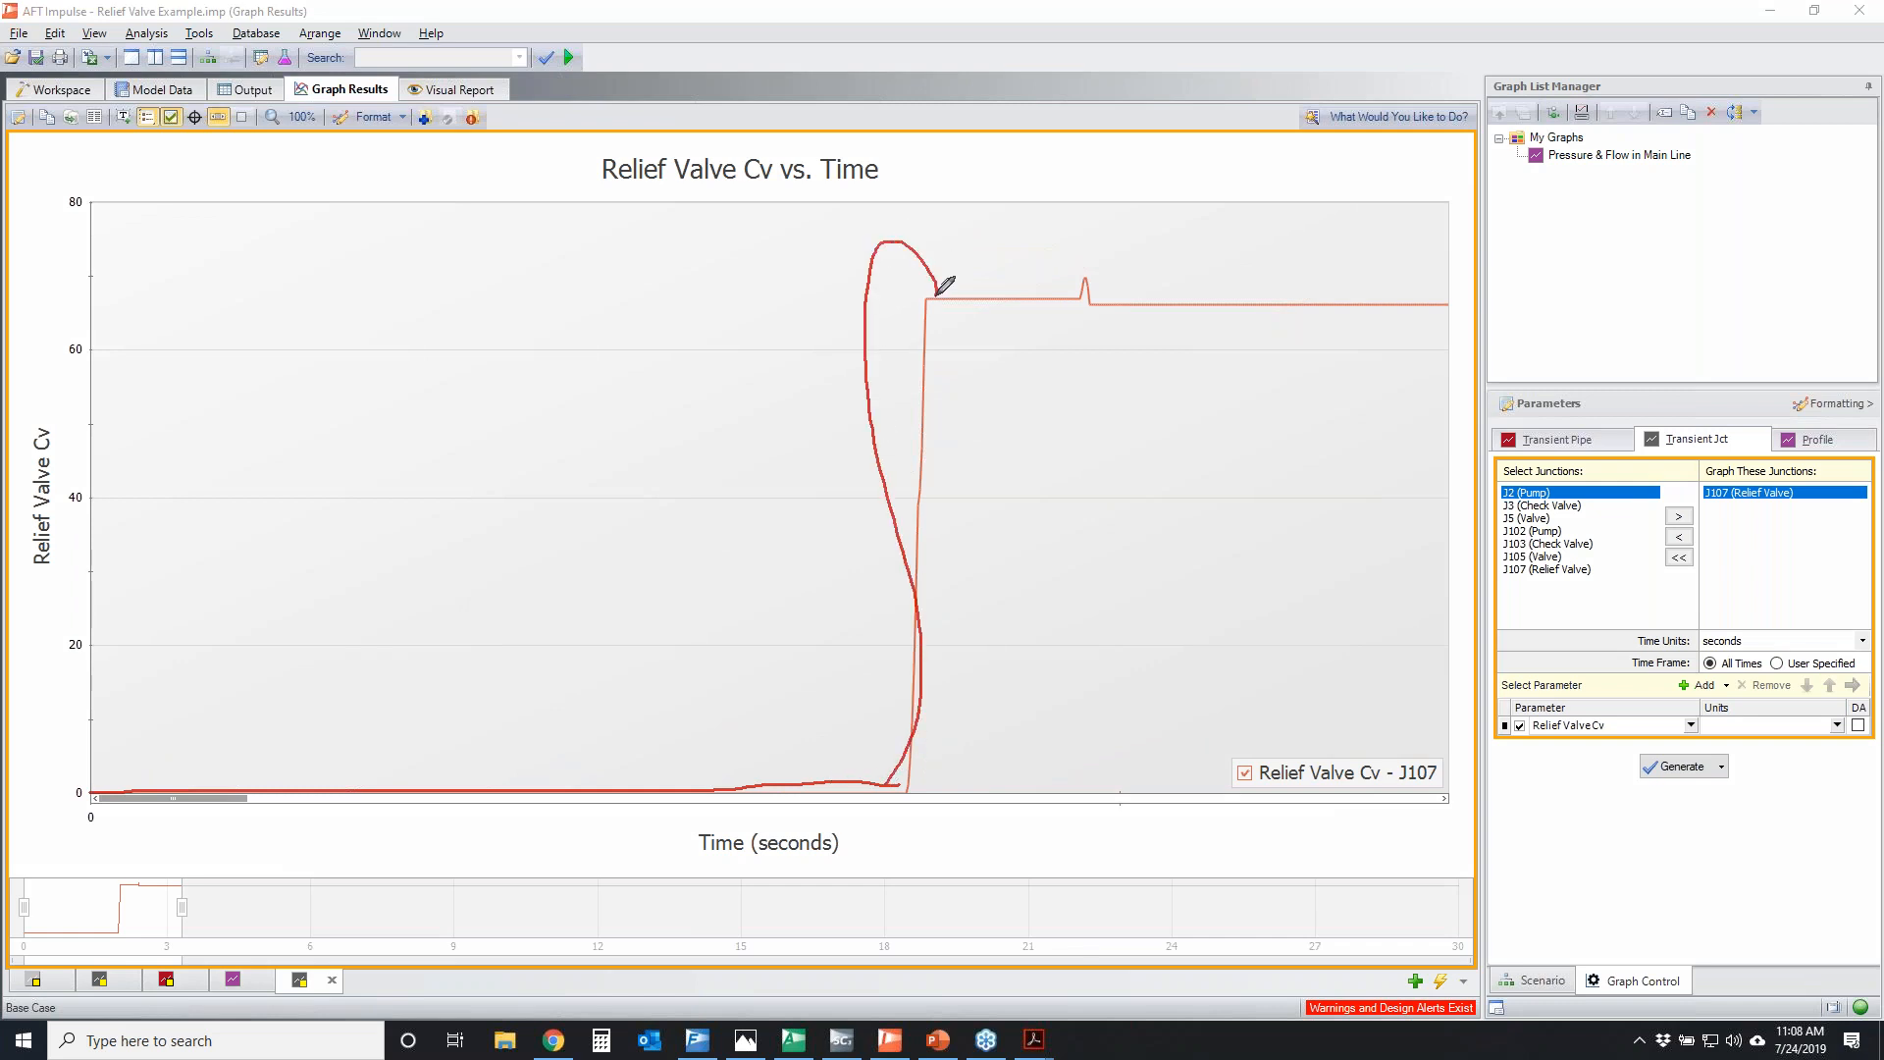
{"action": "right_click", "coordinate": [1666, 360]}
{"action": "left_click_drag", "start_coordinate": [1070, 274], "coordinate": [1541, 291]}
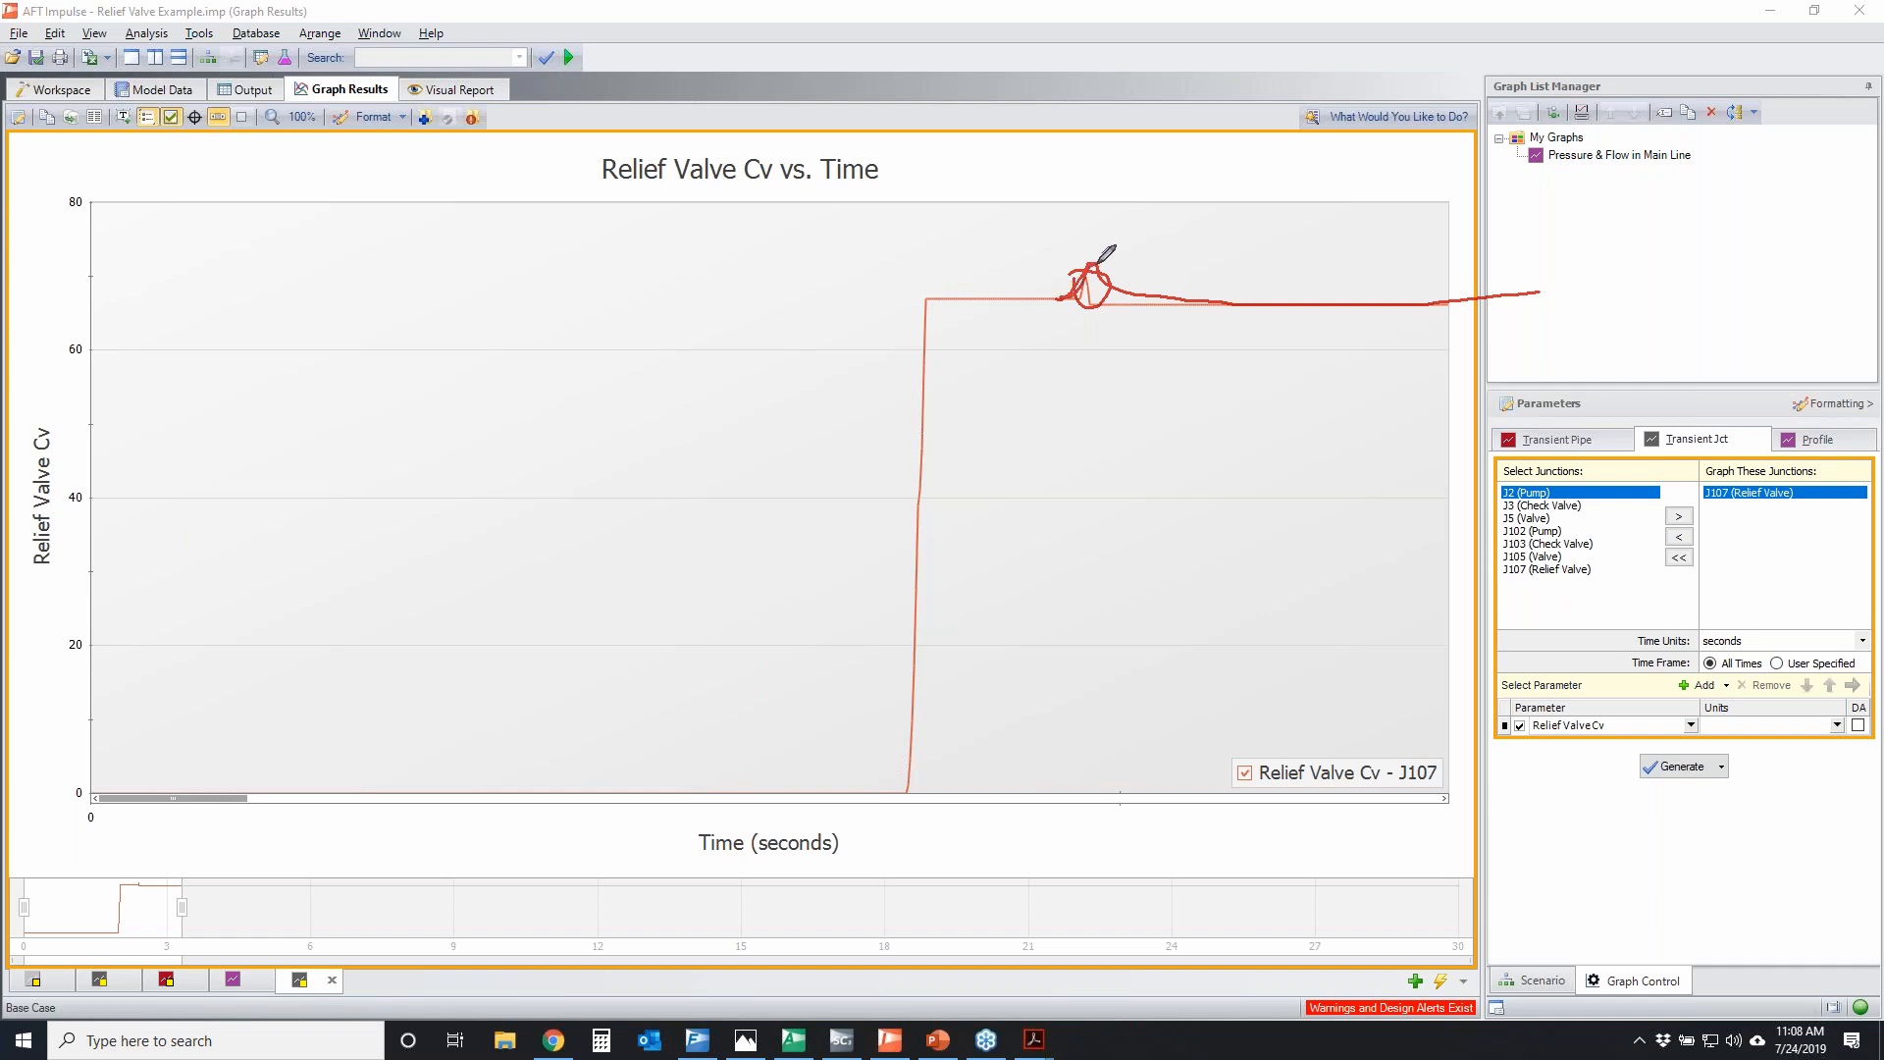
{"action": "left_click_drag", "start_coordinate": [1098, 262], "coordinate": [1409, 287]}
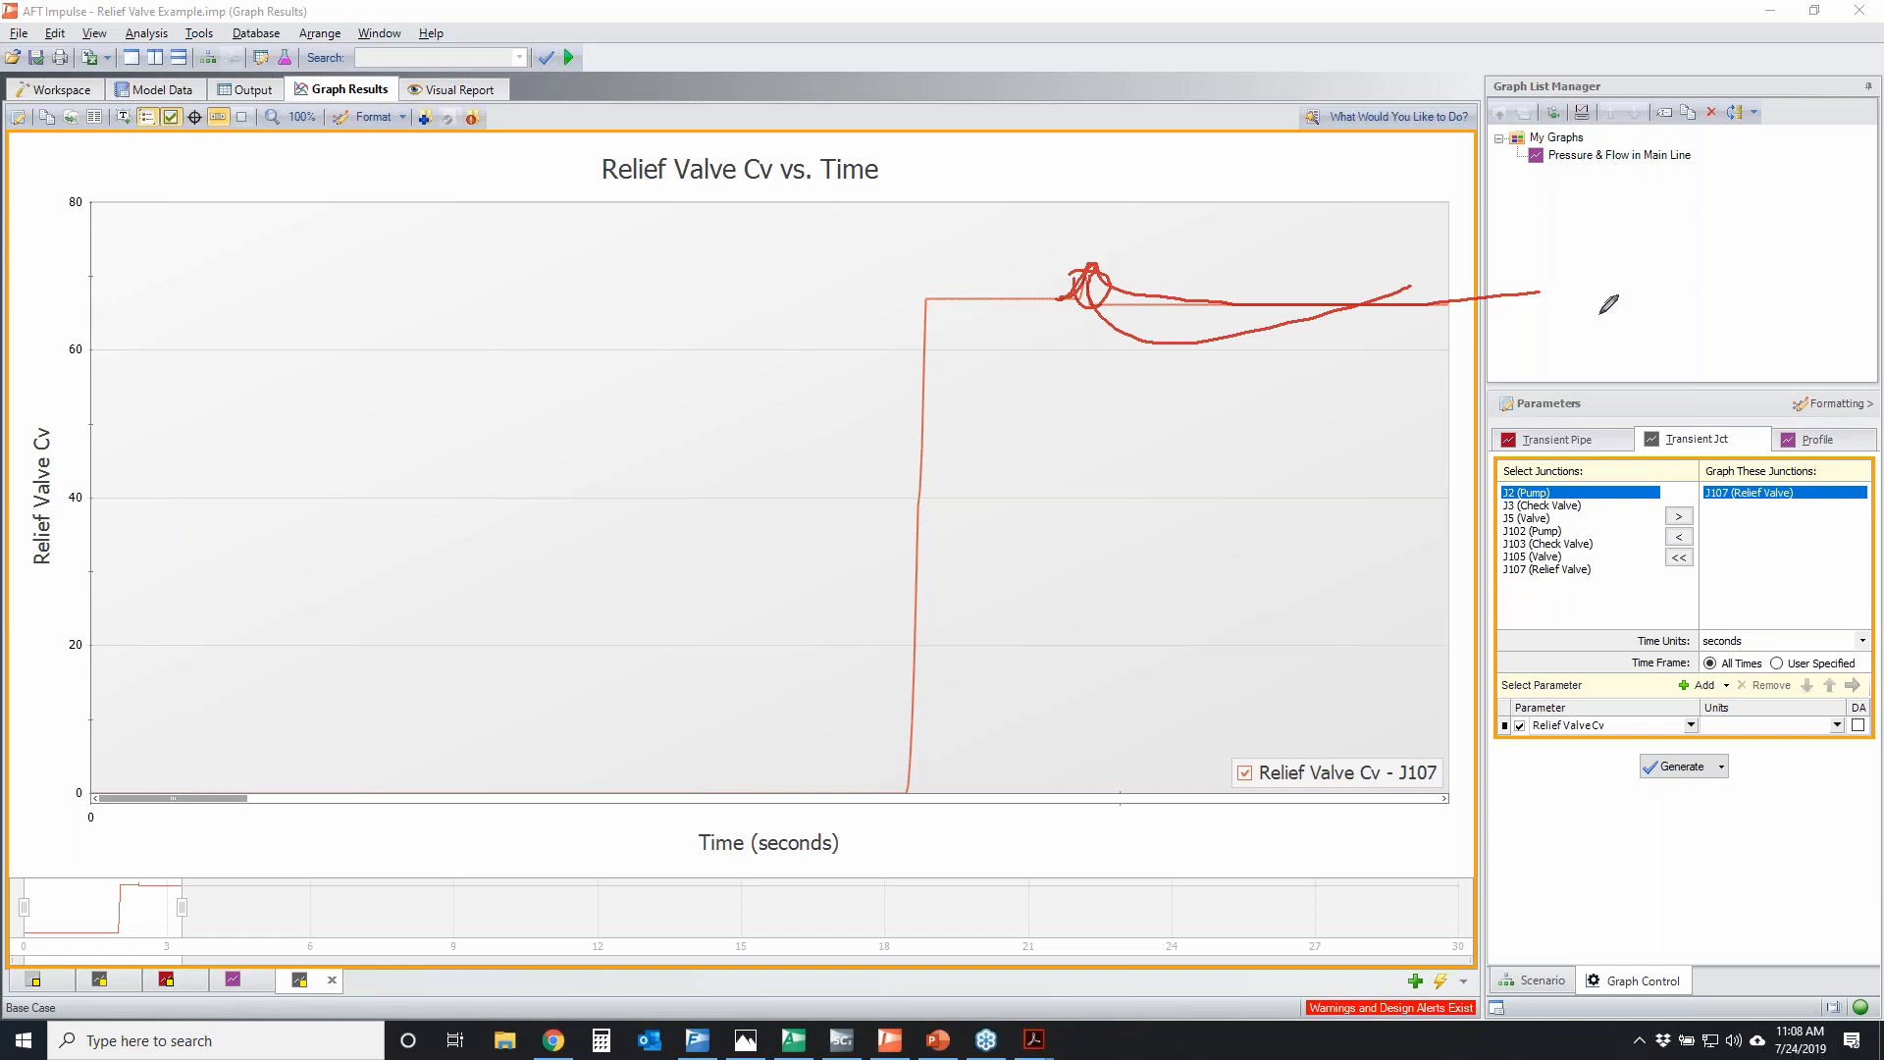
{"action": "key", "text": "Escape"}
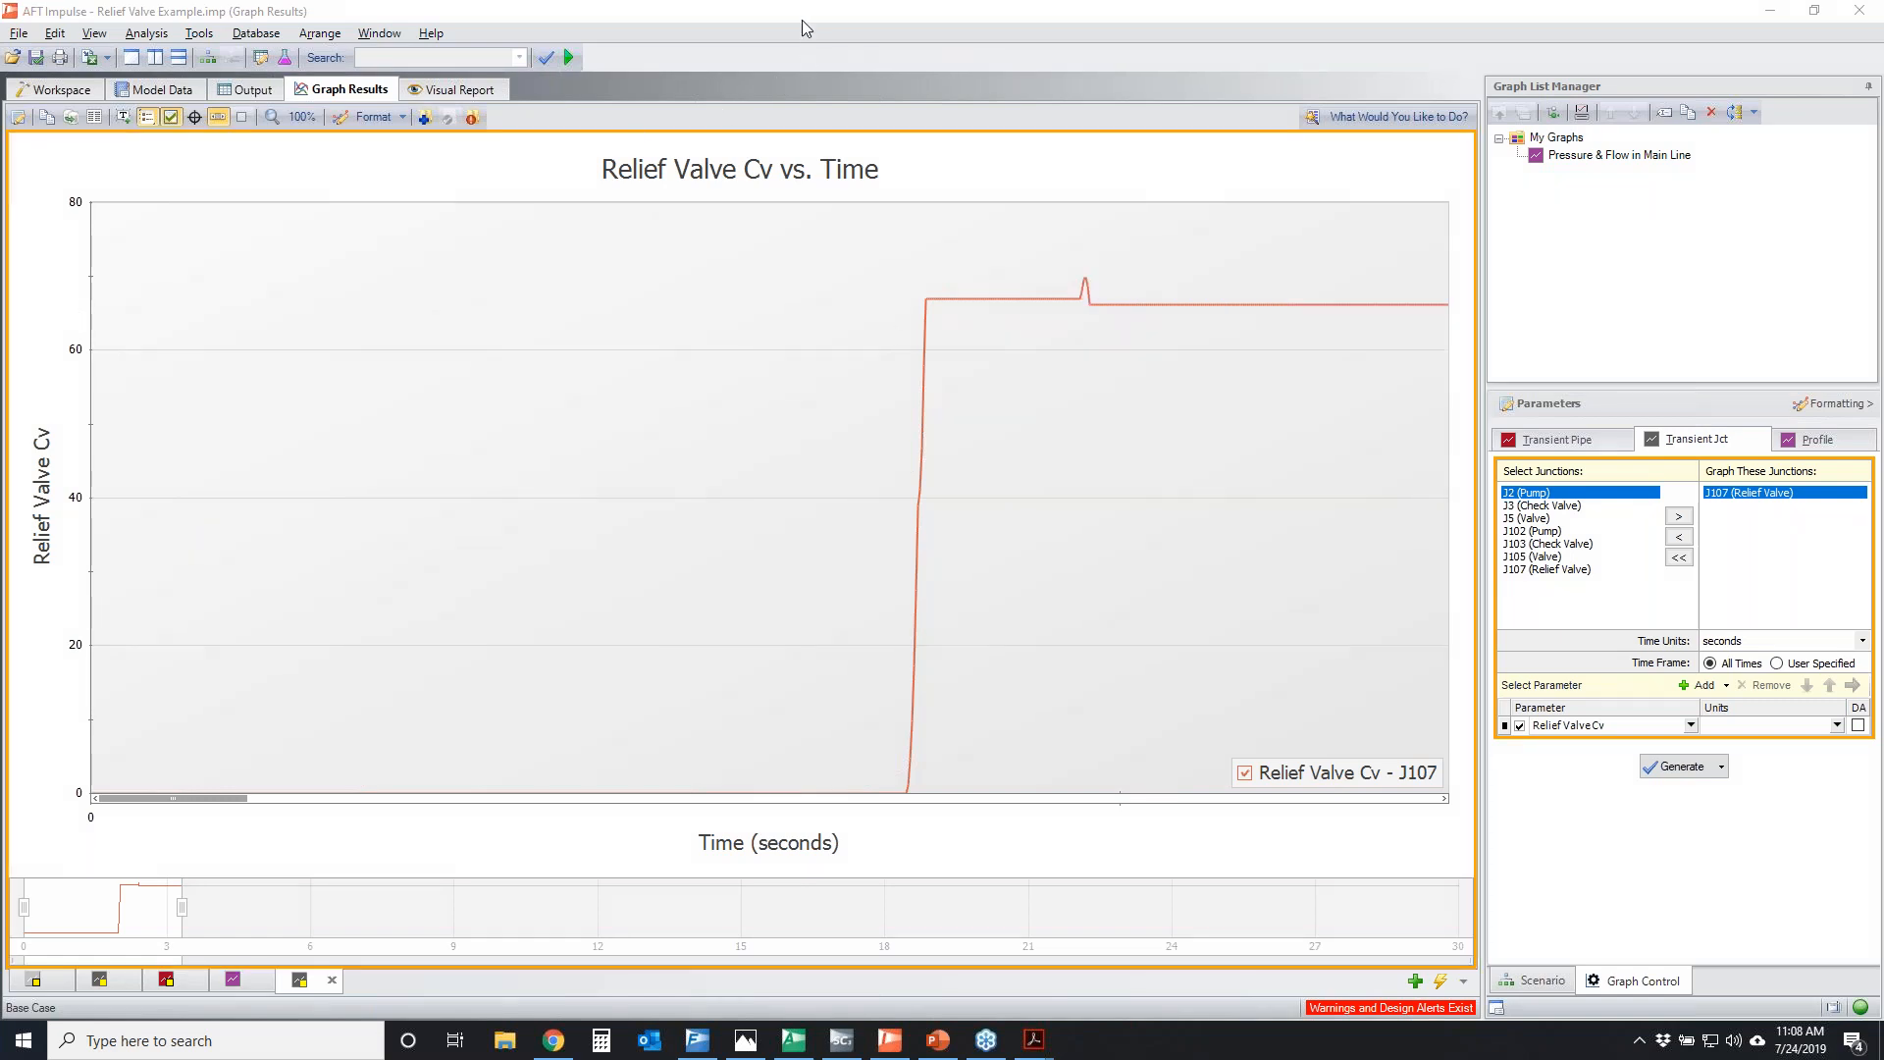
Restore the graph's full time range and regenerate it with Relief Valve Volumetric Outflow in gal/min as a second parameter
{"action": "left_click", "coordinate": [300, 116]}
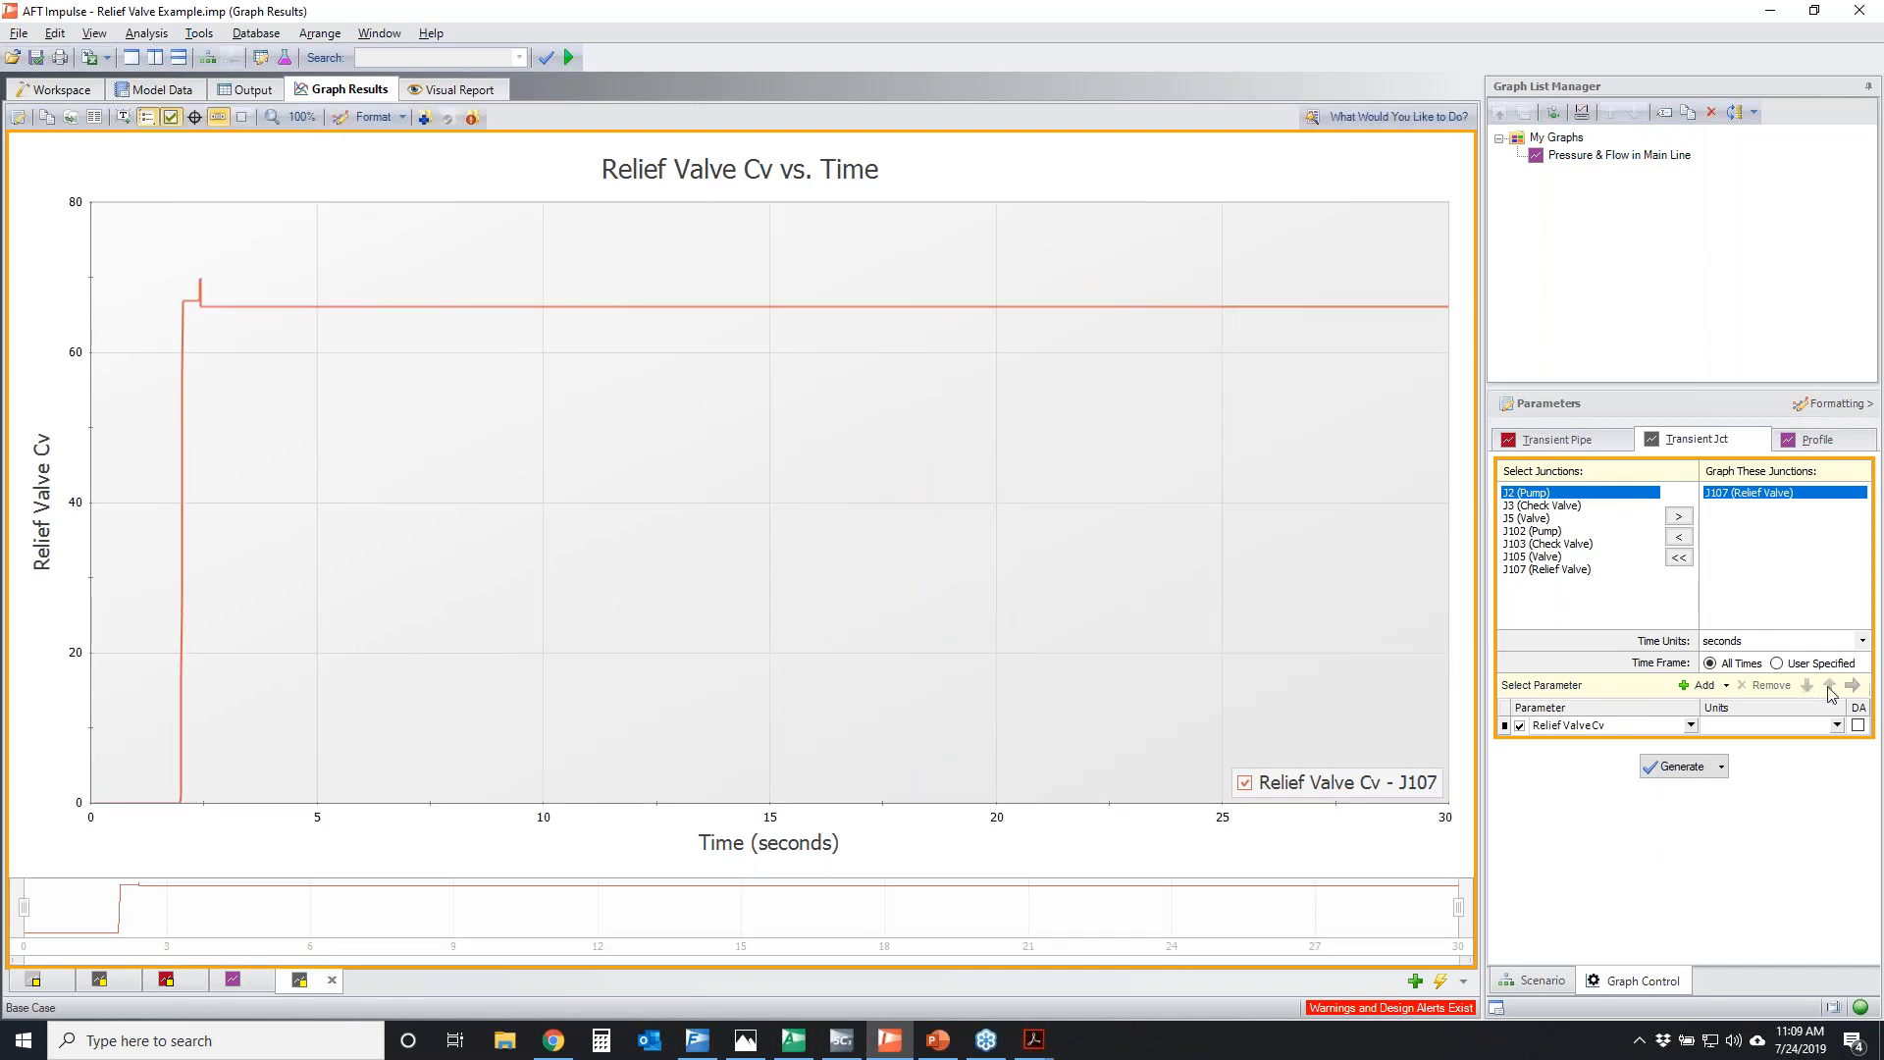
{"action": "left_click", "coordinate": [1700, 685]}
{"action": "left_click", "coordinate": [1691, 743]}
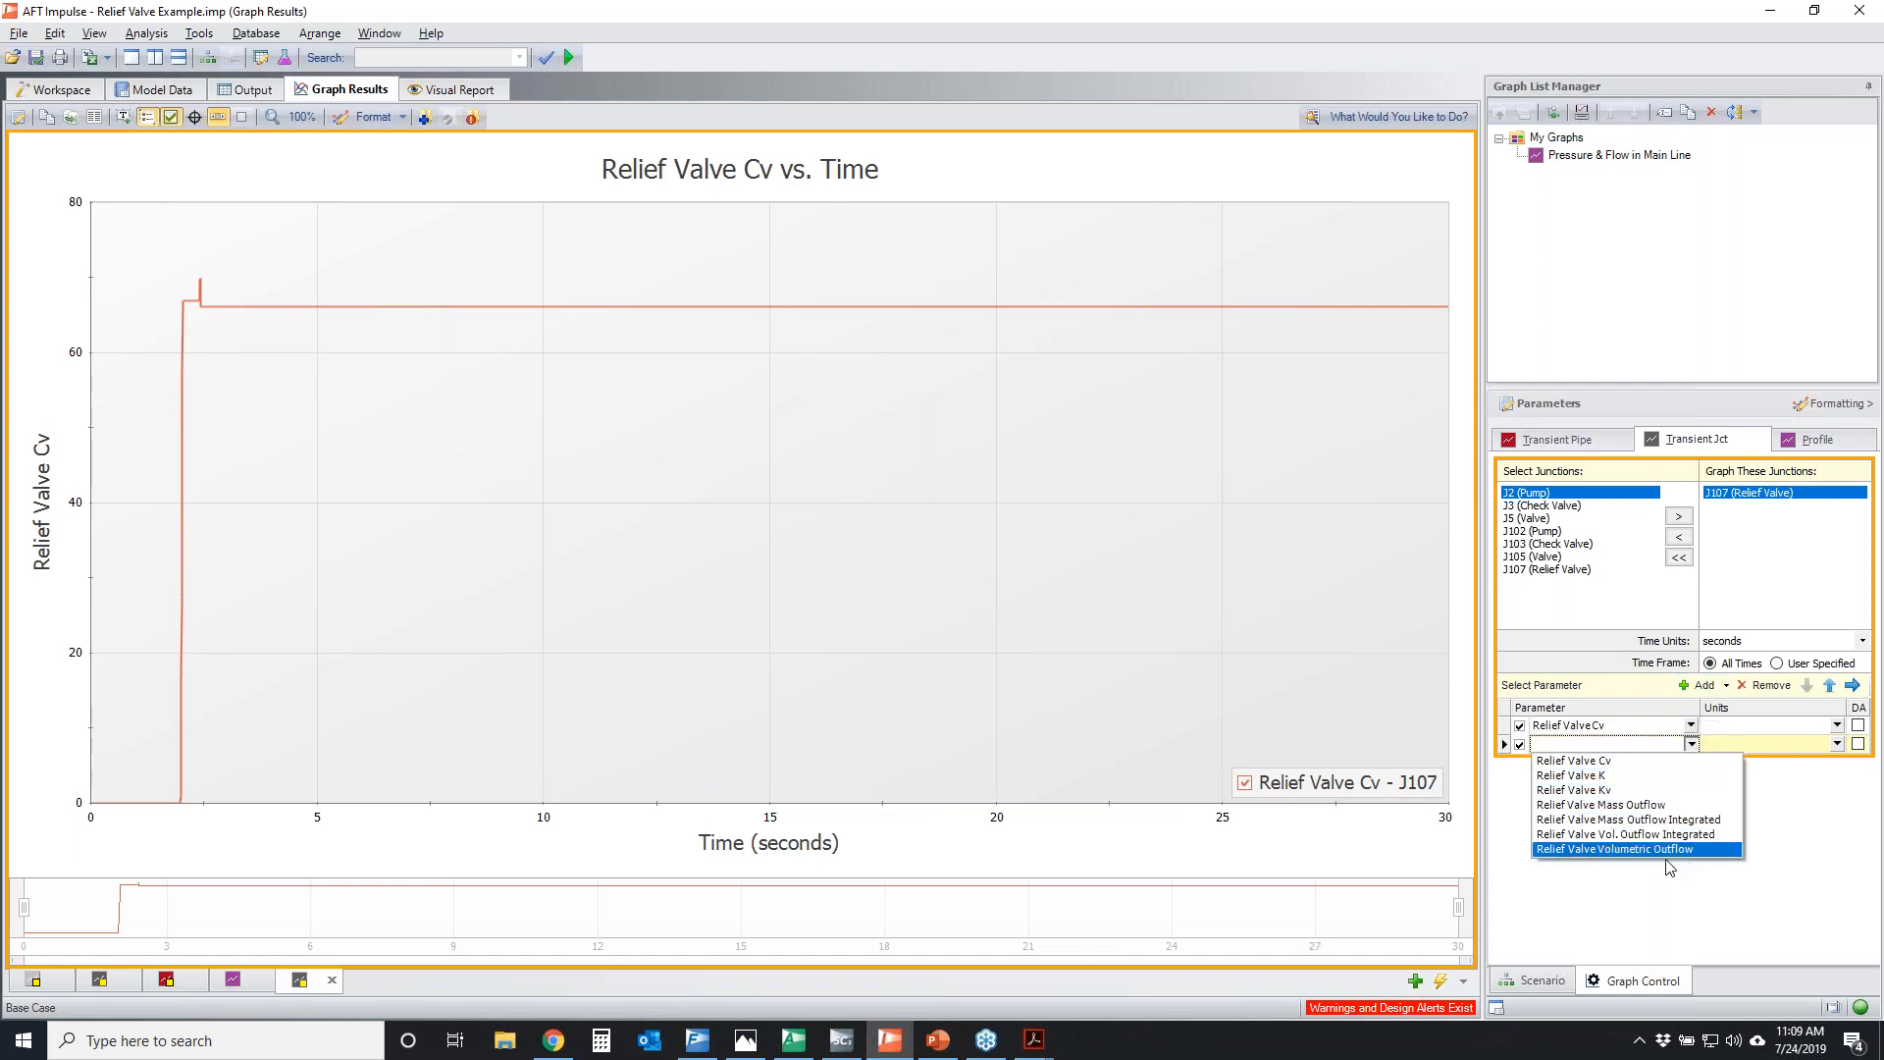
{"action": "left_click", "coordinate": [1665, 850]}
{"action": "left_click", "coordinate": [1676, 785]}
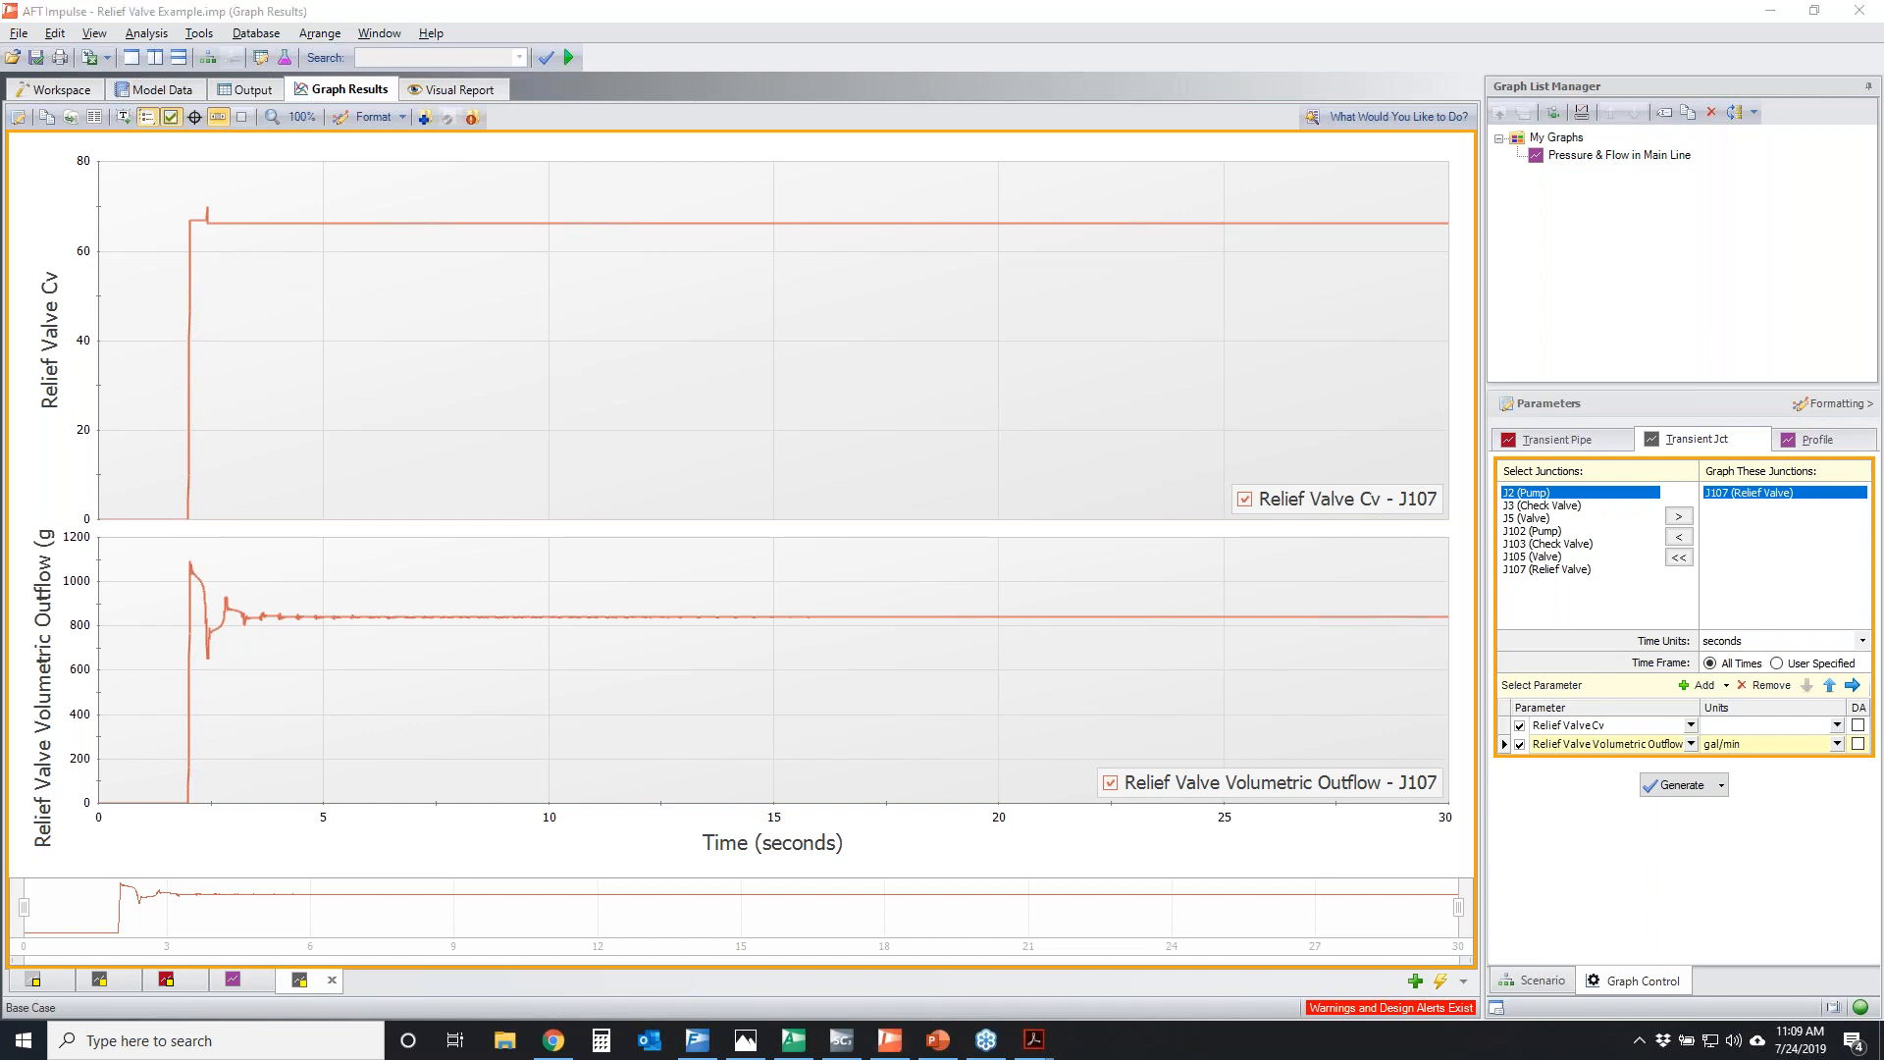
Trace the level portions of J107's Cv and volumetric outflow curves, and clear the markup
{"action": "mouse_move", "coordinate": [275, 214]}
{"action": "left_mouse_down"}
{"action": "mouse_move", "coordinate": [976, 236]}
{"action": "mouse_move", "coordinate": [1482, 203]}
{"action": "left_mouse_up"}
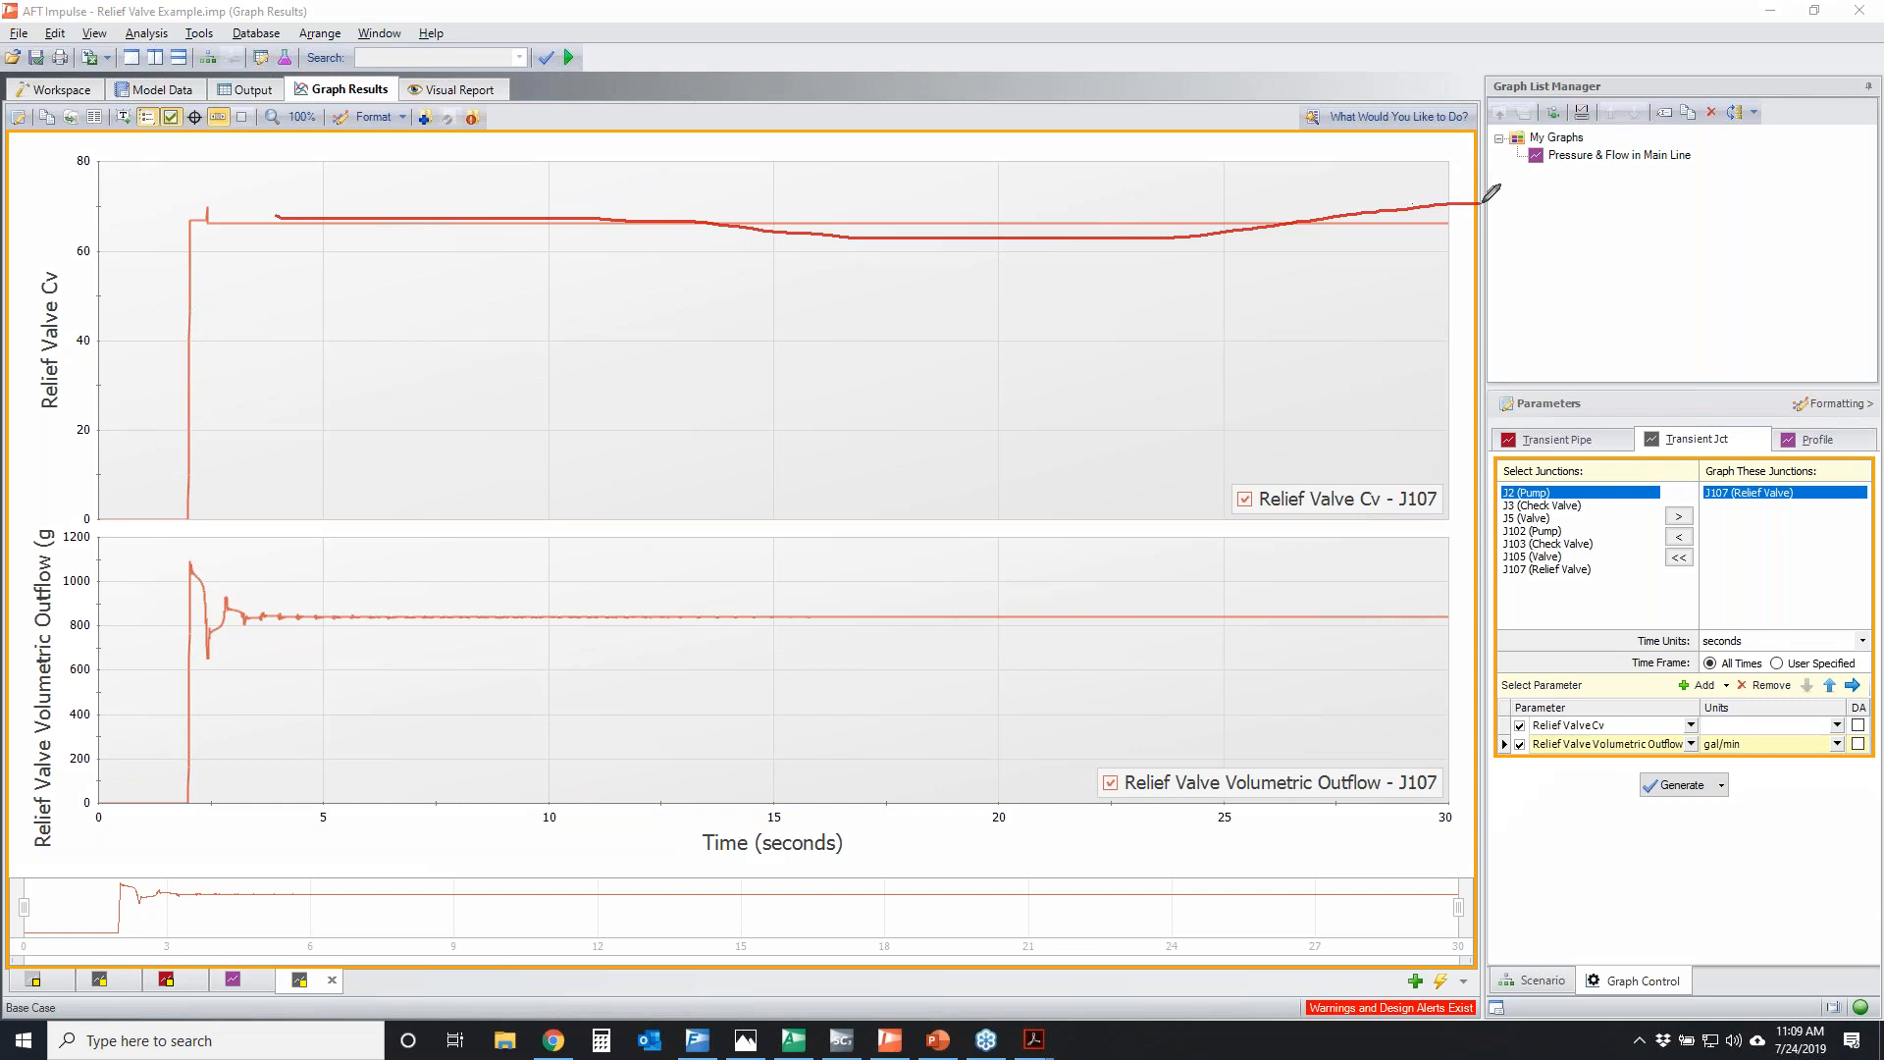
{"action": "mouse_move", "coordinate": [327, 634]}
{"action": "left_mouse_down"}
{"action": "mouse_move", "coordinate": [376, 616]}
{"action": "mouse_move", "coordinate": [1410, 614]}
{"action": "left_mouse_up"}
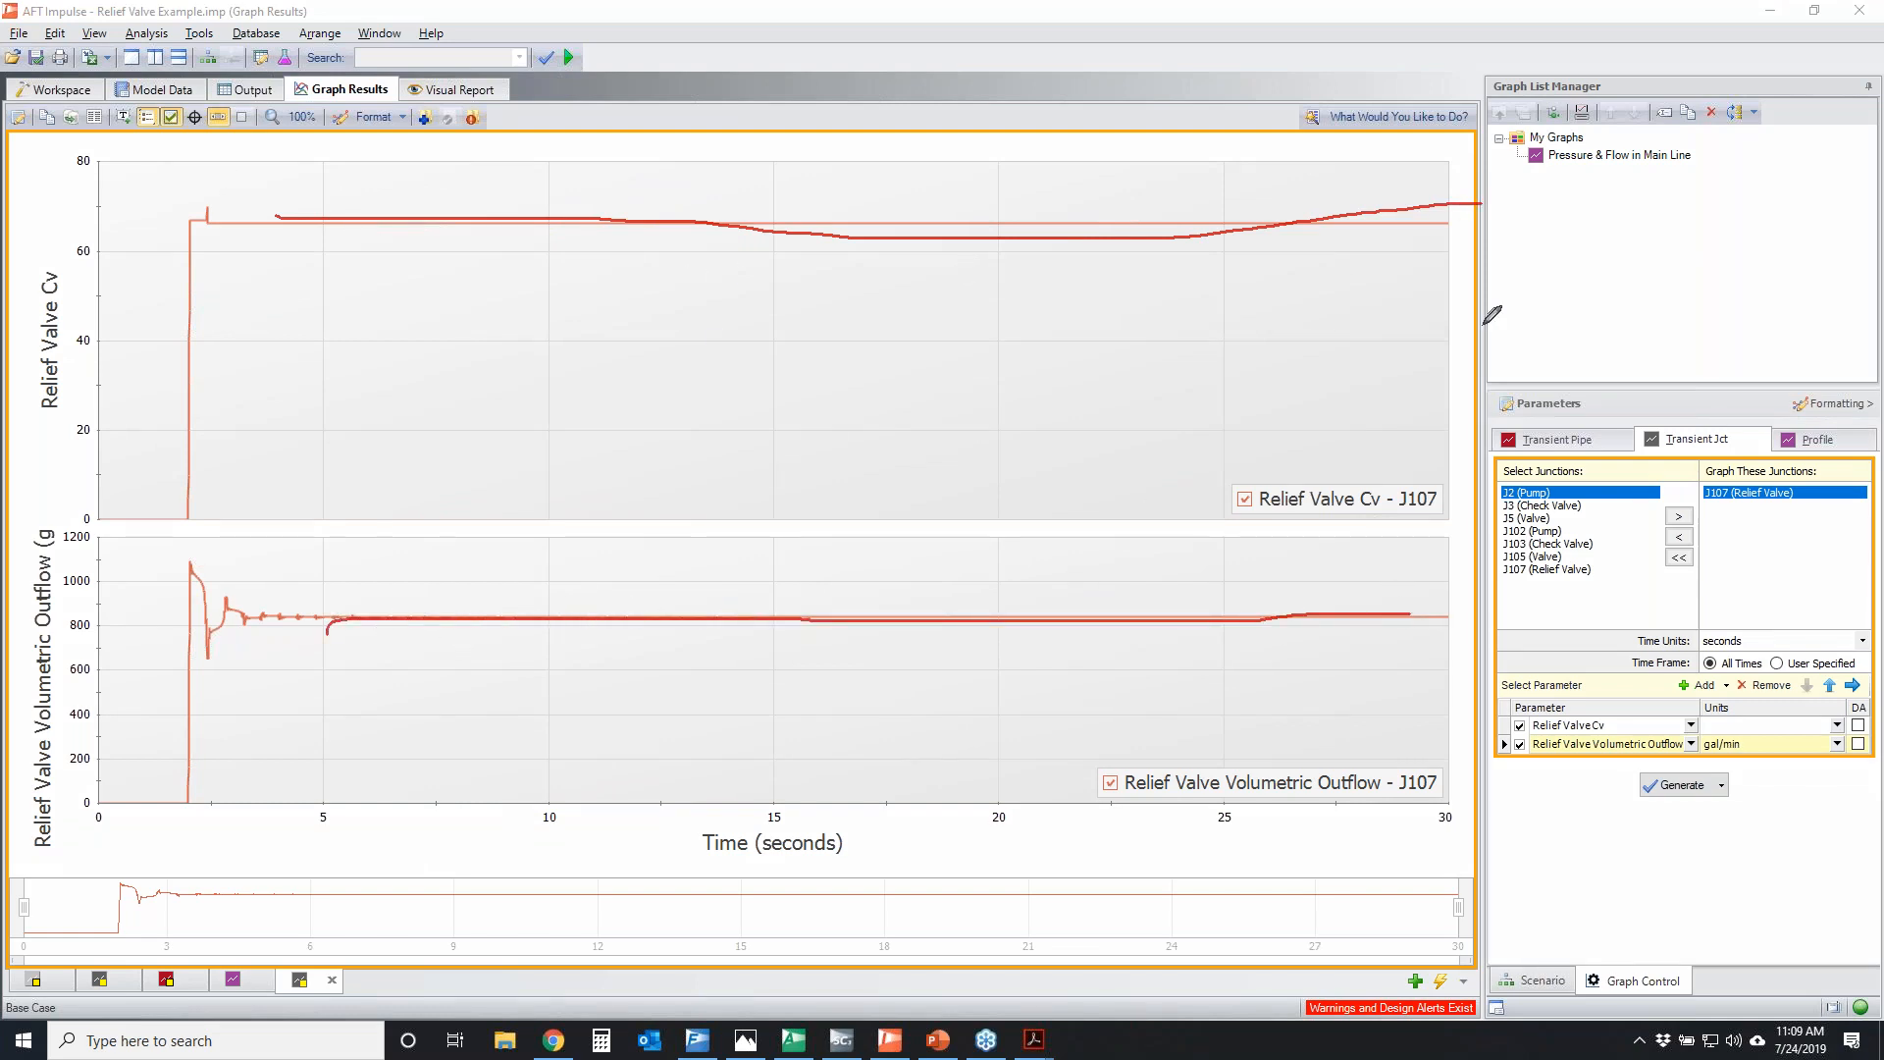
{"action": "key", "text": "Escape"}
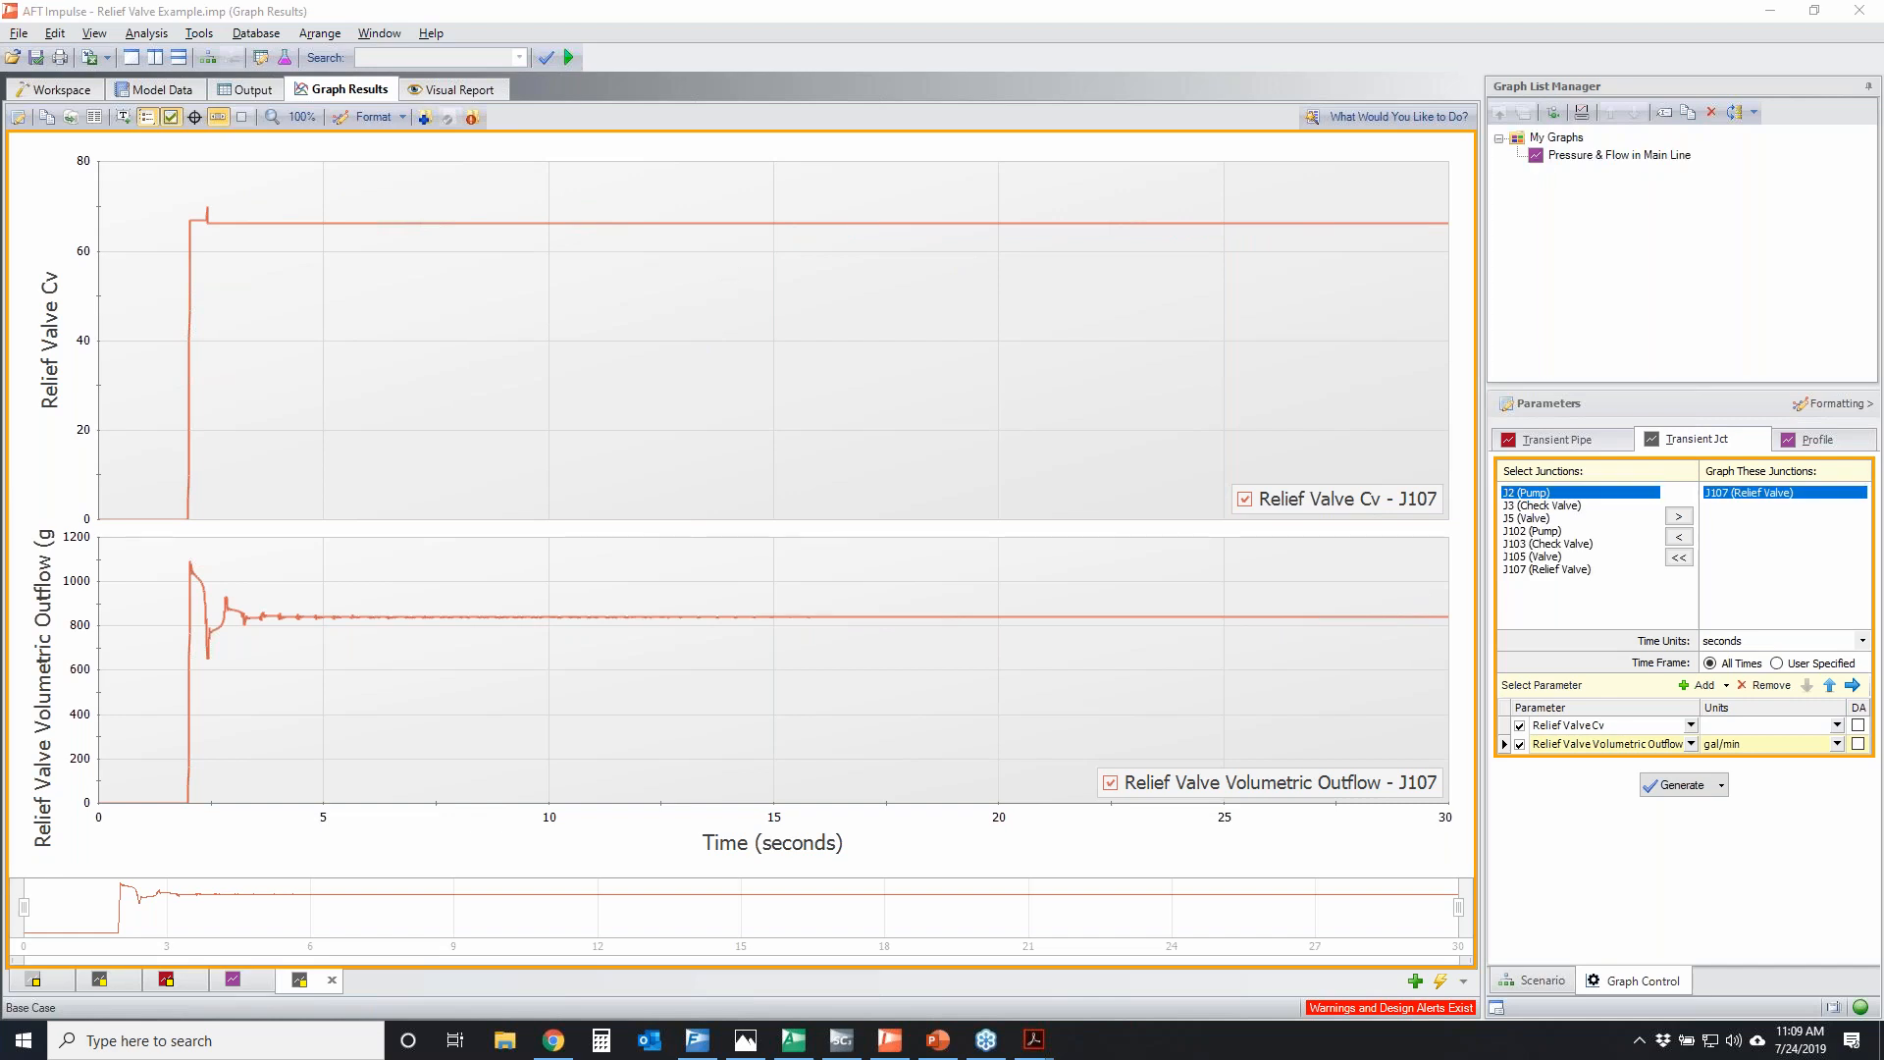
Return to the workspace, mark the boundary junctions at both ends of the two systems and the boundary junction types in the toolbox, and clear the markup
{"action": "left_click", "coordinate": [46, 88]}
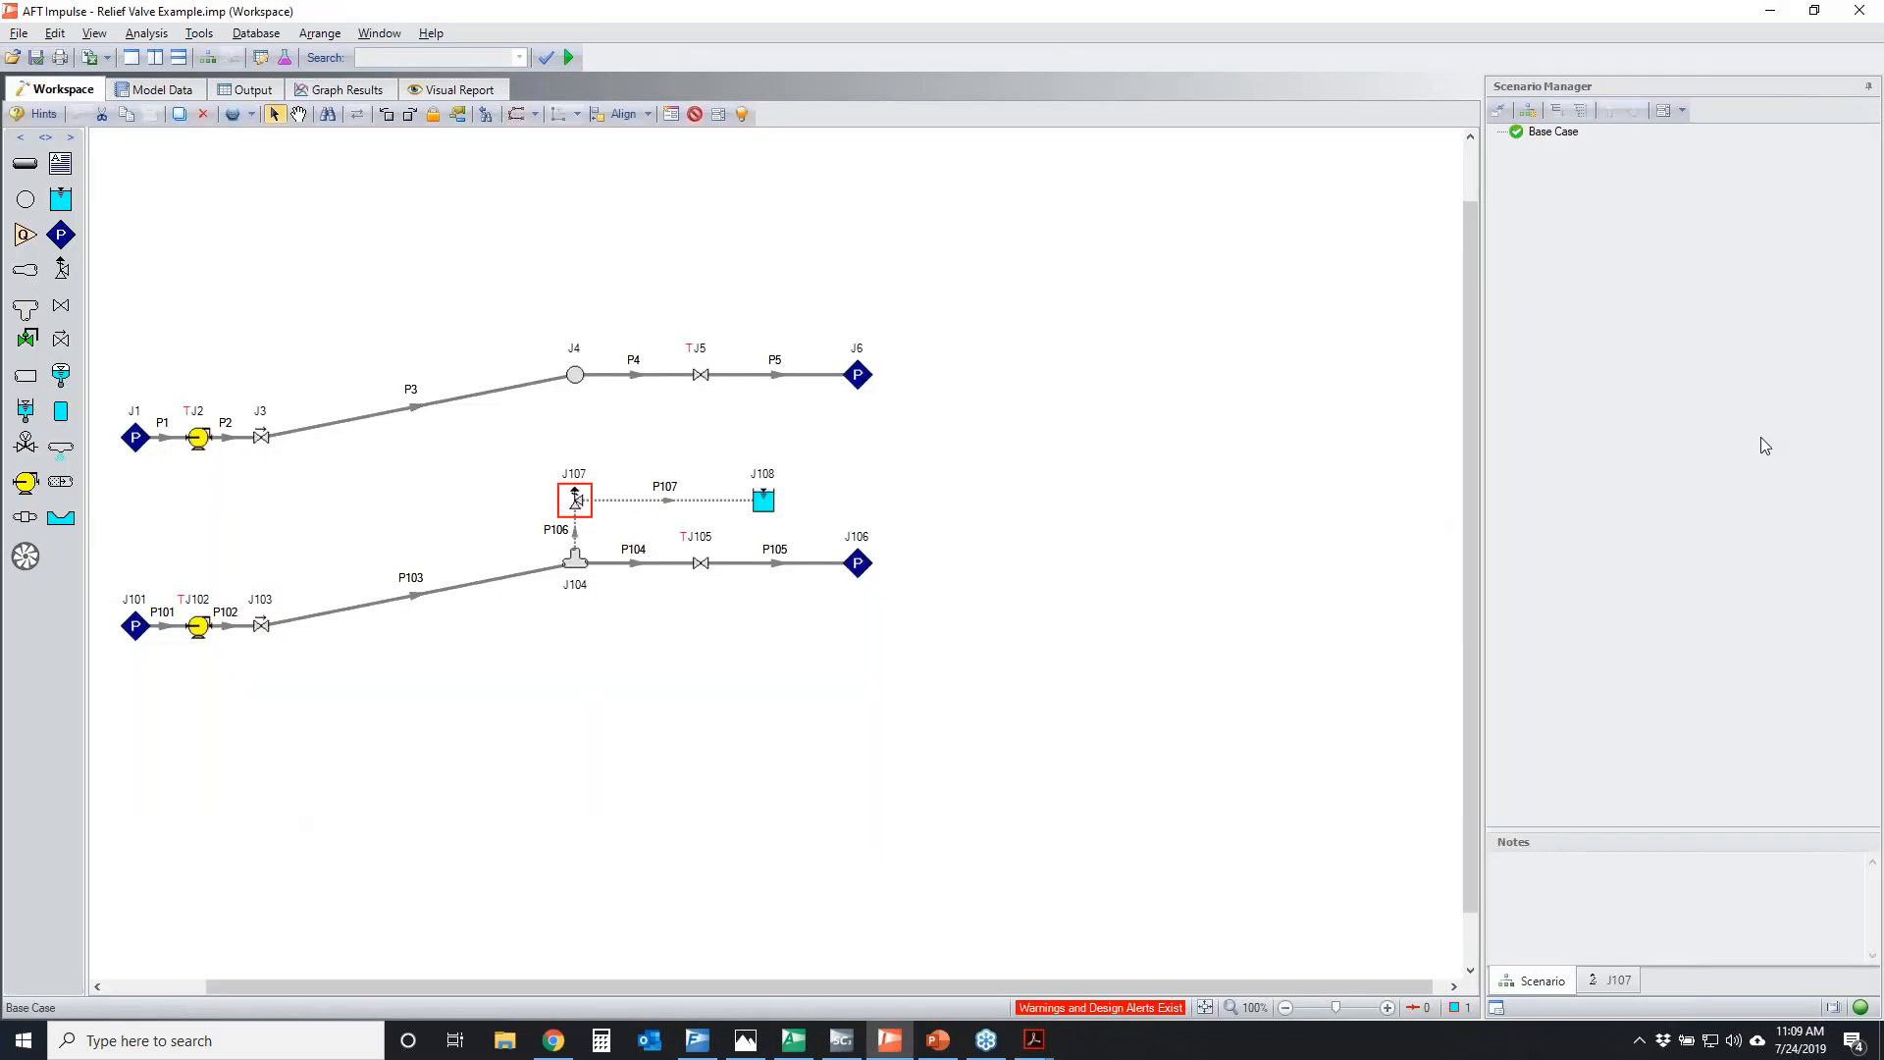
{"action": "mouse_move", "coordinate": [119, 394]}
{"action": "left_mouse_down"}
{"action": "mouse_move", "coordinate": [178, 486]}
{"action": "mouse_move", "coordinate": [147, 655]}
{"action": "mouse_move", "coordinate": [96, 424]}
{"action": "left_mouse_up"}
{"action": "mouse_move", "coordinate": [845, 343]}
{"action": "left_mouse_down"}
{"action": "mouse_move", "coordinate": [844, 414]}
{"action": "mouse_move", "coordinate": [935, 584]}
{"action": "mouse_move", "coordinate": [873, 344]}
{"action": "mouse_move", "coordinate": [829, 341]}
{"action": "left_mouse_up"}
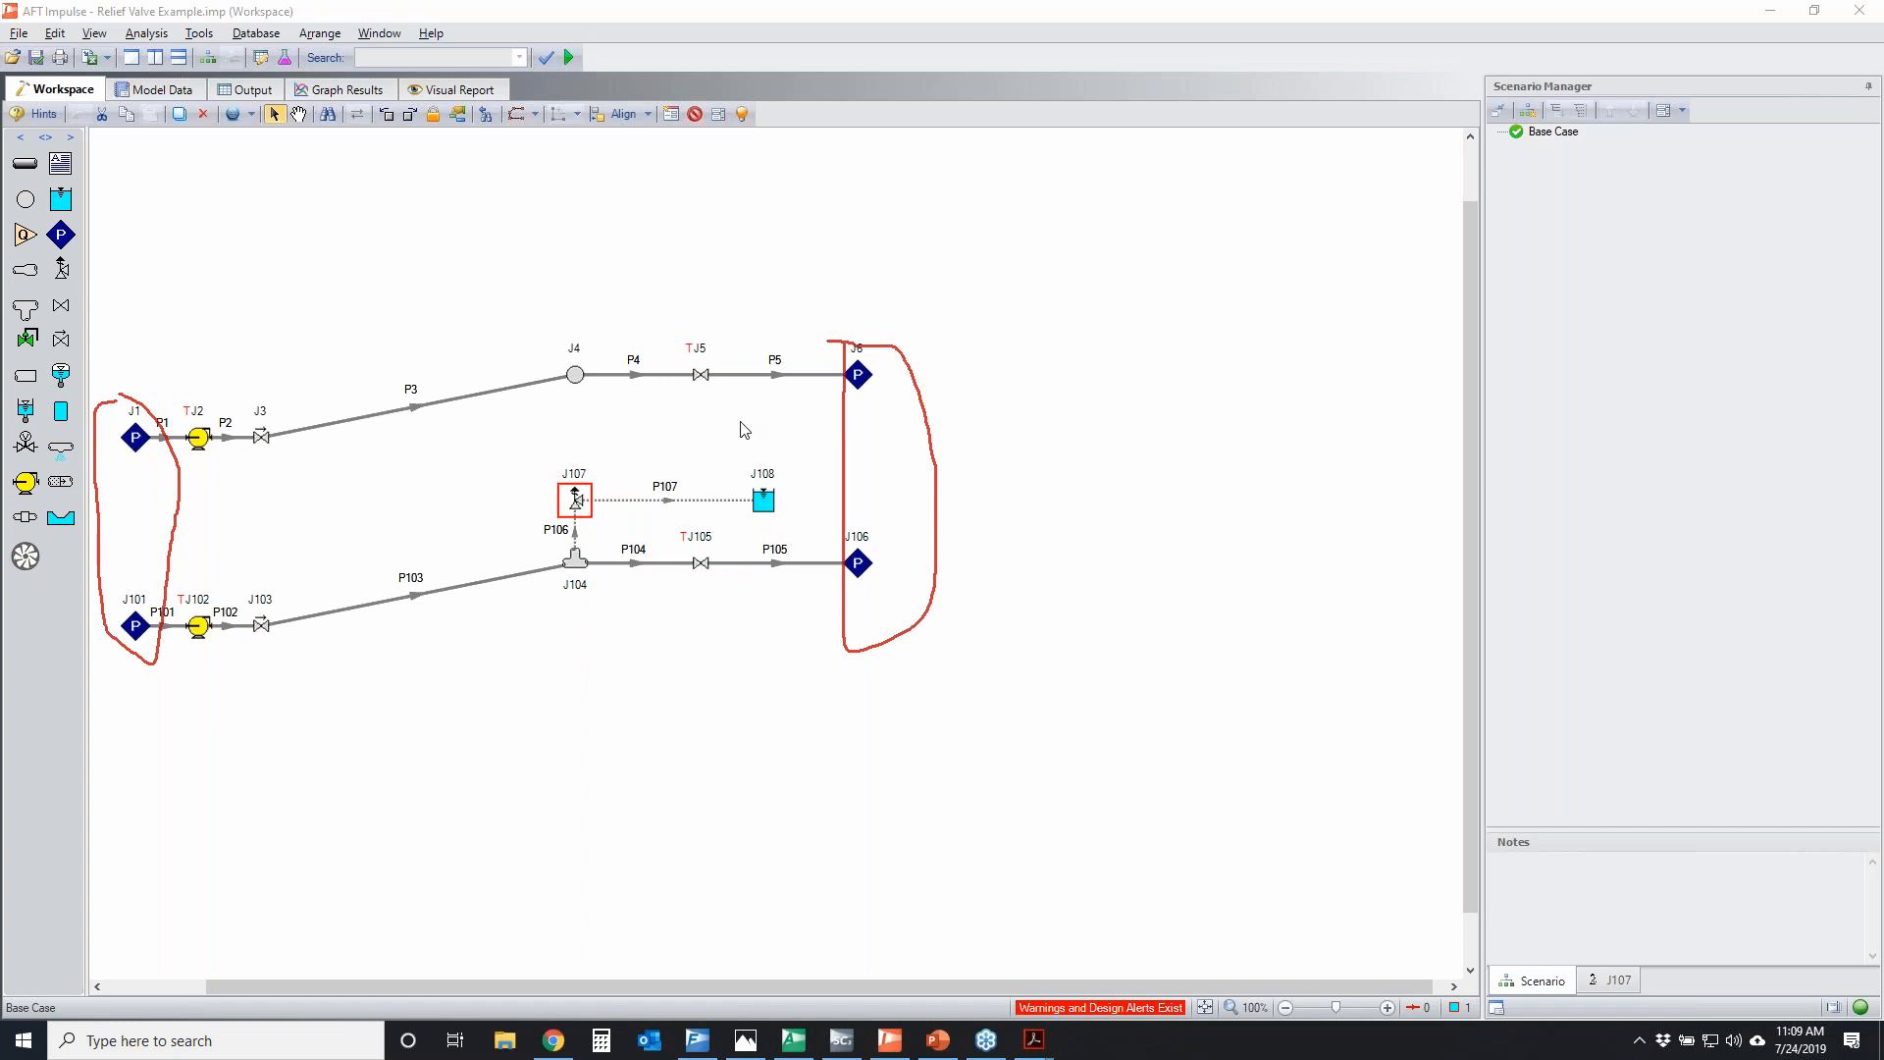
{"action": "left_click_drag", "start_coordinate": [376, 267], "coordinate": [20, 763]}
{"action": "left_click_drag", "start_coordinate": [61, 383], "coordinate": [238, 741]}
{"action": "mouse_move", "coordinate": [41, 224]}
{"action": "left_mouse_down"}
{"action": "mouse_move", "coordinate": [92, 226]}
{"action": "mouse_move", "coordinate": [44, 227]}
{"action": "mouse_move", "coordinate": [75, 208]}
{"action": "mouse_move", "coordinate": [44, 195]}
{"action": "mouse_move", "coordinate": [10, 236]}
{"action": "mouse_move", "coordinate": [37, 223]}
{"action": "left_mouse_up"}
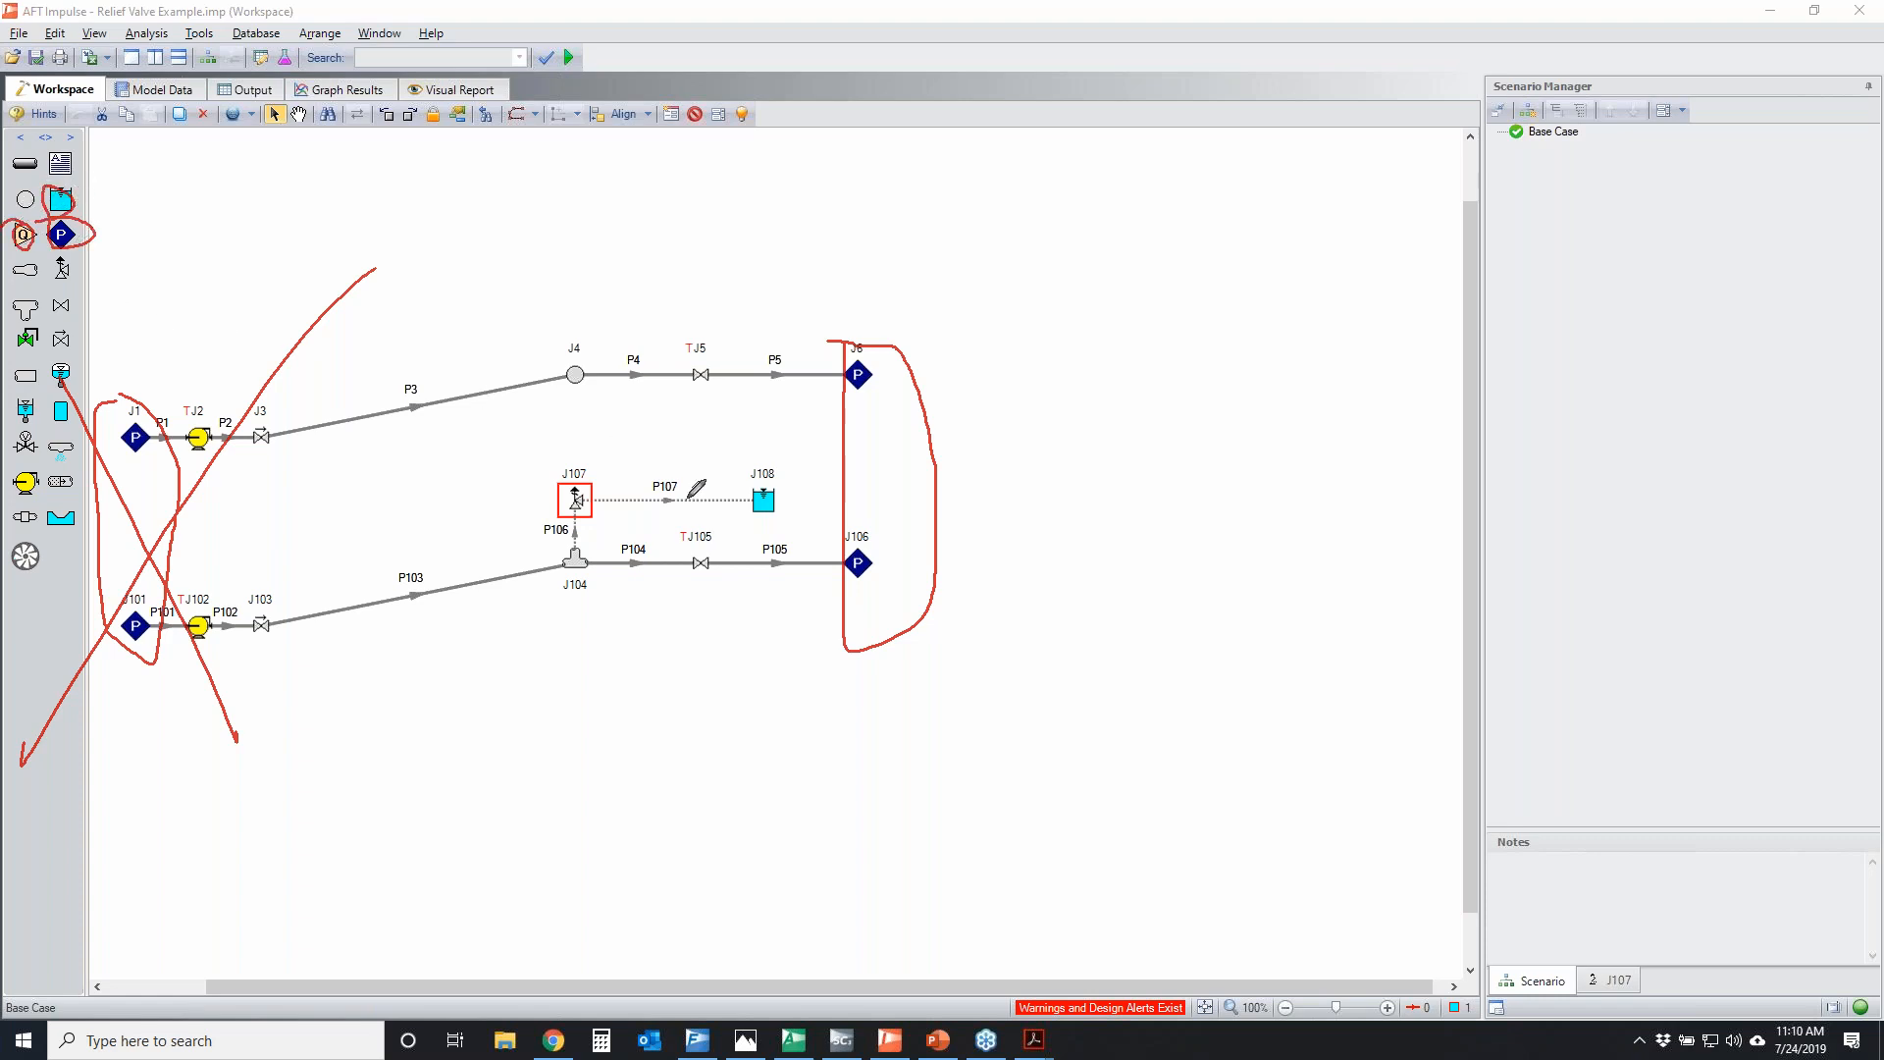
{"action": "left_click", "coordinate": [1607, 470]}
Circle pump J102 and valve J105, draw a curve leading away from the pump, and clear the markup
{"action": "mouse_move", "coordinate": [183, 599]}
{"action": "left_mouse_down"}
{"action": "mouse_move", "coordinate": [232, 597]}
{"action": "mouse_move", "coordinate": [212, 593]}
{"action": "left_mouse_up"}
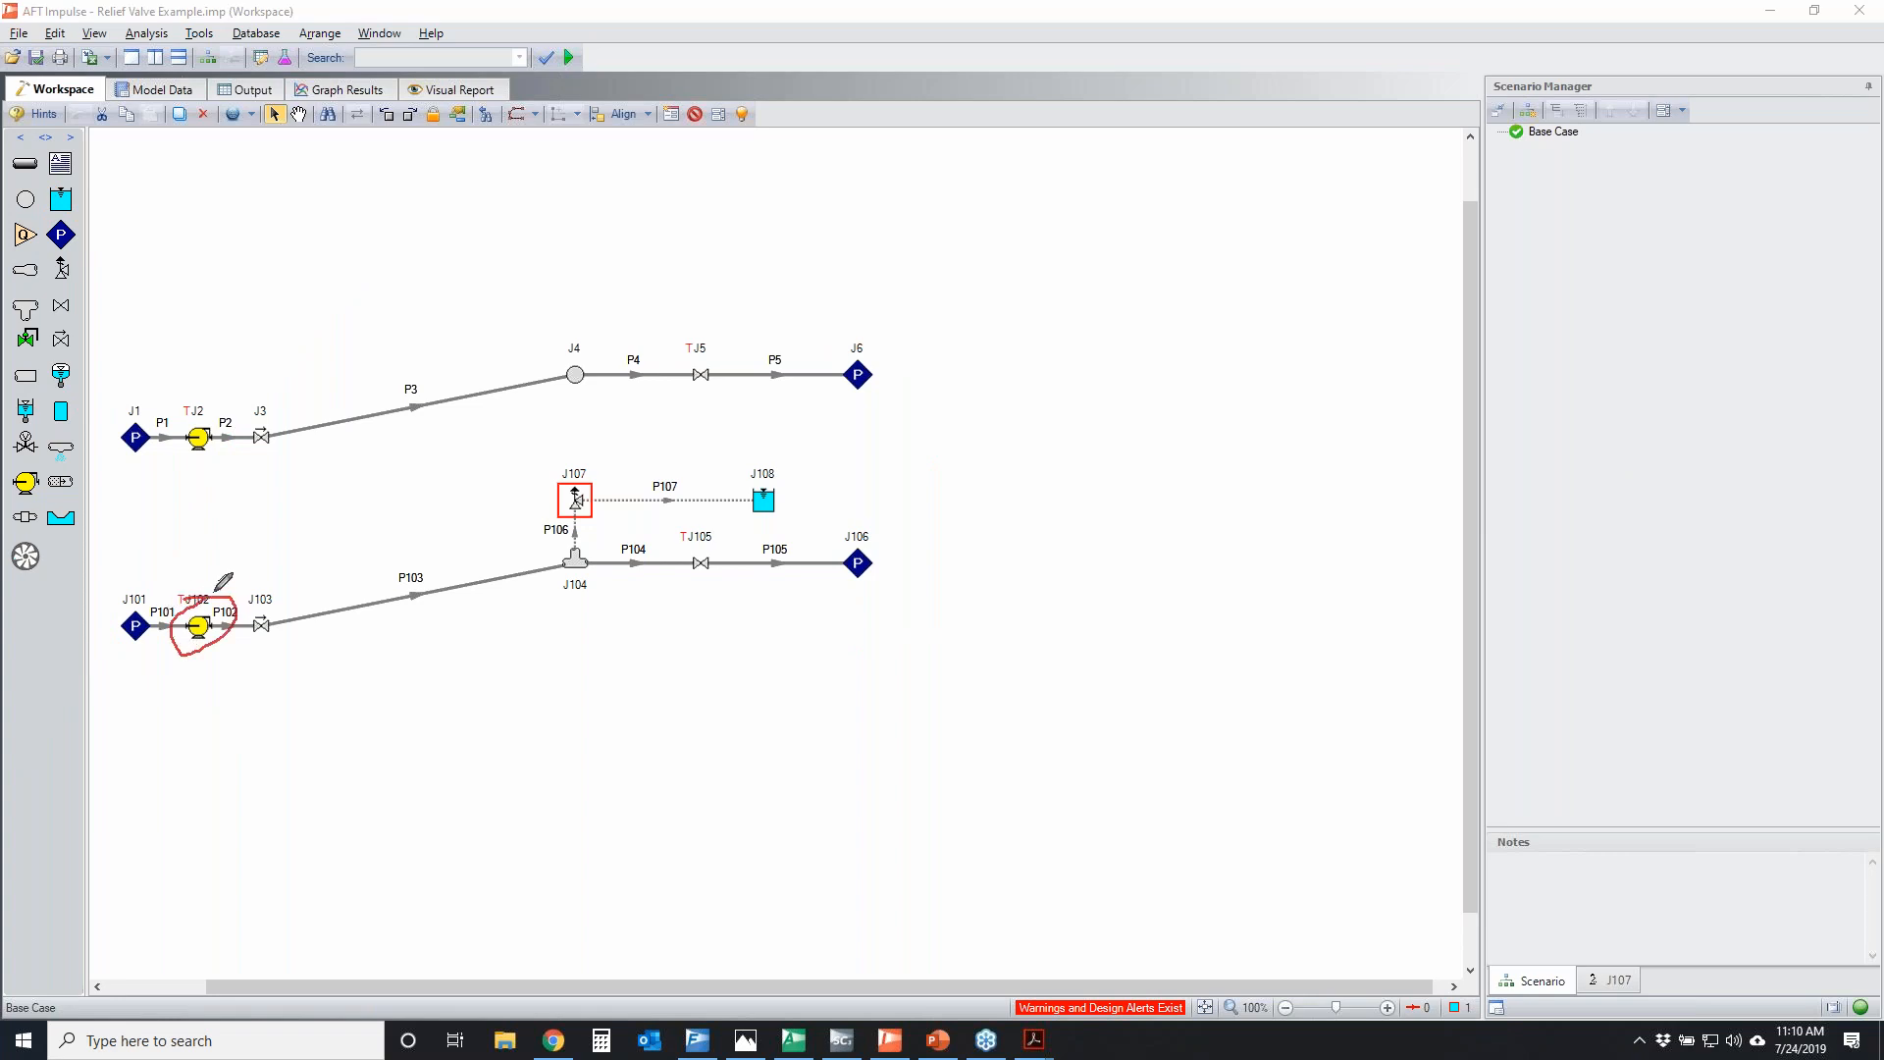
{"action": "mouse_move", "coordinate": [689, 544]}
{"action": "left_mouse_down"}
{"action": "mouse_move", "coordinate": [724, 561]}
{"action": "mouse_move", "coordinate": [693, 550]}
{"action": "left_mouse_up"}
{"action": "mouse_move", "coordinate": [213, 628]}
{"action": "left_mouse_down"}
{"action": "mouse_move", "coordinate": [236, 681]}
{"action": "mouse_move", "coordinate": [376, 803]}
{"action": "mouse_move", "coordinate": [925, 876]}
{"action": "mouse_move", "coordinate": [1048, 872]}
{"action": "left_mouse_up"}
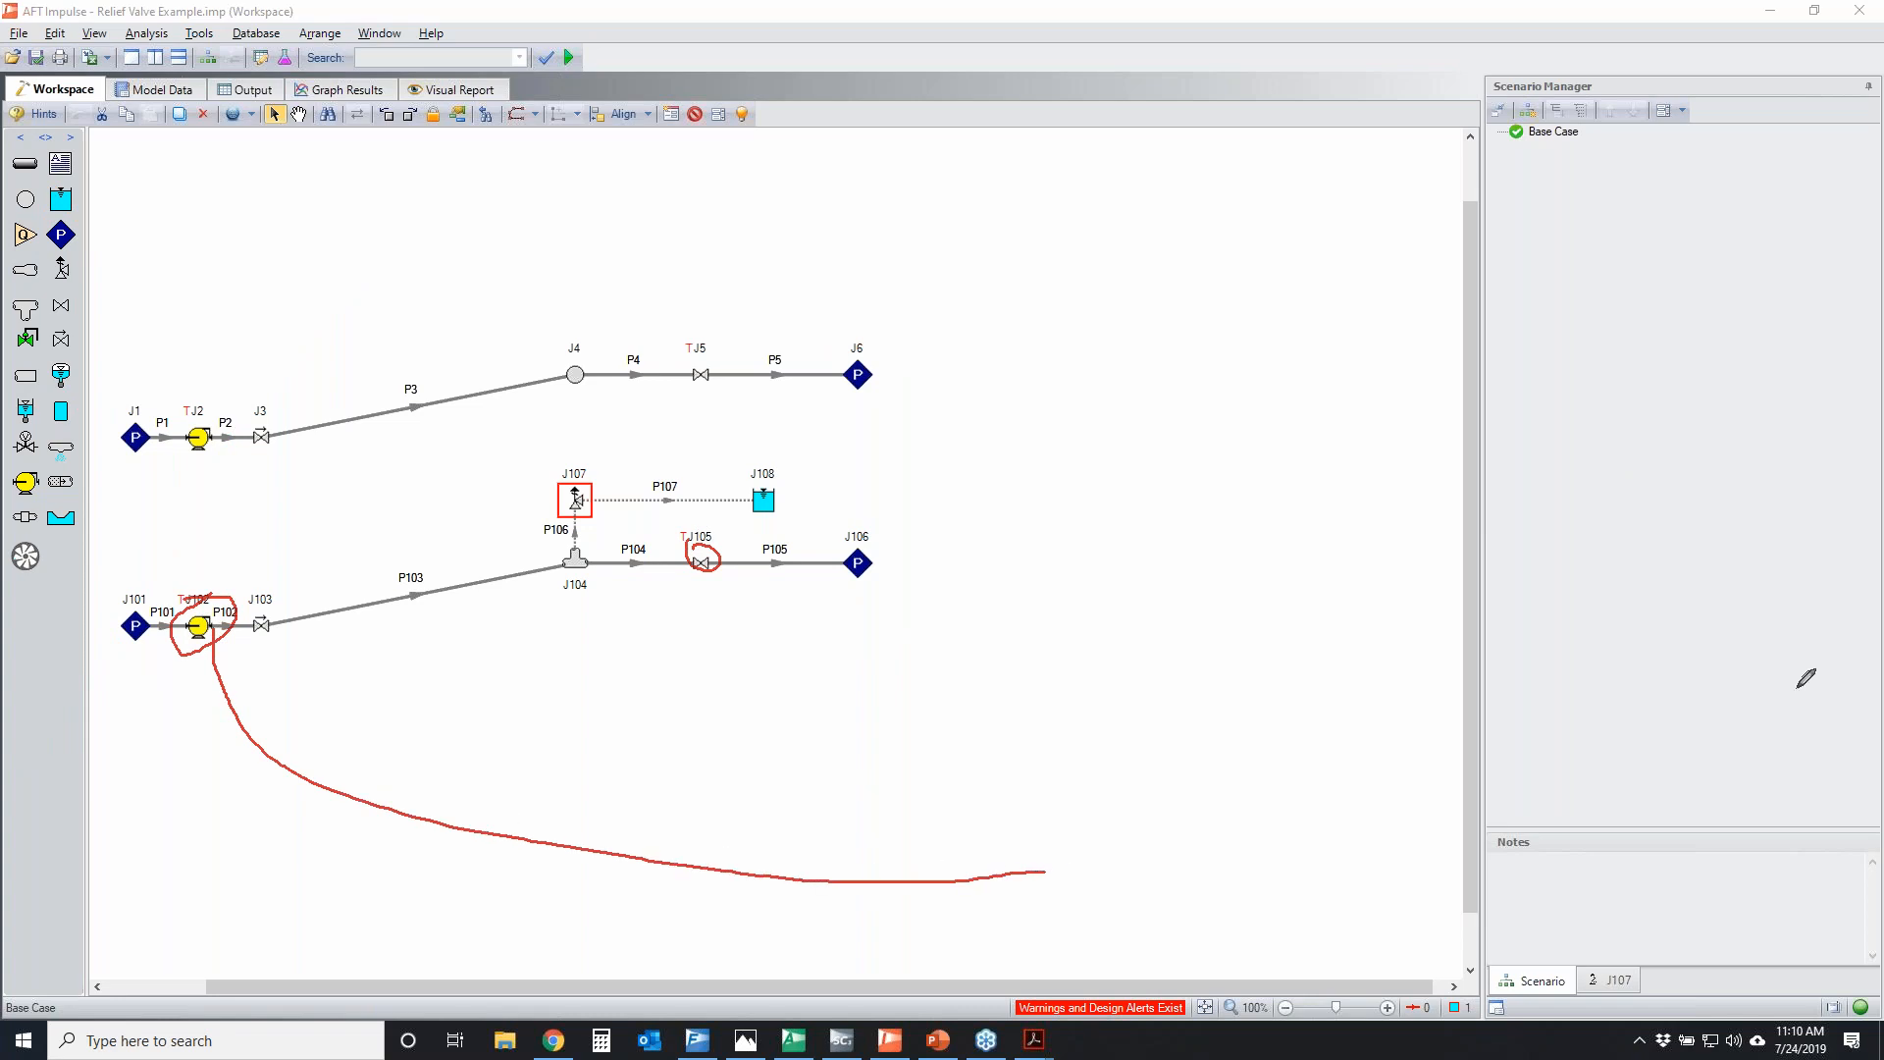
{"action": "key", "text": "Escape"}
Generate a transient junction graph of Pump Speed versus time for pump J102 from the workspace
{"action": "left_click", "coordinate": [197, 625]}
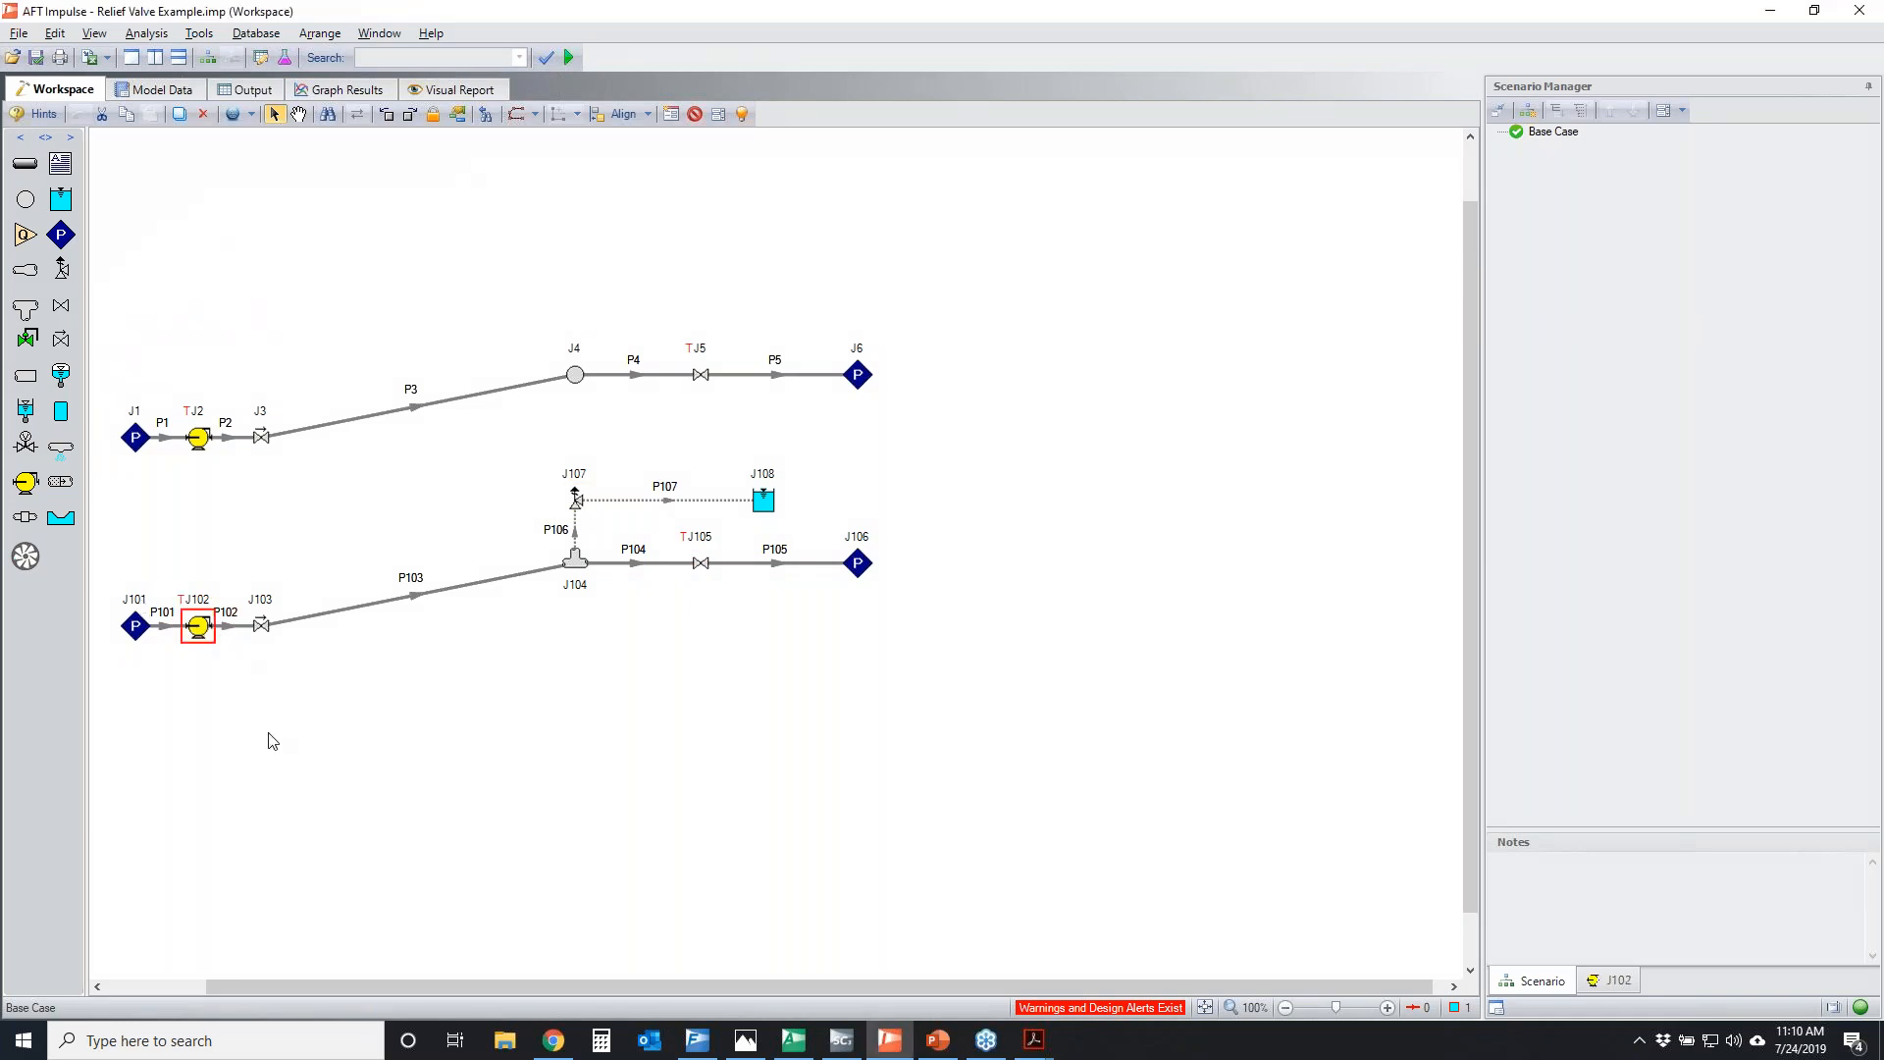
{"action": "right_click", "coordinate": [208, 624]}
{"action": "mouse_move", "coordinate": [503, 908]}
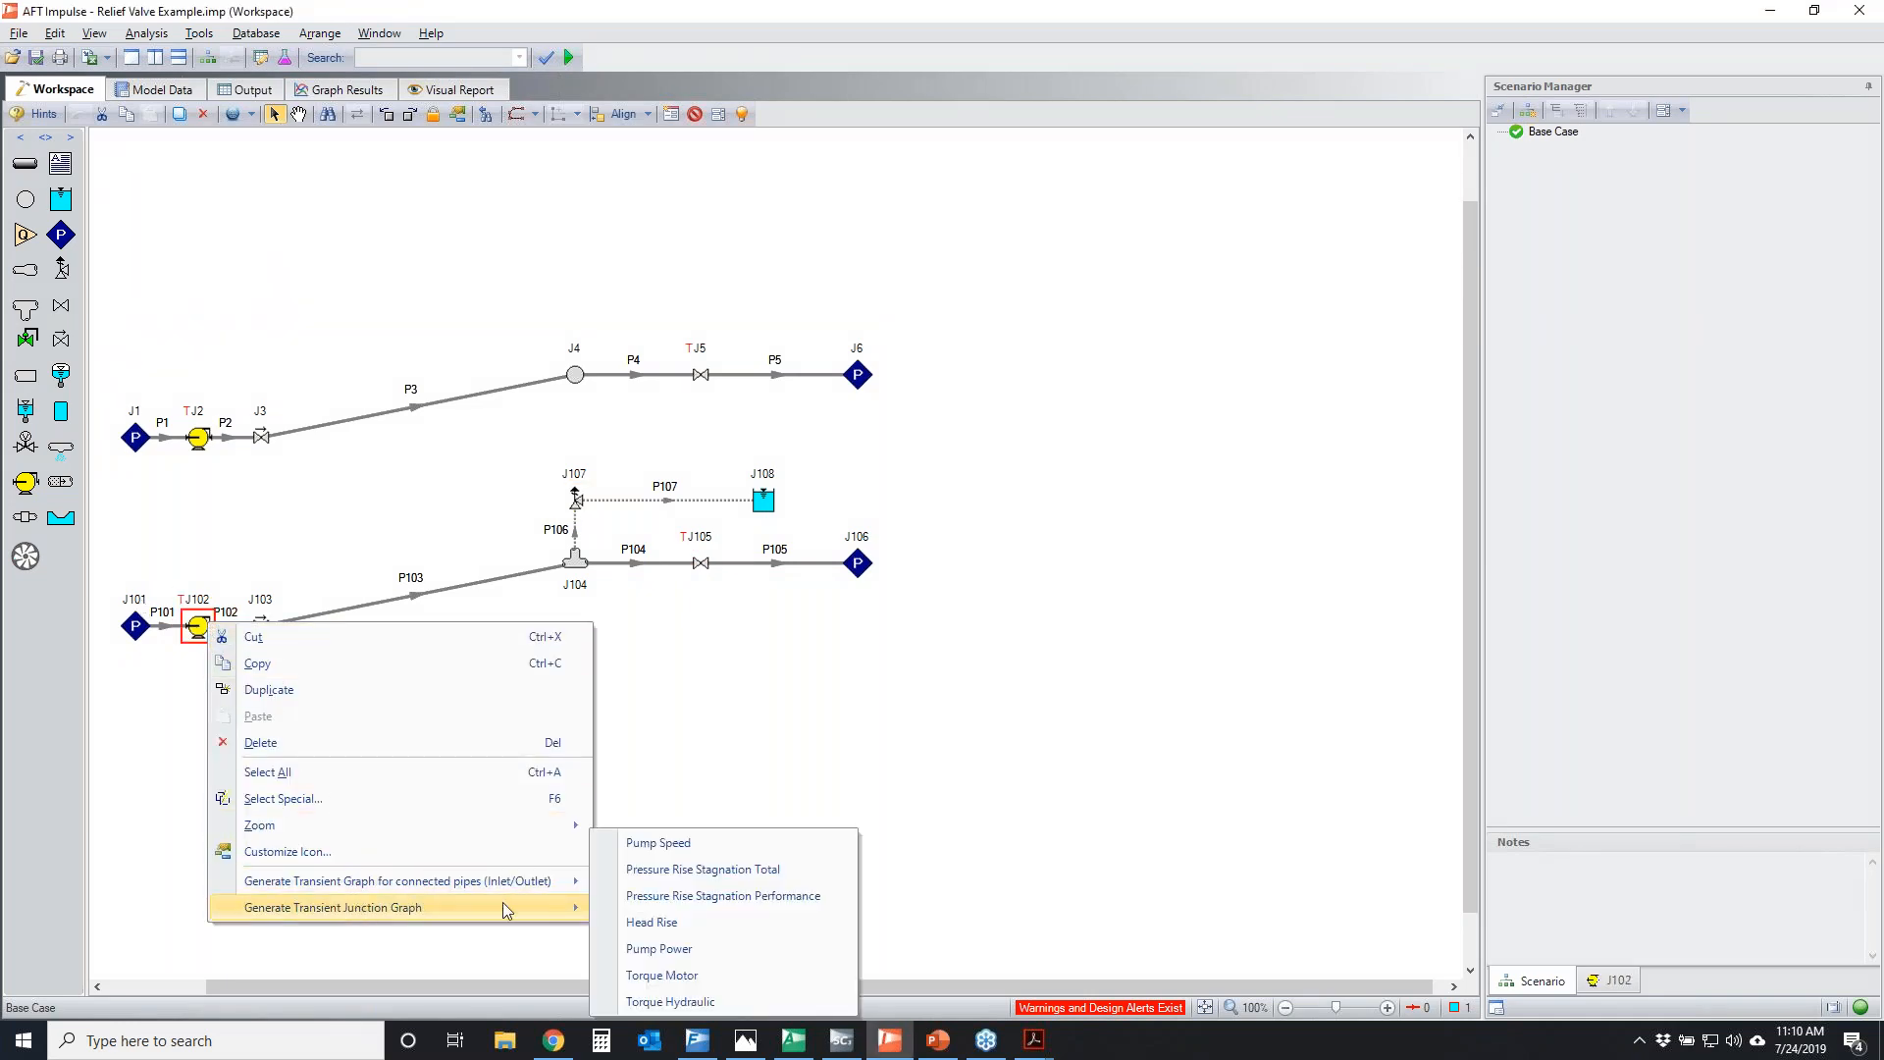
{"action": "left_click", "coordinate": [660, 841]}
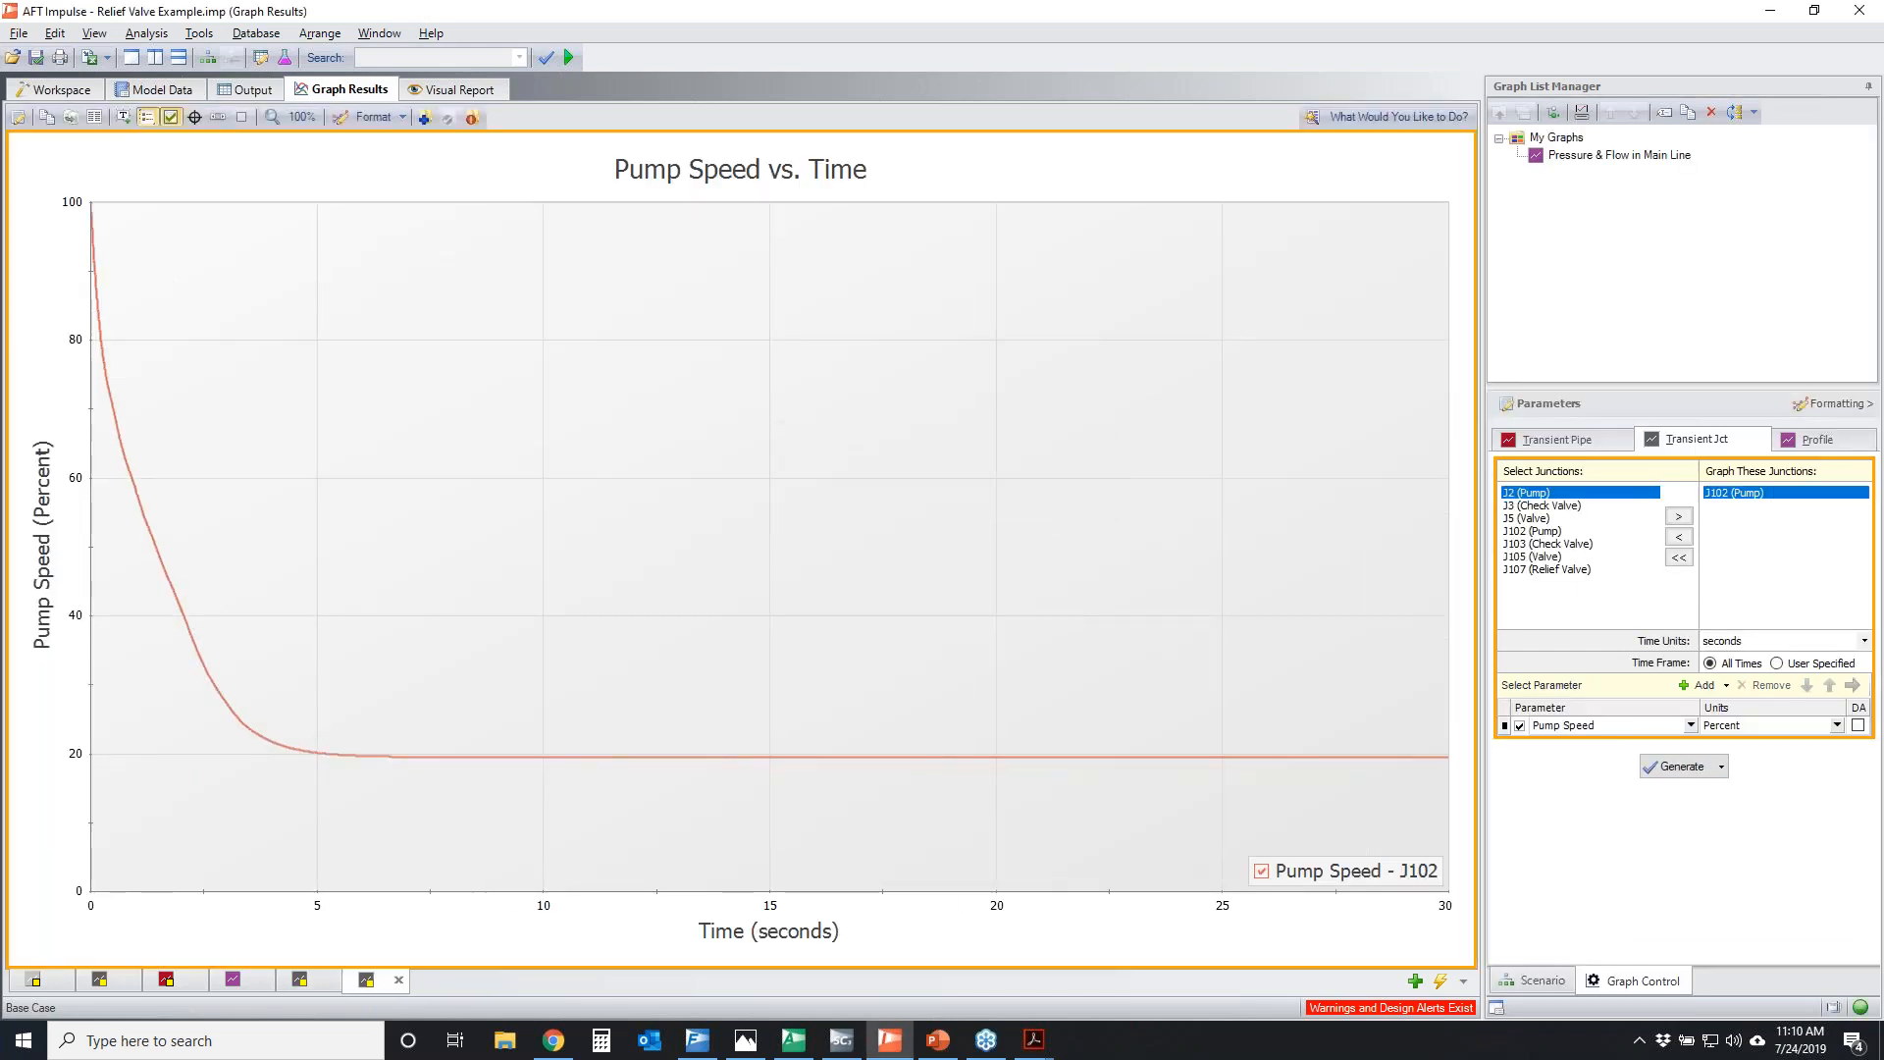
Sketch a continued speed decay on J102's graph, circle the level portion of the curve, clear the markup, and return to the workspace
{"action": "left_click_drag", "start_coordinate": [233, 718], "coordinate": [1404, 936]}
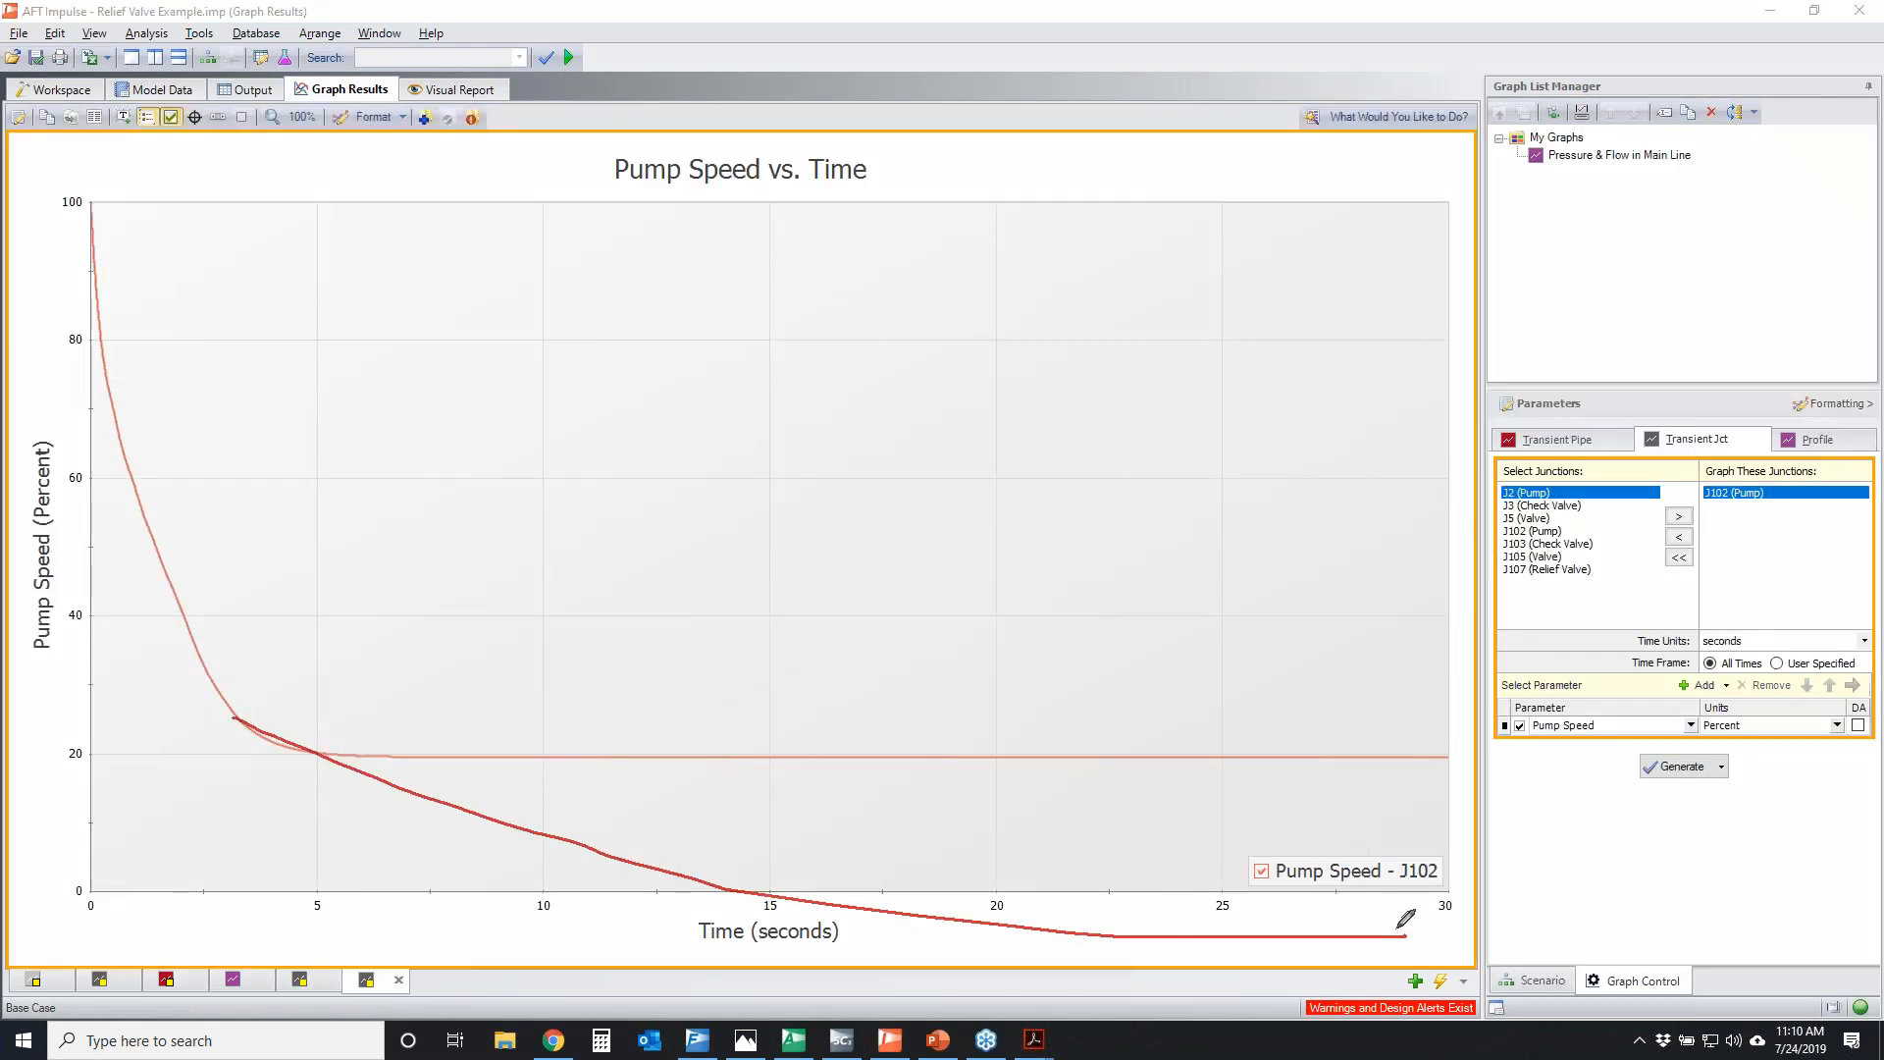
{"action": "mouse_move", "coordinate": [379, 749]}
{"action": "left_mouse_down"}
{"action": "mouse_move", "coordinate": [1162, 666]}
{"action": "mouse_move", "coordinate": [947, 714]}
{"action": "mouse_move", "coordinate": [717, 694]}
{"action": "mouse_move", "coordinate": [1274, 713]}
{"action": "mouse_move", "coordinate": [944, 861]}
{"action": "mouse_move", "coordinate": [1364, 731]}
{"action": "left_mouse_up"}
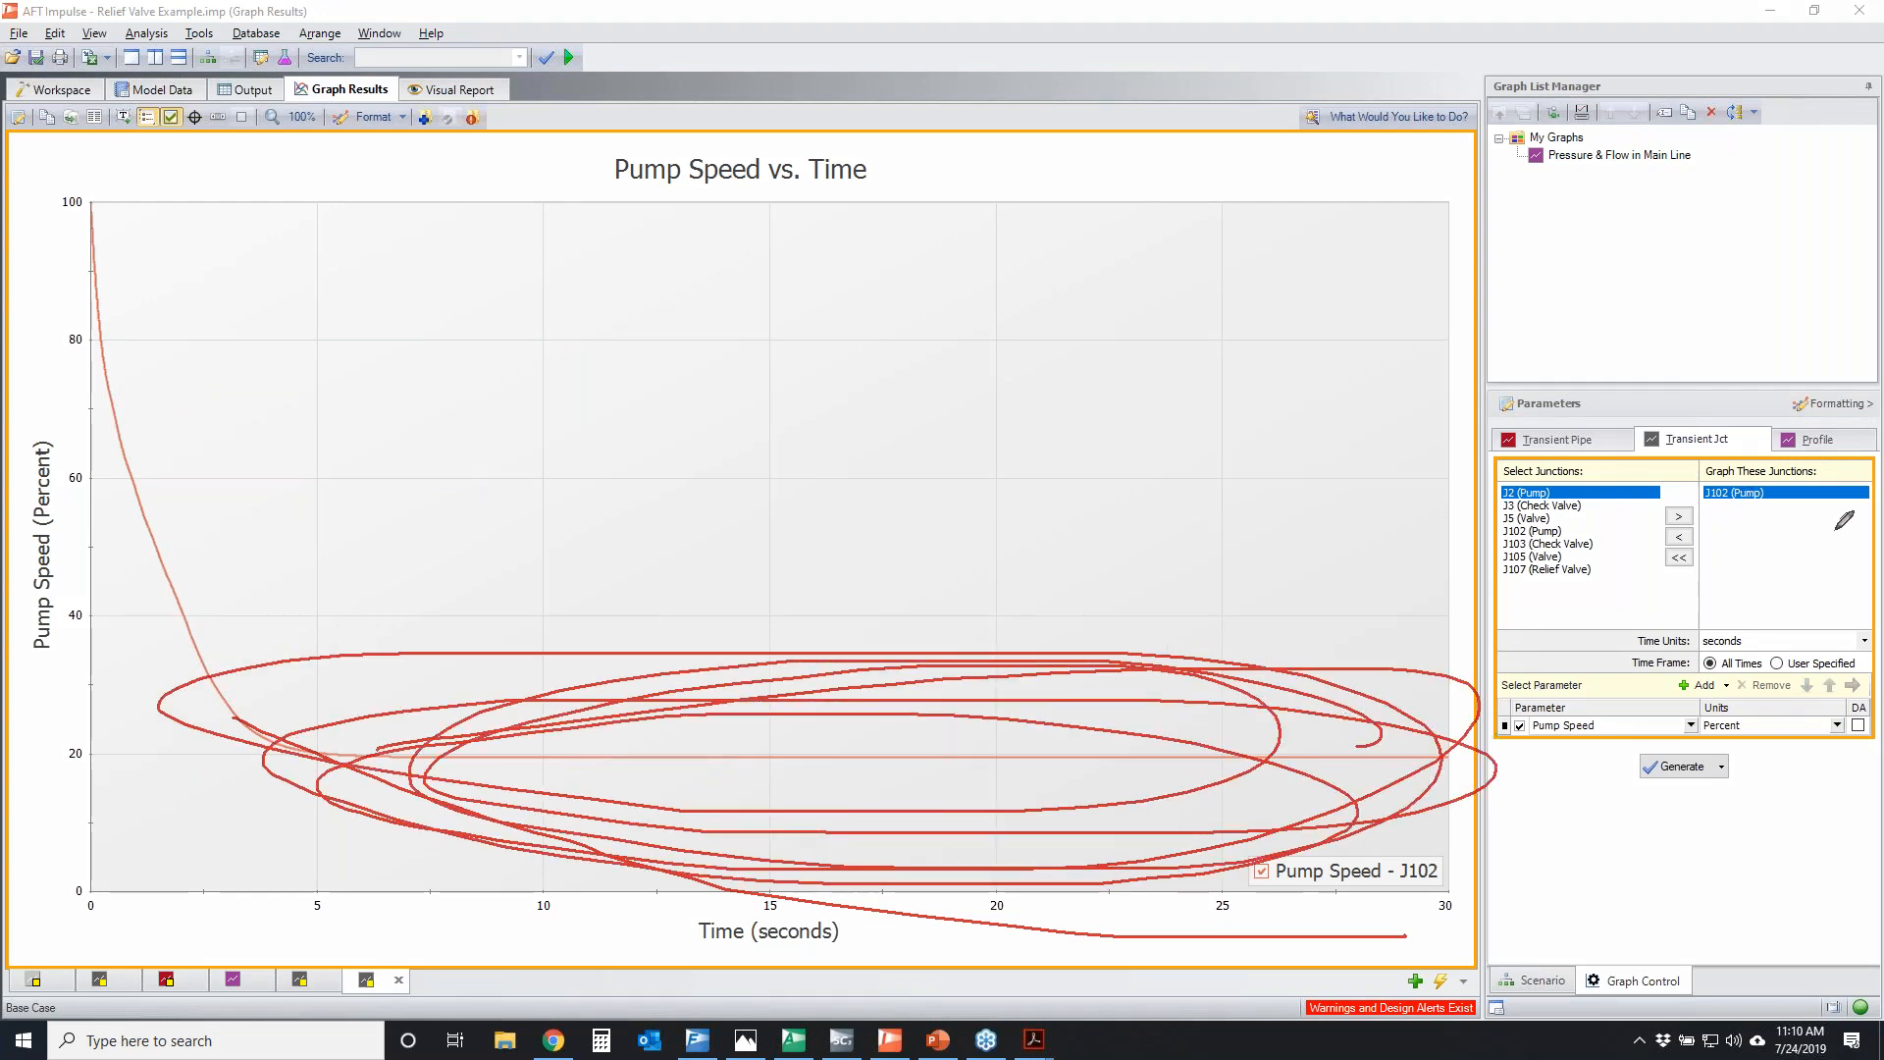
{"action": "left_click", "coordinate": [56, 91]}
{"action": "left_click", "coordinate": [1804, 375]}
{"action": "key", "text": "Escape"}
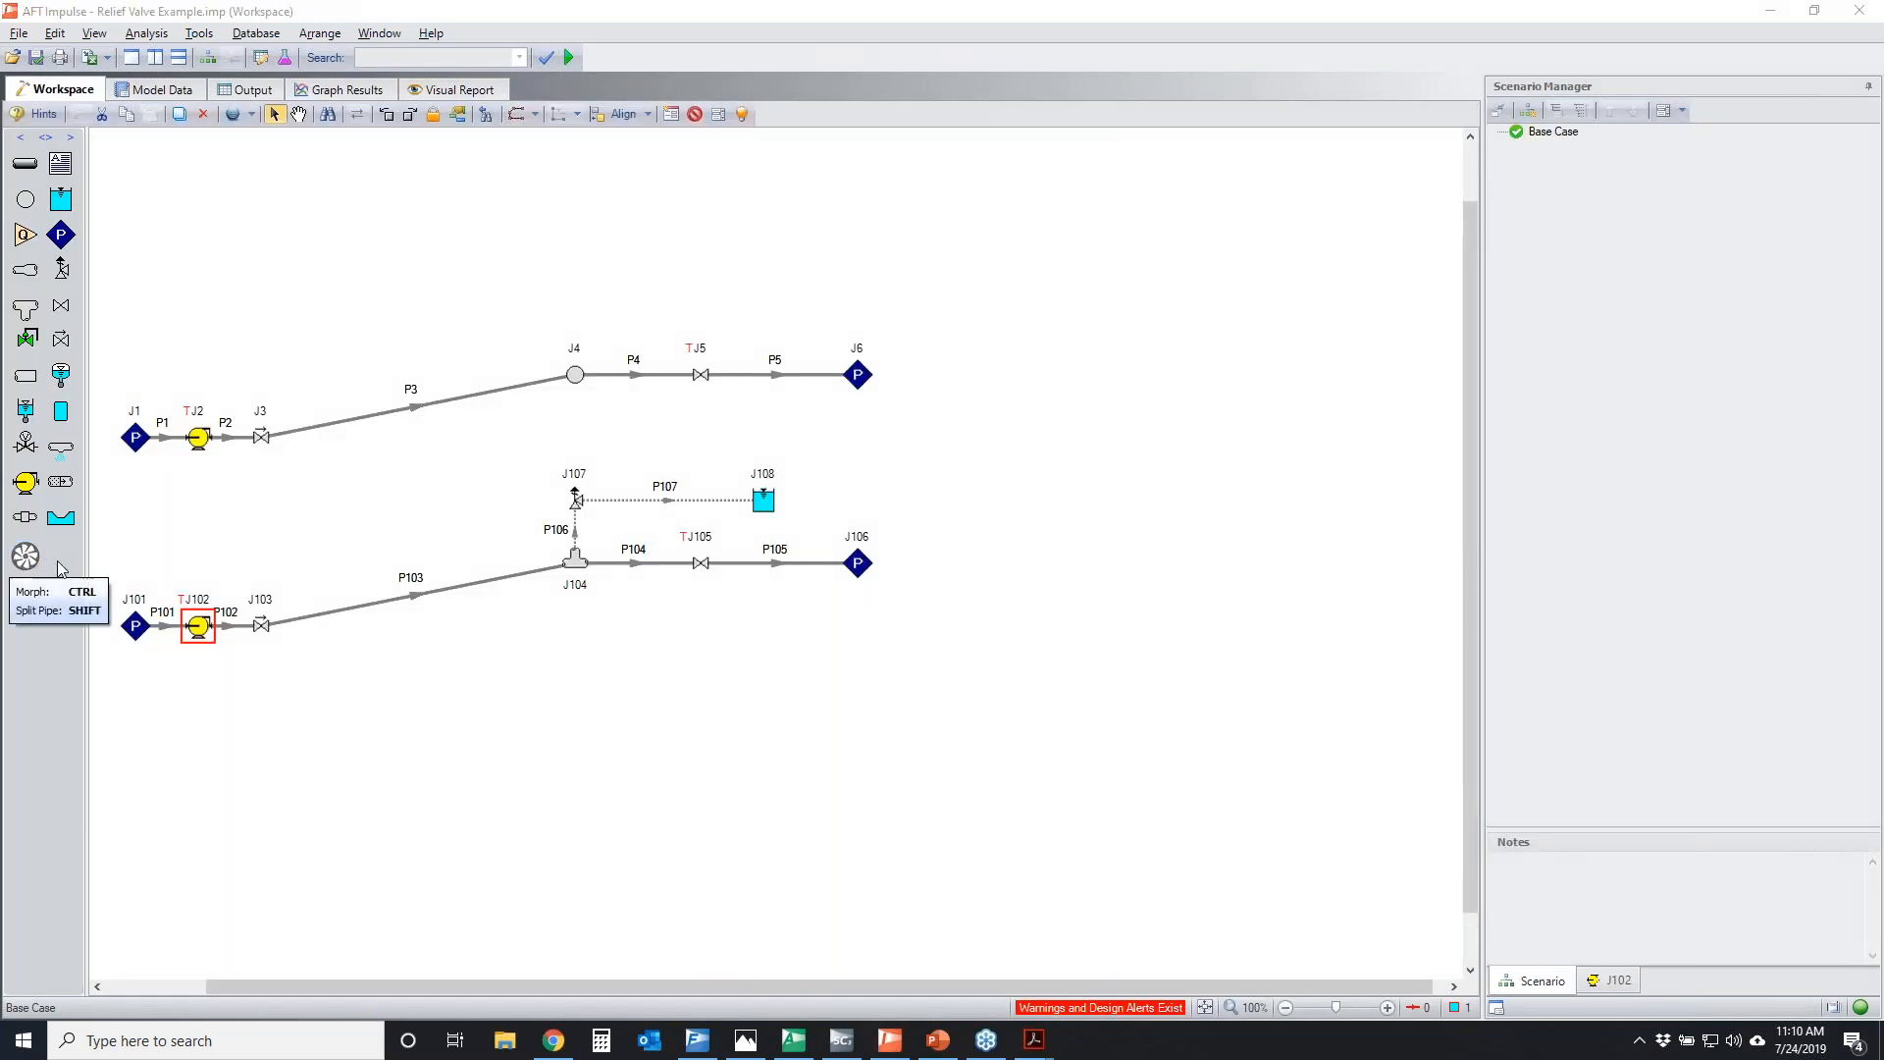
Open the properties of assigned pressure J101, cross out its fixed pressure, draw arrows leading upstream from the junction, and clear the markup
{"action": "left_click", "coordinate": [138, 628]}
{"action": "double_click", "coordinate": [139, 628]}
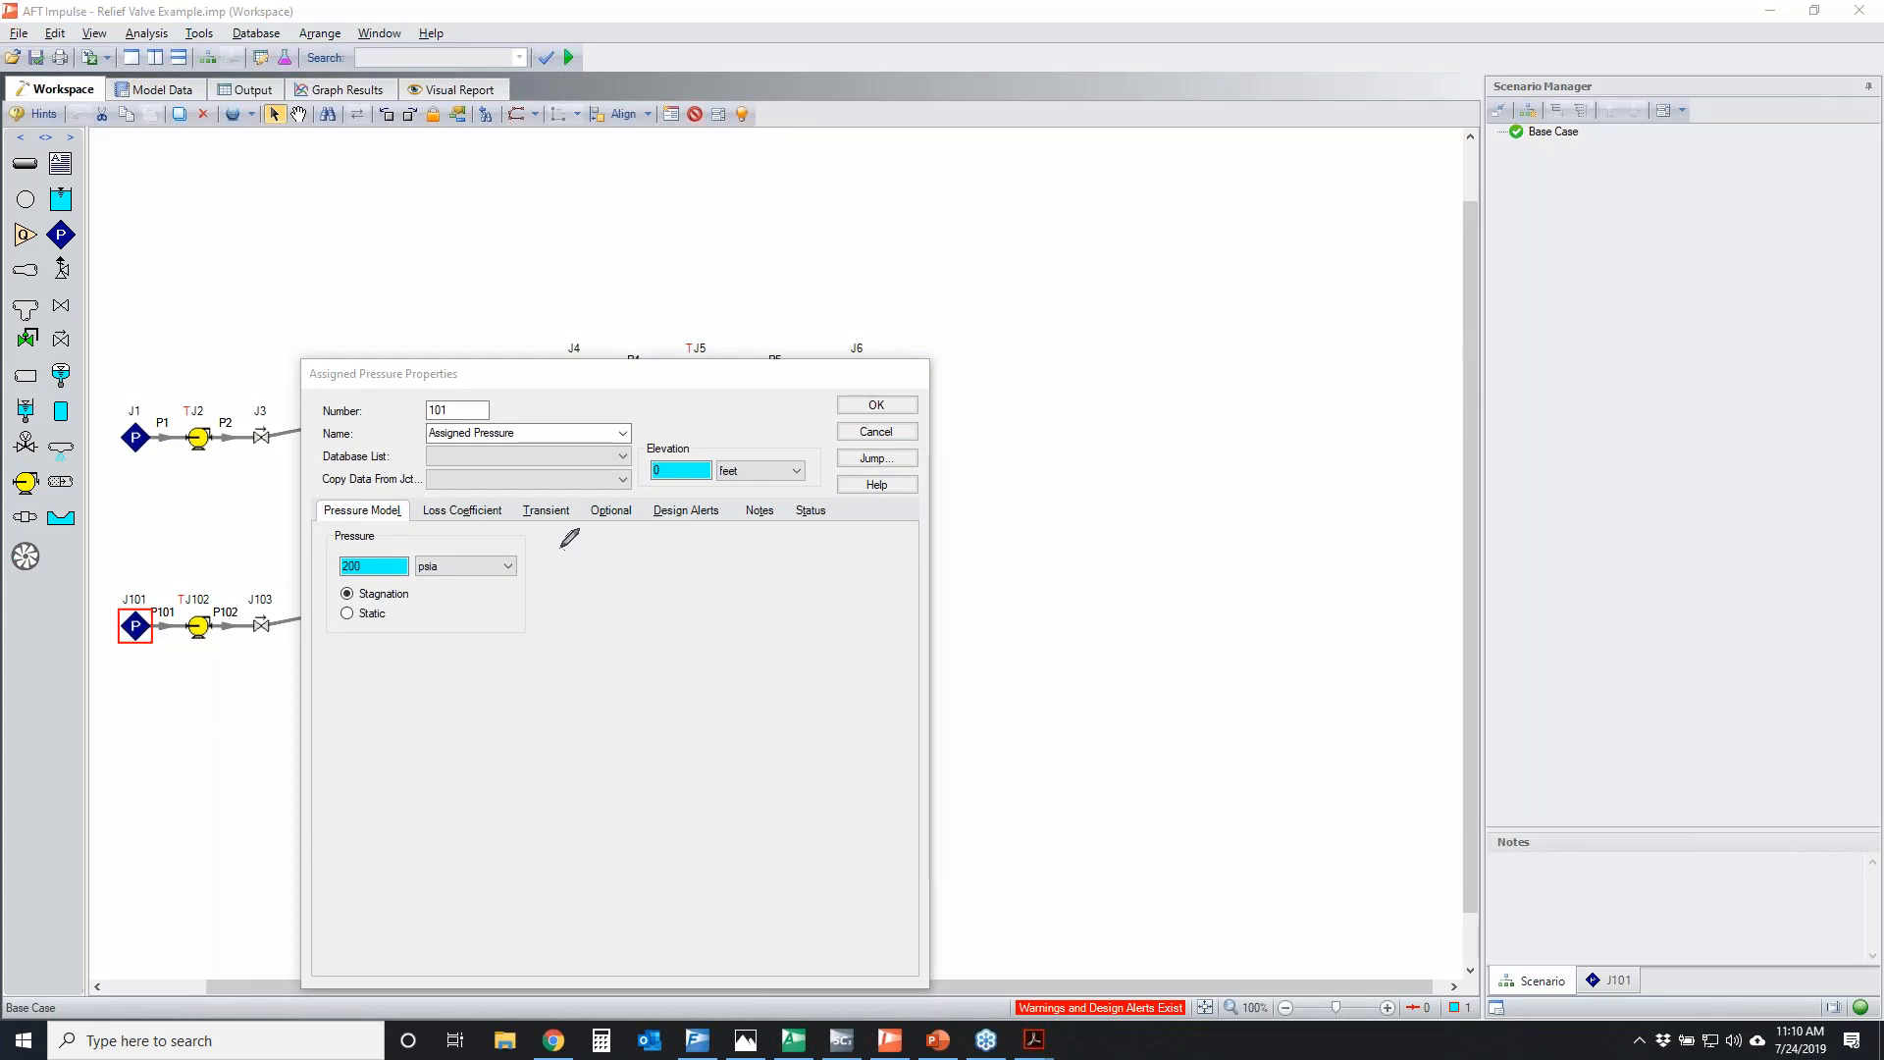
{"action": "left_click_drag", "start_coordinate": [527, 534], "coordinate": [384, 642]}
{"action": "left_click_drag", "start_coordinate": [282, 468], "coordinate": [512, 723]}
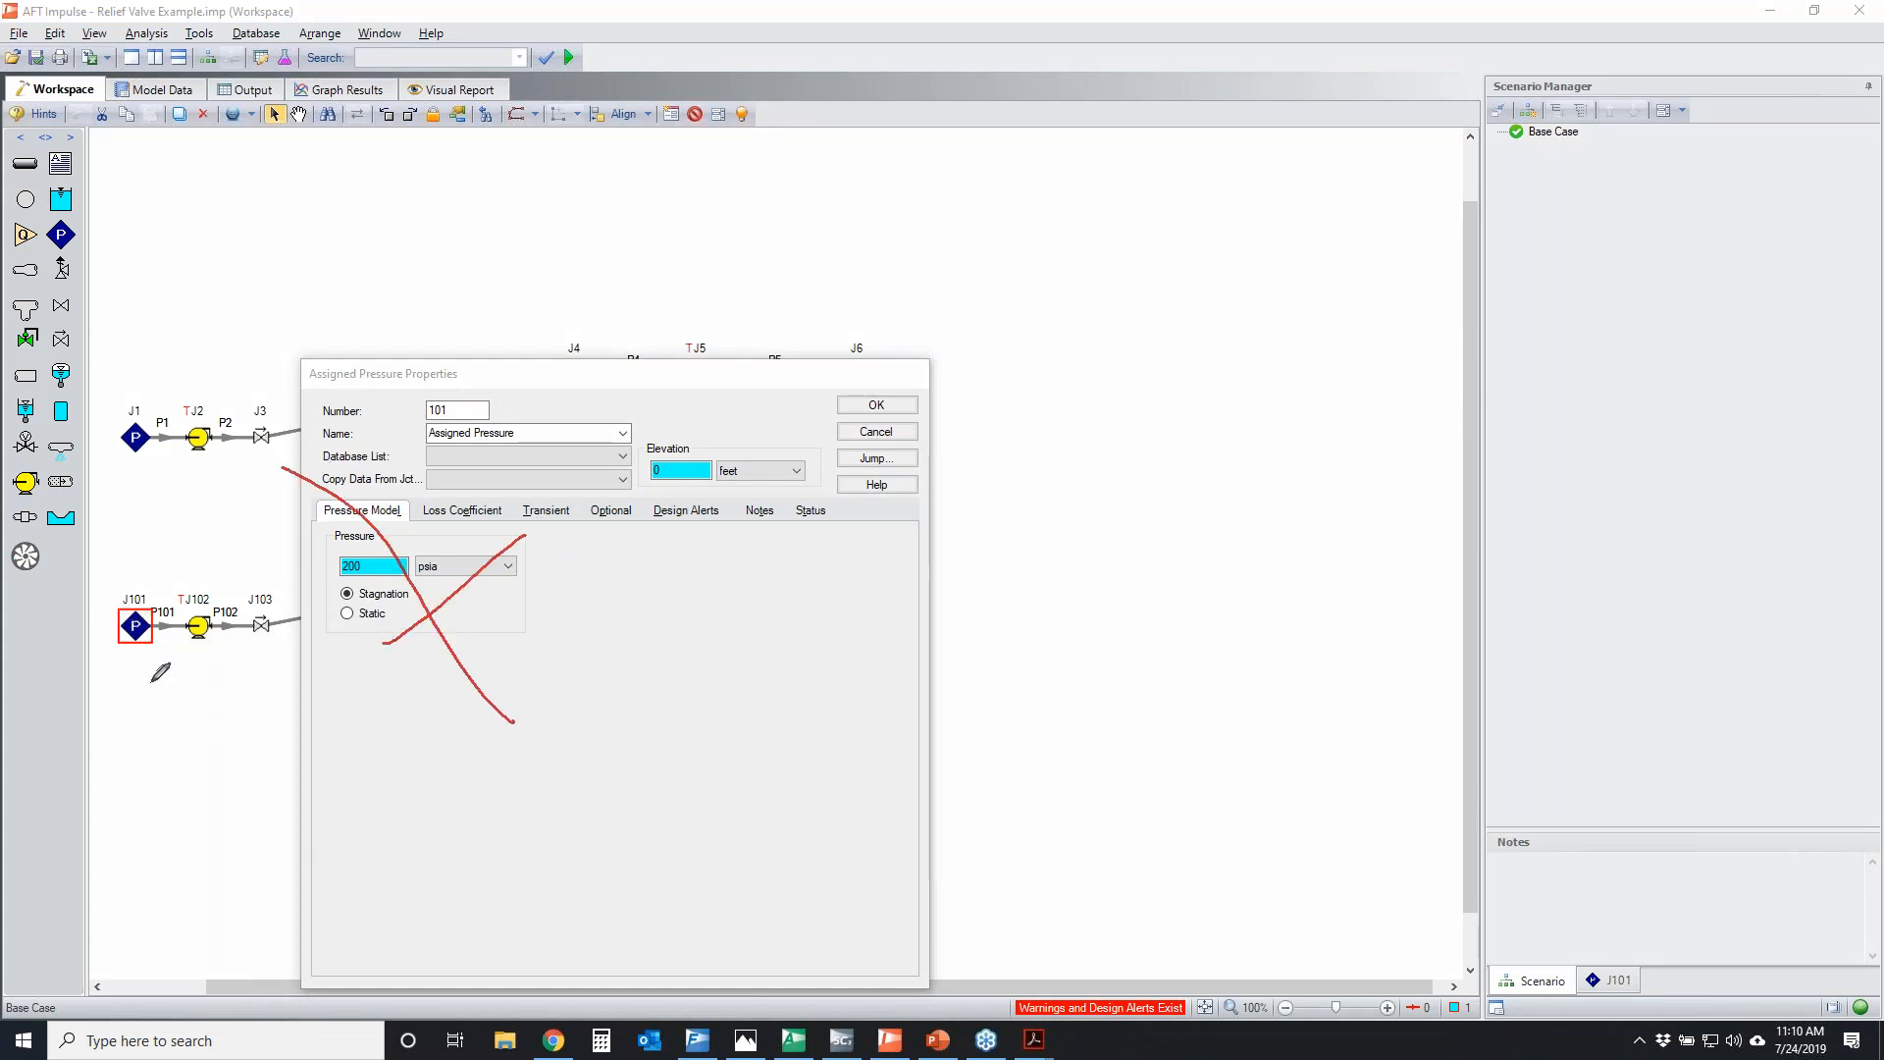
{"action": "mouse_move", "coordinate": [130, 664]}
{"action": "left_mouse_down"}
{"action": "mouse_move", "coordinate": [10, 671]}
{"action": "mouse_move", "coordinate": [100, 701]}
{"action": "left_mouse_up"}
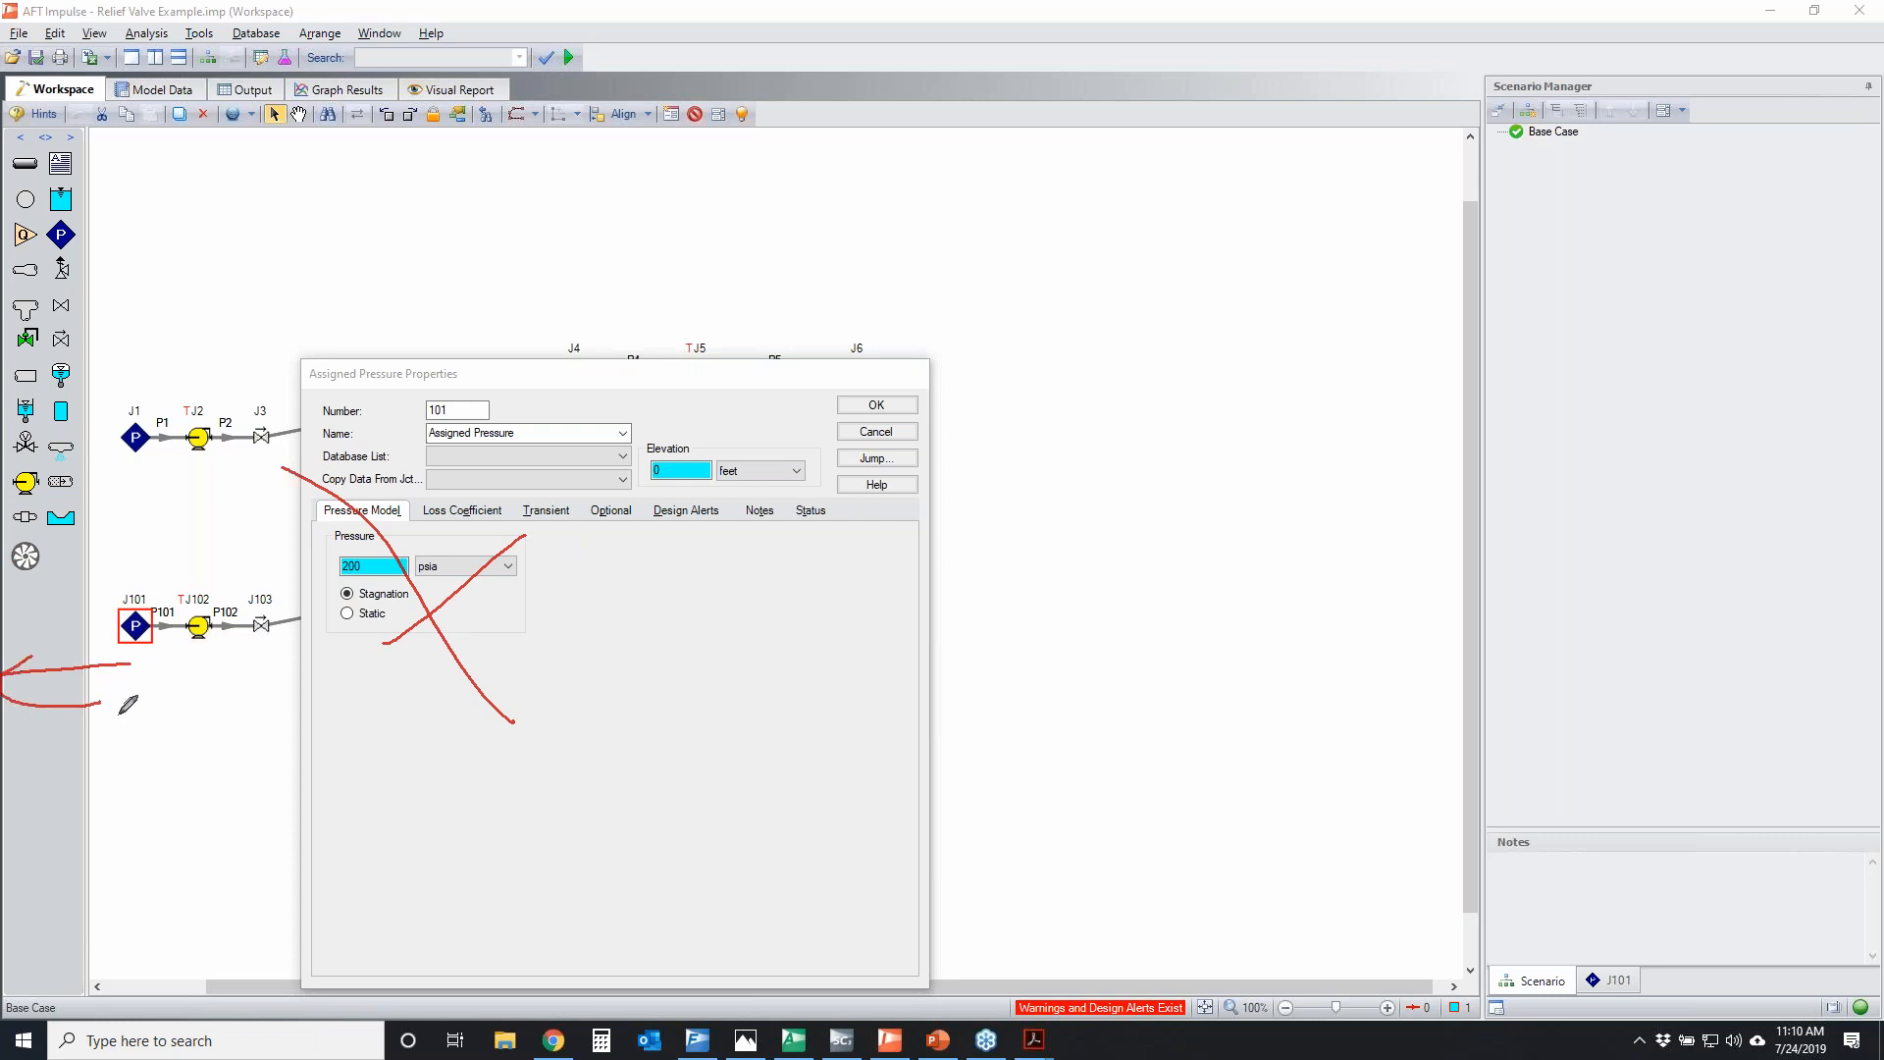
{"action": "left_click_drag", "start_coordinate": [473, 525], "coordinate": [353, 684]}
{"action": "left_click_drag", "start_coordinate": [311, 518], "coordinate": [557, 705]}
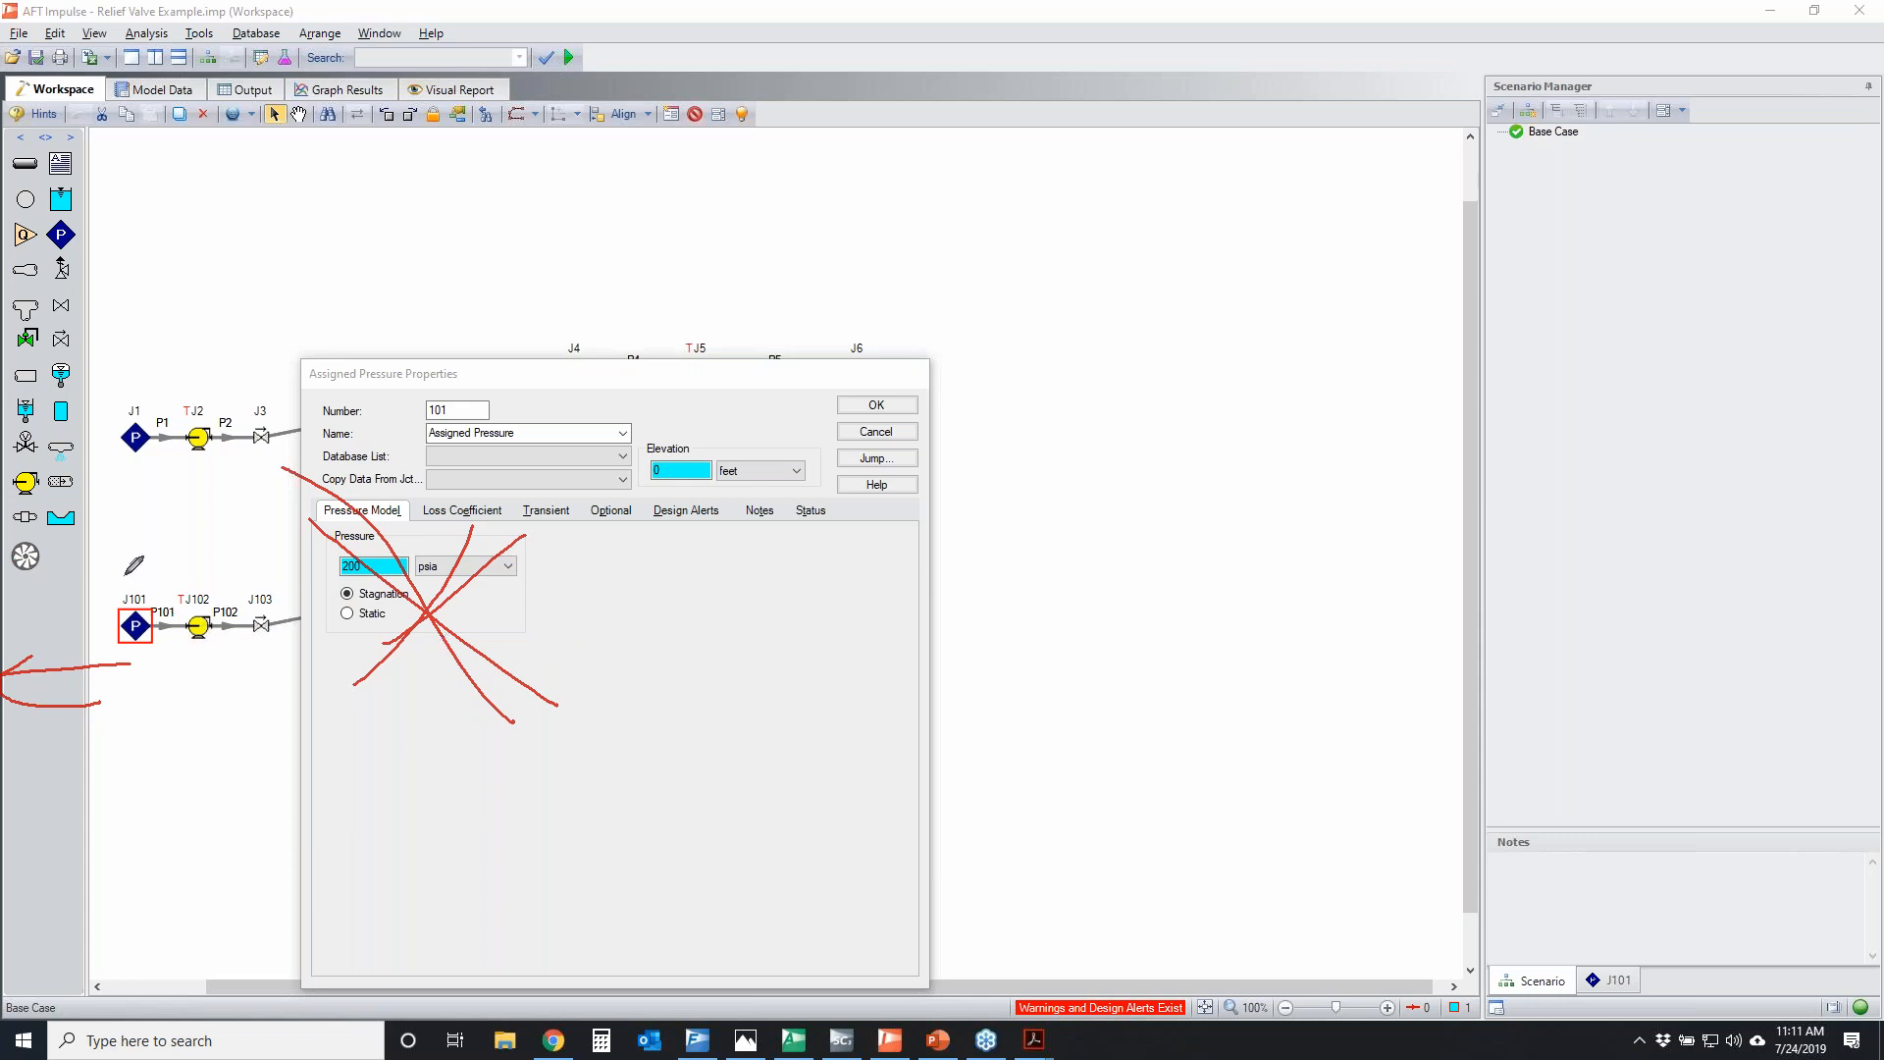
{"action": "left_click_drag", "start_coordinate": [124, 669], "coordinate": [7, 668]}
{"action": "key", "text": "Escape"}
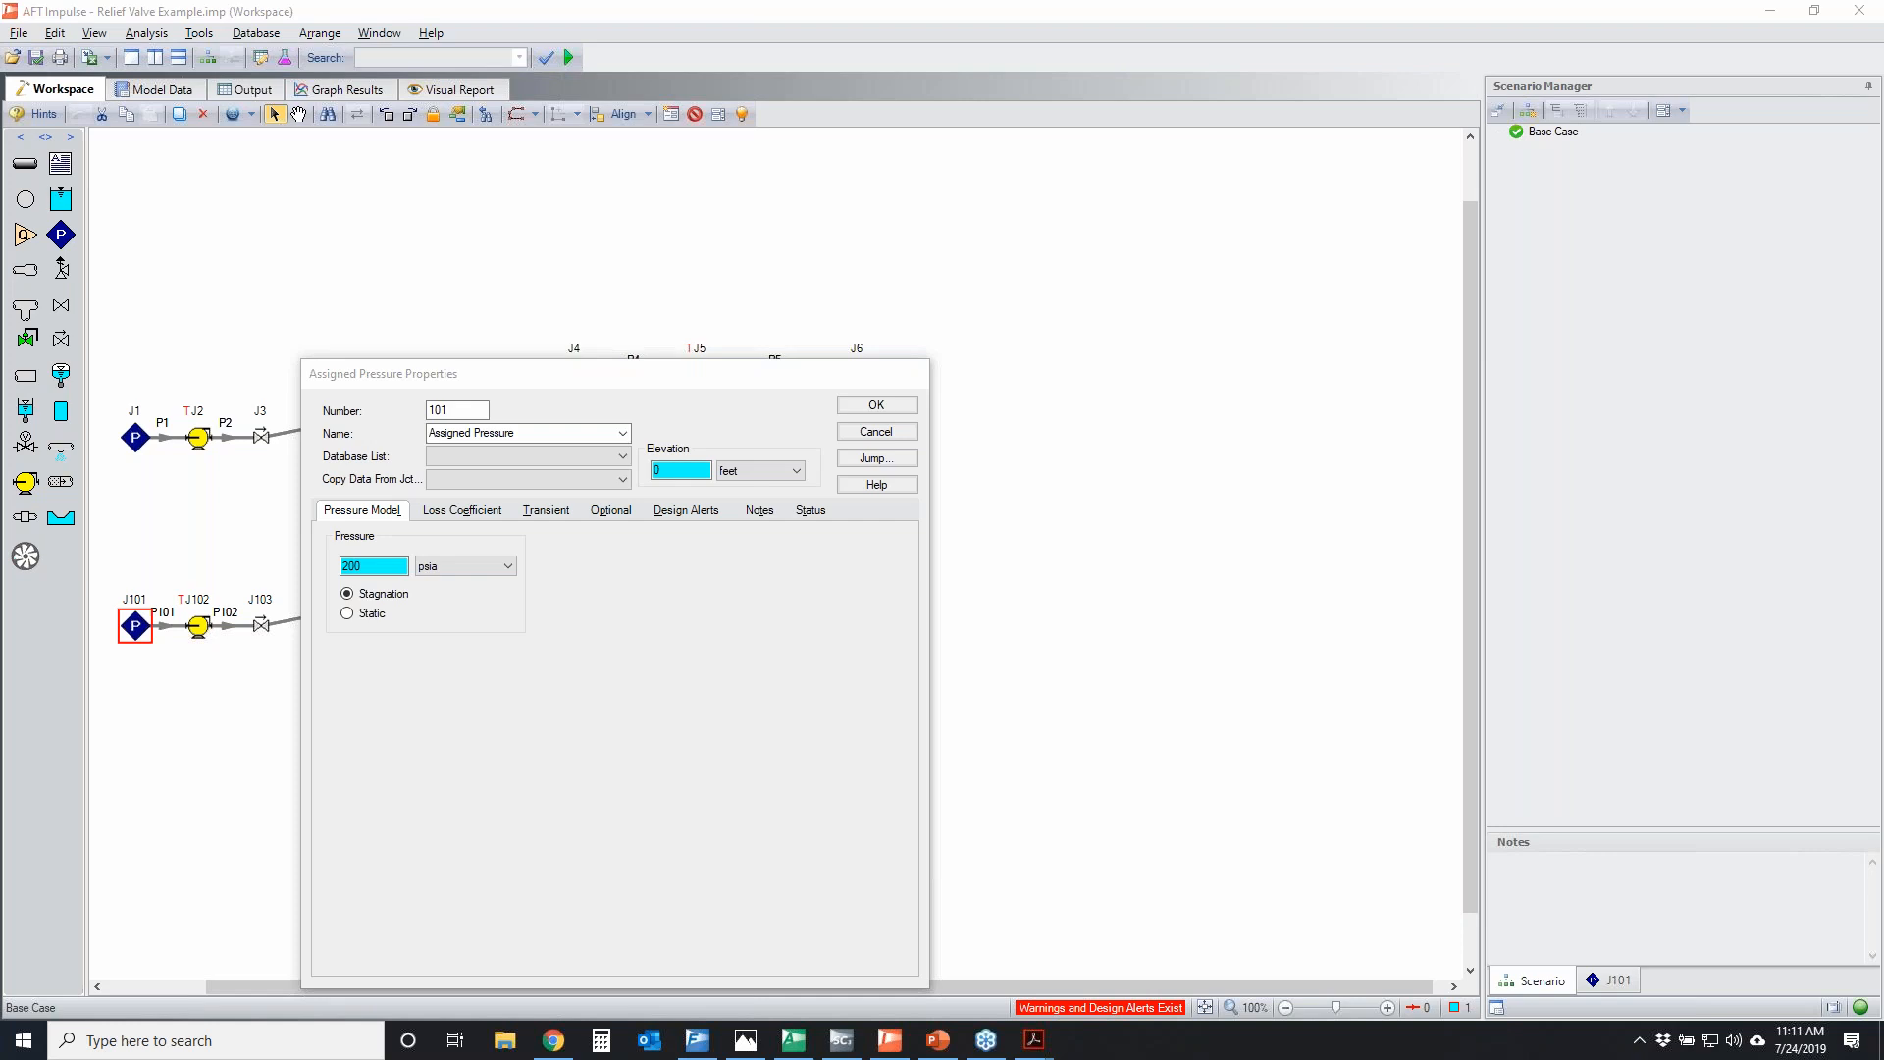
Strike through junction J101 beside its open properties, draw an arrow extending the system upstream, and clear the markup
{"action": "left_click_drag", "start_coordinate": [129, 626], "coordinate": [138, 606]}
{"action": "mouse_move", "coordinate": [132, 663]}
{"action": "left_mouse_down"}
{"action": "mouse_move", "coordinate": [2, 714]}
{"action": "mouse_move", "coordinate": [73, 718]}
{"action": "left_mouse_up"}
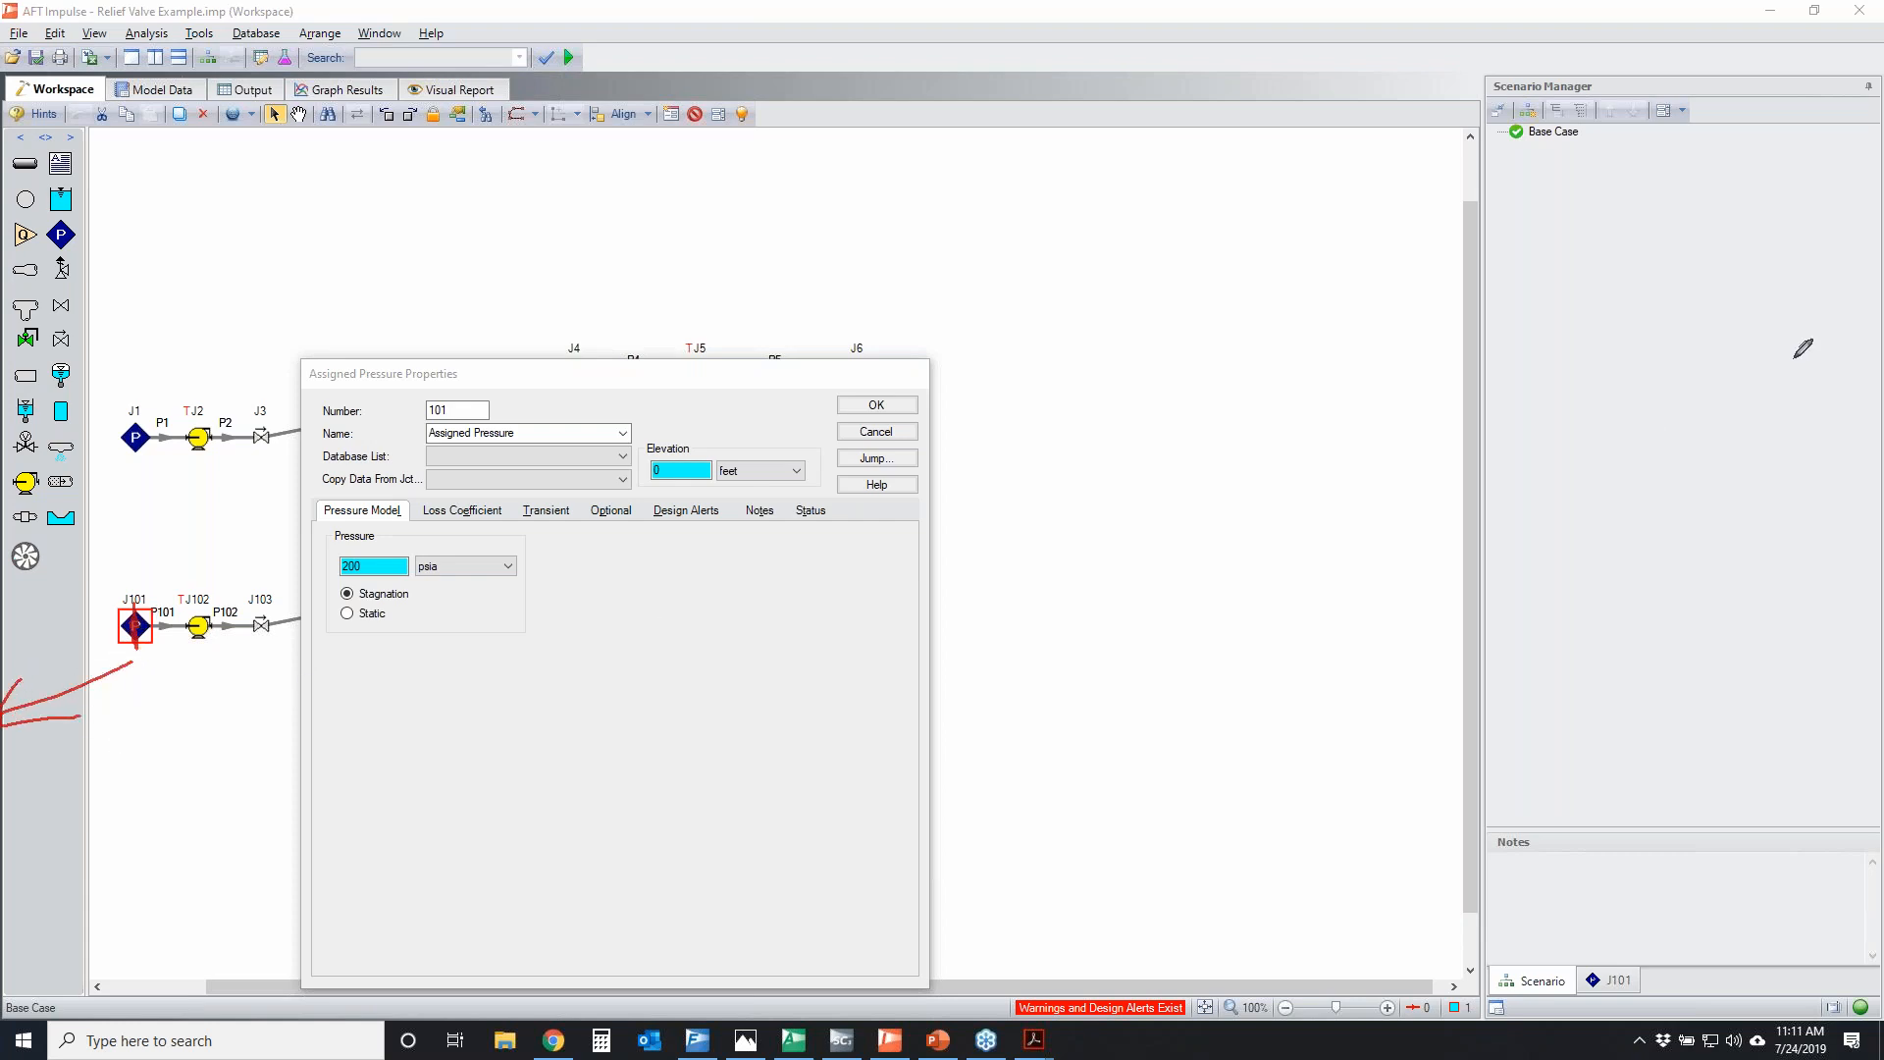
{"action": "key", "text": "Escape"}
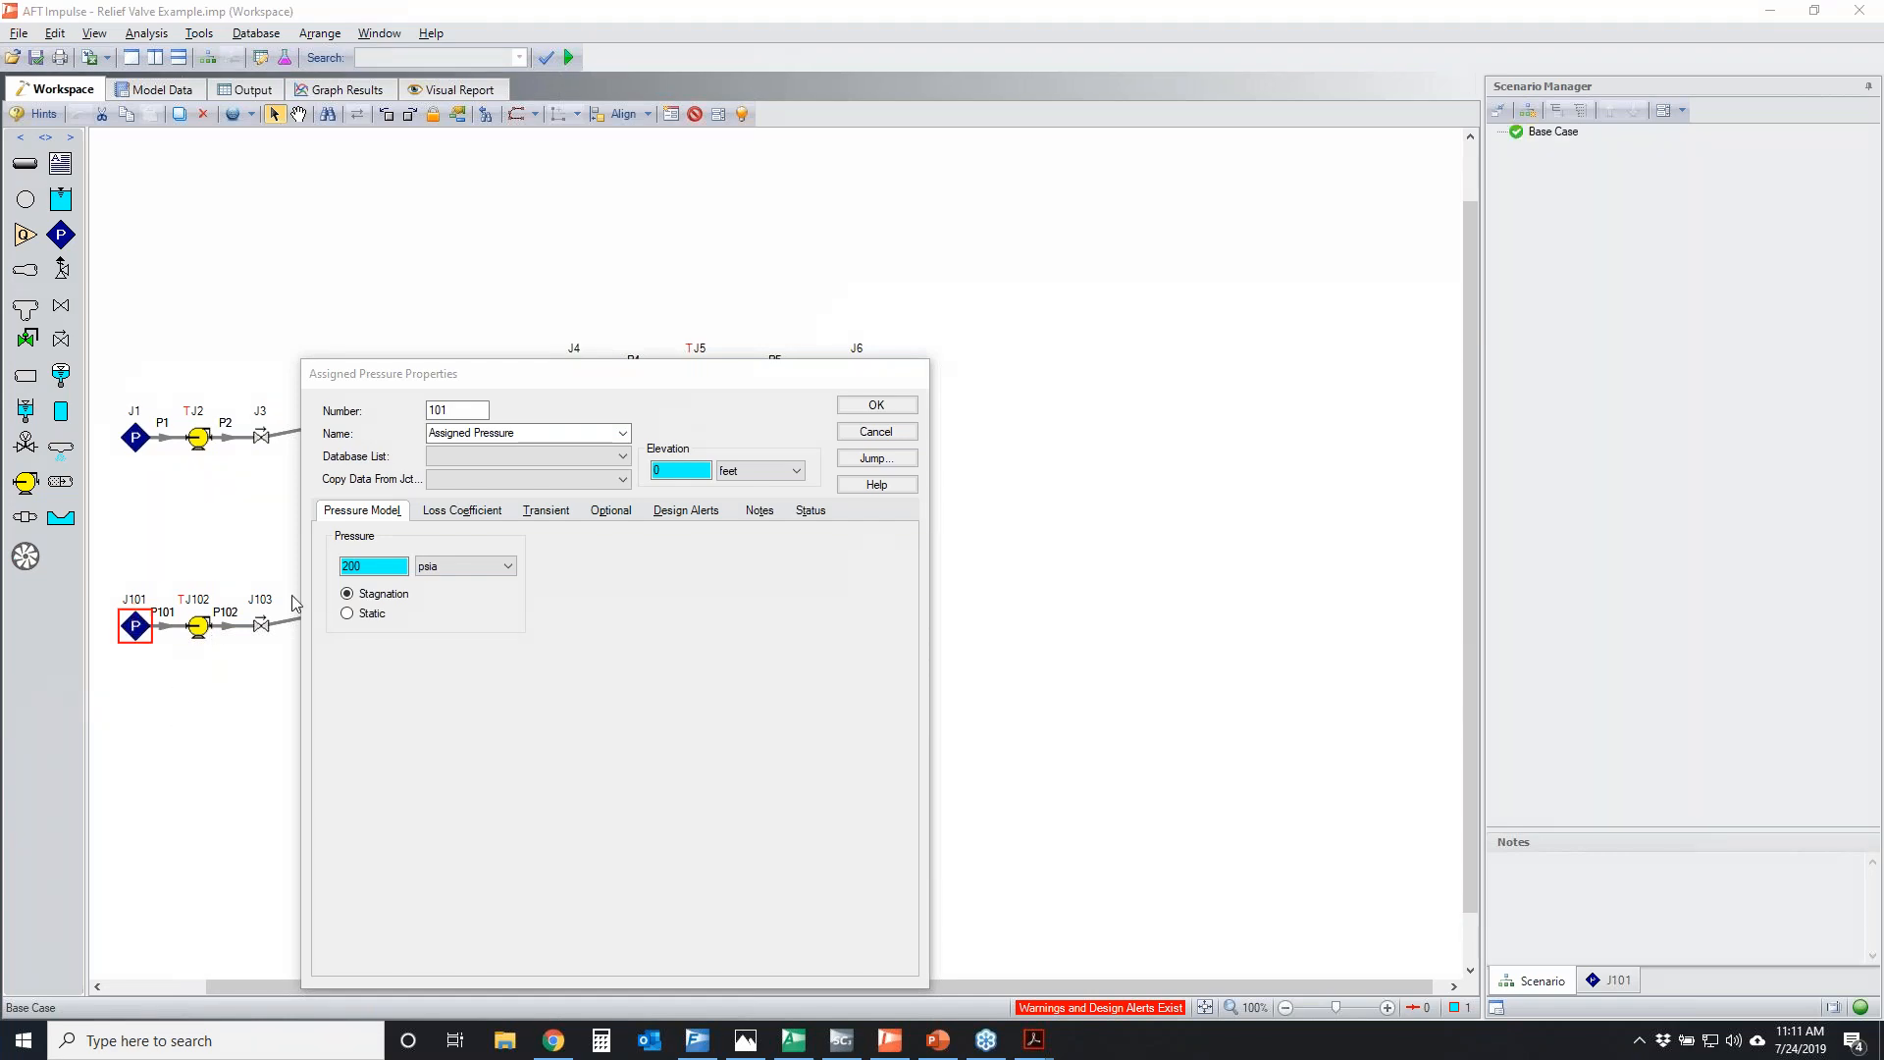
Show J101's transient settings, circle the time versus stagnation pressure table, clear the markup, and close the properties without saving
{"action": "left_click", "coordinate": [541, 512]}
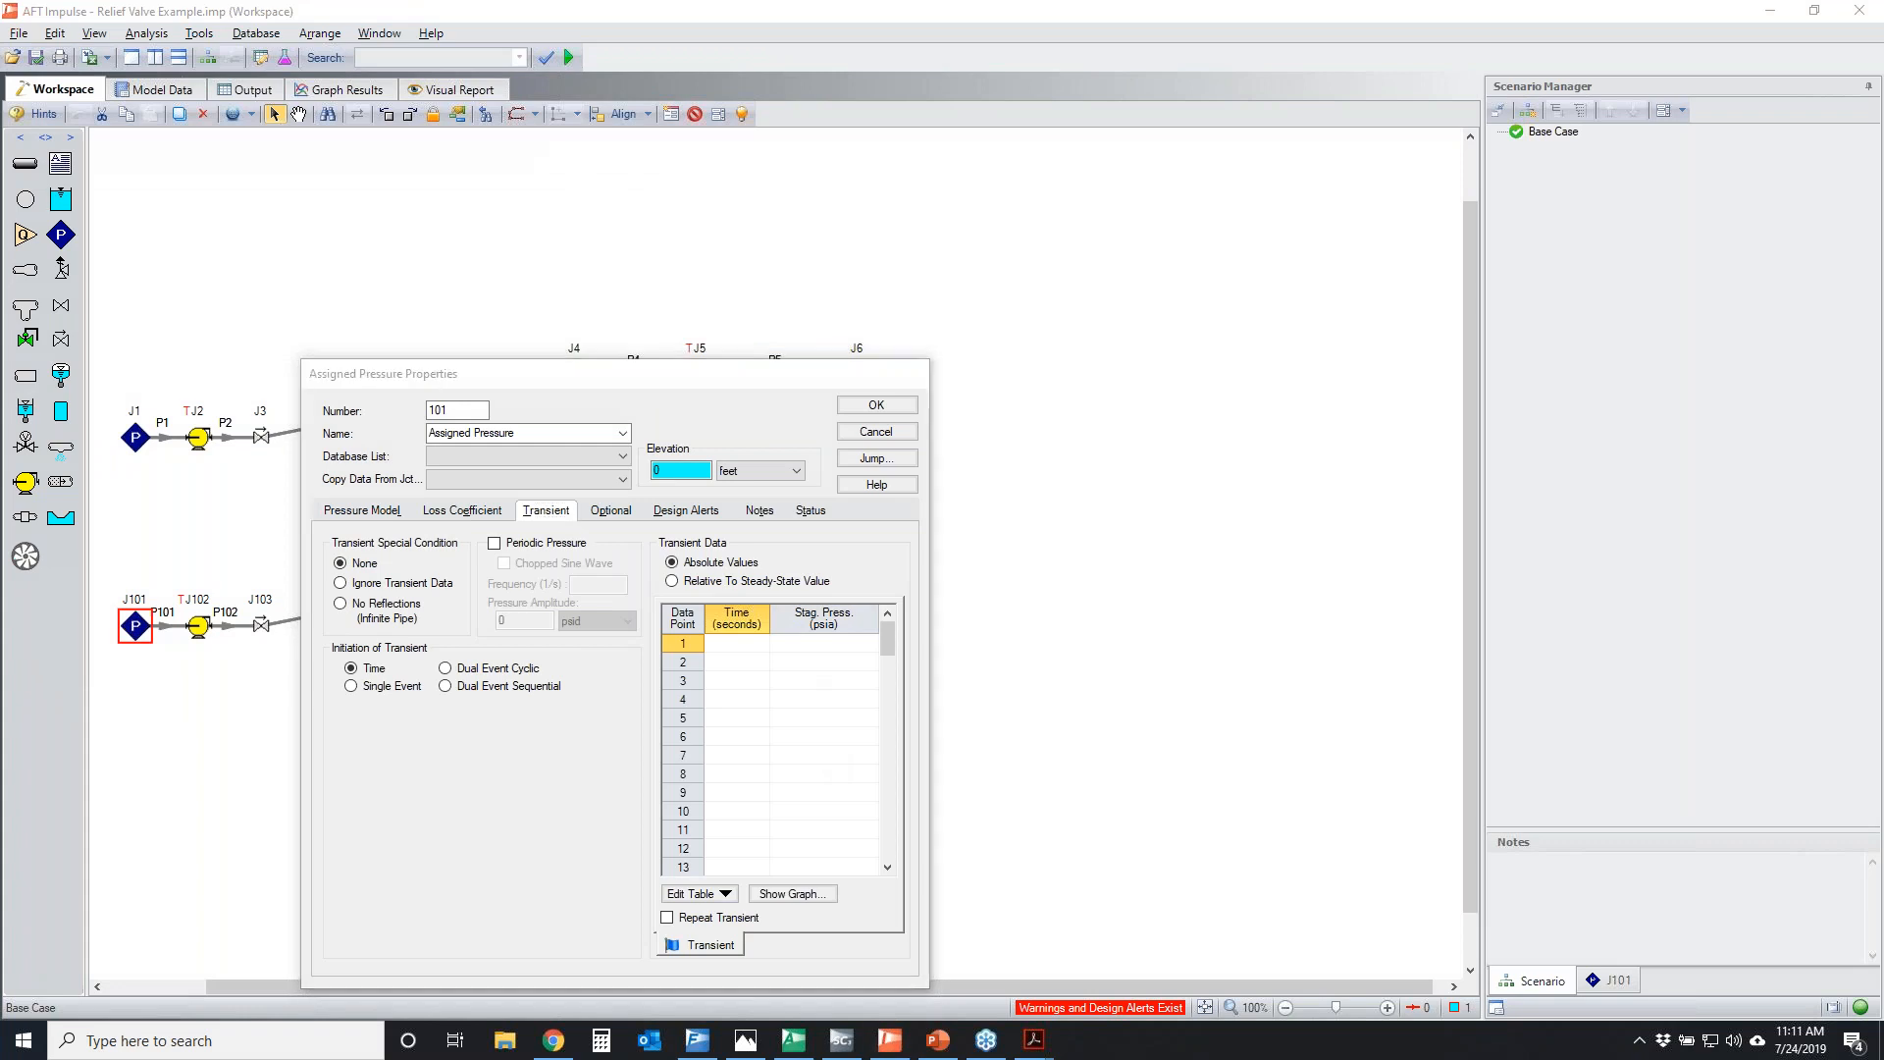
{"action": "mouse_move", "coordinate": [692, 663]}
{"action": "left_mouse_down"}
{"action": "mouse_move", "coordinate": [916, 664]}
{"action": "mouse_move", "coordinate": [622, 791]}
{"action": "mouse_move", "coordinate": [807, 623]}
{"action": "left_mouse_up"}
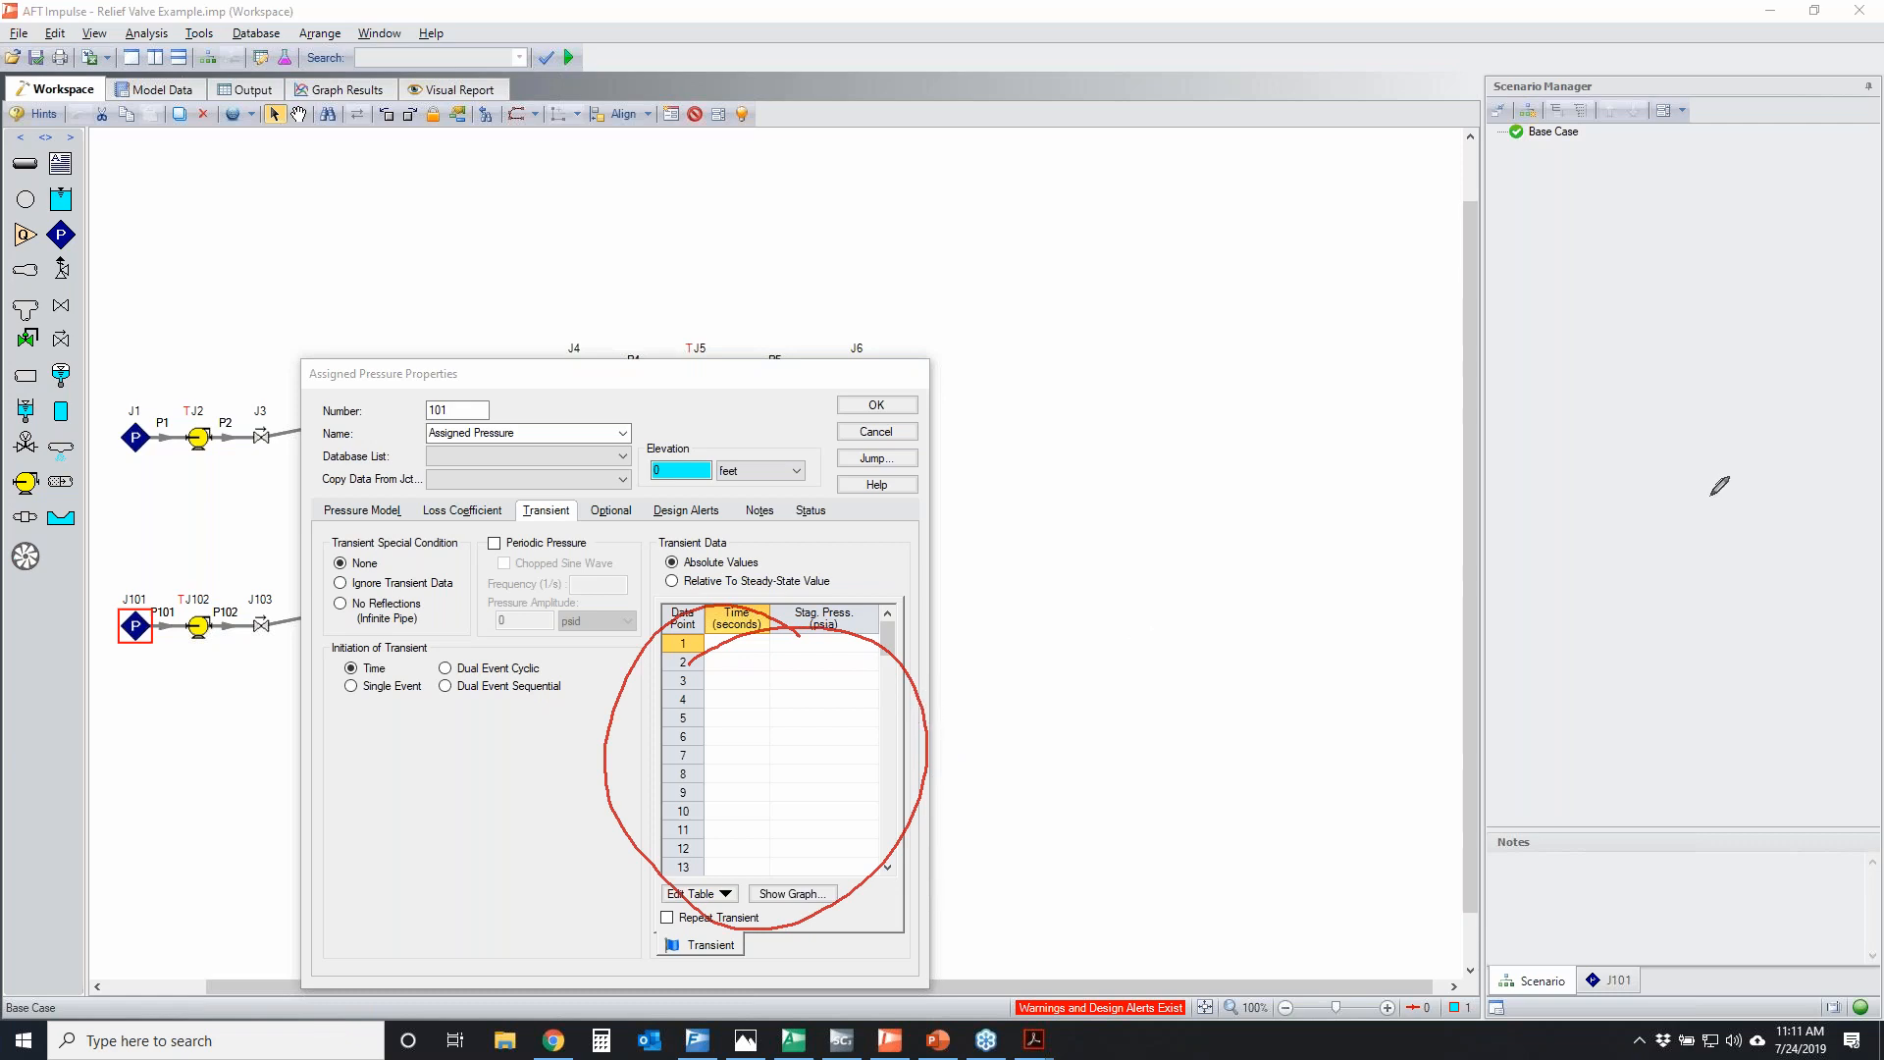
{"action": "key", "text": "Escape"}
{"action": "left_click", "coordinate": [386, 512]}
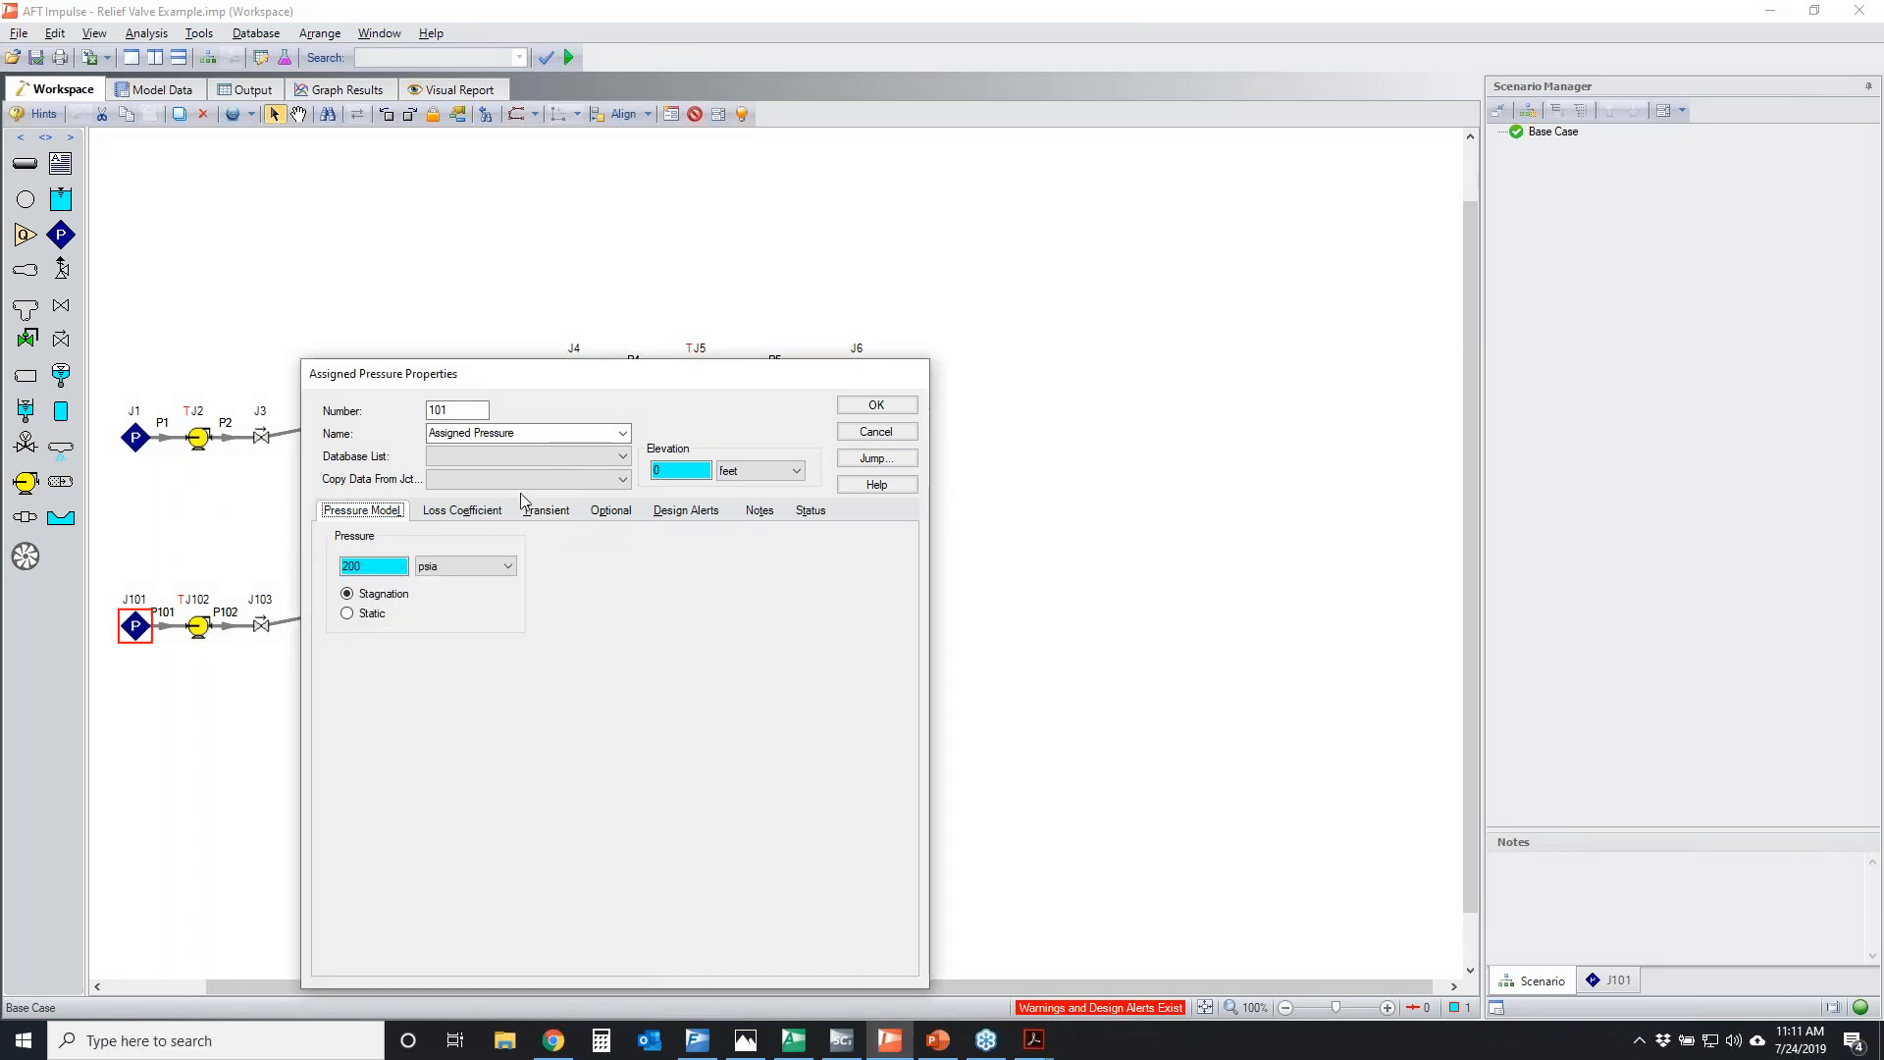
{"action": "left_click", "coordinate": [889, 433]}
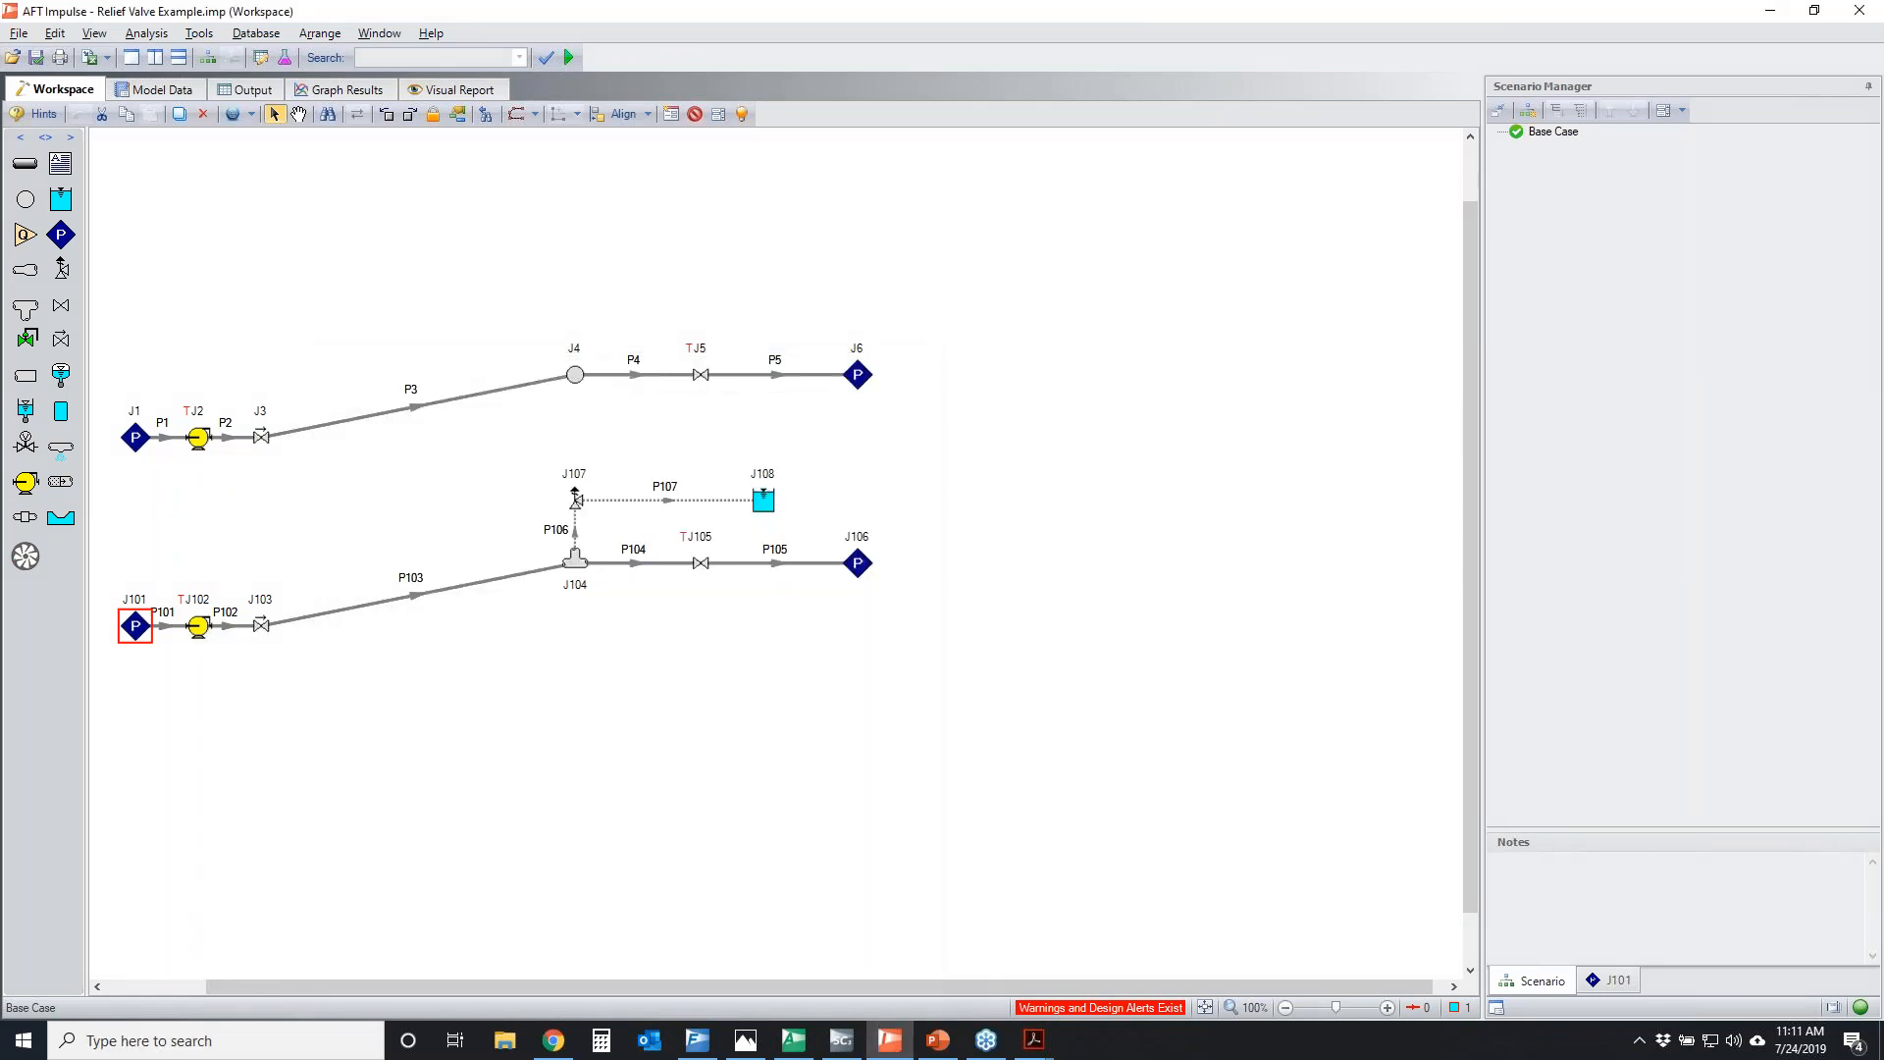
Cross out J101 and valve J105, and trace the flow path from J101 through relief valve J107 to reservoir J108
{"action": "left_click_drag", "start_coordinate": [167, 582], "coordinate": [116, 644]}
{"action": "left_click_drag", "start_coordinate": [76, 569], "coordinate": [170, 686]}
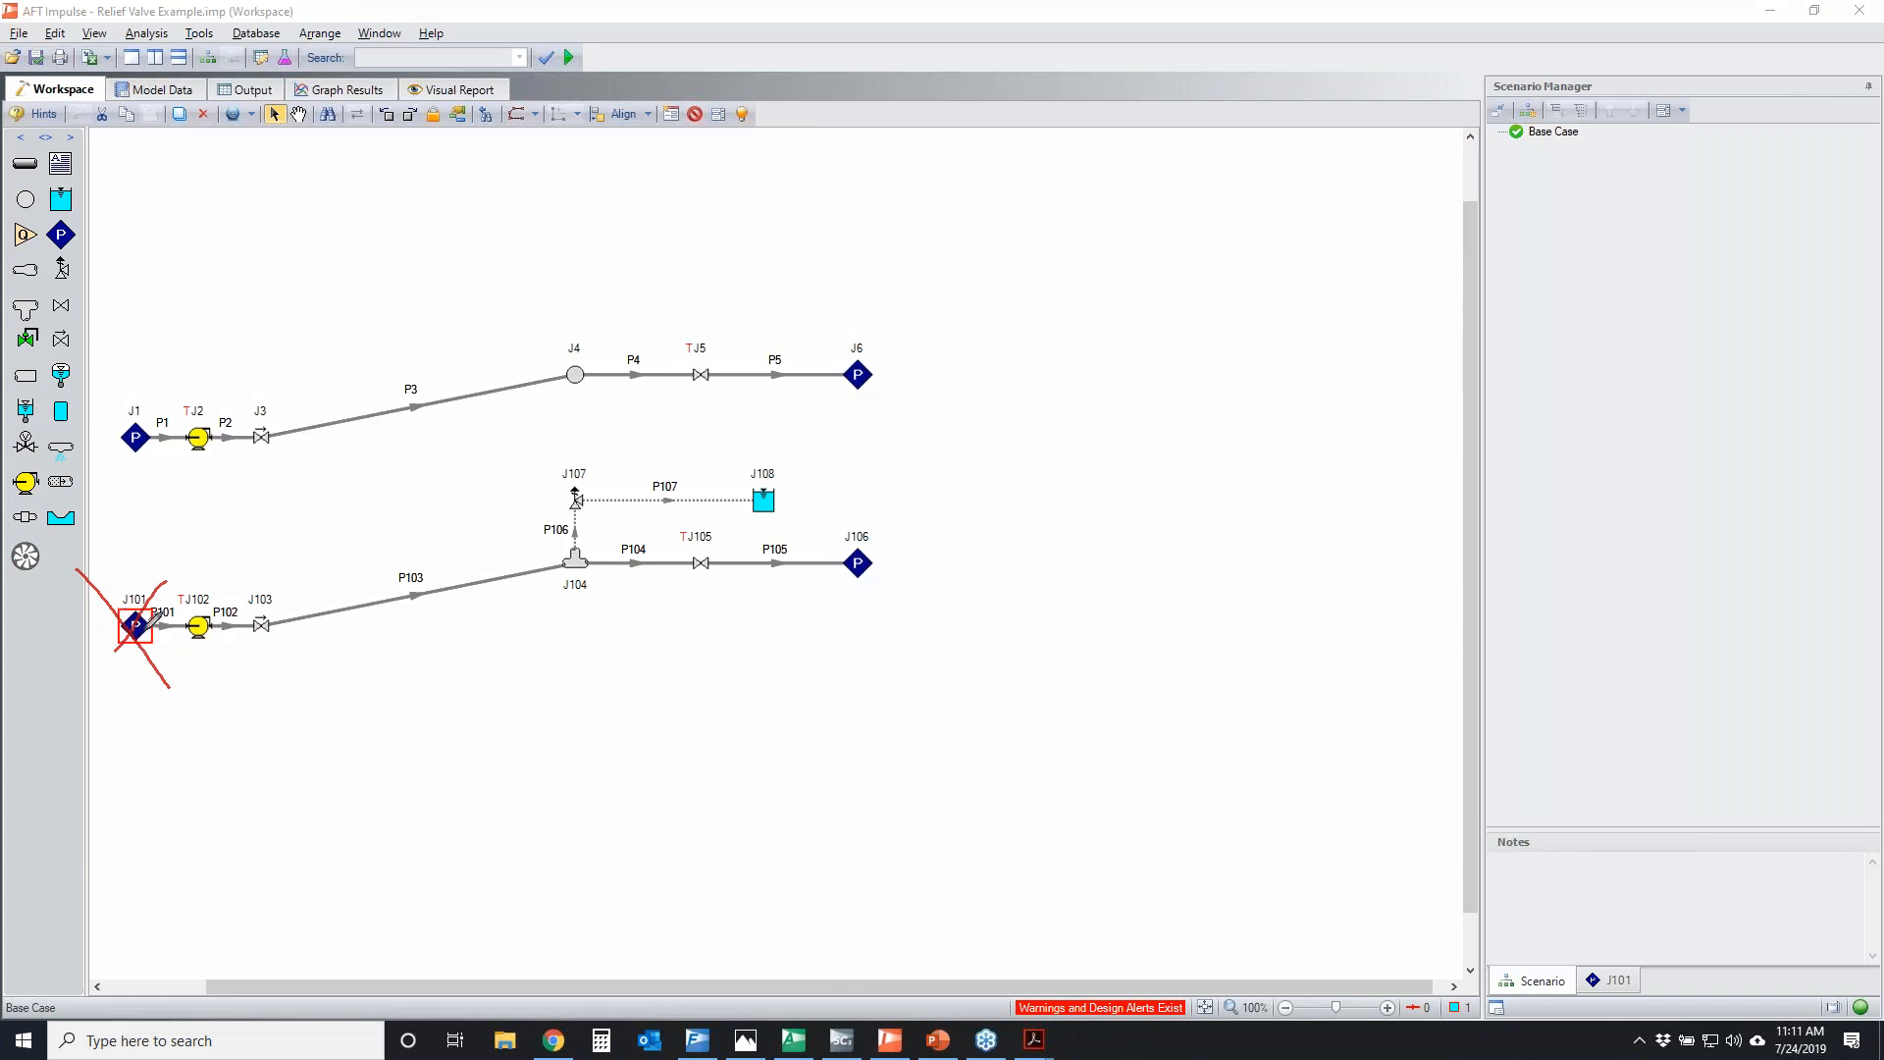
{"action": "mouse_move", "coordinate": [150, 630]}
{"action": "left_mouse_down"}
{"action": "mouse_move", "coordinate": [295, 632]}
{"action": "mouse_move", "coordinate": [535, 510]}
{"action": "mouse_move", "coordinate": [760, 483]}
{"action": "mouse_move", "coordinate": [616, 615]}
{"action": "left_mouse_up"}
{"action": "left_click_drag", "start_coordinate": [638, 537], "coordinate": [698, 591]}
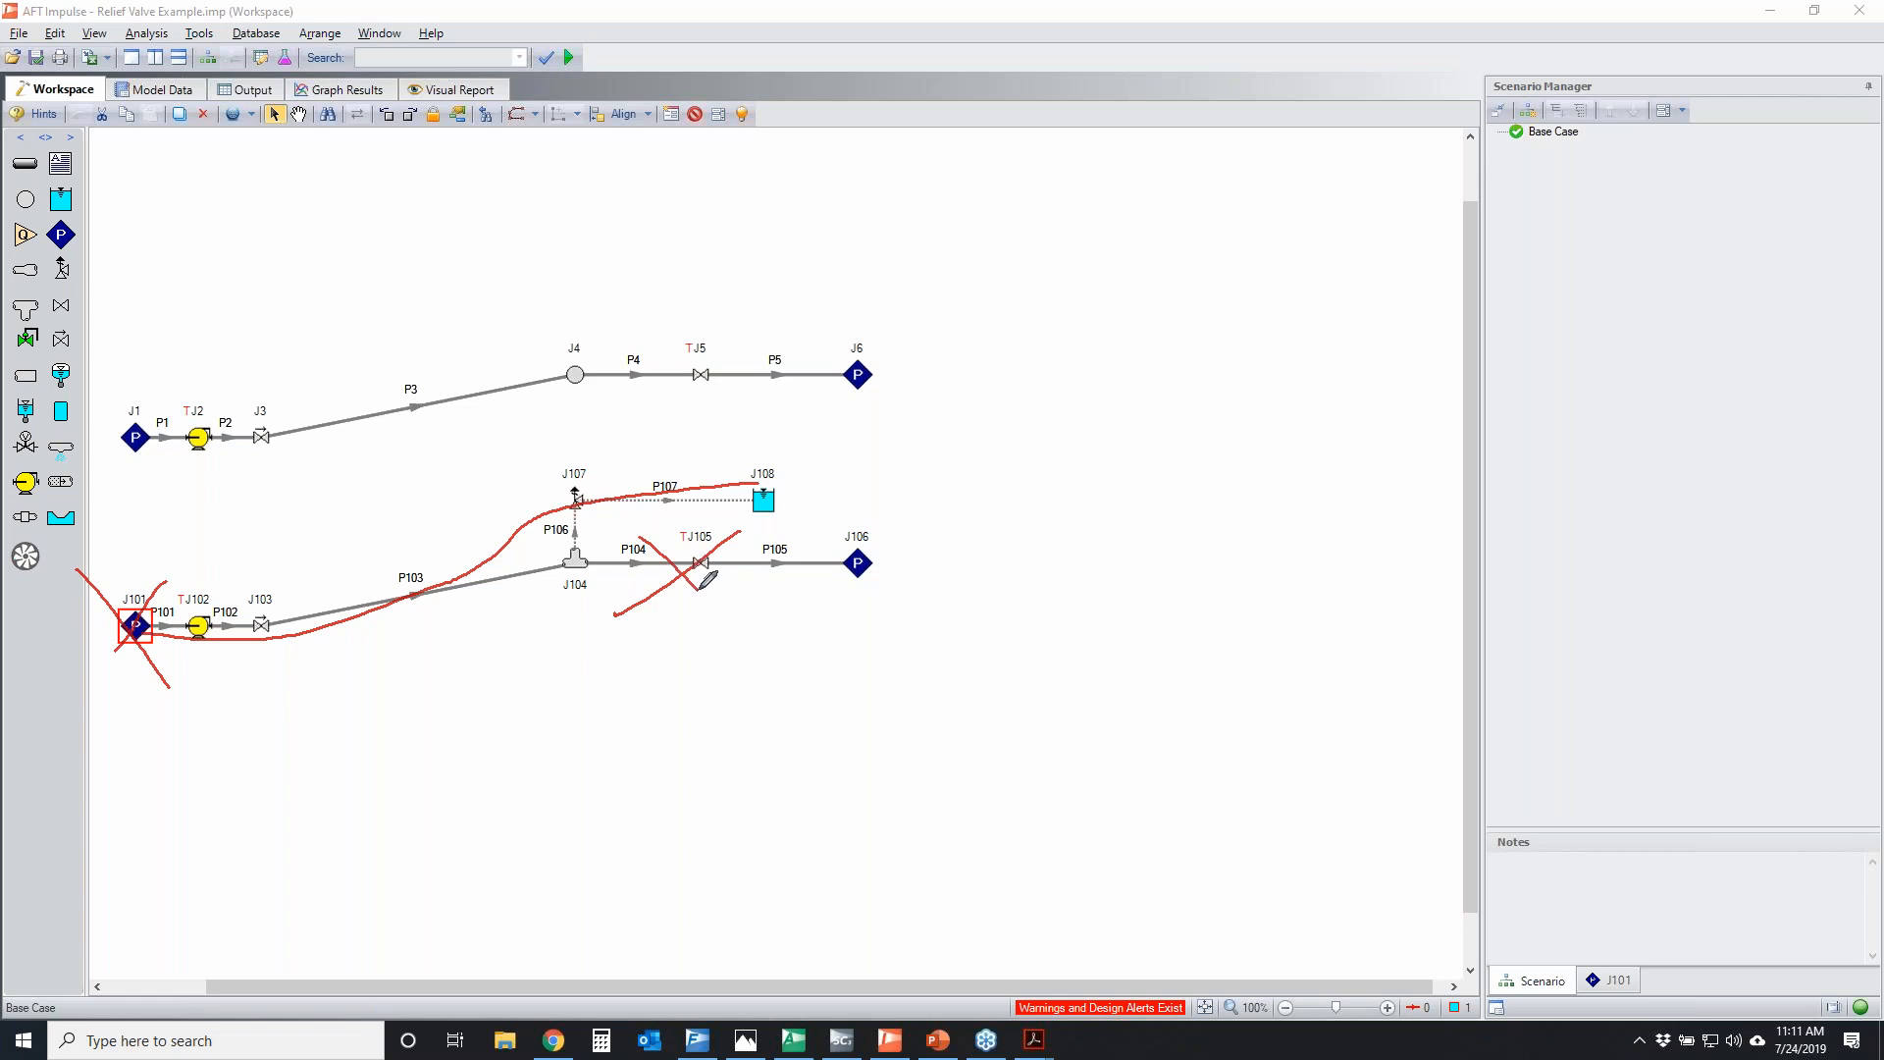
{"action": "mouse_move", "coordinate": [152, 629]}
{"action": "left_mouse_down"}
{"action": "mouse_move", "coordinate": [304, 626]}
{"action": "mouse_move", "coordinate": [556, 505]}
{"action": "mouse_move", "coordinate": [722, 469]}
{"action": "left_mouse_up"}
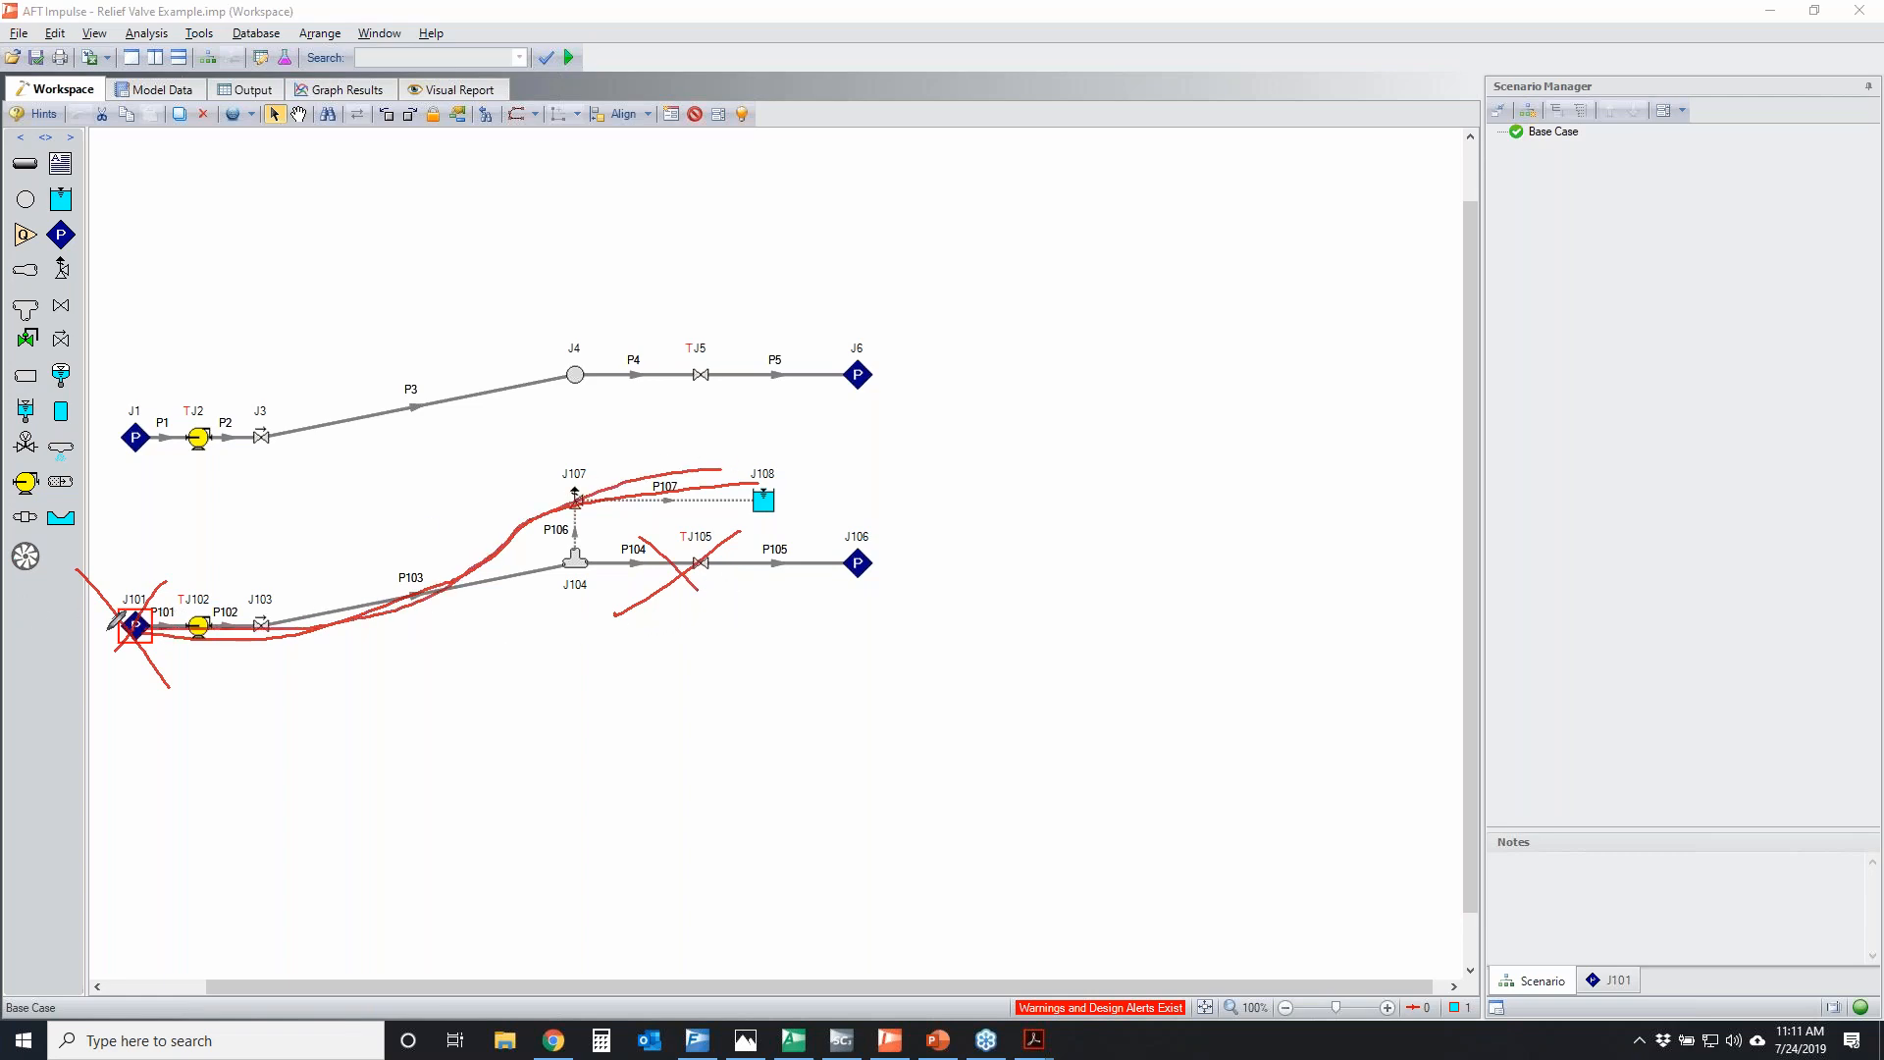
{"action": "mouse_move", "coordinate": [147, 627]}
{"action": "left_mouse_down"}
{"action": "mouse_move", "coordinate": [342, 603]}
{"action": "mouse_move", "coordinate": [757, 463]}
{"action": "mouse_move", "coordinate": [291, 632]}
{"action": "mouse_move", "coordinate": [793, 472]}
{"action": "left_mouse_up"}
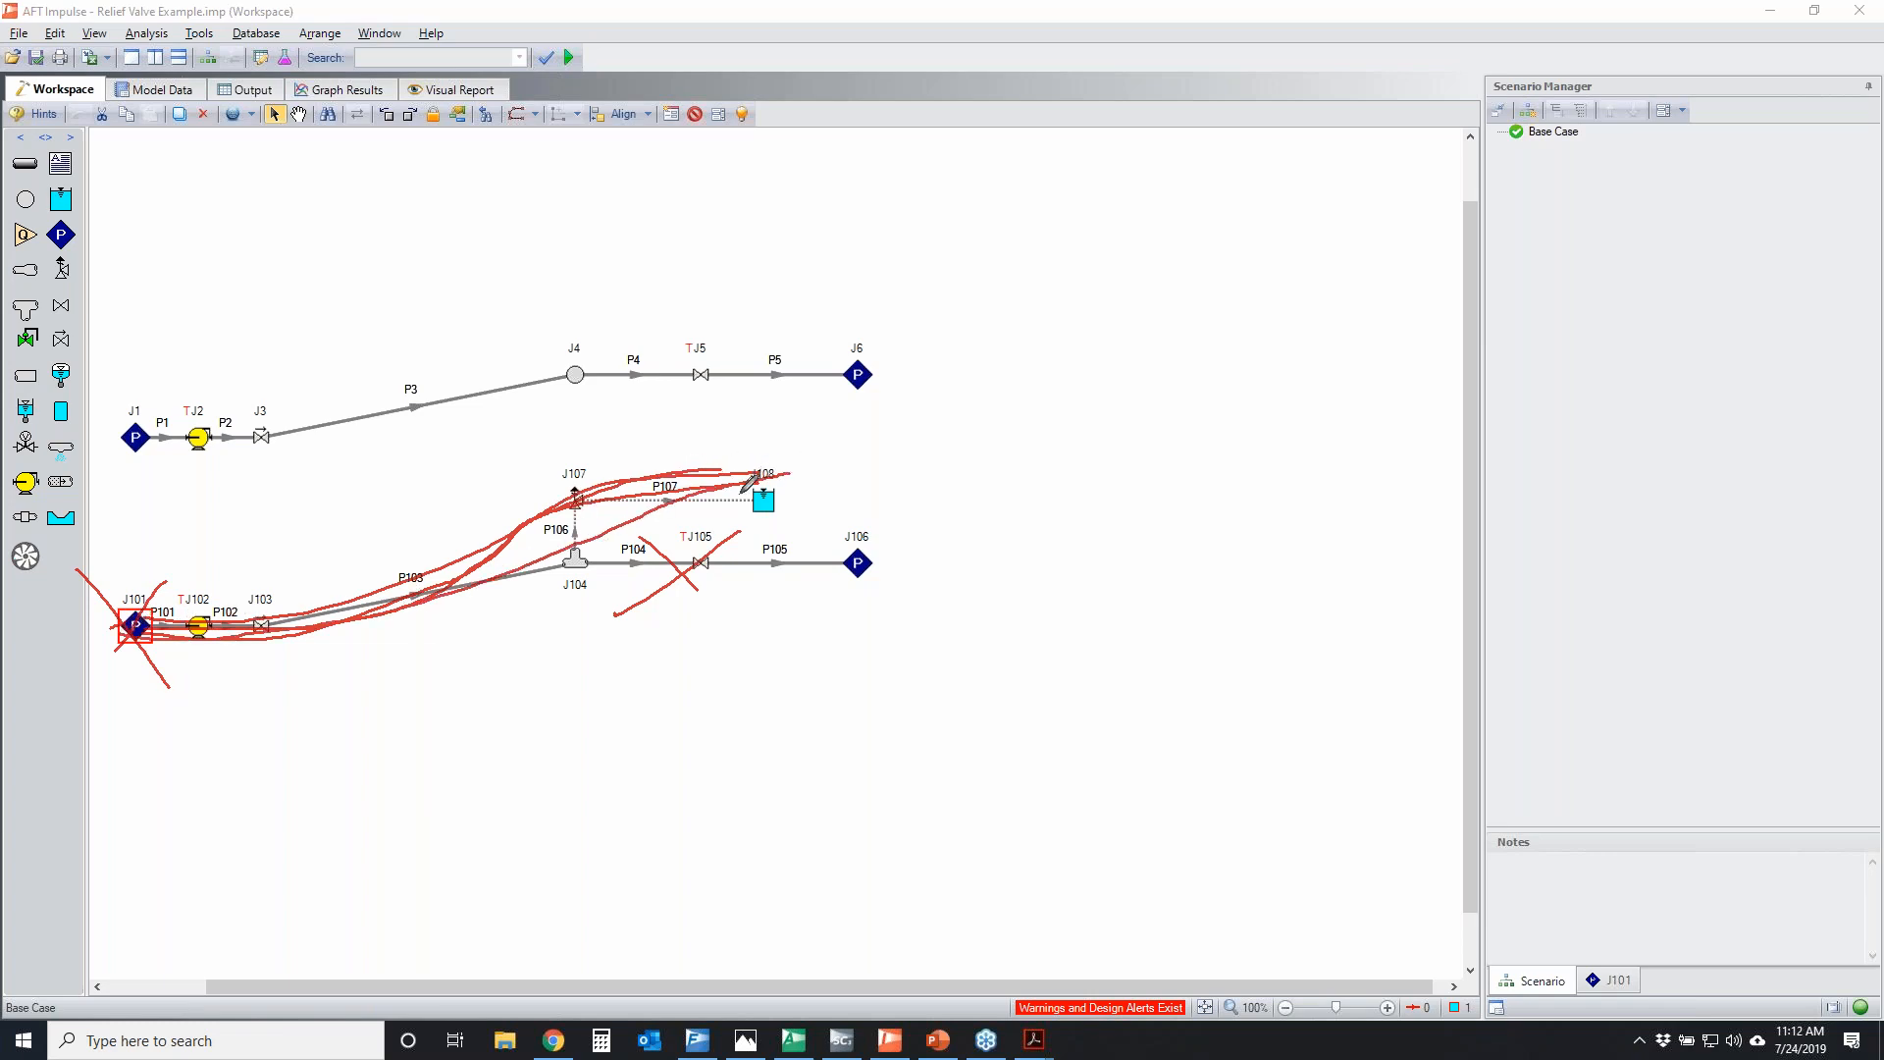